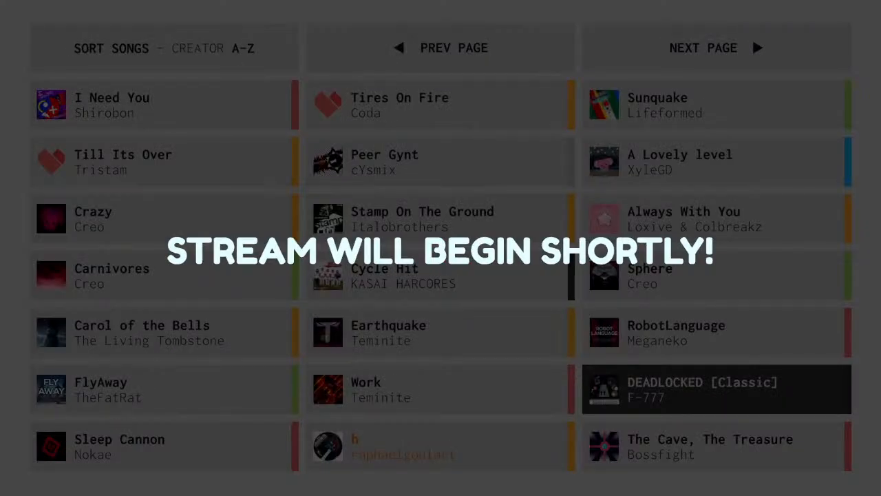
- Open the info page of the DEADLOCKED [Classic] level and start playing it
key("Return")
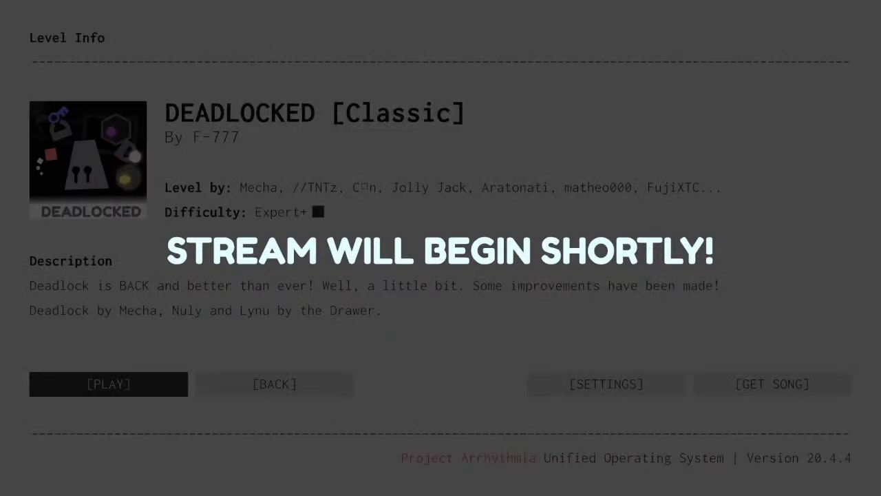
key("Return")
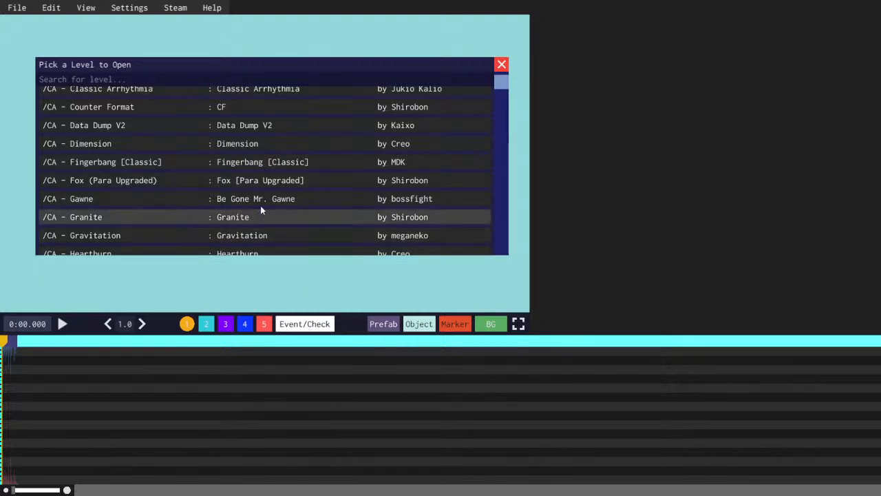
- Look through the list of levels to open, from the /CA entries to the /RT2 entries and back to /Misc
scroll(261, 207, "down", 10)
scroll(260, 198, "down", 3)
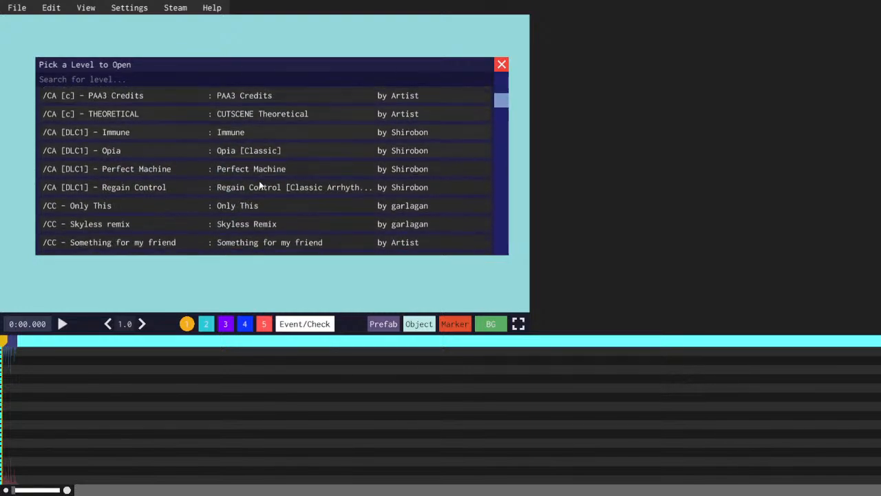
scroll(262, 186, "up", 5)
scroll(281, 148, "up", 8)
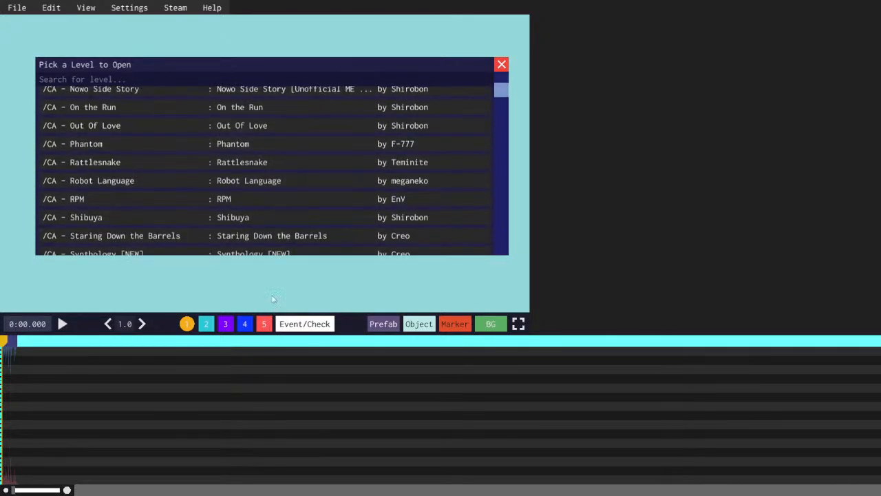
scroll(234, 124, "down", 6)
scroll(234, 124, "down", 12)
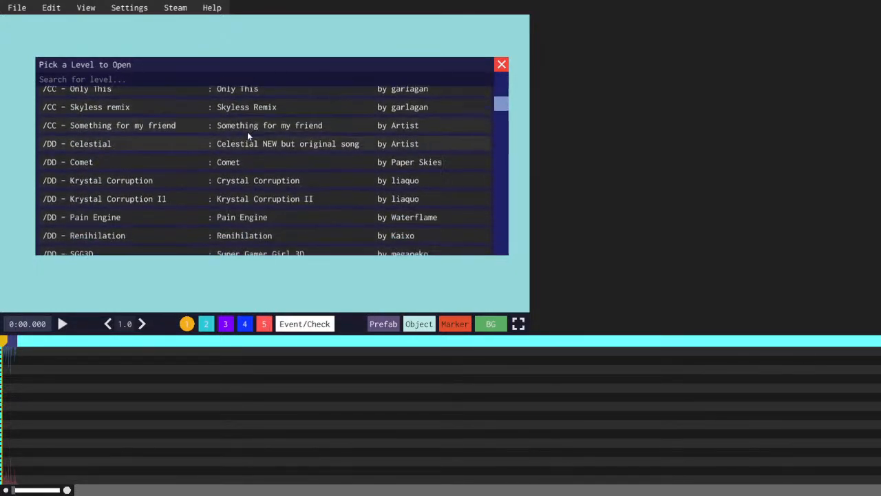
scroll(235, 195, "down", 15)
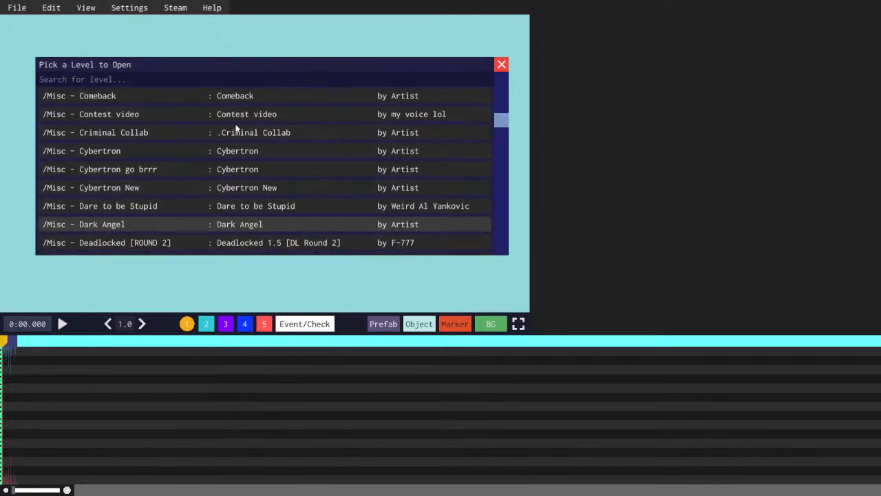
scroll(226, 167, "down", 15)
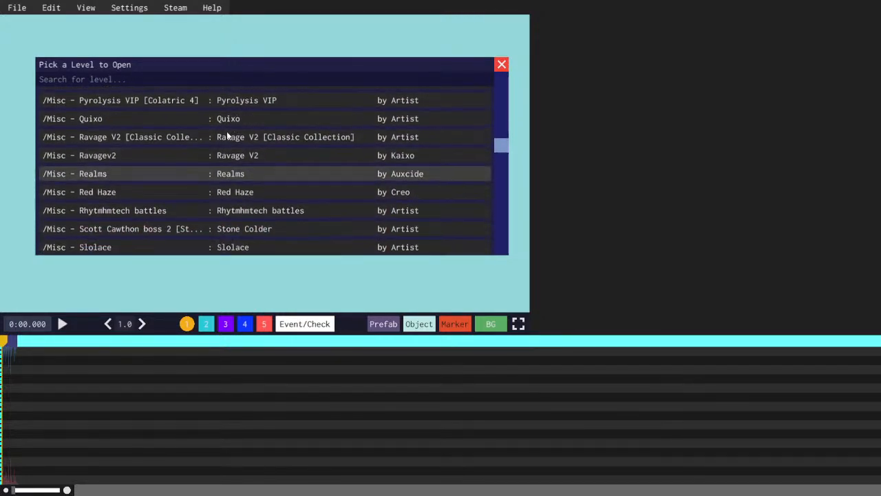
scroll(236, 196, "down", 15)
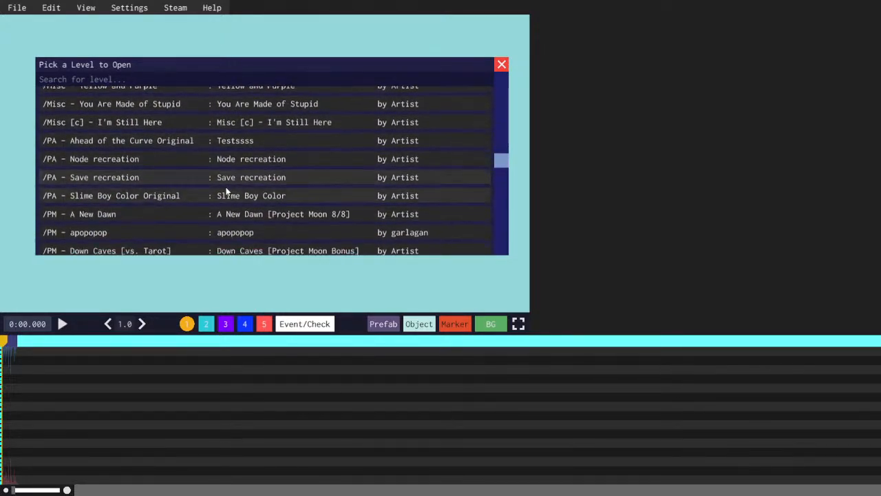
scroll(229, 231, "down", 4)
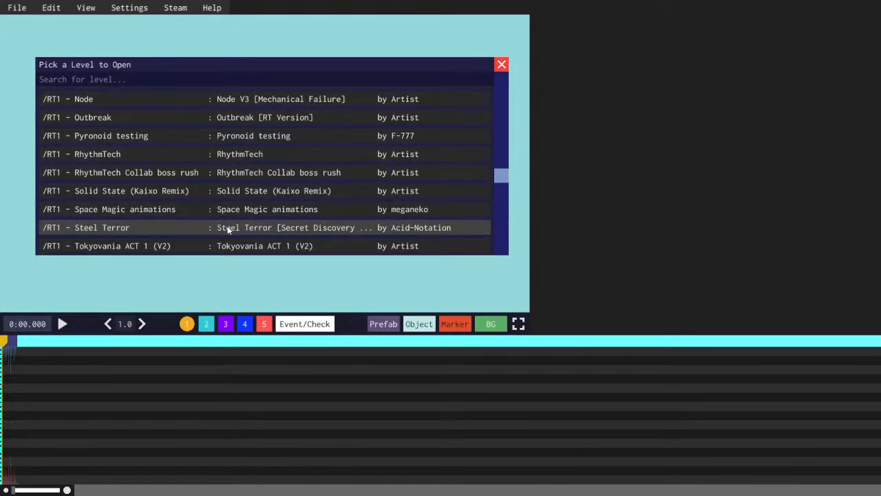
scroll(231, 219, "down", 15)
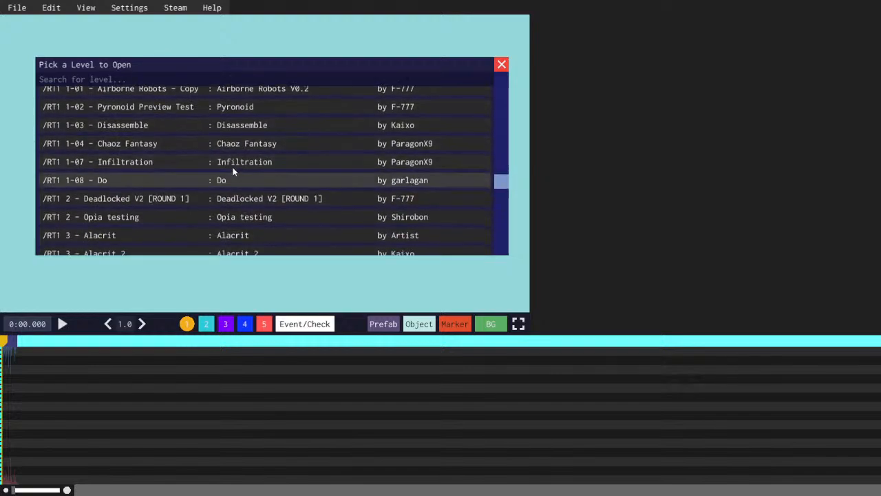
scroll(232, 144, "down", 5)
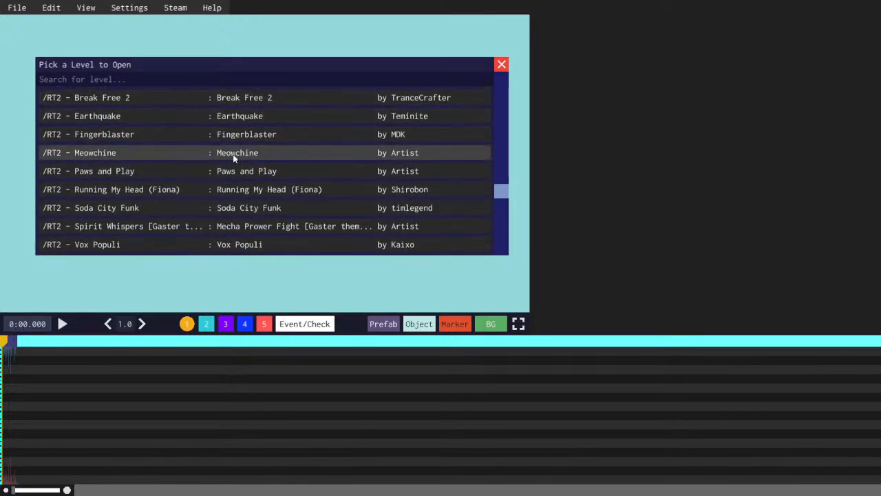
scroll(209, 222, "up", 15)
scroll(200, 172, "up", 12)
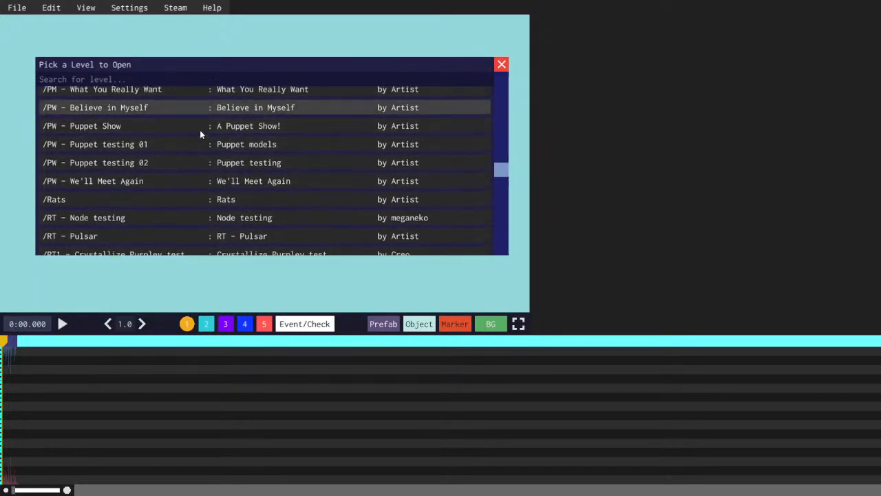
scroll(181, 202, "up", 10)
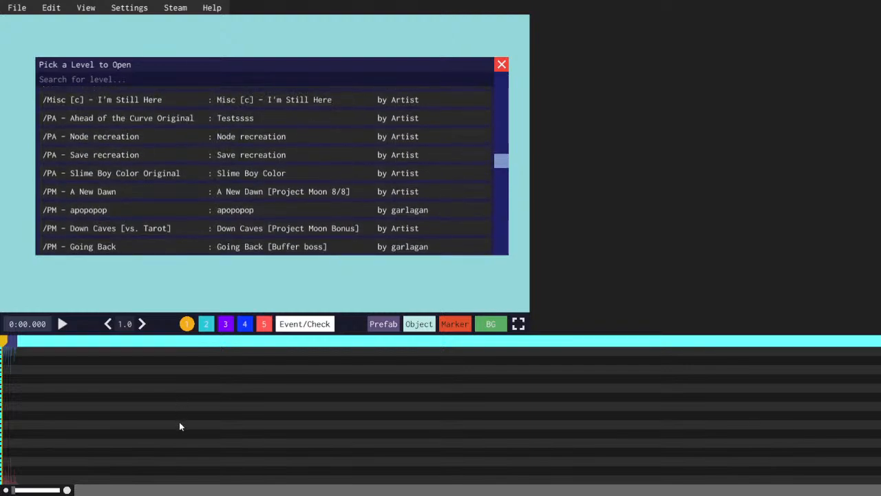
scroll(181, 202, "up", 10)
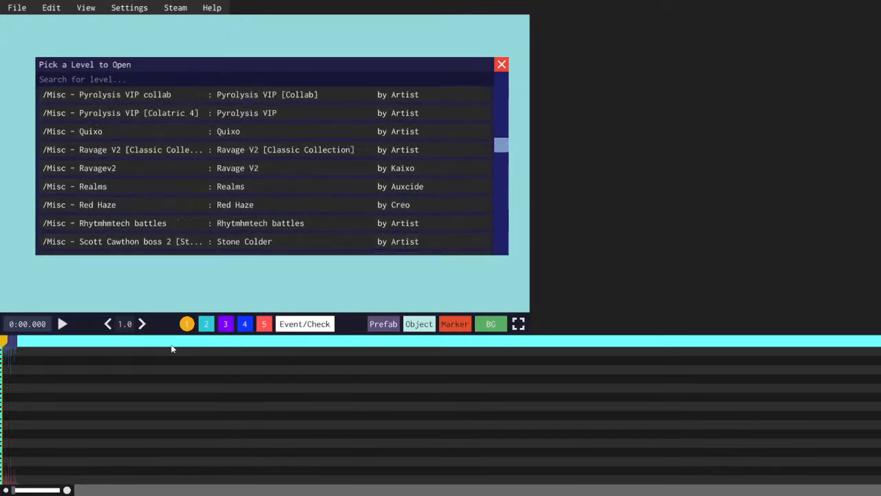
scroll(185, 188, "up", 3)
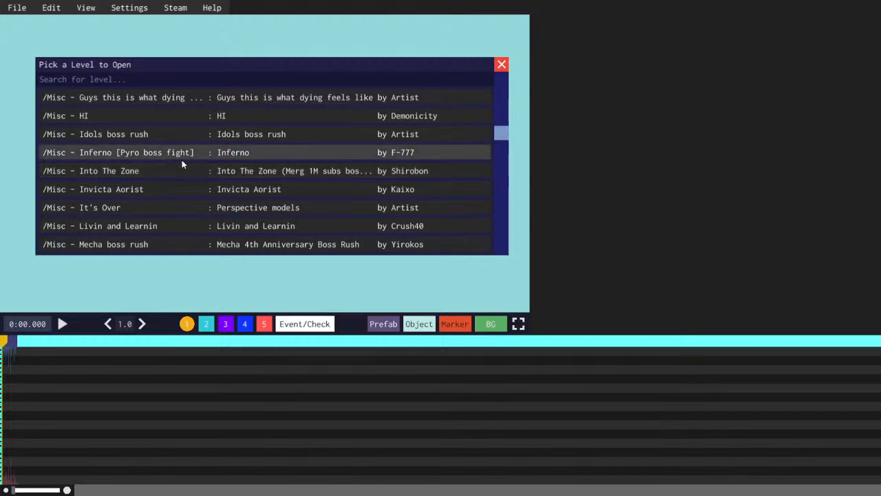
- Examine the /Misc levels between Inferno and Xoanide for one to open
scroll(185, 134, "down", 1)
scroll(184, 130, "down", 10)
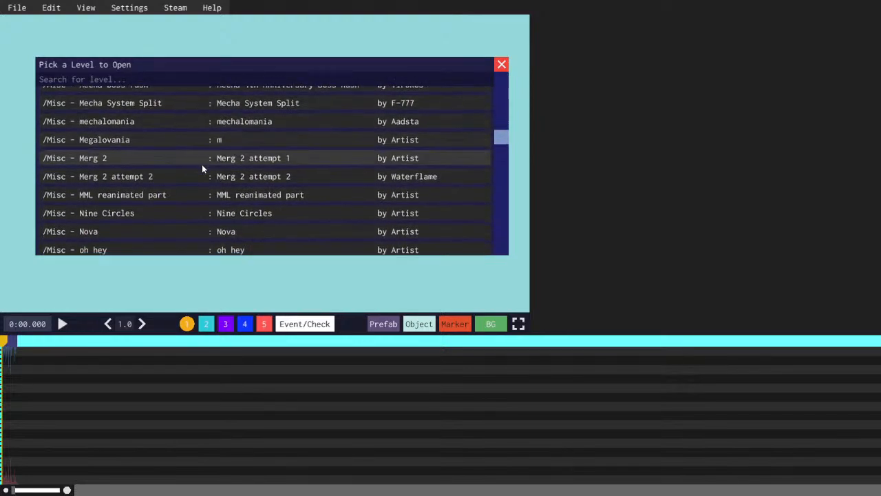
scroll(184, 163, "down", 4)
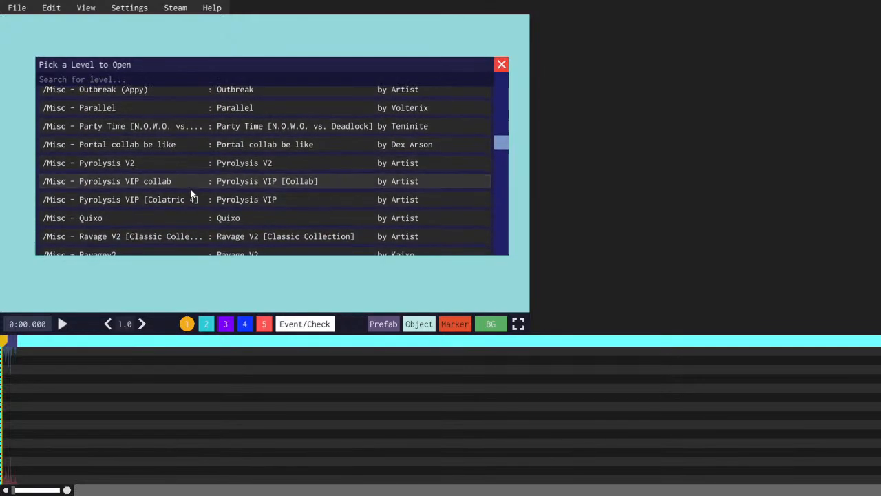
scroll(167, 233, "down", 6)
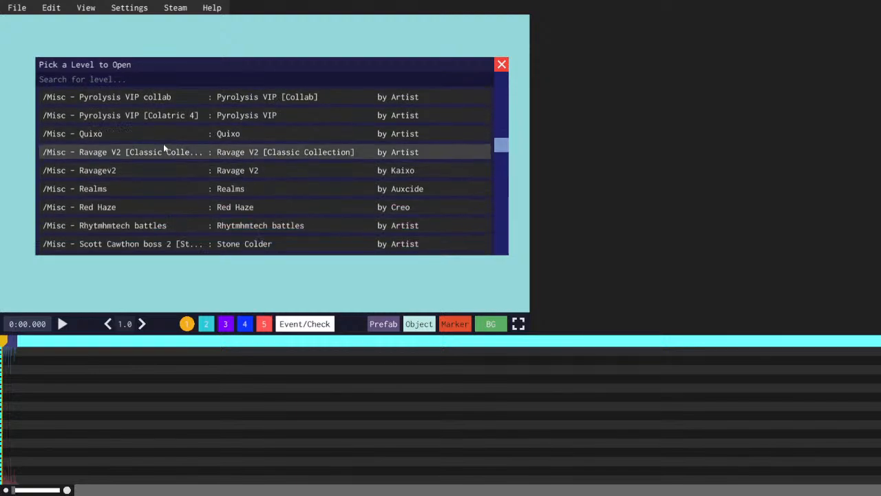
scroll(193, 233, "down", 8)
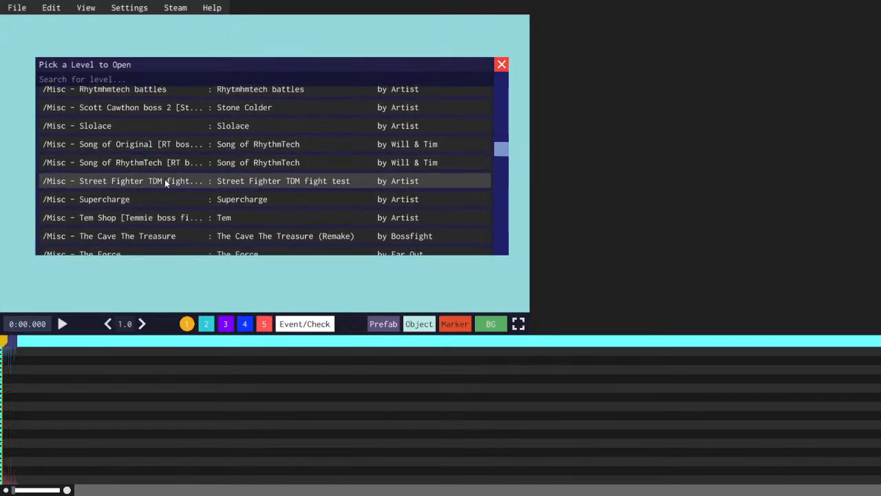
scroll(179, 136, "down", 3)
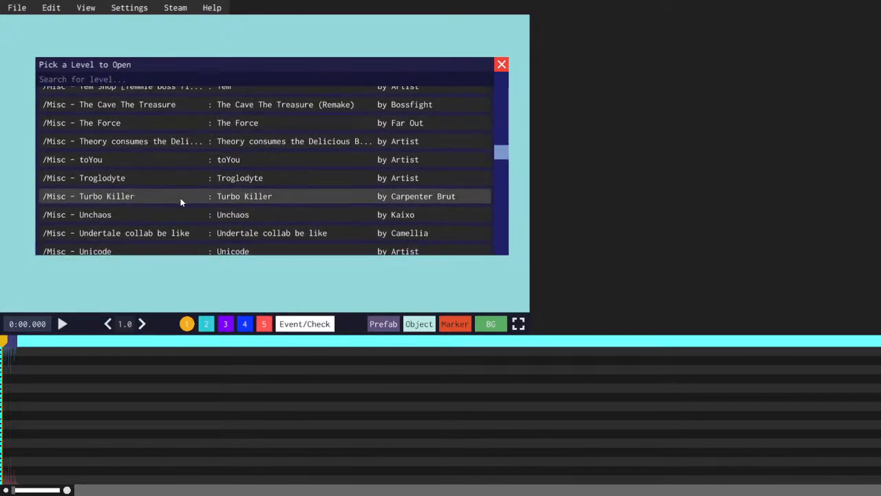
scroll(204, 199, "down", 4)
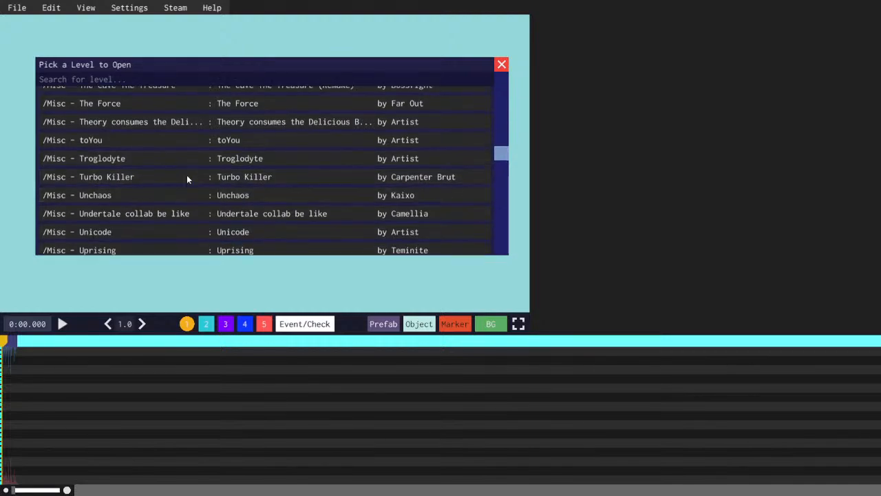
scroll(166, 132, "down", 2)
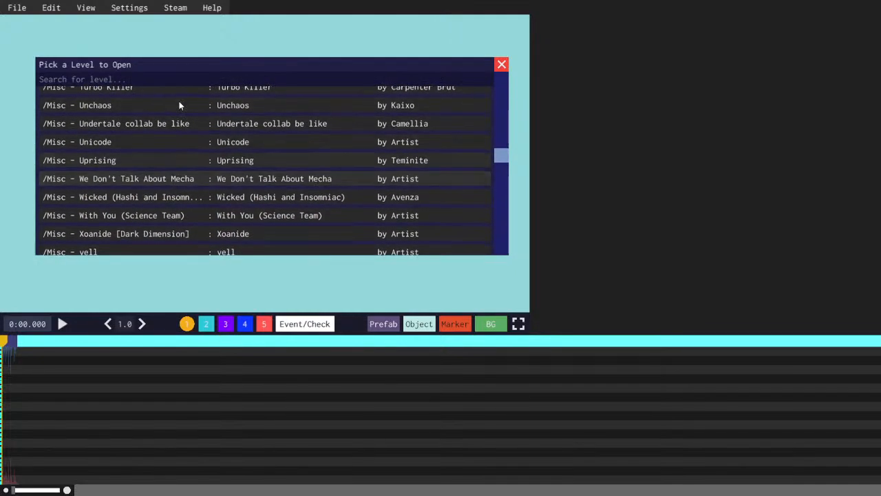
scroll(183, 112, "up", 7)
scroll(227, 144, "up", 10)
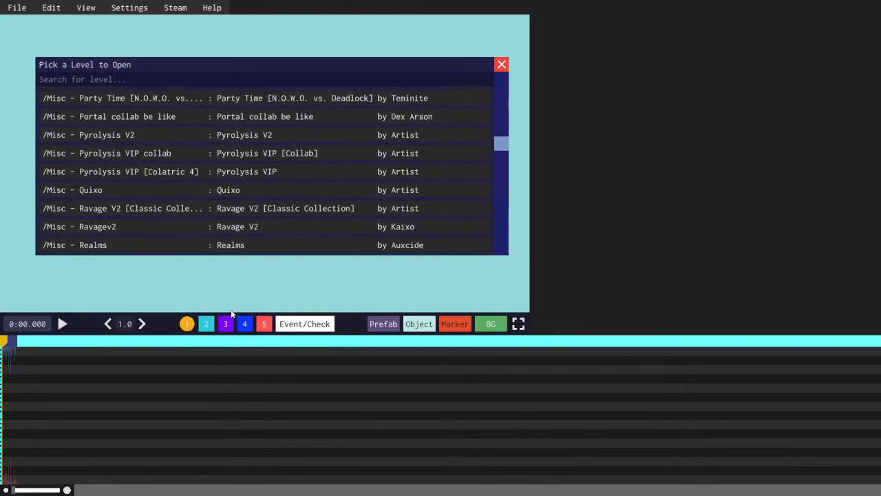
scroll(259, 216, "up", 12)
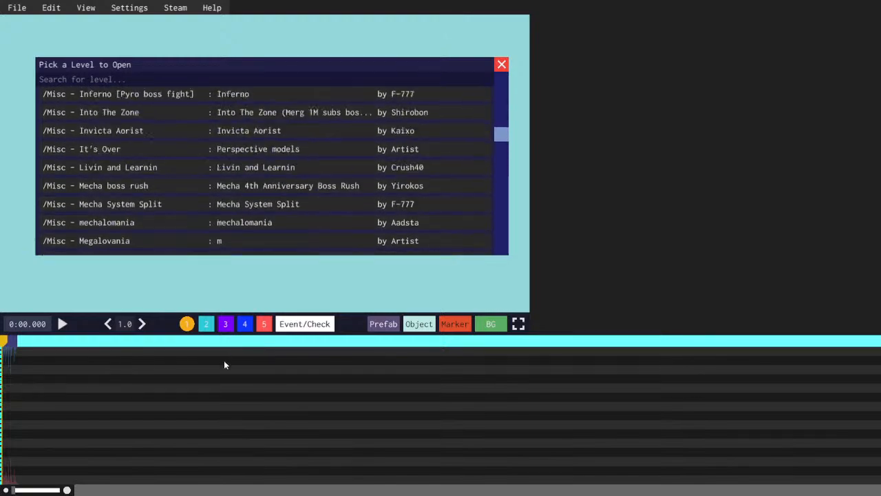
- Open the "Into The Zone" level from the /Misc entries
scroll(196, 196, "down", 3)
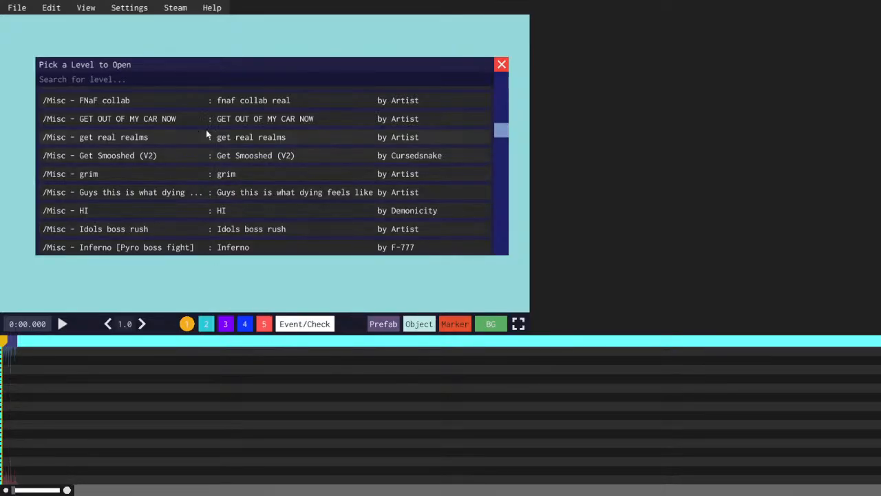
scroll(207, 138, "up", 2)
scroll(195, 172, "down", 8)
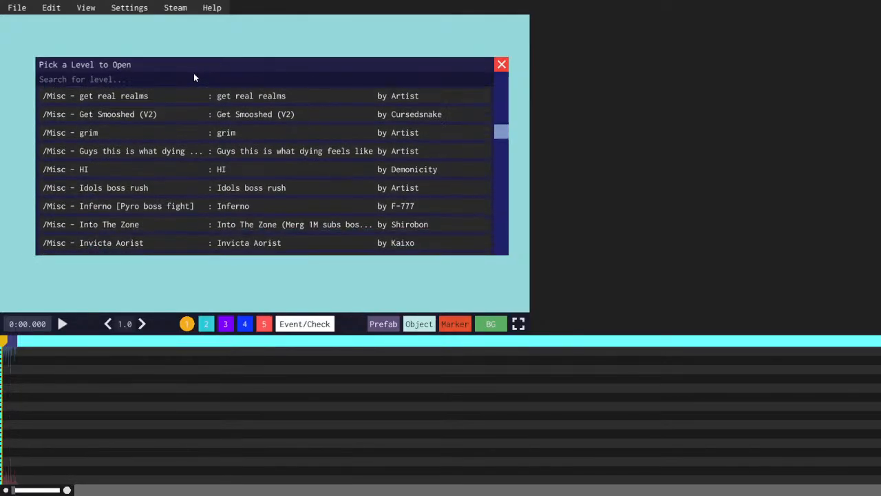
scroll(175, 253, "up", 1)
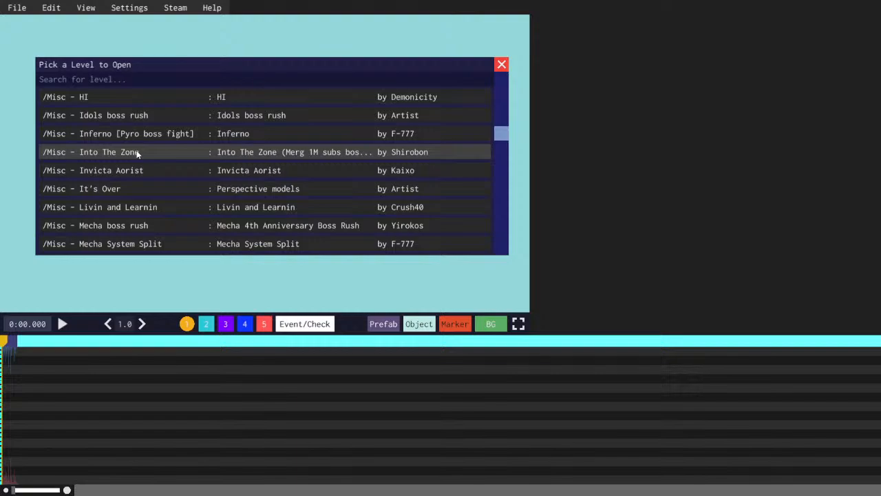
left_click(174, 154)
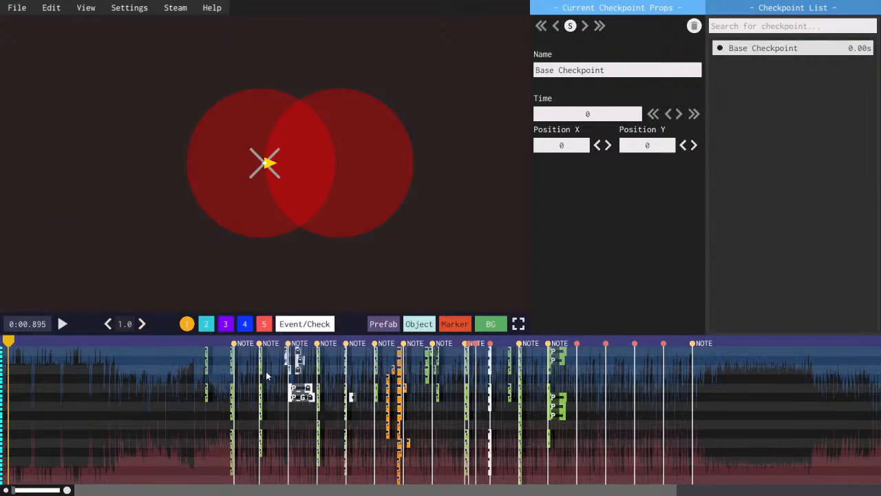
- Select the P_Merg X object in the timeline and look over the level's objects and note markers
left_click(208, 352)
scroll(219, 480, "up", 4)
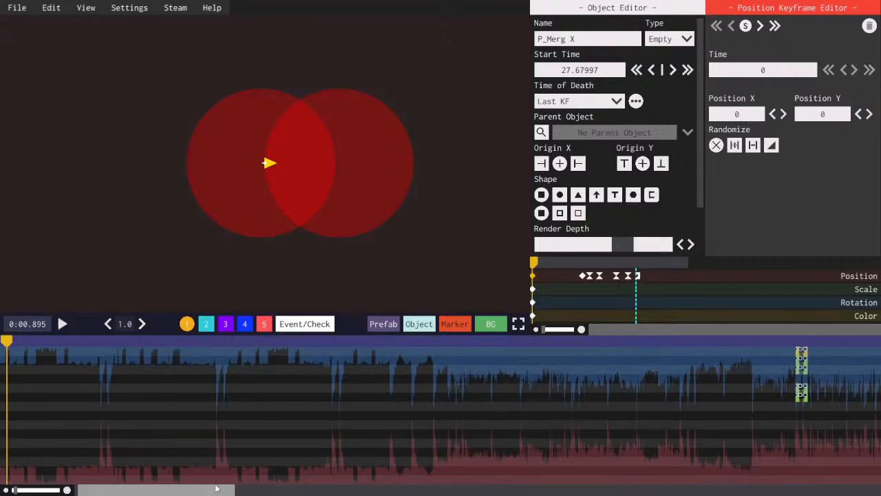
left_click_drag(150, 492, 241, 489)
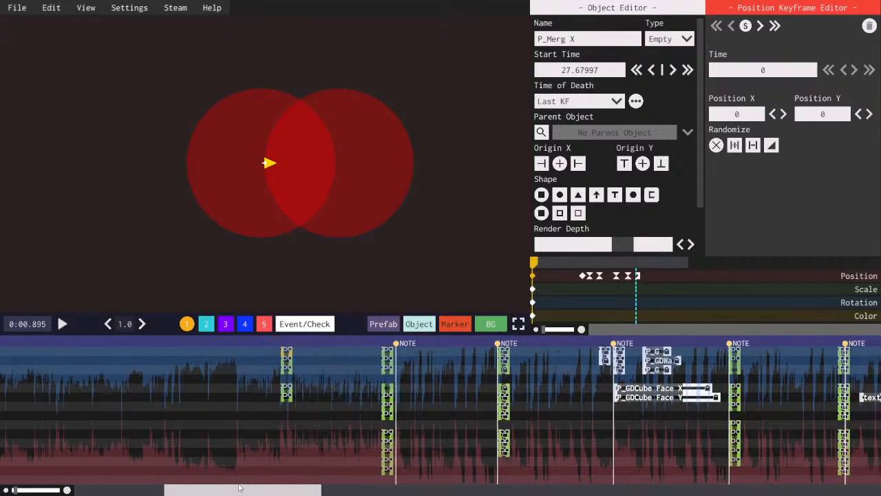
scroll(310, 492, "down", 4)
mouse_move(311, 494)
left_mouse_down()
mouse_move(271, 494)
mouse_move(306, 492)
left_mouse_up()
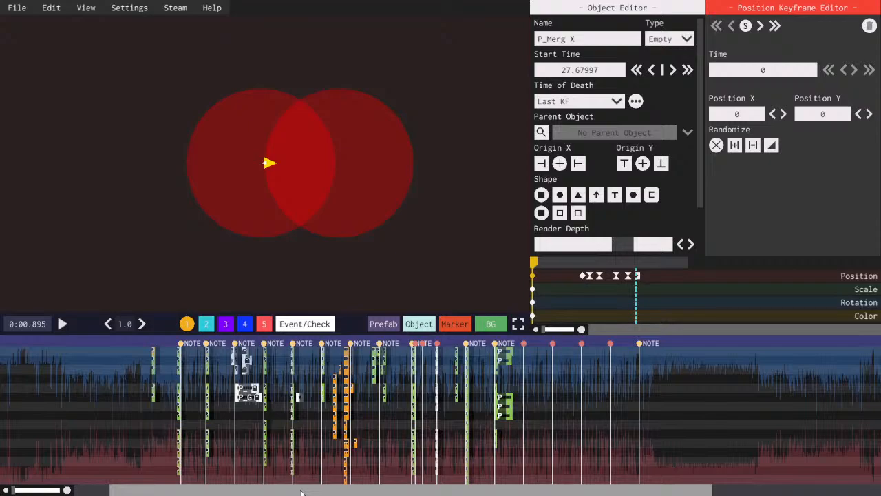
left_click_drag(302, 494, 266, 494)
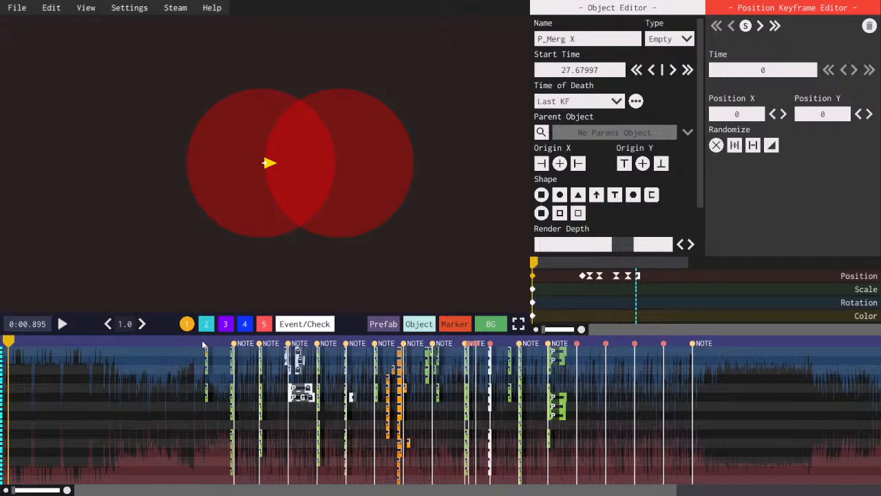
- Set the playhead to about 0:14.277, before the first objects in the timeline, and play the level from there
left_click(202, 340)
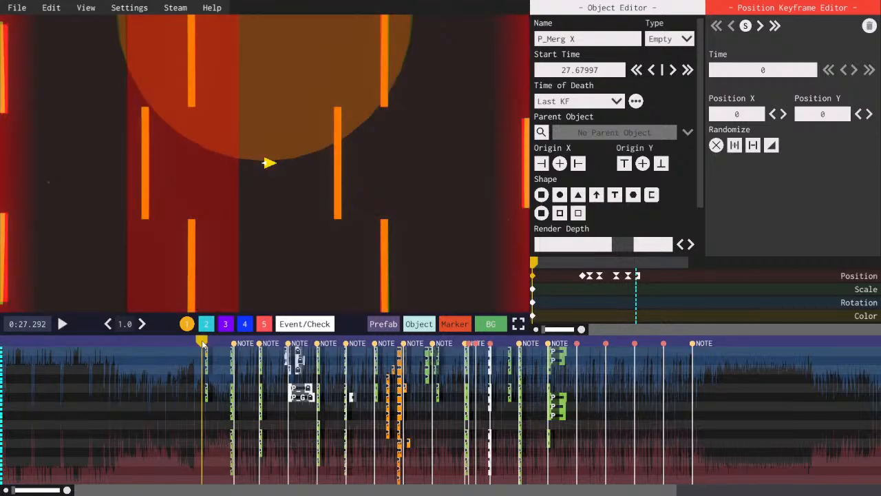
left_click_drag(204, 342, 108, 343)
scroll(108, 345, "up", 3)
left_click_drag(185, 490, 148, 491)
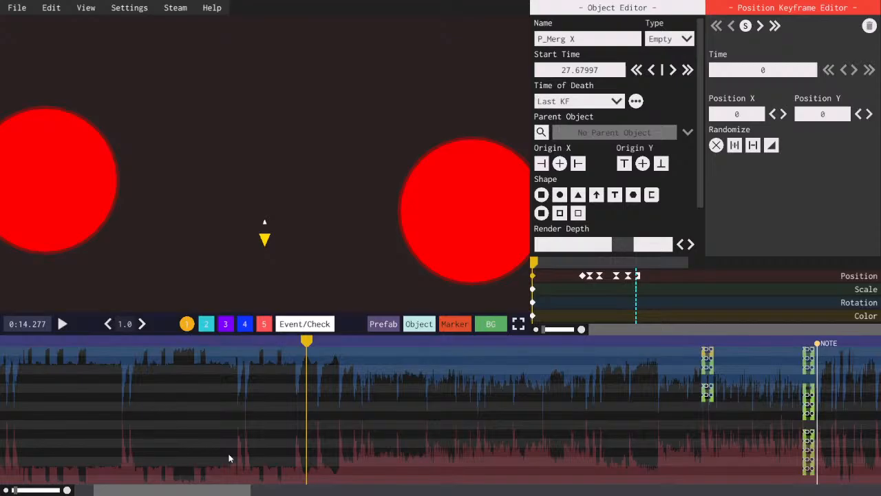
key("space")
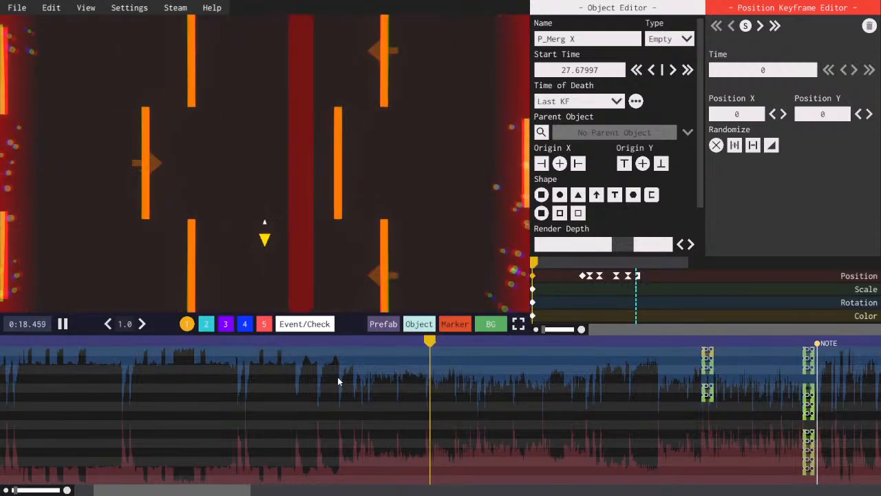
- Stop playback and move the playhead back to about 0:11.138, stepping it on to about 0:11.683
key("space")
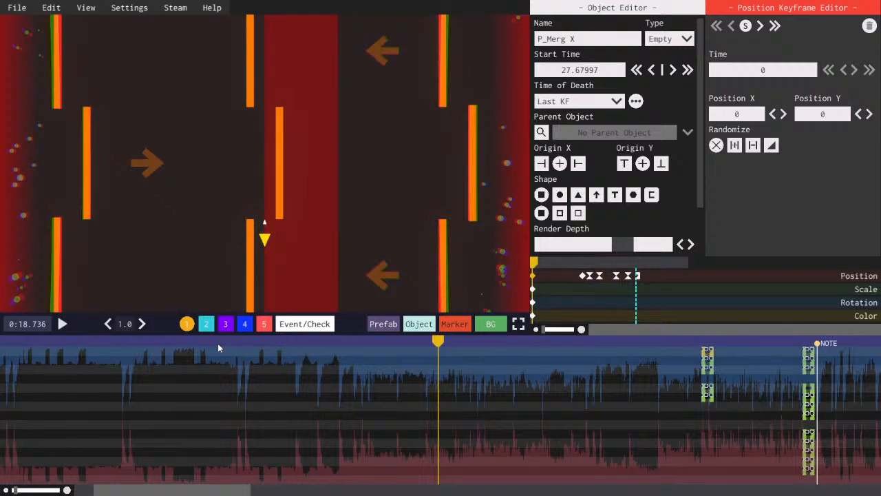
left_click(216, 340)
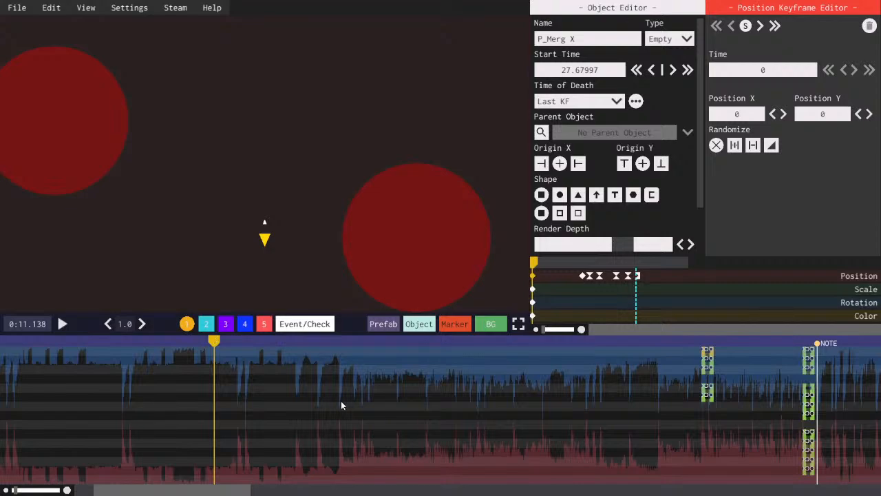
key("space")
key("space")
left_click(231, 343)
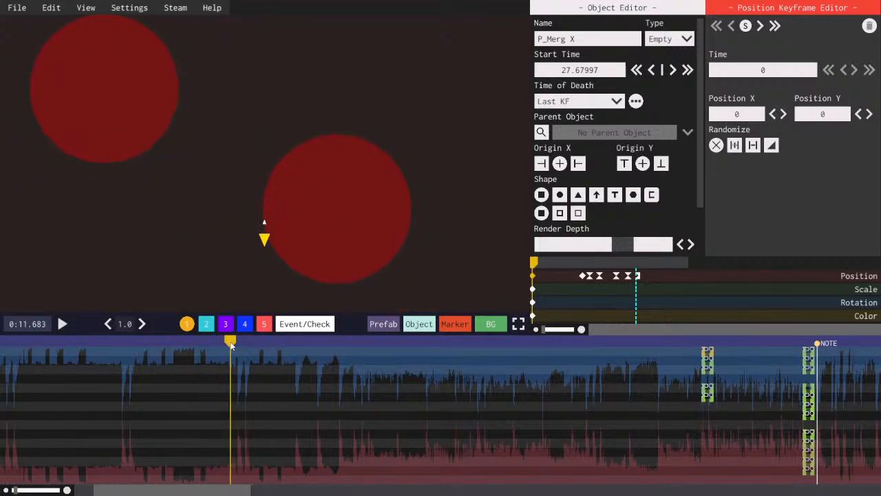
- Set the playhead to about 0:11.948, steer the player ship away from the circles and play the level from there
key("space")
key("space")
left_click(239, 342)
left_click(238, 343)
key("s")
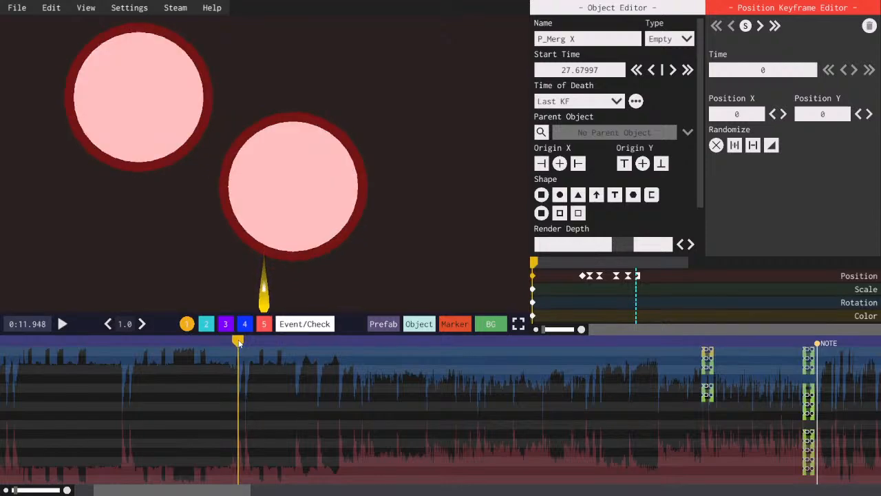
key("w")
key("a")
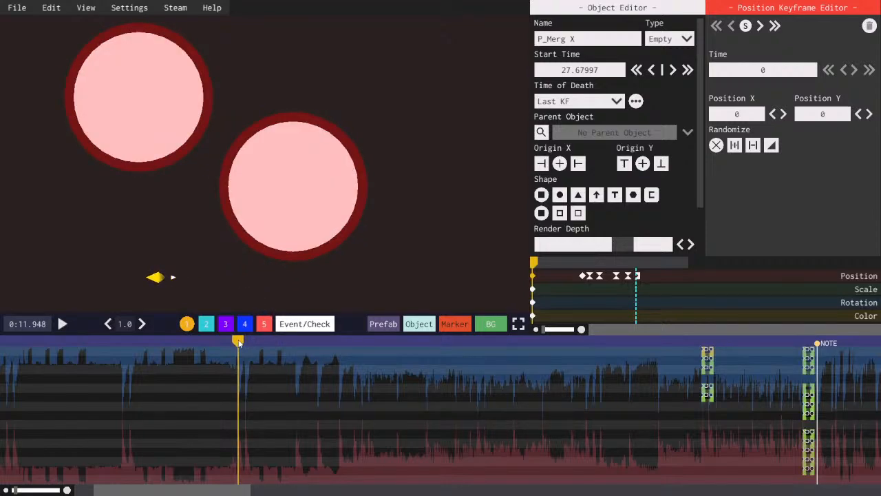
key("space")
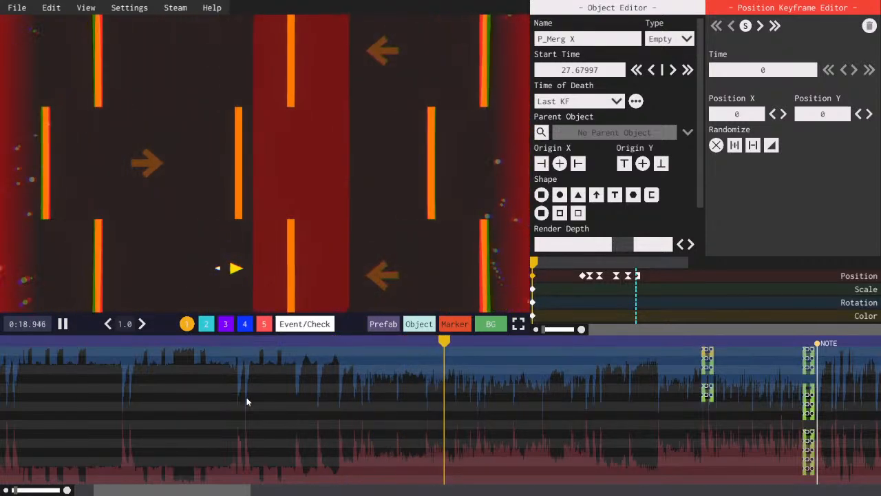
- Return the playhead to about 0:09.969 and examine the timeline objects on editor layers 2 and 3
left_click(199, 359)
left_click_drag(199, 346, 180, 345)
left_click_drag(170, 492, 150, 493)
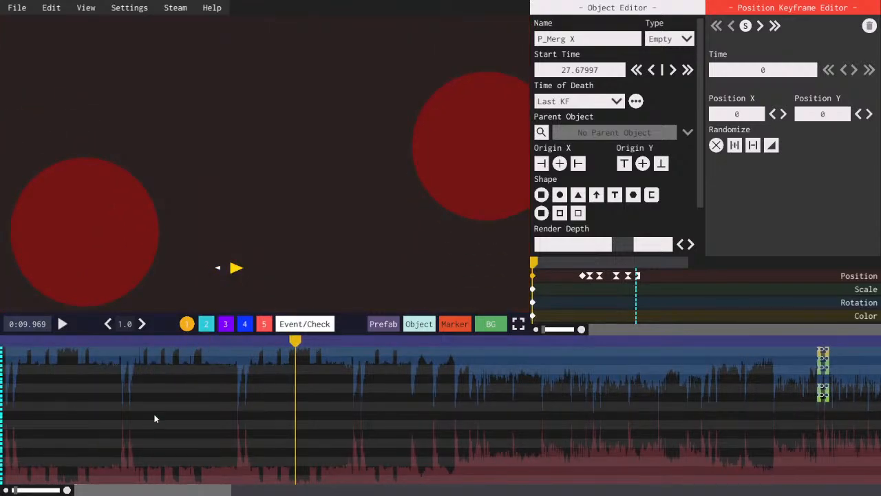
left_click(207, 325)
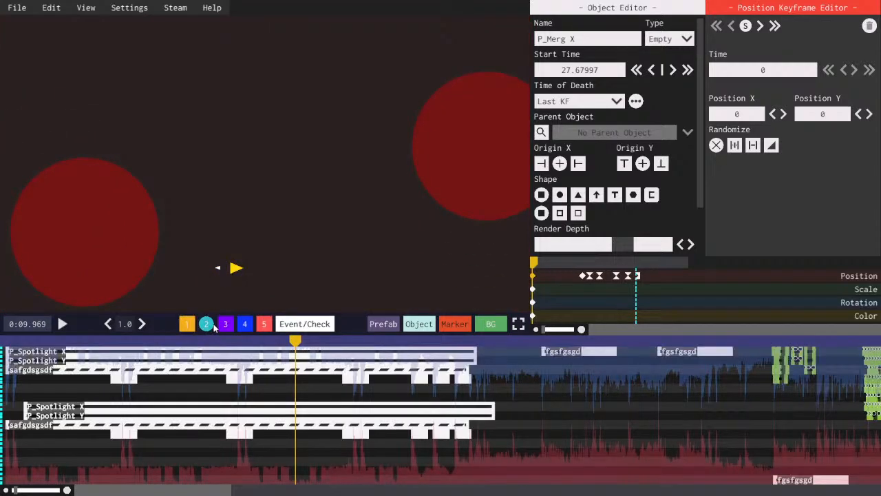
left_click(225, 325)
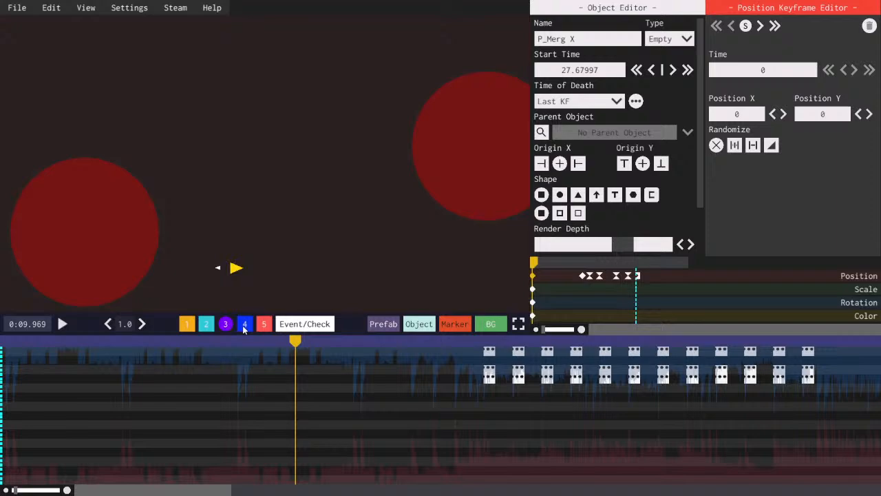
left_click(205, 325)
left_click(225, 325)
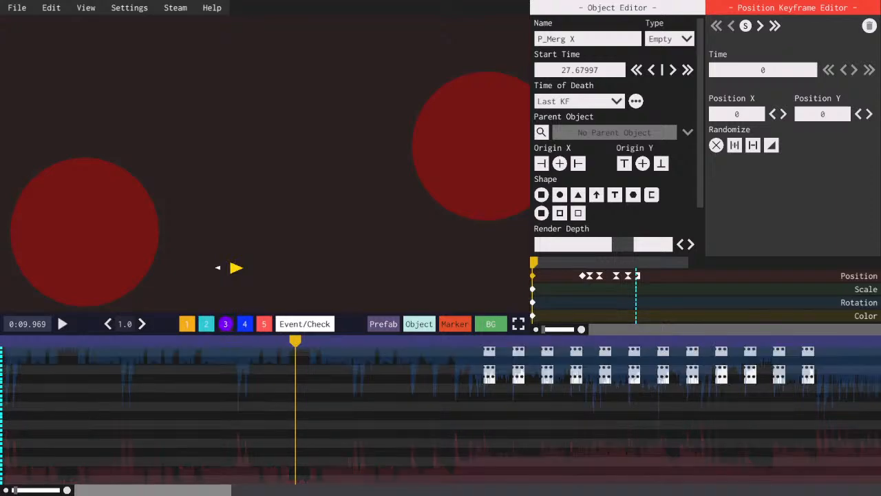
- Play the intro briefly from about 0:05.206 and look over the whole timeline
left_click(155, 341)
key("space")
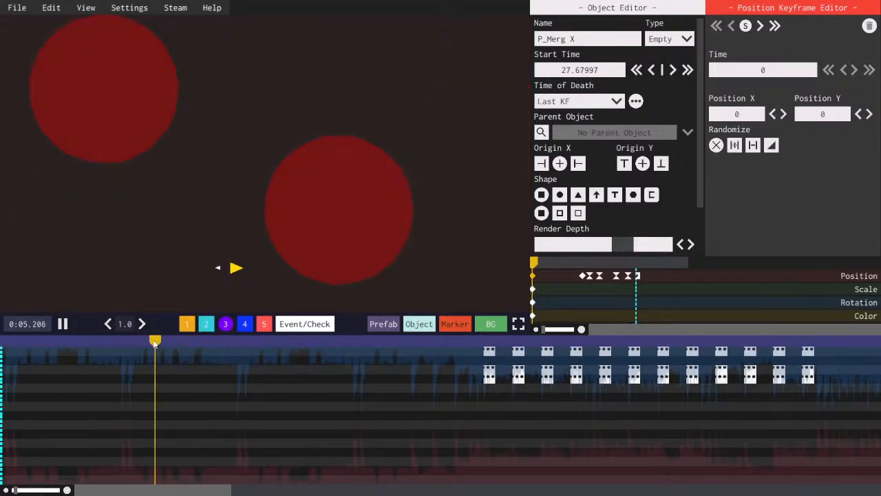
key("space")
left_click_drag(194, 488, 205, 487)
scroll(204, 485, "down", 3)
scroll(205, 485, "up", 3)
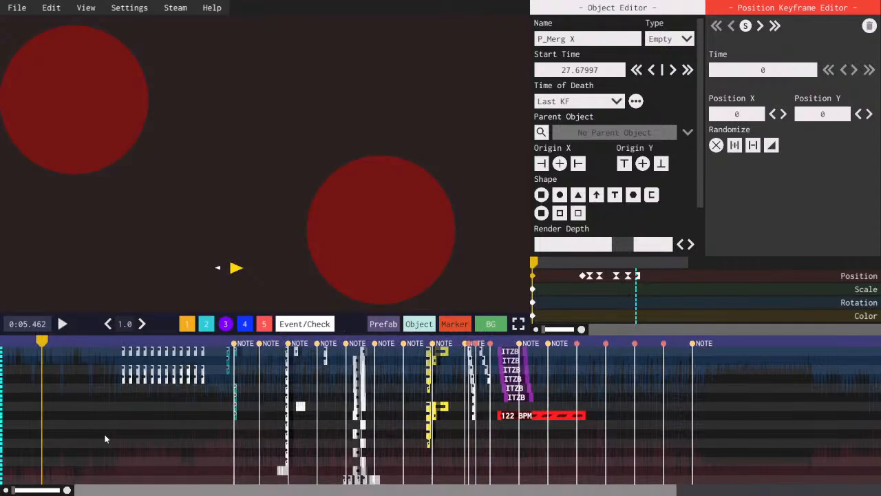
- Play the opening section from the start of the level and return the playhead to about 0:00.081
left_click(9, 341)
key("space")
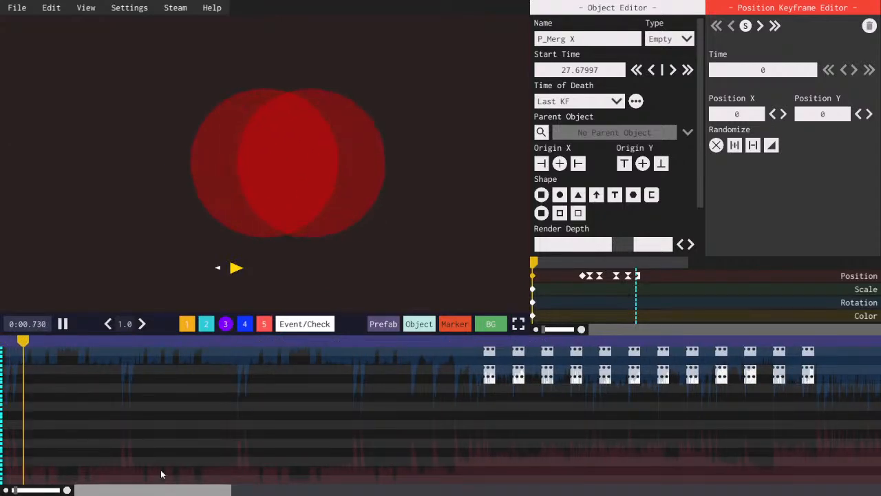
scroll(163, 473, "up", 2)
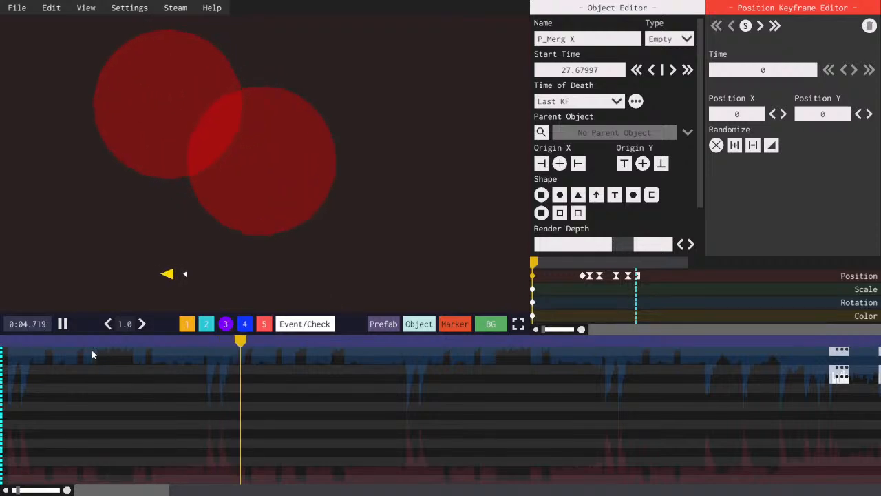
left_click_drag(91, 344, 8, 343)
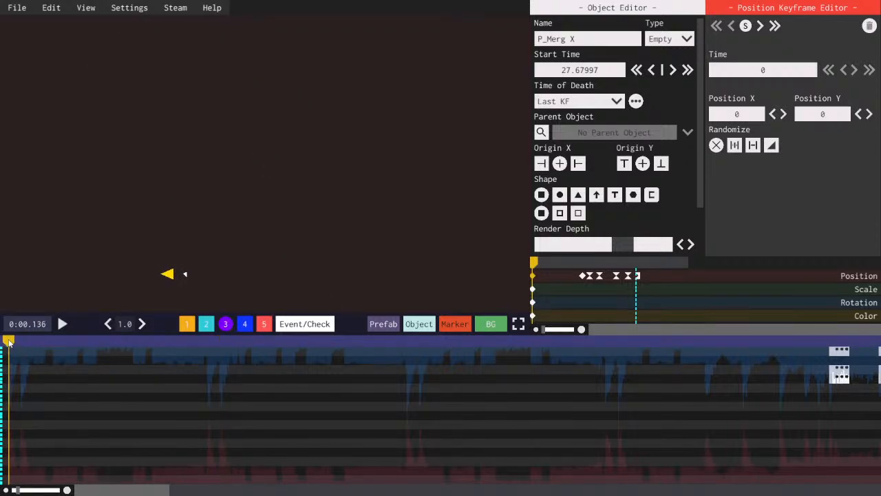
key("space")
key("space")
left_click_drag(62, 340, 7, 343)
- Toggle the snap setting and set the snap BPM to 122
scroll(93, 398, "down", 2)
left_click_drag(200, 490, 520, 488)
left_click(137, 7)
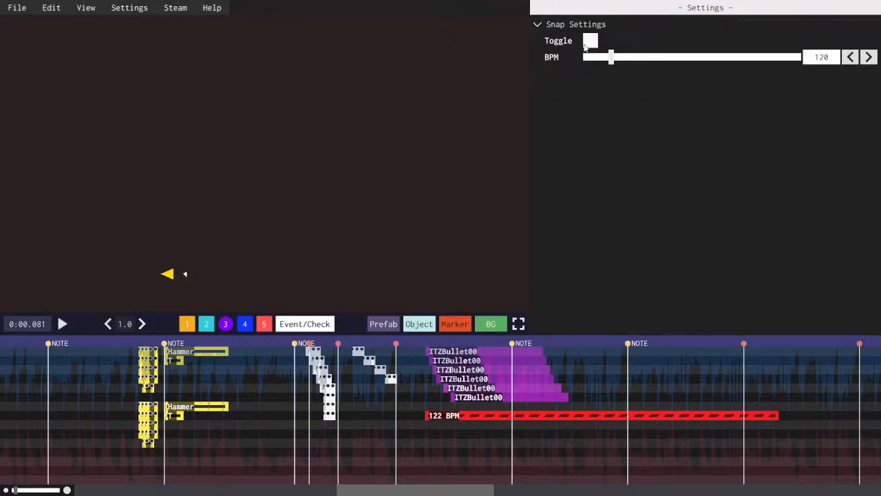
left_click(590, 40)
left_click(822, 60)
type("122")
key("Return")
- Select the 122 BPM helper object and set the playhead to about 1:08.058, near its start
left_click(444, 416)
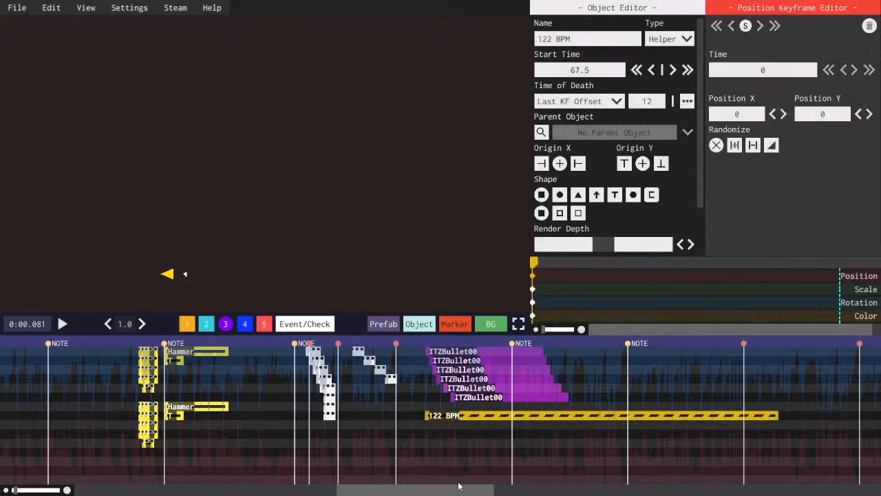
left_click_drag(460, 487, 100, 437)
scroll(133, 403, "down", 4)
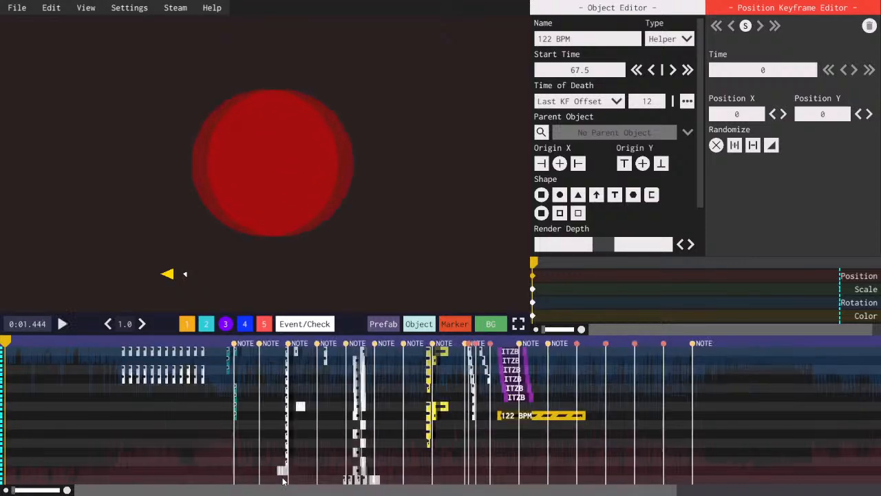
left_click_drag(259, 491, 279, 495)
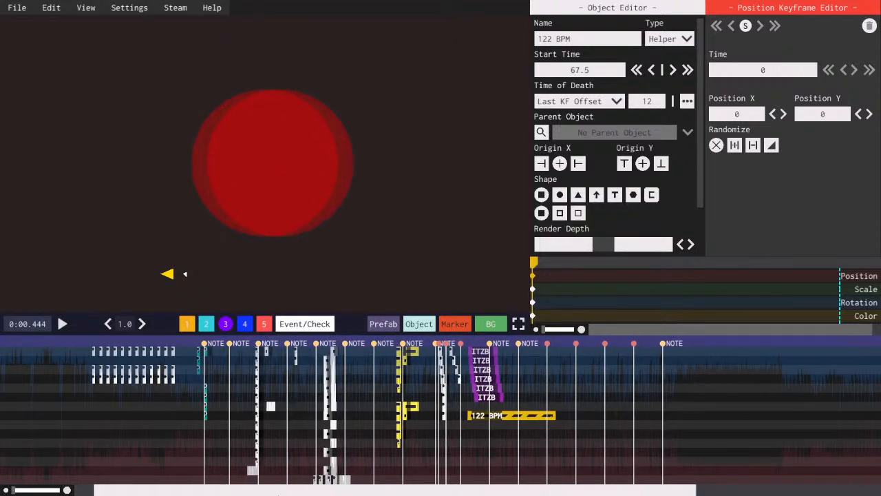
left_click(472, 343)
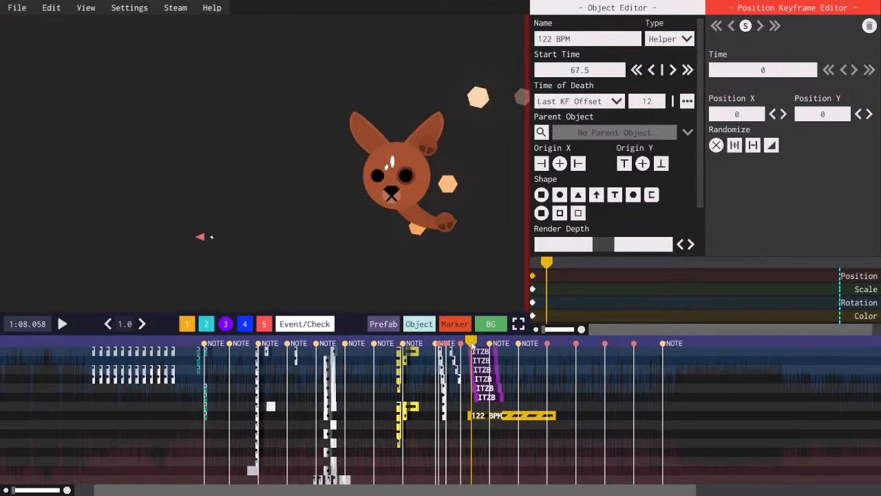
left_click_drag(282, 490, 222, 437)
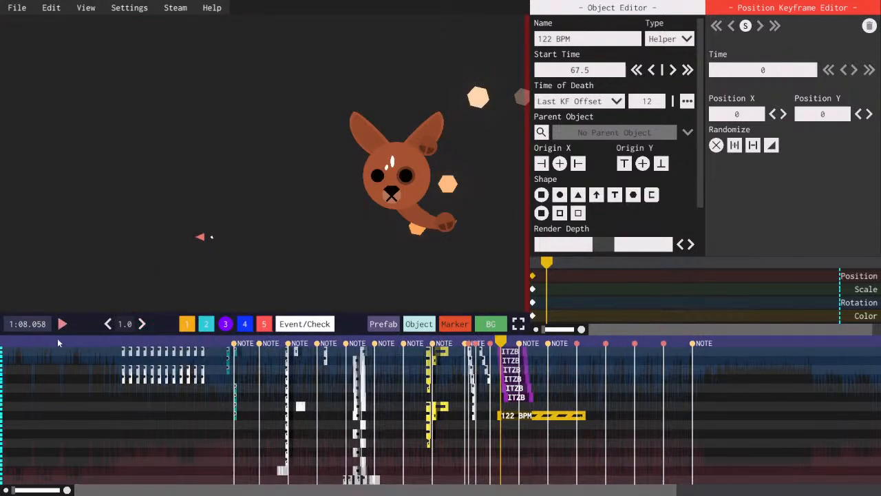
- Copy an ITZBullet00 prefab instance from above the 122 BPM helper and paste it near the start of the level
left_click(508, 355)
key("ctrl+c")
left_click_drag(34, 344, 7, 345)
scroll(73, 384, "up", 4)
key("space")
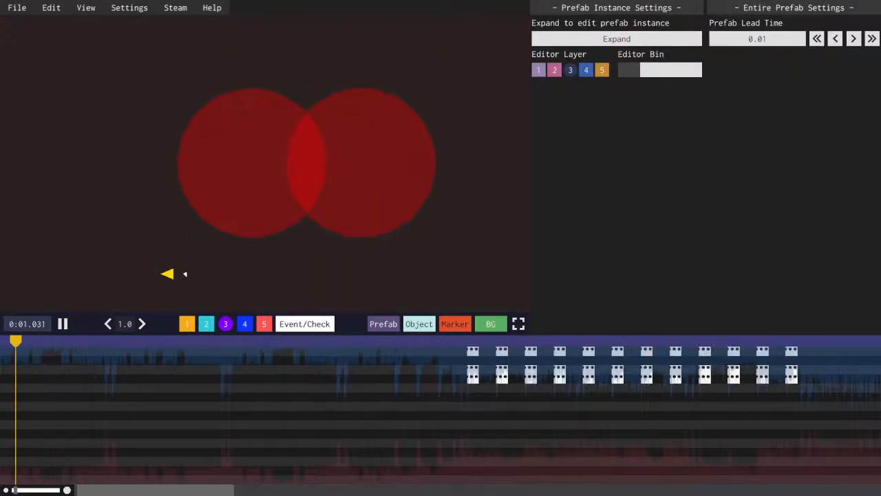
key("space")
scroll(59, 361, "up", 5)
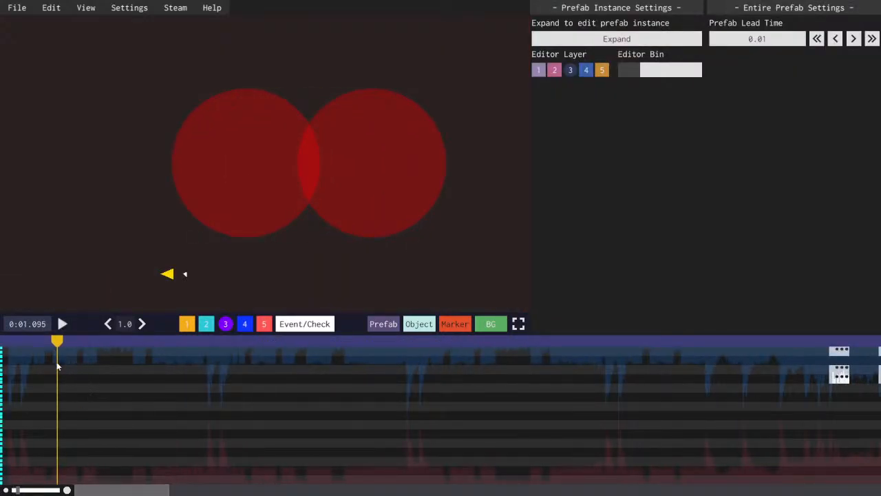
mouse_move(20, 346)
left_mouse_down()
mouse_move(9, 342)
mouse_move(19, 353)
left_mouse_up()
key("ctrl+v")
- Play the opening moments in short bursts to check the pasted ITZBullet00 against the music
key("space")
key("space")
key("space")
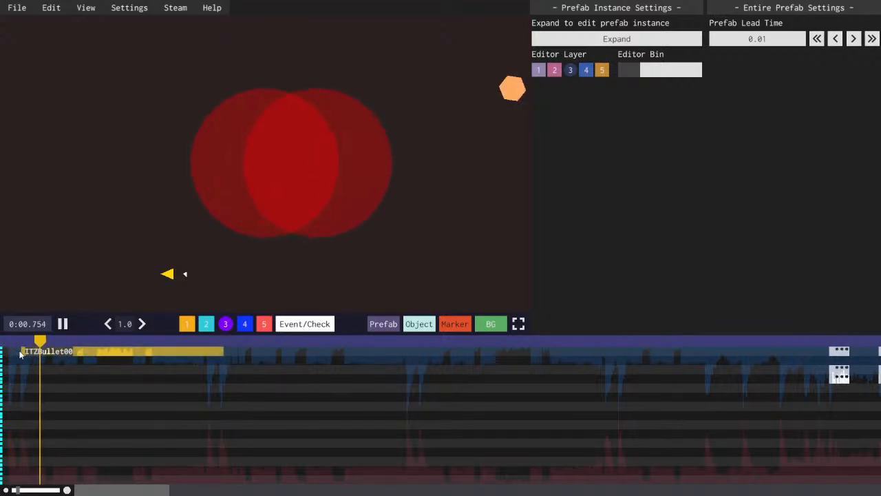
key("space")
left_click(15, 342)
key("space")
key("space")
key("space")
key("space")
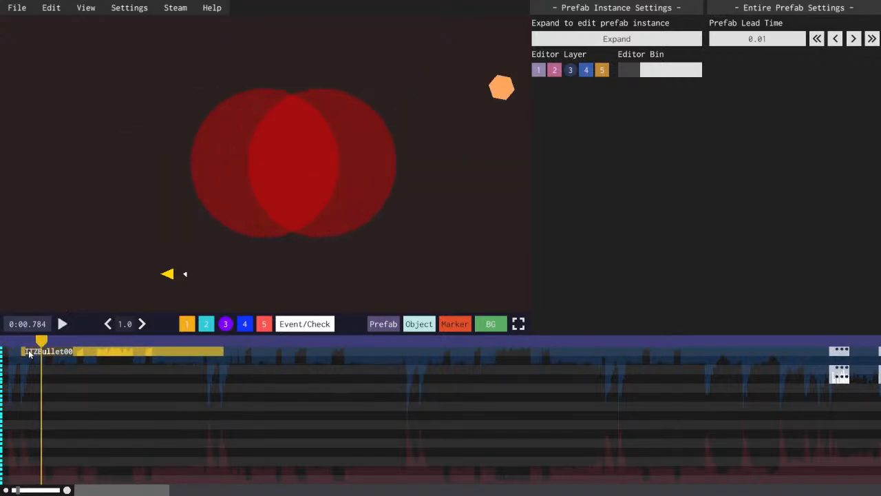
- Replace the pasted ITZBullet00 with a copy starting at about 0:00.145 and play it in short bursts
key("Delete")
left_click(9, 343)
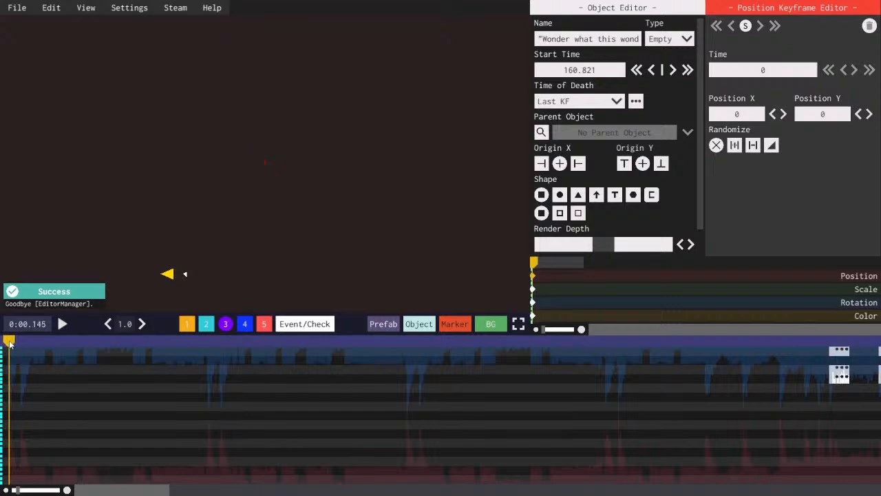
key("ctrl+z")
key("space")
key("space")
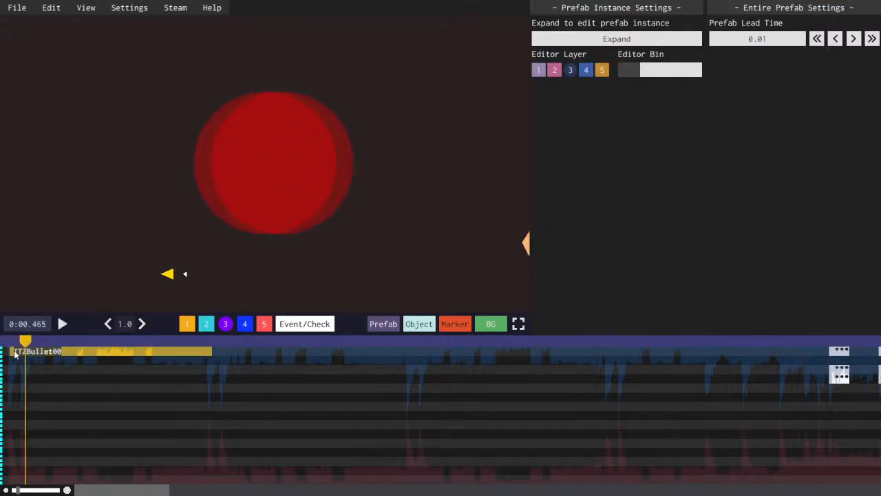
key("space")
key("space")
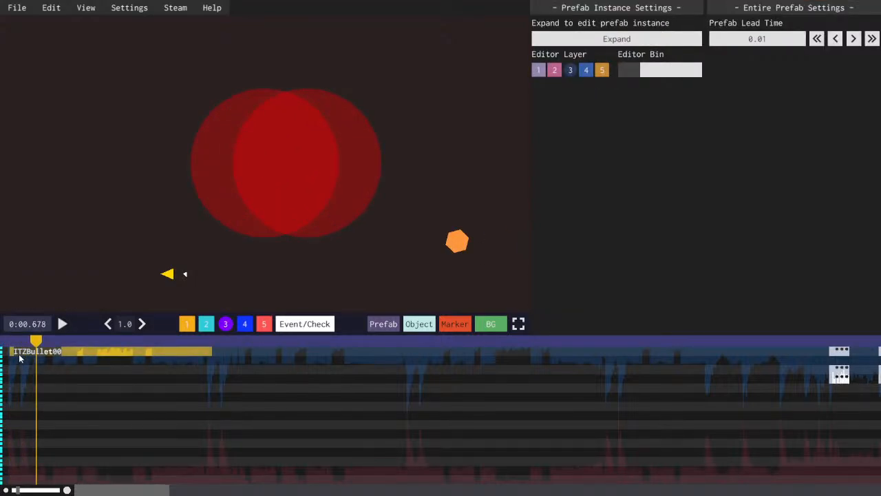
- Delete the test ITZBullet00 instance at the start of the level and save the level
key("Delete")
key("space")
key("space")
scroll(216, 467, "down", 3)
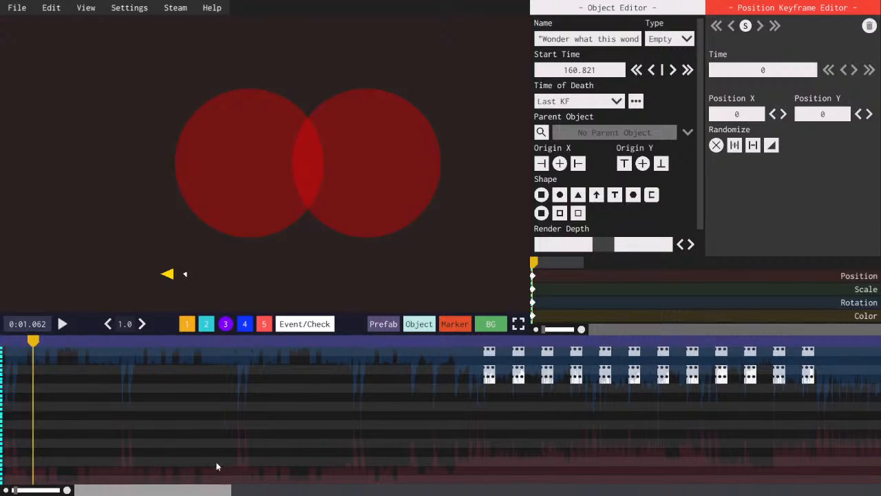
scroll(217, 467, "down", 3)
key("ctrl+s")
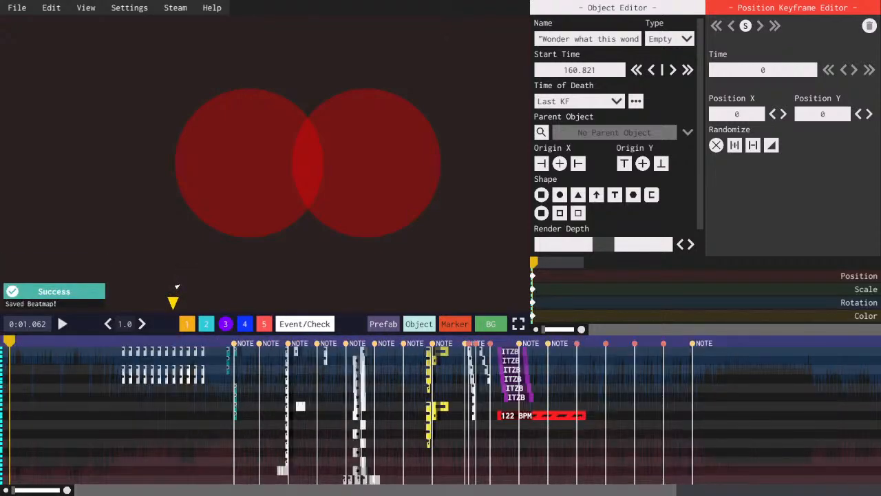
- Return the playhead to about 0:00.127, steer the player ship around and play the level from the start
scroll(166, 428, "up", 6)
key("space")
key("space")
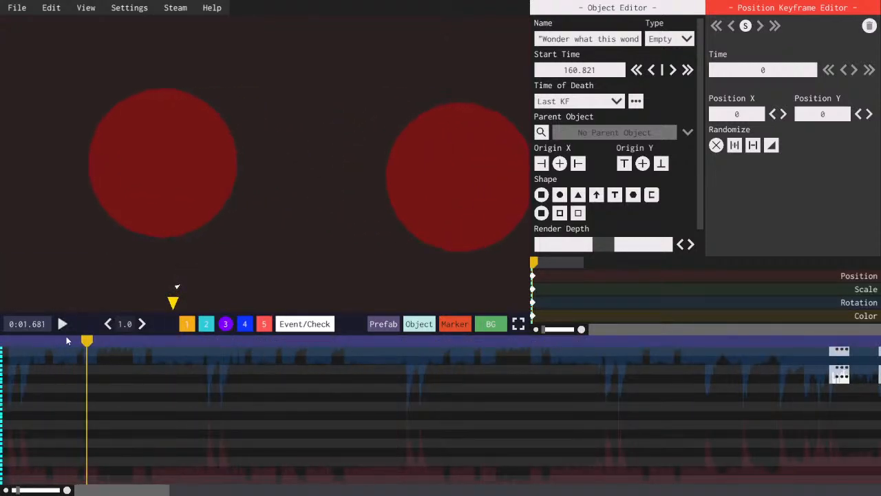
left_click_drag(66, 337, 5, 341)
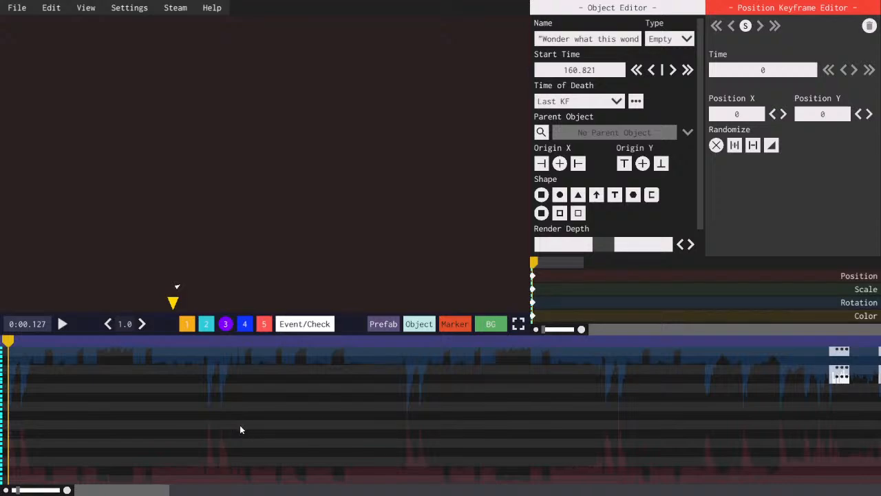
key("w")
key("a")
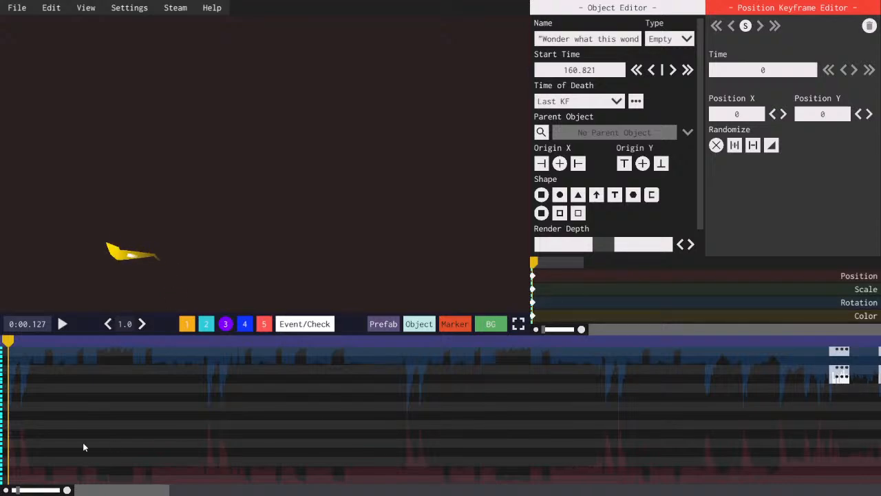
key("w")
key("d")
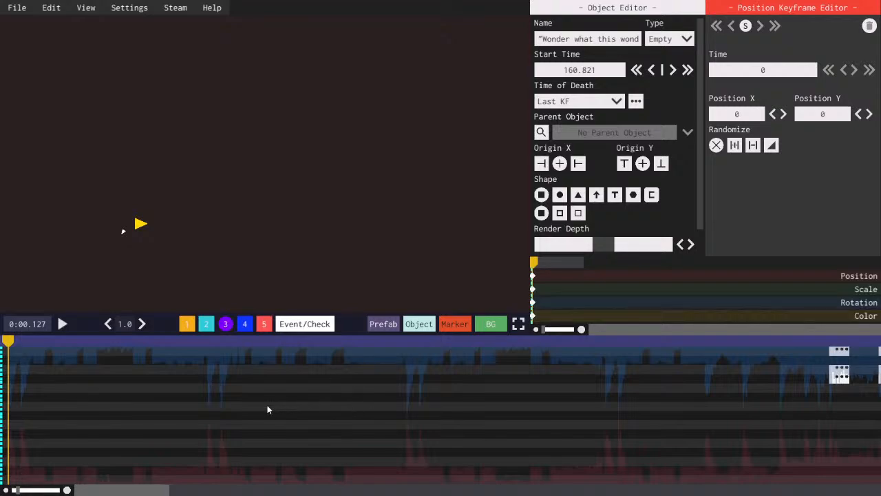
key("space")
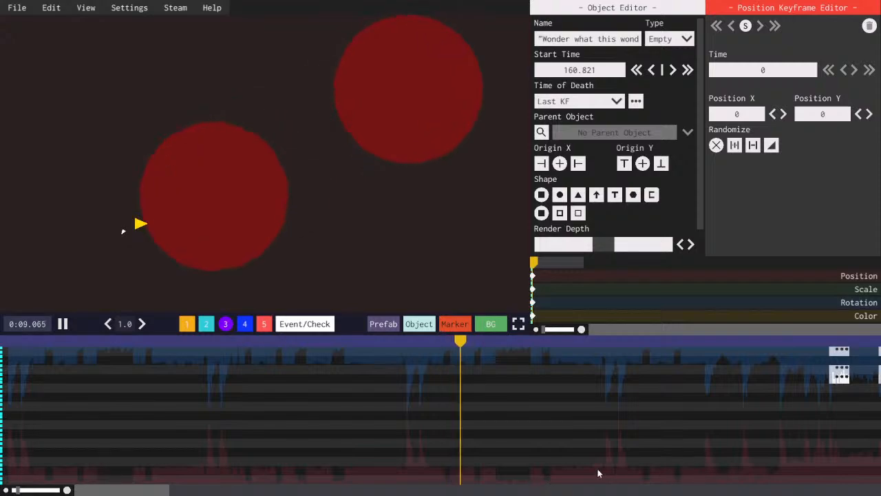
- Pause playback, return the playhead to the start of the level and play the opening in short bursts
key("space")
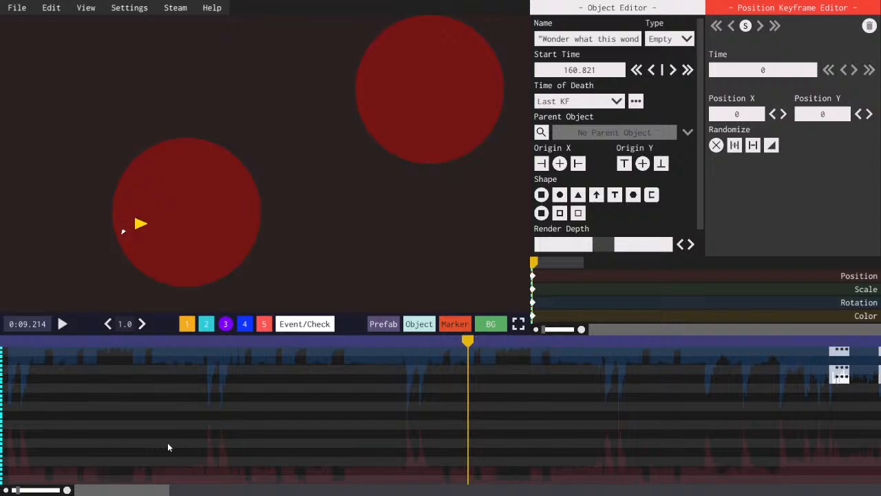
scroll(168, 478, "down", 1)
left_click_drag(168, 490, 70, 493)
left_click(4, 340)
key("space")
key("space")
scroll(110, 456, "up", 1)
key("space")
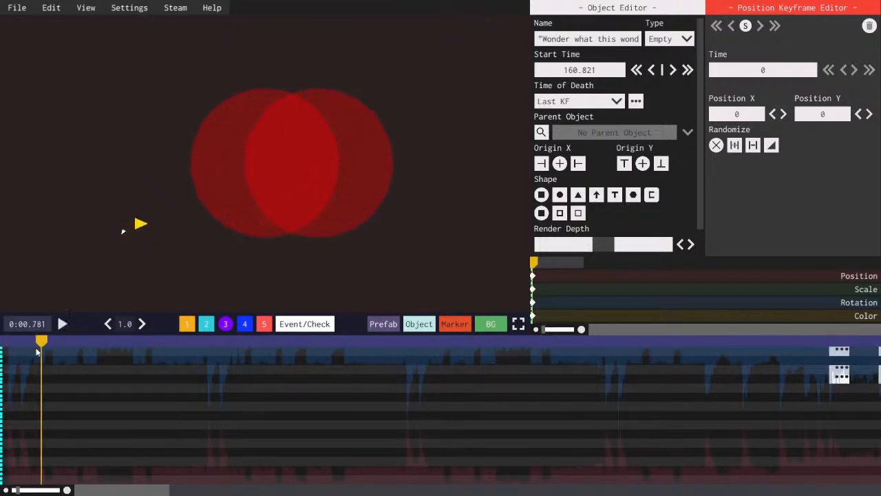
left_click(10, 342)
key("space")
key("space")
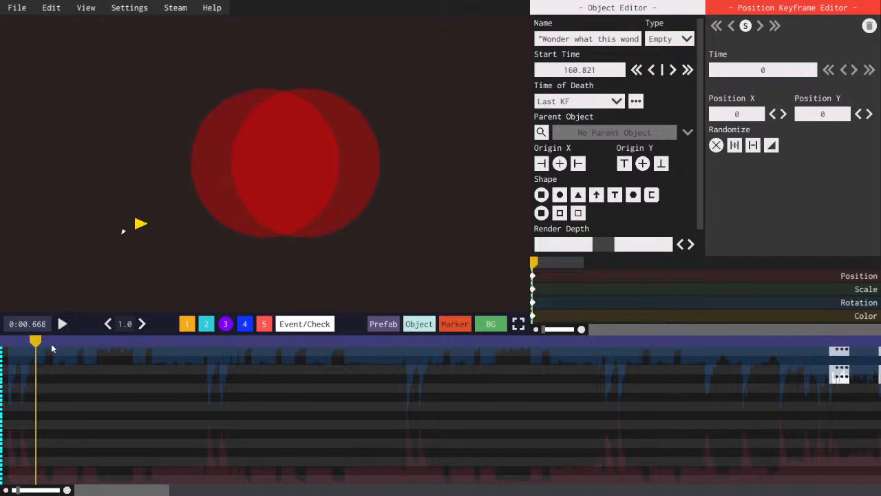
- Create a new normal object starting at about 0:00.604, on the first timeline row
left_click(32, 343)
left_click_drag(32, 342, 32, 340)
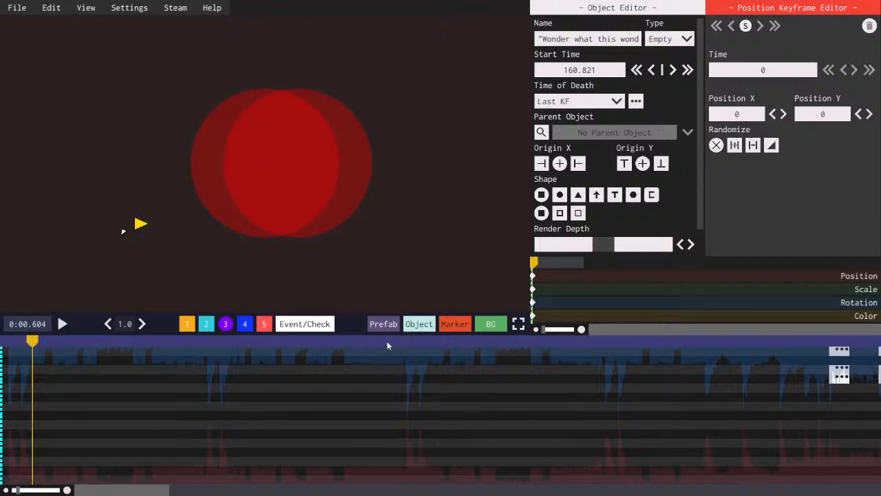
mouse_move(410, 324)
left_click(391, 286)
scroll(103, 441, "up", 1)
left_click_drag(84, 489, 4, 464)
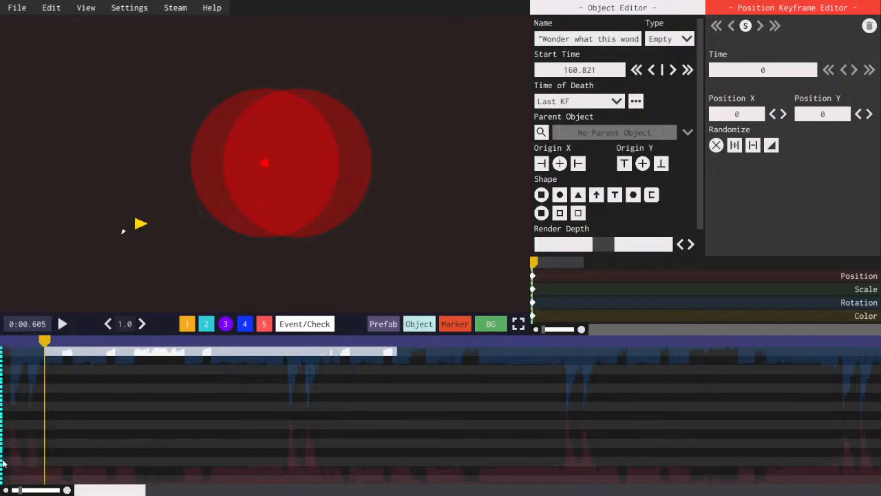
- Preview the new object briefly, set its start time to 0.615 and move the playhead to about 0:00.800
key("space")
key("space")
left_click(41, 350)
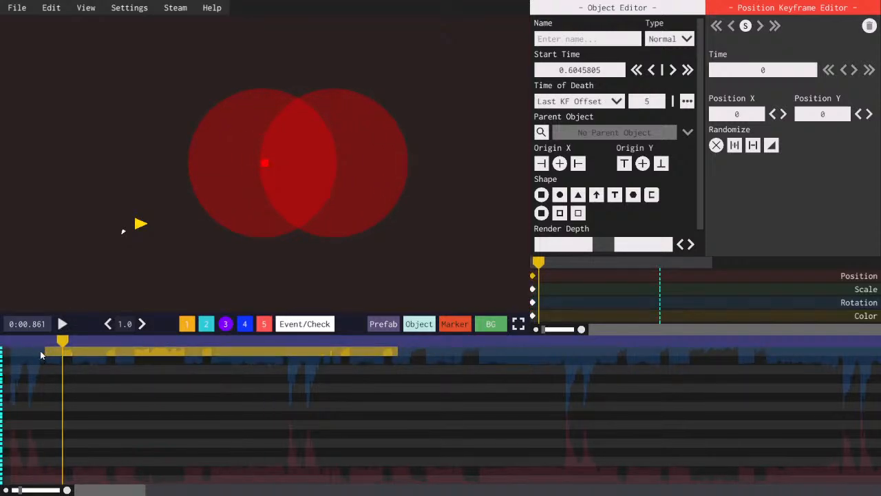
left_click(42, 344)
left_click_drag(42, 344, 58, 342)
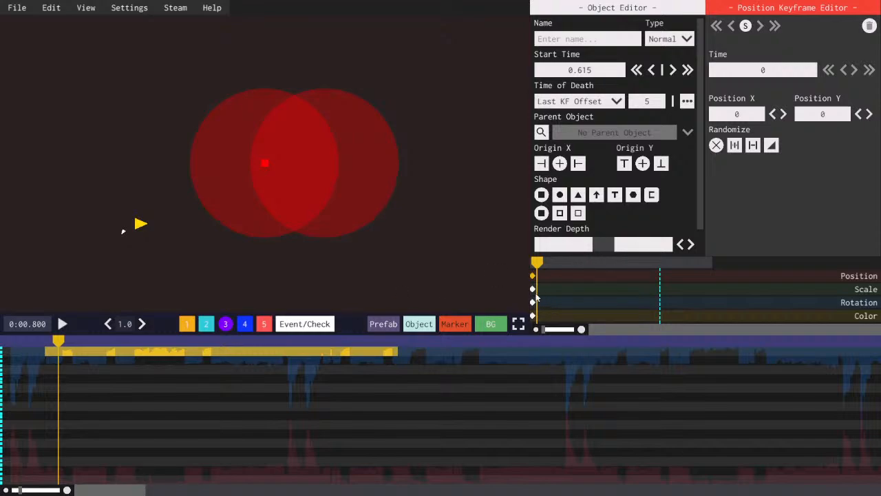
- Make the object a hexagon that scales from 0 at its start to 3 at about 0.143 with InSine easing, and preview it
left_click(532, 288)
left_click(633, 195)
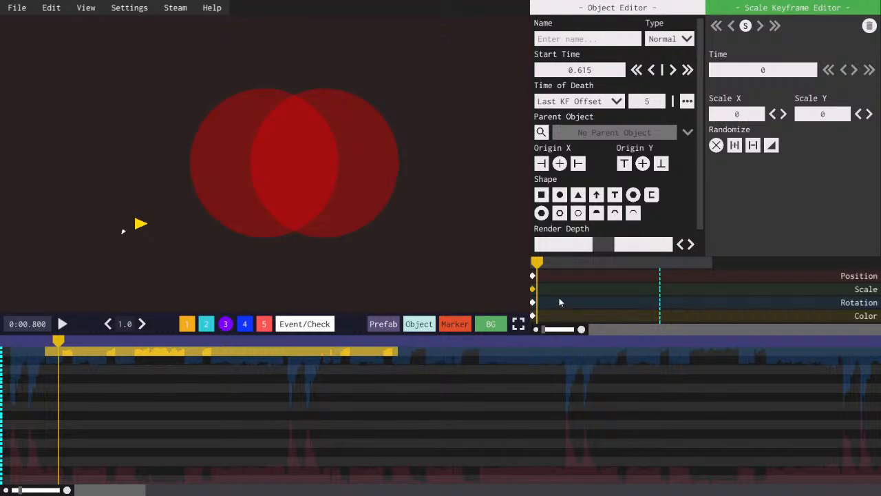
left_click(537, 290)
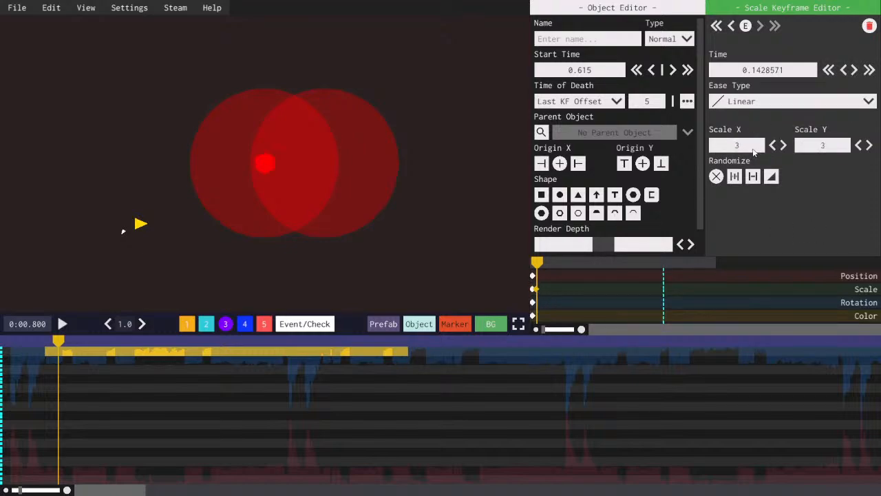
left_click(743, 102)
left_click_drag(538, 263, 531, 265)
key("space")
key("space")
- Color the hexagon white at its start and add a color keyframe at time 1 with OutSine easing
left_click(533, 317)
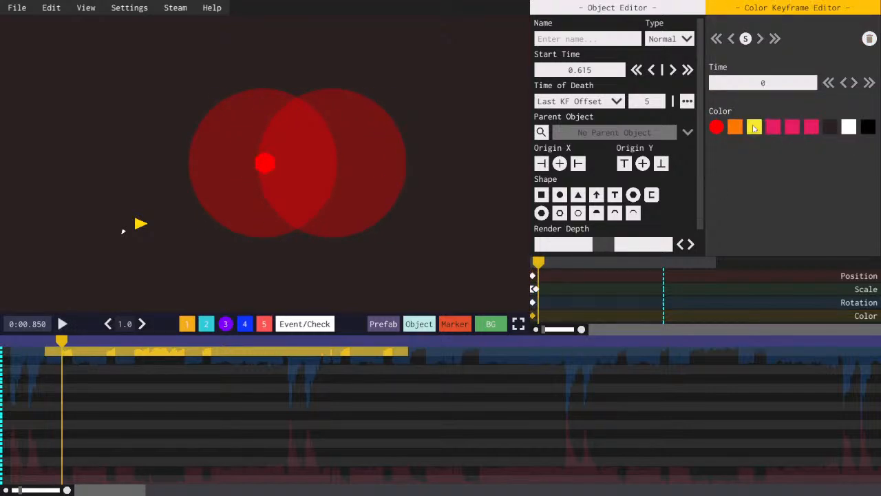
left_click(850, 126)
left_click(552, 316)
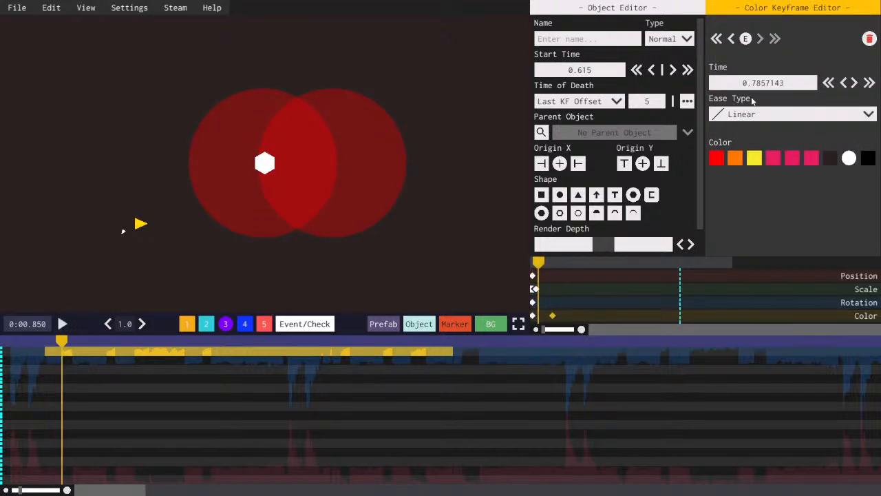
left_click(762, 83)
left_click(759, 121)
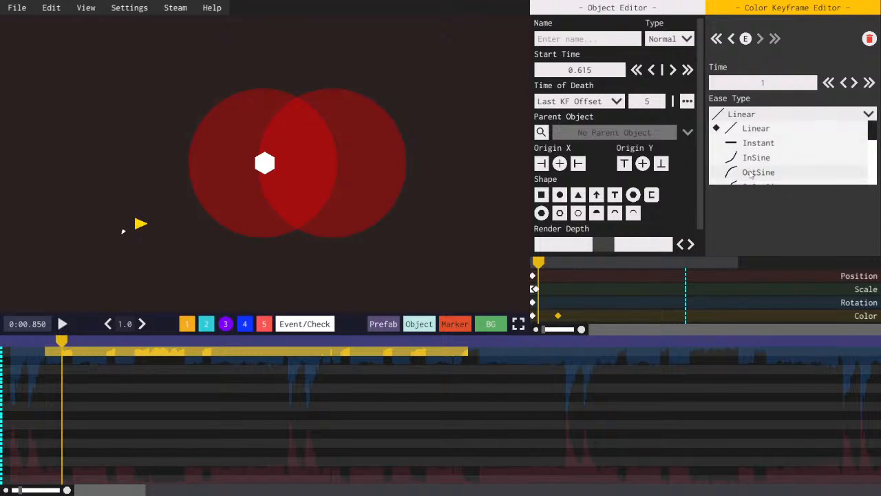
left_click(750, 173)
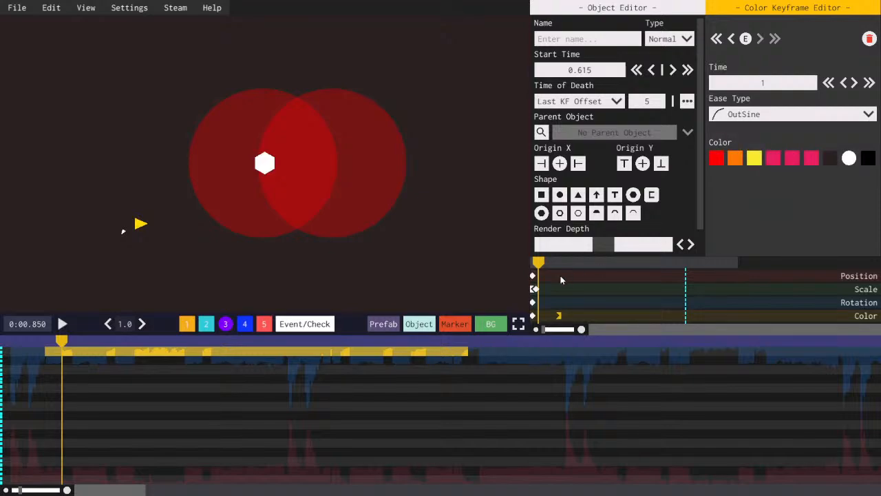
- Change the easing of the hexagon's scale keyframe to OutSine, save the level and preview it from the object's start
left_click(536, 289)
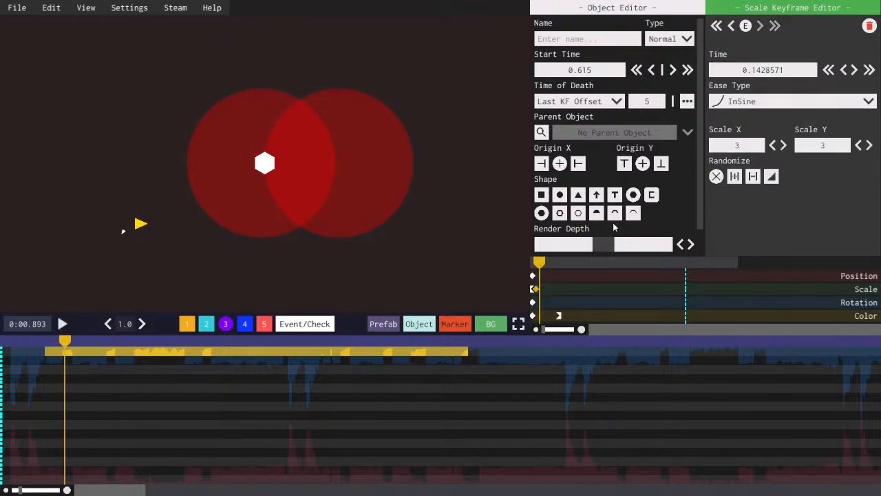
left_click(796, 102)
left_click(751, 159)
key("ctrl+s")
left_click(532, 260)
key("space")
key("space")
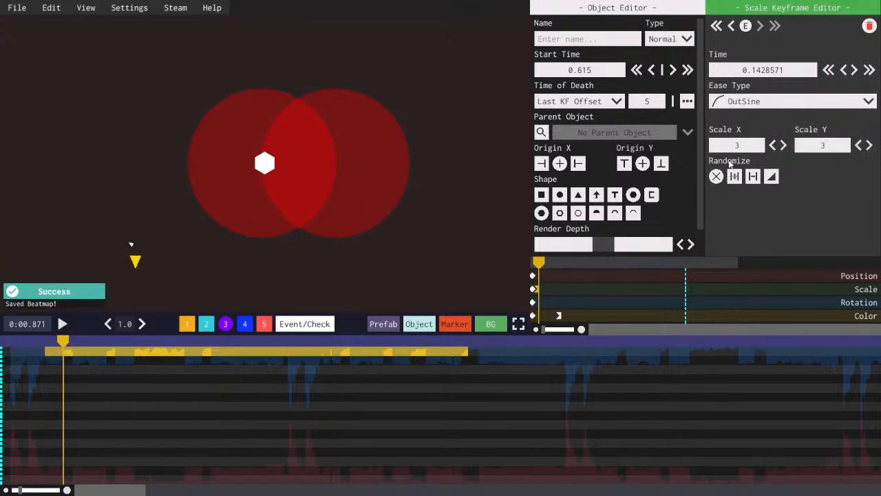
- Set the hexagon's scale keyframe to 4 and add another at about 0.536 with scale 3, previewing the result
scroll(736, 151, "up", 1)
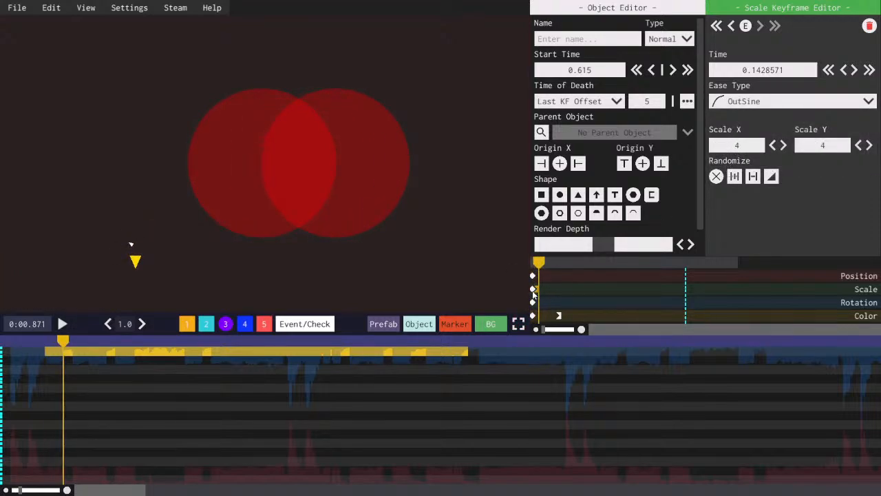
left_click_drag(536, 290, 547, 291)
scroll(751, 151, "down", 1)
key("space")
key("space")
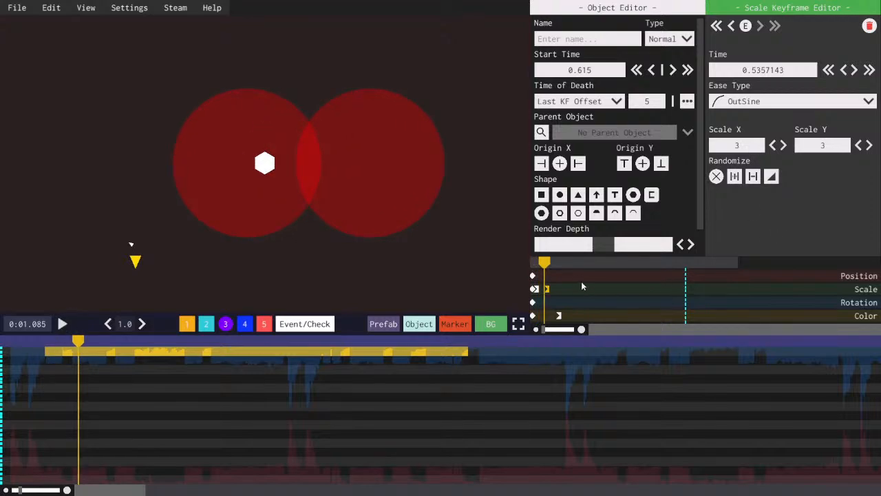
- Save the level and replay the hexagon's scale animation from its start in short bursts
key("ctrl+s")
left_click_drag(541, 264, 532, 265)
key("space")
key("space")
key("space")
key("space")
key("space")
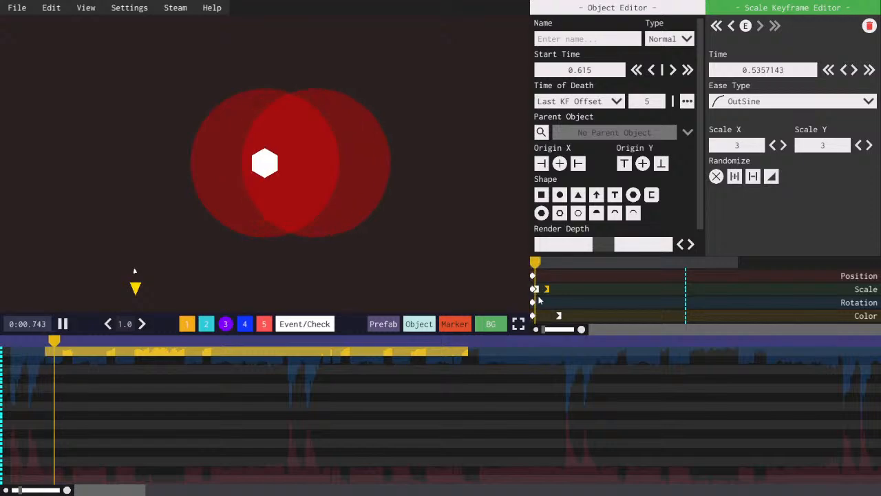
key("space")
- Retime the hexagon's two scale keyframes to 0.125 and 0.6, save the level and replay the animation
left_click(538, 289)
left_click_drag(778, 70, 763, 77)
left_click(820, 211)
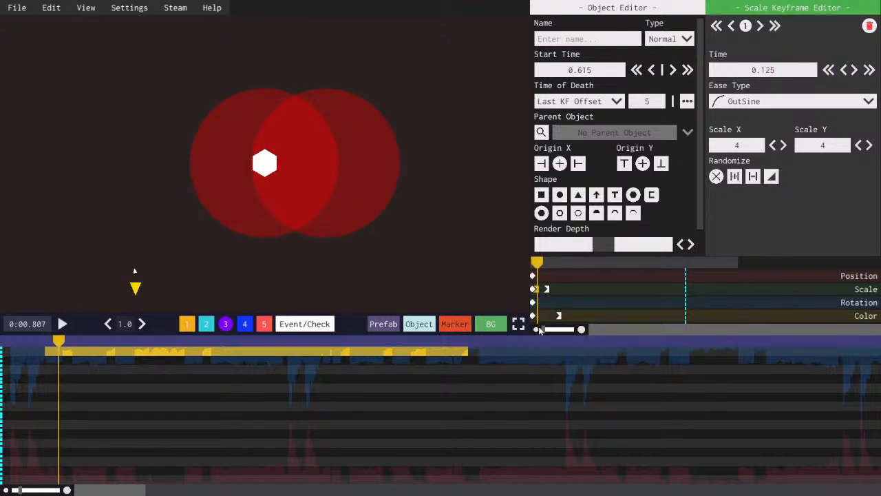
left_click(548, 289)
left_click_drag(783, 70, 755, 79)
type("5")
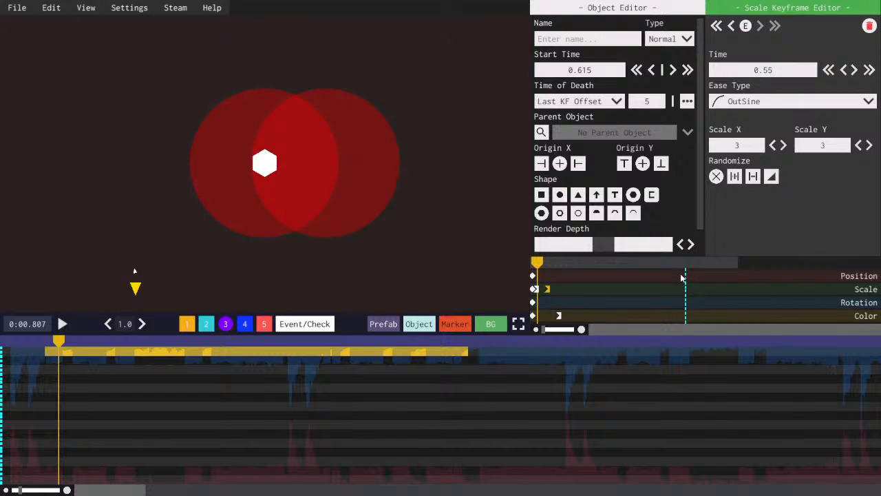
left_click_drag(774, 75, 768, 75)
type("6")
key("ctrl+s")
left_click_drag(546, 261, 524, 261)
key("space")
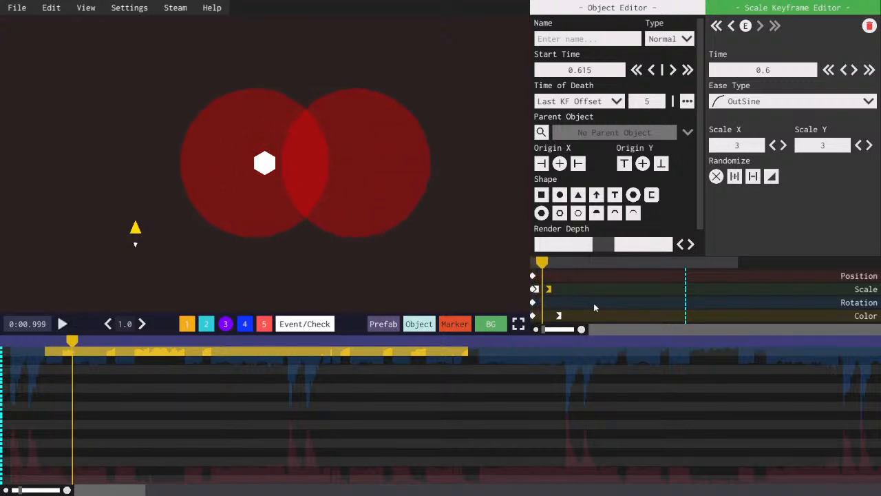
- Set the color of the hexagon's end color keyframe at time 1 to orange
left_click(559, 315)
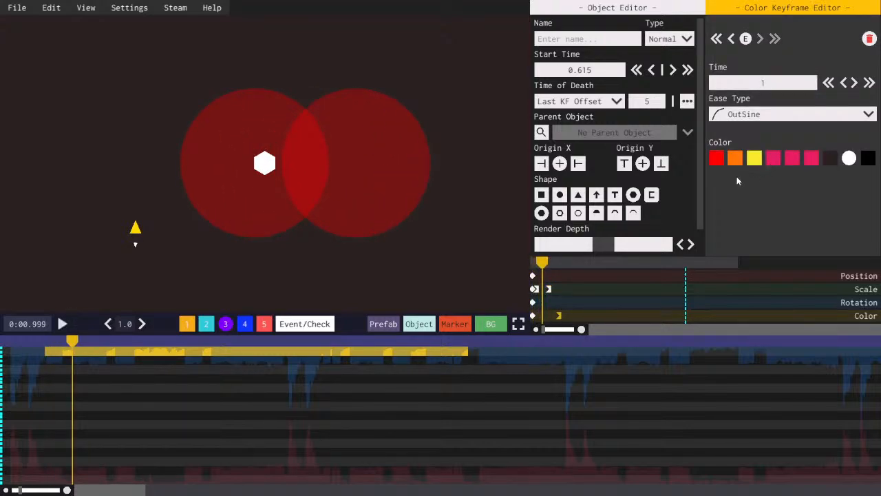
left_click(735, 158)
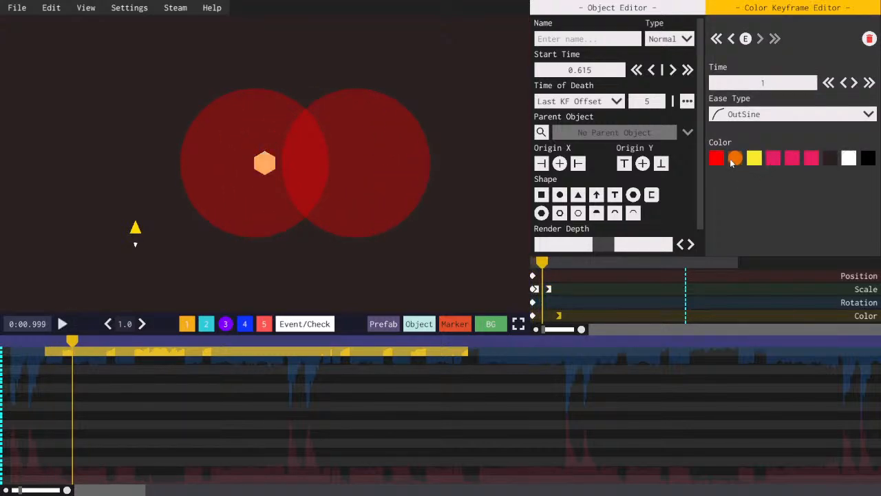
left_click(533, 275)
scroll(767, 114, "up", 8)
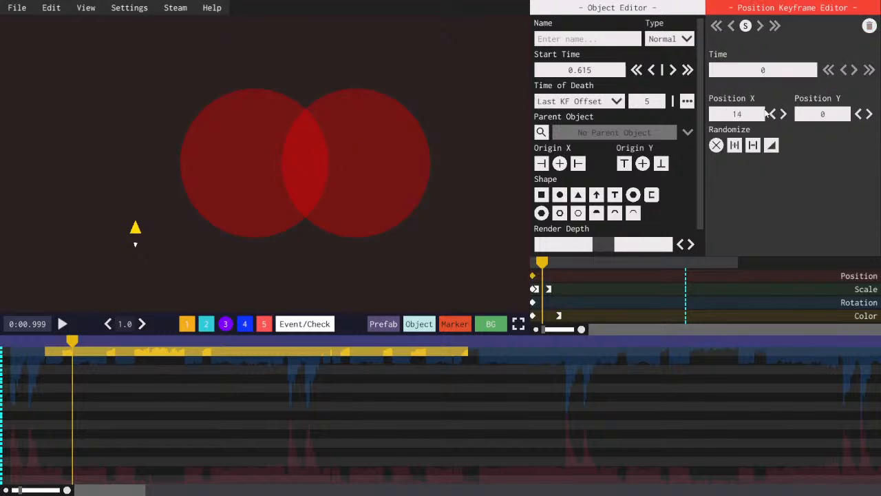
scroll(768, 113, "up", 8)
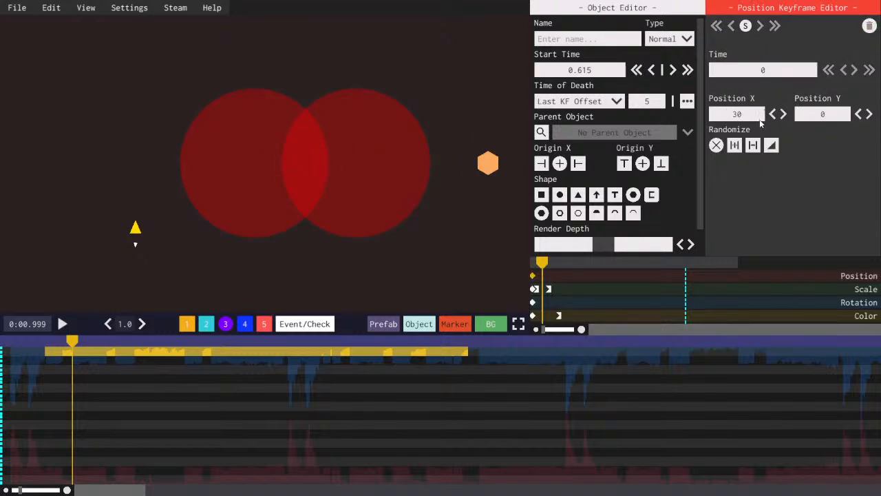
type("0")
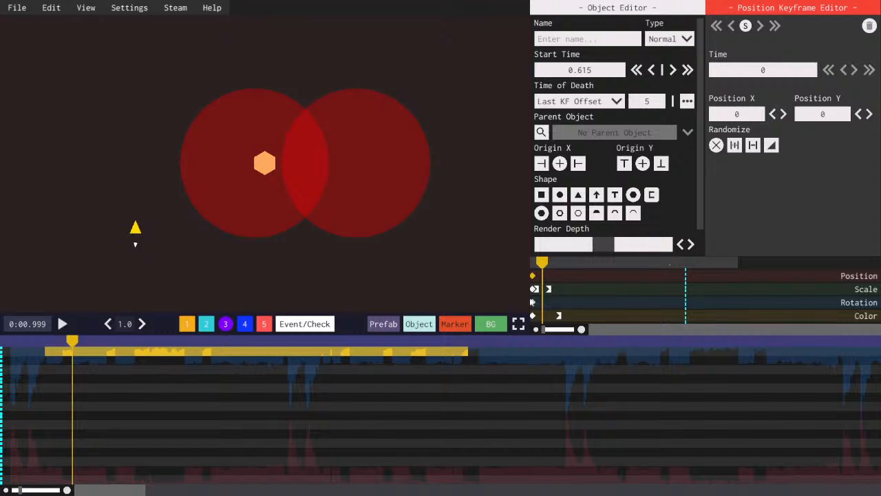
- Replay the hexagon from its start to check the scale animation and the fade from white to orange
left_click(533, 263)
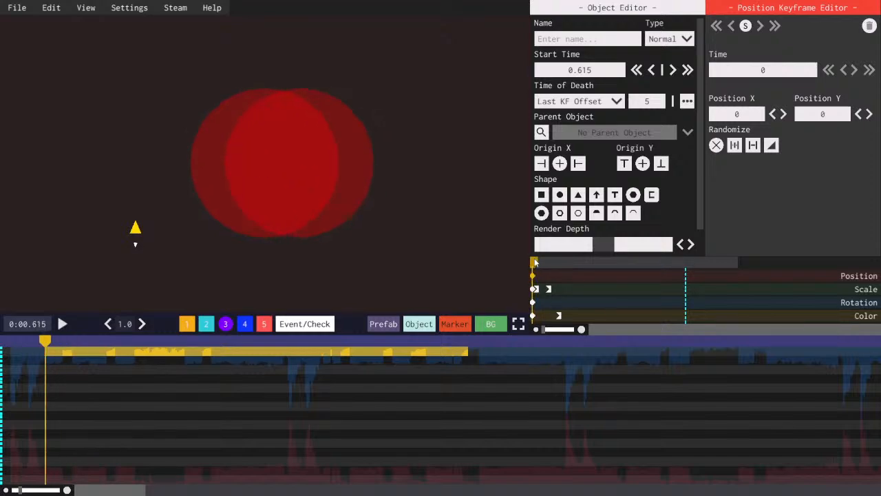
key("space")
key("space")
left_click(549, 291)
left_click(542, 266)
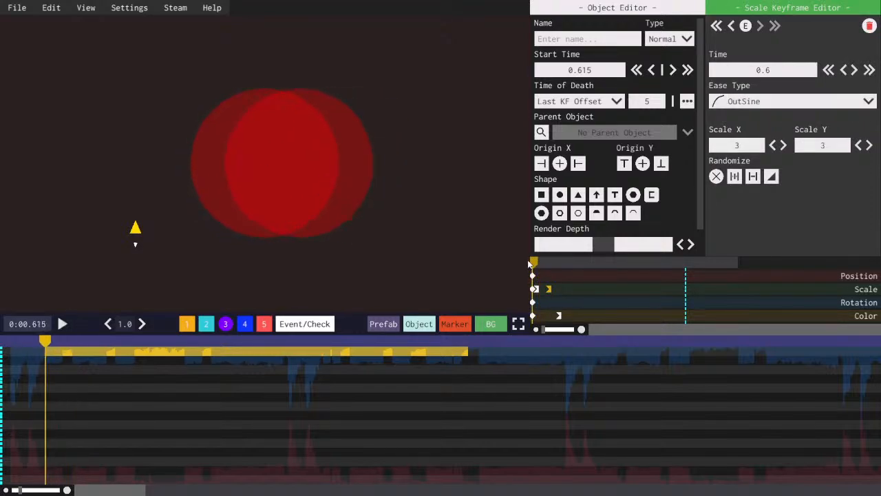
key("space")
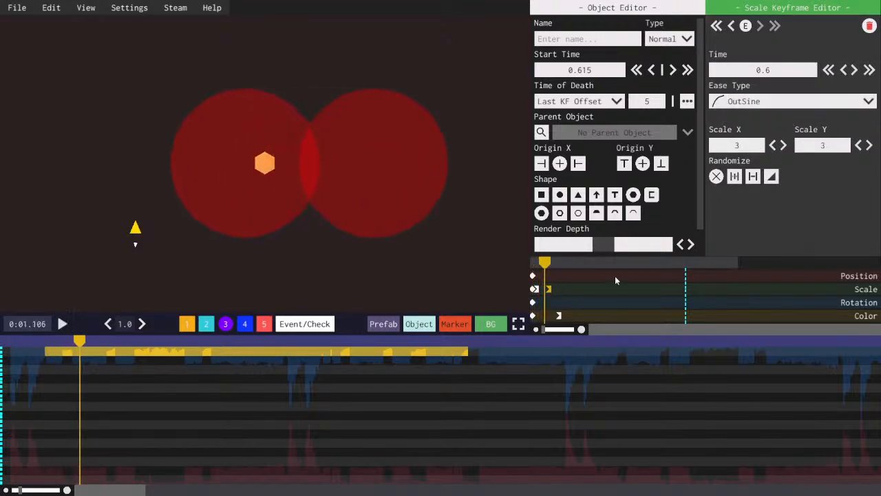
- Move the hexagon object to the second timeline row and add an empty object above it starting at 0.615
left_click(533, 275)
left_click_drag(140, 350, 140, 370)
left_click(413, 325)
left_click(445, 268)
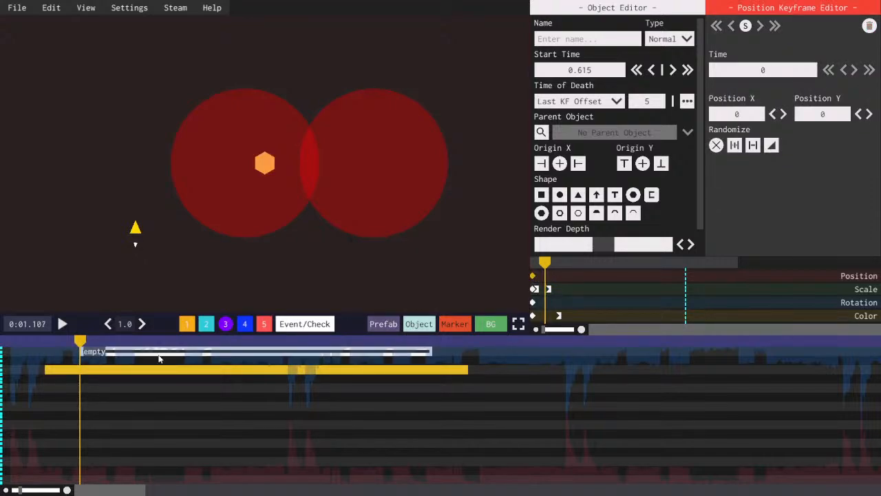
left_click_drag(80, 352, 45, 353)
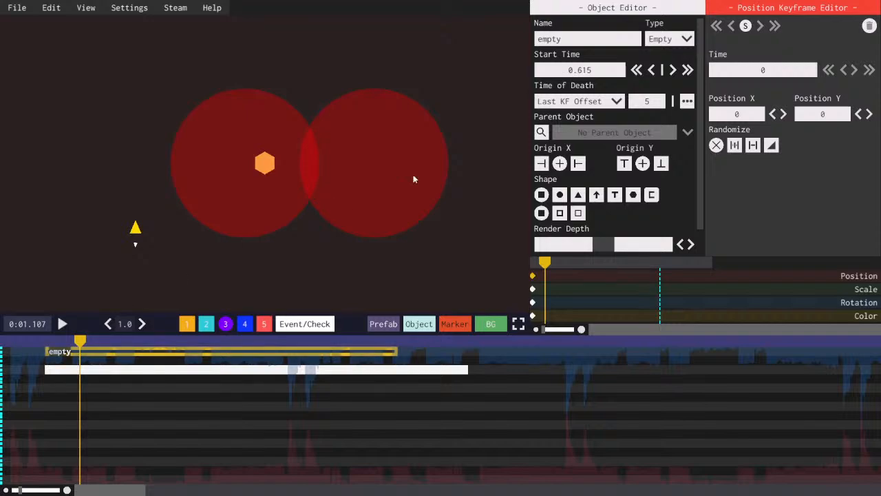
- Set the empty object's time of death to Last KF and name it "P_Bullet <Origin>"
left_click(595, 101)
left_click(571, 126)
left_click(577, 39)
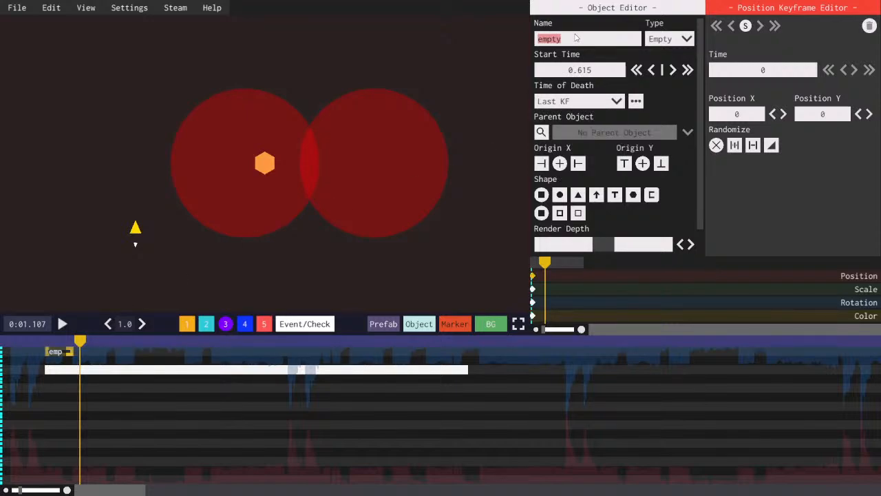
type("Bullet <Origin>")
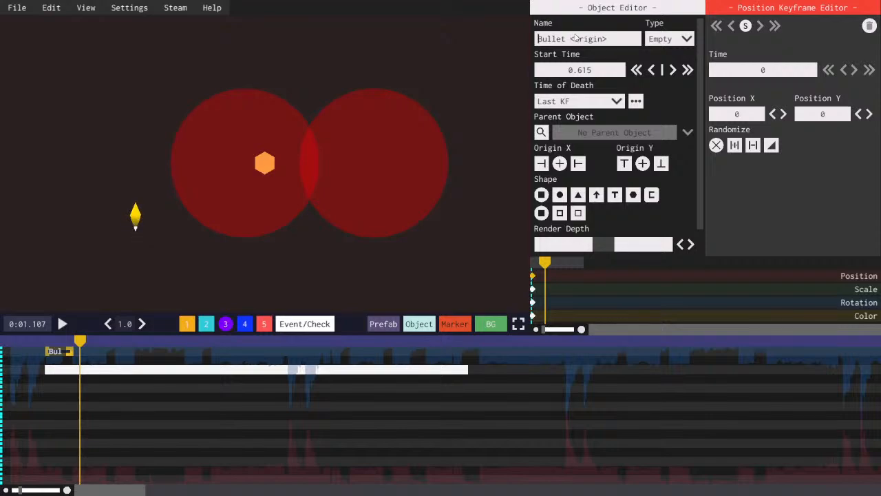
key("Home")
type("P_")
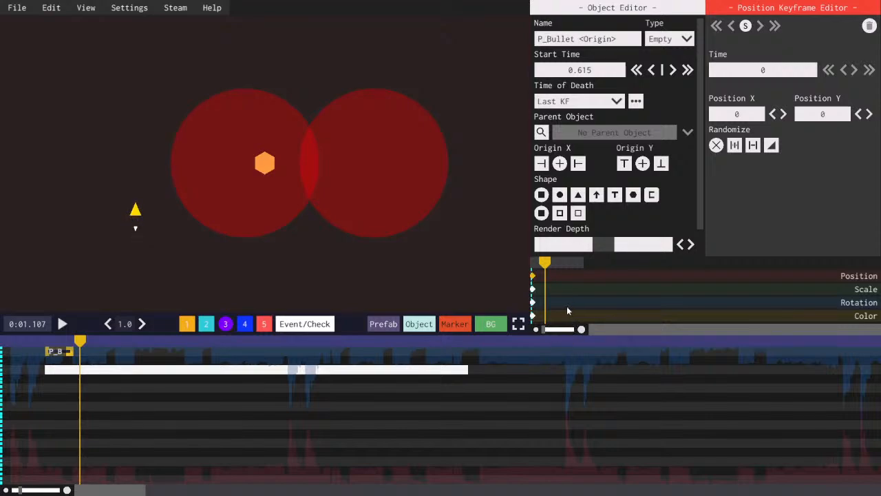
- Parent the unnamed hexagon object to P_Bullet <Origin>, leaving the default parent offsets
left_click(252, 369)
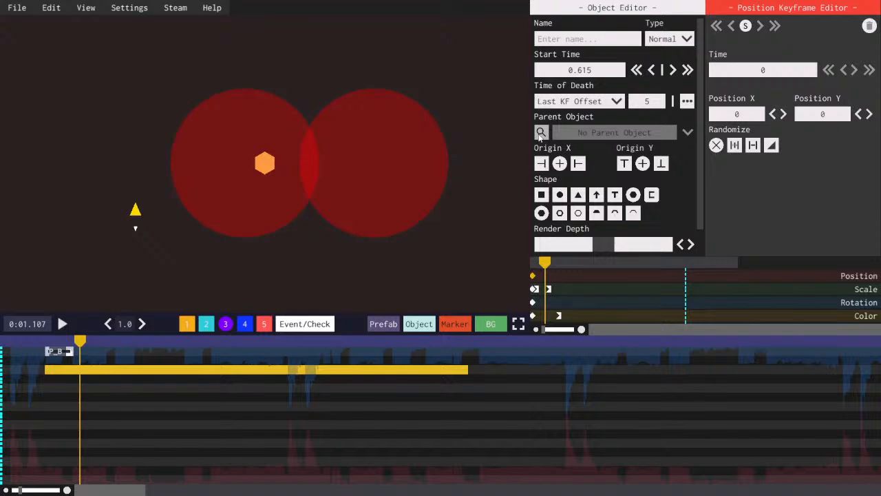
left_click(541, 133)
type("Bullet")
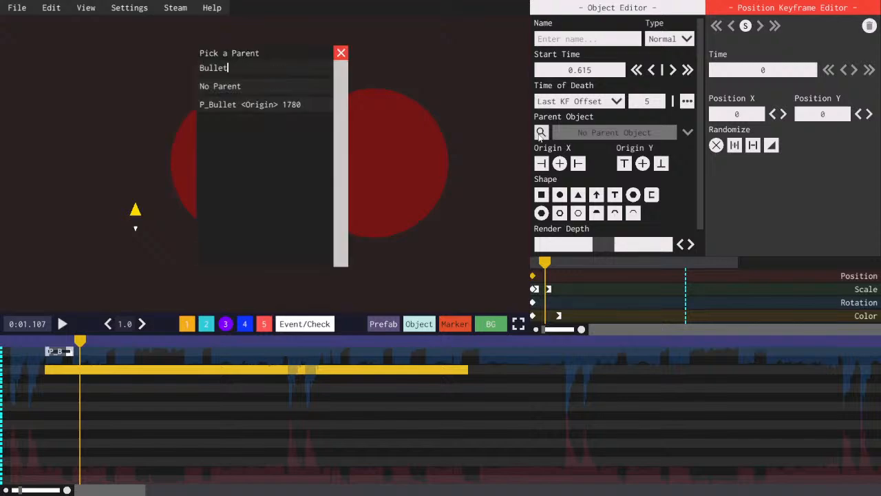
left_click(275, 105)
left_click(687, 132)
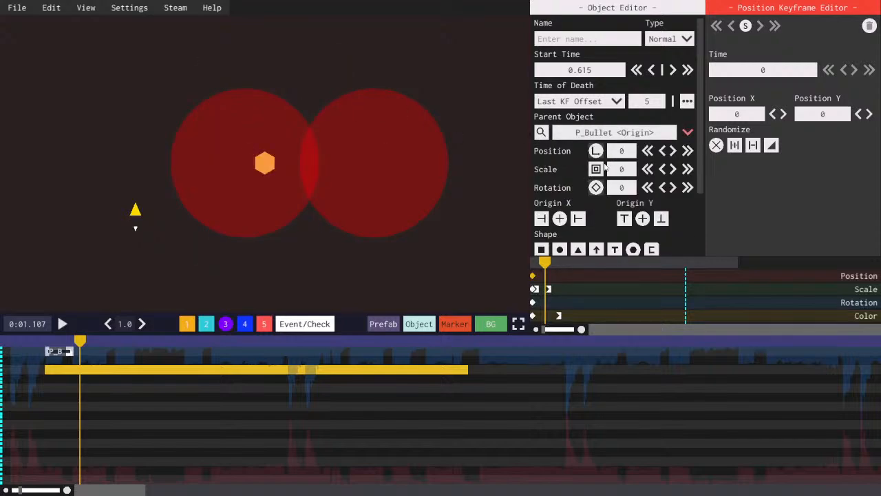
left_click(687, 132)
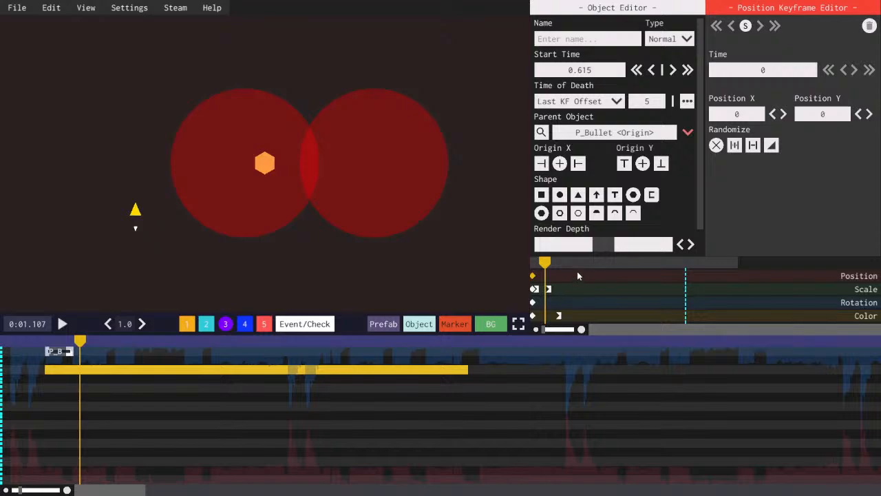
- Add a second position keyframe to the hexagon at time 3 with InSine easing and Position X -200
left_click(577, 276)
left_click(785, 69)
type("2")
key("BackSpace")
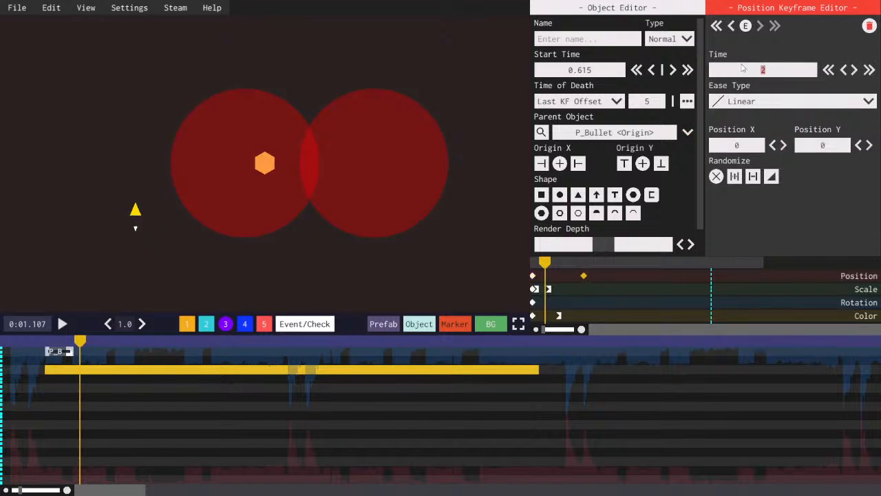
type("3")
left_click(763, 102)
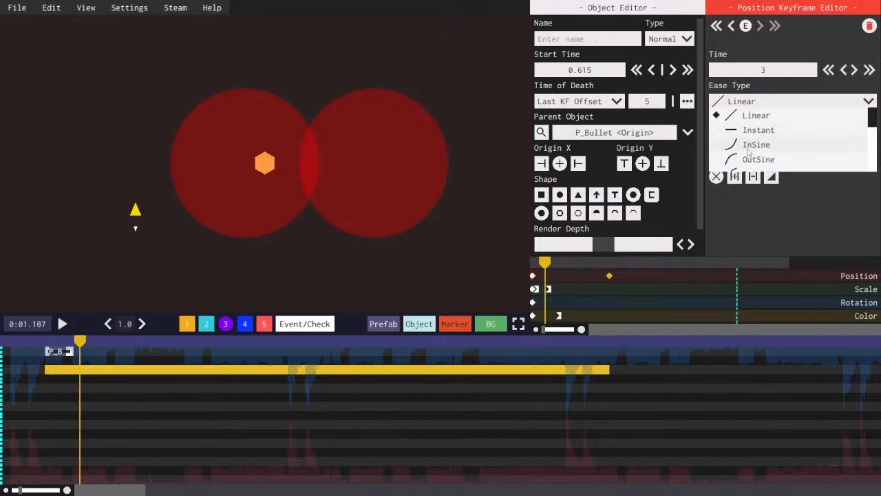
left_click(740, 144)
left_click(734, 145)
type("-200")
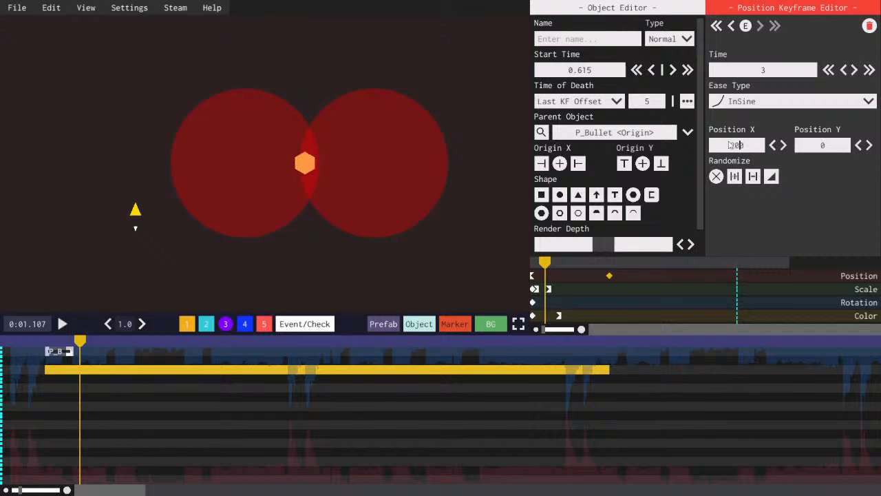
- Replay the hexagon from its start to check its leftward movement
key("space")
key("space")
left_click_drag(557, 263, 433, 263)
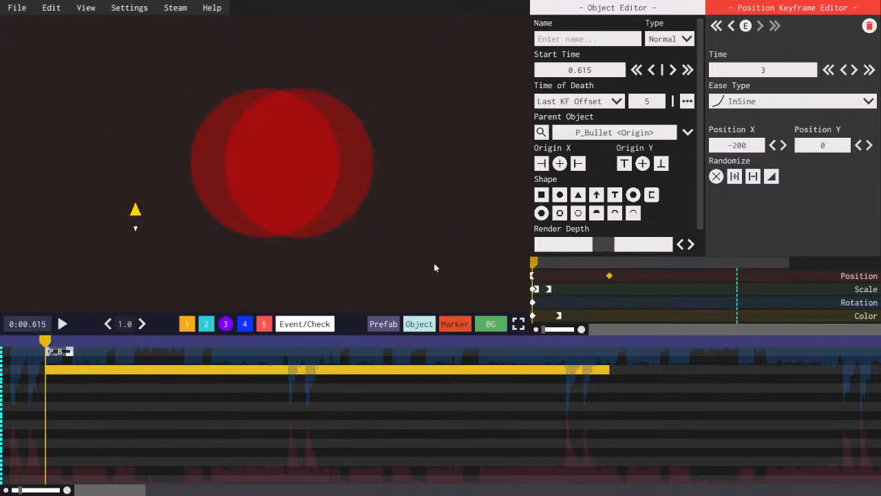
key("space")
key("space")
- Save the level and set the start Position X of the P_Bullet <Origin> object to 30
left_click(54, 353)
key("ctrl+s")
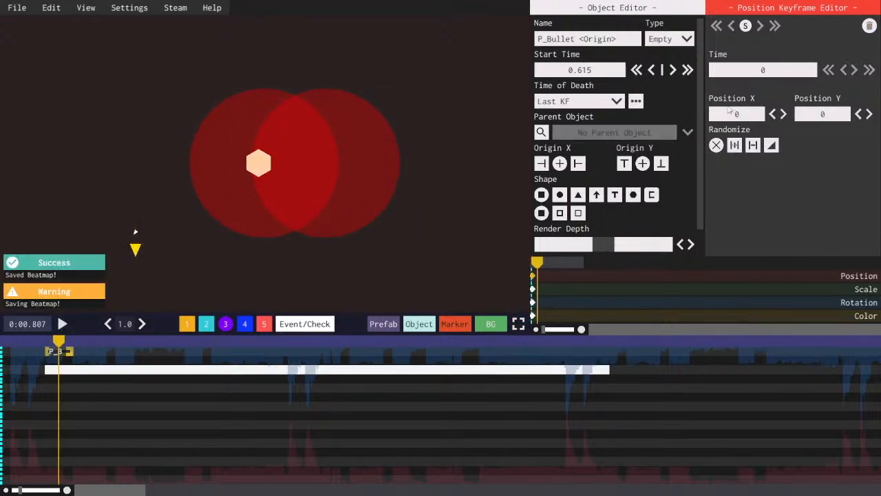
left_click(729, 115)
type("30")
left_click_drag(537, 264, 532, 263)
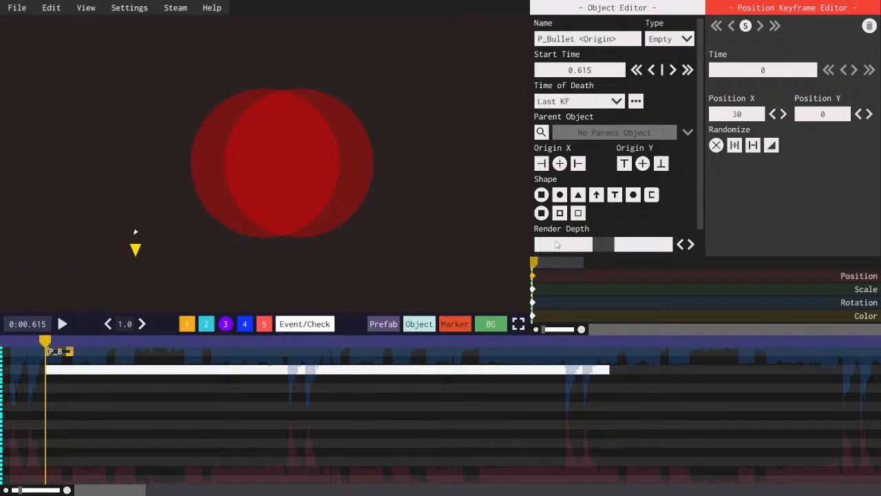
left_click(535, 262)
scroll(755, 116, "up", 4)
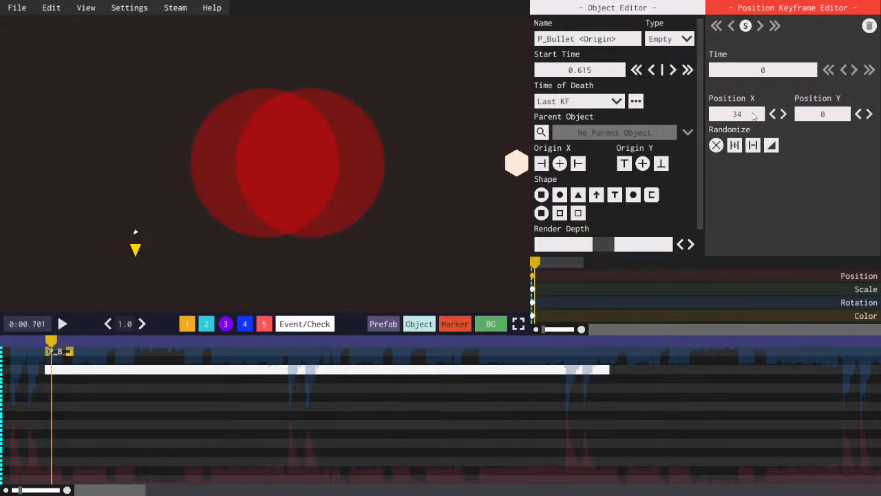
scroll(754, 116, "down", 4)
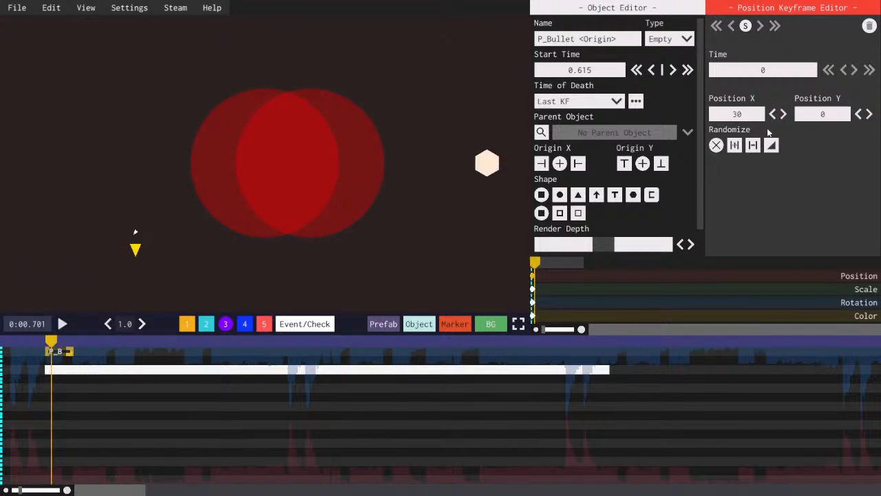
- Add a normal square object on editor layer 4 near the level's beginning, starting at 0.123
key("space")
left_click_drag(17, 342, 2, 342)
key("space")
left_click(242, 324)
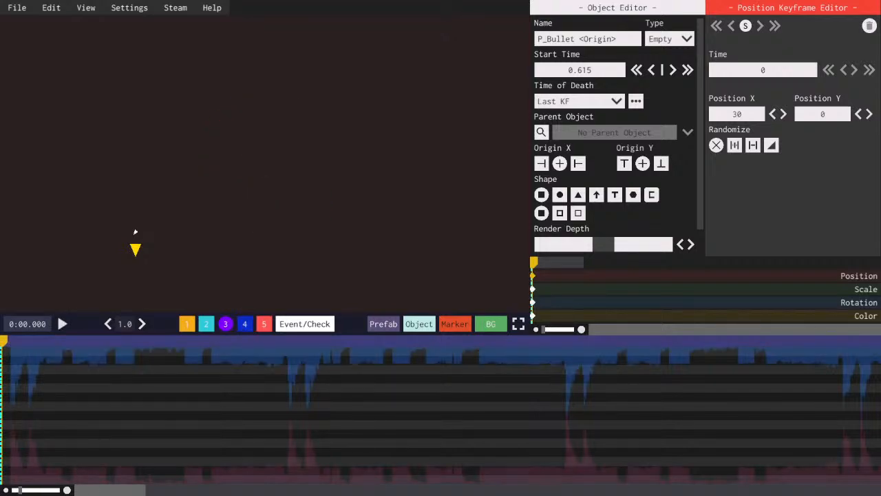
left_click(425, 324)
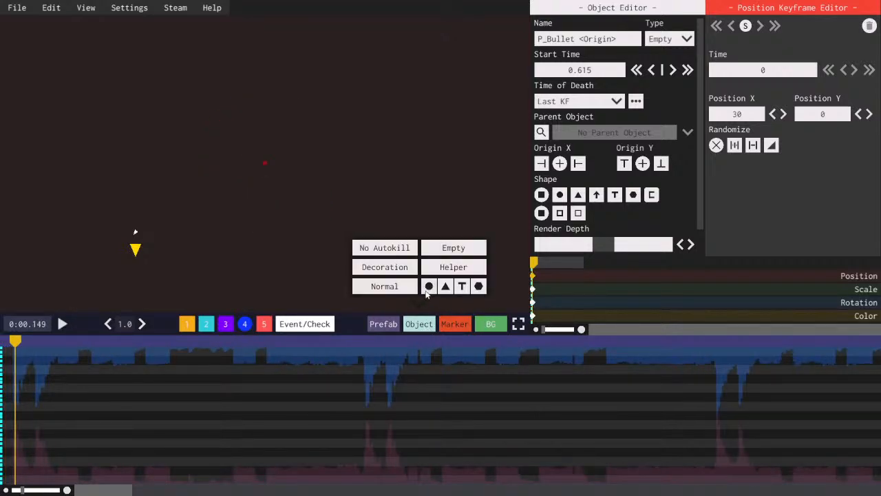
left_click(426, 292)
- Set the new square's start Position X to 32, placing it just beyond the bullet's spawn point
left_click_drag(22, 353, 38, 342)
scroll(747, 118, "up", 20)
key("space")
key("space")
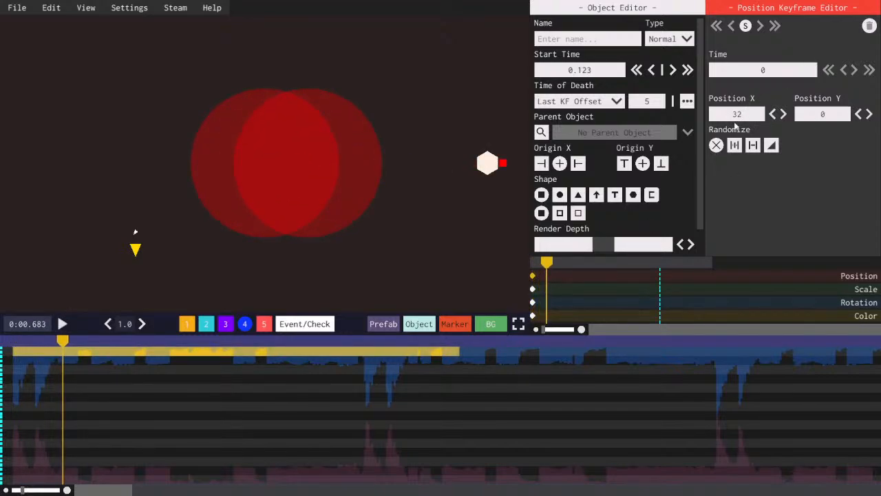
- Set the square's start scale to 1000 on both X and Y
left_click(533, 289)
left_click(847, 115)
type("1000")
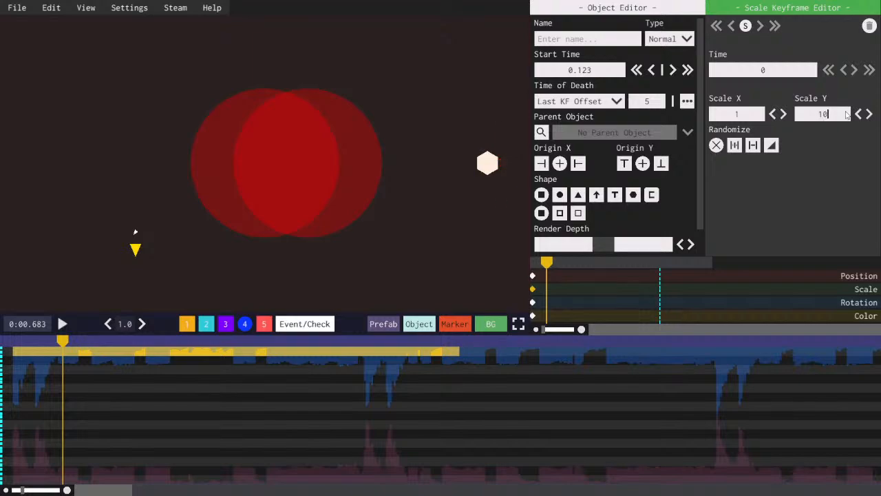
left_click(754, 116)
type("000")
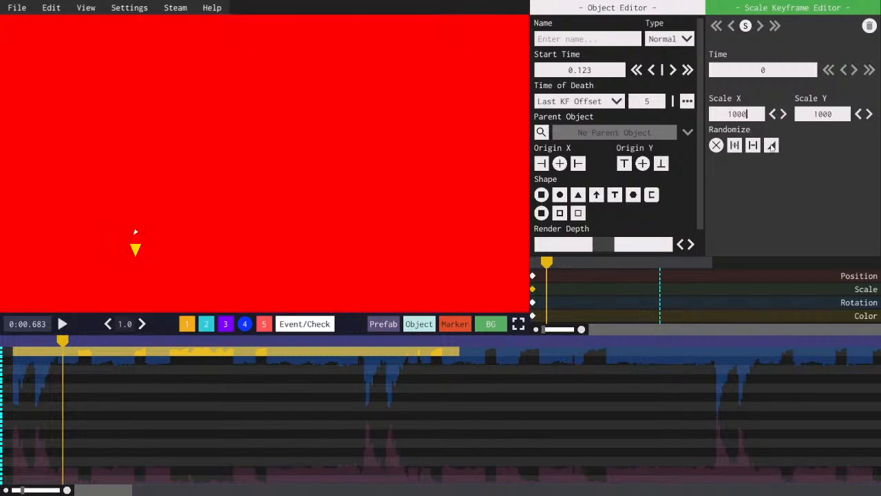
- Set the enlarged square's Origin X so it extends rightward from its position, and color it yellow
left_click(578, 163)
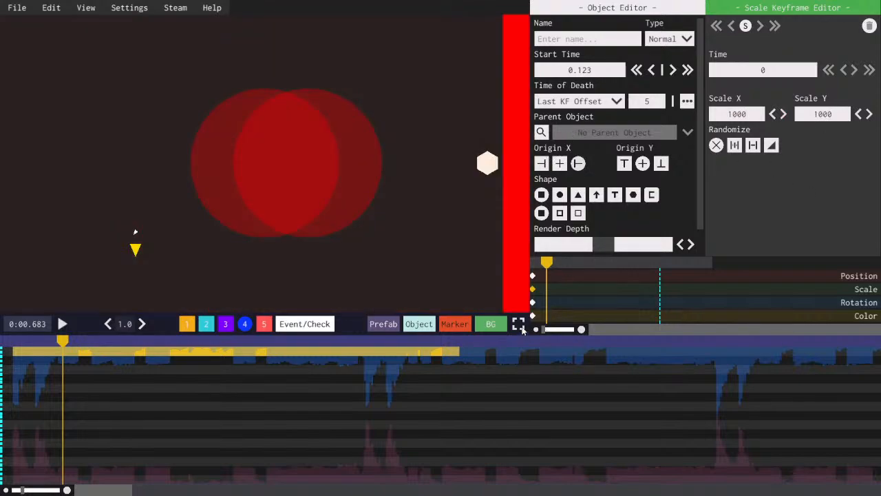
left_click(533, 315)
left_click(754, 127)
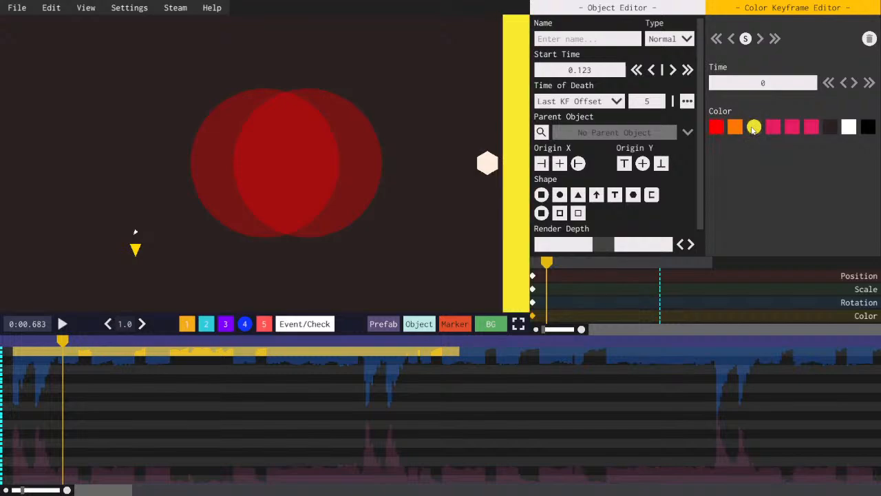
- Set the block's start Position X to 36 and add a second position keyframe at about 0.55
left_click(533, 276)
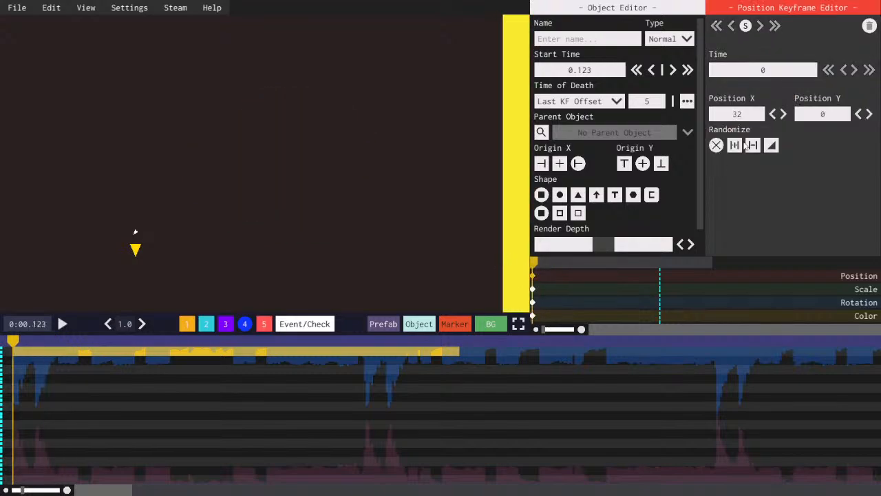
key("space")
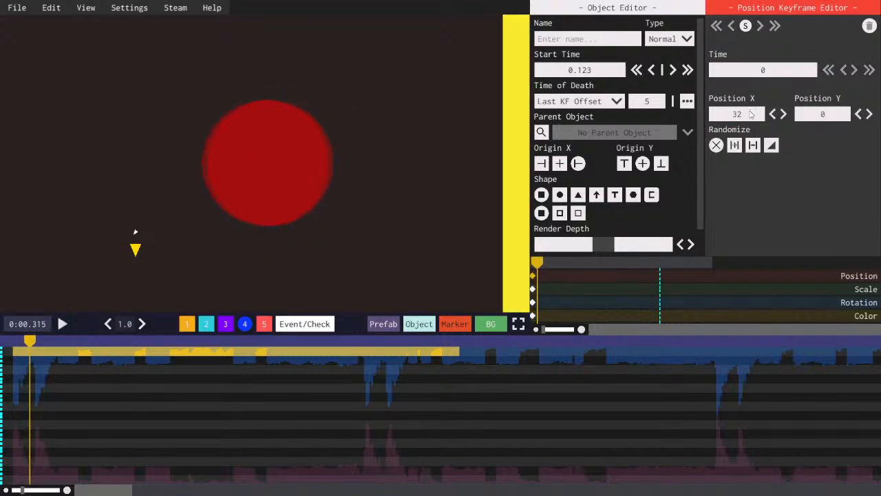
mouse_move(543, 270)
left_mouse_down()
mouse_move(510, 264)
mouse_move(548, 278)
left_mouse_up()
right_click(547, 277)
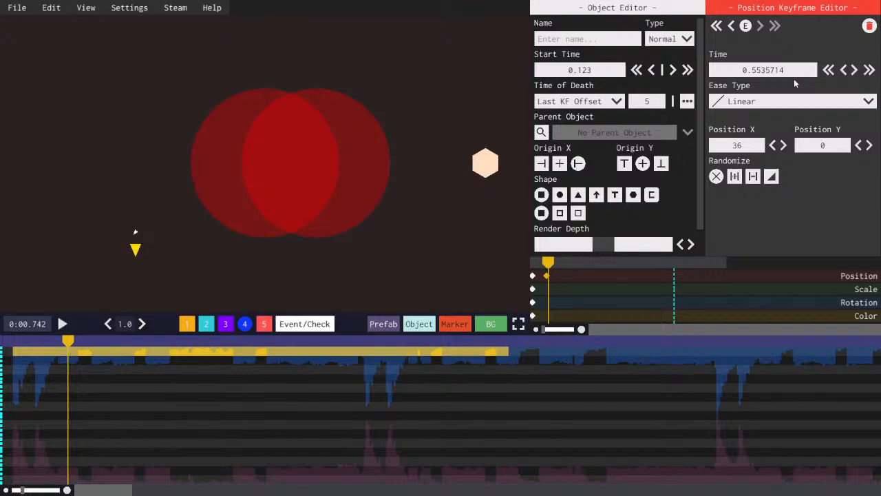
- Give the block's second position keyframe OutBounce easing and Position X 30, and replay the slide-in
left_click(791, 101)
scroll(736, 151, "down", 5)
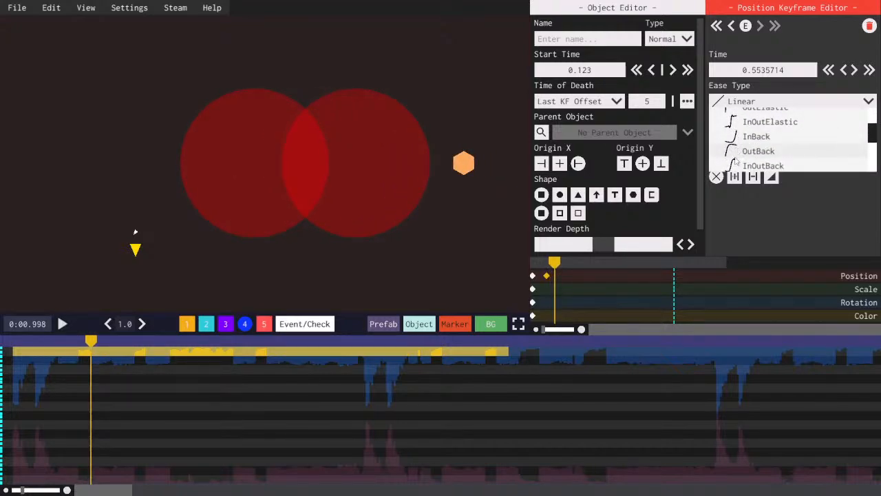
scroll(736, 162, "down", 3)
left_click(743, 149)
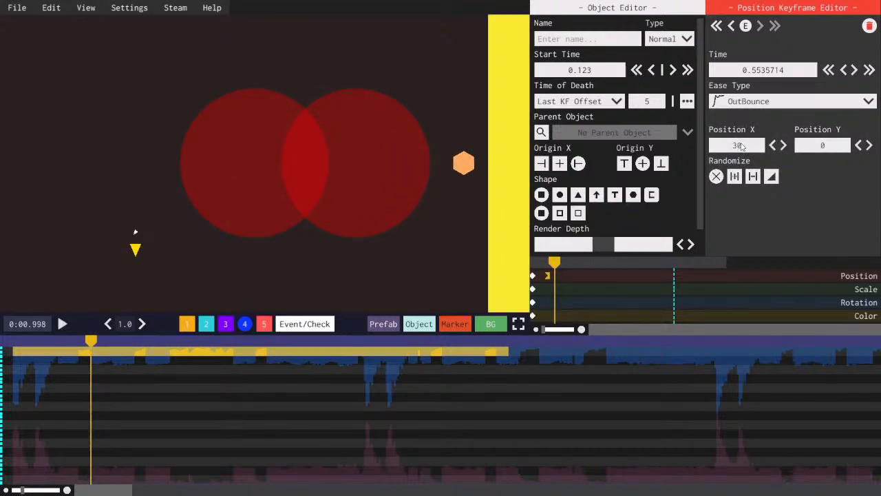
left_click_drag(549, 262, 520, 260)
key("space")
key("space")
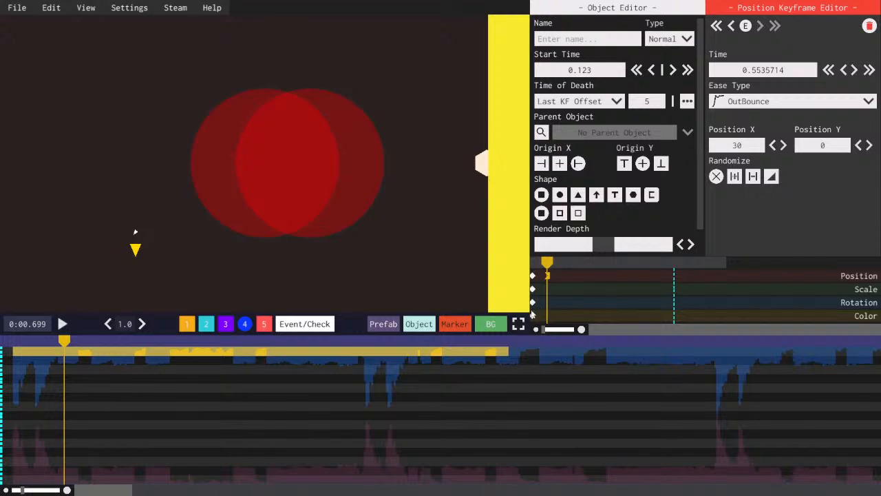
- Try several theme colors on the block's start color keyframe and settle on red
left_click(533, 317)
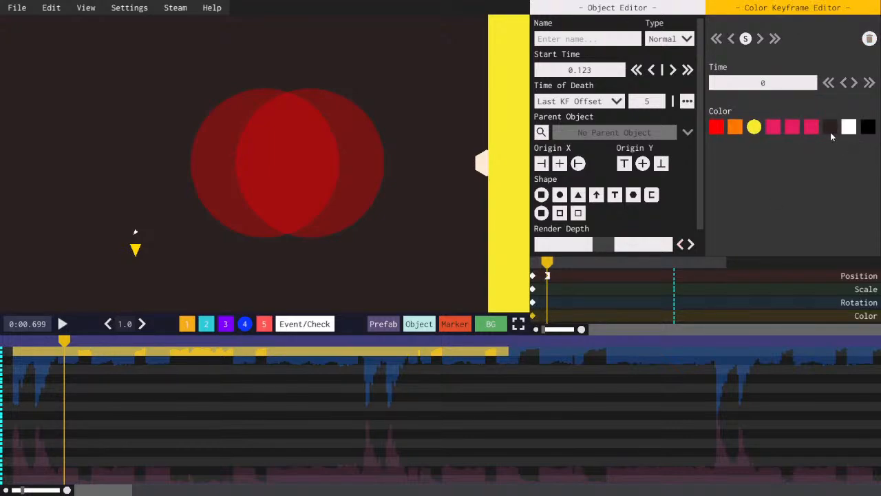
left_click(830, 129)
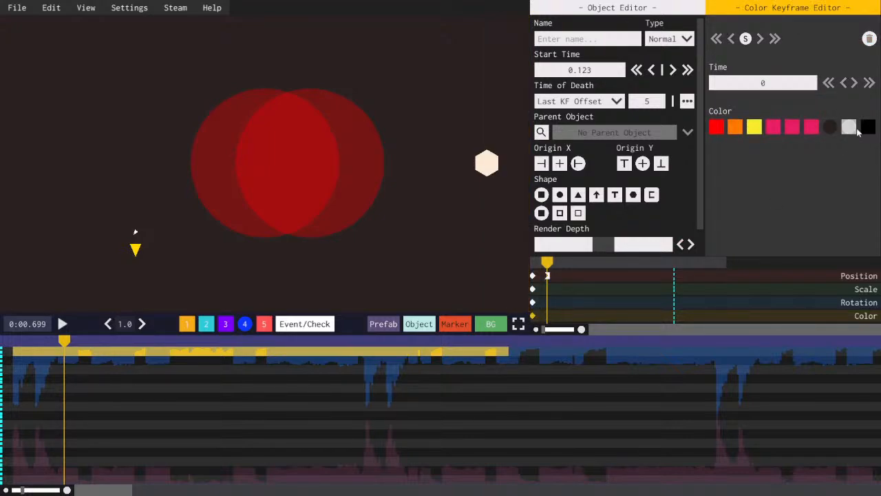
left_click(853, 130)
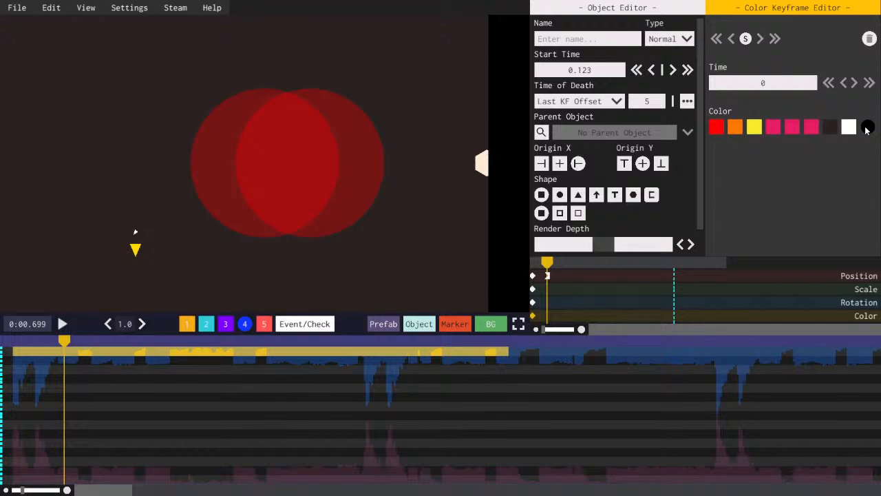
left_click(716, 129)
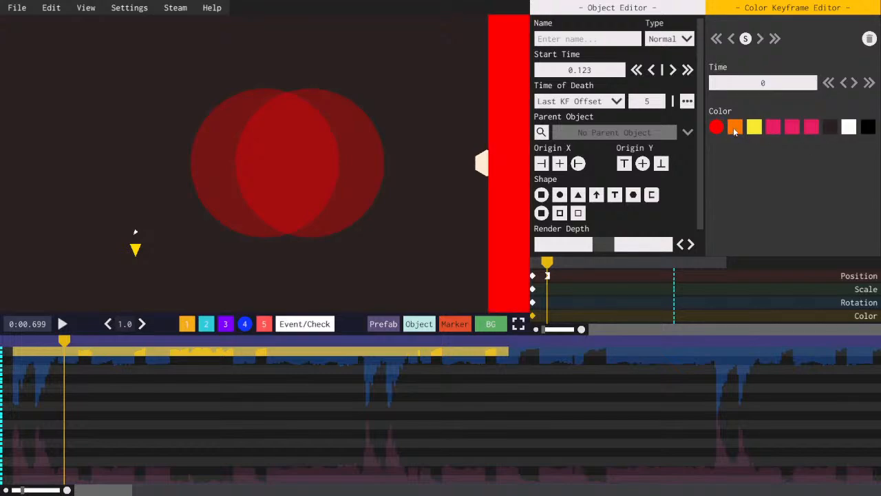
left_click(735, 131)
left_click(720, 129)
- Replay the red block's bouncing slide-in from the object's start
key("space")
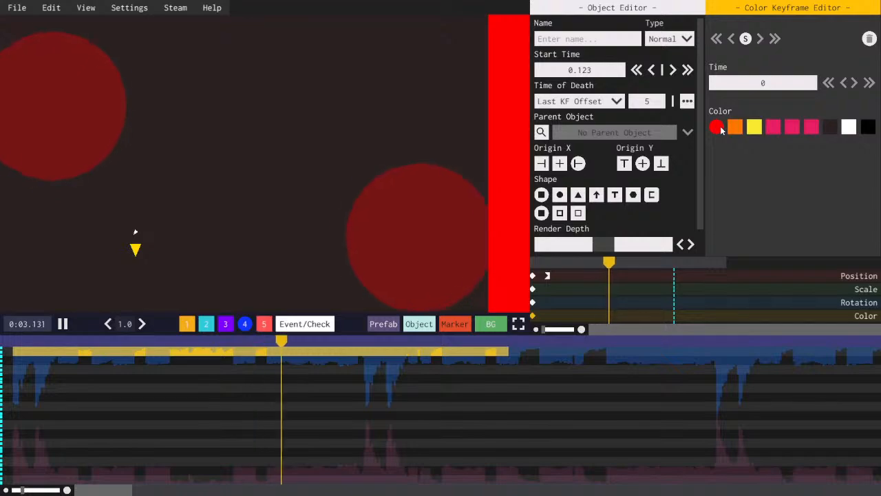
key("space")
left_click_drag(563, 264, 508, 259)
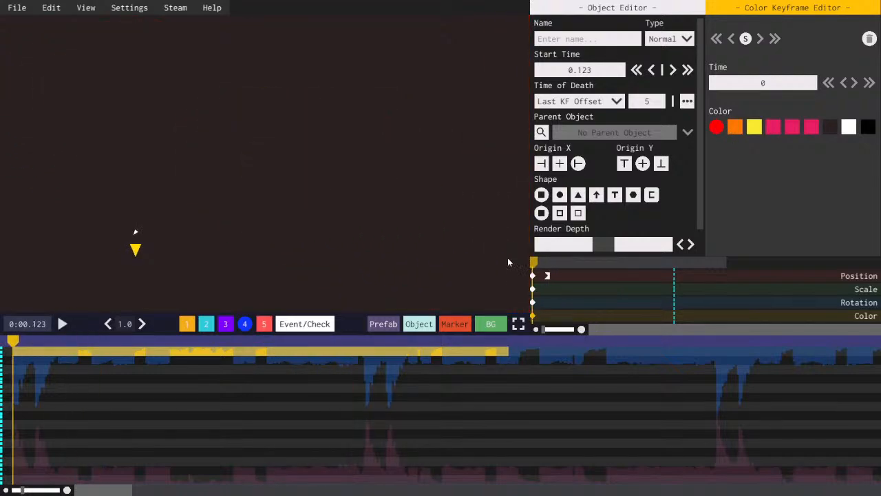
key("space")
key("space")
- Move the block's end position keyframe earlier to time 0.429 and replay the bounce
left_click(546, 278)
left_click_drag(545, 280, 542, 279)
left_click_drag(542, 263, 533, 263)
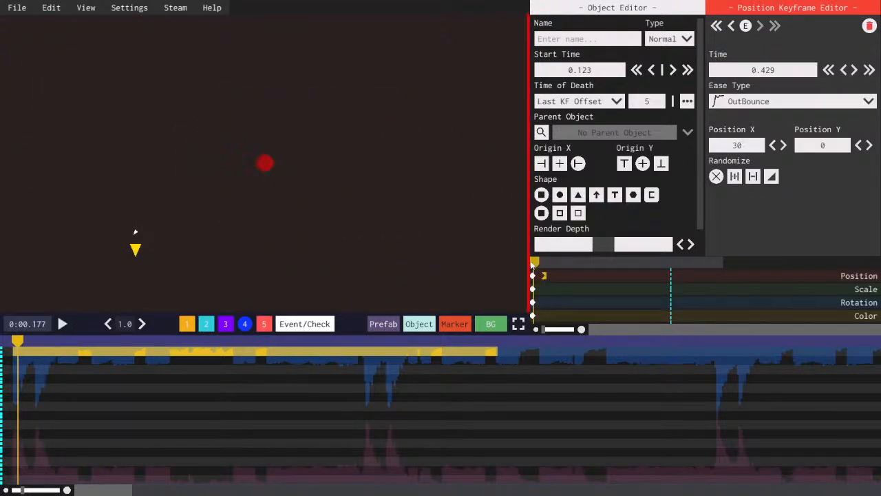
key("space")
key("space")
- Adjust the red edge block's render depth toward the far end of its range, keeping the block visible
left_click(533, 317)
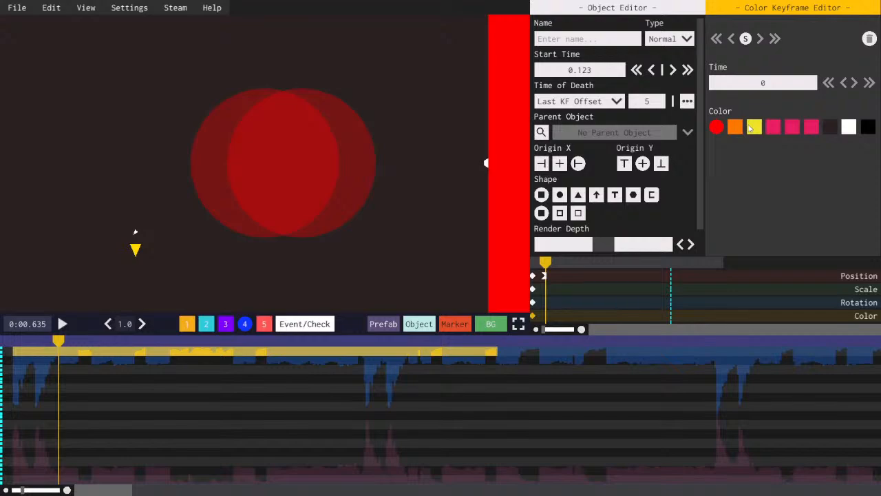
left_click(544, 278)
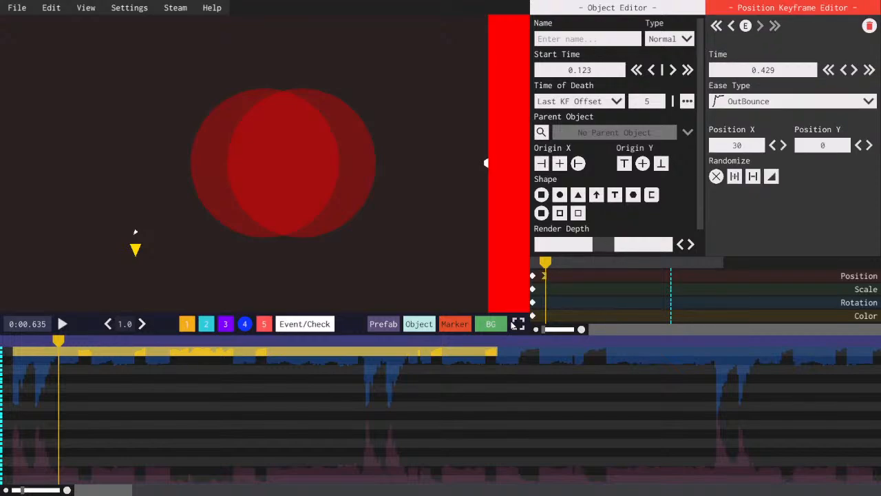
left_click(692, 245)
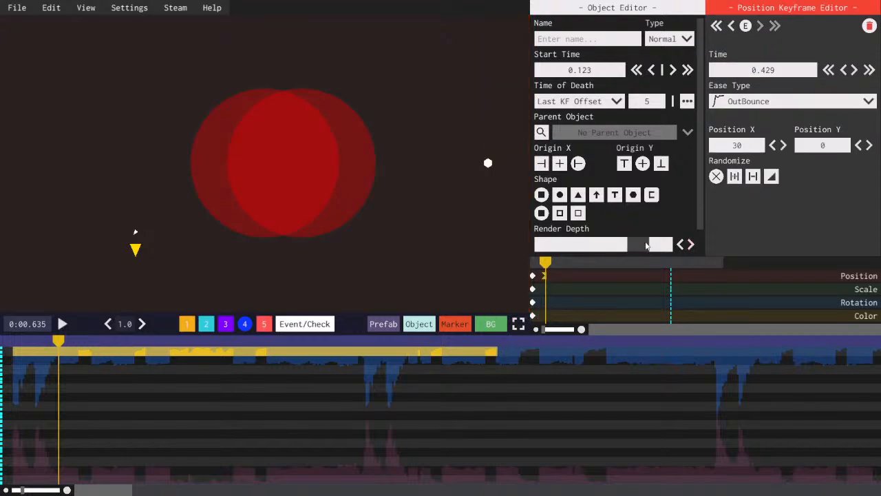
left_click(691, 245)
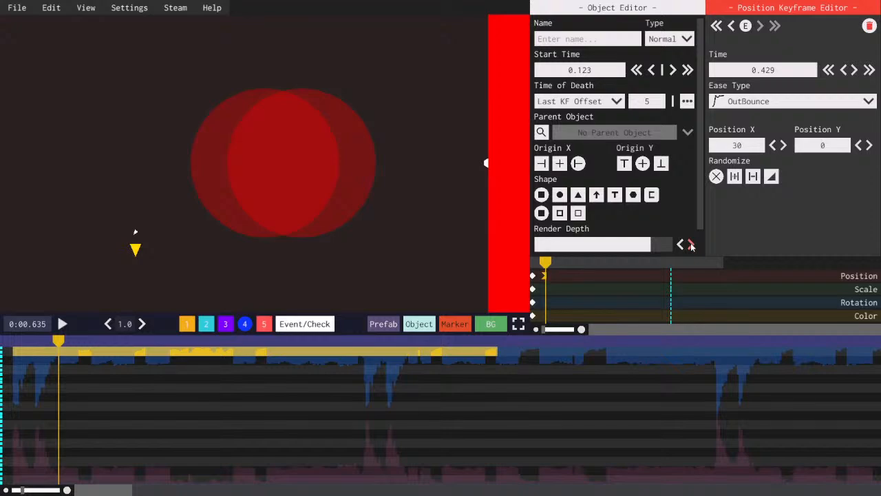
- Duplicate the red block and offset the copy to Position X 31 at its end keyframe and 37 at its start
key("ctrl+d")
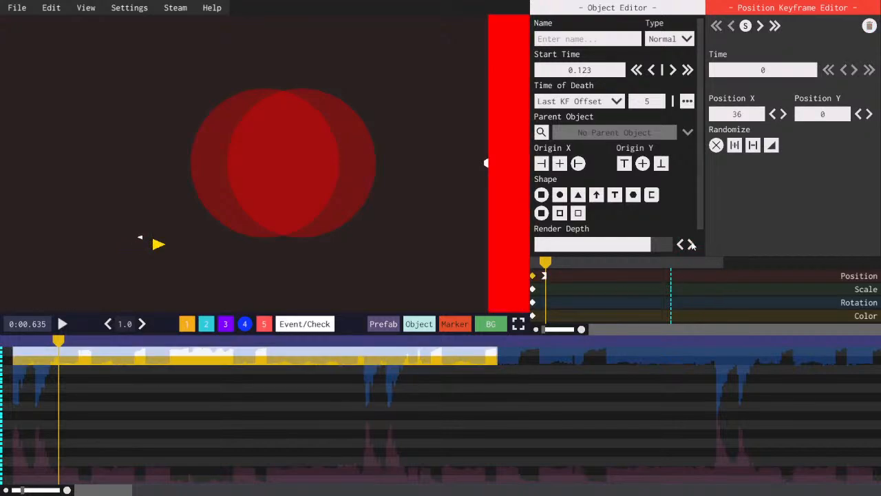
left_click(544, 276)
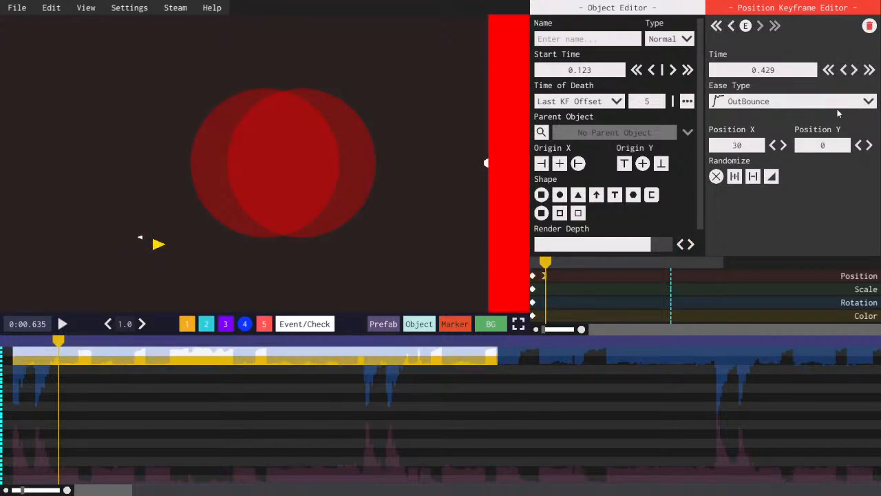
left_click(532, 275)
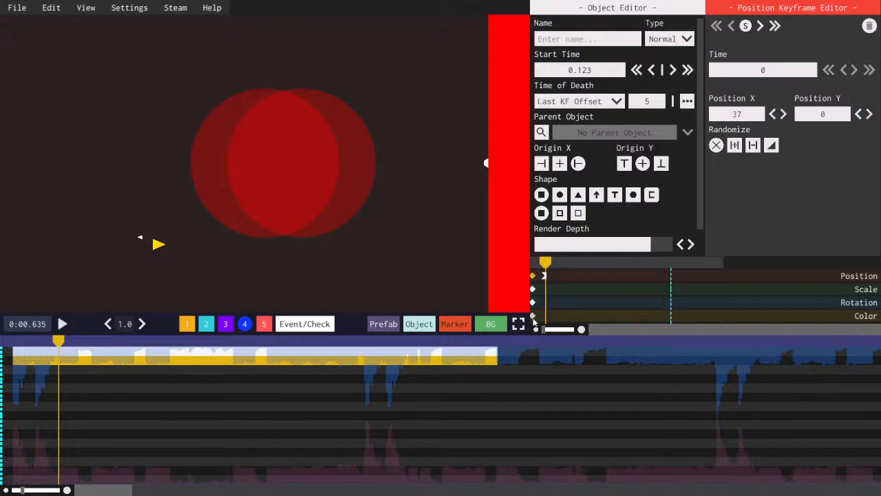
- Try orange on the duplicate block's start color keyframe and settle on black
left_click(534, 316)
left_click_drag(551, 262, 512, 262)
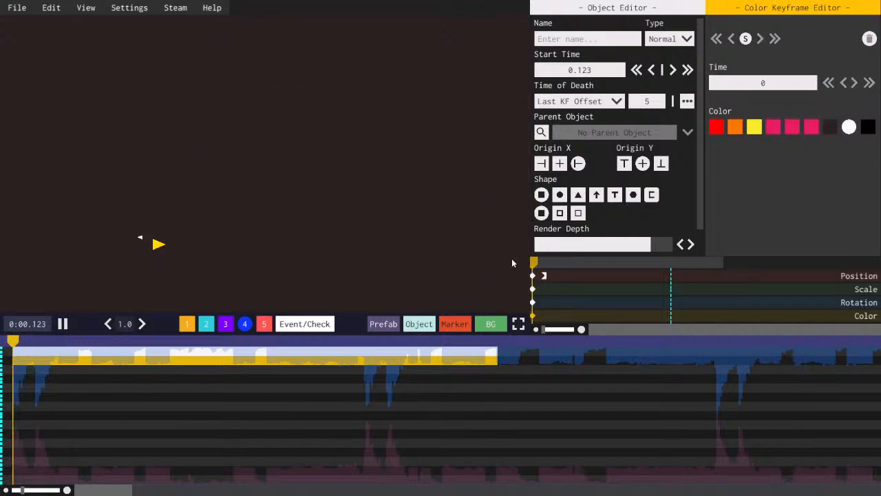
key("space")
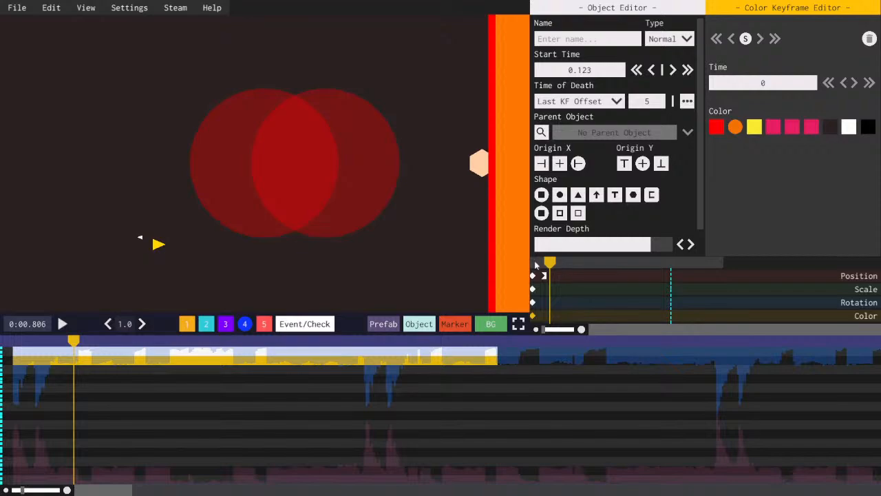
left_click(868, 129)
- Replay the slide-in of the red and black blocks from their start and save the level
left_click_drag(552, 261, 473, 262)
key("space")
key("space")
key("ctrl+s")
key("space")
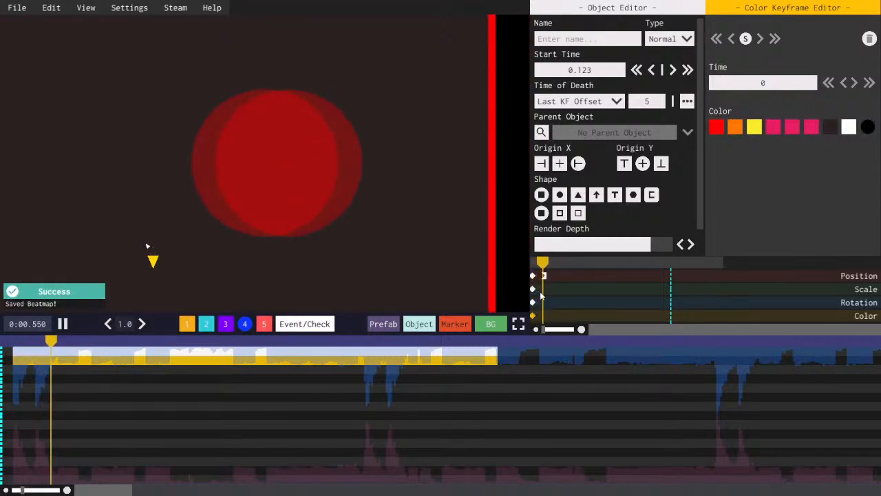
key("space")
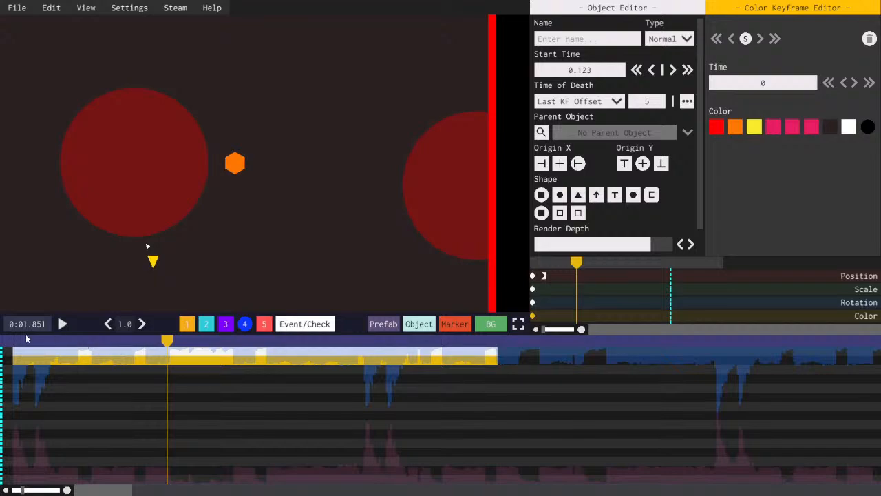
left_click_drag(26, 339, 29, 388)
key("space")
key("space")
- Select the red and black blocks together and duplicate them
left_click(24, 353)
left_click(28, 363, "shift")
key("ctrl+d")
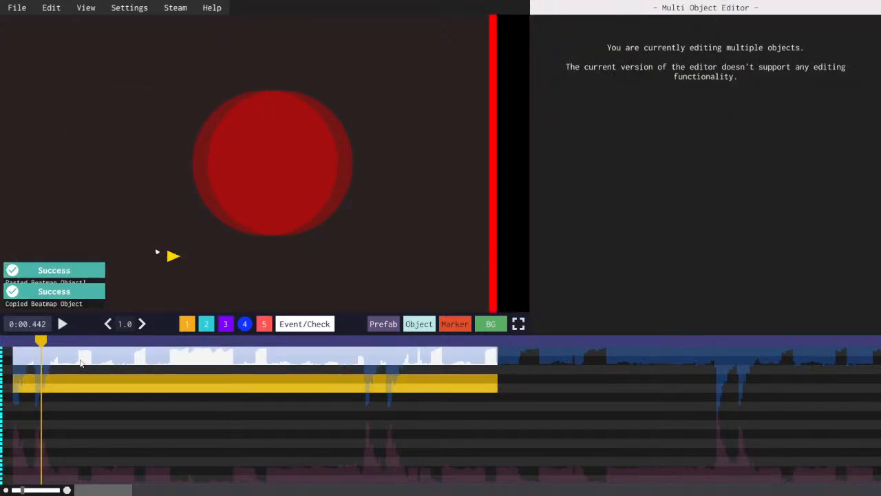
- Mirror the red copy with Position X -36 at the start, -30 at the end, and the opposite Origin X
left_click(83, 378)
left_click(542, 279)
key("comma")
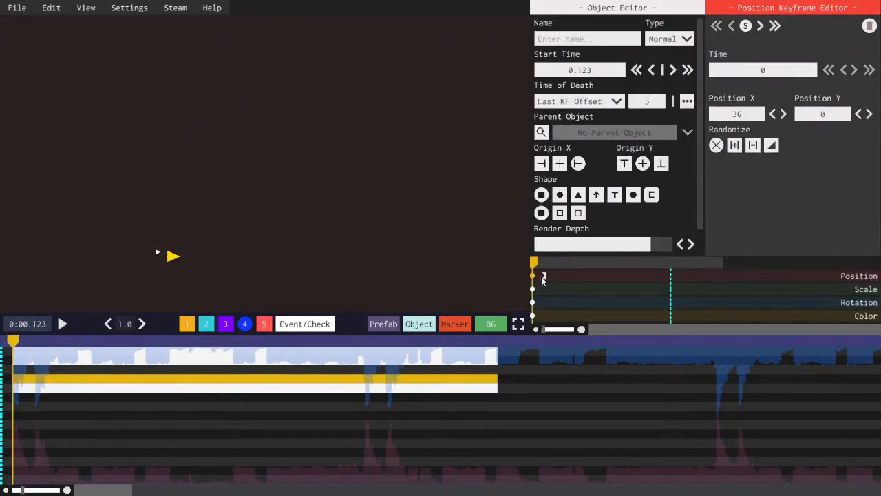
left_click(729, 114)
type("-")
key("period")
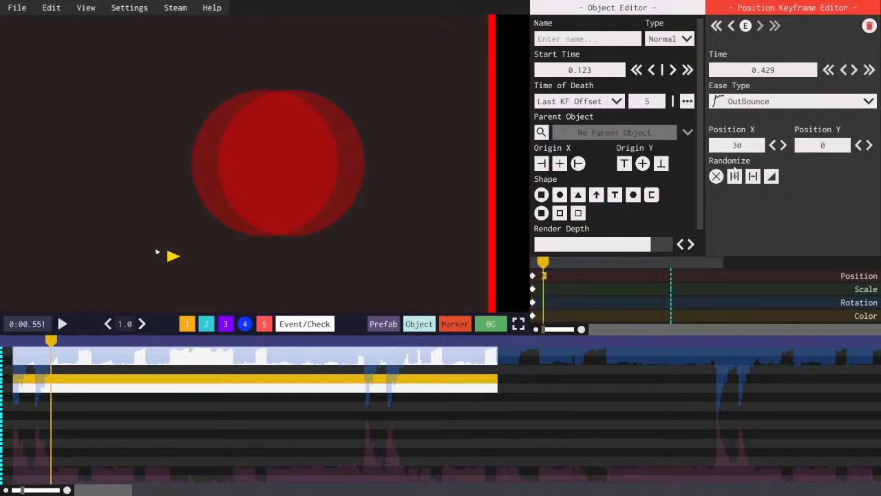
left_click(725, 145)
left_click(720, 145)
type("-")
left_click(542, 164)
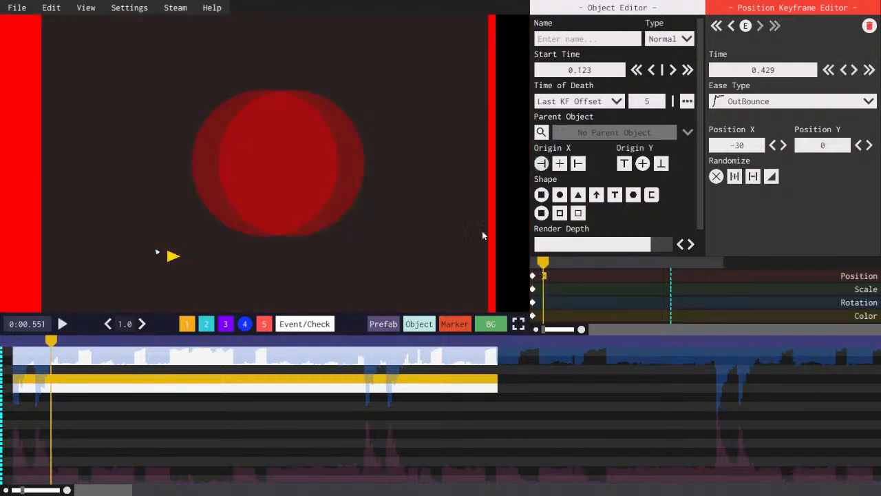
- Mirror the black copy with Position X -37 at the start, -31 at the end, and the opposite Origin X
left_click(347, 390)
key("comma")
left_click(729, 113)
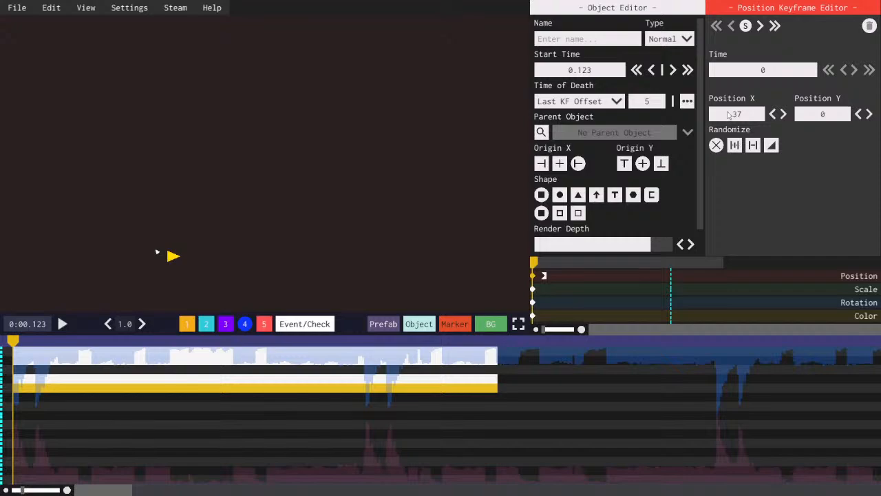
type("-")
key("period")
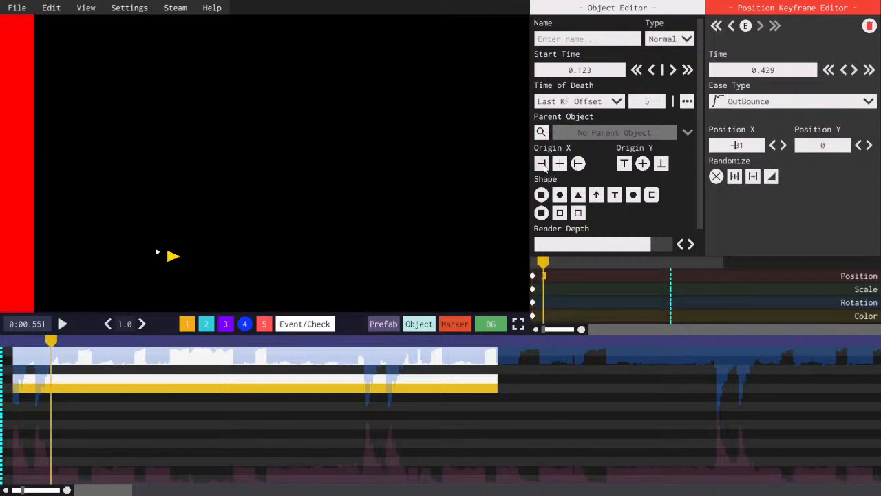
left_click(541, 164)
- Save the level and play back the blocks sliding in from both sides with the bullet
key("space")
key("ctrl+s")
key("ctrl+s")
key("space")
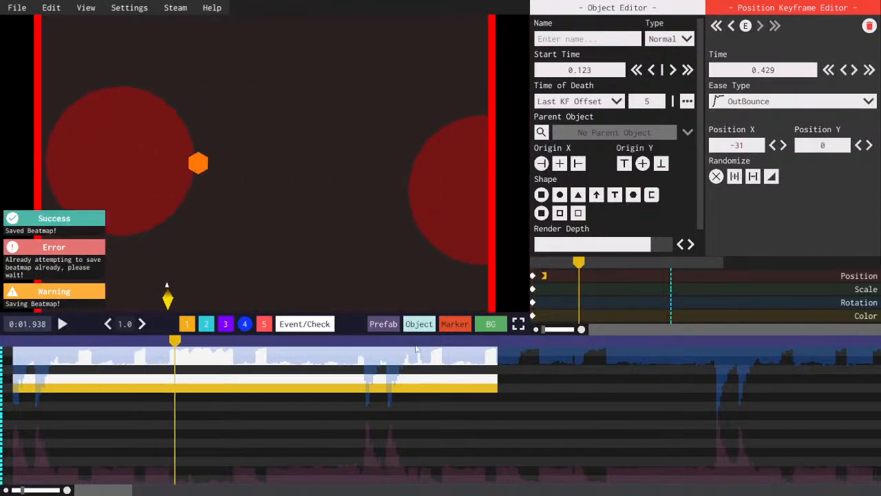
left_click(80, 340)
key("space")
key("space")
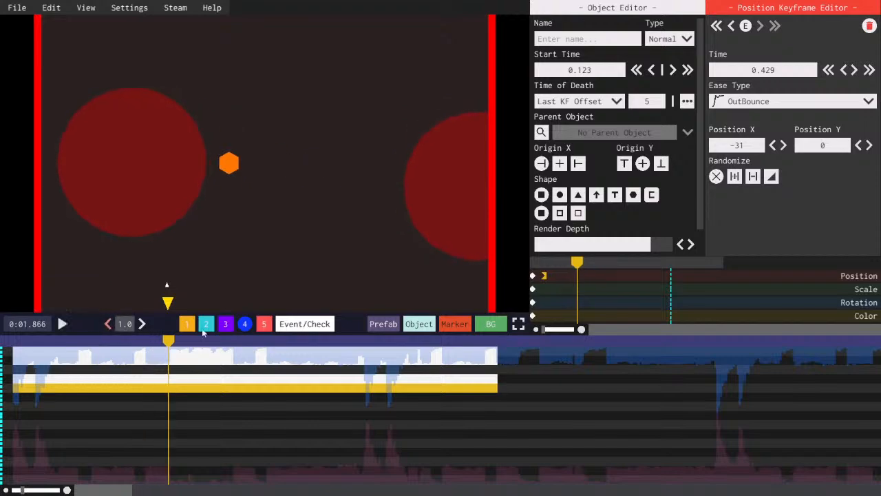
- Select the hexagon bullet on layer 3 and set its end position keyframe time to 4
left_click(227, 324)
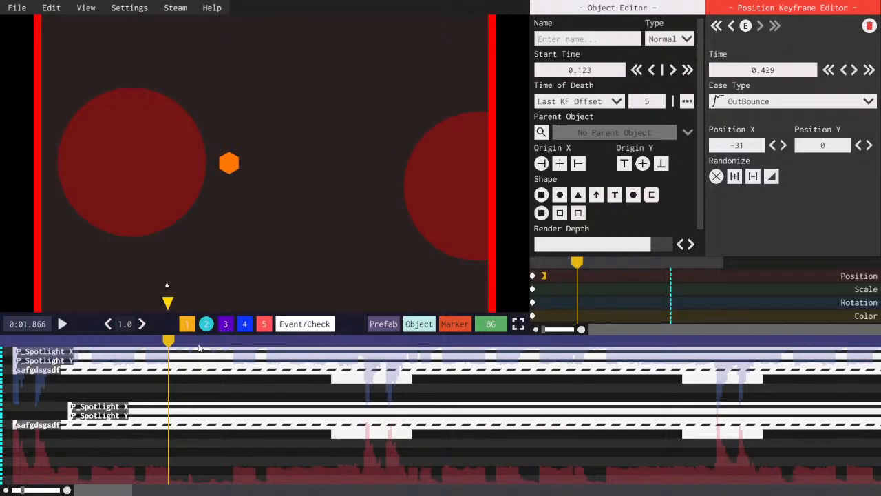
left_click(121, 373)
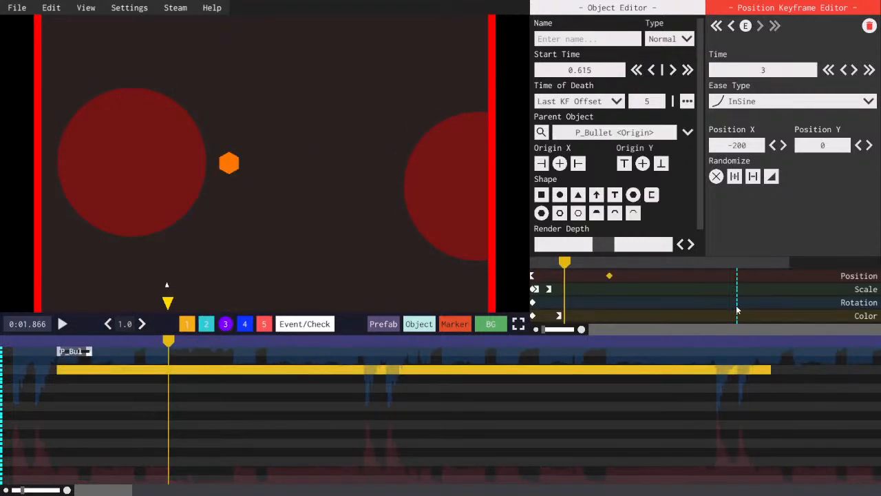
left_click(767, 71)
type("4")
left_click(823, 193)
- Replay the slower bullet from its start time and save the level
key("space")
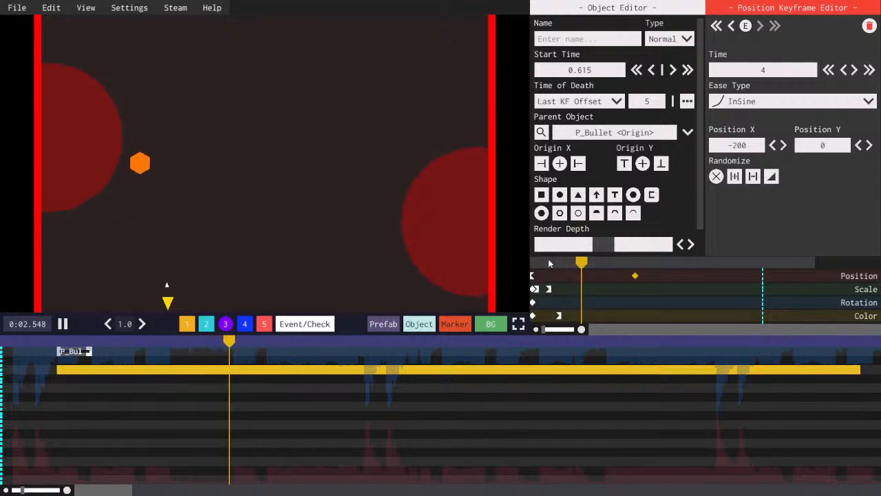
left_click_drag(544, 261, 487, 261)
key("ctrl+s")
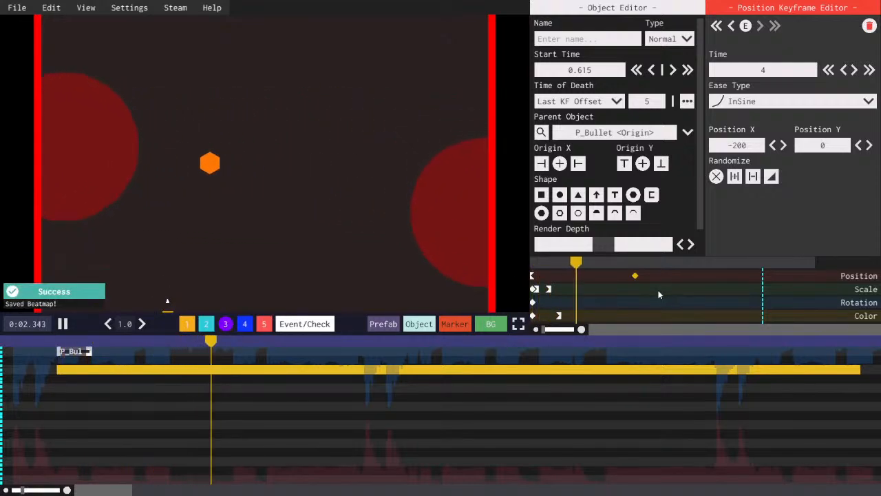
key("space")
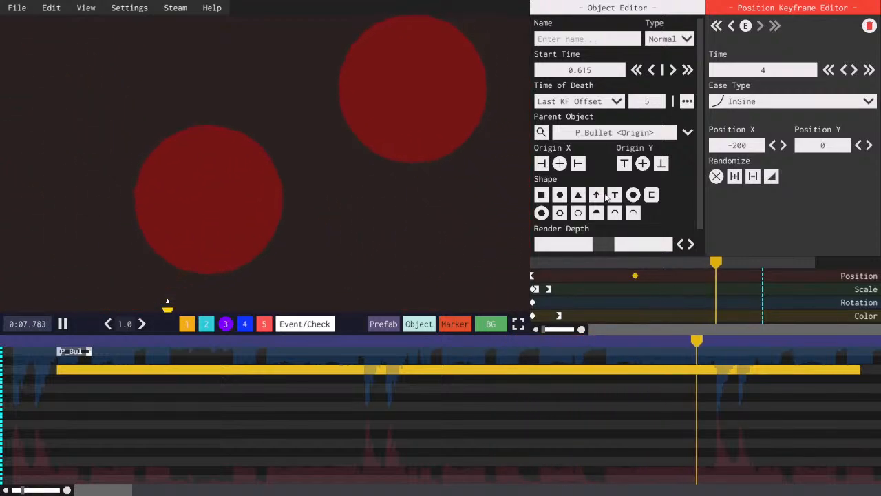
left_click_drag(553, 262, 518, 266)
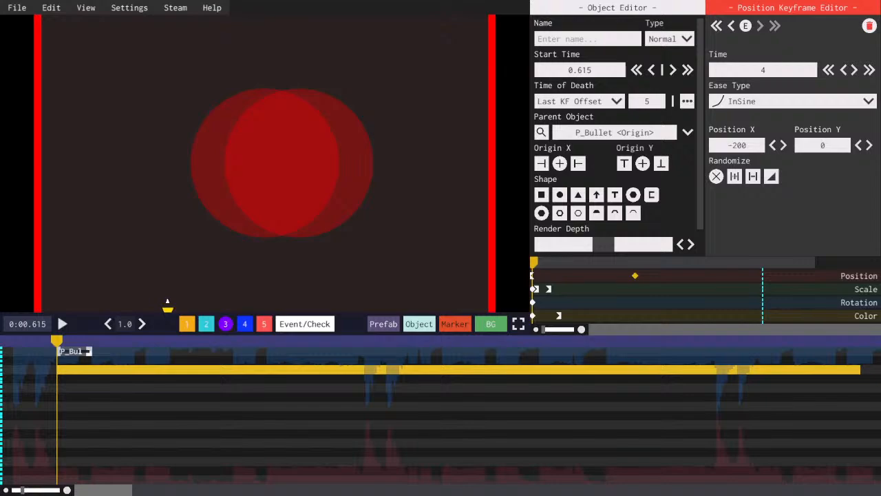
key("space")
key("space")
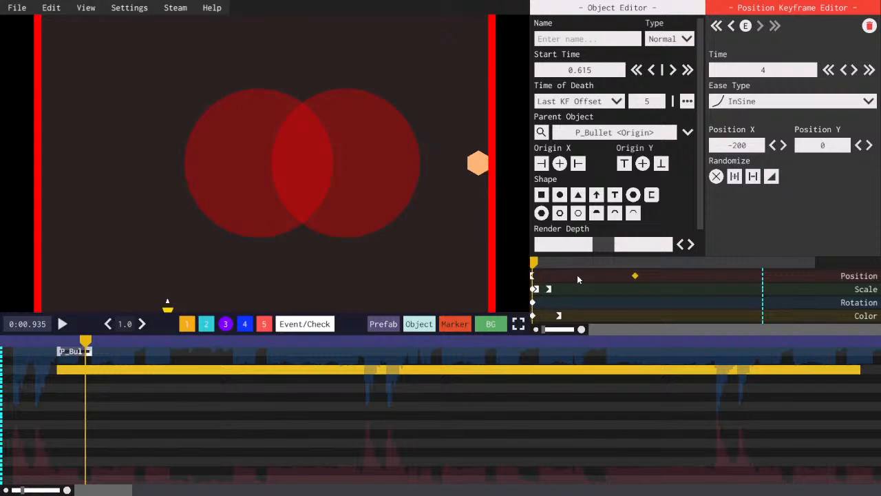
key("ctrl+s")
- Move the bullet's second scale keyframe to time 0.089 and its last one to 0.475, and replay the pop-in
left_click(535, 290)
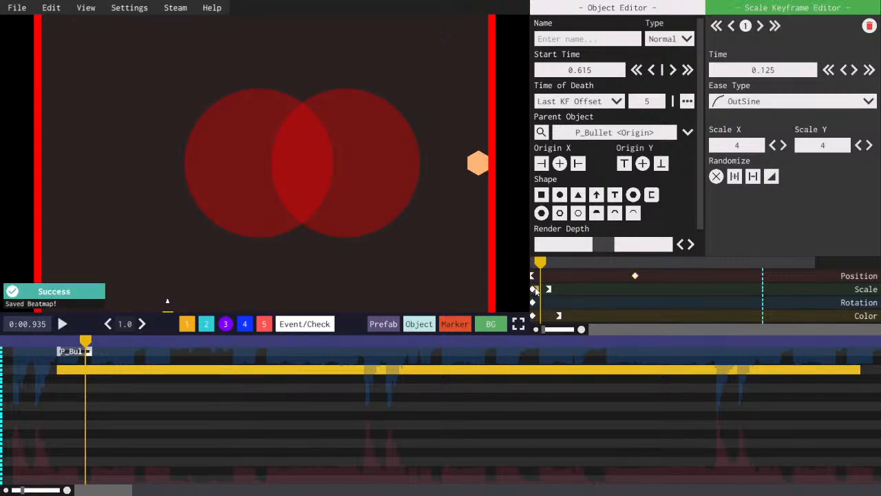
left_click_drag(536, 289, 535, 289)
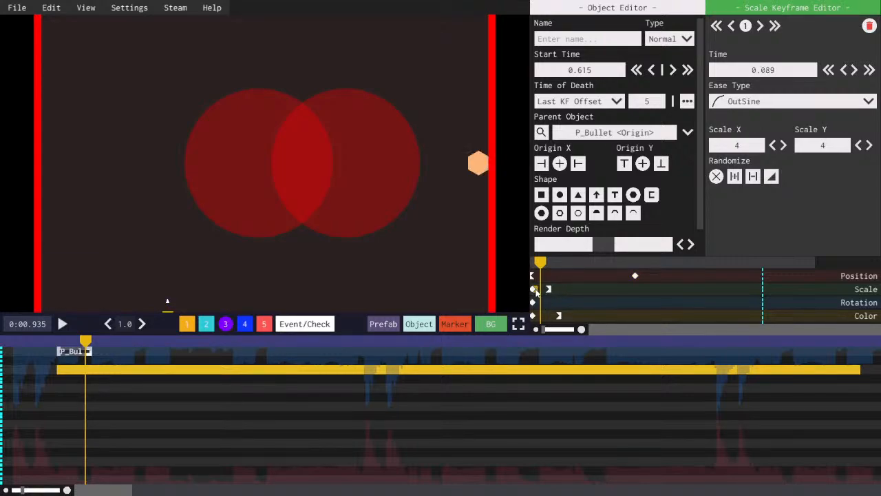
left_click(549, 290)
key("space")
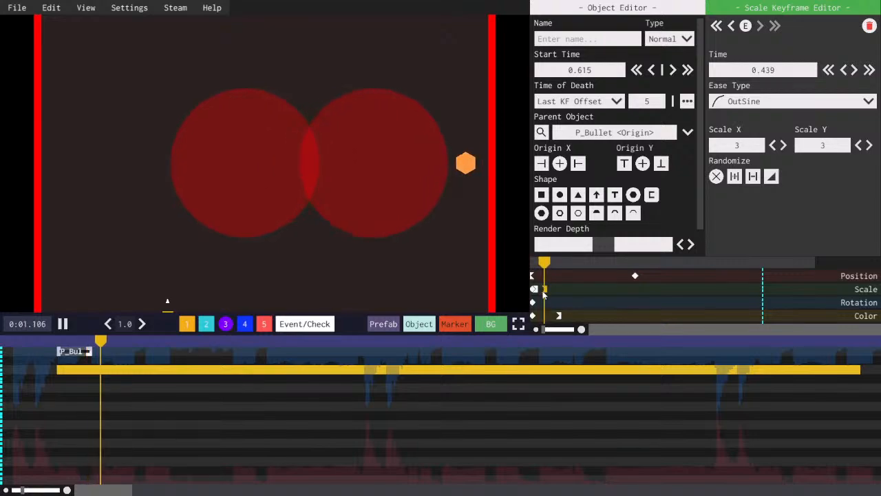
key("space")
left_click(532, 262)
key("space")
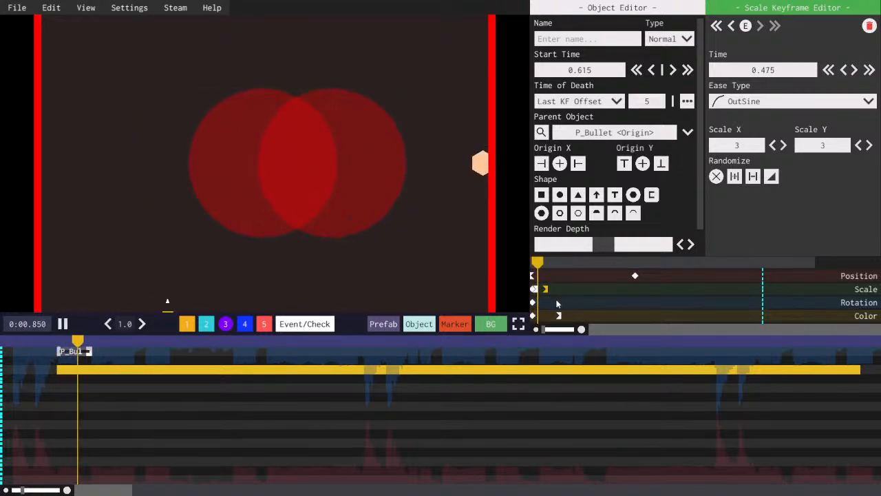
key("space")
- Set Scale X and Scale Y to 5 on the bullet's second scale keyframe, replay the pop-in and save the level
scroll(751, 143, "up", 1)
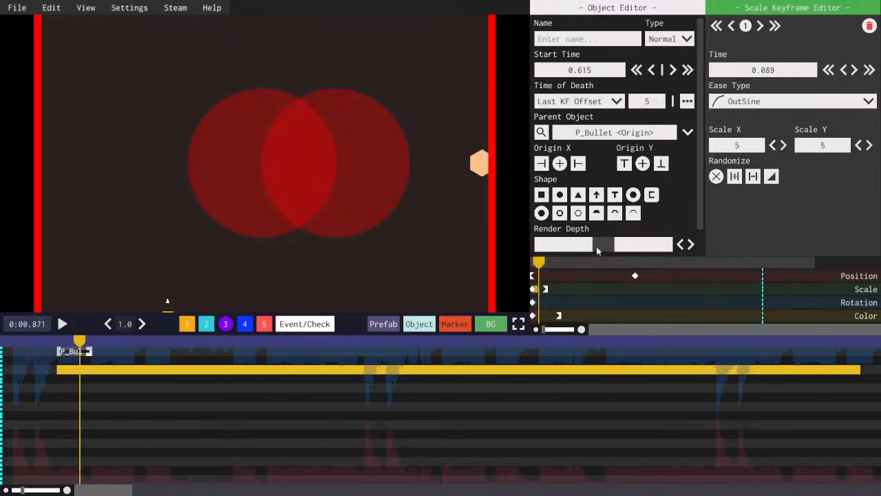
left_click(532, 263)
key("space")
key("space")
left_click(531, 262)
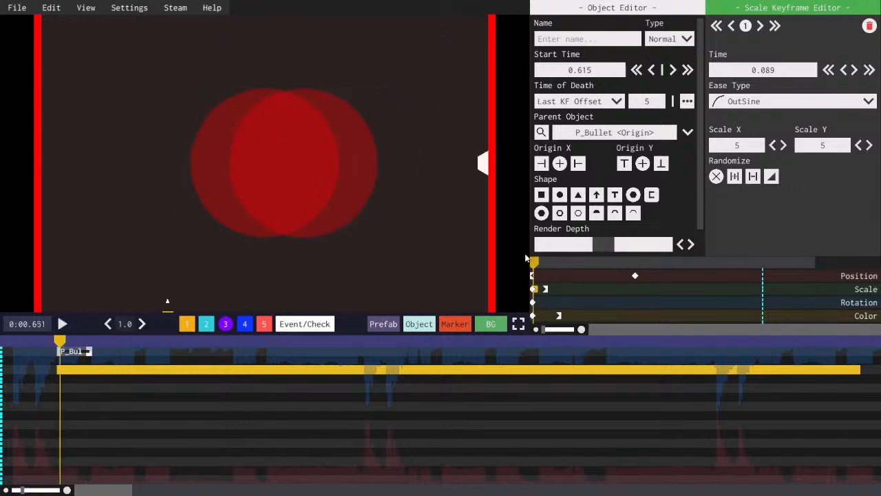
key("space")
left_click(533, 262)
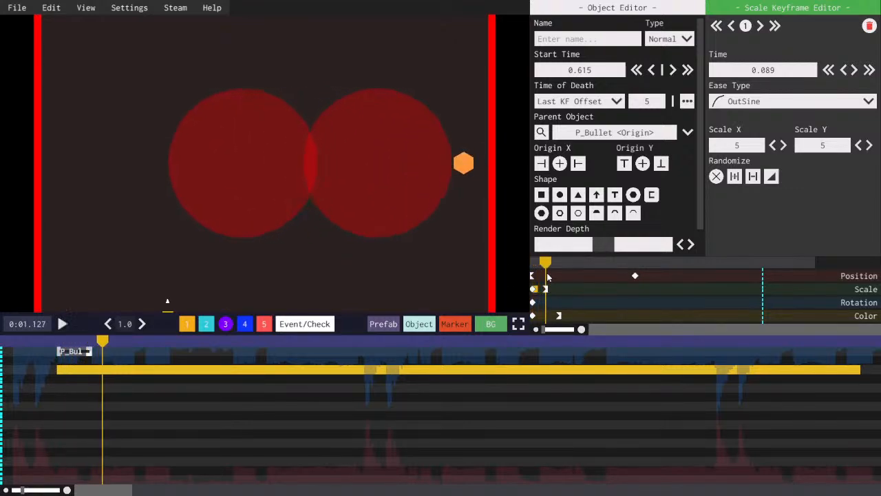
key("ctrl+s")
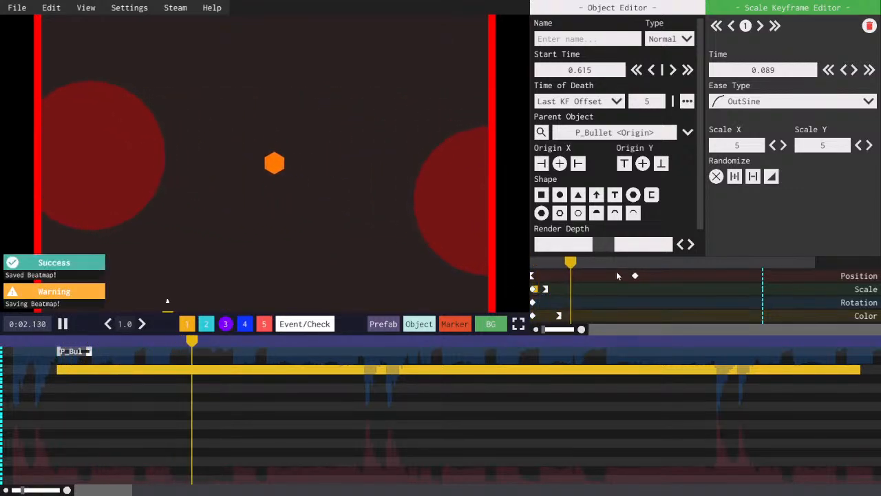
- Set Position X to -100 on the hexagon bullet's end position keyframe and replay the bullet from its start
left_click(635, 275)
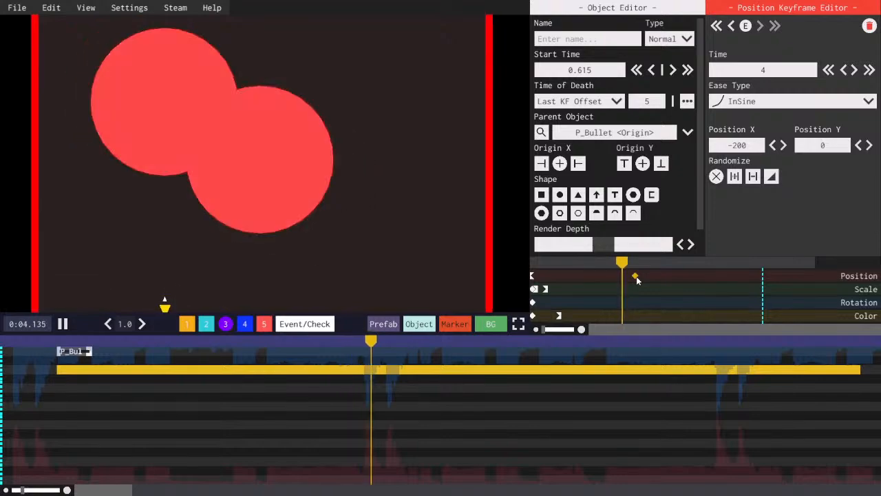
key("space")
left_click(533, 262)
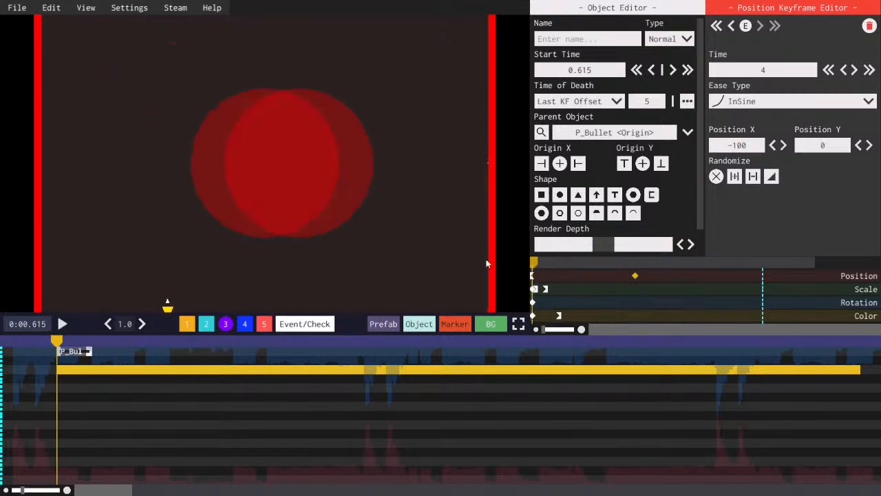
key("space")
- Set the end position keyframe's time to 3 and replay the bullet from its start time
left_click(767, 73)
type("3")
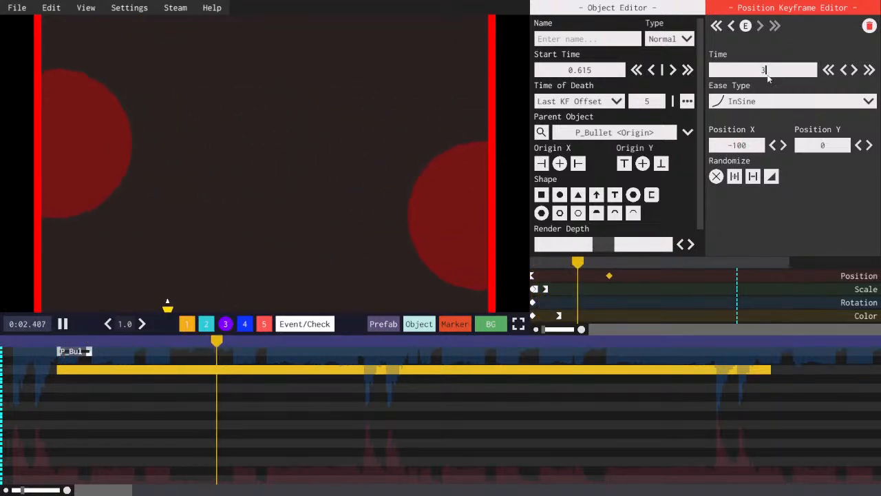
left_click(533, 263)
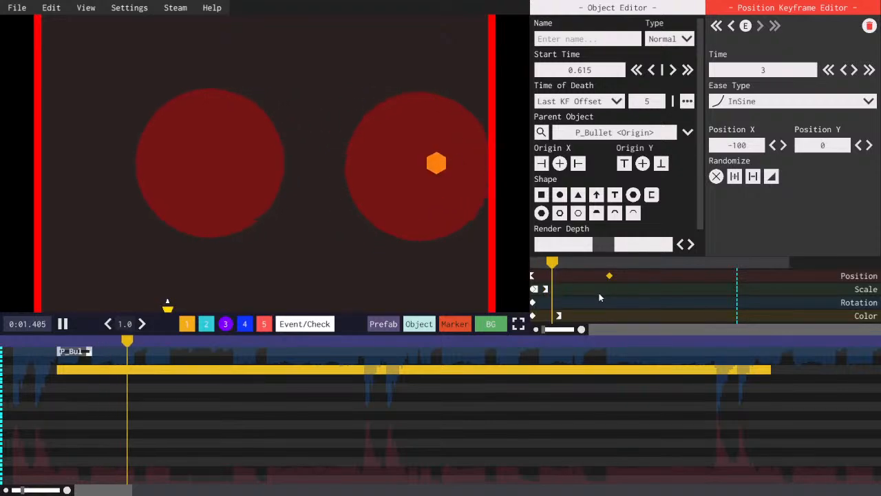
key("space")
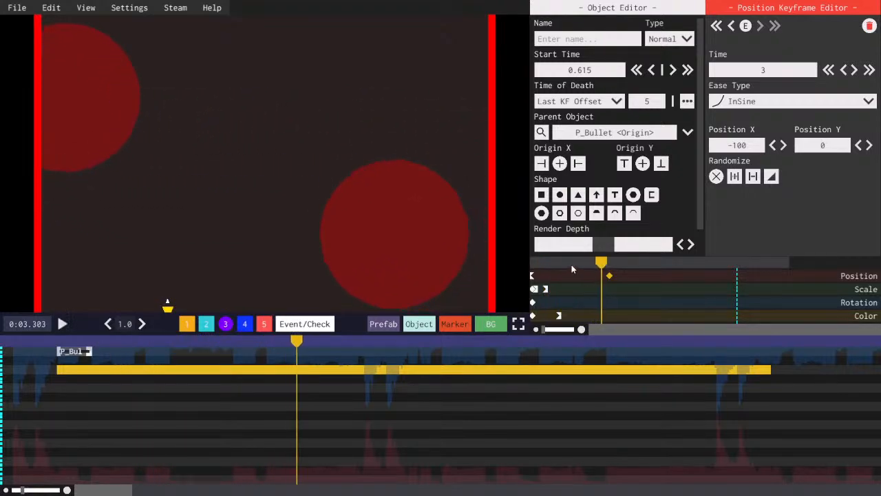
left_click(533, 263)
key("space")
key("space")
- Try angles on the P_Bullet origin's rotation keyframe and set the rotation to 15
left_click(82, 353)
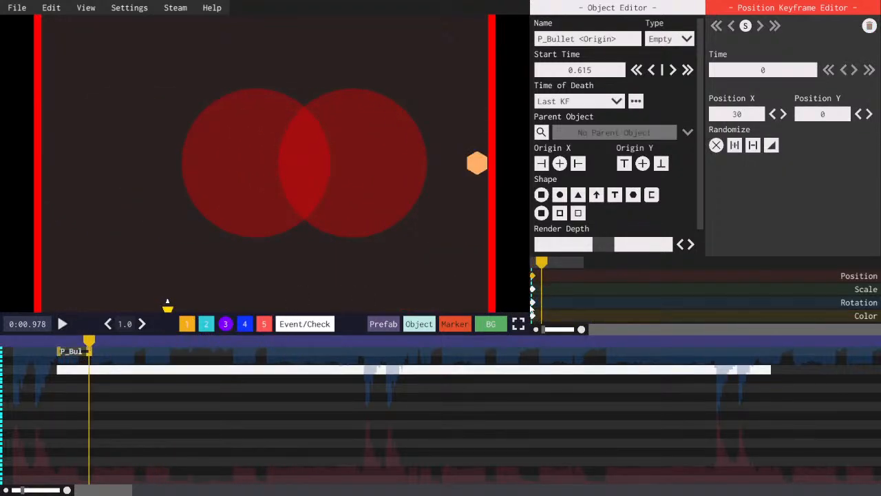
left_click(532, 303)
scroll(782, 130, "down", 4)
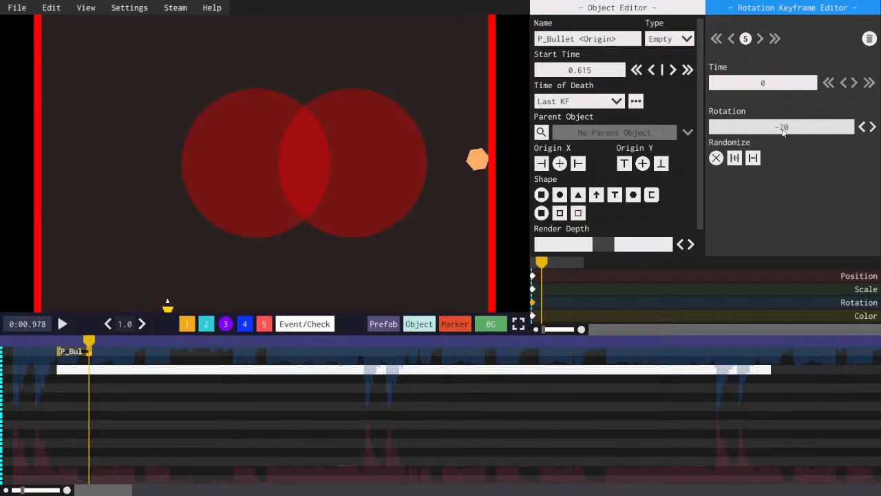
scroll(782, 131, "up", 1)
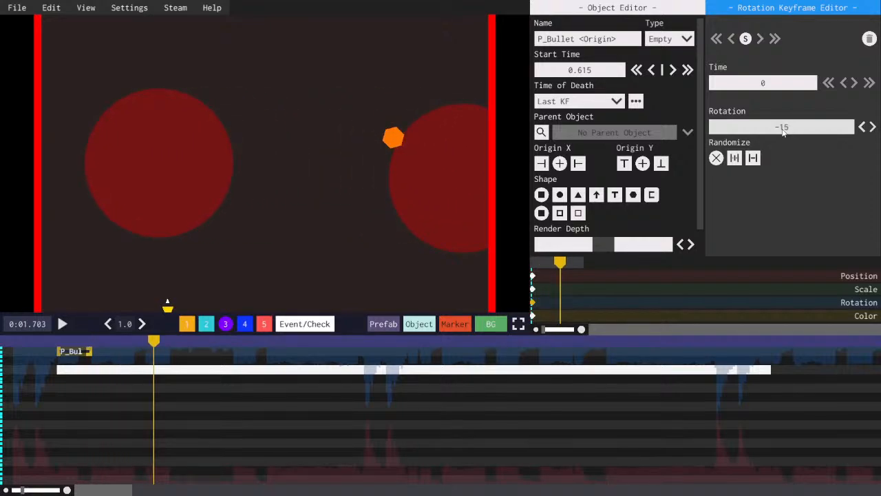
scroll(782, 131, "up", 4)
key("space")
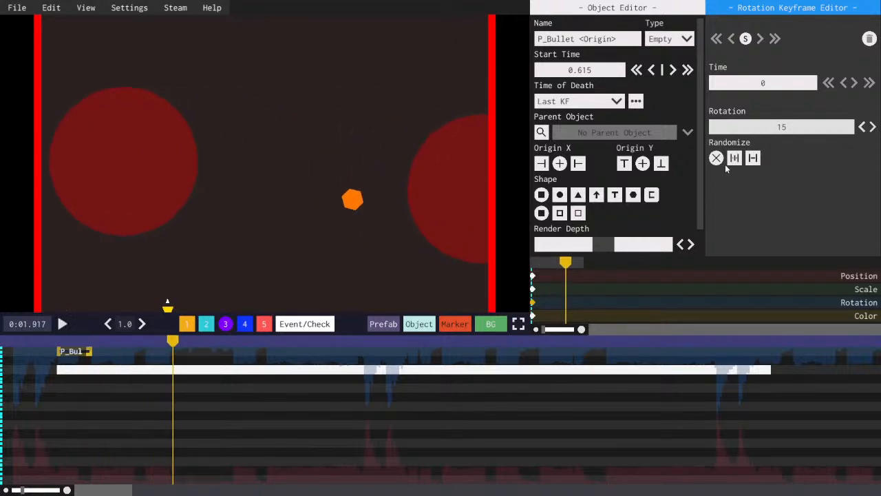
key("space")
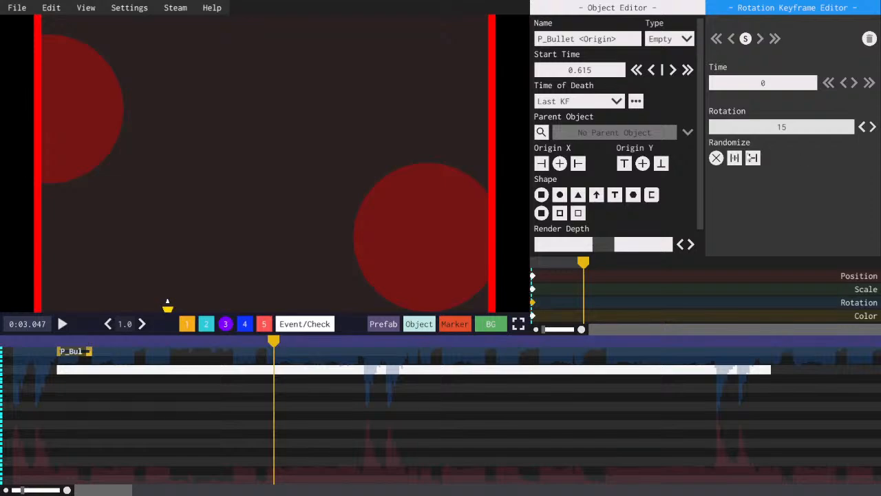
- Randomize the origin's rotation between 15 and -15 with a random interval of 0 and replay the bullet
left_click(735, 157)
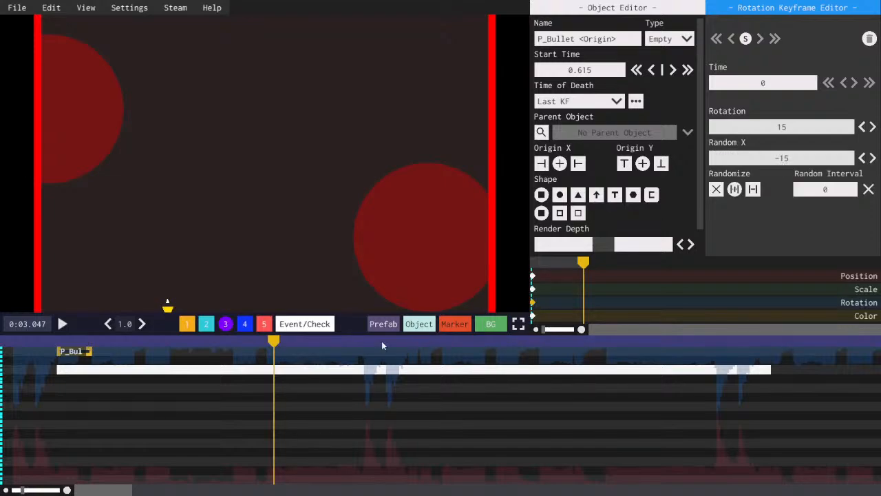
key("space")
left_click(55, 337)
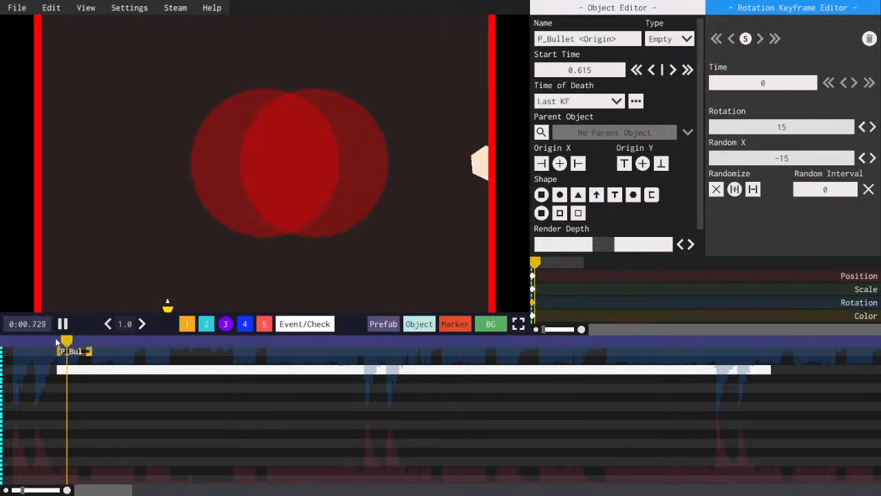
key("space")
- Move the hexagon bullet directly under its origin in the timeline, set its Time of Death to Last KF and replay it
left_click_drag(73, 370, 74, 360)
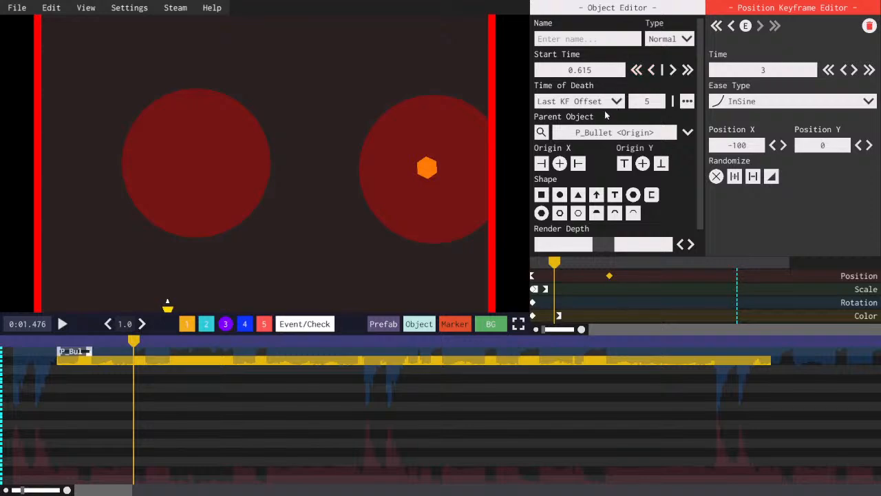
left_click(606, 102)
left_click(585, 130)
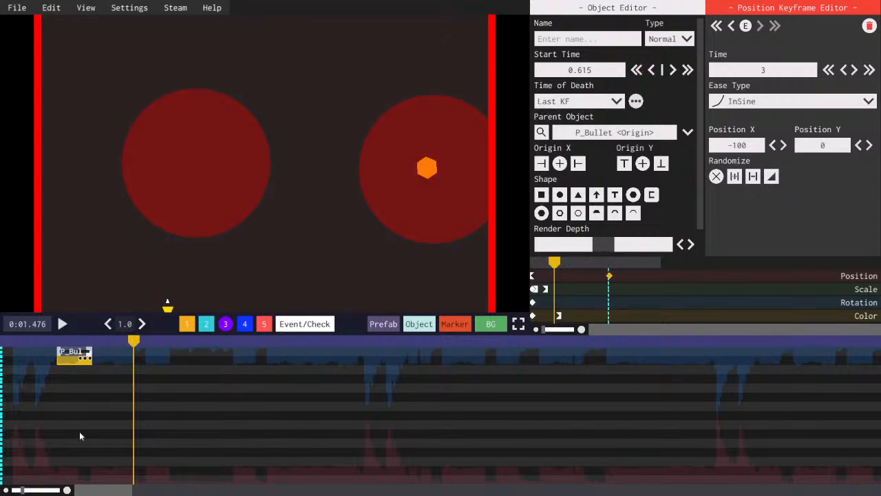
left_click(55, 340)
key("space")
key("space")
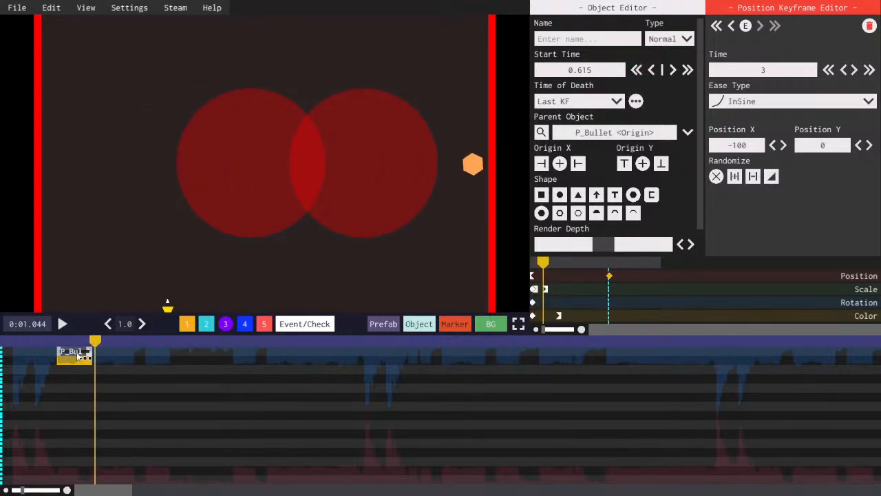
- Select the bullet together with its origin, and remove the existing ITZBullet00 from the external prefabs found by searching ITZ
left_click(77, 362)
left_click(77, 362, "shift")
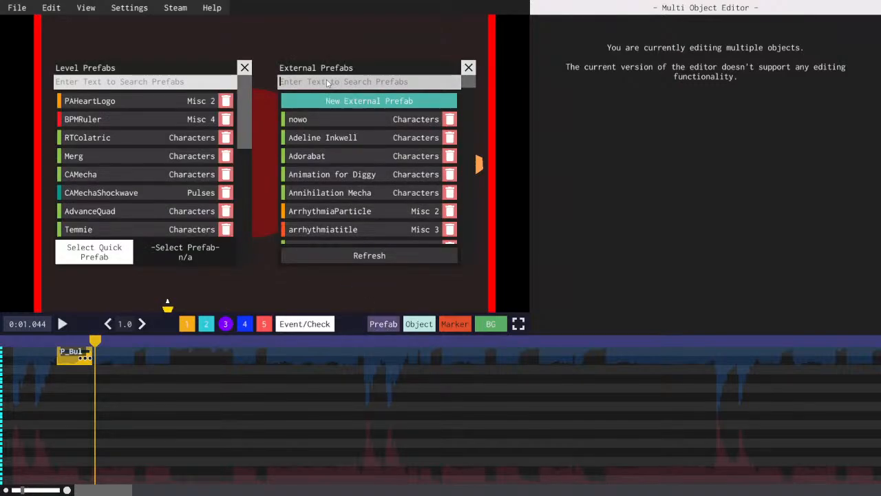
type("ITZ")
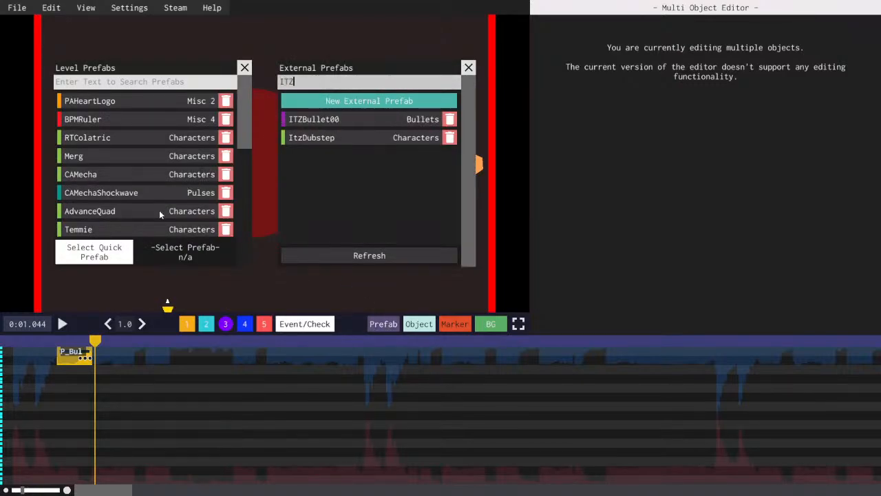
scroll(159, 210, "down", 10)
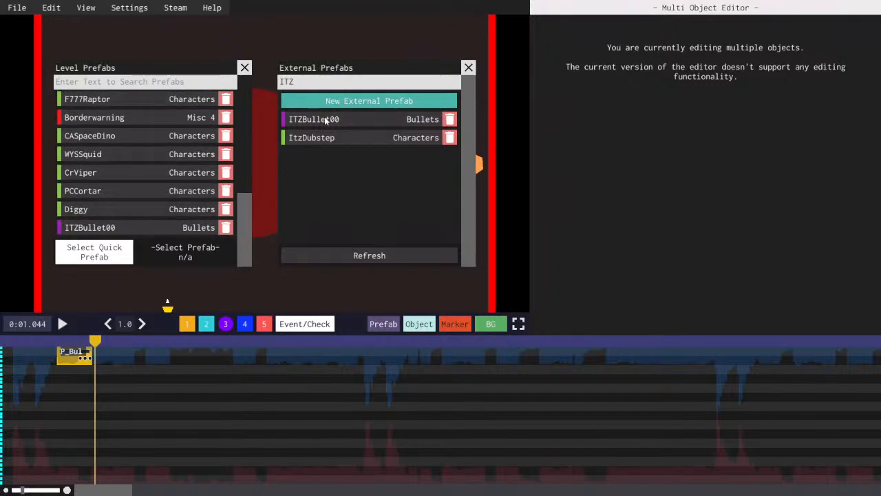
left_click(450, 119)
- Create an external prefab of type Bullets named ITZBullet01 from the selected bullet objects
left_click(398, 103)
left_click(643, 42)
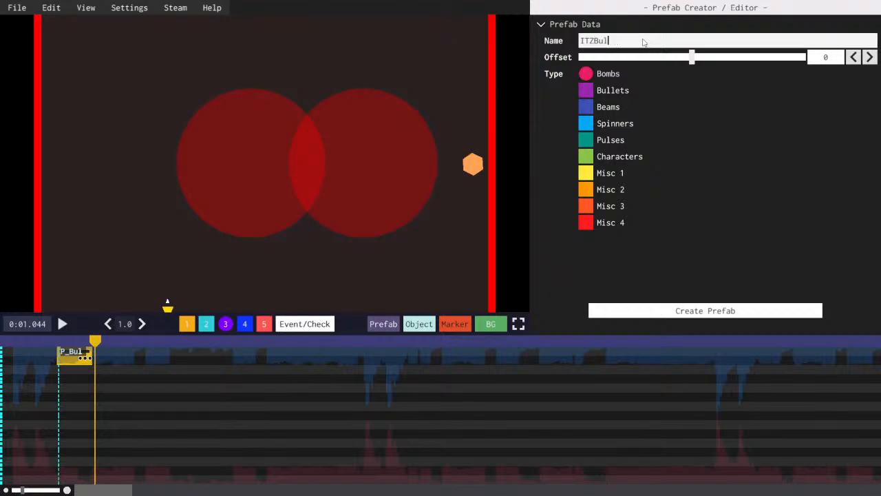
left_click(592, 82)
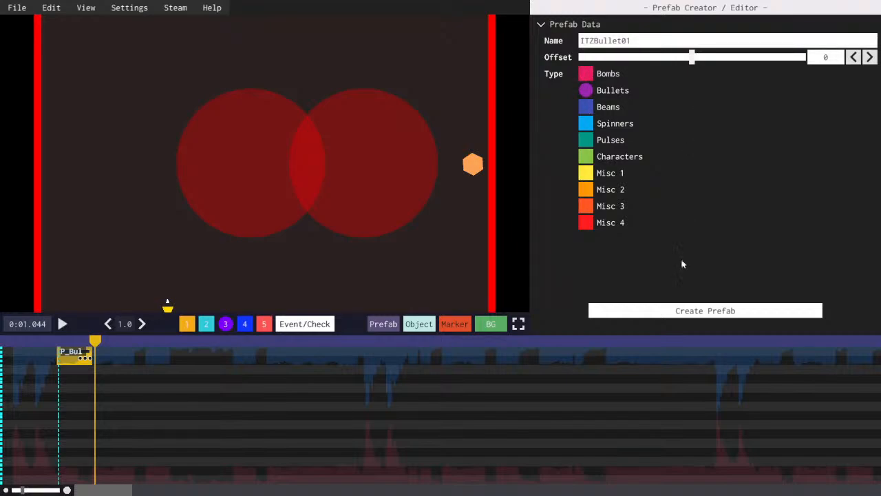
left_click(689, 311)
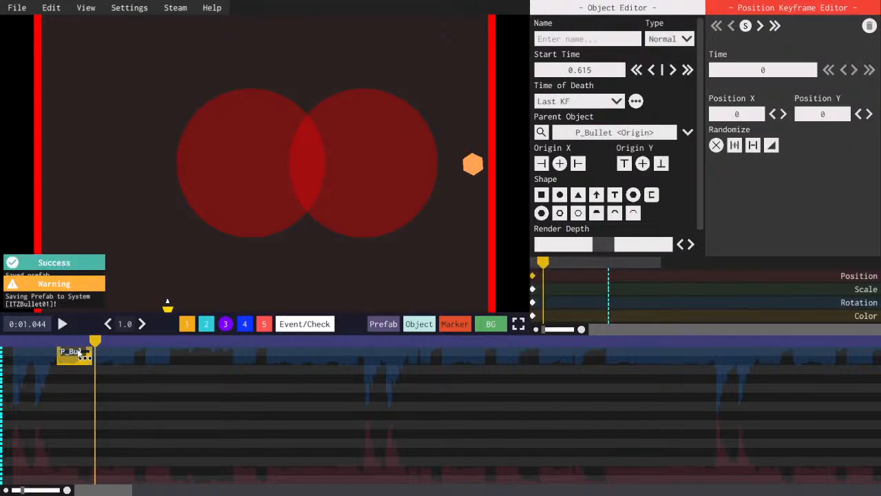
- Replace the original bullet objects with an instance of the ITZBullet01 prefab at the same start time and replay it
left_click_drag(79, 353, 82, 369)
key("Delete")
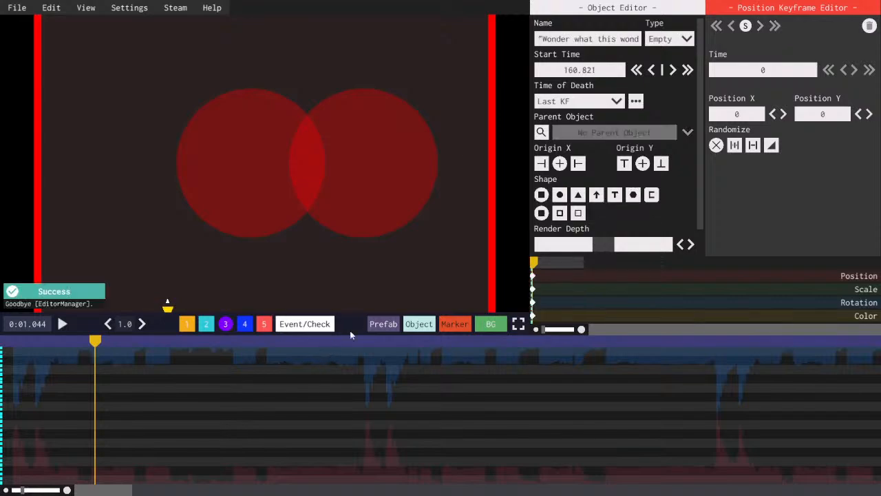
left_click(386, 327)
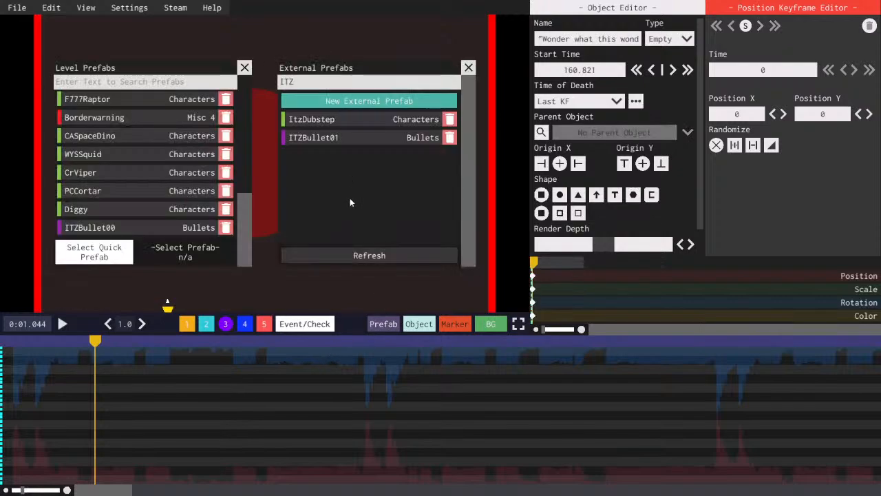
scroll(83, 238, "down", 1)
left_click(82, 228)
left_click_drag(98, 352, 56, 356)
left_click_drag(48, 341, 54, 340)
key("space")
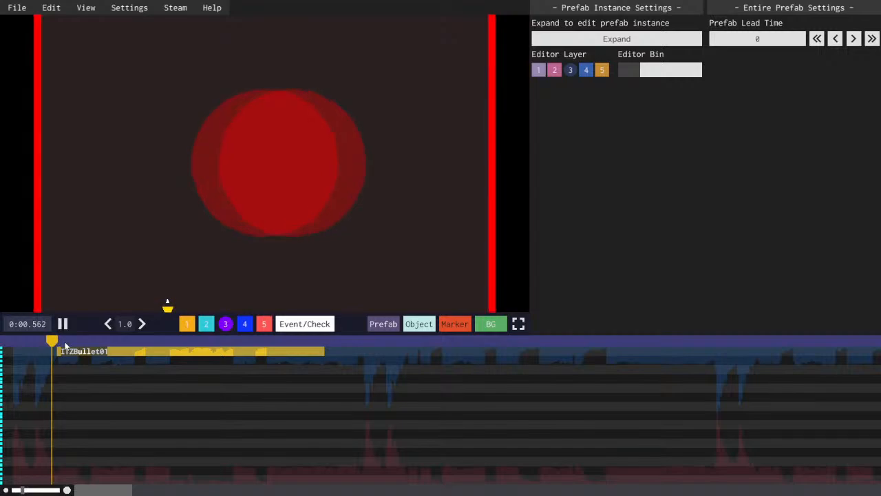
key("space")
- Try a second copy of the ITZBullet01 instance in the replay and delete it again
key("ctrl+c")
key("ctrl+v")
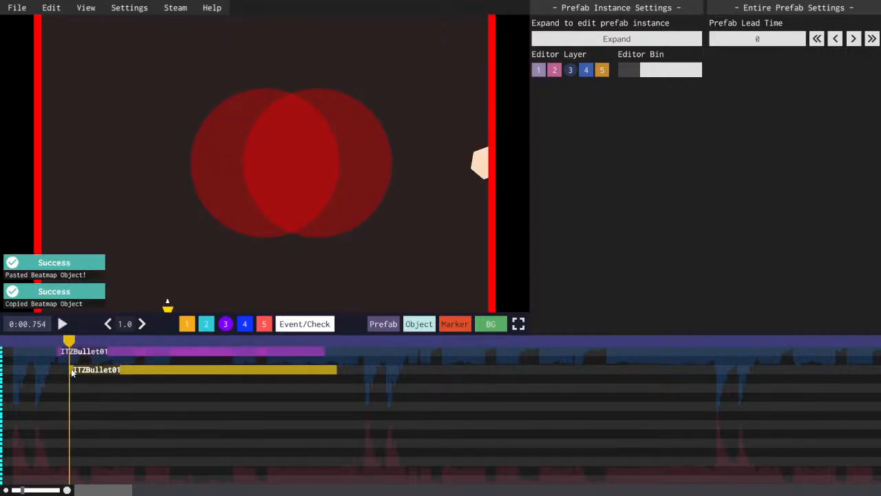
left_click_drag(51, 341, 55, 340)
key("space")
key("space")
key("Delete")
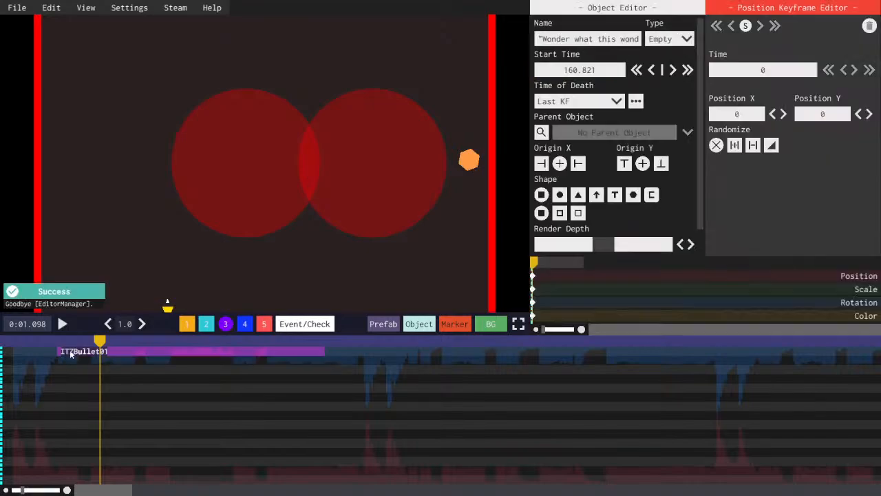
- Expand the ITZBullet01 instance, set the P_Bullet origin's Position Y to 19 and replay the start of the bullet
left_click(70, 354)
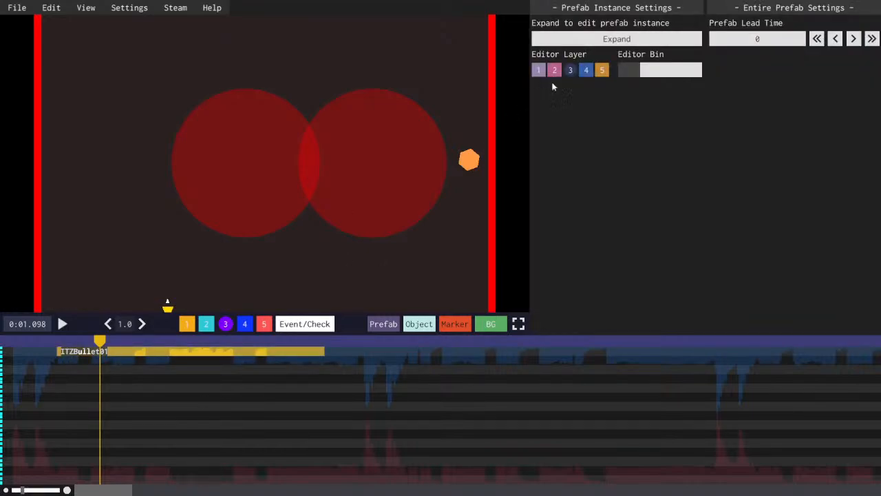
left_click(584, 43)
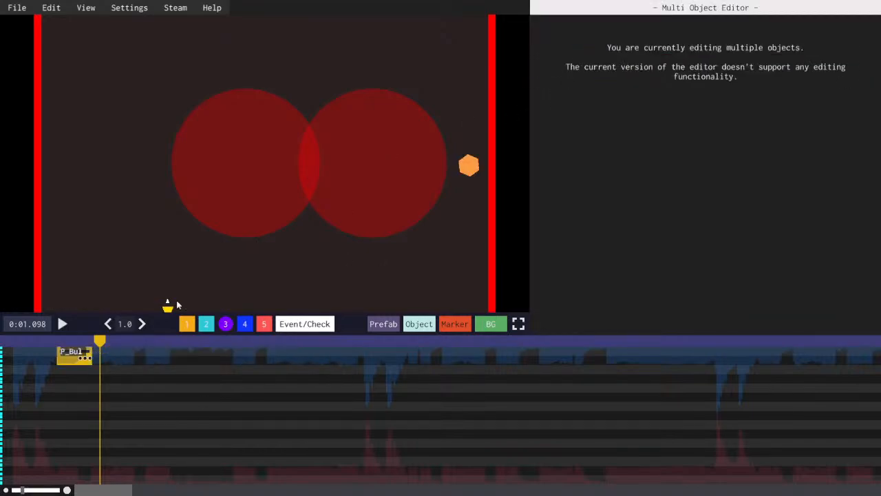
left_click(84, 353)
left_click(815, 114)
type("7")
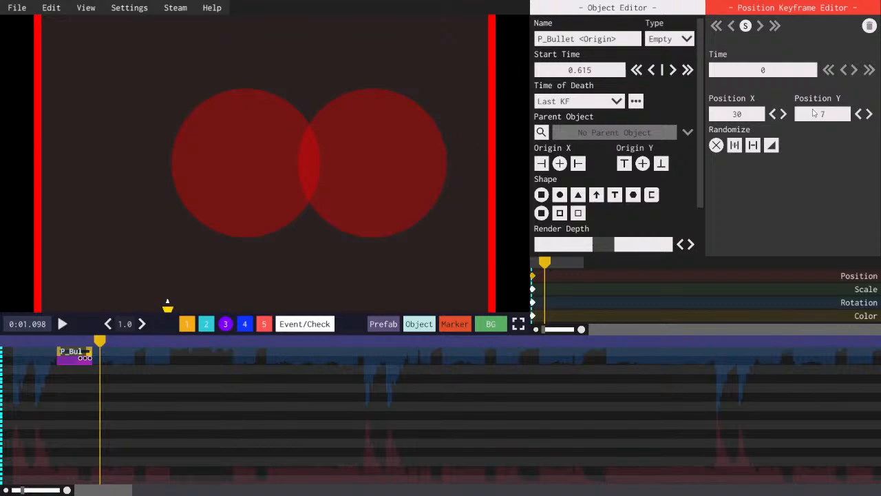
key("space")
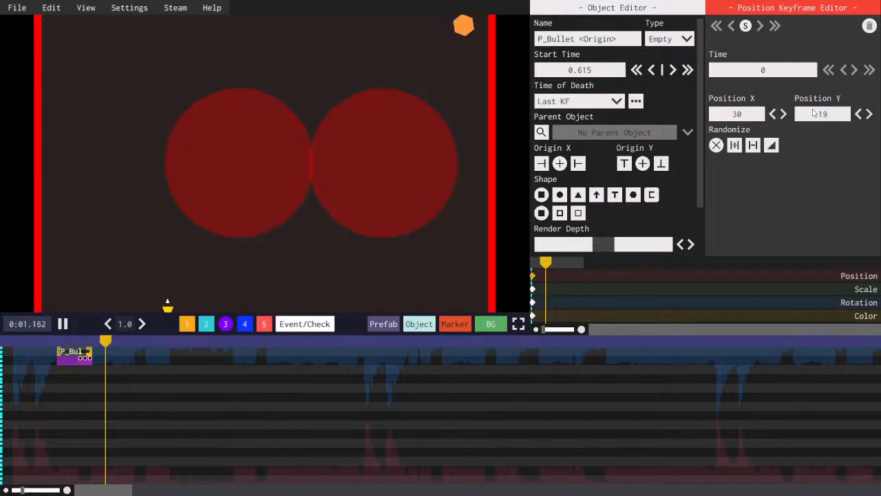
key("space")
left_click_drag(559, 262, 535, 263)
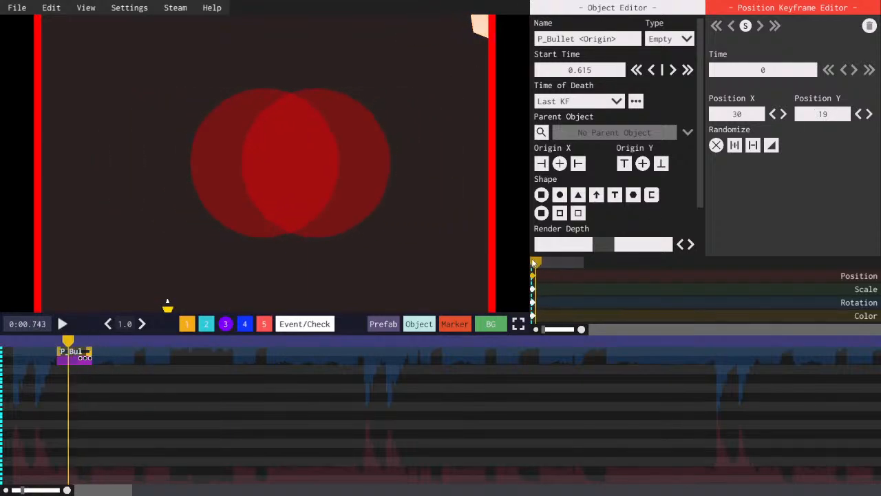
- Randomize the origin's position keyframe with Random Y set to -19, and adjust Random X
left_click(734, 146)
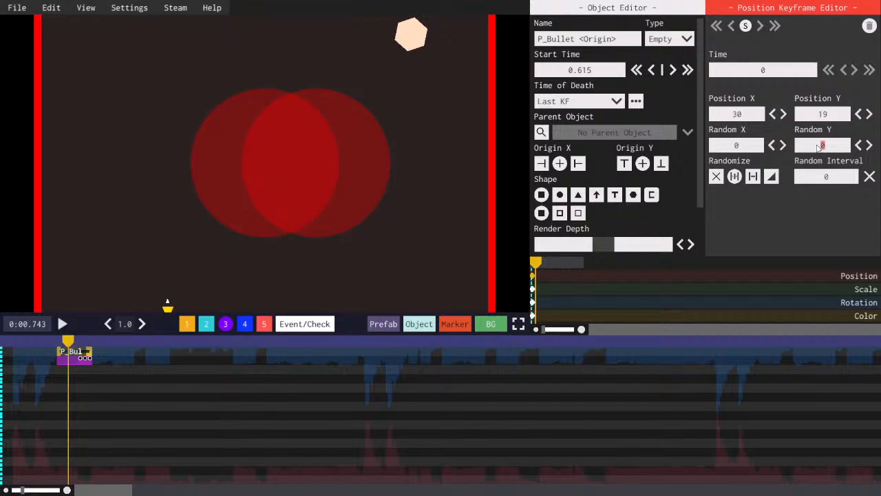
type("-19")
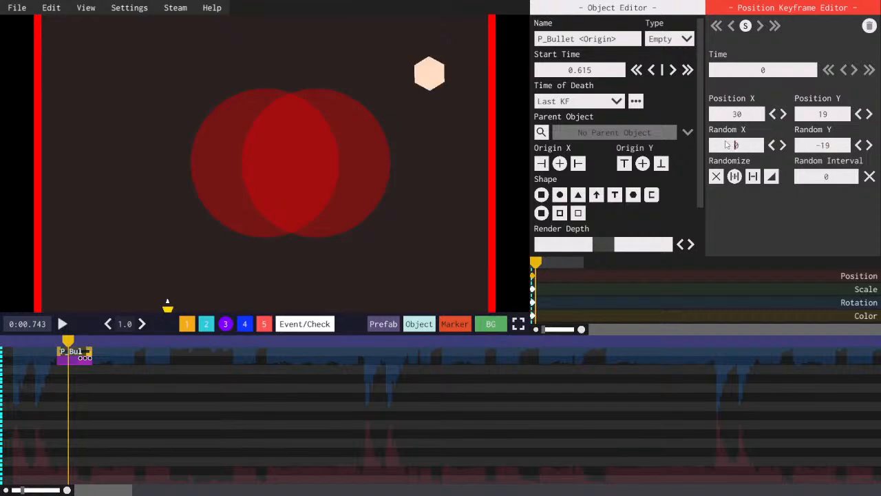
scroll(600, 235, "down", 3)
- Apply the expanded changes back to all ITZBullet01 prefab instances and replay the bullet from its randomized start position
left_click(611, 244)
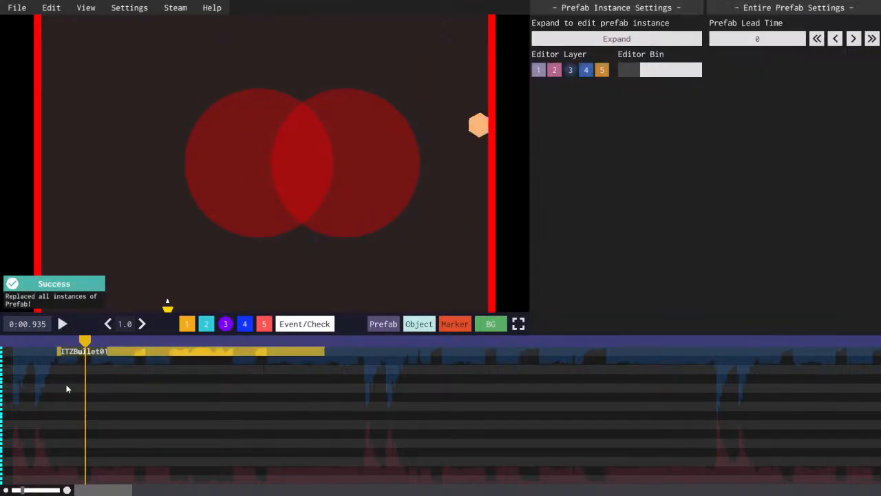
key("space")
key("space")
left_click_drag(63, 352, 58, 352)
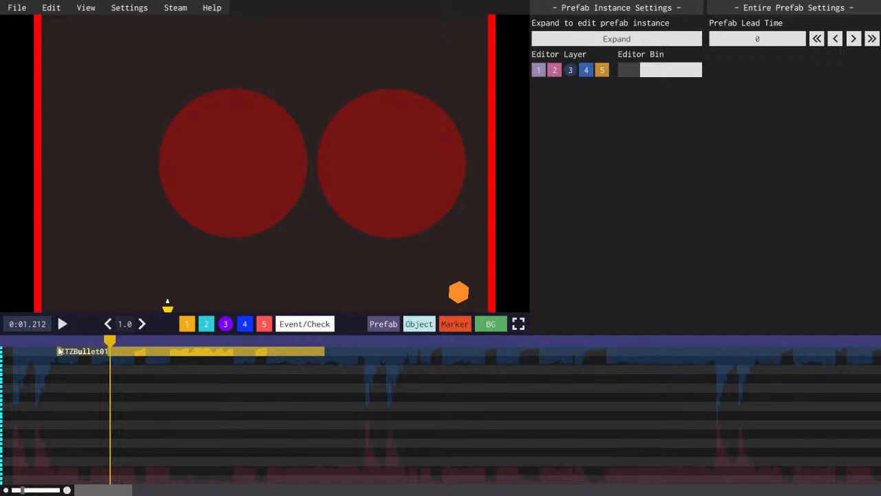
- Replay the ITZBullet01 instance from its start on the timeline and save the beatmap
left_click(55, 340)
key("space")
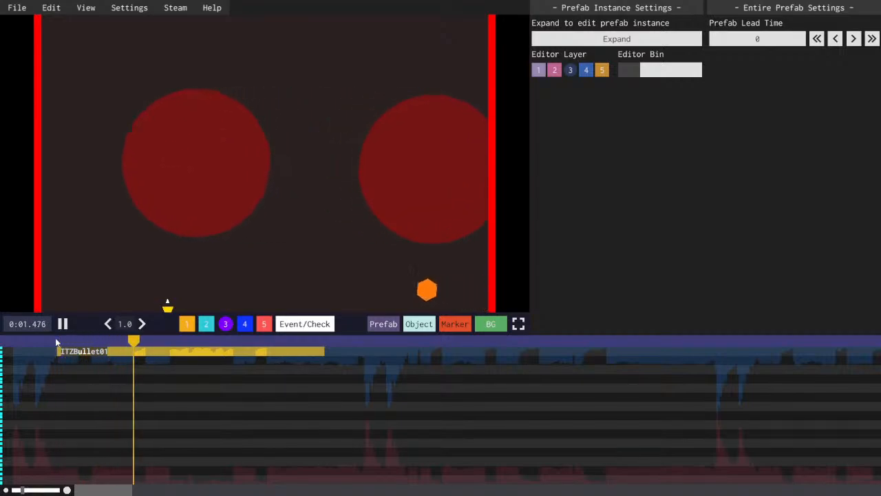
key("space")
left_click(53, 341)
key("ctrl+s")
key("space")
key("space")
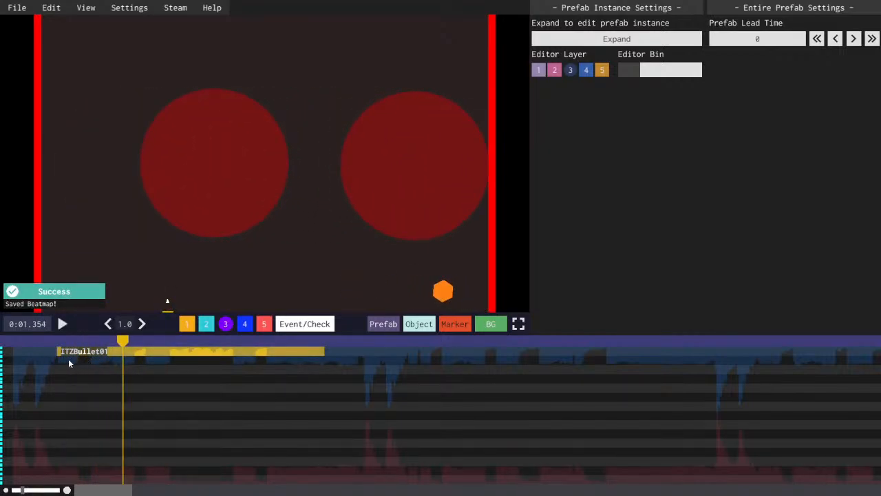
- Duplicate the ITZBullet01 instance onto the second timeline row, starting slightly after the first, and check its timing against the music
key("ctrl+c")
key("ctrl+v")
mouse_move(69, 359)
left_mouse_down()
mouse_move(71, 367)
mouse_move(62, 366)
mouse_move(73, 360)
left_mouse_up()
left_click(59, 343)
key("space")
left_click(58, 344)
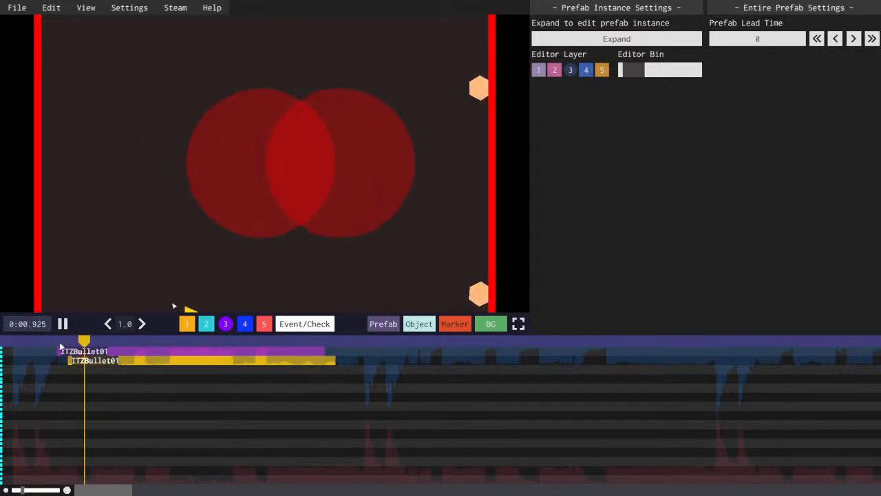
left_click(55, 343)
key("space")
mouse_move(78, 361)
left_mouse_down()
mouse_move(75, 370)
mouse_move(73, 352)
mouse_move(72, 371)
mouse_move(70, 363)
left_mouse_up()
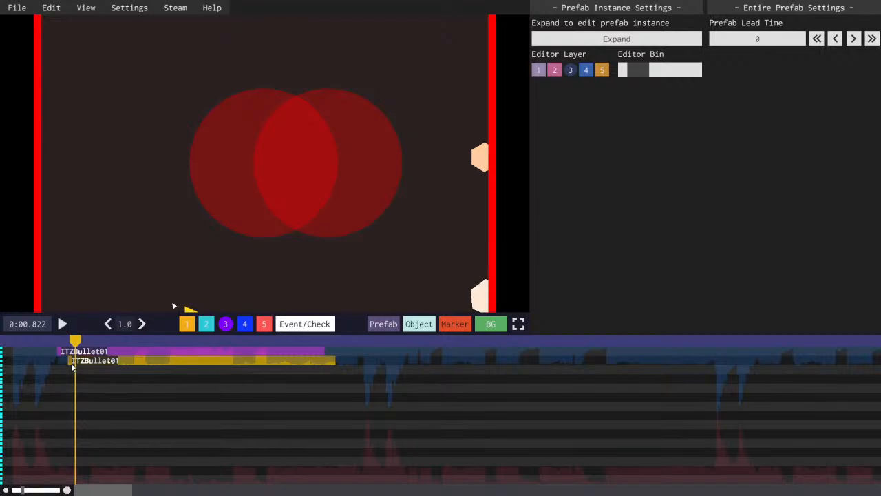
- Replay the opening with the first two bullets and listen for the next beat in the music
left_click(53, 343)
key("space")
key("space")
left_click(53, 343)
key("space")
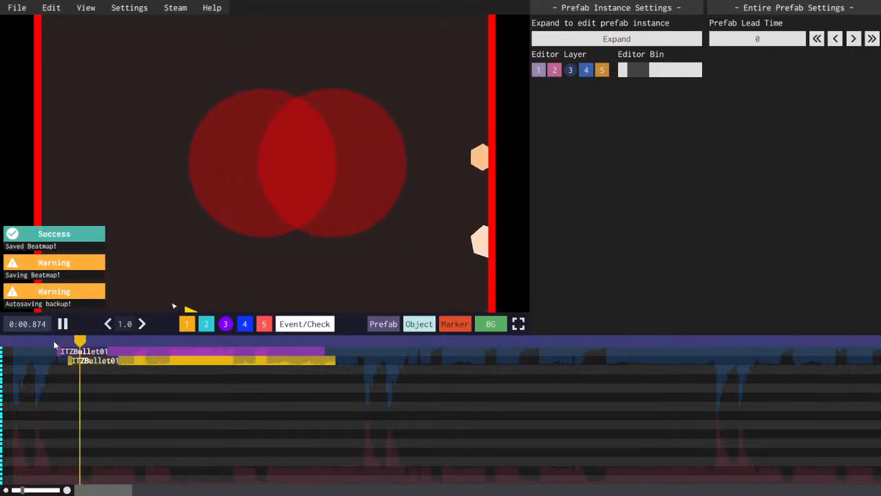
key("space")
left_click(74, 343)
key("space")
key("space")
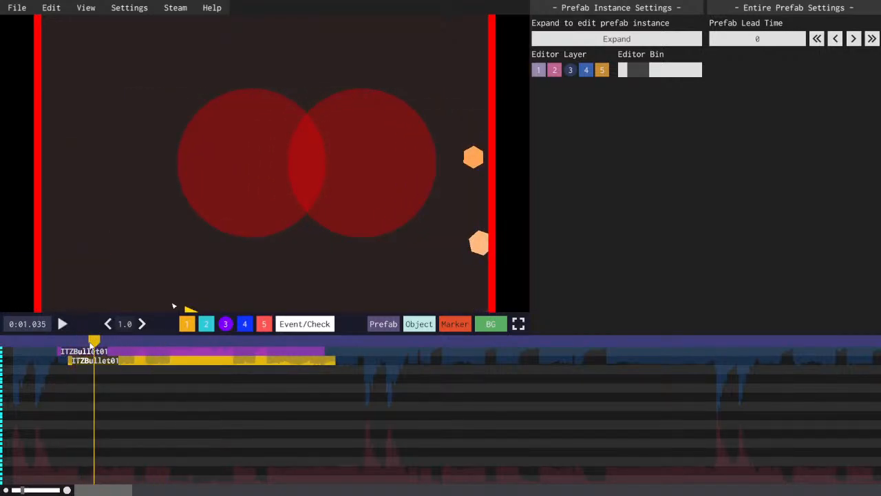
- Paste a third ITZBullet01 copy at about 0:01.0, two rows below the second, and replay its start
key("ctrl+c")
key("ctrl+v")
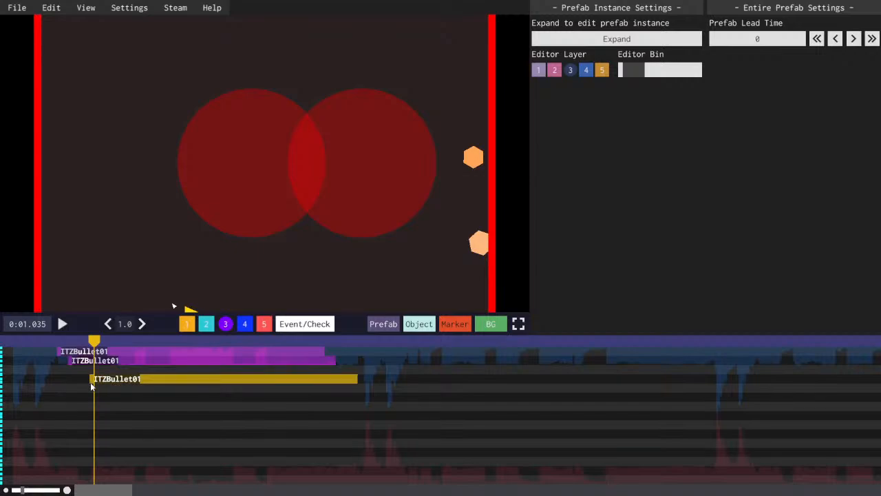
left_click_drag(95, 343, 85, 344)
key("space")
key("space")
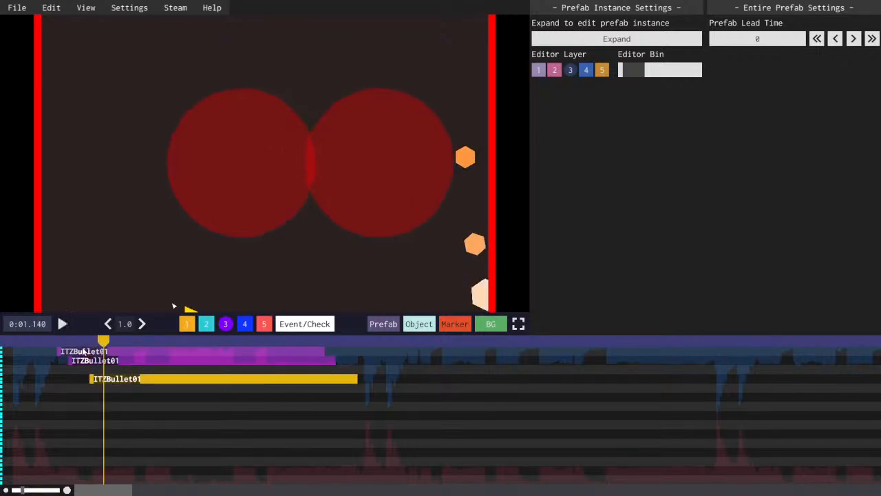
mouse_move(98, 388)
left_mouse_down()
mouse_move(99, 466)
mouse_move(89, 477)
mouse_move(90, 382)
left_mouse_up()
key("space")
left_click(90, 339)
key("space")
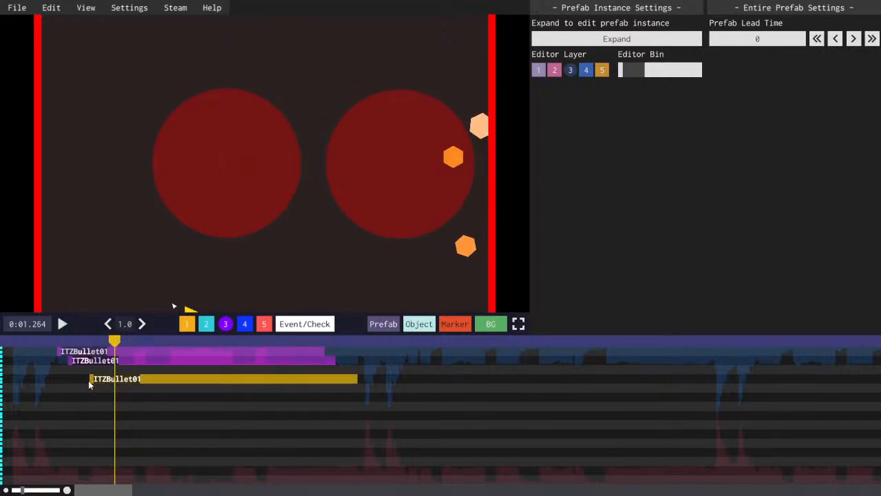
- Check the third ITZBullet01 instance's timing and move it up to the row directly below the second
left_click(86, 339)
key("space")
key("space")
left_click(81, 341)
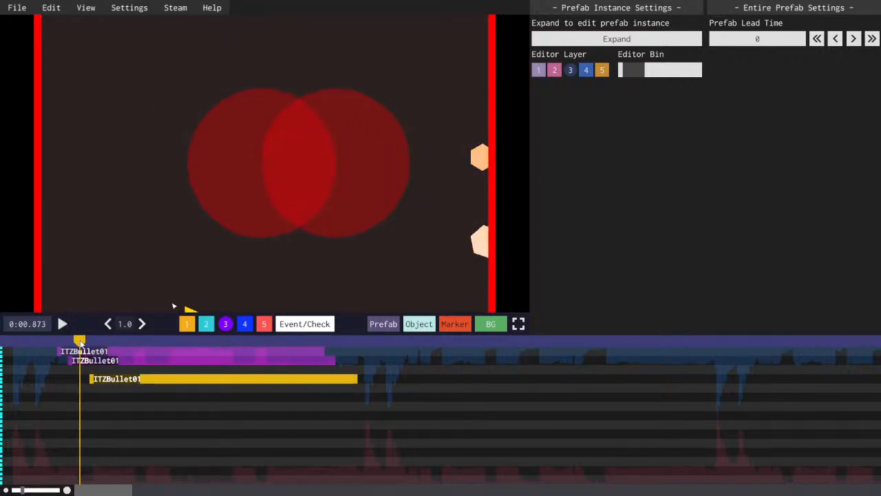
key("space")
key("space")
left_click_drag(94, 379, 95, 372)
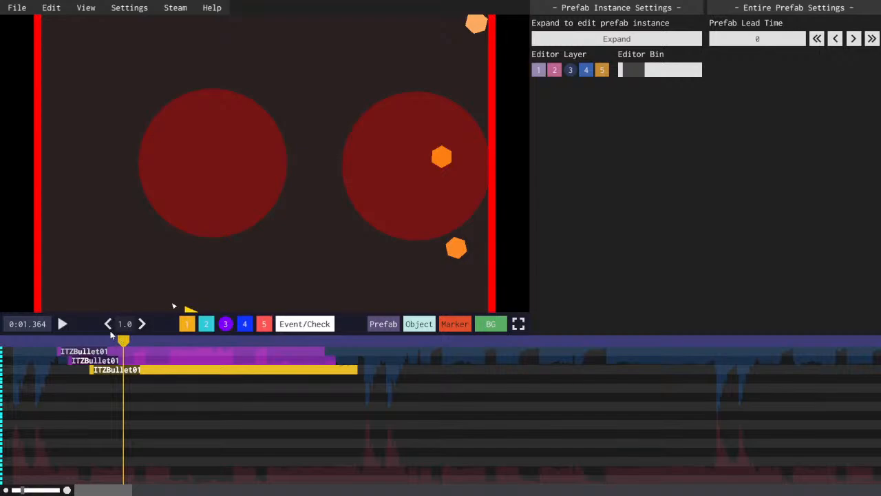
left_click(80, 340)
key("space")
key("space")
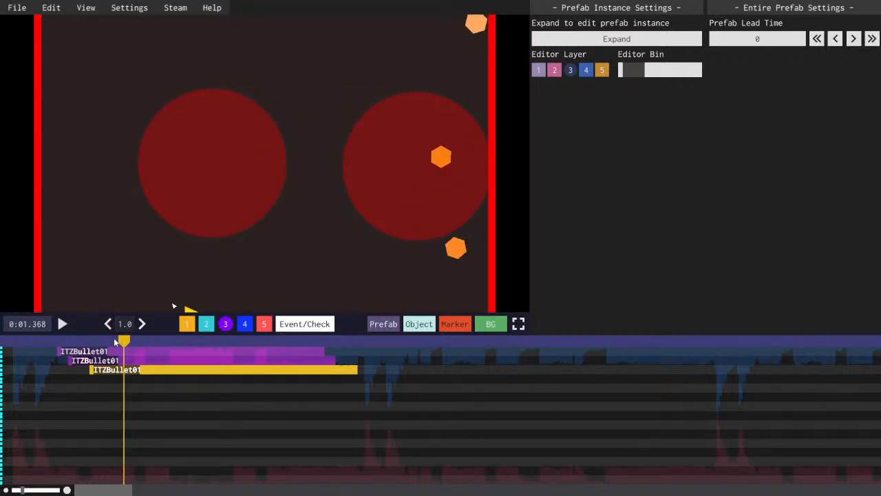
- Replay the music after the third bullet's start repeatedly to locate the beat for a fourth bullet
left_click(95, 341)
key("space")
key("space")
key("space")
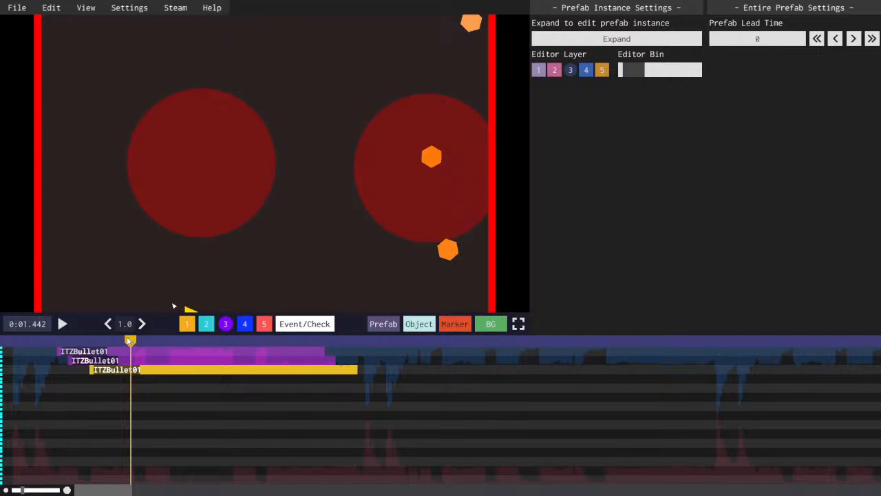
left_click(112, 339)
key("space")
key("space")
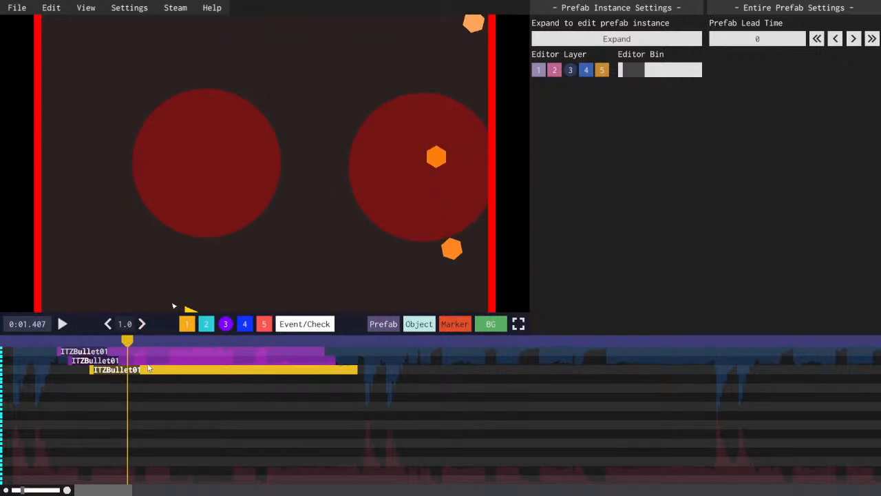
left_click_drag(123, 342, 99, 342)
key("space")
key("space")
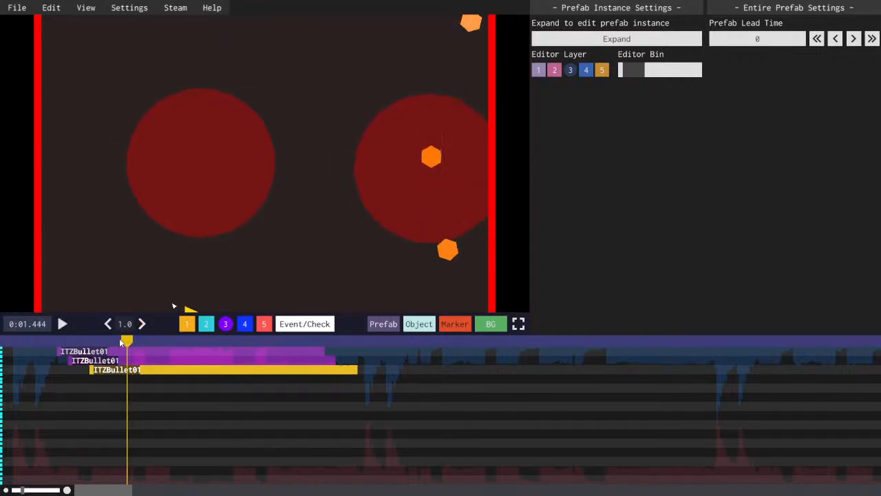
left_click(97, 342)
key("space")
key("space")
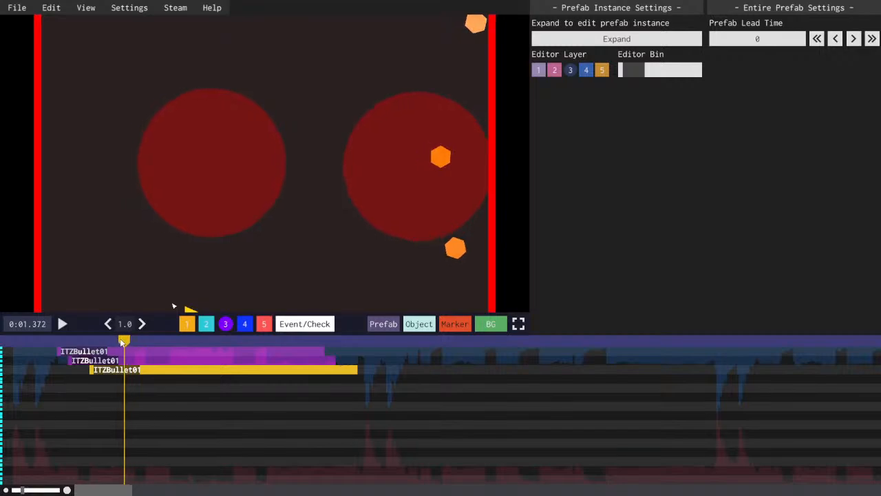
- Paste a fourth ITZBullet01 copy at about 0:01.36, two rows below the third, and replay the sequence
key("ctrl+c")
key("ctrl+v")
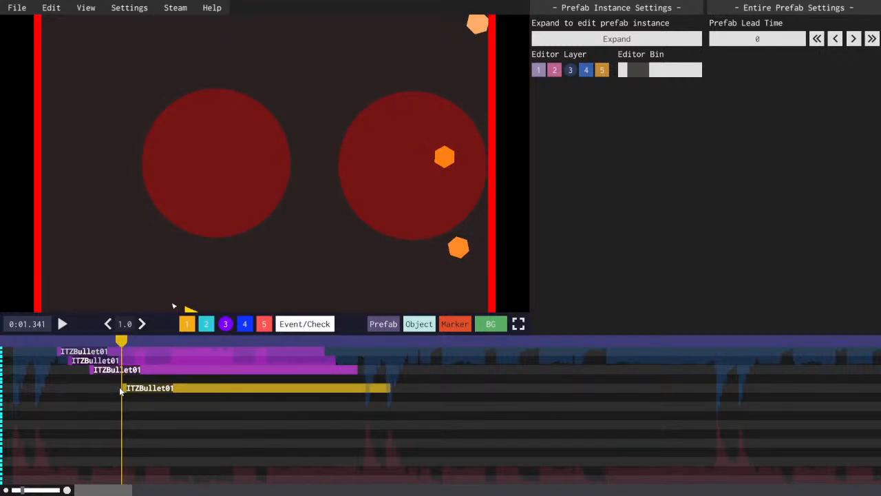
left_click_drag(124, 342, 116, 345)
key("space")
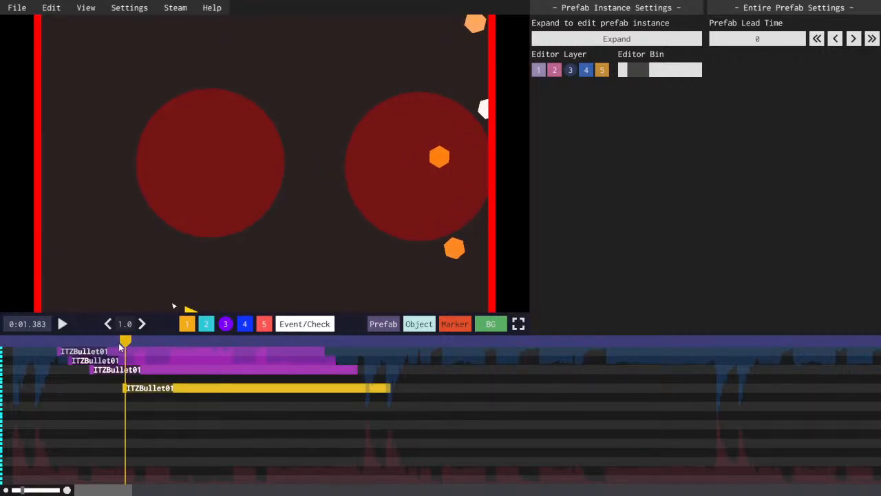
left_click(69, 342)
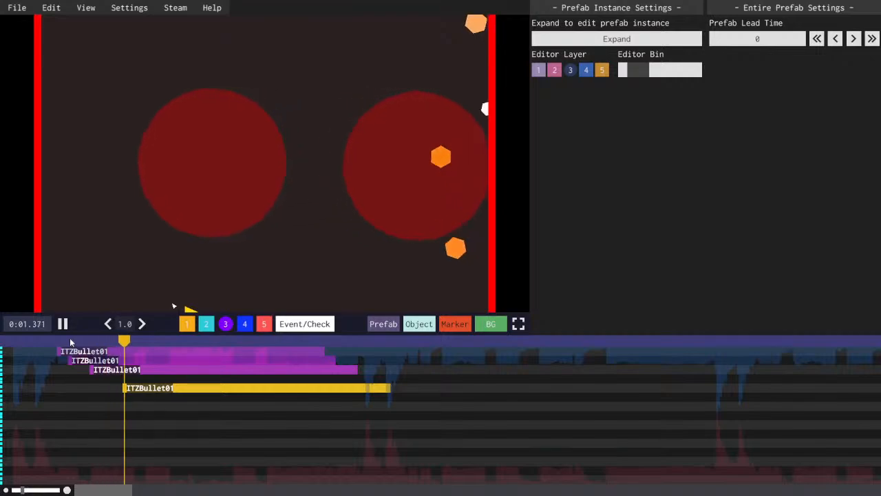
left_click(73, 343)
key("space")
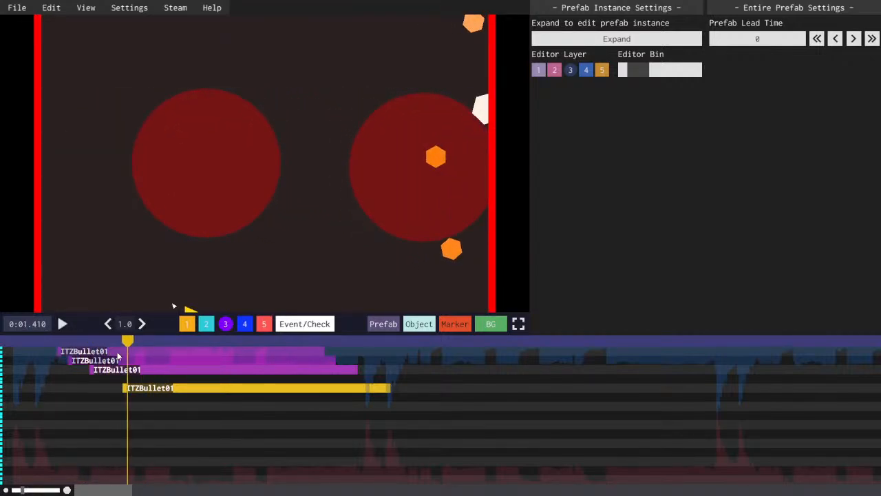
- Add a fifth ITZBullet01 copy at about 0:01.6 and a sixth shortly after it, each on a lower timeline row
mouse_move(129, 343)
left_mouse_down()
mouse_move(139, 361)
mouse_move(146, 343)
left_mouse_up()
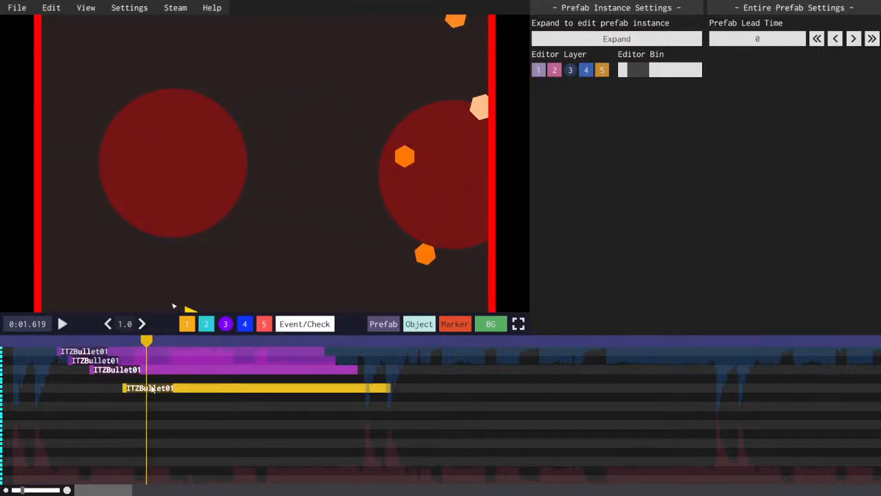
key("ctrl+c")
key("ctrl+v")
key("space")
left_click_drag(150, 389, 154, 413)
key("ctrl+c")
key("ctrl+v")
- Replay the start of the fifth and sixth bullets to check their timing against the music
left_click(142, 339)
key("space")
key("space")
left_click(142, 339)
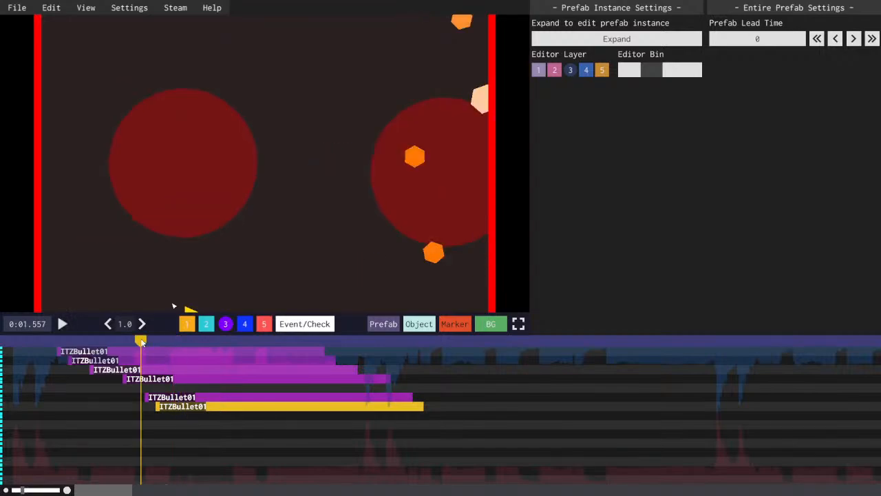
key("space")
key("space")
- Replay the whole six-bullet sequence from the first bullet and save the beatmap
left_click(101, 340)
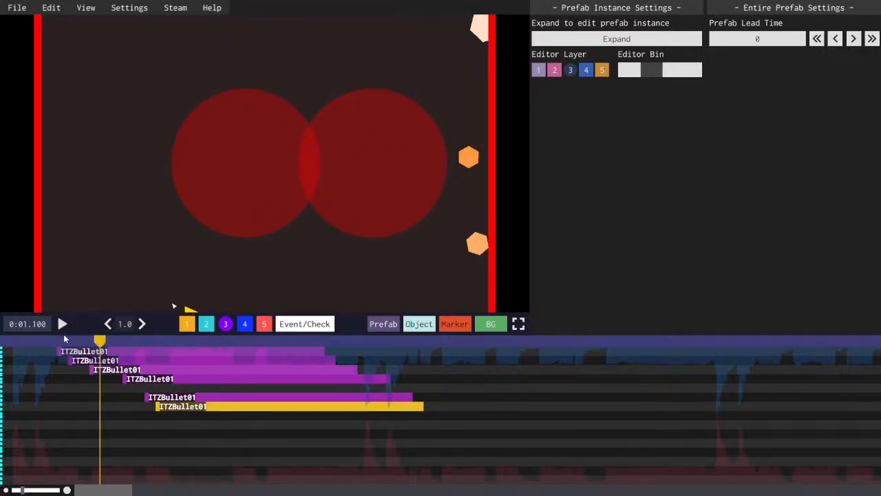
key("space")
key("space")
left_click(56, 340)
key("space")
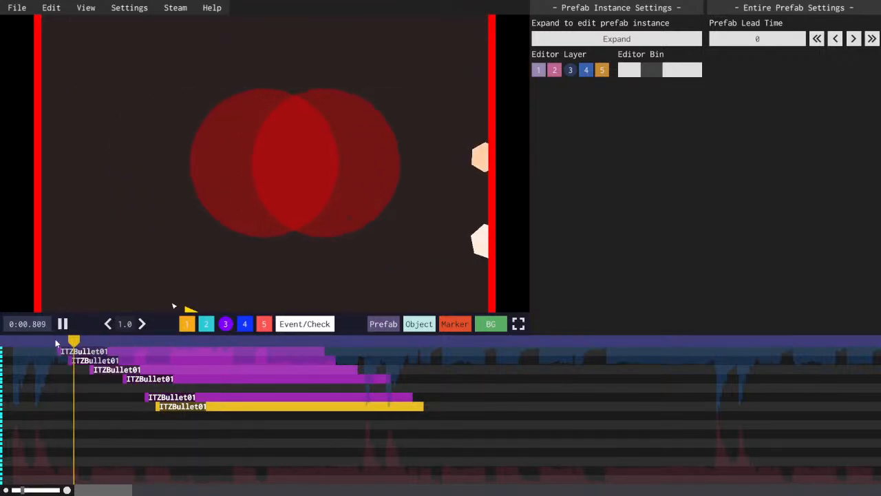
key("ctrl+s")
key("space")
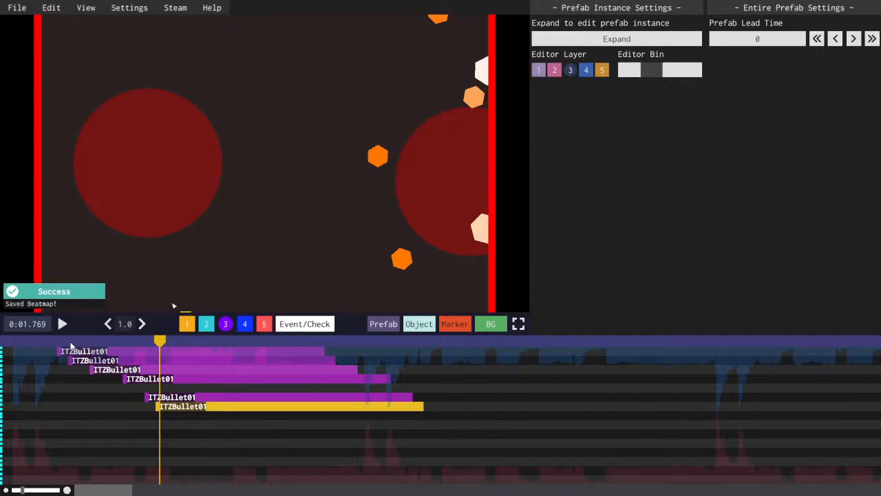
key("space")
key("space")
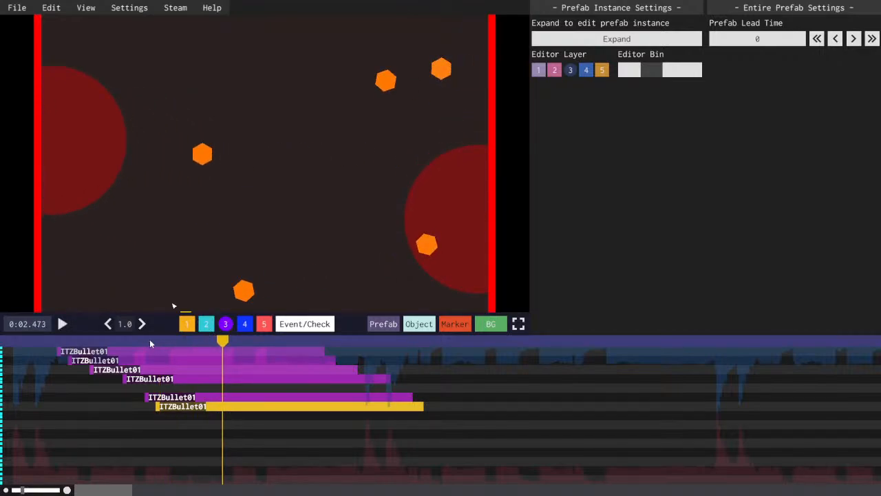
- Find the next beat and add a seventh ITZBullet01 copy at about 0:02.6 on the row below the sixth
left_click(150, 341)
key("space")
key("space")
key("space")
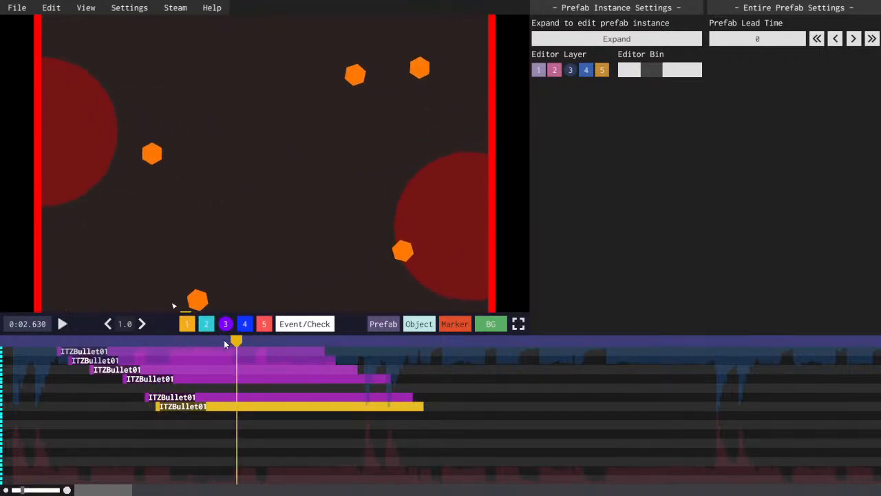
left_click_drag(237, 341, 233, 341)
key("ctrl+c")
key("ctrl+v")
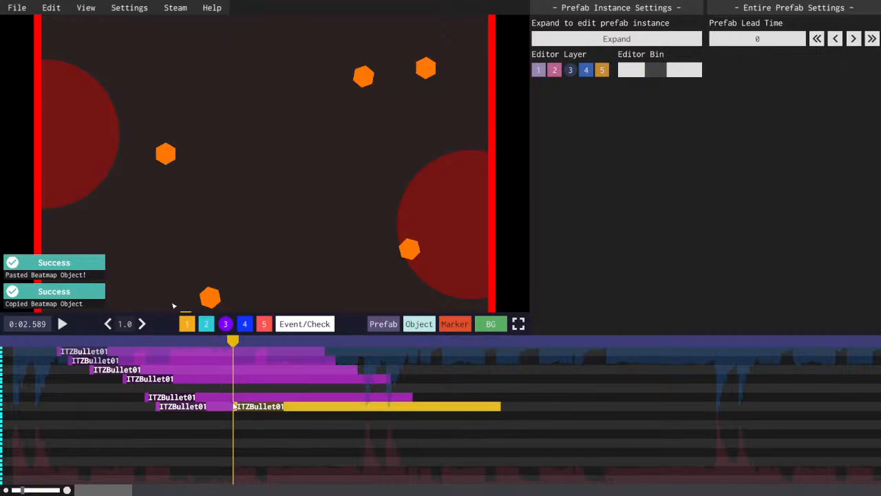
left_click_drag(236, 407, 245, 427)
key("space")
key("space")
- Add an eighth ITZBullet01 copy at about 0:02.7 on the row below the seventh and replay both
key("ctrl+c")
key("ctrl+v")
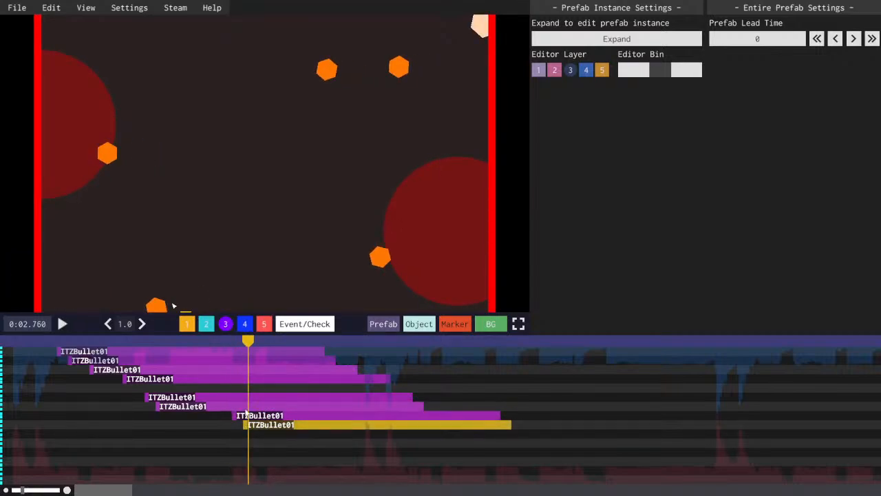
left_click(235, 338)
key("space")
key("space")
left_click(234, 341)
key("space")
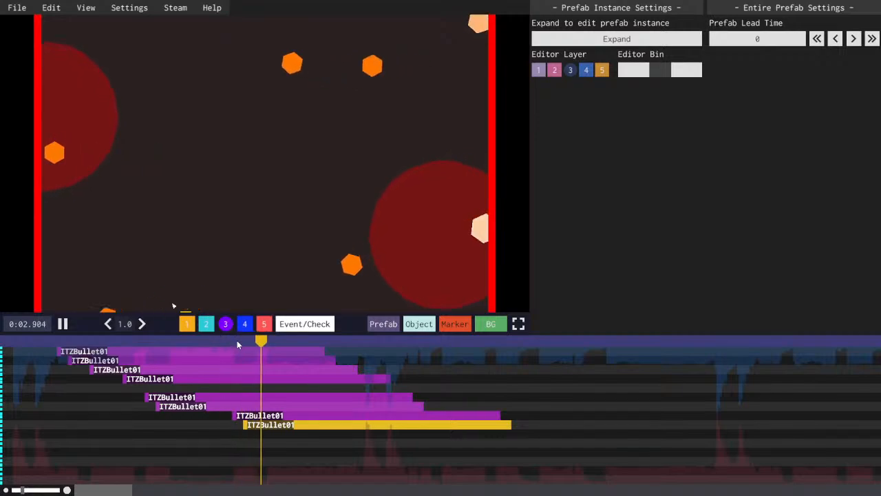
key("space")
- Add ninth and tenth ITZBullet01 copies at about 0:02.96 and 0:03.08, each one row below the previous instance
key("ctrl+c")
key("ctrl+v")
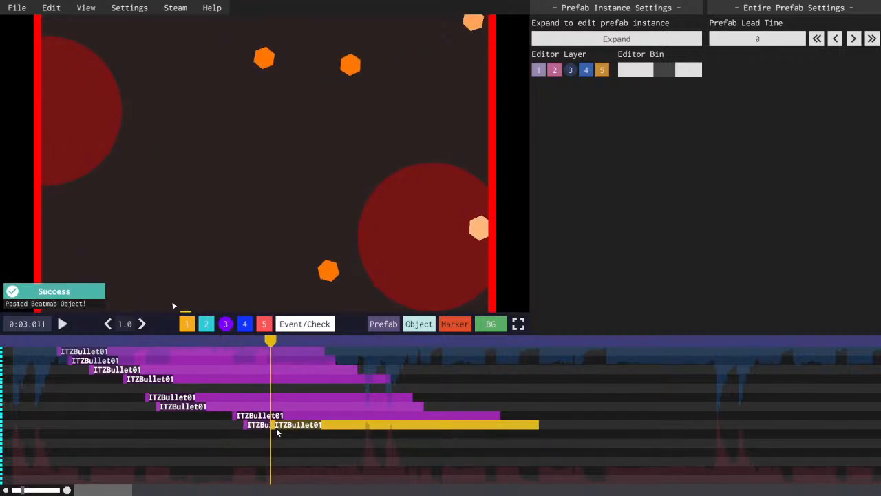
left_click_drag(272, 432, 278, 451)
key("ctrl+c")
key("ctrl+v")
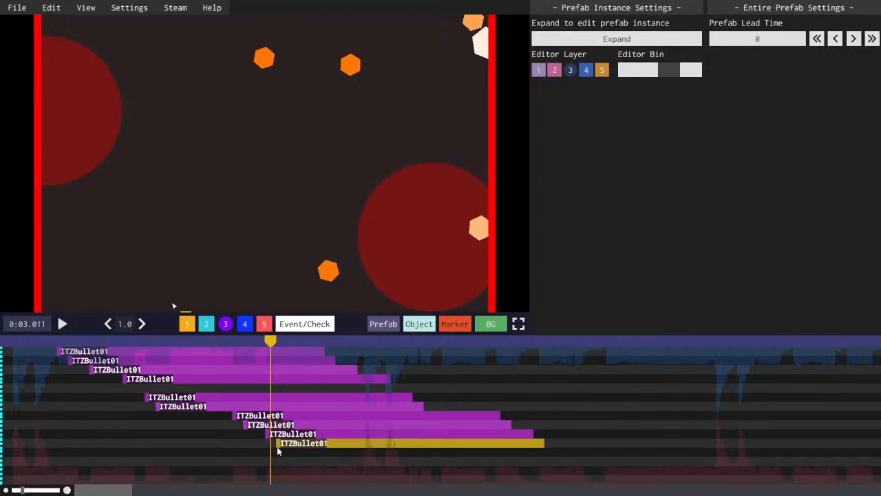
- Replay the section around the ninth and tenth bullets to check their timing against the music
left_click(260, 343)
key("space")
key("space")
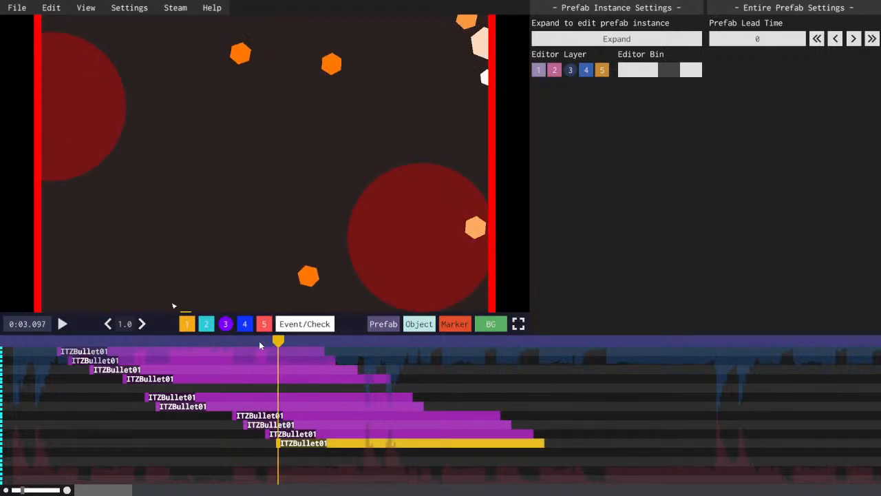
key("space")
key("space")
key("space")
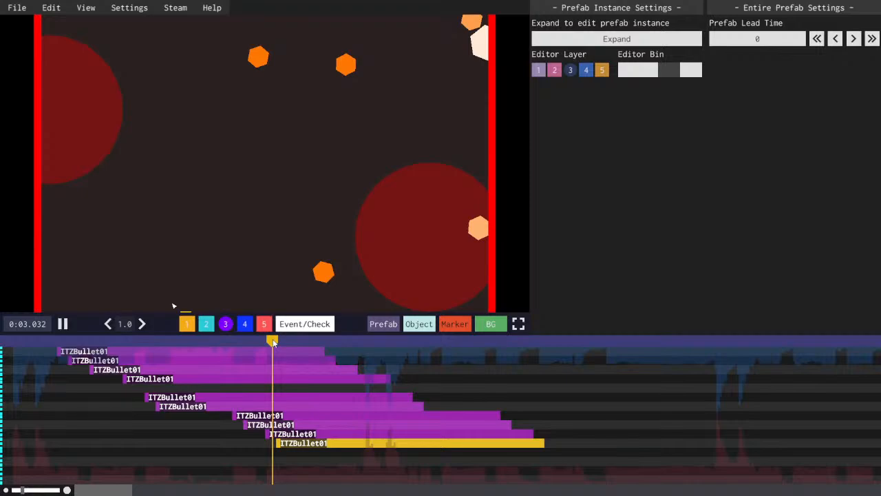
key("space")
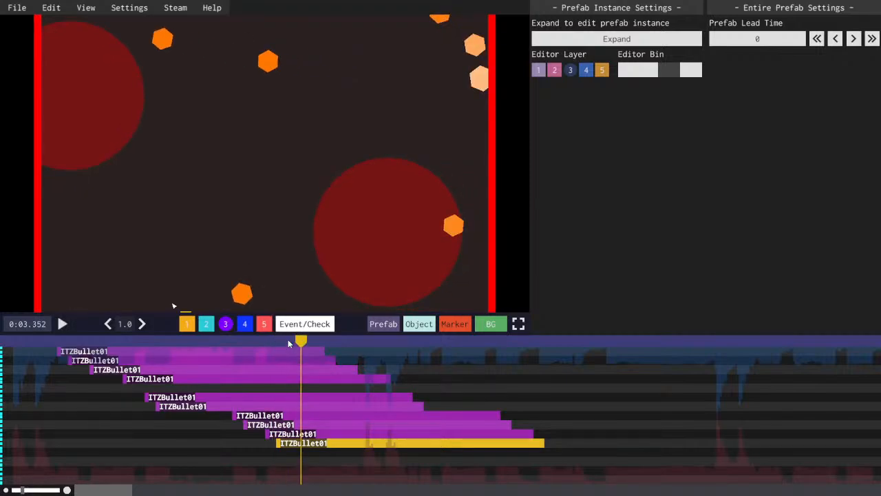
- Find the next beat and add an eleventh ITZBullet01 copy at about 0:03.2 on the row below the tenth
key("space")
key("space")
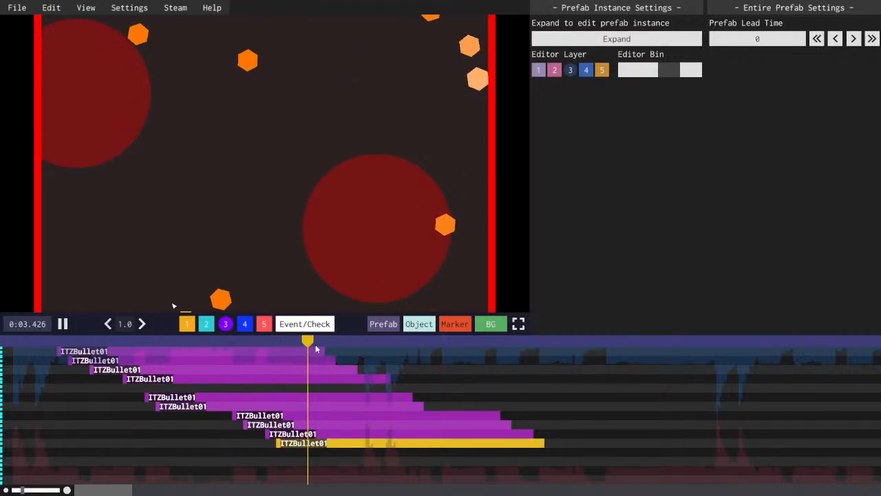
key("space")
left_click(291, 341)
mouse_move(292, 341)
left_mouse_down()
mouse_move(301, 341)
mouse_move(285, 341)
mouse_move(294, 340)
left_mouse_up()
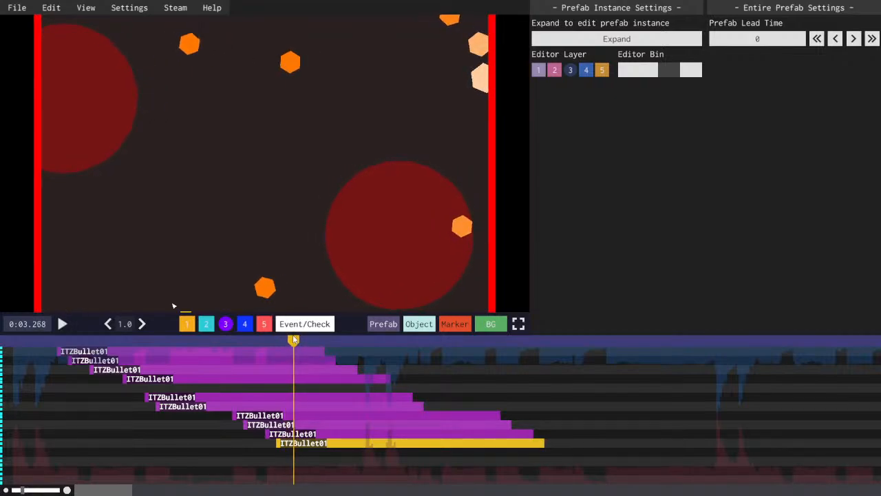
key("ctrl+c")
key("ctrl+v")
left_click_drag(292, 453, 282, 458)
- Replay the section around the eleventh ITZBullet01 instance to check its timing against the music
left_click(266, 342)
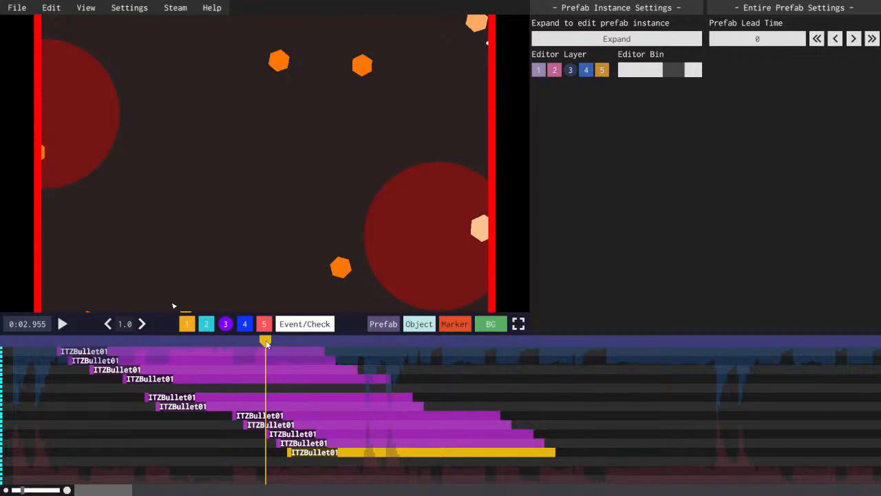
key("space")
key("space")
left_click(262, 342)
key("space")
key("space")
key("space")
key("space")
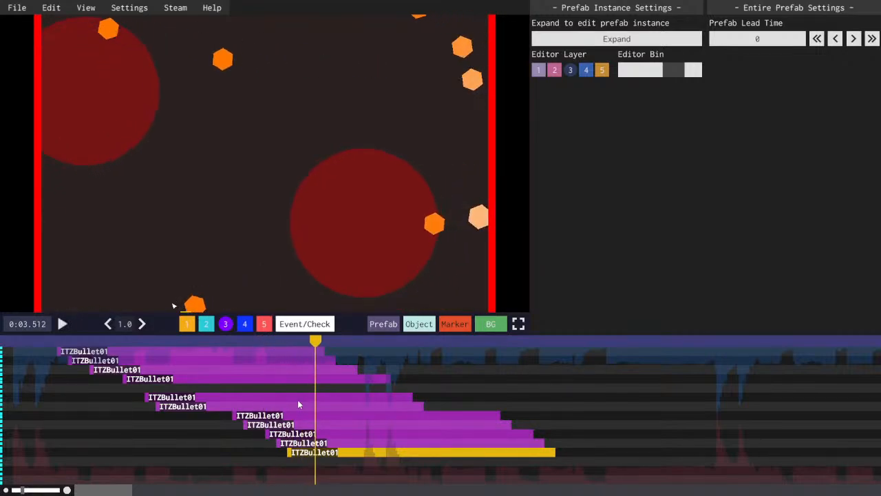
left_click(286, 340)
key("space")
key("space")
left_click(278, 340)
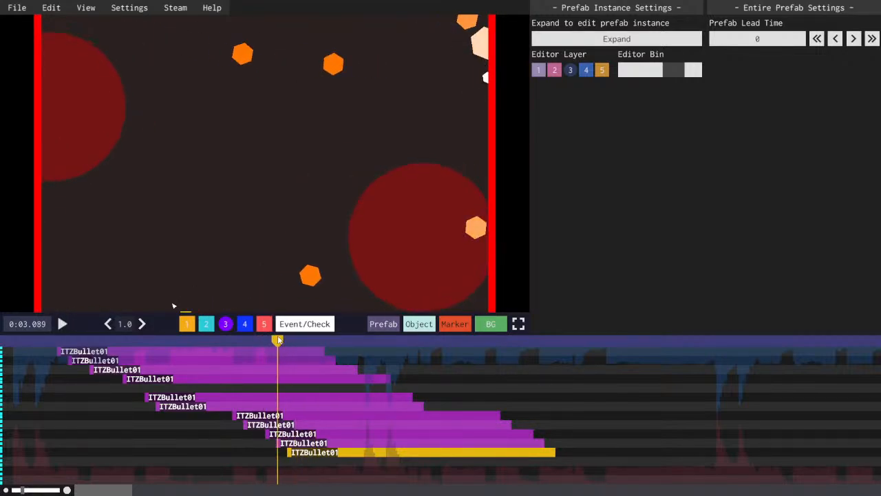
key("space")
key("space")
key("space")
key("space")
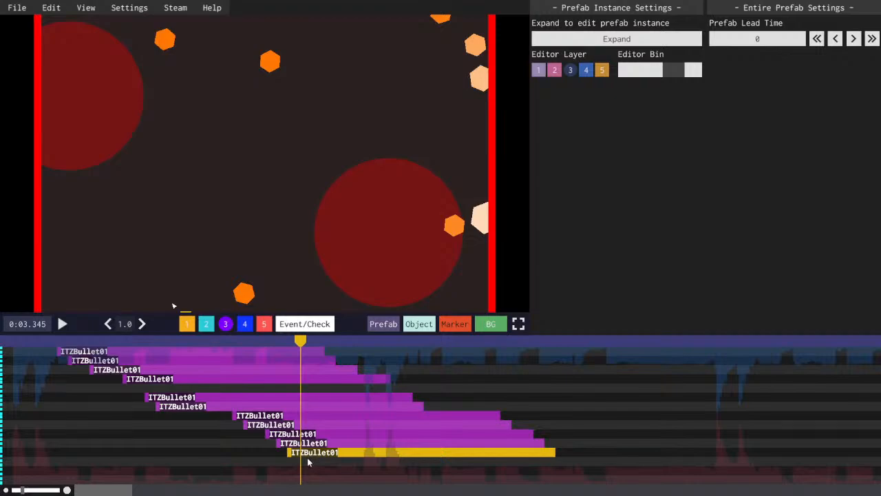
- Shift the eleventh ITZBullet01 instance to about 0:03.33 on its row and replay its entrance
left_click_drag(290, 452, 298, 439)
left_click(278, 343)
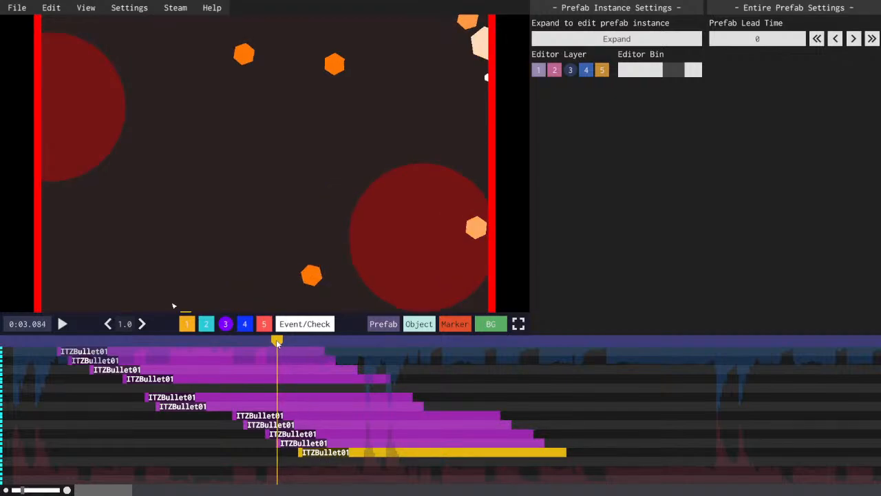
key("space")
key("space")
left_click(278, 342)
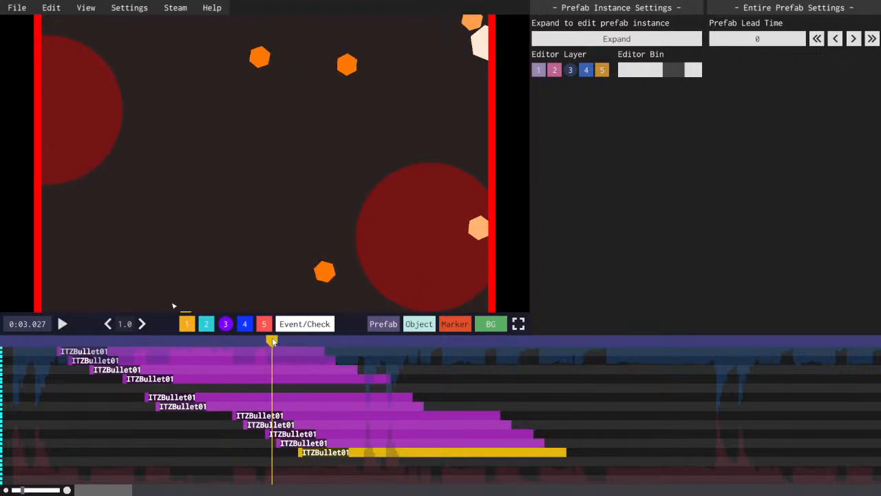
key("space")
key("space")
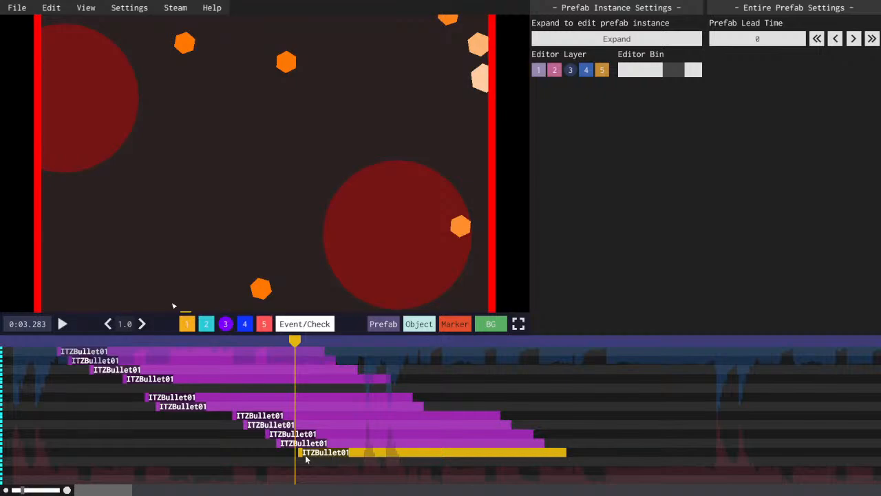
key("space")
key("space")
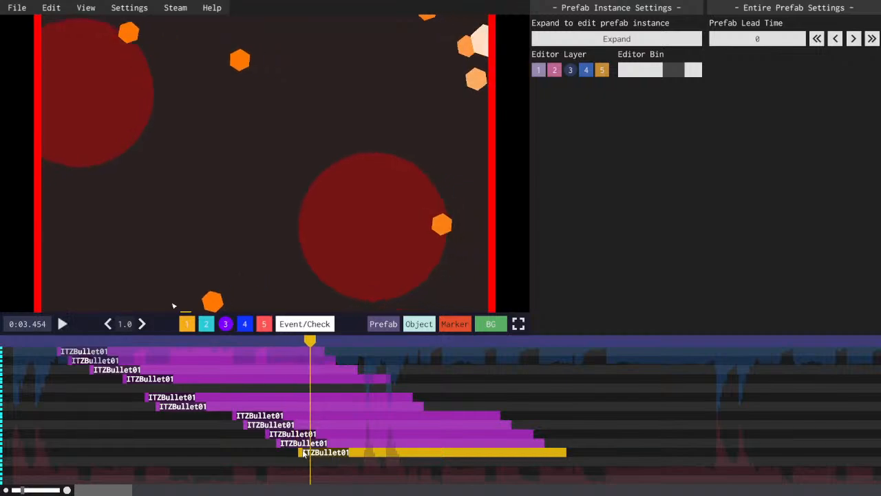
- Find the following beat and add a twelfth ITZBullet01 copy at about 0:03.57 on the row below the eleventh
left_click(272, 341)
key("space")
left_click(277, 342)
key("space")
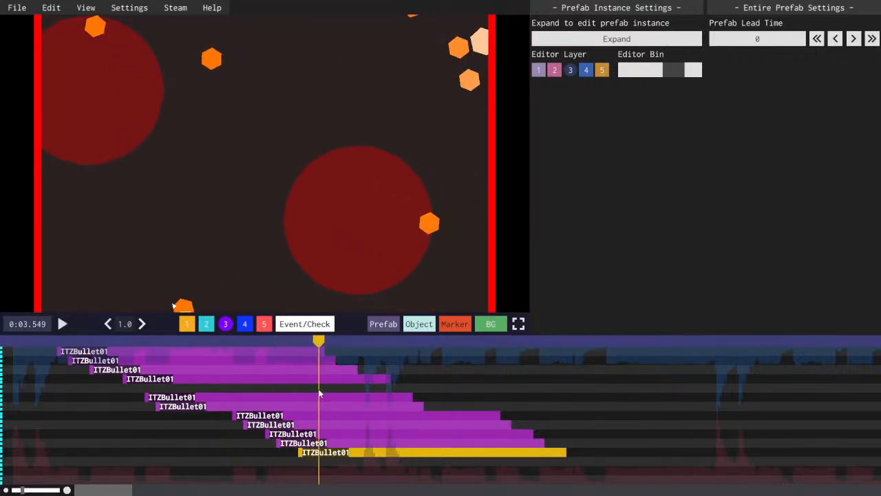
left_click(296, 343)
key("space")
key("space")
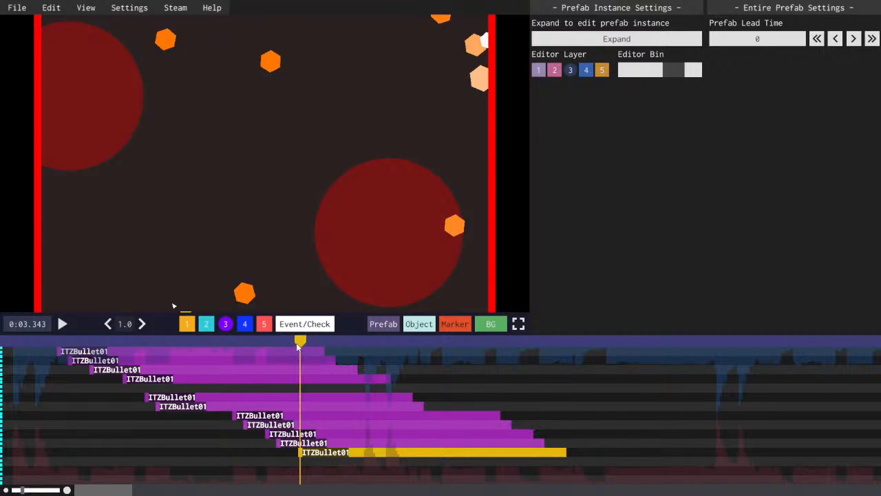
key("space")
key("space")
key("space")
key("space")
key("ctrl+c")
key("ctrl+v")
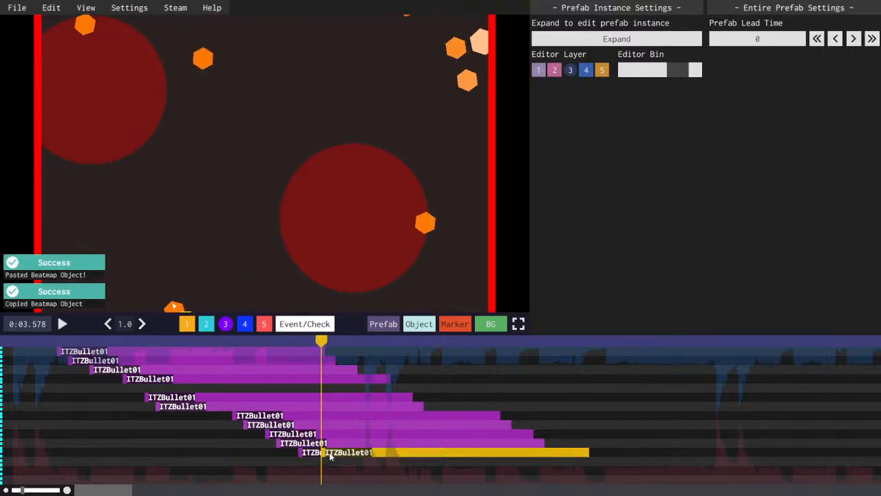
key("space")
key("space")
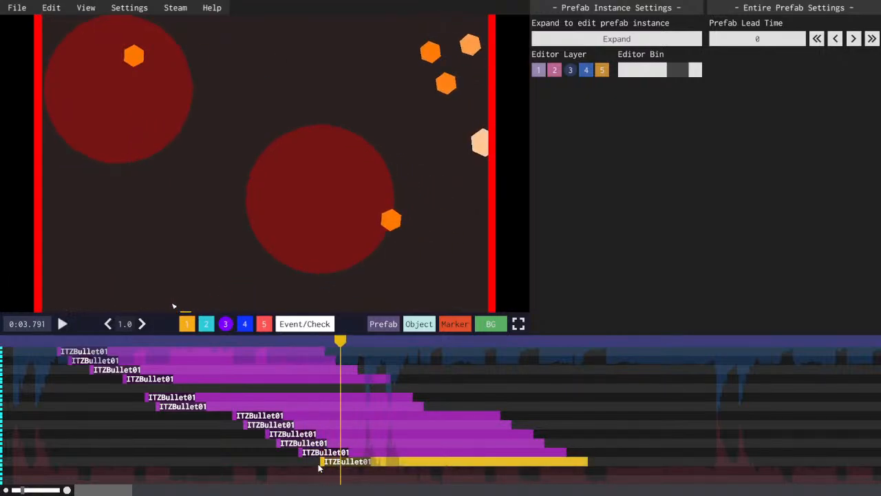
- Add a thirteenth ITZBullet01 copy at about 0:03.8 on the row below the twelfth
key("space")
key("space")
left_click_drag(105, 493, 111, 493)
key("ctrl+c")
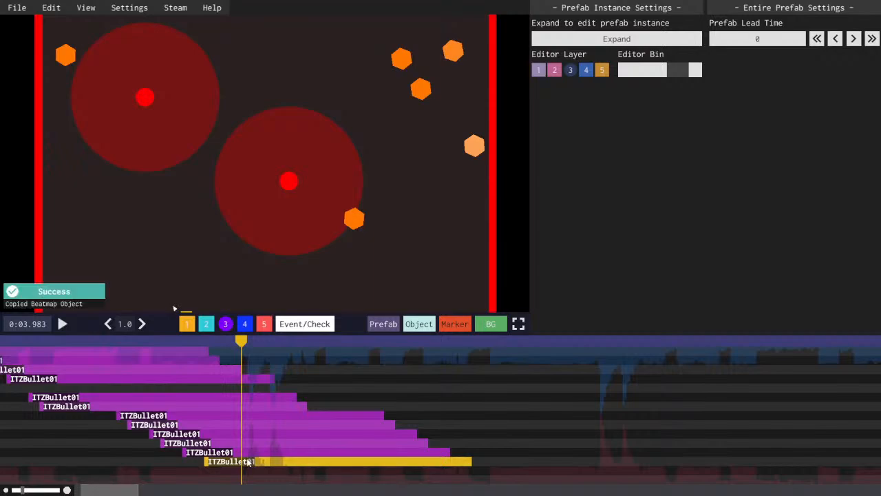
key("ctrl+v")
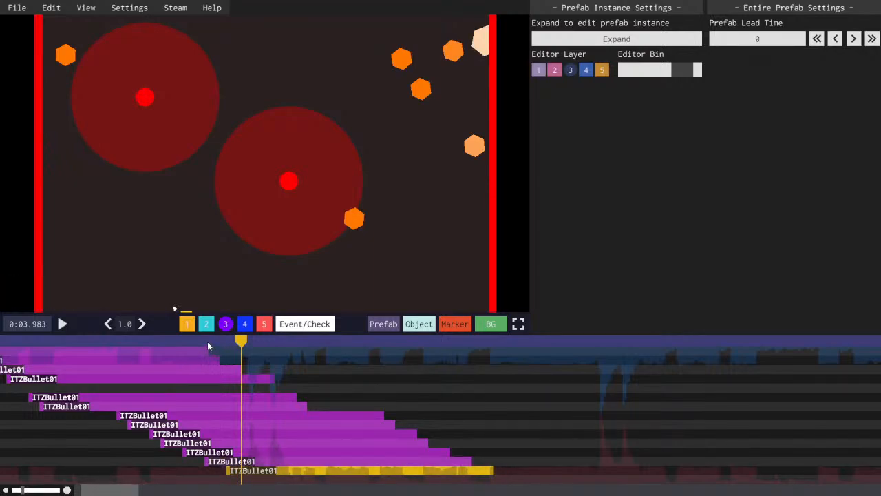
- Replay the section around the twelfth and thirteenth bullets to check their timing against the music
key("space")
left_click(201, 340)
key("space")
left_click(202, 341)
key("space")
key("space")
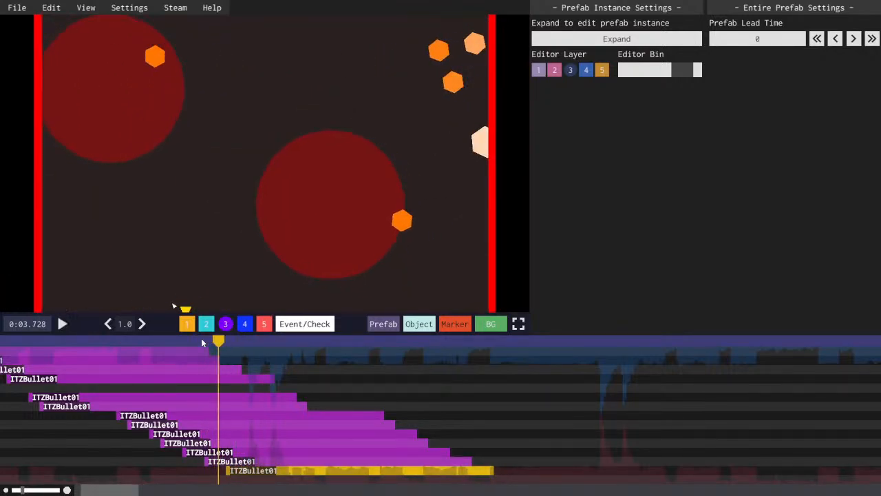
key("space")
key("space")
key("space")
key("space")
mouse_move(110, 490)
left_mouse_down()
mouse_move(154, 490)
mouse_move(103, 491)
left_mouse_up()
key("space")
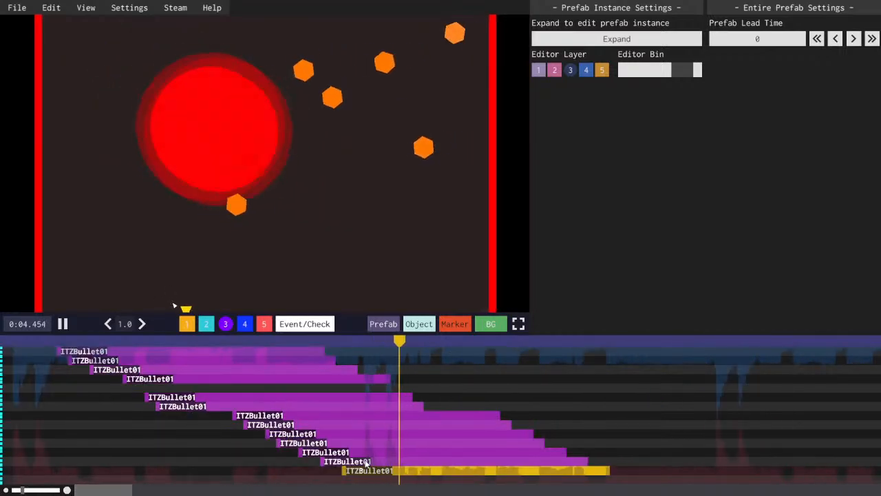
left_click(301, 338)
key("space")
left_click(300, 339)
key("space")
key("space")
key("space")
key("space")
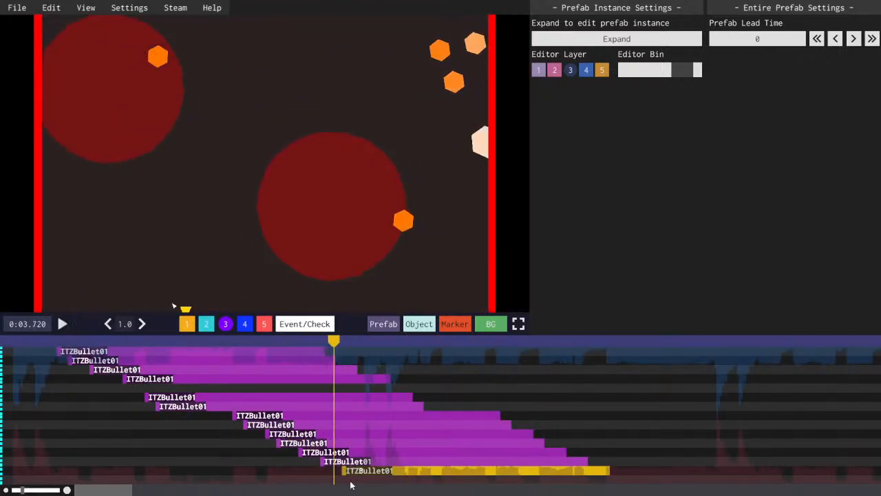
key("space")
key("space")
key("space")
key("space")
- Play the bullet sequence from its beginning to review the overall rhythm
key("space")
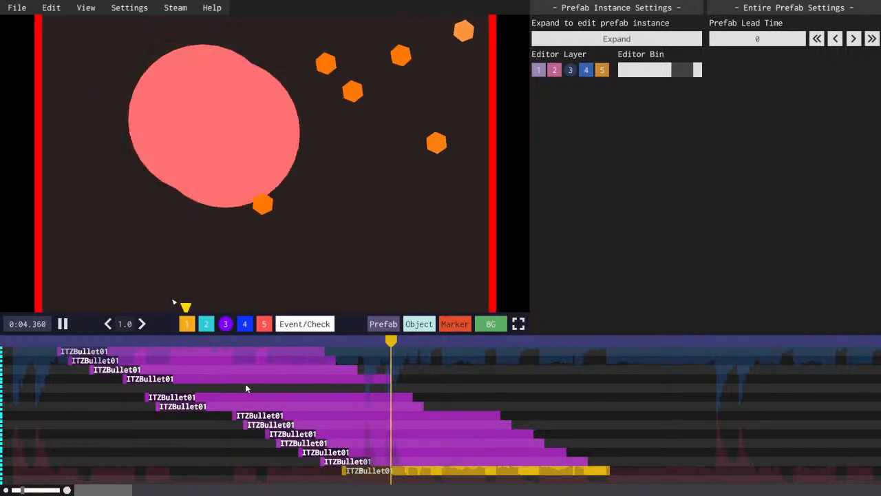
key("space")
key("space")
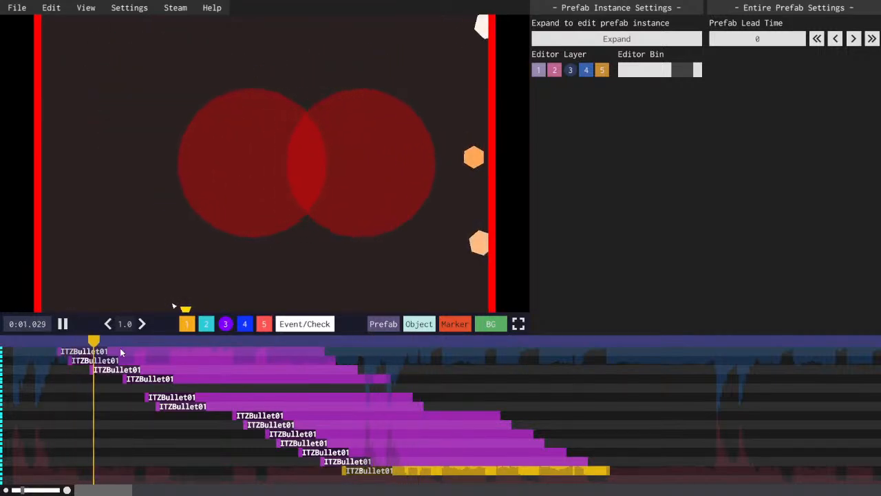
key("space")
- Move the second through seventh ITZBullet01 instances onto the first timeline row, keeping their start times
left_click_drag(156, 379, 149, 354)
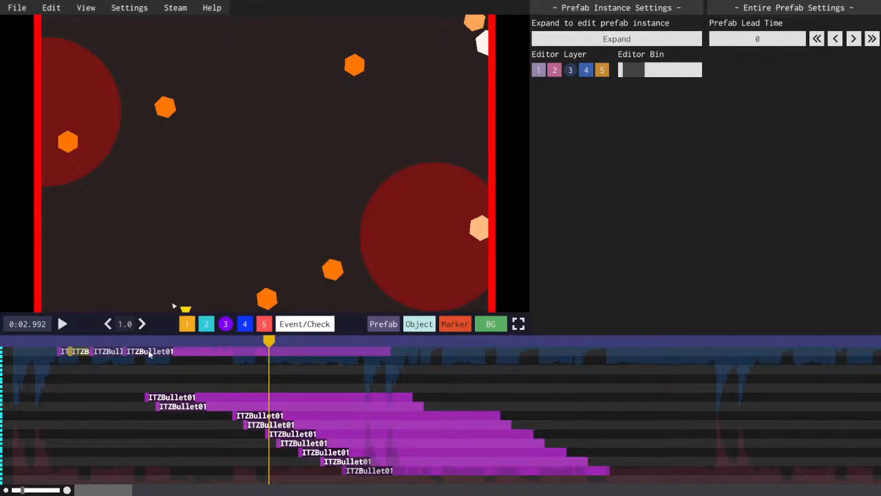
left_click_drag(170, 400, 172, 354)
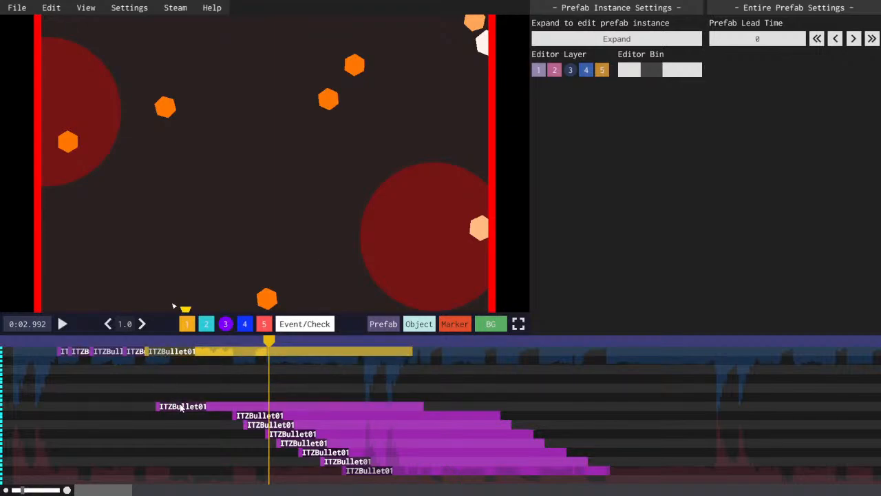
left_click_drag(181, 408, 181, 352)
left_click_drag(262, 416, 262, 342)
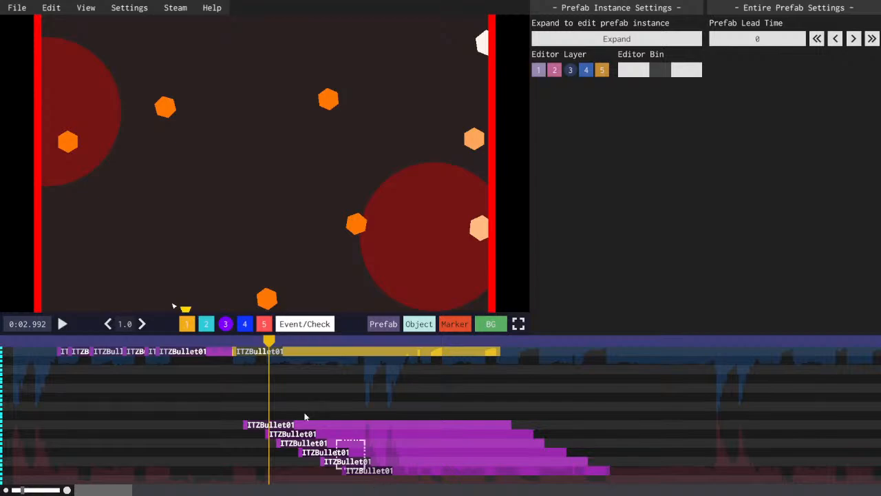
- Move the eighth through thirteenth ITZBullet01 instances onto the first timeline row as well, keeping their start times
left_click_drag(364, 423, 349, 351)
left_click(239, 353)
left_click(252, 352)
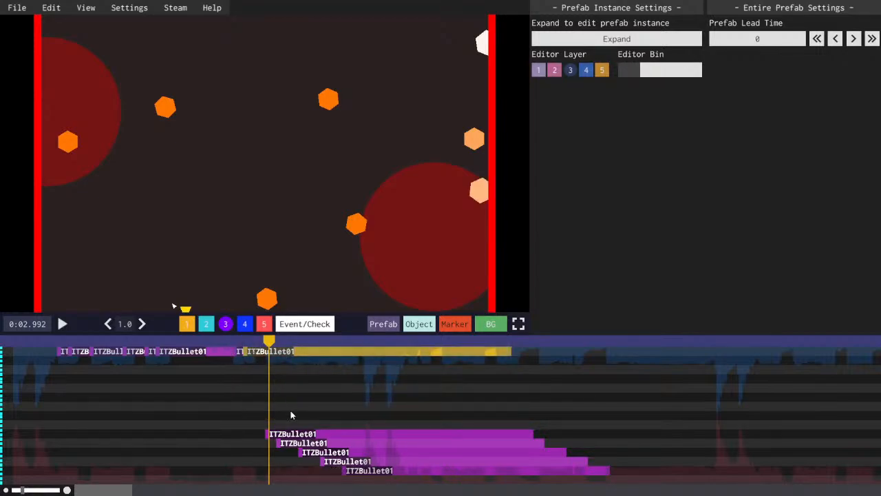
left_click_drag(299, 436, 303, 352)
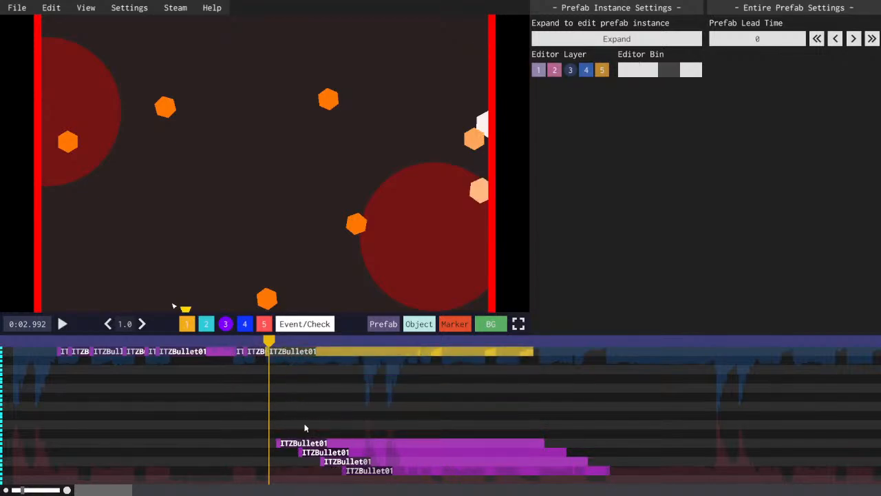
left_click_drag(306, 444, 300, 348)
left_click(326, 452)
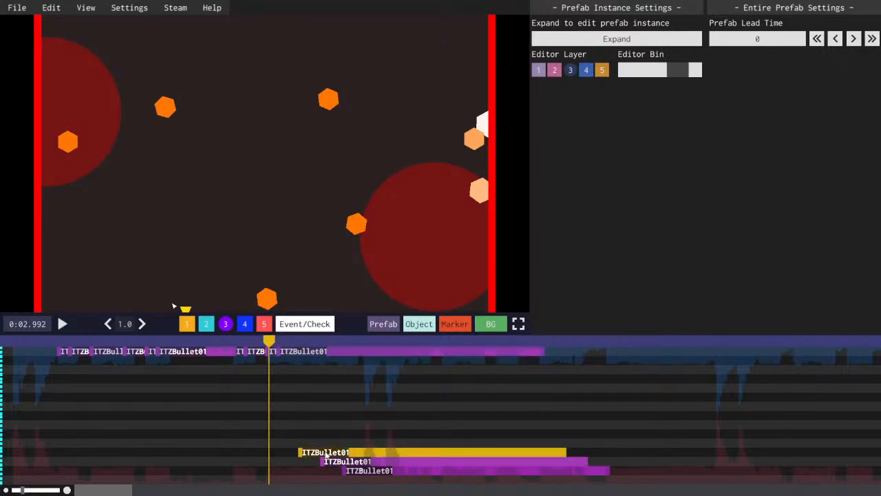
left_click_drag(327, 457, 326, 351)
left_click_drag(350, 463, 368, 351)
- Save the level and replay the rearranged bullets from about 0:02.28
left_click_drag(268, 340, 206, 341)
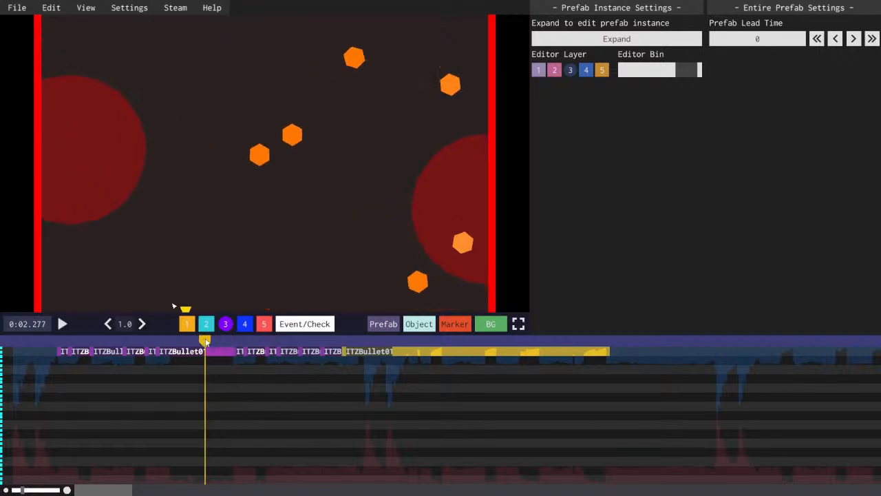
key("ctrl+s")
key("space")
key("space")
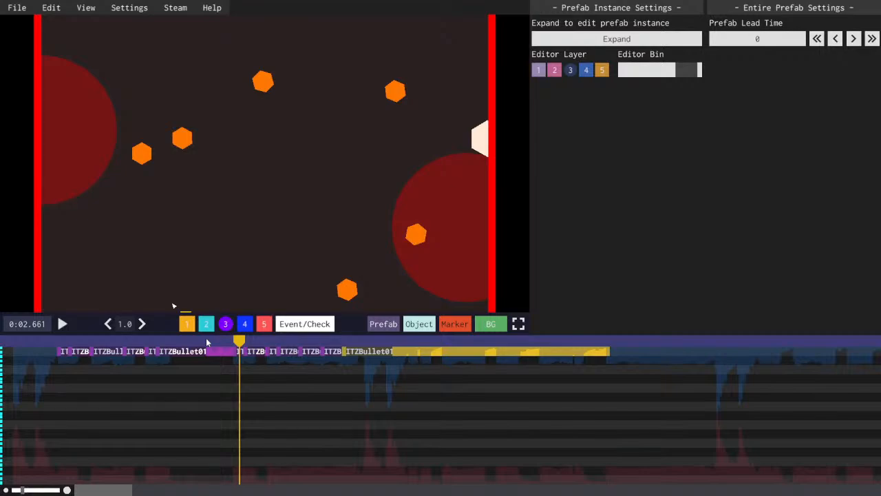
key("space")
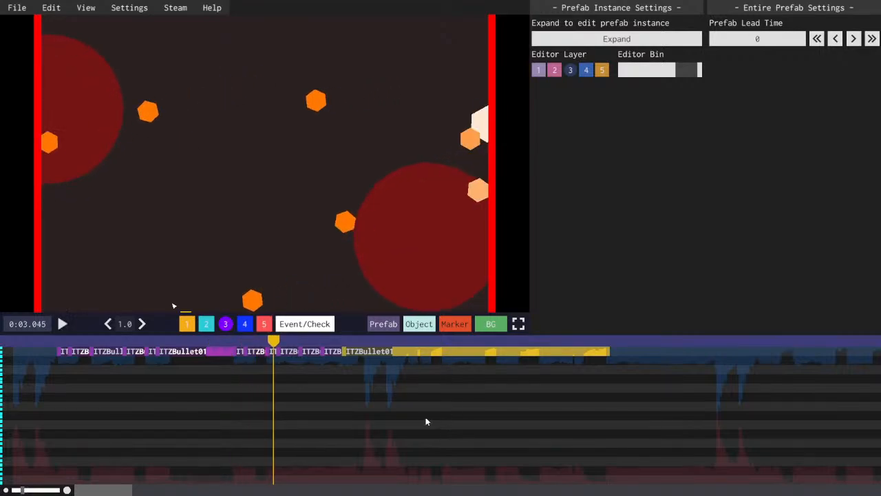
key("ctrl+s")
- Replay the music after the thirteenth bullet, from about 0:03.9, to locate the next beats
key("space")
key("space")
left_click_drag(91, 493, 95, 493)
key("space")
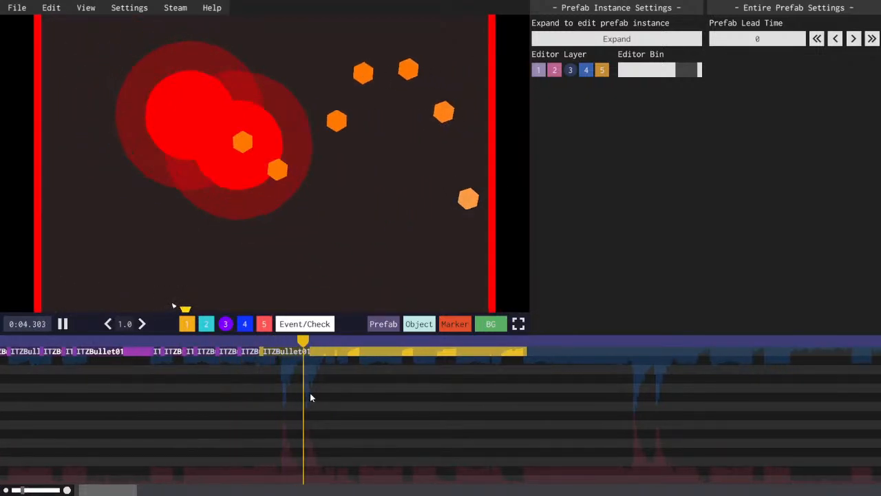
key("space")
left_click(267, 342)
key("space")
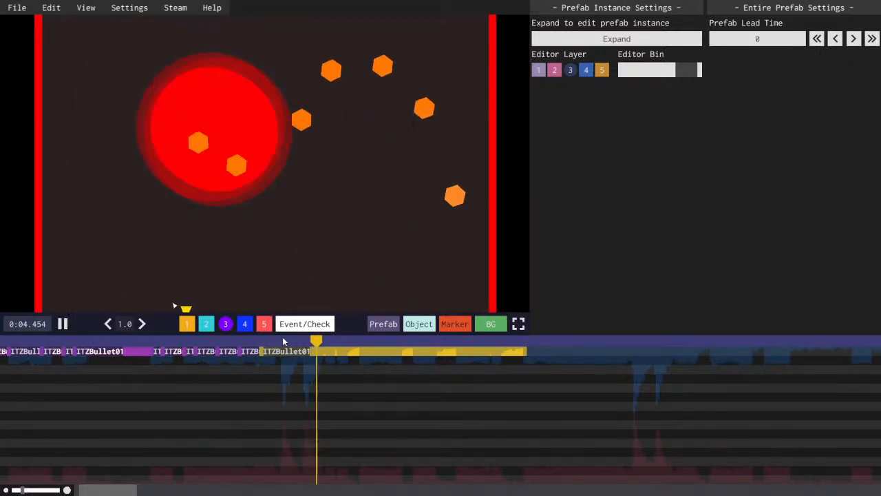
key("space")
left_click_drag(300, 341, 266, 338)
key("space")
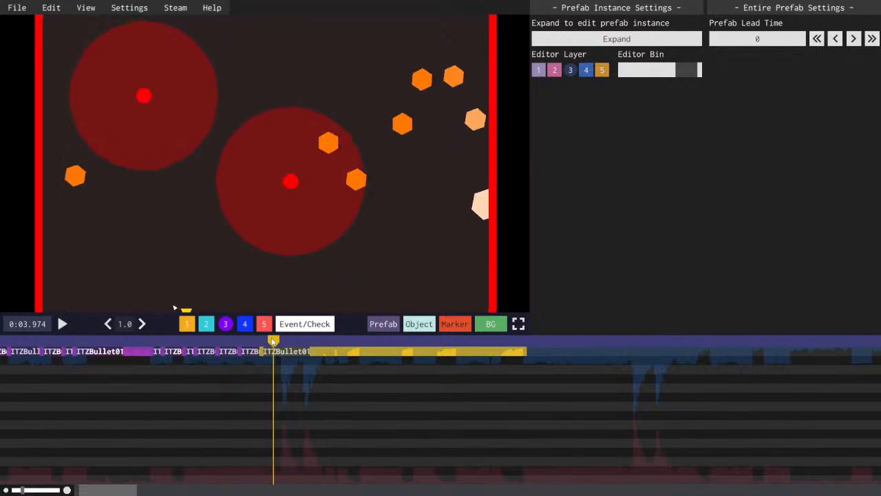
- Add fourteenth and fifteenth ITZBullet01 copies at about 0:04.55 and 0:04.7 on the second timeline row
key("space")
mouse_move(326, 342)
left_mouse_down()
mouse_move(338, 344)
mouse_move(327, 344)
mouse_move(327, 380)
mouse_move(325, 341)
mouse_move(337, 353)
left_mouse_up()
key("ctrl+c")
key("ctrl+v")
key("space")
key("space")
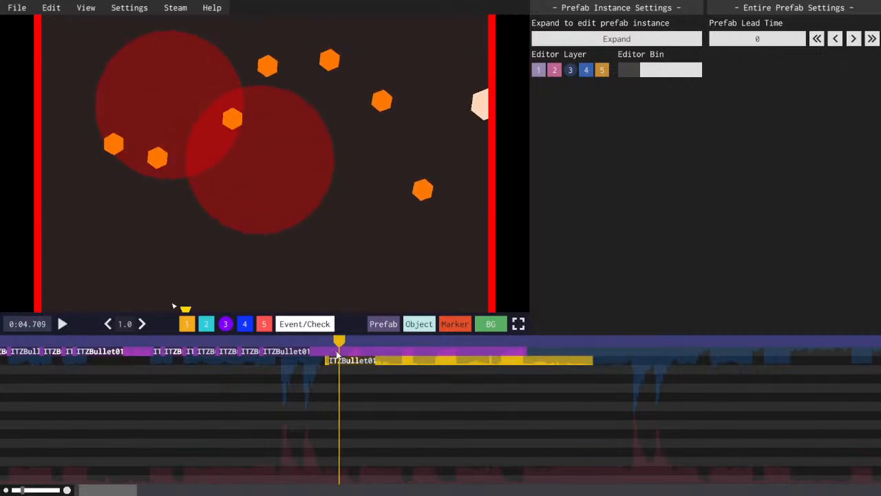
key("ctrl+c")
key("ctrl+v")
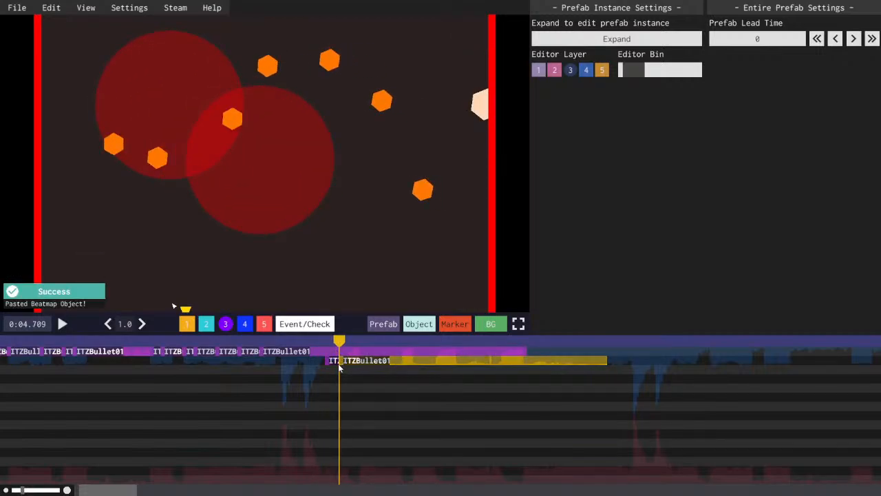
- Move the fifteenth ITZBullet01 instance onto the third timeline row at about 0:04.69 and save the level
left_click_drag(338, 365, 339, 374)
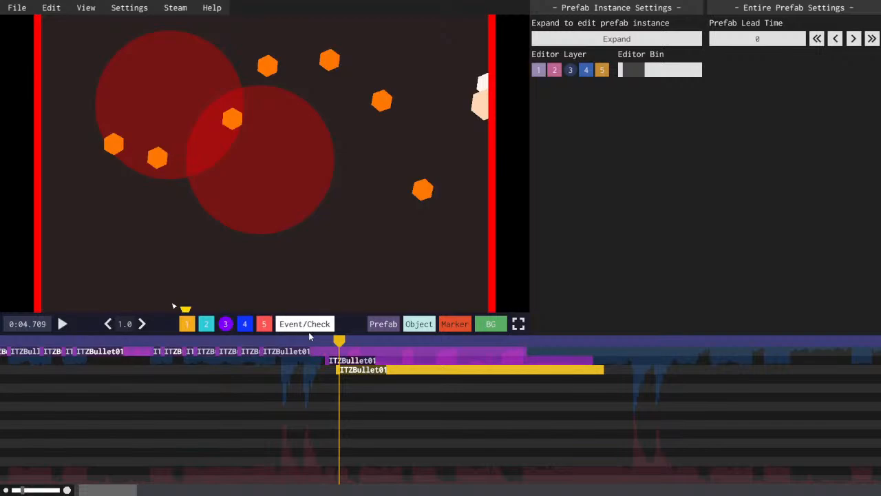
key("space")
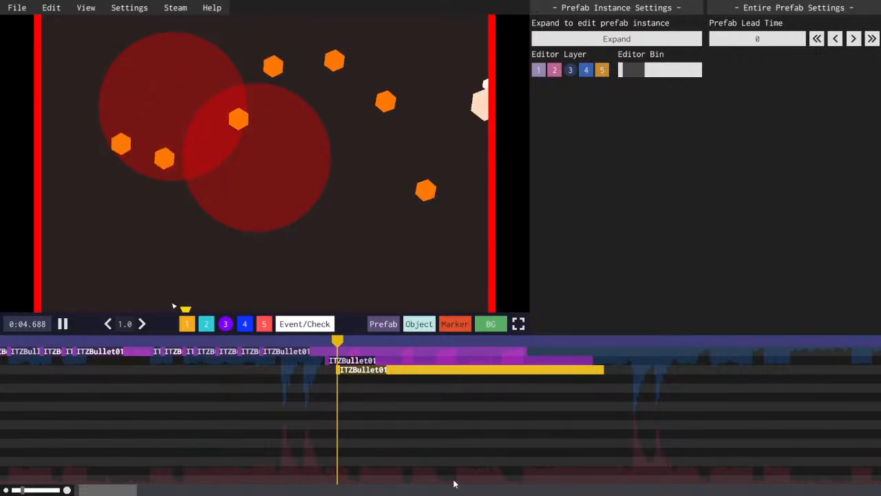
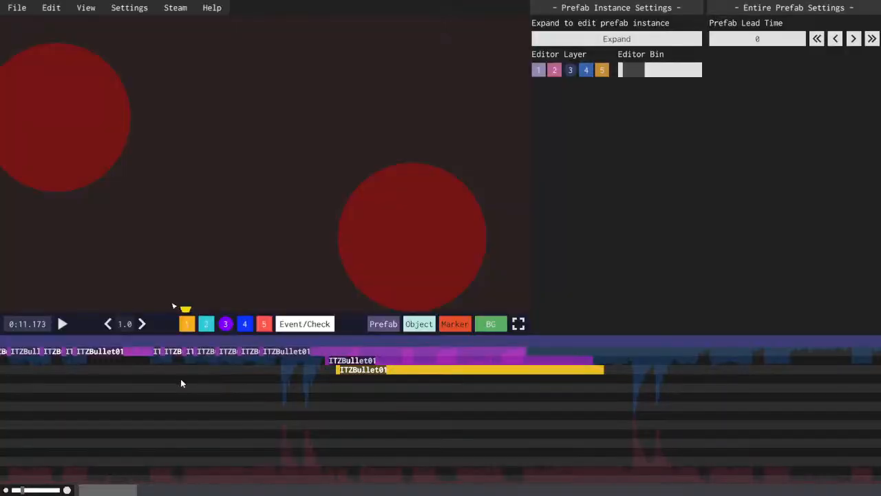
key("space")
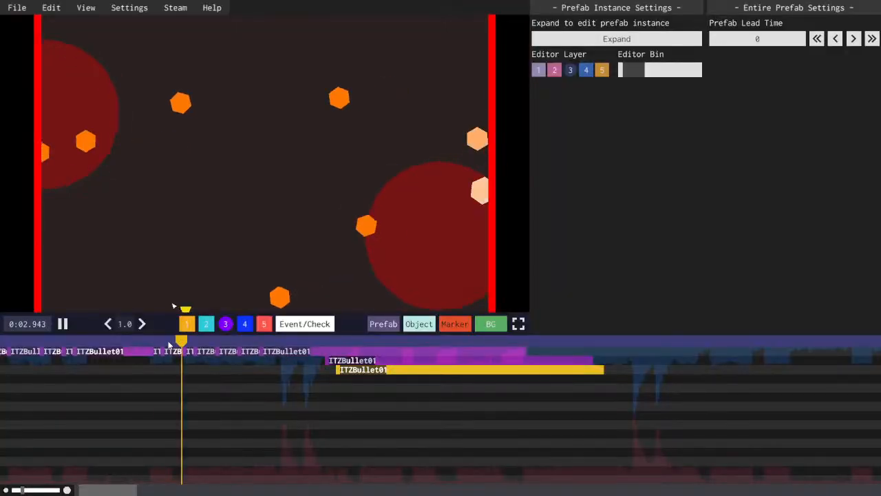
key("space")
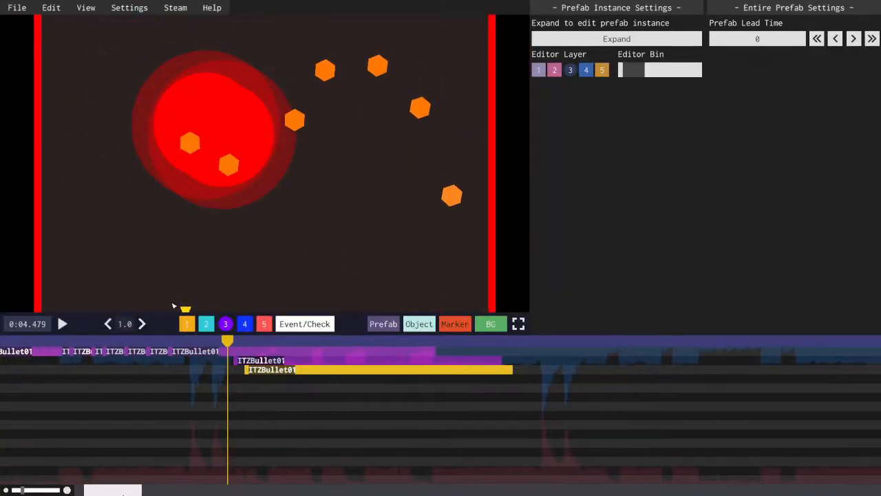
key("ctrl+s")
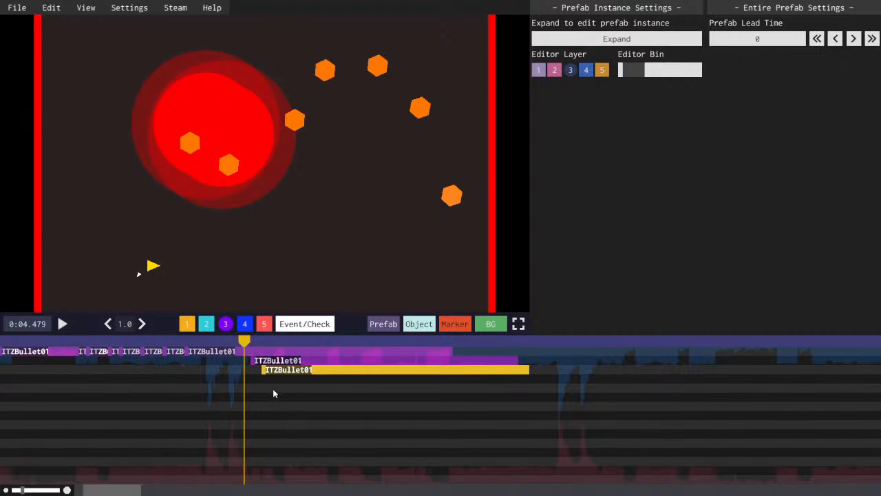
- Play on to the next beat and add a sixteenth ITZBullet01 copy at about 0:04.93 on the fourth timeline row
key("space")
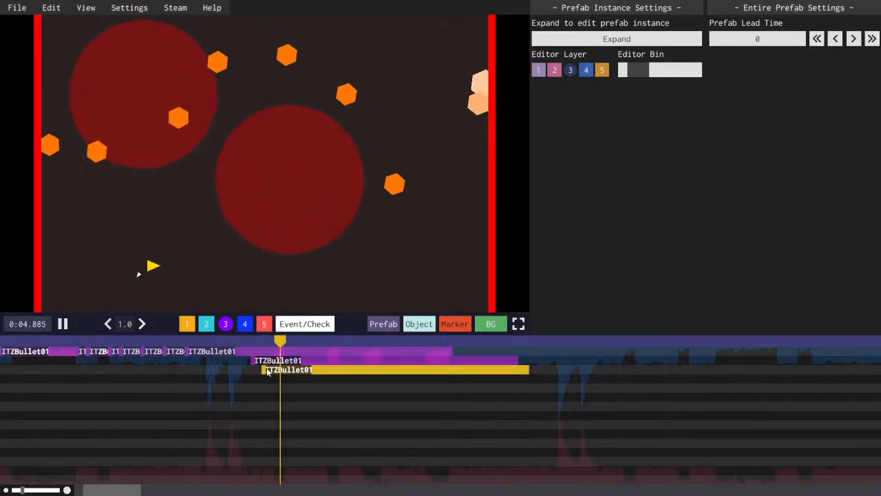
left_click_drag(280, 344, 285, 382)
key("ctrl+c")
key("ctrl+v")
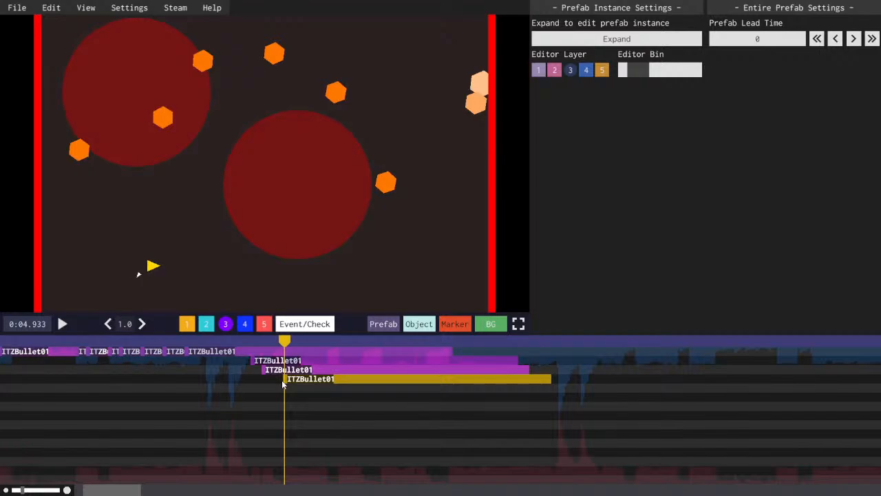
- Add a seventeenth ITZBullet01 copy at about 0:05.29 on the fifth timeline row
left_click(277, 340)
left_click_drag(276, 339, 314, 342)
key("ctrl+c")
key("ctrl+v")
left_click_drag(316, 380, 311, 393)
- Replay the newest bullets from about 0:04.28 to check their timing against the music
left_click_drag(315, 342, 308, 340)
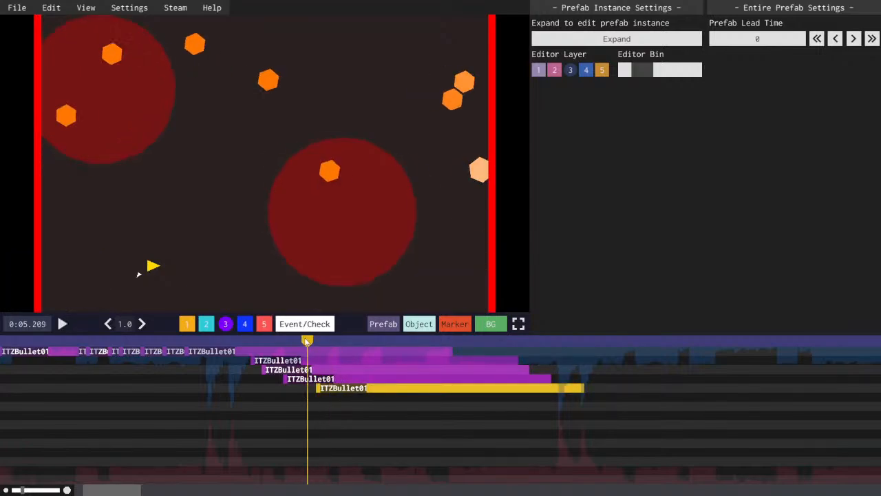
key("space")
left_click(275, 337)
left_click(227, 338)
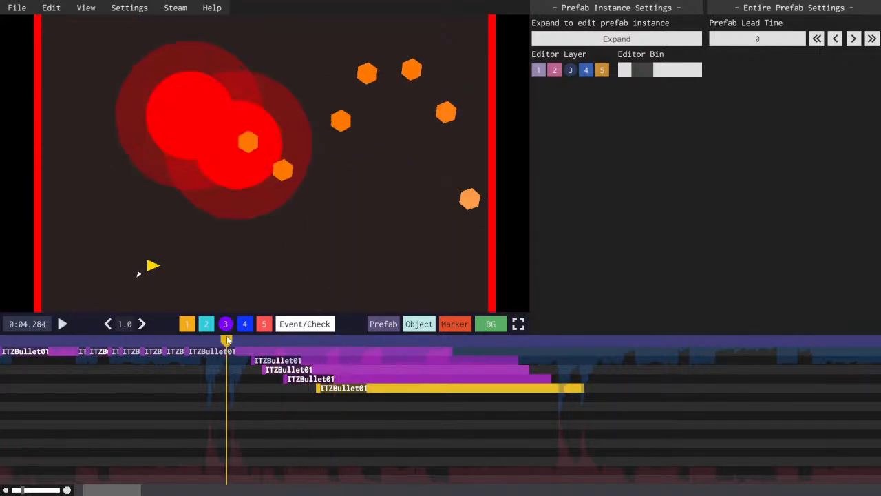
left_click(227, 339)
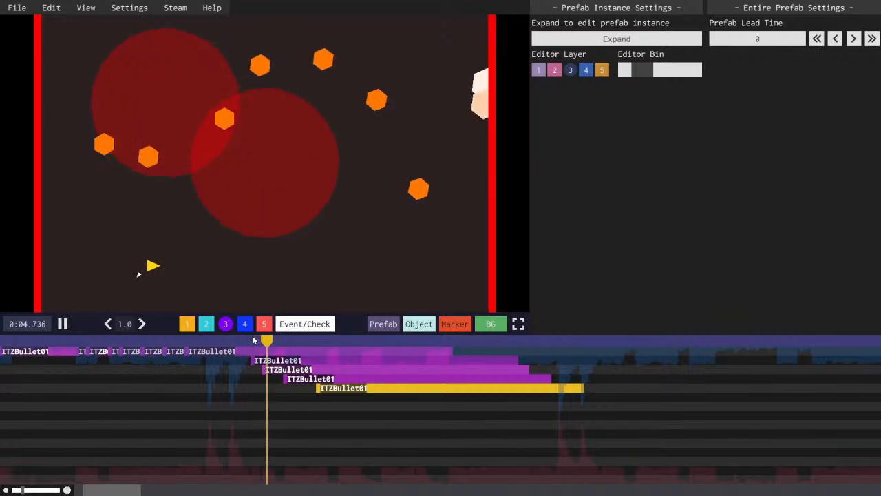
key("space")
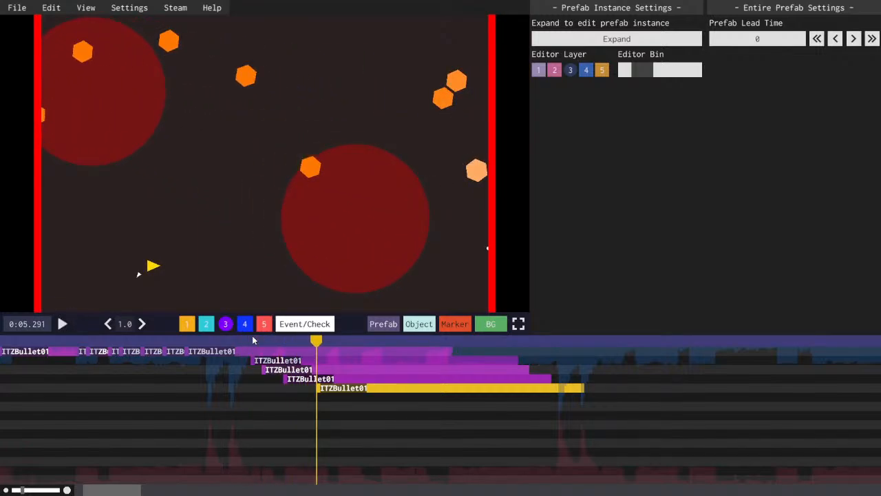
- Add an eighteenth ITZBullet01 copy at about 0:05.55 on the sixth timeline row
left_click_drag(320, 340, 349, 395)
key("ctrl+c")
key("ctrl+v")
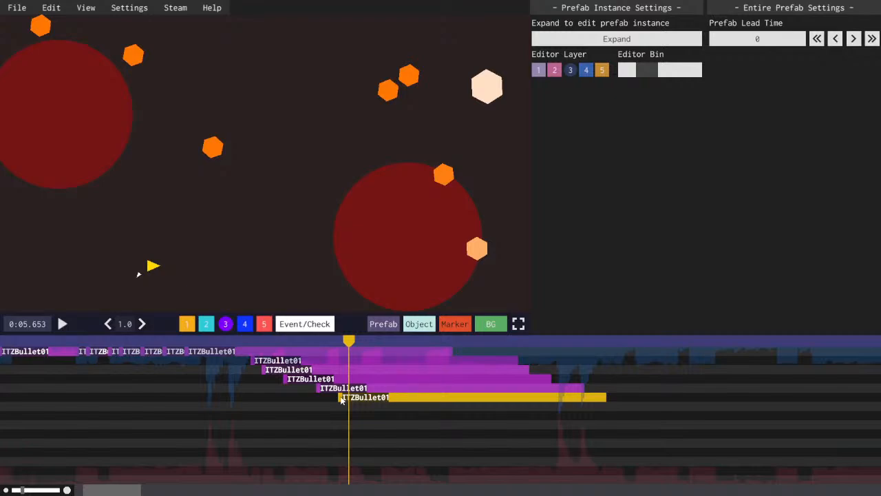
- Go through the placed ITZBullet01 instances one by one along the timeline to review their sequence
left_click_drag(129, 491, 121, 490)
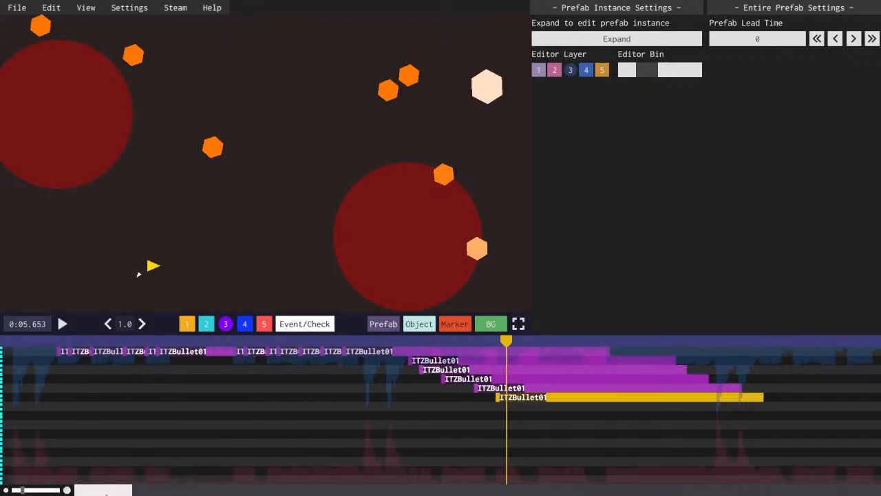
left_click(62, 353)
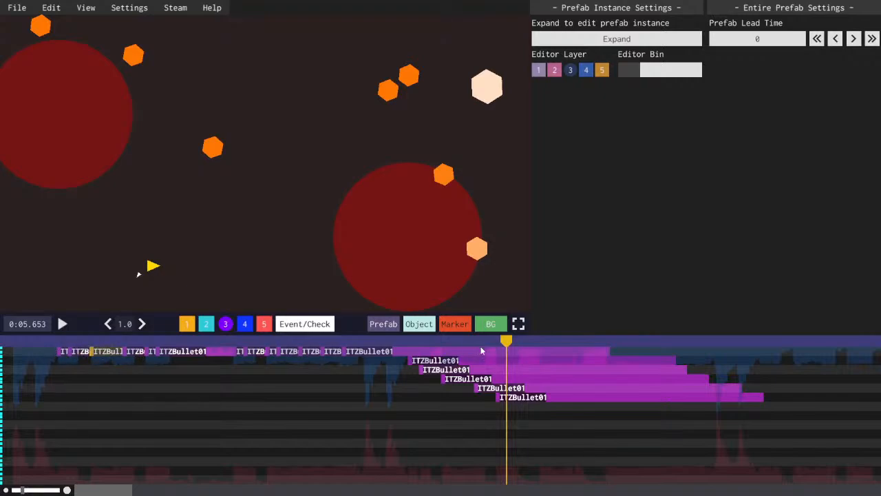
left_click(419, 361)
left_click(444, 371)
left_click(469, 379)
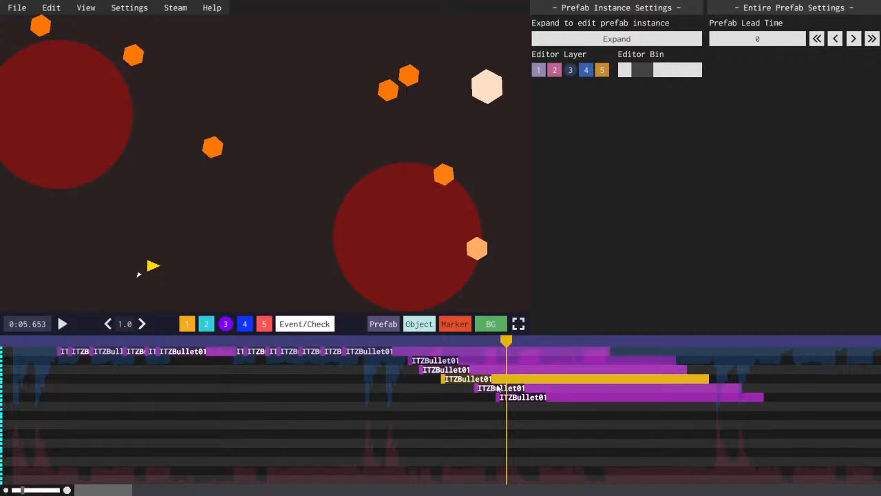
left_click(497, 388)
- Duplicate the eighteenth ITZBullet01 instance as a nineteenth at about 0:05.65 on the seventh timeline row
left_click(516, 399)
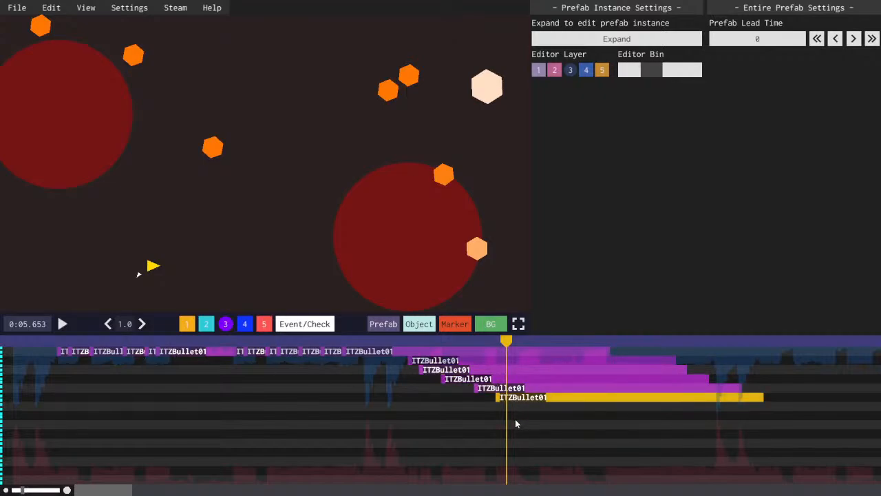
key("ctrl+c")
key("ctrl+v")
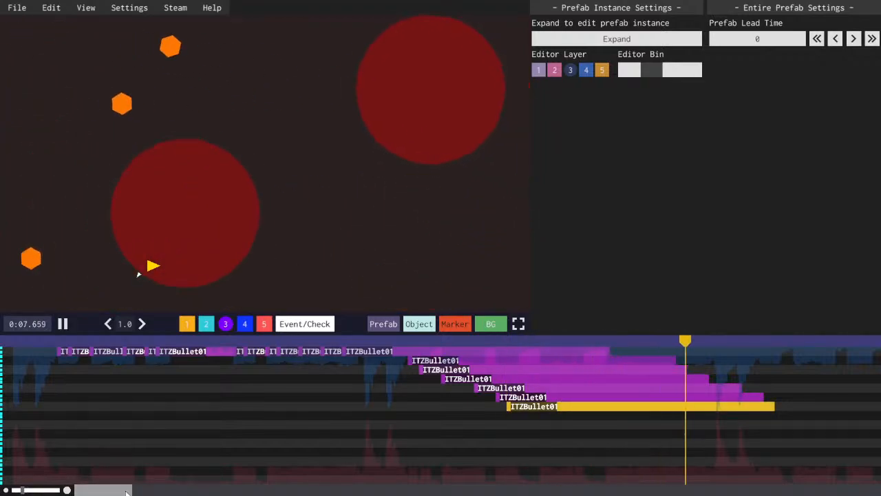
- Replay the music from about 0:04.56 through the nineteenth bullet to locate the next beat
key("space")
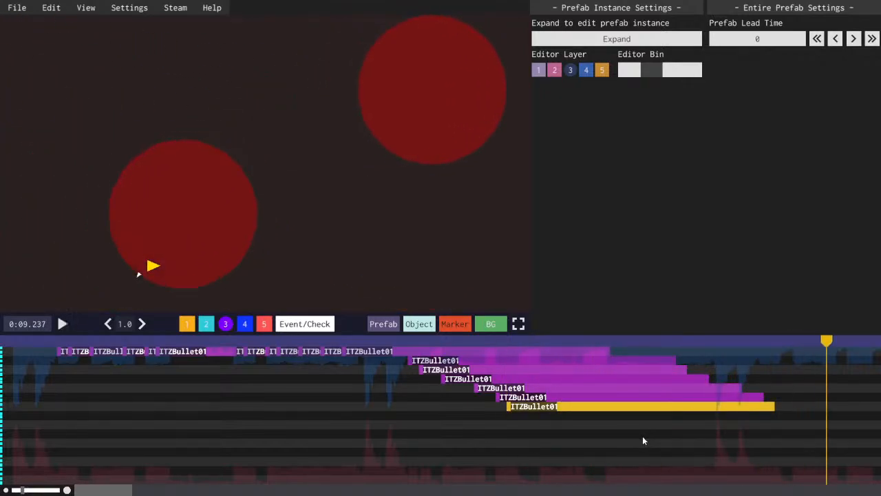
left_click(409, 341)
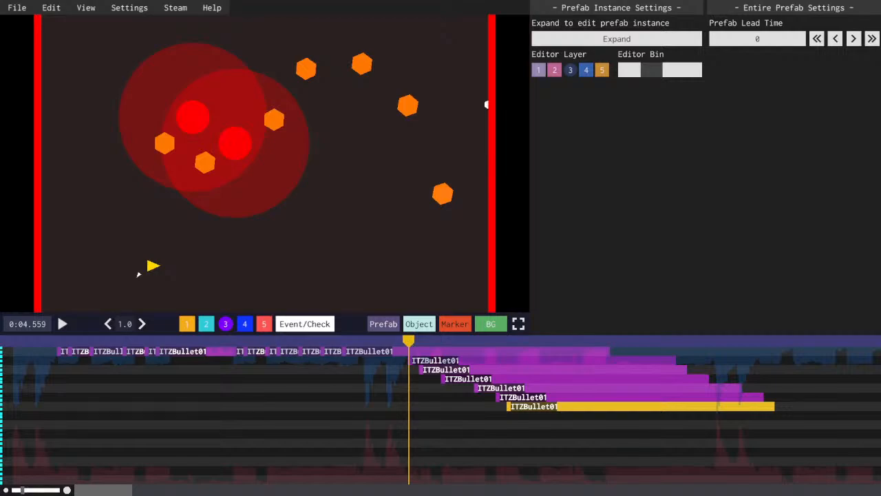
key("space")
key("space")
left_click_drag(120, 490, 133, 491)
key("space")
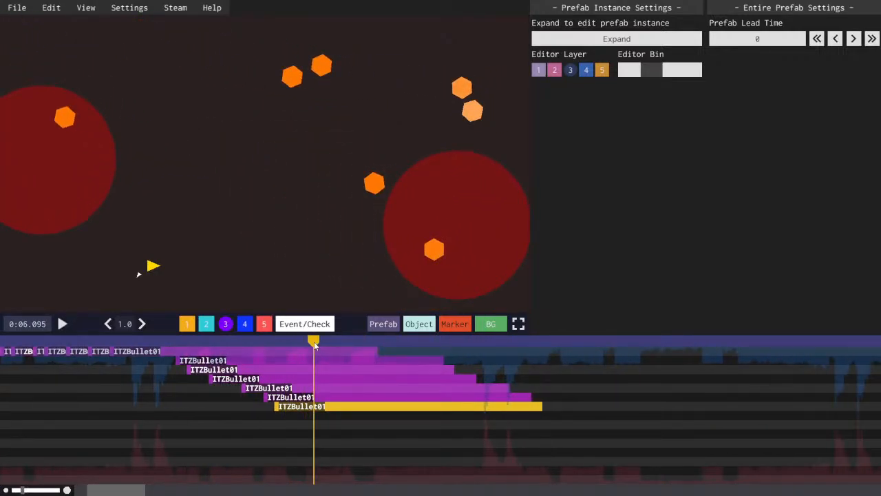
- Add a twentieth ITZBullet01 copy at about 0:06.04 on the eighth timeline row and replay it
left_click(308, 342)
key("ctrl+c")
key("ctrl+v")
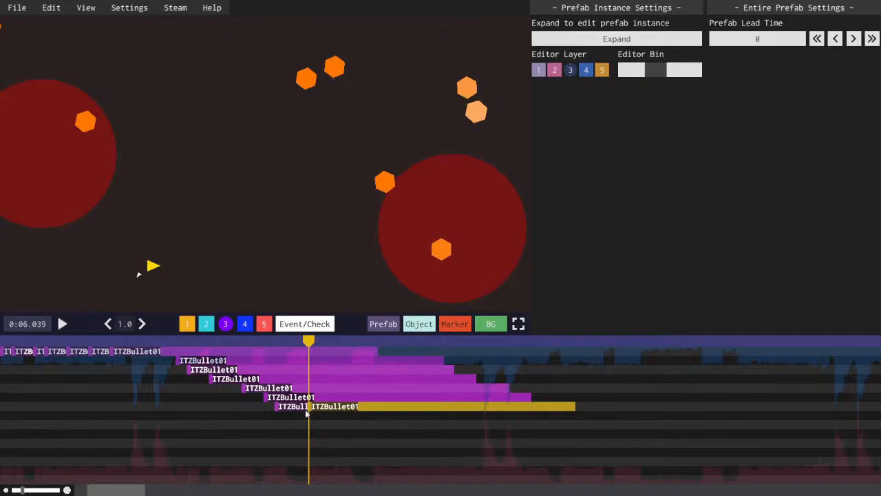
mouse_move(310, 410)
left_mouse_down()
mouse_move(309, 426)
mouse_move(310, 417)
left_mouse_up()
key("space")
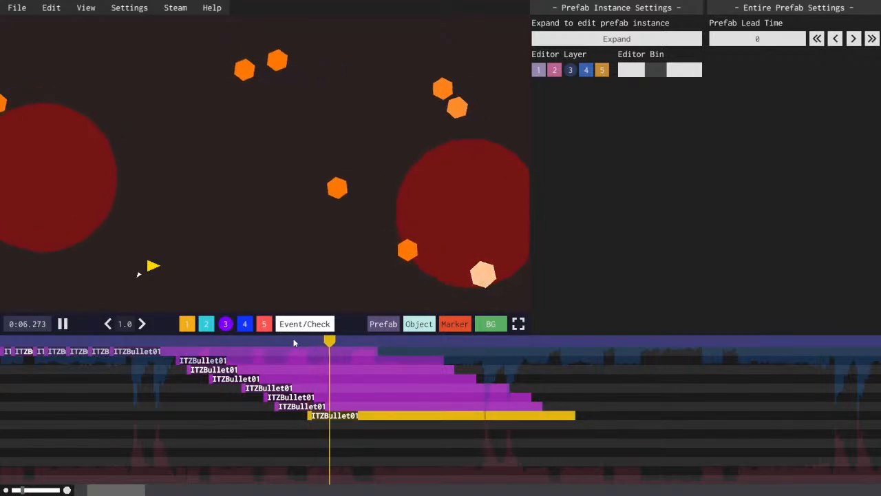
left_click(287, 342)
key("space")
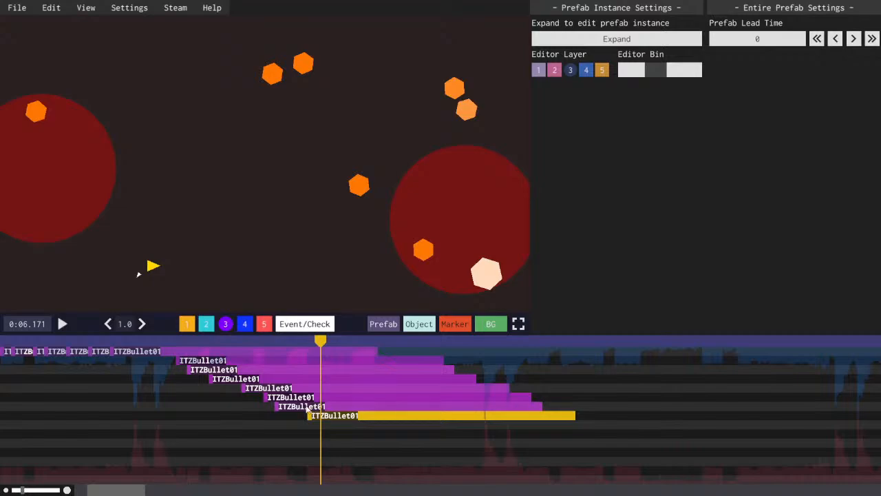
- Move the fourteenth through nineteenth ITZBullet01 instances onto the first timeline row and the twentieth onto the second, keeping their start times
left_click_drag(307, 409, 307, 345)
left_click_drag(309, 399, 276, 351)
left_click(274, 370)
left_click(275, 361)
left_click(339, 416)
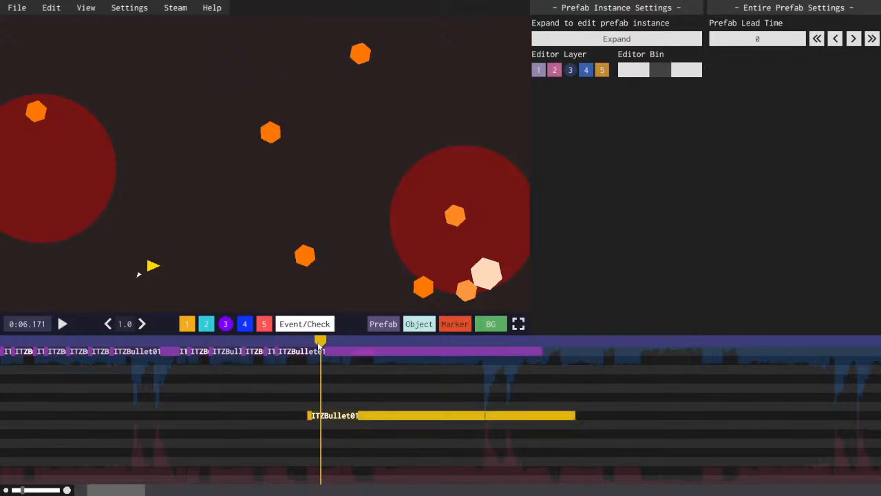
left_click(303, 342)
left_click_drag(303, 343, 322, 342)
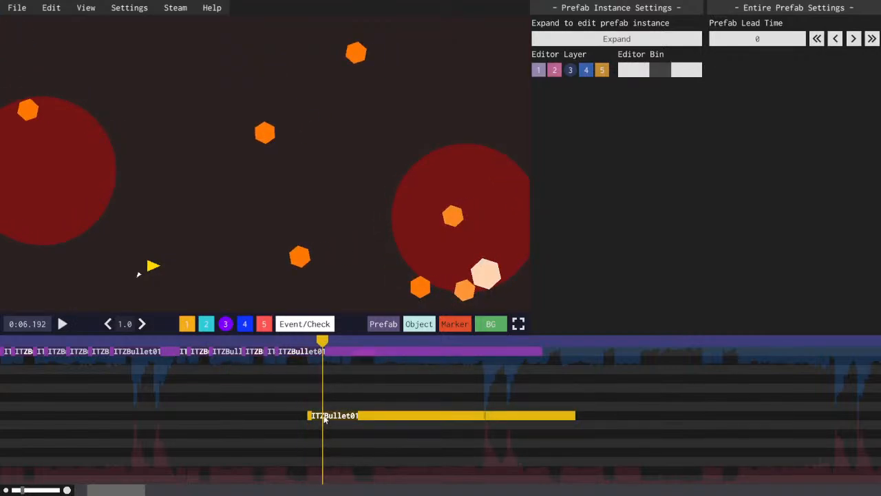
left_click_drag(324, 419, 342, 342)
- Add a twenty-first ITZBullet01 copy at about 0:06.39 on the third timeline row and save the level
left_click(303, 342)
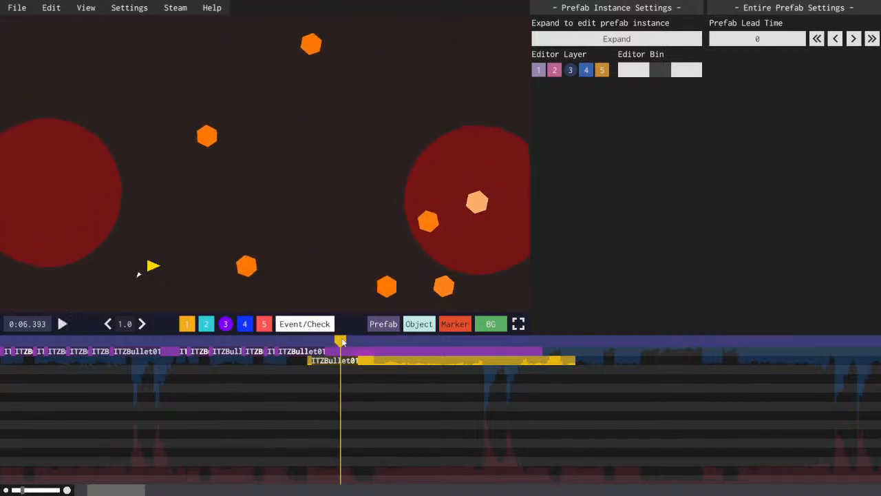
key("ctrl+v")
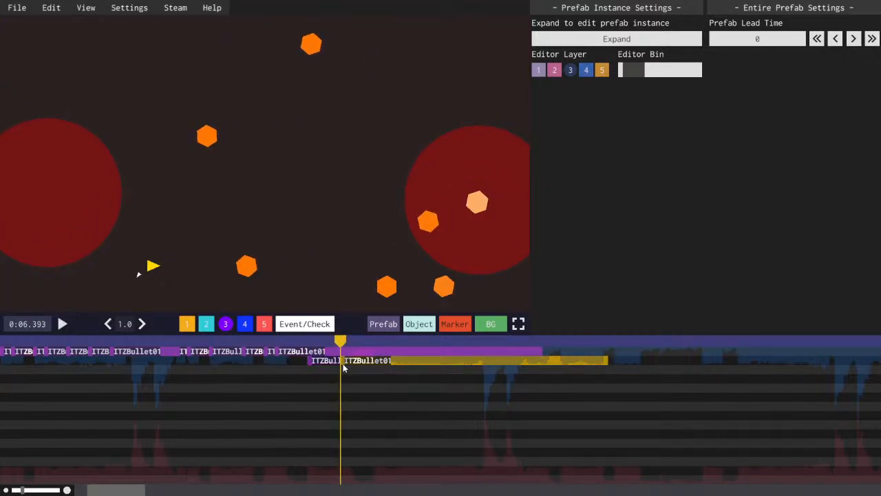
left_click_drag(343, 367, 342, 381)
key("space")
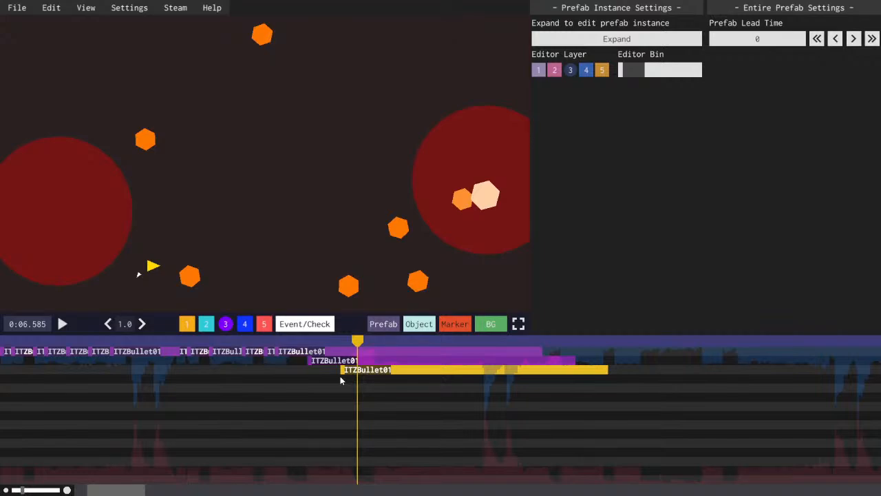
left_click(222, 342)
left_click_drag(111, 491, 75, 492)
key("ctrl+s")
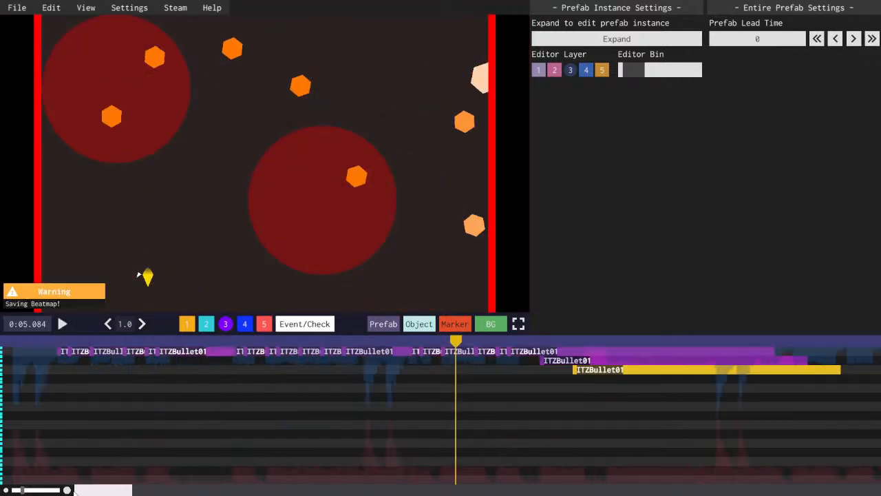
- Set the time of death of the border objects on the first and second rows of editor layer 4 to No Autokill
left_click(75, 358)
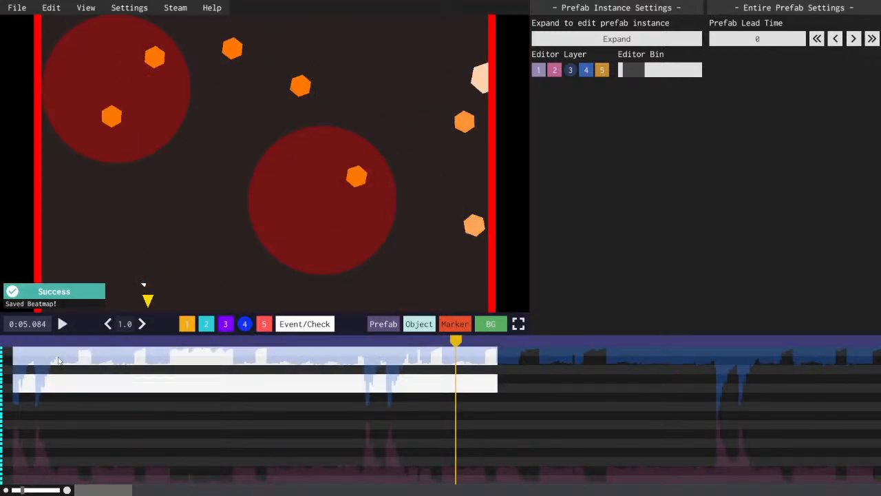
left_click(579, 71)
left_click(577, 86)
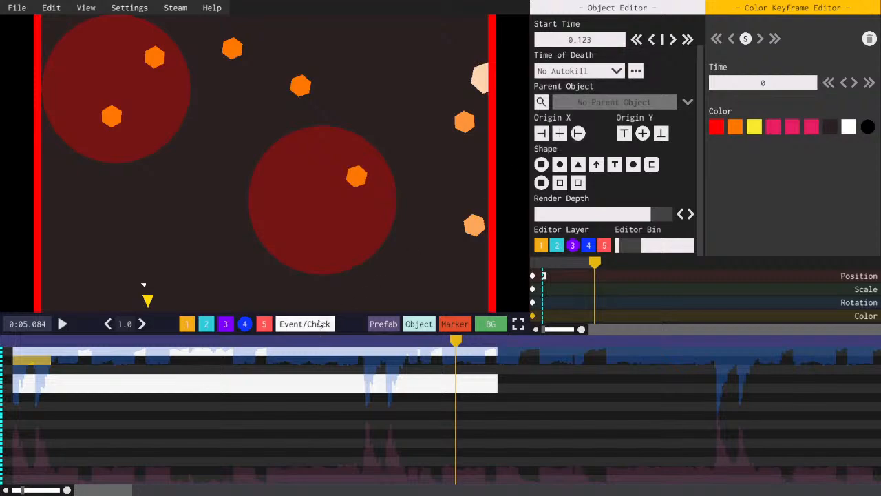
left_click(325, 358)
left_click(579, 71)
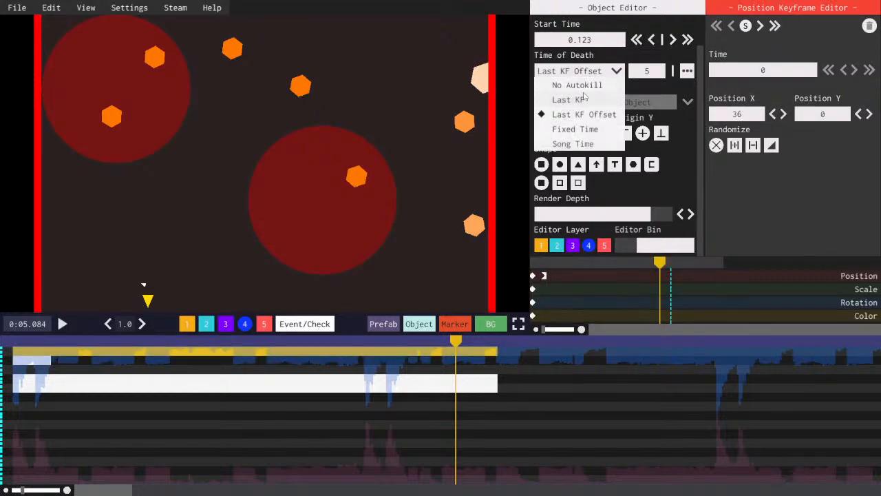
left_click(568, 100)
left_click(578, 71)
left_click(583, 86)
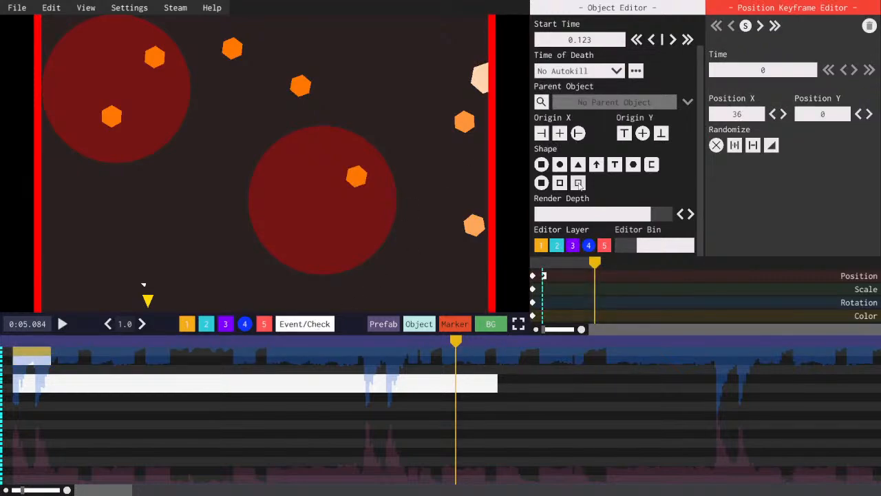
- Set the time of death of the border objects on the fourth and fifth rows of editor layer 4 to No Autokill
left_click(431, 378)
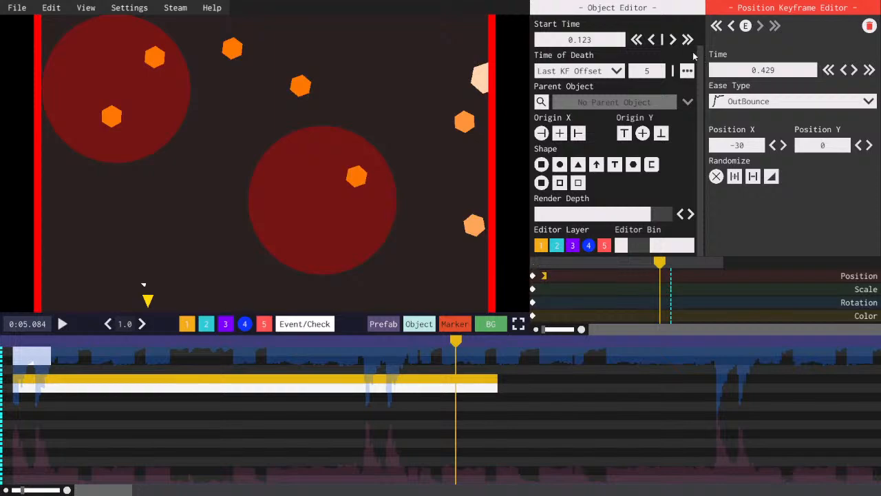
left_click(578, 71)
left_click(579, 84)
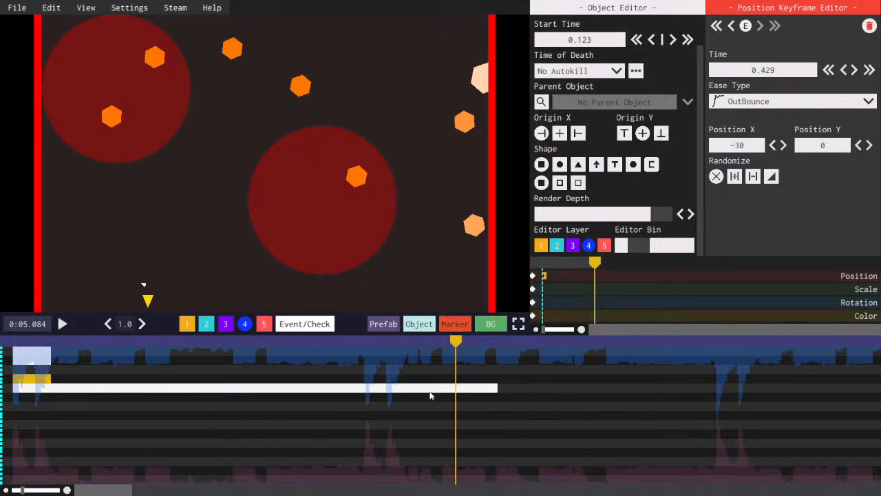
left_click(430, 389)
left_click(579, 71)
left_click(578, 84)
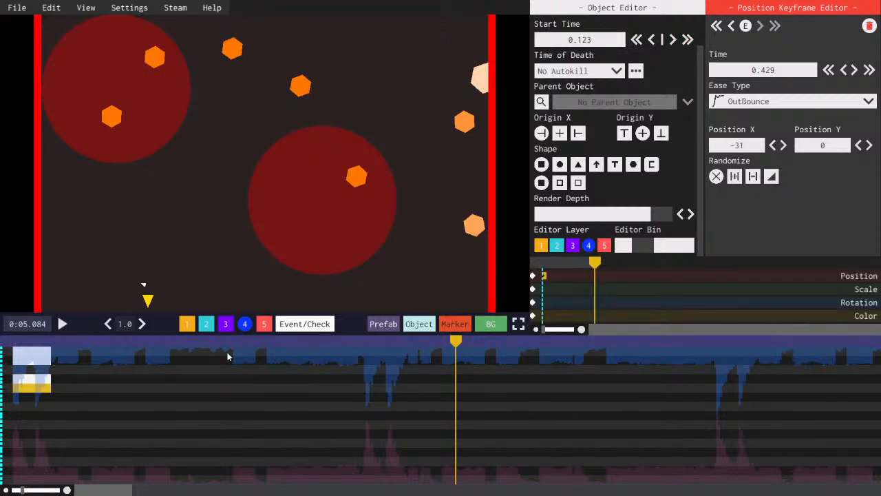
- Return to editor layer 3 and add a twenty-second ITZBullet01 copy at about 0:06.77 on the fourth timeline row
left_click(226, 324)
scroll(212, 435, "down", 5)
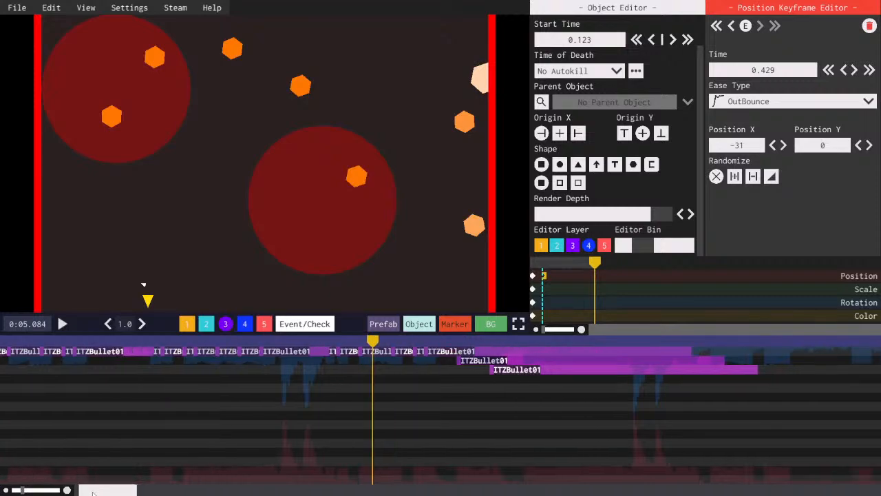
key("space")
left_click_drag(127, 491, 139, 490)
left_click(209, 372)
key("space")
left_click_drag(199, 343, 194, 343)
key("ctrl+c")
key("ctrl+v")
left_click_drag(199, 374, 192, 377)
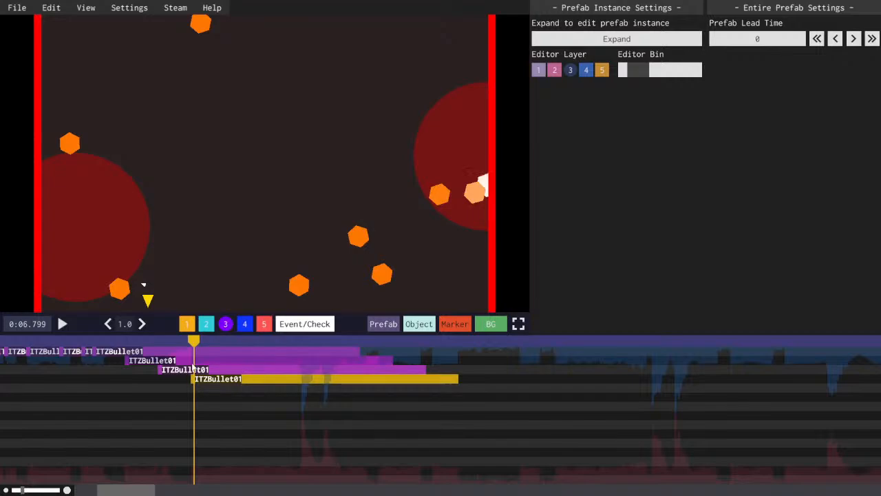
- Move the twentieth and twenty-first ITZBullet01 instances onto the first timeline row and add a twenty-third copy at about 0:07.13 on the fifth row
left_click(182, 370)
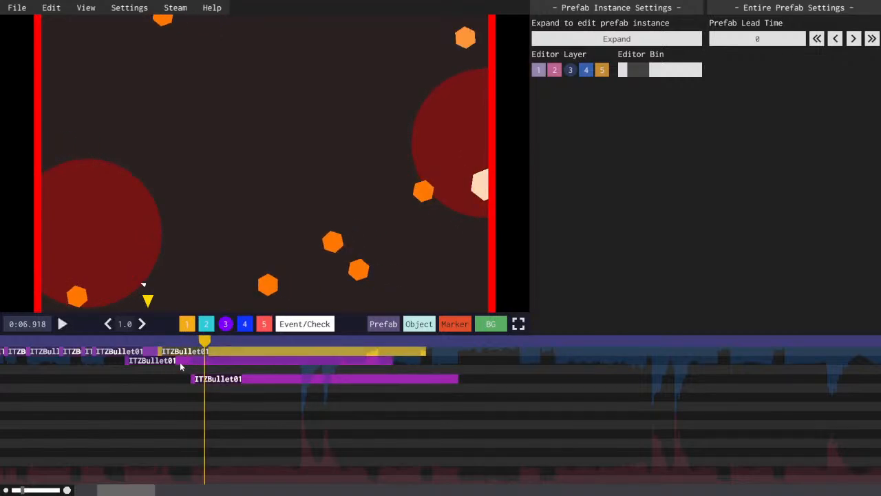
left_click(202, 381)
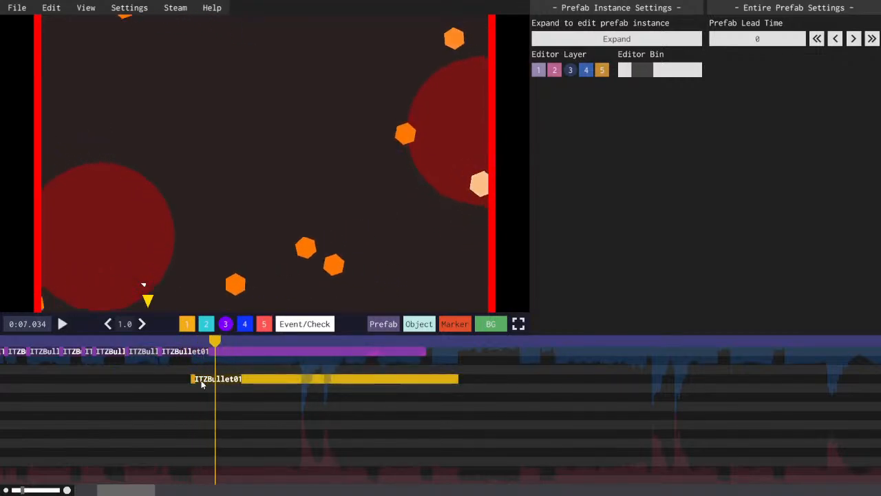
mouse_move(224, 340)
left_mouse_down()
mouse_move(216, 341)
mouse_move(224, 342)
left_mouse_up()
key("ctrl+c")
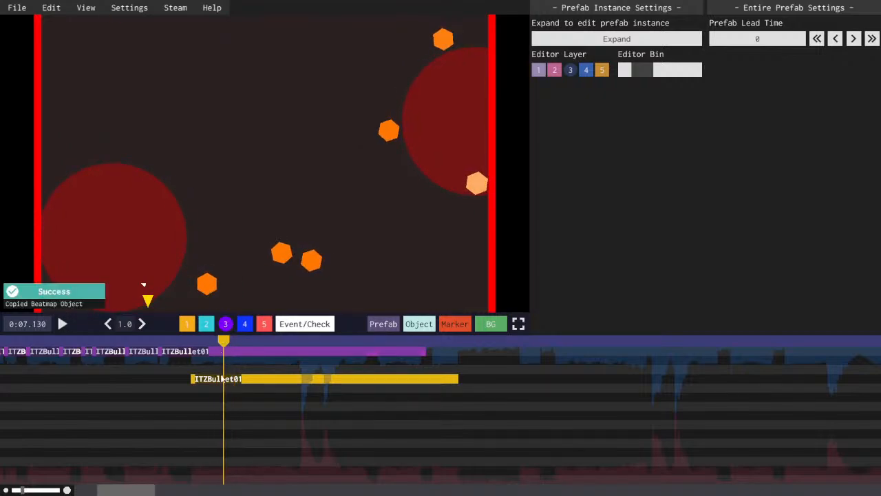
key("ctrl+v")
left_click_drag(220, 384, 222, 393)
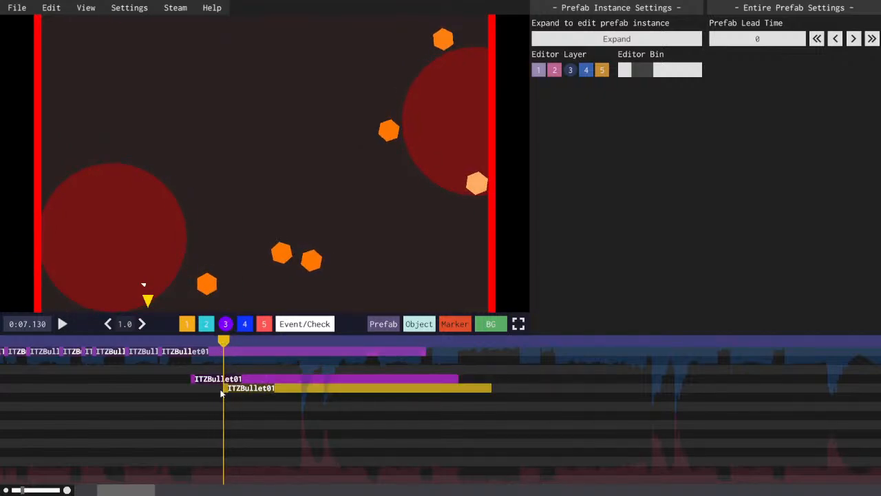
- Replay the twenty-third bullet and add a twenty-fourth ITZBullet01 copy at about 0:07.26 on the sixth timeline row
key("space")
key("space")
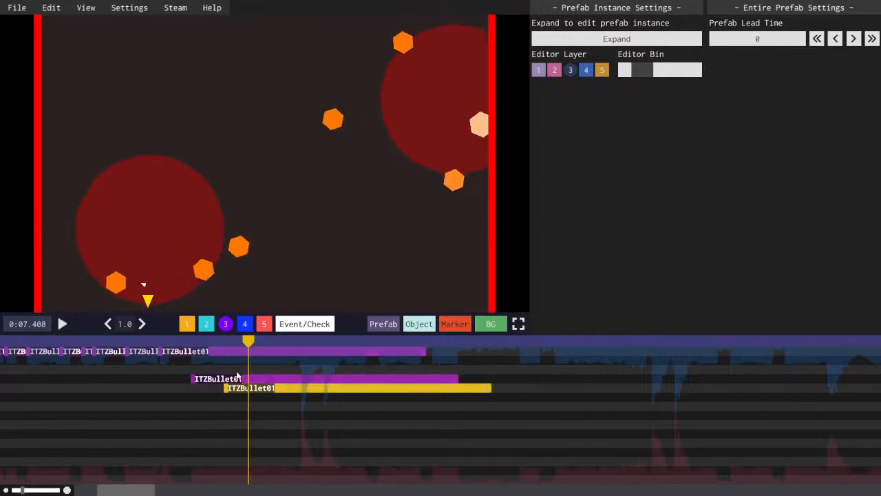
left_click(223, 340)
key("space")
key("space")
key("ctrl+c")
key("ctrl+v")
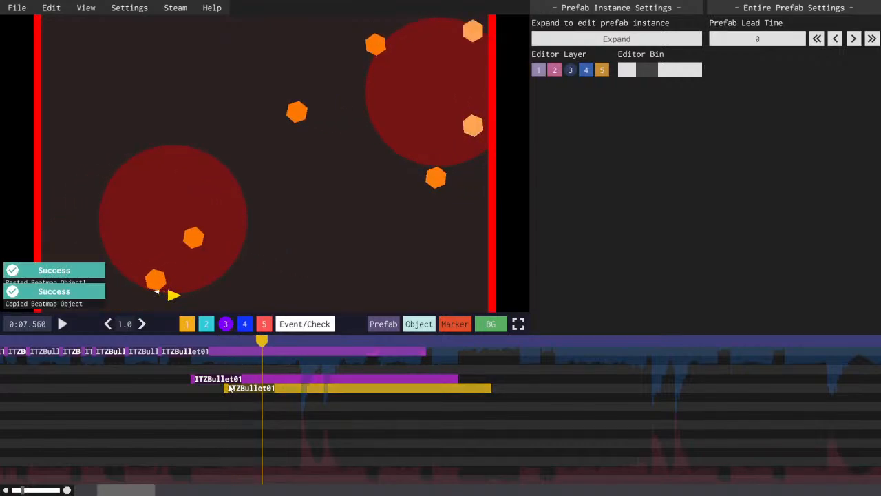
left_click_drag(229, 389, 240, 398)
- Add ITZBullet01 copies twenty-five at about 0:07.38 on the seventh timeline row and twenty-six at about 0:07.50 on the eighth
left_click(218, 343)
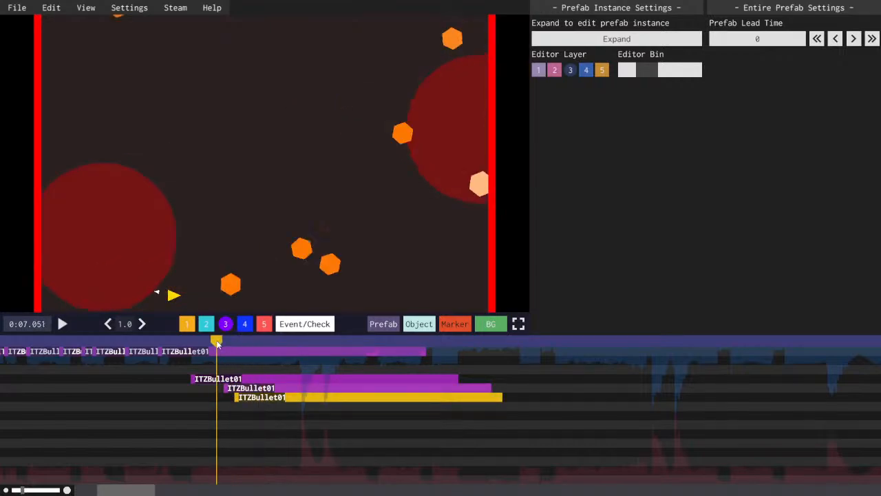
key("space")
key("space")
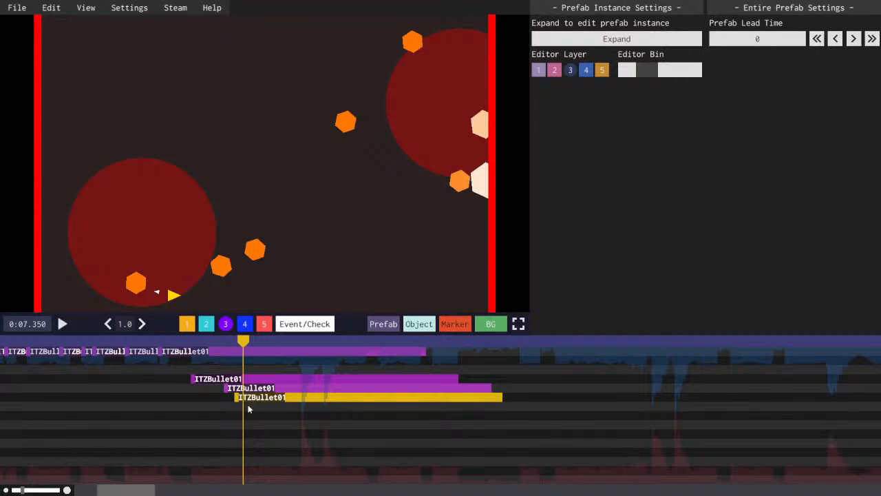
key("ctrl+d")
left_click_drag(242, 398, 268, 420)
key("space")
key("space")
key("ctrl+d")
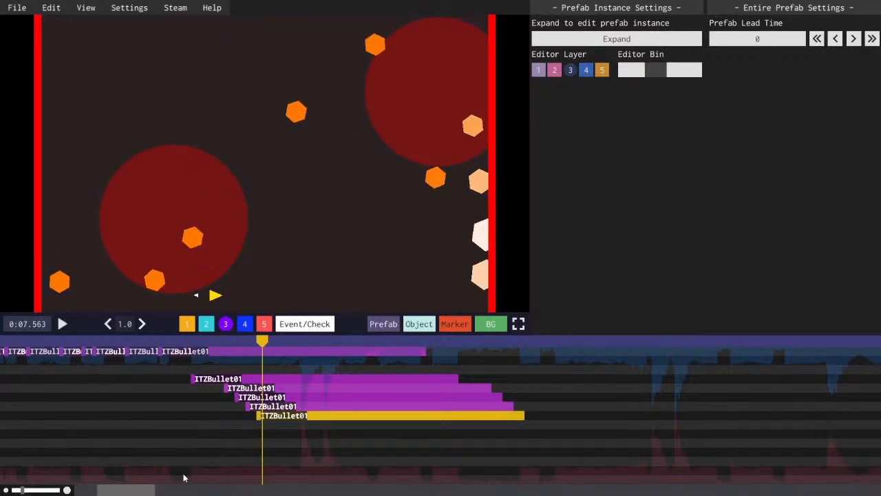
- Replay the latest bullets and add a twenty-seventh ITZBullet01 copy at about 0:07.63 on the ninth timeline row
scroll(413, 413, "left", 7)
scroll(413, 413, "right", 4)
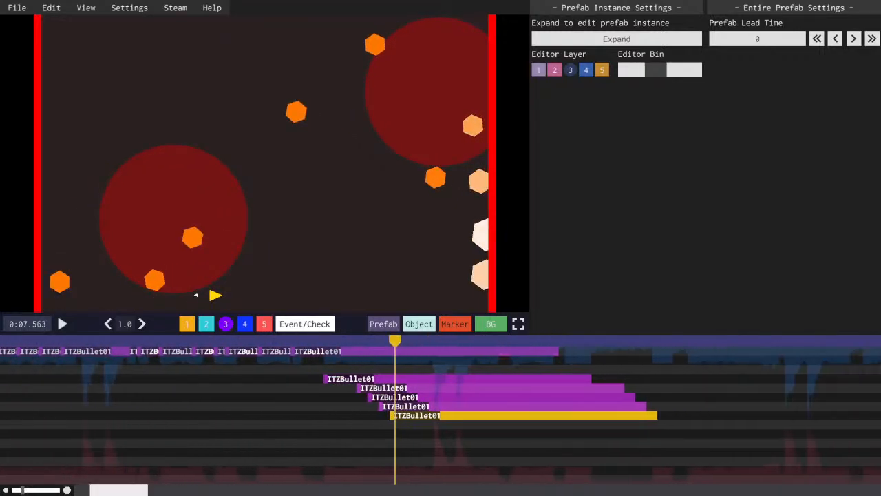
left_click(330, 344)
key("space")
scroll(275, 427, "right", 3)
key("space")
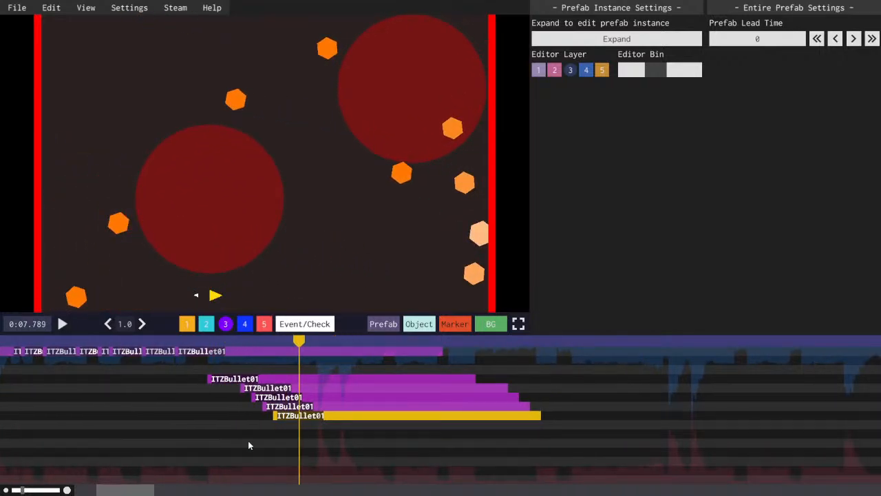
left_click(265, 341)
key("space")
key("space")
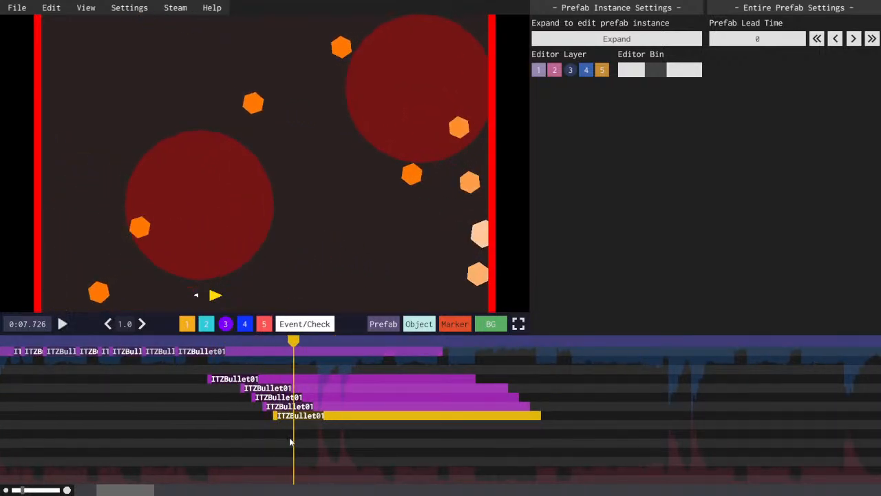
key("ctrl+d")
key("ctrl+d")
- Add a twenty-eighth ITZBullet01 copy at about 0:07.76 on the tenth timeline row and replay it with the music
left_click(279, 341)
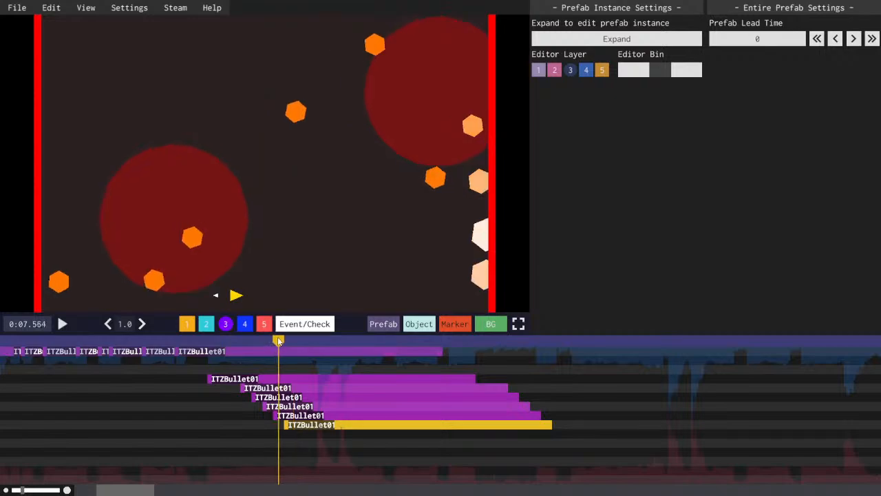
key("space")
key("space")
key("ctrl+d")
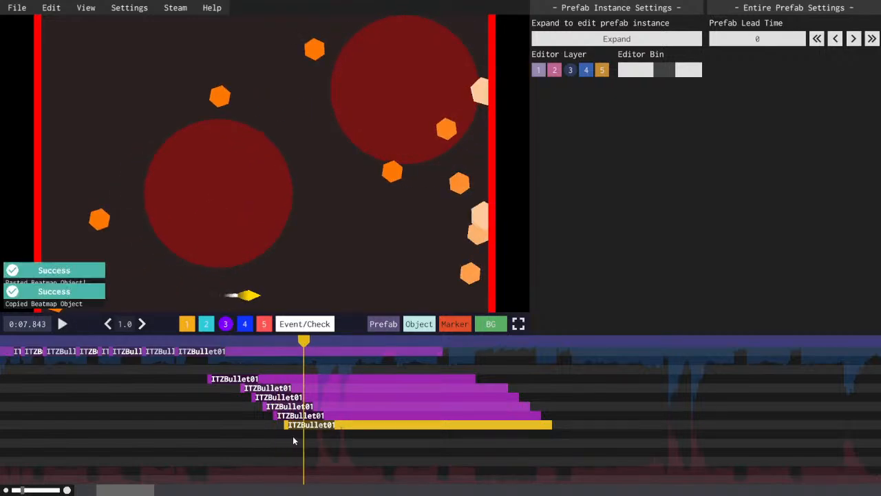
left_click_drag(290, 426, 296, 438)
left_click(275, 341)
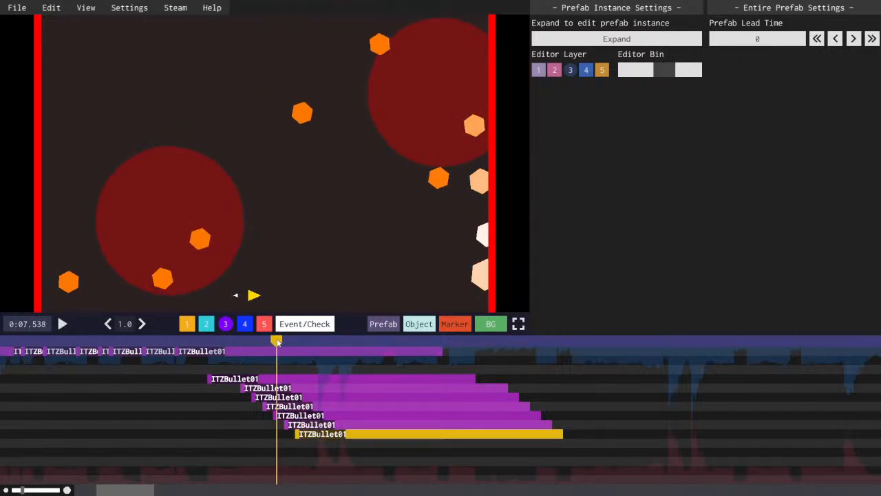
key("space")
key("space")
left_click(292, 349)
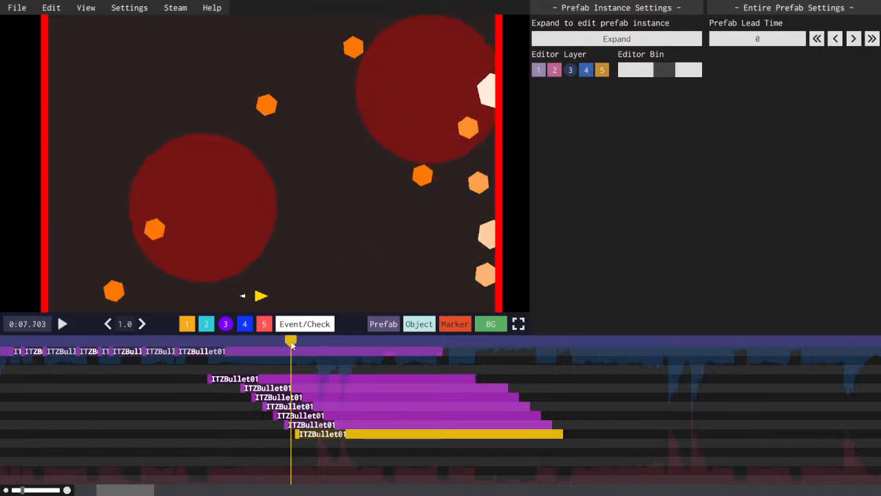
key("space")
key("space")
key("space")
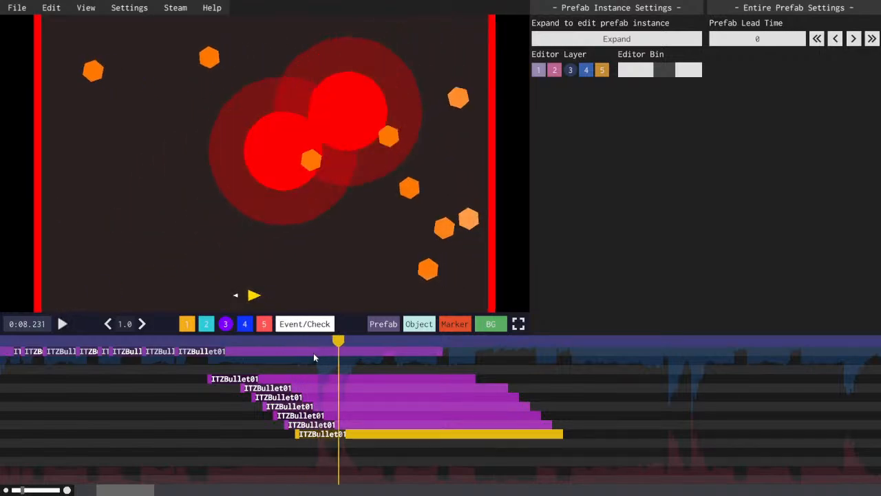
- Move the twenty-second through twenty-eighth ITZBullet01 instances onto the first timeline row, keeping their start times, and save the level
left_click(280, 387)
left_click_drag(280, 379, 281, 352)
key("space")
key("space")
left_click(282, 397)
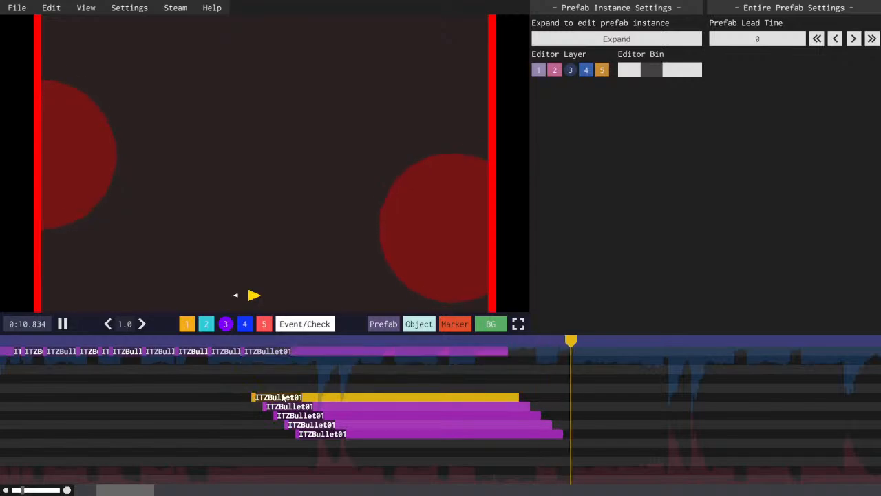
left_click_drag(283, 398, 282, 343)
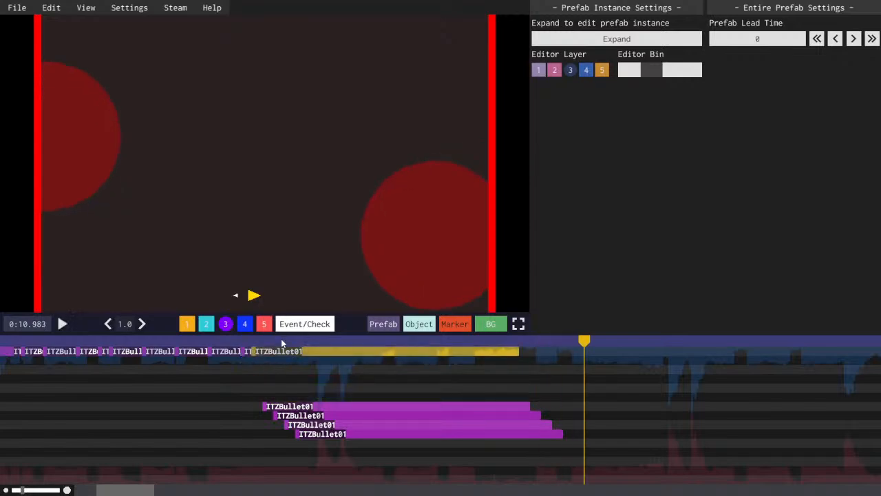
left_click(287, 407)
left_click_drag(287, 407, 282, 347)
left_click(294, 417)
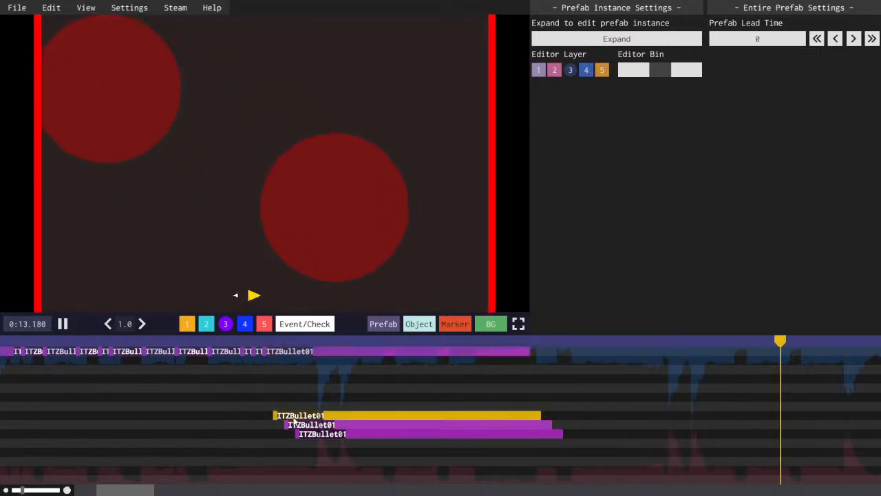
left_click_drag(294, 418, 290, 336)
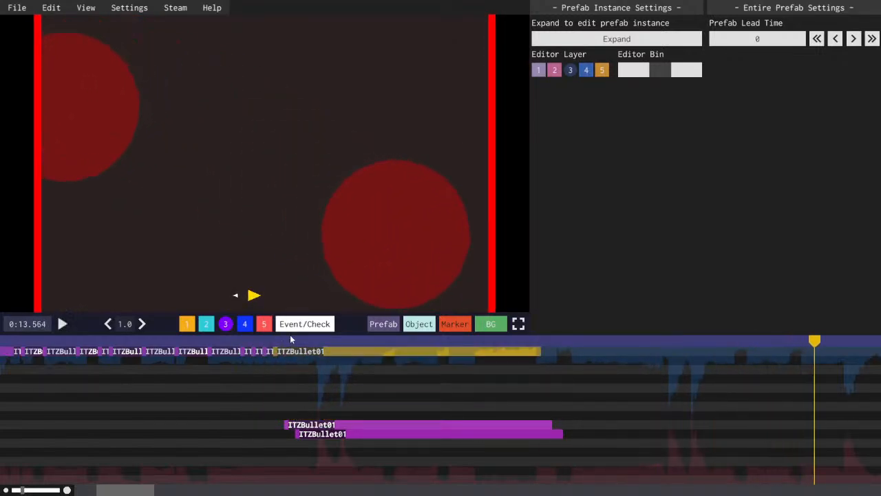
left_click(334, 435)
left_click_drag(333, 435, 331, 349)
left_click(329, 427)
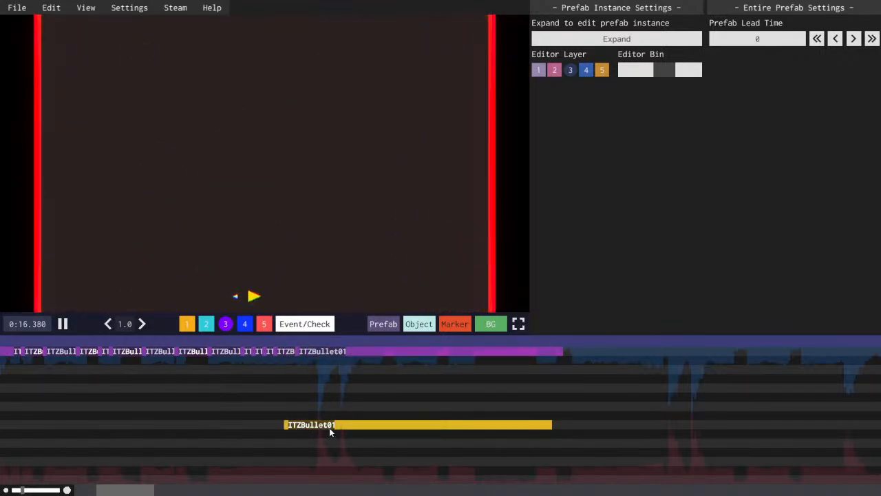
left_click_drag(329, 428, 328, 351)
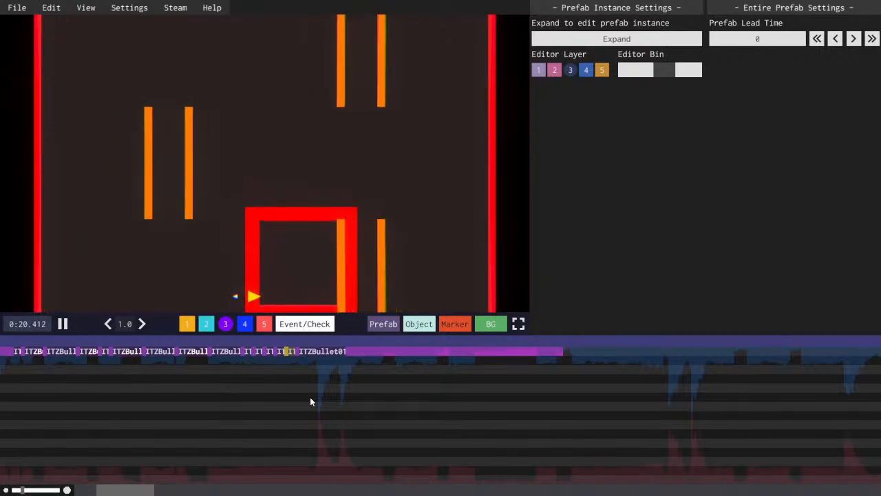
key("ctrl+s")
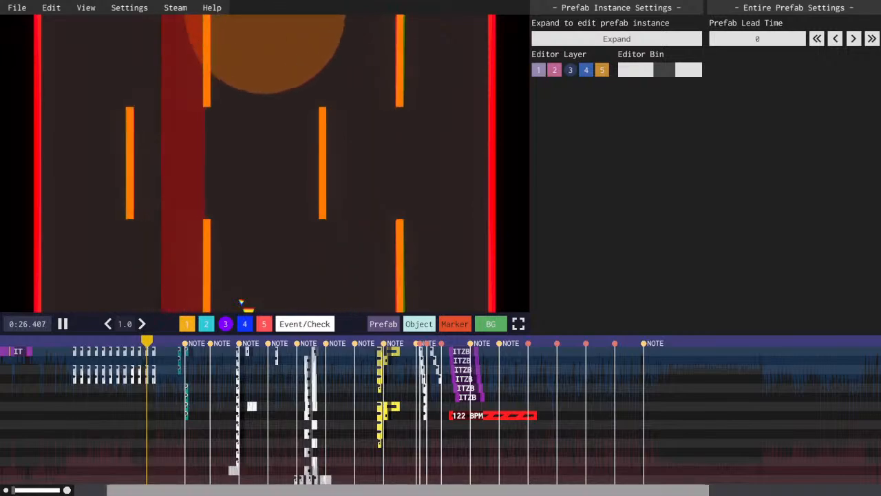
- Replay the level from its beginning to about 0:10.8 to check the whole bullet sequence against the music
key("space")
left_click_drag(130, 491, 103, 491)
key("space")
left_click(4, 342)
key("space")
scroll(115, 358, "up", 3)
key("space")
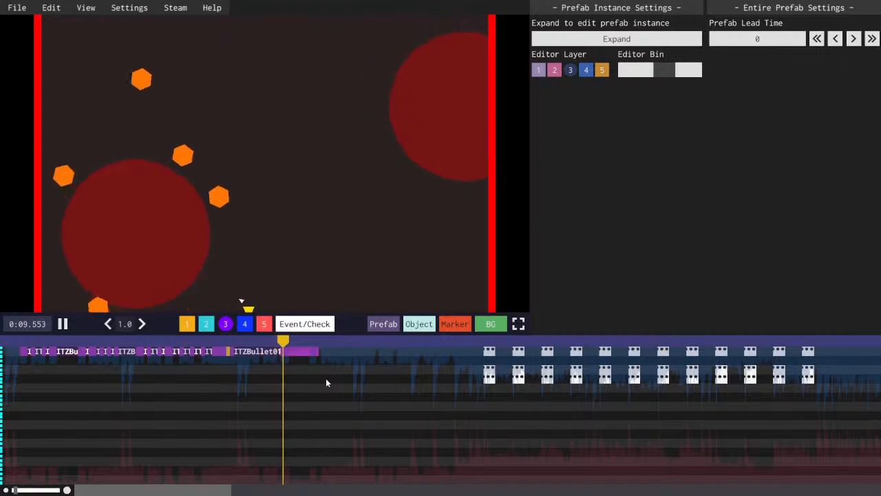
key("space")
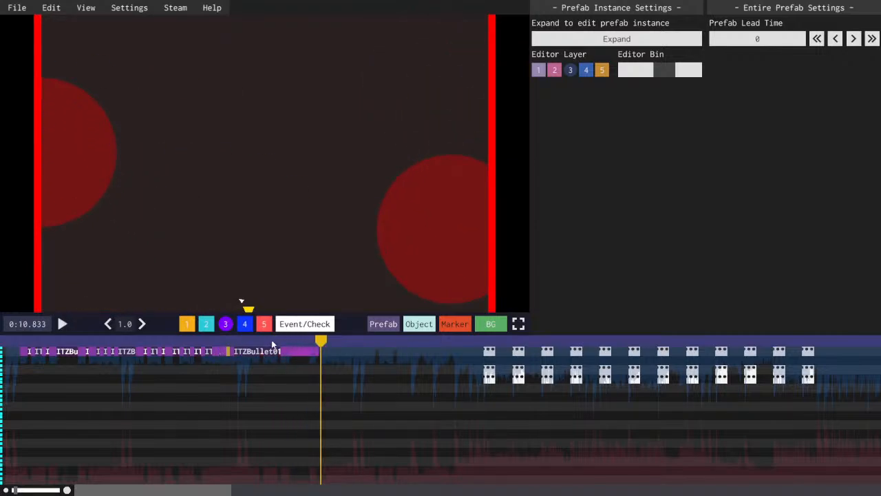
- Replay the bullets around 0:08 with the music and save the level
left_click_drag(270, 343, 230, 343)
key("space")
key("space")
key("ctrl+s")
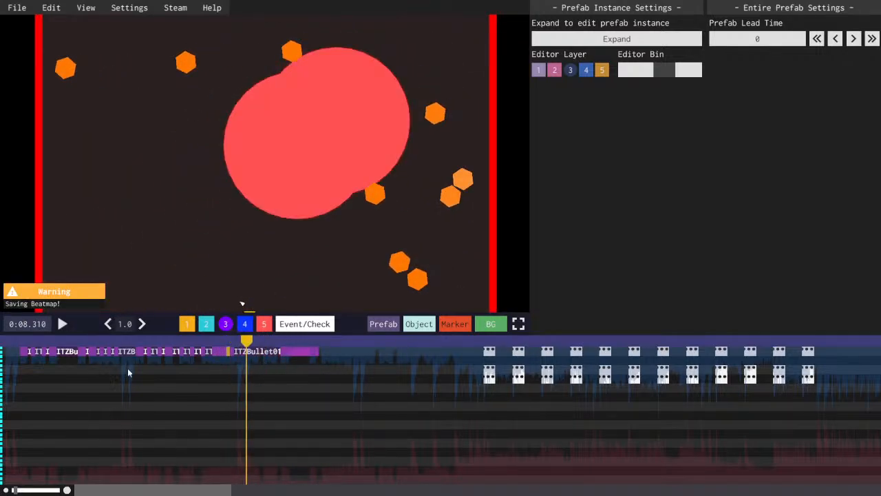
- Reload the Editor scene through UnityExplorer's scene loader and hide the UnityExplorer overlay
key("F7")
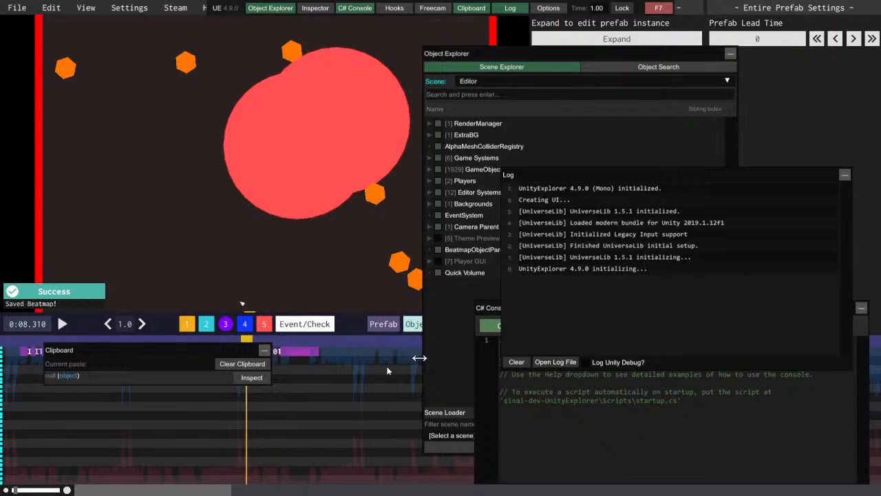
left_click(265, 350)
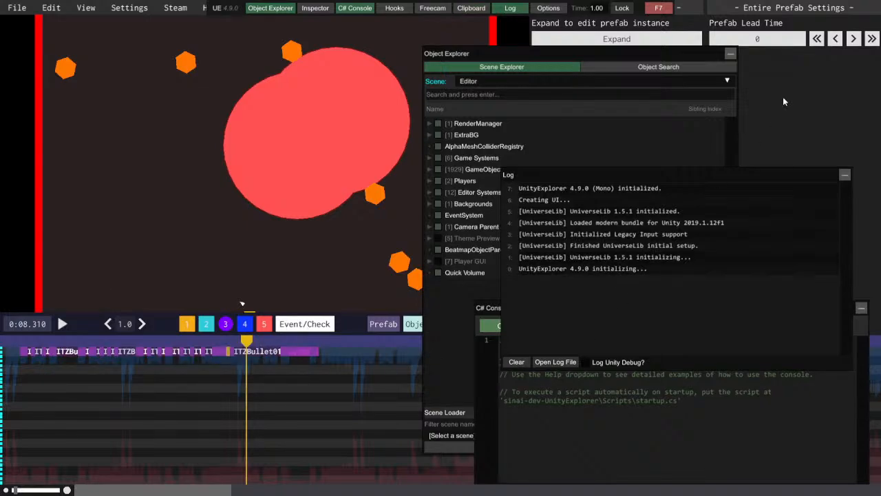
left_click(568, 60)
left_click(483, 435)
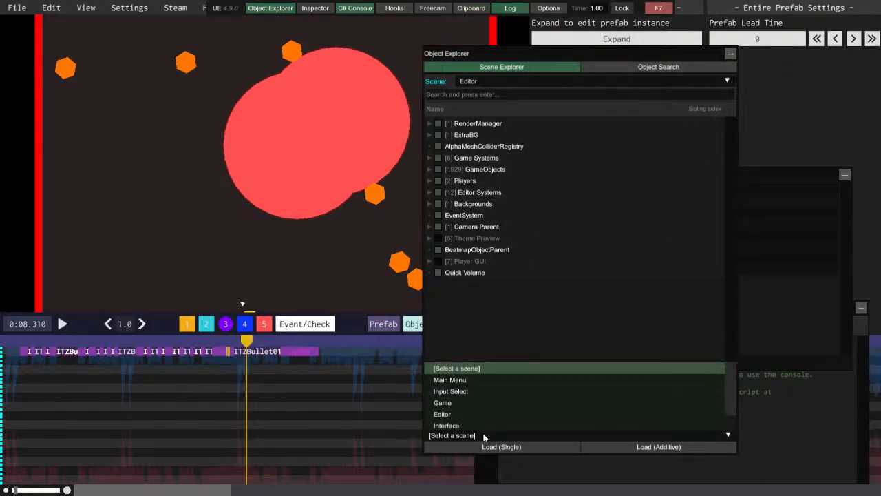
left_click(458, 415)
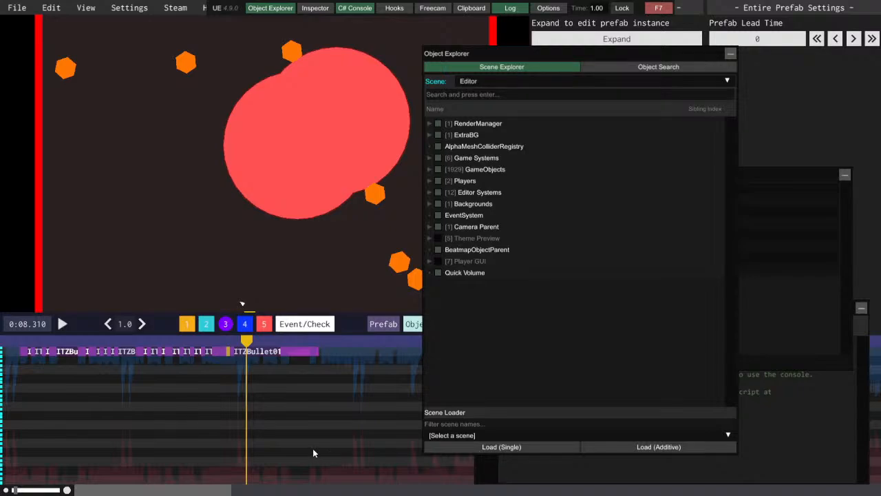
left_click(660, 9)
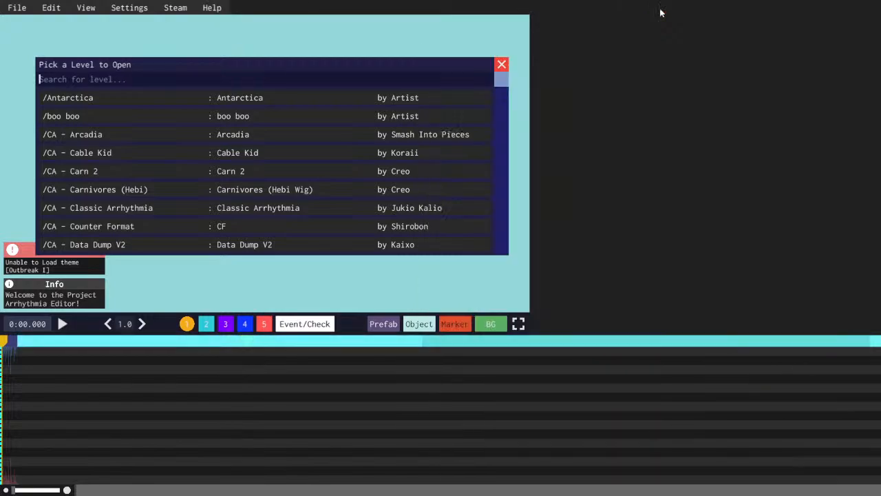
- Search the level list for "Into The" and open the level "Misc - Into The Zone"
scroll(249, 158, "down", 1)
scroll(234, 117, "up", 1)
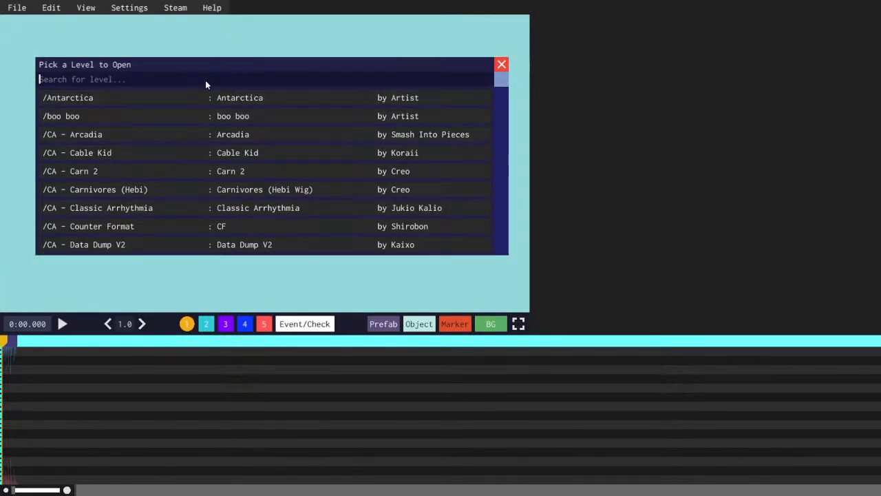
type("Into The")
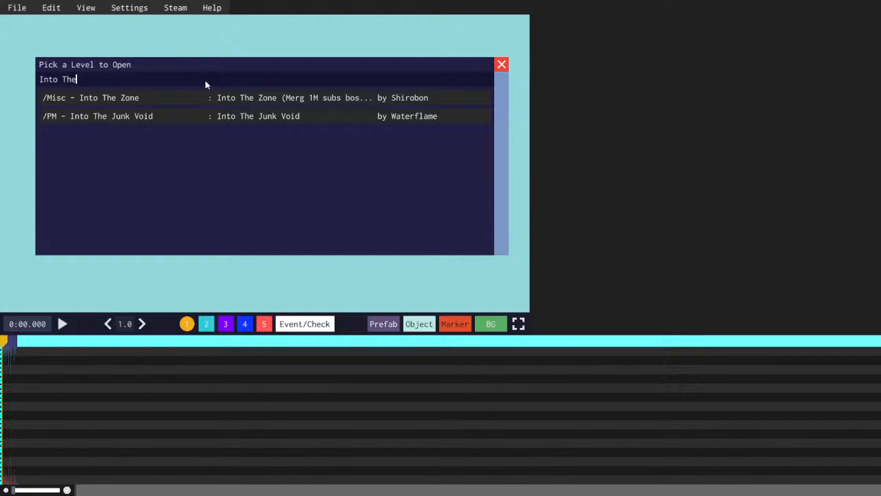
left_click(193, 101)
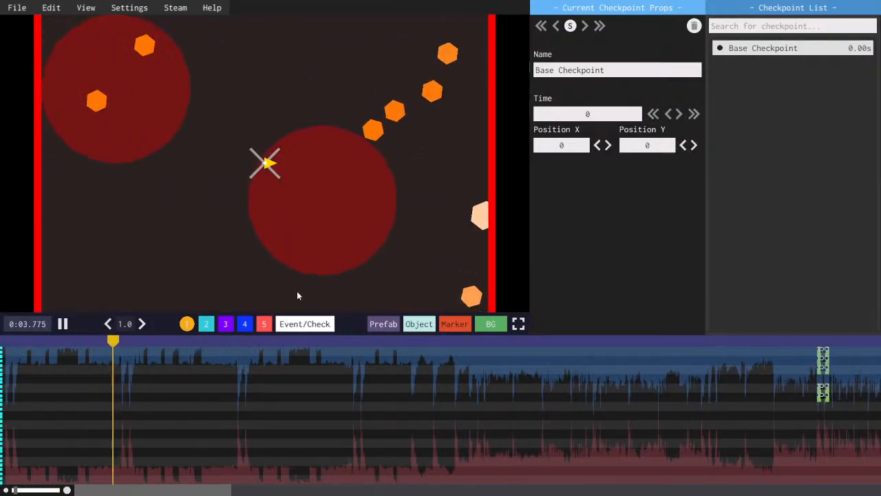
- Show editor layer 3 and copy all ITZBullet01 instances on the first timeline row
left_click(245, 324)
key("space")
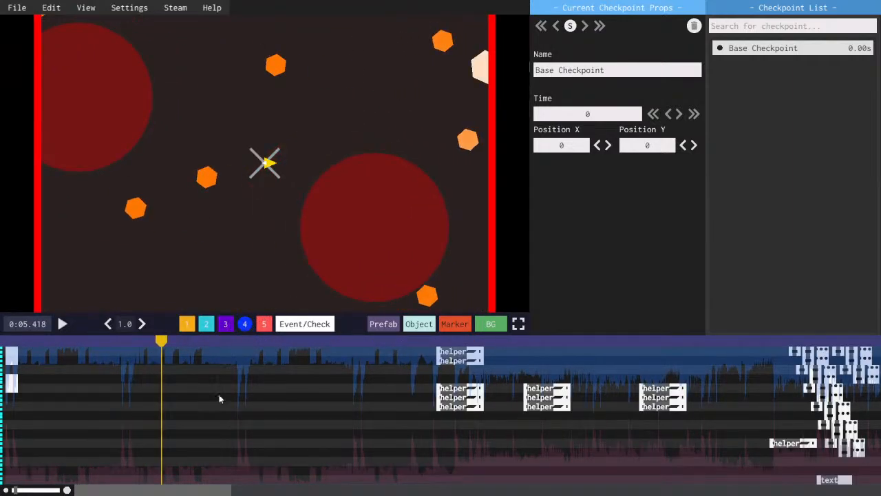
left_click(226, 324)
scroll(220, 392, "up", 2)
left_click_drag(131, 492, 107, 493)
key("space")
left_click(439, 353)
left_click_drag(482, 379, 73, 349)
key("ctrl+c")
key("space")
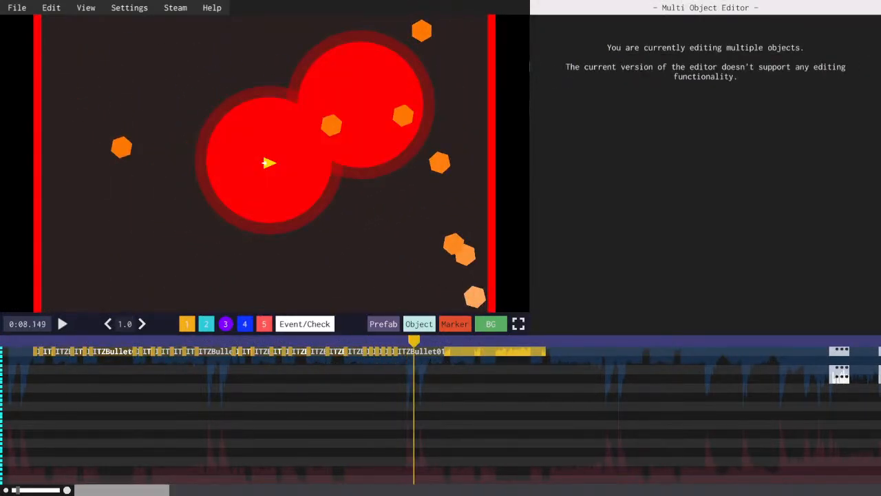
- Replay the music after the last ITZBullet01 and place the playhead at about 0:08.47
left_click_drag(141, 491, 159, 491)
key("space")
left_click(292, 354)
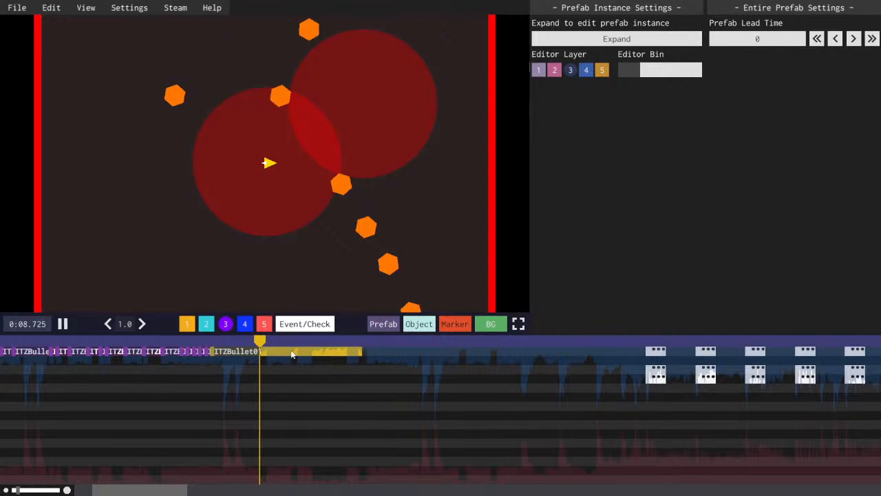
left_click(224, 340)
left_click(251, 340)
mouse_move(252, 340)
left_mouse_down()
mouse_move(240, 341)
mouse_move(252, 340)
left_mouse_up()
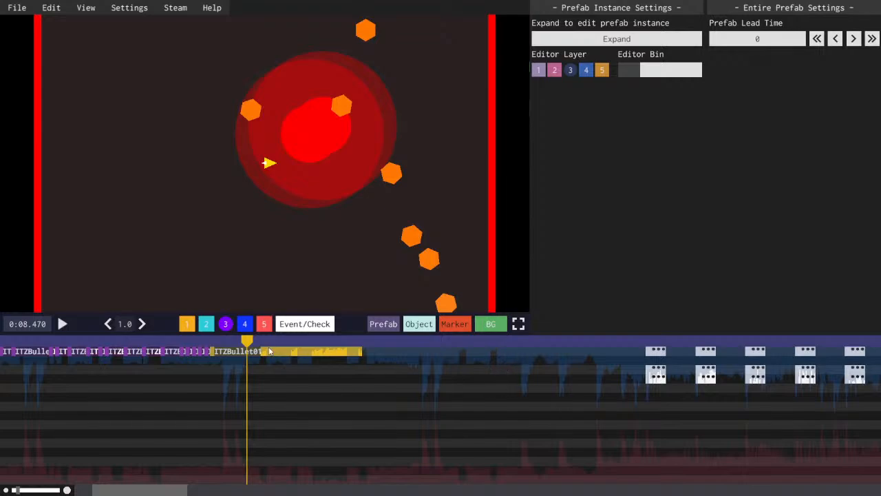
- Add a normal object at about 0:08.47 and move it to the third timeline row
left_click(425, 326)
left_click(363, 285)
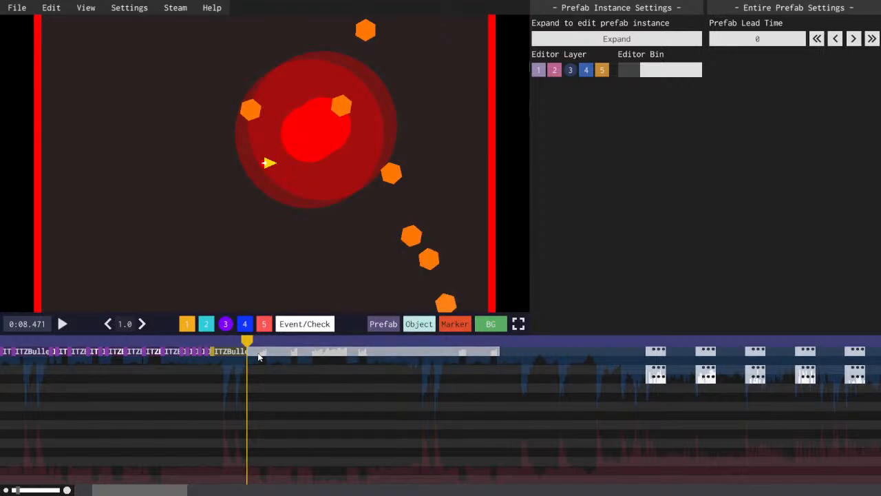
left_click(261, 353)
key("space")
left_click_drag(252, 353, 248, 374)
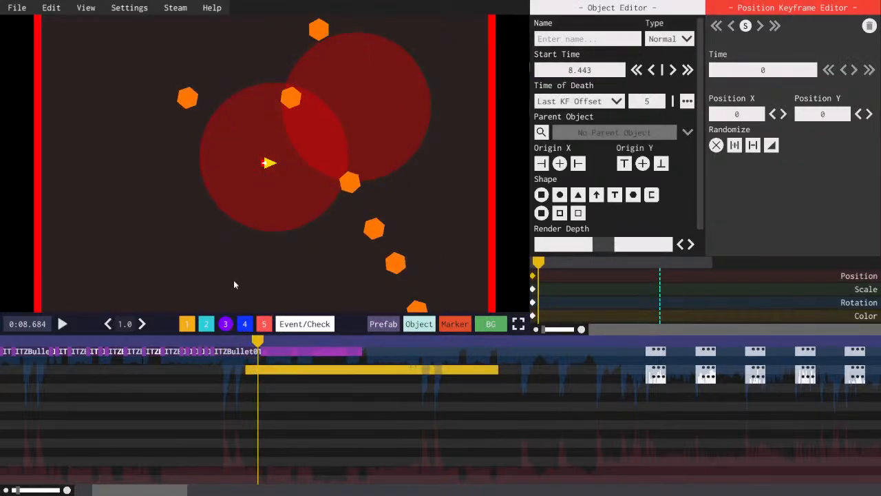
- Change the snap BPM, snap the new object's start time to 8.484, and move the playhead to its start
left_click(131, 7)
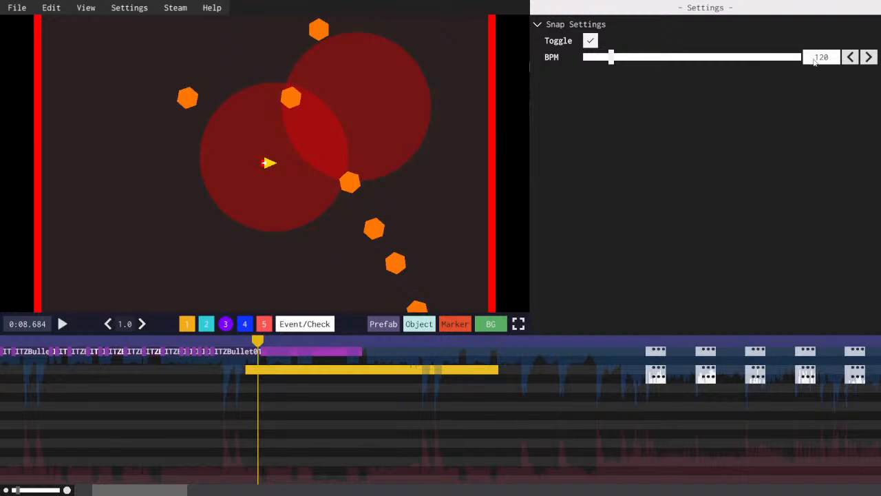
key("BackSpace")
left_click_drag(831, 57, 788, 55)
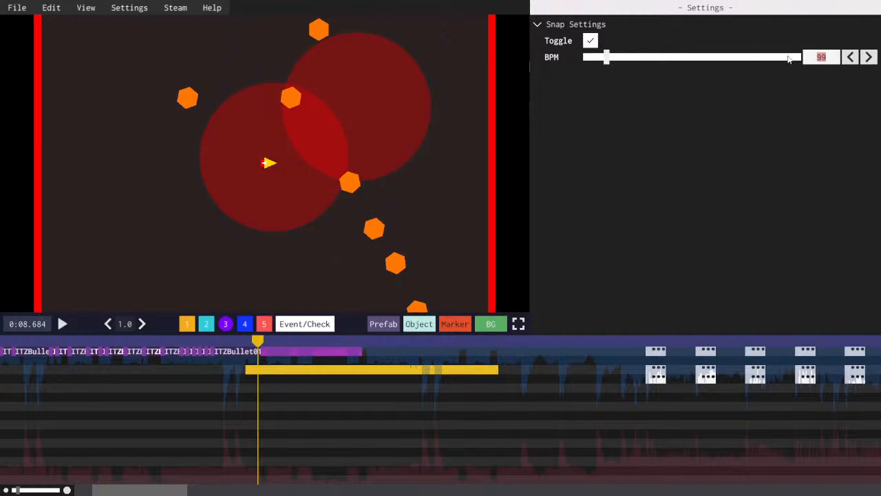
left_click(242, 374)
left_click_drag(246, 373, 248, 374)
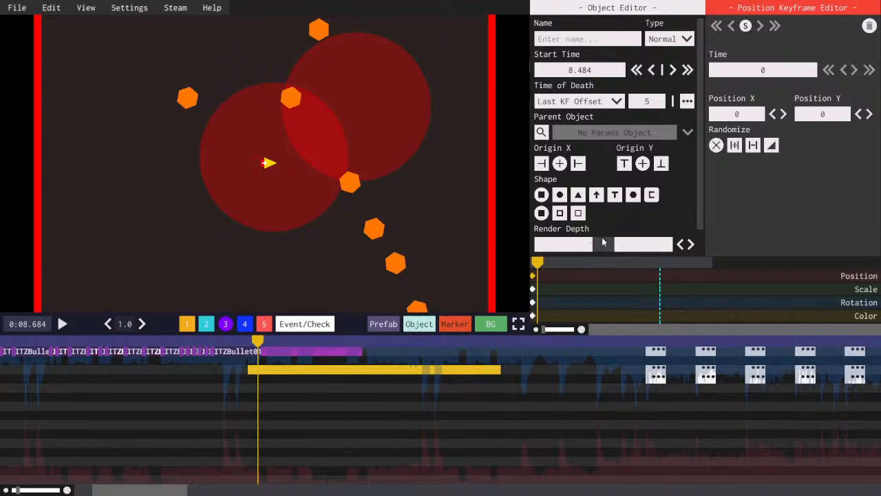
left_click_drag(543, 266, 532, 263)
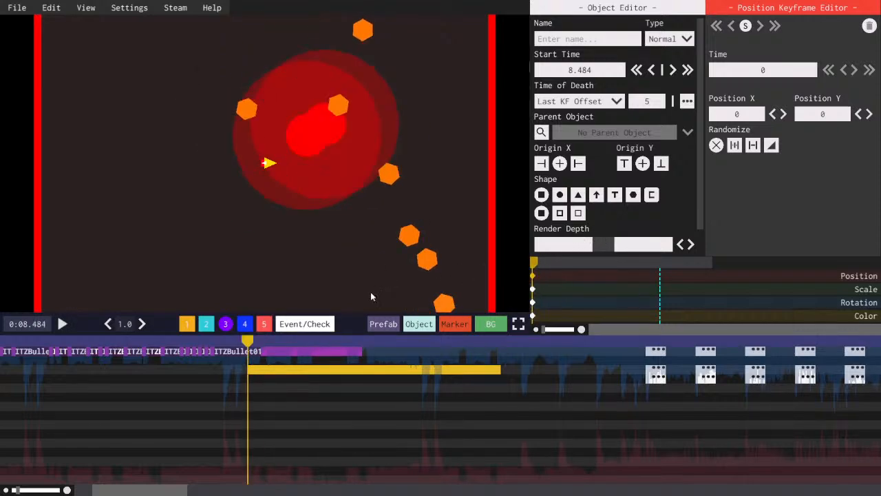
- Delete the timing object, paste the copied ITZBullet01 instances at 0:08.484, and move them to the tenth timeline row
key("Delete")
key("ctrl+v")
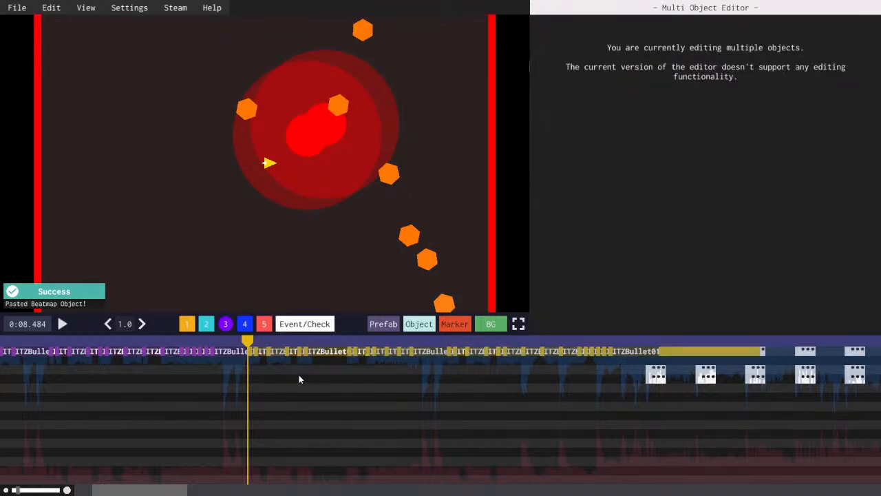
left_click_drag(262, 354, 262, 439)
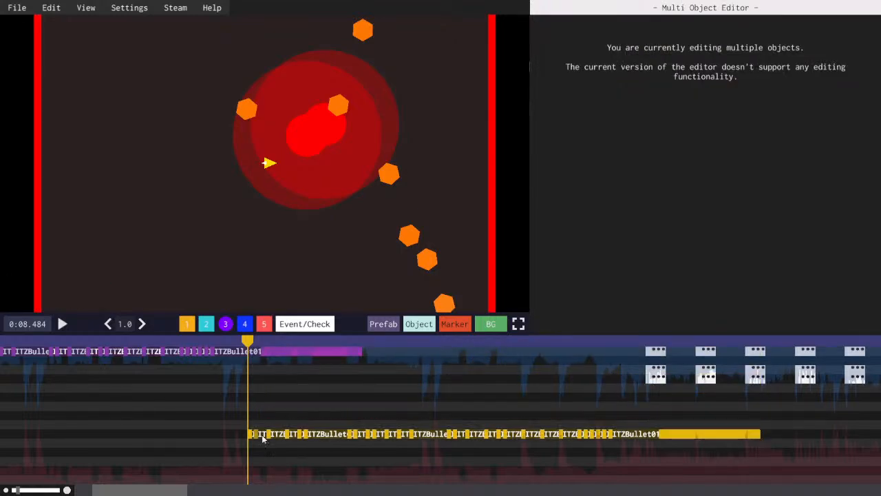
- Replay the pasted bullets with the music up to about 0:16 and place the playhead at about 0:15.28
key("space")
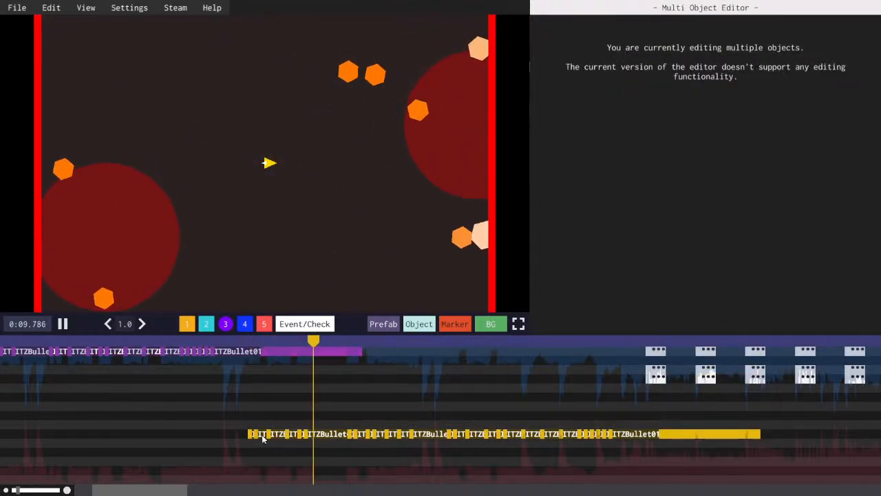
left_click(258, 340)
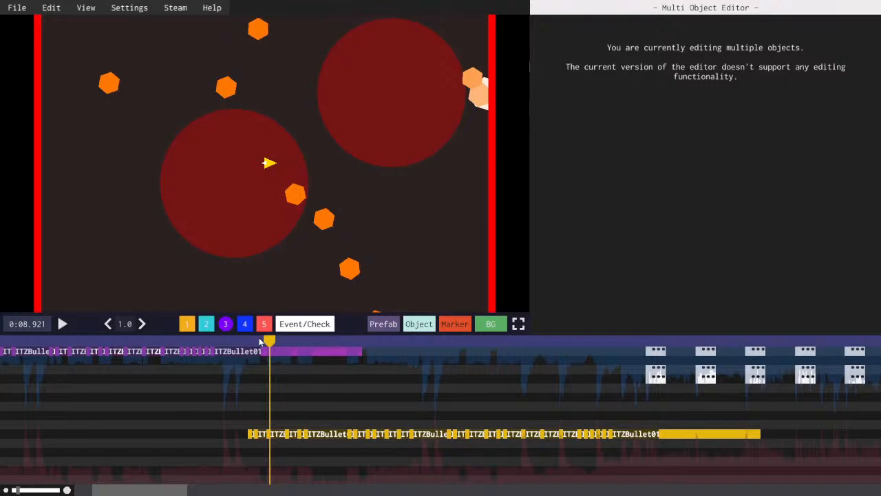
key("space")
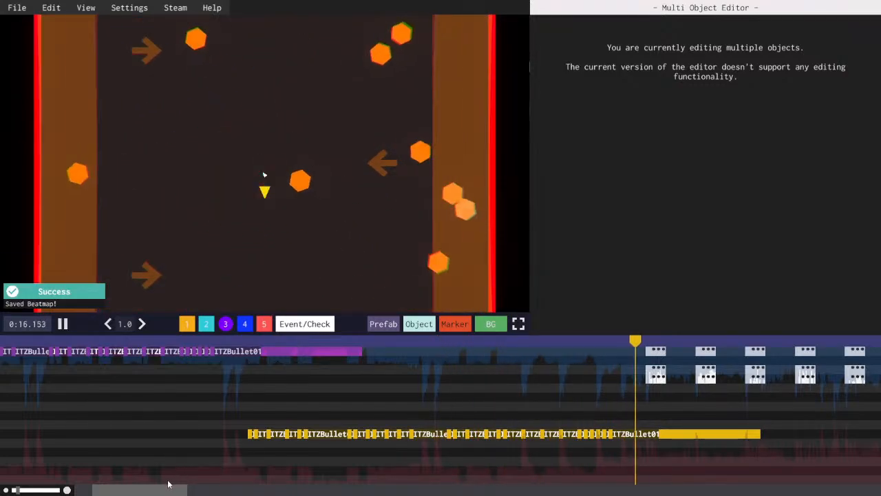
mouse_move(166, 490)
left_mouse_down()
mouse_move(210, 491)
mouse_move(163, 490)
left_mouse_up()
left_click(363, 339)
left_click(440, 340)
mouse_move(440, 343)
left_mouse_down()
mouse_move(461, 342)
mouse_move(432, 343)
left_mouse_up()
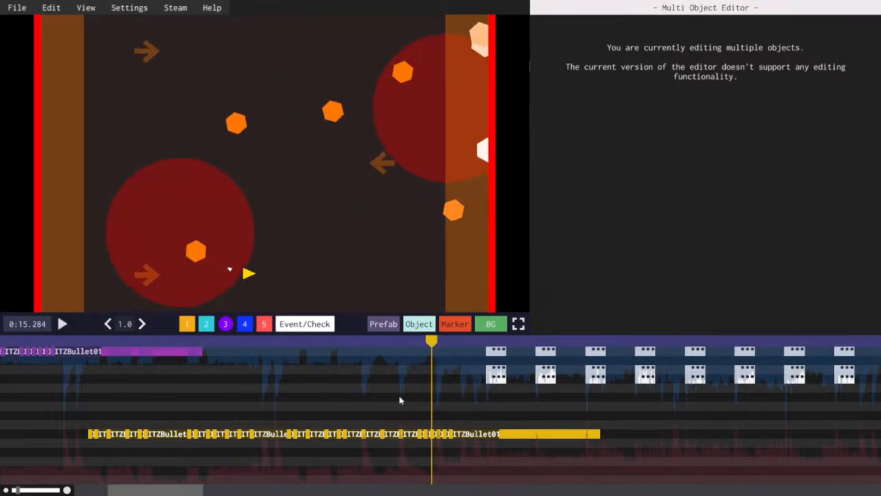
- Move the "122 BPM" helper object to the lowest timeline row with a start time of 15.369
scroll(399, 399, "down", 6)
left_click_drag(386, 490, 365, 490)
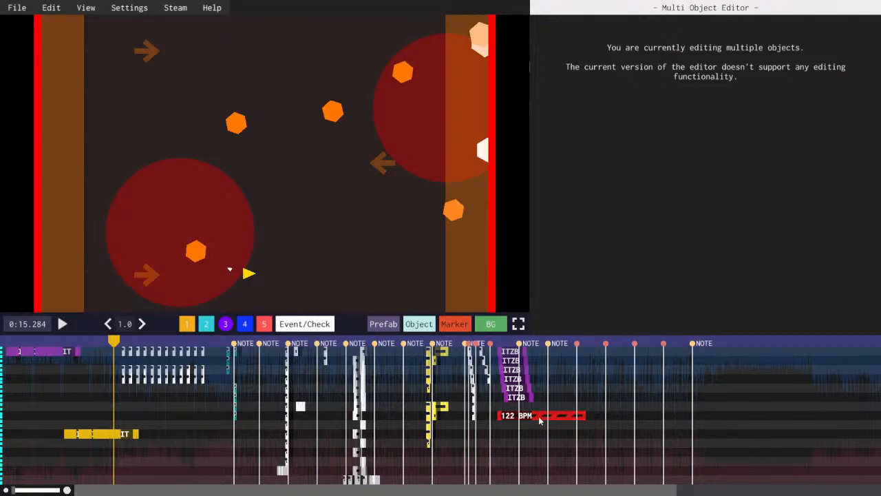
left_click_drag(541, 420, 148, 494)
scroll(203, 478, "up", 5)
left_click_drag(593, 480, 371, 480)
key("space")
key("space")
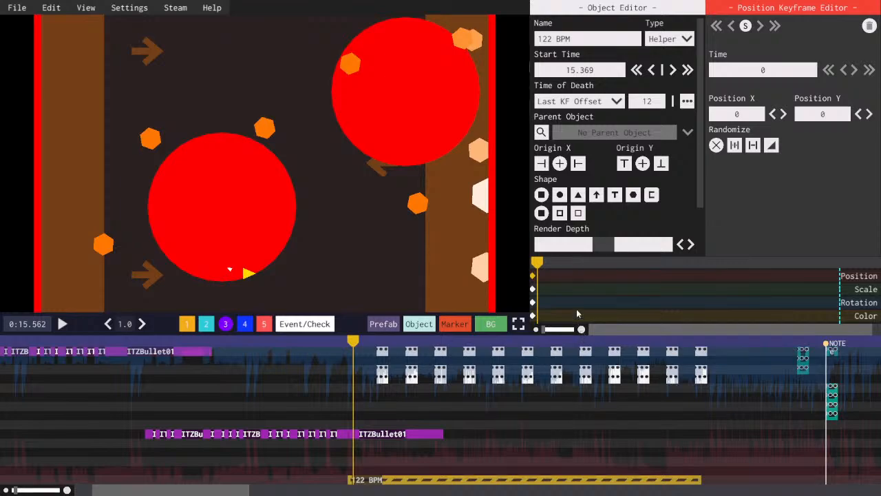
- Assign the "122 BPM" helper to editor layer 4, show that layer, and move the playhead to the helper's start
scroll(593, 238, "down", 2)
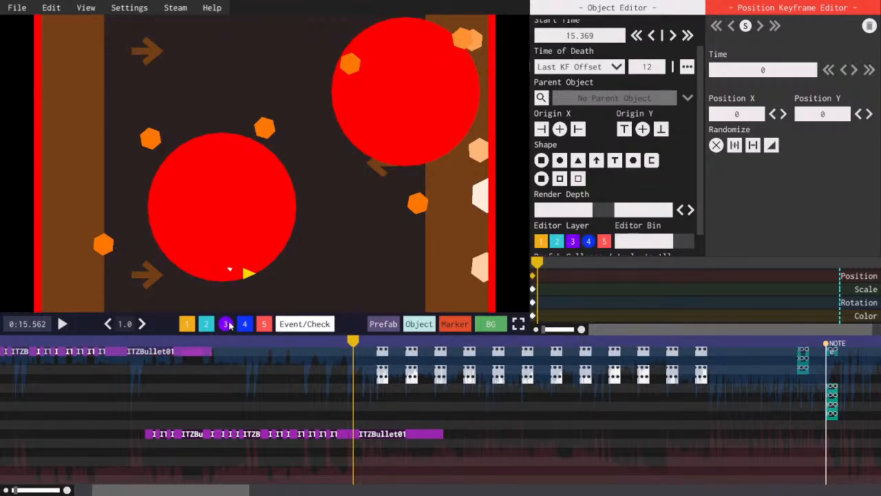
left_click(243, 324)
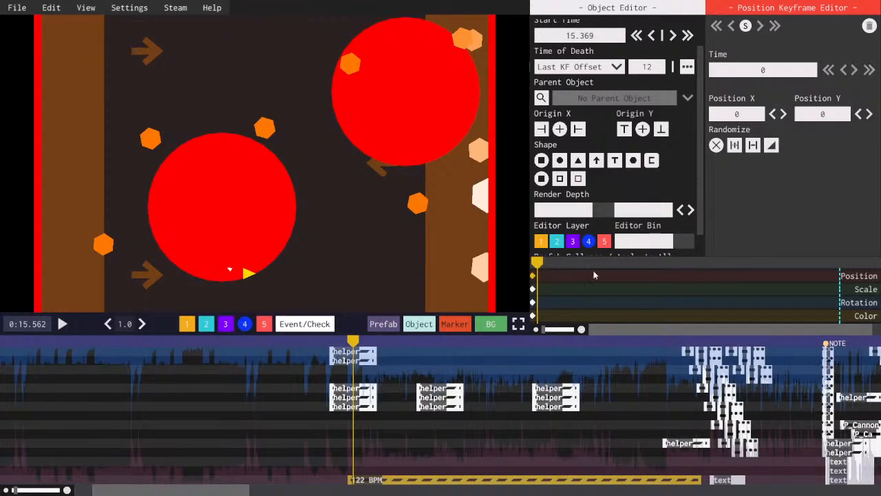
left_click(539, 265)
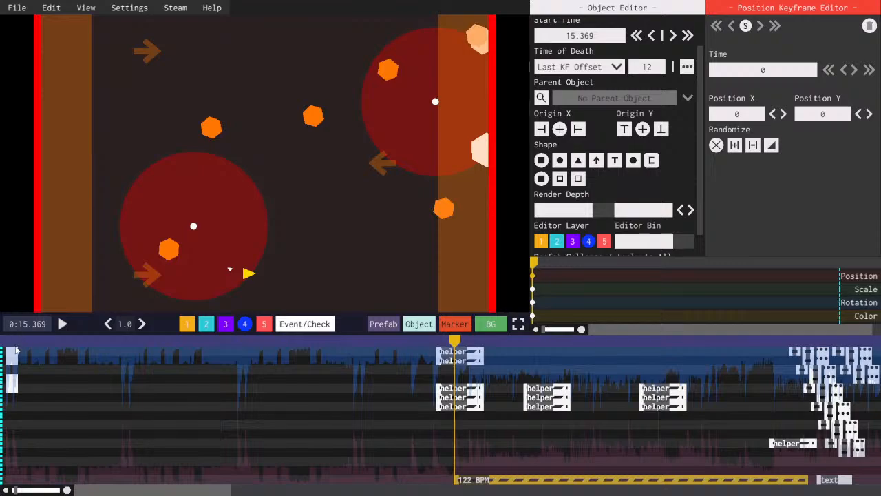
- Copy the right border object's 0.429 position keyframe and paste it at the 0:15.369 playhead
left_click(11, 356)
left_click(545, 276)
key("ctrl+c")
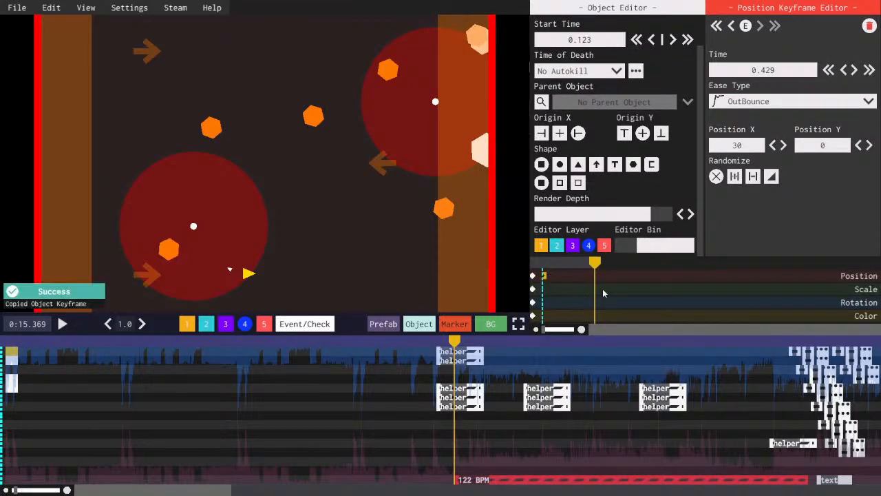
key("ctrl+v")
left_click_drag(613, 329, 828, 329)
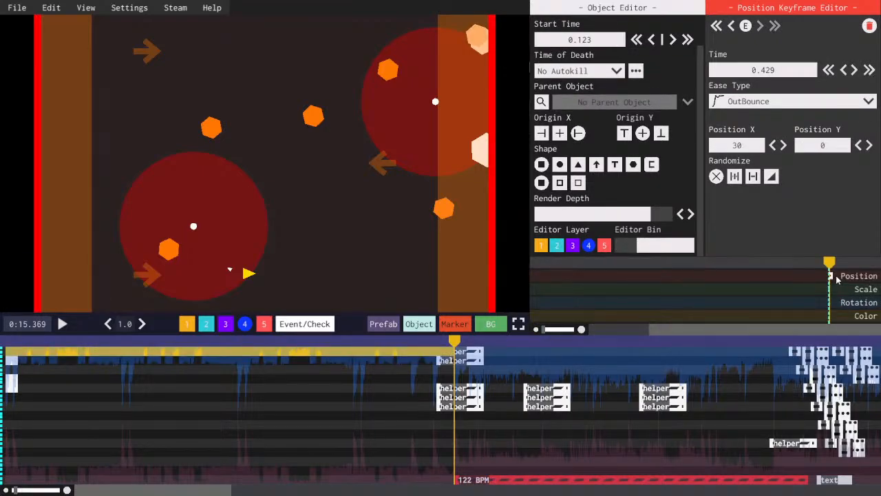
- Set the right border's position keyframe at 15.46129 to OutSine easing with Position X 27
left_click(833, 276)
left_click(749, 101)
left_click(751, 163)
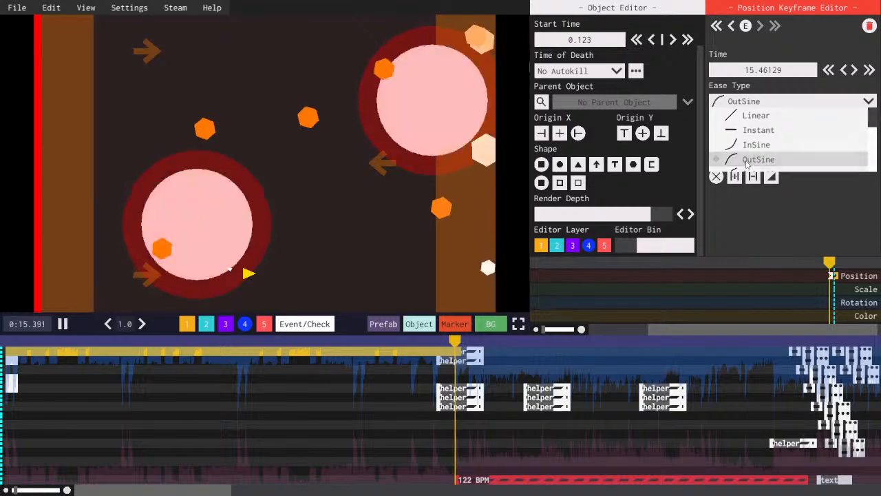
scroll(750, 146, "down", 2)
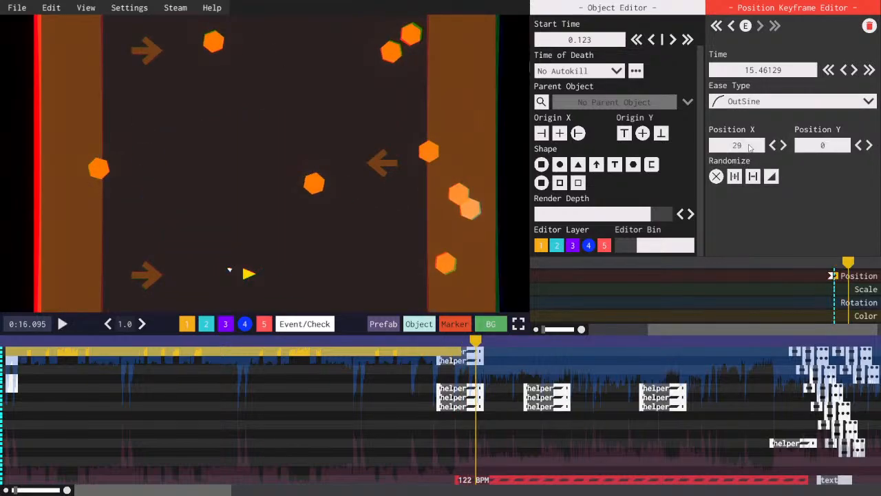
scroll(750, 148, "down", 1)
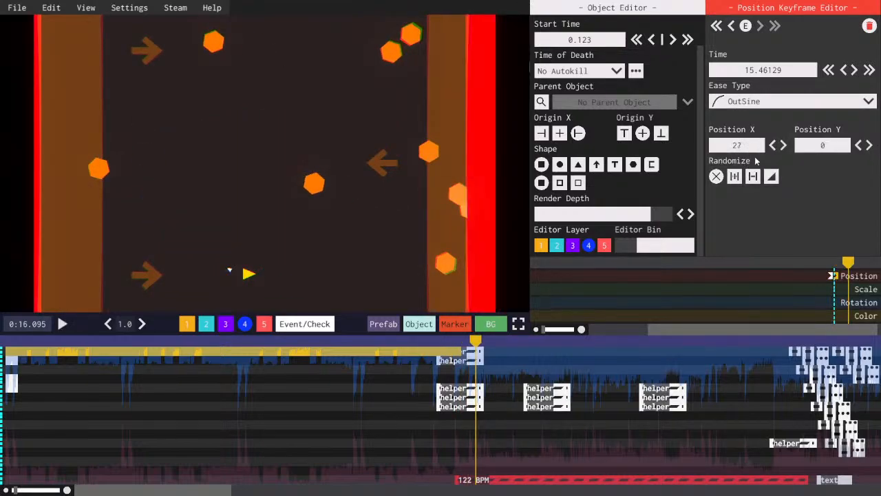
- Replay the right border's inward movement around 0:15.4 and select the "122 BPM" helper
left_click(819, 263)
key("space")
key("space")
key("space")
key("space")
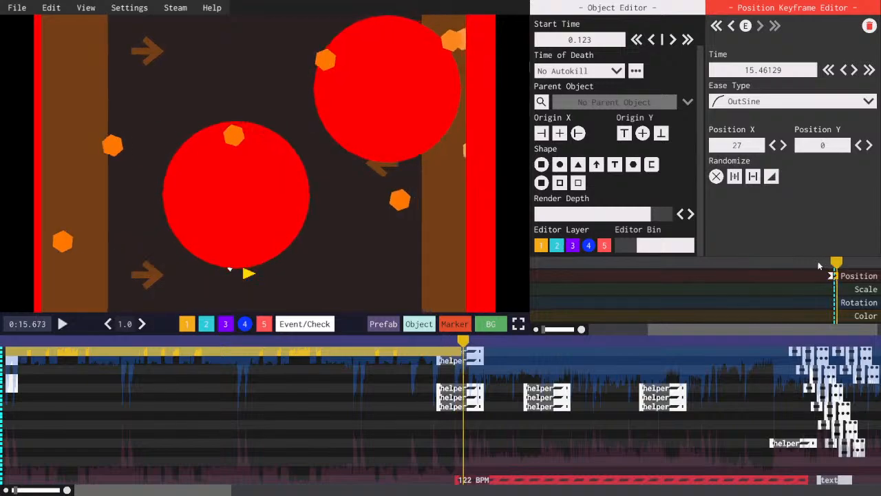
key("space")
key("space")
left_click(476, 481)
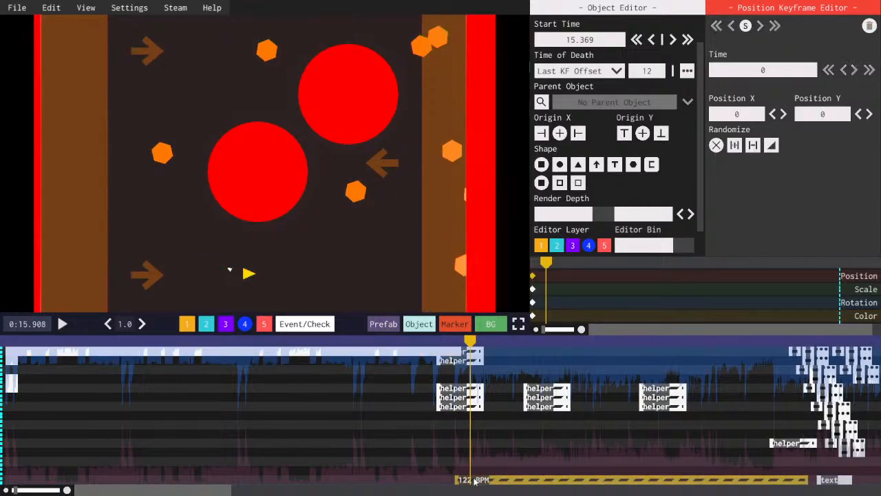
- Move the start of the 122 BPM object to 15.861 and align the playhead with it
key("space")
key("space")
key("space")
key("space")
mouse_move(463, 482)
left_mouse_down()
mouse_move(473, 482)
mouse_move(466, 483)
left_mouse_up()
left_click_drag(551, 262, 425, 303)
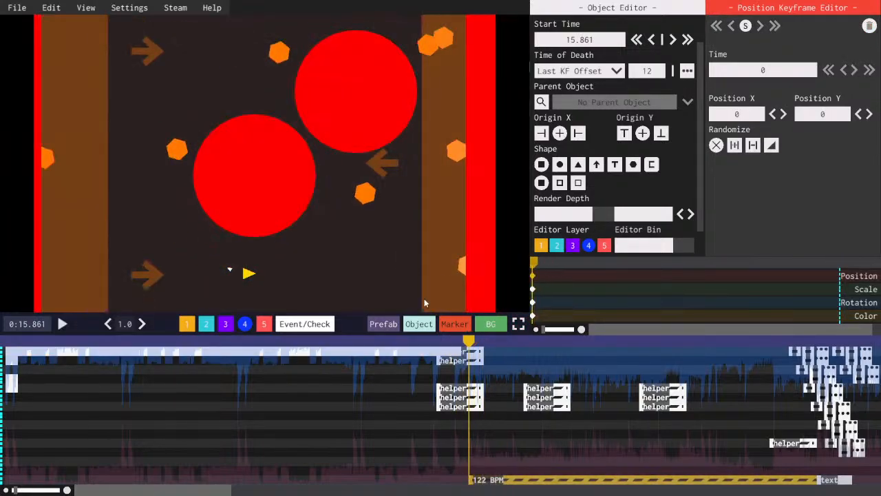
- Duplicate the first long border object's position keyframe at time 15.739, with InCirc easing and Position X 36
left_click(436, 356)
key("ctrl+c")
key("ctrl+v")
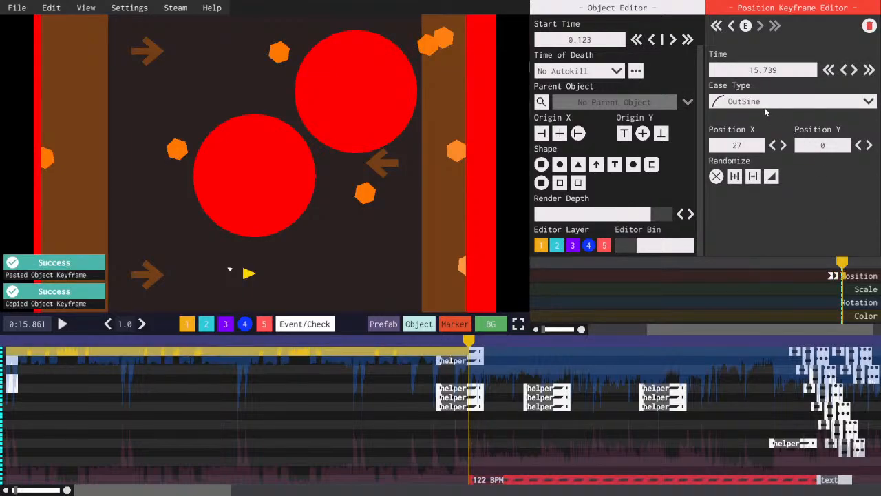
left_click(772, 103)
left_click_drag(878, 115, 850, 233)
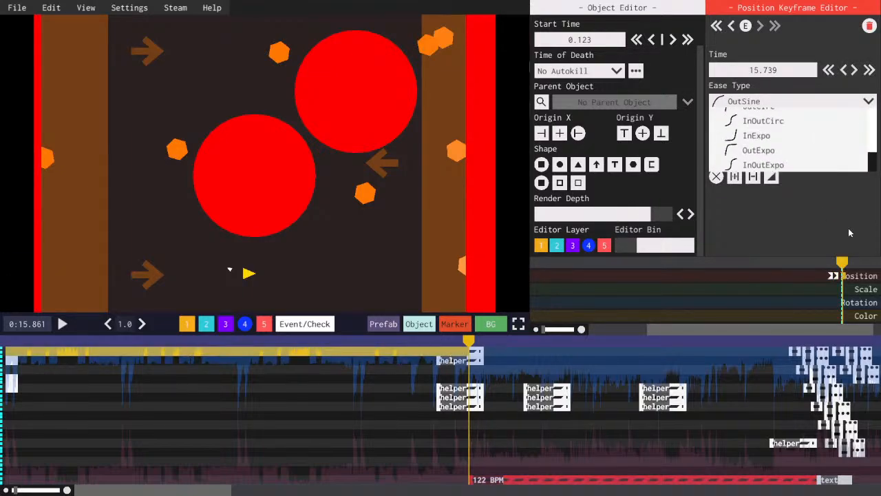
scroll(785, 144, "up", 3)
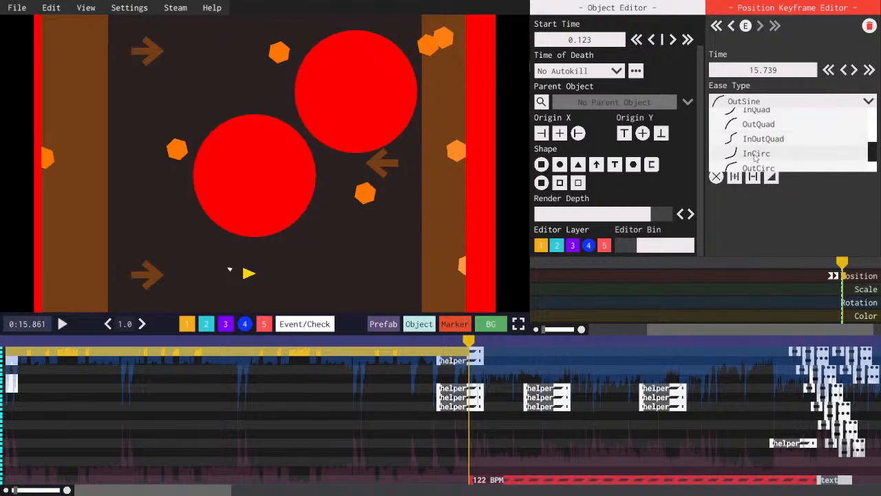
left_click(756, 153)
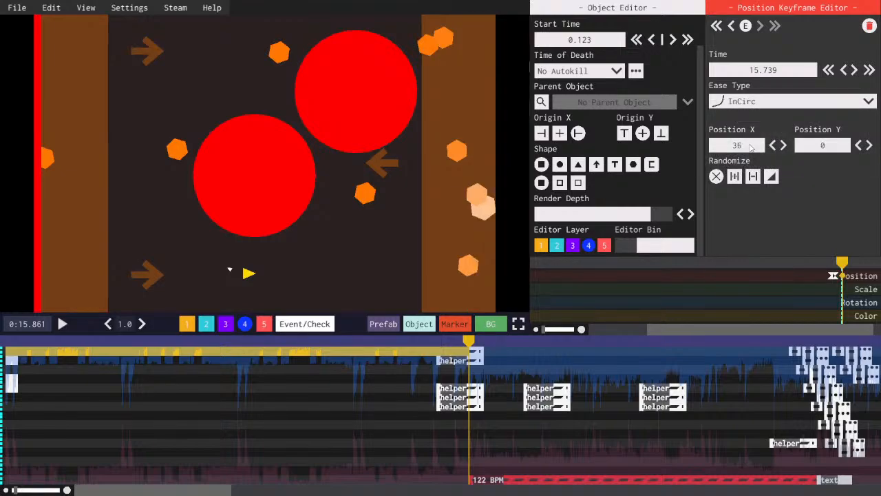
- Copy the last three position keyframes of the first border object together, starting from the one at 15.247
left_click_drag(686, 330, 569, 295)
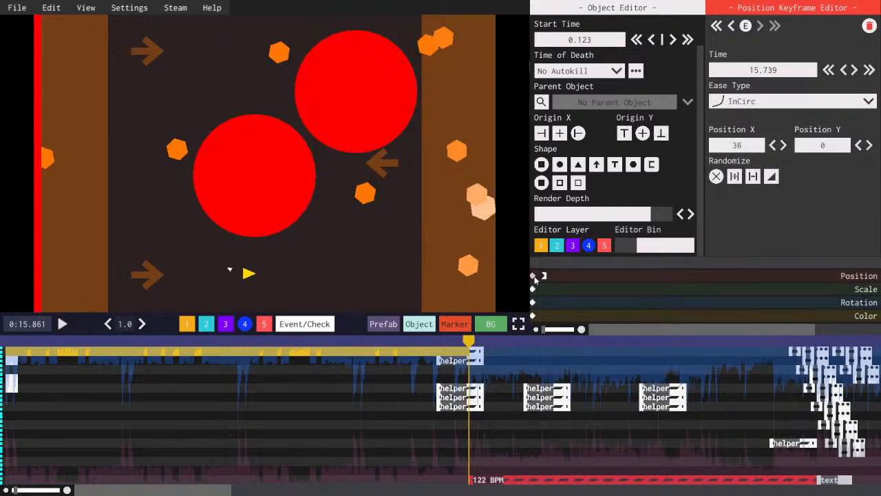
left_click_drag(655, 329, 724, 329)
left_click(830, 276)
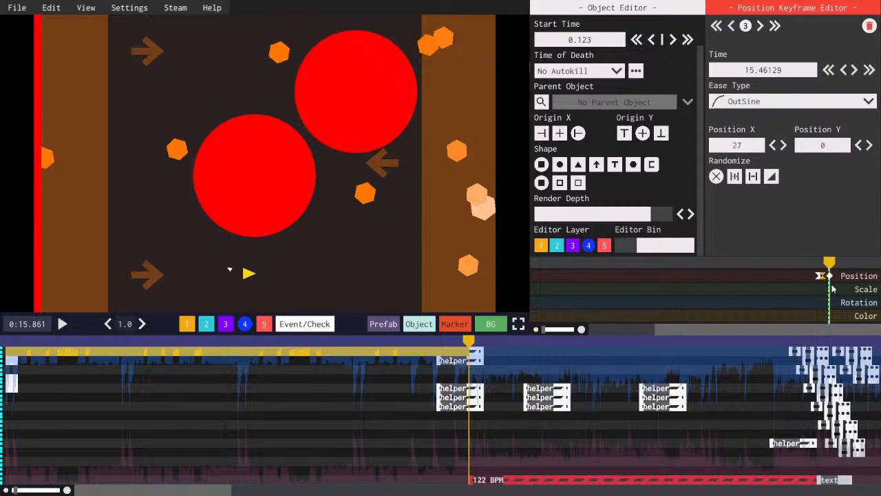
key("comma")
key("comma")
key("period")
left_click(830, 277, "shift")
left_click(823, 276, "shift")
key("ctrl+c")
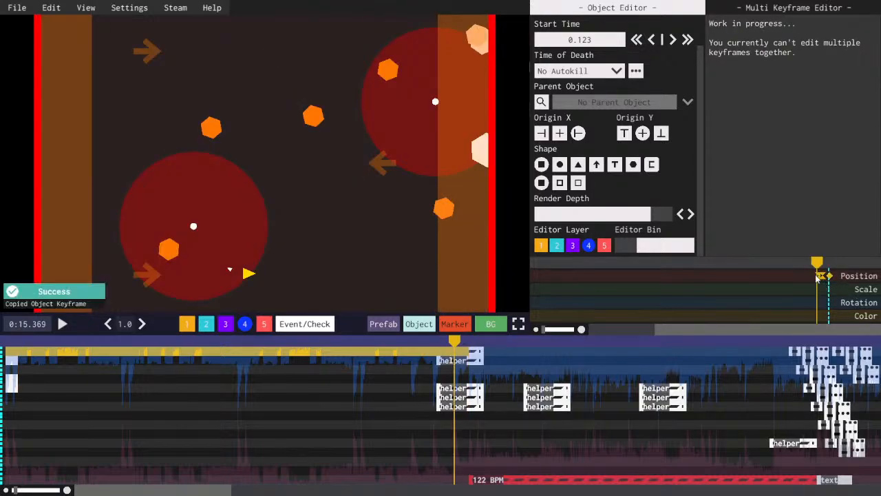
left_click(818, 276)
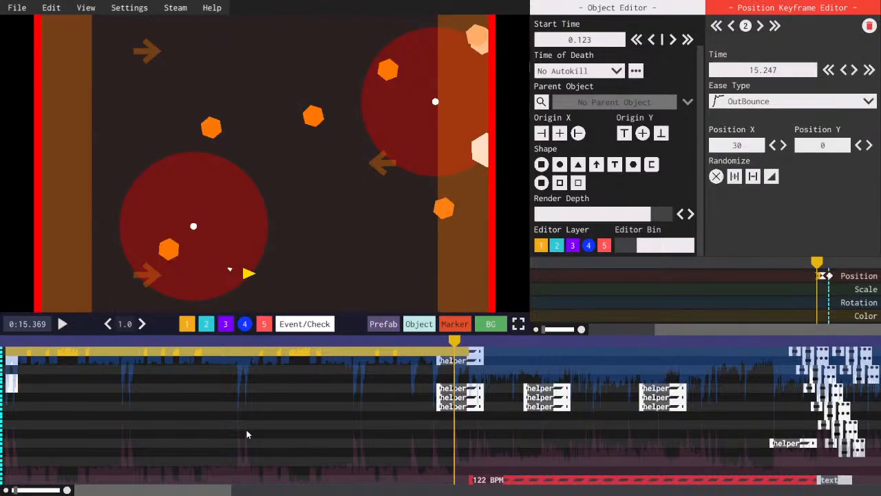
- Paste the copied keyframes onto the second-row border object and raise each Position X by 1, giving 31 at 15.247
left_click(14, 358)
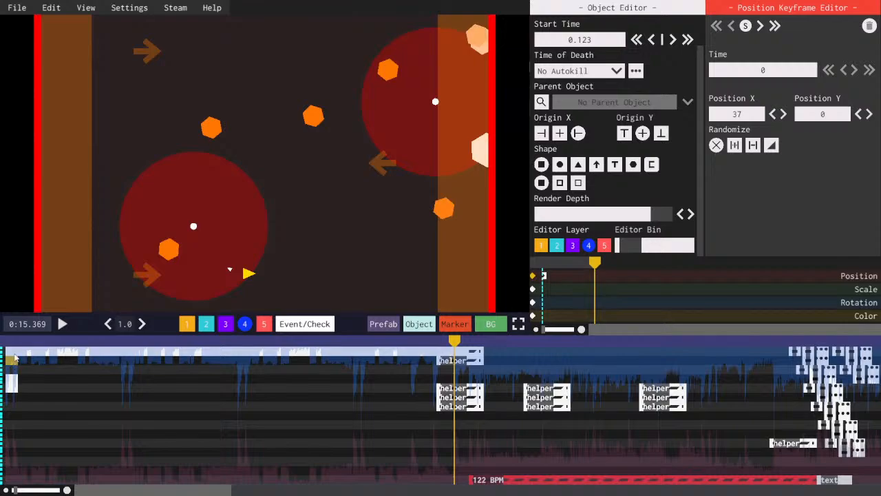
key("ctrl+v")
left_click(545, 276)
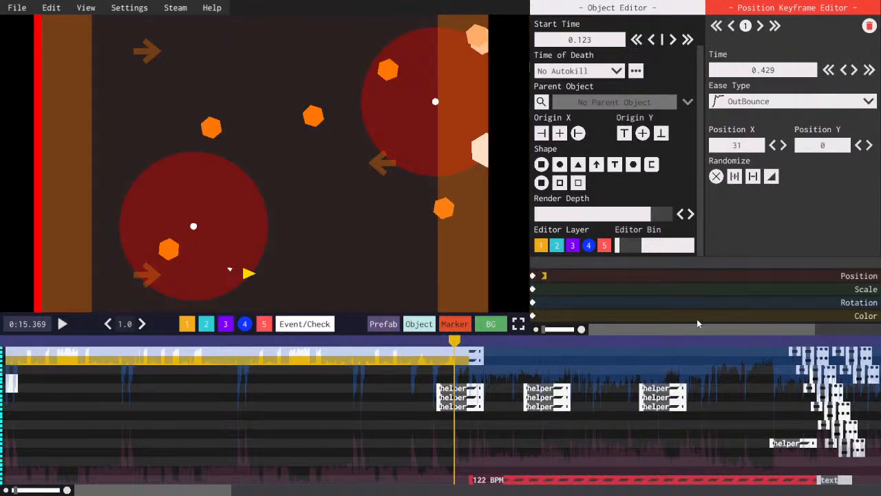
left_click_drag(696, 331, 819, 323)
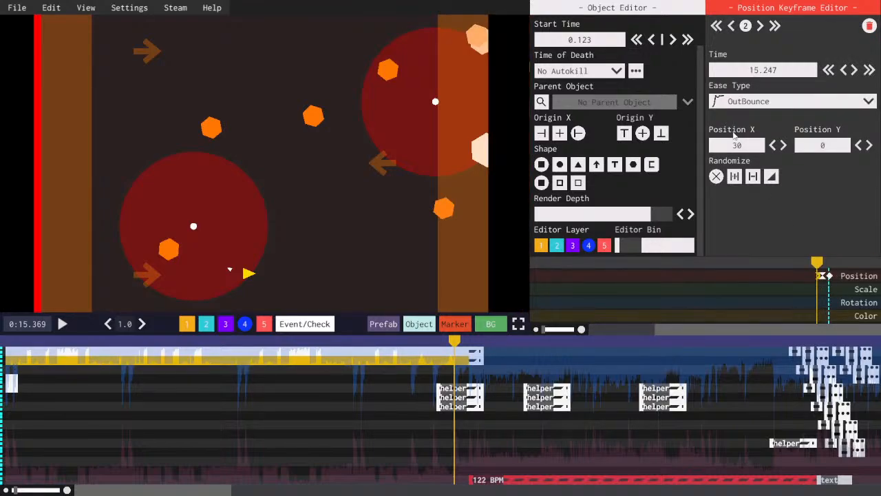
scroll(749, 146, "up", 1)
key("period")
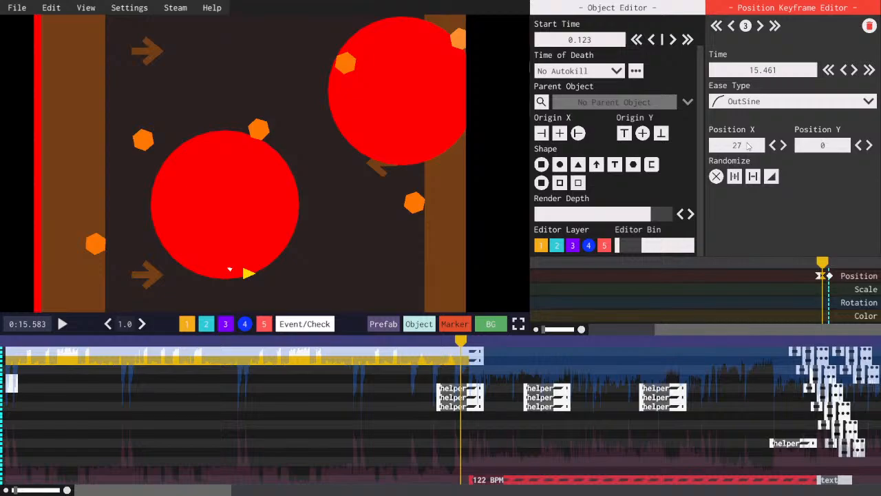
scroll(748, 146, "up", 1)
key("period")
scroll(749, 146, "up", 1)
key("comma")
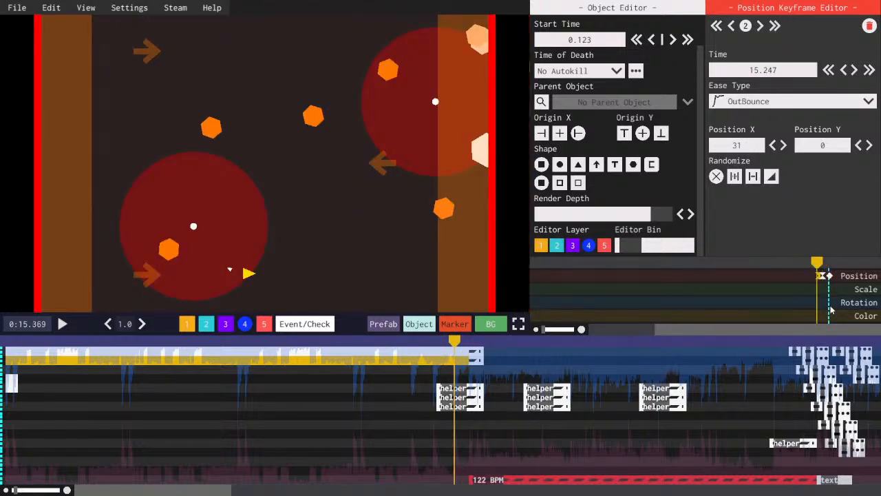
- Paste the copied keyframes onto the border object starting at Position X -36 and set its 15.247 keyframe's Position X to -30
left_click(16, 382)
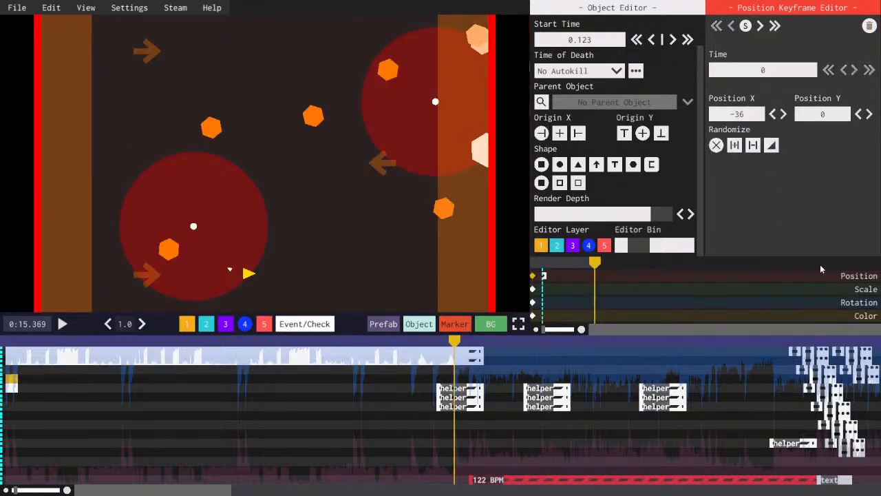
key("ctrl+v")
left_click_drag(637, 329, 834, 313)
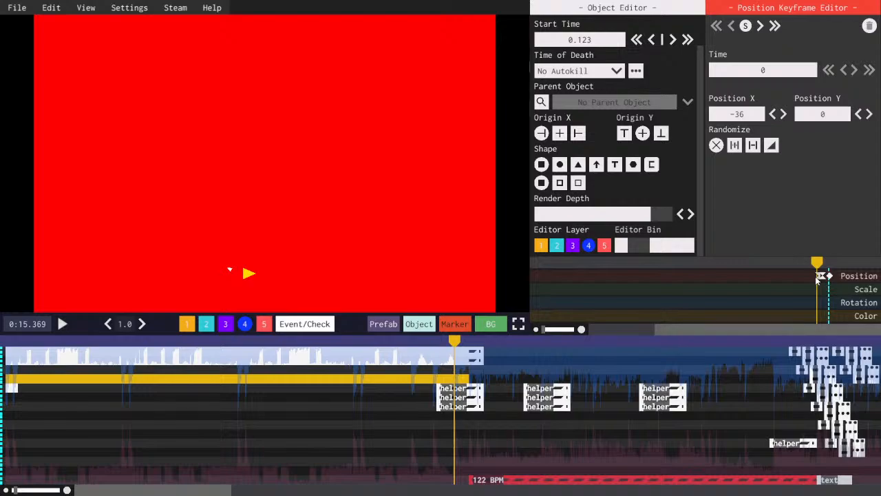
left_click(819, 276)
type("-")
left_click(730, 132)
- Make Position X negative on the same object's last two position keyframes, using -27 at 15.461 and -36 at the end
key("period")
left_click(733, 146)
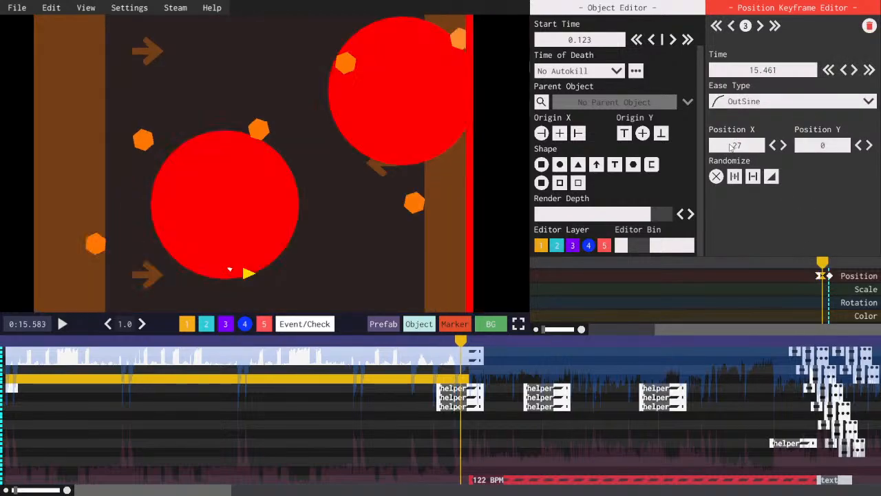
type("-")
left_click(731, 133)
key("period")
left_click(728, 147)
left_click(728, 147)
type("-")
left_click(732, 132)
key("comma")
key("comma")
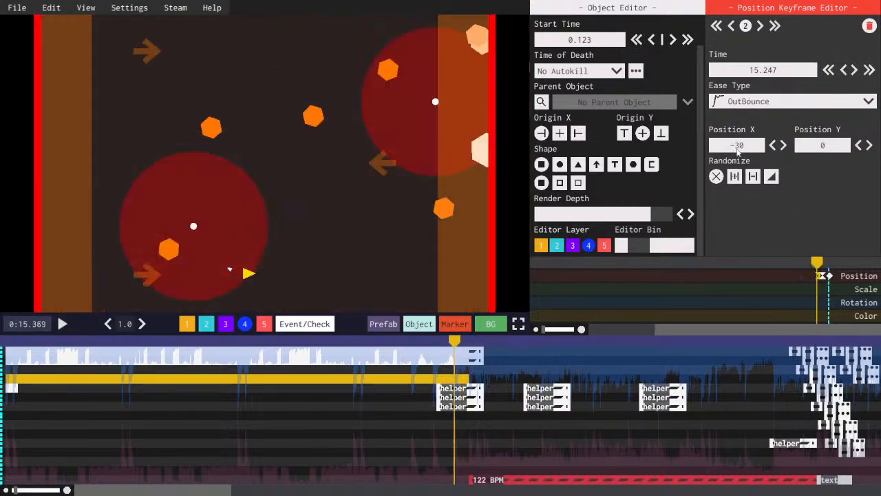
- Paste the copied keyframes onto the border object starting at Position X -37 and set their Position X to -31, -28 and -37
left_click(15, 389)
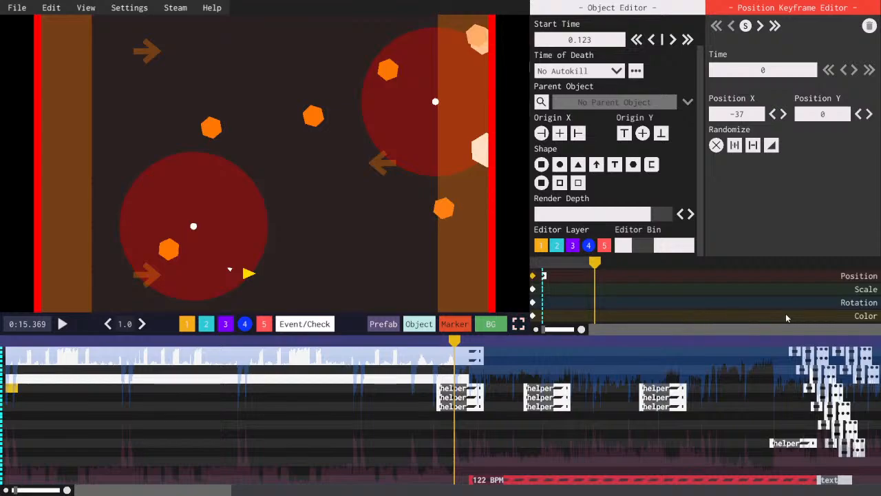
key("ctrl+v")
left_click_drag(648, 331, 876, 331)
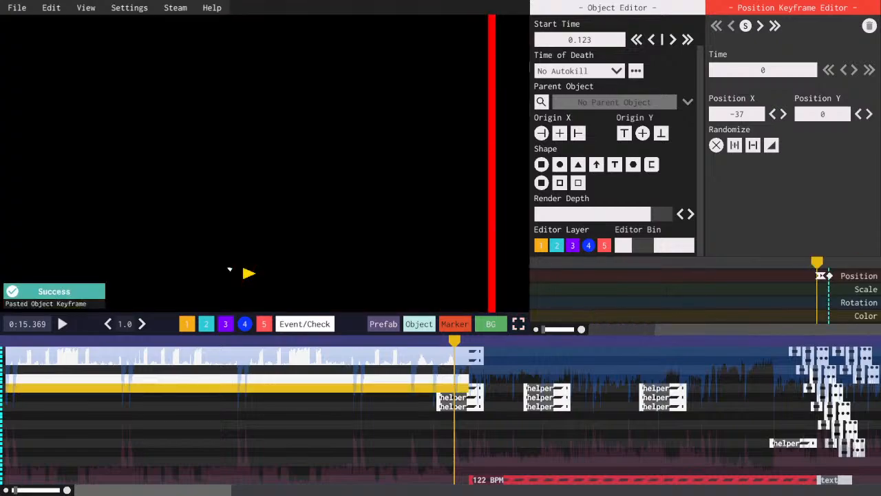
left_click(820, 276)
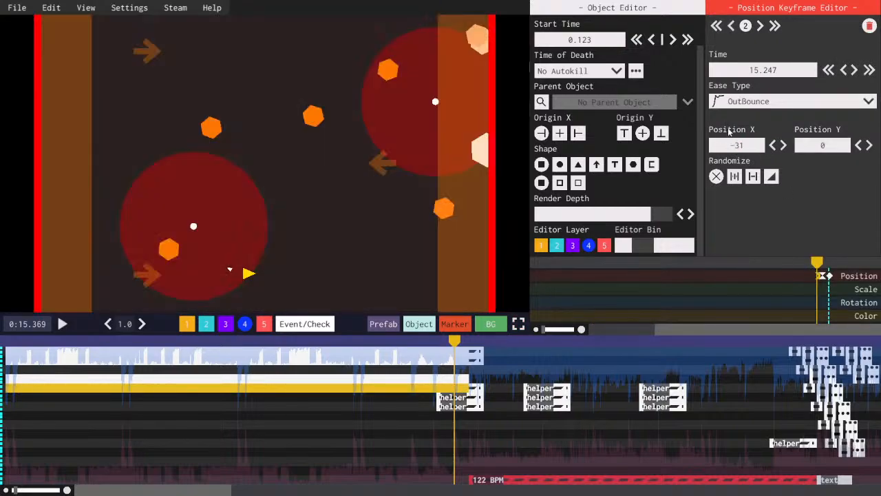
key("period")
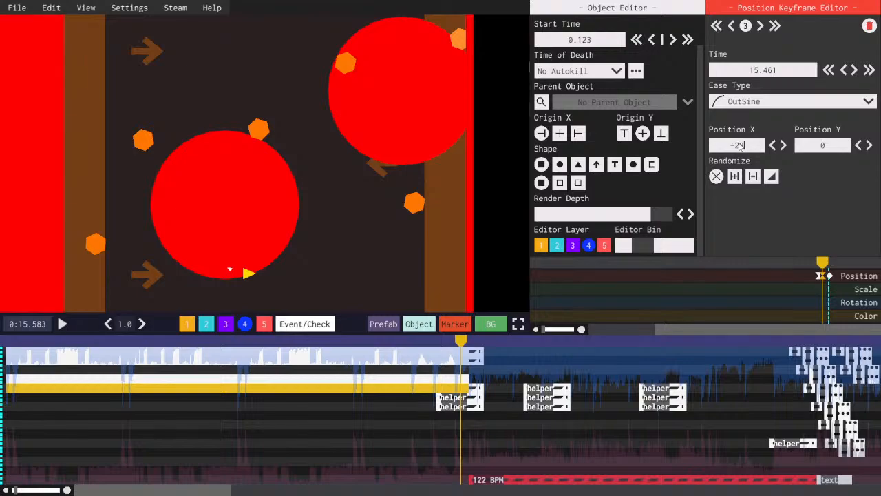
key("period")
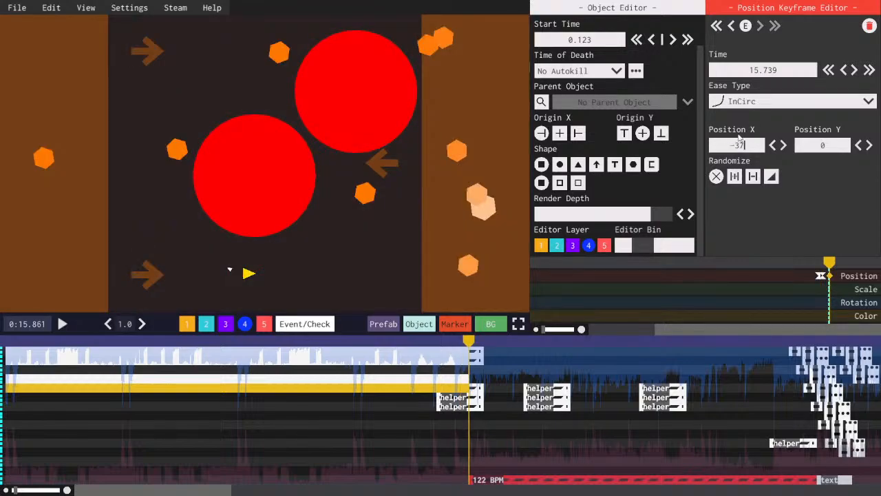
key("comma")
key("comma")
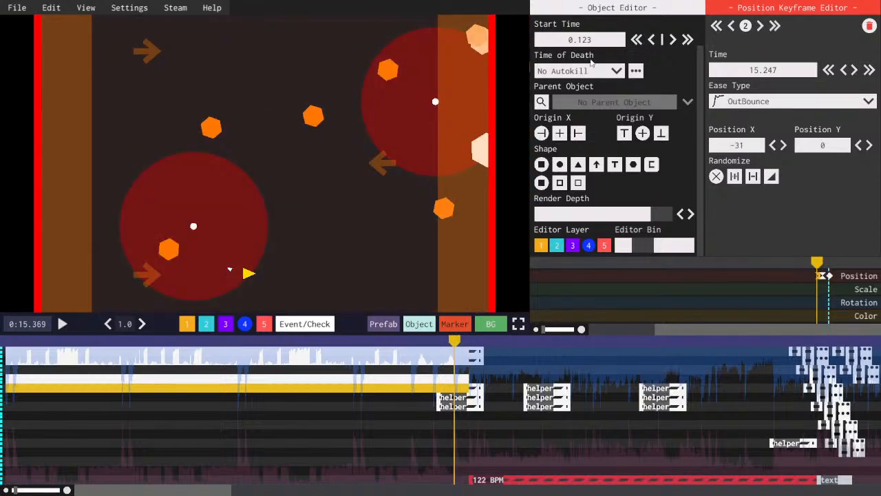
- Set this border object's Time of Death to Last KF and select all four border objects in the timeline
left_click(589, 71)
left_click(560, 98)
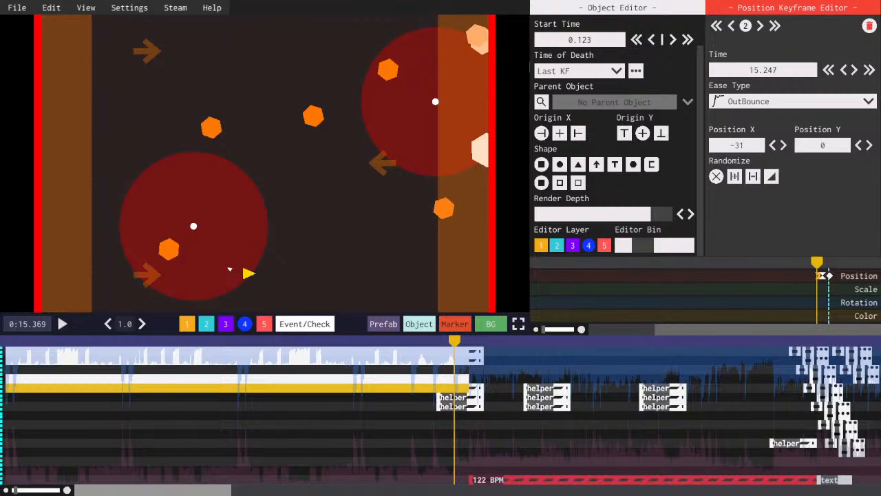
left_click_drag(208, 321, 248, 398)
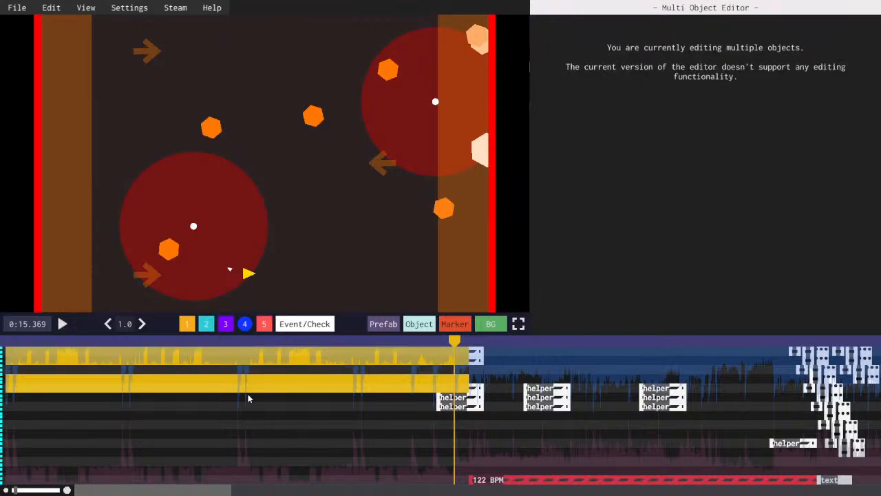
- Open UnityExplorer's C# console, clear it and compile the line "using UnityEngine.UI;"
key("F7")
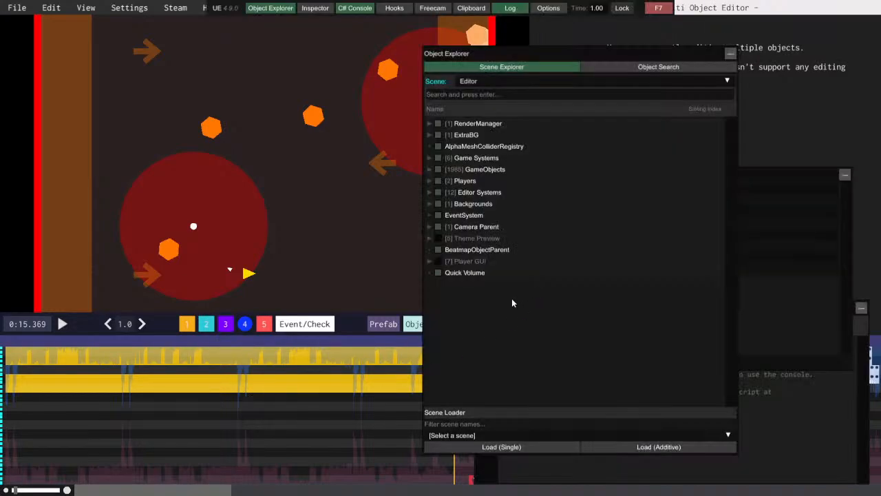
left_click(730, 53)
left_click(709, 428)
key("ctrl+a")
type("us")
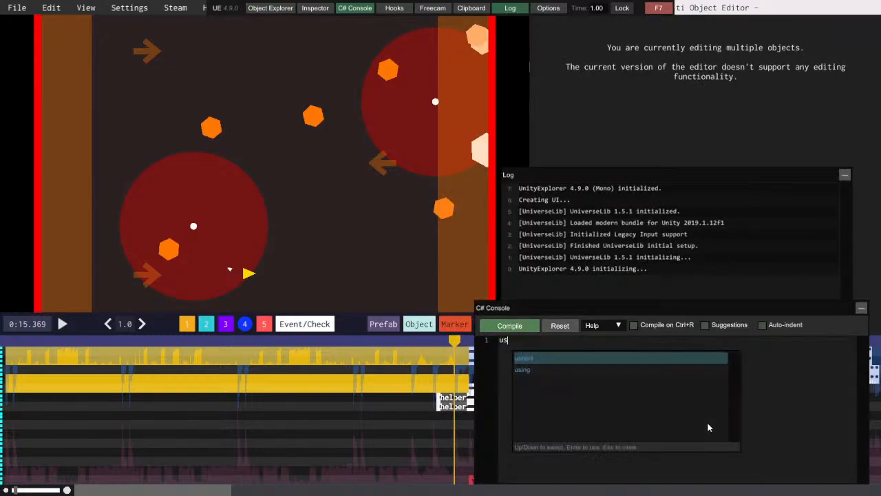
type("ing UnityEngine")
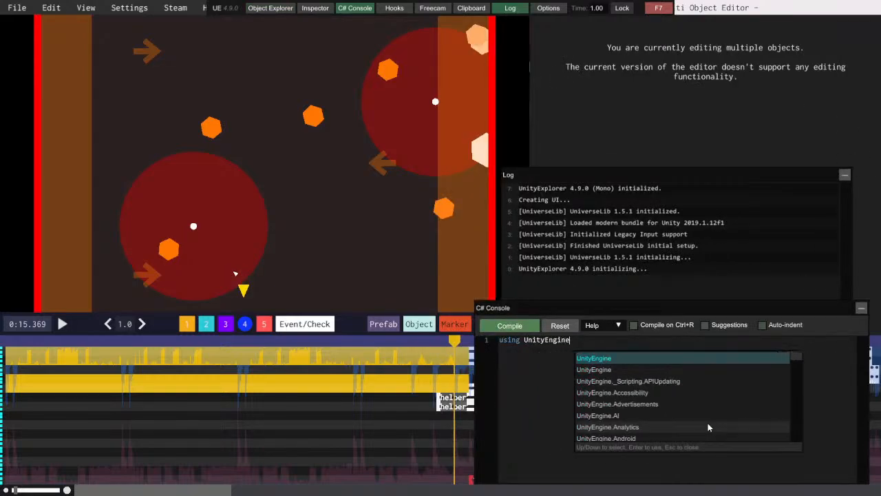
type(".UI;")
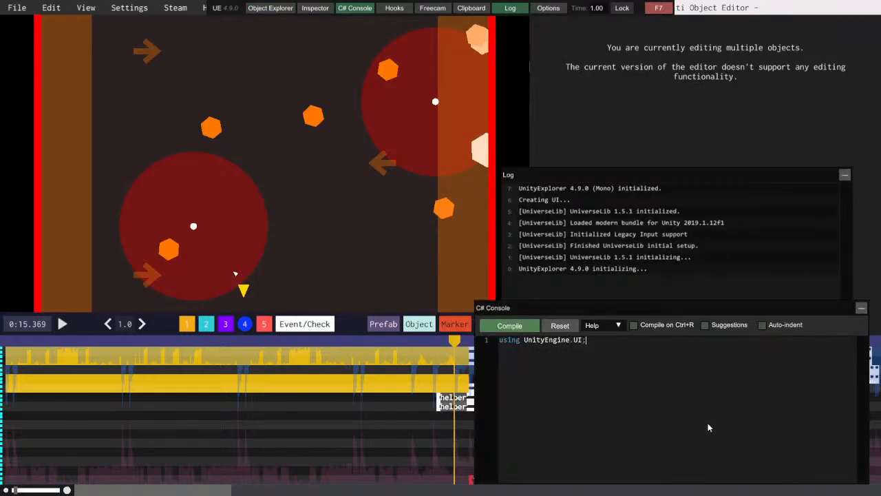
left_click(508, 326)
- Replace the console code with the selectedObjects foreach script, set autoKillType to LastKeyframe and remove the autoKillOffset line
key("ctrl+a")
key("ctrl+v")
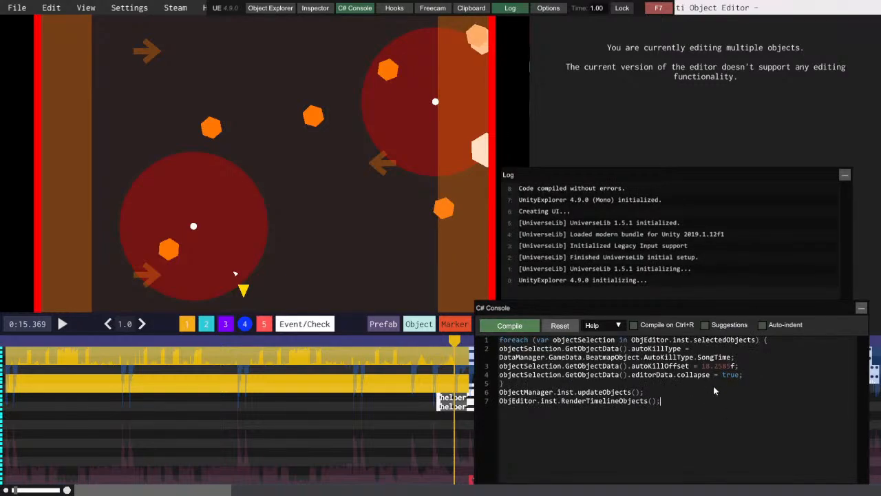
left_click_drag(752, 367, 737, 356)
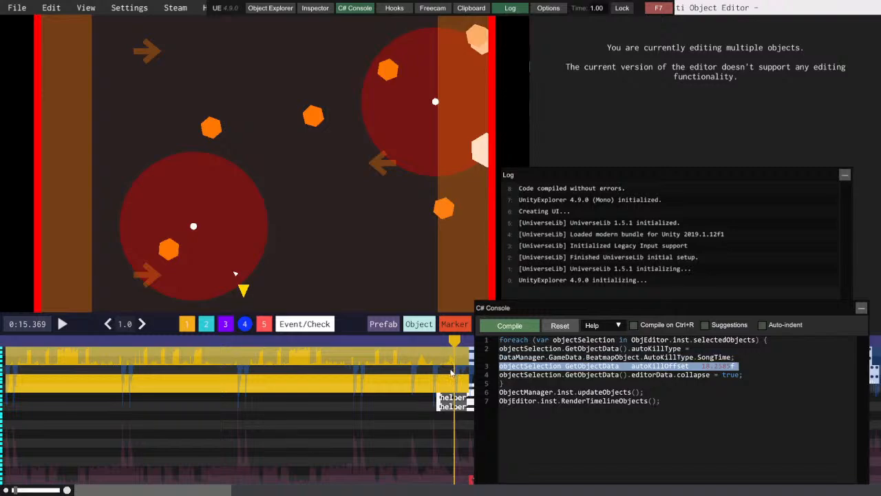
key("BackSpace")
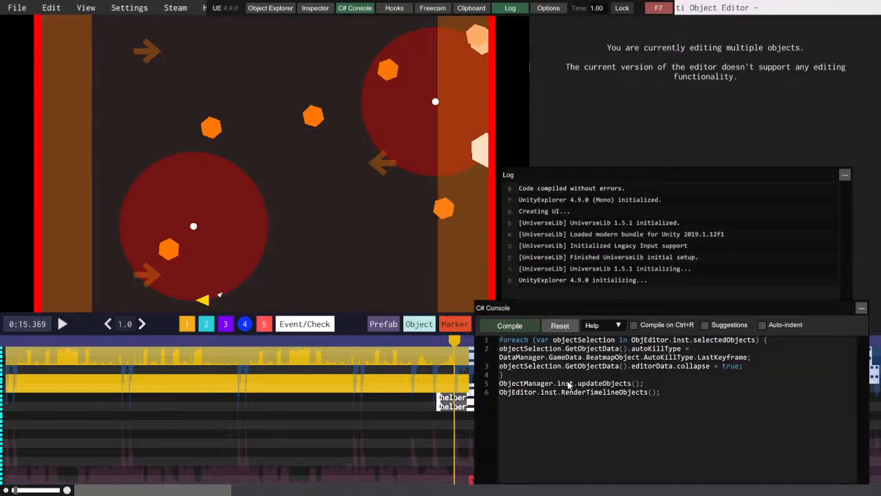
- Run the script on the selected objects, close UnityExplorer and select the border object starting at Position X -37
key("ctrl+r")
left_click(652, 8)
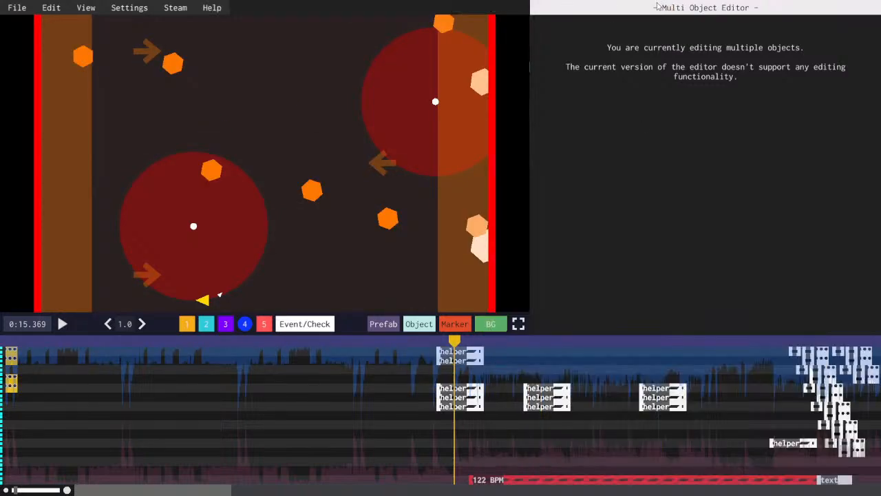
left_click(9, 391)
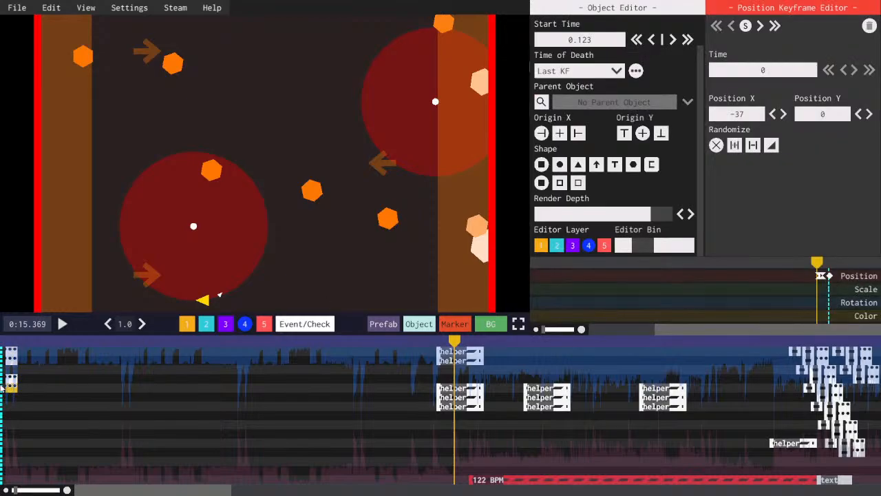
- Save the level and play back the side borders' exit animation around 0:15
left_click(11, 381)
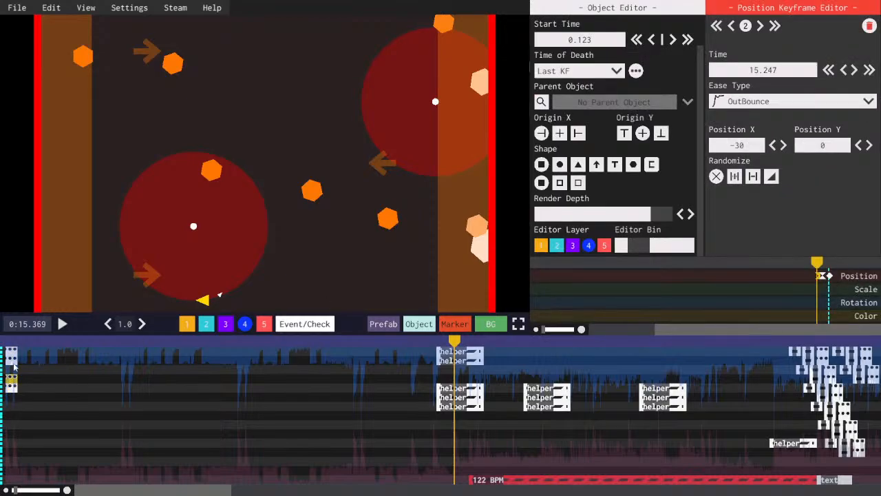
key("space")
key("ctrl+s")
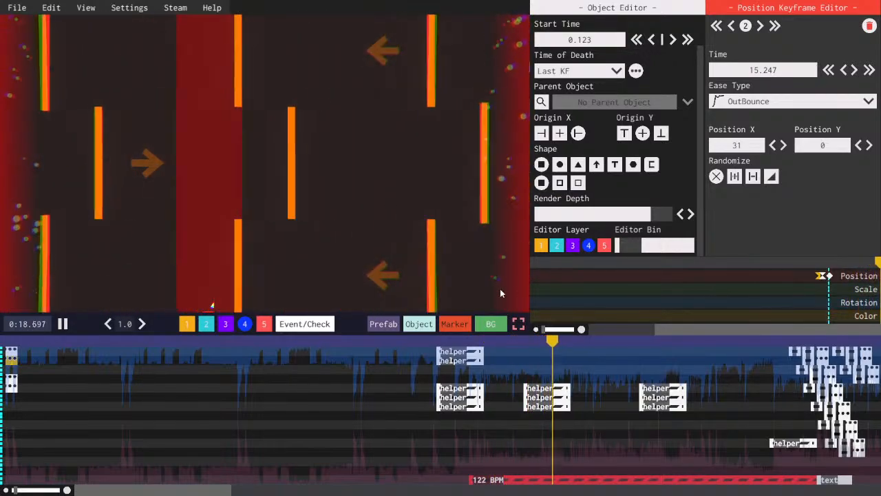
left_click(443, 341)
key("space")
left_click(455, 352)
key("space")
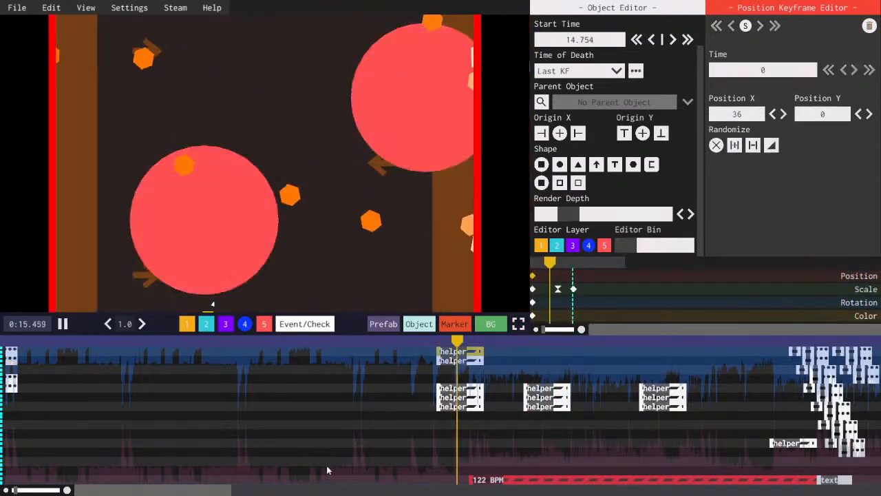
- Play the level from about 0:15 to about 0:37, saving it once more
key("space")
left_click_drag(185, 491, 203, 495)
key("space")
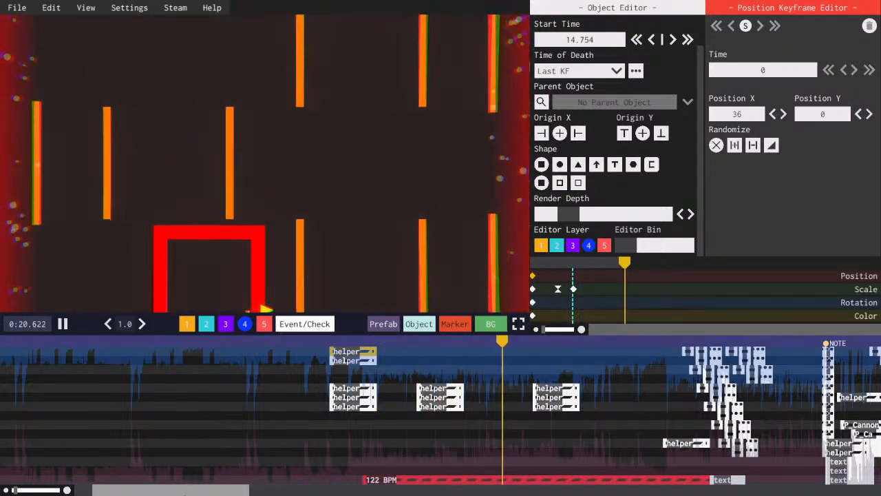
key("ctrl+s")
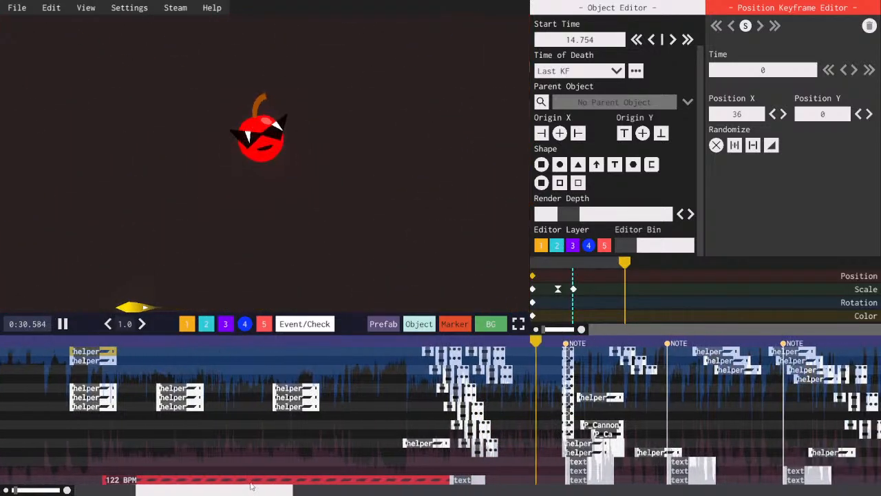
scroll(273, 482, "down", 5)
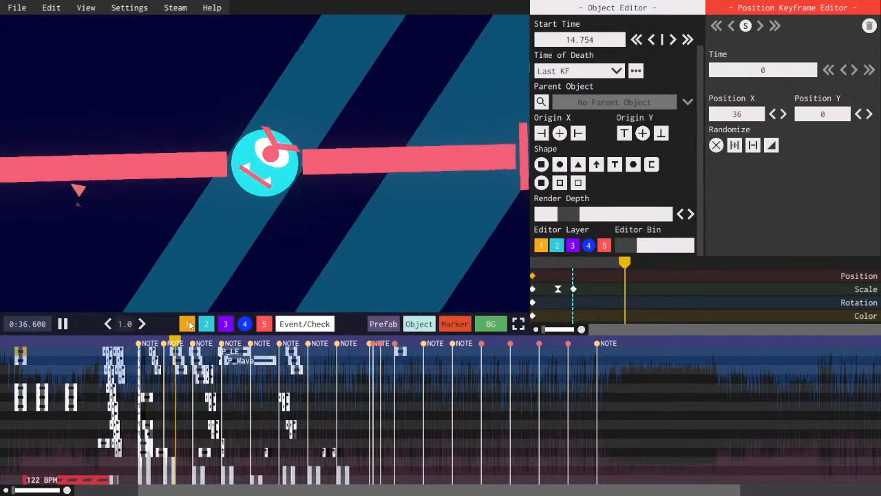
key("space")
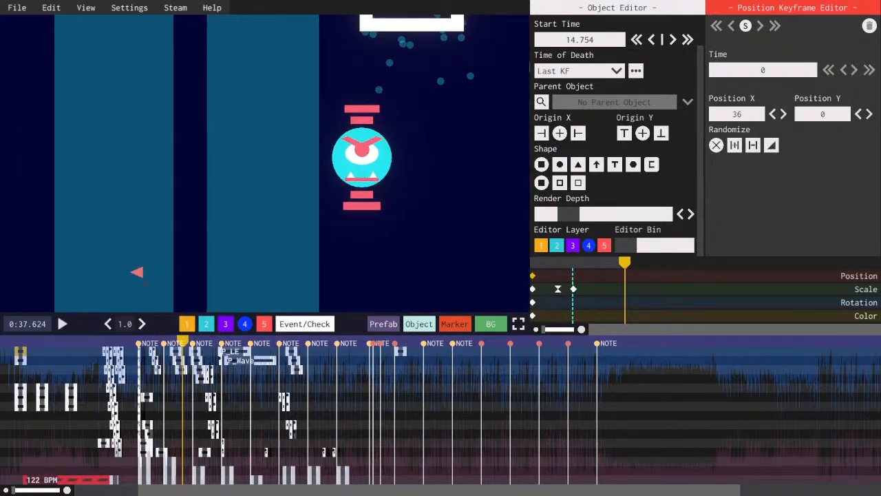
- Move the playhead to about 1:18.7 and import the external prefab Pandex Advanced into the level prefabs
scroll(538, 394, "down", 3)
left_click_drag(451, 343, 386, 342)
scroll(375, 487, "up", 4)
left_click_drag(414, 489, 445, 489)
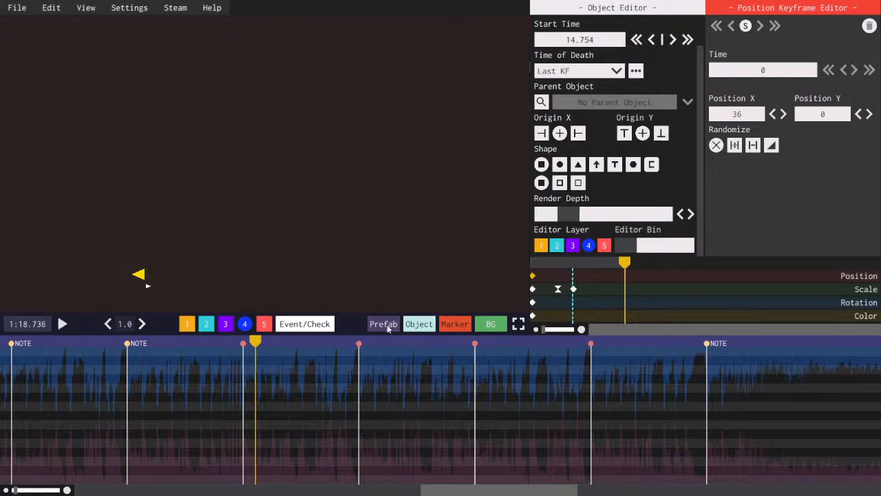
key("ctrl+p")
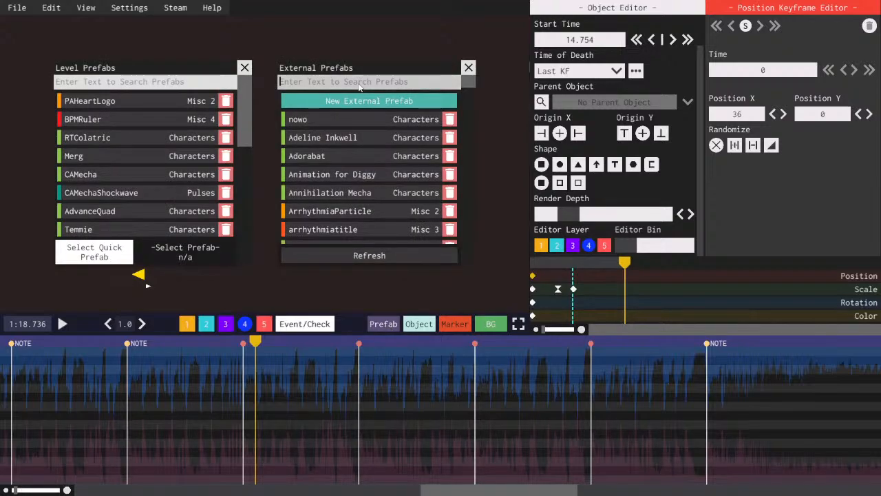
type("Pand")
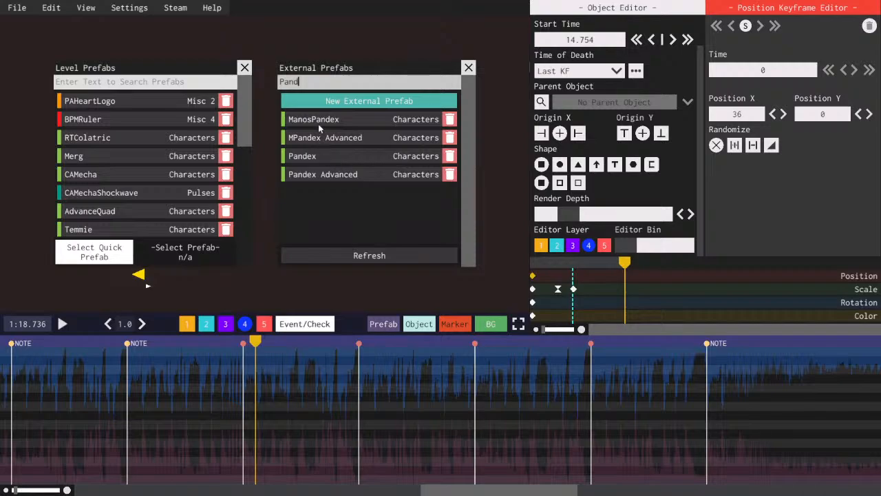
left_click(330, 180)
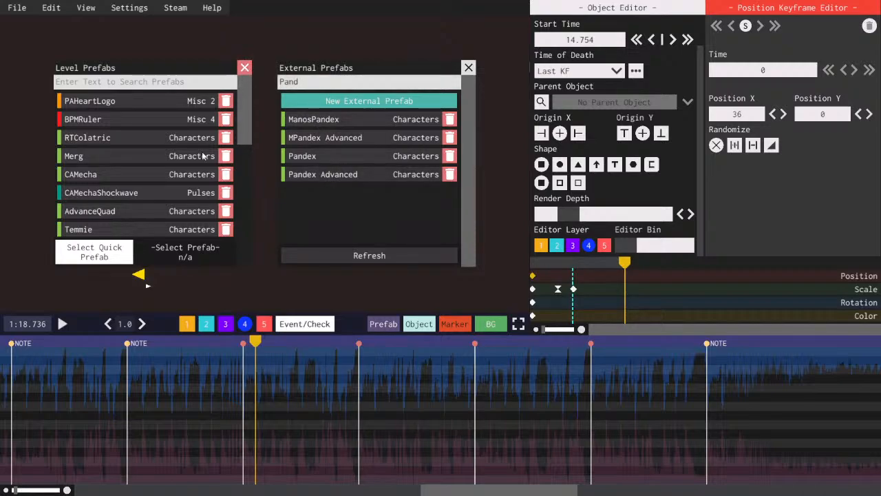
scroll(203, 156, "down", 10)
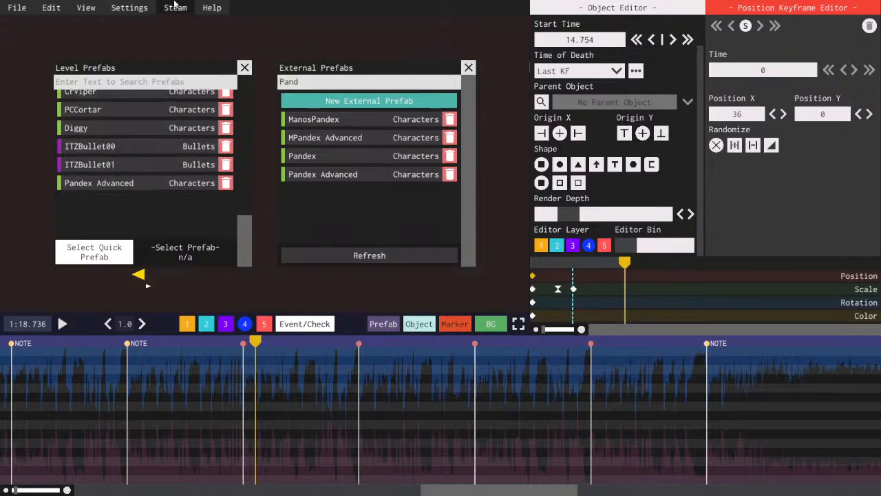
left_click(245, 67)
- Add a theme event keyframe at 78.32 and filter its theme list by "Pand"
left_click(298, 321)
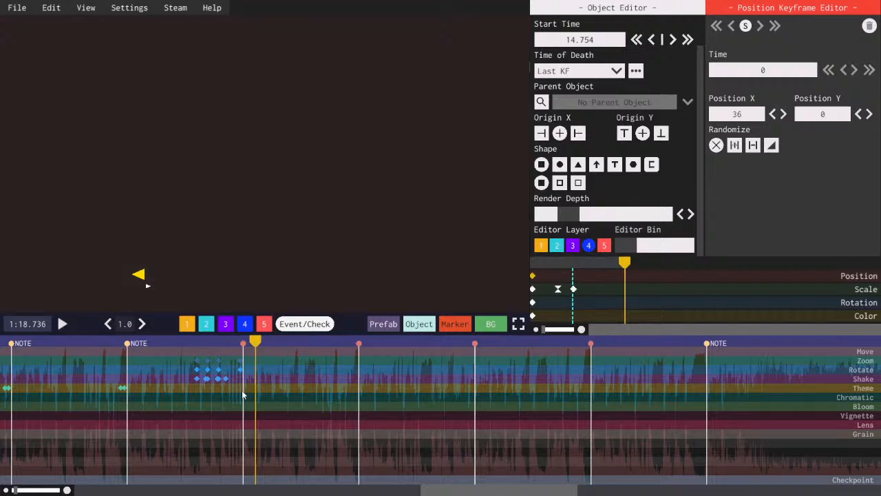
left_click(590, 147)
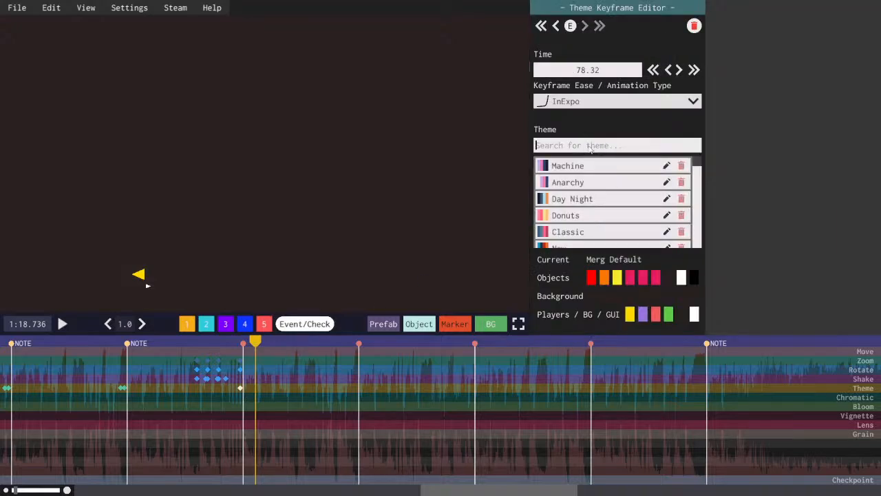
type("Pand")
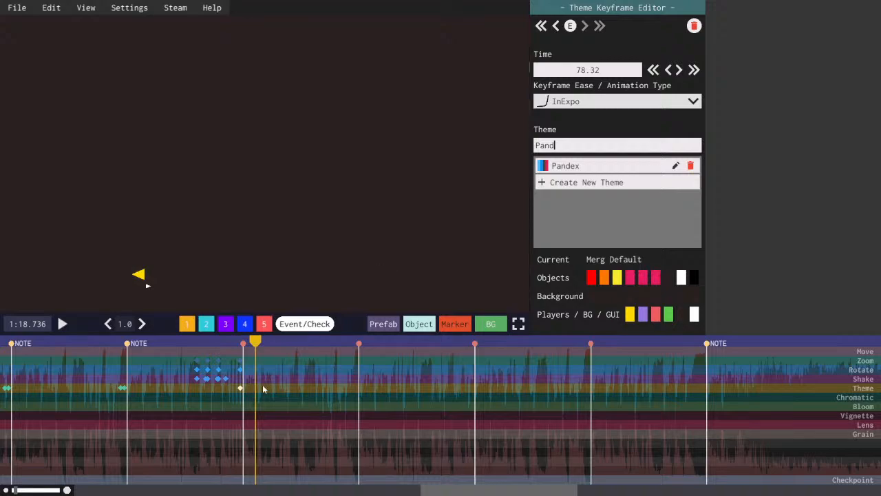
- Play the section from the 78.32 marker to about 1:22 and return the playhead to about 1:18.8
left_click_drag(255, 342, 242, 341)
key("space")
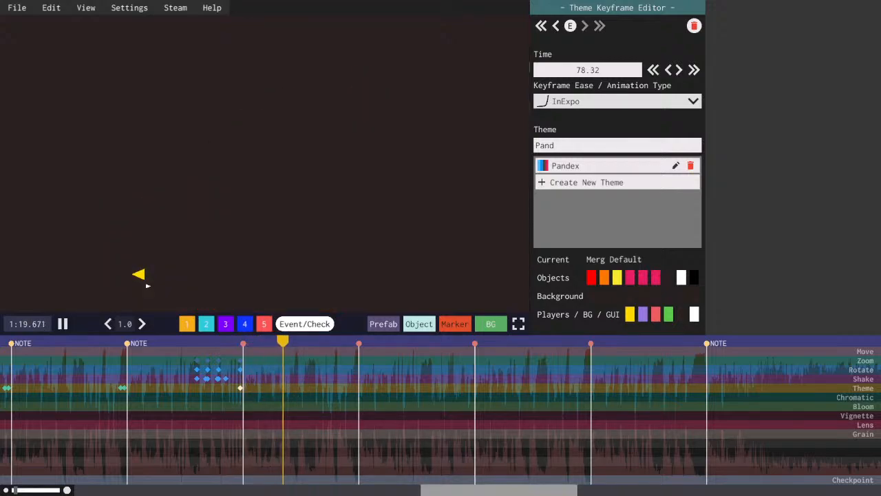
left_click_drag(523, 493, 530, 494)
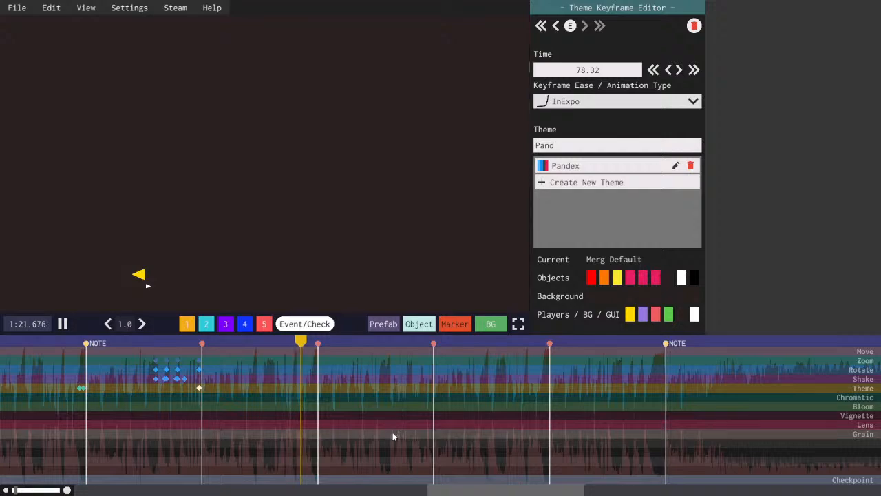
key("space")
left_click_drag(509, 490, 495, 490)
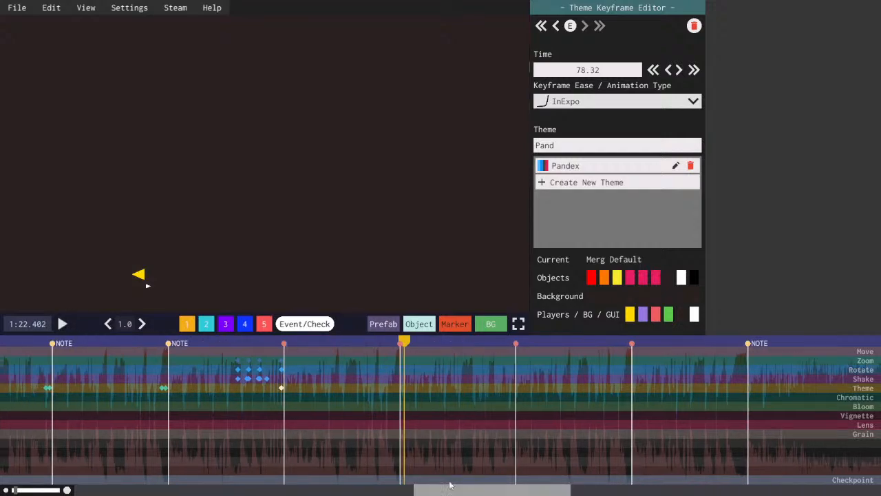
left_click(301, 343)
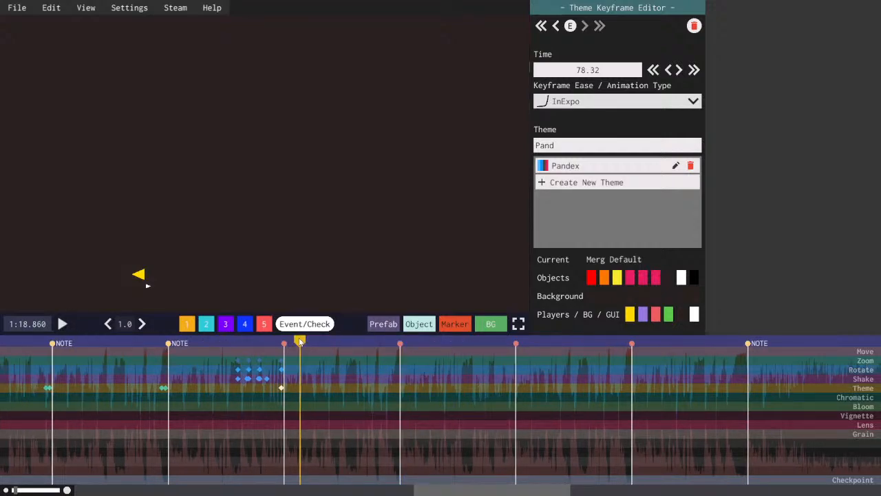
left_click_drag(300, 341, 298, 342)
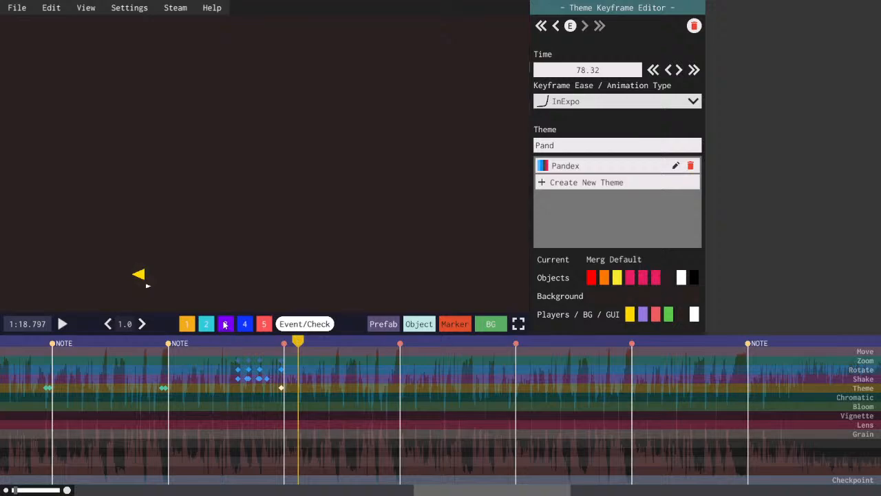
- Add an Empty object on editor layer 3 and align its start with the marker at 78.32
left_click(245, 324)
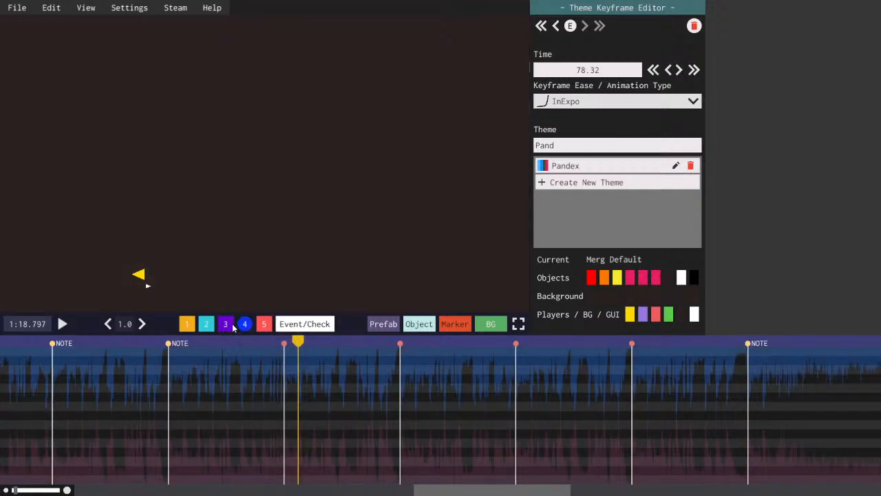
left_click(230, 325)
left_click(285, 344)
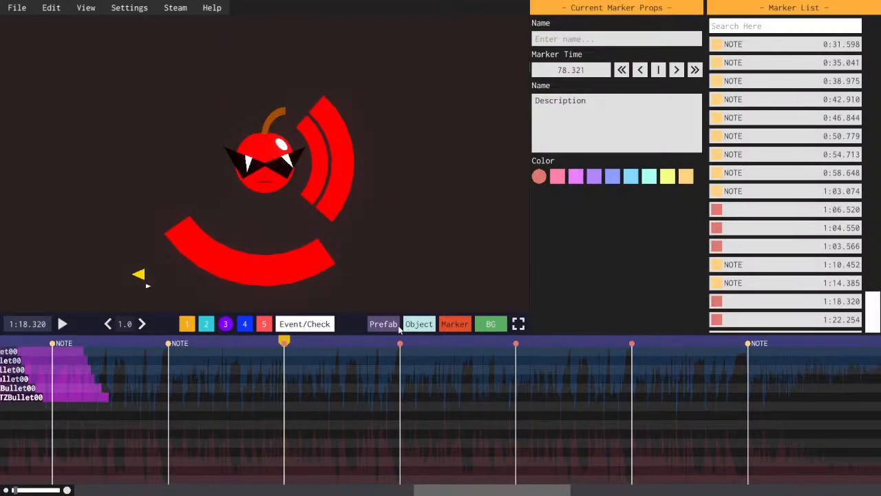
left_click(416, 329)
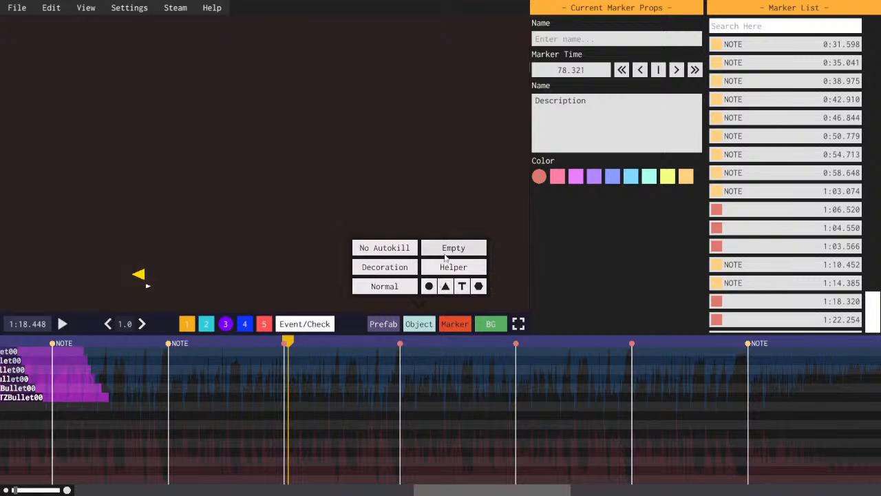
left_click(454, 248)
left_click(295, 352)
left_click_drag(284, 353, 284, 354)
key("space")
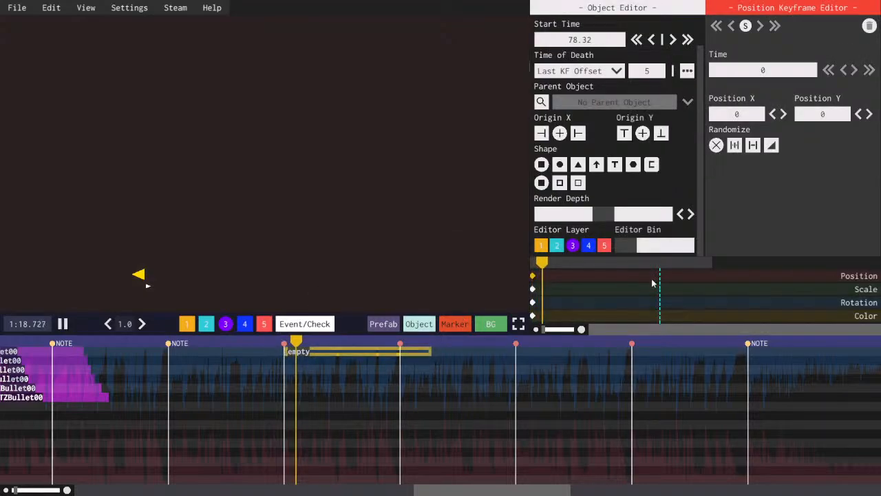
key("space")
- Rename the new Empty object as P_SawBorder
scroll(654, 186, "up", 3)
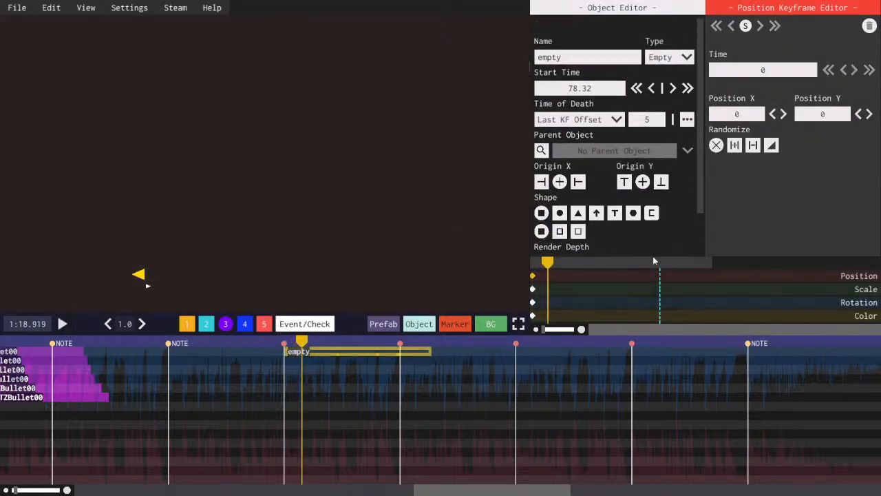
left_click(533, 289)
left_click(574, 38)
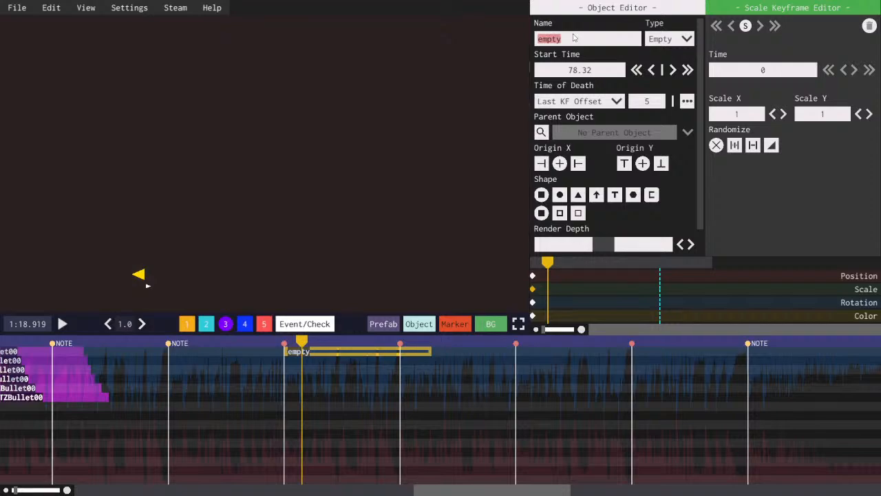
type("Saw")
key("BackSpace")
key("BackSpace")
key("BackSpace")
type("P")
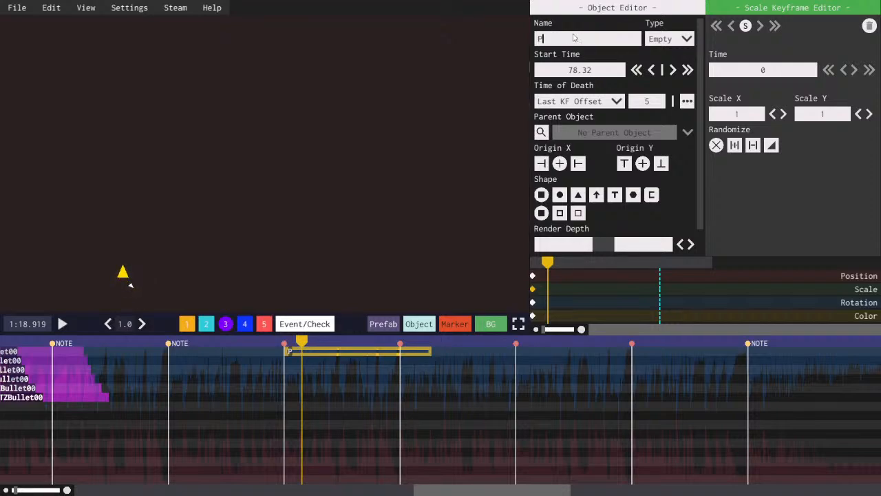
type("_Saw")
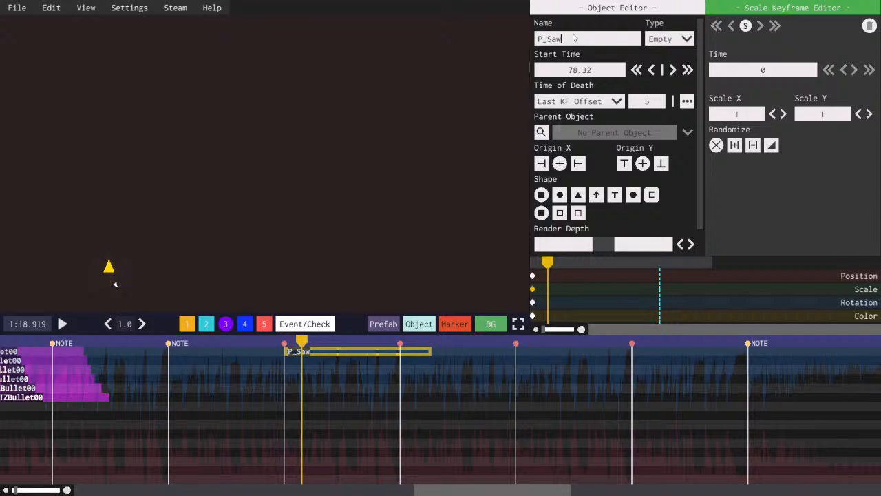
type("Bordee")
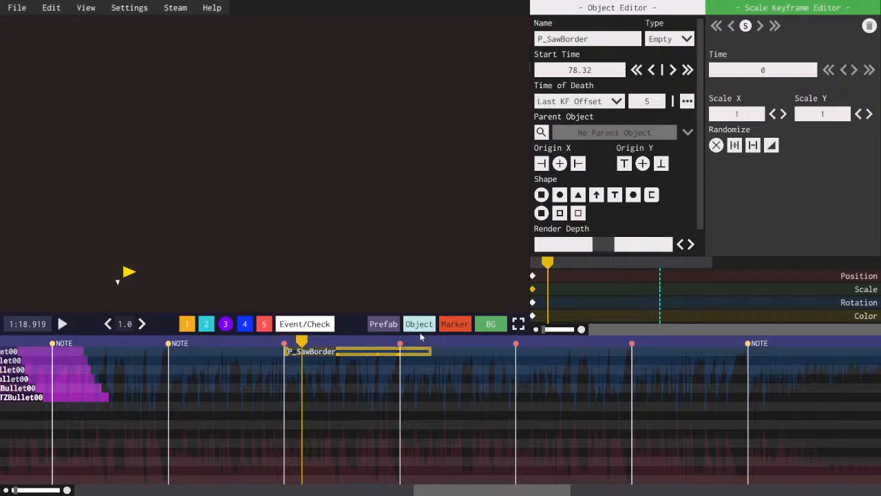
- Add a Normal square object and place it below P_SawBorder in the timeline with start time 78.32
left_click(420, 325)
left_click(387, 290)
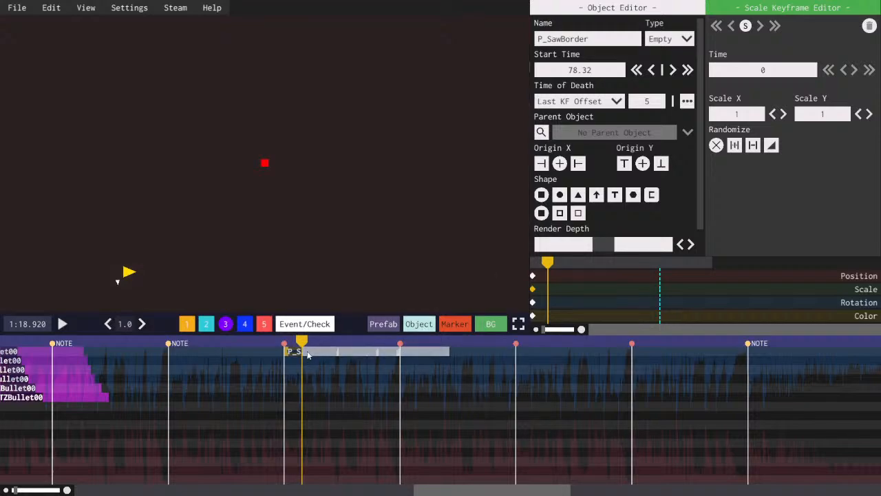
left_click(305, 361)
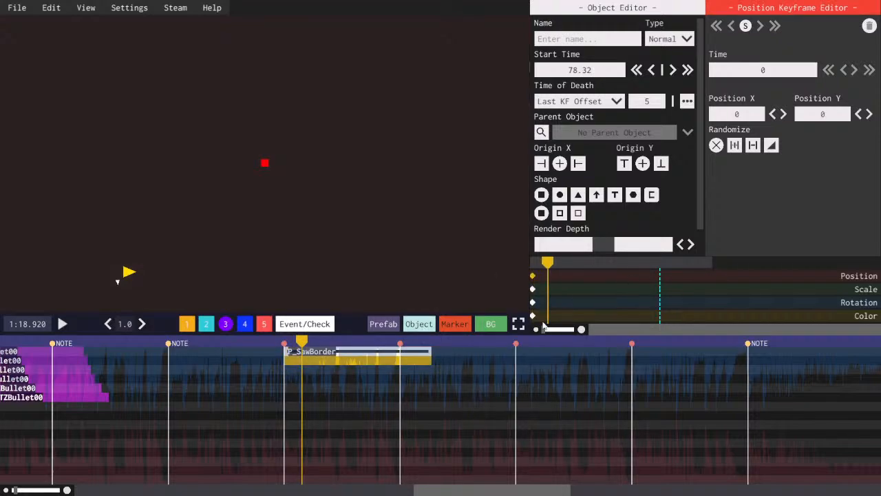
- Apply the Pandex theme to the theme keyframe at 78.32 and add another theme keyframe at 78.20
left_click(305, 324)
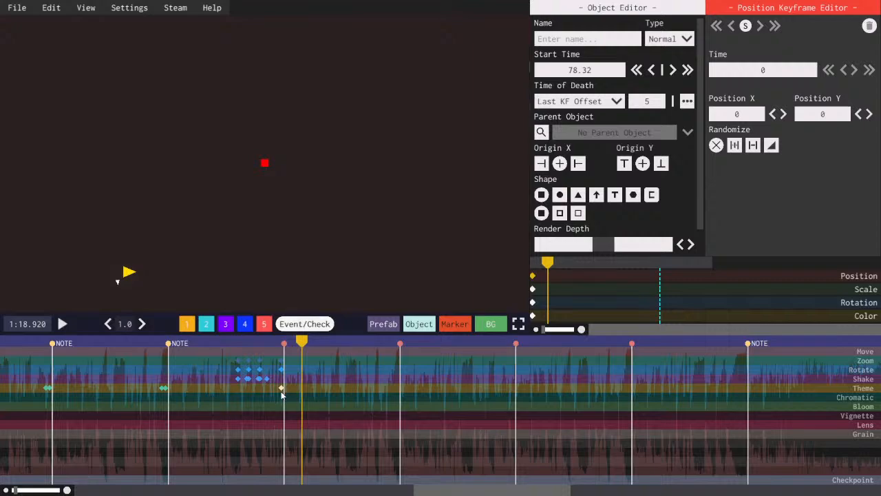
left_click(281, 388)
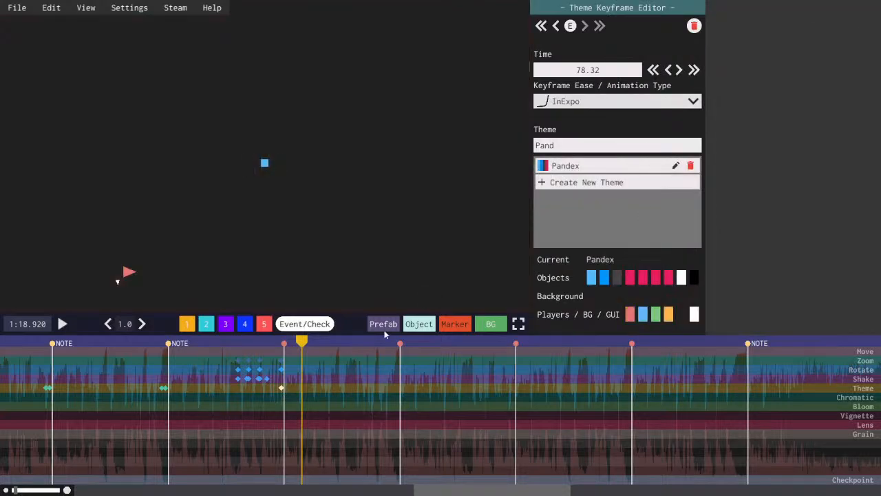
left_click(272, 388)
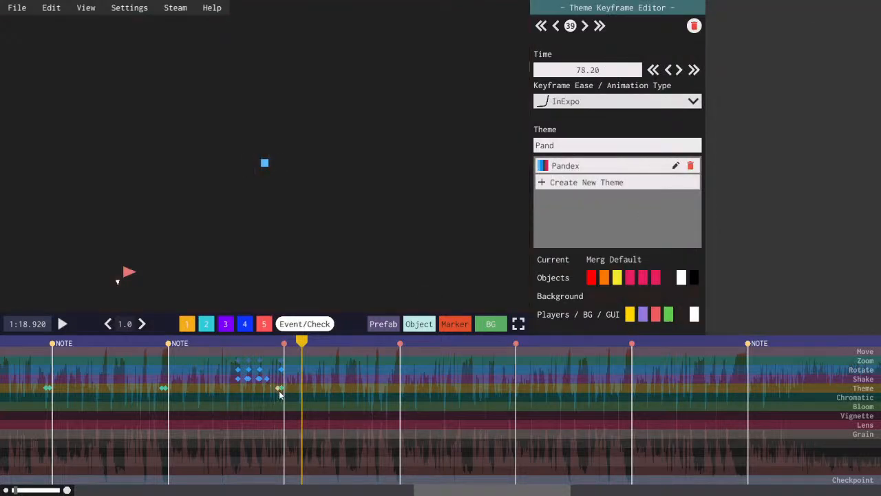
left_click(264, 324)
left_click(245, 324)
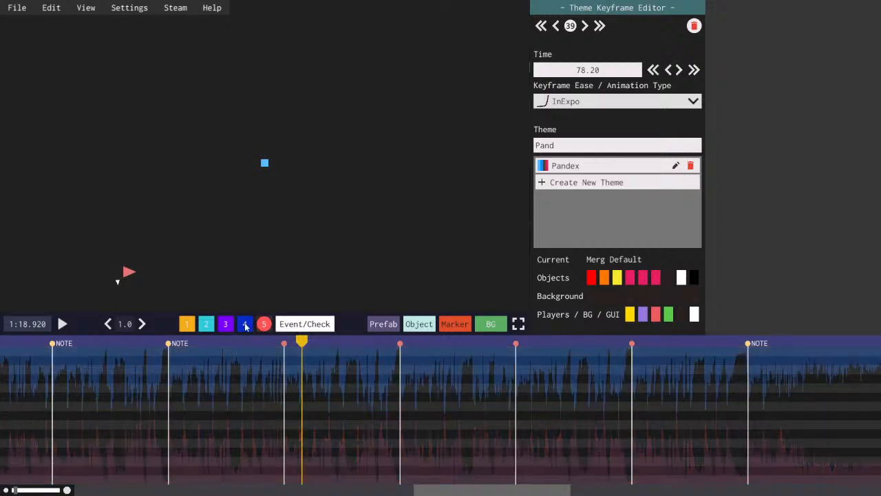
- Change the square object below P_SawBorder on editor layer 3 to a filled right-angled triangle
left_click(226, 324)
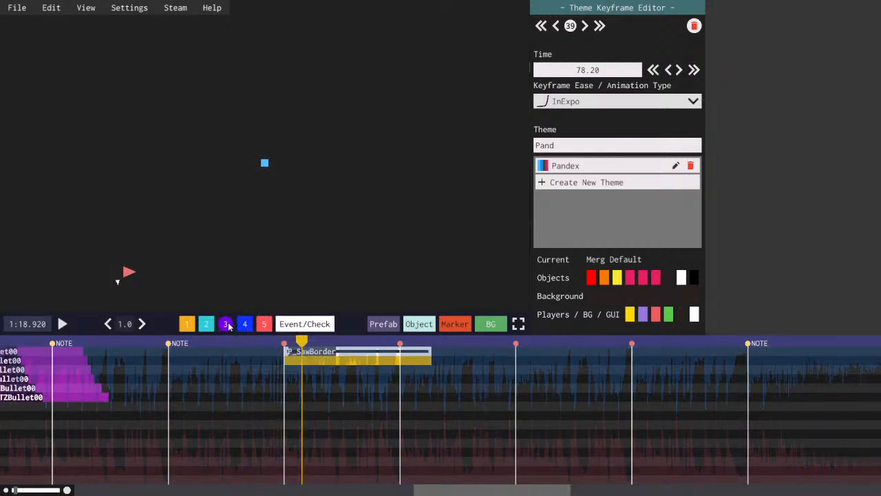
left_click(298, 362)
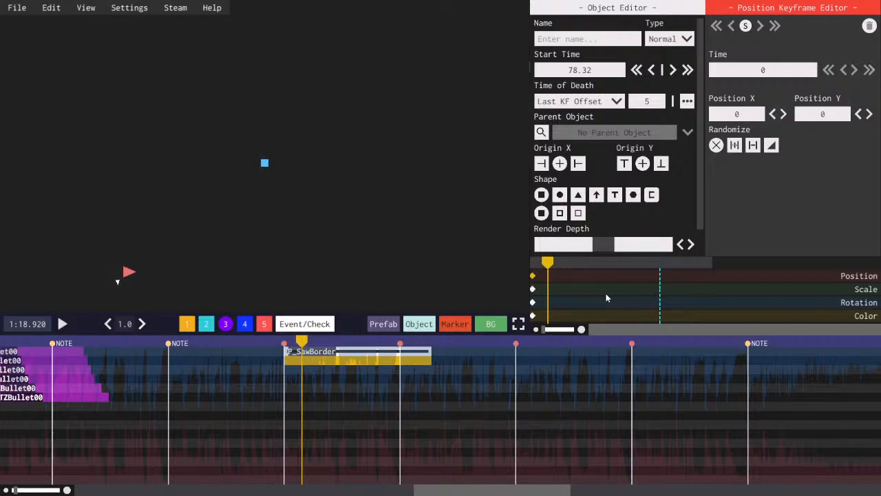
left_click(578, 195)
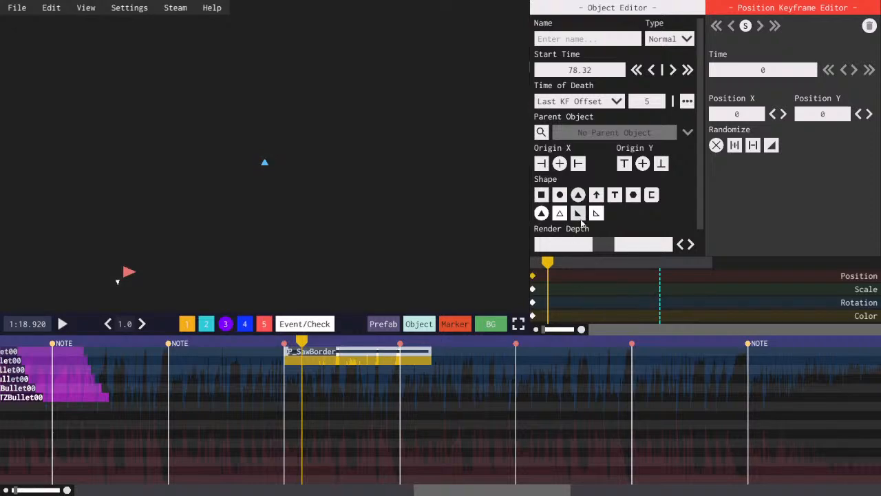
- Replace the C# console script with one that sets the selected object's origin.y to 1f and refreshes the objects, and run it
key("F7")
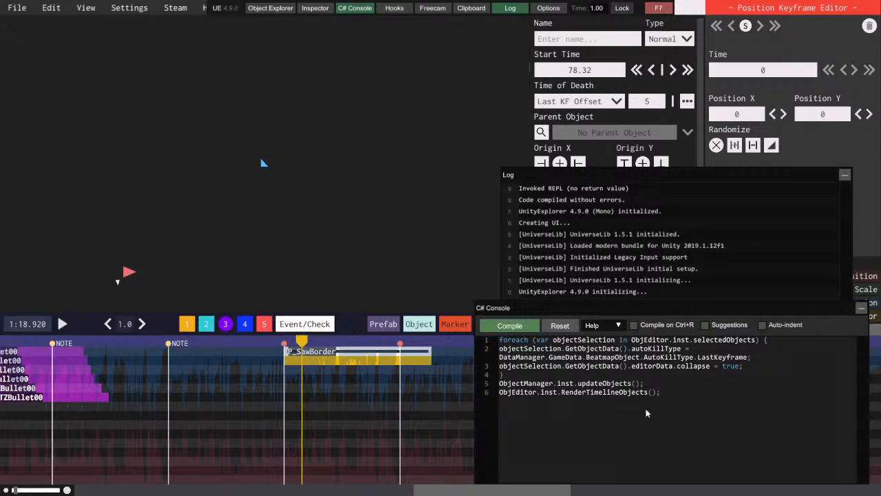
left_click(741, 374)
left_click(760, 373)
left_click_drag(694, 412, 644, 386)
left_click_drag(572, 373, 421, 321)
type("ObjEditor.inst.currentObjectSelection.GetObjectData().depth = 0;")
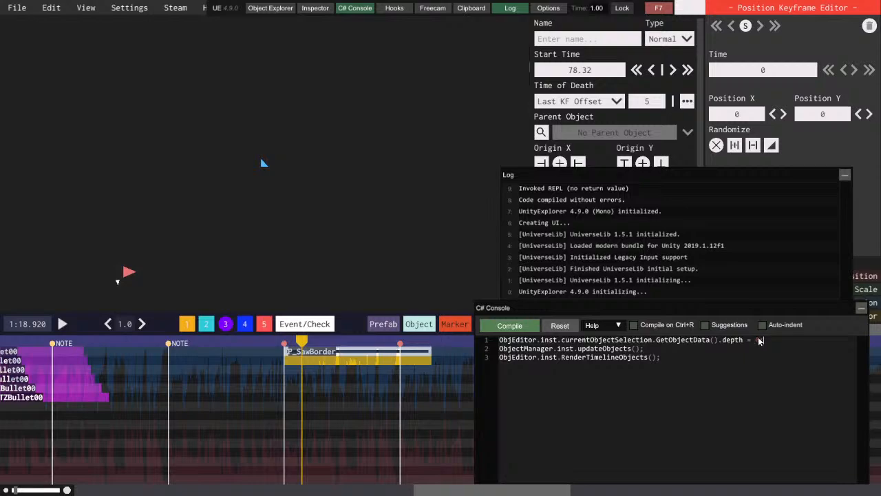
left_click_drag(760, 339, 708, 341)
type("origin.y =")
left_click(510, 326)
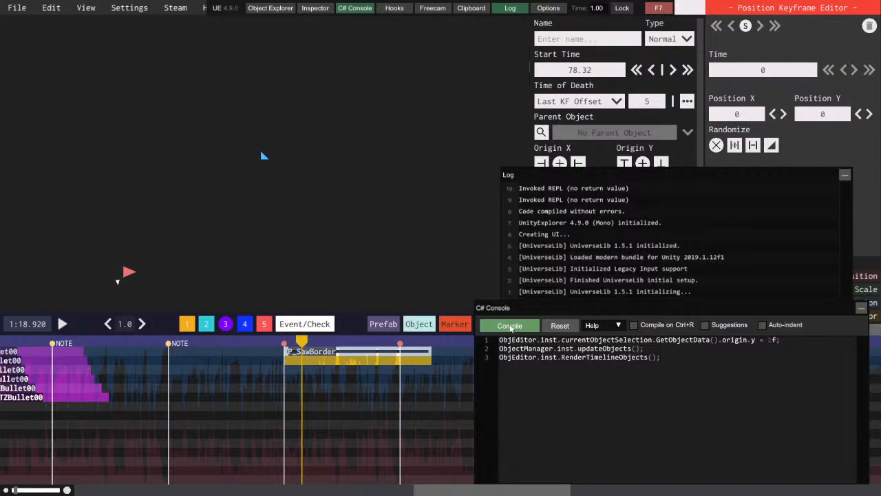
- Set origin.y to -5f in the console script, run it on the triangle and close the console
left_click_drag(772, 340, 767, 342)
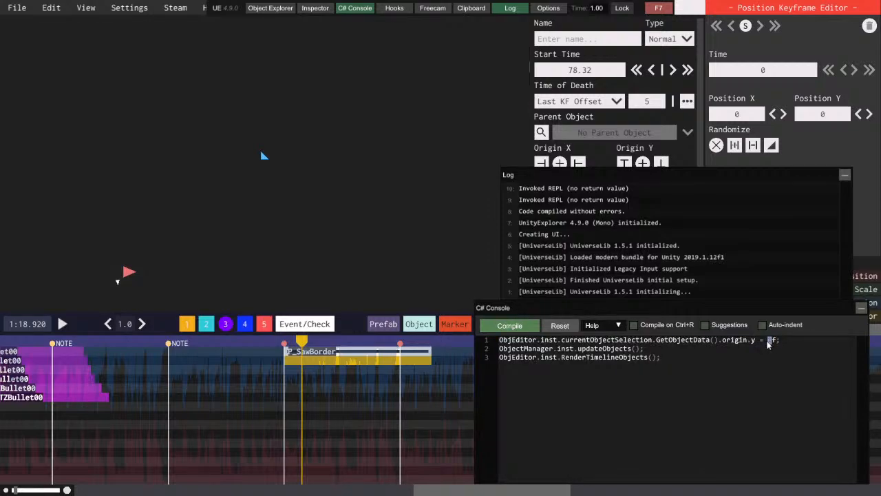
type("-5")
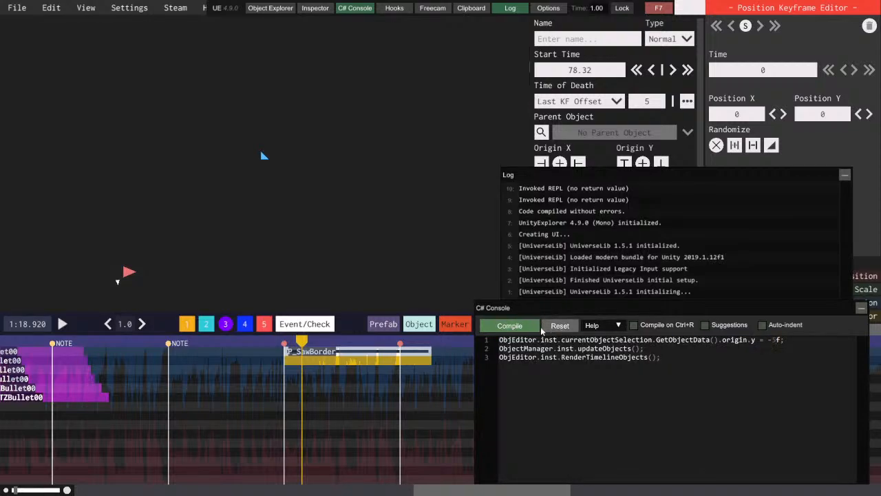
left_click(511, 326)
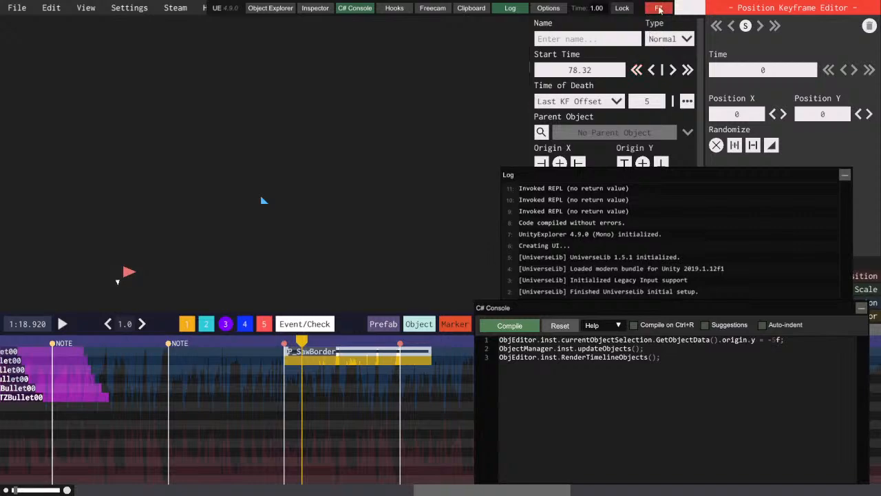
left_click(659, 8)
- Set the triangle's first scale keyframe to 6 in both X and Y
left_click(533, 289)
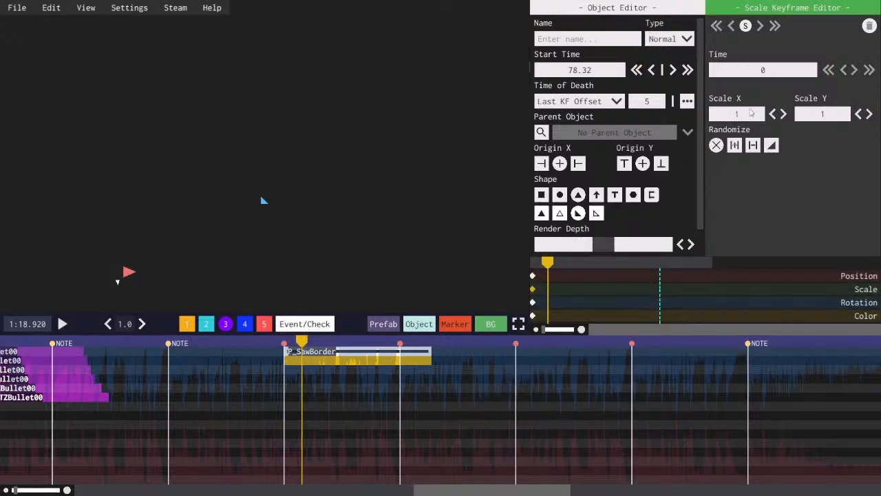
scroll(742, 114, "up", 5)
scroll(823, 115, "down", 1)
scroll(826, 115, "up", 8)
- Reopen the console, set origin.y to -1f in the script and run it on the triangle
key("F7")
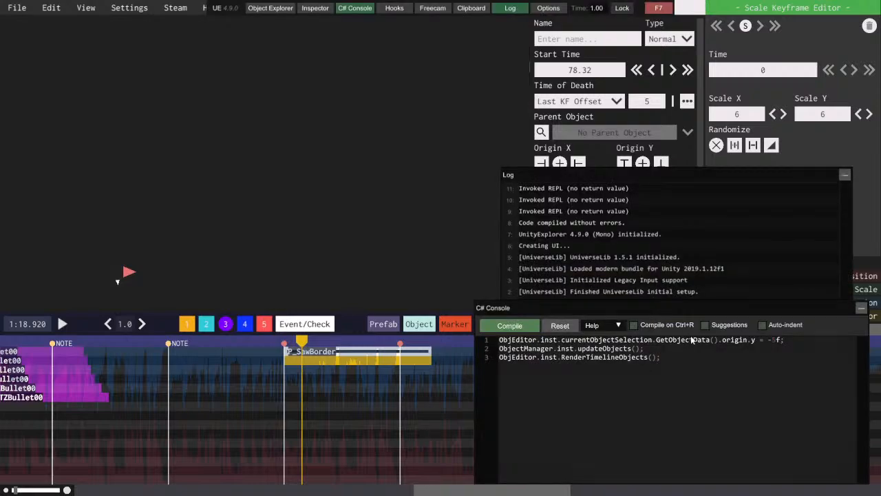
left_click(785, 342)
left_click(776, 342)
key("Left")
key("shift+Left")
type("1")
left_click(509, 327)
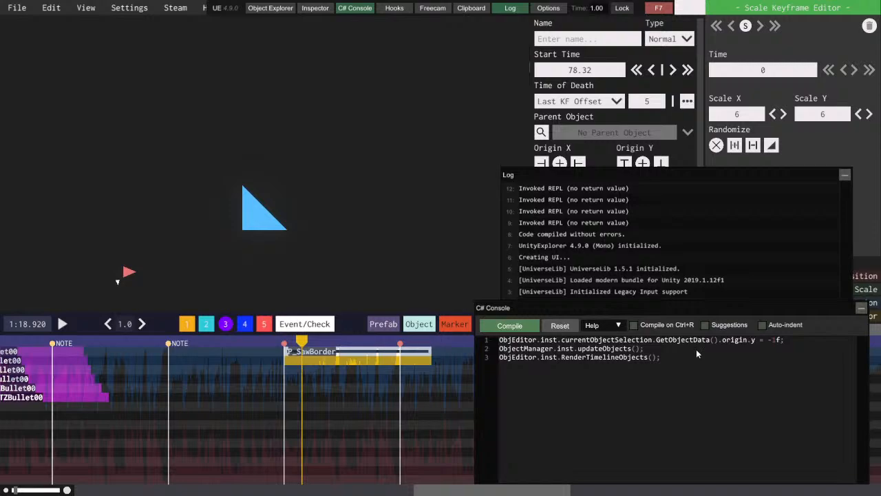
- Set origin.y to -3f in the console script, run it on the triangle and close the console
left_click(789, 341)
left_click_drag(776, 341, 771, 342)
type("3")
left_click(519, 331)
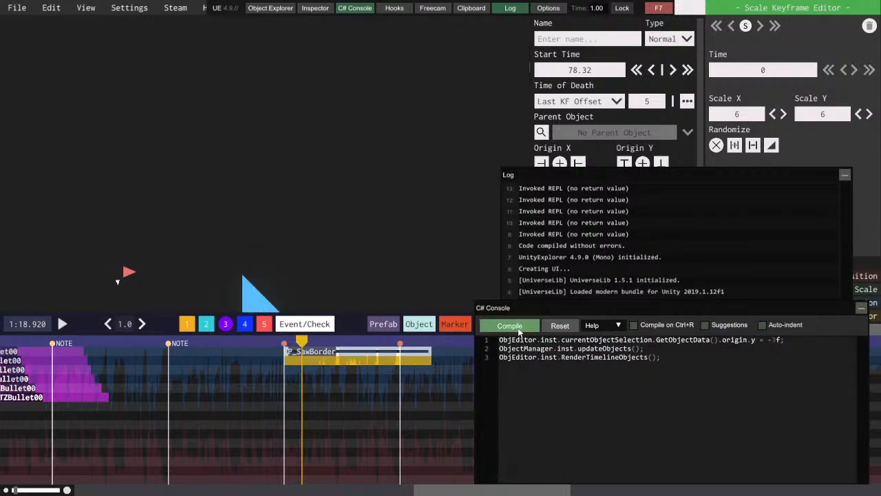
left_click(655, 7)
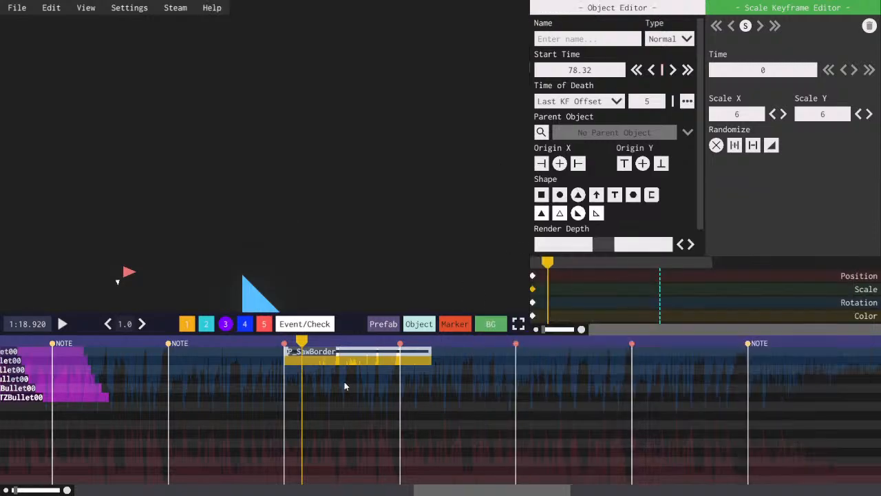
left_click(281, 339)
key("space")
key("space")
scroll(441, 413, "up", 2)
left_click_drag(469, 489, 485, 490)
key("space")
key("space")
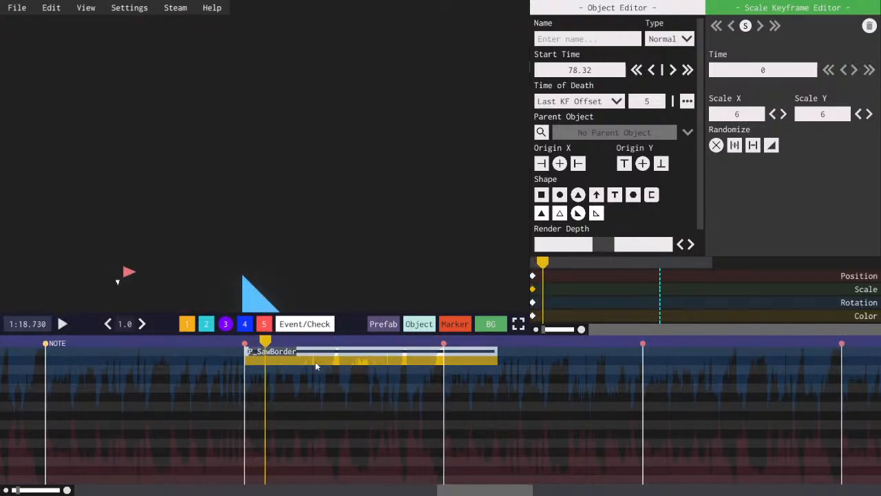
- Try Last KF as the triangle's time of death and return it to Last KF Offset
left_click(533, 302)
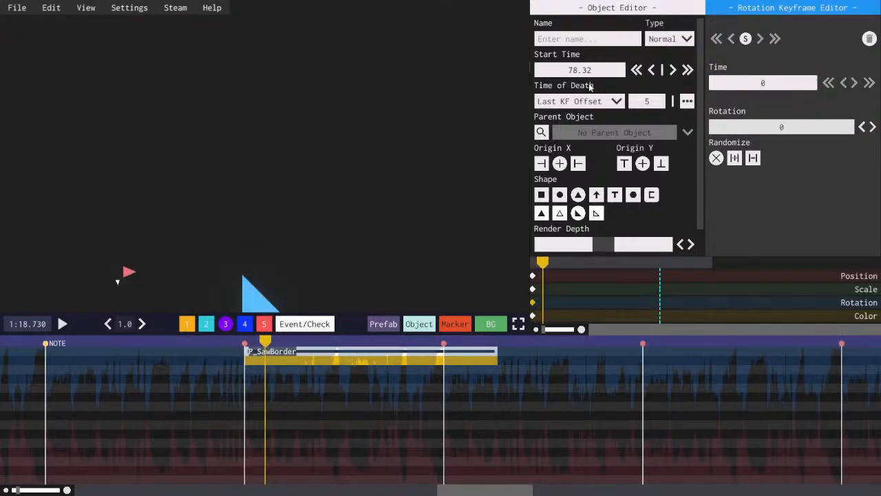
left_click(589, 100)
left_click(570, 131)
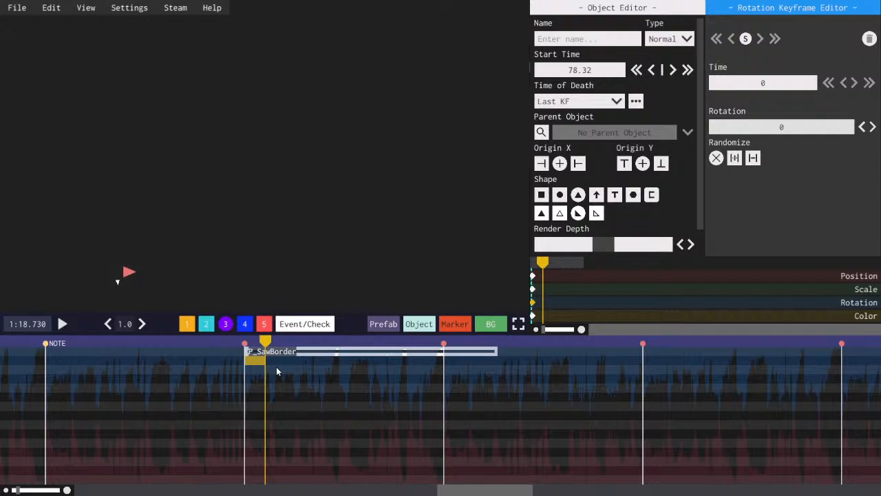
left_click(597, 101)
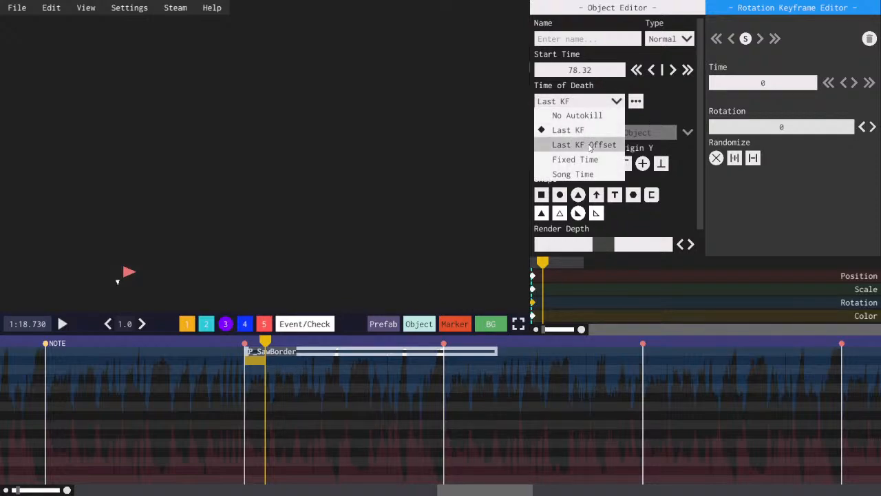
left_click(590, 146)
- Set the triangle's time of death to Song Time at the marker at 82.25499 and collapse it in the timeline
key("space")
left_click(433, 344)
key("space")
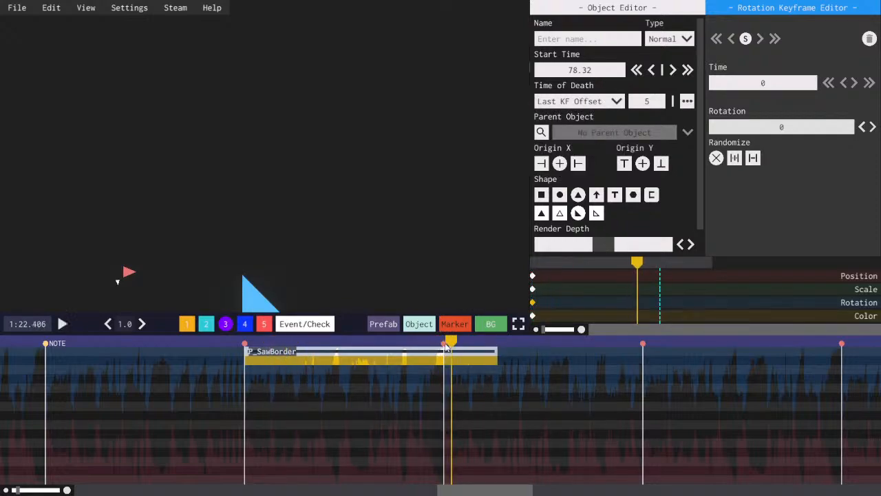
left_click(444, 344)
left_click(577, 71)
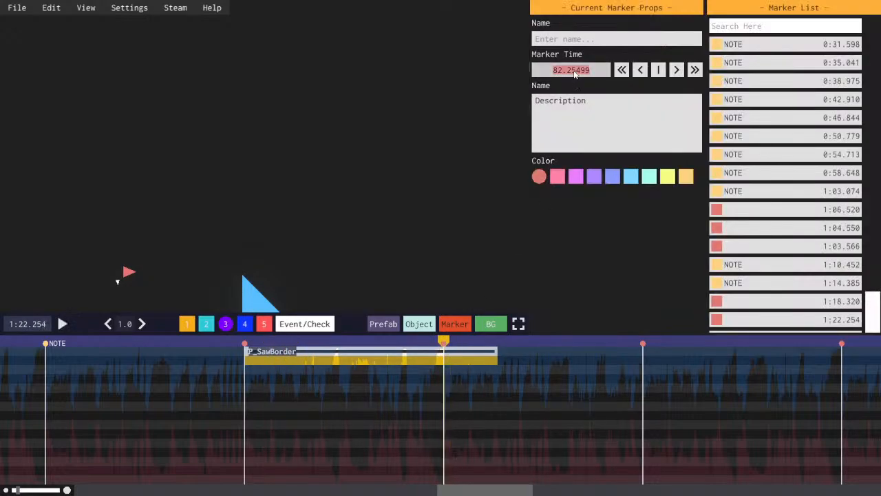
left_click(382, 363)
left_click(615, 101)
left_click(588, 174)
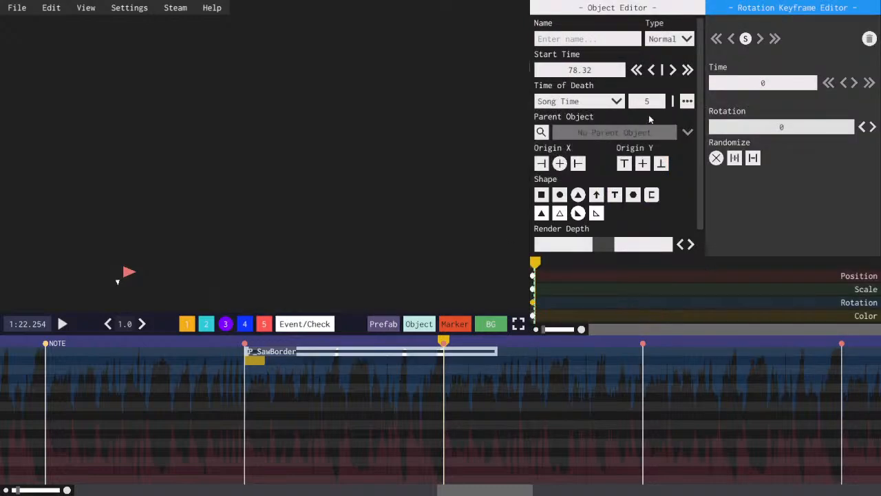
left_click(673, 101)
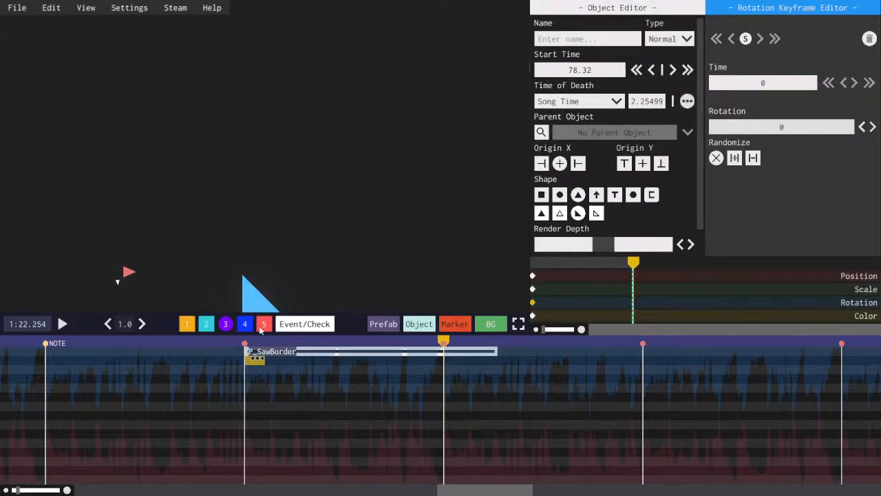
- Move the collapsed triangle to start at 77.213 and add a duplicate of it with rotation 15
left_click_drag(252, 363, 192, 365)
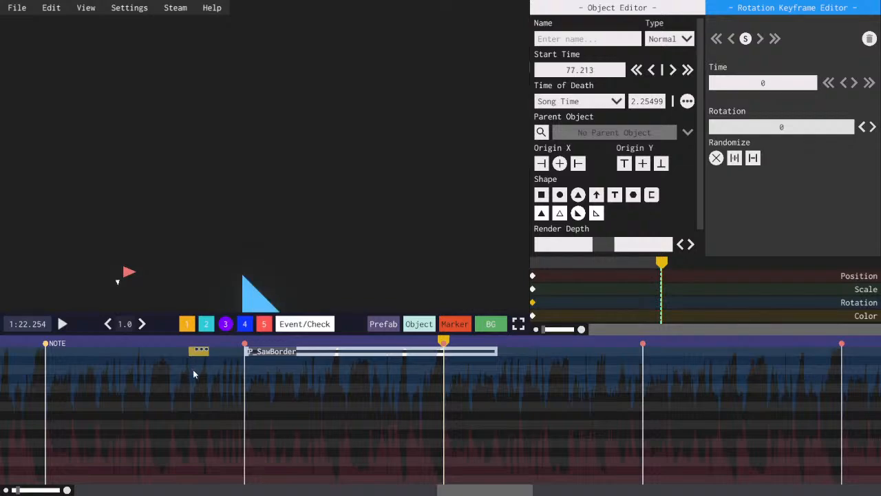
key("ctrl+c")
key("ctrl+v")
left_click(534, 302)
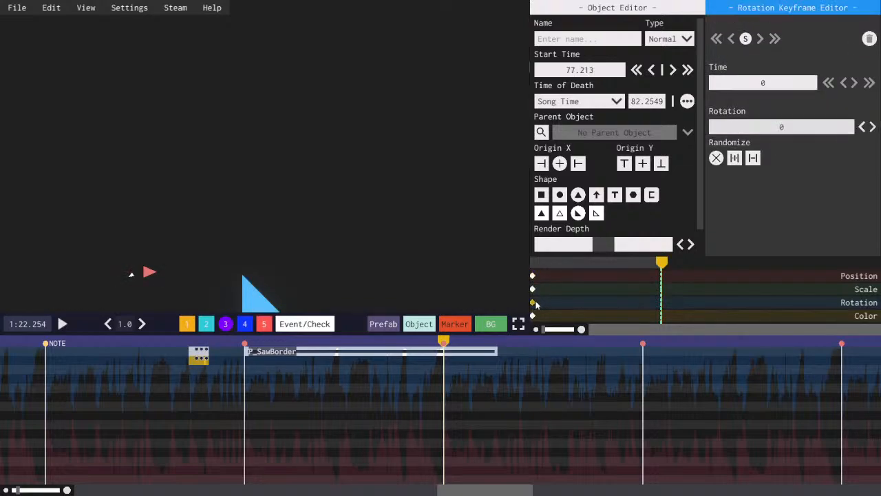
scroll(771, 133, "up", 1)
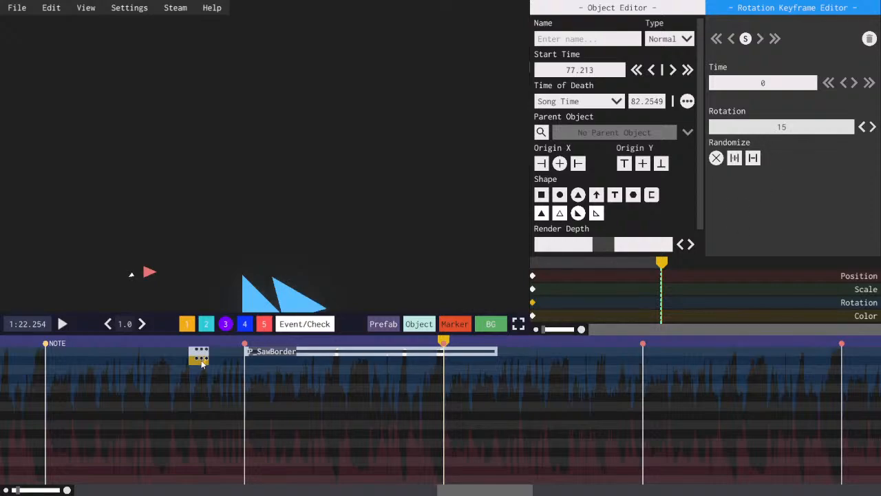
- Add two more duplicates of the triangle, with rotations of 30 and 45
key("ctrl+d")
left_click(533, 303)
scroll(794, 132, "up", 3)
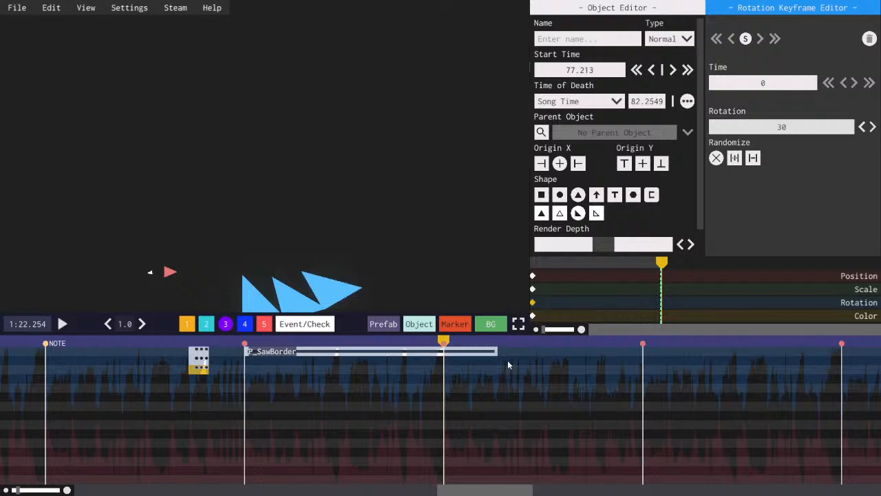
key("ctrl+d")
left_click(533, 303)
scroll(799, 130, "up", 1)
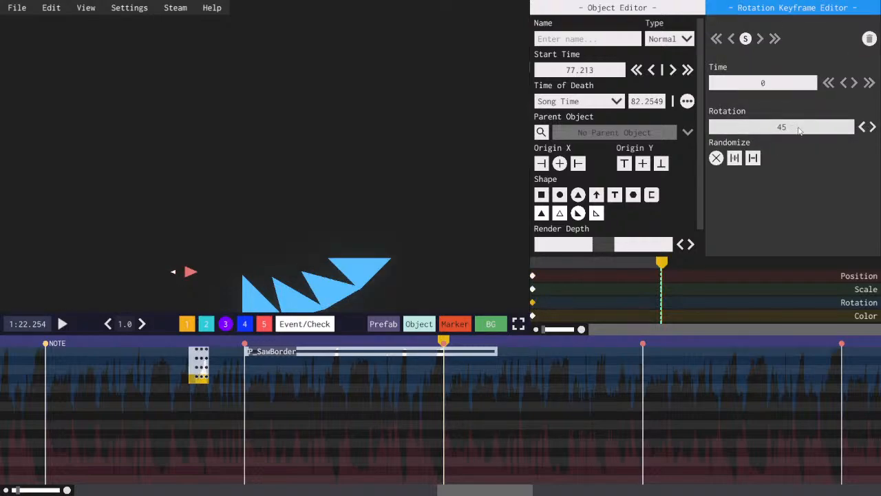
- Duplicate the triangle twice more, setting the first copy's rotation to 60 and turning the second one further by the same spacing
key("ctrl+d")
left_click(534, 303)
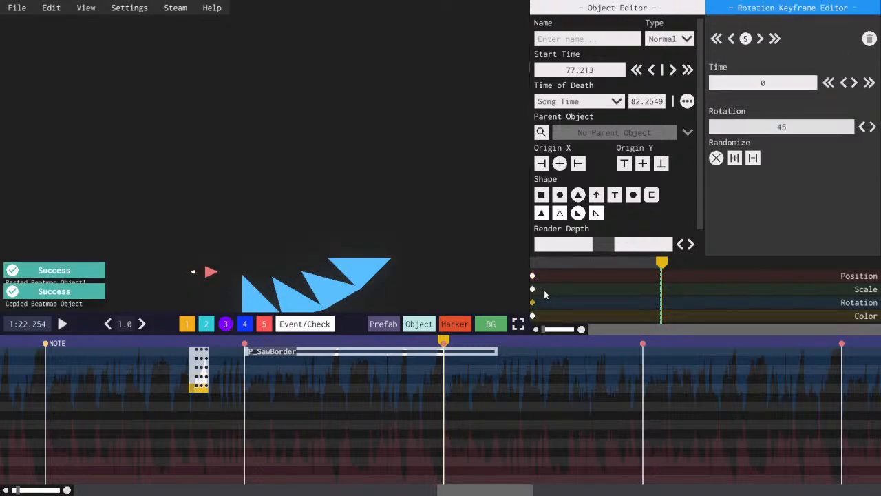
scroll(812, 133, "up", 1)
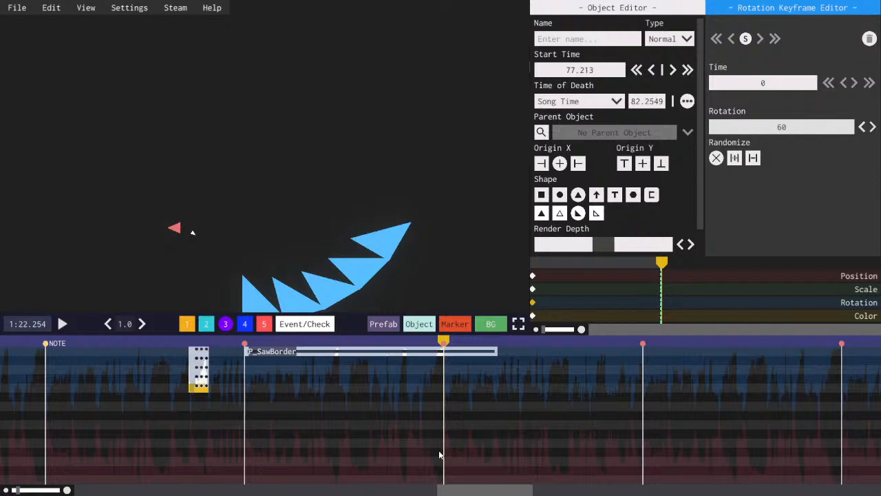
key("ctrl+d")
left_click(533, 303)
scroll(793, 130, "up", 1)
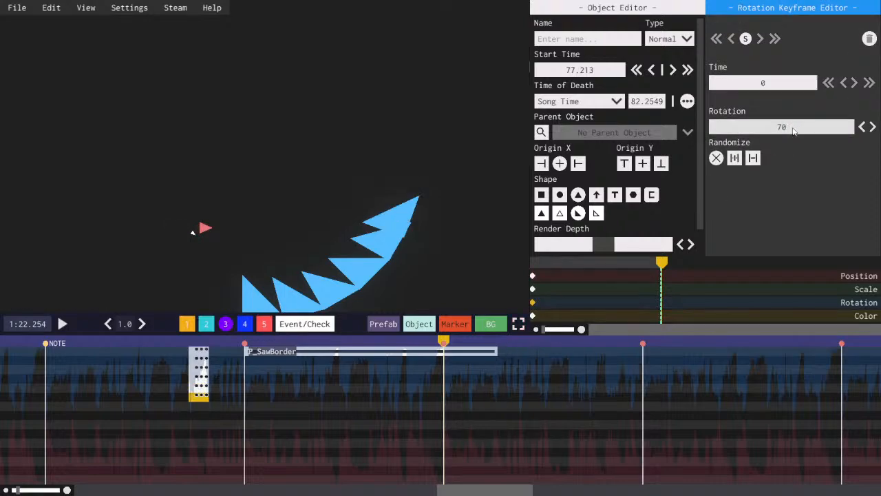
- Duplicate the last triangle again and set the copy's rotation to 90
key("ctrl+d")
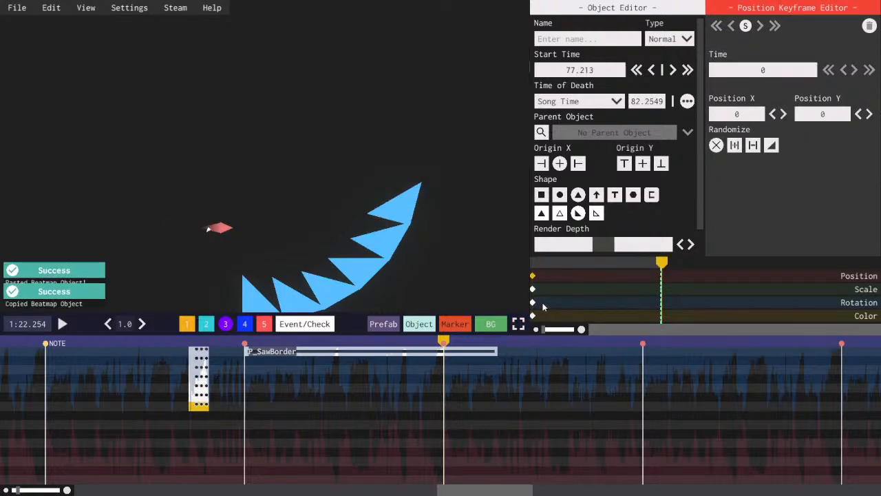
left_click(533, 303)
scroll(812, 132, "up", 1)
scroll(813, 132, "up", 1)
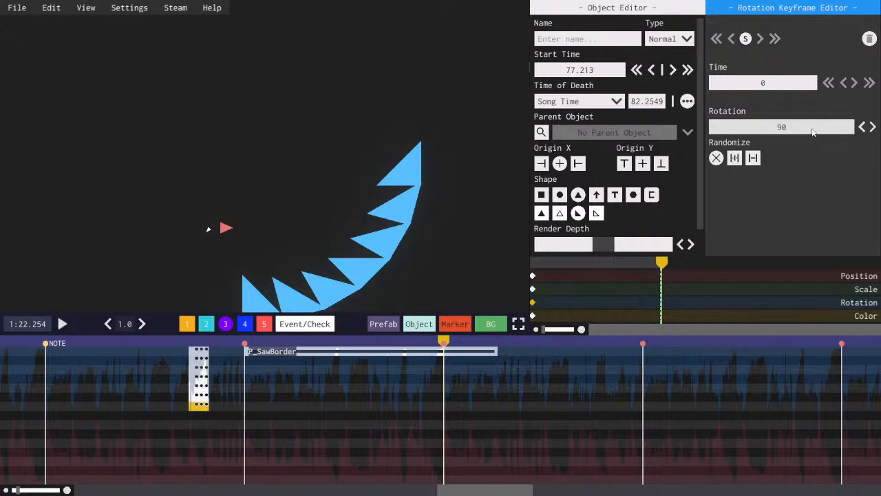
- Add two further triangle duplicates with the same angular spacing, ending at a rotation of 120
key("ctrl+d")
left_click(533, 303)
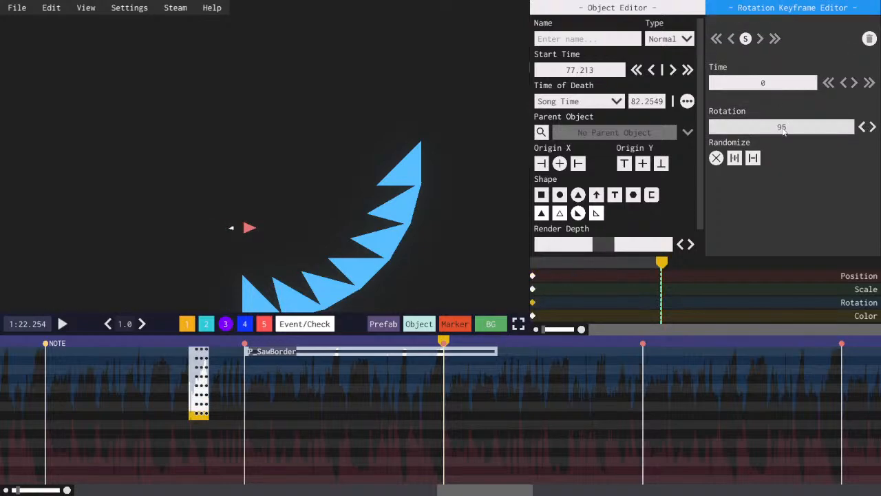
scroll(784, 131, "up", 2)
key("ctrl+d")
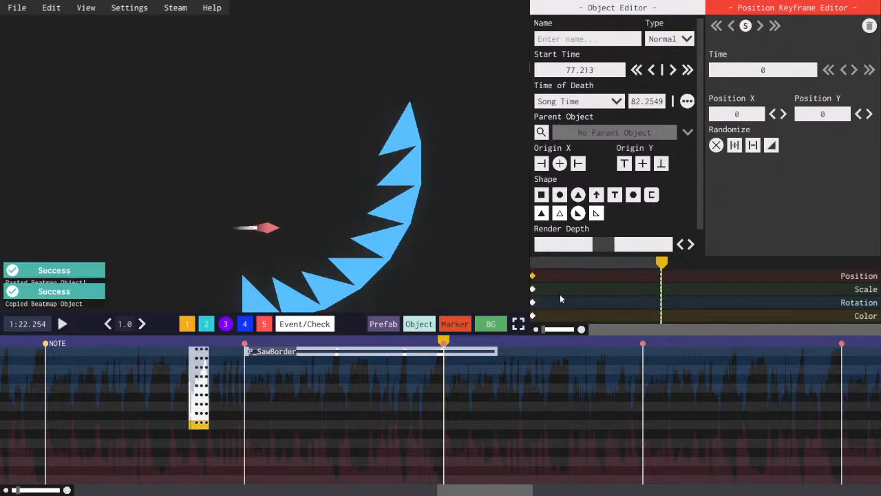
left_click(533, 303)
scroll(794, 133, "up", 3)
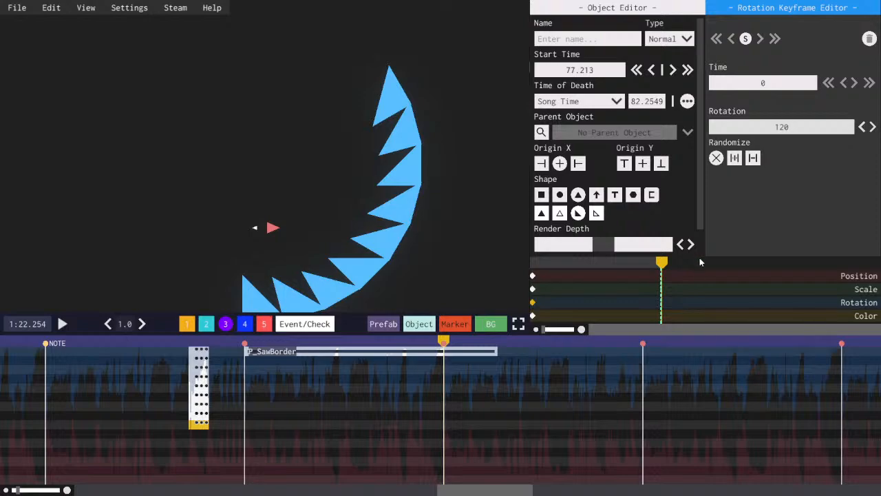
- Duplicate the last triangle twice more, setting the copies' rotations to 135 and 150
key("ctrl+d")
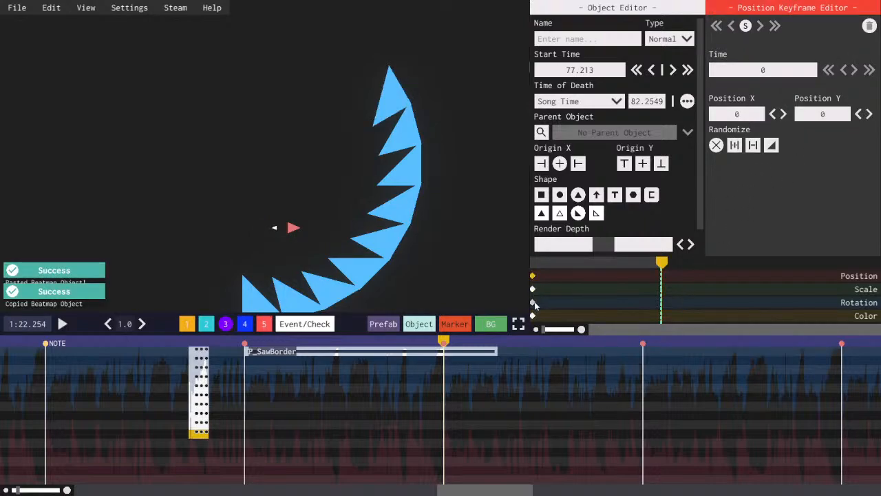
left_click(533, 303)
scroll(821, 126, "up", 3)
scroll(822, 126, "up", 1)
scroll(822, 126, "down", 1)
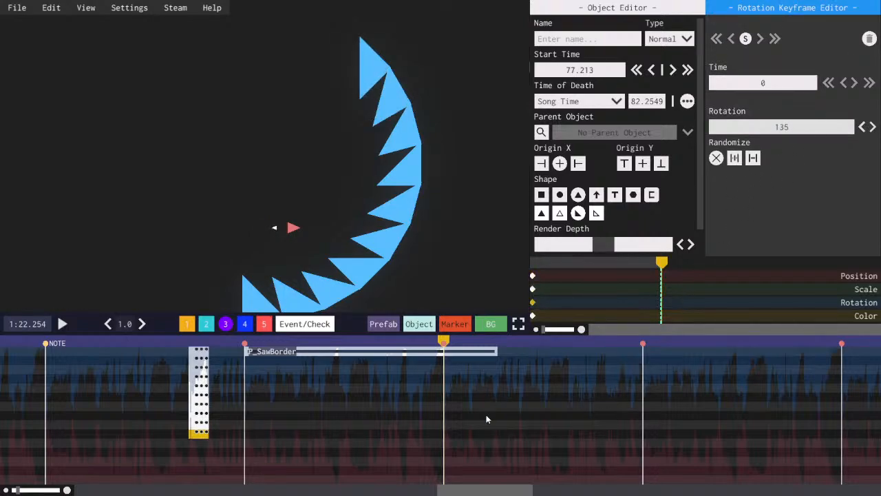
key("ctrl+d")
left_click(533, 303)
scroll(803, 132, "up", 1)
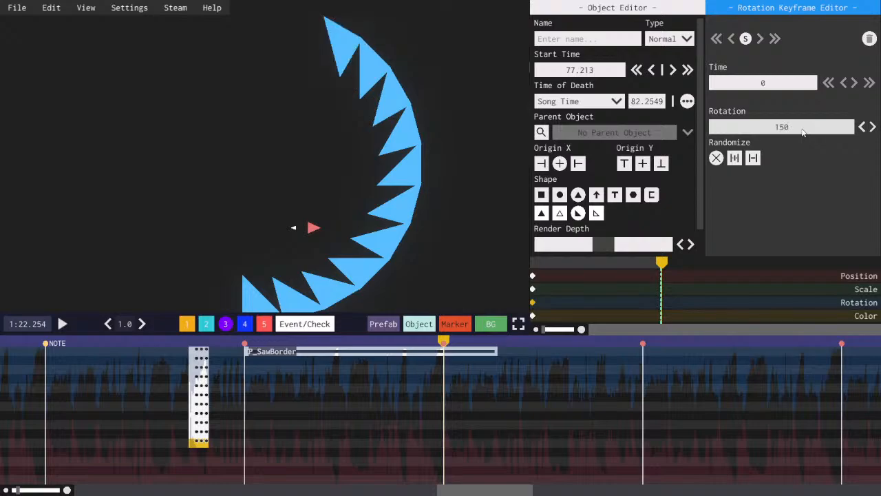
- Add two further triangle duplicates with rotations of 165 and 180
key("ctrl+d")
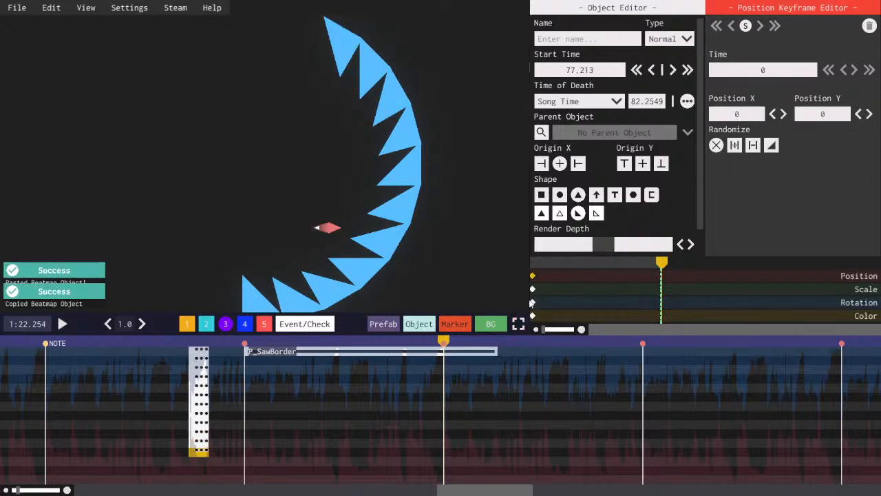
left_click(533, 303)
scroll(791, 129, "up", 1)
scroll(790, 128, "down", 1)
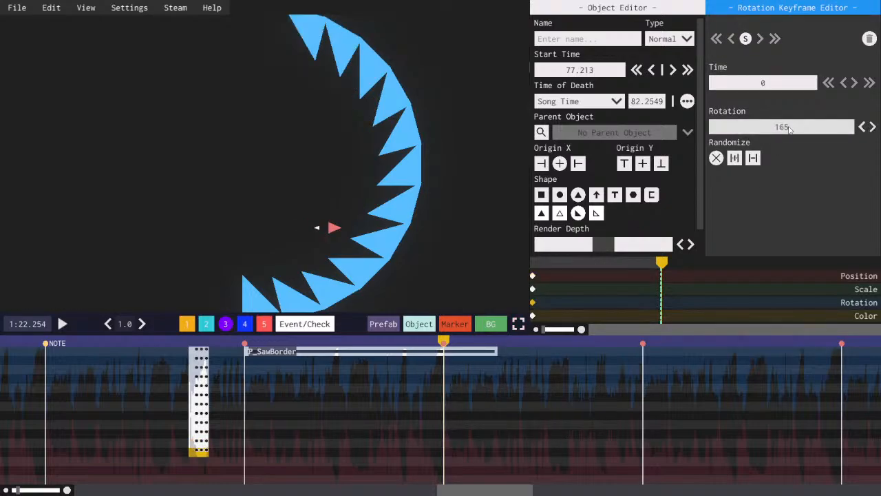
key("ctrl+d")
left_click(533, 303)
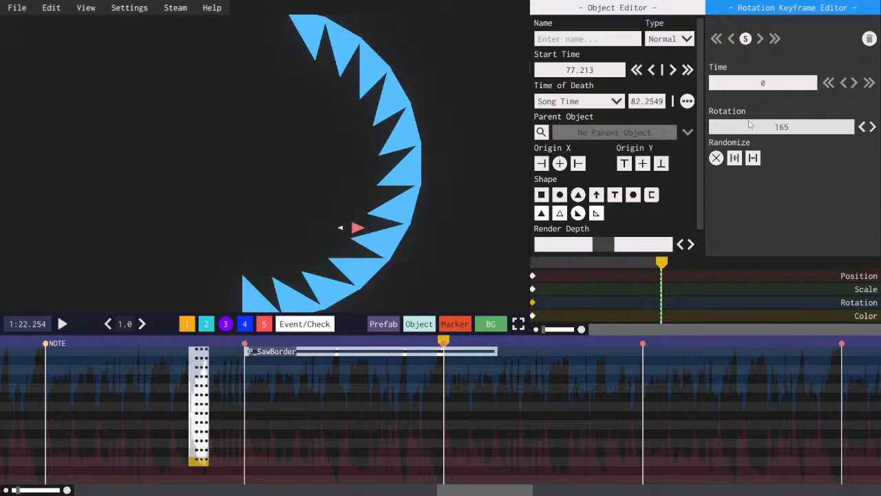
scroll(776, 128, "up", 4)
scroll(777, 128, "up", 1)
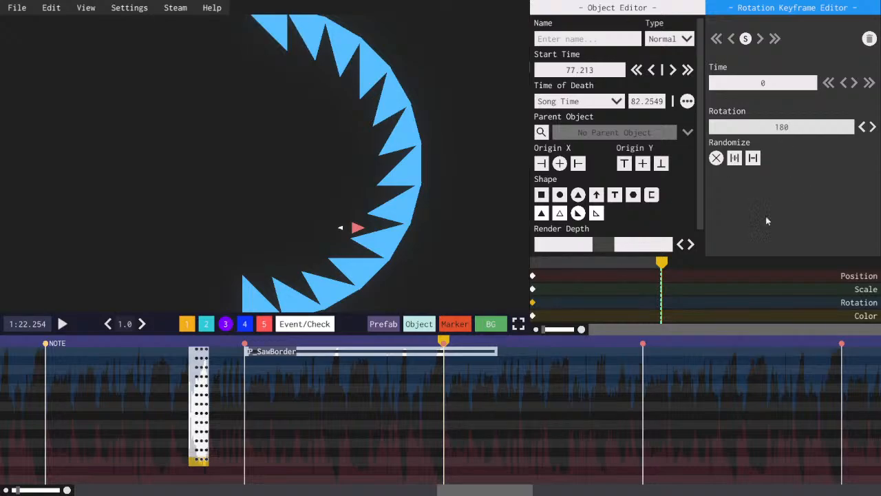
- Continue the saw ring with two triangle duplicates rotated to 195 and 210
key("ctrl+d")
left_click(533, 303)
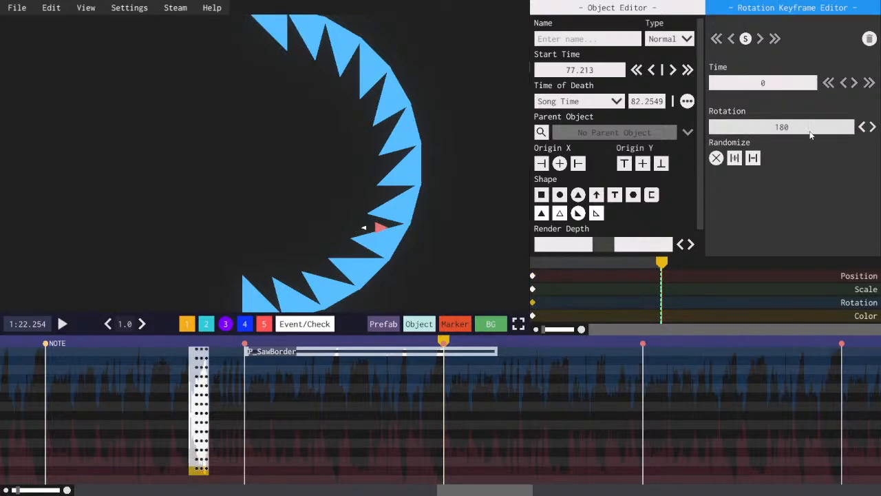
scroll(813, 129, "up", 1)
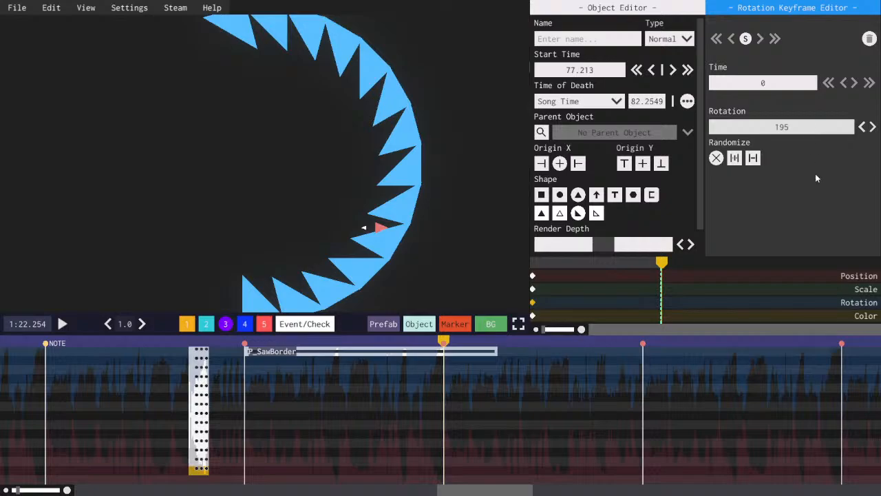
key("ctrl+d")
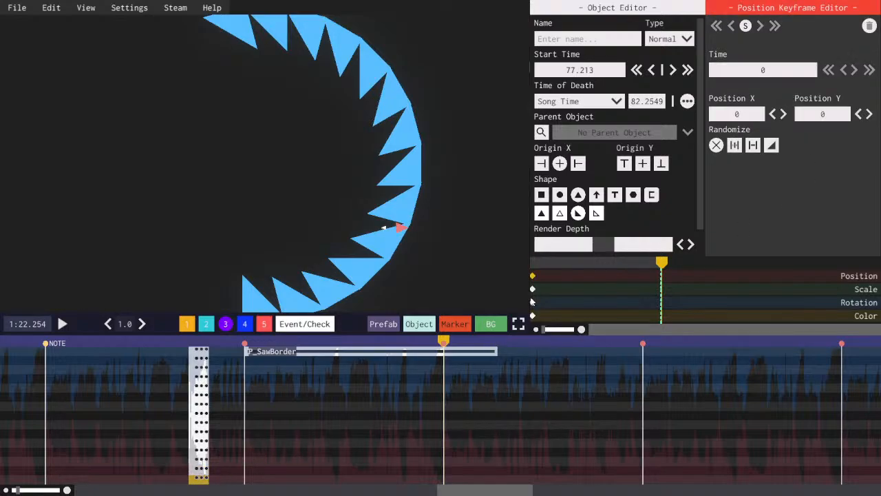
left_click(533, 303)
scroll(789, 129, "up", 3)
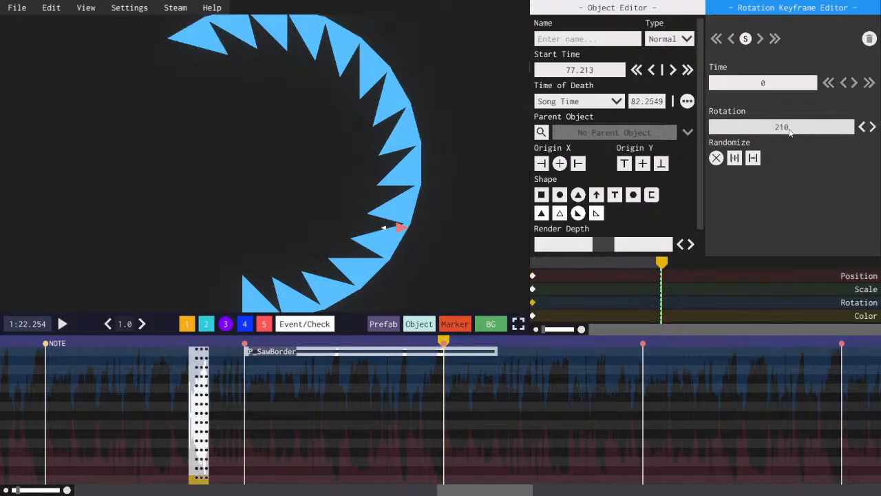
- Duplicate the last triangle, move the copy to the first timeline row at start time 77.336, and set its rotation to 225
left_click(206, 482)
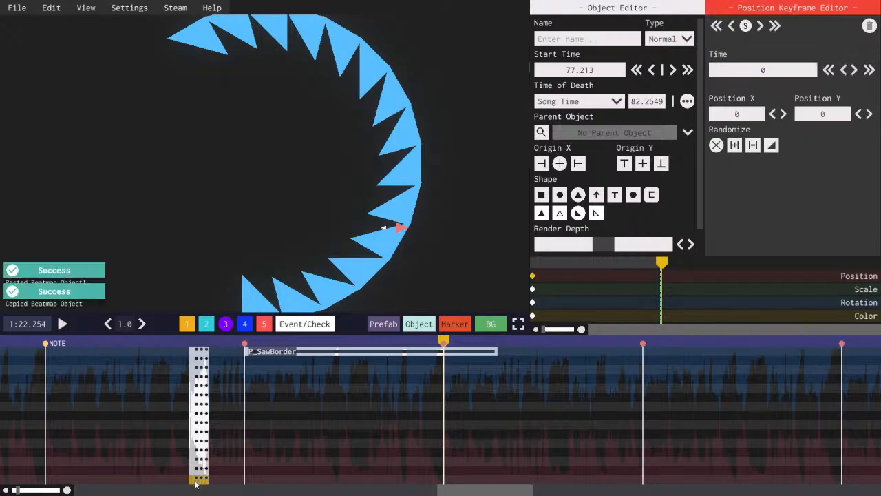
left_click_drag(193, 484, 196, 350)
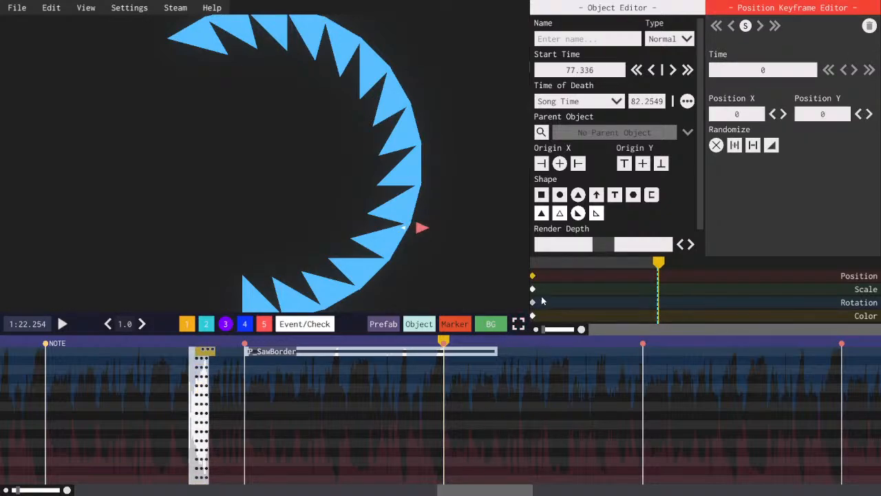
left_click(533, 302)
scroll(806, 126, "up", 1)
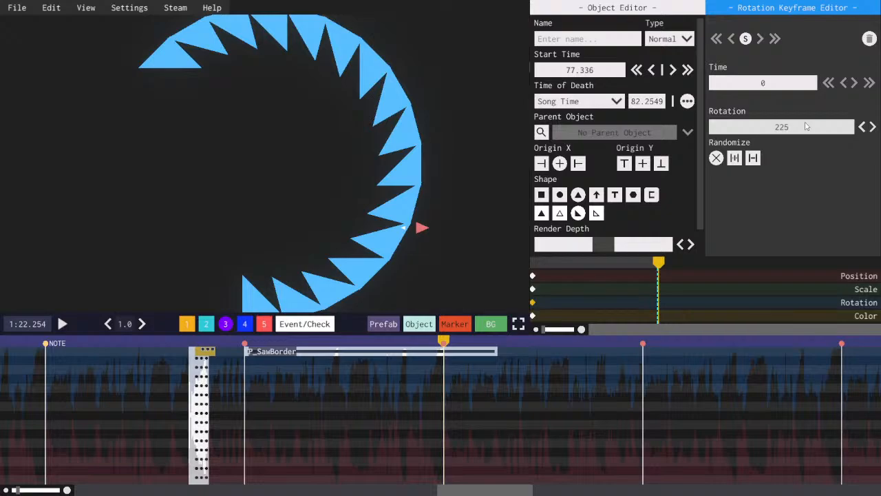
- Duplicate the moved triangle twice with the same 15-degree spacing, ending at a rotation of 255
key("ctrl+d")
left_click(533, 302)
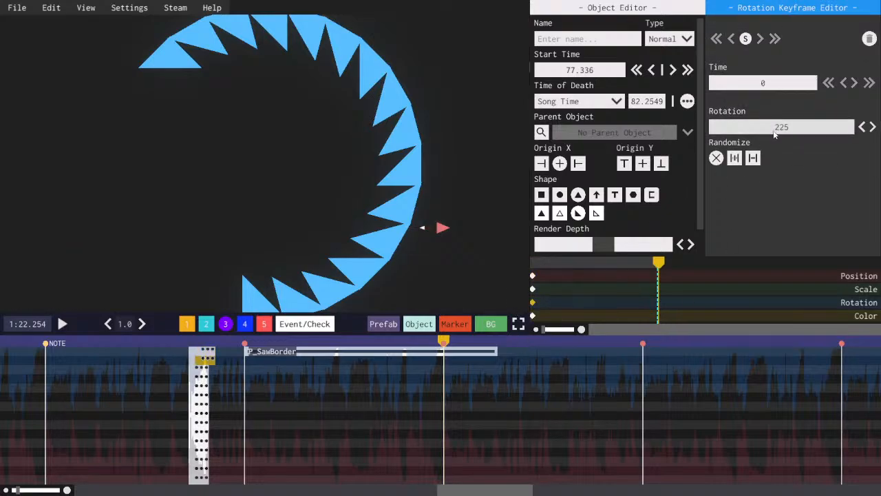
scroll(774, 132, "up", 2)
scroll(775, 132, "up", 1)
key("ctrl+d")
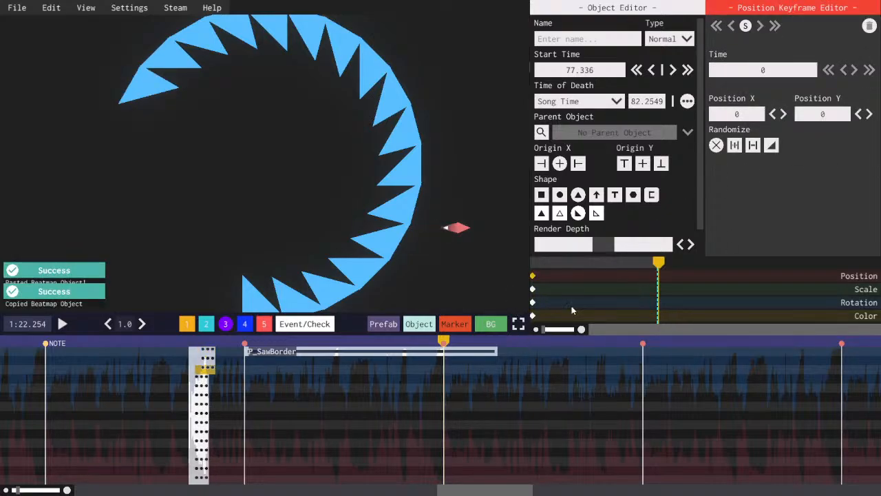
left_click(533, 301)
scroll(807, 130, "up", 3)
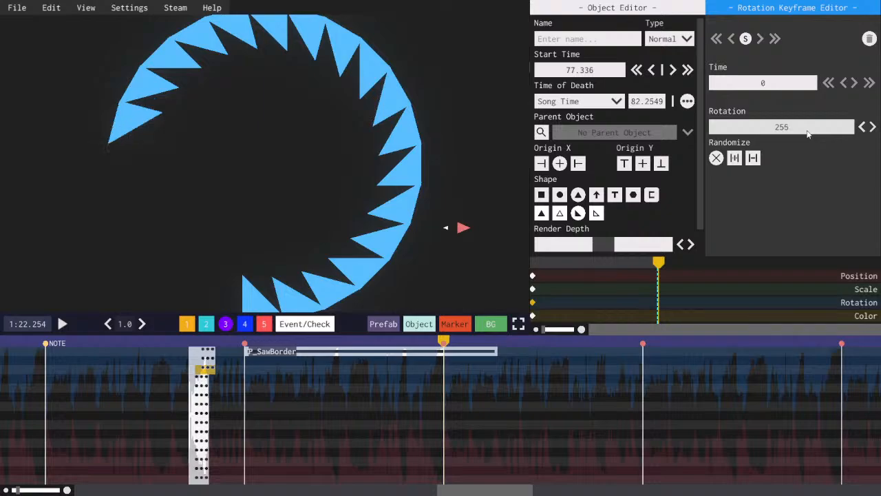
- Add three more triangle duplicates in 15-degree increments, ending at a rotation of 300
key("ctrl+d")
left_click(533, 302)
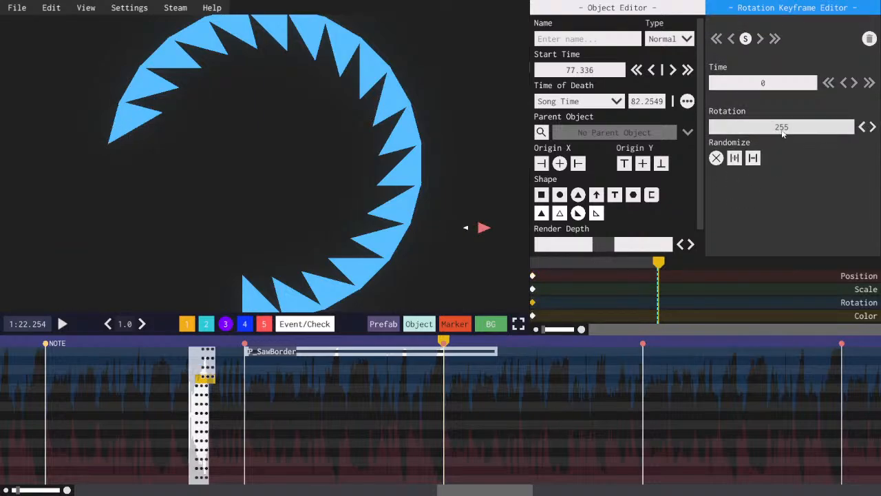
scroll(782, 130, "up", 3)
key("ctrl+d")
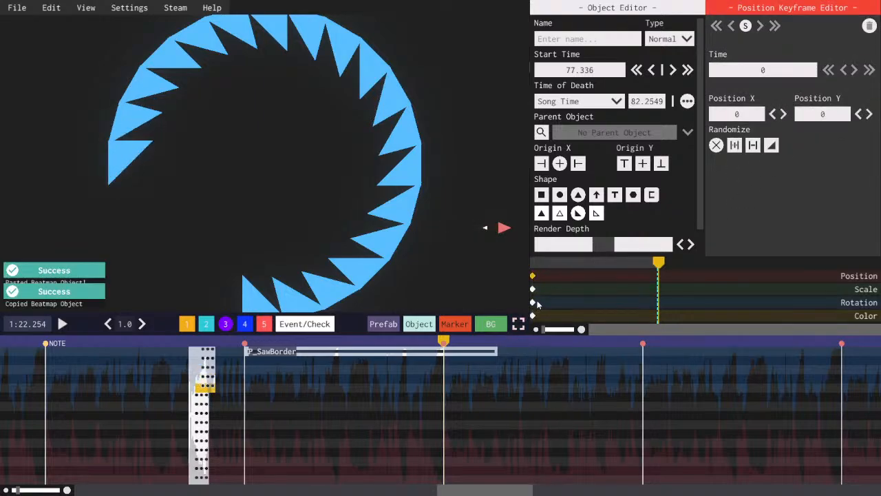
left_click(534, 303)
scroll(792, 128, "up", 3)
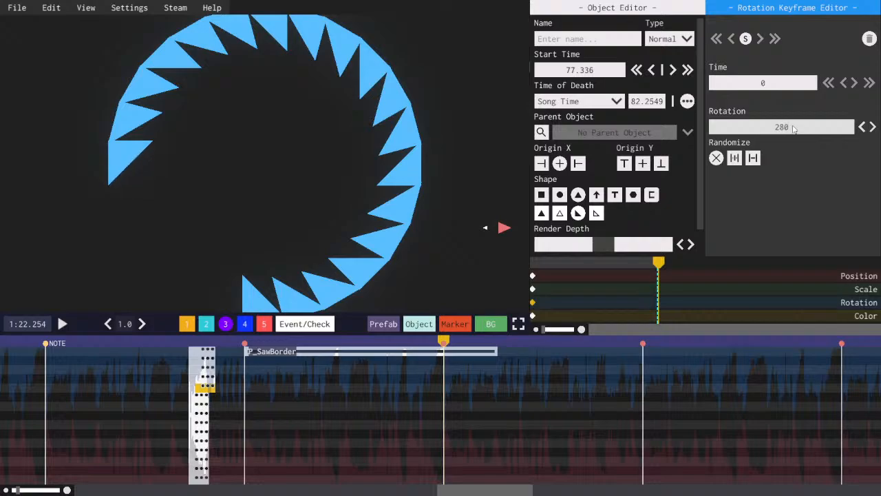
key("ctrl+d")
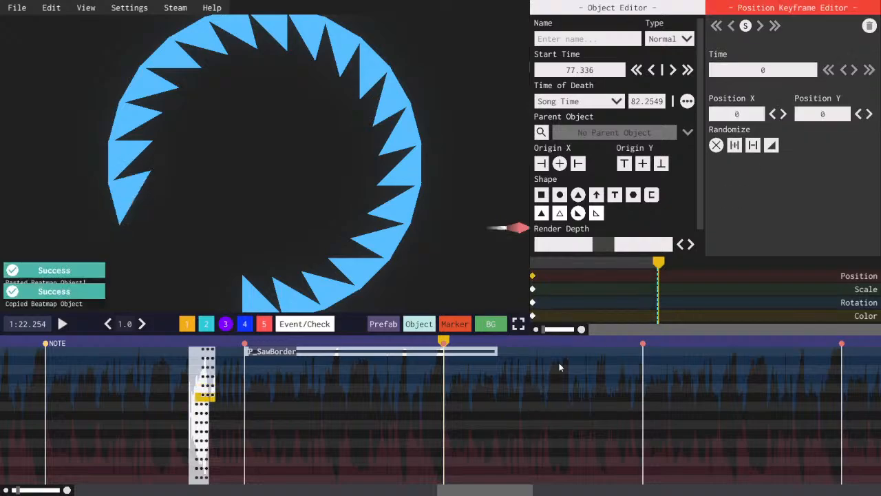
left_click(533, 302)
scroll(789, 134, "up", 3)
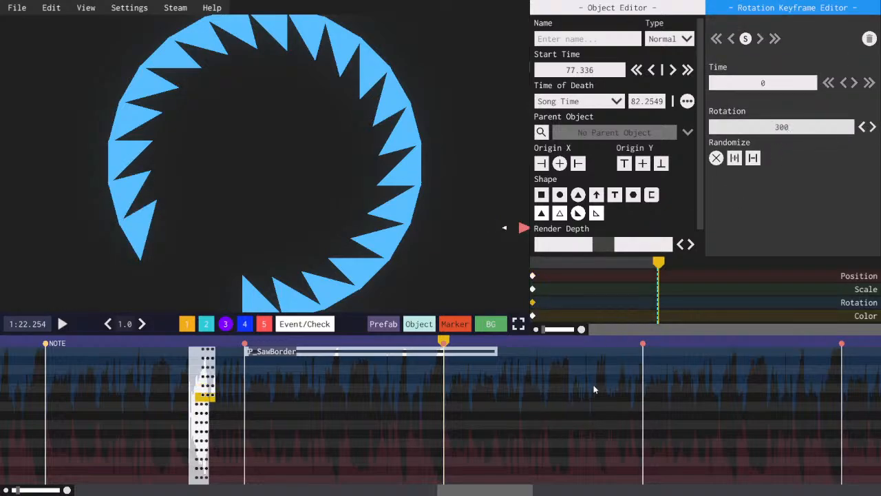
- Close the saw ring with three more triangle duplicates in 15-degree increments, ending at a rotation of 345
key("ctrl+d")
left_click(533, 302)
scroll(813, 131, "up", 2)
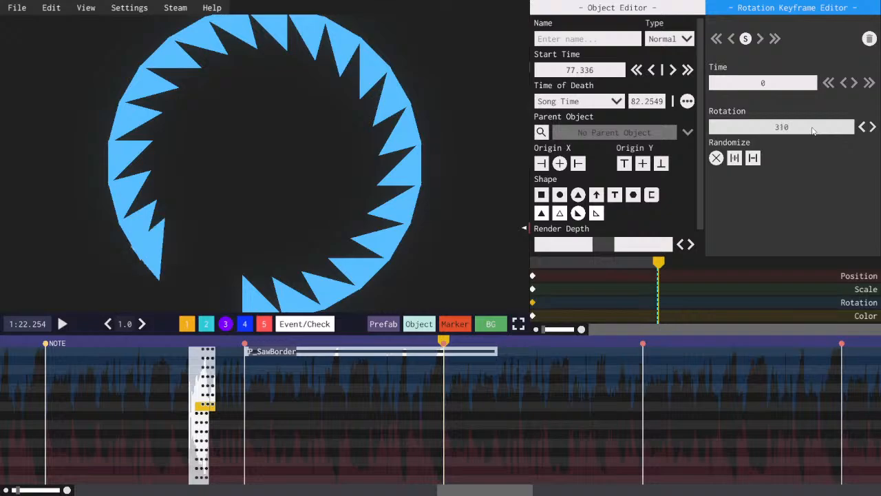
key("ctrl+d")
left_click(533, 301)
scroll(774, 128, "up", 1)
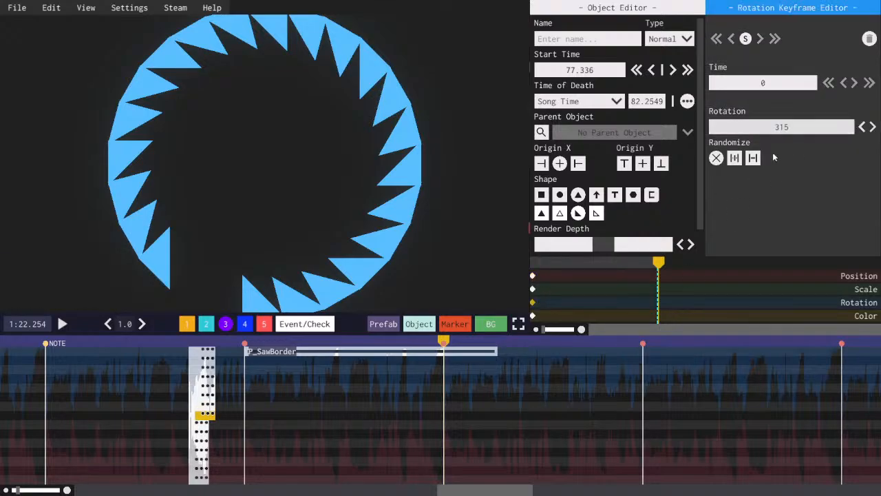
key("ctrl+d")
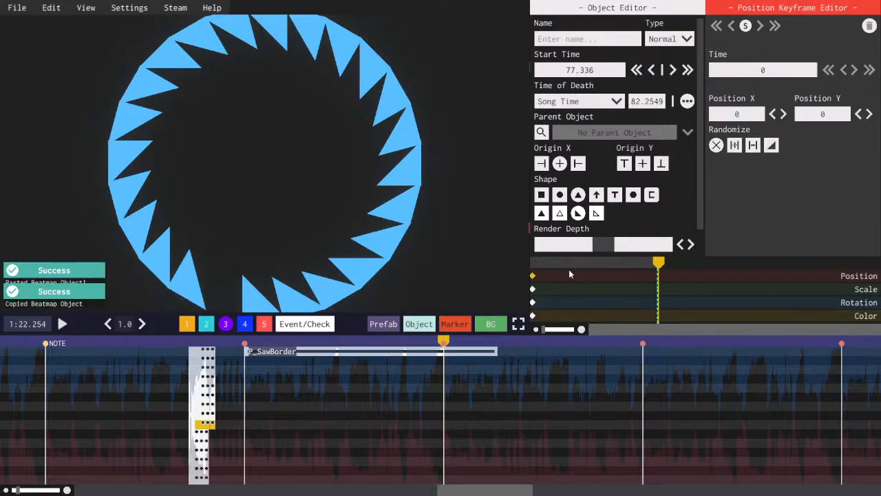
left_click(533, 302)
scroll(828, 132, "up", 1)
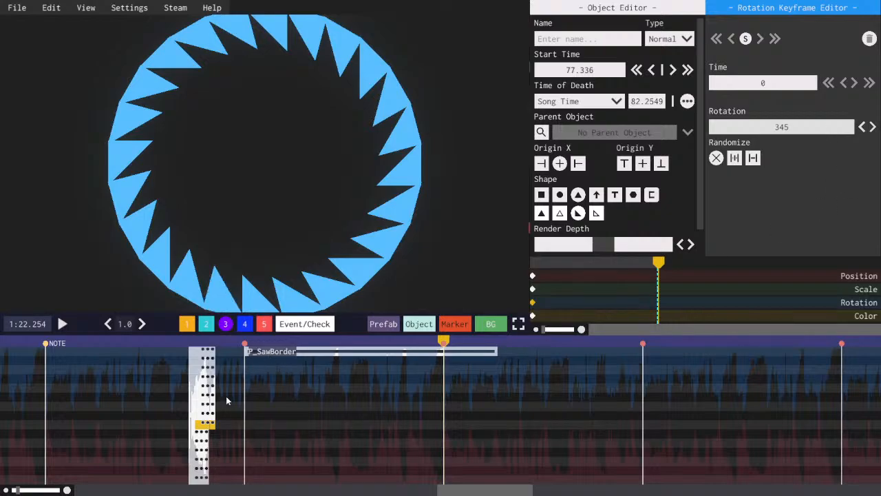
- Duplicate the last triangle and turn the copy into a hollow circle with a vertically centred origin and a rotation of 0
key("ctrl+d")
left_click(560, 196)
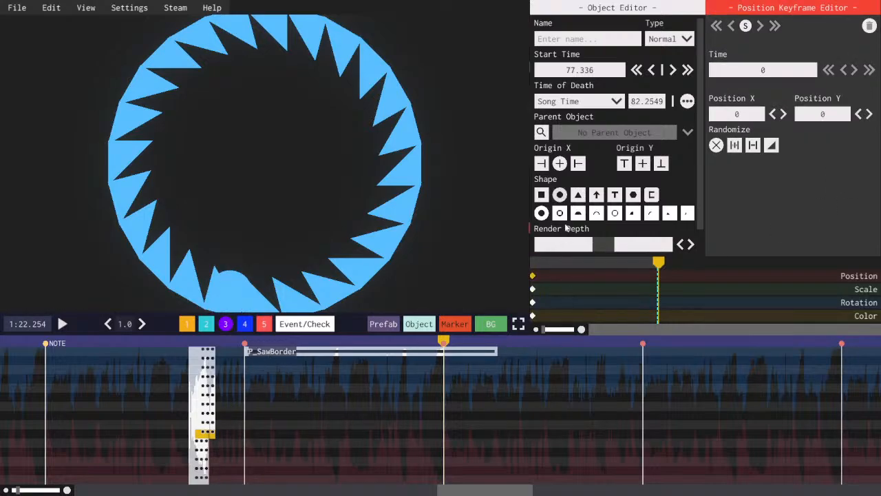
left_click(560, 213)
left_click(642, 163)
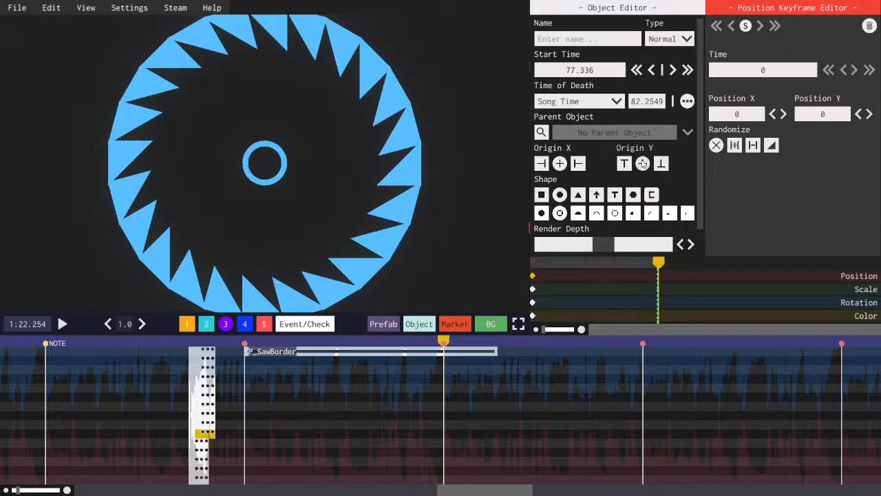
left_click(532, 303)
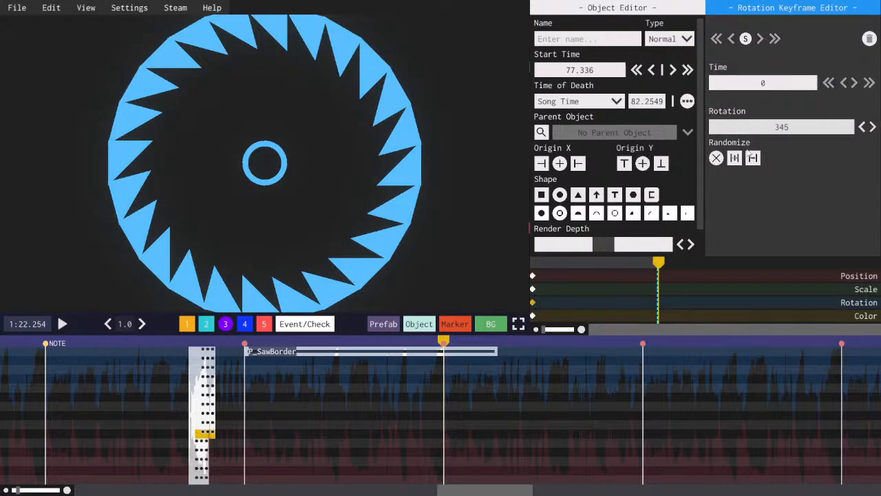
left_click(760, 133)
type("0")
- Scale the hollow circle up to 56 on both X and Y so it encloses the saw teeth
left_click(532, 289)
scroll(756, 117, "up", 17)
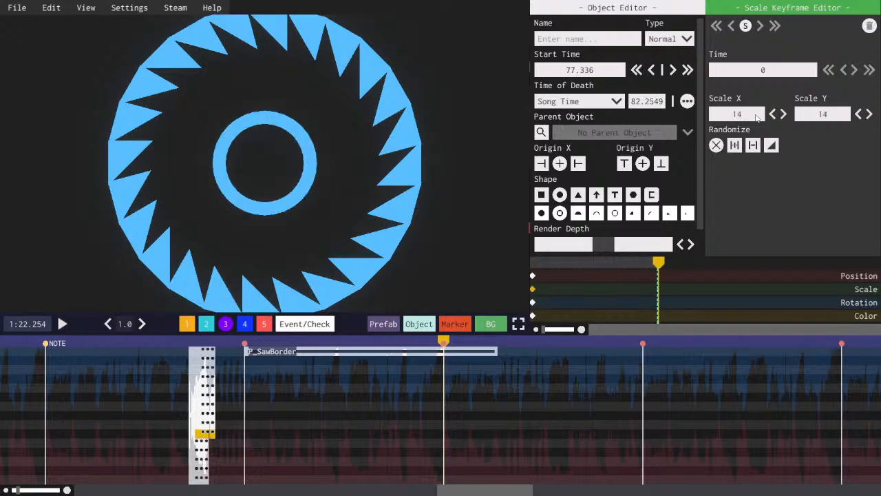
scroll(756, 118, "up", 20)
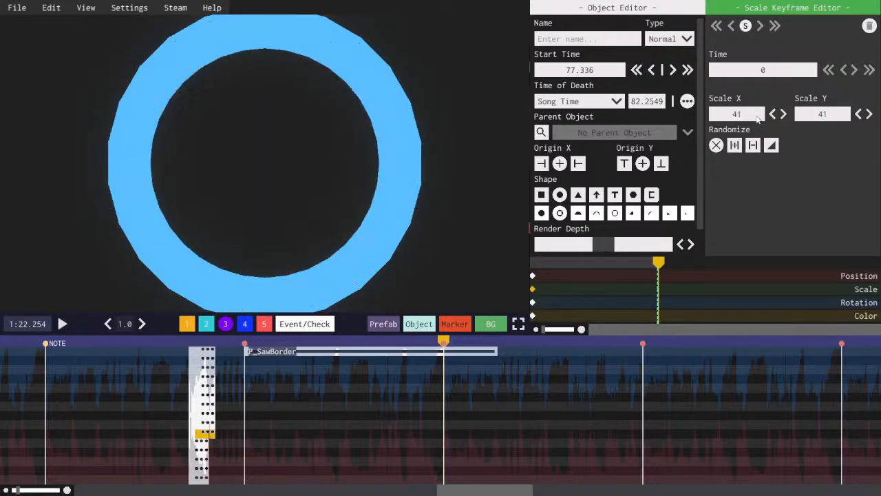
scroll(758, 119, "up", 9)
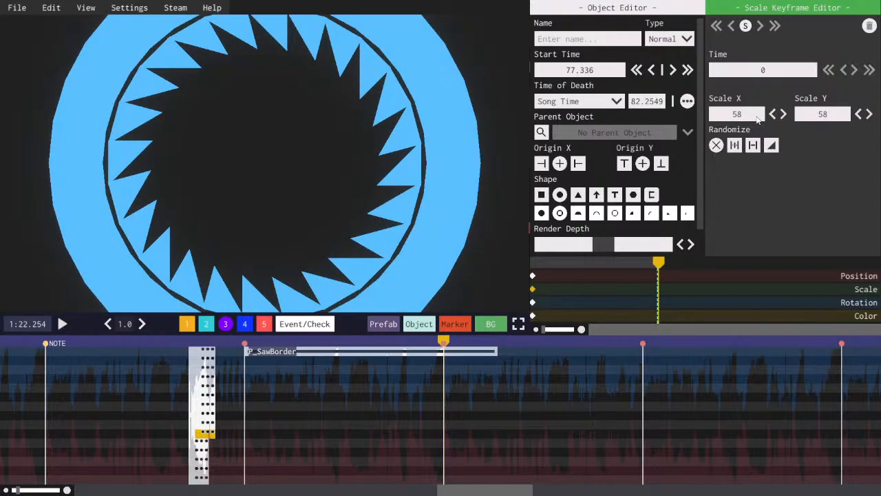
scroll(757, 118, "down", 1)
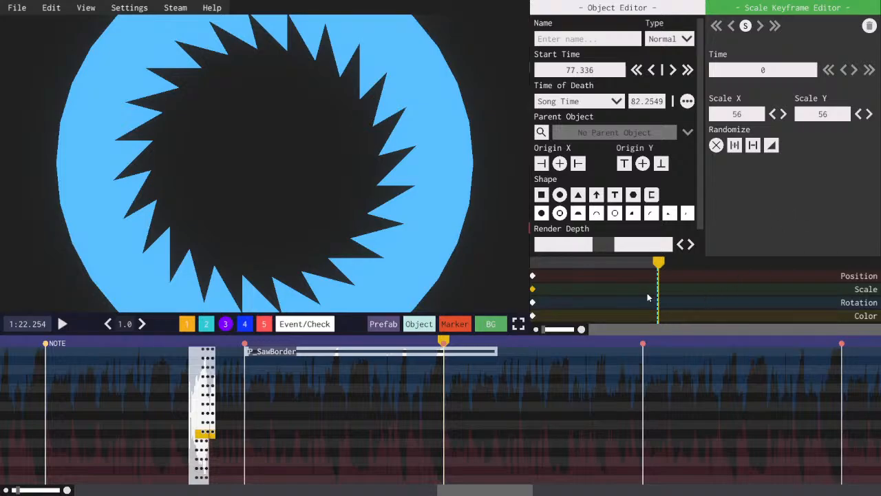
- Duplicate the hollow circle and scale the copy to 74 on both X and Y
key("ctrl+c")
key("ctrl+v")
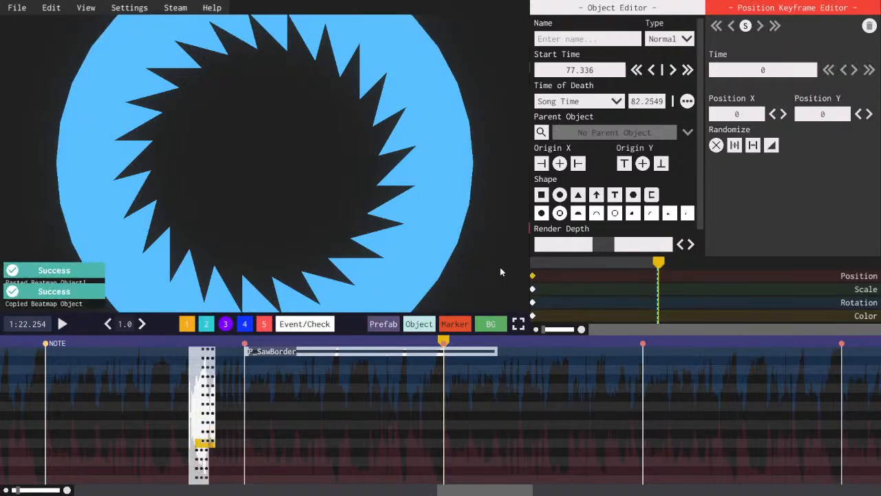
left_click(533, 290)
scroll(750, 118, "up", 20)
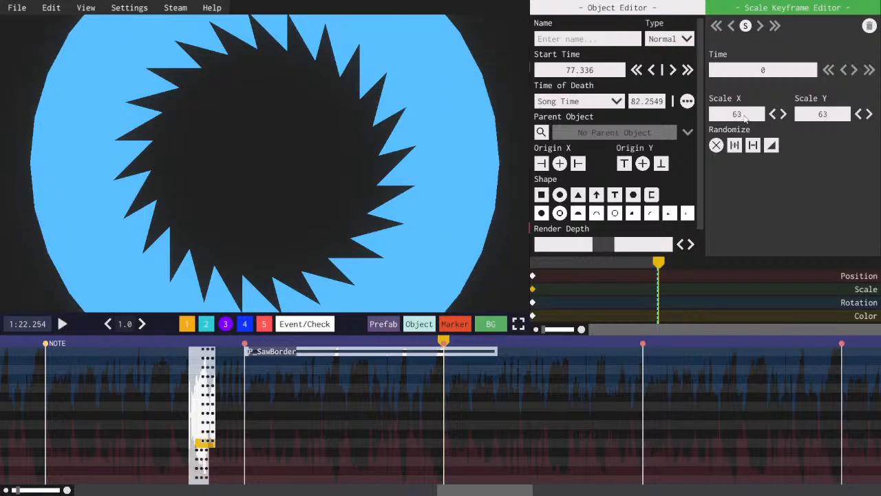
scroll(745, 118, "down", 8)
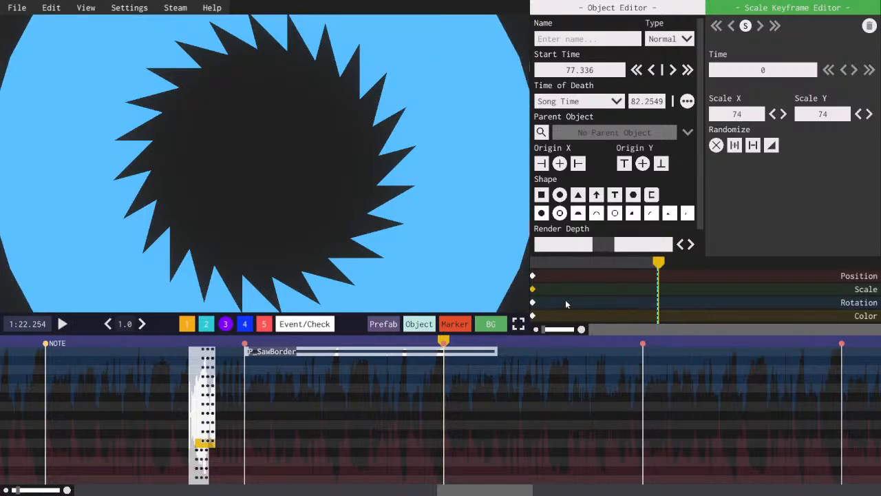
- Duplicate the enlarged hollow circle again and scale the new copy to 97 on both X and Y
key("ctrl+c")
key("ctrl+v")
left_click(533, 289)
scroll(750, 119, "up", 17)
scroll(751, 118, "up", 13)
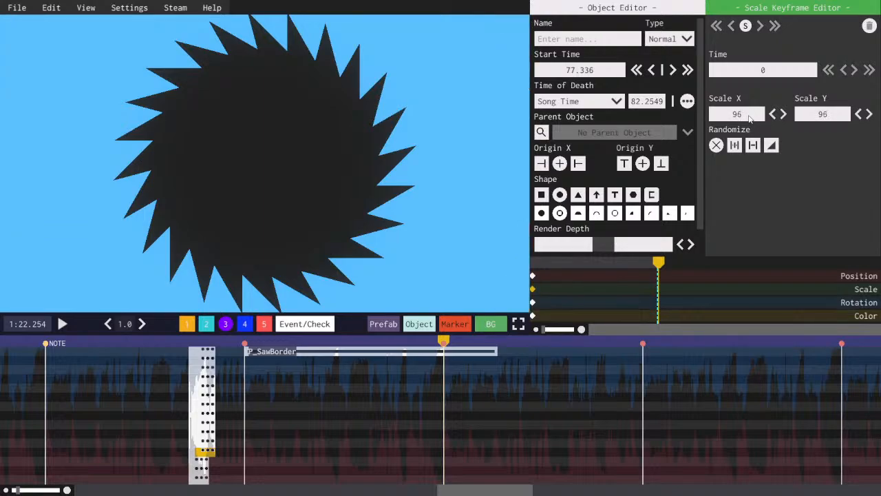
scroll(751, 119, "down", 6)
scroll(750, 119, "up", 1)
scroll(751, 118, "down", 2)
- Play the level from just before P_SawBorder starts and check the saw border and its objects
key("space")
key("space")
key("space")
left_click(237, 345)
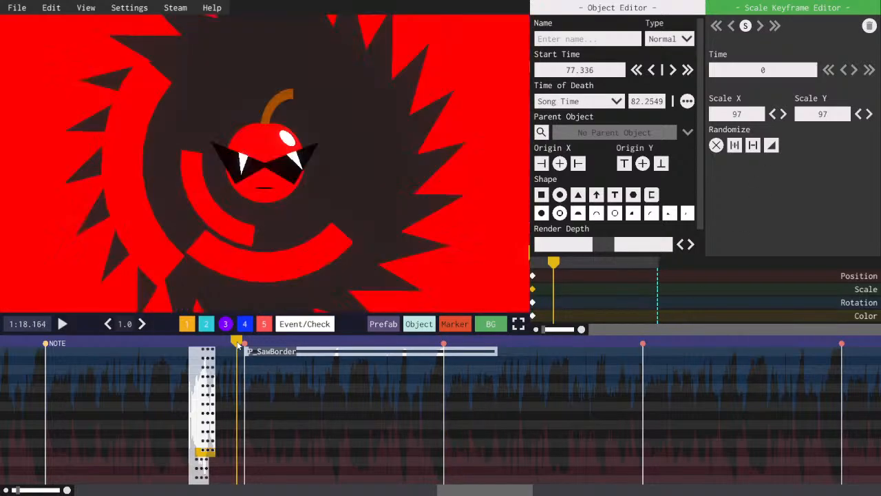
key("space")
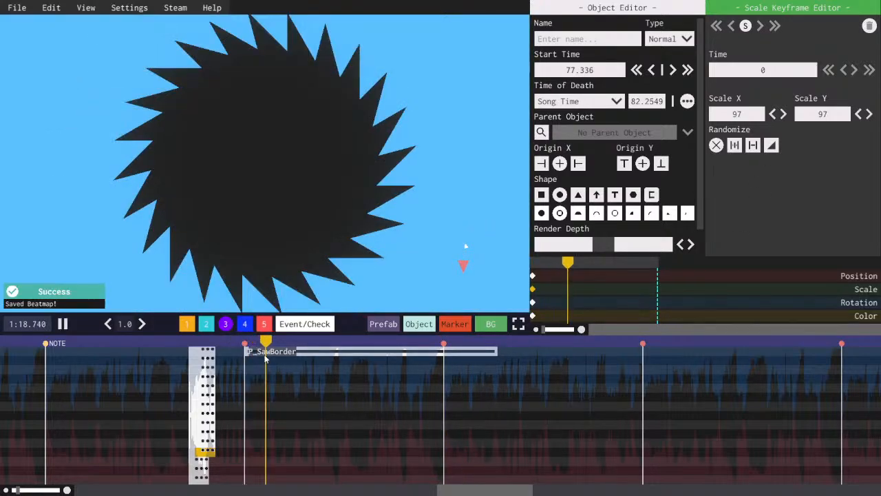
left_click(266, 352)
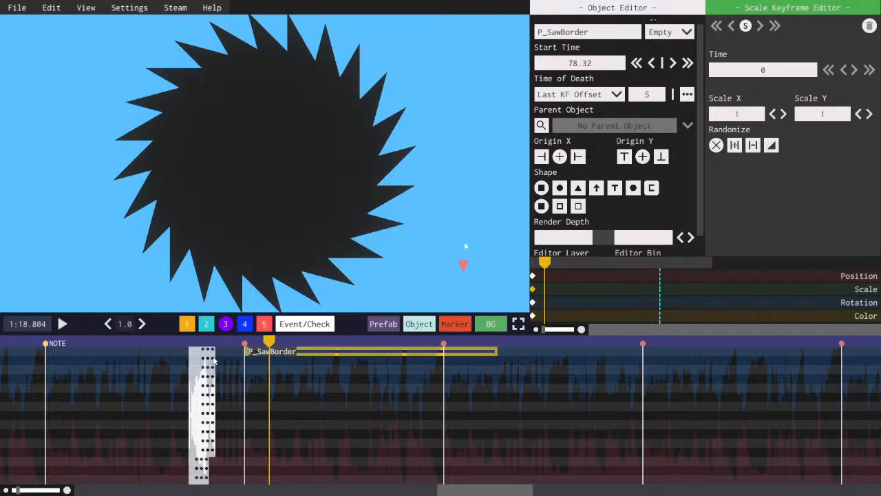
left_click(211, 455)
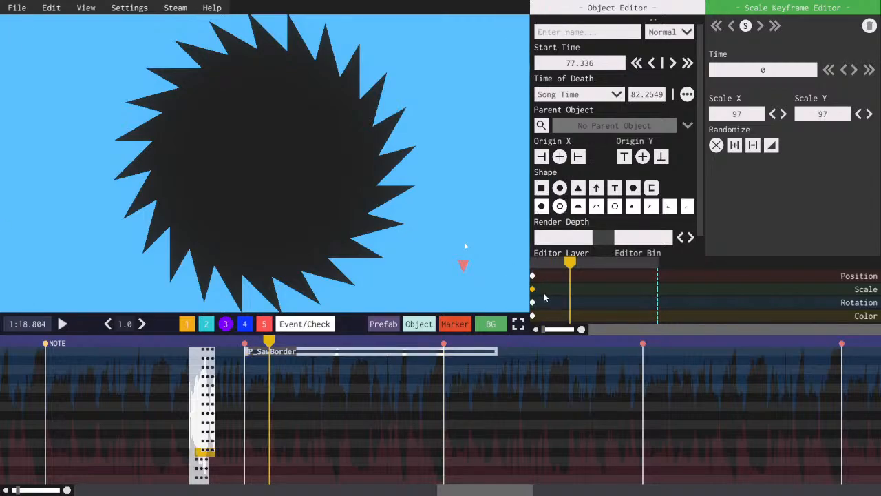
left_click(193, 353)
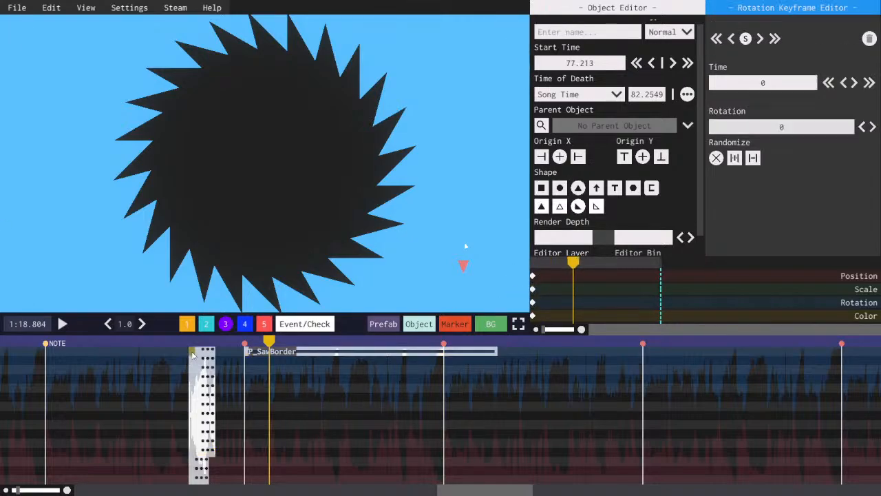
- Query the object id of P_SawBorder with GetObjectData().id in the C# console and copy the result
left_click(292, 352)
key("F7")
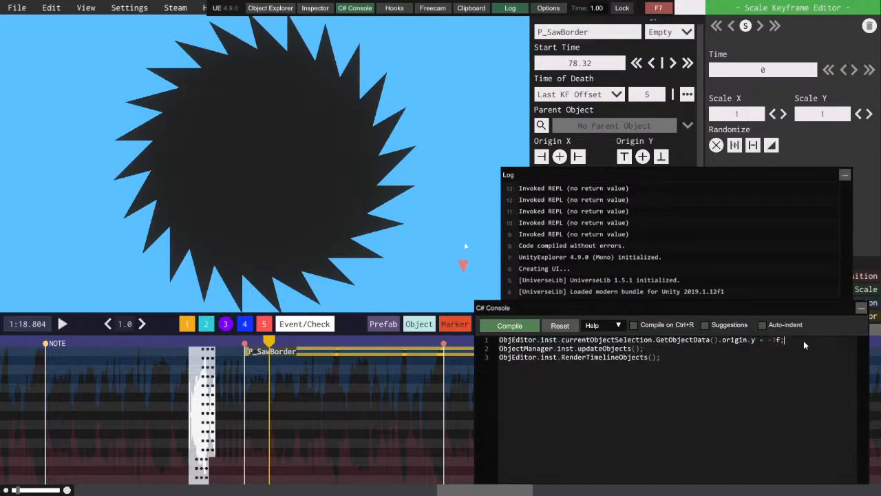
left_click_drag(803, 341, 721, 341)
type("id")
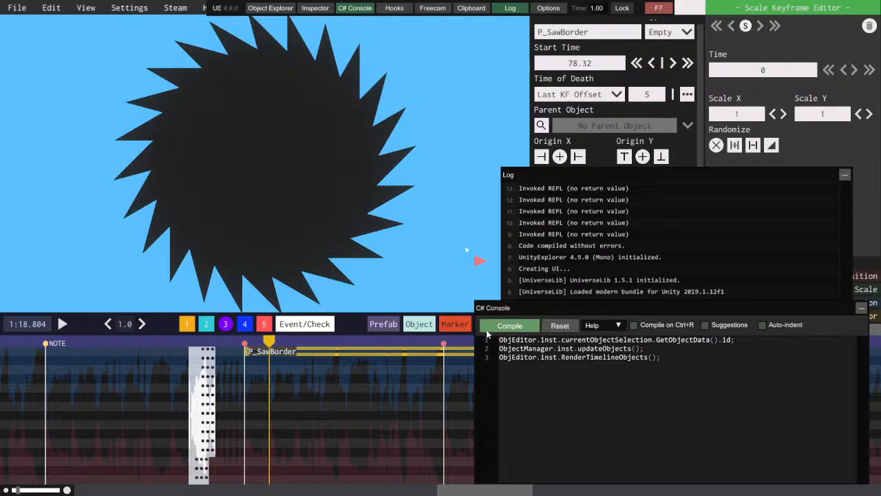
left_click(515, 334)
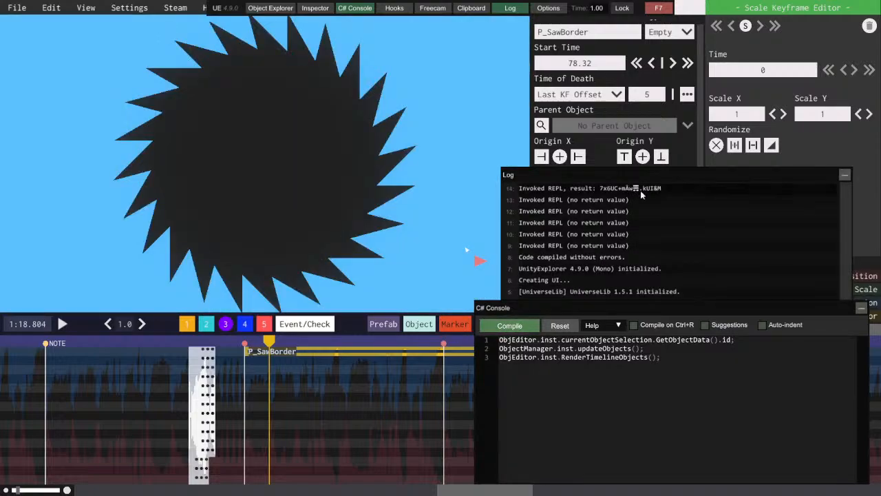
left_click(678, 189)
left_click_drag(676, 188, 605, 190)
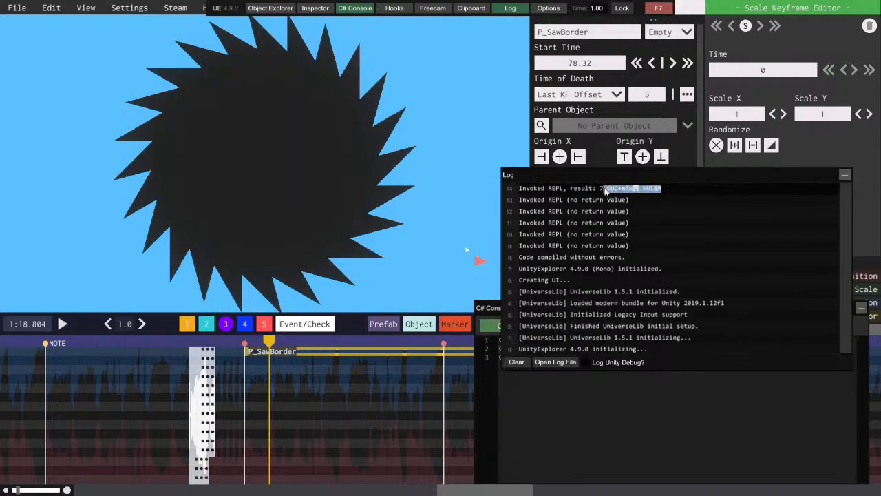
- Try to parent all selected saw pieces by running a currentObjectSelection script that sets parent to P_SawBorder's copied id
left_click(636, 477)
left_click(192, 351)
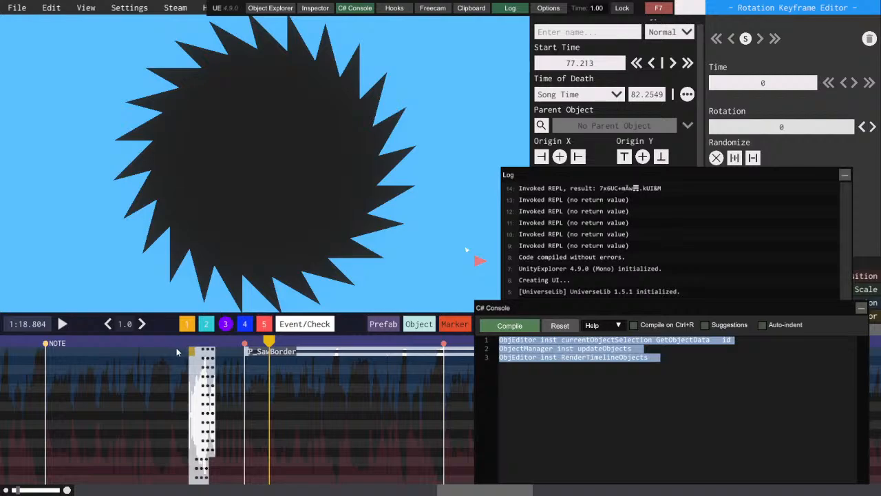
left_click_drag(182, 351, 220, 493)
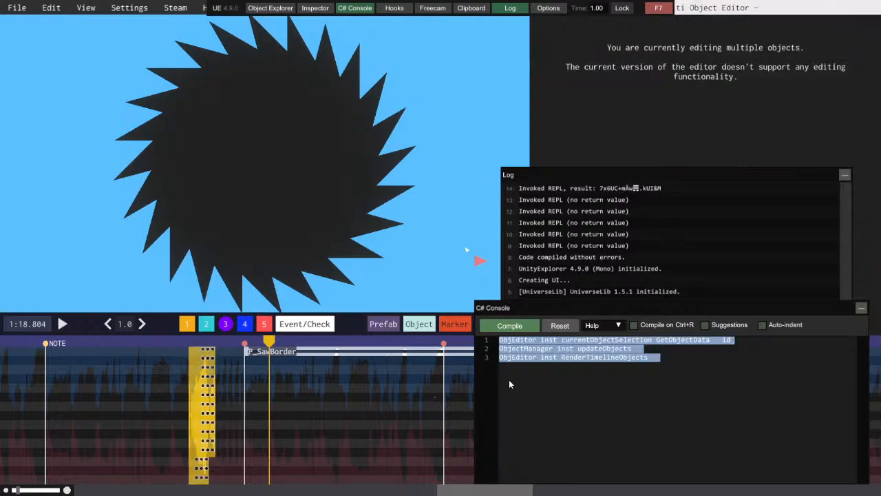
left_click(734, 342)
type("parewn")
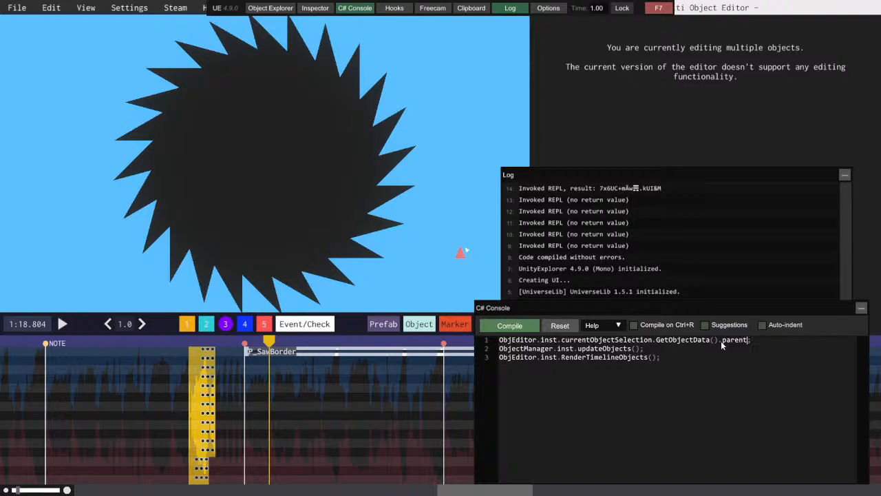
type(" = \"")
key("ctrl+v")
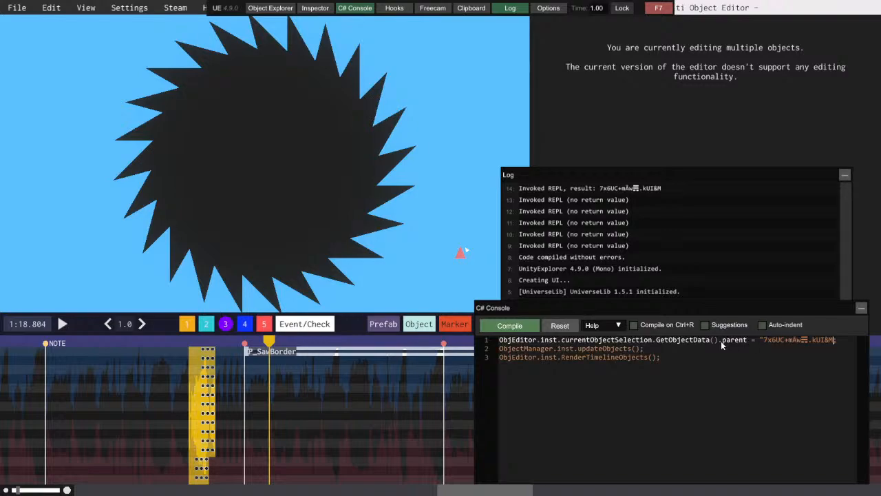
type("\"")
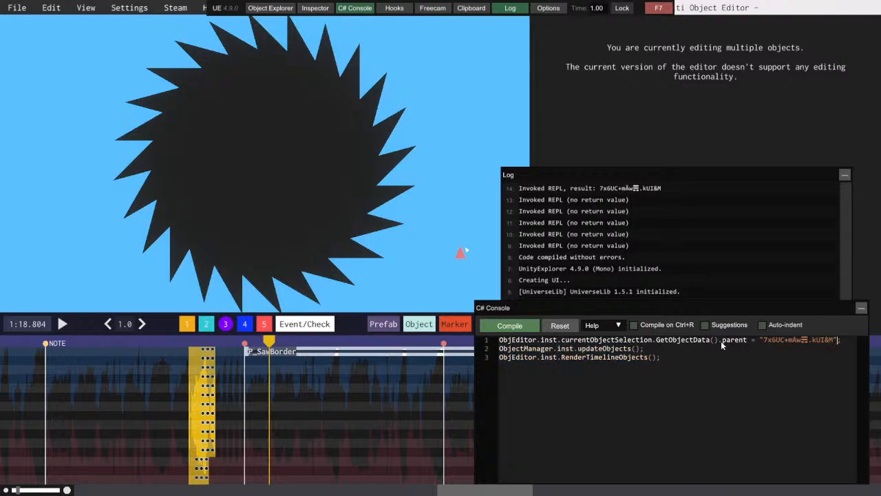
left_click(512, 330)
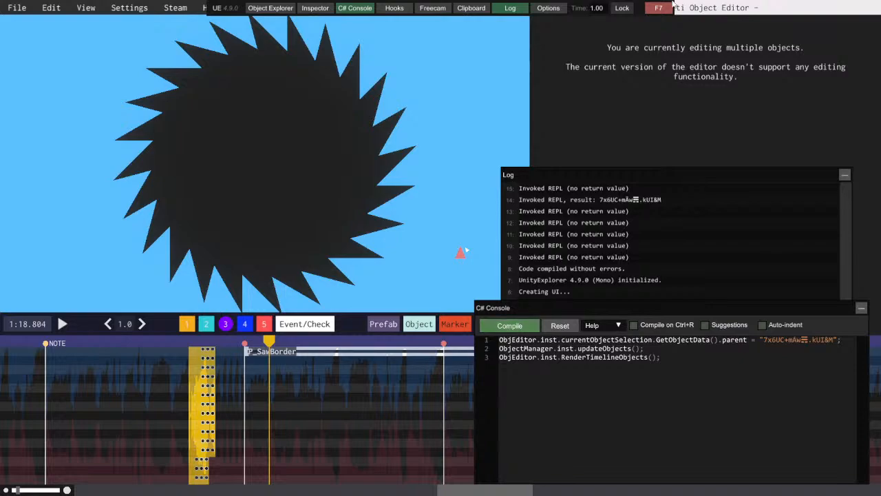
left_click(657, 8)
- Check the parent setting of several saw triangles and the P_SawBorder object
left_click(207, 370)
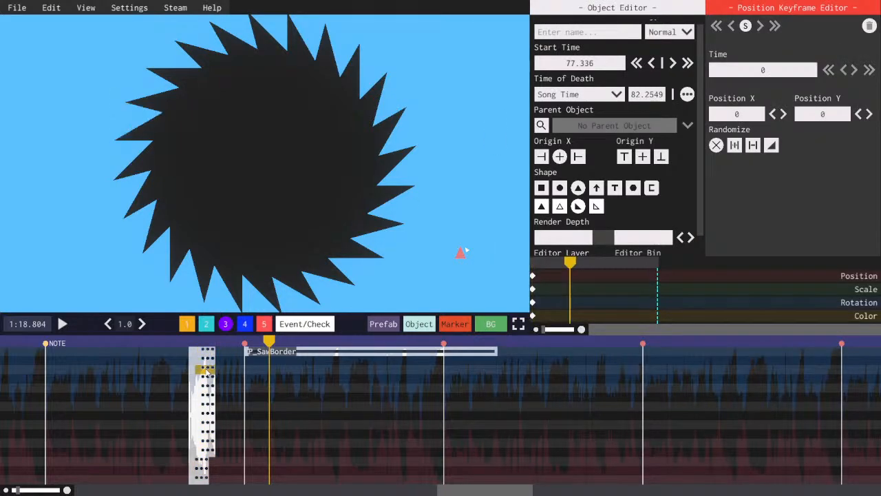
left_click(194, 354)
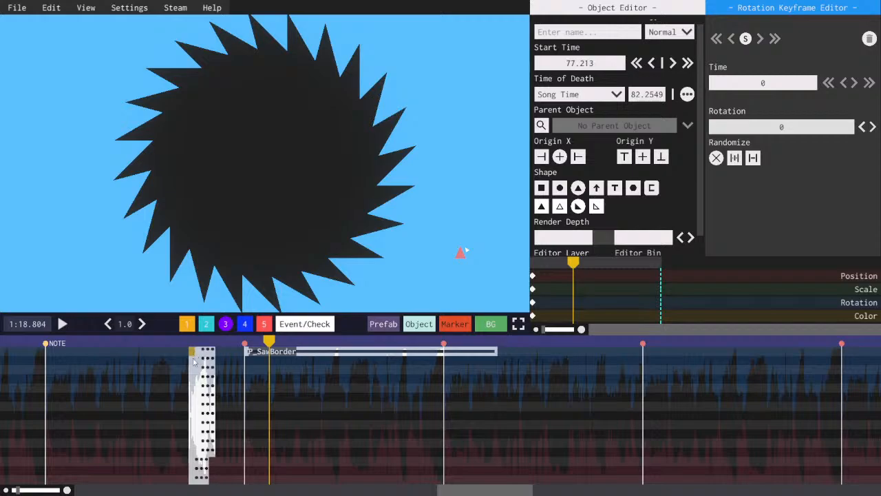
left_click(199, 480)
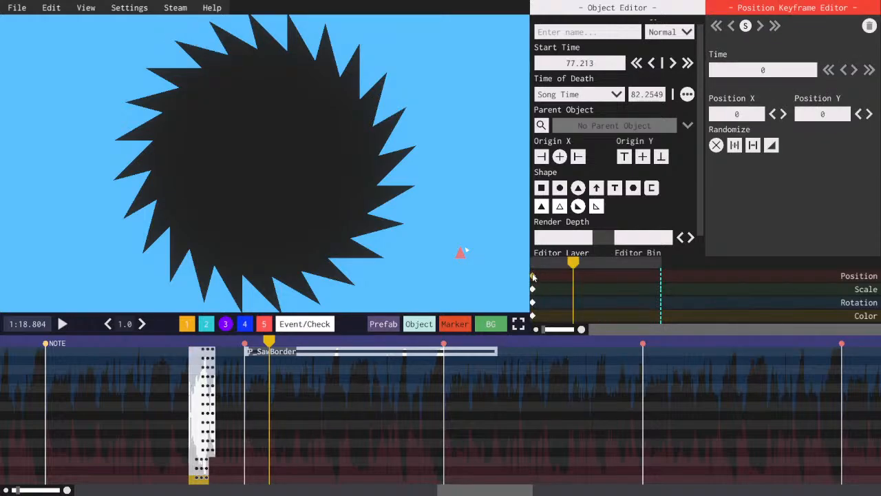
left_click(317, 351)
left_click(542, 289)
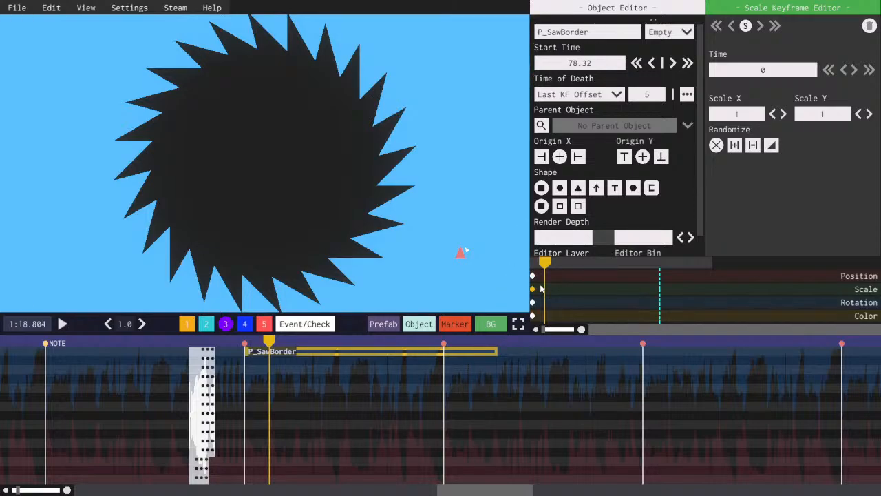
- Select all the saw pieces and insert a foreach loop over ObjEditor.inst.selectedObjects into the C# console script
left_click(192, 351)
left_click_drag(183, 350, 218, 488)
key("F7")
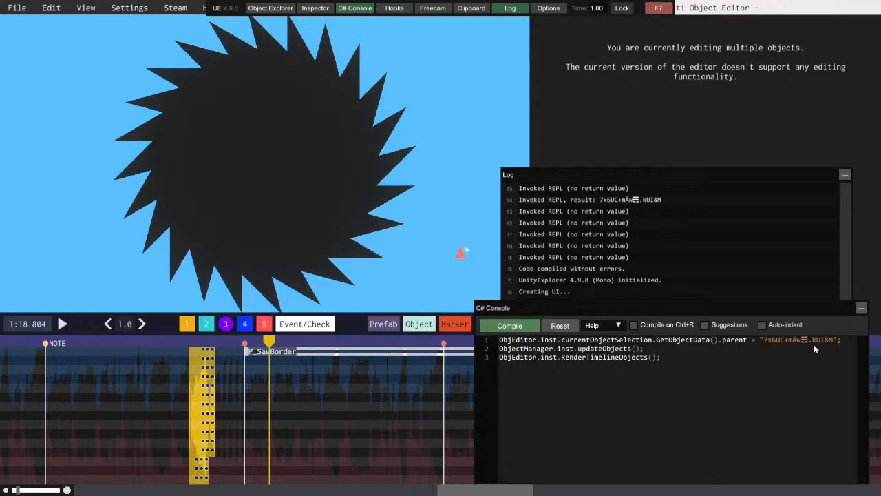
key("ctrl+a")
left_click(850, 343)
key("Return")
key("Return")
key("ctrl+v")
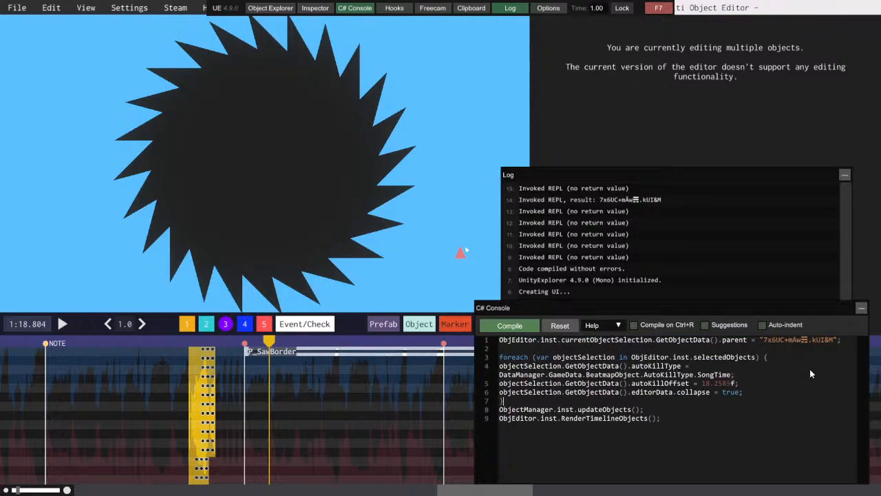
left_click_drag(831, 343, 339, 337)
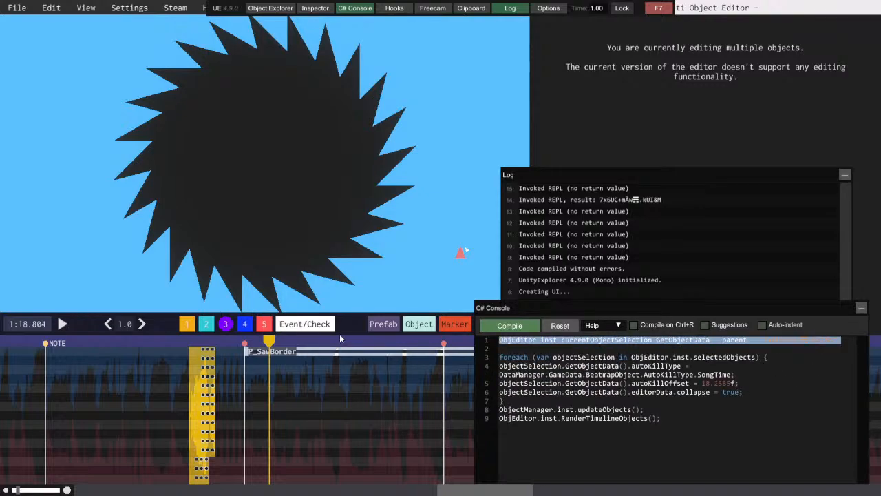
key("BackSpace")
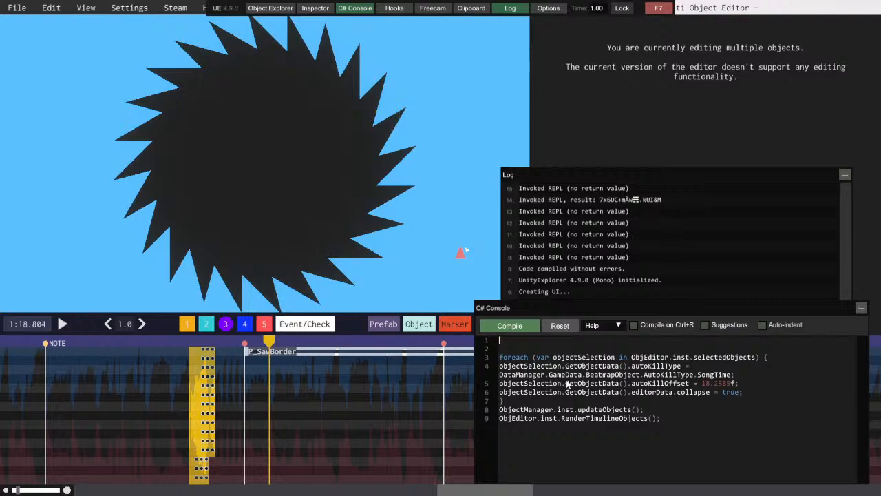
key("ctrl+v")
- Replace the loop's kill-time and collapse lines with a parent assignment to P_SawBorder's id, and delete the old single-object line
left_click_drag(854, 339, 719, 340)
key("ctrl+c")
left_click_drag(755, 392, 620, 366)
key("ctrl+v")
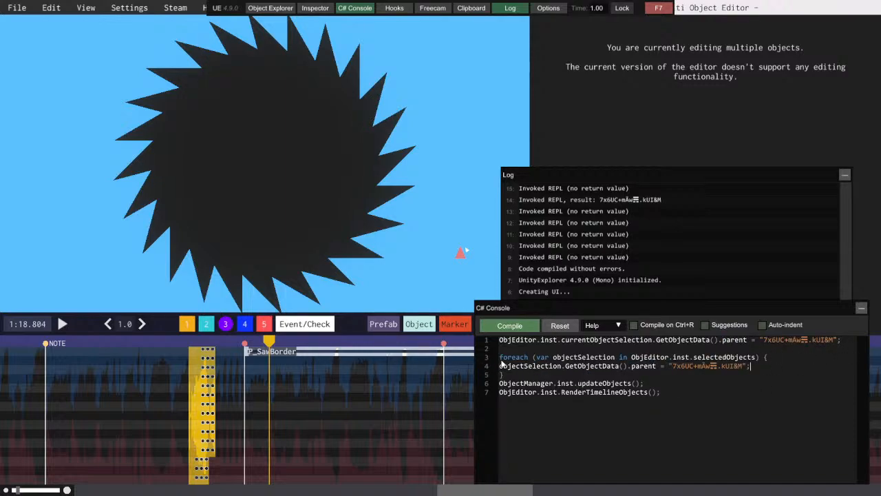
left_click_drag(500, 358, 491, 338)
key("BackSpace")
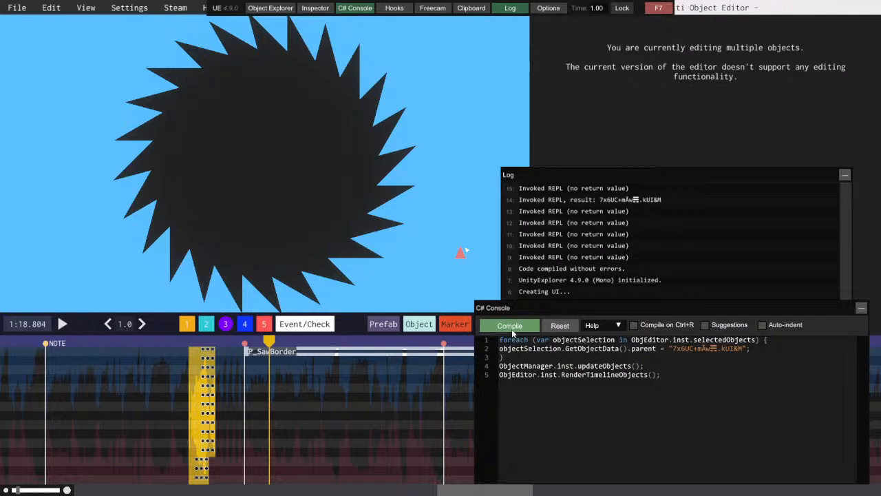
- Run the loop script to parent the selected saw pieces to P_SawBorder, and save the level
left_click(511, 326)
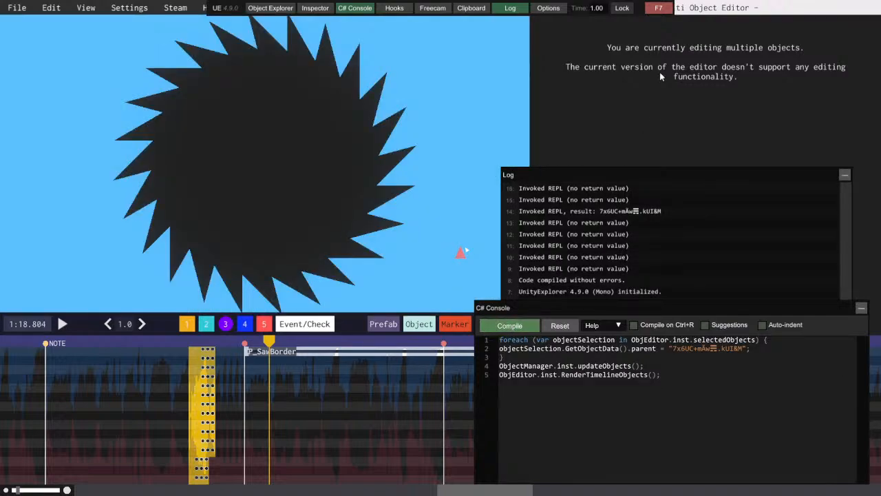
key("F7")
left_click(275, 353)
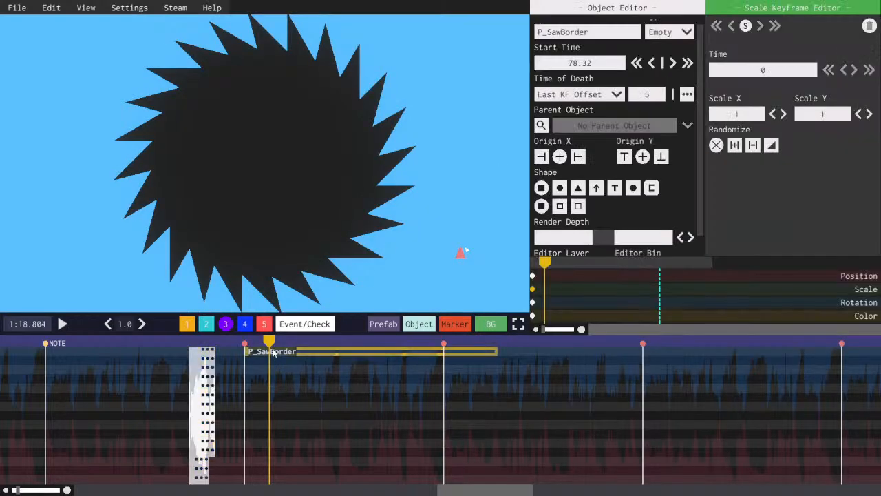
key("ctrl+s")
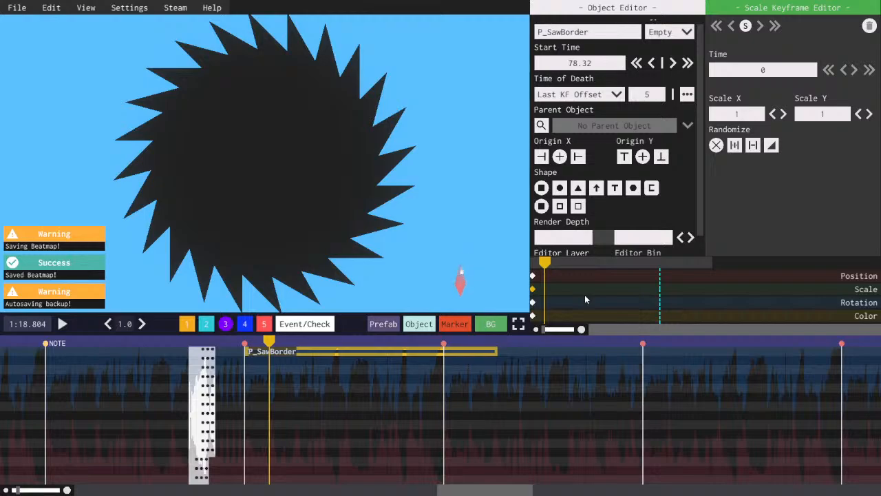
- Move the playhead to about 1:18.598 and play briefly to check the saw border
mouse_move(535, 263)
left_mouse_down()
mouse_move(495, 261)
mouse_move(540, 266)
left_mouse_up()
key("a")
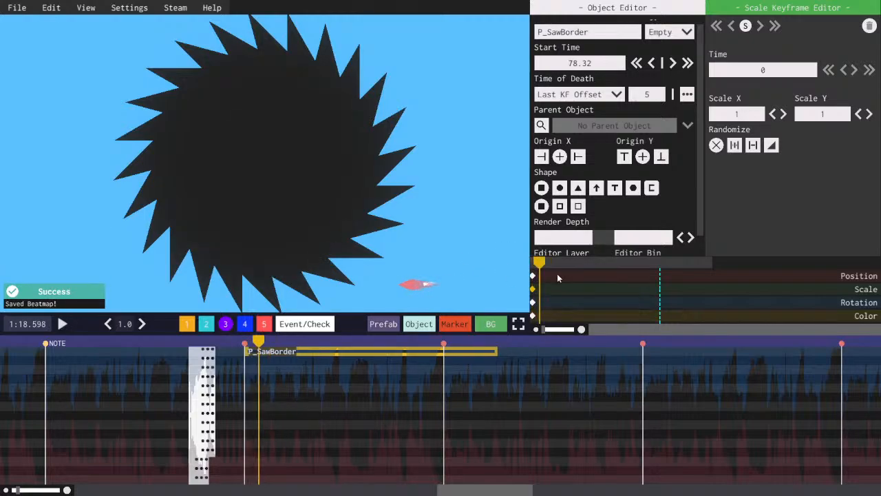
key("w")
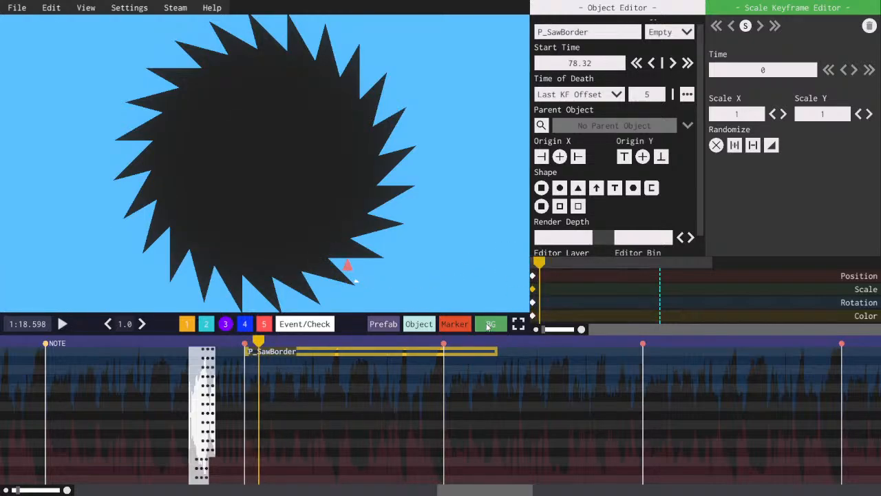
key("space")
key("space")
key("space")
key("space")
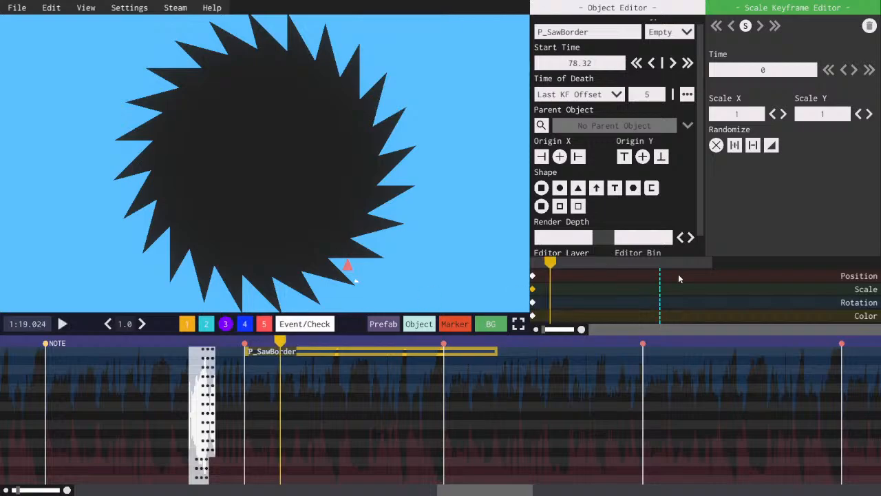
- Show the parent settings of the first saw piece starting at 77.213 and enable scale inheritance from P_SawBorder
key("a")
key("w")
scroll(759, 110, "up", 1)
left_click(191, 352)
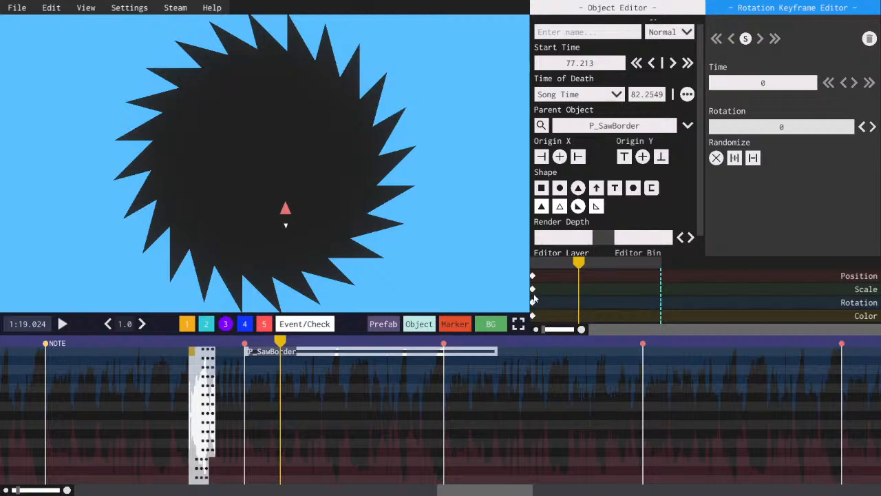
left_click(532, 290)
left_click(687, 125)
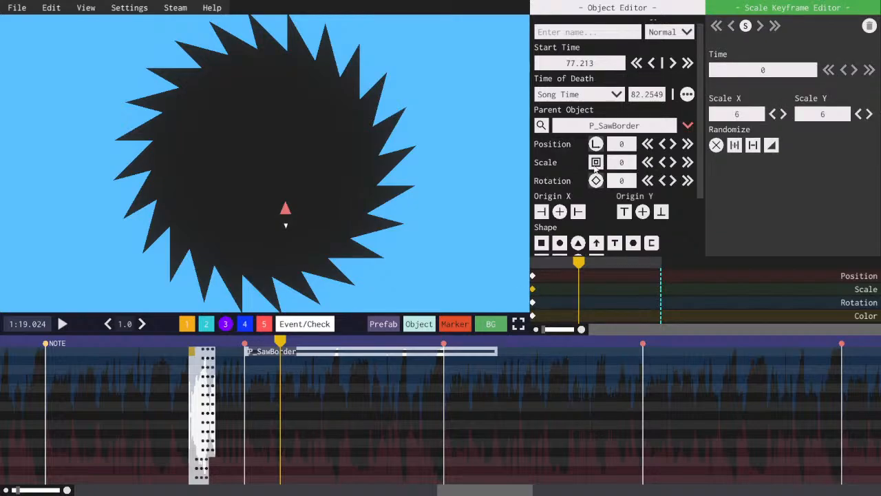
- Enable scale inheritance from P_SawBorder on each remaining saw piece that starts at 77.213
left_click(192, 361)
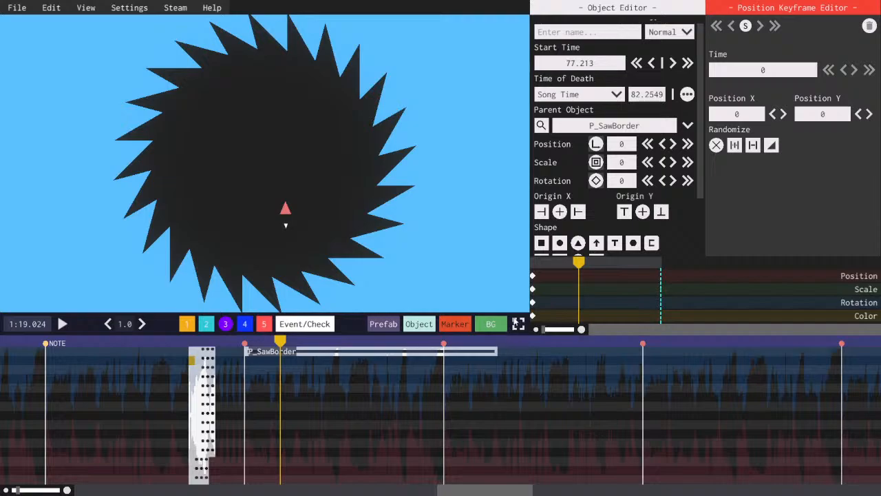
left_click(192, 371)
left_click(192, 380)
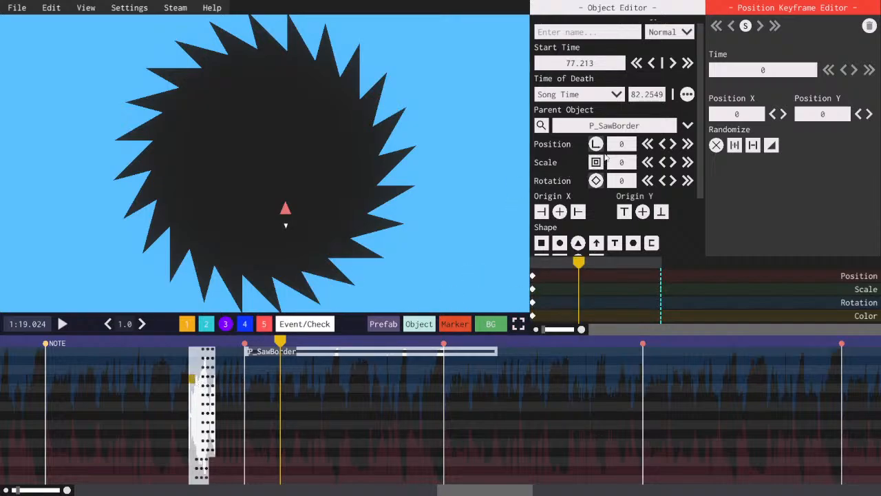
left_click(533, 290)
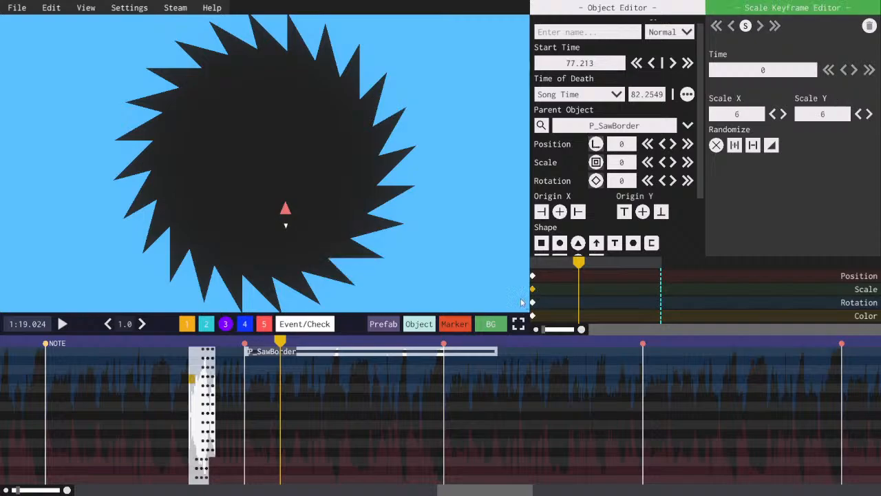
left_click(192, 388)
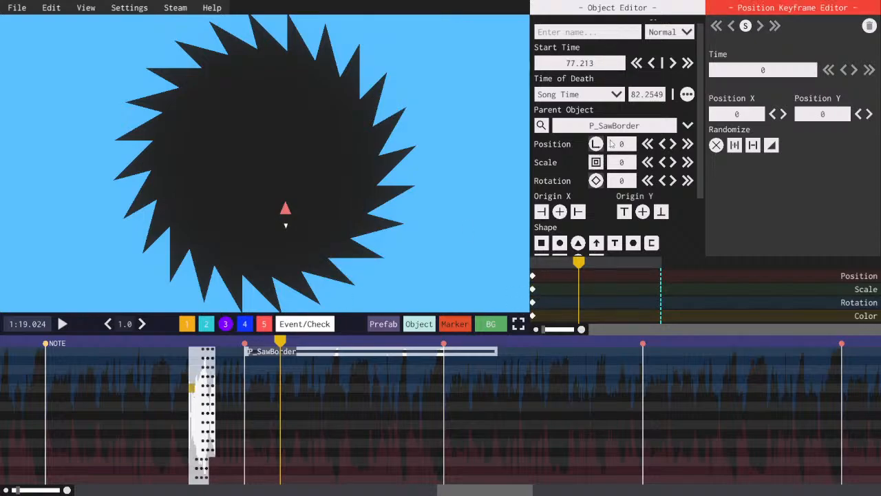
left_click(192, 397)
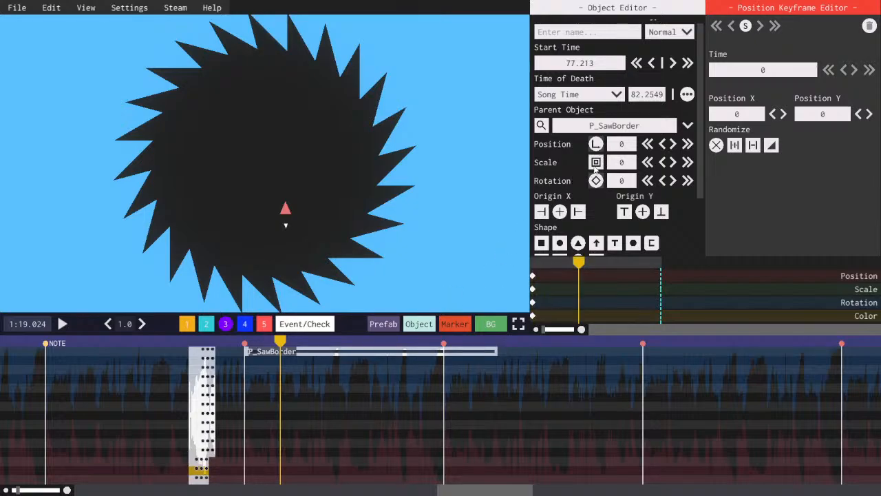
left_click(194, 480)
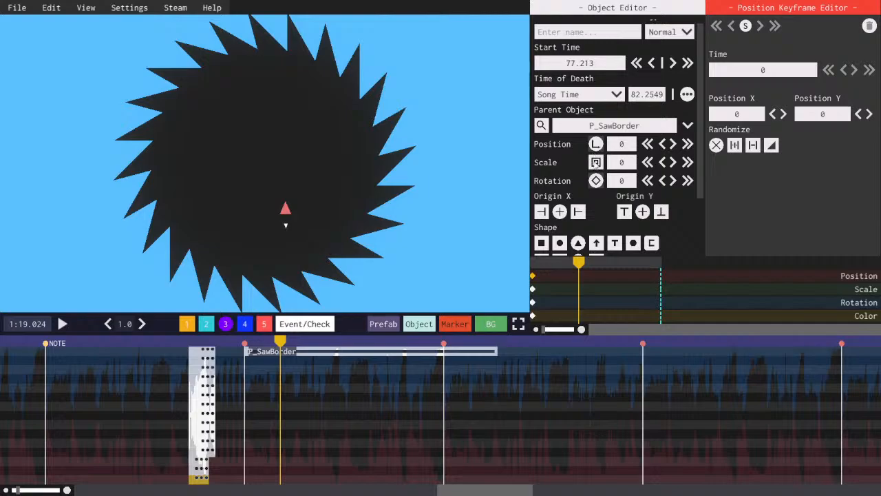
- Enable scale inheritance from P_SawBorder on every saw piece that starts at 77.336
left_click(213, 353)
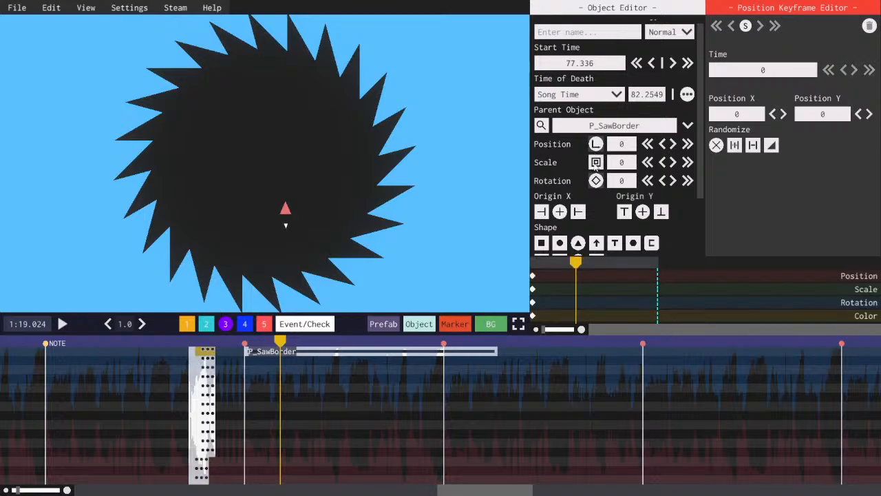
left_click(207, 361)
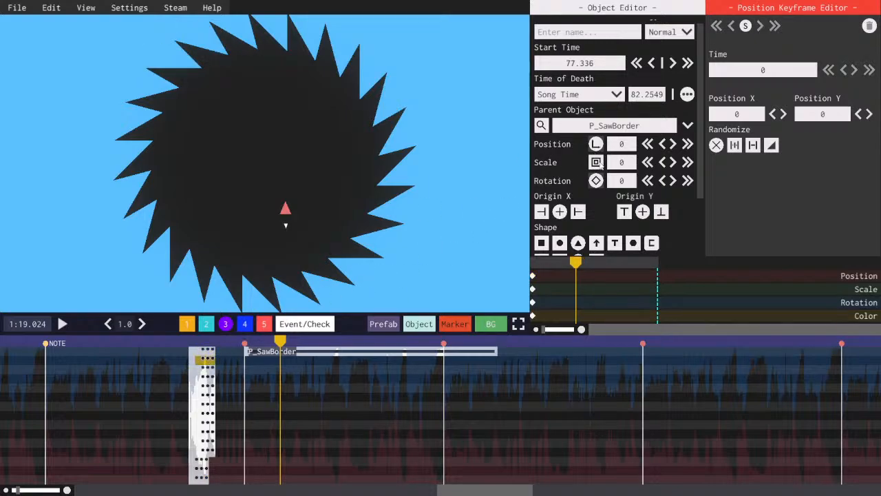
left_click(207, 370)
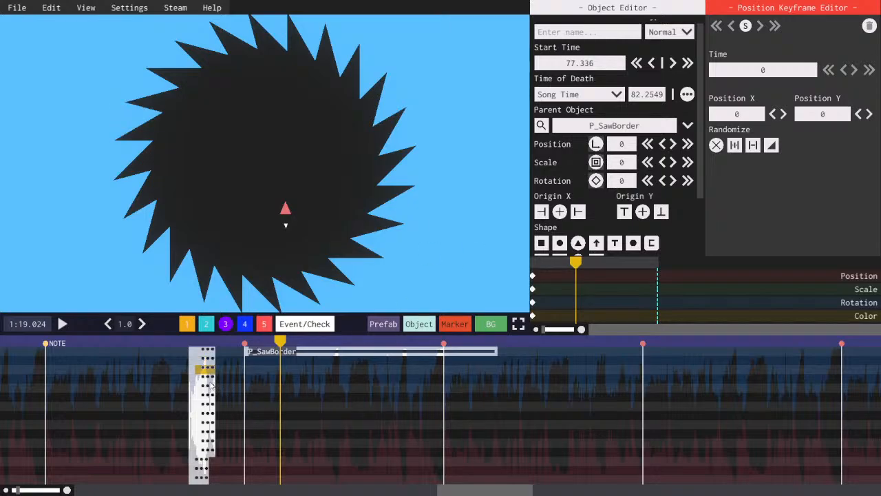
left_click(208, 378)
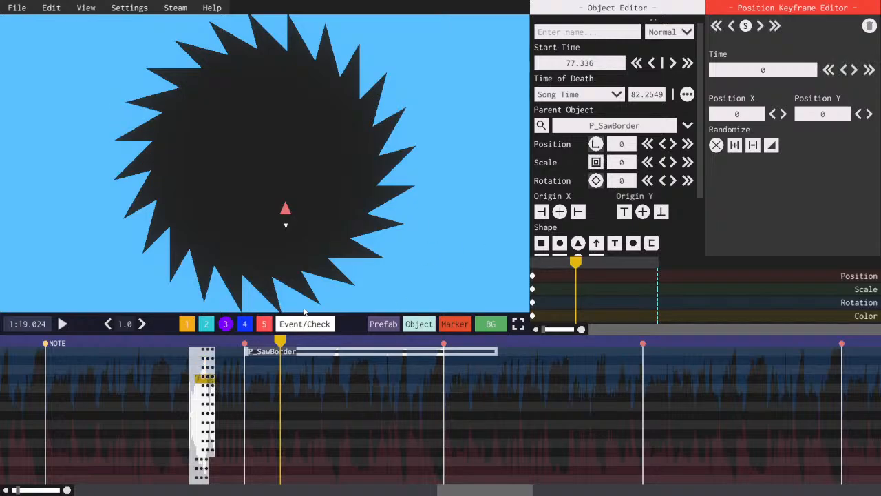
left_click(204, 387)
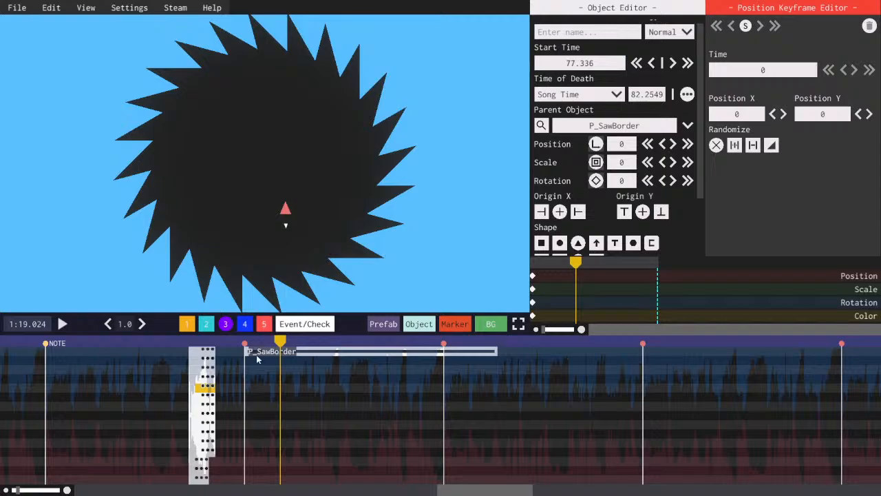
left_click(210, 398)
left_click(207, 406)
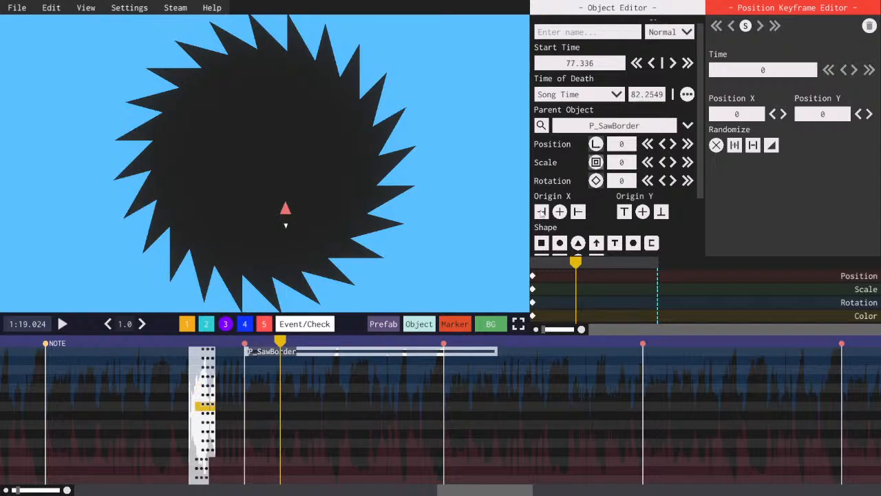
left_click(201, 416)
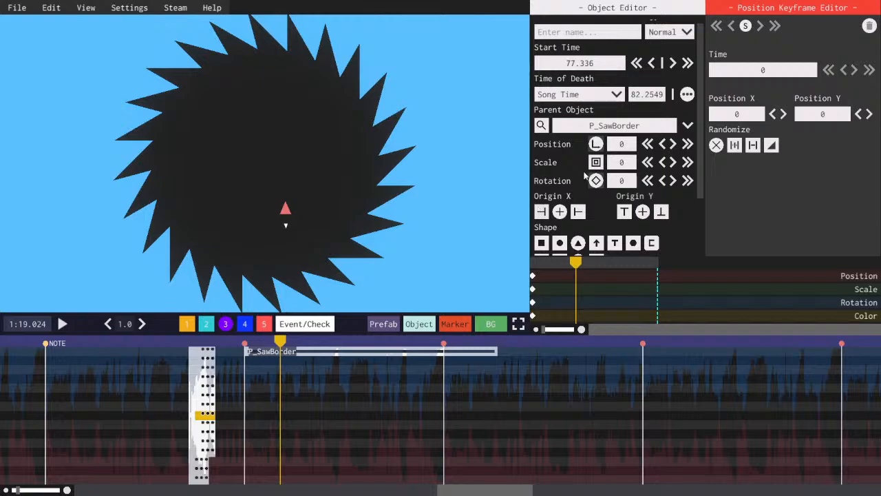
left_click(204, 425)
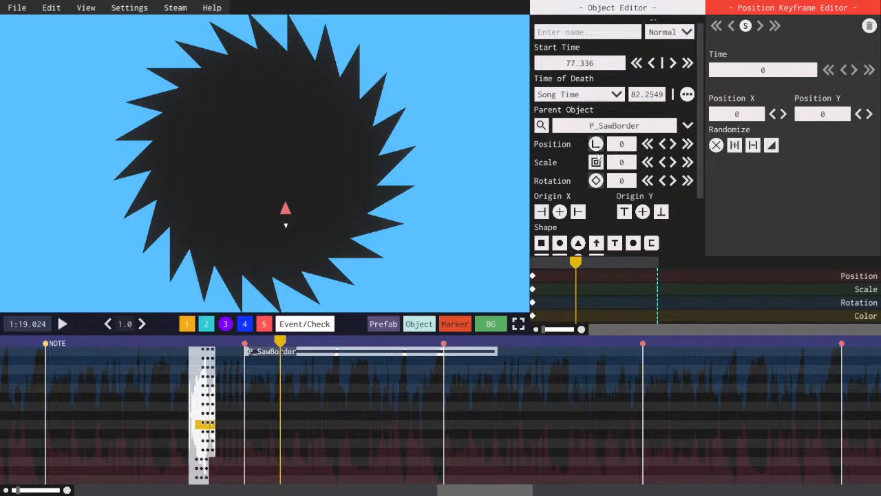
left_click(203, 434)
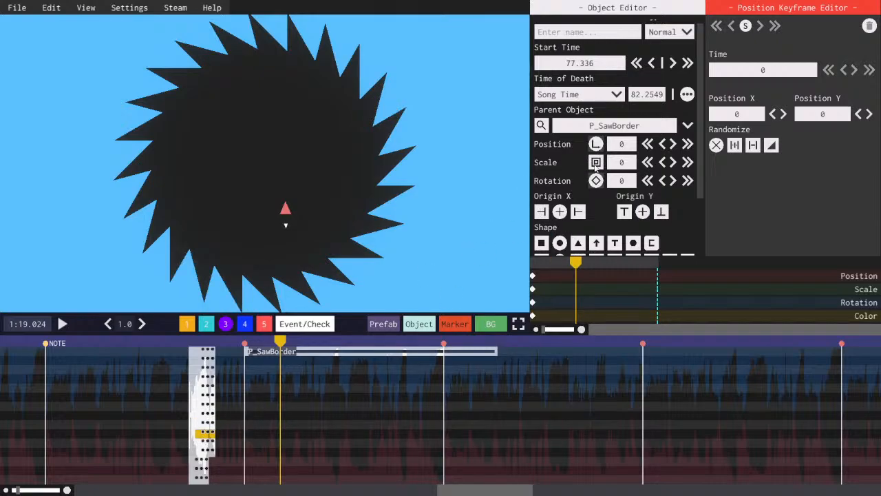
left_click(204, 443)
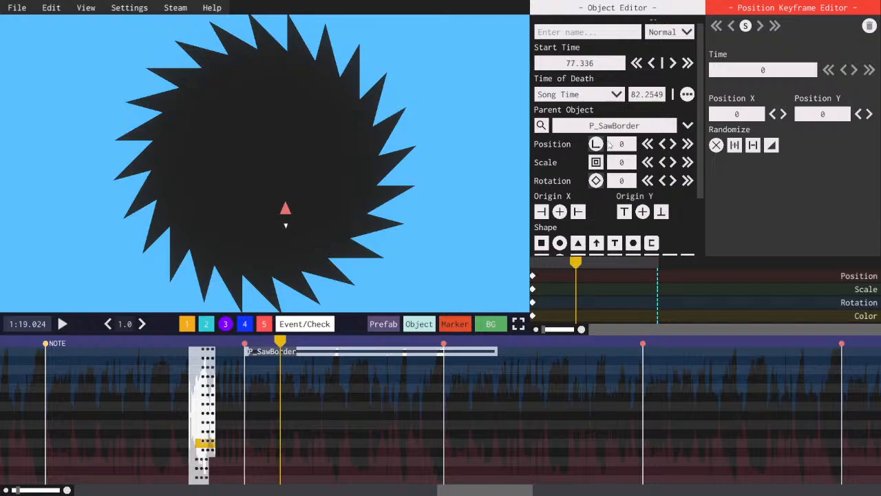
left_click(205, 452)
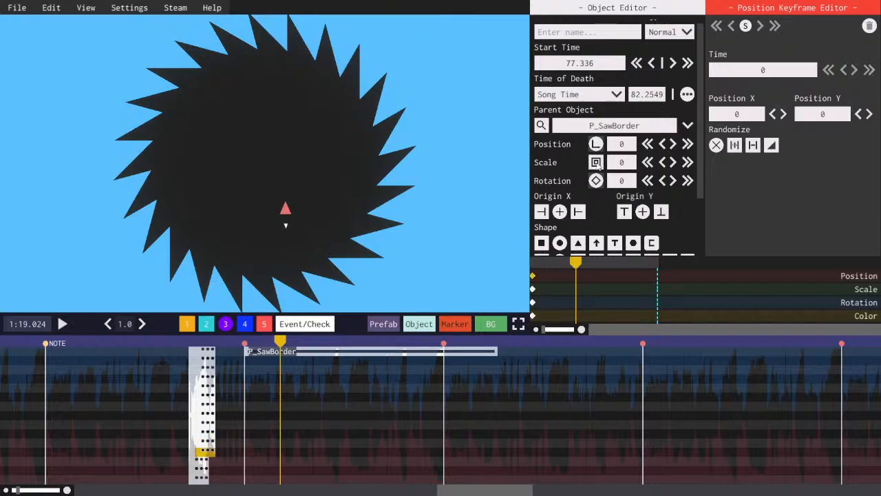
- Save the level and play briefly from around P_SawBorder's start
key("space")
key("ctrl+s")
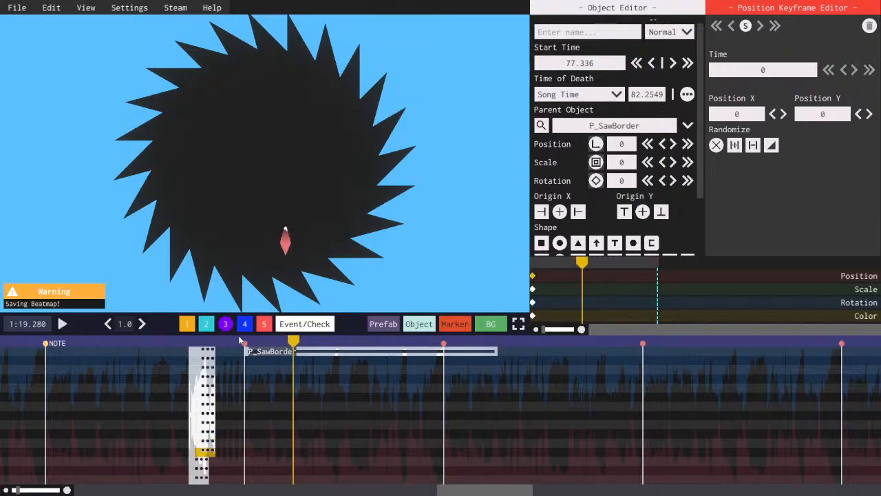
left_click(240, 341)
key("space")
key("space")
- Set Scale X and Scale Y to 3 on P_SawBorder's first scale keyframe, and preview from its start time
left_click(262, 354)
left_click(533, 290)
left_click(533, 263)
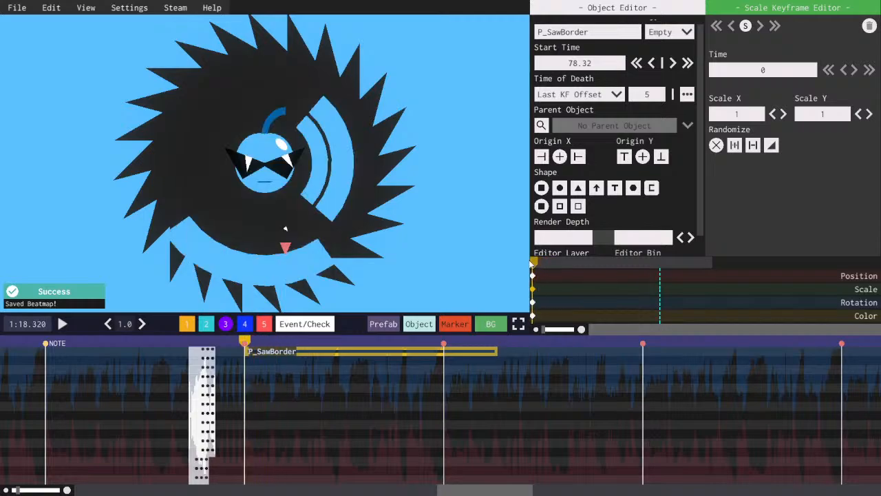
key("space")
key("space")
scroll(744, 117, "up", 4)
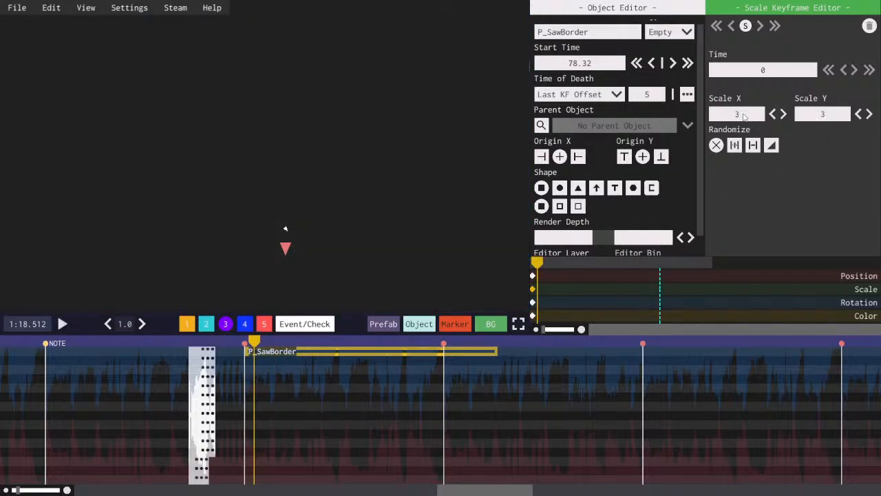
scroll(744, 117, "down", 1)
scroll(744, 117, "up", 1)
- Add a P_SawBorder scale keyframe at 0.268 with scale 1 and OutSine easing, and play the shrink from the start
left_click(542, 290)
left_click(748, 103)
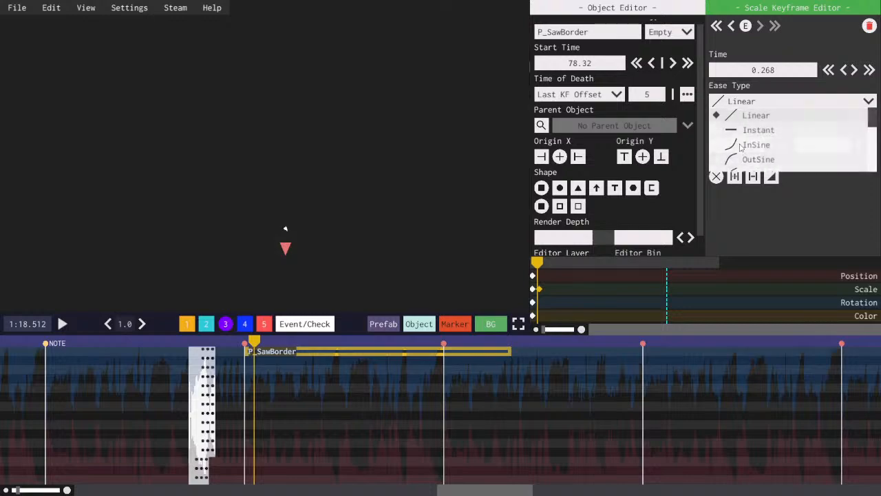
left_click(748, 157)
key("space")
key("space")
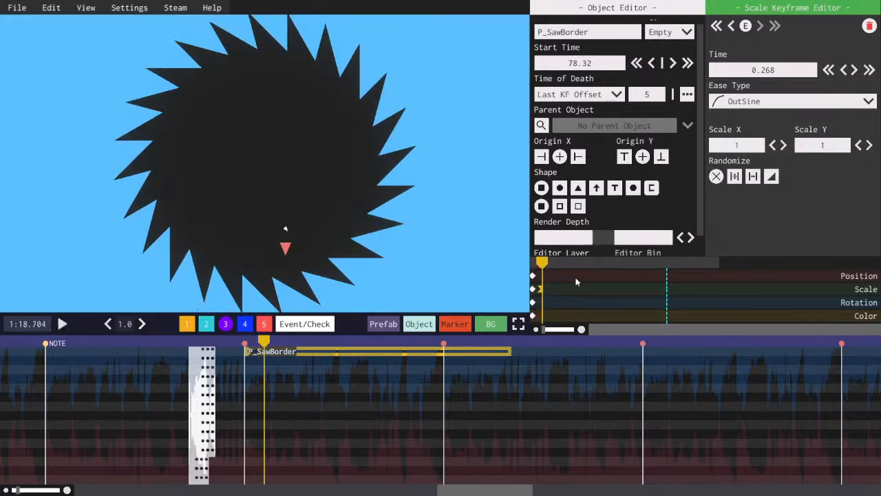
left_click(532, 265)
key("space")
key("space")
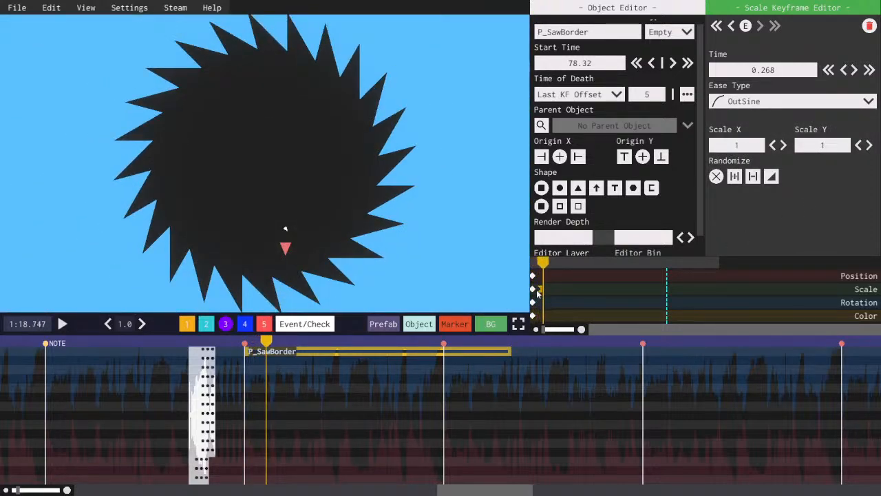
- Move P_SawBorder's second scale keyframe to 0.25 and play the animation to check its timing
left_click_drag(540, 290, 538, 290)
key("space")
key("space")
key("space")
scroll(478, 491, "down", 2)
key("space")
key("space")
- Find the 122 BPM object on editor layer 4 near the level's start and move it to editor layer 3
left_click_drag(460, 492, 140, 494)
key("space")
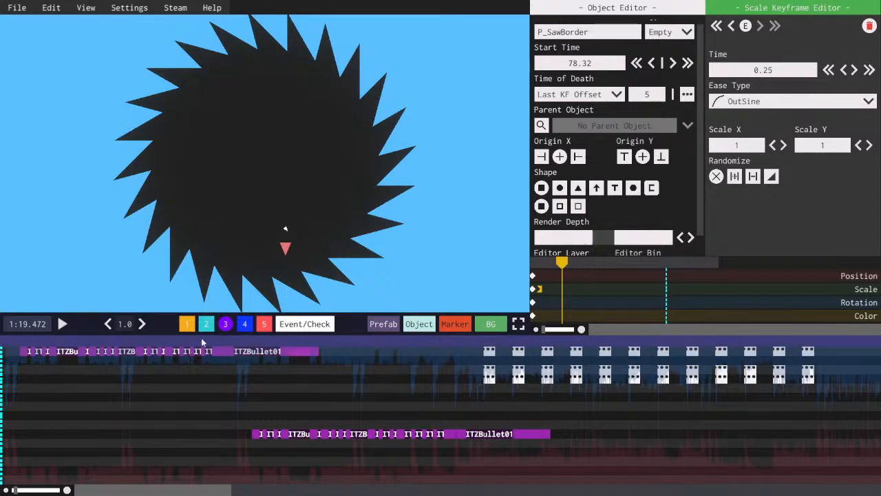
left_click(246, 324)
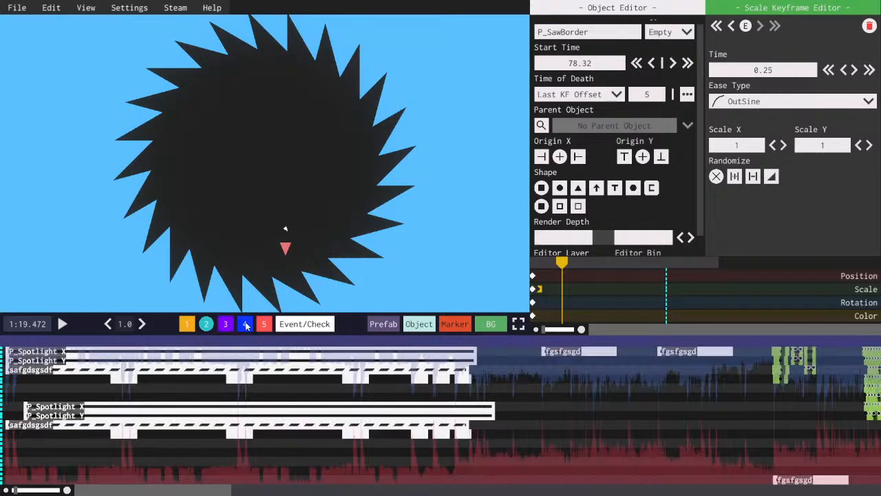
left_click(246, 325)
left_click_drag(123, 489, 173, 489)
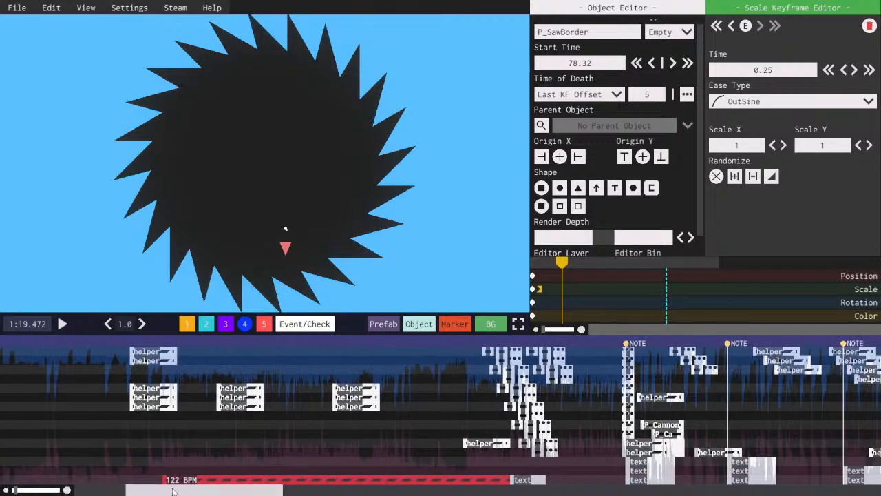
left_click_drag(320, 485, 162, 487)
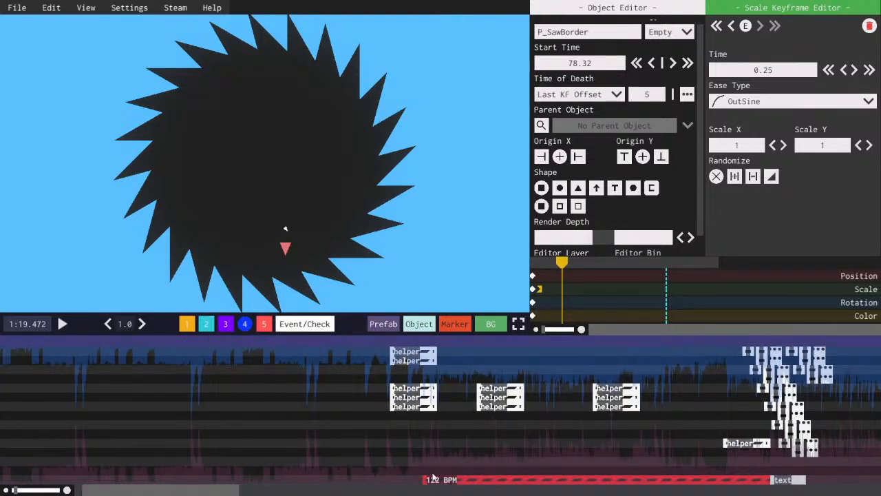
left_click(456, 479)
scroll(621, 213, "down", 3)
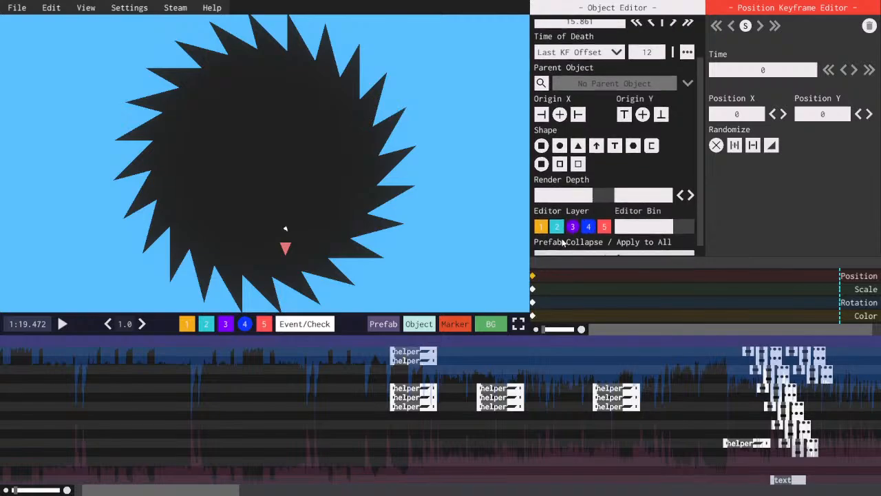
key("3")
- Move the 122 BPM object along the timeline to about 1:18.811, below P_SawBorder, and place the playhead at its start
left_click_drag(151, 489, 807, 493)
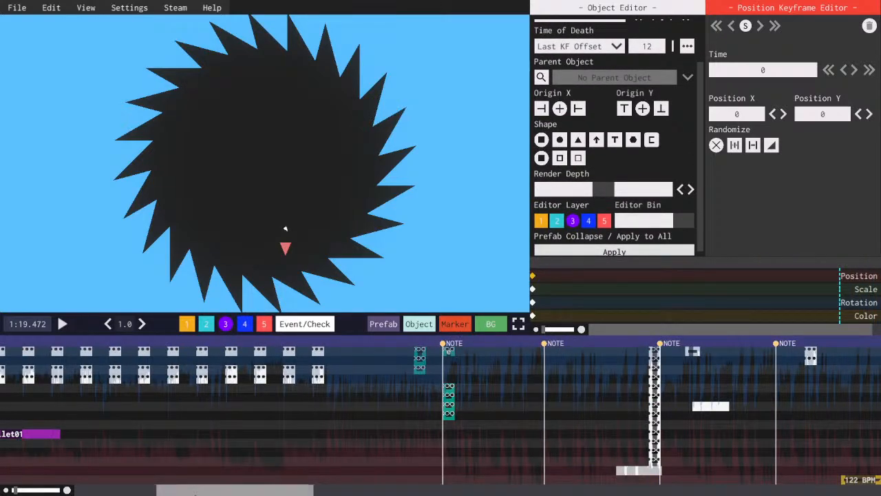
left_click_drag(209, 490, 854, 483)
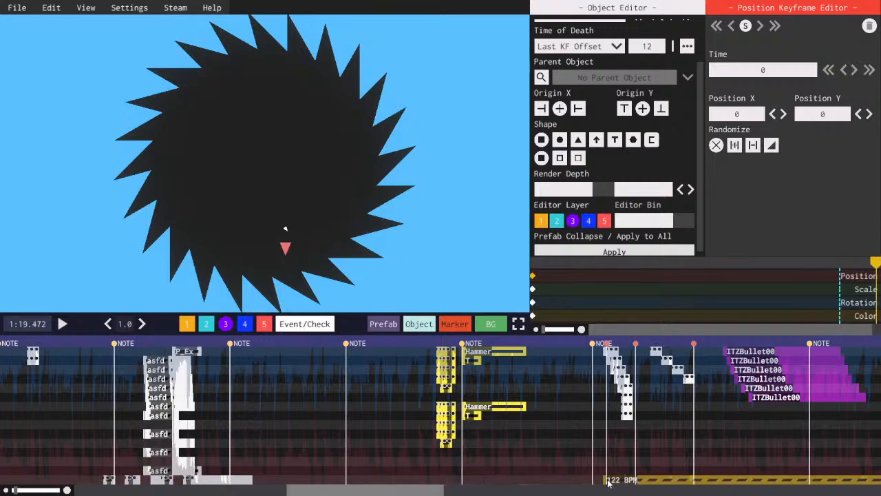
left_click_drag(305, 489, 418, 490)
left_click_drag(176, 482, 373, 480)
scroll(376, 480, "up", 3)
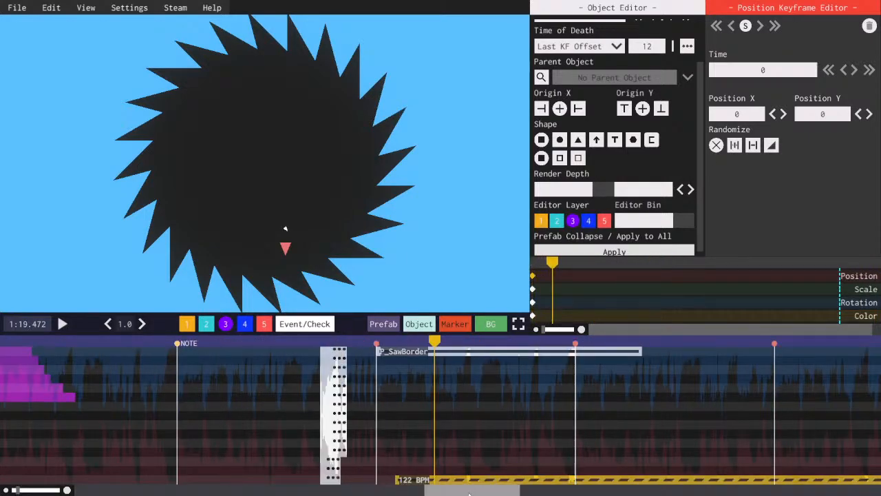
left_click_drag(485, 491, 492, 492)
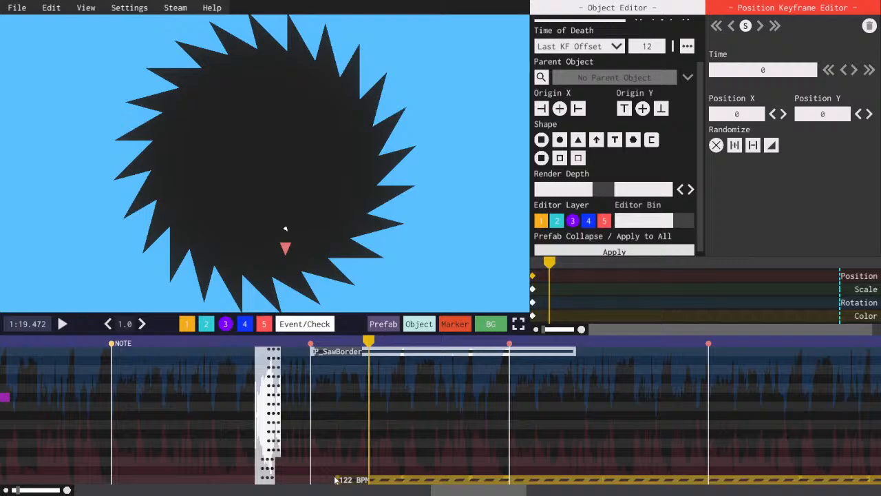
left_click_drag(554, 263, 488, 261)
left_click_drag(458, 494, 463, 494)
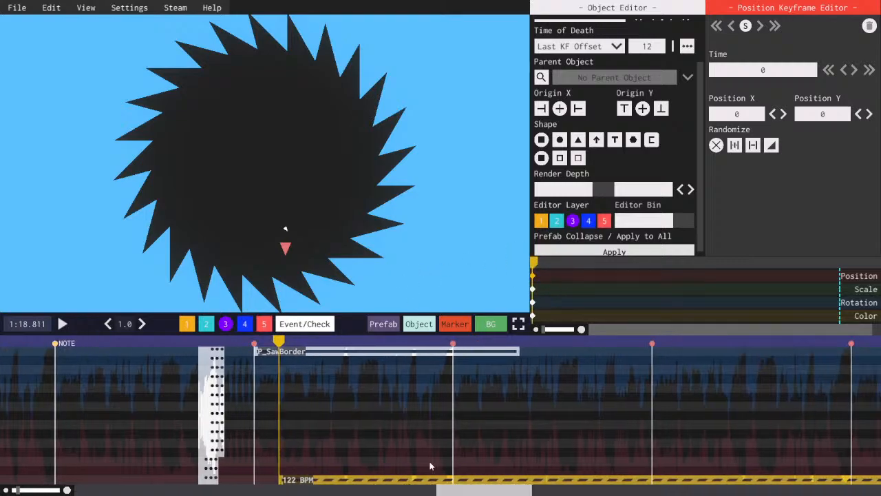
- Copy P_SawBorder's two scale keyframes, paste them at 1:18.811, and select the first pasted keyframe at 0.492
left_click(296, 352)
left_click(539, 289)
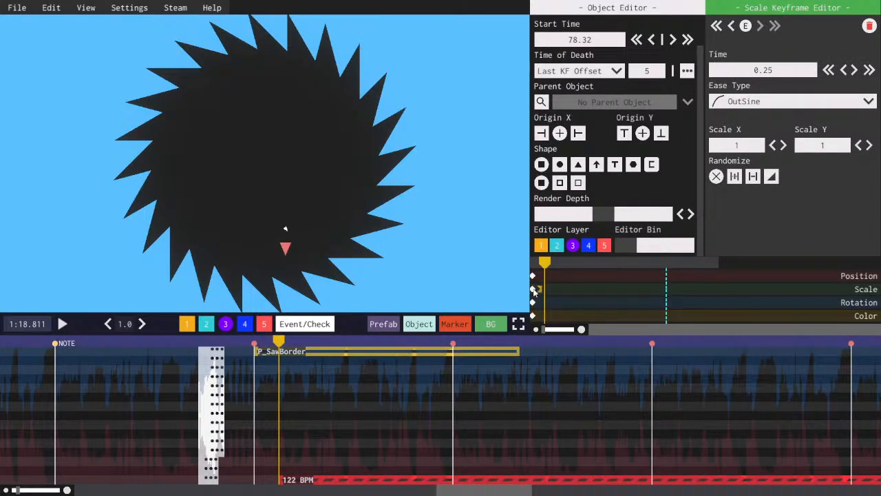
left_click_drag(535, 289, 532, 291)
key("ctrl+c")
left_click(531, 289, "shift")
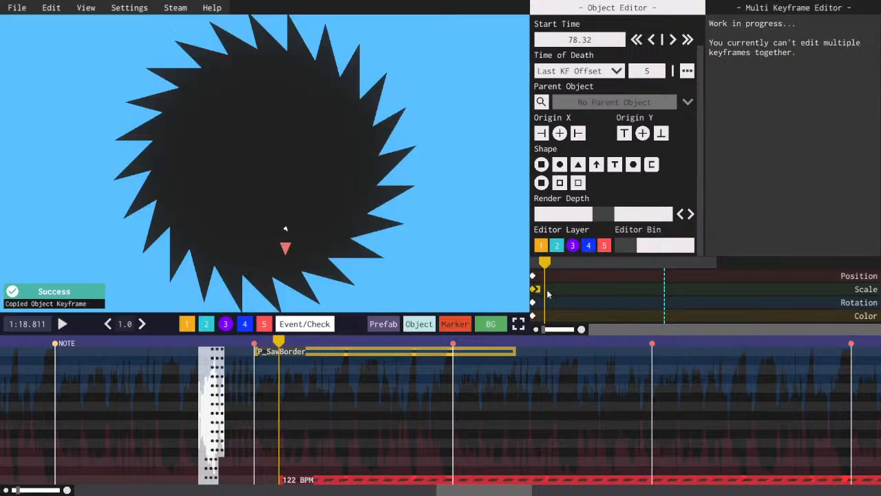
key("ctrl+c")
key("ctrl+v")
left_click(538, 291)
left_click(548, 290)
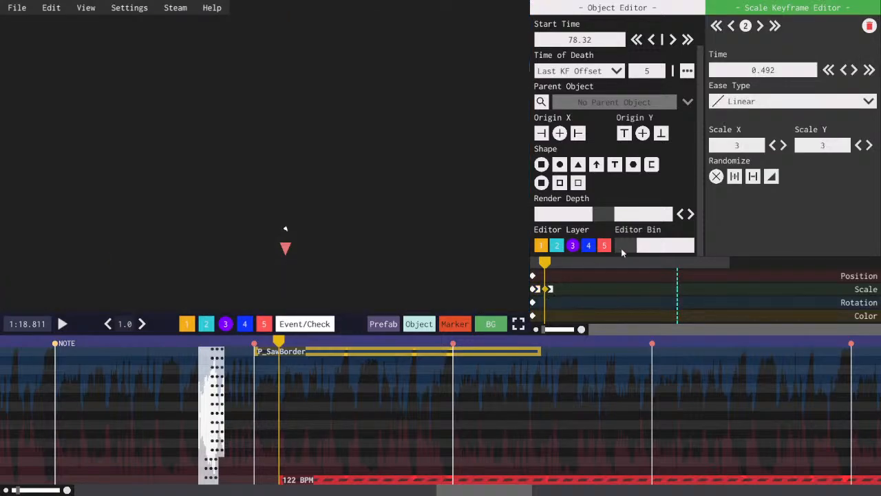
- Set P_SawBorder's scale keyframe at 0.492 to 1.2 on both X and Y, with InSine easing
scroll(751, 148, "down", 2)
key("BackSpace")
type("1.5")
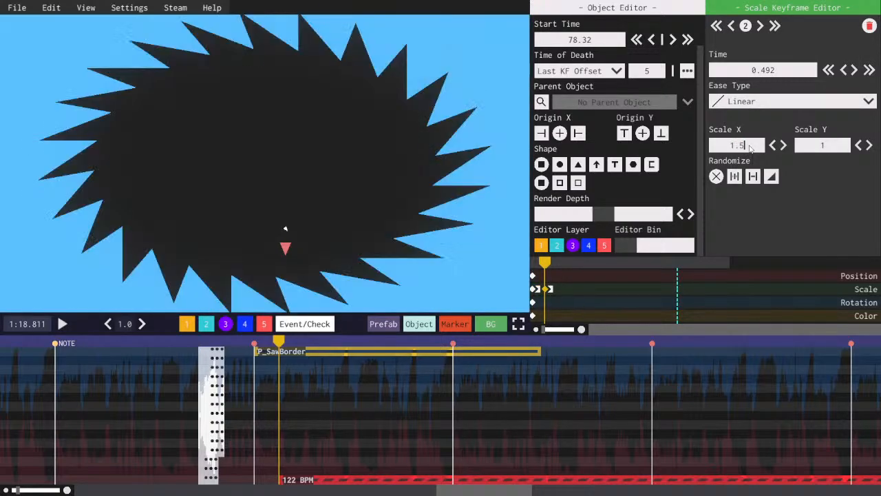
left_click_drag(759, 146, 725, 144)
left_click(821, 147)
key("ctrl+v")
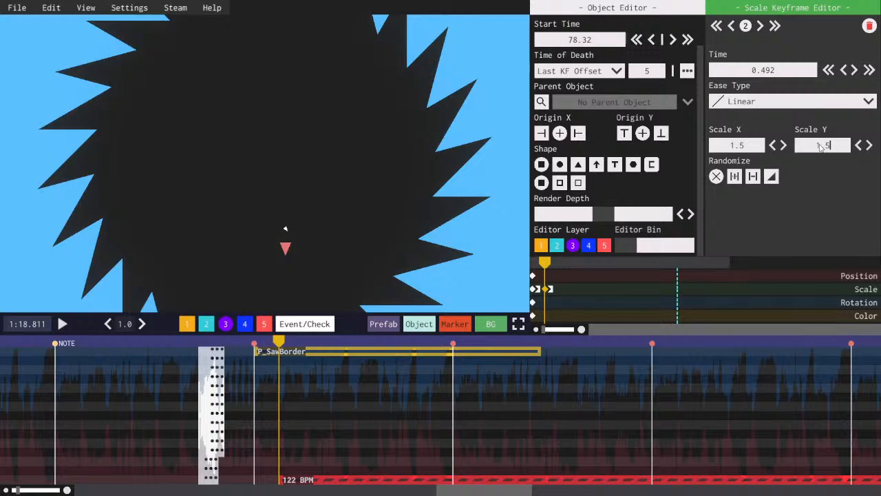
key("BackSpace")
type("2")
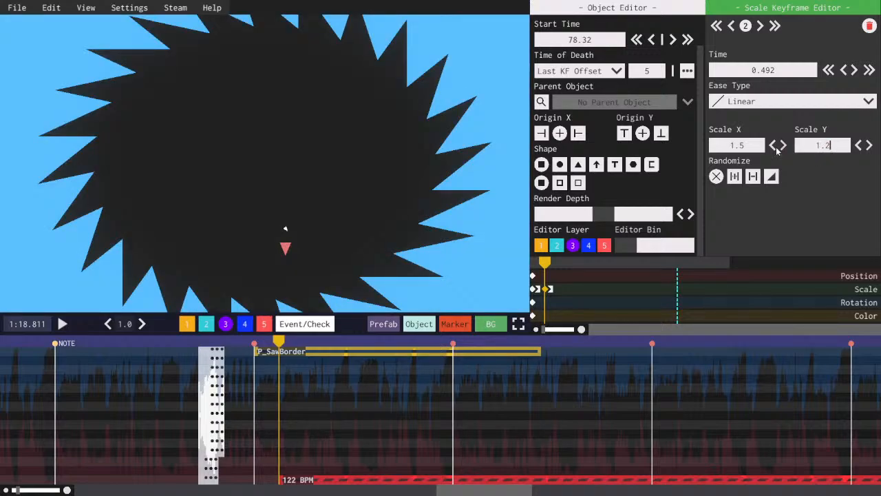
type("2")
left_click(760, 103)
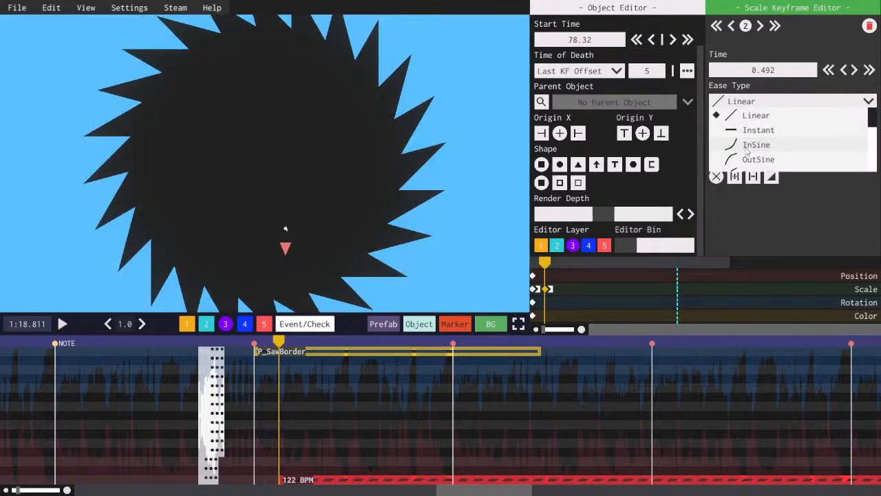
left_click(748, 146)
- Play the scale pulse to check it, and copy its two keyframes at 0.492 and 0.671
left_click_drag(544, 262, 523, 256)
key("space")
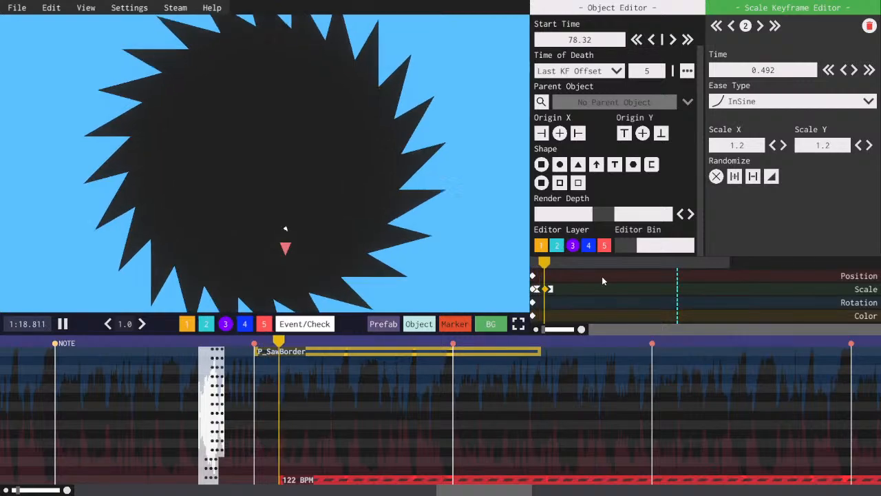
key("space")
left_click_drag(588, 306, 542, 282)
key("ctrl+c")
left_click(551, 290)
key("space")
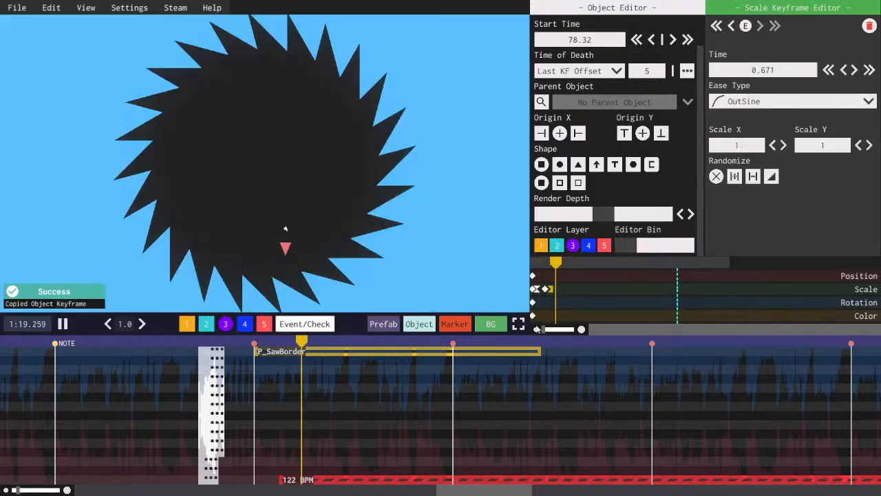
key("space")
- Move the 122 BPM object to start at 79.303, paste the pulse keyframes onto P_SawBorder there, and play
left_click(303, 480)
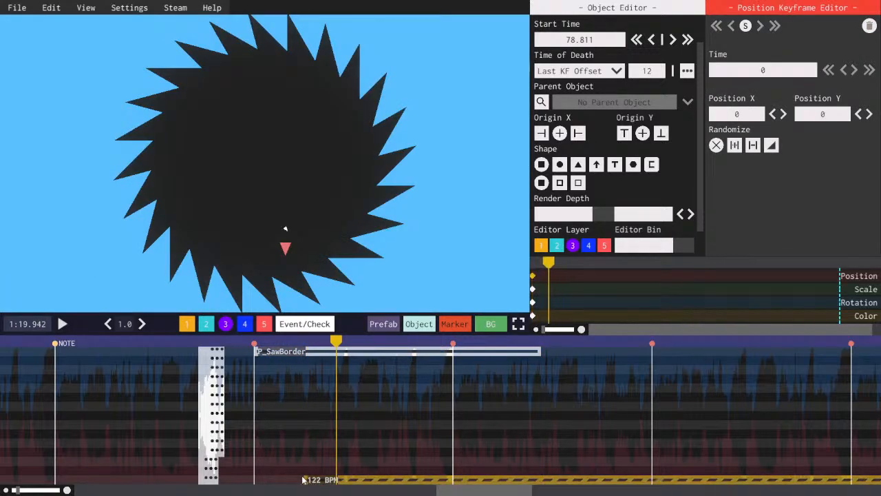
left_click_drag(550, 263, 532, 263)
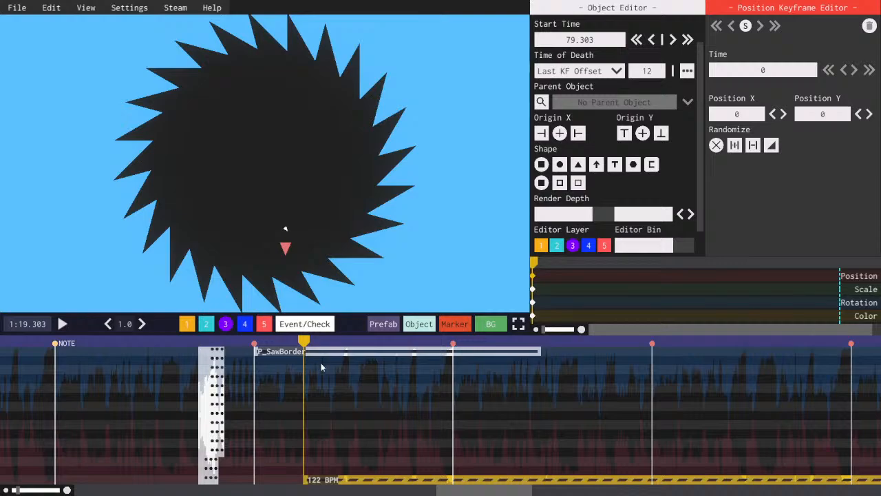
left_click(429, 352)
key("ctrl+v")
key("space")
key("space")
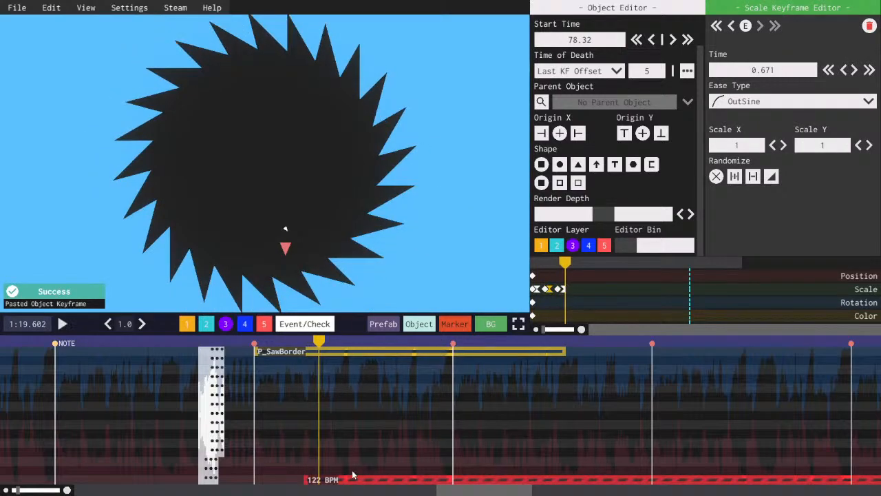
- Shift the 122 BPM object to 79.795, add another copy of the pulse keyframes at its start, and play it
left_click(328, 483)
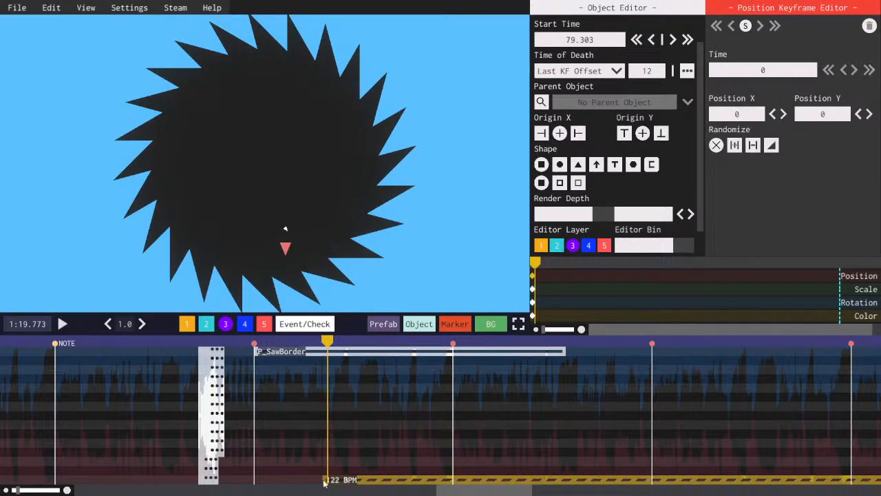
left_click_drag(534, 264, 531, 263)
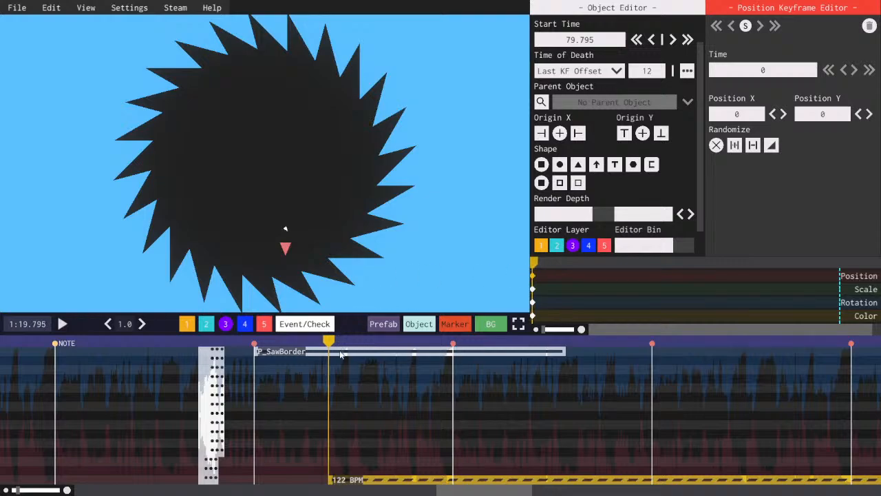
left_click(358, 353)
key("ctrl+v")
key("space")
key("space")
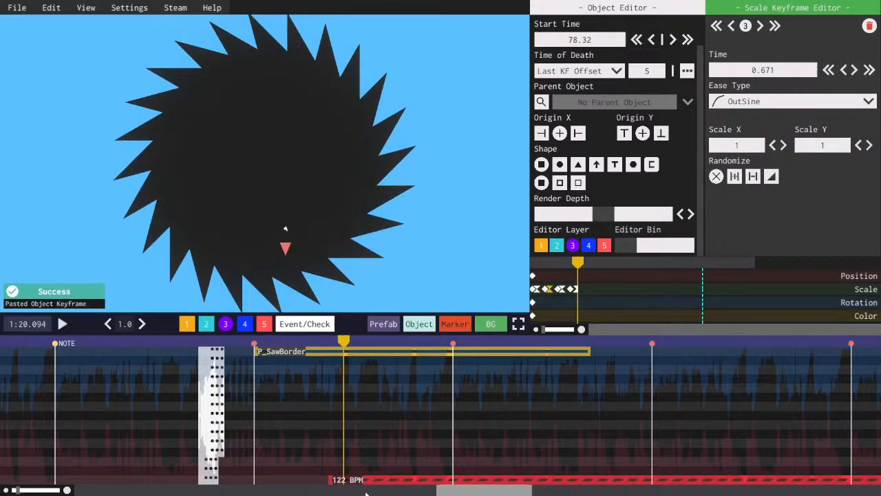
- Move the 122 BPM object to 80.287, paste the scale pulse onto P_SawBorder at that point, and play it
left_click(343, 482)
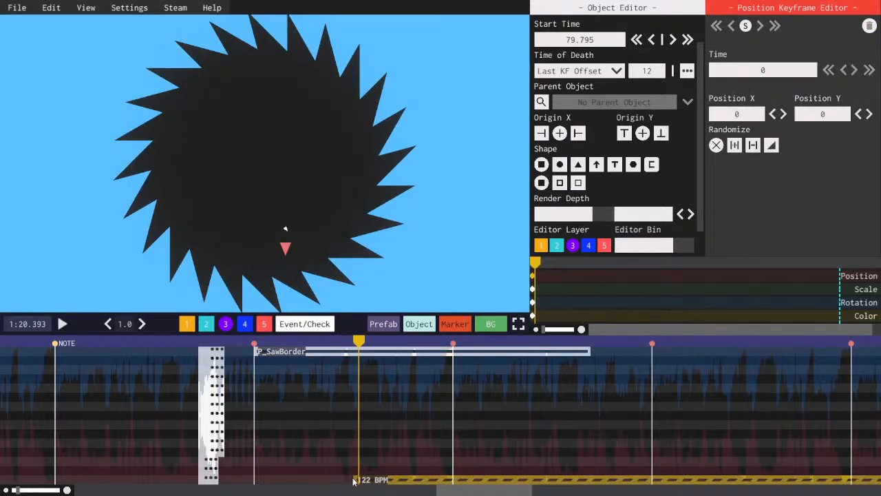
left_click_drag(354, 482, 355, 481)
left_click_drag(536, 264, 508, 275)
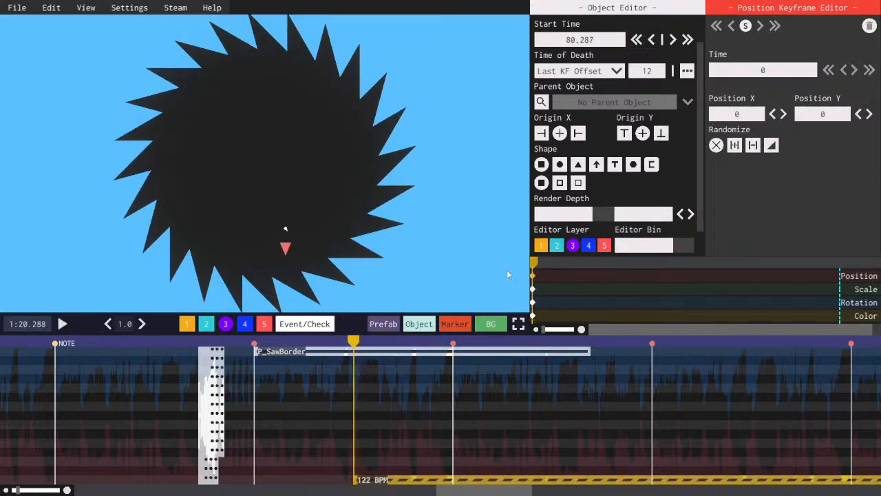
left_click(380, 356)
key("ctrl+v")
key("space")
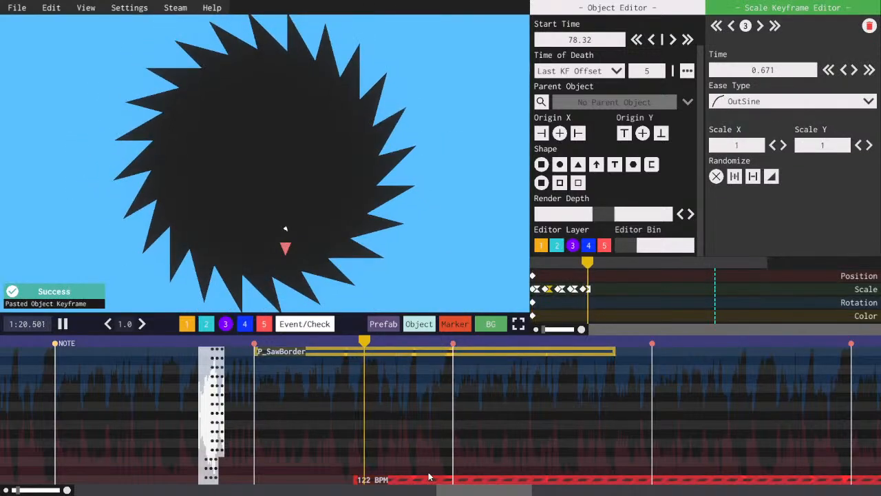
key("space")
- Move the 122 BPM object to 80.779 and paste the scale pulse onto P_SawBorder at its start
left_click(365, 483)
left_click_drag(365, 483, 382, 483)
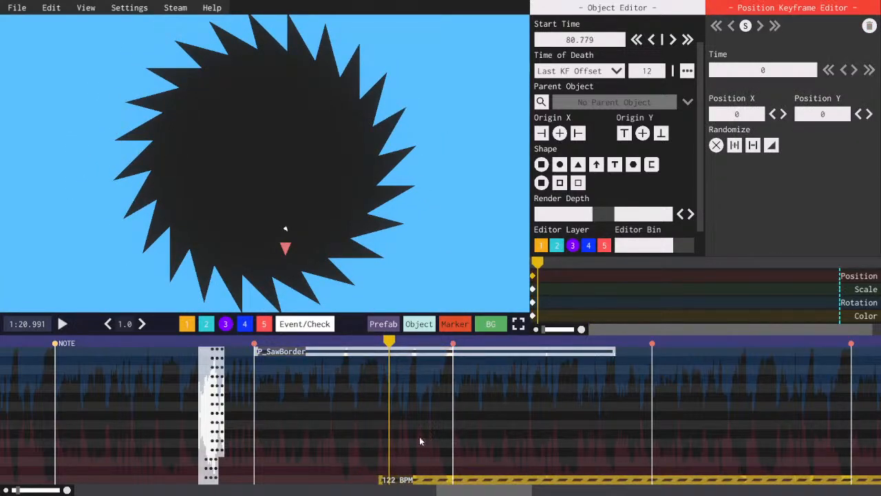
left_click_drag(553, 262, 457, 254)
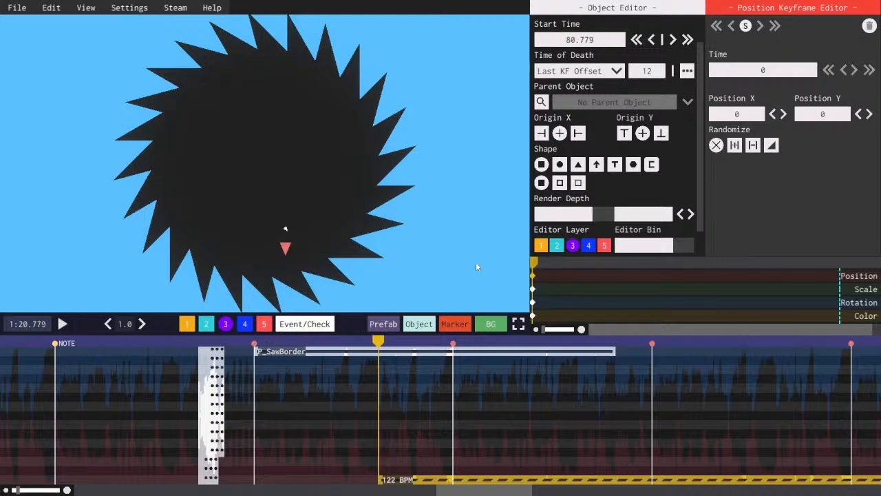
left_click(393, 355)
key("ctrl+v")
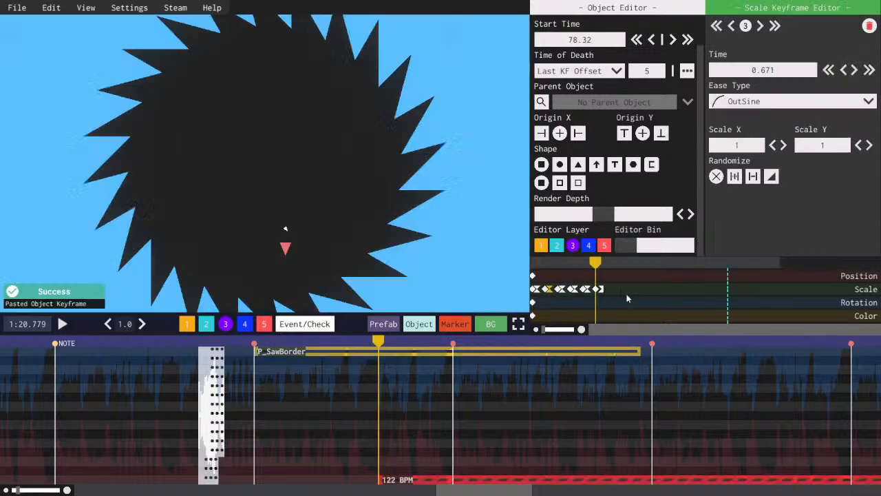
- Align the 122 BPM object and playhead at 81.27, and paste P_SawBorder's scale pulse there
left_click(387, 484)
left_click_drag(387, 484, 406, 484)
key("space")
key("space")
left_click_drag(544, 263, 472, 279)
key("space")
left_click(417, 352)
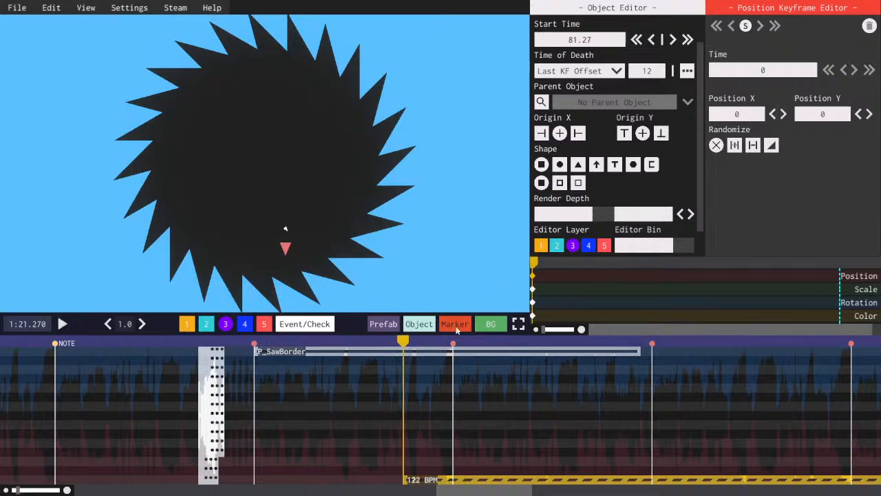
- Move the 122 BPM object to 81.762, save the beatmap, paste the scale pulse onto P_SawBorder there, and play it
left_click(427, 484)
left_click_drag(427, 480, 433, 480)
key("space")
key("space")
left_click_drag(542, 262, 467, 268)
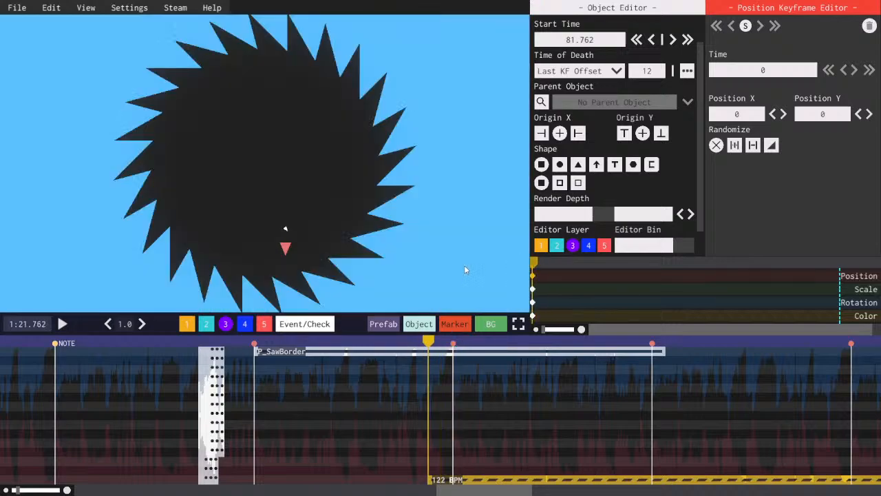
key("space")
left_click_drag(549, 265, 495, 274)
key("ctrl+s")
left_click(438, 357)
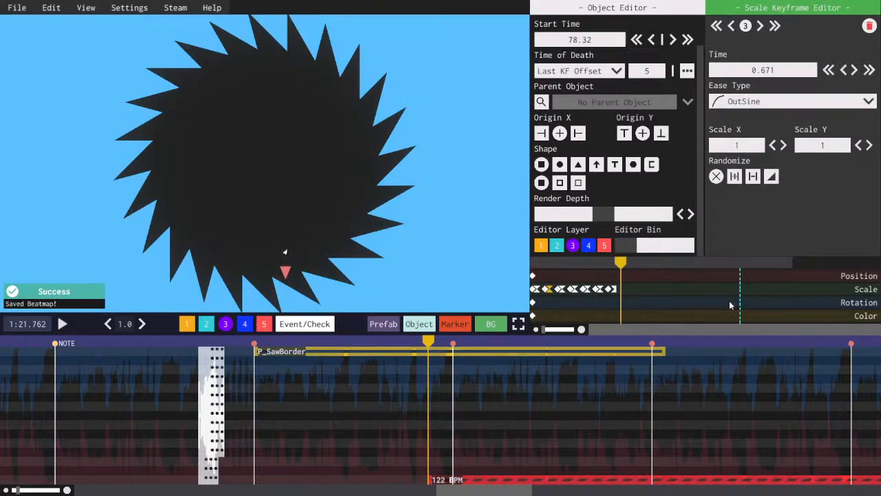
key("space")
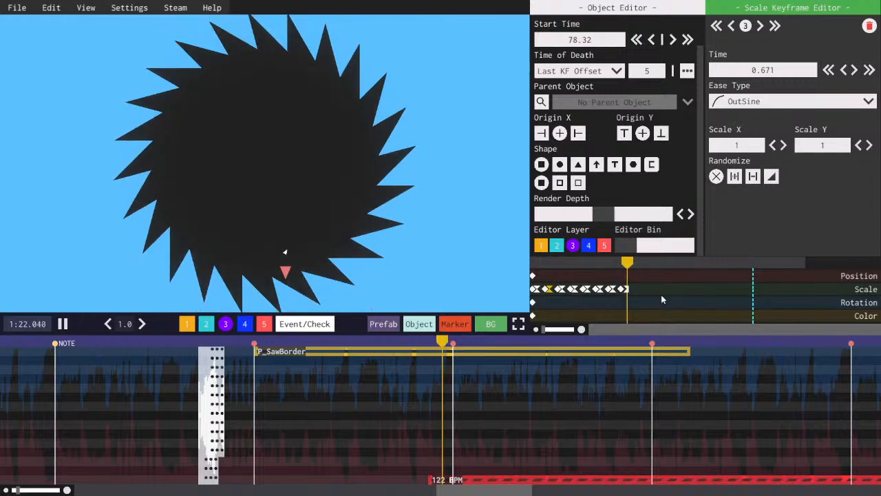
key("space")
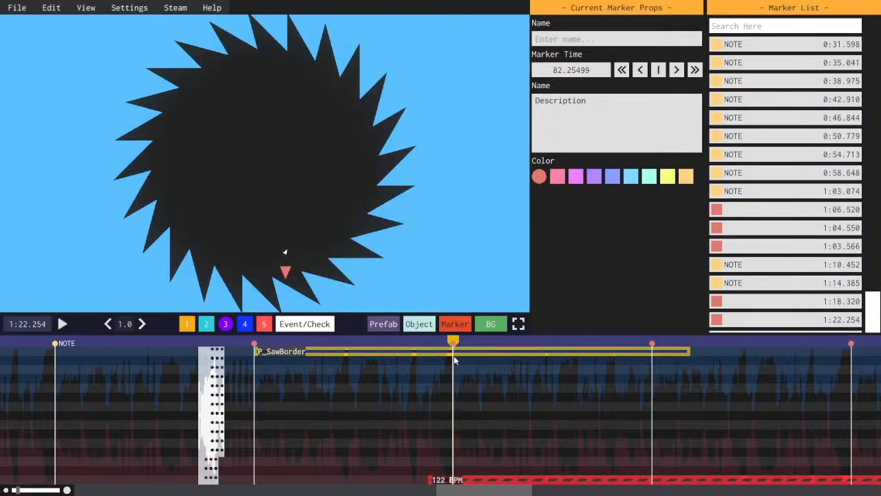
- Copy P_SawBorder's first scale keyframe to the marker at 1:22.254 and give the copy InCirc easing
left_click(534, 290)
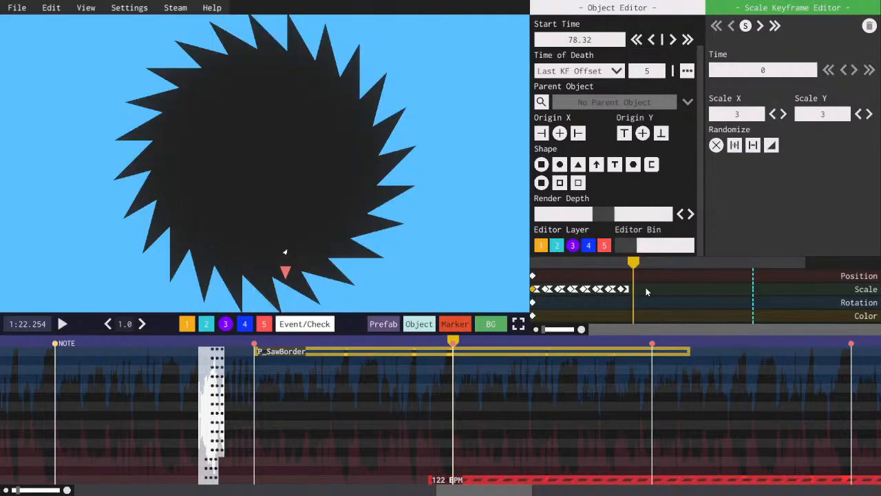
key("ctrl+c")
key("ctrl+v")
left_click(868, 102)
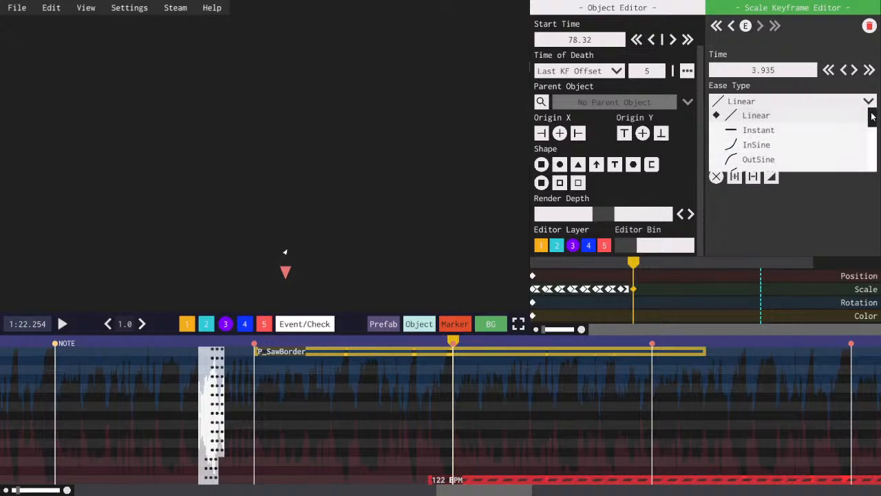
scroll(740, 136, "down", 8)
left_click(757, 131)
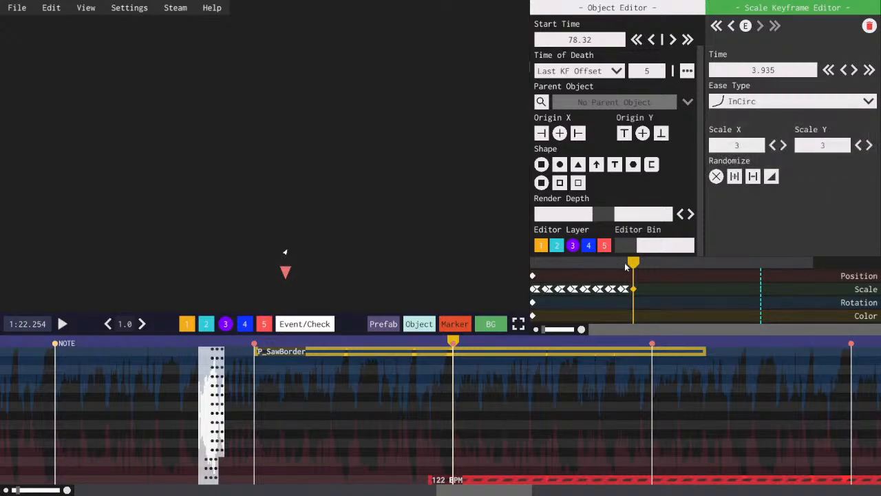
- Try InSine easing on P_SawBorder's last scale keyframe and play the closing growth
left_click_drag(624, 262, 614, 263)
left_click(747, 105)
left_click(747, 144)
key("space")
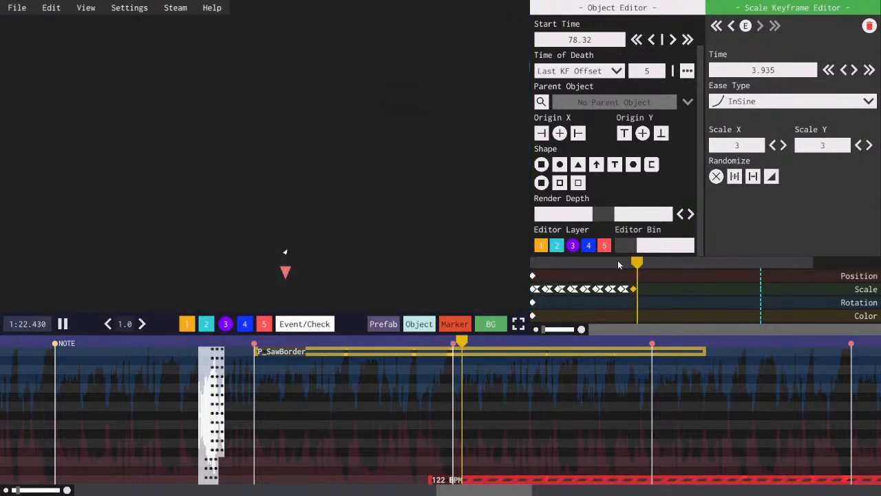
key("space")
- Change the last scale keyframe's easing to InExpo and replay the end of the animation
left_click(873, 104)
scroll(791, 138, "down", 2)
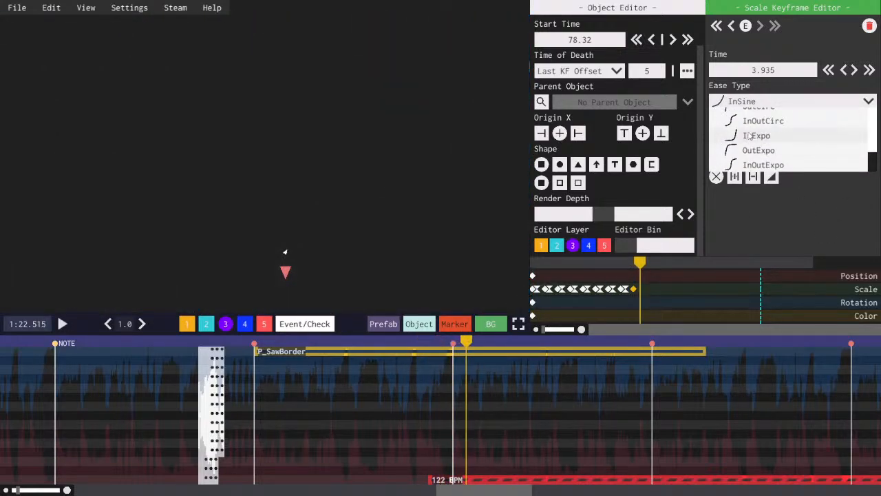
left_click(747, 132)
left_click(616, 263)
key("space")
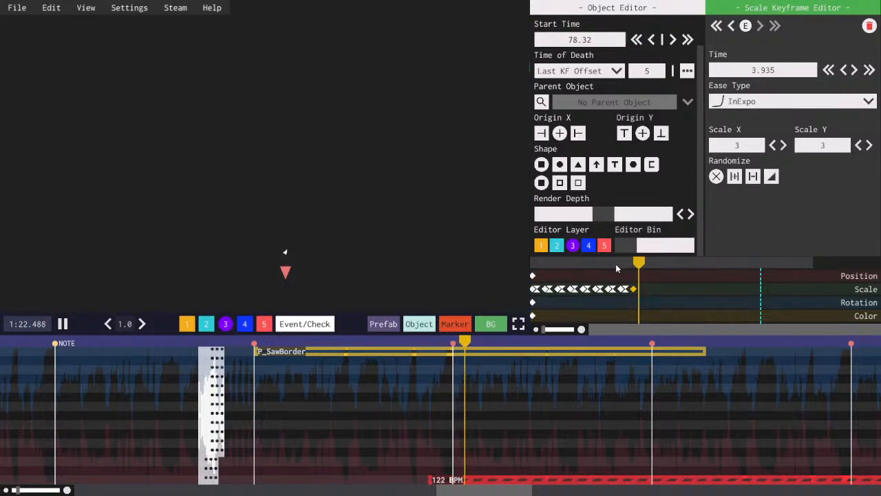
left_click(617, 264)
key("space")
key("space")
key("space")
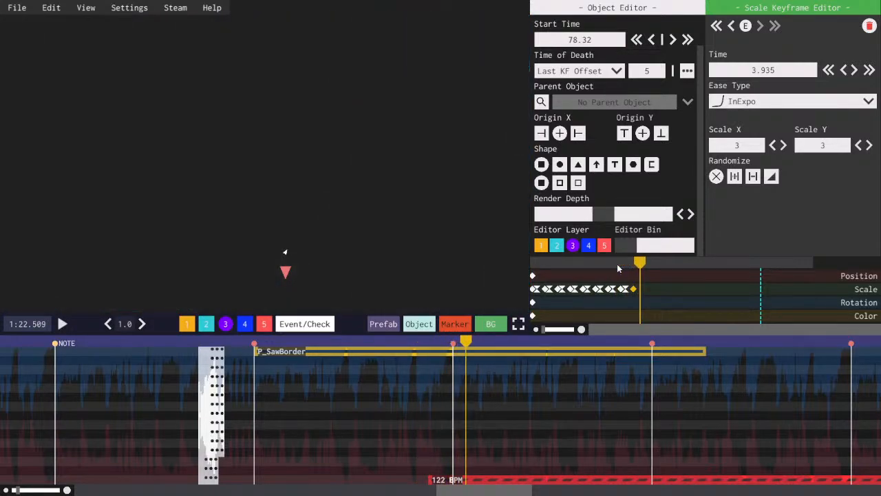
- Play P_SawBorder's animation from its start and save the beatmap
left_click_drag(617, 263, 533, 263)
key("space")
key("ctrl+s")
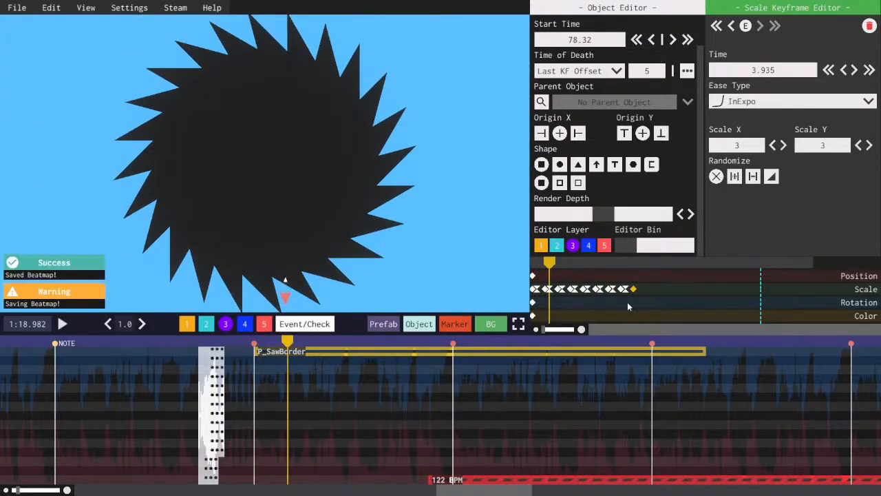
key("space")
- Copy P_SawBorder's first rotation keyframe to the marker at 1:22.254 and set the copy's rotation to 360
left_click(534, 303)
key("ctrl+c")
key("ctrl+v")
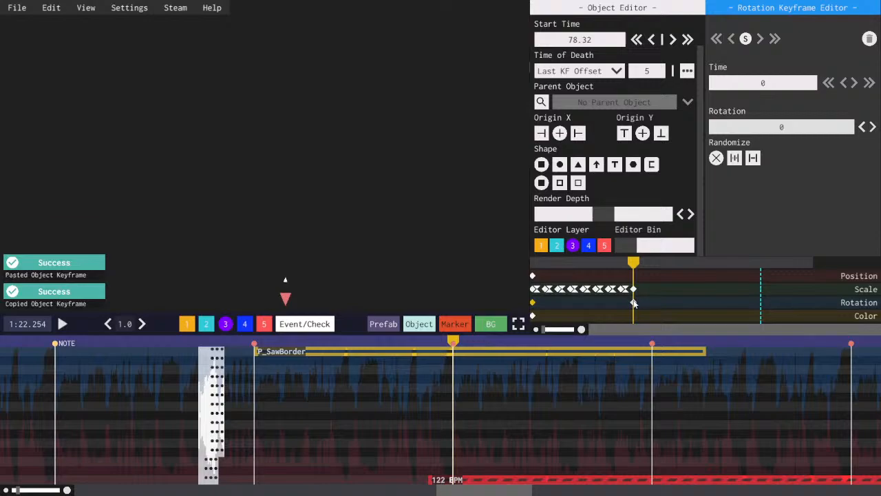
left_click(633, 302)
left_click(770, 162)
- Play P_SawBorder's spinning animation from its start through 1:22.254 and save the beatmap
left_click(531, 261)
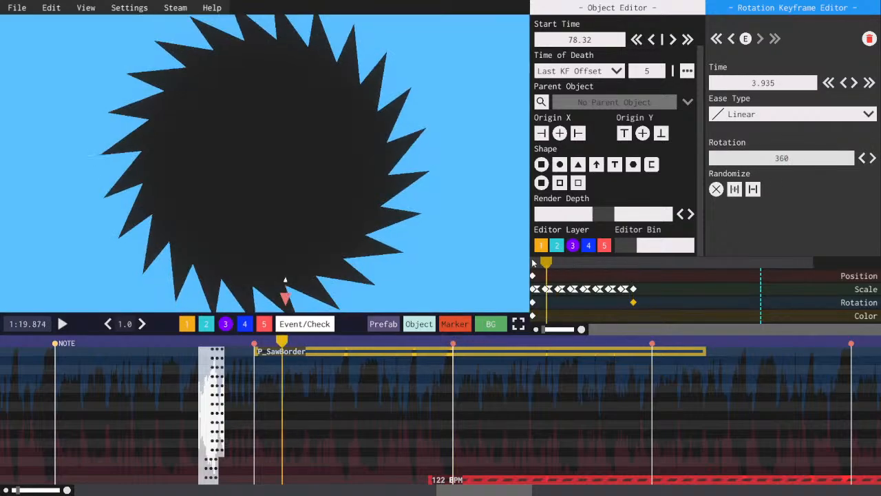
key("space")
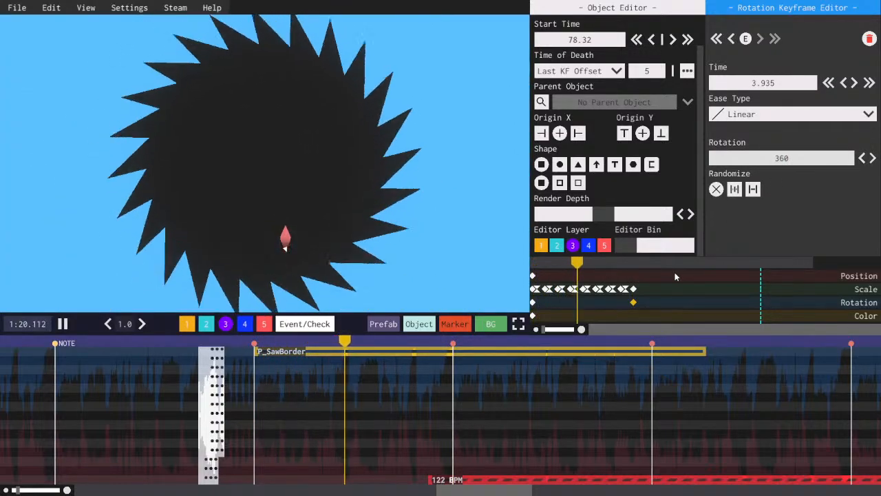
key("ctrl+s")
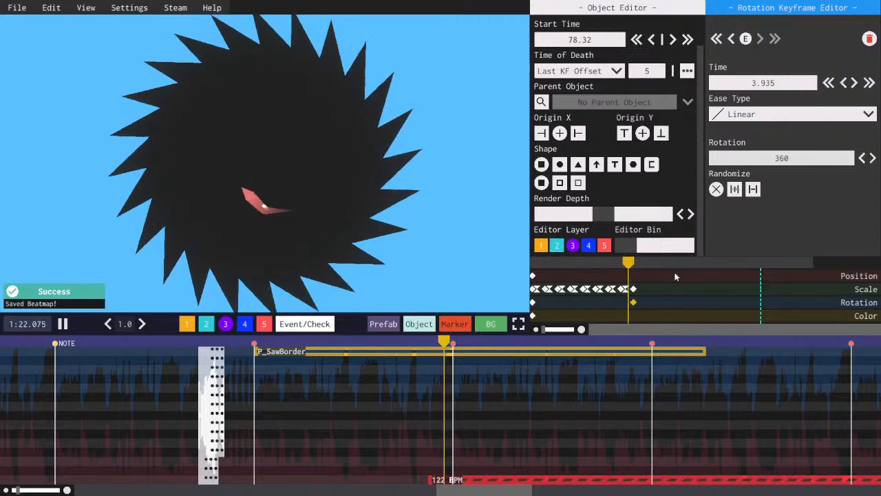
key("space")
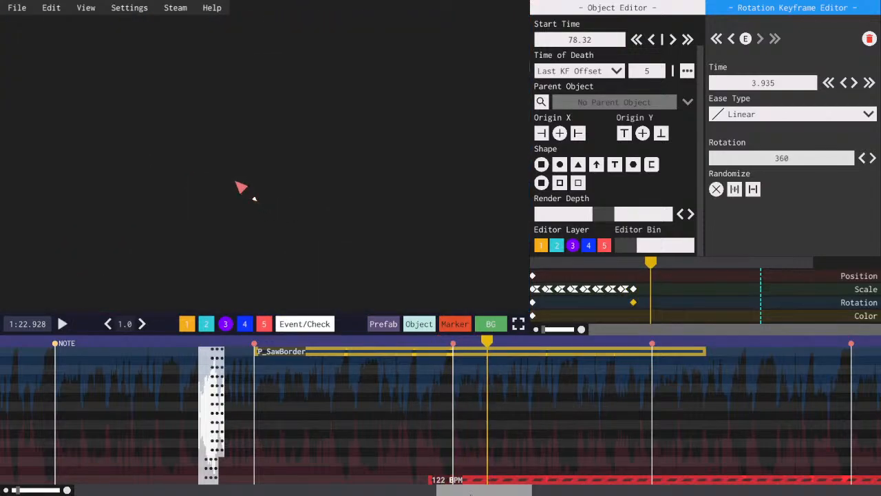
- Place the Pandex Advanced level prefab on layer 1 at the 1:18.320 marker and expand it into separate objects
mouse_move(487, 491)
left_mouse_down()
mouse_move(494, 492)
mouse_move(474, 493)
left_mouse_up()
scroll(475, 479, "down", 2)
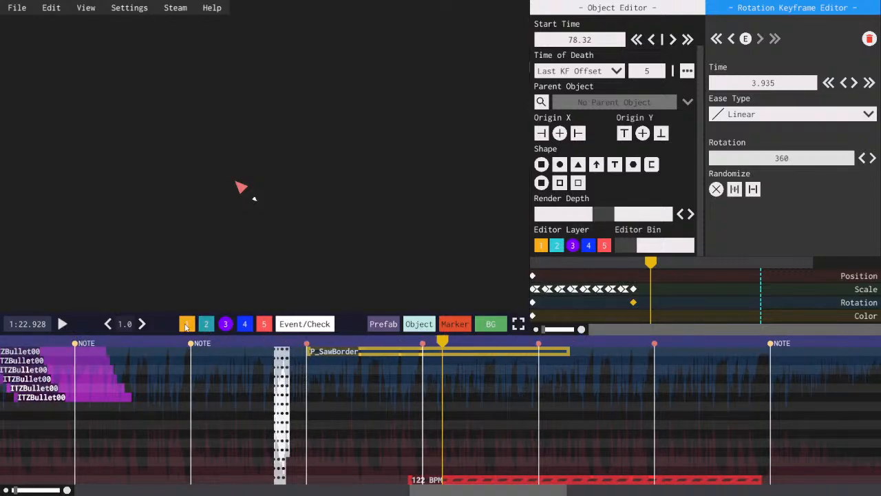
left_click(186, 325)
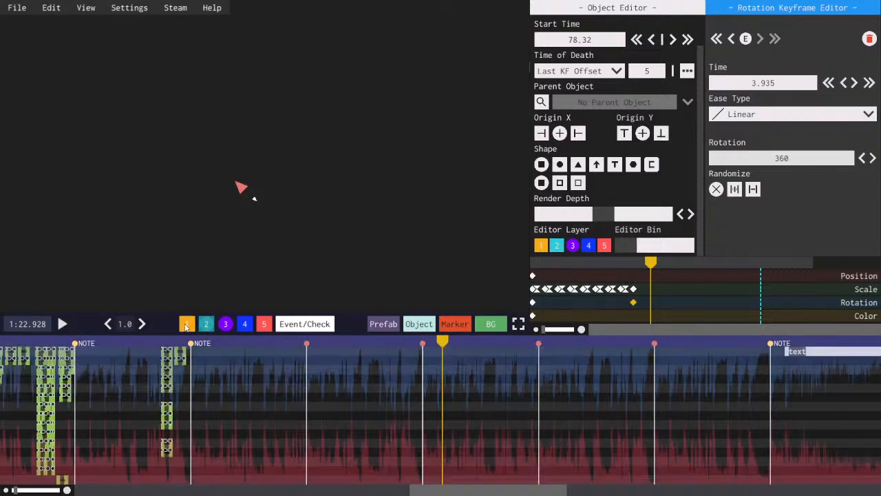
left_click(307, 344)
left_click(389, 327)
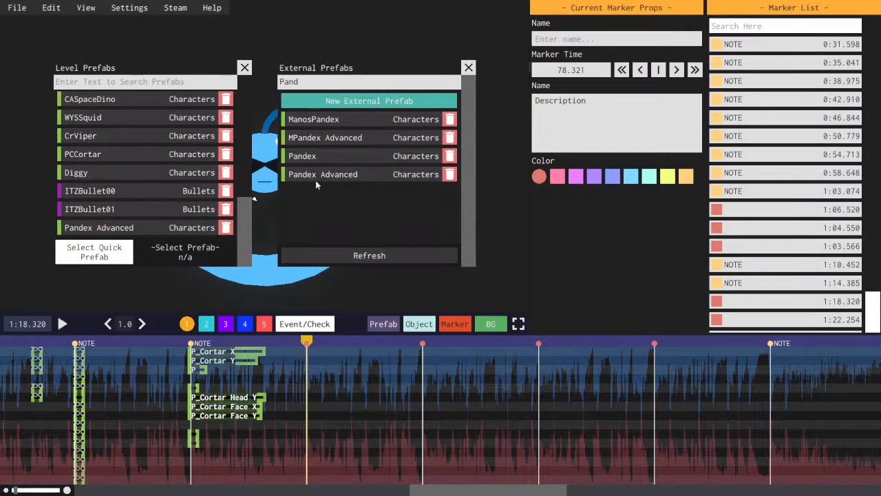
scroll(109, 204, "up", 2)
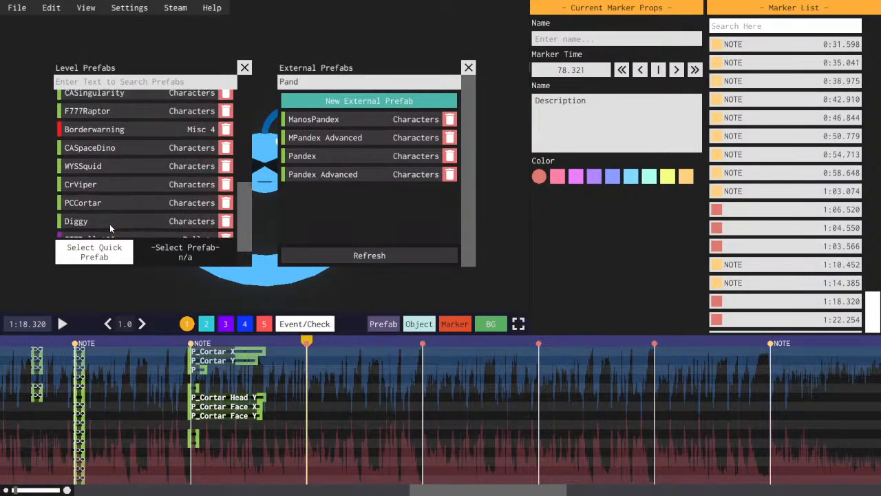
scroll(109, 224, "down", 4)
left_click(119, 230)
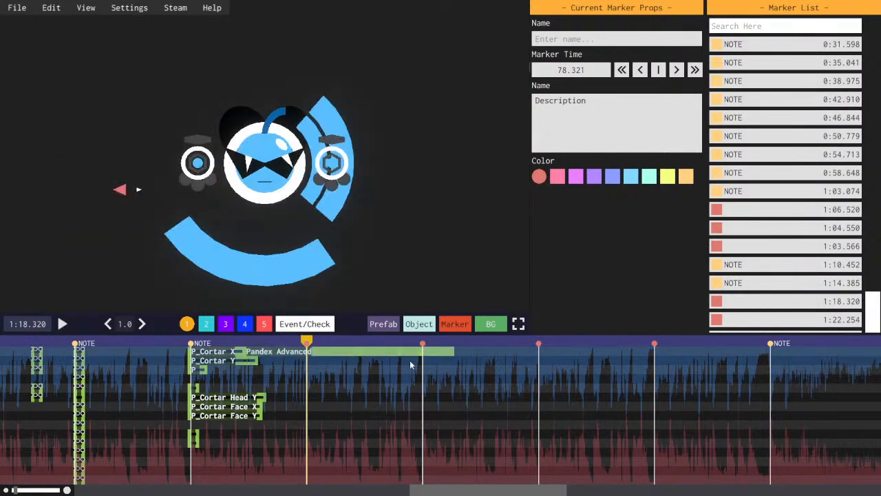
left_click(331, 355)
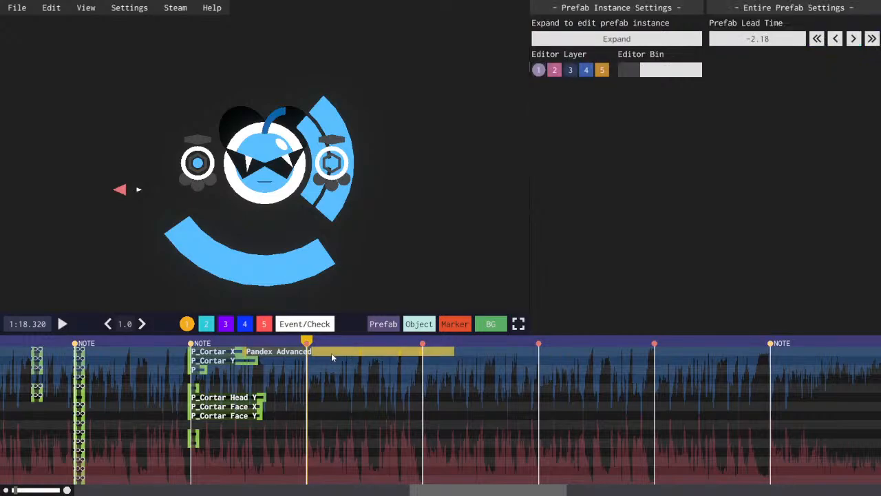
left_click(623, 39)
- Collapse the selected P_Cortar objects by running the C# selection loop with editorData.collapse = true
left_click(219, 353)
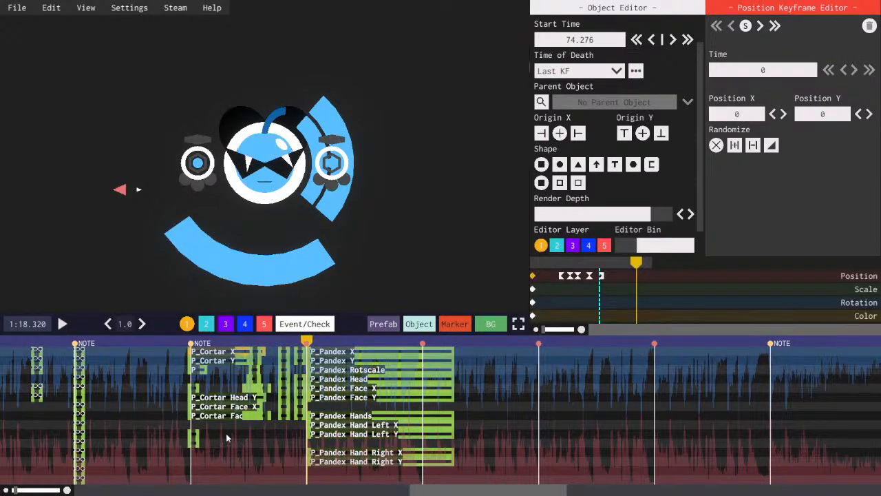
left_click_drag(216, 316, 239, 412)
key("F7")
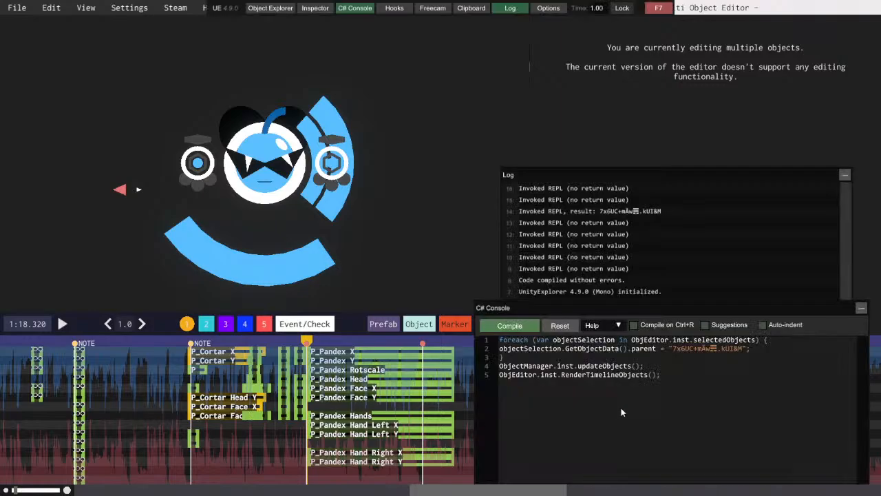
left_click_drag(752, 348, 634, 353)
type("editorDa")
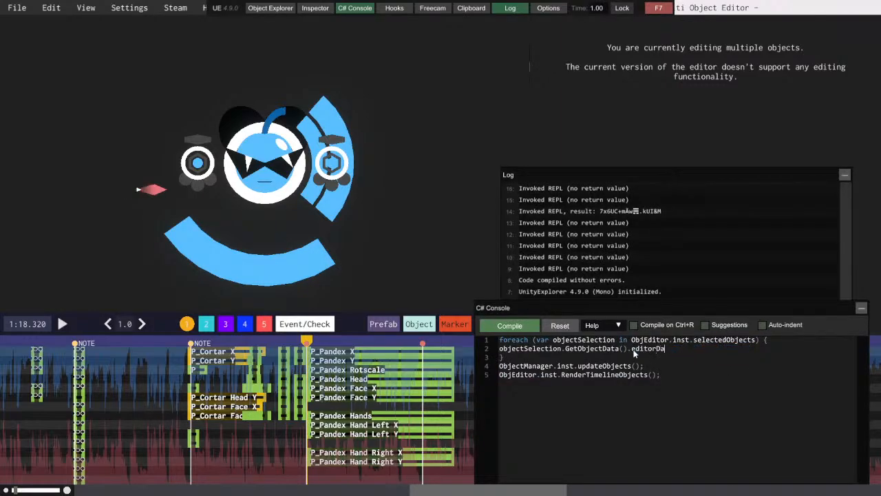
type("ta.col")
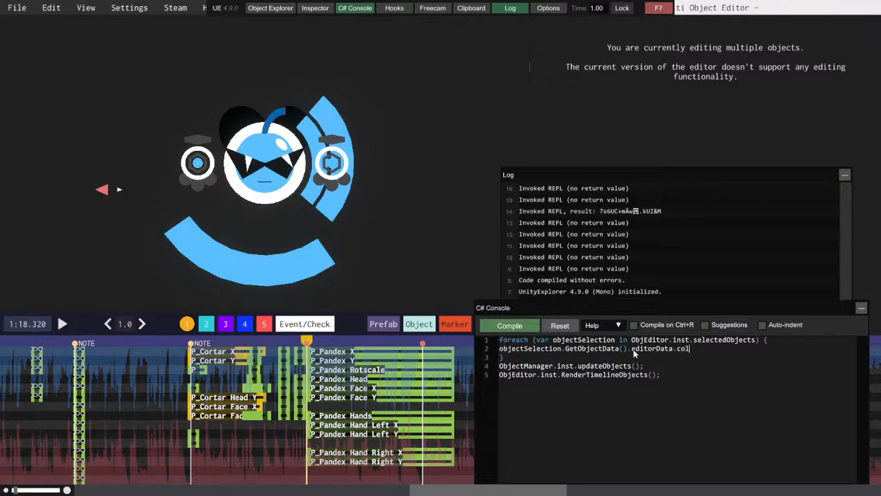
type("lapse = tryue")
key("BackSpace")
key("BackSpace")
type("ue;")
left_click(510, 328)
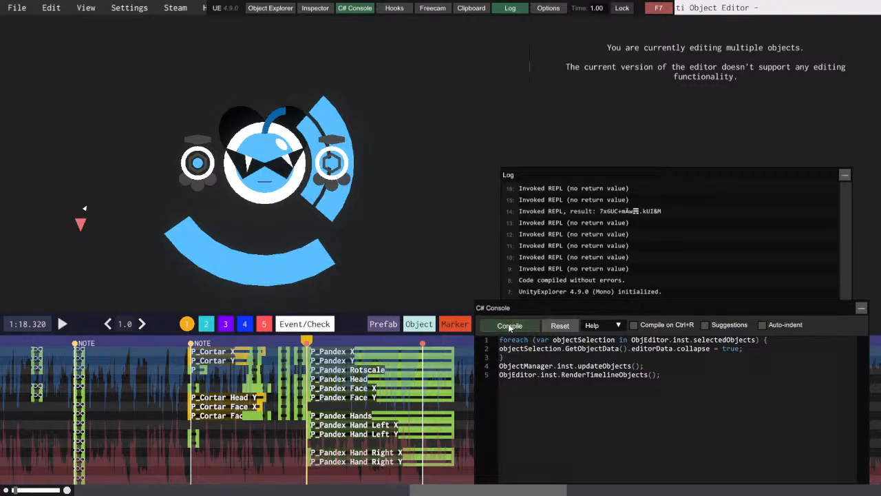
left_click(663, 7)
- Shift all the expanded Pandex objects together slightly earlier, so that their parents start at 78.212
left_click(322, 353)
scroll(414, 441, "up", 3)
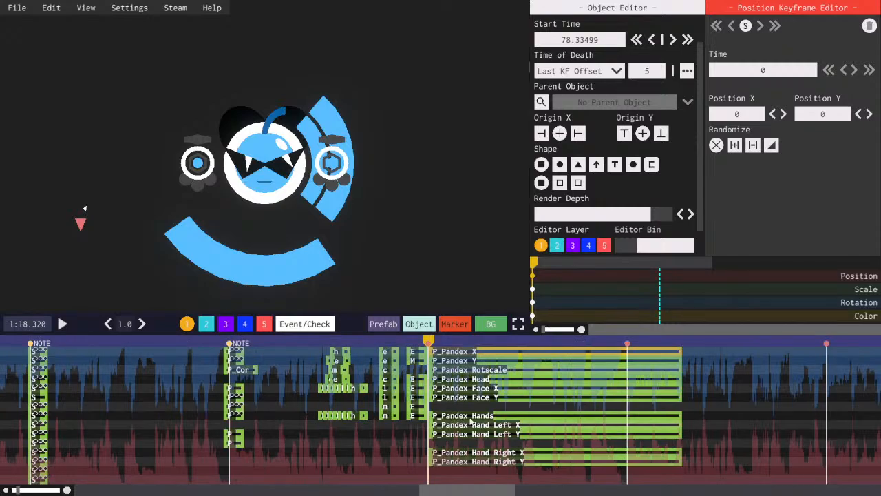
left_click_drag(489, 472, 257, 284)
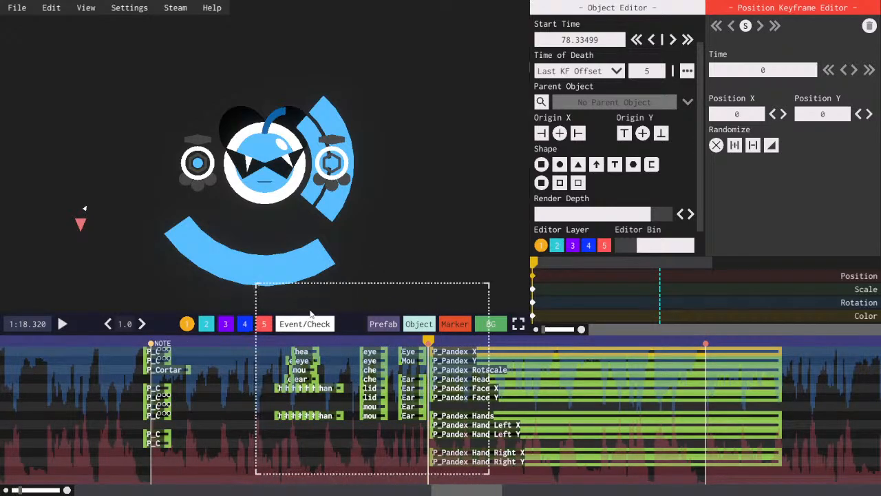
left_click_drag(489, 374, 481, 374)
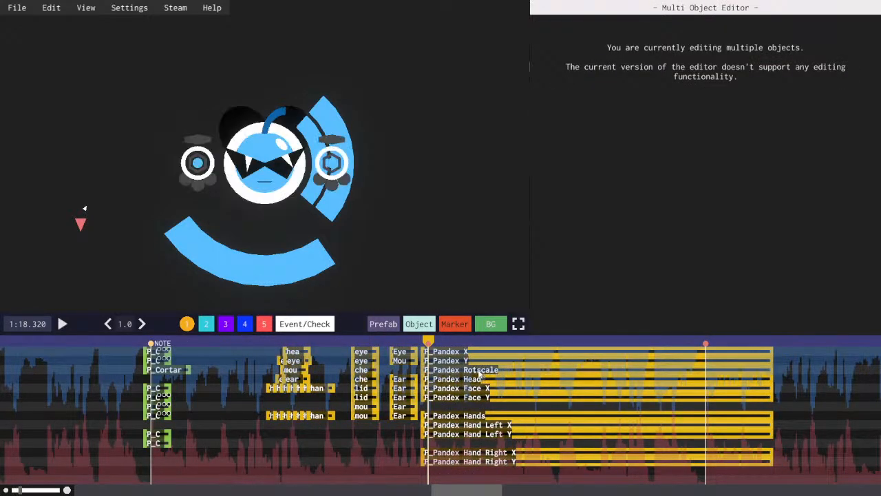
- Copy P_Pandex Rotscale's first scale keyframe to the 1:18.320 marker and give the copy InSine easing
left_click(477, 372)
left_click(532, 289)
key("ctrl+c")
key("ctrl+v")
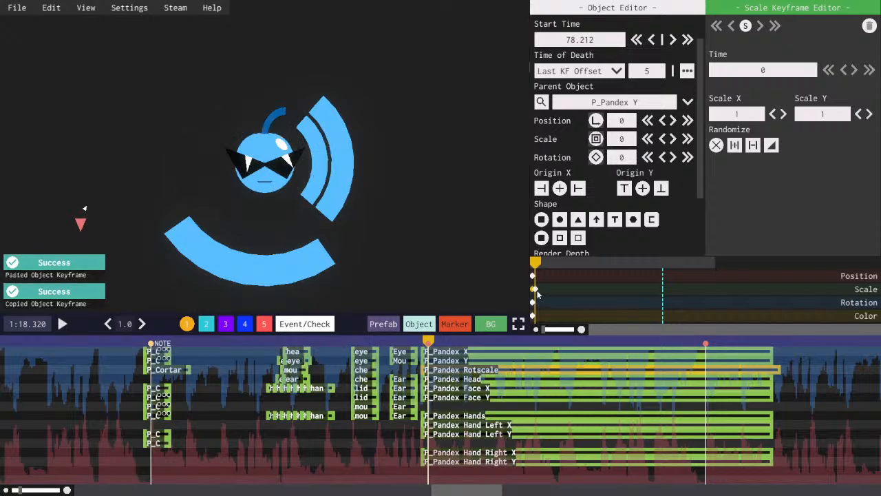
left_click(757, 101)
left_click(747, 121)
left_click(748, 104)
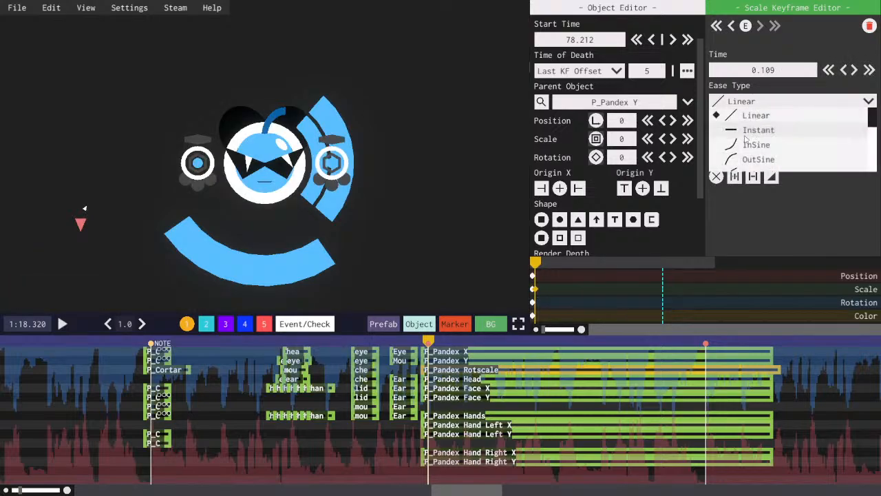
left_click(745, 144)
- Set P_Pandex Rotscale's first scale keyframe to 0.001 on both X and Y
key("comma")
left_click(745, 114)
type("0.00")
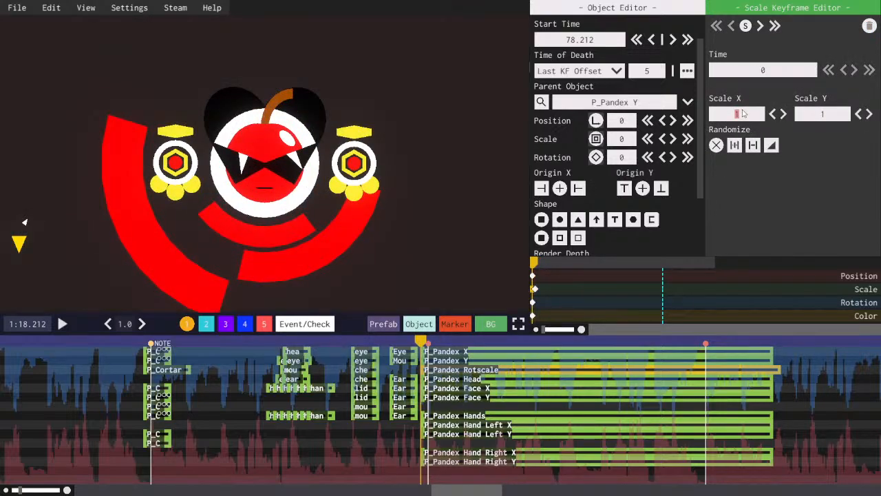
type("1")
left_click_drag(759, 116, 713, 114)
key("ctrl+c")
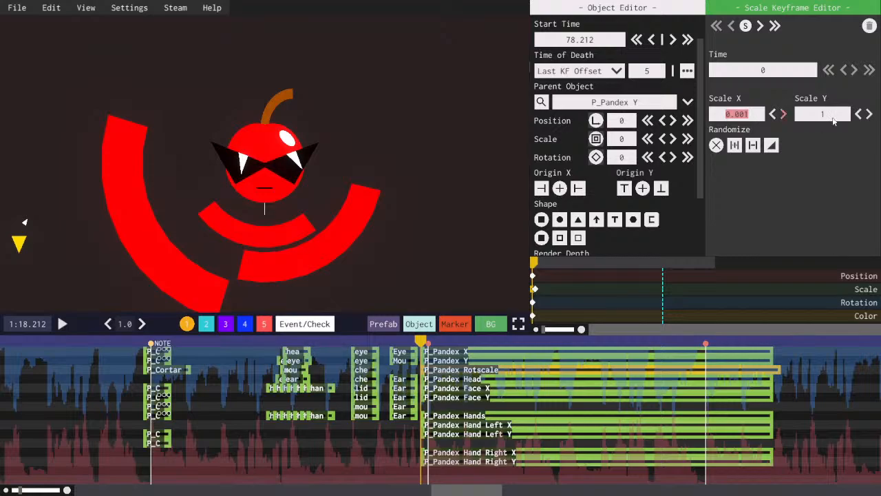
left_click(831, 116)
key("ctrl+v")
- Play Pandex's growing entrance over the saw border and save the beatmap
key("space")
key("space")
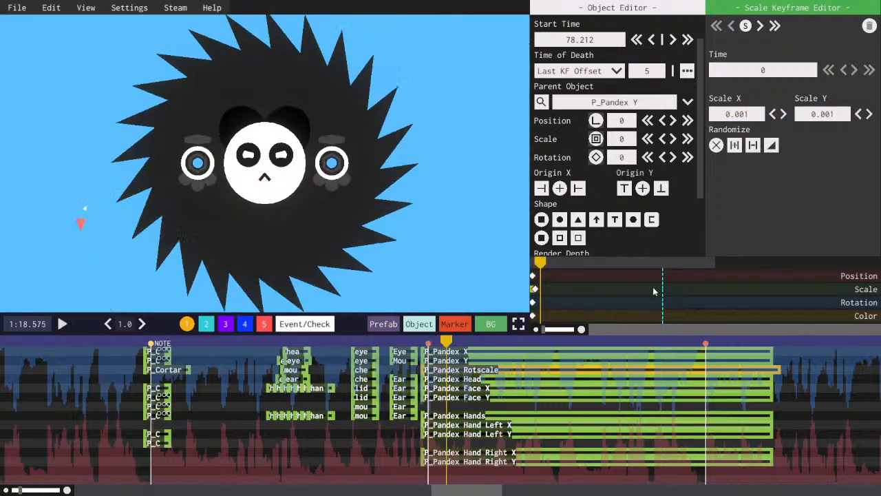
key("ctrl+s")
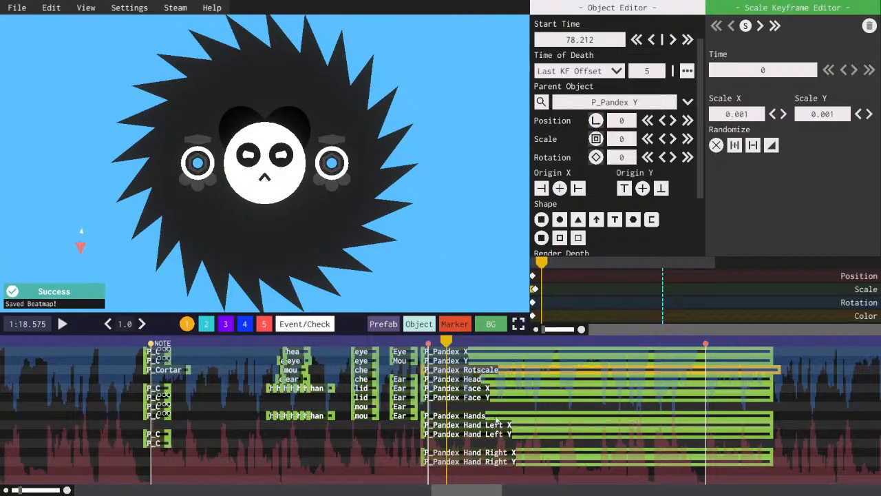
- Move P_Pandex Hands and the two left-hand parents down one timeline row, directly above the right-hand parents
left_click(486, 398)
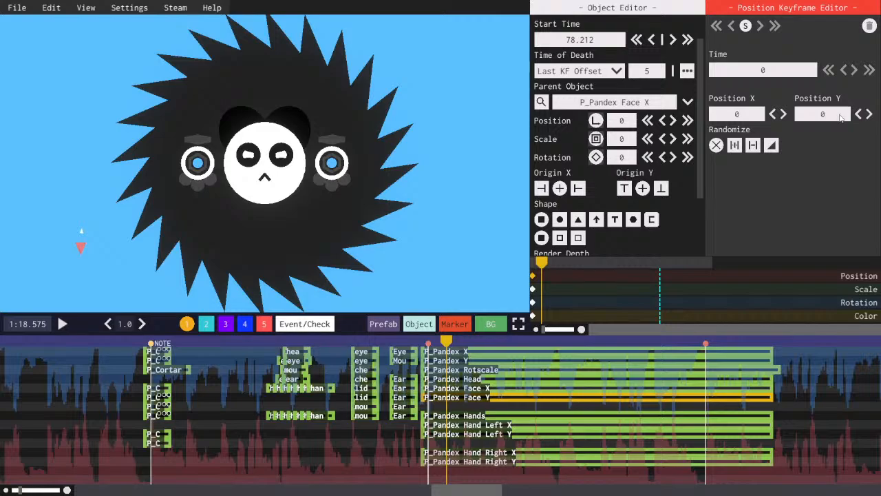
left_click(478, 379)
left_click(479, 388)
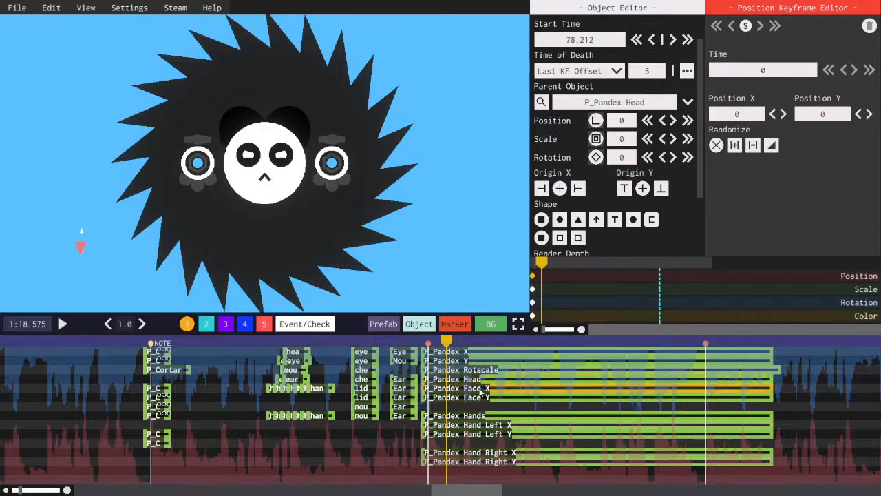
mouse_move(487, 435)
left_mouse_down()
mouse_move(487, 446)
mouse_move(484, 425)
left_mouse_up()
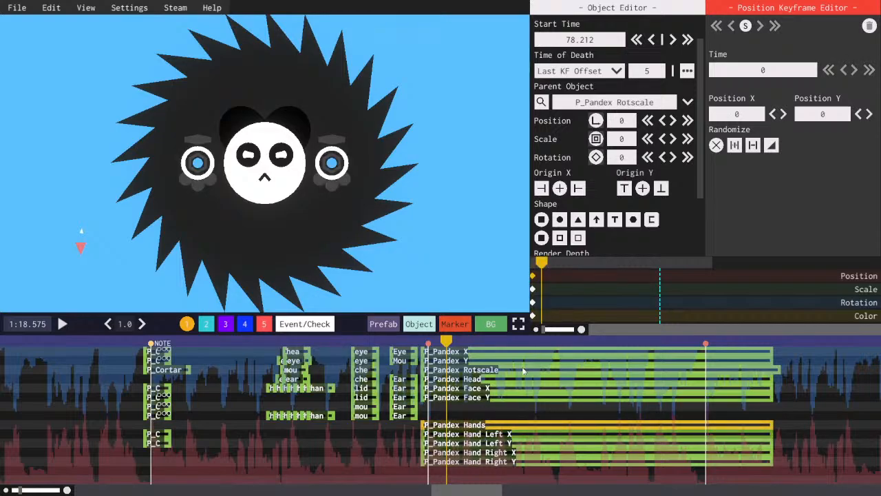
- Rename P_Pandex Hand Left X as P_Pandex Left Hand X
left_click(486, 434)
scroll(604, 77, "up", 2)
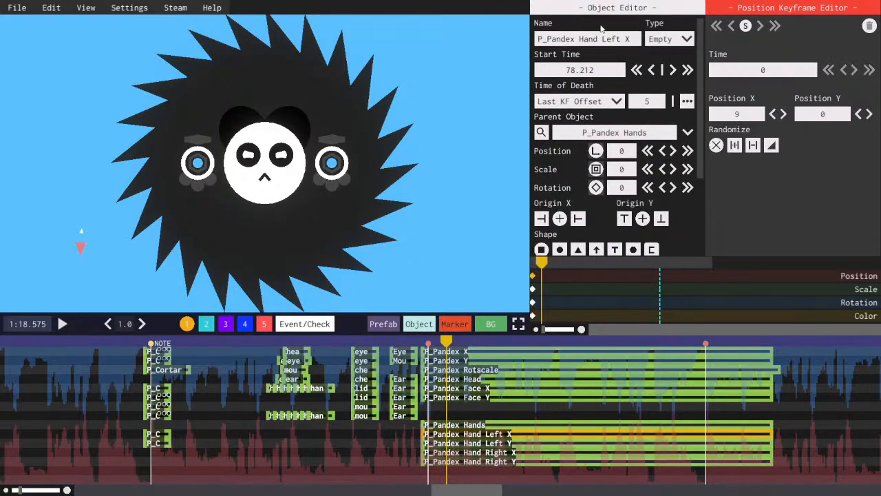
left_click(608, 40)
left_click(605, 39)
left_click_drag(603, 39, 579, 39)
key("BackSpace")
left_click(599, 39)
type("Hand")
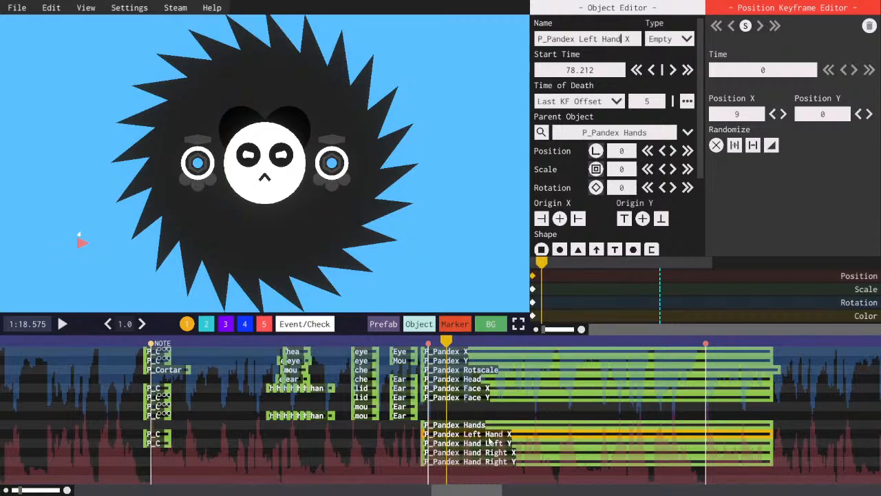
- Rename P_Pandex Hand Left Y as P_Pandex Left Hand Y
left_click(492, 444)
left_click(603, 41)
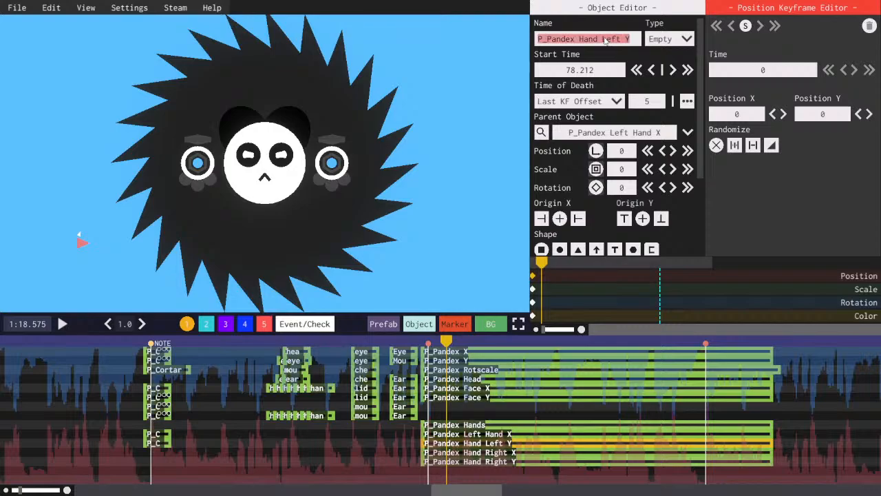
left_click_drag(602, 41, 576, 45)
key("BackSpace")
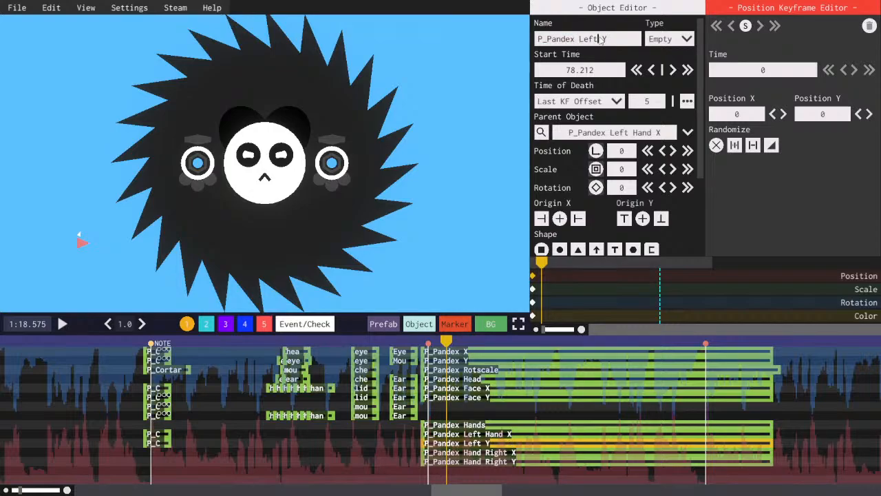
type("hand")
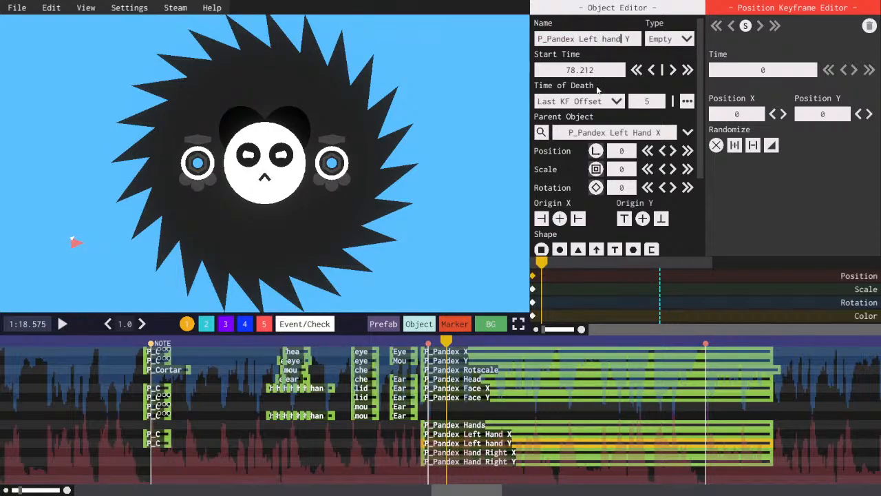
left_click(604, 39)
- Rename P_Pandex Hand Right X as P_Pandex Right Hand X
left_click(518, 452)
left_click(604, 40)
left_click(604, 40)
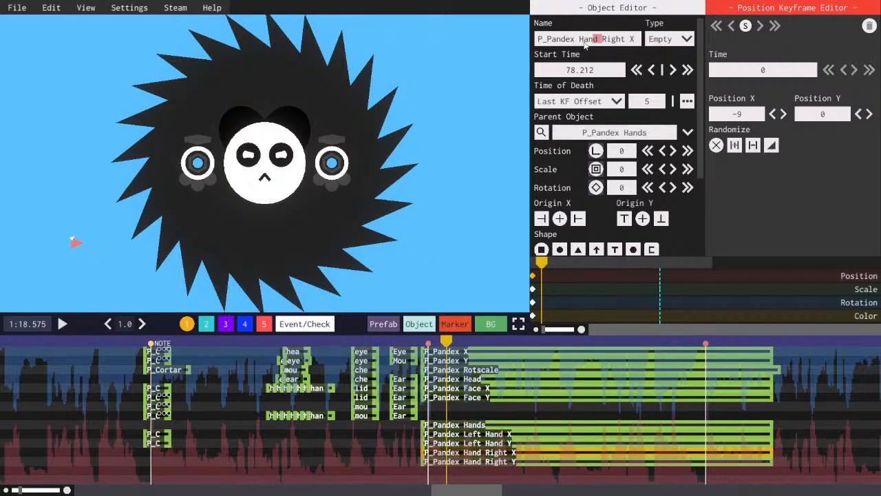
double_click(586, 40)
key("BackSpace")
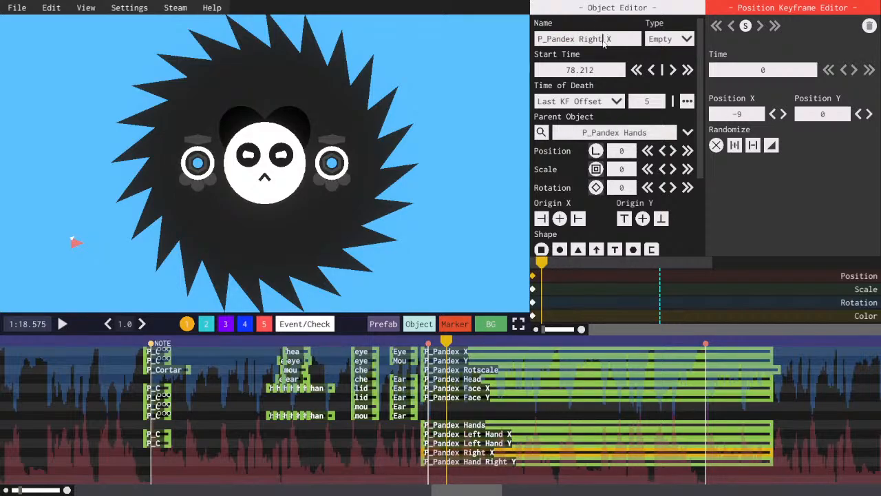
type("hand ")
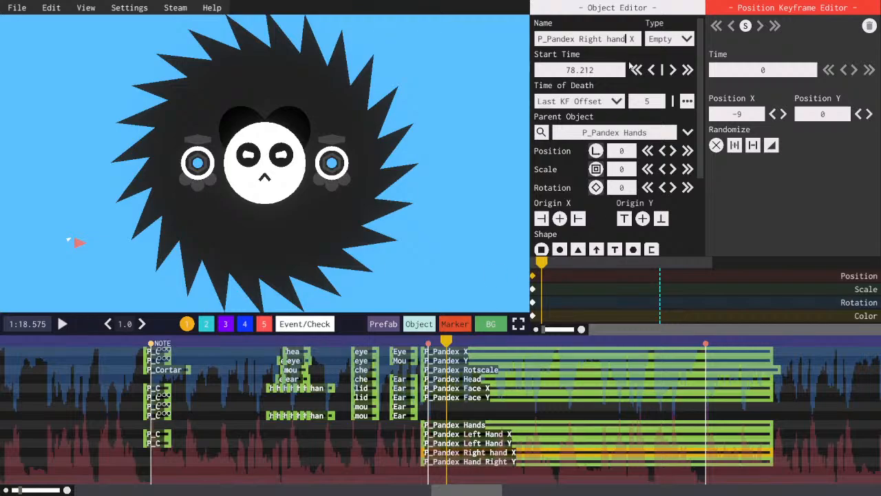
type("H")
- Rename P_Pandex Hand Right Y as P_Pandex Right Hand Y
left_click(493, 460)
left_click(611, 39)
left_click(612, 40)
double_click(587, 40)
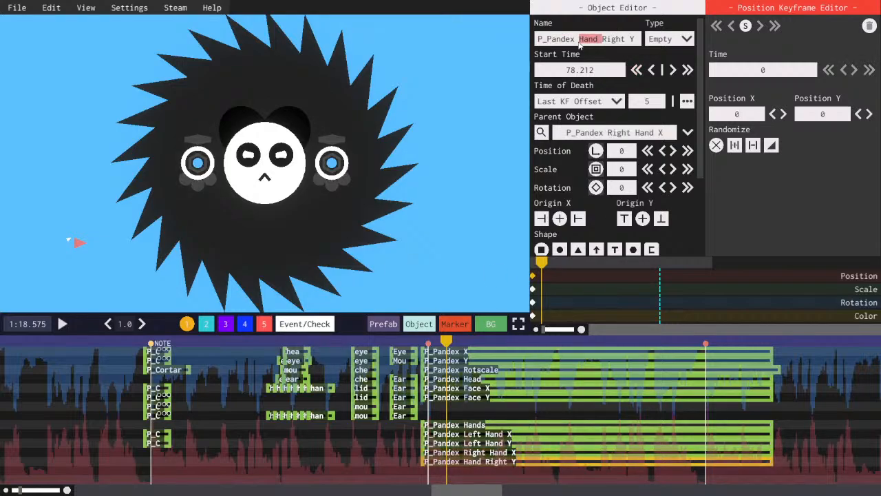
key("BackSpace")
type("hand")
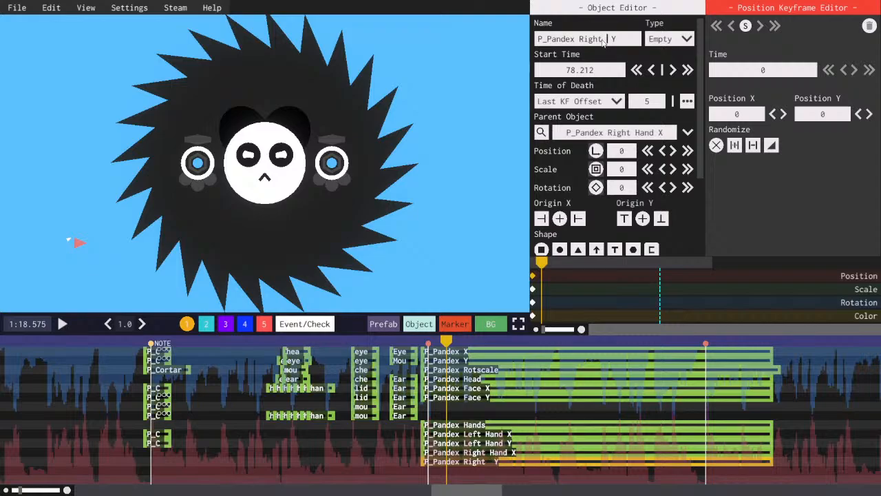
left_click(610, 42)
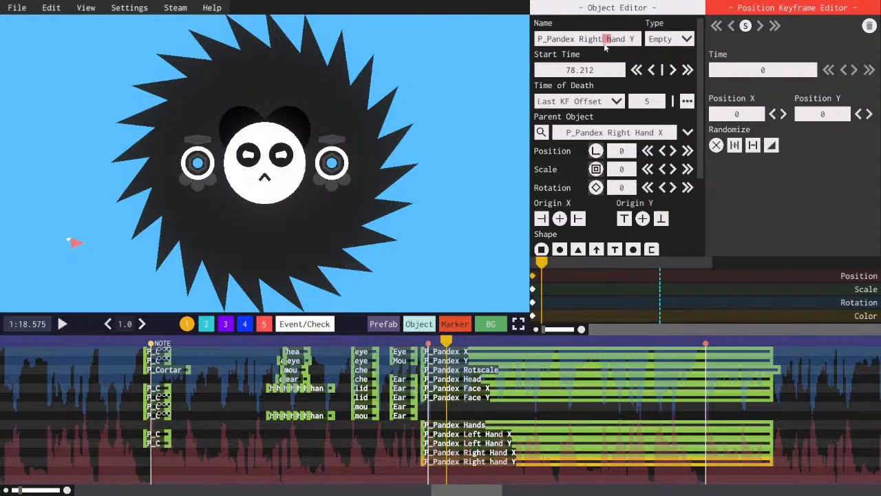
left_click_drag(610, 42, 612, 42)
type("H")
- Save the beatmap and move P_Pandex Head, Face X and Face Y down one timeline row
key("space")
key("ctrl+s")
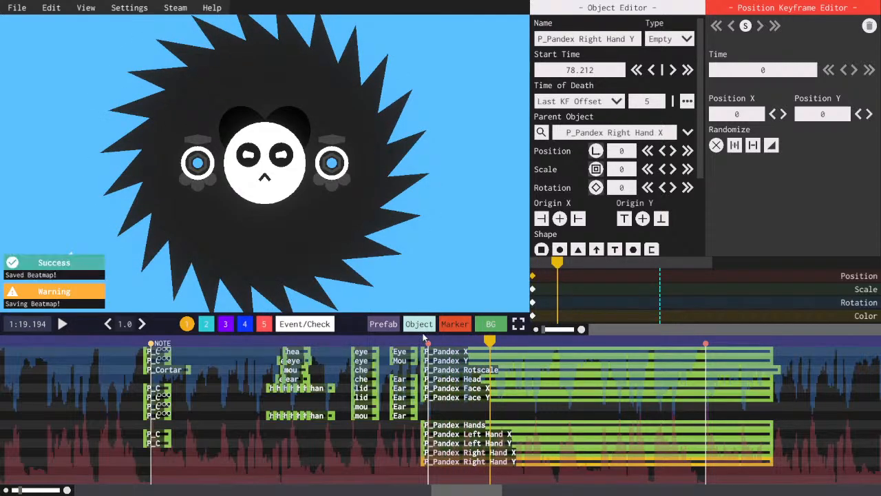
left_click_drag(503, 412, 469, 393)
left_click(471, 388)
- Play the Pandex section from the start of P_Pandex Head and go to the marker at 1:22.254
left_click(534, 276)
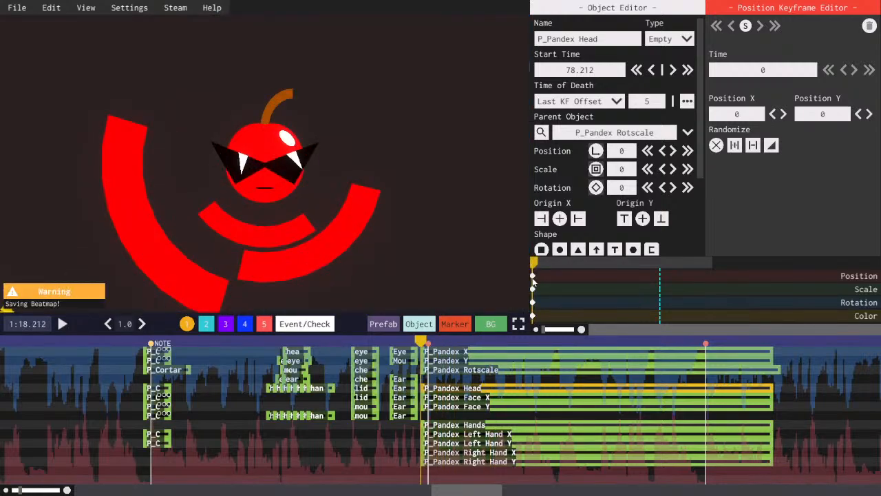
key("space")
key("space")
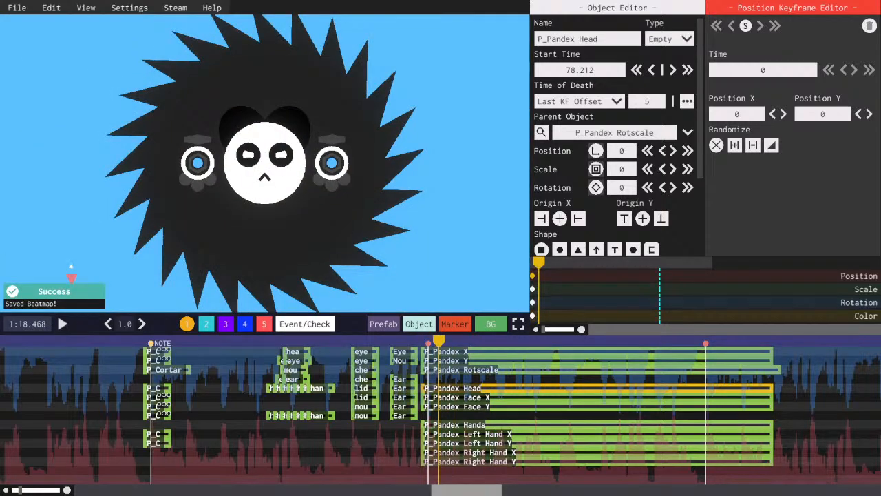
left_click_drag(458, 491, 506, 490)
scroll(471, 463, "down", 1)
key("space")
key("space")
left_click(502, 343)
key("space")
key("space")
left_click(503, 344)
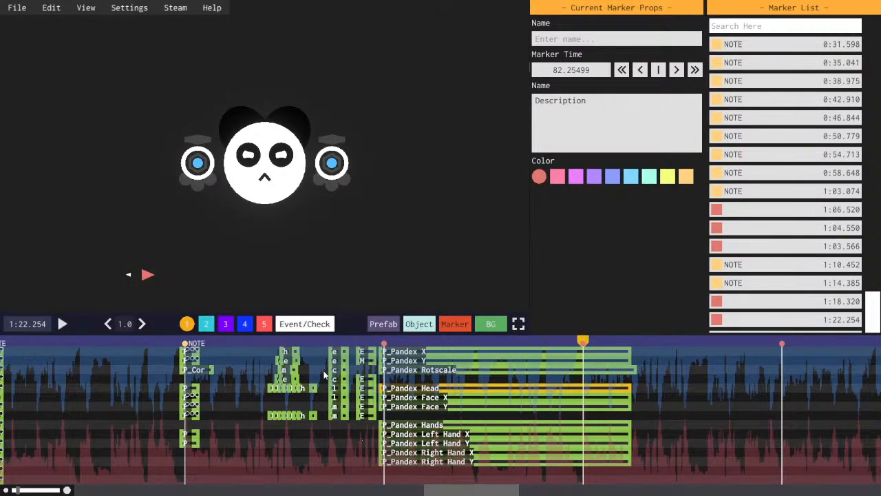
- Select the Pandex head, face and hand parts and paste a C# console script that sets SongTime auto-kill, an offset and collapse
left_click(288, 352)
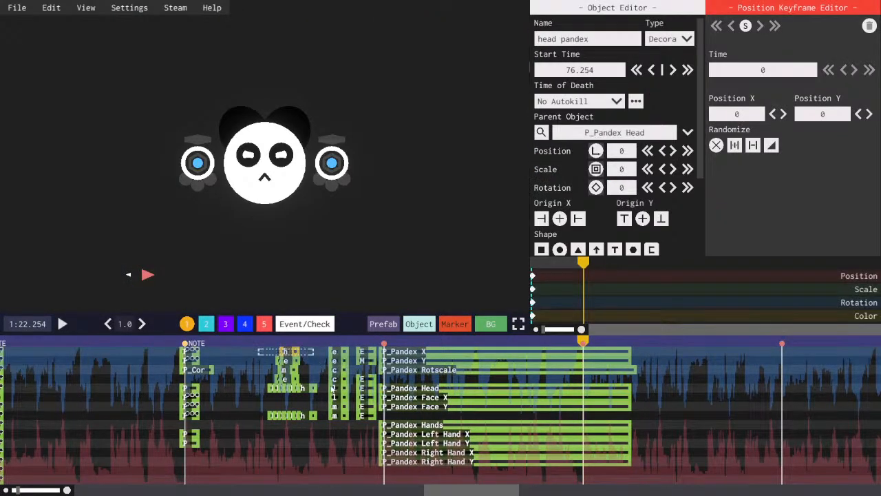
left_click_drag(257, 349, 347, 448)
key("F7")
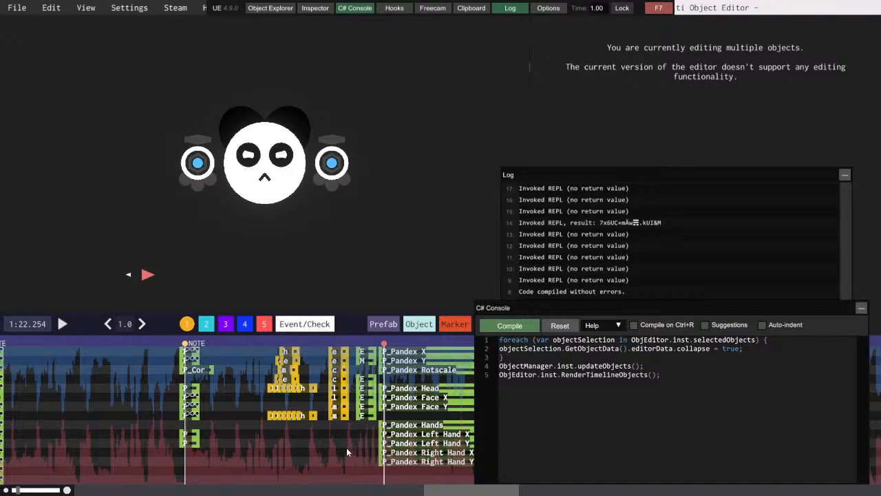
key("ctrl+a")
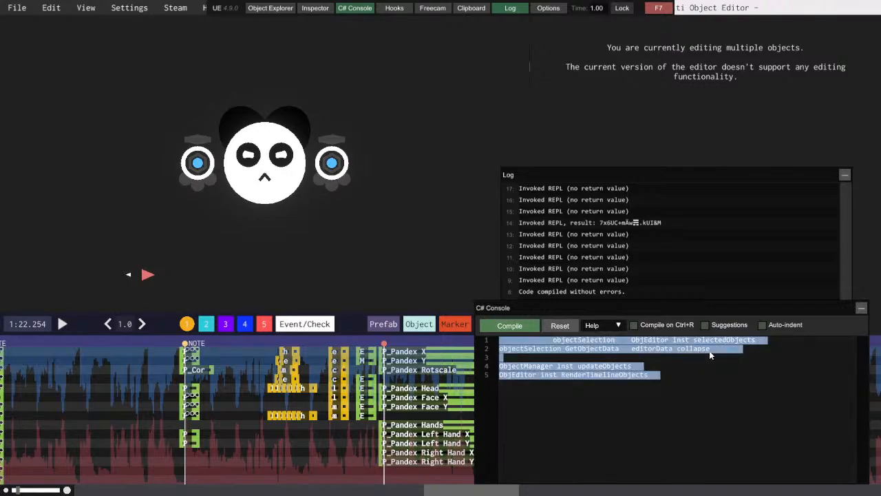
left_click_drag(749, 346, 480, 352)
key("ctrl+v")
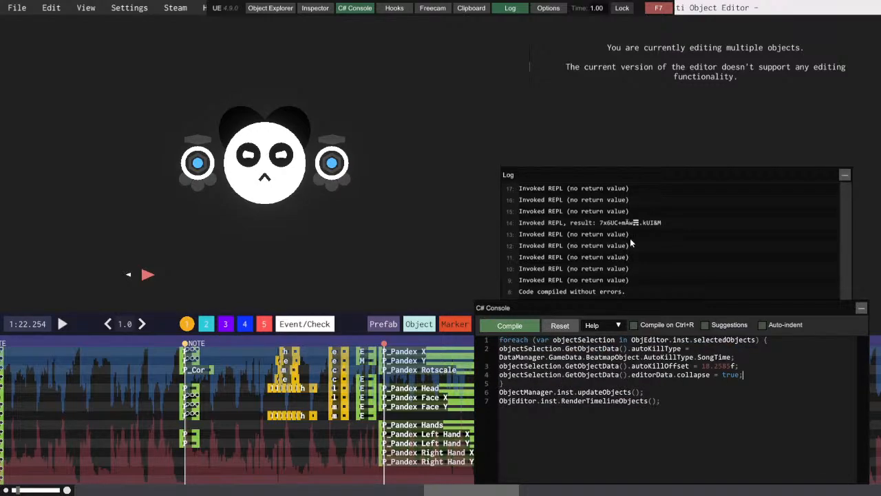
left_click(659, 7)
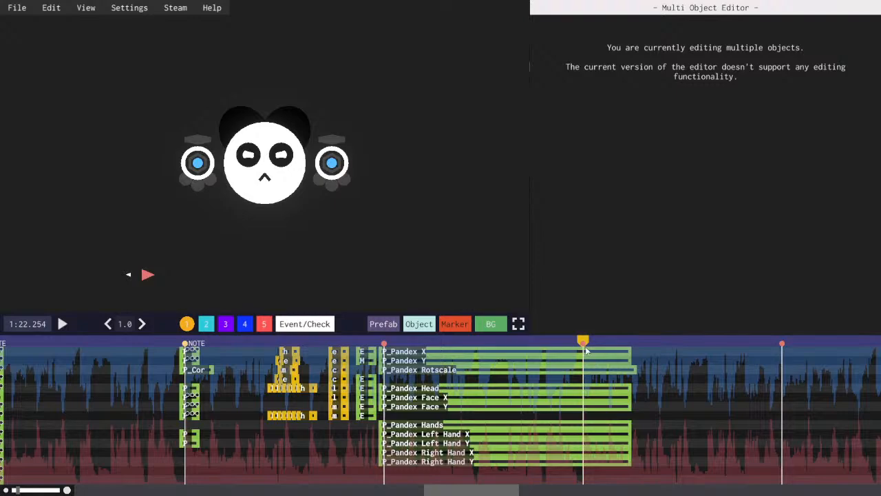
- Copy the time of the marker at 1:22.254
key("m")
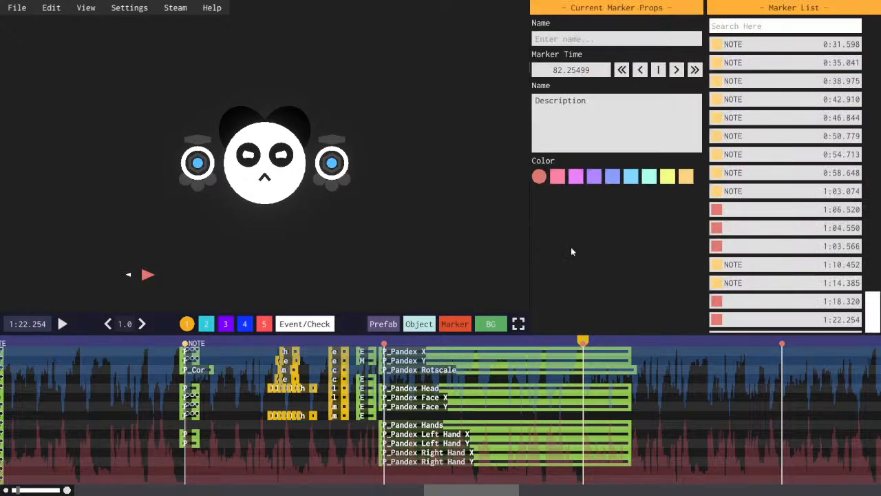
left_click(589, 71)
key("ctrl+c")
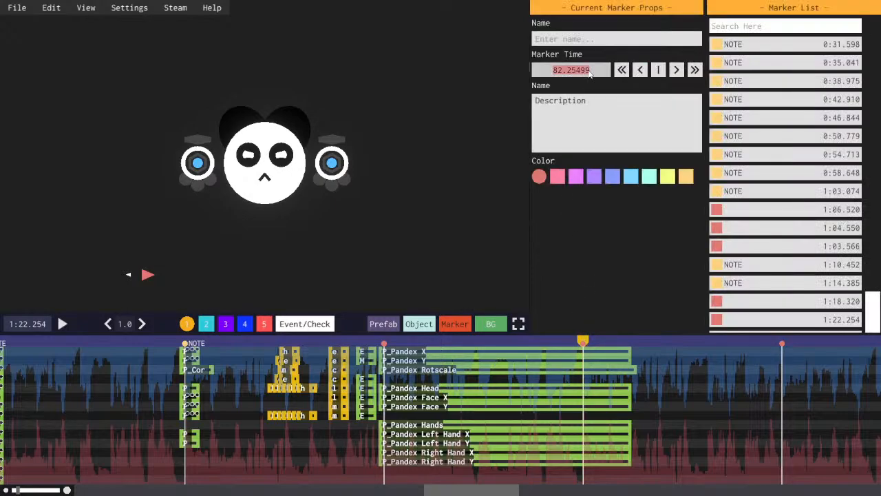
- Set the script's autoKillOffset to 82.25499f and run it on the selected Pandex head, face and hand parts
left_click(294, 354)
left_click_drag(342, 370, 343, 433)
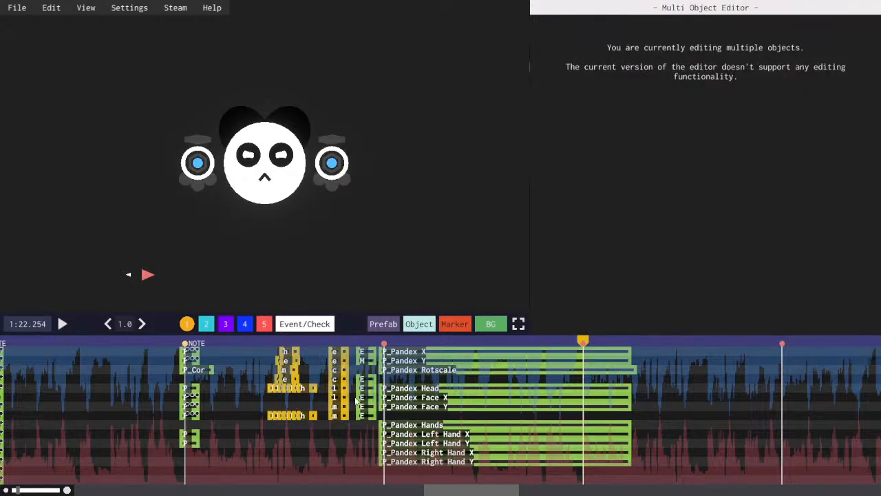
key("F7")
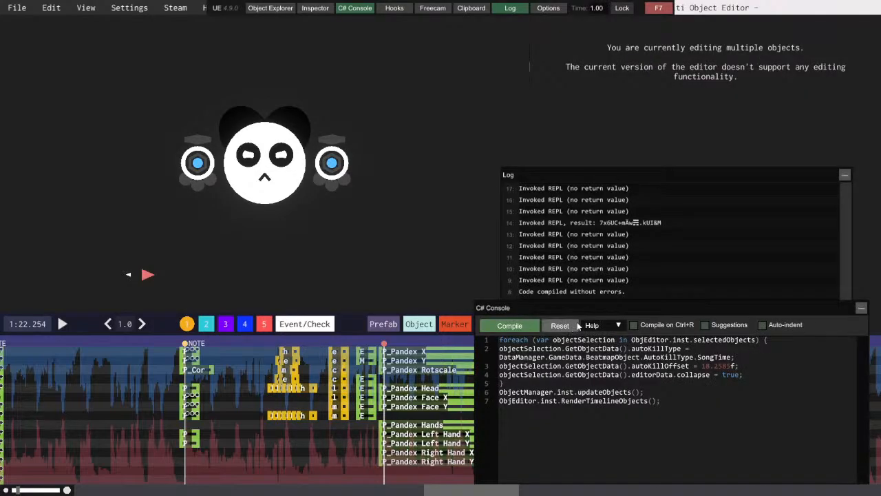
left_click(741, 368)
left_click(732, 366)
left_click_drag(732, 366, 704, 370)
key("ctrl+v")
left_click(511, 329)
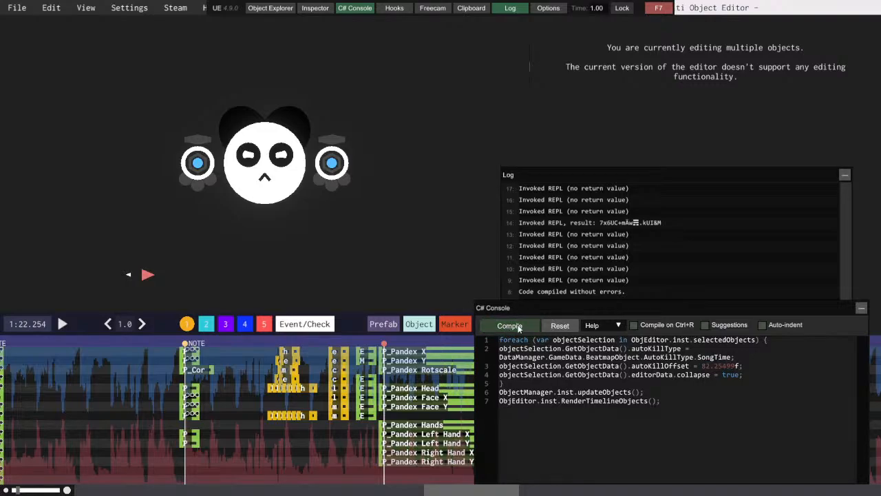
left_click(658, 8)
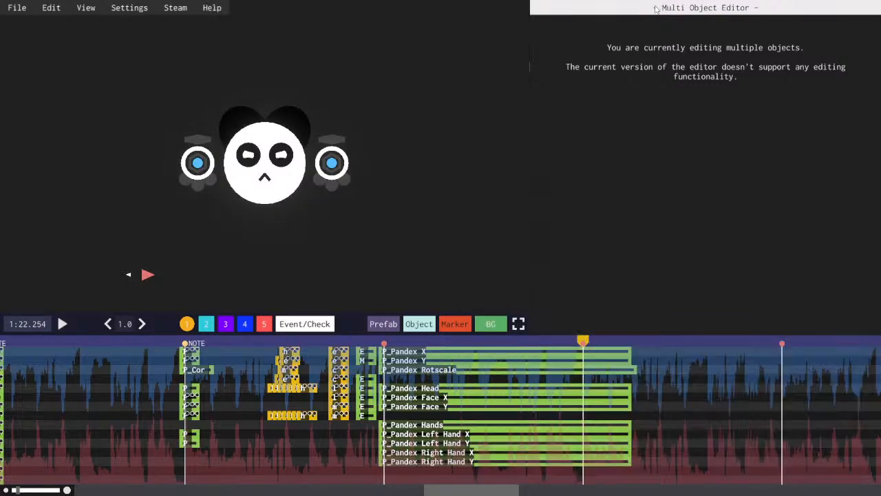
- Save the beatmap and play the Pandex section from the start of P_Pandex X and across the 1:22.254 marker
left_click(396, 350)
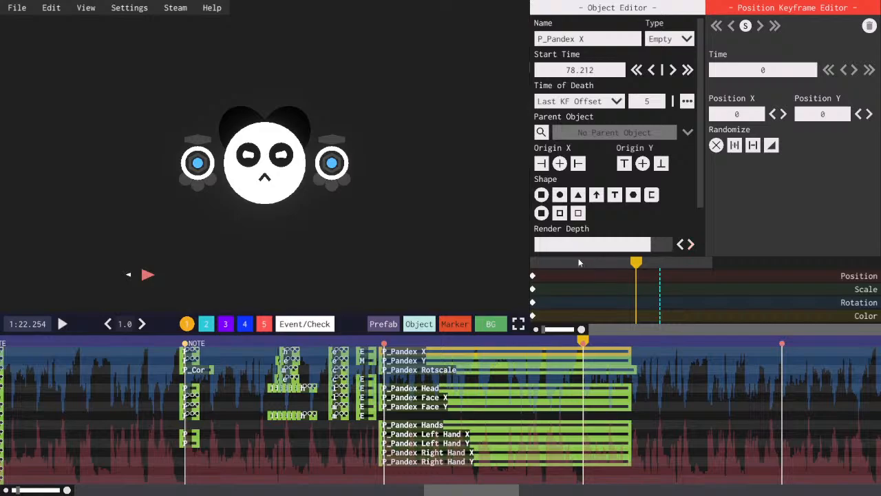
key("space")
key("ctrl+s")
left_click(533, 276)
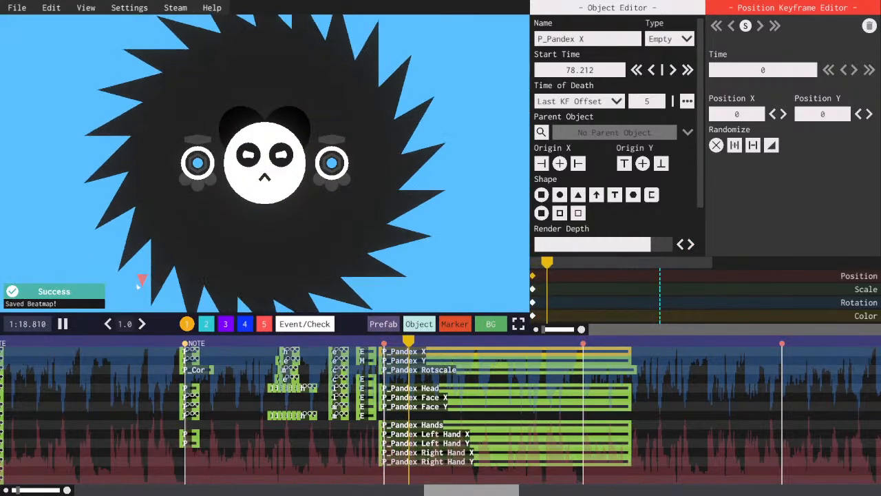
key("space")
left_click(438, 342)
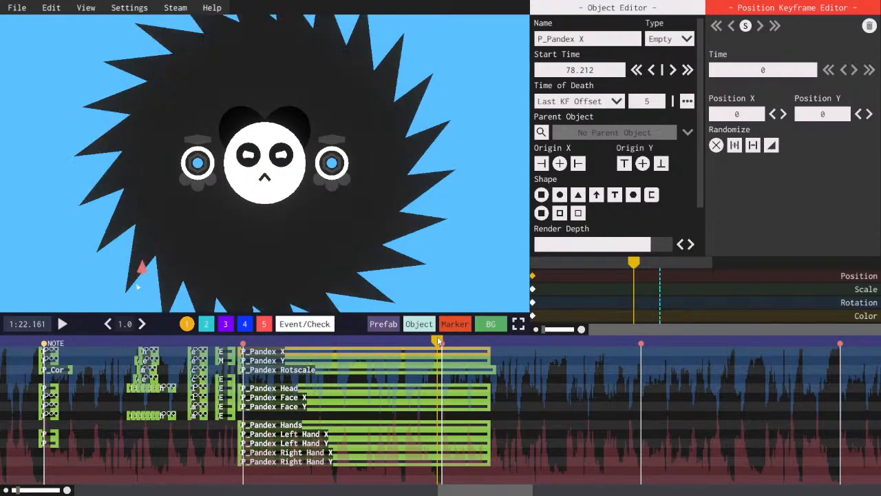
key("space")
key("space")
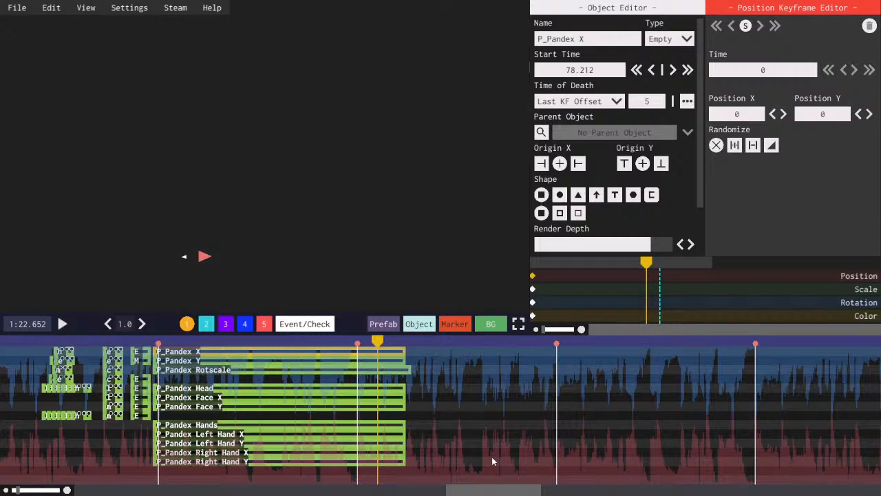
- Play the music after the Pandex section up to about 1:26.6 to review the remaining markers
key("space")
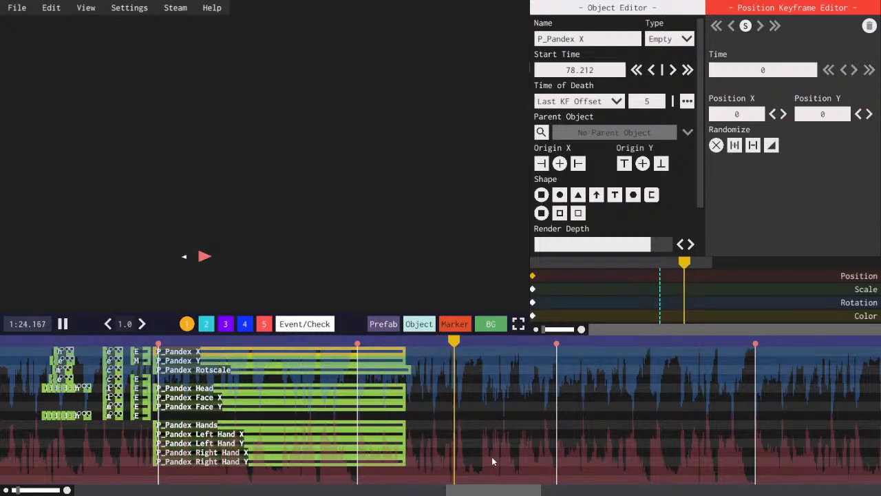
key("space")
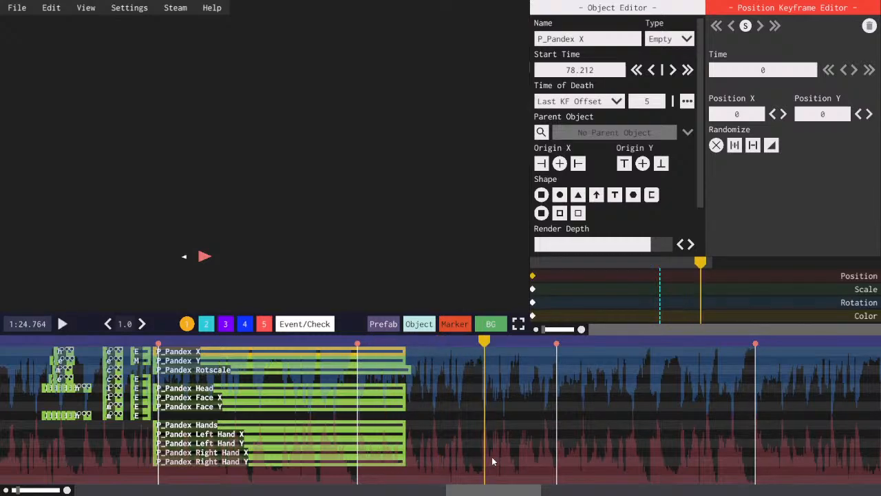
key("space")
mouse_move(509, 494)
left_mouse_down()
mouse_move(542, 492)
mouse_move(523, 492)
left_mouse_up()
key("space")
scroll(520, 474, "down", 1)
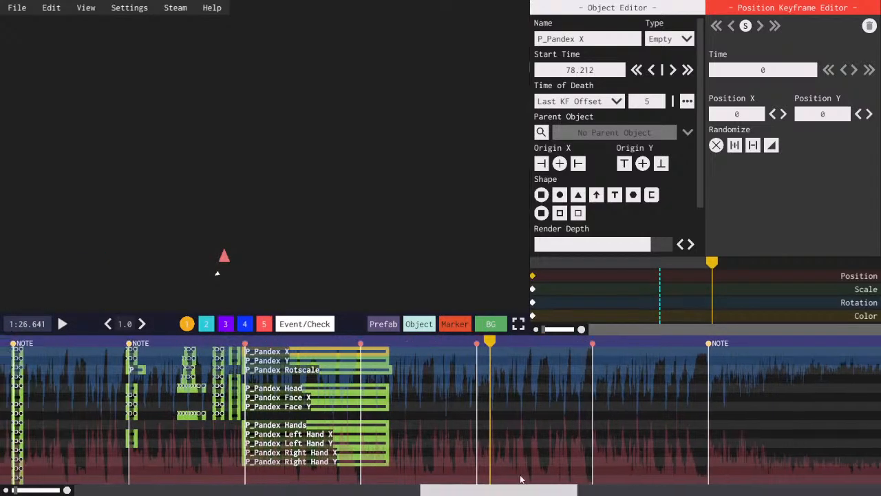
left_click(384, 323)
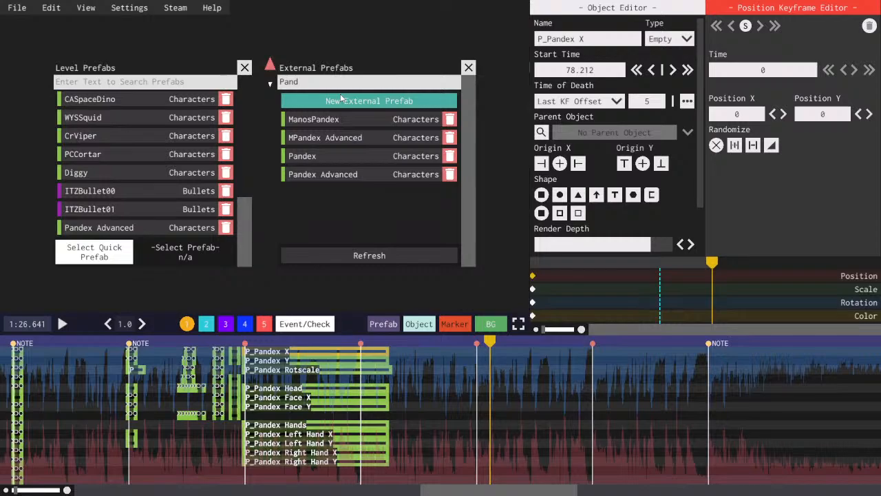
left_click_drag(496, 490, 513, 491)
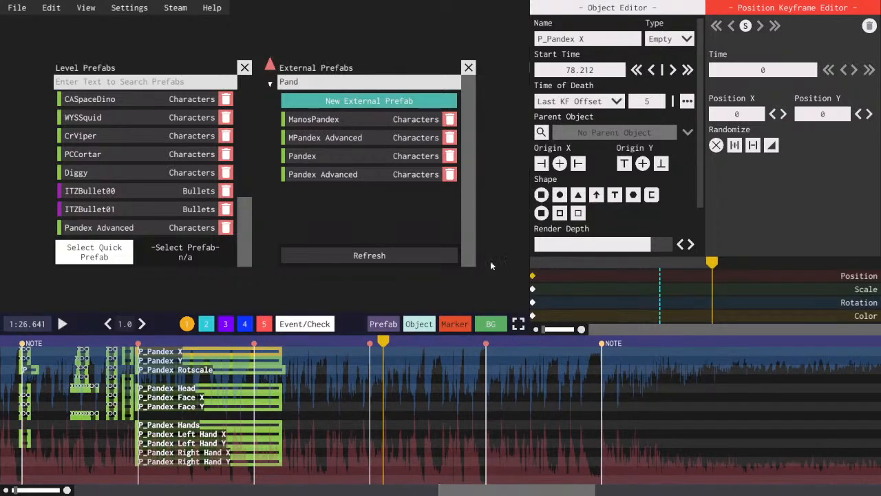
left_click(468, 67)
left_click_drag(485, 491, 471, 490)
- Play the Pandex section from about 1:20.6, save the beatmap and return to the section's start
left_click(280, 341)
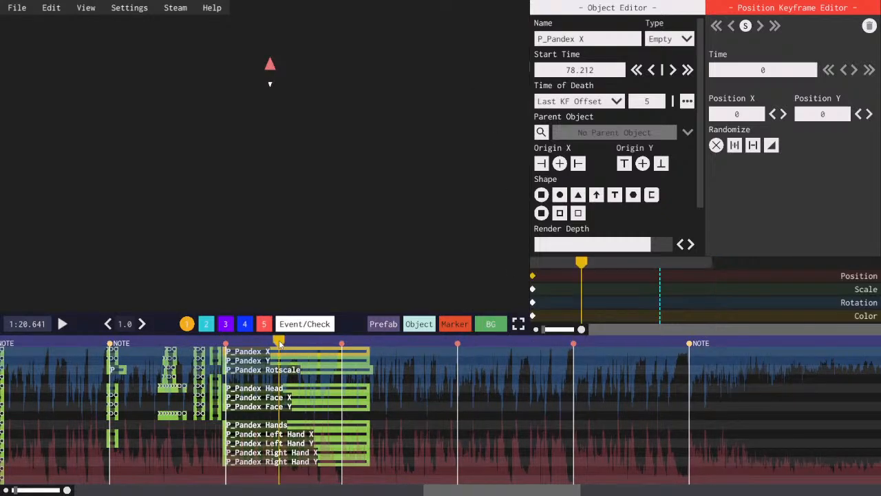
key("space")
key("ctrl+s")
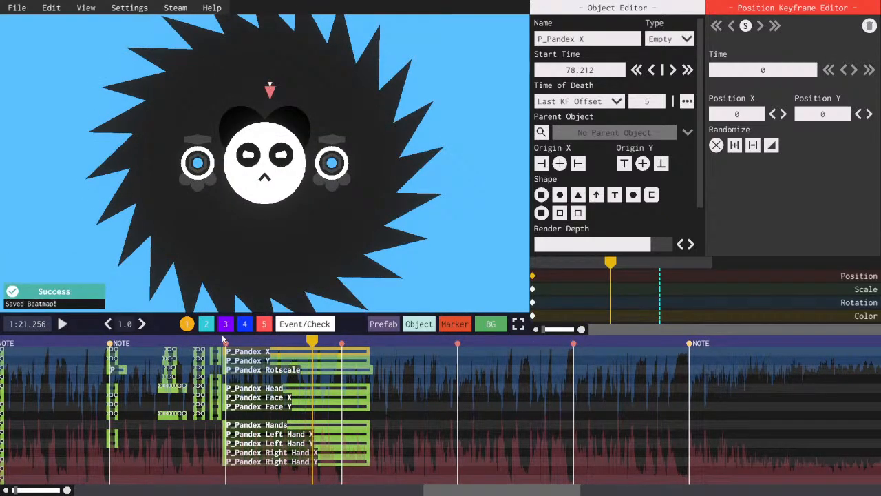
left_click(222, 340)
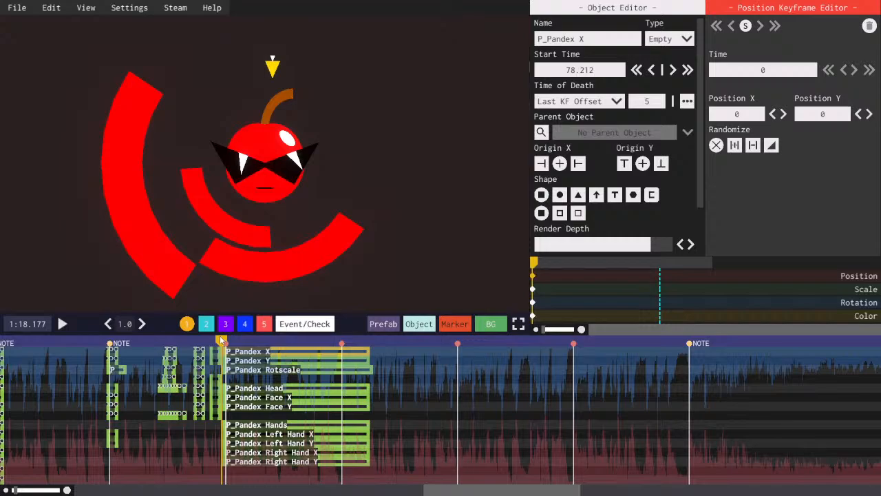
- Browse the full external prefab list, clearing the old search text, for the next character after the Pandex section
left_click_drag(553, 491, 564, 491)
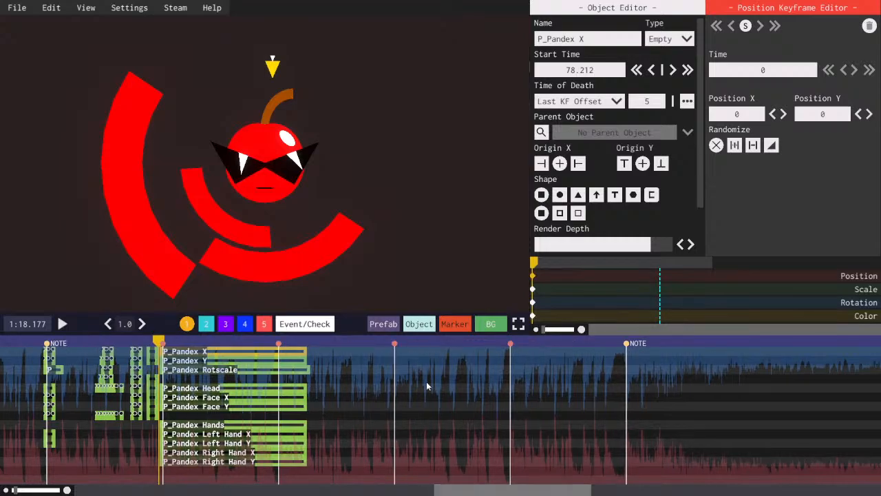
left_click(272, 340)
left_click(398, 327)
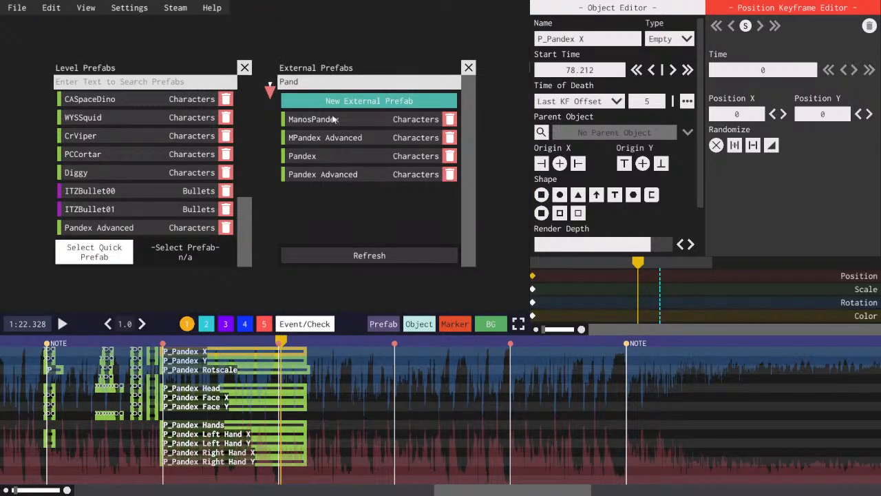
left_click(310, 82)
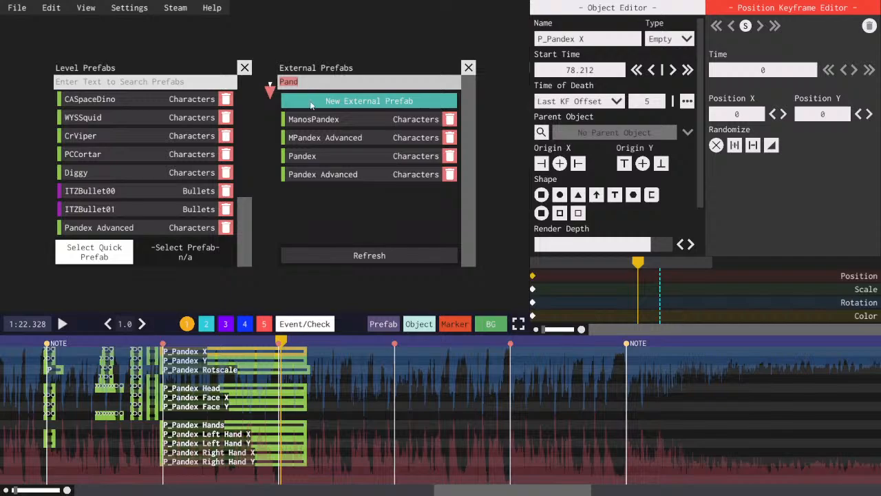
key("BackSpace")
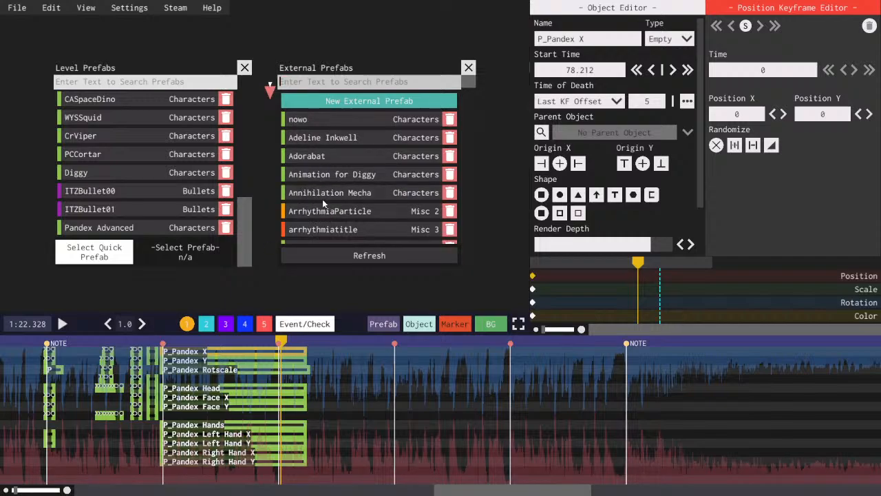
scroll(319, 151, "down", 3)
scroll(316, 127, "down", 3)
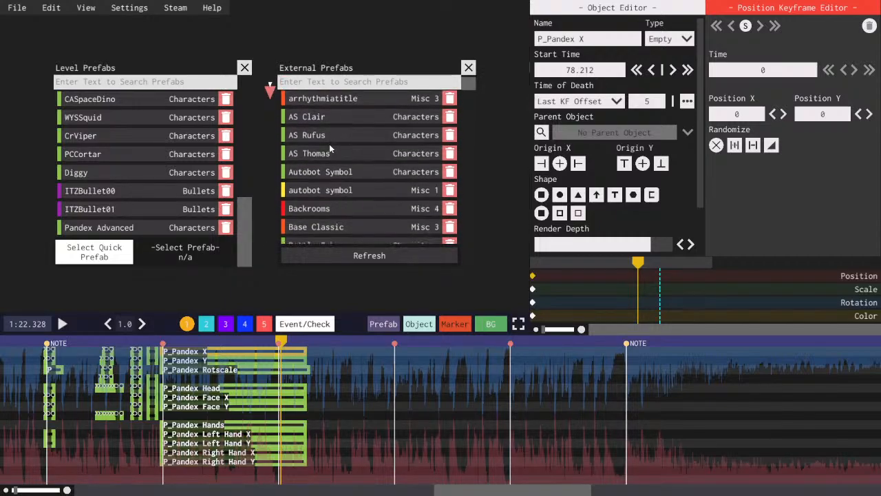
scroll(327, 132, "down", 6)
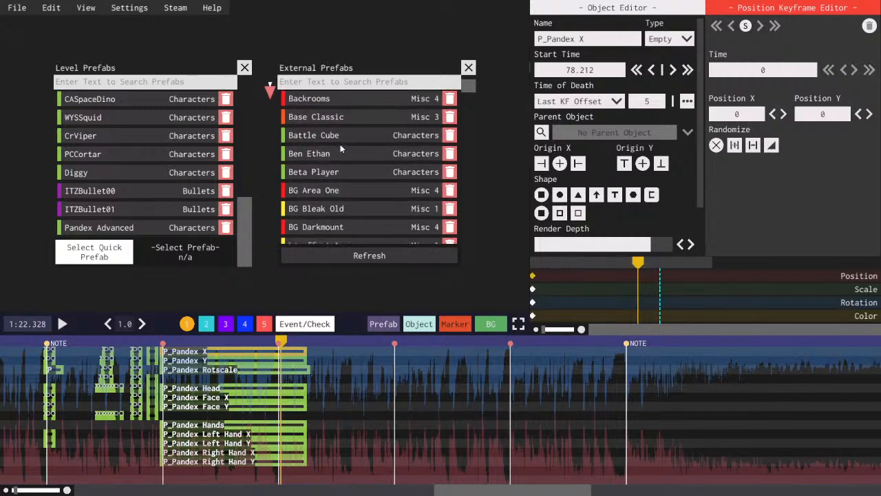
scroll(347, 213, "down", 2)
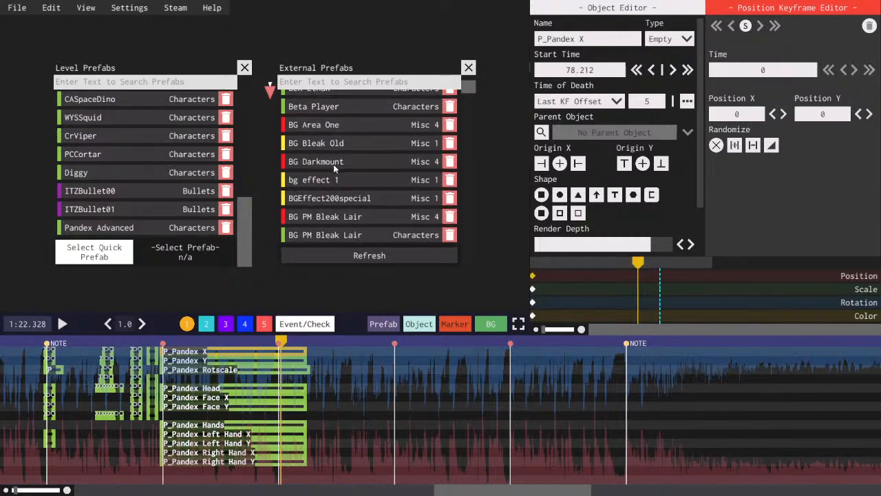
scroll(341, 216, "up", 3)
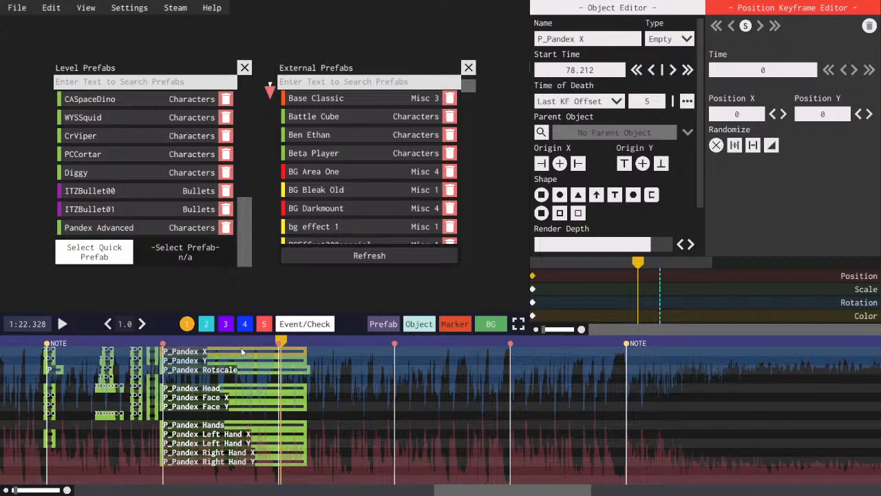
- Collapse all P_Pandex objects by running the script with only the editorData.collapse = true line inside the loop
left_click(281, 344)
left_click(278, 344)
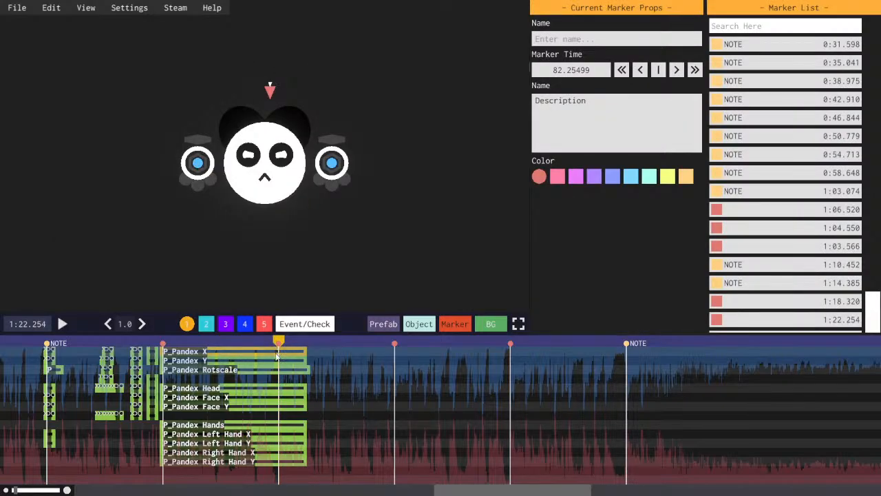
left_click(276, 353)
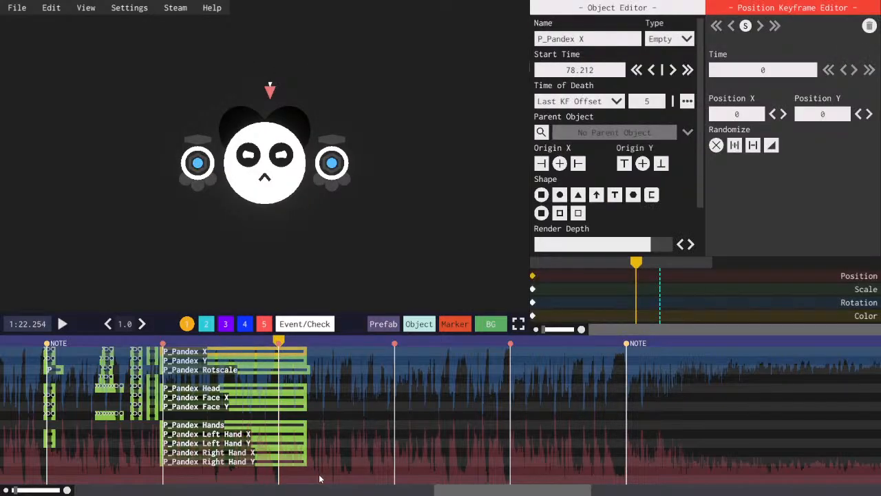
left_click_drag(311, 475, 190, 305)
key("F7")
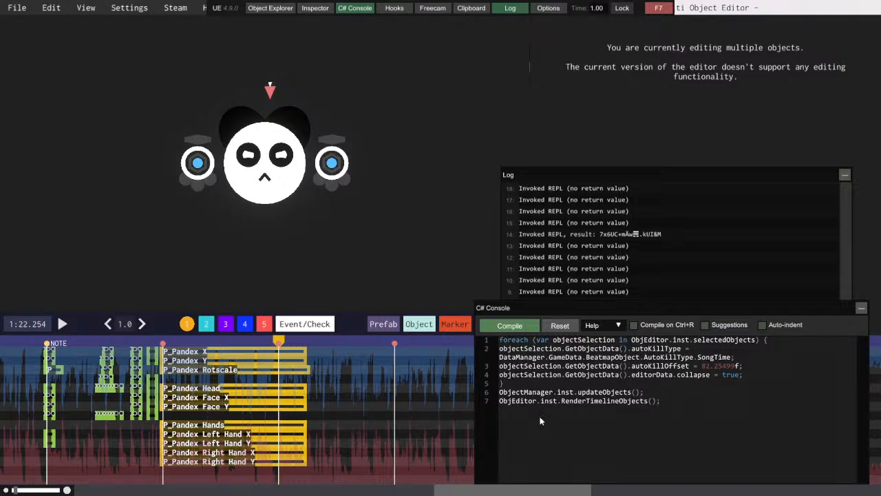
key("ctrl+a")
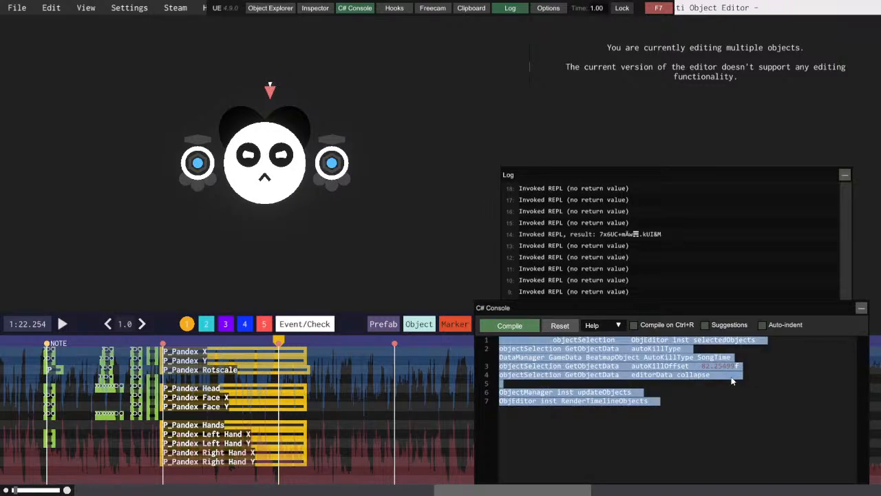
type("foreach (var objectSelection in ObjEditor.inst.selectedObjects) {  objectSelection.GetObjectData().editorData.collapse = true; } ObjectManager.inst.updateObjects(); ObjEditor.inst.RenderTimelineObjects();")
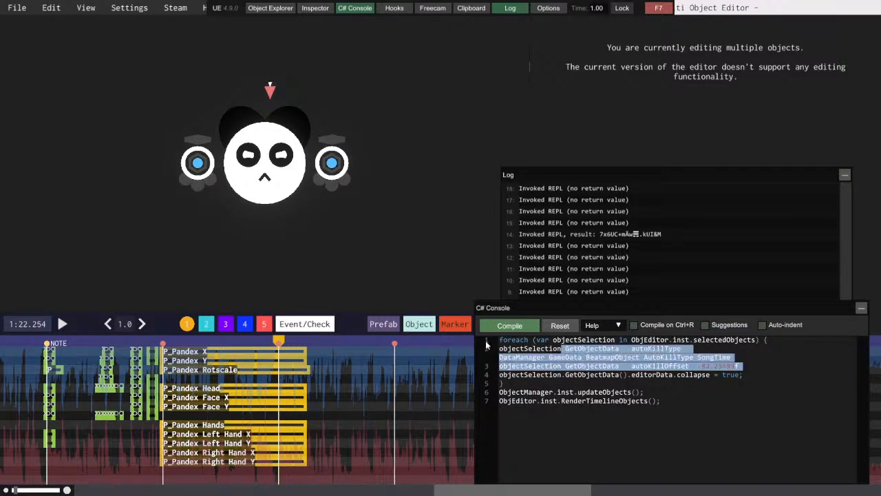
key("BackSpace")
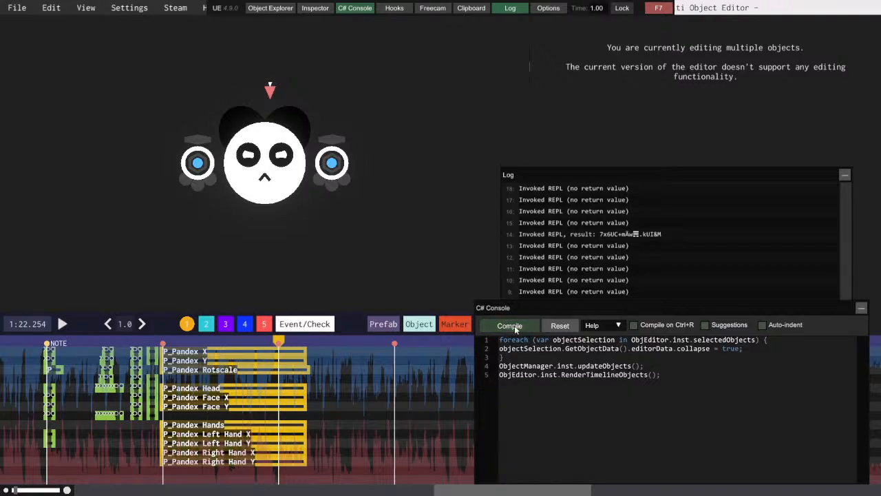
left_click(515, 327)
- Restore the console script with its autoKillType SongTime and autoKillOffset 82.25499f lines, and close the console
key("ctrl+a")
type("foreach (var objectSelection in ObjEditor.inst.selectedObjects) { objectSelection.GetObjectData().autoKillType = DataManager.GameData.BeatmapObject.AutoKillType.SongTime; objectSelection.GetObjectData().autoKillOffset = 82.25499f; objectSelection.GetObjectData().editorData.collapse = true; } ObjectManager.inst.updateObjects(); ObjEditor.inst.RenderTimelineObjects();")
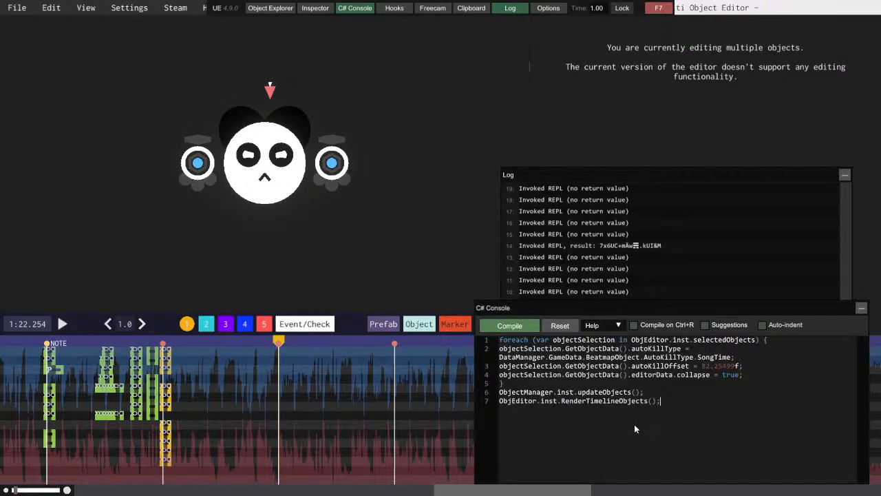
left_click(660, 8)
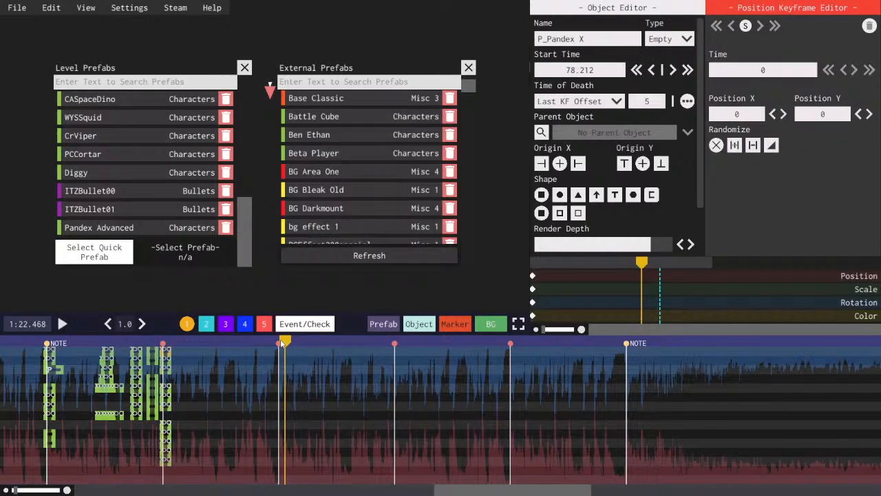
- Try out the Battle Cube prefab at about 1:22.468 and remove its instance from the timeline
left_click(314, 116)
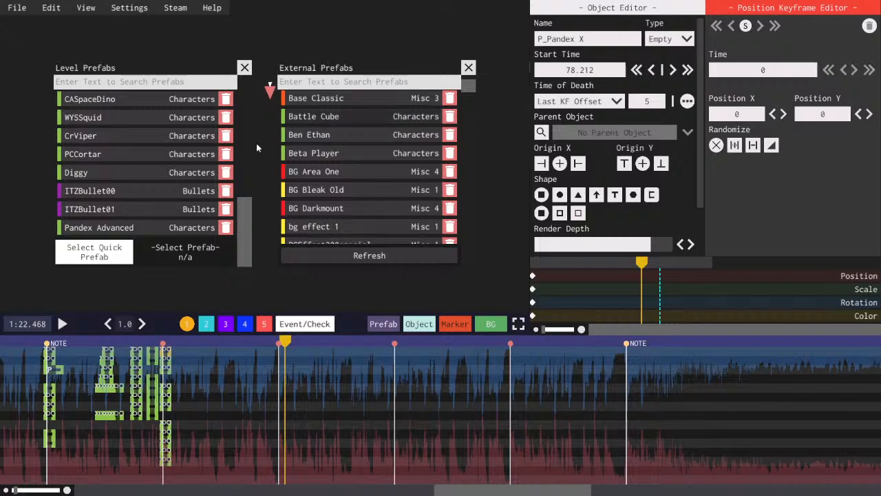
left_click(137, 233)
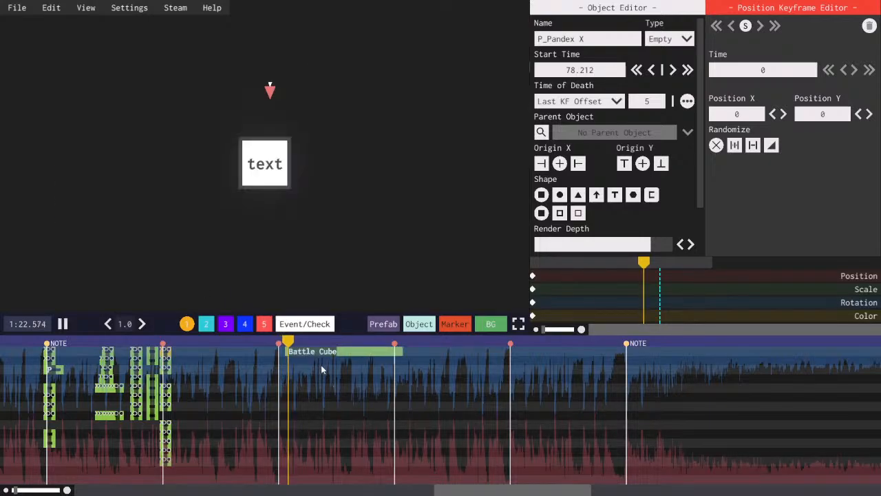
left_click(313, 353)
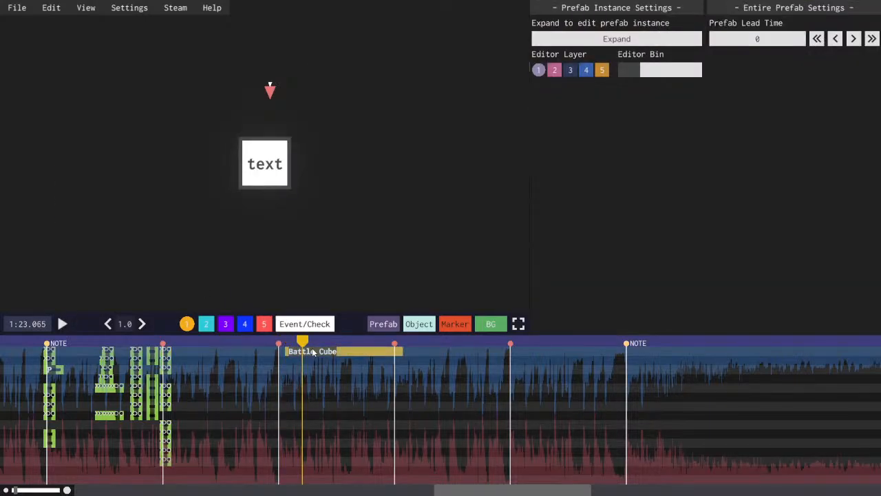
key("Delete")
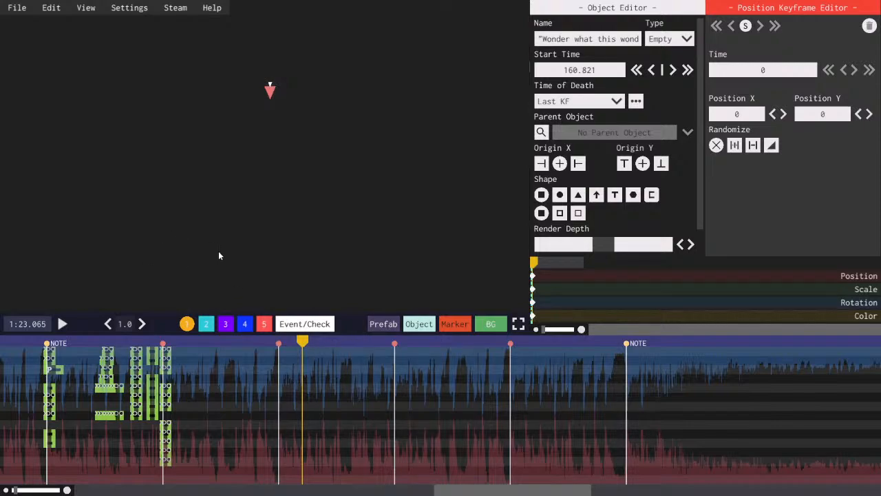
- Delete the Battle Cube prefab from the level prefabs
key("ctrl+p")
key("space")
key("space")
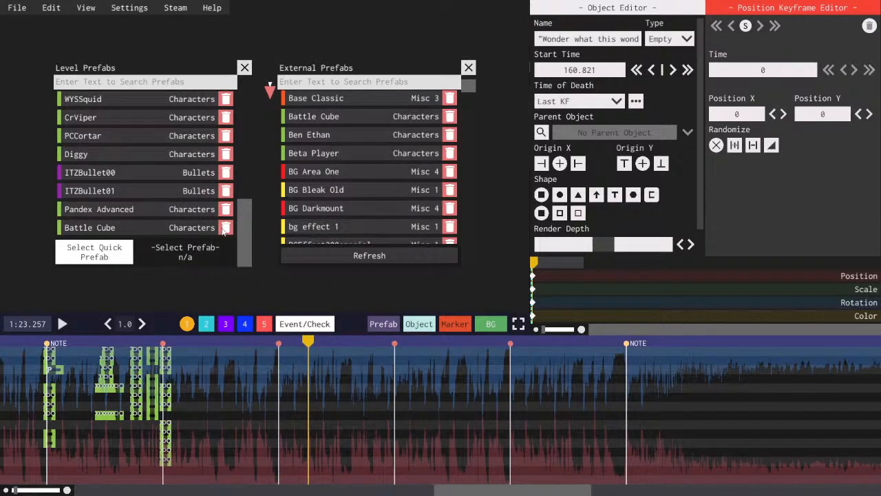
key("space")
left_click(226, 227)
key("space")
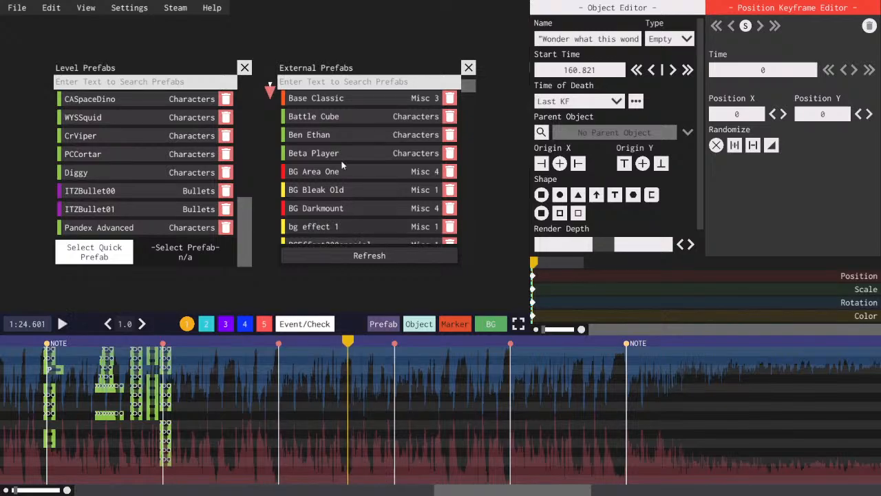
- Save the beatmap while playing the music on to about 1:26.35
scroll(342, 143, "down", 3)
key("space")
key("ctrl+s")
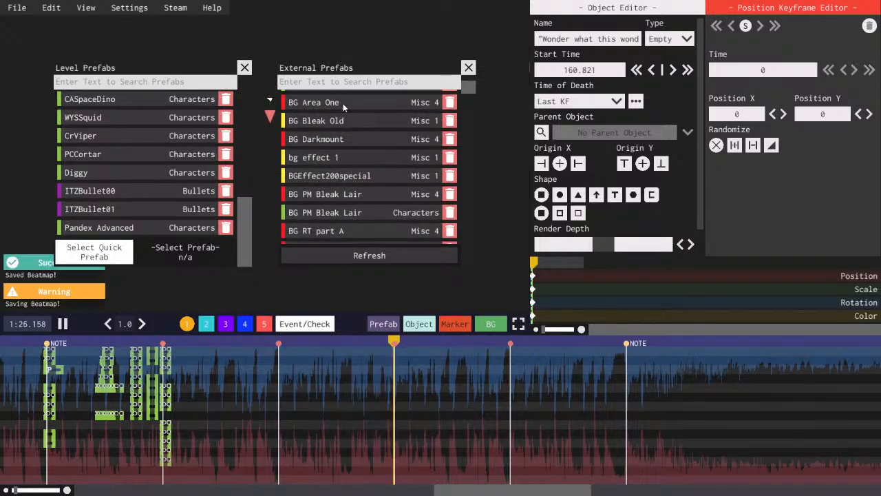
key("space")
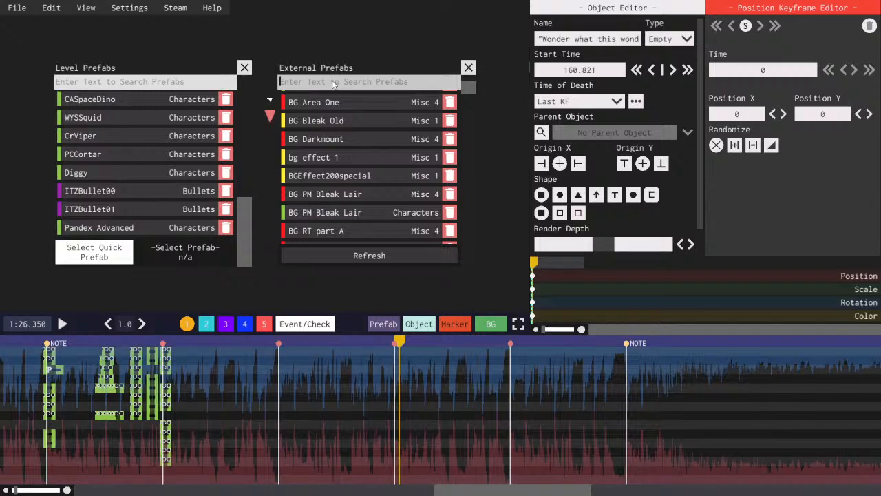
- Search the external prefabs for Countdown and import that prefab into the level
type("C")
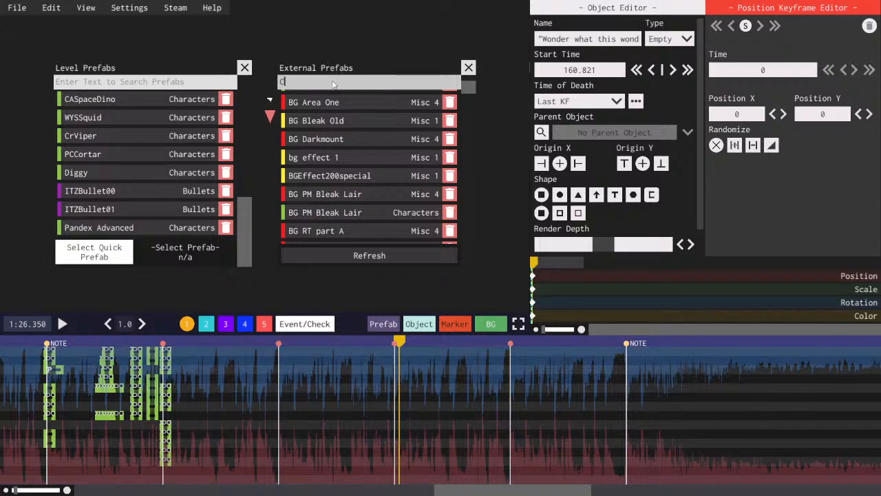
type("ountdown")
left_click(299, 120)
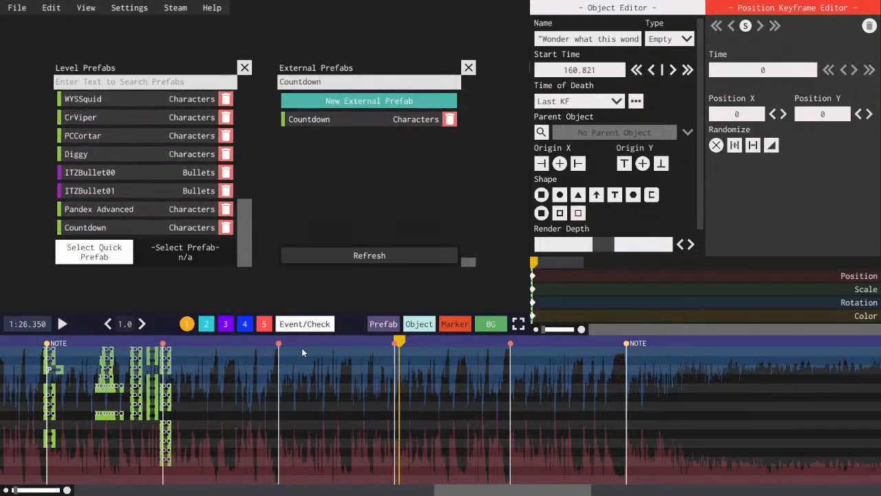
- Place the Countdown prefab at the 1:22.254 marker and expand it into editable objects
left_click(278, 344)
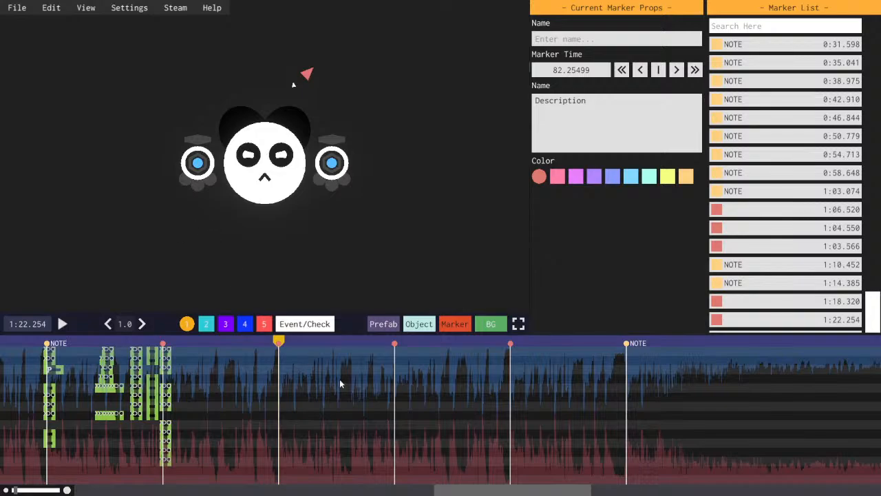
left_click(390, 323)
left_click(137, 227)
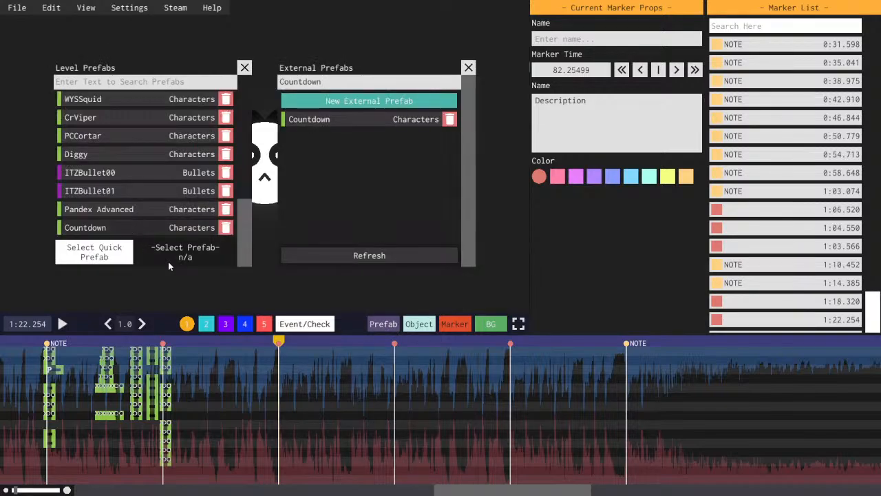
left_click(295, 352)
left_click(617, 38)
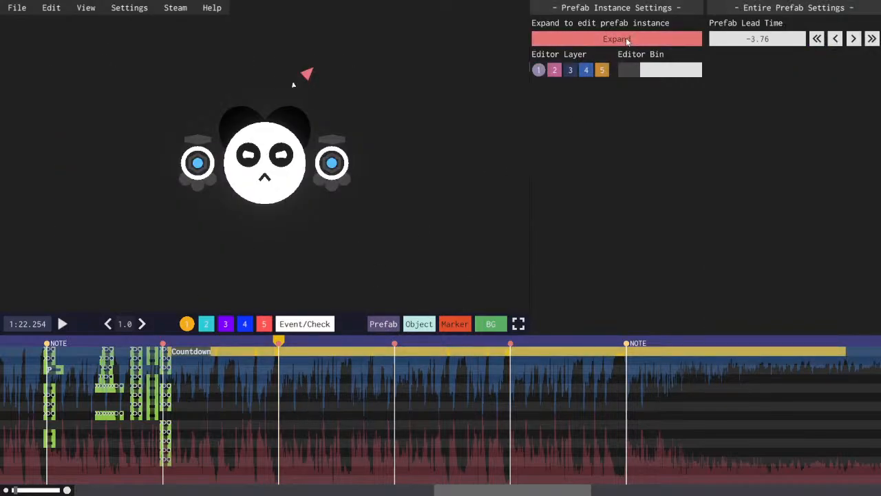
left_click(629, 41)
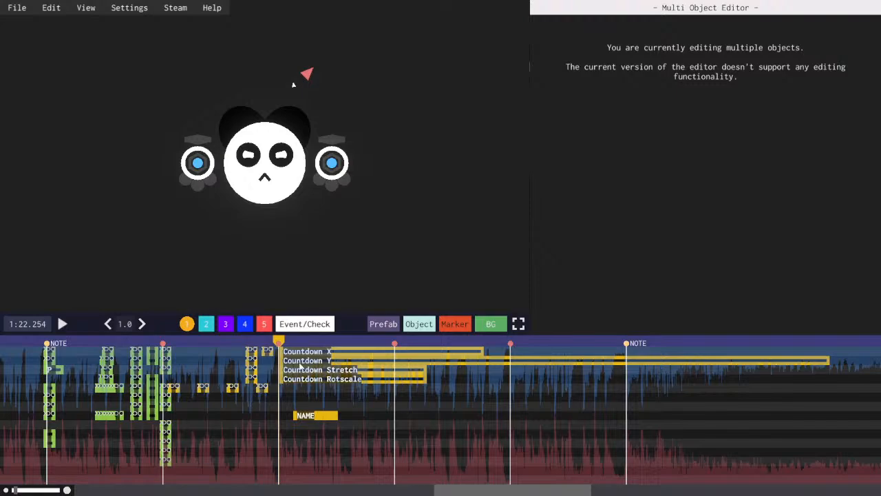
- Shift the expanded Countdown objects slightly earlier so the main controls start at 82.16, and delete the Countdown Stretch object
left_click_drag(298, 357, 290, 357)
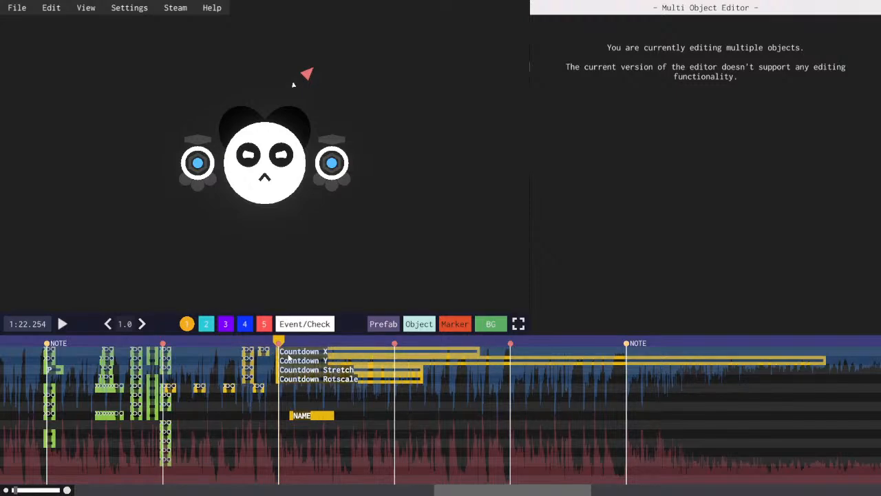
key("space")
left_click(296, 373)
key("space")
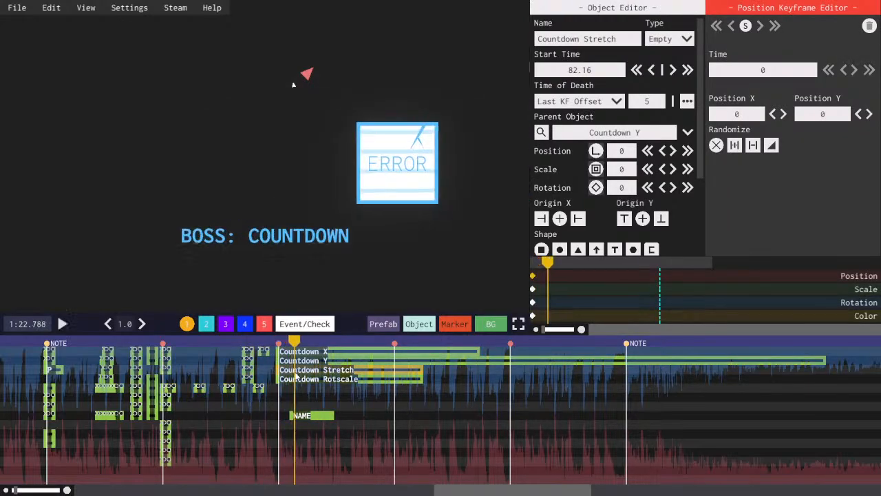
key("Delete")
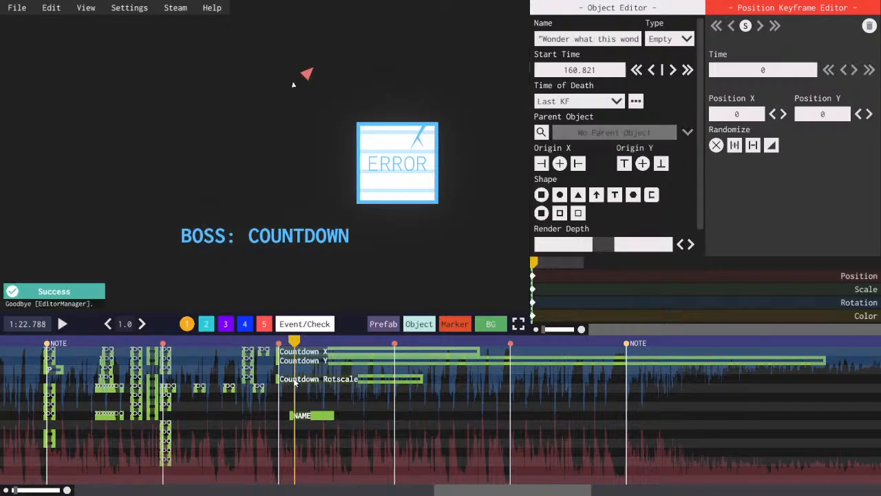
- Parent the Countdown Rotscale object to Countdown Y
left_click(297, 378)
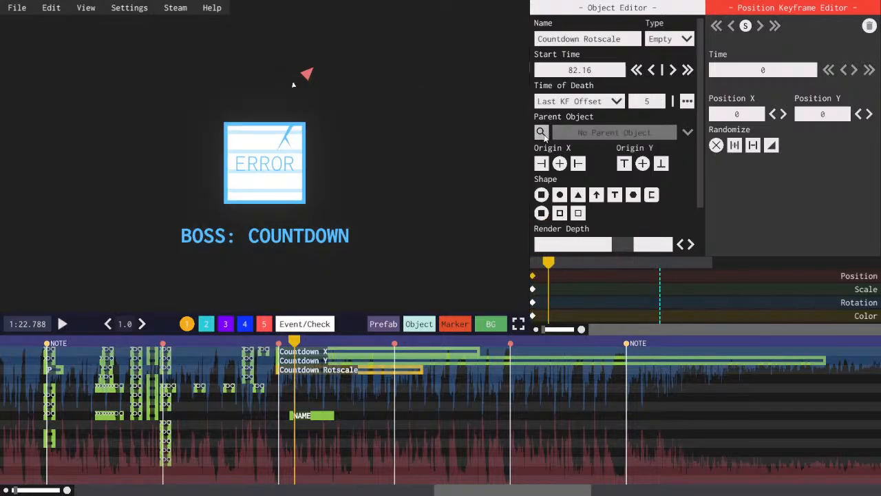
left_click(542, 133)
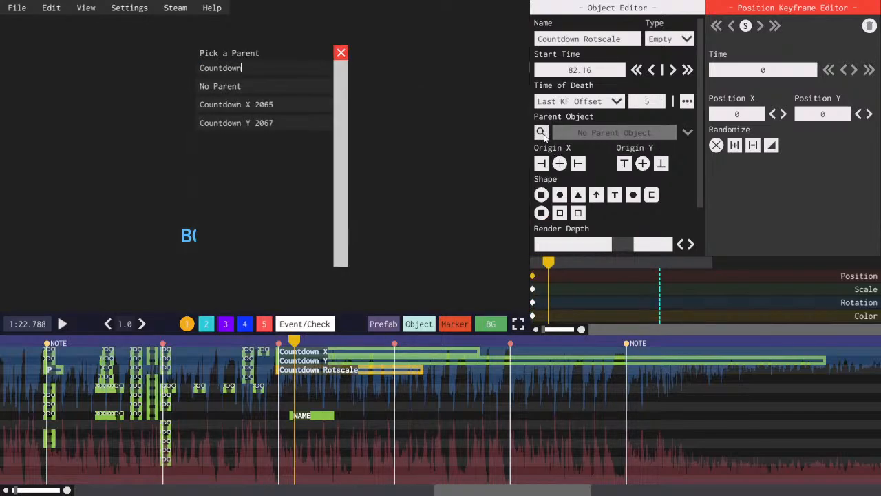
left_click(323, 122)
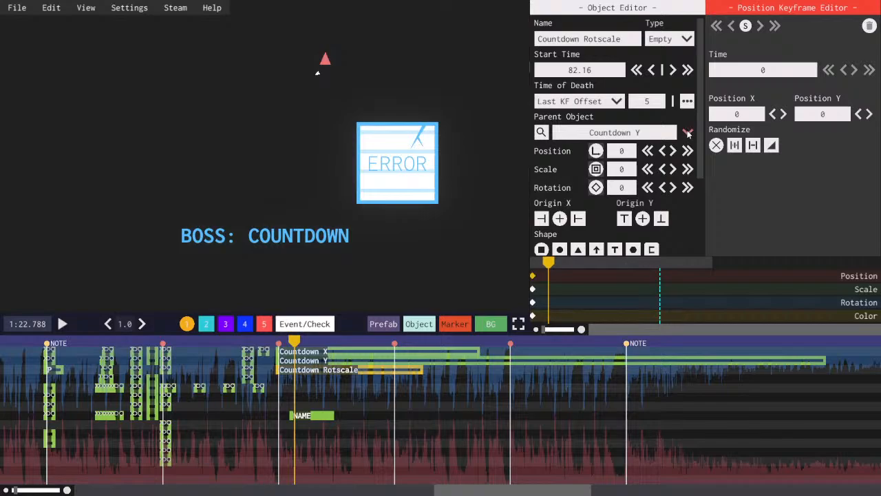
left_click(687, 132)
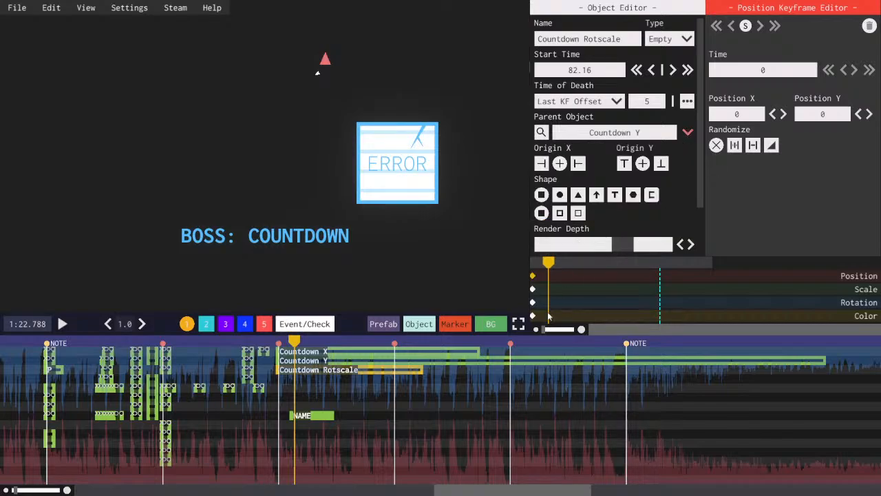
- Delete all position keyframes after the first one on both Countdown Y and Countdown X
left_click(314, 363)
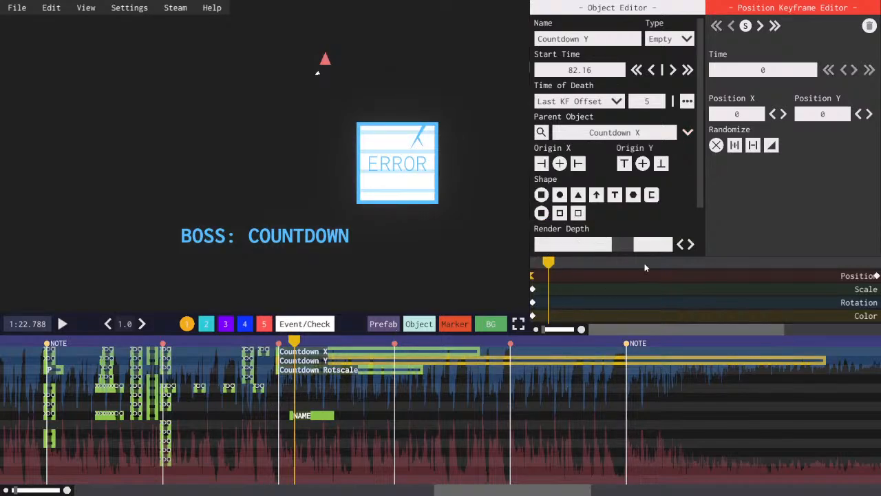
left_click_drag(655, 328, 635, 276)
key("Delete")
left_click(408, 351)
left_click_drag(667, 301, 536, 273)
key("Delete")
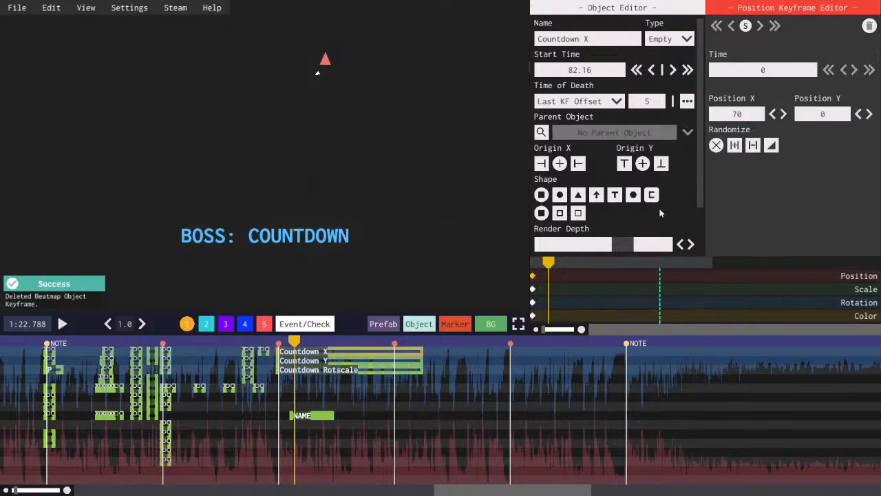
- Set the X position of Countdown X's first keyframe to 0 and briefly play the level
left_click(757, 114)
type("0")
key("space")
key("space")
- Delete the NAME object holding the BOSS: COUNTDOWN title and play briefly from the 1:22.254 marker
left_click(319, 418)
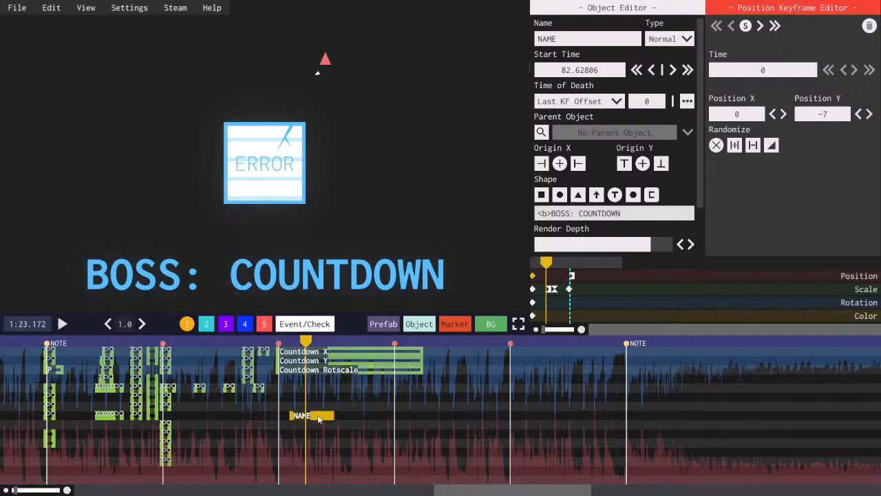
key("Delete")
left_click(279, 343)
key("space")
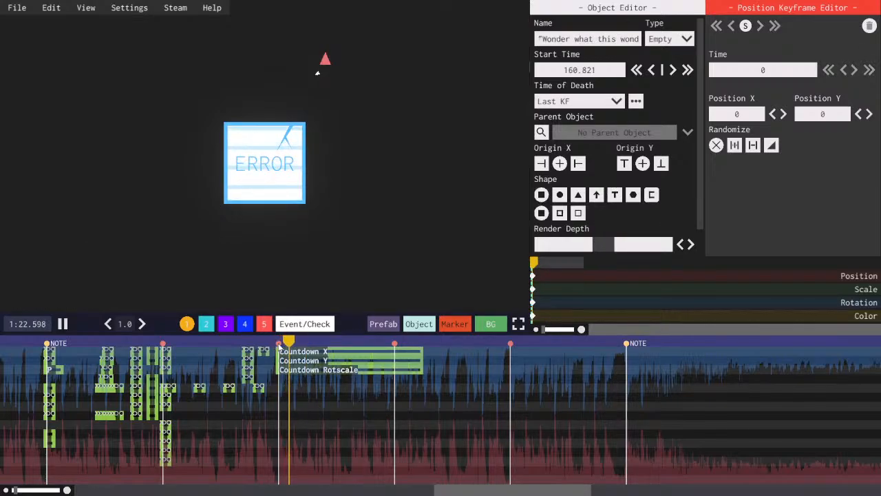
key("space")
- Save the beatmap while playing the Countdown section on to about 1:24.88
left_click(273, 344)
key("space")
key("ctrl+s")
key("space")
key("space")
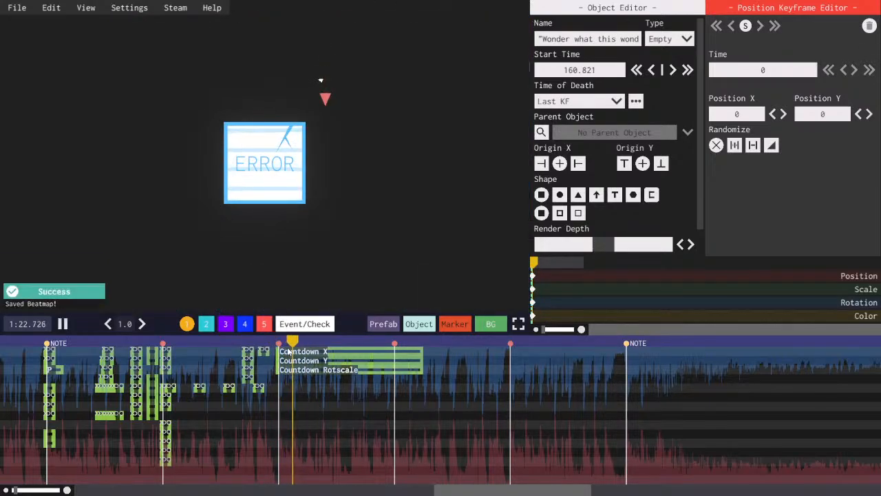
key("space")
key("space")
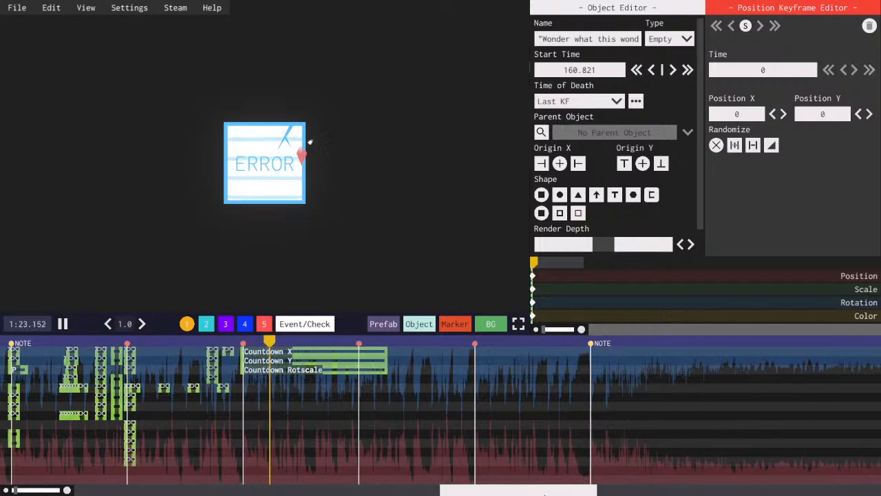
key("space")
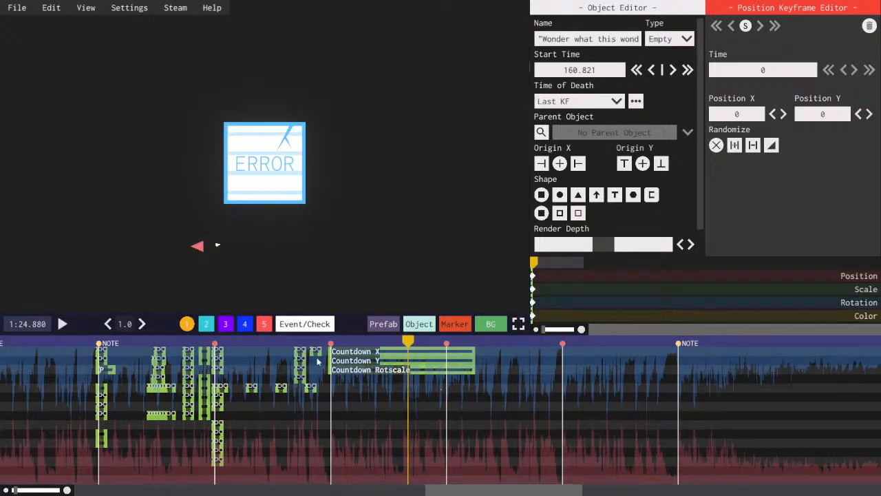
- Copy the Pandex theme keyframe at 78.32 to the 1:22.254 marker and place another theme keyframe just before it
left_click(330, 343)
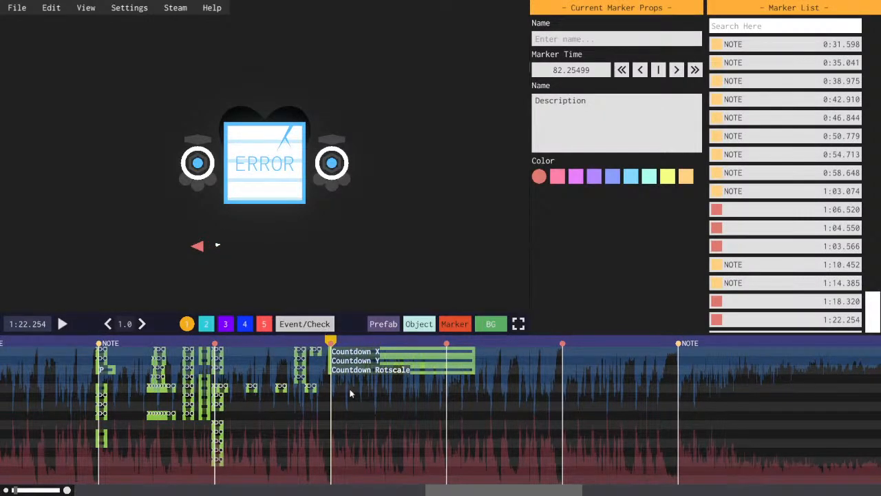
left_click(309, 324)
left_click(210, 388)
key("ctrl+c")
key("ctrl+v")
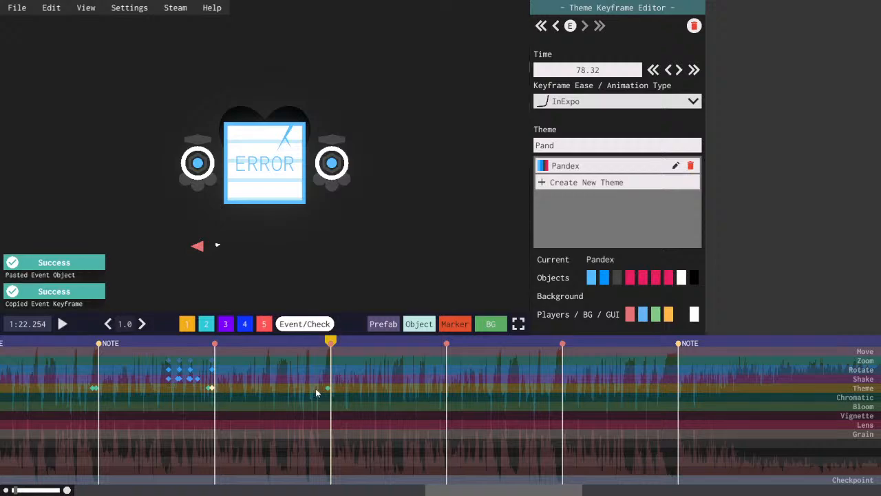
right_click(320, 390)
left_click_drag(319, 390, 327, 392)
- Assign the RT Mecha theme to the theme keyframe at 82.25
left_click(328, 388)
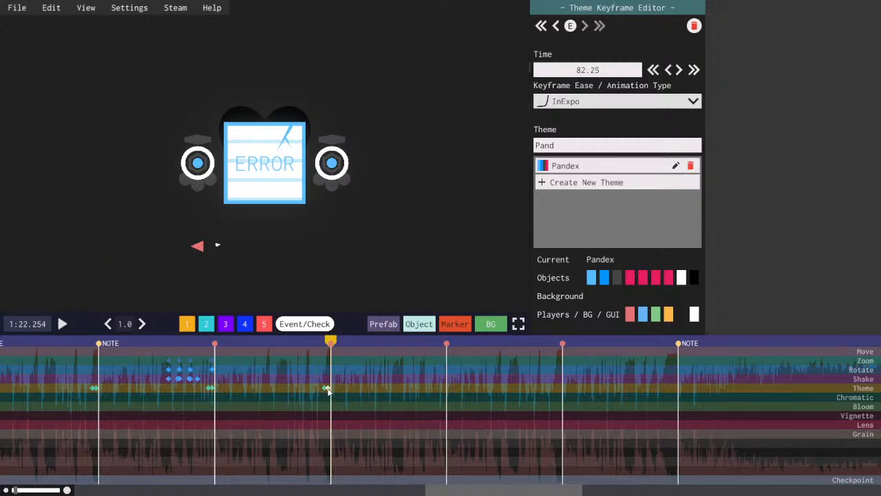
left_click(660, 146)
key("BackSpace")
type("RT Mecha")
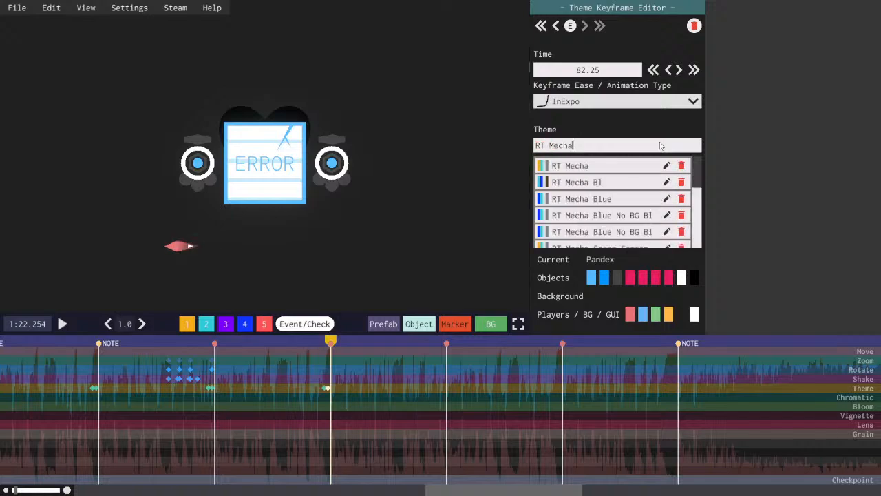
left_click(541, 166)
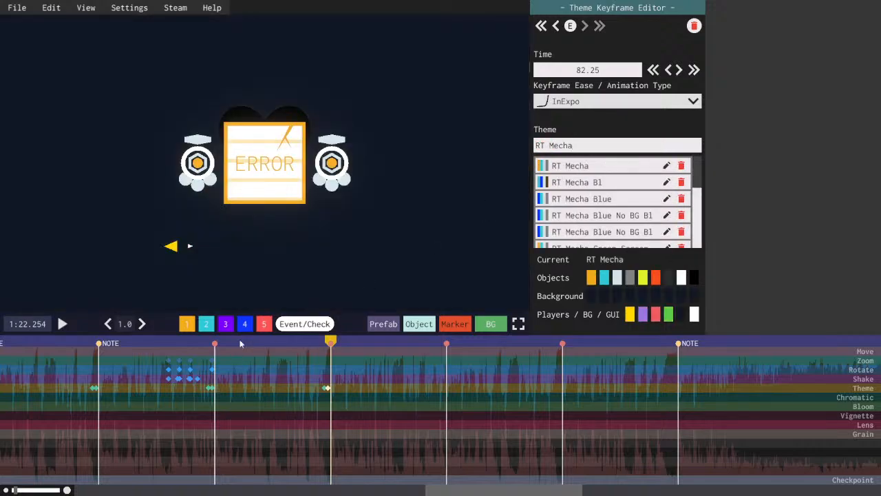
- Set the colour of the Countdown's screen object to black
left_click(187, 324)
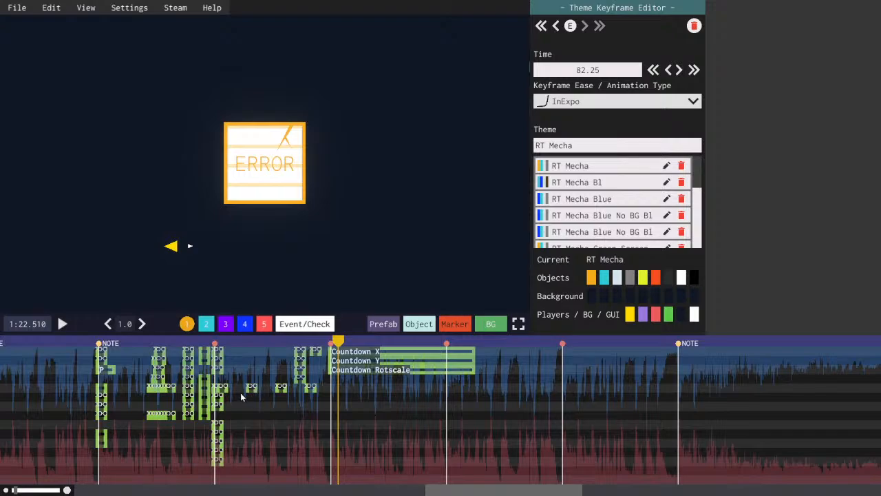
left_click(303, 353)
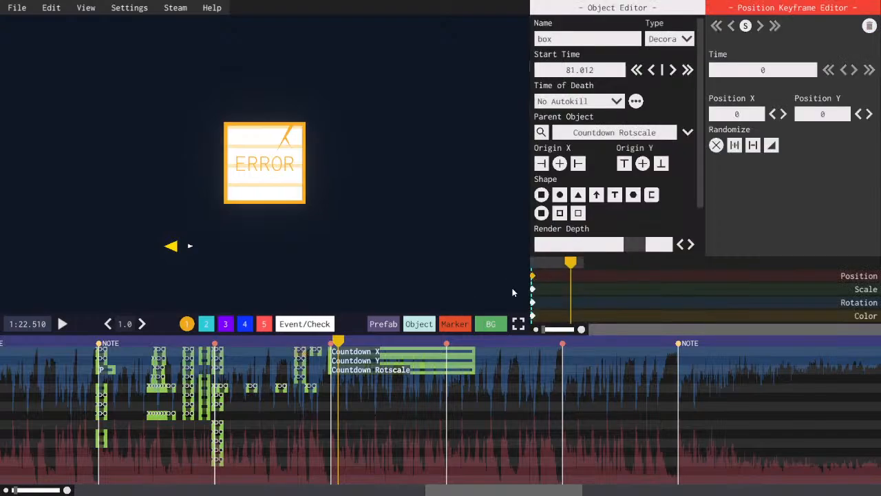
left_click(300, 365)
left_click(532, 316)
left_click(868, 127)
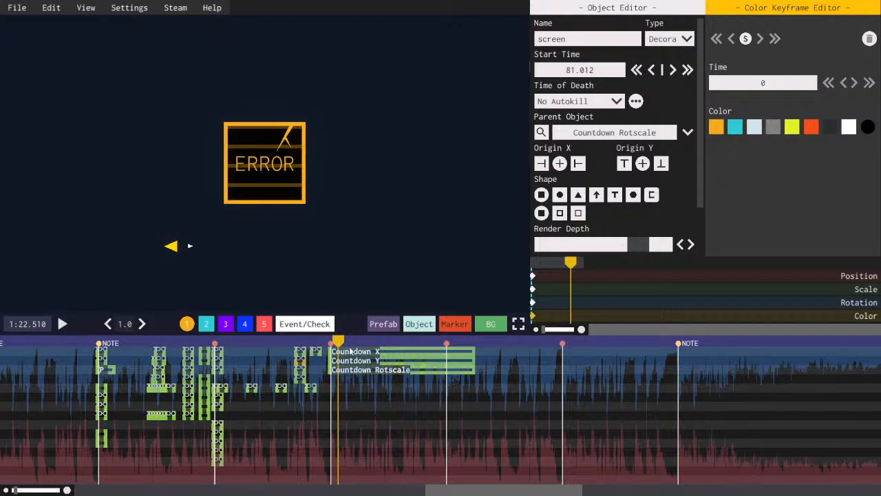
- Move the Countdown's info text object to start at 82.254, in line with the marker, and play it briefly
left_click(304, 377)
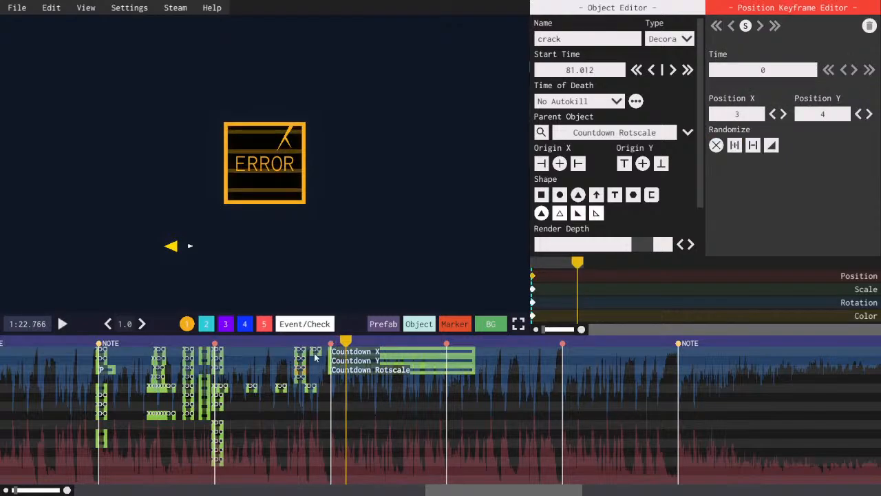
left_click(316, 353)
left_click(334, 341)
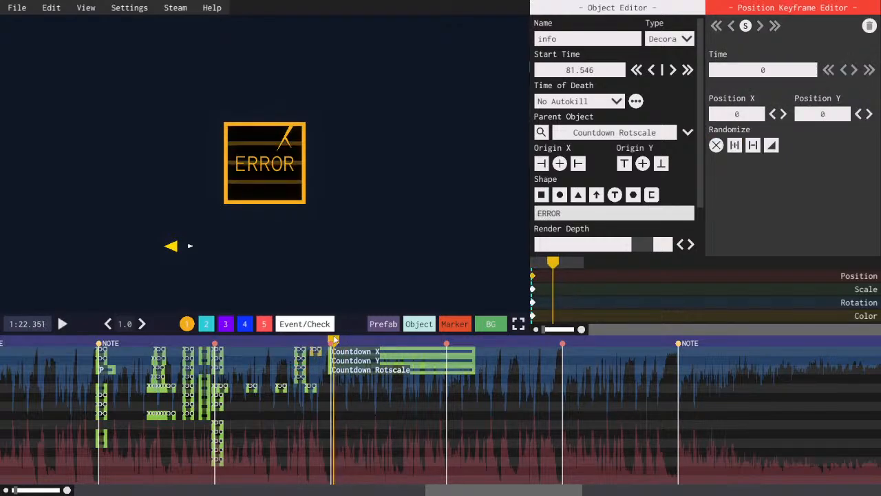
left_click_drag(335, 339, 341, 342)
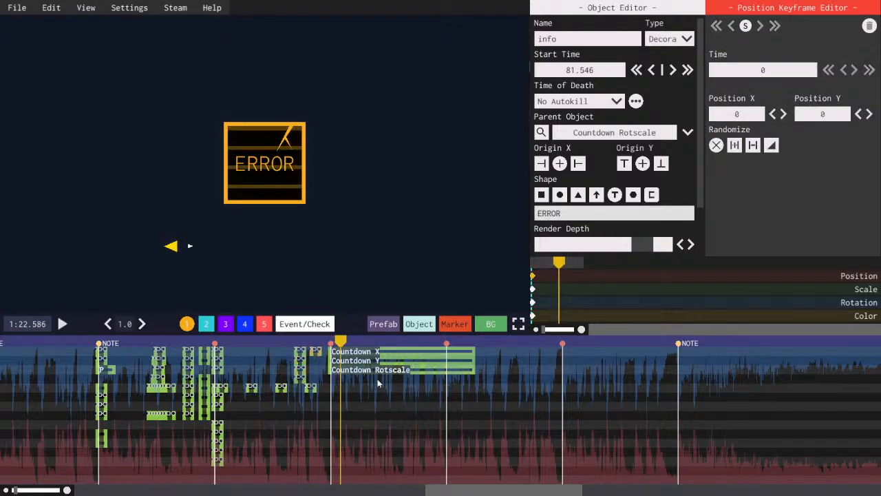
left_click(332, 343)
left_click(319, 353)
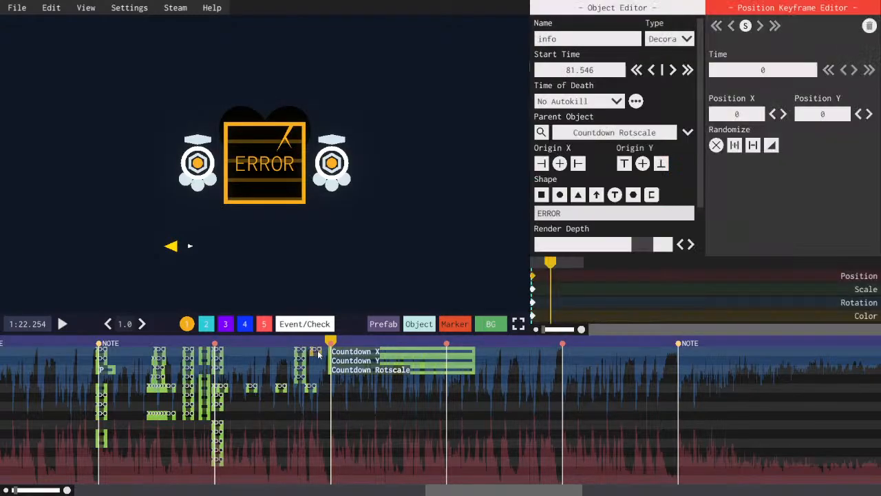
left_click_drag(319, 353, 331, 389)
key("space")
key("space")
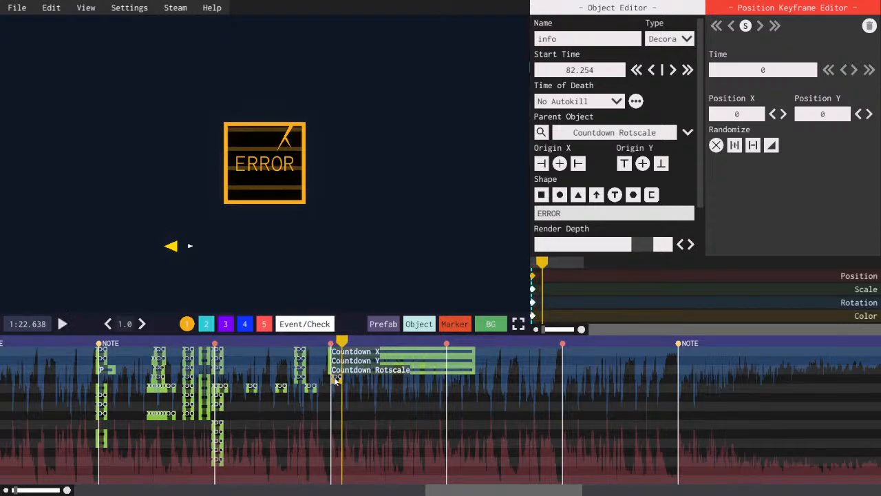
- Replace the info object's ERROR text with "number" and save the beatmap
left_click(579, 213)
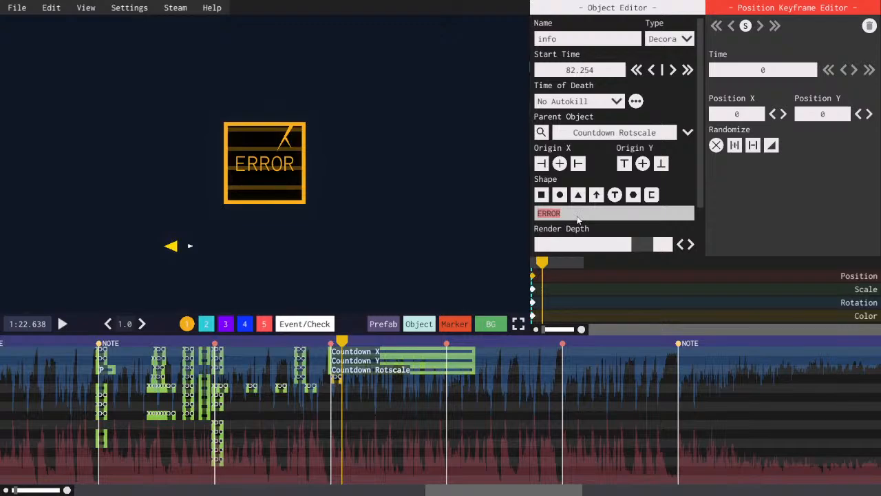
type("number")
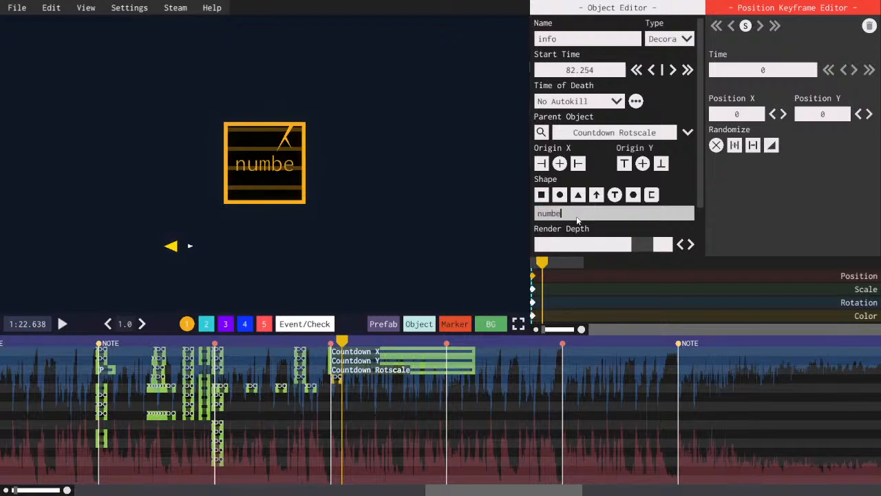
left_click(586, 301)
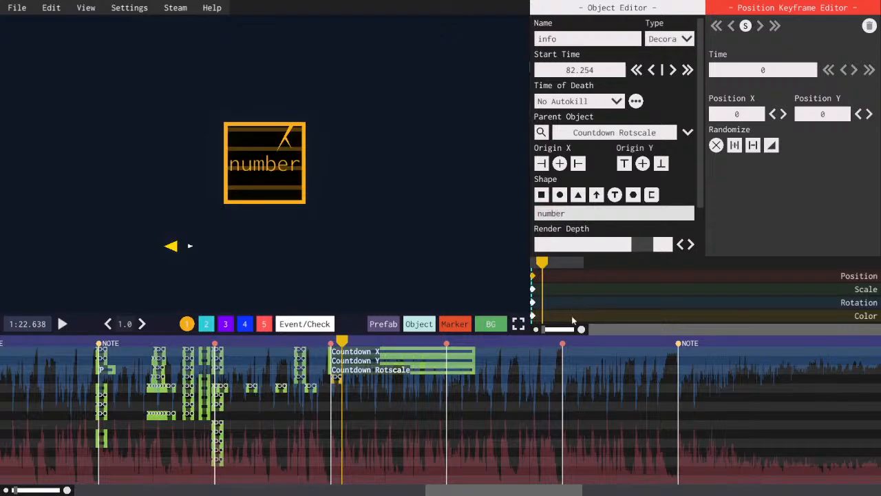
scroll(406, 422, "right", 3)
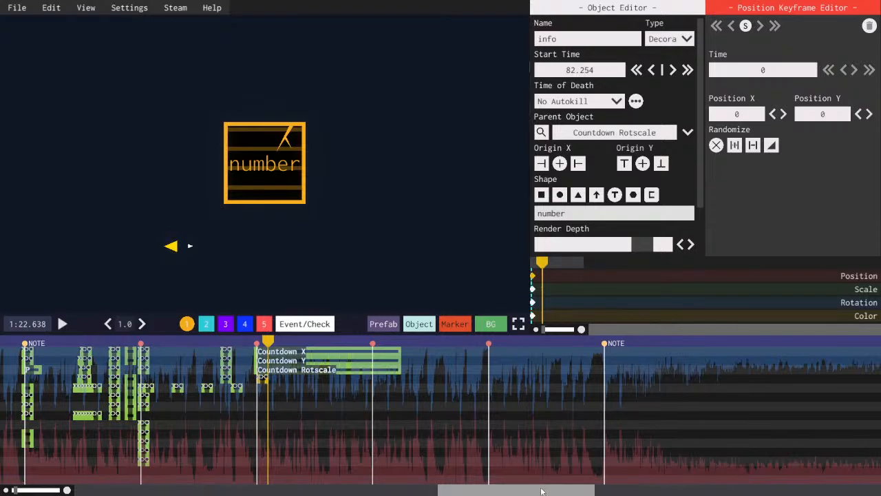
key("ctrl+s")
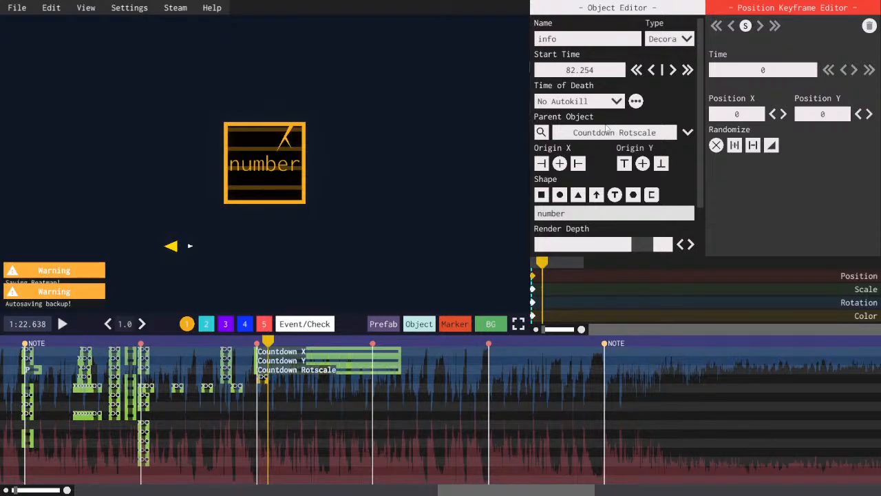
- Set the info object's time of death to Last KF Offset with an offset of 1
left_click(585, 102)
left_click(585, 130)
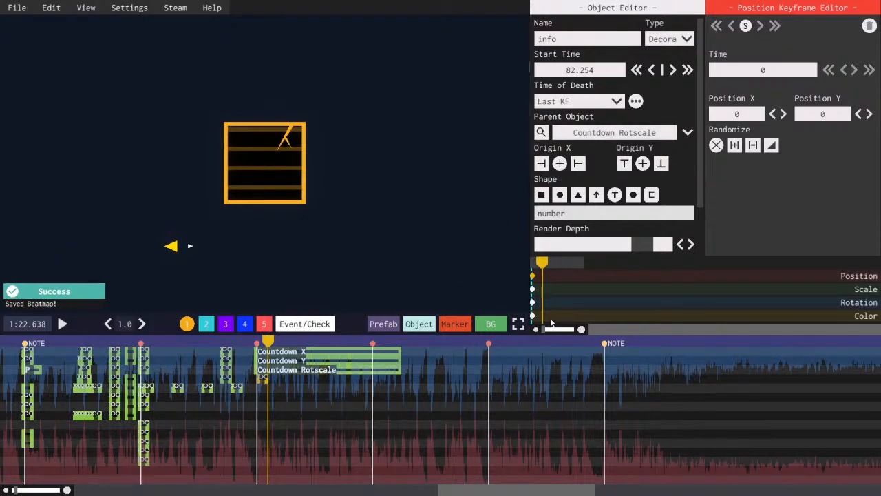
left_click(584, 102)
left_click(584, 144)
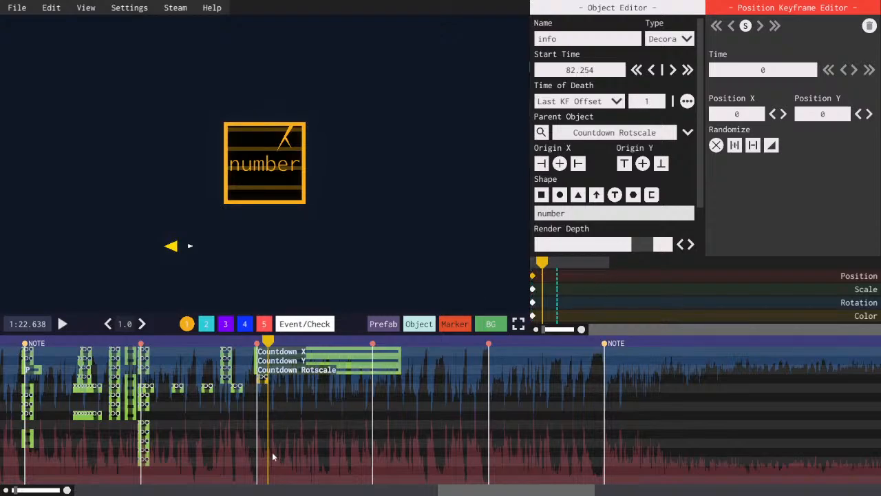
- Duplicate the info text object twice, starting the copies at 83.254 and 84.254, and preview them up to about 1:24.7
left_click(688, 71)
key("space")
key("space")
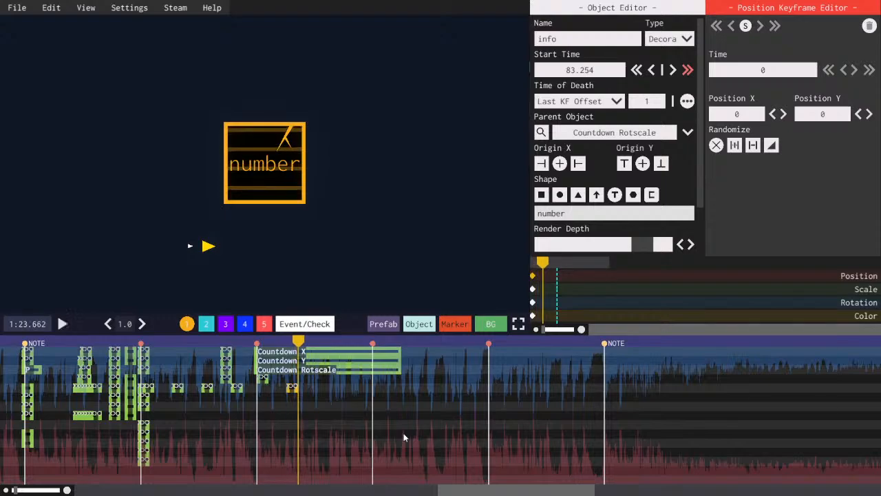
left_click(687, 70)
key("space")
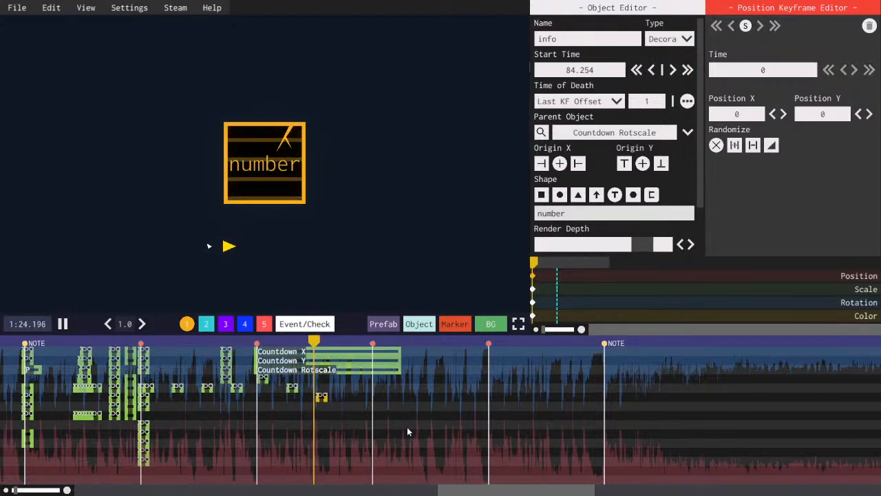
key("space")
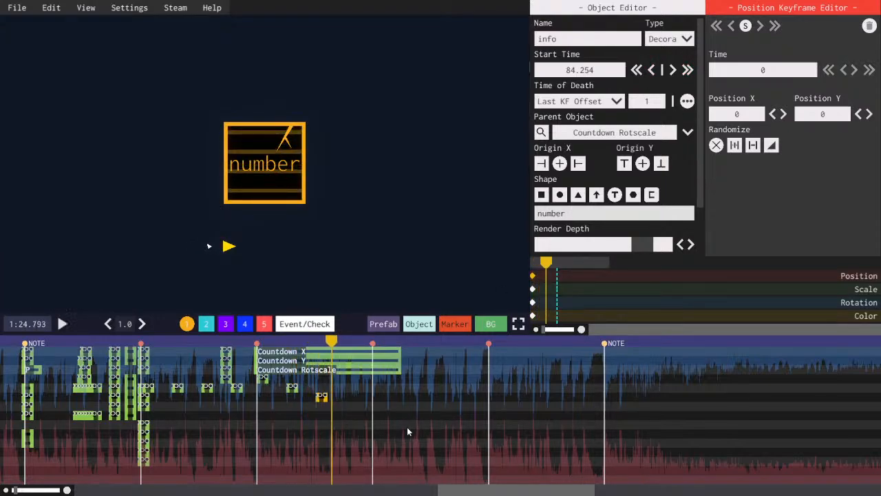
left_click(330, 341)
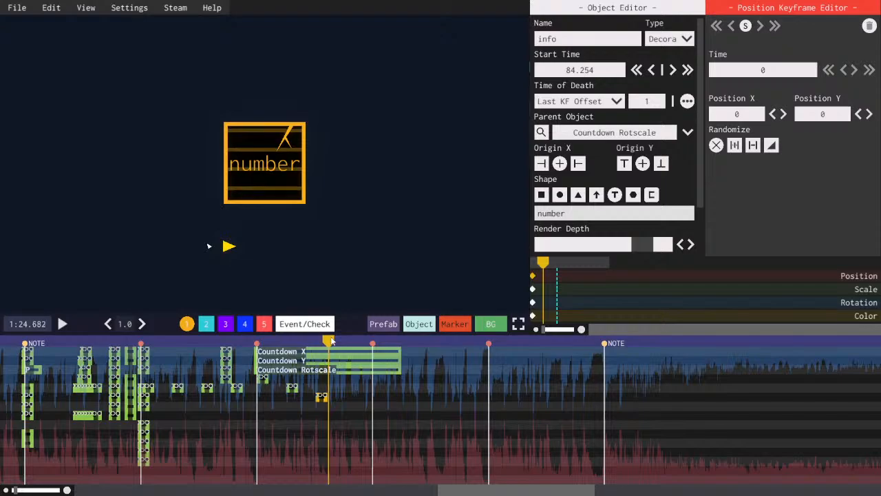
left_click(330, 340)
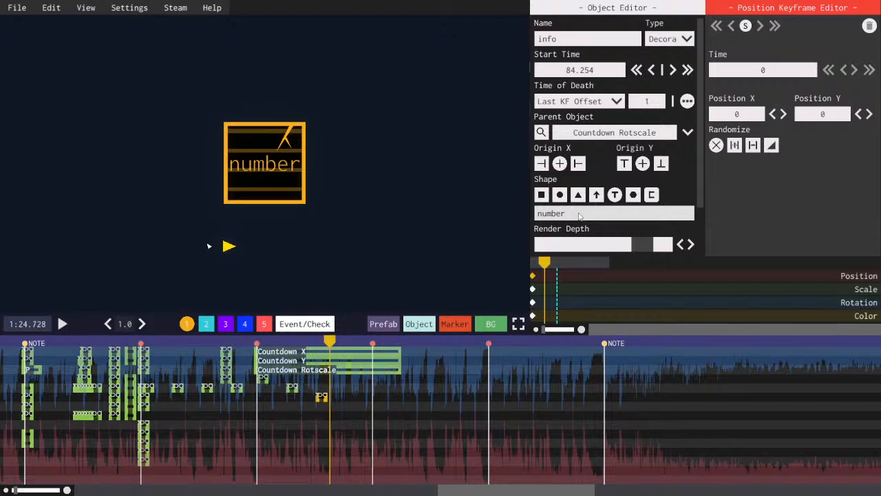
- Change the text of the three countdown number objects to 3, 2 and 1 in timeline order
left_click(579, 213)
type("1")
left_click(292, 387)
left_click(569, 213)
type("2")
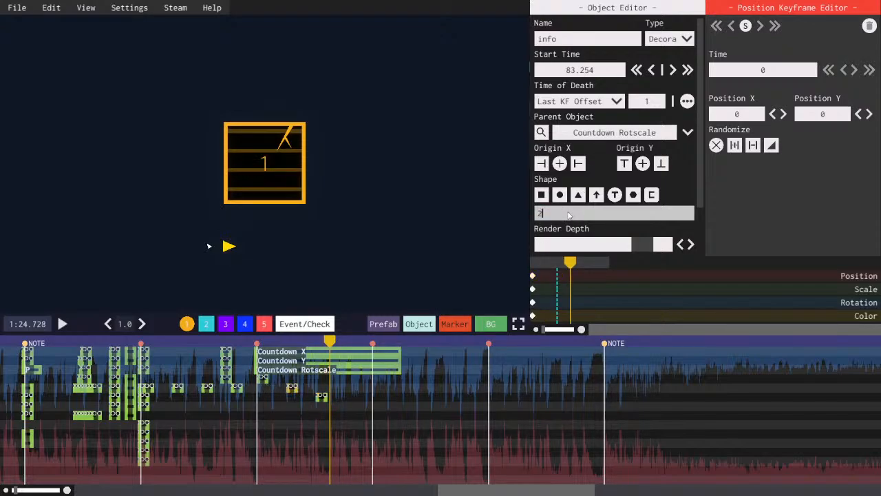
left_click(264, 379)
left_click(572, 213)
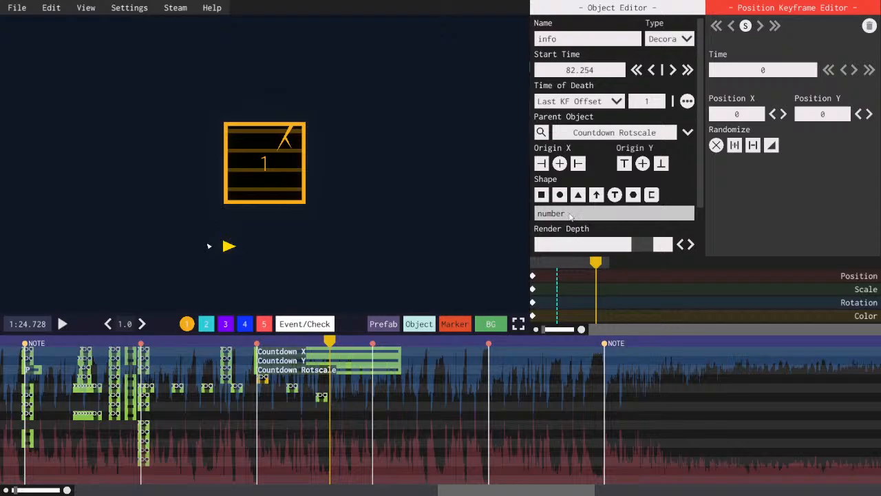
type("3")
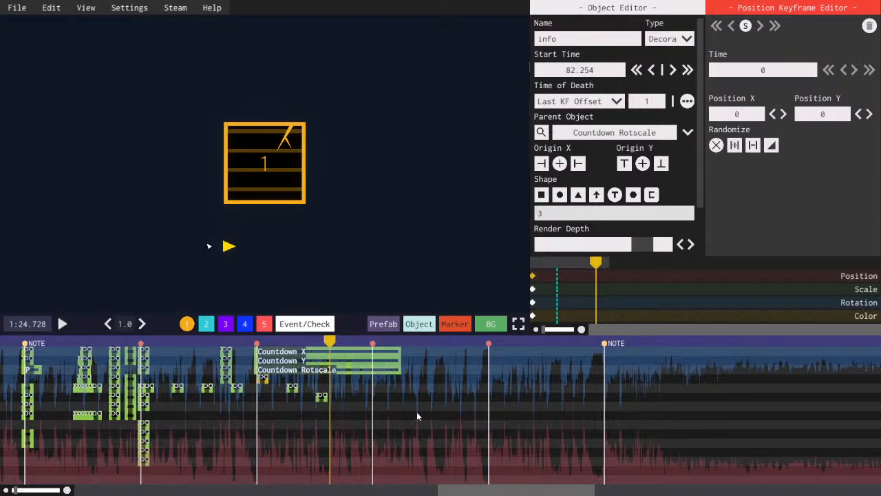
- Duplicate the "1" text object so the copy starts at 84.713 s, right after the original
scroll(418, 416, "up", 3)
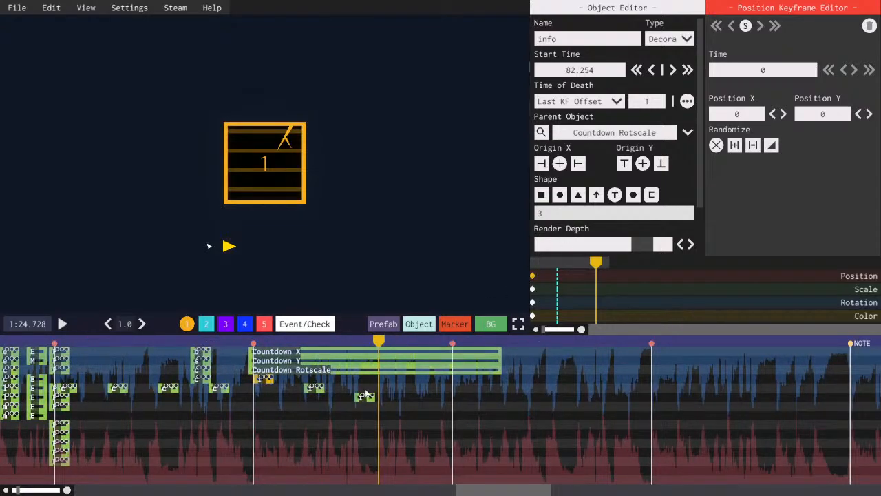
left_click(365, 398)
key("ctrl+c")
key("ctrl+v")
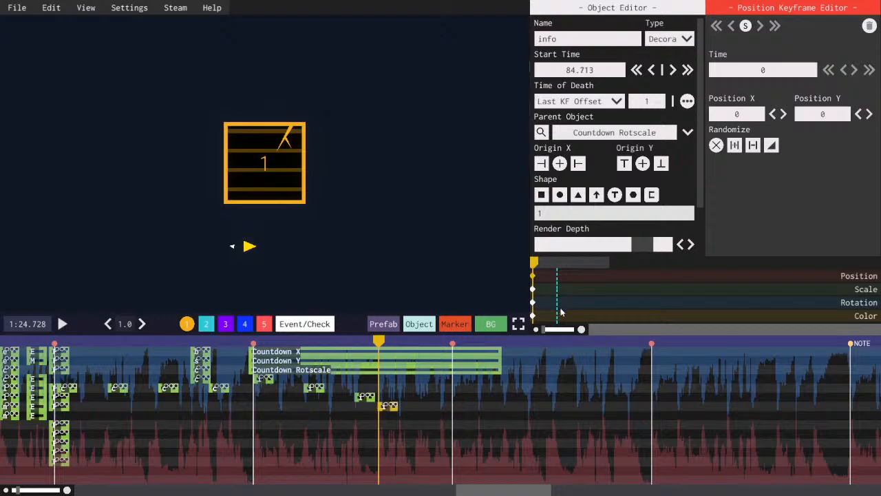
left_click(533, 314)
- Play back the section following the "1" text object to check the timing of its copy
left_click(365, 398)
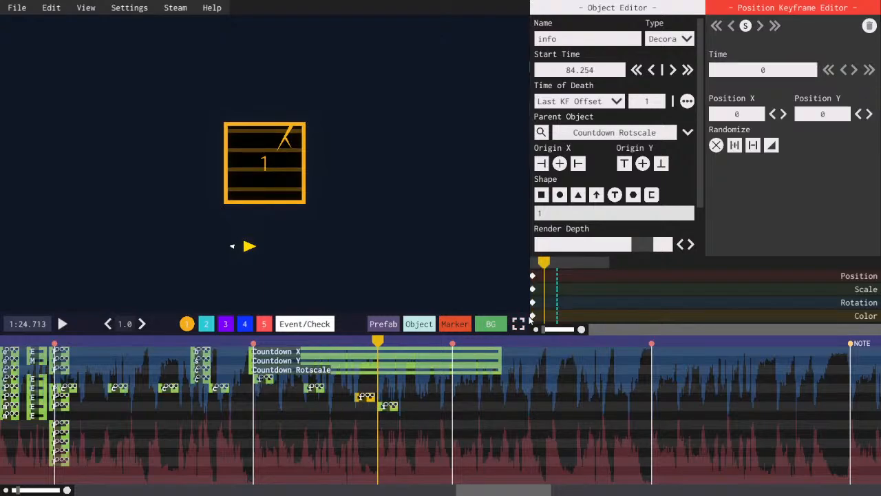
left_click(518, 324)
key("space")
key("Escape")
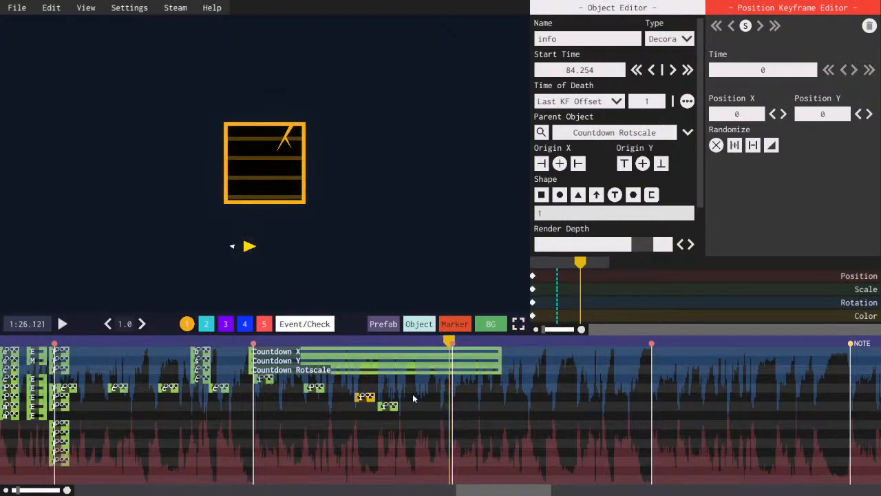
left_click(390, 406)
key("space")
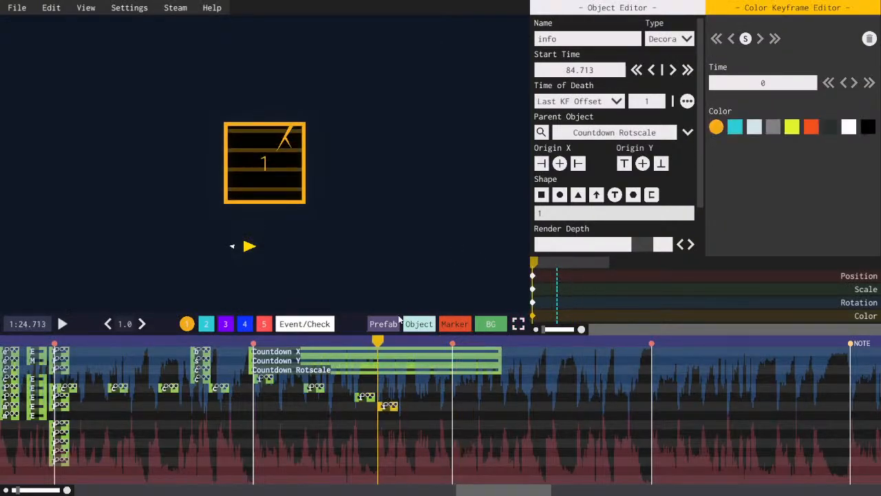
- Copy the "1" object's starting color keyframe to 1:24.713 and set its time of death to Last KF
left_click(366, 399)
left_click(533, 314)
key("ctrl+c")
key("ctrl+v")
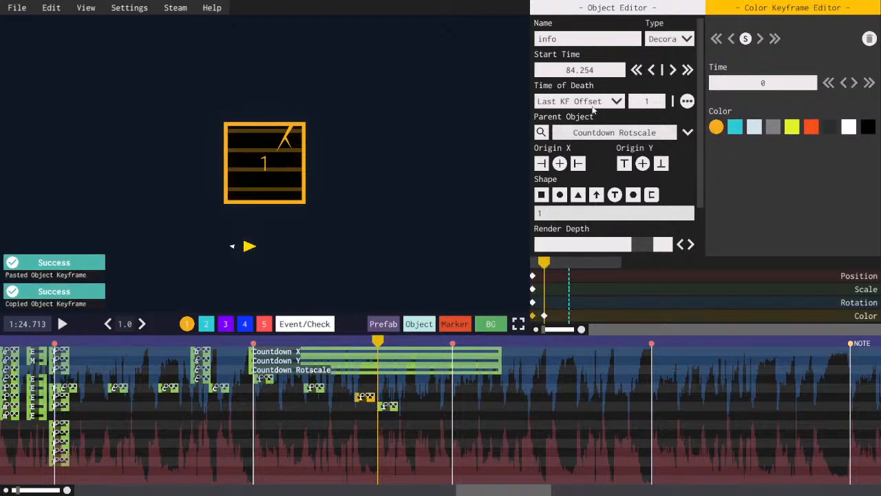
left_click(594, 104)
left_click(587, 131)
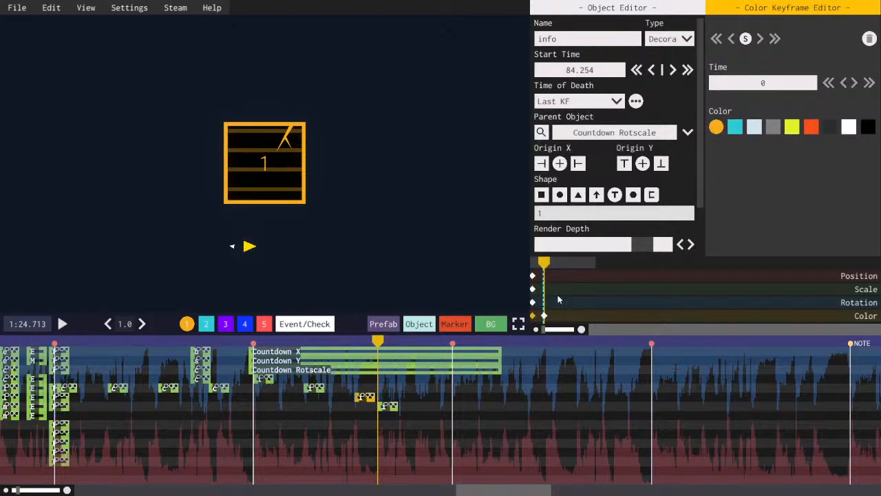
- Change the text of the copied object starting at 84.713 s to "Check" and preview the switch from 1
left_click(396, 406)
left_click(576, 217)
type("Check")
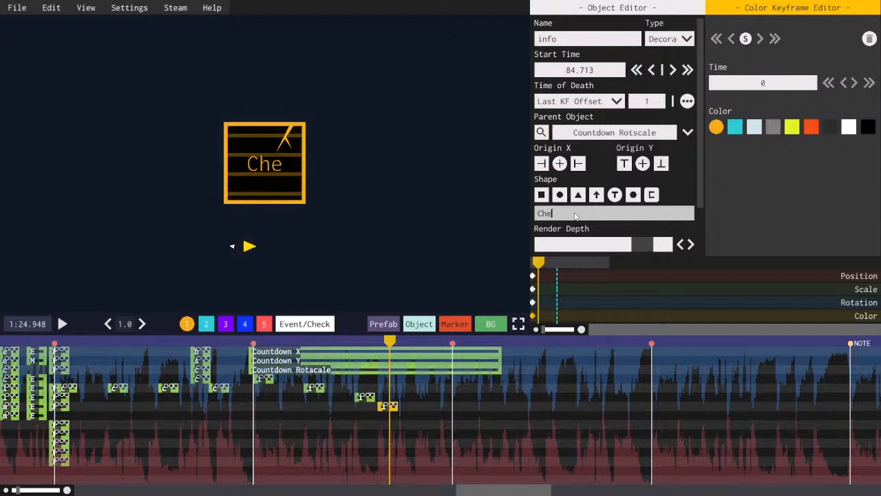
left_click(367, 342)
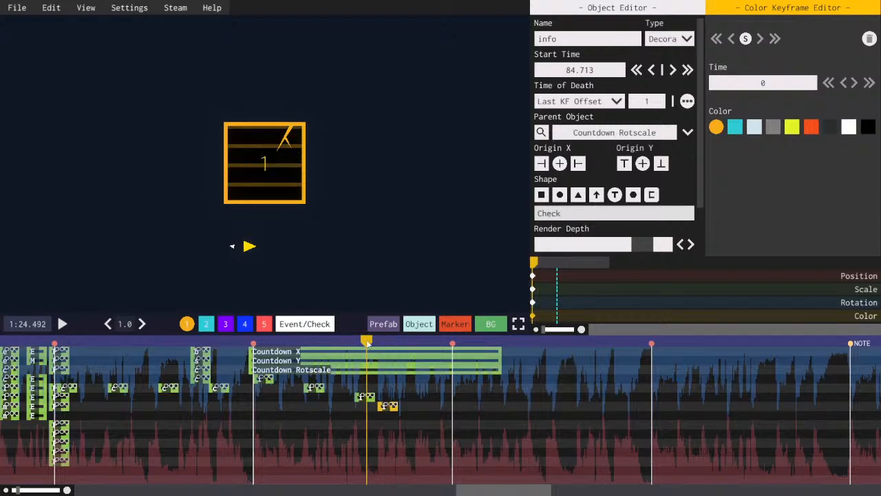
scroll(397, 343, "up", 6)
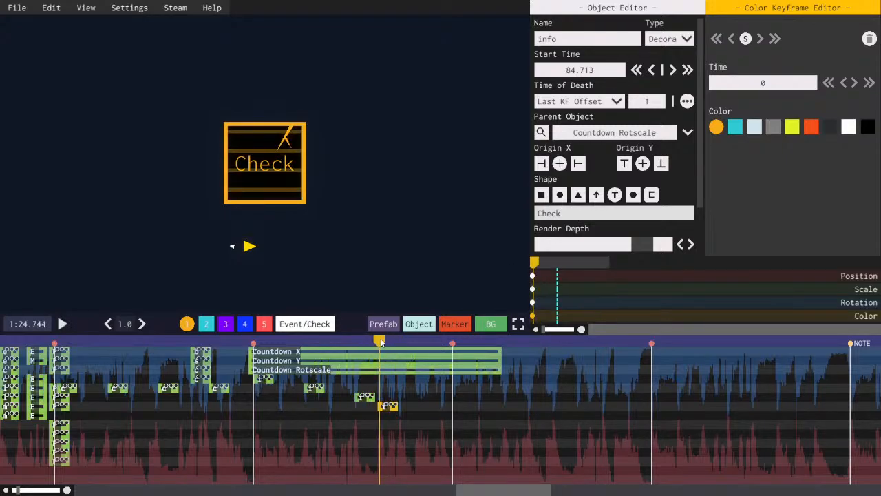
- Duplicate the "Check" text object and start the copy at 84.959 s
left_click(389, 343)
key("ctrl+c")
key("ctrl+v")
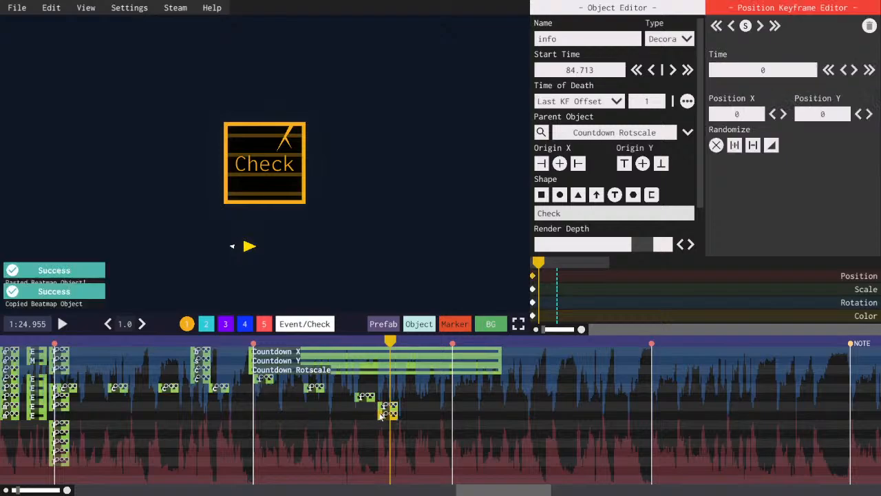
scroll(549, 282, "up", 2)
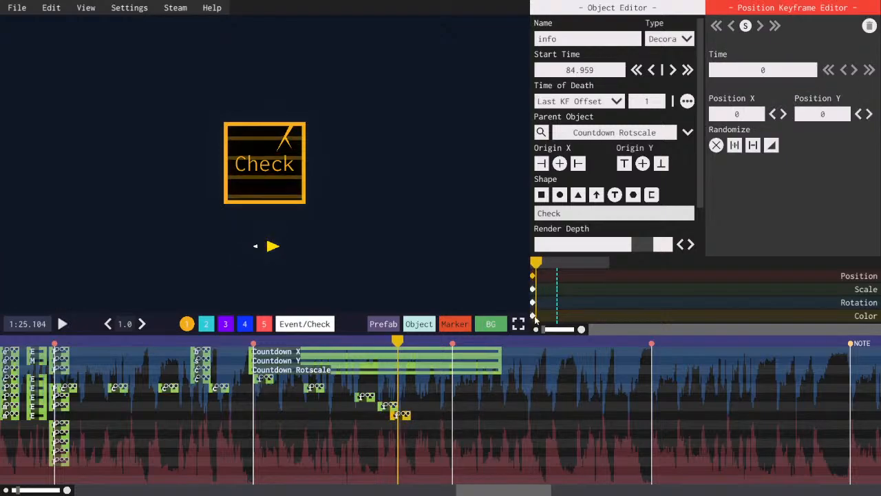
- Add a second color keyframe to the original "Check" object at 1:24.959
left_click(533, 316)
scroll(541, 314, "down", 1)
left_click(396, 404)
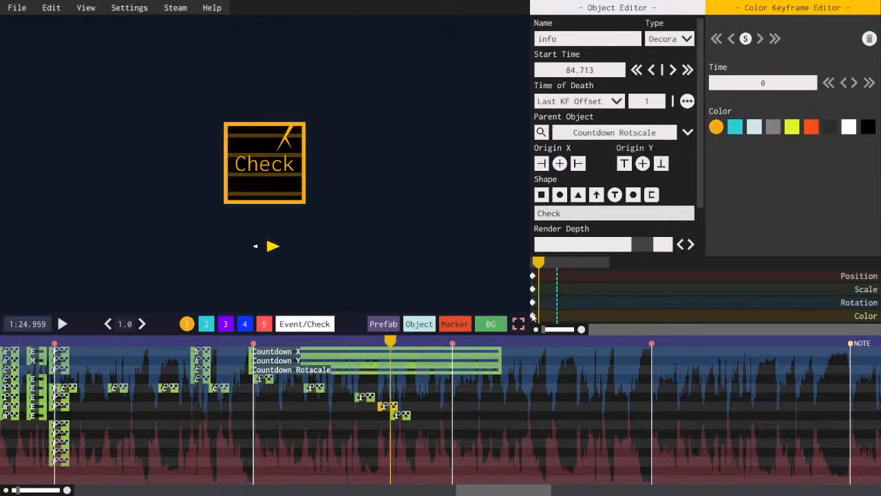
key("ctrl+v")
key("ctrl+v")
- Set the time of death of the object starting at 84.713 s to Last KF, with its text reading "Check"
left_click(582, 213)
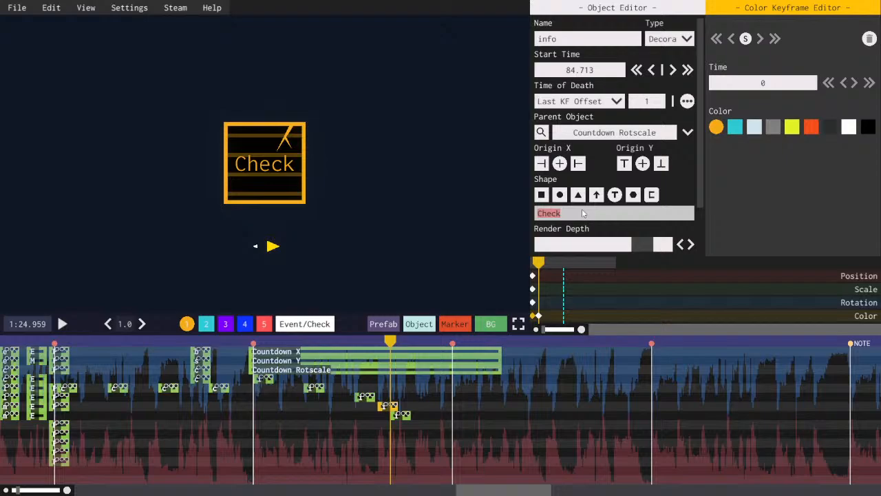
type("The")
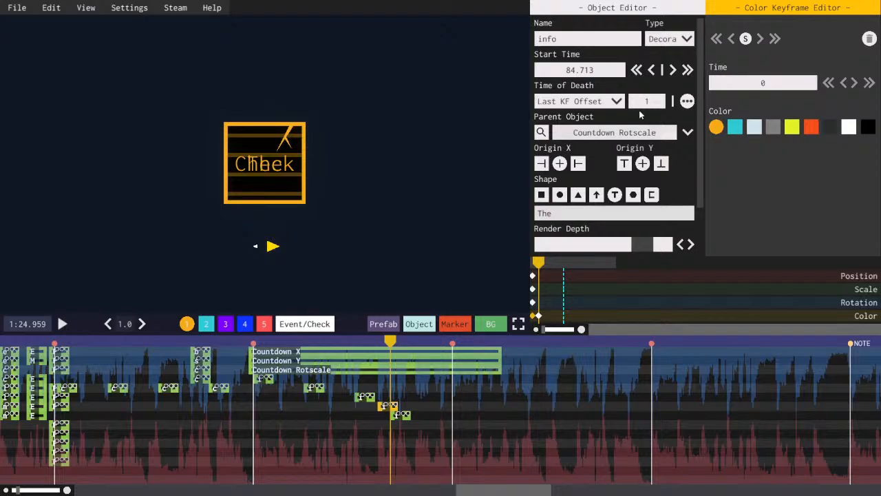
left_click(616, 101)
left_click(571, 128)
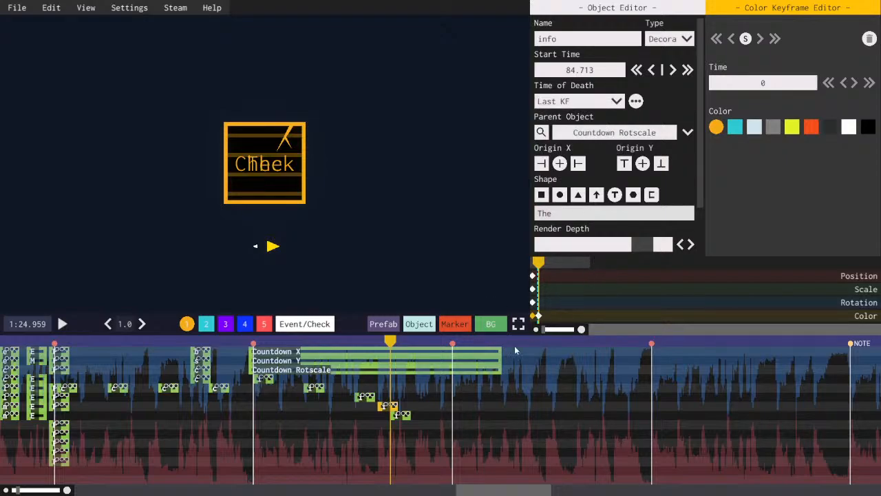
left_click(558, 213)
type("Check")
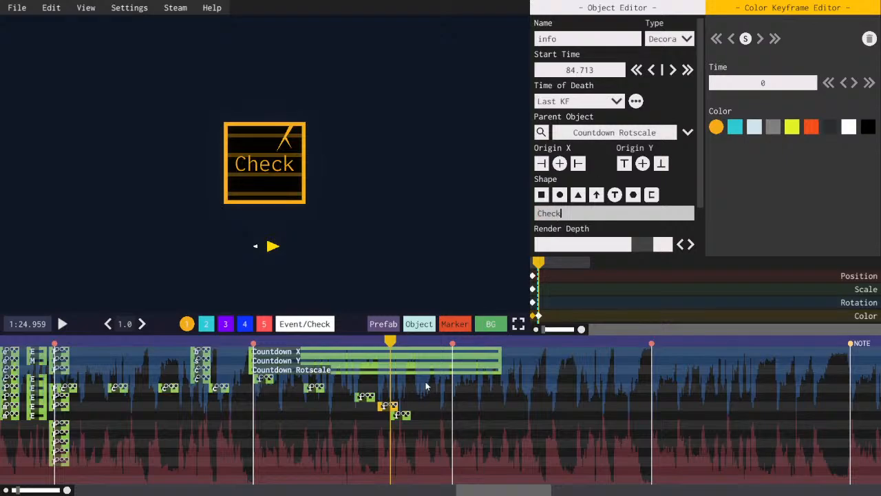
- Set the copy starting at 84.959 s to die at Last KF and change its text to "The"
left_click(403, 415)
left_click(616, 102)
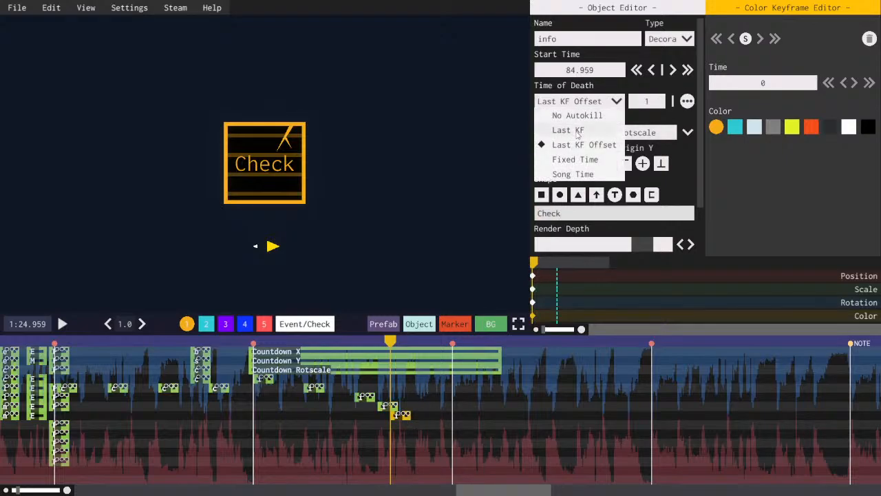
left_click(570, 129)
left_click(572, 214)
type("The")
left_click(587, 307)
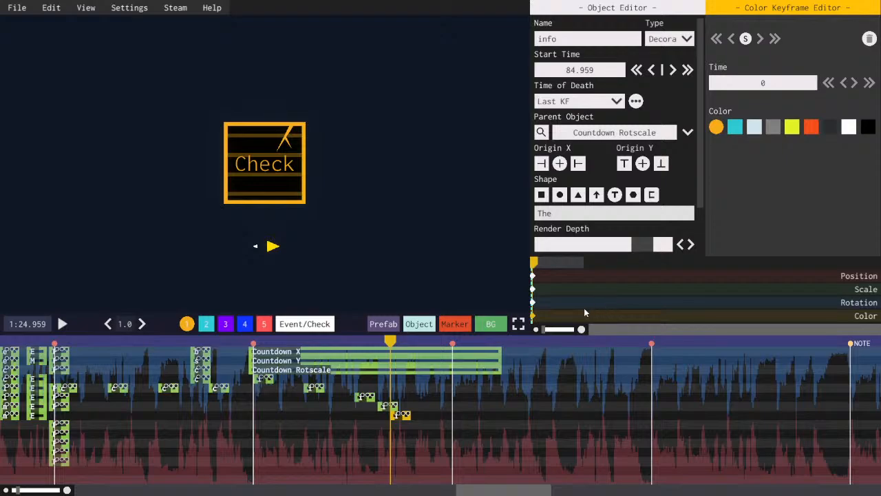
- Duplicate the "The" text object one row below and start the copy at 85.082 s
key("space")
left_click_drag(398, 419, 406, 426)
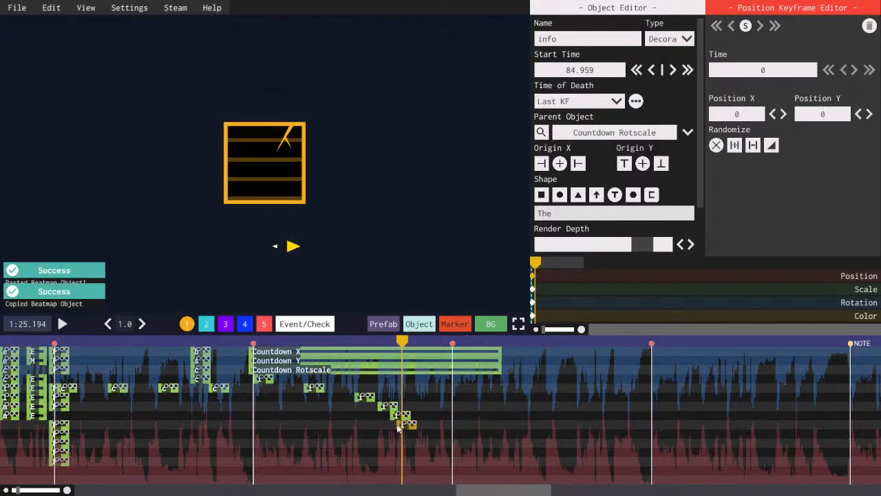
left_click(534, 317)
- Play back the section around the "The" text objects to find where the word ends
key("space")
key("space")
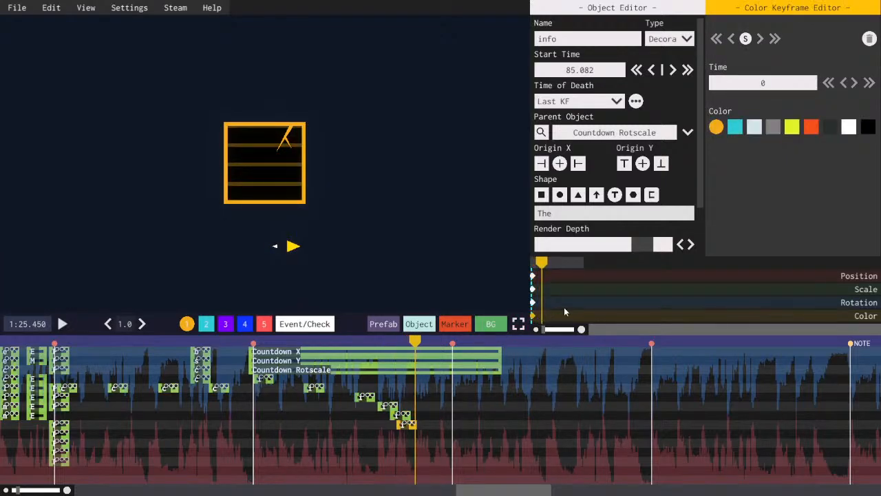
left_click(421, 341)
left_click(381, 343)
key("space")
key("space")
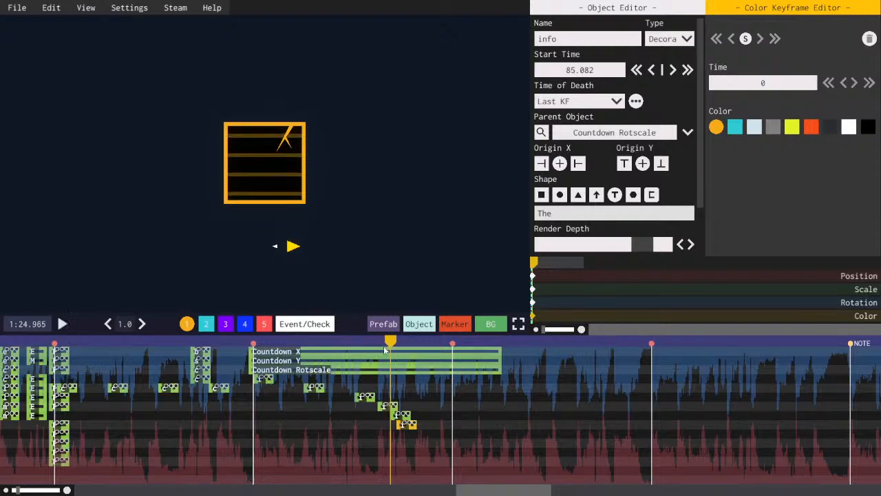
key("space")
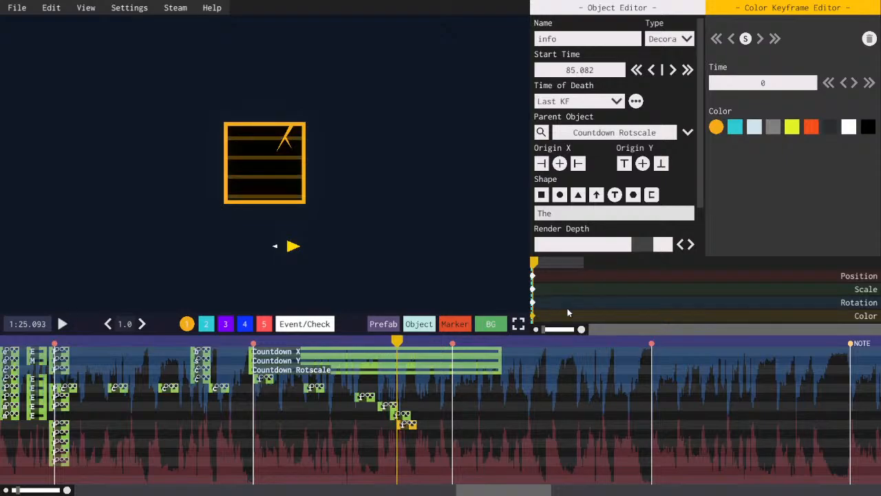
- Copy the starting color keyframe of the "The" object at 84.959 s to 1:25.082
key("comma")
left_click(397, 417)
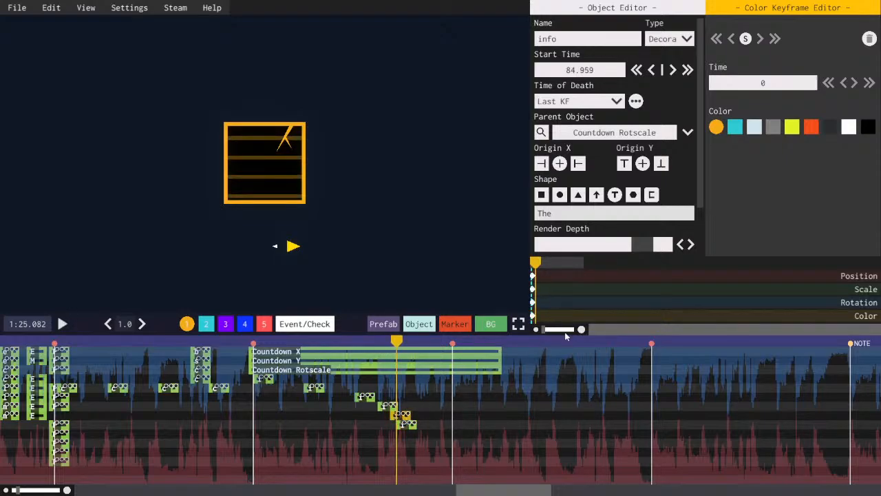
key("ctrl+c")
key("ctrl+v")
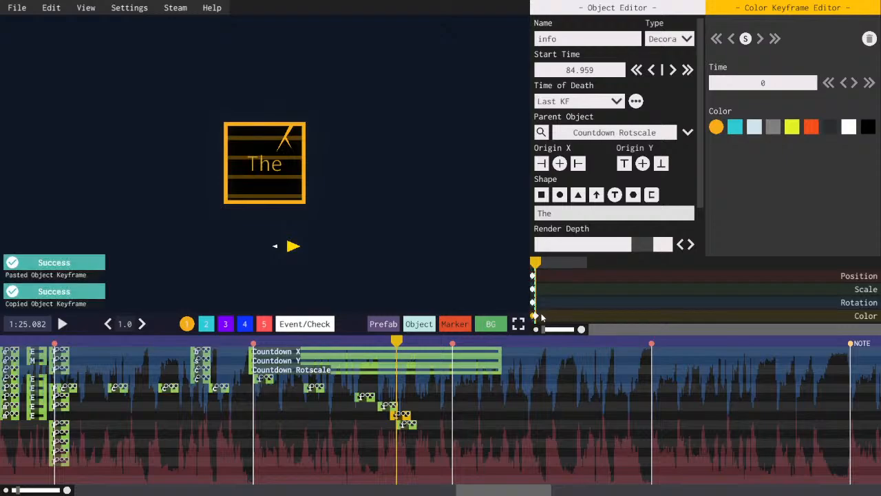
- Replay the "Check" and "The" section to check the word timing
left_click(381, 342)
key("space")
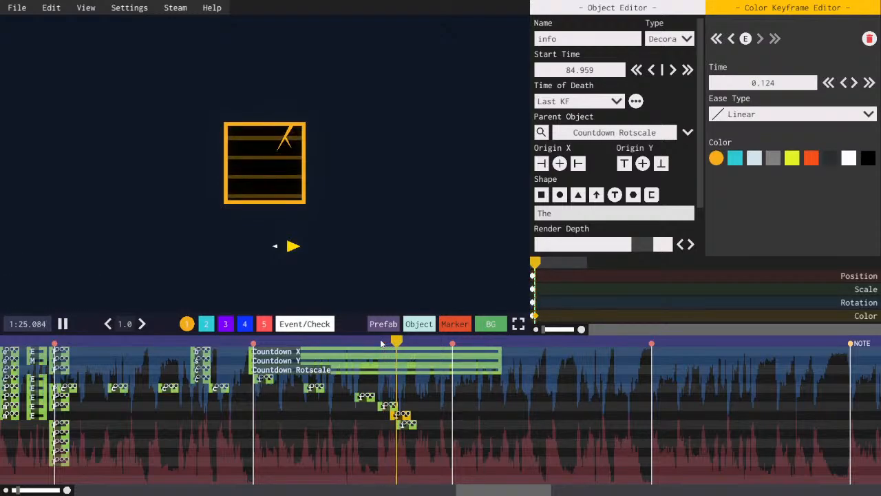
left_click(377, 343)
key("space")
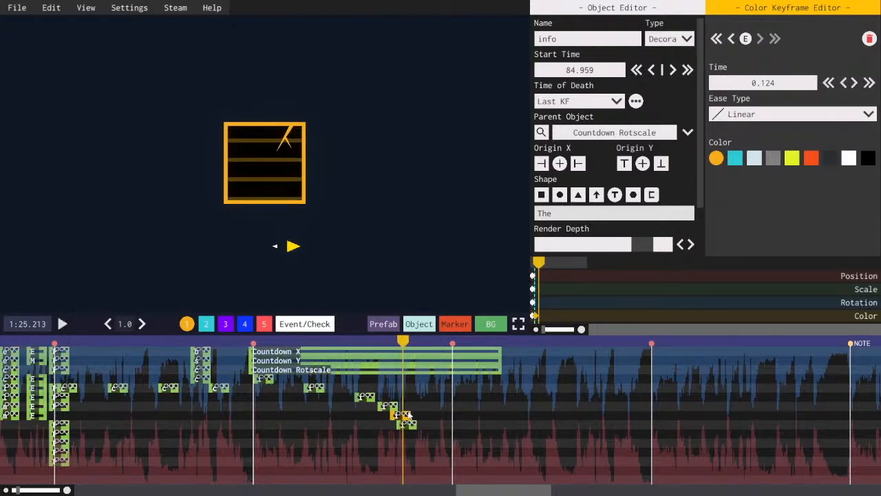
- Change the text of the copy starting at 85.082 s to "Break"
left_click(536, 283)
left_click(556, 219)
type("Bre")
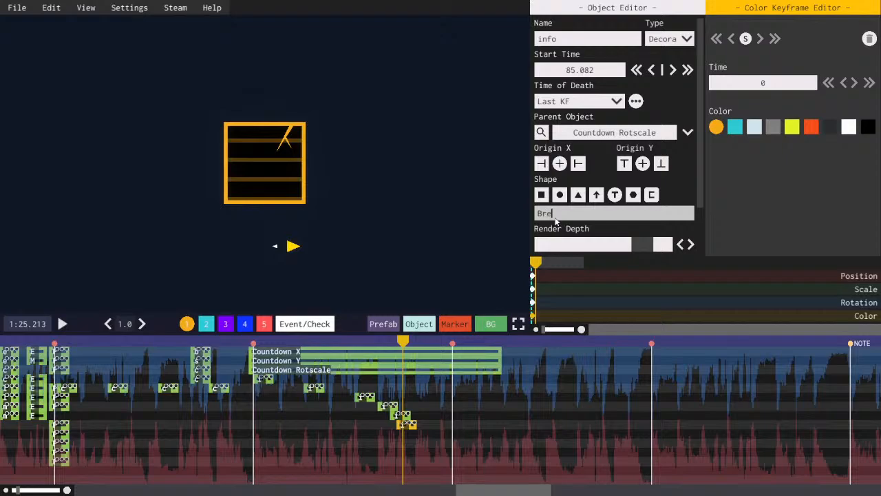
type("ak")
key("Return")
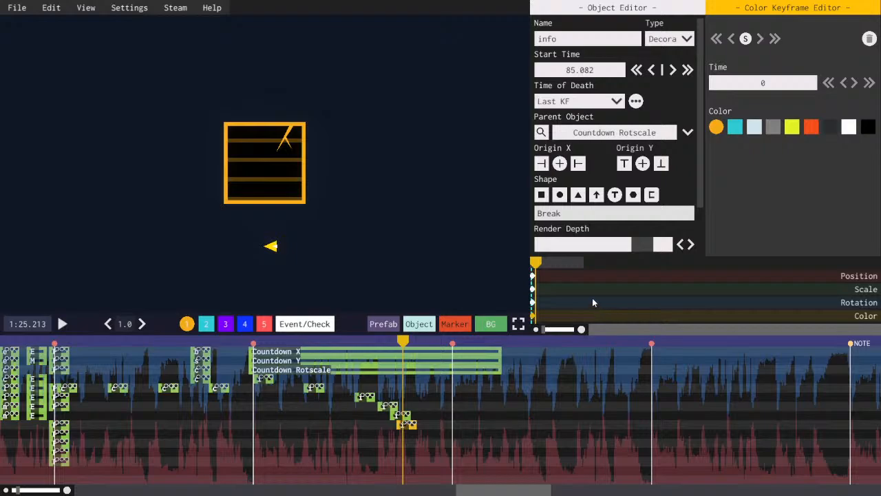
- Play back the section after the "Break" object to find its end point, and save the level
key("space")
key("space")
key("space")
key("space")
mouse_move(418, 343)
left_mouse_down()
mouse_move(397, 339)
mouse_move(416, 341)
left_mouse_up()
key("ctrl+s")
key("space")
key("space")
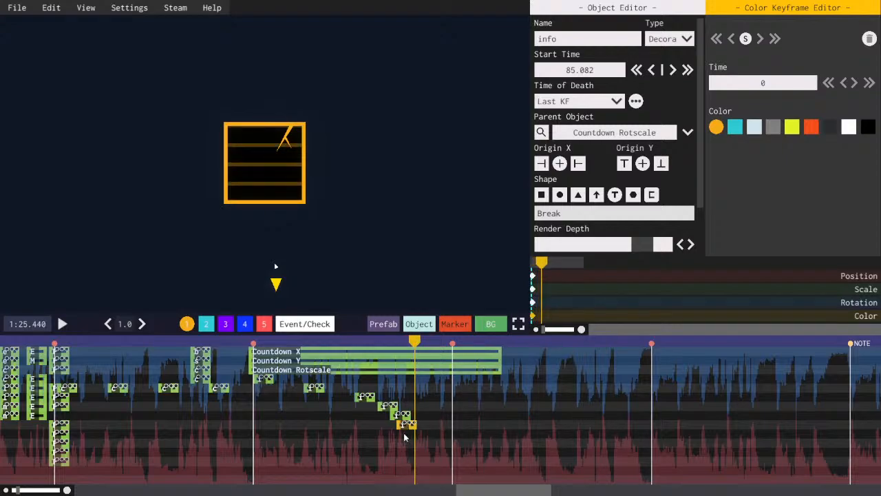
- Duplicate the "Break" text object and start the copy at 85.451 s
key("ctrl+c")
key("ctrl+v")
left_click(533, 315)
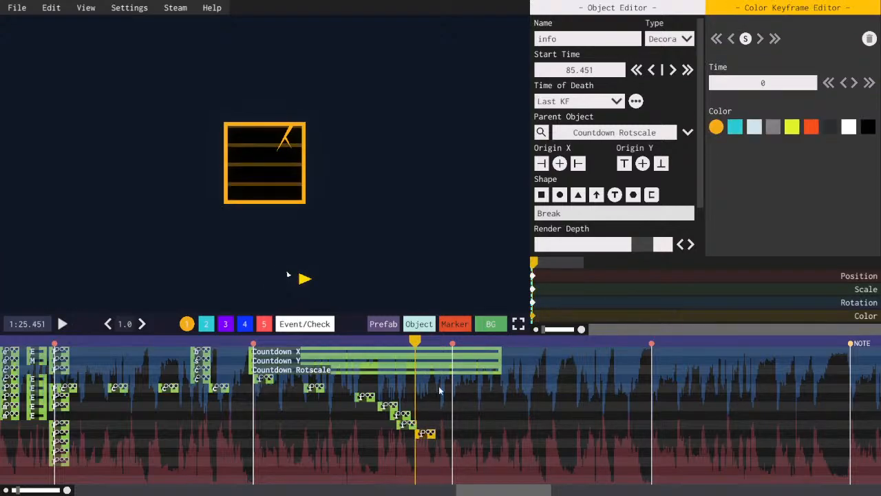
- Copy the color keyframe of the "Break" object starting at 85.082 s and paste it at 85.451 s to end the word there
left_click(401, 423)
key("ctrl+c")
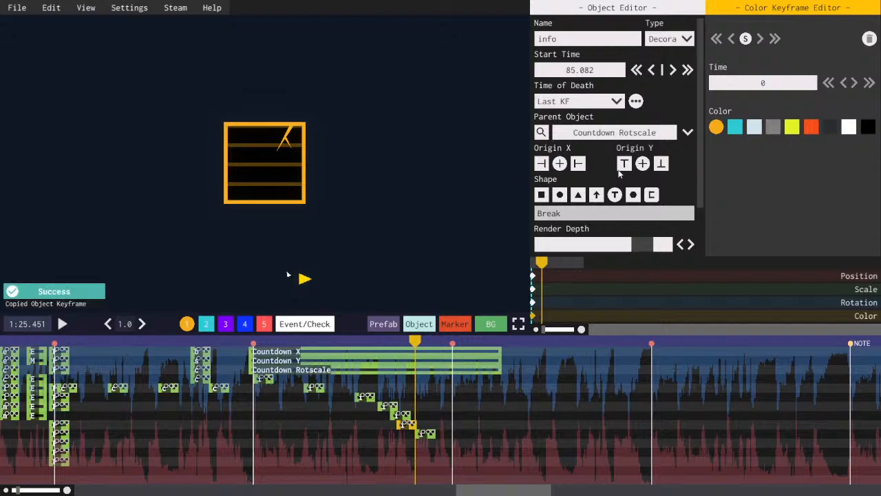
key("ctrl+v")
left_click(532, 315)
key("space")
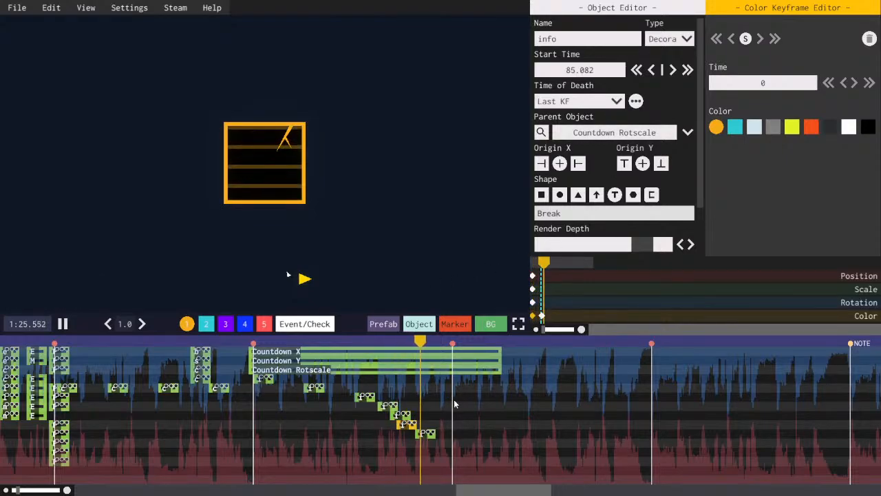
key("space")
- Change the text of the copy starting at 85.451 s to "NO" and play on to hear its end
left_click(422, 436)
left_click(579, 214)
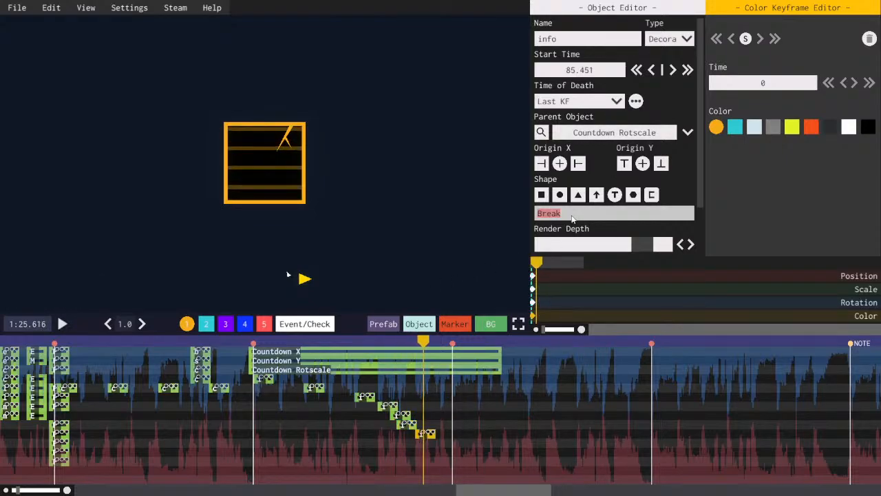
type("NO")
left_click(544, 280)
key("space")
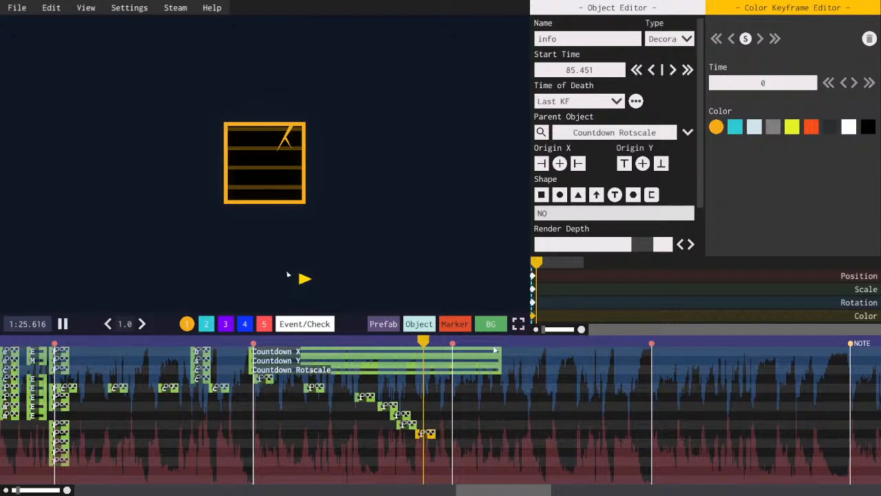
key("space")
- Duplicate the "NO" text object and start the copy at 85.697 s
key("ctrl+c")
key("ctrl+v")
left_click_drag(427, 445, 440, 445)
key("space")
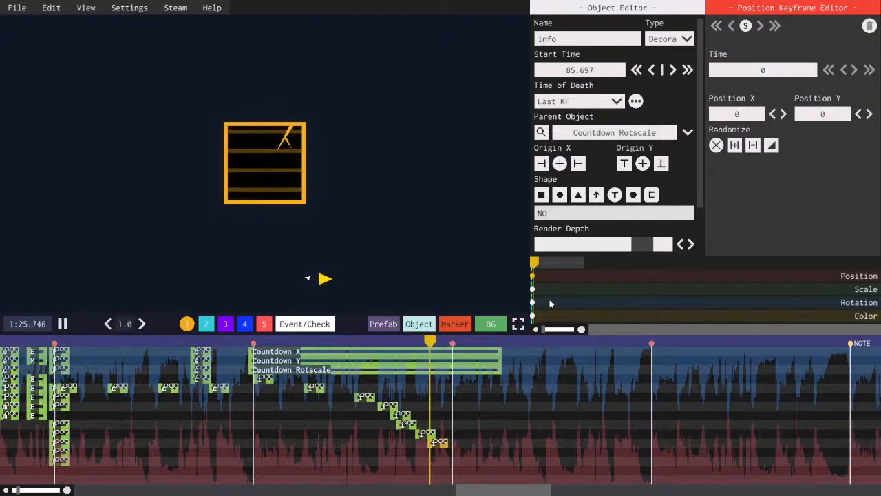
key("space")
- Paste a copy of the color keyframe at 85.697 s on the "NO" object starting at 85.451 s, and replay that section
left_click(534, 316)
left_click(422, 436)
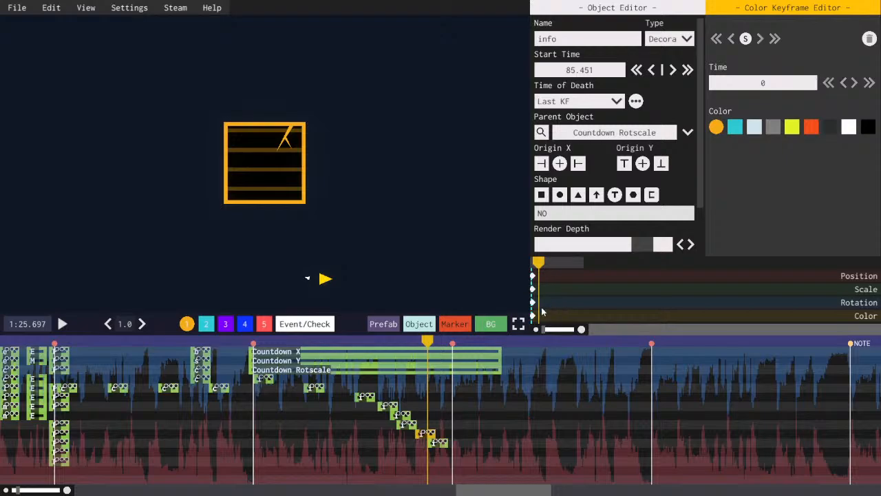
key("ctrl+c")
key("ctrl+v")
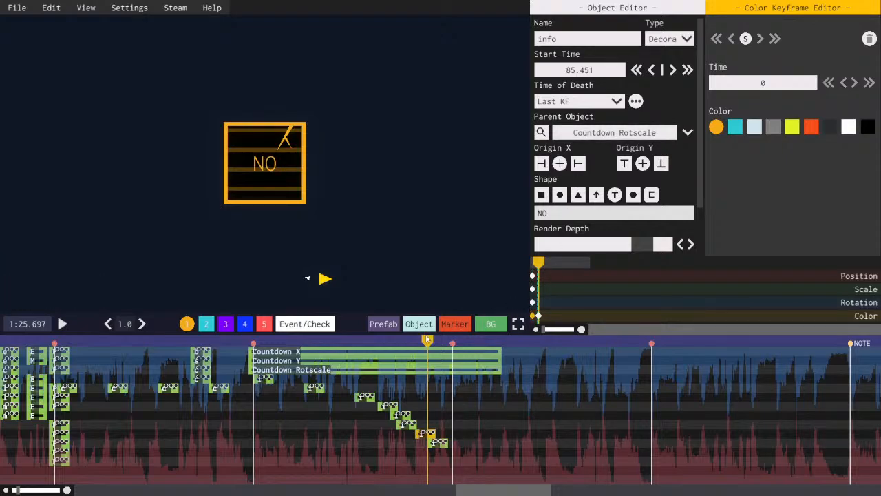
left_click(409, 340)
key("space")
key("space")
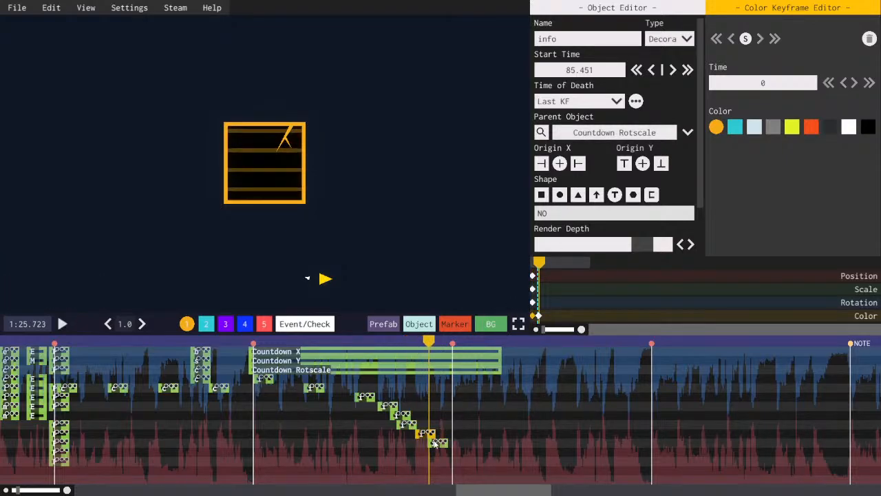
- Change the text of the copy starting at 85.697 s to "Need" and play on to check the timing
left_click(434, 443)
left_click(567, 216)
type("N")
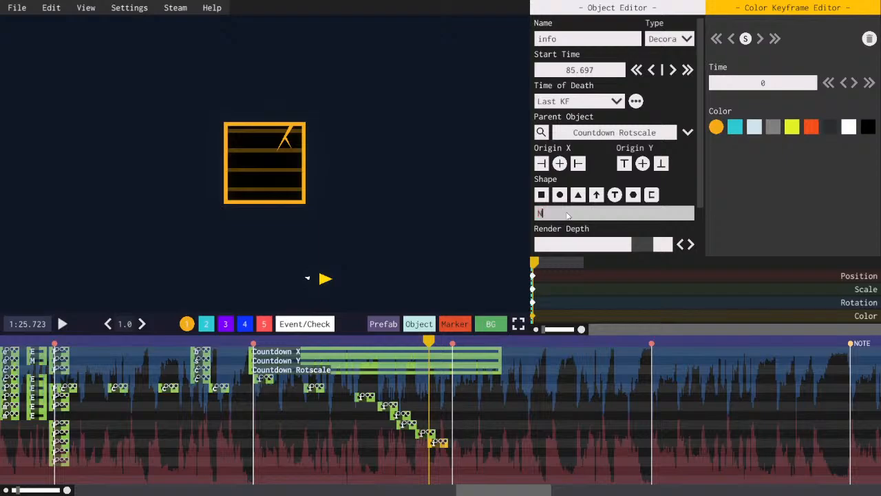
type("eed")
key("Return")
key("space")
key("space")
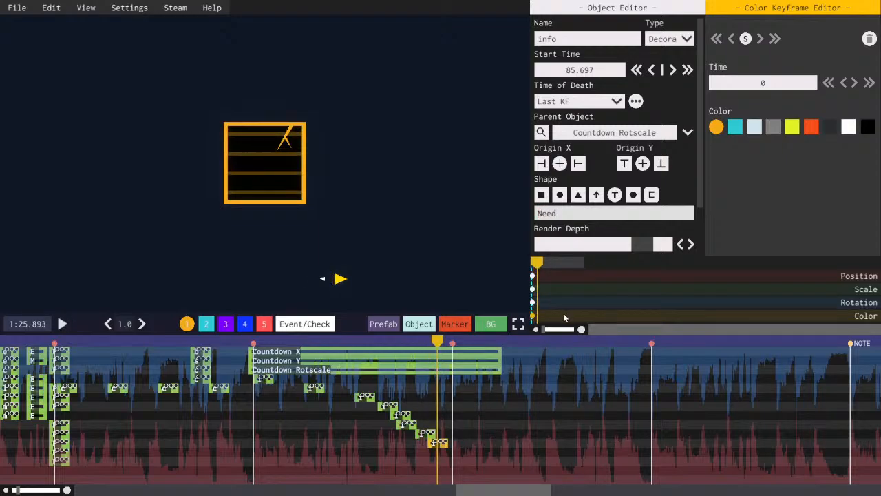
- Duplicate the "Need" object, start the copy at 85.82 s and change its text to "To"
key("space")
key("space")
key("ctrl+d")
left_click_drag(432, 451, 439, 451)
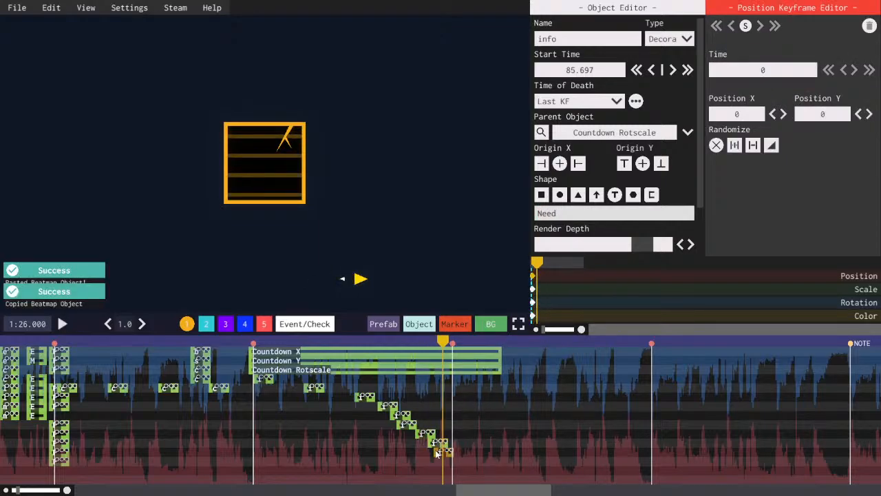
key("space")
key("space")
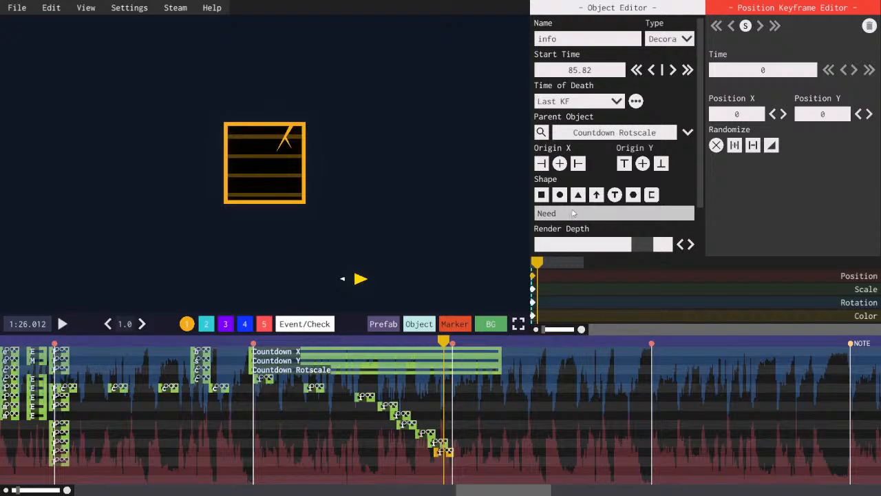
left_click(565, 216)
type("To")
left_click(534, 316)
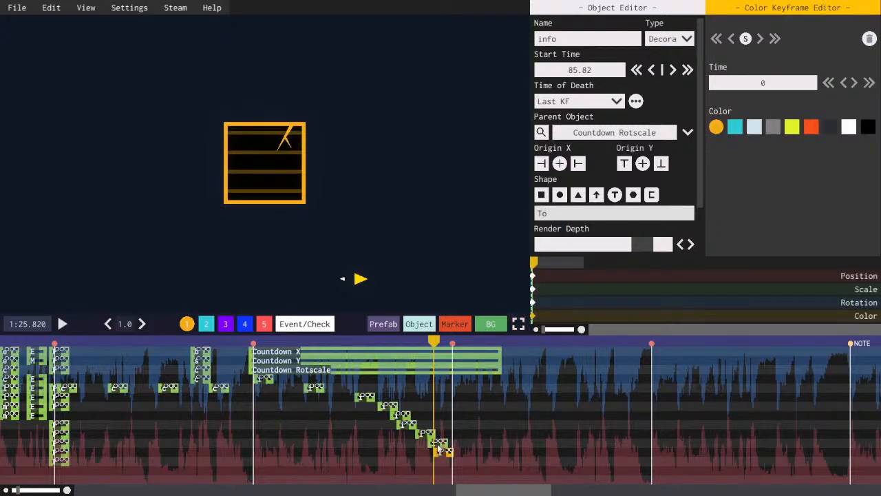
- Paste a copy of the "Need" object's color keyframe at 85.82 s, and replay the "NO" and "Need" words
left_click(438, 444)
key("ctrl+c")
key("ctrl+v")
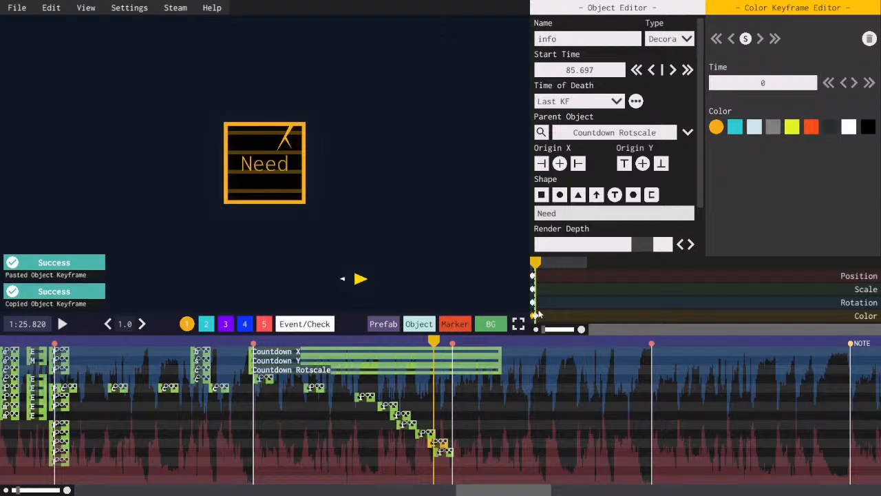
left_click(416, 339)
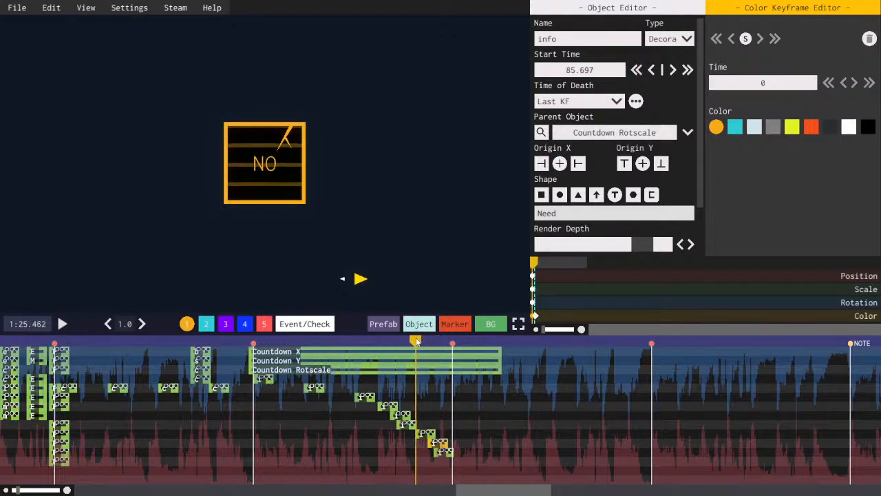
key("space")
left_click(416, 340)
key("space")
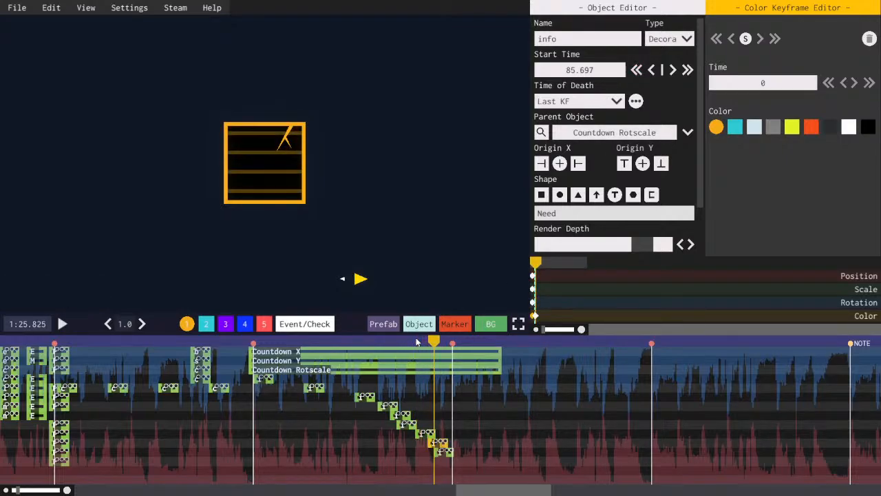
- Shift the "To" object along the timeline to start at 85.943 s
left_click(441, 453)
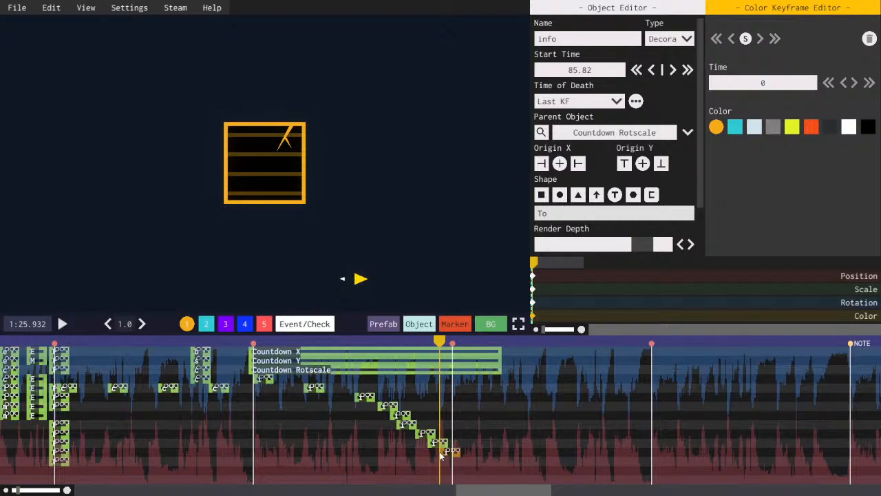
left_click_drag(441, 454, 441, 455)
left_click(447, 340)
left_click(534, 263)
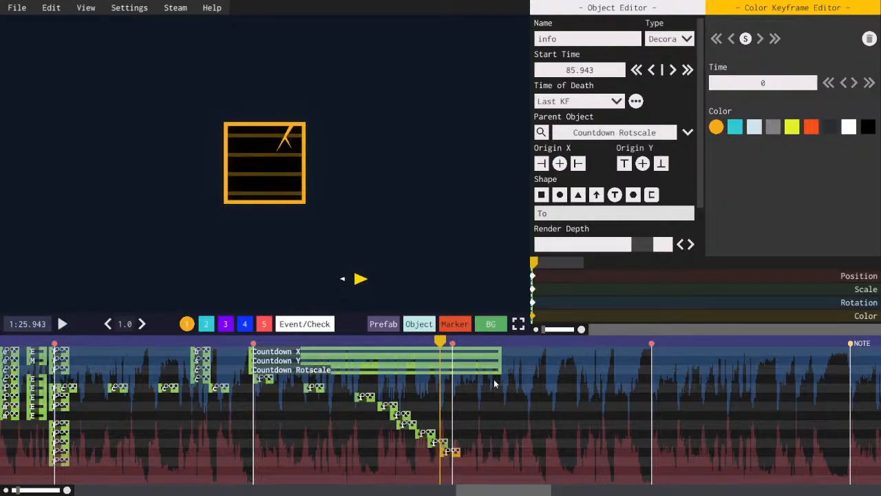
- Move the "Need" object's ending color keyframe to 85.943 s and play on from there
left_click(438, 443)
left_click(536, 316)
key("ctrl+x")
key("ctrl+v")
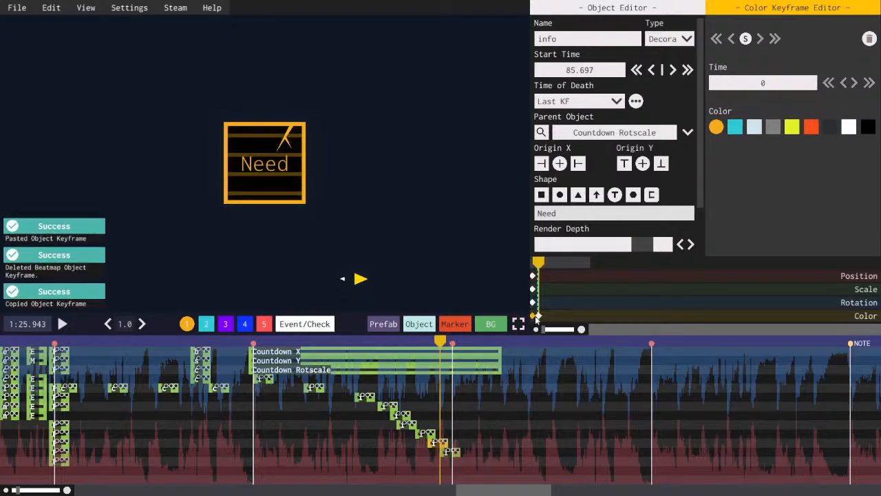
key("space")
key("space")
- Play back the section around the "To" object to find its end, and duplicate it to start at 86.066 s
left_click(446, 455)
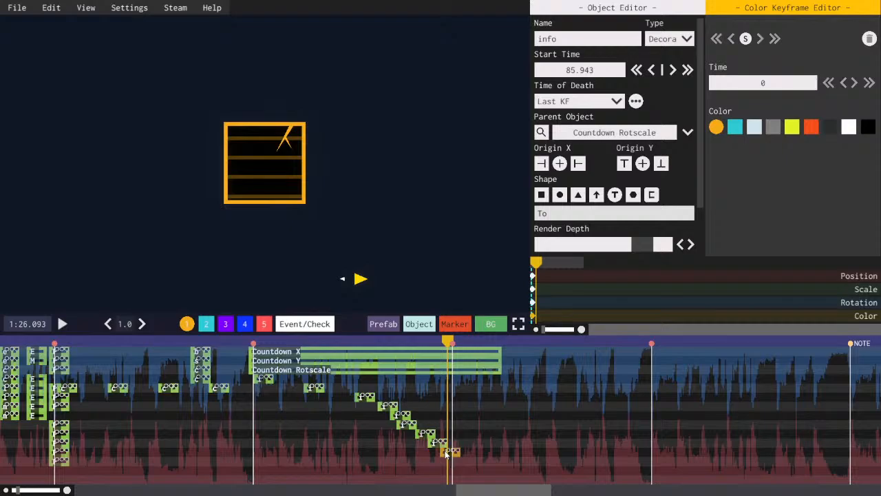
key("space")
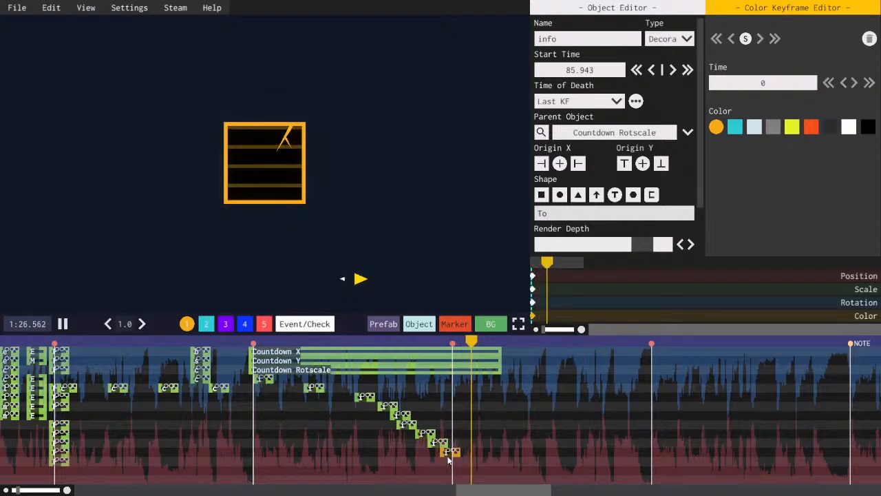
left_click(427, 340)
key("space")
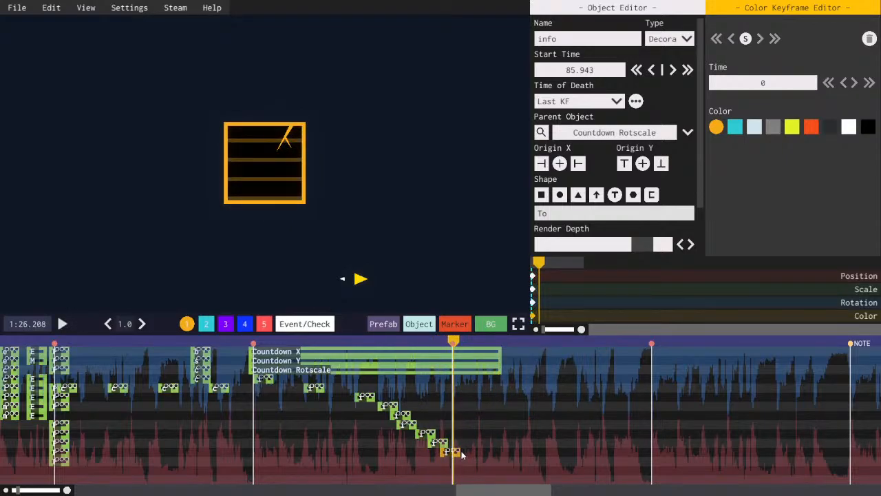
key("ctrl+c")
key("ctrl+v")
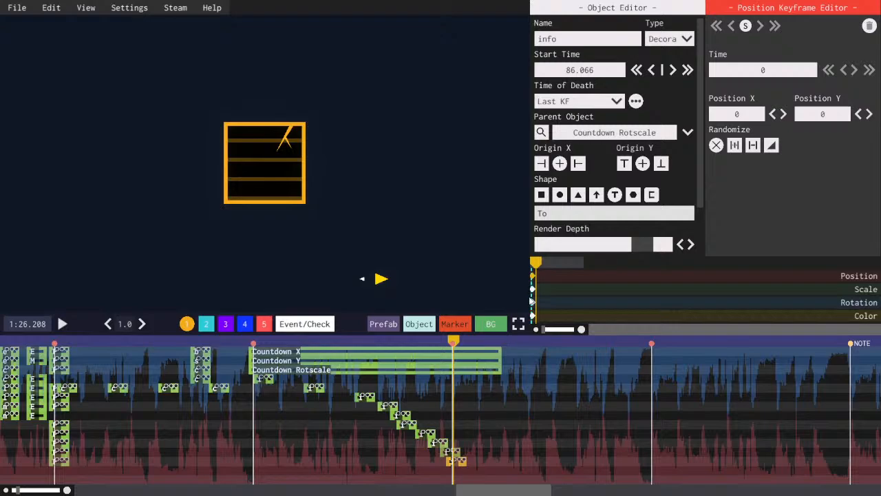
left_click(533, 316)
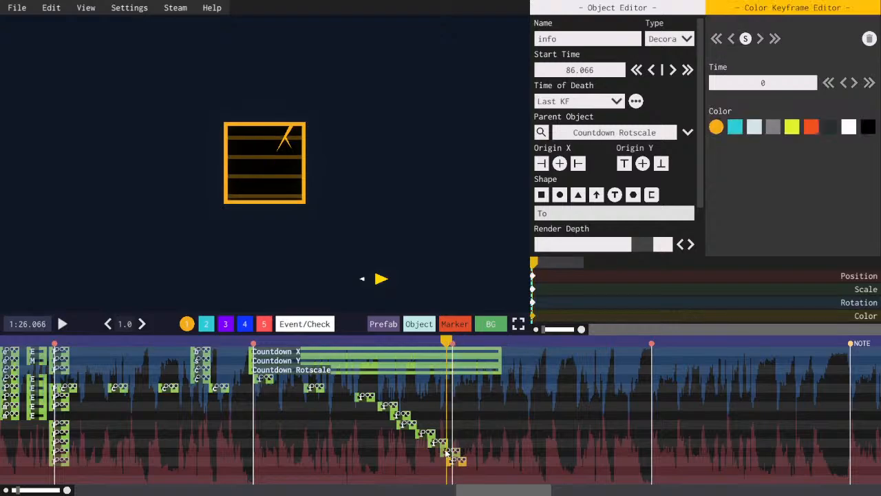
- Paste a copy of the color keyframe at 86.066 s on the "To" object starting at 85.943 s
left_click(446, 453)
key("ctrl+c")
key("ctrl+v")
- Paste an ending color keyframe at 86.19 s on the copy starting at 86.066 s and change its text to "Hate"
left_click(460, 464)
left_click(453, 344)
left_click(455, 463)
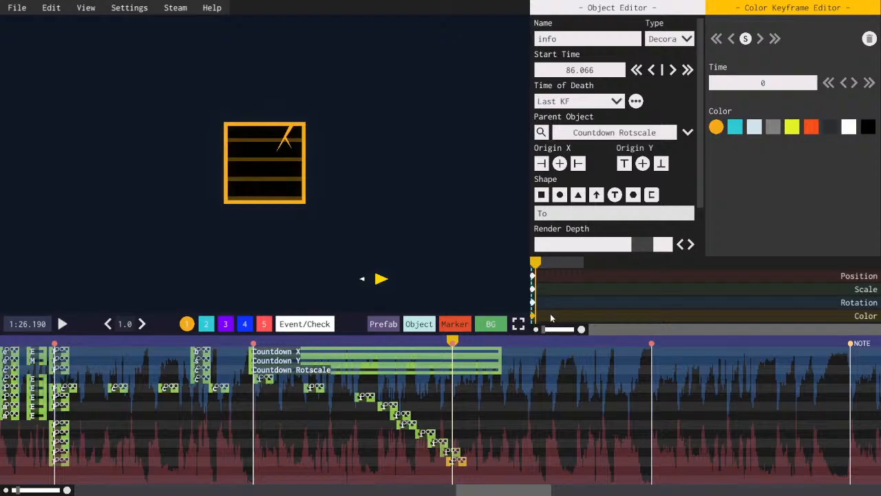
key("ctrl+c")
key("ctrl+v")
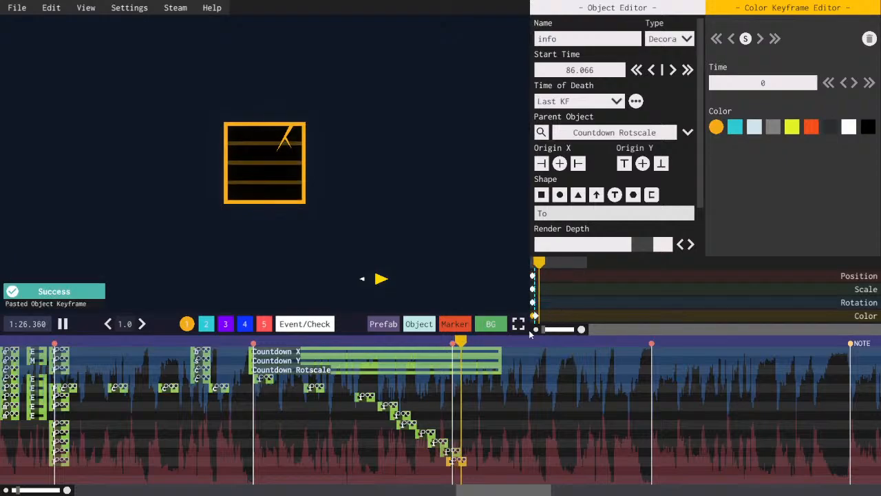
left_click(568, 219)
type("Hate")
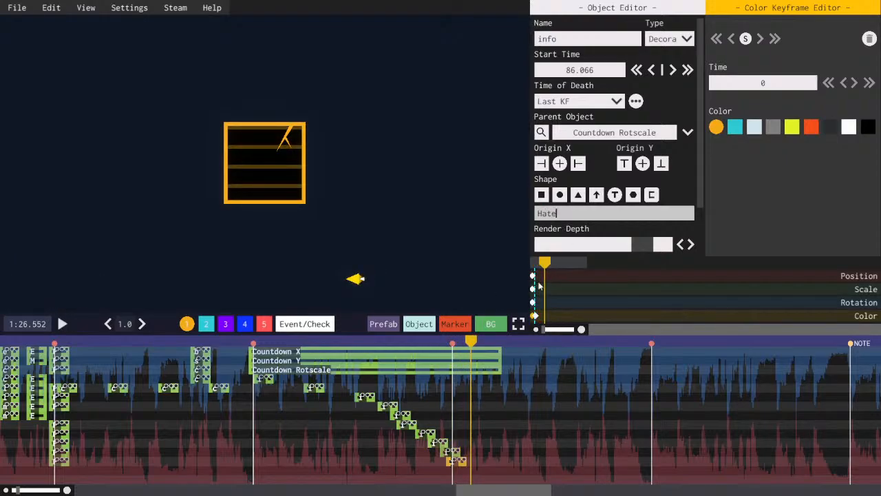
- Replay the whole countdown and lyric sequence to check its timing, and save the level
left_click(423, 341)
key("space")
key("space")
left_click_drag(339, 343, 313, 343)
key("ctrl+s")
left_click(259, 341)
key("space")
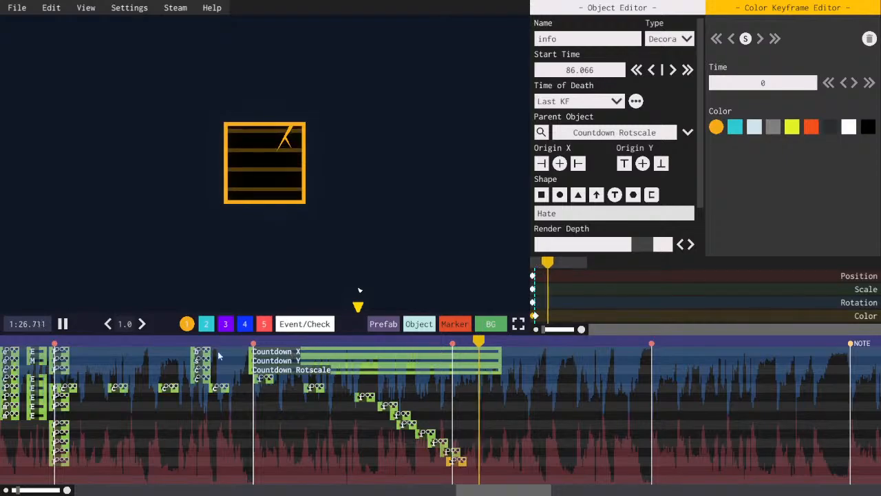
key("space")
left_click(176, 342)
key("ctrl+s")
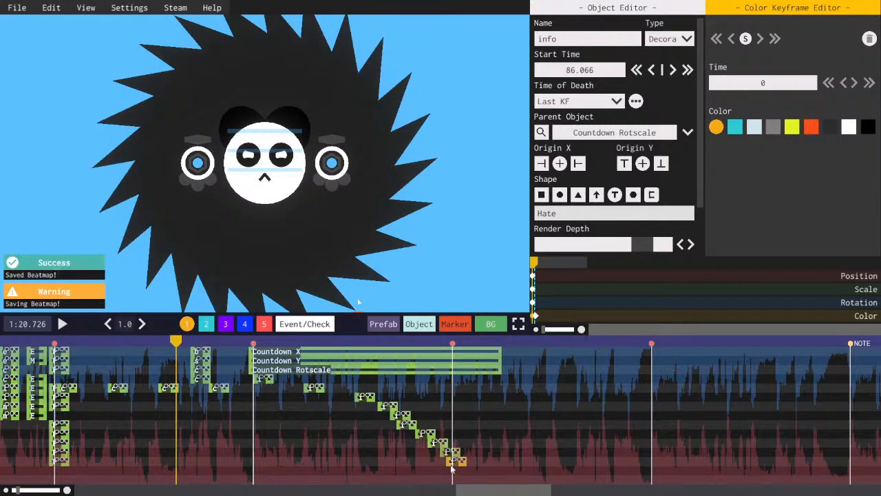
- Examine the countdown section, the marker at 86.19 s and the box object starting at 81.012 s
left_click_drag(486, 490, 482, 491)
key("space")
key("space")
left_click(296, 343)
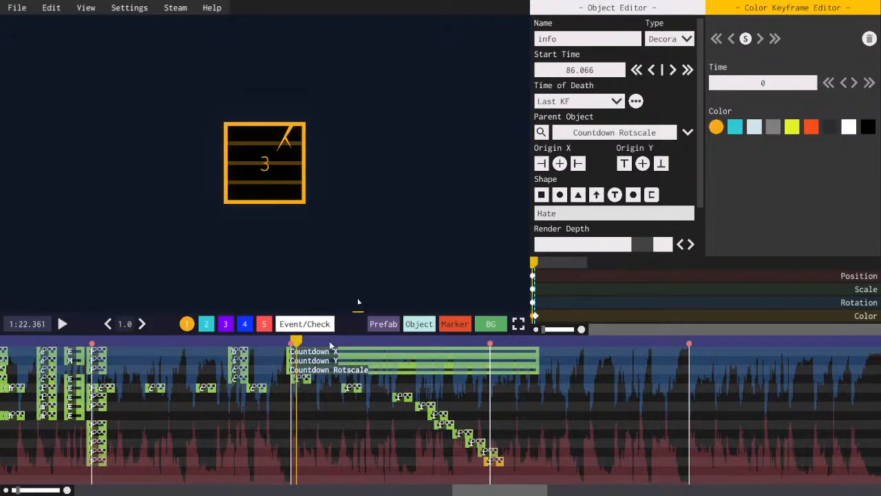
left_click(489, 343)
key("m")
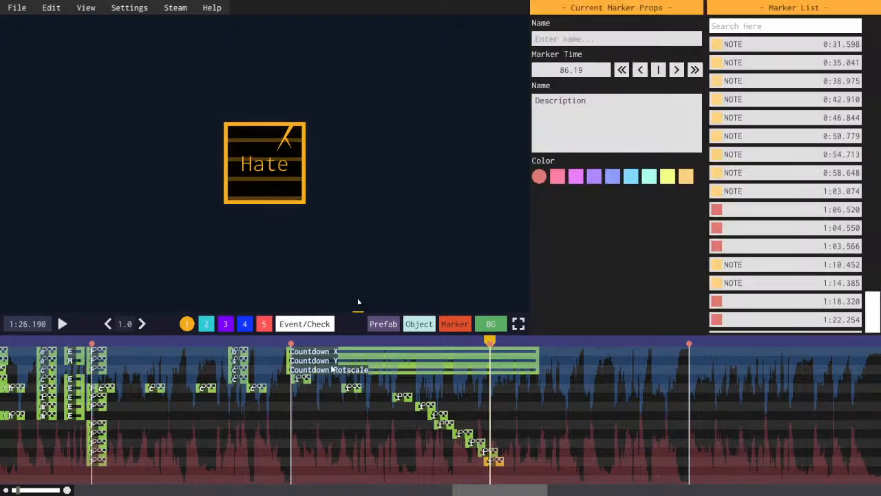
left_click(306, 379)
left_click(248, 358)
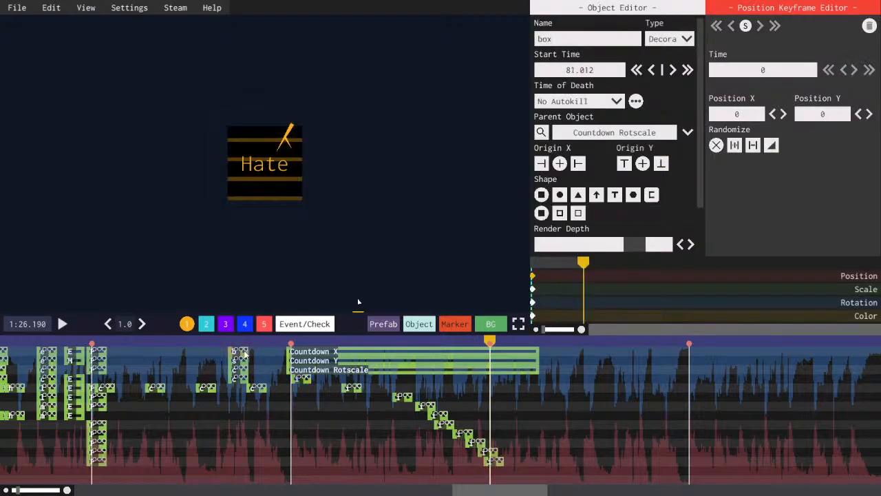
left_click(491, 344)
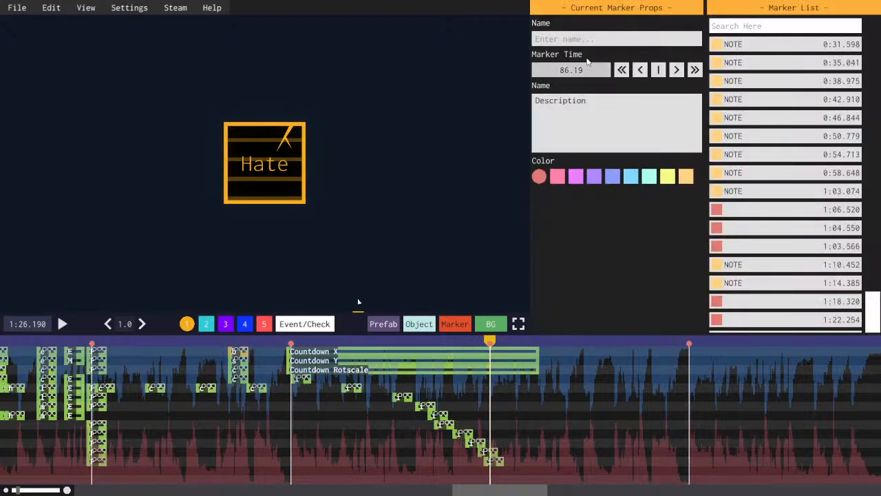
- Run the console script on the crack helpers starting from 78.372 to 81.372 s and the object stack at 81.012 s, with Song Time autokill at 86.19
left_click(113, 391)
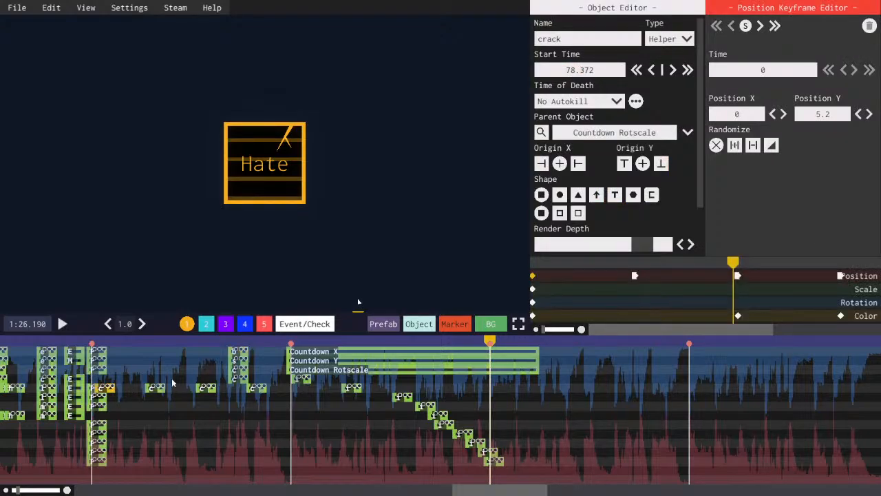
left_click(209, 389, "shift")
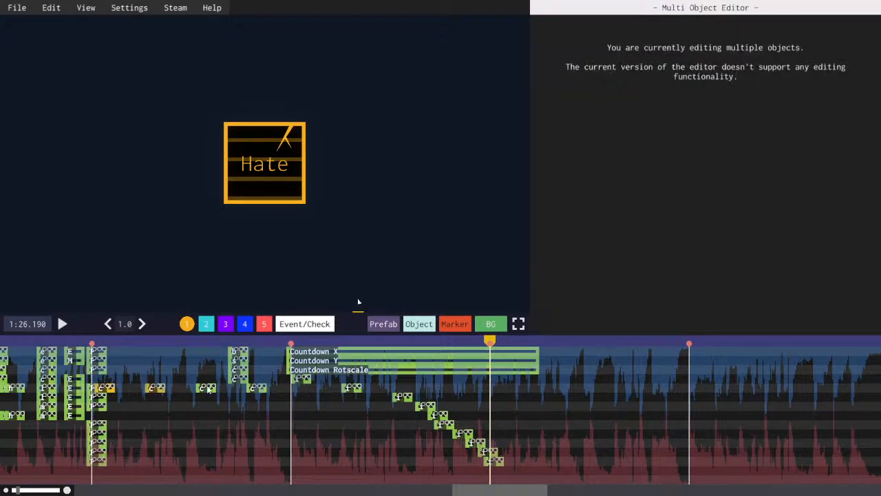
left_click(262, 388, "shift")
left_click(241, 353, "shift")
left_click(241, 362, "shift")
key("F7")
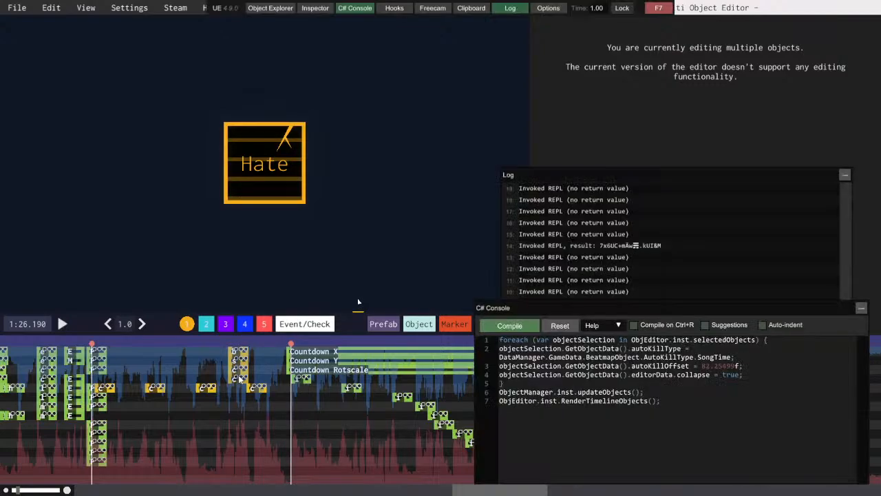
left_click(733, 371)
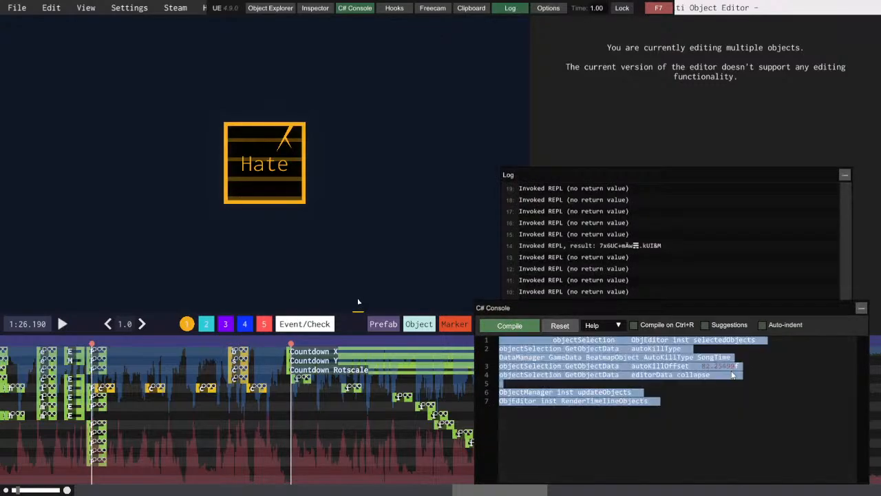
left_click(733, 368)
left_click_drag(734, 371, 701, 369)
type("86.19")
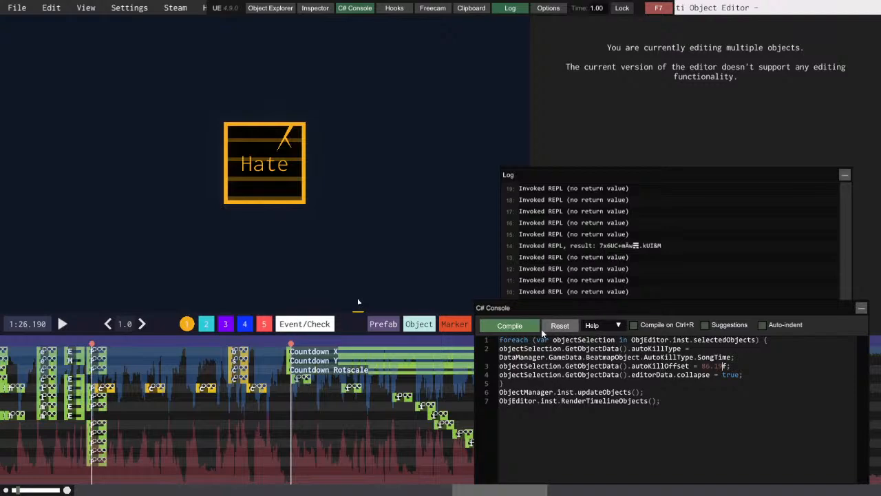
left_click(511, 327)
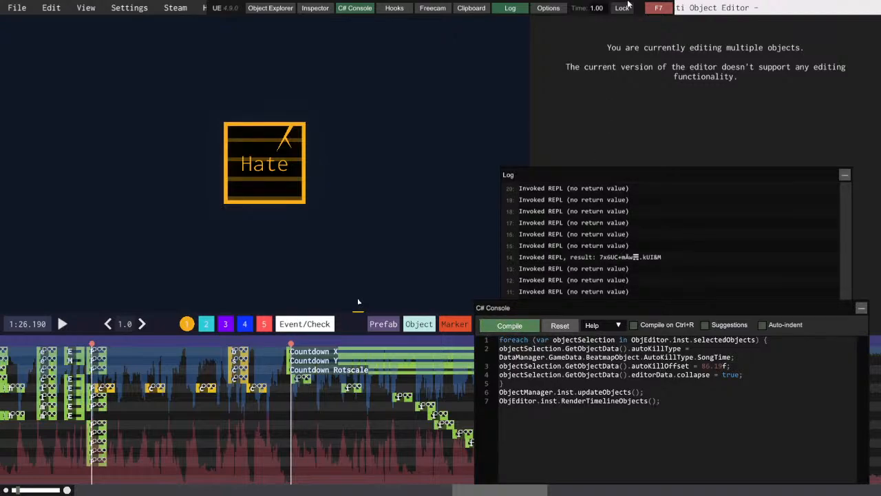
key("F7")
- Set the crack helper starting at 78.372 s to die at Last KF and delete its surplus trailing position and color keyframes
left_click(110, 391)
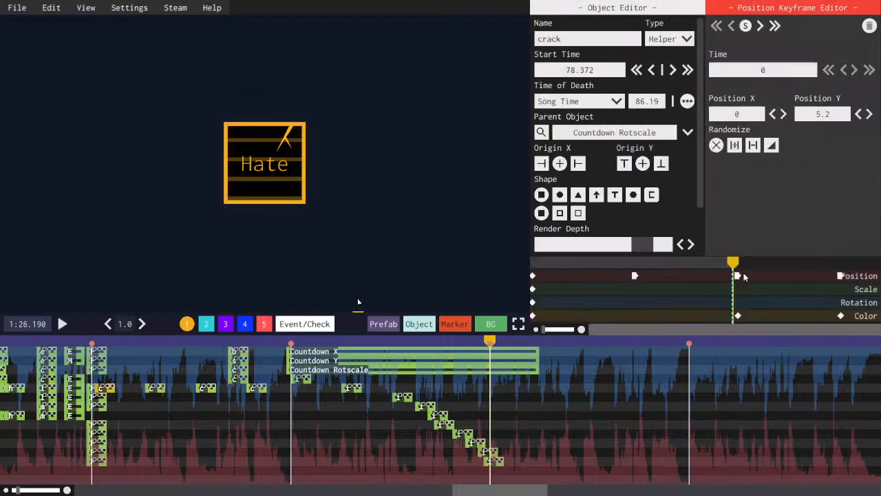
left_click(615, 102)
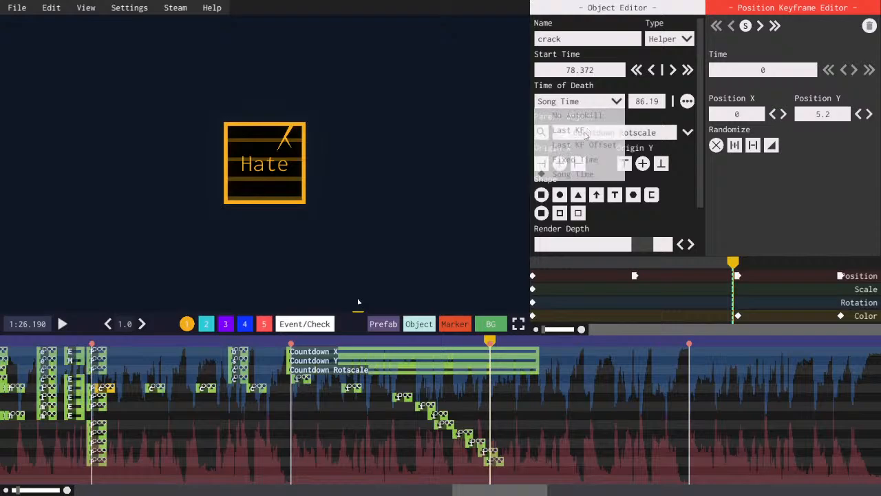
left_click(575, 130)
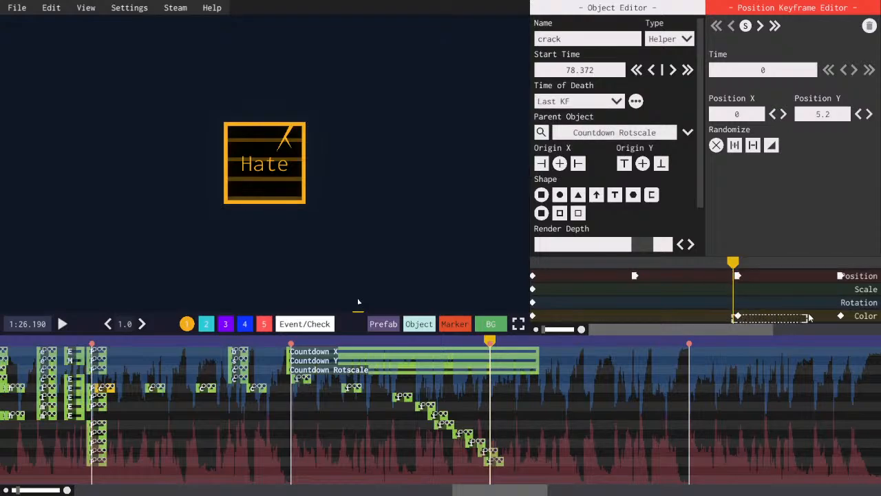
left_click(840, 315)
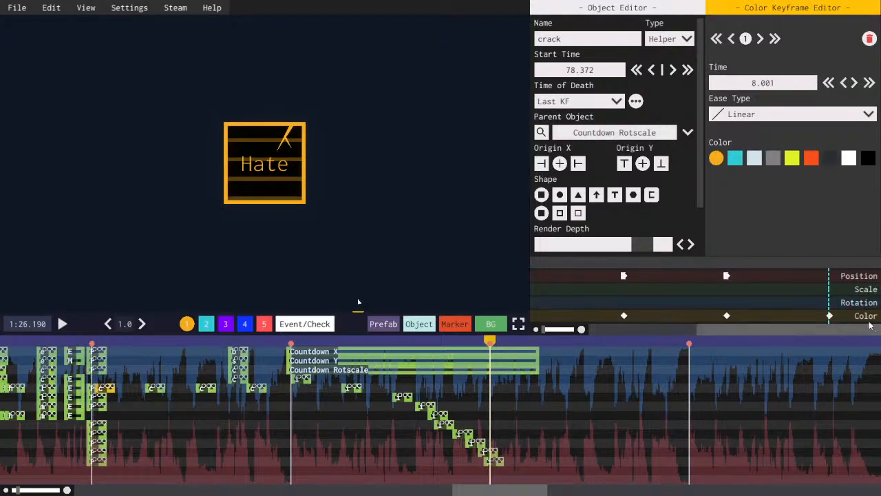
left_click_drag(867, 319, 691, 274)
key("Delete")
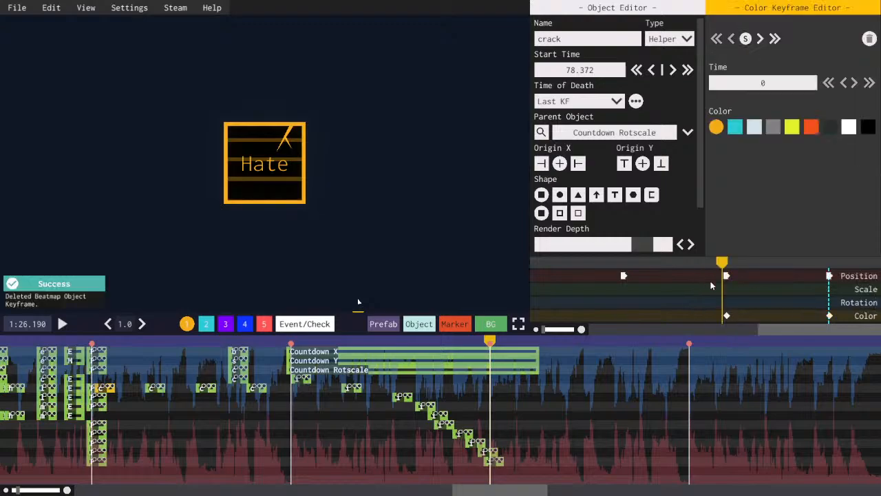
left_click_drag(839, 314, 790, 275)
key("Delete")
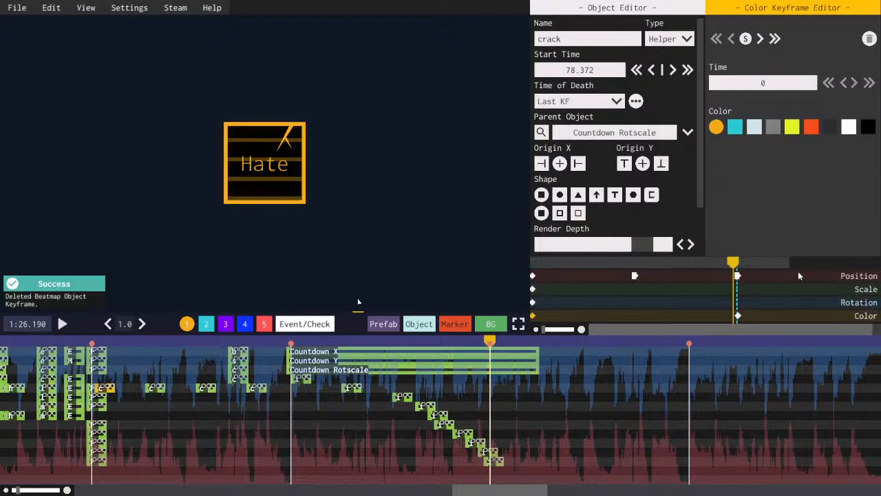
- Set the crack helper starting at 79.372 s to Last KF death and remove its surplus trailing keyframes
left_click(159, 390)
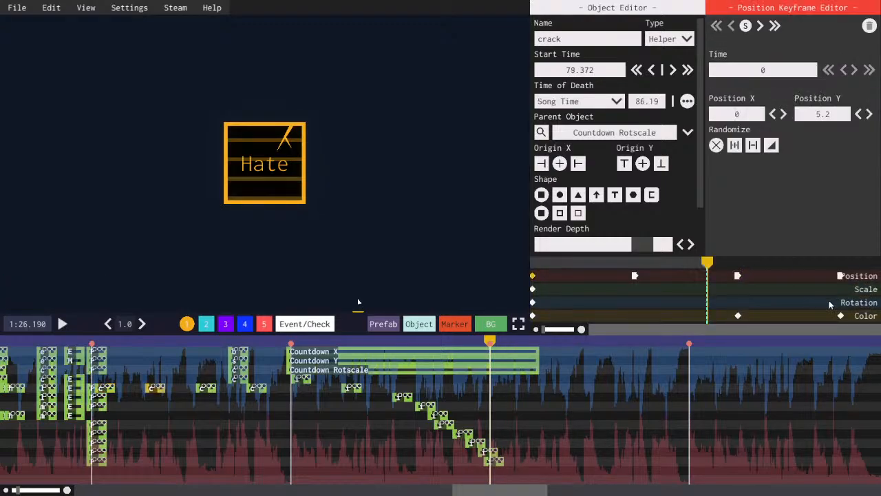
left_click(581, 100)
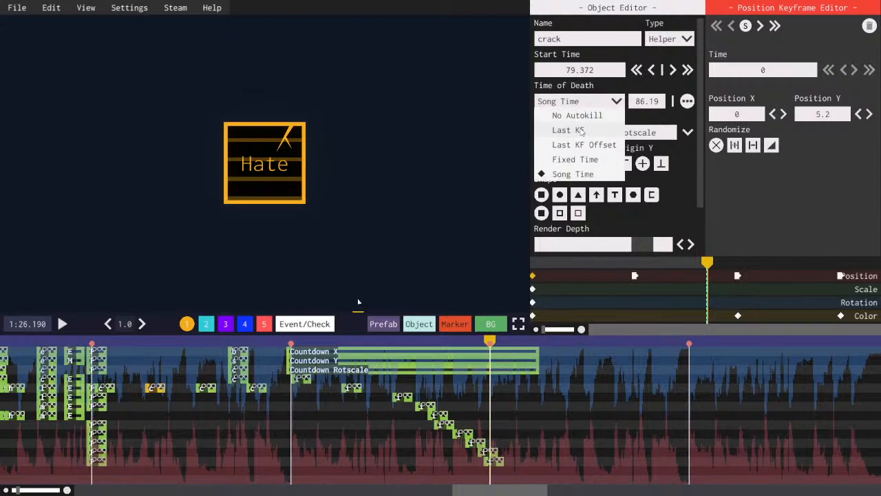
left_click(569, 128)
left_click_drag(791, 322, 582, 252)
key("Delete")
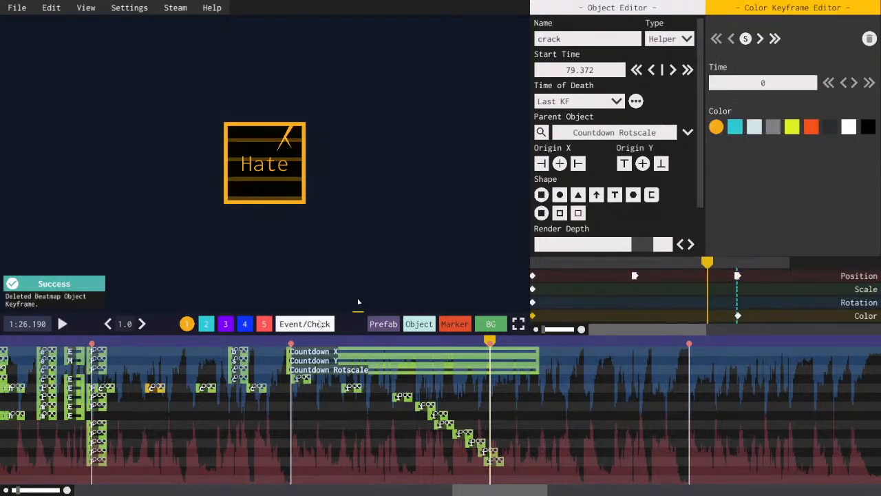
- Set the crack helper starting at 80.372 s to Last KF death and remove its surplus trailing keyframes
left_click(205, 390)
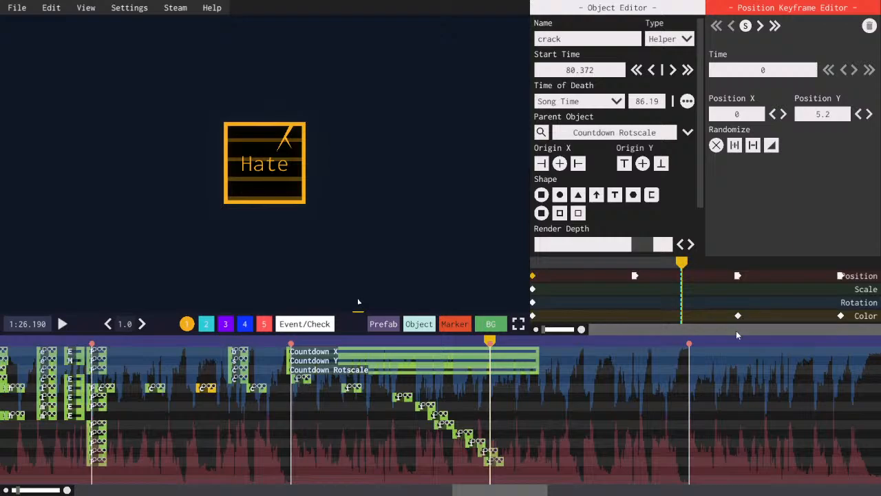
left_click(580, 102)
left_click(580, 130)
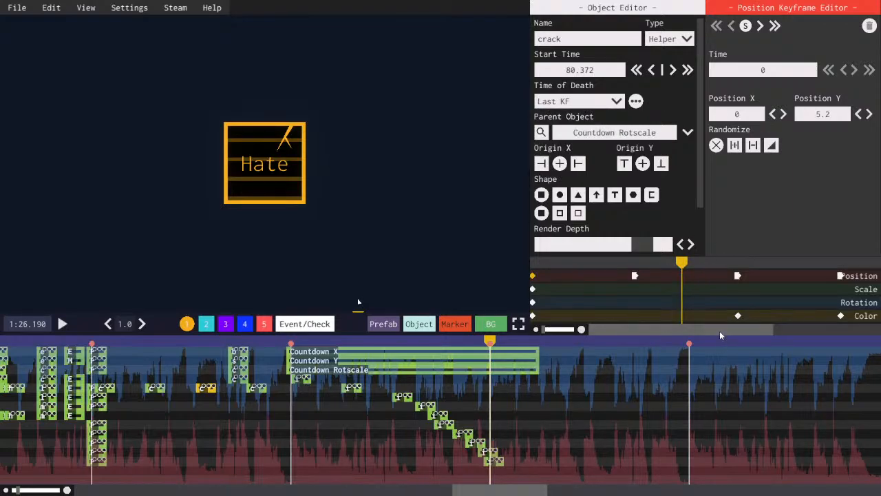
key("Delete")
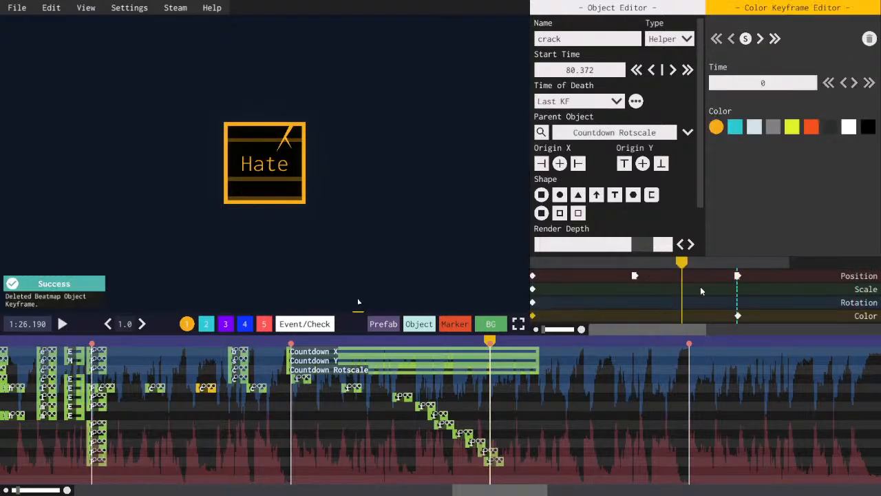
- Delete the surplus trailing keyframes of the crack helper starting at 81.372 s using Last KF death, and return its Time of Death to Song Time
left_click(262, 389)
left_click(585, 101)
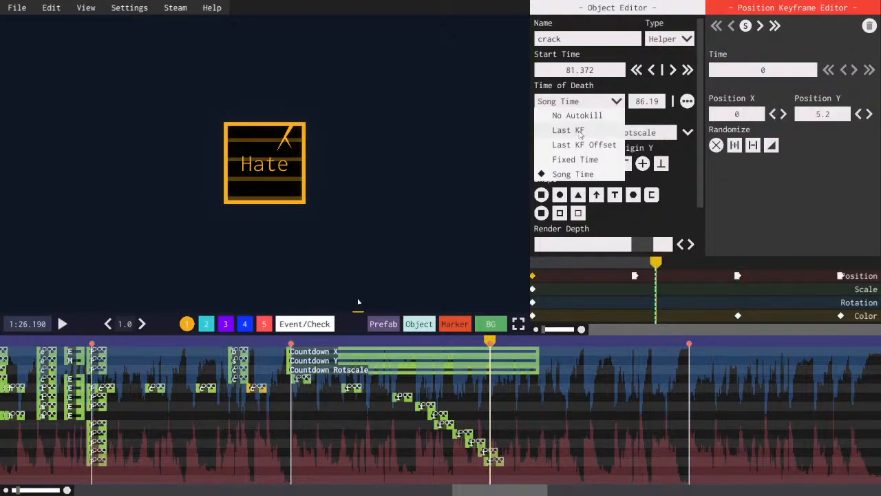
left_click(581, 134)
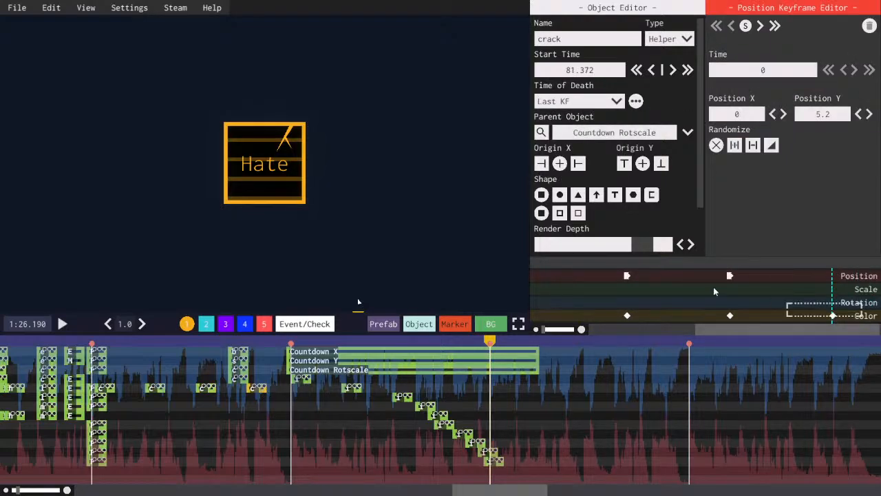
key("Delete")
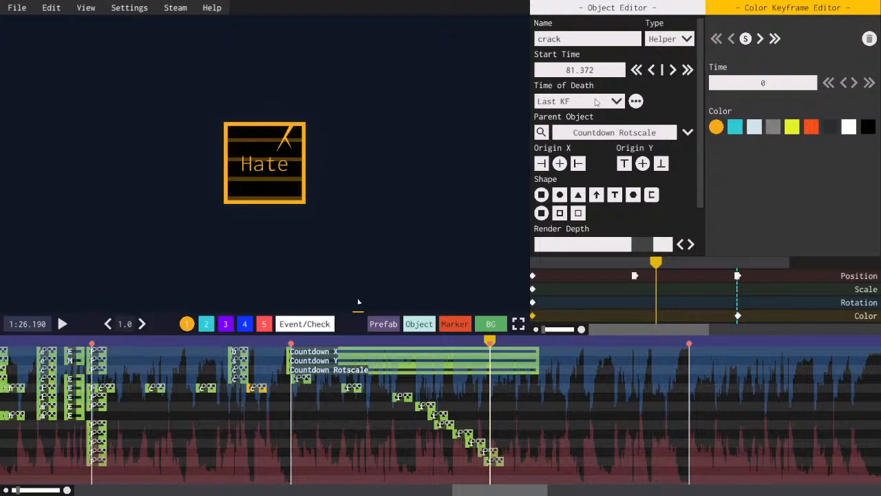
left_click(585, 101)
left_click(580, 173)
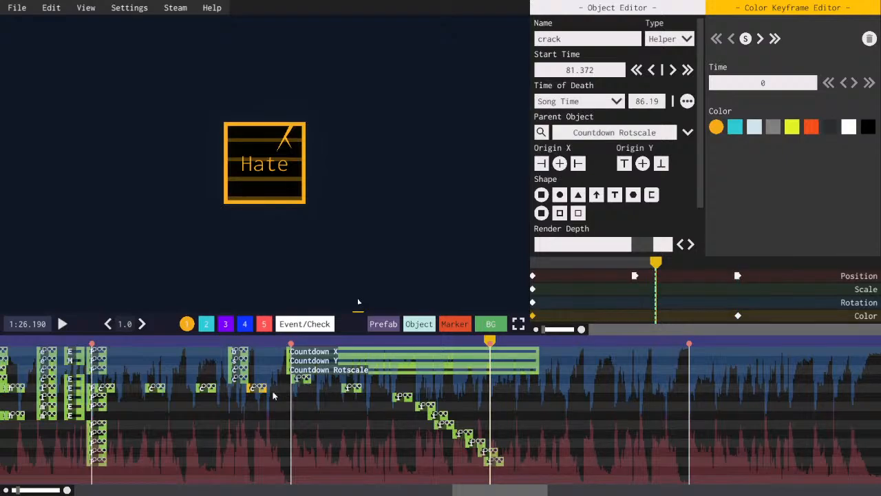
- Run the console script with Song Time autokill at 86.19 on the crack helpers starting at 78.372, 79.372 and 80.372 s
left_click(213, 390)
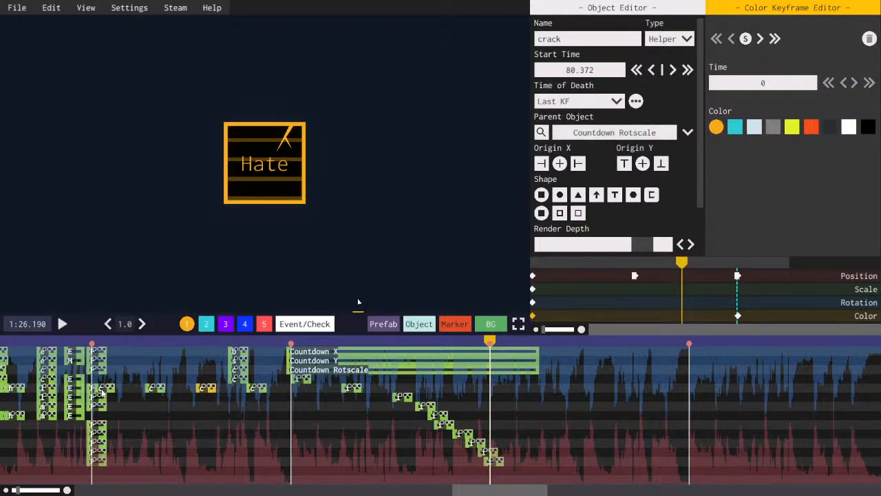
left_click(157, 390, "shift")
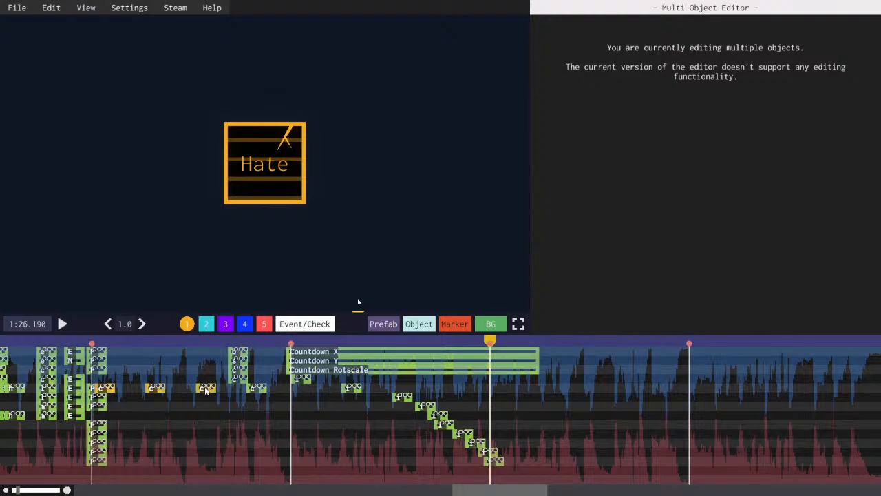
key("F7")
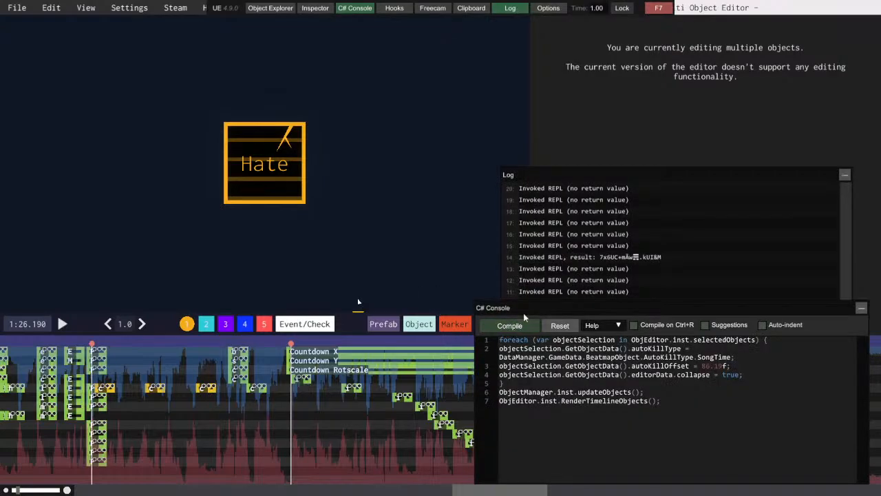
left_click(511, 325)
key("F7")
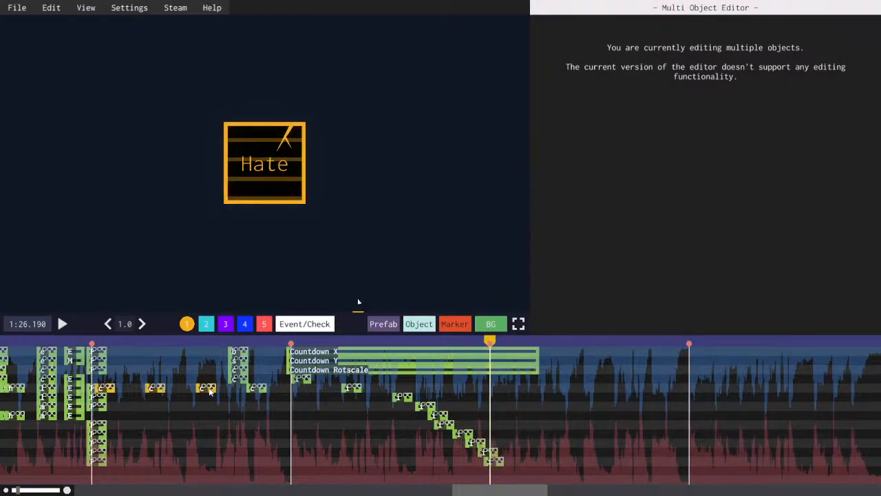
- Paste a scale keyframe at 4.03 s on Countdown Rotscale with Instant easing and scale 0 on both axes, and save the level
left_click(349, 353)
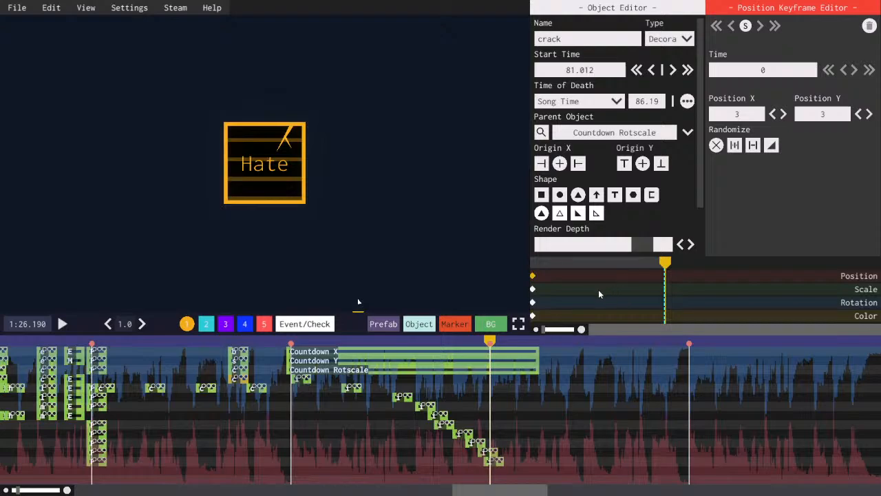
left_click(343, 372)
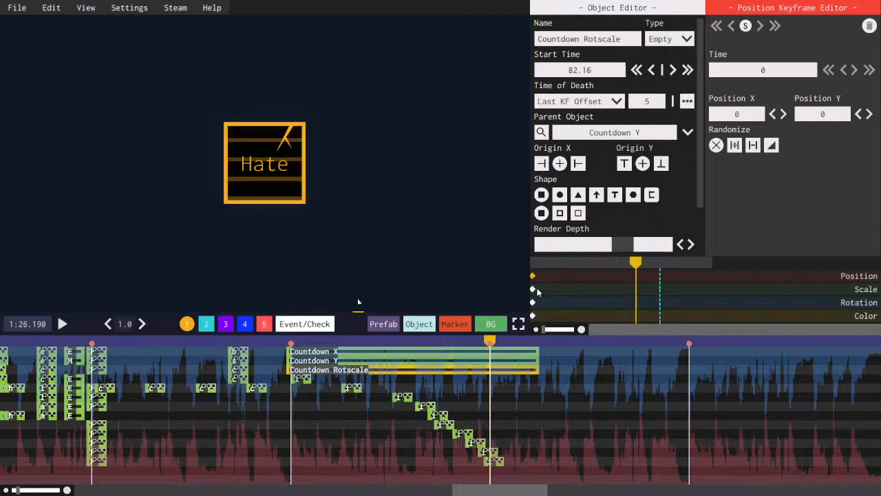
left_click(534, 289)
key("ctrl+c")
key("ctrl+v")
left_click(635, 289)
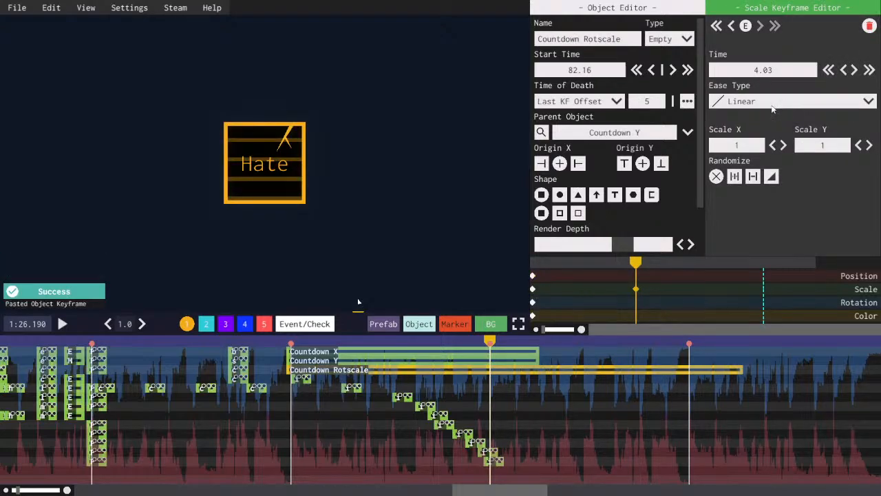
left_click(764, 101)
left_click(762, 130)
key("ctrl+s")
- Set Countdown Rotscale's Time of Death to Last KF, replay the countdown from its beginning, and save the level
left_click(640, 282)
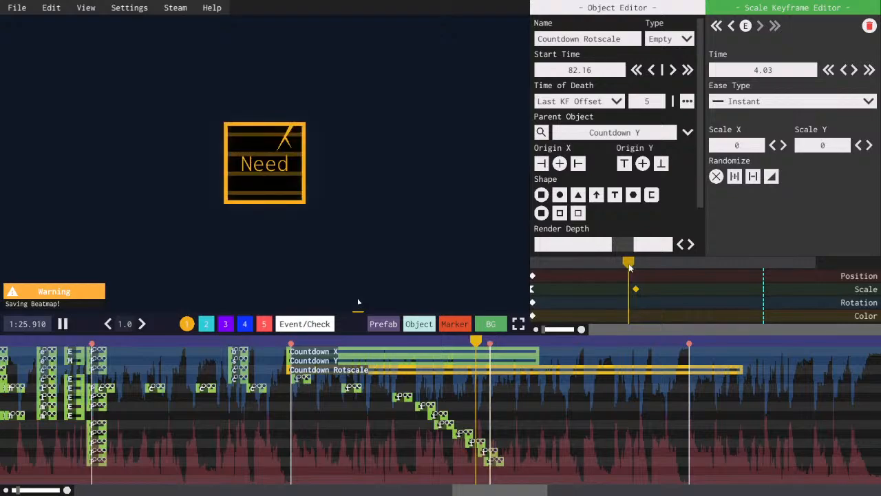
left_click(579, 101)
left_click(578, 131)
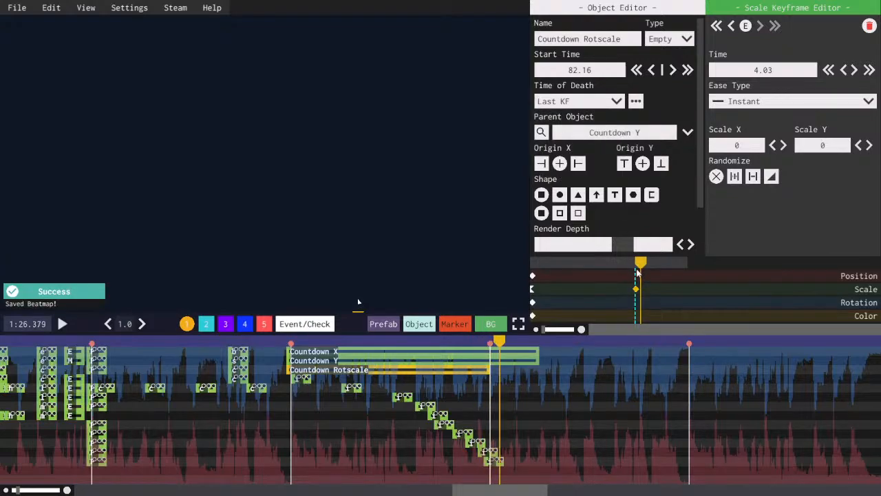
left_click(629, 262)
left_click_drag(628, 263, 528, 260)
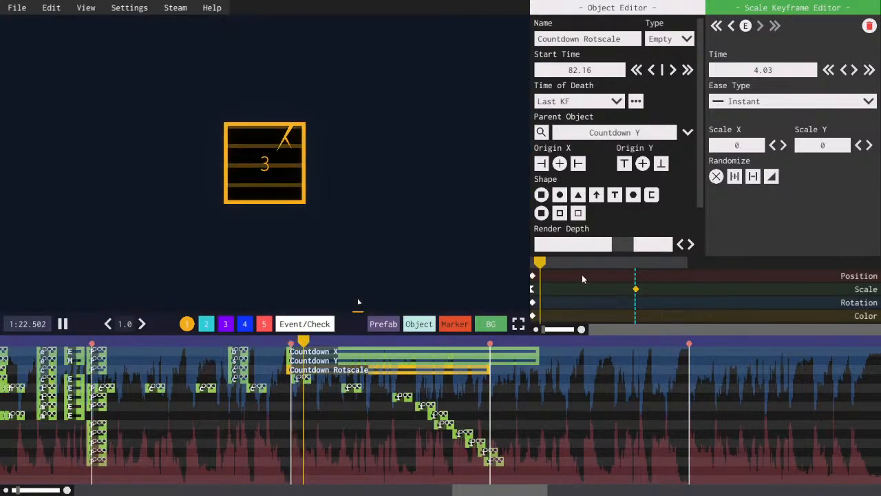
key("ctrl+s")
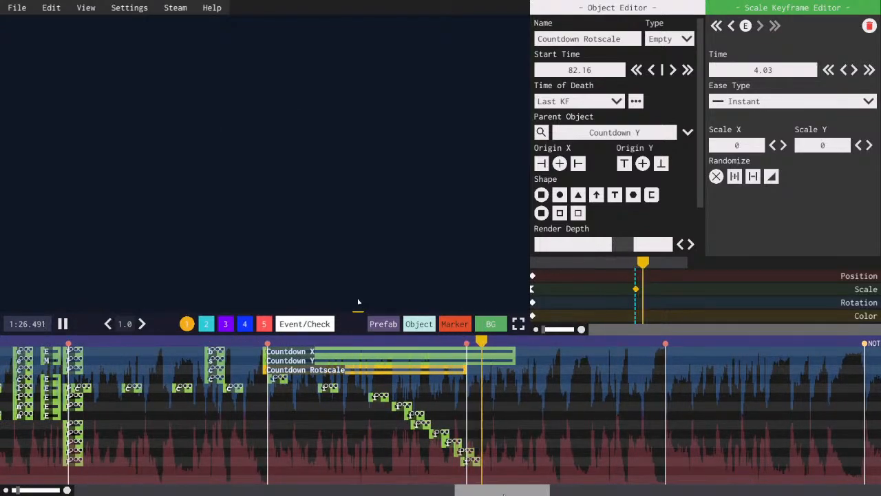
scroll(443, 413, "down", 2)
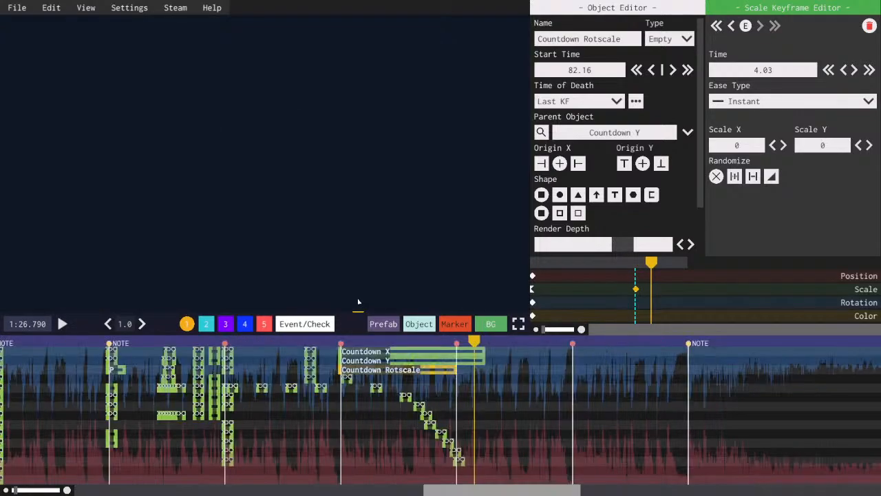
left_click_drag(518, 491, 546, 491)
scroll(547, 491, "down", 4)
scroll(546, 491, "down", 2)
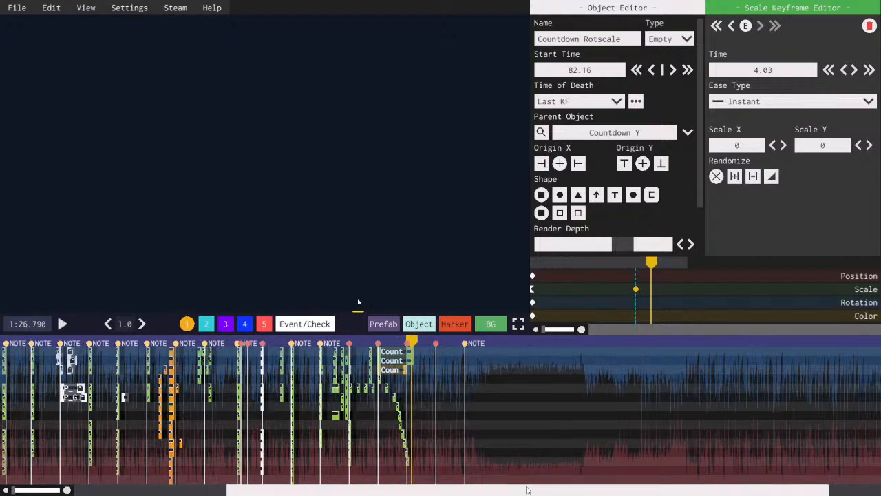
- Save the level and collapse Countdown Rotscale on the timeline
scroll(527, 460, "up", 5)
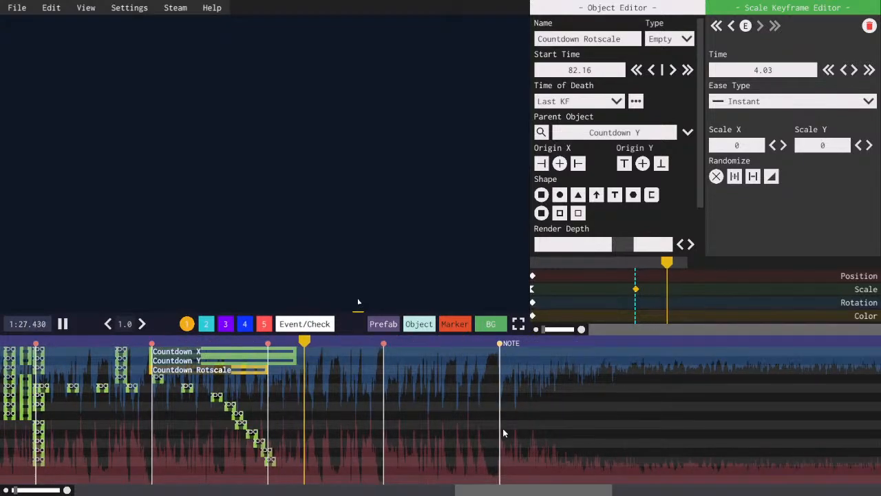
key("ctrl+s")
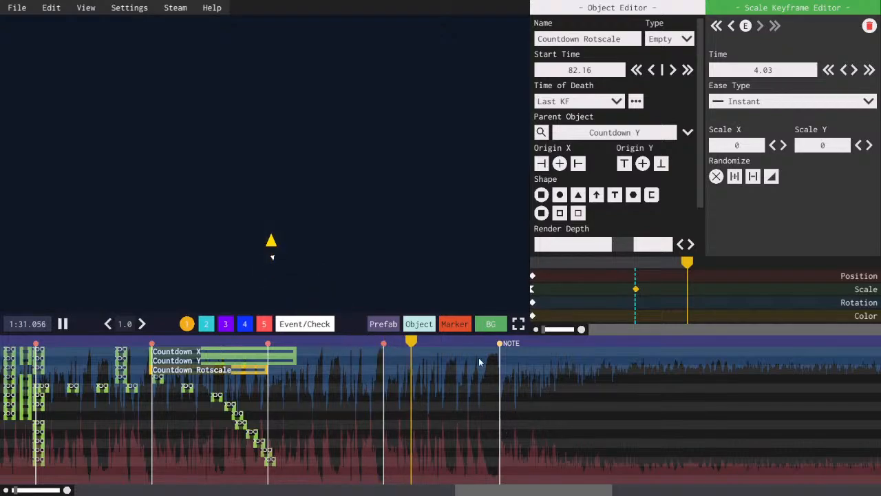
left_click(636, 101)
- Set the Time of Death of Countdown Y and Countdown X to Last KF and collapse both on the timeline
left_click(217, 360)
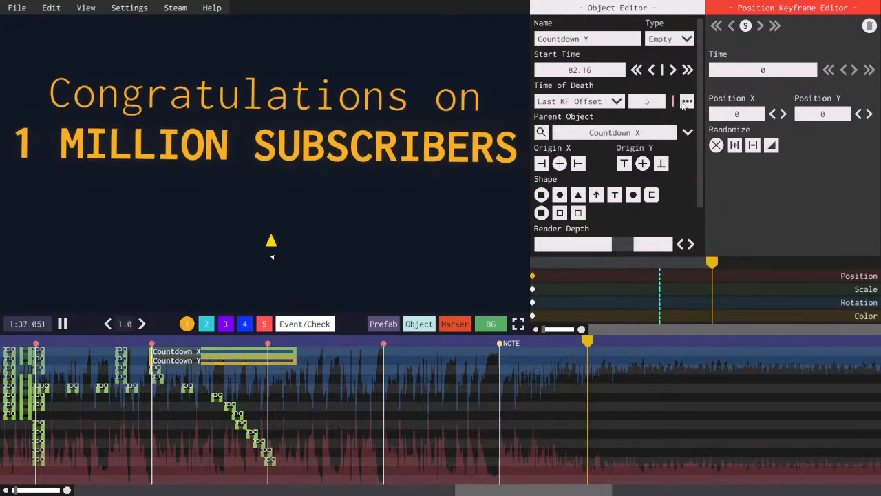
left_click(617, 101)
left_click(585, 129)
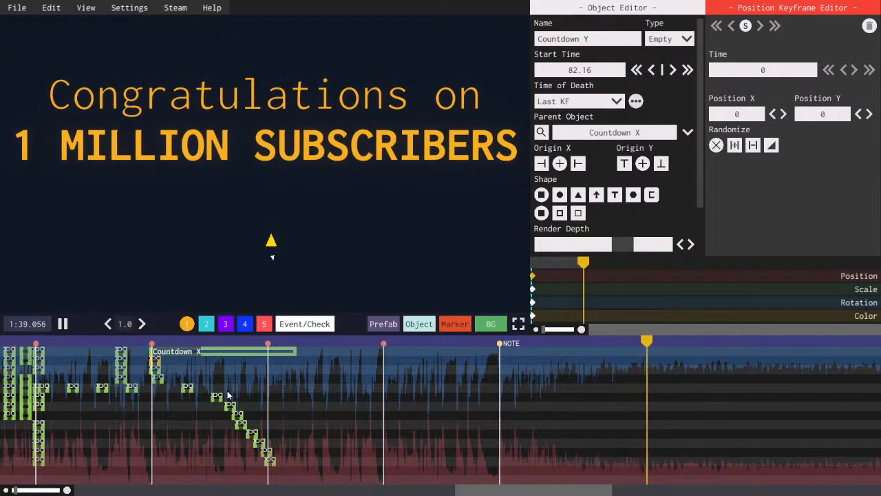
left_click(244, 352)
left_click(616, 102)
left_click(582, 130)
left_click(637, 101)
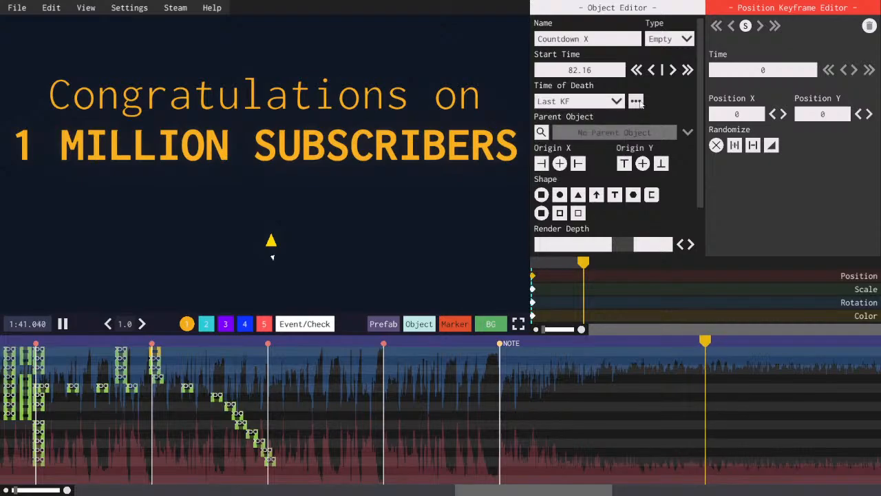
- Replay the countdown from about its "2" text
left_click(188, 349)
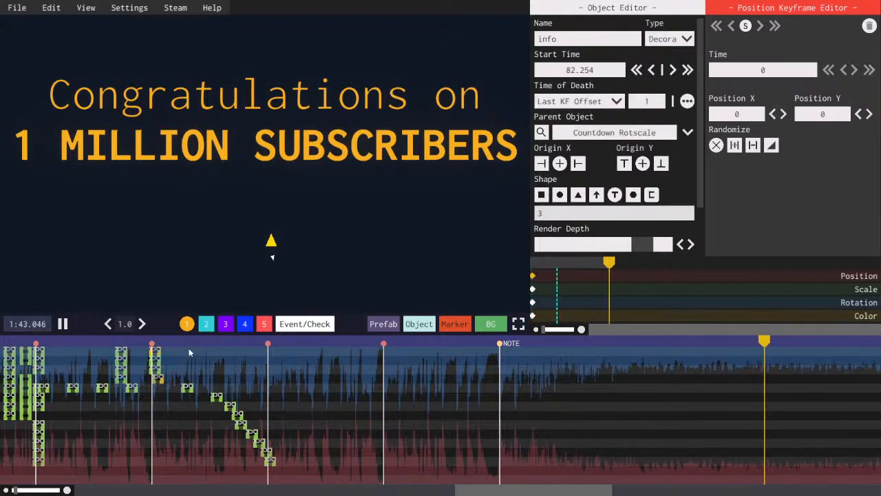
left_click(186, 339)
key("space")
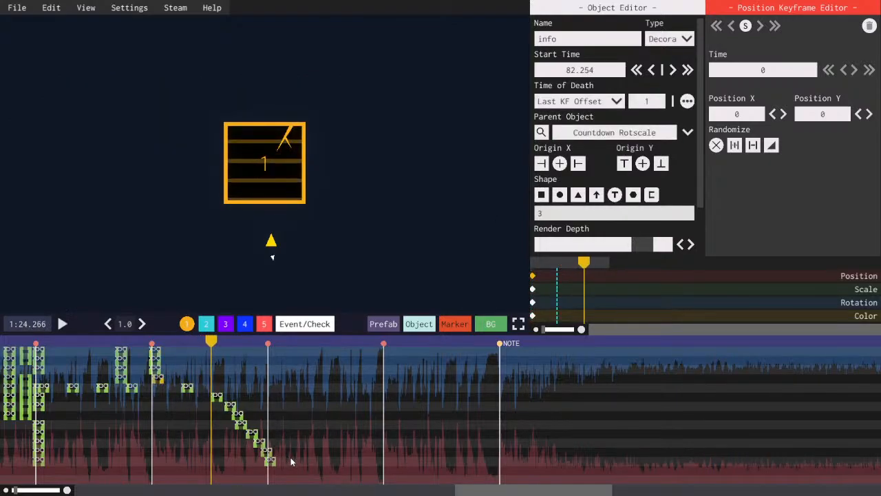
key("space")
key("space")
- Rewrite the console script to set editorData.layer = 1 and run it on the object group starting between about 76 and 78 s
left_click_drag(461, 494, 418, 493)
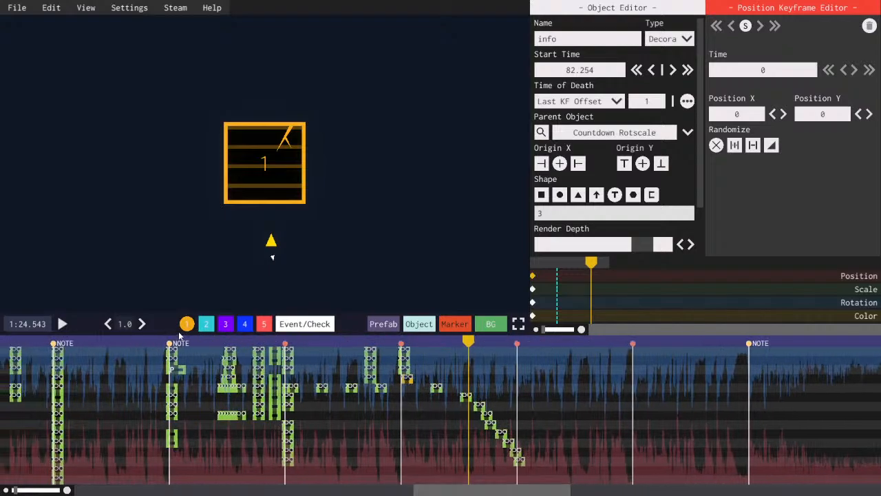
left_click(234, 359)
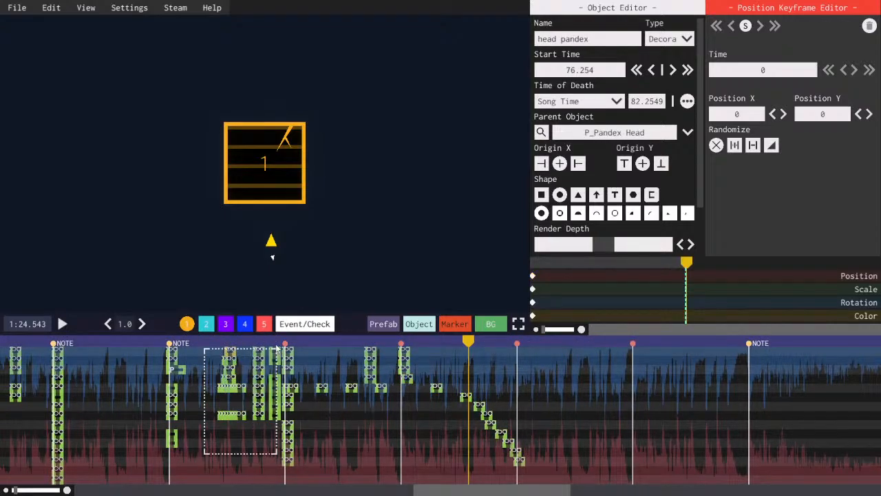
left_click_drag(273, 366, 272, 405)
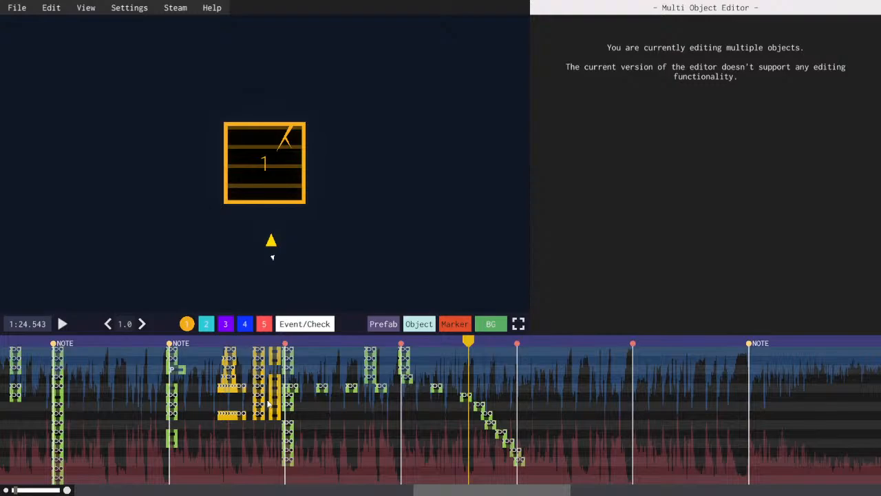
key("F7")
left_click(734, 380)
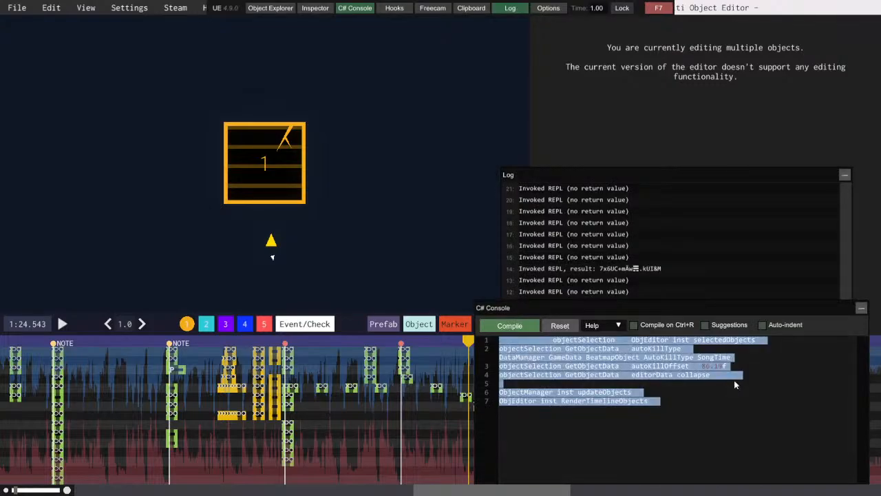
left_click_drag(741, 380, 641, 361)
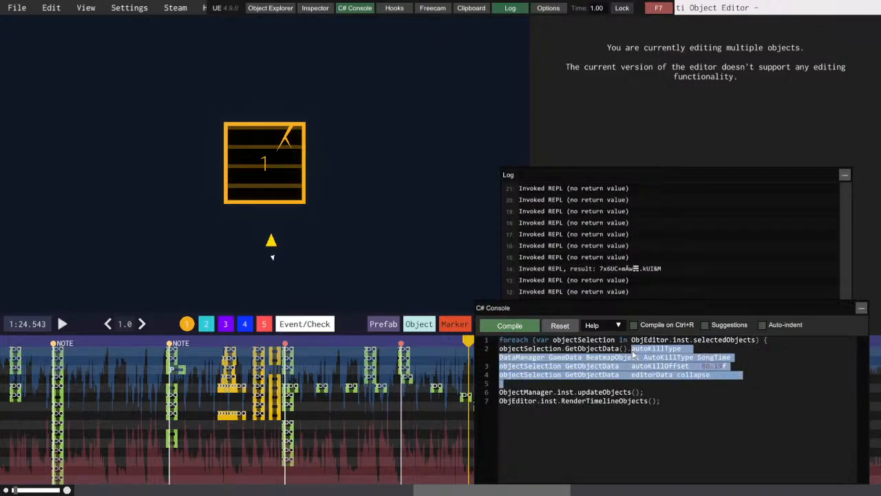
left_click(696, 376)
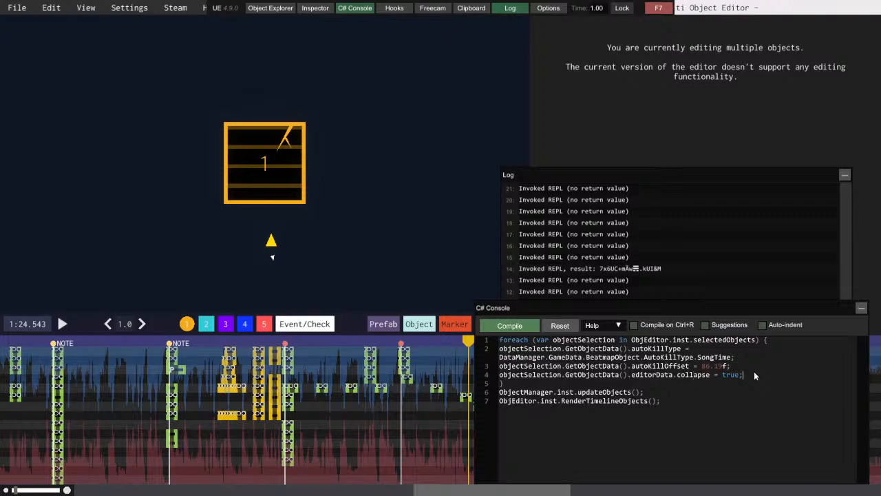
left_click(625, 347, "shift")
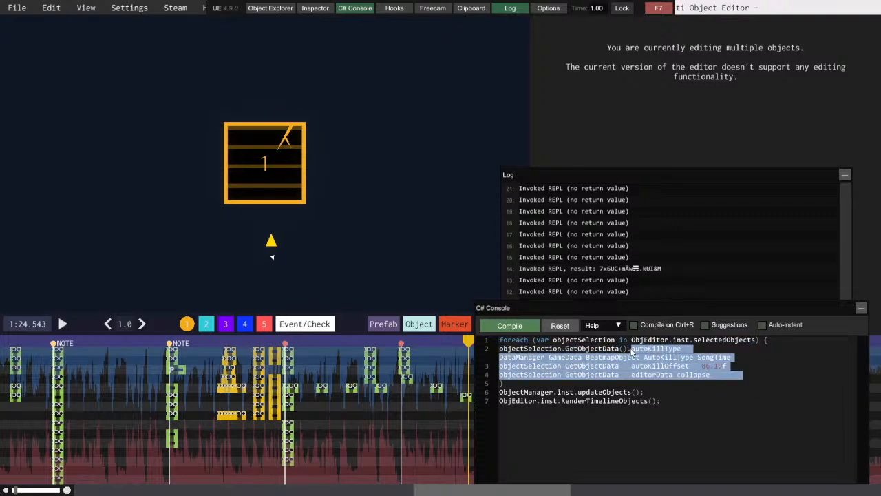
type("editorData.layer = 1;")
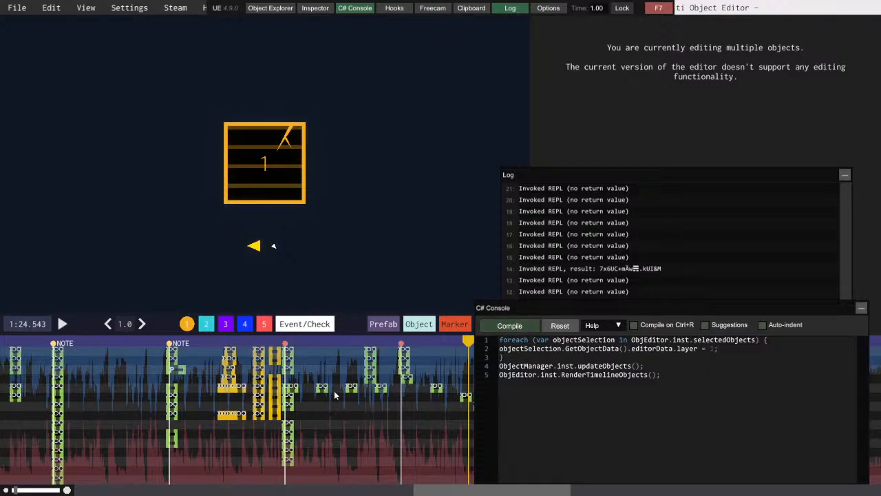
- Run the layer script on the crack helpers, the group around 81 s and the countdown text objects, and close the console
left_click(296, 390)
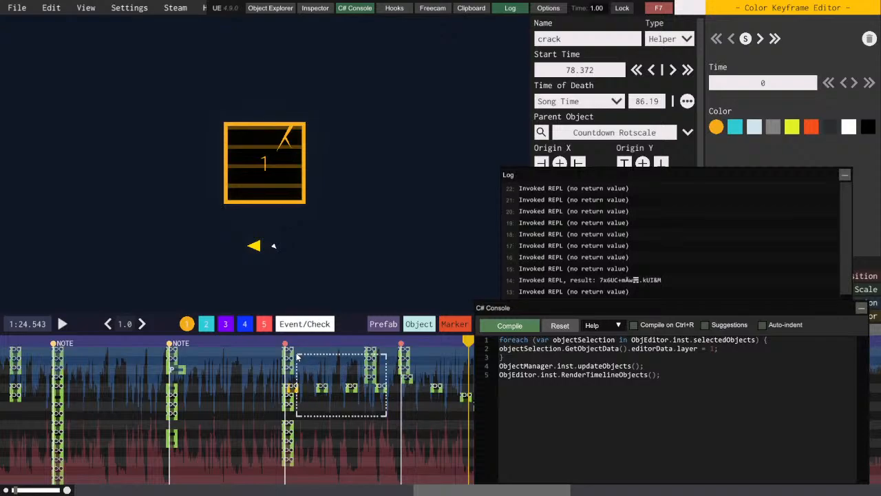
left_click_drag(297, 357, 300, 360)
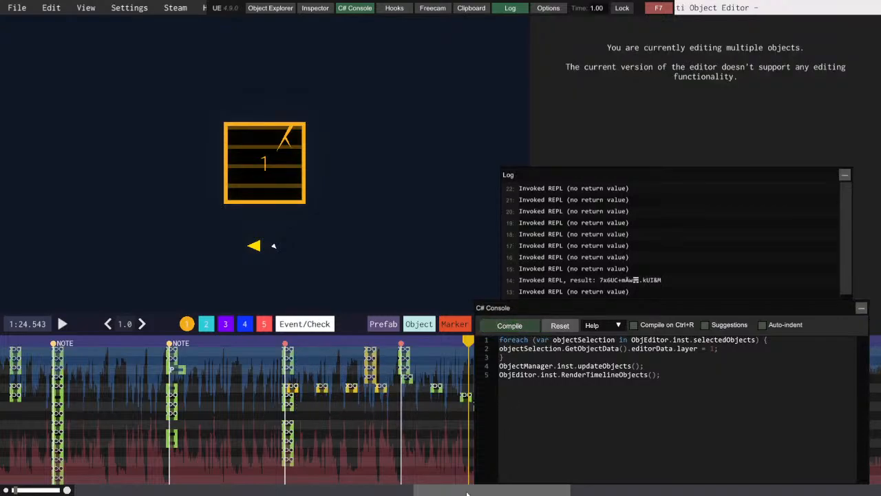
left_click_drag(467, 493, 489, 493)
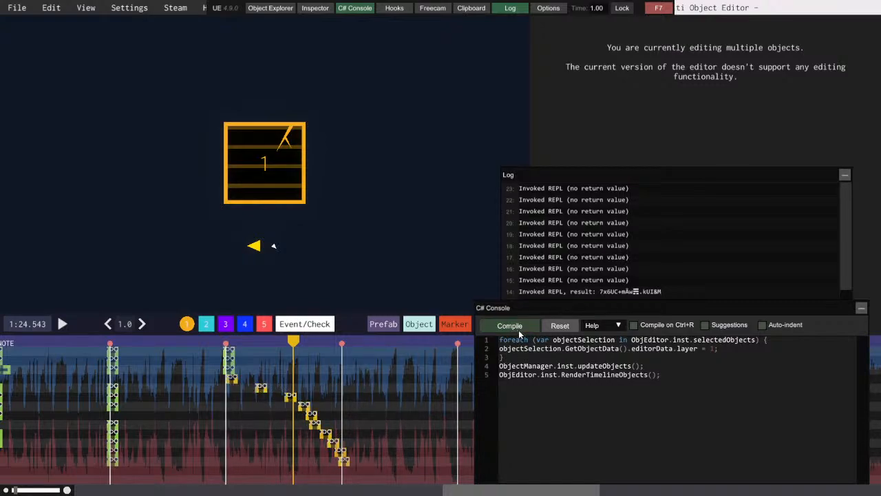
left_click(651, 7)
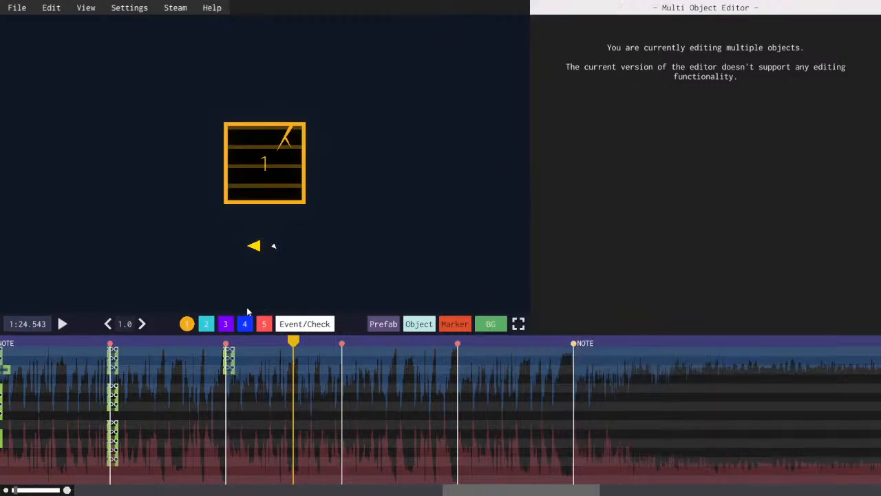
- Check the moved objects on layer 2, return to layer 1, and save the level
left_click(230, 353)
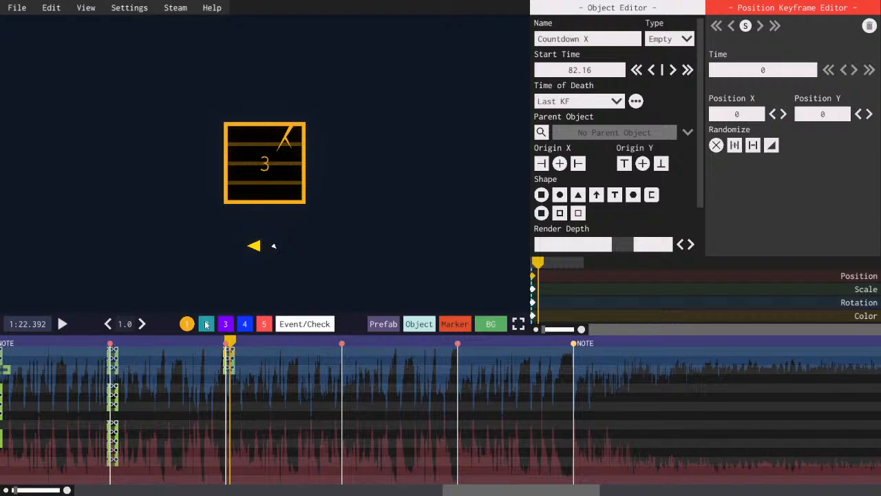
left_click(206, 325)
left_click(185, 324)
key("ctrl+s")
- Play the countdown in short stretches from about 82.4 s to its end near 86.25 s
key("space")
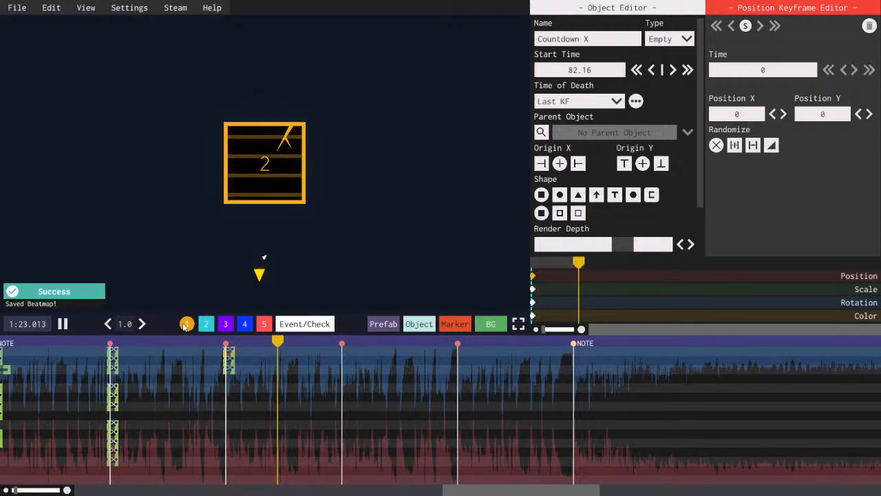
key("space")
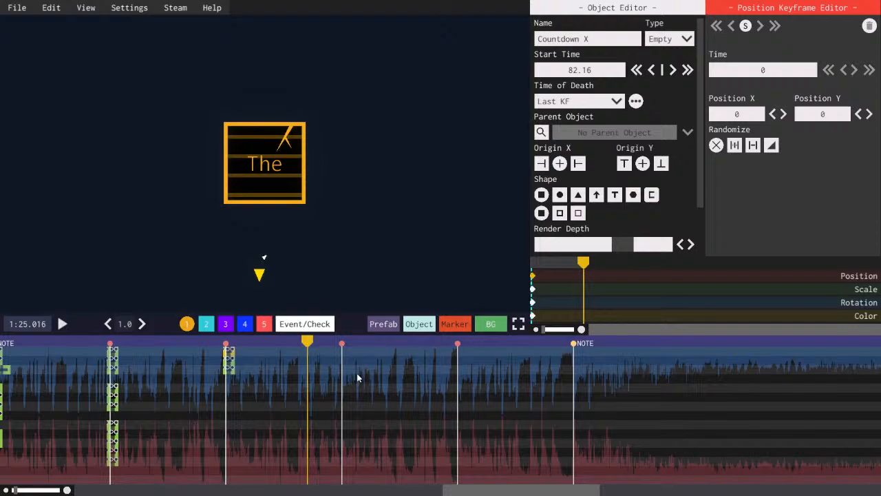
key("space")
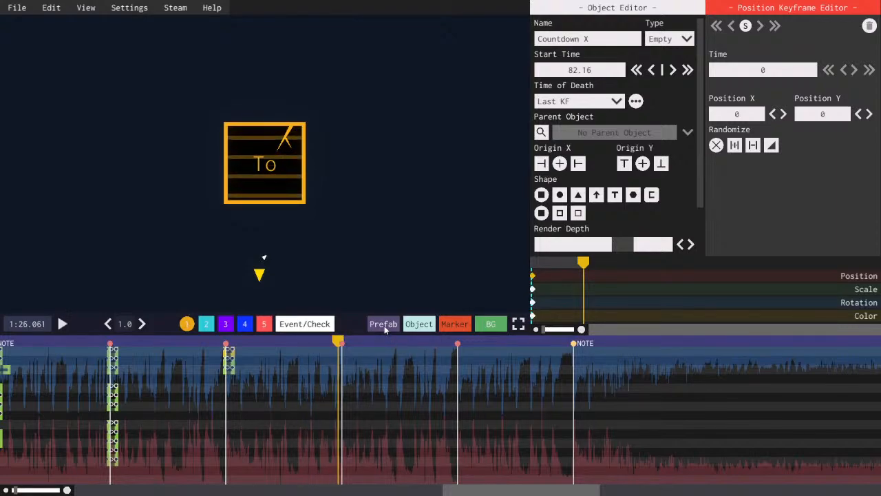
key("space")
- Open the prefab lists, clear the external prefab search, and look through the level prefabs
left_click(383, 325)
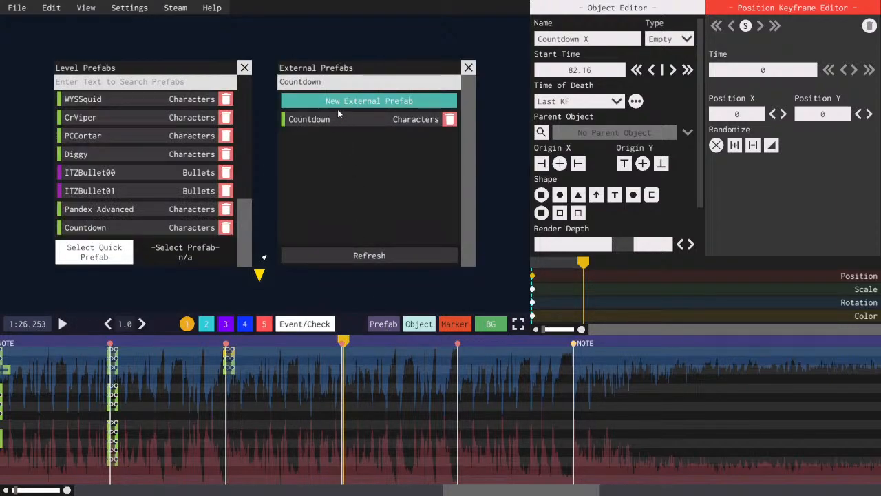
left_click(340, 82)
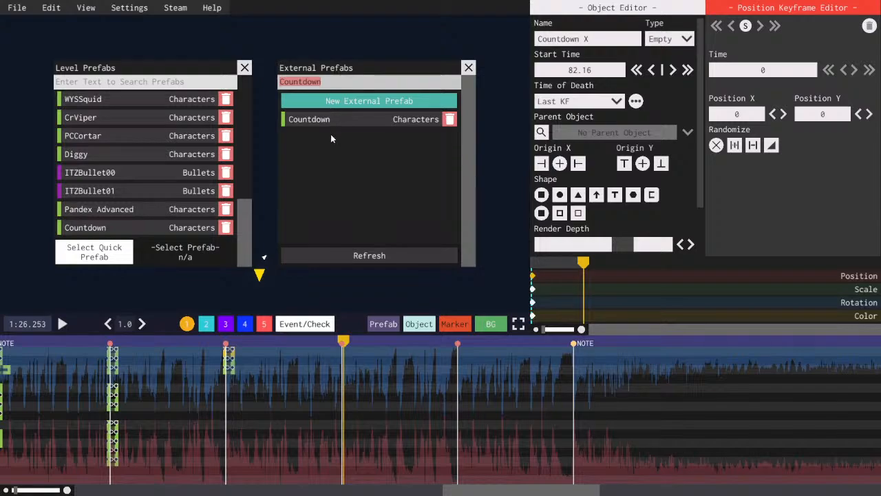
key("BackSpace")
scroll(135, 207, "up", 3)
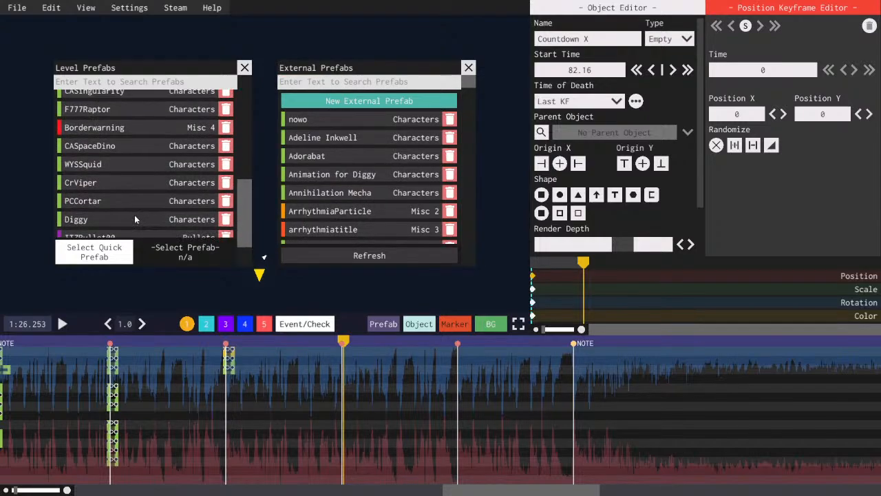
scroll(135, 219, "up", 3)
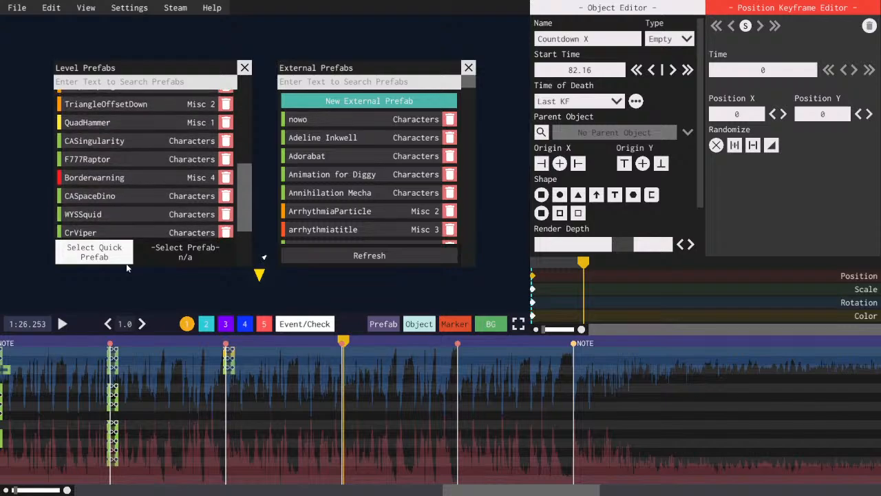
scroll(131, 148, "up", 5)
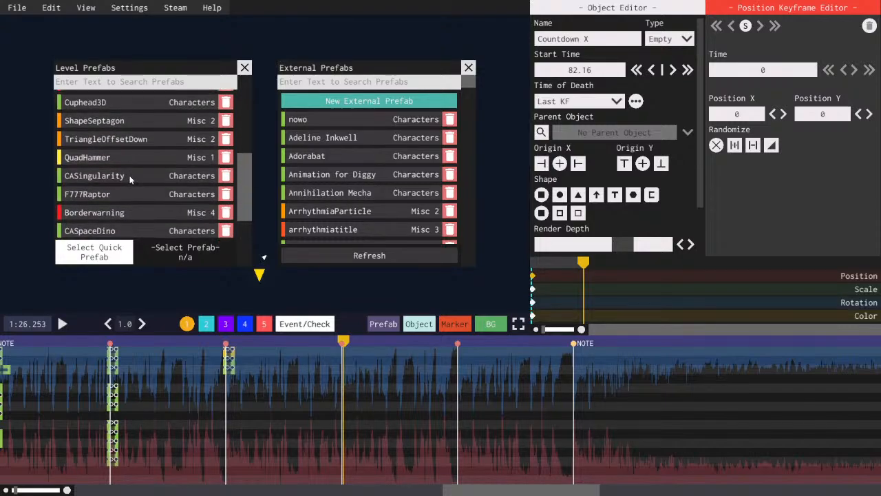
scroll(131, 207, "up", 3)
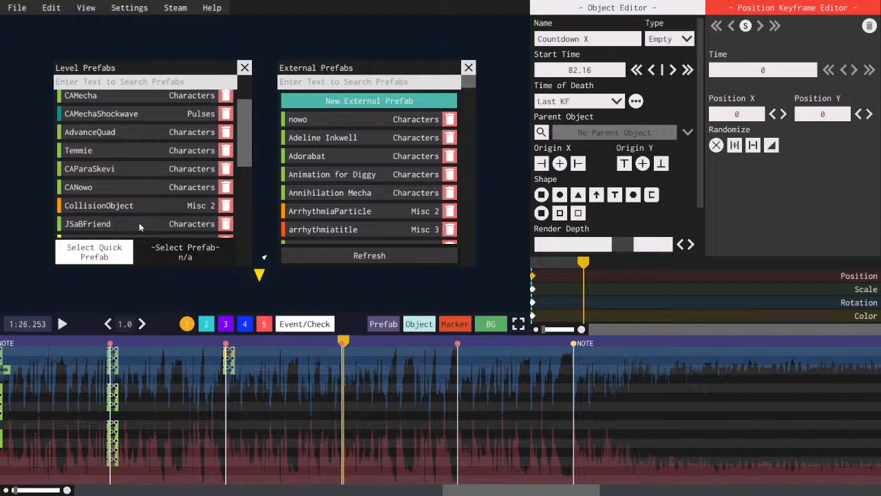
scroll(140, 222, "up", 4)
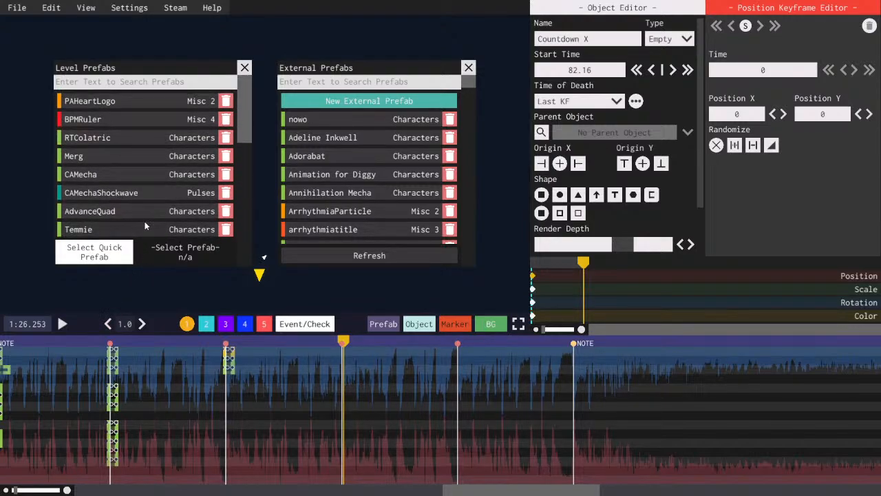
scroll(143, 200, "down", 3)
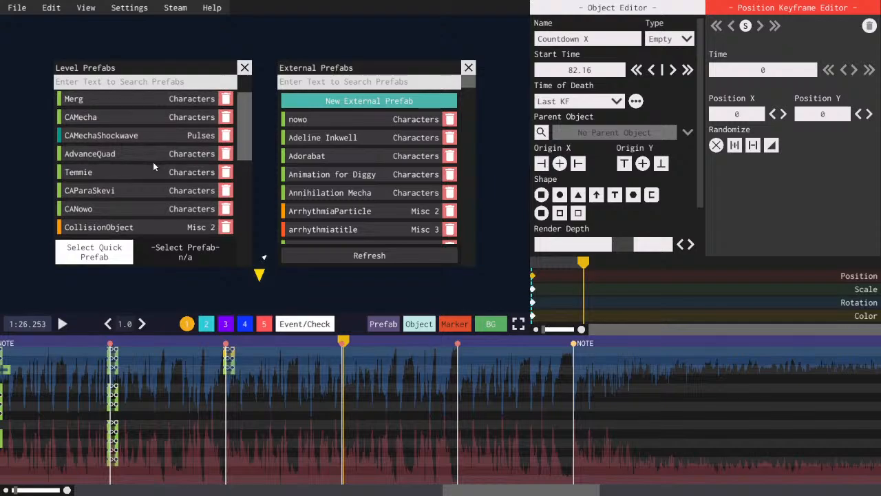
- Browse the external prefabs alphabetically from the start of the list through the entries beginning with F for a suitable prefab
scroll(350, 165, "down", 1)
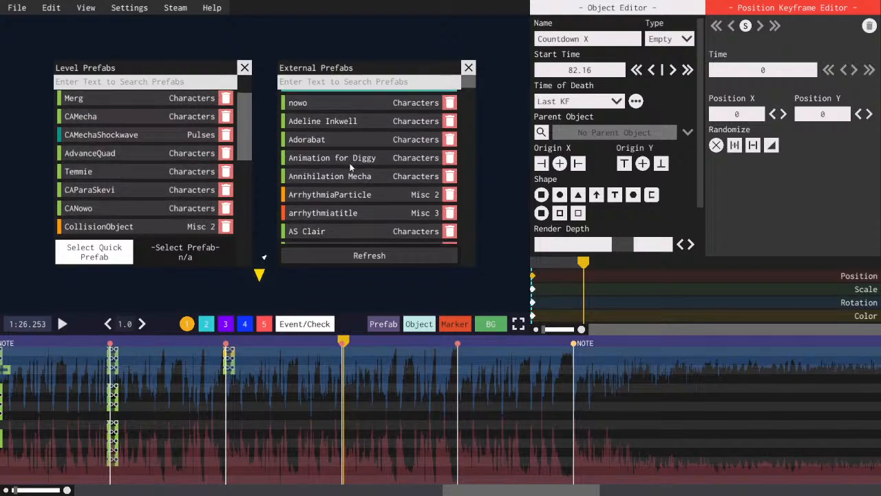
scroll(350, 165, "down", 8)
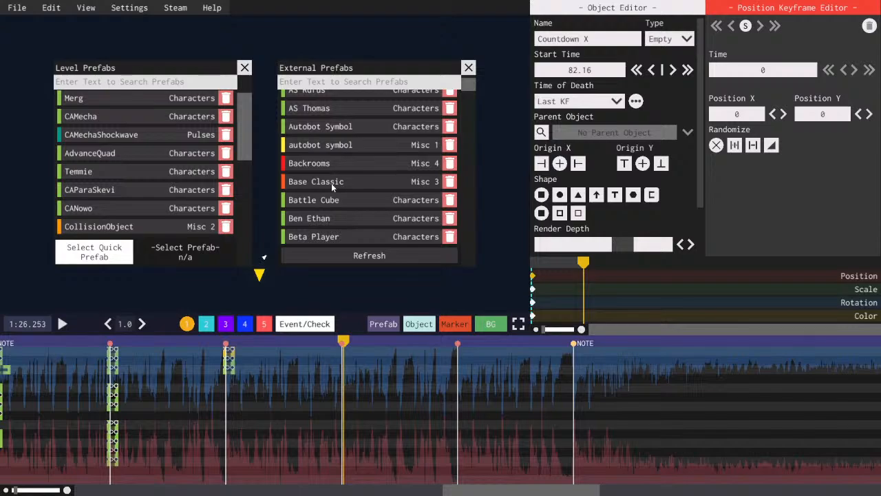
scroll(334, 183, "down", 2)
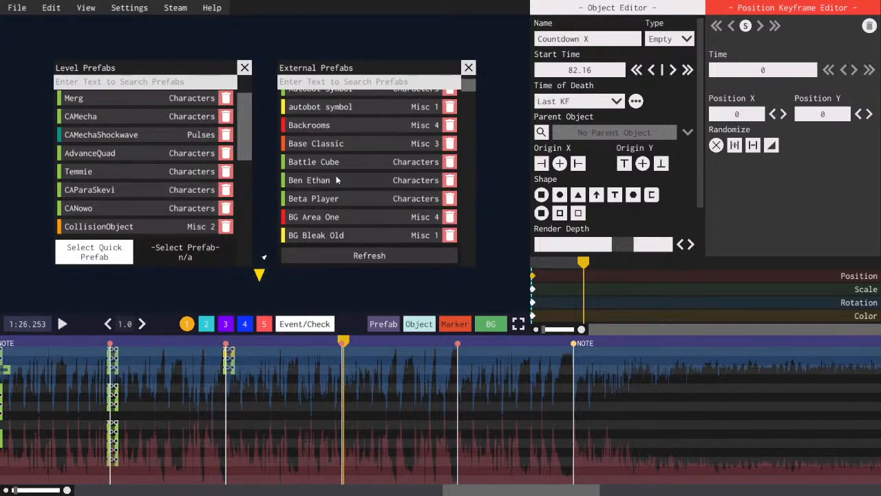
scroll(338, 175, "down", 12)
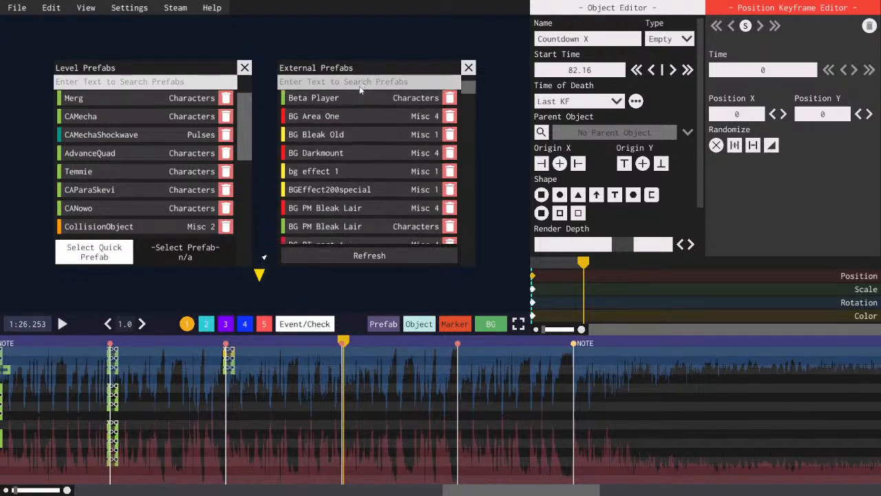
scroll(343, 159, "down", 7)
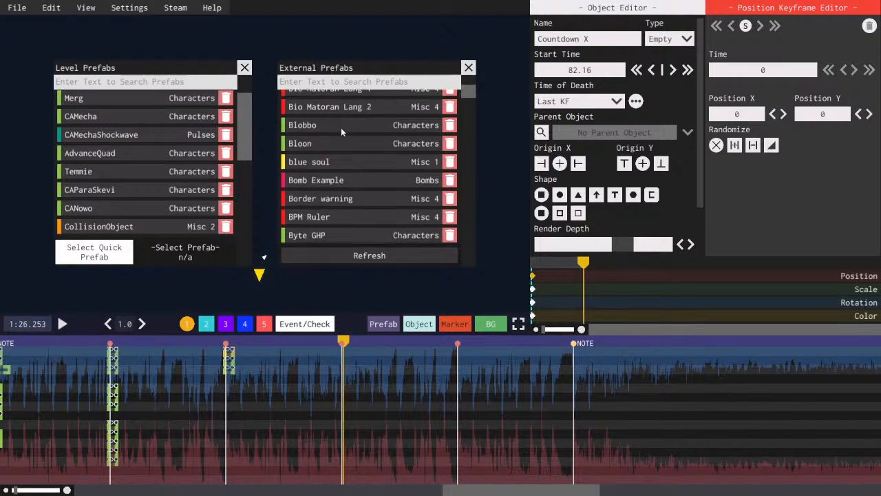
scroll(346, 205, "down", 8)
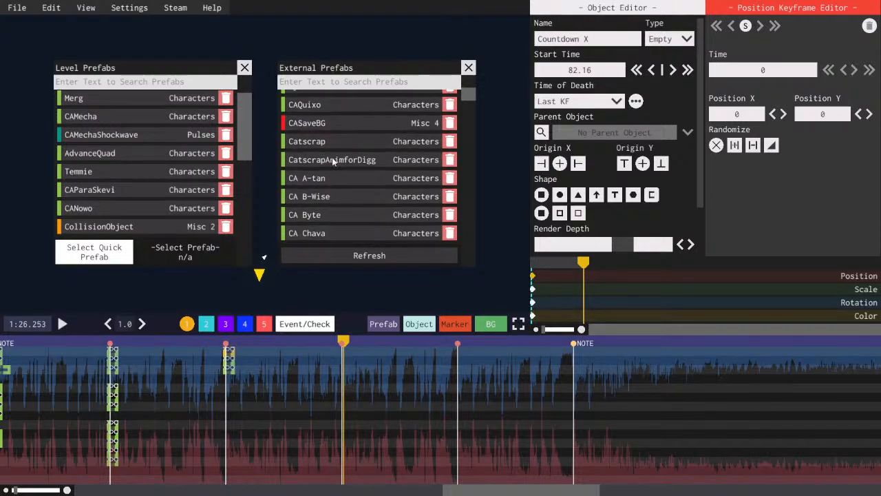
scroll(320, 189, "down", 5)
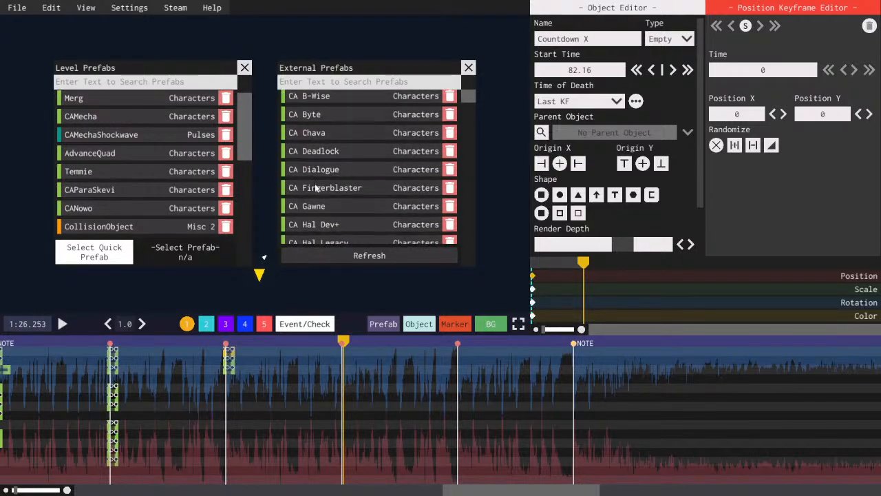
scroll(315, 200, "down", 8)
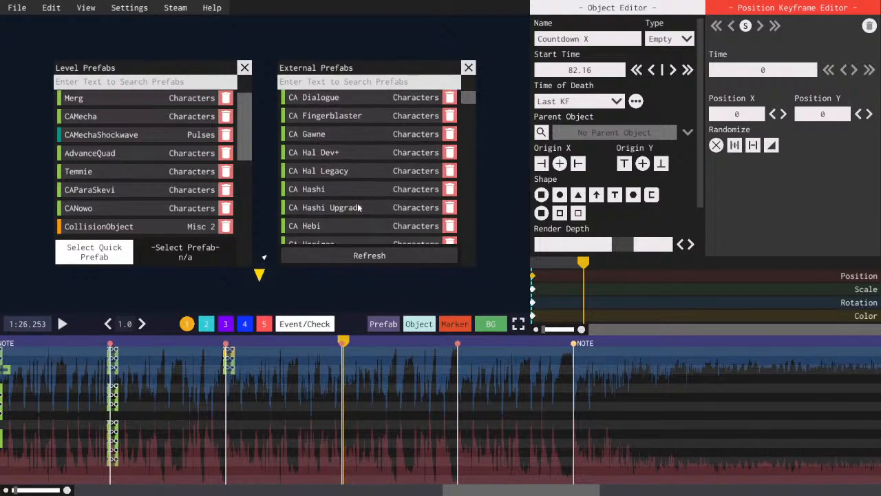
scroll(343, 166, "down", 5)
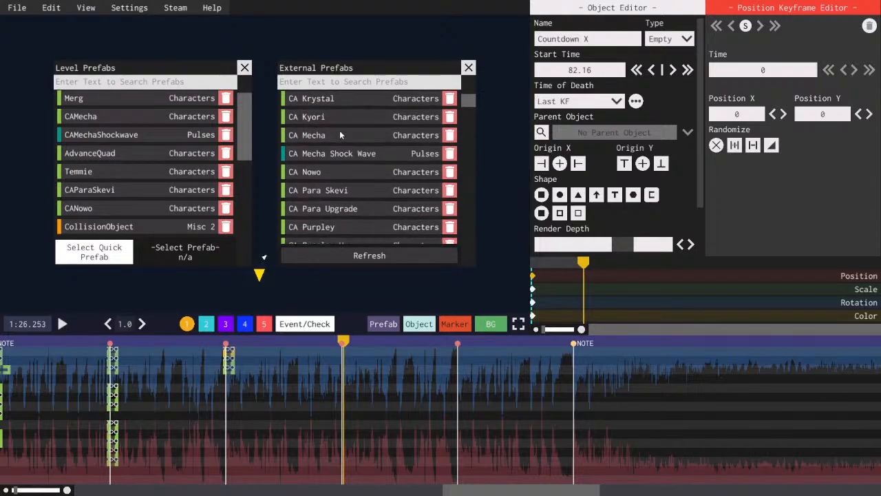
scroll(345, 184, "down", 4)
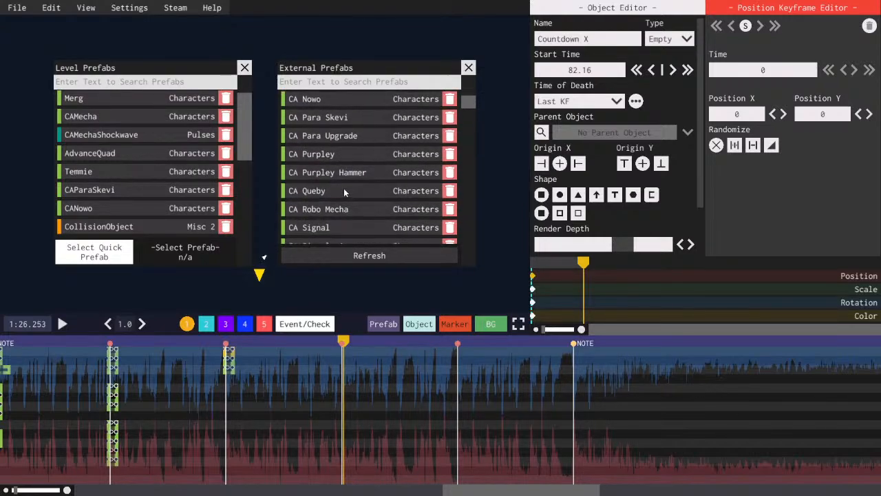
scroll(341, 179, "down", 4)
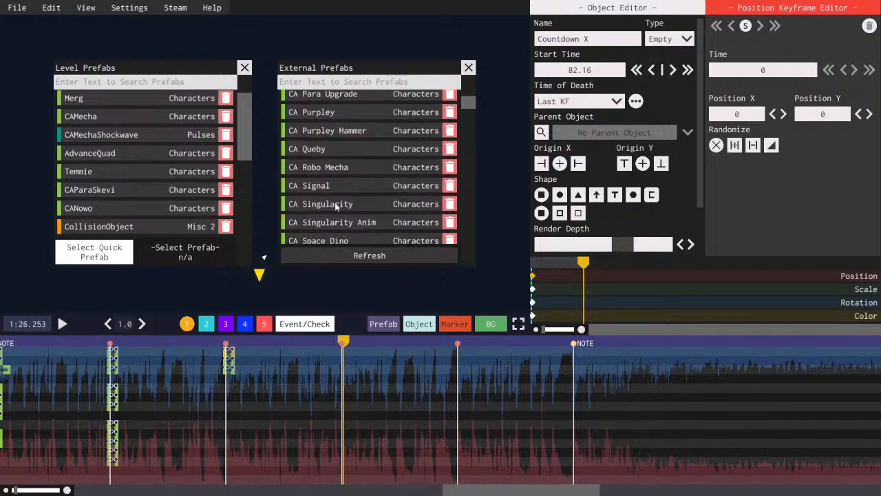
scroll(340, 165, "down", 3)
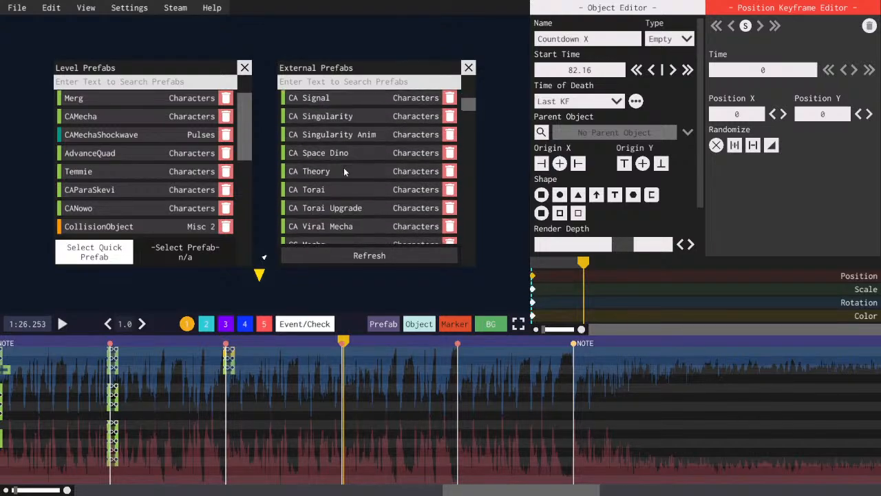
scroll(338, 205, "down", 4)
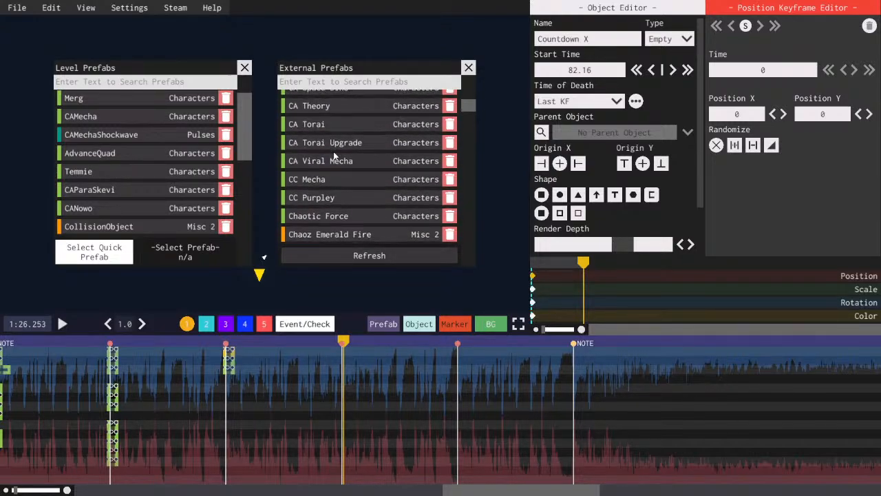
scroll(332, 199, "down", 3)
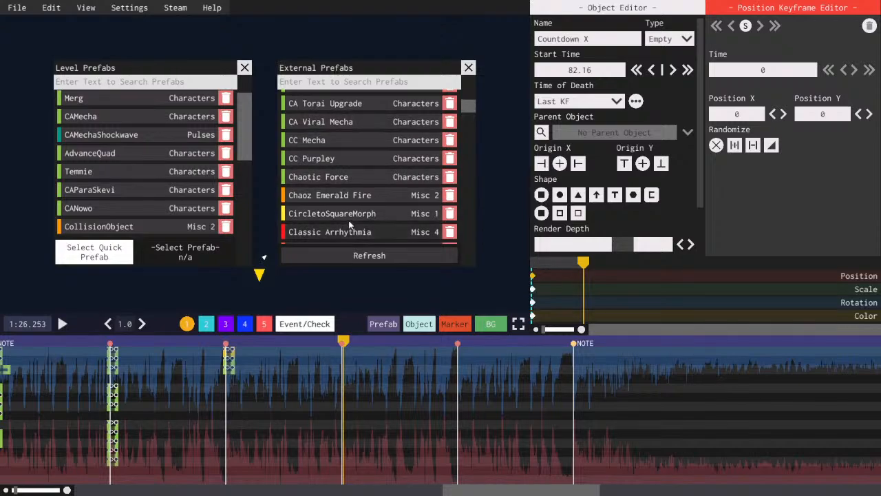
scroll(331, 196, "down", 3)
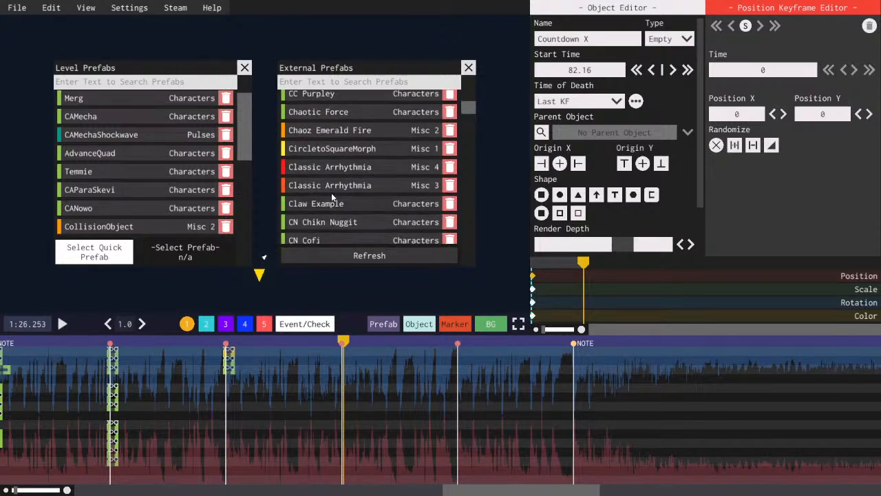
scroll(331, 176, "down", 5)
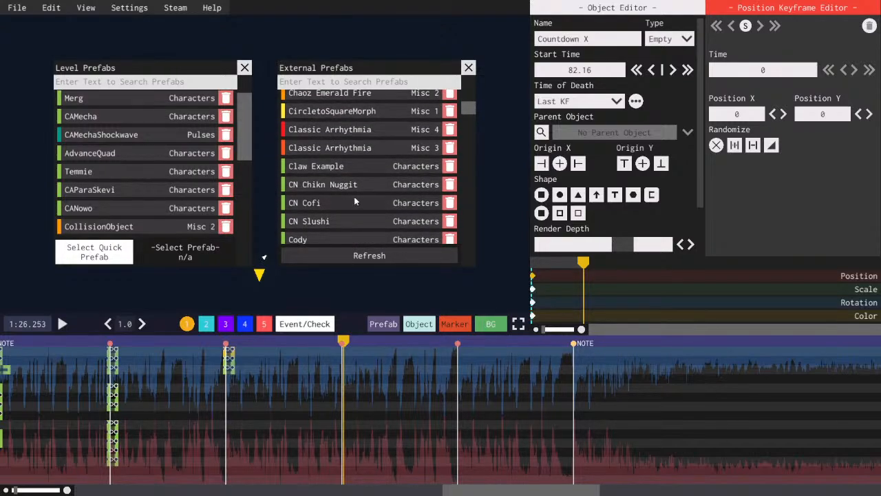
scroll(350, 122, "down", 5)
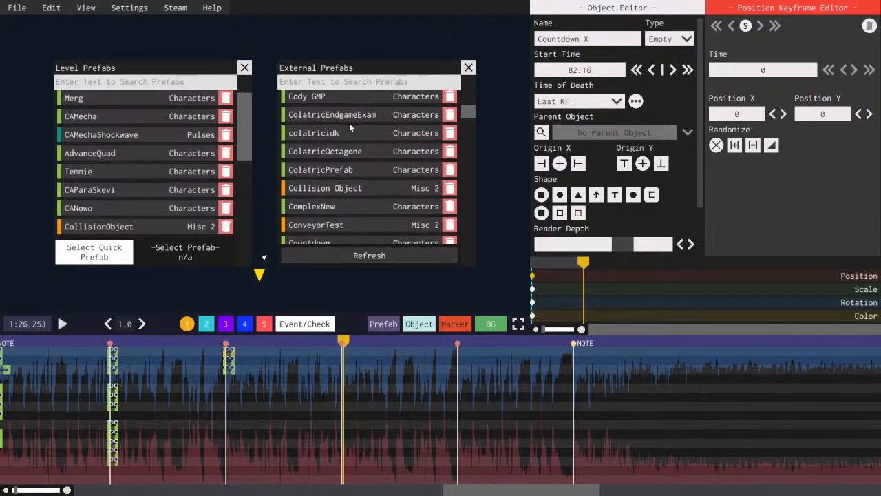
scroll(367, 148, "down", 1)
scroll(371, 141, "down", 1)
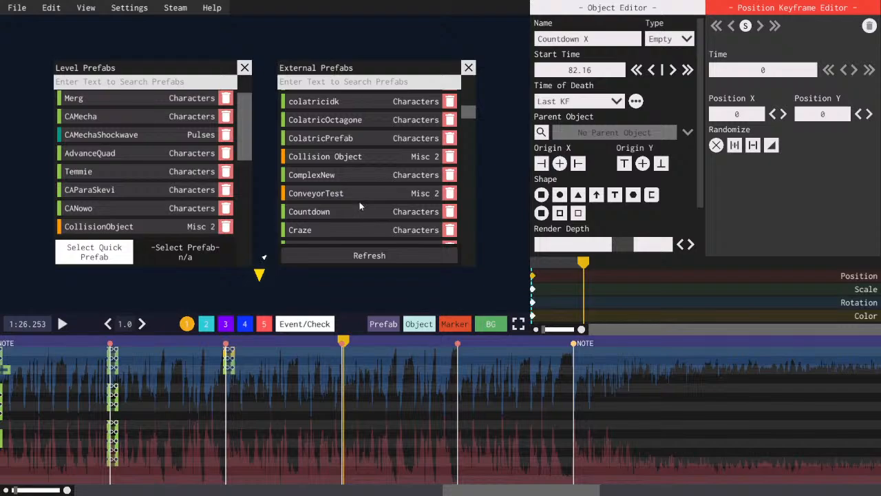
scroll(371, 190, "down", 5)
scroll(359, 165, "down", 5)
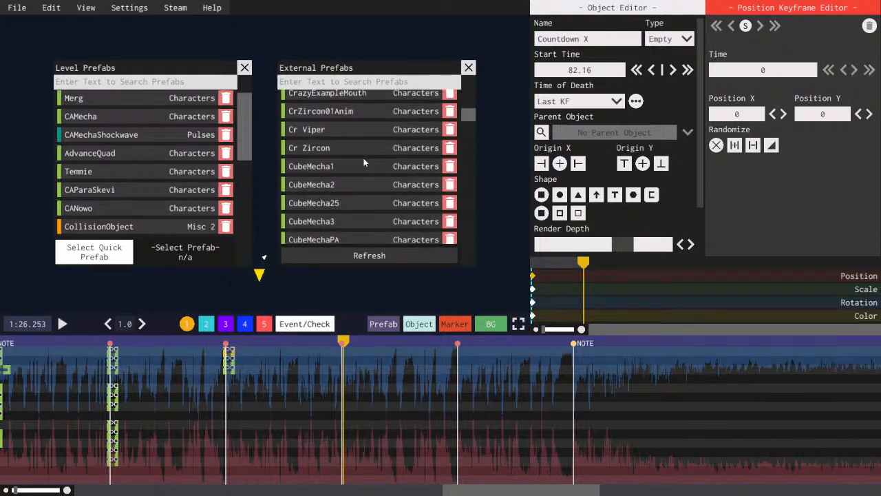
scroll(362, 179, "down", 3)
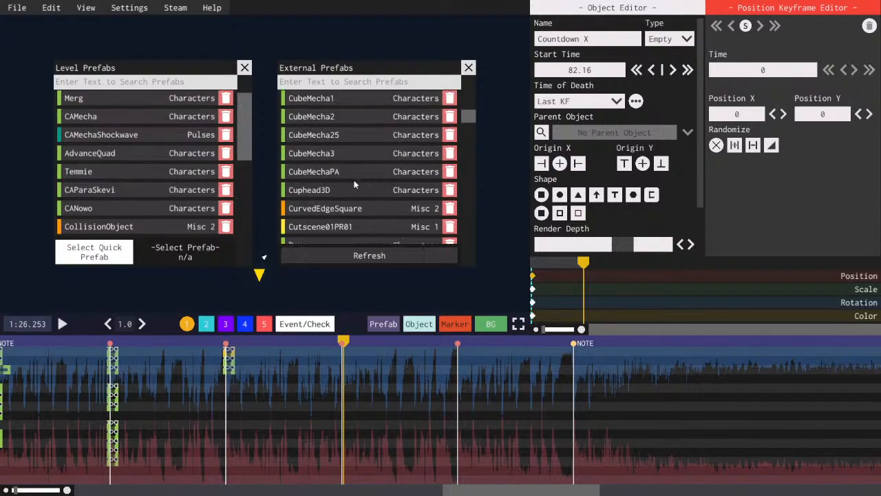
scroll(354, 184, "down", 5)
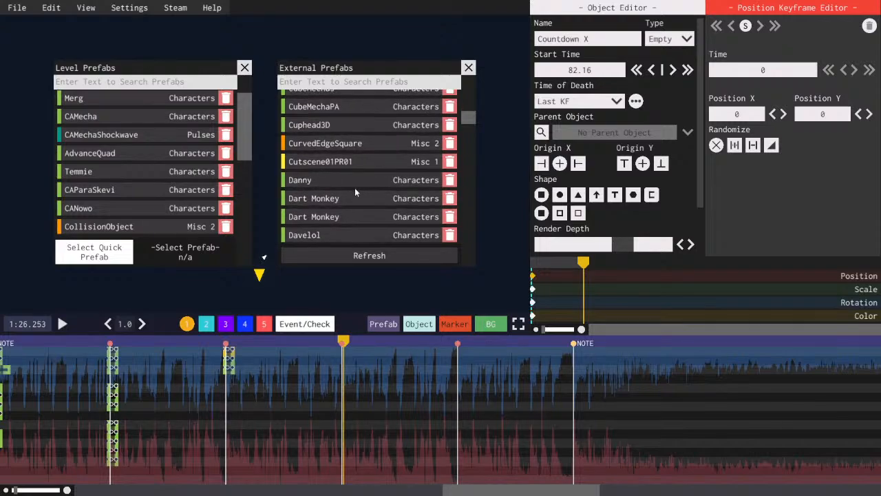
scroll(361, 178, "down", 2)
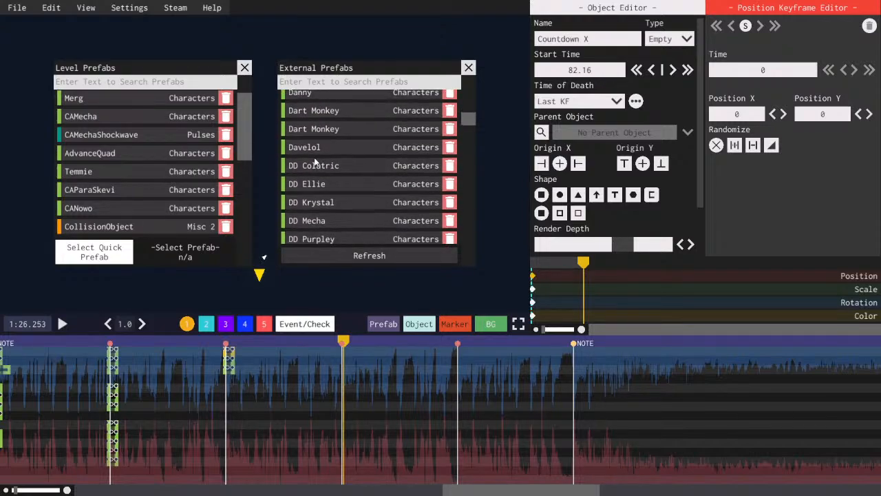
scroll(328, 215, "down", 6)
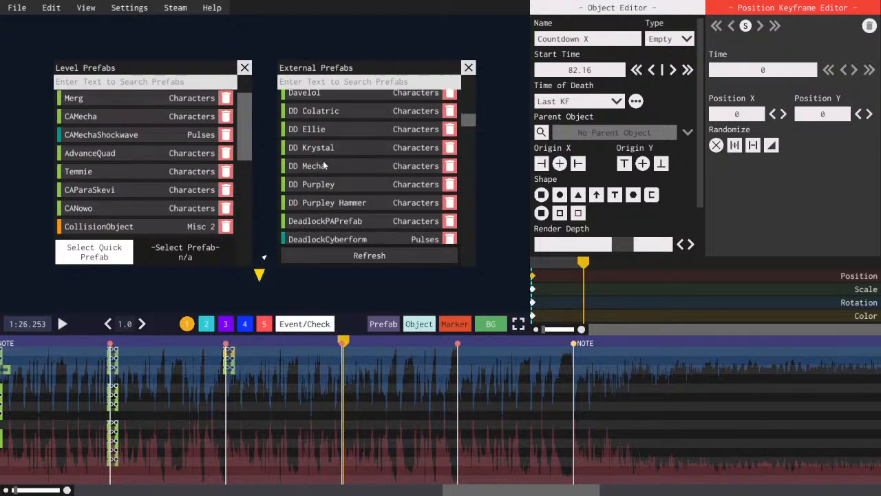
scroll(328, 138, "down", 9)
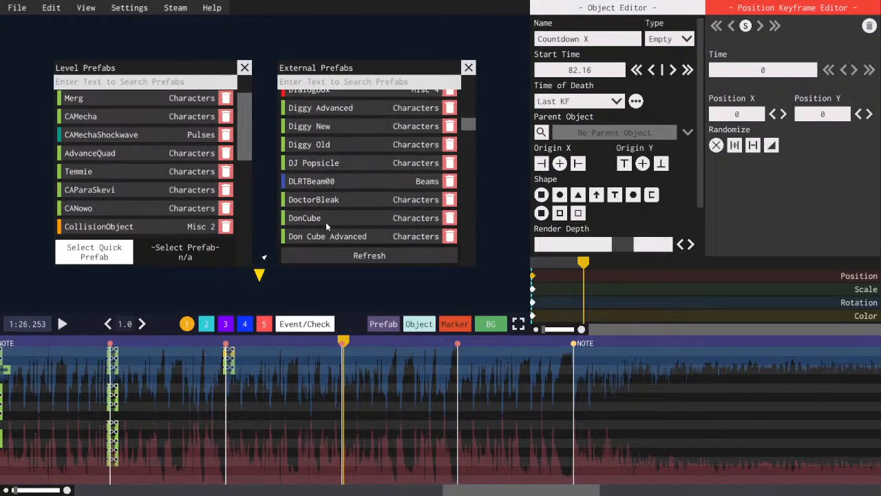
scroll(326, 222, "down", 4)
scroll(330, 189, "down", 3)
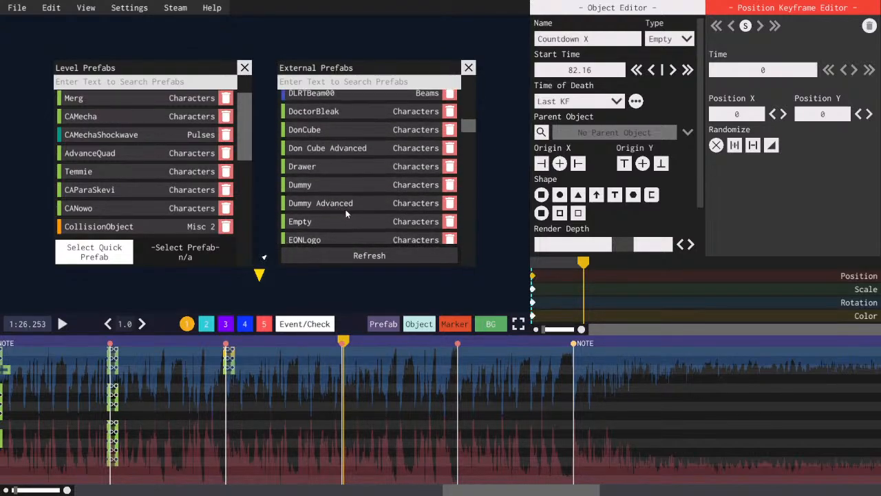
scroll(349, 189, "down", 4)
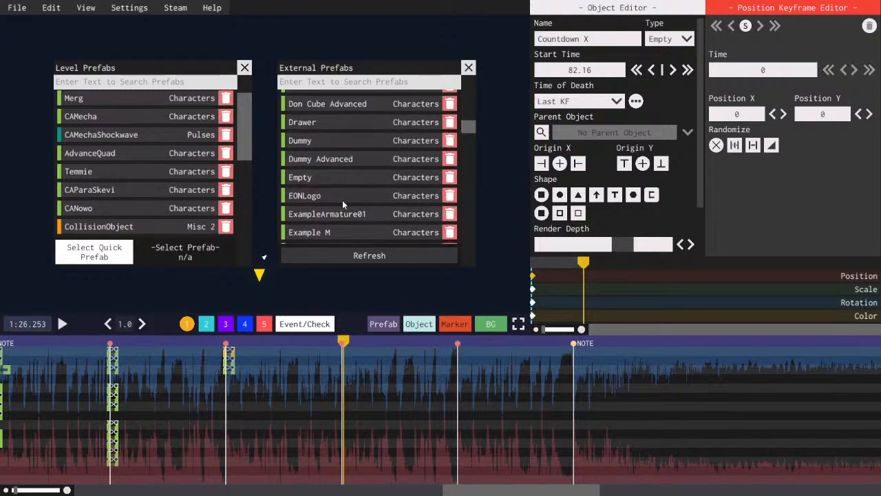
scroll(346, 220, "down", 6)
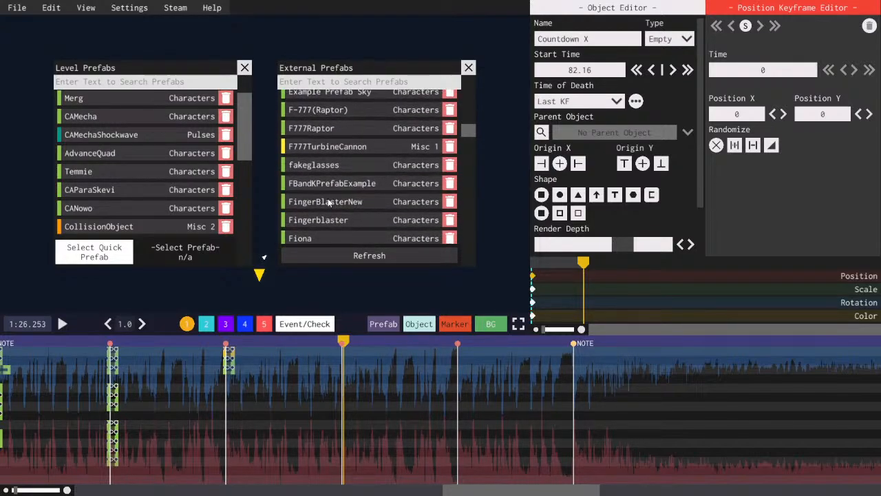
- Look through the level prefabs from PAHeartLogo down to Countdown at the end of the list
scroll(151, 172, "up", 3)
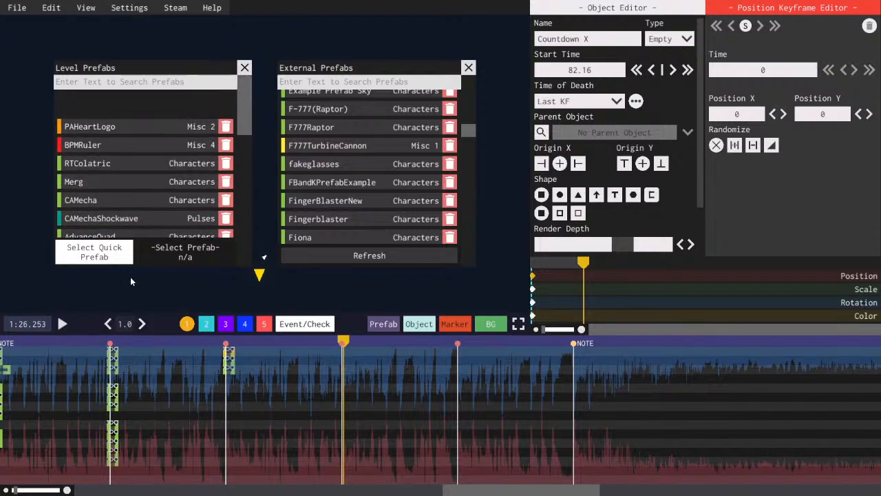
scroll(143, 164, "down", 12)
scroll(142, 161, "down", 5)
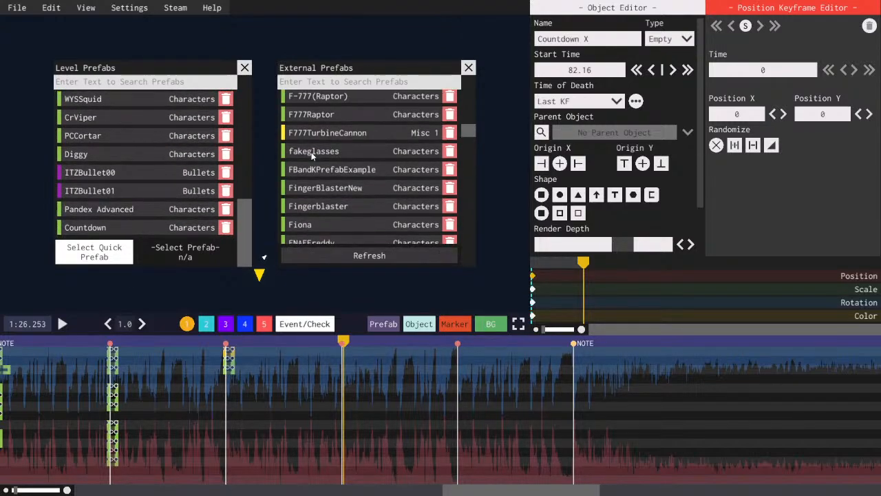
- Browse the external prefabs from the entries beginning with F through the JSaB entries to the Kaixo and Kanohi ones
scroll(317, 159, "up", 1)
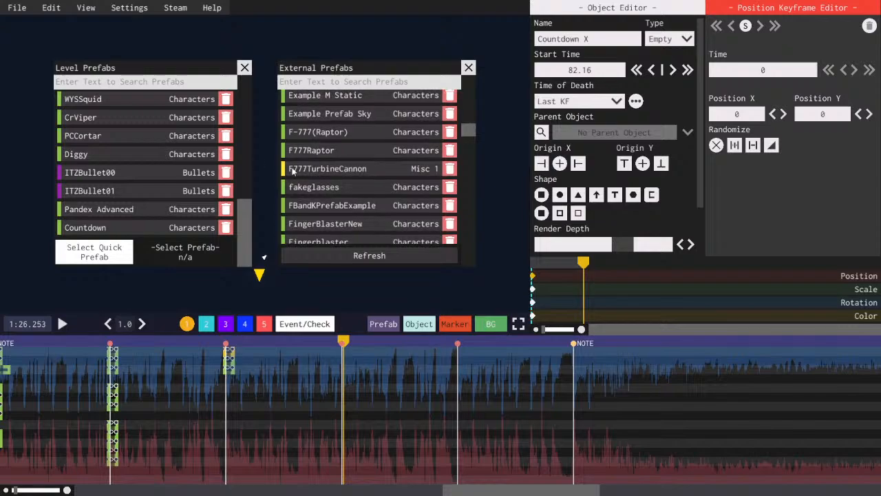
scroll(347, 148, "down", 5)
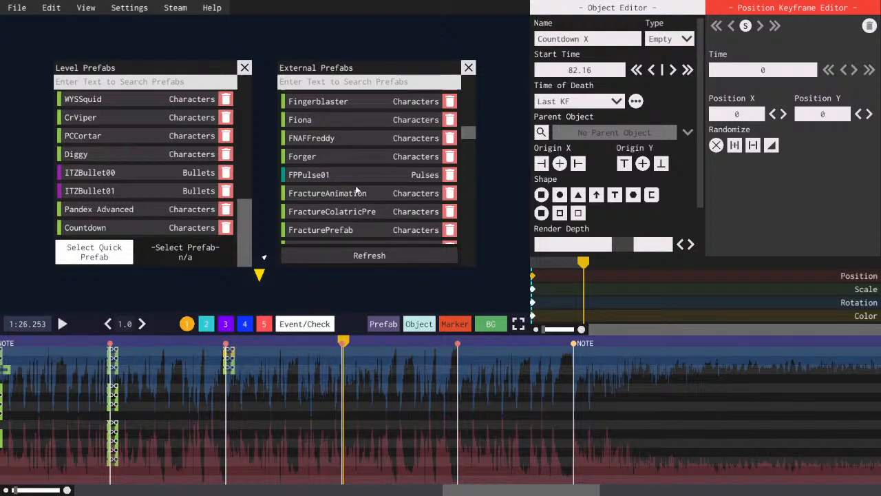
scroll(333, 158, "down", 1)
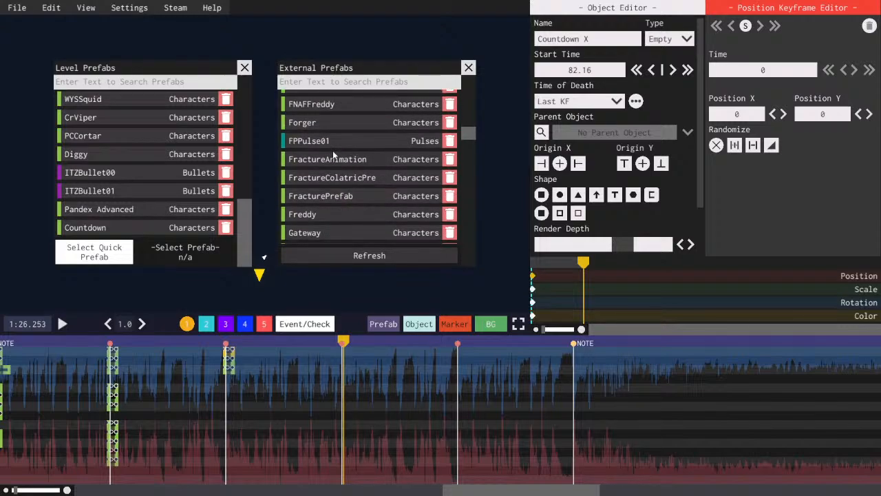
scroll(333, 147, "down", 1)
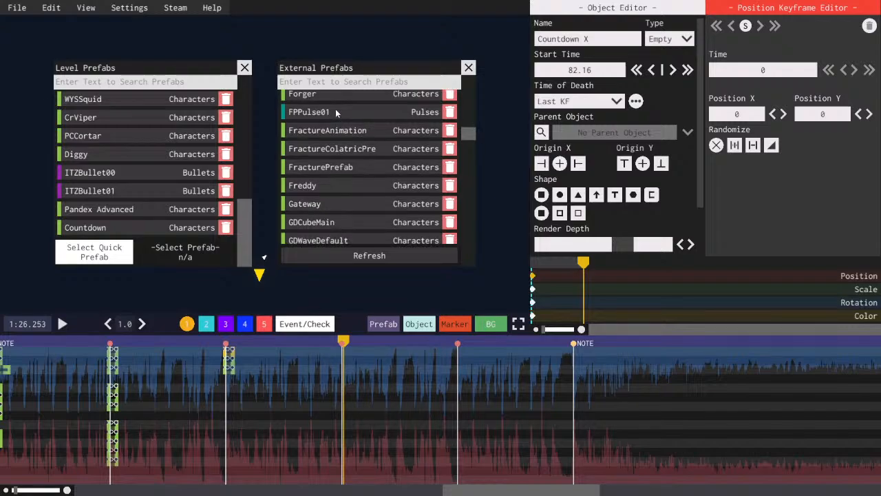
scroll(336, 109, "down", 1)
scroll(356, 206, "down", 3)
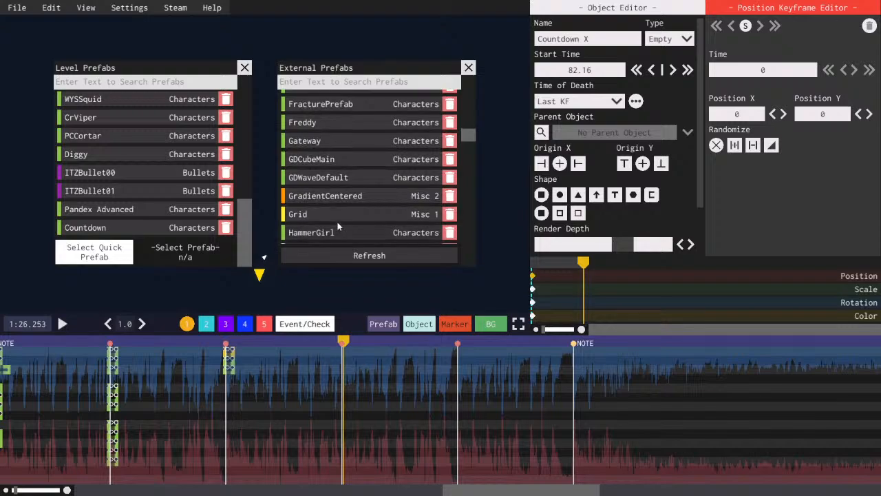
scroll(338, 219, "down", 2)
scroll(326, 182, "down", 6)
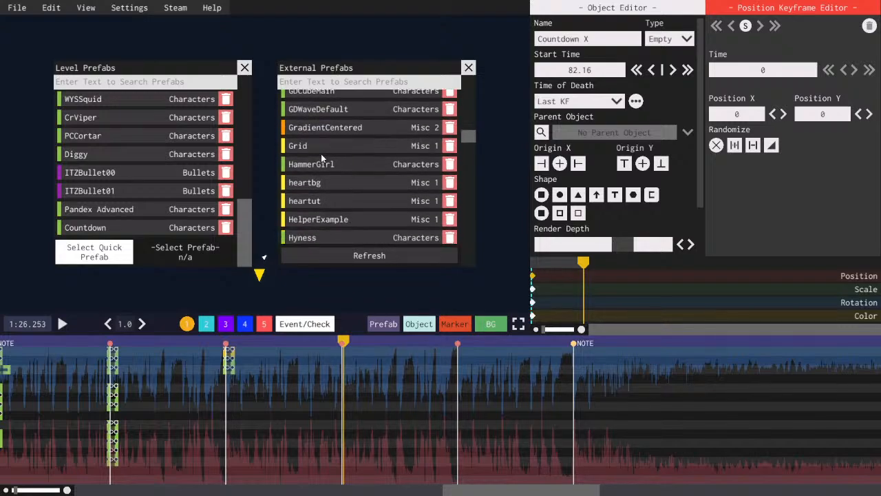
scroll(331, 166, "down", 4)
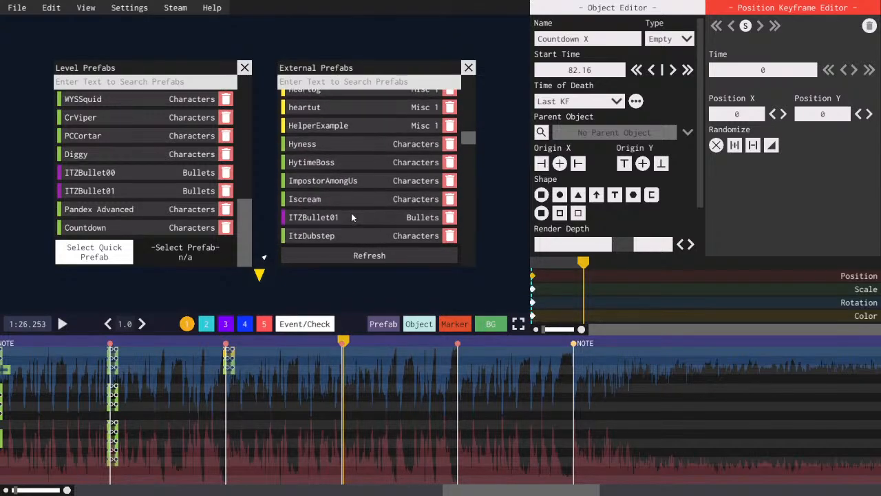
scroll(338, 219, "down", 3)
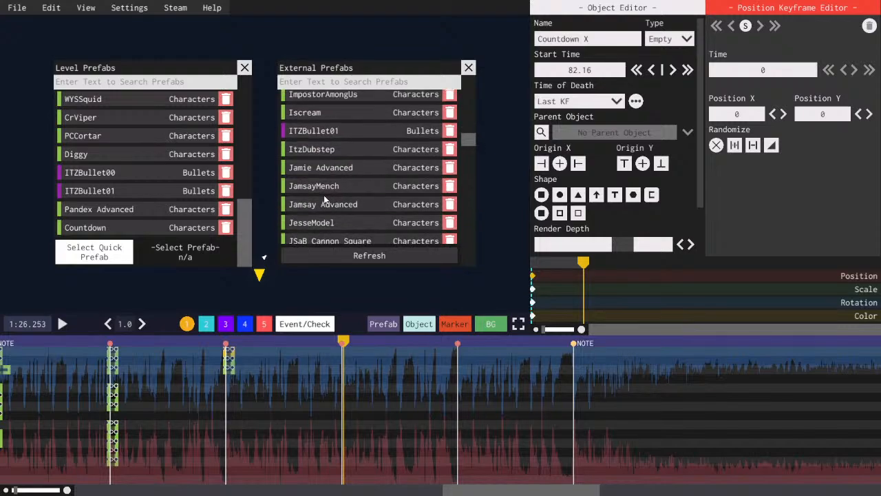
scroll(330, 186, "down", 4)
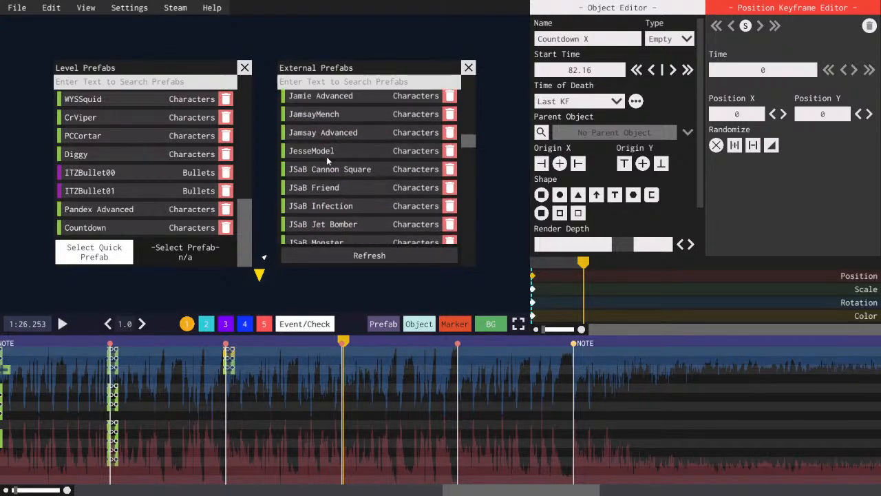
scroll(327, 176, "down", 3)
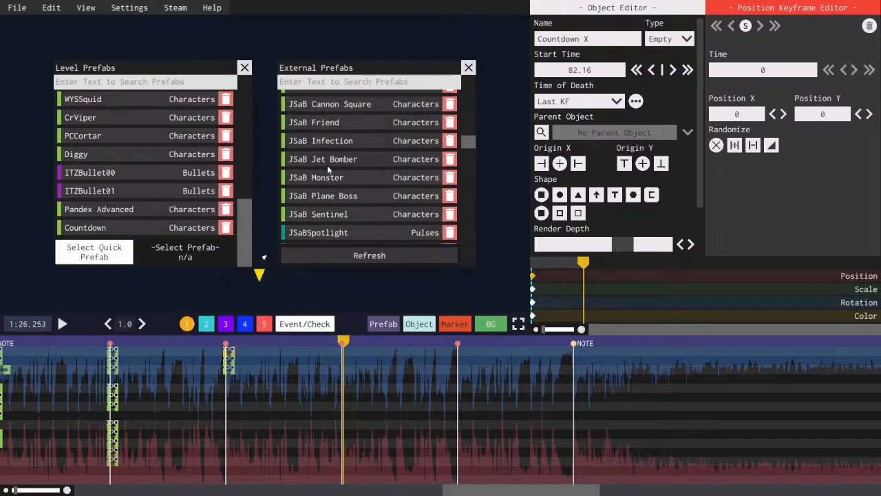
scroll(329, 227, "up", 4)
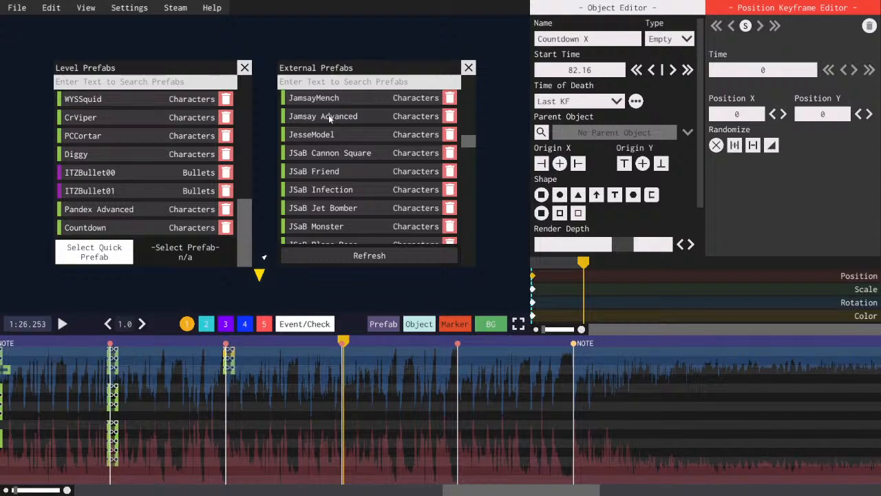
scroll(320, 169, "down", 1)
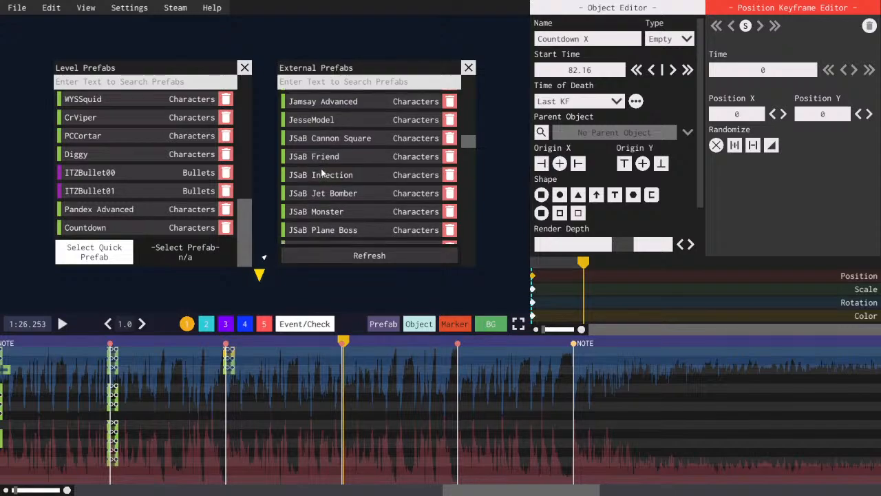
scroll(320, 170, "down", 1)
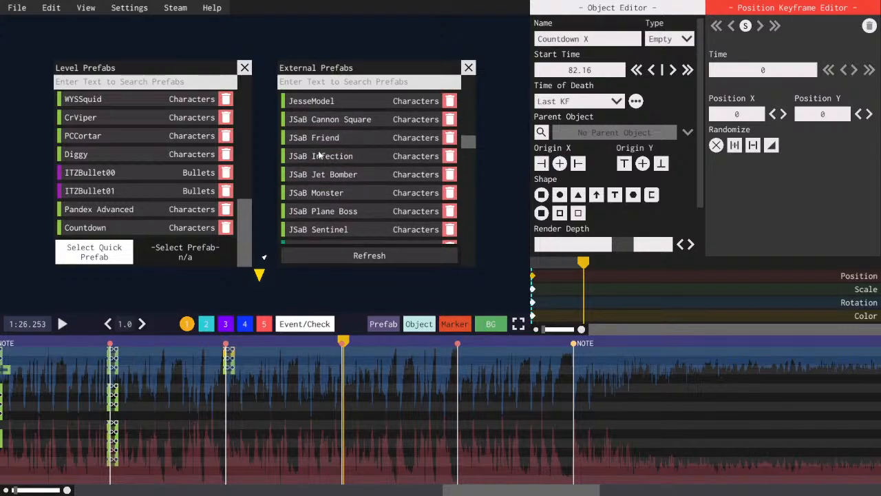
scroll(325, 145, "up", 2)
scroll(333, 113, "down", 1)
scroll(333, 169, "down", 7)
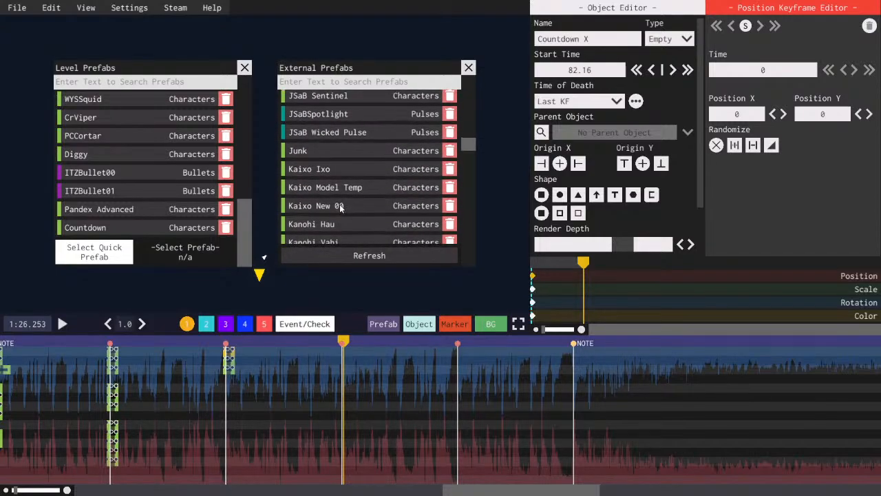
- Shift the timeline slightly later and place the playhead on the marker at about 86.19 s
left_click_drag(482, 490, 485, 489)
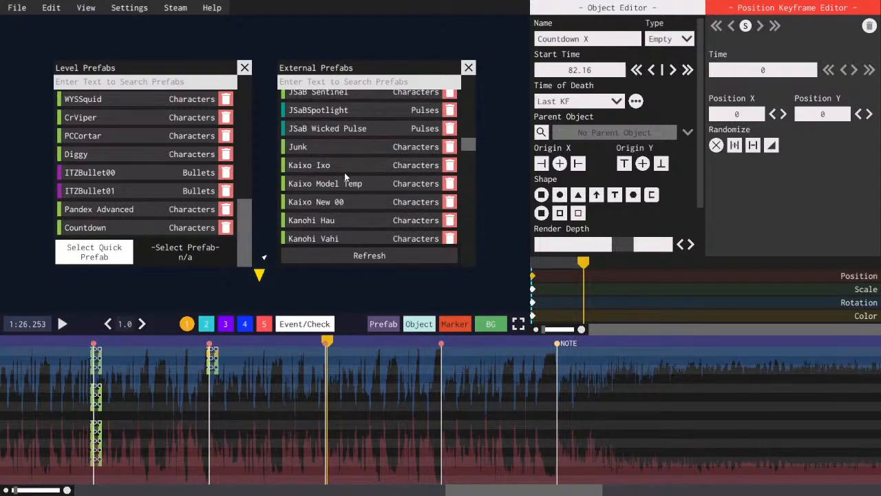
scroll(343, 162, "down", 1)
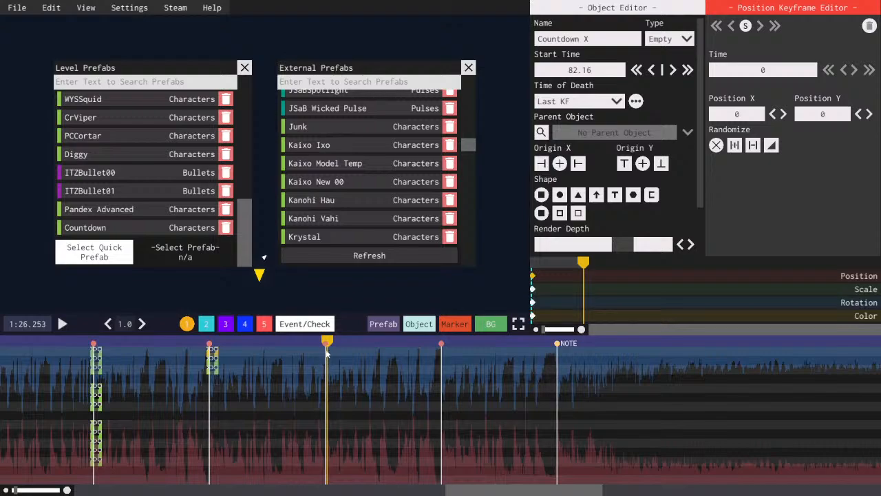
mouse_move(326, 341)
left_mouse_down()
mouse_move(445, 338)
mouse_move(326, 340)
left_mouse_up()
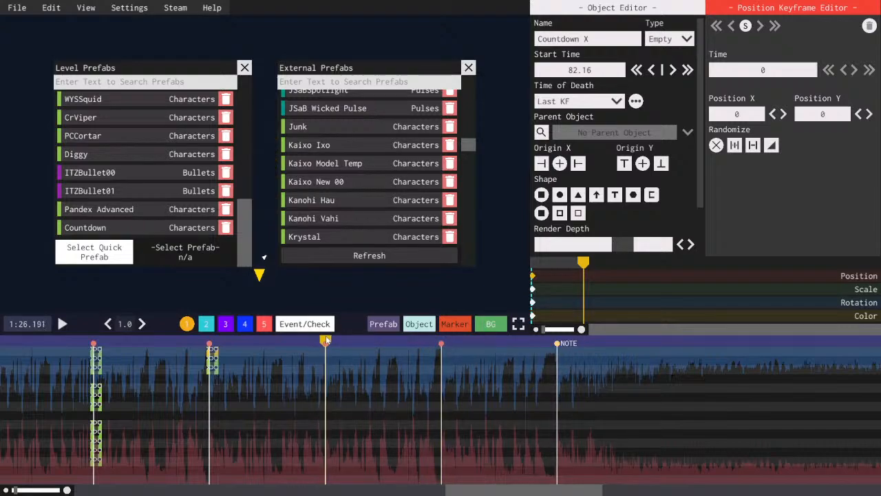
- Browse the external prefabs from Junk through the Krystal, LeaderOne and LiveBeam entries down to Lucid
scroll(351, 223, "down", 4)
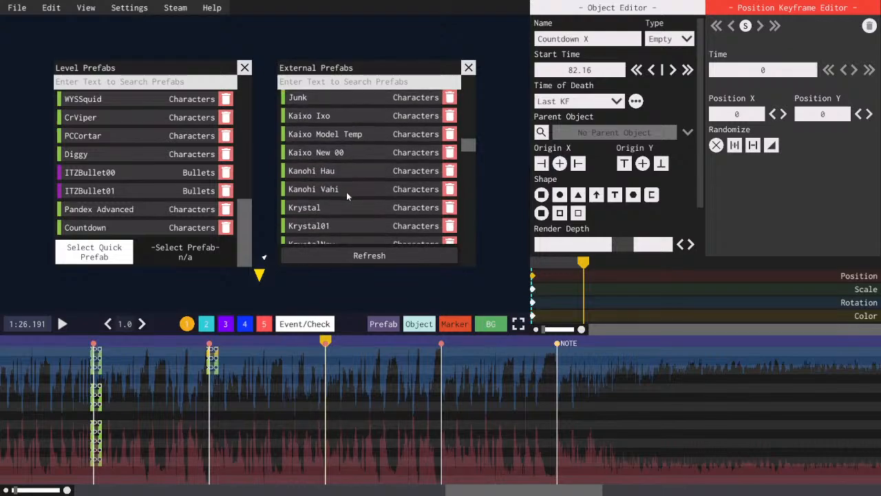
scroll(334, 227, "up", 3)
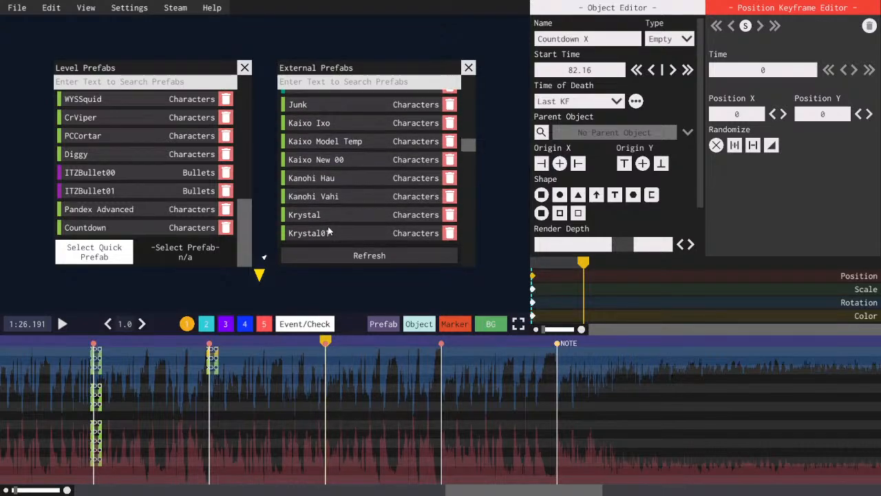
scroll(329, 233, "down", 1)
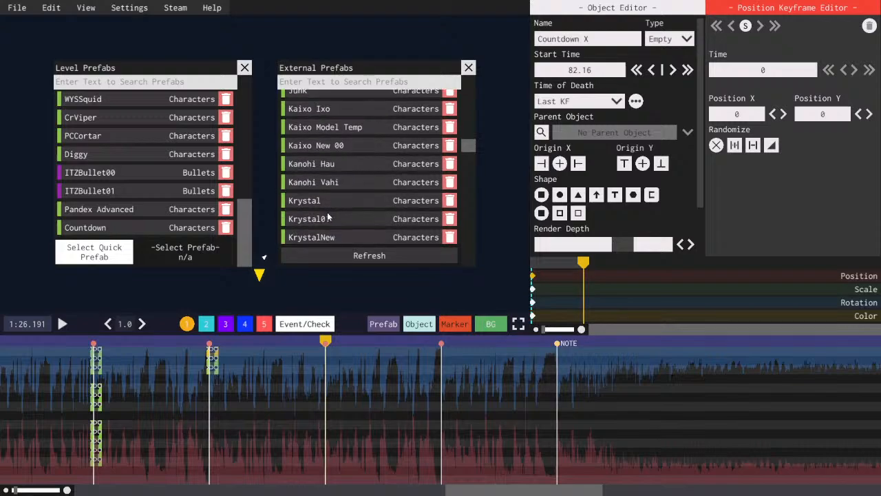
scroll(329, 218, "down", 5)
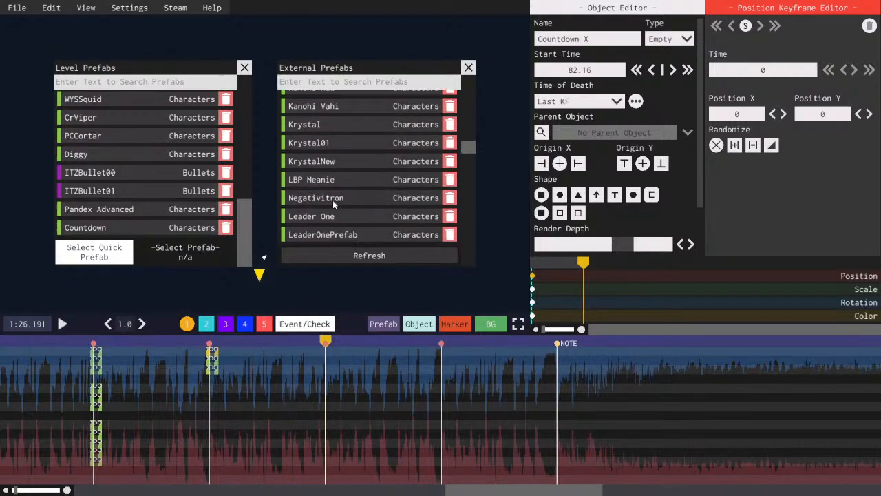
scroll(342, 168, "down", 2)
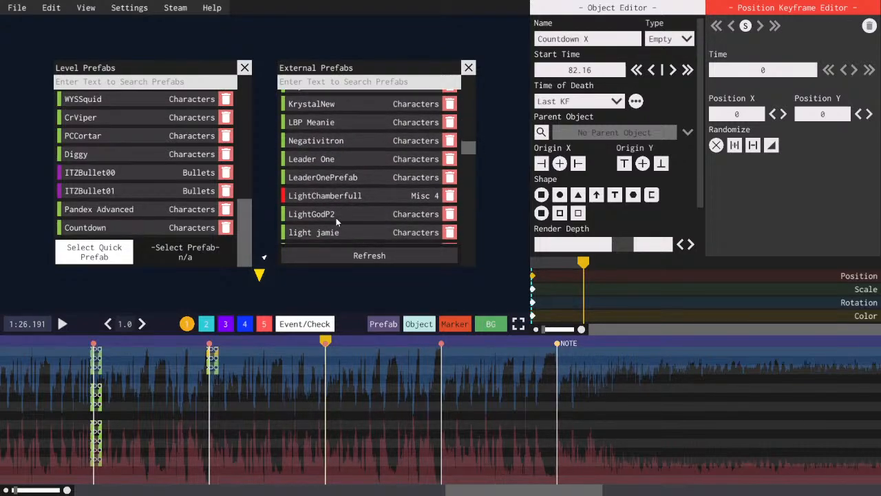
scroll(330, 207, "down", 3)
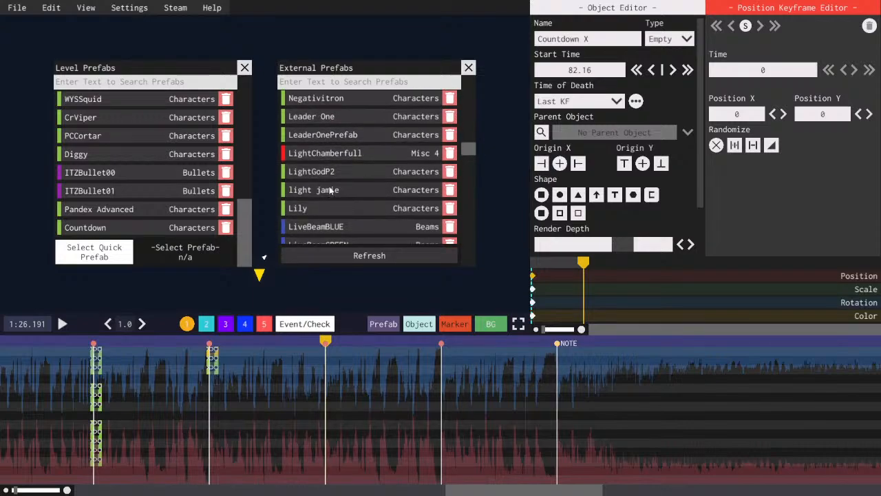
scroll(332, 182, "down", 5)
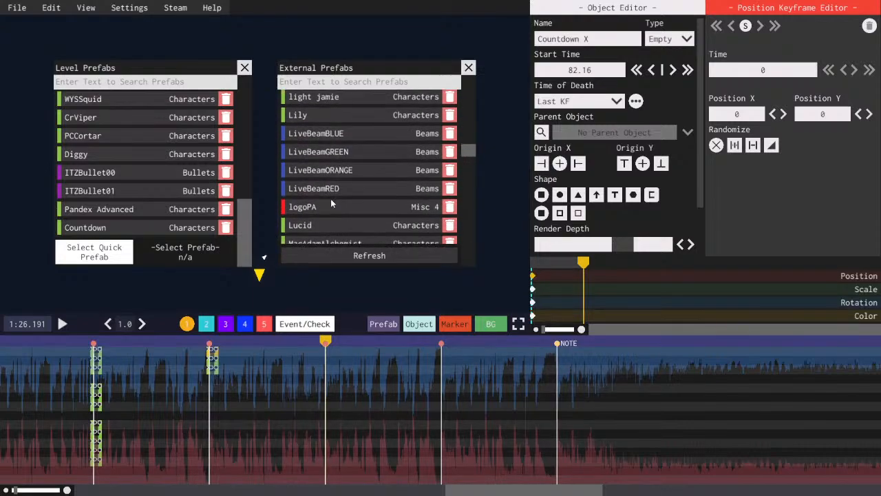
- Play the section from about 86.2 s to 90.4 s, then return the playhead to the marker near 86.26 s
left_click_drag(471, 489, 481, 489)
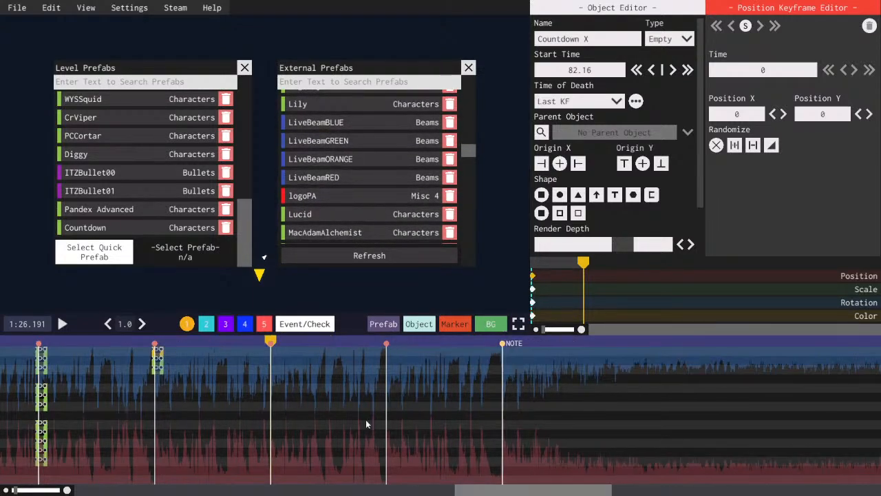
left_click_drag(274, 342, 271, 340)
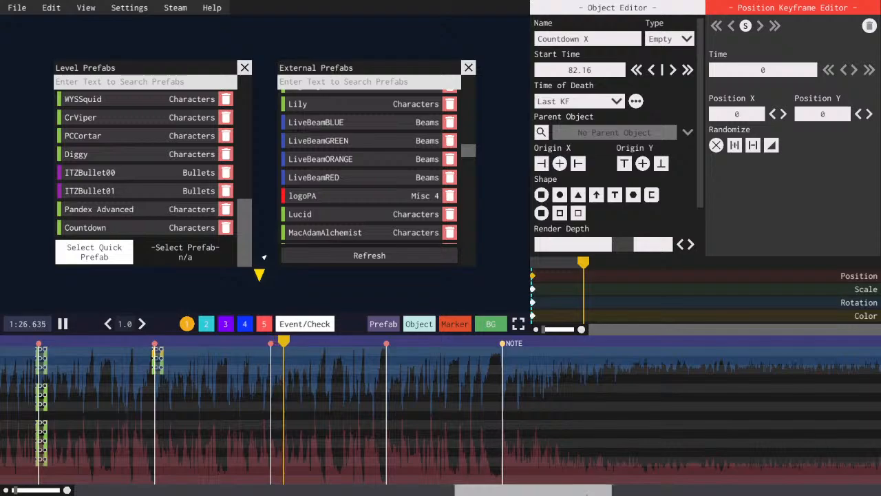
left_click_drag(483, 490, 495, 490)
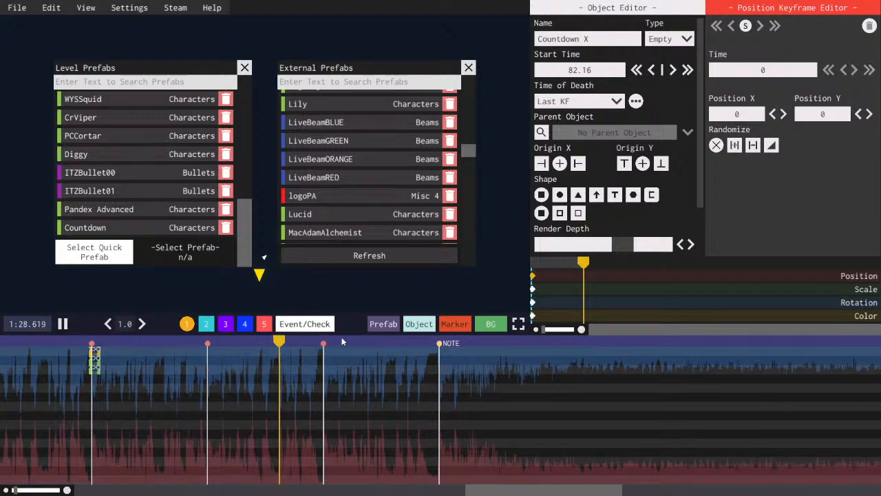
key("space")
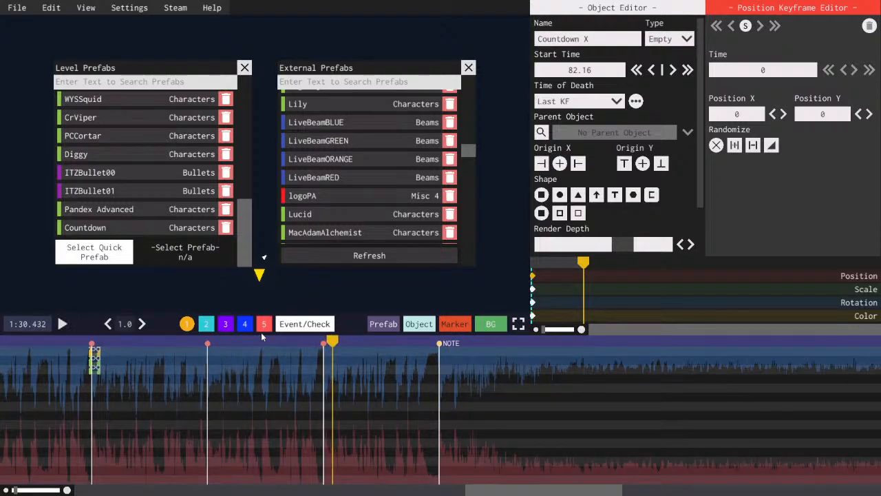
left_click(210, 342)
- Look through the external prefabs from Lucid through the Mecha and Nano entries, then go back to the LiveBeam entries
left_click_drag(365, 214, 359, 108)
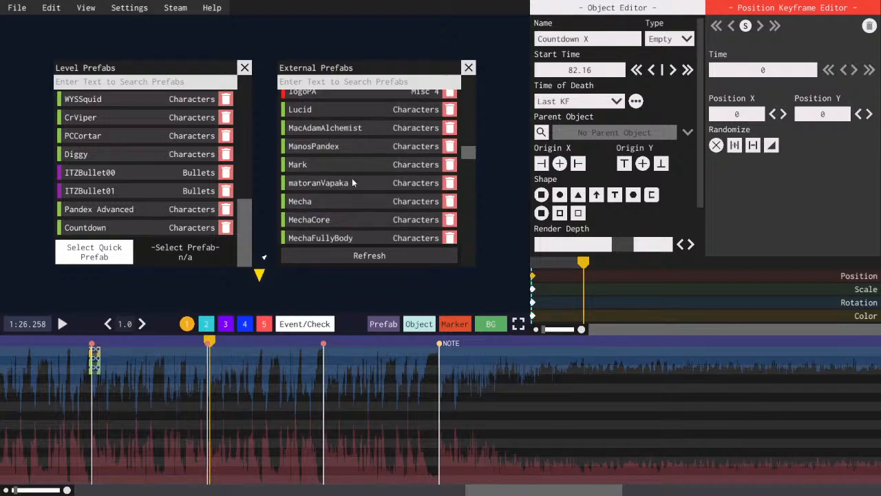
left_click_drag(348, 207, 351, 160)
scroll(351, 160, "down", 10)
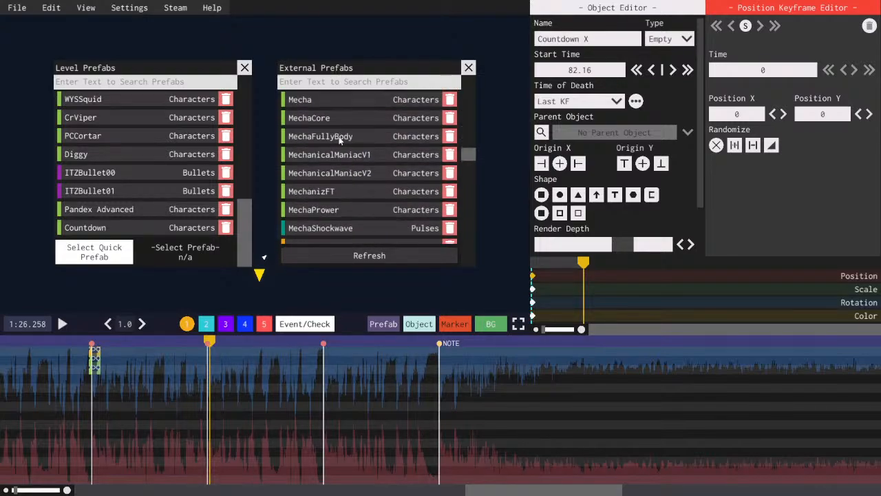
scroll(332, 183, "down", 4)
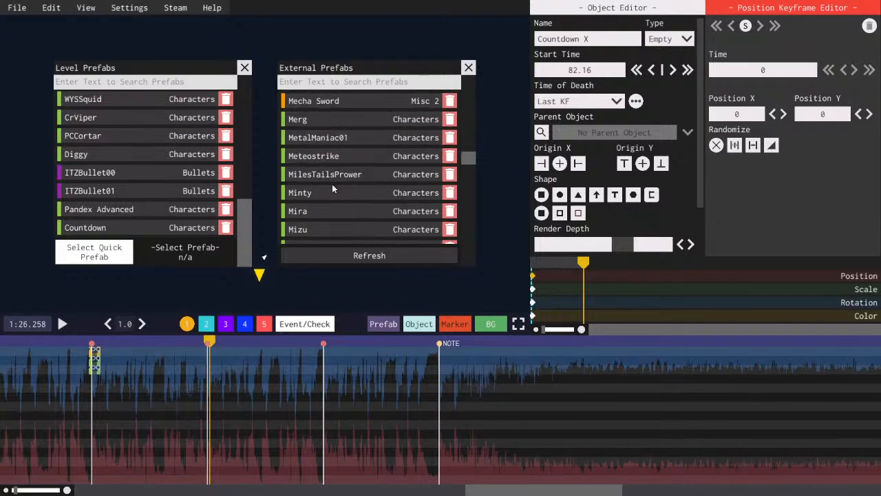
scroll(331, 160, "down", 13)
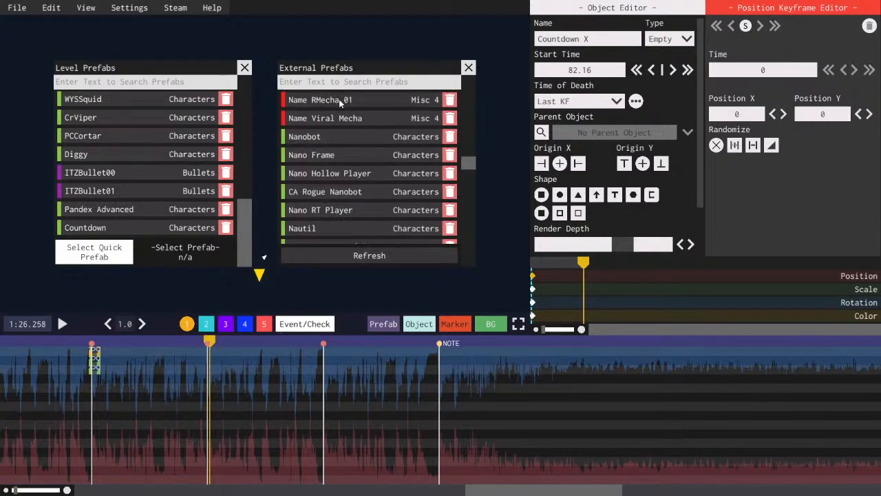
scroll(369, 219, "up", 20)
- Play the section from the marker near 90.26 s to just past the NOTE marker, stopping at about 94.6 s
left_click(324, 342)
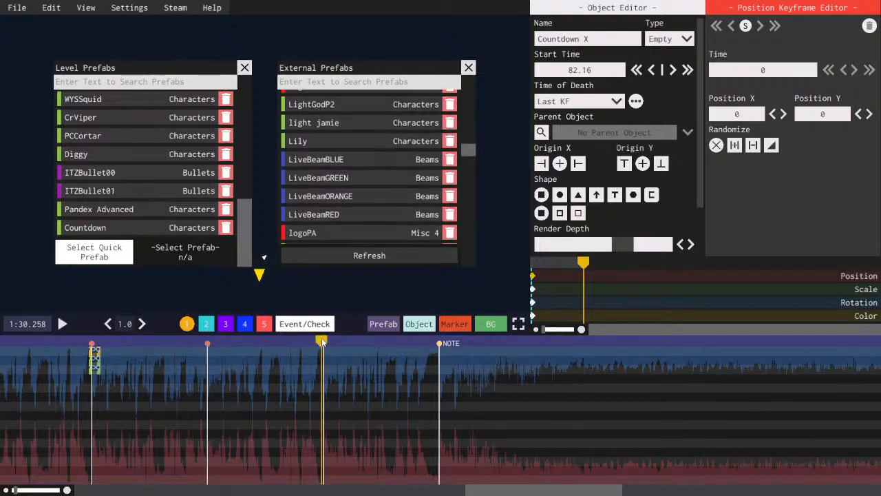
key("space")
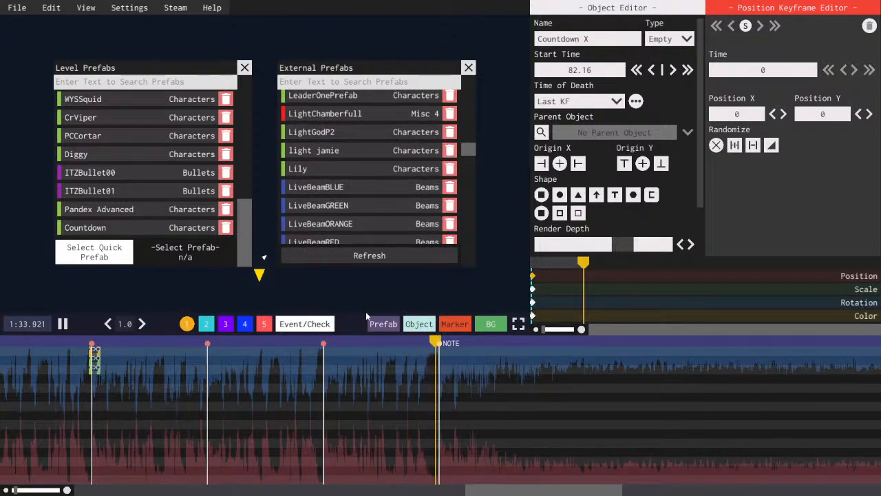
key("space")
scroll(348, 193, "up", 2)
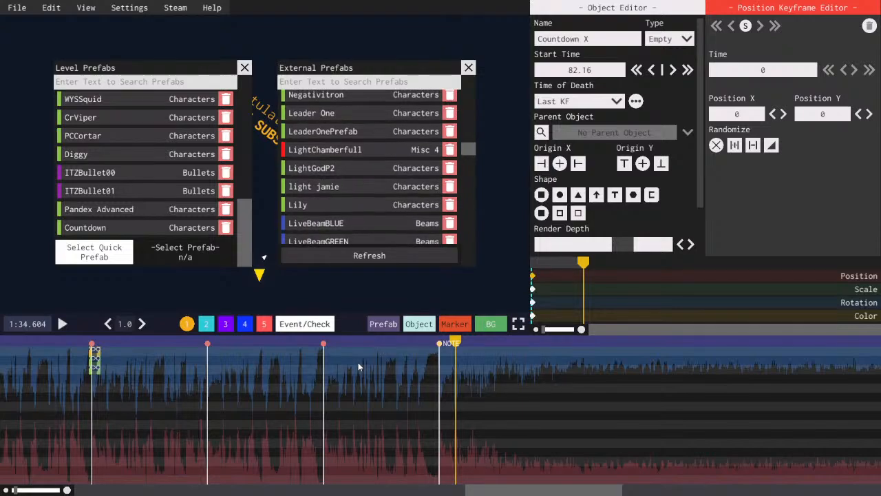
- Look through the external prefabs from the LightChamberfull entry back up to Kanohi Hau, then return the playhead to the marker at 90.124 s
left_click(411, 340)
scroll(384, 204, "up", 5)
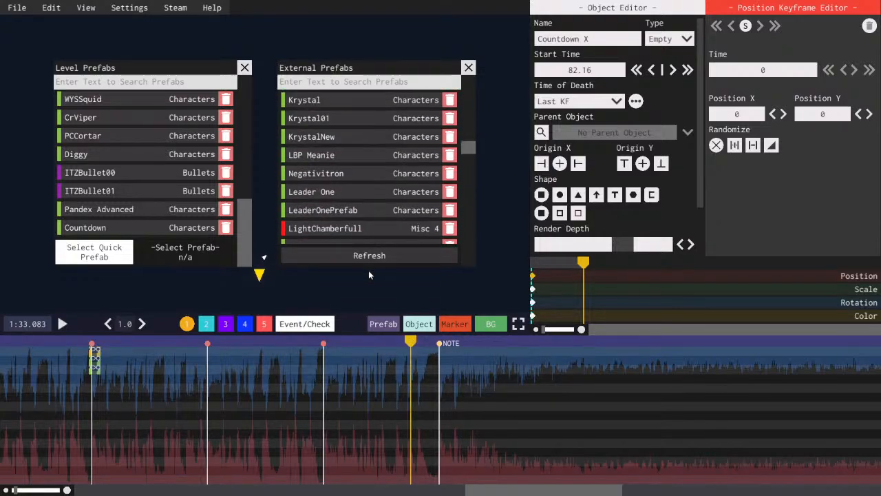
left_click(326, 344)
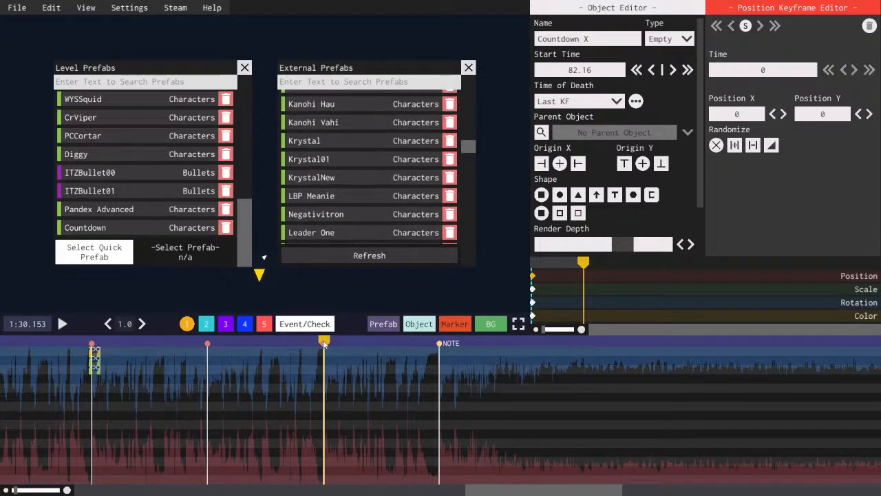
left_click(324, 344)
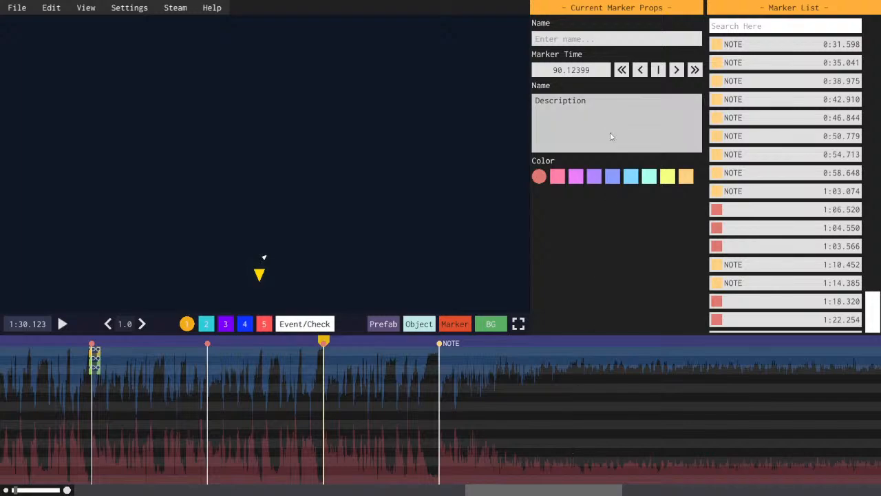
- Go back along the timeline and read the description of the NOTE marker at 74.386 s
left_click_drag(559, 491, 500, 491)
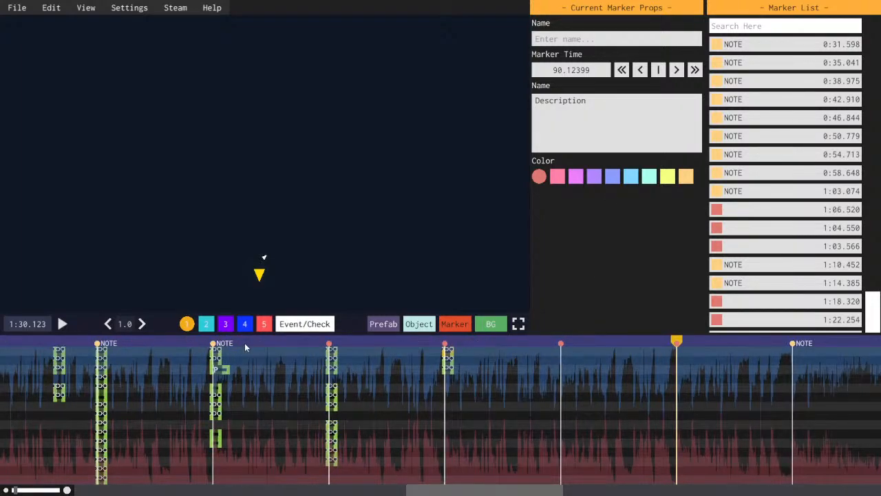
left_click(214, 343)
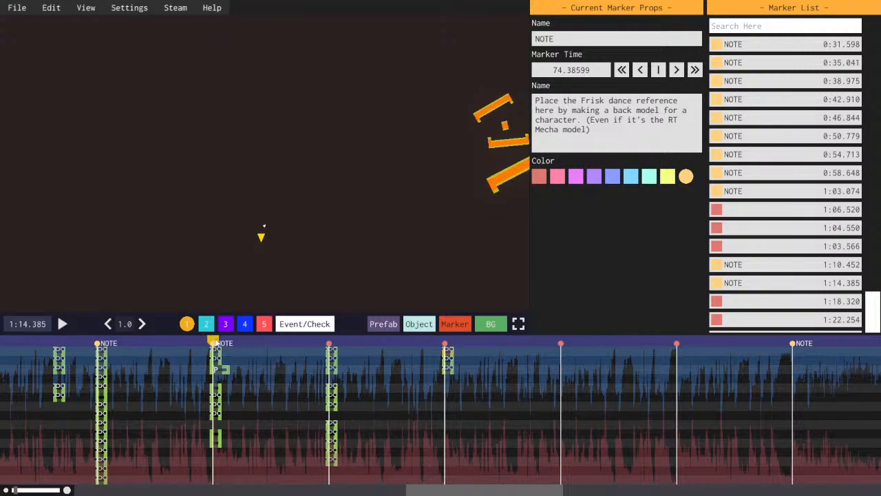
left_click_drag(215, 341, 217, 339)
- Move the playhead forward to the marker at 86.19 s and select that marker
left_click_drag(546, 341, 562, 341)
left_click_drag(482, 491, 529, 492)
left_click_drag(661, 132, 555, 113)
left_click(622, 236)
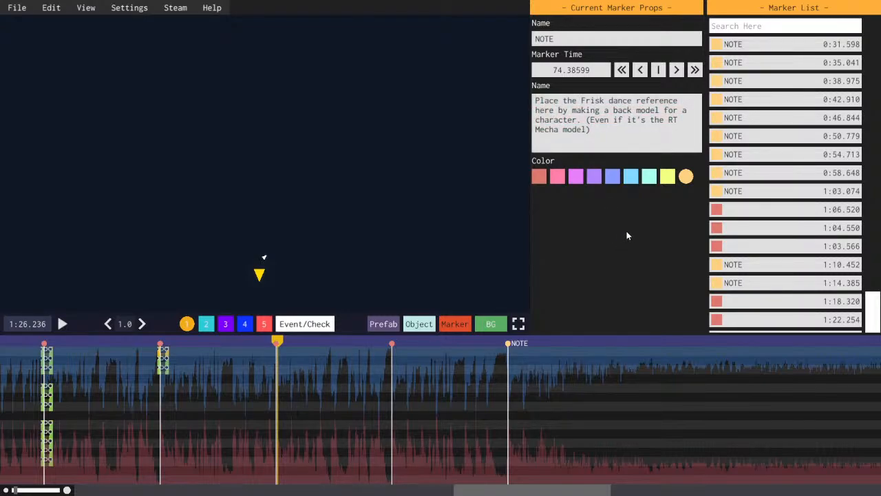
left_click_drag(556, 491, 554, 490)
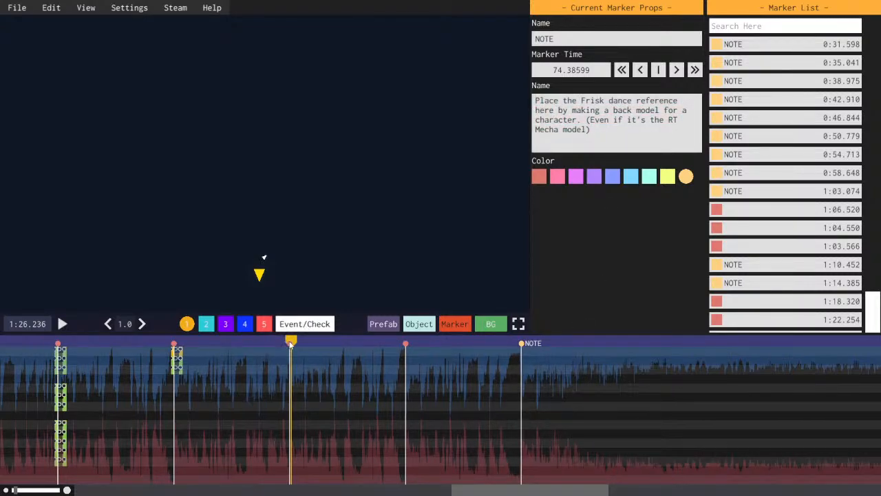
left_click(291, 343)
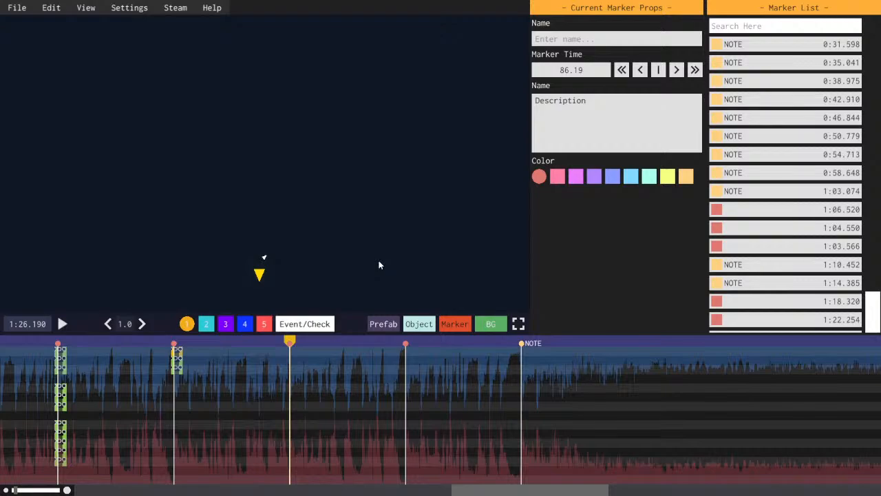
- Browse the external prefabs between the Kanohi entries and MacAdamAlchemist for a suitable character
left_click(383, 324)
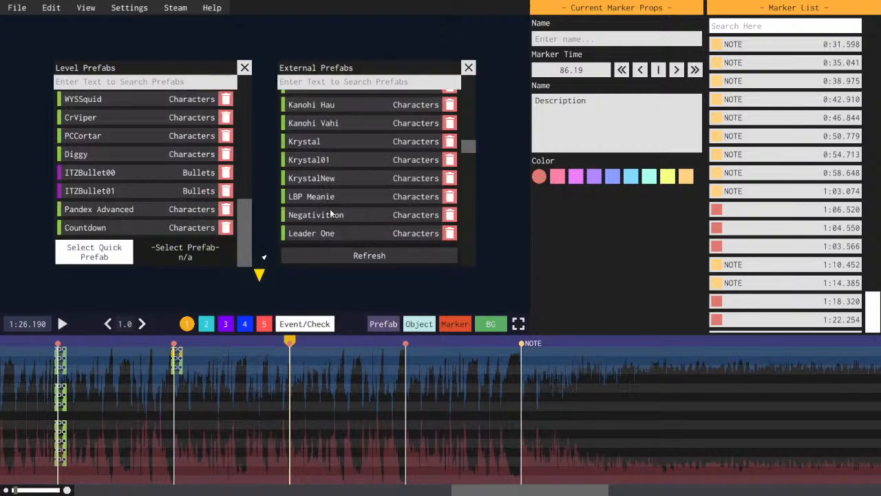
scroll(333, 199, "down", 4)
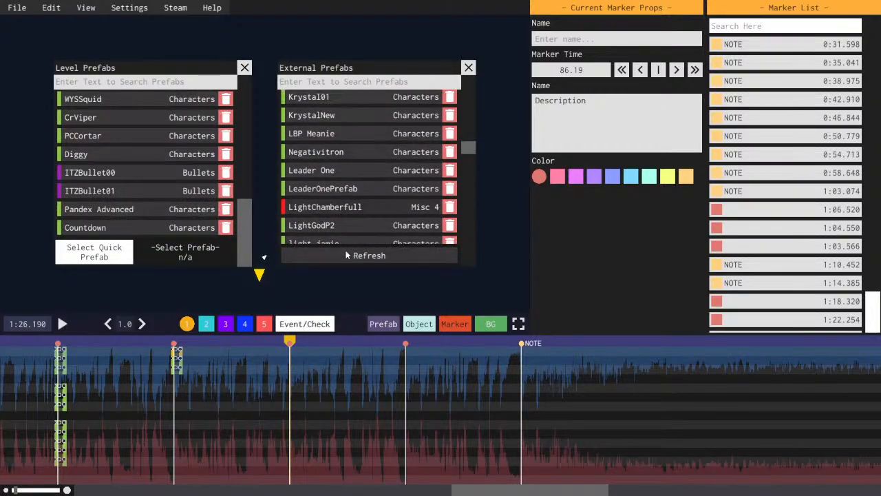
scroll(346, 255, "up", 4)
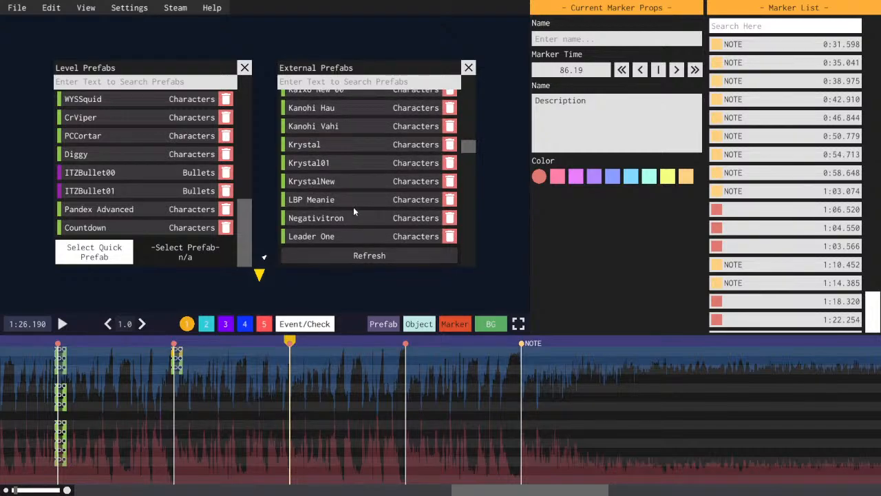
scroll(351, 210, "down", 10)
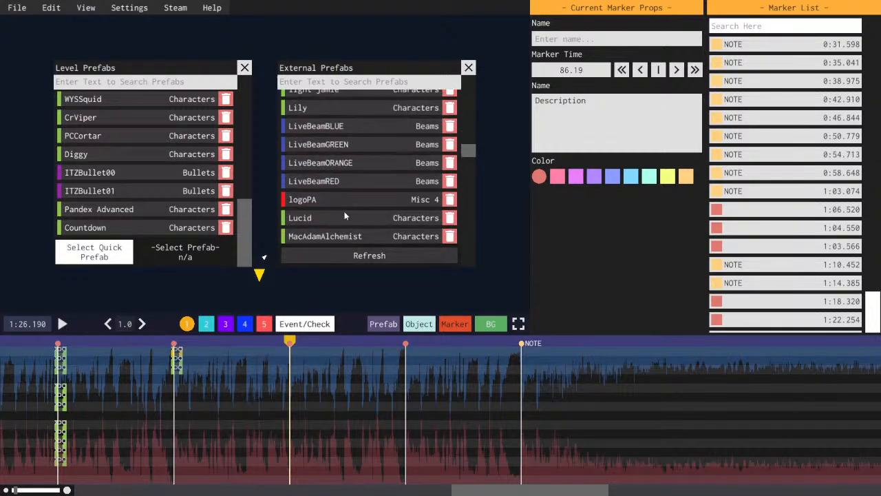
scroll(345, 216, "up", 14)
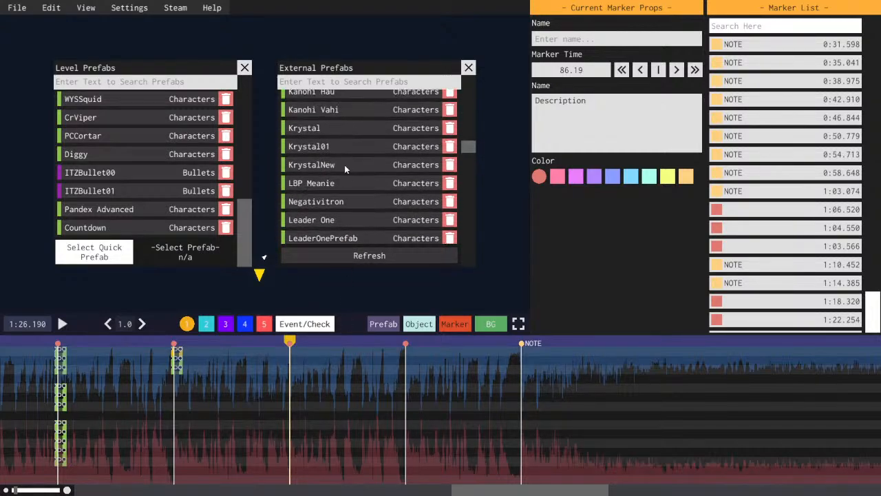
- Place the playhead on the marker at 90.124 s and open the level and external prefab lists
left_click(404, 344)
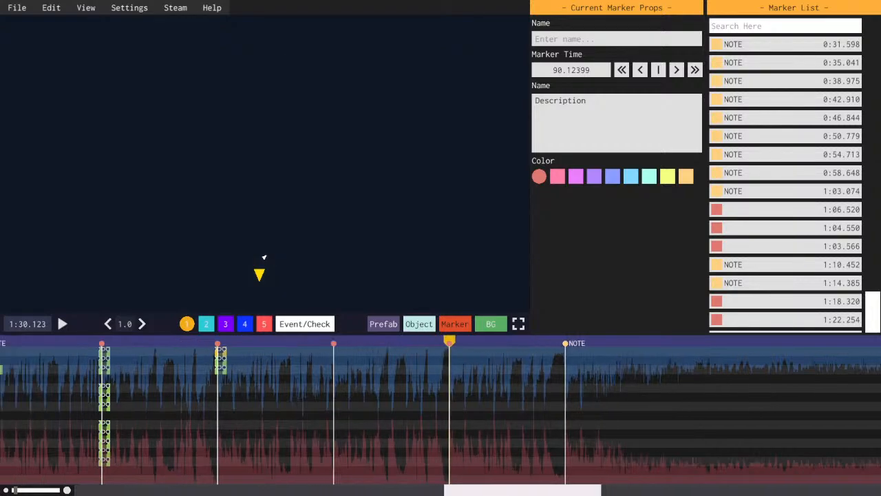
scroll(464, 411, "right", 3)
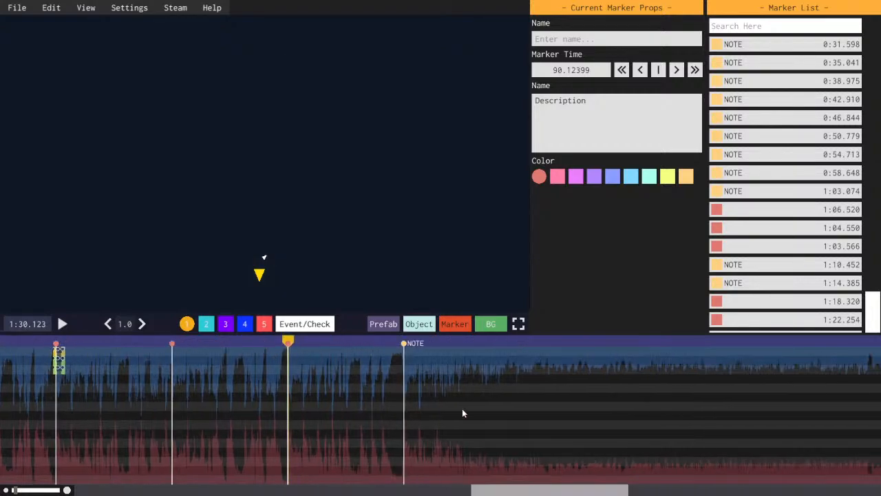
left_click(383, 323)
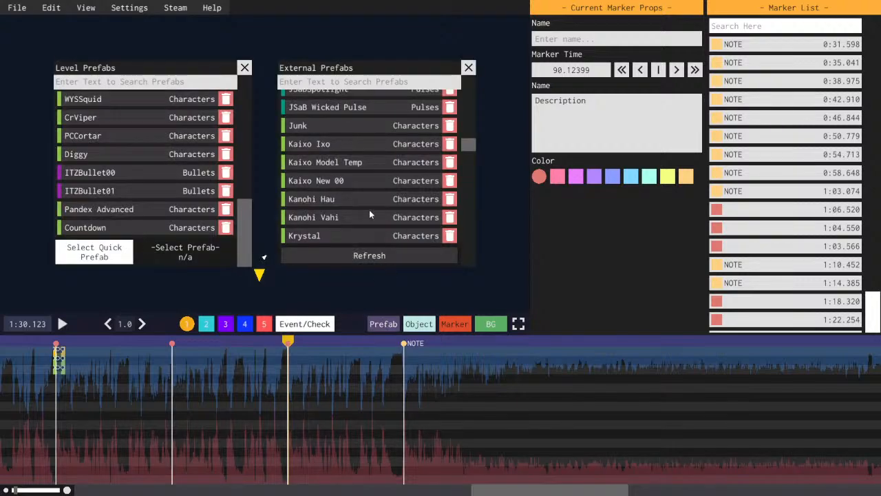
- Browse the external prefabs from the JSaB and Jamie entries up to the Fracture entries, then back down to HelperExample
scroll(369, 215, "up", 8)
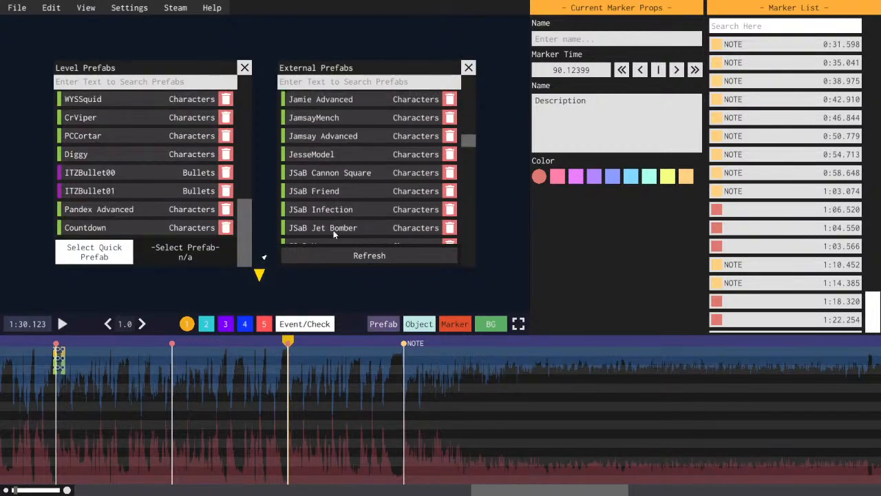
scroll(333, 235, "up", 3)
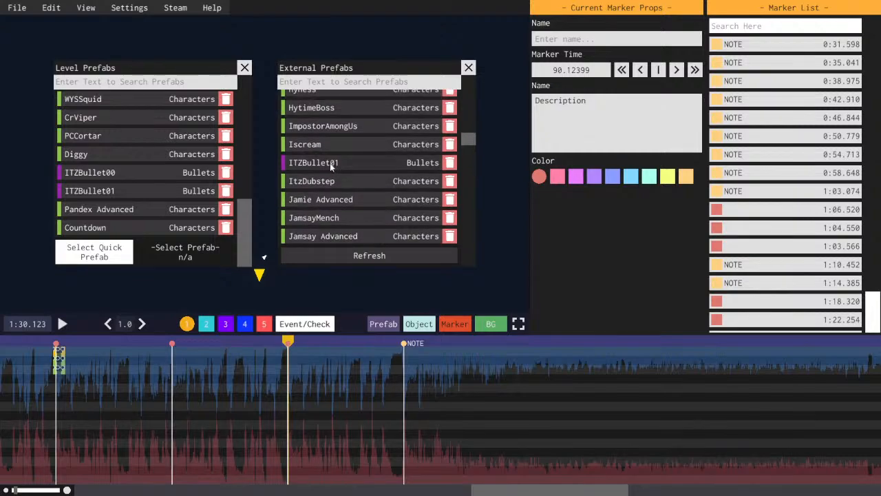
scroll(330, 165, "up", 5)
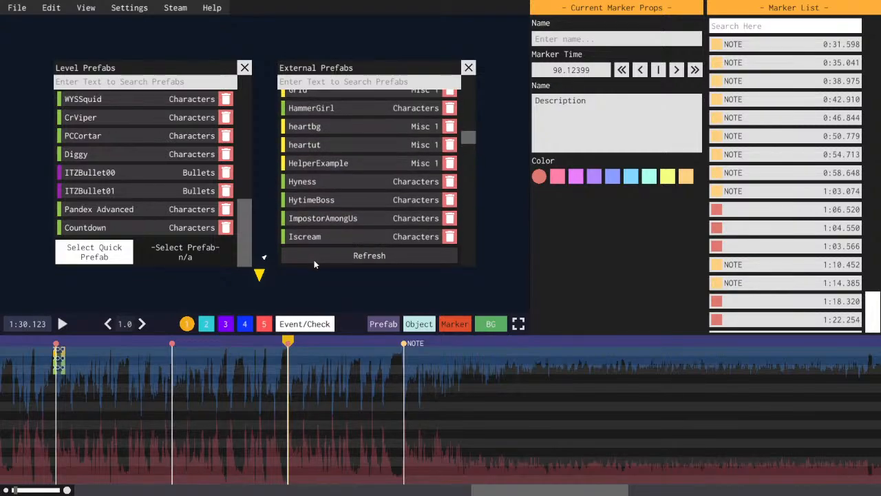
scroll(343, 150, "up", 6)
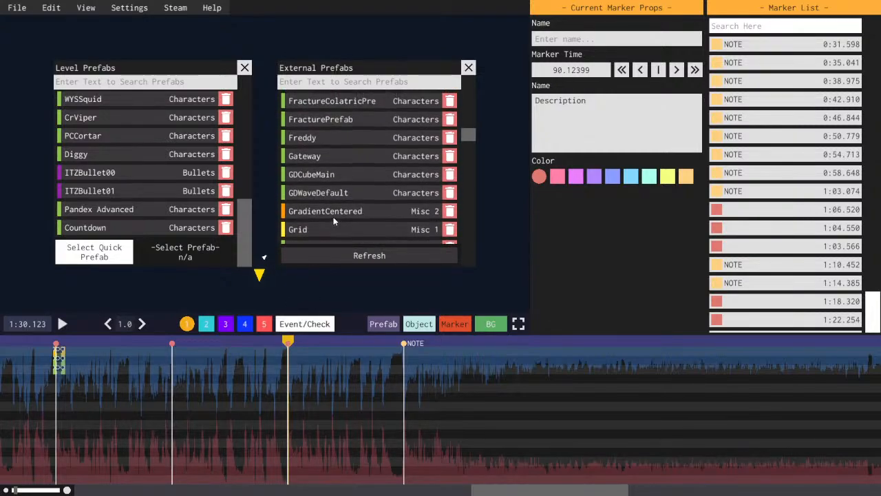
scroll(333, 220, "up", 3)
scroll(331, 151, "down", 10)
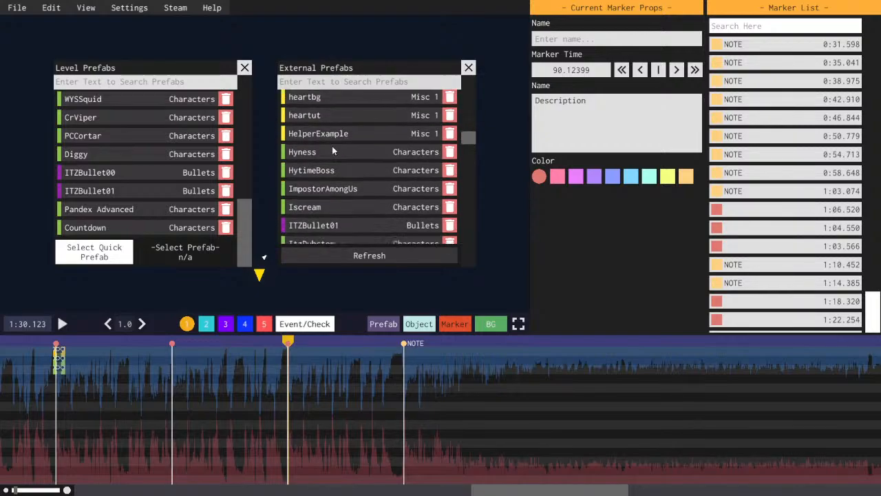
- Import the Negativitron character from the external prefabs into the level prefabs
left_click_drag(333, 175, 342, 48)
left_click_drag(334, 160, 327, 12)
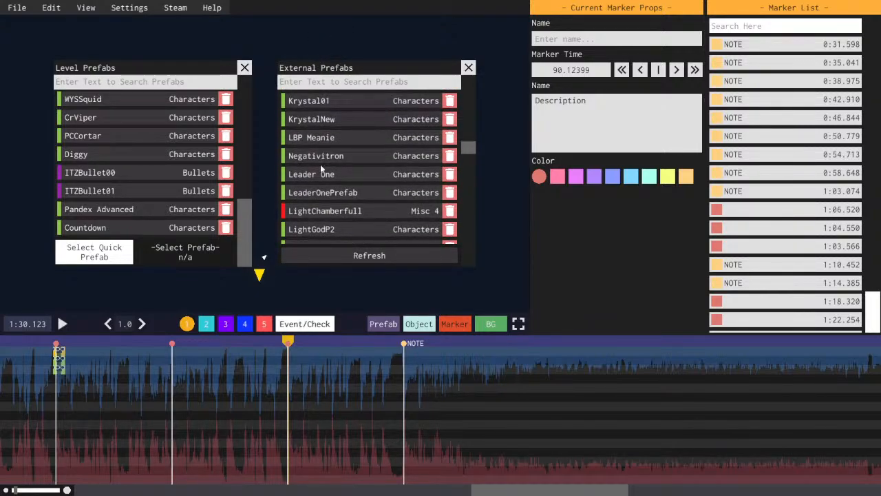
left_click(320, 157)
- Add a theme keyframe at the 90.12 s marker and play the section up to about 93.9 s
left_click(283, 323)
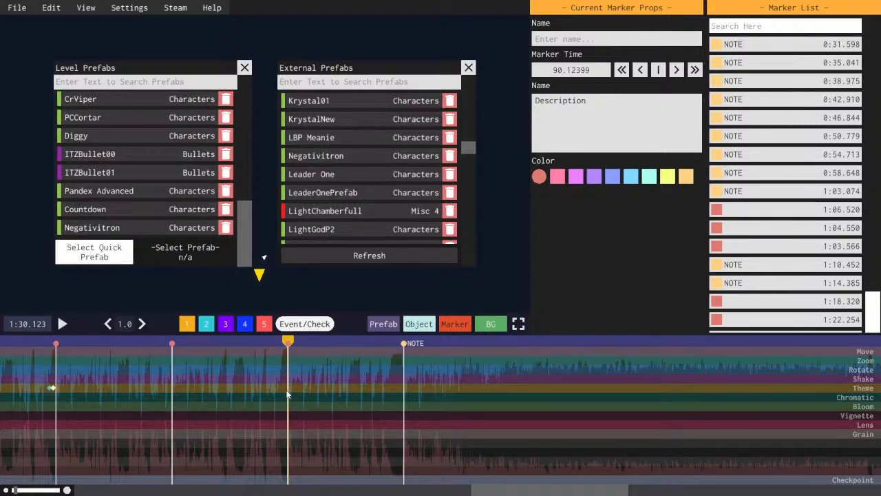
left_click(287, 390)
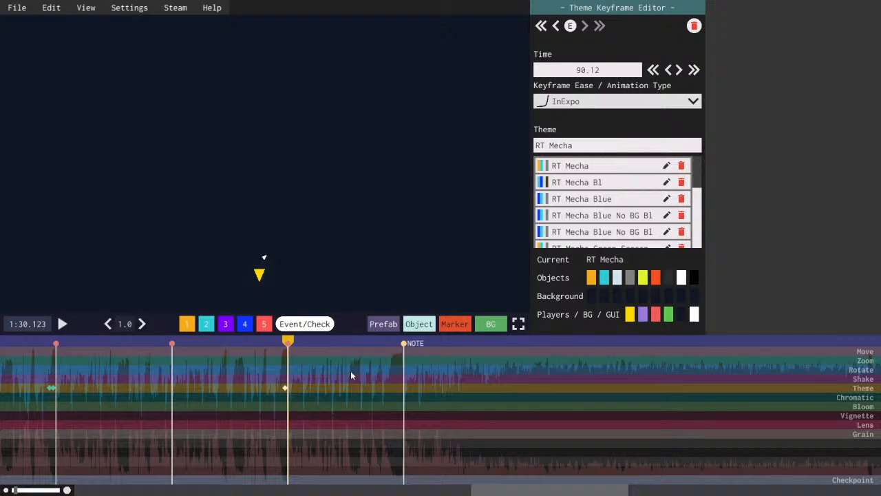
key("space")
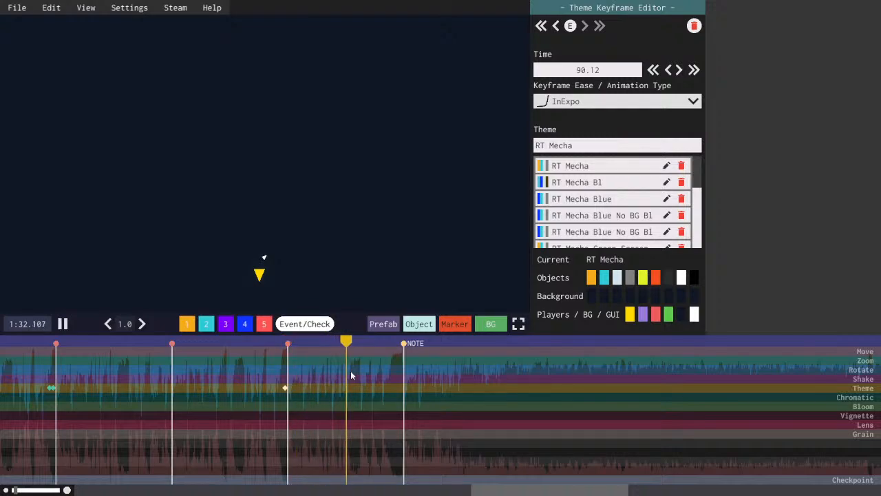
key("space")
key("space")
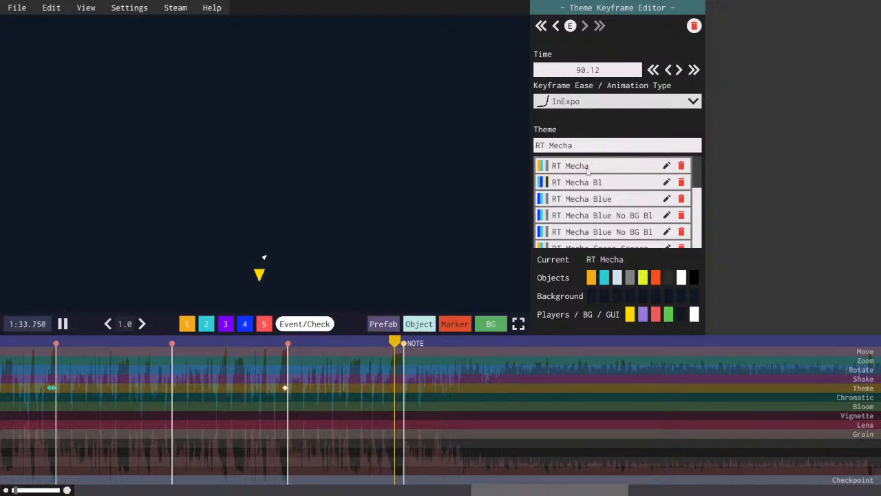
key("space")
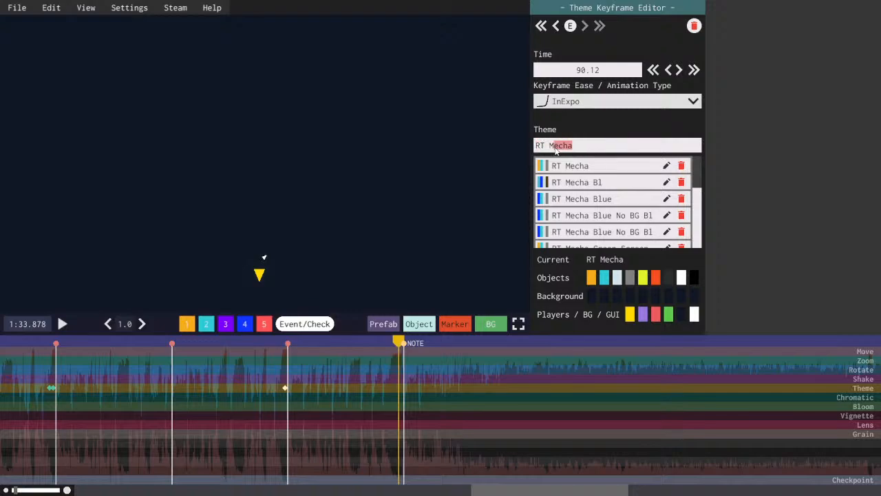
- Search the themes for "Ne" and assign the Negativitron theme to the keyframe at 90.12 s
type("Ne")
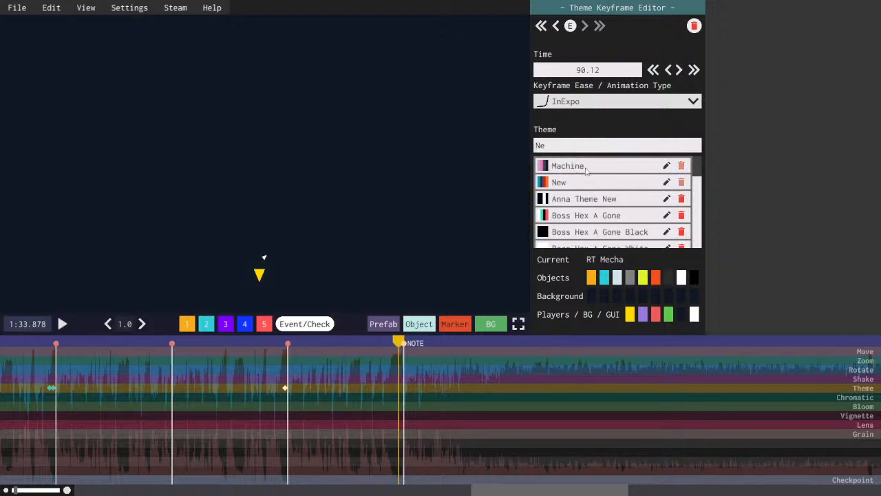
scroll(587, 171, "down", 10)
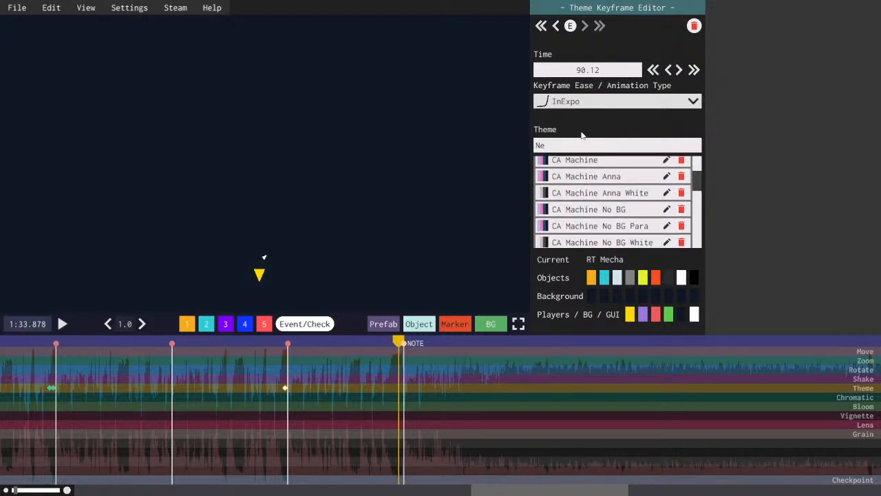
scroll(595, 206, "down", 6)
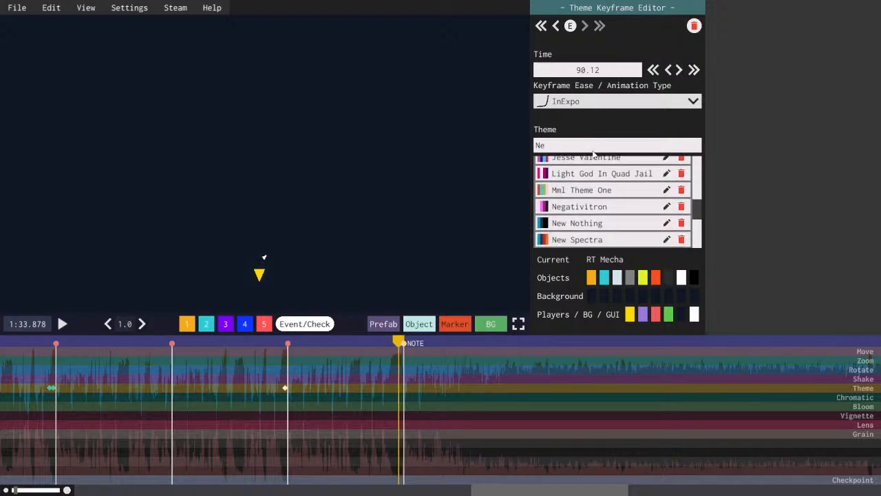
scroll(579, 202, "up", 2)
scroll(577, 179, "down", 6)
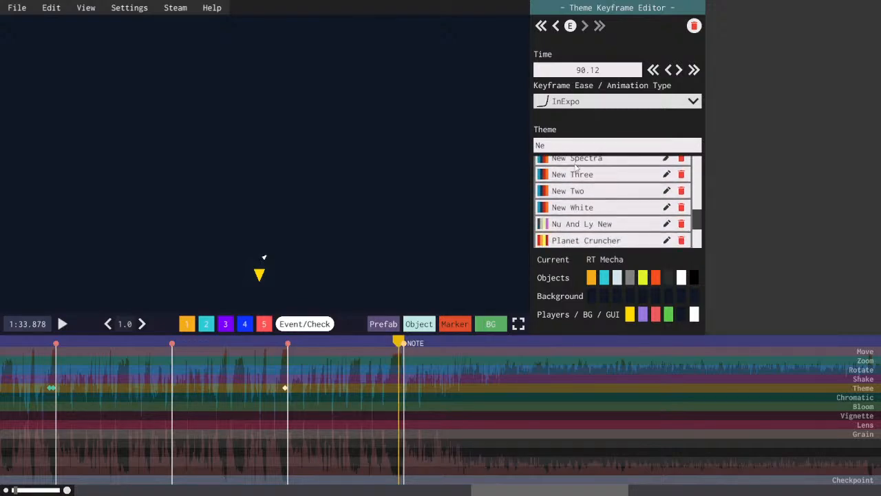
mouse_move(575, 161)
left_mouse_down()
mouse_move(573, 90)
mouse_move(582, 144)
mouse_move(588, 65)
mouse_move(583, 163)
left_mouse_up()
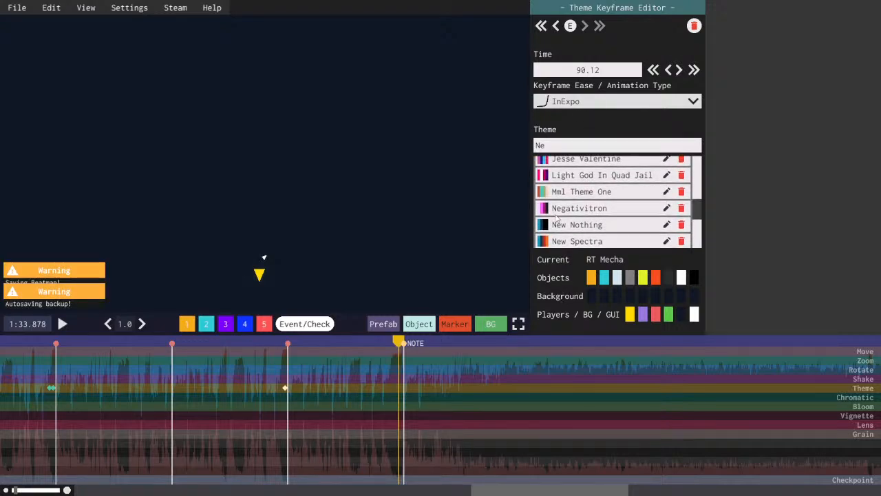
left_click(560, 210)
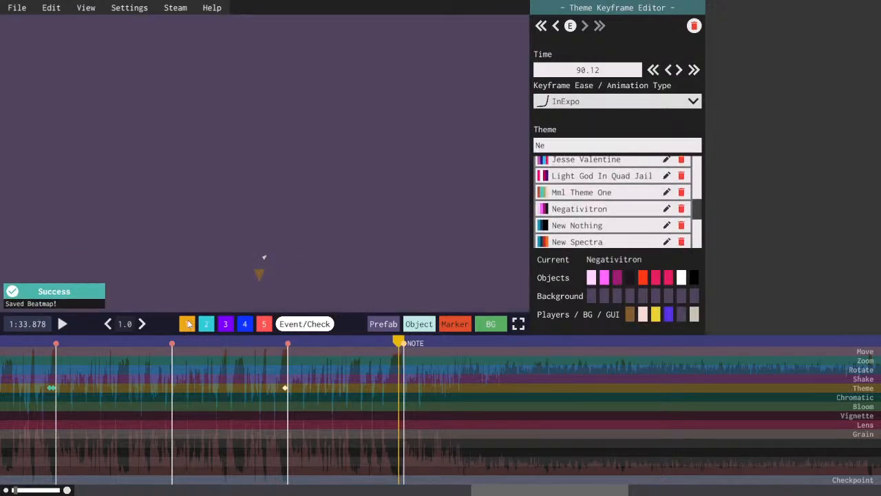
- Insert the Negativitron level prefab on layer 1 at the 90.124 s marker and nudge its objects into line with the marker
left_click(185, 326)
left_click(288, 346)
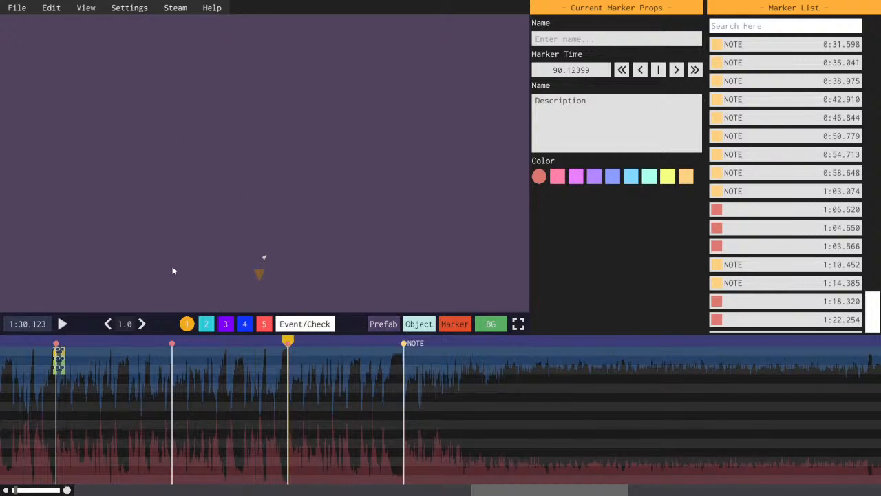
key("ctrl+p")
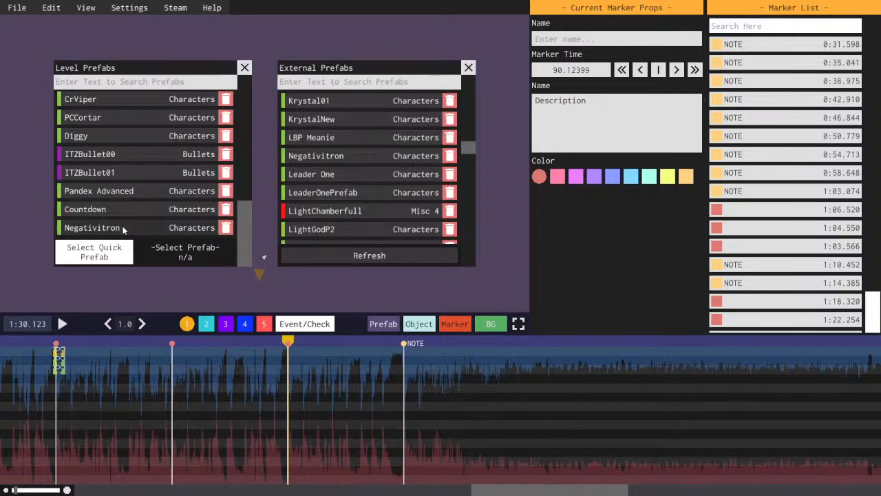
left_click(299, 353)
left_click(618, 37)
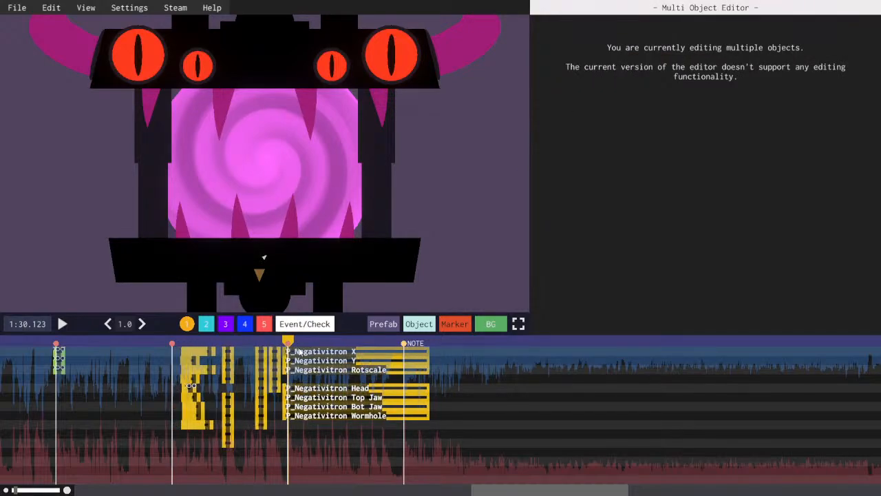
left_click_drag(299, 351, 301, 352)
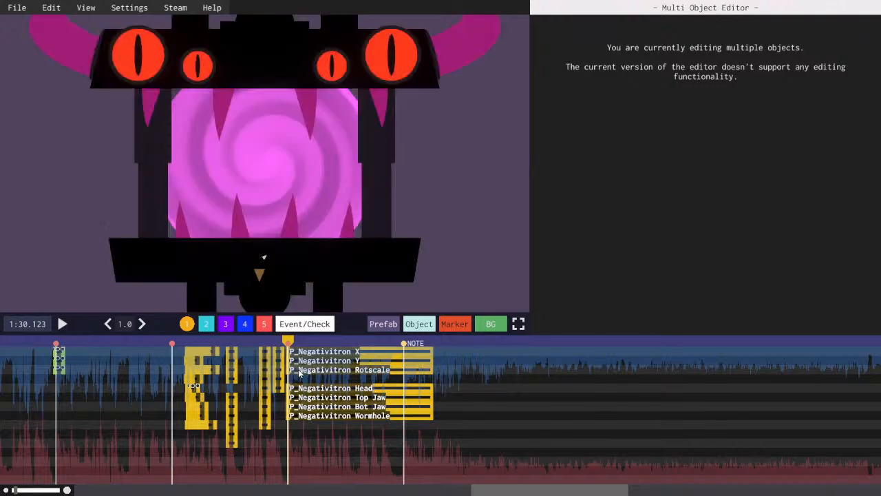
- Copy the starting scale keyframe of P_Negativitron Rotscale to 0.064 s and choose an ease type for the copy
left_click(301, 370)
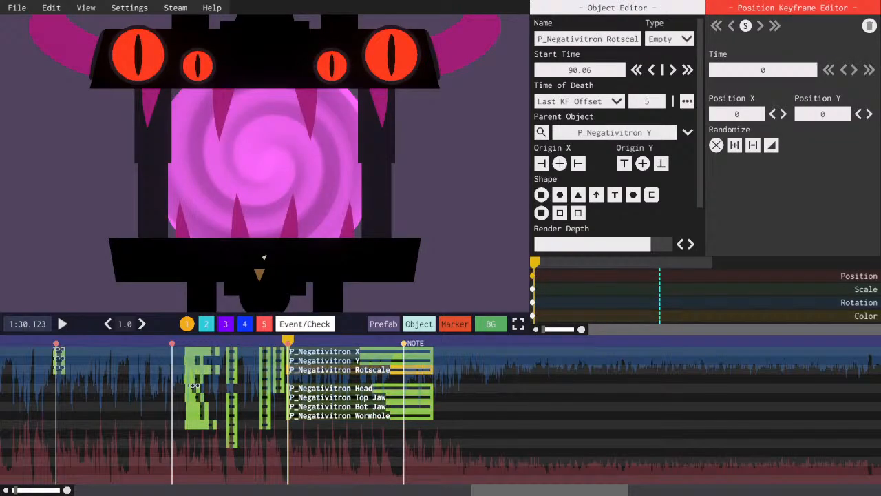
left_click(534, 289)
key("ctrl+c")
key("ctrl+v")
left_click(740, 101)
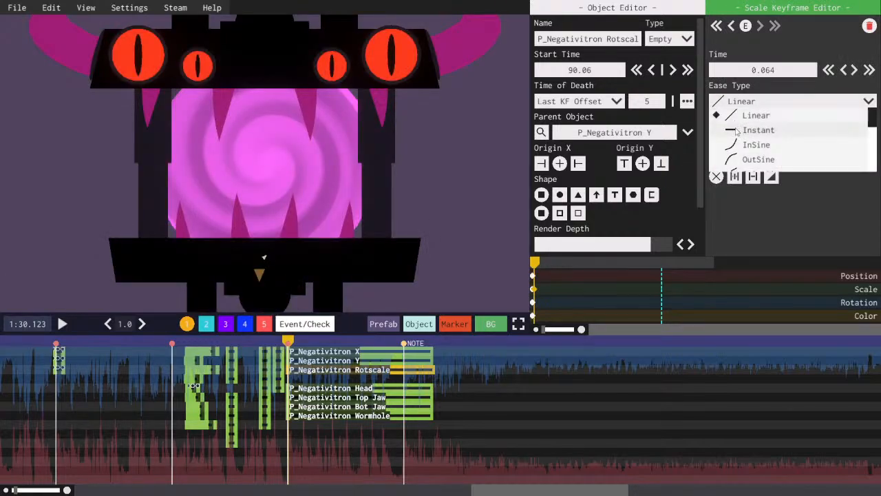
left_click(738, 128)
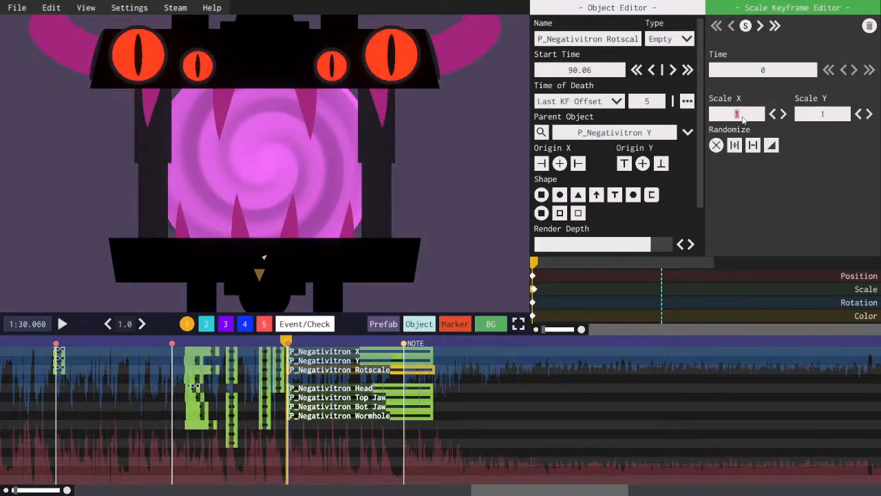
- Set the first Rotscale scale keyframe to 0.001 in X and Y and play the pop-in around the 90.124 s marker
type("0.001")
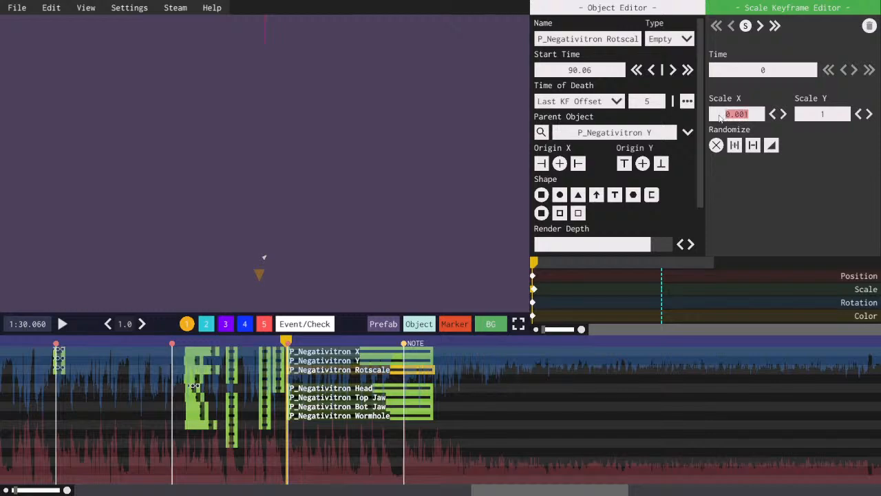
left_click(802, 115)
key("space")
left_click(287, 342)
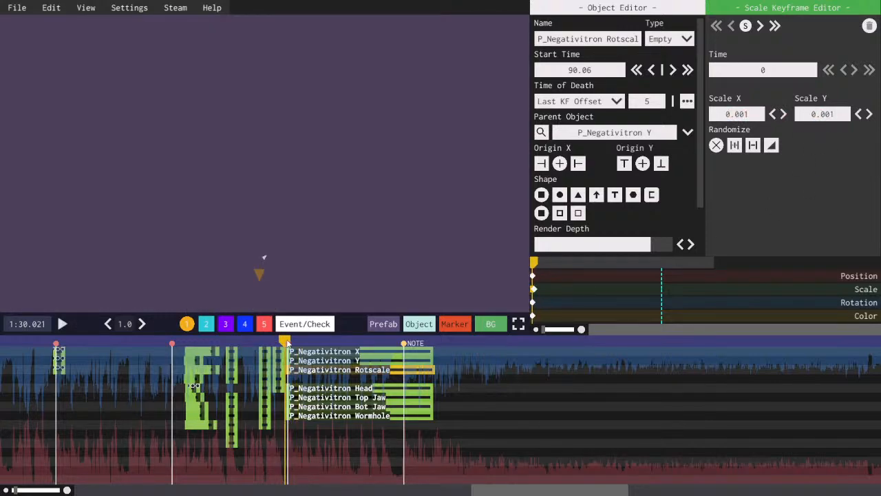
key("space")
key("space")
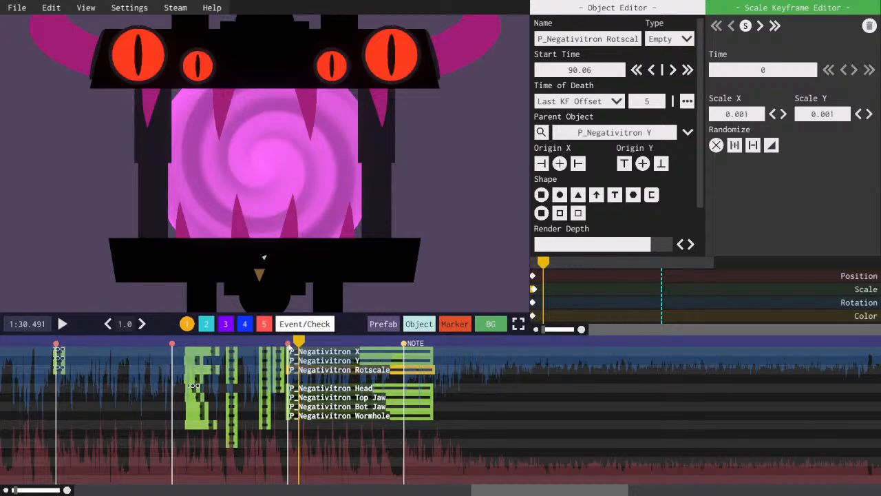
left_click(288, 342)
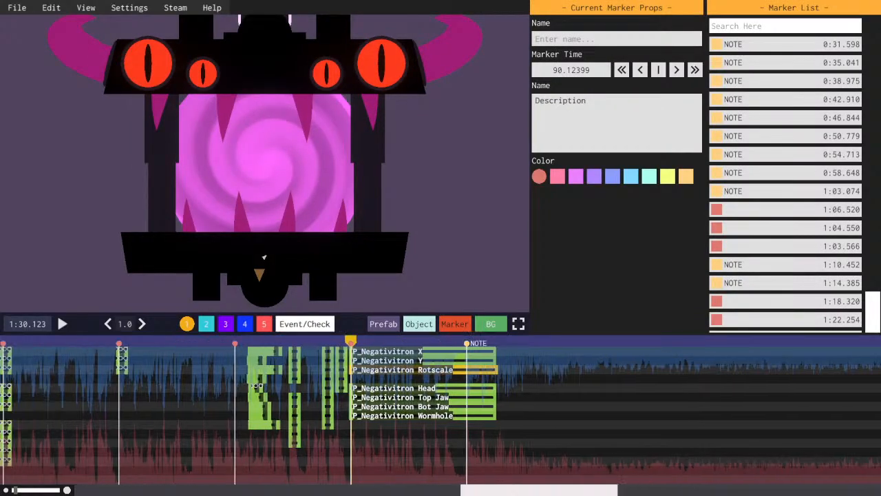
- Select the Negativitron part objects ahead of the 90.124 s marker and run the C# script with layer = 1 to move them to layer 2
scroll(365, 372, "up", 1)
left_click(370, 371)
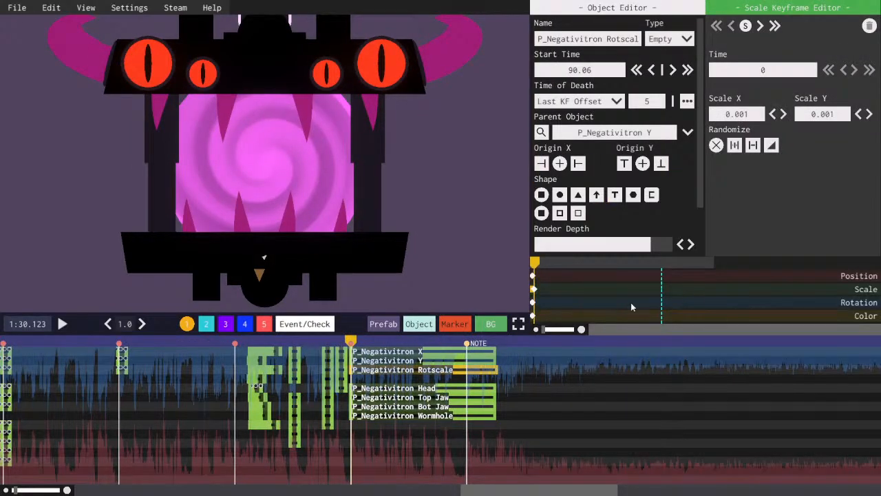
left_click_drag(236, 467, 339, 353)
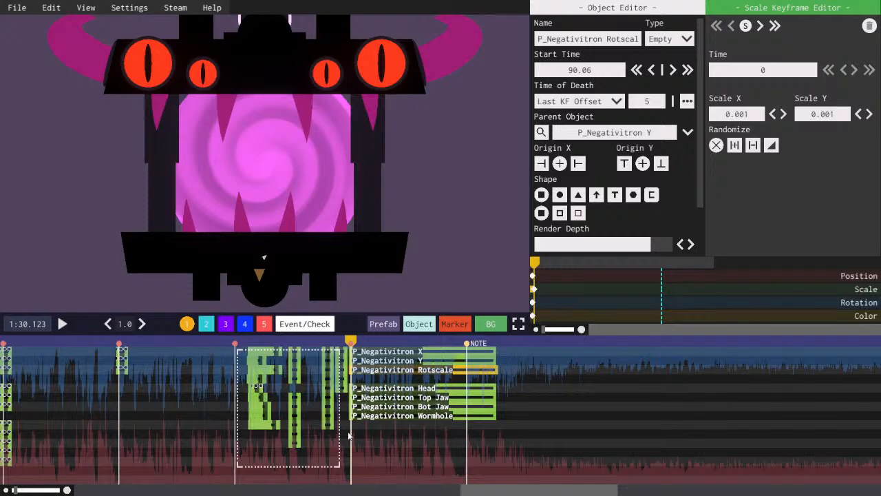
left_click_drag(349, 436, 350, 435)
key("F7")
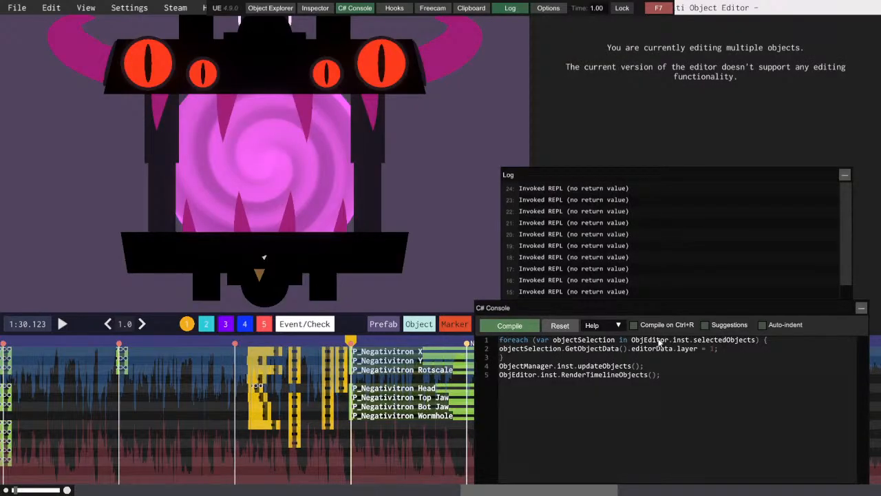
key("ctrl+a")
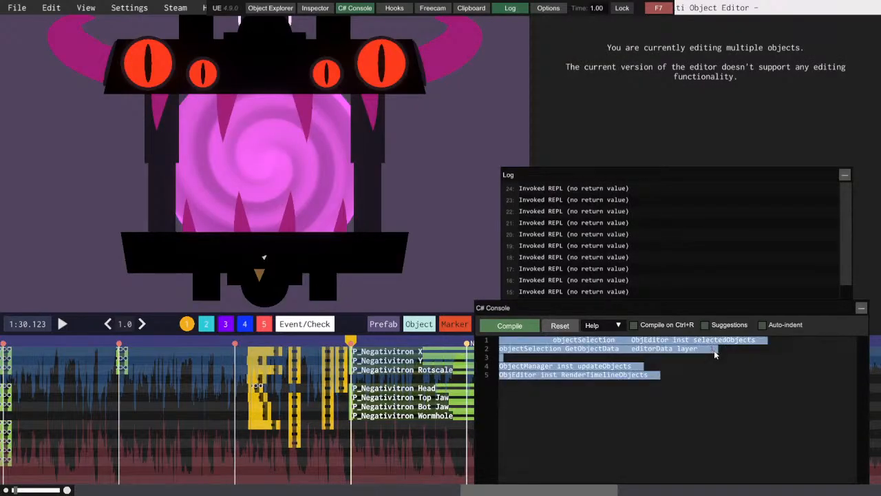
left_click(205, 324)
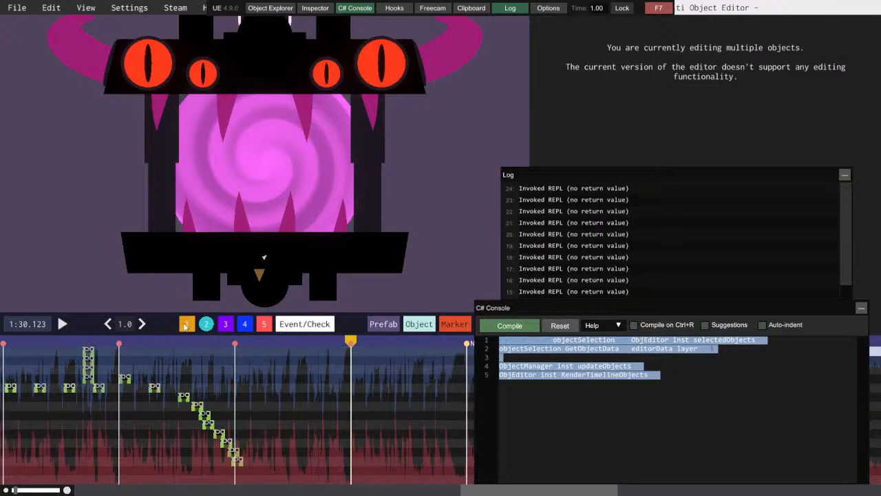
left_click(186, 325)
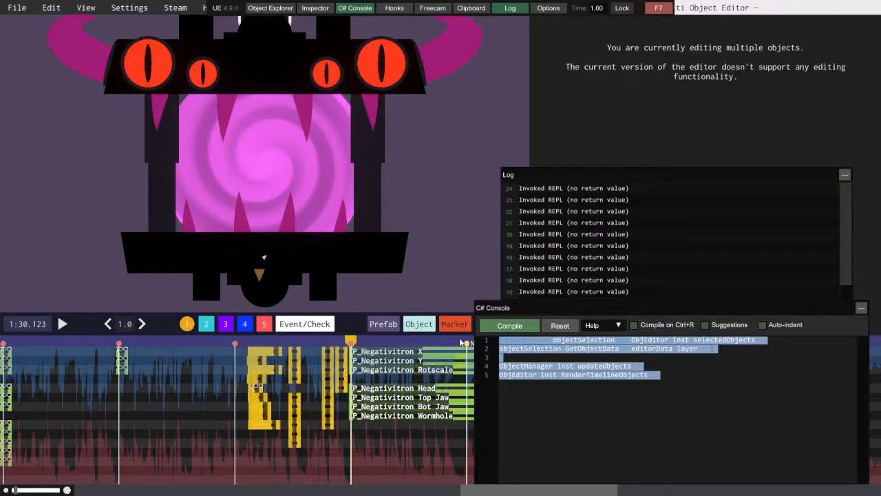
left_click(522, 327)
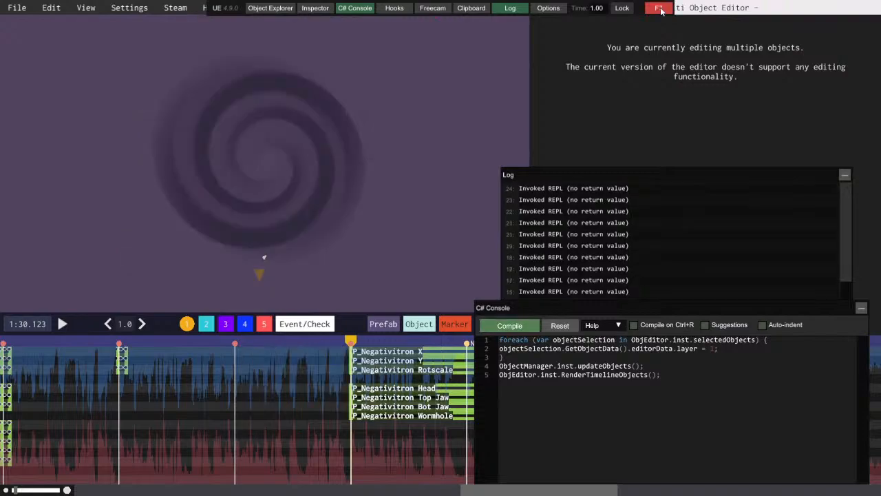
left_click(659, 8)
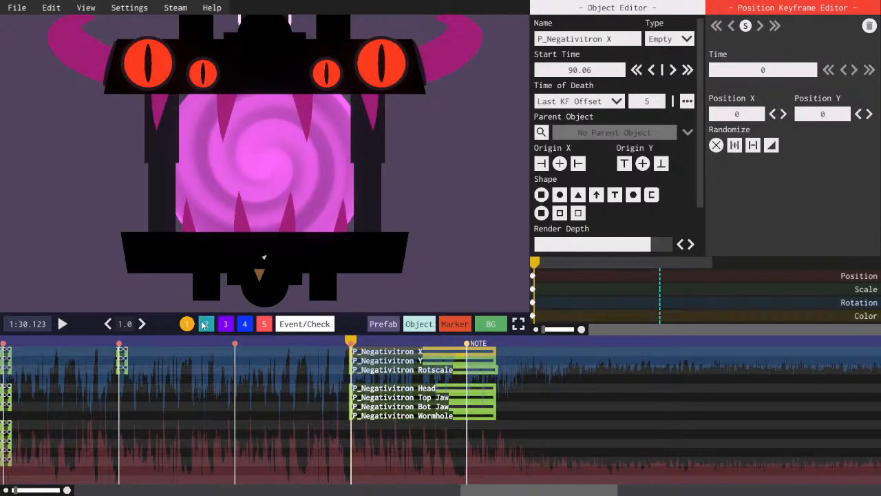
- Play the moved parts on layer 2 from about 86.6 s and again just before the 90.124 s marker, and save the beatmap
key("2")
left_click(249, 343)
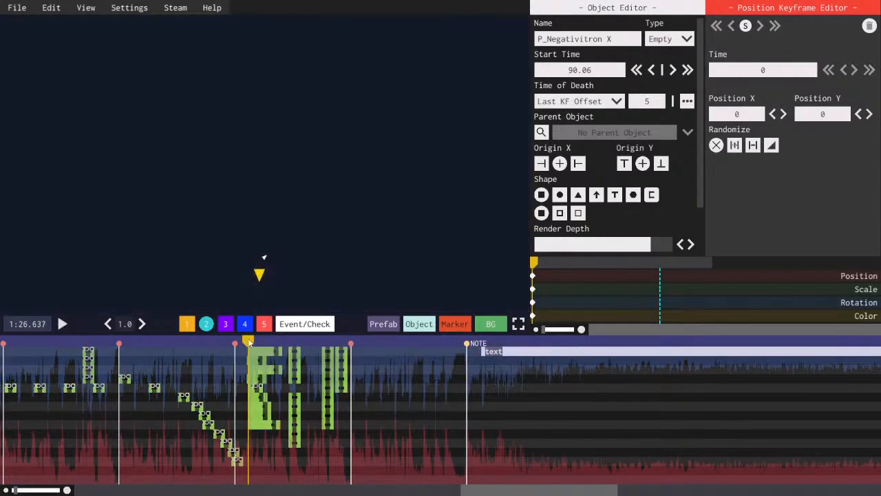
key("space")
left_click(336, 343)
key("space")
key("space")
left_click(343, 350)
key("ctrl+s")
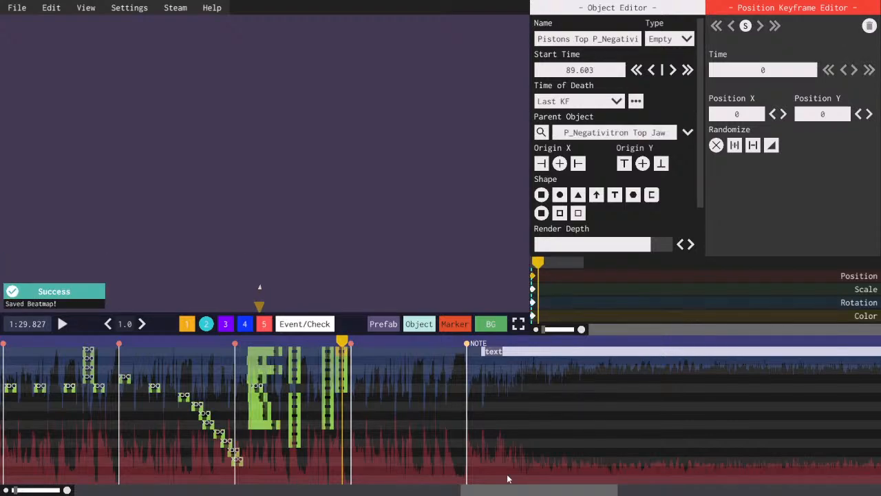
- Copy the NOTE marker's time and select the first two groups of Negativitron parts on layer 2
key("space")
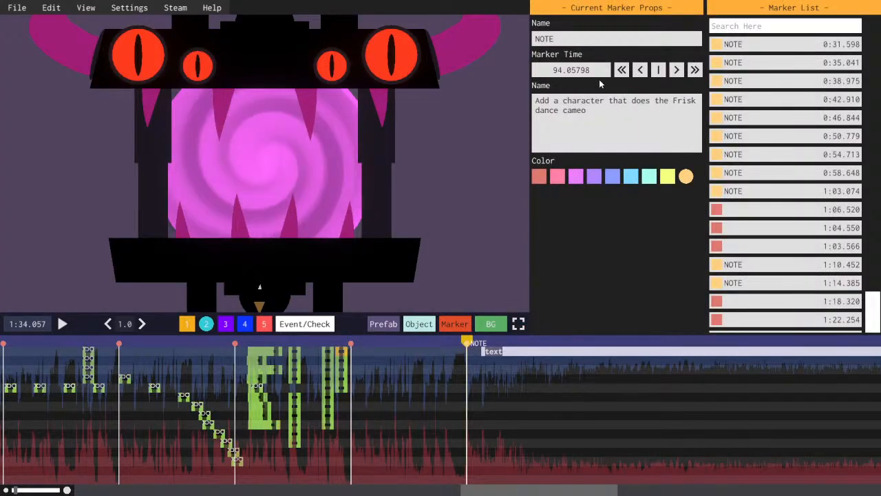
left_click(585, 72)
left_click(256, 356)
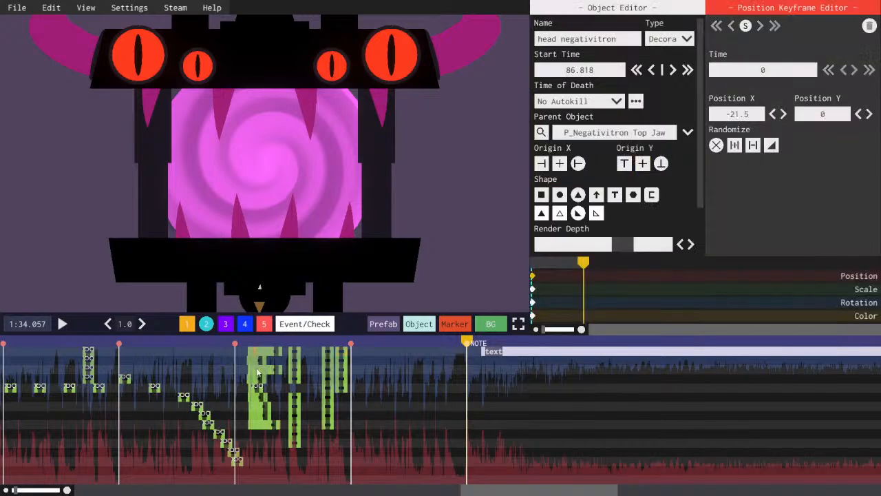
scroll(257, 375, "up", 2)
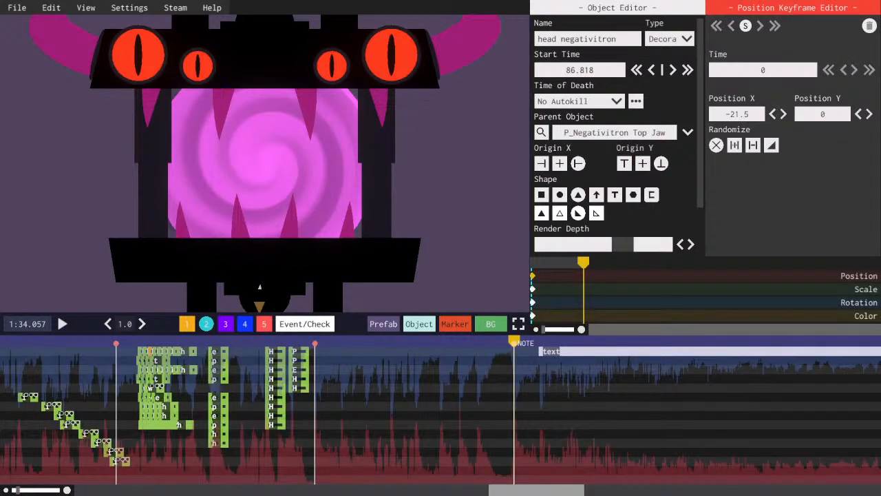
left_click_drag(563, 490, 552, 490)
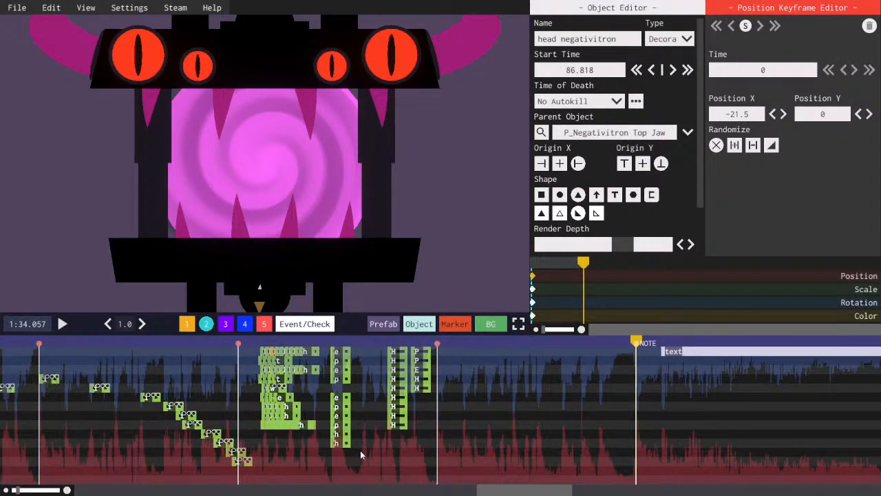
left_click_drag(361, 453, 262, 339)
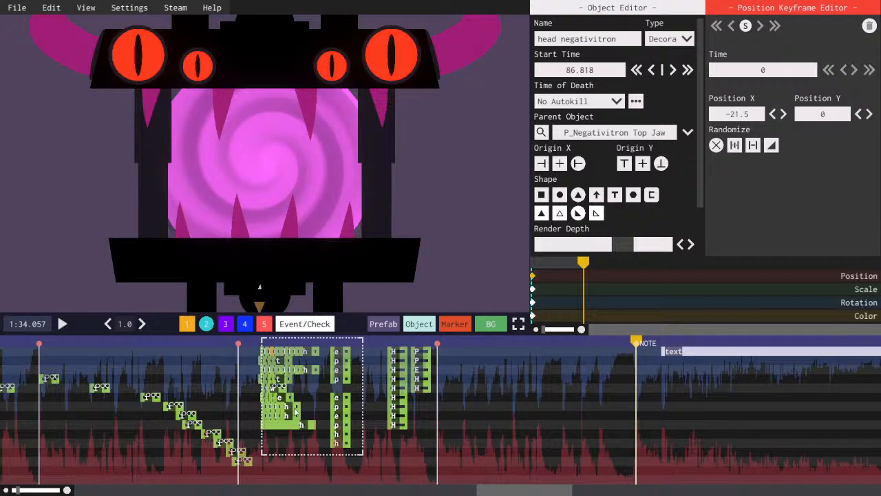
- Paste 94.05798 into the C# console and replace the script's layer line with the SongTime auto-kill and collapse lines
key("F7")
left_click(749, 409)
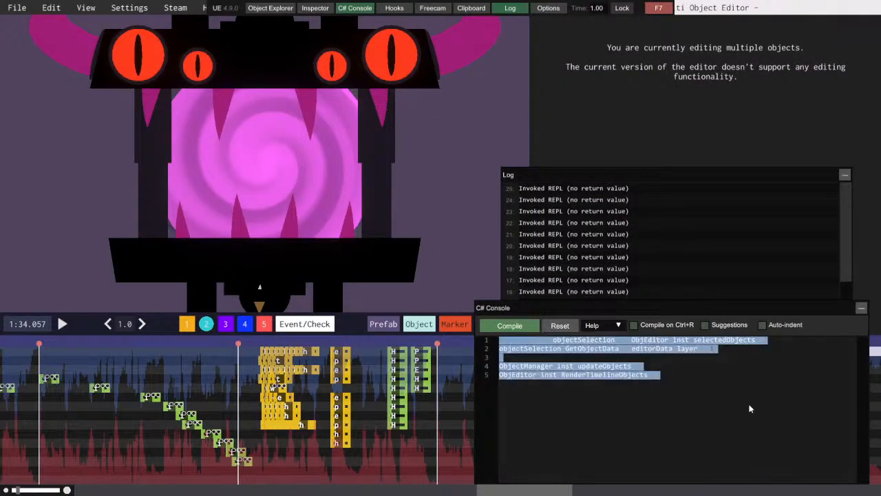
left_click(744, 408)
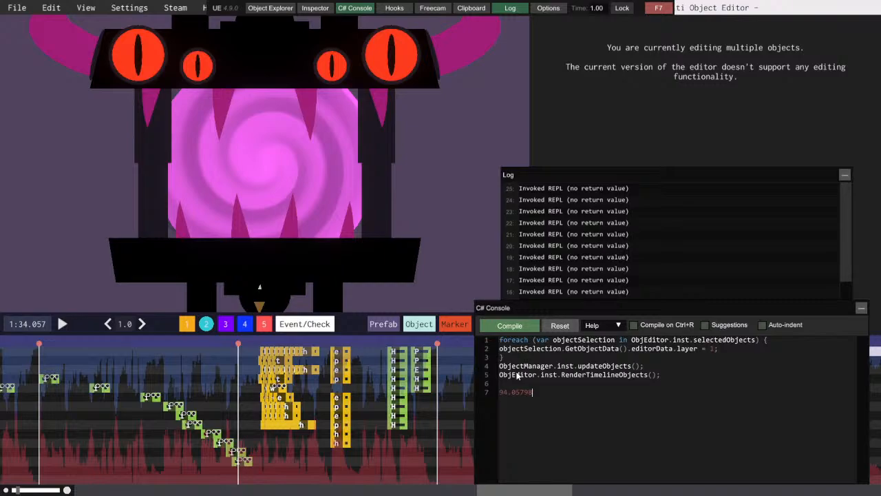
left_click_drag(734, 350, 488, 346)
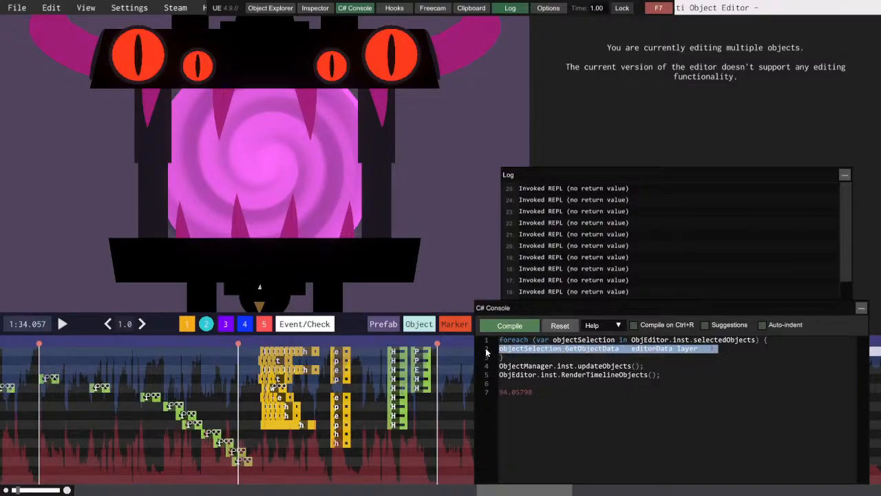
key("ctrl+v")
- Set autoKillOffset to 94.05798f in the script and run it on the selected Negativitron parts
left_click_drag(569, 428, 480, 423)
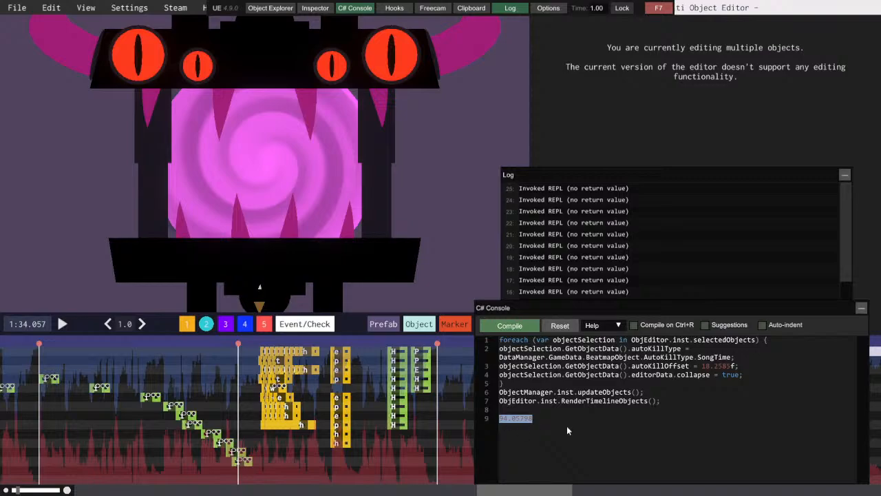
key("ctrl+x")
left_click_drag(728, 369, 700, 373)
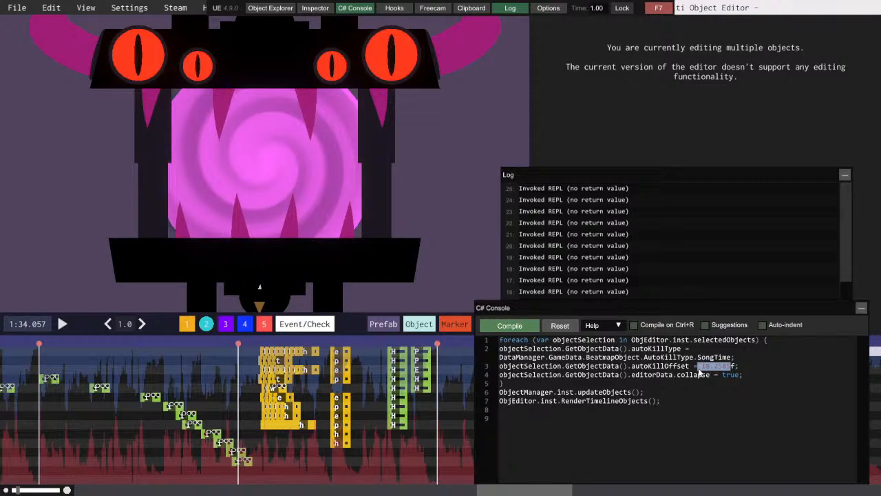
key("ctrl+v")
left_click(509, 333)
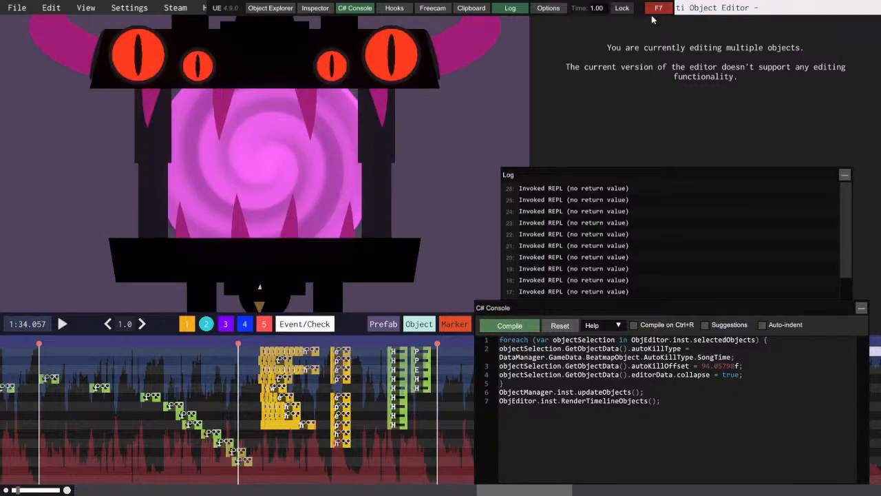
key("F7")
- Inspect the wormhole object's time of death, save the beatmap and replay the section from just before the 90.124 s marker
left_click(282, 387)
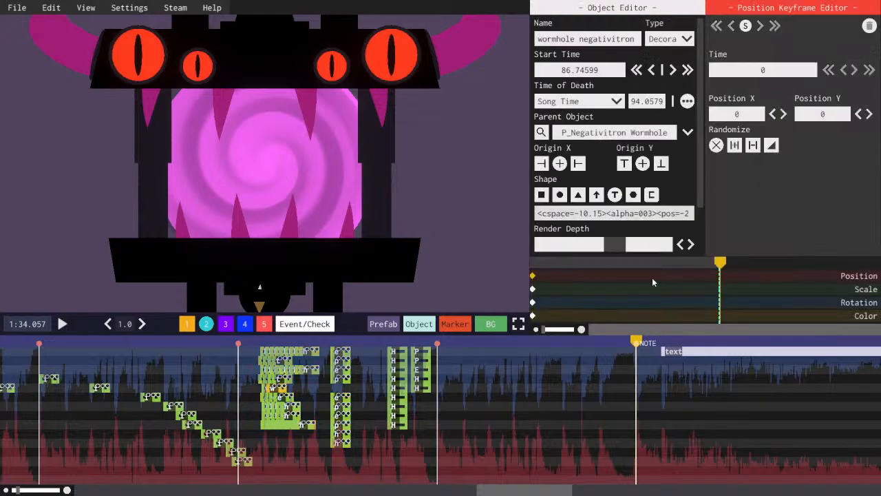
key("space")
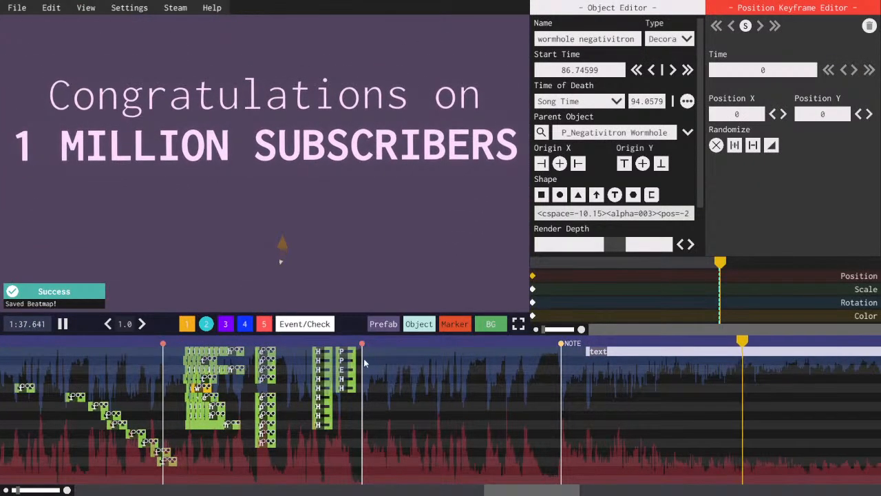
left_click(355, 340)
key("space")
key("space")
scroll(383, 413, "down", 3)
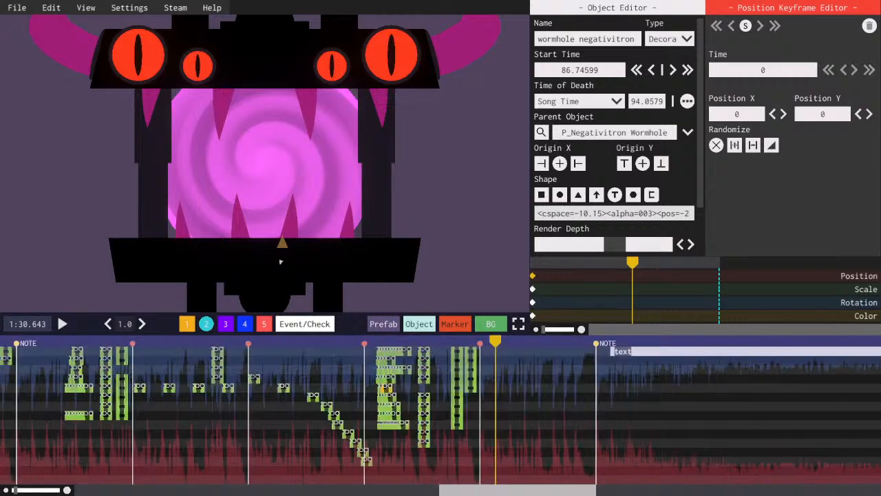
- Return the playhead to the marker at 1:26.235 and browse the external prefabs for another character
left_click(383, 342)
left_click(345, 342)
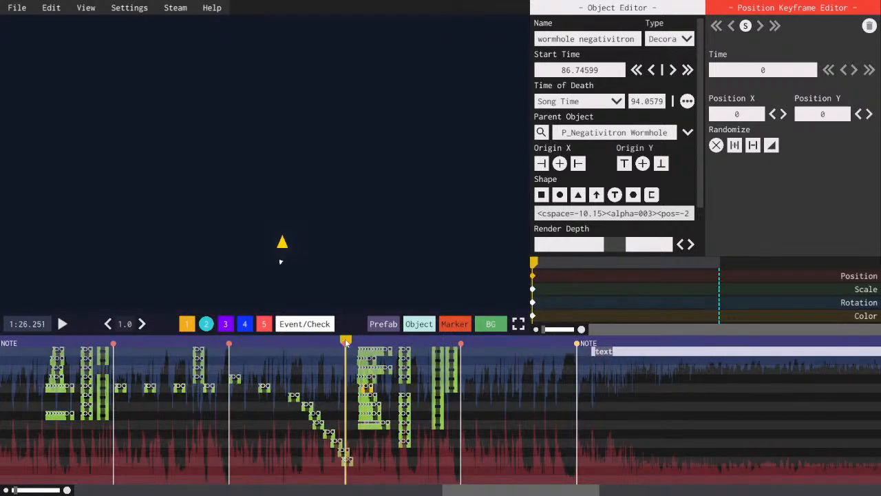
left_click_drag(533, 493, 545, 493)
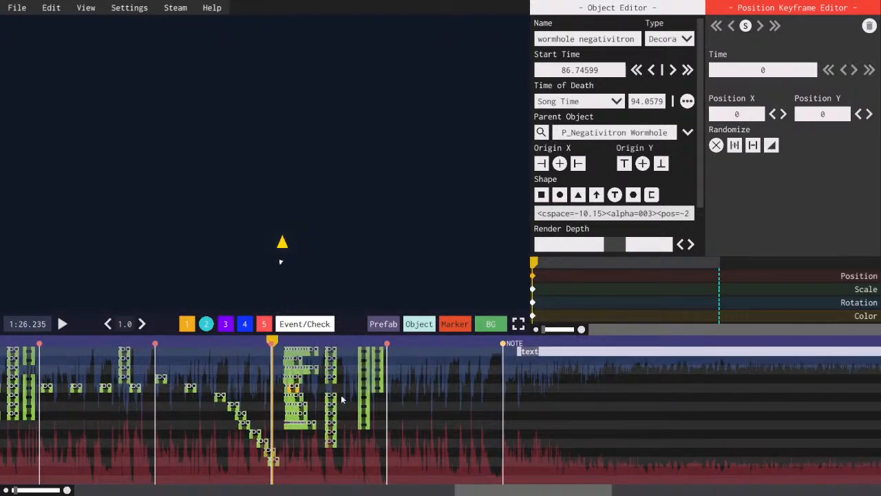
left_click(383, 324)
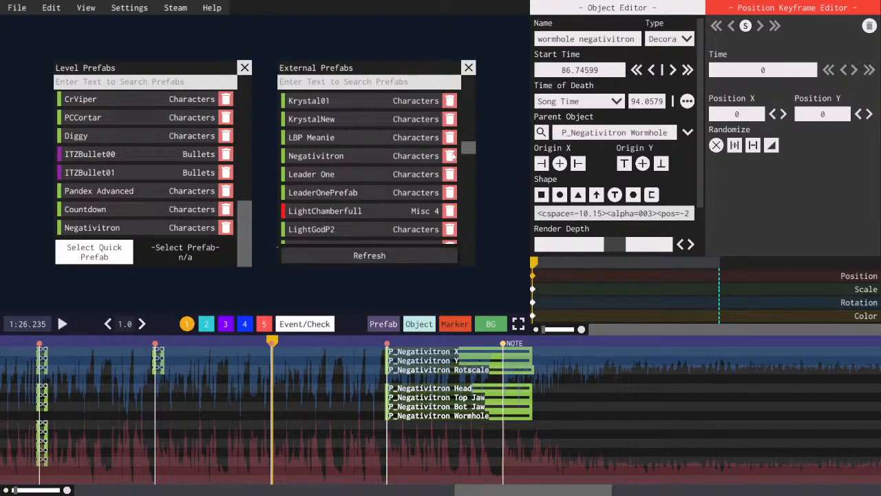
left_click_drag(468, 147, 468, 210)
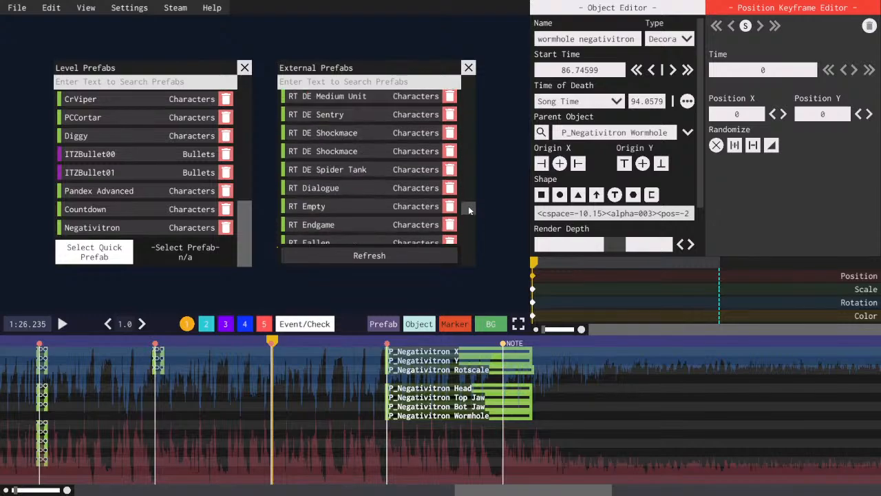
scroll(346, 198, "up", 8)
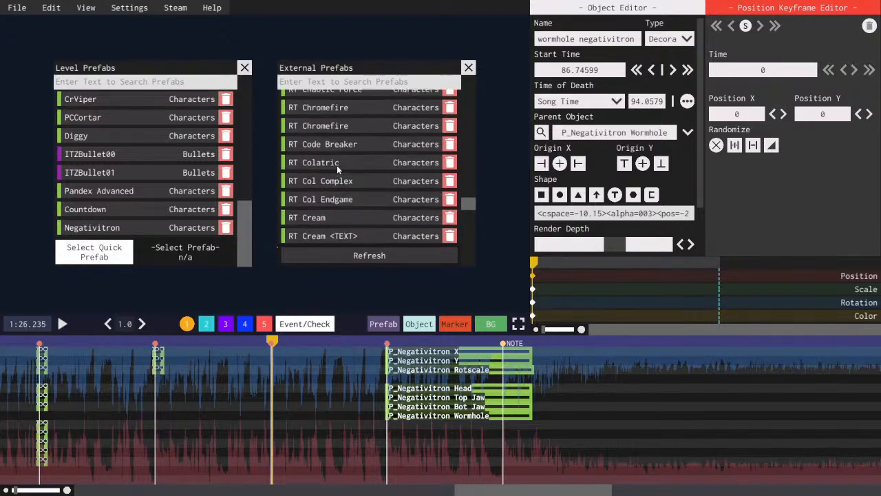
scroll(341, 179, "up", 5)
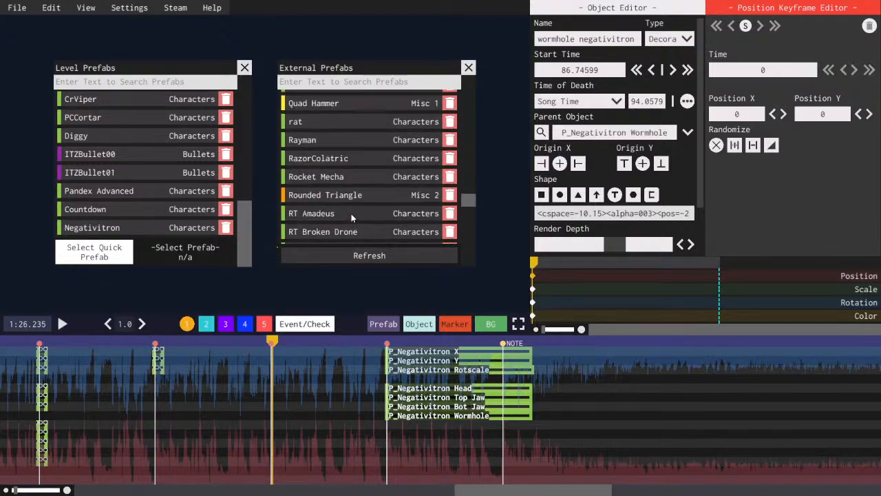
scroll(351, 214, "up", 5)
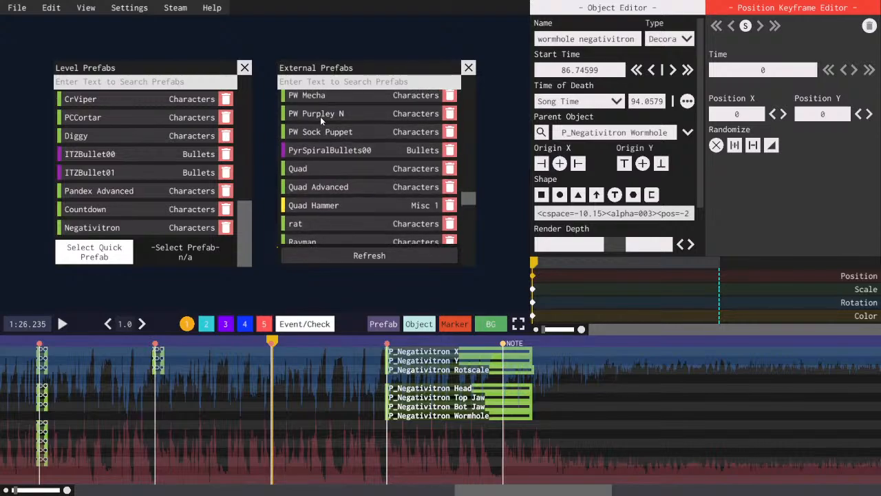
scroll(332, 123, "up", 5)
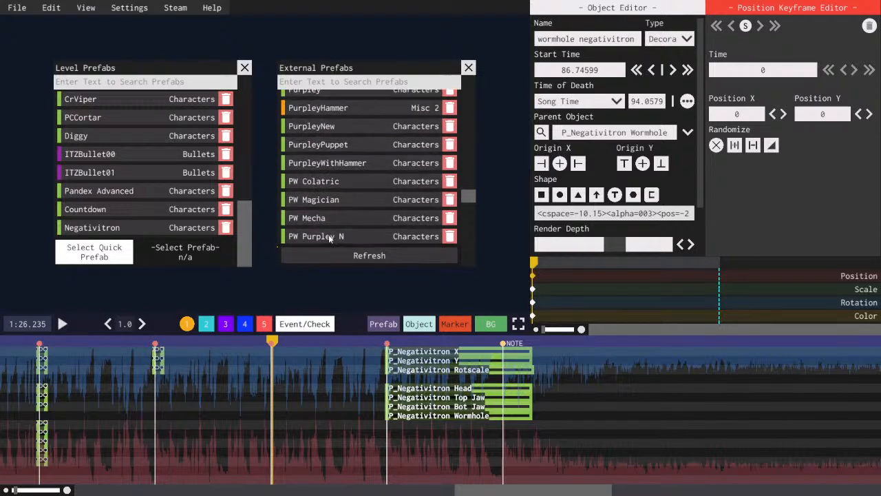
scroll(326, 241, "down", 5)
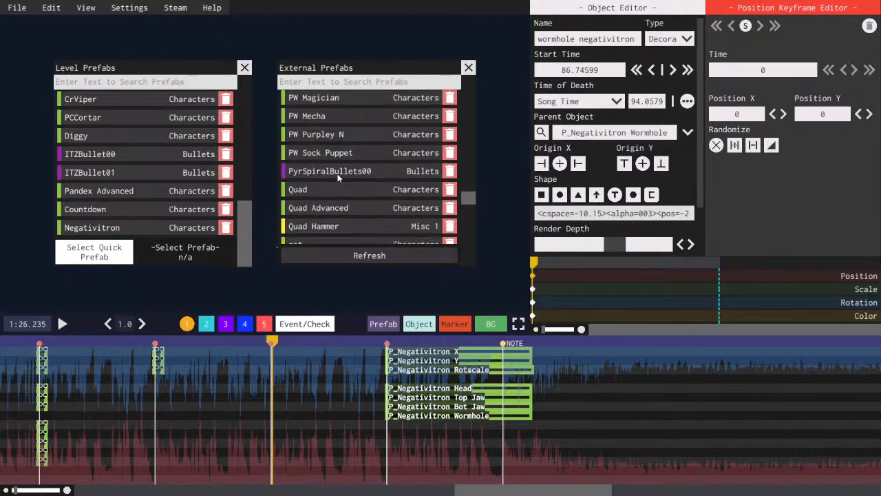
scroll(334, 134, "down", 5)
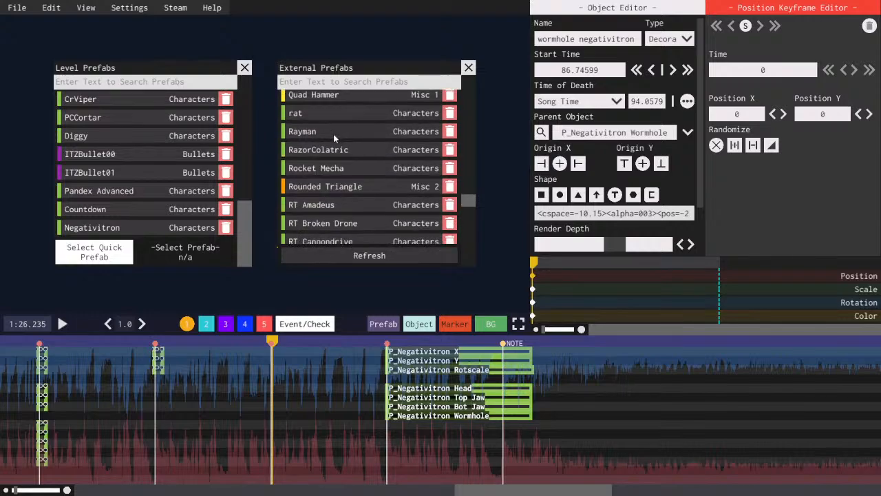
mouse_move(334, 135)
left_mouse_down()
mouse_move(343, 160)
mouse_move(336, 150)
left_mouse_up()
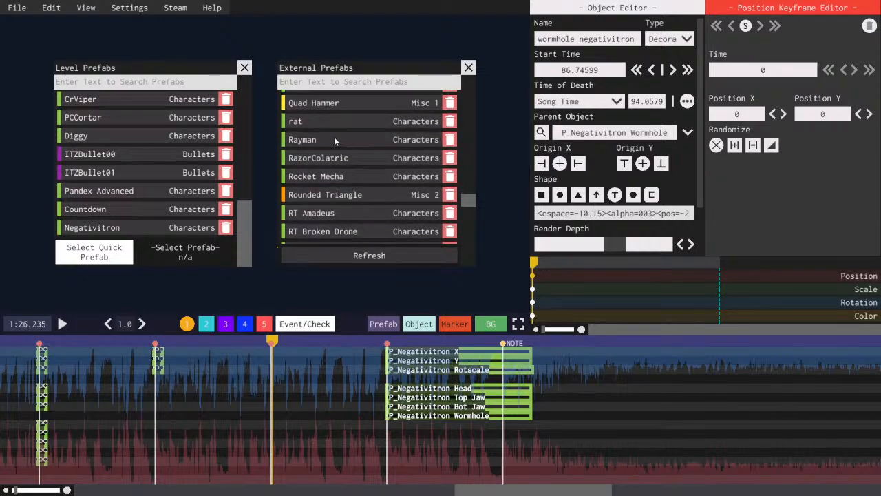
left_click(468, 68)
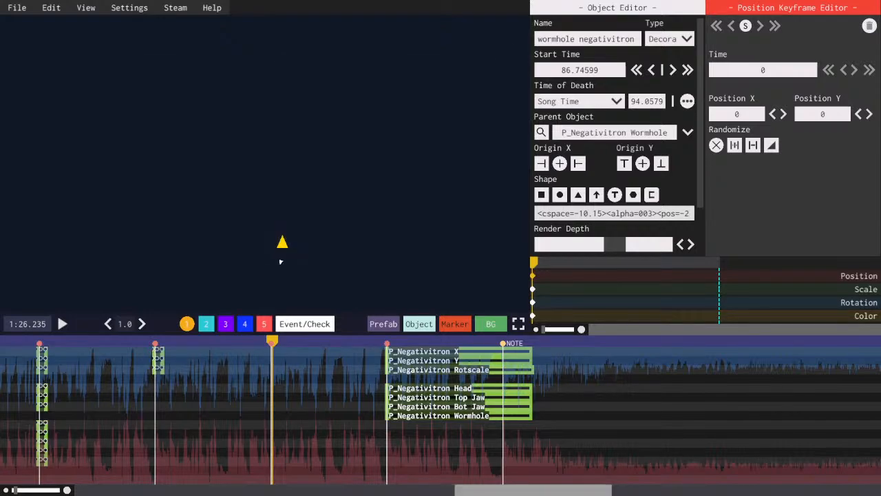
- Play the beatmap from just before the first NOTE marker in the character section and save it
left_click_drag(488, 491, 354, 490)
scroll(385, 465, "down", 3)
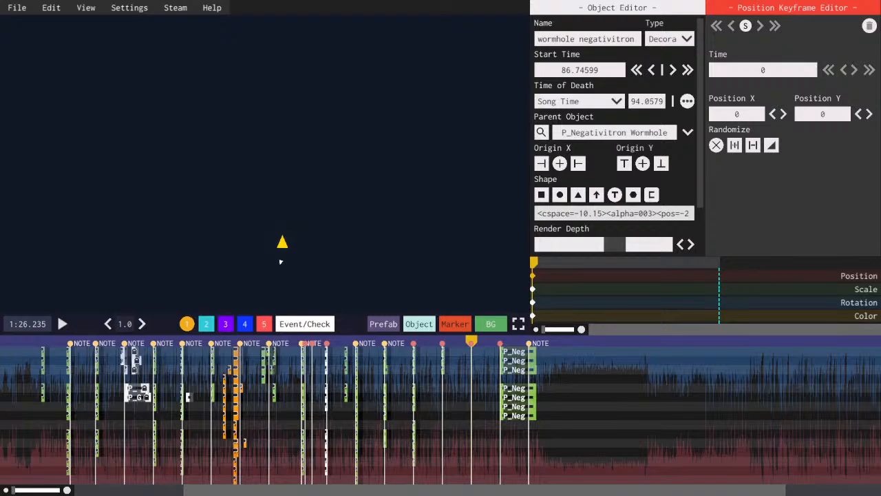
left_click_drag(463, 491, 356, 492)
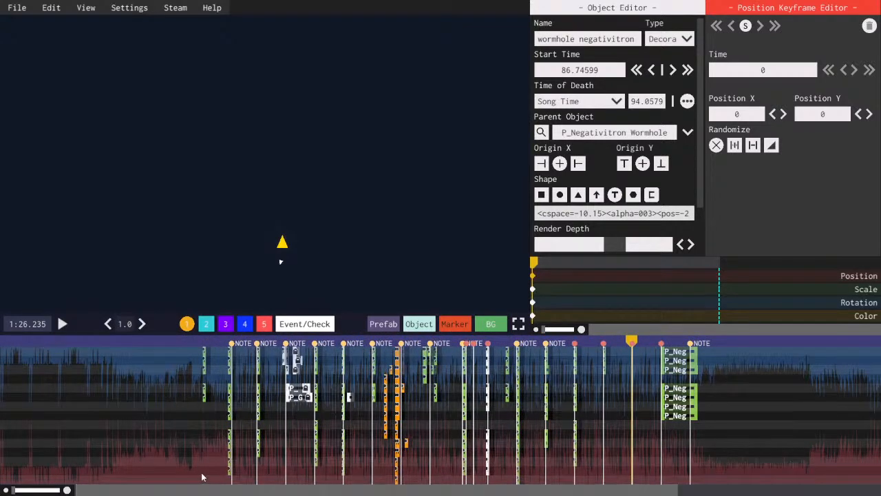
left_click_drag(206, 491, 197, 491)
left_click(219, 343)
key("space")
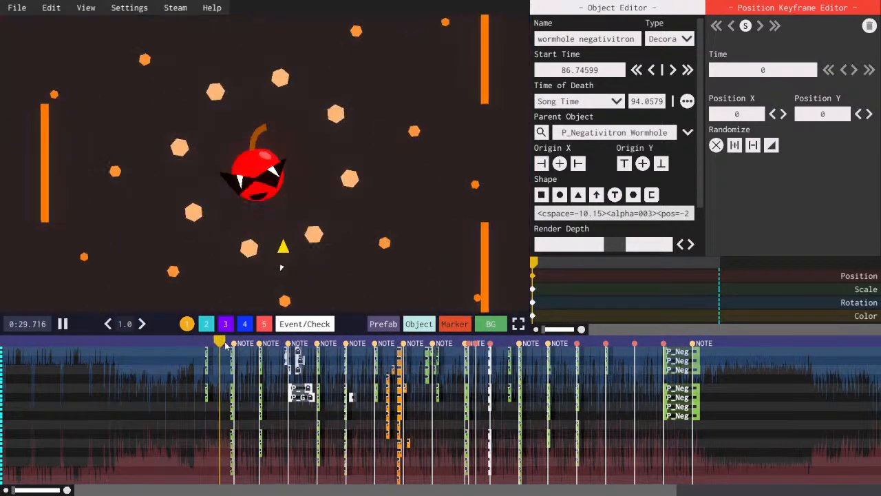
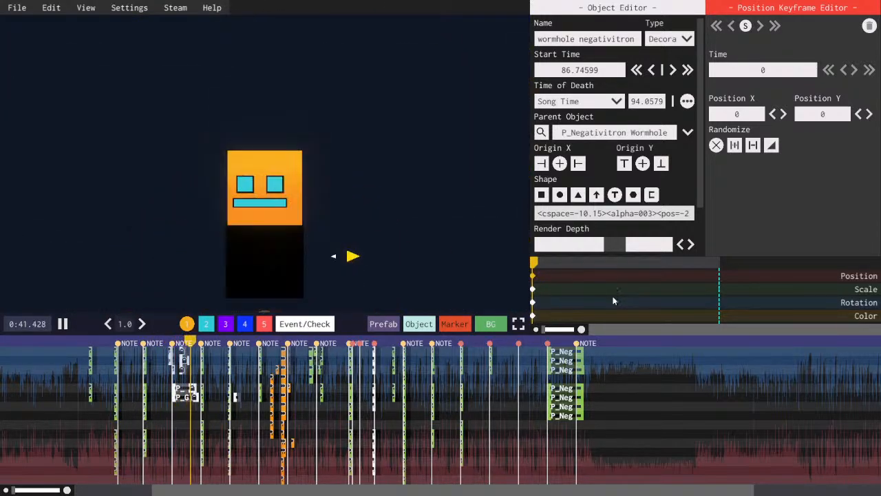
key("ctrl+s")
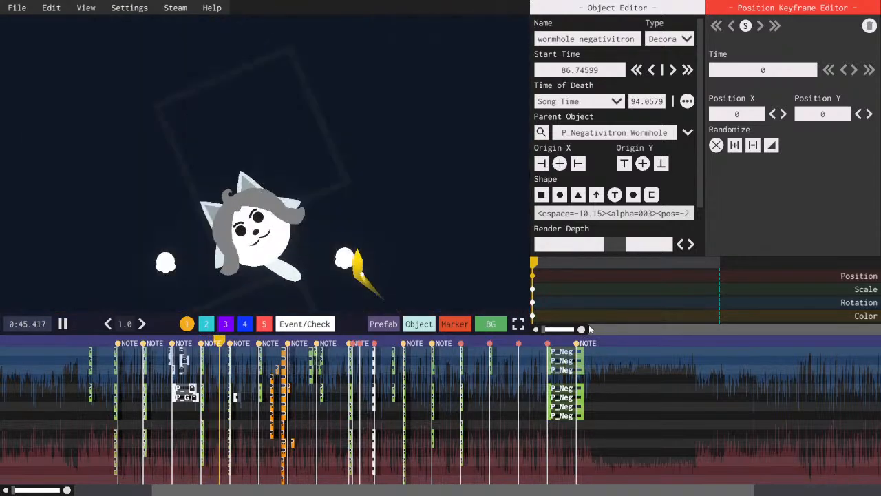
key("space")
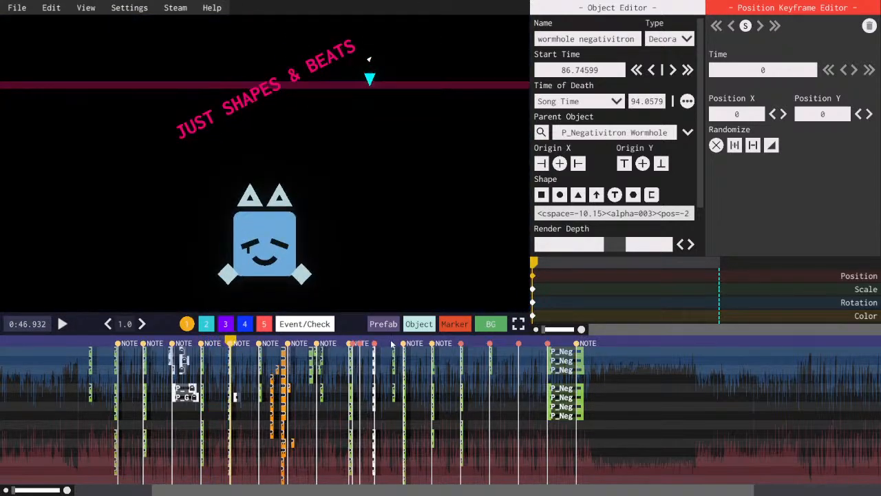
- Replay the pink face section around 1:11 and pause just past its NOTE marker
mouse_move(393, 343)
left_mouse_down()
mouse_move(419, 343)
mouse_move(384, 343)
left_mouse_up()
key("space")
scroll(490, 481, "up", 5)
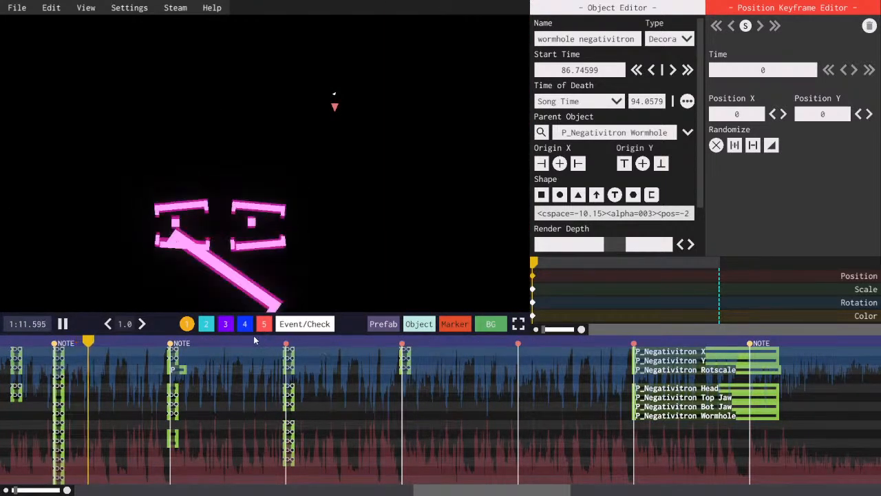
key("space")
left_click(215, 341)
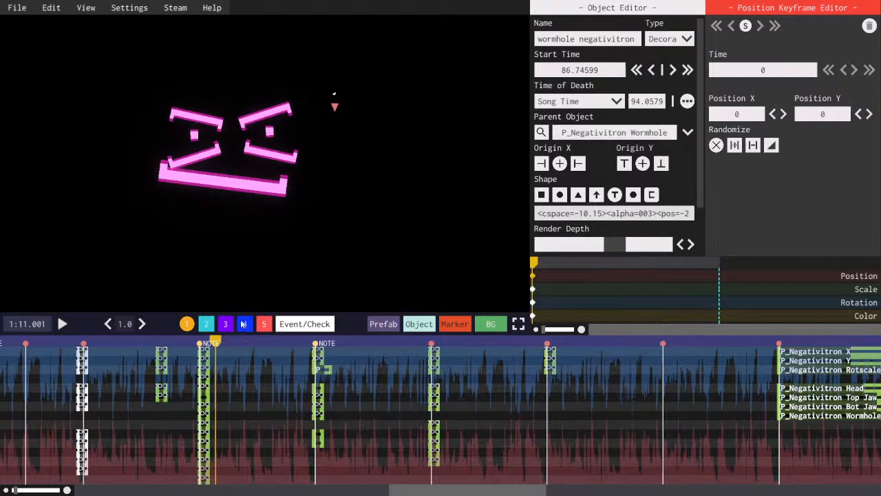
- Move the six ITZBullet00 prefab instances on layer 3 down to the lowest timeline row
left_click(207, 324)
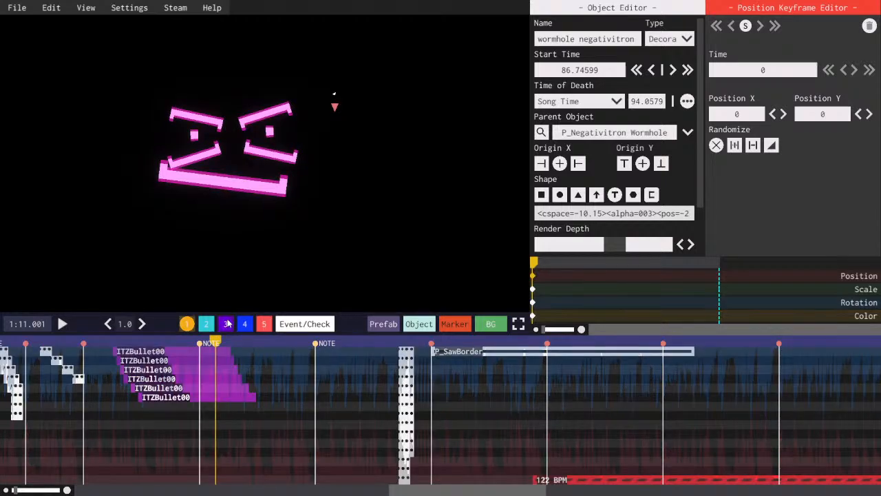
left_click(229, 324)
left_click(235, 324)
left_click_drag(471, 490, 444, 489)
left_click(373, 389)
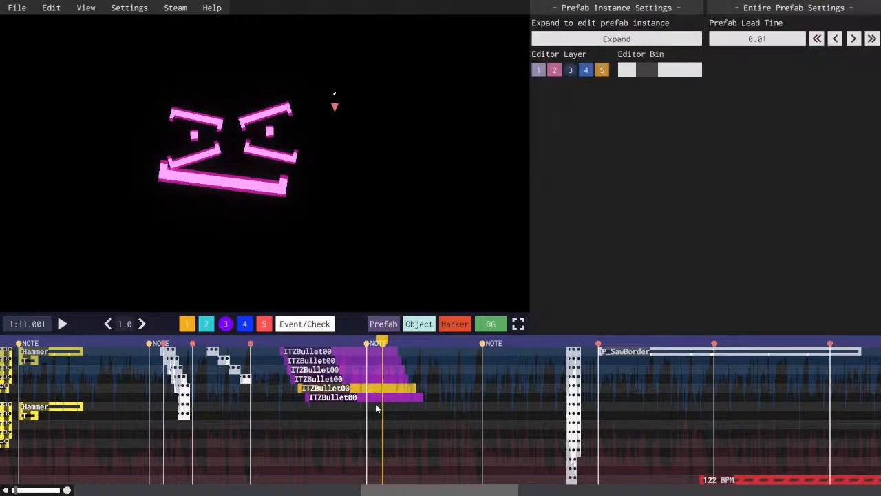
left_click_drag(377, 408, 312, 332)
left_click_drag(337, 362, 340, 486)
left_click(347, 479)
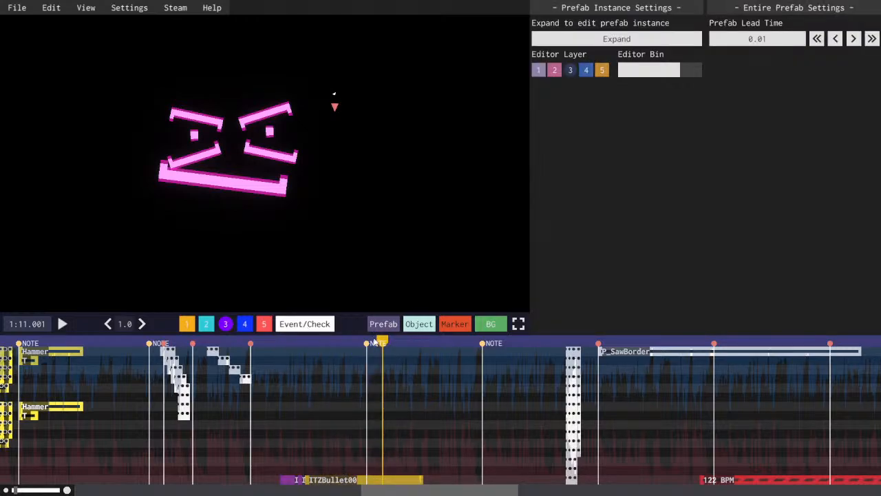
- Replay the pink face's movement just after its NOTE marker to examine the timing
left_click(374, 340)
key("space")
key("space")
scroll(397, 478, "up", 2)
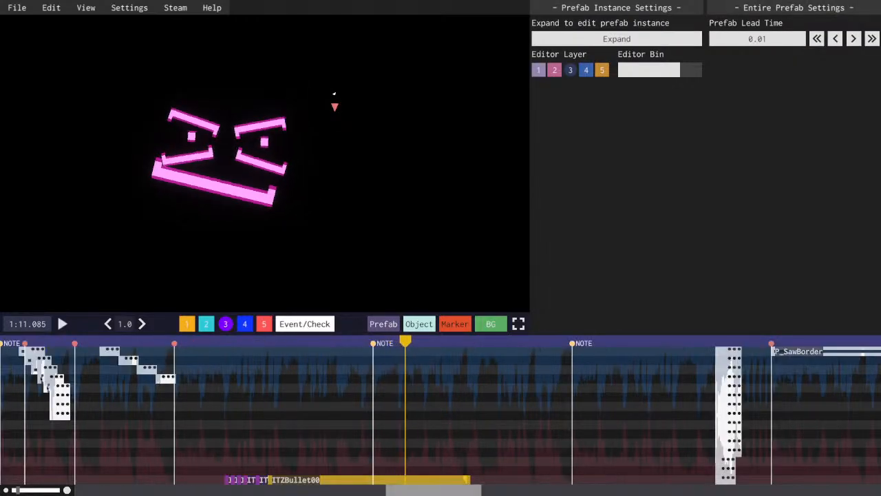
left_click_drag(420, 490, 433, 490)
left_click(438, 340)
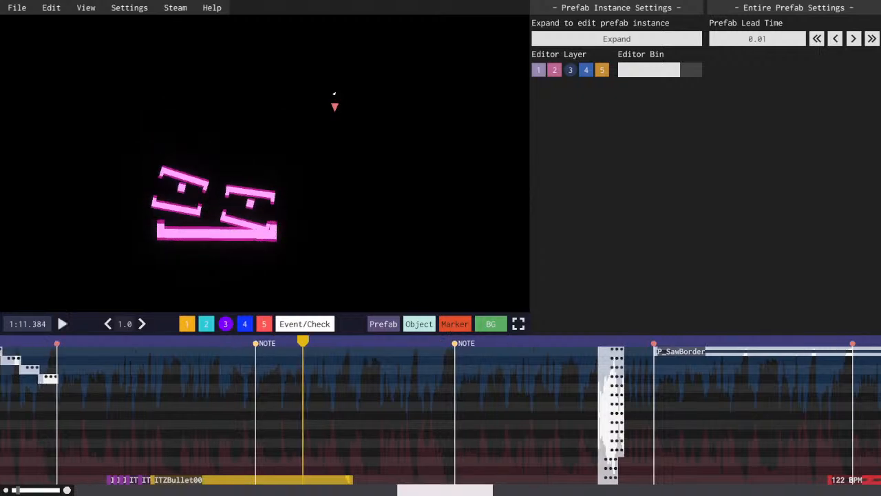
key("space")
left_click(363, 345)
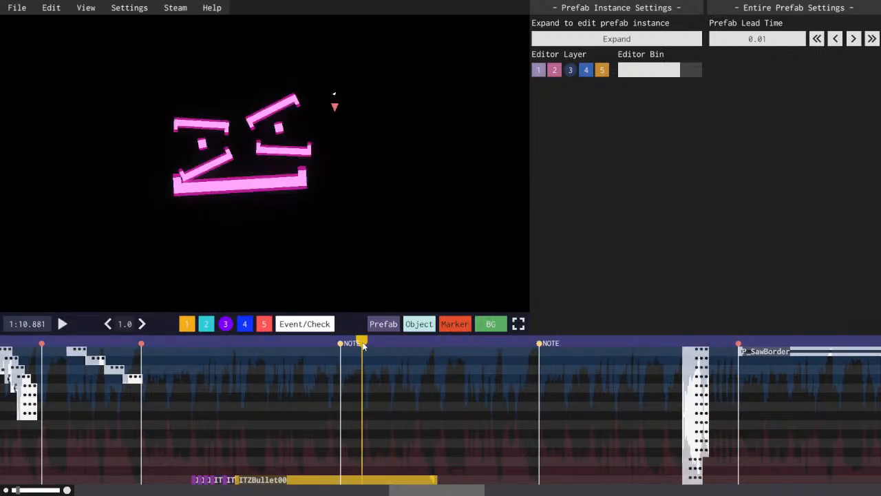
key("space")
- Create an empty object on layer 3, shift its start time to 70.943 and play the section briefly
mouse_move(400, 340)
left_mouse_down()
mouse_move(386, 341)
mouse_move(394, 341)
left_mouse_up()
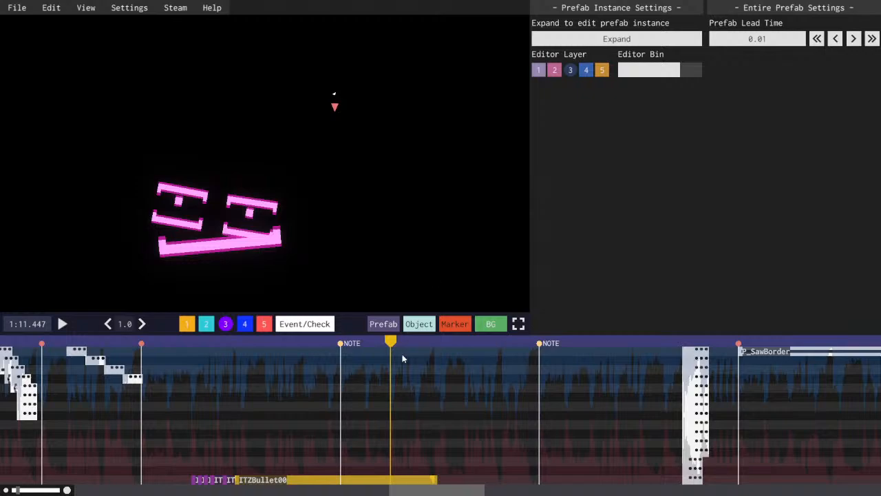
mouse_move(419, 329)
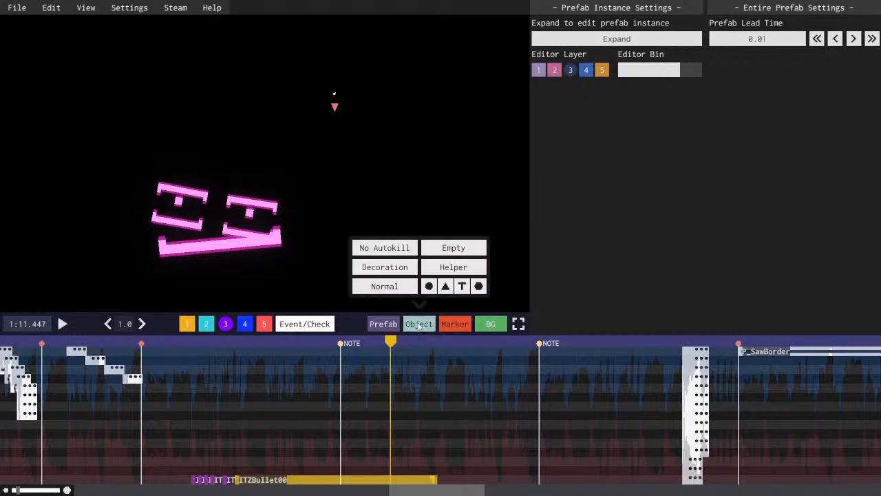
left_click(454, 248)
left_click(390, 352)
left_click_drag(389, 354, 364, 354)
left_click(364, 343)
key("space")
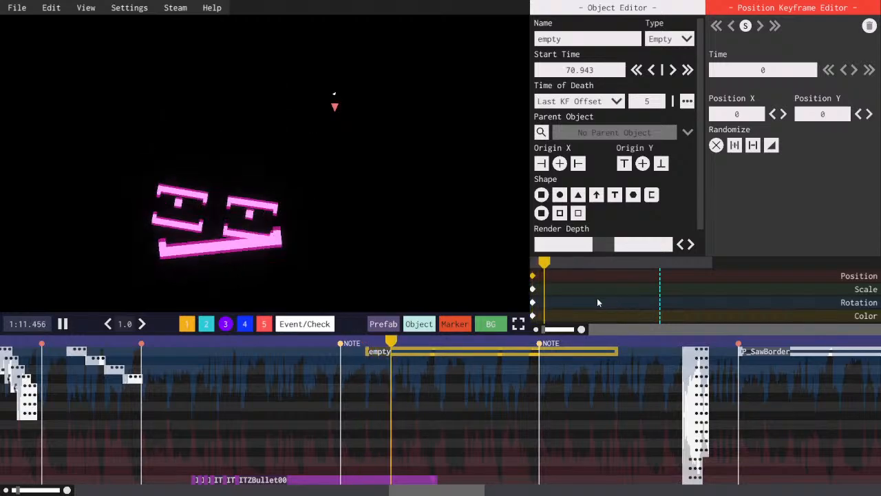
key("space")
- Rename the empty object as gdsrgsfdvrd
double_click(549, 40)
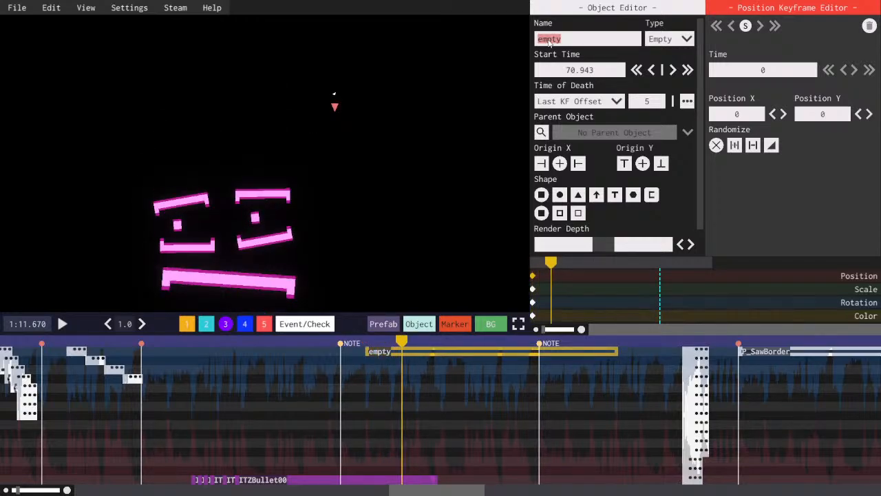
type("gdsrgsfdvrd")
key("ctrl+a")
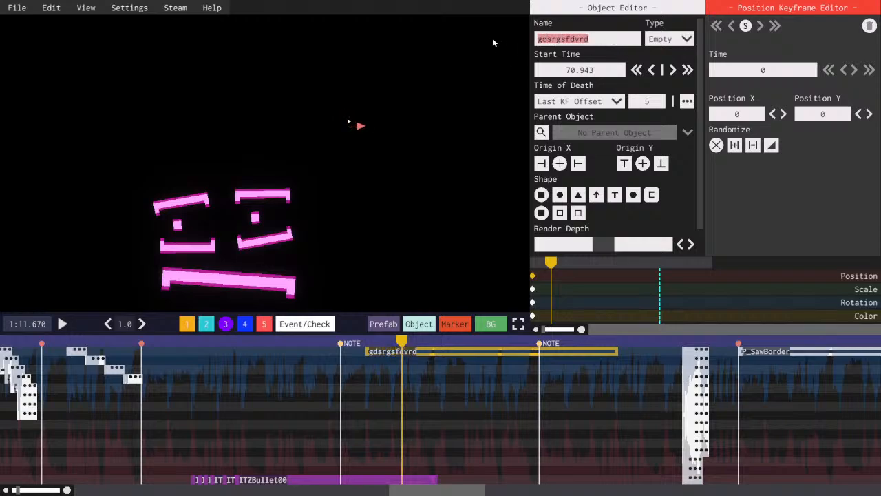
- Duplicate the gdsrgsfdvrd empty object on layer 3 and rename the copy as ertazdfr
left_click(647, 323)
key("ctrl+d")
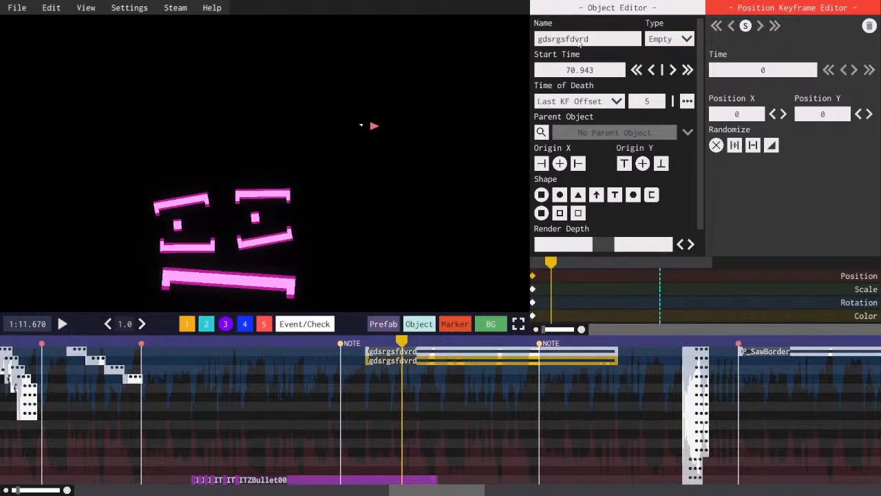
left_click(580, 42)
type("ertazdfr")
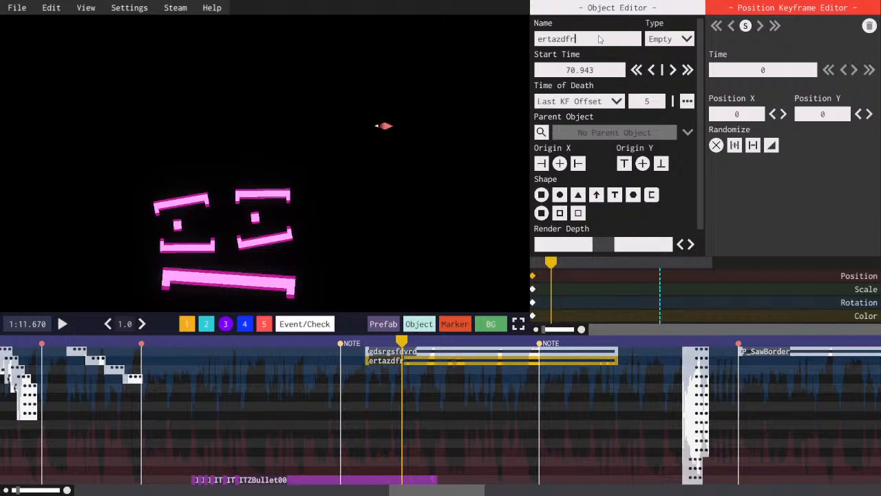
key("ctrl+a")
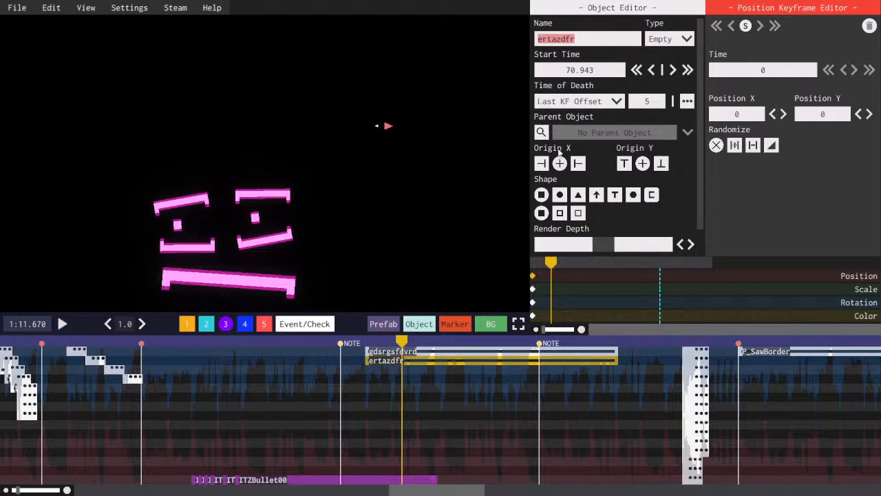
- Look up gdsrgsfdvrd by its copied name and assign it as the parent of the ertazdfr empty
left_click(541, 136)
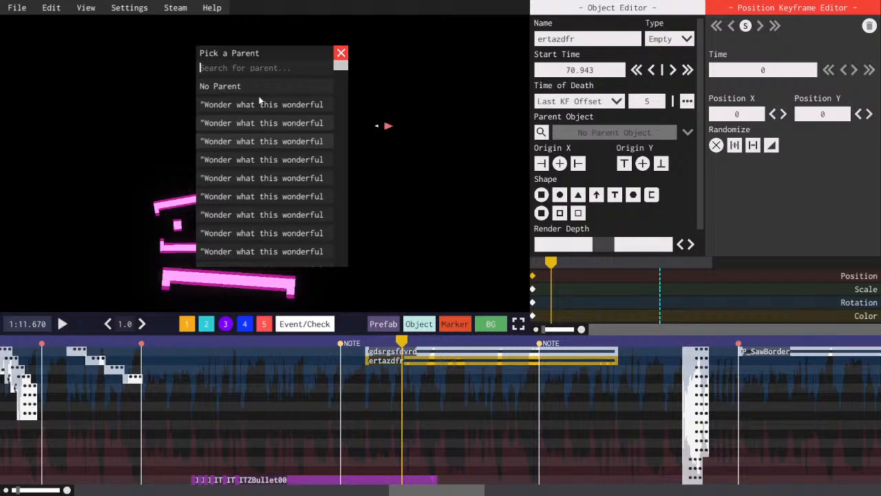
key("ctrl+v")
key("ctrl+v")
left_click(412, 355)
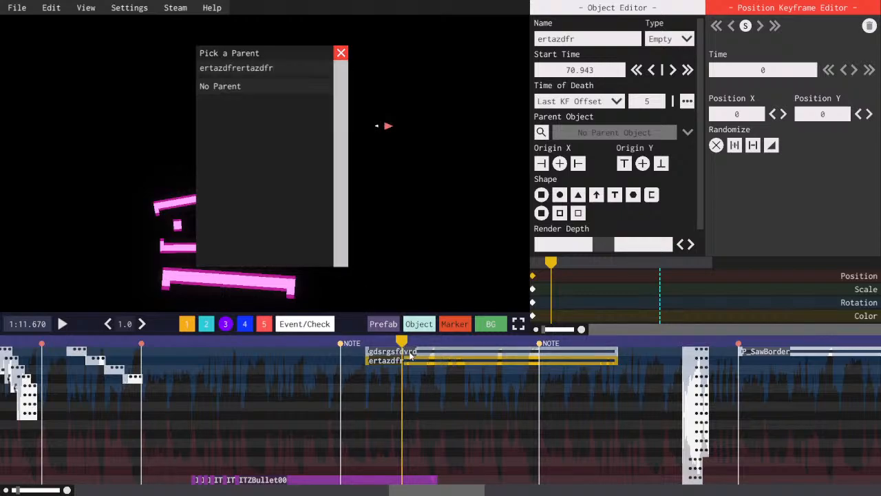
double_click(582, 39)
key("ctrl+c")
left_click(407, 361)
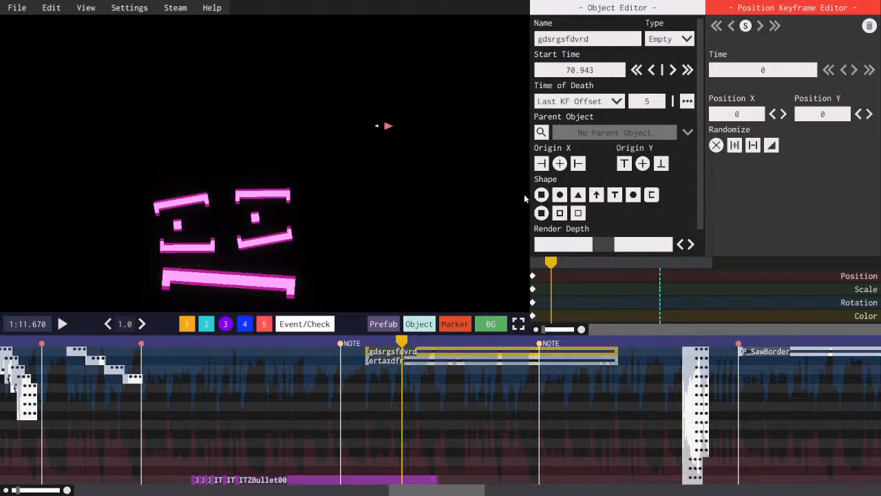
left_click(541, 131)
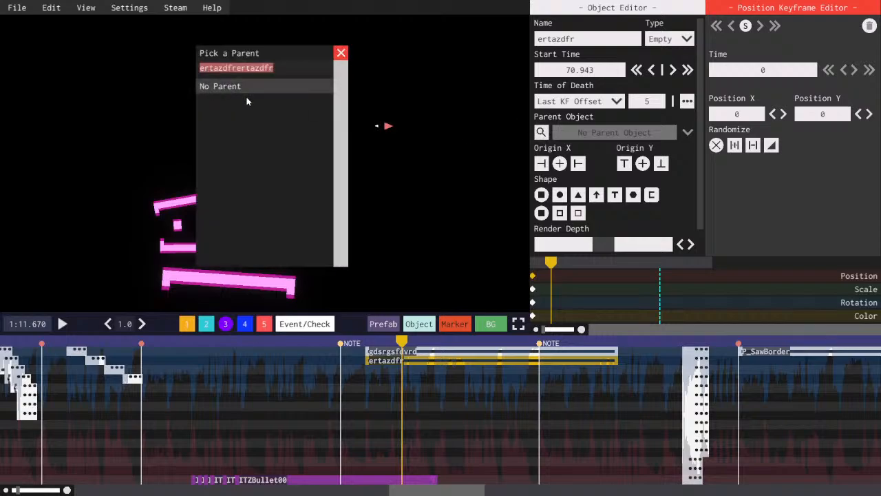
key("ctrl+v")
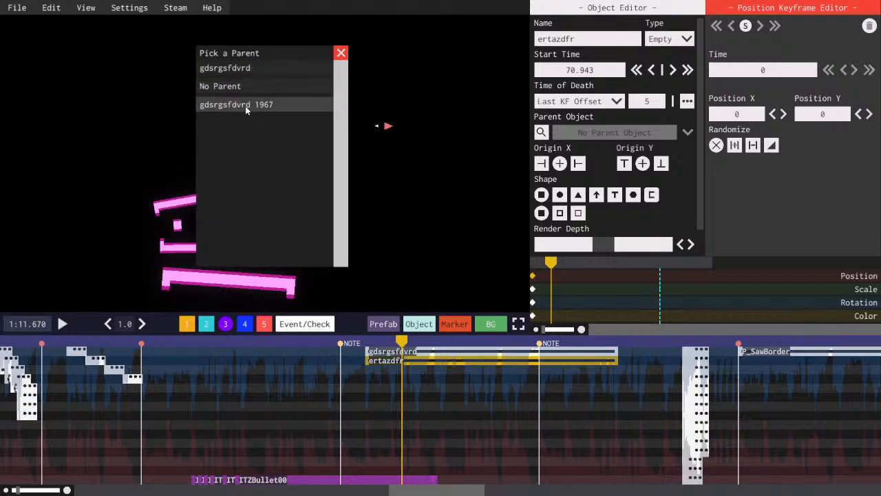
left_click(246, 106)
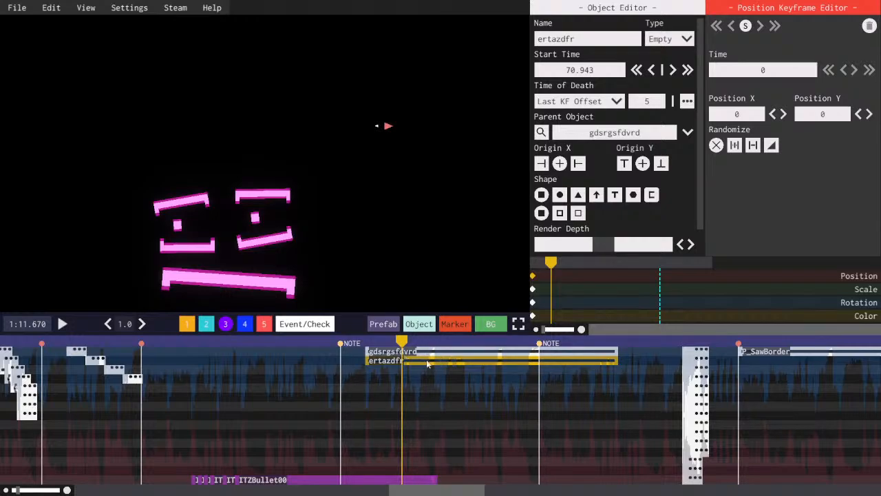
- Duplicate the ertazdfr empty, change the copy's type to Normal and clear its name
key("ctrl+c")
key("ctrl+v")
left_click(668, 39)
left_click(661, 55)
double_click(597, 38)
key("BackSpace")
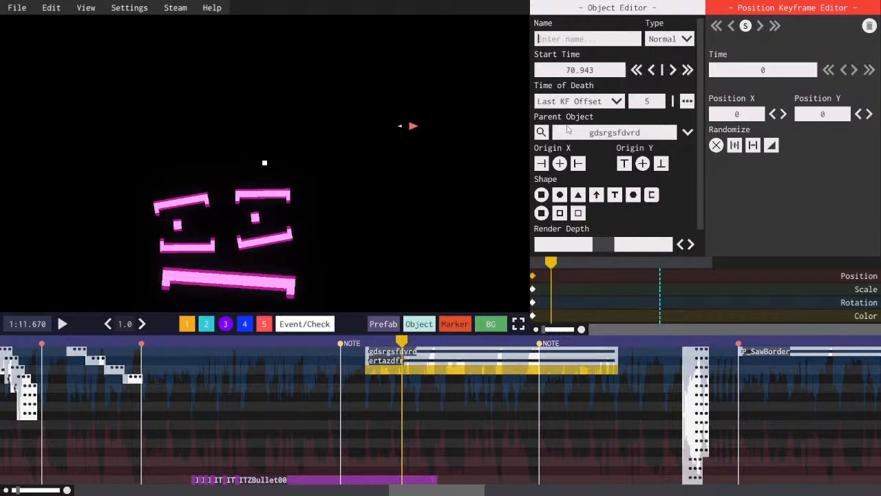
- Assign ertazdfr as the parent of the unnamed Normal square object
left_click(541, 132)
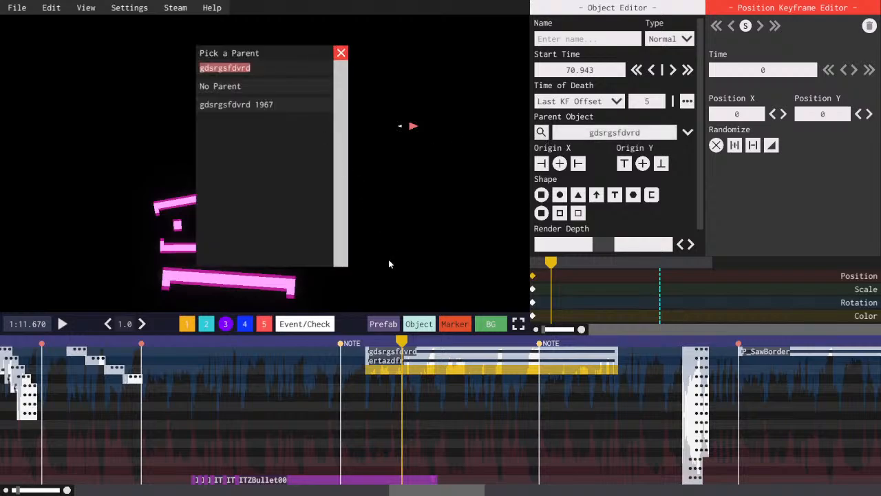
left_click(398, 358)
double_click(575, 38)
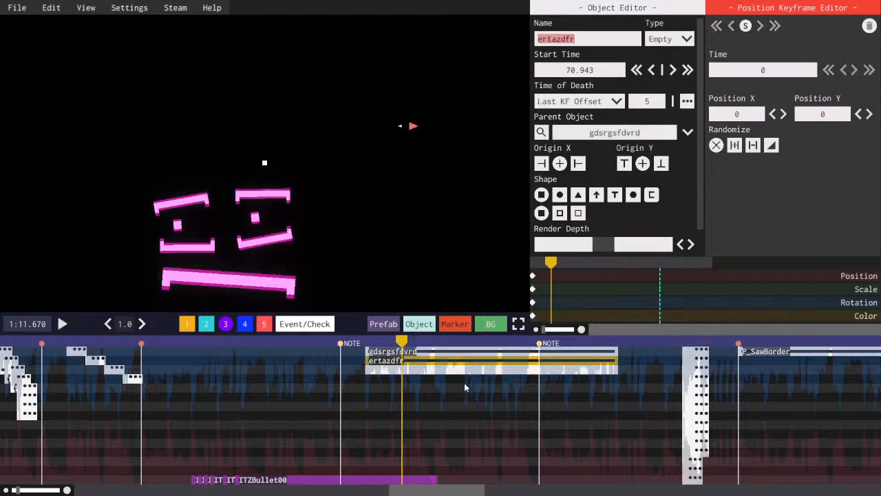
left_click(464, 372)
left_click(541, 133)
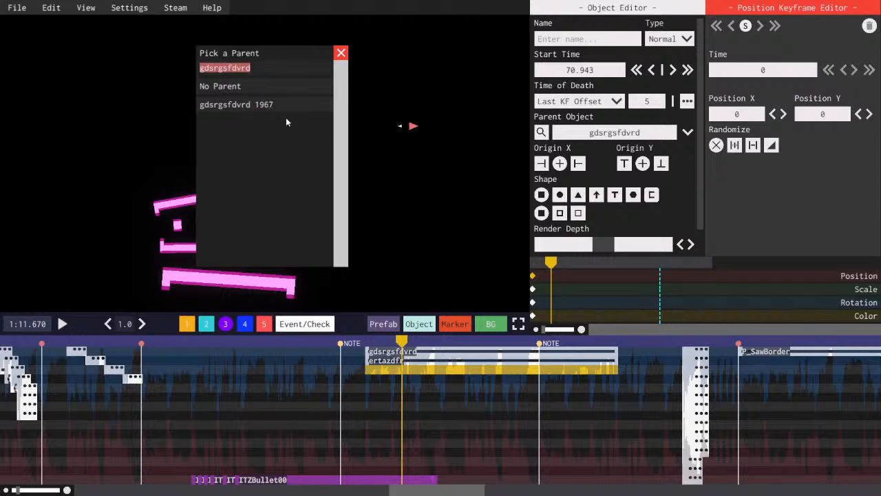
key("ctrl+v")
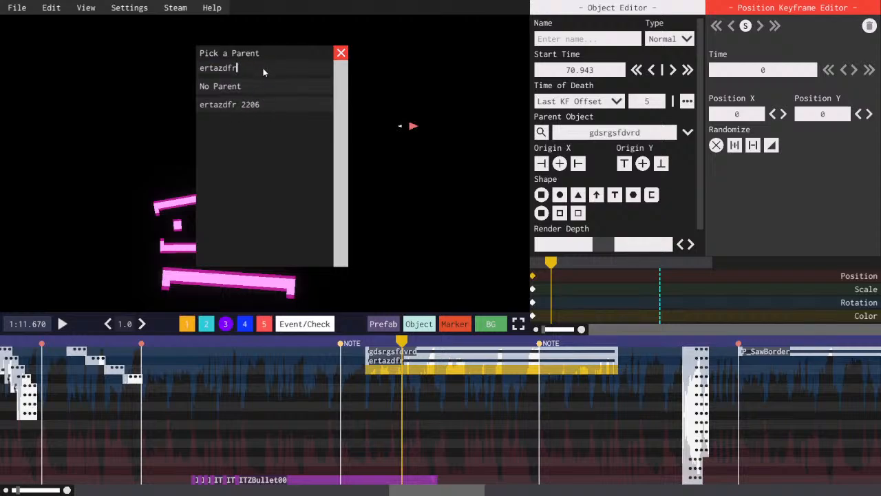
left_click(243, 106)
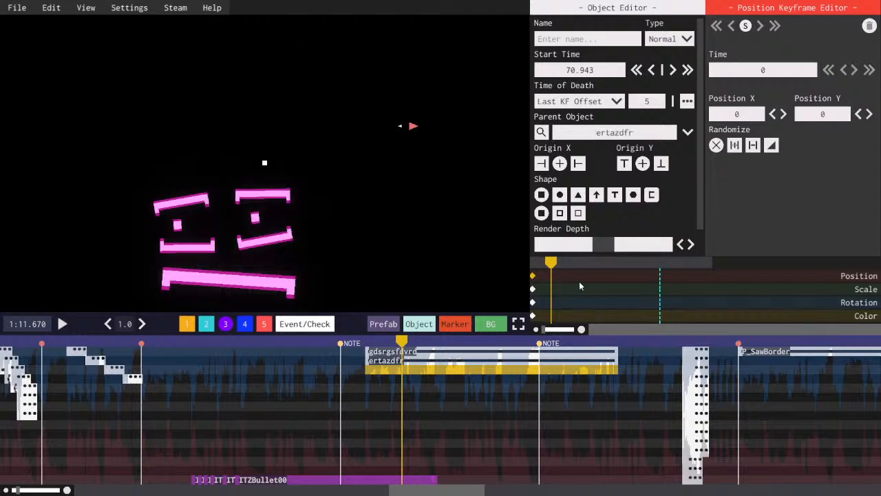
- Play the start of the pink face section briefly and save the beatmap
left_click_drag(551, 262, 536, 263)
key("space")
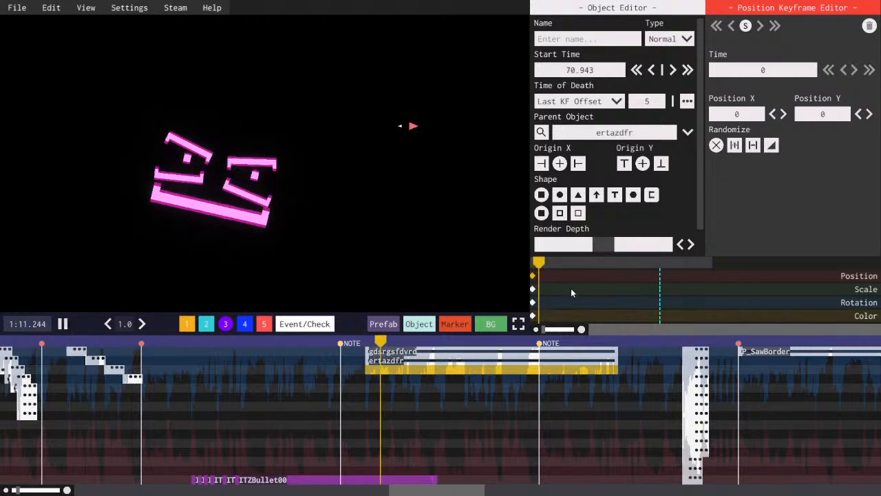
key("space")
key("ctrl+s")
- Set the square's first scale keyframe to 6 in both X and Y
left_click(535, 289)
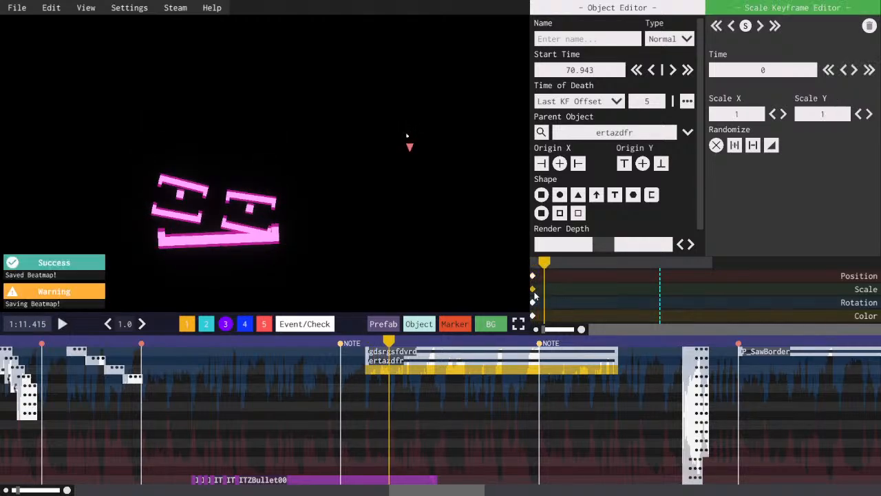
scroll(748, 120, "up", 4)
scroll(748, 121, "down", 3)
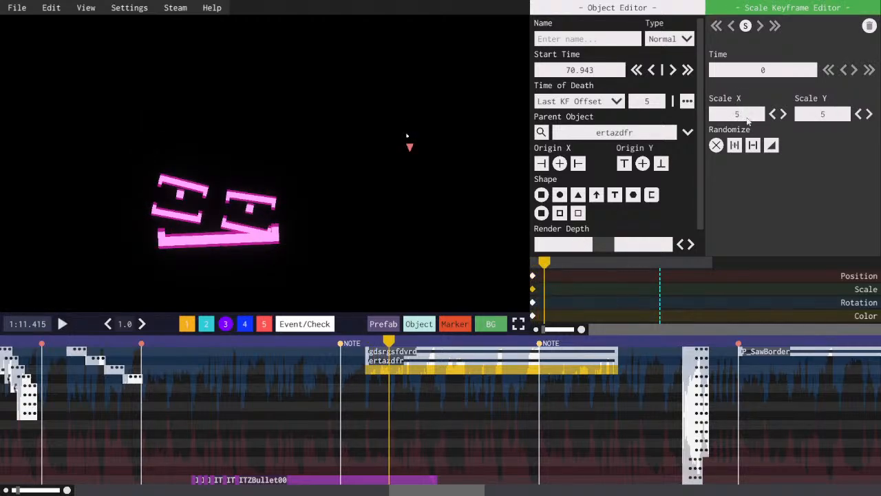
scroll(749, 121, "up", 4)
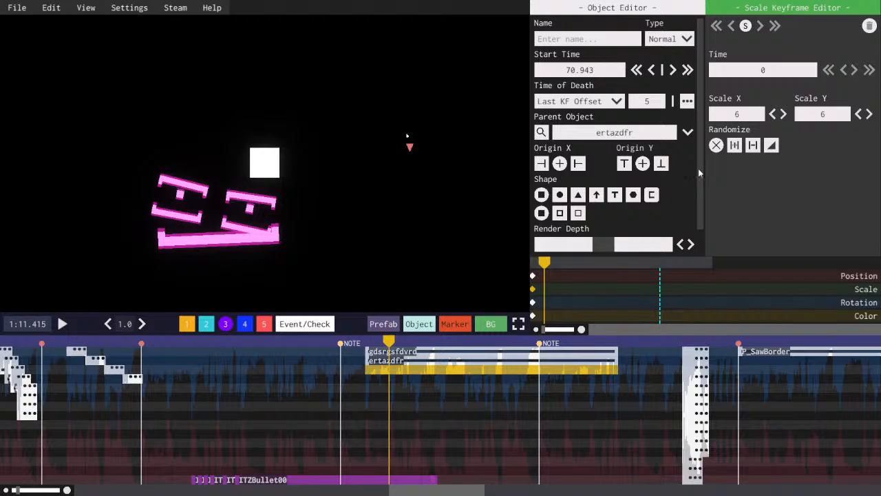
- Set the square's first color keyframe to the magenta swatch
left_click(533, 315)
left_click(540, 270)
key("space")
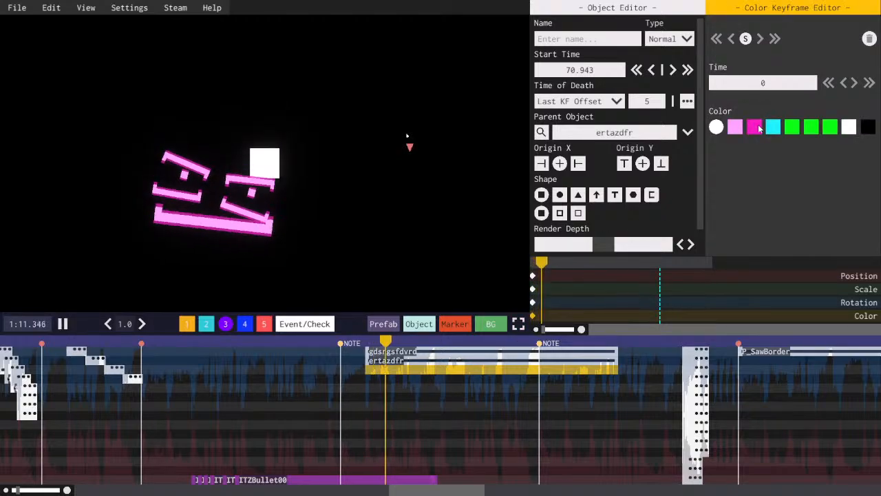
key("space")
left_click(756, 127)
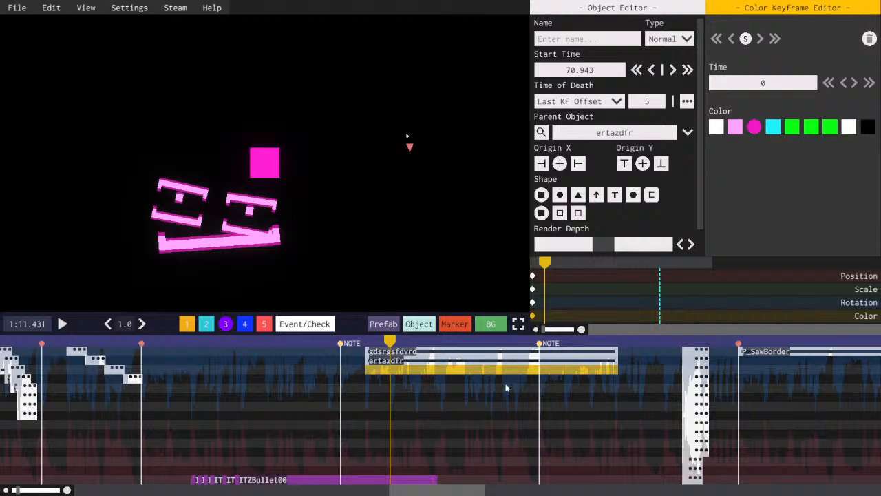
- Duplicate the magenta square as a thick square outline with shifted render depth and the light pink color
key("ctrl+d")
left_click(581, 212)
left_click(691, 245)
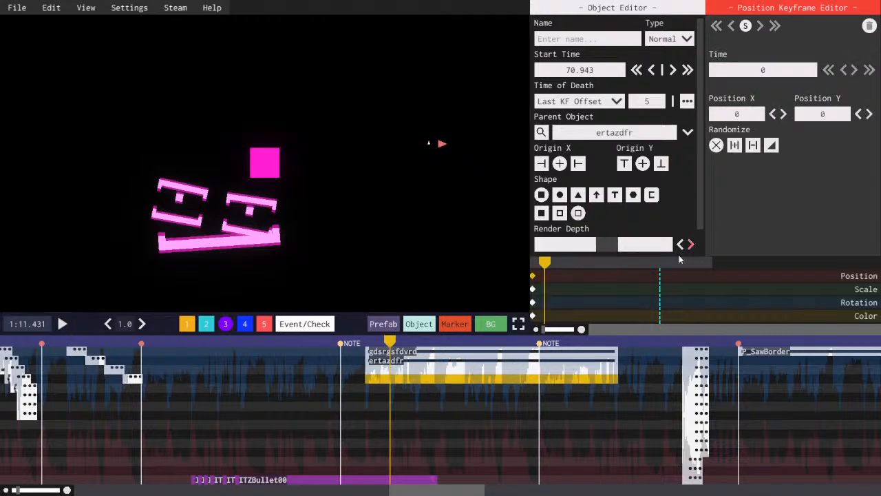
left_click(532, 315)
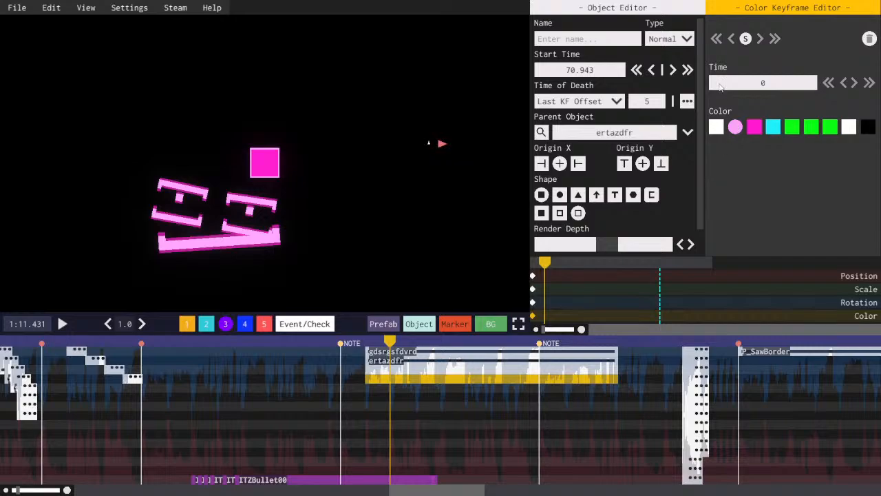
left_click(559, 213)
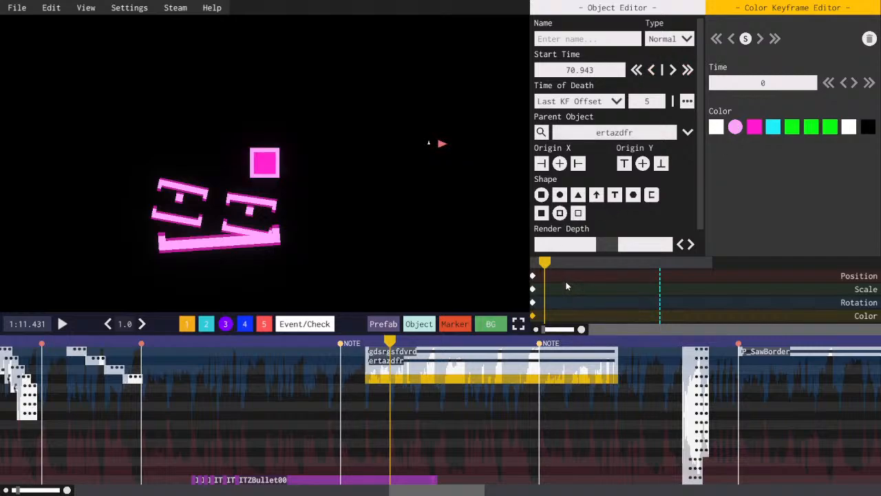
mouse_move(545, 263)
left_mouse_down()
mouse_move(507, 263)
mouse_move(542, 266)
left_mouse_up()
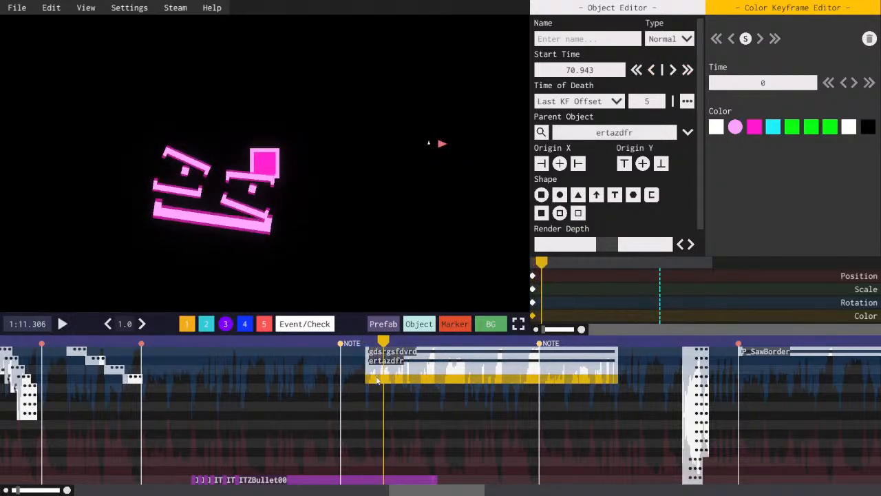
- Select both squares and run a C# console loop that applies depth += 5 to the selected objects
left_click(427, 380)
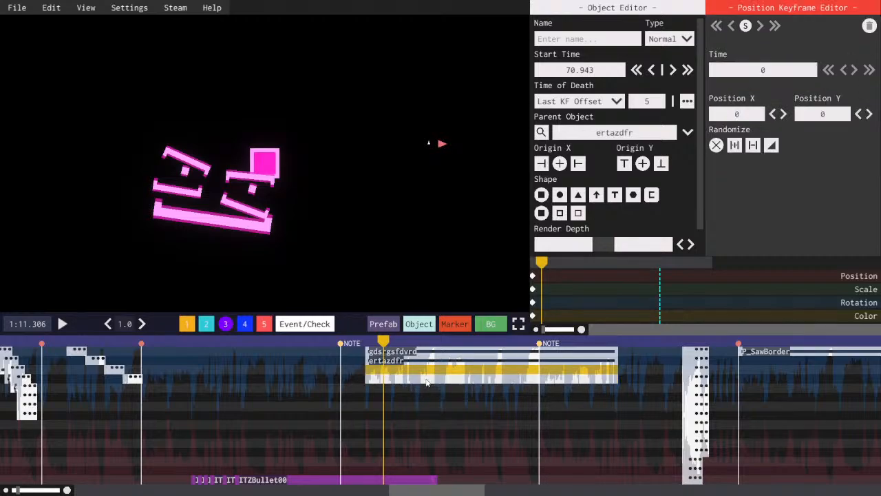
left_click(426, 381, "ctrl")
key("F7")
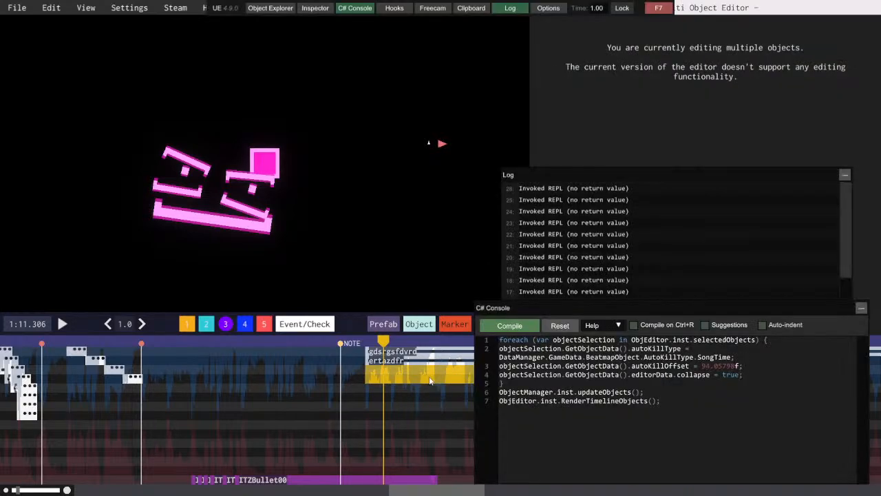
left_click_drag(744, 375, 633, 352)
type("de")
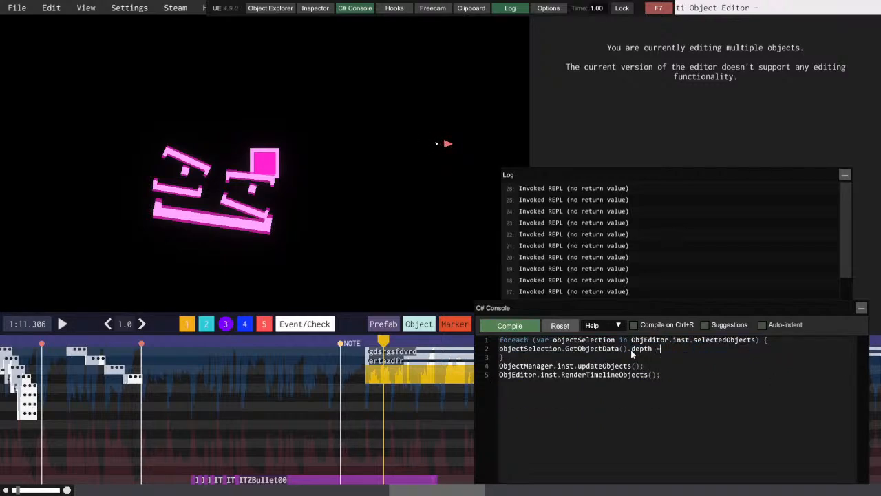
type("pth += 5;")
left_click(518, 329)
left_click(518, 329)
- Change the console loop to depth -= 5 and run it on both squares
left_click_drag(659, 350, 653, 349)
type("-")
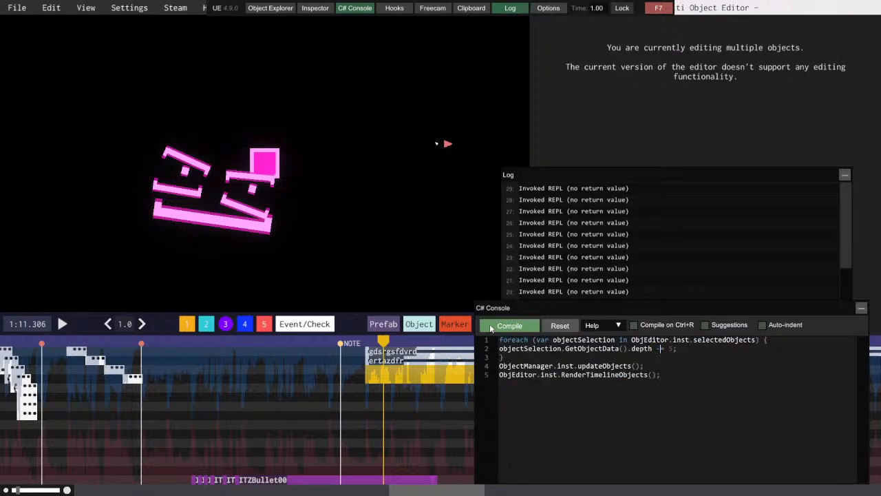
left_click(507, 330)
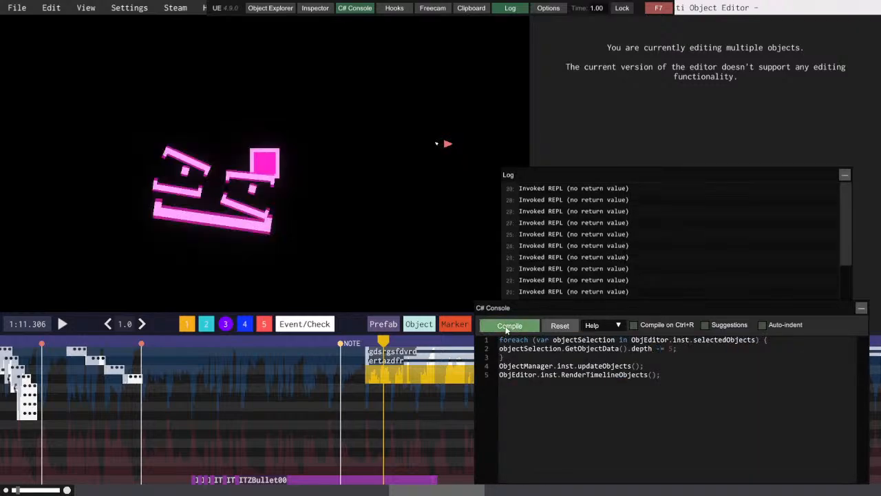
- Change the console loop to depth -= 10, run it on both squares and close the console overlay
left_click(704, 349)
left_click_drag(676, 350, 670, 349)
type("10")
left_click(515, 329)
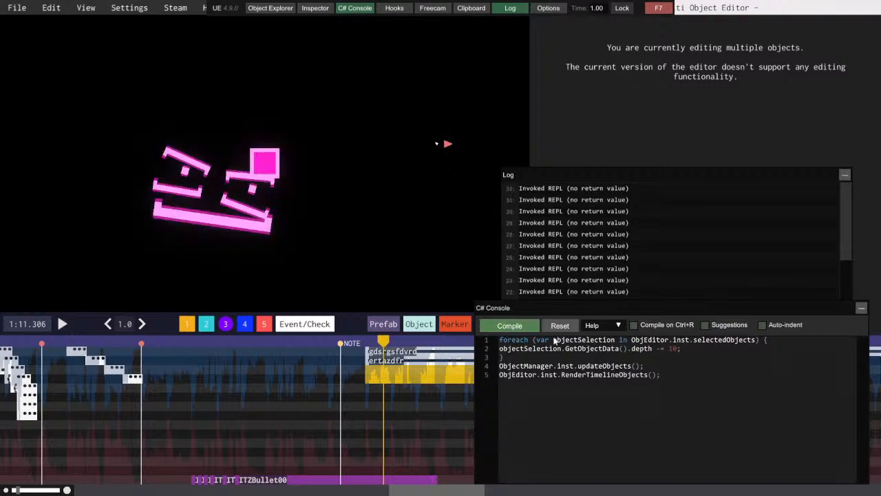
left_click(662, 6)
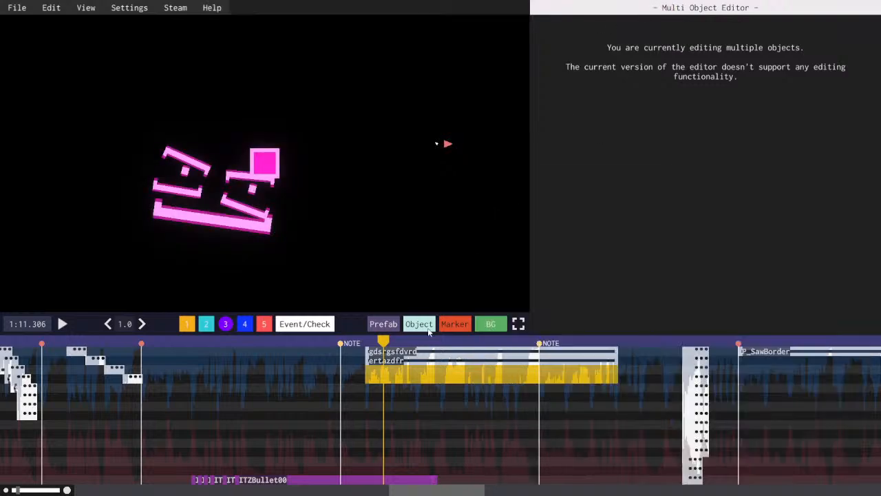
- Collapse the filled square and its outline on the timeline, and return the playhead to just before their start
left_click(393, 371)
left_click(534, 277)
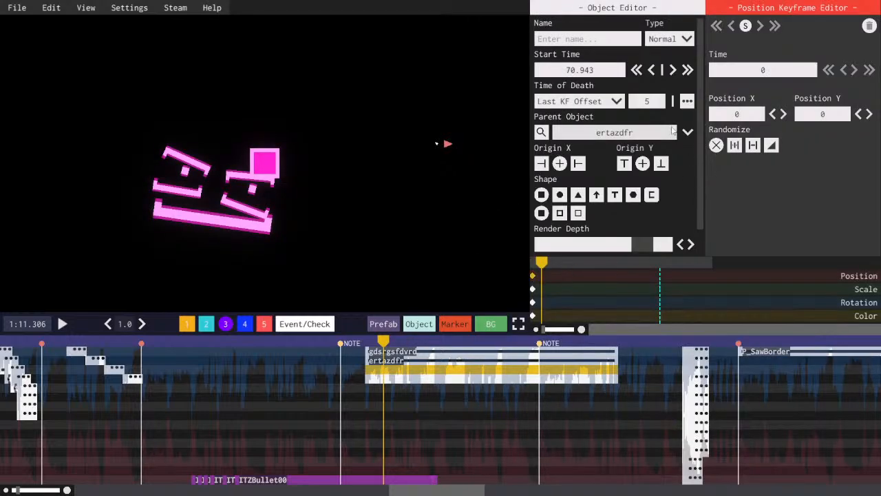
left_click(687, 101)
left_click(426, 381)
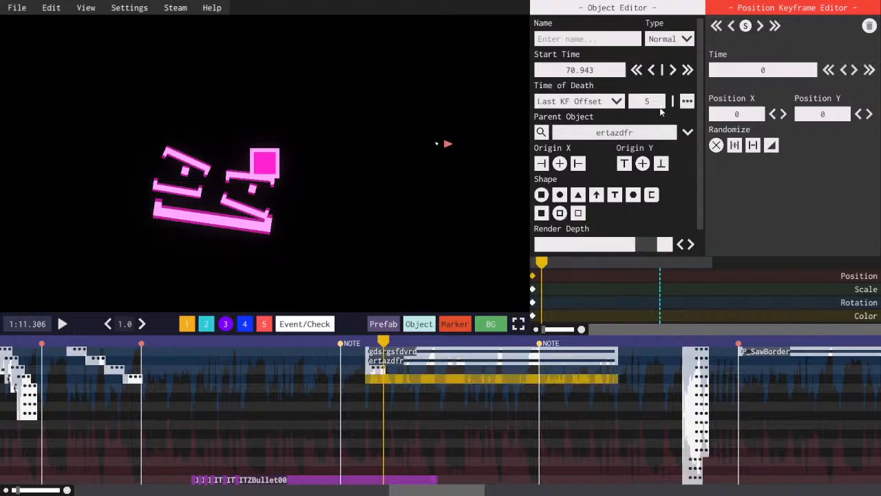
left_click(690, 102)
key("space")
left_click(359, 343)
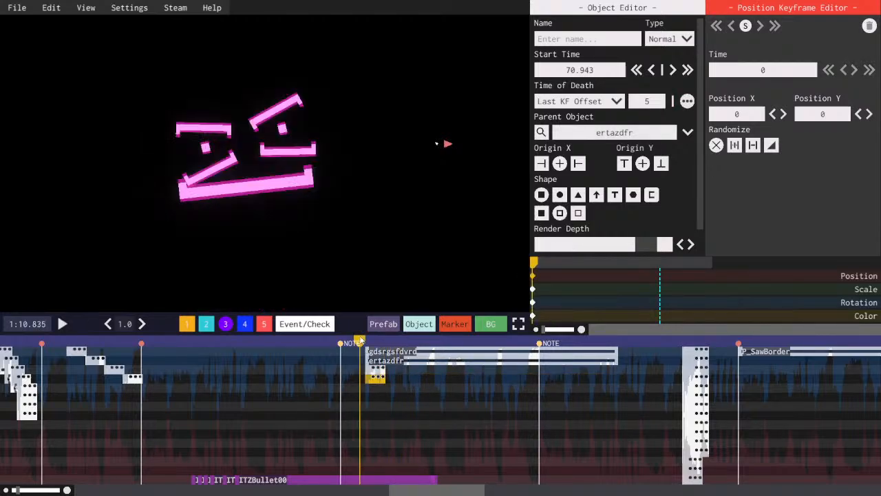
- Play back the square's entrance around 1:11, select the ertazdfr empty's starting position keyframe and save the beatmap
key("space")
key("space")
left_click_drag(367, 371, 370, 378)
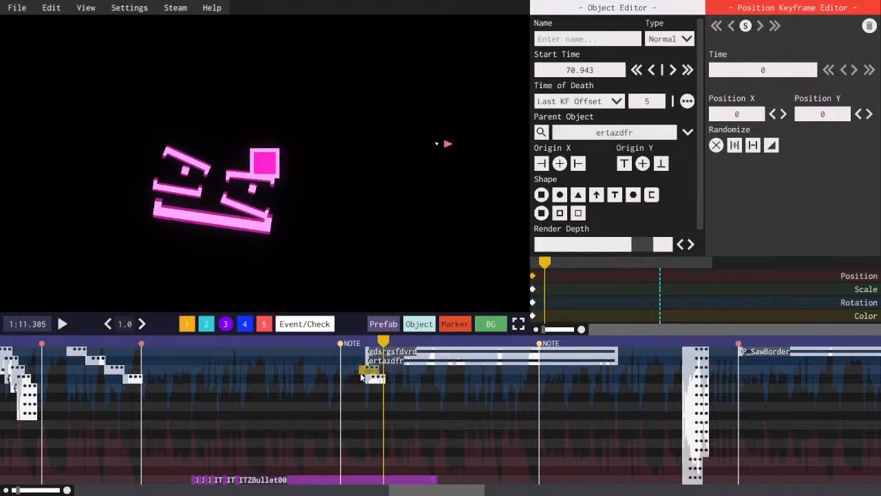
left_click(369, 360)
left_click(367, 343)
key("space")
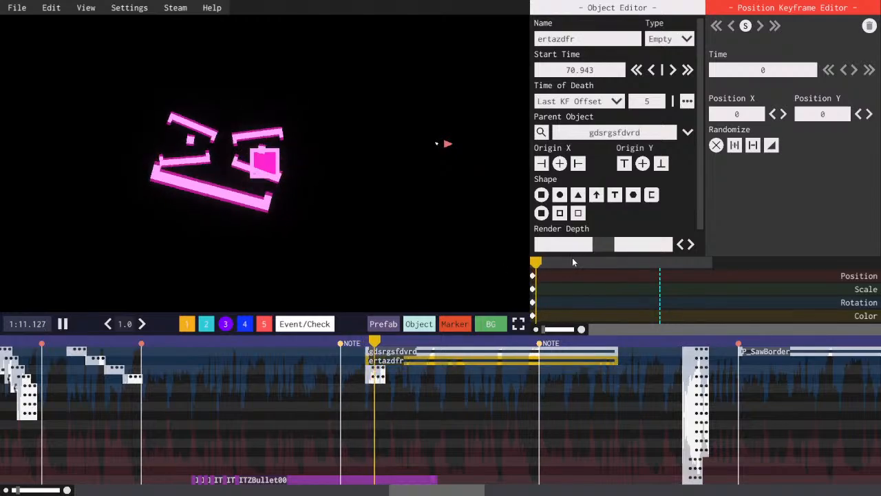
key("space")
left_click(533, 276)
key("space")
key("space")
key("ctrl+s")
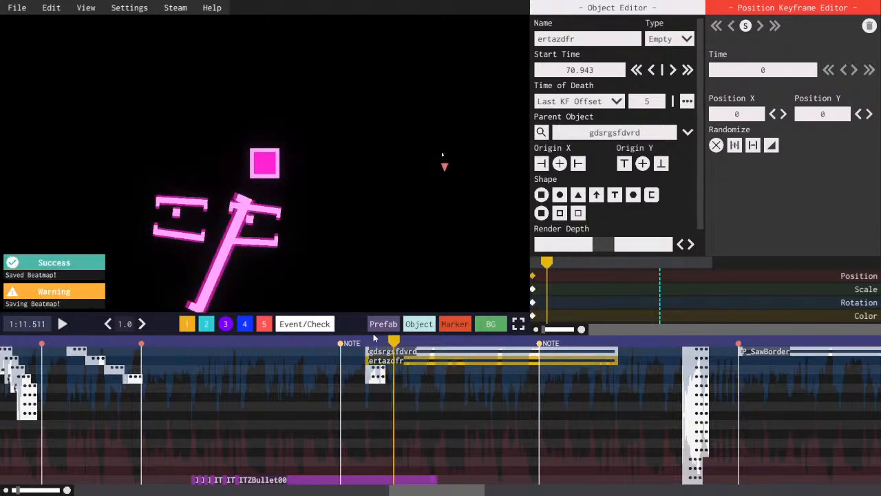
- Duplicate the square's outline to start at 71.434 and turn the copy into a filled square rendered behind the pink one
left_click_drag(398, 344, 393, 345)
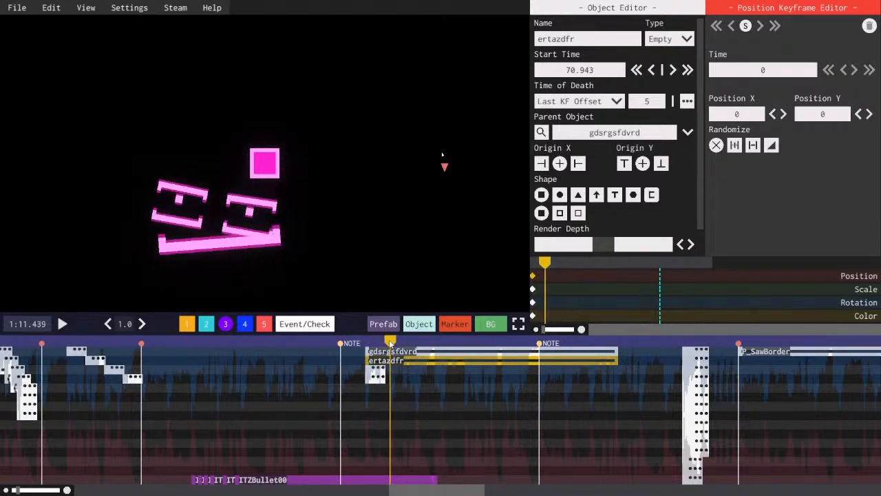
left_click(376, 378)
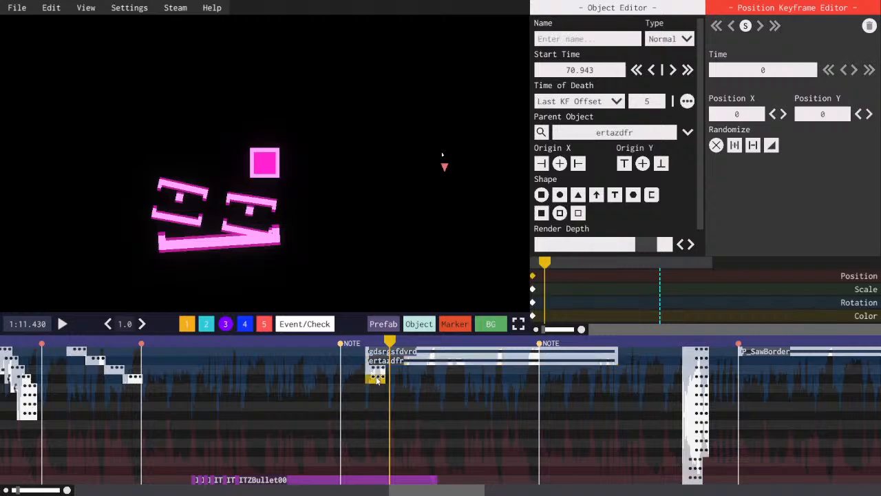
key("ctrl+c")
key("ctrl+v")
mouse_move(394, 383)
left_mouse_down()
mouse_move(403, 384)
mouse_move(395, 384)
left_mouse_up()
left_click(542, 213)
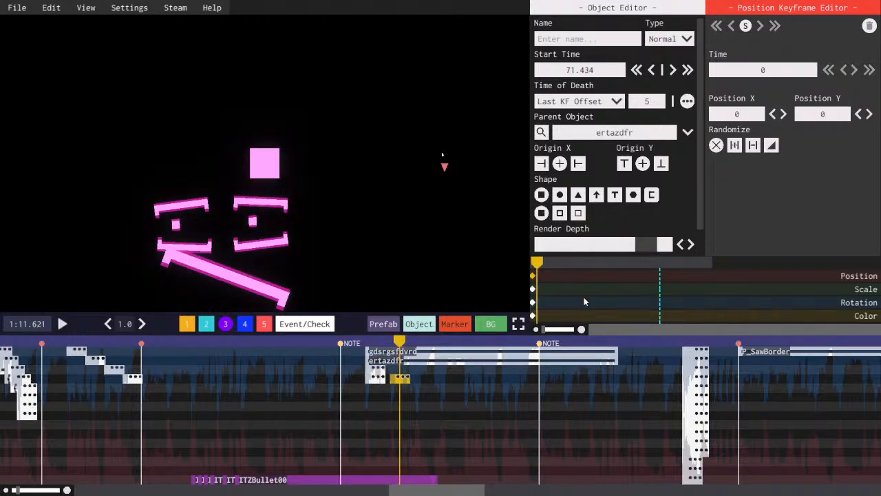
left_click(681, 244)
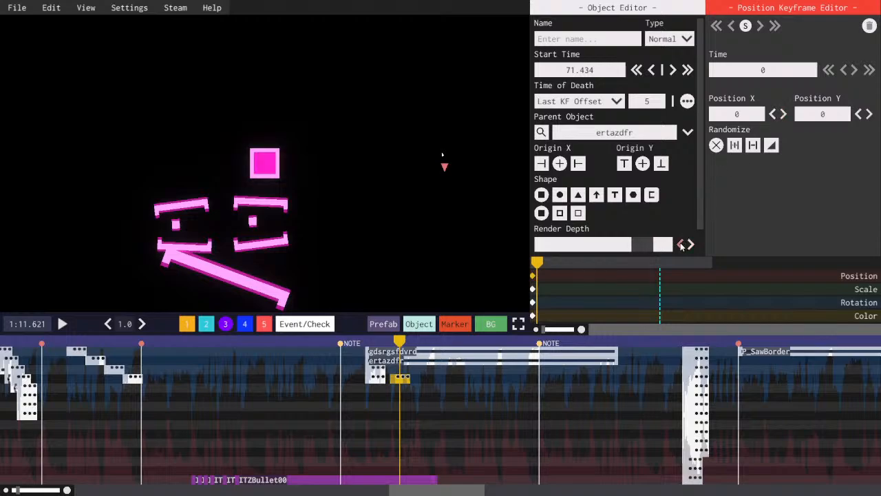
- Set the copied square's Y origin to bottom and its starting scale to X 0, Y 1000
left_click(534, 290)
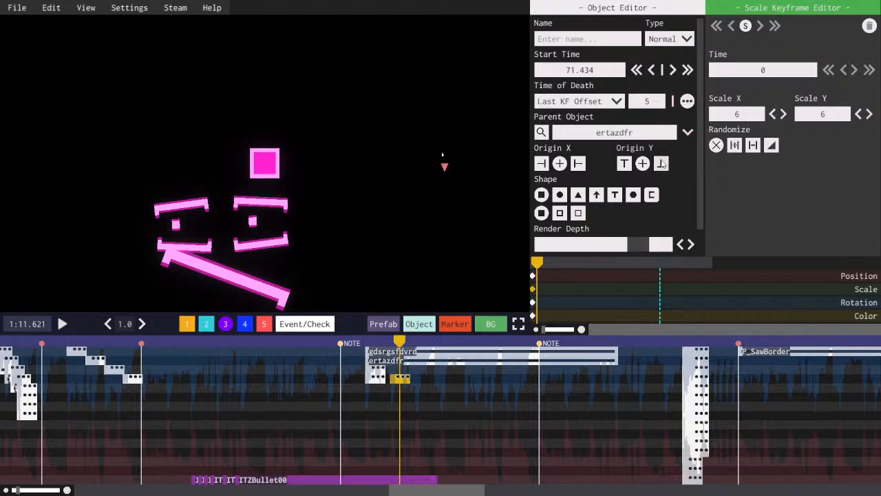
left_click(662, 164)
type("1000")
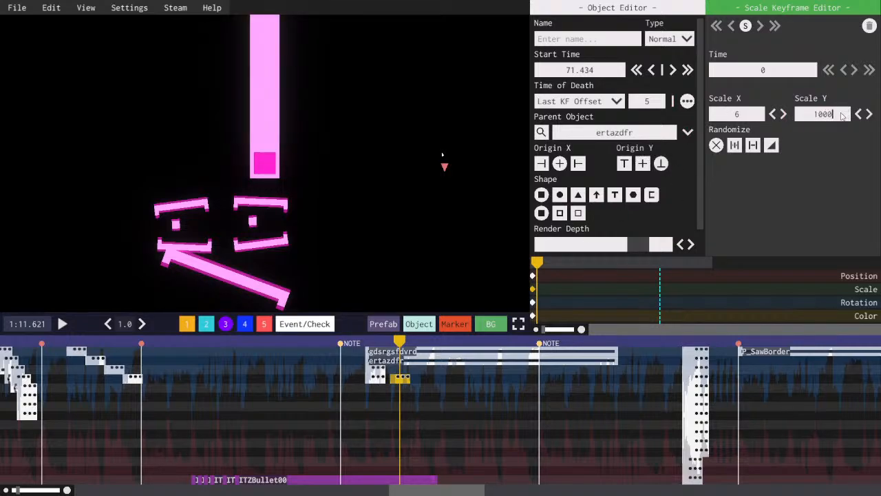
scroll(748, 116, "down", 5)
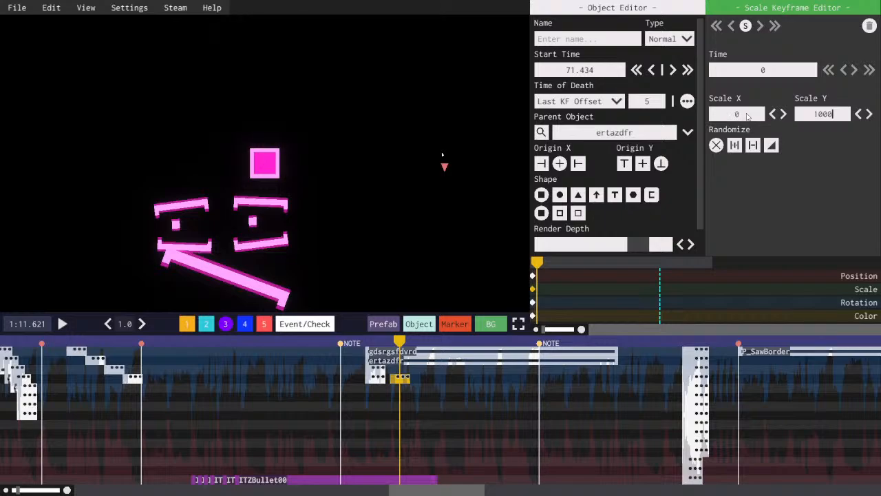
- Duplicate the beam's scale keyframe to time 0.15 with OutSine easing and Scale X 2
key("ctrl+c")
key("ctrl+v")
left_click(537, 289)
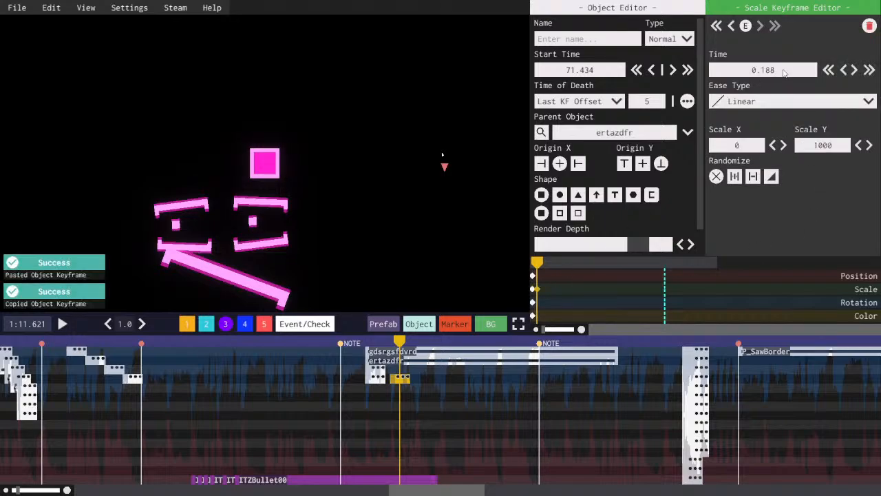
left_click_drag(783, 71, 761, 72)
type("15")
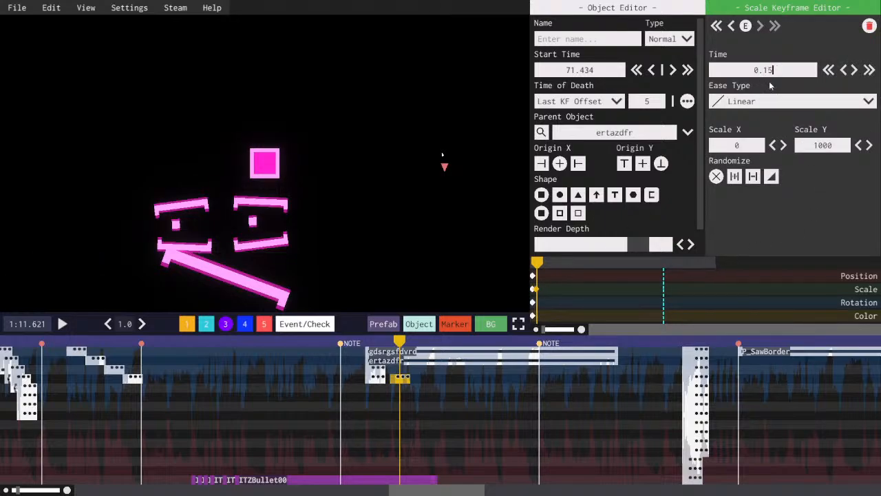
left_click(758, 102)
left_click(748, 158)
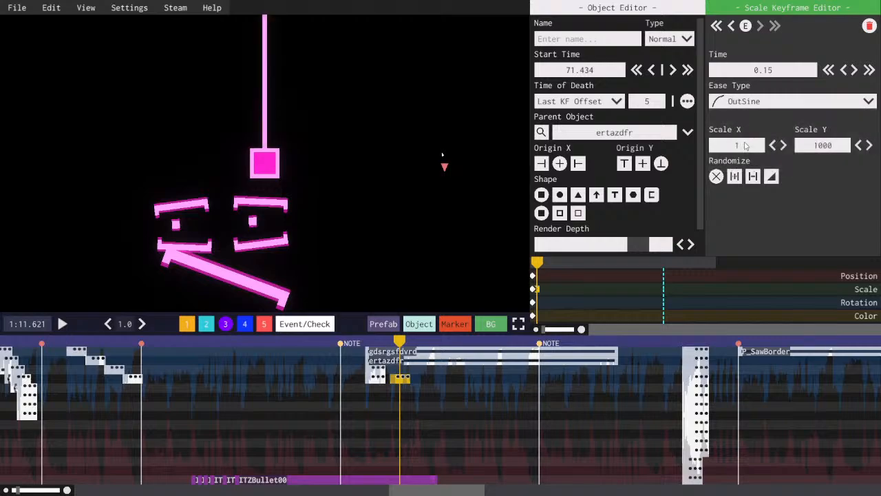
scroll(746, 146, "up", 1)
- Add a closing scale keyframe to the beam at time 0.3 with InSine easing and Scale X 0
left_click(542, 292)
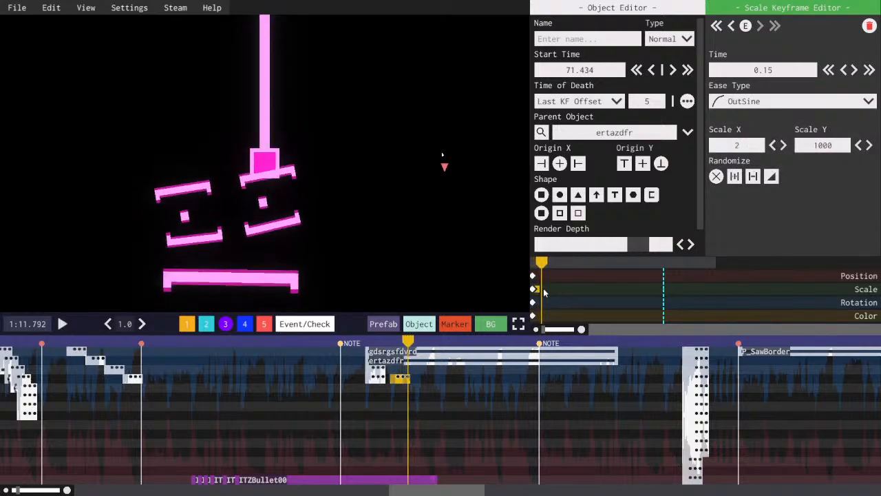
left_click(547, 292)
left_click_drag(782, 71, 759, 72)
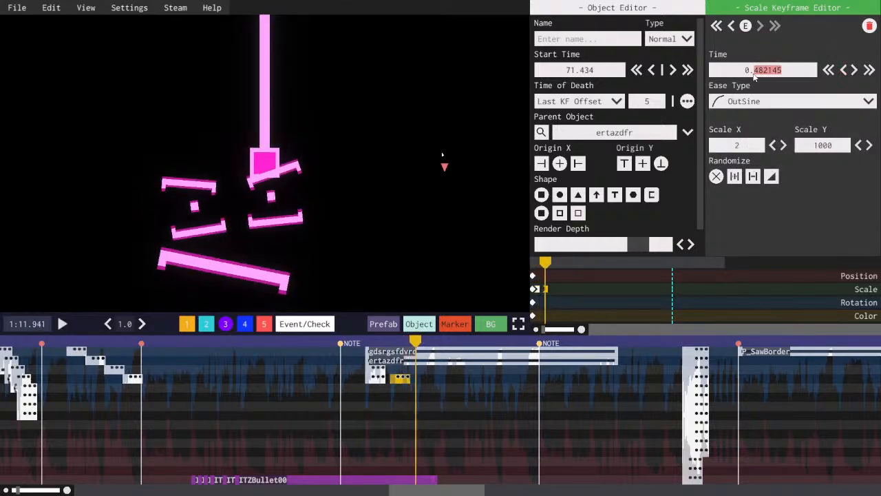
type("3")
left_click(759, 103)
left_click(759, 146)
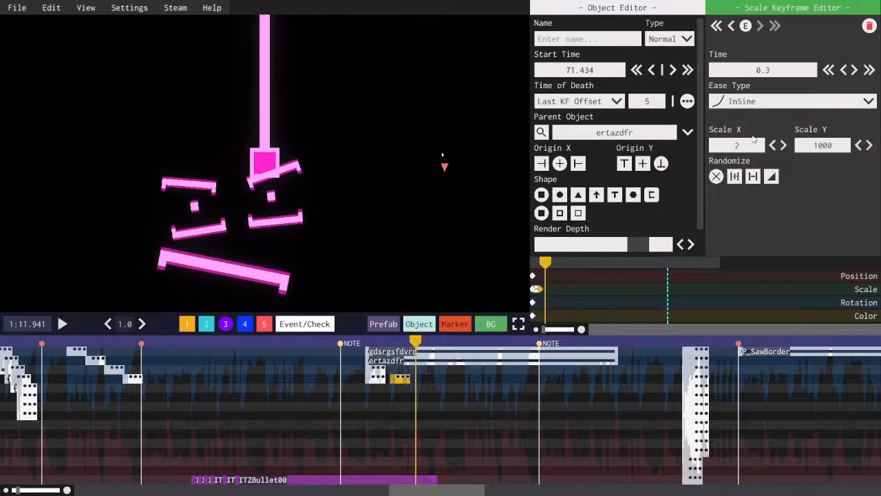
type("0")
- Preview the beam's scale animation and move its middle scale keyframe to time 0.1
mouse_move(547, 261)
left_mouse_down()
mouse_move(497, 261)
mouse_move(537, 261)
left_mouse_up()
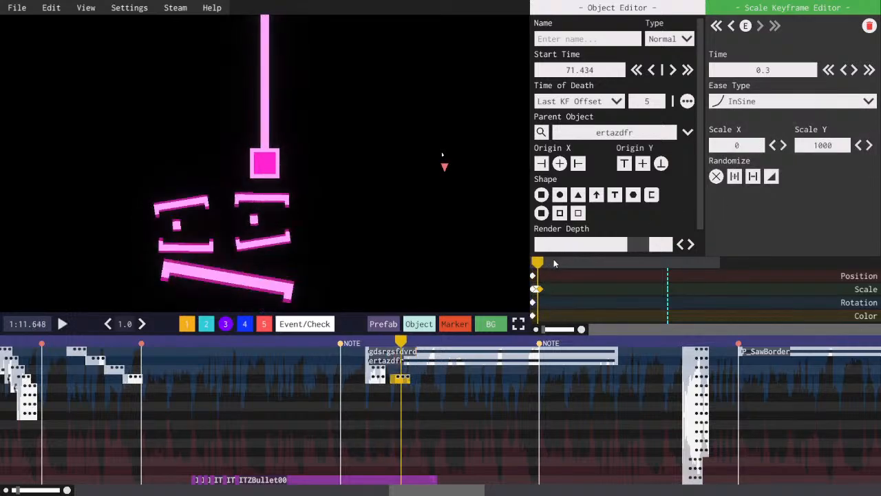
key("space")
key("space")
scroll(546, 292, "up", 3)
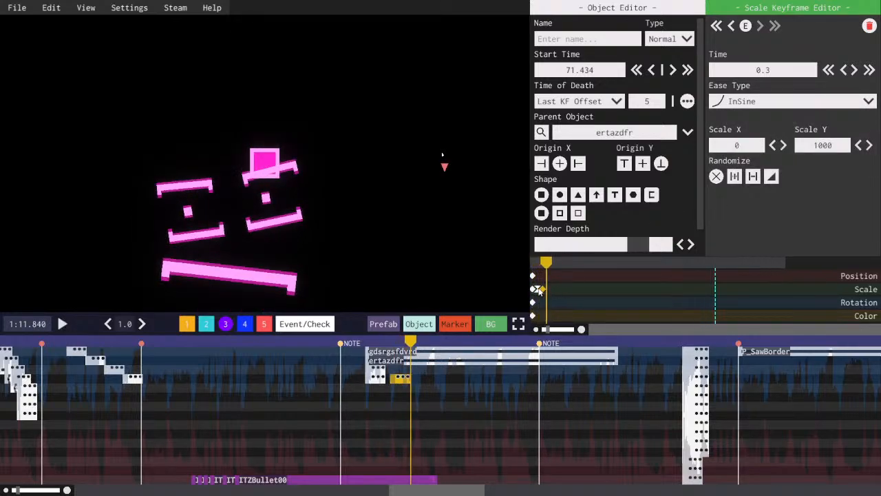
left_click(539, 290)
left_click(772, 66)
key("BackSpace")
key("Return")
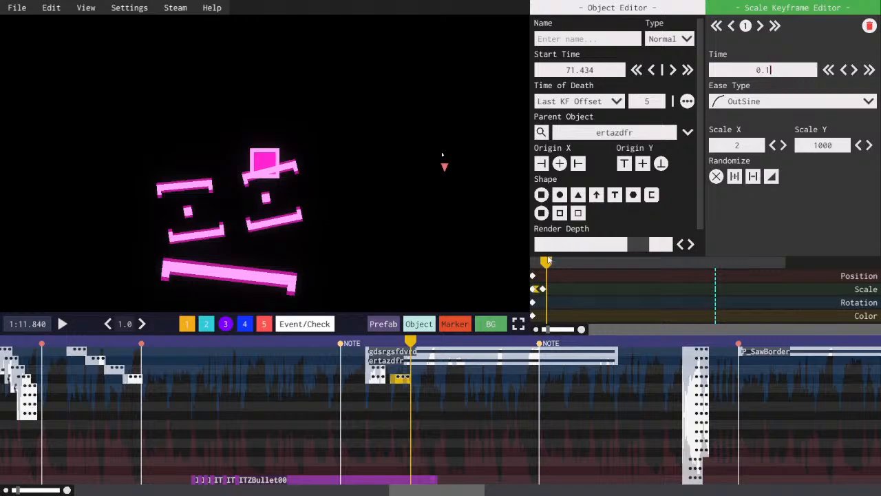
- Move the beam's closing scale keyframe to time 0.2 and set its Time of Death to Last KF
mouse_move(534, 269)
left_mouse_down()
mouse_move(502, 263)
mouse_move(542, 267)
left_mouse_up()
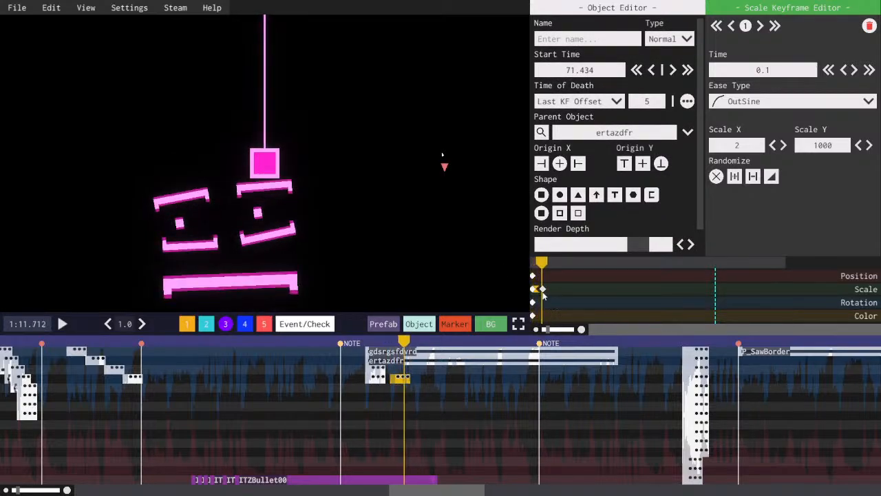
left_click(543, 291)
left_click_drag(772, 69, 767, 70)
type("2")
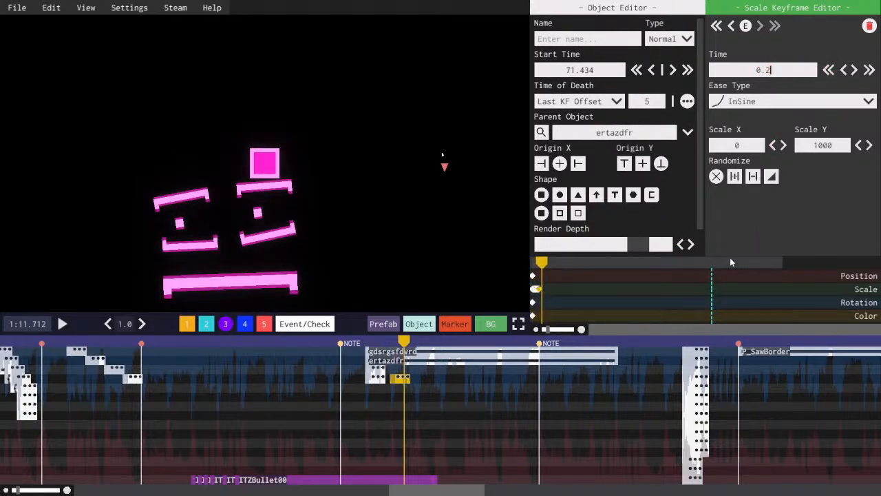
left_click(573, 101)
left_click(572, 132)
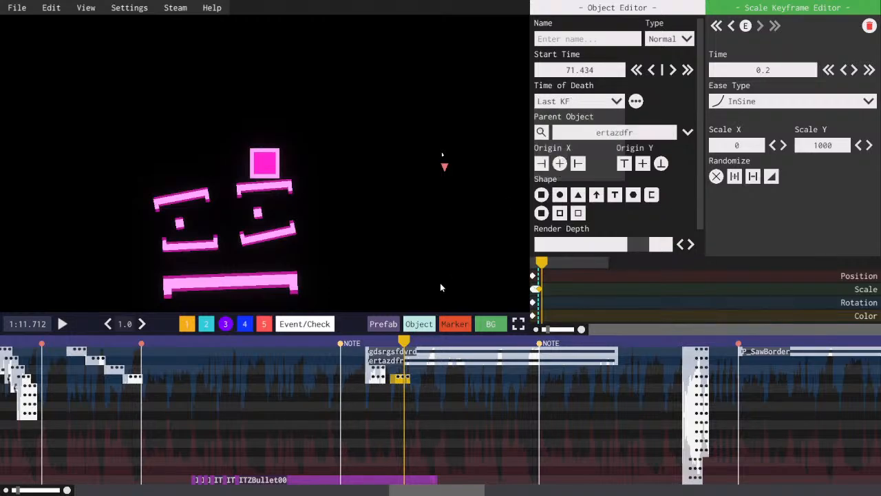
- Play back the section around 1:11 to check the beam's timing against the square and the ertazdfr empty
left_click(384, 341)
key("space")
key("space")
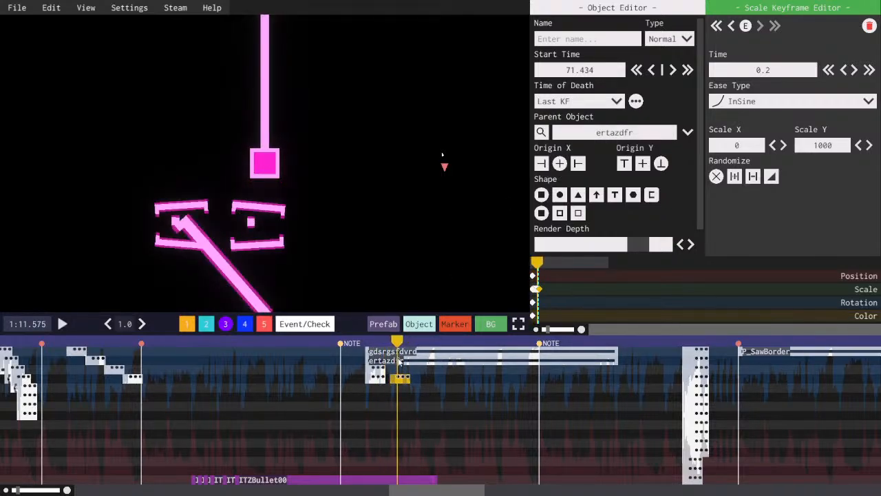
left_click(399, 361)
key("space")
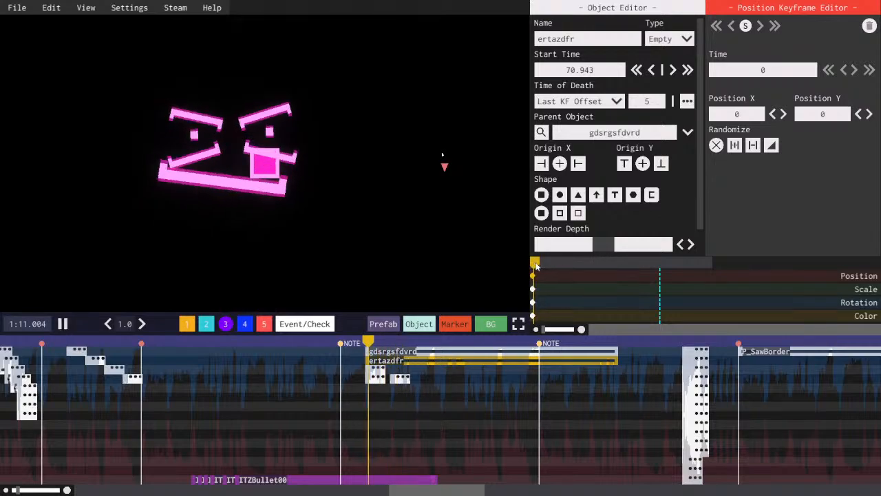
key("space")
- Align the playhead with the beam's start and set the ertazdfr empty's starting Position Y to -35
left_click(402, 378)
left_click(536, 288)
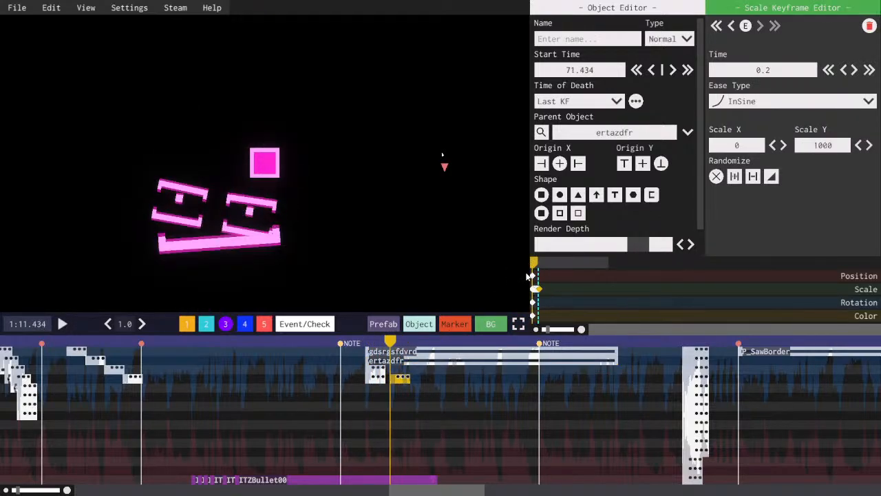
left_click(532, 276)
left_click(402, 360)
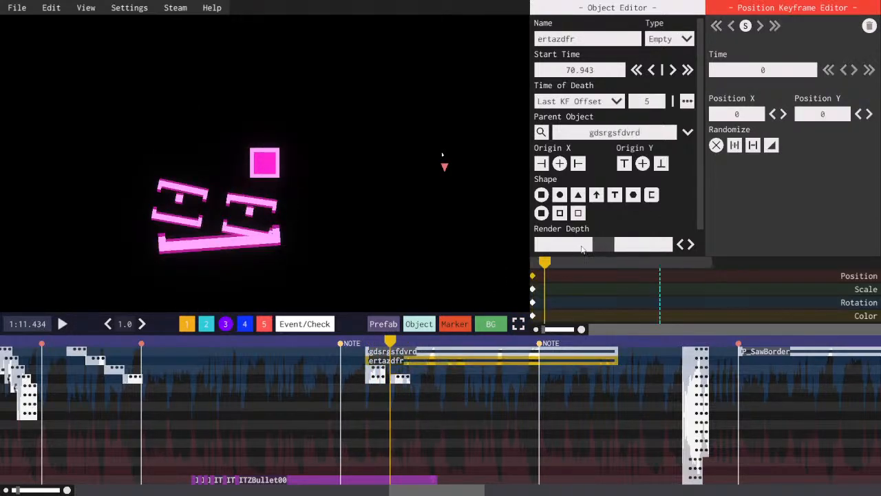
scroll(835, 117, "down", 18)
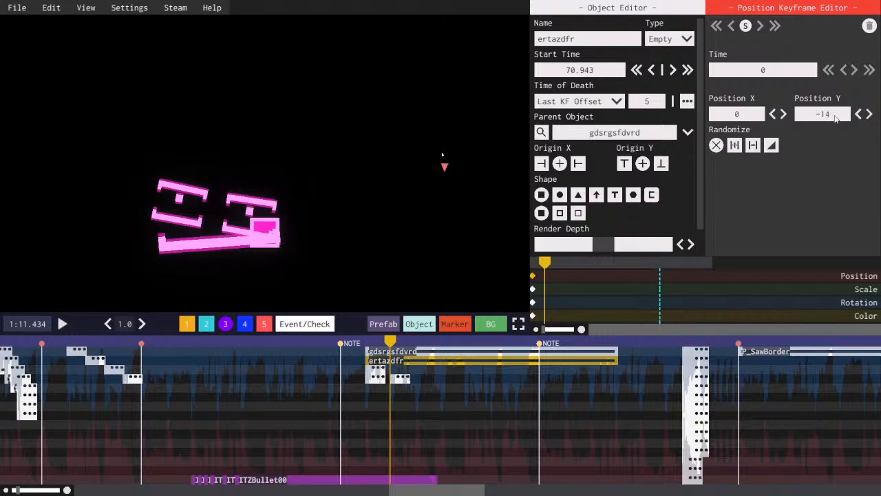
scroll(836, 117, "down", 17)
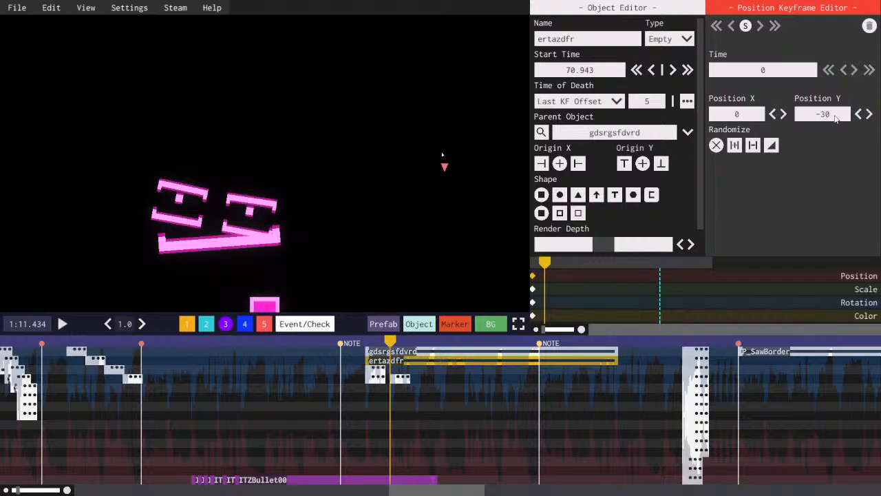
- Duplicate ertazdfr's position keyframe to time 0.492 with Position Y -27 and OutSine easing
key("ctrl+c")
key("ctrl+v")
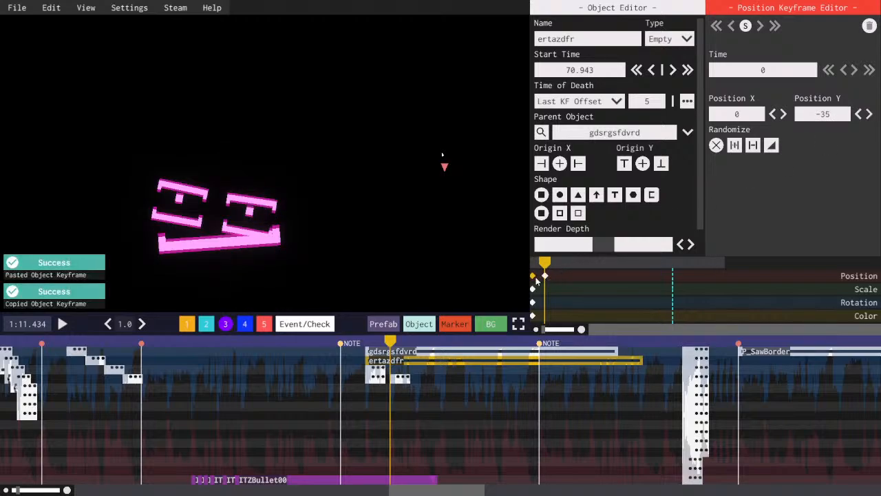
left_click(546, 276)
scroll(829, 146, "up", 3)
scroll(830, 146, "up", 5)
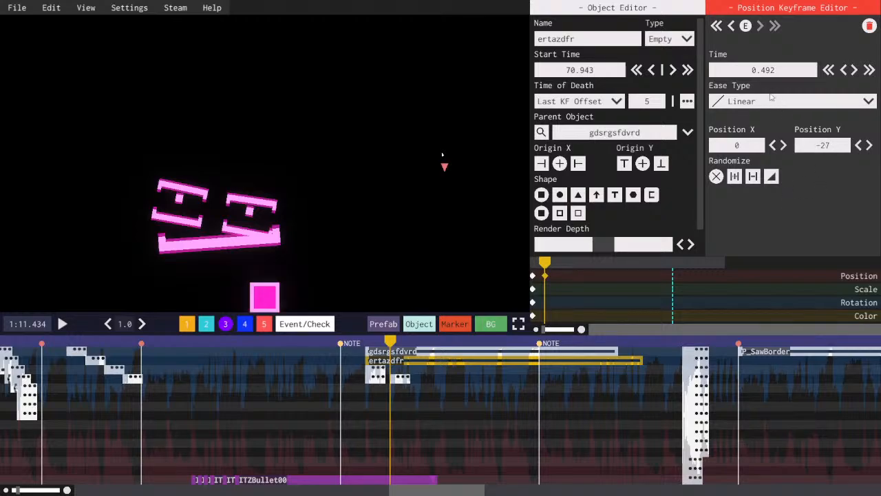
left_click(772, 104)
left_click(742, 160)
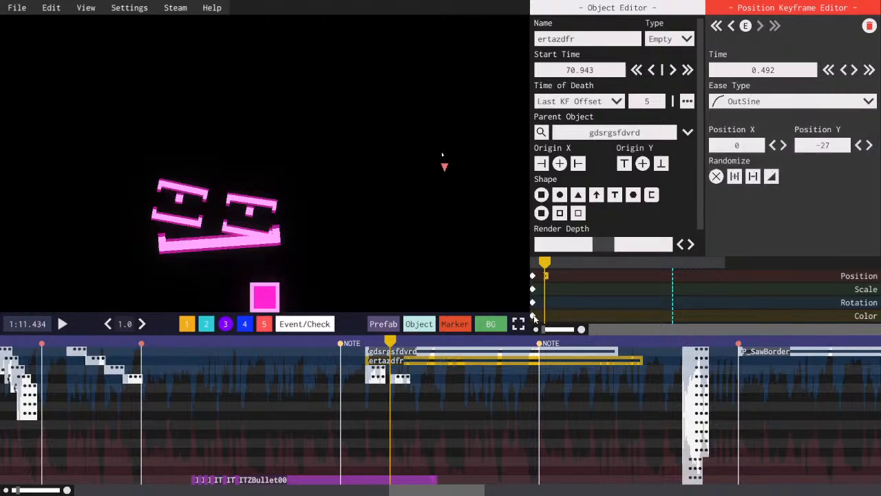
- Add a position keyframe to ertazdfr at time 0.732145 with Position Y -29 and preview the motion
key("space")
key("space")
right_click(553, 276)
scroll(817, 144, "down", 1)
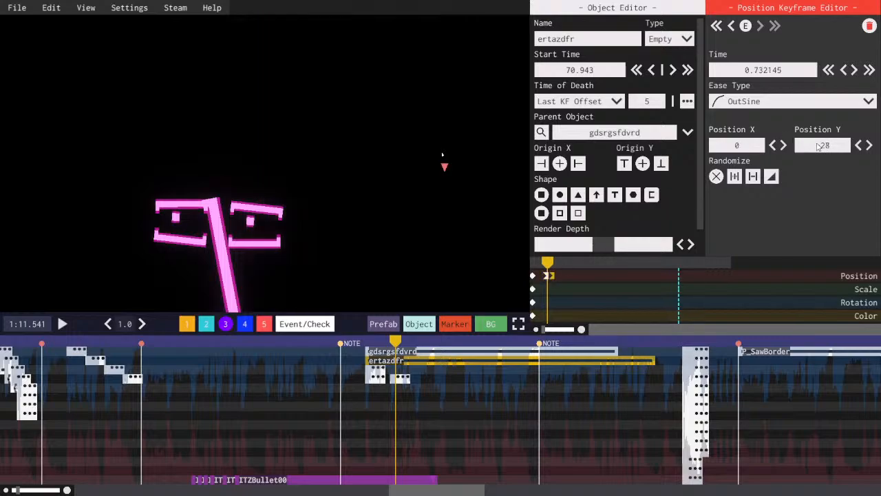
scroll(817, 146, "down", 1)
key("space")
key("space")
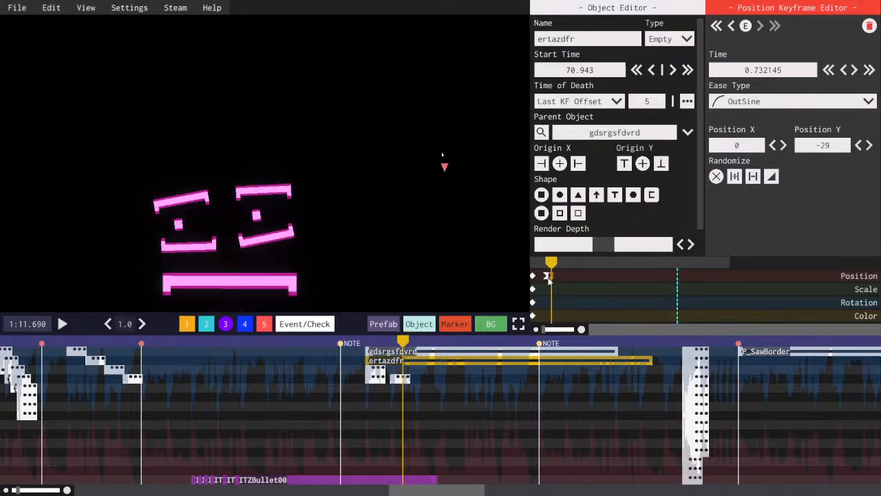
- Shift the Y -29 keyframe slightly earlier and add a position keyframe at 0.89865 with Y -27 and InOutSine easing
left_click_drag(549, 277, 548, 278)
left_click_drag(547, 263, 563, 275)
scroll(551, 276, "up", 3)
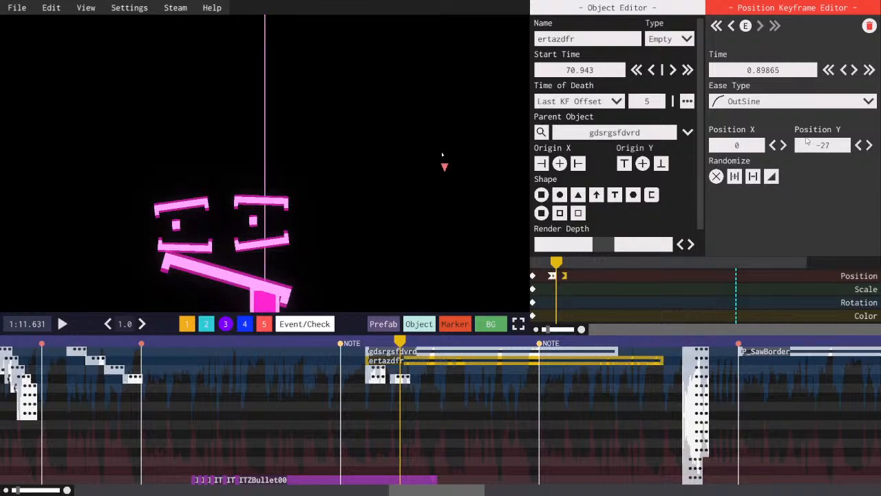
left_click(791, 101)
left_click(735, 167)
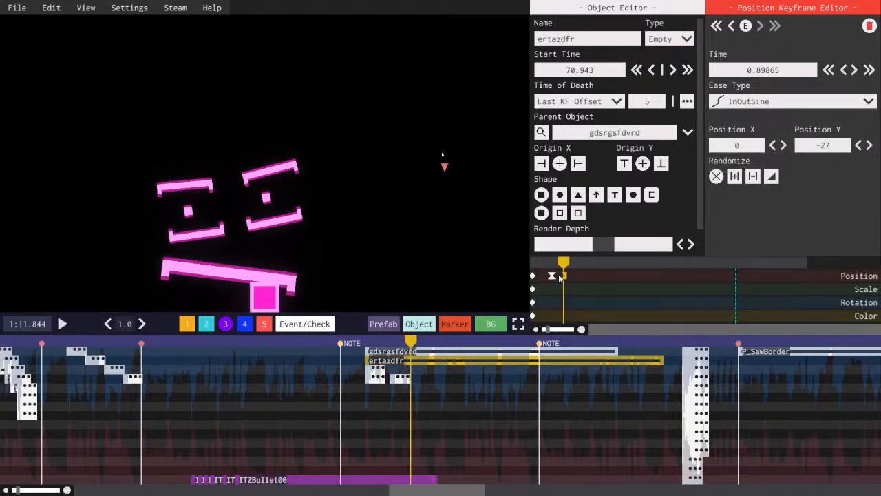
- Move ertazdfr's last position keyframe, the InOutSine one at Y -27, to time 0.766 and save the beatmap
left_click_drag(564, 275, 553, 274)
scroll(569, 277, "up", 3)
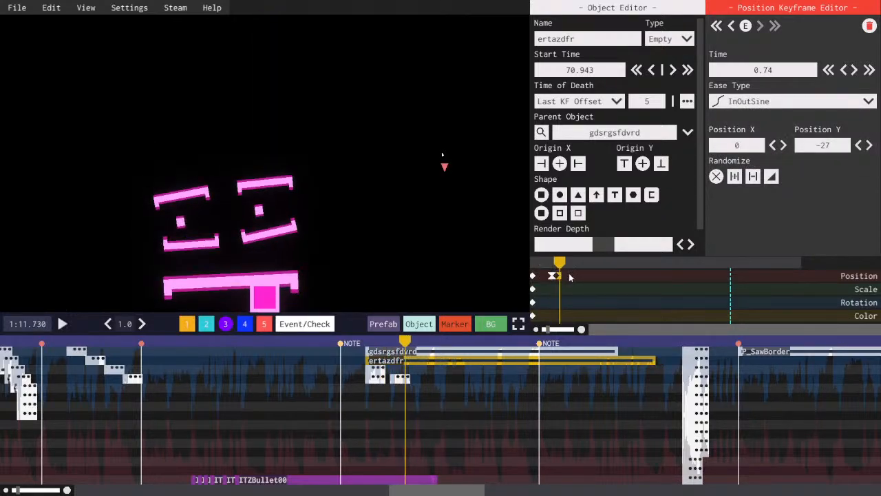
key("ctrl+s")
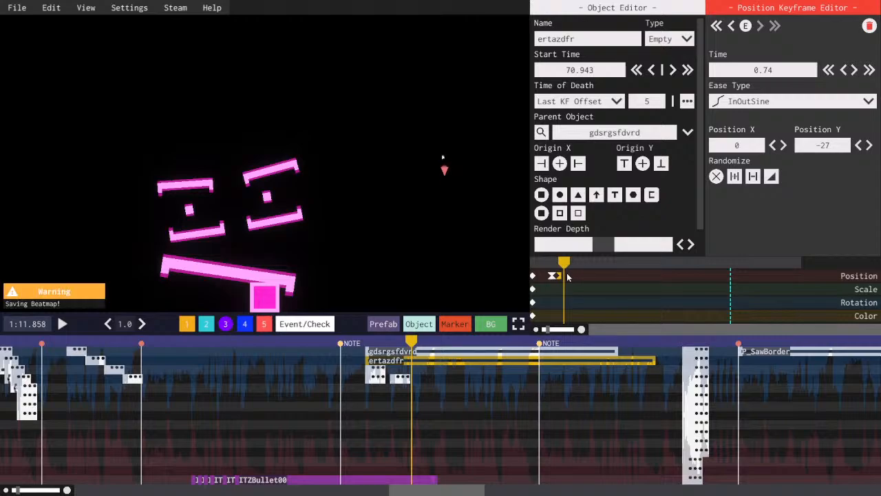
left_click_drag(561, 276, 563, 276)
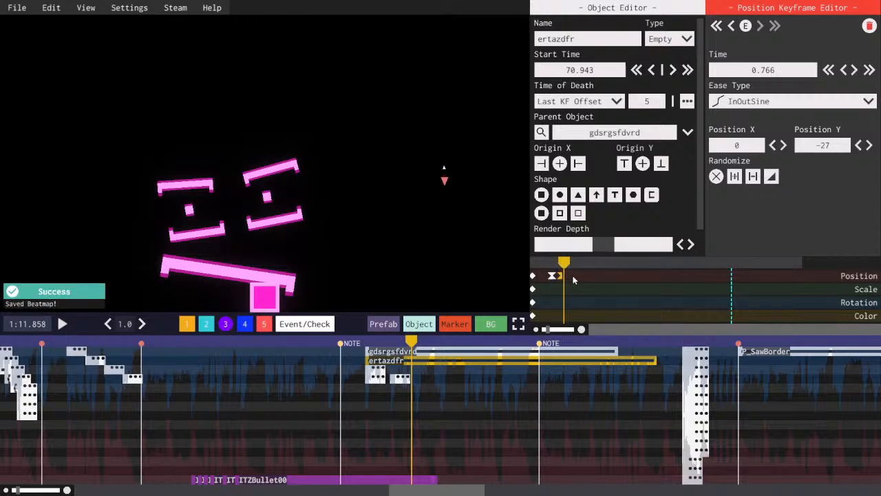
- Add a position keyframe to ertazdfr at time 1.136528 with InSine easing and Position Y -33, and save the beatmap
right_click(572, 277)
key("space")
key("space")
left_click(771, 102)
left_click(755, 145)
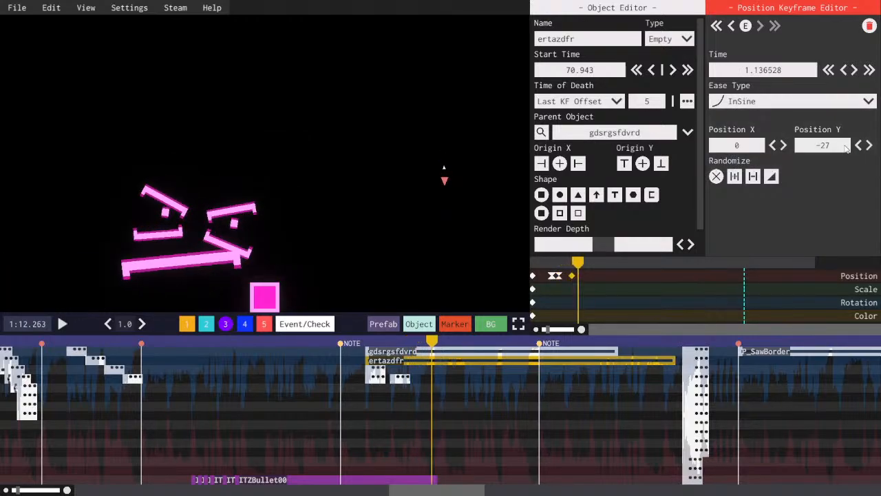
left_click(549, 265)
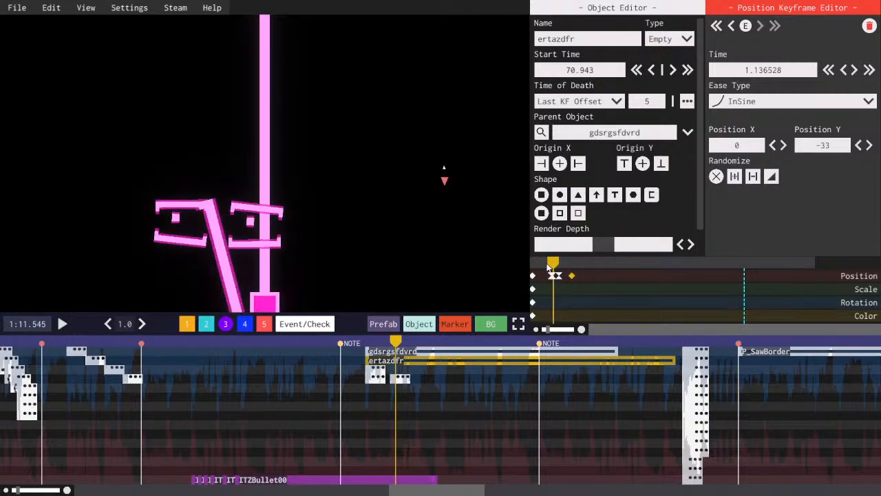
key("ctrl+s")
- Step back and forth through ertazdfr's position keyframes and play the section to check the square's rise and fall
left_click_drag(554, 275, 572, 277)
left_click(561, 275)
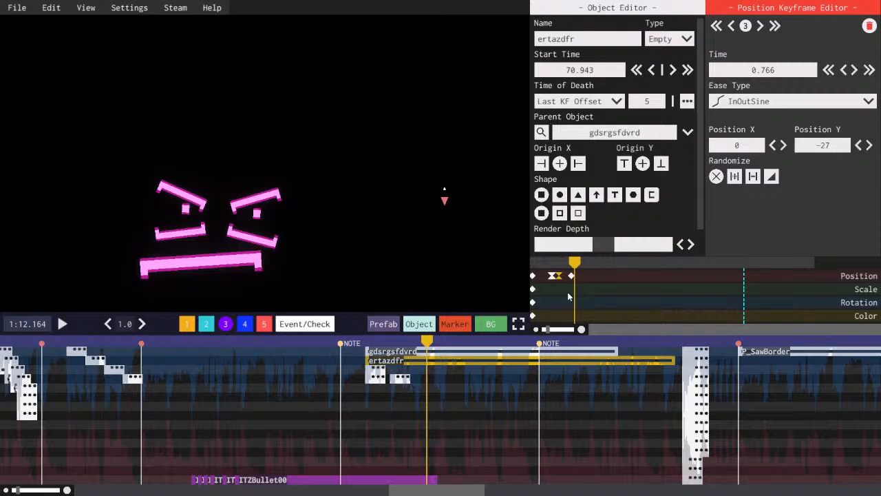
key("comma")
key("comma")
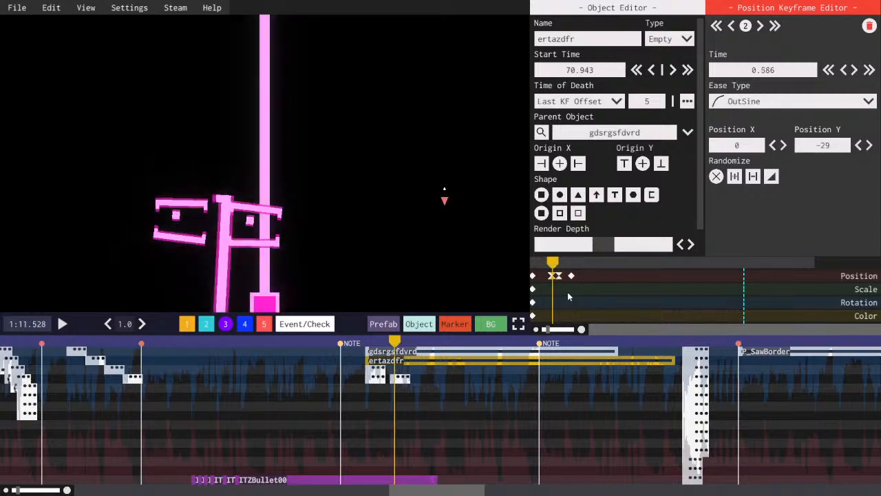
key("period")
key("period")
key("comma")
key("comma")
key("period")
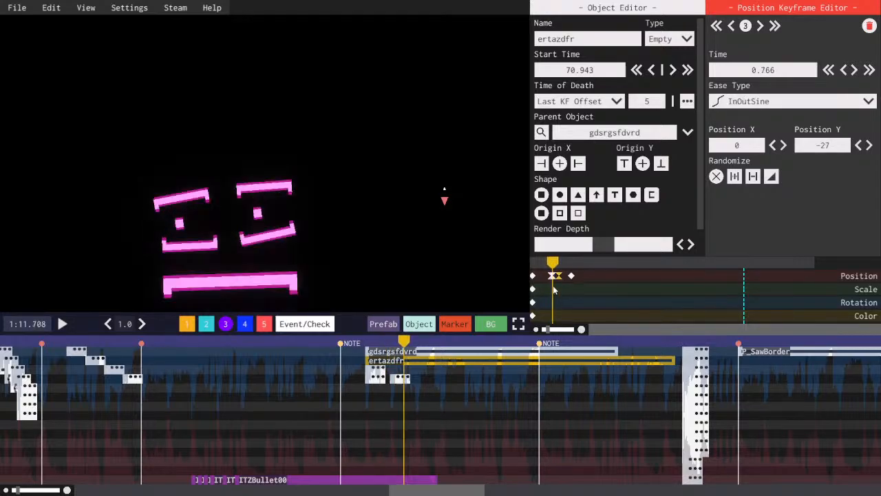
key("period")
key("space")
key("space")
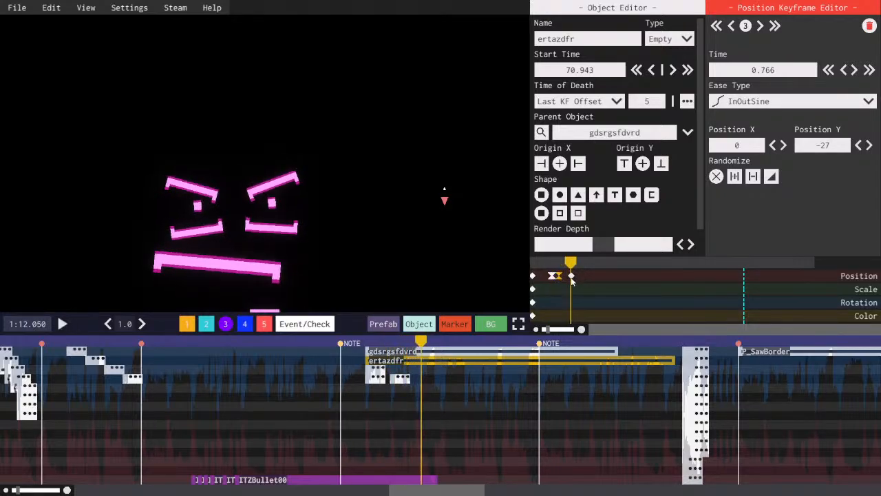
- Move ertazdfr's final position keyframe to time 1.057, set its Position Y to -35, and preview the motion
left_click(571, 275)
left_click_drag(568, 278, 566, 277)
scroll(817, 147, "down", 1)
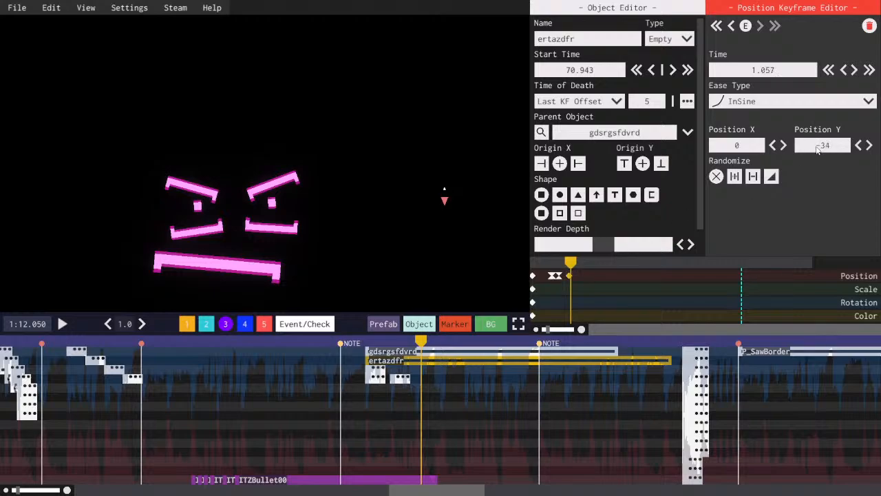
key("space")
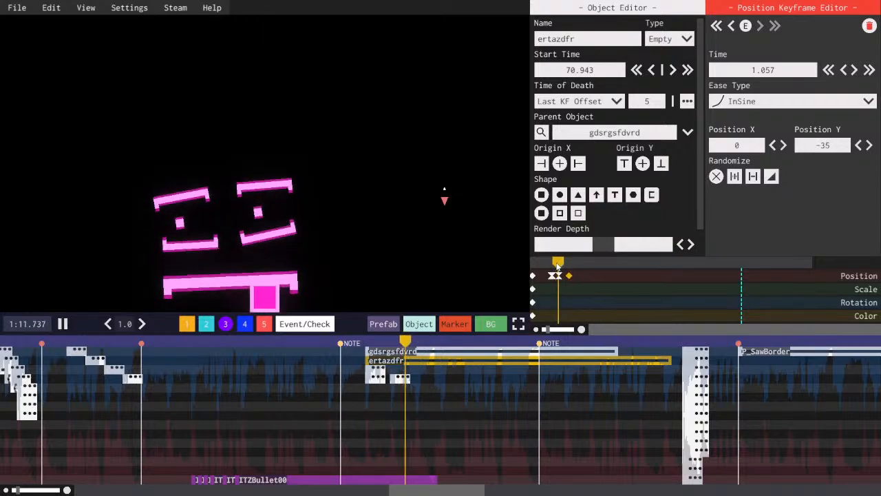
- Play back the face and falling block animation around 1:11 and save the level
left_click(549, 264)
left_click(547, 264)
key("space")
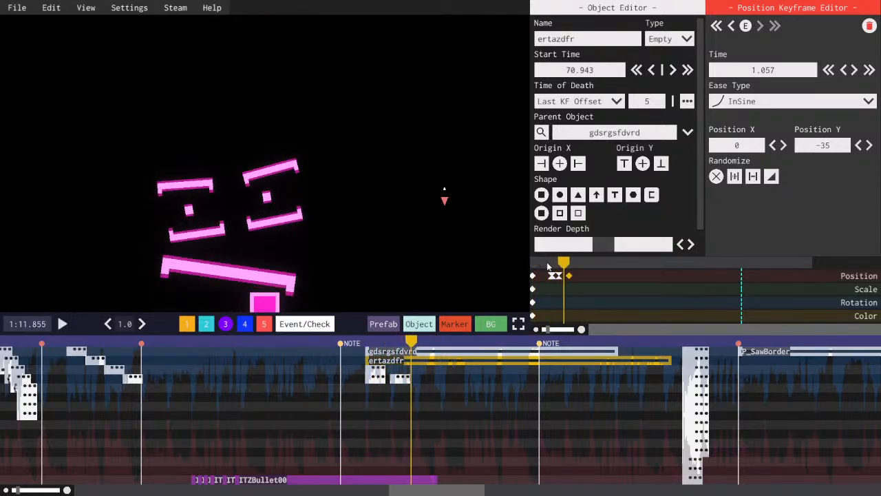
key("space")
key("space")
left_click(536, 265)
key("ctrl+s")
key("space")
key("space")
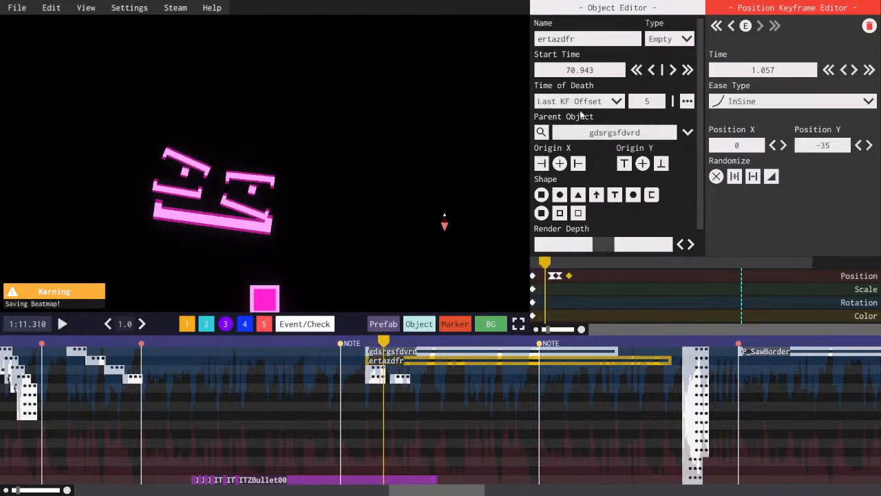
- Set ertazdfr's time of death to Last KF and the filled block's death offset to 1, checking the playback
left_click(580, 103)
left_click(568, 130)
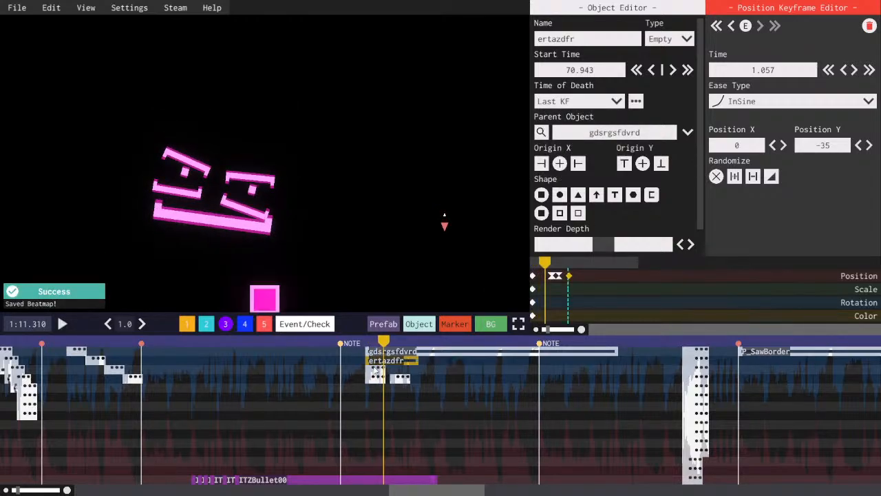
left_click(395, 432)
type("1")
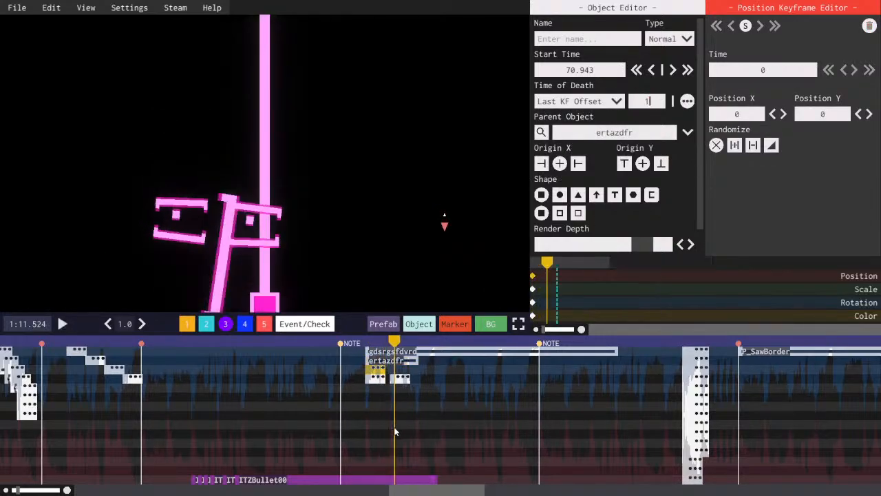
key("space")
key("space")
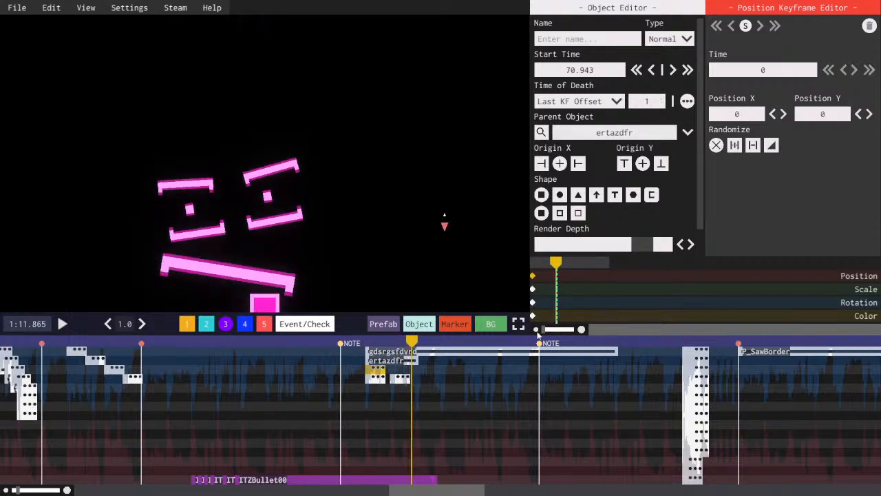
- Set the Last KF Offset of both the filled block and the outlined block to 1.5
left_click(657, 102)
type(".5")
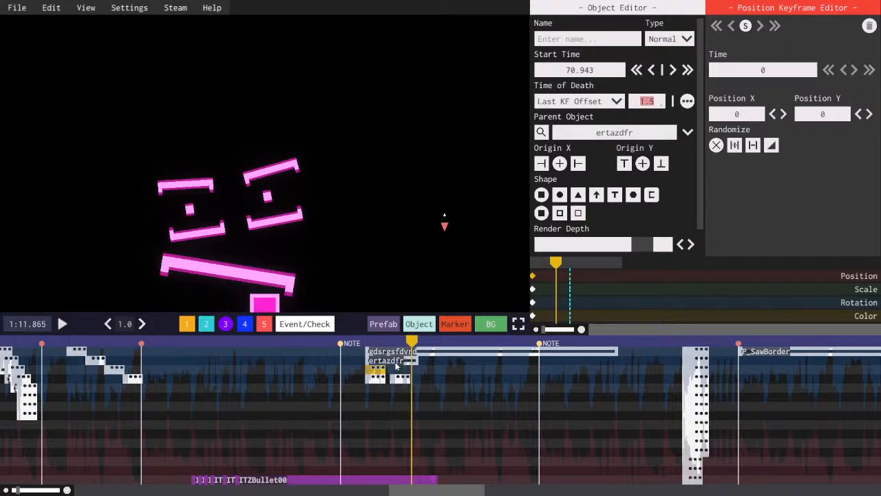
left_click(380, 377)
left_click(658, 101)
type("1.5")
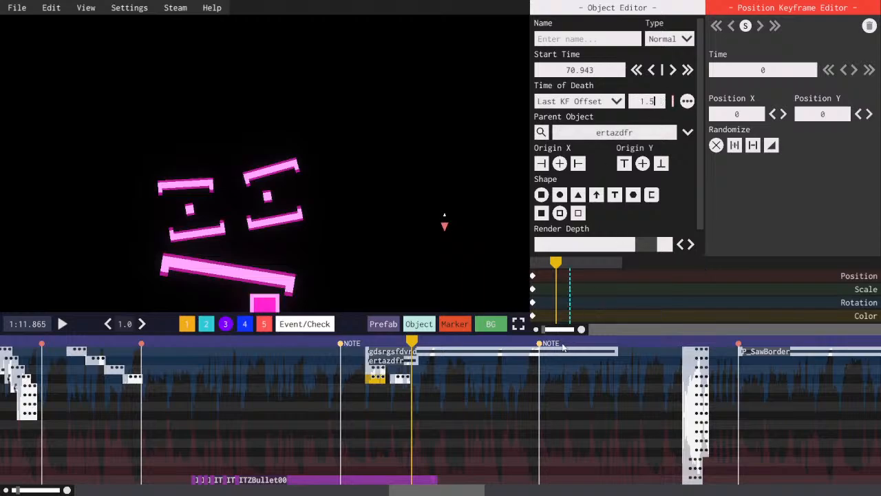
- Duplicate the filled block and place the copy on a lower timeline row with start time 70.574
left_click(361, 341)
scroll(374, 378, "up", 1)
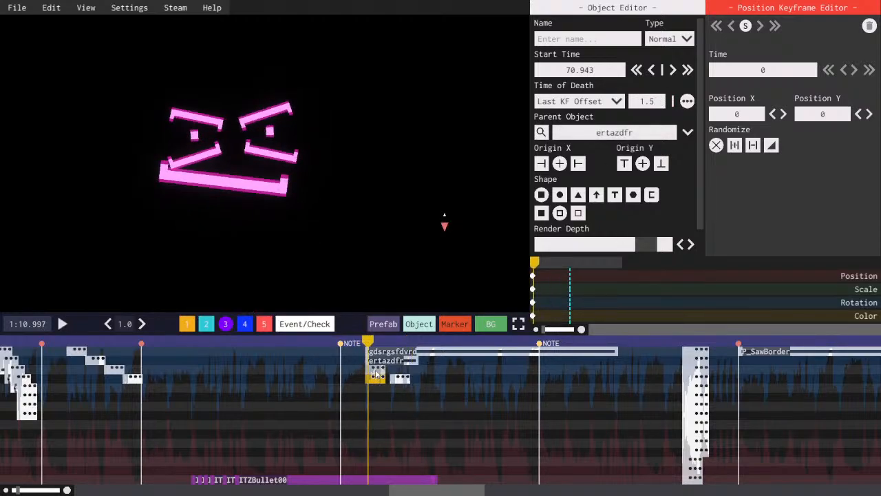
left_click(375, 370)
left_click_drag(374, 379, 357, 406)
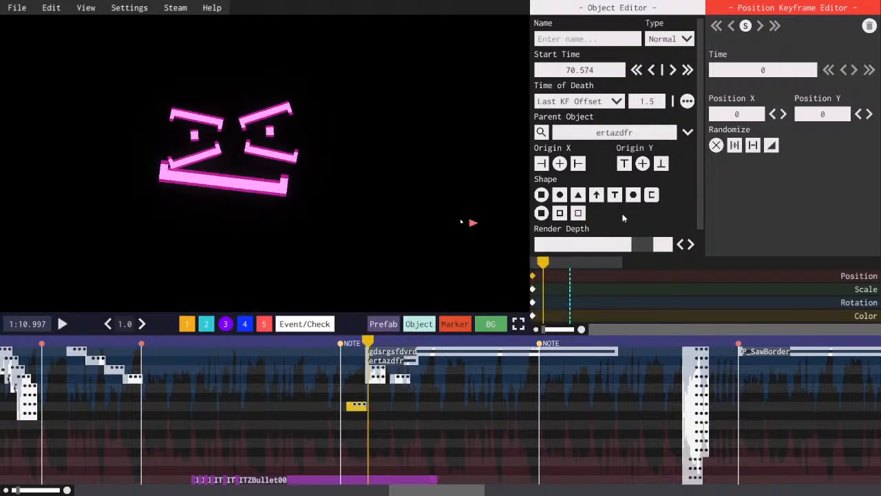
- Lower the copied block's render depth value and set its vertical origin to the bottom edge
left_click_drag(590, 245, 619, 245)
left_click(661, 163)
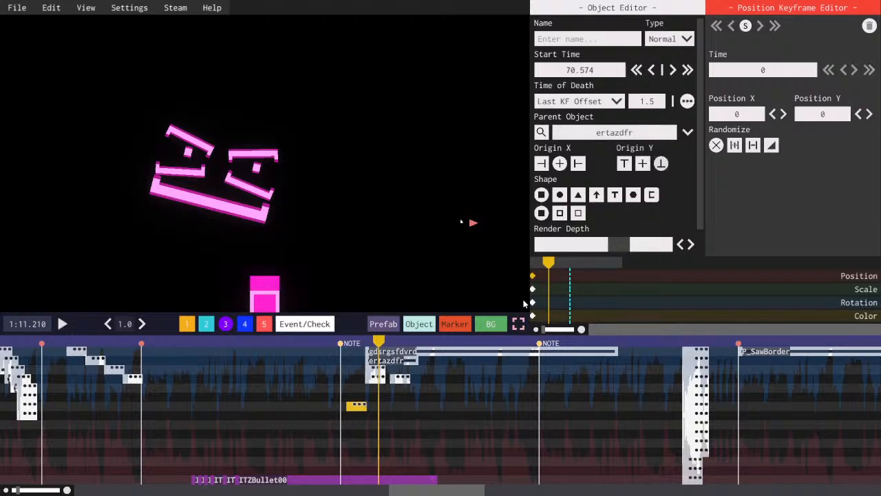
- Stretch the copied block into a beam with Scale Y 1000 and change its type to Helper
left_click(533, 289)
left_click(824, 114)
type("1000")
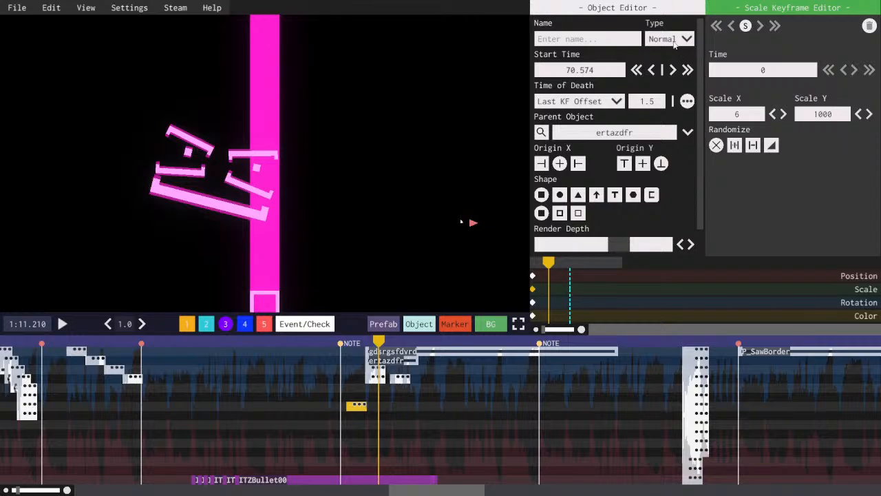
left_click(675, 39)
left_click(659, 67)
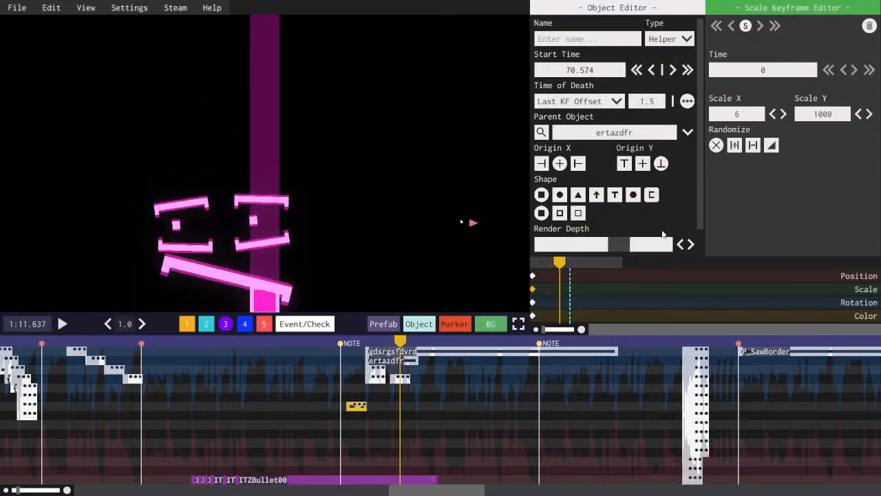
- Add an OutSine scale keyframe at time 1 to the beam and set Scale X to 0 on its starting keyframe
left_click(543, 271)
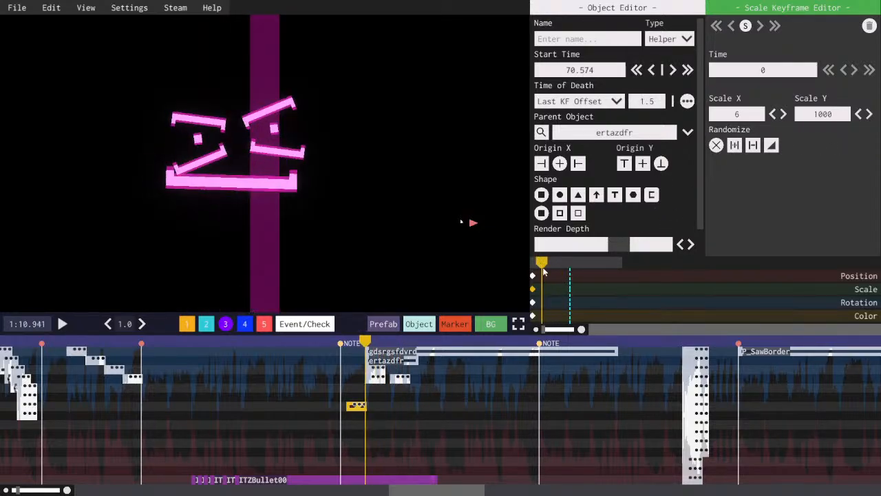
left_click_drag(543, 271, 551, 294)
left_click(557, 293)
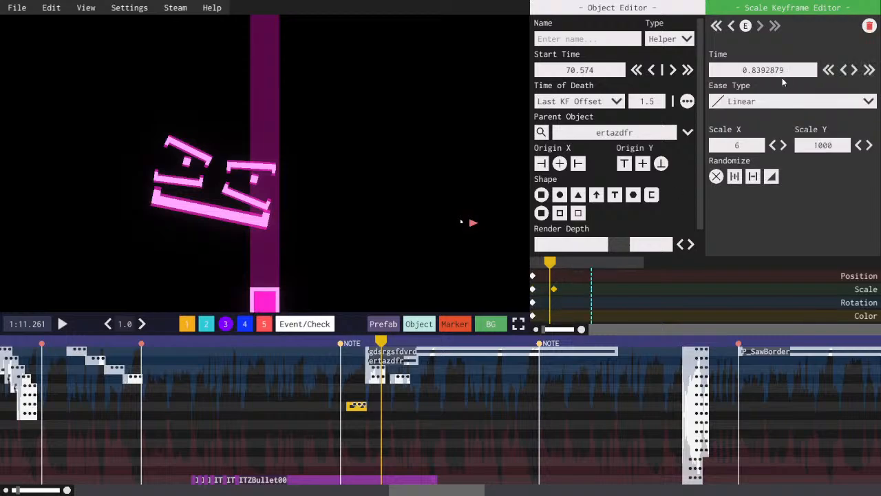
left_click(763, 69)
type("1")
left_click(766, 101)
left_click(758, 159)
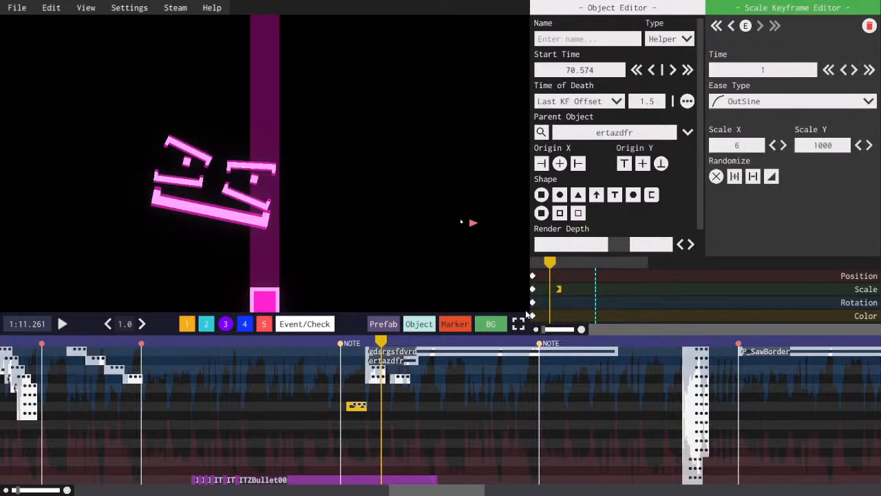
left_click(533, 290)
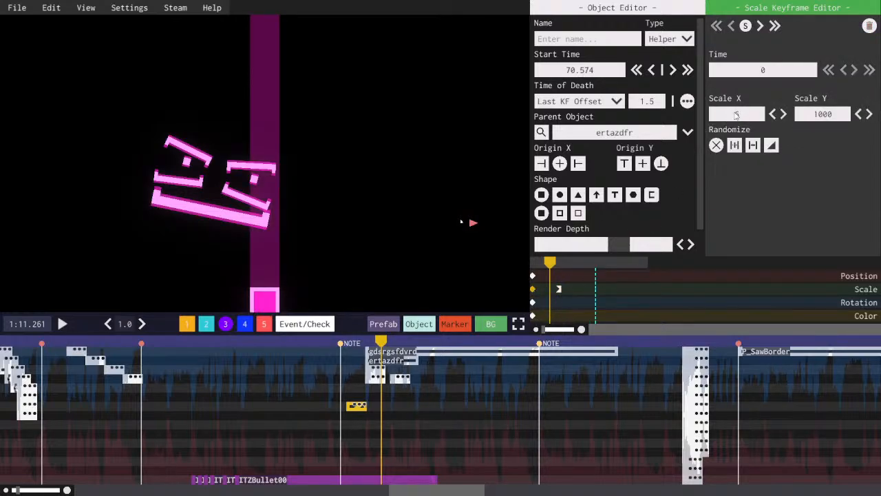
type("0")
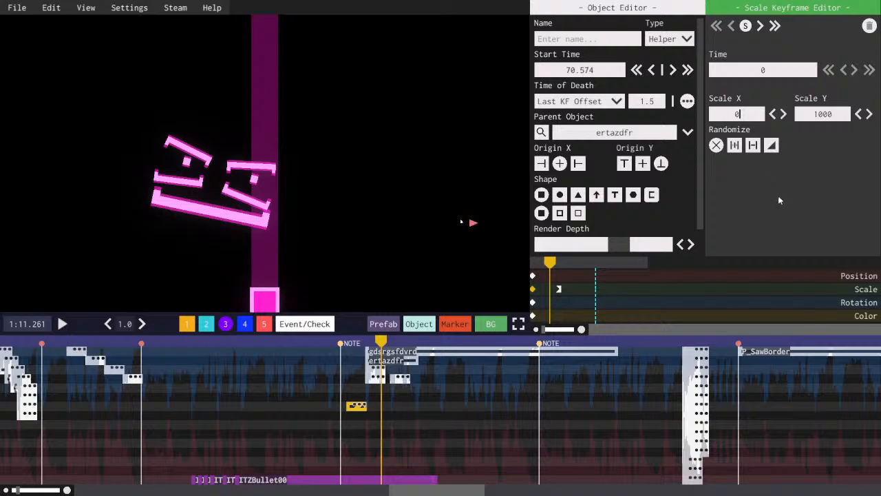
- Add a closing scale keyframe to the beam at time 1.6 with InExpo easing and Scale X 0
left_click(559, 290)
right_click(589, 290)
left_click_drag(785, 73, 756, 75)
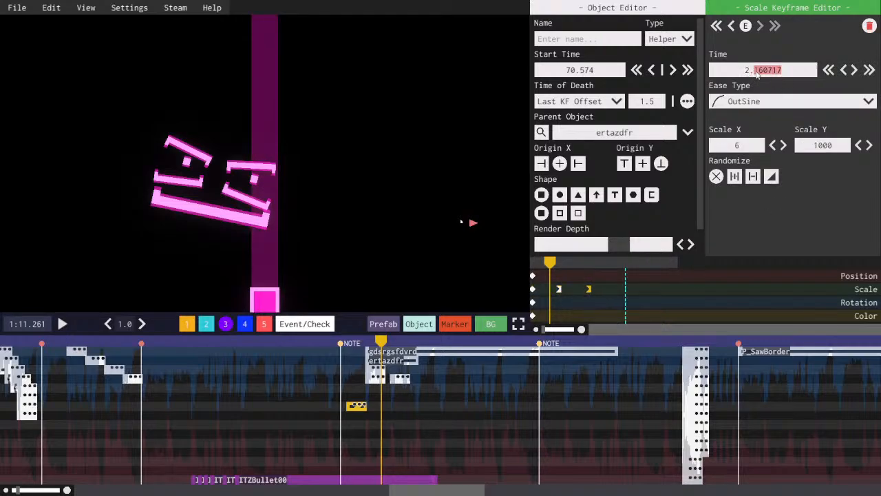
type("6")
left_click(830, 71)
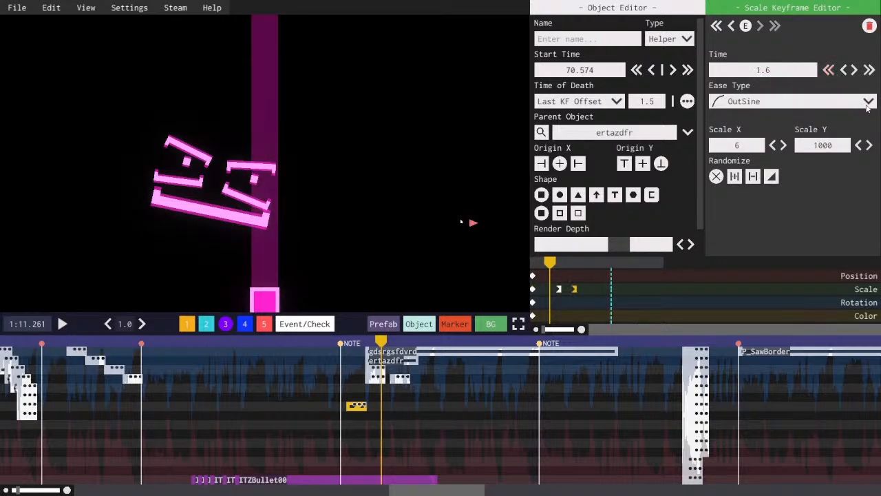
left_click(867, 102)
left_click(754, 147)
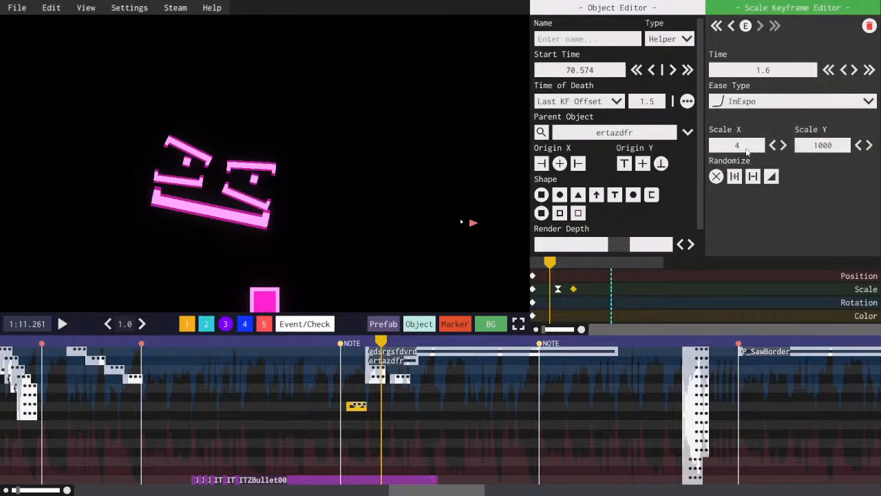
scroll(748, 151, "down", 4)
- Save the level, play back the beam, and set its time of death to Last KF
key("ctrl+s")
key("space")
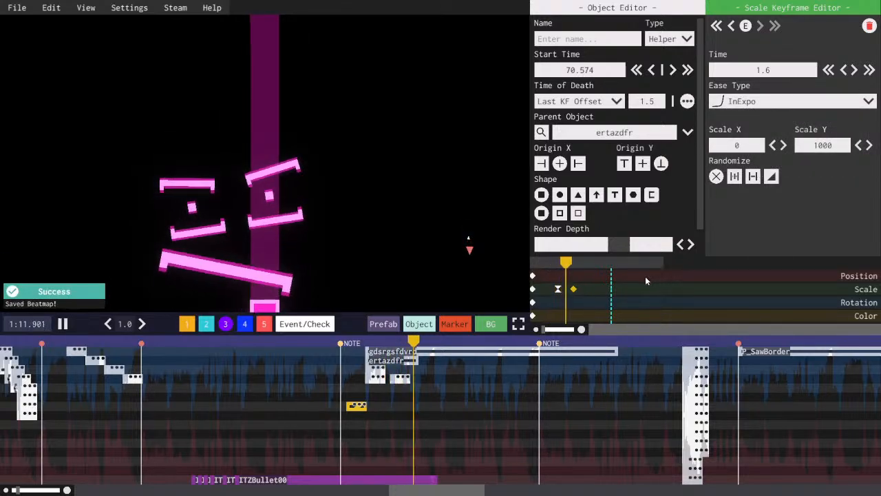
key("space")
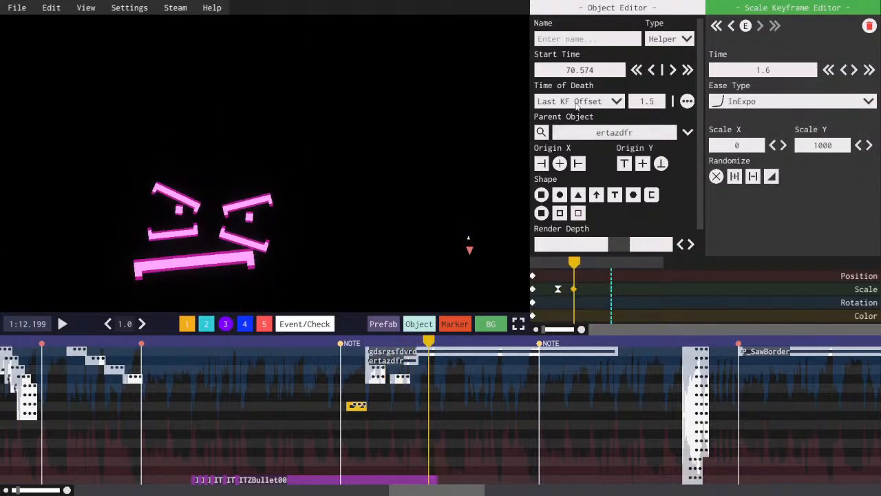
left_click(578, 102)
left_click(554, 130)
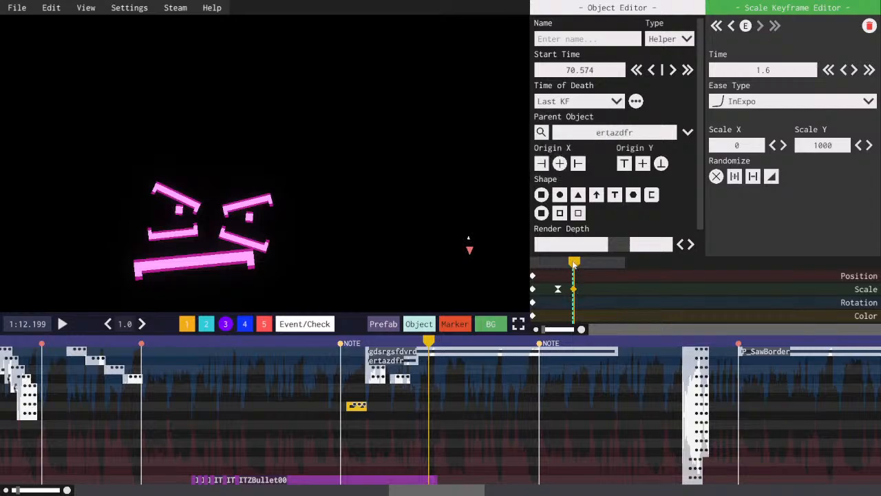
- Move the beam earlier on the timeline to start time 69.959 and save the level
left_click_drag(575, 263, 559, 263)
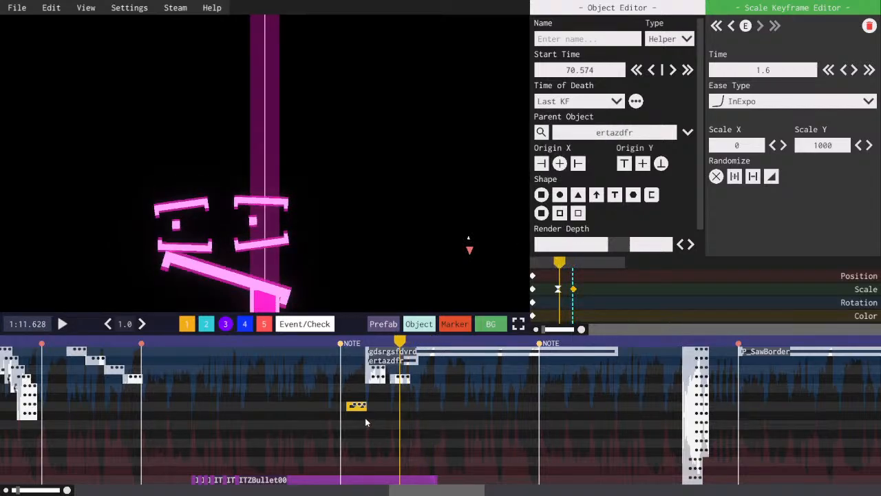
left_click_drag(366, 422, 347, 422)
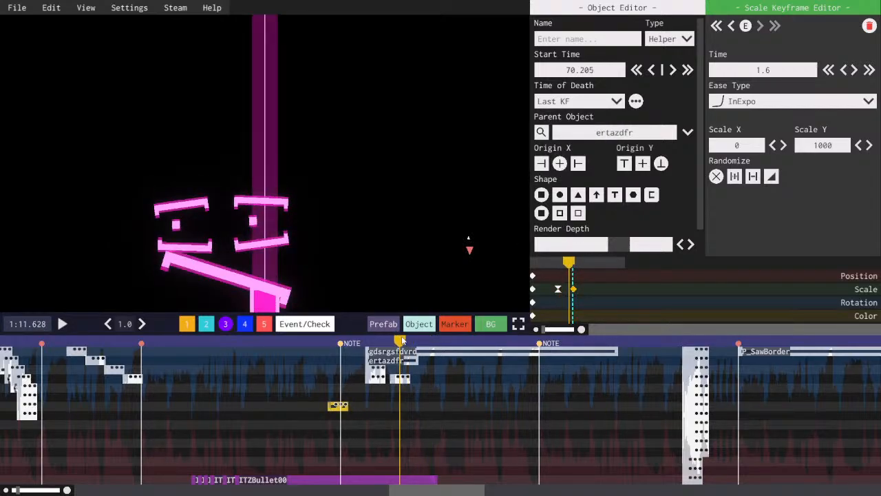
left_click_drag(398, 340, 391, 342)
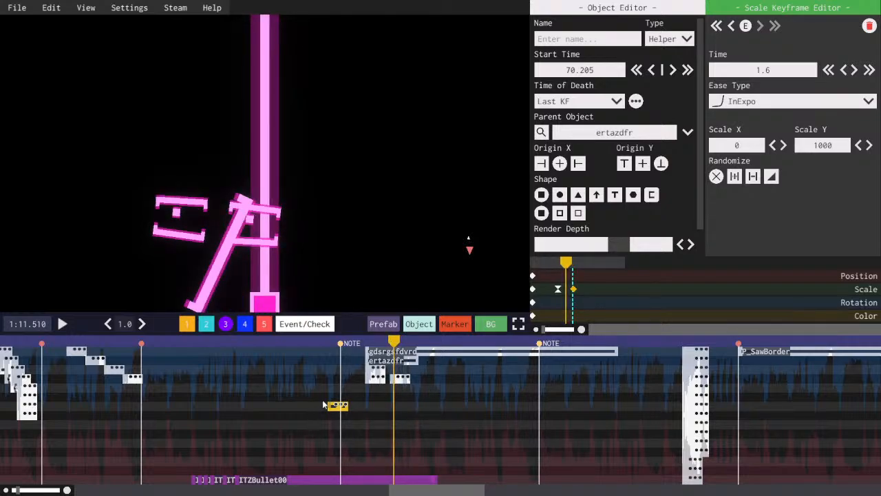
left_click_drag(330, 409, 314, 412)
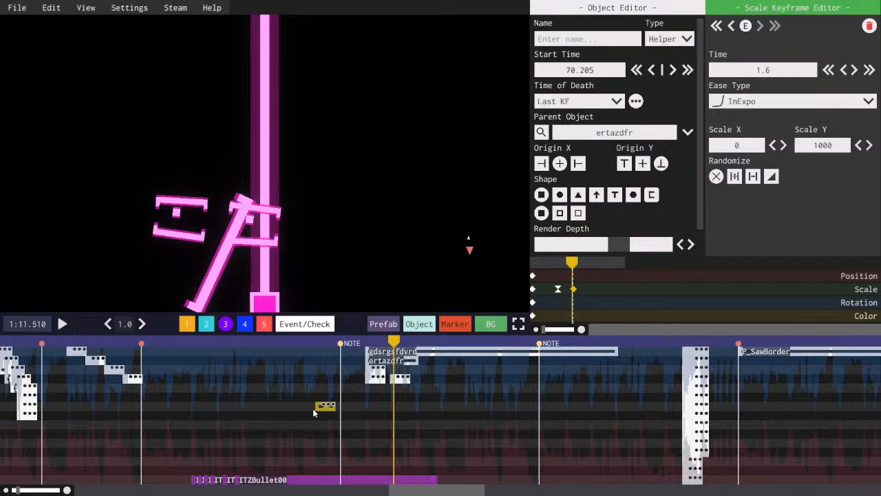
left_click_drag(398, 341, 383, 343)
key("space")
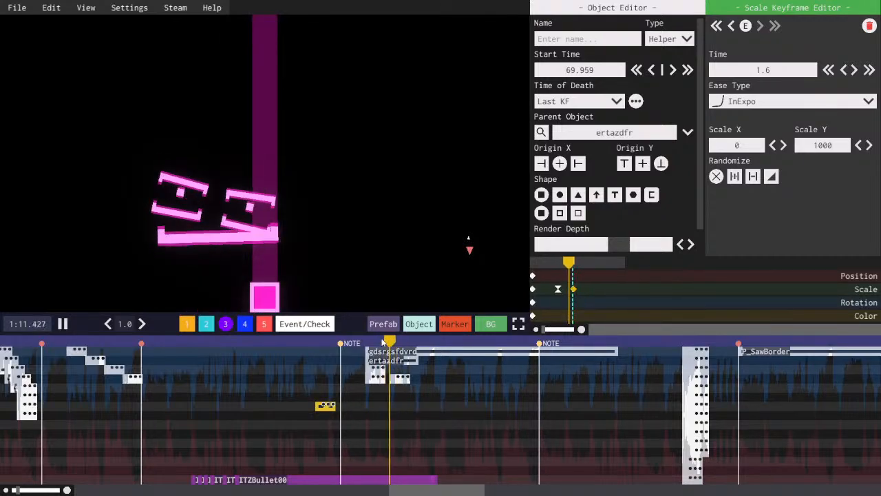
left_click(382, 342)
key("space")
key("ctrl+s")
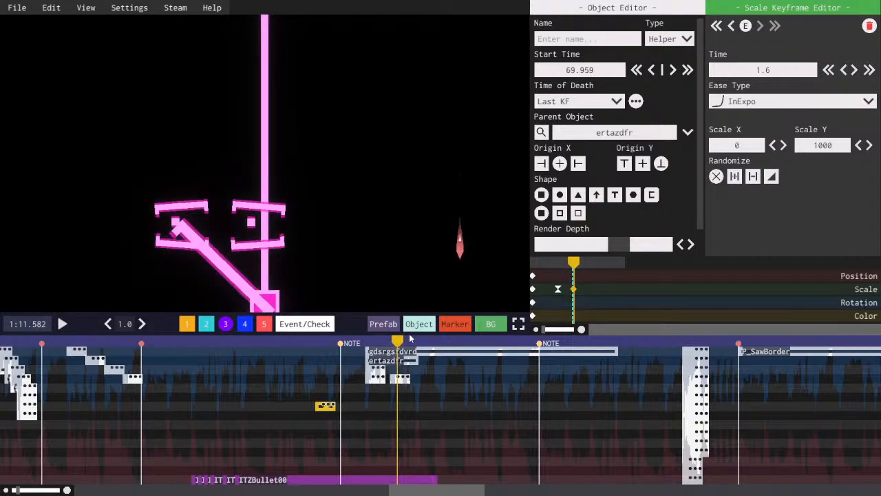
- Check the beam's closing against the falling block around 1:11.5 and save the level again
left_click(389, 341)
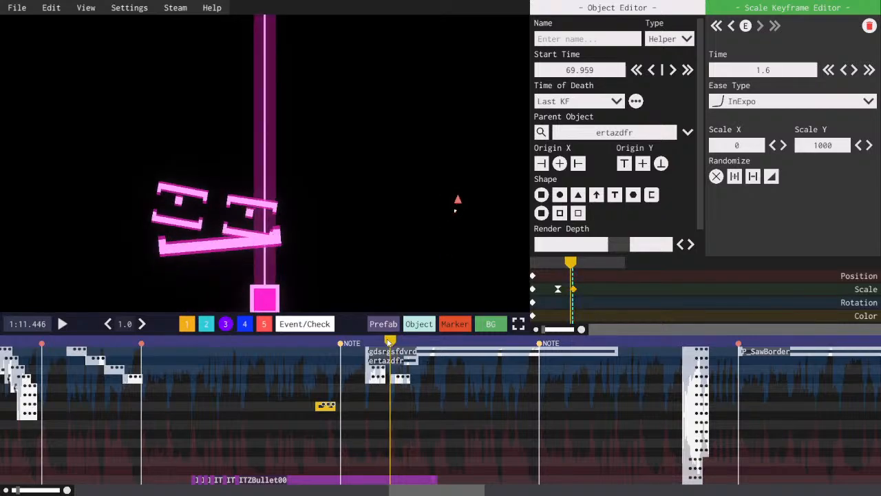
left_click(385, 343)
key("ctrl+s")
left_click(391, 343)
left_click(393, 343)
left_click(395, 343)
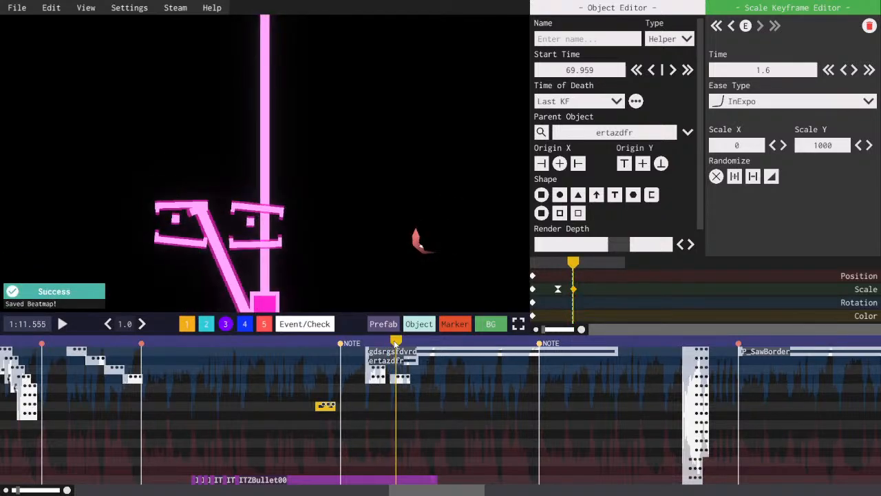
mouse_move(394, 343)
left_mouse_down()
mouse_move(404, 343)
mouse_move(382, 343)
mouse_move(398, 344)
left_mouse_up()
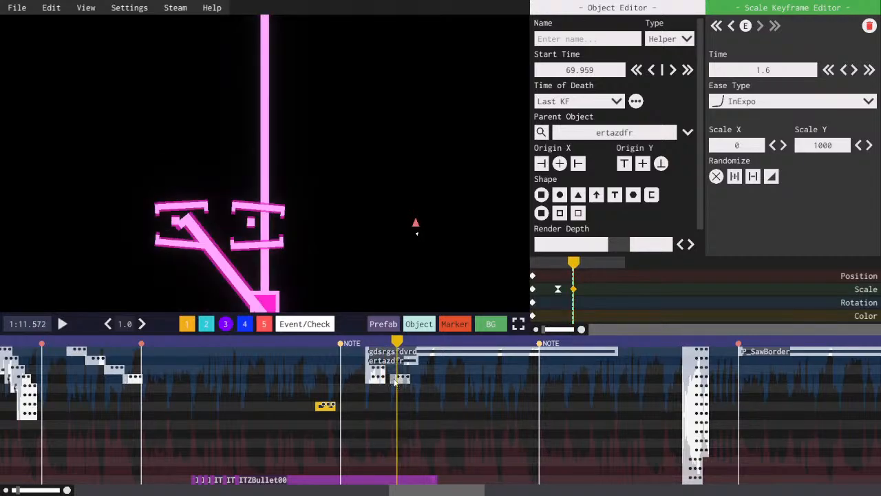
- Increase the render depth of the filled block and the outlined block
left_click(395, 379)
left_click(379, 371)
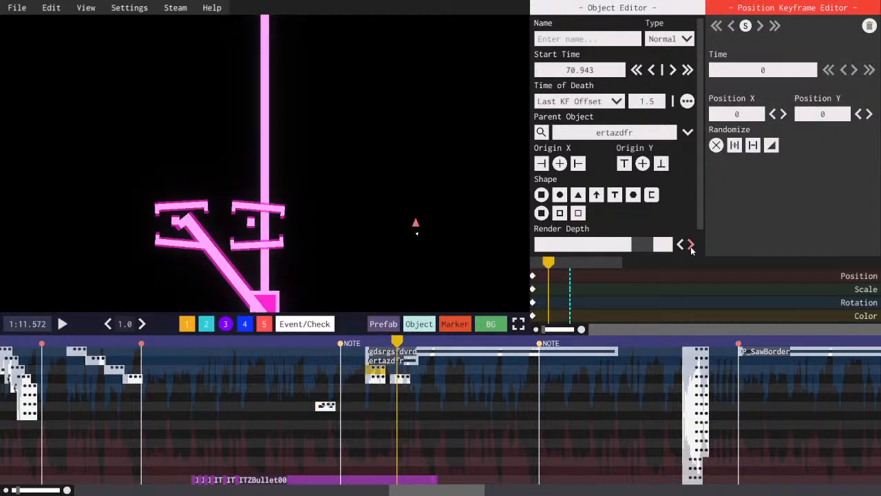
left_click(690, 244)
left_click(691, 245)
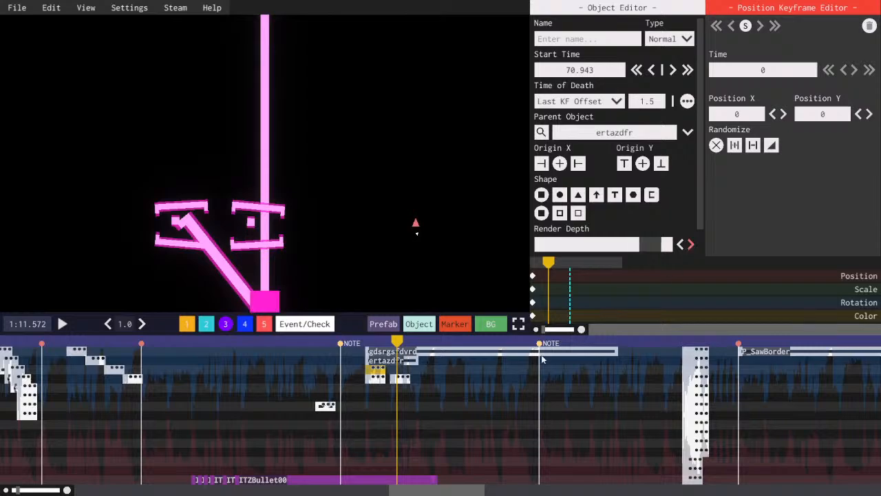
left_click(376, 379)
left_click(691, 245)
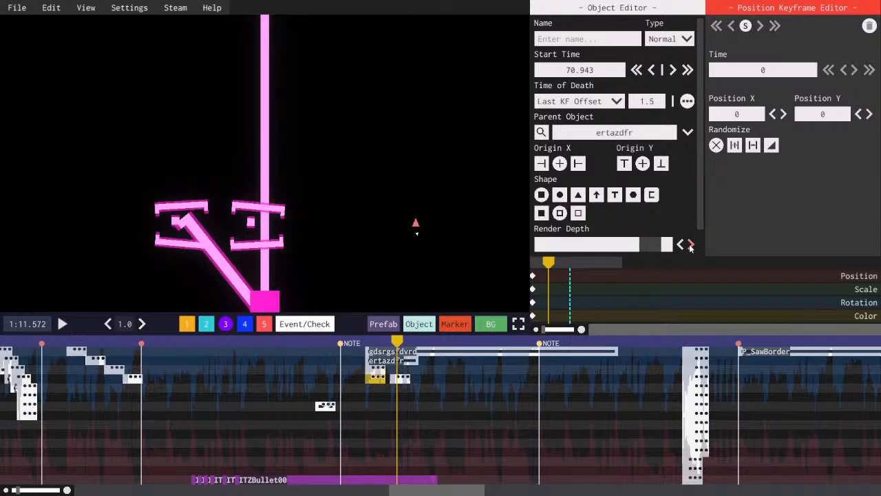
- Increase the render depth of the outlined block, the thin beam starting at 71.434 and the helper beam
left_click(690, 245)
left_click(402, 378)
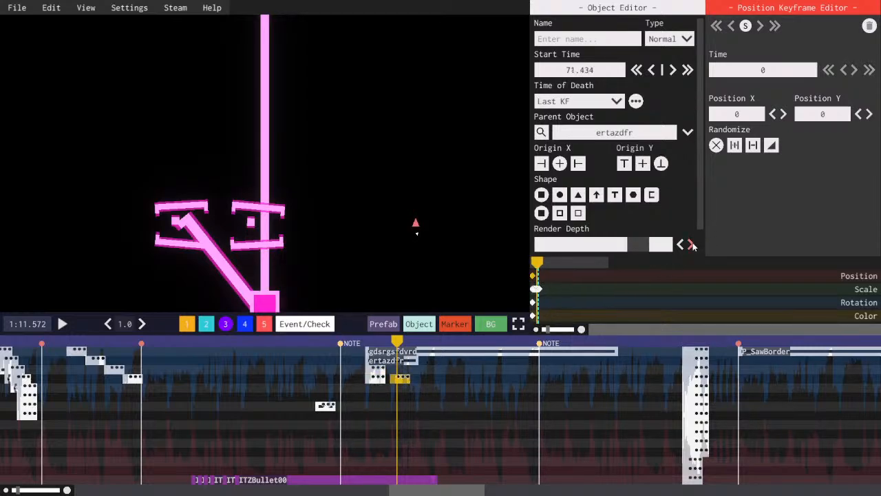
left_click(325, 406)
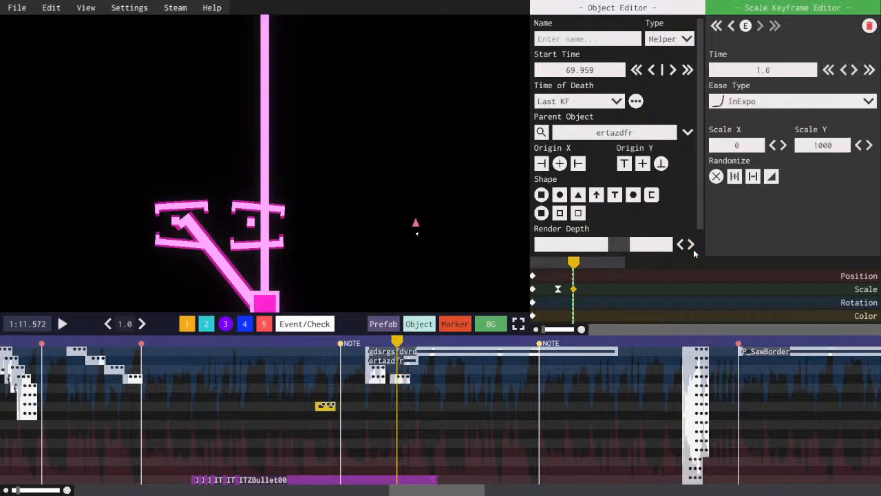
- Play back the attack around 1:11.5 to check the layering of block and beams, and save the level
key("space")
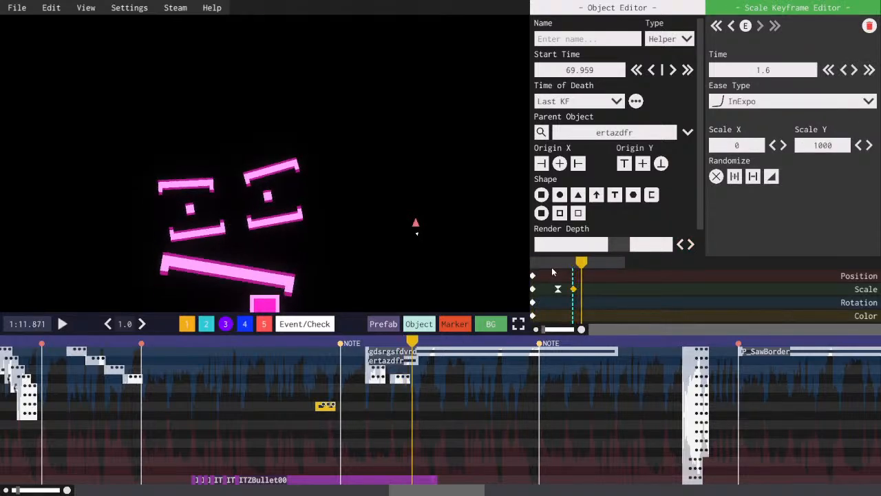
left_click(551, 264)
key("space")
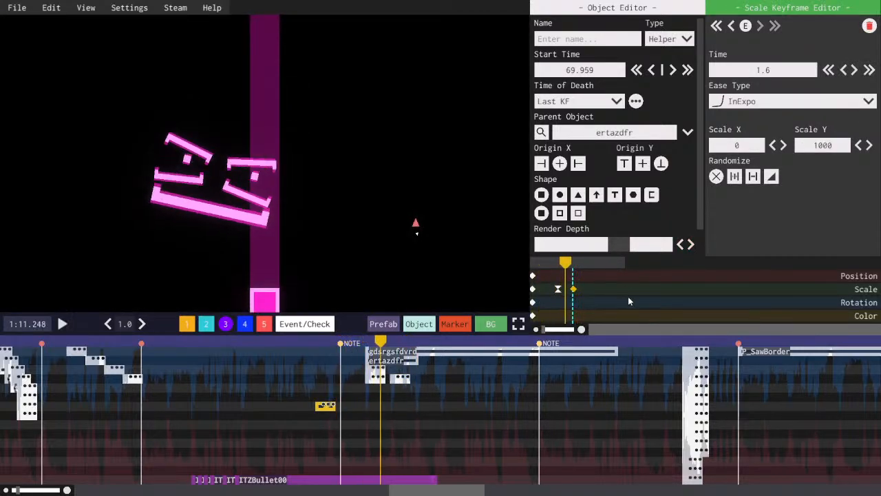
key("space")
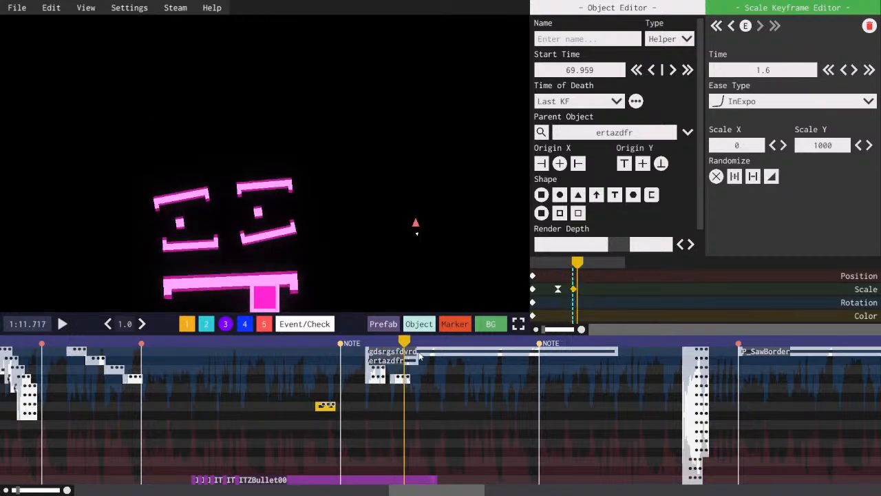
key("space")
key("ctrl+s")
mouse_move(397, 344)
left_mouse_down()
mouse_move(382, 343)
mouse_move(396, 343)
left_mouse_up()
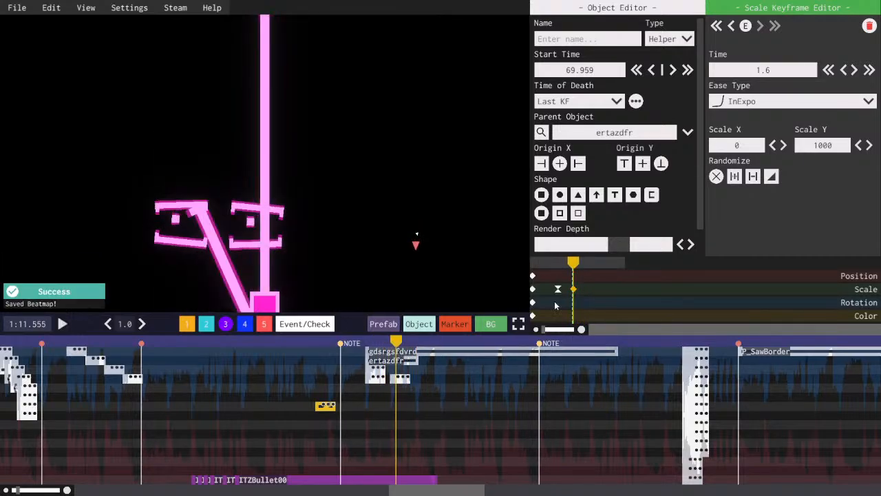
- Set the time of death of the empty object gdsrgsfdvrd to Last KF and move it to start time 69.836
left_click(550, 351)
left_click(578, 101)
left_click(566, 128)
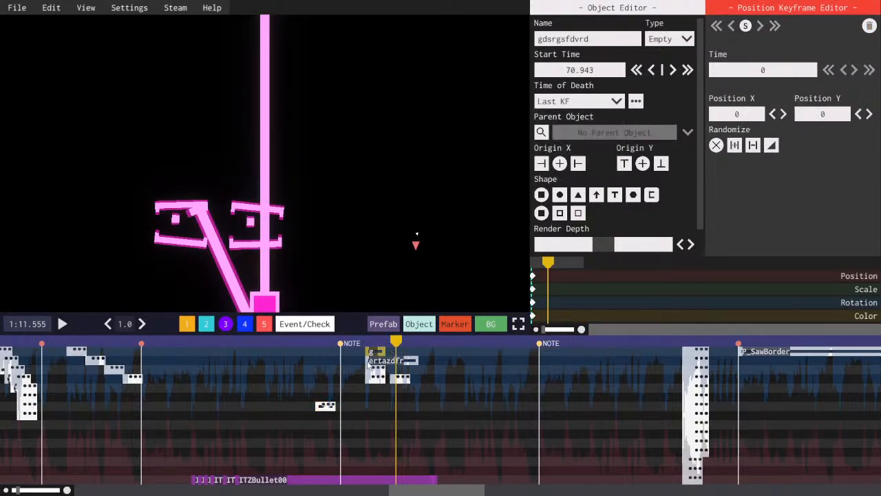
left_click_drag(341, 360, 301, 407)
- Set Position X of gdsrgsfdvrd's first position keyframe to 52.5, after trying lower values, and play back the attack
left_click(533, 275)
left_click(734, 114)
type("30")
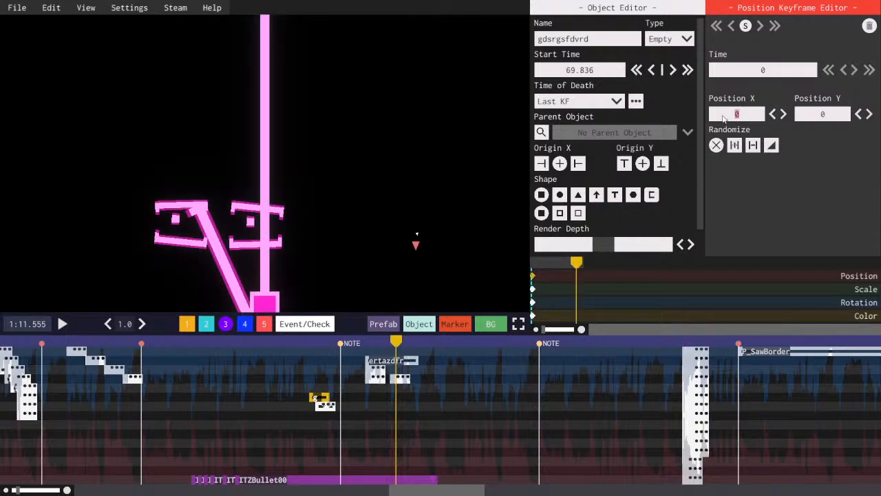
key("Return")
key("Delete")
type("62")
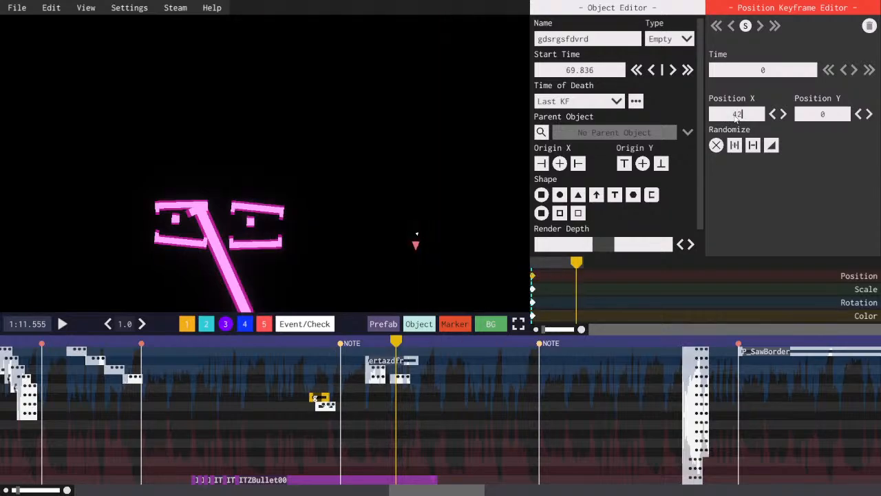
scroll(735, 119, "up", 10)
scroll(736, 119, "down", 1)
scroll(736, 116, "up", 1)
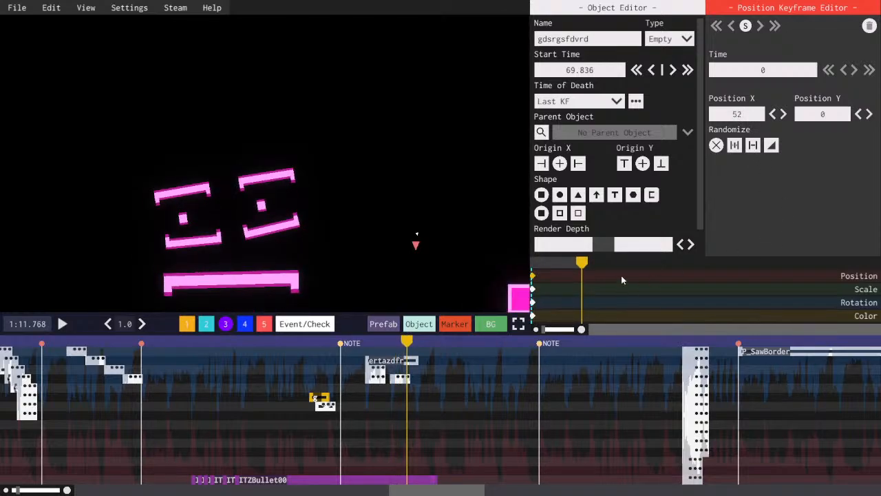
mouse_move(397, 345)
left_mouse_down()
mouse_move(388, 343)
mouse_move(396, 342)
left_mouse_up()
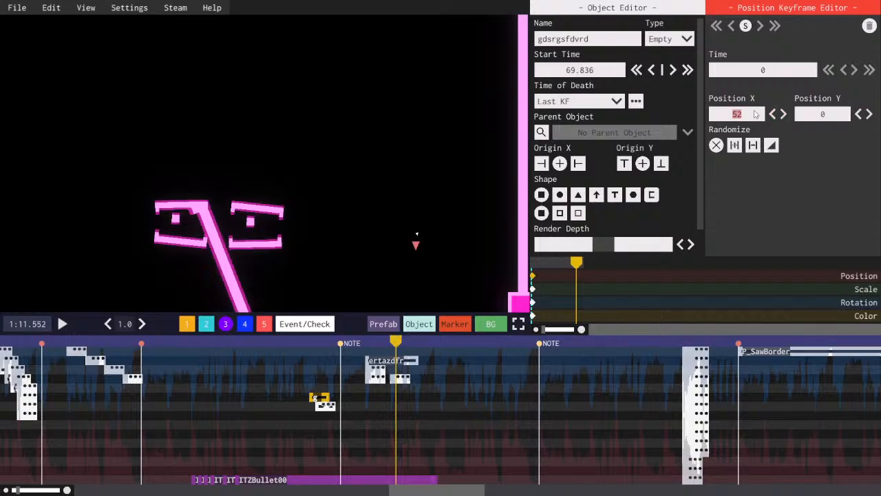
type("52.5")
key("space")
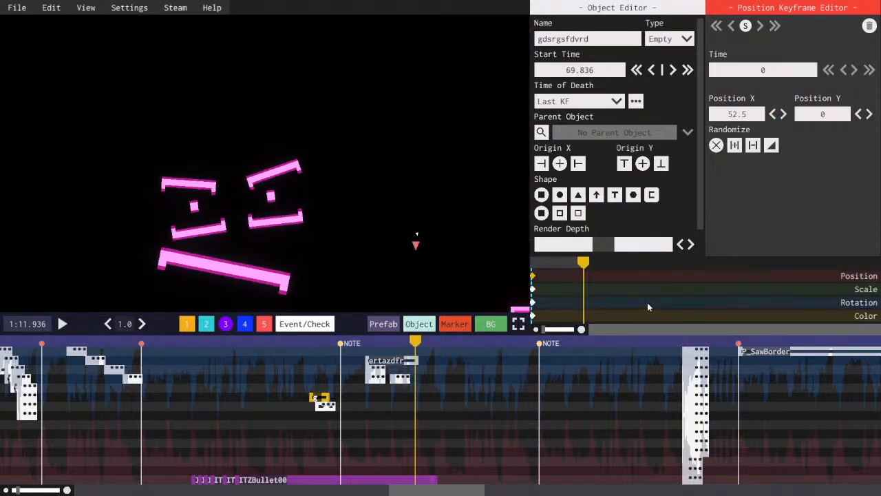
key("space")
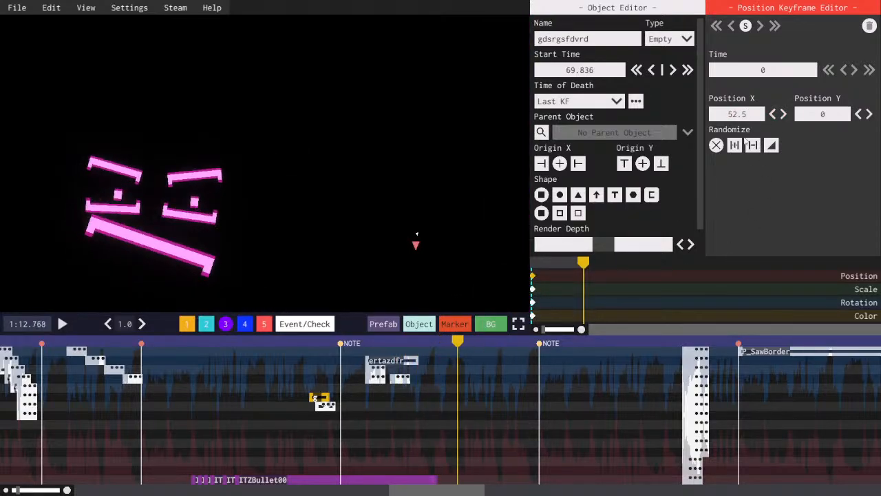
- Randomize gdsrgsfdvrd's first position keyframe over a range with Random X -52.5, and save the level
left_click(733, 144)
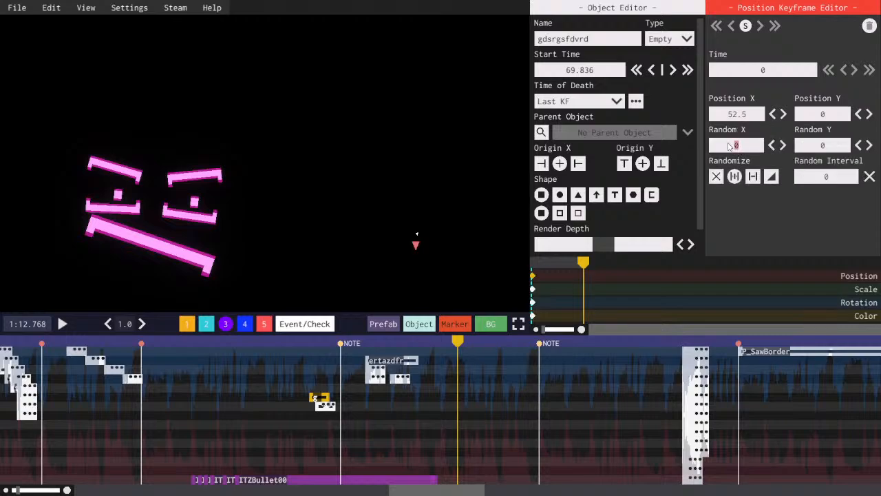
type("52.5")
left_click(723, 147)
type("-")
key("space")
key("ctrl+s")
- Replay and scrub the attack between about 1:11.4 and 1:12 to check the randomized horizontal position
left_click(389, 341)
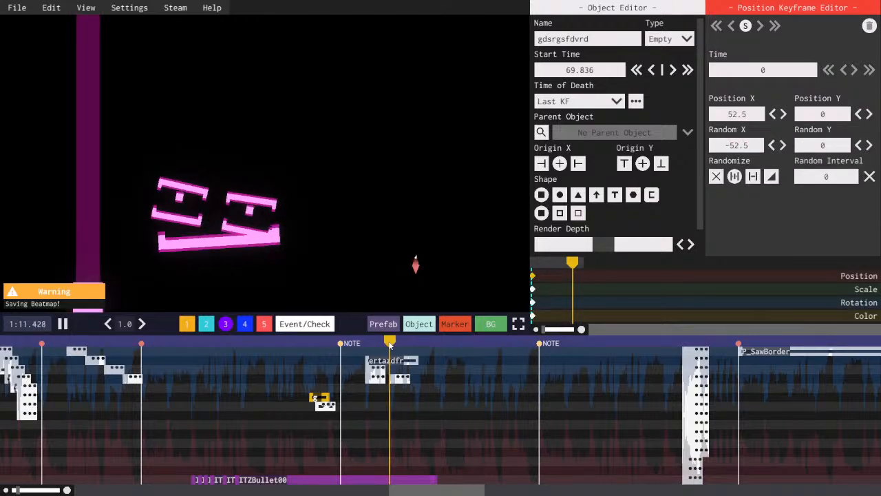
key("space")
left_click(387, 341)
key("space")
key("space")
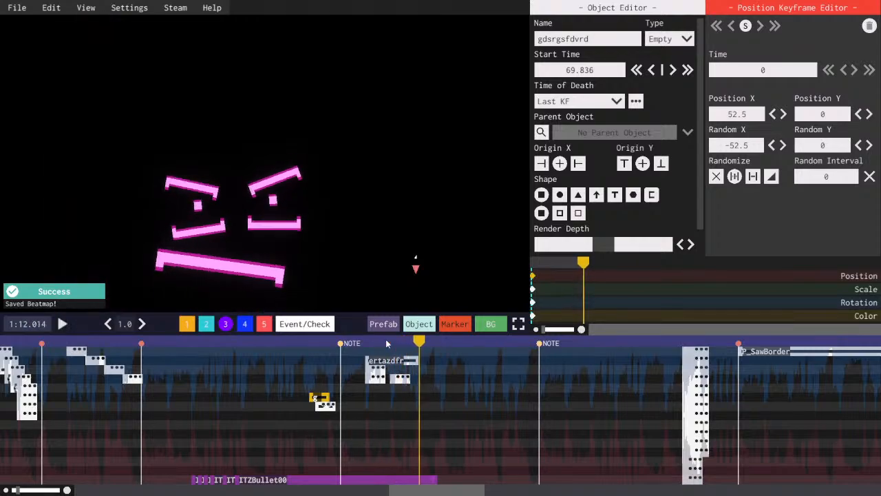
left_click(388, 342)
left_click_drag(389, 343, 407, 343)
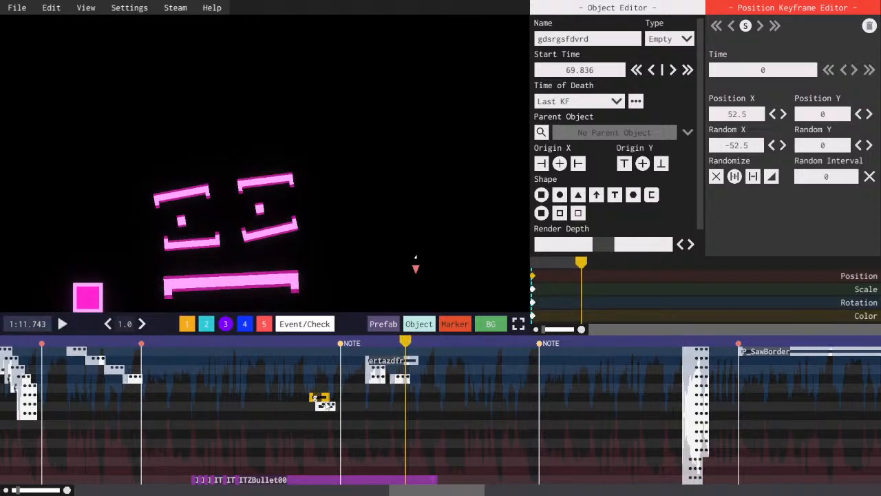
- Select all objects of the block and beam attack together, and search the external prefabs for ITZ
left_click(370, 381, "shift")
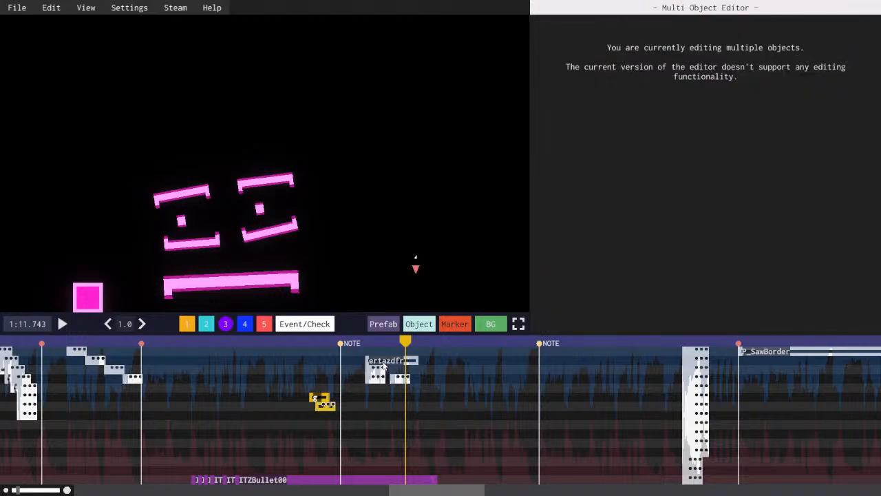
left_click(404, 379, "shift")
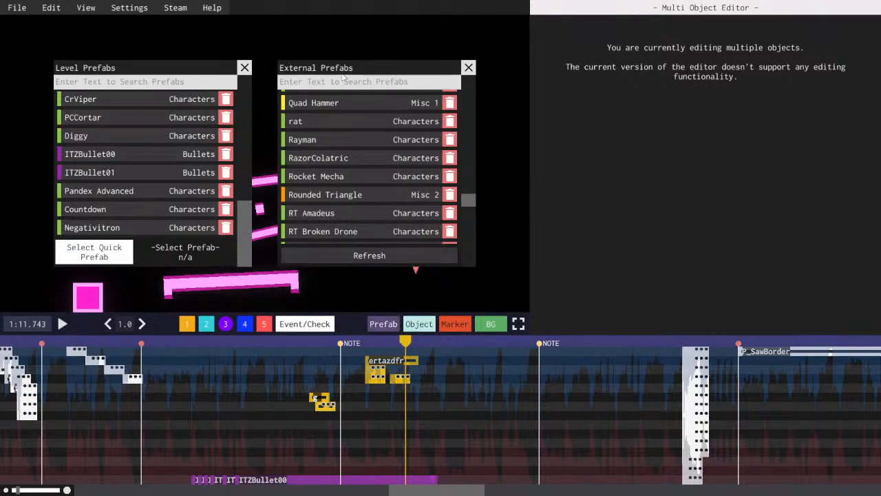
left_click(337, 85)
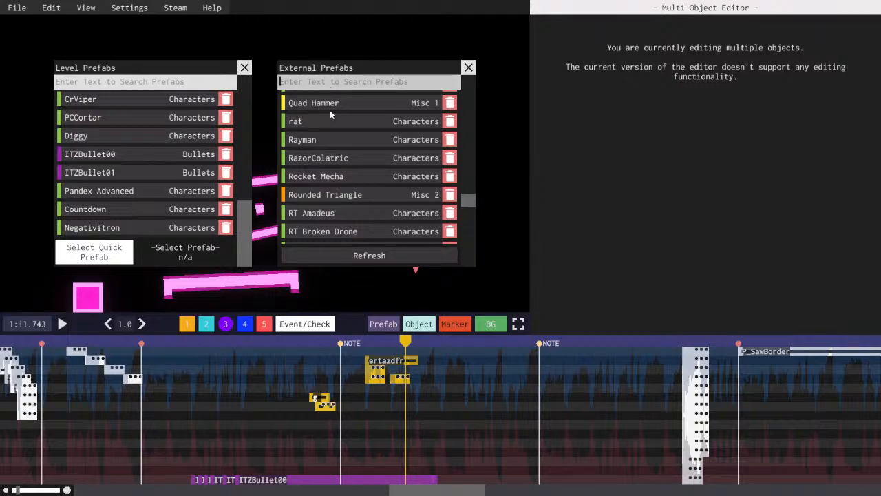
type("I")
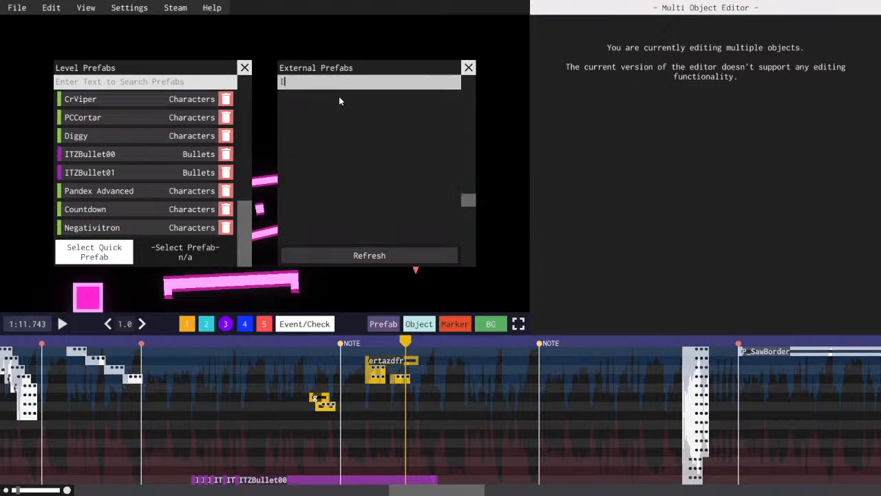
type("TZ")
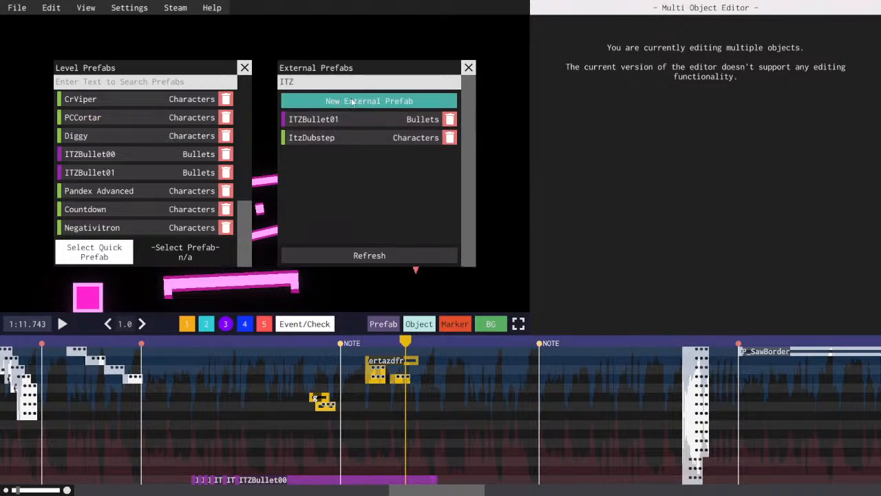
- Create a new external prefab named ITZBeam00 with type Beams from the selected objects
left_click(351, 102)
left_click(650, 41)
type("IT")
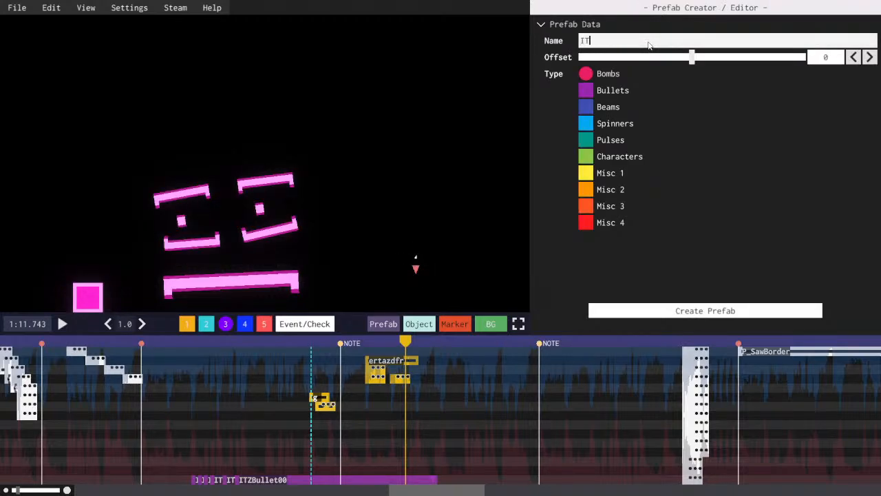
type("Z")
left_click(586, 156)
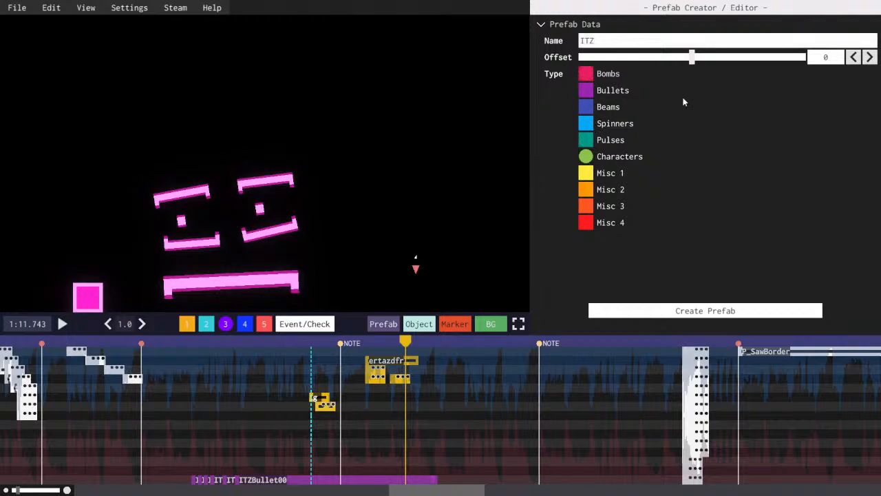
left_click(586, 107)
left_click(610, 39)
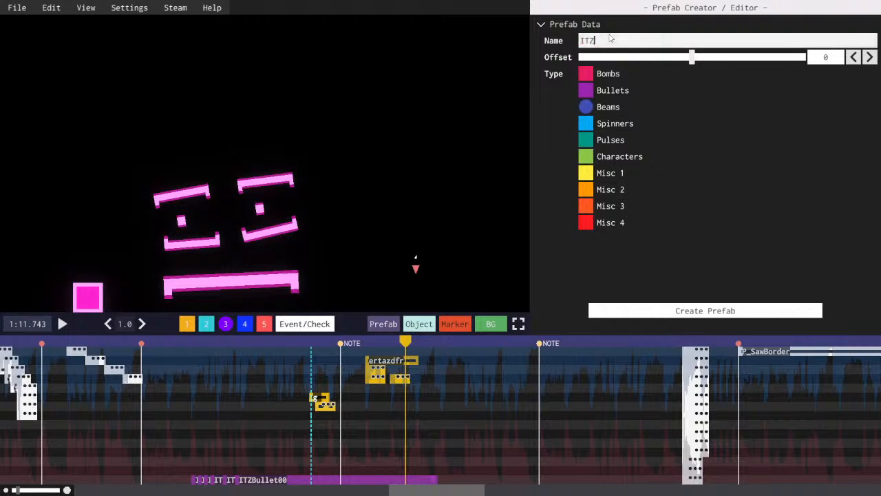
type("Beam00")
left_click(656, 311)
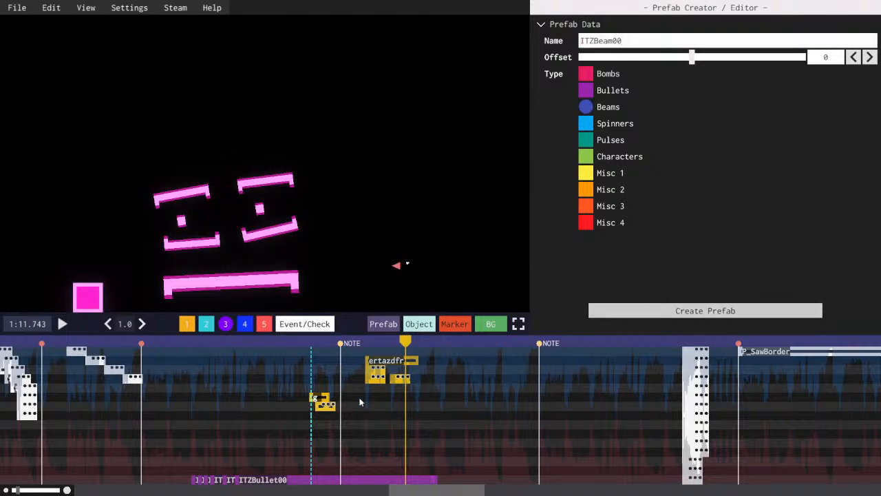
- Select the thin beam starting at 71.434 and jump the playhead to its first scale keyframe at 1:11.434
left_click(374, 361)
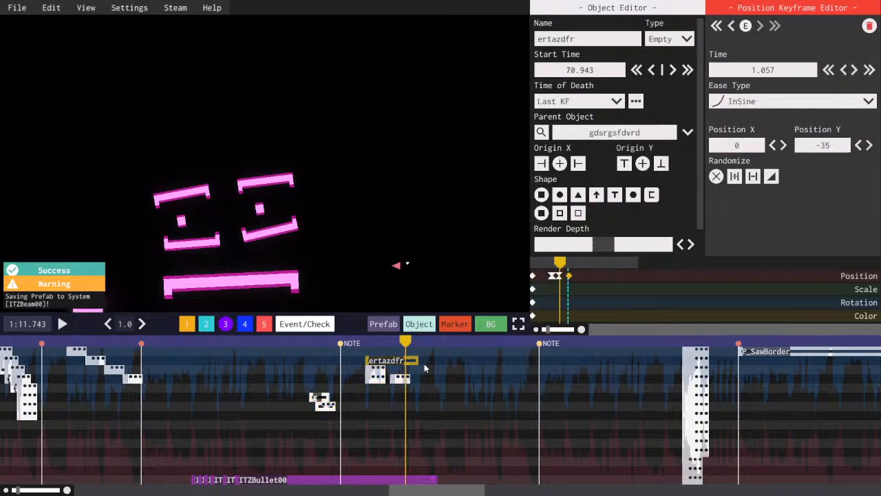
left_click(406, 379)
left_click(536, 289)
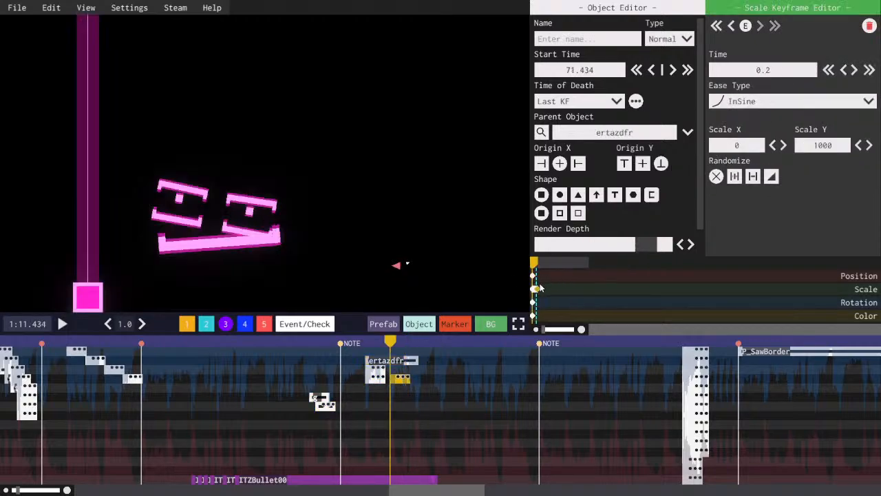
key("ctrl+v")
key("comma")
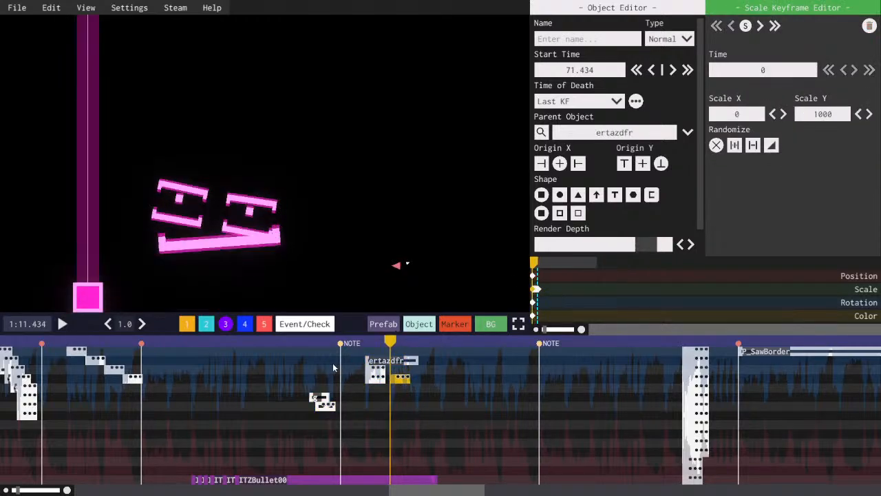
- Paste a temporary color keyframe on gdsrgsfdvrd at the playhead, copy its time value, and delete the keyframe
left_click(321, 403)
left_click(533, 316)
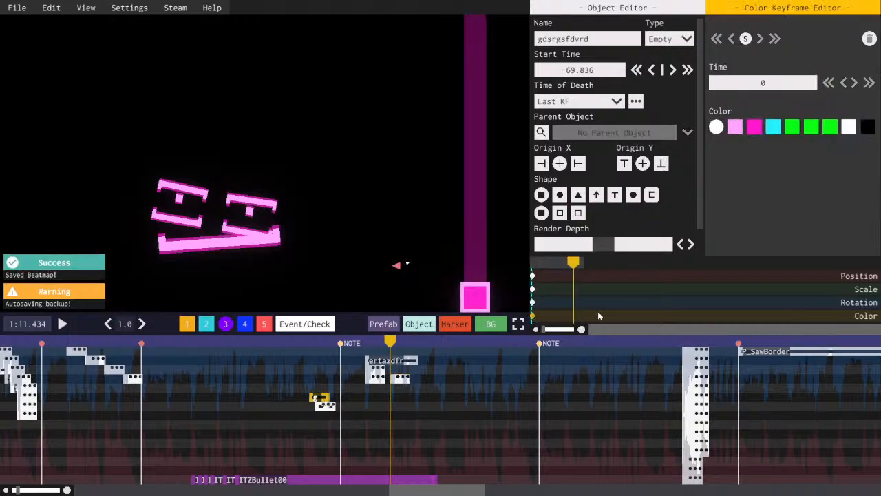
key("ctrl+c")
key("ctrl+v")
left_click(574, 316)
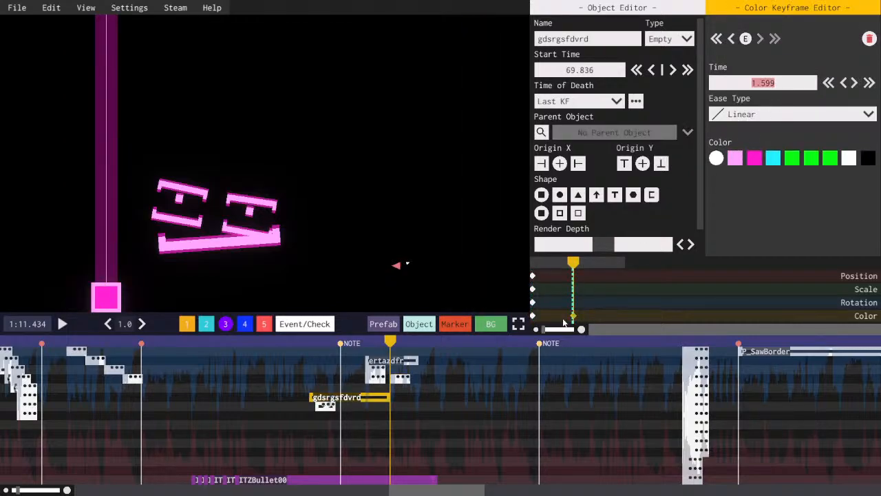
key("Delete")
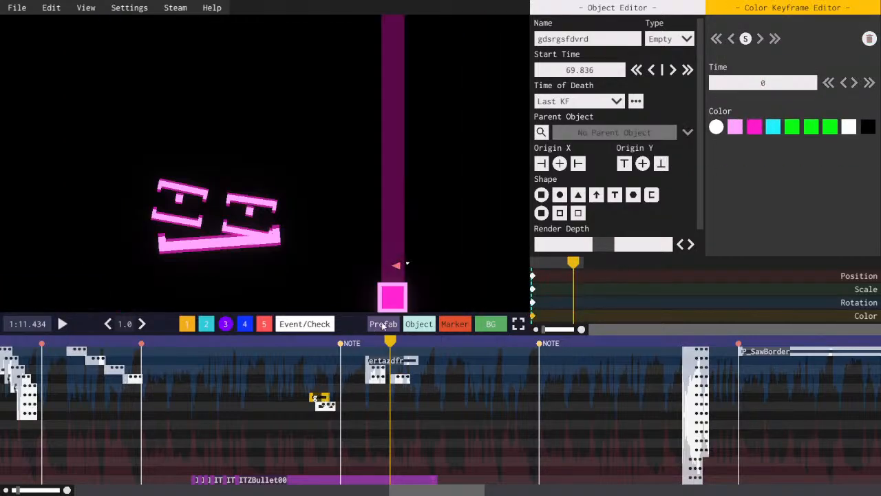
- Import the external prefab ITZBeam00 into the level, place an instance at 1:11.434 and select it
left_click(383, 323)
left_click(311, 156)
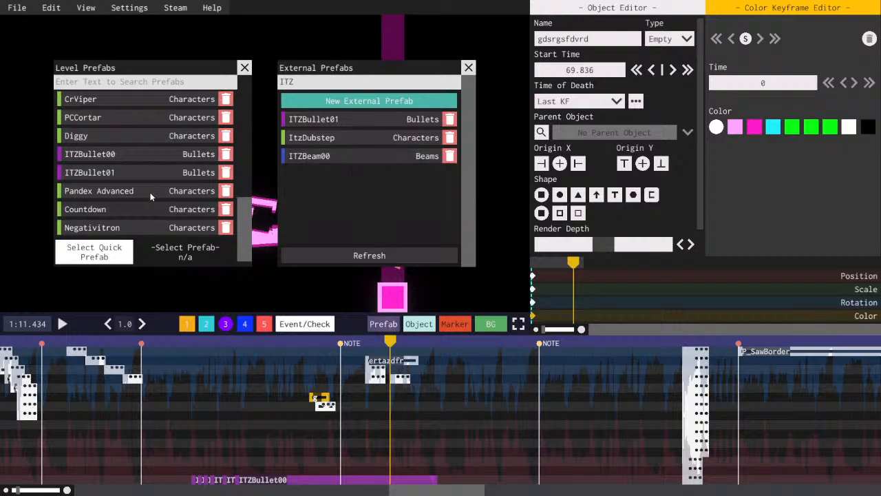
scroll(138, 207, "down", 1)
left_click(117, 228)
left_click(420, 353)
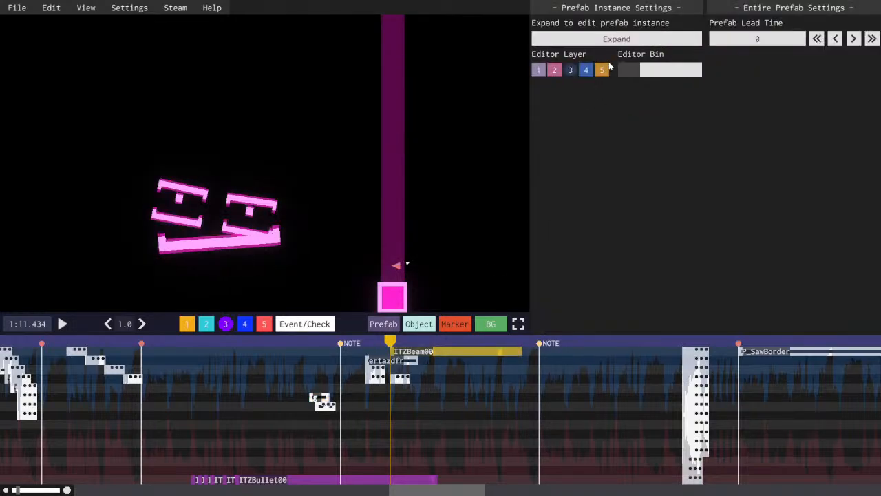
- Set the ITZBeam00 prefab lead time to -1.599 and play back the beams from about 1:11 to check their timing
left_click(767, 42)
key("ctrl+v")
key("Home")
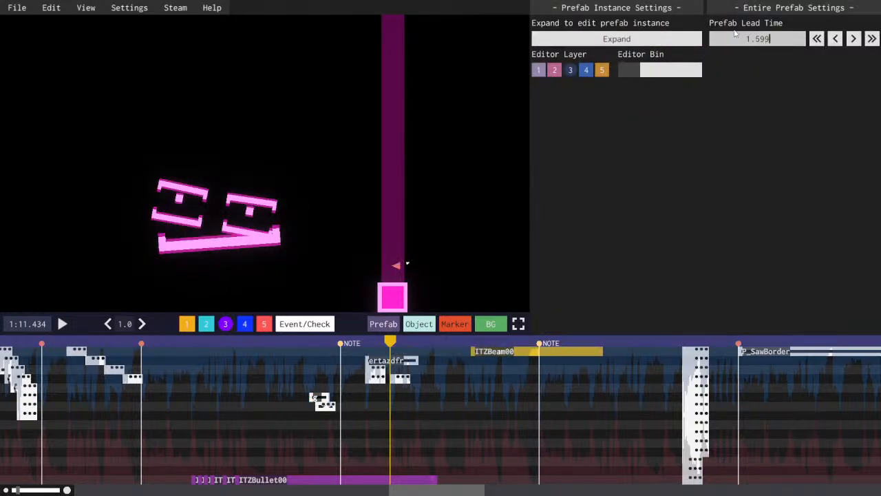
type("-")
key("Return")
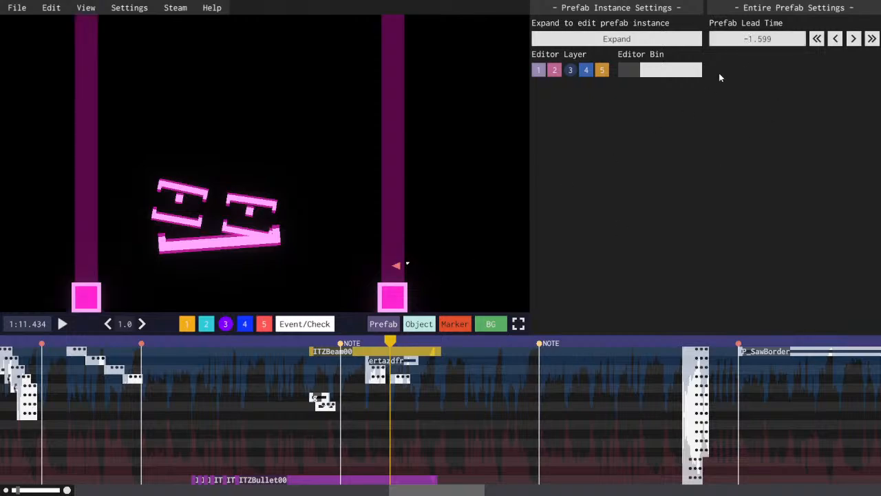
left_click(372, 344)
key("space")
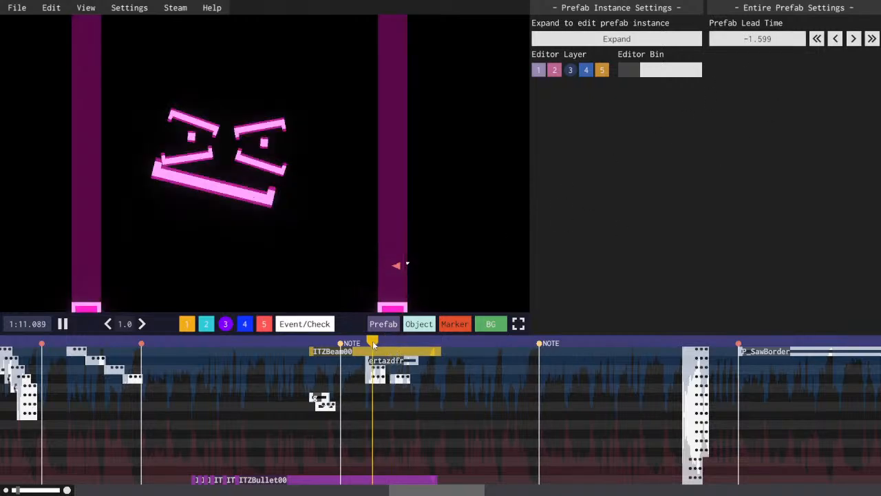
left_click(374, 345)
key("space")
- Delete the original loose beam objects around 1:11, including gdsrgsfdvrd and ertazdfr, keeping the ITZBeam00 prefab instance
left_click(385, 360)
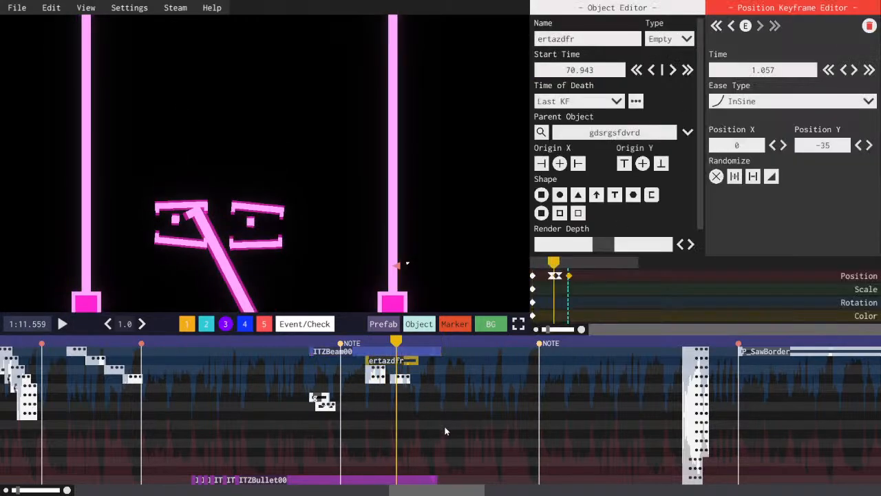
left_click_drag(437, 422, 290, 355)
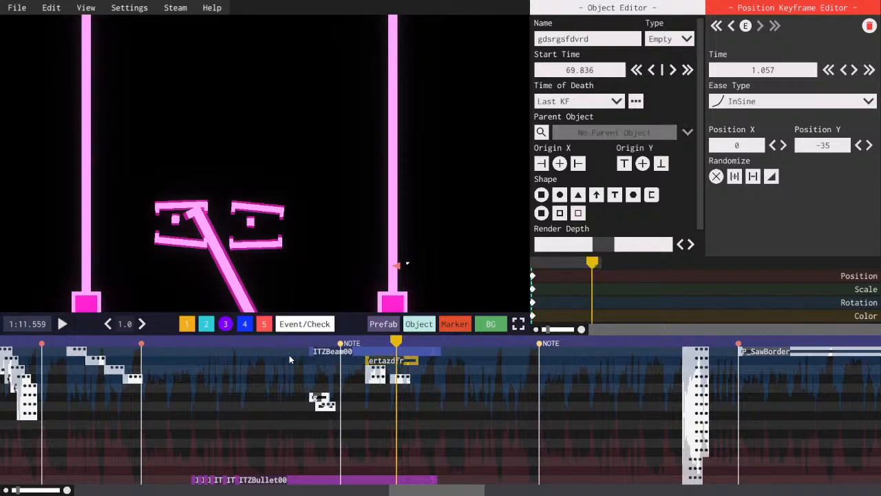
left_click(403, 364)
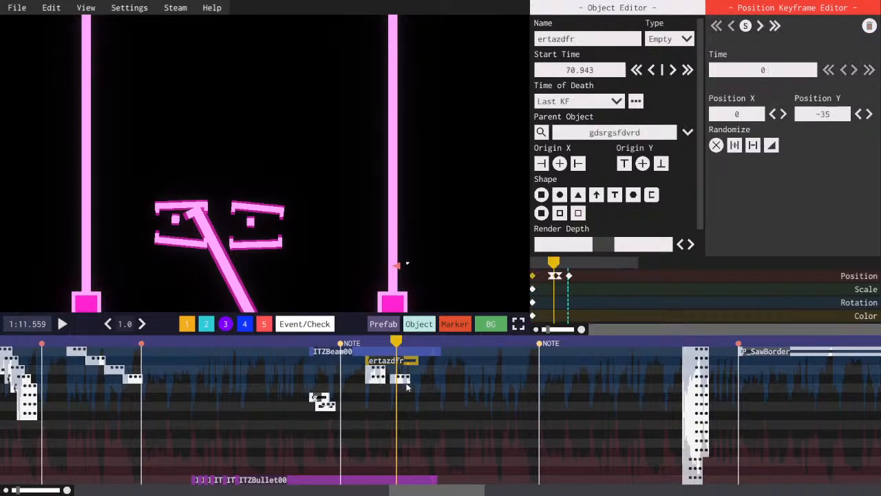
left_click_drag(446, 430, 285, 359)
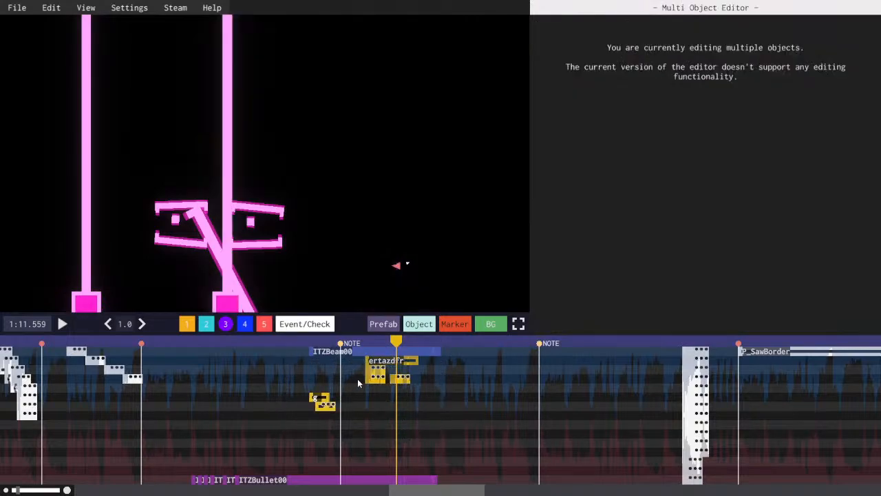
key("Delete")
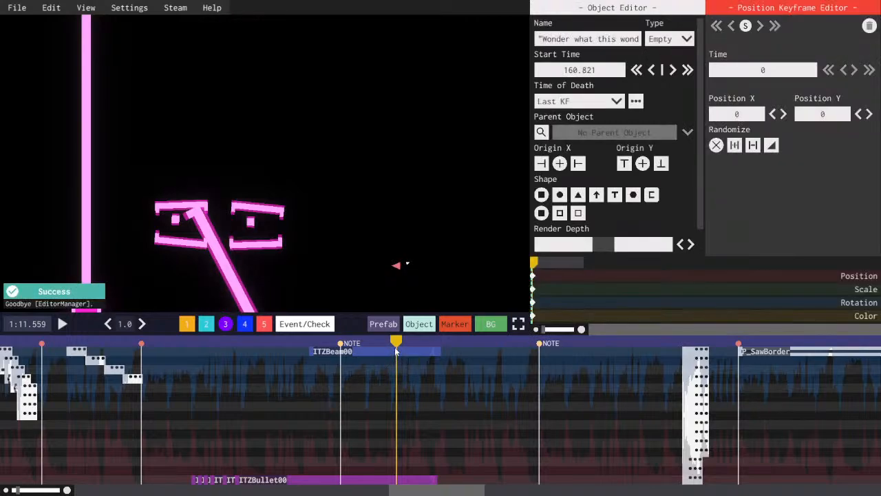
- Duplicate the ITZBeam00 instance and place the copy one timeline row lower with a slightly later start
left_click(394, 351)
mouse_move(383, 344)
left_mouse_down()
mouse_move(400, 340)
mouse_move(394, 365)
mouse_move(399, 341)
left_mouse_up()
key("ctrl+c")
key("ctrl+v")
left_click(389, 340)
key("ctrl+c")
key("ctrl+v")
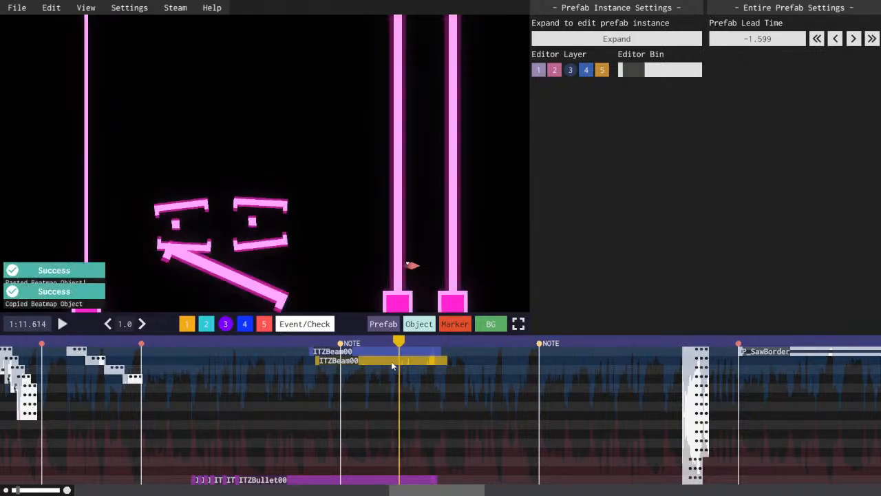
- Extend the staggered sequence to four ITZBeam00 instances, each one row lower and slightly later, and save the level
left_click_drag(391, 371, 408, 380)
key("space")
key("space")
key("space")
key("space")
key("ctrl+c")
key("ctrl+v")
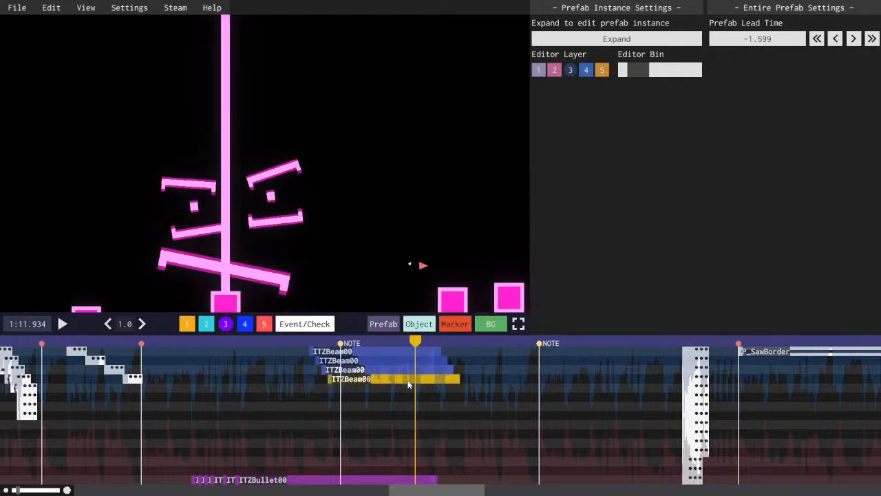
key("ctrl+s")
- Play back the four staggered beams repeatedly from about 1:11.5 to judge their spacing against the music
key("space")
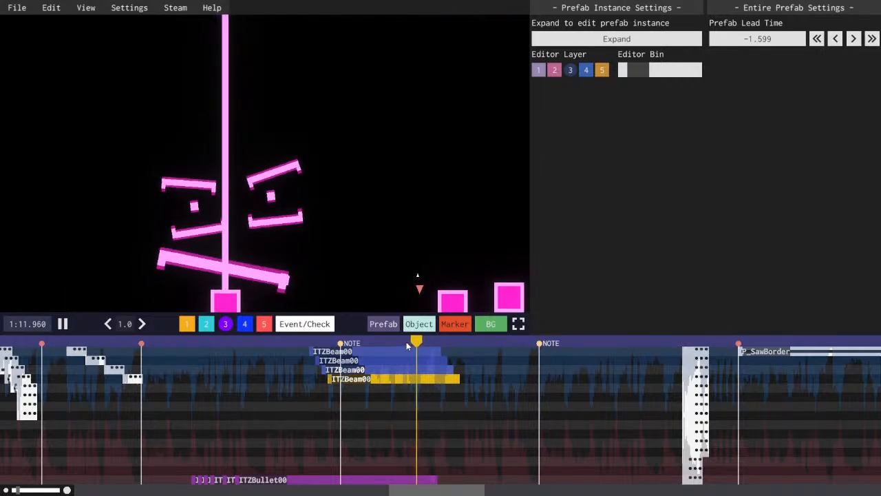
key("space")
left_click(396, 342)
key("space")
key("space")
left_click(394, 341)
key("space")
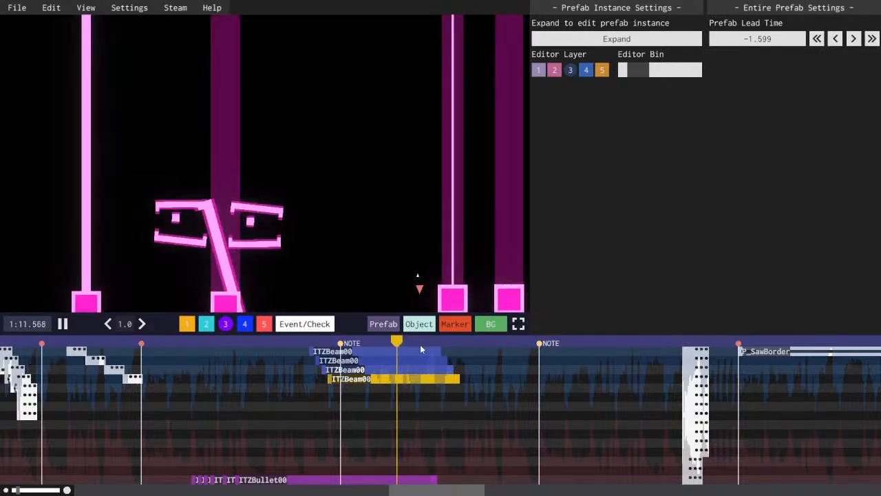
key("space")
- Add a fifth ITZBeam00 instance one row lower and slightly later, check it in playback, and save the level
key("ctrl+c")
key("ctrl+v")
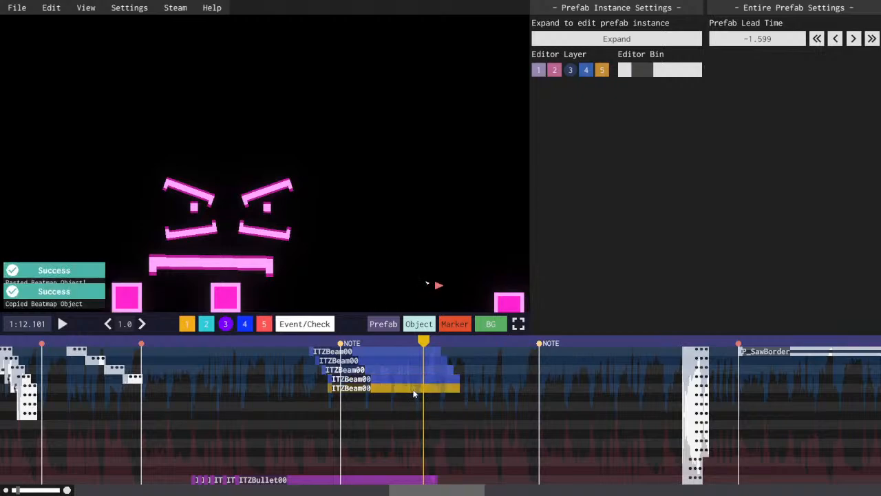
left_click_drag(413, 394, 419, 394)
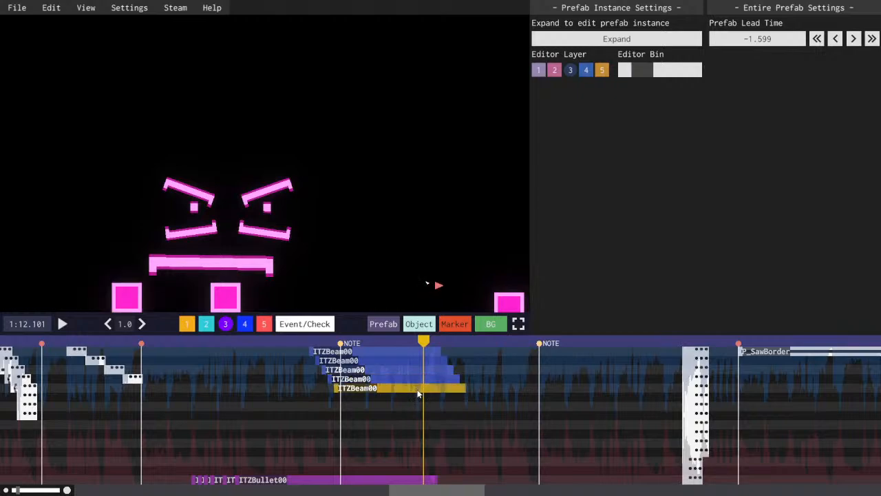
left_click(413, 341)
key("space")
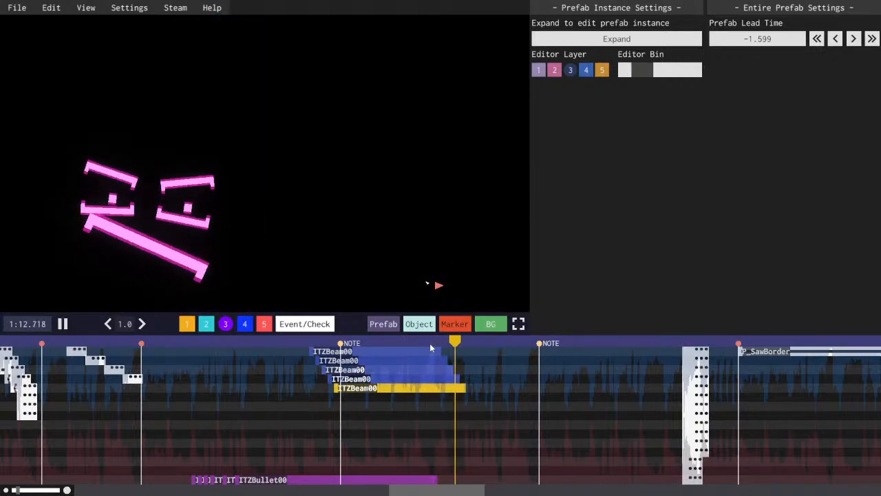
key("ctrl+s")
- Replay the end of the beam sequence from about 1:12.2 and save the level again
left_click(427, 342)
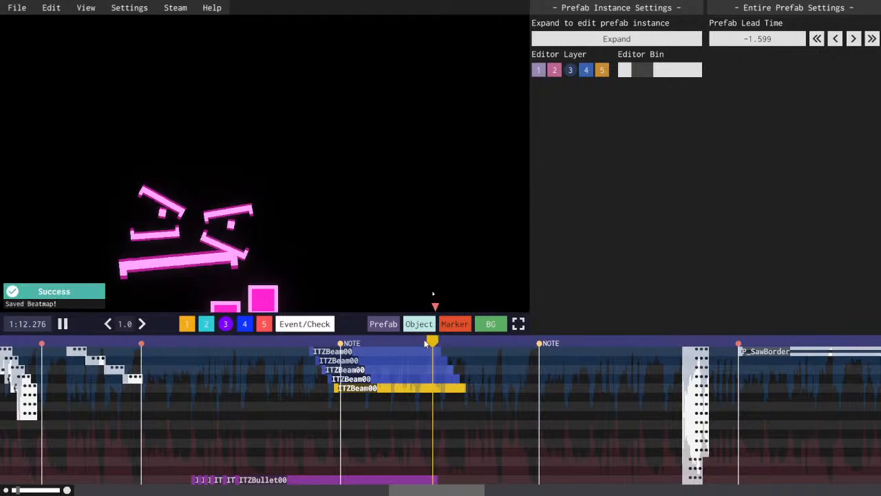
key("space")
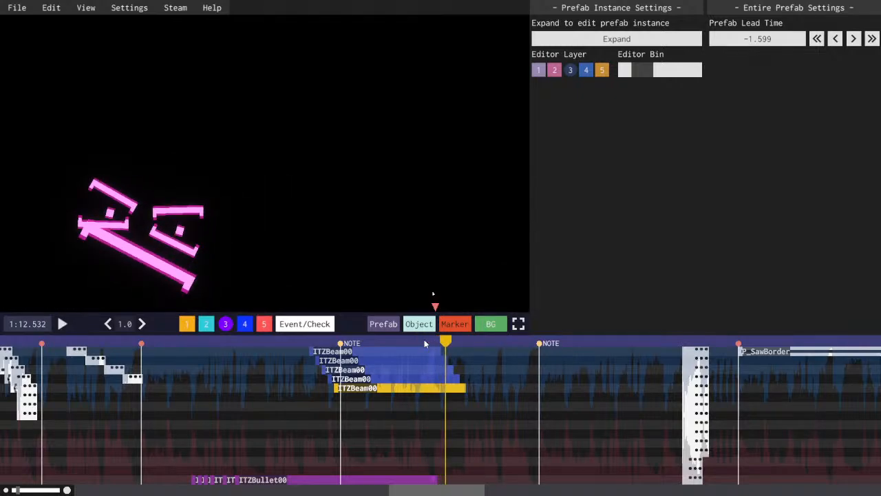
key("space")
key("space")
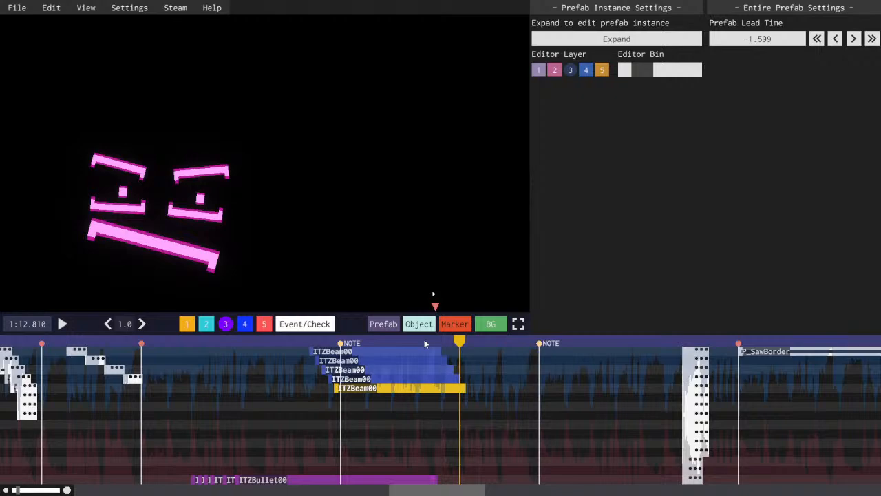
mouse_move(470, 491)
left_mouse_down()
mouse_move(478, 491)
mouse_move(462, 488)
mouse_move(482, 490)
mouse_move(473, 490)
left_mouse_up()
key("ctrl+s")
- Set the Time of Death of the P_SawBorder object to Last KF
scroll(463, 474, "down", 1)
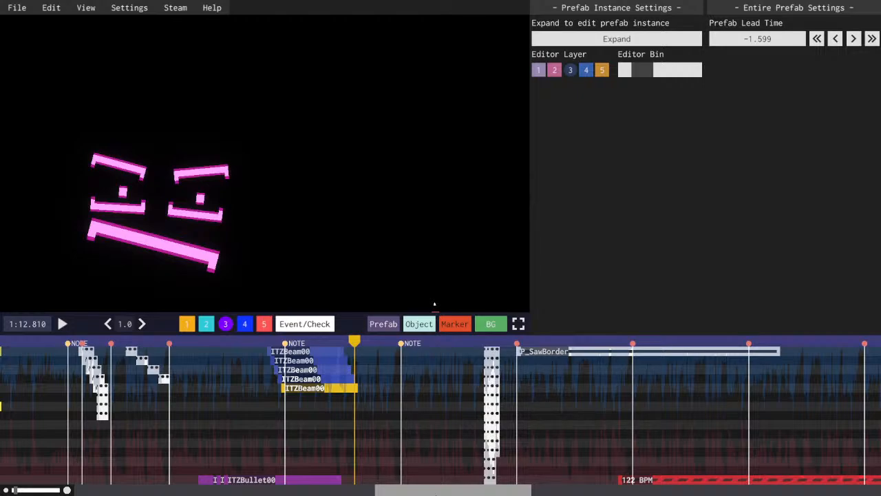
left_click_drag(431, 494, 421, 495)
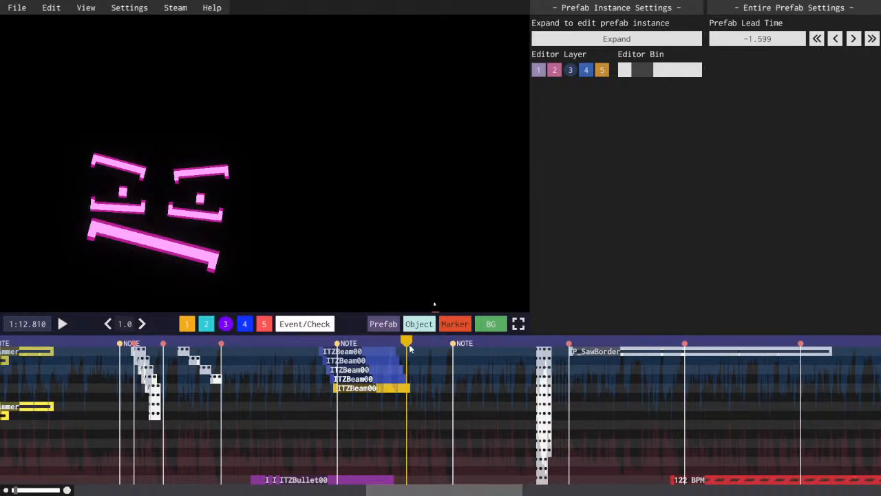
left_click(574, 355)
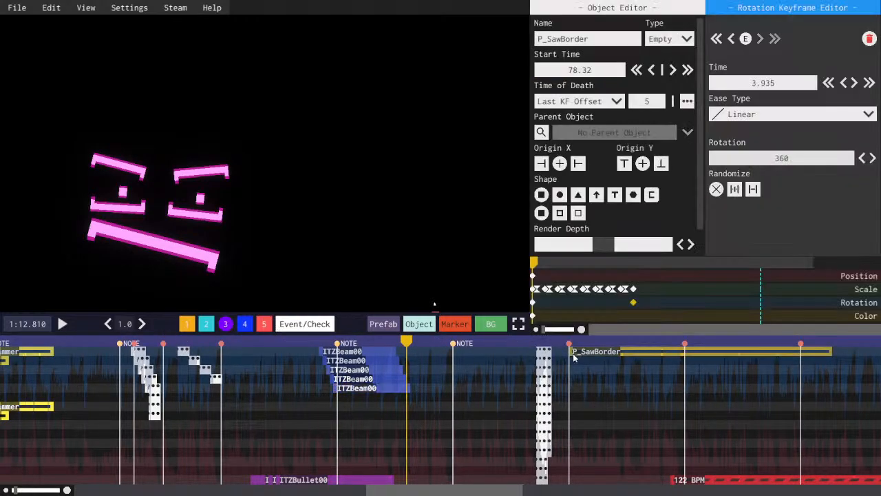
mouse_move(494, 494)
left_mouse_down()
mouse_move(259, 493)
mouse_move(468, 491)
mouse_move(461, 487)
mouse_move(486, 482)
left_mouse_up()
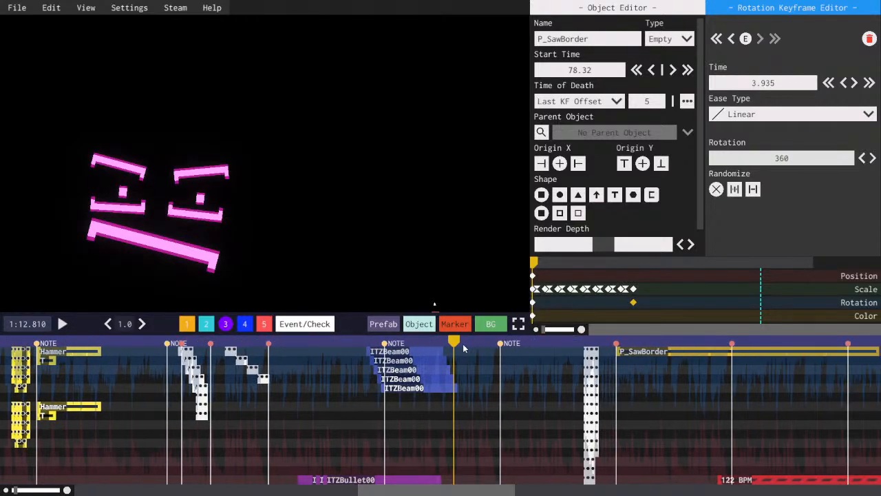
left_click_drag(463, 343, 435, 342)
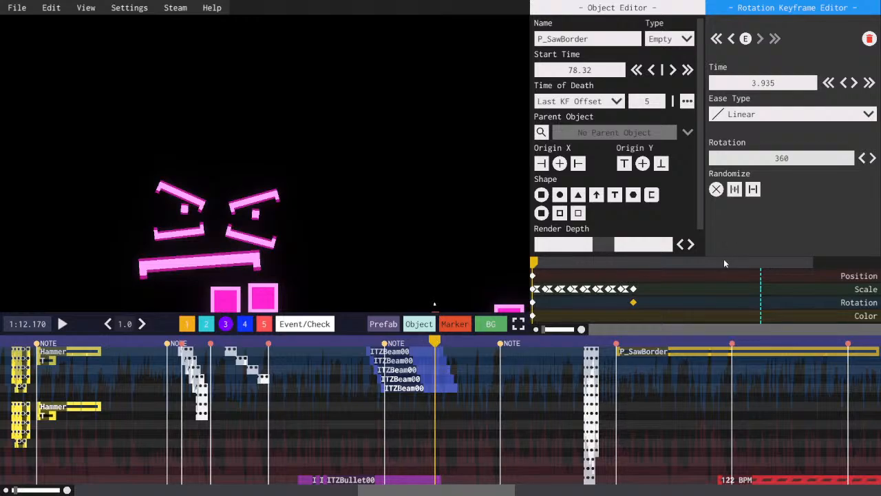
mouse_move(436, 490)
left_mouse_down()
mouse_move(490, 490)
mouse_move(447, 490)
left_mouse_up()
left_click(585, 101)
left_click(557, 131)
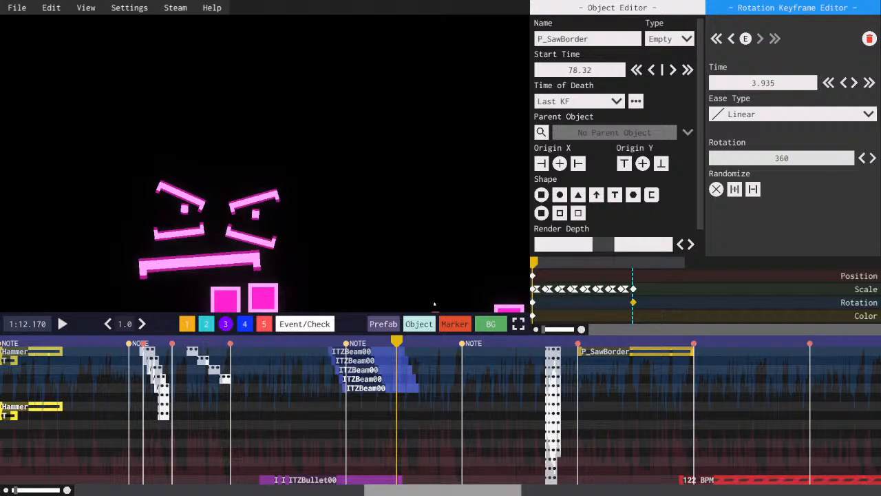
- Save the level and preview the five-beam attack from 1:11.142
left_click_drag(413, 490, 419, 386)
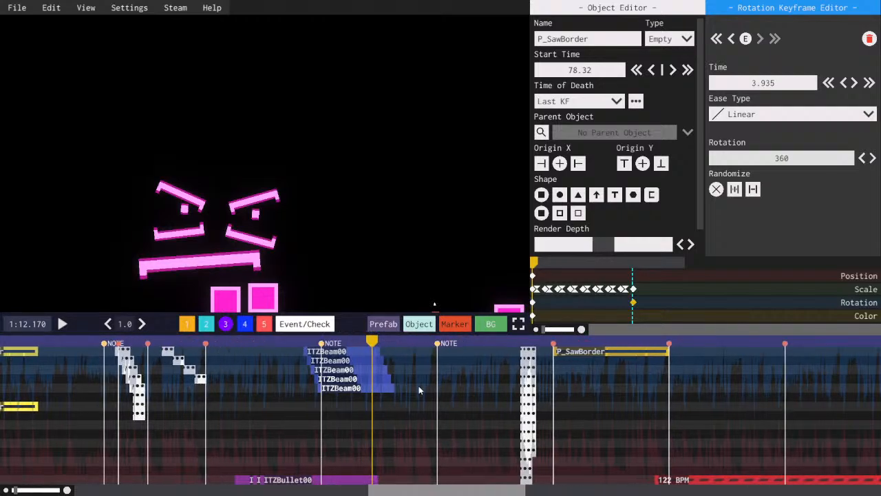
left_click_drag(375, 350, 341, 348)
mouse_move(347, 342)
left_mouse_down()
mouse_move(354, 341)
mouse_move(339, 340)
left_mouse_up()
scroll(446, 478, "up", 2)
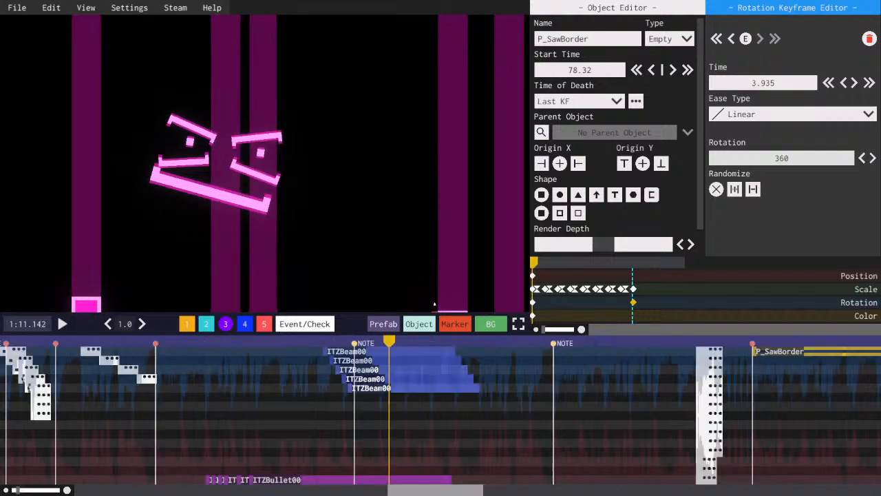
left_click_drag(456, 491, 467, 495)
key("ctrl+s")
key("space")
key("space")
left_click_drag(413, 492, 407, 411)
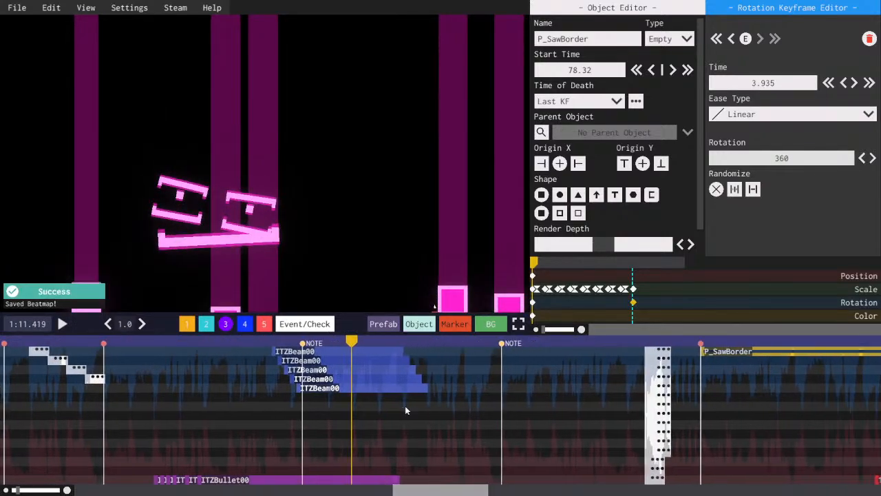
left_click_drag(349, 340, 350, 340)
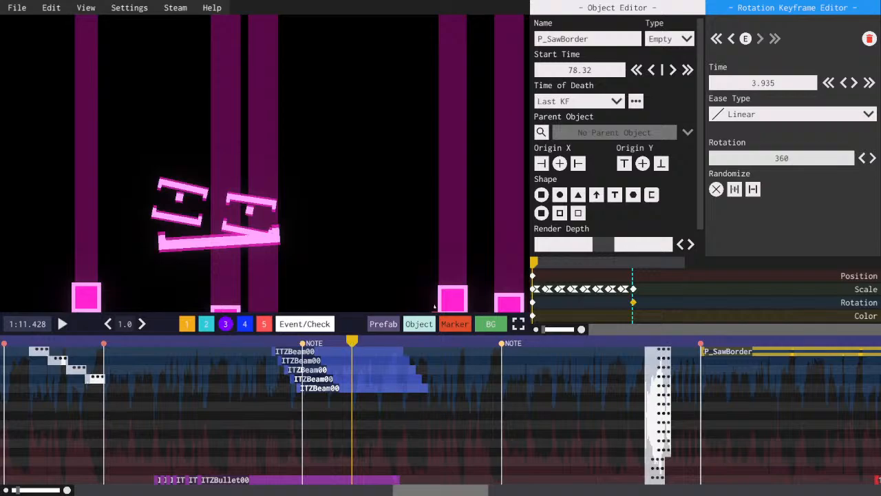
- Collapse the P_SawBorder object in the timeline and bring the level's earlier section into view
left_click_drag(464, 492, 241, 489)
scroll(477, 483, "down", 2)
left_click(636, 101)
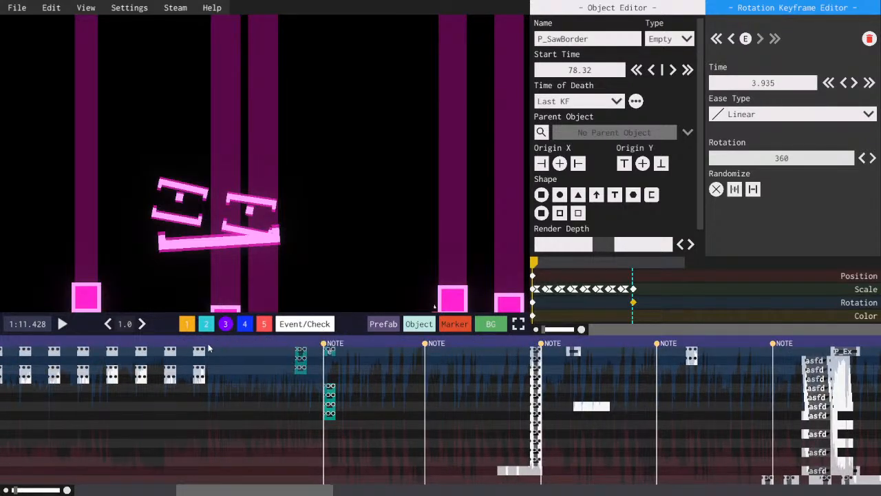
- Play the earlier part of the level from 0:27.671 through to the GD CUBE introduction
left_click_drag(212, 344, 209, 344)
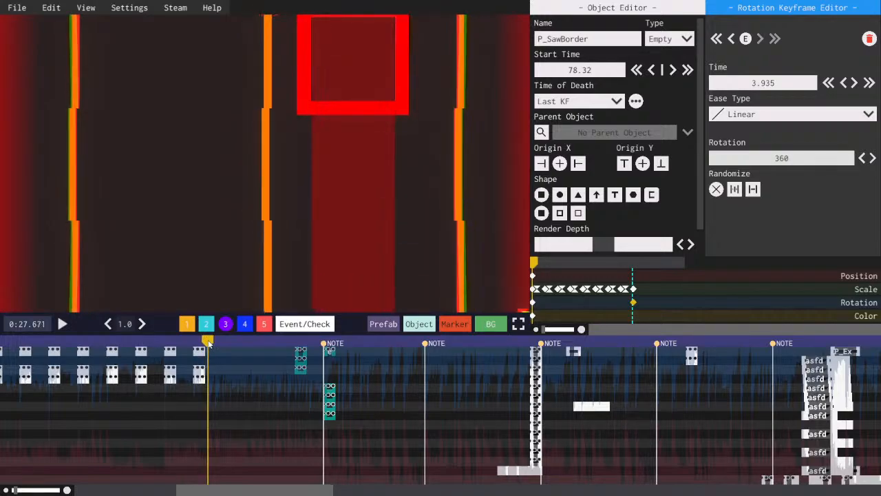
key("space")
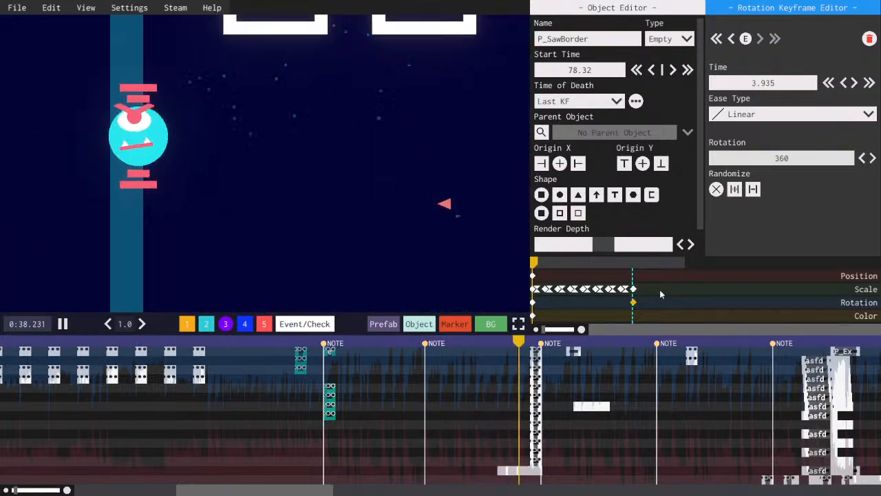
key("space")
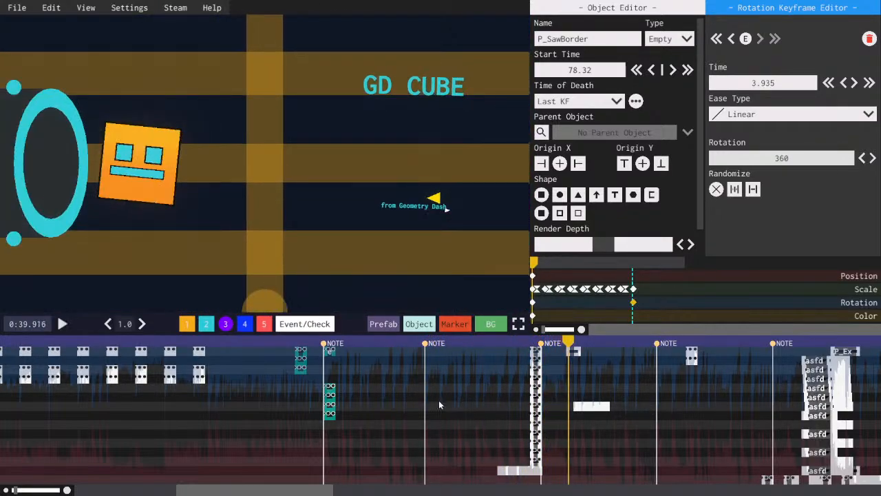
- Return to the ITZBeam00 section and play the beam attack through to the empty stretch after 1:13
left_click_drag(305, 491, 473, 407)
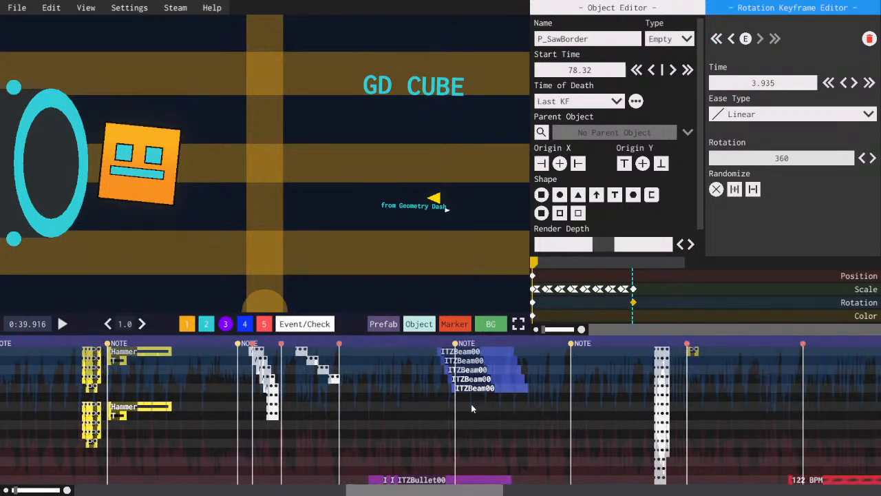
left_click(453, 340)
key("space")
key("space")
left_click_drag(383, 490, 411, 494)
key("space")
key("space")
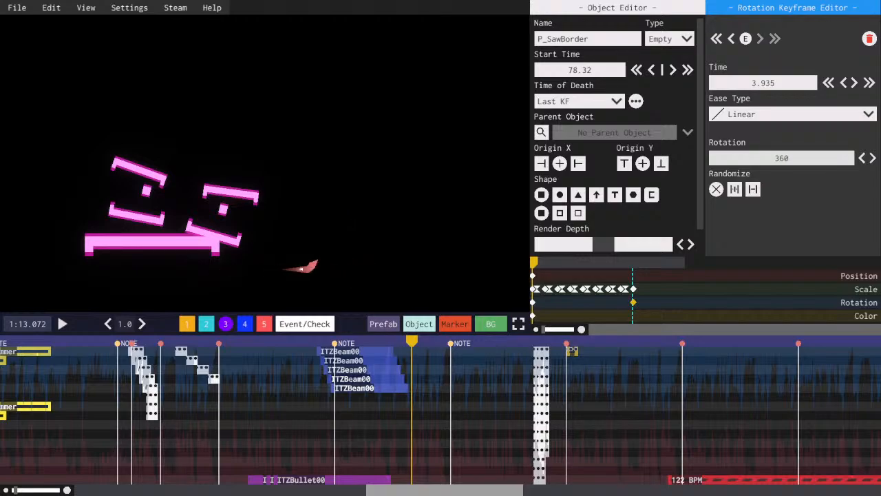
left_click_drag(415, 494, 426, 494)
key("space")
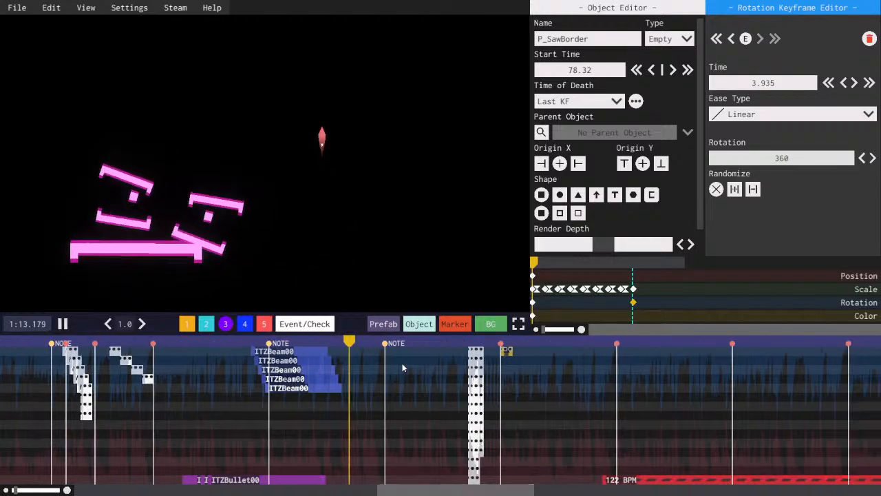
- Replay the end of the beam attack from about 1:12.3 to 1:13.156, then return the playhead to 1:10.943
left_click(335, 340)
left_click_drag(335, 337, 320, 336)
key("space")
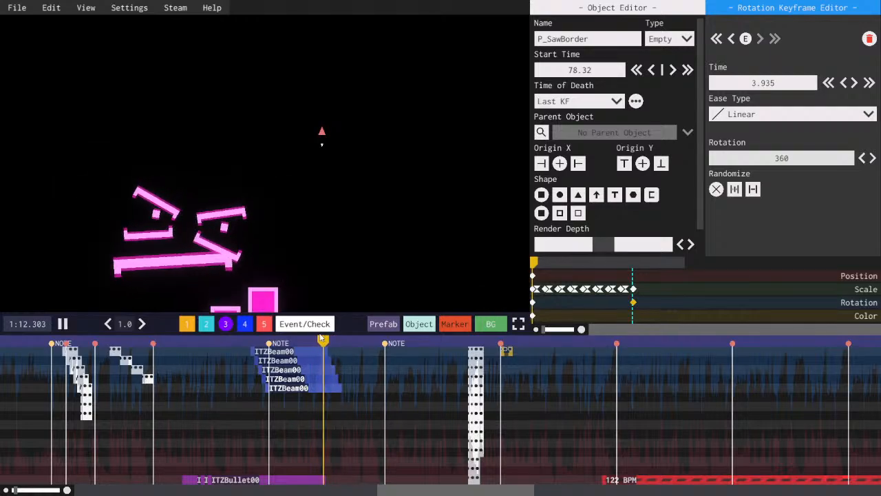
key("space")
key("space")
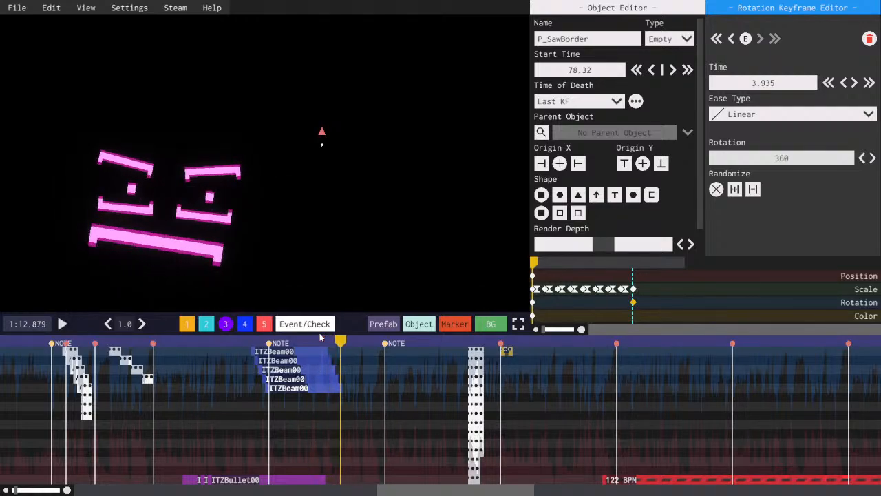
key("space")
scroll(437, 492, "up", 2)
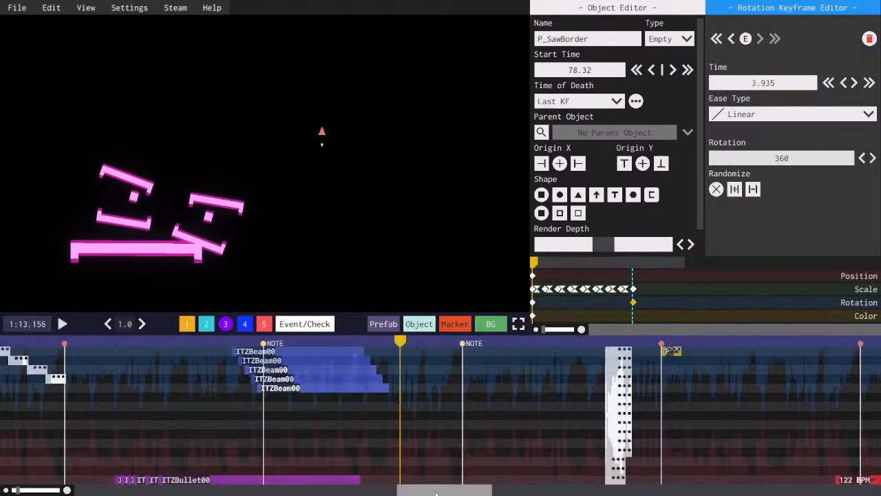
left_click_drag(437, 494, 443, 494)
left_click_drag(332, 342, 230, 347)
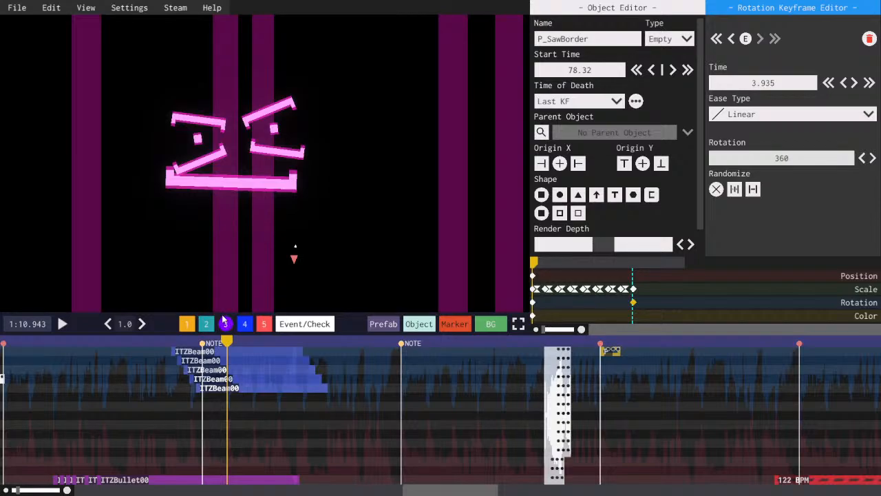
- Check layer 2 at 1:10.943, return to layer 3, and play the beam attack through to about 1:12.444
left_click(208, 324)
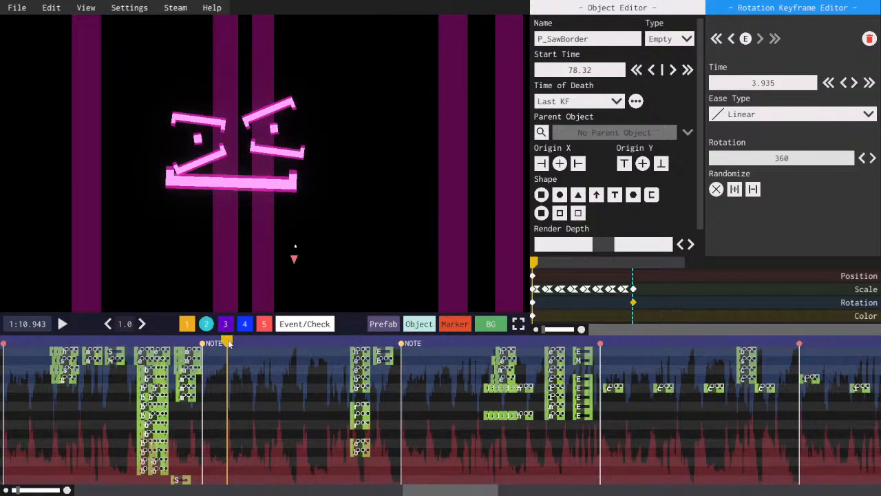
key("3")
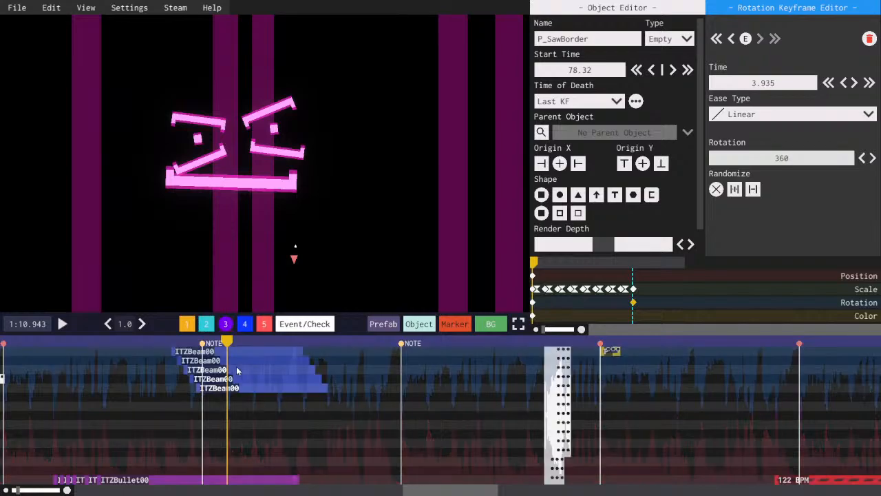
key("space")
key("space")
key("space")
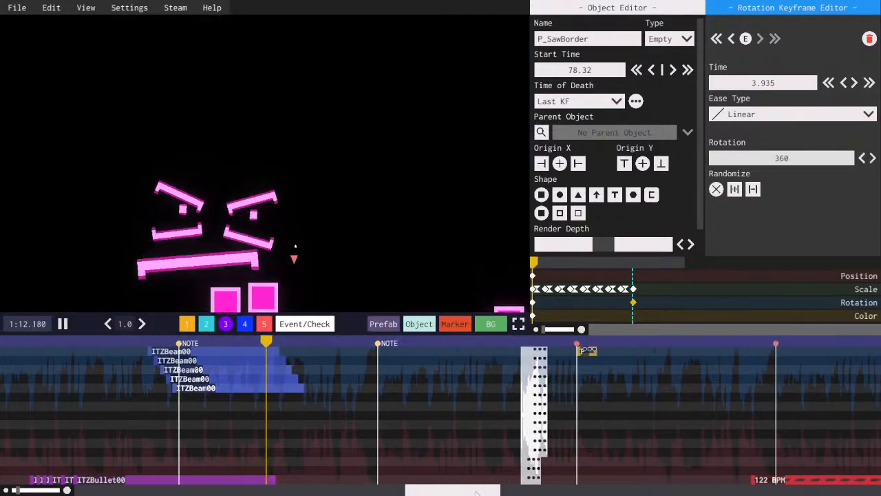
key("space")
left_click(294, 341)
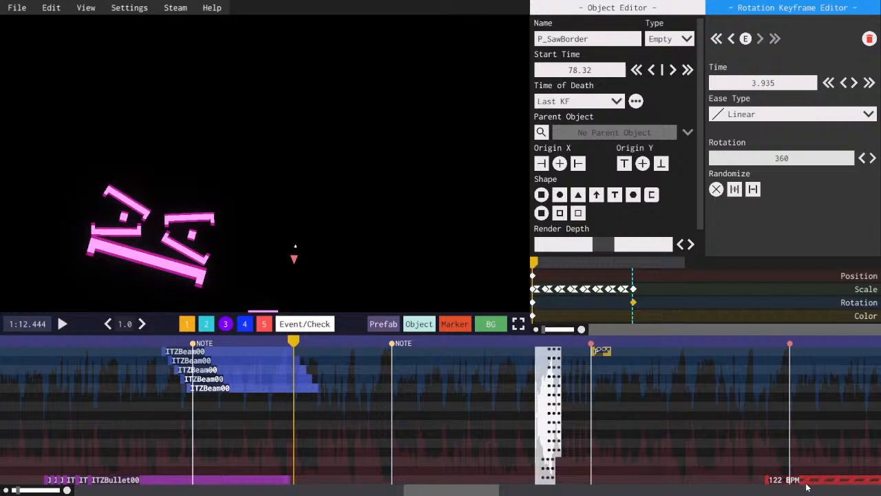
- Move the 122 BPM helper to start at 72.418 and add a timeline marker at that time
left_click_drag(808, 486, 294, 458)
left_click(454, 324)
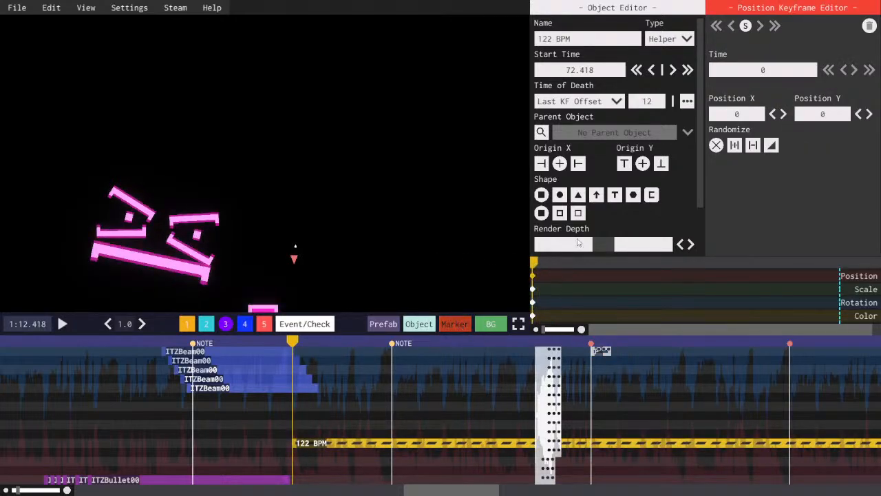
key("space")
key("space")
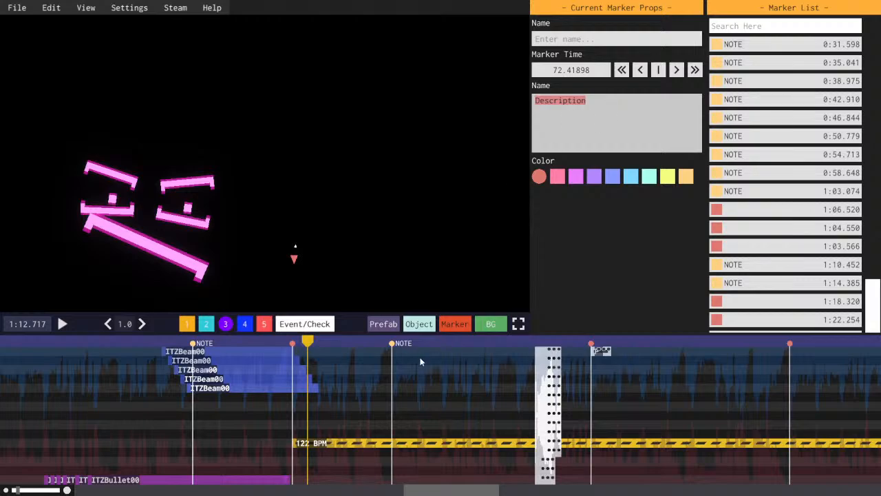
- Play the transition from the beam attack into the NOTE marker section around 1:14.25 and return to about 1:13.279
left_click(384, 449)
left_click(386, 342)
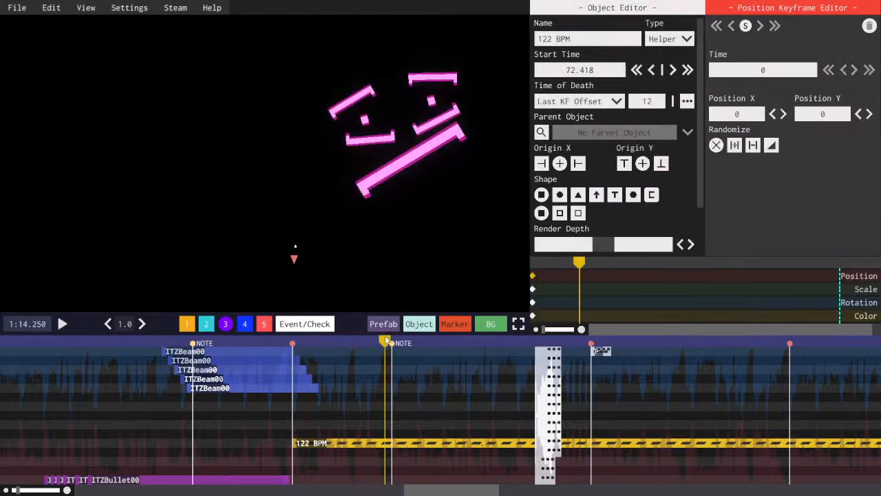
key("space")
key("space")
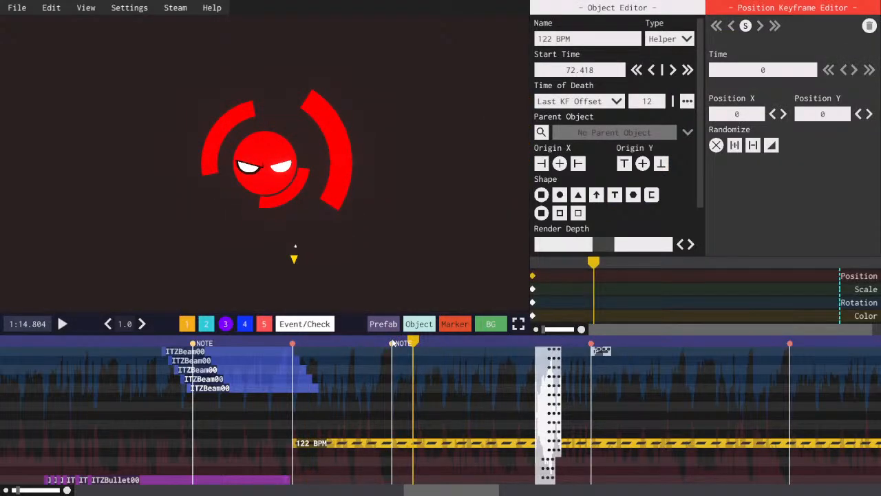
left_click_drag(392, 342, 294, 345)
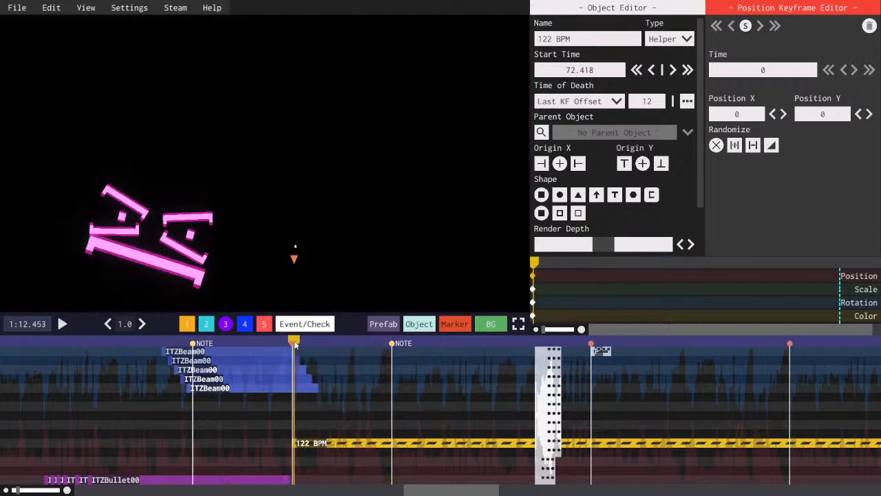
left_click(381, 345)
key("space")
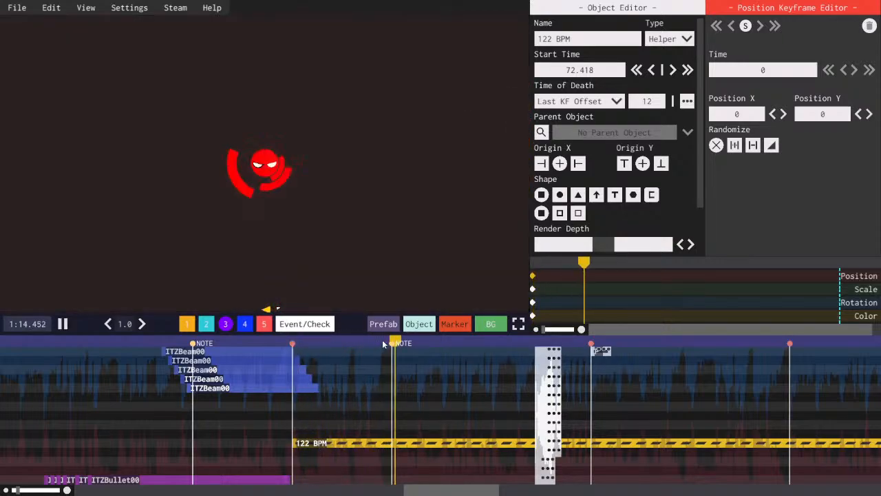
key("space")
left_click_drag(382, 345, 336, 343)
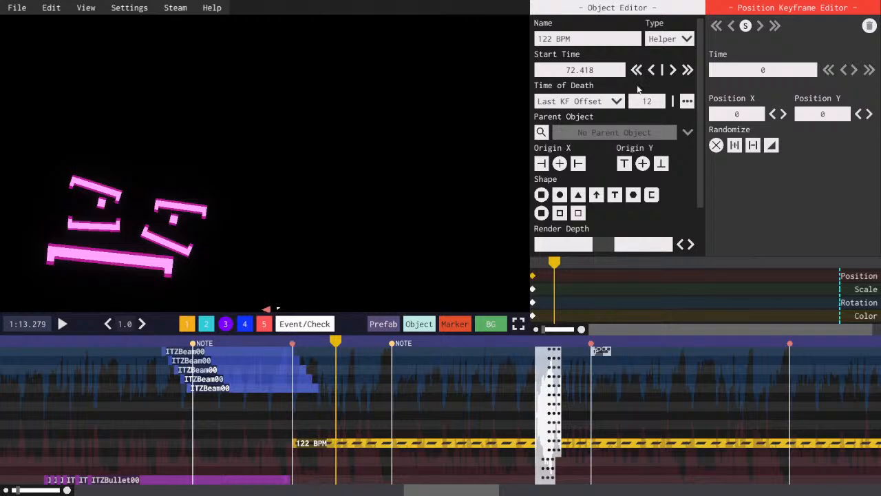
- Set the description of the marker at 72.41898 to "Something brings you to the center"
key("space")
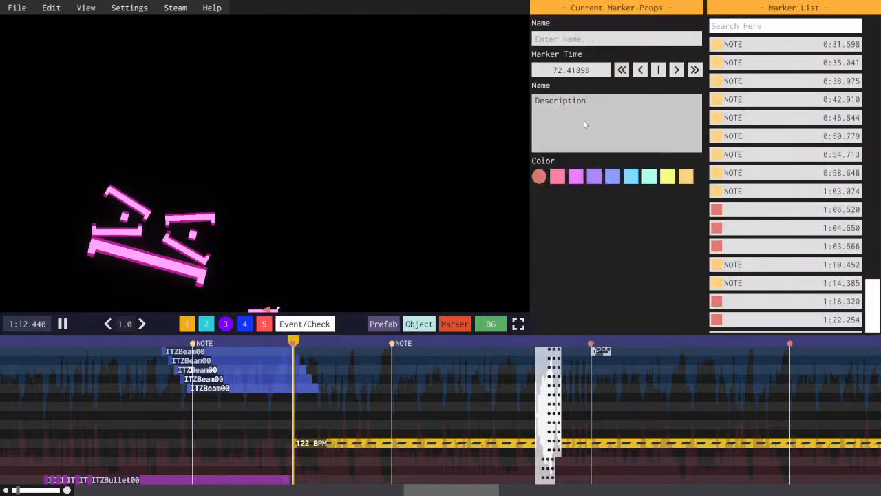
key("space")
left_click(586, 121)
type("Somethi")
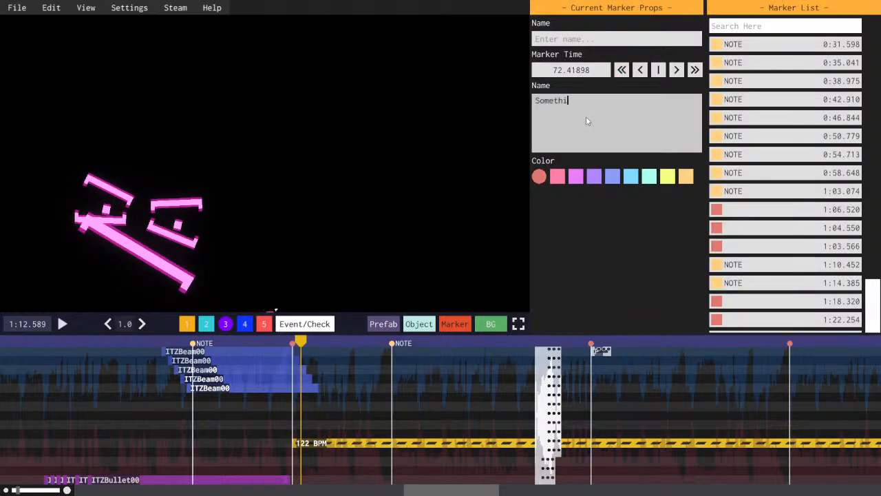
type("ng brings you to the center")
left_click(653, 238)
- Review the description of the NOTE marker at 1:14.385 and save the level
left_click(392, 343)
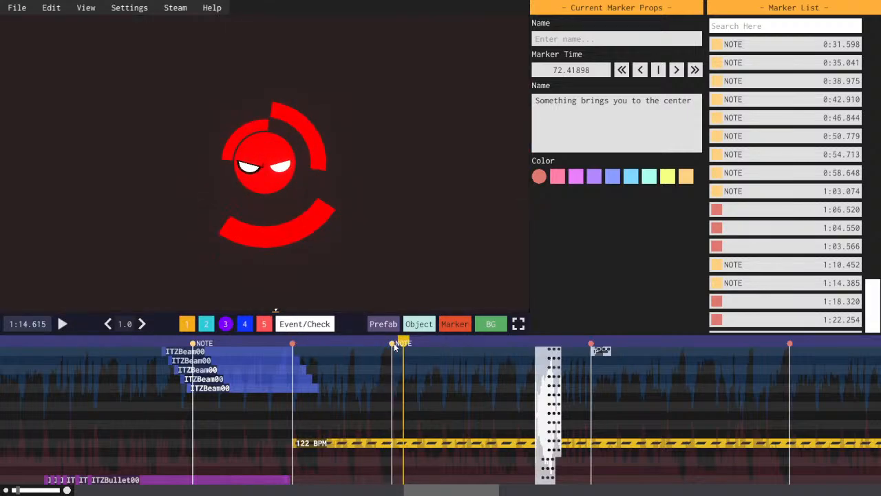
scroll(448, 422, "right", 5)
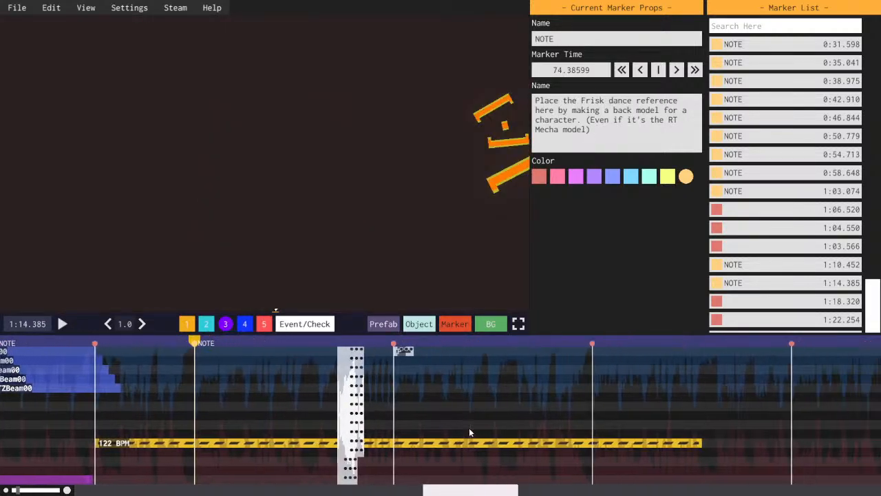
left_click(586, 119)
key("ctrl+a")
left_click(636, 253)
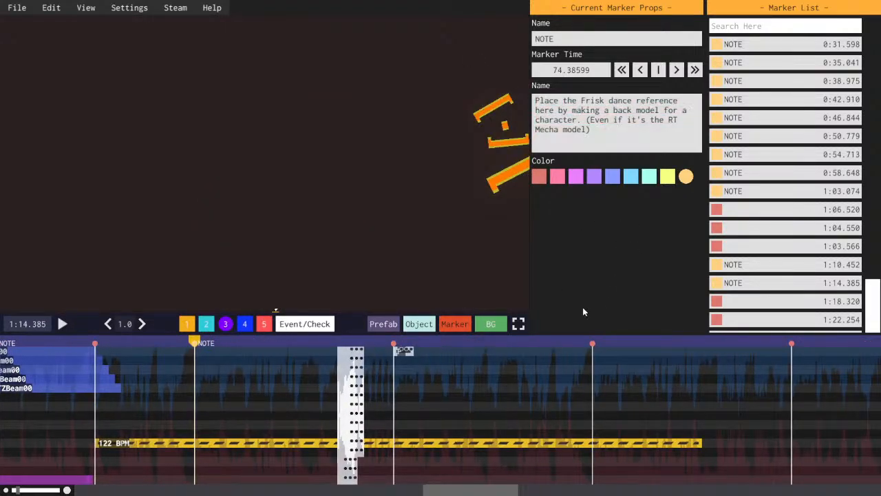
key("ctrl+s")
- Play the end of the beam attack from 1:11.385 up to the 122 BPM helper and save the level
left_click_drag(448, 491, 480, 478)
scroll(492, 494, "down", 2)
left_click(396, 342)
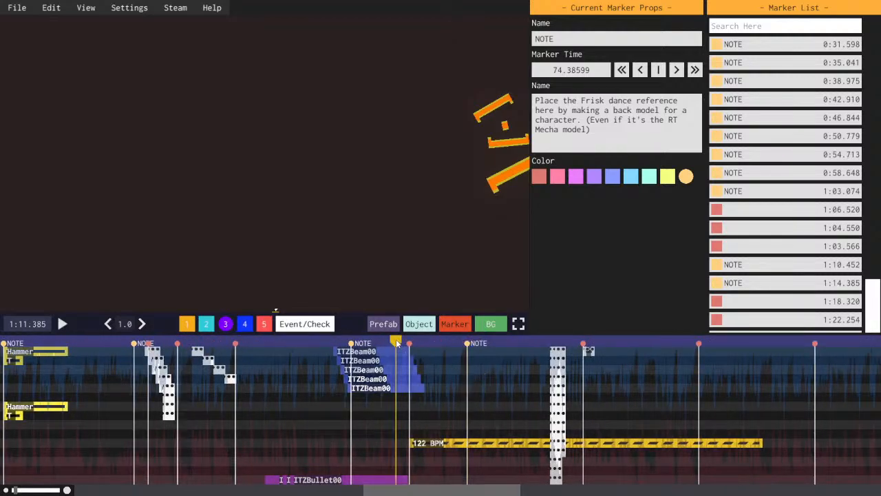
key("space")
key("space")
left_click(418, 445)
key("space")
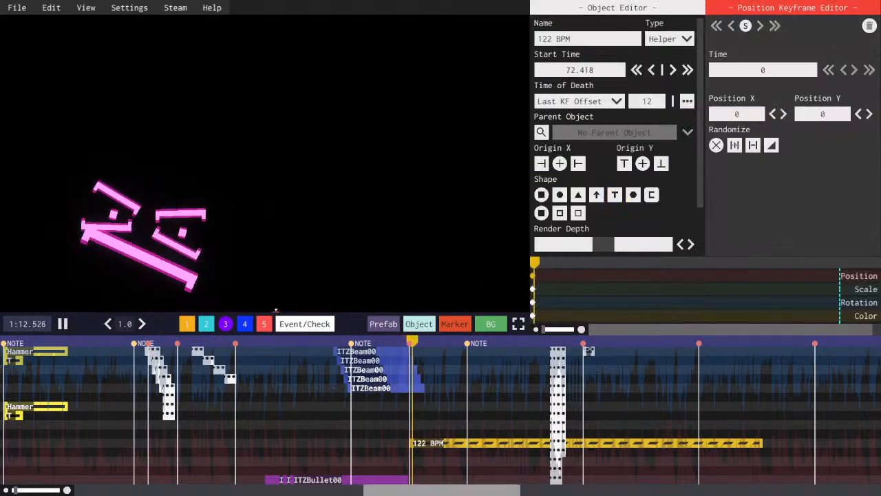
key("space")
left_click_drag(434, 491, 479, 492)
key("ctrl+s")
key("ctrl+s")
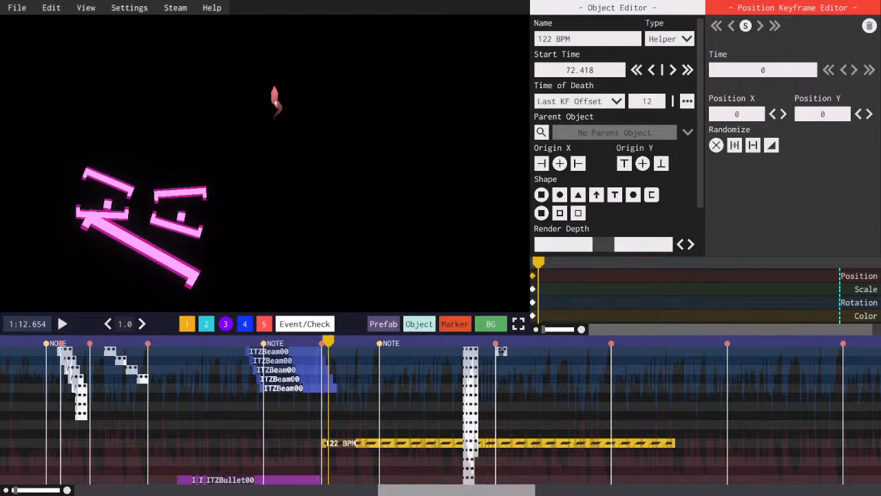
- Go to the last NOTE marker and play the level's music around 1:34
left_click_drag(405, 492, 495, 492)
left_click(423, 341)
key("space")
key("space")
key("space")
key("space")
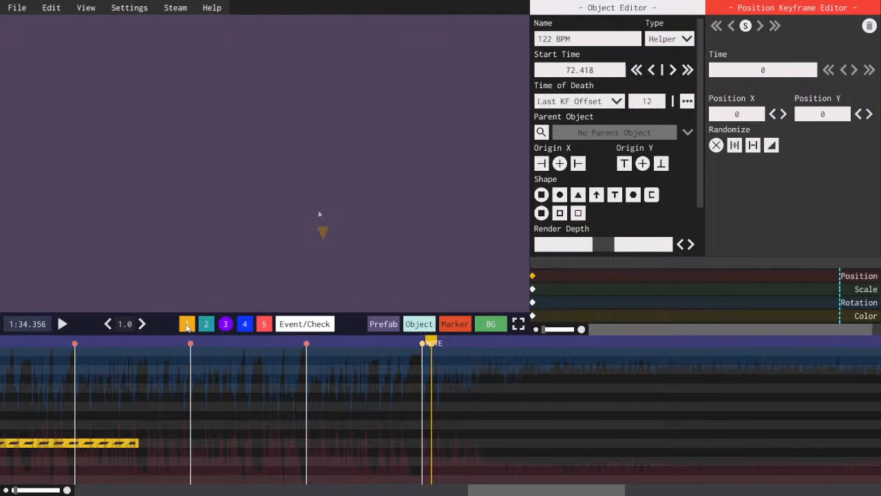
- Change the "Congratulations on 1 MILLION SUBSCRIBERS" text object on layer 2 to Empty and preview the section full screen until 1:38.687
left_click(207, 325)
key("space")
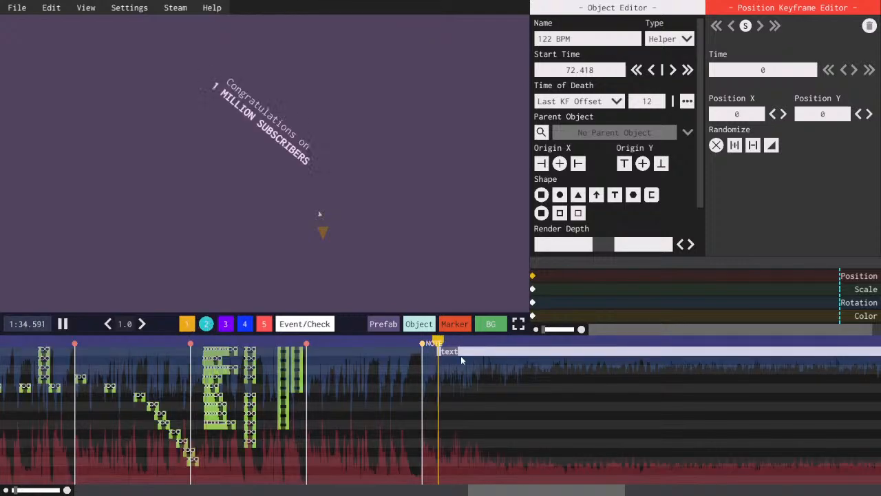
key("space")
left_click(460, 352)
left_click(665, 39)
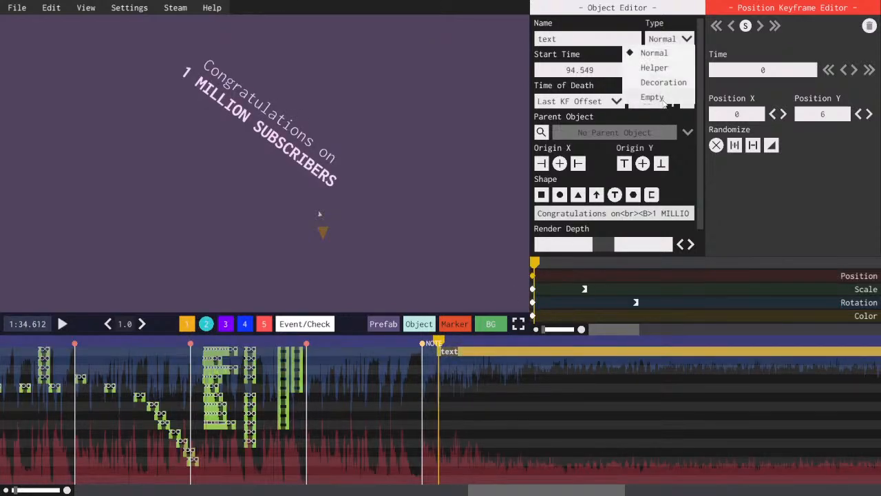
left_click(651, 94)
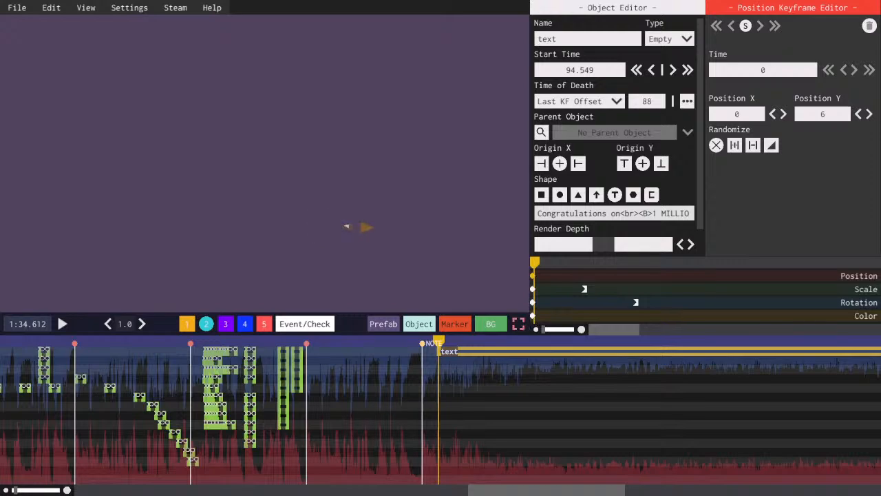
left_click(518, 324)
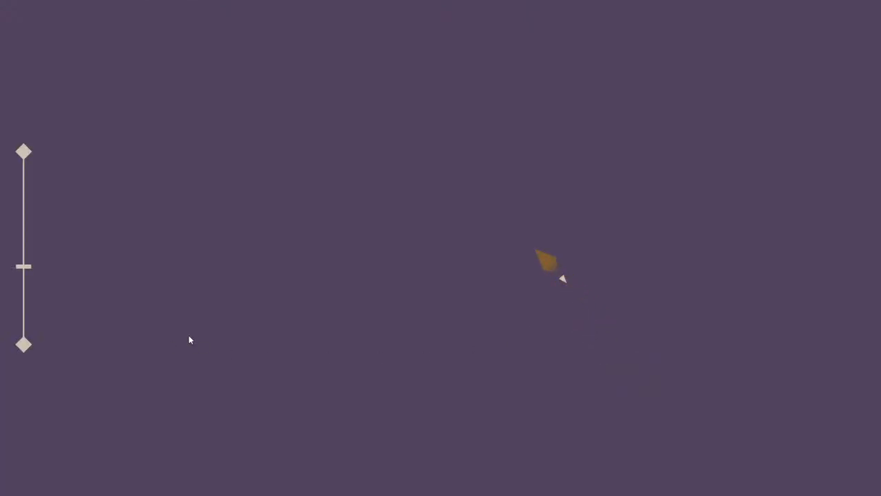
key("Escape")
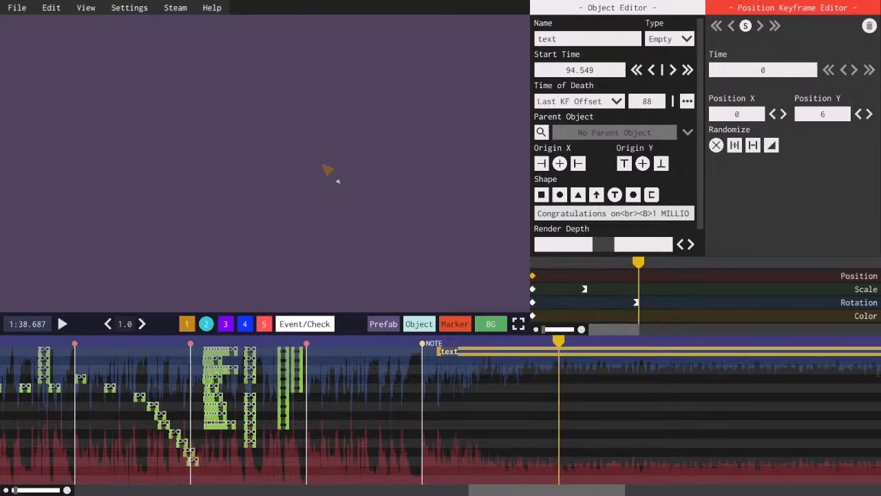
- Select the P_Negativitron X object on layer 1 and save the level
left_click(188, 324)
left_click_drag(531, 490, 533, 445)
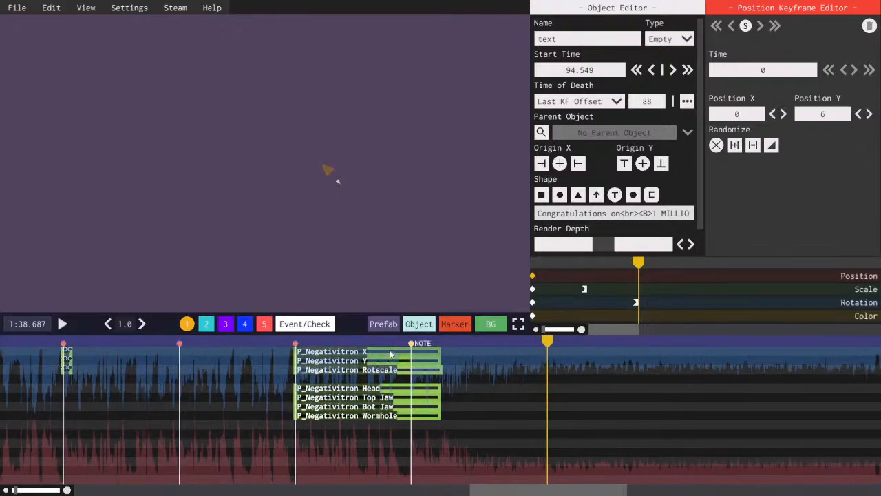
left_click(390, 354)
left_click_drag(523, 491, 551, 490)
key("ctrl+s")
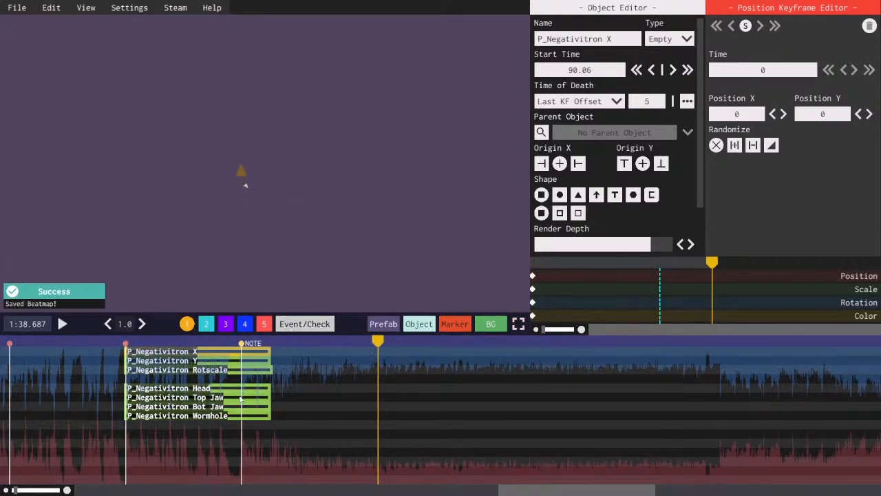
- Add a theme keyframe at 94.06, just before the last NOTE marker, on the event timeline
key("6")
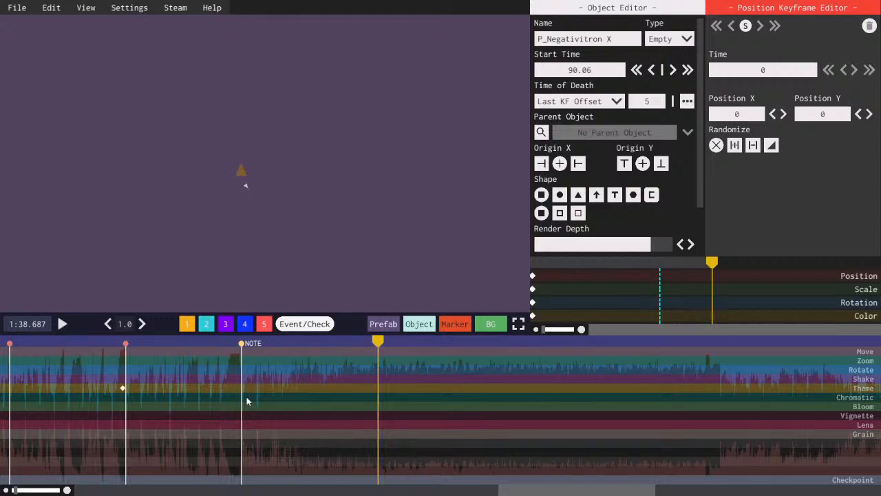
left_click(246, 397)
scroll(562, 154, "up", 5)
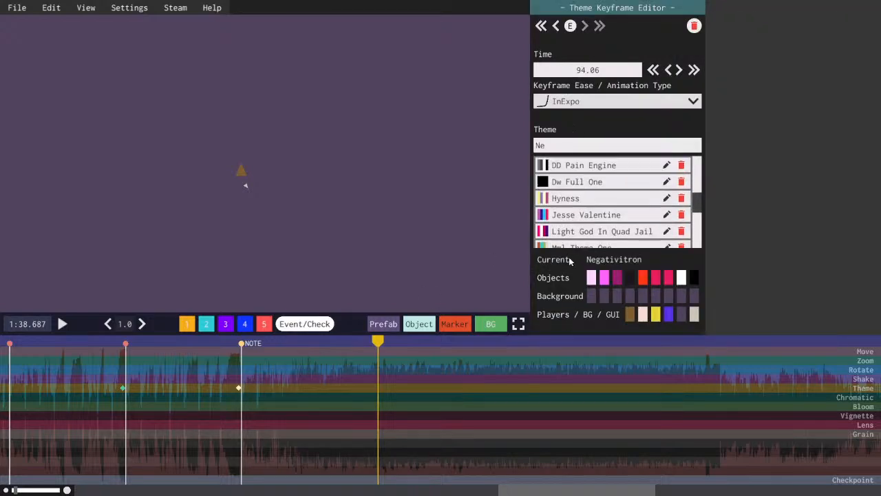
- Search the theme list for RT Mecha and look through the matching themes
left_click(573, 148)
type("R")
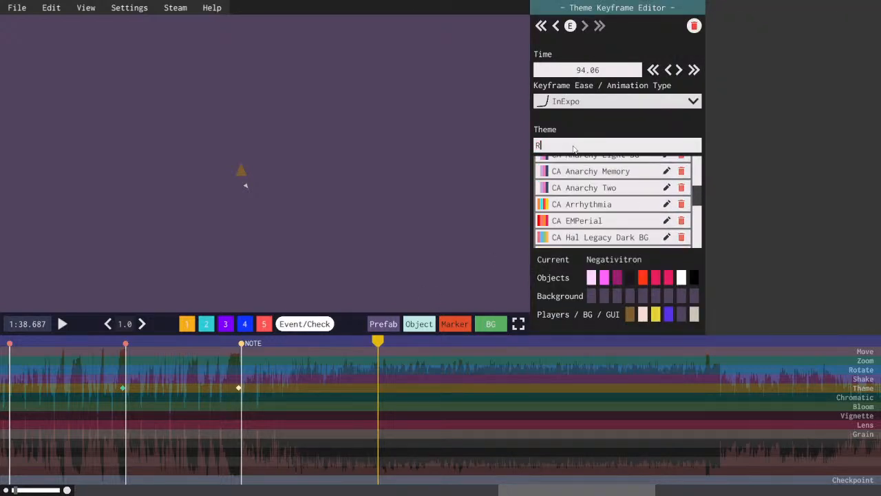
type("T Mecha")
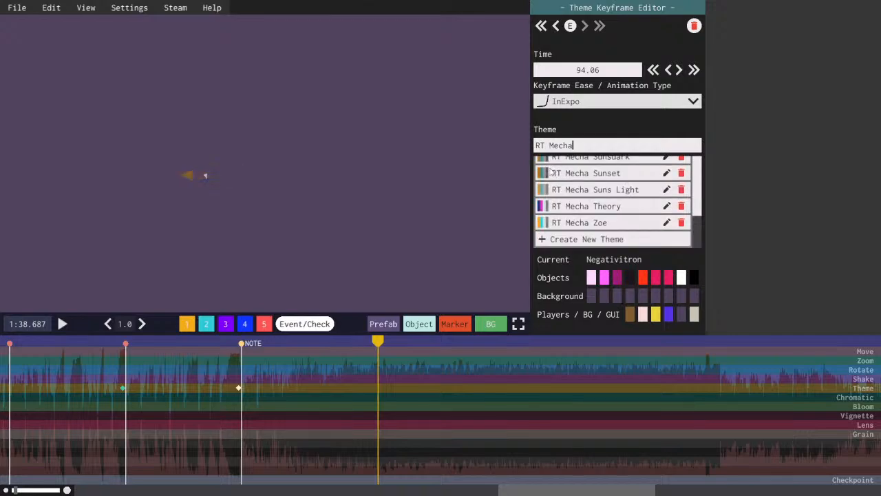
scroll(597, 167, "up", 3)
- Find the Allwhite theme and assign it to the theme keyframe at 94.06
left_click(598, 146)
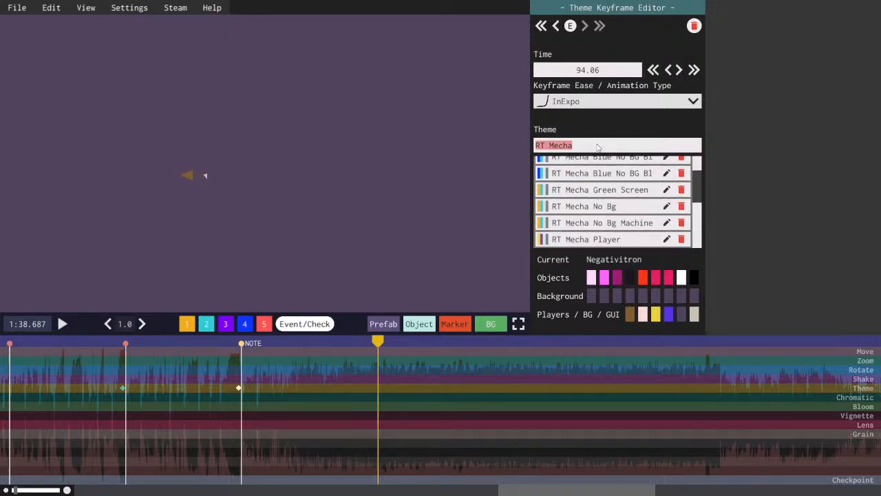
type("A")
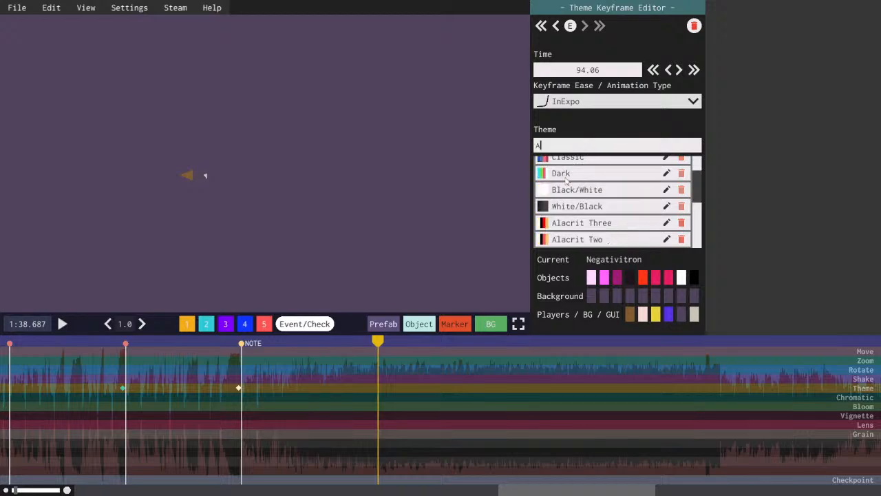
type("llwhite")
left_click(545, 167)
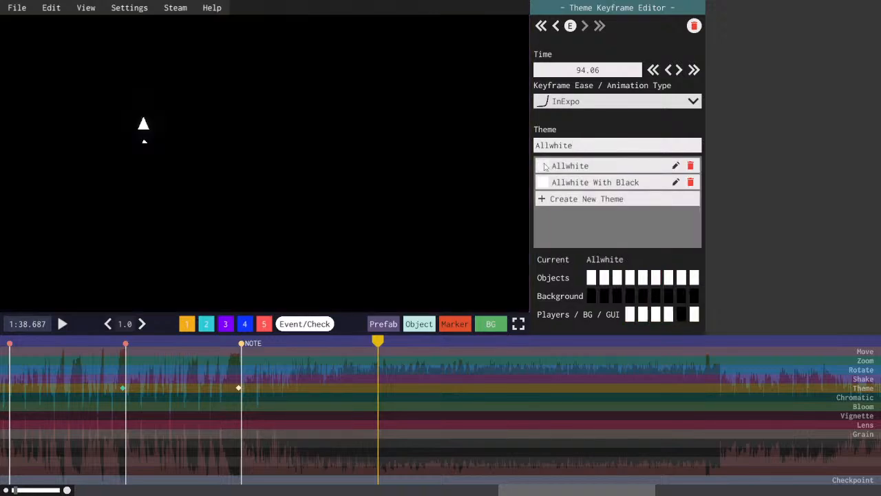
- Preview the level full screen while flying the player around until 1:50.356, and bring that part of the timeline into view
left_click(519, 324)
key("Right")
key("Down")
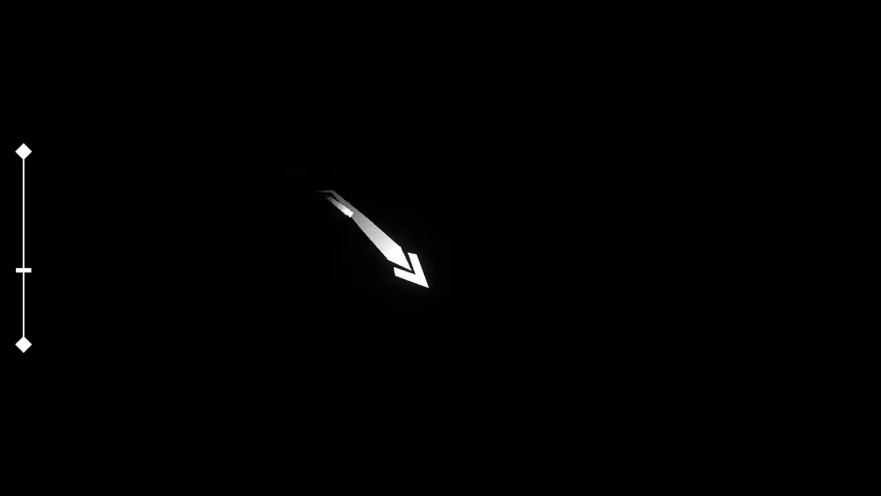
key("Left")
key("Up")
key("Right")
key("Up")
key("Left")
key("Down")
key("Right")
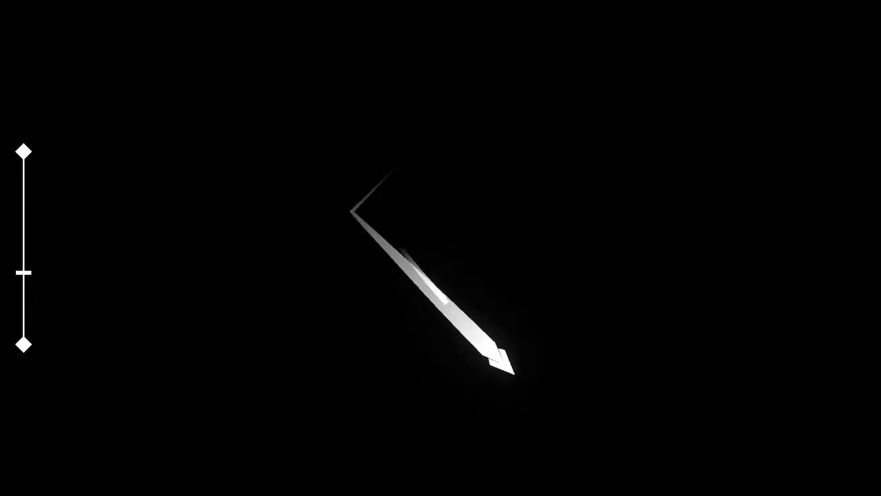
key("Up")
key("Left")
key("Down")
key("Right")
key("Up")
key("Left")
key("Down")
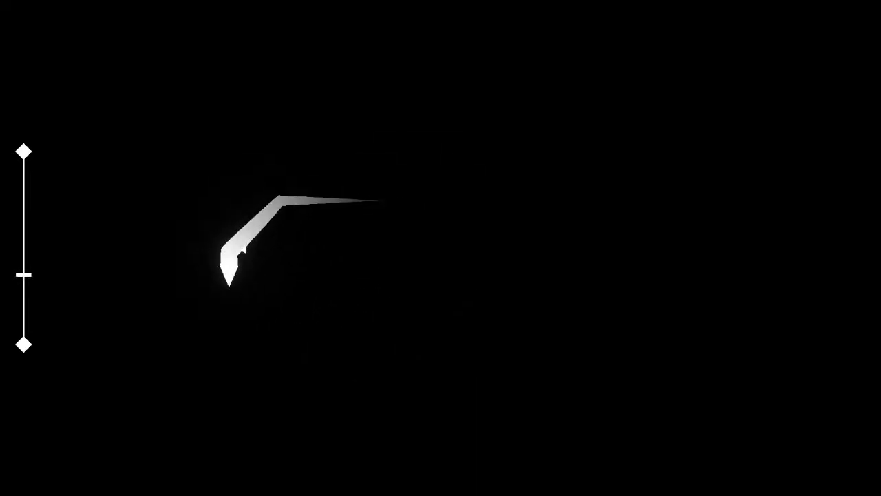
key("Right")
key("Down")
key("Up")
key("Left")
key("Left")
key("Down")
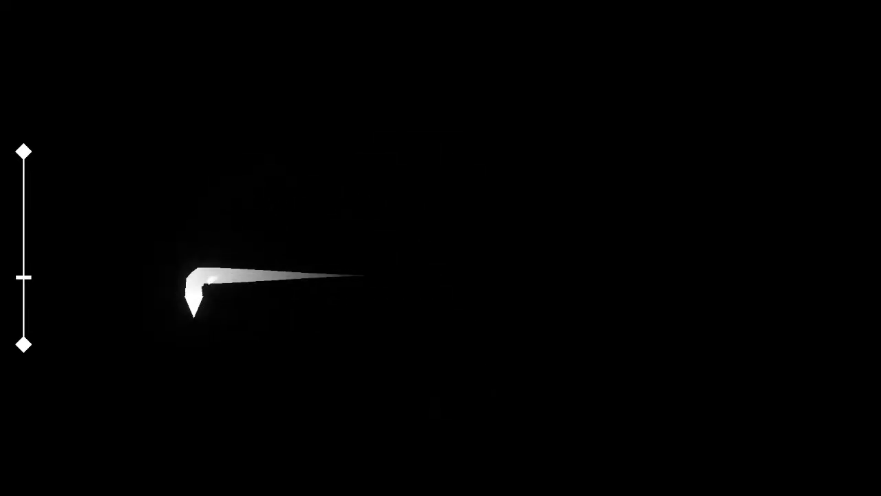
key("Right")
key("Up")
key("Left")
key("Up")
key("Right")
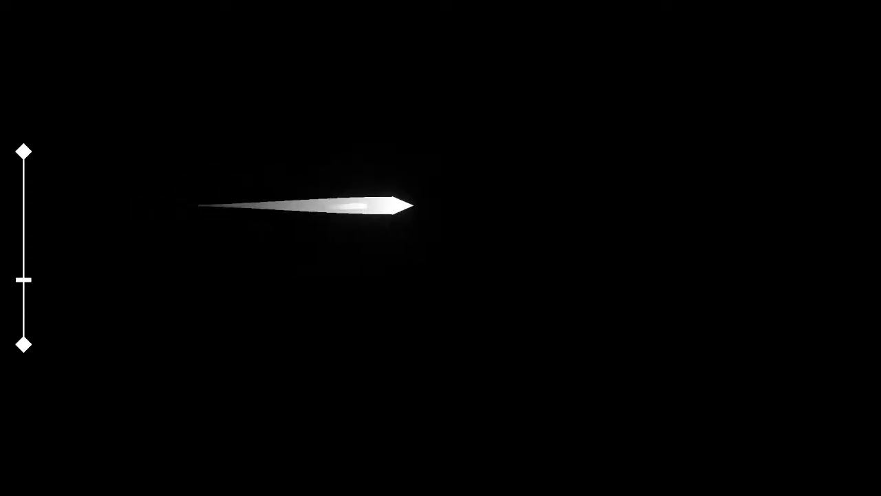
key("Down")
key("Left")
key("Up")
key("Right")
key("Down")
key("Left")
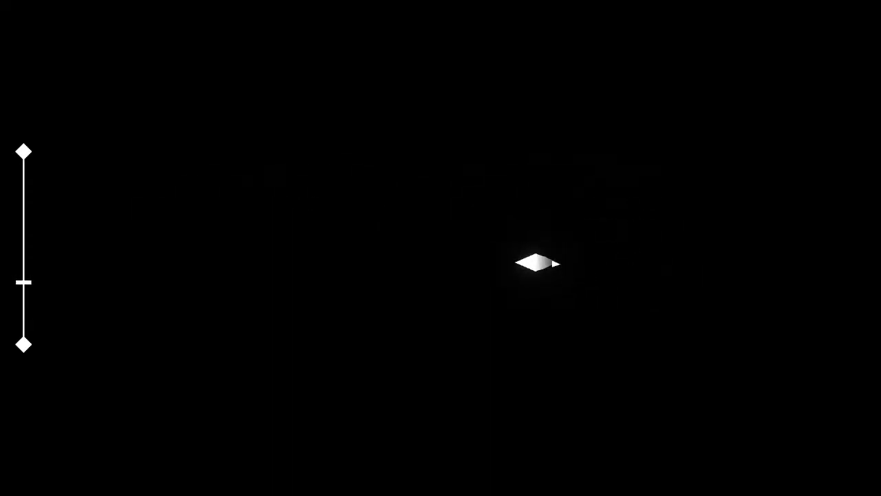
key("Escape")
left_click_drag(586, 493, 612, 494)
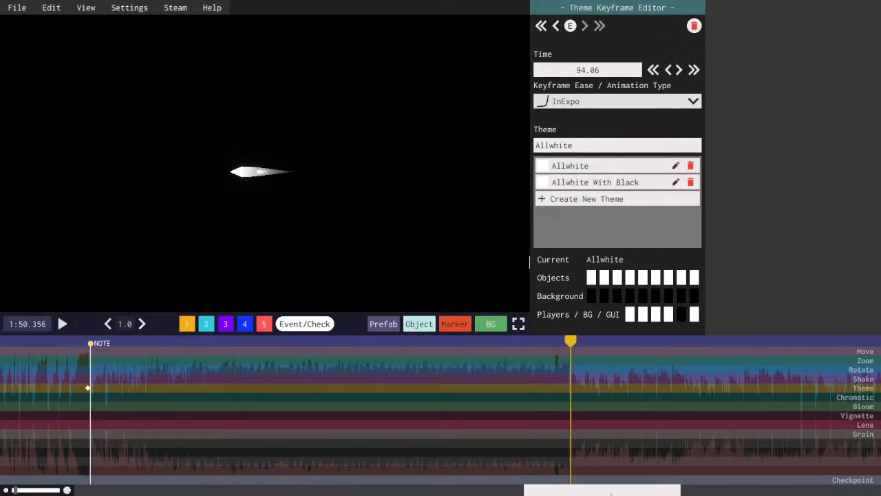
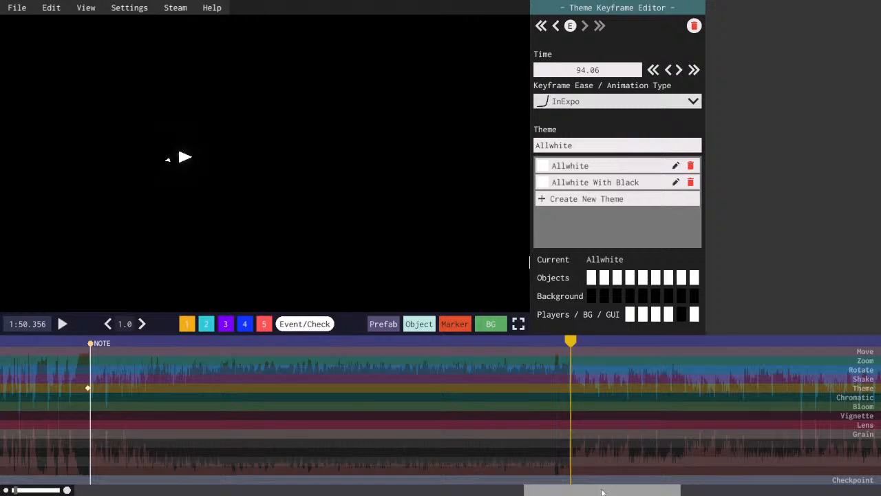
- Open the CustomPlayerShapes plugin settings and try Square, Square Outline, Half Circle and Top Arrow as the Player shape
key("F1")
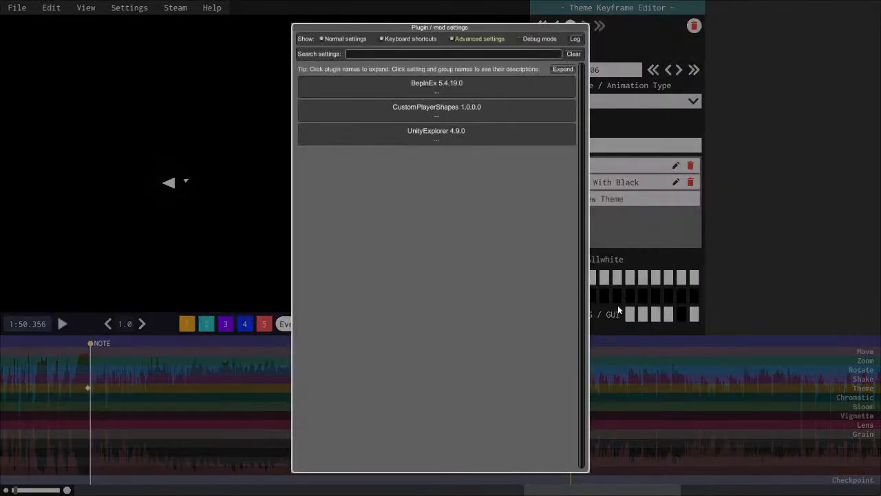
left_click(439, 113)
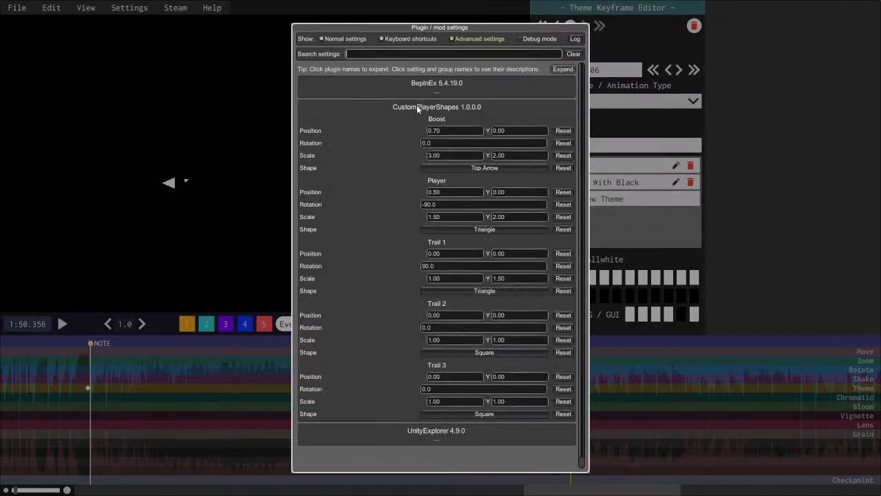
left_click(485, 229)
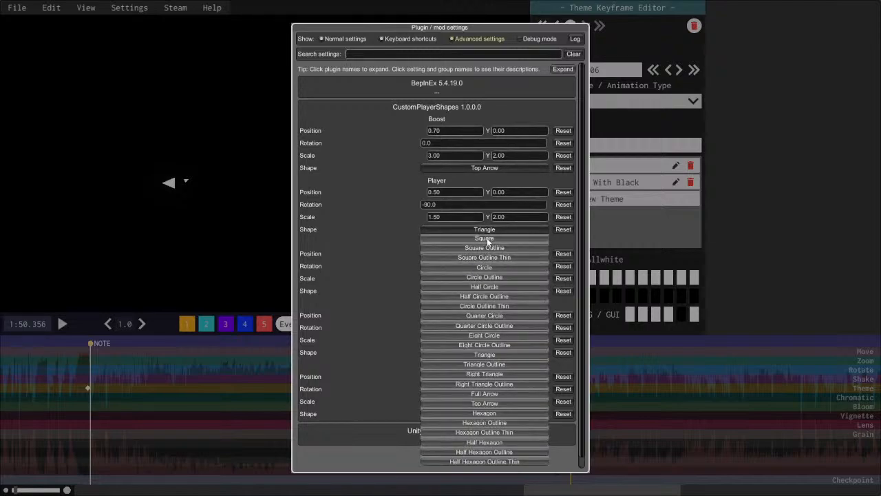
left_click(485, 238)
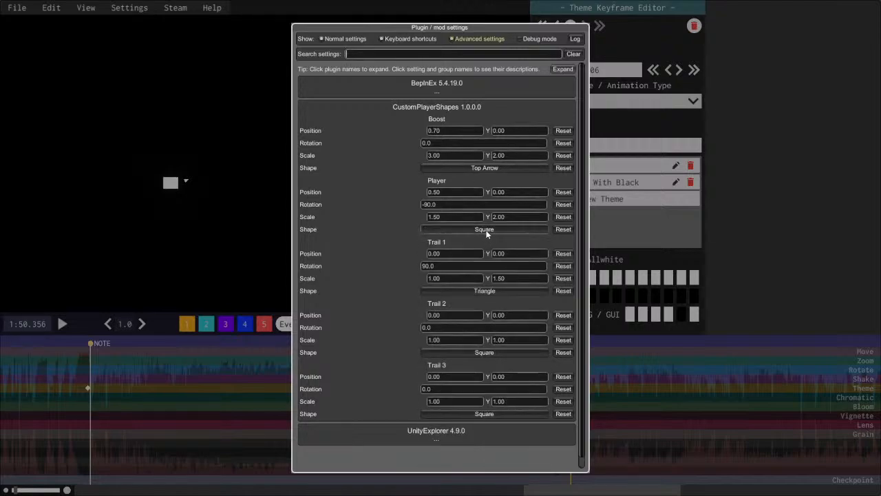
left_click(485, 229)
left_click(484, 248)
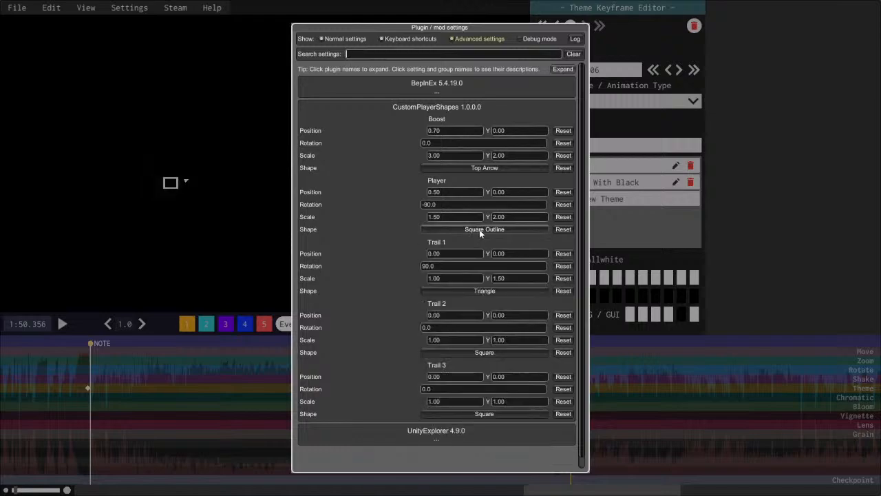
left_click(485, 230)
left_click(485, 287)
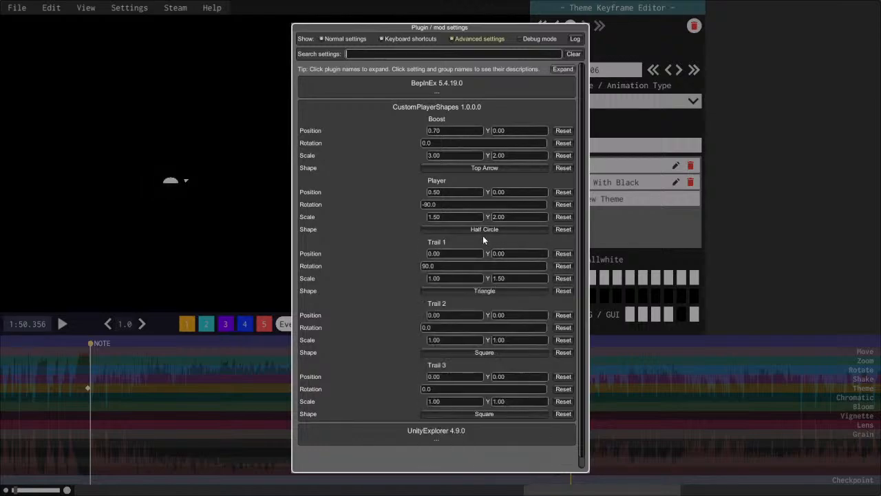
left_click(479, 230)
left_click(486, 403)
left_click(485, 232)
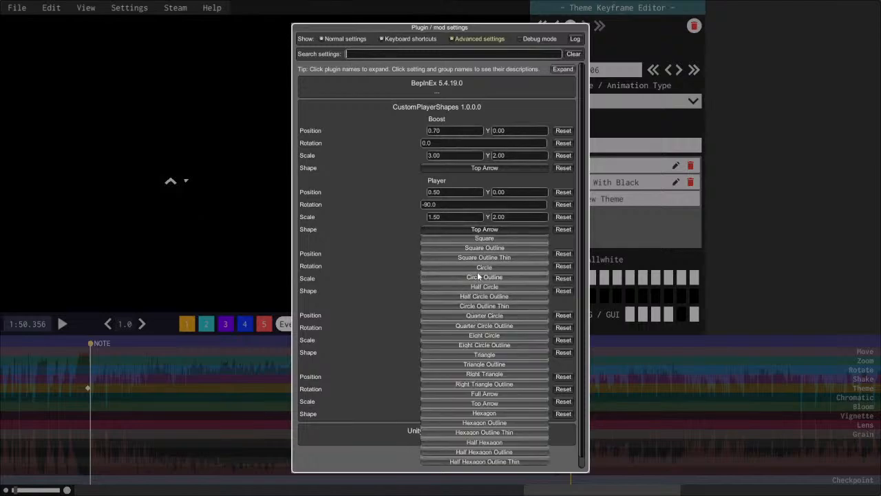
left_click(475, 229)
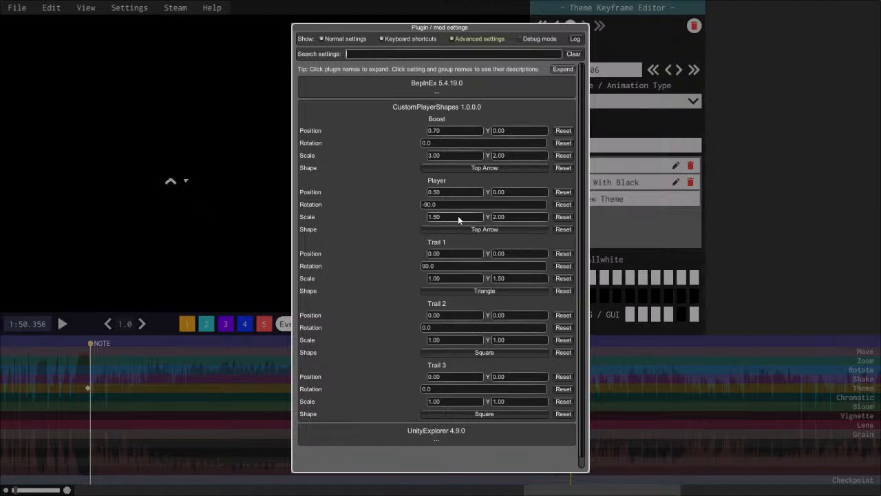
- Try a Player Y scale of 6 and of 100, and close the plugin settings to see the stretched arrow
left_click(526, 216)
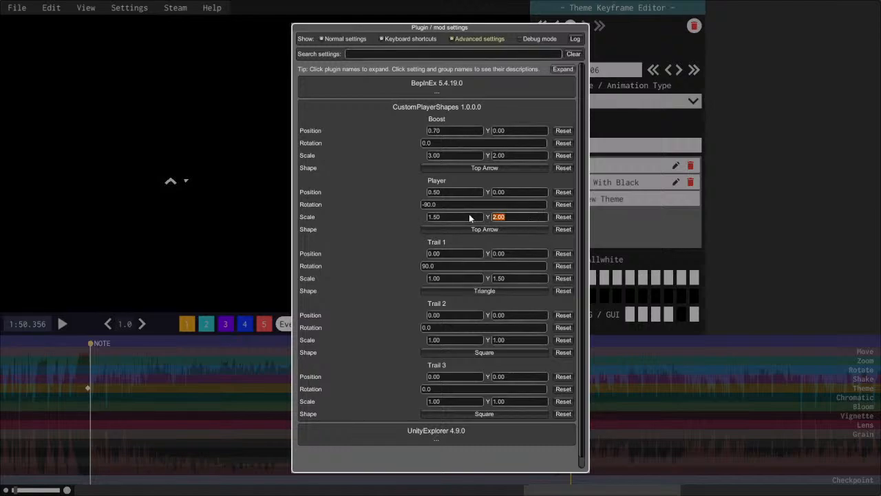
left_click_drag(530, 219, 481, 214)
type("6")
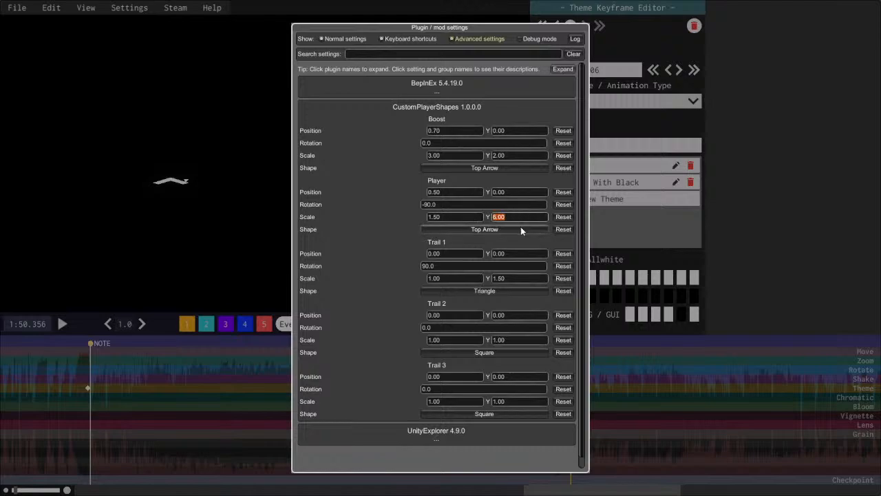
type("100")
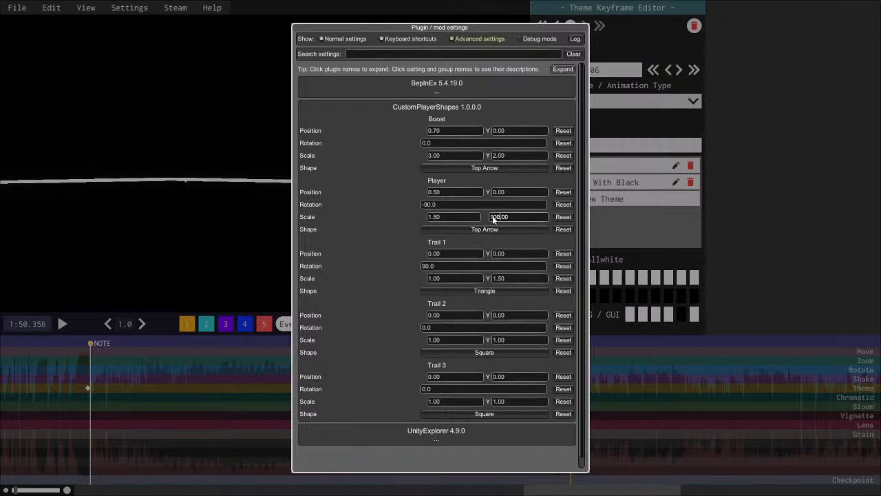
left_click(138, 241)
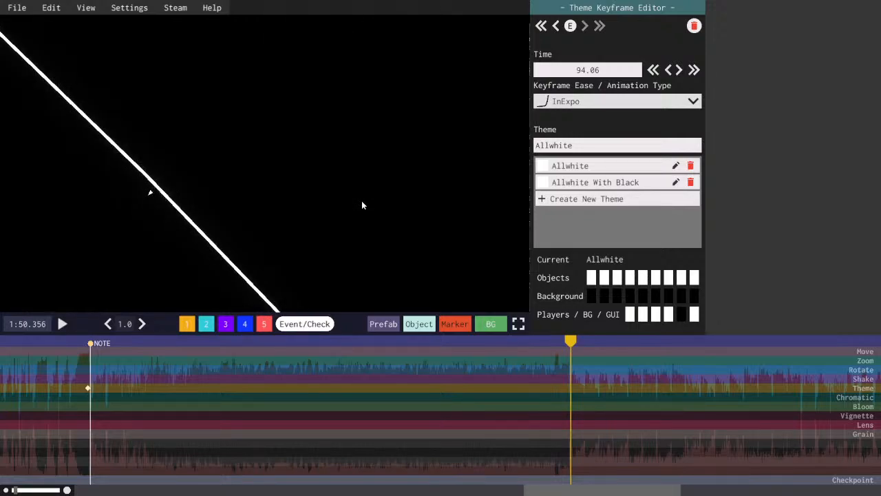
- Restore the Player Y scale to 2 and the Player shape to Triangle in the CustomPlayerShapes settings, and close them
key("F1")
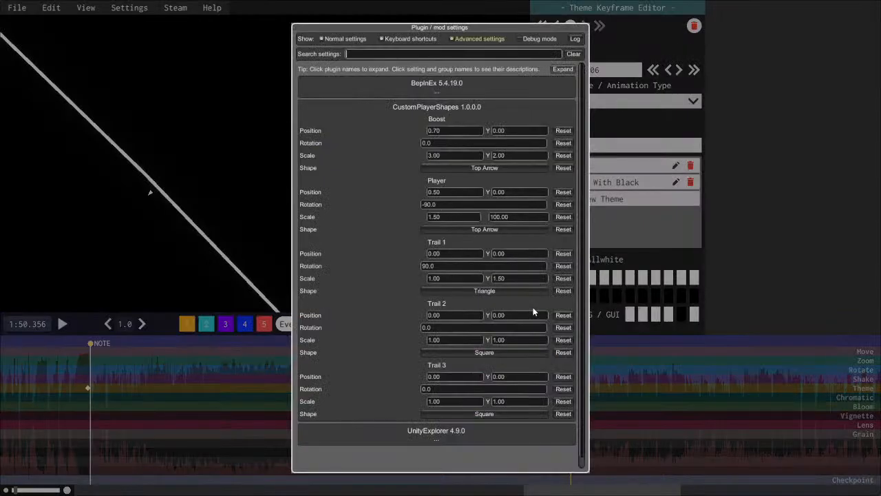
left_click(512, 217)
key("ctrl+a")
type("2")
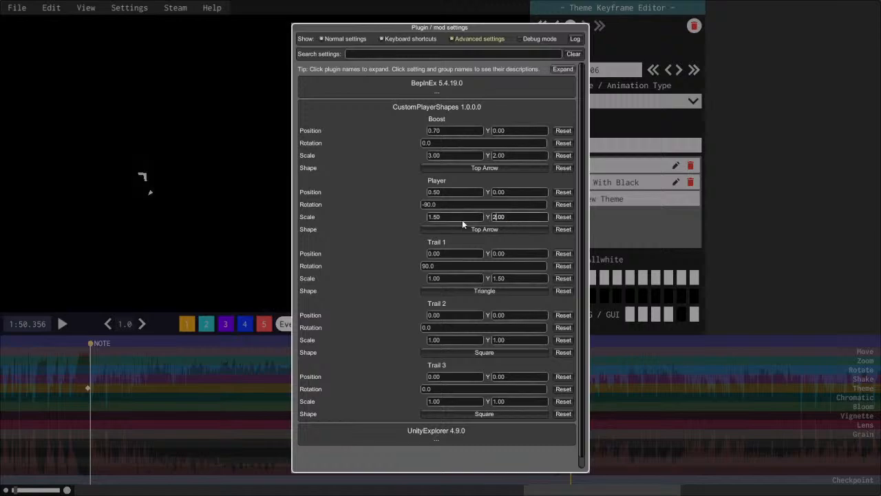
left_click(503, 230)
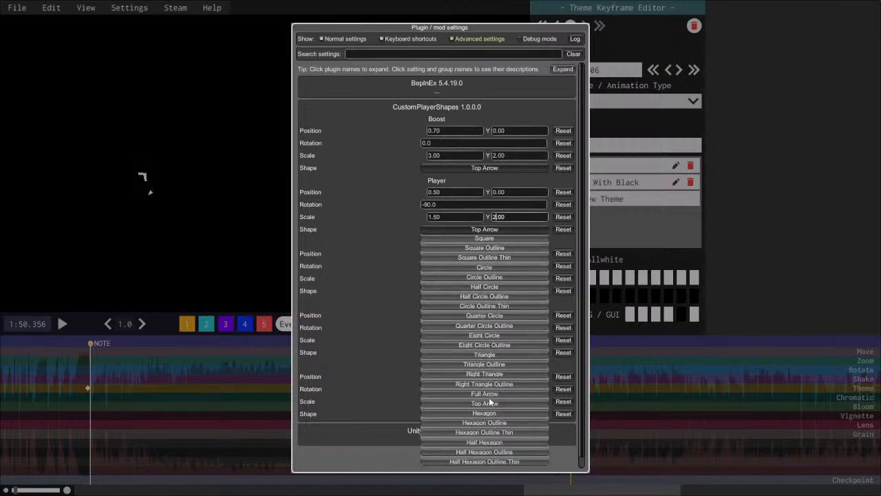
left_click(490, 355)
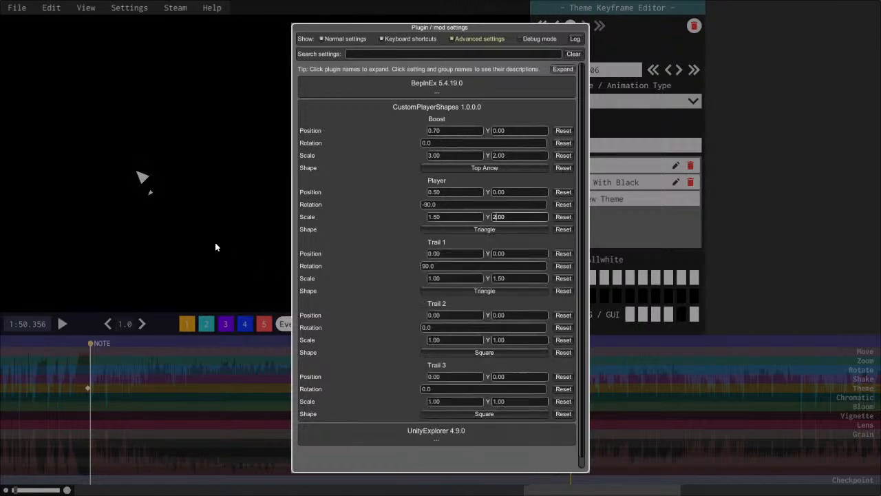
key("F1")
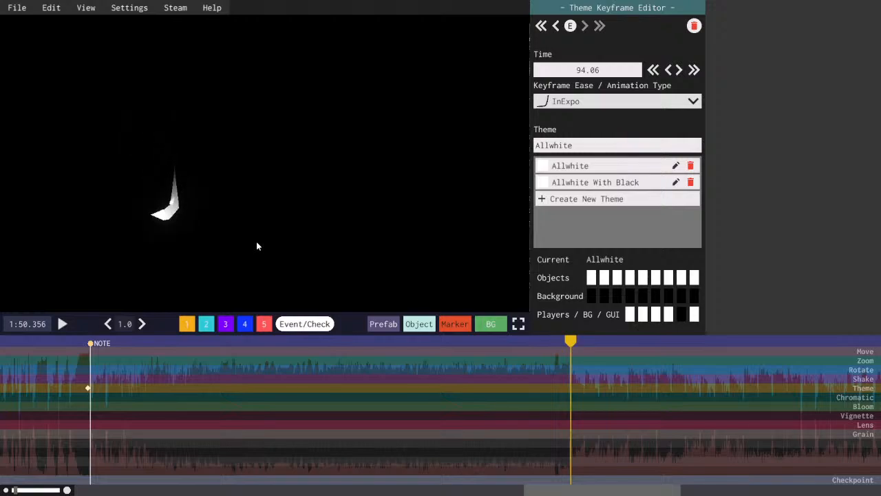
- Fly the player around in the editor preview to check the triangle shape and its trail
key("w")
key("a")
key("s")
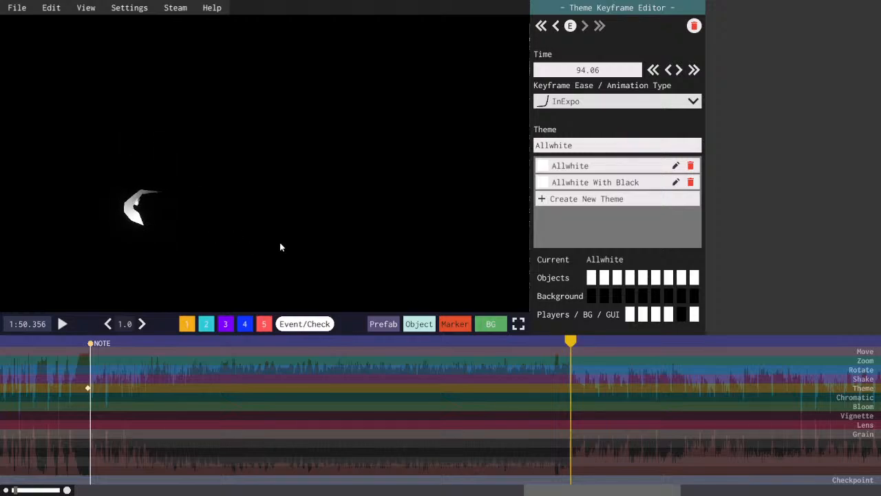
key("d")
key("w")
key("a")
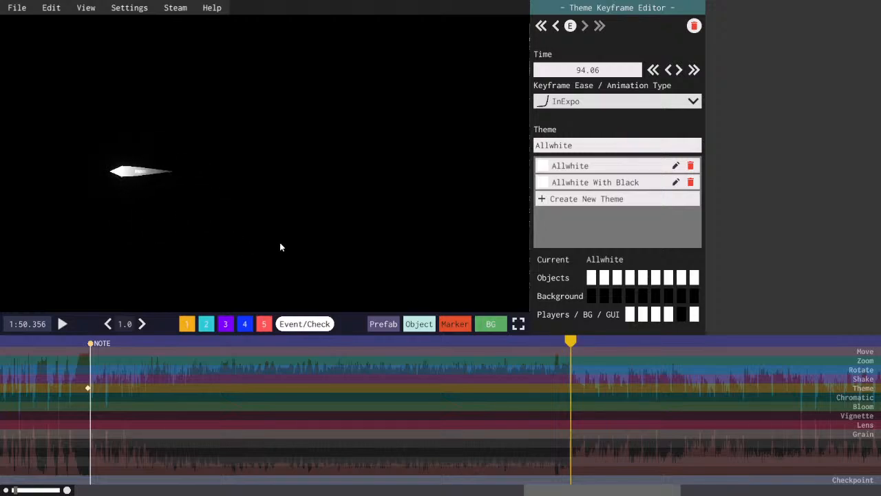
key("s")
key("d")
key("w")
key("a")
key("s")
key("d")
key("w")
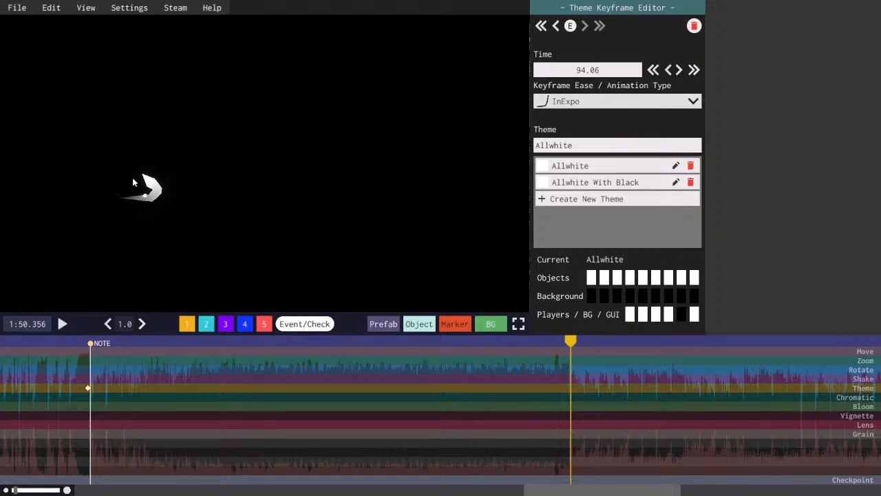
- Steer the triangle player in tight circles and straight runs in the preview to examine how its trail curves
key("a")
key("s")
key("d")
key("w")
key("a")
key("s")
key("d")
key("w")
key("a")
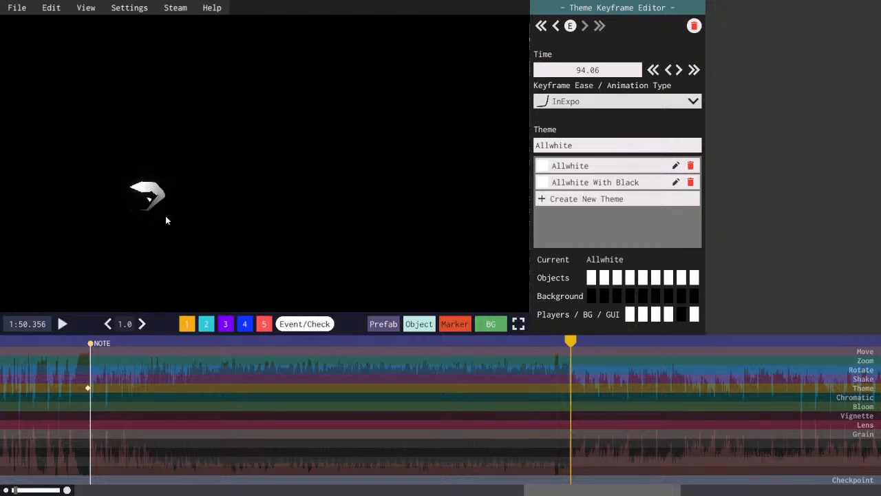
key("s")
key("d")
key("w")
key("s")
key("d")
key("w")
key("a")
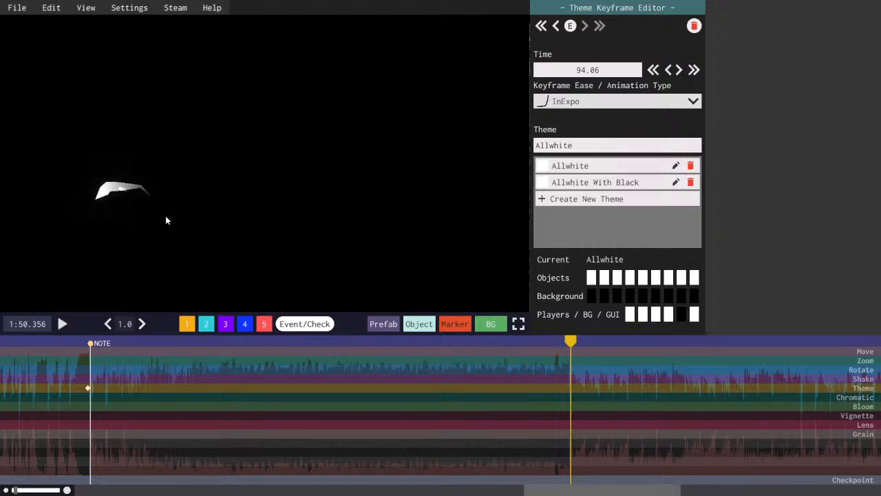
key("s")
key("d")
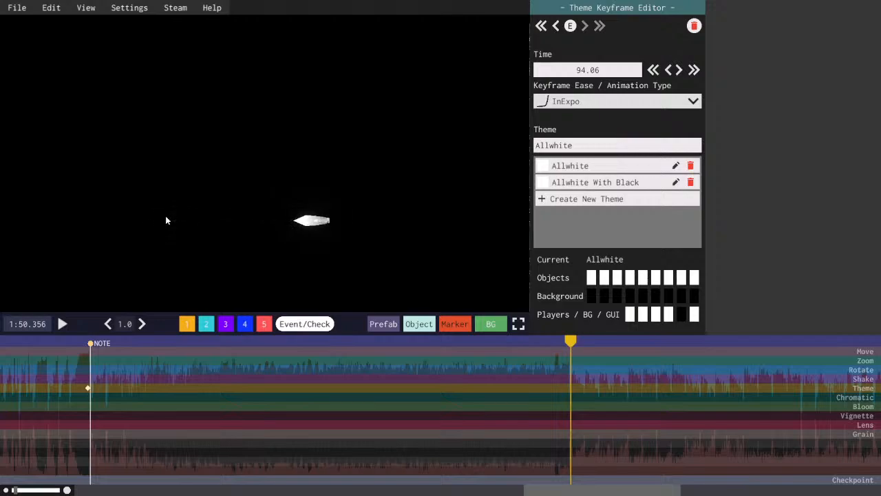
key("a")
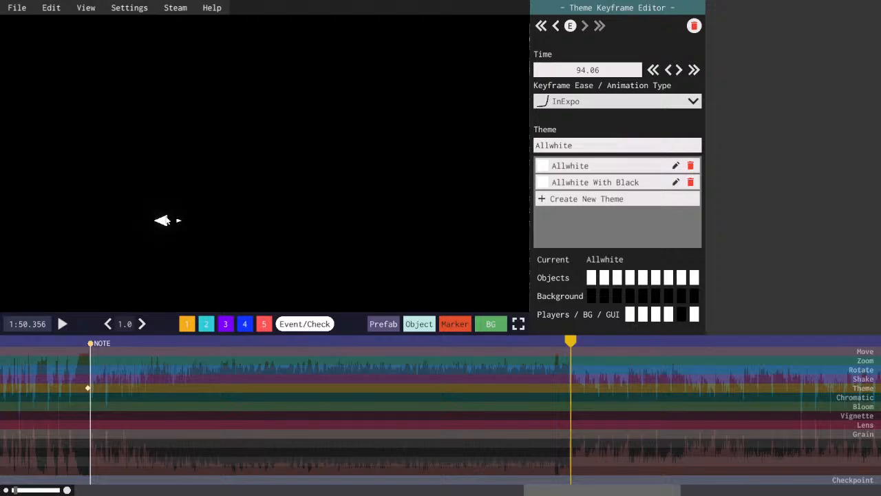
- Save the beatmap and move the playhead back to 1:49.935 on the timeline
key("ctrl+s")
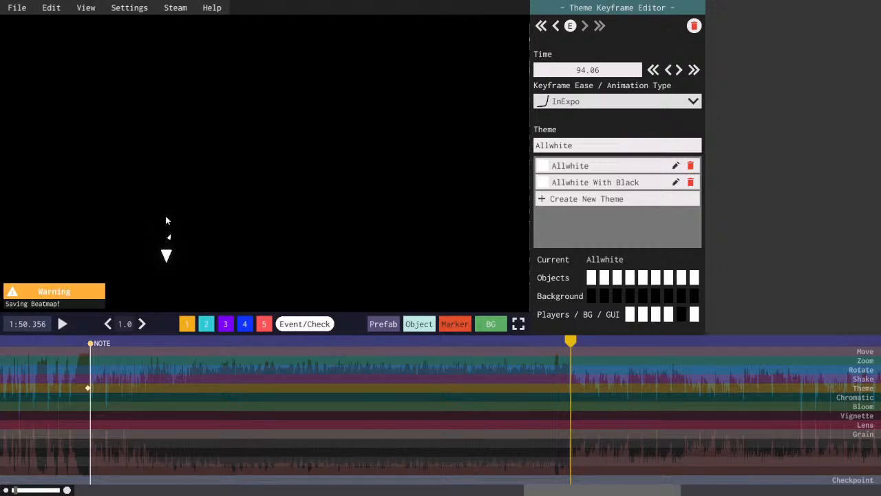
key("a")
key("w")
key("d")
mouse_move(586, 491)
left_mouse_down()
mouse_move(638, 490)
mouse_move(577, 490)
mouse_move(601, 490)
mouse_move(590, 491)
left_mouse_up()
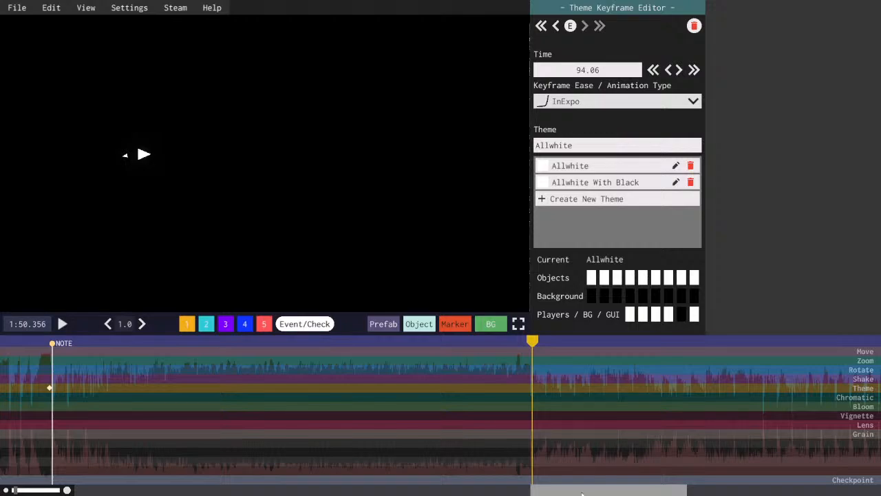
left_click_drag(586, 494, 603, 494)
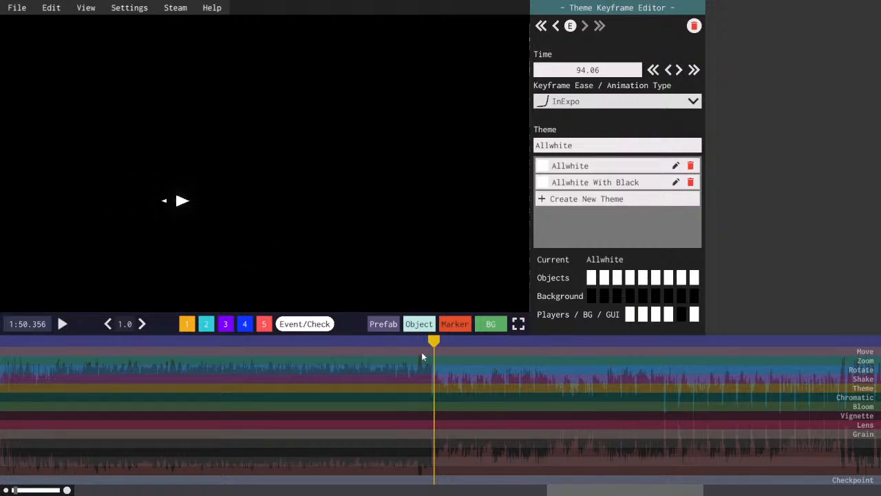
left_click_drag(433, 338, 421, 338)
key("F7")
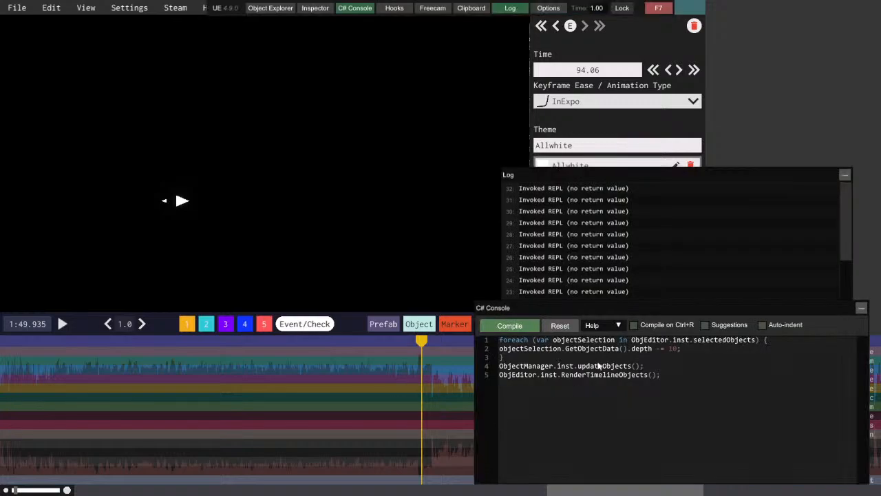
key("F7")
key("F1")
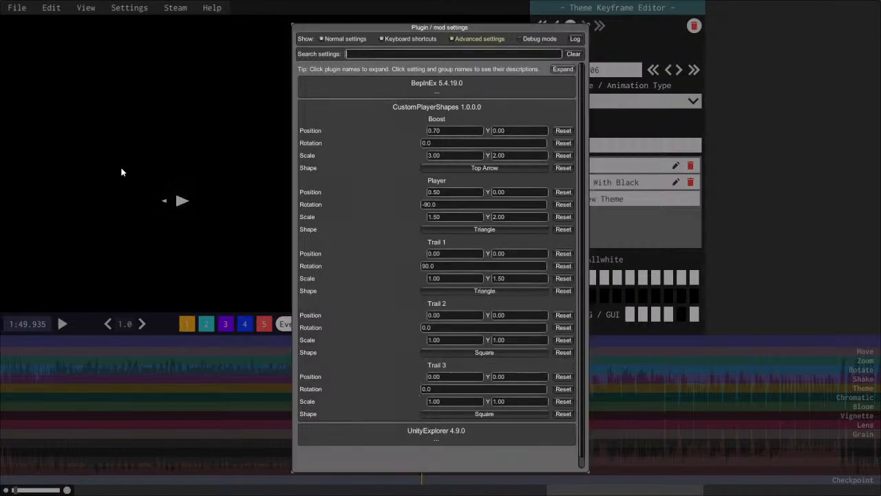
key("F1")
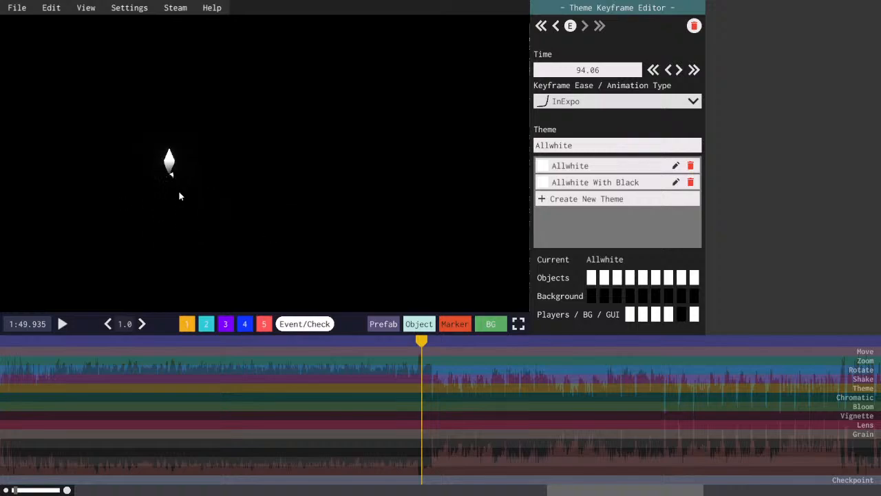
- Circle the player repeatedly around the preview to examine the triangle's rotation and trail while turning
key("s")
key("a")
key("w")
key("d")
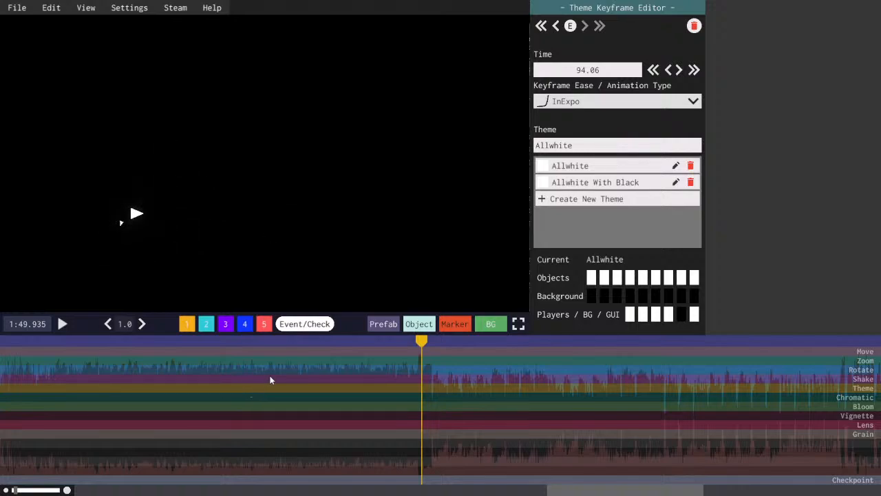
key("d")
key("s")
key("a")
key("w")
key("d")
key("s")
key("a")
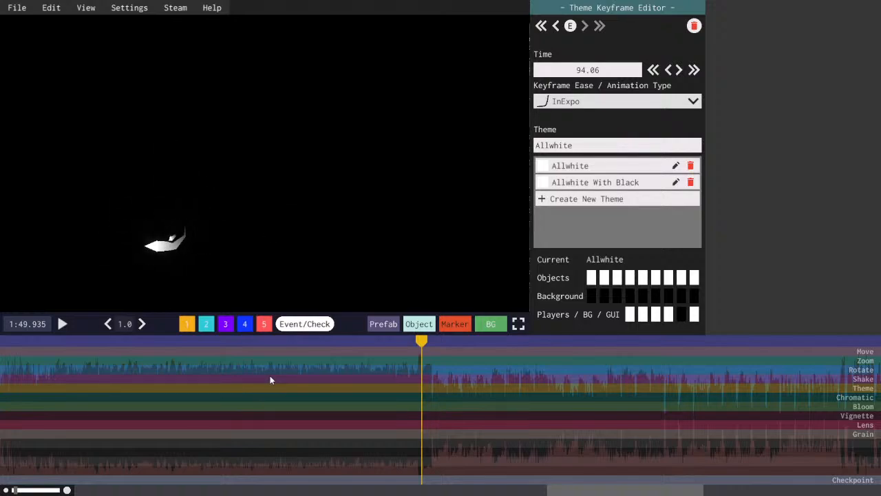
key("w")
key("d")
key("s")
key("a")
key("w")
key("d")
key("s")
key("a")
key("w")
key("d")
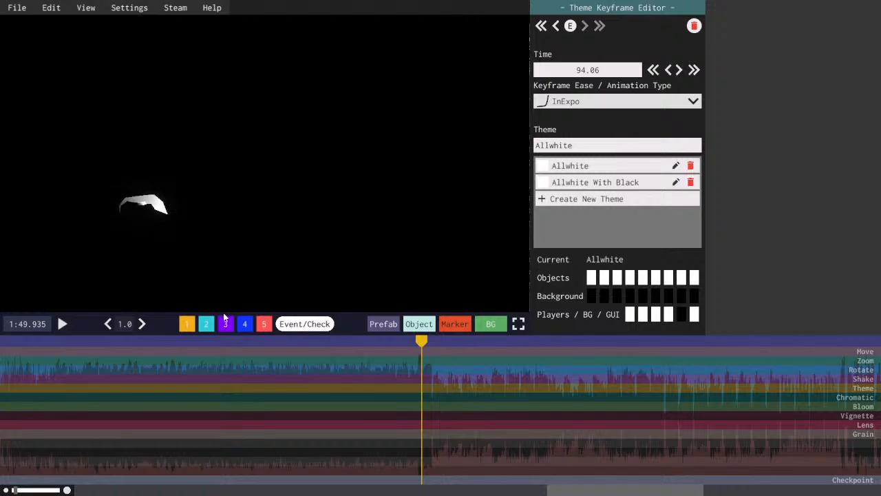
key("s")
key("a")
key("w")
key("d")
key("s")
key("a")
key("w")
key("d")
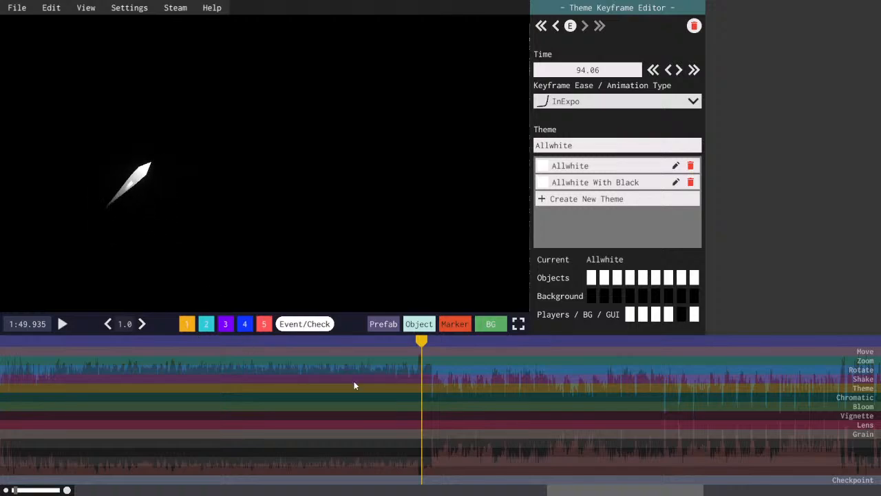
key("s")
key("a")
key("w")
key("d")
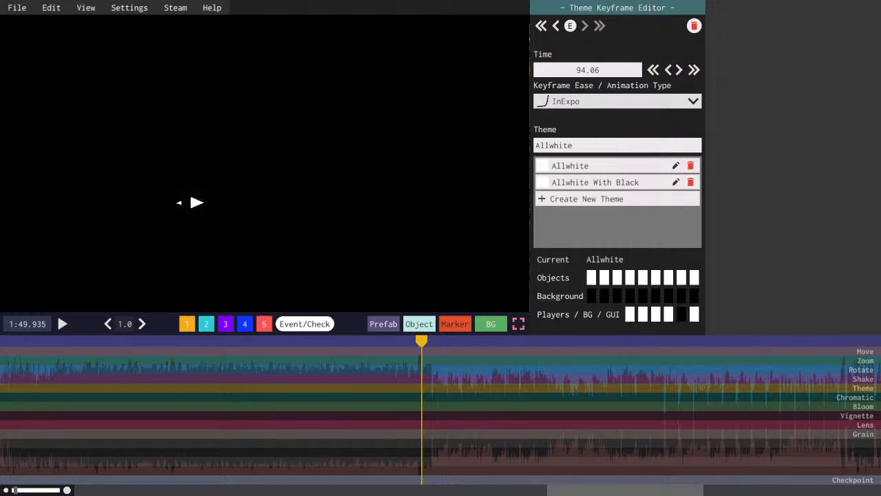
- Lower the playback speed to 0.0 to view the level in full screen, and restore the speed to 1.0
key("alt+p")
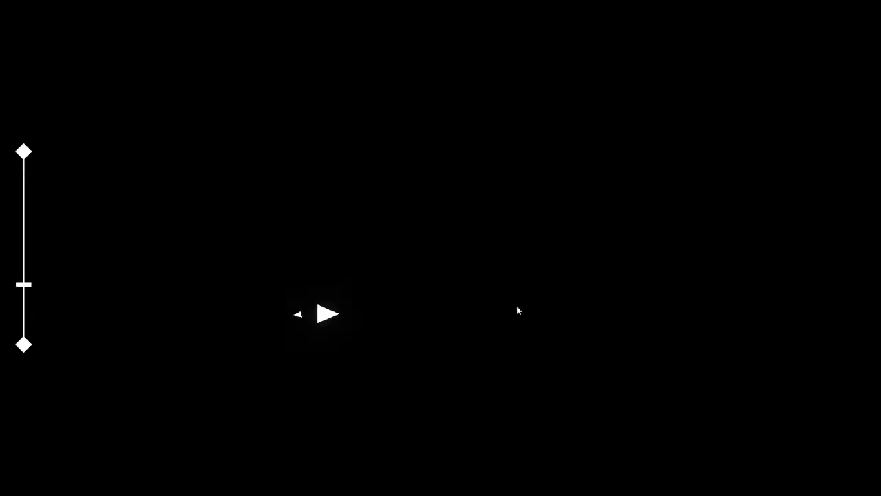
key("alt+p")
left_click(109, 324)
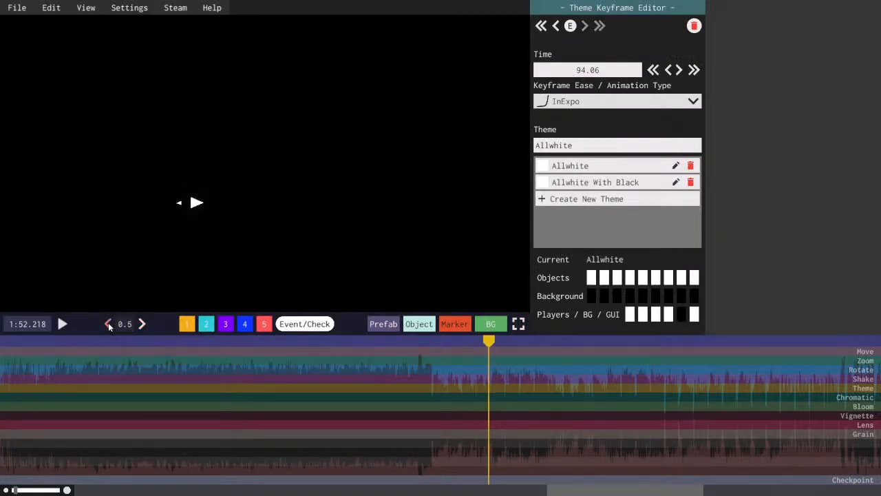
left_click(108, 323)
left_click(518, 324)
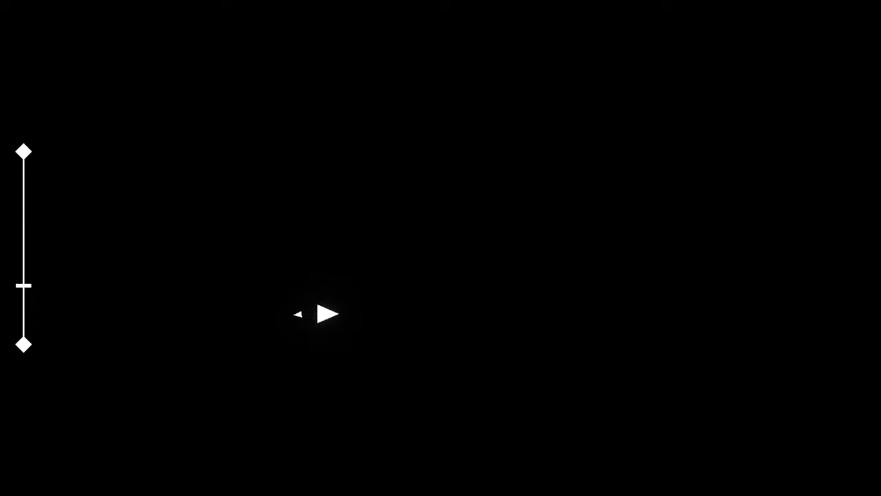
key("Escape")
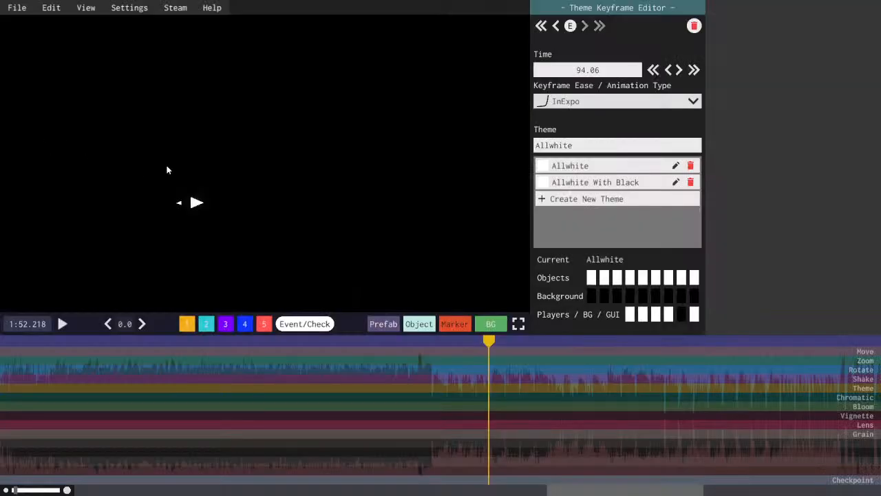
mouse_move(556, 490)
left_mouse_down()
mouse_move(547, 491)
mouse_move(695, 490)
mouse_move(529, 486)
mouse_move(542, 486)
left_mouse_up()
left_click(120, 326)
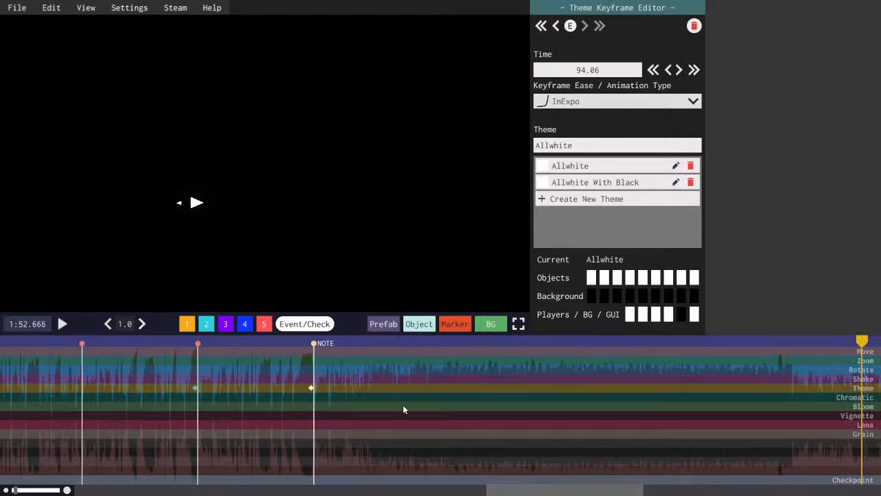
- Move the playhead to 1:34.490, just past the NOTE marker, and save the beatmap
left_click_drag(304, 346, 323, 346)
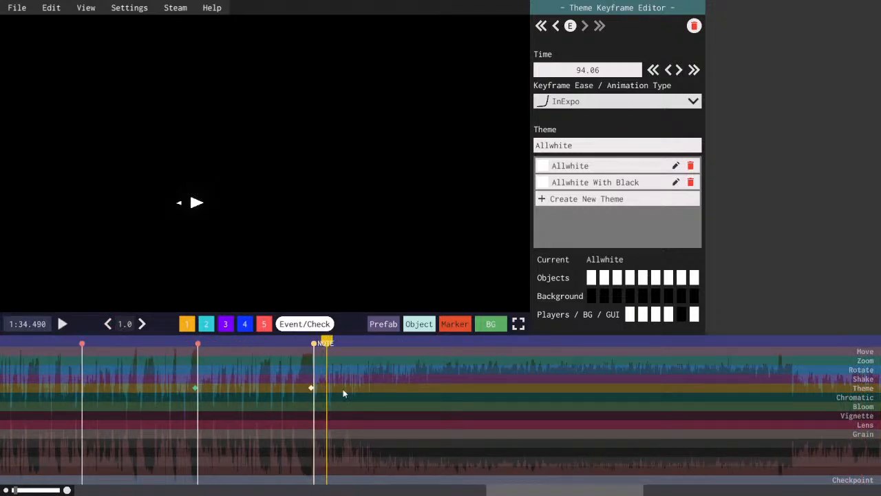
key("ctrl+s")
key("s")
key("w")
key("d")
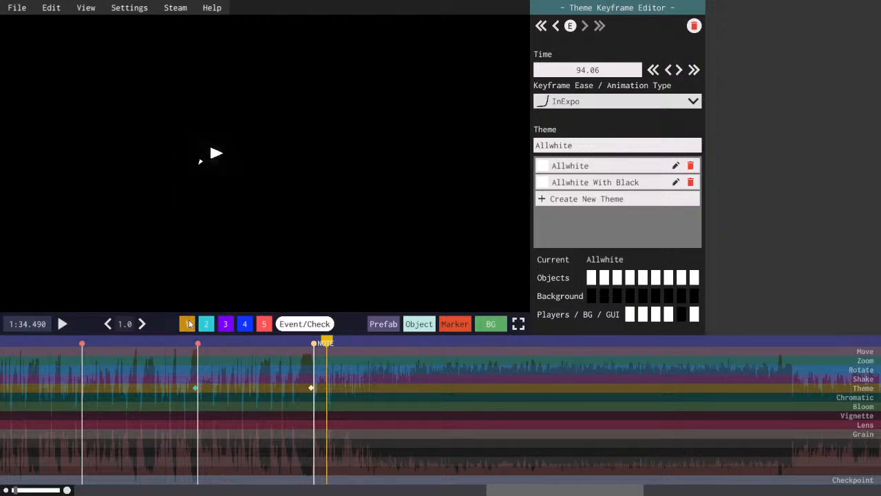
- Add a No Autokill object on layer 1 at 1:35.503, after the Negativitron objects
left_click(357, 342)
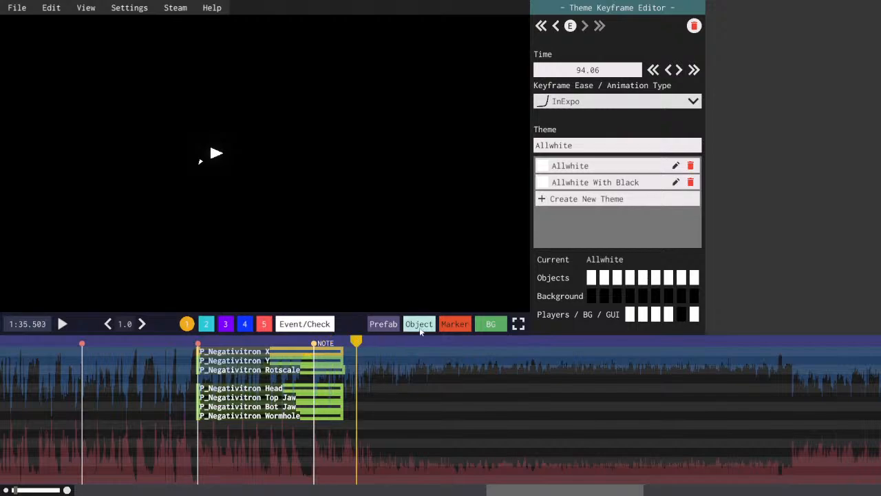
mouse_move(418, 325)
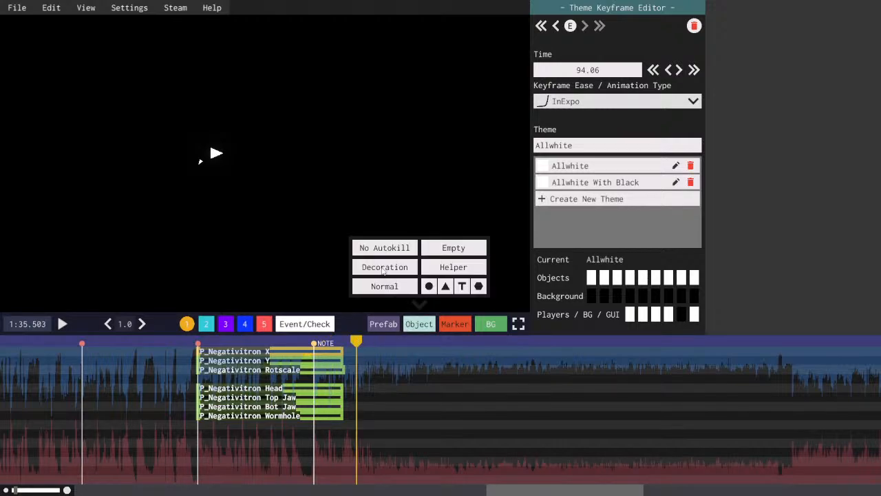
left_click(381, 248)
left_click_drag(357, 343, 363, 352)
left_click(363, 353)
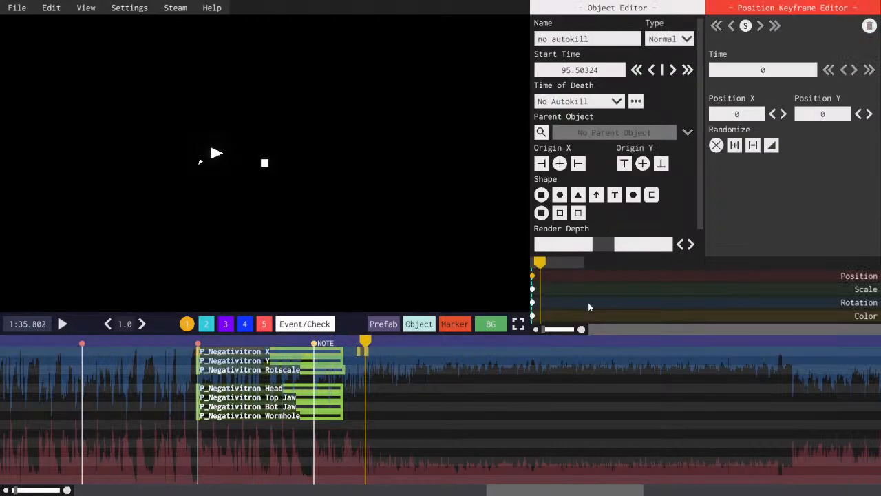
- Set the new no autokill square's first scale keyframe to 10 in X and 10 in Y
key("space")
key("space")
left_click(533, 289)
scroll(749, 115, "up", 6)
scroll(749, 116, "up", 3)
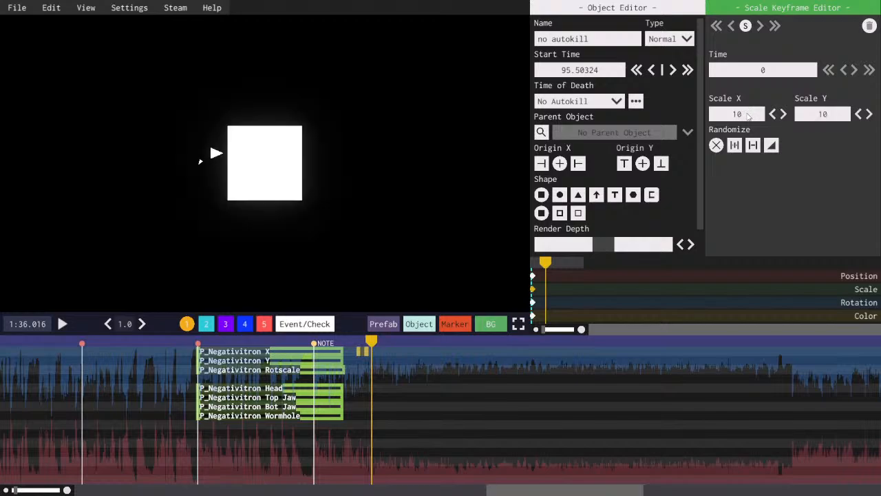
- Try a Player Y scale of 4 in the CustomPlayerShapes settings, set it to 100, and close them
key("F7")
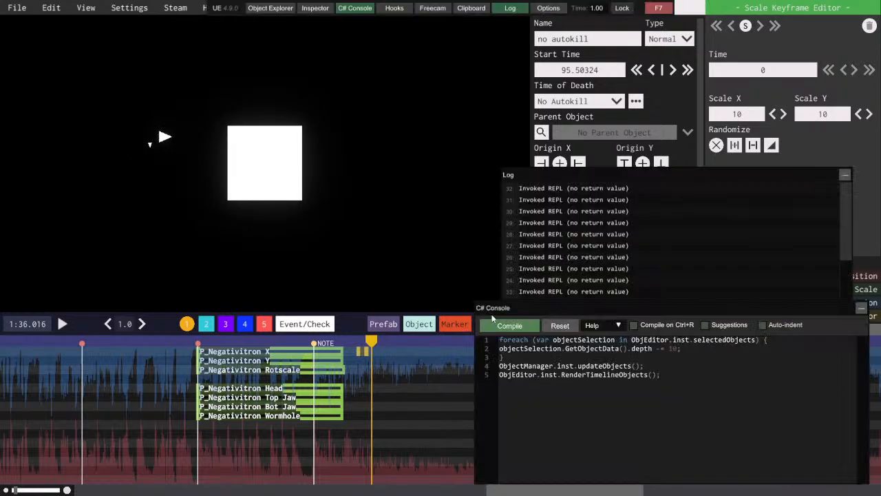
key("F7")
key("F1")
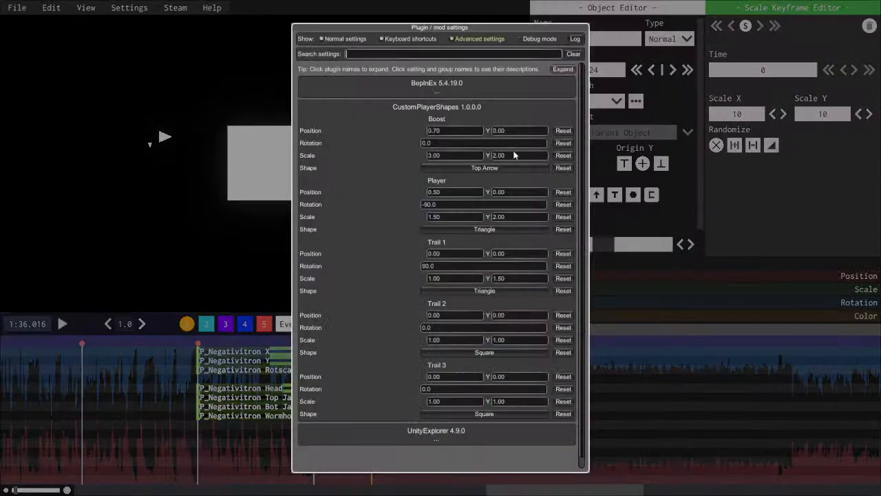
left_click(513, 216)
type("4")
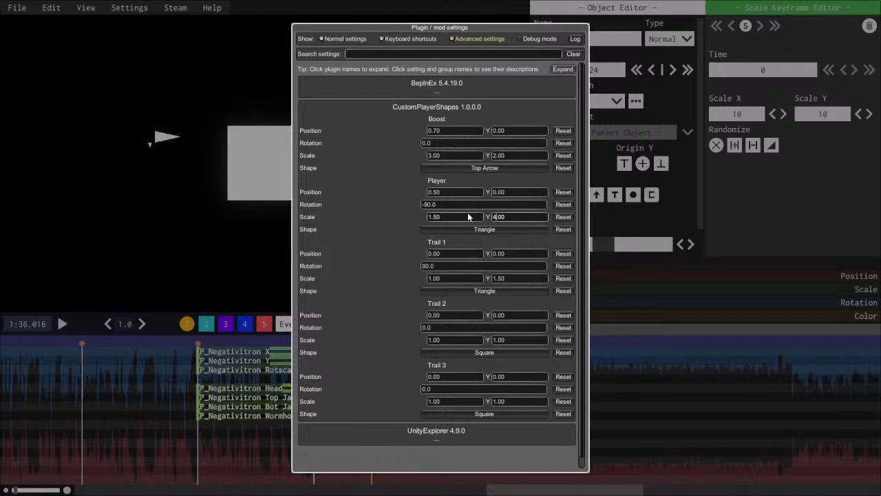
left_click_drag(518, 216, 460, 214)
type("100")
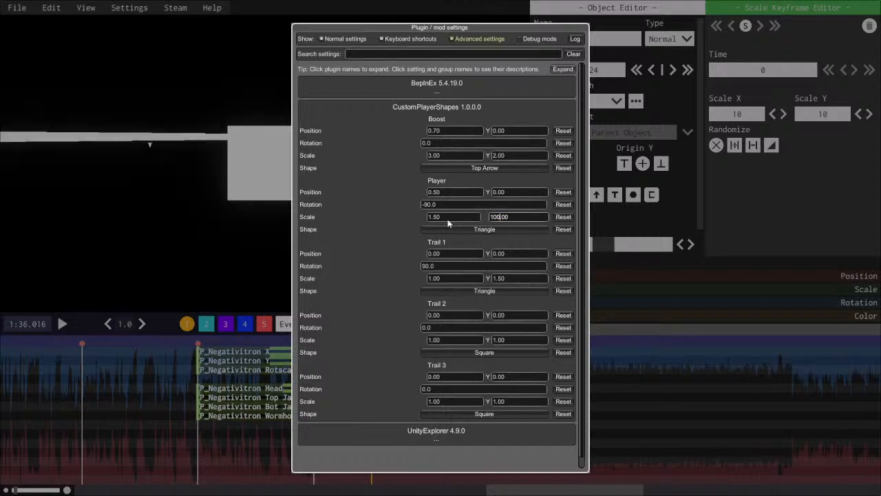
key("F1")
- View the level in full screen and fly the stretched player around near the square to examine its shape
key("d")
key("w")
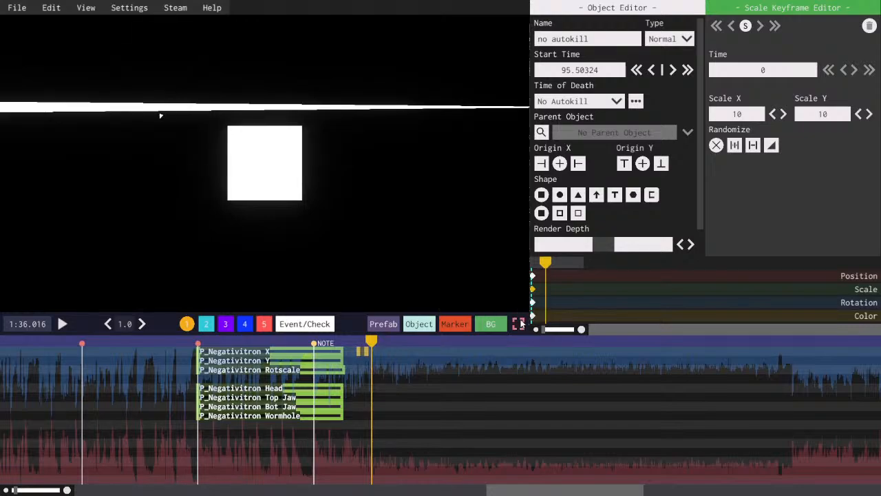
left_click(518, 324)
key("s")
key("d")
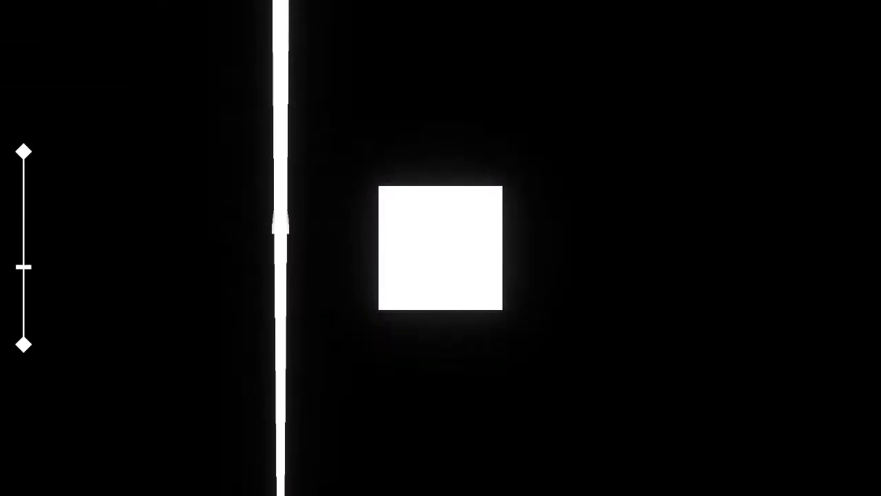
key("w")
key("a")
key("a")
key("s")
key("d")
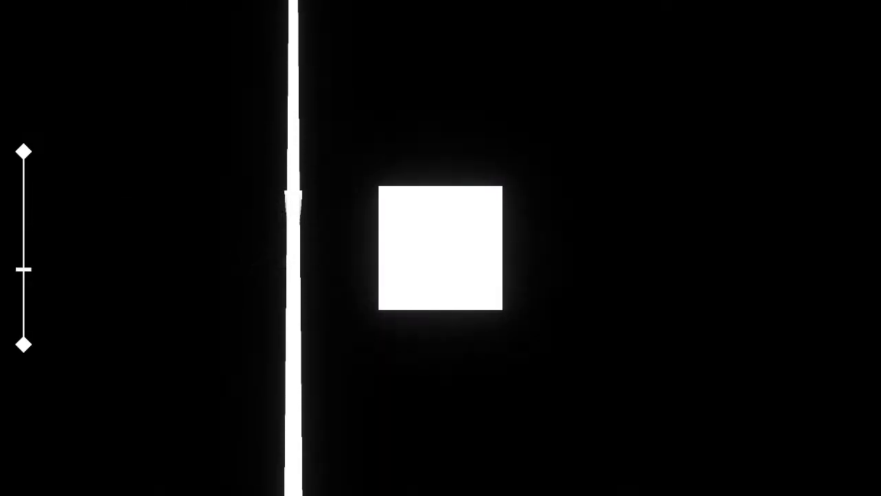
key("a")
key("s")
key("F1")
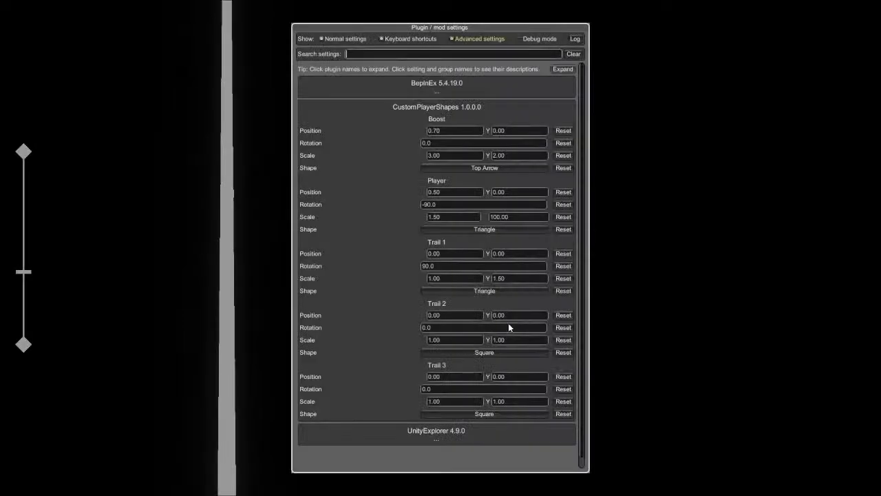
key("F1")
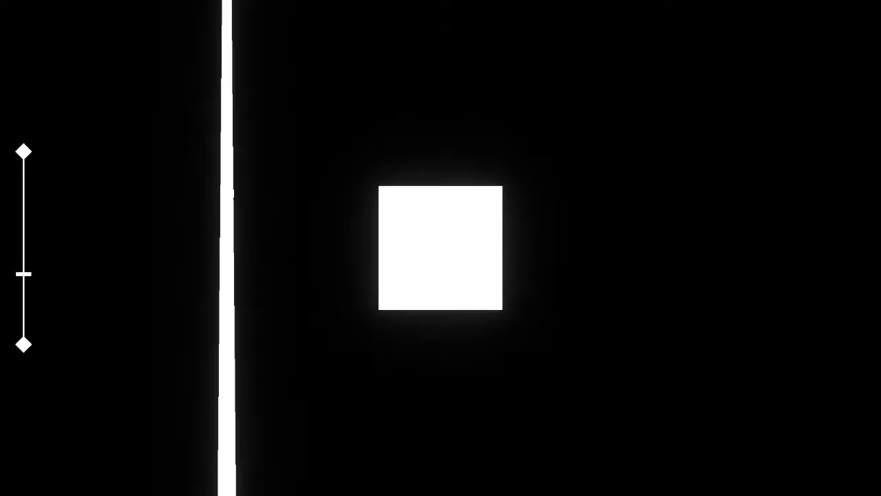
- Restore the stretched player to its normal shape in the plugin settings and return to the editor view
key("F1")
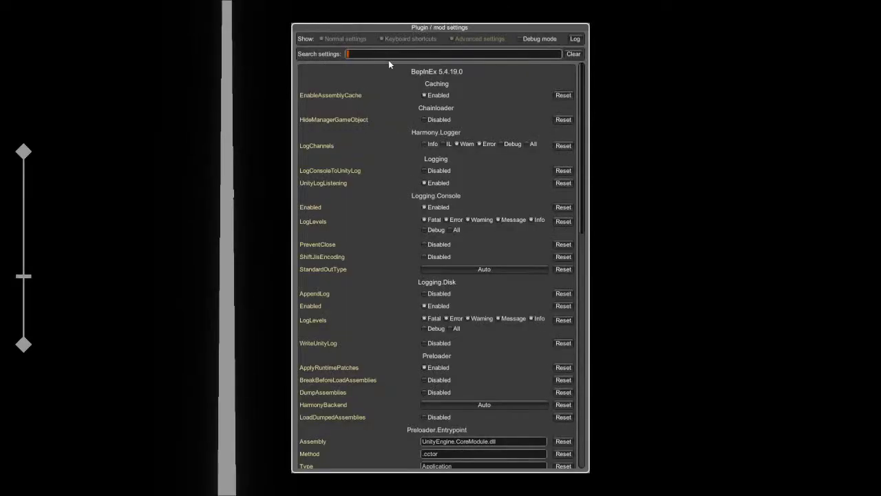
left_click(465, 217)
key("F1")
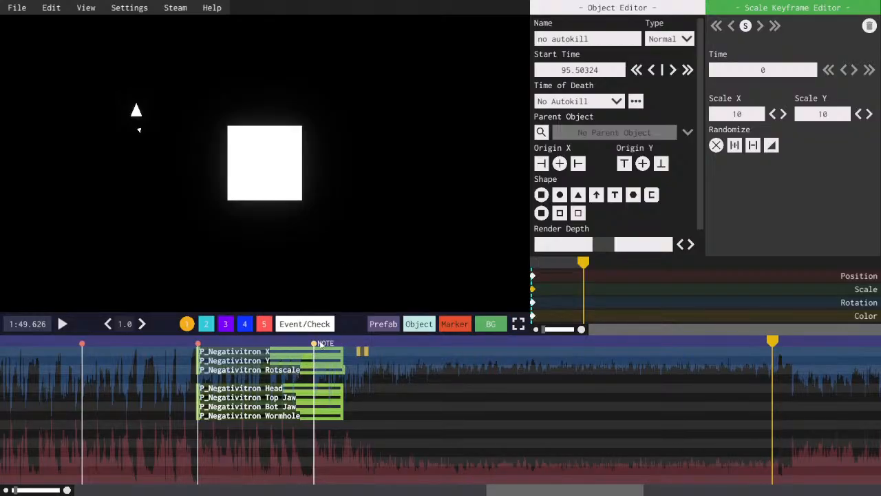
- Delete the no autokill test square, select the P_Negativitron X object instead, and save the level
left_click(363, 348)
key("ctrl+s")
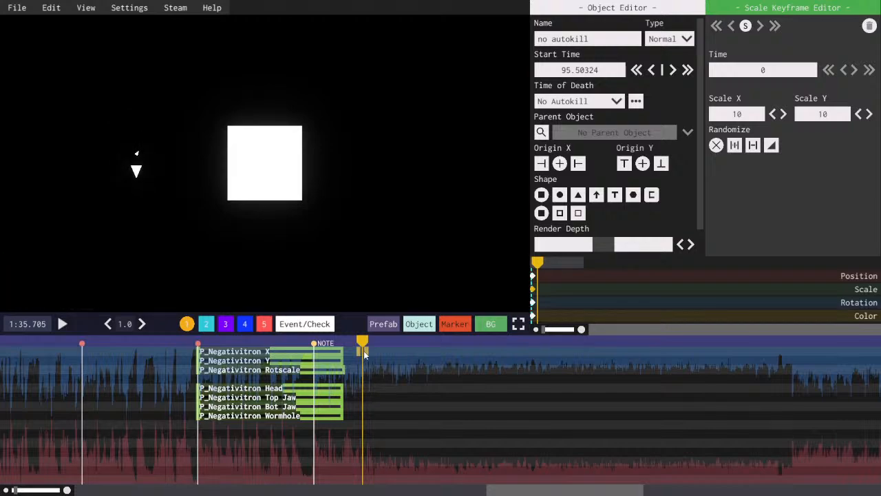
key("Delete")
left_click(309, 352)
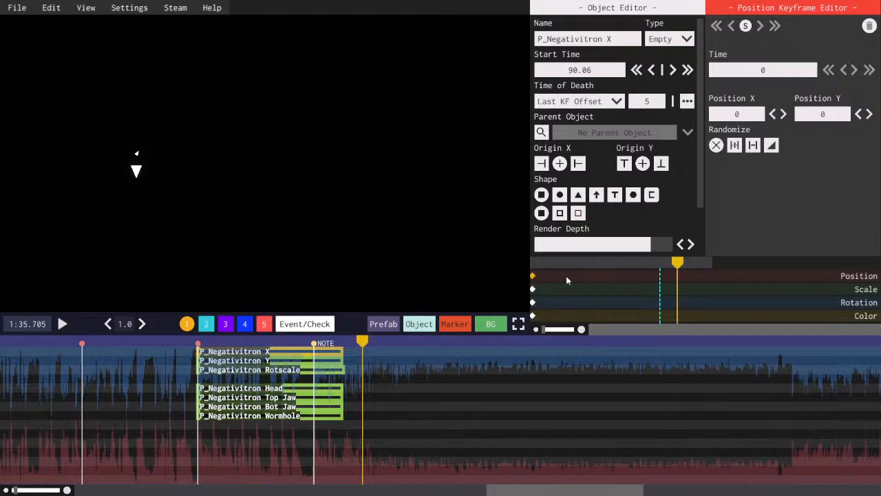
key("ctrl+s")
- Shift the Negativitron theme keyframe that precedes the final Allwhite keyframe to 93.93 and save the level
mouse_move(593, 490)
left_mouse_down()
mouse_move(544, 491)
mouse_move(590, 490)
left_mouse_up()
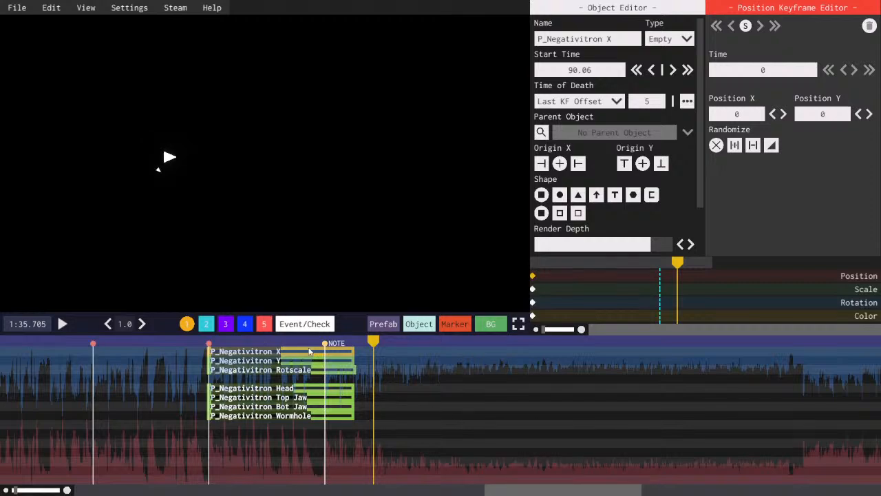
left_click_drag(317, 339, 340, 339)
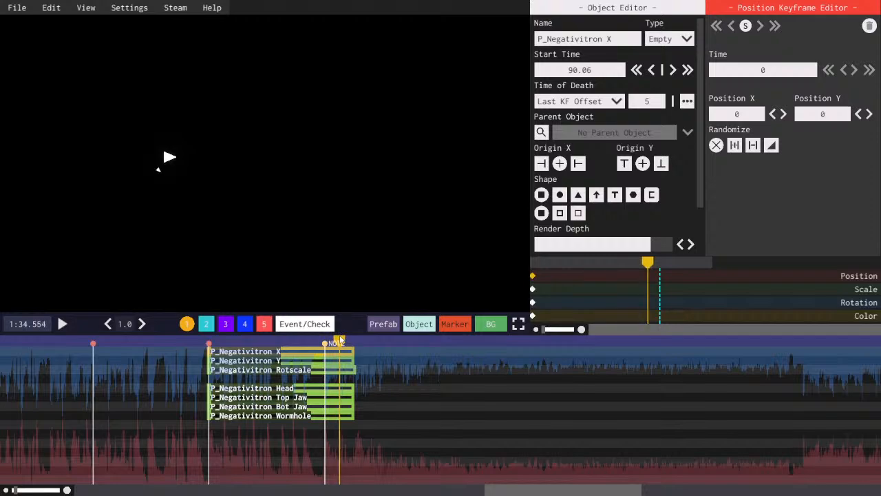
left_click_drag(495, 490, 495, 490)
left_click(292, 325)
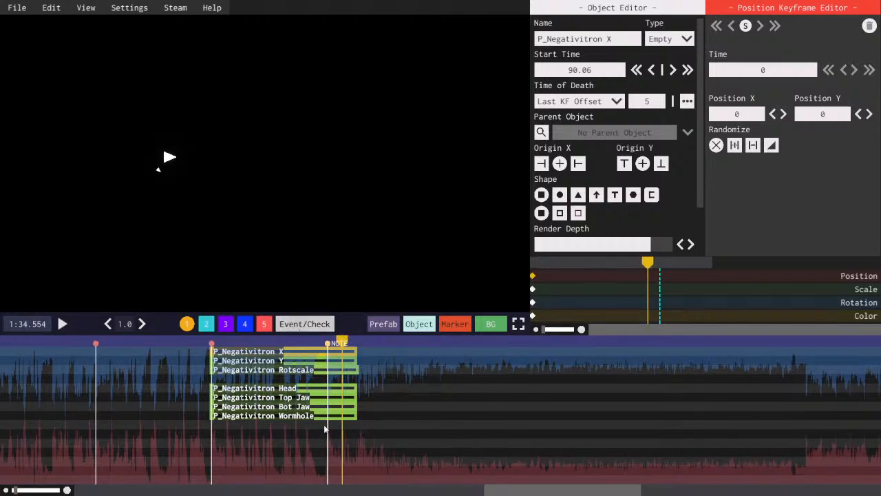
left_click(325, 390)
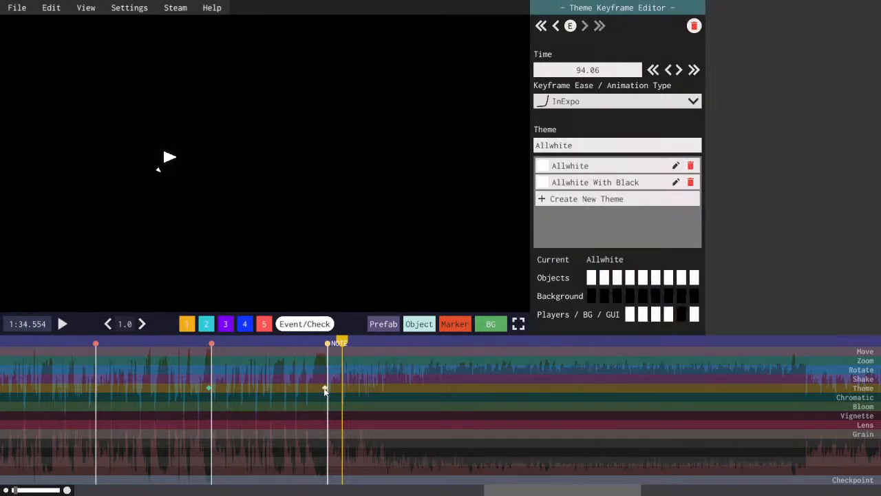
left_click(307, 389)
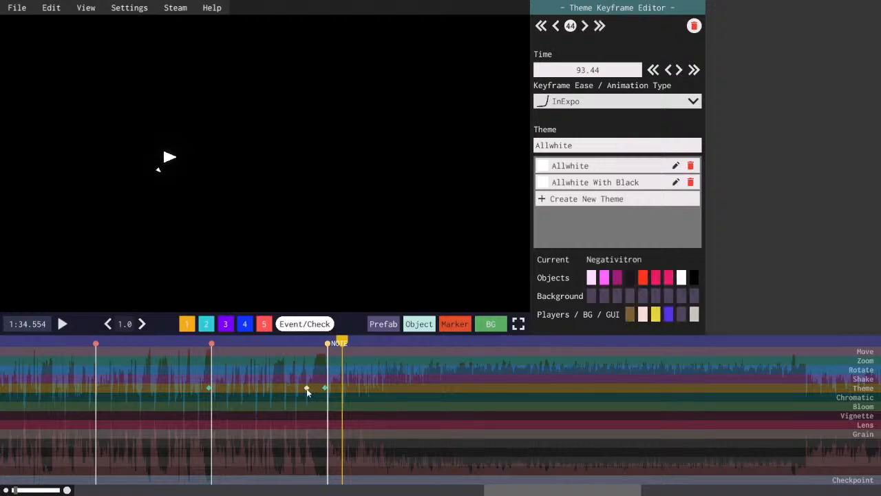
left_click_drag(319, 339, 334, 342)
left_click_drag(513, 490, 439, 490)
key("ctrl+s")
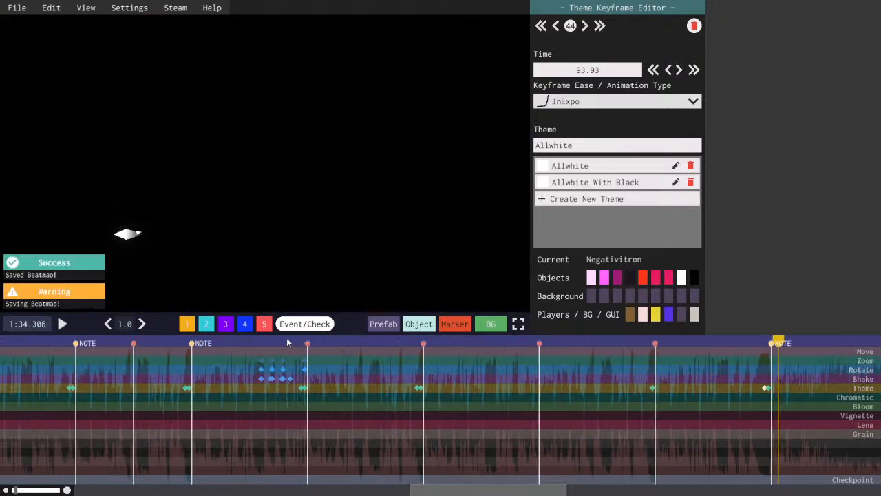
- Inspect the Space-Dino X and Squid X objects on layer 1, play back the squid section until 1:13.057, and save
left_click(187, 324)
left_click_drag(488, 490, 393, 490)
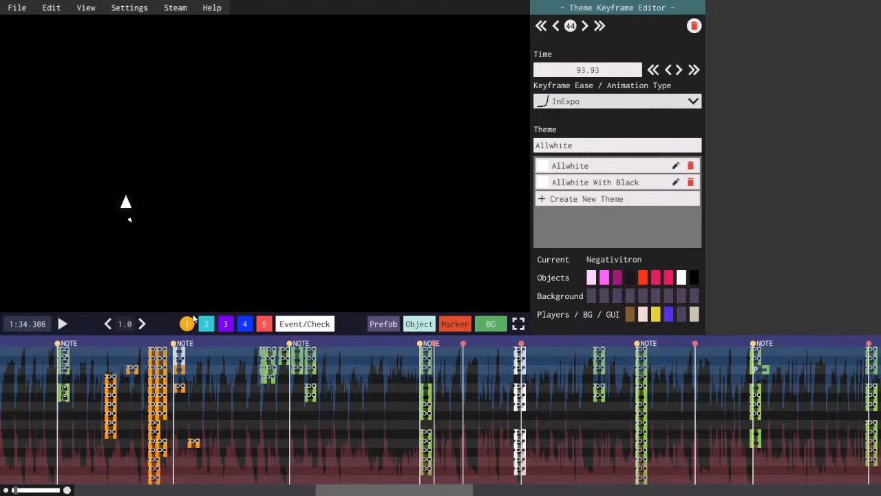
left_click(426, 352)
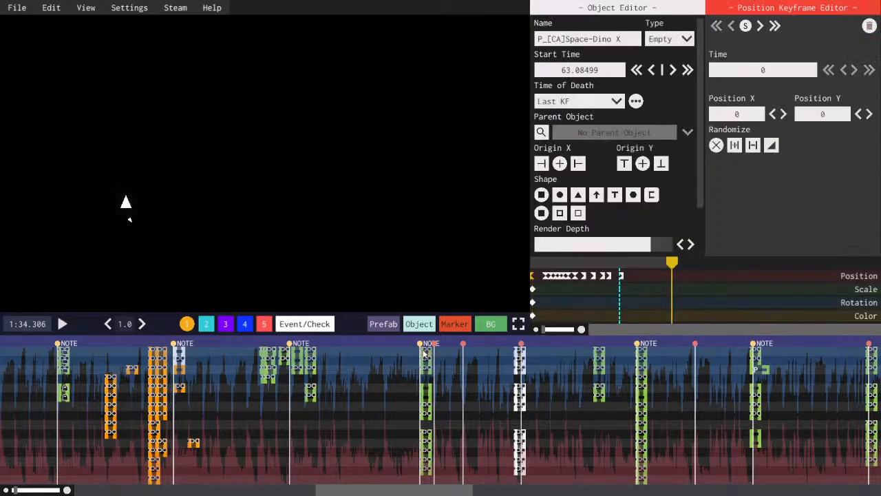
left_click(644, 352)
left_click_drag(394, 490, 430, 491)
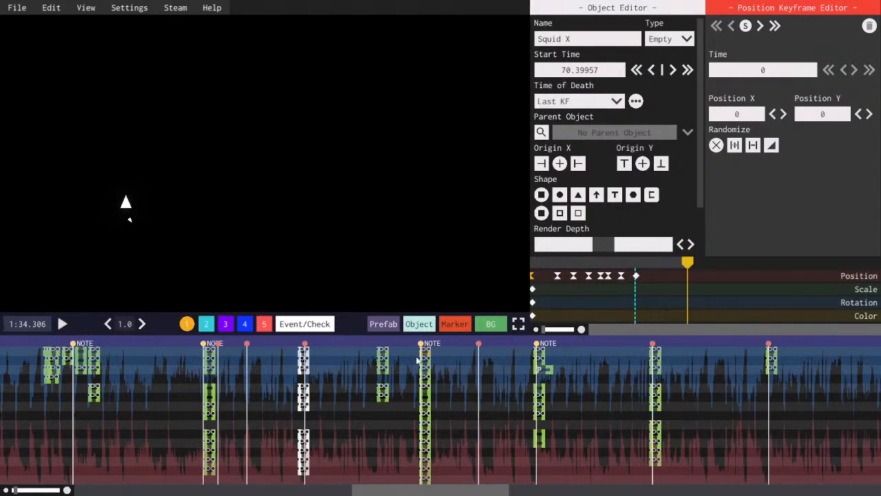
left_click(421, 359)
key("space")
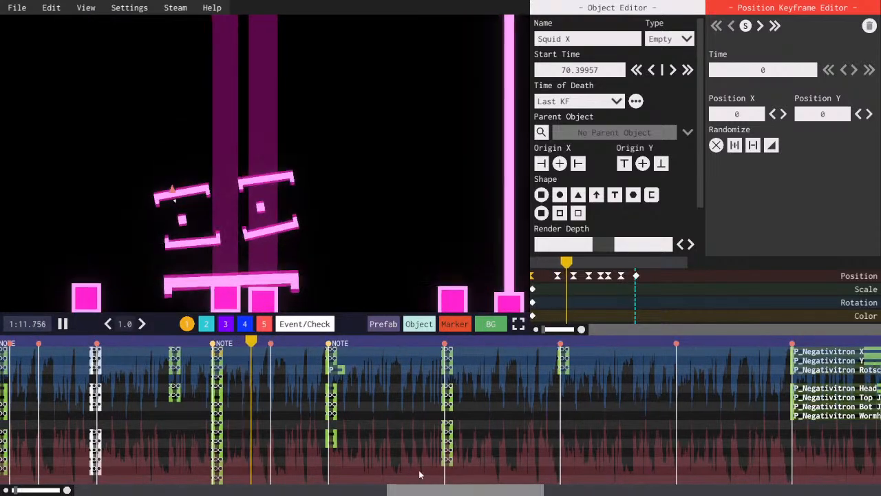
key("space")
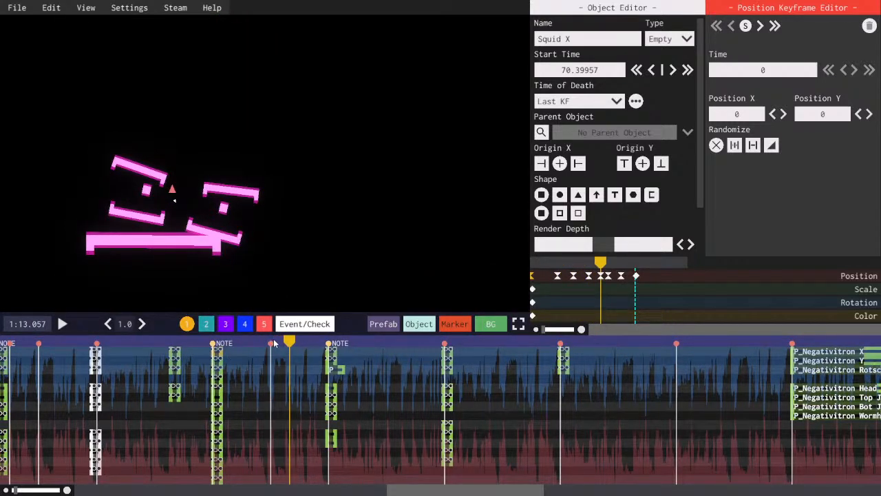
key("ctrl+s")
- Look over the objects around the squid section on layers 2 and 3
left_click(207, 324)
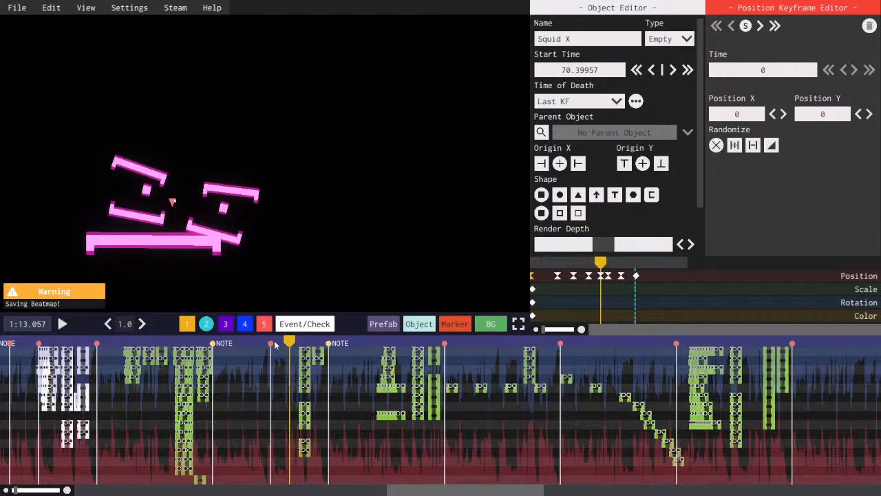
left_click(226, 325)
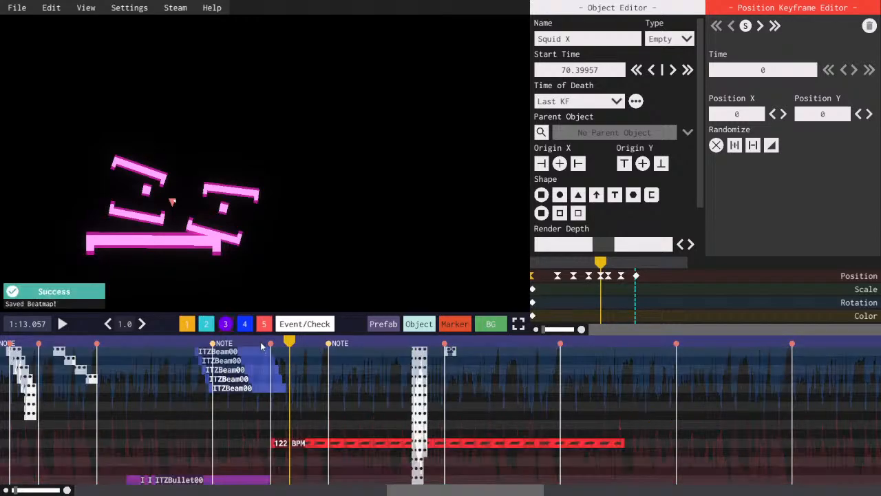
left_click_drag(448, 490, 454, 490)
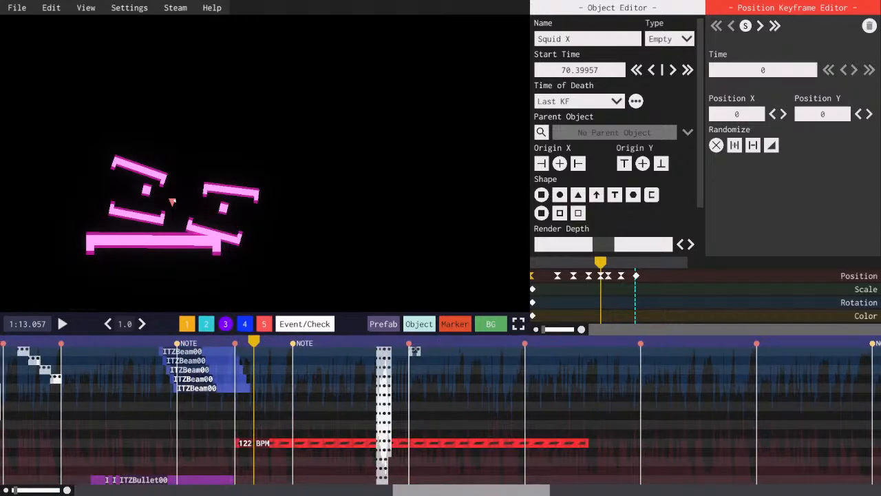
- Browse the list of levels and open the level CA - Milkshake
left_click(2, 7)
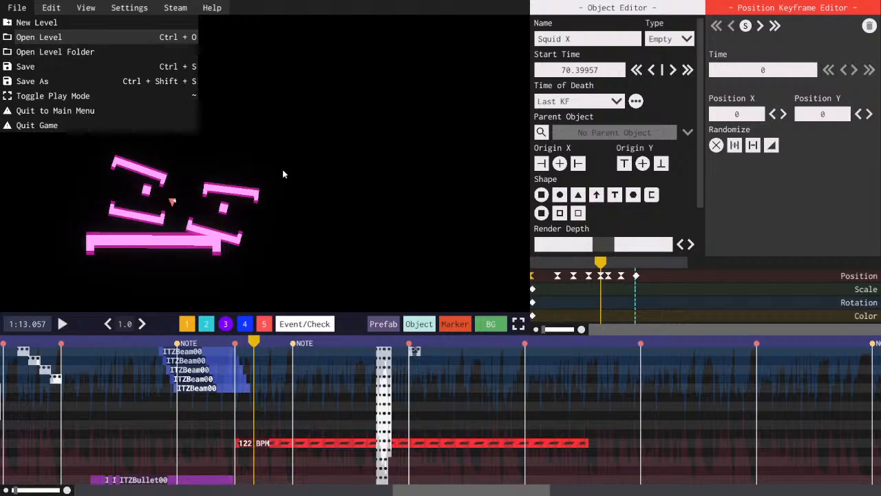
key("ctrl+o")
scroll(275, 206, "down", 4)
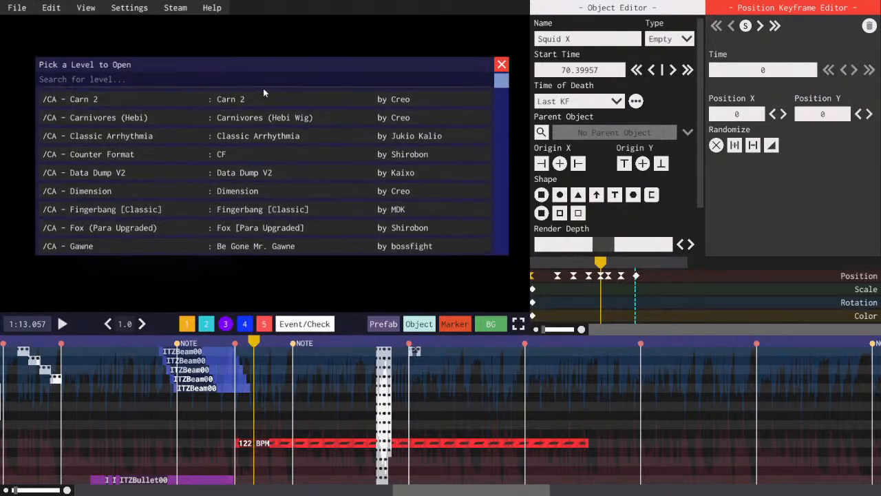
scroll(273, 193, "down", 8)
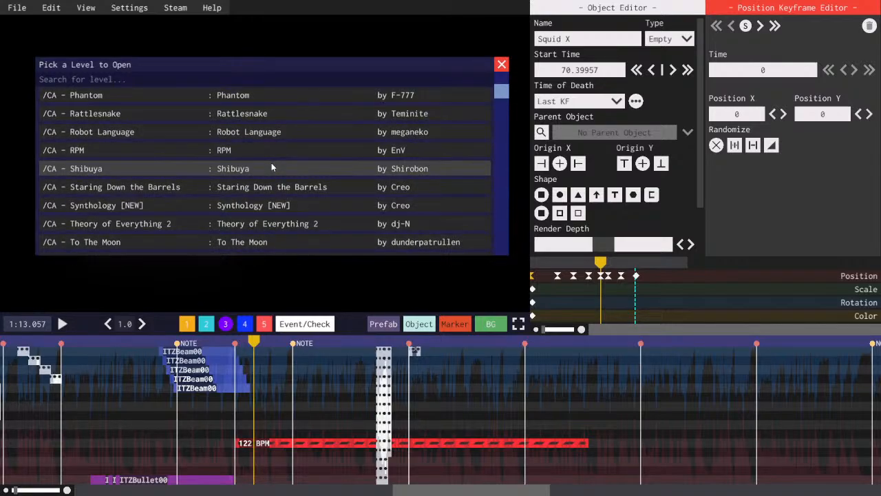
scroll(273, 169, "down", 5)
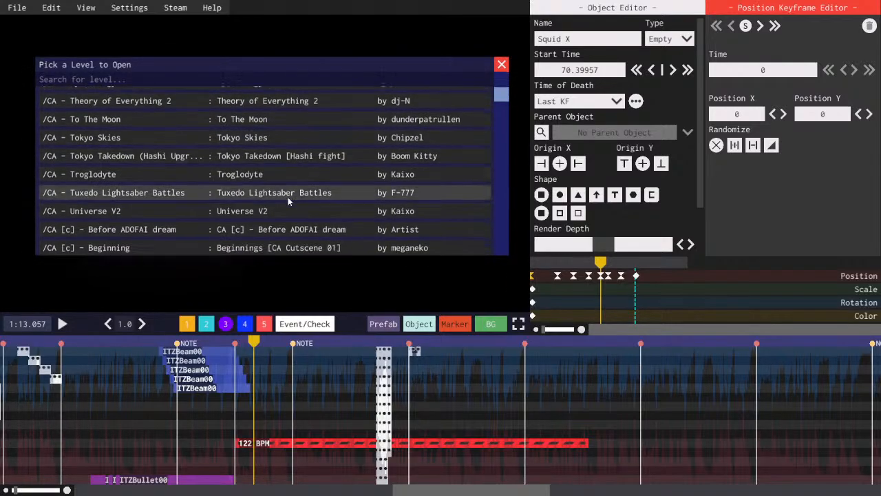
scroll(288, 122, "up", 15)
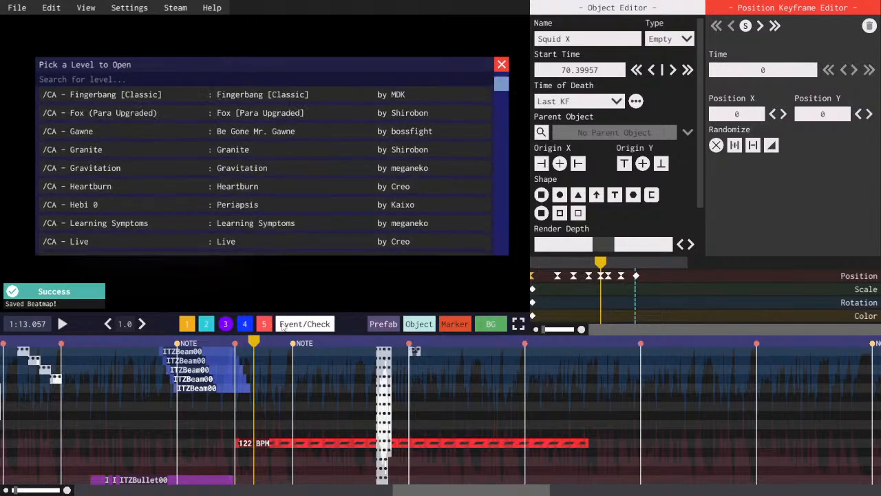
scroll(267, 177, "up", 2)
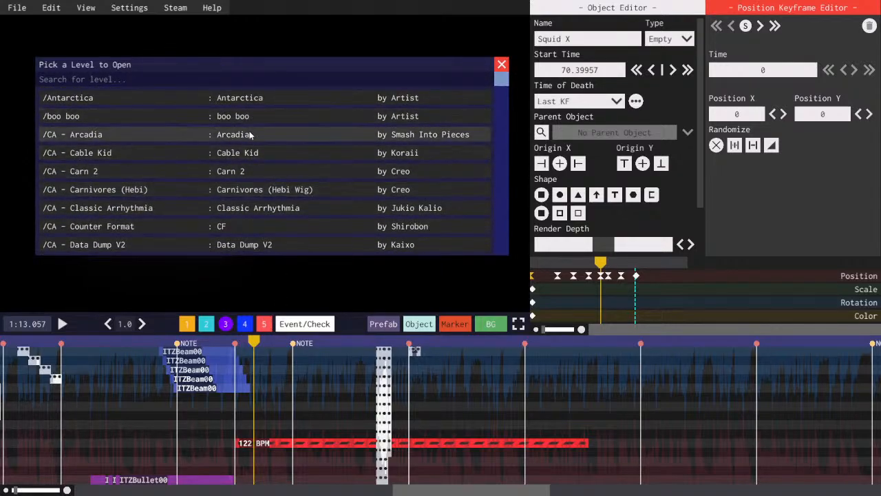
scroll(248, 138, "down", 3)
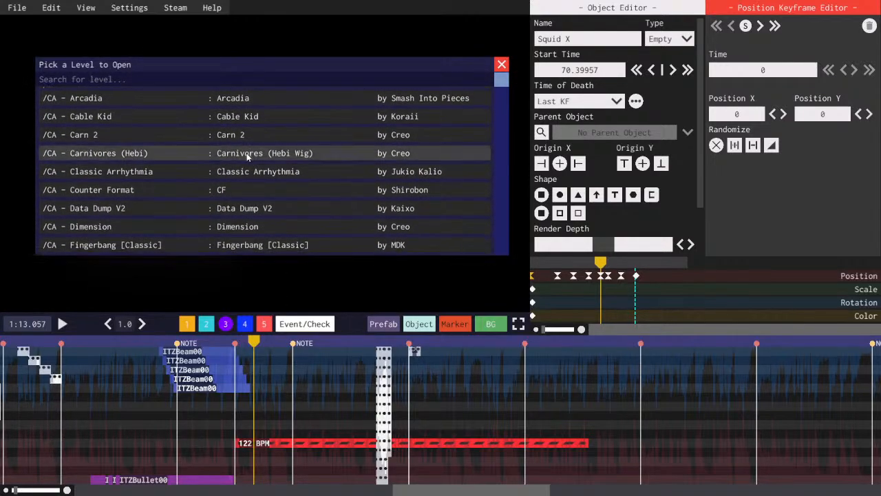
scroll(248, 144, "down", 3)
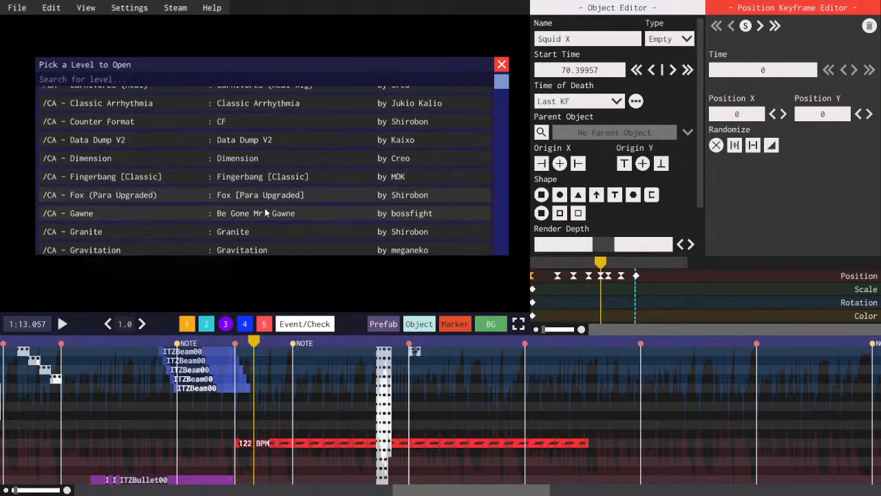
scroll(259, 183, "down", 4)
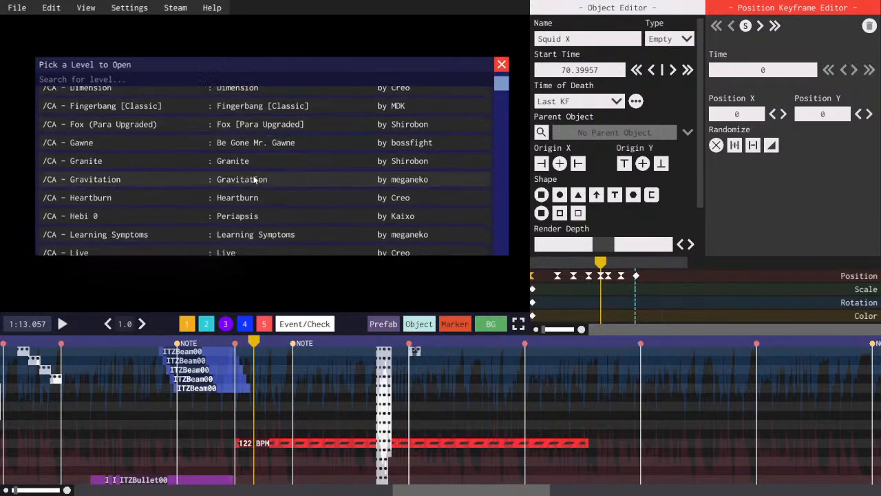
scroll(252, 193, "down", 5)
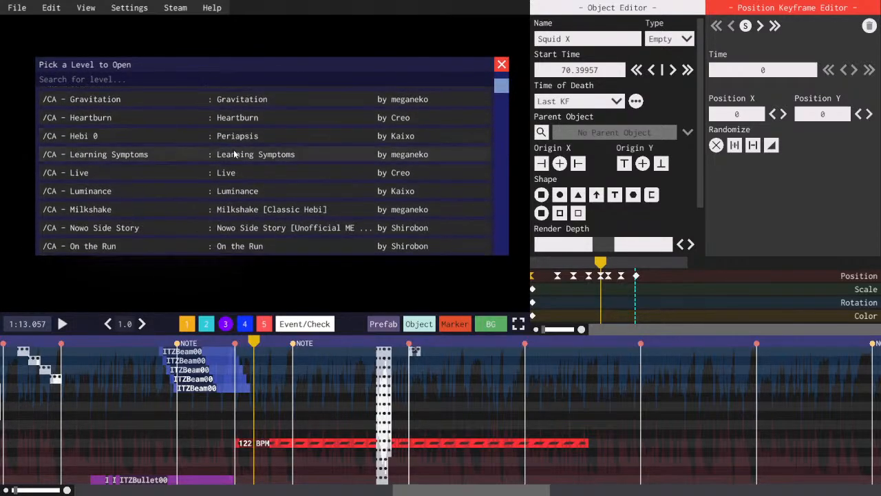
scroll(239, 162, "down", 1)
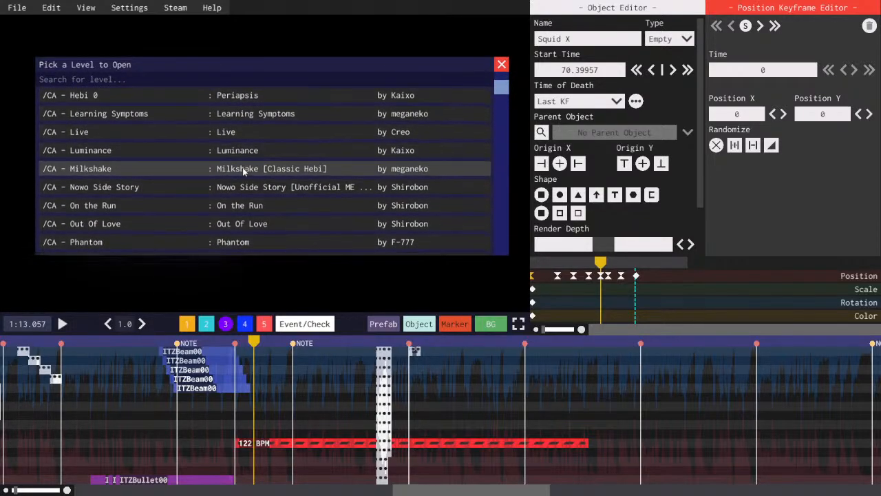
left_click(152, 174)
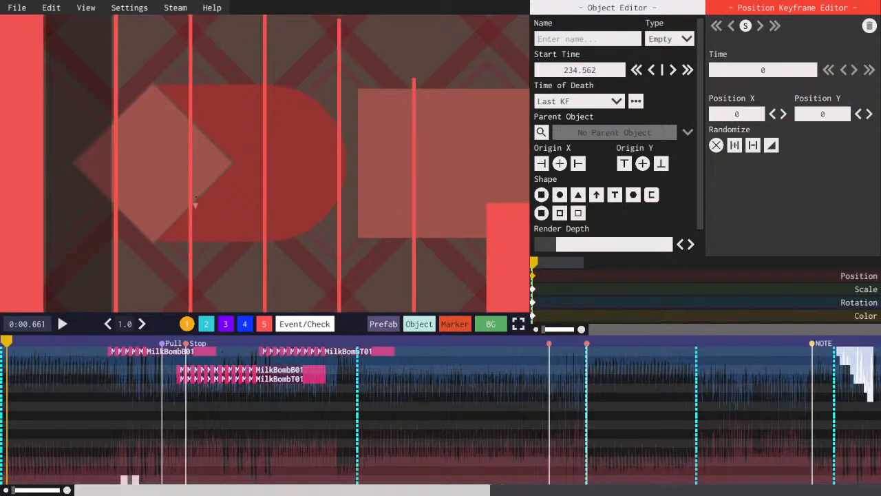
- Inspect the "<b>BI" text object near the start of the level and preview the moment around 0:16.517
left_click(133, 480)
scroll(151, 492, "up", 3)
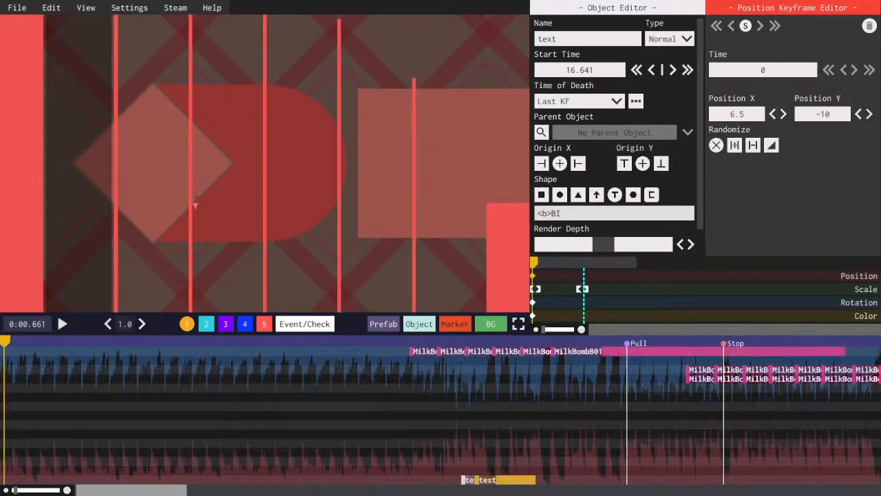
scroll(151, 491, "down", 4)
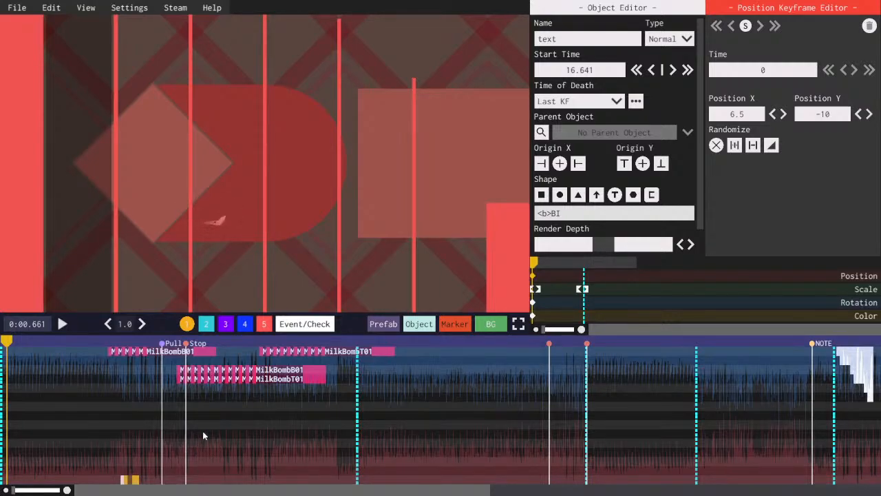
left_click_drag(311, 490, 292, 493)
left_click_drag(335, 490, 374, 490)
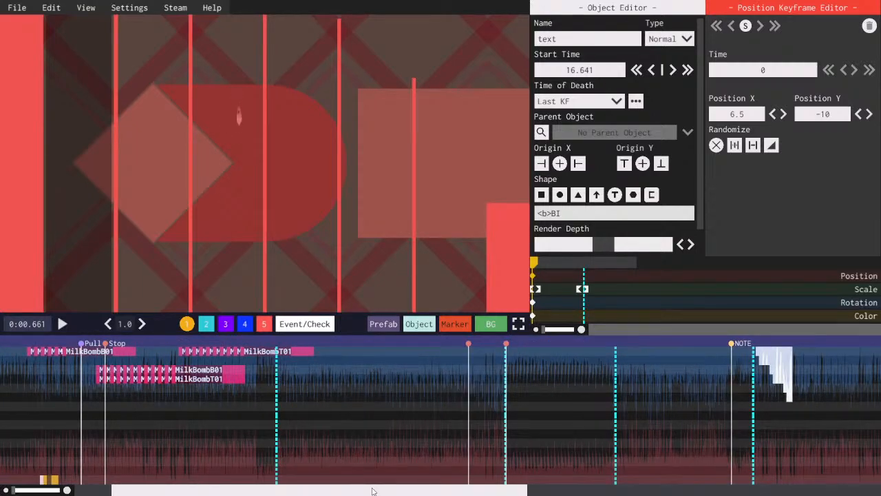
left_click_drag(376, 490, 282, 461)
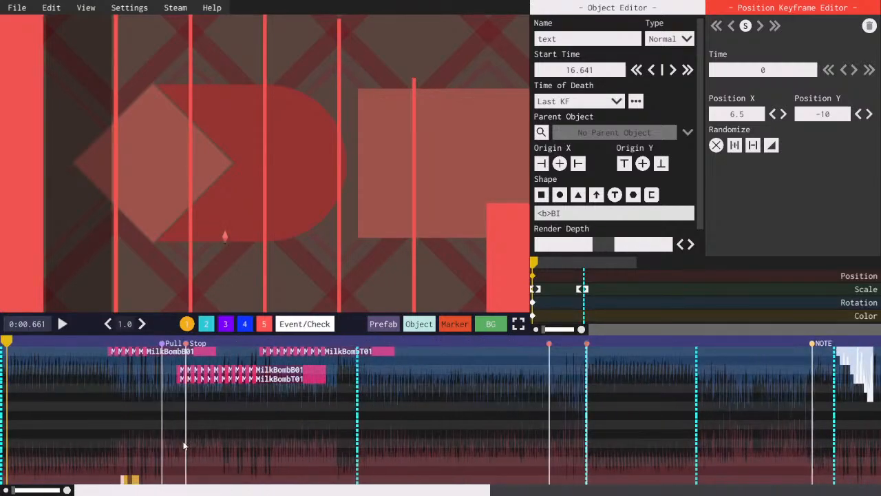
left_click(118, 343)
left_click_drag(118, 343, 128, 341)
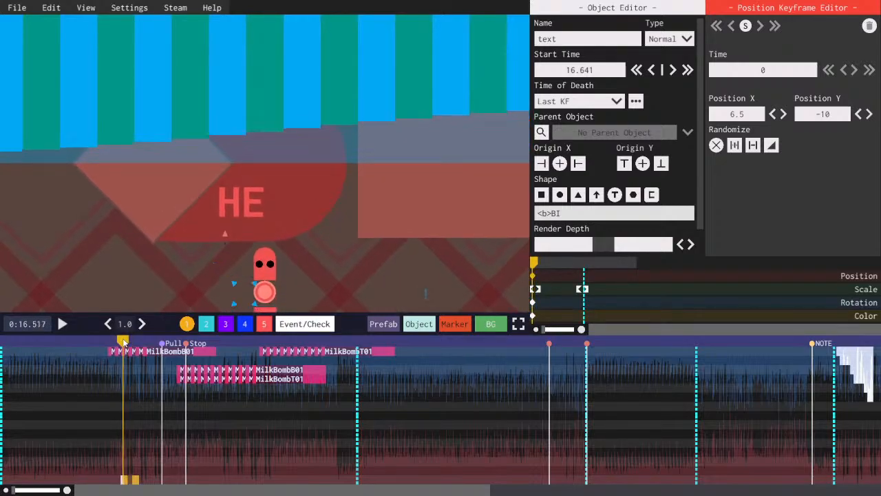
- Preview the text sequence from 0:16.517 until 0:18.787 and check the objects on layers 2 and 1 there
key("space")
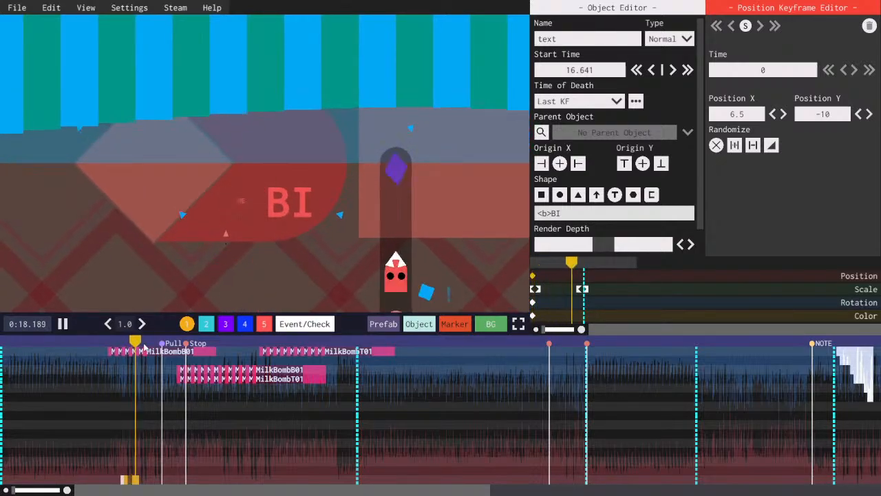
key("space")
scroll(319, 482, "up", 3)
left_click_drag(224, 490, 200, 489)
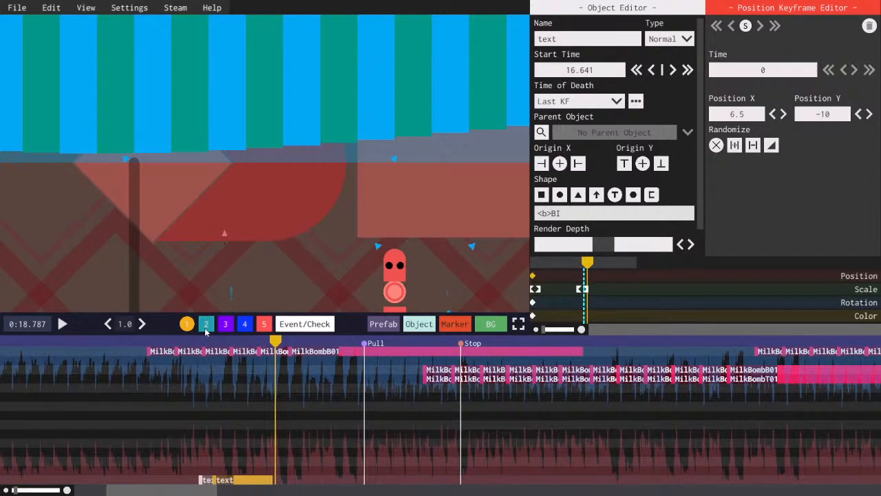
left_click(206, 325)
left_click(187, 324)
scroll(166, 444, "down", 6)
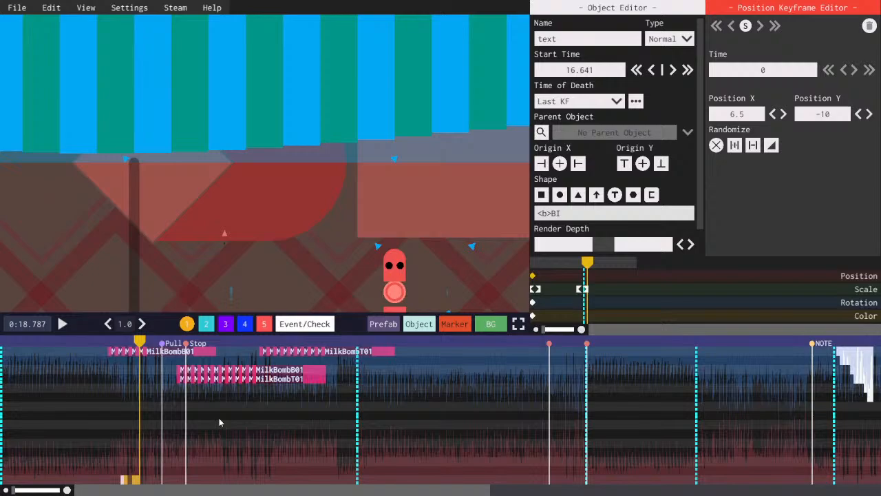
- Play back the level's red section after the MilkBomb objects until 0:56.116
left_click_drag(158, 341, 366, 342)
left_click_drag(398, 489, 474, 486)
mouse_move(126, 340)
left_mouse_down()
mouse_move(138, 340)
mouse_move(123, 341)
left_mouse_up()
left_click_drag(301, 489, 266, 488)
key("space")
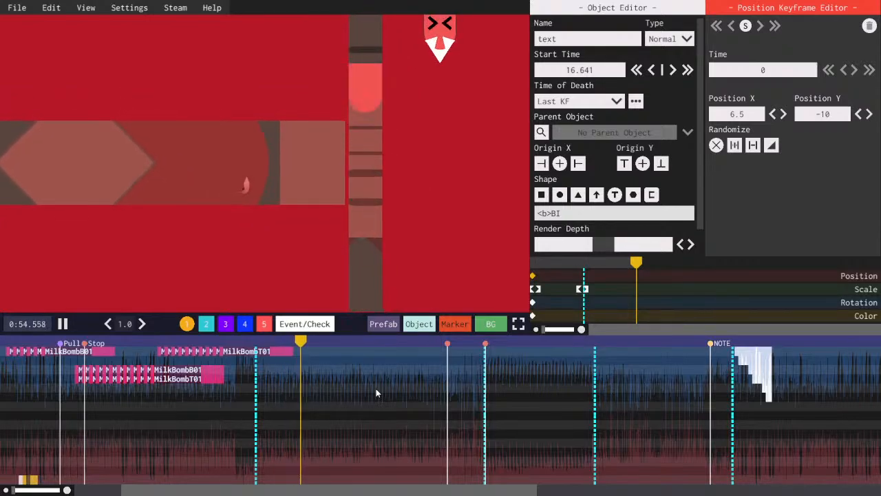
left_click_drag(449, 490, 407, 457)
key("space")
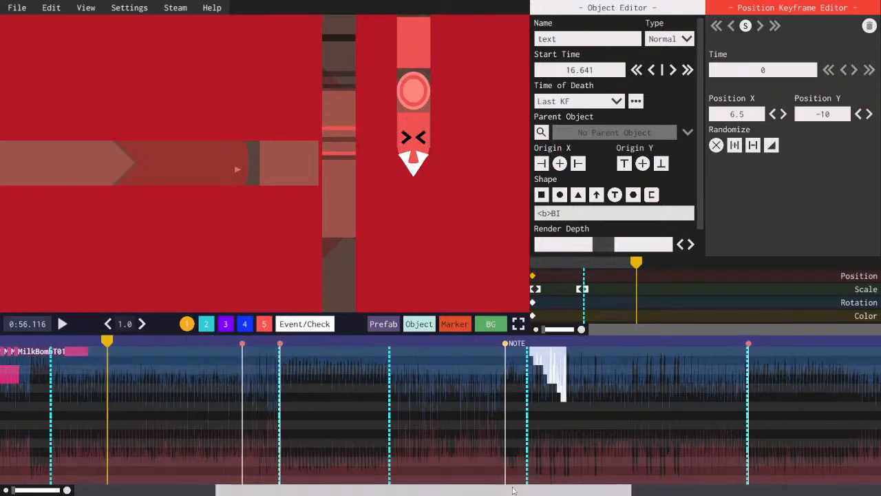
- Browse the list of levels and open the level CA [DLC1] - Opia
left_click(17, 8)
left_click(40, 24)
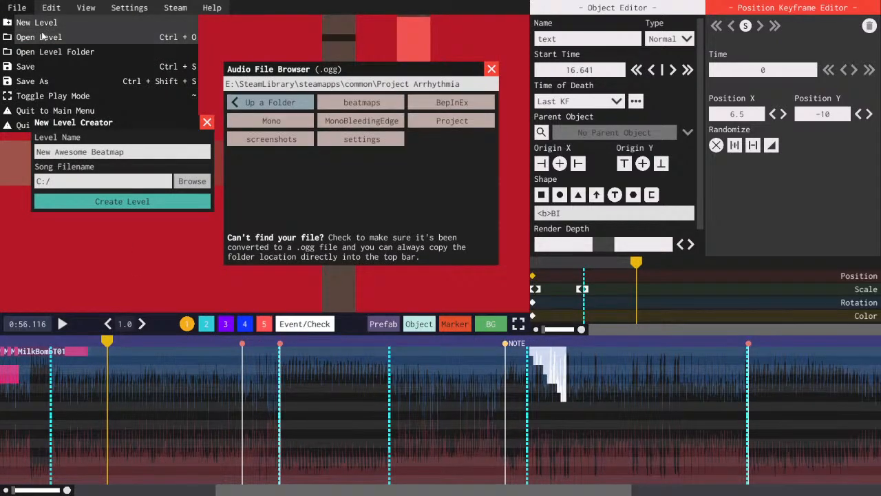
left_click(52, 38)
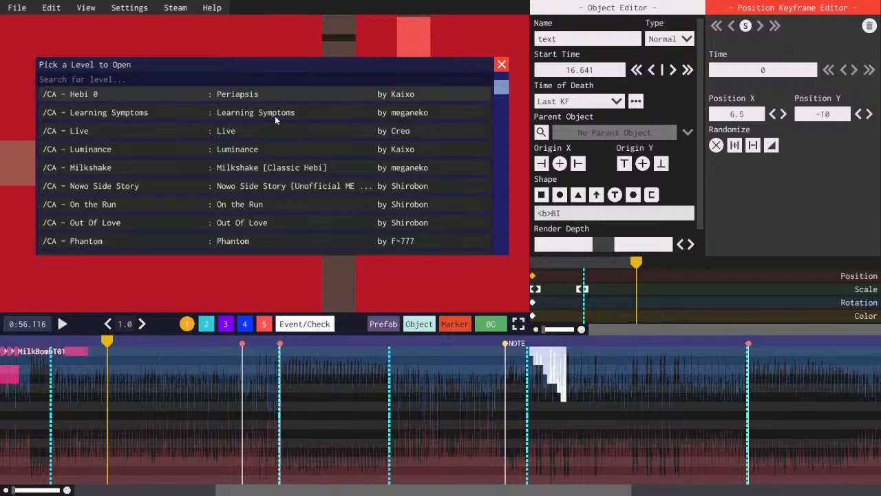
scroll(214, 179, "down", 4)
scroll(200, 200, "up", 3)
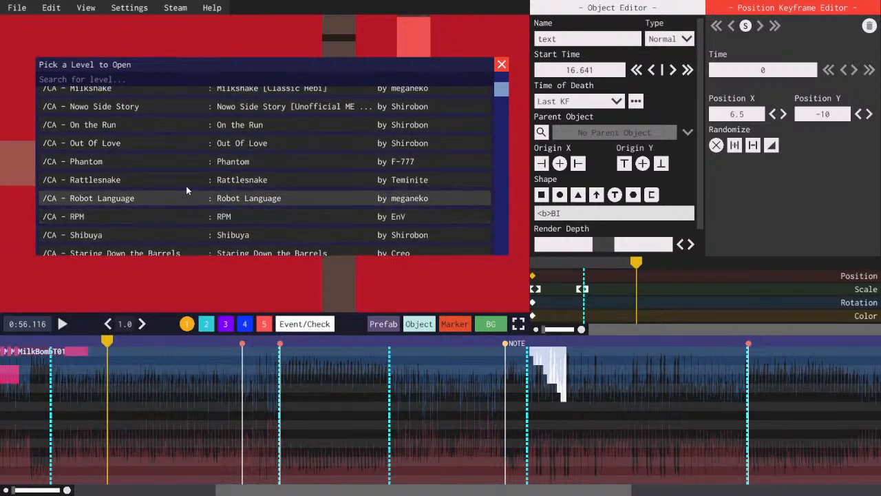
scroll(196, 234, "up", 2)
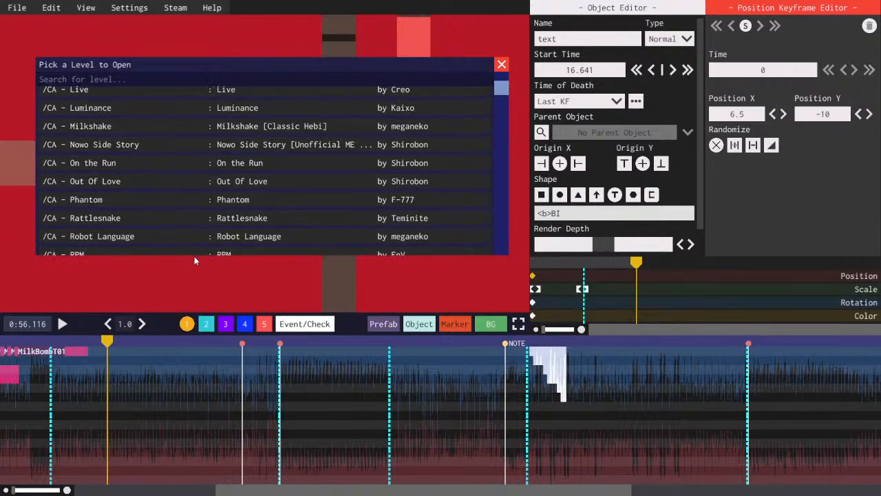
scroll(188, 241, "down", 1)
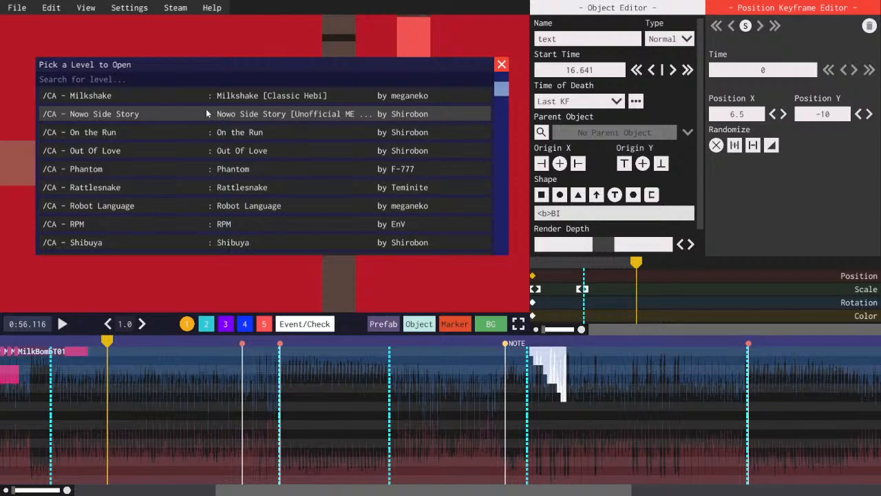
scroll(172, 110, "up", 1)
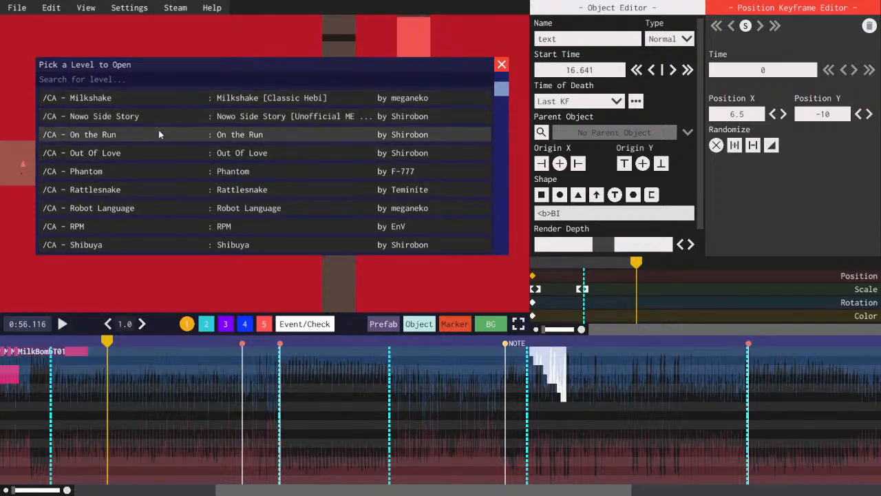
scroll(148, 118, "down", 1)
scroll(143, 121, "down", 5)
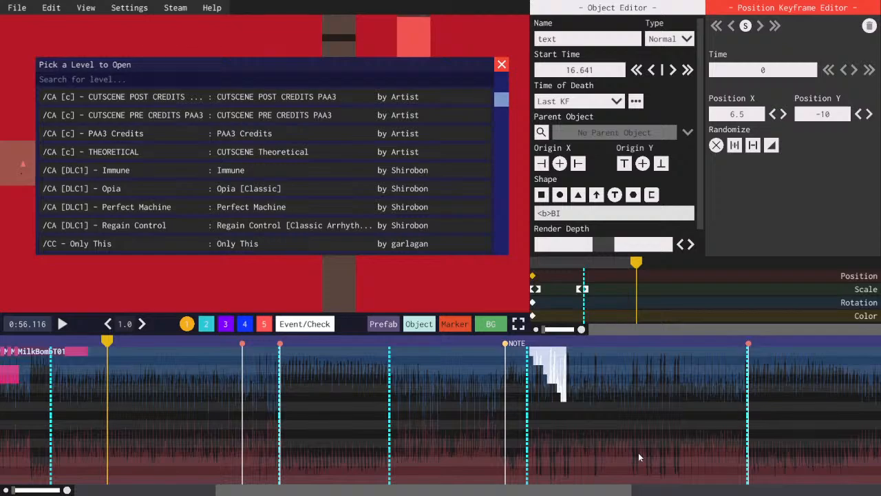
left_click_drag(463, 492, 320, 490)
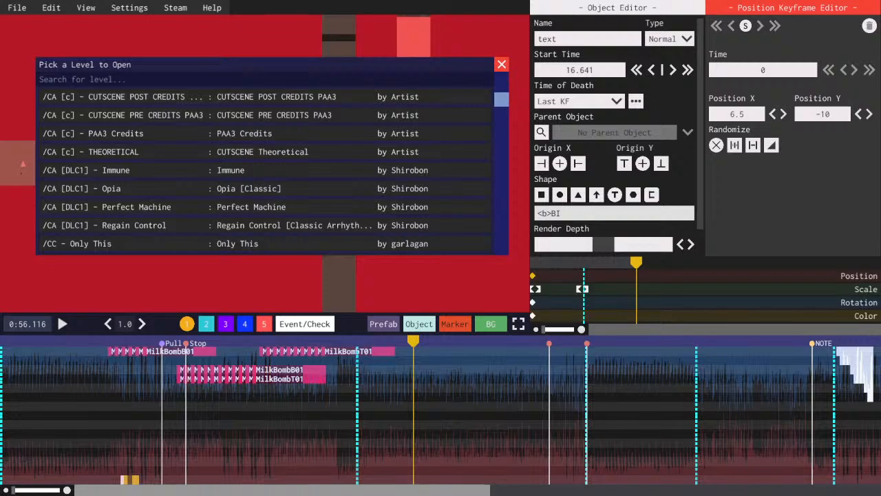
left_click_drag(364, 492, 438, 469)
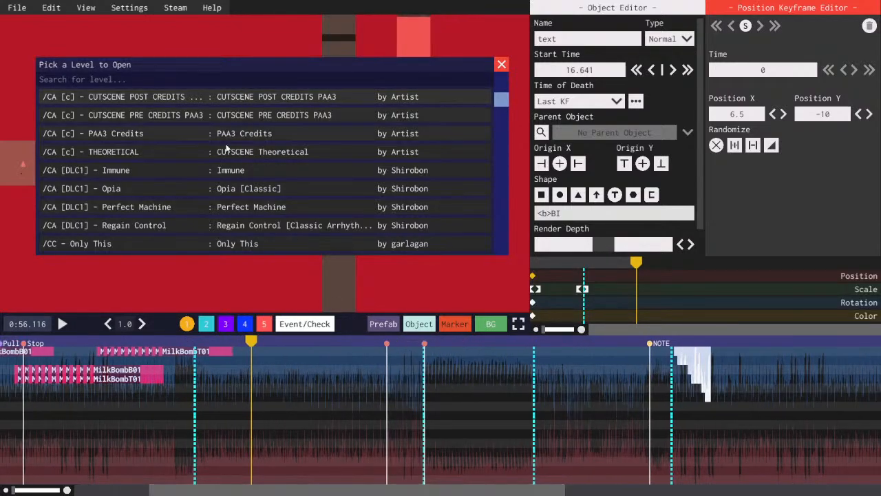
mouse_move(235, 193)
left_mouse_down()
mouse_move(234, 182)
mouse_move(232, 191)
left_mouse_up()
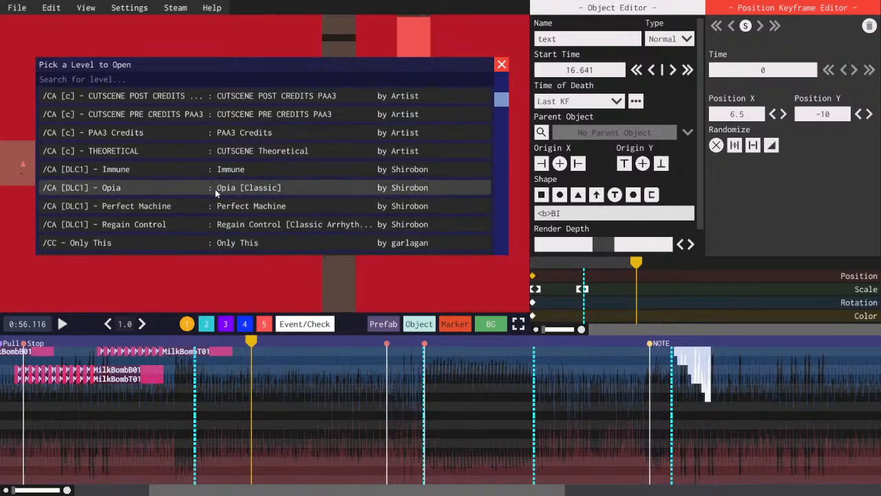
mouse_move(215, 201)
left_mouse_down()
mouse_move(216, 172)
mouse_move(216, 191)
left_mouse_up()
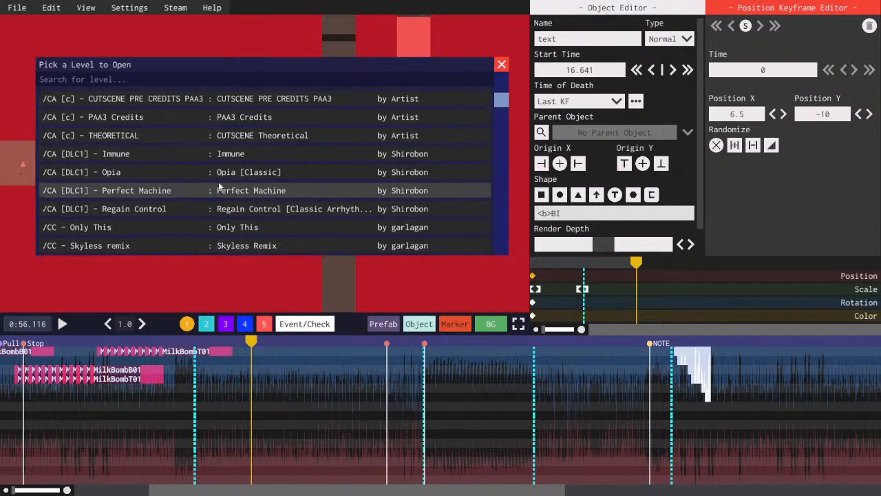
left_click(218, 176)
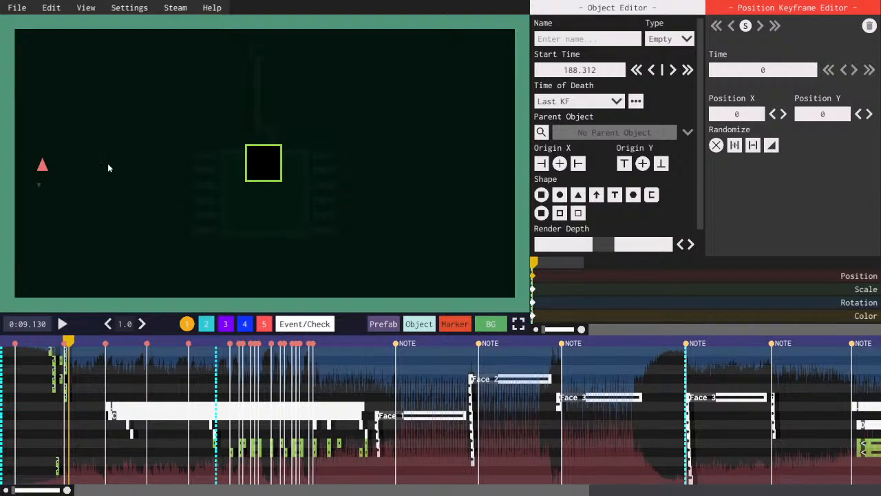
- Collapse the long timeline bars of the "." and "C" objects parented to P_[CA]Nowo Face Y
left_click_drag(231, 491, 198, 493)
left_click_drag(384, 490, 414, 479)
left_click(159, 411)
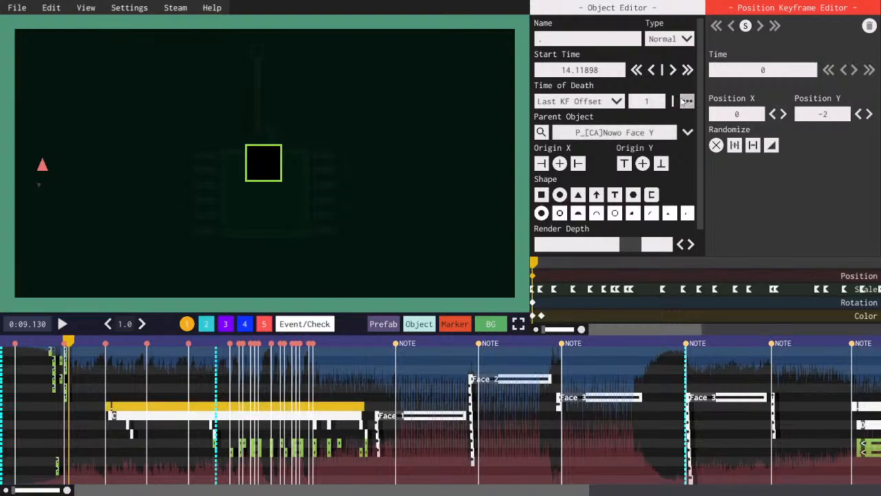
left_click(166, 416)
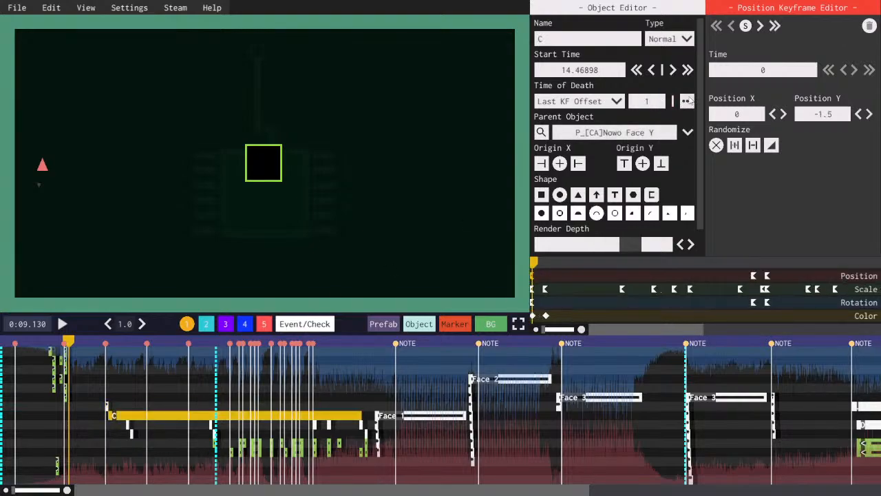
left_click(688, 101)
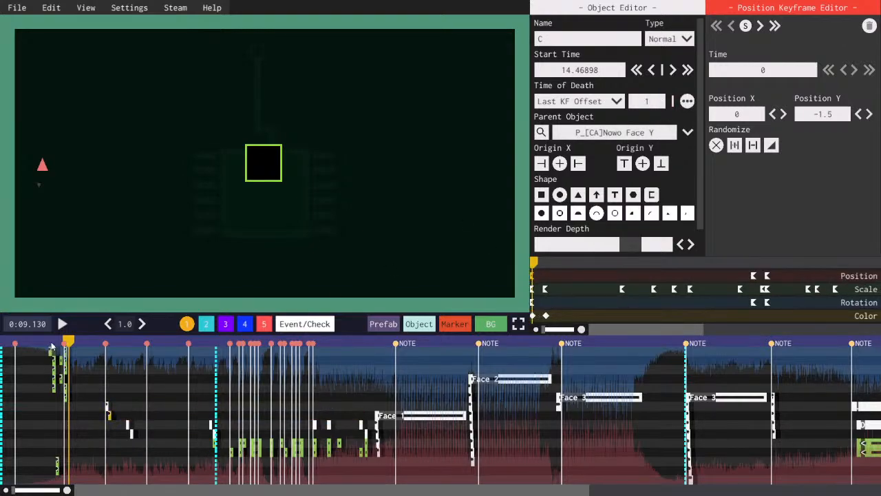
- Preview the moment around 0:08.530 and inspect the "eye left [ca]nowo" object among the Nowo2 parts
left_click(51, 345)
key("space")
left_click_drag(229, 491, 577, 490)
key("space")
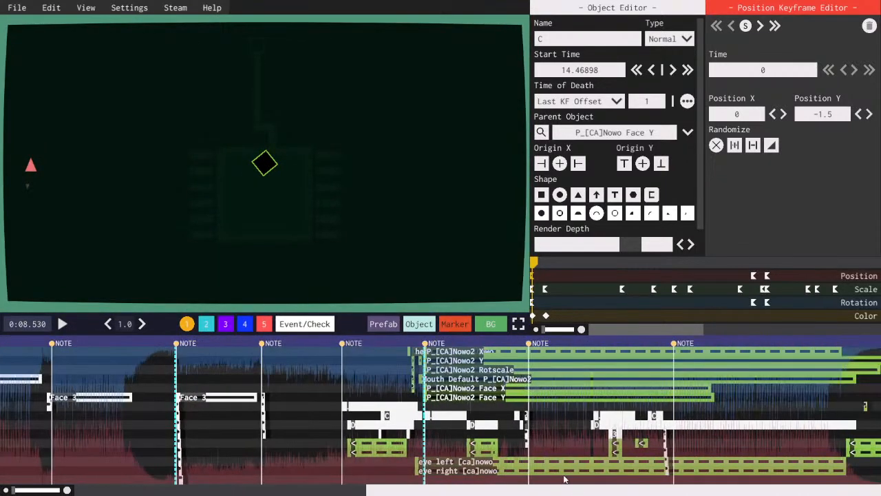
left_click(458, 463)
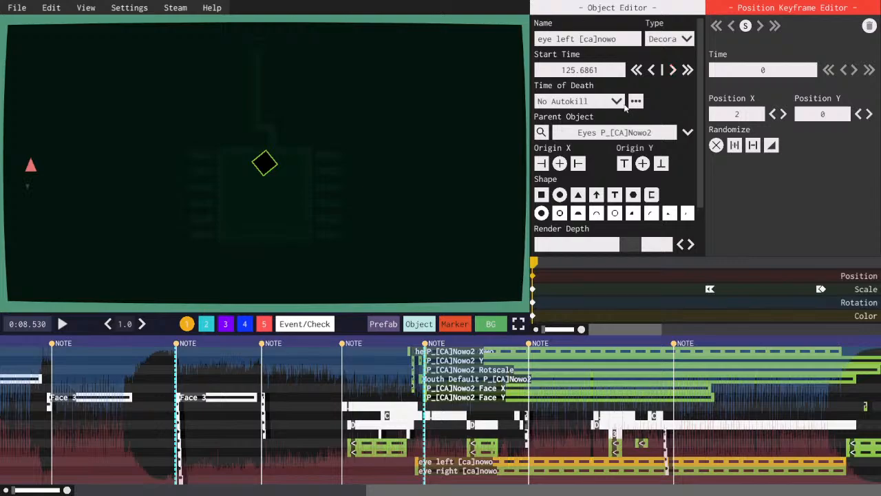
left_click_drag(617, 490, 549, 438)
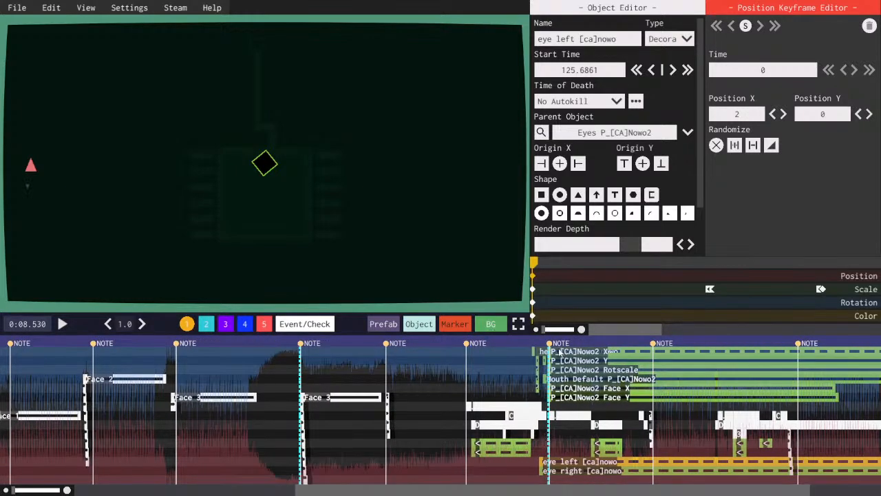
left_click_drag(517, 491, 391, 460)
- Play back the boss's changing faces just before the first NOTE marker until 0:51.025
left_click(281, 342)
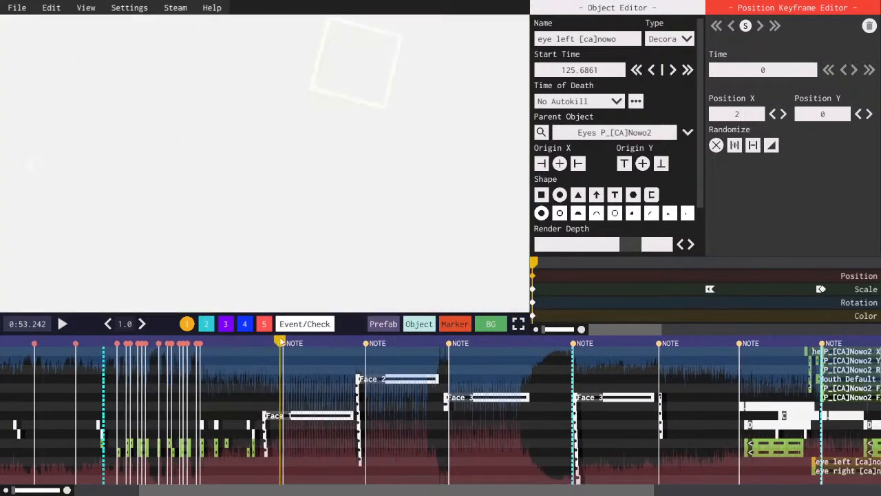
left_click_drag(281, 341, 231, 345)
key("space")
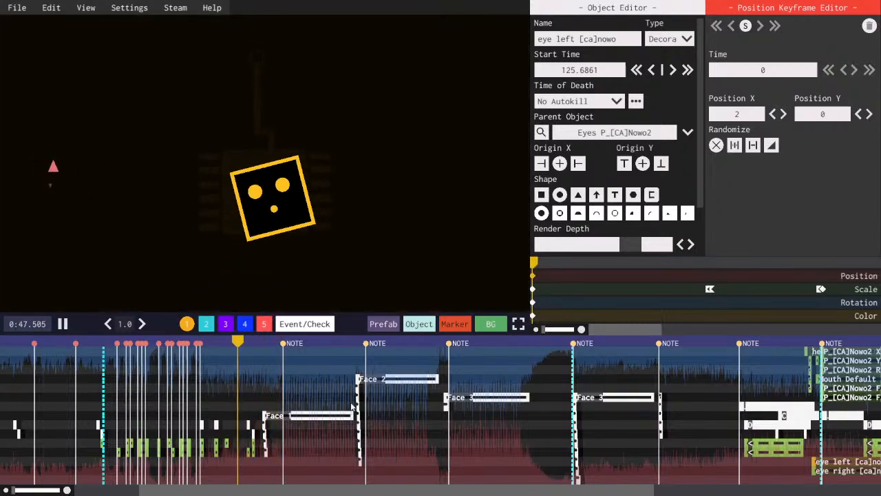
left_click_drag(413, 489, 427, 487)
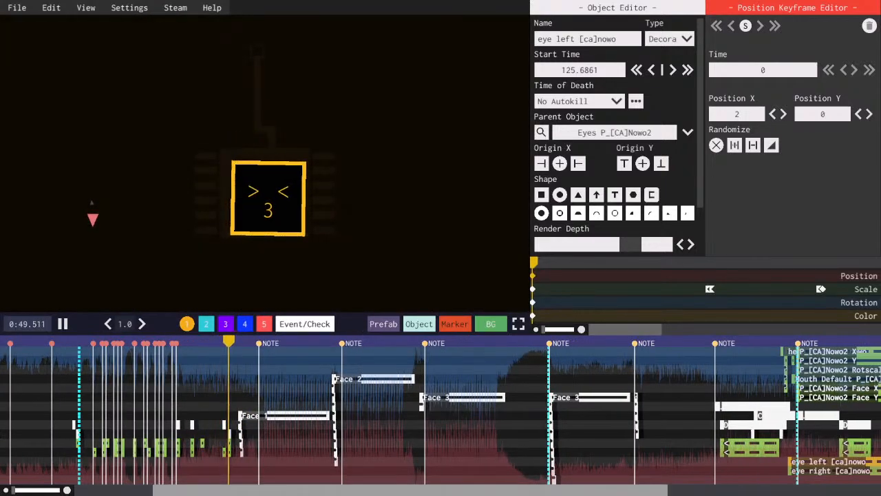
left_click_drag(349, 491, 286, 495)
key("space")
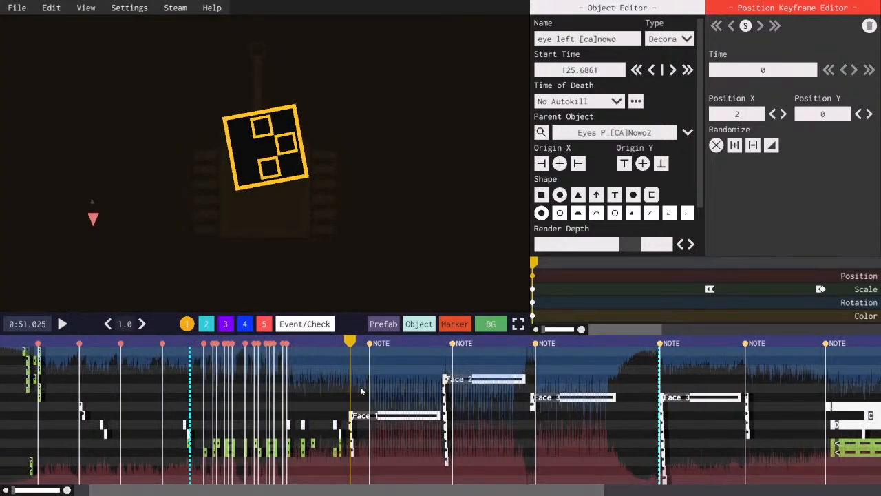
- Continue the playback through the first face section and past the Face 2 transition until 1:06.236
scroll(361, 380, "up", 3)
scroll(363, 493, "down", 3)
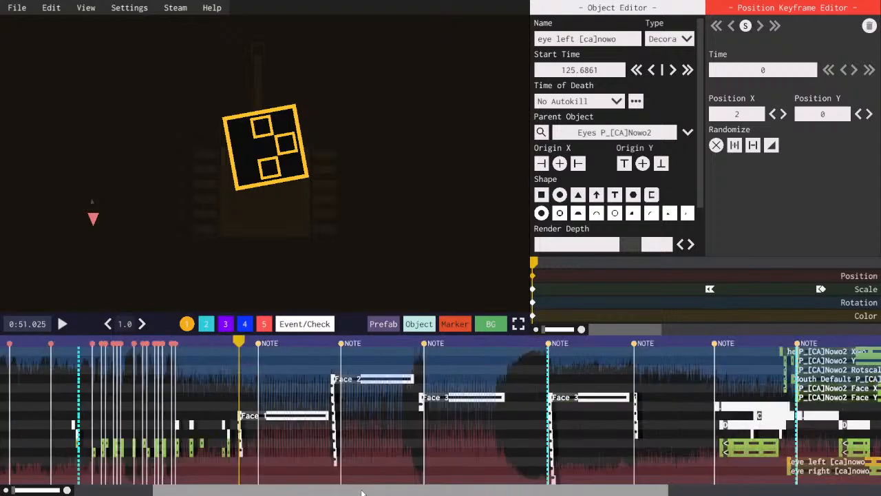
key("space")
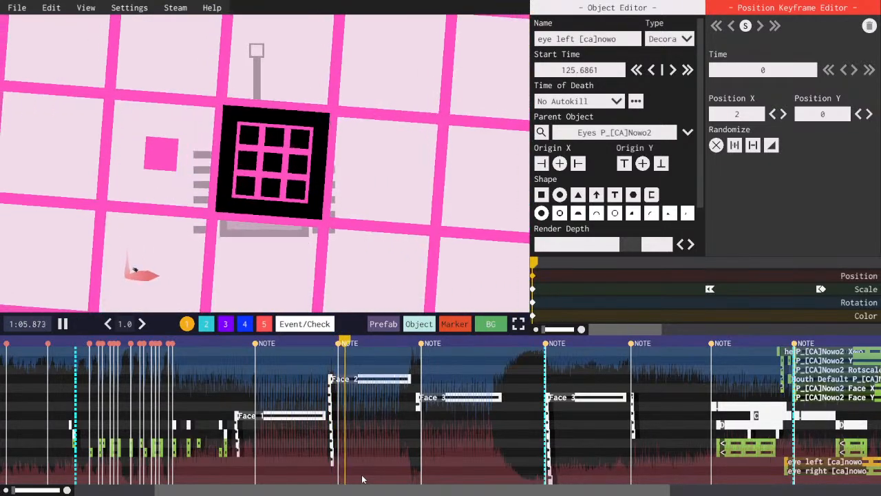
key("space")
- Look through the list of levels around the CA [DLC1] entries and close it without opening one
left_click(17, 7)
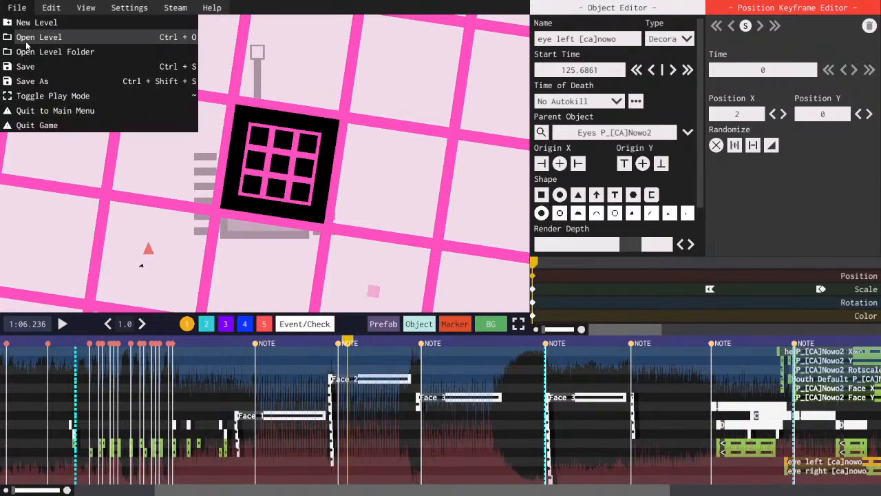
left_click(29, 40)
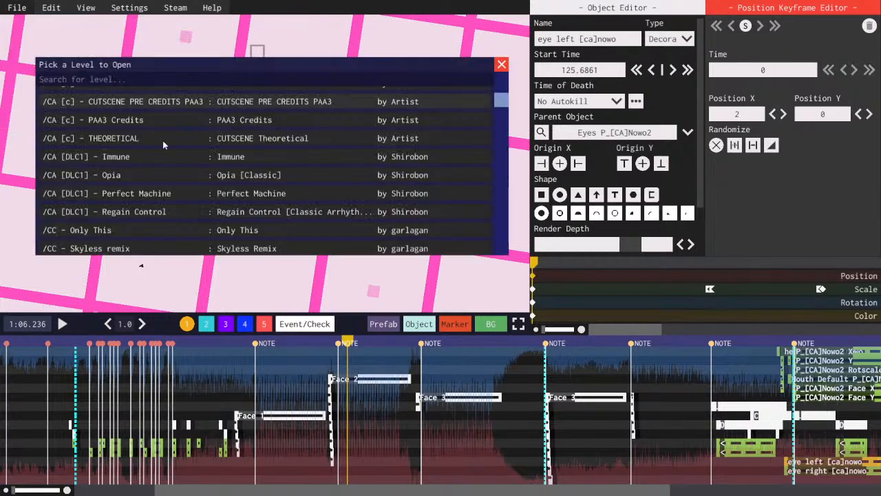
scroll(245, 182, "down", 1)
scroll(245, 182, "down", 1)
scroll(409, 470, "down", 3)
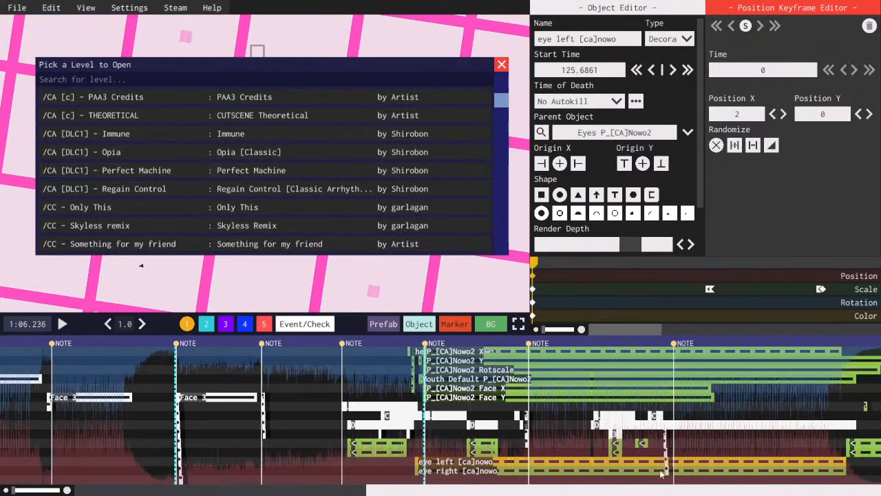
scroll(409, 470, "up", 2)
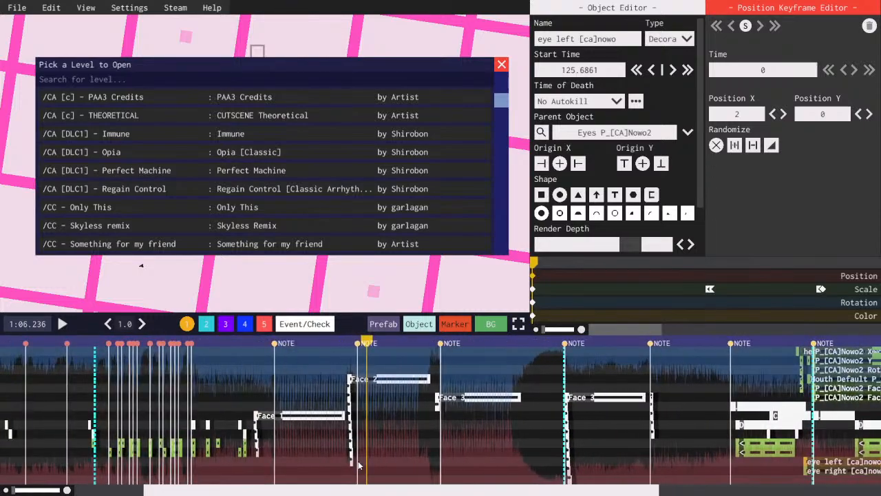
left_click(502, 65)
scroll(440, 414, "up", 1)
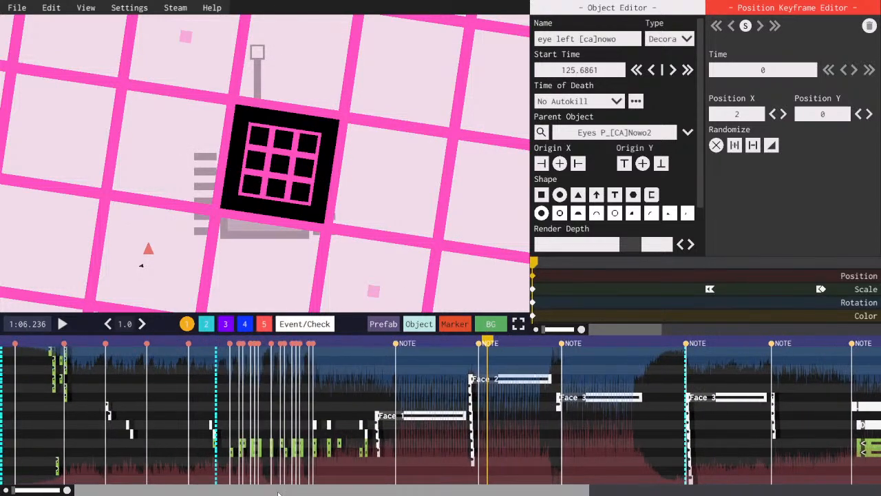
scroll(416, 489, "down", 2)
scroll(416, 489, "down", 2)
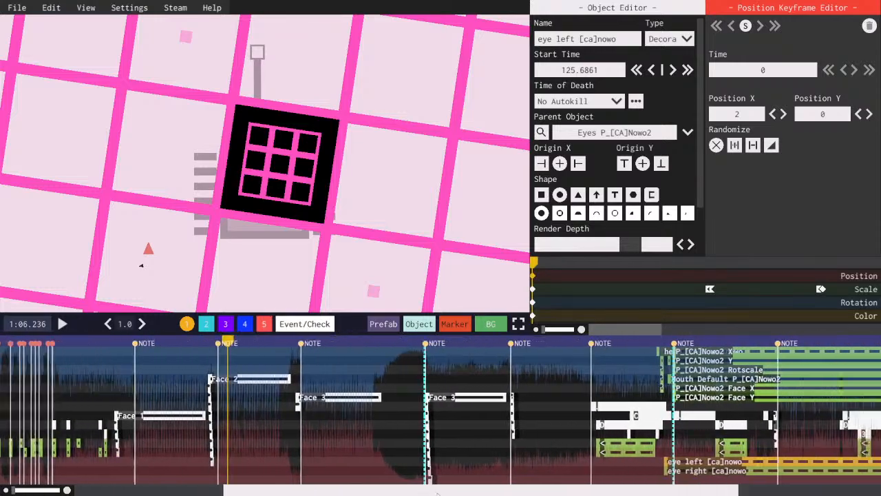
- Preview the boss in the Face 1 section at 0:57.032 and 0:59.222
left_click_drag(432, 491, 361, 490)
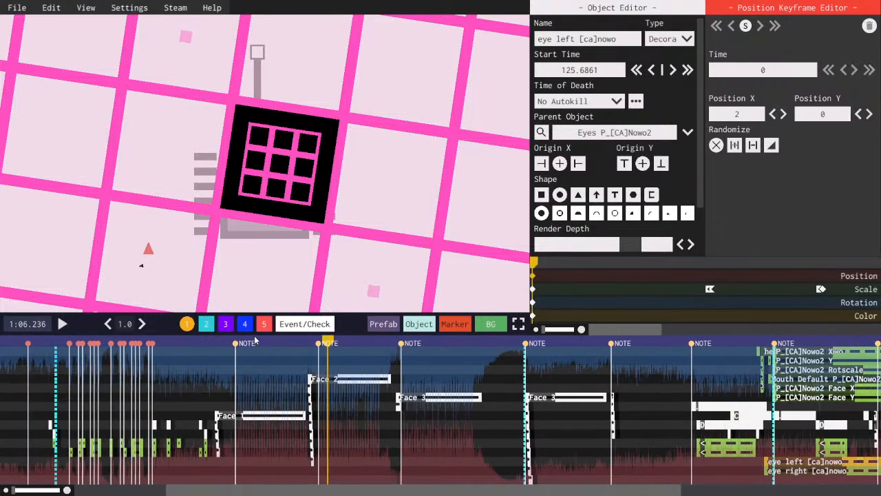
left_click_drag(255, 340, 260, 345)
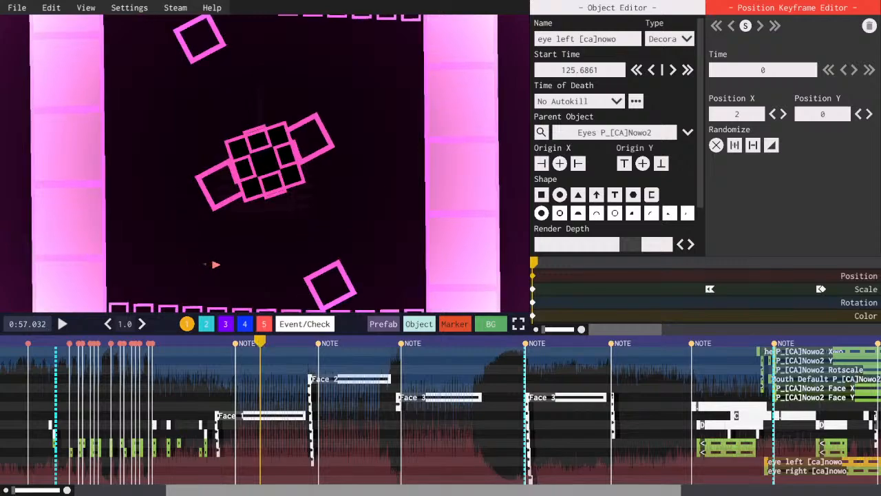
left_click_drag(312, 491, 273, 494)
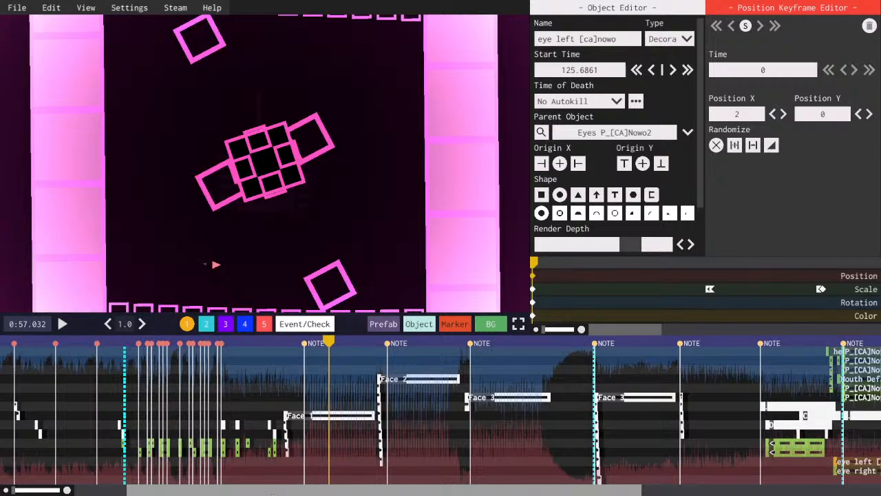
left_click_drag(433, 491, 404, 491)
left_click_drag(329, 346, 348, 344)
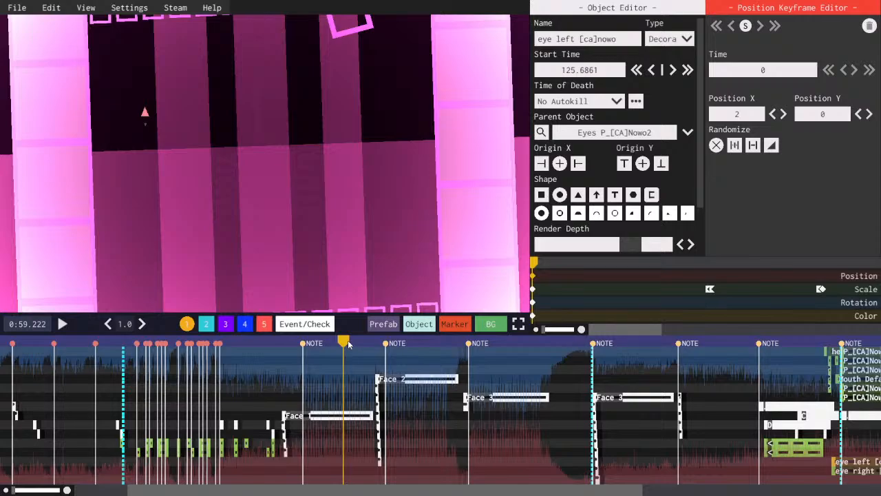
- Preview the Face 3 section at 1:21.671, and return to the end of the Face 1 section at 1:01.393
left_click_drag(417, 344, 510, 344)
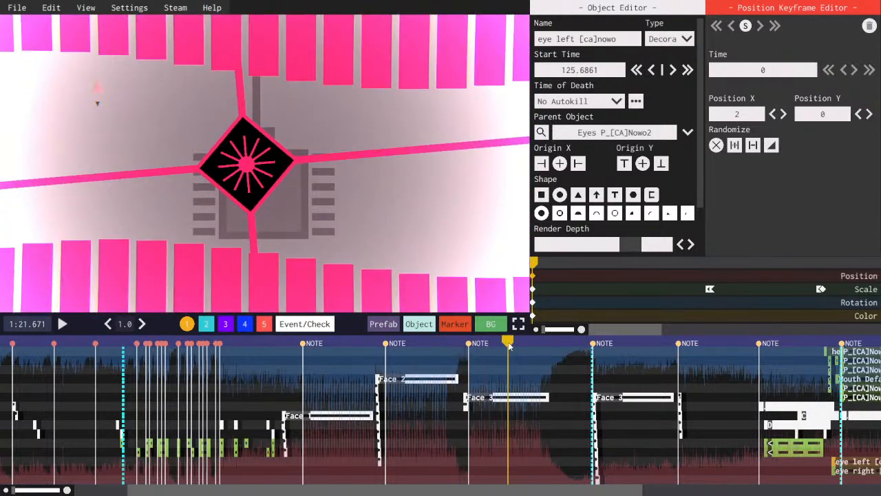
mouse_move(421, 490)
left_mouse_down()
mouse_move(498, 477)
mouse_move(521, 461)
mouse_move(512, 452)
mouse_move(678, 451)
mouse_move(457, 462)
mouse_move(655, 458)
mouse_move(222, 451)
left_mouse_up()
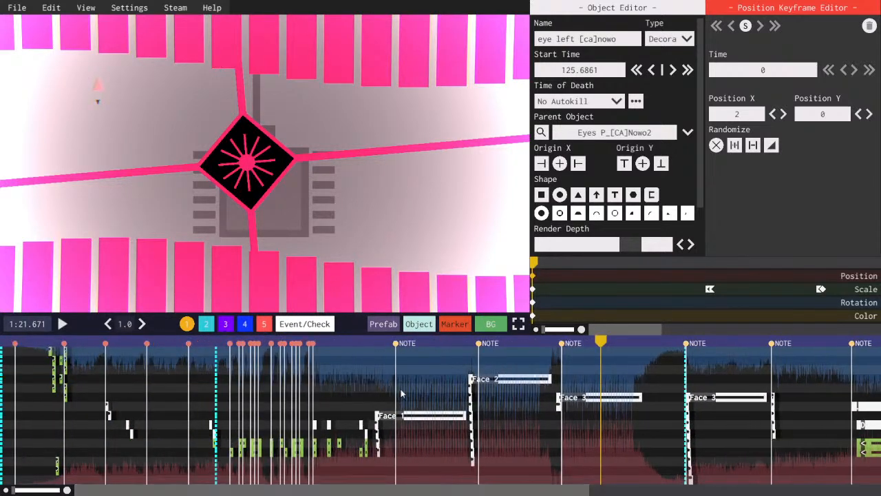
left_click(455, 343)
- Open the level "DD - Comet" and pause it at 0:01.002 to view its start
left_click(17, 8)
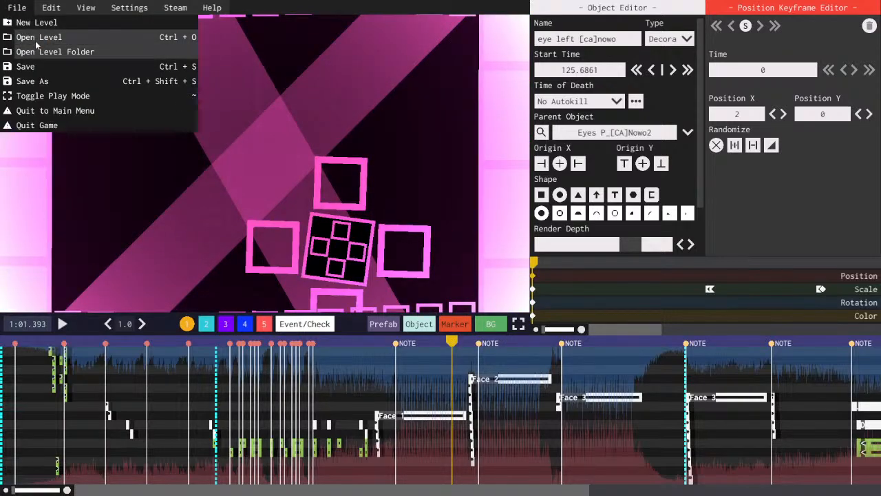
left_click(276, 70)
left_click(2, 4)
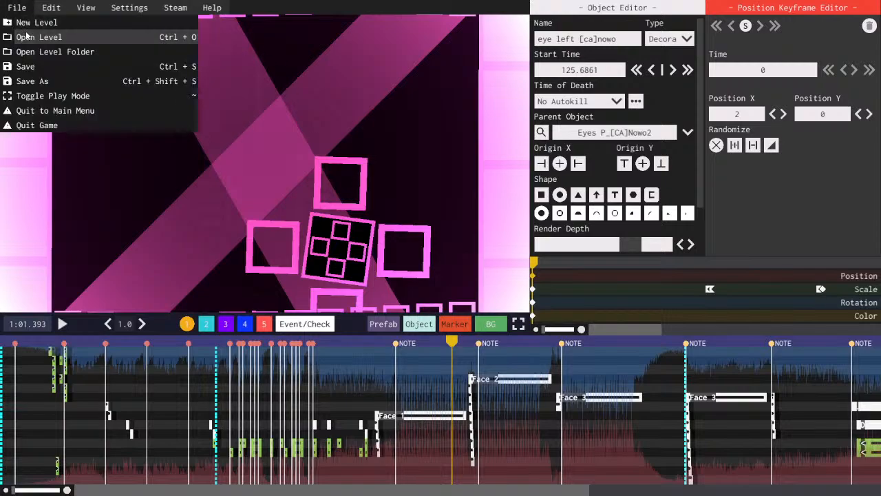
key("ctrl+o")
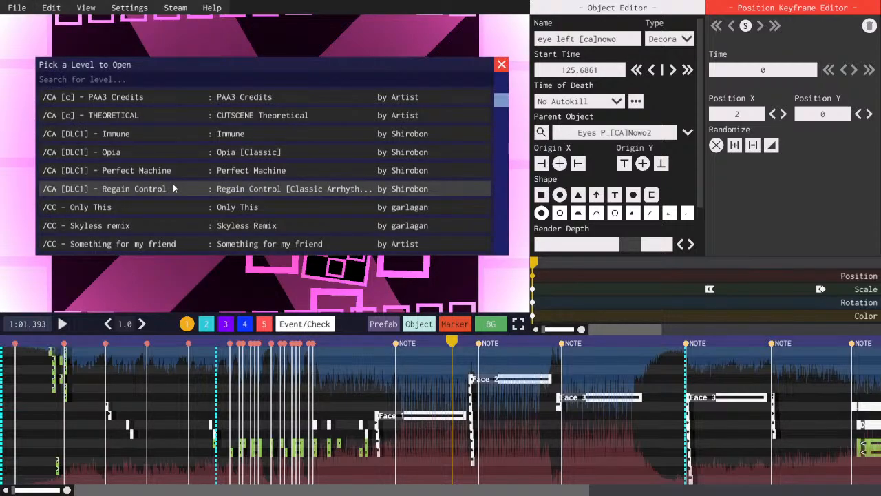
scroll(246, 196, "down", 1)
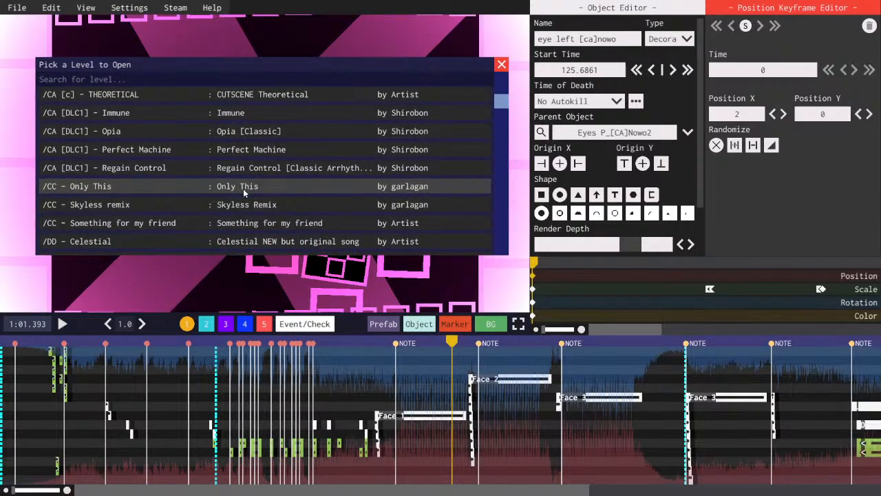
scroll(241, 194, "down", 2)
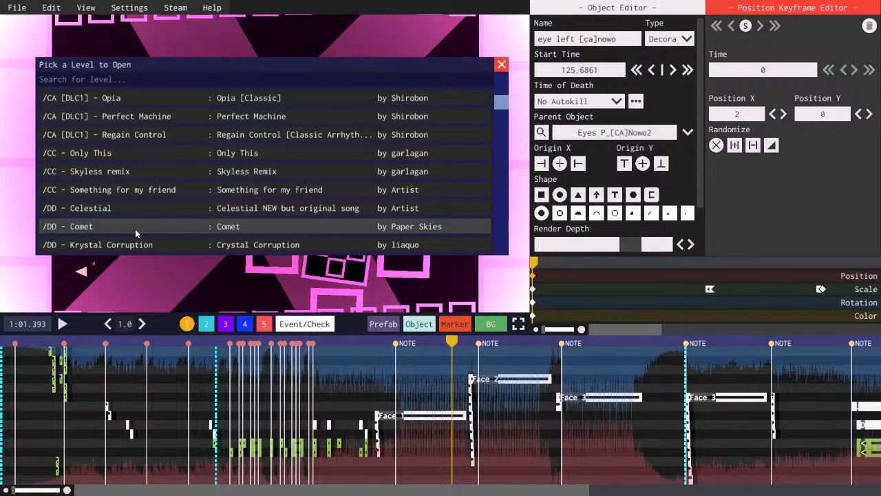
left_click(135, 228)
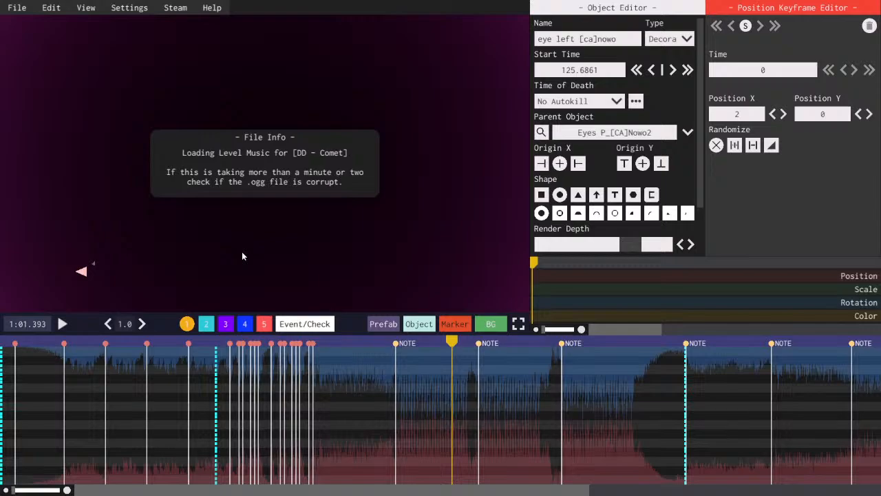
key("space")
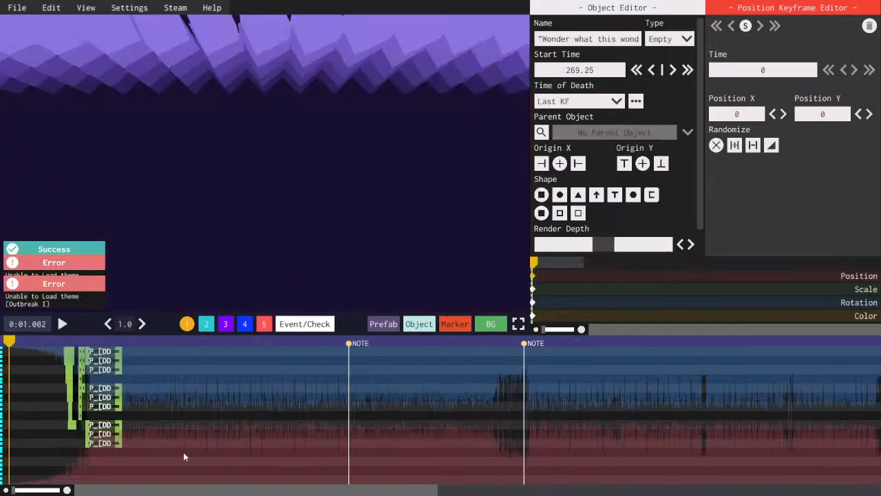
left_click_drag(285, 490, 207, 410)
- Look through the level list from the DD entries down to the last Misc entries
left_click(17, 8)
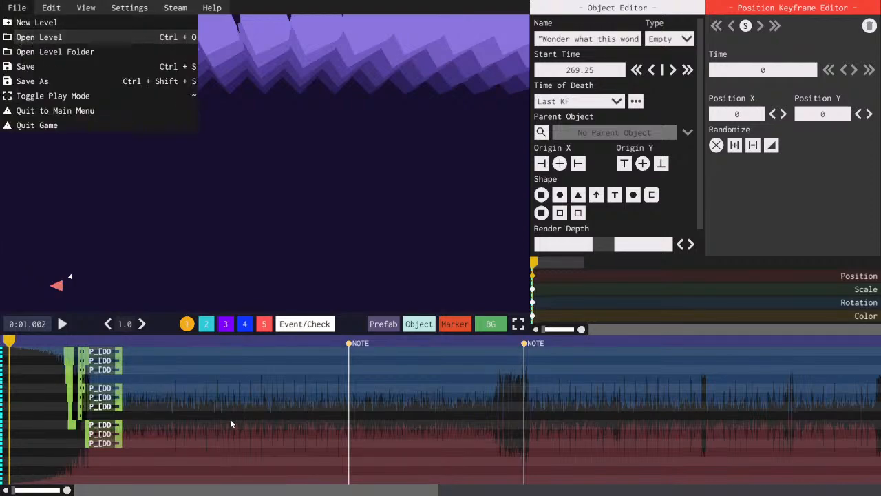
left_click(40, 37)
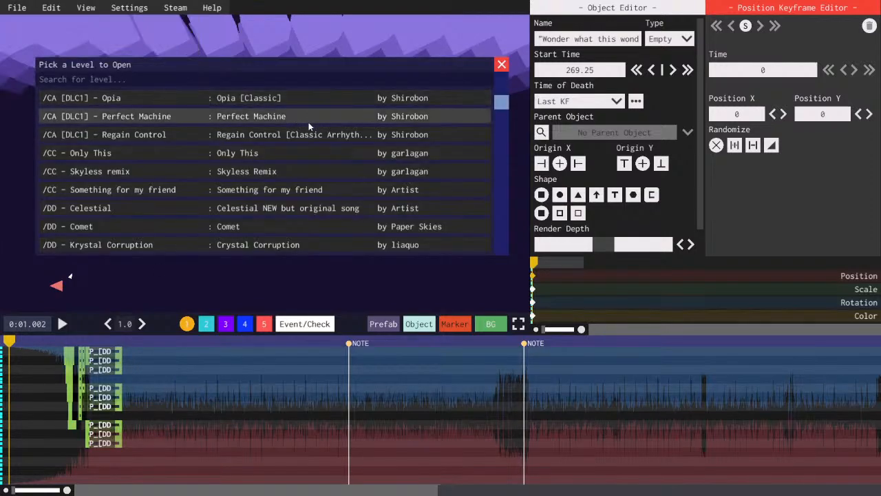
scroll(309, 128, "down", 4)
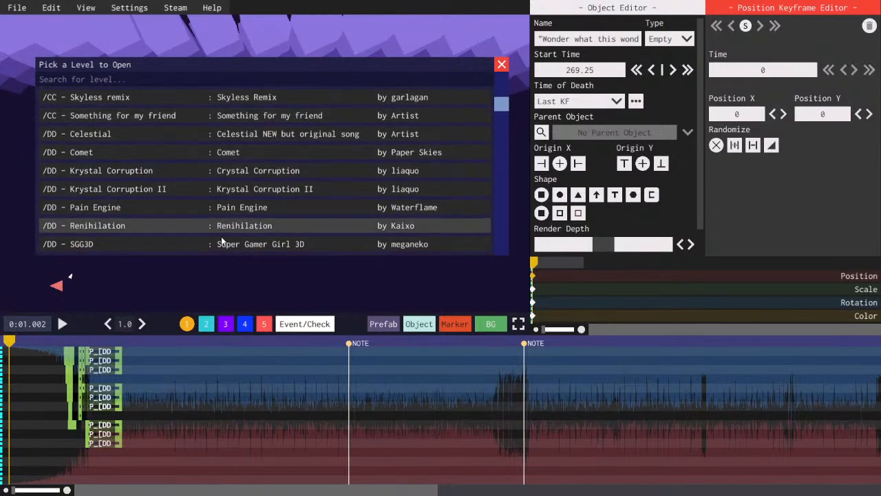
scroll(213, 201, "down", 3)
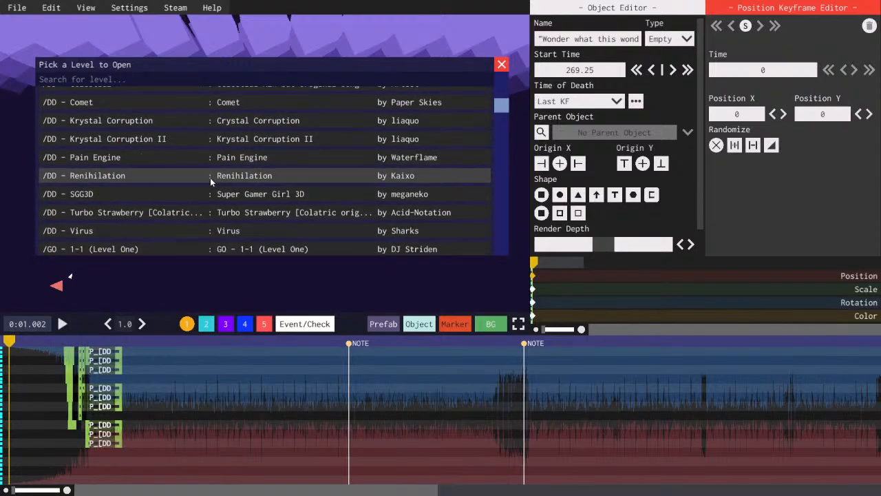
scroll(212, 186, "down", 10)
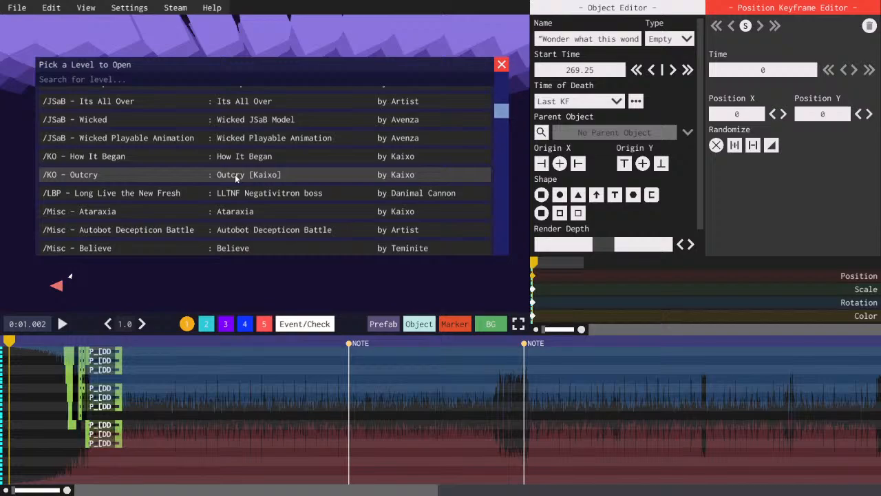
scroll(235, 174, "down", 5)
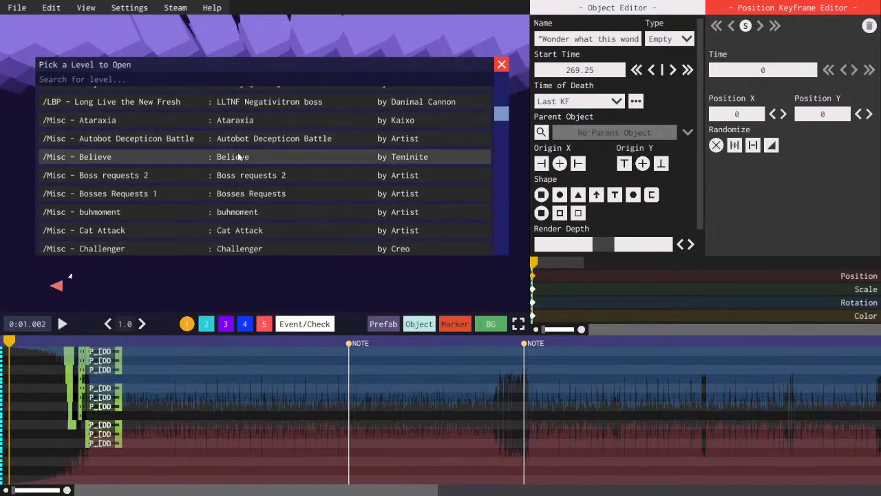
scroll(238, 157, "down", 5)
scroll(257, 117, "down", 10)
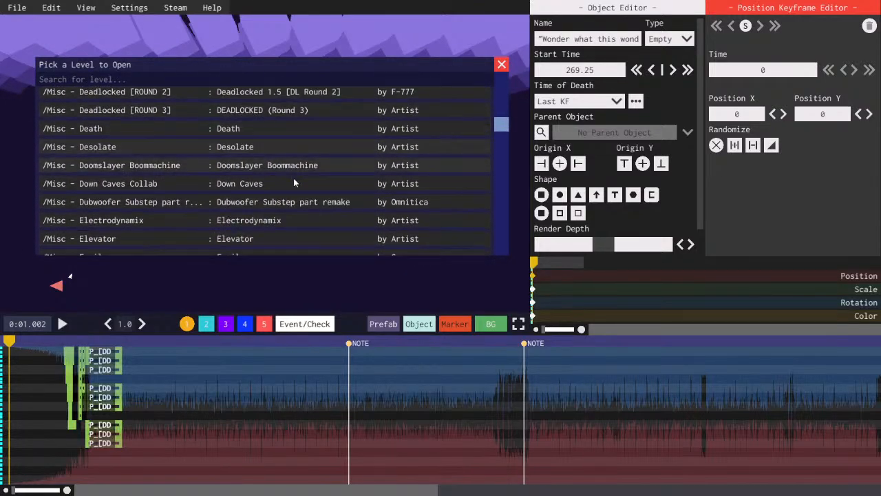
scroll(288, 134, "down", 12)
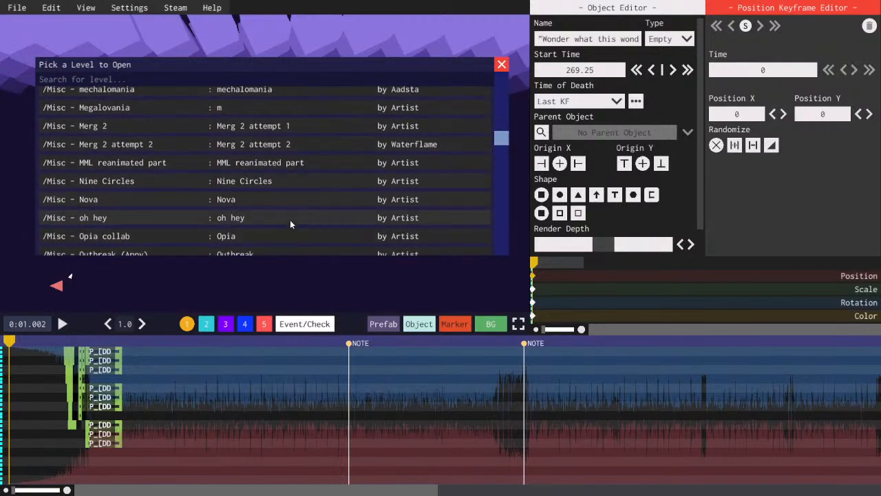
scroll(288, 191, "down", 10)
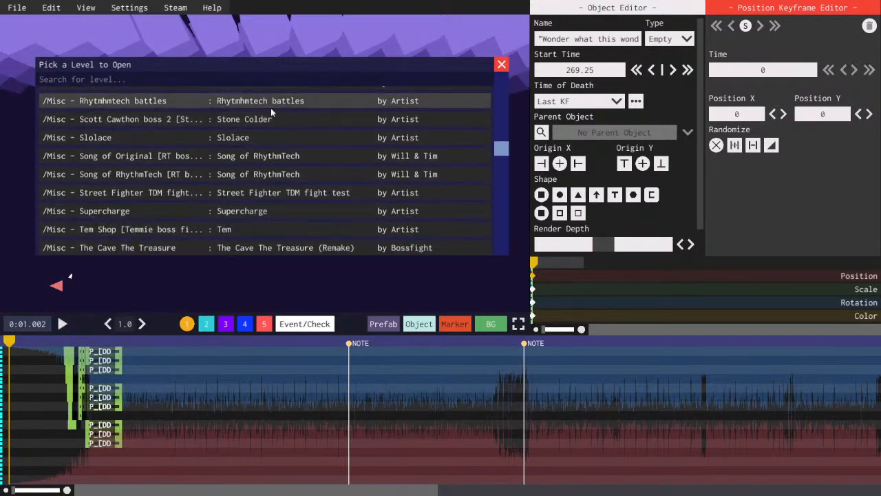
scroll(271, 195, "down", 5)
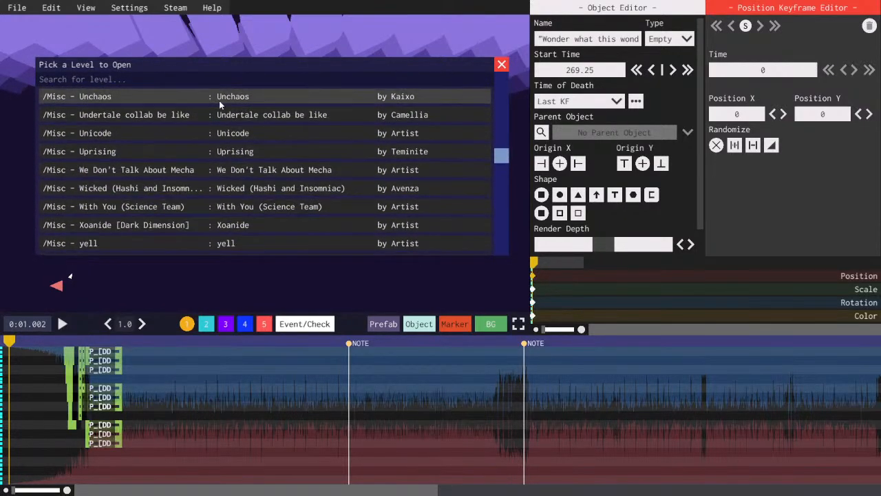
- Go back over the Misc levels up to "FNaF collab" and open "Misc - Undertale collab be like"
scroll(252, 166, "up", 15)
left_click_drag(252, 167, 255, 343)
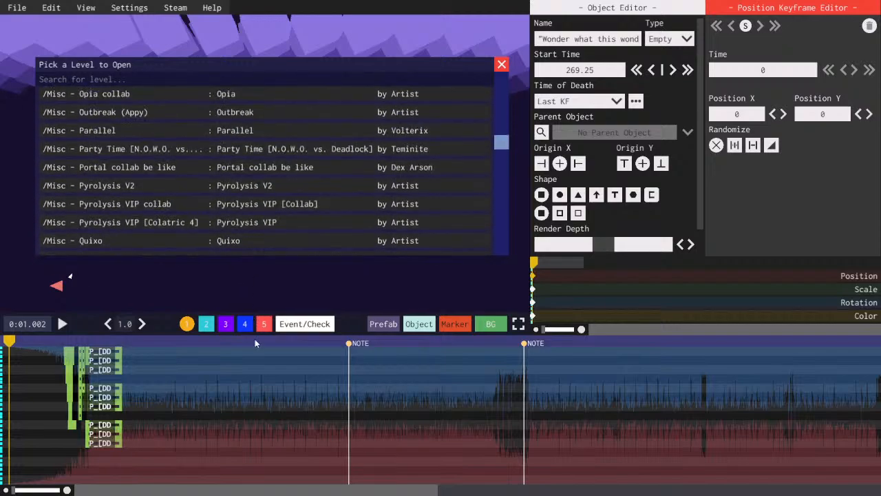
left_click_drag(232, 178, 232, 363)
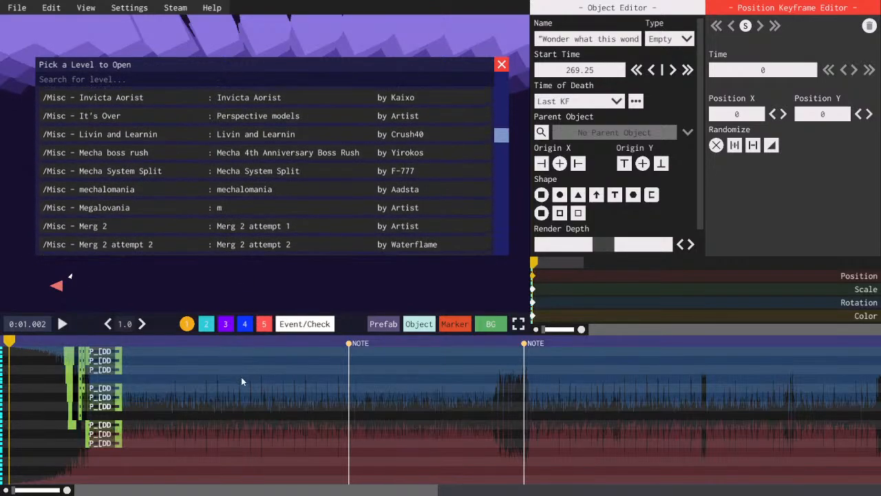
left_click_drag(235, 171, 235, 219)
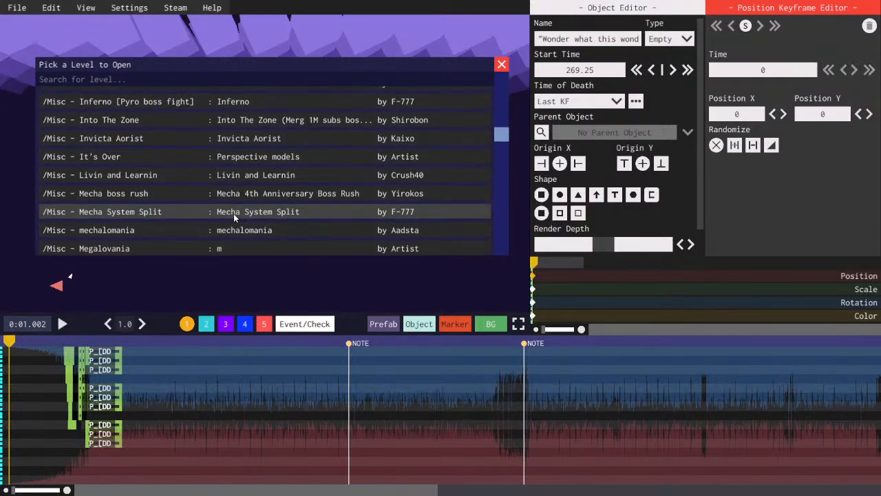
left_click_drag(242, 177, 239, 219)
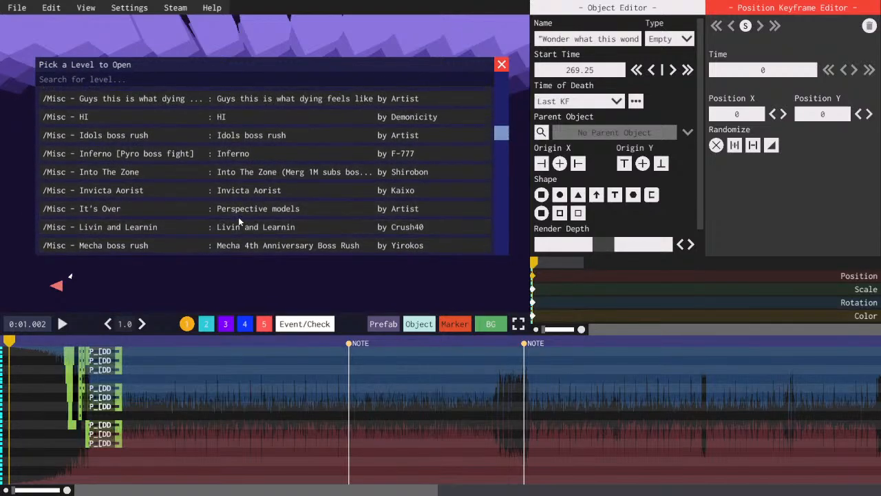
left_click_drag(235, 183, 220, 385)
left_click_drag(218, 141, 227, 303)
left_click_drag(213, 160, 217, 83)
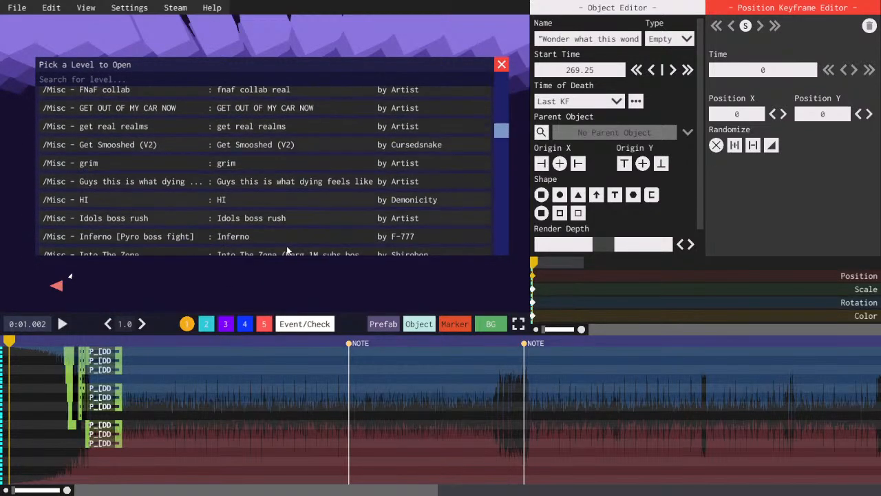
left_click_drag(287, 248, 240, 94)
left_click_drag(252, 209, 222, 97)
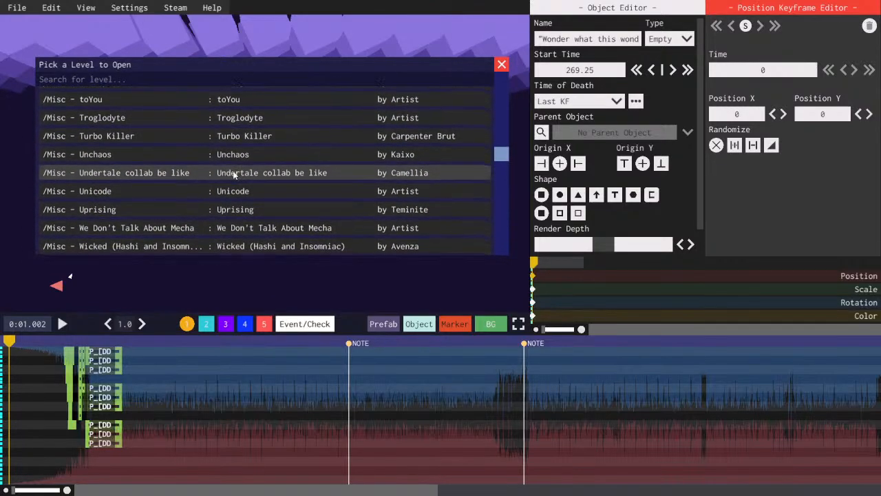
left_click(222, 182)
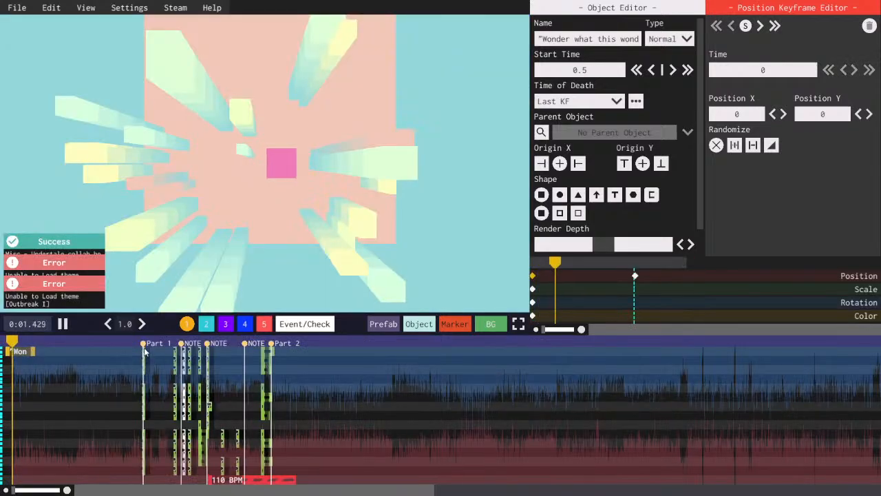
- Pause the level, select the "P_Viral Mecha X" object at the Part 1 marker and set the playhead to 0:18.079
key("space")
left_click(144, 352)
left_click(137, 341)
scroll(166, 489, "up", 4)
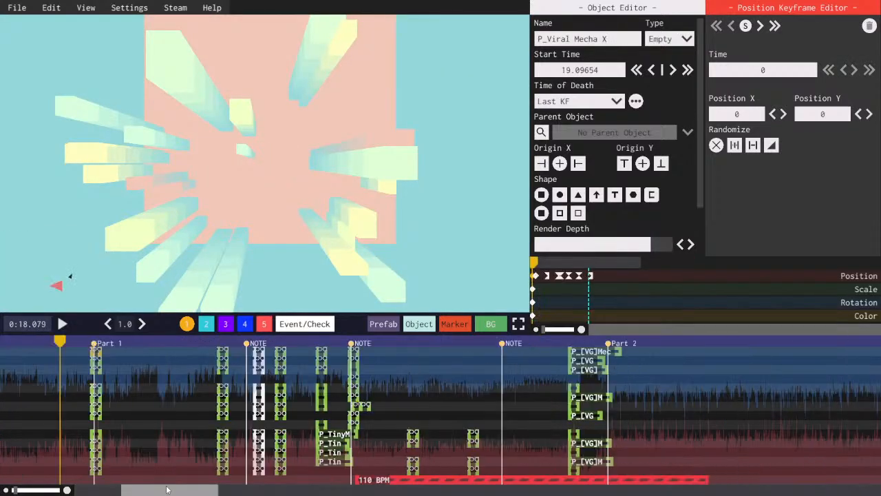
- Play back the bosses from before Part 1 until just past the Part 2 marker, stopping at 0:37.407
left_click_drag(166, 490, 153, 489)
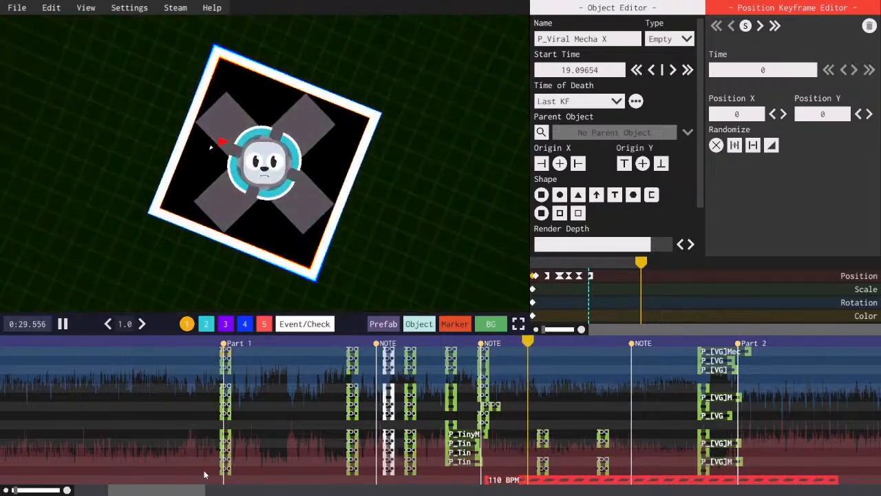
left_click_drag(162, 491, 193, 494)
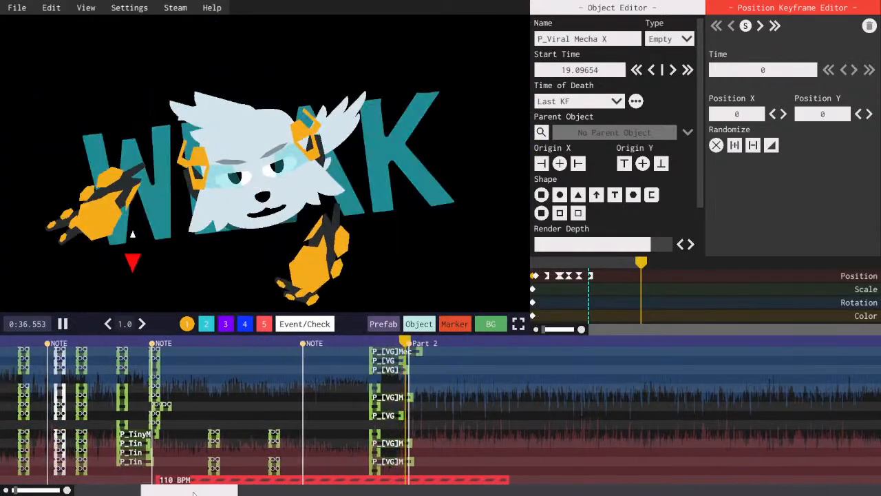
key("space")
scroll(236, 482, "down", 3)
left_click_drag(345, 492, 268, 493)
- Open the list of levels and look through the Misc entries around "mechalomania" and "Mecha boss rush"
left_click(13, 6)
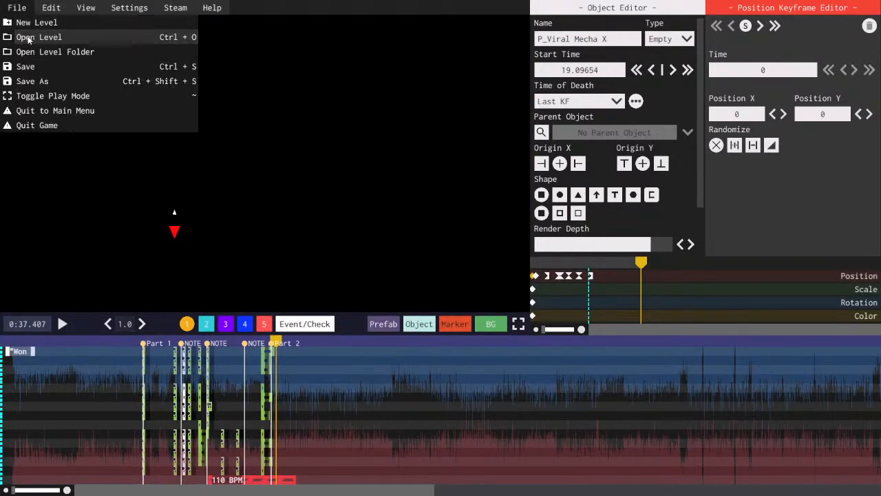
left_click_drag(244, 216, 238, 270)
left_click_drag(194, 118, 177, 280)
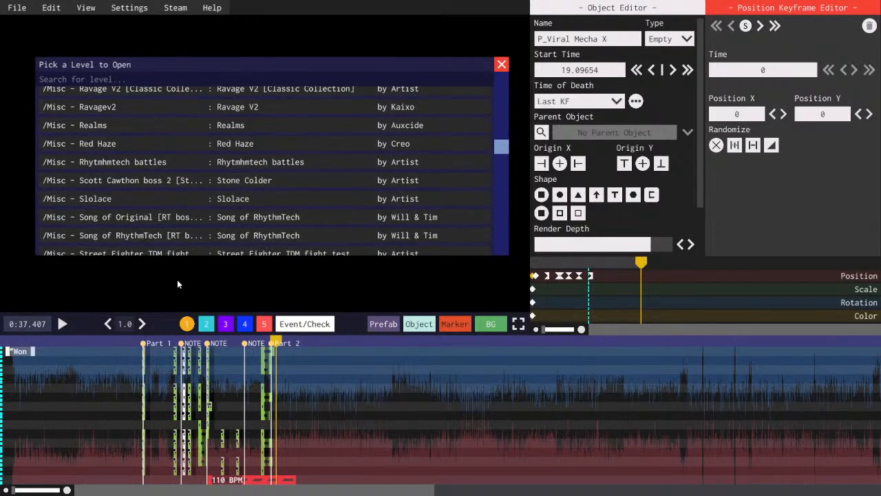
left_click_drag(190, 138, 191, 250)
left_click_drag(186, 163, 188, 323)
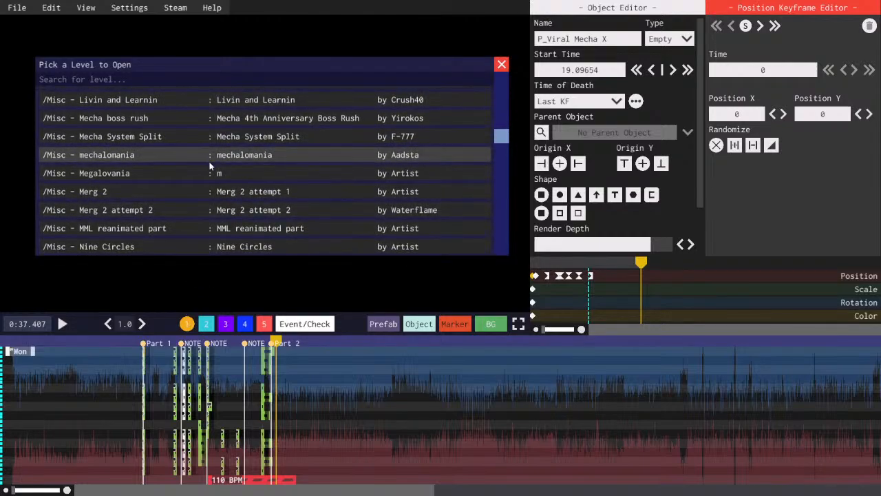
left_click_drag(236, 152, 241, 169)
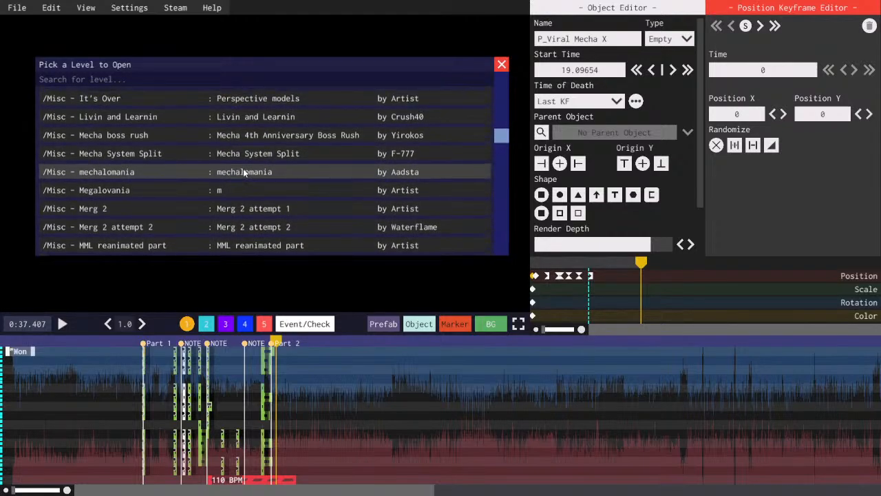
left_click_drag(218, 225, 208, 161)
left_click_drag(264, 226, 250, 79)
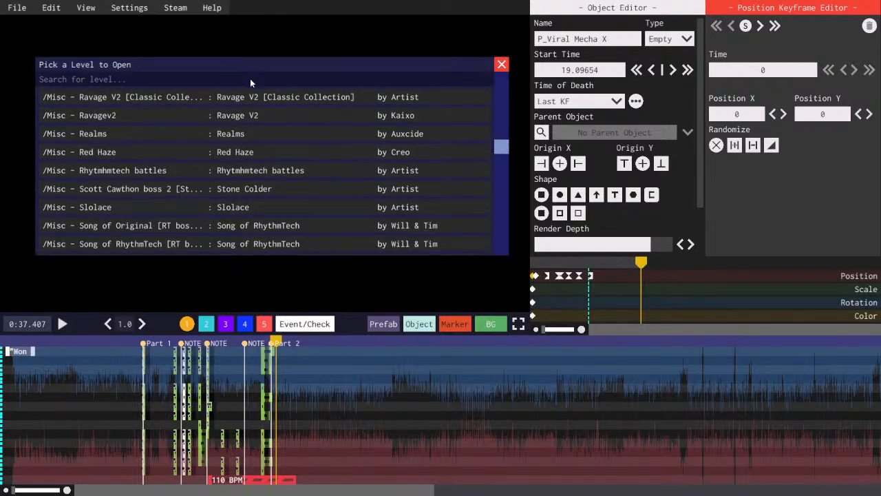
- Look through the PA, PM and PW levels in the list and open a level from the RT entries
scroll(269, 184, "down", 10)
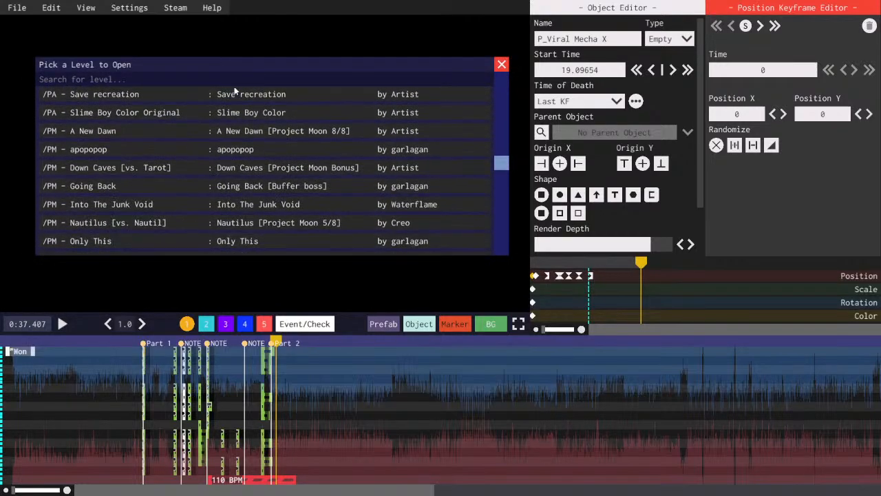
scroll(247, 221, "down", 3)
scroll(238, 207, "up", 5)
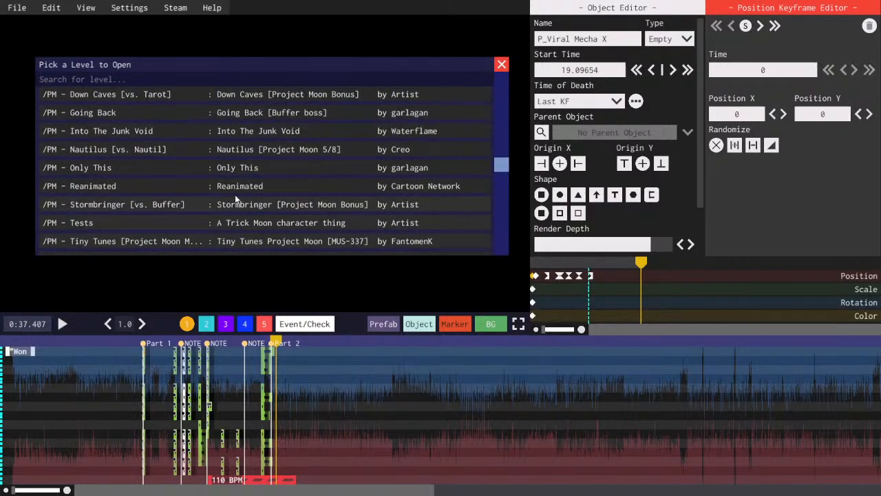
scroll(181, 158, "up", 3)
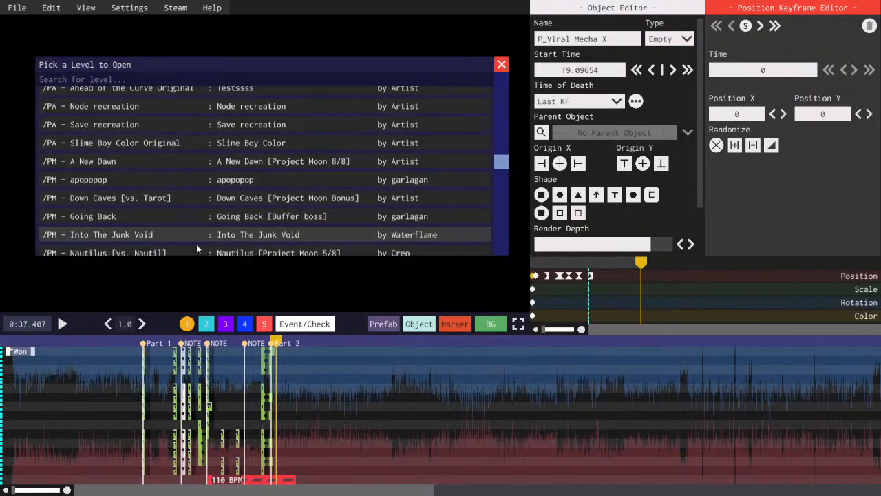
scroll(176, 190, "up", 5)
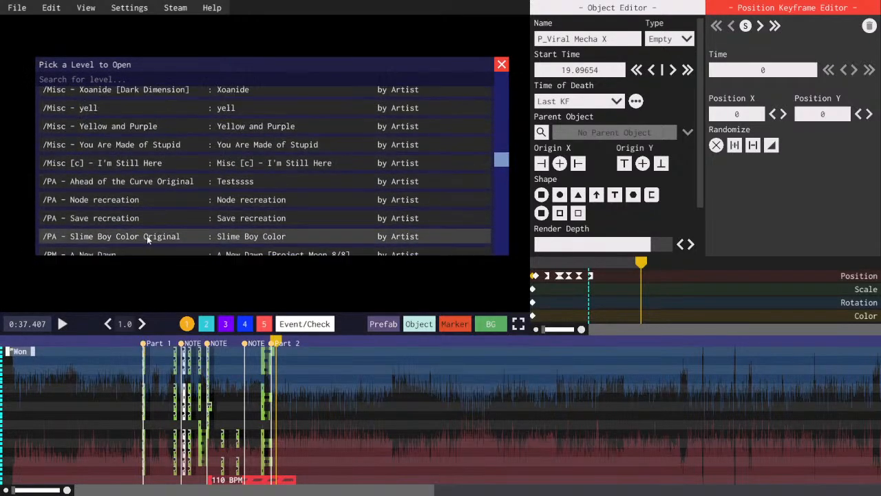
scroll(152, 261, "up", 1)
scroll(165, 207, "down", 10)
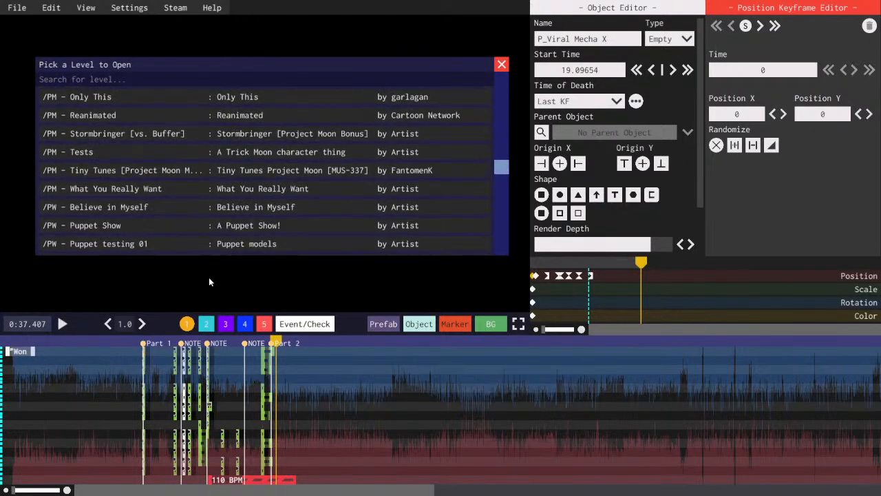
scroll(180, 181, "down", 5)
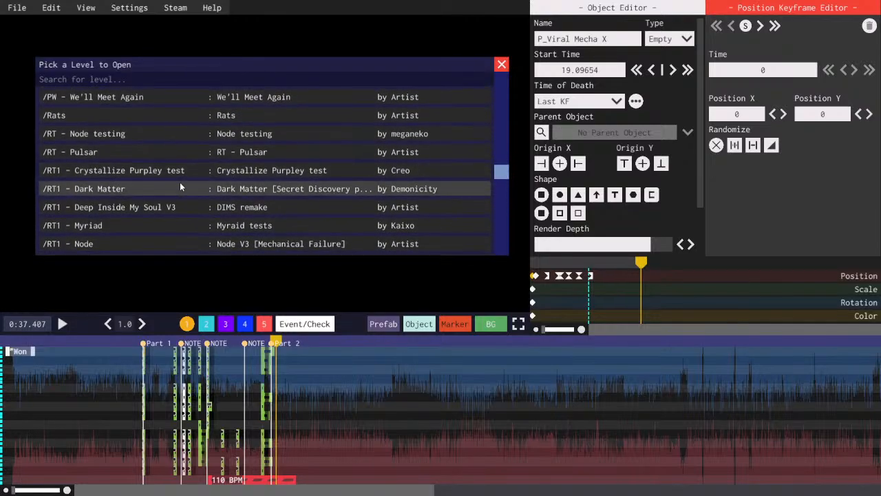
scroll(186, 178, "down", 1)
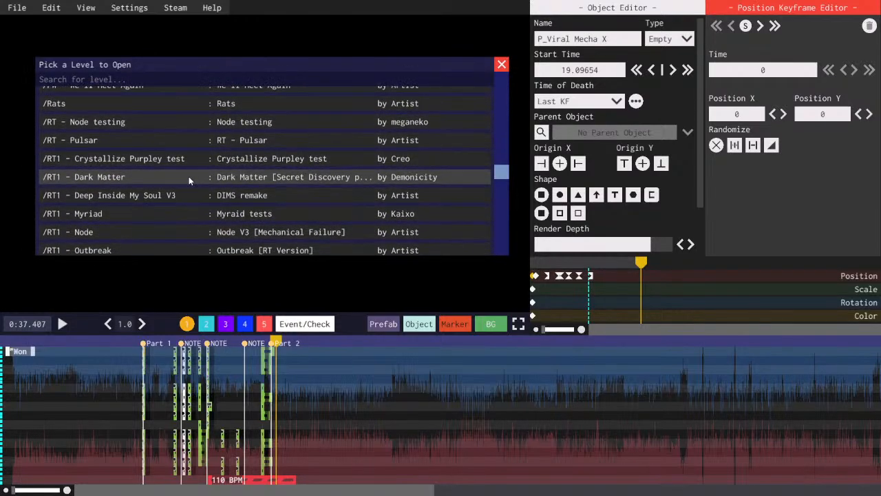
left_click(110, 132)
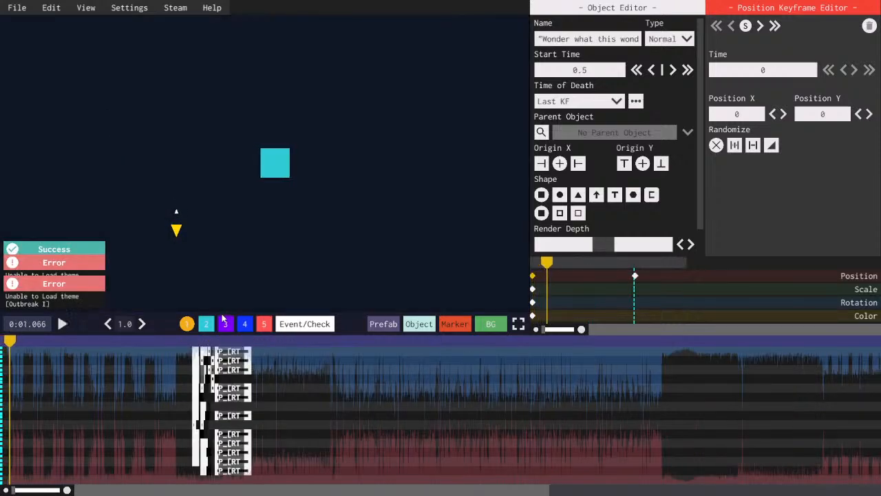
- Collapse the "P_Shockwave X" group on layer 3 into its prefab, apply it to all instances, and delete the instance
scroll(265, 462, "up", 5)
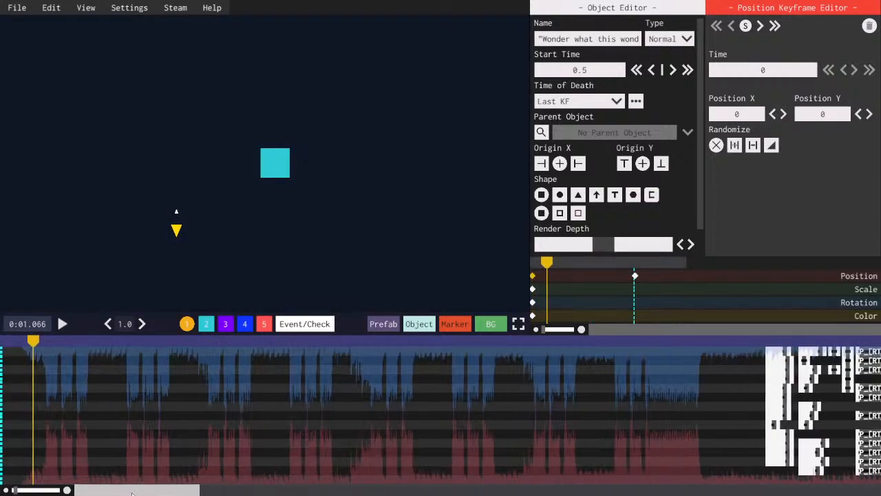
scroll(147, 419, "down", 4)
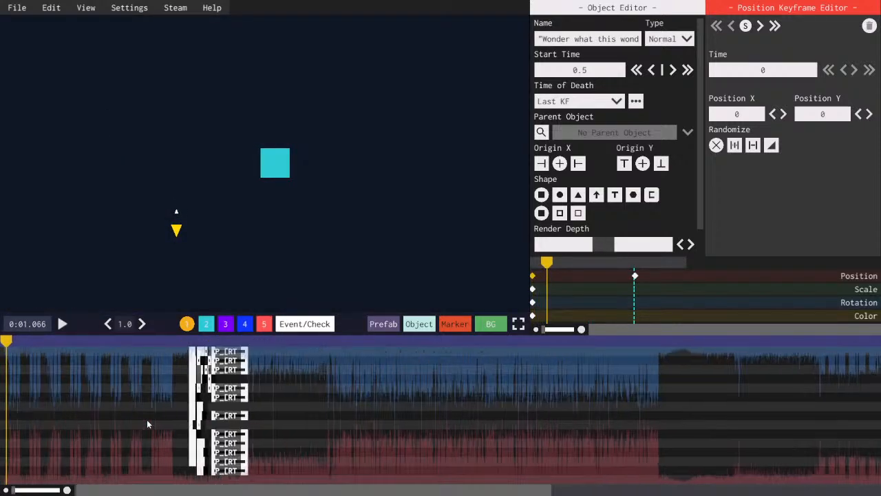
left_click(216, 351)
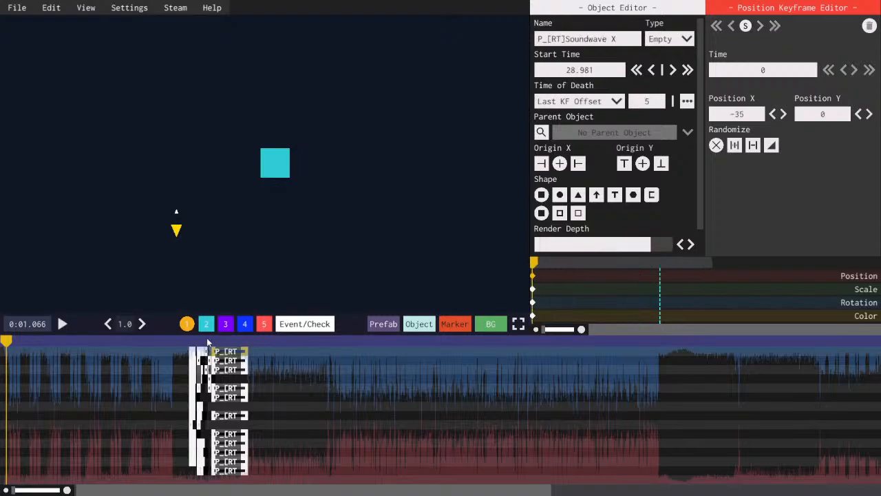
left_click(208, 324)
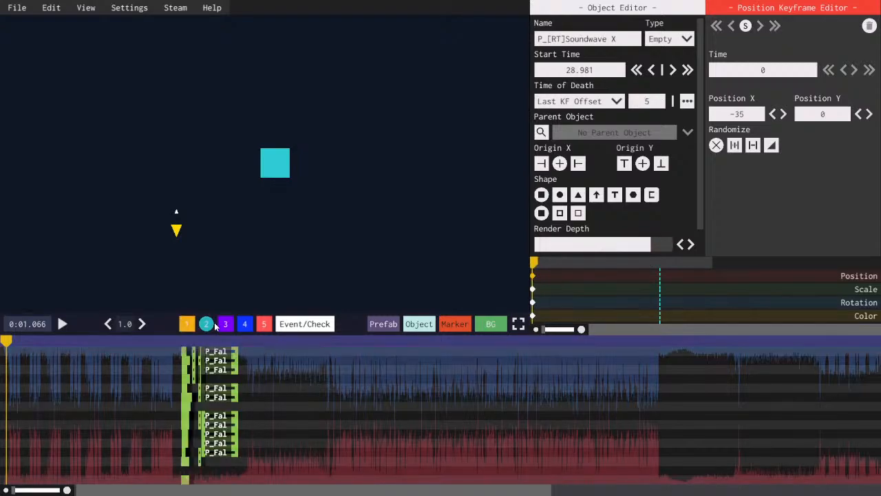
left_click(224, 325)
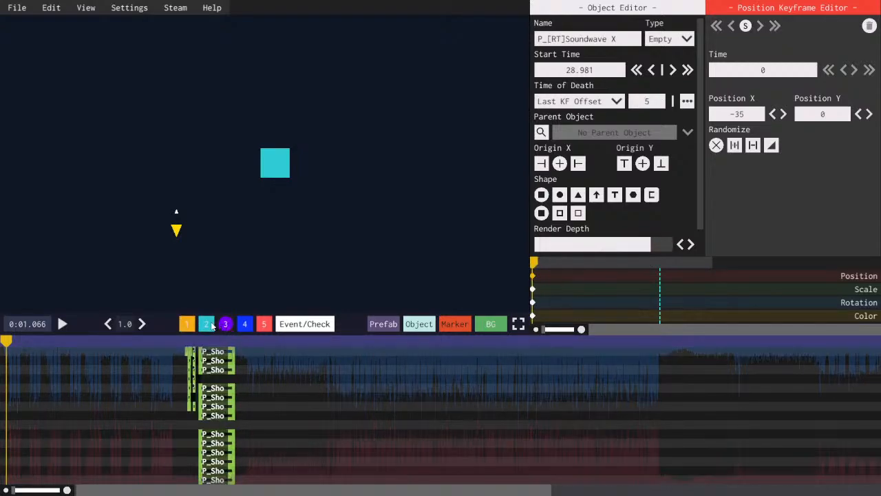
left_click(222, 354)
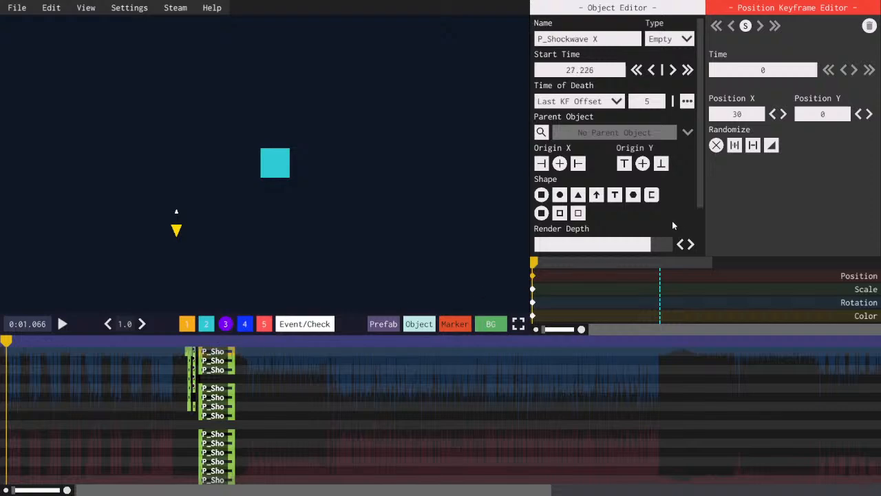
scroll(661, 193, "down", 3)
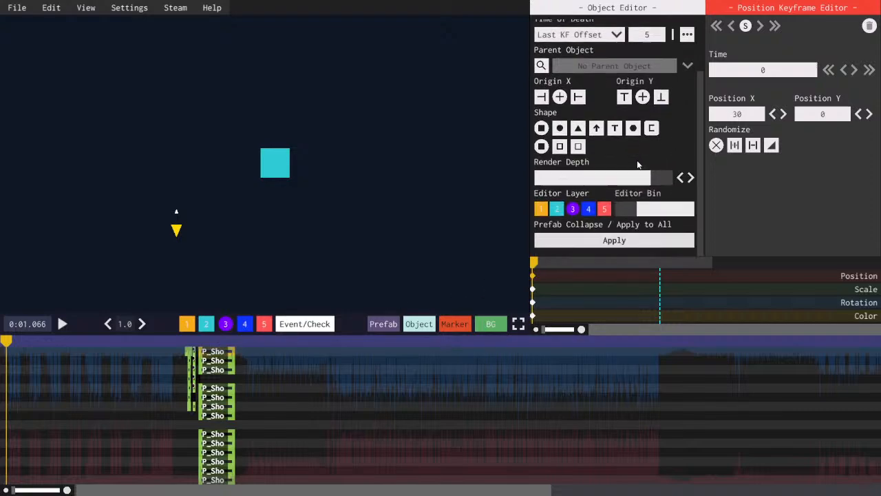
left_click(589, 250)
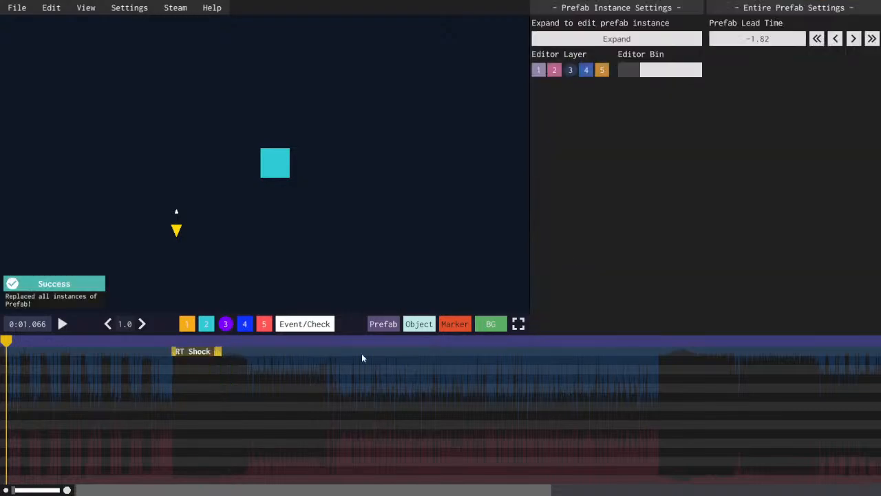
- Collapse the "P_Fal" group on layer 2 into its prefab and delete the resulting instance
left_click(209, 353)
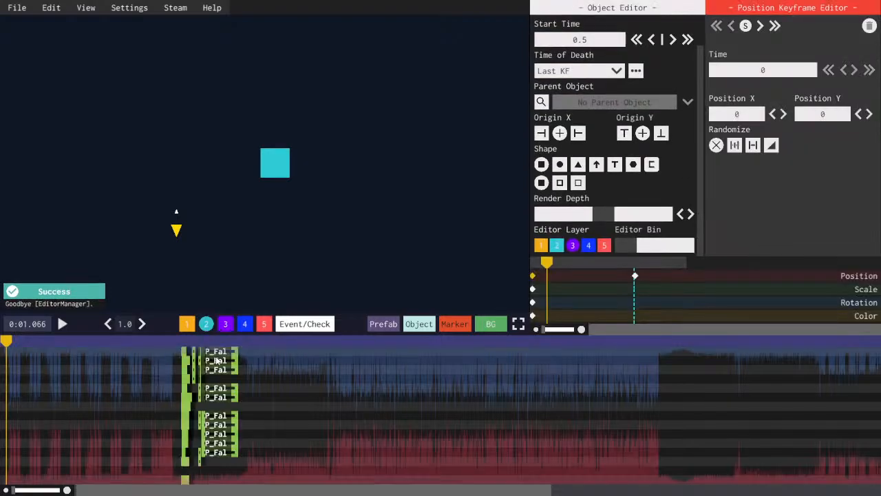
scroll(675, 230, "down", 2)
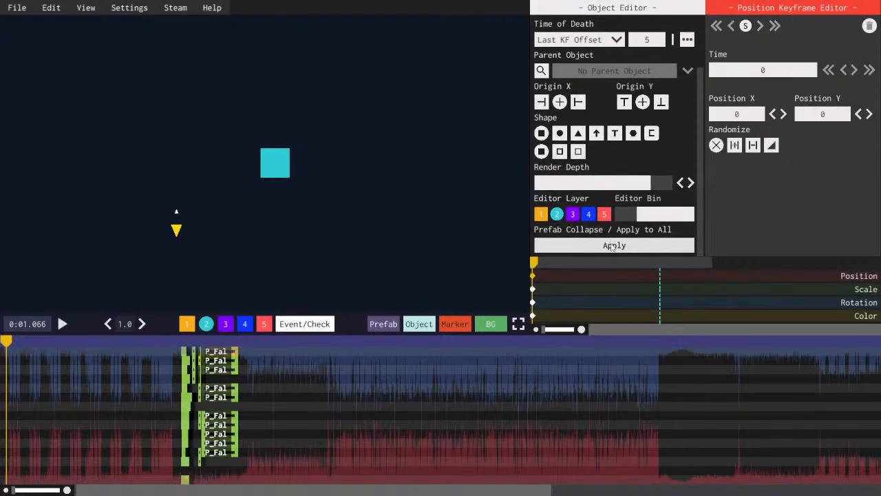
left_click(613, 245)
- Set Position X of the first position keyframe of "P_[RT]Soundwave X" on layer 1 to 0 and save the level
left_click(191, 356)
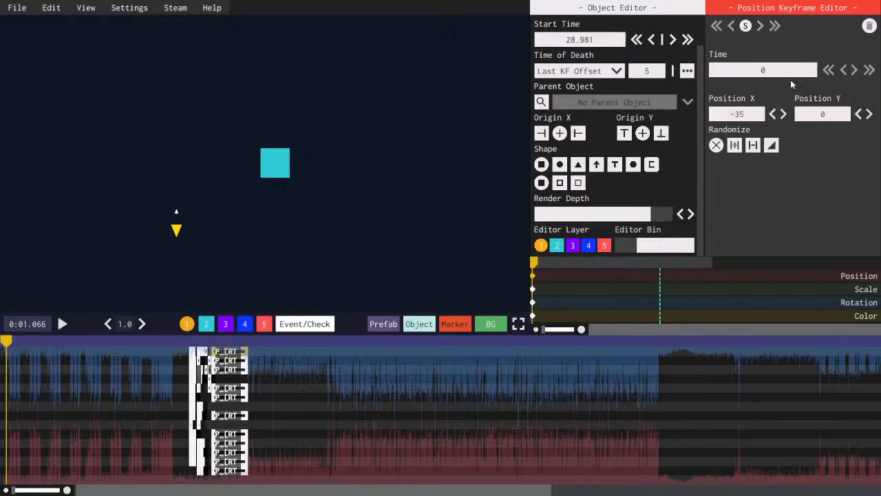
left_click(737, 113)
type("0")
key("ctrl+s")
key("Down")
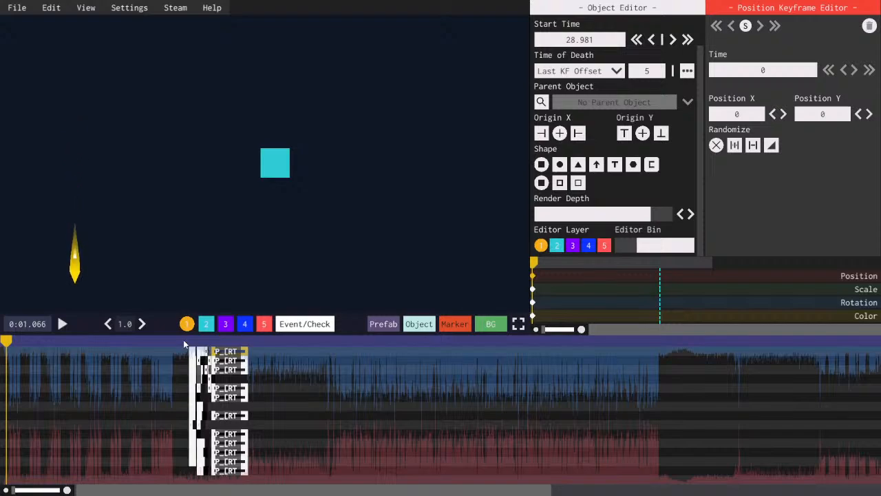
key("Right")
key("Up")
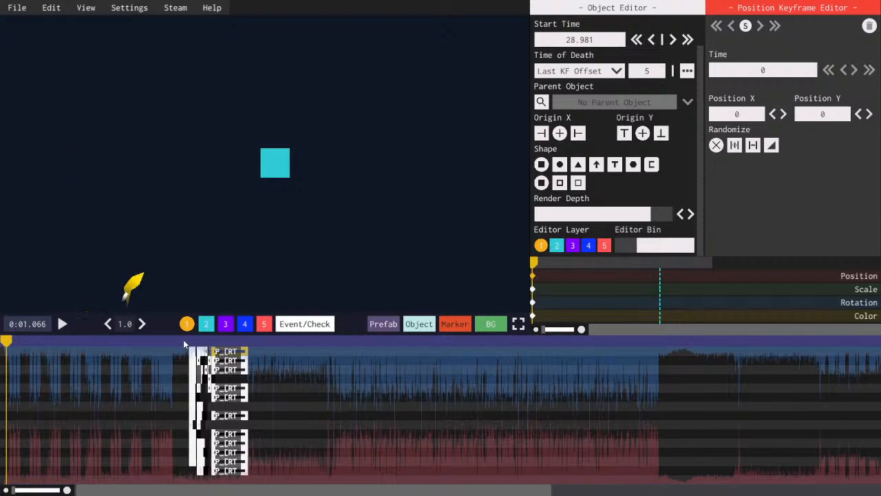
key("Down")
key("Left")
key("Up")
key("Right")
key("Down")
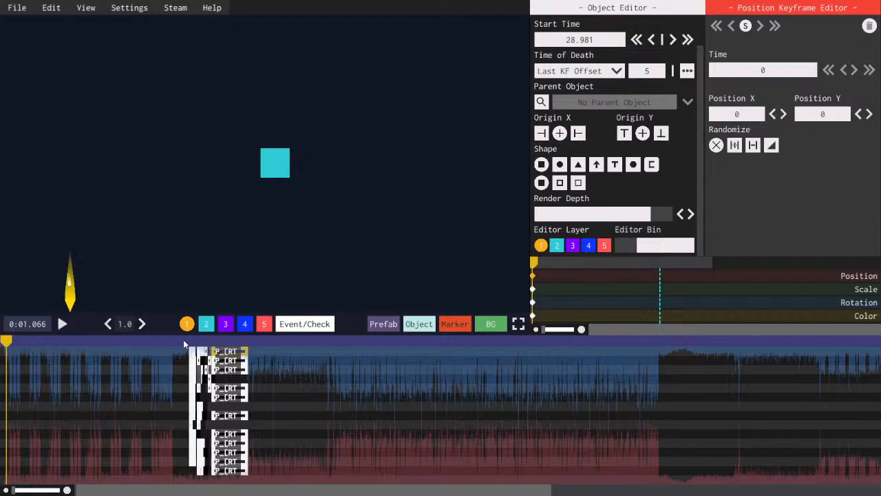
key("Left")
key("Up")
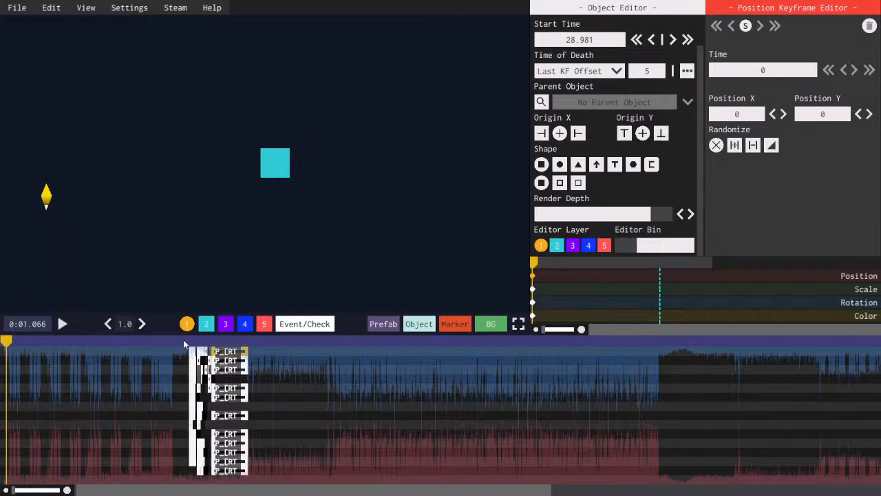
key("Right")
key("Up")
- Check layers 2 and 5, select the "Wonder what this wonder" object, and return to the Soundwave group on layer 1
scroll(130, 372, "up", 4)
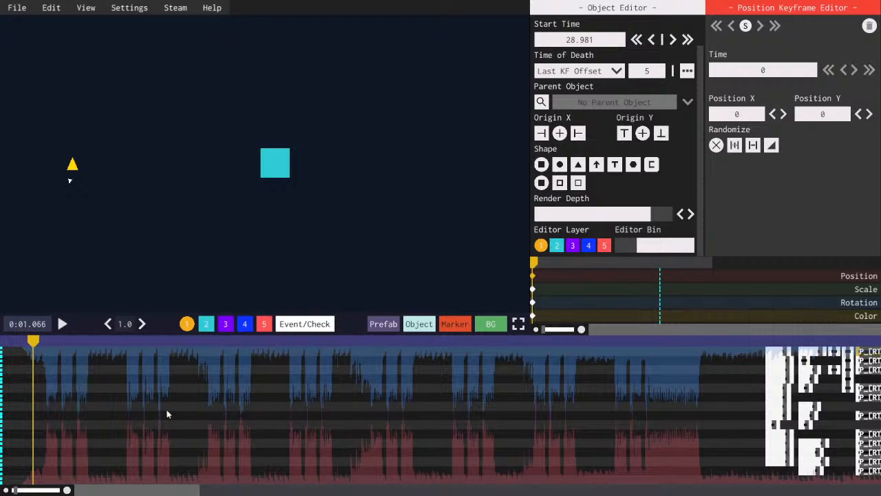
left_click(205, 325)
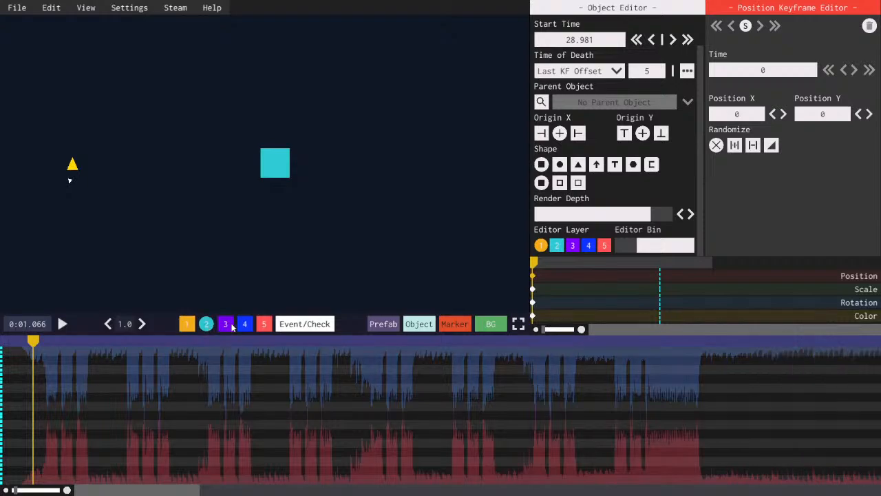
left_click(259, 325)
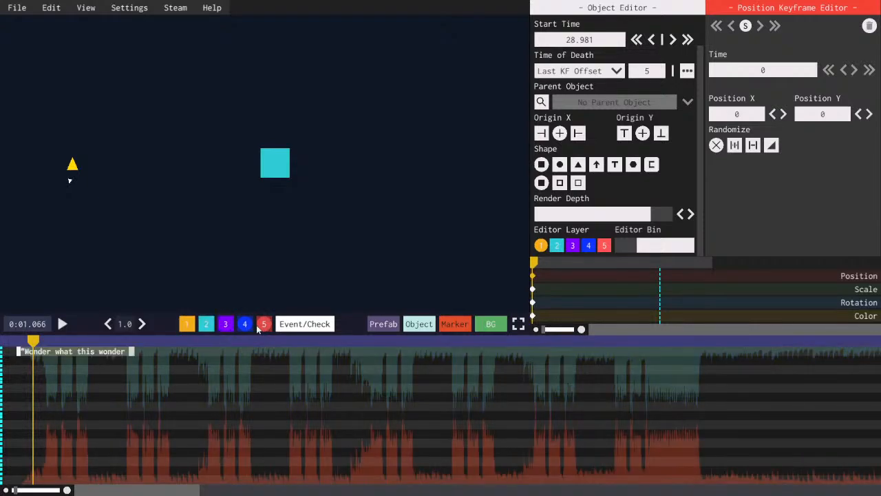
left_click(108, 353)
scroll(661, 188, "up", 4)
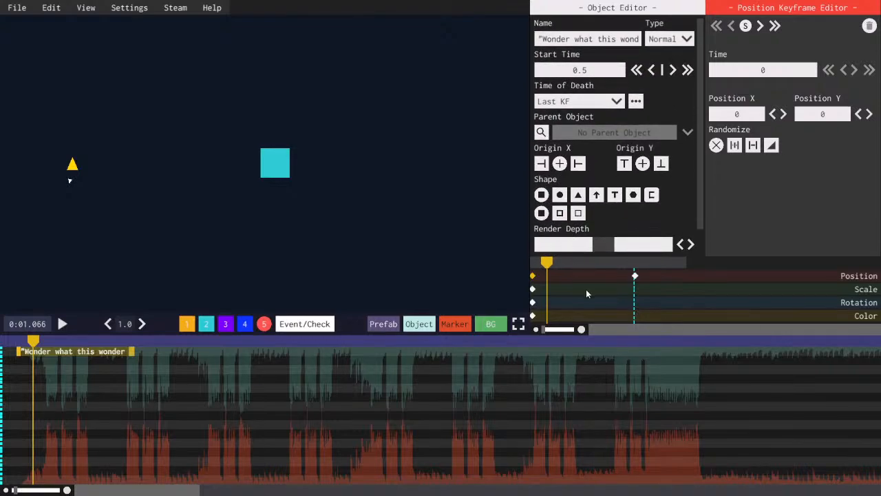
left_click_drag(99, 491, 98, 493)
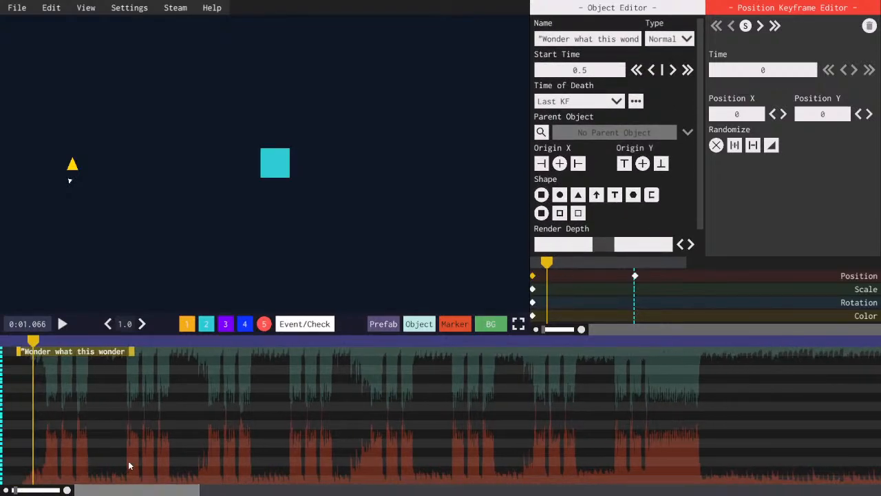
scroll(32, 399, "down", 5)
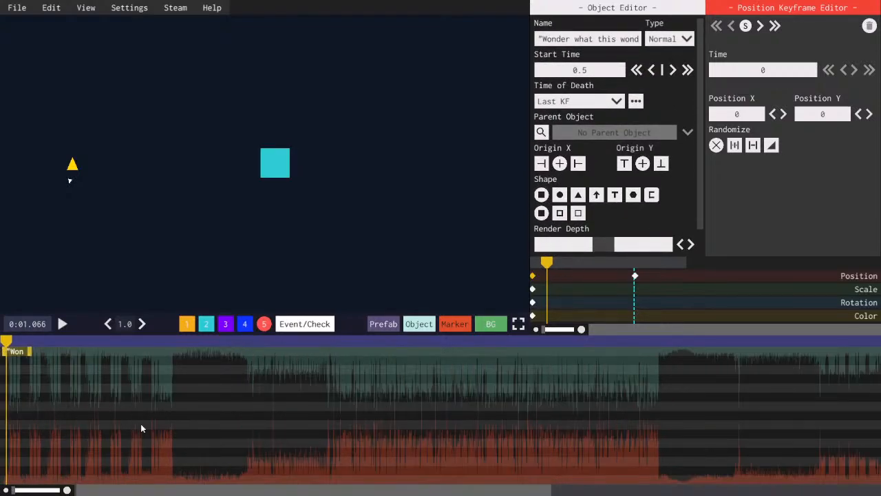
left_click(192, 327)
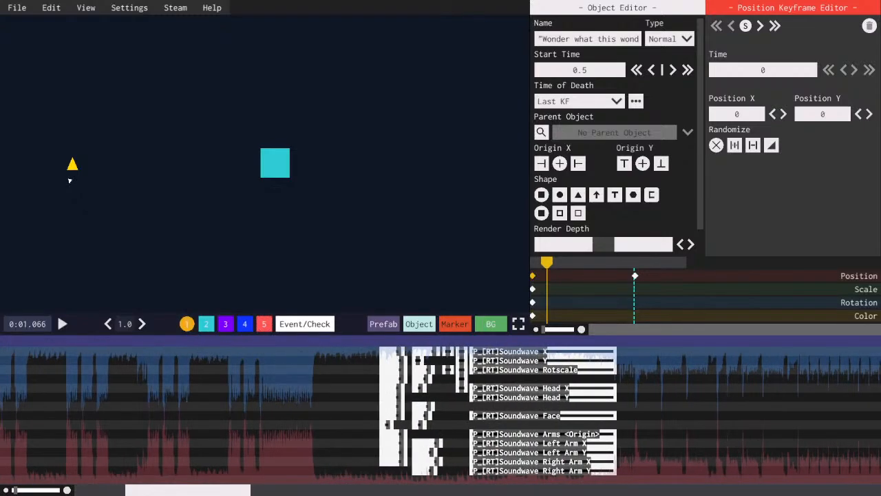
- Move the playhead to about 0:29.5 to preview the Soundwave boss, and inspect its "P_[RT]Soundwave X" and "P_[RT]Soundwave Y" objects
left_click_drag(88, 490, 211, 495)
left_click(427, 352)
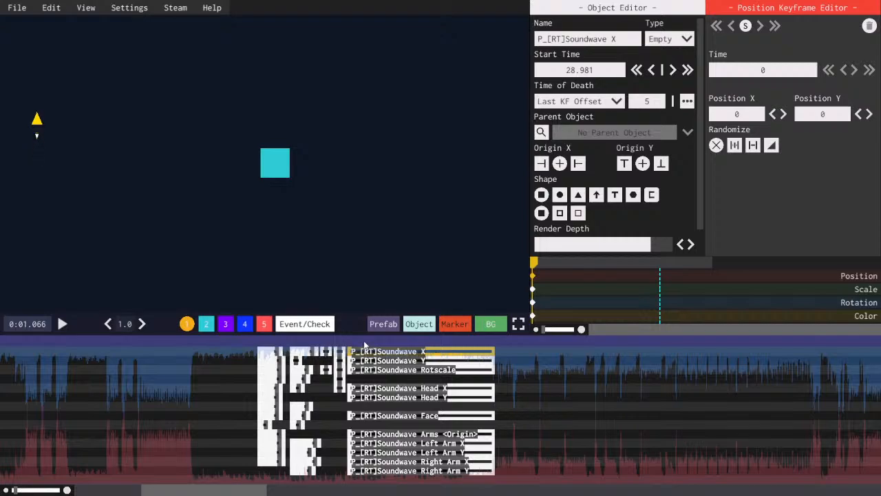
left_click(365, 342)
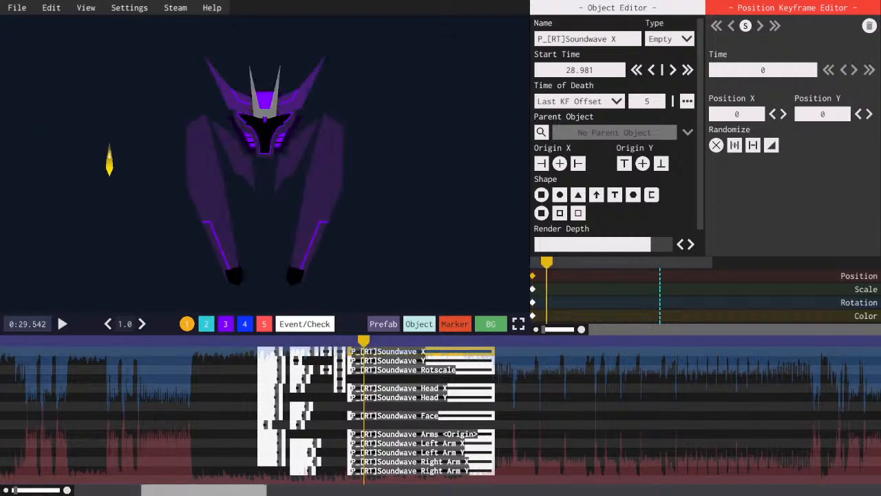
left_click_drag(176, 495, 178, 495)
left_click(358, 360)
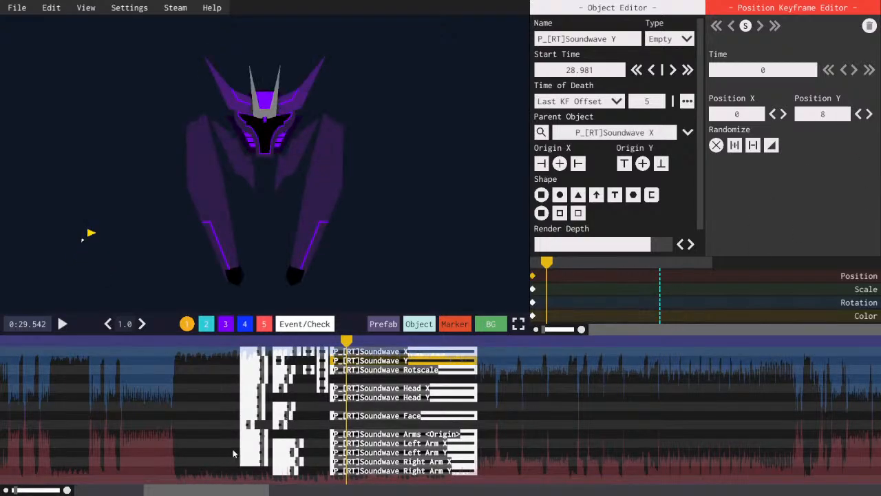
left_click_drag(228, 494, 222, 494)
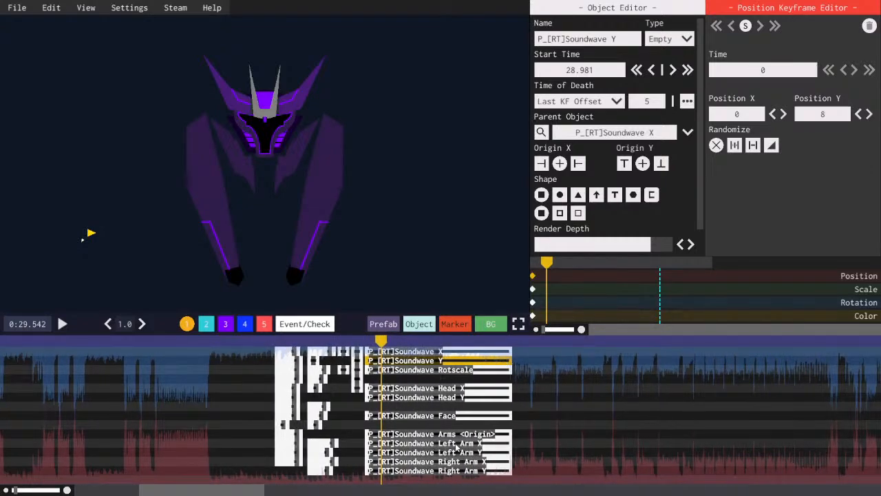
scroll(193, 463, "up", 1)
left_click_drag(218, 490, 204, 489)
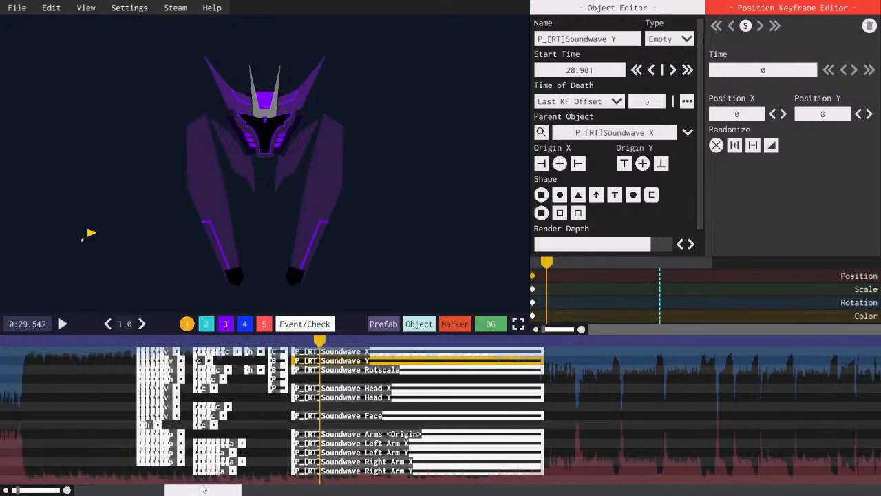
- Set the upper "Panel Left" object parented to "P_[RT]Soundwave Head Y" to Position X 4.4 and Position Y 0.2
left_click(275, 379)
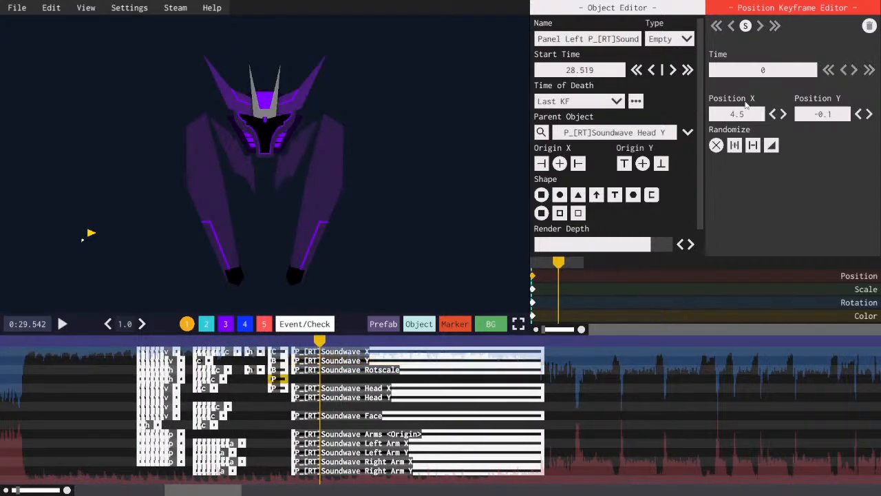
left_click_drag(745, 113, 740, 115)
type("2")
type("4")
left_click_drag(832, 115, 795, 115)
type("0.2")
- Set the lower "Panel Left" object to Position X -4.4, copy the other panel's Position Y of 0.2 to it, and save the level
left_click_drag(838, 117, 801, 116)
key("ctrl+c")
left_click(274, 388)
left_click(746, 115)
key("BackSpace")
type("4")
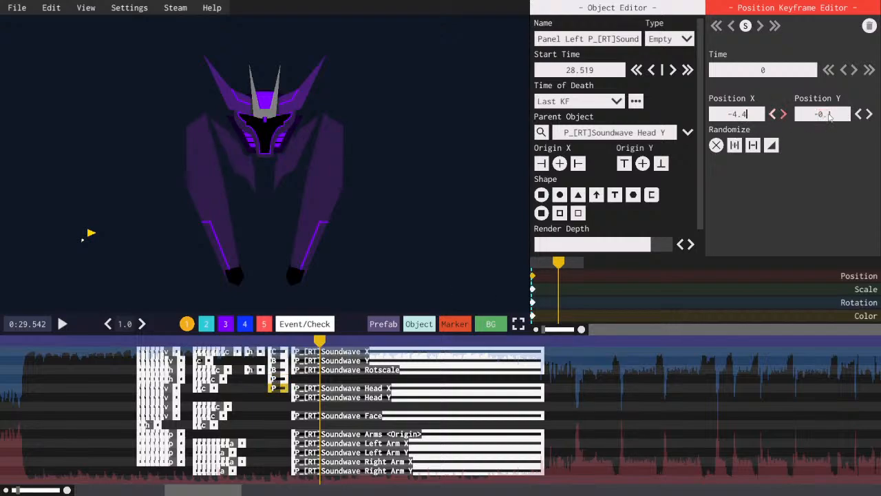
left_click(830, 118)
key("ctrl+v")
key("ctrl+s")
- Set Position X of the first position keyframe of "P_[RT]Soundwave X" on layer 1 to -20
left_click_drag(171, 490, 168, 490)
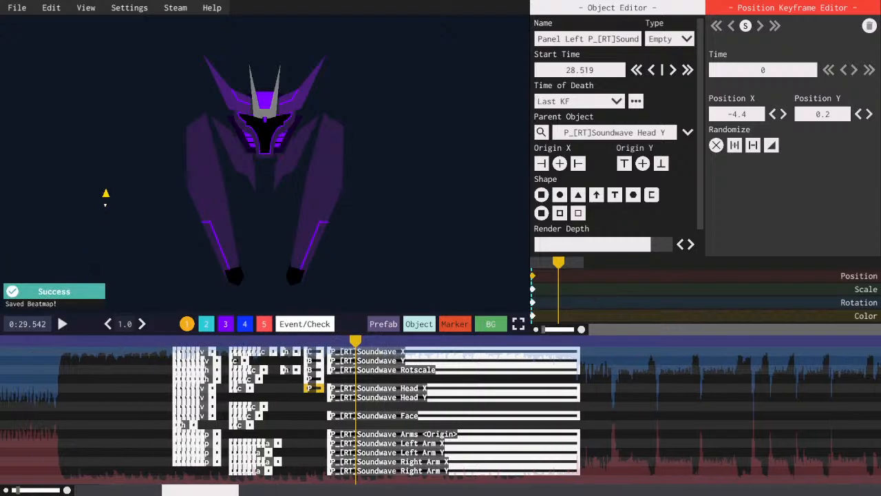
left_click(414, 351)
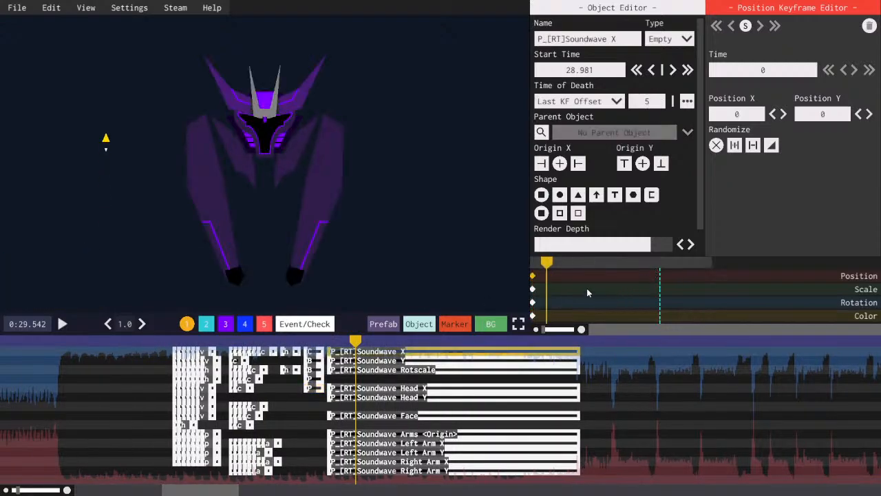
left_click(206, 324)
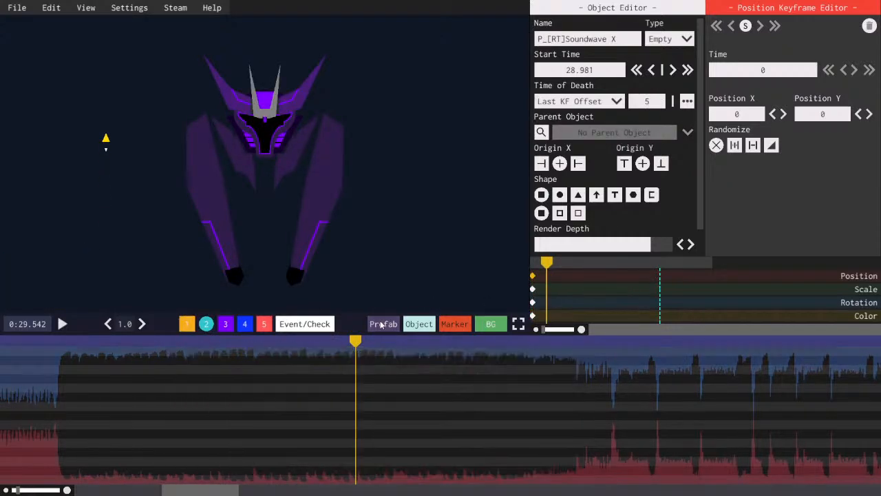
left_click(383, 325)
left_click(187, 324)
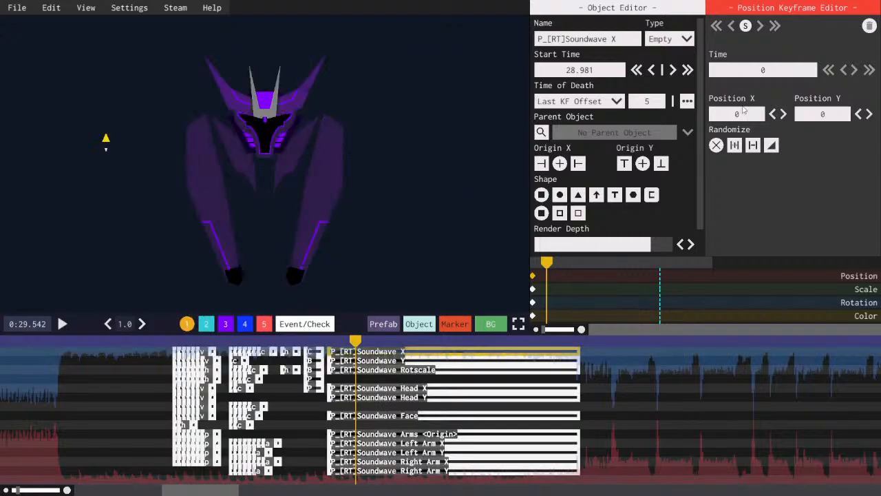
key("Escape")
scroll(743, 115, "down", 7)
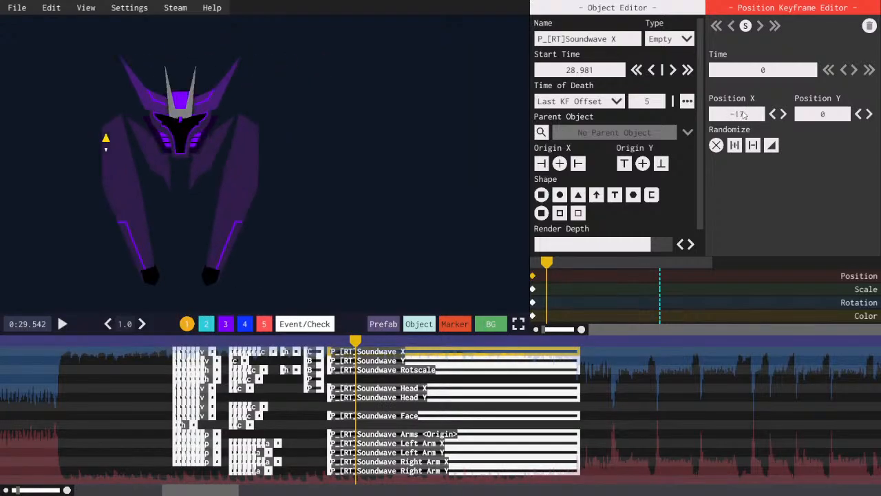
scroll(744, 115, "down", 5)
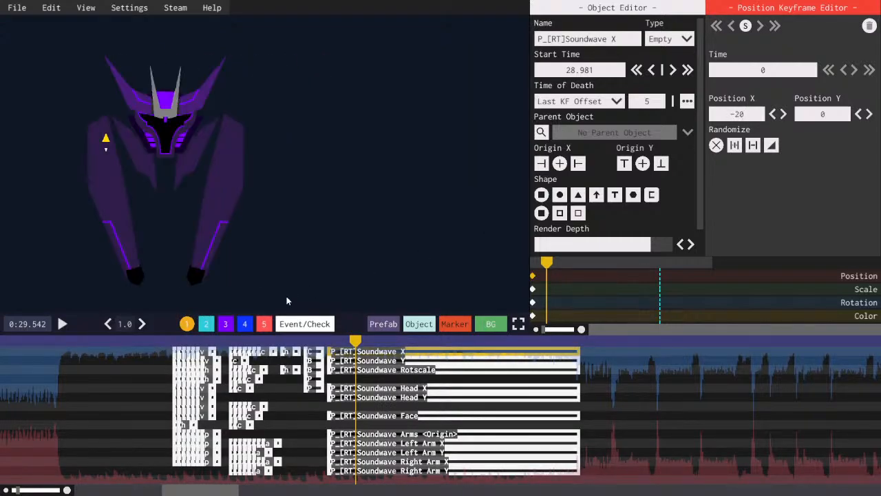
- Add a scale keyframe at about 0.30 s to "P_[RT]Soundwave Rotscale" with Scale X and Scale Y 0 and Instant easing
left_click(382, 370)
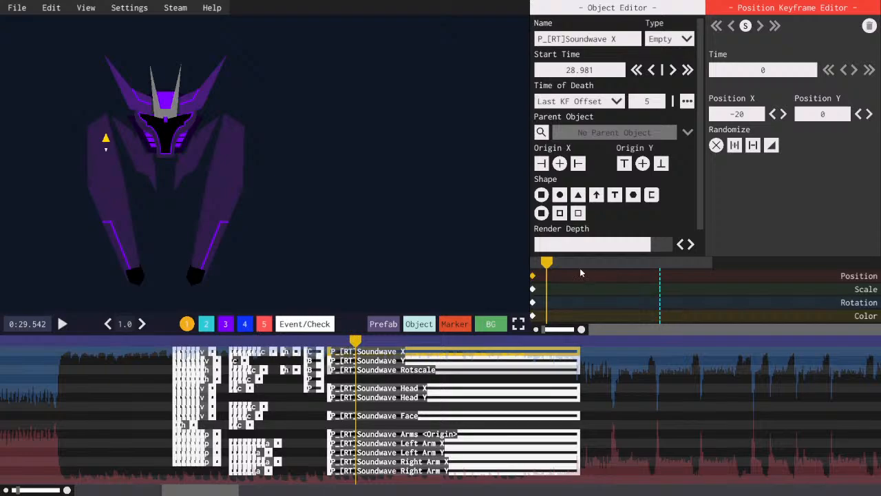
left_click(533, 290)
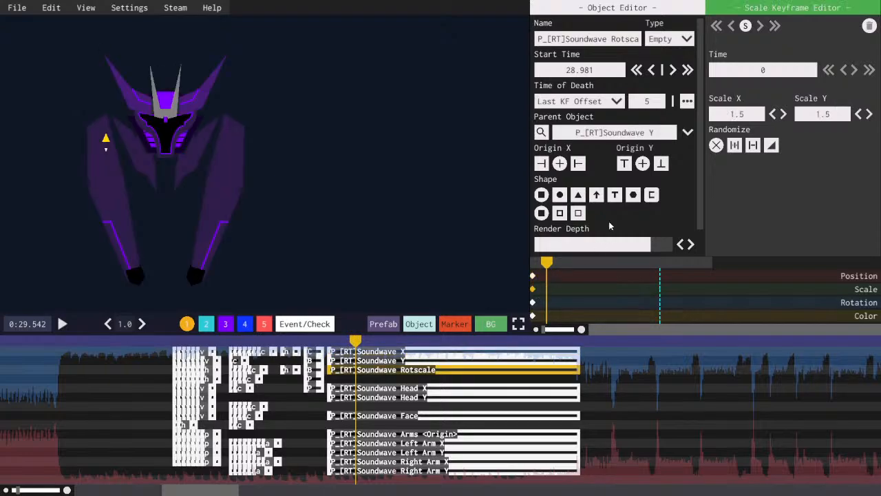
left_click(541, 290)
left_click(750, 144)
type("0")
left_click(817, 147)
type("0")
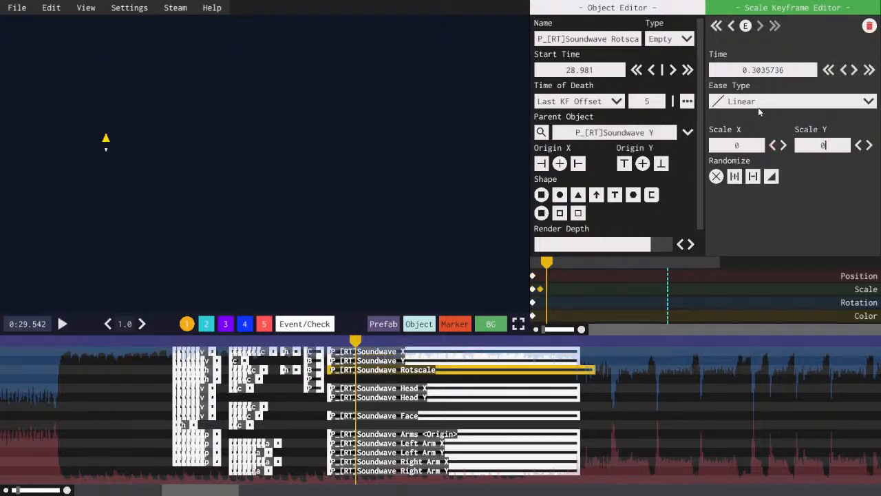
left_click(758, 105)
left_click(748, 128)
- Add a theme event keyframe at 28.65, assign the "RT Soundwave" theme, and set its easing to Instant
left_click(304, 324)
left_click(309, 389)
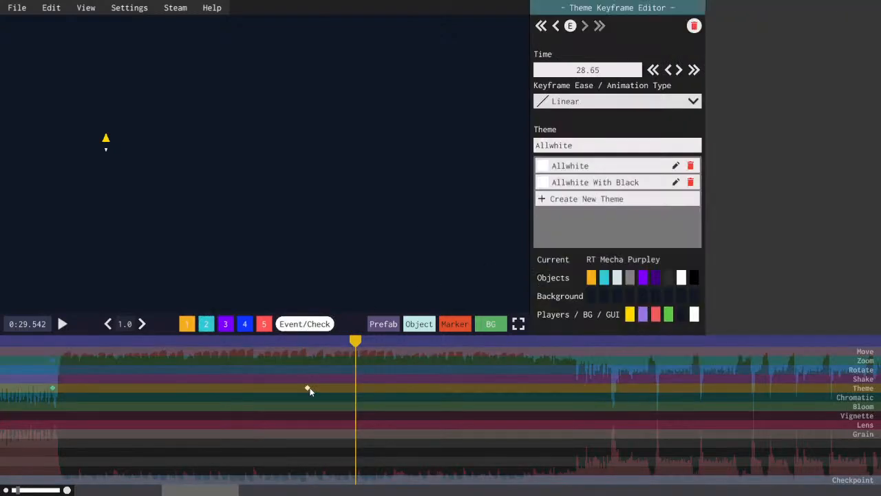
left_click(562, 151)
type("Soyundw")
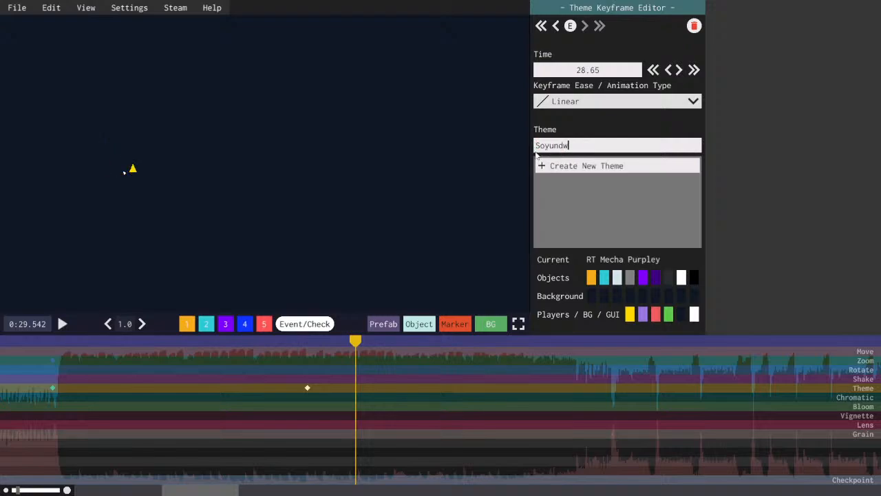
left_click(551, 150)
key("BackSpace")
left_click(551, 167)
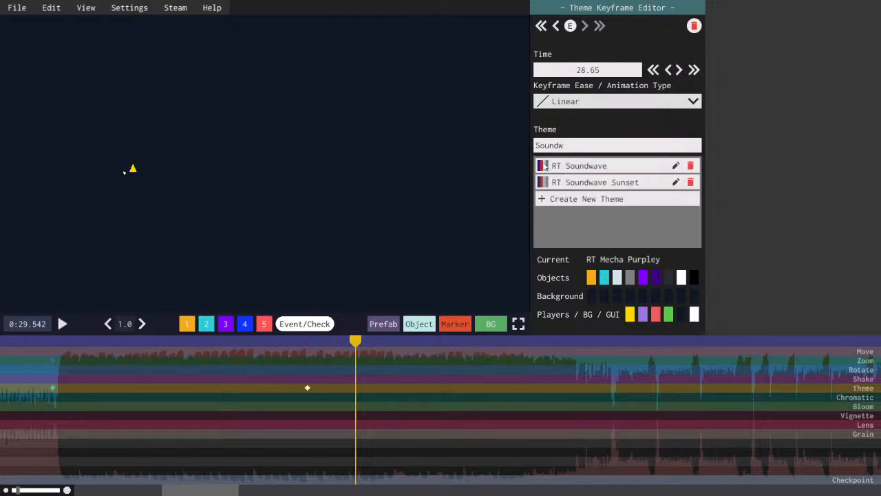
left_click(192, 326)
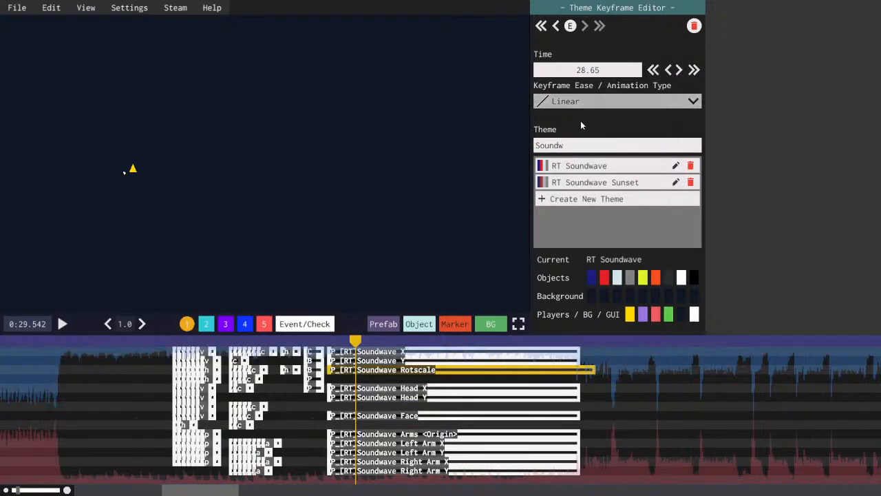
left_click(580, 105)
left_click(573, 129)
- Place the "RT Soundwave" level prefab on layer 2 at the playhead and select the instance
left_click(206, 323)
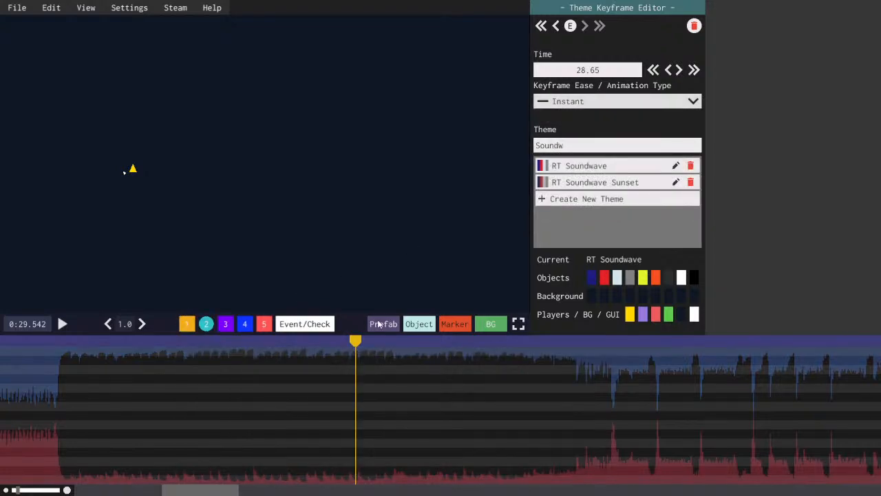
left_click(380, 324)
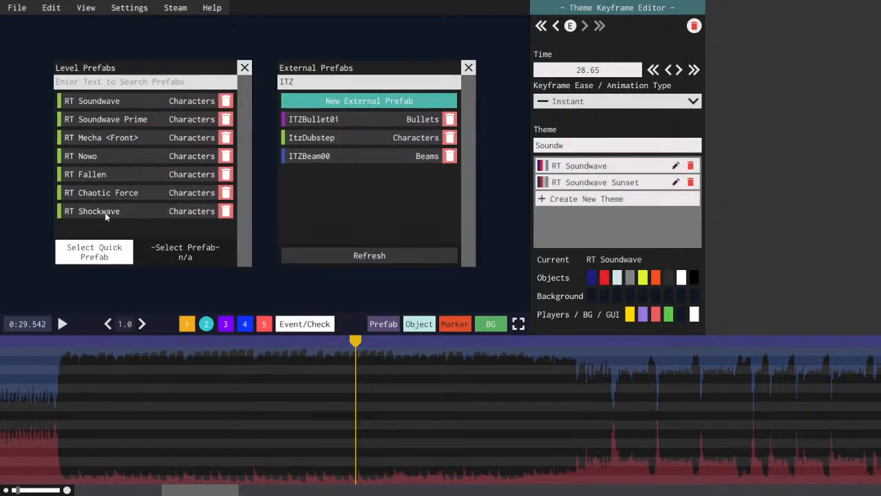
left_click(102, 100)
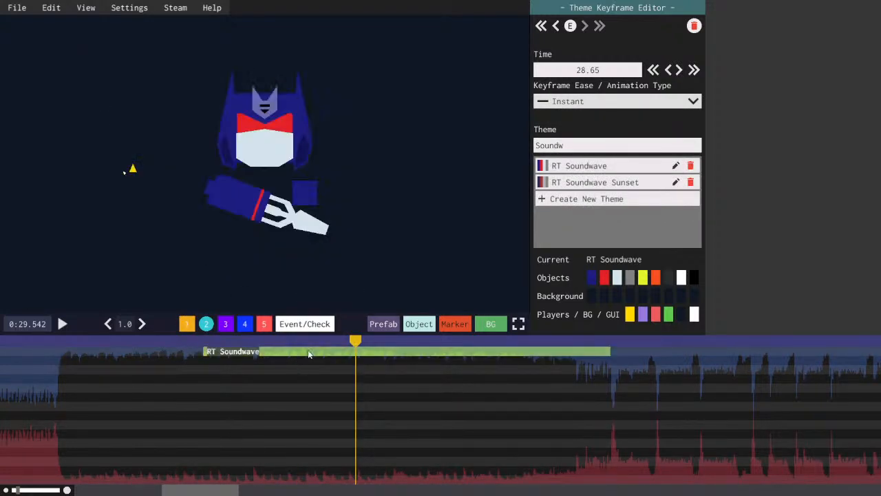
left_click(367, 353)
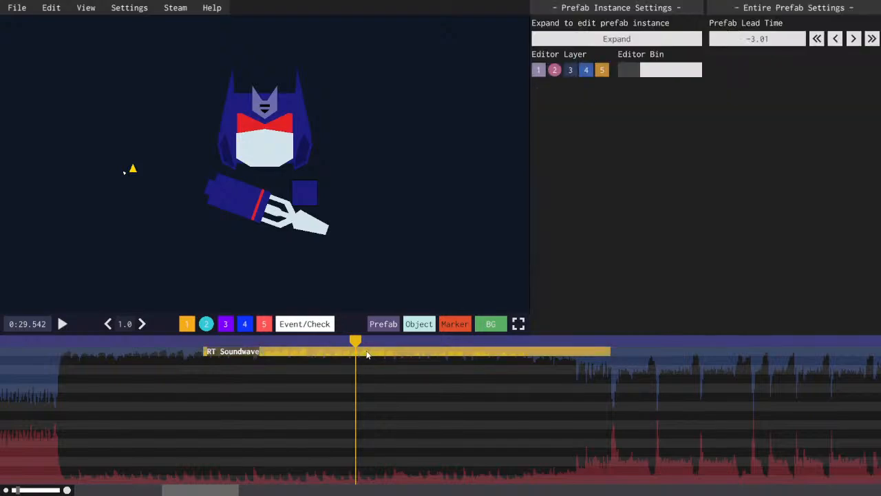
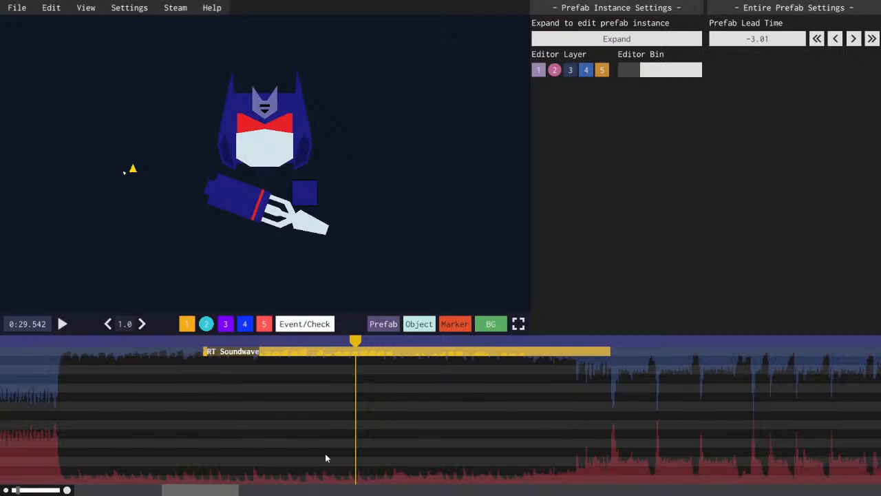
- Delete the "RT Soundwave" prefab instance from layer 2 and the second scale keyframe of "P_[RT]Soundwave Rotscale" on layer 1
left_click_drag(212, 494, 210, 495)
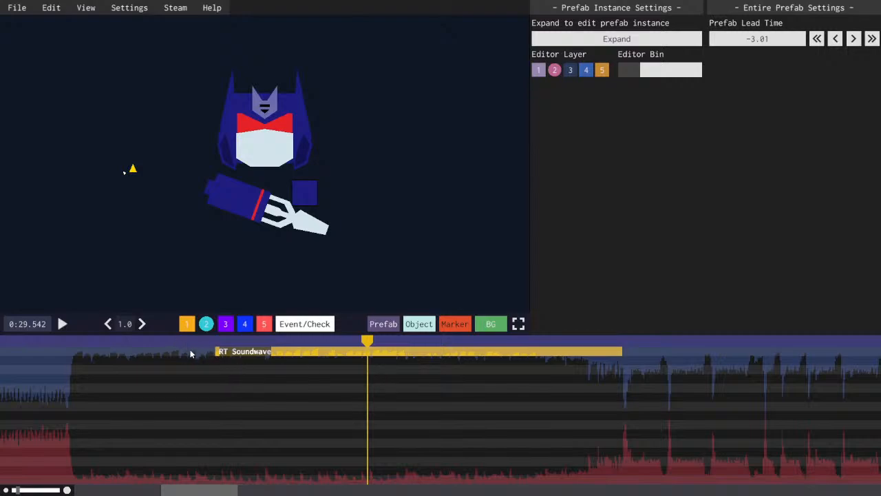
key("Delete")
left_click(187, 323)
left_click(411, 371)
left_click(540, 289)
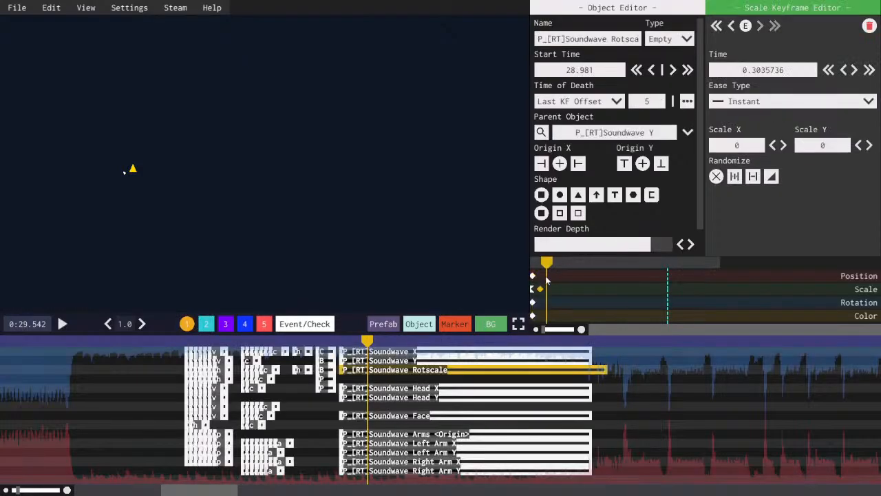
key("Delete")
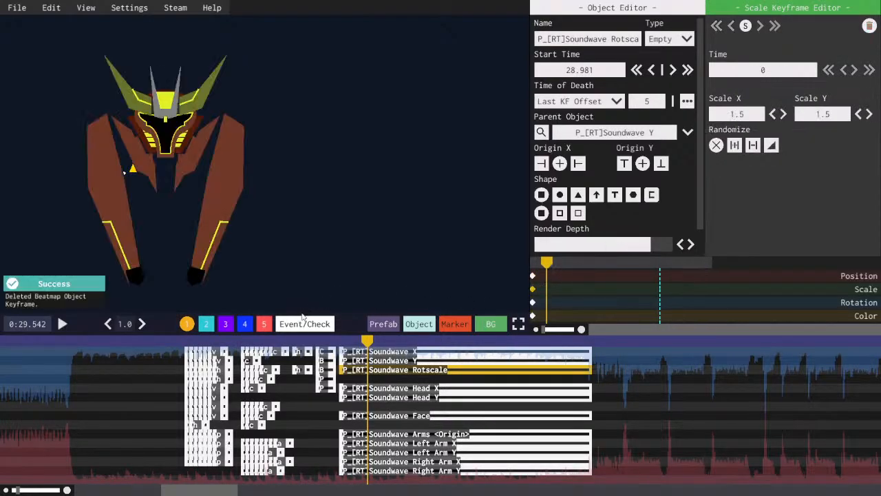
- Delete the theme event keyframe at 28.65
left_click(308, 325)
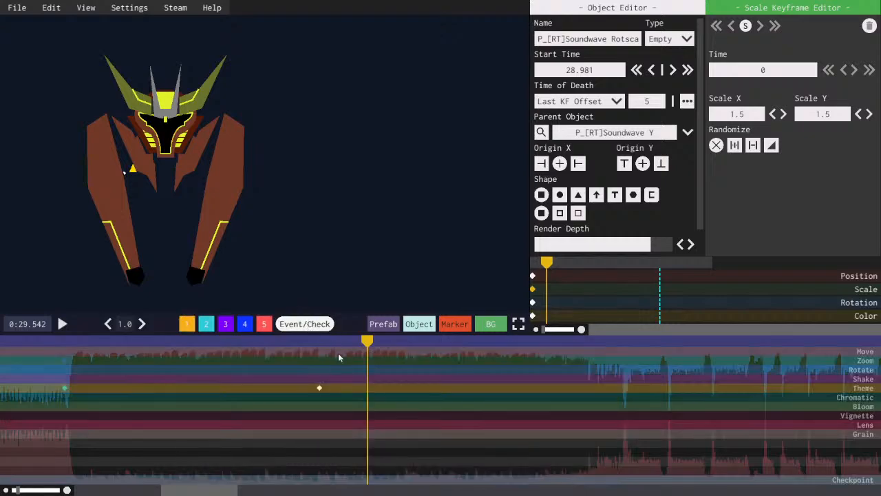
left_click(320, 388)
key("Delete")
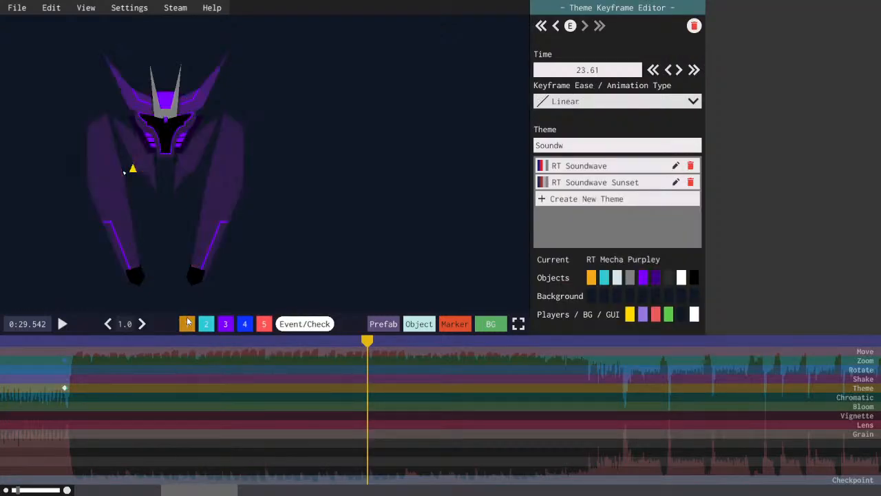
- Save the level and set Position X of the first position keyframe of "P_[RT]Soundwave X" back to 0
left_click(186, 323)
left_click(388, 352)
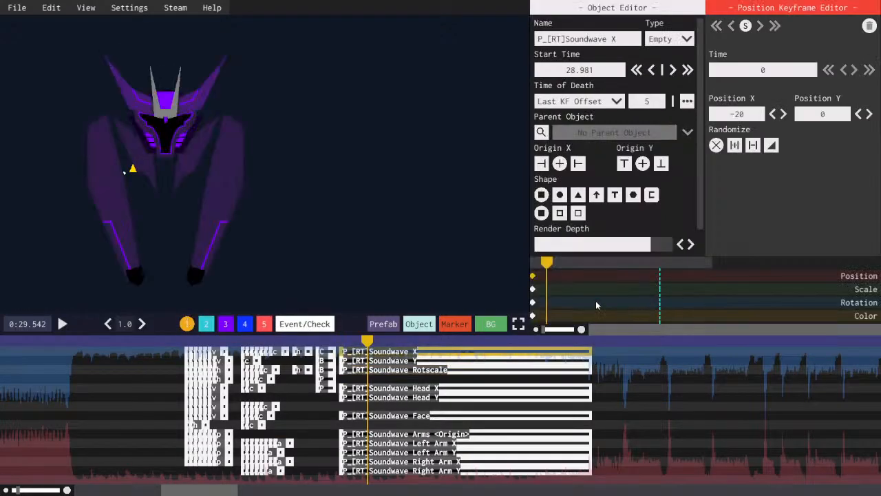
key("ctrl+s")
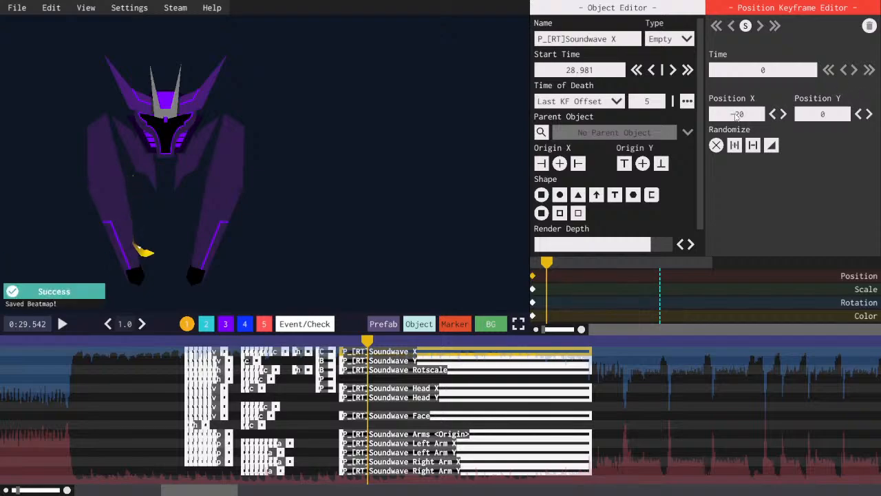
left_click(739, 118)
type("0")
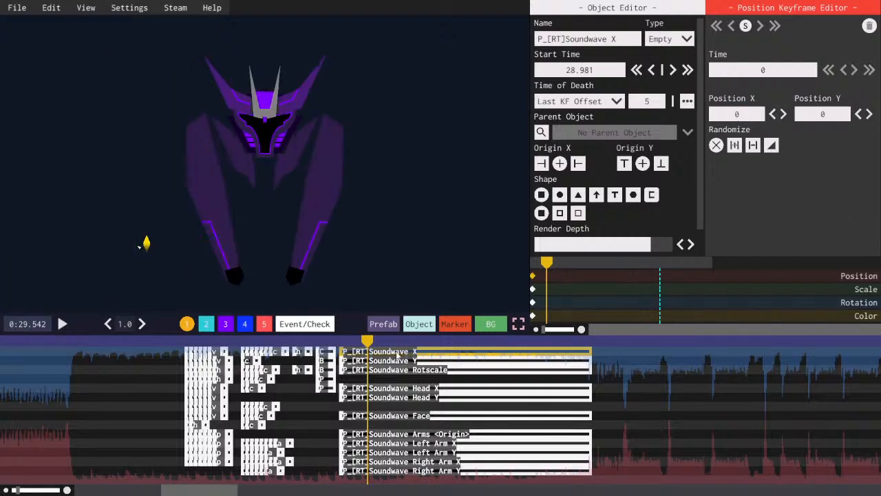
scroll(289, 452, "down", 2)
left_click_drag(239, 491, 200, 491)
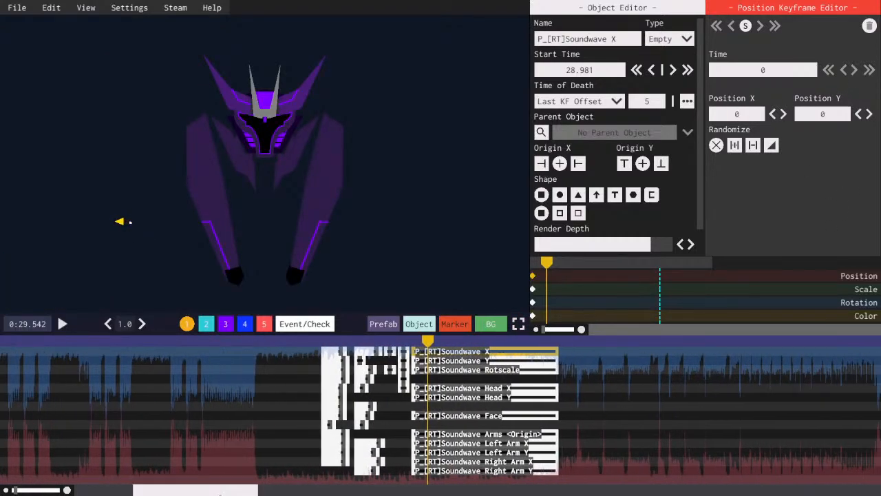
- Save the current level and open the level RT1 - Space Magic animations
key("ctrl+s")
left_click(17, 7)
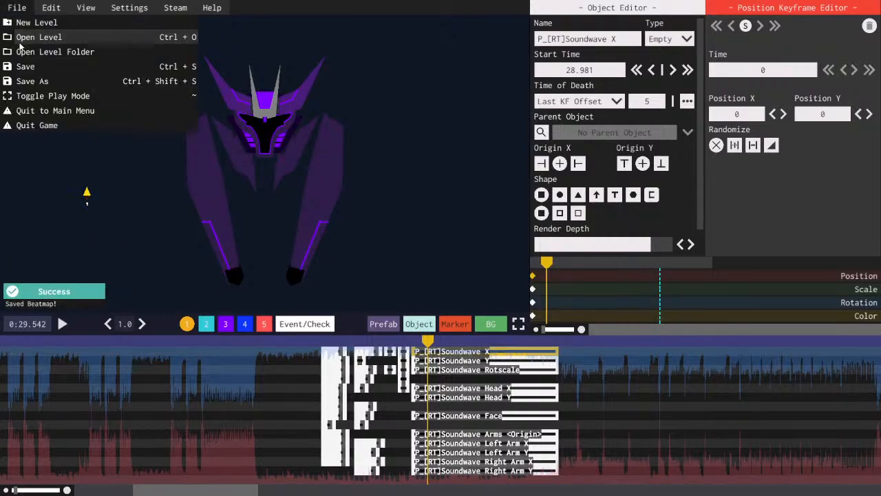
key("ctrl+o")
scroll(203, 157, "down", 3)
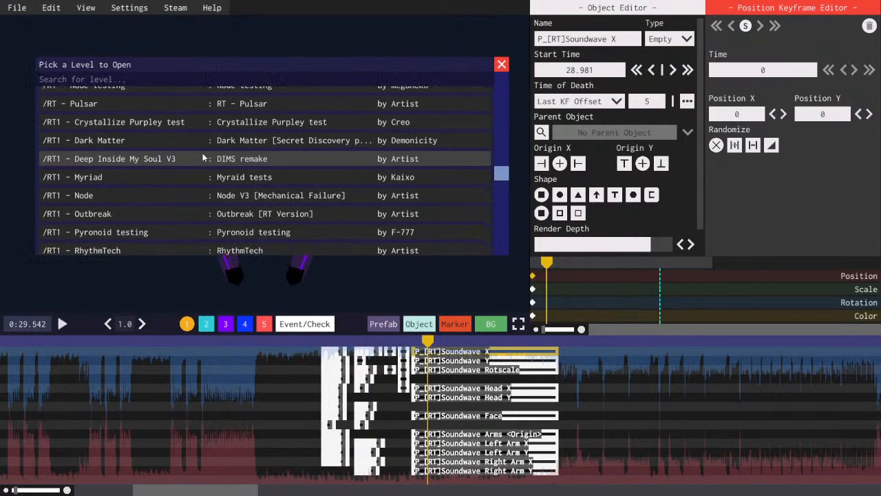
scroll(202, 168, "down", 3)
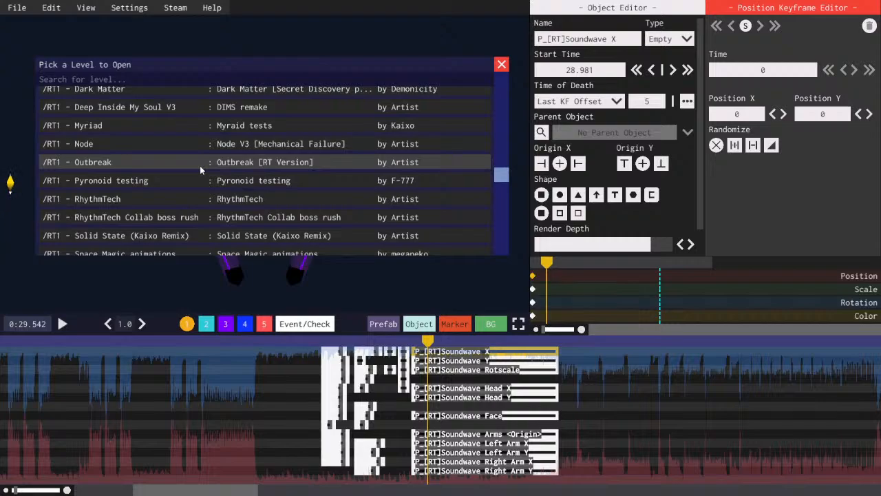
scroll(207, 153, "down", 1)
scroll(207, 157, "down", 2)
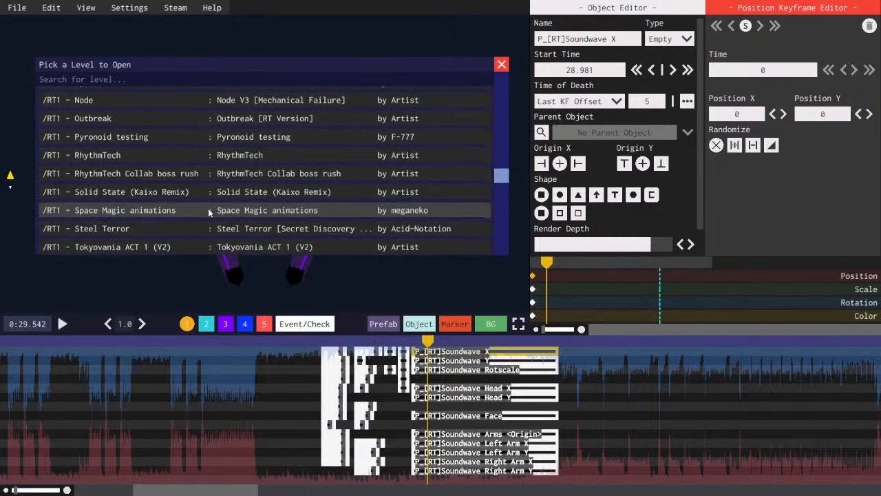
left_click(205, 209)
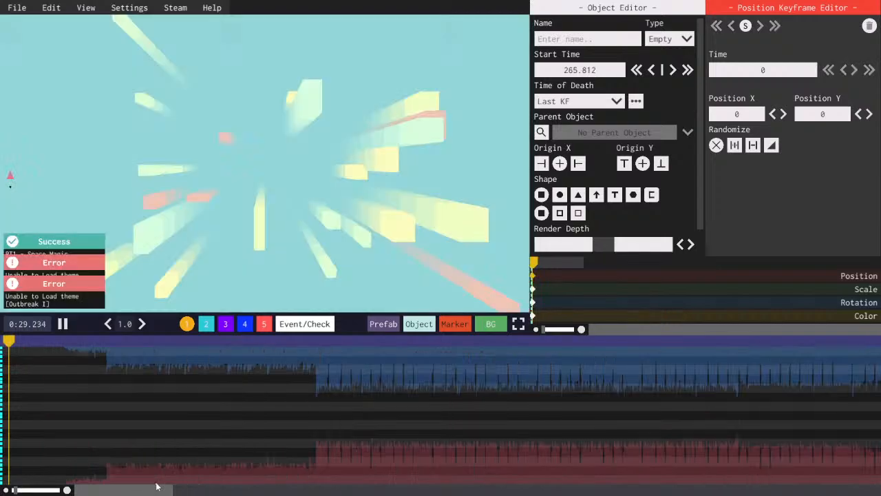
- Select the P_[RT]Mecha X object around 1:05 and play the mecha scene through to the purple hammer part
left_click_drag(157, 487, 287, 493)
key("space")
left_click(303, 348)
left_click(315, 354)
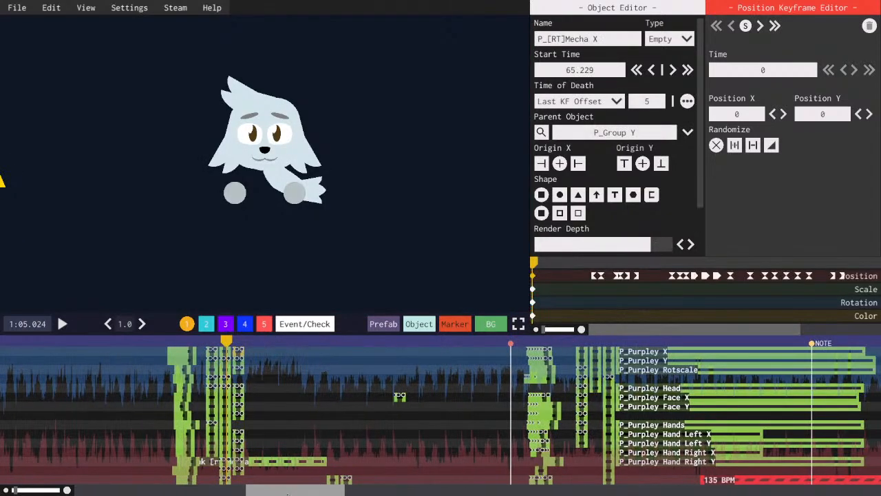
left_click(62, 323)
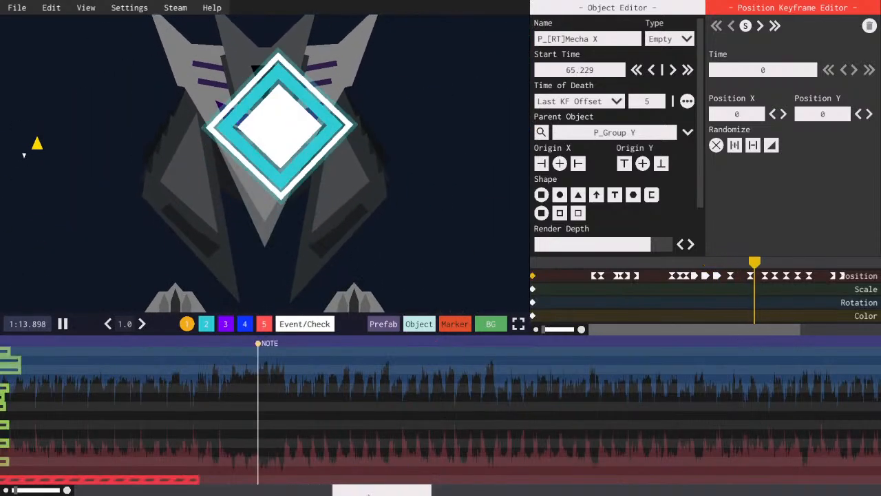
left_click_drag(330, 493, 318, 493)
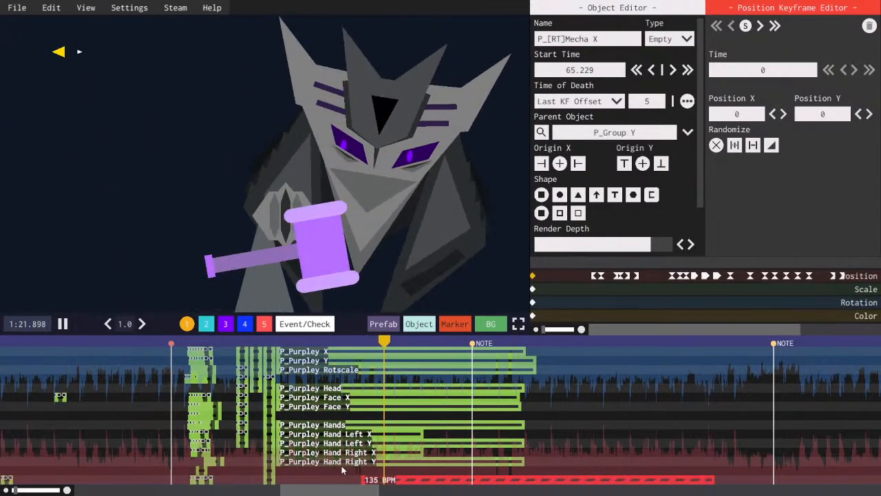
- Replay the purple cat's transformation into the hammer around 1:21 and pause just before it
key("space")
left_click(376, 342)
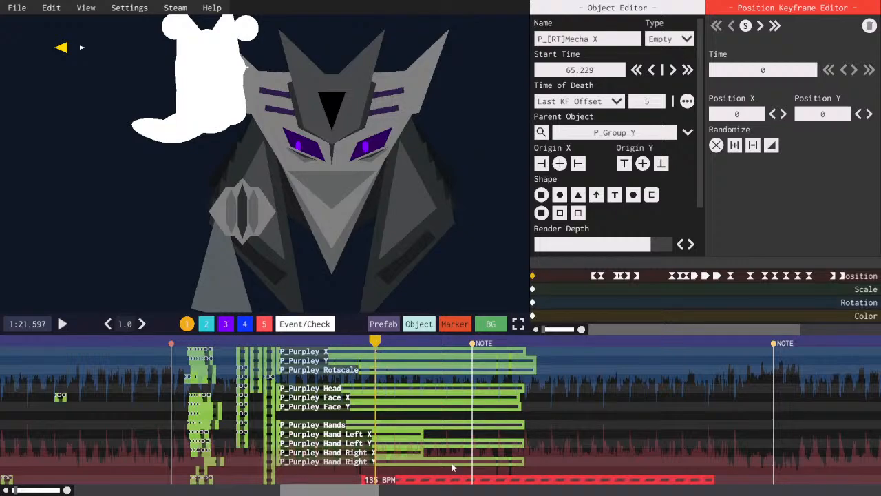
mouse_move(338, 492)
left_mouse_down()
mouse_move(330, 491)
mouse_move(339, 491)
left_mouse_up()
key("space")
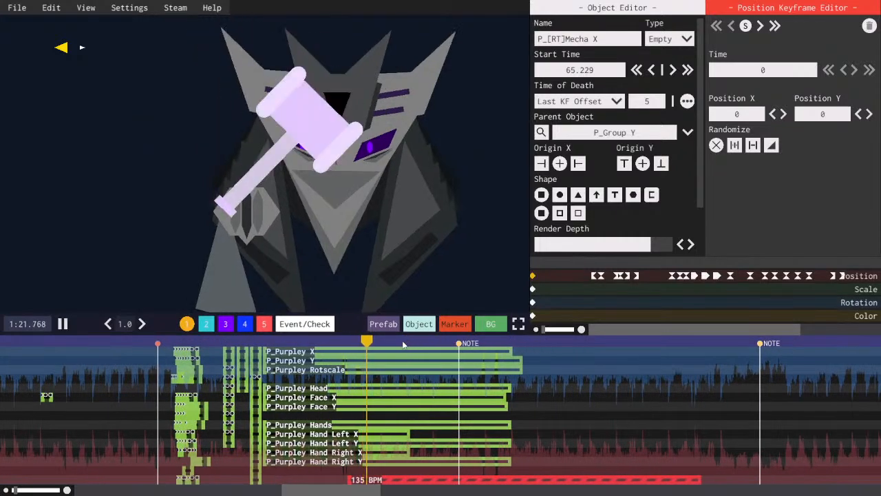
key("space")
left_click(357, 343)
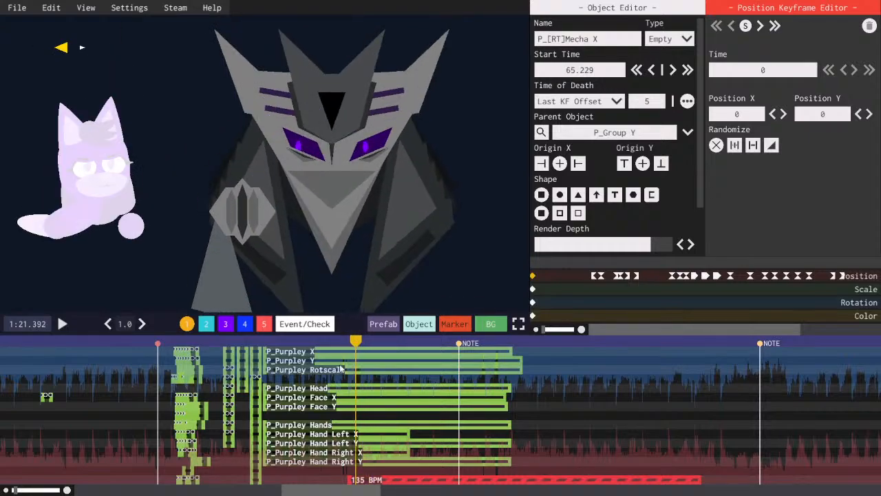
- Return to about 1:05 and review the mecha rising behind the white character, ending at about 1:07
left_click_drag(325, 492, 287, 490)
left_click(492, 339)
left_click(255, 344)
key("space")
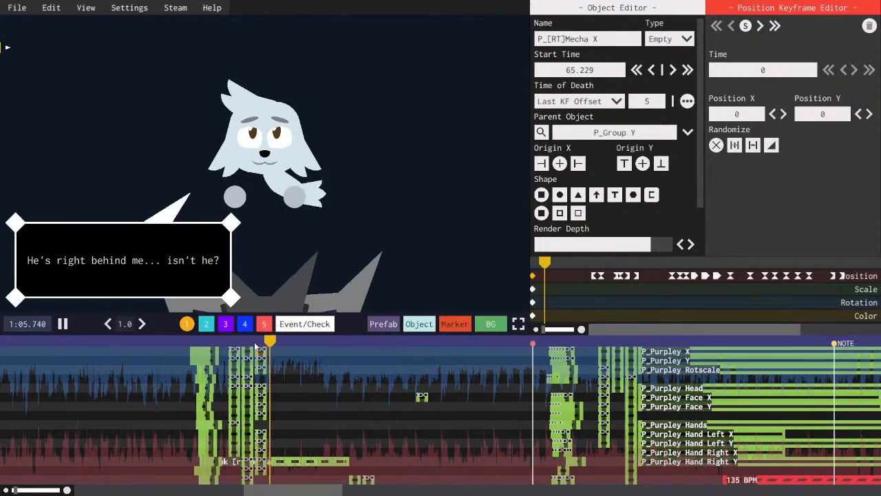
key("space")
left_click(273, 341)
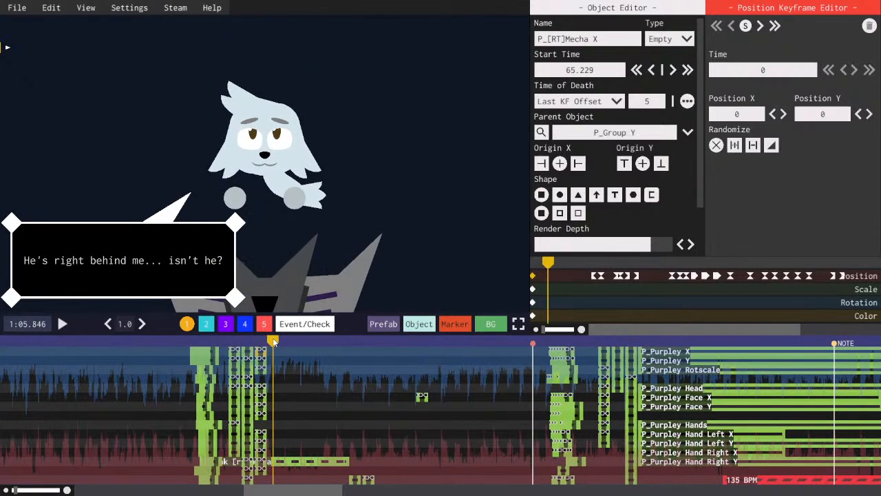
left_click(190, 323)
left_click(190, 323)
left_click_drag(278, 345, 320, 341)
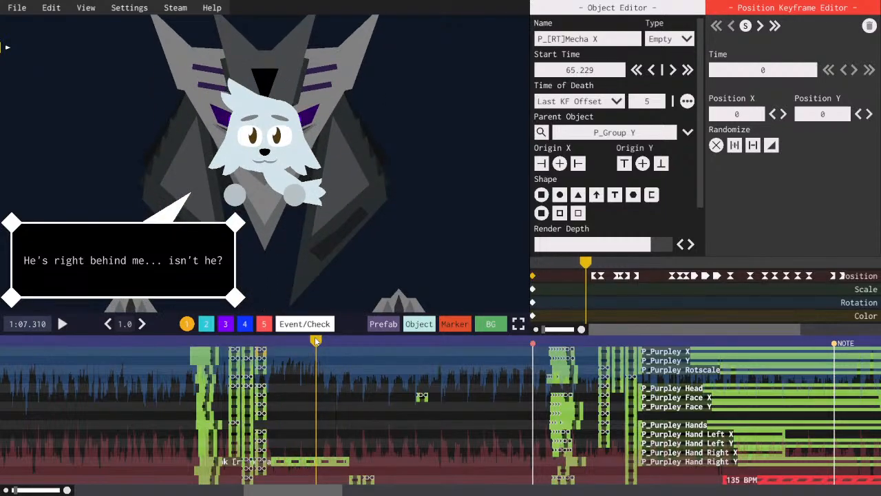
- Play on from 1:07 and scrub through the mecha's grab of the white character to about 1:10
key("space")
mouse_move(323, 491)
left_mouse_down()
mouse_move(332, 491)
mouse_move(324, 491)
left_mouse_up()
key("space")
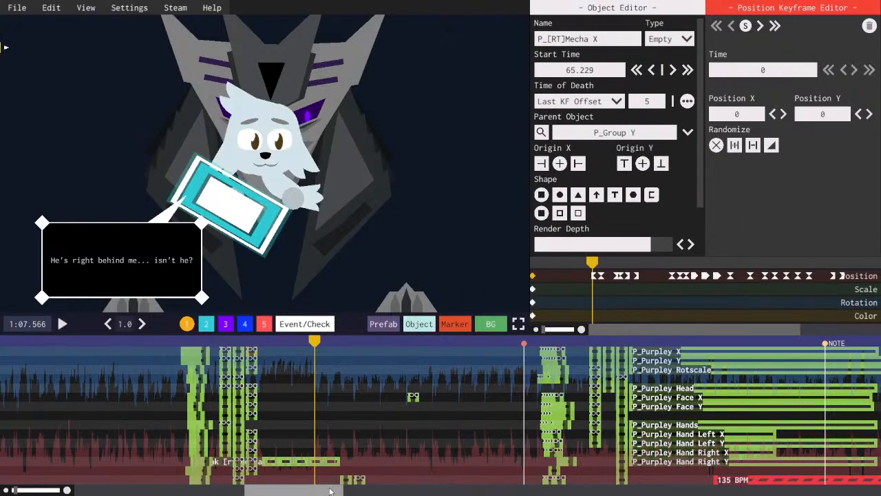
left_click_drag(313, 492, 316, 494)
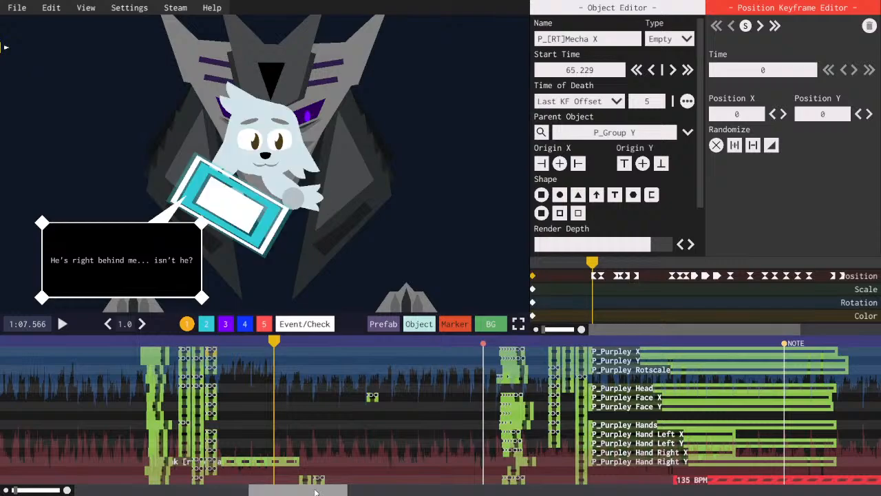
left_click_drag(272, 340, 348, 339)
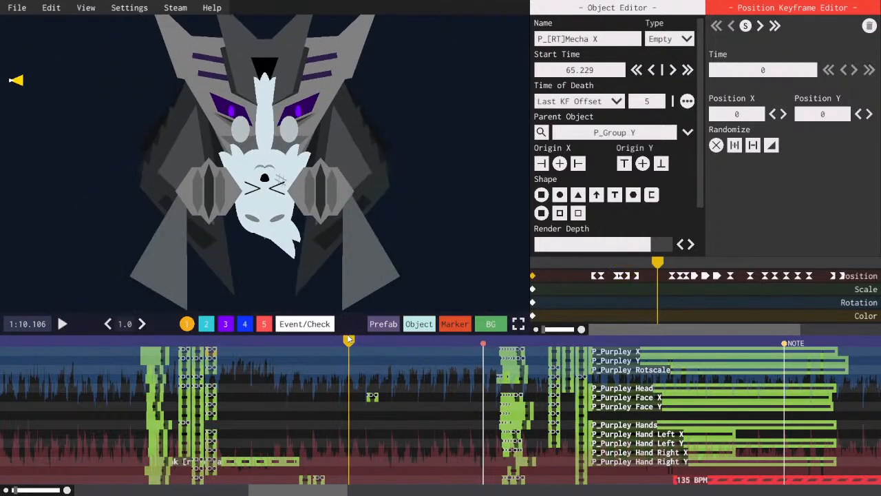
- Examine the P_[RT]Mecha Y position keyframes at 4.161 and 4.55 and scrub the motion between them
left_click(210, 325)
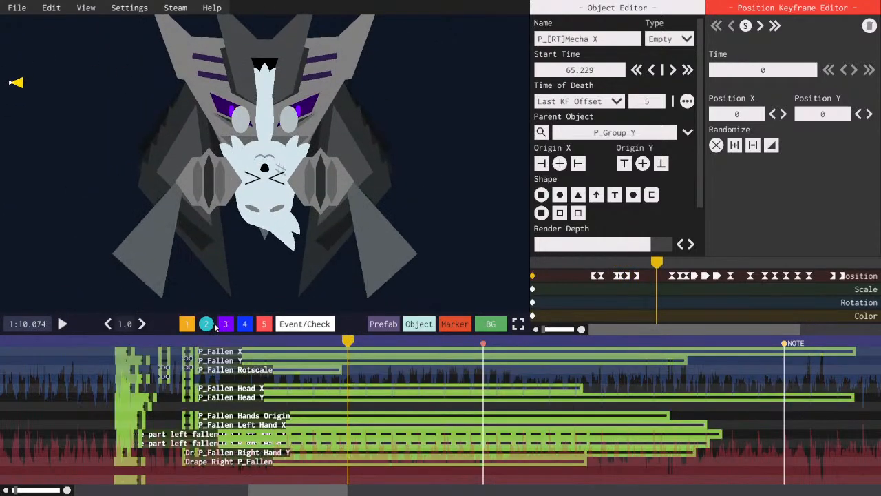
key("1")
left_click(213, 367)
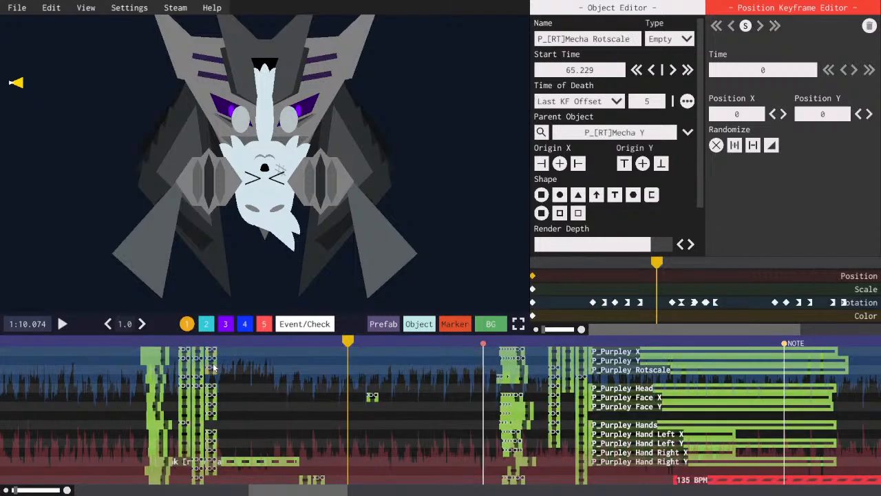
key("comma")
left_click_drag(658, 266, 645, 267)
left_click(653, 276)
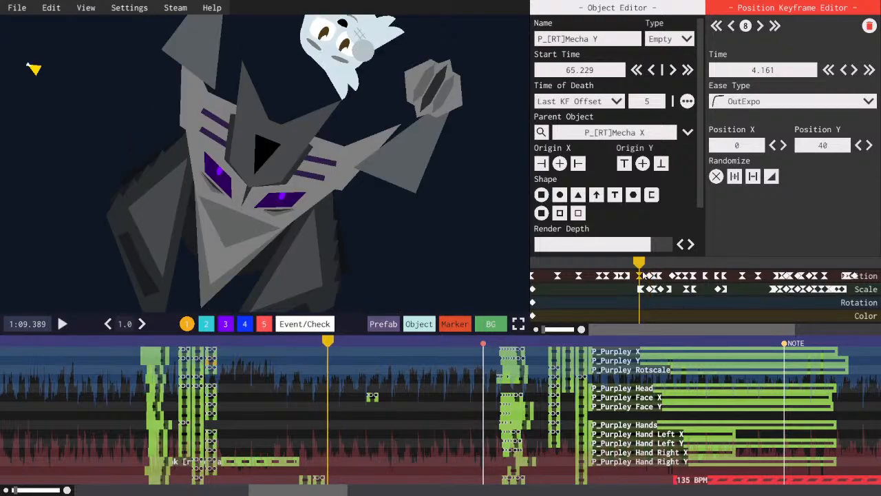
left_click_drag(640, 265, 647, 266)
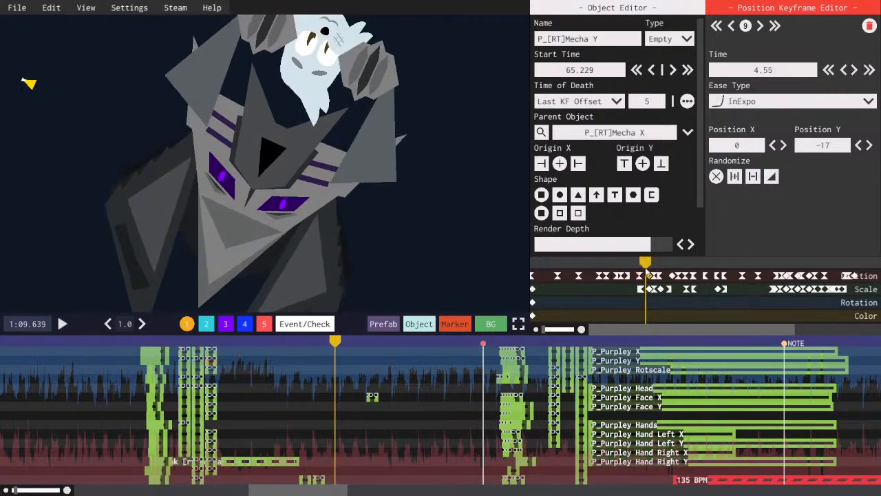
left_click(640, 275)
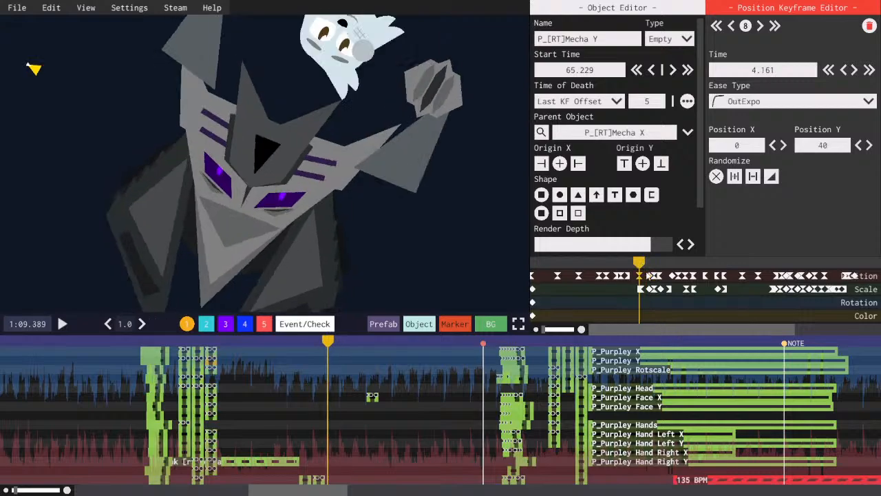
left_click_drag(640, 265, 647, 267)
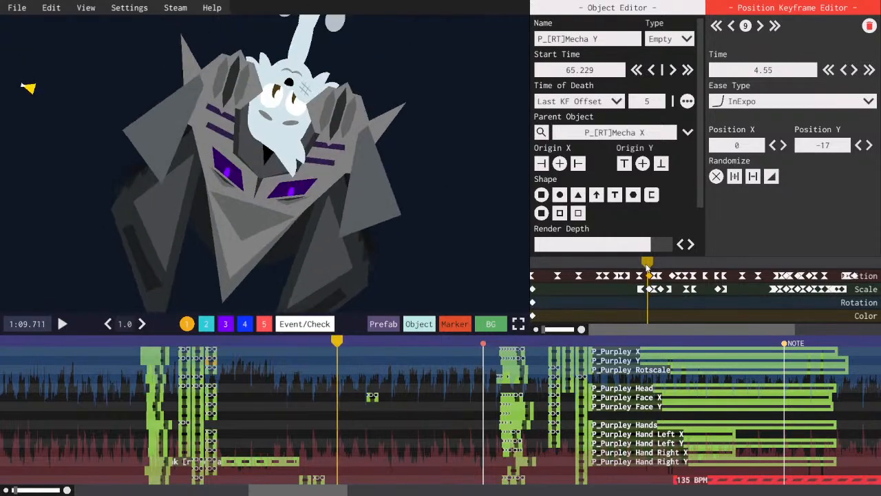
- Inspect the mecha's right cheek helper object and play the scene around 1:10
left_click(321, 478)
mouse_move(569, 262)
left_mouse_down()
mouse_move(531, 265)
mouse_move(579, 262)
left_mouse_up()
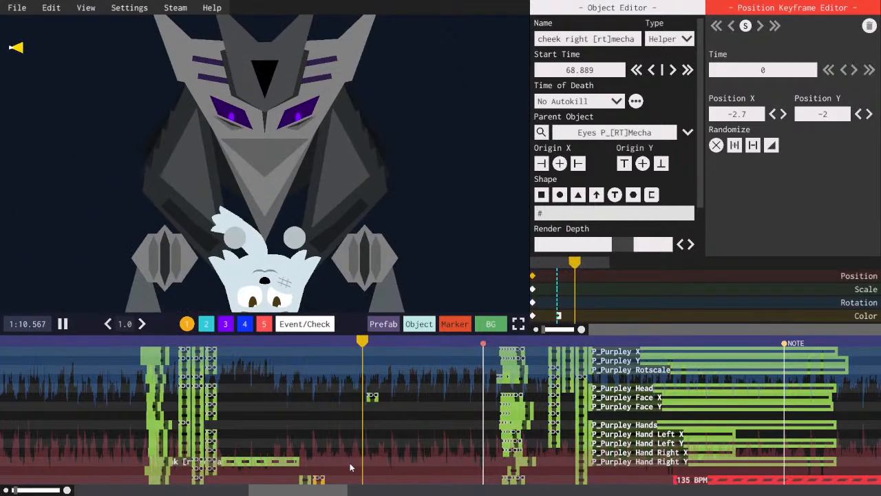
left_click_drag(315, 490, 342, 492)
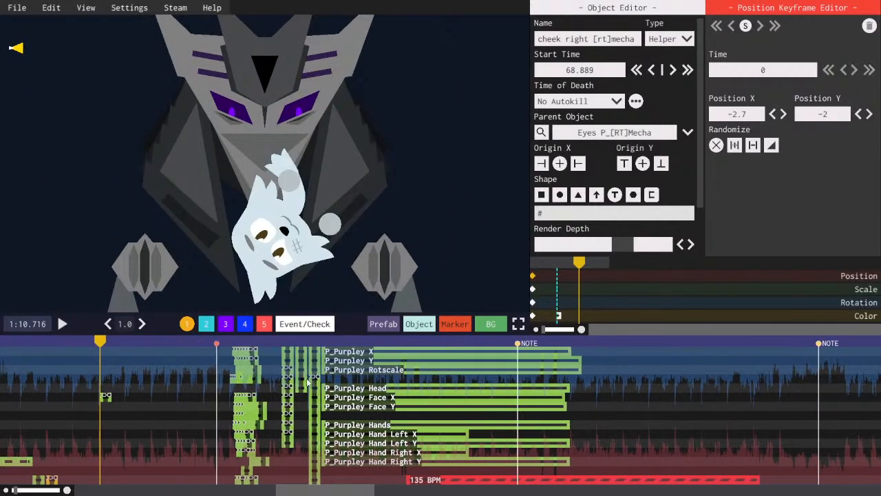
- Select P_Purpley X and play its animation from about 1:19 to the hammer transformation
left_click(361, 354)
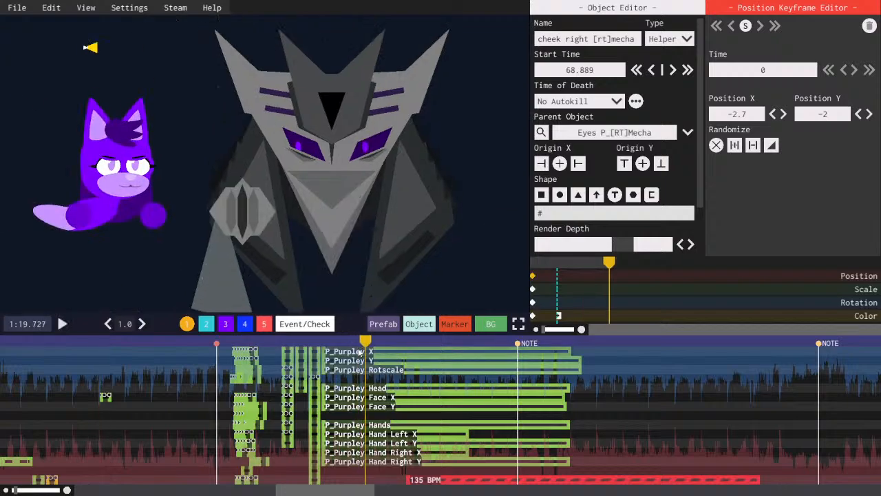
left_click(359, 352)
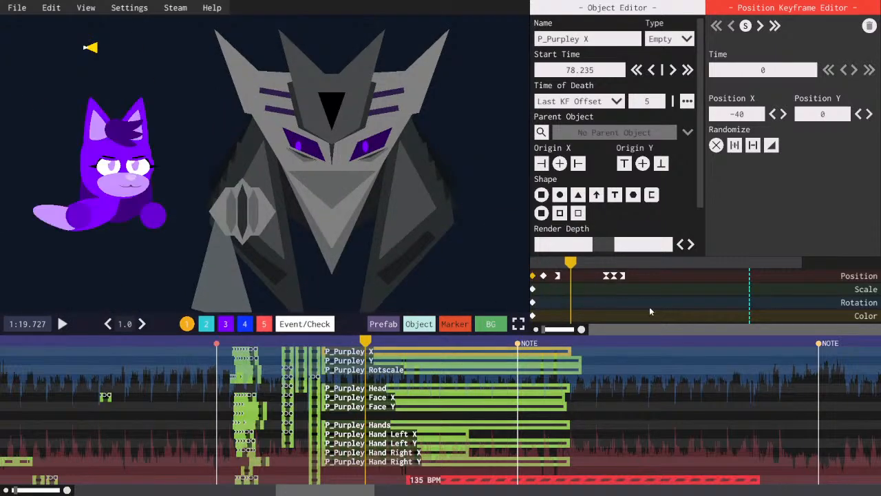
key("space")
key("space")
left_click_drag(354, 490, 367, 489)
key("space")
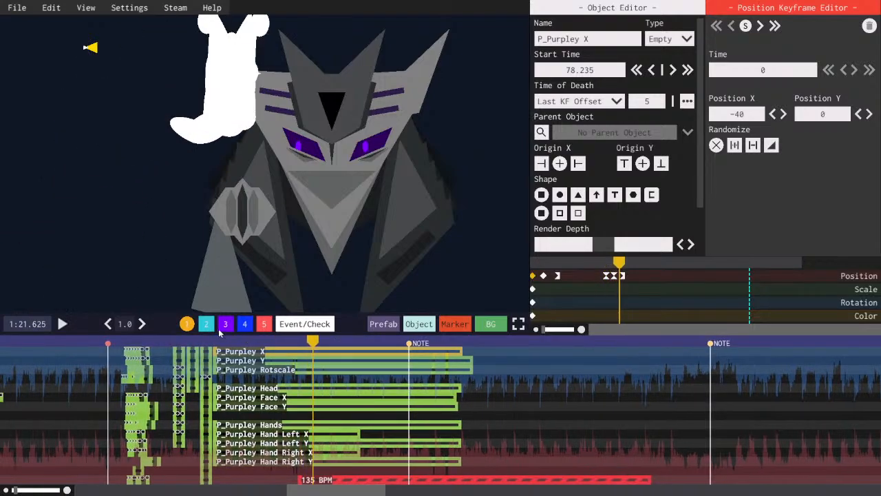
- Examine the color keyframes of the head purpley object and scrub through its fade to white around 1:21
left_click(127, 352)
left_click_drag(698, 263, 685, 263)
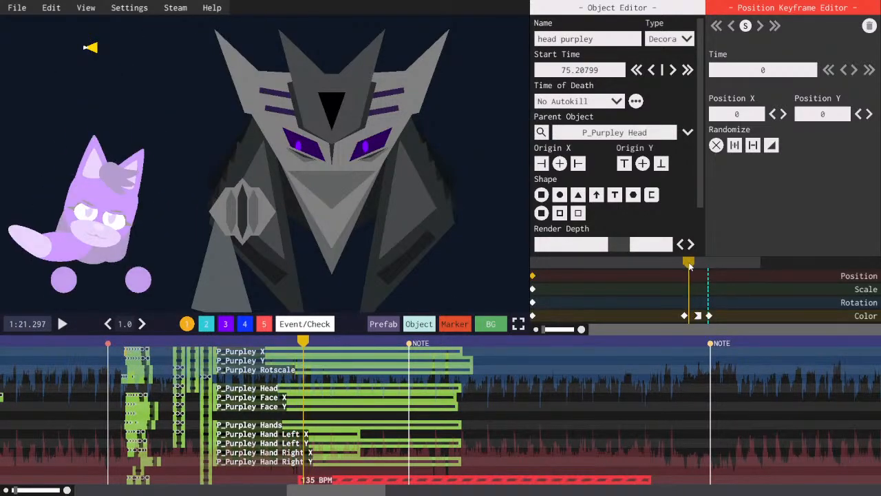
left_click(533, 315)
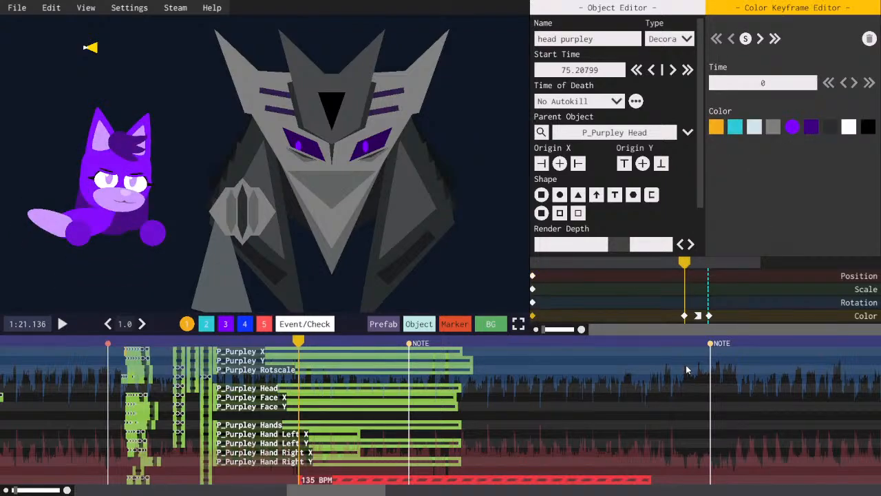
left_click(686, 315)
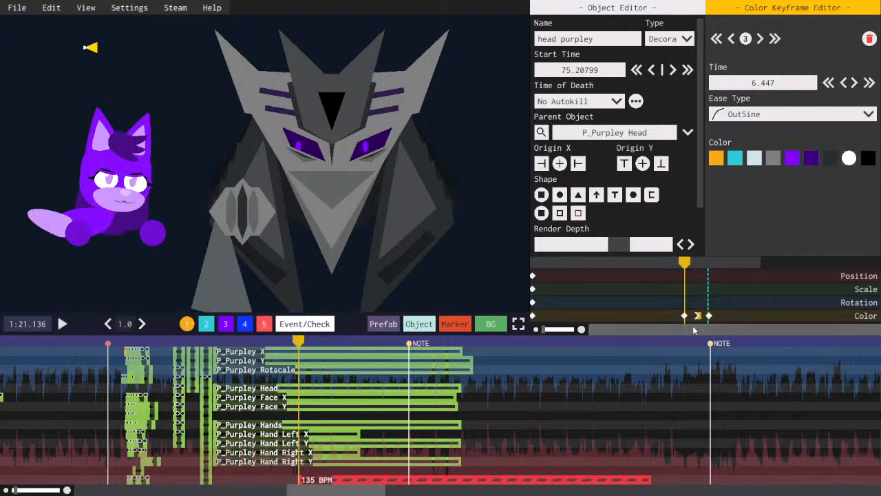
key("comma")
mouse_move(697, 263)
left_mouse_down()
mouse_move(684, 264)
mouse_move(691, 270)
left_mouse_up()
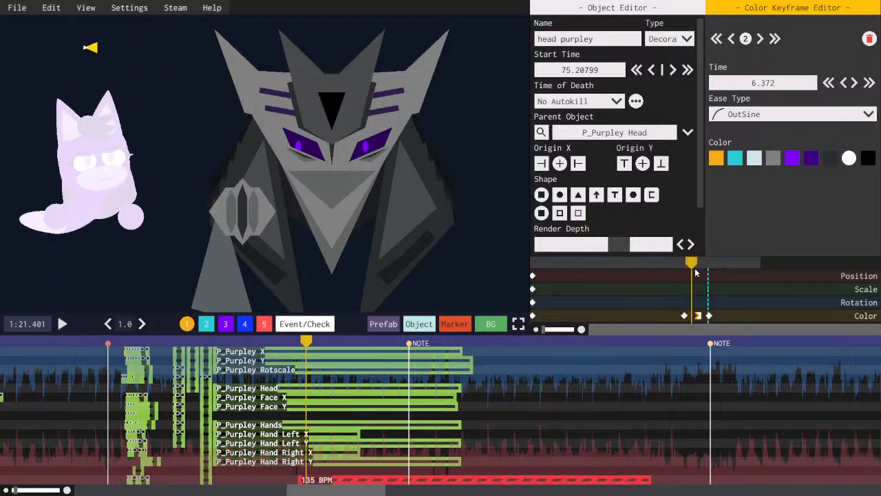
mouse_move(687, 271)
left_mouse_down()
mouse_move(694, 265)
mouse_move(687, 261)
mouse_move(693, 267)
left_mouse_up()
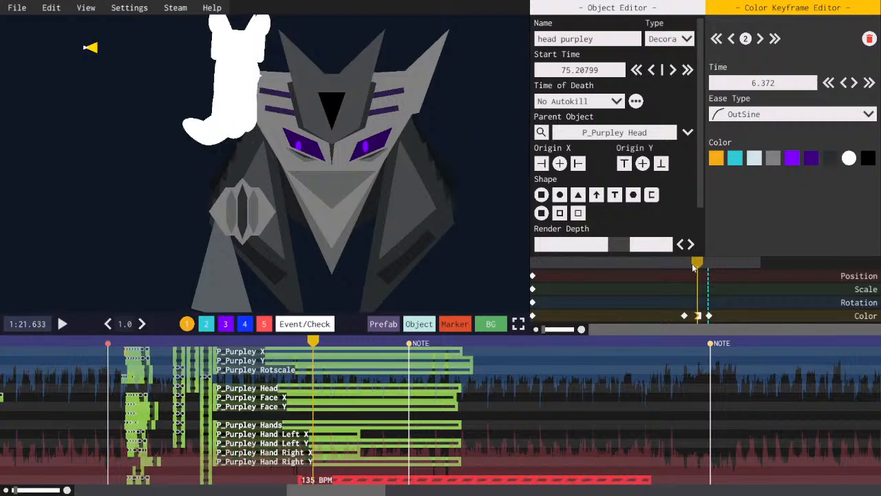
- Inspect P_Purpley Rotscale and P_Purpley Head, replaying the hammer transformation from about 1:21
left_click(306, 373)
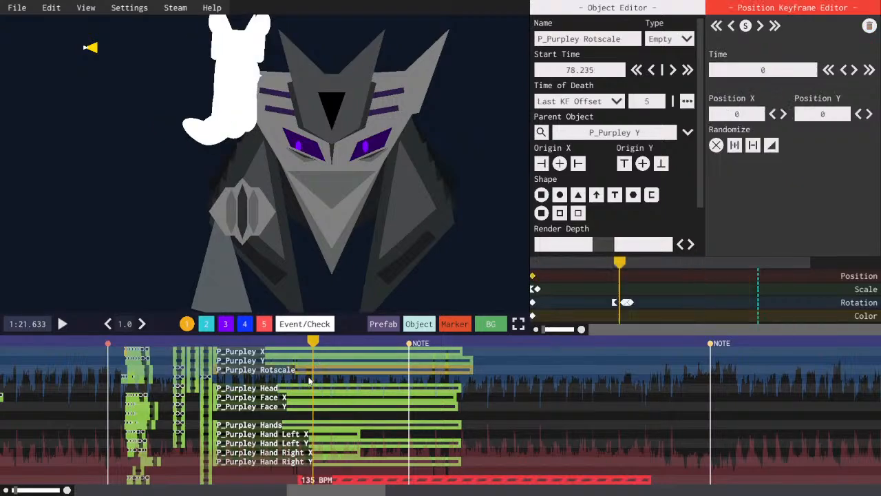
left_click(304, 390)
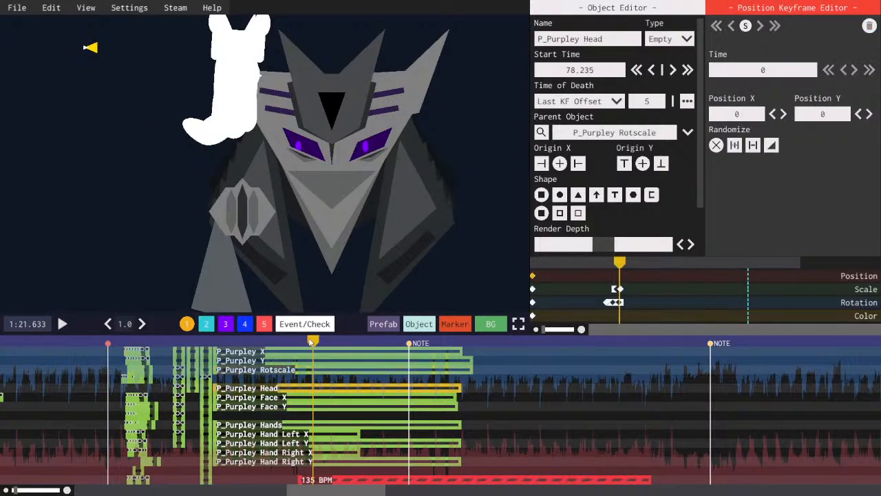
left_click_drag(311, 342, 301, 342)
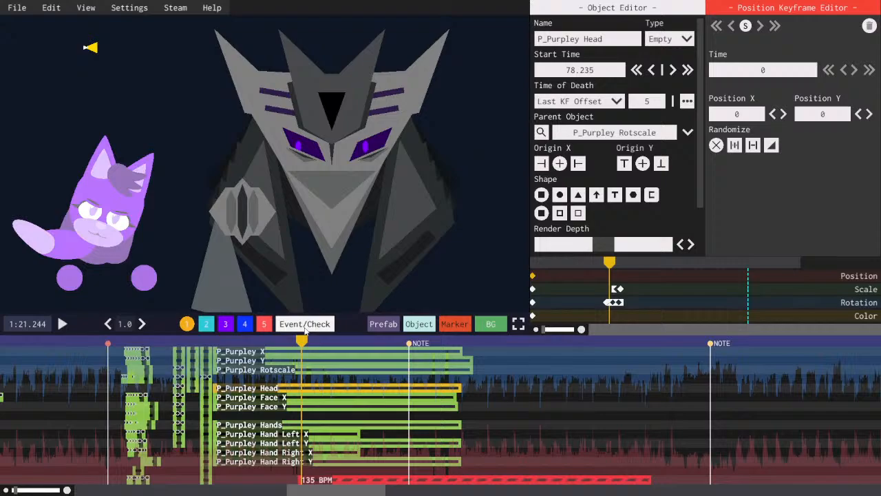
key("space")
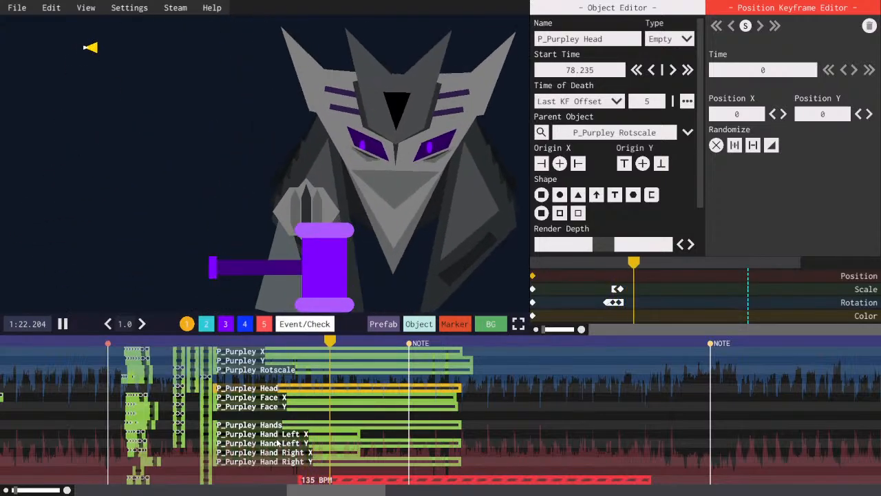
key("space")
- Play on to about 1:24, read the NOTE marker at 1:24.889 and inspect P_Purpley X there
scroll(288, 447, "down", 1)
scroll(318, 421, "up", 1)
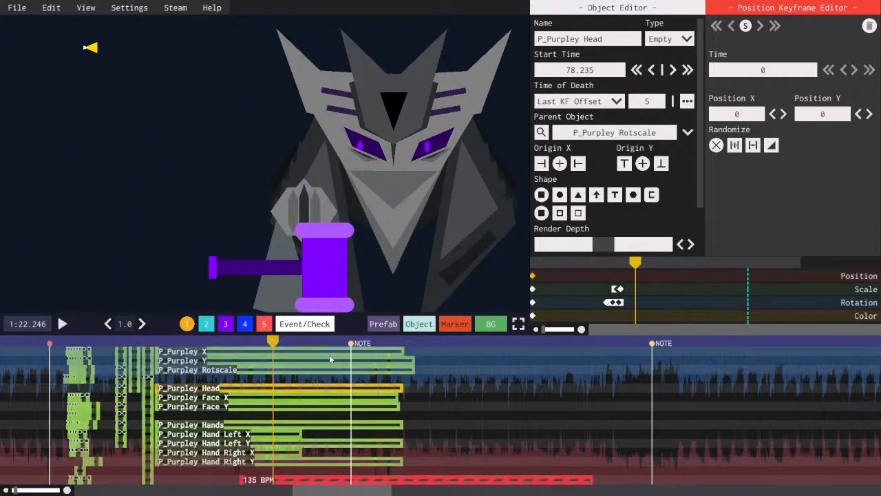
key("space")
key("space")
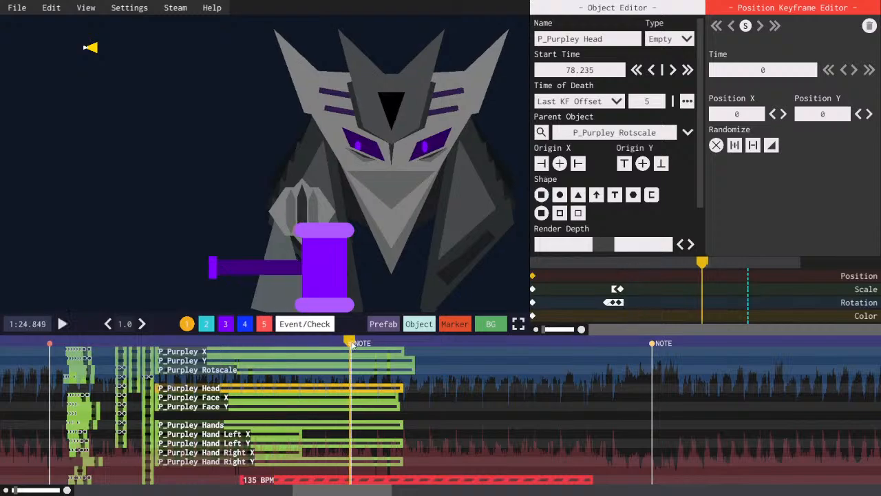
left_click(352, 345)
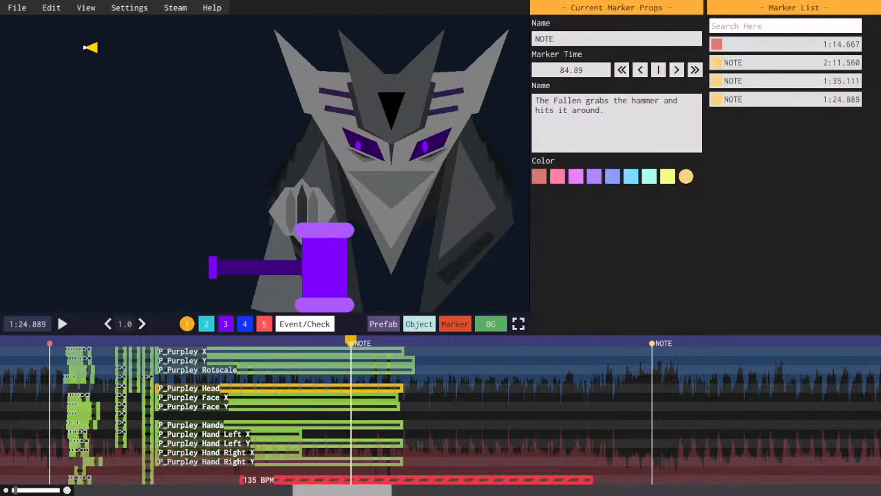
left_click_drag(351, 490, 346, 440)
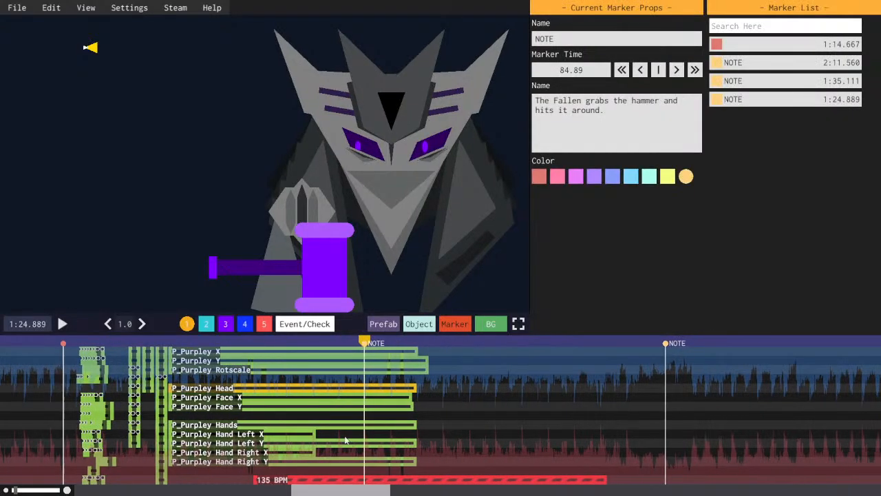
left_click(370, 352)
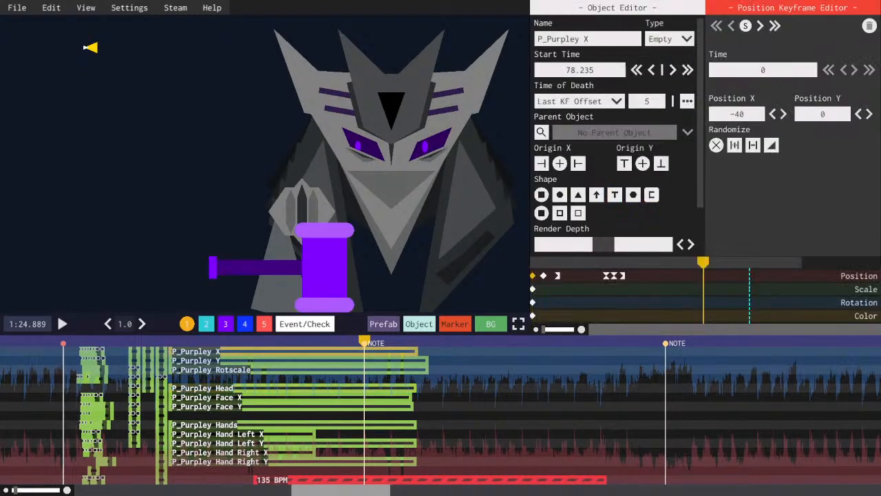
scroll(370, 385, "down", 2)
- Find and open the level RT2 - Vox Populi
left_click(2, 8)
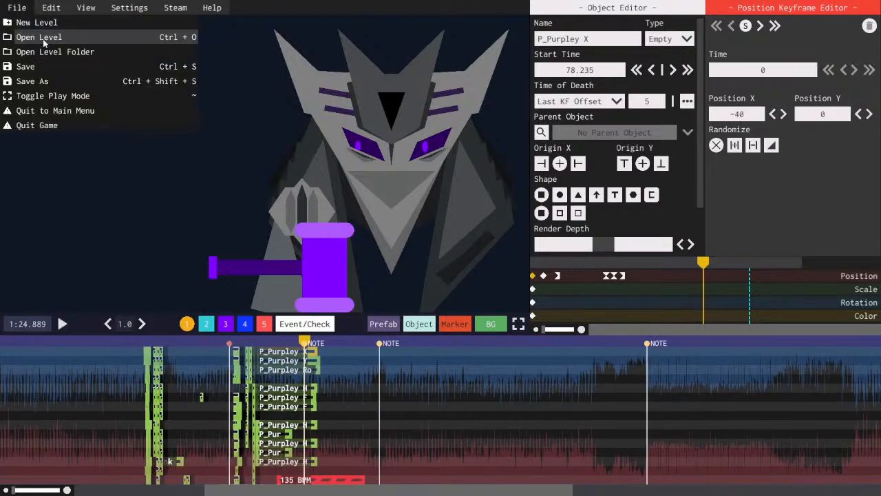
key("ctrl+o")
scroll(204, 185, "down", 3)
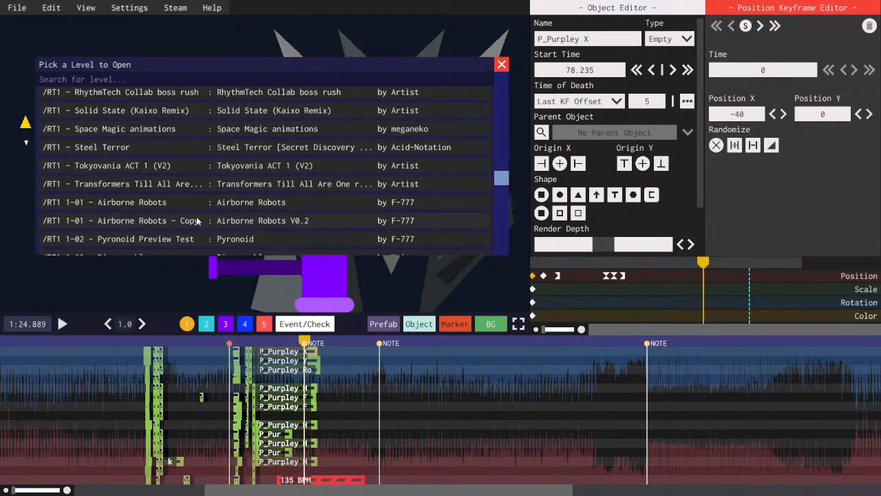
scroll(196, 204, "down", 2)
scroll(197, 232, "down", 5)
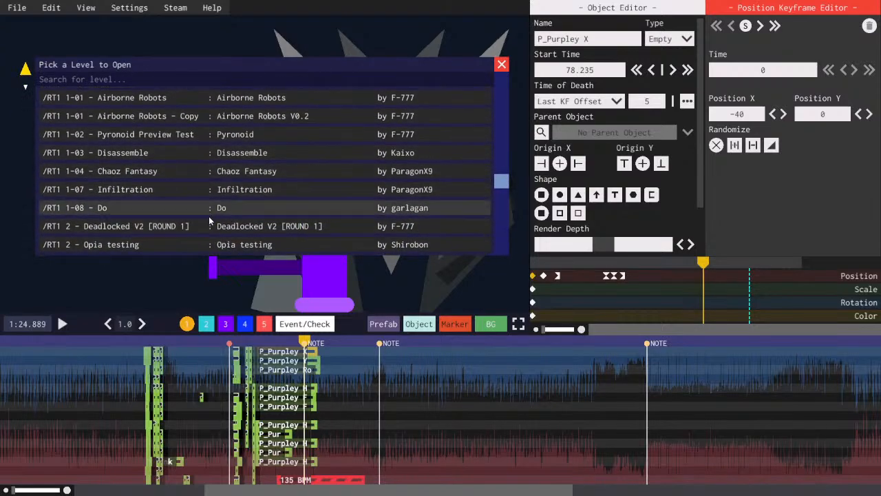
scroll(200, 202, "up", 8)
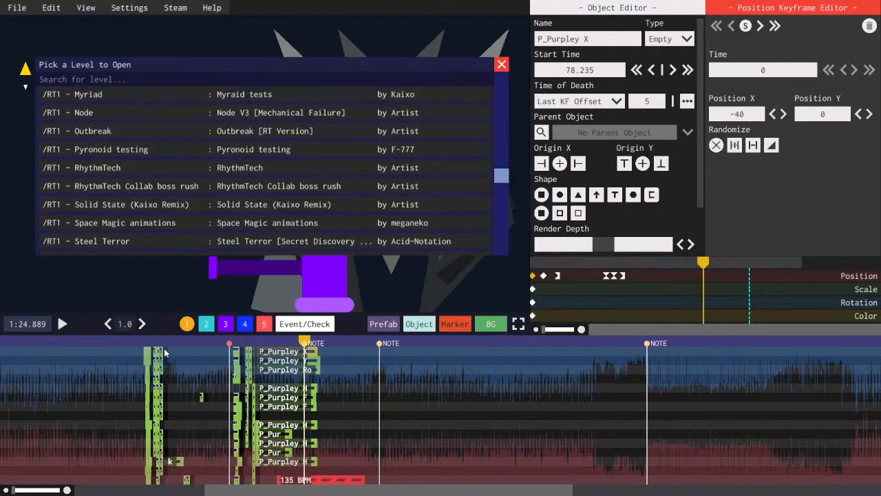
scroll(183, 223, "down", 15)
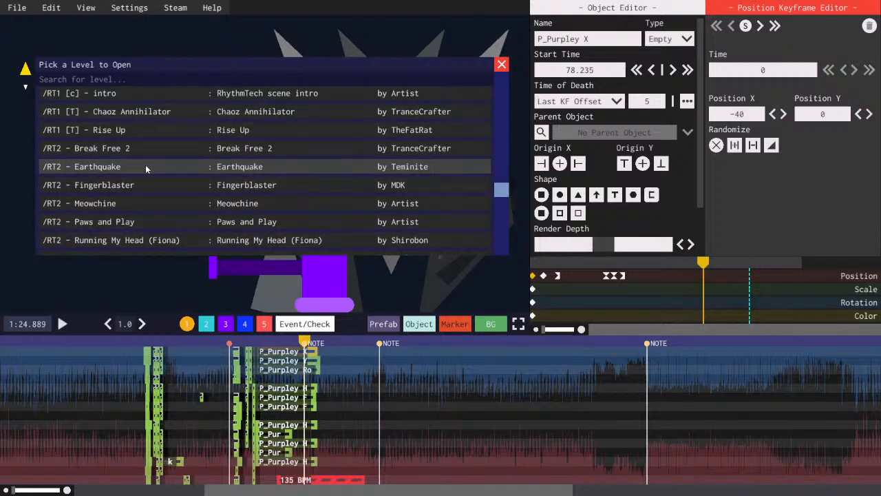
scroll(145, 166, "down", 3)
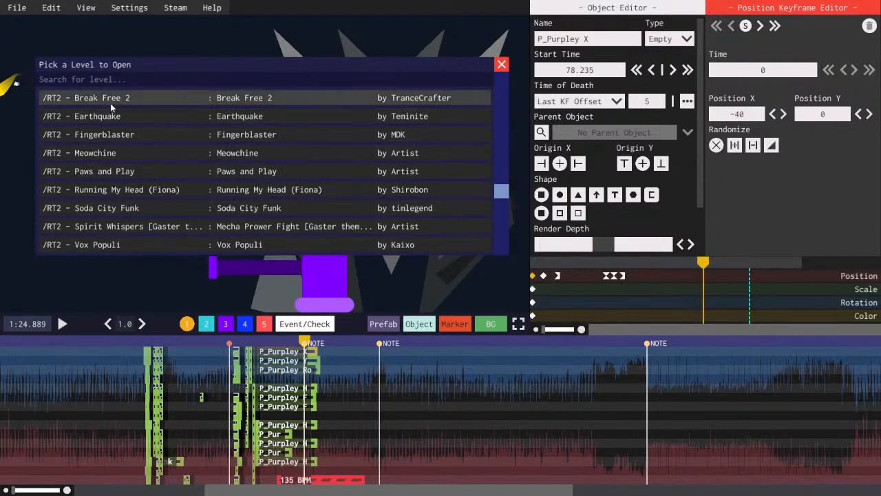
scroll(124, 155, "down", 2)
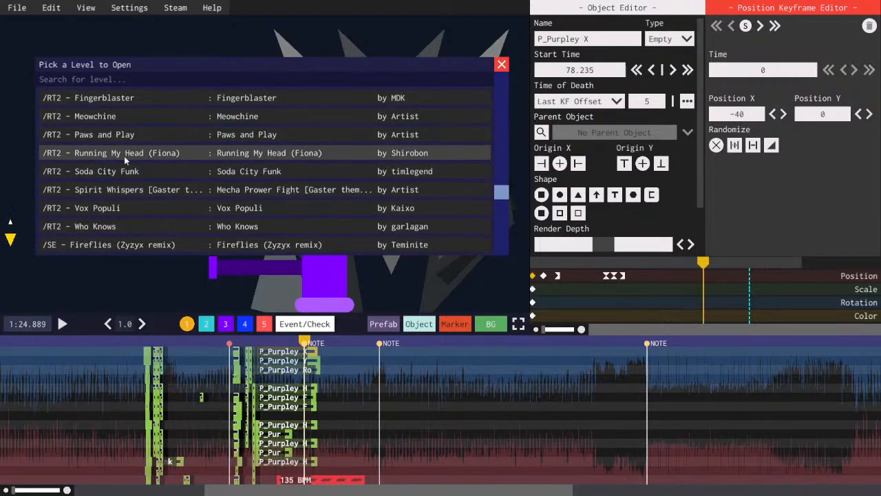
scroll(96, 199, "up", 1)
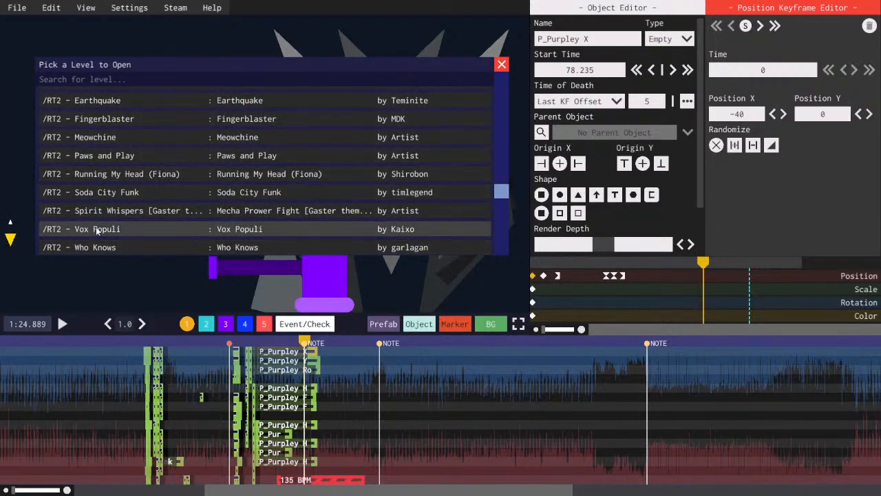
left_click(28, 221)
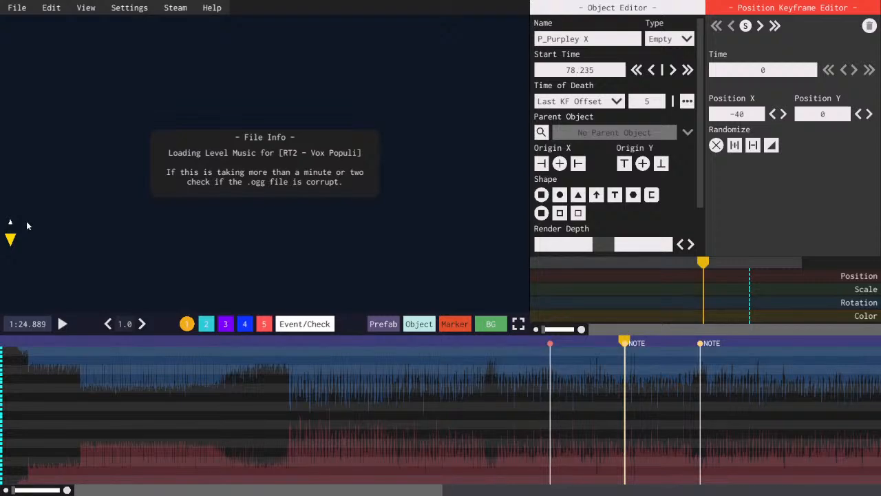
- Pause the level, jump to about 4:21 where the character animation begins, and inspect P_[RT]Empty X
key("space")
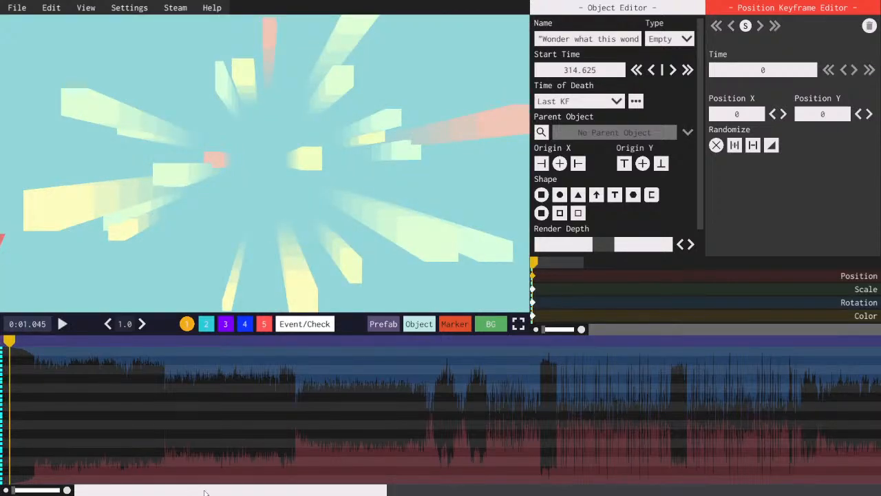
left_click_drag(228, 489, 722, 489)
left_click_drag(863, 489, 864, 489)
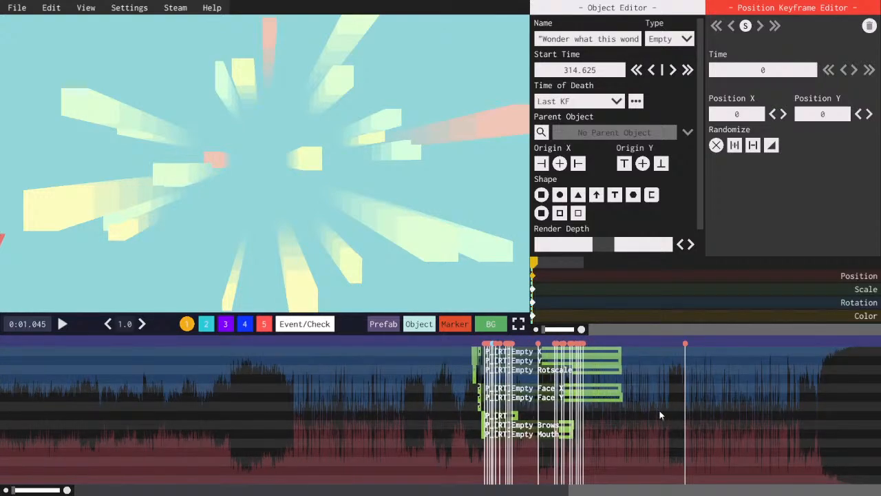
left_click(482, 342)
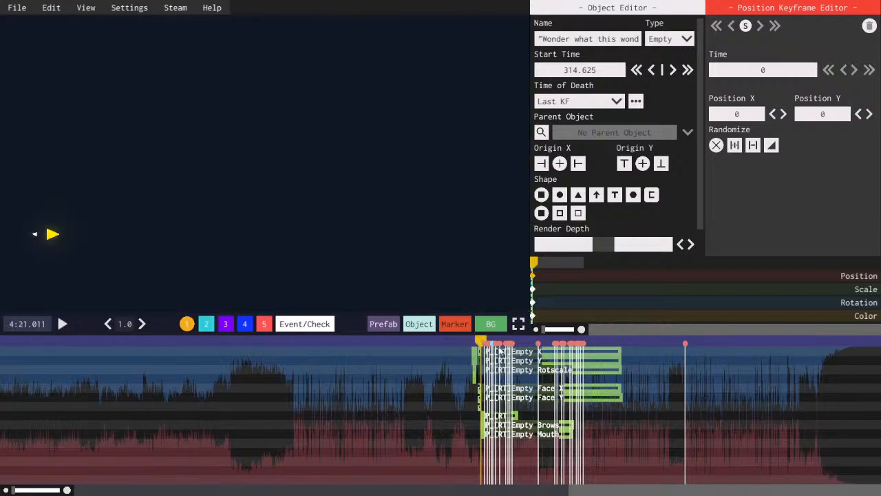
left_click(500, 352)
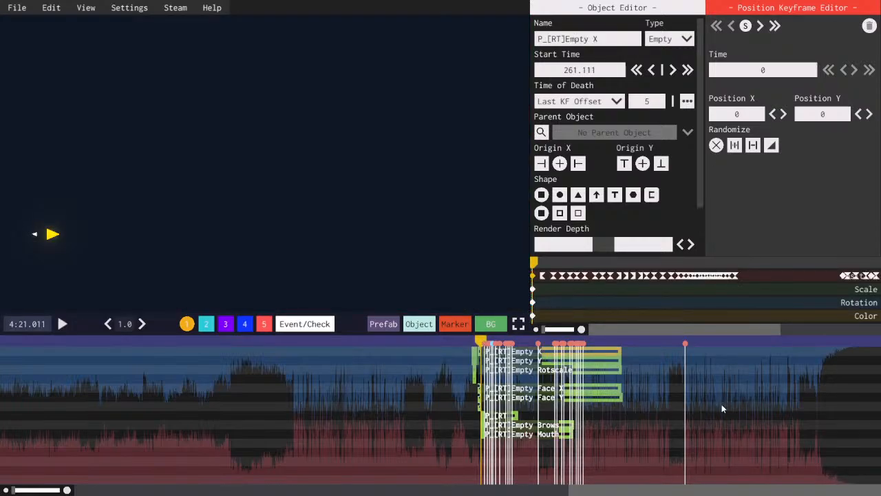
- Play the P_[RT]Empty animation from 4:21 until about 4:36
left_click_drag(724, 490, 822, 463)
scroll(715, 462, "up", 3)
left_click_drag(716, 490, 842, 488)
scroll(778, 452, "down", 3)
left_click_drag(664, 490, 744, 478)
key("space")
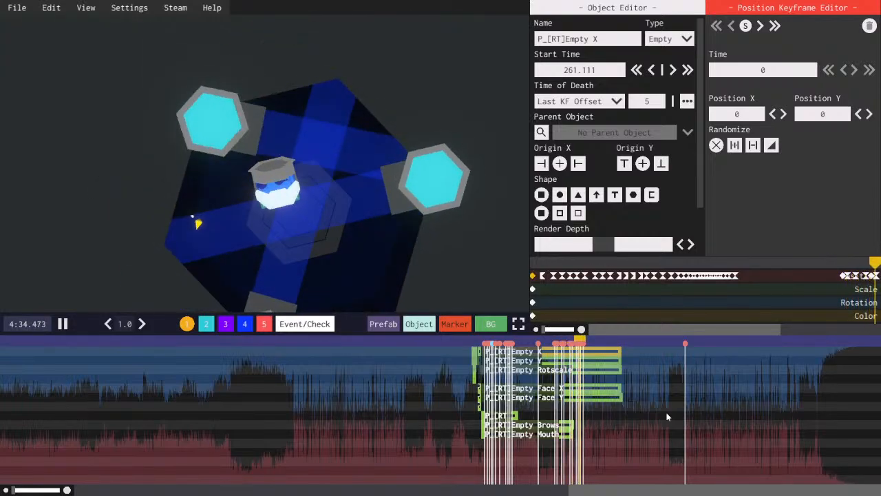
key("space")
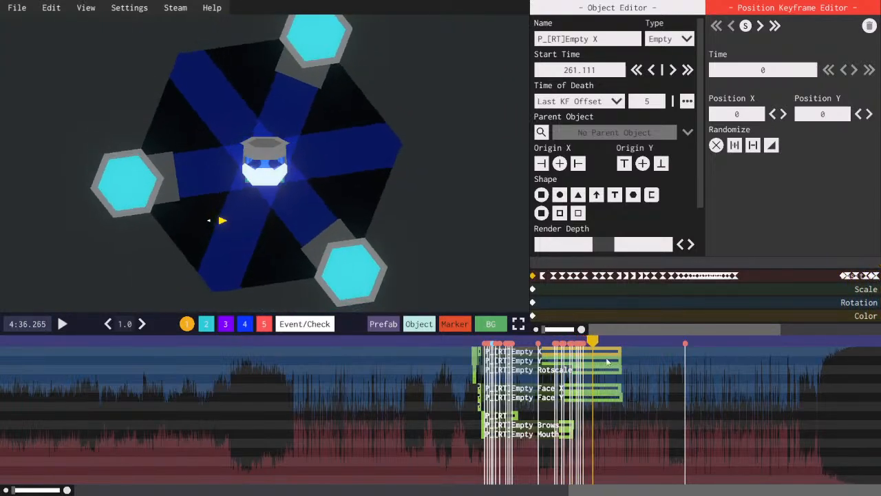
- Open the level RT2 - Who Knows
left_click(9, 5)
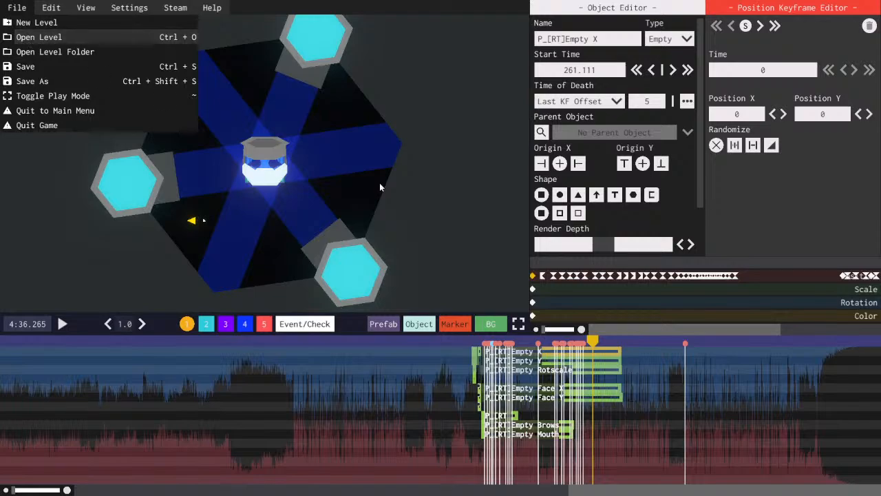
key("ctrl+o")
scroll(222, 196, "down", 3)
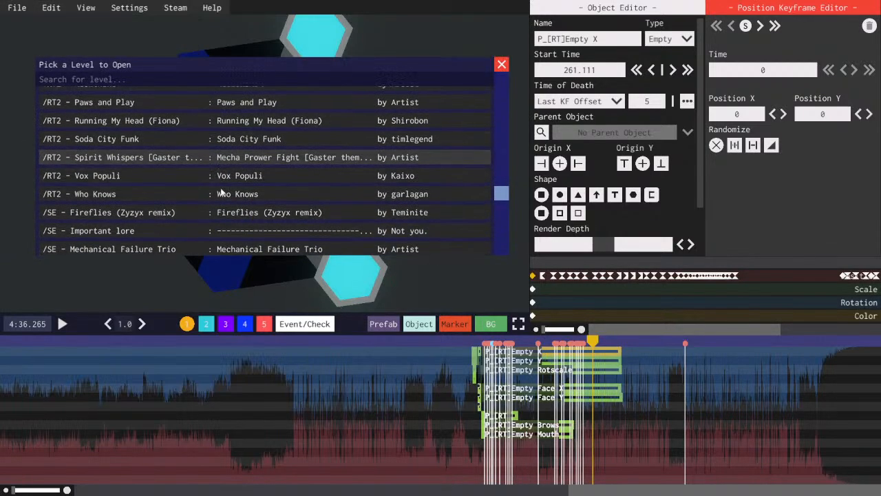
left_click(193, 196)
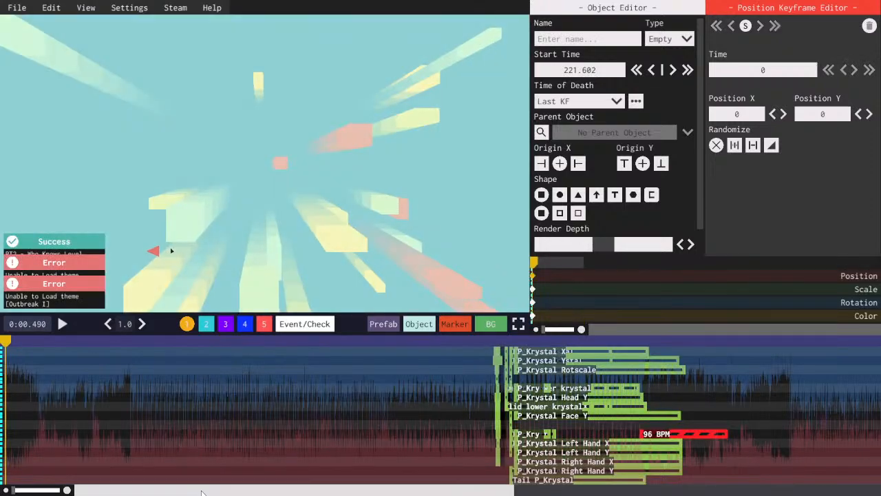
- Preview the Krystal scene at about 1:12, scrub back to about 0:26 and show the objects on layer 2
left_click(534, 347)
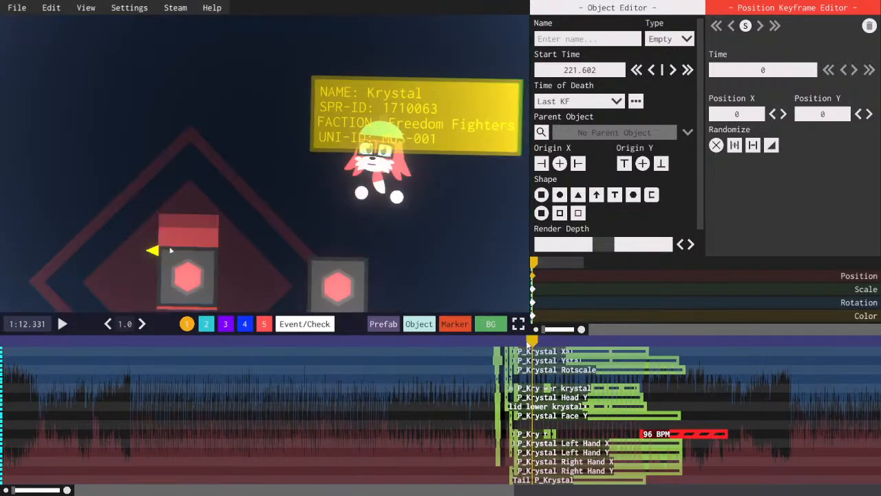
left_click_drag(531, 344, 204, 338)
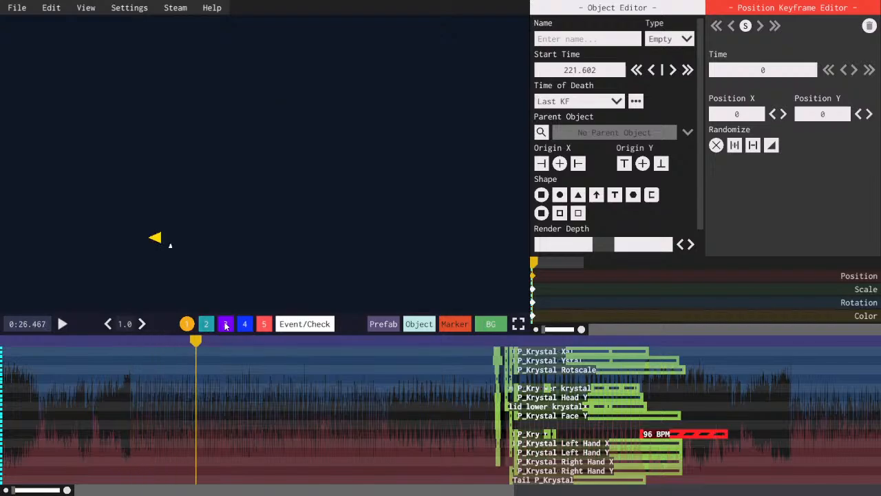
left_click(227, 325)
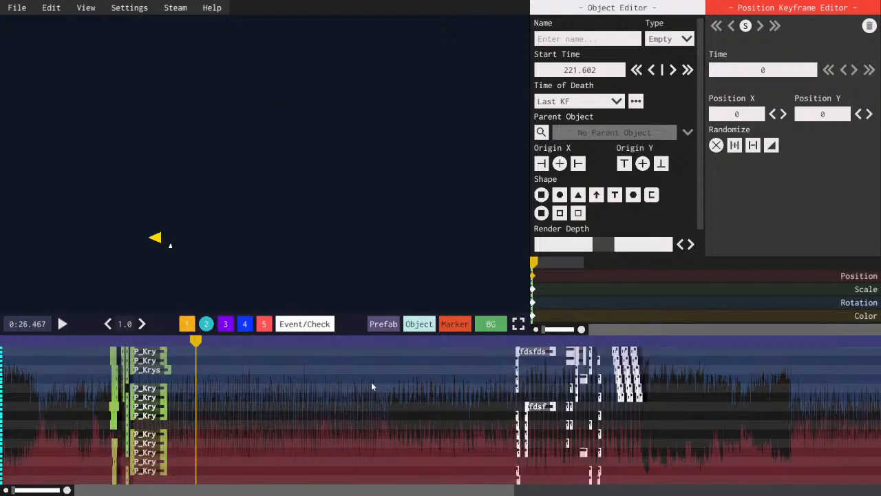
- Set the first scale keyframe of P_Krystal Rotscale on layer 2 to 0 for both X and Y
left_click(144, 352)
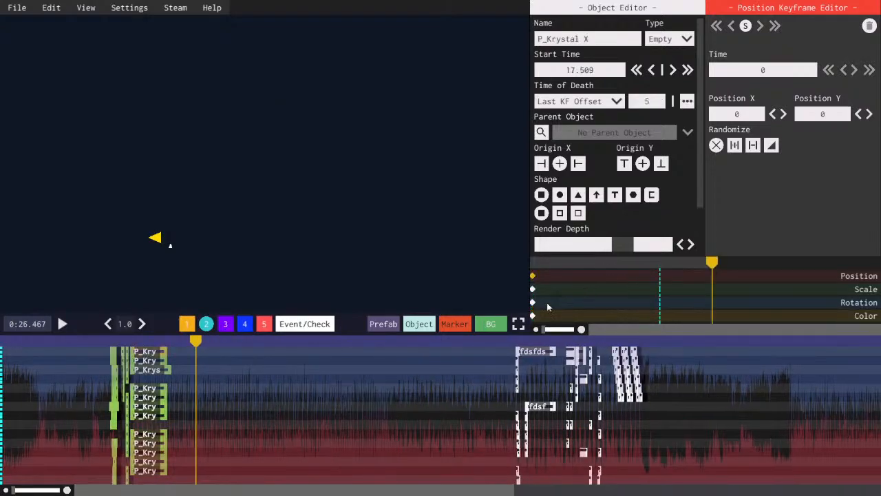
left_click(146, 370)
left_click(532, 289)
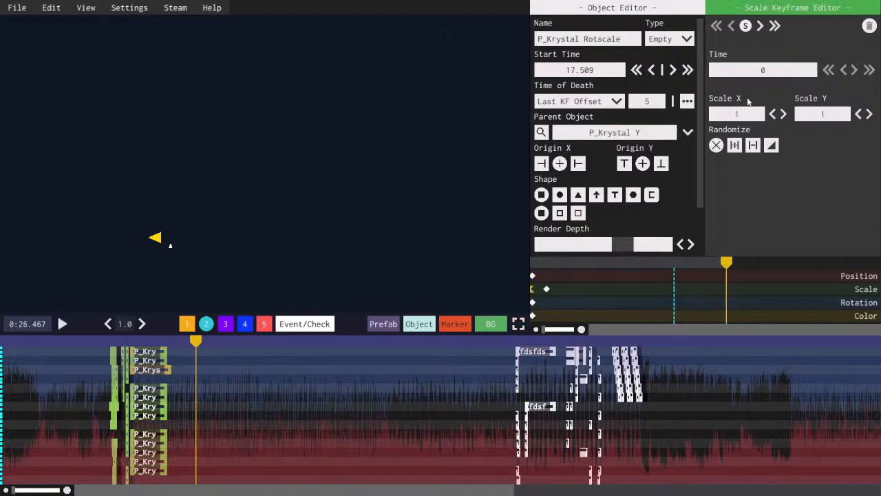
scroll(265, 418, "right", 2)
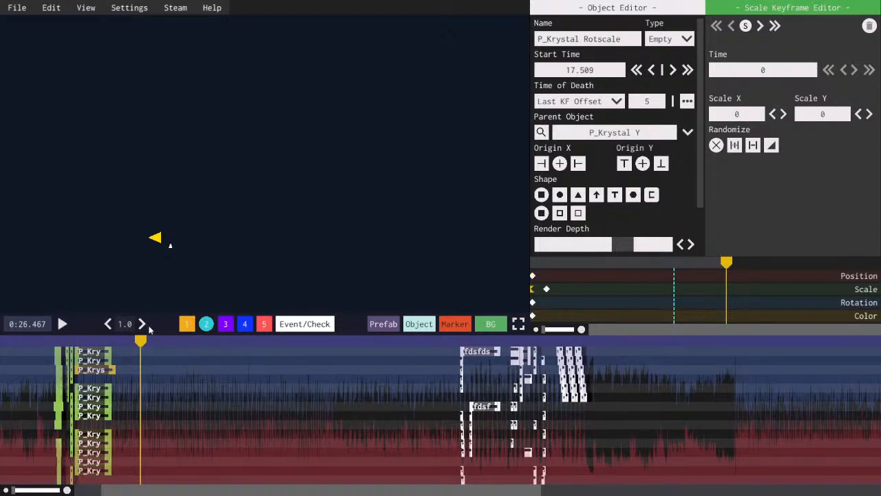
- Show layer 1, move the playhead to about 1:09 and select the P_Krystal X object
key("1")
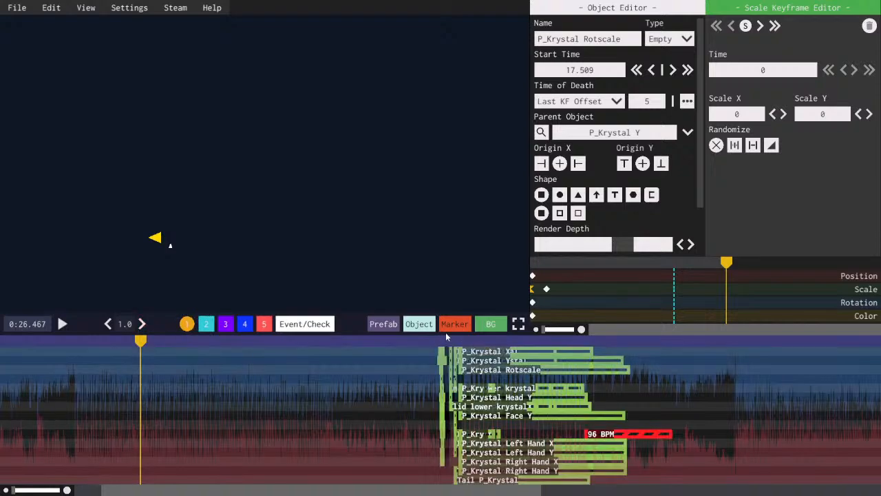
left_click_drag(448, 341, 456, 342)
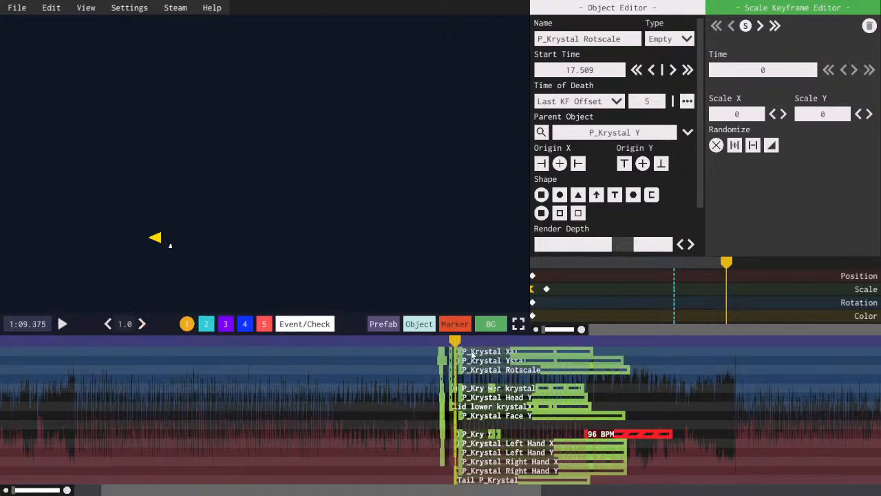
left_click(473, 354)
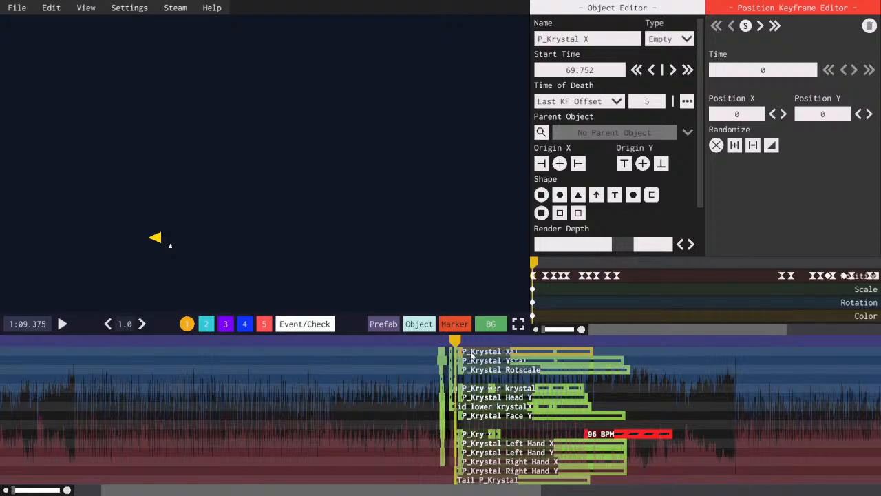
- Play the first second of the level and return the playhead to about 1:09
left_click_drag(282, 491, 318, 491)
left_click(3, 339)
key("space")
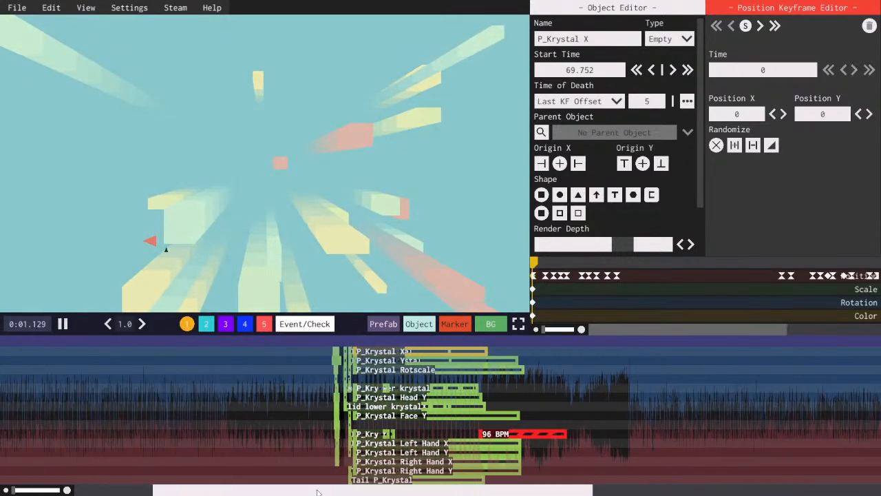
key("space")
left_click(348, 341)
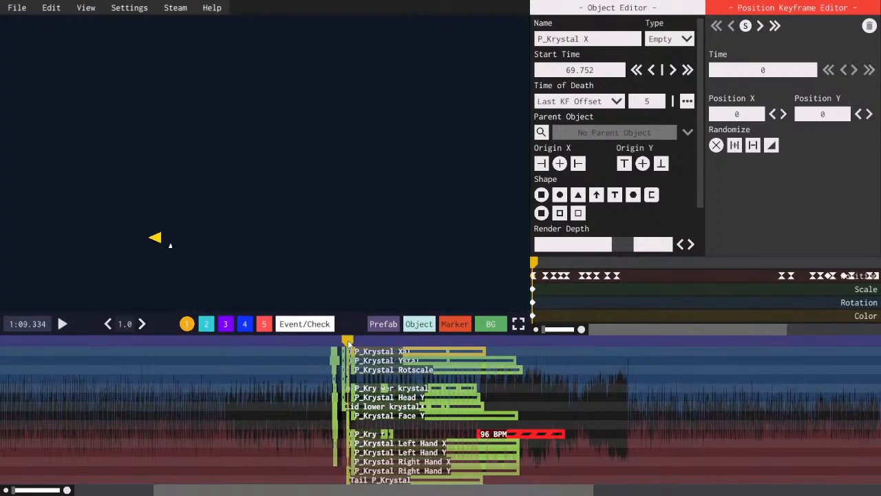
- Play the Krystal animation on layer 1 from about 1:09 to about 1:29
scroll(335, 393, "right", 3)
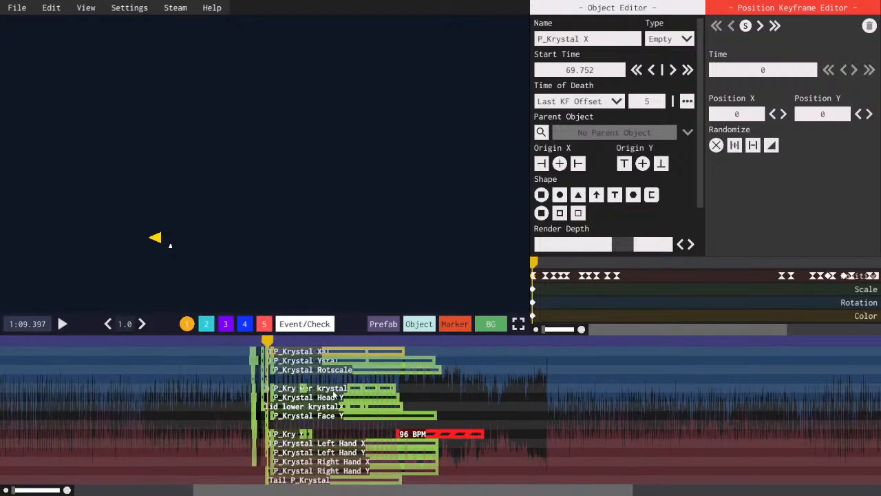
scroll(313, 370, "up", 3)
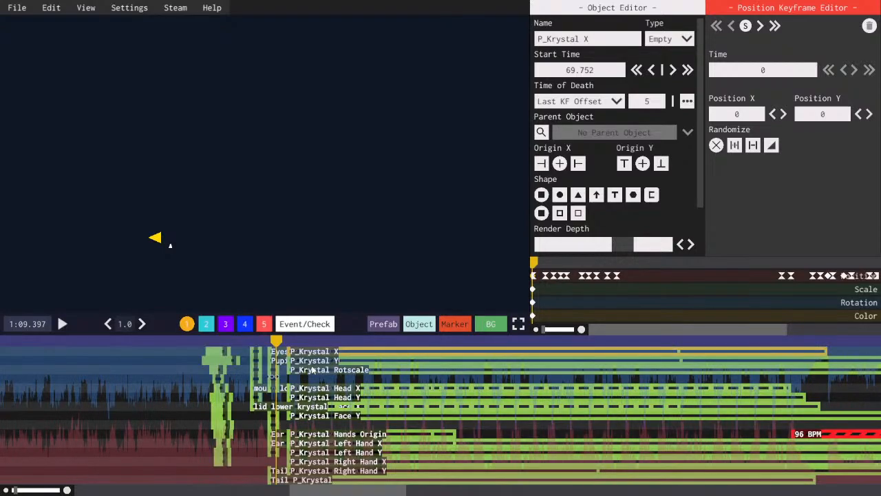
scroll(313, 370, "down", 3)
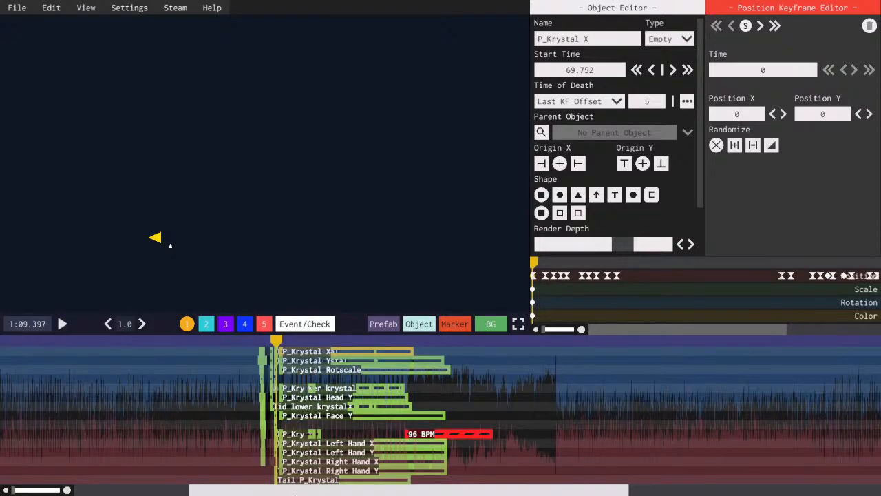
scroll(297, 406, "right", 1)
scroll(358, 377, "right", 2)
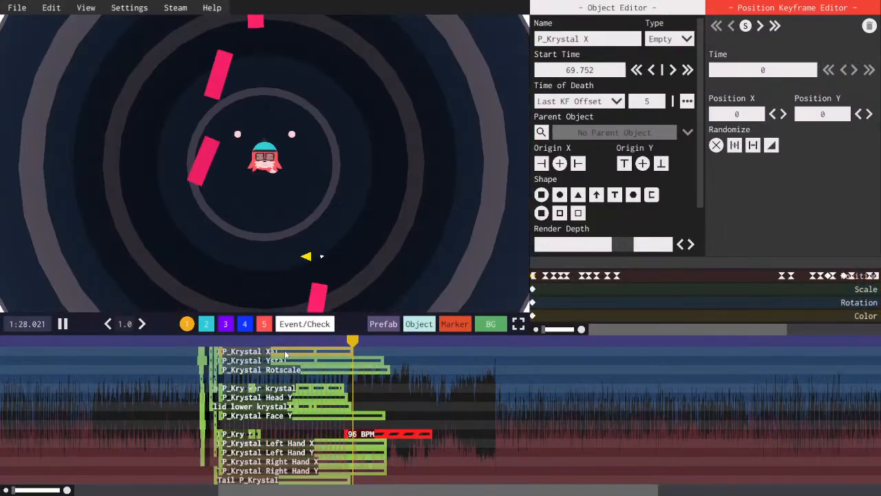
key("space")
- Scrub back to about 1:12.6 to examine Krystal beside the yellow info card
left_click_drag(484, 490, 443, 491)
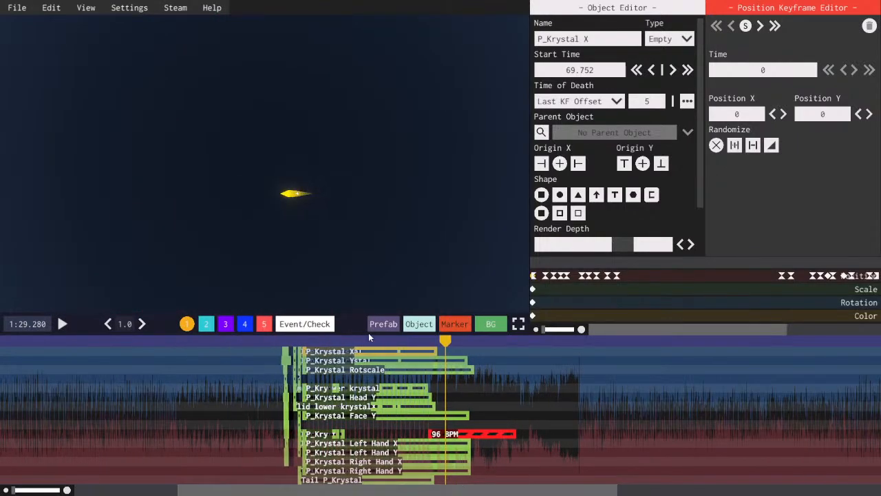
left_click_drag(349, 341, 324, 341)
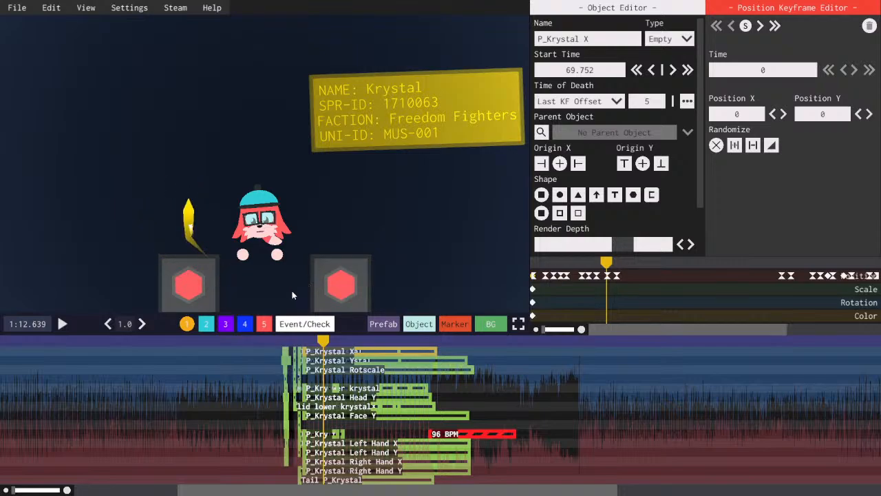
left_click(321, 341)
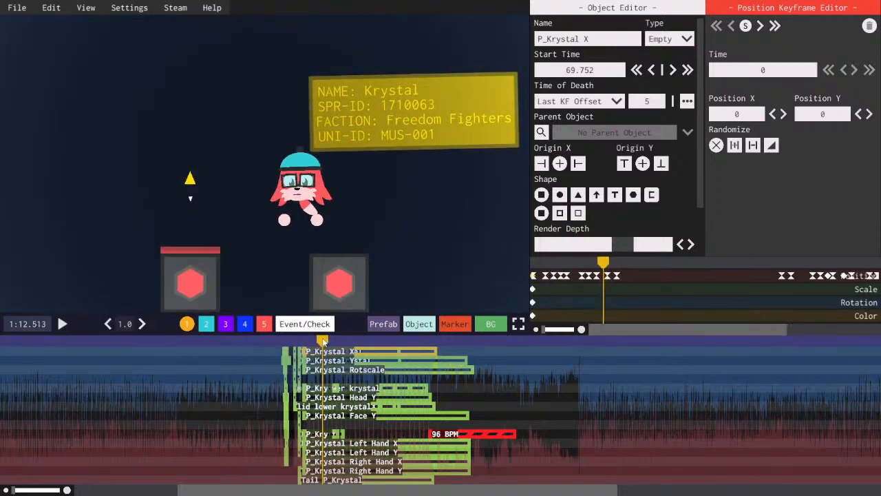
left_click_drag(321, 341, 323, 342)
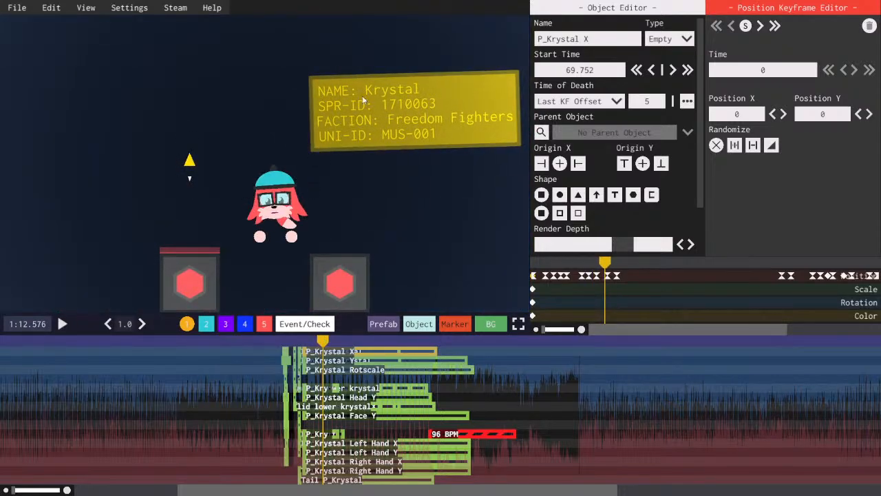
- Look through the objects on layers 1 to 5, inspect fdsfdsgs right on layer 2, and return to layer 5
left_click(258, 328)
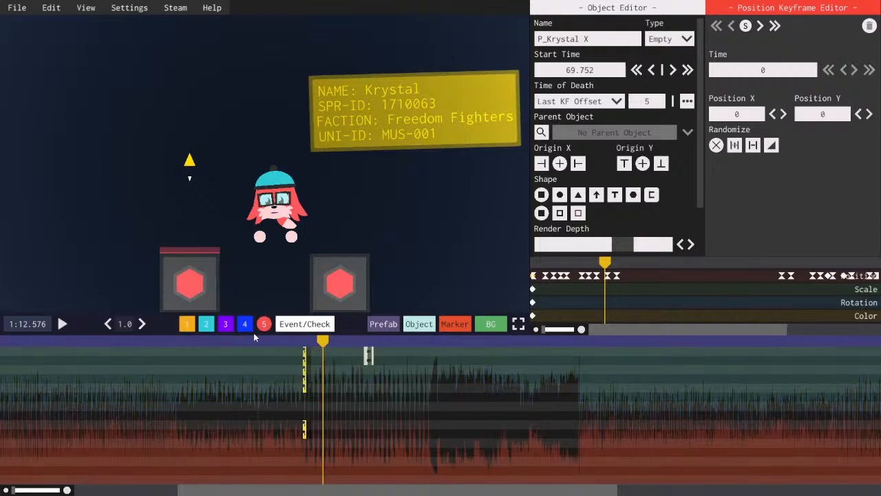
left_click(246, 325)
scroll(331, 397, "up", 5)
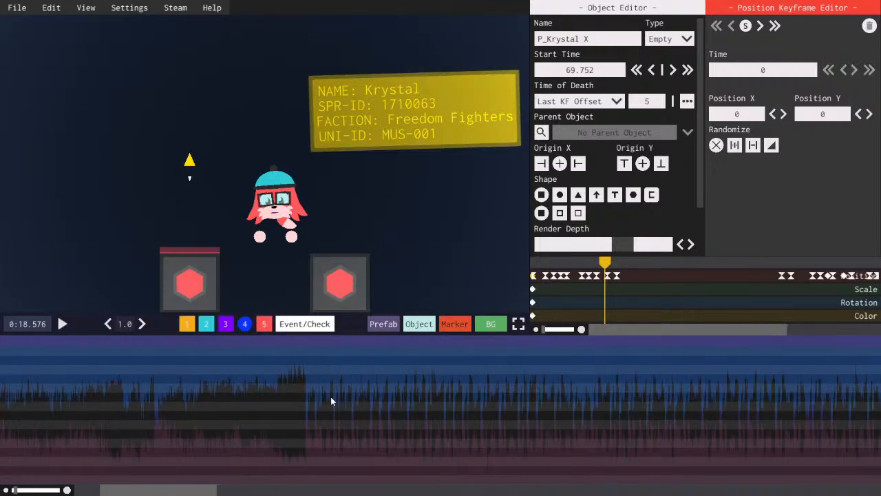
left_click(227, 324)
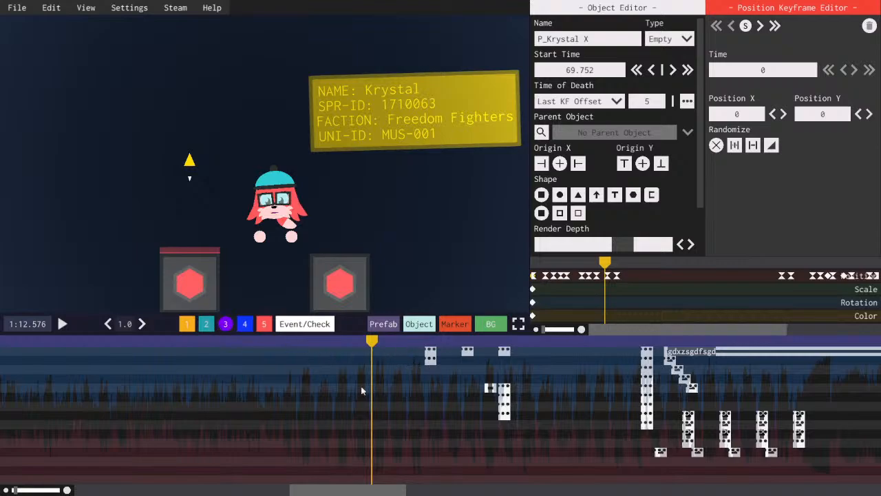
key("2")
left_click(349, 351)
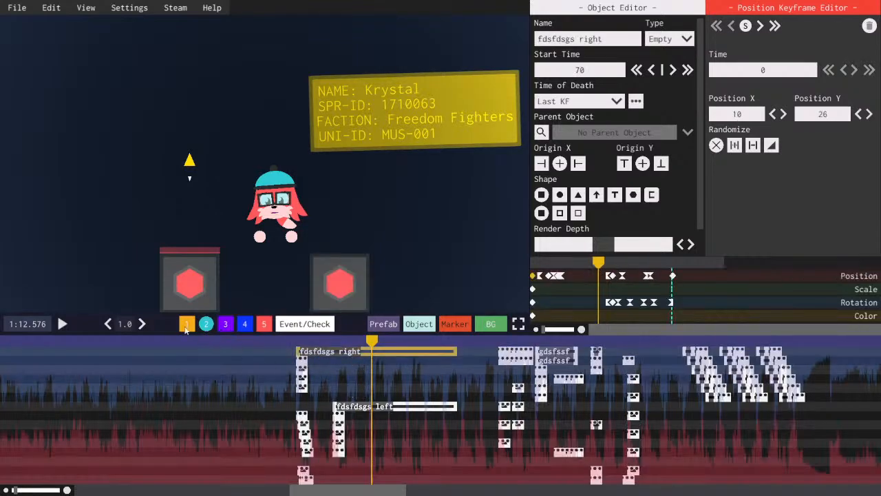
key("1")
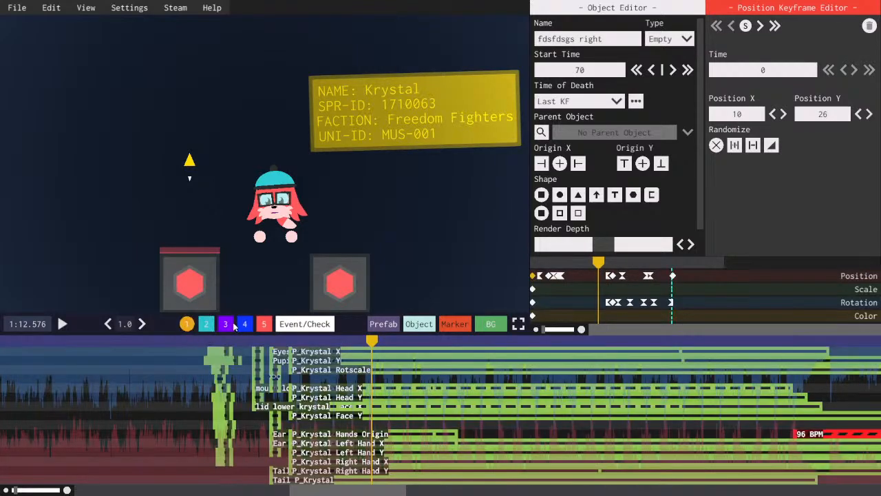
key("4")
key("5")
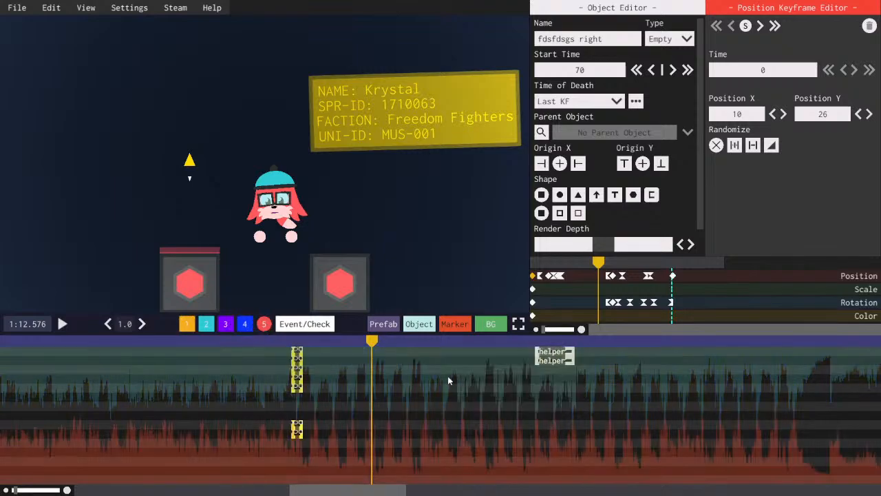
- Select the text parent object on layer 5 and play its animation from about 1:10 to 1:11
left_click_drag(599, 262, 550, 265)
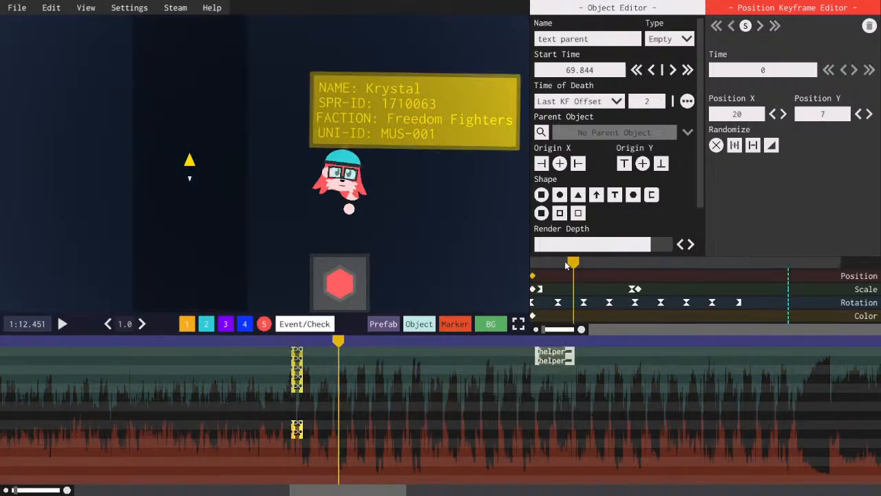
key("space")
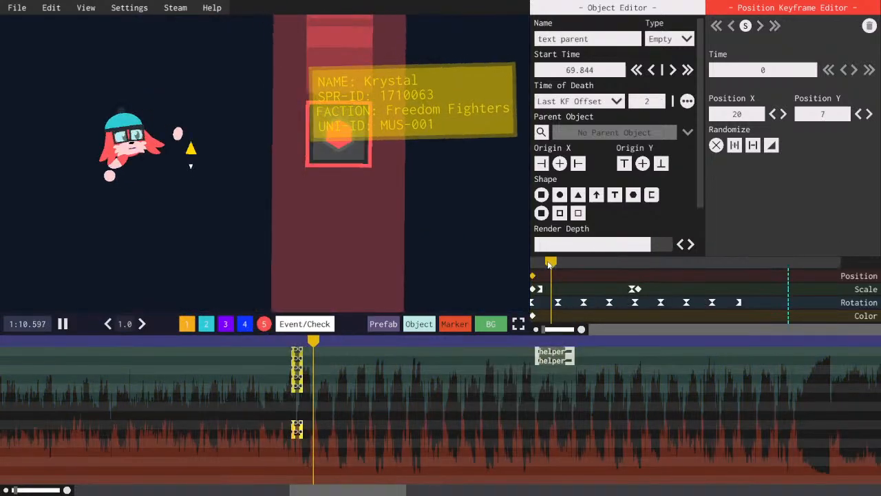
key("space")
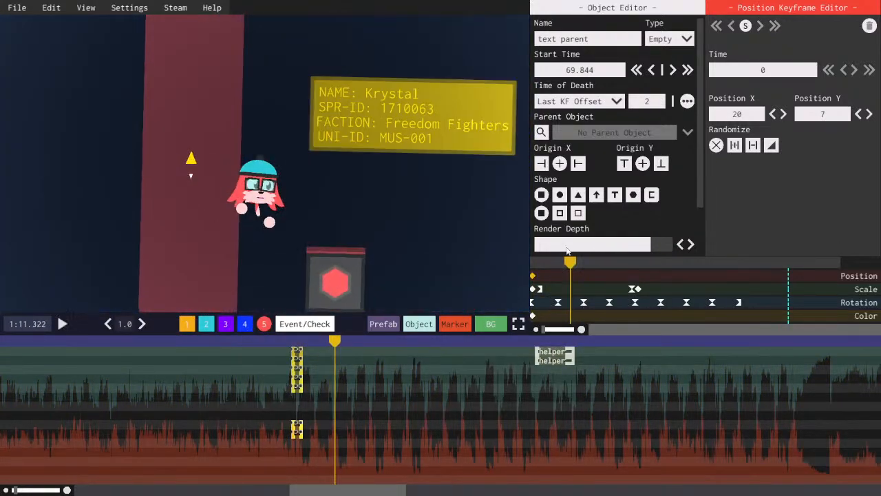
- Try a Position Y of 9 on text parent, restore it to 7, and select the name text object
scroll(819, 119, "down", 7)
scroll(819, 118, "up", 9)
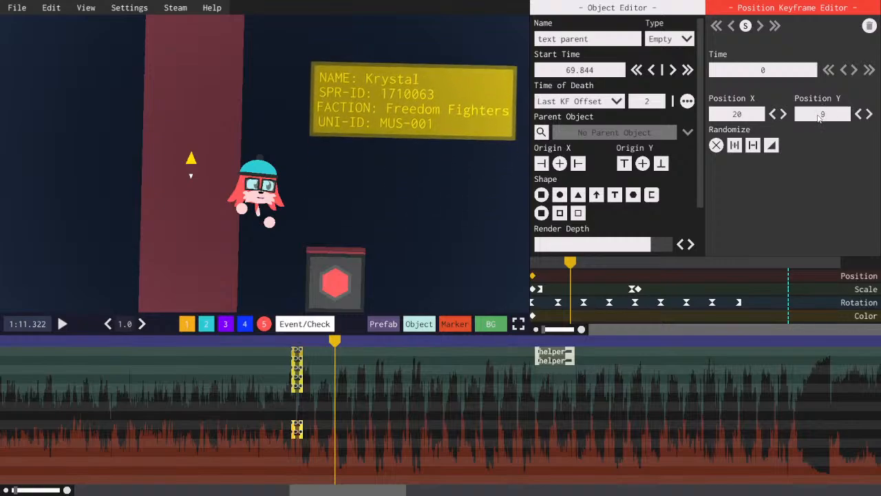
scroll(820, 118, "down", 2)
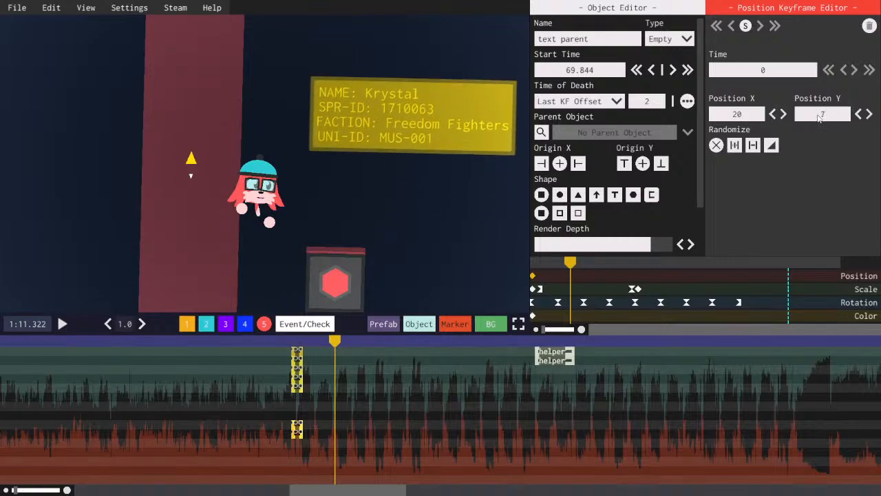
left_click(299, 365)
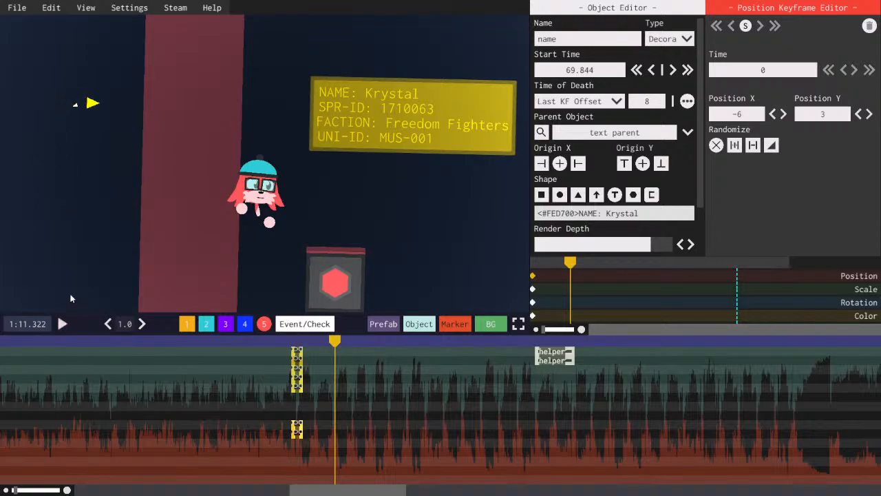
left_click_drag(361, 491, 368, 493)
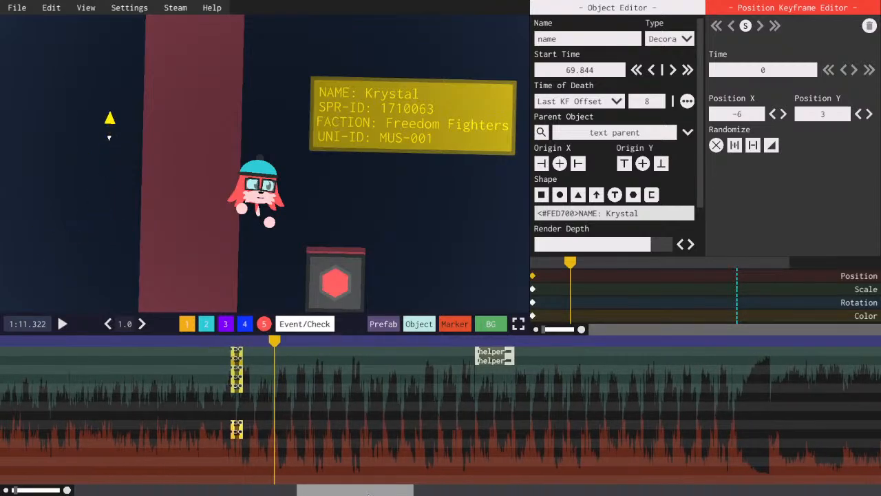
- Look through the RT2 and SE entries in the level list and close it
left_click(15, 10)
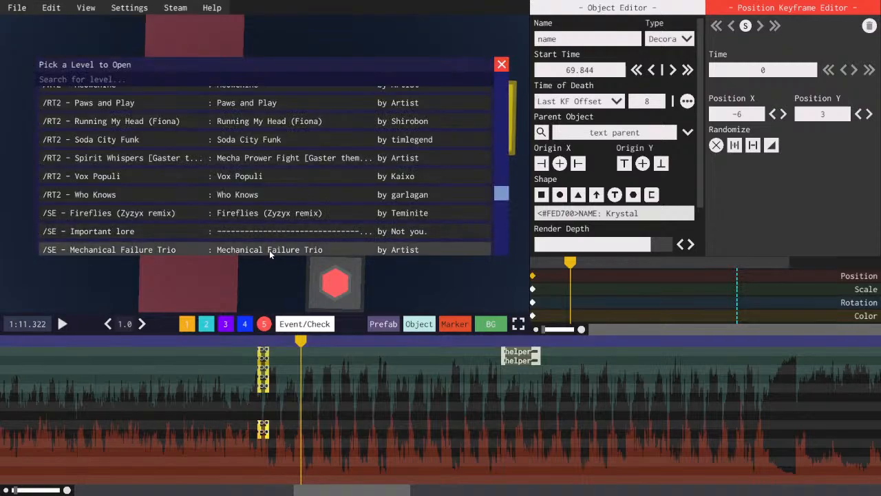
scroll(270, 242, "down", 1)
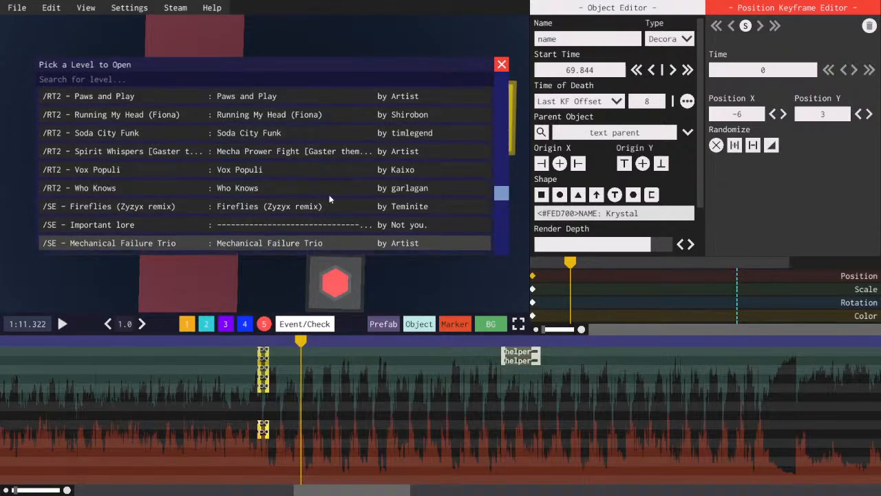
left_click(501, 64)
left_click(16, 7)
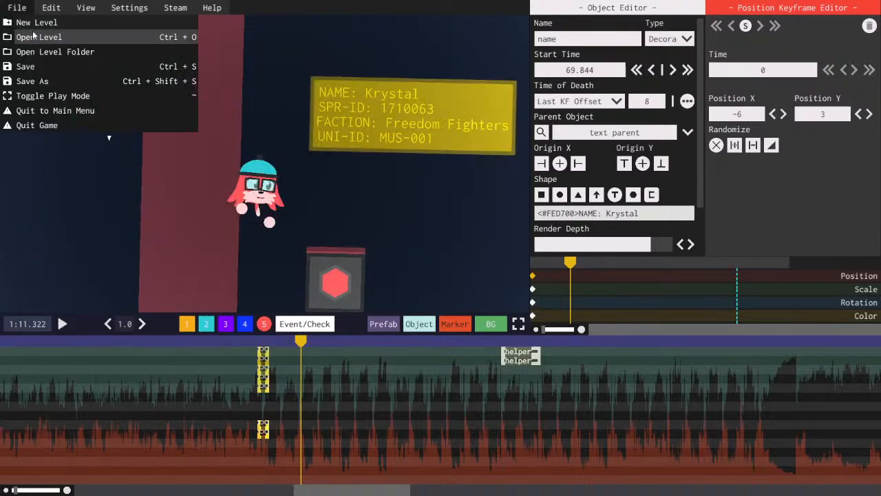
left_click(42, 34)
scroll(222, 141, "down", 4)
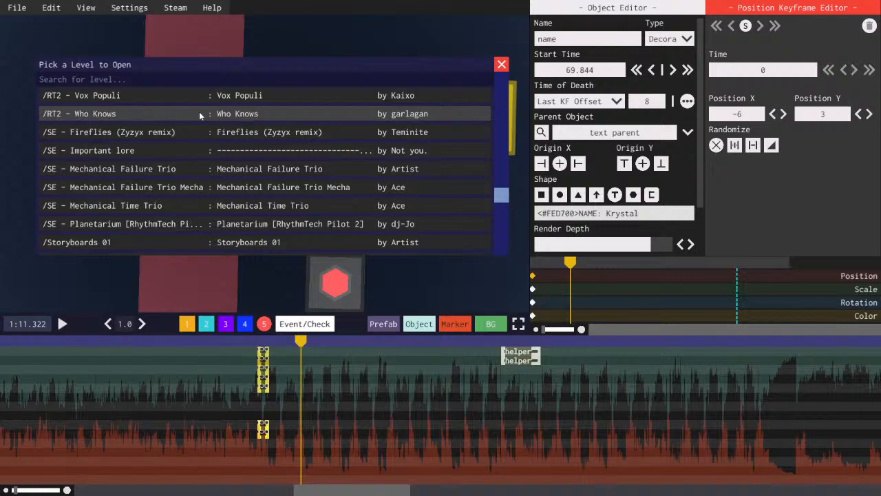
scroll(199, 111, "down", 2)
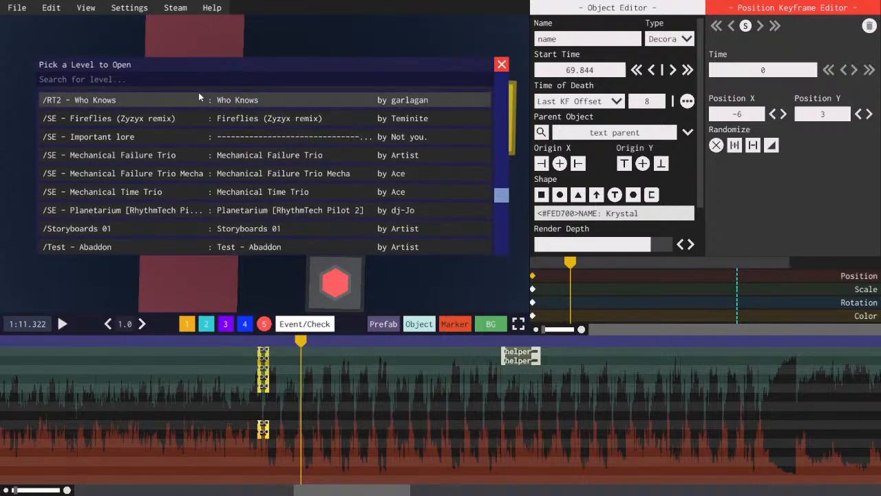
left_click(501, 65)
- Move the playhead to about 0:03.4 and reduce the playback speed to 0.0
left_click_drag(294, 490, 49, 380)
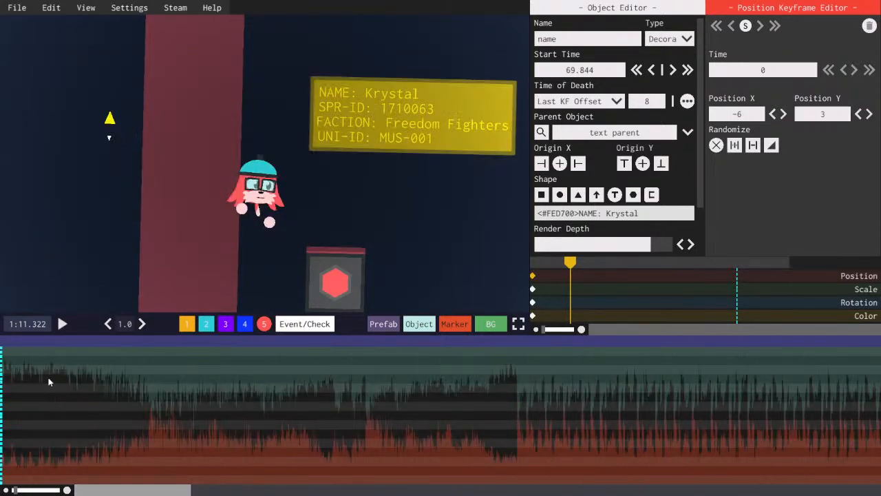
left_click_drag(132, 339, 95, 340)
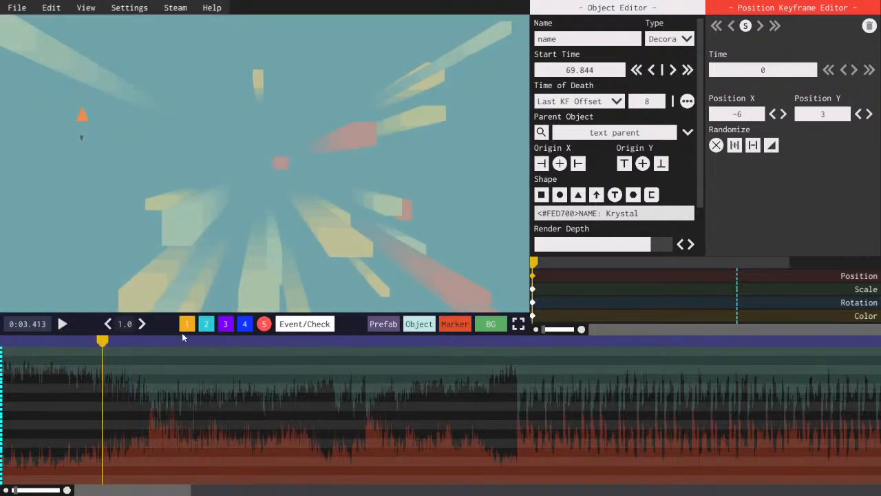
left_click(107, 323)
left_click(108, 323)
left_click(107, 324)
left_click(107, 324)
left_click(108, 324)
left_click(108, 323)
left_click(107, 324)
- View the background properties of bg - 14 and return to the text parent object's settings
left_click(10, 42)
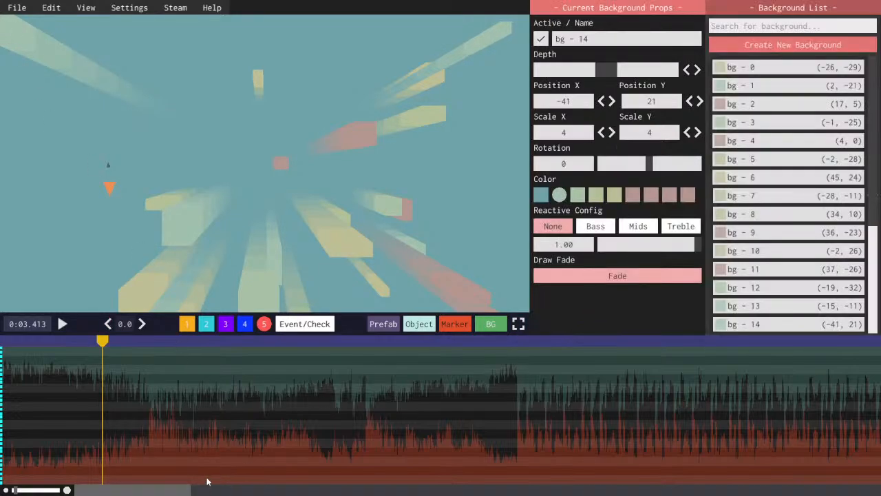
left_click_drag(193, 489, 521, 489)
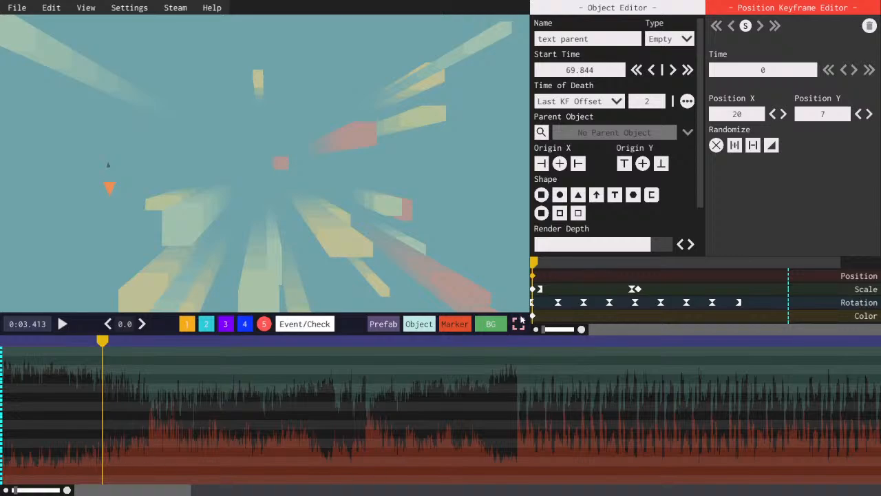
- Steer the player around the level preview and view the CustomPlayerShapes plugin settings, closing them again
key("d")
key("s")
key("a")
key("w")
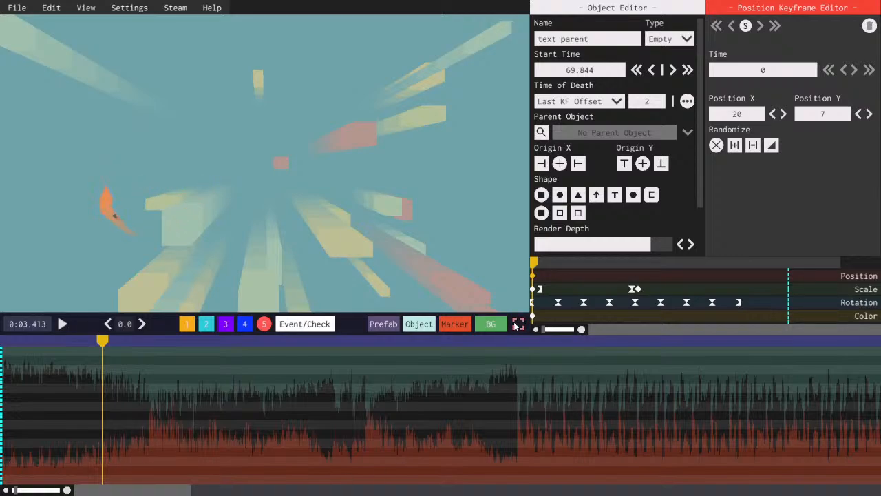
key("d")
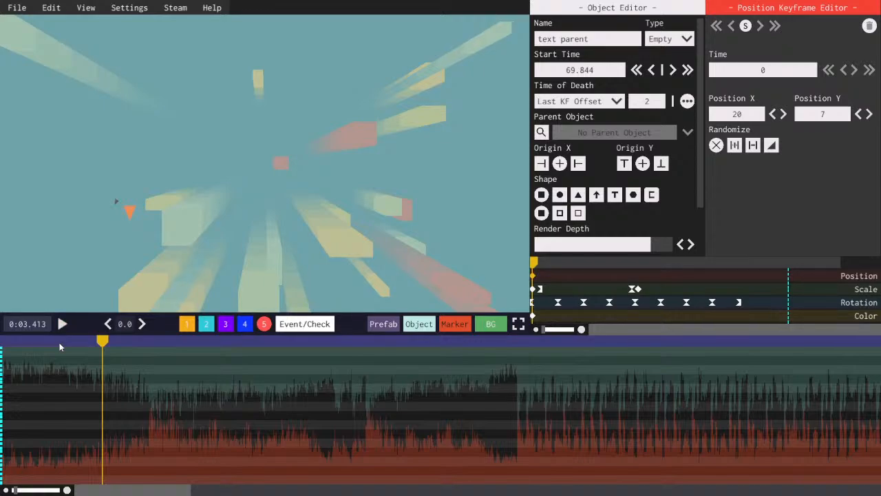
key("F1")
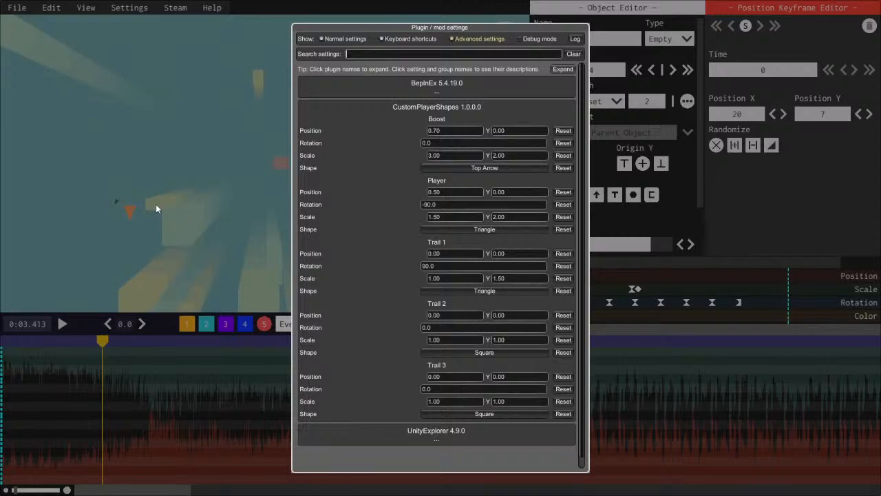
key("F1")
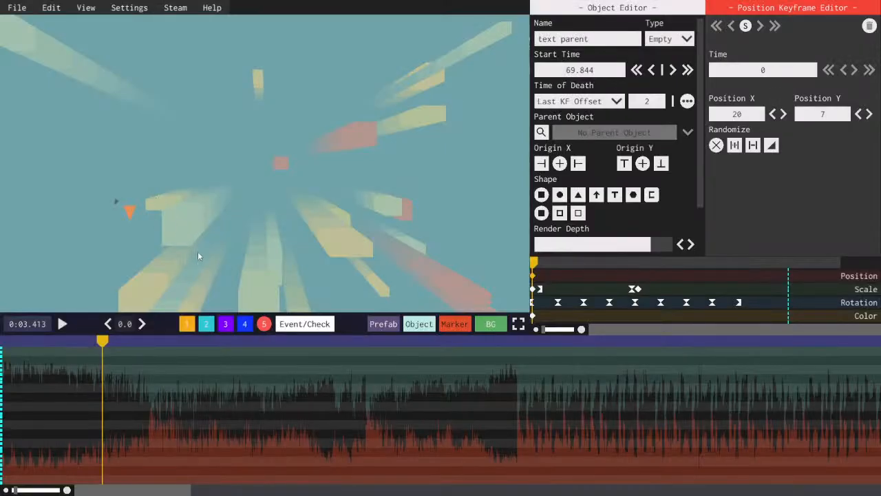
- Open the UnityExplorer overlay and look over the C# Console script and the Log entries
key("F7")
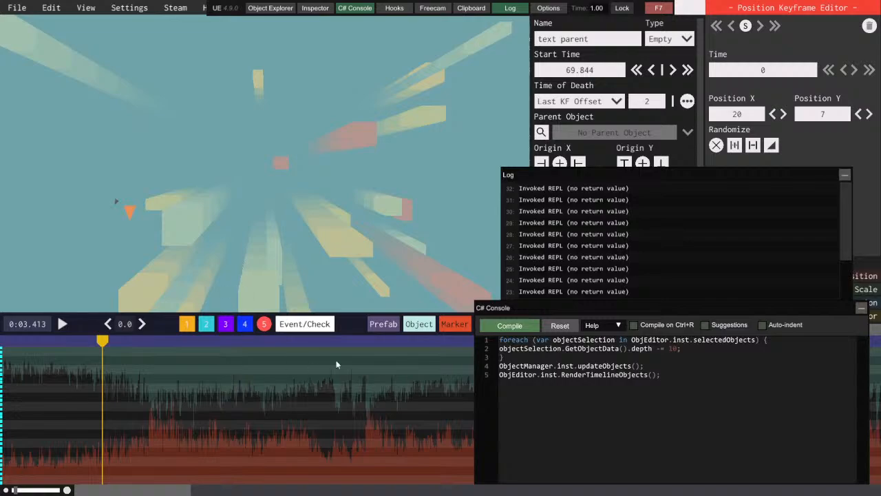
left_click_drag(496, 311, 453, 300)
left_click_drag(750, 301, 782, 296)
left_click(665, 379)
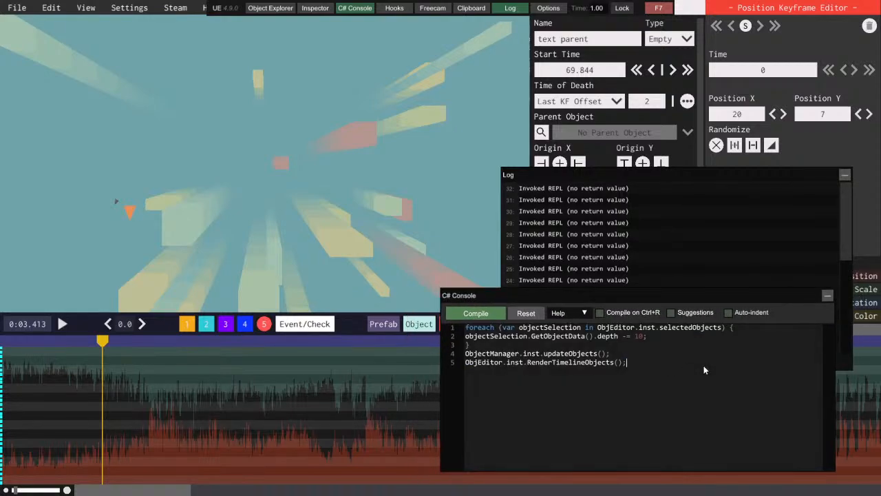
left_click_drag(705, 368, 387, 305)
left_click(720, 356)
left_click(706, 180)
scroll(666, 241, "down", 5)
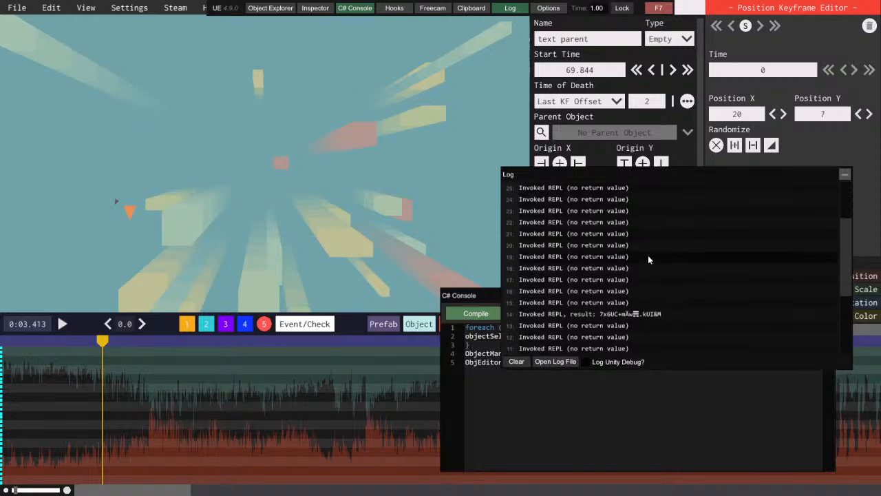
scroll(695, 289, "up", 5)
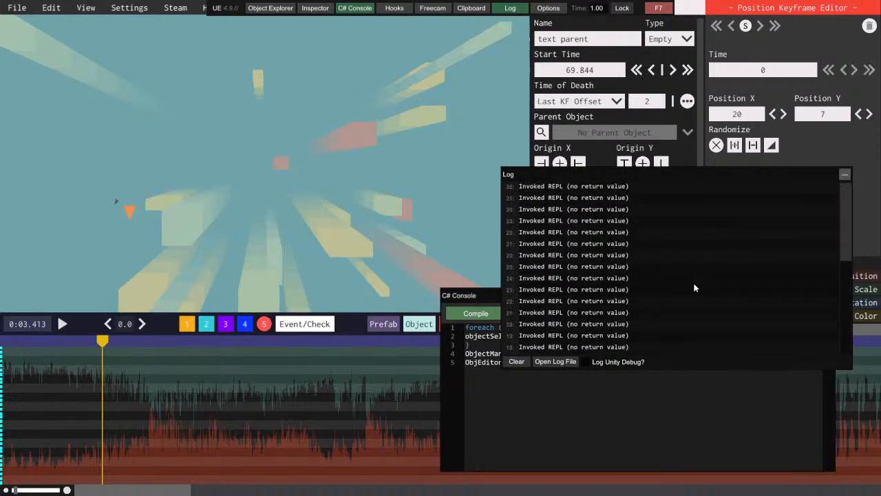
left_click(487, 300)
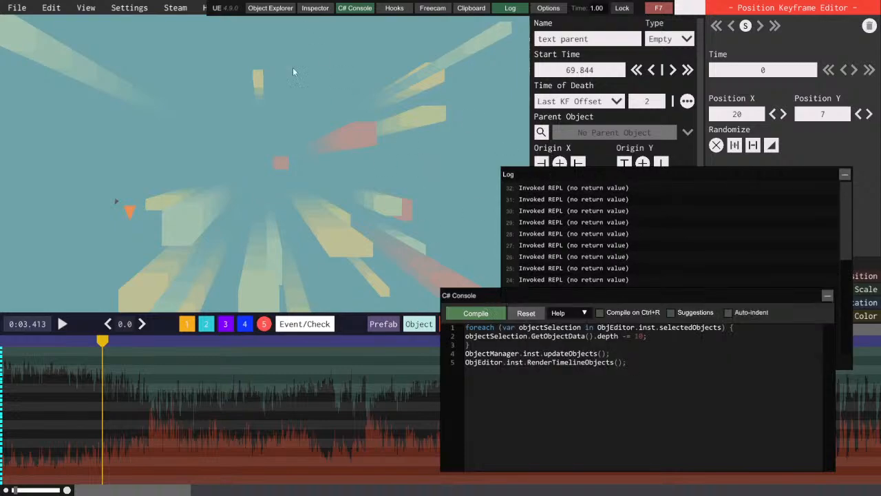
- Open the Object Explorer and expand the Editor scene through Editor Systems, Editor GUI and sizer to the children of main
left_click(271, 8)
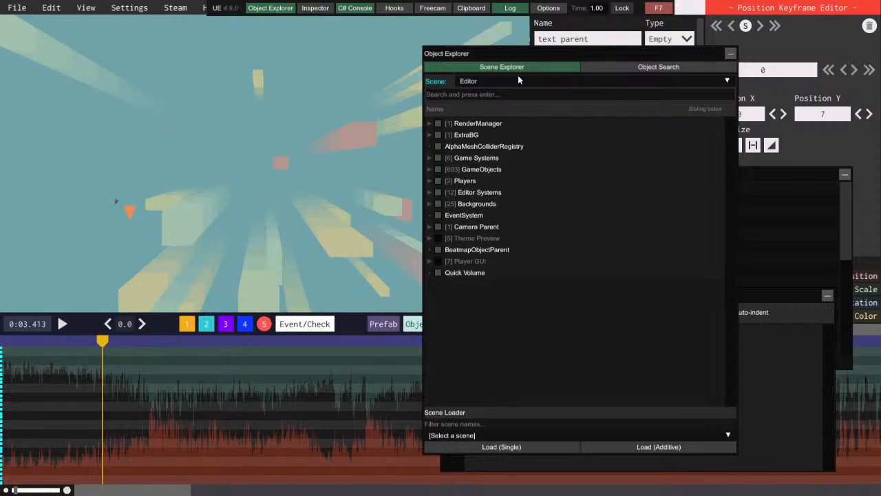
left_click_drag(487, 58, 233, 77)
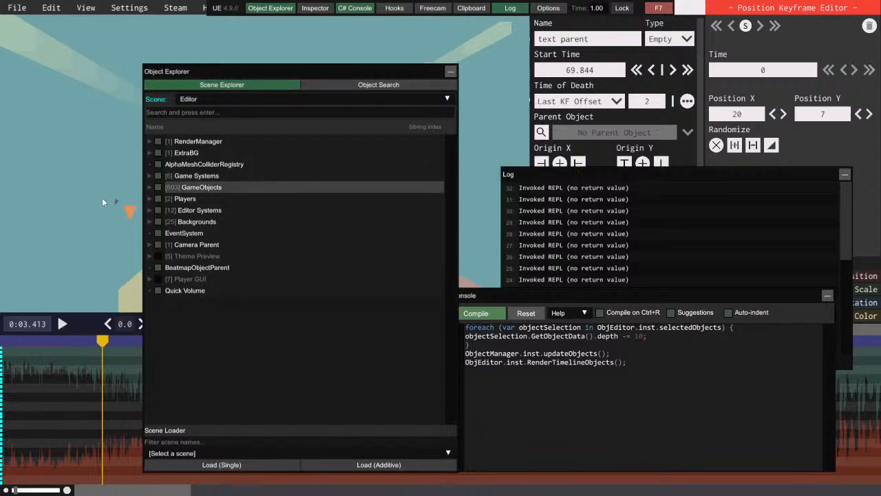
left_click(150, 212)
scroll(149, 210, "down", 1)
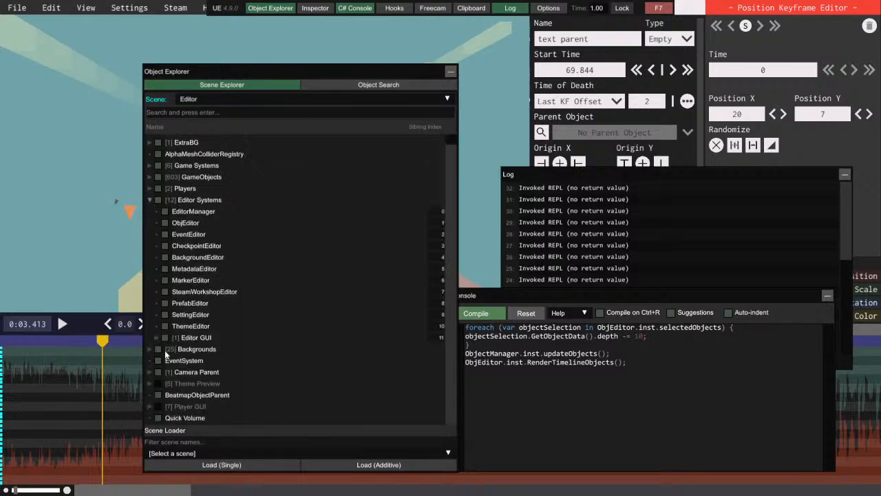
left_click(156, 338)
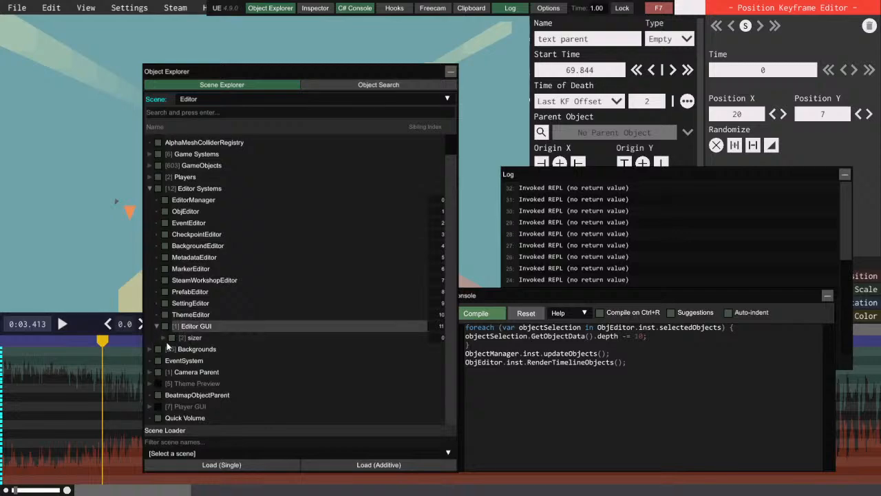
left_click(163, 338)
left_click(171, 350)
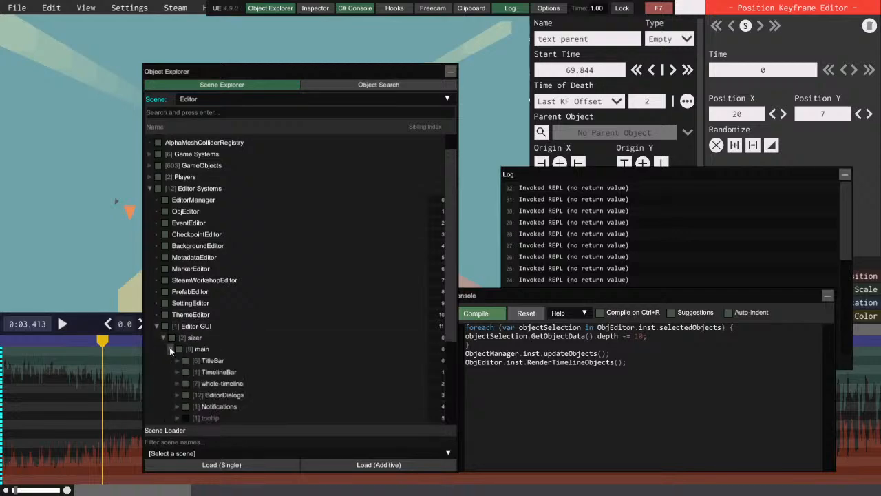
scroll(171, 351, "down", 3)
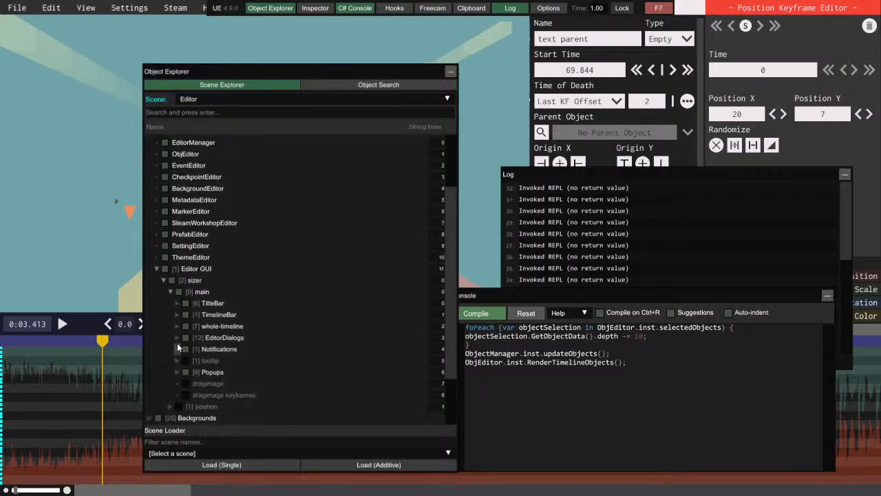
scroll(177, 331, "down", 2)
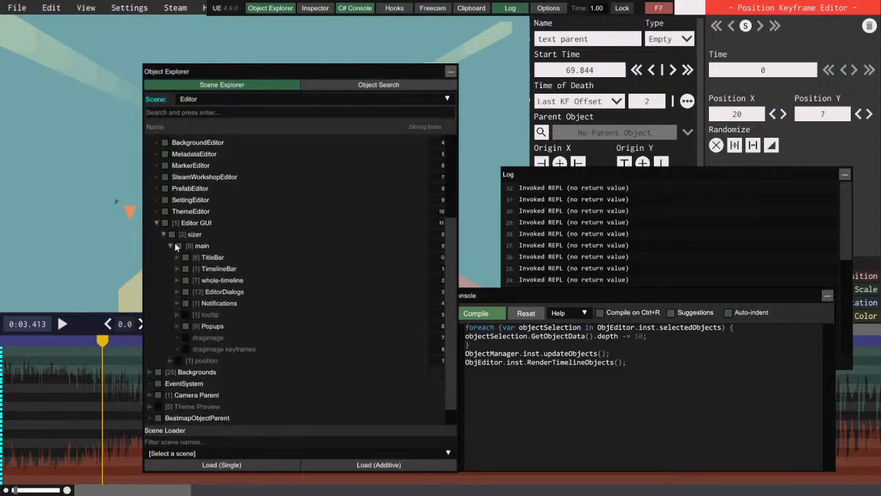
scroll(174, 302, "down", 1)
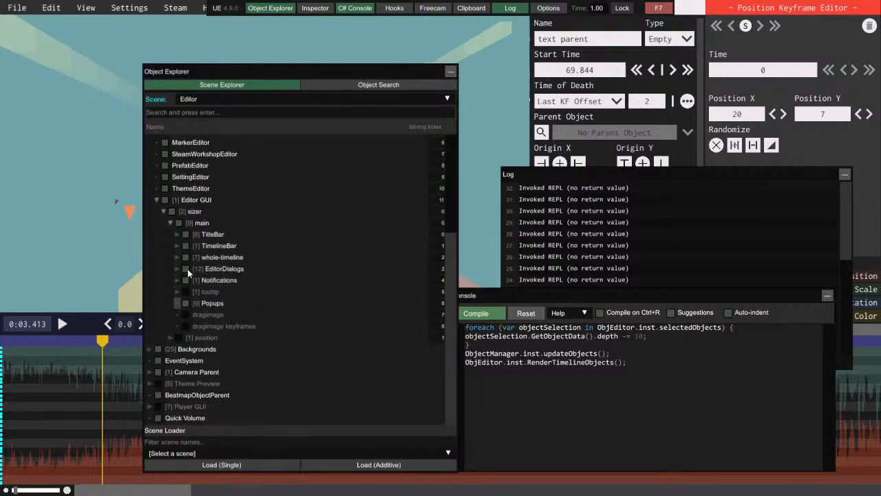
- Close the C# Console and Log windows and move the Object Explorer clear of the Object Editor
left_click(828, 296)
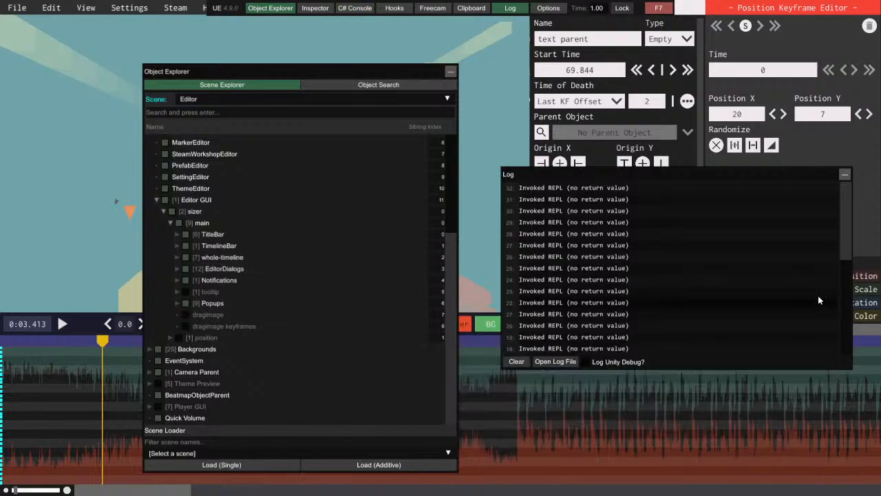
left_click(845, 174)
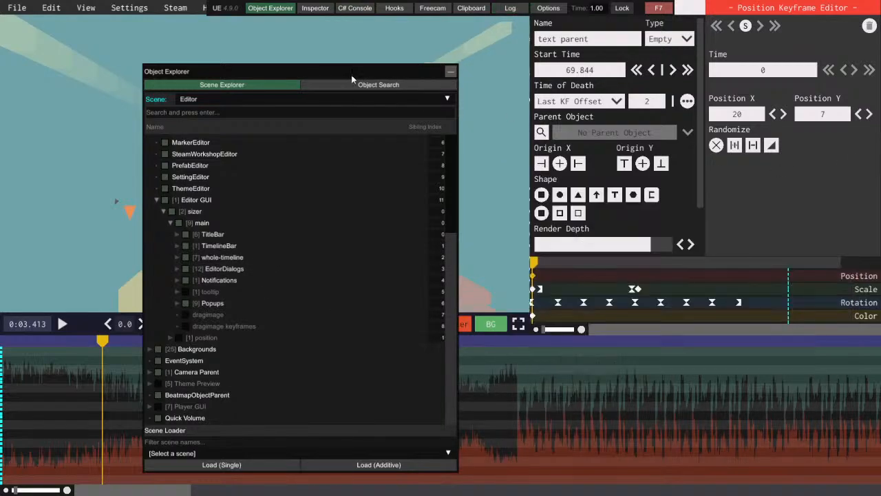
left_click_drag(351, 74, 220, 64)
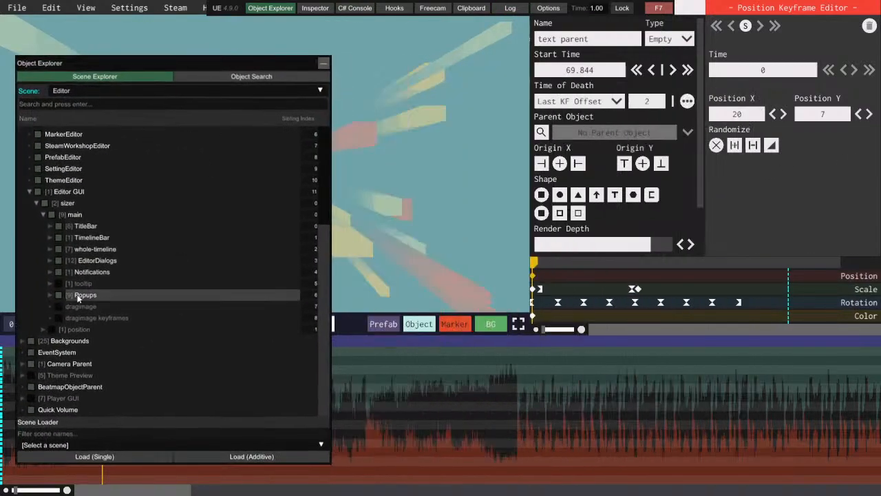
- Expand EditorDialogs and toggle GameObjectDialog off and on twice
left_click(49, 260)
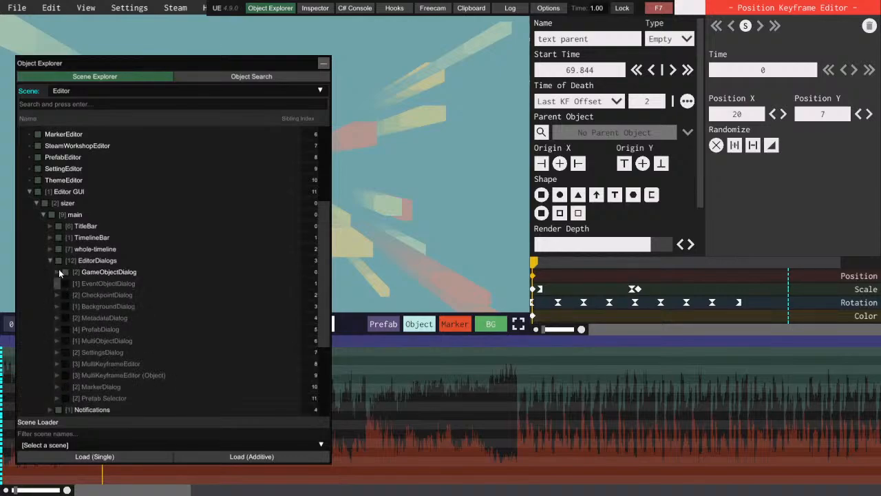
left_click(66, 272)
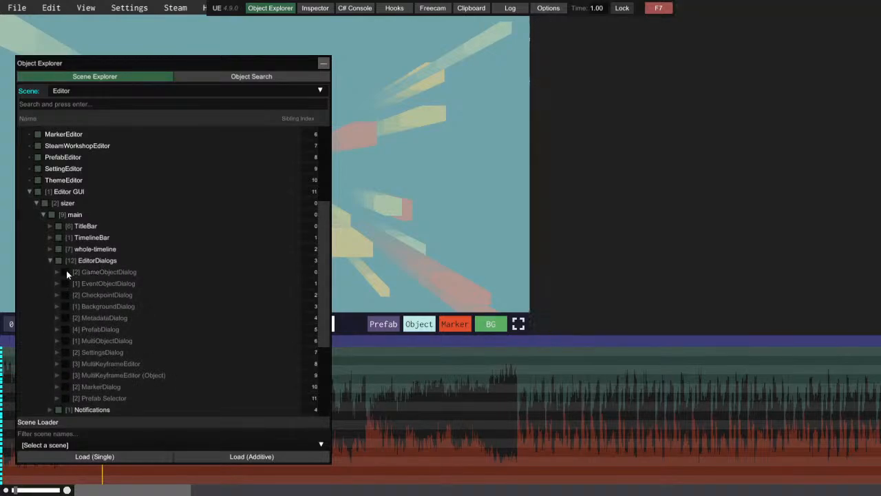
left_click(66, 272)
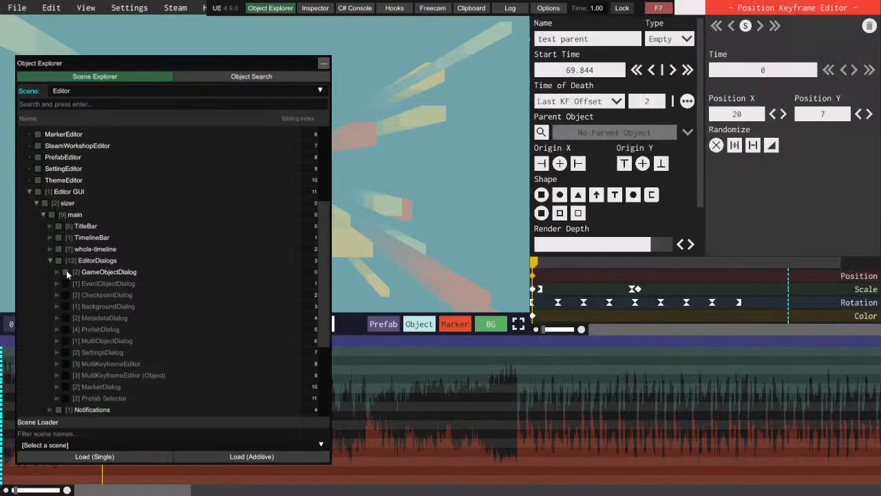
left_click(66, 272)
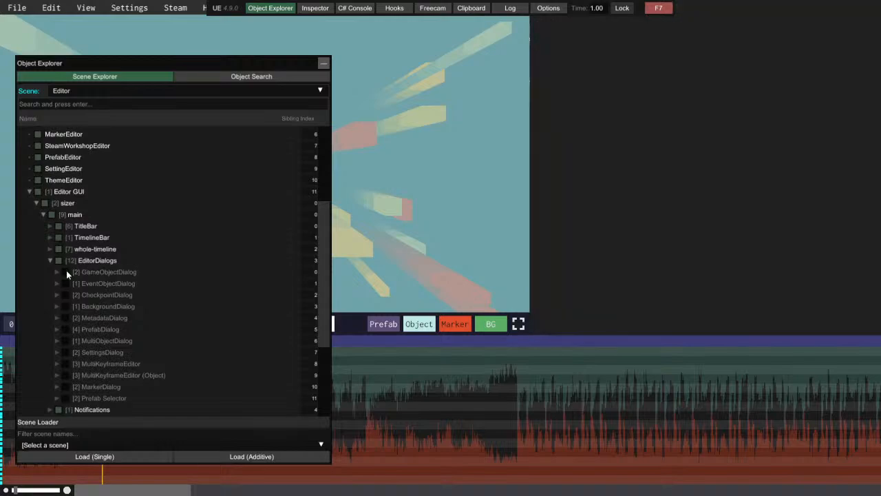
left_click(66, 272)
- Expand GameObjectDialog, switch its data and timeline children off and on repeatedly, and collapse it with both active
left_click(58, 272)
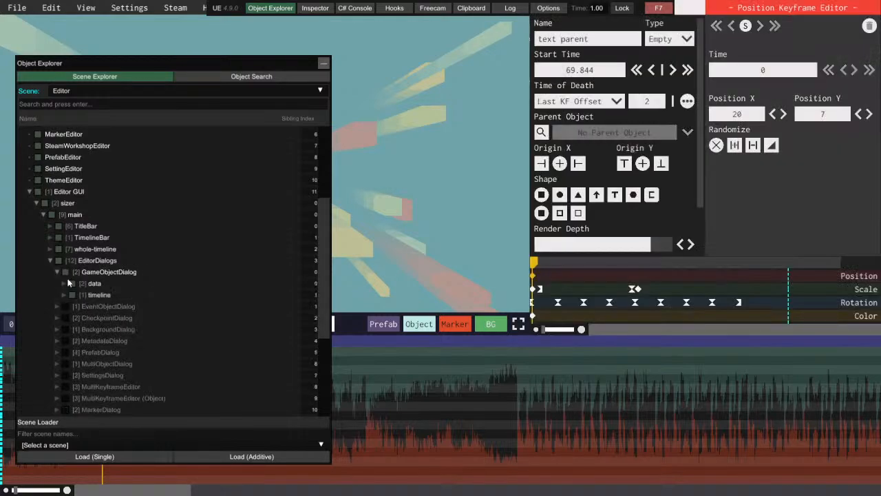
left_click(73, 284)
left_click(73, 284)
left_click(73, 295)
left_click(73, 294)
left_click(73, 285)
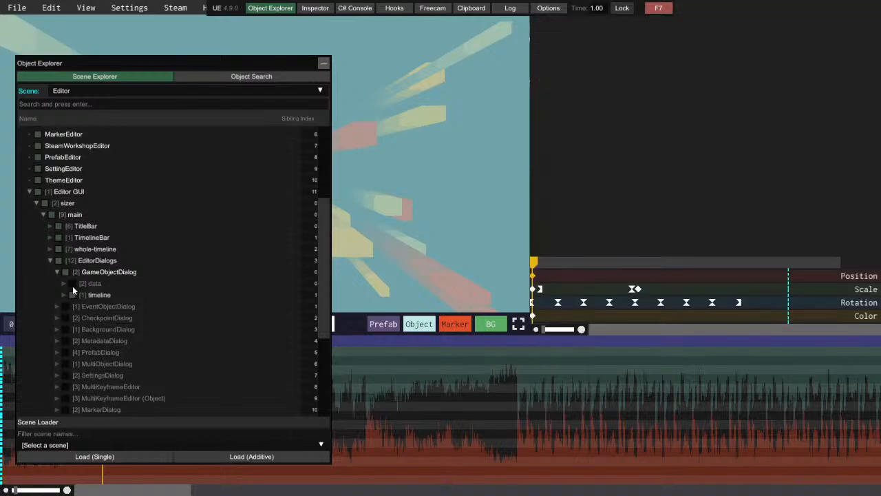
left_click(73, 295)
left_click(73, 295)
left_click(73, 295)
left_click(73, 284)
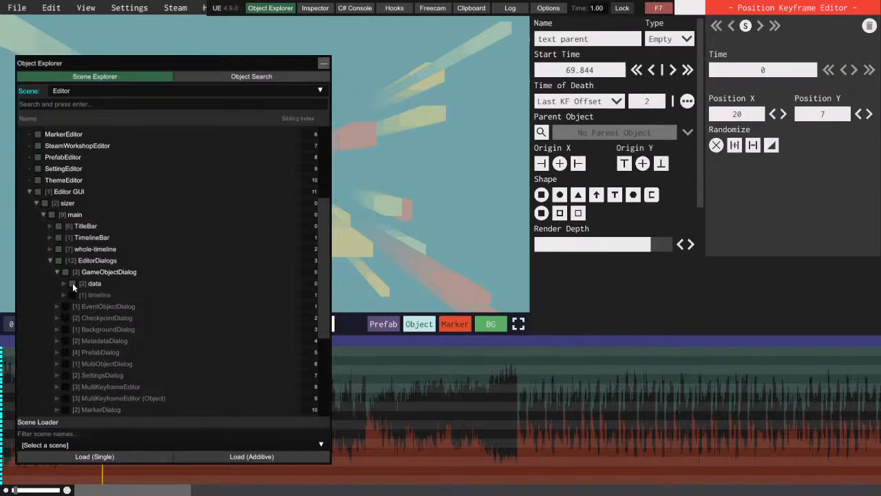
left_click(73, 283)
left_click(72, 294)
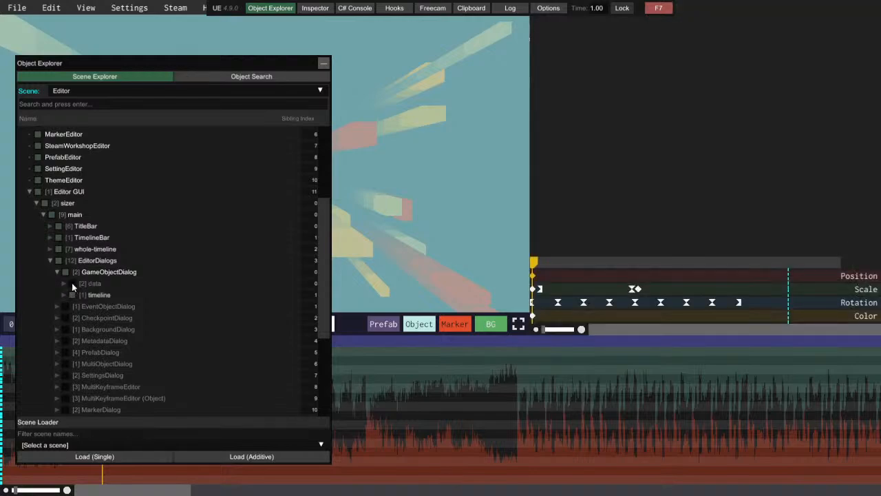
left_click(72, 283)
left_click(57, 272)
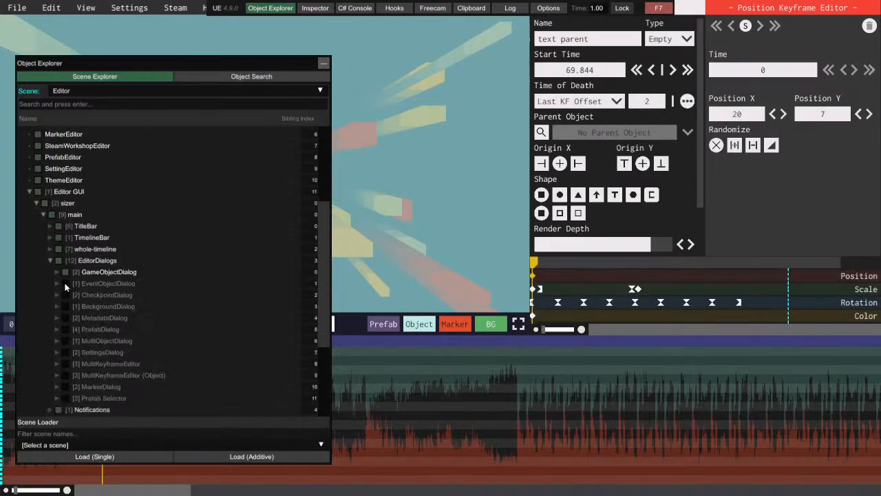
- Toggle EventObjectDialog and CheckpointDialog on and off again and collapse EditorDialogs
left_click(65, 284)
left_click(66, 283)
left_click(66, 294)
left_click(66, 294)
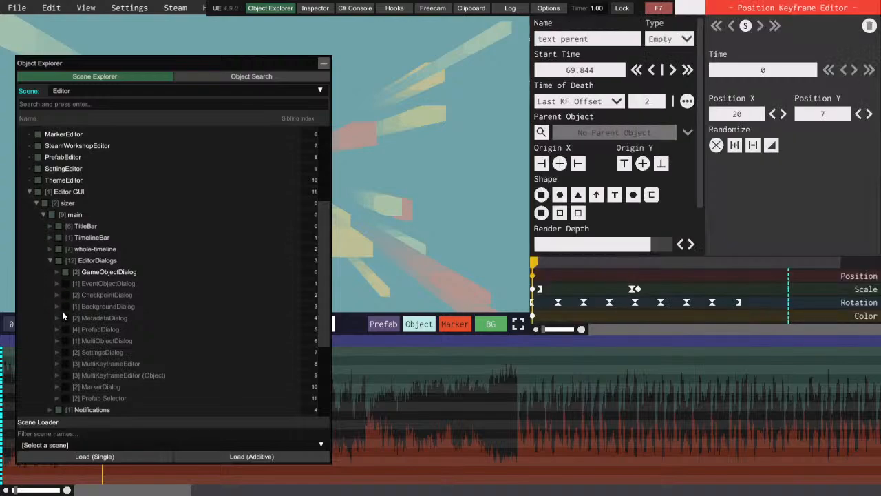
left_click(50, 260)
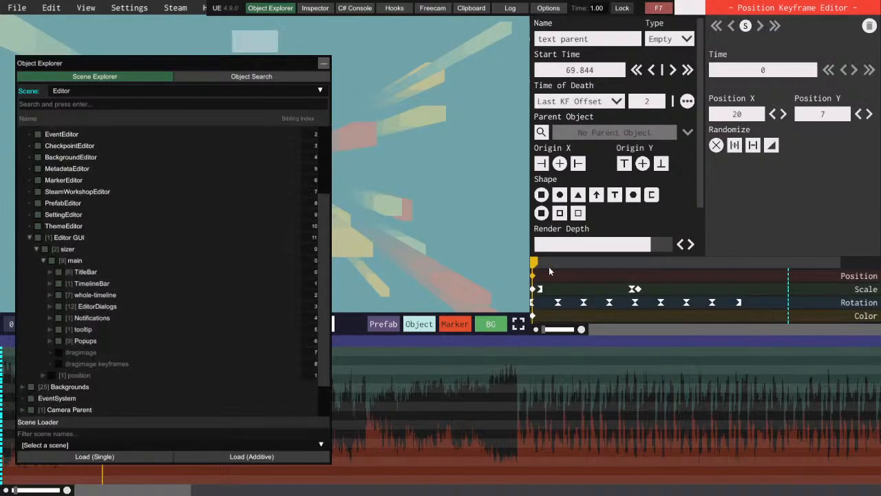
- Move the Object Explorer clear of the preview, expand and toggle the tooltip object, and leave it deactivated and collapsed
left_click_drag(250, 65, 712, 111)
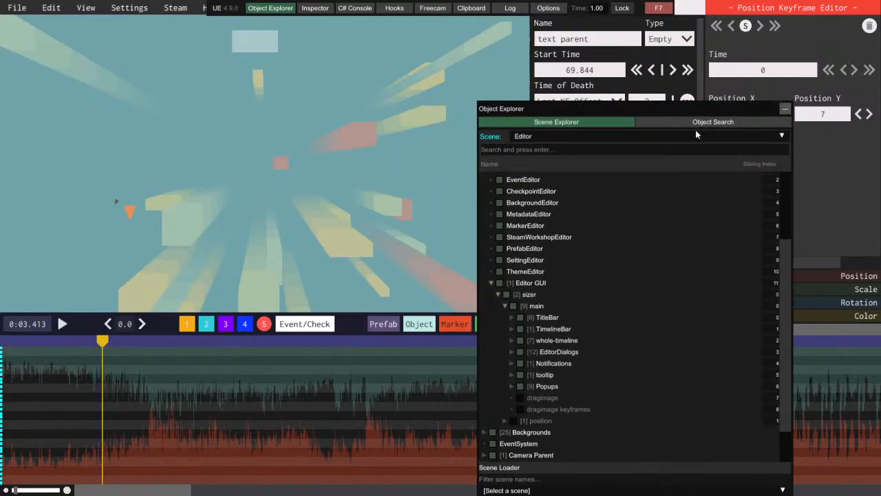
left_click(520, 375)
left_click(520, 375)
left_click(511, 374)
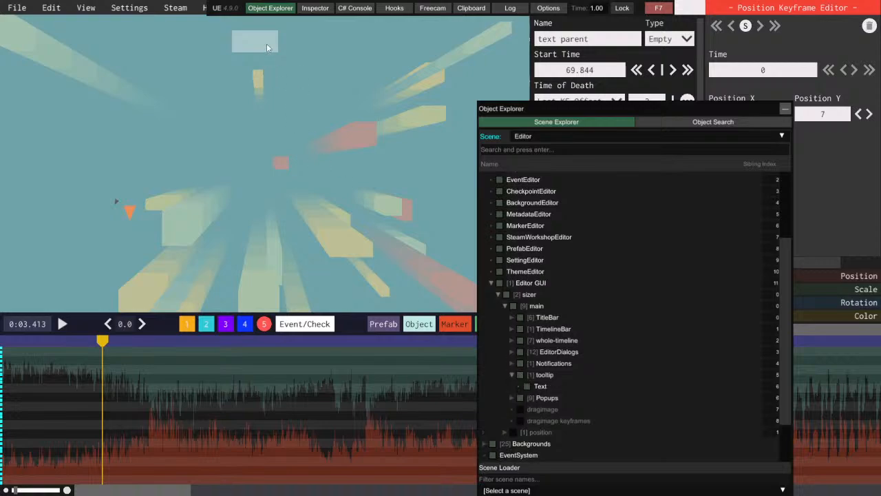
left_click(521, 375)
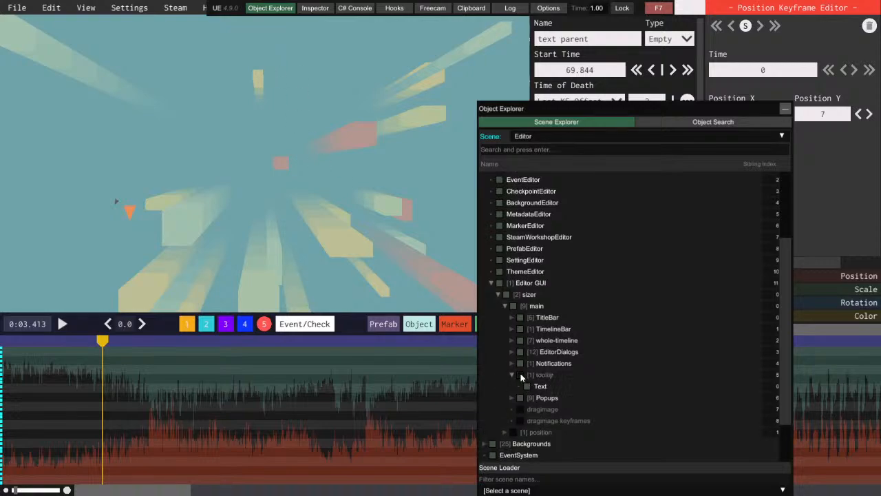
left_click(521, 375)
left_click(521, 375)
left_click(513, 375)
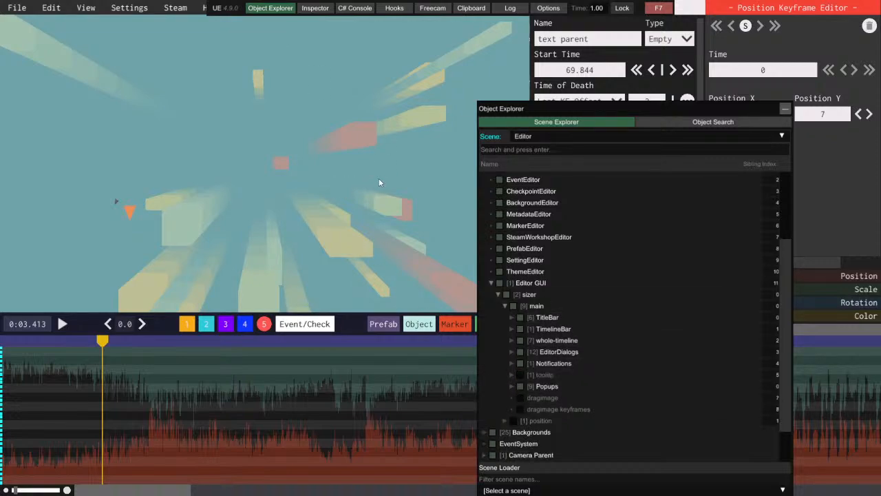
- Toggle the dragimage and dragimage keyframes objects on and off again, leaving both deactivated
left_click(519, 397)
left_click(519, 398)
left_click(519, 398)
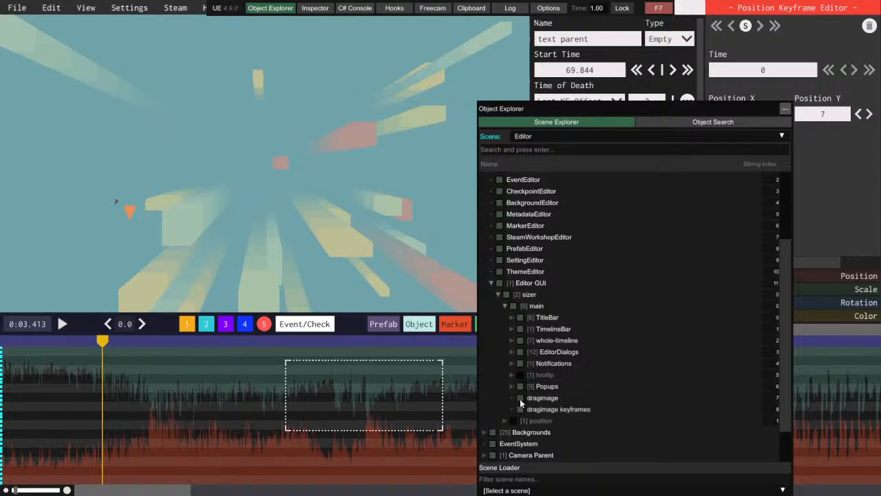
left_click(519, 398)
- Expand Popups and toggle Quick Actions Popup and Object Selector on and off again
left_click(512, 387)
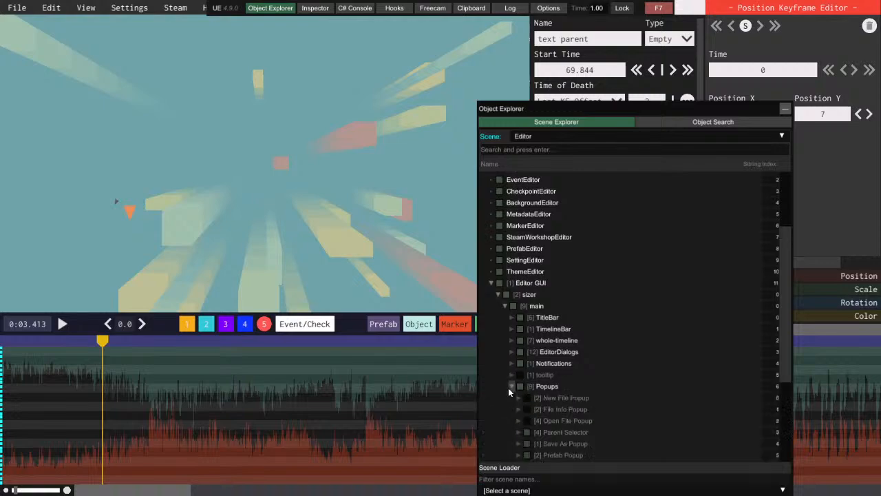
scroll(509, 388, "down", 2)
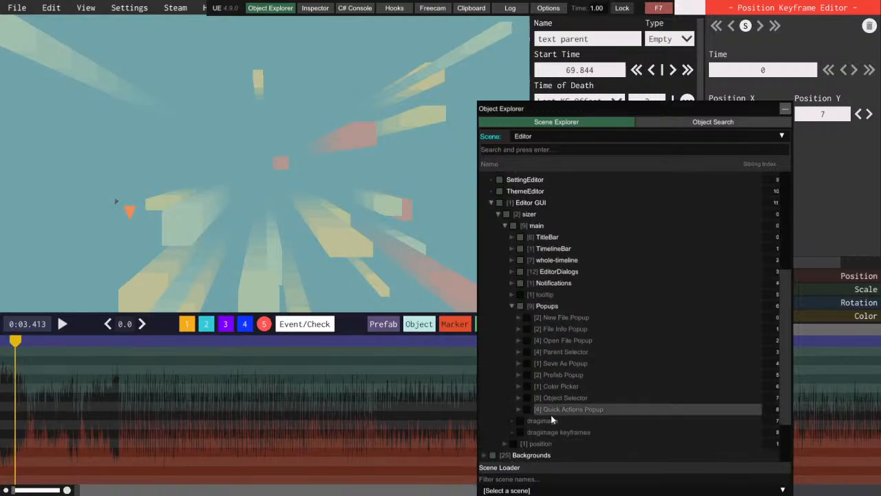
left_click(530, 406)
left_click(530, 406)
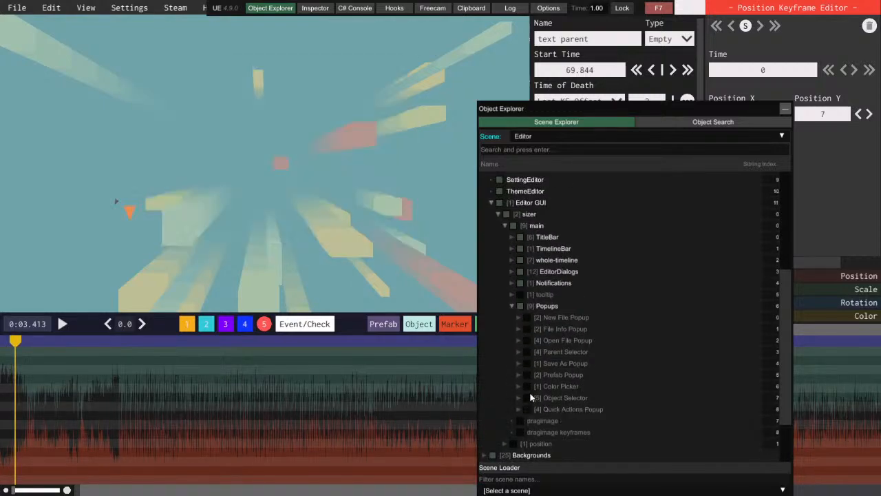
left_click(528, 398)
left_click(527, 398)
- Toggle Color Picker and Prefab Popup on and off again, leaving both deactivated
left_click(527, 387)
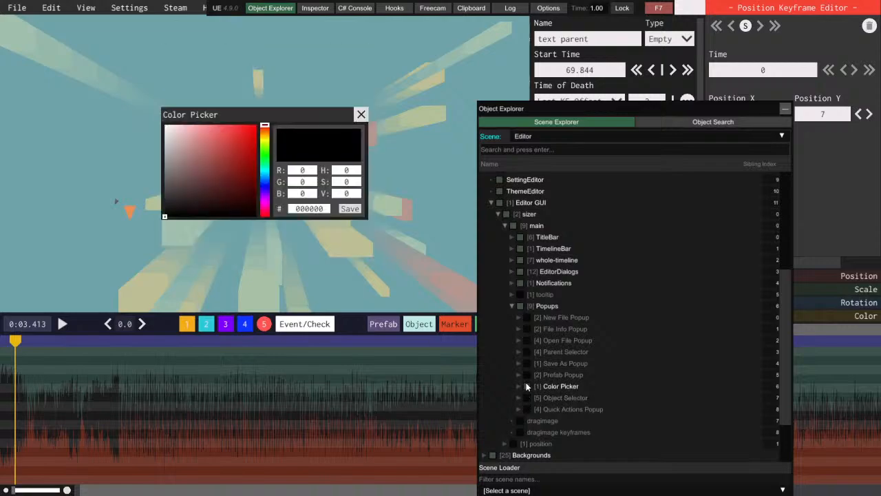
left_click(527, 387)
left_click(527, 374)
left_click(527, 374)
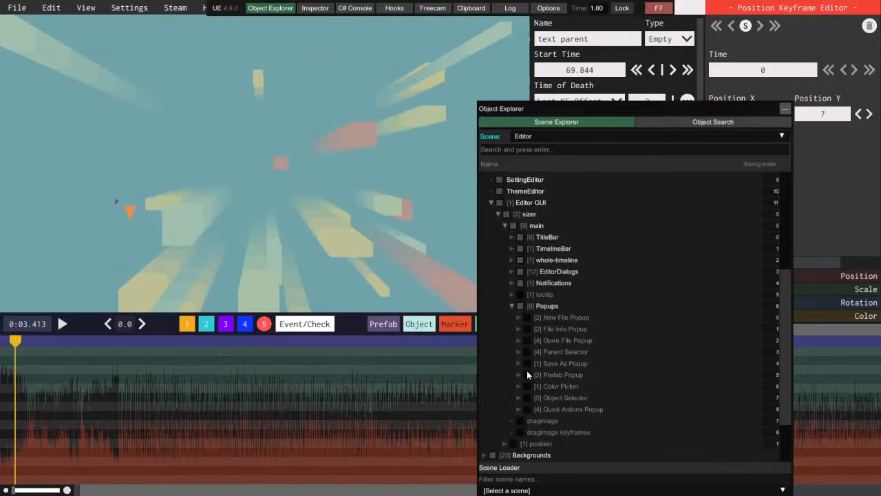
left_click(527, 375)
left_click(526, 372)
- Switch Save As Popup and Parent Selector on and off again in turn
left_click(526, 364)
left_click(527, 363)
left_click(526, 352)
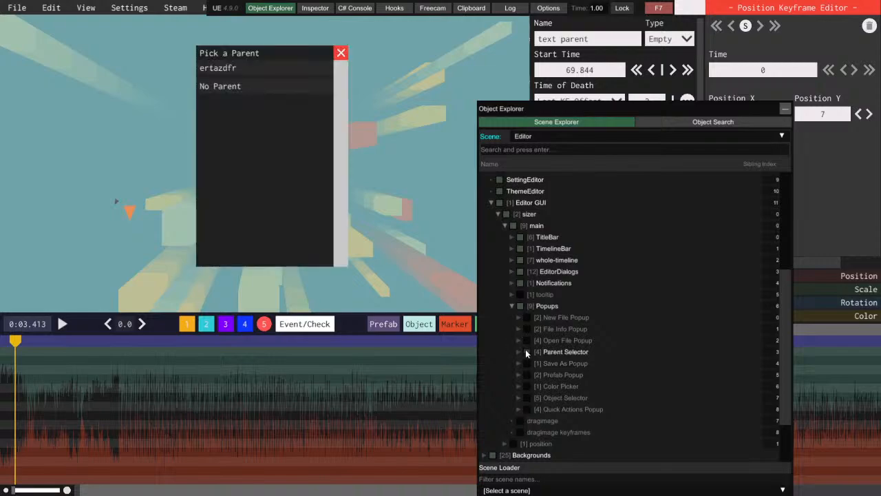
left_click(526, 351)
- Activate and deactivate File Info Popup and Open File Popup in turn to preview each one
left_click(526, 329)
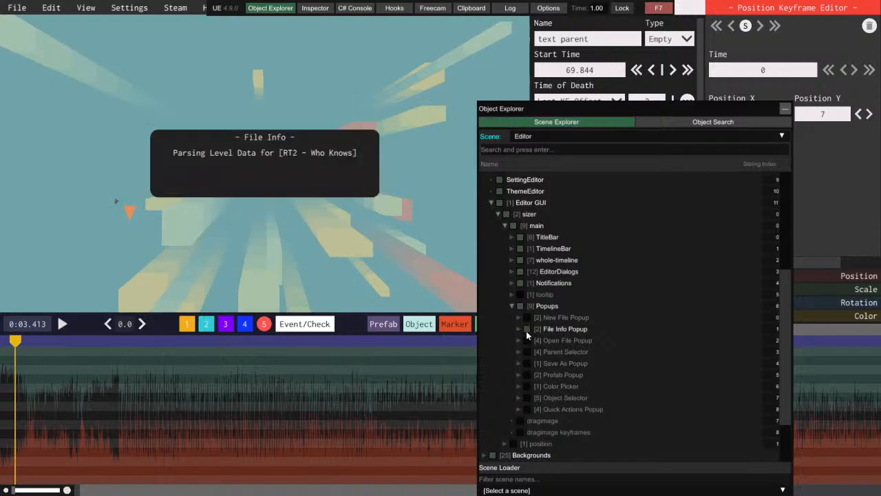
left_click(526, 330)
left_click(526, 341)
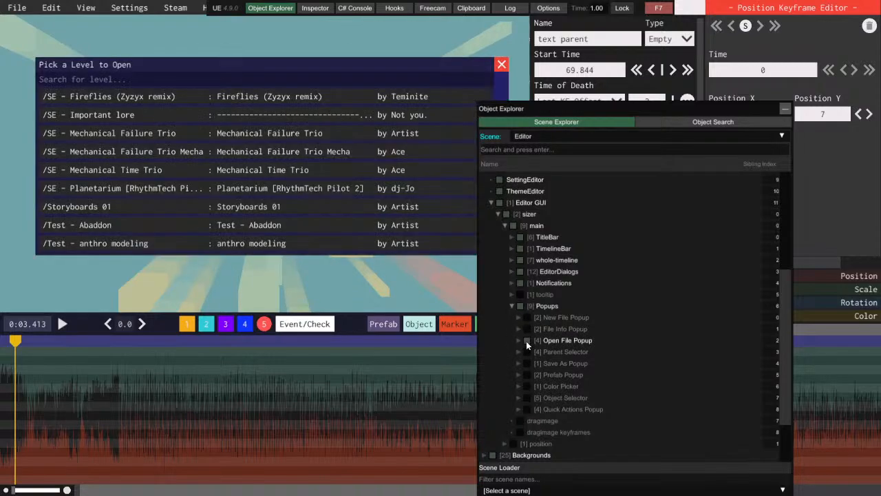
left_click(526, 340)
- Activate New File Popup, look through its child objects, deactivate it again and collapse Popups
left_click(527, 317)
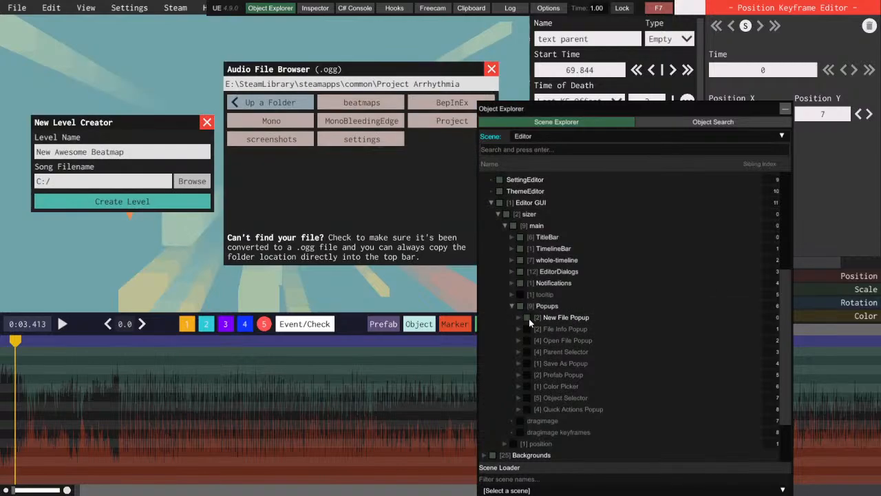
left_click(529, 318)
left_click(529, 318)
left_click(518, 318)
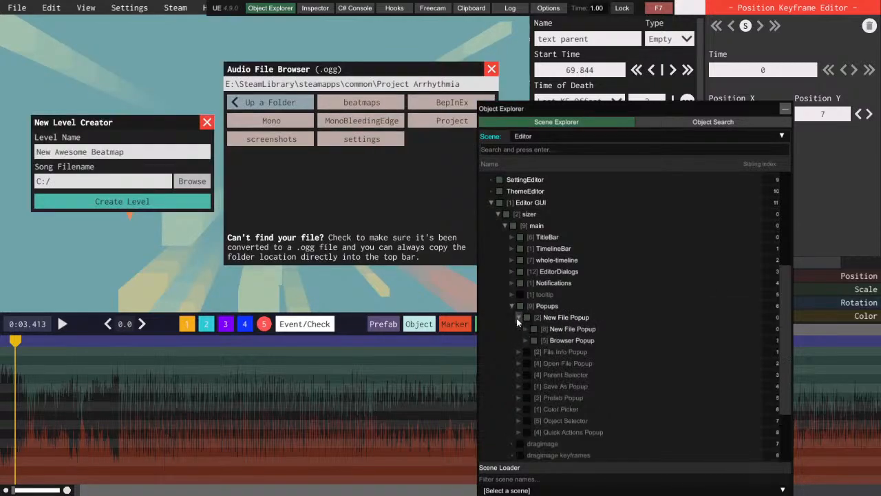
left_click(517, 317)
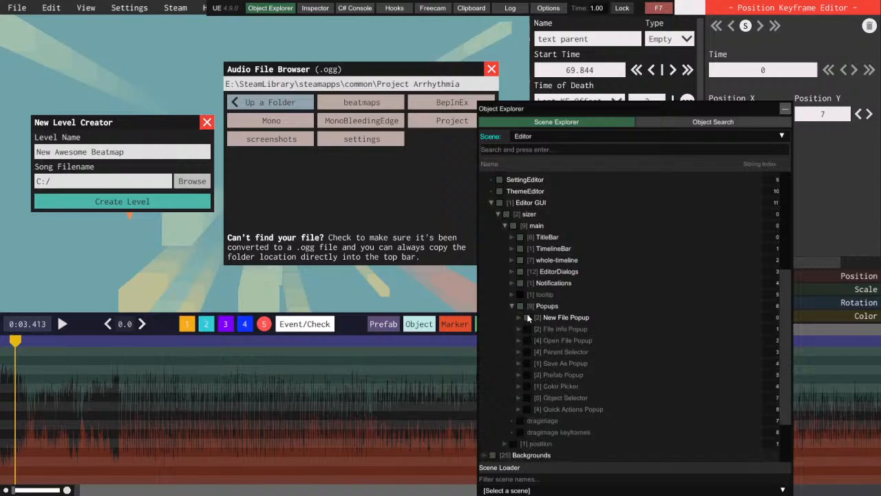
left_click(526, 317)
left_click(513, 306)
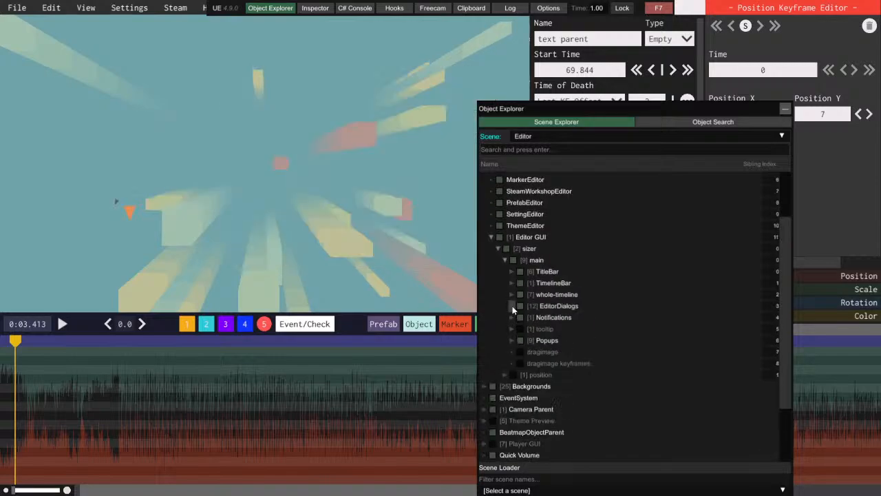
- Collapse main and expand the position and intro objects under sizer
left_click(505, 261)
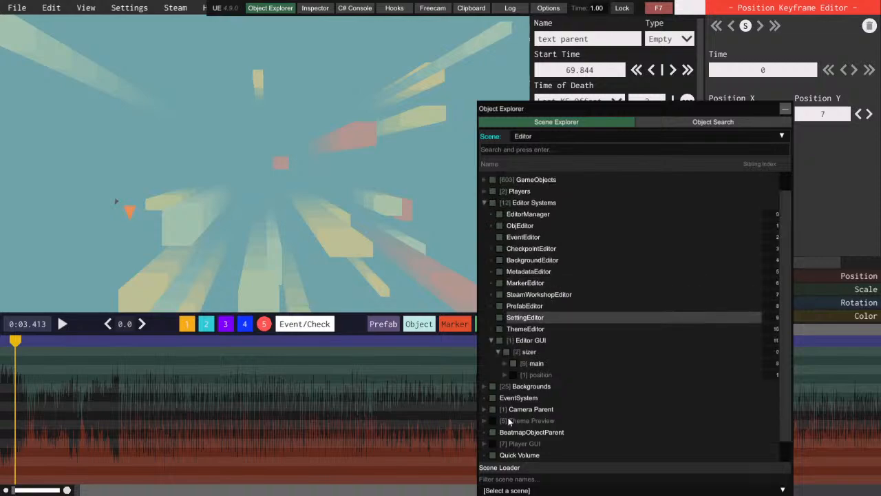
left_click(504, 375)
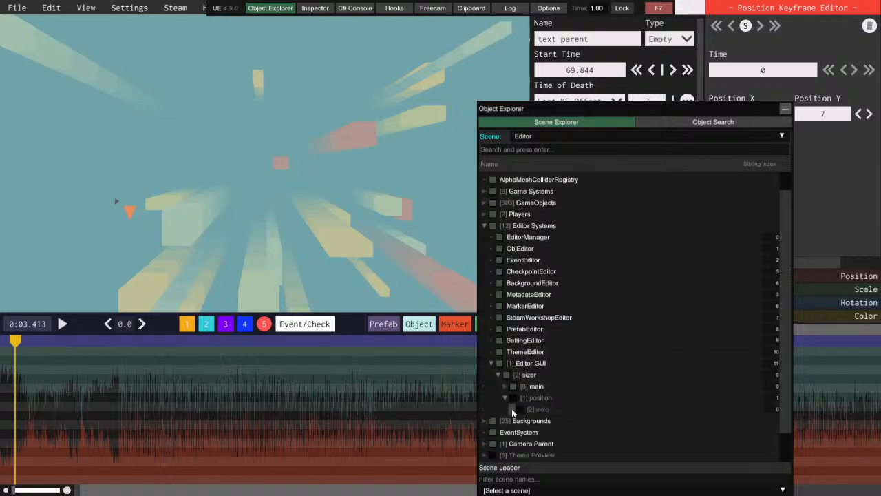
left_click(512, 409)
scroll(511, 408, "down", 2)
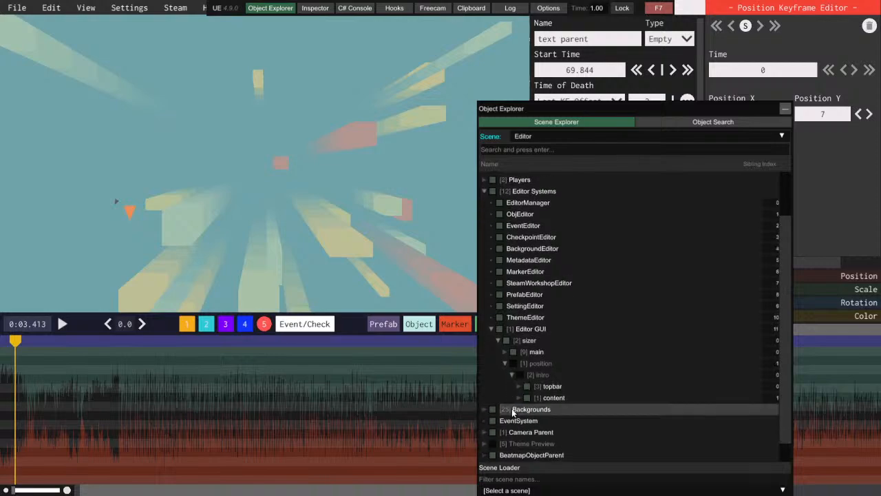
- Activate position and intro, and briefly hide the UnityExplorer overlay to view the intro screen
left_click(512, 363)
left_click(522, 376)
scroll(524, 373, "down", 2)
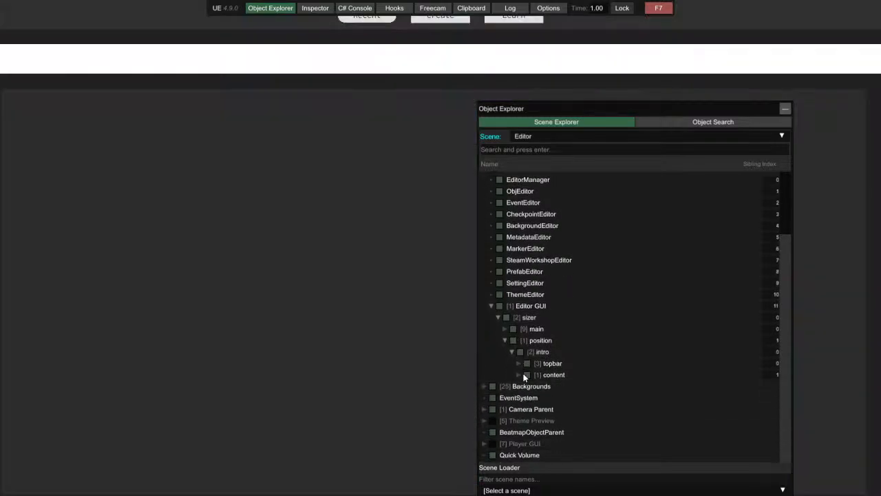
left_click(669, 11)
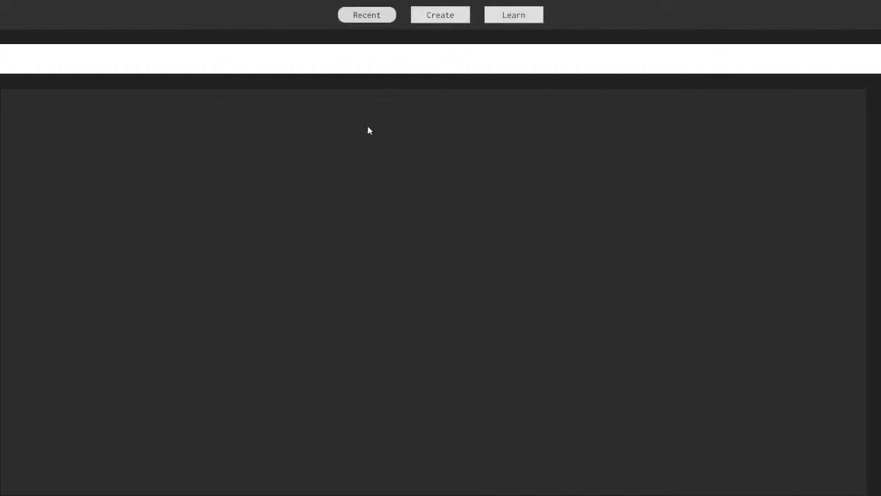
key("F7")
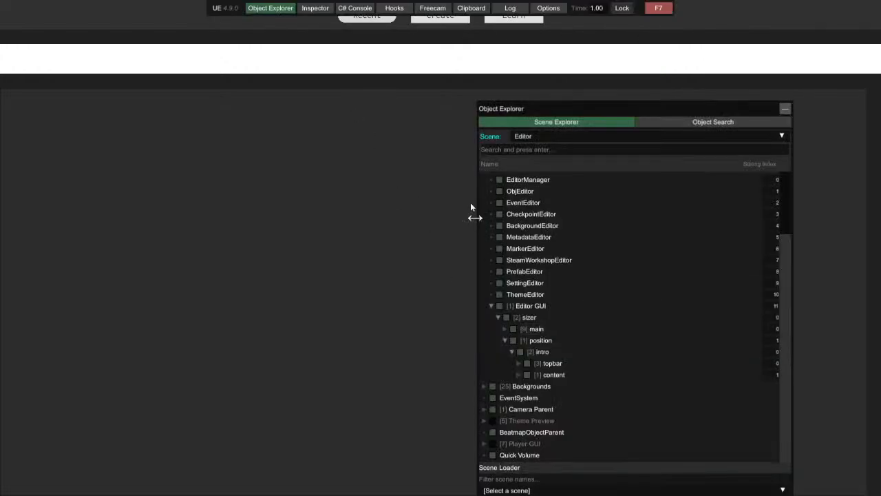
- Expand topbar, look through its recent, create and learn children, and collapse it again
left_click(518, 363)
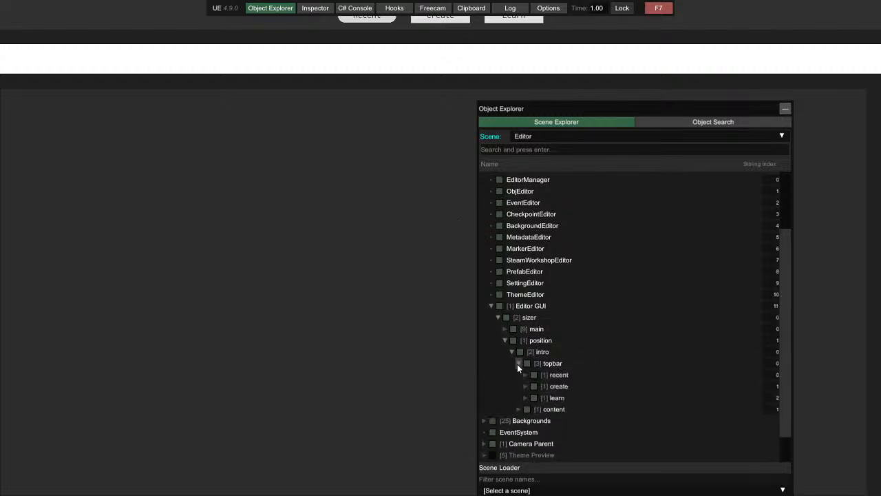
left_click(526, 374)
left_click(526, 374)
left_click(526, 386)
left_click(533, 397)
left_click(533, 397)
left_click(526, 386)
left_click(519, 363)
- Expand content, recent, recent scroll, Viewport and Content, and activate and expand level_card
left_click(519, 374)
left_click(527, 398)
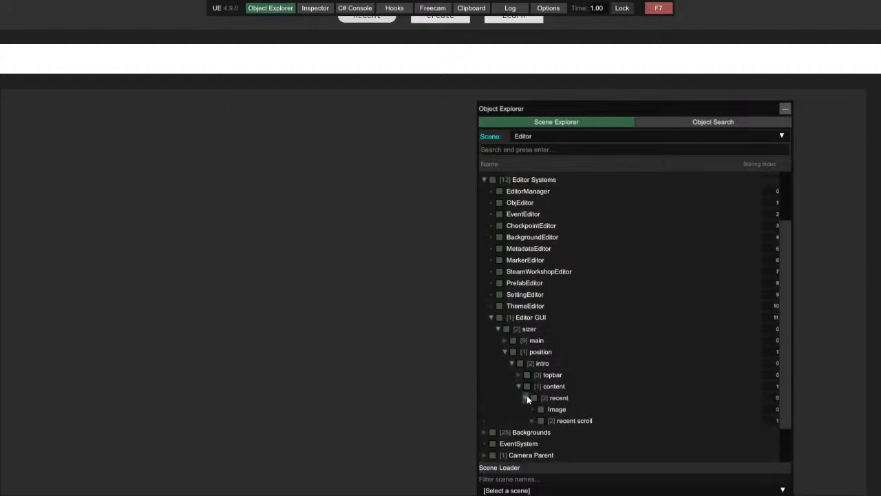
scroll(527, 397, "down", 2)
left_click(532, 374)
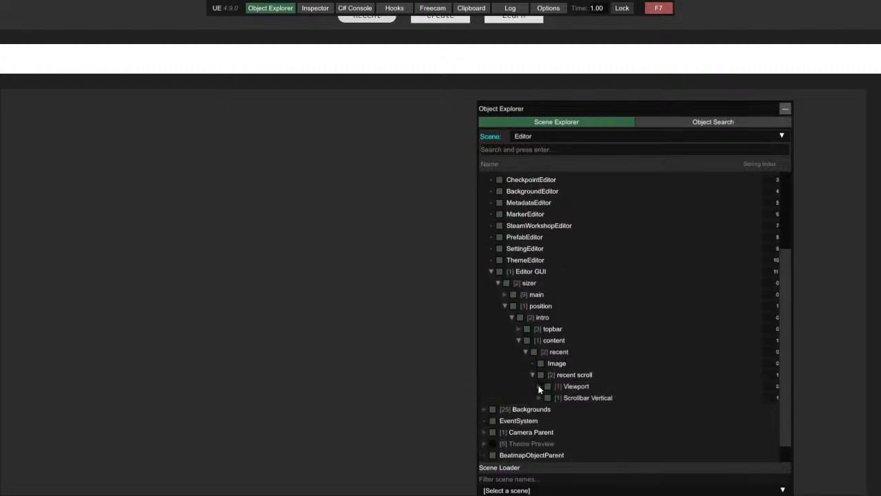
left_click(540, 387)
scroll(541, 389, "down", 1)
left_click(546, 374)
scroll(550, 377, "down", 1)
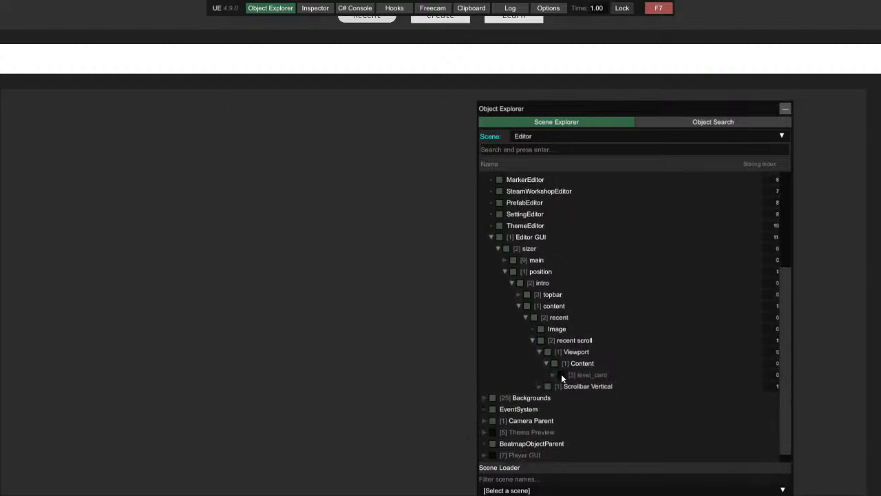
left_click(552, 374)
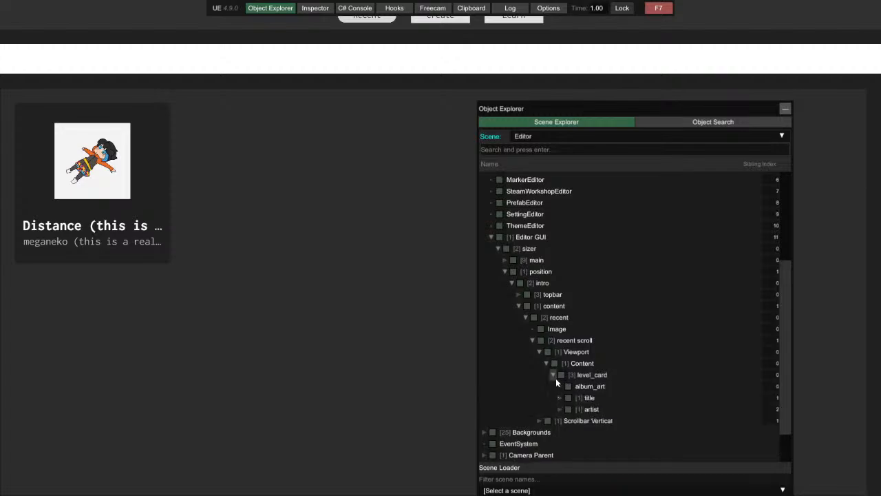
- Collapse level_card, and expand Scrollbar Vertical and Sliding Area to check their children before collapsing them again
left_click(553, 375)
scroll(547, 388, "up", 1)
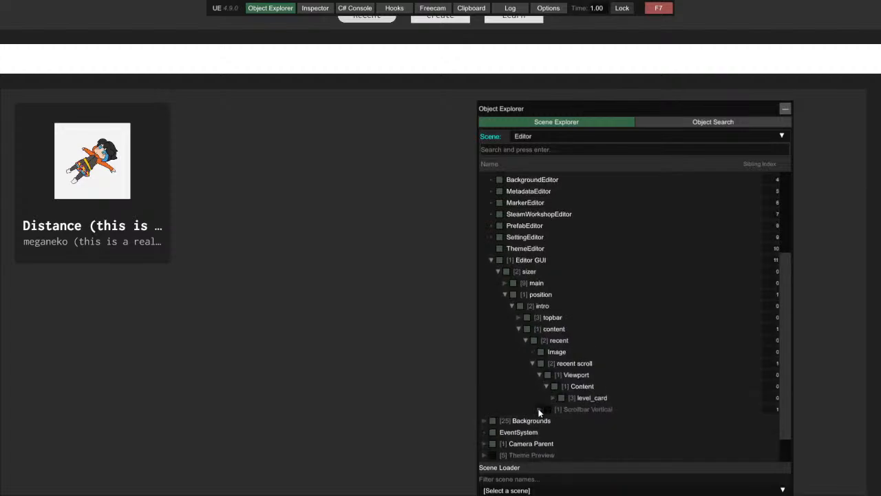
left_click(540, 409)
scroll(544, 410, "down", 2)
left_click(547, 375)
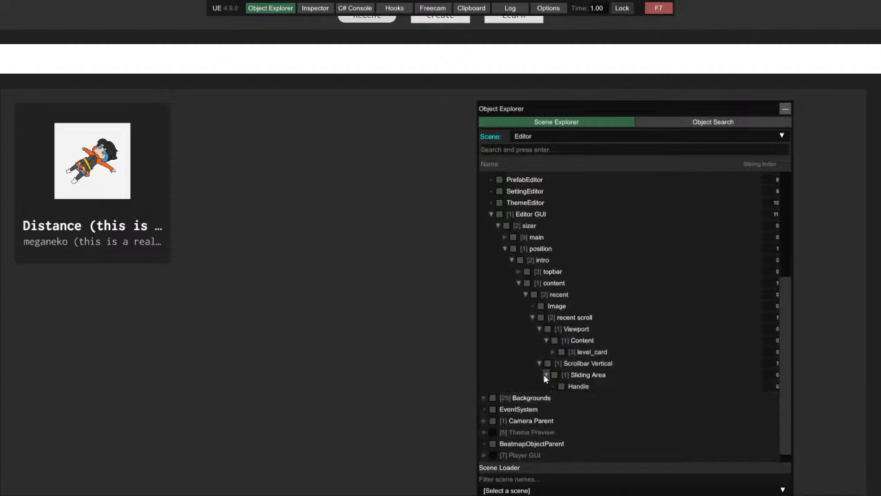
left_click(547, 375)
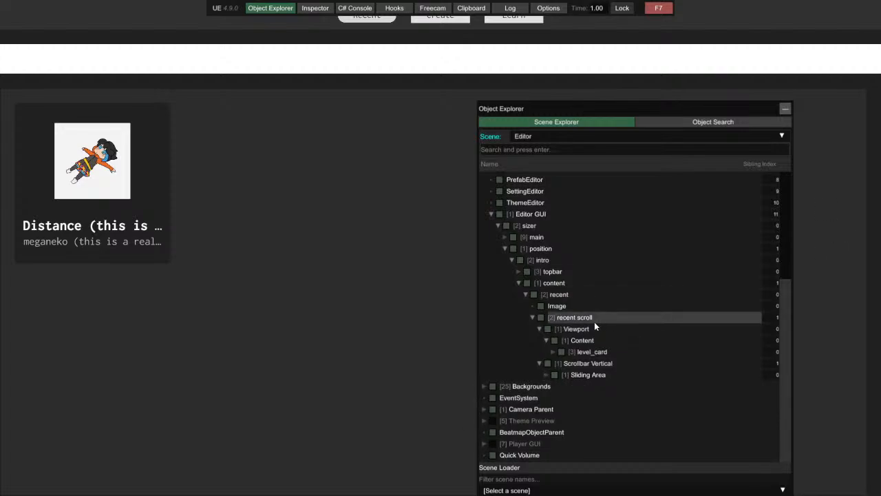
left_click(540, 365)
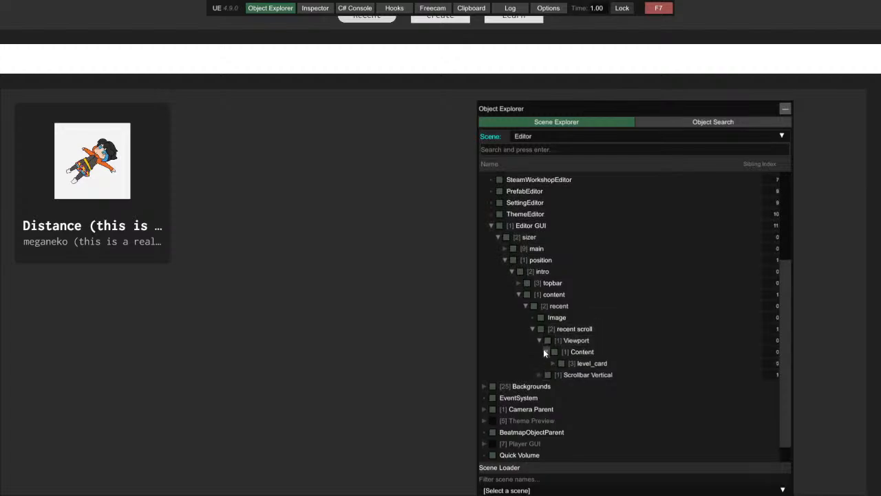
- Expand level_card again within Content and examine the child object under its title
left_click(544, 348)
left_click(548, 375)
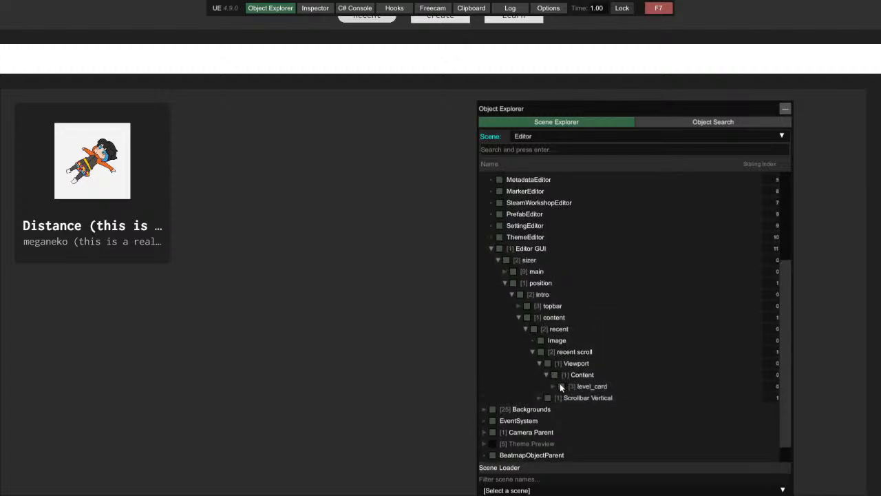
left_click(555, 387)
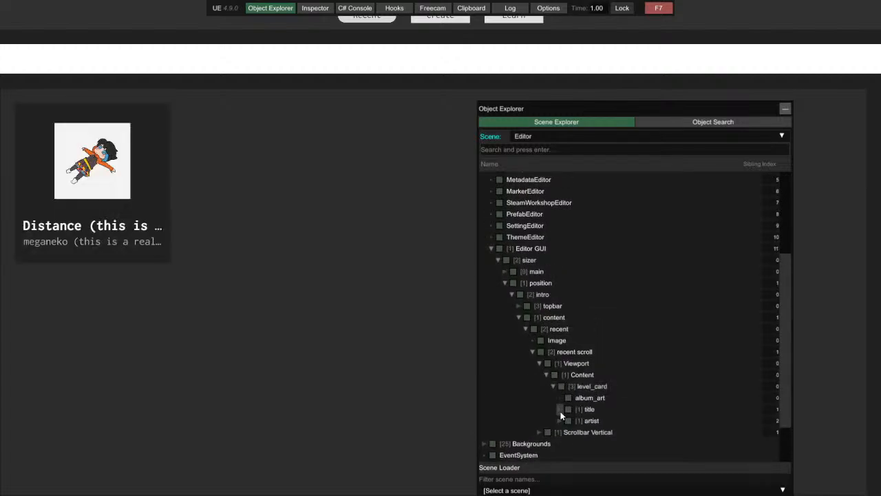
left_click(561, 409)
left_click(561, 432)
left_click(561, 432)
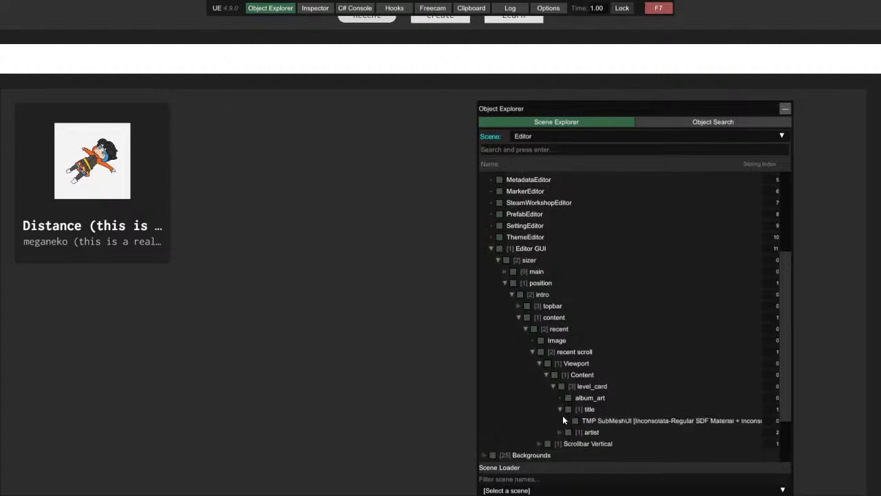
left_click(561, 409)
- Deactivate and collapse level_card, and collapse its parent objects up to content under intro
left_click(555, 387)
left_click(561, 387)
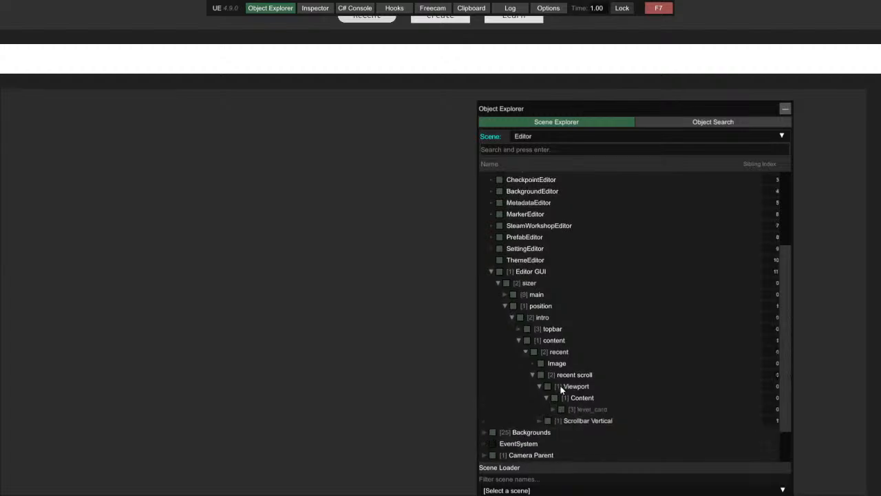
left_click(546, 398)
left_click(539, 386)
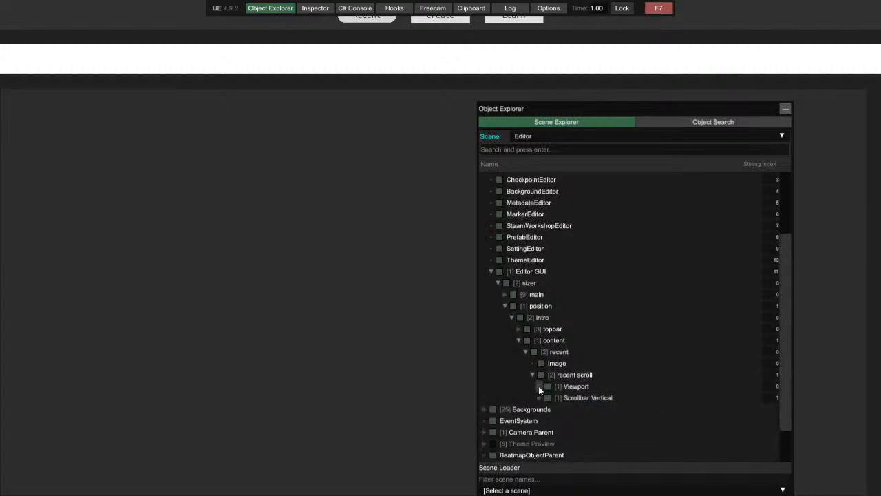
left_click(531, 375)
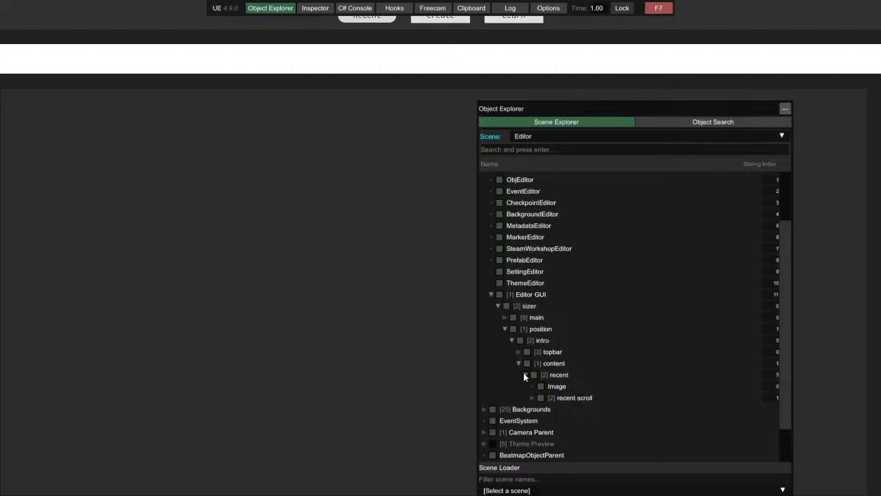
left_click(524, 373)
left_click(519, 385)
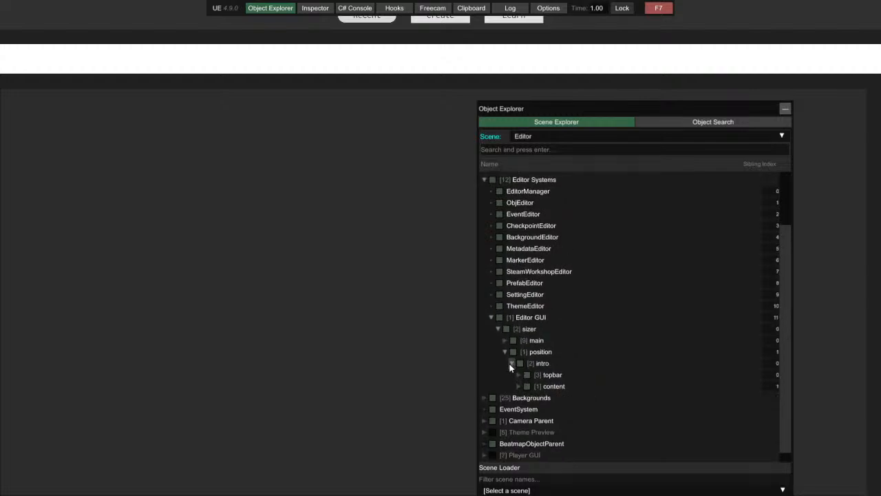
- Collapse and deactivate intro and position, and collapse sizer and Editor GUI above them
left_click(511, 364)
left_click(520, 375)
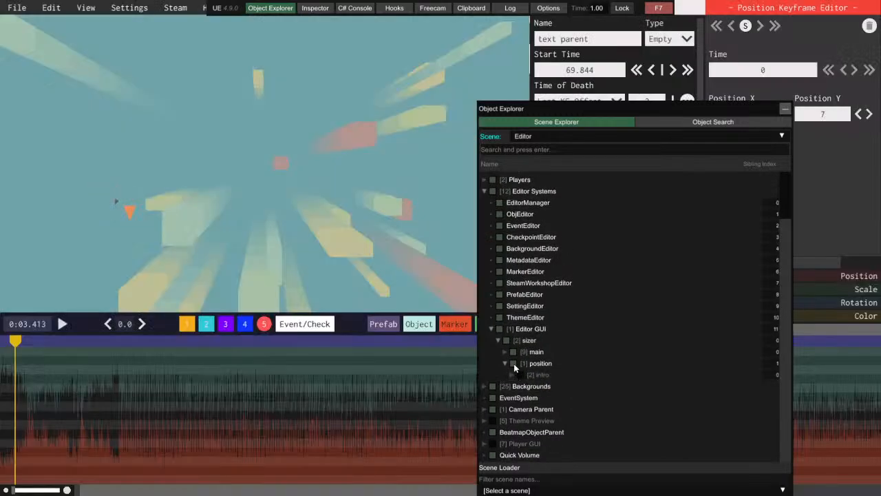
left_click(513, 364)
left_click(504, 364)
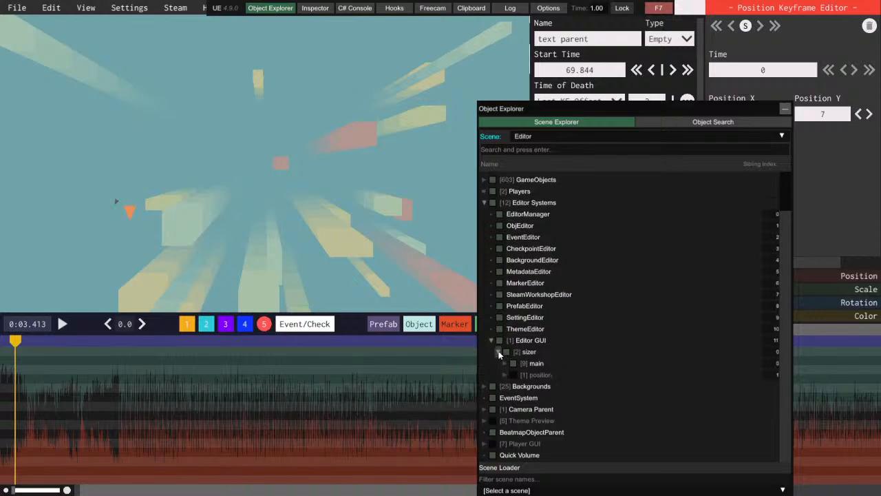
left_click(500, 353)
left_click(491, 363)
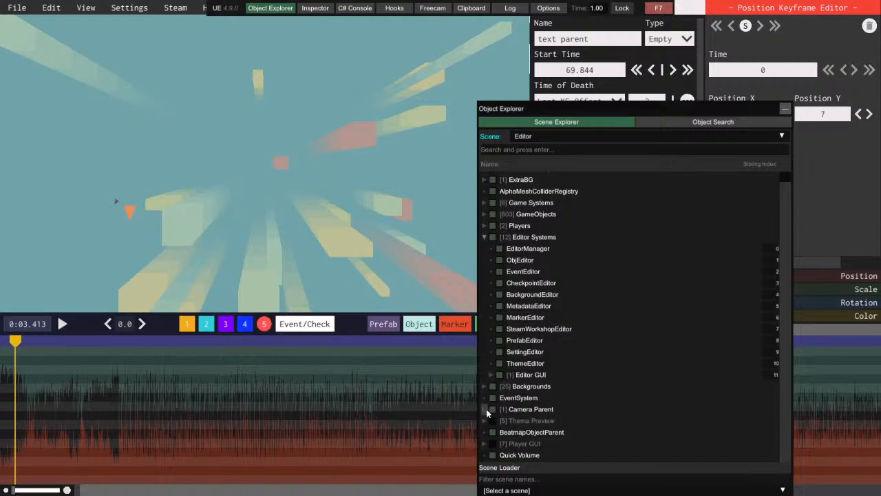
- Expand Player GUI and its Health group, and switch the level into full-screen play mode with the explorer hidden
left_click(488, 443)
scroll(491, 427, "down", 3)
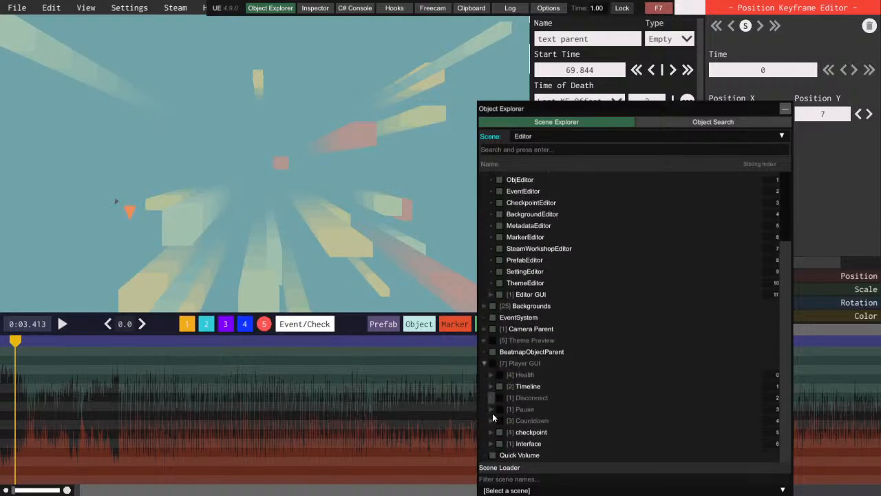
left_click(491, 375)
left_click(656, 7)
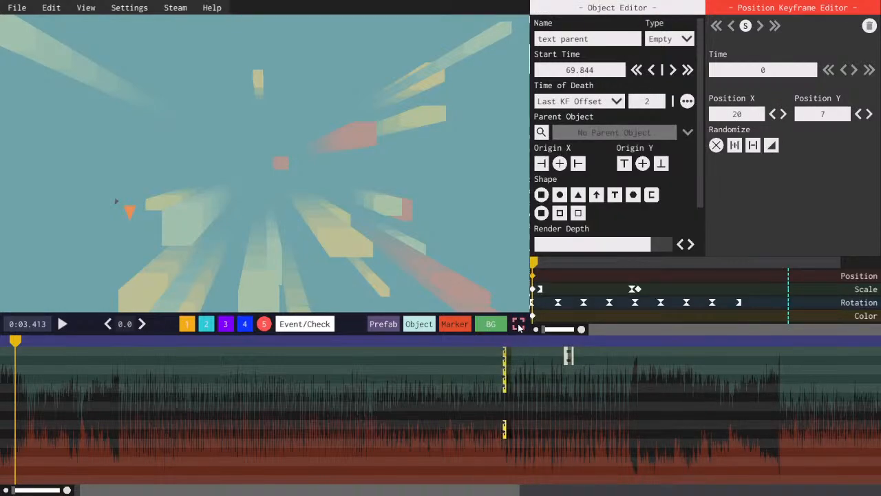
left_click(519, 324)
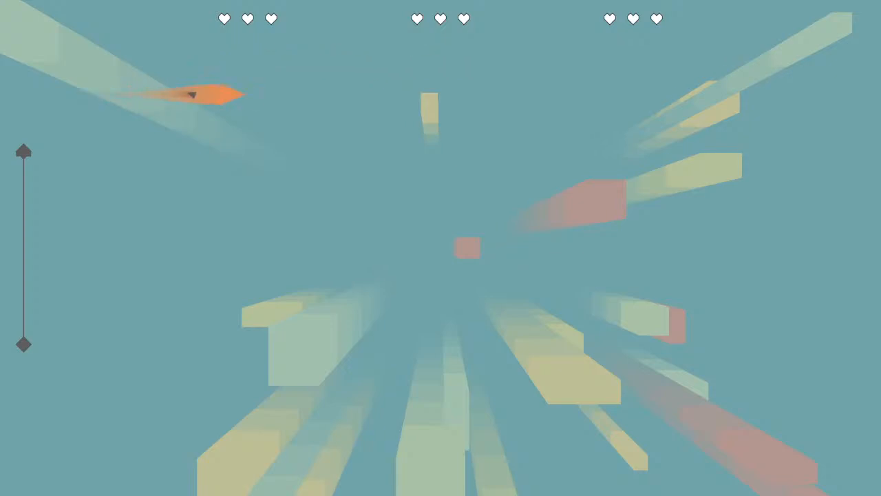
- Expand the first Health object, activate Image 3 and Image 4, and view the hearts with the explorer hidden
key("F7")
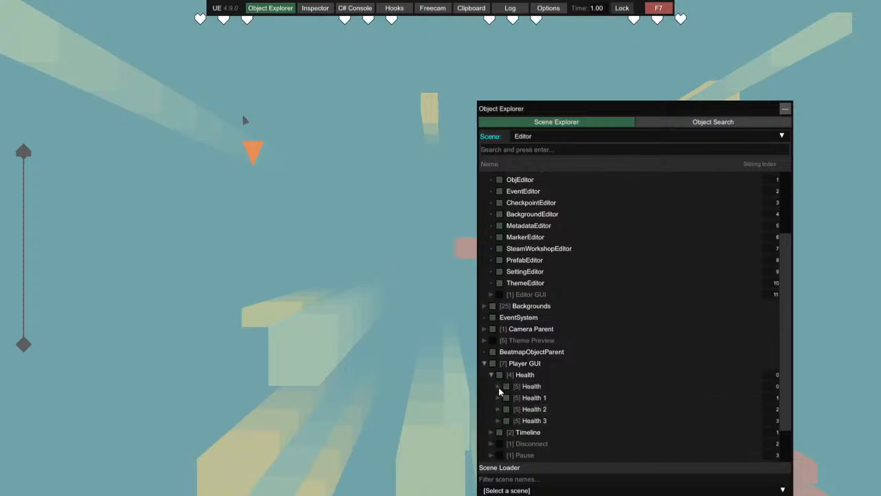
left_click(499, 387)
scroll(518, 420, "down", 2)
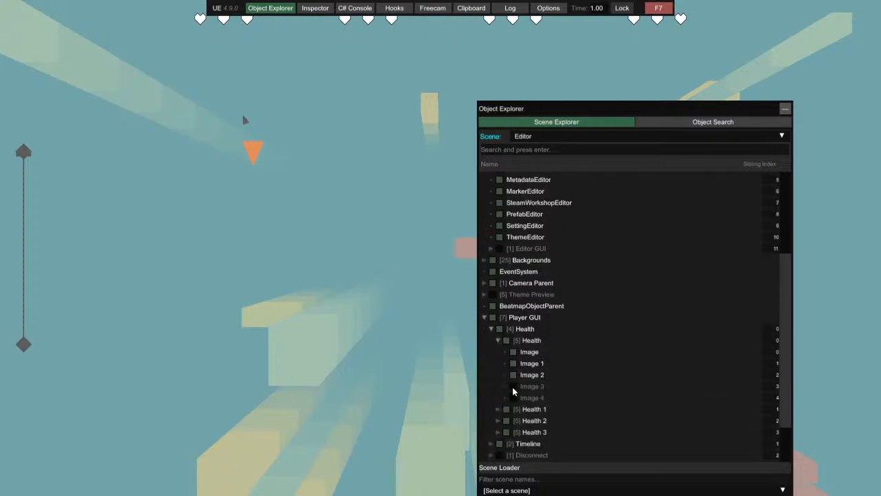
left_click(671, 4)
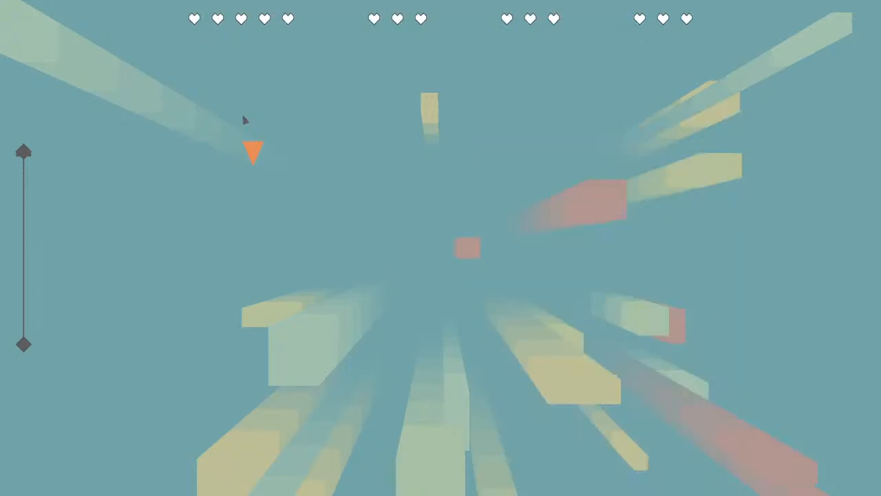
key("F7")
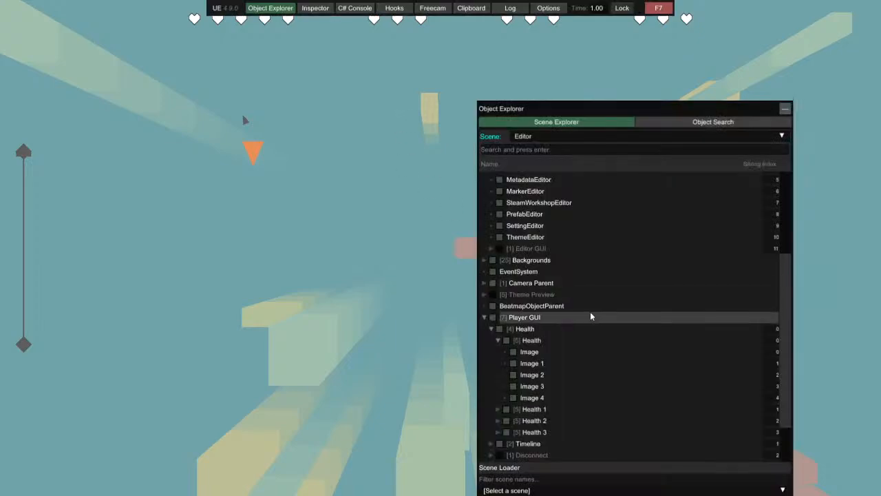
- Deactivate Image 4 and Image 3, and collapse and deactivate the first Health object
left_click(513, 398)
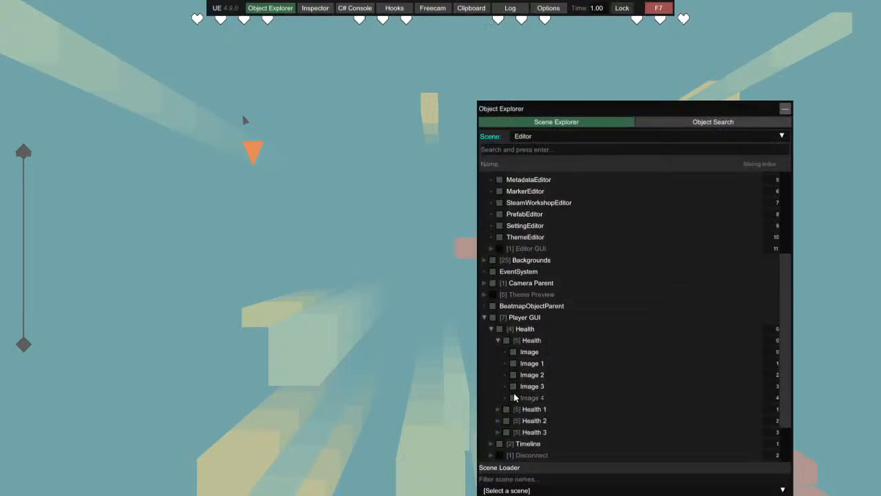
left_click(513, 386)
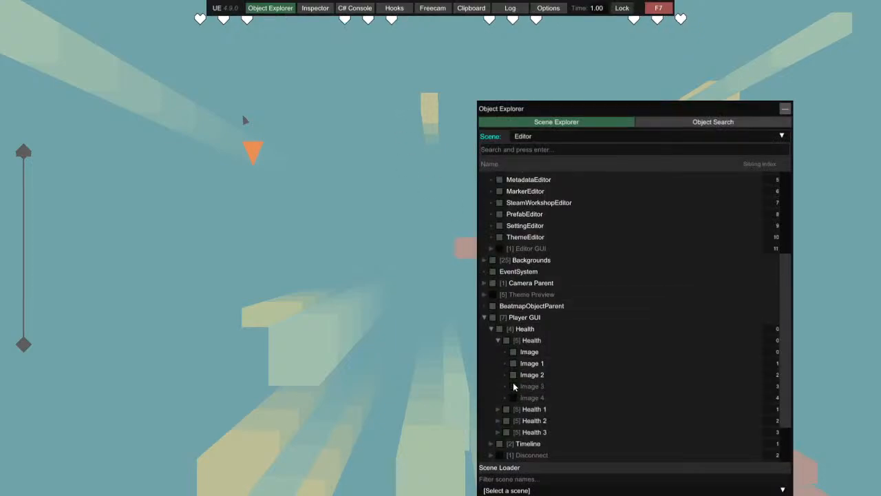
left_click(495, 340)
left_click(507, 341)
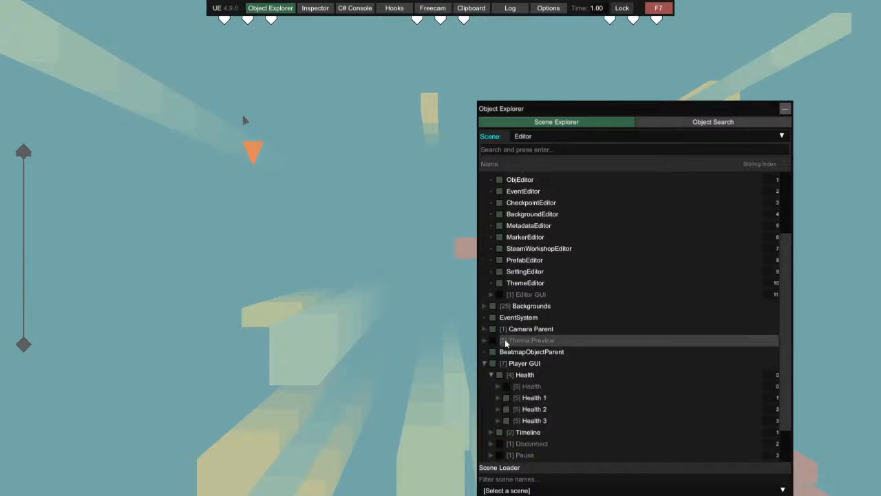
- Collapse and deactivate the whole Health group under Player GUI
left_click(491, 375)
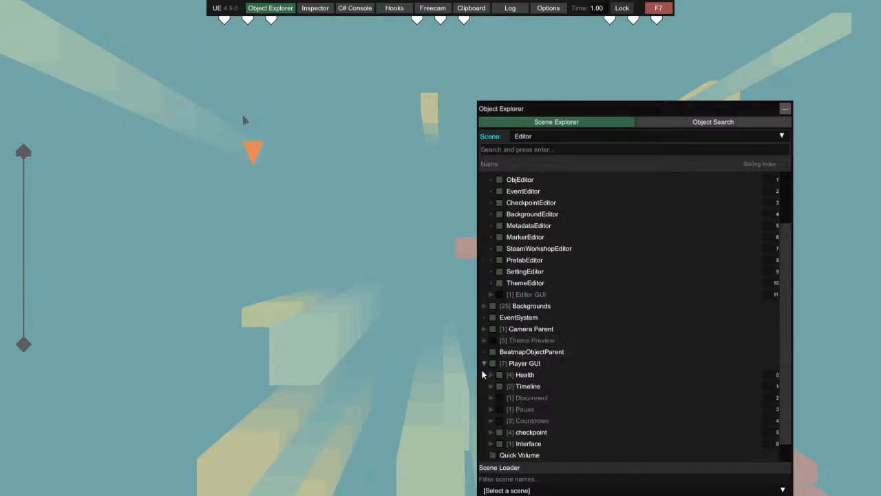
left_click(493, 374)
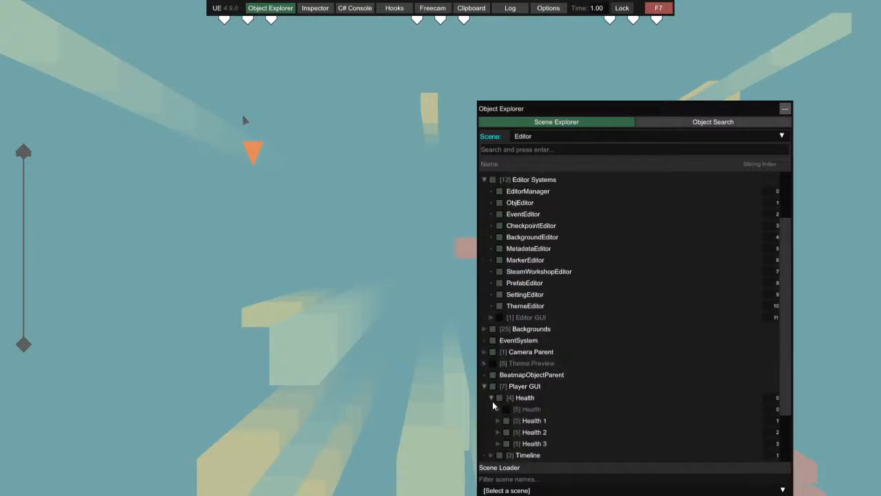
left_click(492, 398)
left_click(499, 399)
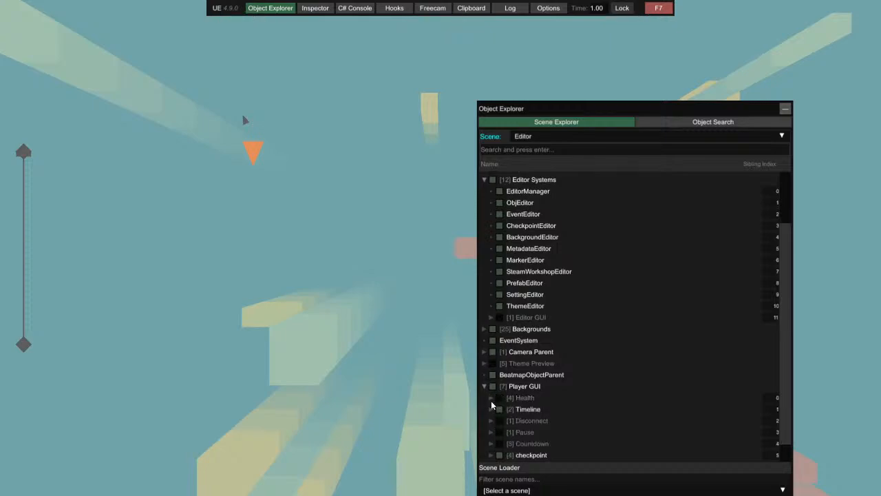
- Toggle Editor GUI on and off during play mode to show the editor interface over the level
scroll(497, 429, "down", 1)
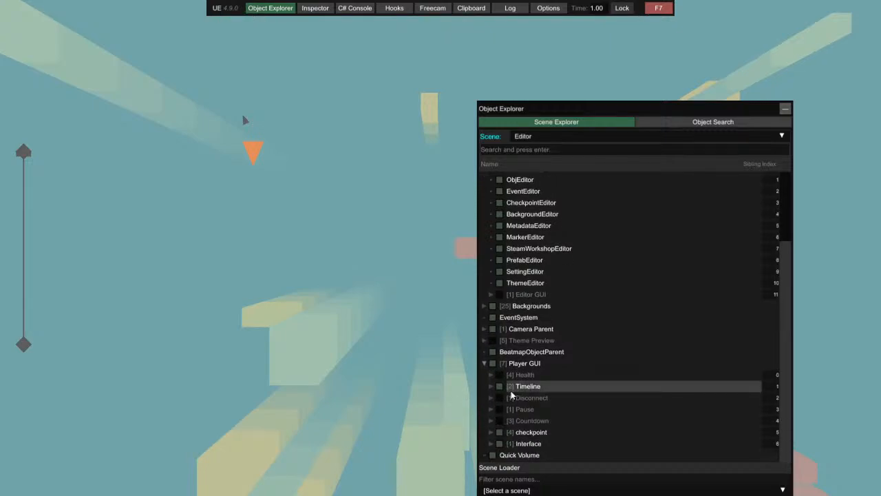
scroll(482, 410, "up", 4)
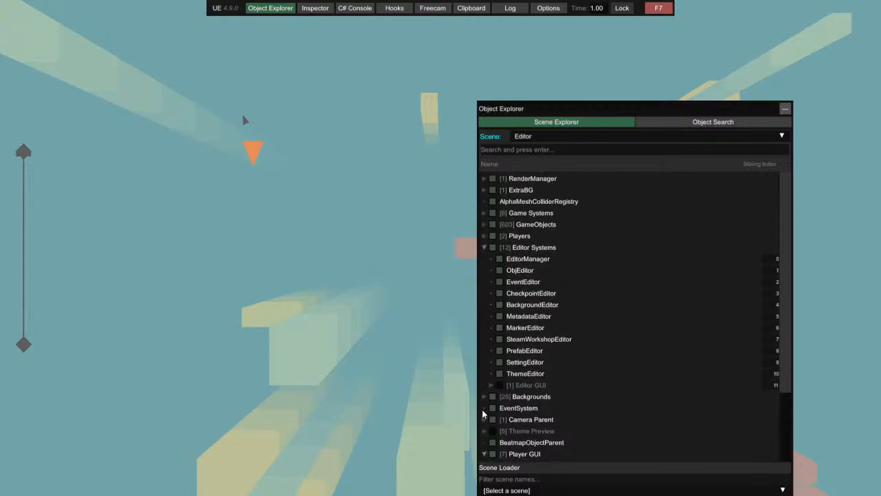
left_click(499, 383)
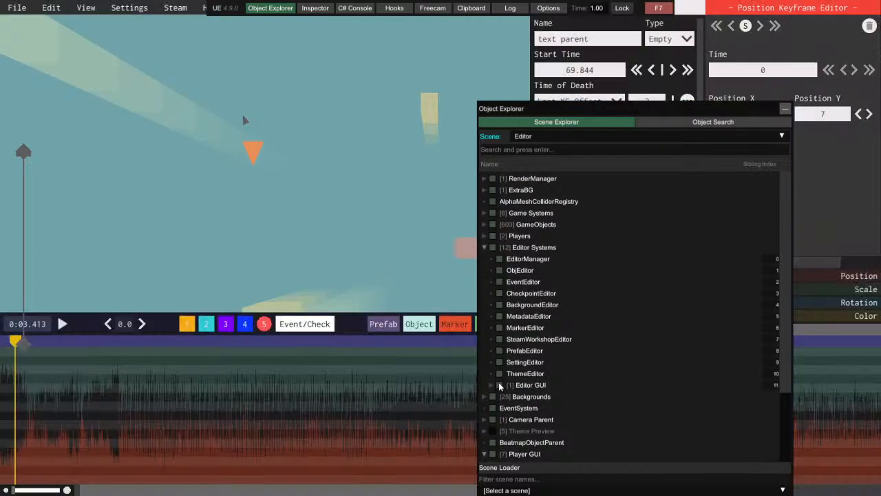
left_click(498, 383)
left_click(499, 384)
left_click(500, 384)
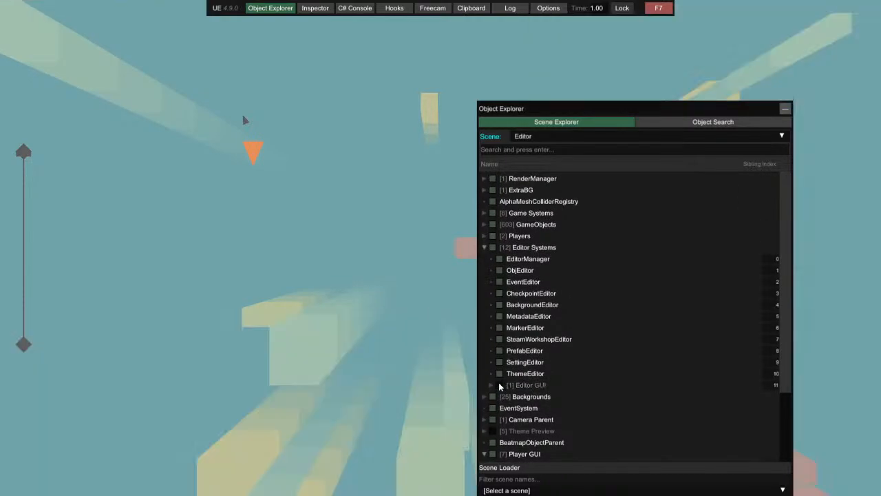
left_click(490, 385)
left_click(490, 385)
left_click(499, 384)
left_click(498, 385)
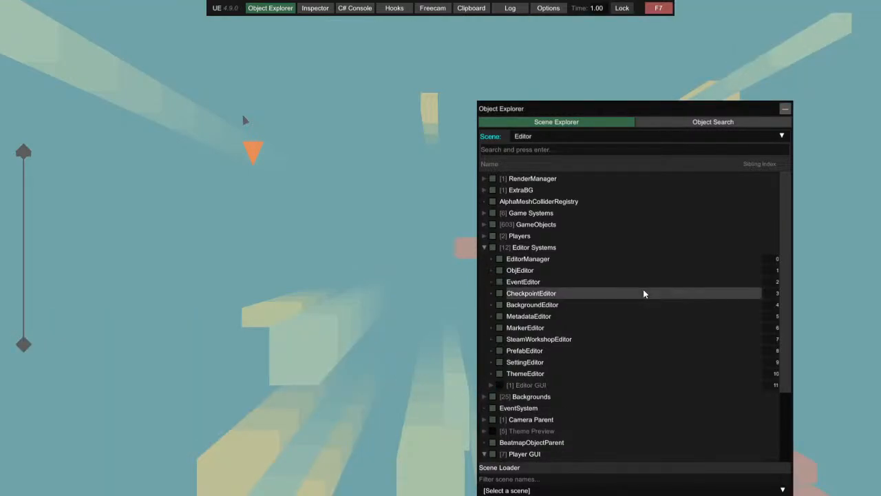
- Leave play mode, toggle Editor Systems off and on, and collapse it
key("Escape")
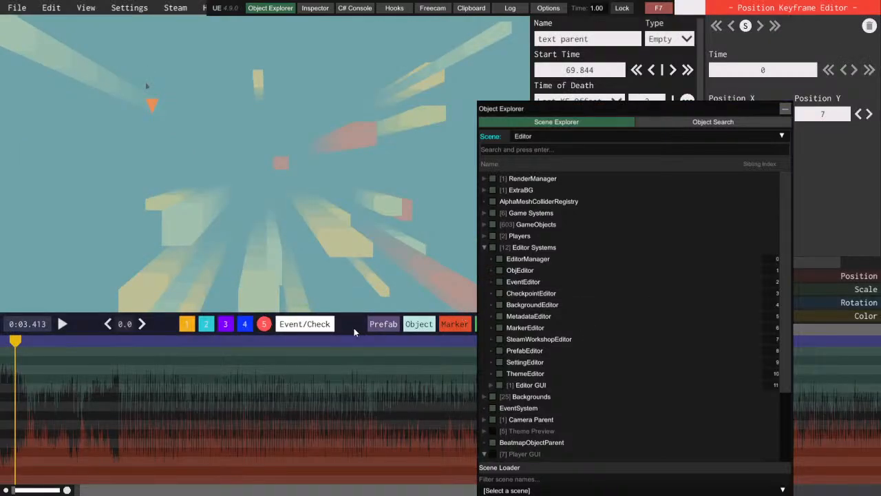
left_click(492, 248)
left_click(492, 248)
left_click(485, 247)
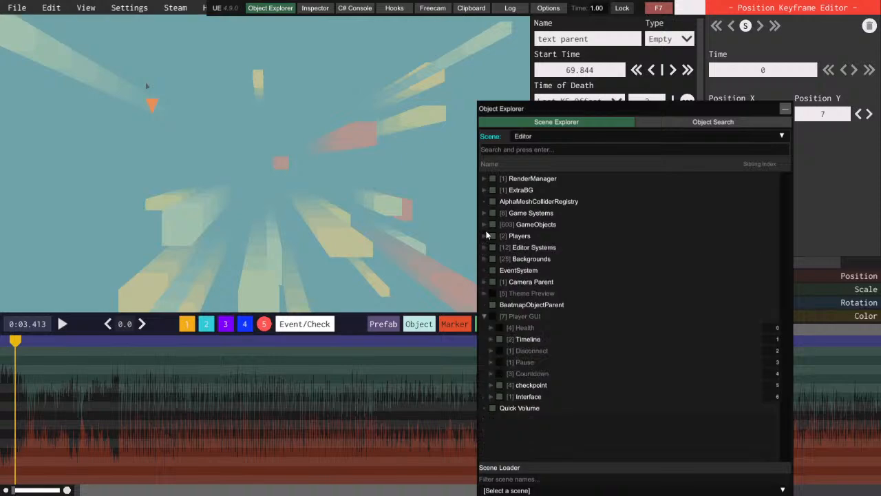
- Expand Players, briefly activate player-complete, check its child objects, and collapse Players again
left_click(485, 236)
left_click(499, 248)
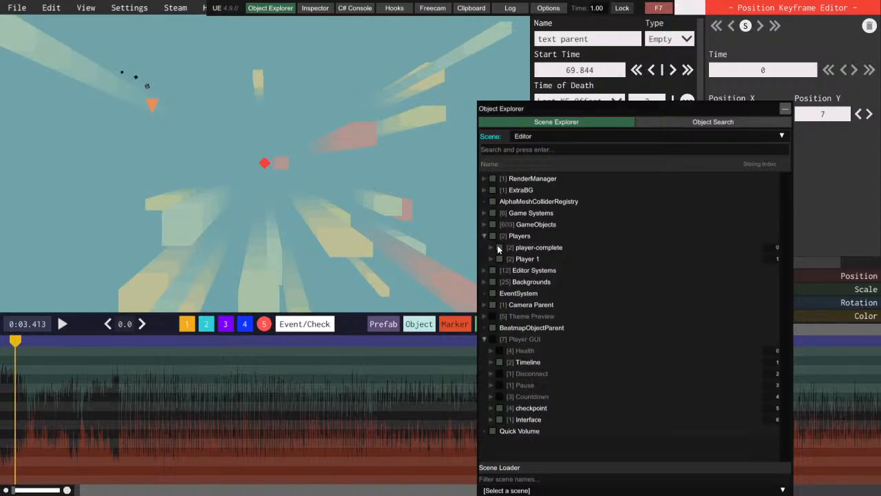
left_click(498, 247)
left_click(489, 247)
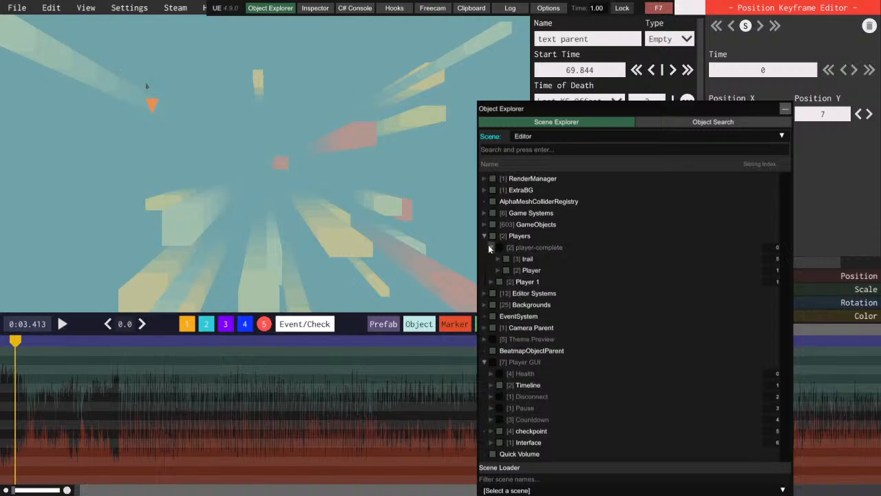
left_click(489, 247)
left_click(484, 237)
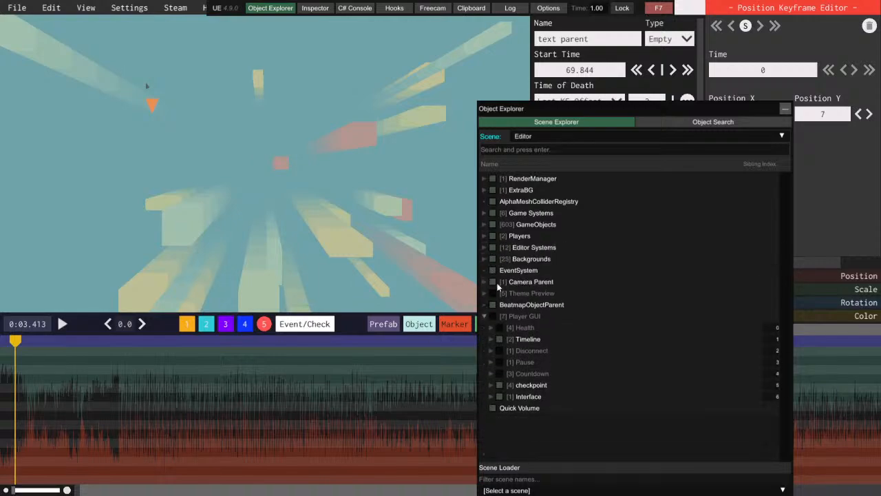
- Collapse Player GUI, and activate and expand Theme Preview to check the children of its player-complete object
left_click(485, 315)
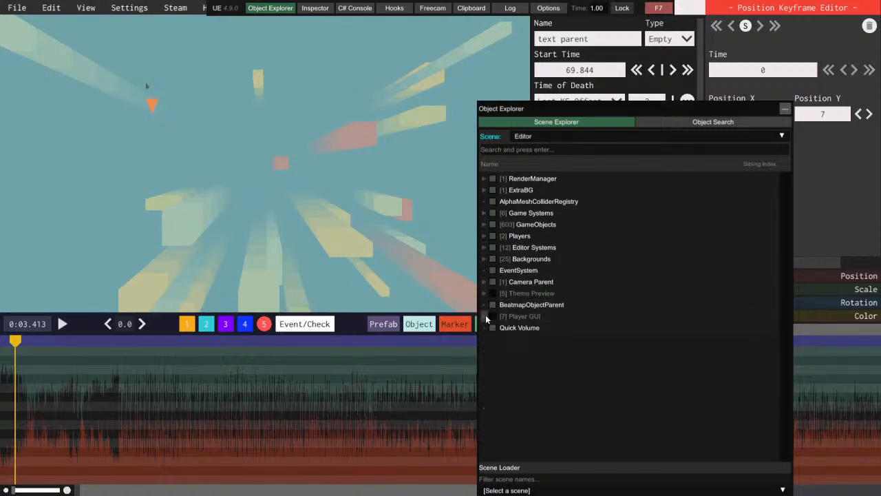
left_click(483, 293)
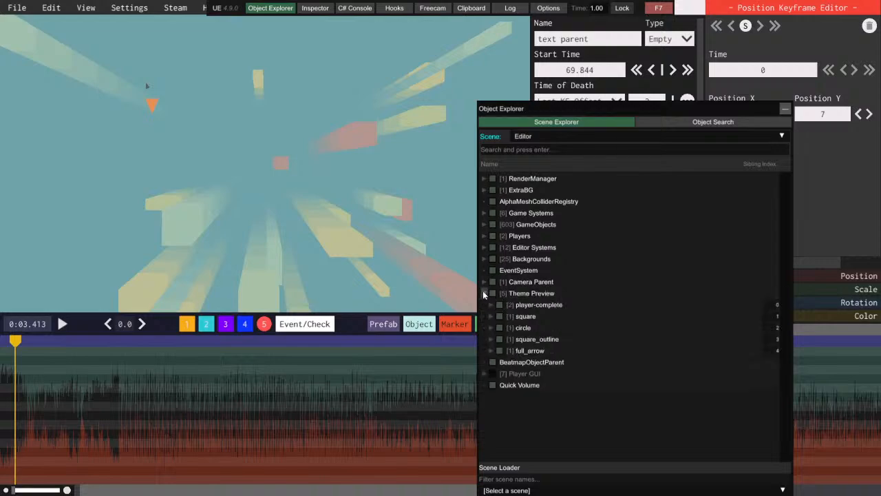
left_click(490, 305)
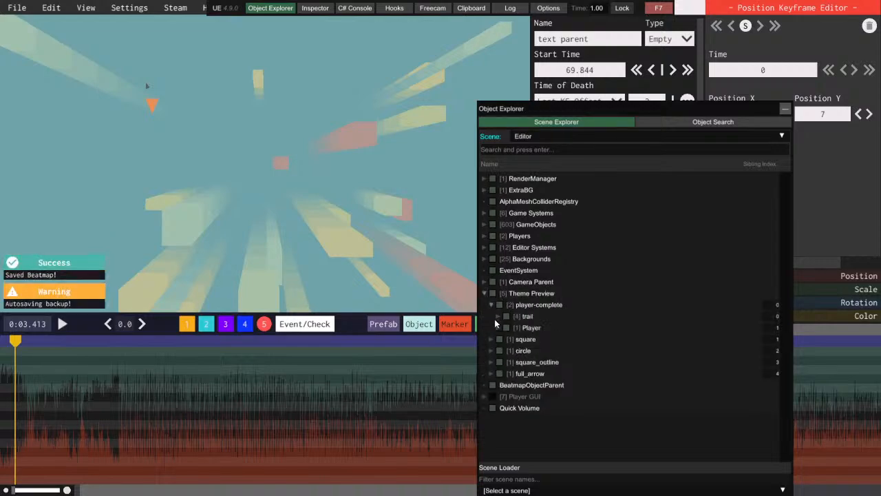
left_click(495, 318)
left_click(495, 319)
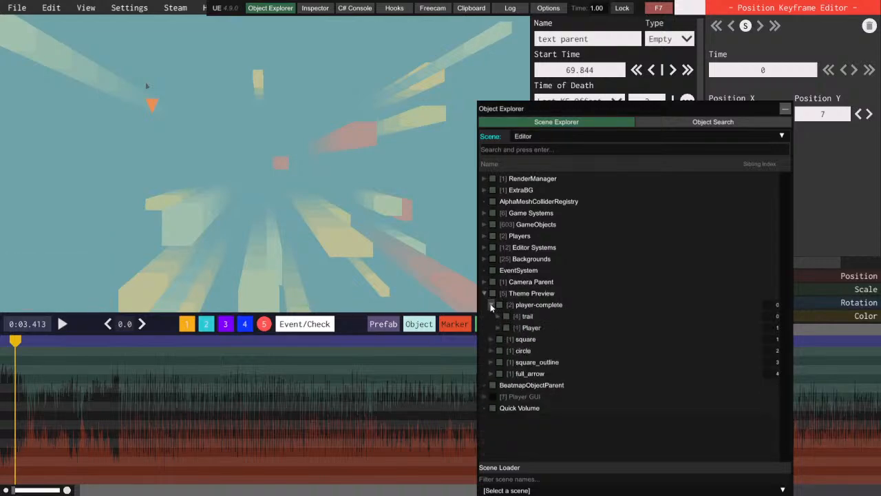
left_click(491, 307)
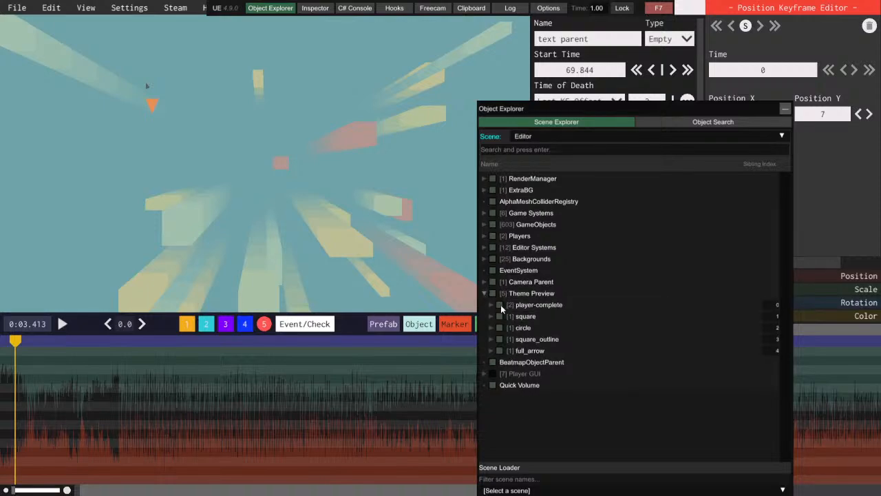
- Deactivate and collapse Theme Preview
left_click(494, 306)
left_click(500, 304)
left_click(491, 293)
left_click(484, 294)
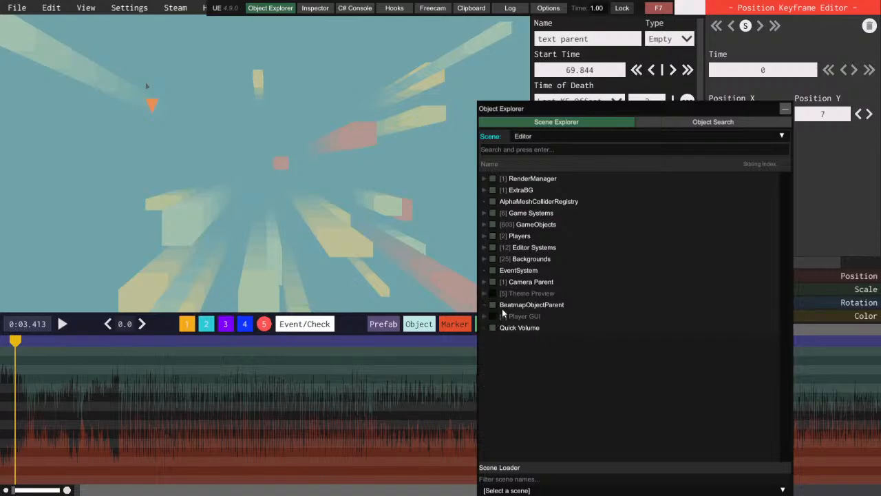
- Close the Object Explorer, bring the timeline view back to the playhead, and start playback of the level
left_click(785, 109)
scroll(303, 455, "down", 3)
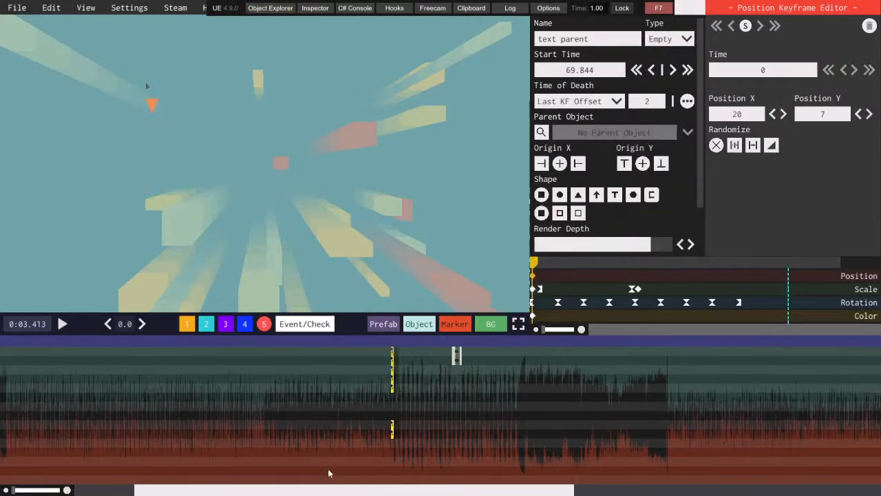
left_click_drag(329, 473, 286, 475)
left_click_drag(341, 489, 355, 469)
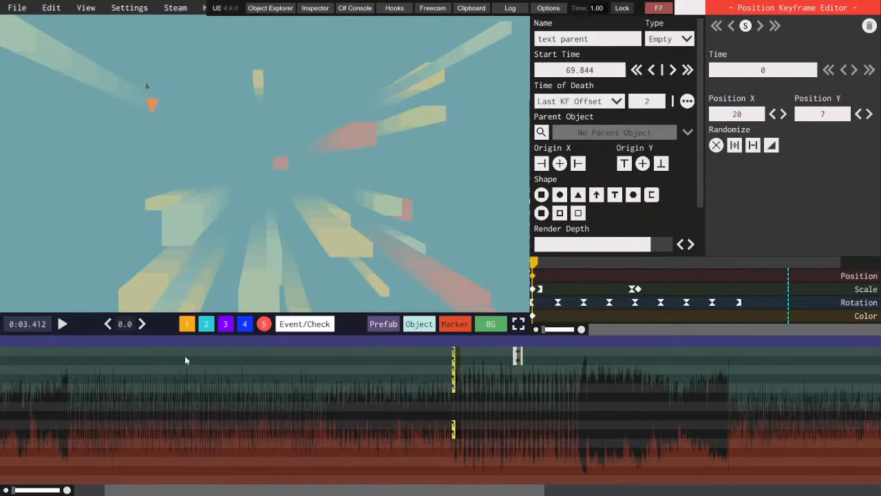
left_click_drag(138, 490, 107, 490)
key("space")
- Open the level RT1 3 - Alacrit 2 from the list of levels
left_click(17, 8)
left_click(39, 37)
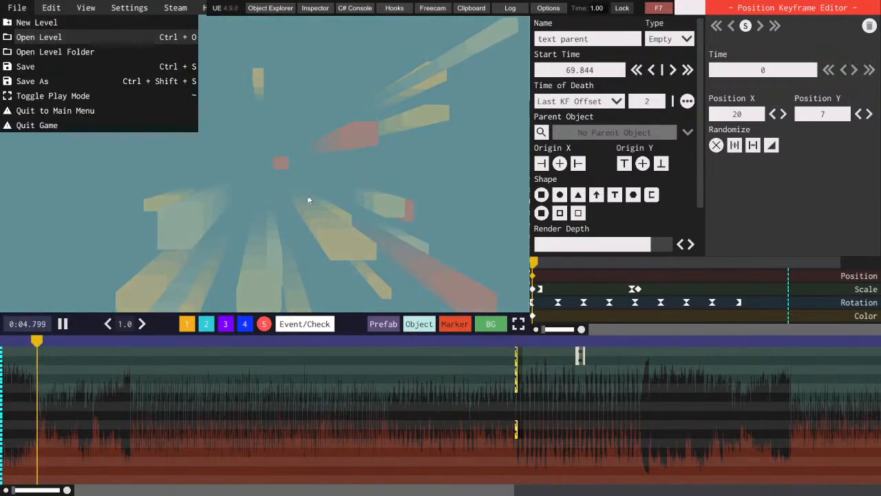
scroll(276, 134, "down", 3)
scroll(277, 137, "down", 4)
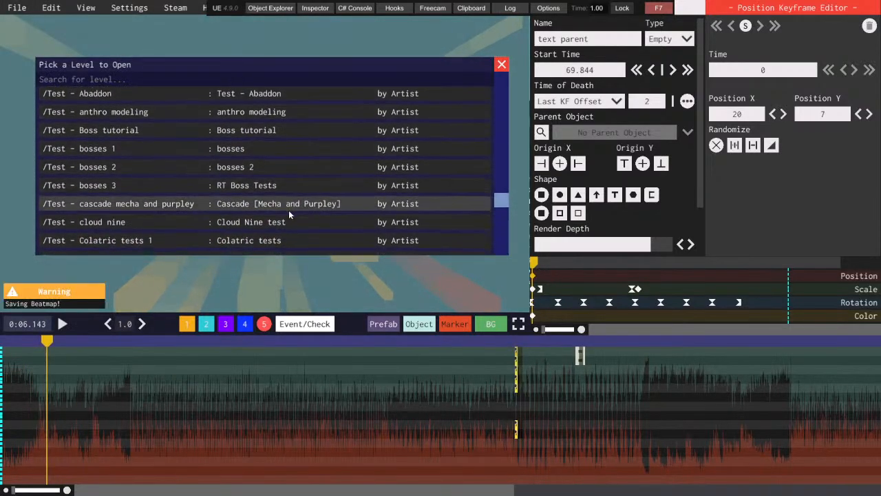
scroll(278, 186, "down", 3)
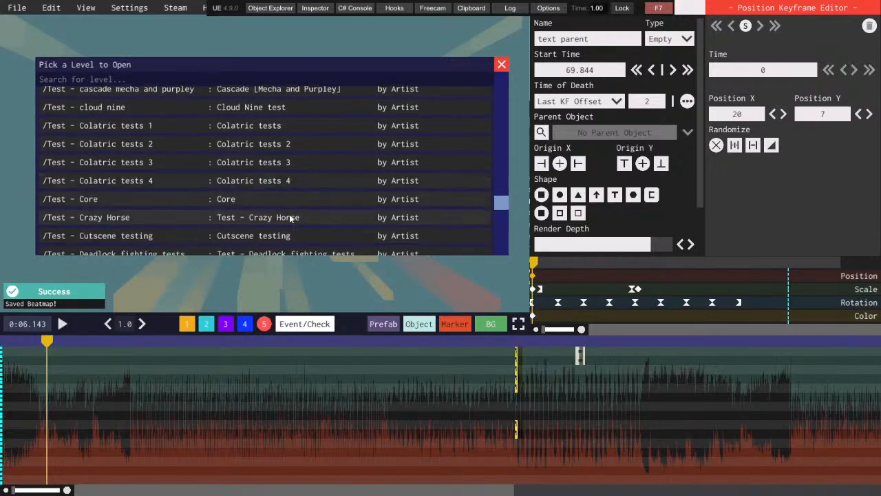
scroll(252, 122, "down", 6)
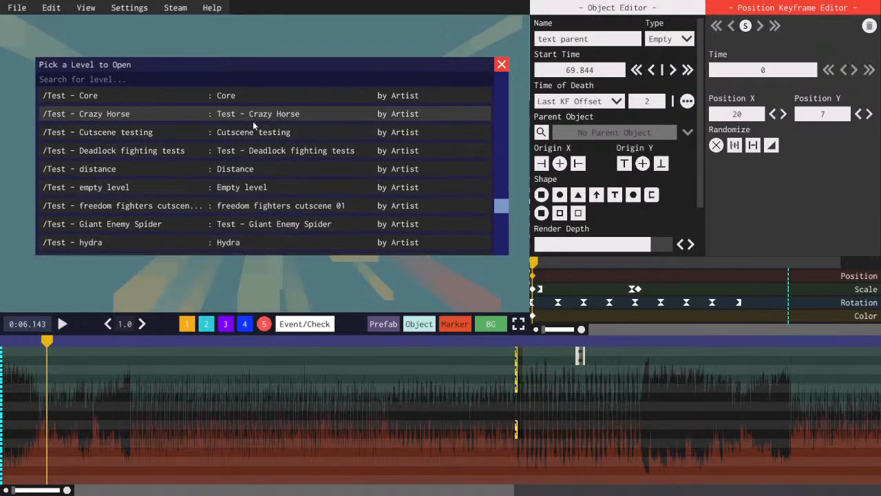
scroll(252, 121, "up", 8)
scroll(255, 158, "up", 10)
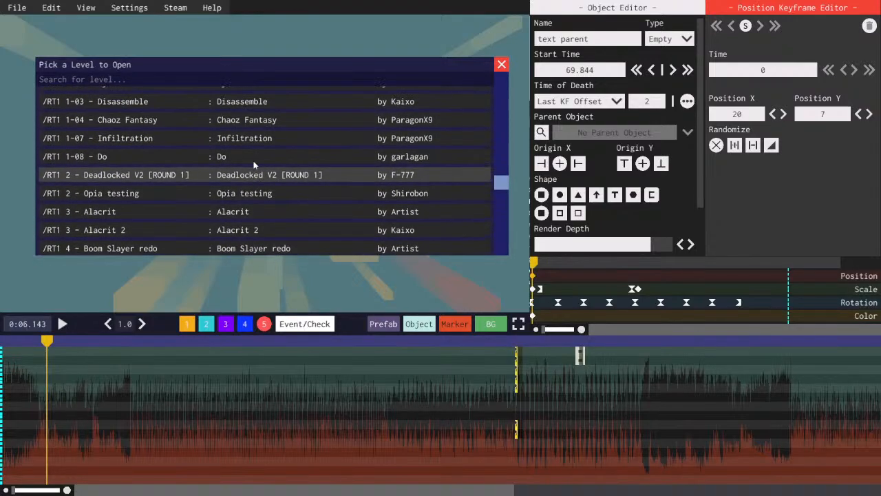
scroll(256, 158, "down", 1)
left_click(250, 206)
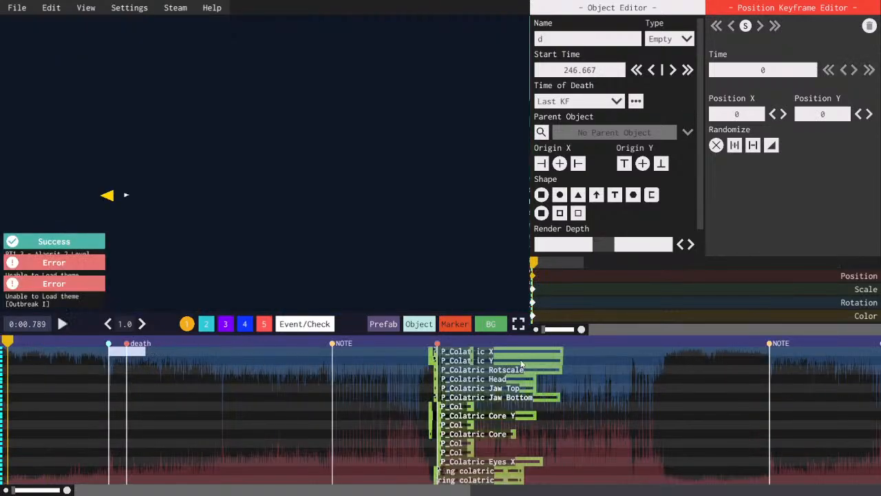
- Play the level from about 0:57.8 through the P_Colatric animation with P_Colatric X selected, and pause near the end of the section
left_click(427, 342)
scroll(428, 342, "up", 4)
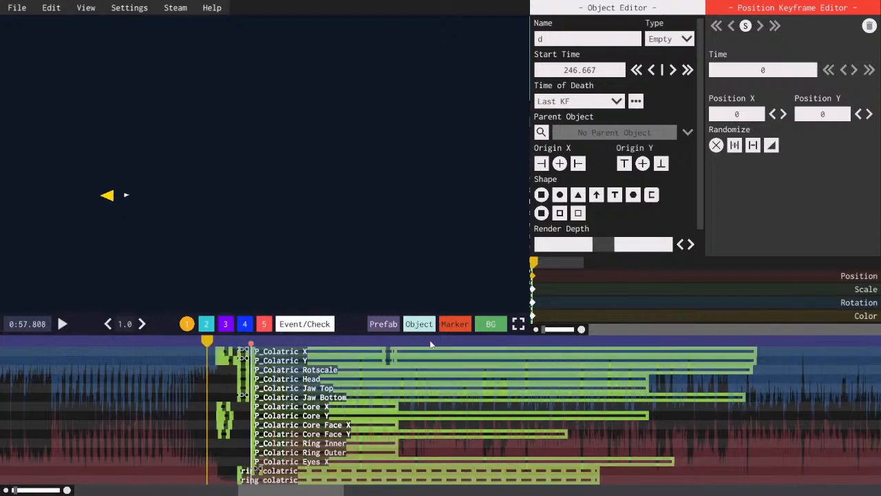
key("space")
left_click(319, 352)
left_click_drag(310, 490, 304, 491)
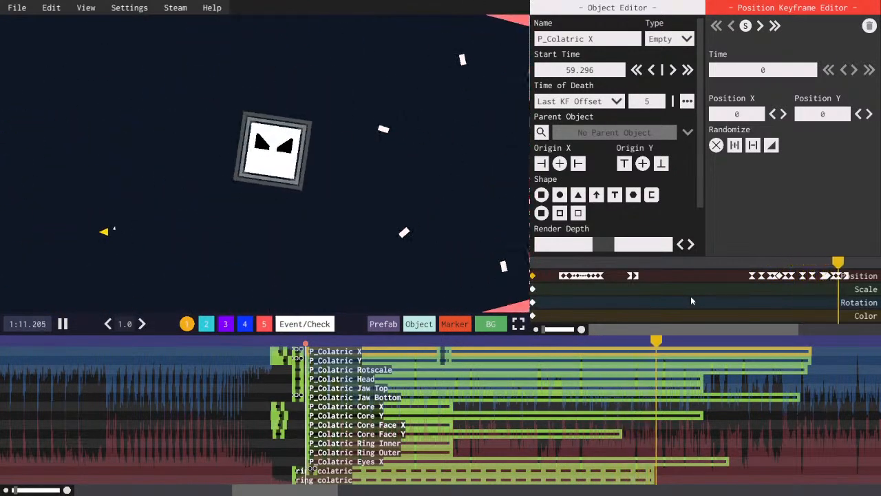
key("space")
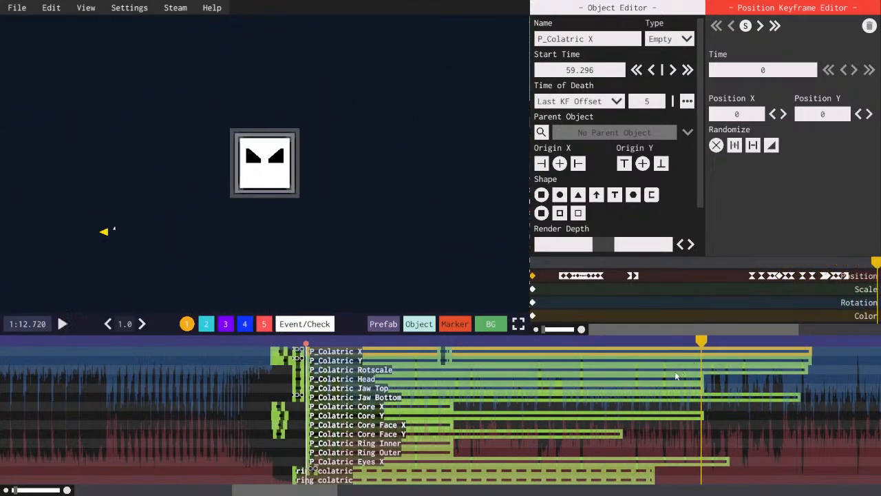
- Return the playhead to the start of the P_Colatric objects and scrub through their opening animation to about 1:02.6
scroll(546, 374, "down", 5)
left_click_drag(451, 491, 333, 486)
scroll(264, 358, "up", 5)
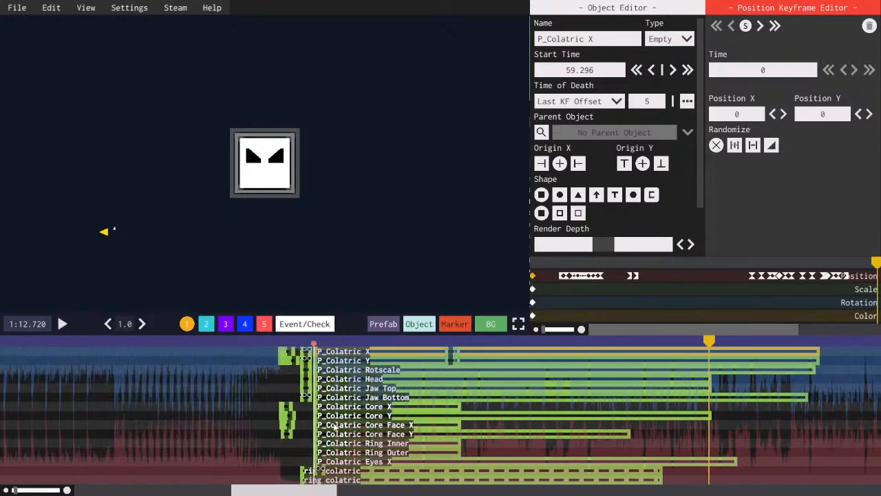
left_click(311, 343)
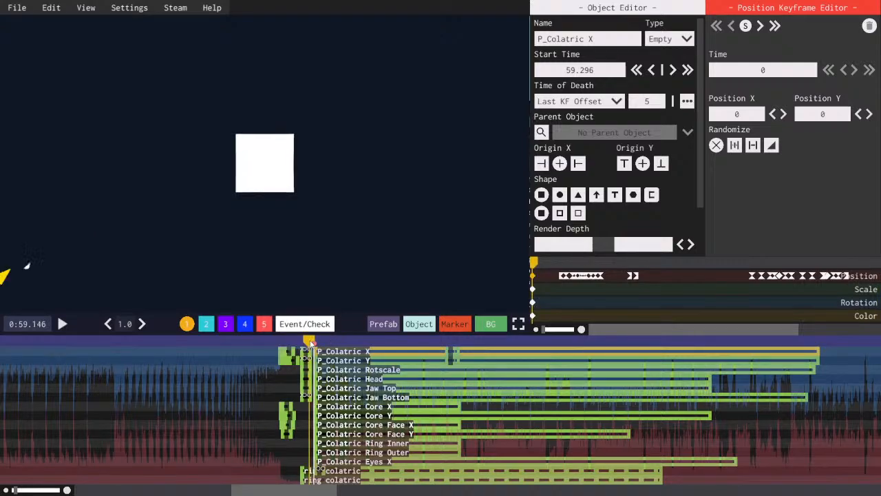
left_click_drag(311, 344, 318, 344)
left_click_drag(319, 490, 330, 489)
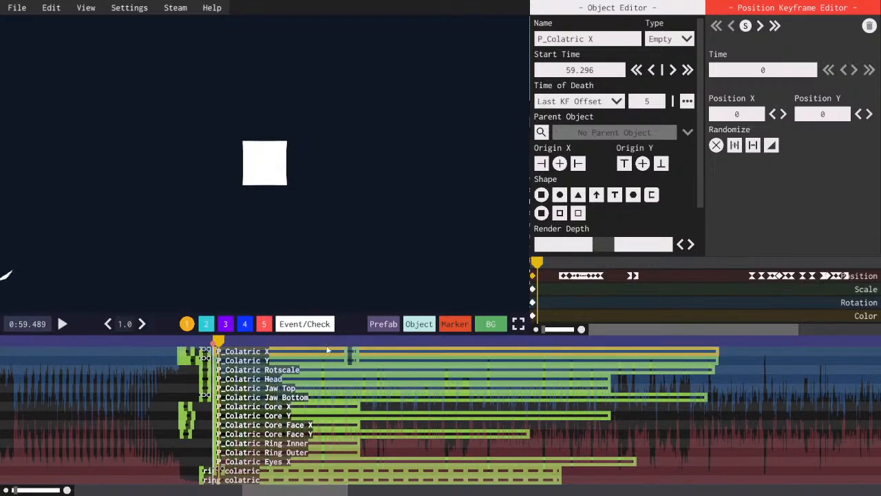
left_click_drag(222, 341, 309, 339)
- Open the level RT1 4 - Boom Slayer redo
left_click(17, 8)
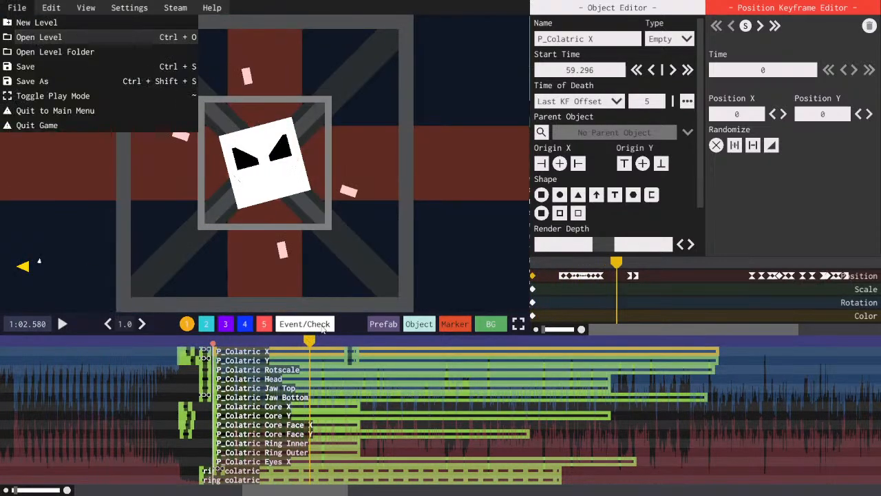
left_click(39, 38)
scroll(206, 151, "up", 1)
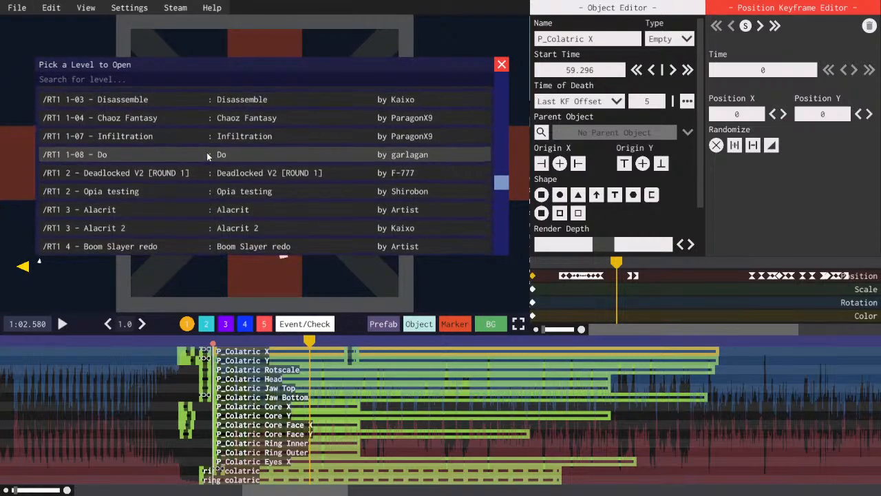
left_click(200, 245)
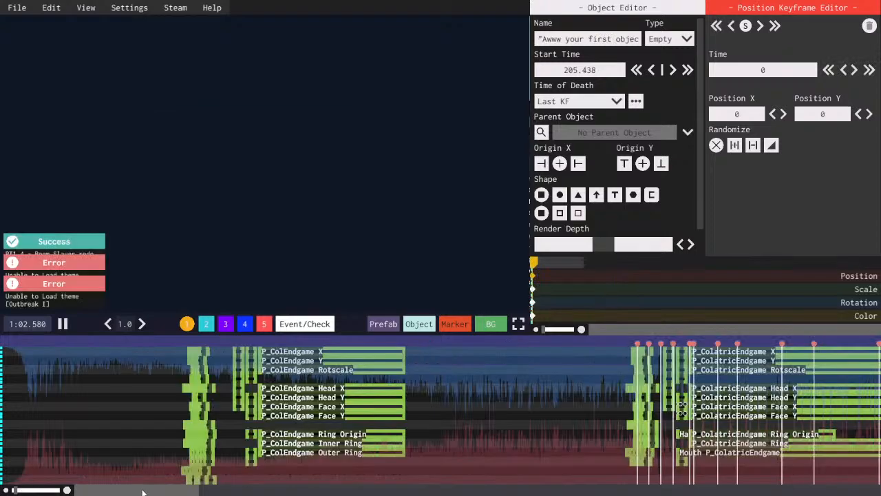
- Pause playback and move the playhead to about 0:09.9, within the P_ColEndgame objects
key("space")
left_click_drag(168, 341, 173, 340)
scroll(164, 380, "up", 4)
left_click_drag(180, 490, 43, 475)
left_click_drag(287, 342, 294, 345)
- Add a scale keyframe at time 1 to P_ColEndgame Rotscale and set its ease type to Instant
left_click(336, 368)
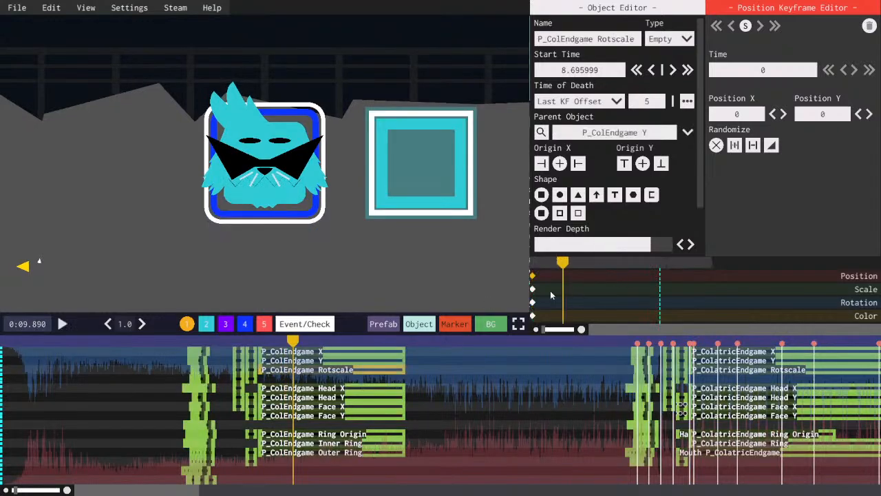
left_click(558, 288)
left_click(751, 101)
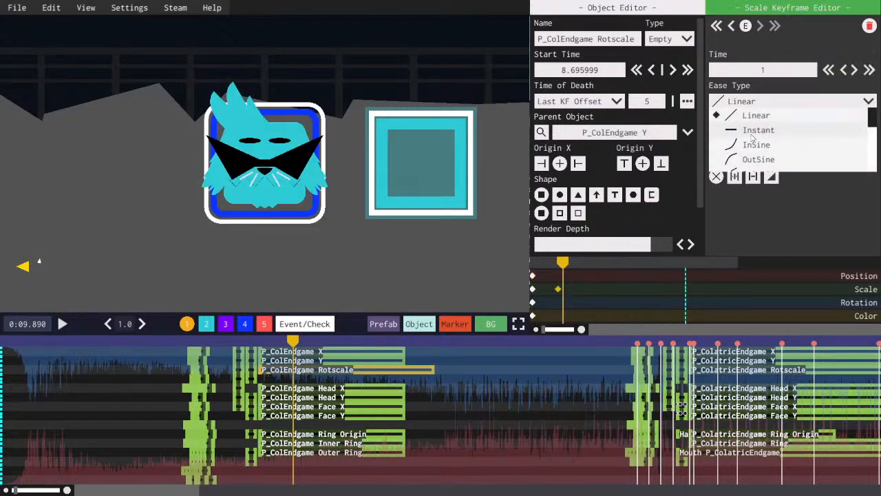
left_click(758, 130)
left_click(556, 267)
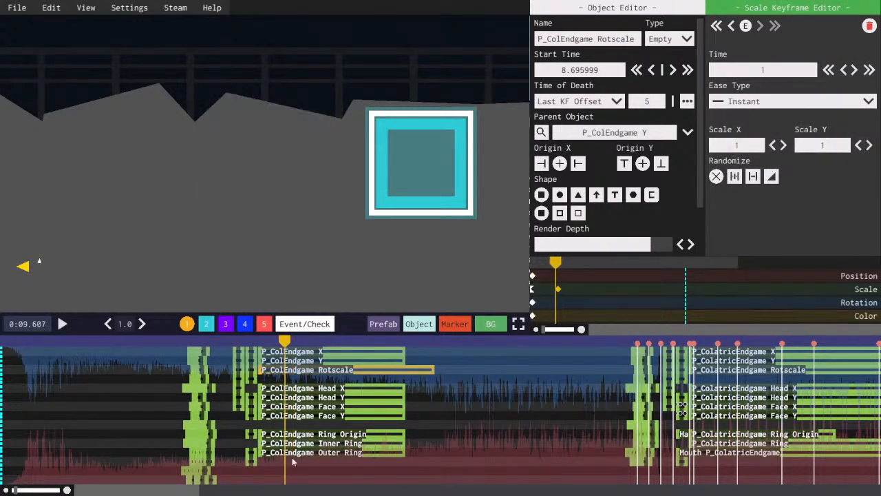
- Set the Rotscale scale keyframe to 0 in both X and Y, and play the animation briefly to check it
left_click(331, 453)
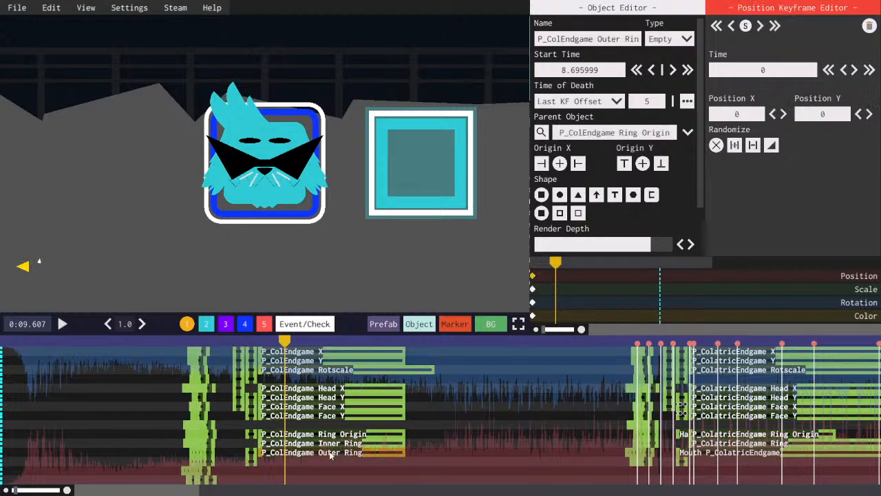
left_click(336, 374)
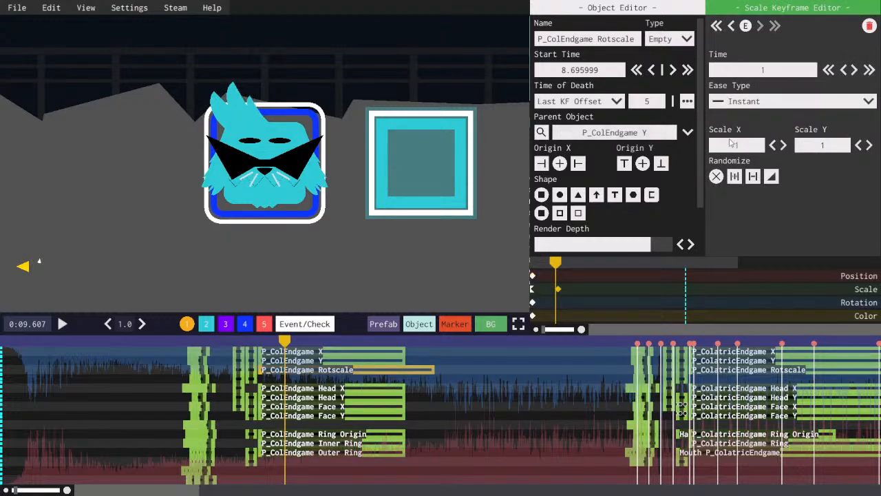
scroll(752, 145, "down", 1)
key("space")
key("space")
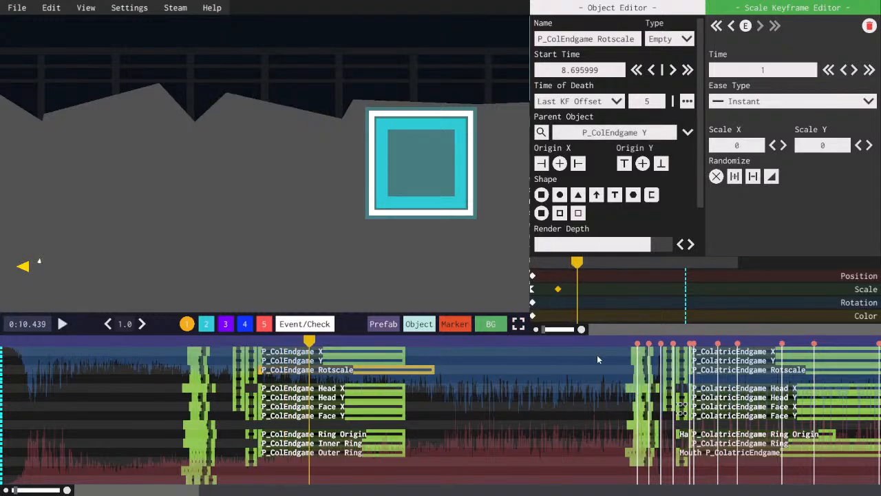
- Play the P_ColatricEndgame section from its start at about 0:23 and follow the animation to its end along the timeline
left_click(685, 341)
key("space")
key("space")
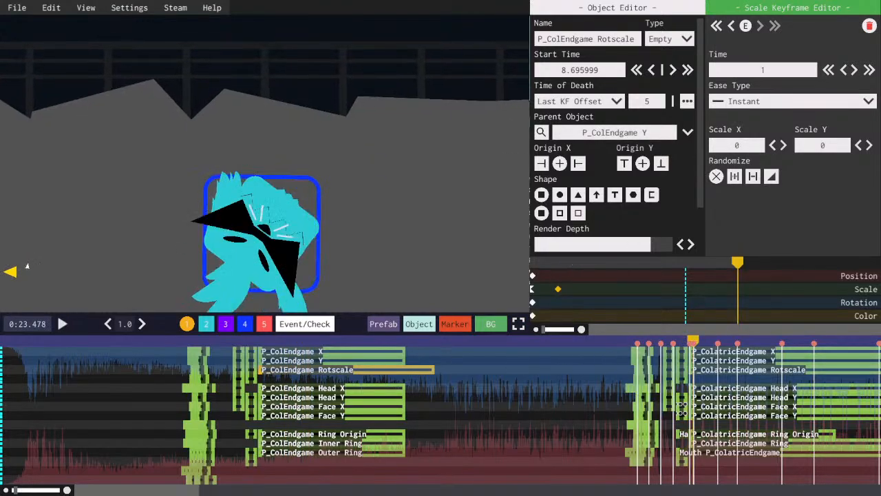
key("space")
left_click_drag(142, 490, 195, 494)
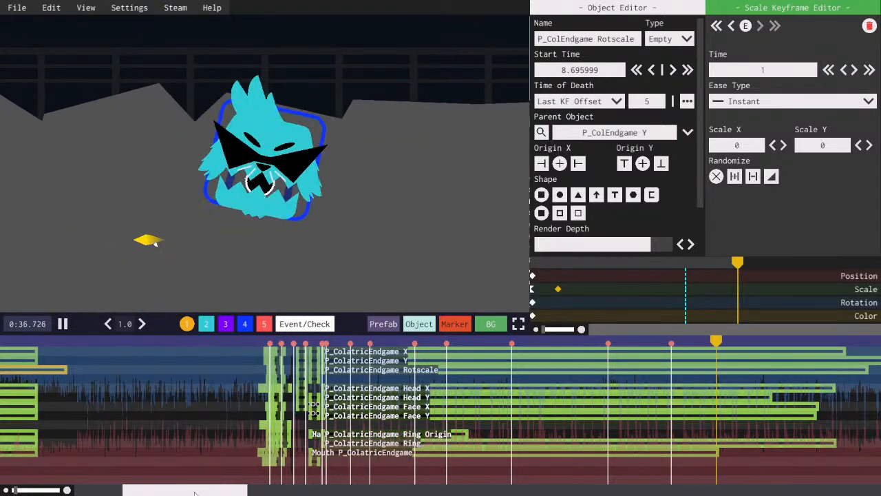
left_click_drag(195, 493, 252, 493)
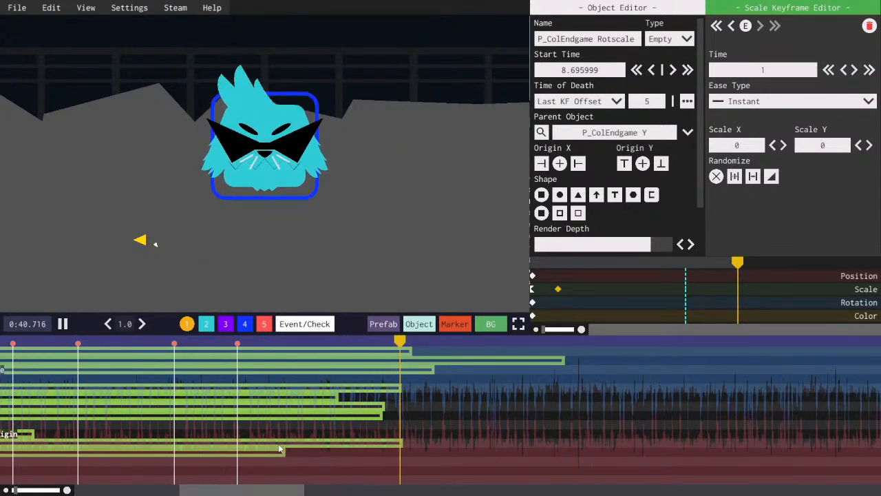
scroll(286, 451, "down", 5)
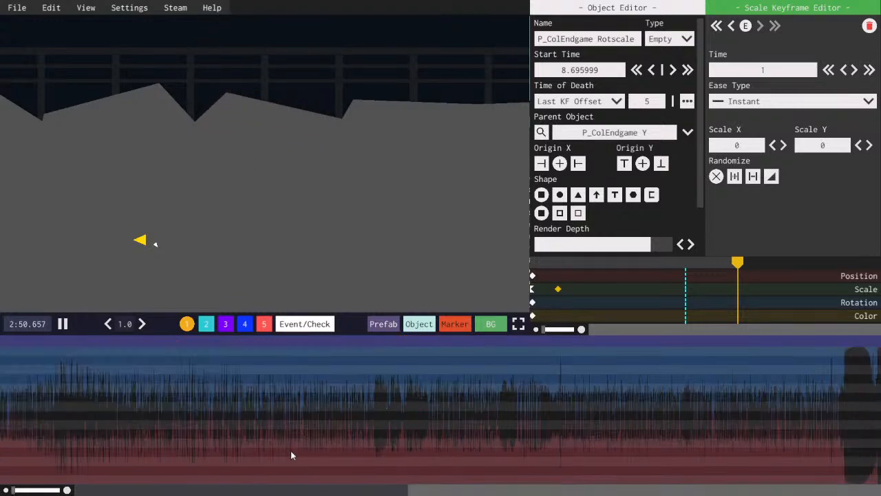
- Open the level RT1 2 - Deadlocked V2 [ROUND 1]
left_click(3, 5)
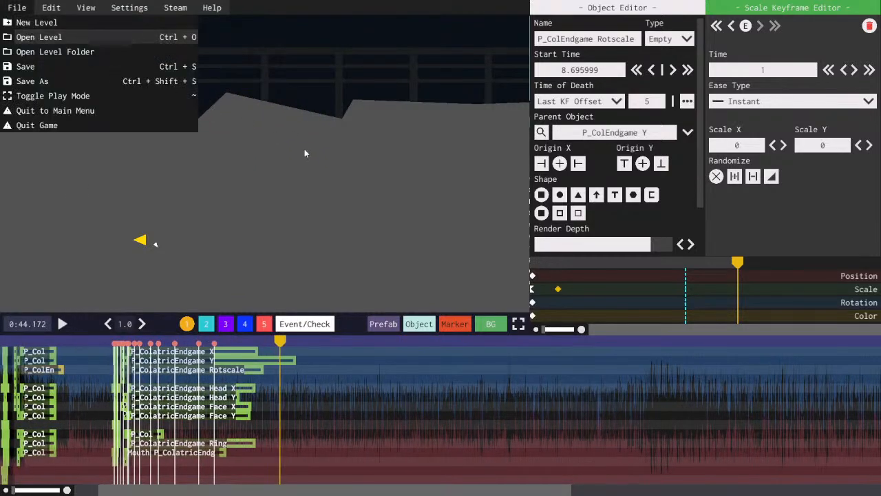
key("ctrl+o")
scroll(240, 207, "up", 4)
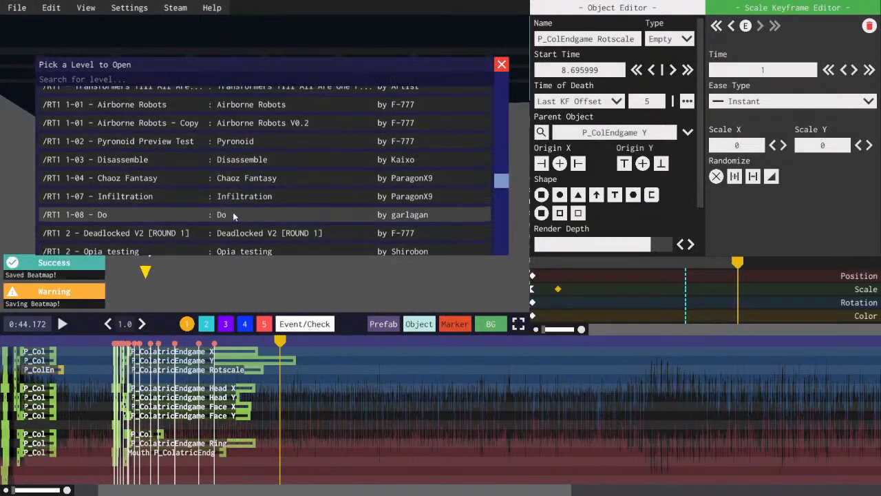
scroll(237, 225, "down", 4)
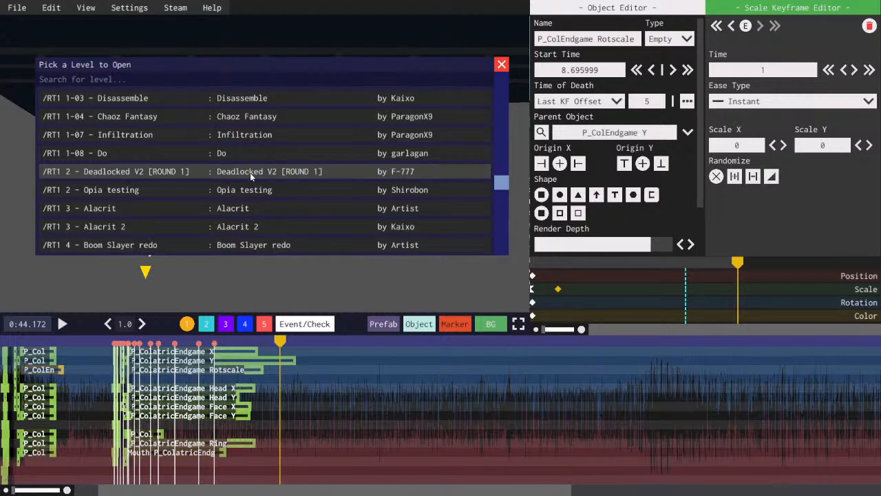
left_click(250, 172)
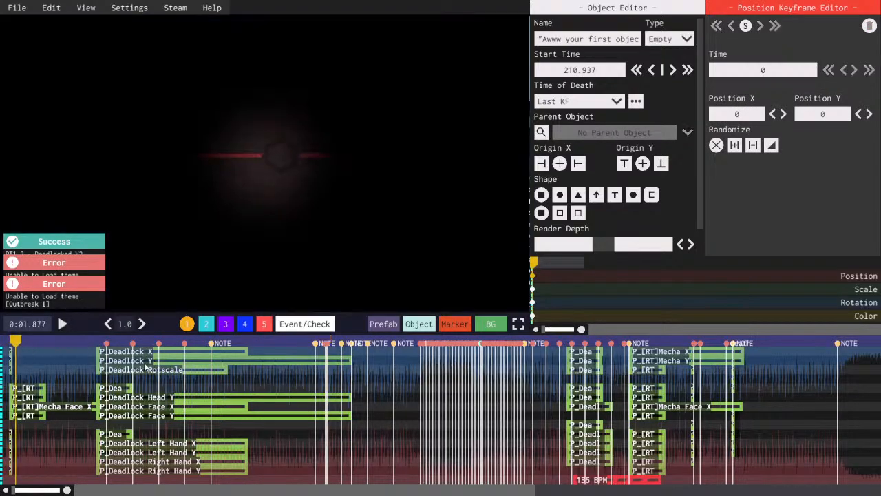
- Play the P_Deadlock animation from the first marker with P_Deadlock X selected, and pause at about 0:31.5
left_click(145, 352)
left_click_drag(148, 489, 86, 469)
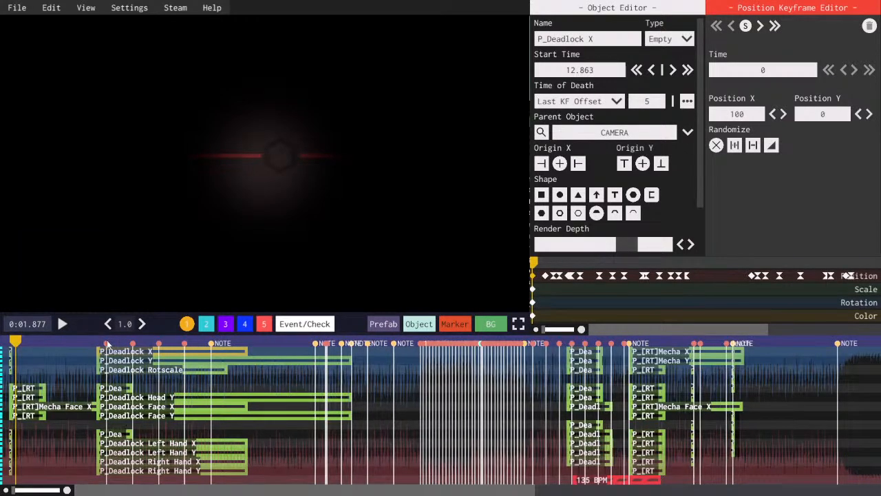
left_click(107, 344)
left_click(123, 352)
key("space")
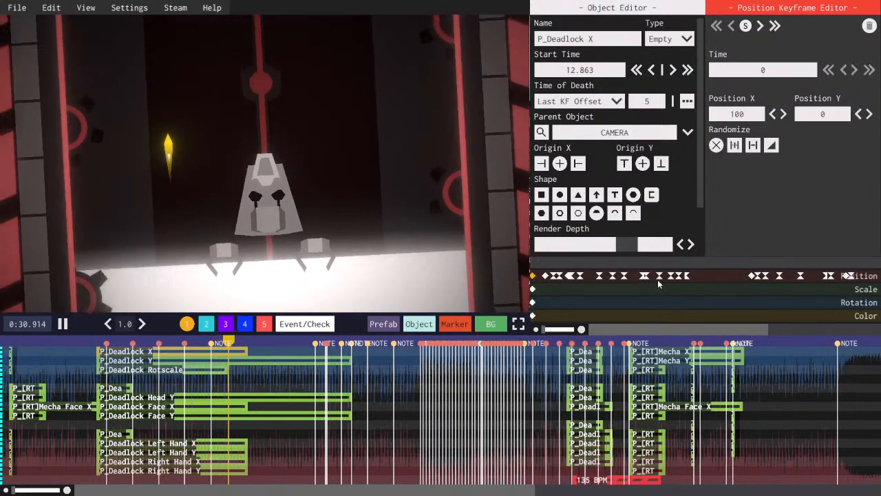
key("space")
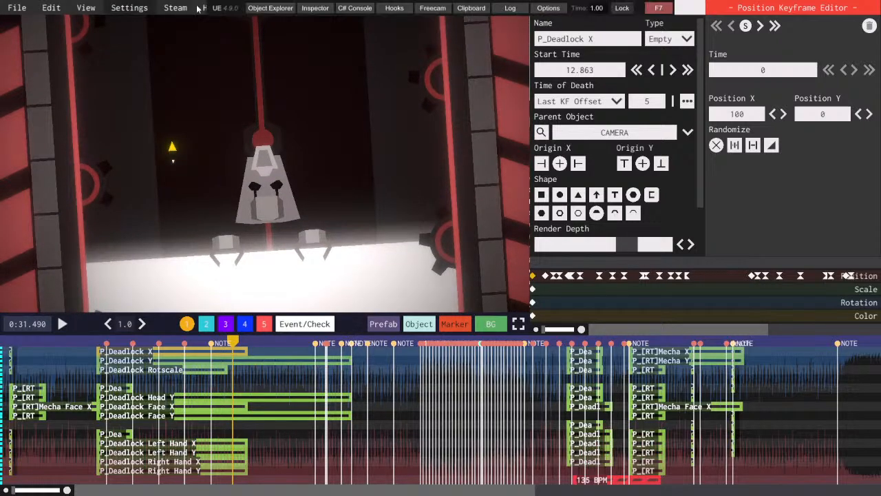
- Reduce the C# Console script to ObjectManager.inst.updateObjects(); and ObjEditor.inst.RenderTimelineObjects();, run it, hide UnityExplorer and resume playback
left_click(353, 7)
key("ctrl+a")
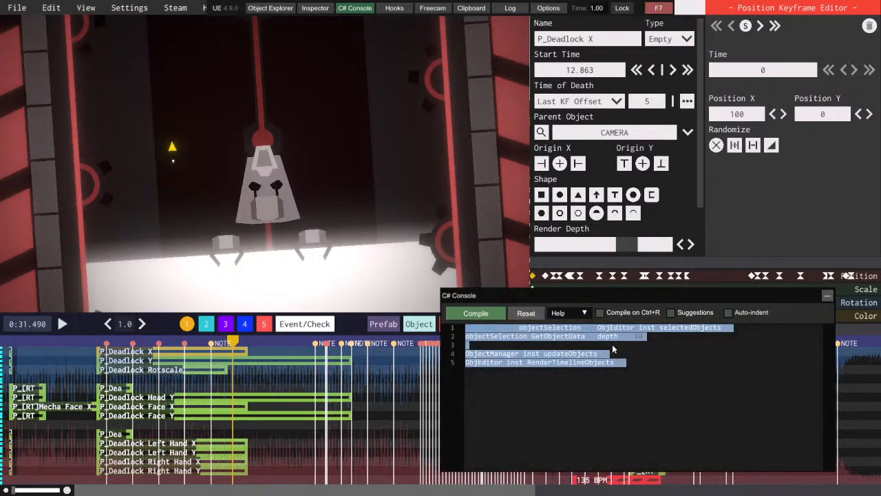
left_click_drag(614, 344, 396, 316)
key("BackSpace")
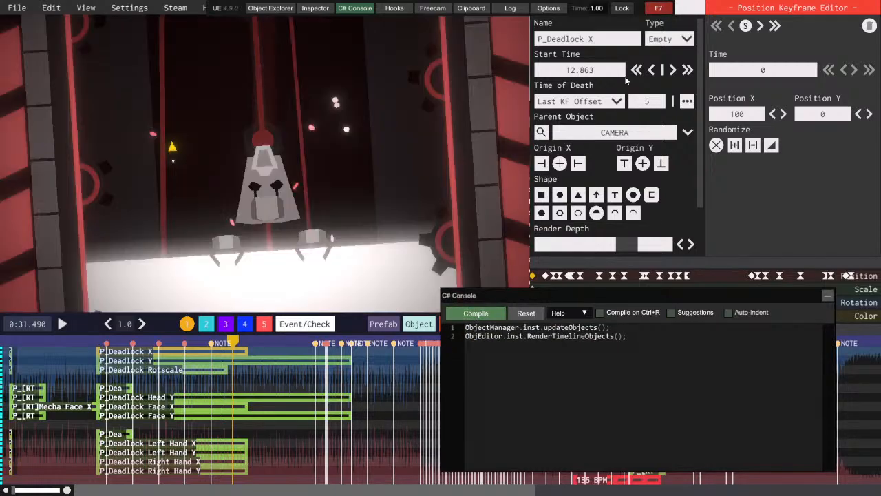
key("F7")
key("space")
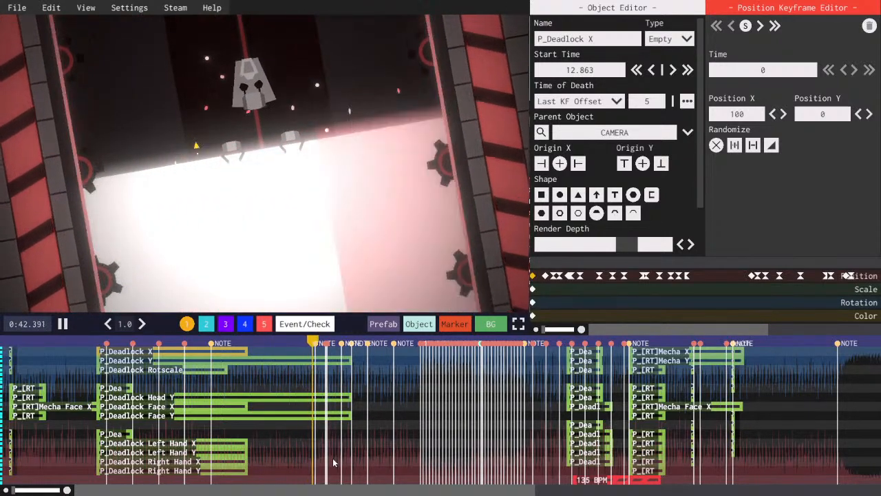
- Pause playback at about 0:43.8 and browse the RT1 entries in the list of levels to open
key("space")
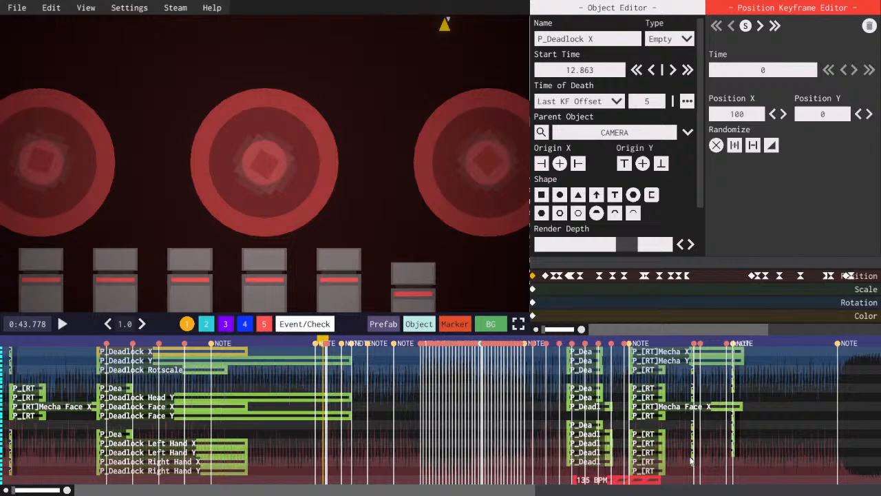
left_click(8, 8)
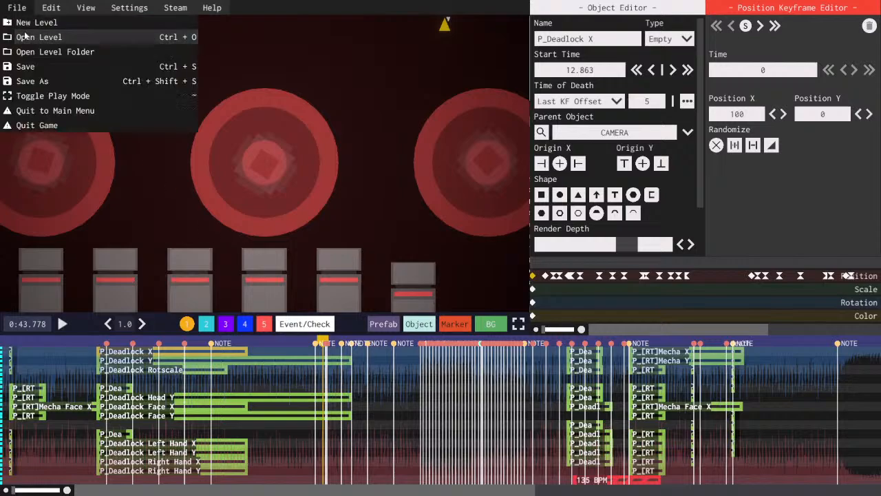
left_click(27, 36)
scroll(275, 181, "up", 3)
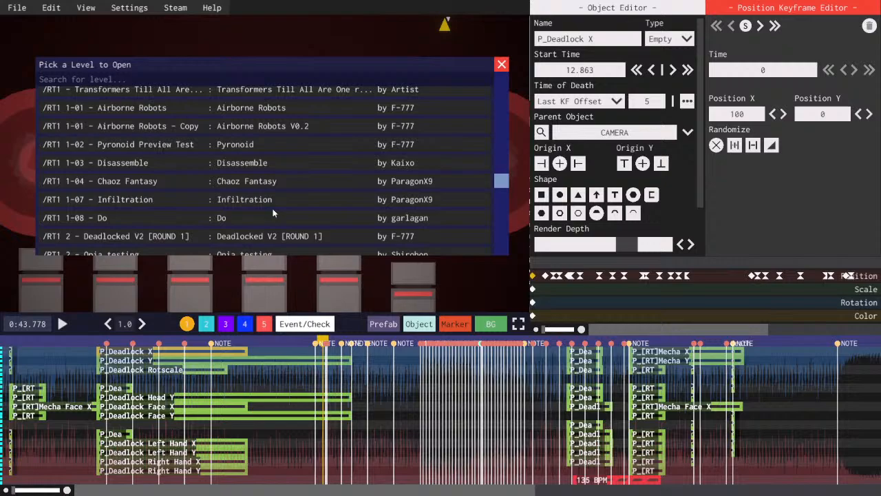
scroll(279, 227, "up", 2)
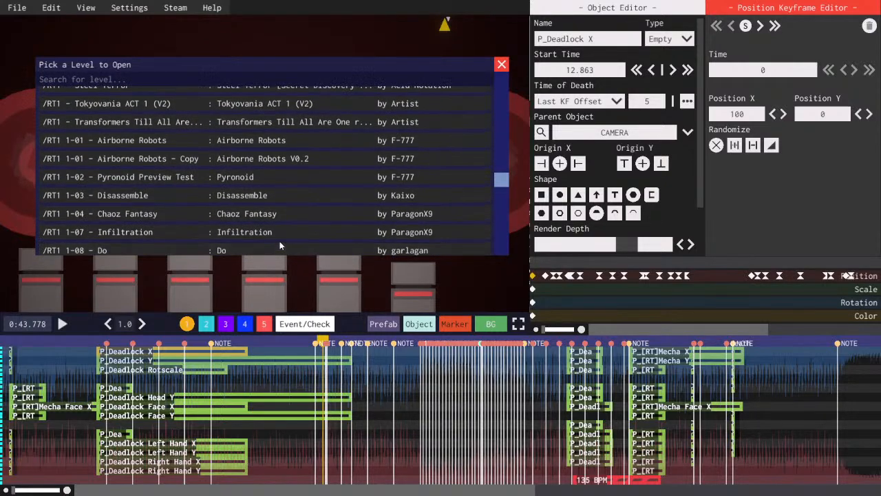
scroll(280, 246, "up", 1)
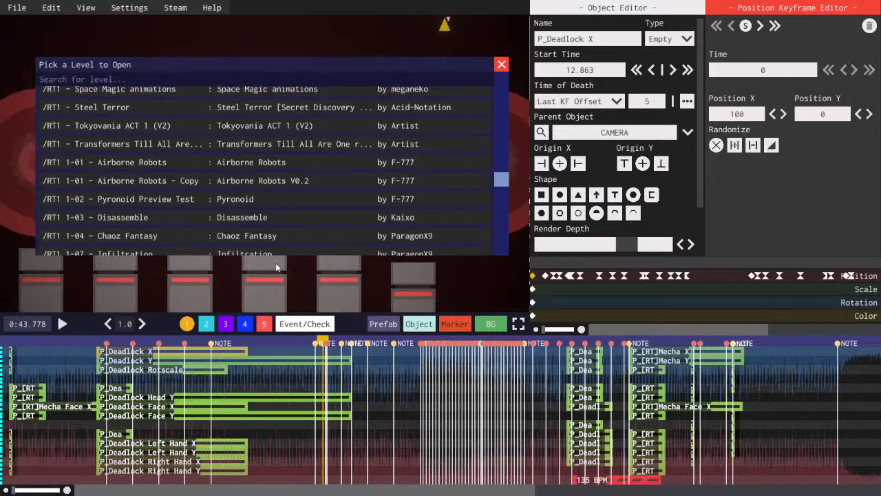
scroll(275, 263, "up", 3)
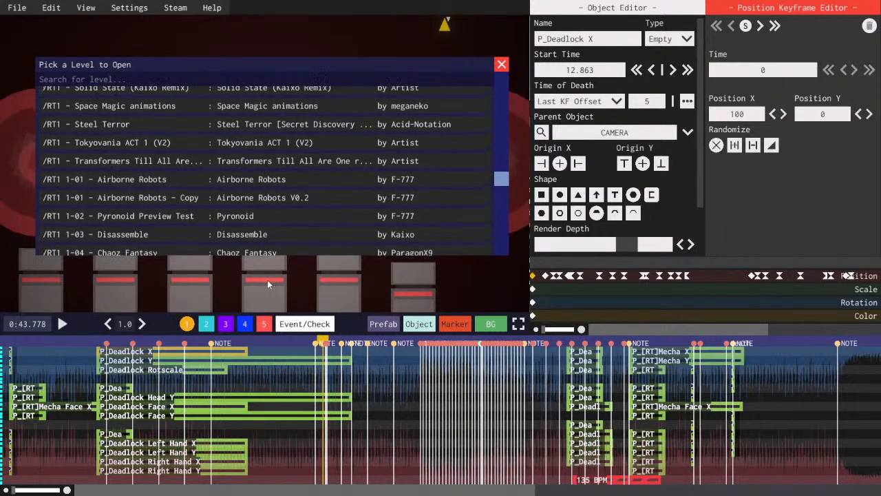
left_click_drag(257, 328, 272, 393)
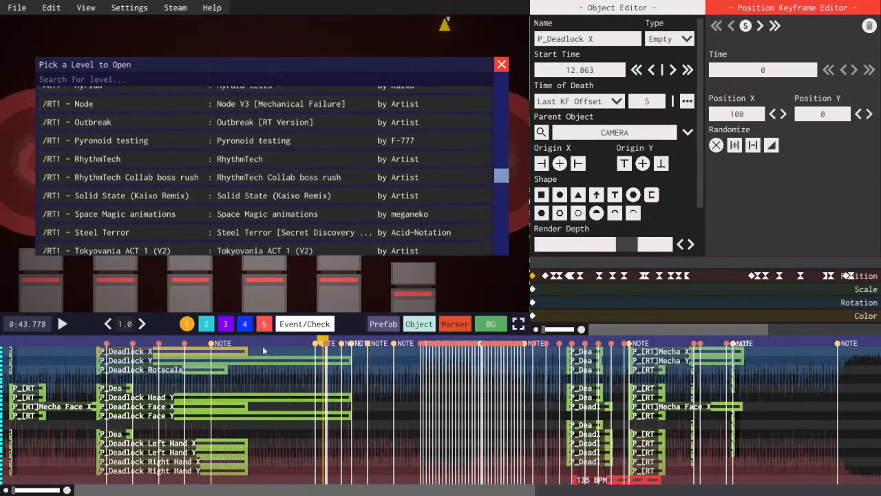
left_click_drag(211, 169, 174, 176)
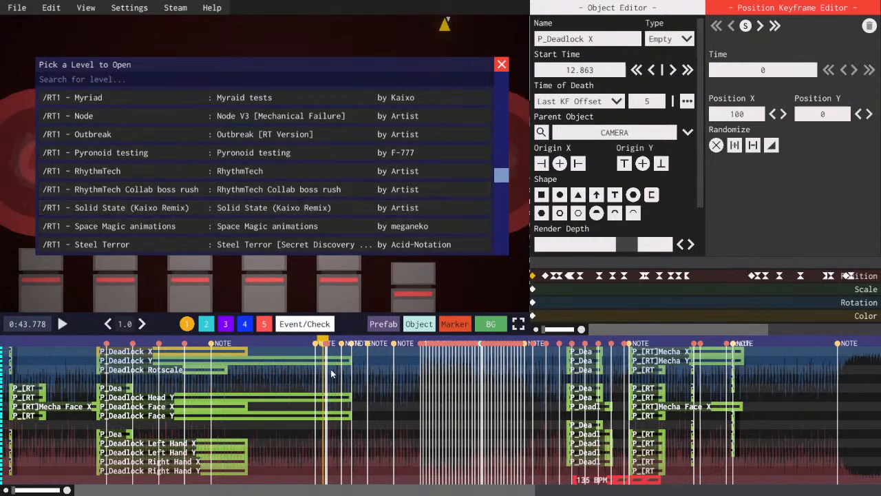
- Replay the Deadlocked V2 level from about 0:40.1 and pause at about 0:44.0
left_click_drag(290, 338, 297, 339)
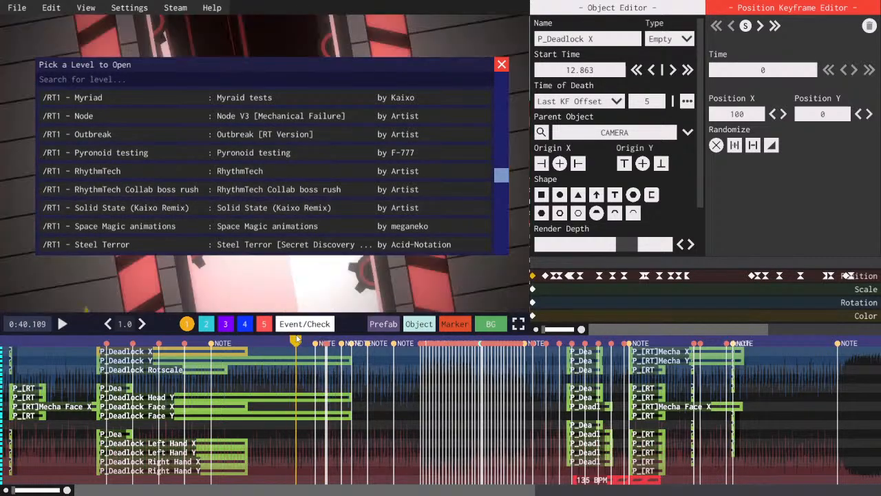
key("space")
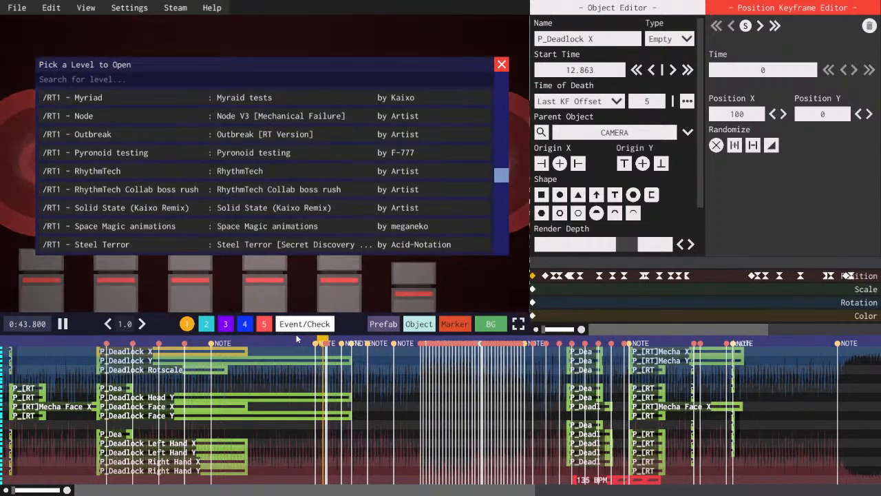
key("space")
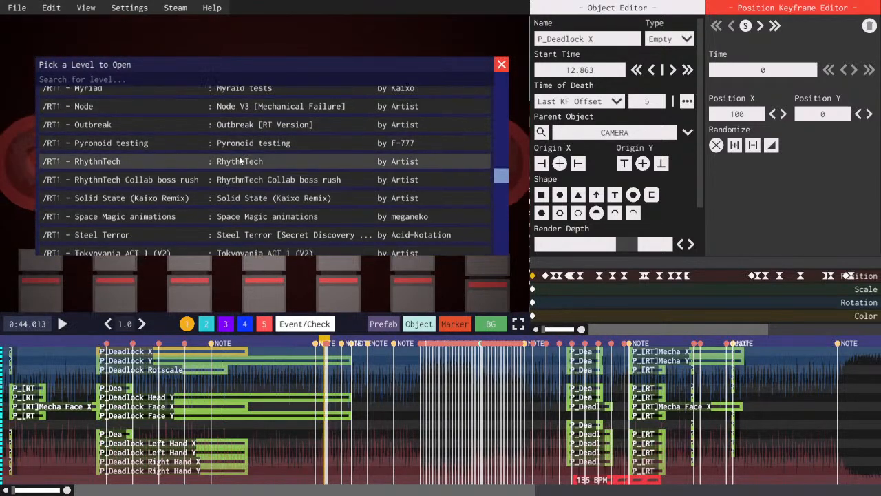
- Find and open the level Misc - Mecha boss rush
scroll(221, 172, "down", 2)
scroll(203, 190, "up", 1)
scroll(201, 184, "down", 1)
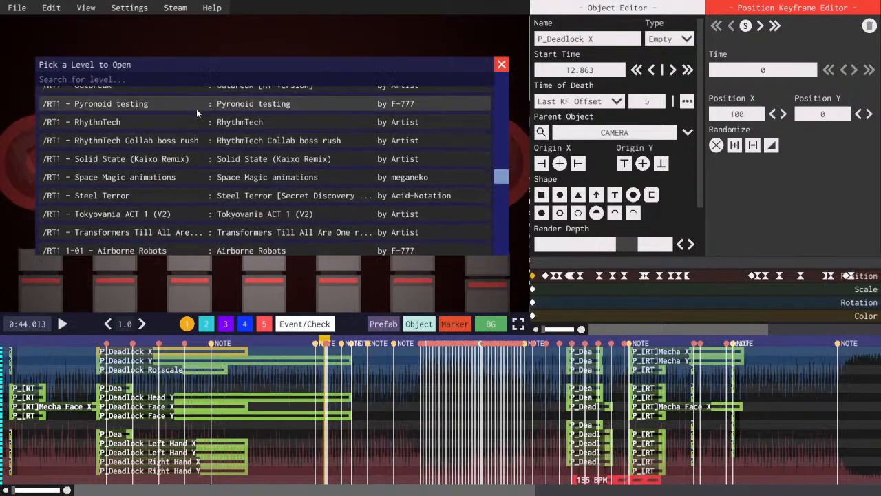
scroll(200, 165, "up", 4)
scroll(210, 135, "up", 4)
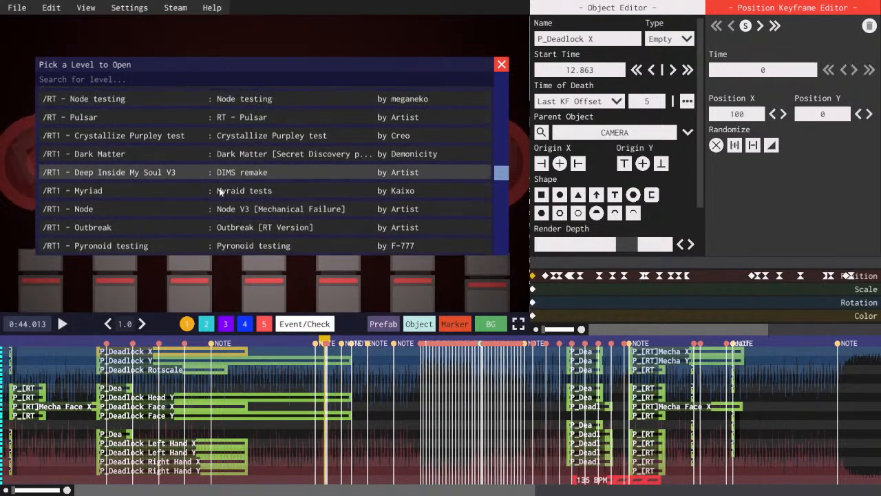
scroll(199, 138, "up", 8)
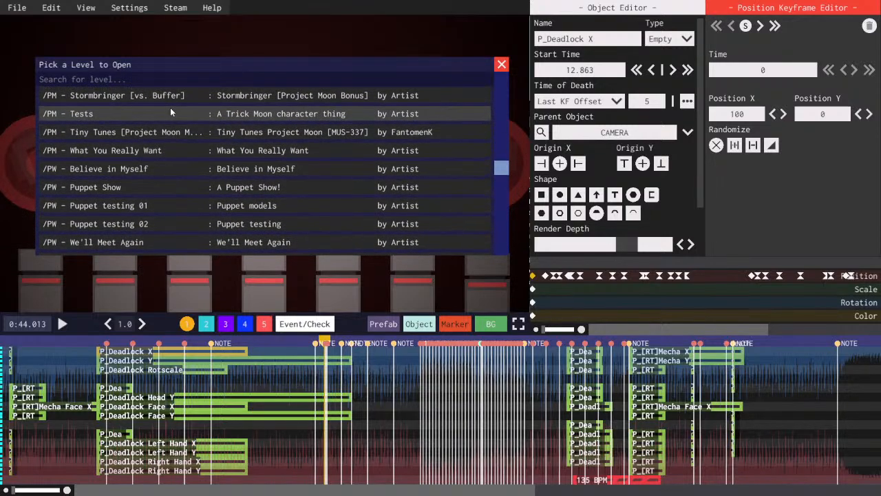
scroll(170, 108, "up", 5)
scroll(91, 214, "up", 12)
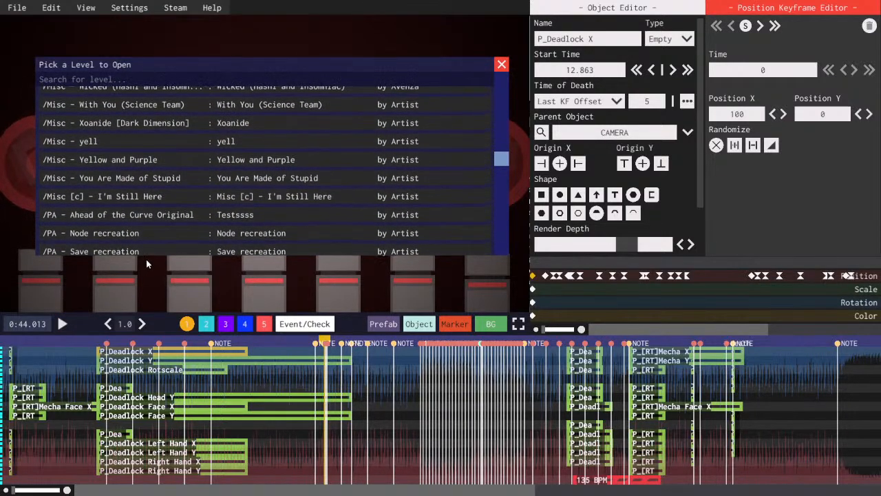
scroll(165, 245, "up", 8)
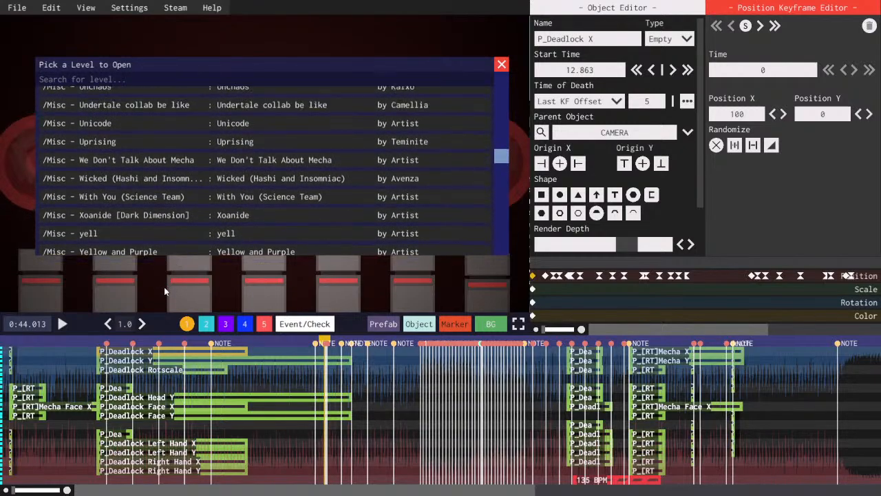
scroll(163, 215, "up", 10)
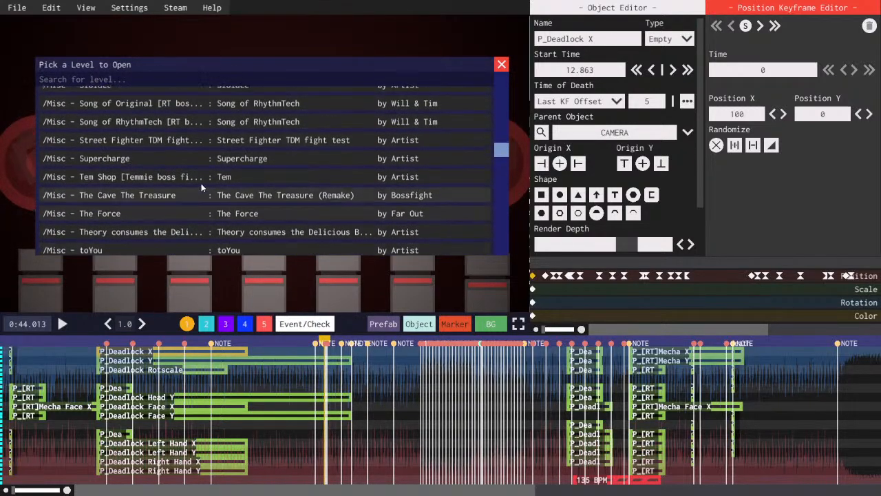
scroll(207, 162, "up", 8)
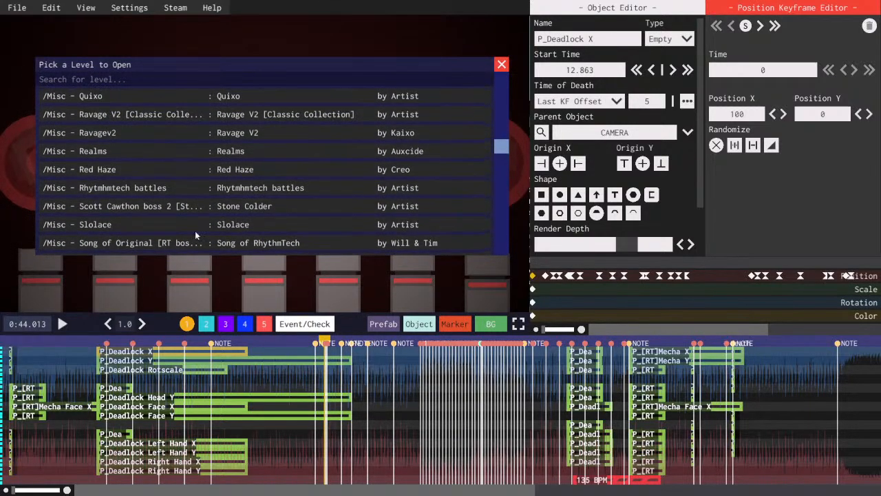
scroll(174, 214, "up", 14)
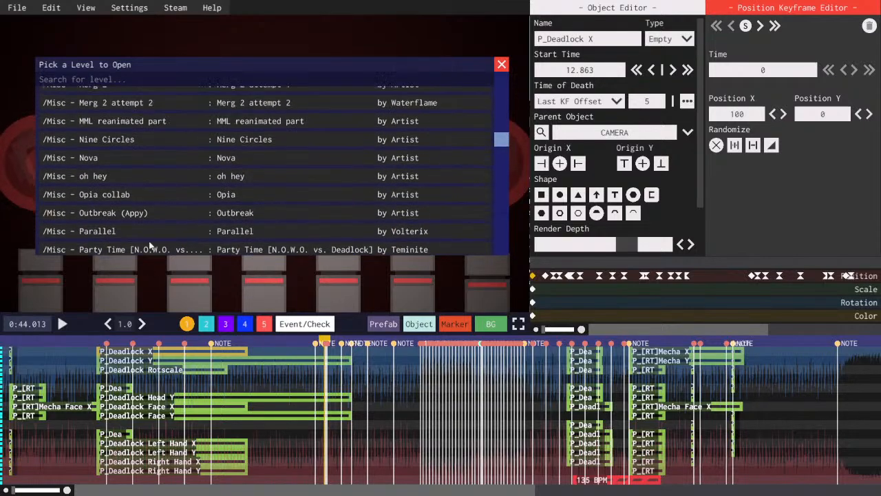
scroll(179, 195, "up", 6)
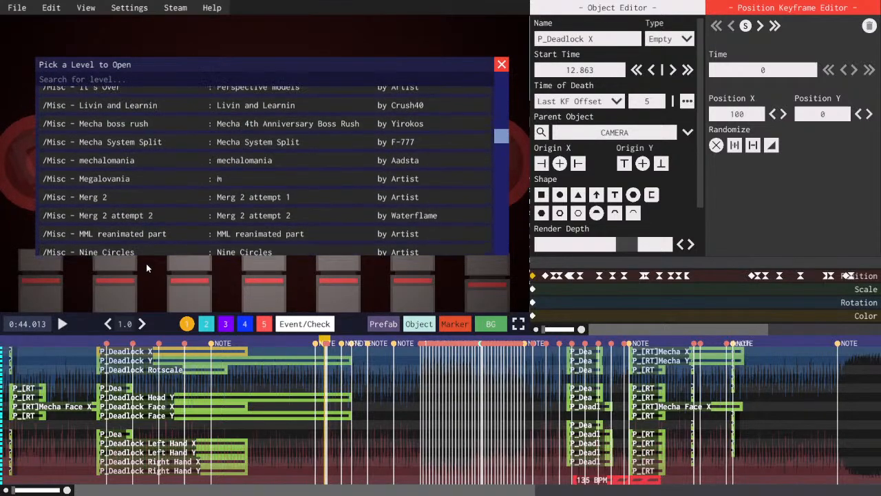
left_click_drag(137, 281, 123, 312)
left_click_drag(149, 103, 146, 158)
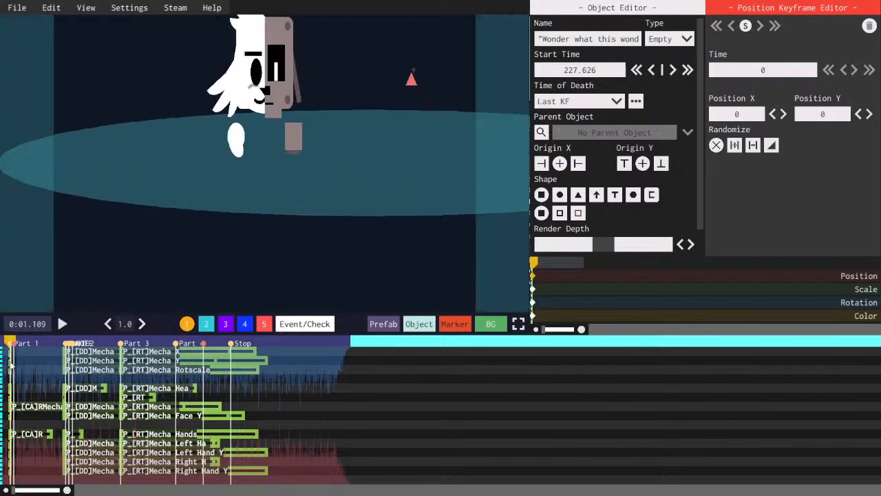
- Play the Mecha animations from about 0:00.6 through Part 1 to the Stop marker and pause at about 0:33
left_click_drag(9, 341, 5, 343)
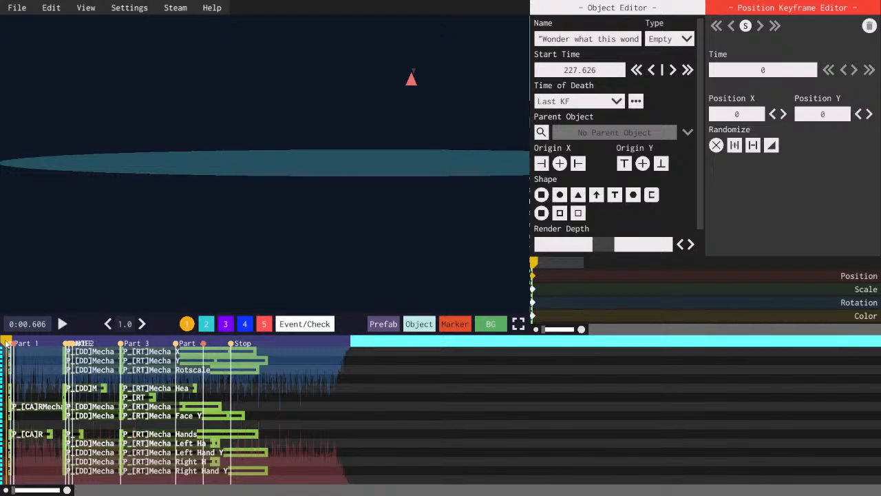
key("space")
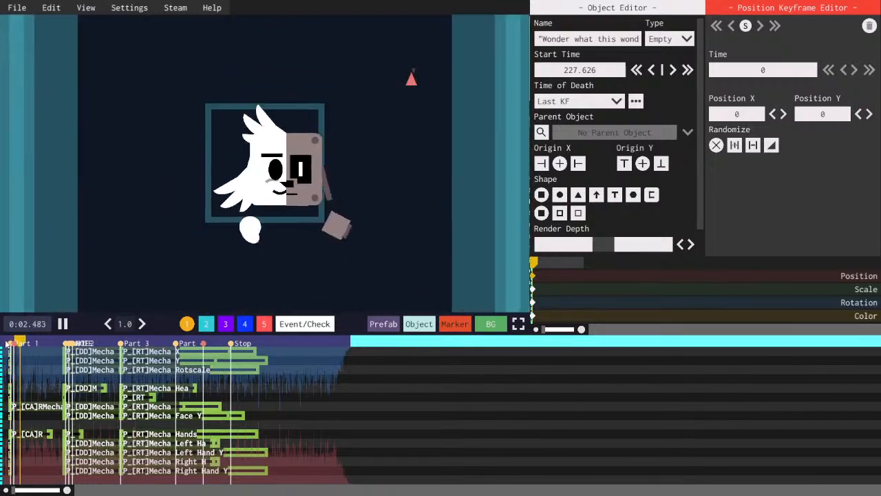
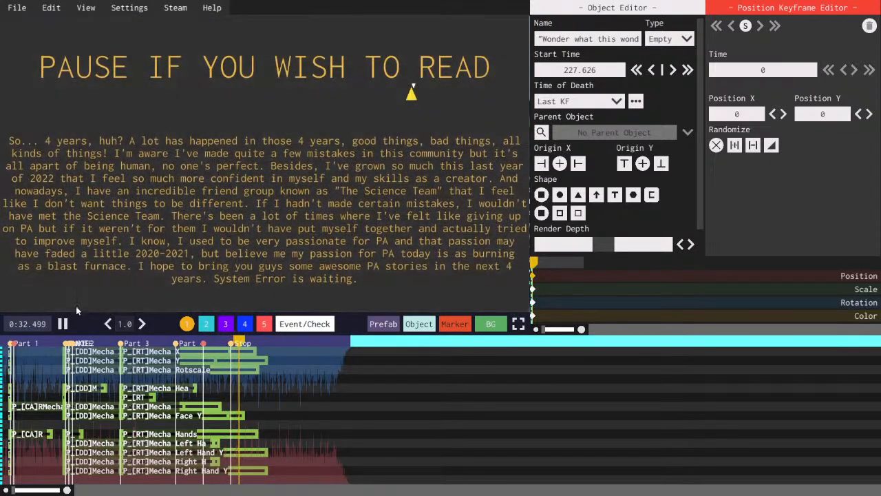
key("space")
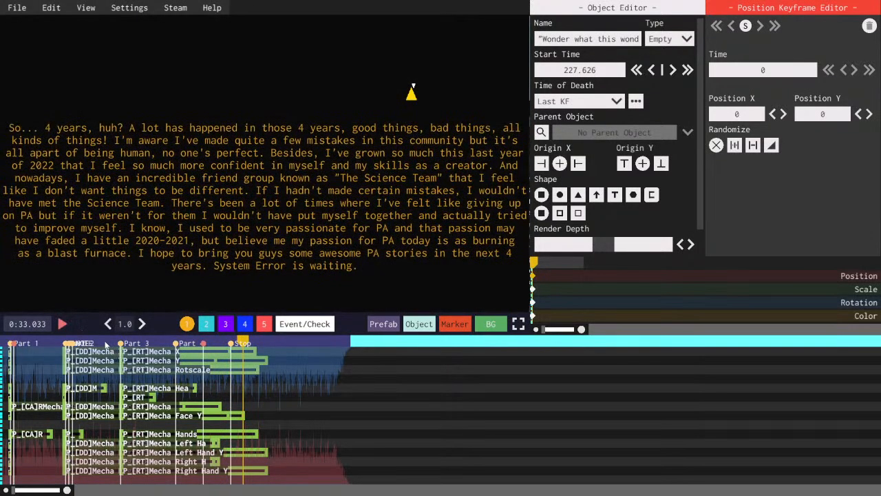
- Scrub back along the timeline to view the Mecha poses at about 0:11.5 and 0:05
left_click_drag(106, 343, 88, 339)
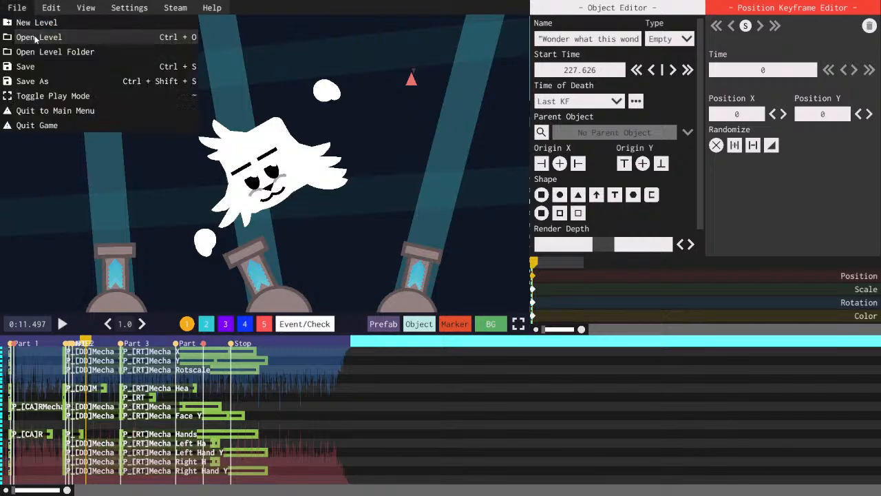
scroll(216, 148, "up", 2)
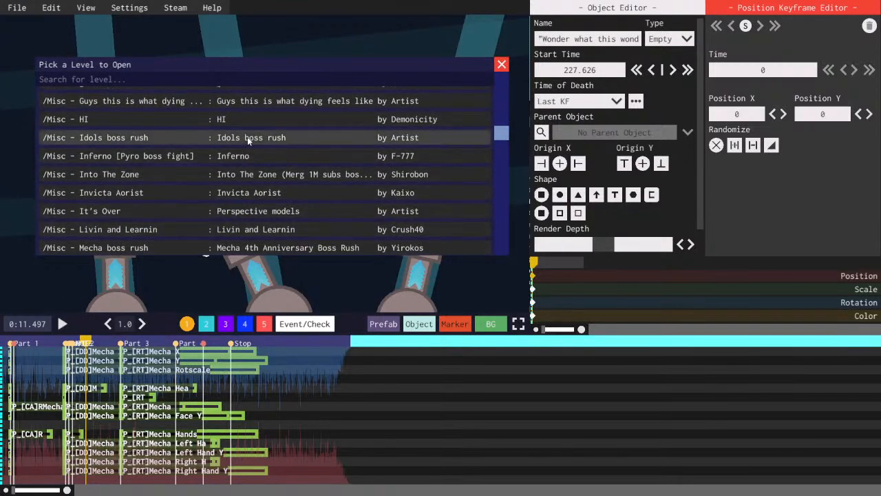
left_click(502, 65)
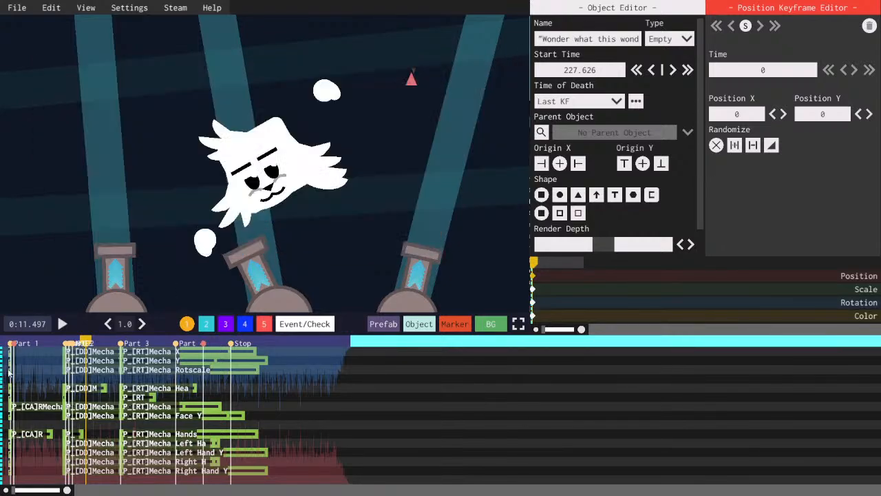
left_click(55, 342)
left_click_drag(53, 340, 38, 343)
- Open the level Misc - Into The Zone
left_click(17, 7)
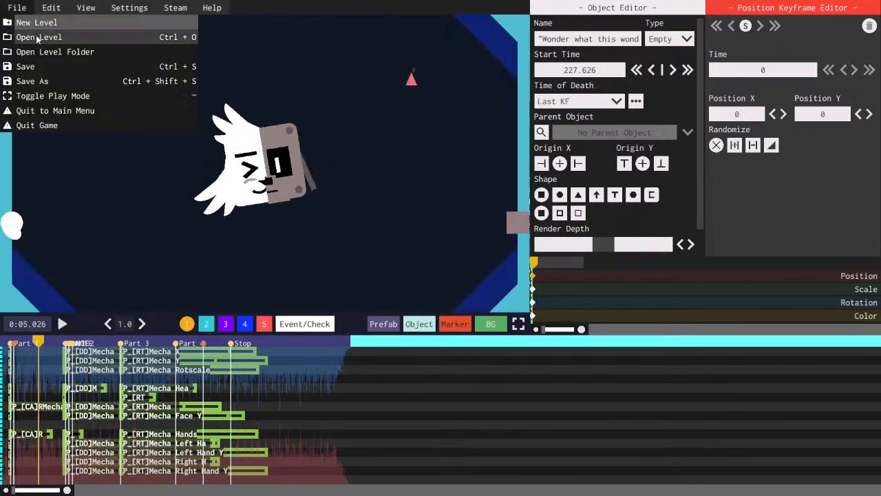
left_click(31, 51)
scroll(189, 168, "up", 1)
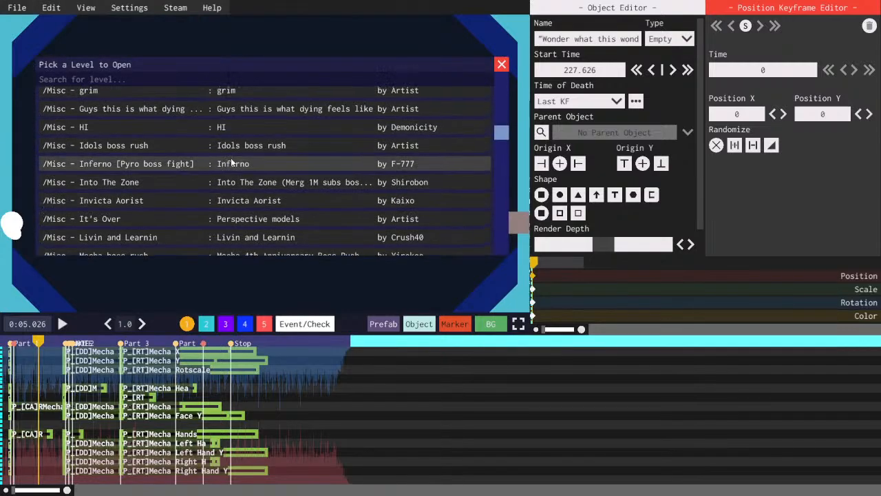
scroll(235, 164, "up", 1)
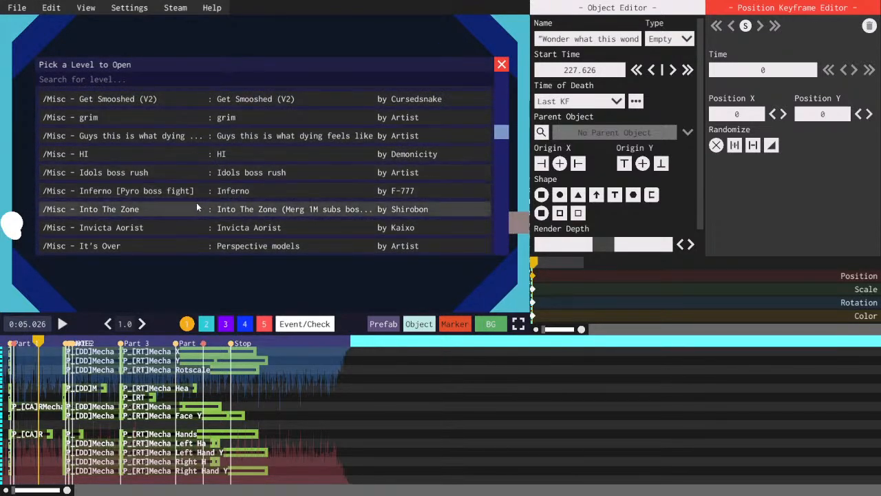
left_click(228, 215)
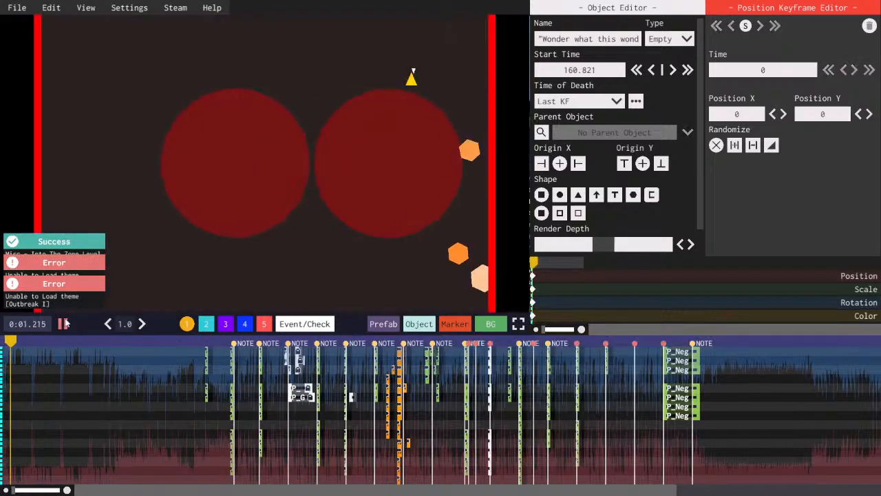
- Pause playback and place the playhead at about 1:26.6, ahead of the P_Negativitron animation objects
left_click(64, 324)
mouse_move(157, 490)
left_mouse_down()
mouse_move(187, 490)
mouse_move(166, 490)
left_mouse_up()
left_click_drag(227, 490, 211, 492)
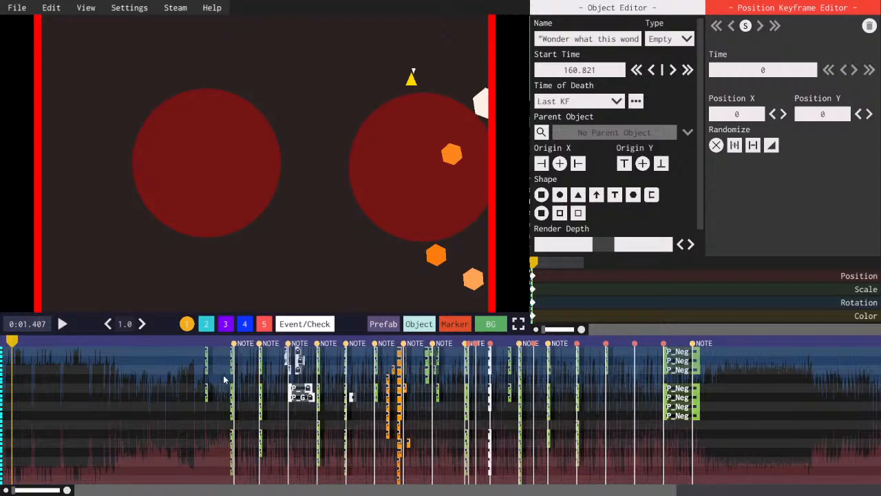
left_click(204, 343)
left_click_drag(244, 490, 453, 491)
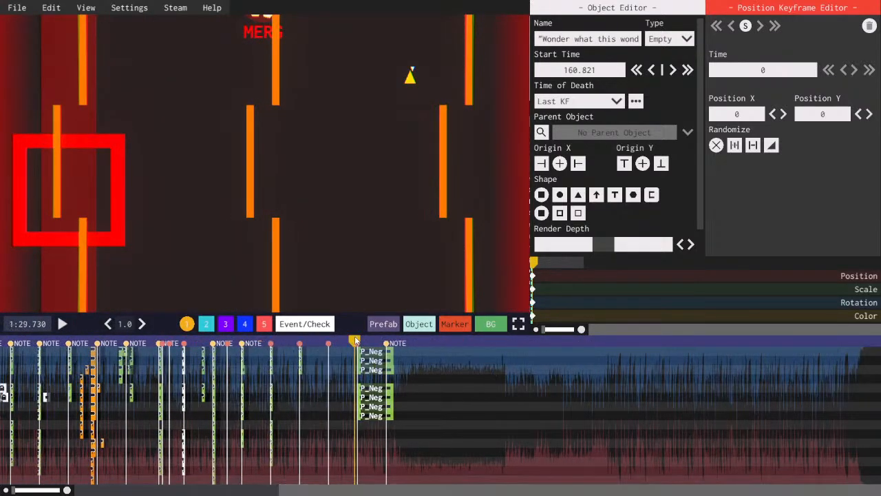
left_click(358, 343)
left_click_drag(353, 343, 332, 342)
scroll(402, 451, "up", 2)
left_click_drag(477, 489, 517, 489)
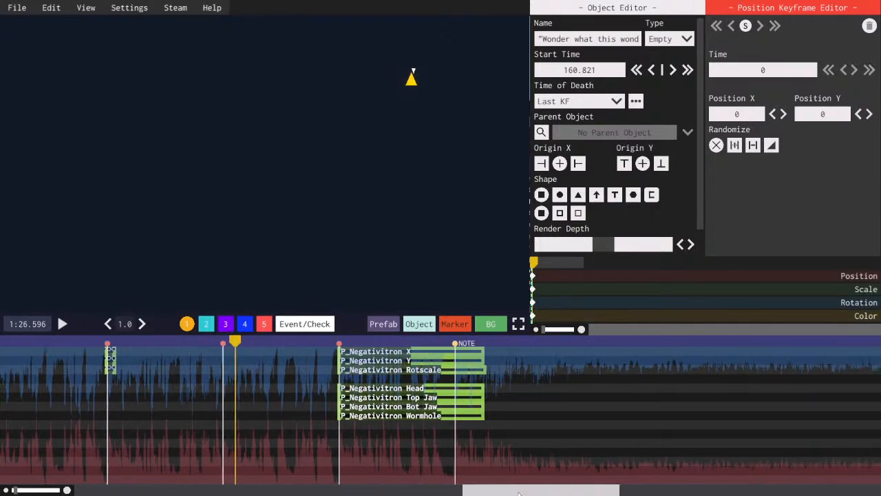
- Browse the full list of level prefabs, from PAHeartLogo down to ITZBeam00 and back
left_click(385, 325)
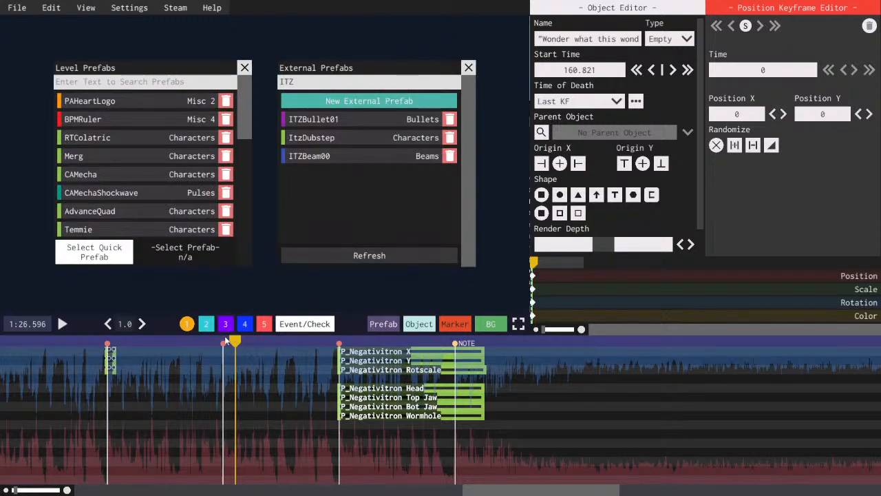
left_click_drag(226, 338, 230, 337)
scroll(416, 221, "up", 2)
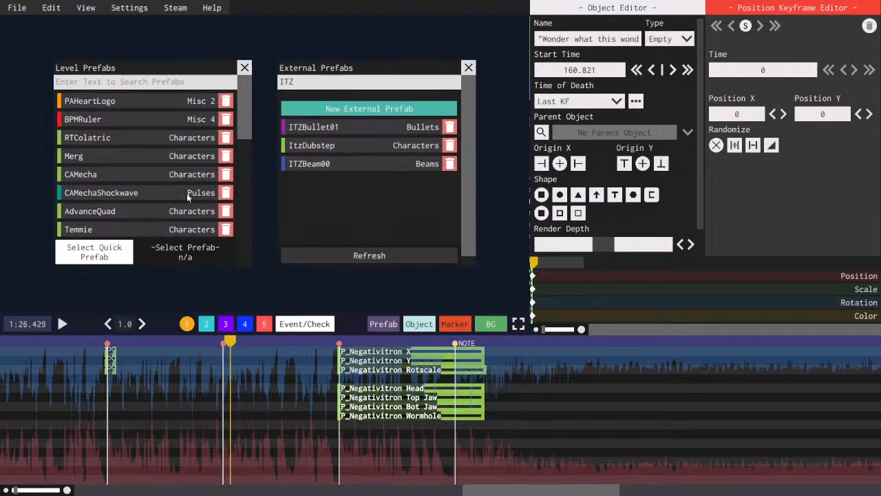
scroll(187, 193, "down", 5)
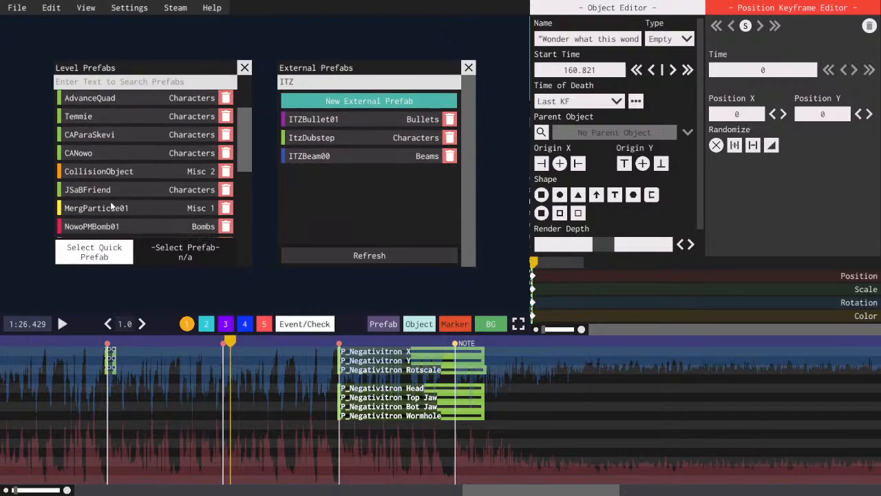
scroll(110, 206, "down", 5)
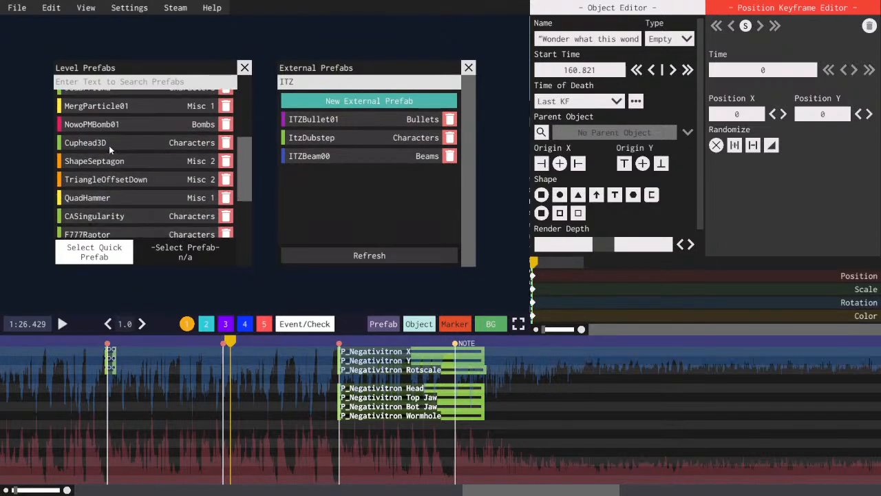
scroll(108, 145, "down", 3)
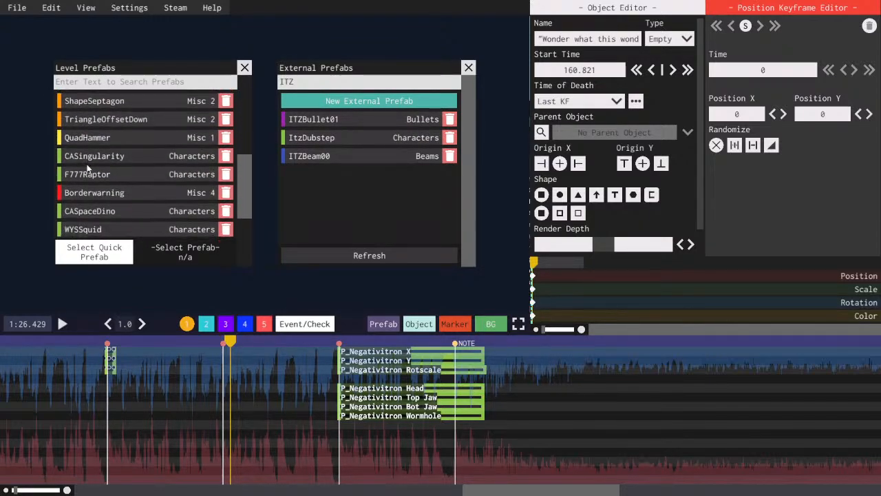
scroll(96, 179, "down", 4)
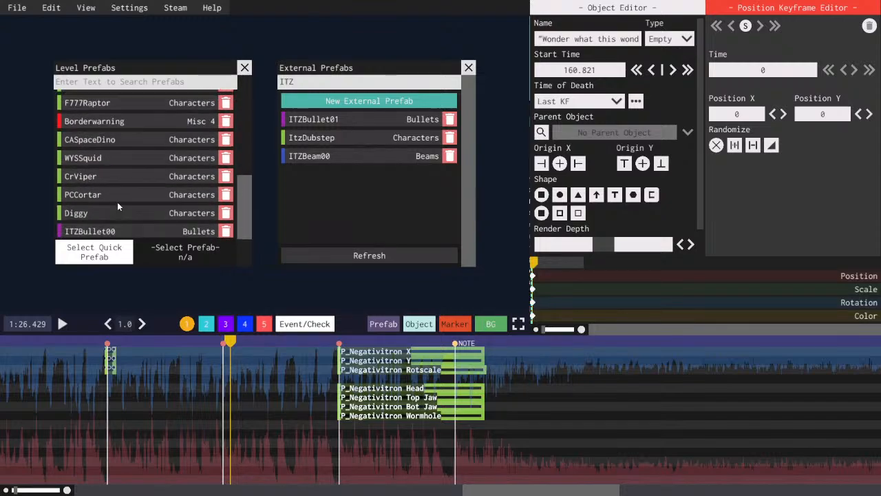
scroll(117, 175, "down", 3)
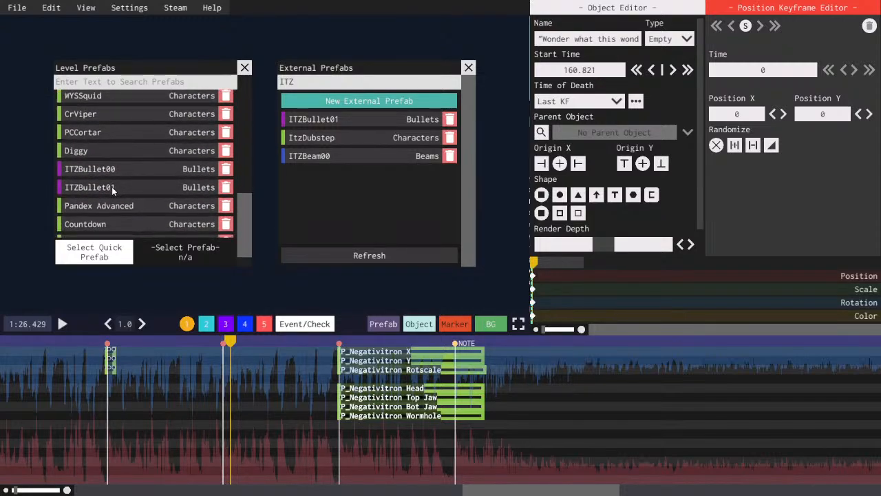
scroll(111, 196, "down", 2)
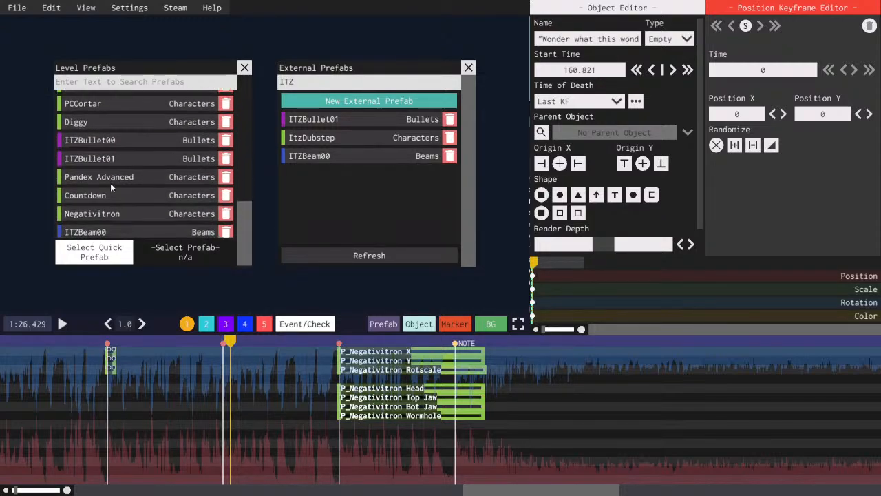
scroll(110, 181, "up", 1)
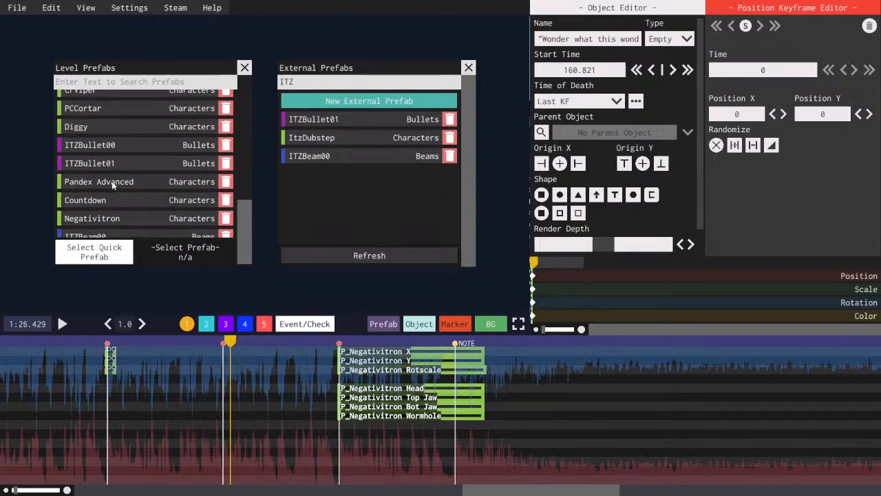
scroll(116, 195, "up", 2)
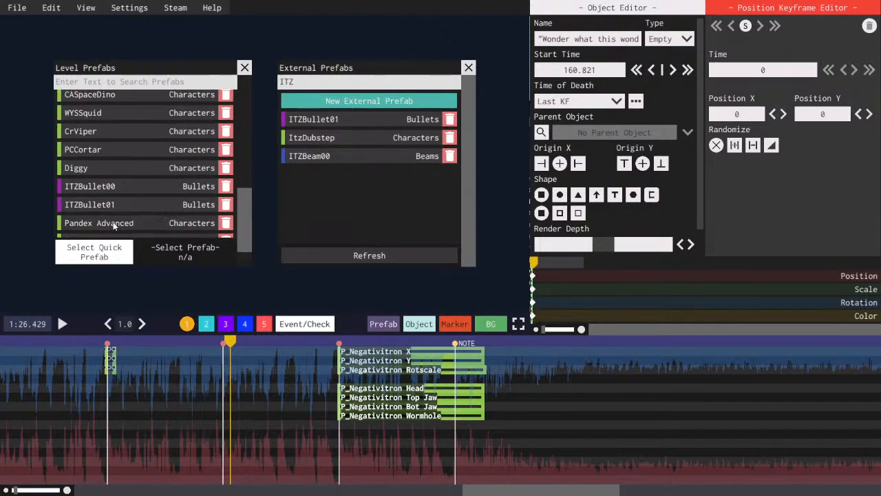
scroll(115, 226, "up", 5)
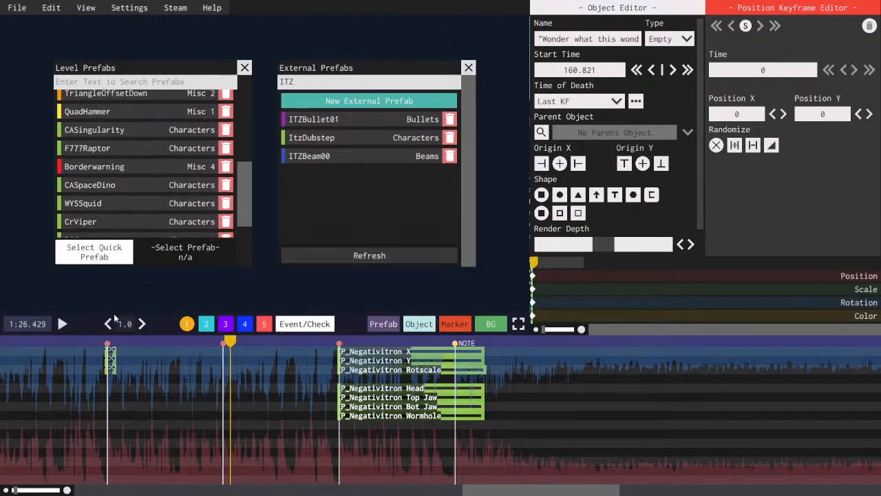
scroll(110, 178, "up", 8)
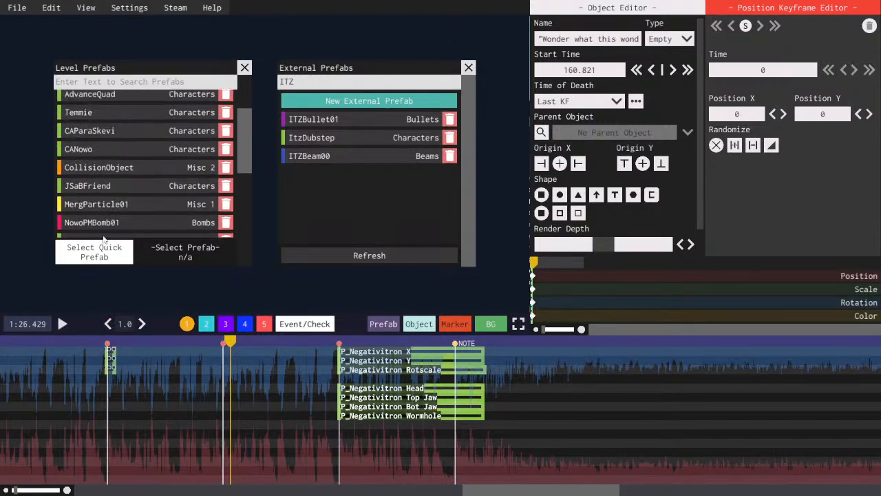
scroll(104, 239, "up", 6)
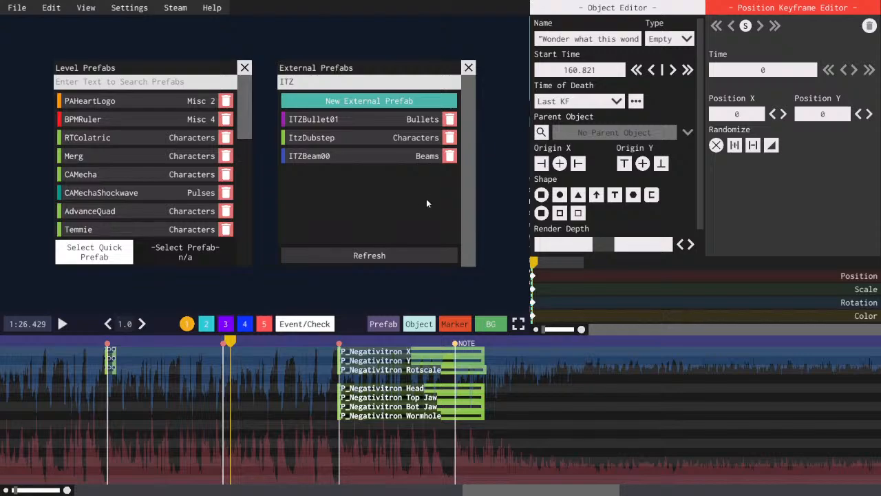
- Play the countdown from about 1:22.2, and place the playhead at the marker near 1:26.17
left_click_drag(615, 493, 596, 494)
left_click(218, 346)
key("space")
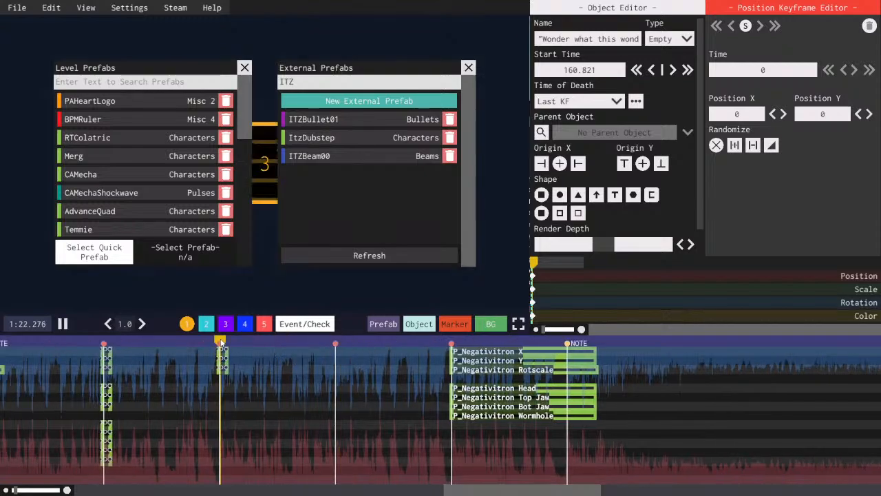
mouse_move(482, 490)
left_mouse_down()
mouse_move(472, 490)
mouse_move(531, 490)
left_mouse_up()
left_click(315, 341)
left_click(319, 343)
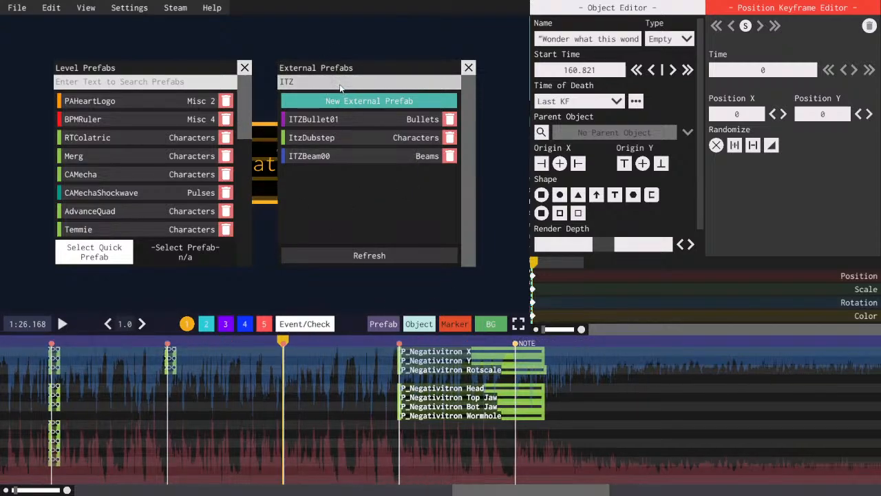
- Try out the RTColatric prefab at about 1:26.17, preview it briefly and delete the instance
left_click(92, 137)
key("space")
key("space")
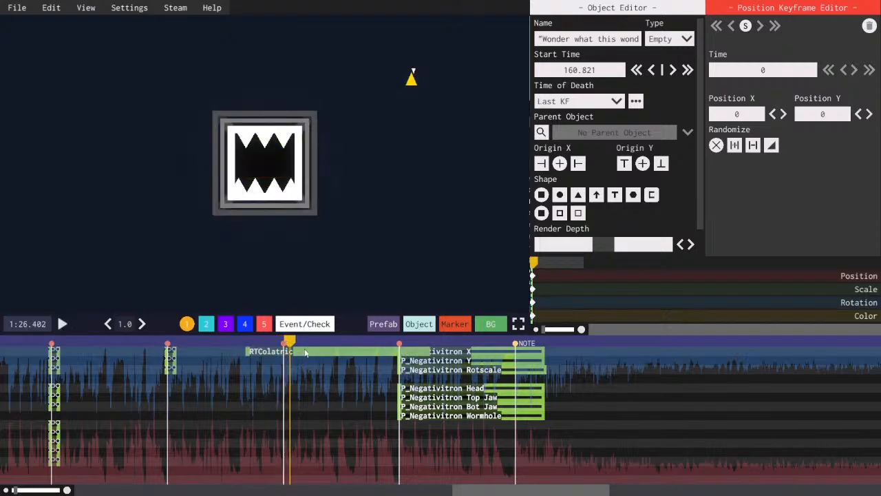
left_click(306, 352)
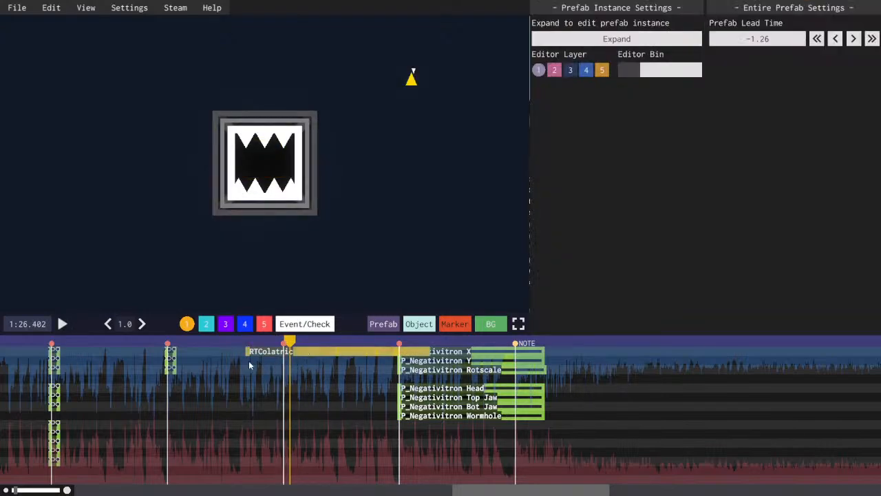
left_click(226, 341)
left_click(288, 342)
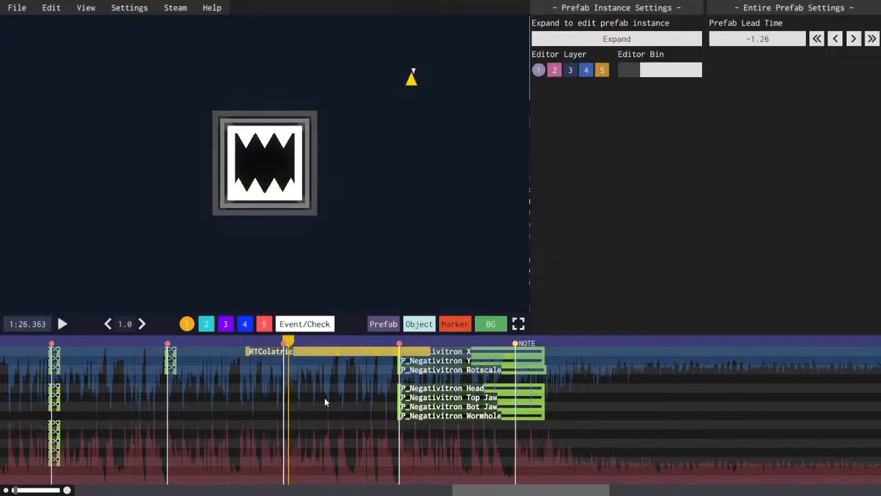
key("Delete")
- Play from about 1:26.4 up to the Negativitron's appearance and pause at about 1:30.2
left_click_drag(475, 490, 491, 490)
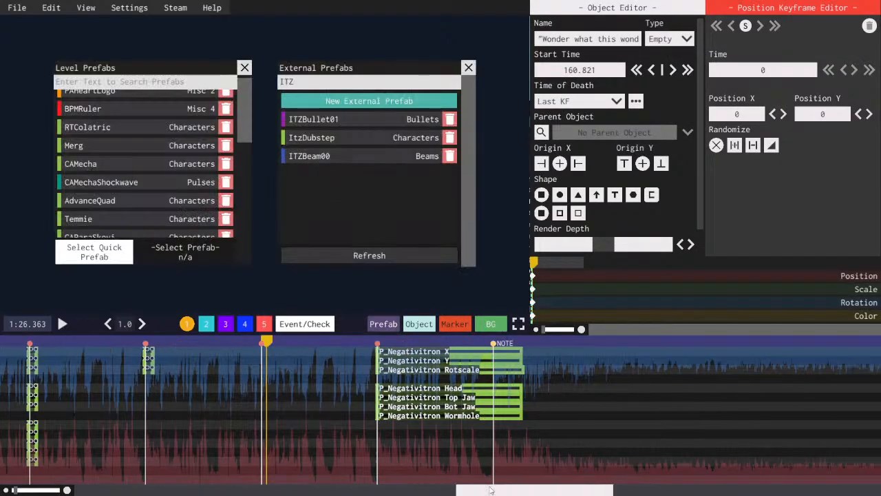
key("space")
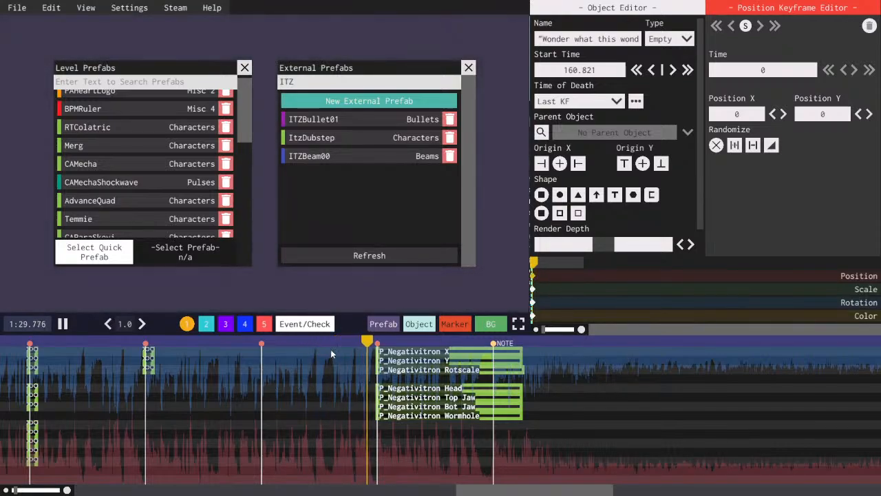
key("space")
- On the event layer, move the theme keyframe at 89.75 later, right beside the theme keyframe before the 1:30 marker
left_click(315, 324)
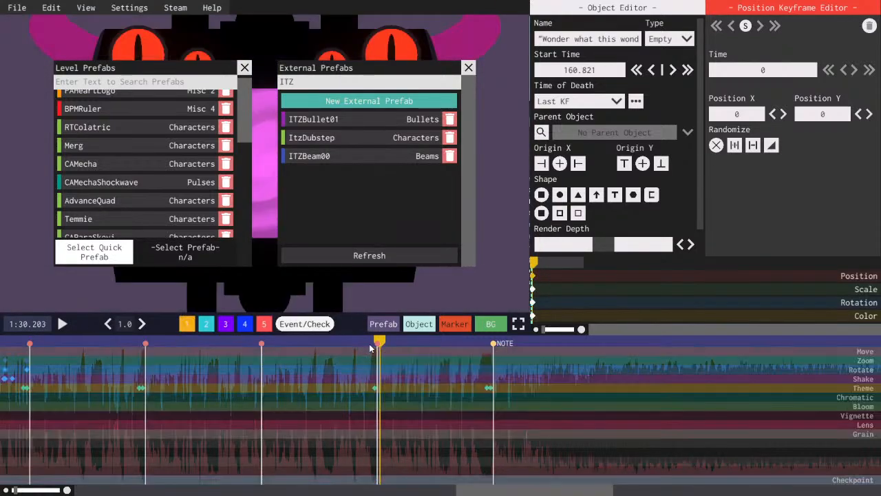
left_click(369, 344)
left_click(368, 393)
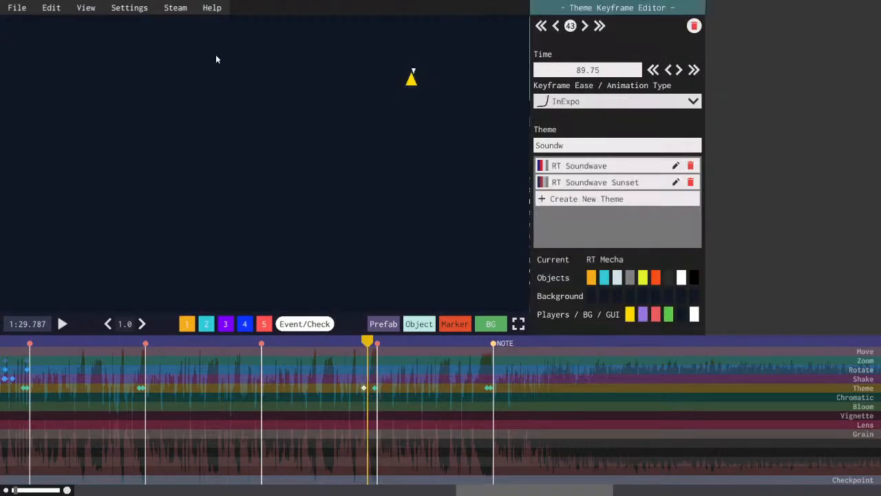
left_click(107, 6)
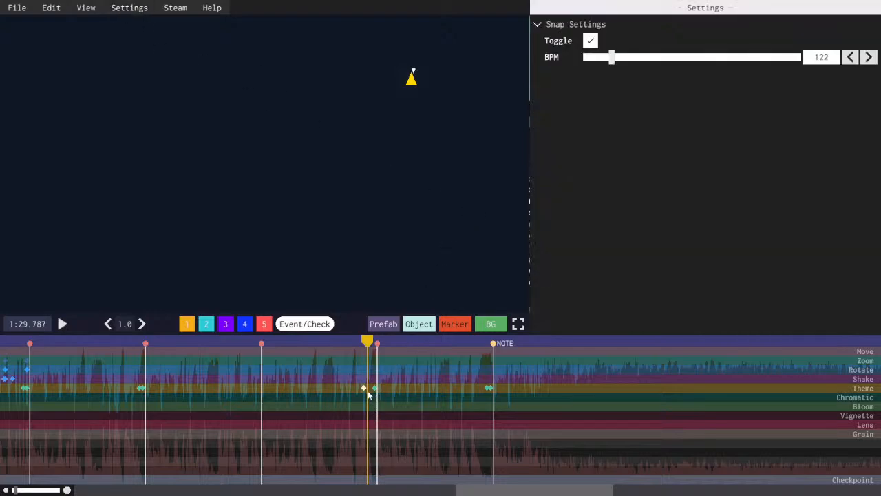
left_click_drag(364, 388, 370, 388)
- Preview playback from about 1:26 to 1:26.9 and save the level
left_click(258, 337)
key("space")
key("space")
key("space")
key("space")
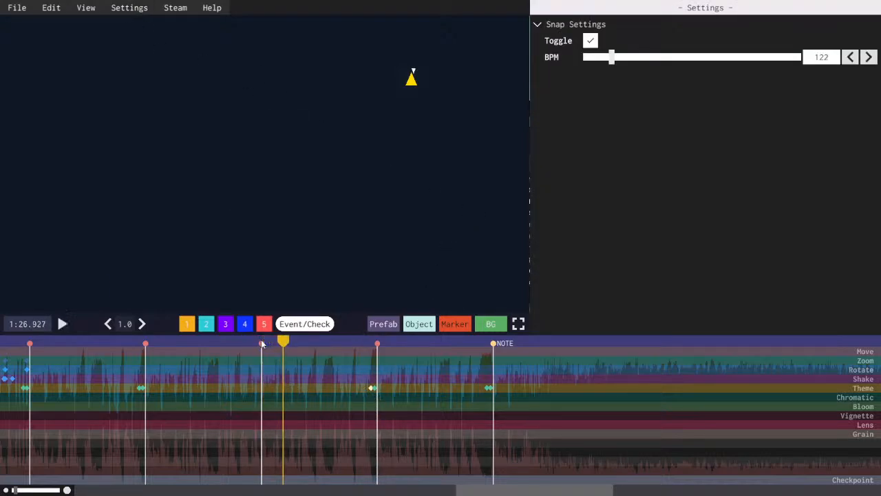
key("ctrl+s")
- Return to object layer 1 and select the P_Pandex X object starting at 78.212
left_click_drag(526, 489, 518, 489)
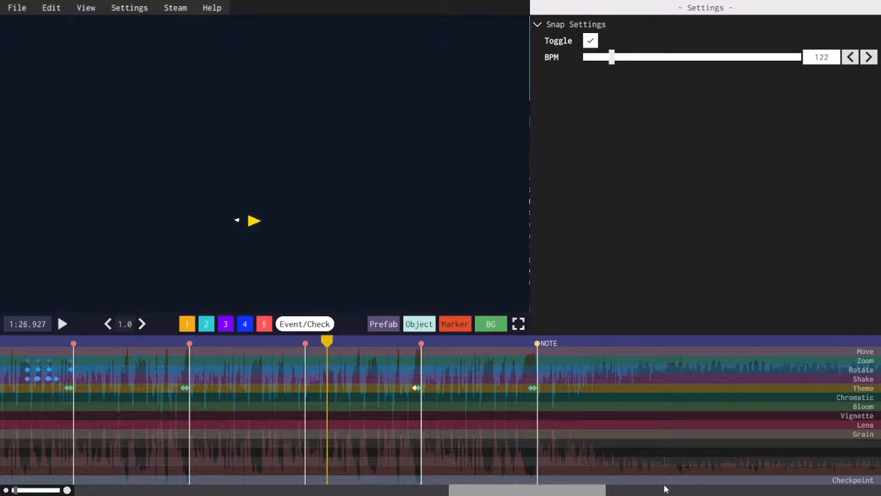
left_click_drag(494, 489, 489, 469)
left_click(221, 341)
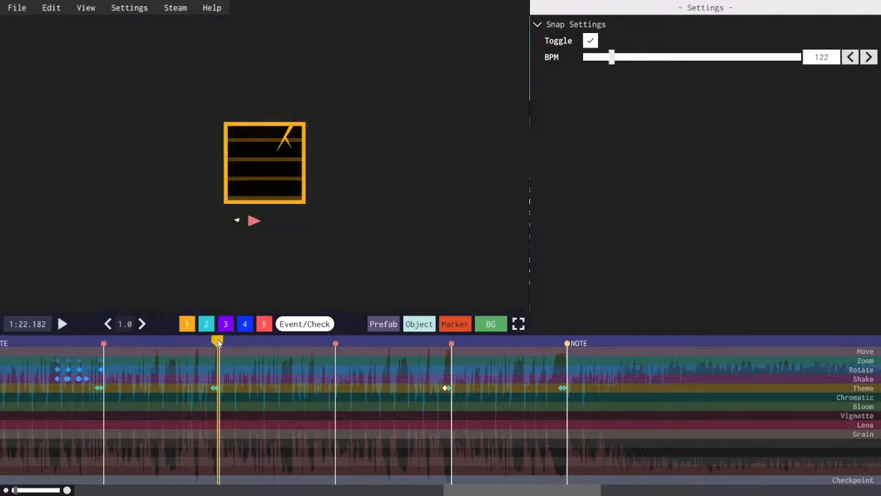
left_click(187, 325)
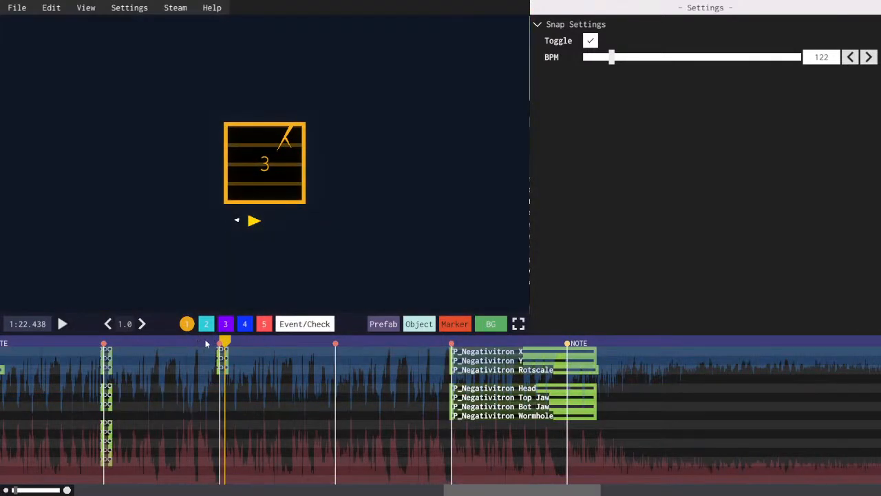
left_click_drag(545, 488, 524, 486)
left_click(227, 356)
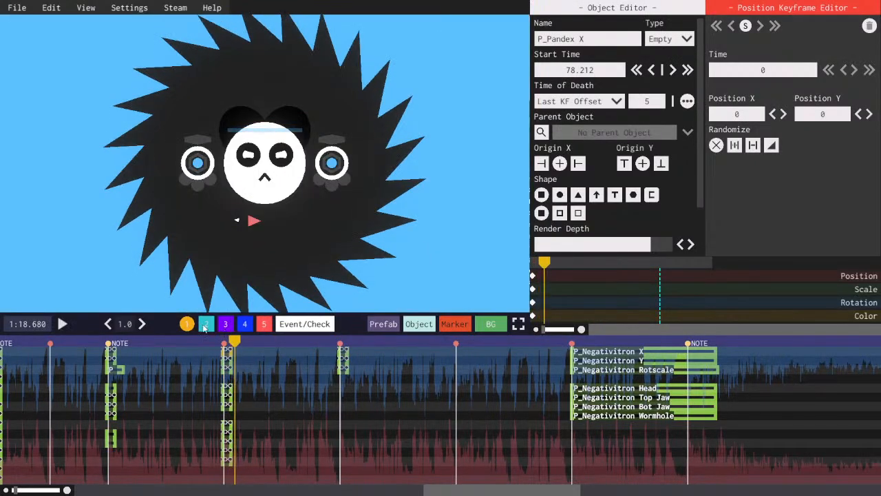
- Play the Pandex animation from about 1:18.9 into the start of the countdown near 1:22.4
scroll(251, 337, "up", 2)
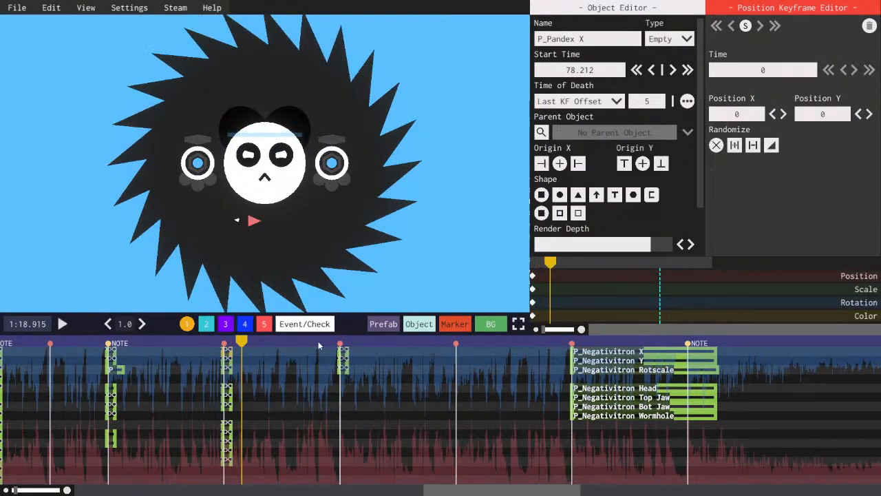
key("space")
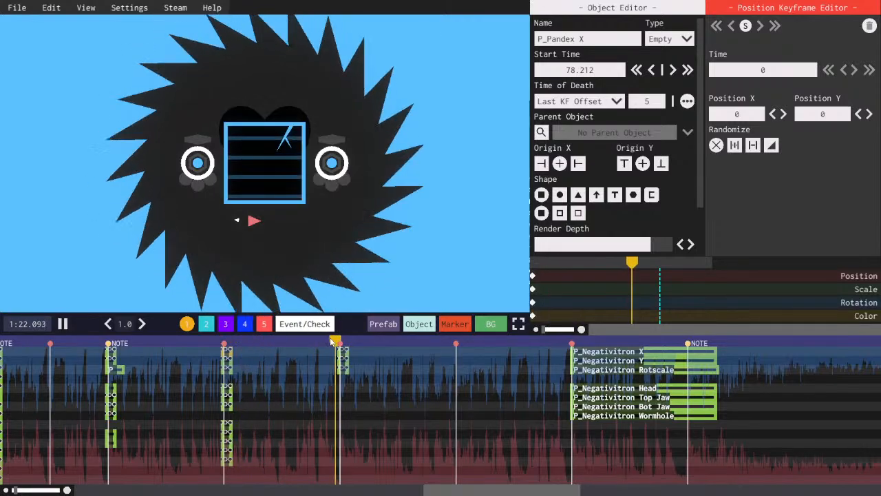
key("space")
- Duplicate Countdown Rotscale's starting scale keyframe to 0.095 and set the copy's ease type to Instant
left_click(343, 347)
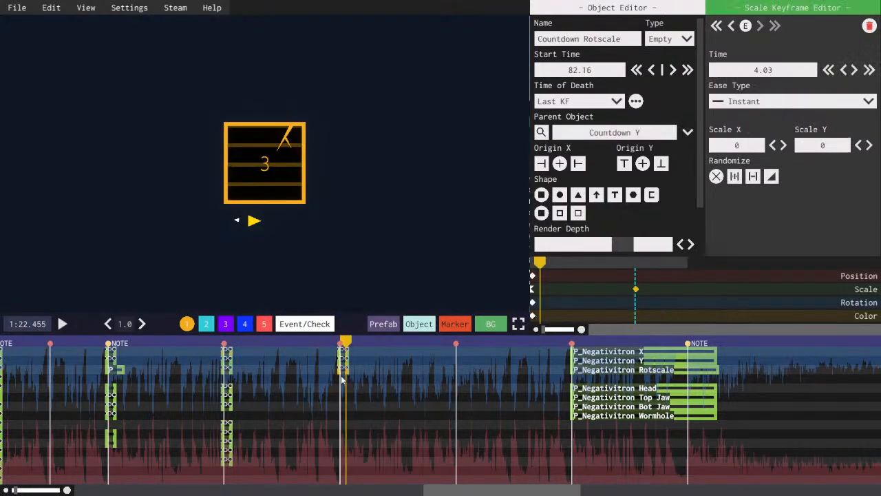
left_click(340, 343)
key("Escape")
left_click(533, 290)
key("ctrl+c")
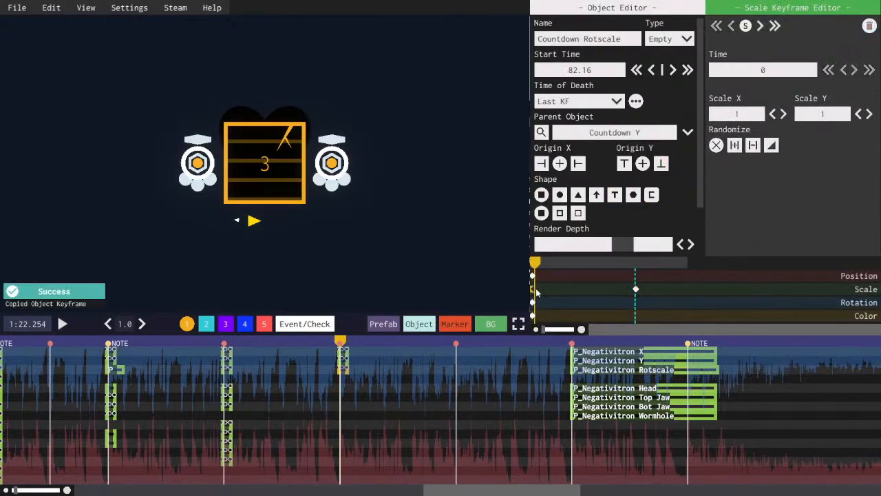
key("ctrl+v")
left_click(792, 101)
left_click(764, 131)
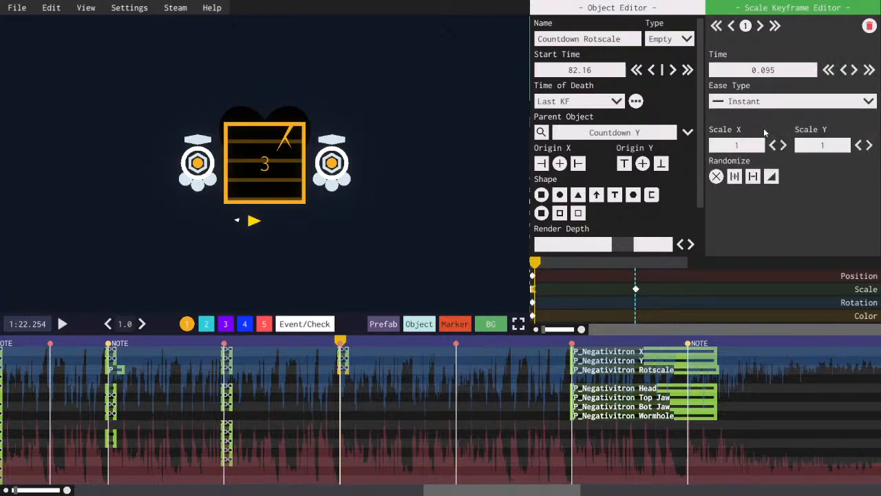
- Set Countdown Rotscale's starting scale keyframe to 0.001 on X and Y, play it back and save the level
scroll(759, 115, "down", 1)
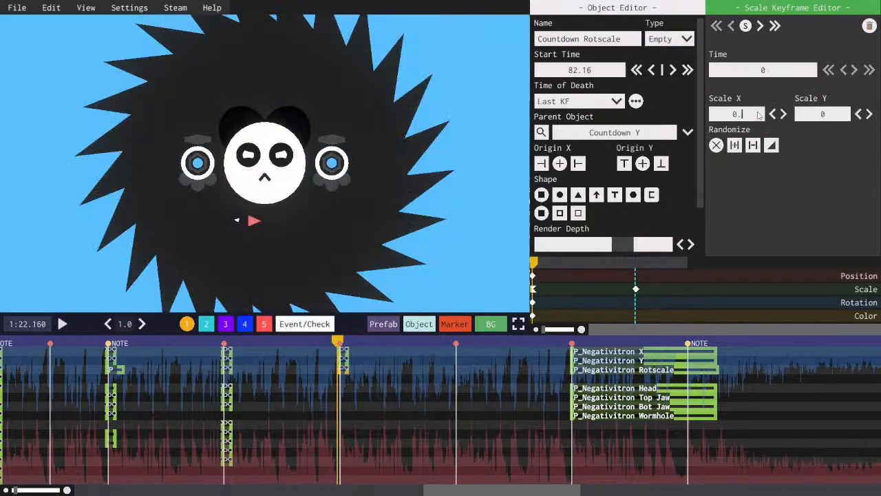
type("01")
key("ctrl+a")
left_click(826, 114)
key("ctrl+v")
key("space")
key("ctrl+s")
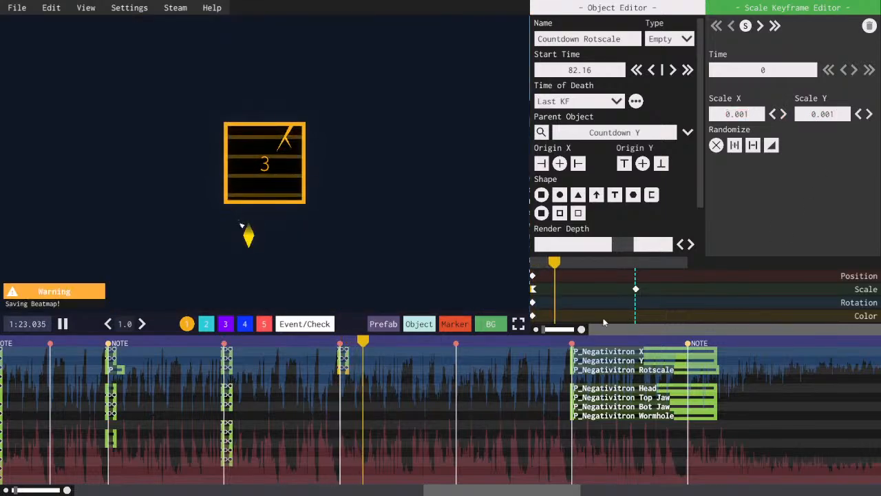
- Play the countdown through to about 1:26.8 and save the level
key("space")
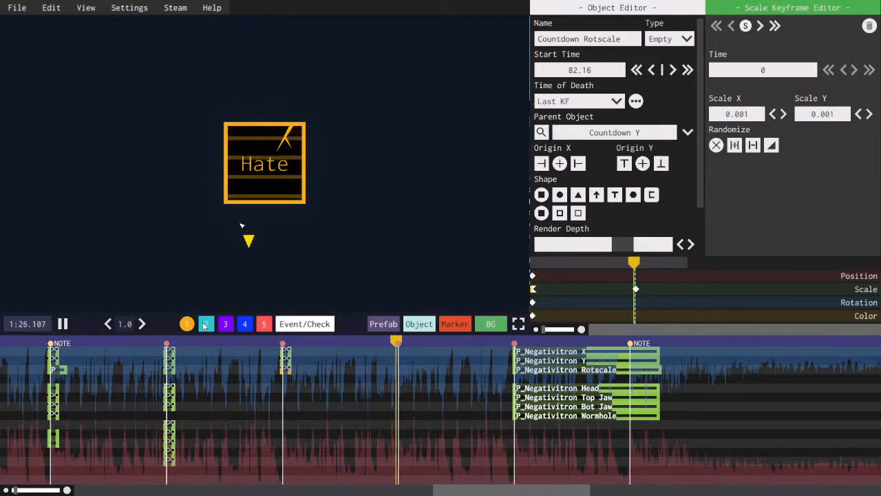
key("space")
key("ctrl+s")
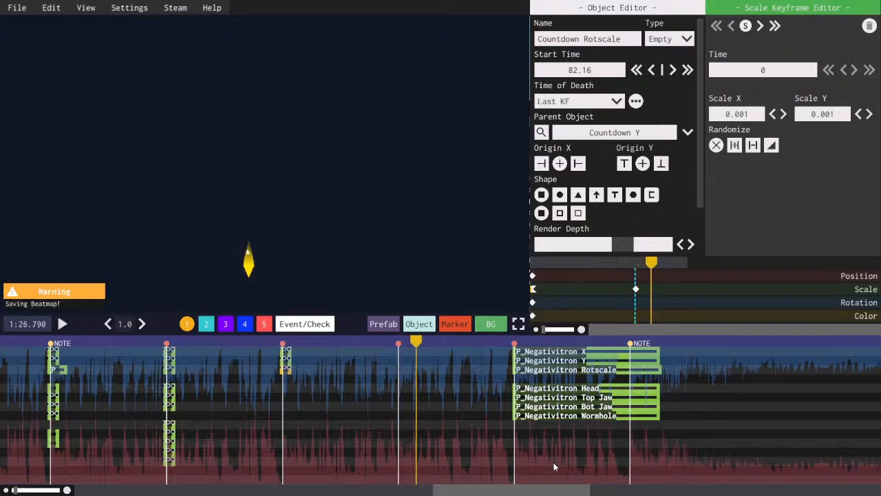
- Review the start of the countdown near 1:22.2 and scrub back to about 1:16.5
scroll(563, 452, "down", 3)
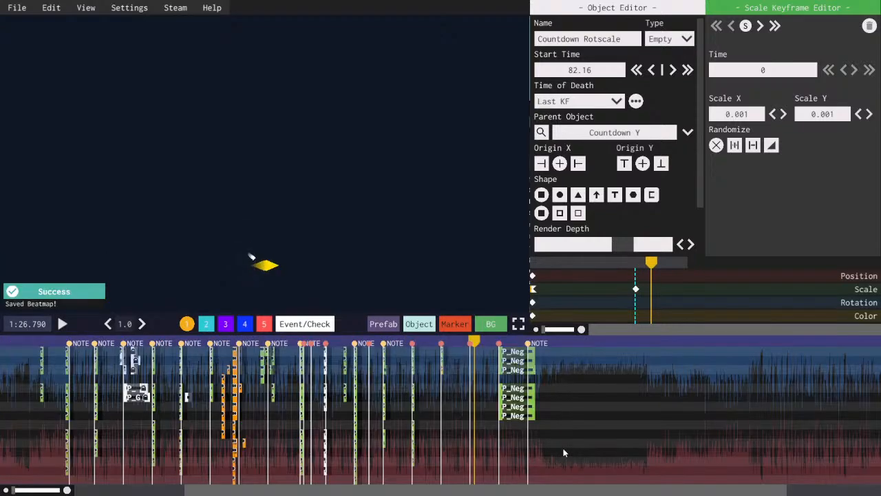
left_click(440, 343)
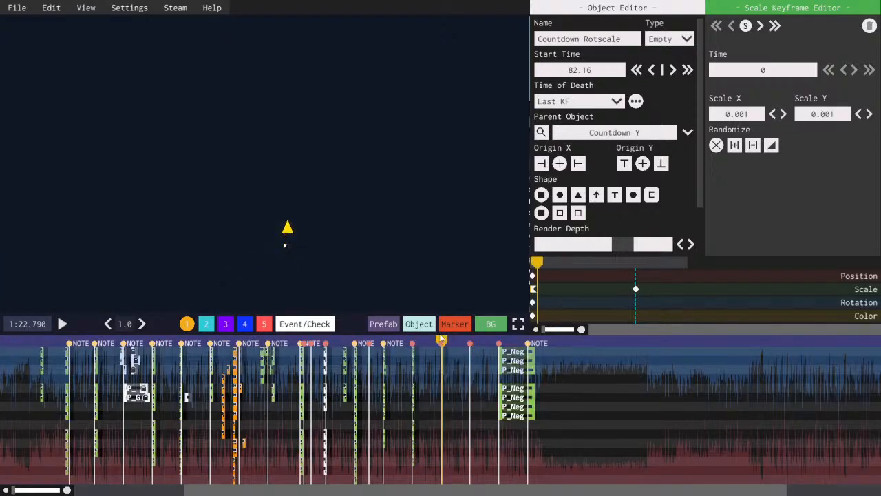
scroll(491, 423, "up", 4)
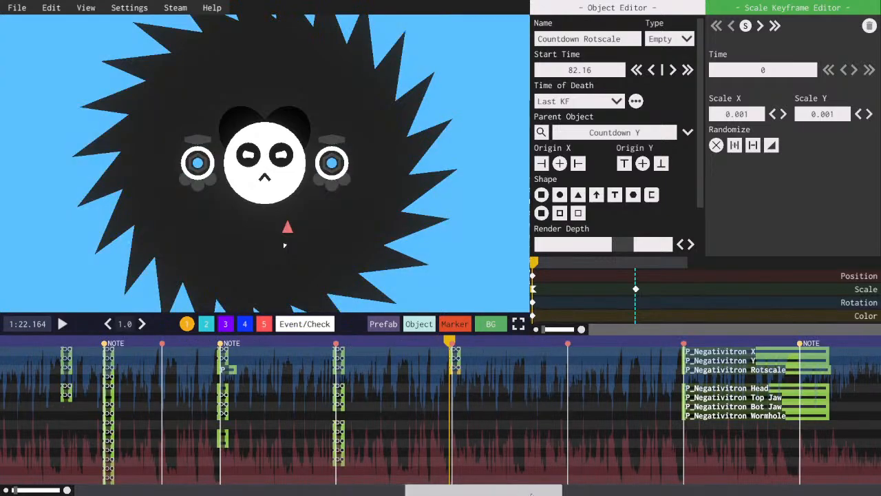
key("space")
mouse_move(520, 491)
left_mouse_down()
mouse_move(553, 493)
mouse_move(506, 491)
left_mouse_up()
key("space")
left_click(375, 342)
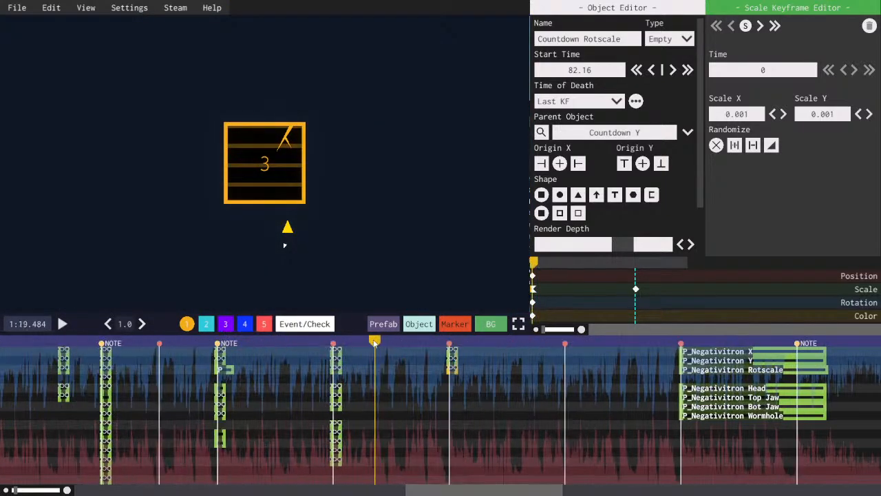
left_click_drag(375, 342, 280, 338)
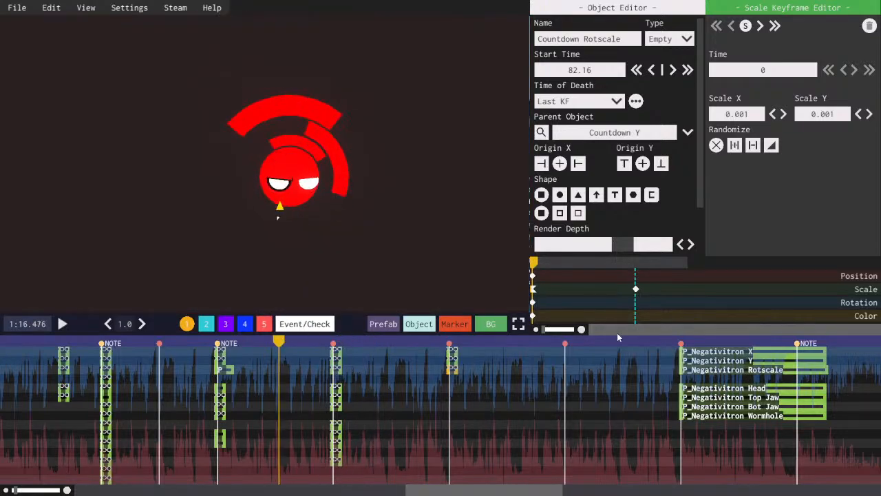
- Play the song's empty later section around 1:51 and scrub ahead to about 2:13.4
left_click(588, 340)
left_click_drag(540, 489, 590, 486)
scroll(541, 457, "down", 5)
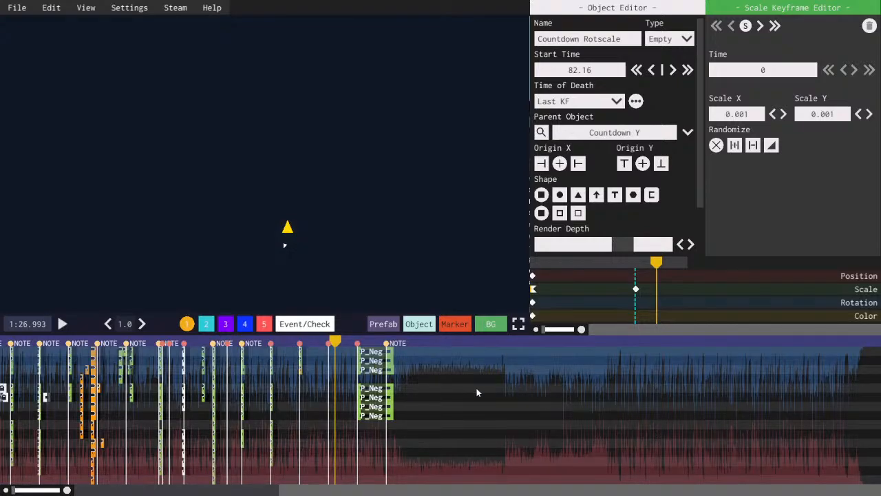
left_click(510, 344)
key("space")
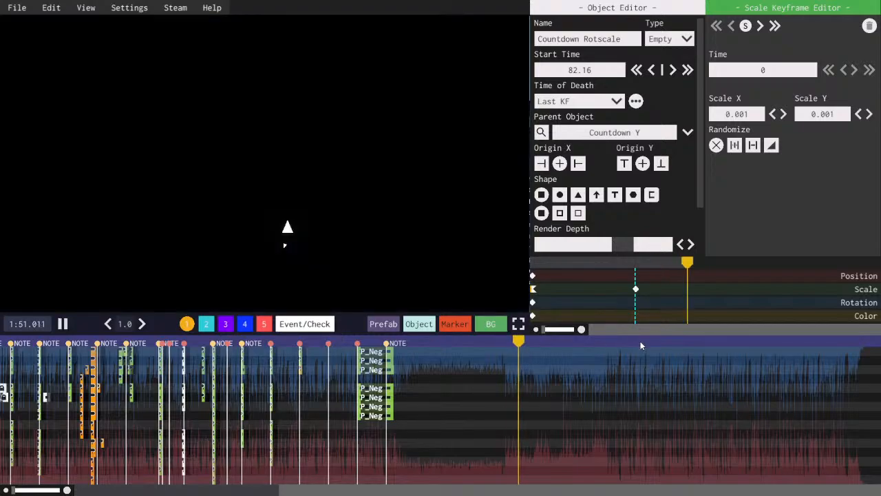
key("space")
left_click_drag(496, 340, 676, 341)
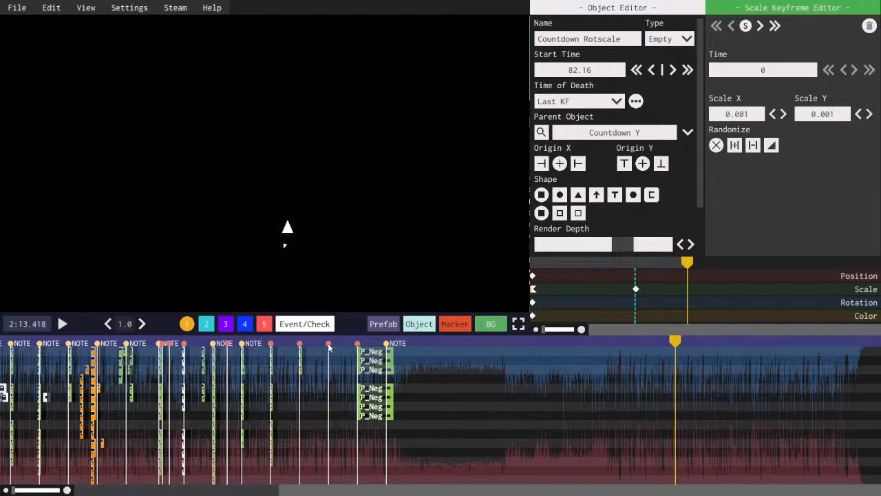
- Return to the Pandex section's marker at 1:18.320, select P_Pandex Y and play the animation
left_click_drag(344, 343, 311, 338)
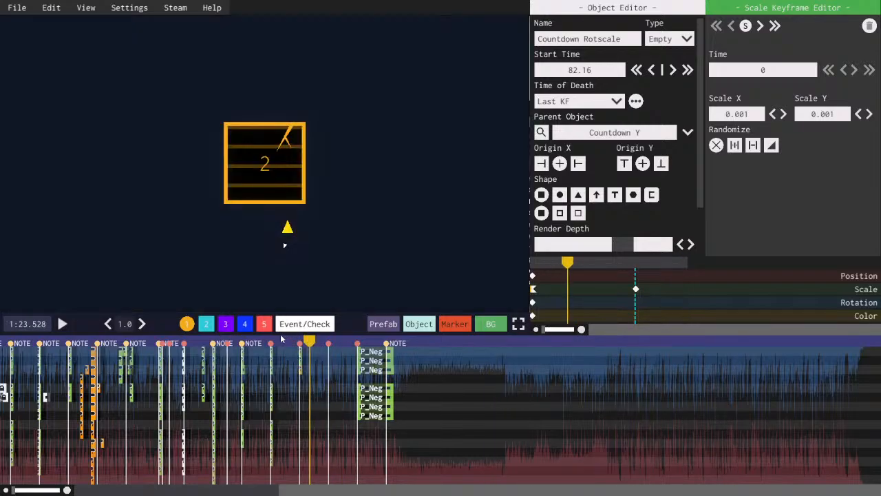
left_click(281, 339)
scroll(413, 374, "up", 3)
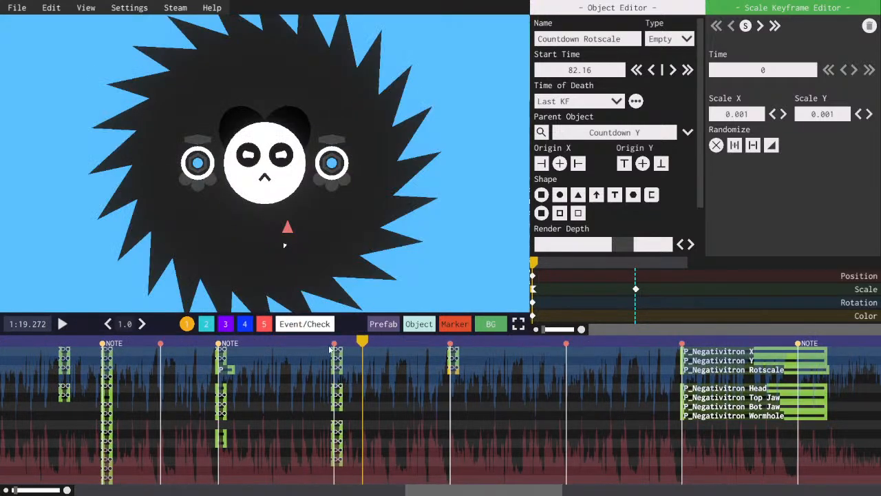
left_click(334, 343)
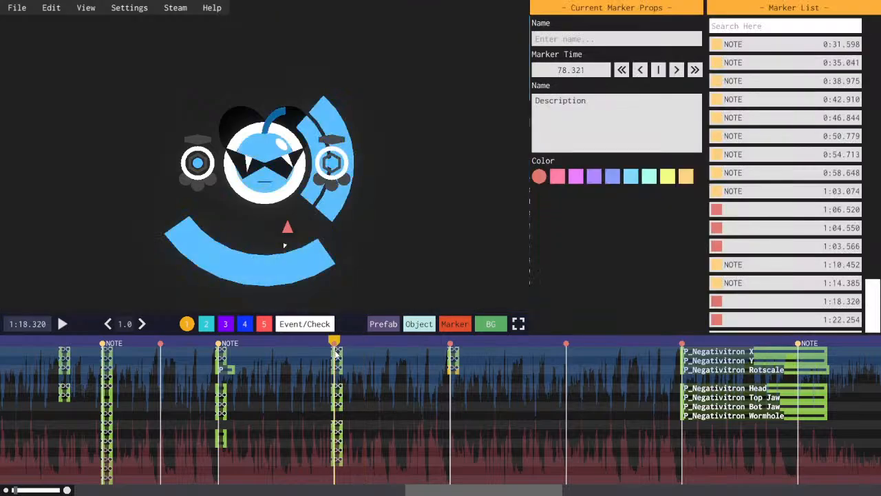
left_click(337, 360)
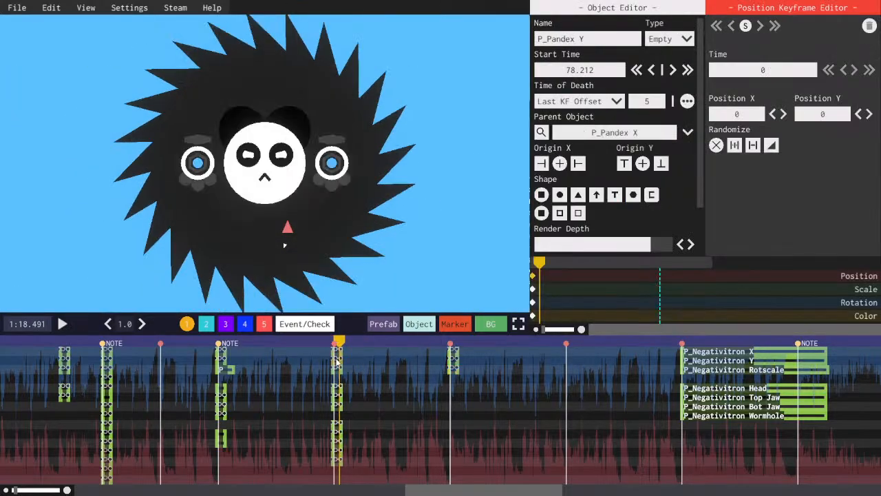
key("a")
key("space")
key("space")
- Select the zoom event keyframe at 78.32 and play the animation around it
left_click(303, 324)
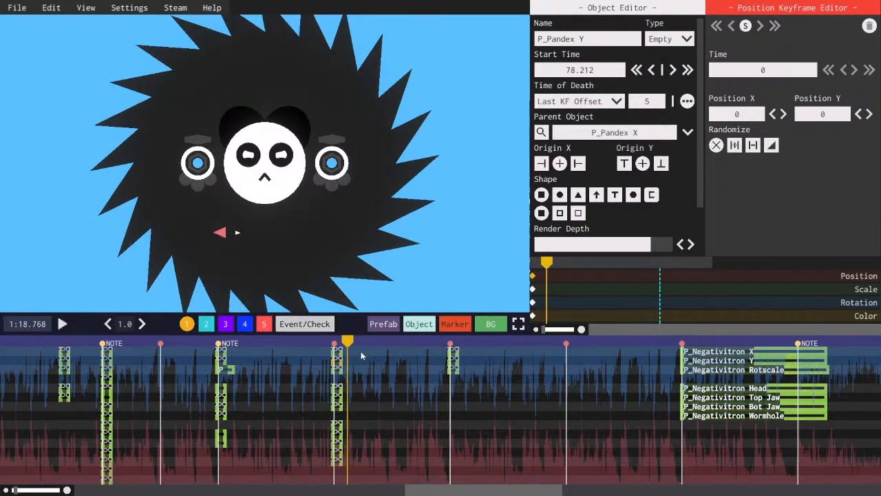
left_click(332, 362)
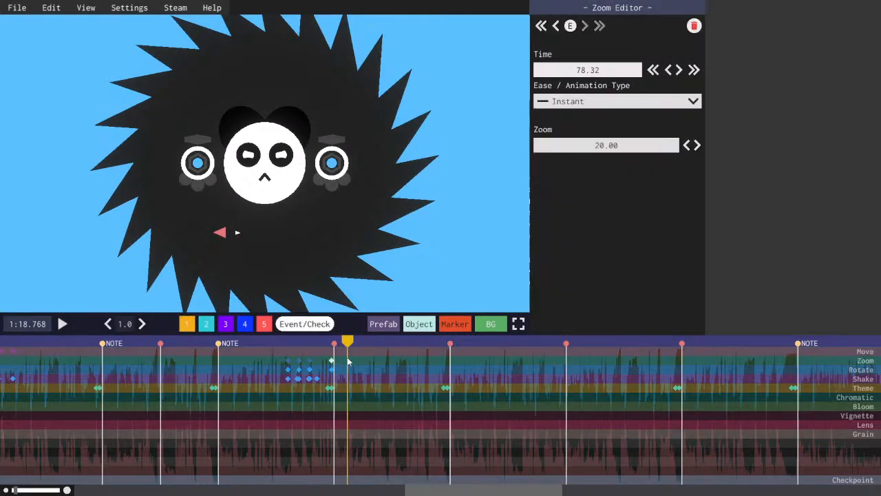
key("space")
key("space")
key("space")
key("space")
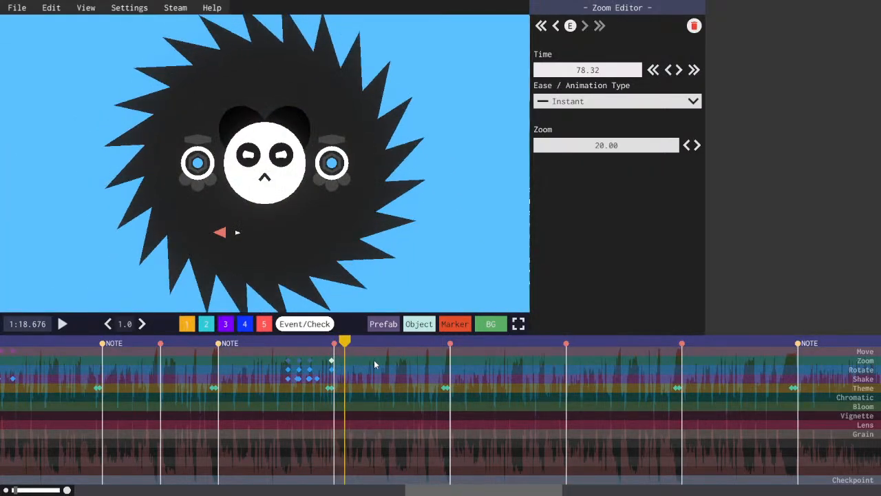
- Add a zoom event keyframe at 79.67 with OutSine easing and a zoom of 30
right_click(373, 360)
left_click(610, 106)
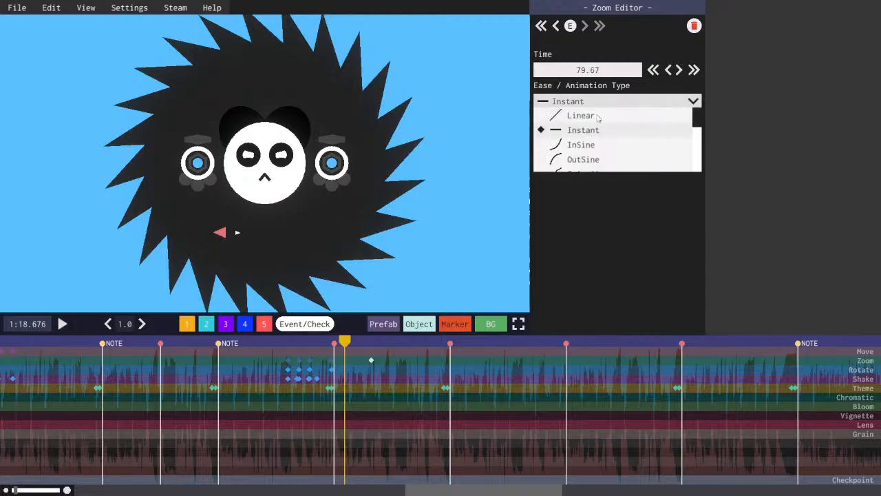
left_click(589, 159)
left_click(585, 149)
type("30.00")
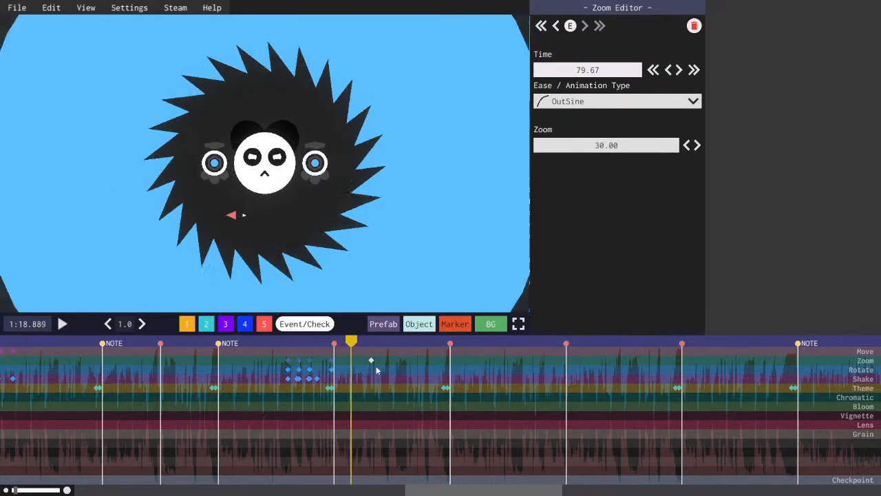
- Move the new zoom keyframe to 78.81 and play back the zoom
left_click_drag(371, 361, 323, 341)
key("space")
key("space")
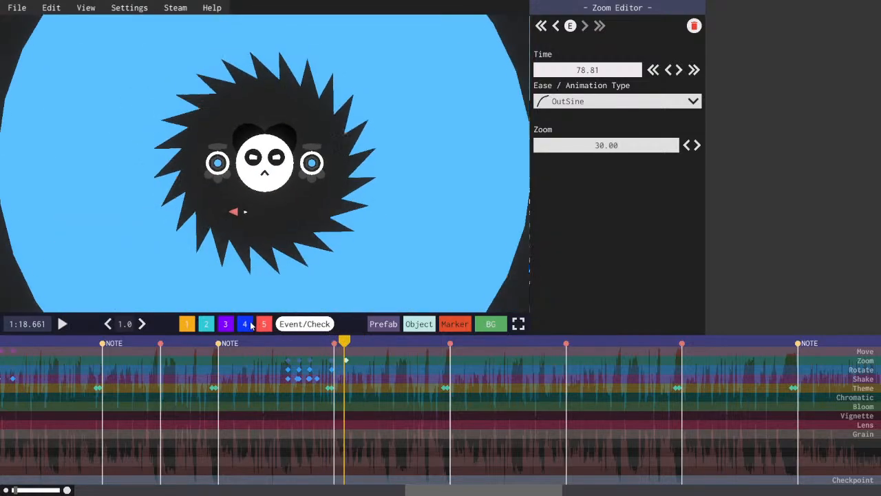
- Switch to object layer 3 and select the P_SawBorder object starting at 78.32
left_click(259, 325)
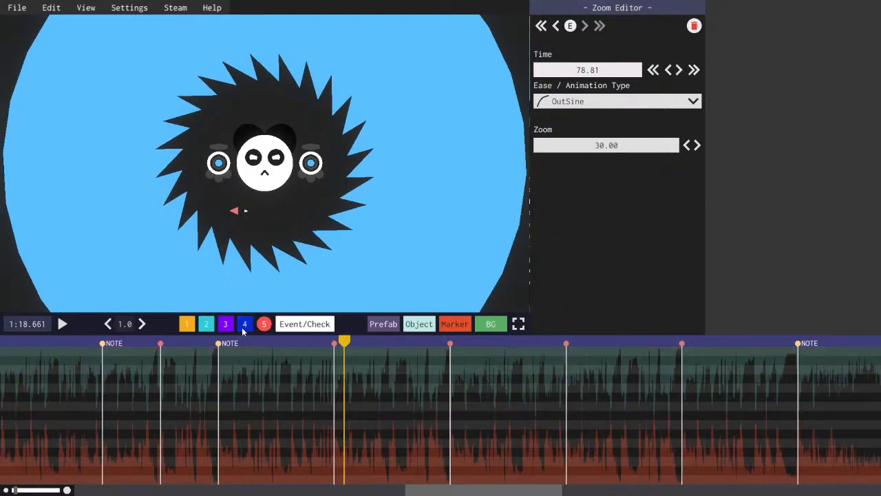
left_click(226, 325)
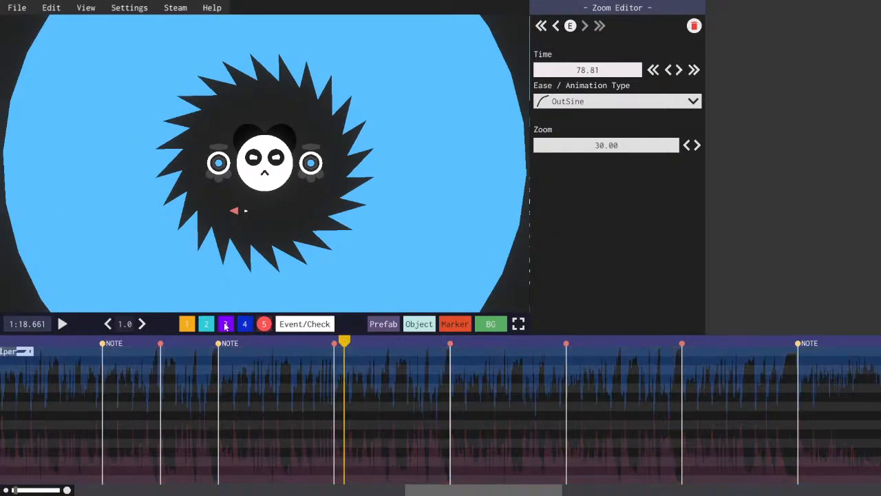
left_click(226, 326)
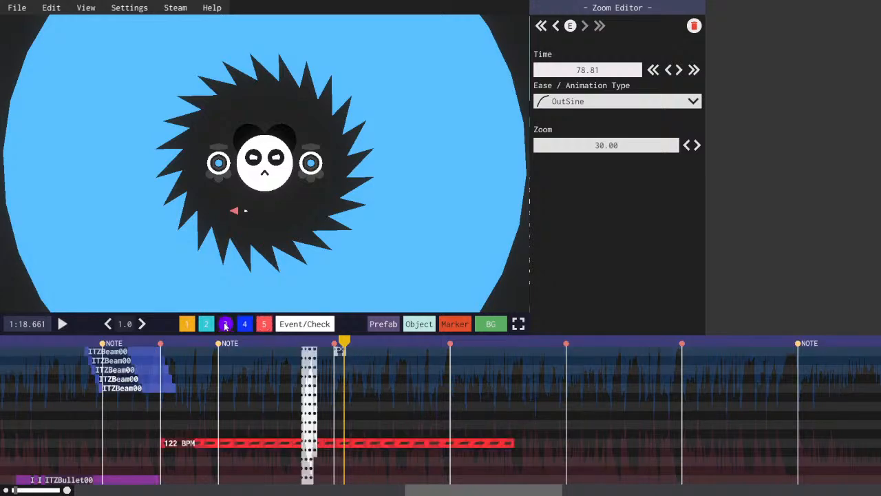
left_click(339, 352)
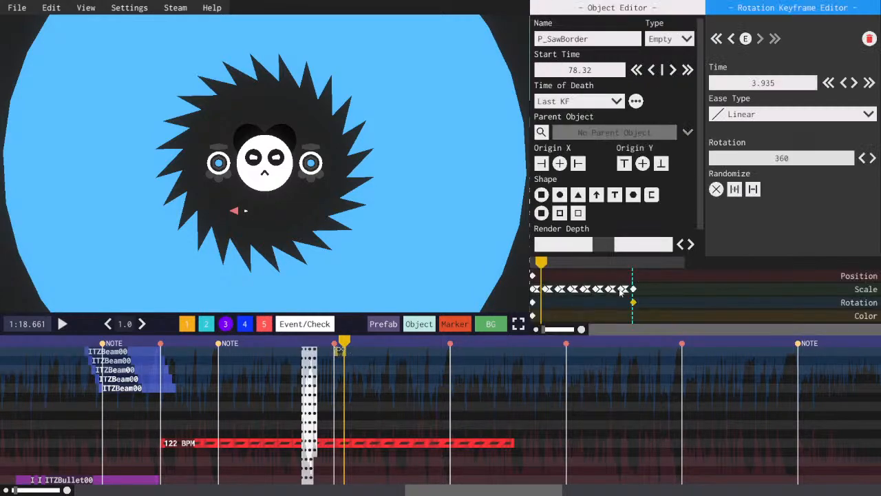
- Set P_SawBorder's scale keyframe at 0.179 to 1.2 on X and Y
left_click(549, 290)
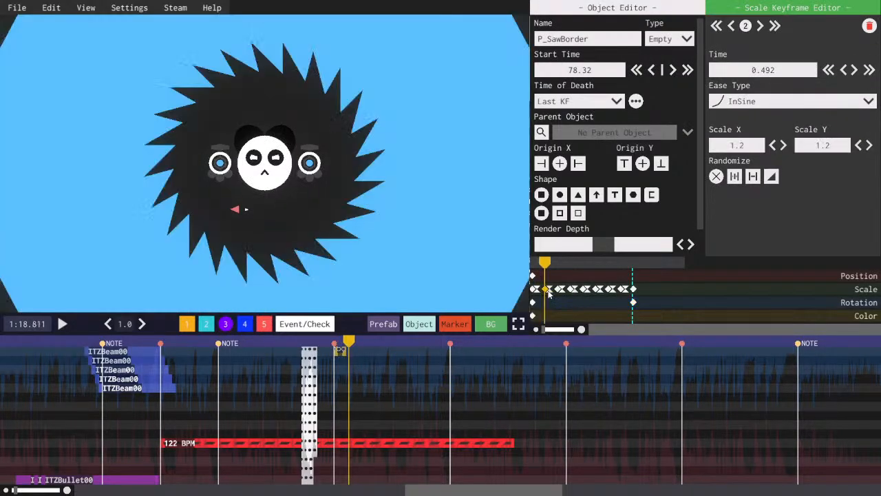
left_click(538, 289)
scroll(742, 151, "up", 1)
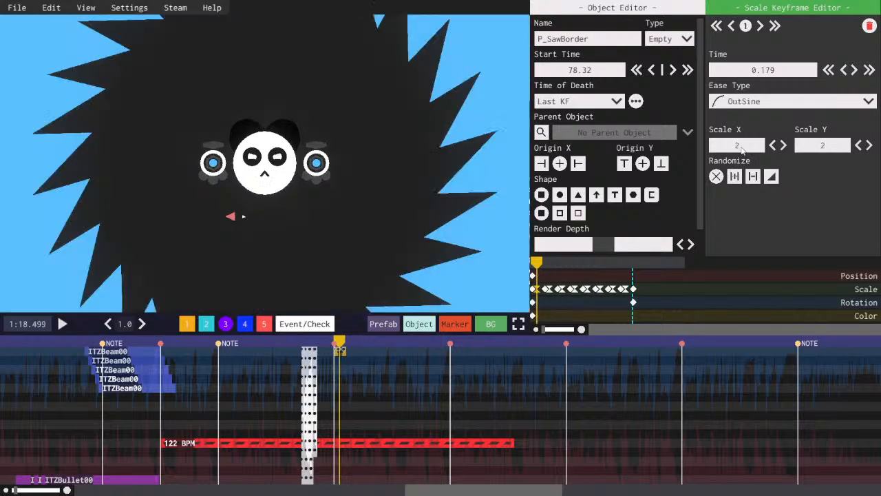
type("5")
scroll(750, 152, "down", 1)
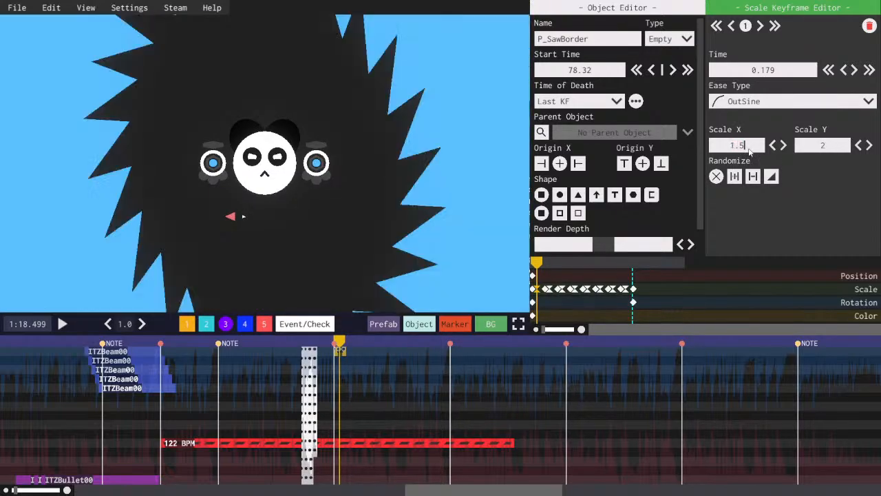
left_click_drag(755, 150, 729, 150)
key("ctrl+c")
left_click(818, 146)
key("ctrl+v")
type("2")
key("ctrl+c")
left_click(841, 146)
key("ctrl+v")
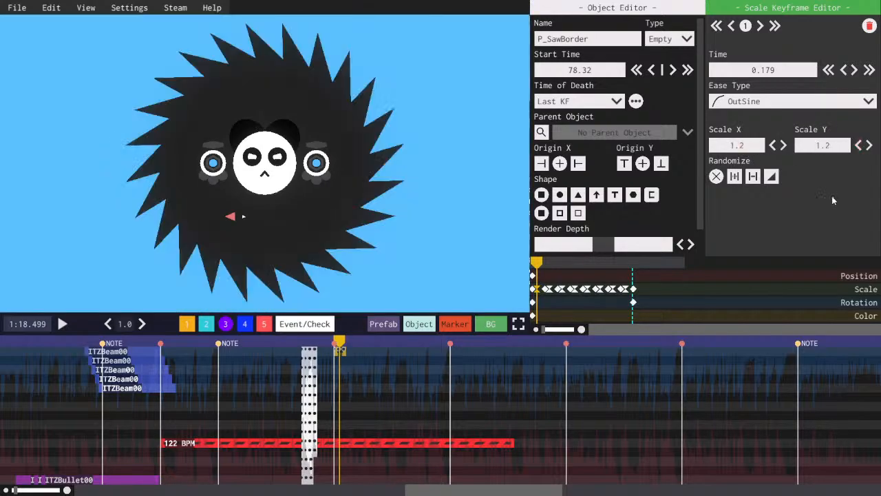
- Move the 122 BPM helper's start to 78.811 and delete P_SawBorder's scale keyframes after the one at 0.671
key("period")
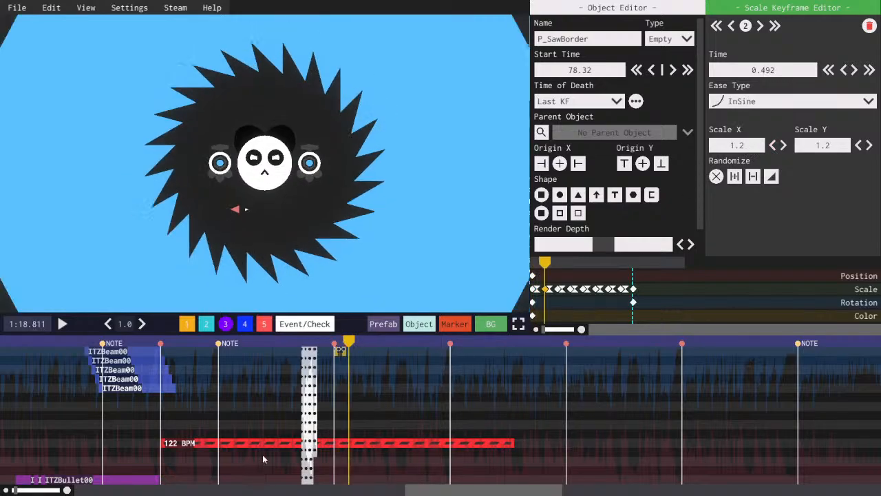
left_click_drag(329, 449, 349, 452)
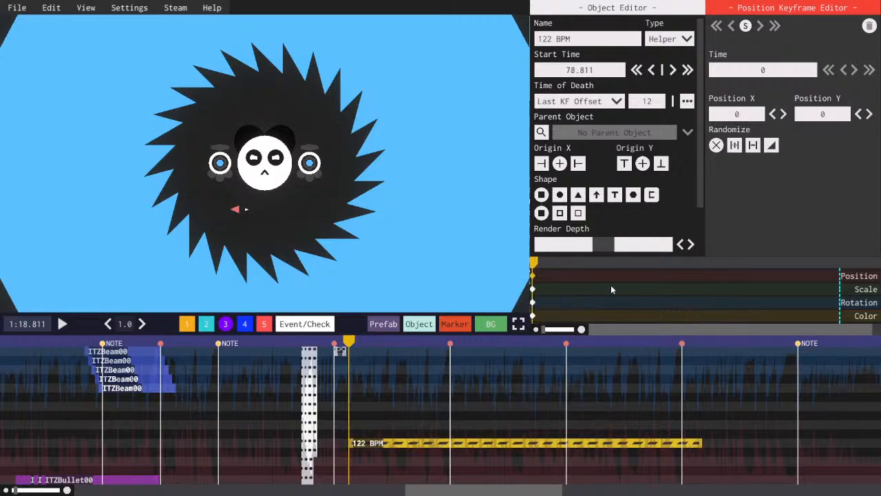
left_click_drag(649, 288, 546, 289)
key("Delete")
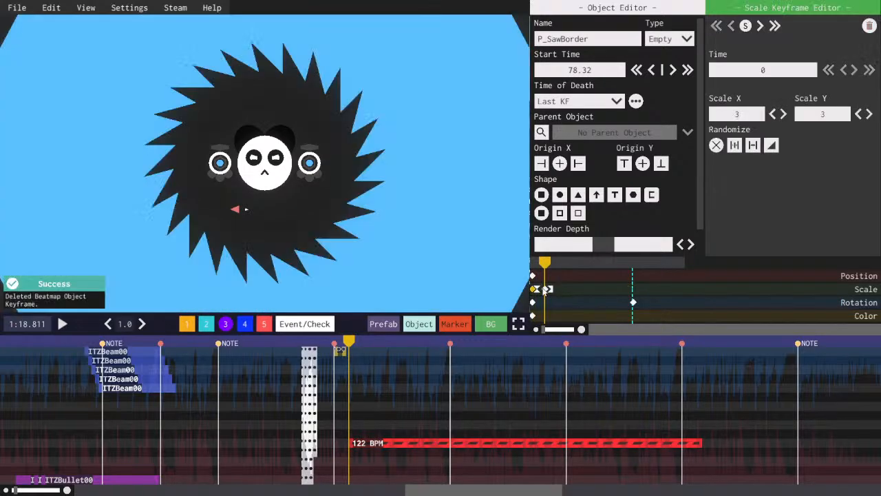
- Set P_SawBorder's last scale keyframe, at 0.671, to 1.2 on X and Y
left_click(537, 289)
left_click(550, 289)
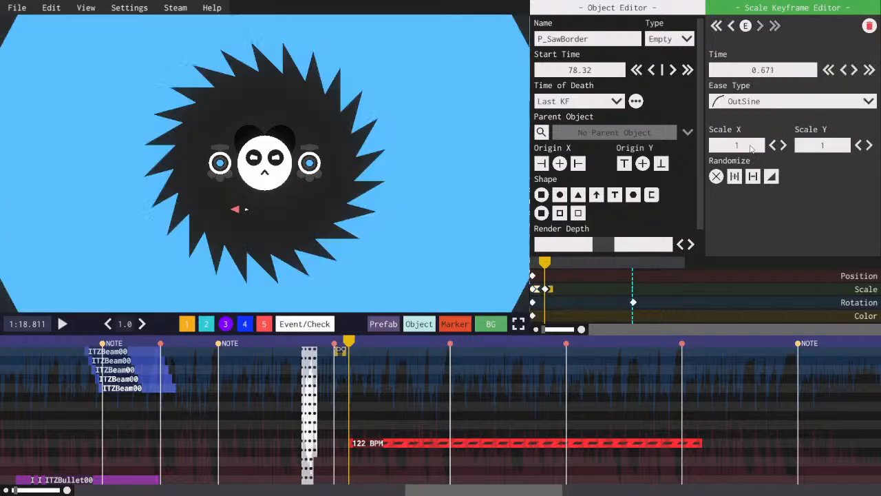
scroll(752, 149, "up", 1)
left_click(751, 149)
type("1.2")
key("Tab")
type("1.2")
- Set P_SawBorder's scale keyframe at 0.492 to 2 on X and Y and play the pulse
left_click(545, 289)
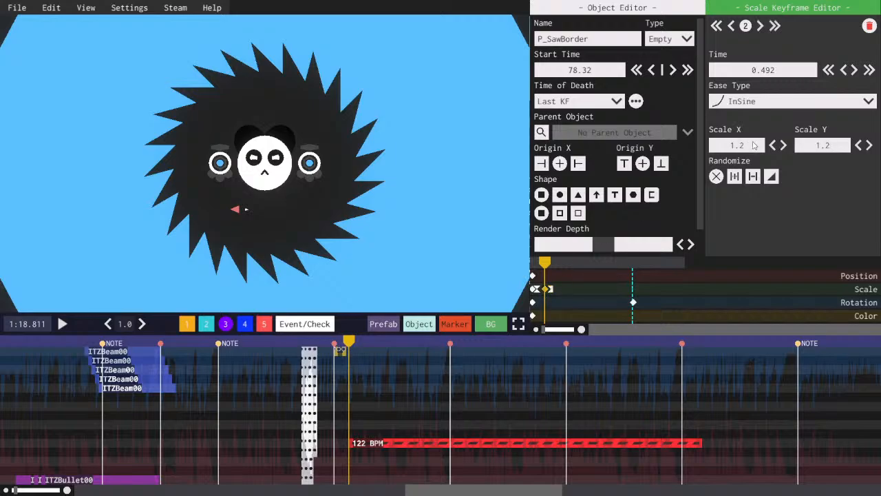
scroll(754, 145, "up", 1)
left_click(756, 146)
type("2")
left_click(840, 150)
type("2")
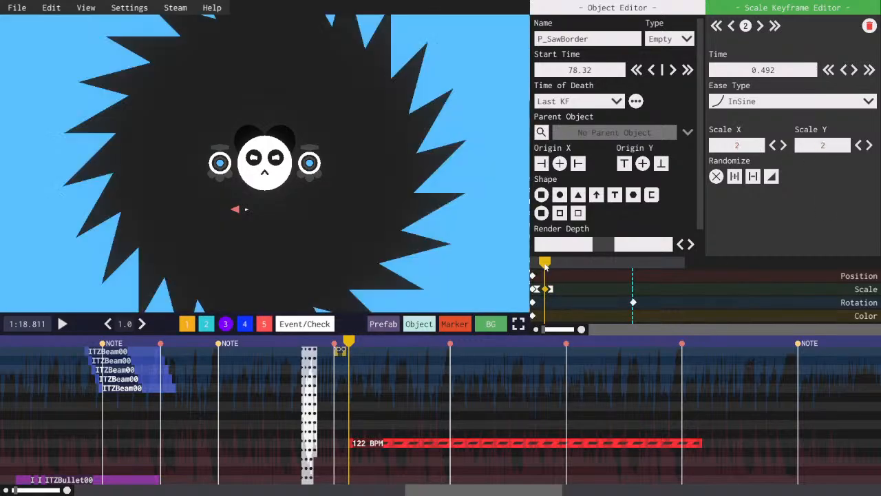
key("space")
key("space")
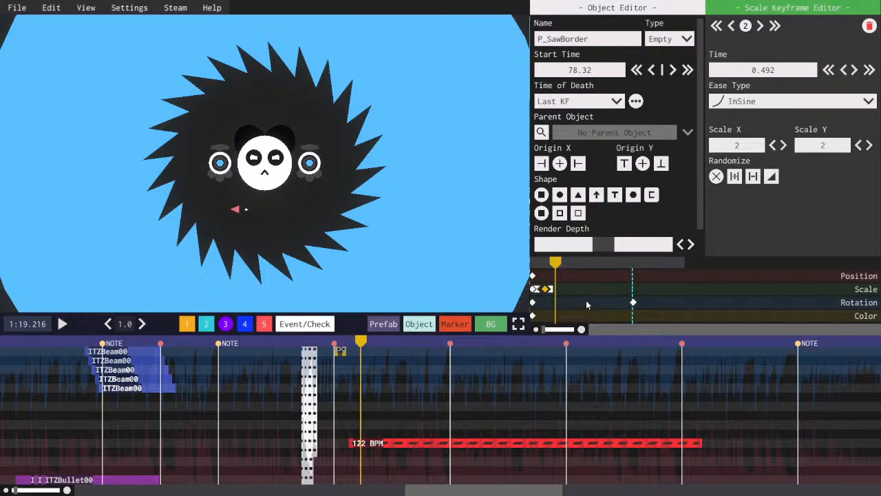
- Copy P_SawBorder's scale keyframes at 0.492 and 0.671, and move the 122 BPM helper's start to 79.303
left_click_drag(586, 301, 544, 284)
key("ctrl+c")
left_click(550, 290)
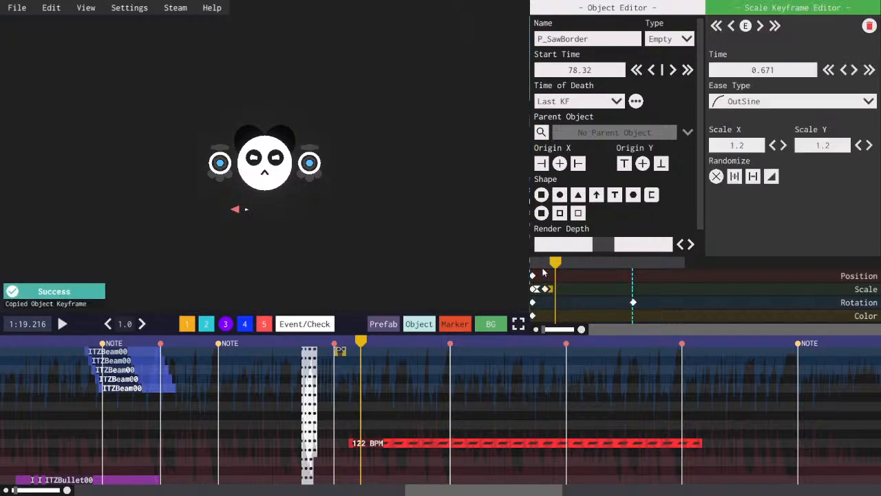
key("space")
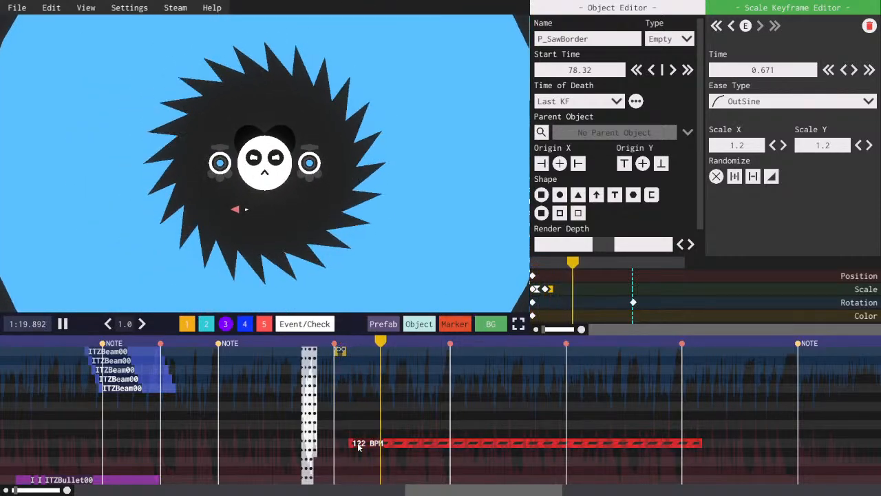
left_click_drag(358, 447, 372, 446)
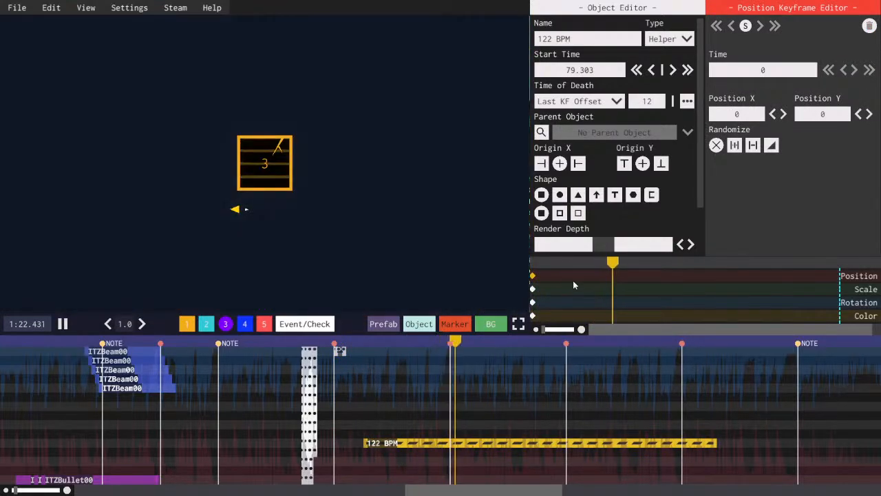
left_click_drag(560, 263, 497, 264)
scroll(477, 450, "up", 2)
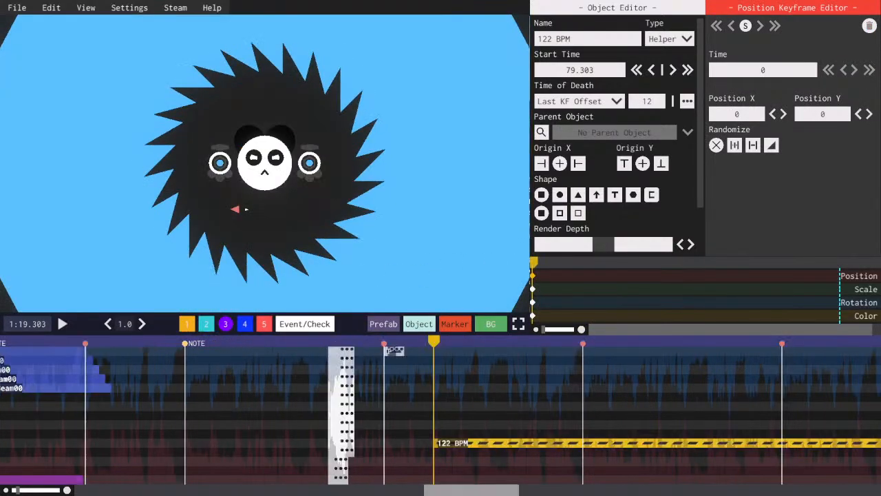
- Paste the copied scale keyframes into P_SawBorder at 79.303 and play the pulses
scroll(277, 349, "right", 3)
left_click(253, 351)
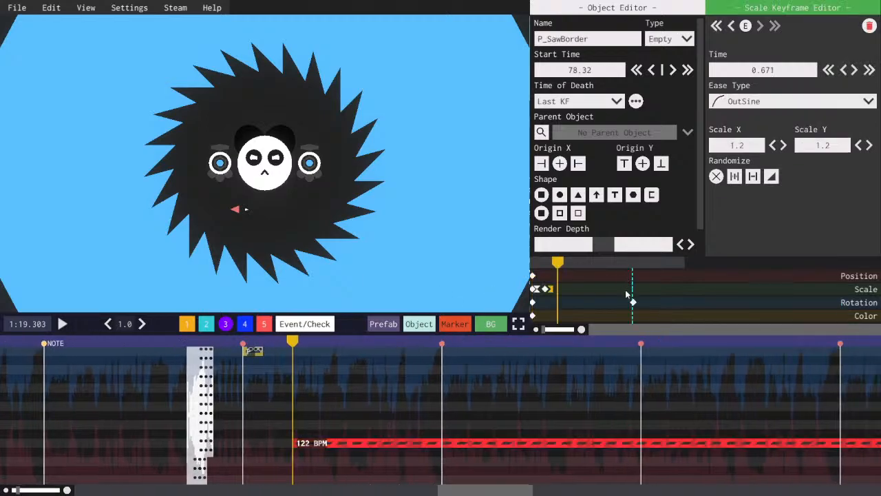
key("ctrl+v")
key("space")
key("space")
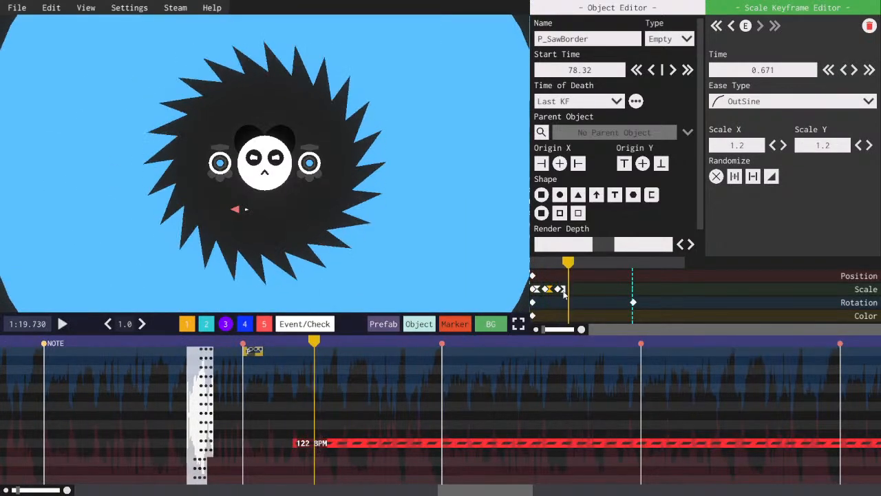
left_click_drag(562, 263, 533, 266)
key("space")
key("space")
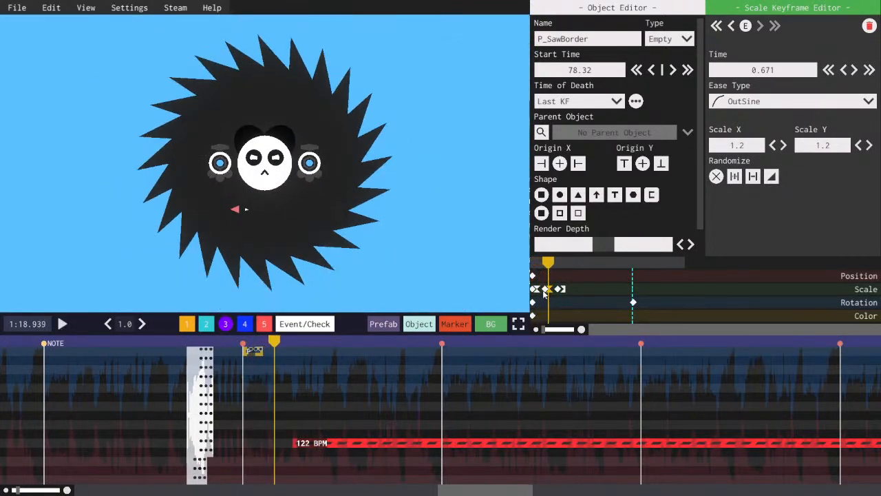
- Set P_SawBorder's scale keyframe at 0.179 to 1.5 on X and Y
left_click(544, 289)
left_click(537, 289)
left_click_drag(748, 147, 727, 148)
type("5")
left_click(825, 150)
key("ctrl+v")
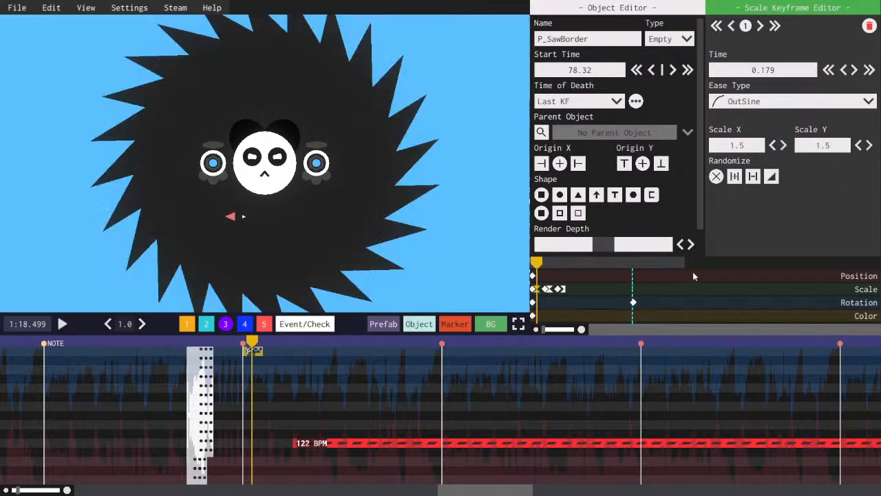
- Set P_SawBorder's scale keyframe at 0.671 to 1.5 on X and Y
left_click(551, 290)
left_click(752, 146)
key("ctrl+v")
left_click(835, 147)
key("ctrl+v")
- Set P_SawBorder's scale keyframe at 1.163 to 1.5 on X and Y and play the animation
left_click(564, 290)
left_click(762, 146)
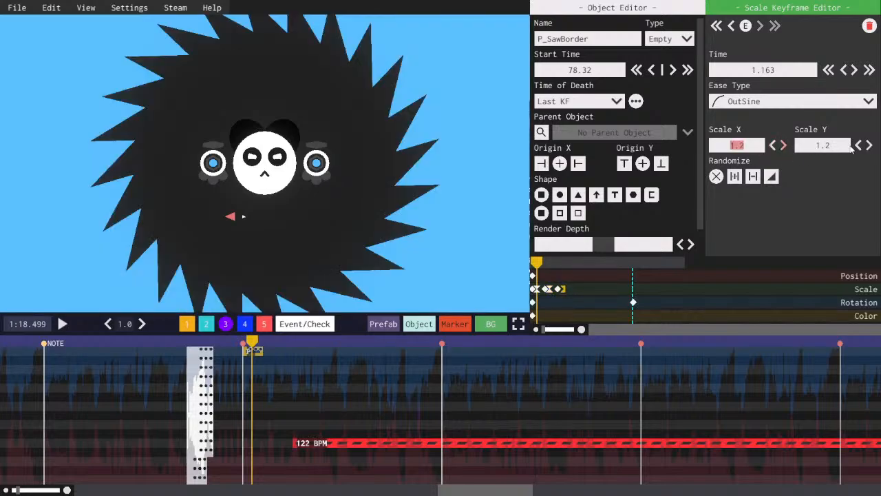
key("ctrl+v")
left_click(848, 147)
key("ctrl+v")
key("space")
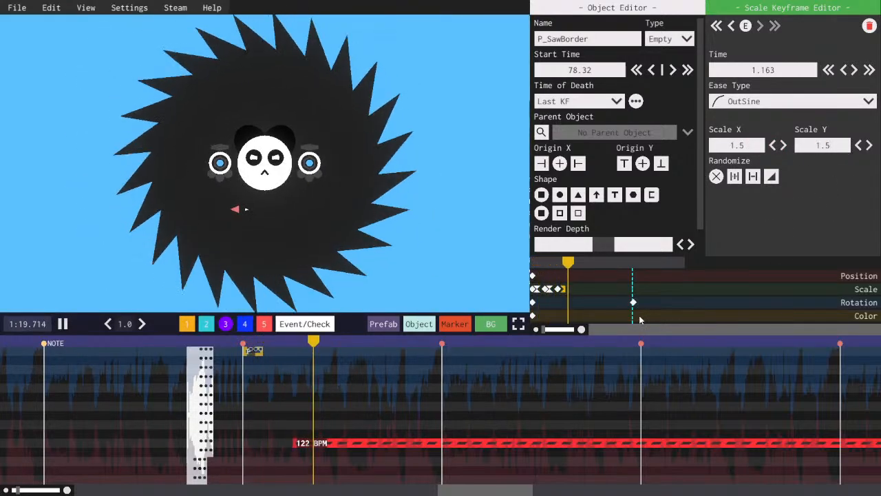
key("space")
- Copy P_SawBorder's last two scale keyframes and move the 122 BPM helper's start to 79.795
left_click_drag(604, 310, 551, 284)
key("ctrl+c")
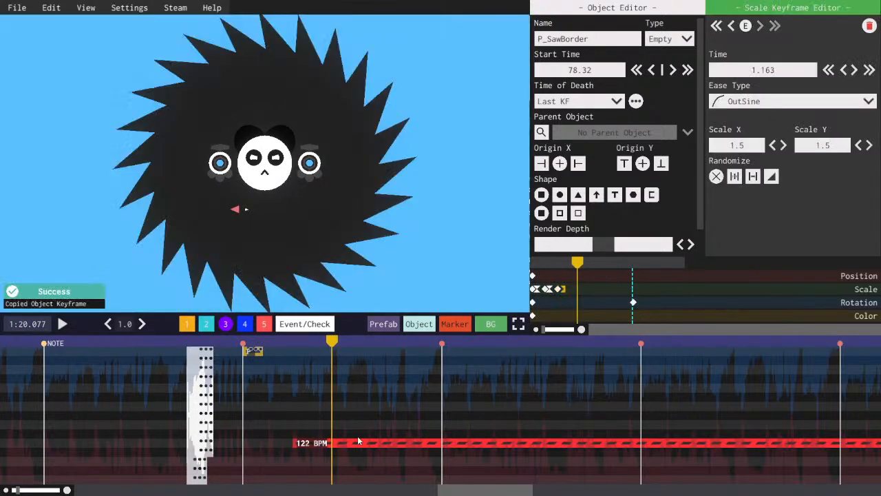
left_click_drag(305, 444, 320, 444)
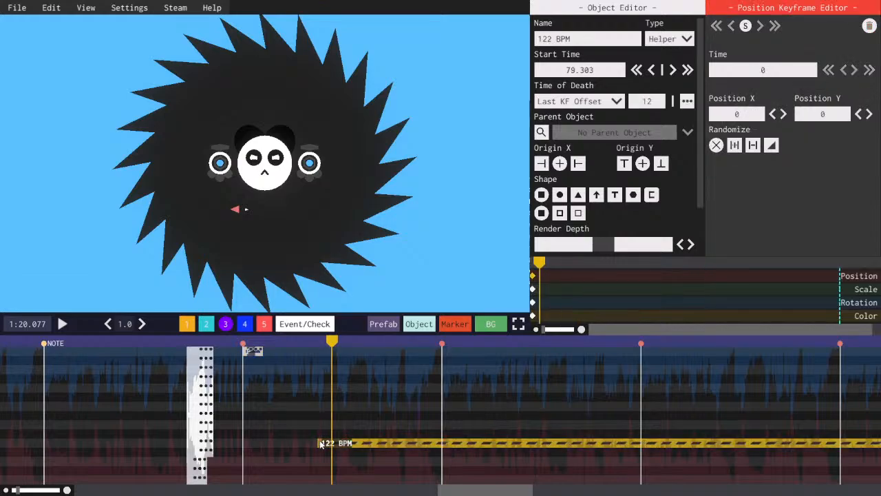
key("comma")
key("space")
key("space")
key("comma")
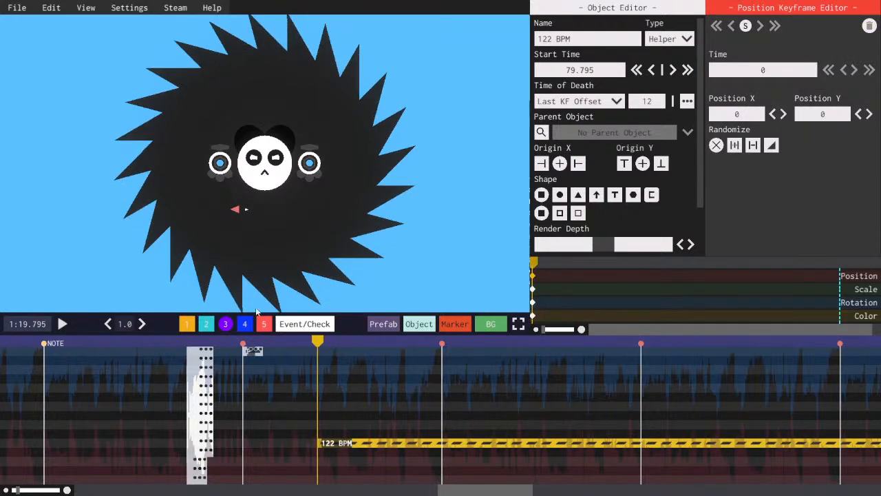
- Paste the copied scale keyframes into P_SawBorder at 79.795 and play the result
left_click(255, 352)
key("ctrl+v")
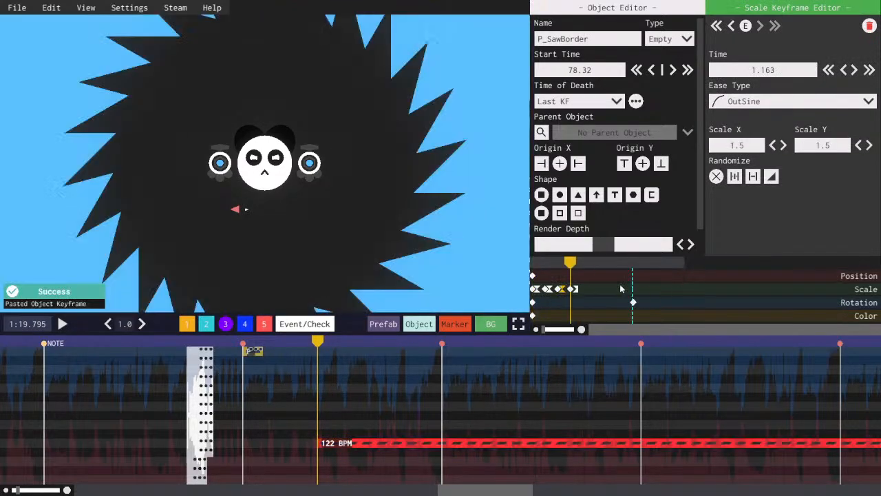
key("space")
- Paste the scale keyframe pair into P_SawBorder at the 122 BPM helper's new start, 80.287, and save the level
left_click(341, 444)
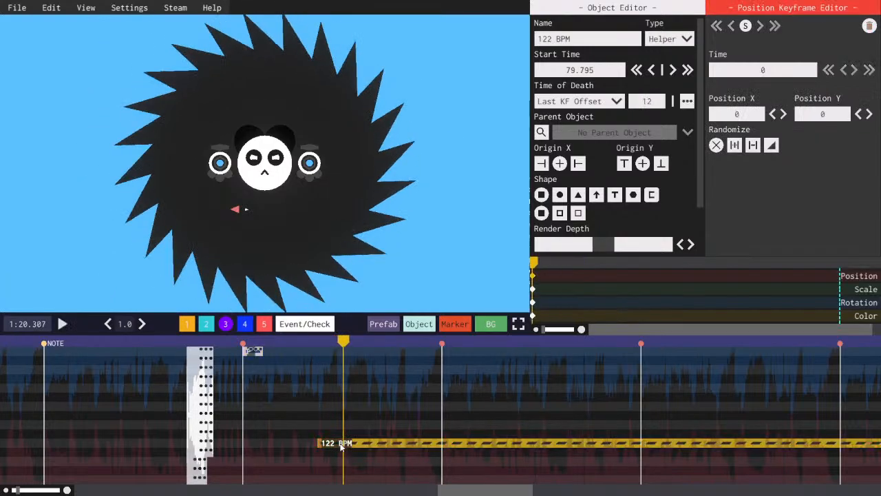
left_click_drag(341, 444, 366, 445)
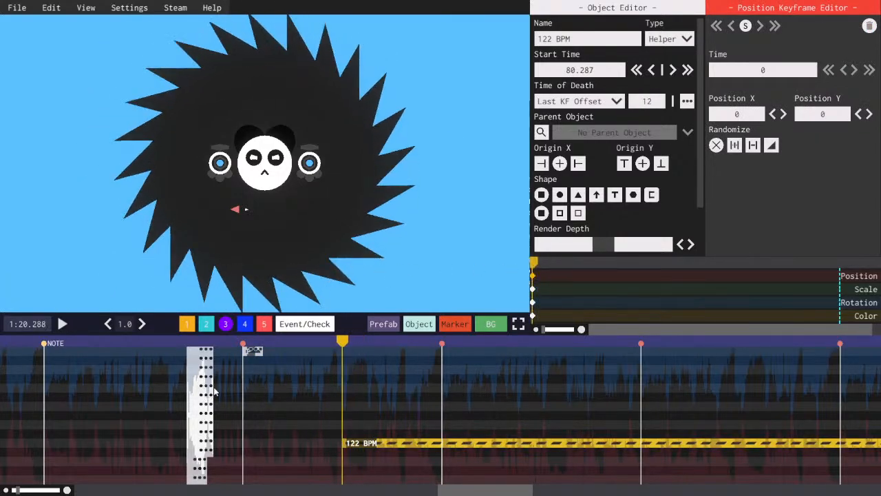
left_click(255, 353)
key("ctrl+v")
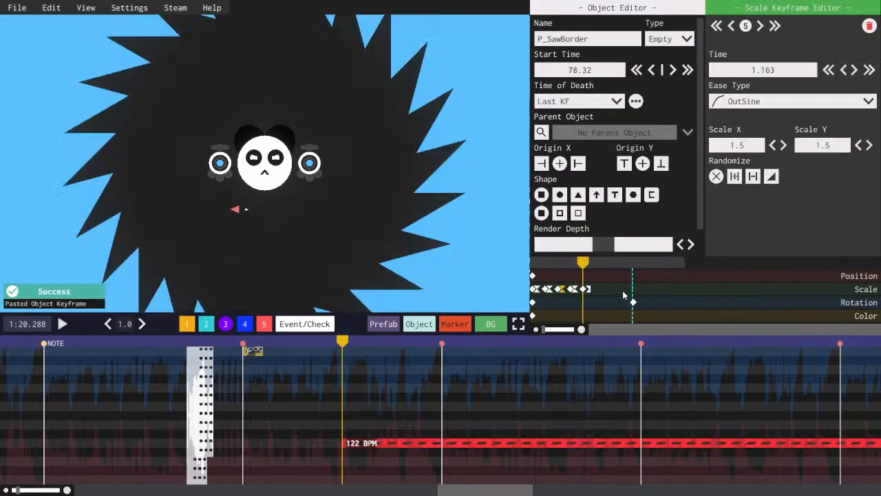
key("space")
left_click(588, 289)
key("ctrl+s")
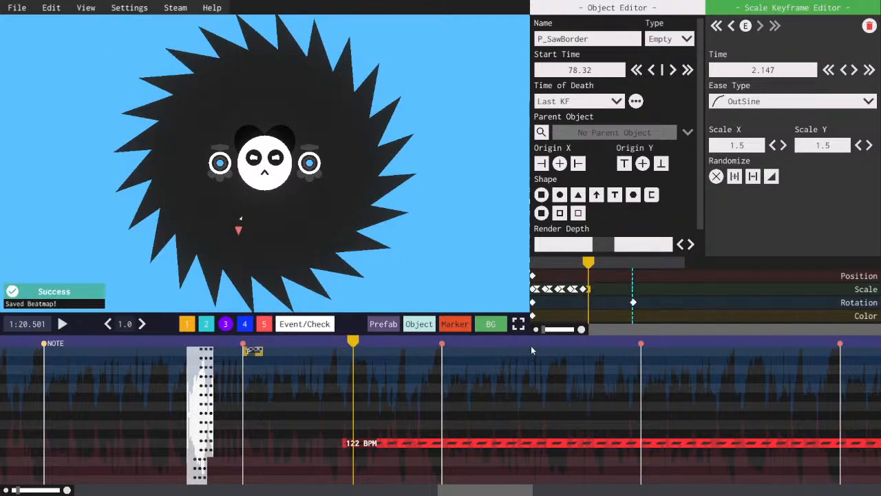
key("space")
key("space")
- Move the 122 BPM helper's start to 80.779 and paste the scale keyframe pair into P_SawBorder there
left_click(356, 444)
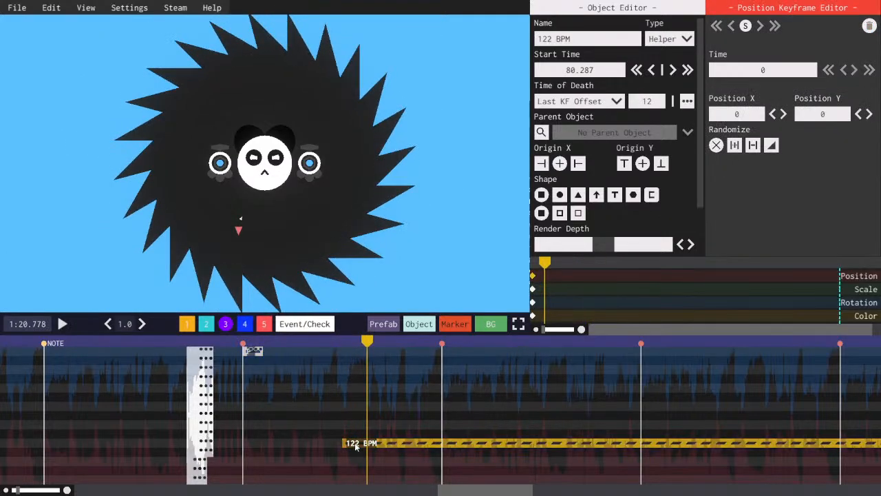
left_click_drag(355, 445, 371, 451)
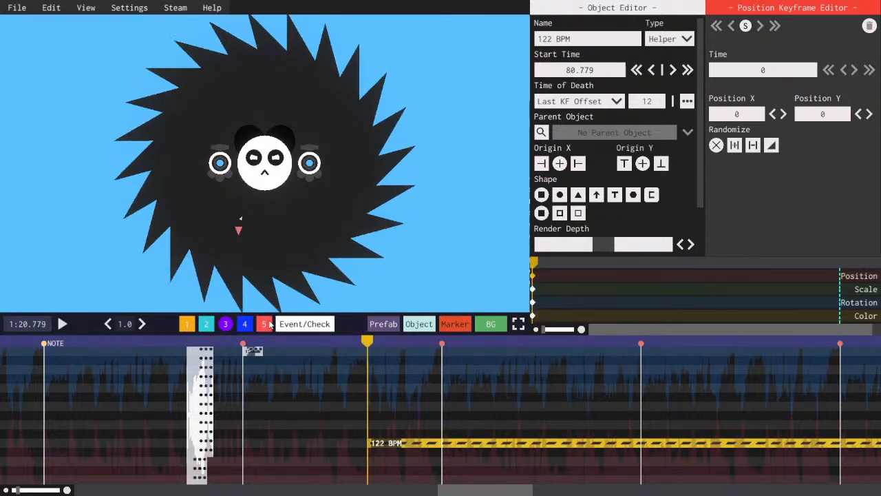
left_click(252, 351)
key("ctrl+v")
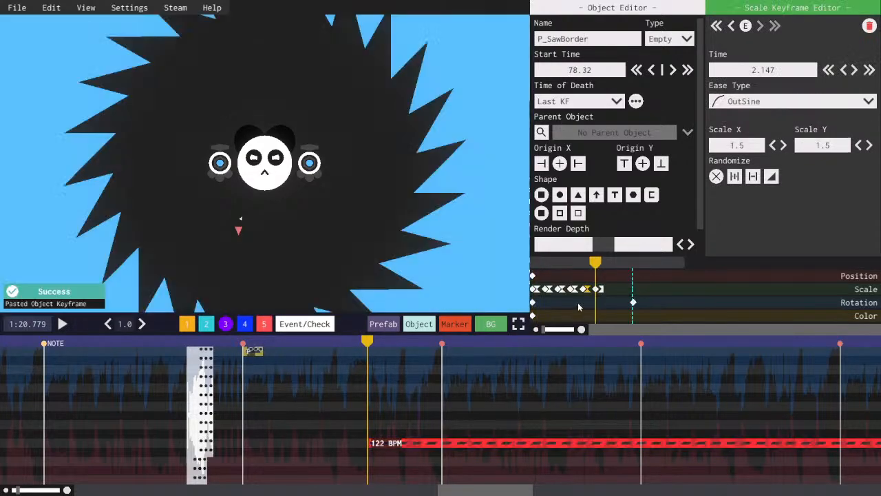
key("space")
key("space")
- Move the 122 BPM helper's start to 81.27 and paste the scale keyframe pair into P_SawBorder there
left_click_drag(370, 442, 396, 443)
left_click_drag(541, 264, 290, 313)
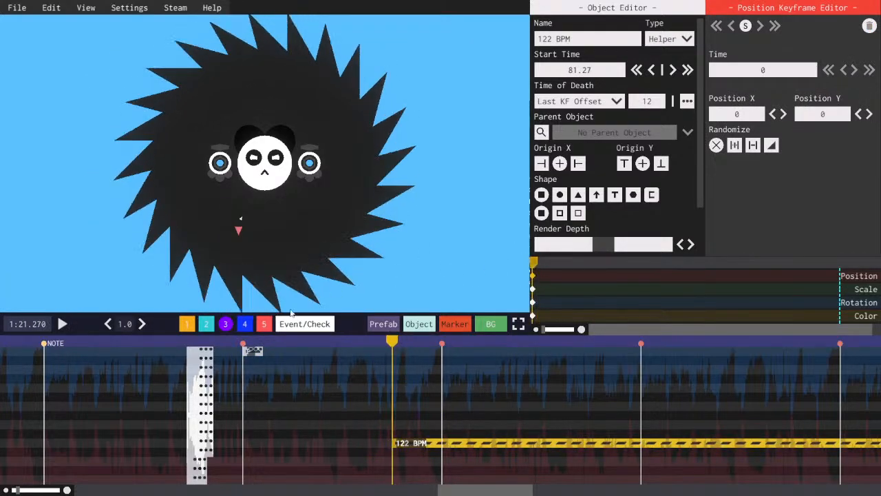
key("ctrl+v")
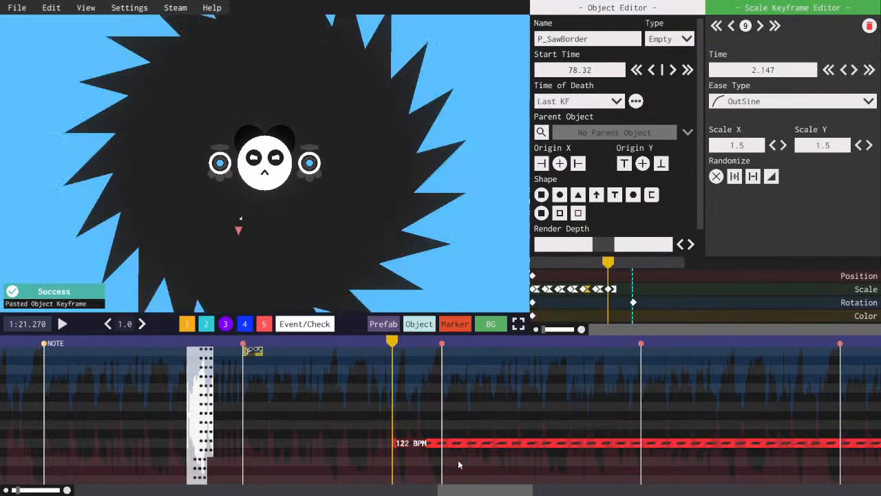
key("space")
- Move the 122 BPM helper's start to 81.762 and paste the scale keyframe pair into P_SawBorder there
left_click_drag(411, 444, 435, 444)
key("space")
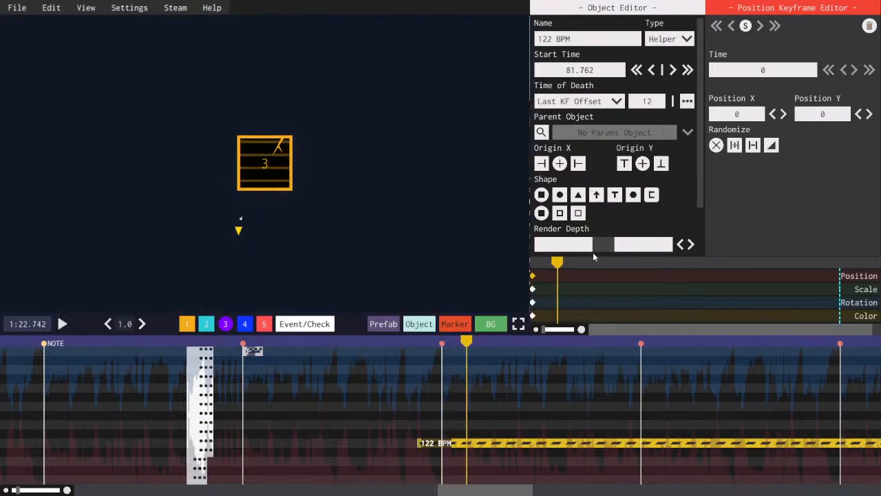
left_click_drag(549, 264, 252, 351)
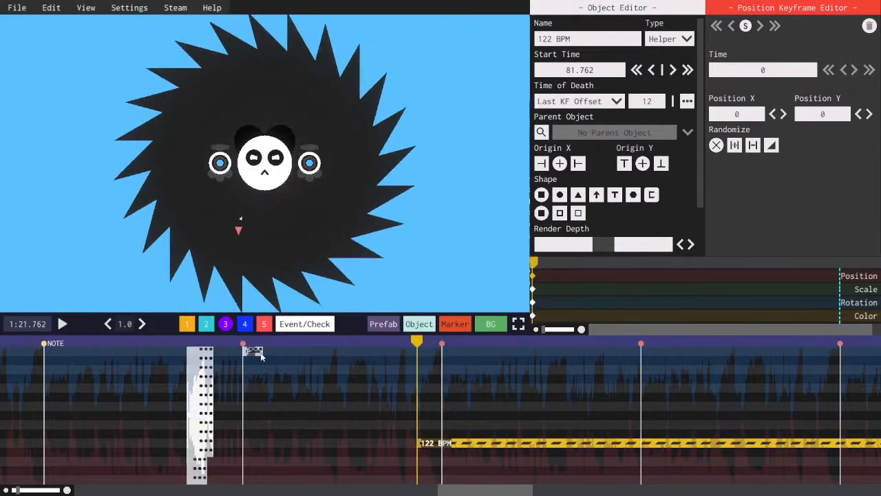
left_click(253, 351)
key("ctrl+v")
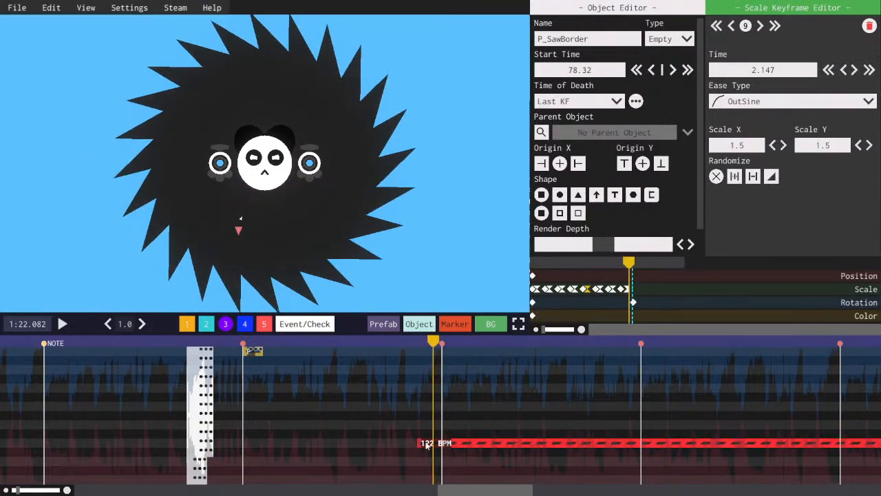
- Move the 122 BPM helper to 1:22.254, paste the scale keyframe pair into P_SawBorder there and delete the pair's second keyframe
left_click_drag(427, 446, 452, 444)
left_click_drag(536, 265, 230, 347)
left_click(254, 351)
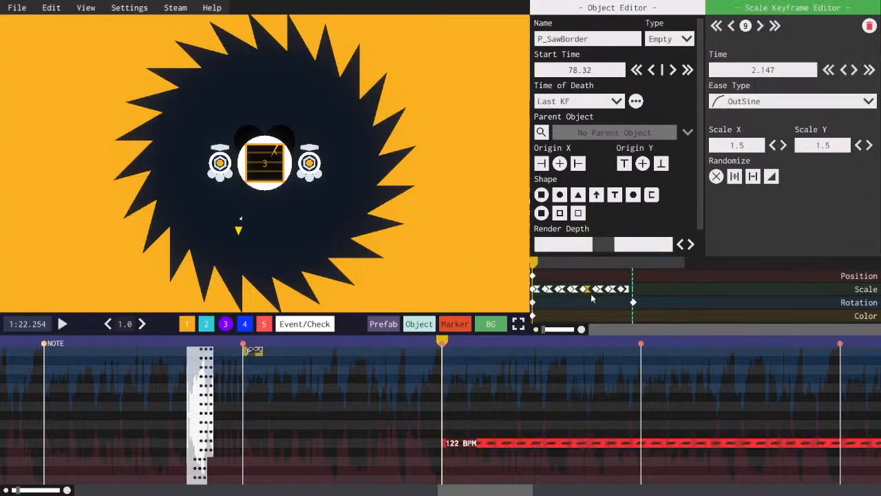
key("ctrl+v")
key("Delete")
- Set P_SawBorder's last scale keyframe, at 3.935, to 4 on X and Y with InExpo easing
left_click(635, 290)
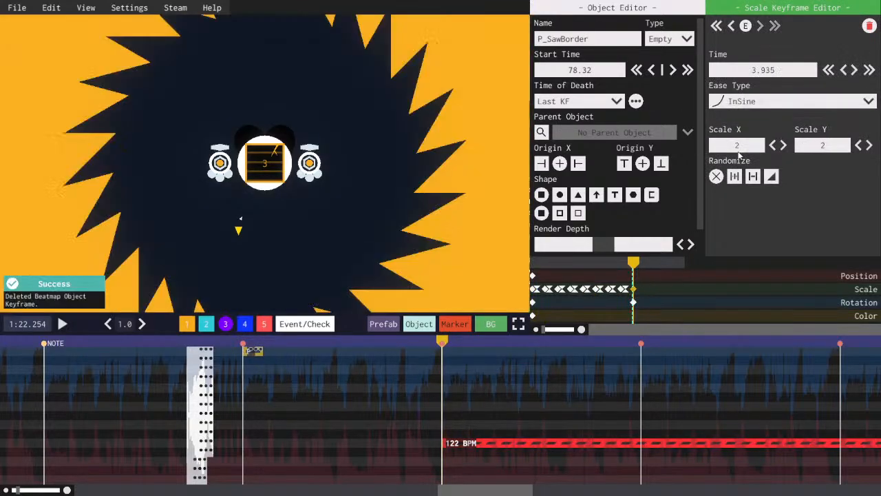
scroll(741, 150, "up", 2)
left_click(852, 104)
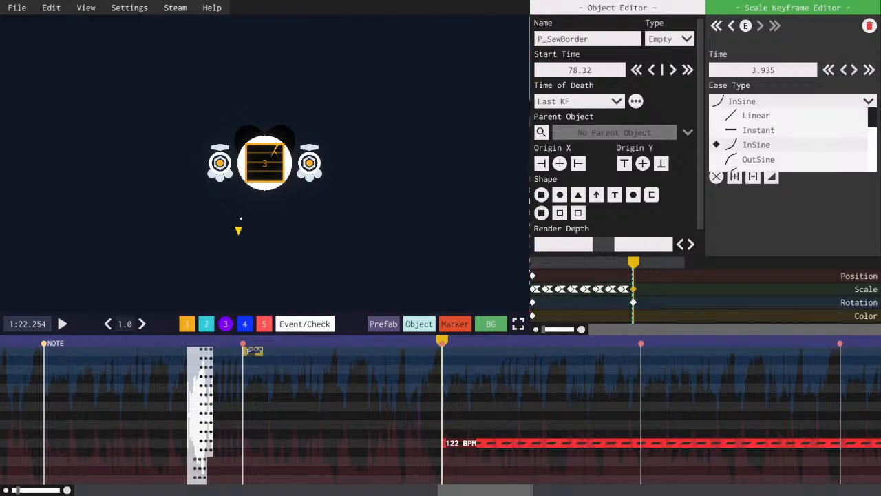
scroll(754, 138, "down", 5)
left_click(754, 135)
- Play P_SawBorder's full pulse sequence from its start and save the level
left_click(621, 266)
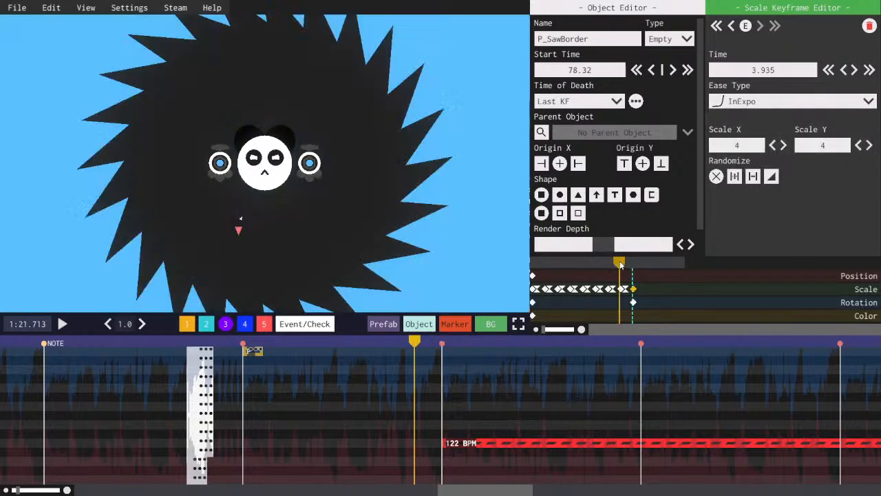
key("space")
left_click(534, 266)
key("ctrl+s")
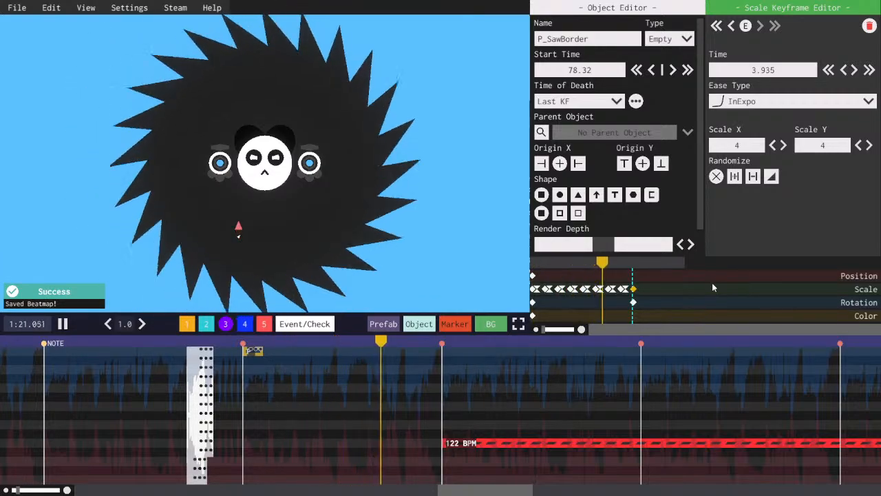
- Inspect the saw-tooth objects parented to P_SawBorder and their keyframes near 1:18
key("space")
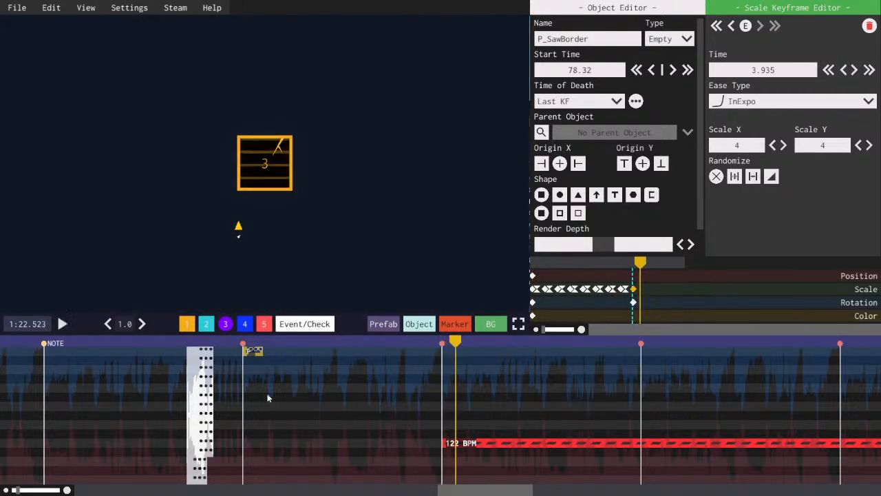
left_click(261, 347)
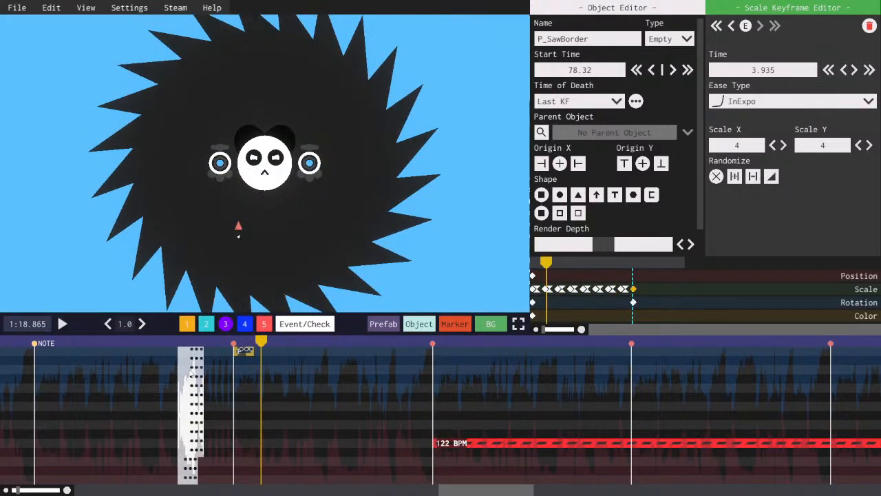
left_click(190, 352)
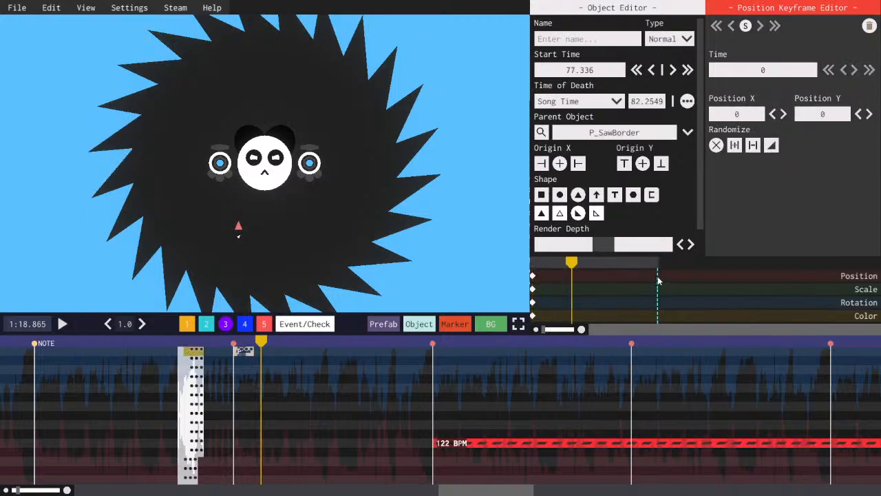
left_click(533, 275)
left_click(193, 354)
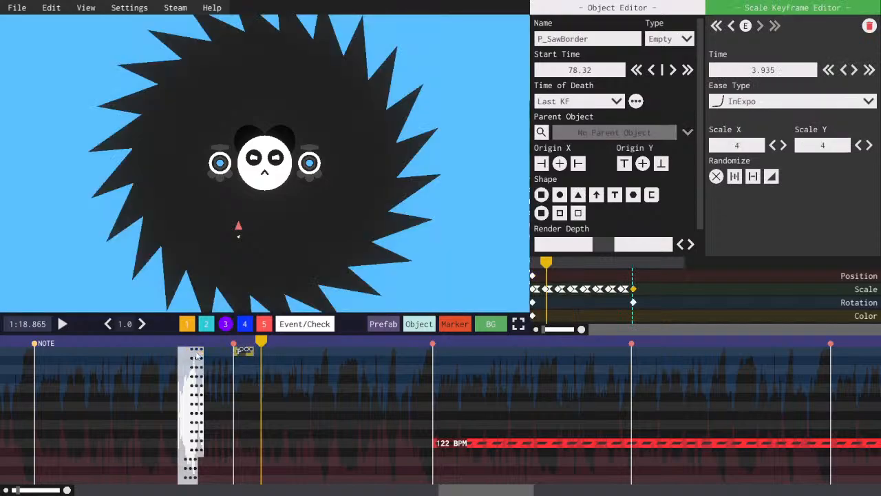
left_click(196, 359)
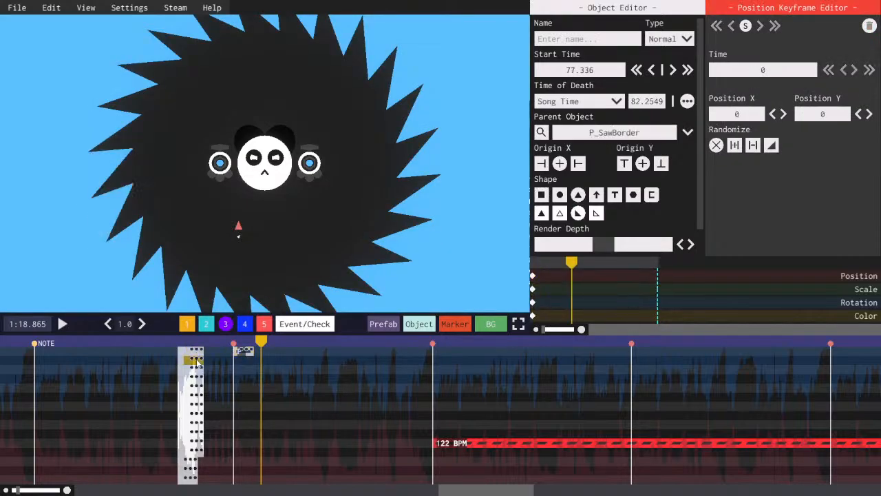
- Replay the start of the saw section near 1:18, switch to layer 1, and save the beatmap
left_click(231, 340)
key("space")
key("space")
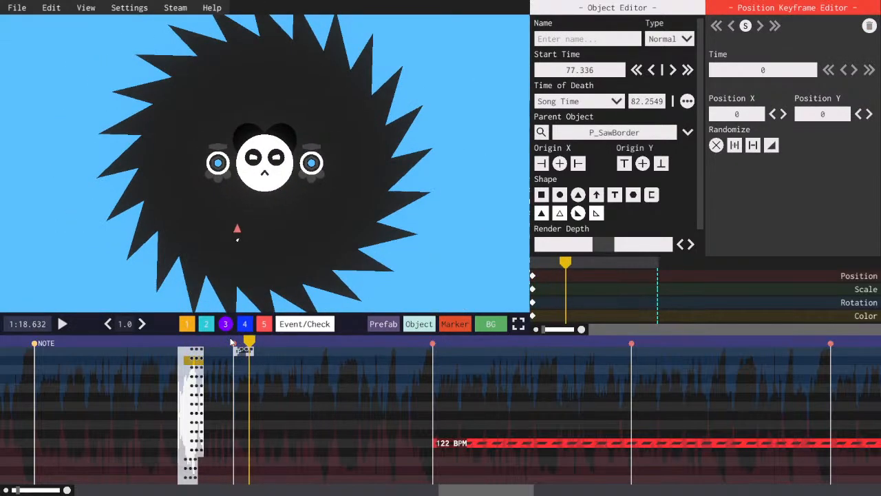
left_click(188, 325)
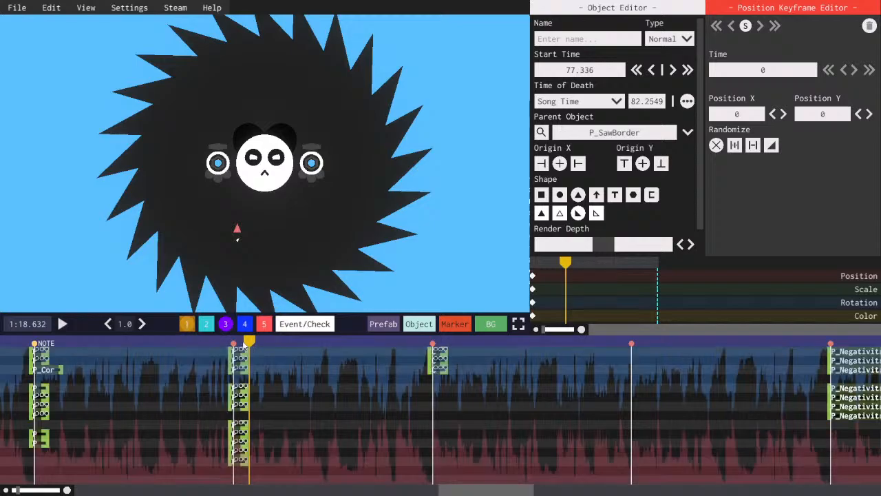
left_click(230, 341)
key("space")
key("space")
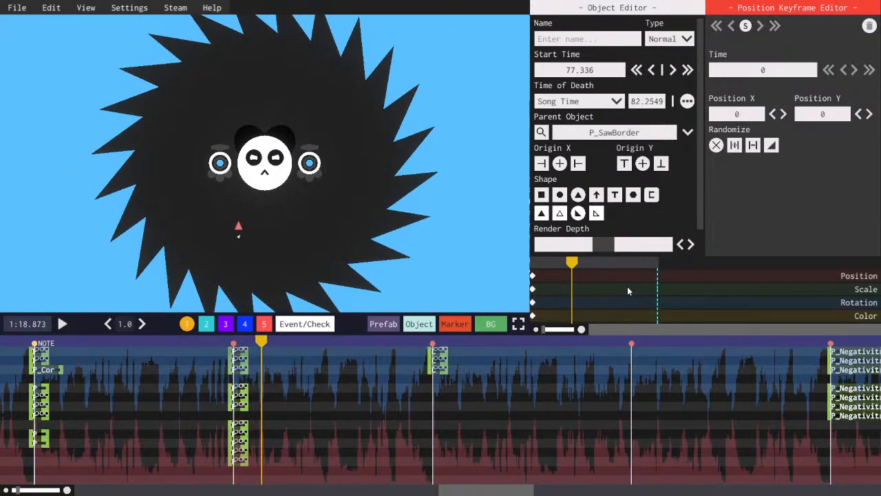
key("ctrl+s")
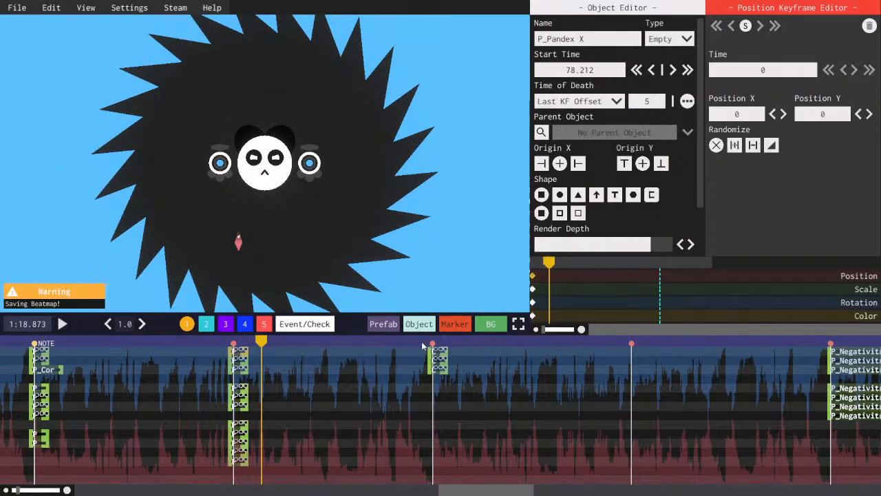
- Preview the saw section up to the marker at 1:22 and leave the playhead at 1:20.305
left_click(434, 341)
mouse_move(506, 491)
left_mouse_down()
mouse_move(517, 493)
mouse_move(501, 493)
left_mouse_up()
key("space")
key("space")
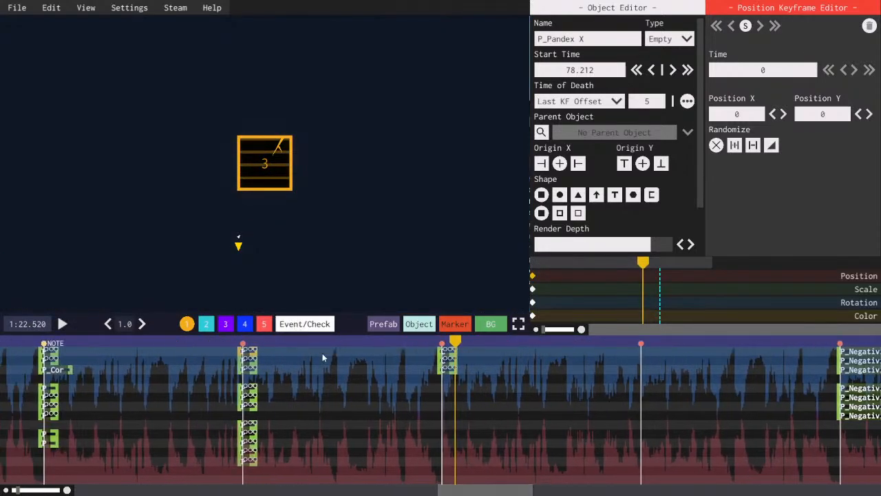
left_click(291, 341)
key("space")
key("space")
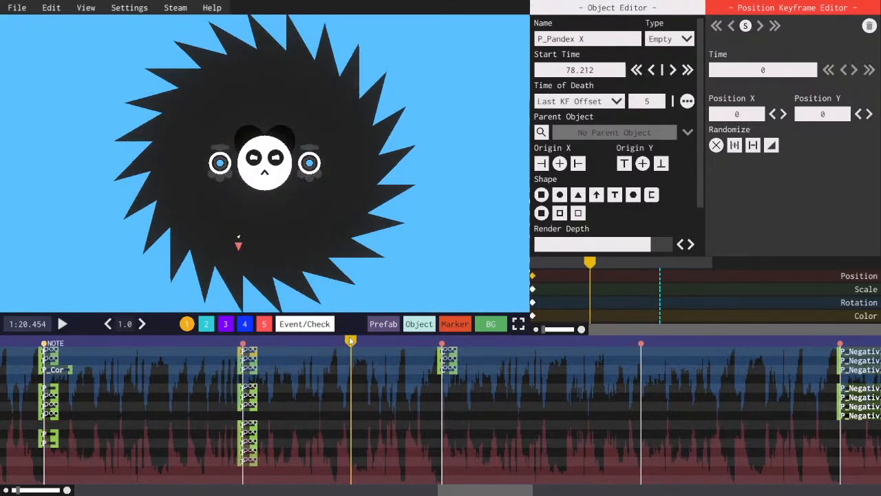
left_click_drag(352, 341, 344, 342)
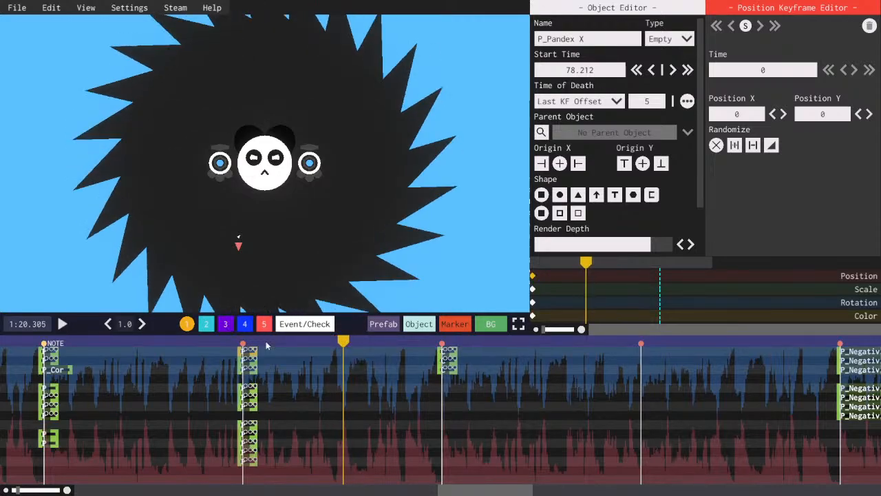
- On layer 3, move the 122 BPM helper to start at 80.287 and bring the playhead to its start
key("3")
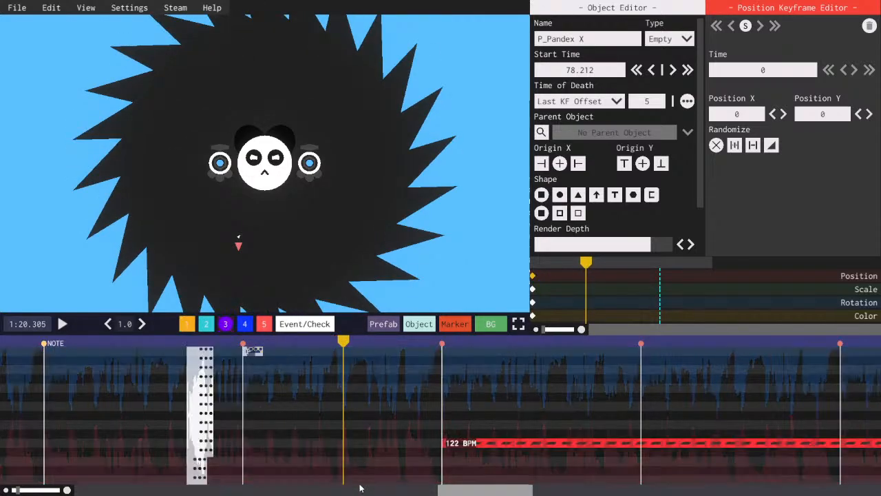
left_click(444, 445)
left_click_drag(444, 444, 338, 484)
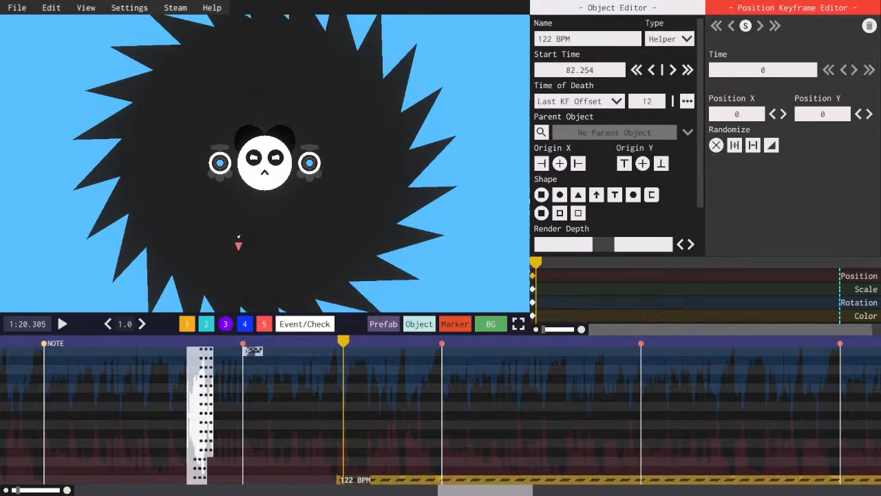
left_click(538, 277)
left_click(533, 276)
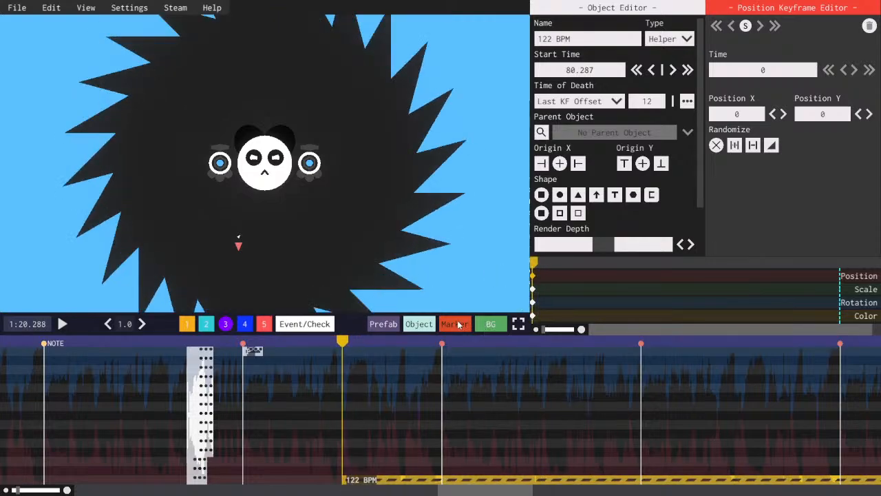
- Add a marker named laser at 80.288 and save the beatmap
left_click(458, 325)
left_click(571, 42)
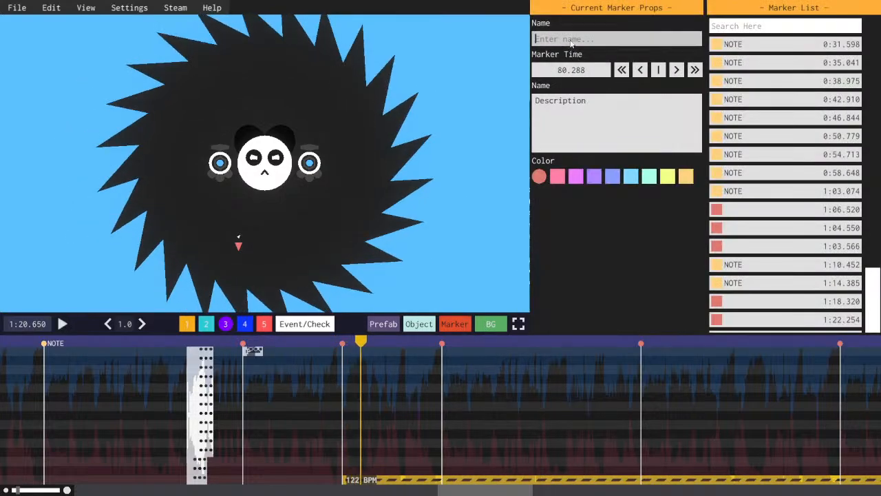
type("laser")
key("Return")
scroll(482, 468, "down", 2)
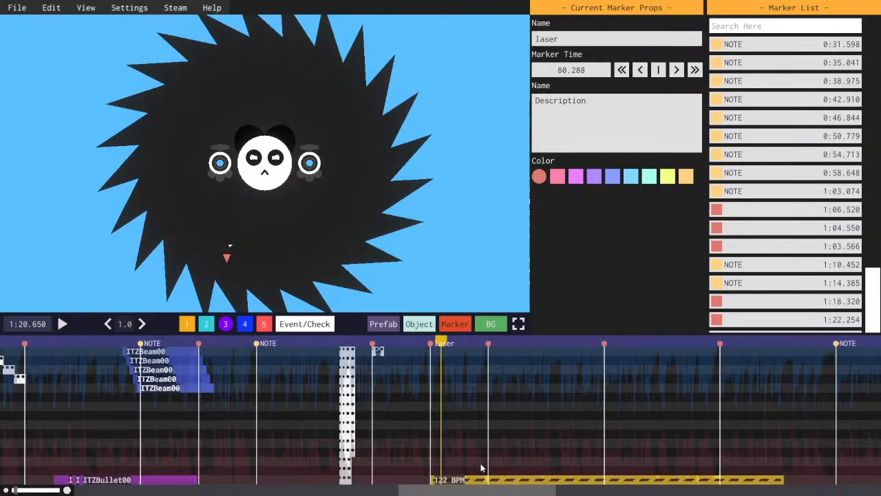
scroll(482, 468, "down", 3)
key("ctrl+s")
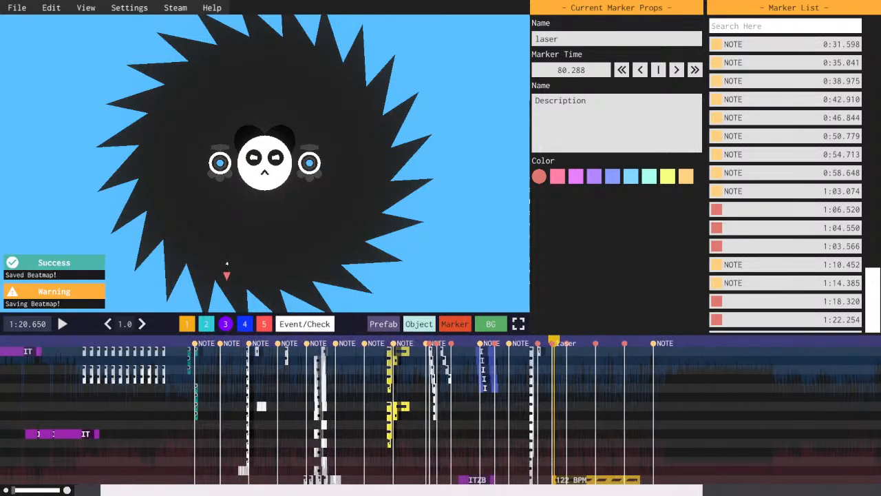
- Play back the ITZBeam00 attack section through to about 1:13
left_click_drag(447, 490, 480, 481)
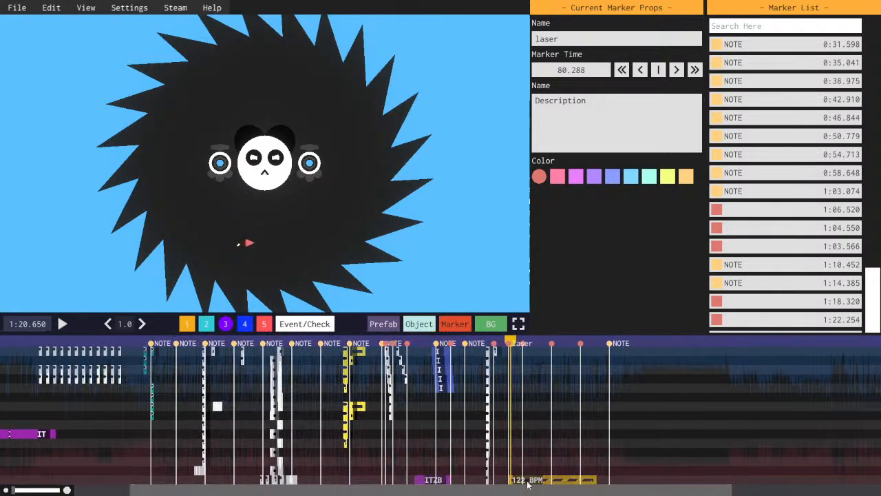
left_click(526, 484)
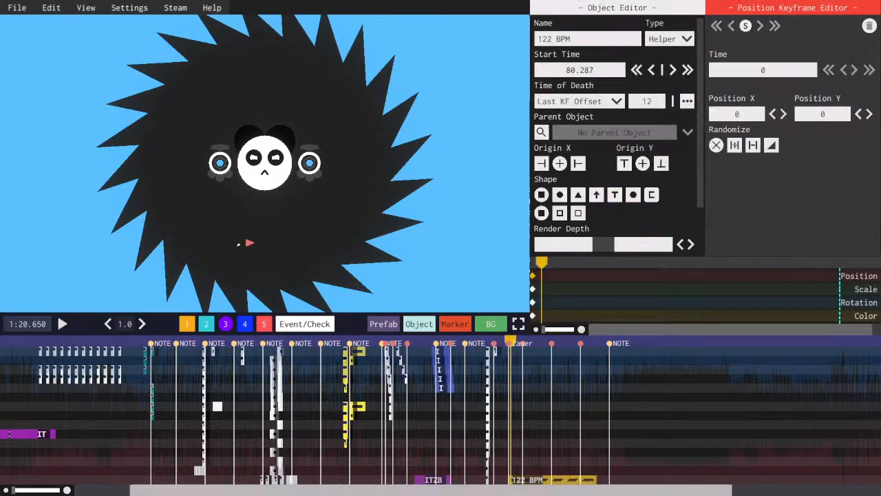
left_click_drag(511, 489, 525, 486)
left_click(413, 342)
key("space")
scroll(455, 392, "up", 5)
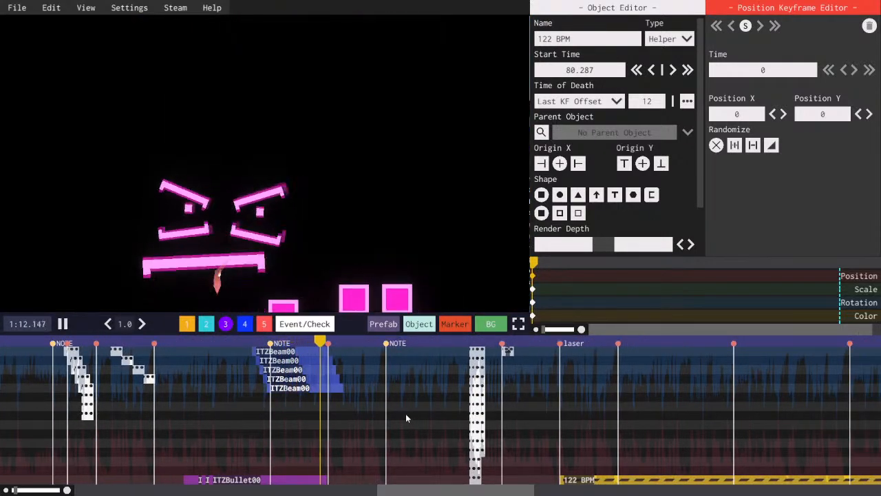
key("space")
left_click_drag(432, 491, 424, 490)
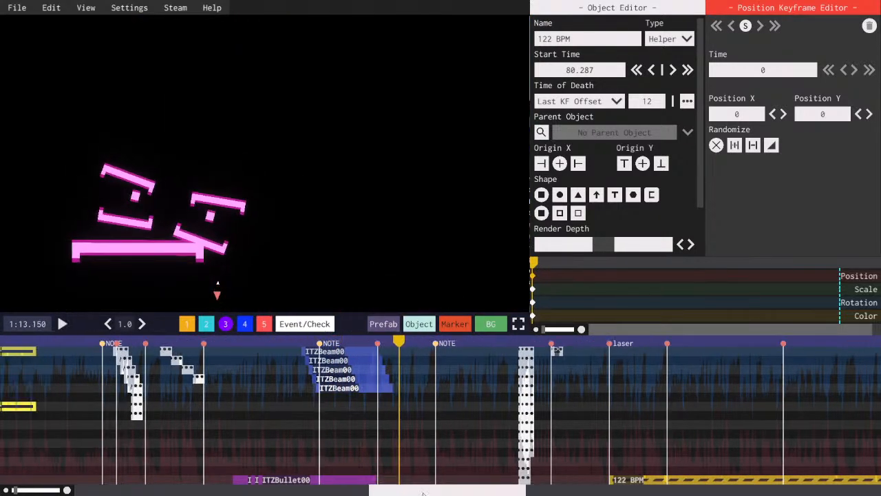
- Replay from the marker at the end of the ITZBullet00 row, then open that marker to read its description
left_click(379, 343)
key("space")
key("space")
left_click(379, 344)
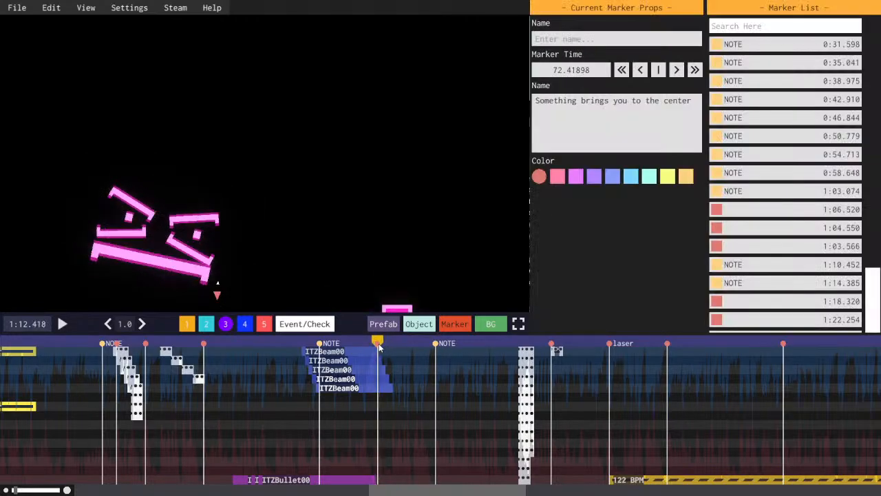
left_click_drag(448, 490, 465, 493)
scroll(438, 461, "down", 3)
left_click_drag(530, 491, 620, 458)
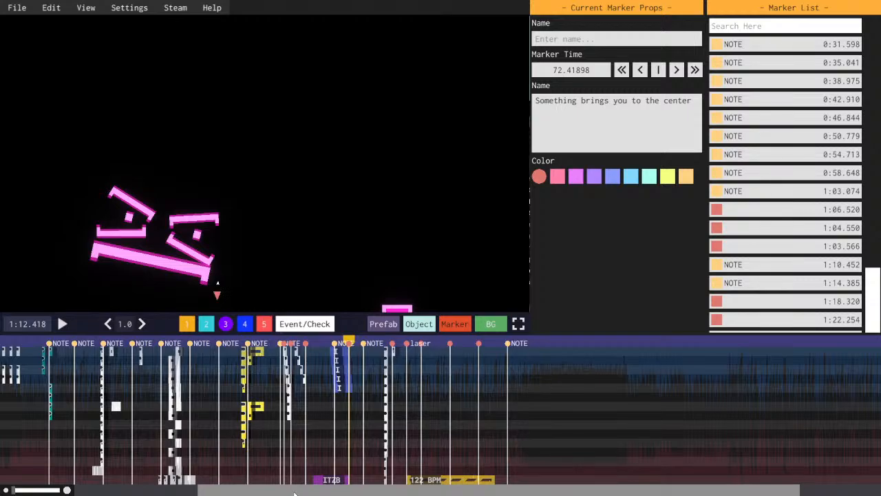
- Play the beam section again, return the playhead to about 1:10.5, and save the beatmap
scroll(338, 405, "up", 3)
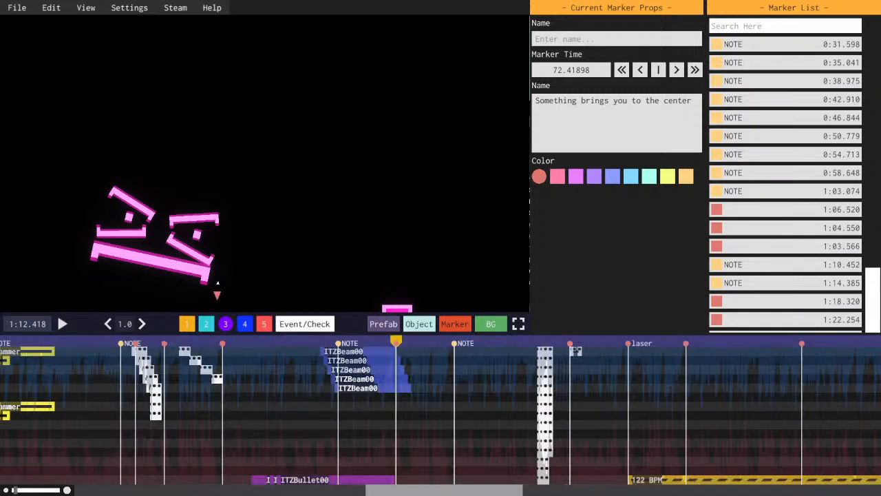
left_click_drag(431, 490, 438, 490)
key("space")
left_click_drag(353, 343, 300, 336)
key("ctrl+s")
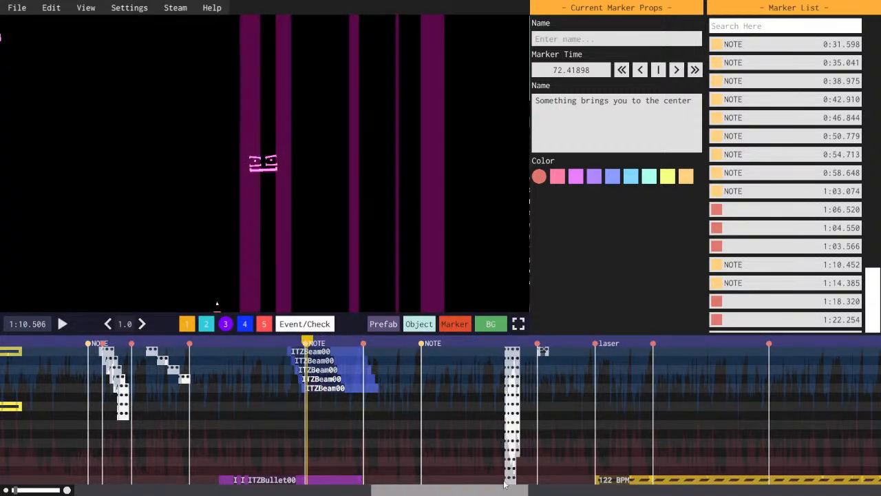
- Preview the end of the beam section and place the playhead on the marker at 72.41898
left_click(646, 482)
key("space")
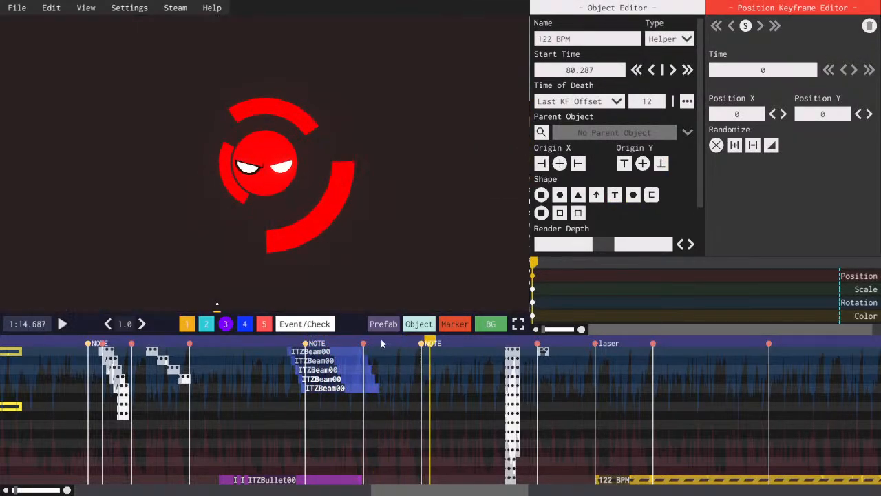
left_click(343, 343)
key("space")
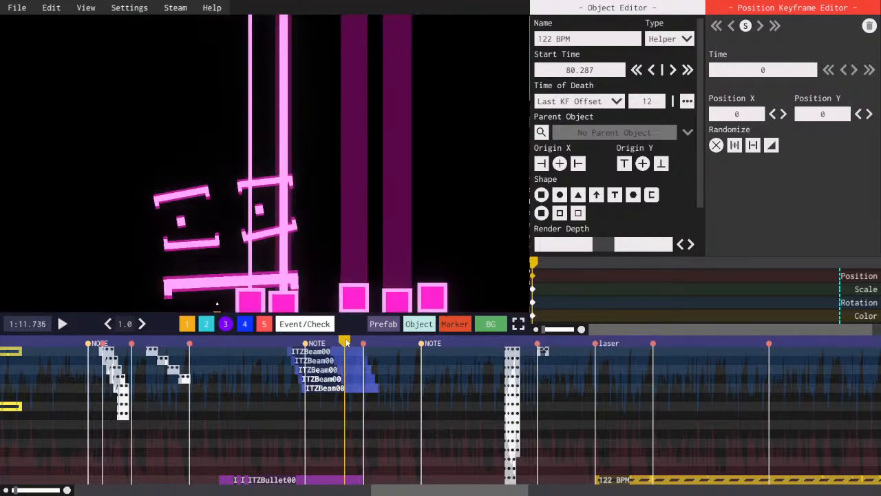
key("space")
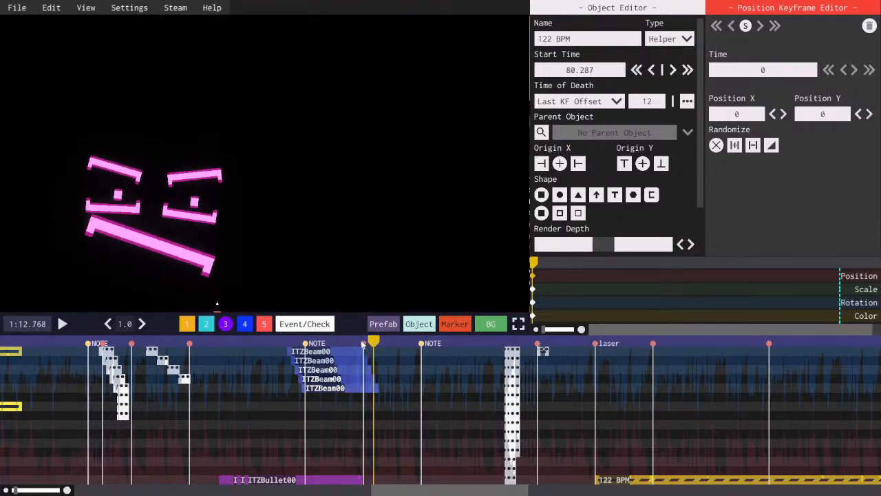
left_click(363, 343)
scroll(428, 487, "up", 3)
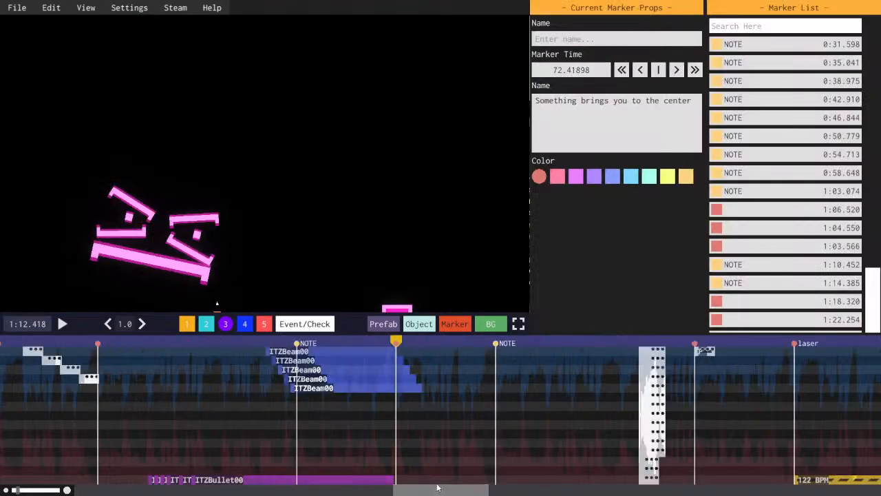
left_click_drag(436, 489, 442, 489)
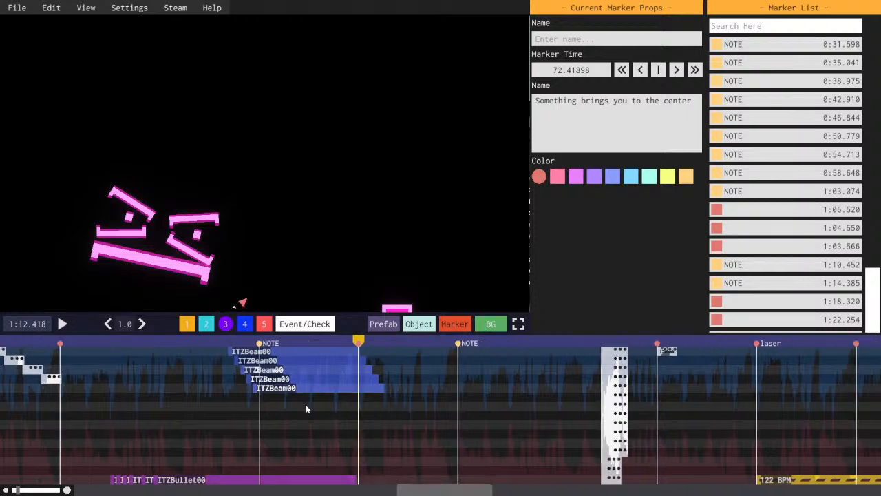
- Move all five ITZBeam00 prefab instances onto a single lower timeline row near the ITZBullet00 row
left_click_drag(307, 389, 305, 460)
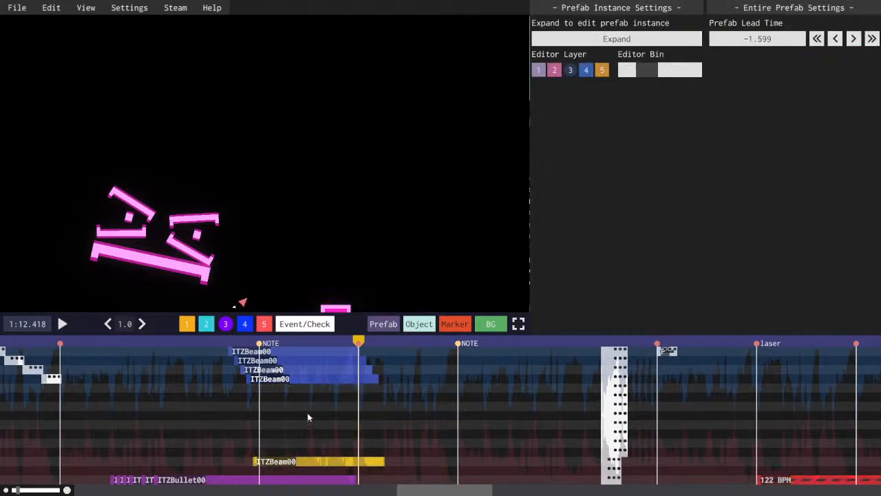
left_click_drag(365, 406, 210, 338)
left_click_drag(275, 375, 279, 471)
left_click(277, 460)
left_click(279, 438)
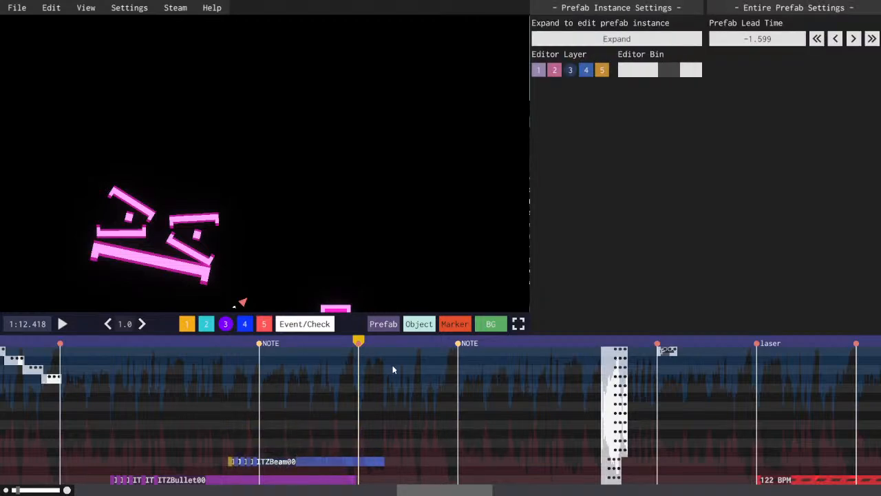
- Add a Normal object starting at the 72.41898 marker and preview it briefly
left_click(418, 324)
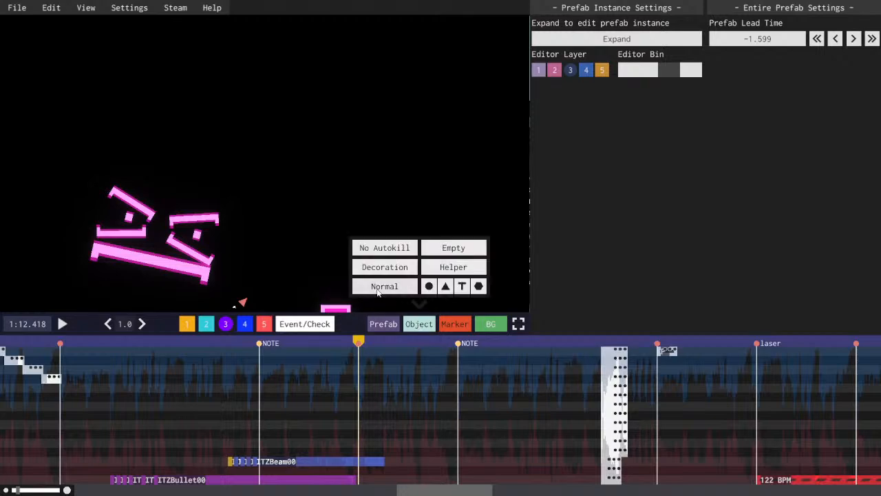
left_click(380, 286)
key("space")
left_click(363, 353)
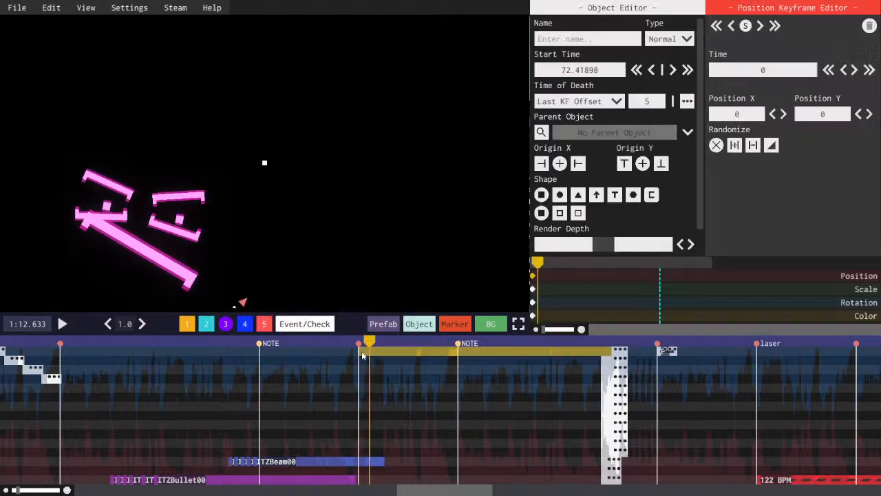
- Save the beatmap and replay the stretch leading into the new object at 72.41898
key("ctrl+s")
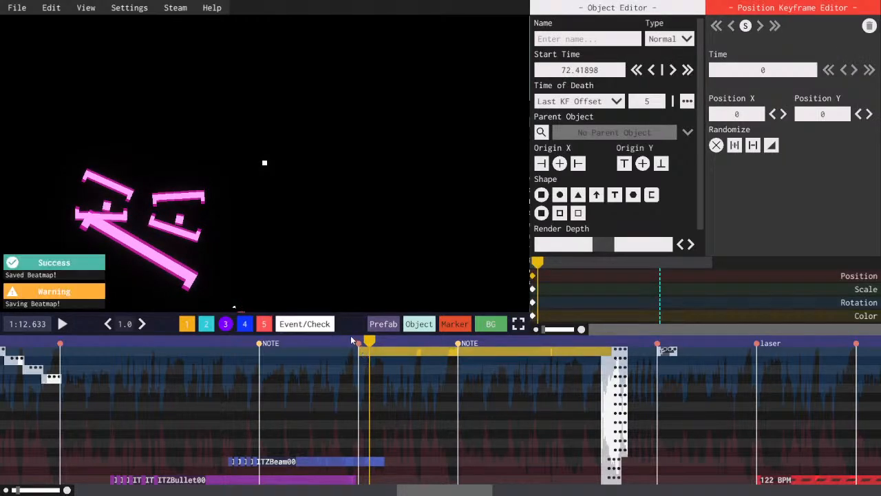
left_click(350, 337)
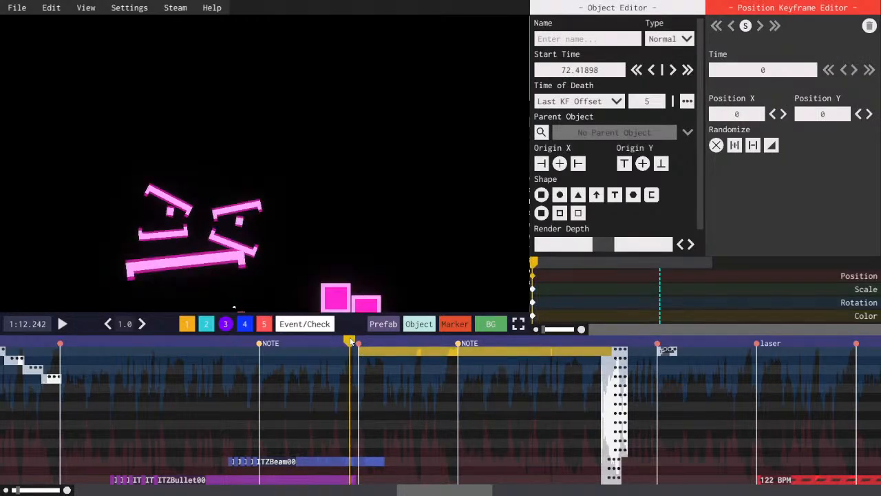
left_click_drag(351, 342, 310, 342)
key("space")
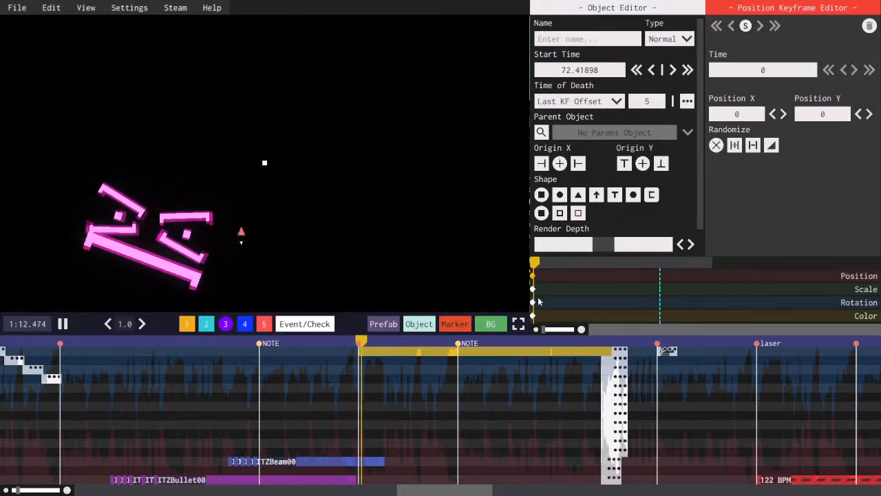
key("space")
left_click_drag(541, 266, 504, 260)
key("space")
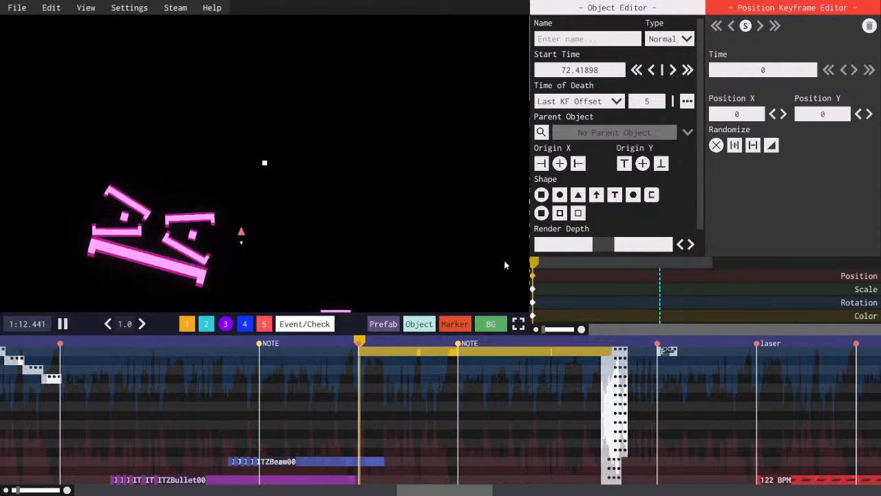
key("space")
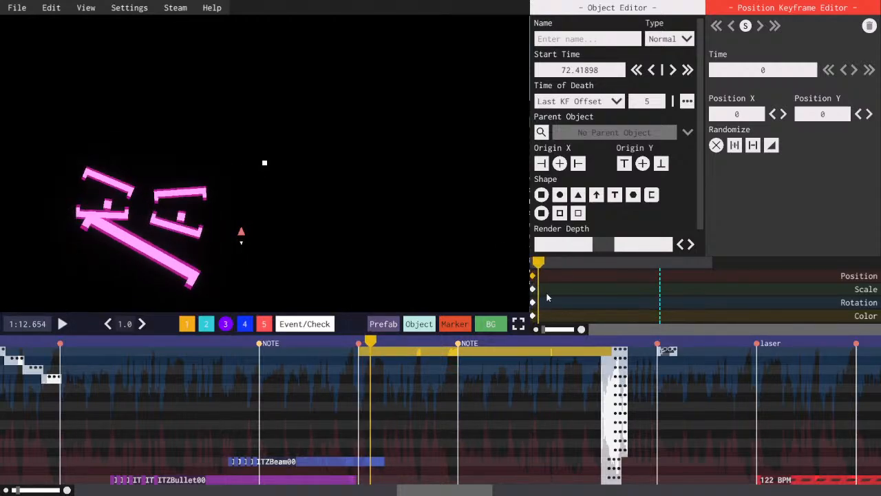
key("s")
key("a")
key("w")
key("d")
key("a")
left_click(207, 324)
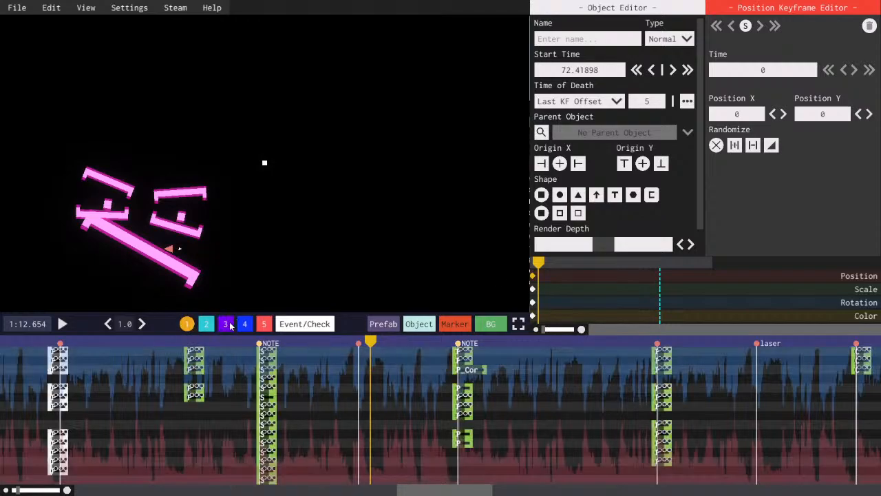
key("3")
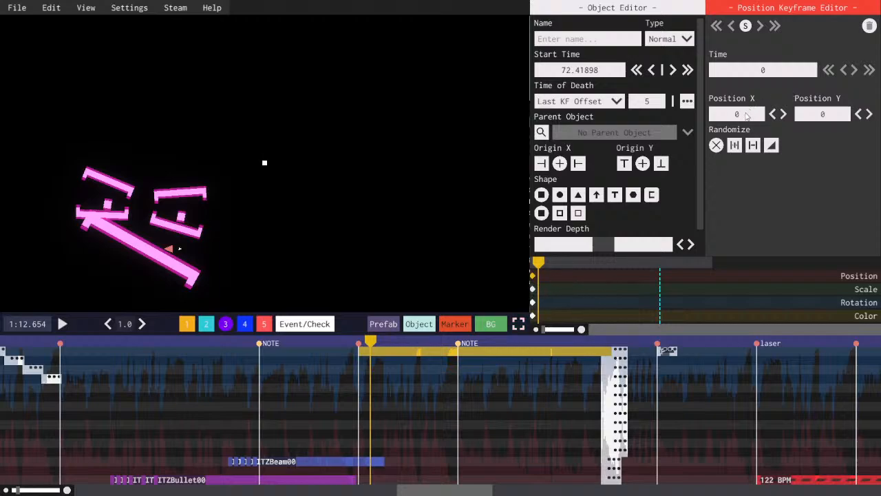
- Set the new object's starting scale keyframe to 1000 in X and 5 in Y
left_click(534, 289)
type("000")
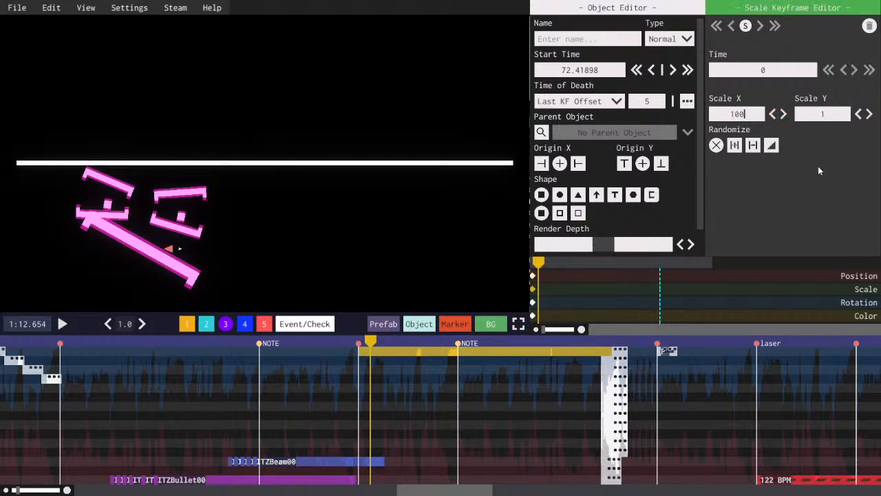
left_click(828, 115)
type("5")
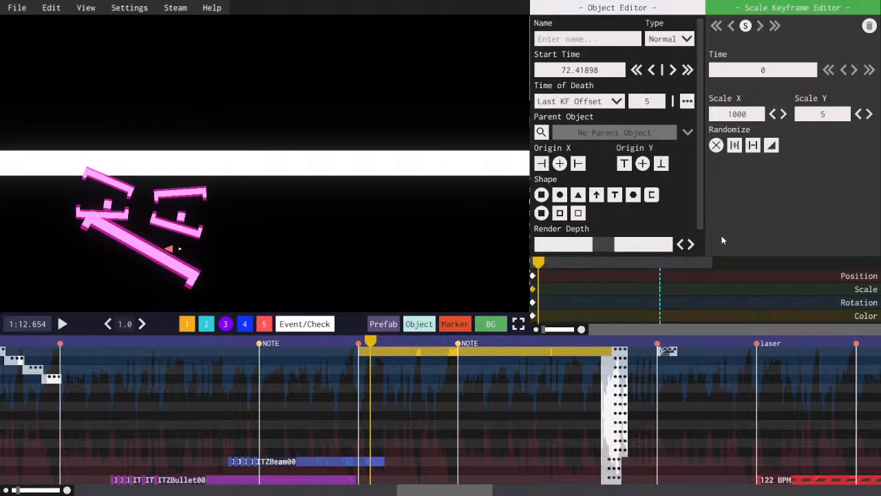
- Replay the section around the 72.41898 marker several times to check how the wide beam enters
key("space")
key("space")
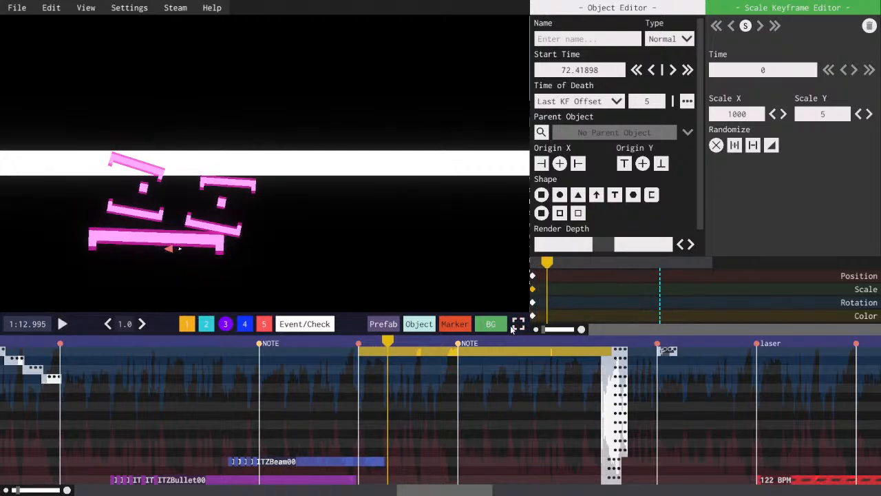
key("space")
key("space")
left_click(356, 341)
key("space")
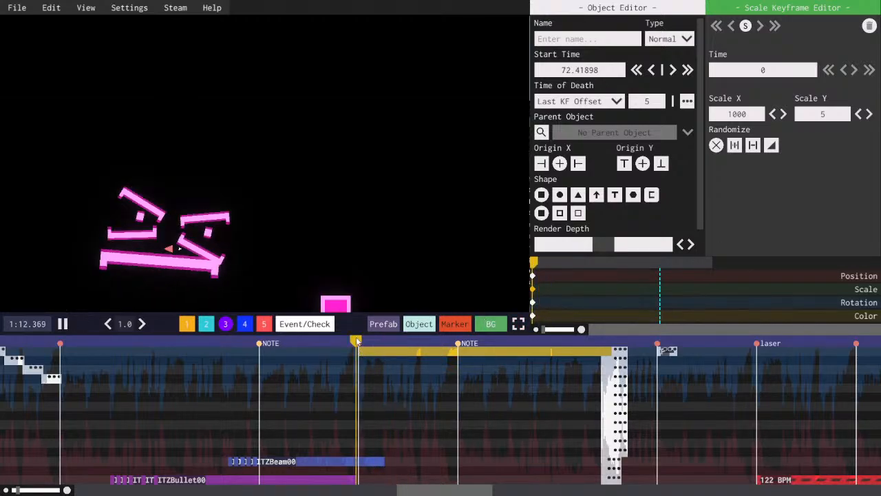
key("space")
left_click_drag(349, 341, 338, 341)
key("space")
key("space")
left_click(339, 341)
key("space")
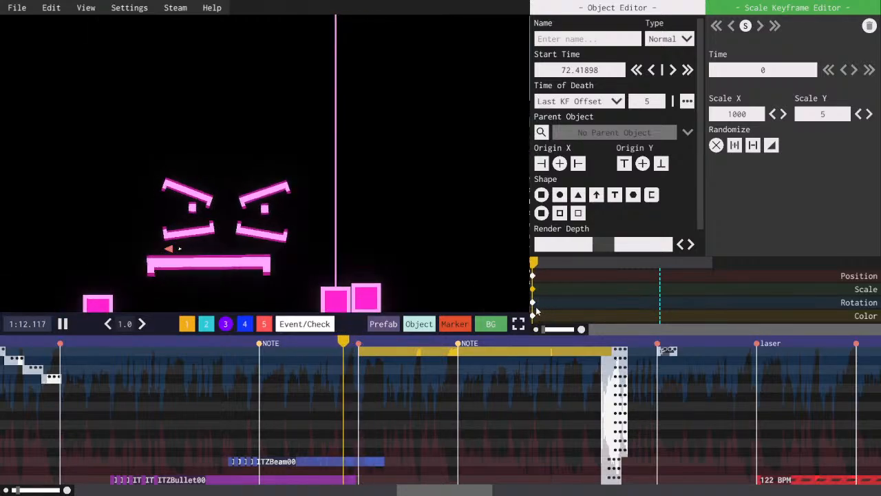
key("space")
- Add a second color keyframe at 0.7678593 in magenta to the beam object and preview the fade
left_click(533, 316)
right_click(553, 316)
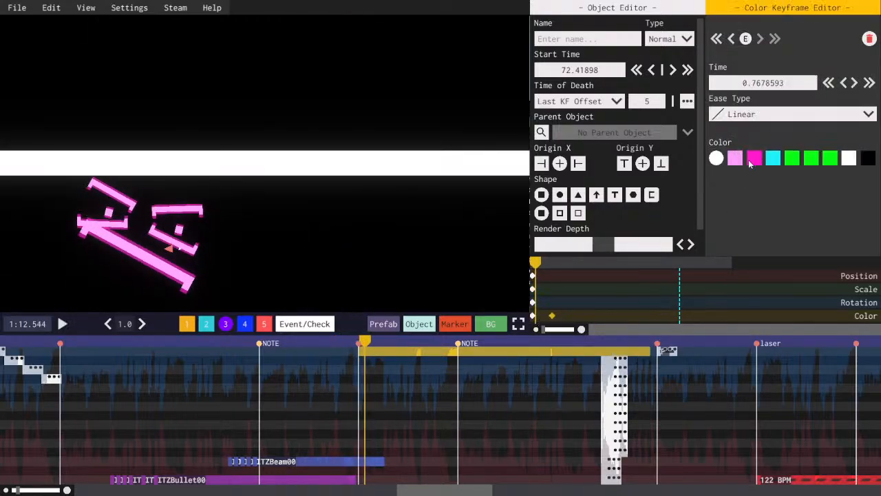
left_click(754, 160)
key("space")
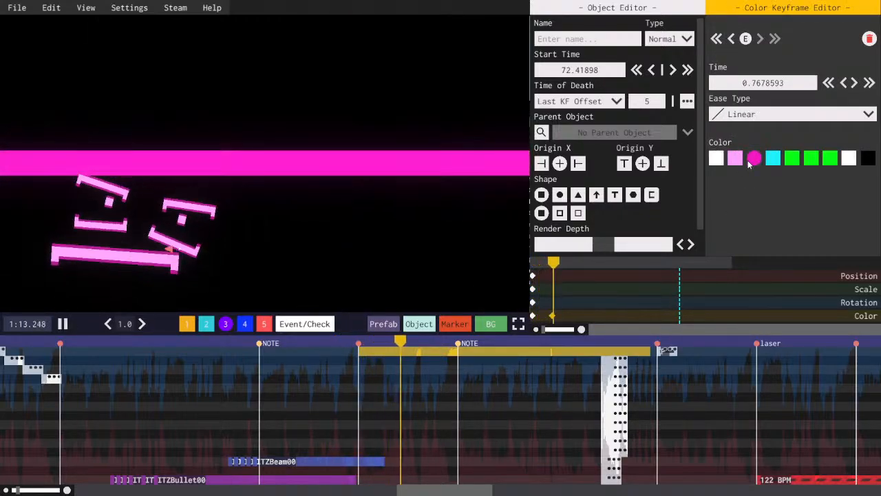
key("space")
- Set the second color keyframe's ease type to OutSine, move it to time 0.5, and preview it
left_click(751, 115)
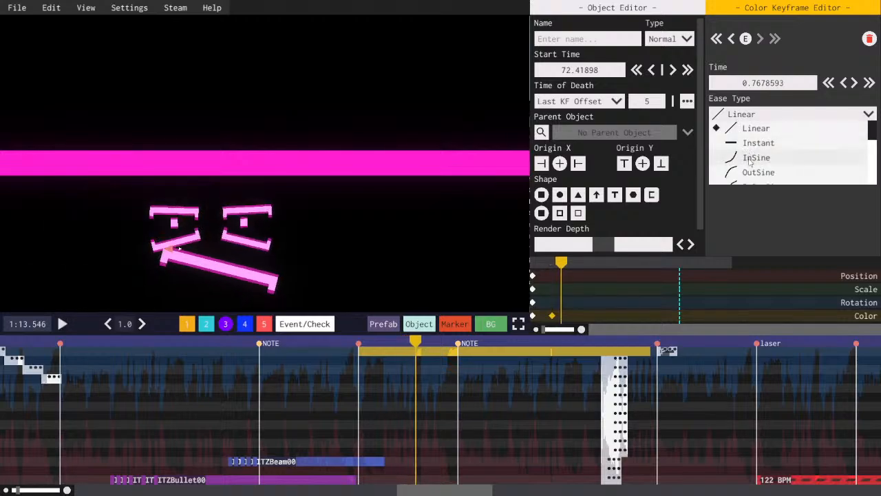
left_click(755, 171)
key("space")
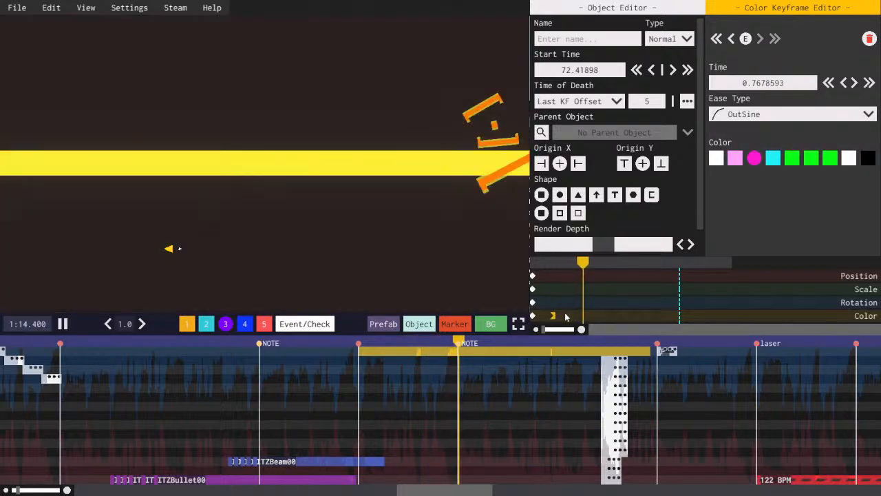
key("space")
left_click_drag(553, 315, 546, 315)
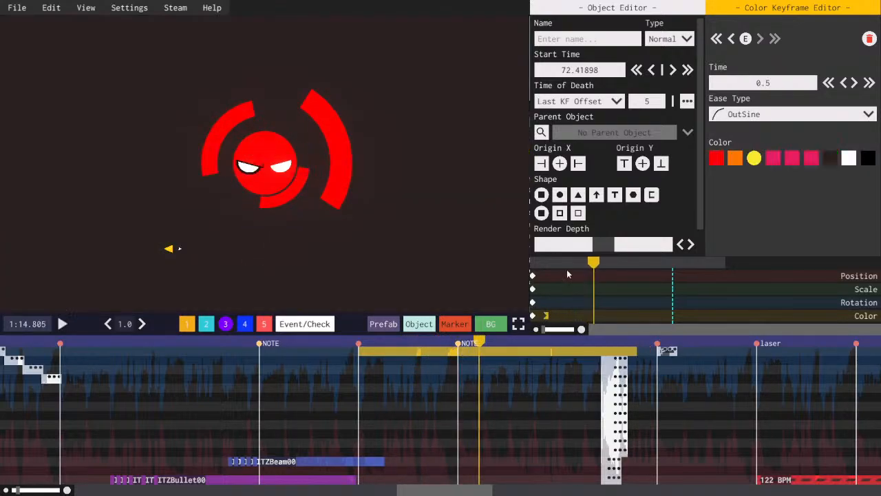
left_click_drag(560, 263, 548, 263)
key("space")
key("space")
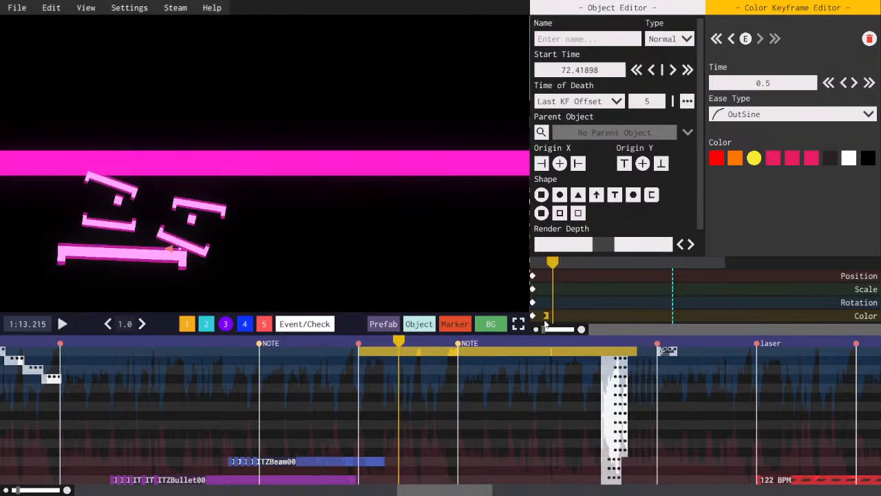
- Change the 0.5 color keyframe of the beam object to cyan and preview the result
left_click(546, 317)
left_click(773, 159)
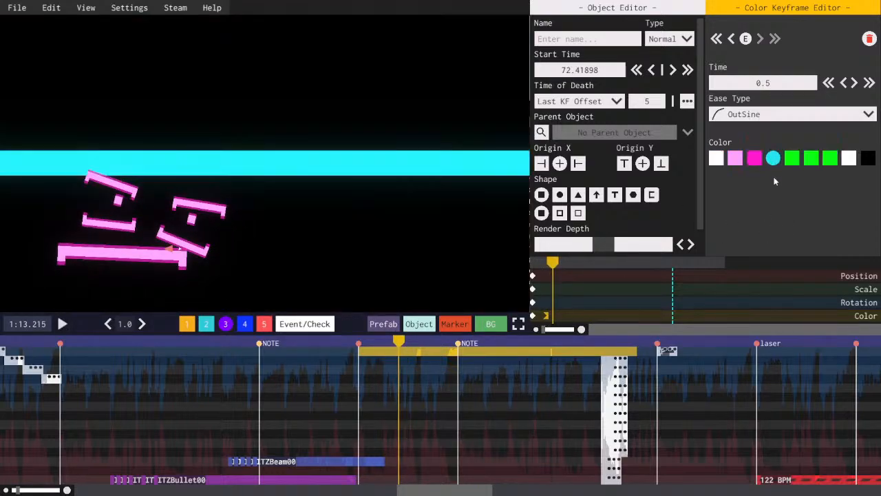
key("space")
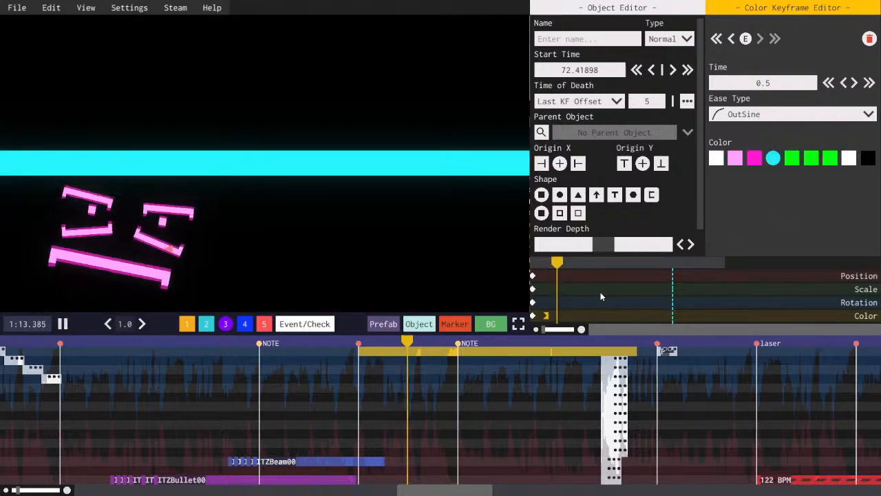
key("space")
- Try a render depth near the upper end for the beam object and preview it
left_click(632, 243)
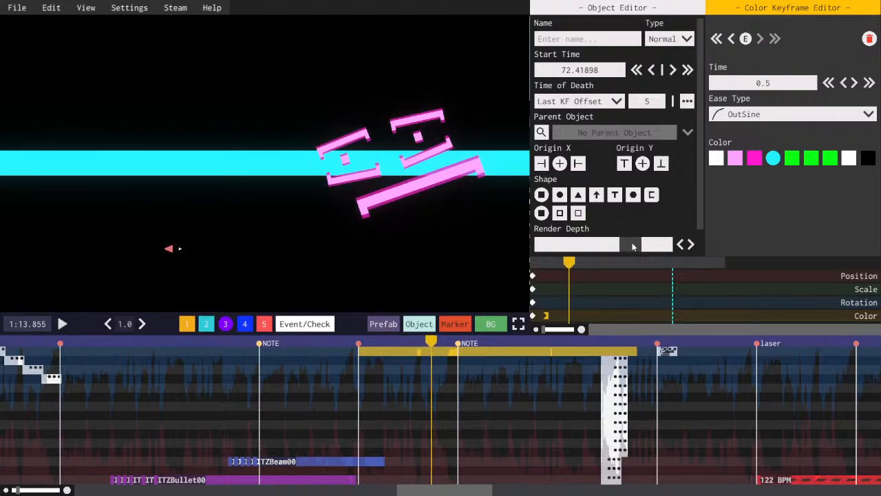
left_click_drag(634, 247, 654, 246)
left_click_drag(548, 263, 533, 264)
key("space")
key("space")
- Bring the beam object's render depth down below the middle, preview it, and nudge it up in three increments
left_click(532, 288)
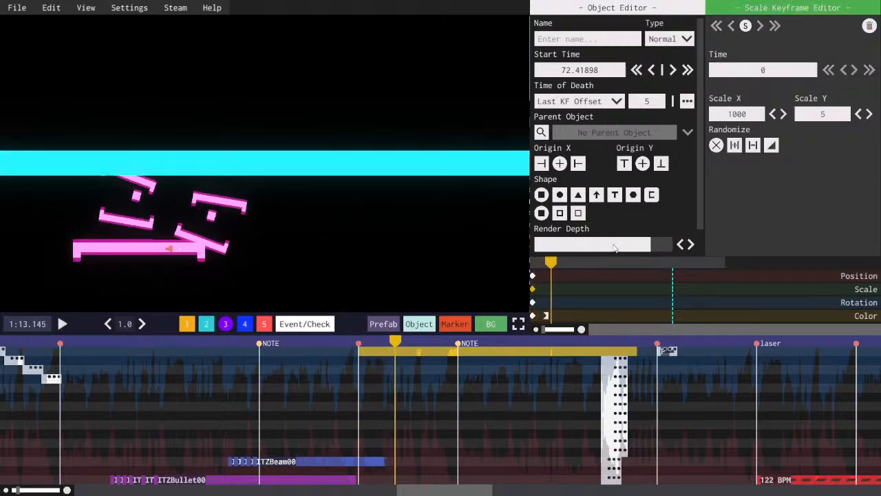
left_click_drag(613, 247, 590, 249)
left_click_drag(541, 264, 513, 260)
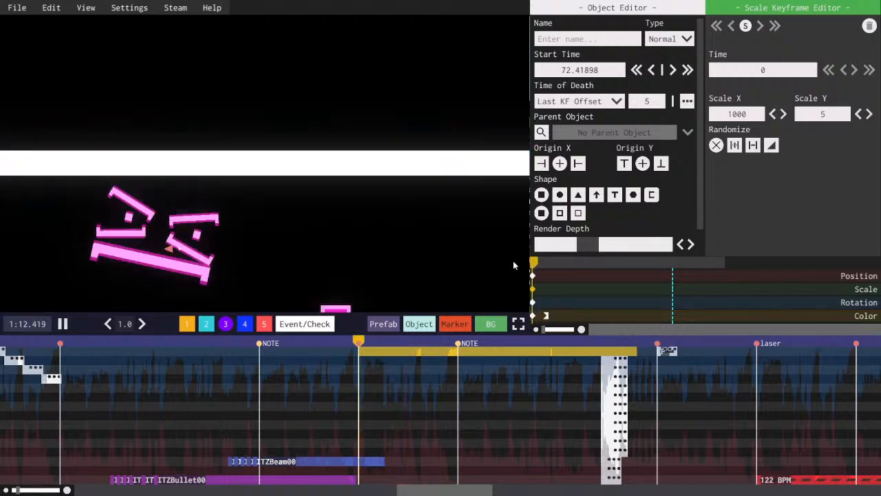
key("space")
left_click(692, 247)
left_click(692, 247)
left_click(692, 248)
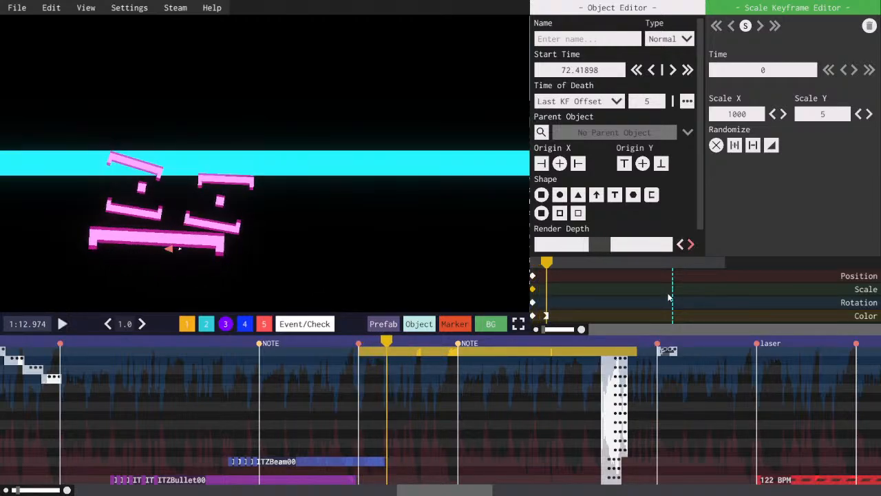
- Save the beatmap and add a helper object at about 1:11, shortly after the first NOTE marker
key("ctrl+s")
left_click(288, 343)
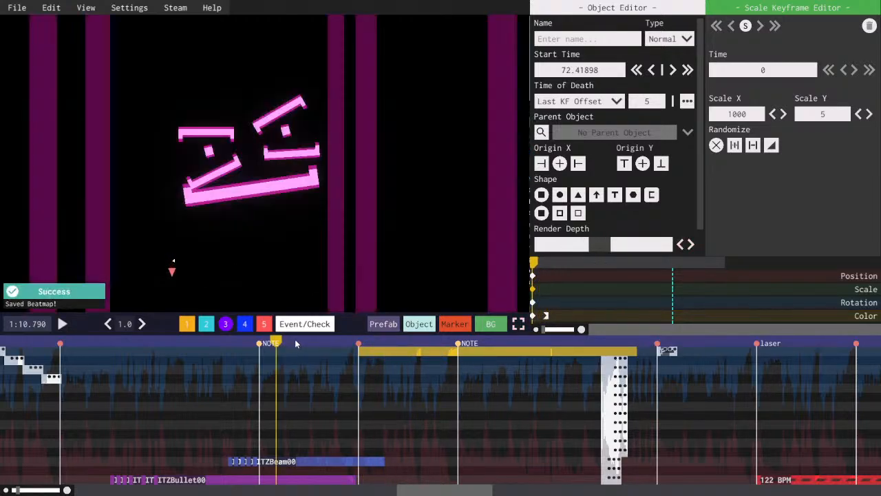
left_click(418, 326)
left_click(437, 272)
key("space")
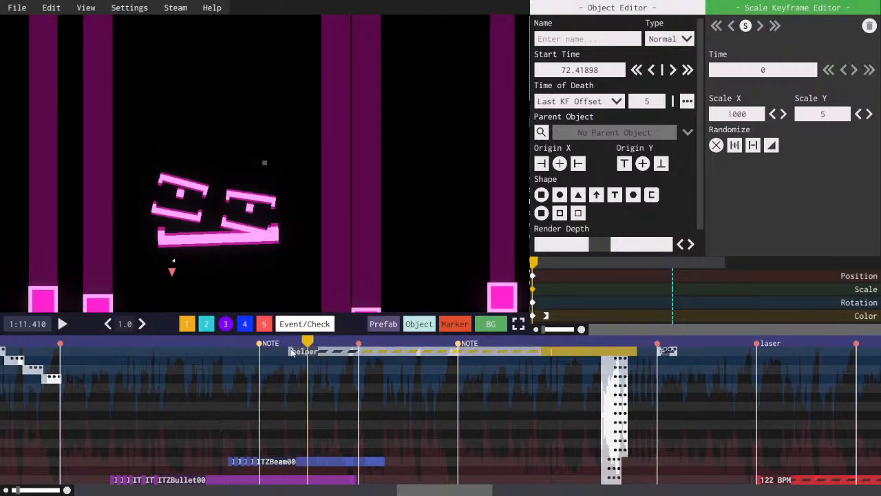
- Shift the helper object slightly earlier to start at 70.943 and preview the timing
left_click(290, 352)
left_click_drag(290, 353, 285, 354)
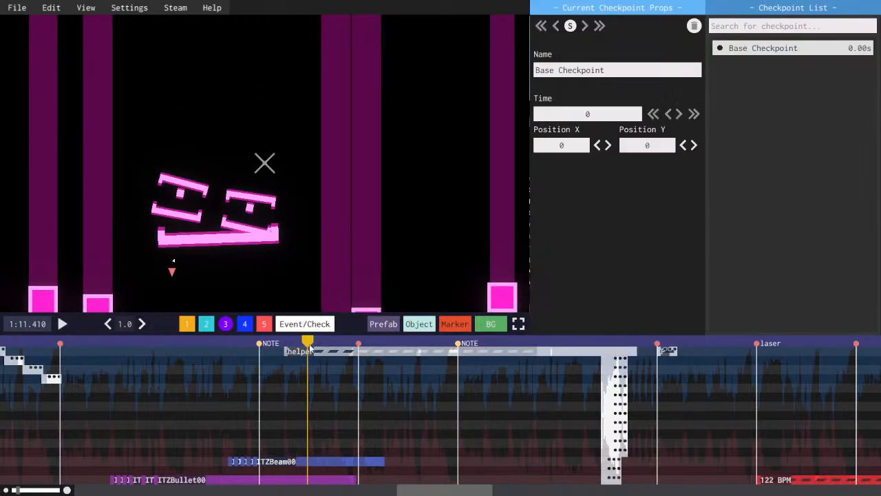
left_click(287, 351)
key("space")
key("space")
- Set the helper's starting scale keyframe to 1000 in X and 0 in Y
left_click(533, 289)
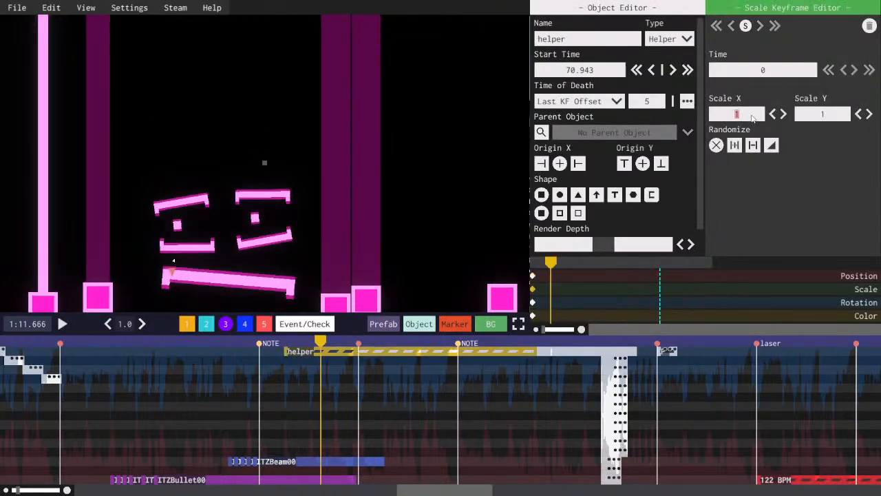
type("1000")
left_click(823, 114)
type("0")
- Add a helper scale keyframe at time 1 with OutSine easing and Scale Y 6, and preview it
right_click(562, 290)
left_click(781, 74)
type("1")
left_click(768, 104)
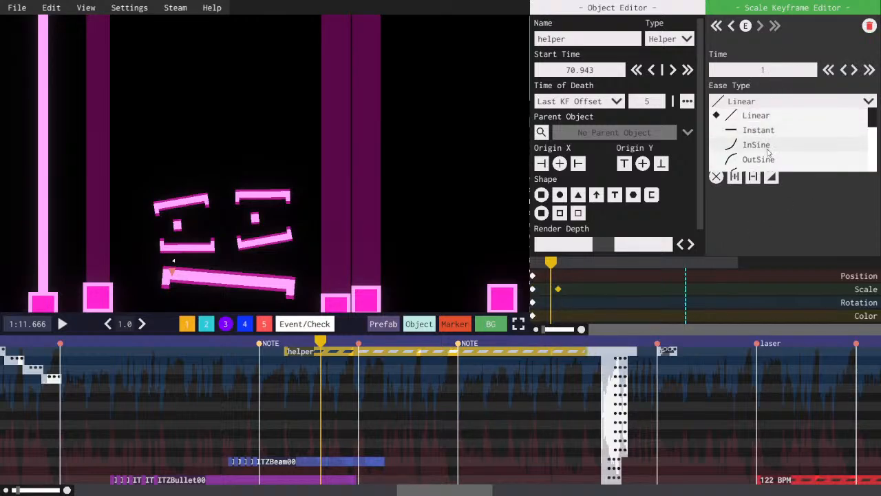
left_click(765, 159)
left_click(824, 147)
type("6")
key("space")
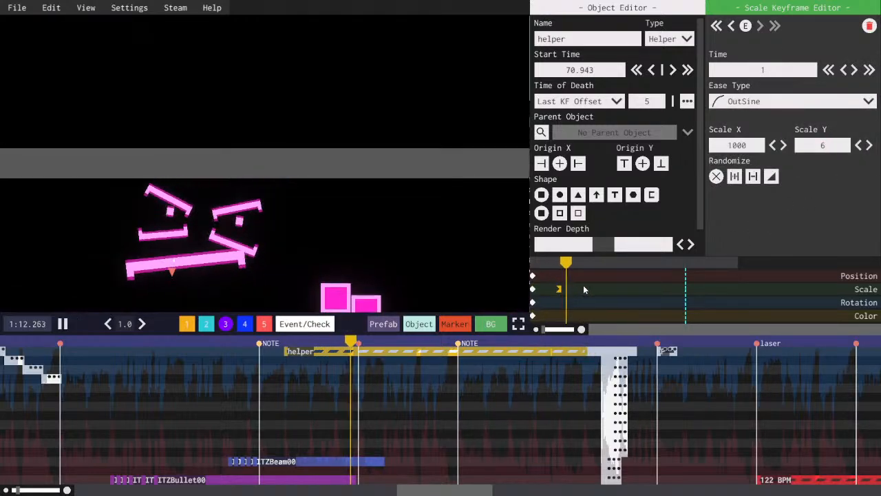
- Add a third helper scale keyframe at time 1.6 with InExpo easing and Scale Y 0
right_click(583, 290)
double_click(763, 73)
type("6")
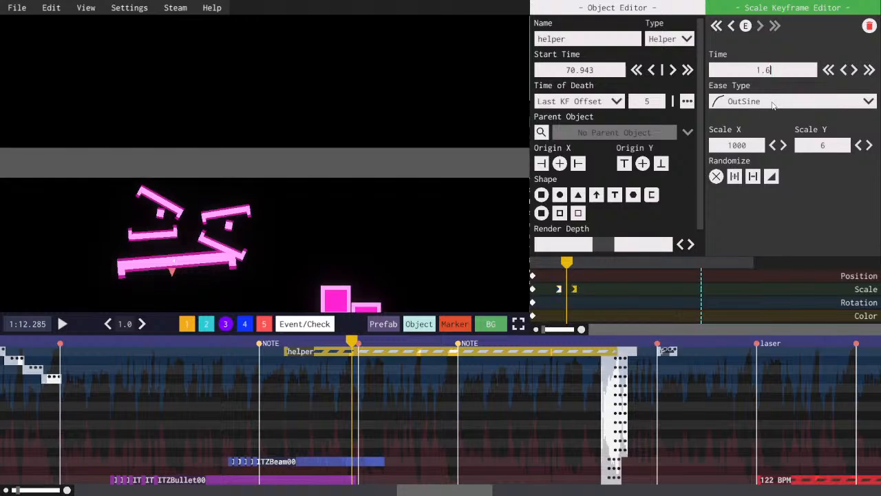
left_click(792, 101)
scroll(793, 151, "down", 5)
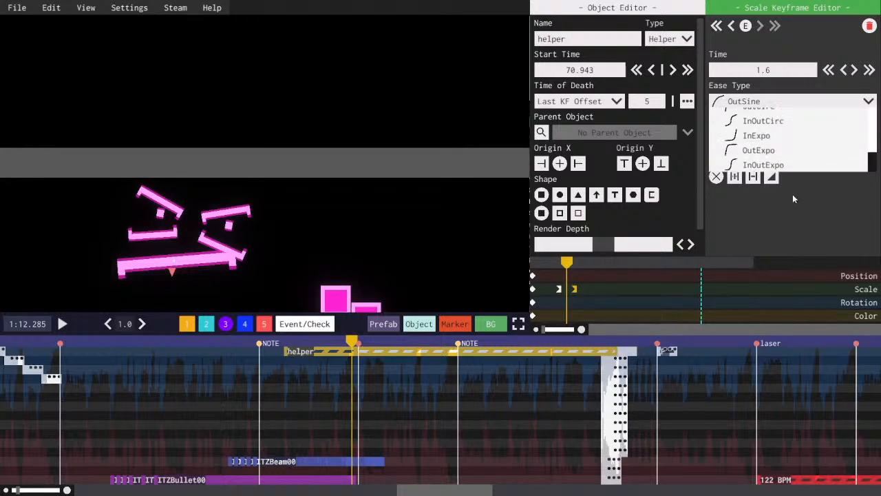
left_click(775, 136)
double_click(830, 150)
type("0")
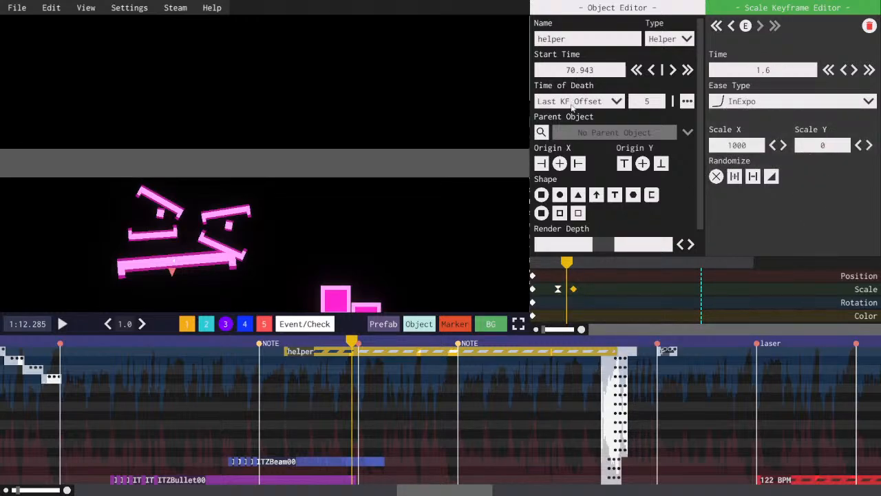
- Set the helper's time of death to Last KF and reselect the beam object starting at 72.41898
left_click(572, 106)
left_click(571, 129)
scroll(375, 350, "up", 5)
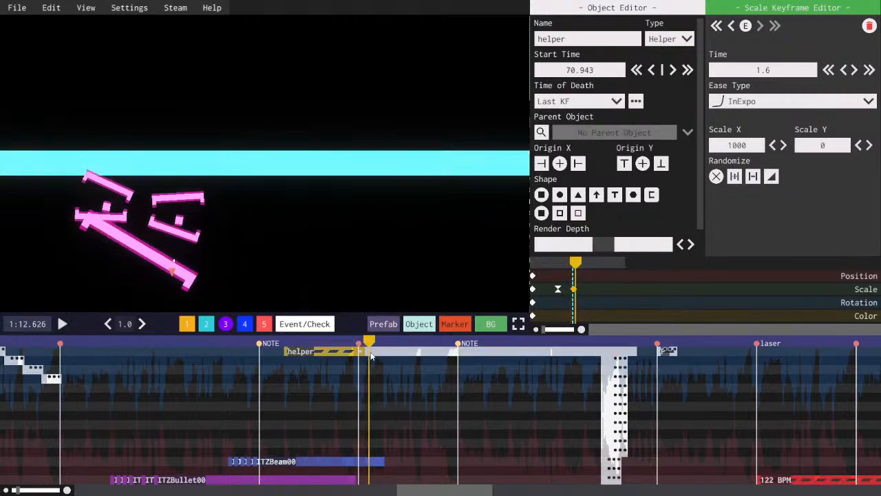
left_click(371, 354)
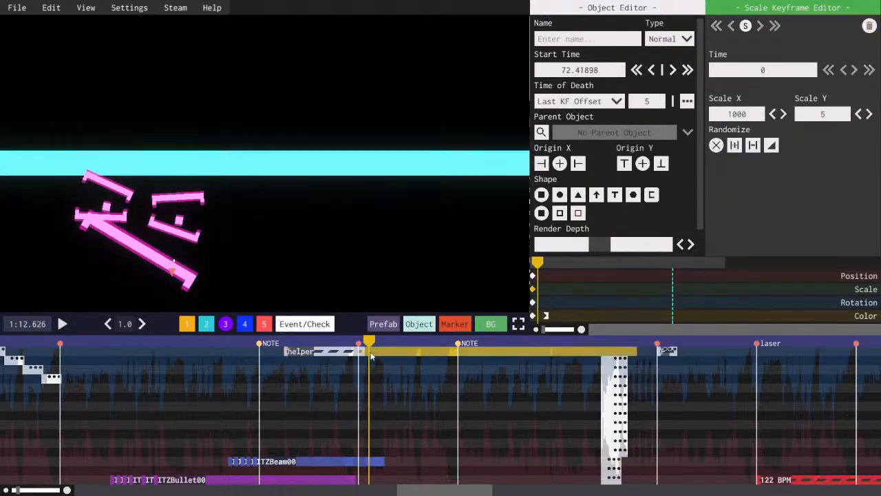
- Set the beam's starting Scale Y to 0, add a second scale keyframe with OutBack easing, and save the beatmap
left_click(543, 292)
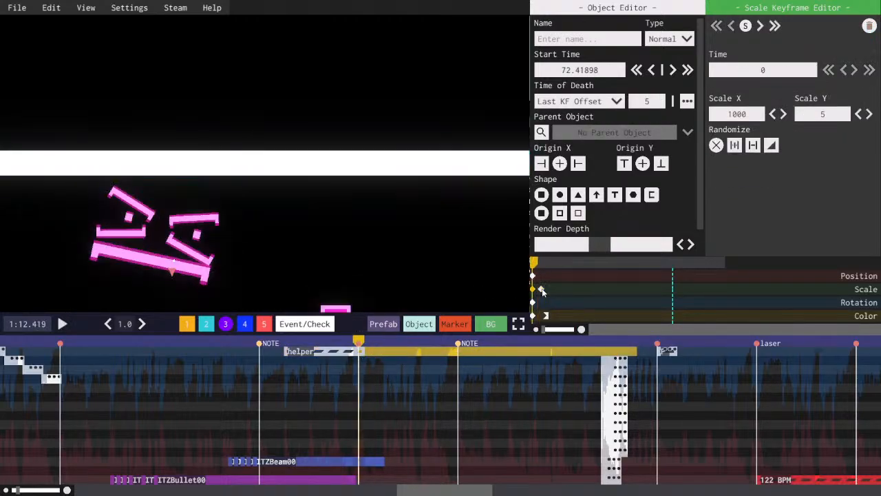
type("0")
scroll(543, 291, "up", 4)
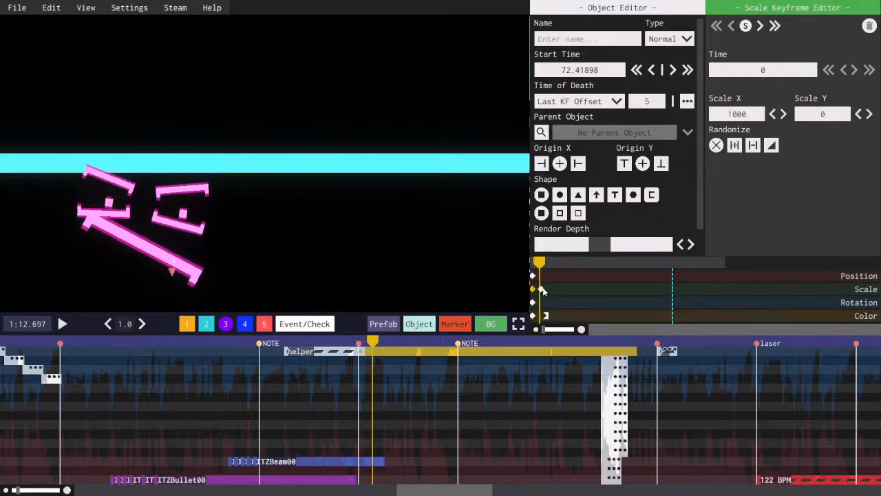
left_click(542, 290)
left_click(751, 102)
scroll(754, 142, "down", 3)
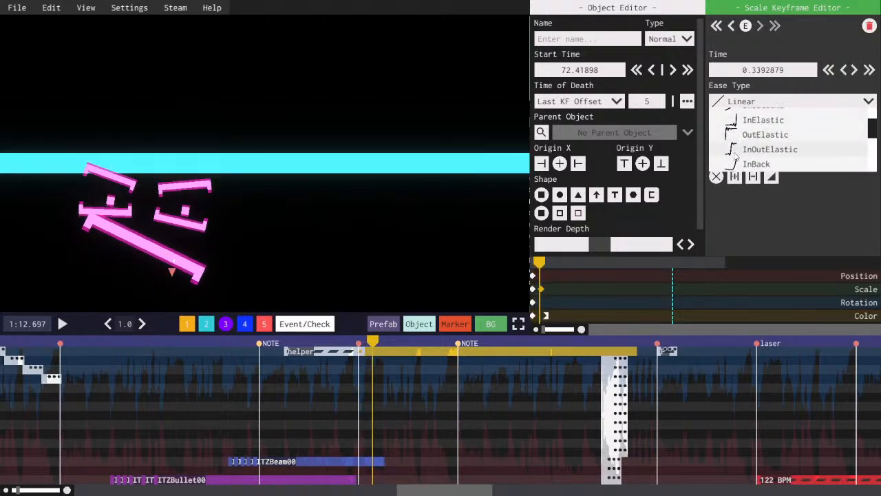
left_click(754, 164)
key("ctrl+s")
key("ctrl+s")
- Play back the beam's opening animation from just before the 1:12 marker
left_click_drag(539, 264, 510, 268)
key("space")
key("space")
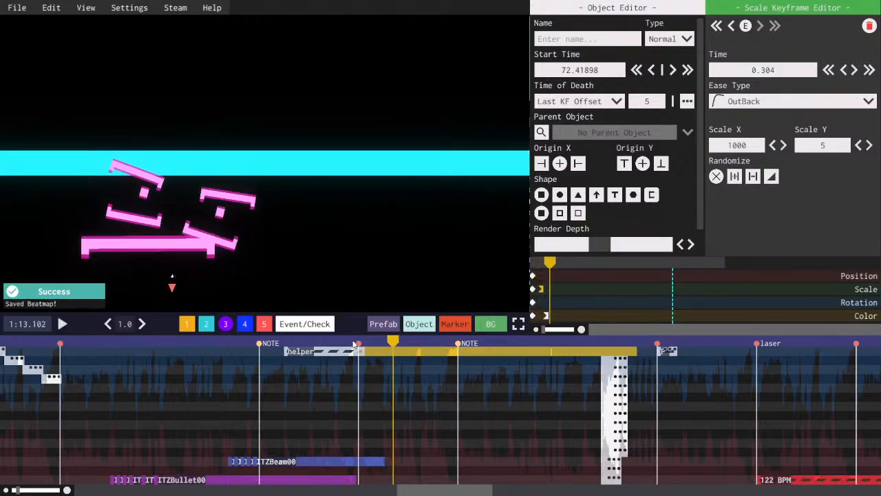
left_click(354, 343)
key("space")
left_click(354, 343)
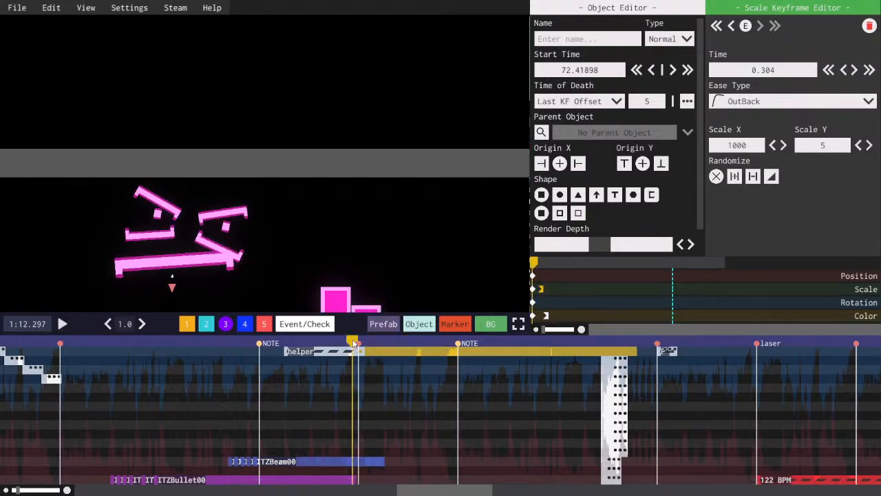
key("space")
- Move the beam's second scale keyframe to time 0.179, save the beatmap, and preview the faster opening
left_click(533, 289)
left_click(542, 290)
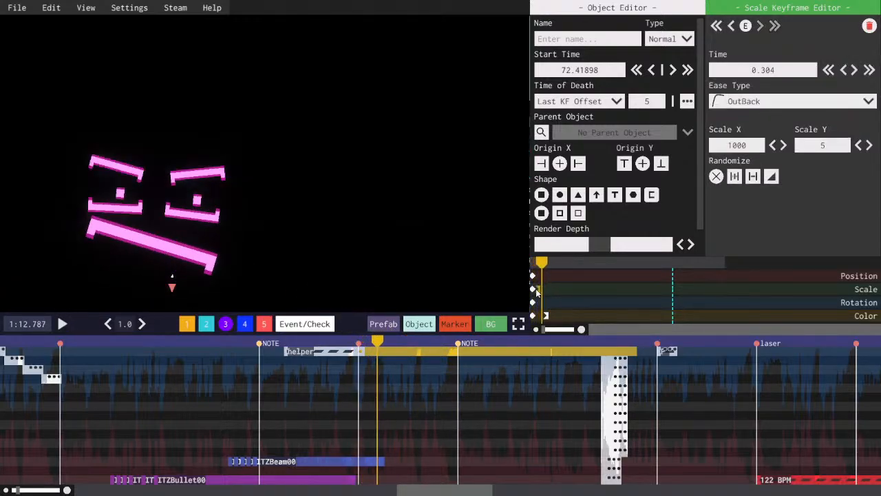
key("ctrl+s")
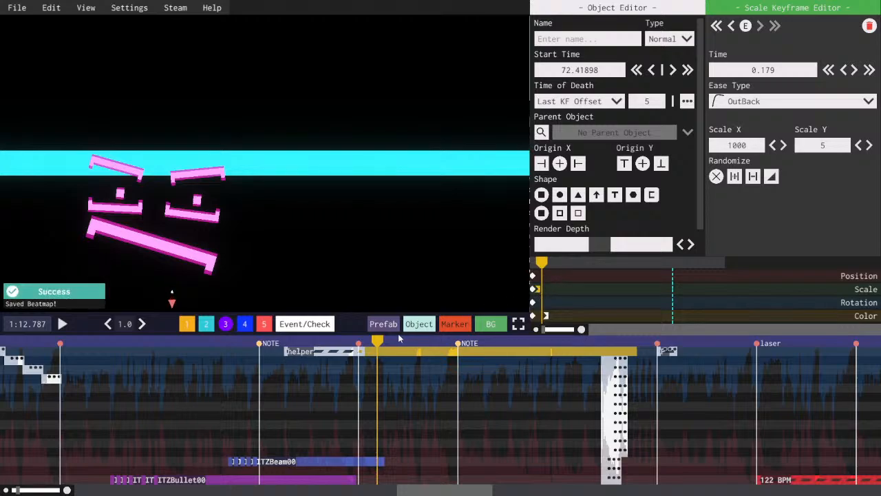
left_click(354, 340)
key("space")
key("space")
mouse_move(388, 338)
left_mouse_down()
mouse_move(396, 339)
mouse_move(387, 339)
left_mouse_up()
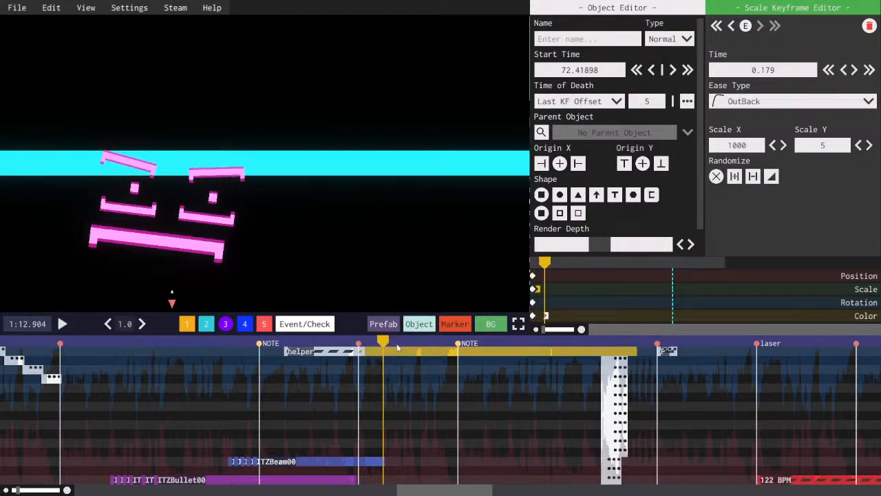
- Try a new object starting at 72.91 with Position Y -3, placed one layer below the beam
mouse_move(411, 324)
left_click(388, 288)
key("space")
key("space")
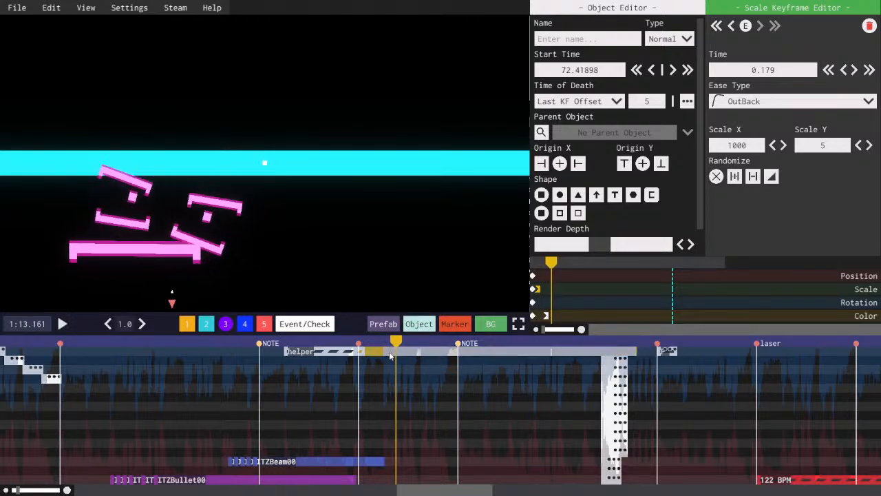
left_click(389, 352)
key("ctrl+d")
left_click_drag(387, 365, 387, 365)
key("space")
key("space")
left_click_drag(545, 264, 542, 288)
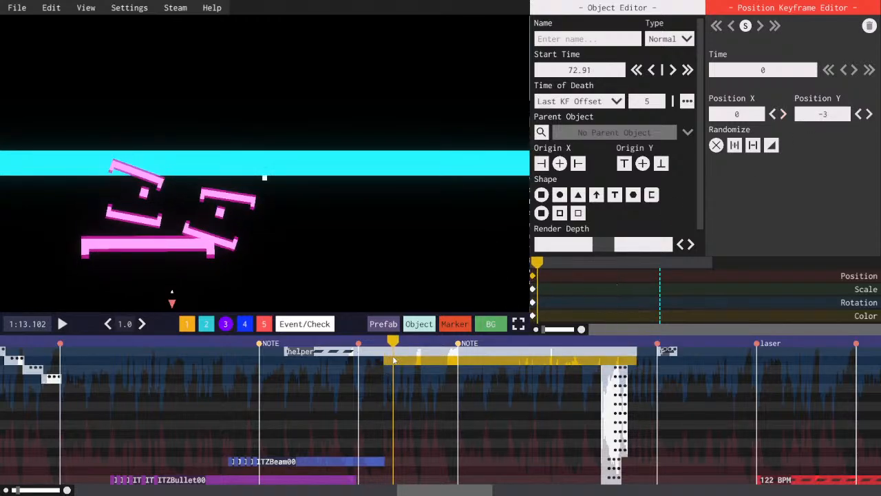
- Duplicate the beam one layer below with start time 72.91, and delete the copy's second scale keyframe
key("ctrl+c")
key("ctrl+v")
left_click_drag(397, 353, 386, 366)
left_click(536, 289)
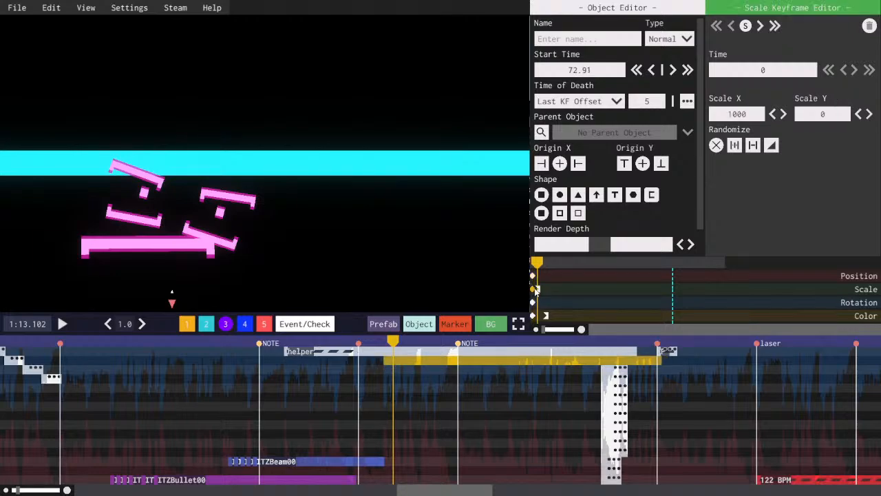
key("Delete")
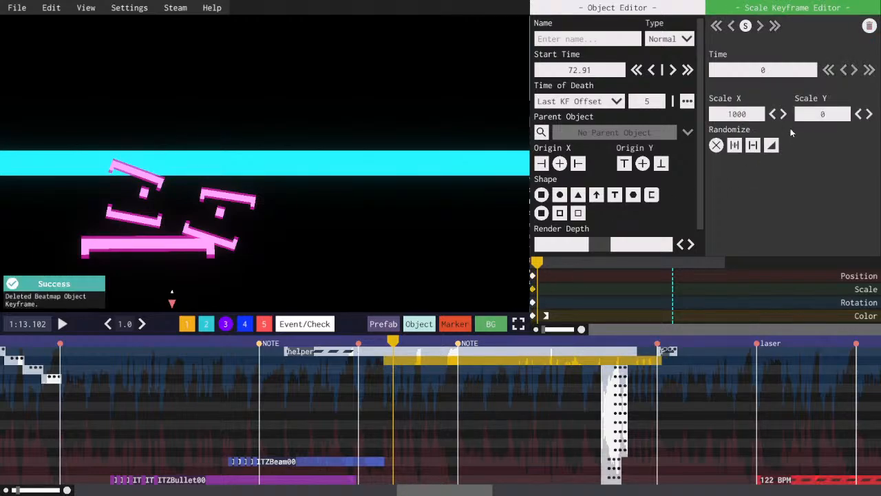
- Set the copy's starting scale to 0 in X and 1 in Y, and its starting Position Y to -3
left_click(753, 120)
type("1")
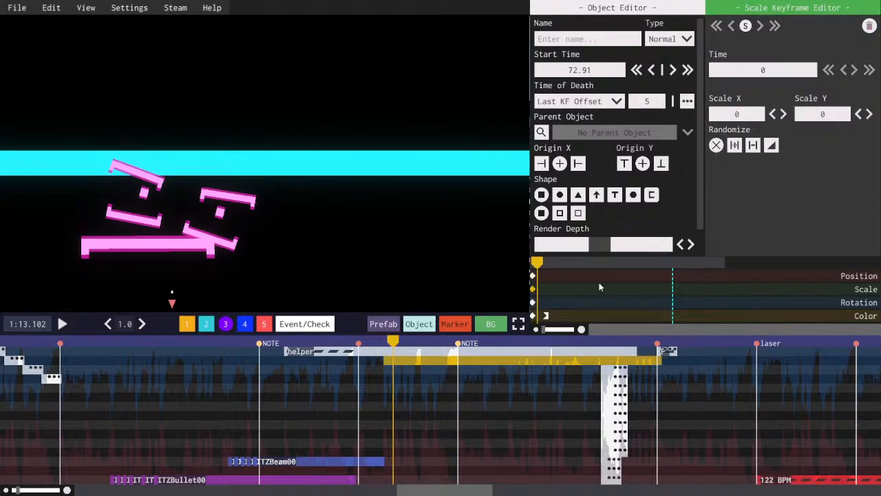
left_click(533, 277)
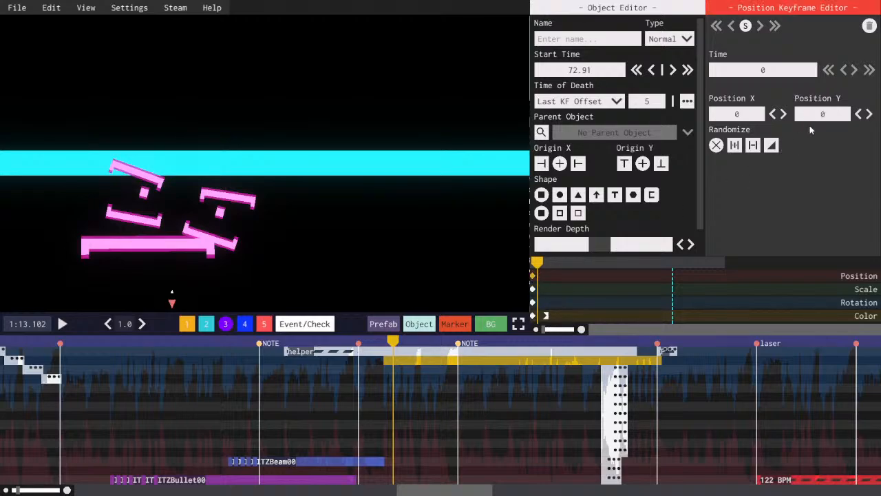
left_click(534, 290)
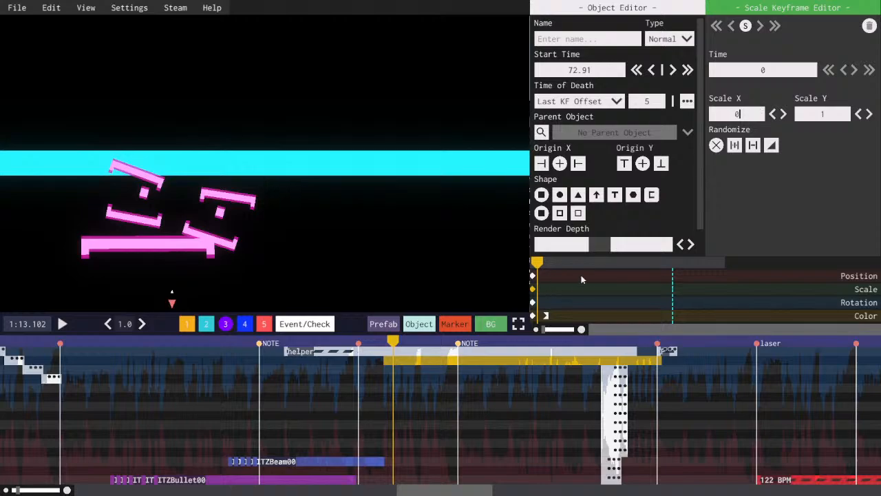
- Add a second scale keyframe at about 0.357 with OutSine easing and Scale X 110, and save the beatmap
left_click(542, 289)
left_click(760, 108)
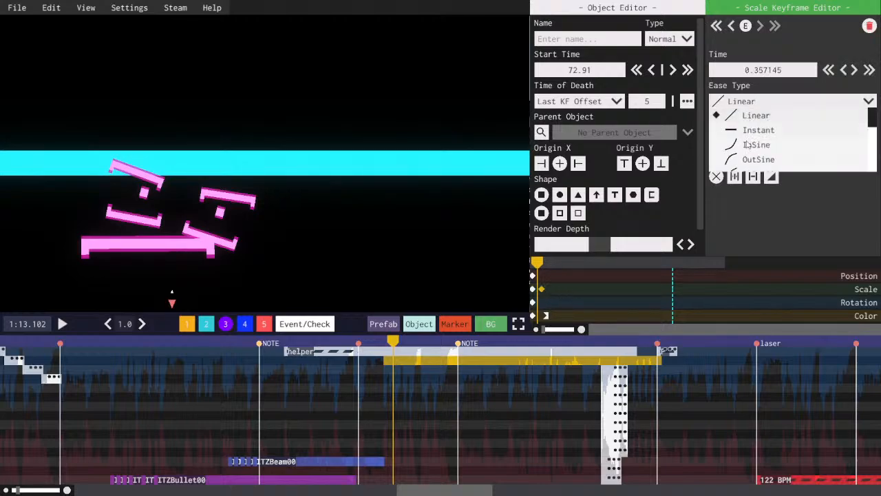
left_click(726, 159)
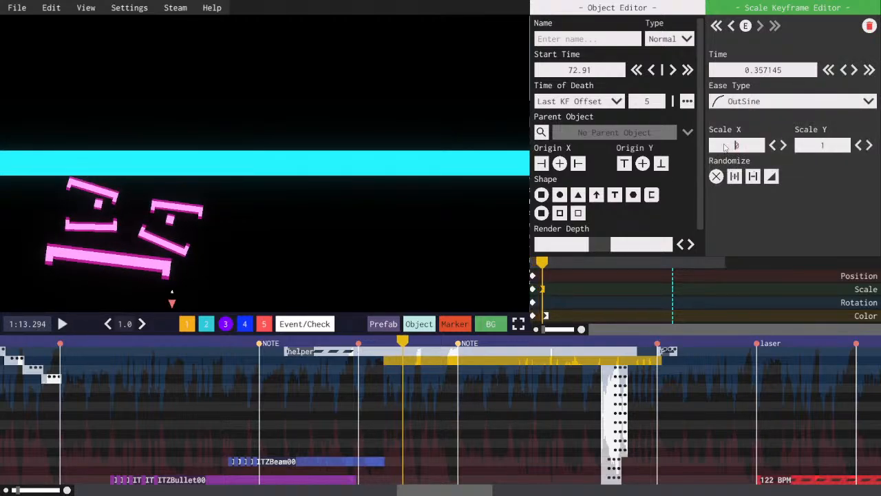
type("90")
scroll(746, 149, "up", 10)
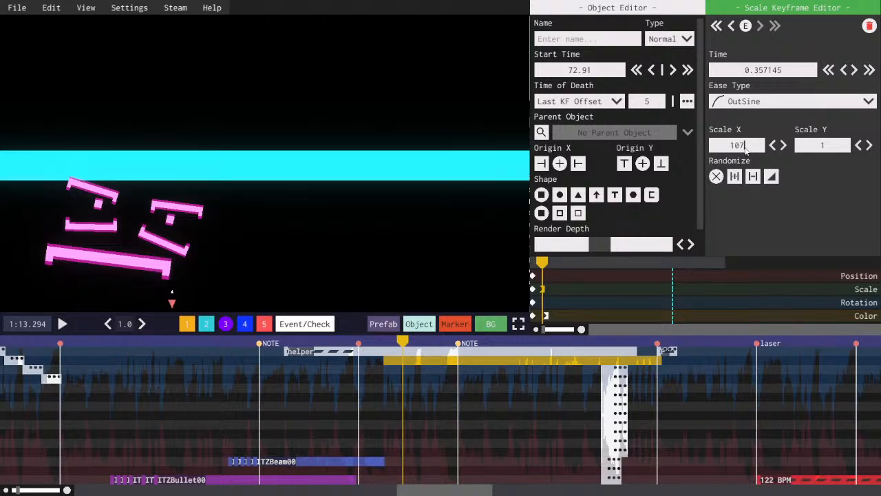
key("ctrl+s")
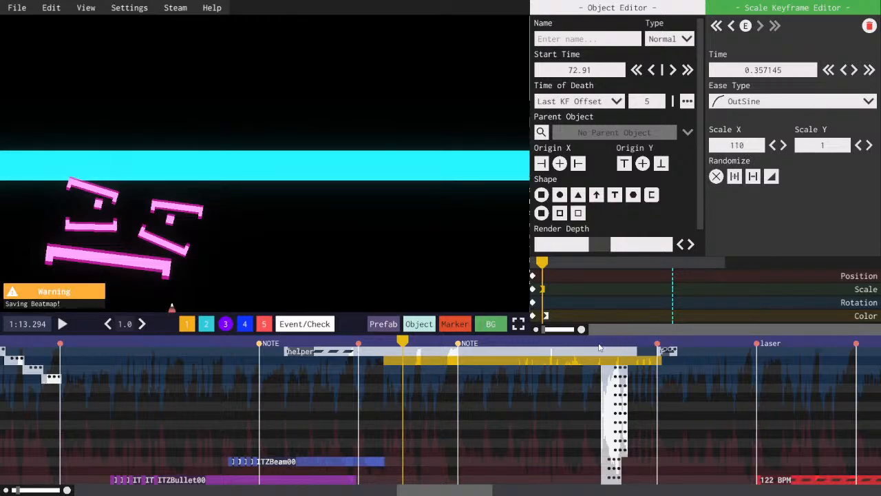
- Move the thin beam's second scale keyframe slightly earlier and preview its horizontal growth
left_click(549, 309)
left_click_drag(542, 289, 536, 290)
left_click(533, 264)
key("space")
key("space")
- Add a second position keyframe to the thin beam at time 1 with InSine easing
left_click(554, 276)
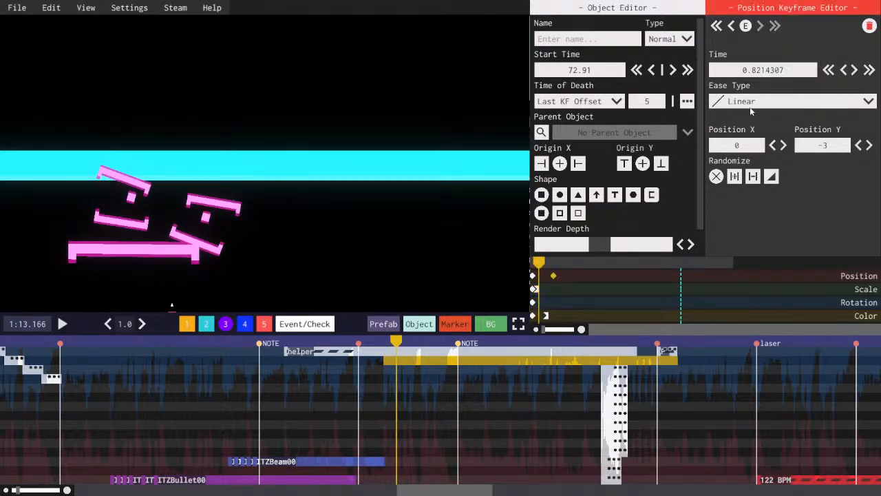
double_click(763, 70)
type("1")
left_click(760, 103)
left_click(757, 145)
- Set the second position keyframe's Position Y to -32 and play back the thin beam's downward motion
key("space")
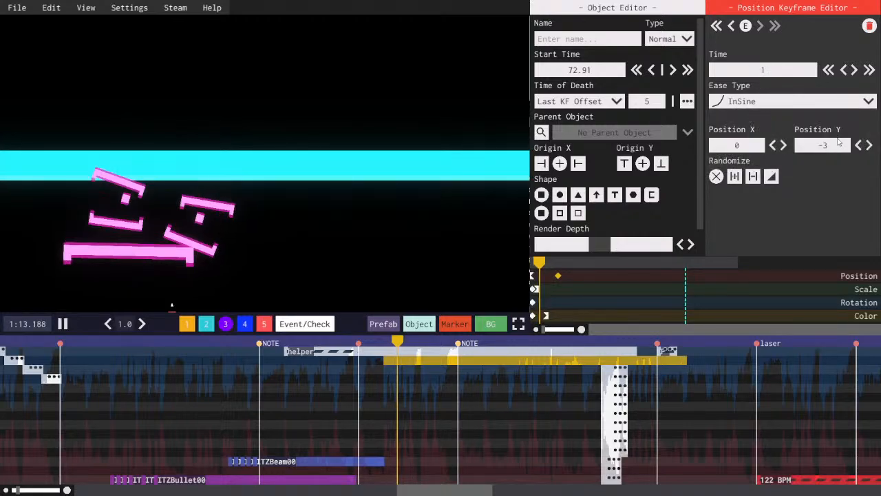
scroll(830, 149, "down", 19)
key("space")
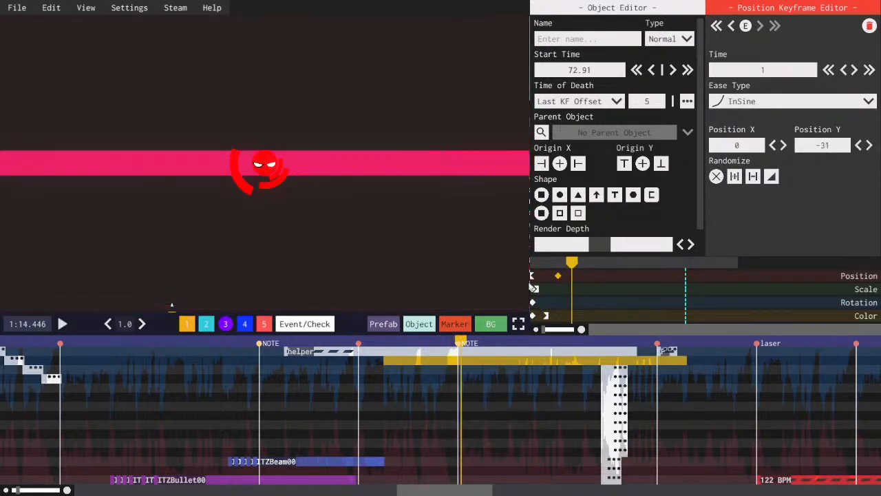
left_click(535, 263)
key("space")
scroll(824, 149, "down", 1)
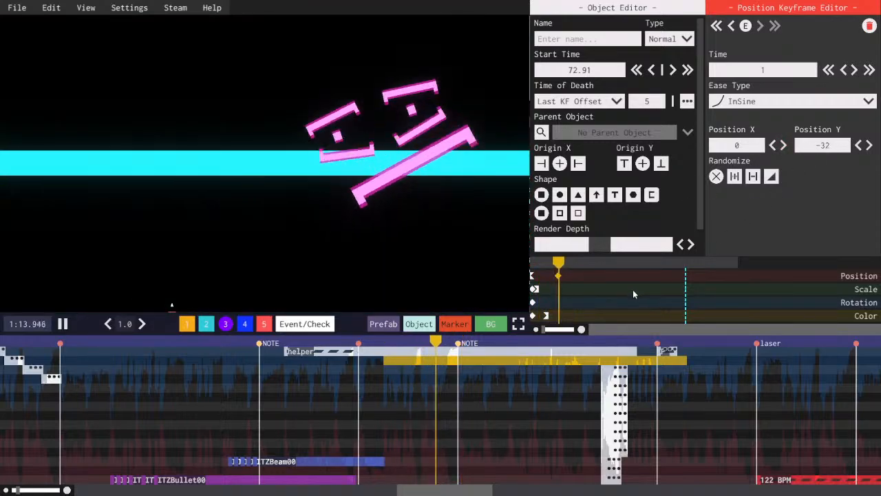
key("space")
left_click(534, 264)
key("space")
key("space")
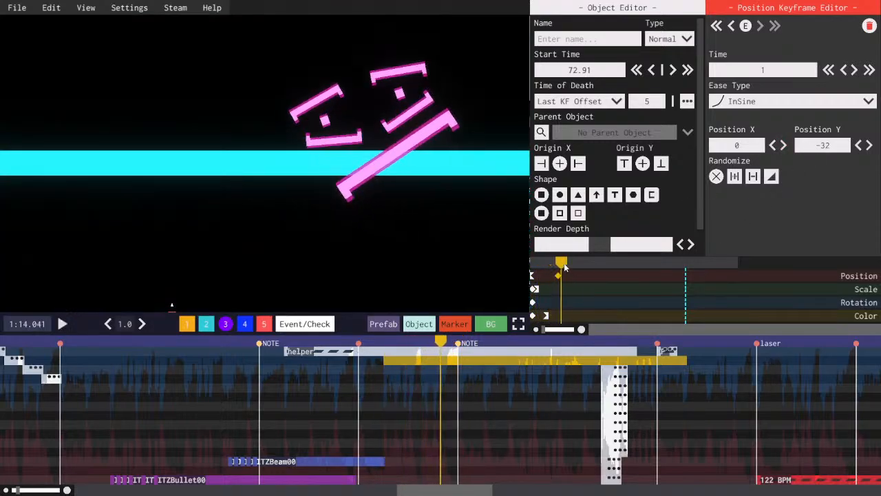
- Set the thin beam's time of death to Last KF, collapse it in the timeline, and save the beatmap
left_click(534, 265)
key("space")
left_click(597, 101)
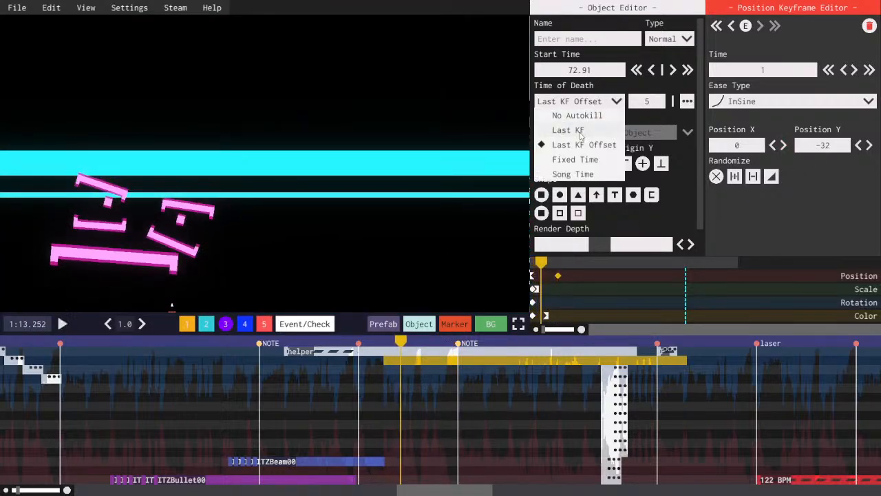
left_click(560, 130)
key("space")
key("space")
left_click(535, 264)
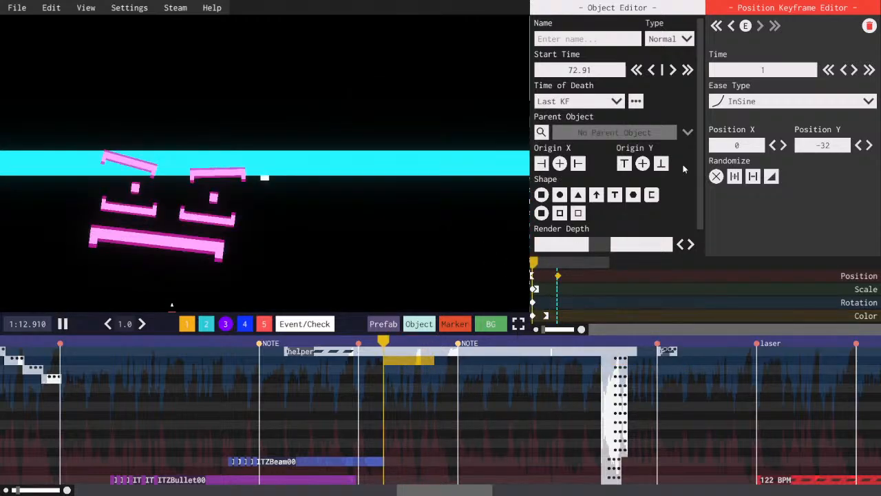
key("space")
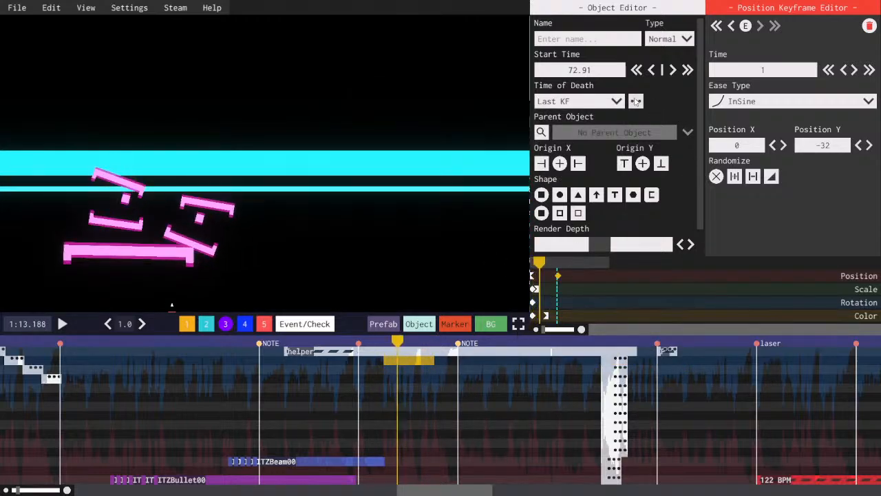
key("ctrl+s")
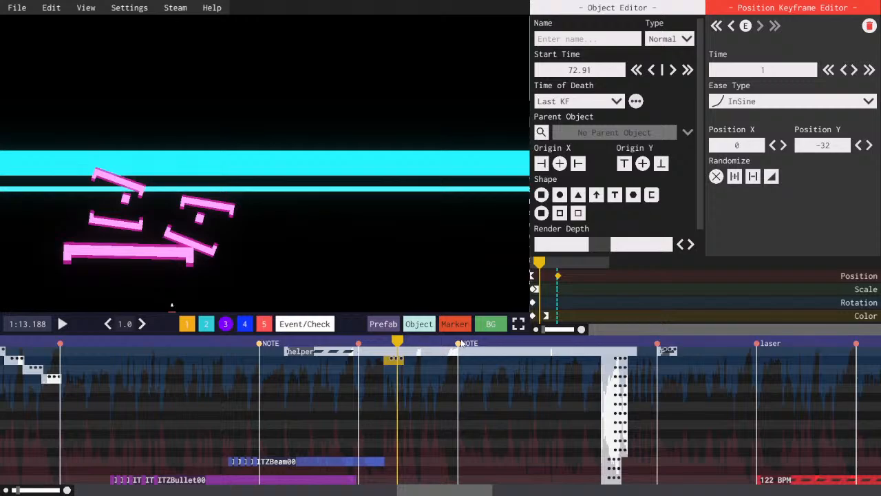
- Preview the thin beam and duplicate it one layer lower with start time 73.402
key("space")
key("space")
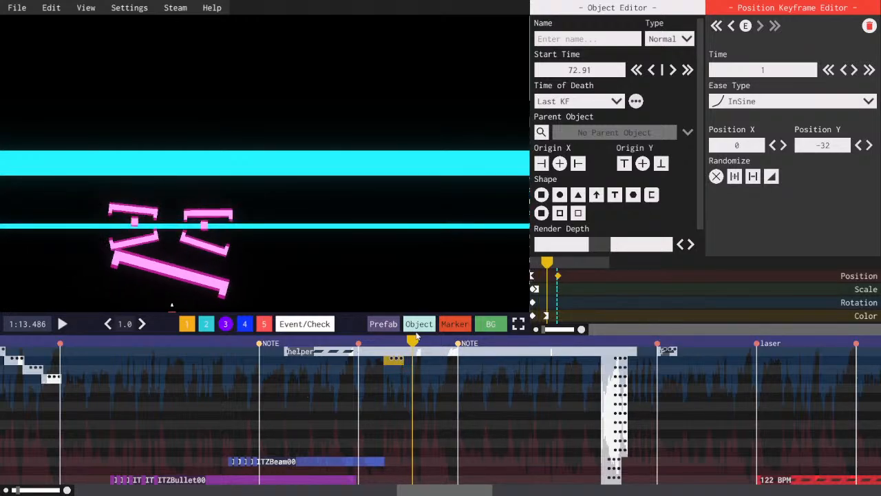
left_click(378, 344)
key("space")
key("space")
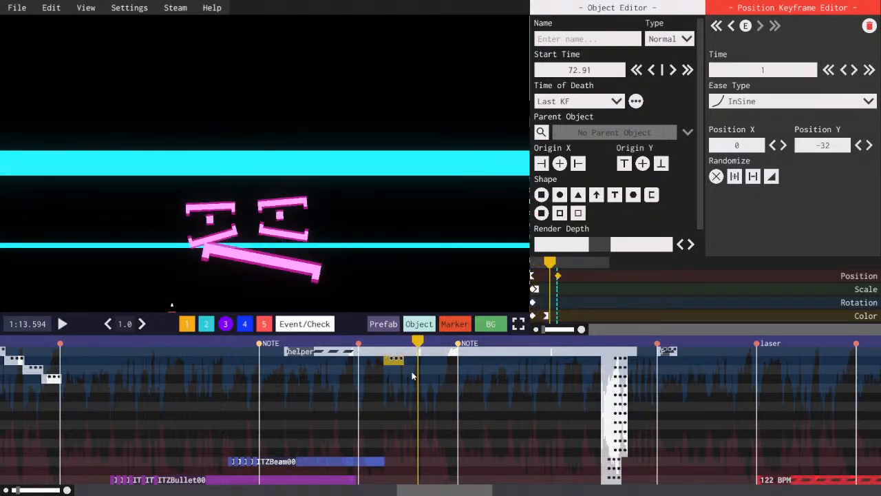
key("ctrl+c")
key("ctrl+v")
- Set the duplicate's Position Y to 3 on its starting keyframe and 32 on its keyframe at time 1
left_click(401, 342)
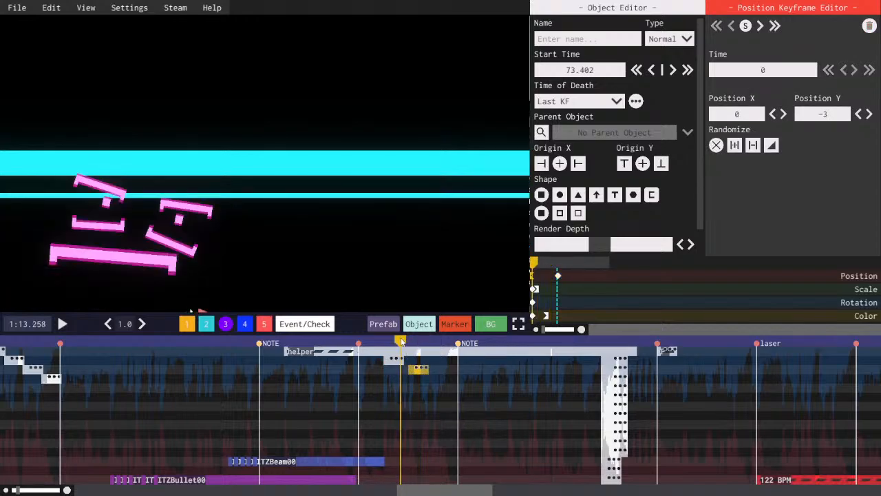
key("space")
key("space")
left_click(839, 114)
type("3")
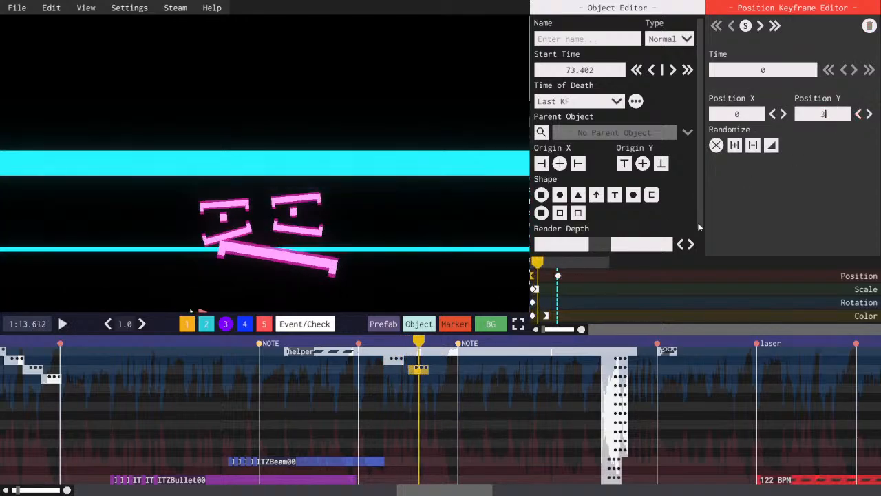
left_click(559, 276)
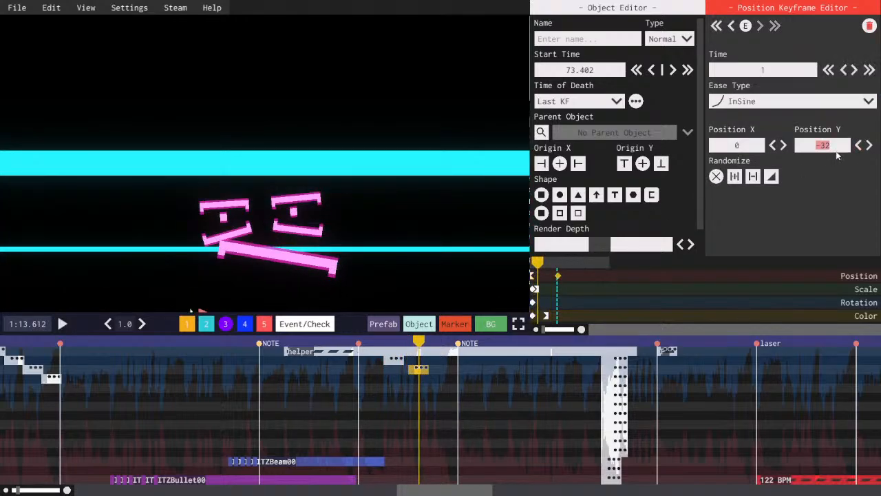
type("32")
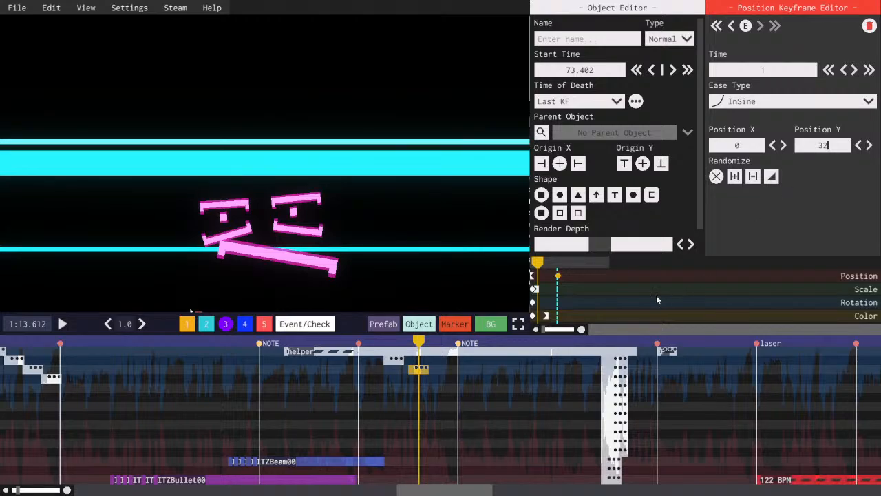
left_click(379, 341)
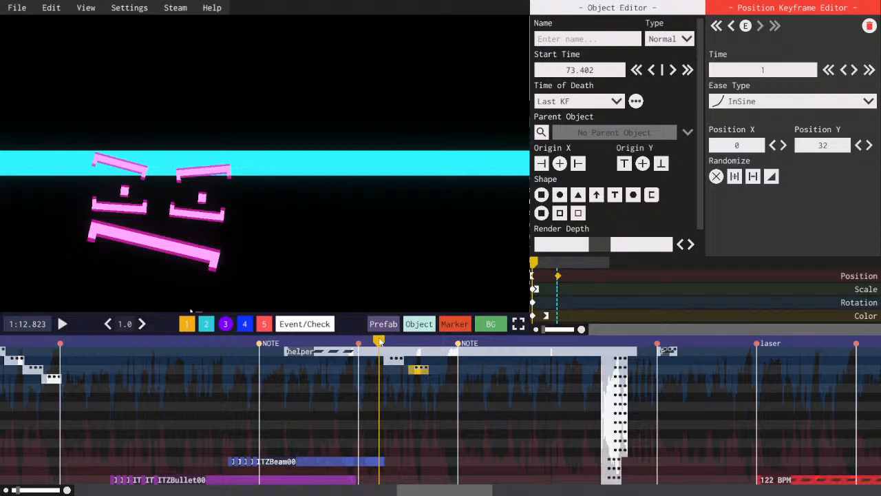
- Save the beatmap, preview the beams, and shift the duplicated thin beam earlier to start time 73.279
key("space")
key("ctrl+s")
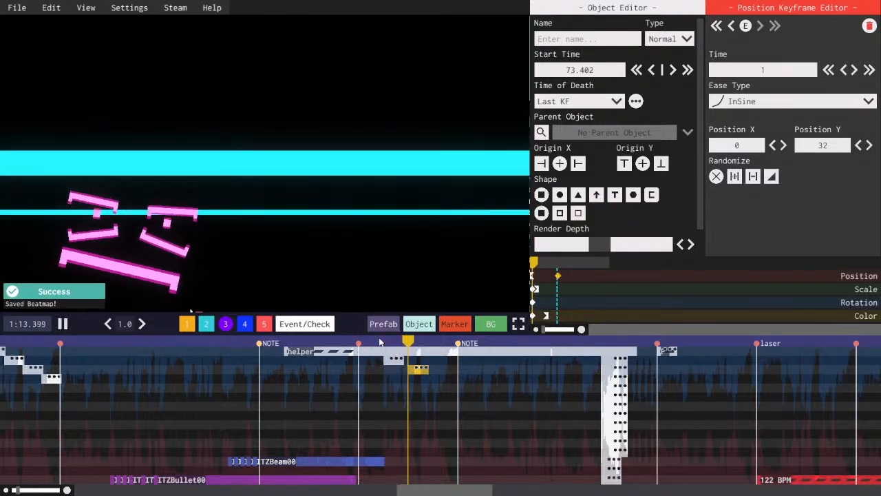
key("space")
left_click_drag(406, 341, 402, 342)
key("space")
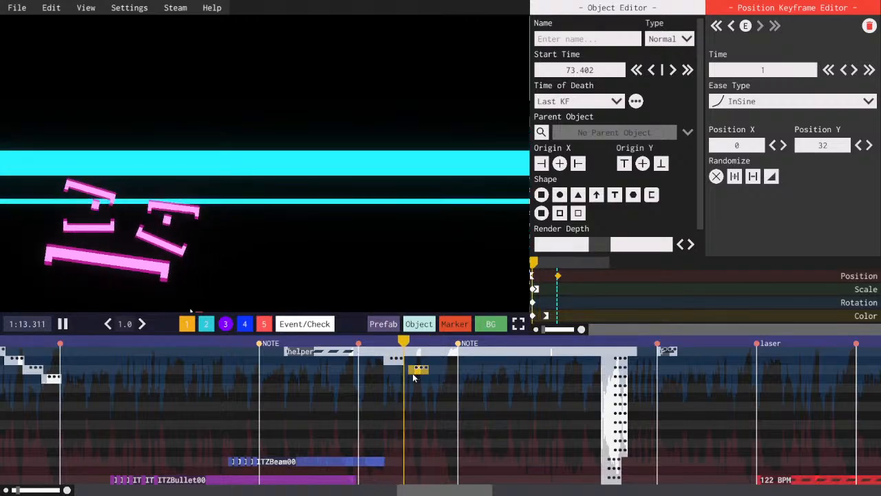
key("space")
left_click_drag(411, 372, 404, 374)
key("space")
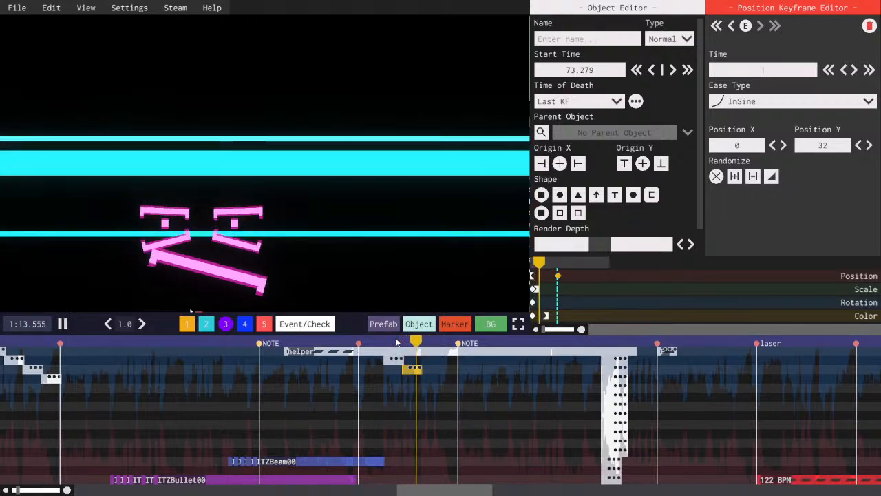
- Play back the staggered motion of both thin beams from the start of the attack and save the beatmap
key("space")
left_click(382, 343)
key("space")
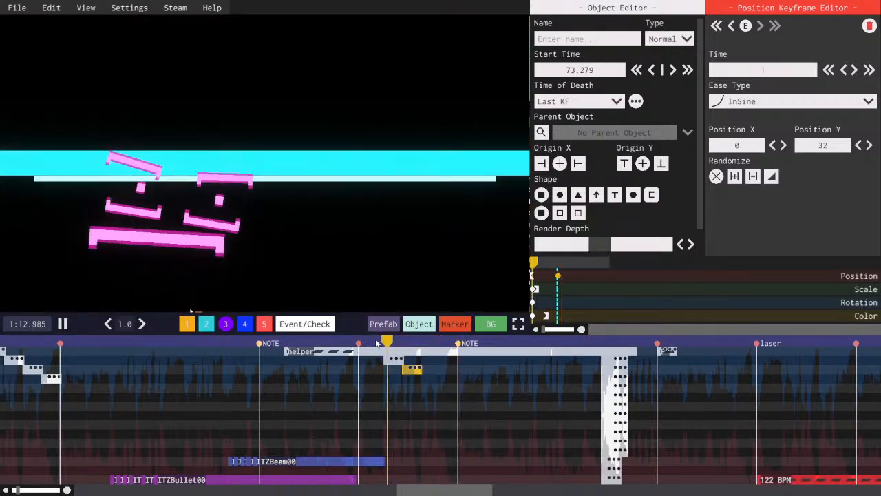
key("ctrl+s")
key("space")
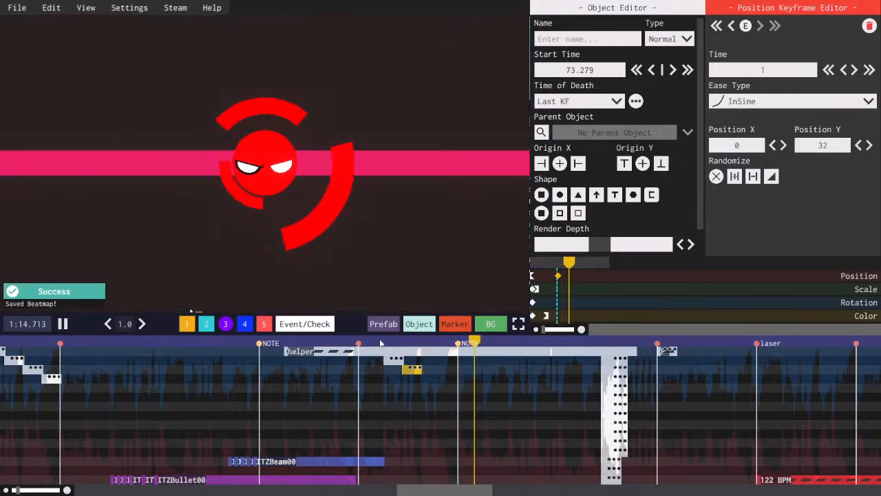
left_click_drag(378, 342, 350, 342)
key("space")
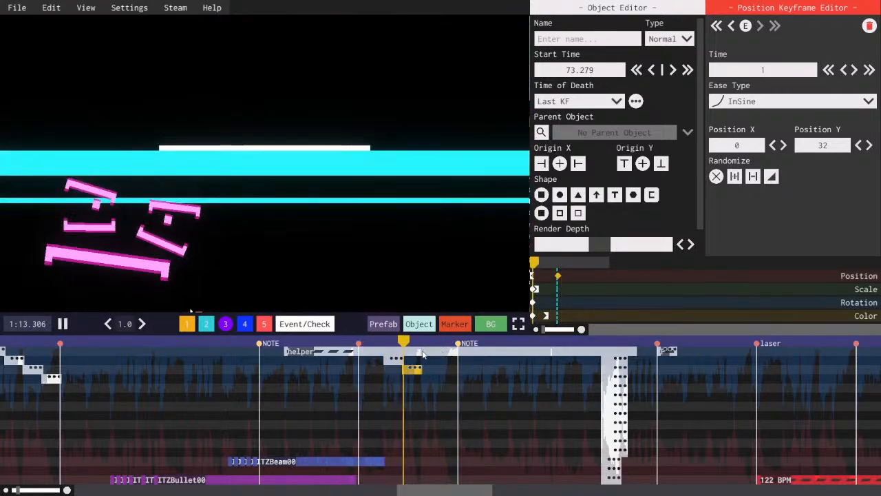
key("space")
left_click(390, 342)
key("space")
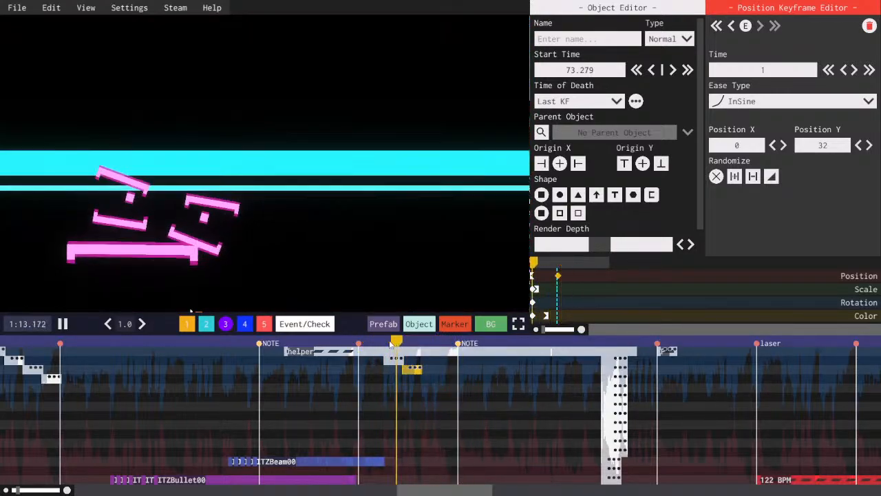
key("space")
key("space")
key("space")
- Move the 122 BPM helper back to start at about 1:13.65, a few layers higher in the timeline
left_click(419, 352)
left_click(537, 289)
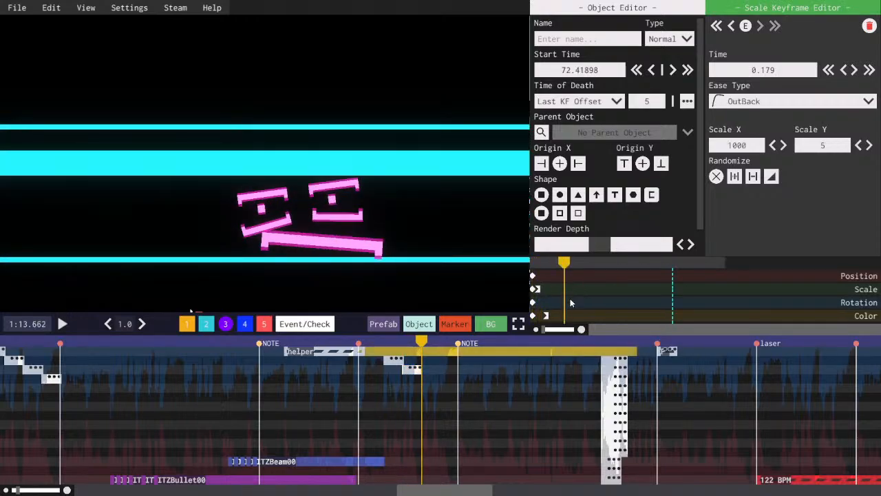
key("space")
key("space")
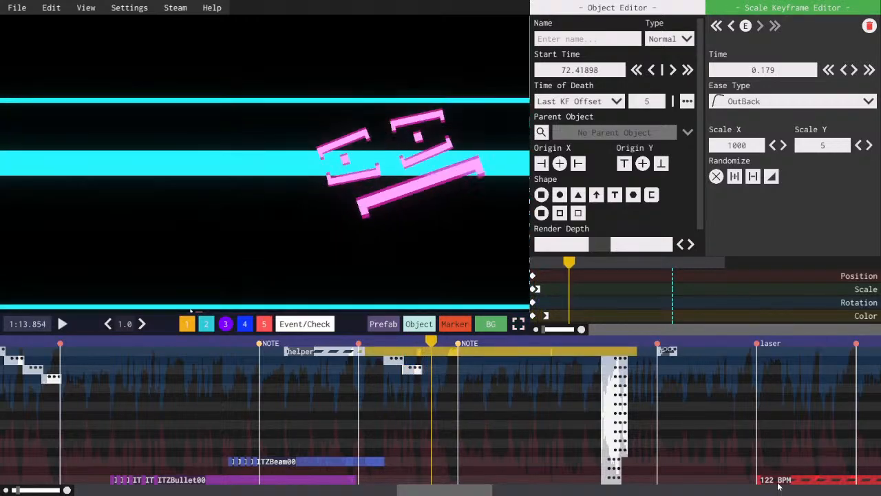
left_click(778, 484)
left_click_drag(778, 486, 442, 458)
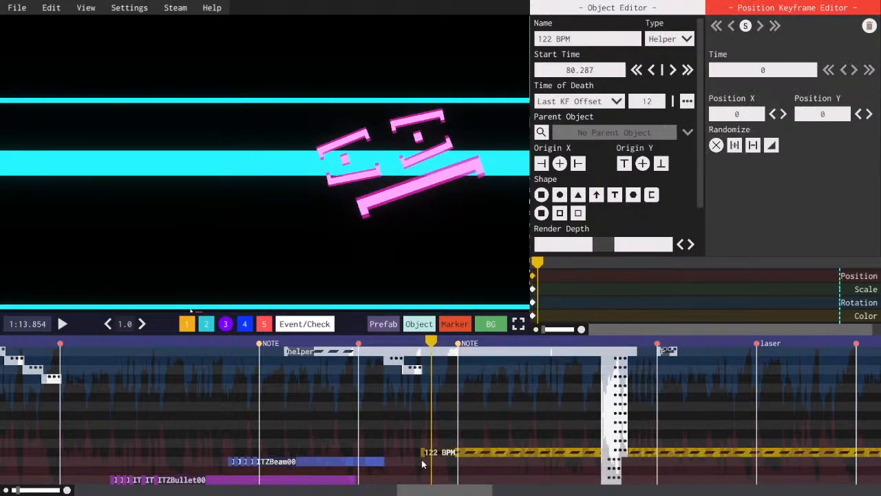
left_click_drag(541, 263, 377, 284)
- Paste copies of the main beam's scale keyframe at the helper's start and at 1.482145, setting the second to Scale X 2, Scale Y 2, OutSine
left_click(425, 351)
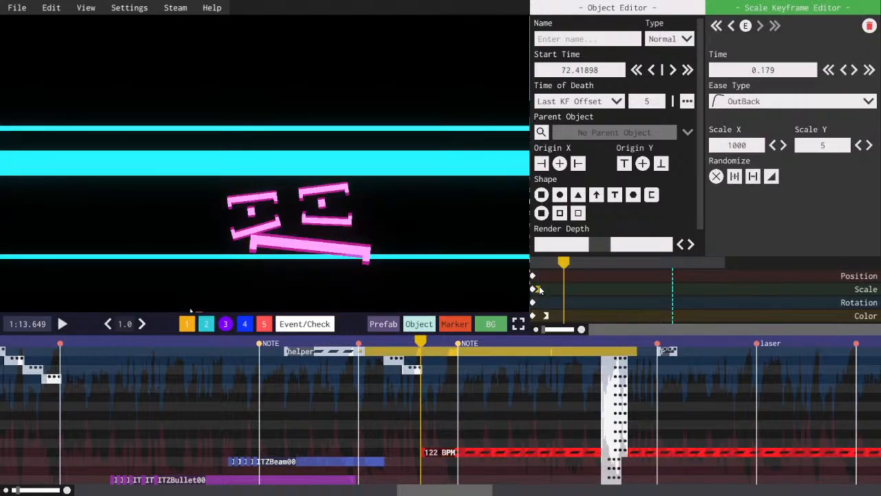
key("ctrl+c")
key("ctrl+v")
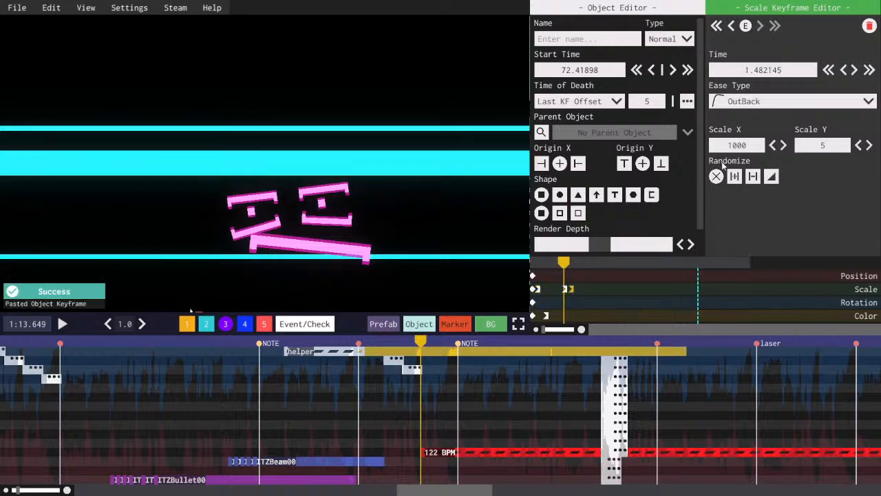
left_click(737, 101)
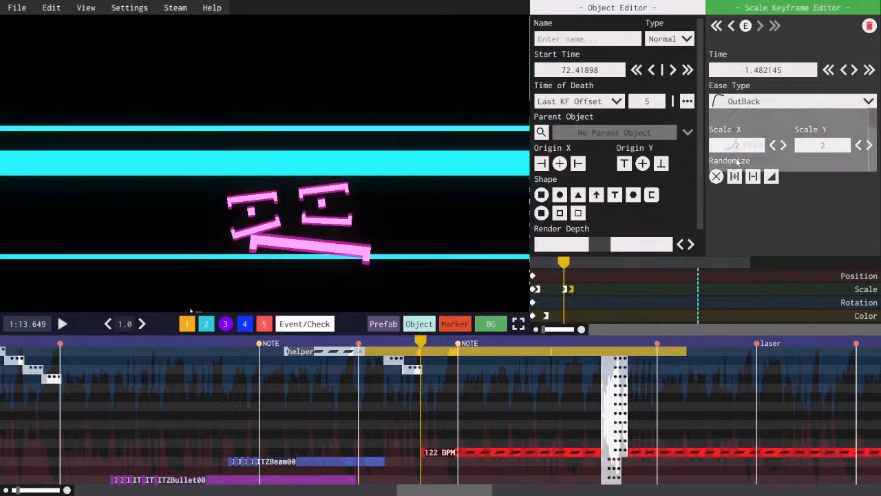
left_click(757, 160)
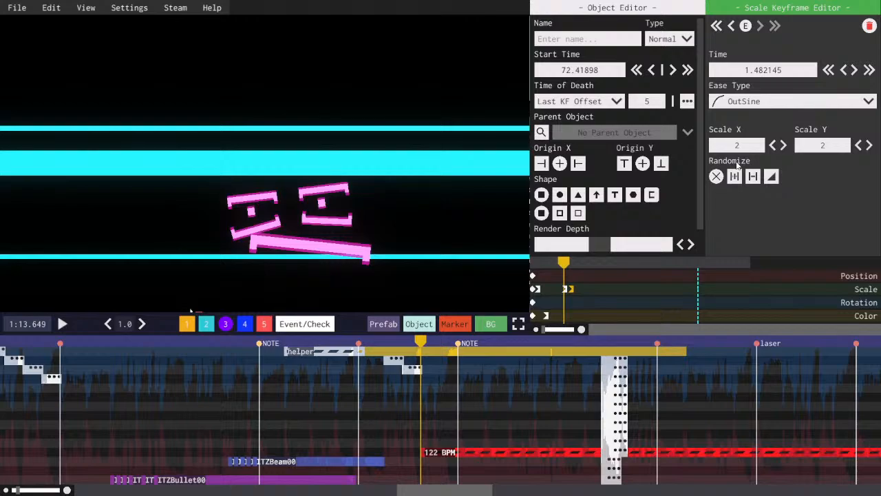
- Move the main beam's last scale keyframe to time 1.34, just after the one at 1.23
left_click(569, 263)
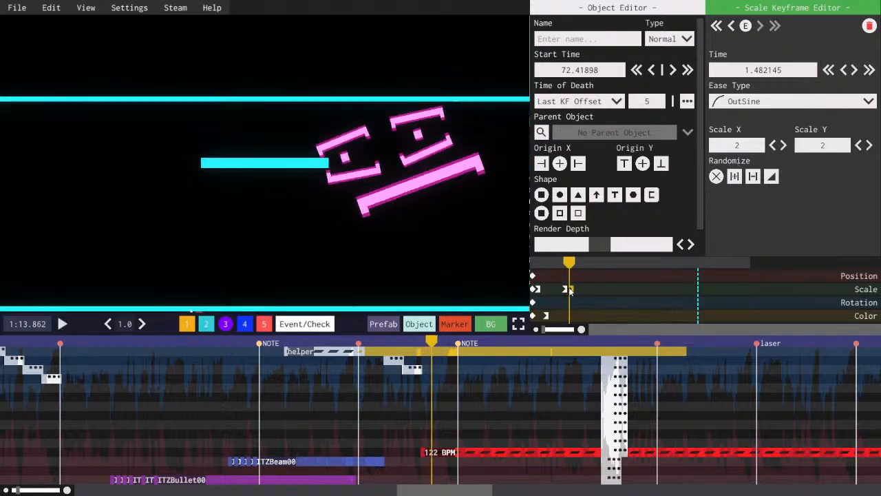
left_click_drag(571, 289, 567, 264)
scroll(600, 297, "up", 1)
scroll(600, 296, "up", 1)
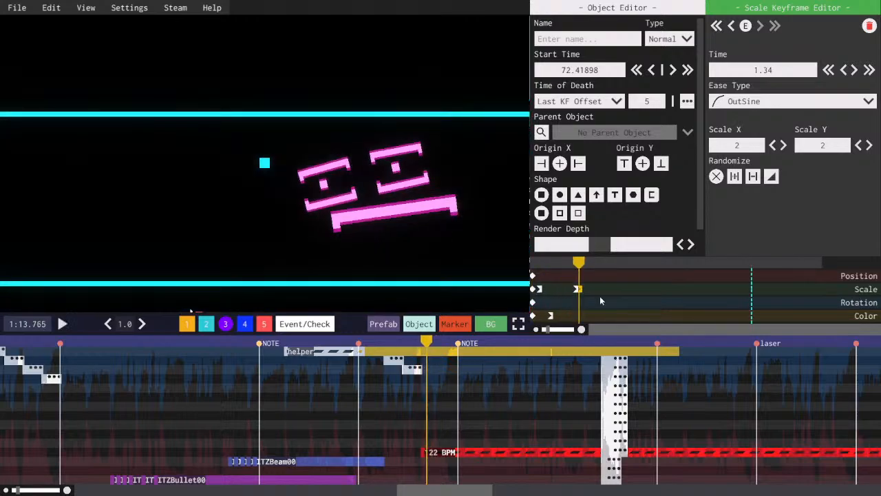
key("comma")
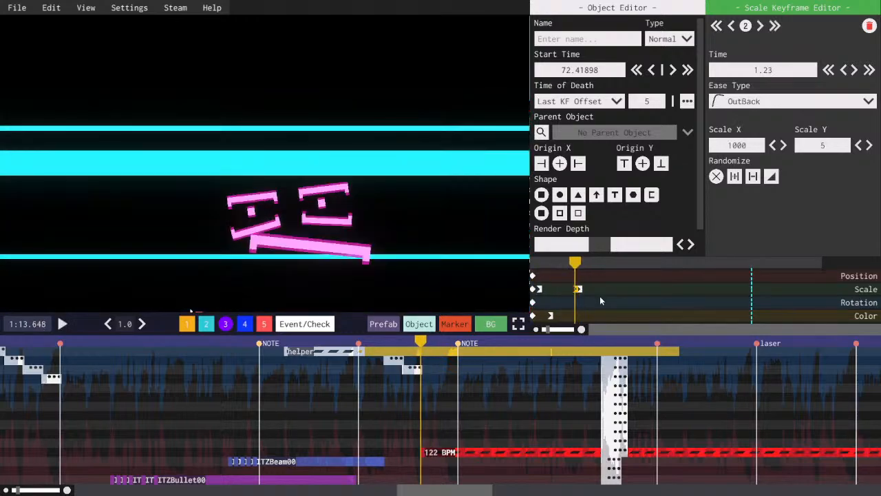
- Copy the main beam's starting rotation keyframe to the helper's start and add another rotation keyframe at time 1.493225
scroll(600, 296, "up", 1)
left_click(532, 302)
key("ctrl+c")
key("ctrl+v")
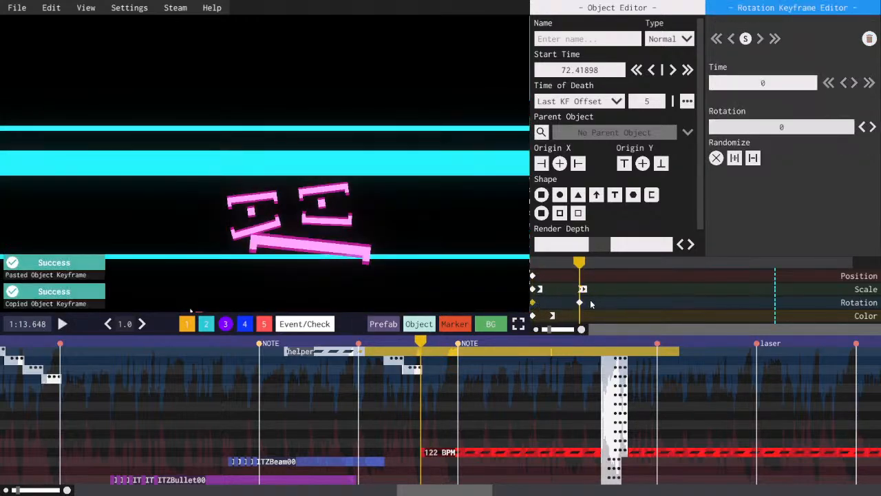
right_click(591, 303)
key("space")
key("space")
- Set the last rotation keyframe's ease type to OutBack and its rotation to 90, and play back the beam
left_click(724, 116)
scroll(734, 167, "down", 3)
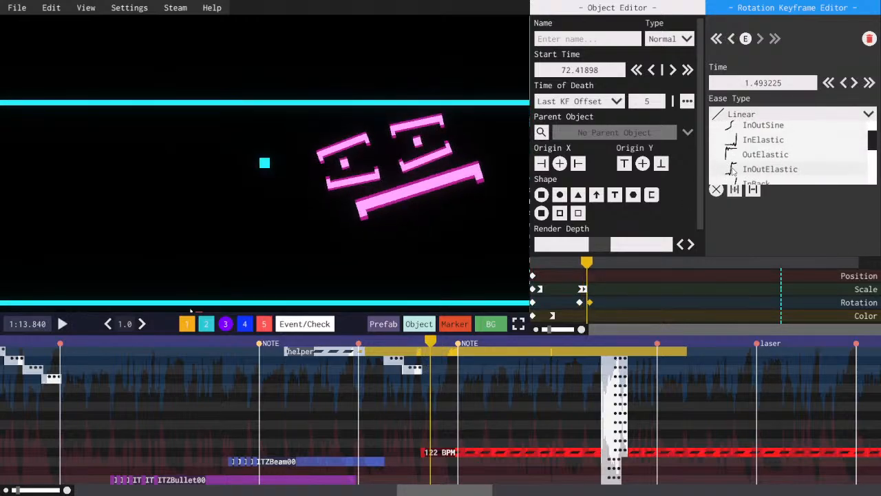
scroll(732, 171, "down", 1)
left_click(754, 169)
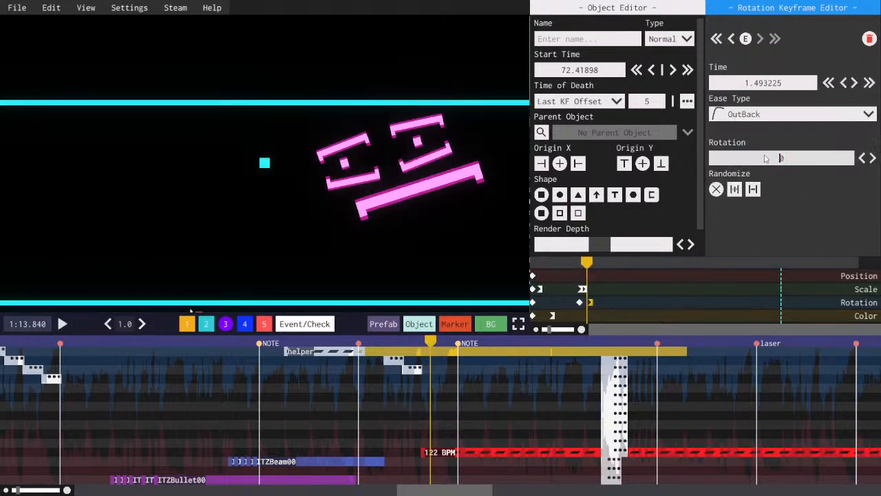
key("space")
left_click(574, 264)
key("space")
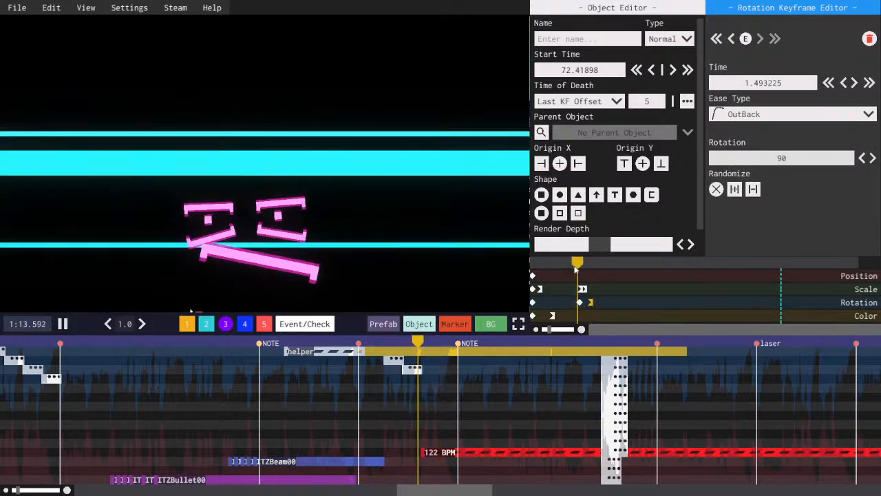
- Shift the last rotation keyframe to time 1.35 and preview the faster turn
key("space")
left_click_drag(593, 301, 585, 301)
left_click(576, 263)
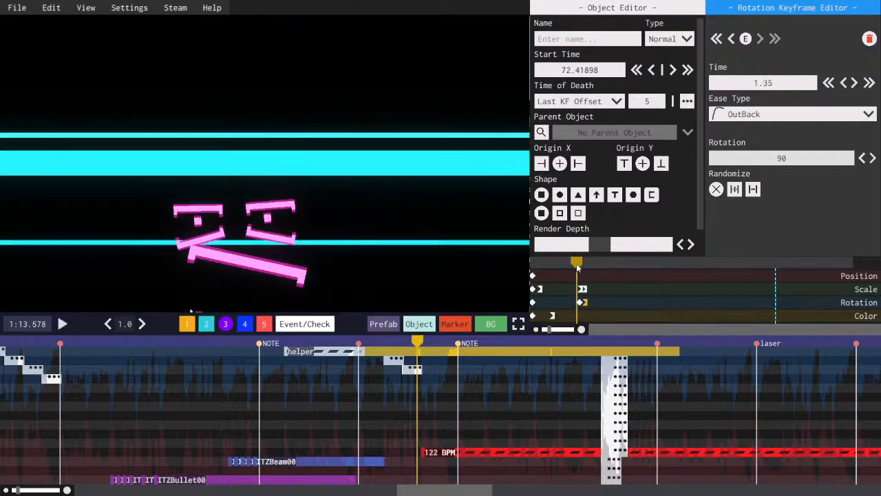
key("space")
key("space")
left_click(580, 263)
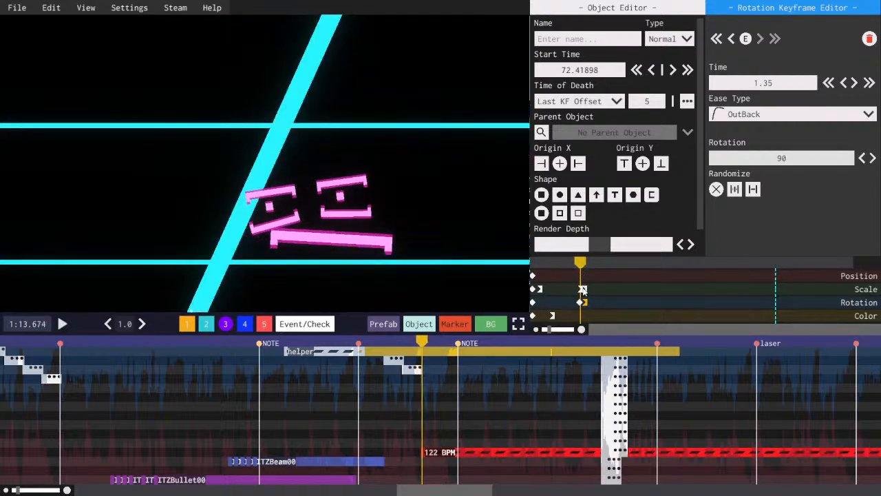
- Delete the main beam's last two scale keyframes beside the rotation keyframes
left_click(585, 290)
key("Delete")
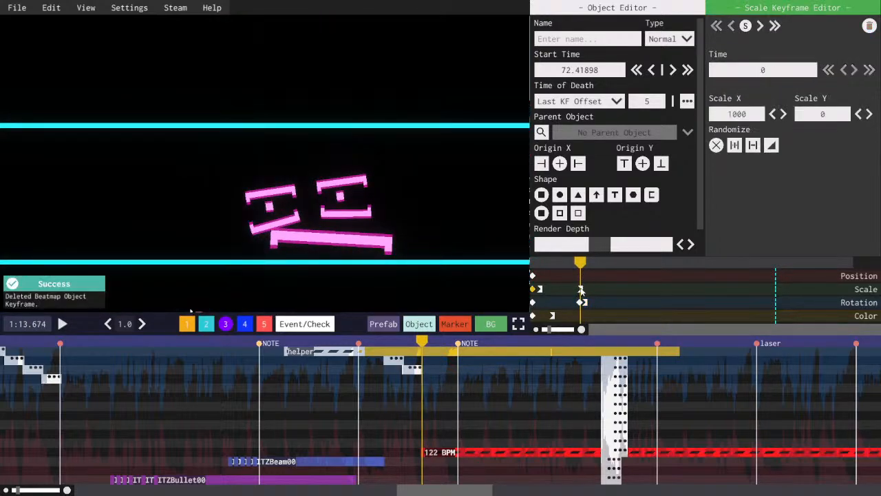
left_click(582, 289)
key("Delete")
- Move the main beam's last rotation keyframe to time 1.516 and set its ease type to OutSine
key("space")
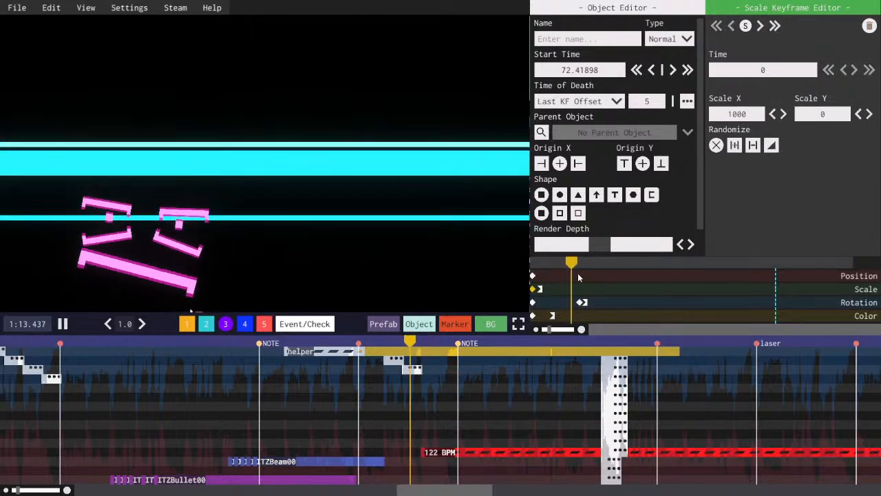
key("space")
left_click_drag(584, 301, 593, 302)
key("space")
key("space")
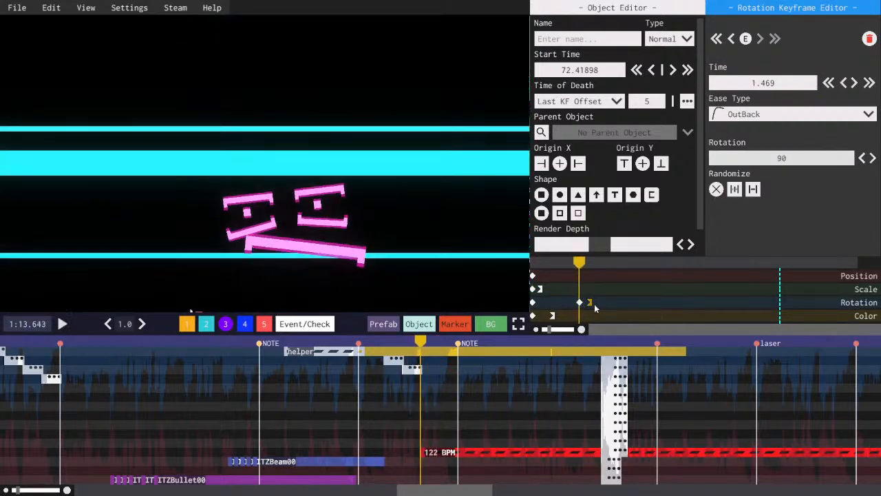
left_click_drag(589, 302, 590, 302)
left_click(792, 114)
left_click(747, 171)
scroll(595, 362, "up", 2)
- Save the beatmap and play back the main beam's turn from the start of the attack
key("space")
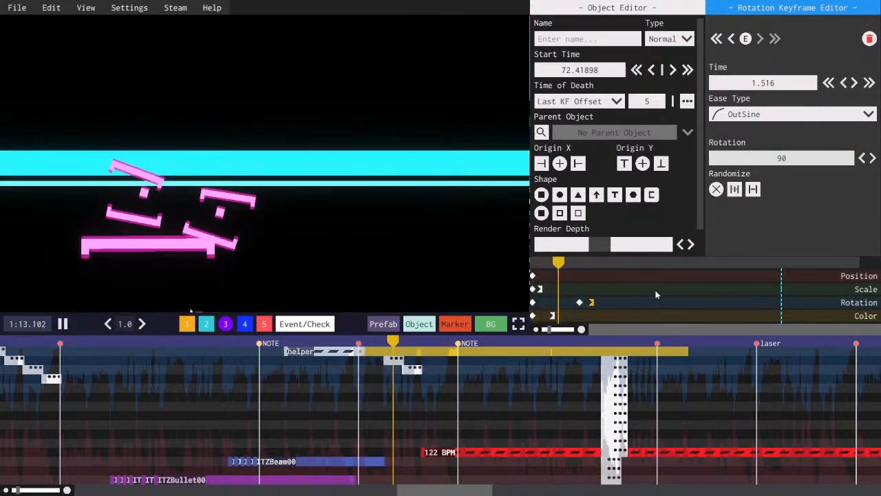
key("ctrl+s")
key("space")
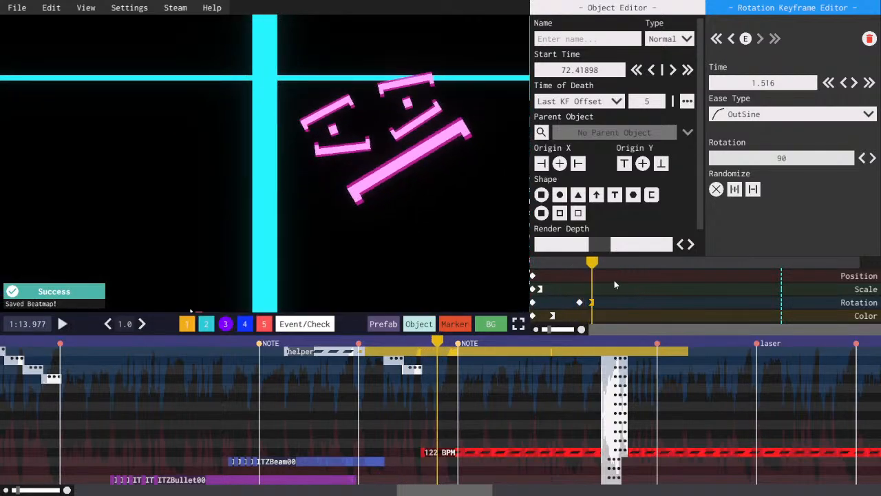
left_click_drag(546, 263, 511, 260)
key("space")
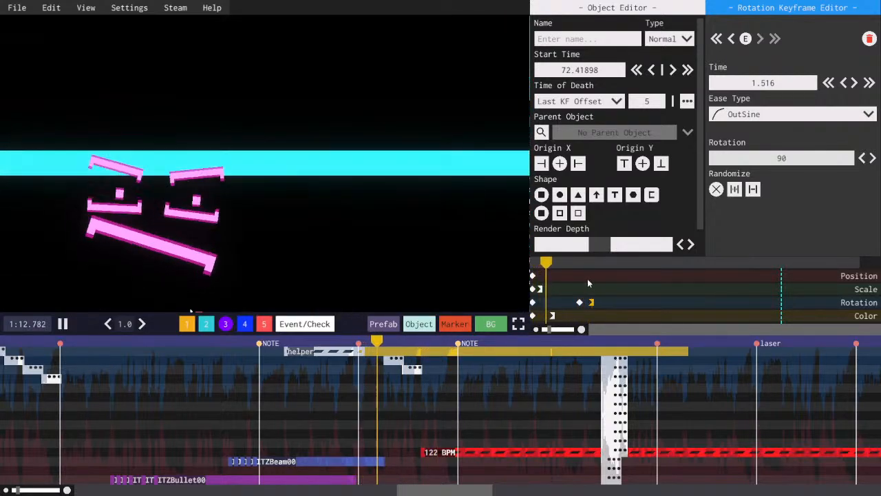
key("space")
left_click_drag(585, 264, 513, 272)
key("space")
key("space")
- Shift the last rotation keyframe to time 1.659 and play back the slower turn
mouse_move(594, 303)
left_mouse_down()
mouse_move(603, 303)
mouse_move(595, 308)
left_mouse_up()
key("space")
key("space")
key("space")
key("space")
key("space")
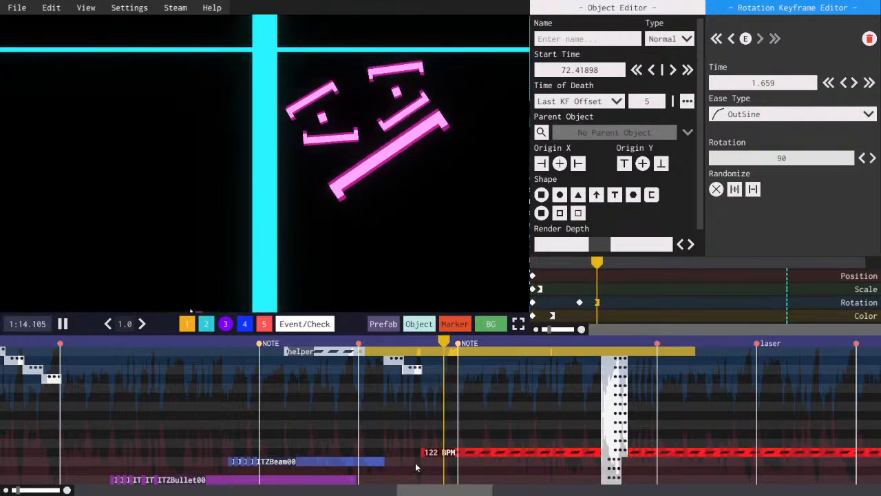
- Move the 122 BPM helper to start time 74.016 and set the playhead to its start
key("space")
left_click(444, 453)
left_click_drag(444, 453, 437, 453)
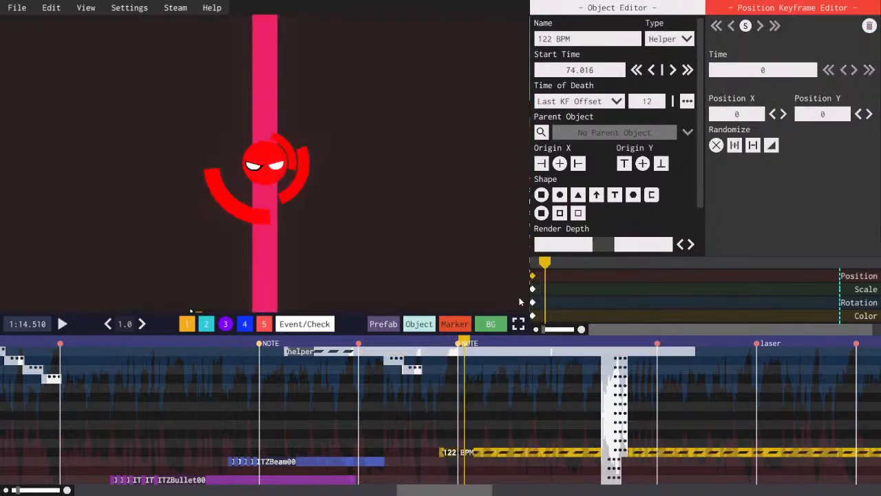
left_click(539, 270)
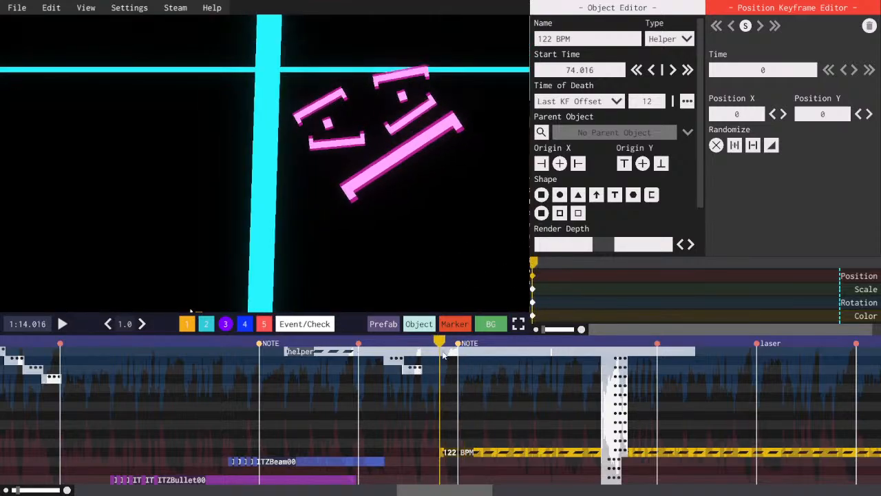
- Move the main beam's last rotation keyframe to the start of the 122 BPM helper
left_click(596, 303)
key("ctrl+x")
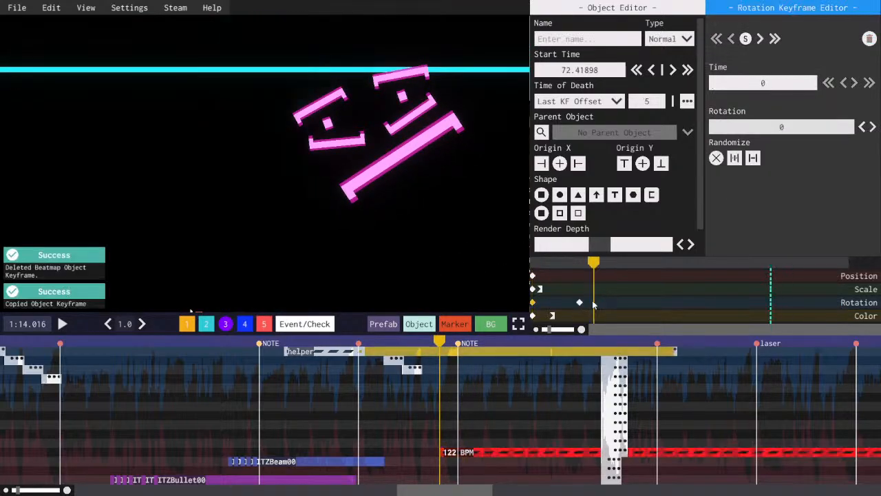
key("ctrl+v")
- Paste copies of the main beam's 1000 by 5 scale keyframe at the helper's start and at time 1.79
left_click(541, 289)
key("ctrl+c")
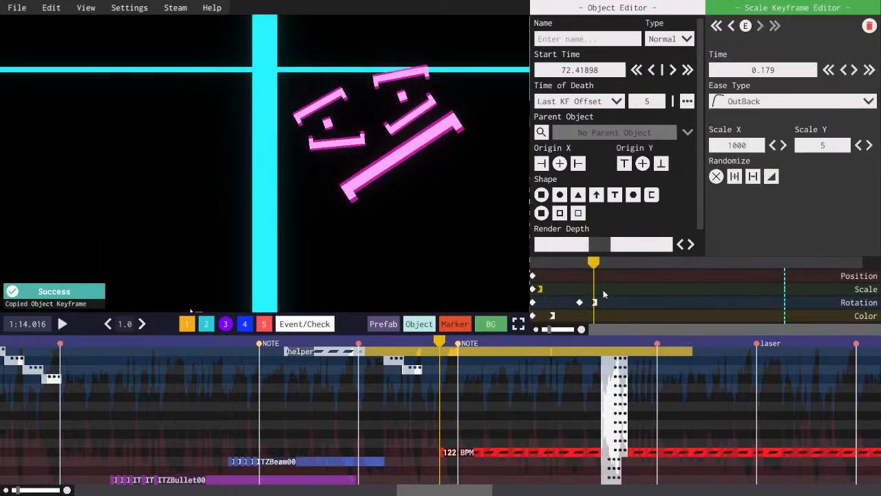
key("ctrl+v")
left_click(597, 290)
scroll(600, 292, "up", 2)
key("ctrl+c")
key("ctrl+v")
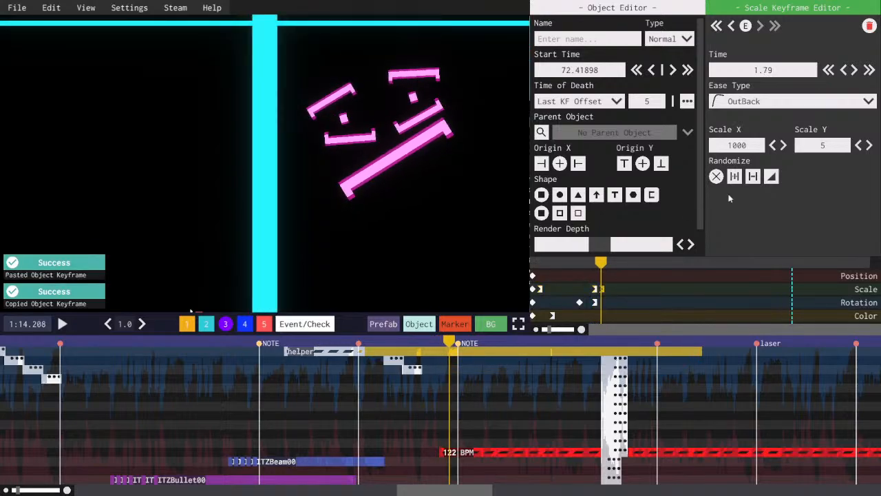
- Set the main beam's scale keyframe at time 1.79 to Scale Y 9 with OutSine easing
left_click(824, 145)
left_click(734, 104)
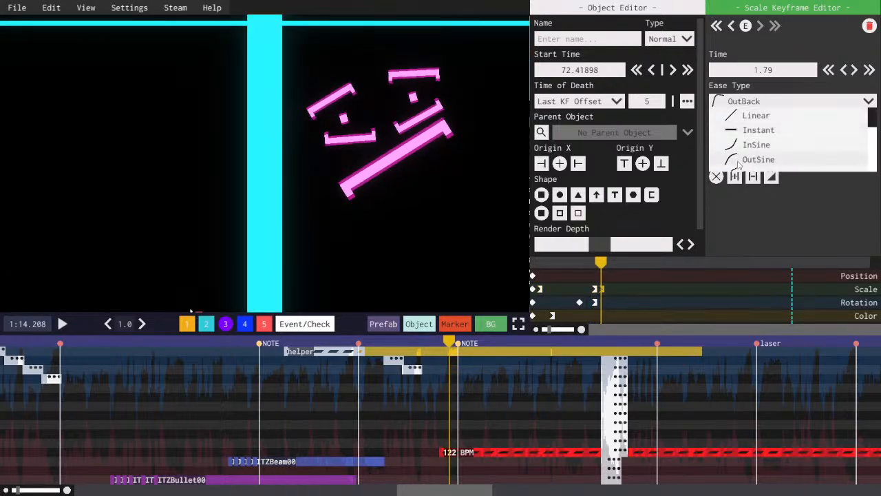
left_click(774, 160)
scroll(823, 150, "up", 2)
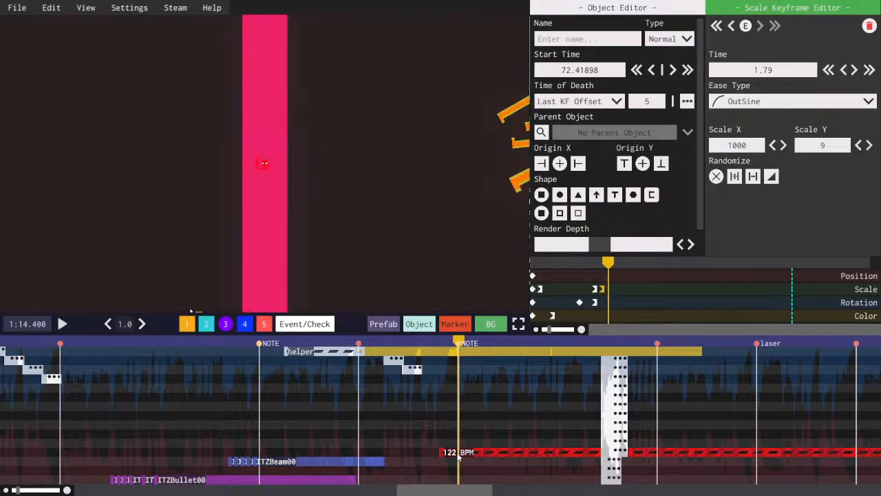
- Move the 122 BPM helper to start time 74.385 and set the playhead to its start
left_click(448, 452)
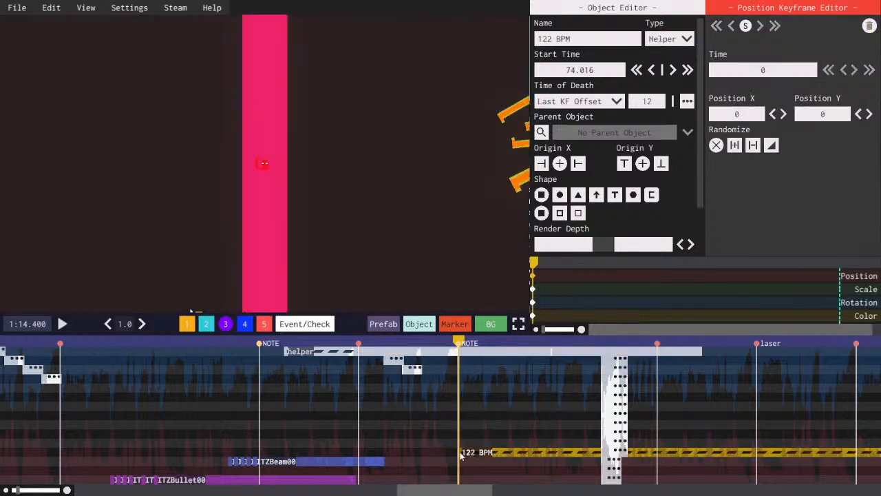
left_click_drag(461, 454, 462, 454)
left_click_drag(540, 263, 531, 263)
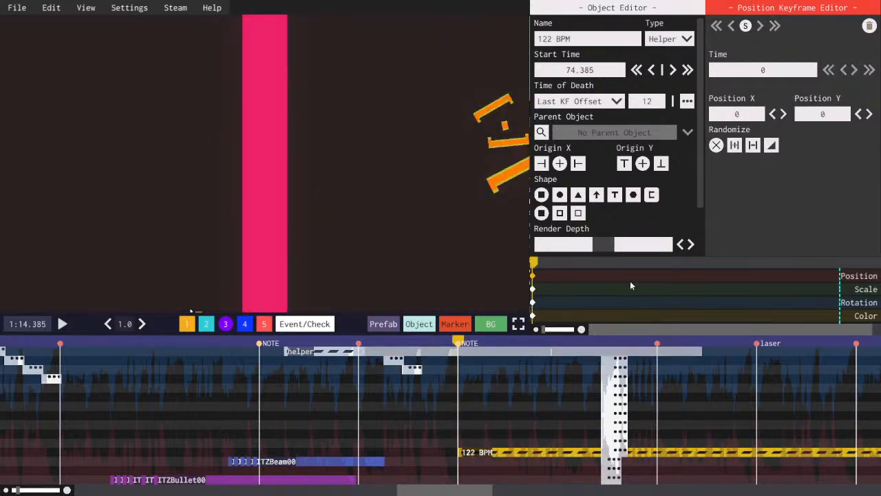
- Paste a main beam scale keyframe at time 1.967 and set it to InCirc easing with Scale Y 0
left_click(624, 351)
key("ctrl+v")
left_click(610, 290)
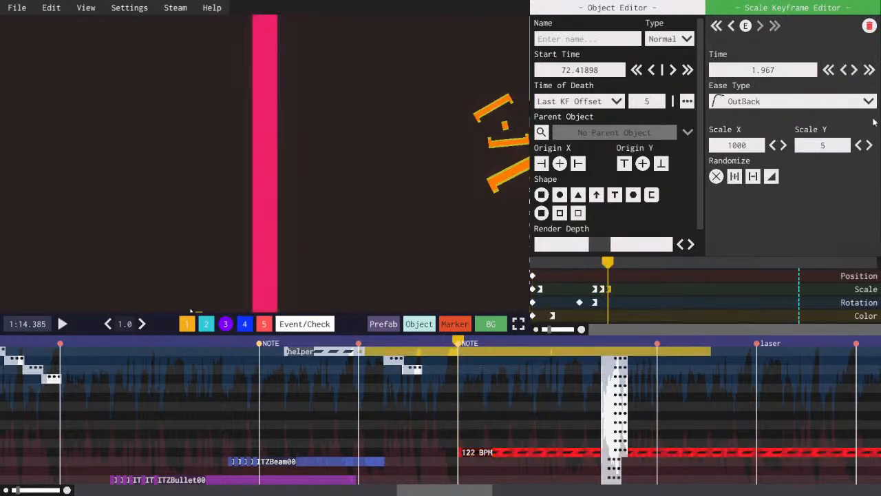
left_click(870, 102)
scroll(747, 137, "down", 5)
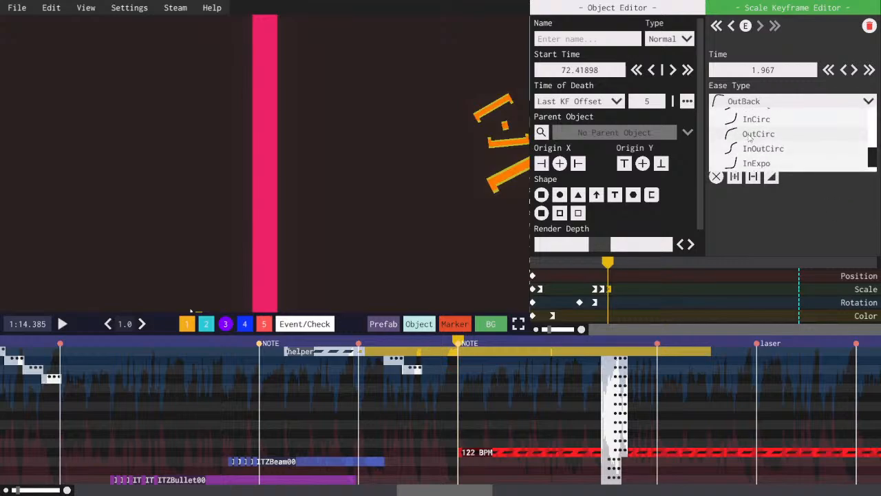
left_click(744, 143)
left_click(745, 144)
left_click(844, 146)
type("0")
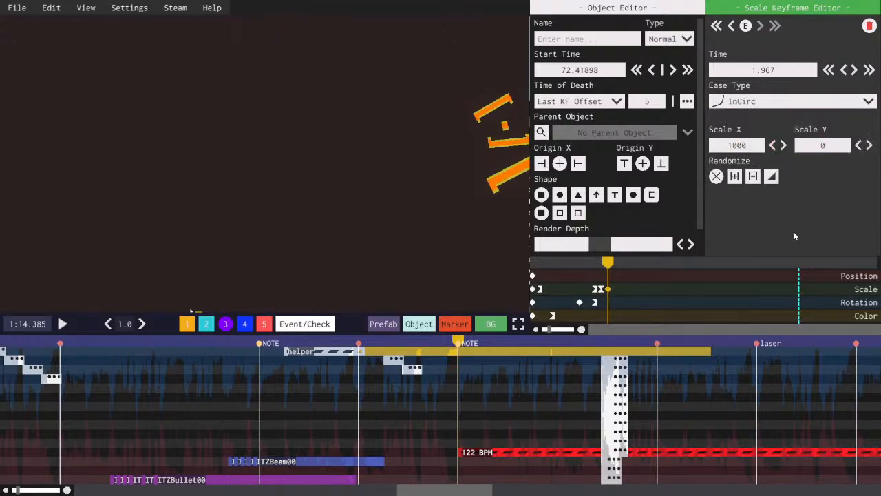
- Play on from the main beam's last scale keyframe and save the beatmap
key("space")
key("ctrl+s")
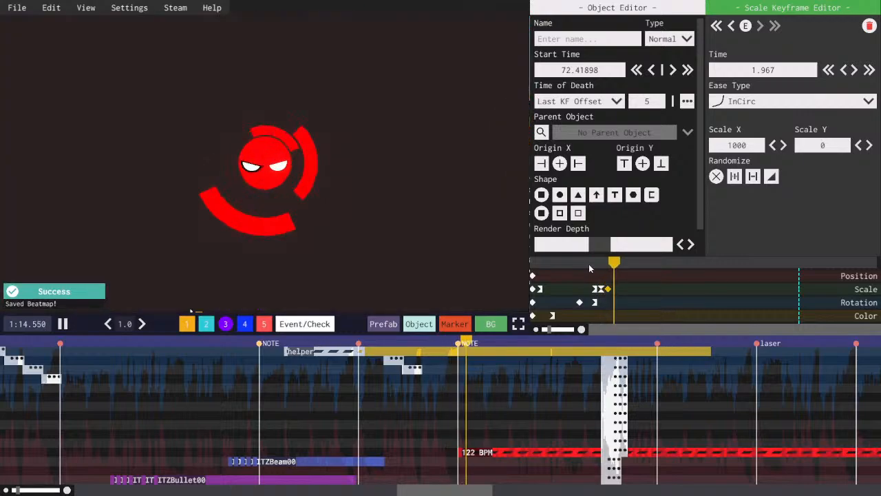
left_click(589, 264)
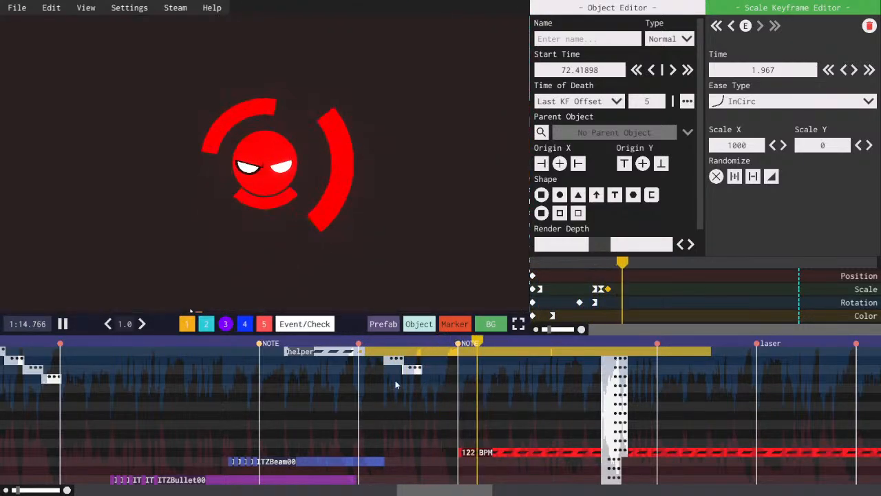
- Replay the attack from about 1:11.9 and set the main beam's time of death to Last KF
key("space")
left_click(332, 342)
key("space")
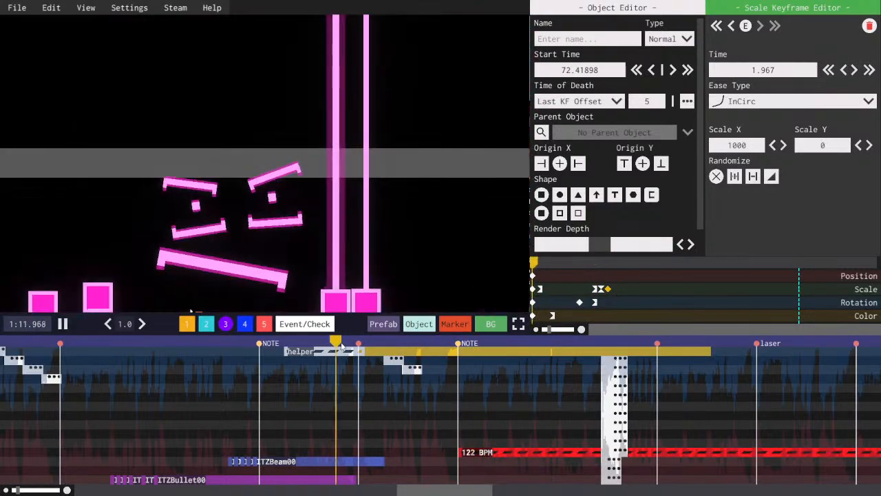
key("space")
key("space")
key("space")
left_click(608, 102)
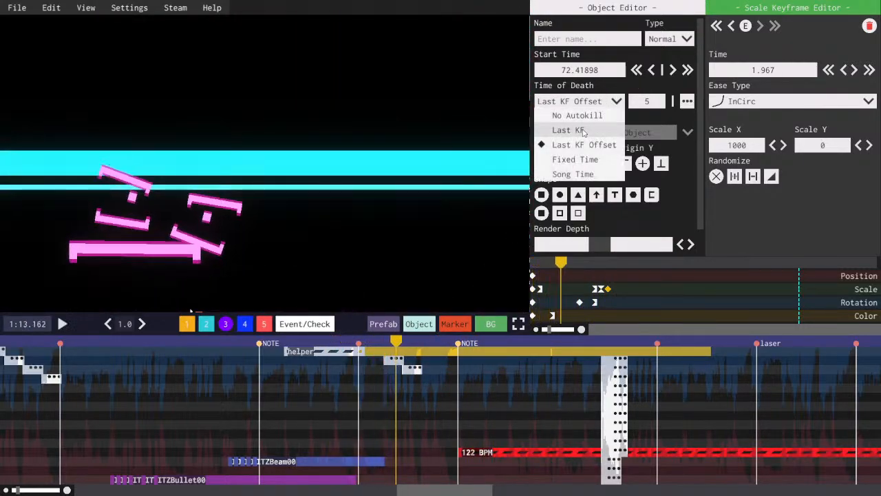
left_click(584, 131)
- Duplicate the two thin beams and place the copies so the first starts at the 1:12 marker
left_click(390, 361)
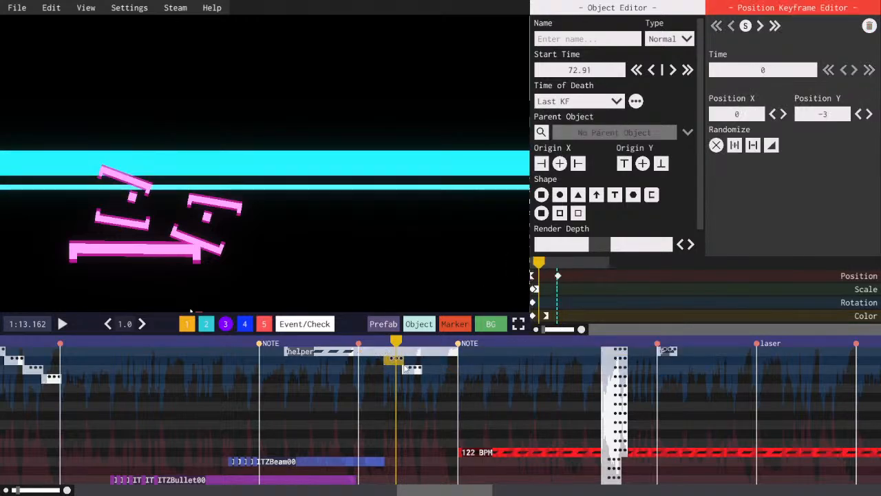
left_click(412, 370, "shift")
left_click_drag(406, 376, 377, 400)
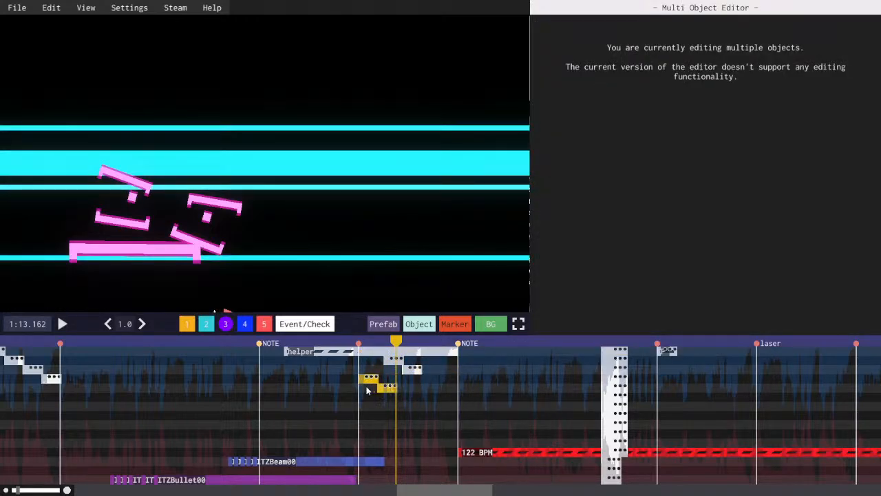
- Change the type of both copied thin beams to Helper
left_click(367, 385)
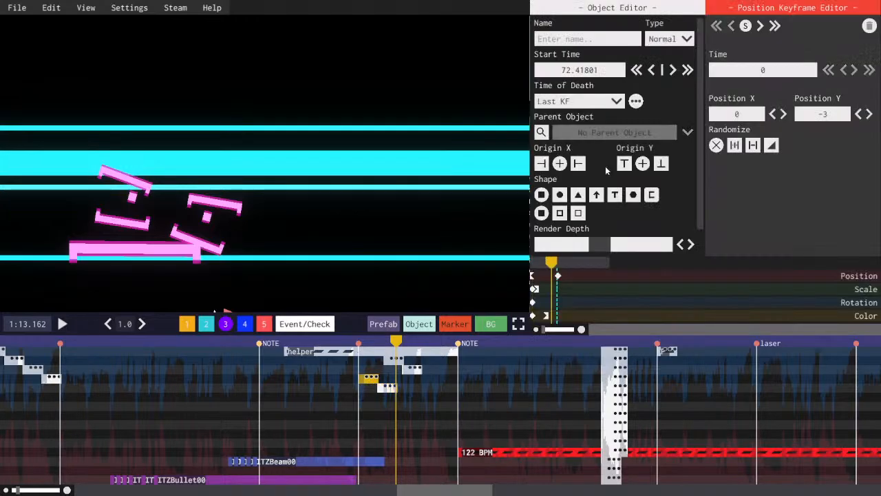
key("ctrl+s")
left_click(668, 38)
left_click(654, 67)
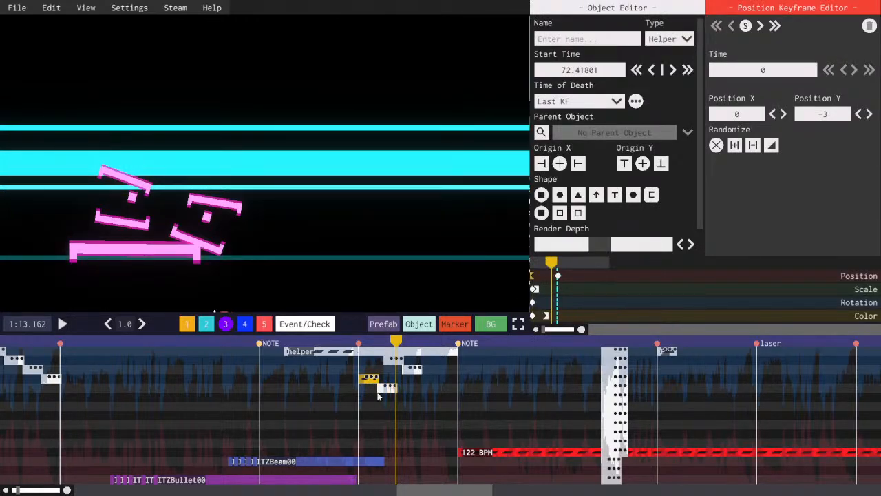
left_click(660, 40)
left_click(659, 68)
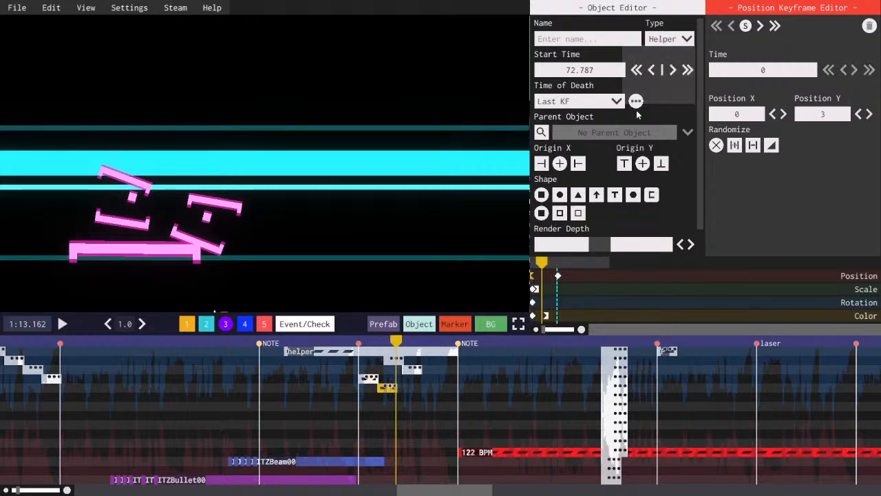
- Play back the attack from the 1:12 marker to check the timing of the helper beams
left_click(357, 343)
key("space")
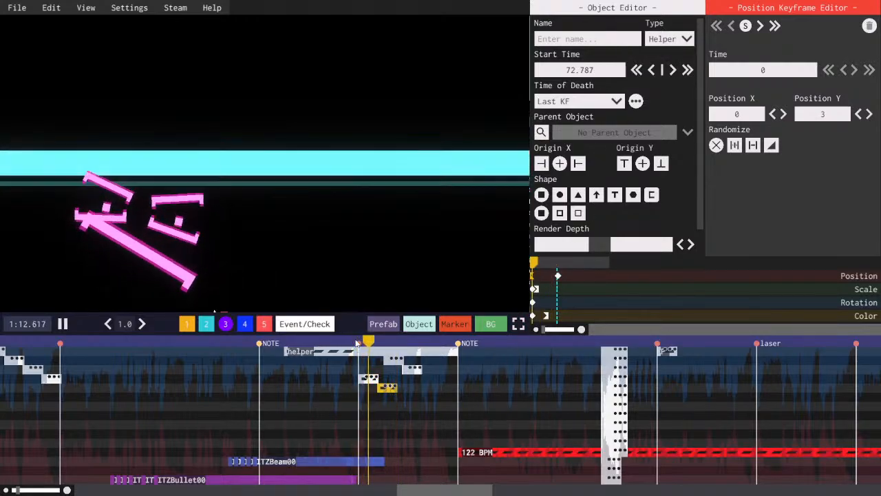
key("space")
left_click(356, 343)
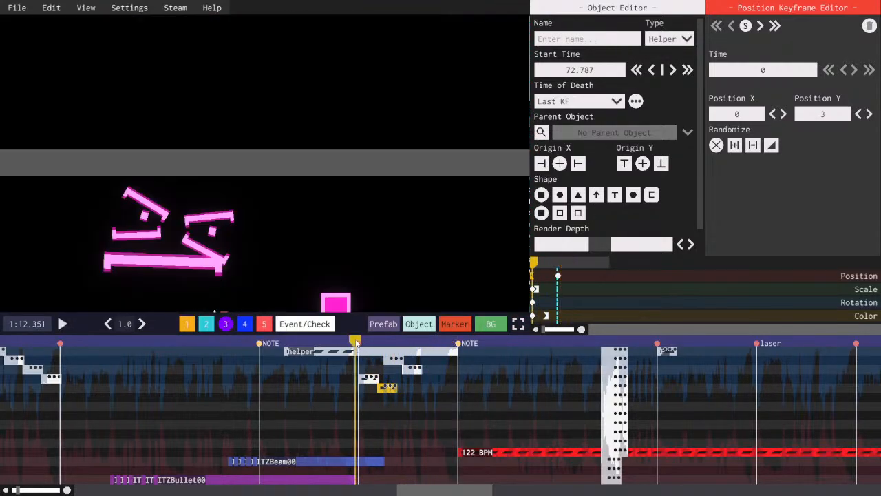
key("space")
key("space")
- Try shifting the two helper beams slightly ahead of the 1:12 marker and play back the result
left_click(375, 378, "shift")
left_click_drag(373, 378, 367, 378)
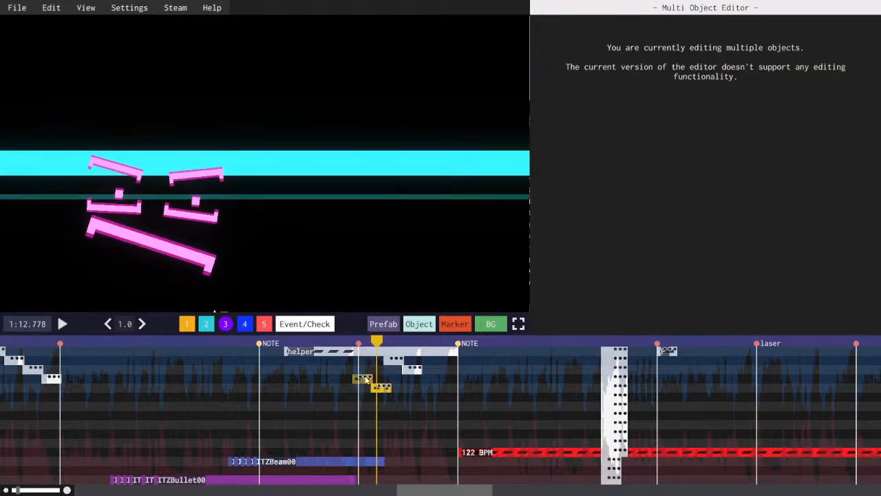
left_click(350, 343)
key("space")
key("space")
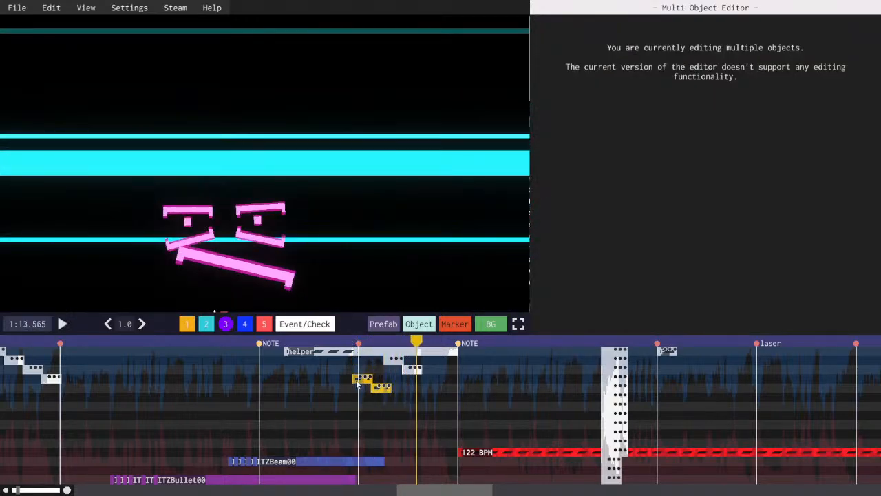
- Move both helper beams back so the first starts at 72.418, replaying the attack and saving the beatmap
key("space")
left_click_drag(357, 380, 363, 381)
key("space")
left_click(357, 343)
key("space")
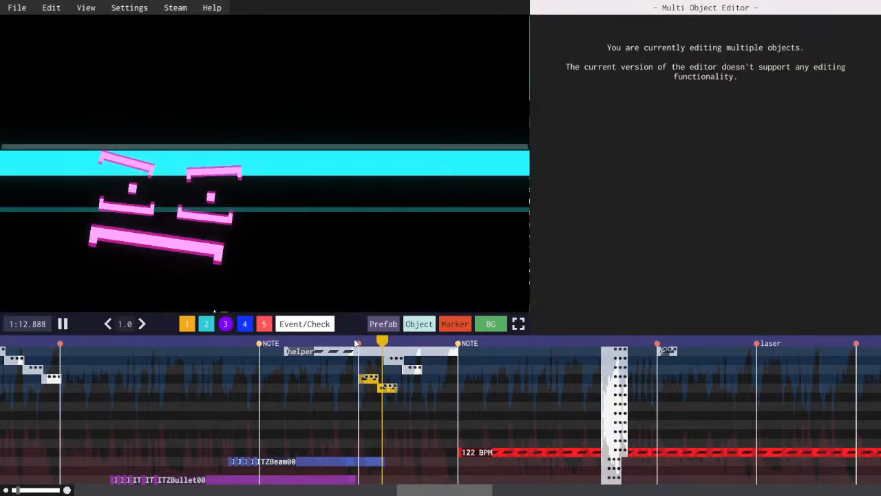
key("ctrl+s")
- Replay the laser attack through to about 1:15 and save the beatmap
left_click(368, 379)
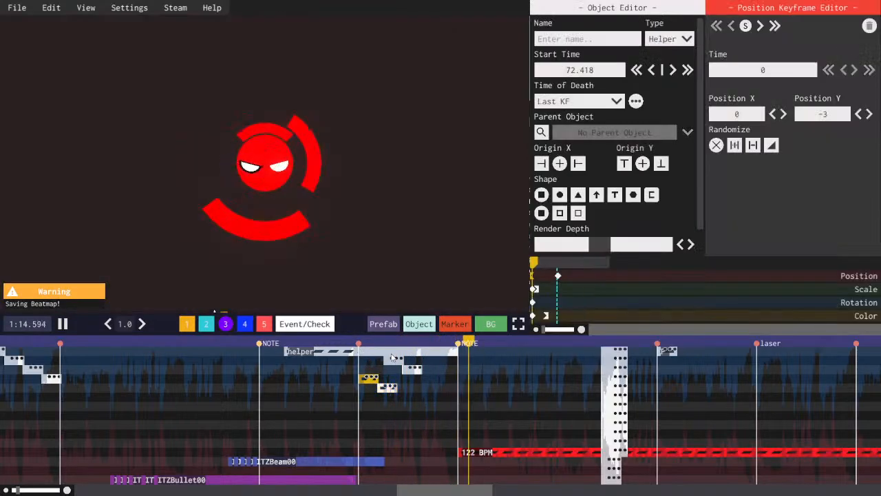
key("space")
left_click_drag(378, 343, 410, 342)
key("space")
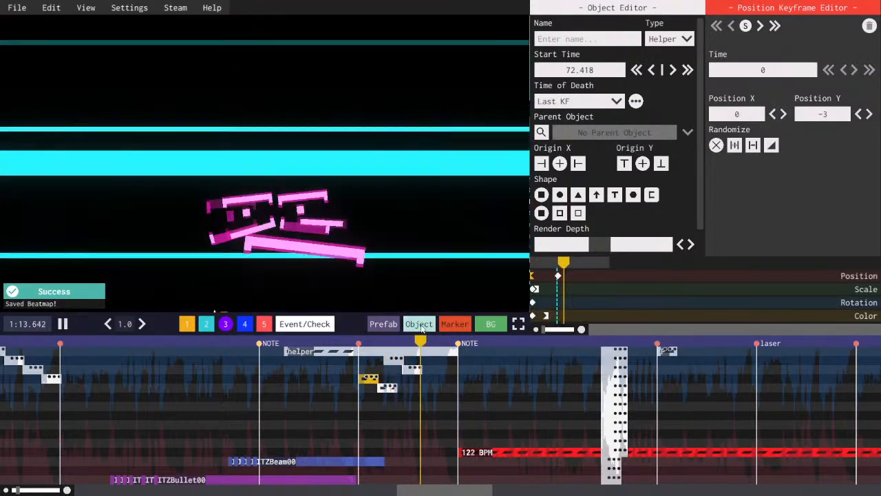
key("space")
key("space")
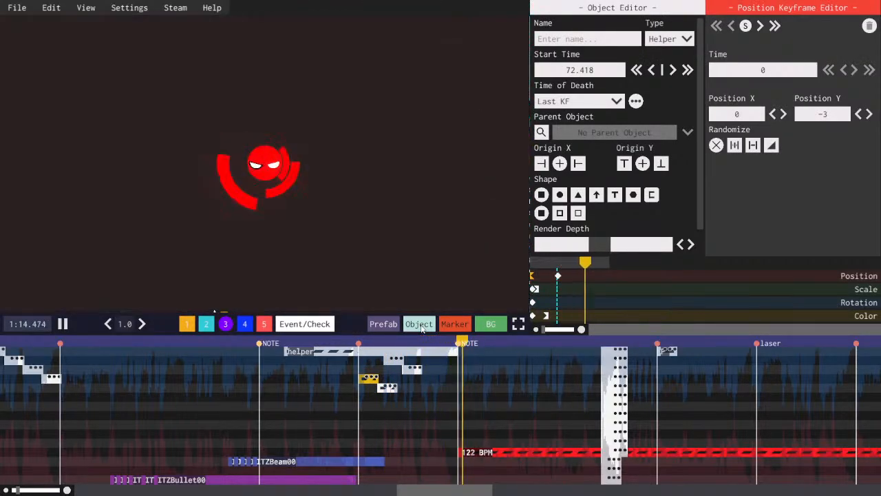
key("space")
key("ctrl+s")
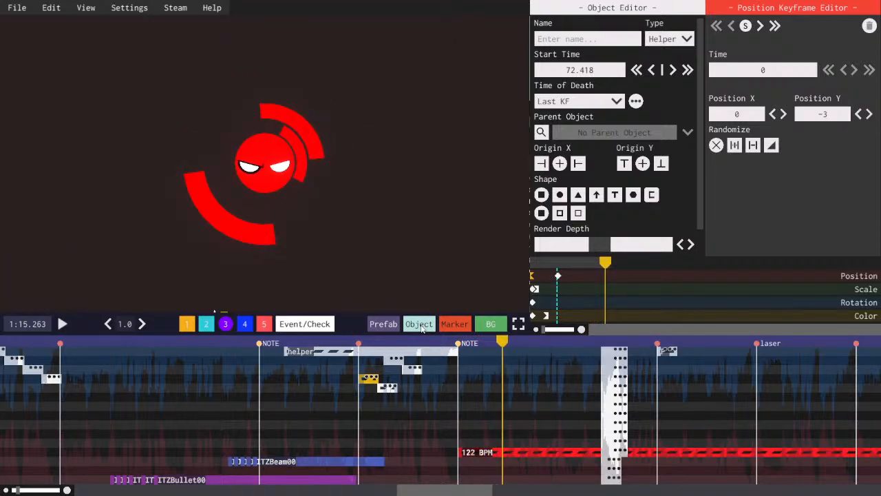
scroll(443, 473, "down", 5)
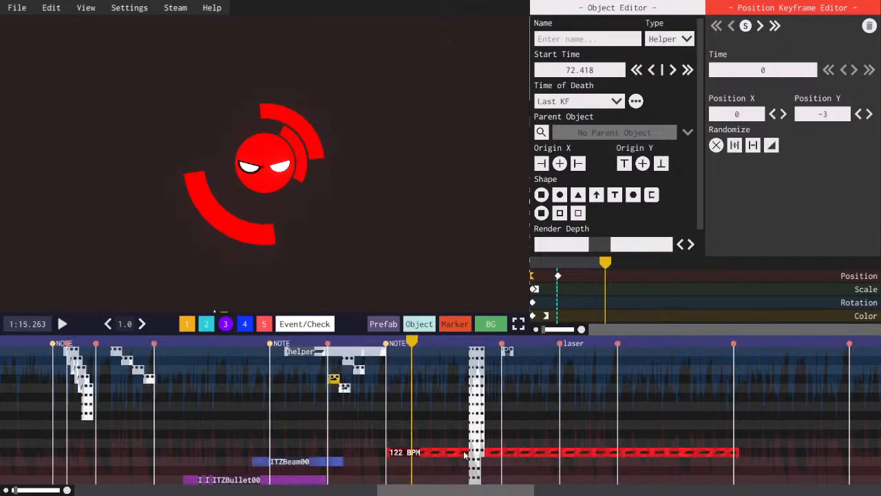
key("ctrl+s")
- Open the level "Misc - Portal collab be like"
left_click(17, 8)
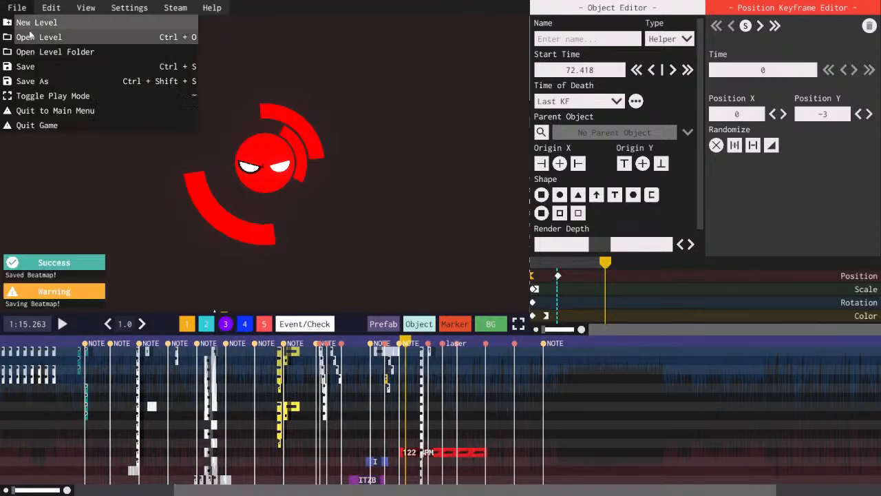
left_click(103, 38)
scroll(241, 179, "up", 4)
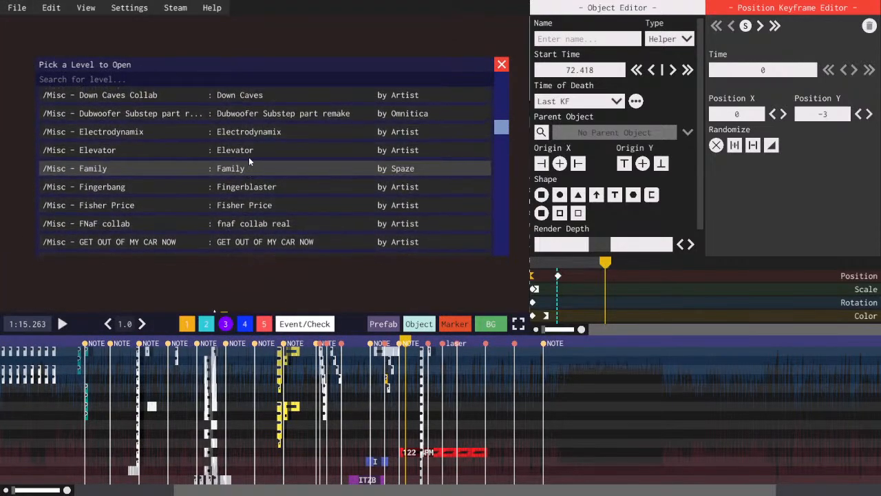
left_click_drag(249, 156, 241, 54)
scroll(258, 93, "down", 5)
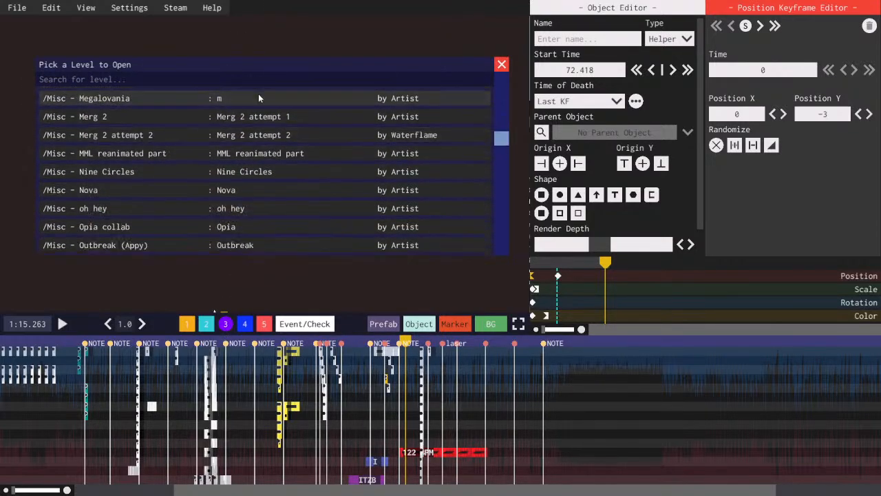
scroll(267, 166, "down", 1)
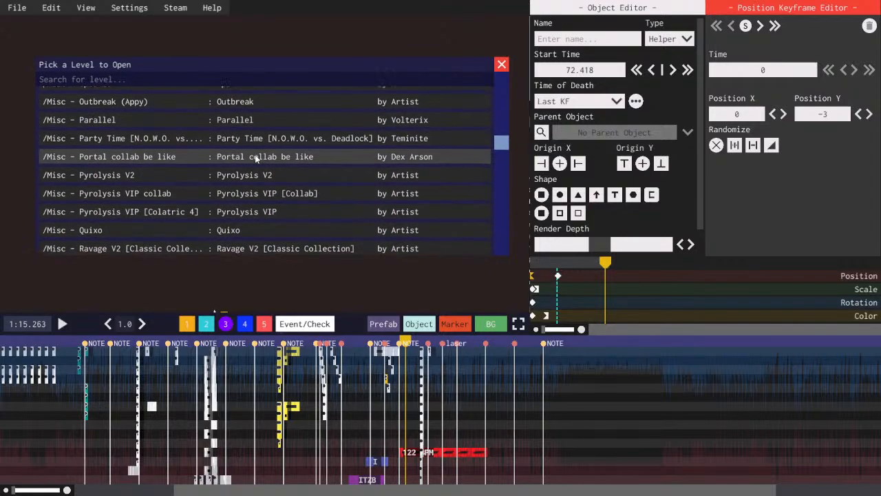
left_click(256, 157)
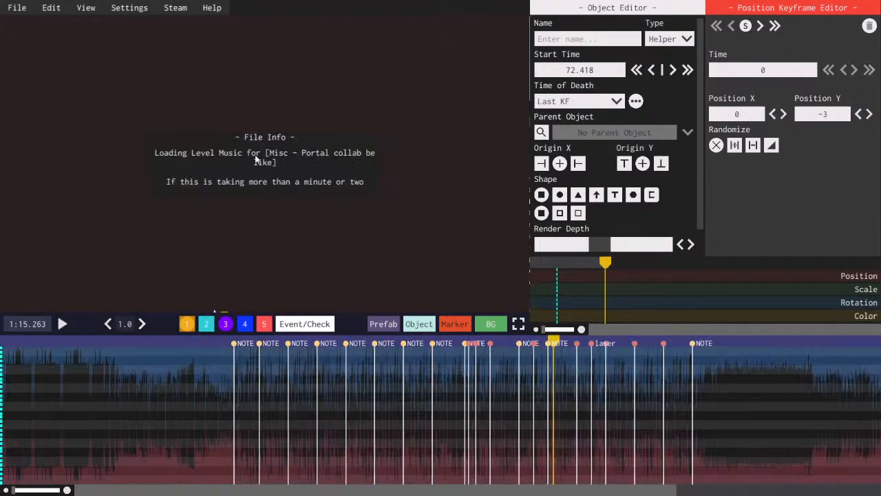
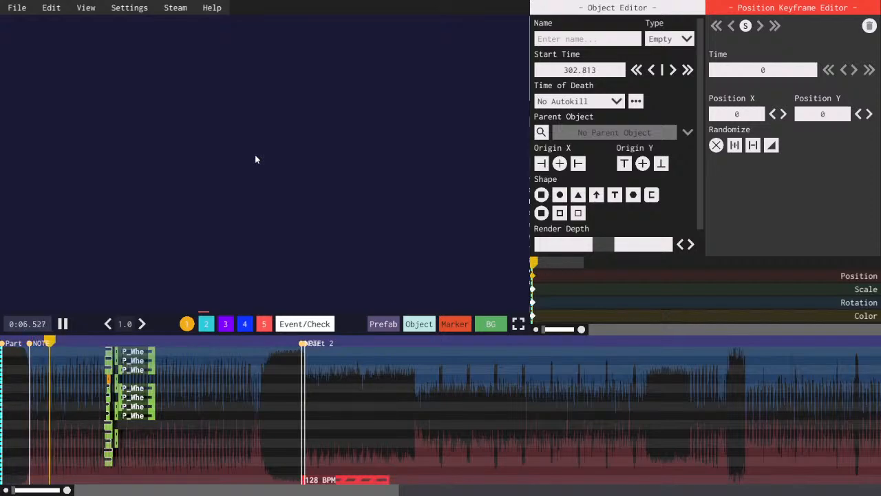
- Stop playback of the opened level and place the playhead just before the first NOTE marker at about 0:03.55
key("space")
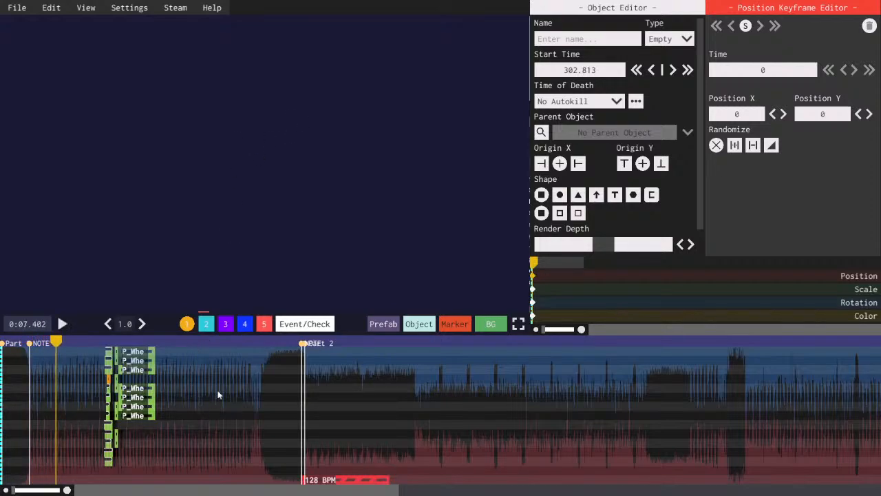
scroll(216, 449, "up", 3)
left_click_drag(148, 490, 90, 485)
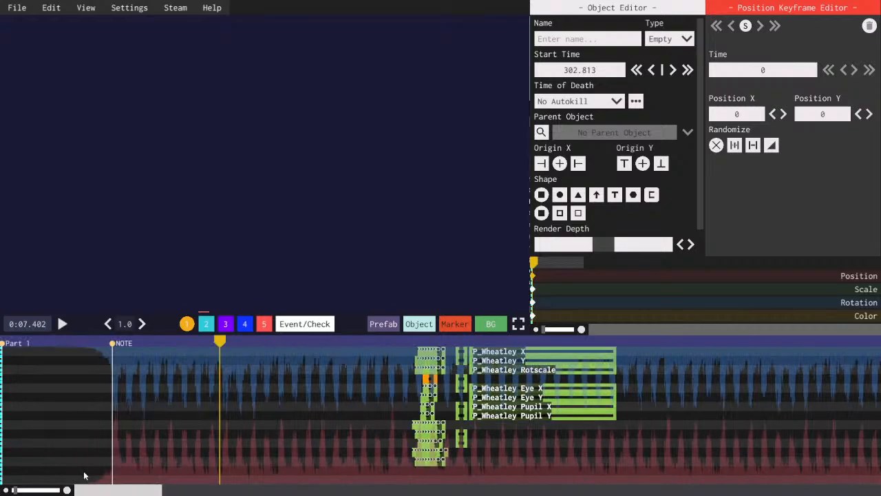
left_click_drag(100, 344, 108, 343)
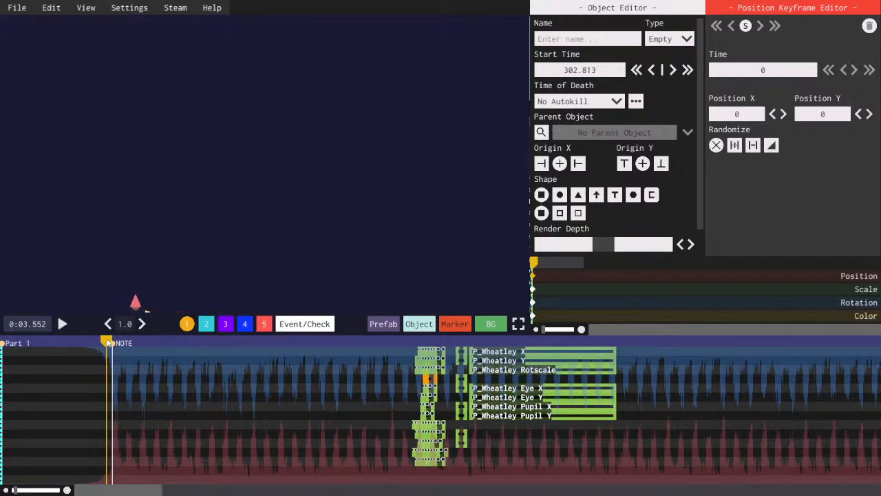
- Place the playhead at about 0:04.35, inspect the P_Wheatley X object and play the level briefly
left_click_drag(110, 343, 130, 342)
left_click_drag(121, 490, 68, 492)
scroll(133, 468, "down", 3)
scroll(111, 466, "up", 3)
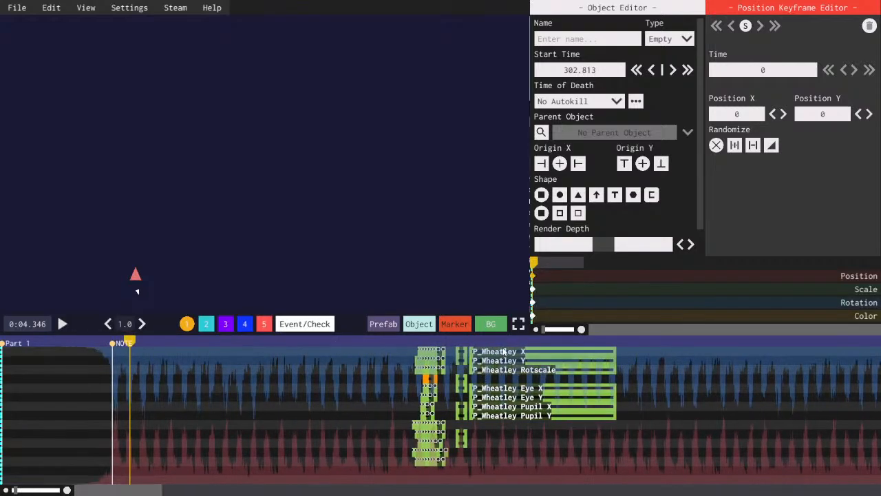
left_click(504, 352)
key("space")
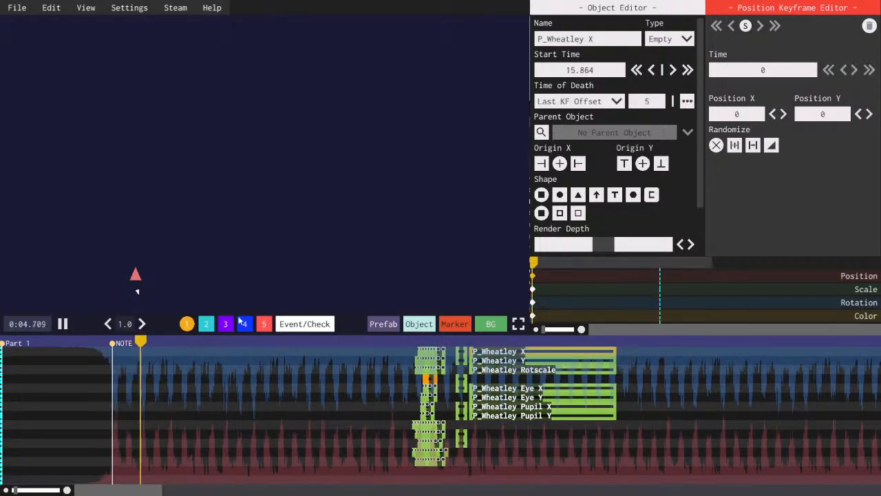
key("space")
- Set the time of death of the 128 BPM helper on layer 3 to Last KF Offset 12
left_click(206, 324)
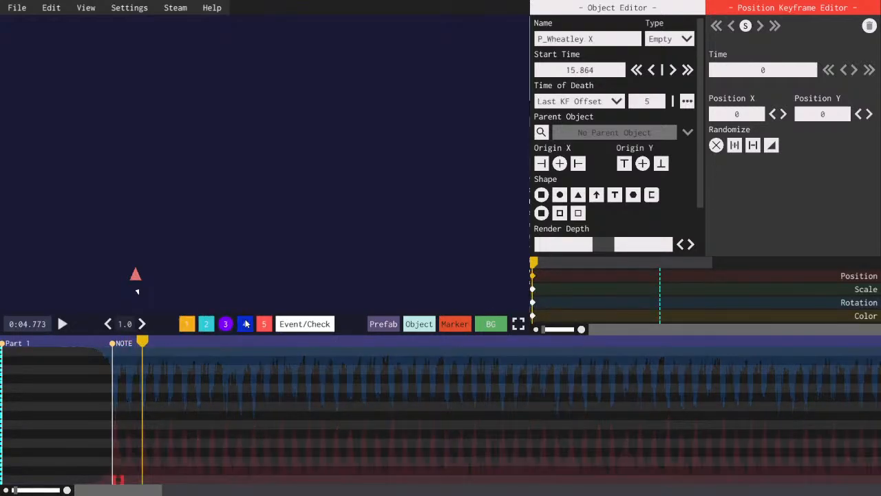
left_click(246, 323)
left_click(240, 324)
left_click(117, 479)
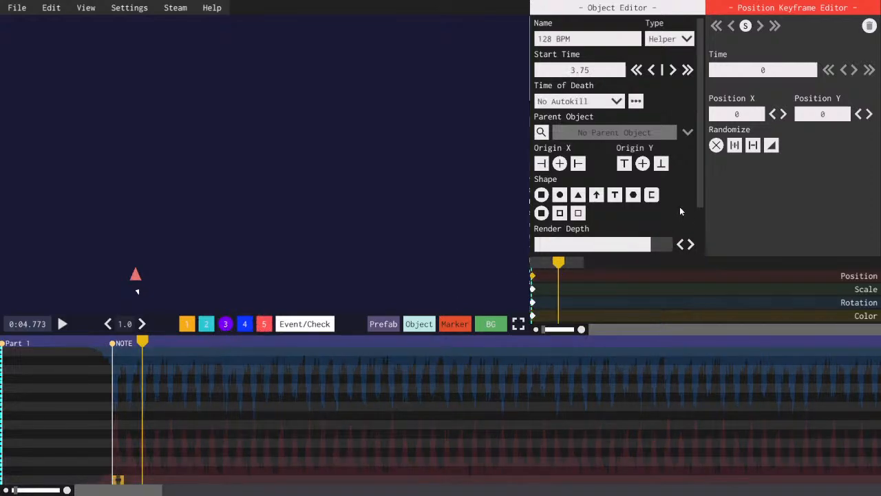
left_click(582, 102)
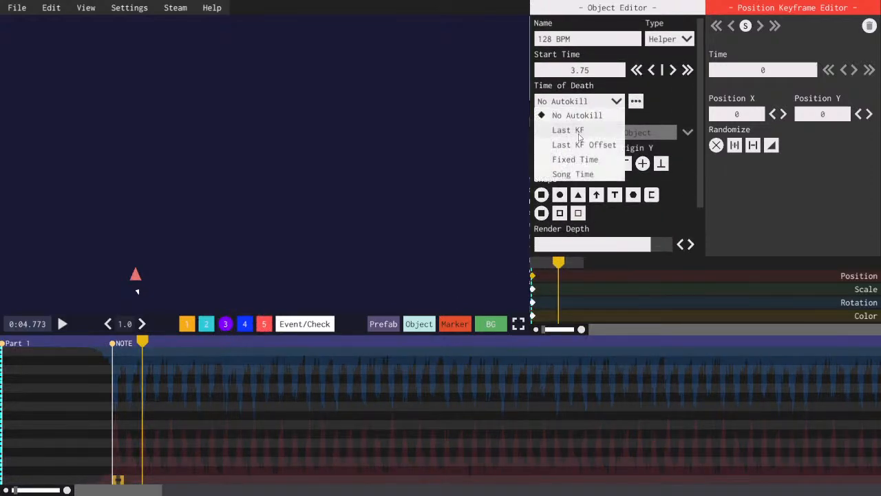
left_click(566, 143)
key("space")
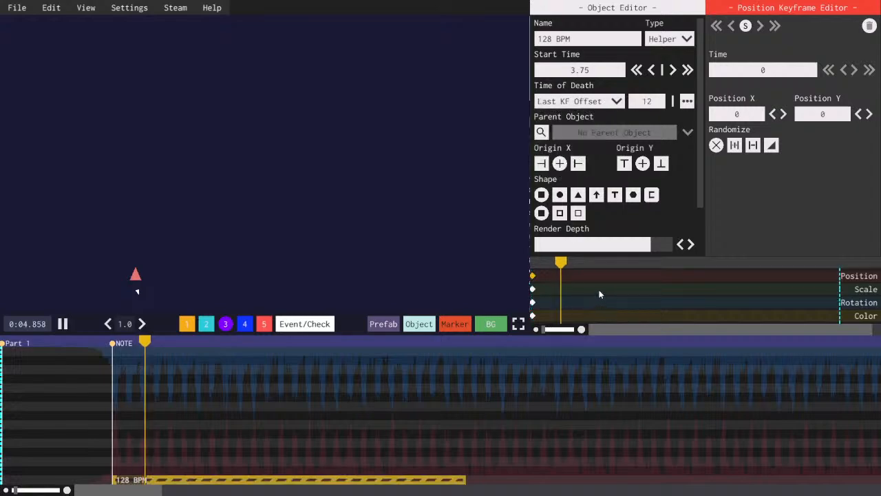
- Check the snap BPM settings and save the beatmap, replaying briefly from the start of the 128 BPM helper
left_click(129, 7)
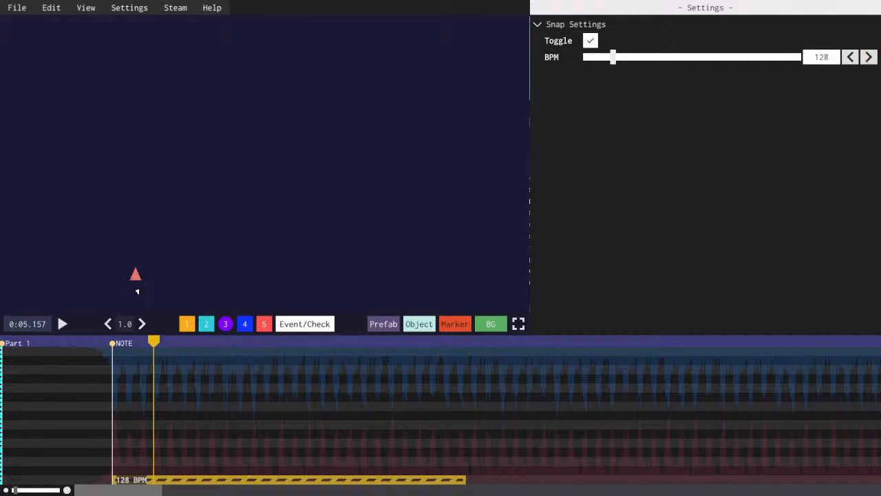
left_click(156, 480)
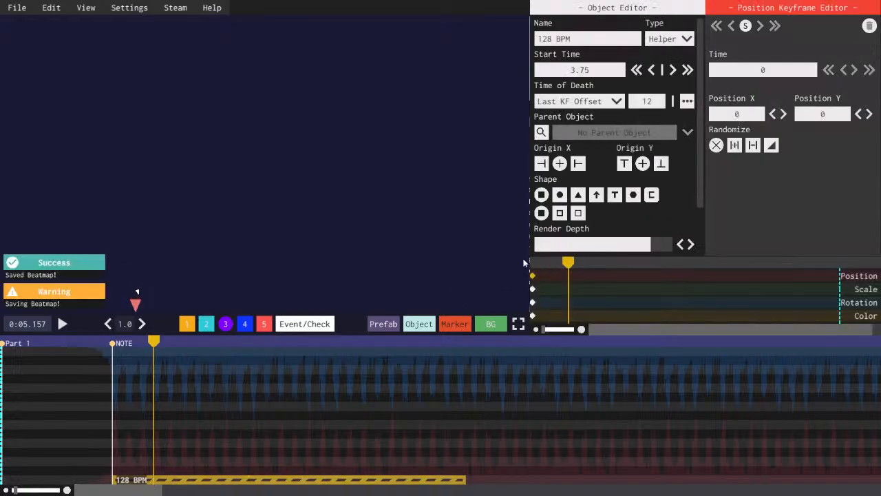
left_click(531, 262)
key("space")
key("space")
- Review the layer 1 timeline up to Part 2 and save the beatmap
left_click(193, 324)
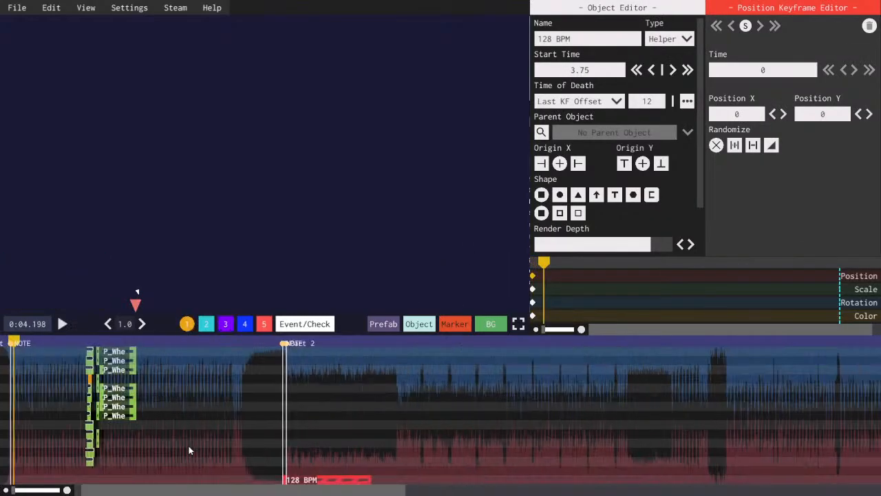
left_click_drag(201, 491, 194, 491)
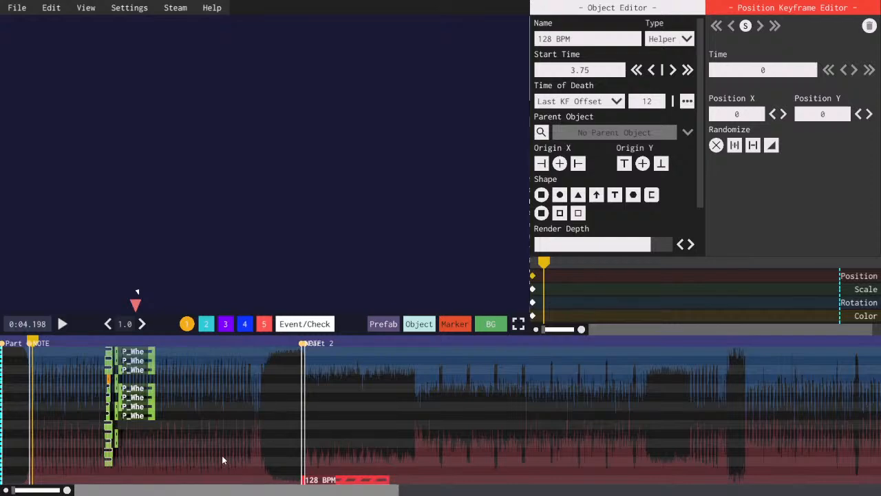
scroll(222, 456, "up", 3)
scroll(222, 454, "left", 3)
key("ctrl+s")
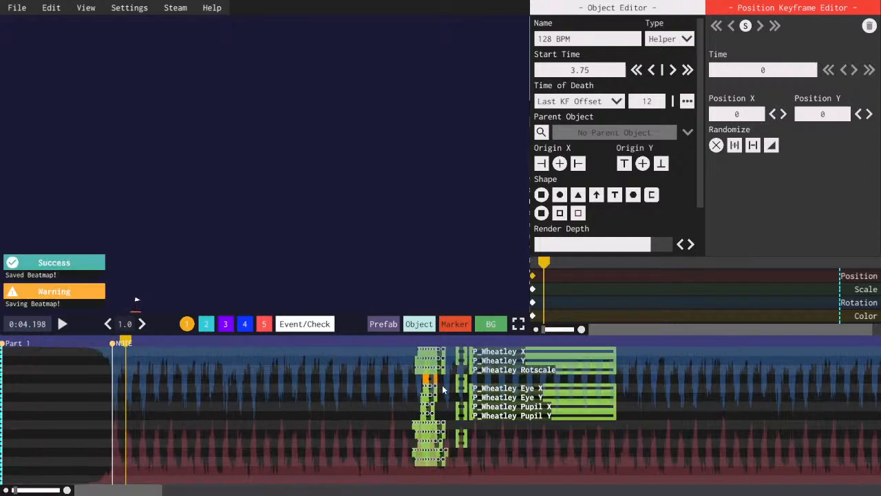
- Inspect the gradient object and the 128 BPM helper at the second NOTE marker, checking layer 2 before returning to layer 1
left_click(428, 379)
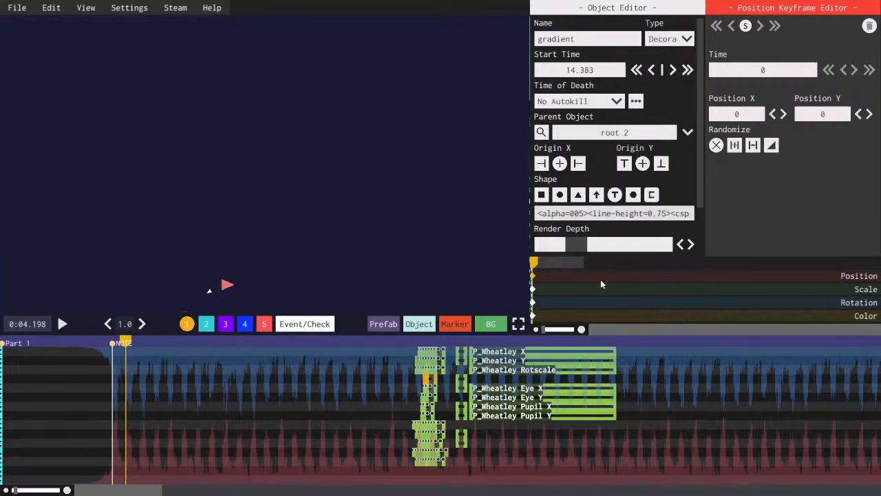
left_click_drag(141, 489, 237, 492)
left_click(117, 482)
left_click(168, 489)
left_click(212, 324)
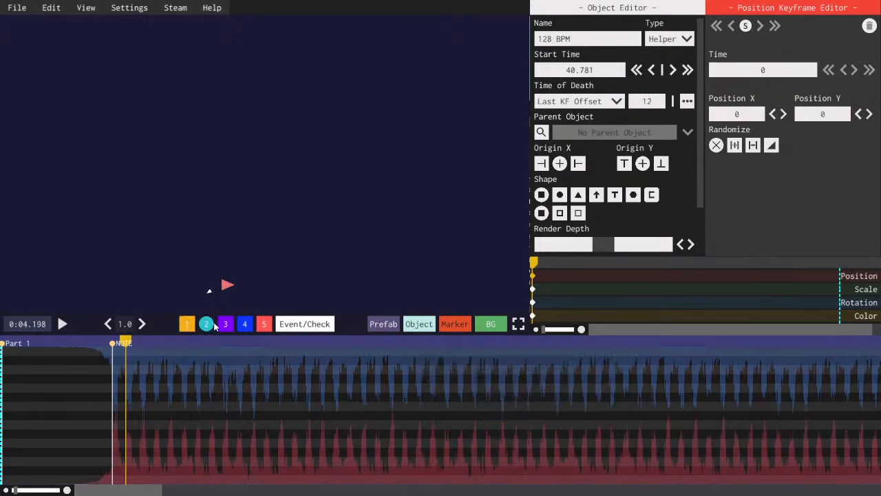
left_click(187, 324)
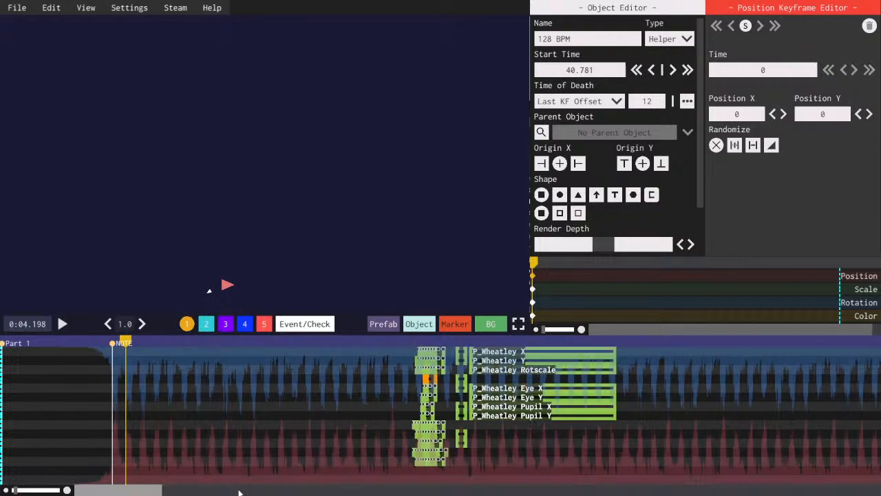
- Move the layer 1 128 BPM helper from Part 2 back to the first NOTE marker, starting at 3.75
scroll(211, 472, "down", 5)
left_click_drag(292, 489, 283, 490)
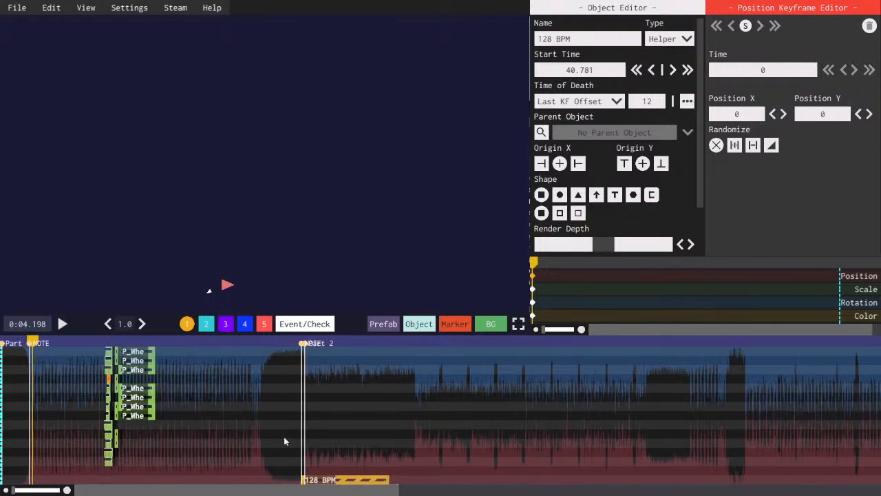
left_click_drag(336, 480, 78, 480)
scroll(78, 480, "up", 3)
left_click_drag(139, 490, 129, 489)
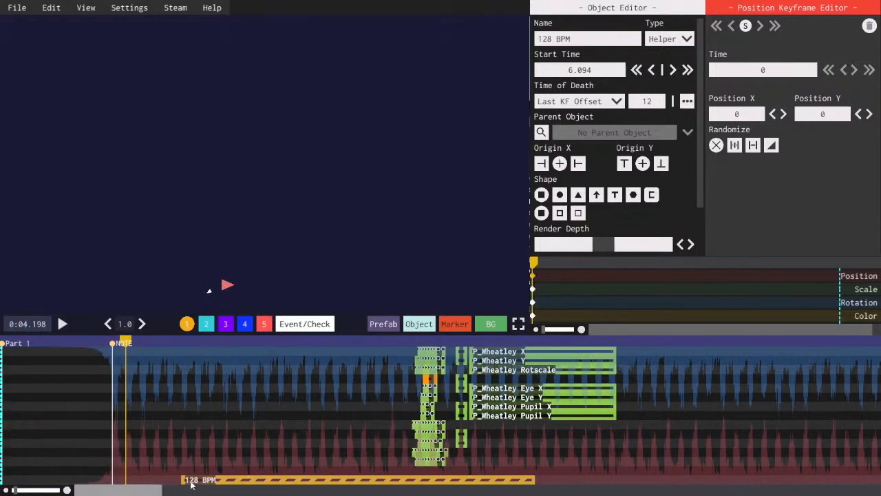
left_click_drag(191, 482, 107, 481)
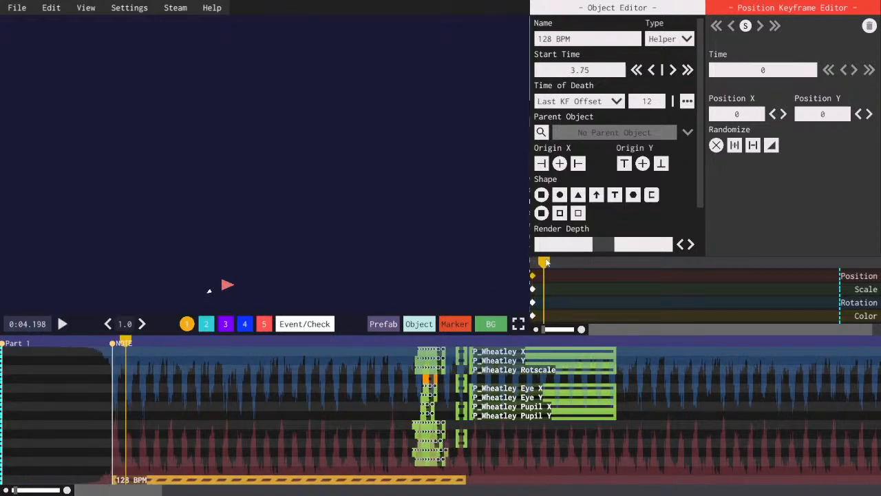
- Play briefly from near the helper's start and look through the contents of layers 2 to 5
left_click_drag(546, 261, 533, 263)
key("space")
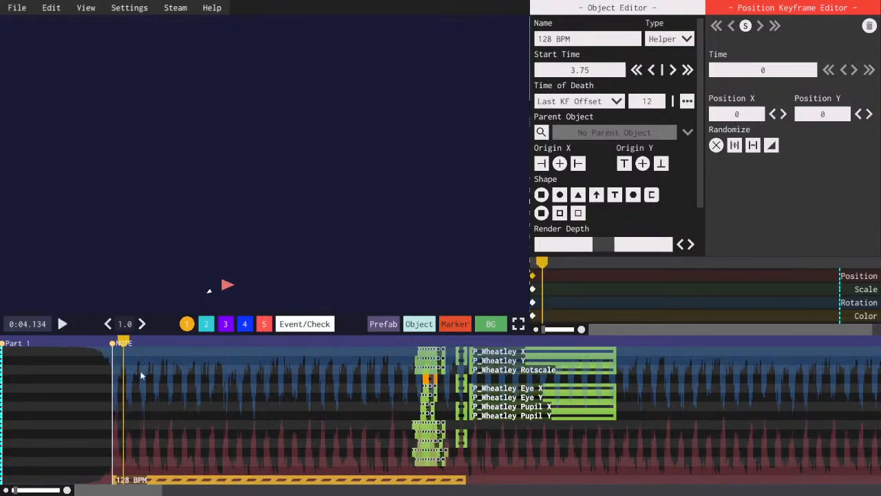
left_click(208, 329)
left_click(231, 327)
left_click(244, 325)
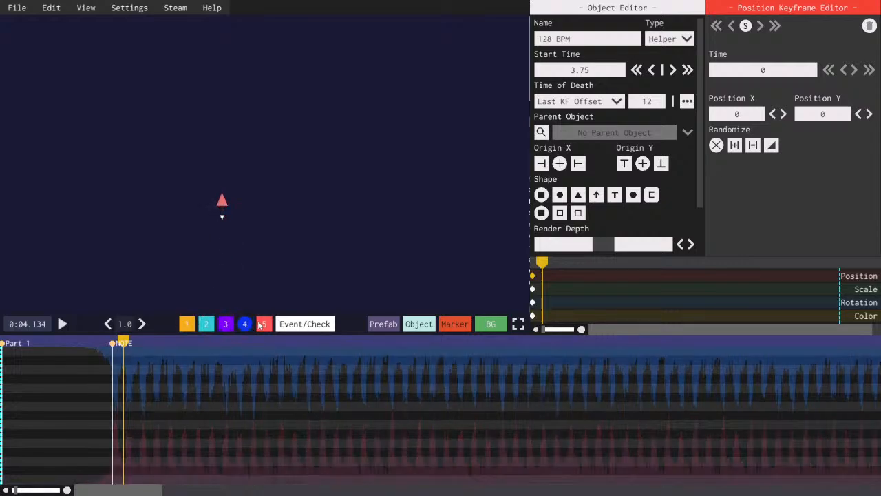
left_click(262, 324)
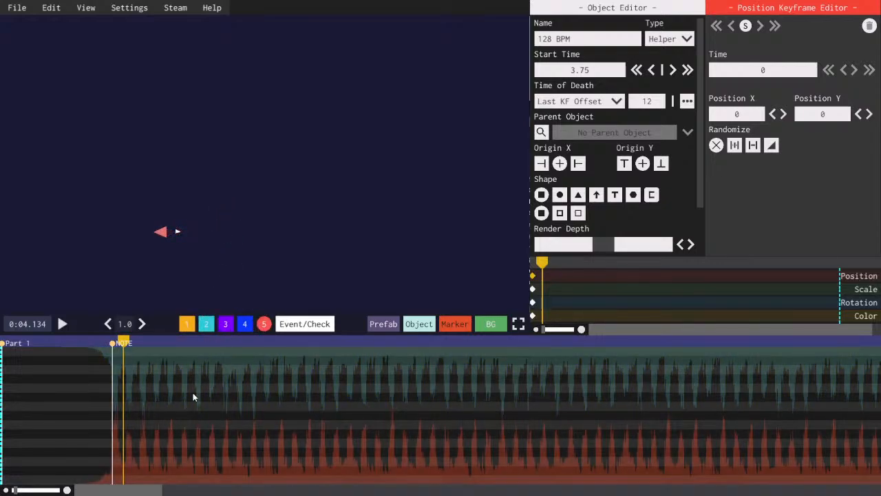
- Open the properties of the first NOTE marker and reselect the 128 BPM helper on layer 1
left_click(112, 341)
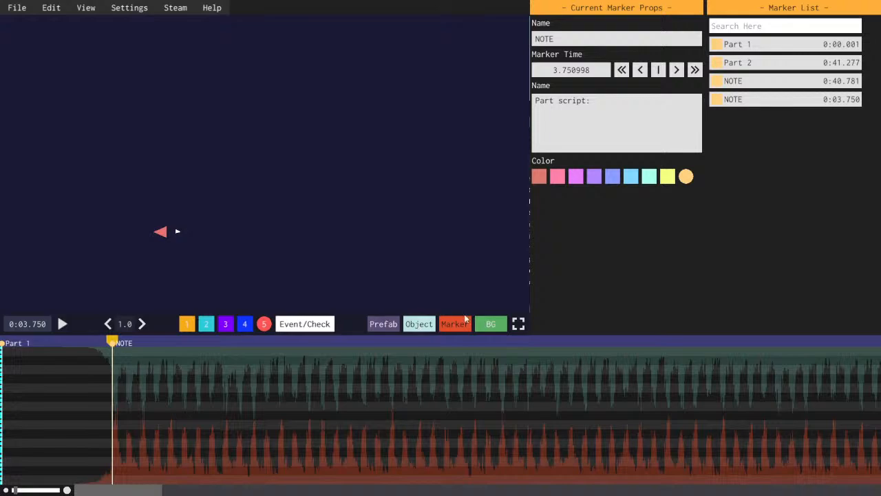
left_click(189, 324)
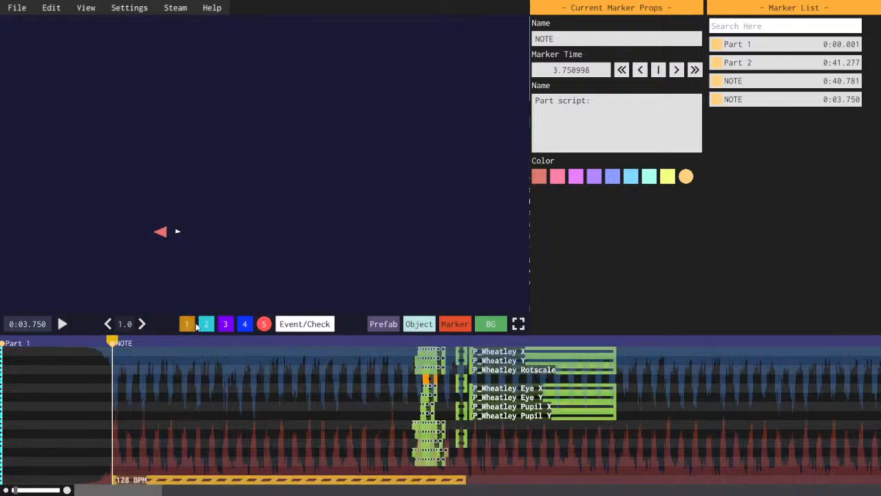
left_click(160, 481)
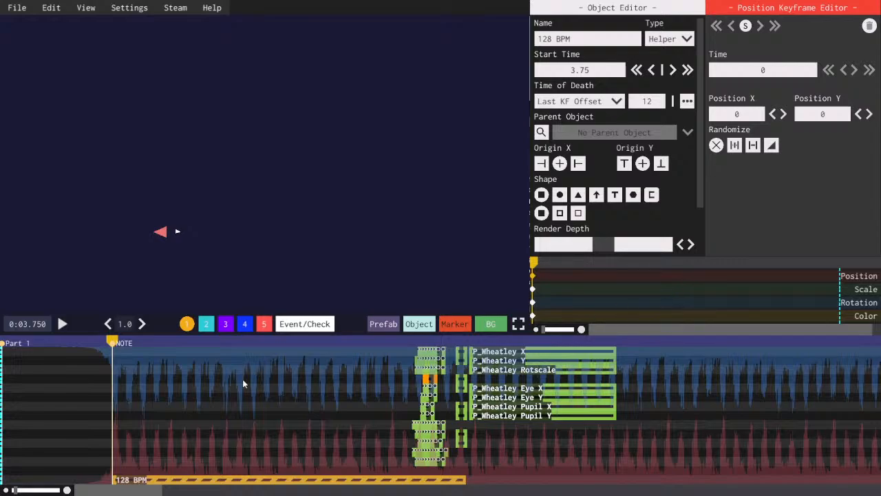
- Save the beatmap and check the 128 BPM helper's timing with short playbacks from about 0:04.22, keeping its start time at 3.75
left_click_drag(120, 339, 126, 341)
key("ctrl+s")
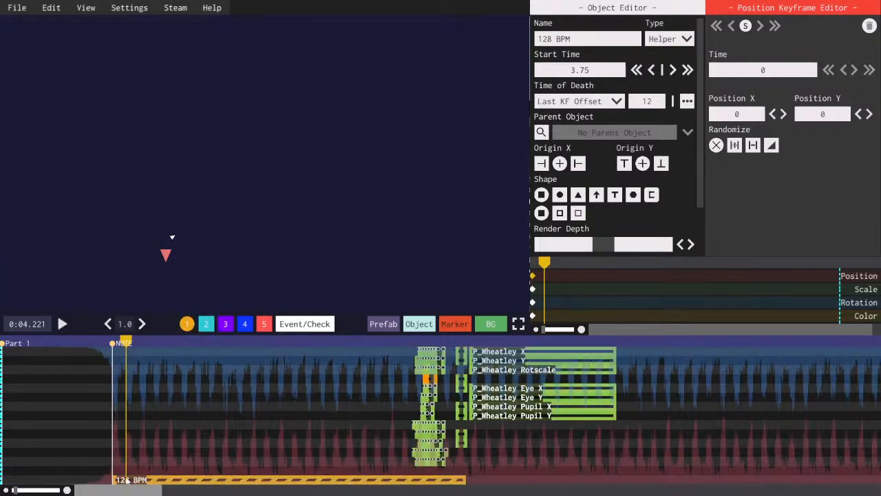
key("space")
key("space")
left_click_drag(129, 482, 111, 481)
key("space")
key("space")
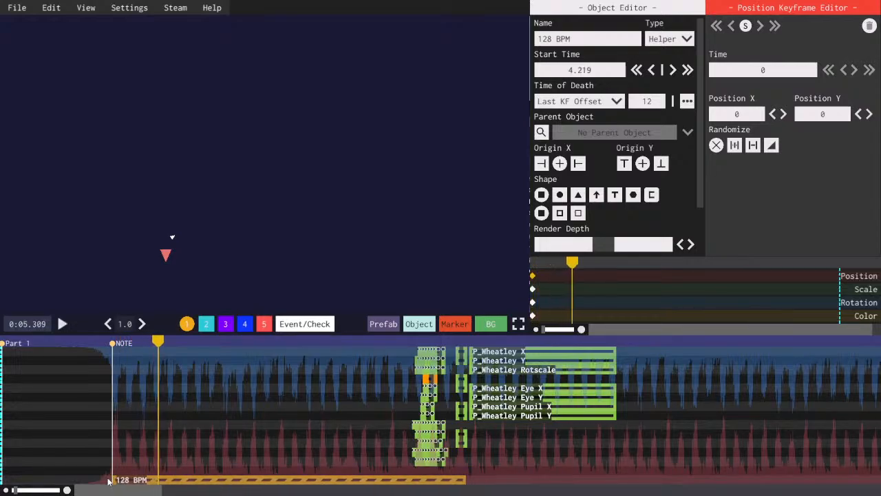
- Open the level "DD - Renihilation"
left_click(17, 8)
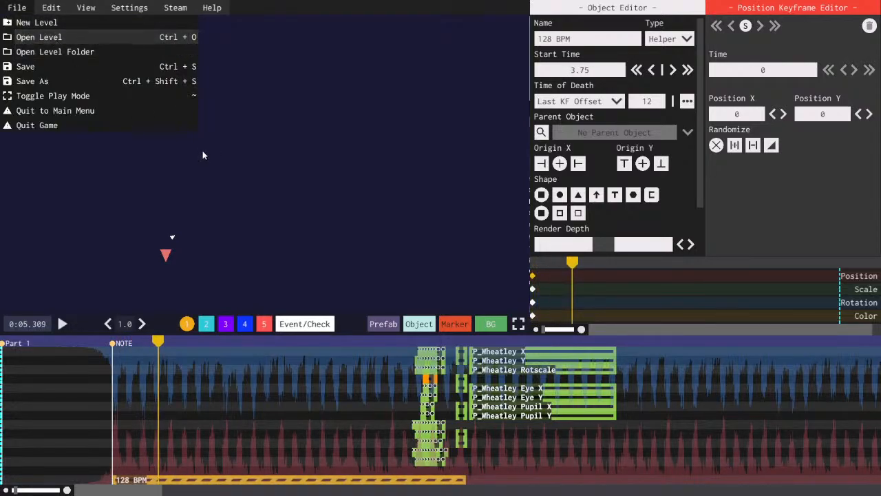
key("ctrl+o")
scroll(223, 225, "down", 3)
scroll(224, 225, "up", 1)
scroll(223, 226, "up", 6)
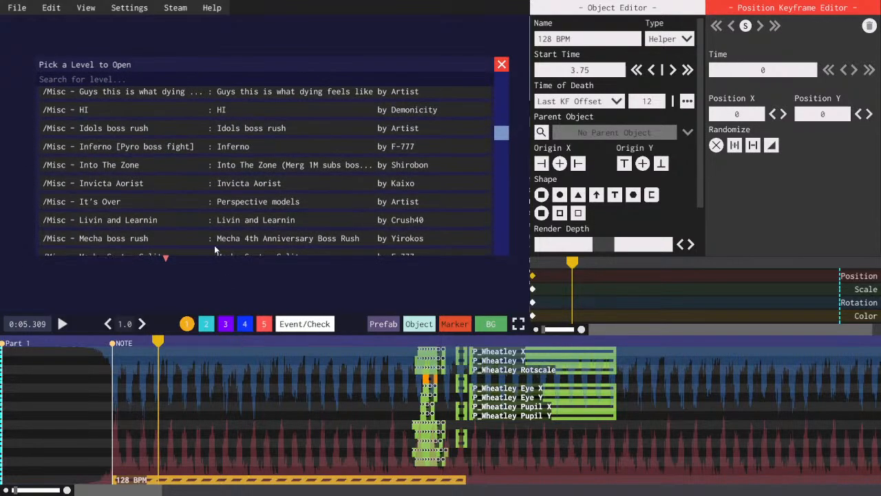
scroll(214, 245, "up", 8)
scroll(261, 175, "up", 10)
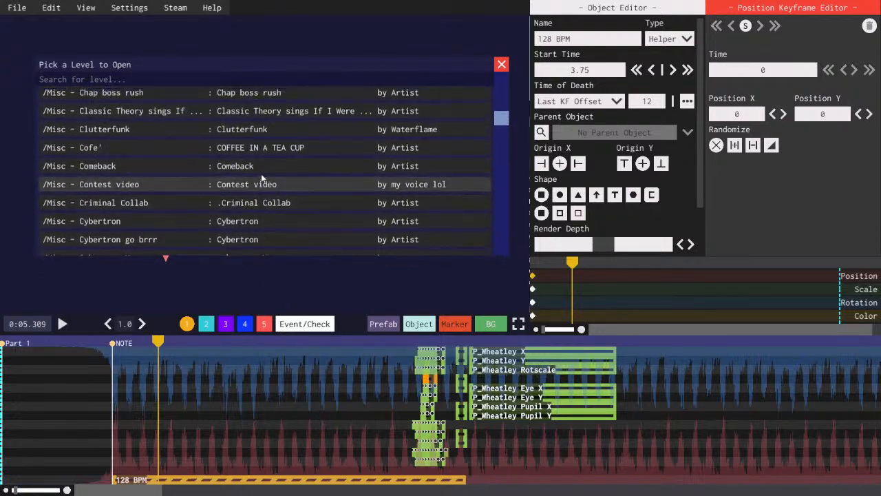
scroll(255, 182, "up", 4)
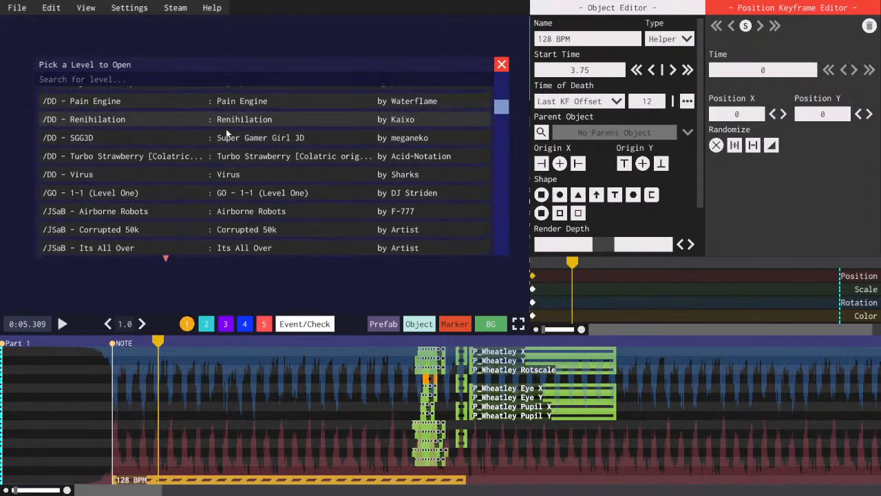
scroll(163, 116, "up", 3)
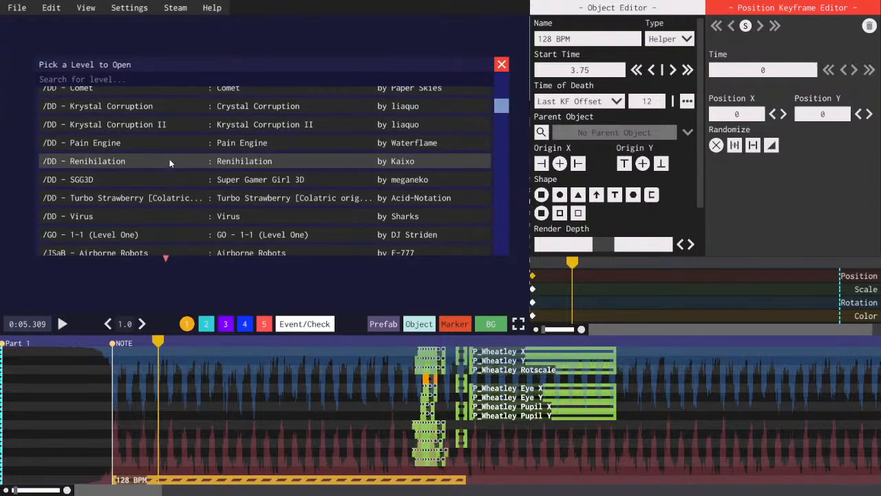
left_click(123, 167)
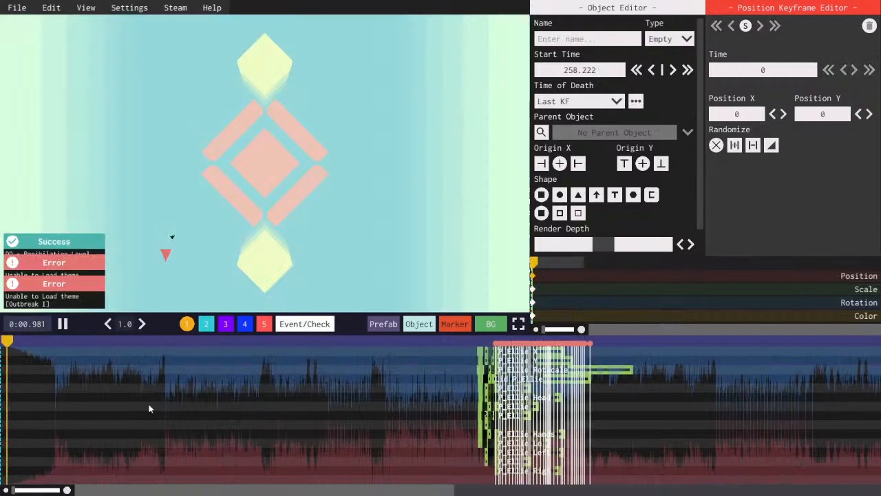
- Play the opened level from about 2:36 to 3:09 to review the character animation section
left_click_drag(361, 490, 655, 466)
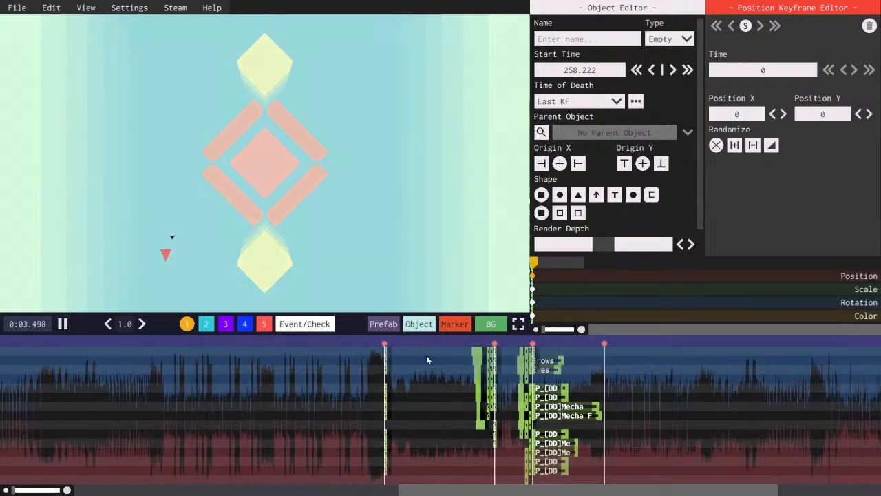
key("space")
left_click(387, 356)
left_click(374, 342)
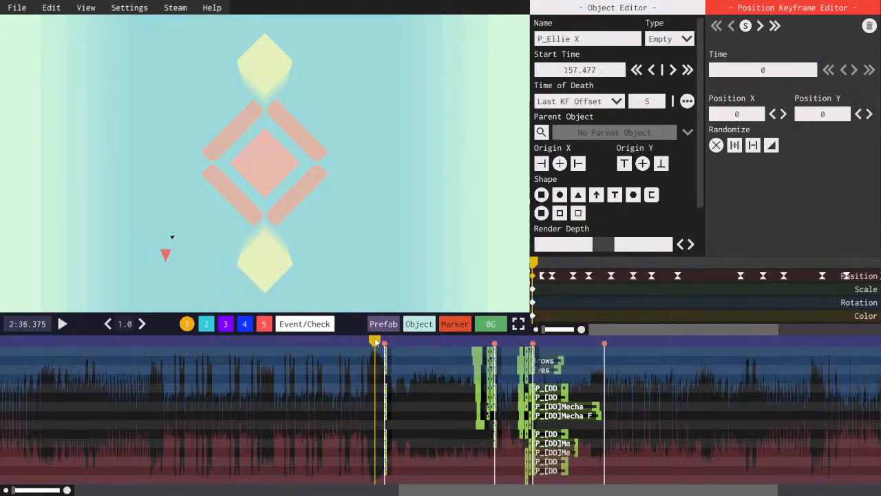
key("space")
left_click_drag(497, 490, 617, 468)
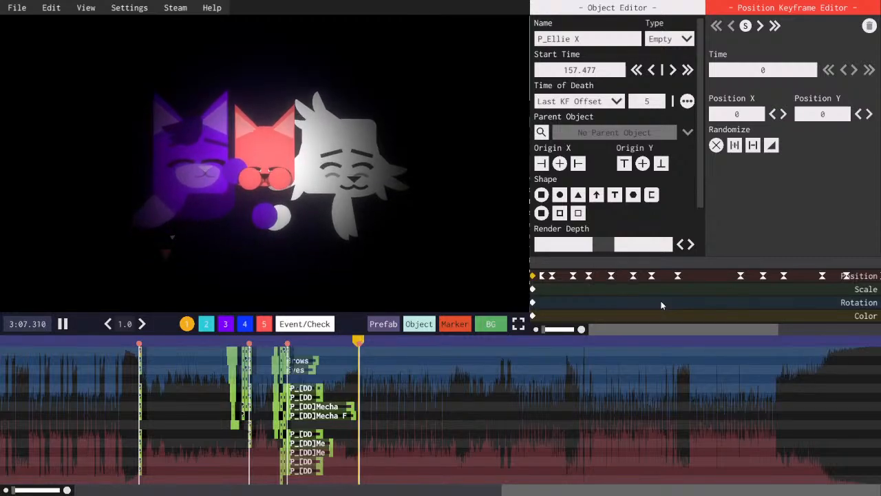
key("space")
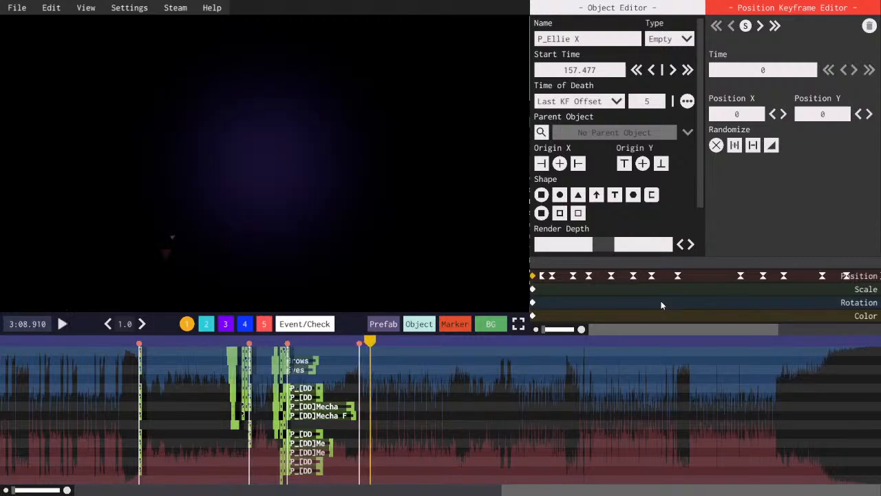
- Scrub the level's timeline between about 2:38 and 3:06 to review the character poses
left_click(314, 341)
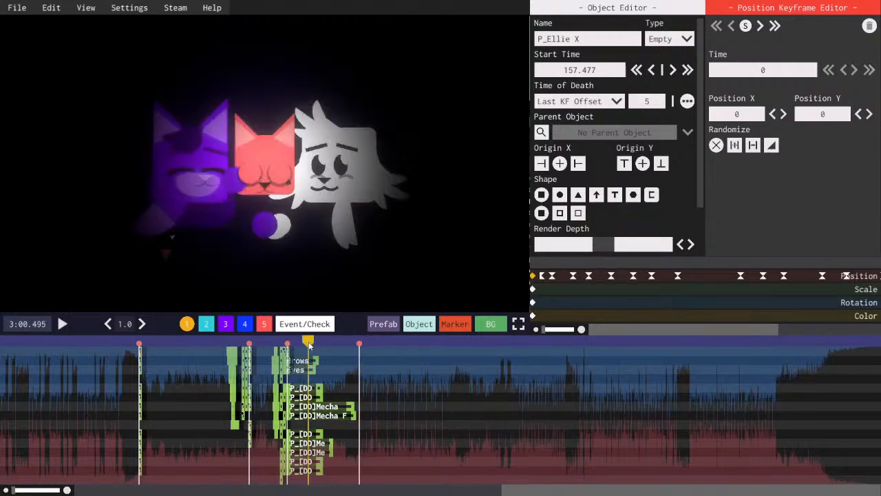
left_click_drag(315, 342, 355, 343)
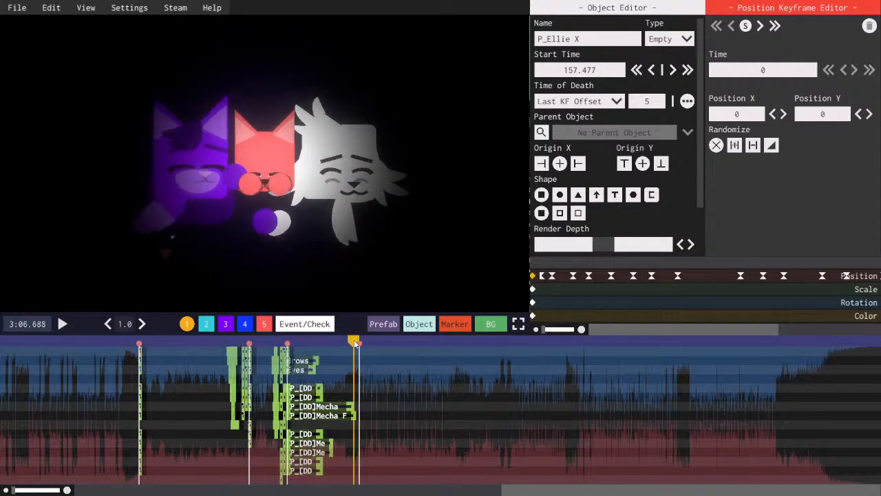
left_click(153, 342)
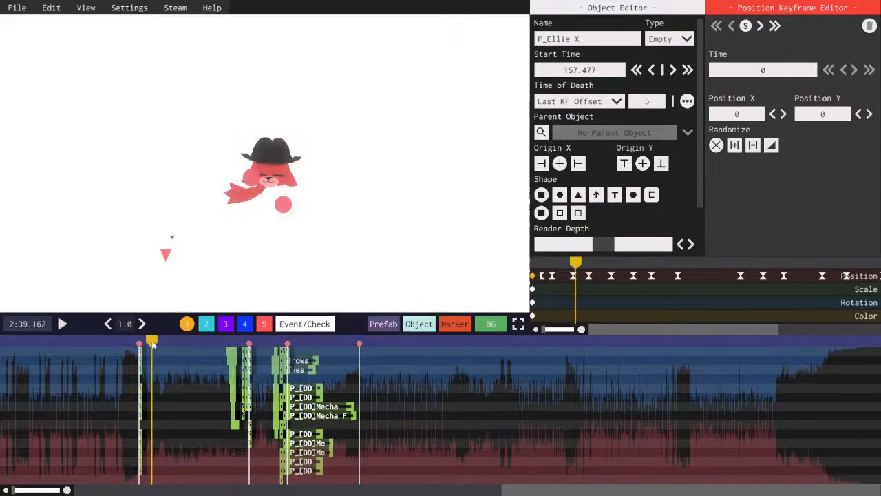
left_click(347, 343)
left_click_drag(513, 491, 401, 492)
left_click(361, 342)
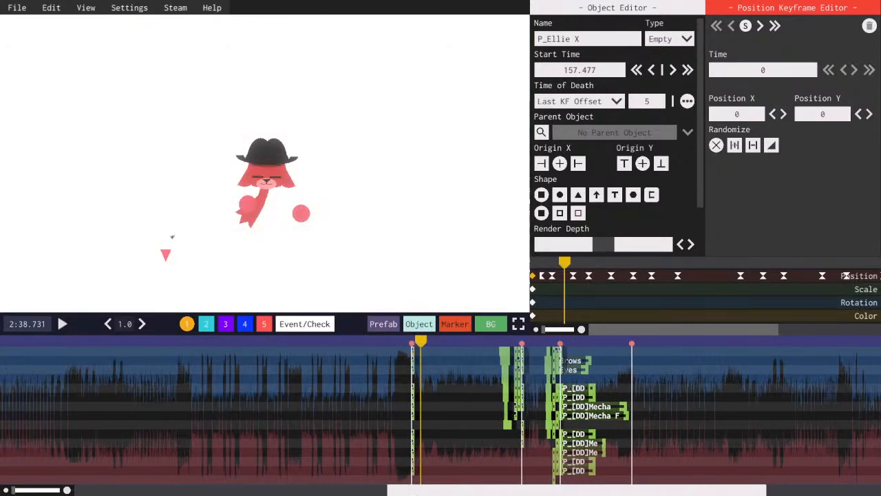
left_click(16, 8)
left_click(31, 37)
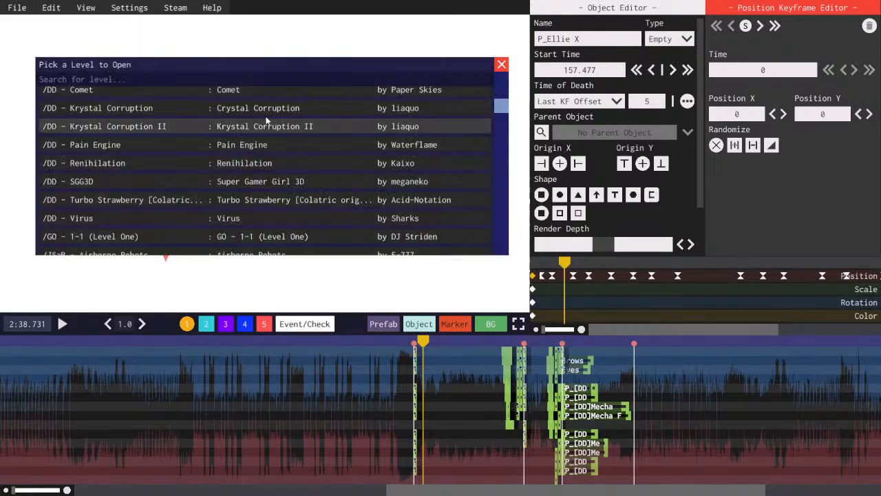
scroll(242, 171, "up", 1)
scroll(242, 177, "up", 6)
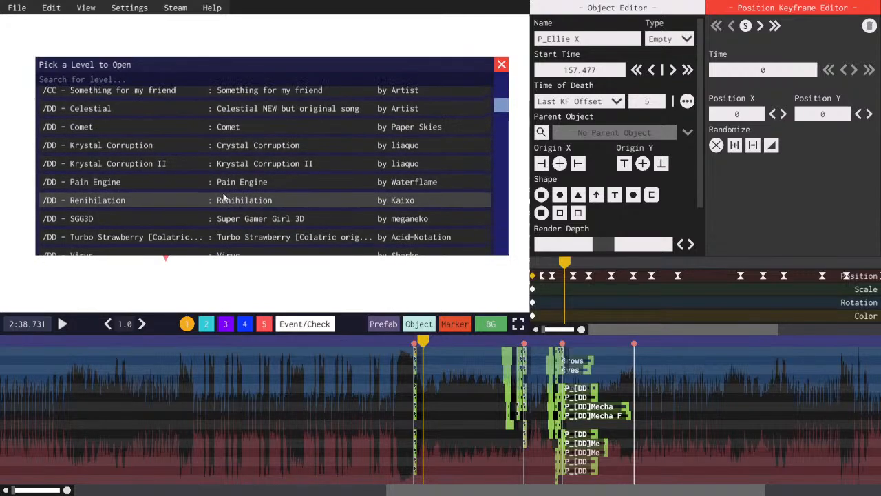
scroll(250, 207, "up", 1)
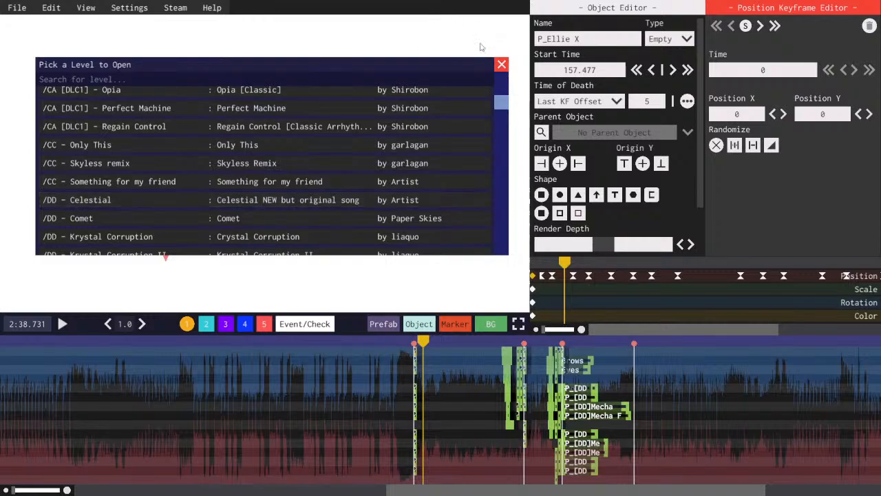
left_click(501, 64)
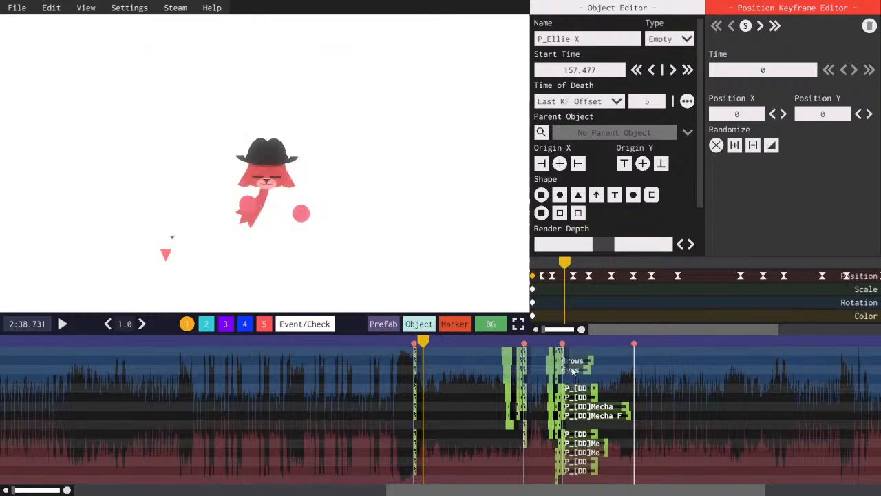
- Select the character's tail object in the preview and open its starting color keyframe
left_click(252, 220)
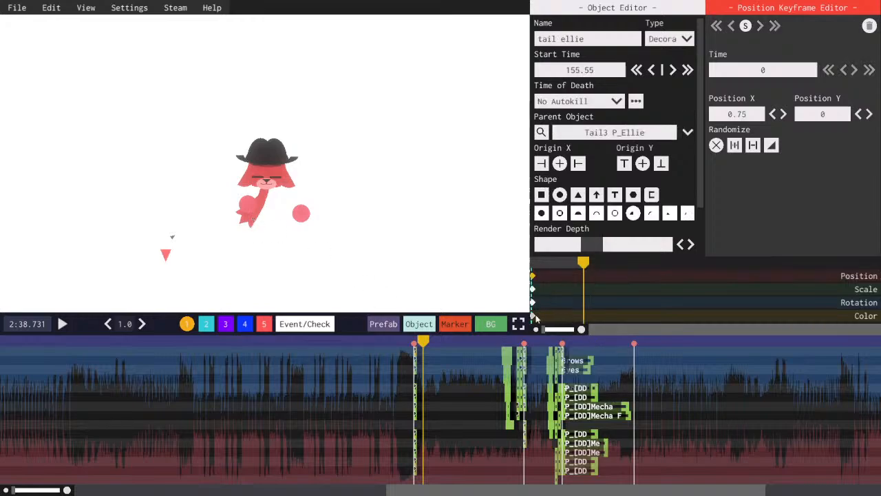
left_click(533, 316)
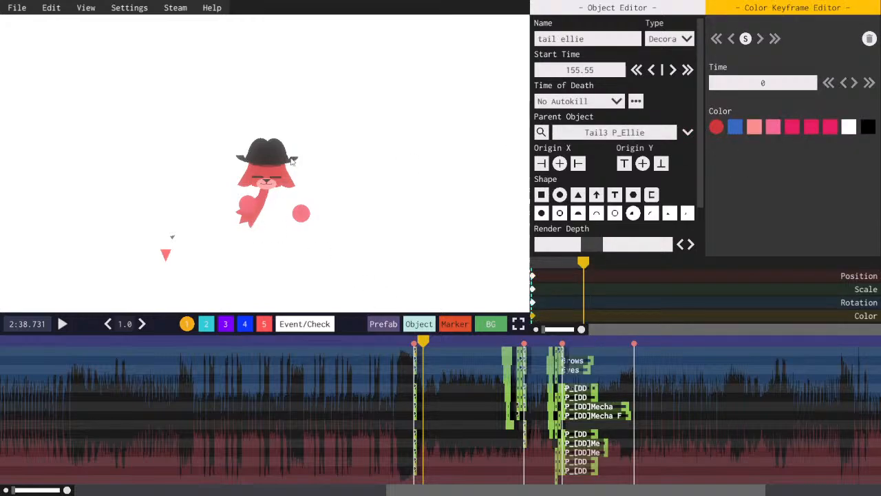
- Browse the list of levels to open, from the CA and DD entries through the Misc levels up to Nine Circles
left_click(16, 7)
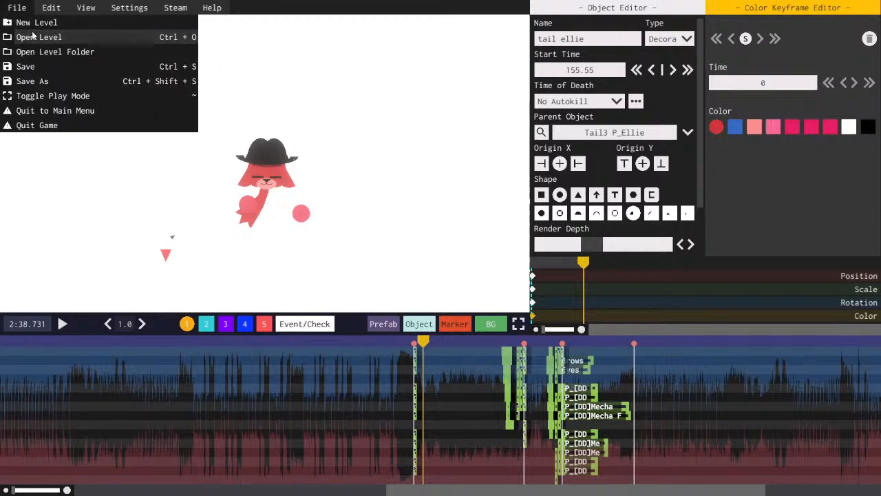
left_click(48, 37)
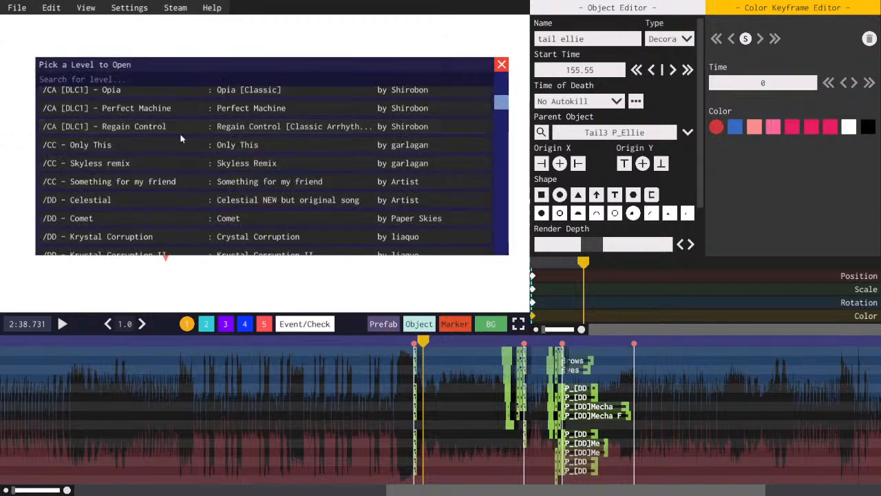
scroll(180, 122, "down", 1)
left_click_drag(179, 118, 149, 203)
scroll(148, 203, "down", 3)
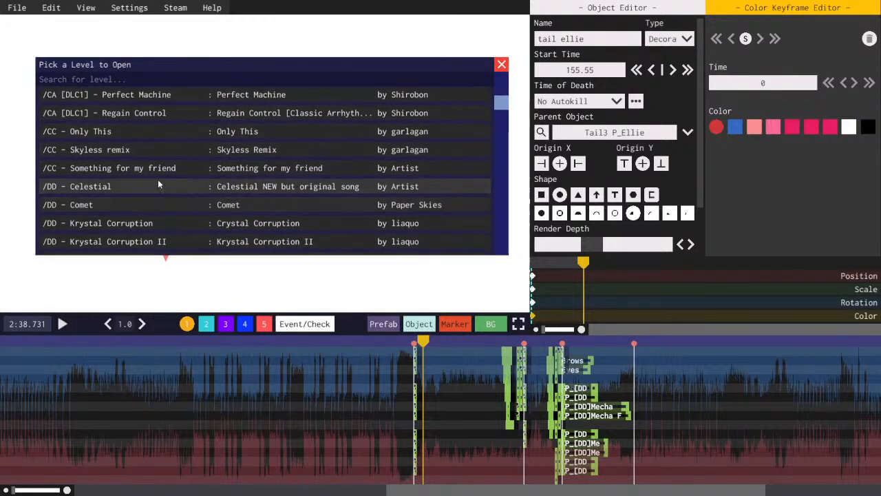
scroll(240, 165, "up", 4)
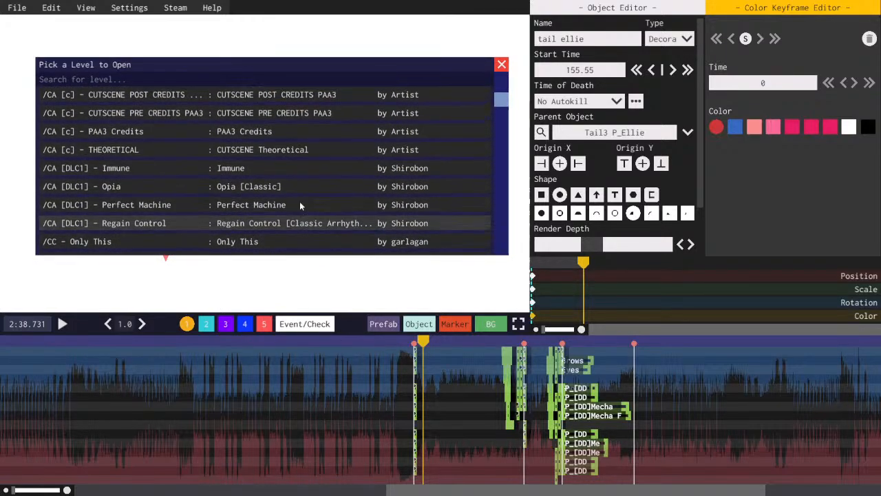
scroll(262, 175, "down", 7)
scroll(242, 144, "up", 3)
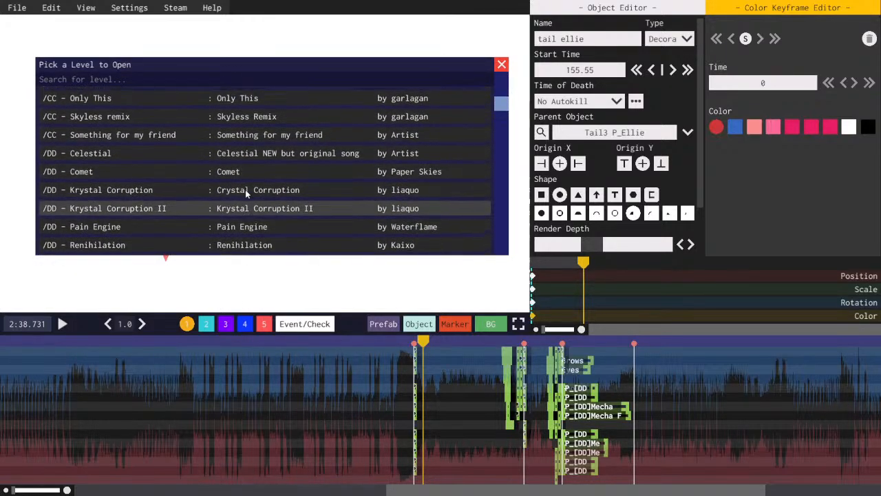
scroll(244, 160, "down", 1)
scroll(269, 173, "down", 15)
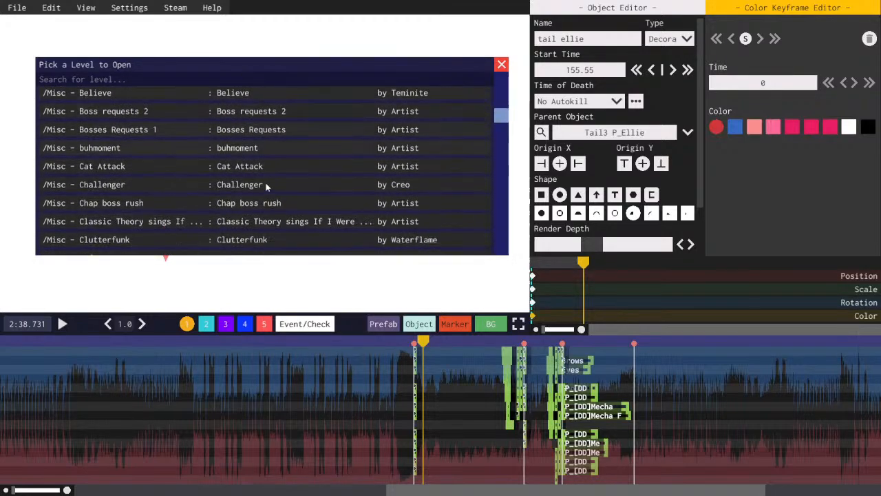
scroll(260, 221, "down", 10)
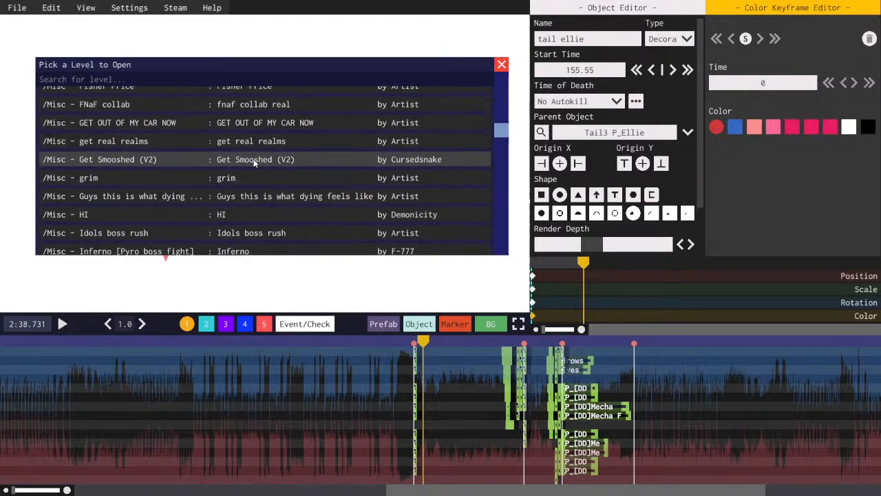
scroll(251, 171, "down", 2)
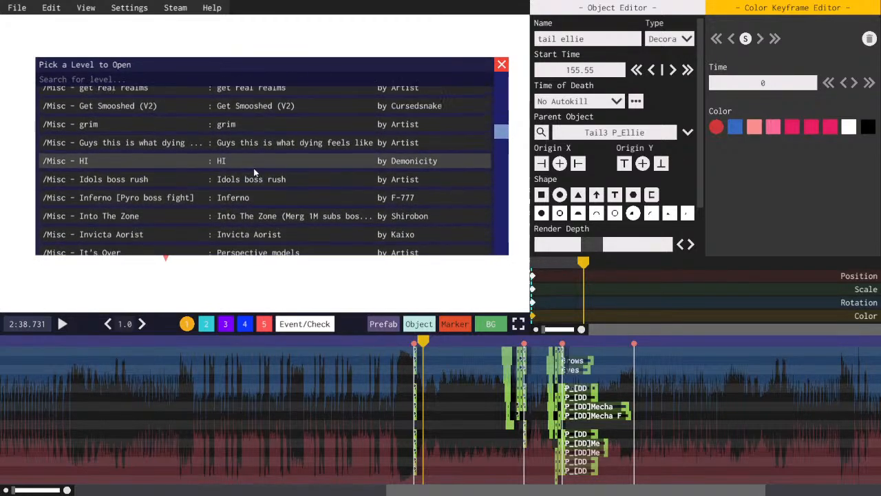
scroll(252, 186, "up", 1)
scroll(251, 194, "down", 3)
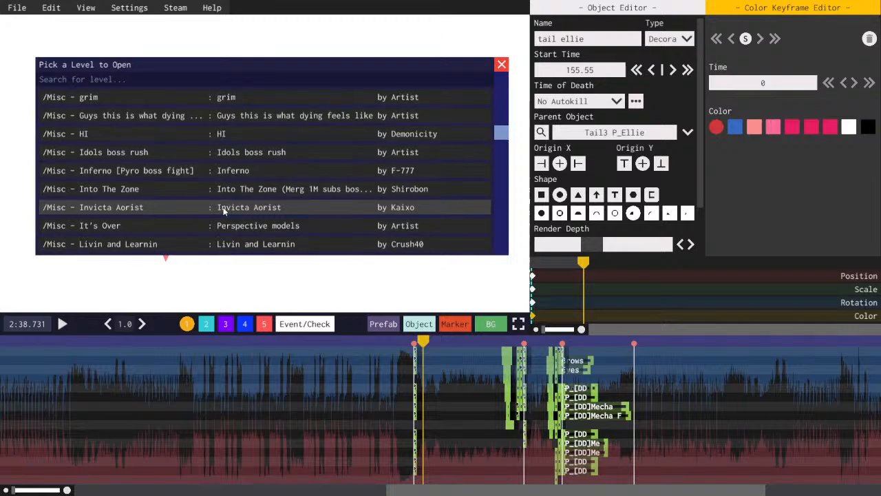
scroll(187, 183, "down", 3)
scroll(242, 192, "down", 4)
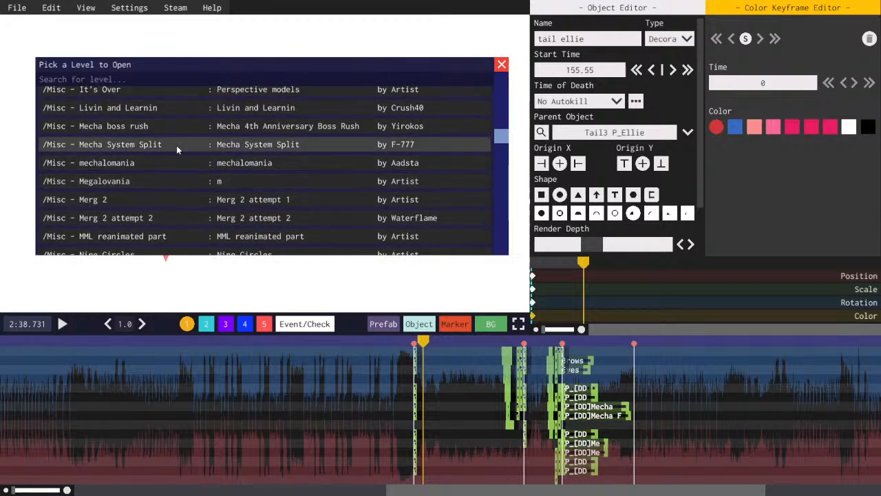
scroll(176, 145, "up", 1)
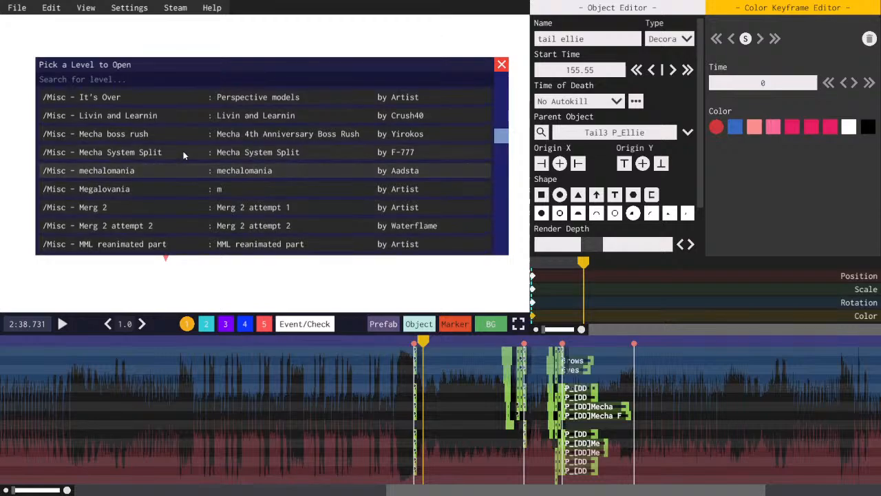
scroll(184, 142, "down", 1)
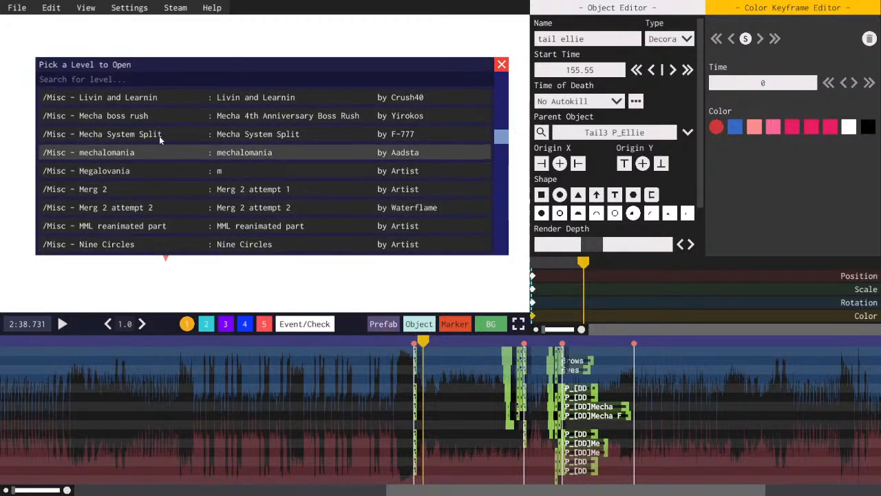
- Start creating a new level and point its audio file browser to the folder F:\ogg\
left_click(18, 8)
left_click(24, 23)
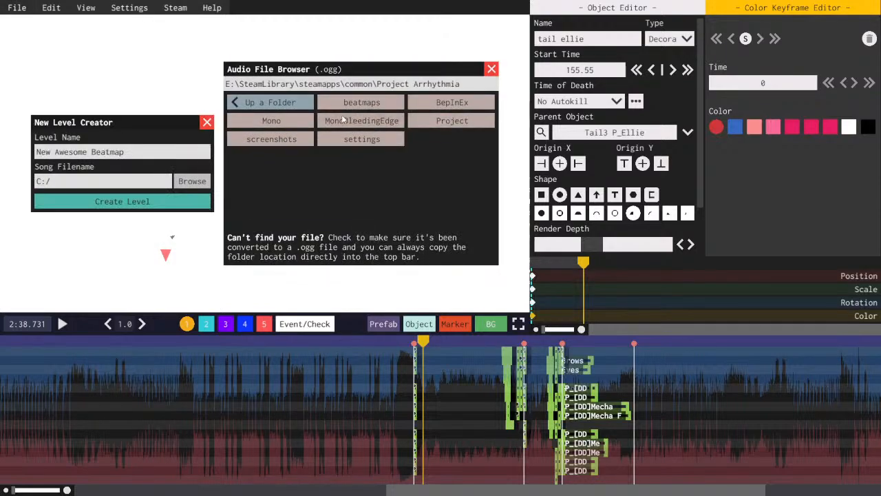
left_click(270, 85)
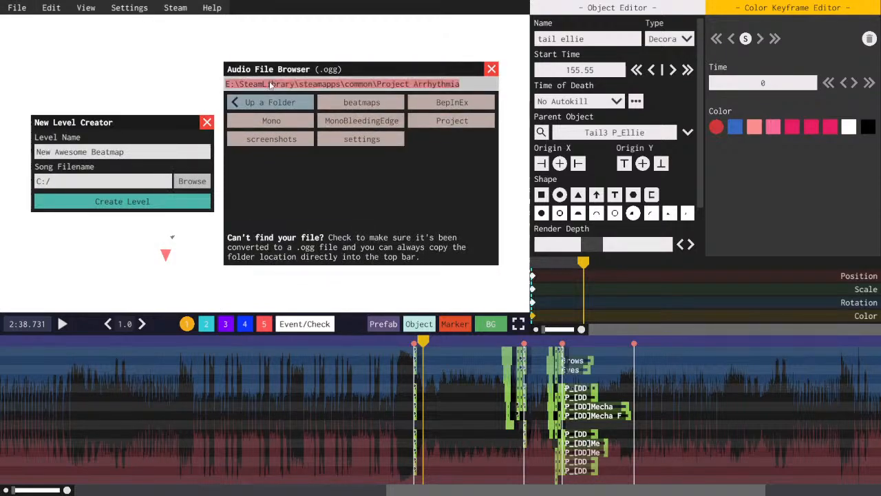
type("F:\\")
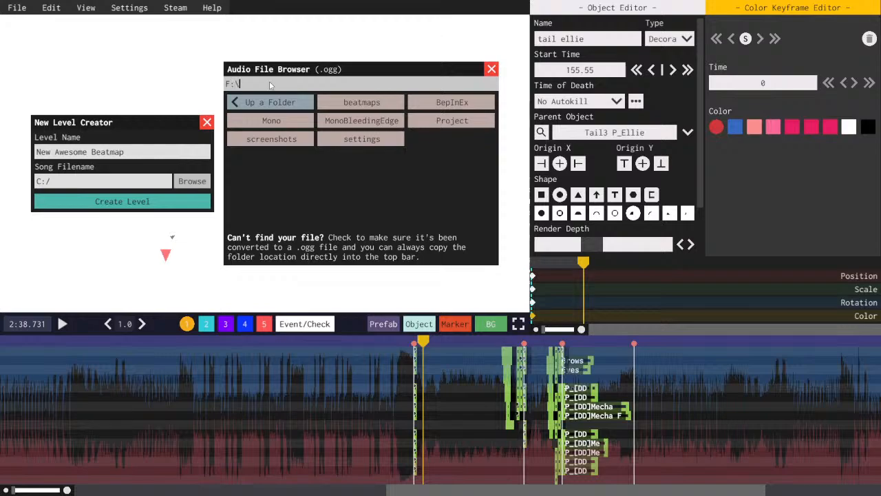
type("ogg\\")
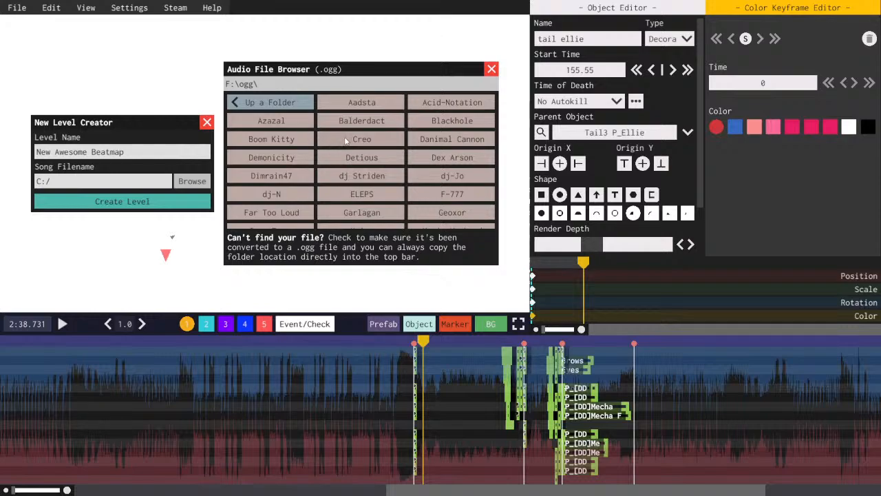
- Look through the artist folders and open the "garlagan - 00" album folder inside Garlagan
scroll(346, 141, "down", 10)
scroll(284, 154, "up", 3)
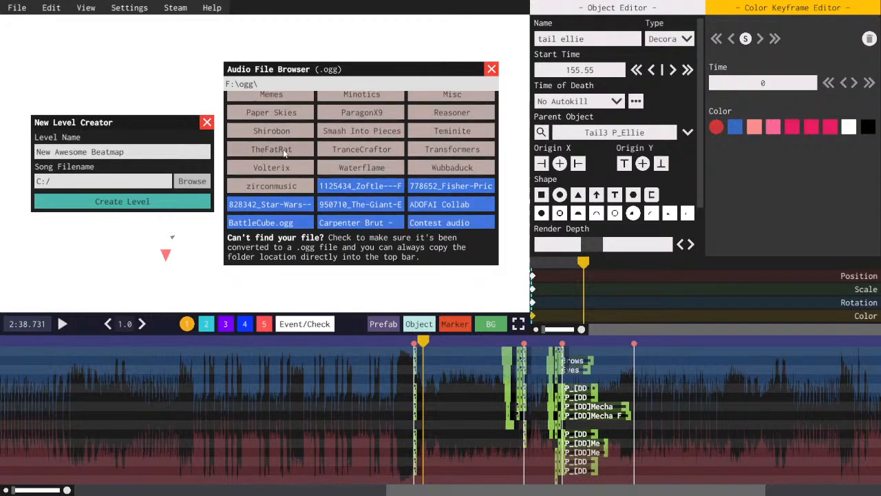
scroll(303, 186, "up", 4)
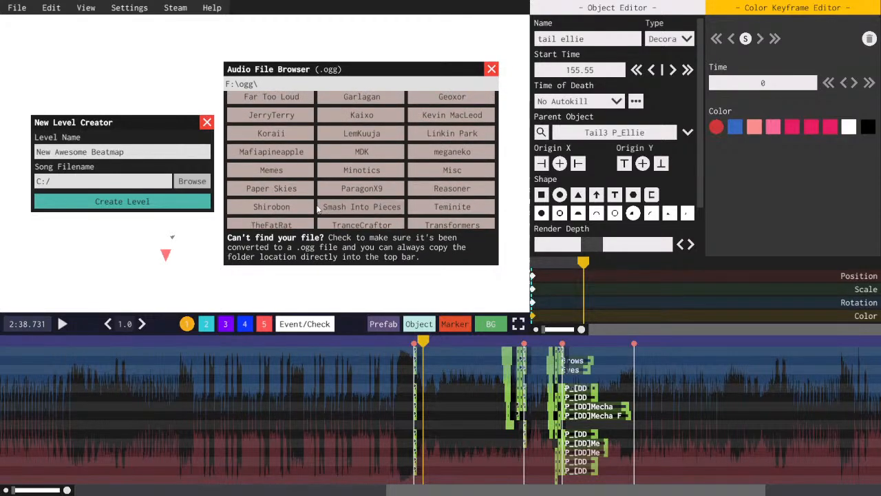
scroll(348, 158, "up", 6)
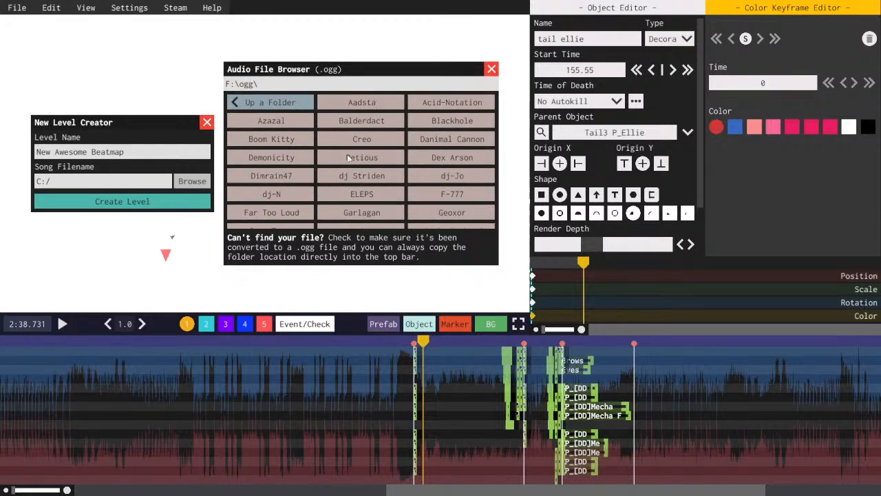
left_click(360, 212)
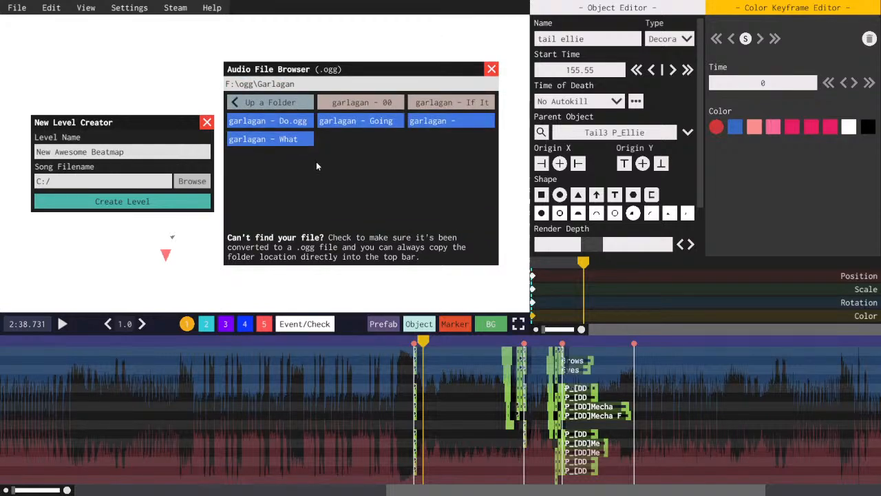
left_click(396, 104)
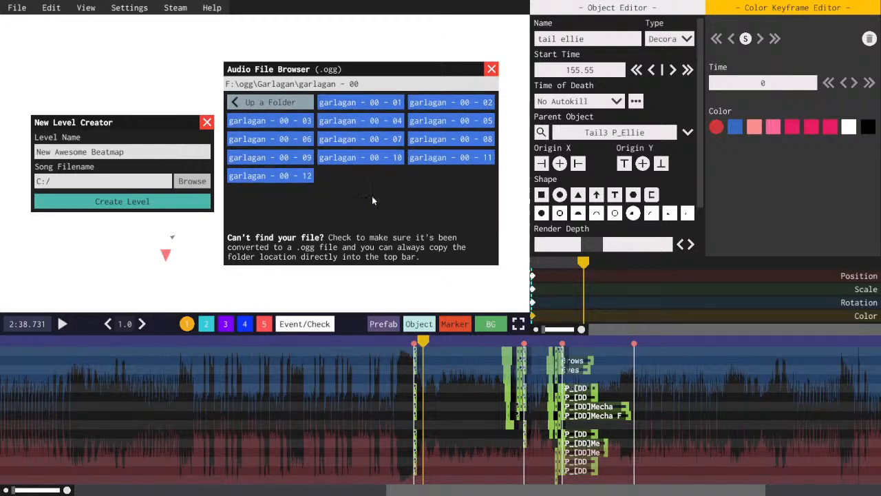
- Check the titles of the album's first tracks and choose "garlagan - 00 - 04 Holography.ogg" as the new level's song
left_click(359, 102)
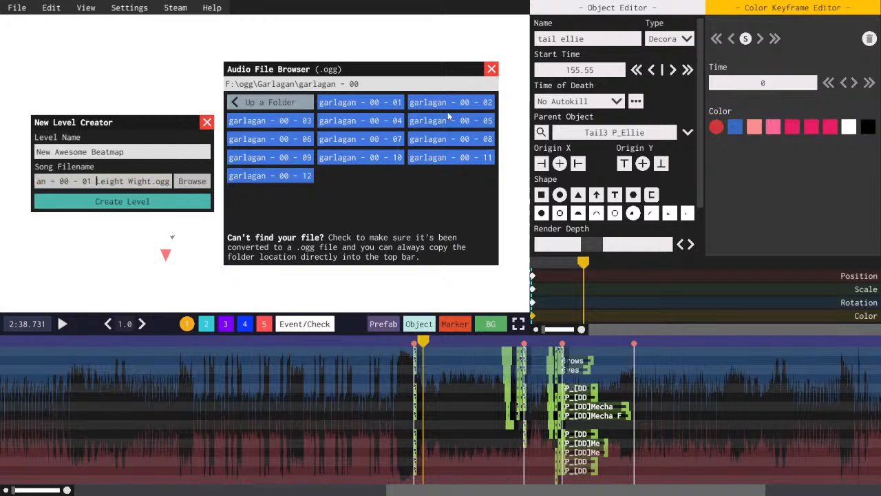
left_click_drag(148, 181, 312, 179)
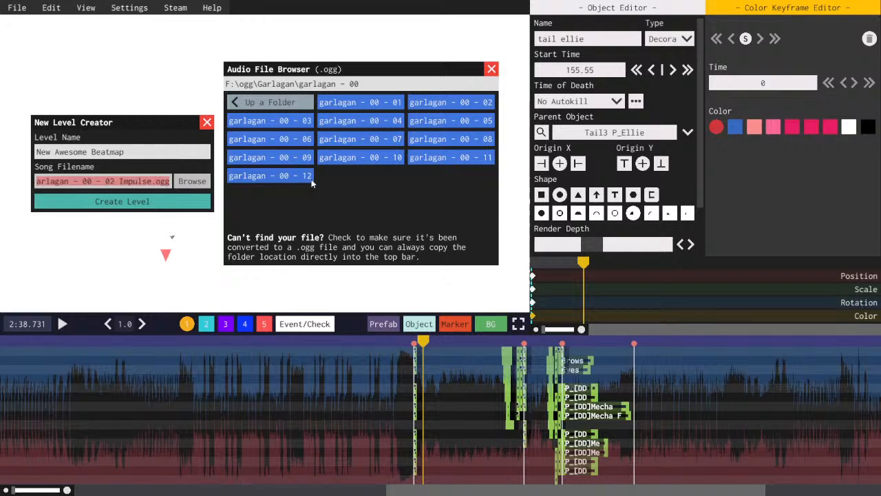
left_click(259, 125)
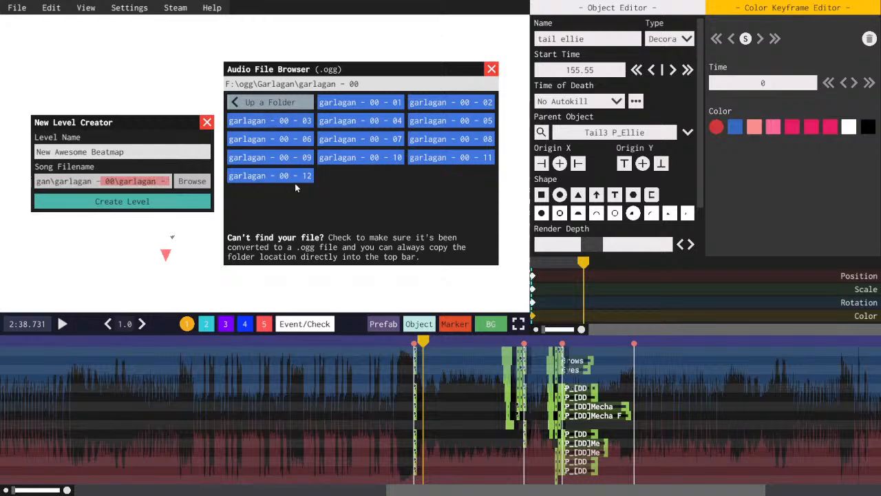
left_click_drag(296, 184, 296, 184)
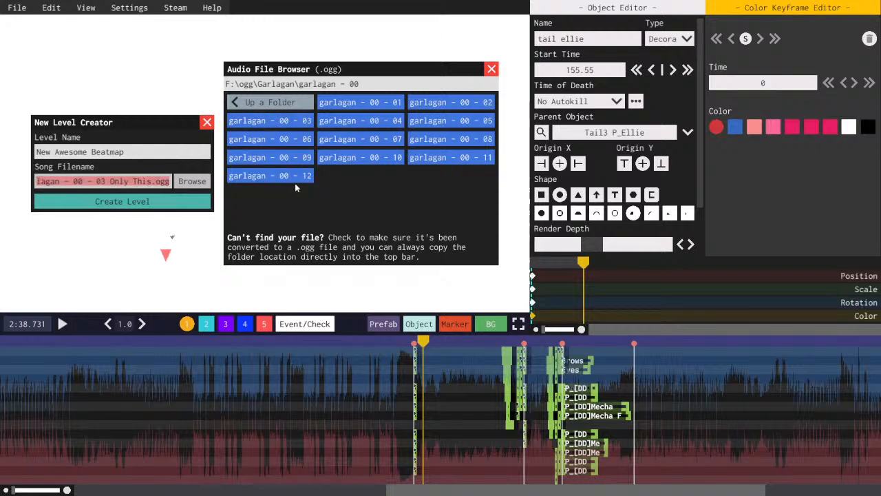
left_click(374, 120)
left_click(149, 182)
left_click_drag(149, 183, 369, 184)
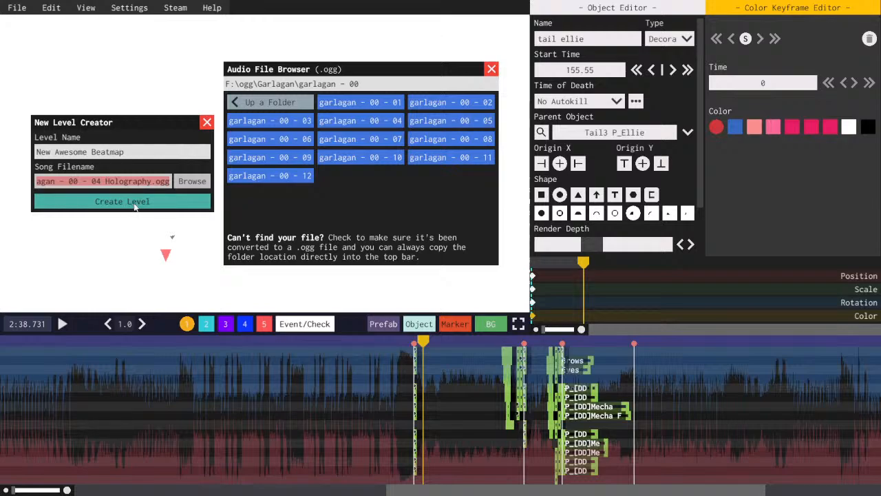
- Name the new level "Misc - Holography" and create it
left_click(135, 154)
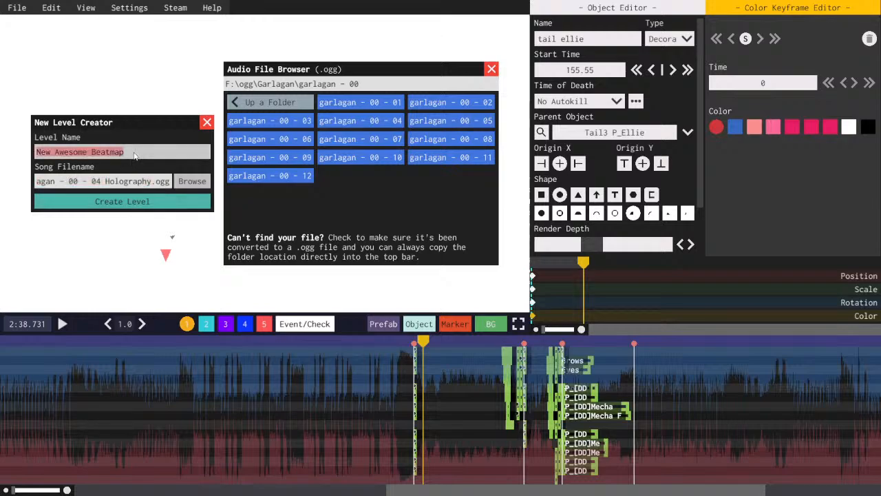
type("Misc - ")
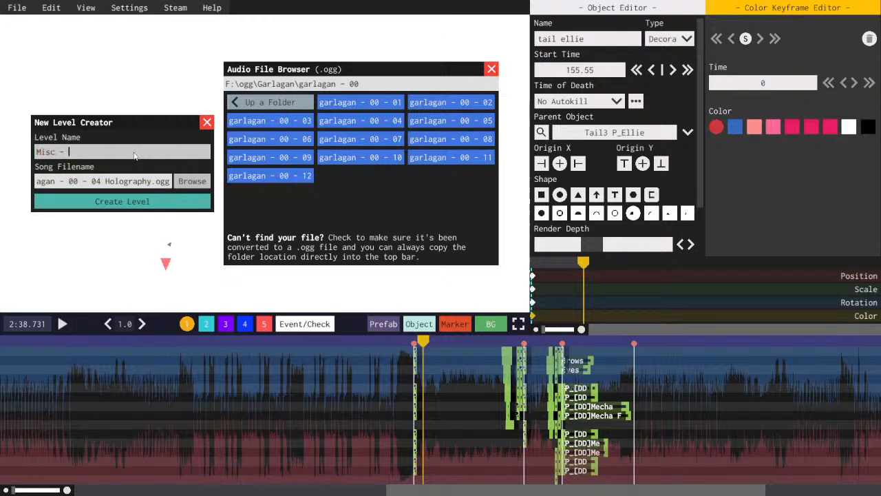
type("Holography")
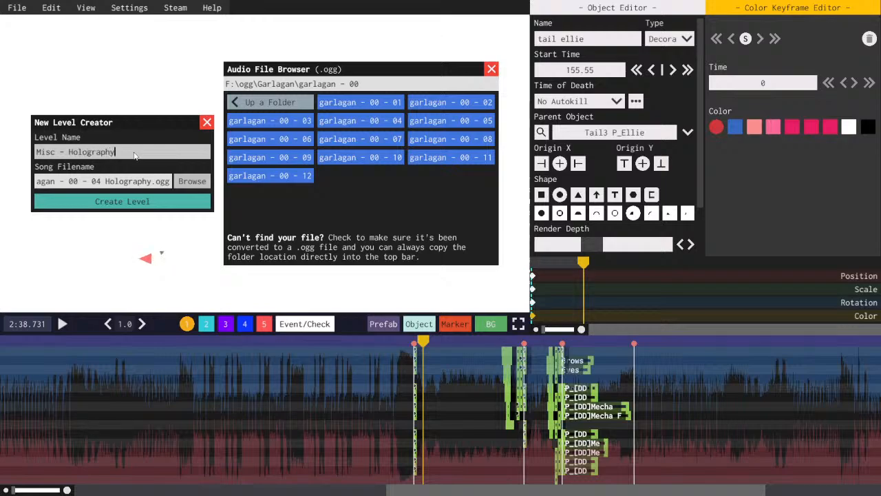
left_click(126, 202)
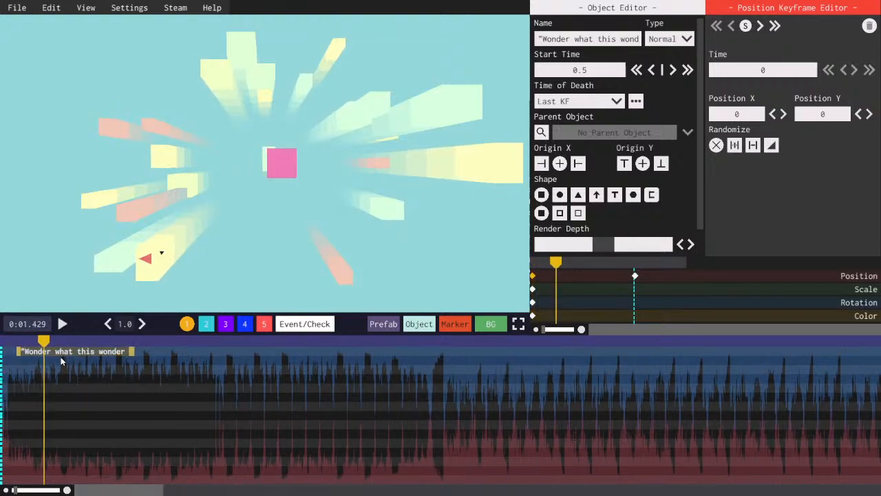
- Move the default "Wonder what this wonderful..." object along the timeline to the end of the song, at start time 296.953
key("space")
scroll(50, 351, "down", 5)
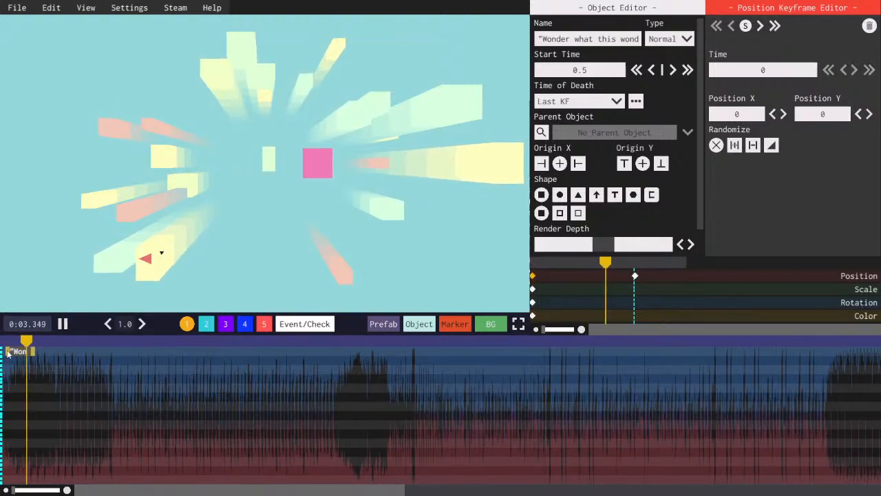
left_click_drag(10, 352, 321, 363)
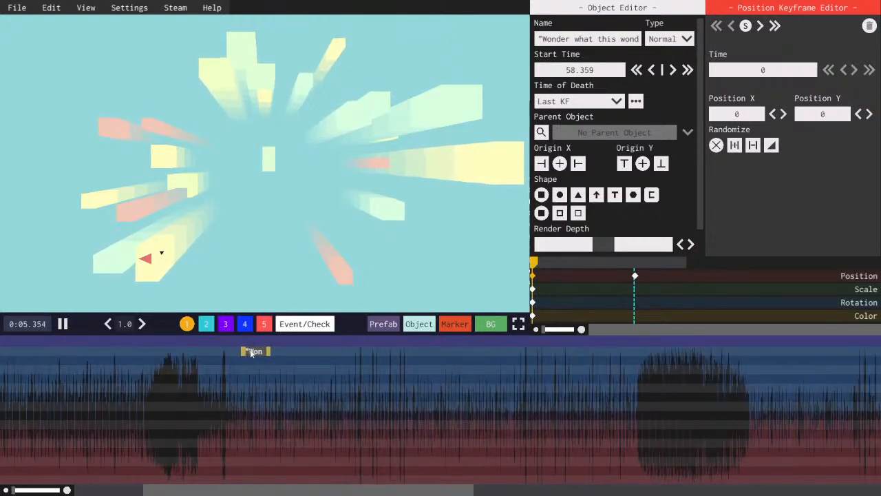
left_click_drag(250, 349, 663, 351)
left_click_drag(449, 490, 673, 475)
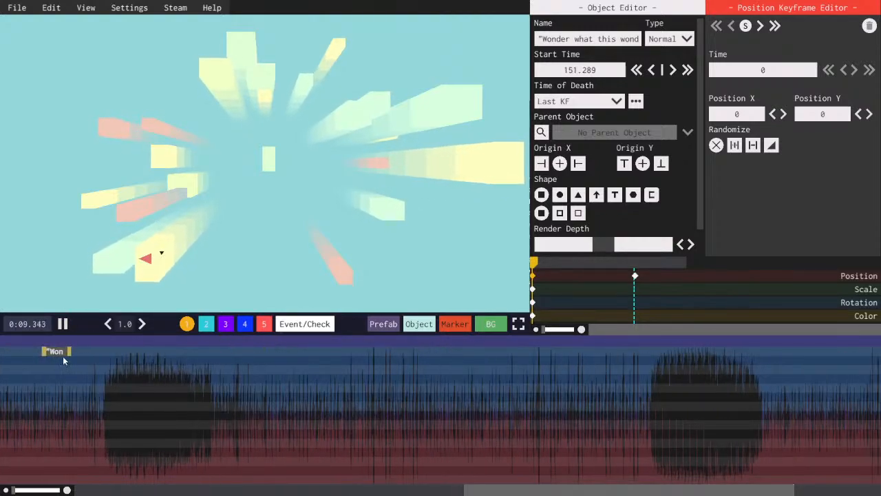
left_click_drag(67, 352, 874, 356)
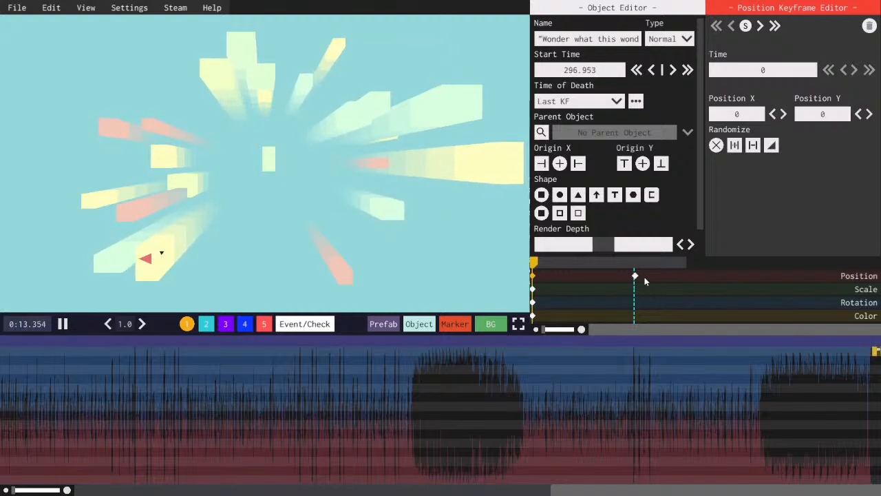
- Delete the default object's second position keyframe and set the object's type to Empty
left_click(635, 277)
key("Delete")
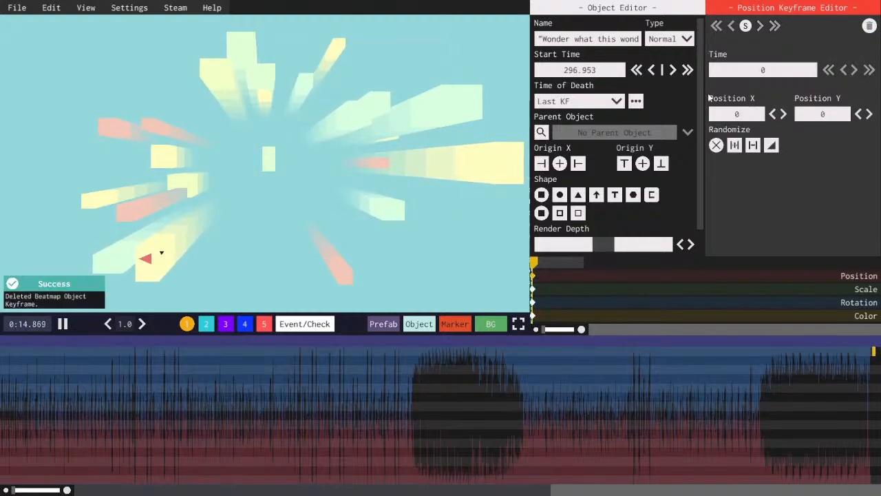
left_click(687, 39)
left_click(654, 97)
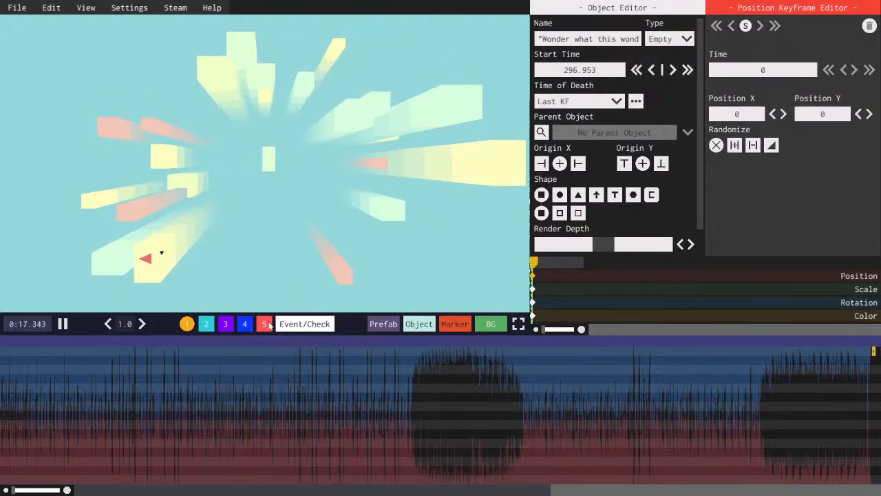
- Stop playback and assign the empty object to editor layer 5, with that layer shown in the timeline
left_click(267, 323)
scroll(627, 199, "down", 2)
key("space")
left_click(605, 245)
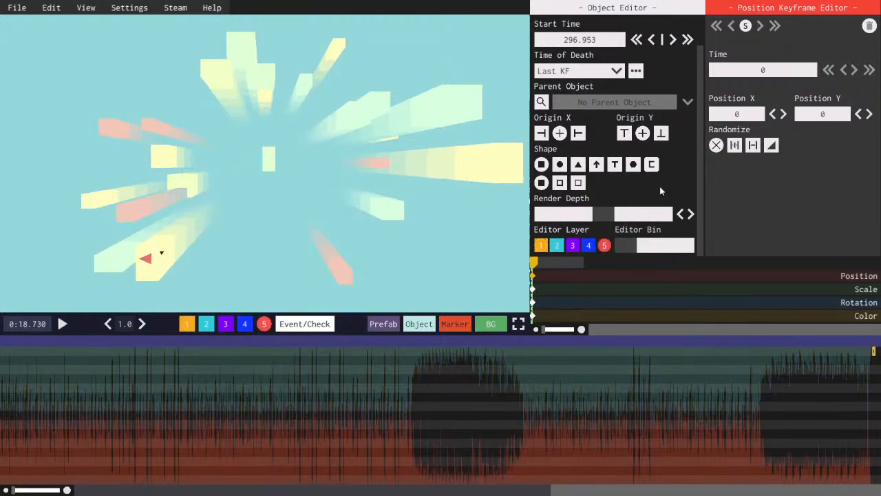
- Clear the empty object's name and shift its start time to 297.188
scroll(660, 186, "up", 2)
left_click(584, 40)
key("BackSpace")
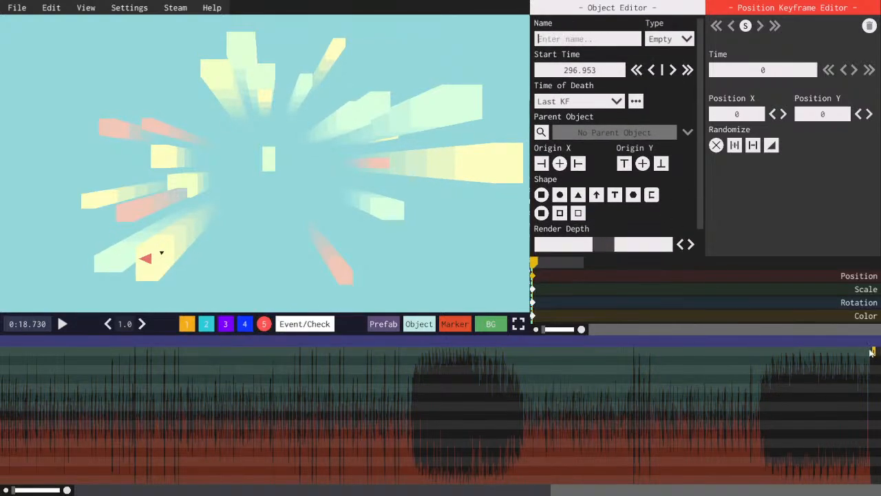
left_click_drag(878, 355, 875, 355)
- Inspect the level's song metadata and the editor's BPM snap settings
left_click(135, 8)
left_click(175, 7)
left_click(195, 37)
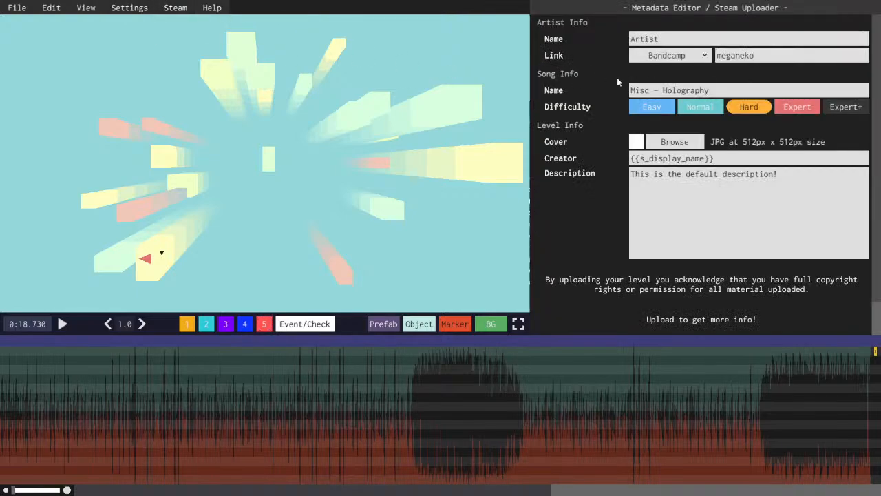
left_click(136, 8)
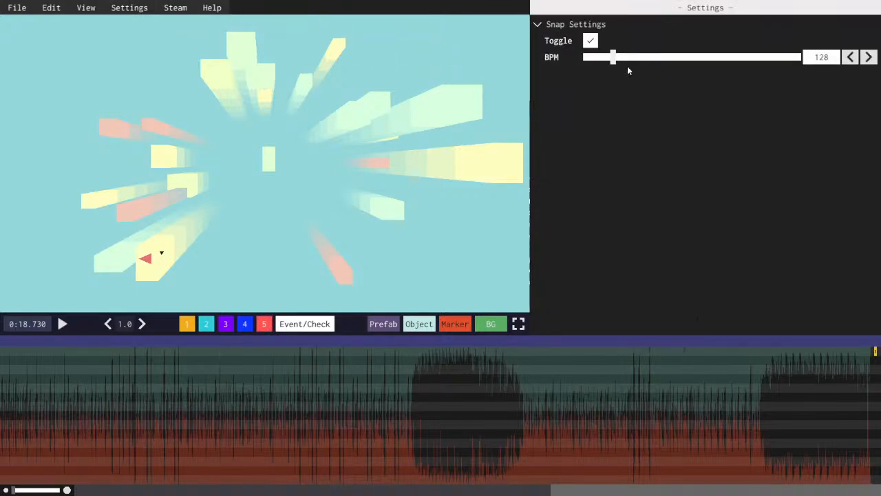
- Duplicate the empty object repeatedly to fill the timeline rows at the end of the song, and save the level
left_click(876, 352)
key("ctrl+c")
key("ctrl+v")
key("ctrl+c")
key("ctrl+v")
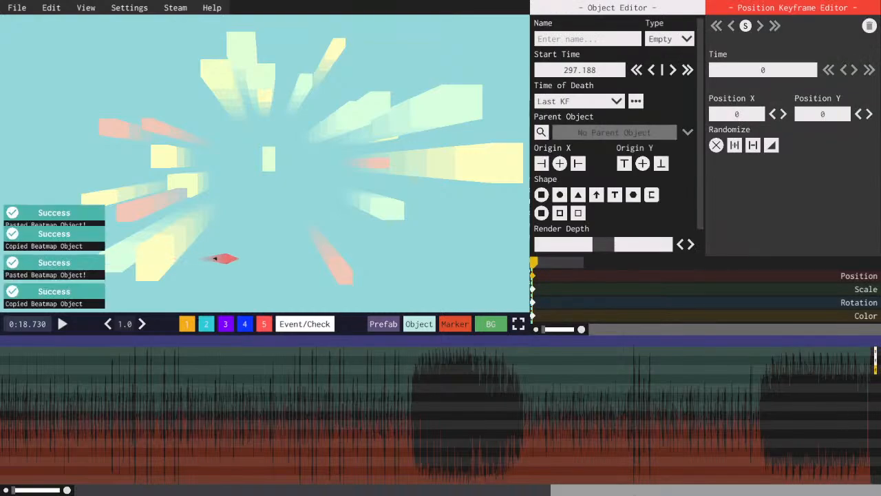
key("ctrl+d")
key("ctrl+d")
key("ctrl+d")
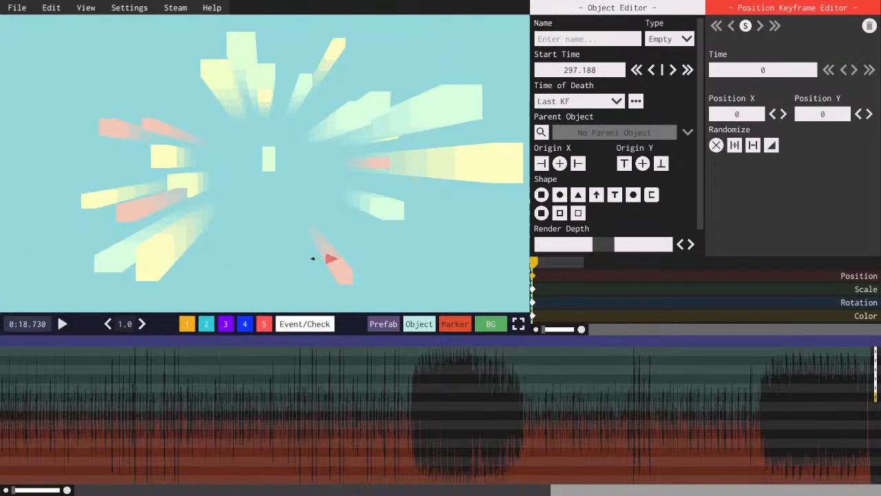
key("ctrl+d")
key("ctrl+d")
key("ctrl+d")
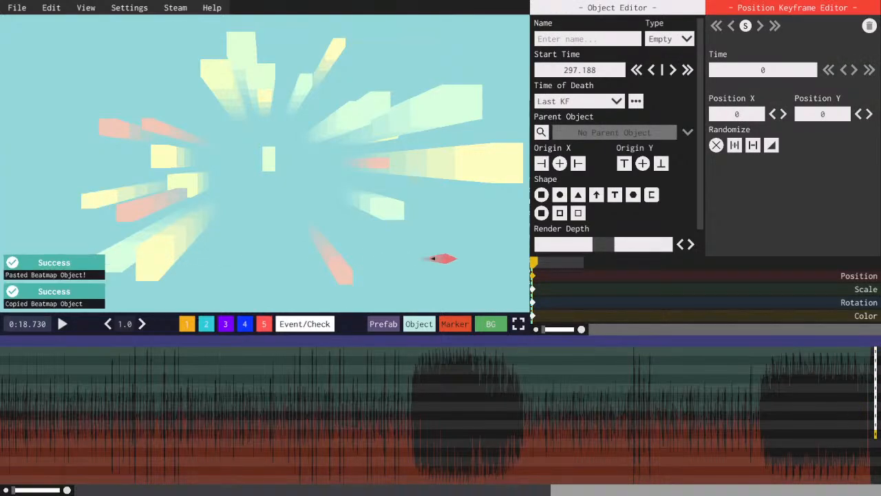
key("ctrl+d")
key("ctrl+d")
key("ctrl+d")
key("ctrl+d")
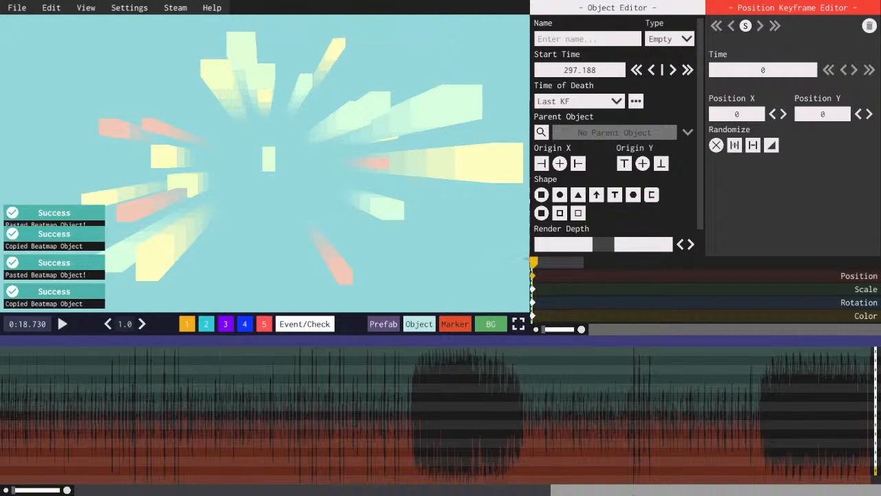
key("ctrl+s")
- Return to the beginning of the timeline and display editor layer 1
scroll(419, 467, "up", 10)
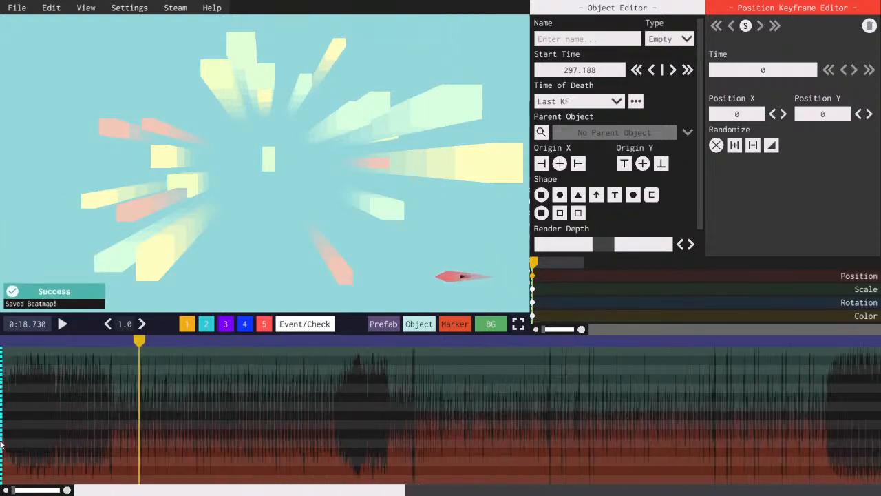
key("a")
key("w")
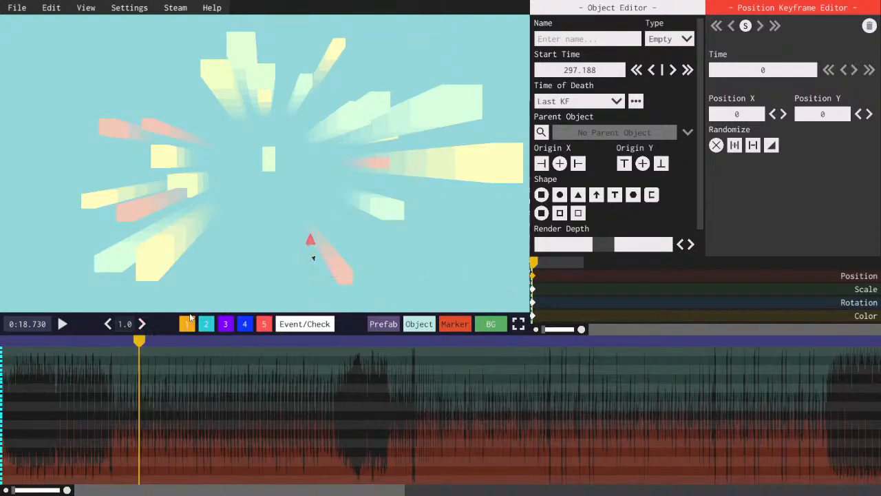
left_click(187, 323)
- Play the song's opening seconds from the start, with the waveform enlarged, and pause playback
key("space")
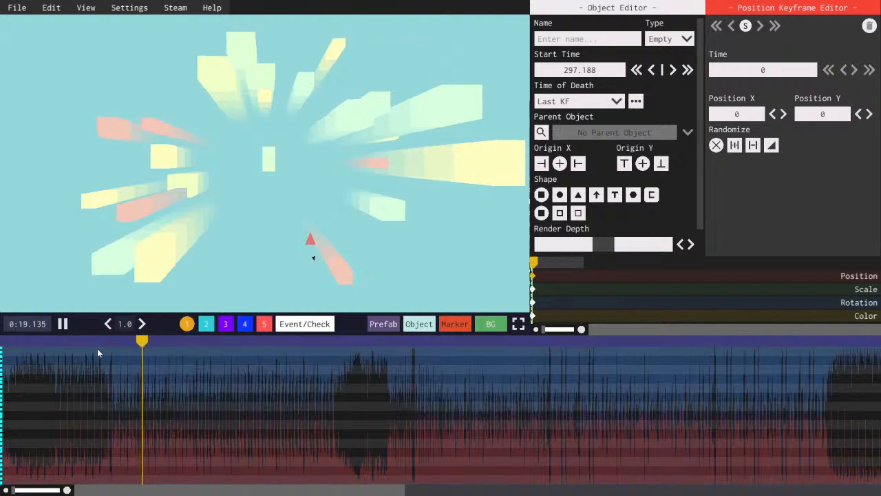
left_click(24, 341)
scroll(26, 342, "up", 3)
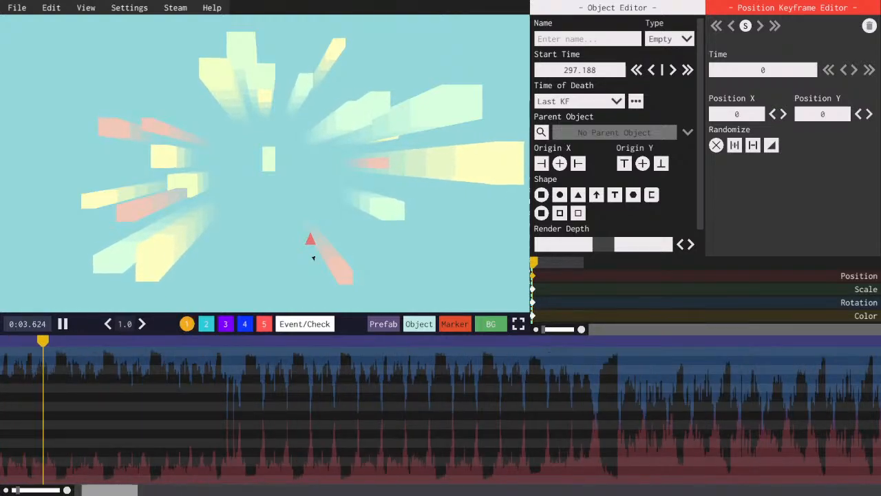
left_click_drag(103, 490, 84, 490)
key("space")
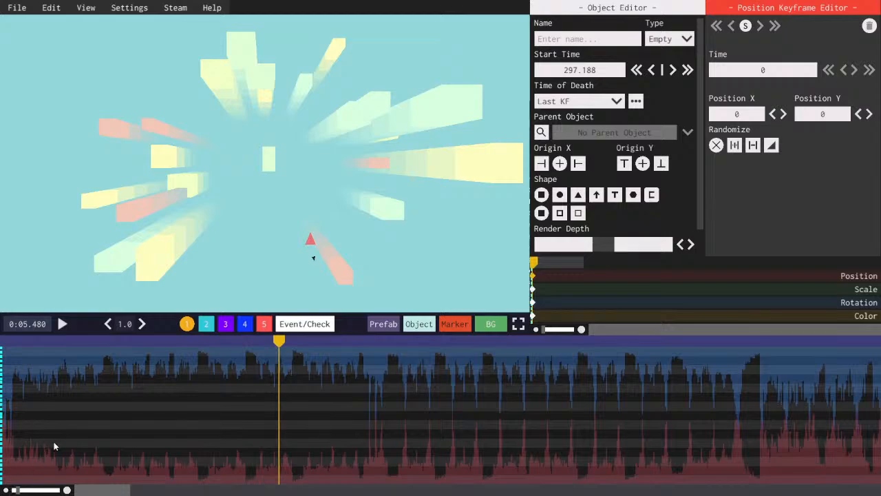
left_click_drag(51, 342, 2, 343)
key("space")
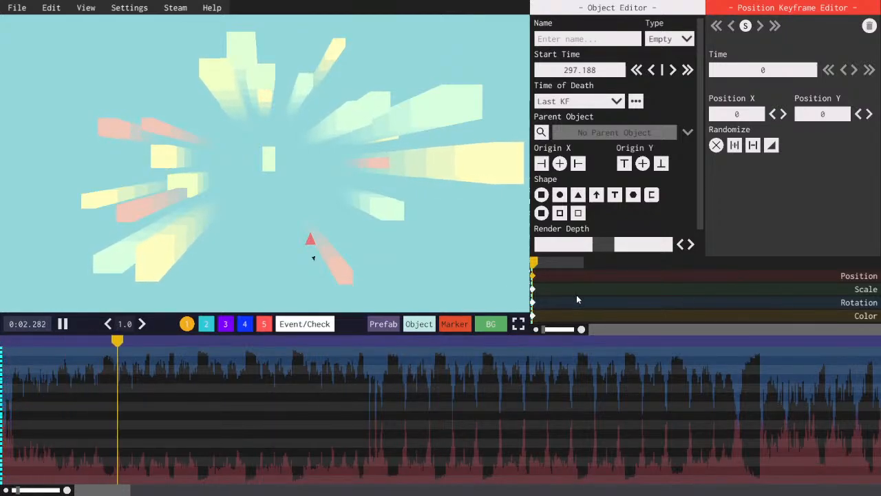
key("space")
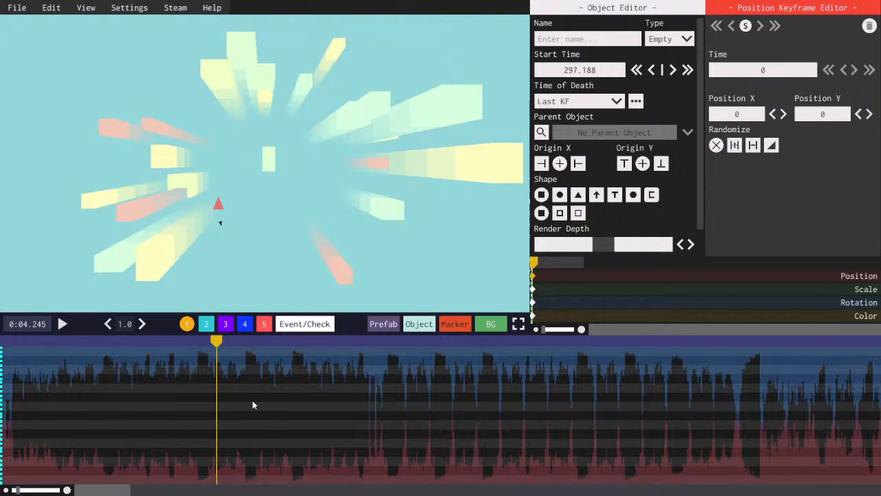
- Clear the ITZ search in the external prefabs and browse the full list while the song plays
left_click(384, 324)
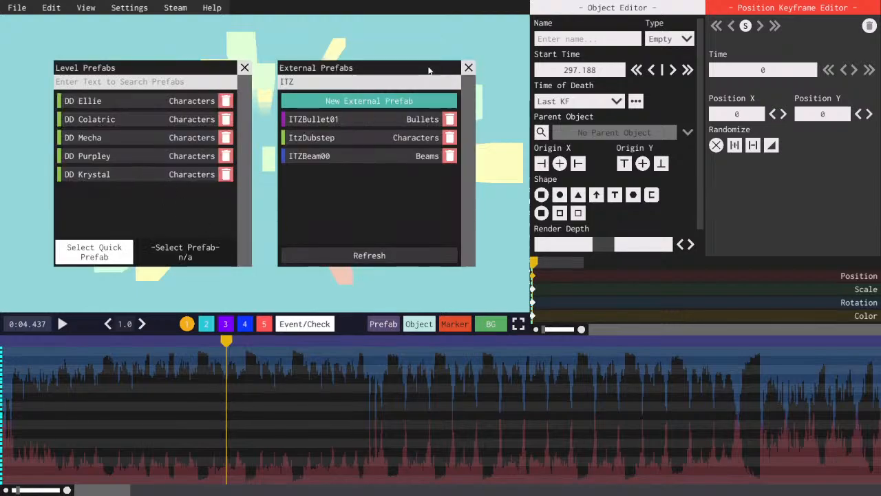
left_click(346, 87)
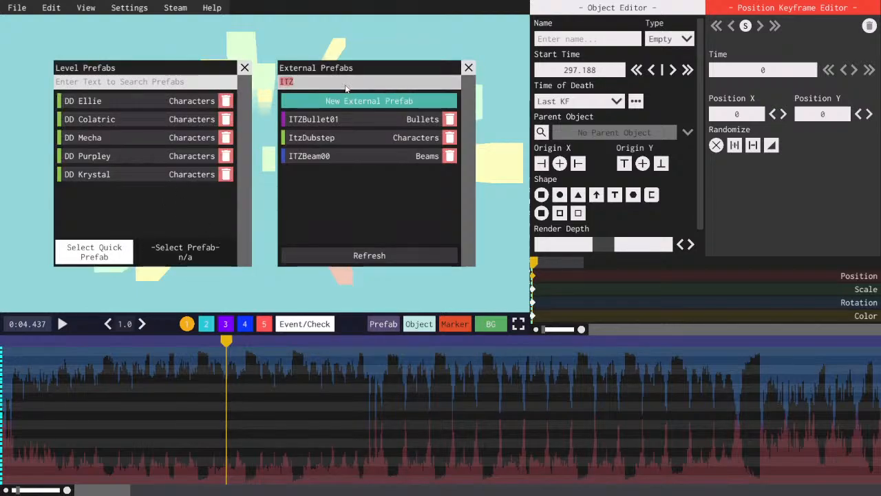
key("BackSpace")
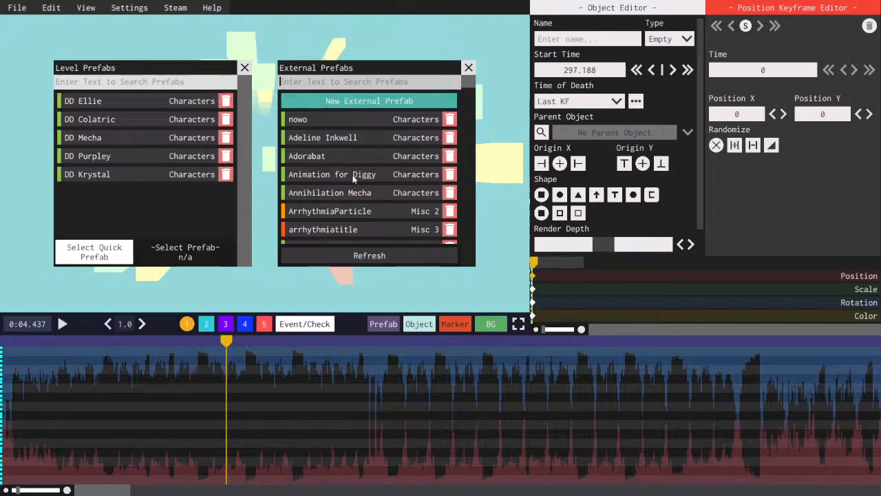
scroll(350, 160, "down", 3)
scroll(352, 175, "down", 10)
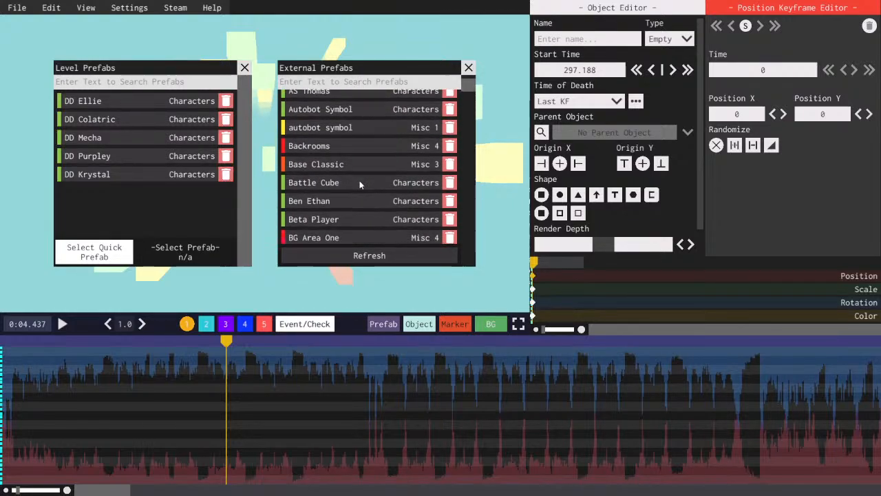
key("space")
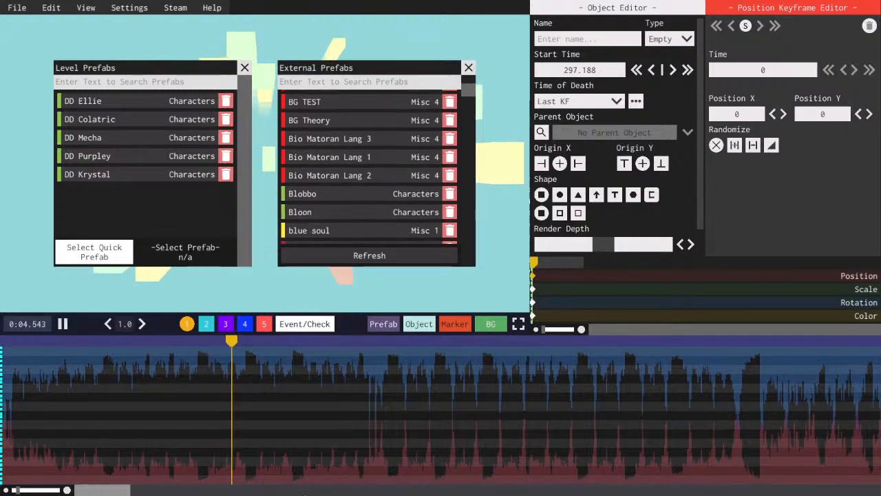
scroll(343, 423, "down", 5)
scroll(179, 437, "up", 6)
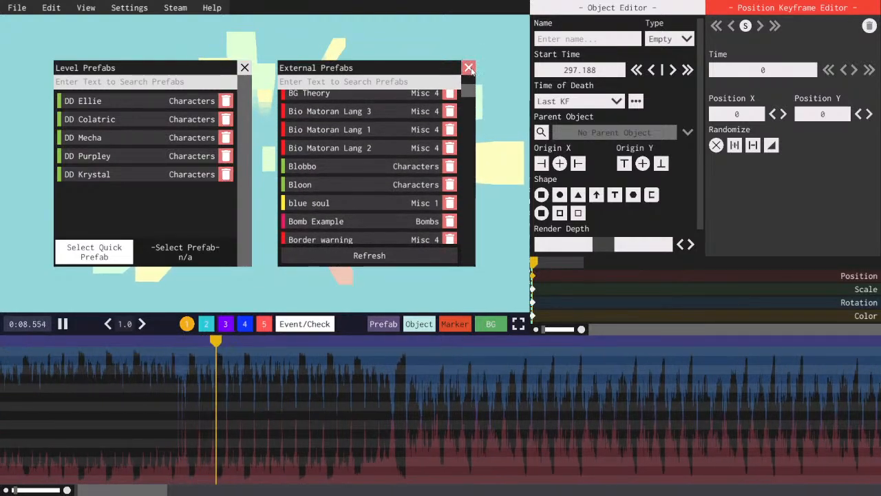
scroll(234, 455, "down", 5)
key("Escape")
- Skip through the song's waveform to locate the section change at about 0:45, playing and pausing around it
left_click_drag(235, 490, 238, 431)
key("space")
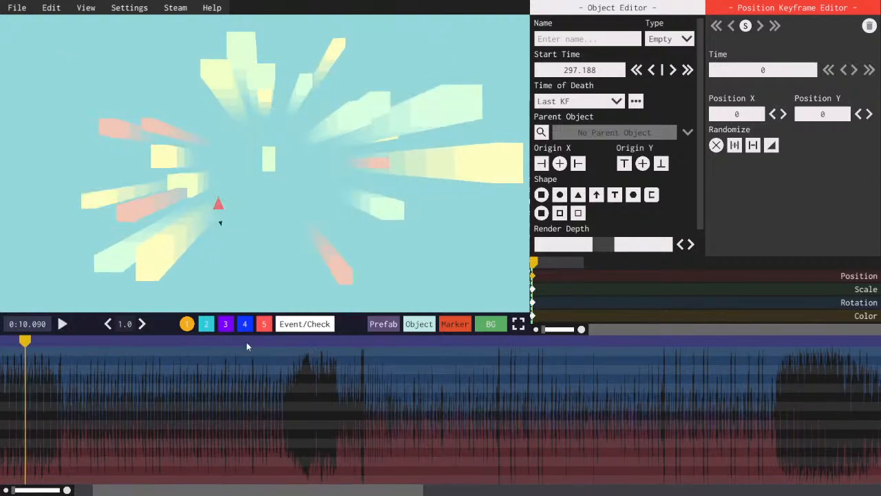
left_click(288, 342)
key("space")
left_click_drag(288, 342, 274, 344)
key("space")
scroll(307, 472, "up", 5)
key("space")
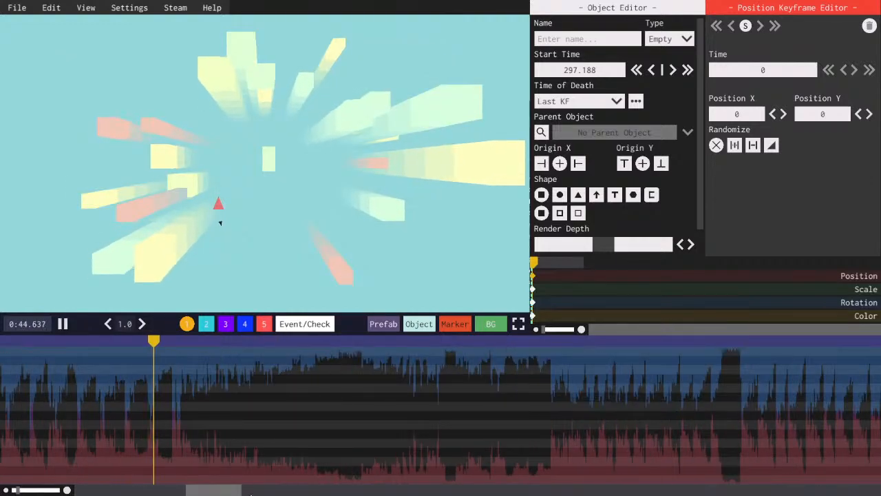
mouse_move(198, 491)
left_mouse_down()
mouse_move(227, 493)
mouse_move(193, 493)
left_mouse_up()
key("space")
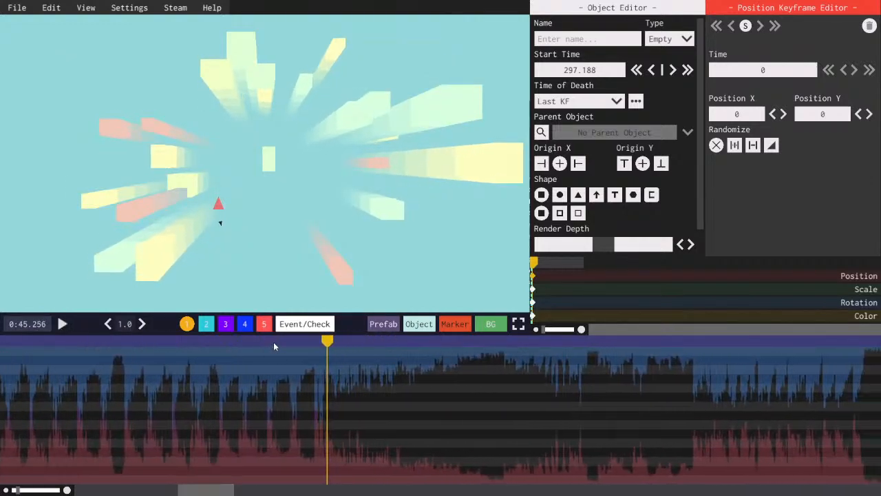
- Add a theme event keyframe at about 45.02 s, where the new song section starts
left_click(305, 323)
left_click_drag(315, 339, 321, 400)
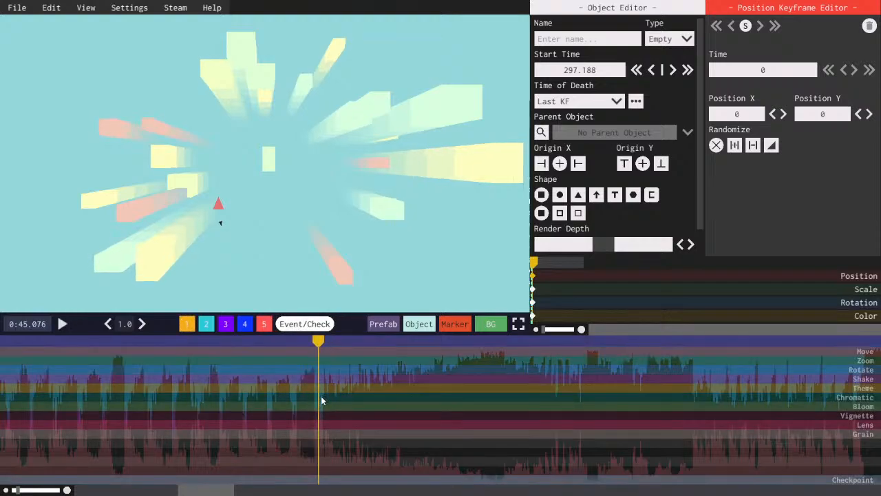
left_click(315, 391)
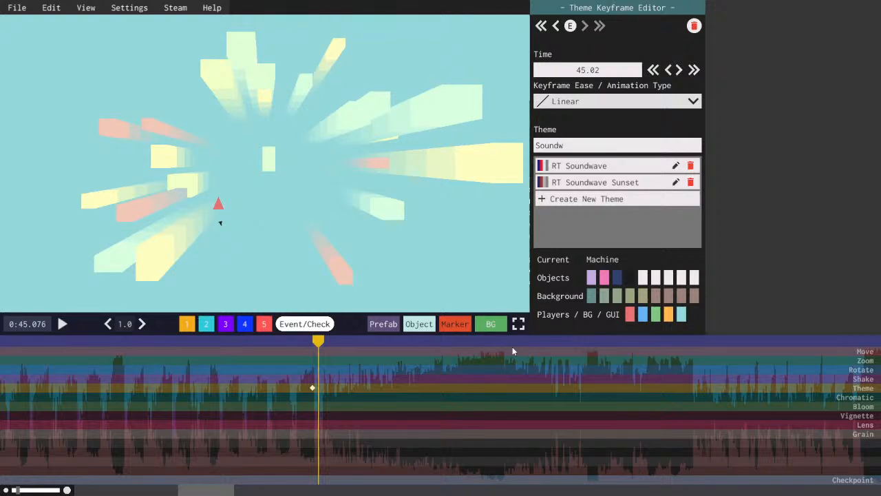
- Enable BPM snapping and snap the theme keyframe to 45.00 s
left_click(110, 6)
left_click(590, 41)
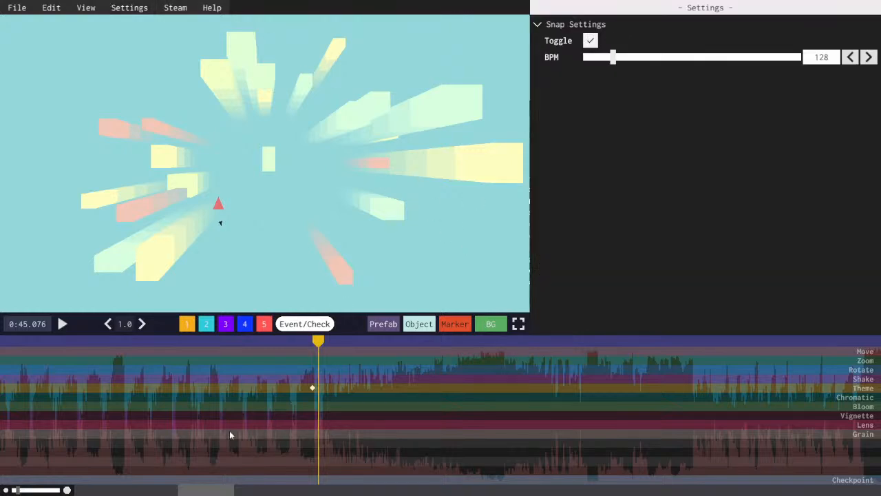
left_click(305, 390)
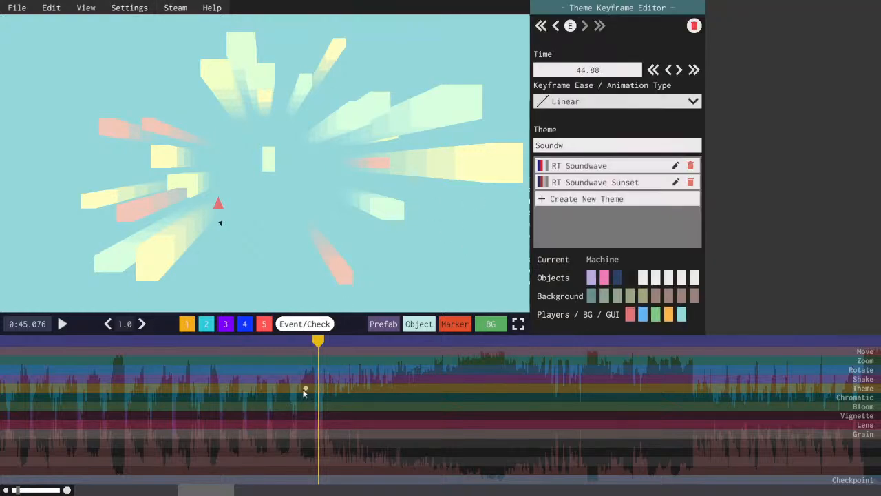
- Import the external BPM Ruler prefab into the level and place it on layer 1 at about 45 s
left_click(186, 325)
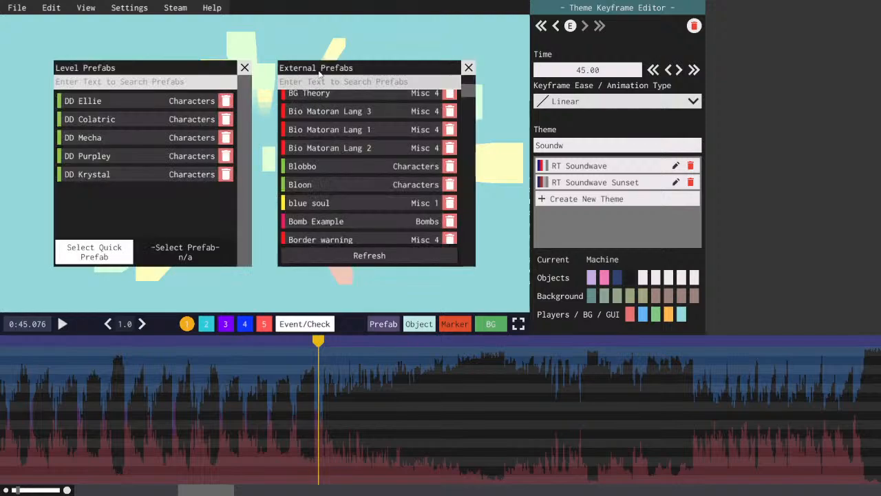
left_click(325, 81)
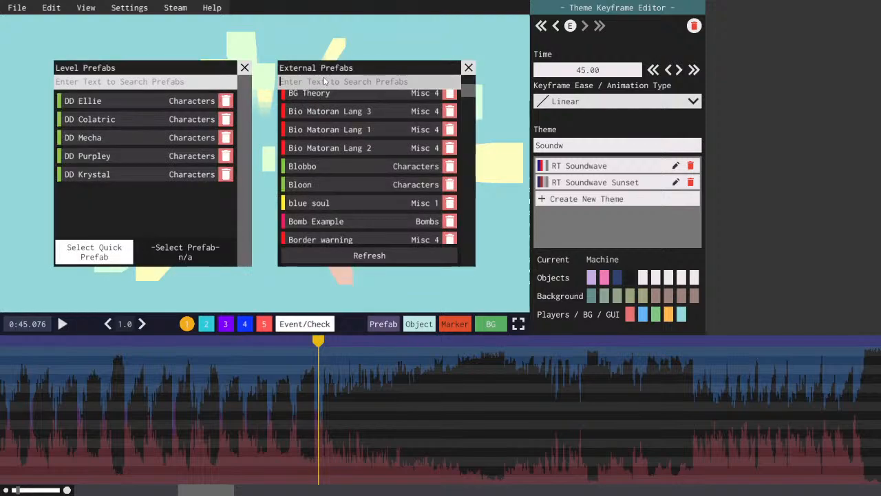
type("BPM")
left_click(287, 120)
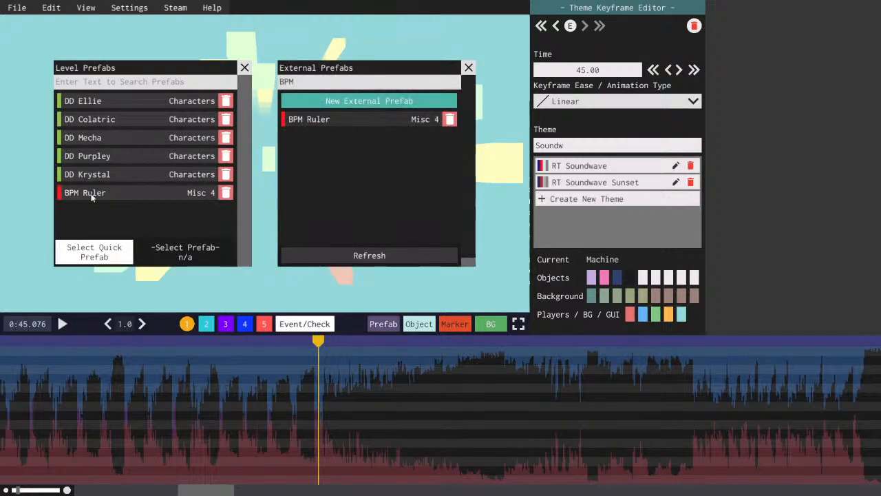
left_click(107, 191)
- Expand the BPM Ruler instance, rename its helper object as 128 BPM, and save the level
left_click(347, 354)
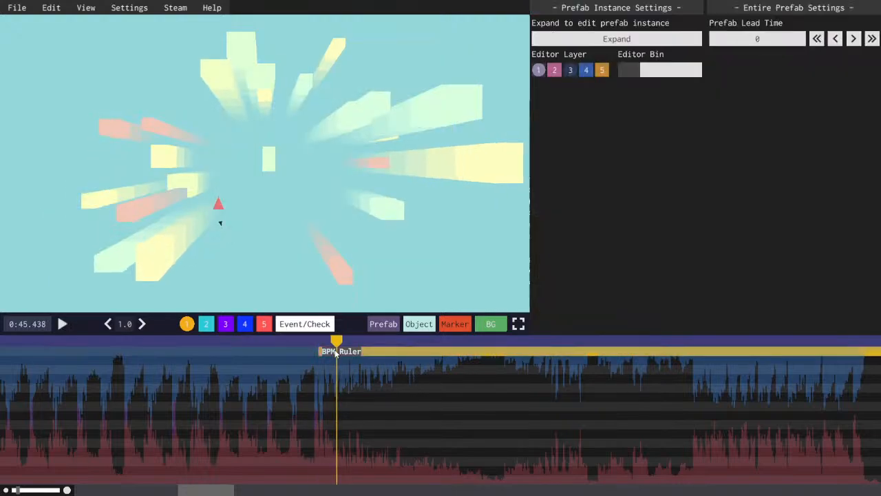
left_click(581, 41)
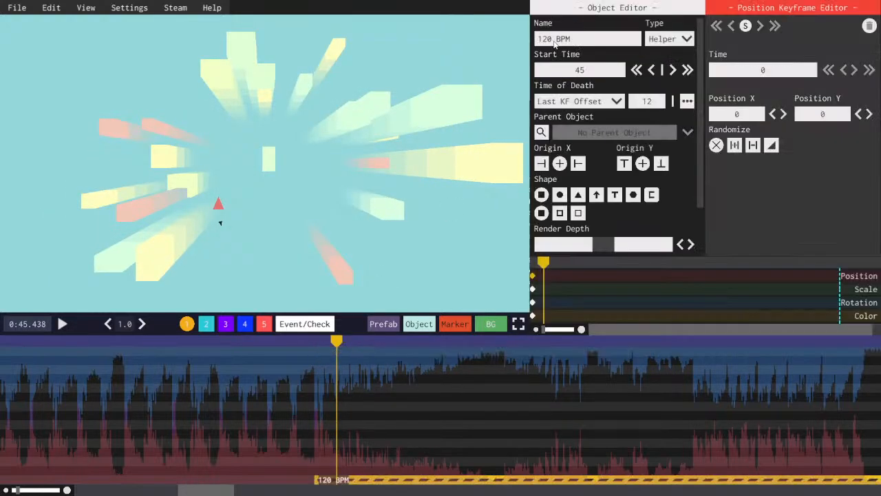
left_click(549, 40)
key("space")
key("ctrl+s")
key("space")
- Play the song around the start of the 128 BPM object and check the theme keyframe's time
left_click(307, 338)
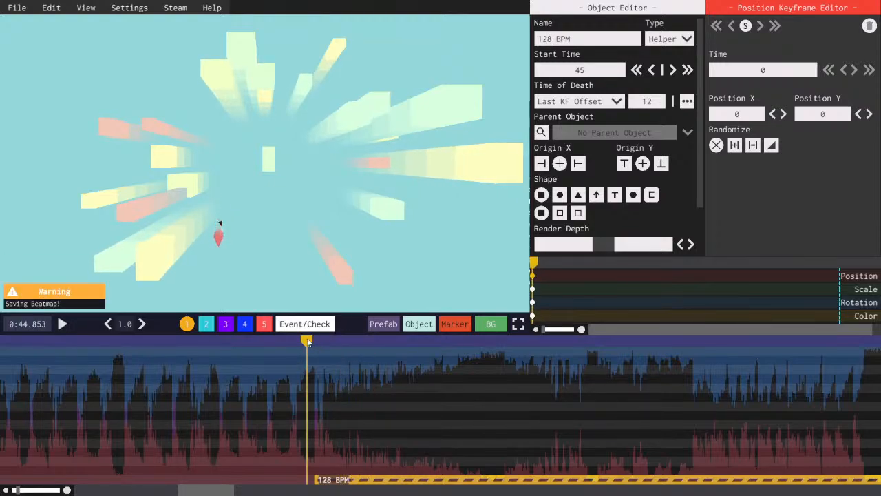
key("space")
key("space")
left_click(282, 327)
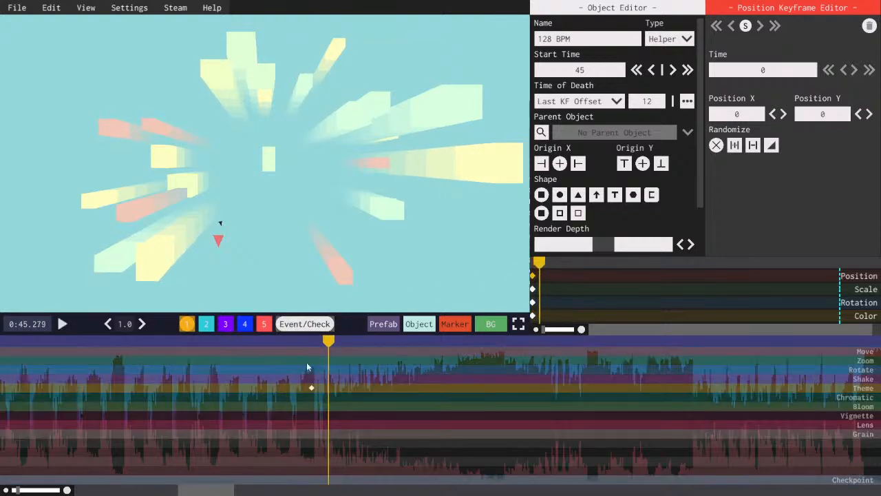
left_click(312, 386)
left_click(193, 326)
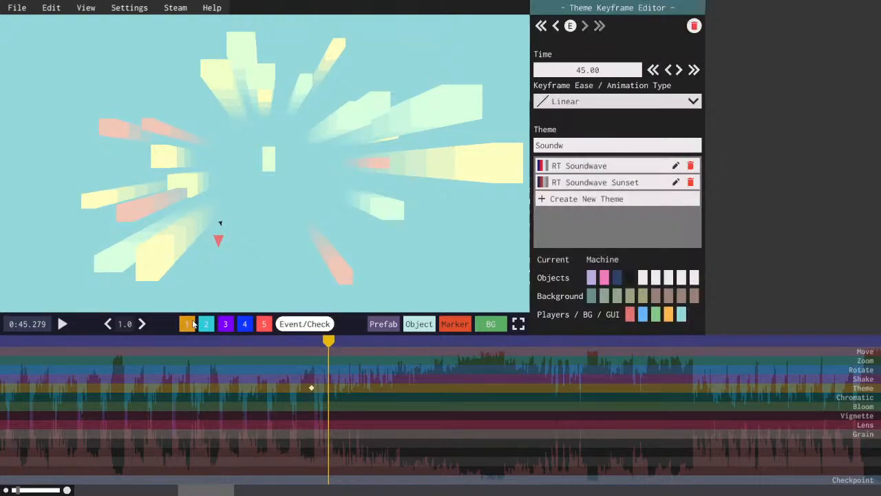
- Align the playhead with the start of the 128 BPM object and add a marker at about 45 s
left_click(340, 482)
left_click_drag(540, 263, 530, 263)
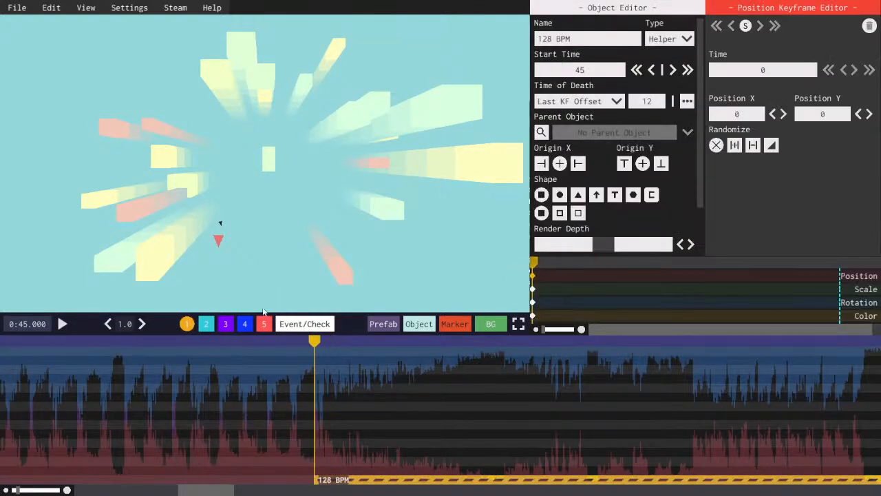
left_click(453, 324)
key("space")
key("space")
- Assign the Flash theme to the 45.00 s theme keyframe and set its easing to Instant
left_click(281, 324)
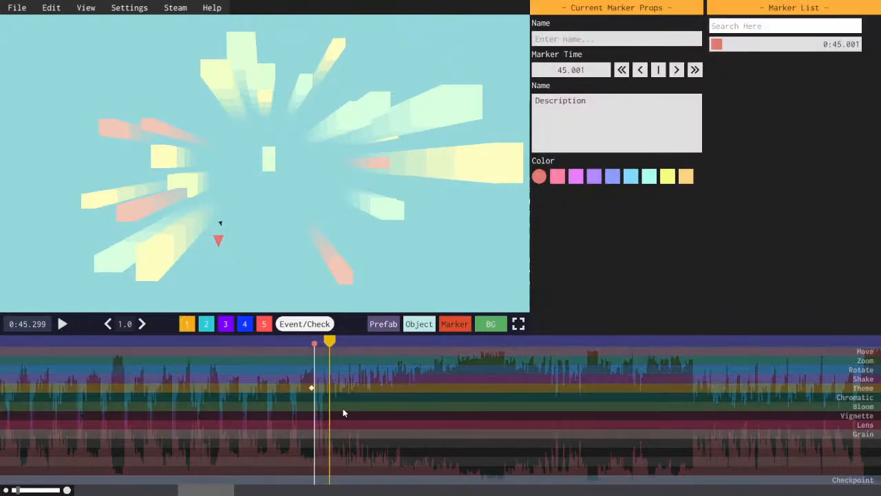
left_click(313, 390)
left_click(582, 150)
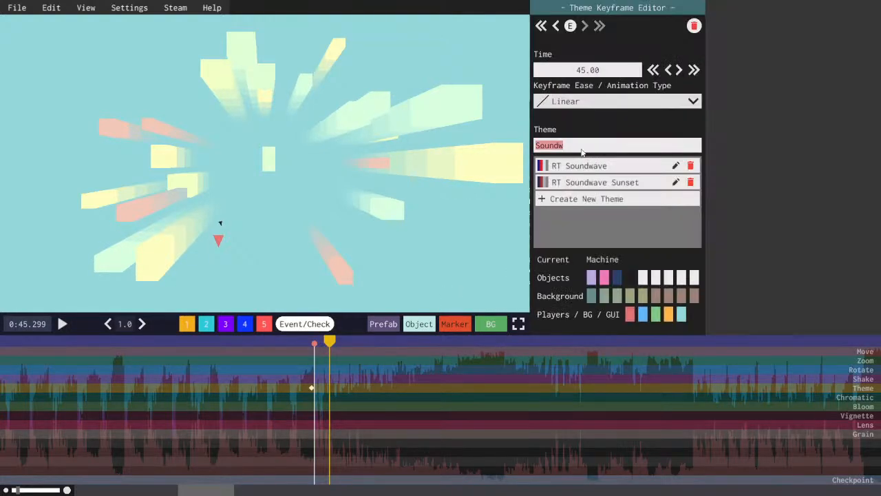
type("flash")
left_click(545, 199)
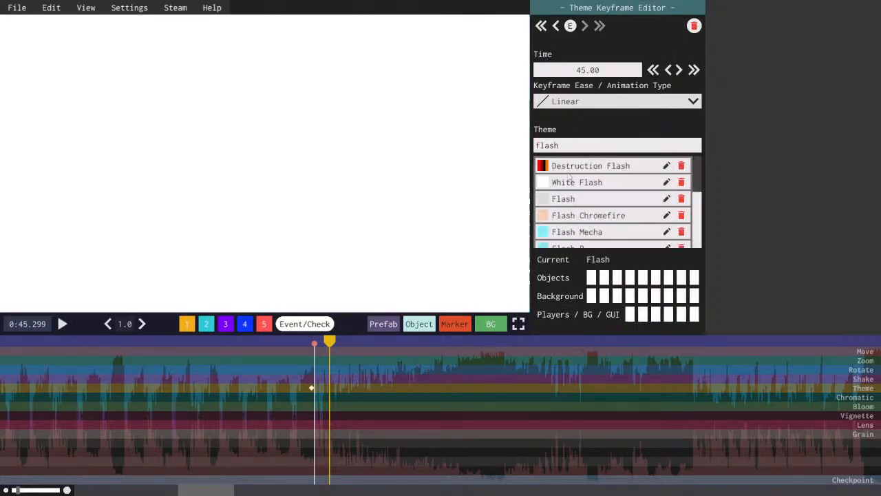
left_click(569, 103)
left_click(568, 128)
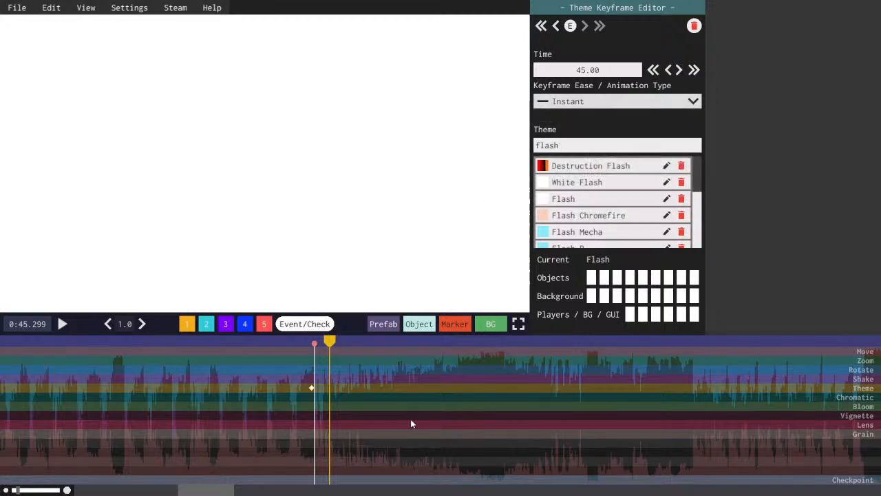
- Add a second theme keyframe at 49.22 s and set its easing to OutSine
right_click(486, 387)
left_click_drag(485, 388, 526, 390)
key("space")
left_click(605, 103)
left_click(582, 162)
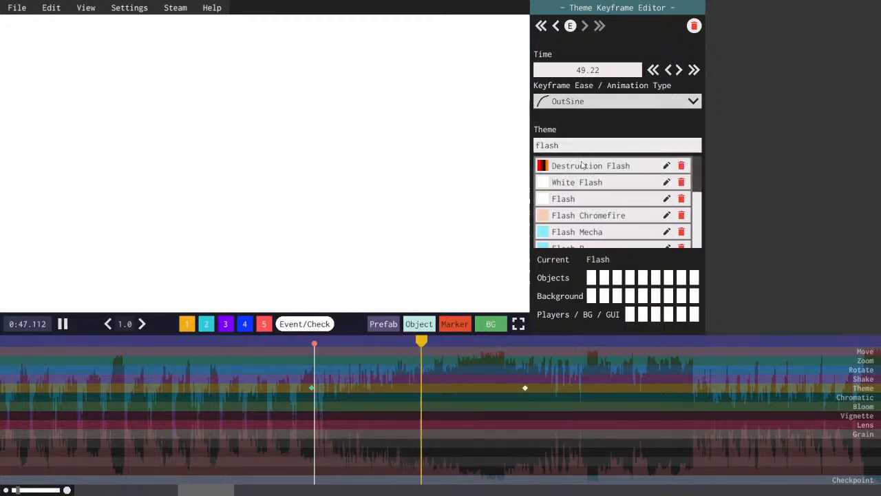
- Move the second theme keyframe to 48.63 s and save the level
mouse_move(201, 491)
left_mouse_down()
mouse_move(219, 491)
mouse_move(210, 493)
left_mouse_up()
left_click_drag(353, 388, 318, 386)
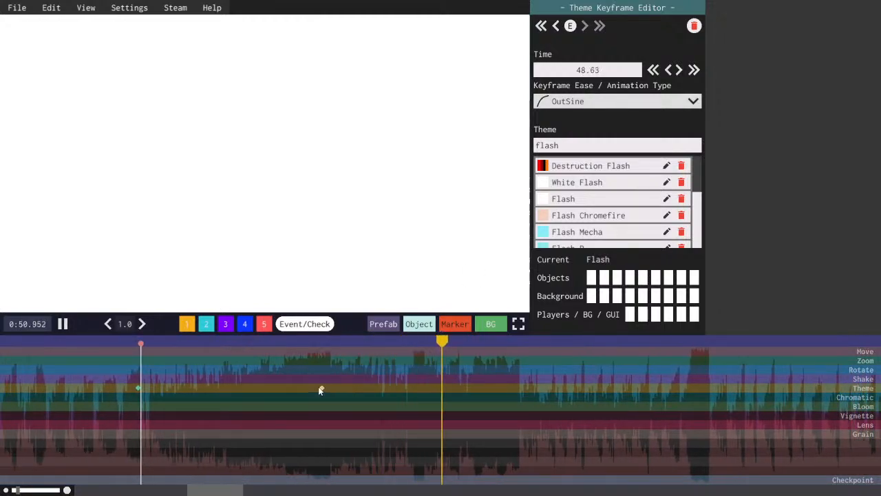
key("ctrl+s")
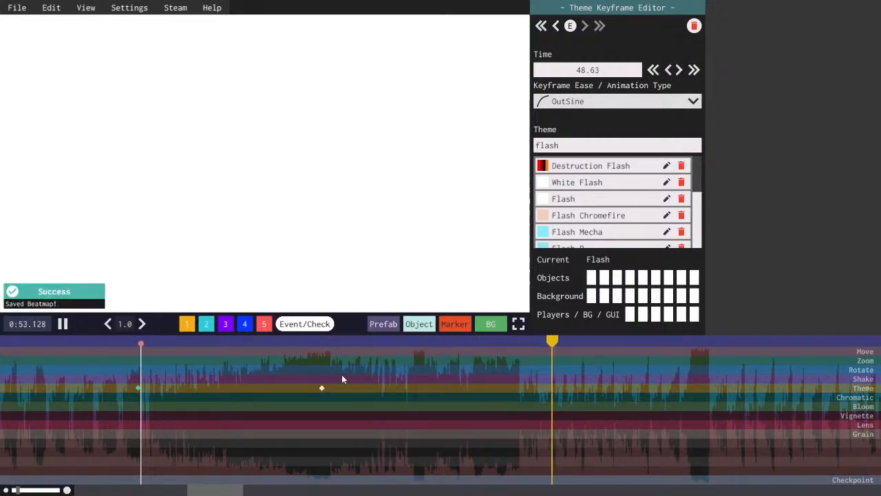
- Jump ahead in the song and play it up to about 1:00
left_click_drag(202, 491, 273, 491)
key("space")
left_click(309, 341)
left_click(316, 340)
key("space")
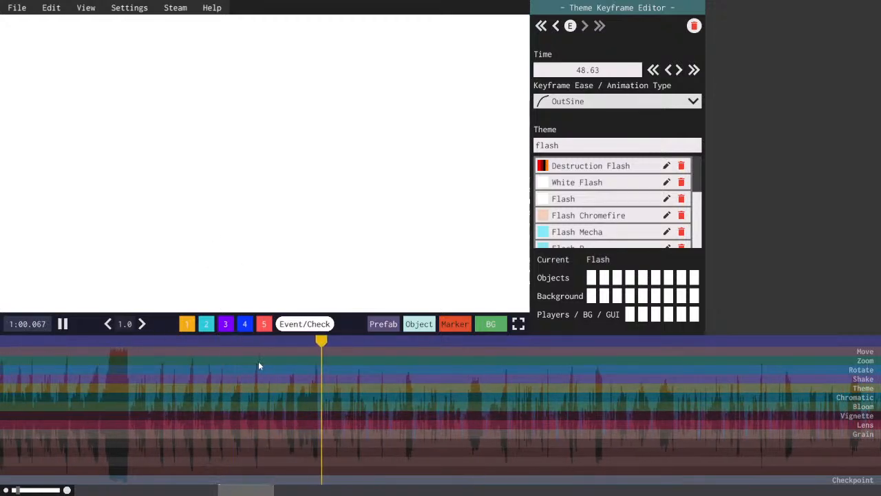
key("space")
- Delete the five DD character prefabs from the level prefabs, keeping the BPM Ruler
left_click(187, 324)
left_click(384, 323)
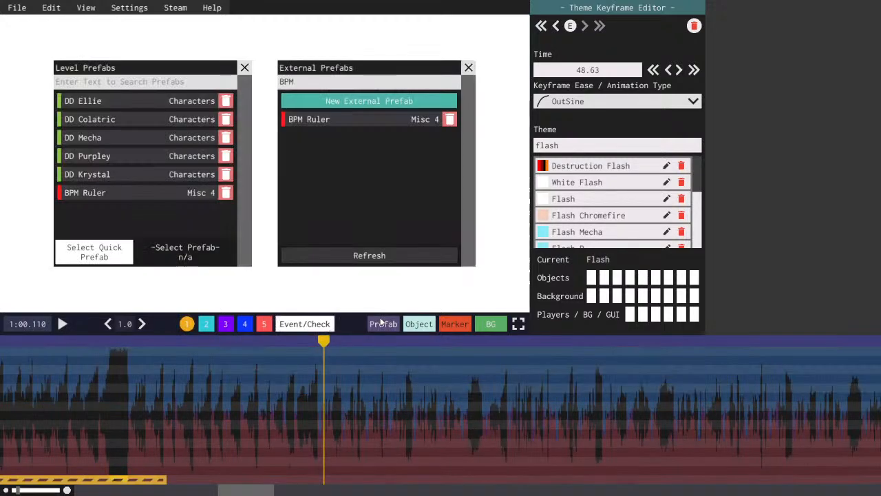
left_click(331, 86)
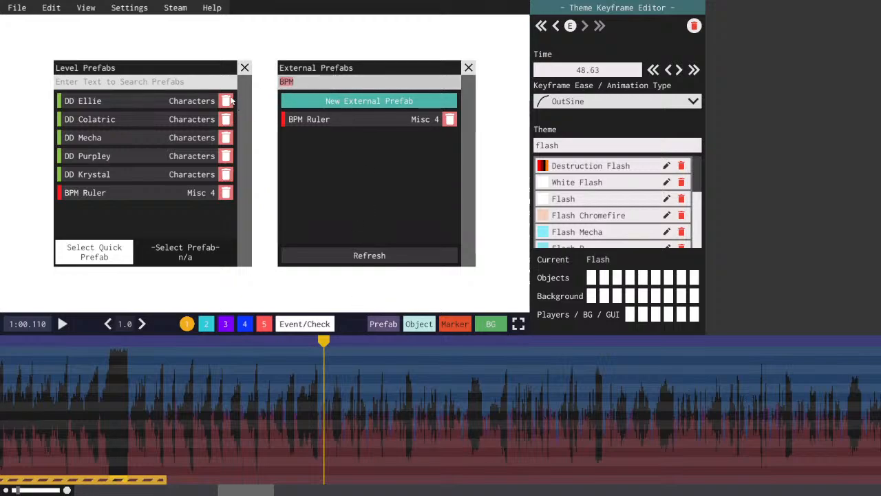
left_click(229, 101)
left_click(229, 100)
left_click(230, 101)
left_click(229, 100)
left_click(229, 100)
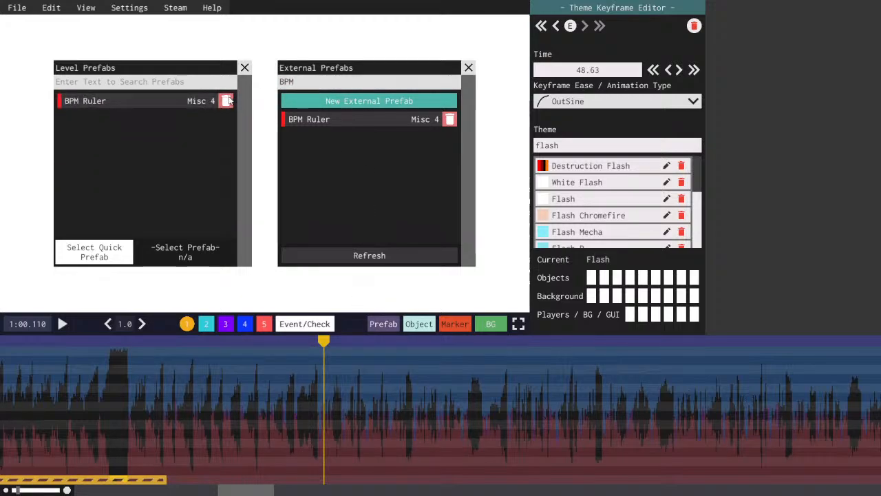
- Clear the external prefab search and browse the full list down to the CA character prefabs
left_click(324, 83)
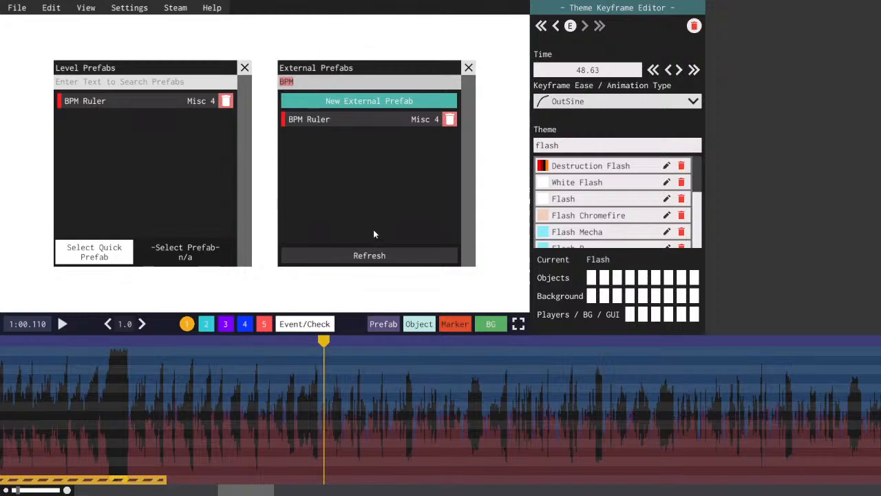
key("BackSpace")
scroll(358, 179, "down", 8)
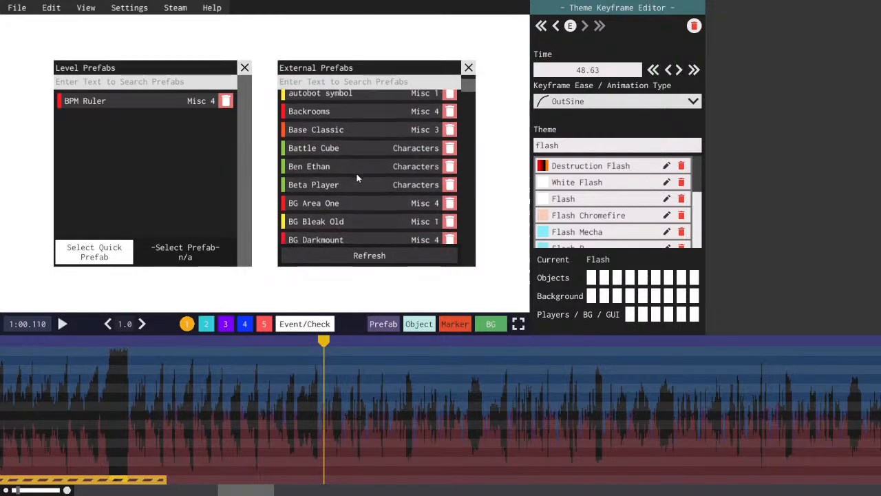
scroll(357, 178, "down", 10)
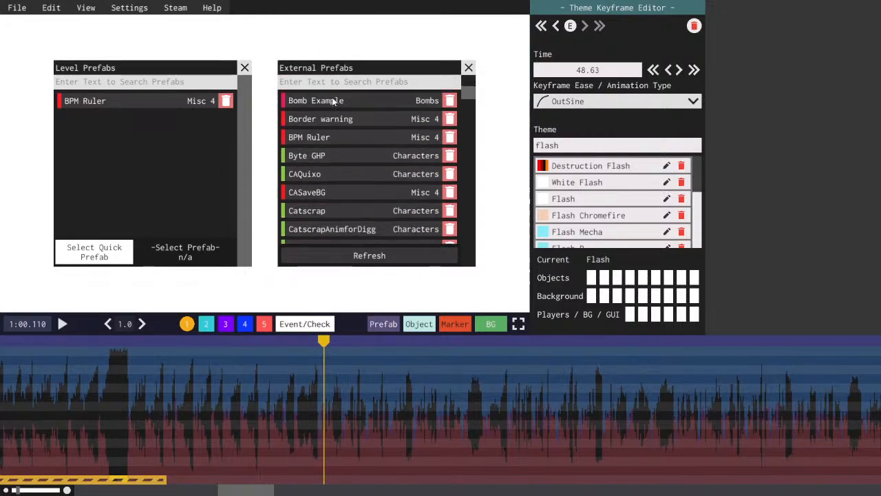
scroll(333, 138, "down", 10)
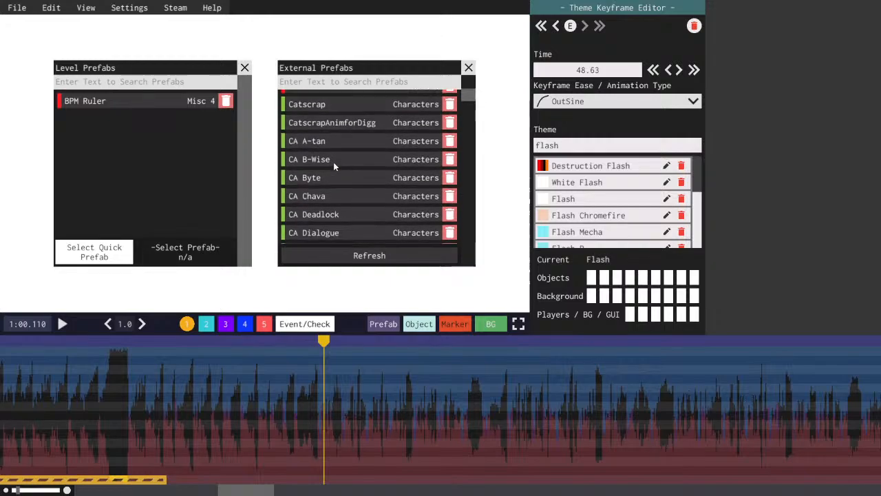
- Play the song on to about 1:04 and save the level
left_click(302, 336)
key("space")
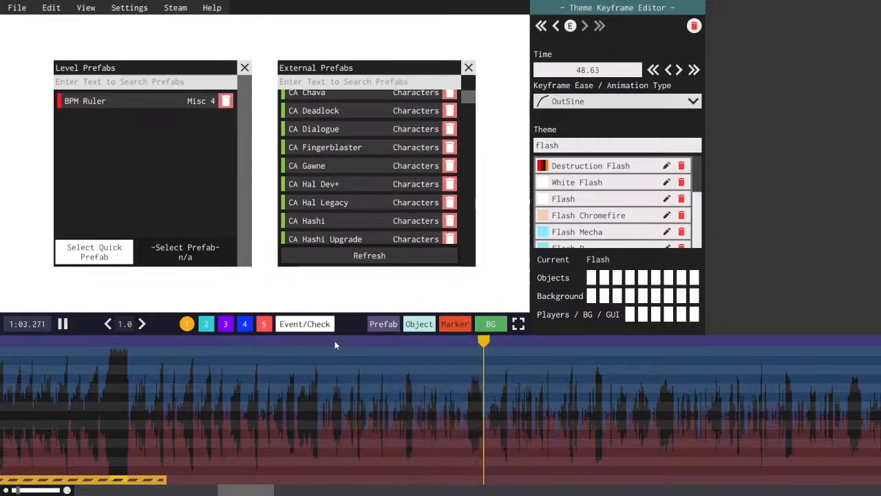
key("ctrl+s")
key("space")
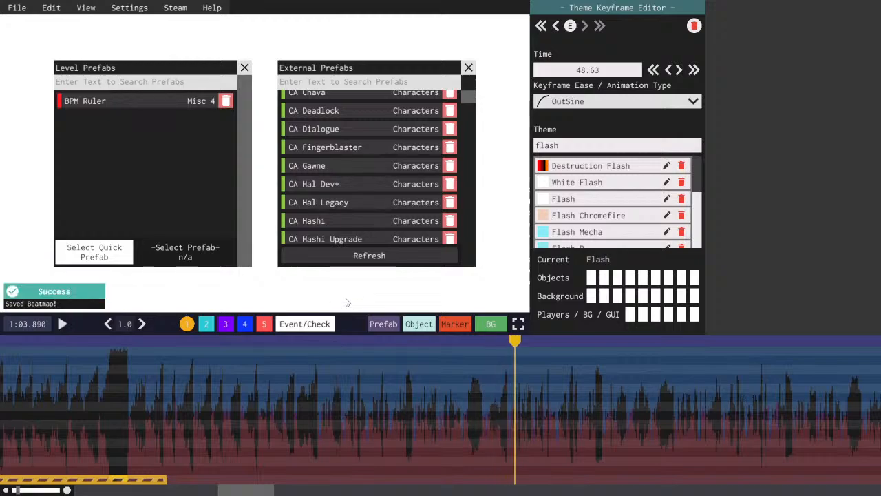
- Search the external prefabs for "PM" and look through the PM character prefabs
scroll(350, 179, "down", 3)
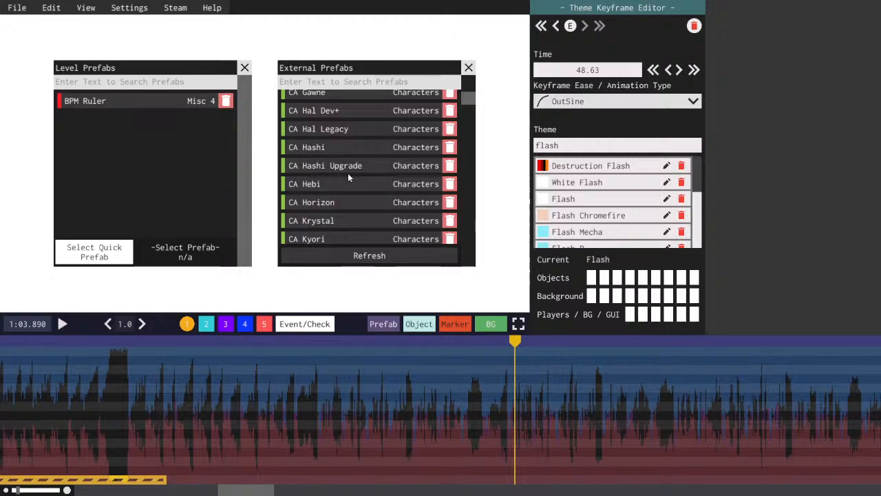
left_click(337, 82)
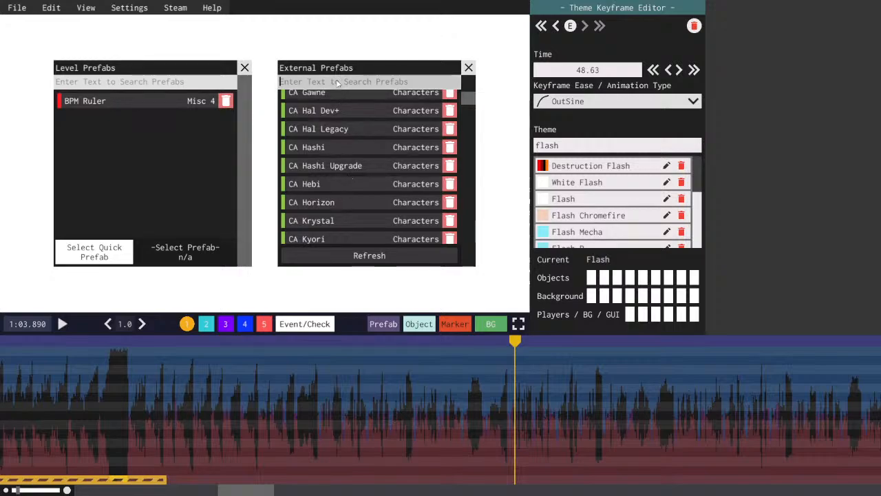
type("PM")
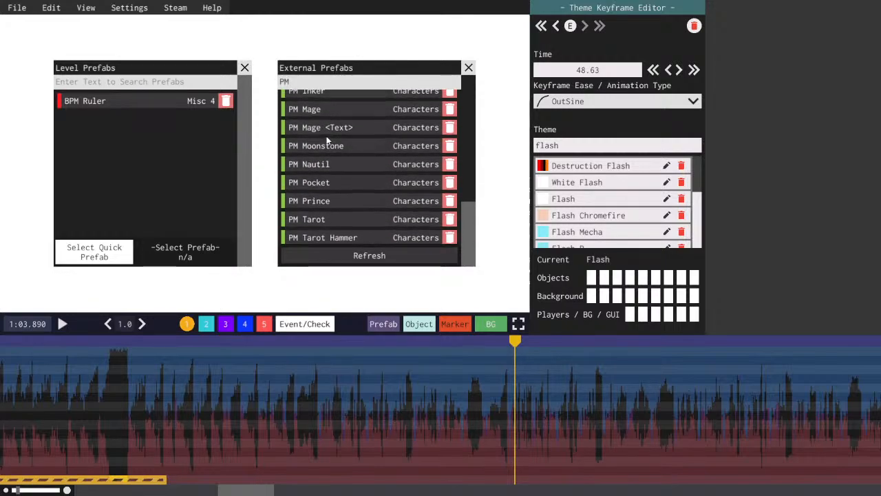
left_click_drag(327, 136, 316, 437)
left_click_drag(336, 172, 328, 153)
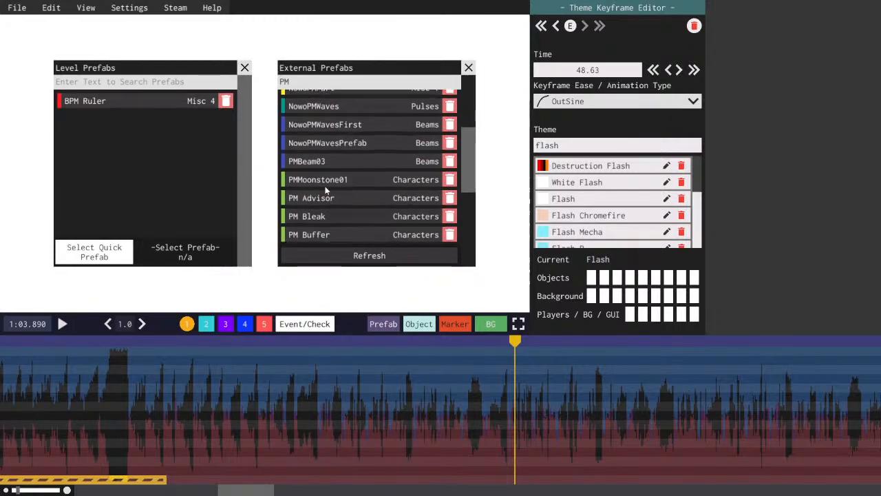
left_click_drag(326, 201, 326, 94)
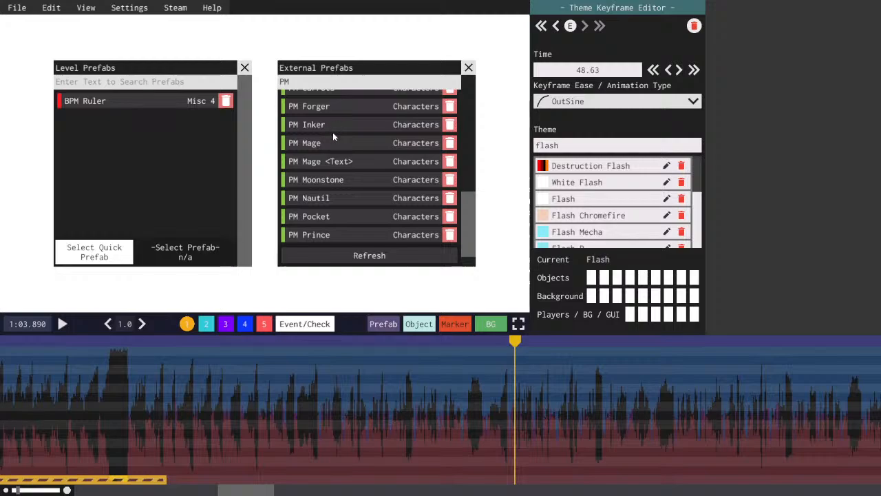
scroll(331, 158, "up", 2)
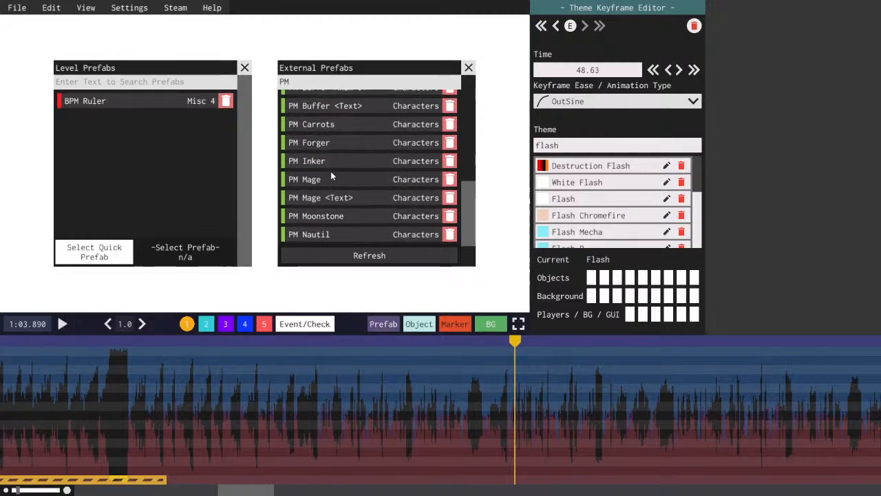
scroll(338, 146, "up", 1)
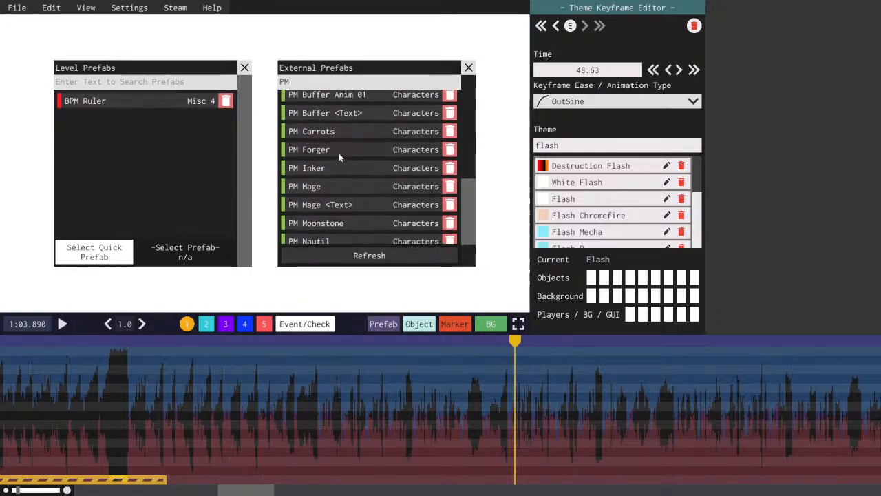
scroll(340, 155, "up", 1)
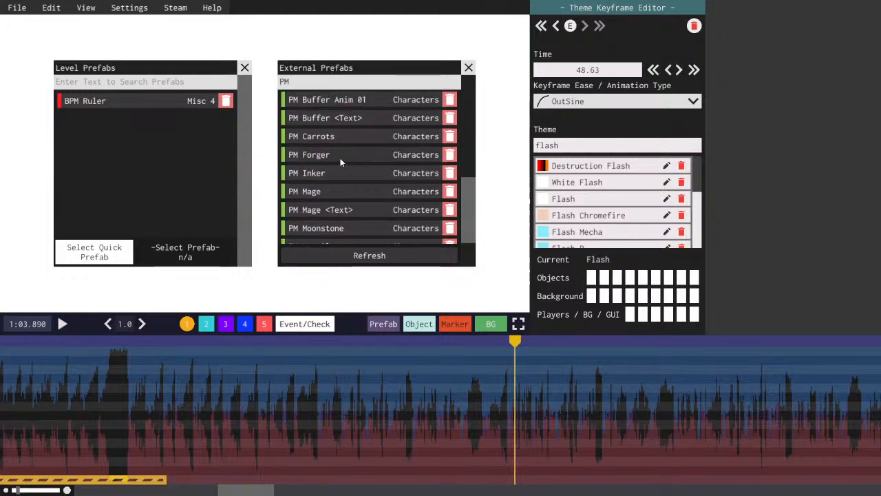
scroll(325, 148, "up", 3)
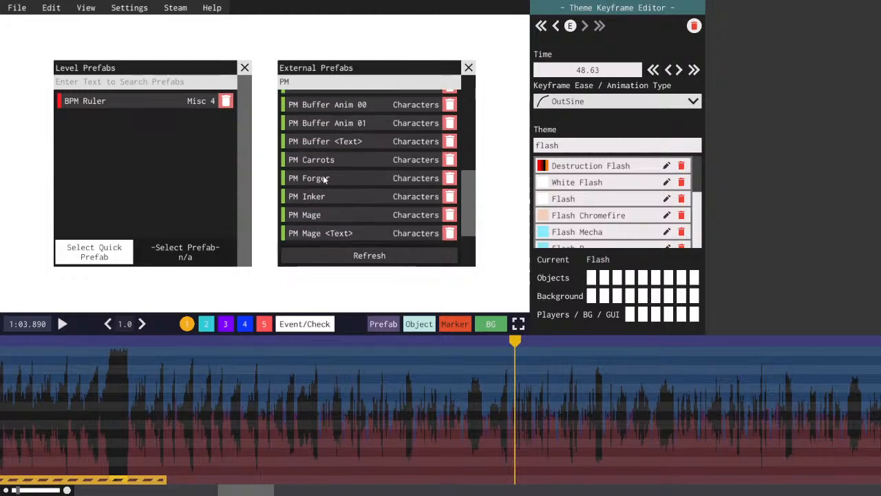
scroll(330, 145, "up", 3)
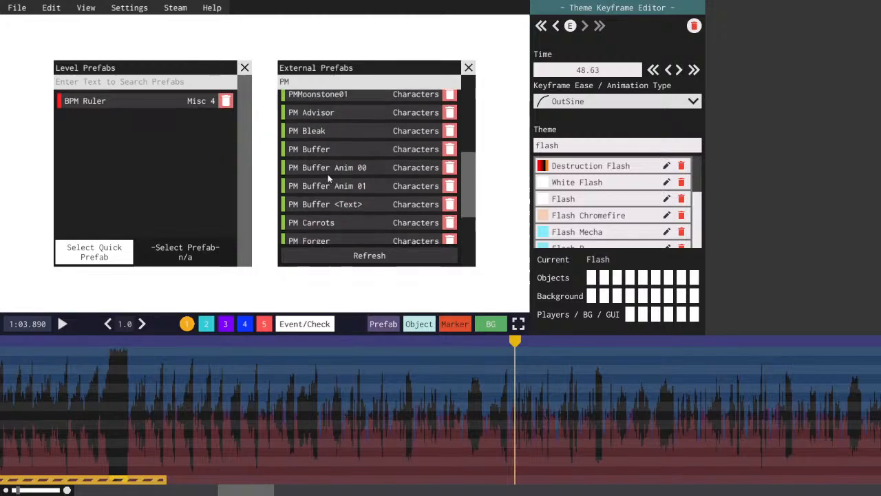
scroll(324, 166, "down", 2)
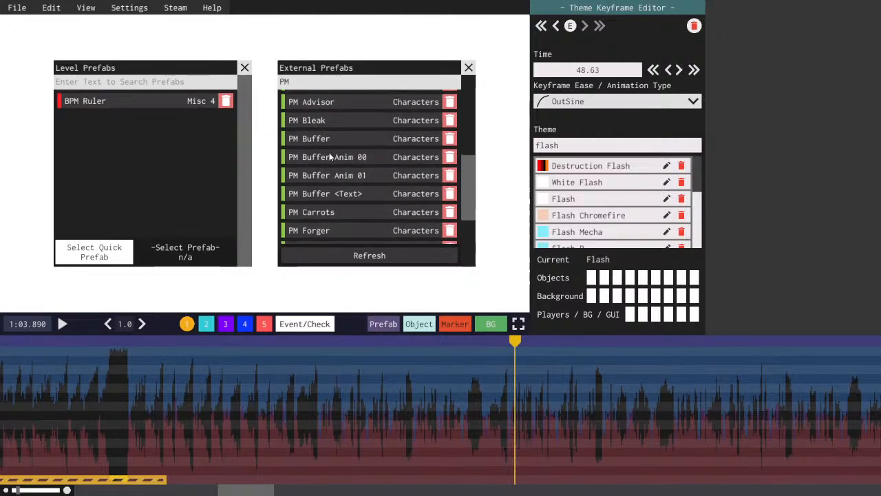
scroll(330, 159, "down", 4)
scroll(321, 173, "down", 1)
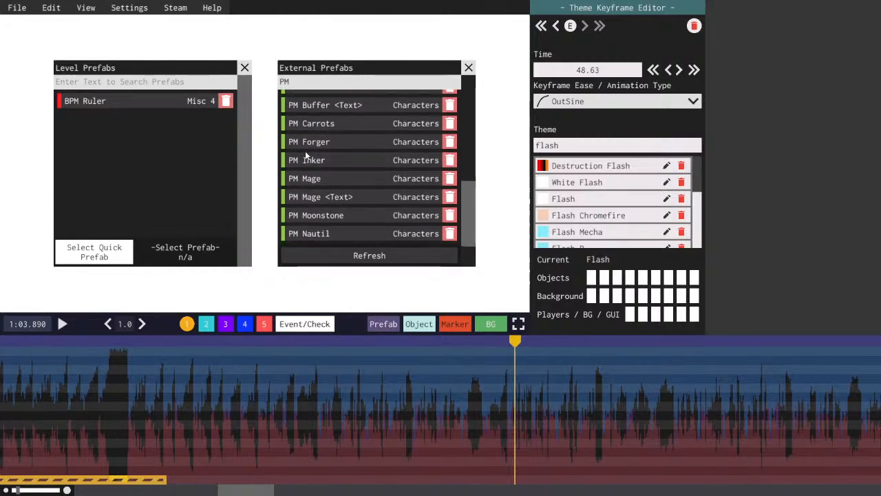
scroll(322, 212, "down", 4)
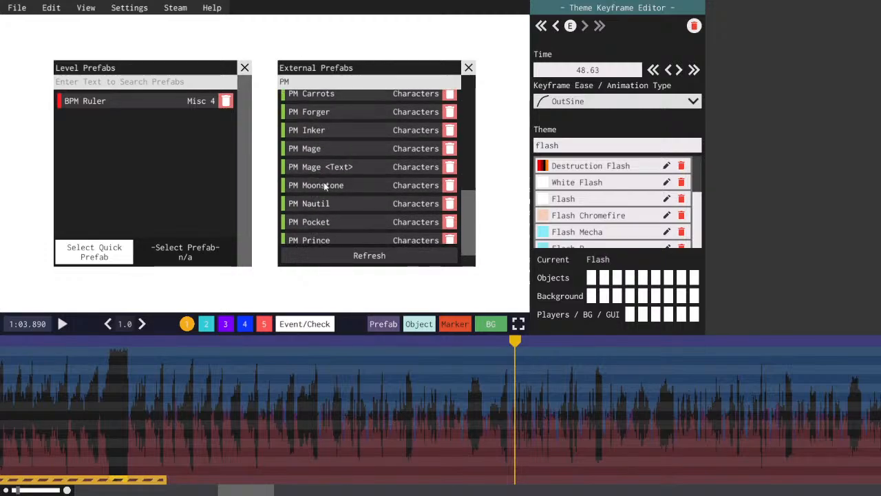
scroll(330, 112, "up", 1)
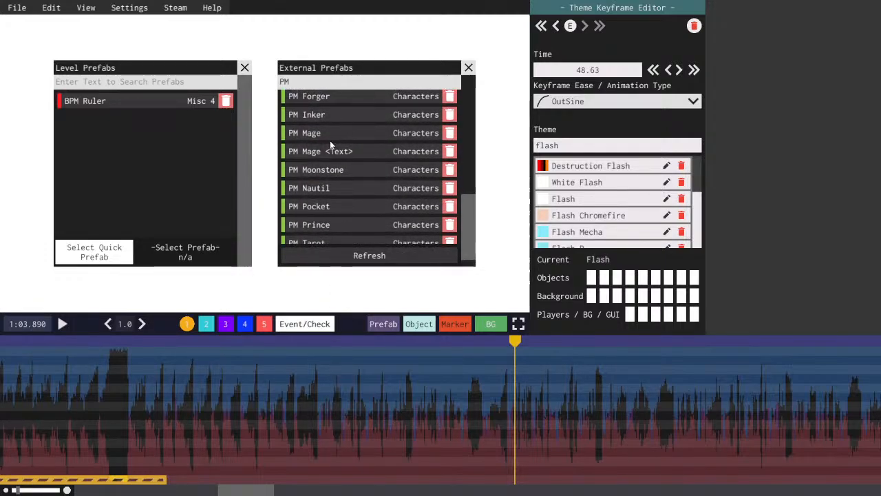
left_click_drag(320, 132, 325, 137)
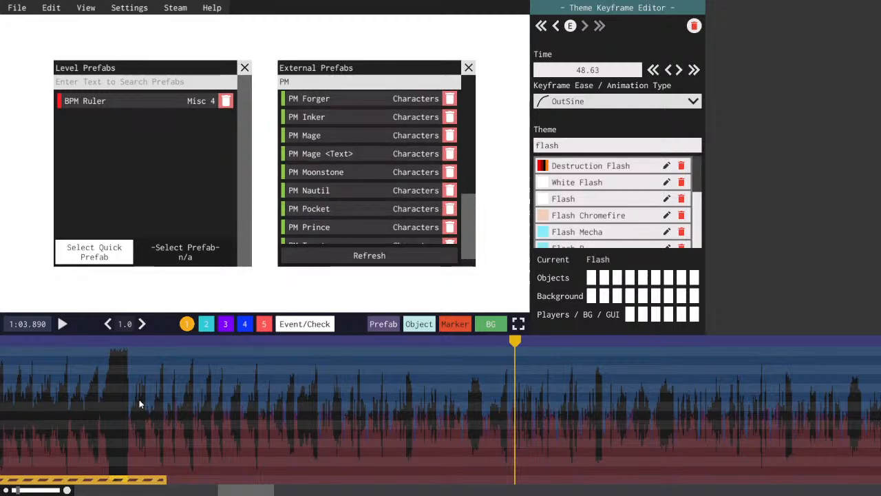
- Remove the "PM" filter and look through the unfiltered external prefabs as far as the CC characters
left_click_drag(236, 491, 197, 493)
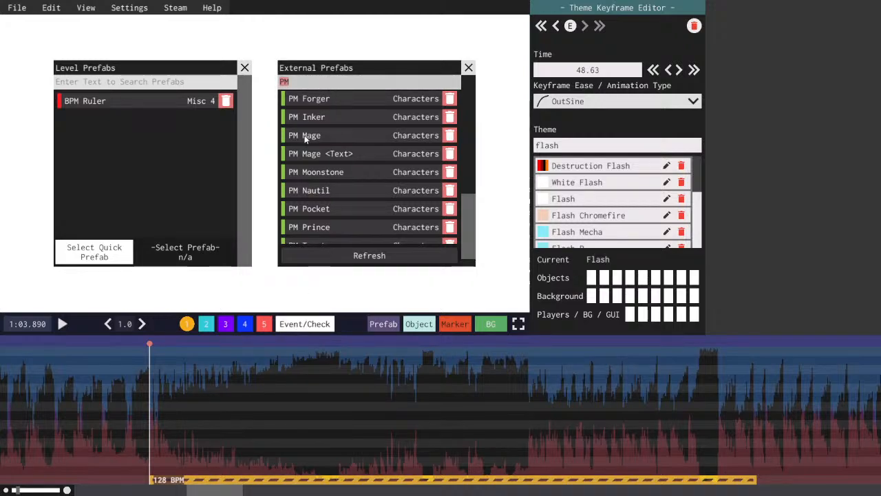
key("BackSpace")
key("BackSpace")
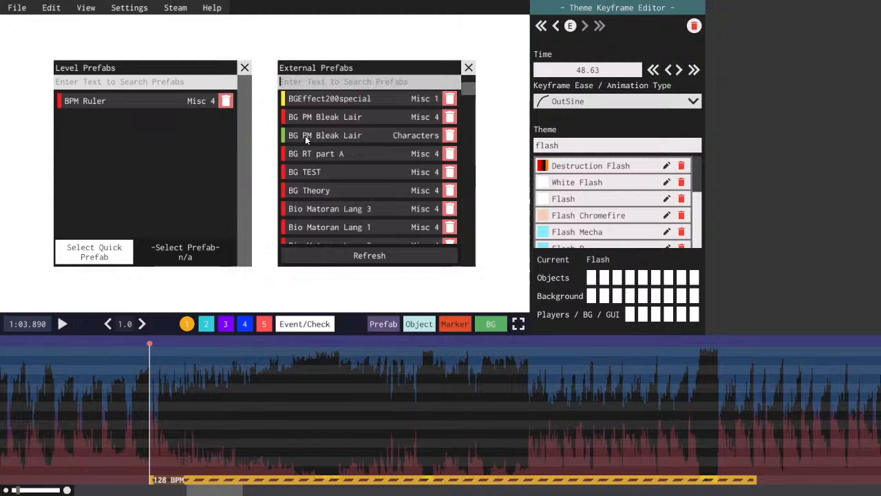
scroll(327, 163, "down", 10)
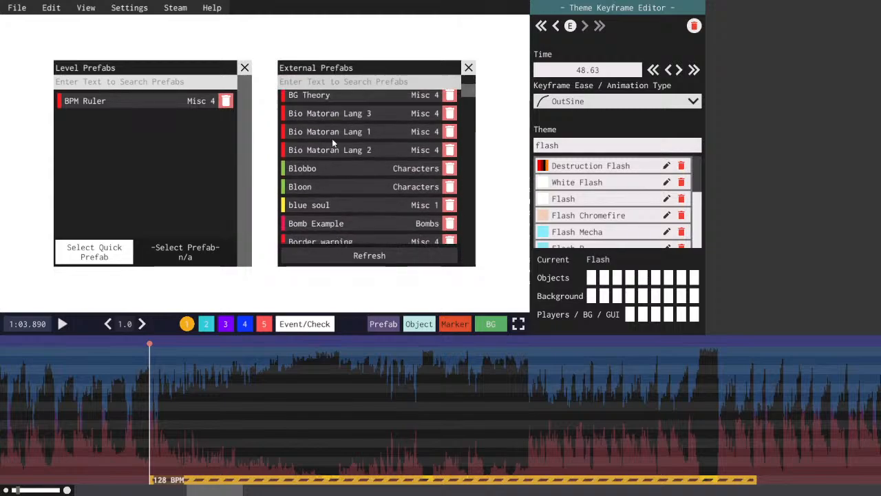
scroll(308, 166, "down", 10)
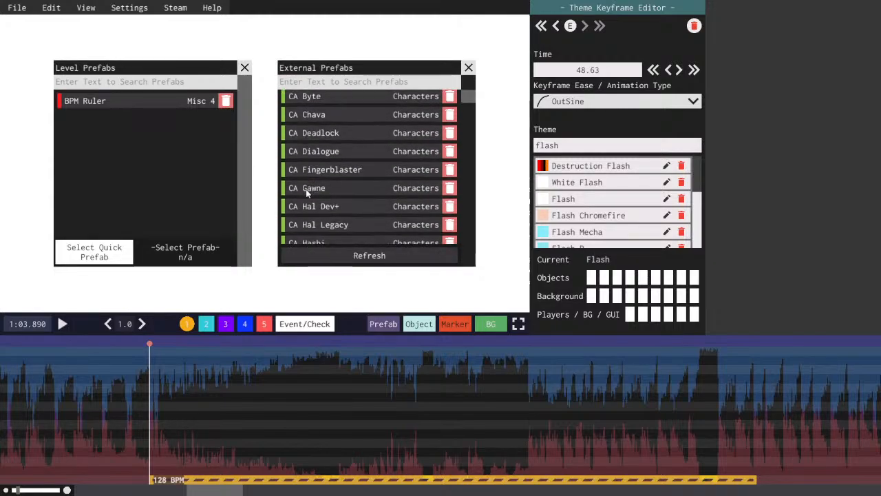
scroll(334, 152, "down", 10)
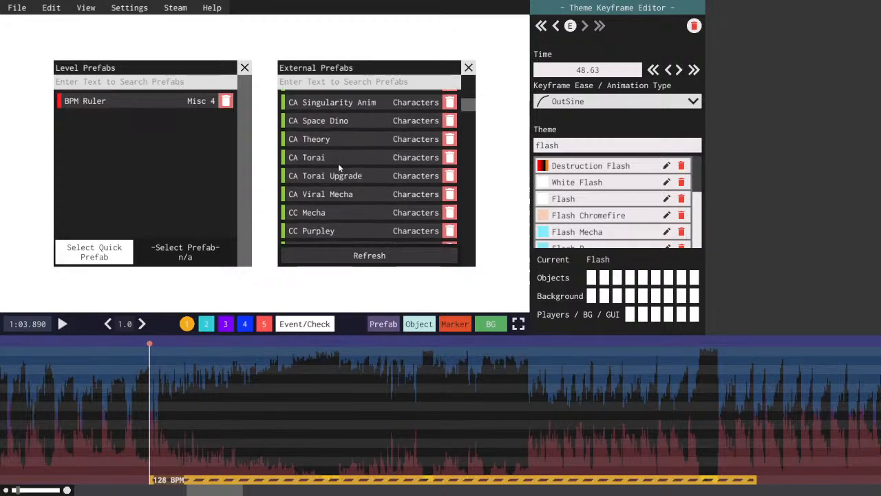
- Filter the external prefabs by "PM" again while playing the song up to about 1:12
key("space")
scroll(264, 489, "down", 3)
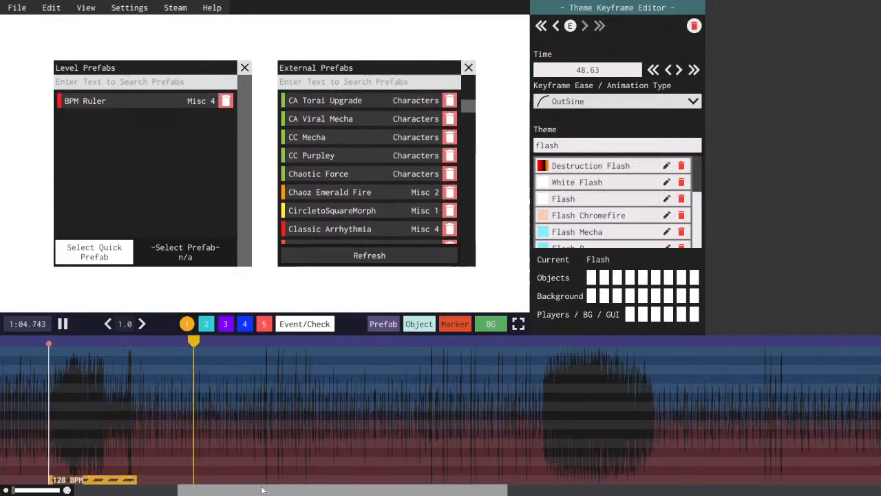
left_click_drag(264, 490, 248, 489)
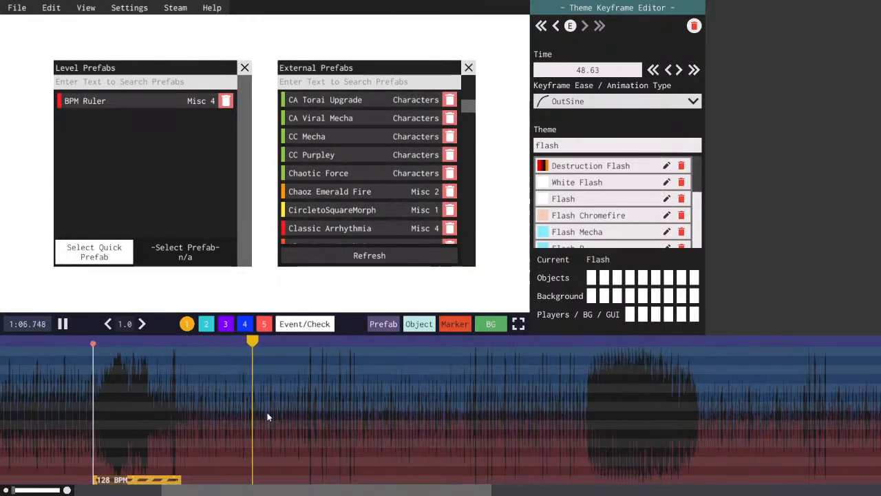
left_click(322, 84)
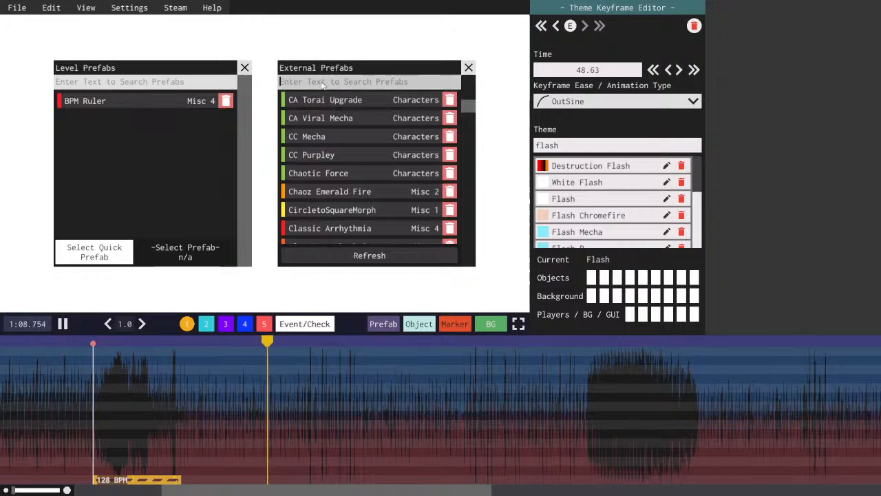
type("PM")
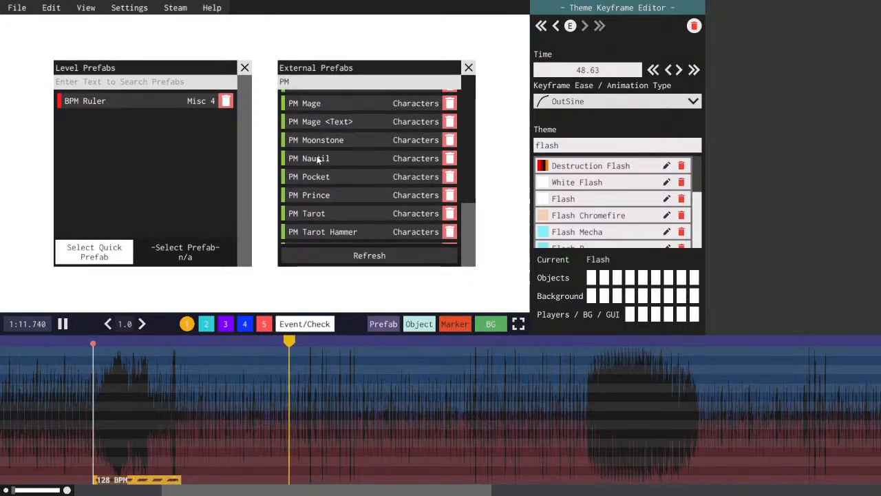
scroll(321, 143, "up", 2)
key("space")
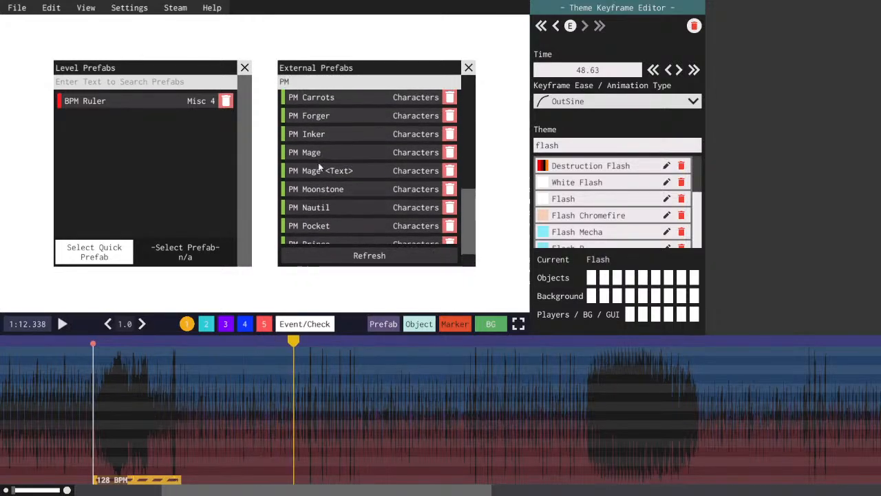
- Replay the song from about 0:54 and import the external PM Mage prefab into the level
left_click(159, 340)
scroll(159, 341, "up", 3)
key("space")
key("space")
left_click_drag(258, 490, 250, 465)
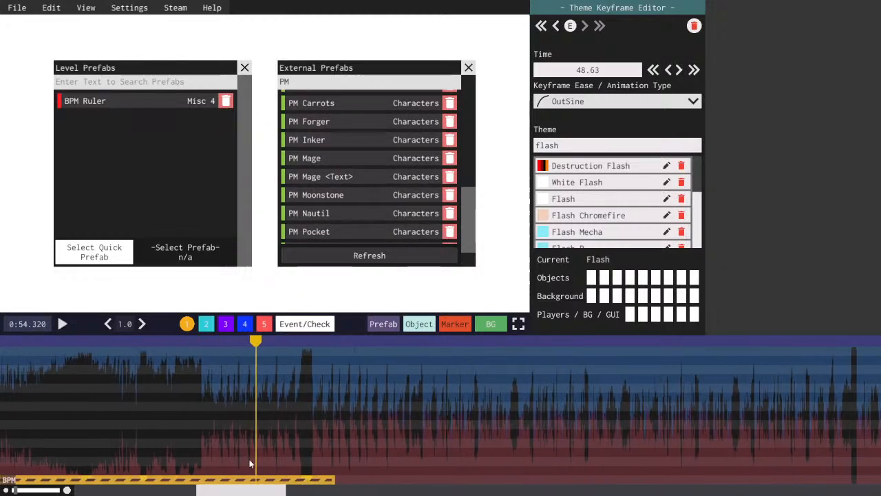
key("space")
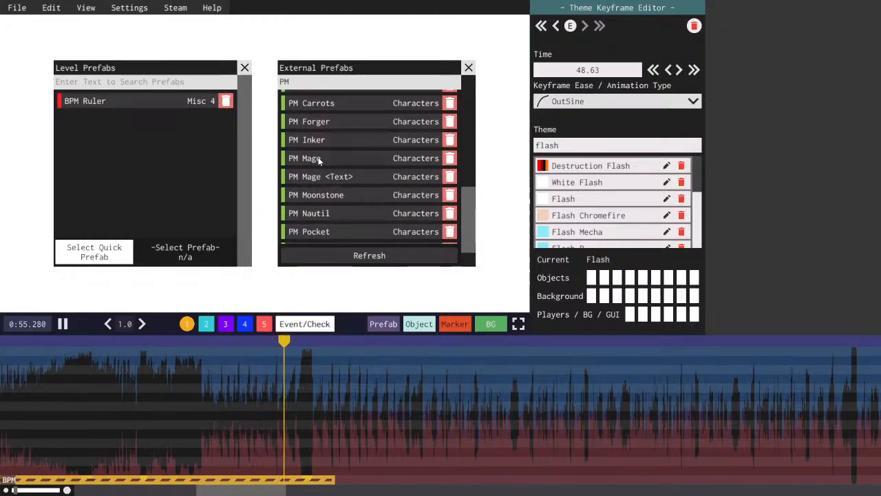
left_click(319, 158)
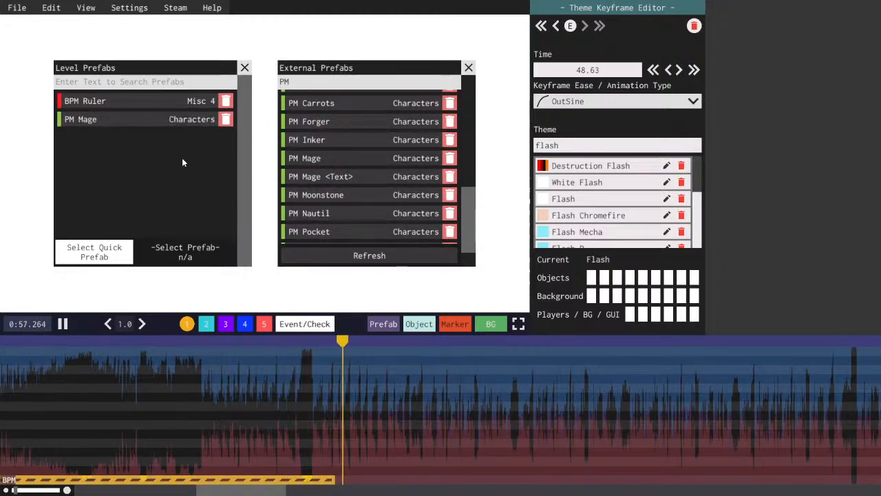
key("space")
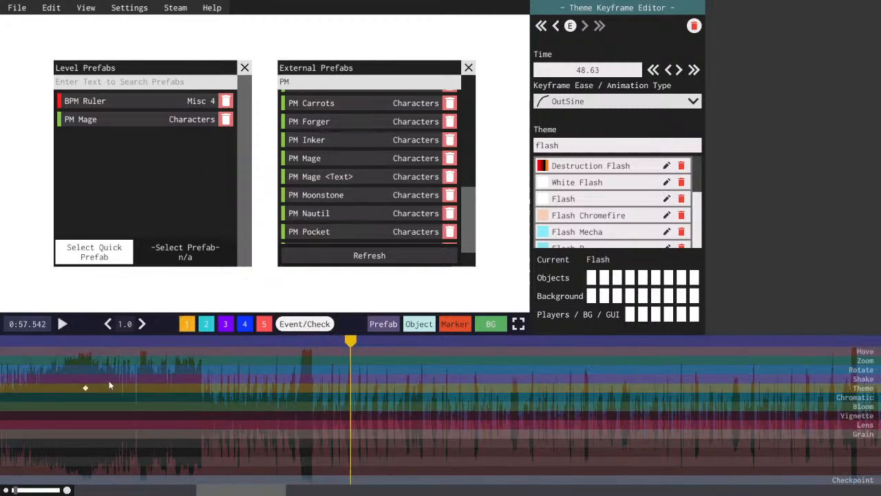
- Filter the themes by "Mage", apply the PM Mage theme to the theme keyframe at 48.63, and save the level
left_click(573, 148)
type("Mage")
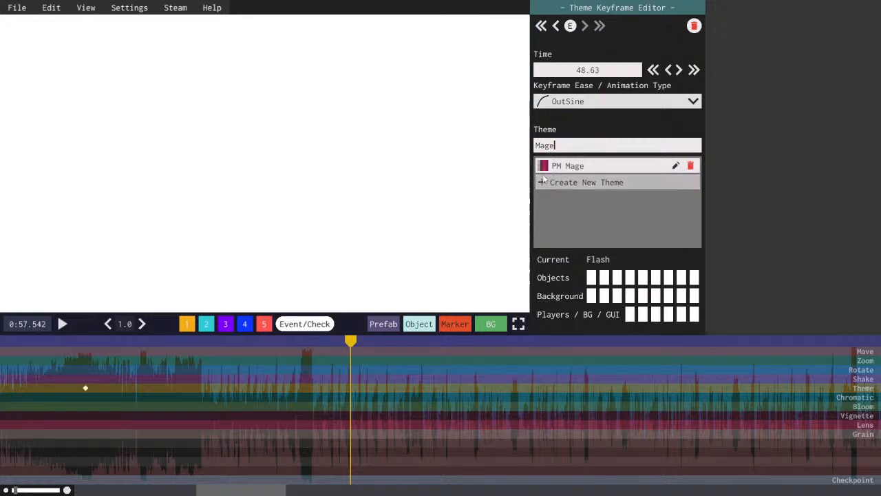
left_click(563, 167)
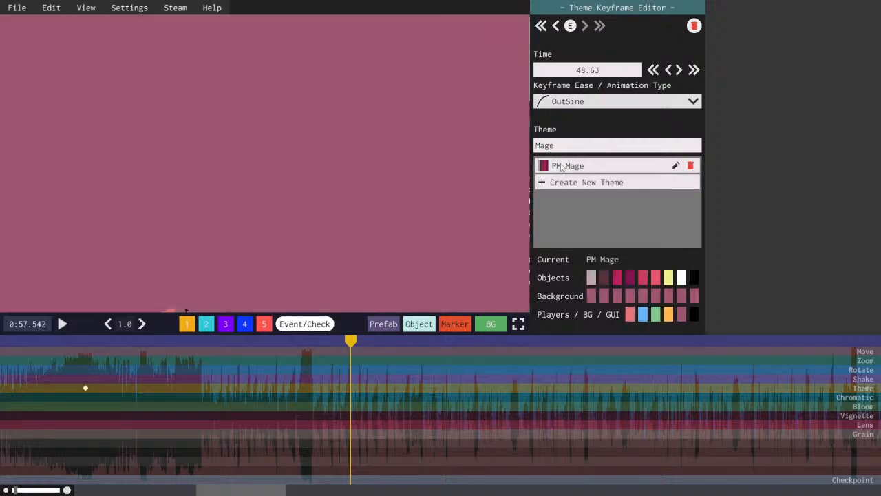
scroll(208, 468, "left", 5)
key("space")
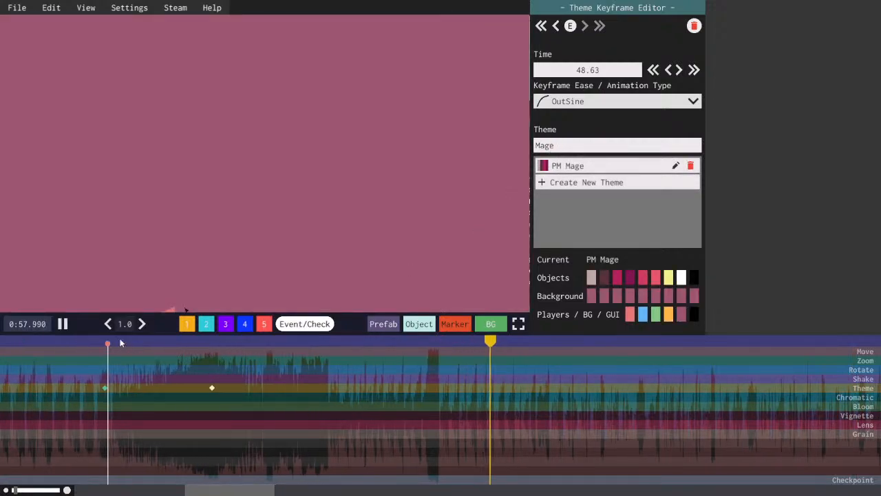
left_click(118, 340)
left_click(186, 323)
key("ctrl+s")
- Place the PM Mage level prefab on editor layer 1 at about 0:45 and play it back briefly
key("space")
left_click(118, 341)
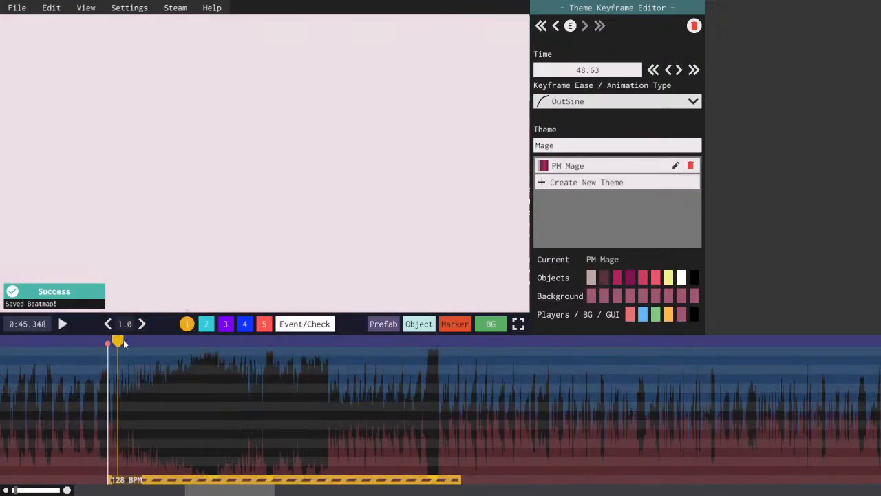
left_click(385, 325)
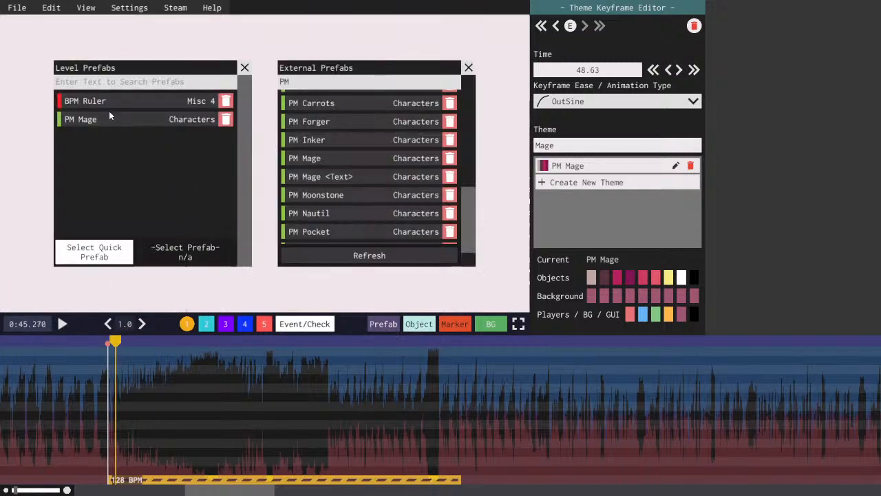
left_click(111, 114)
key("space")
left_click(206, 350)
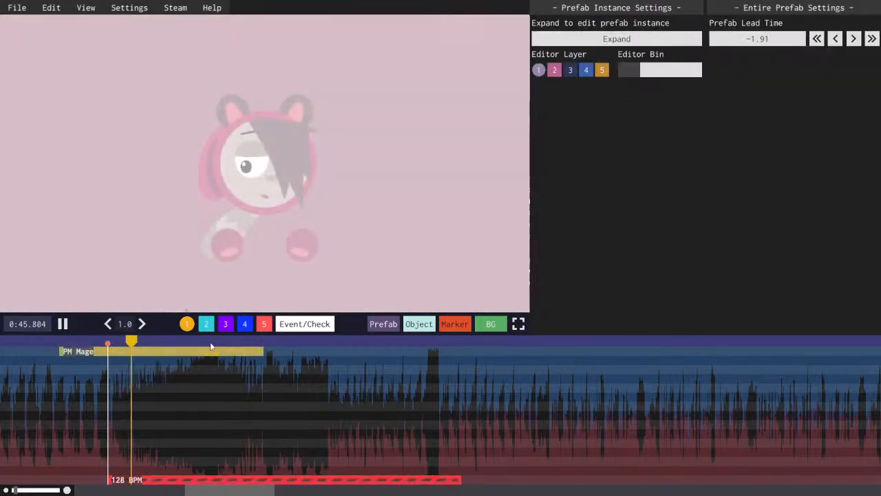
key("space")
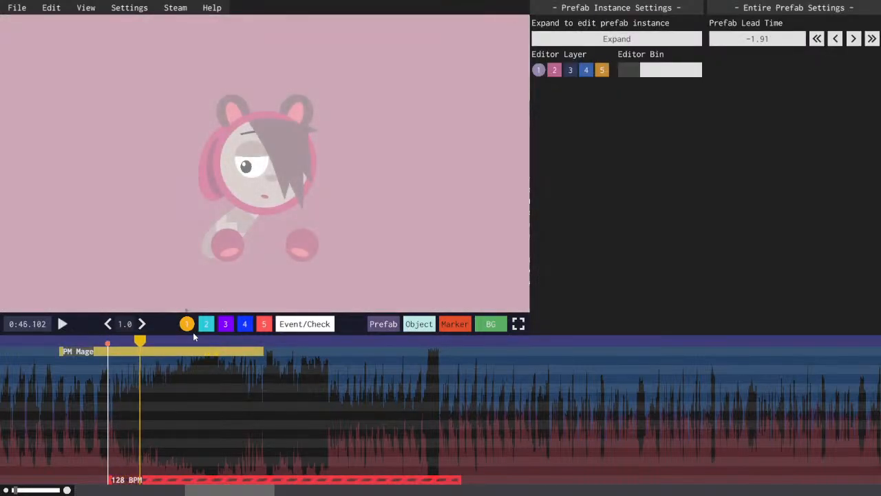
- Expand the PM Mage prefab instance and shift its objects along the timeline so the P_Mage controllers start at about 0:59.7
left_click(609, 37)
left_click_drag(234, 434, 558, 427)
key("space")
key("space")
left_click(438, 343)
key("space")
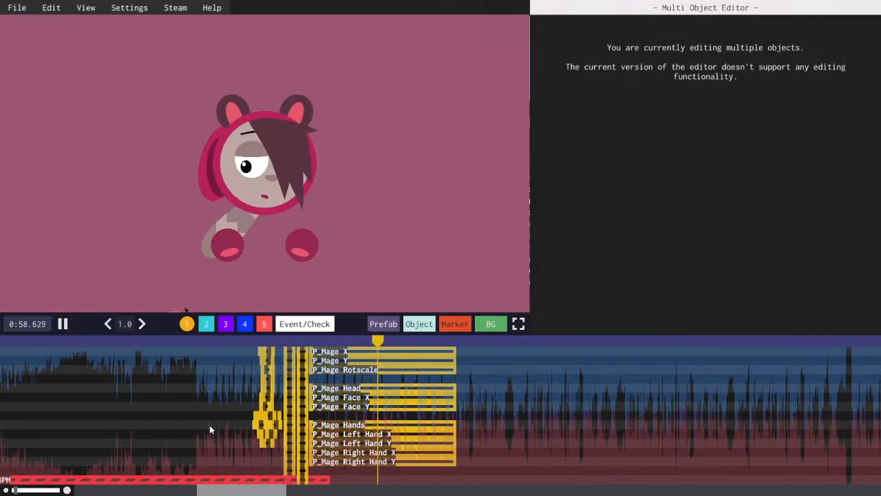
left_click_drag(363, 363, 462, 353)
key("space")
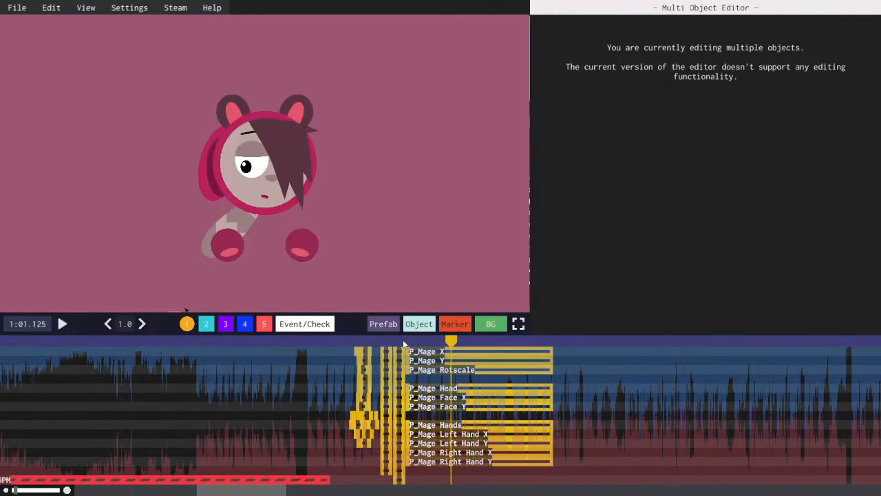
- Nudge the expanded Mage objects slightly earlier, so the P_Mage controllers start at about 0:59.5, checking the timing against the song
left_click(403, 340)
key("space")
key("space")
key("space")
key("space")
left_click_drag(413, 352, 409, 354)
left_click(399, 341)
key("space")
key("space")
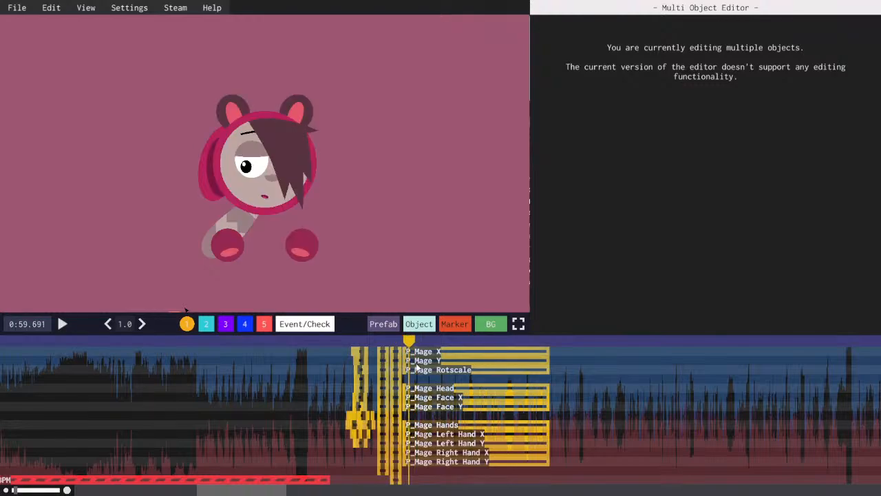
left_click(416, 362)
- Replay the song from about 0:47, select the 128 BPM helper object, and save the level
left_click_drag(271, 492, 250, 489)
left_click(246, 340)
key("space")
left_click(251, 480)
key("ctrl+s")
key("space")
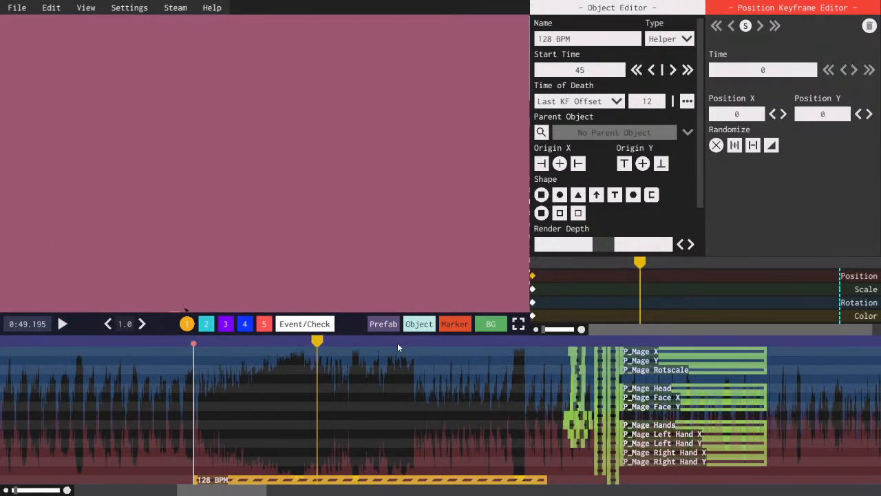
- Add two vignette event keyframes, one at 45.00 and one about half a second earlier, and select the 45.00 keyframe
left_click(403, 341)
left_click(306, 341)
left_click(317, 328)
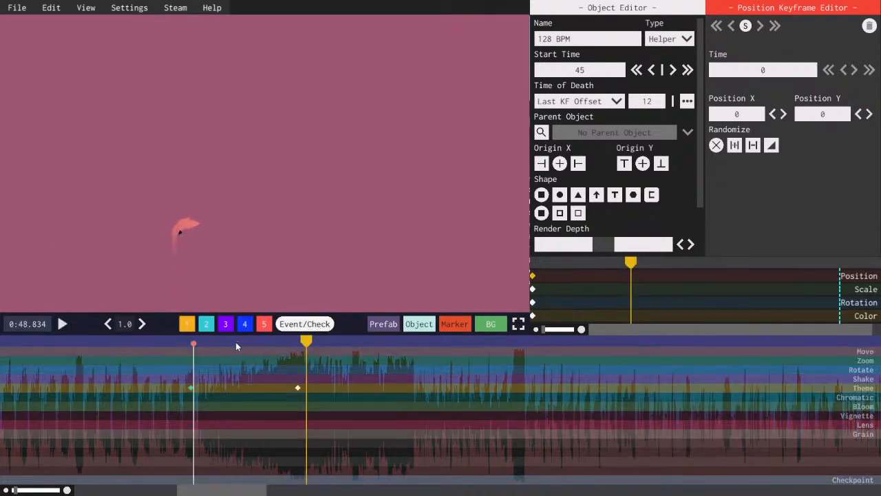
left_click(192, 416)
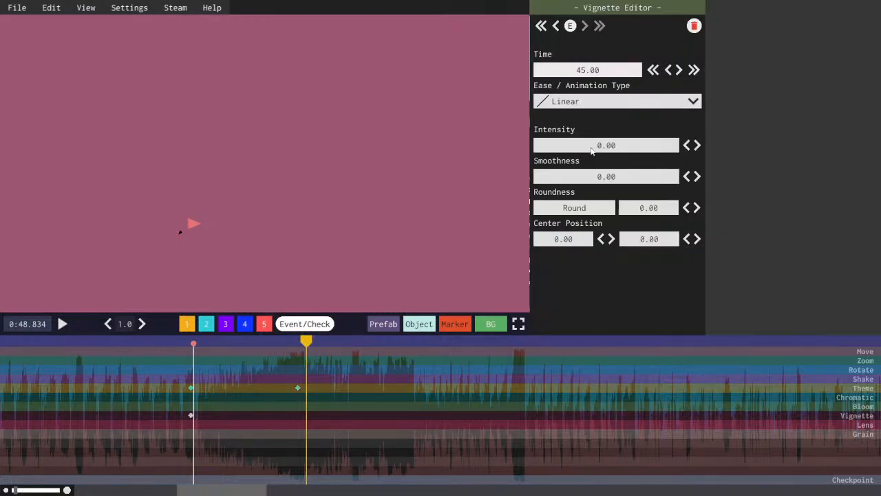
left_click(176, 416)
left_click(191, 415)
- Set the 45.00 vignette keyframe to center position 0.5, 0.5, roundness 1 with Round enabled, and smoothness 20
left_click(563, 239)
type("0.5")
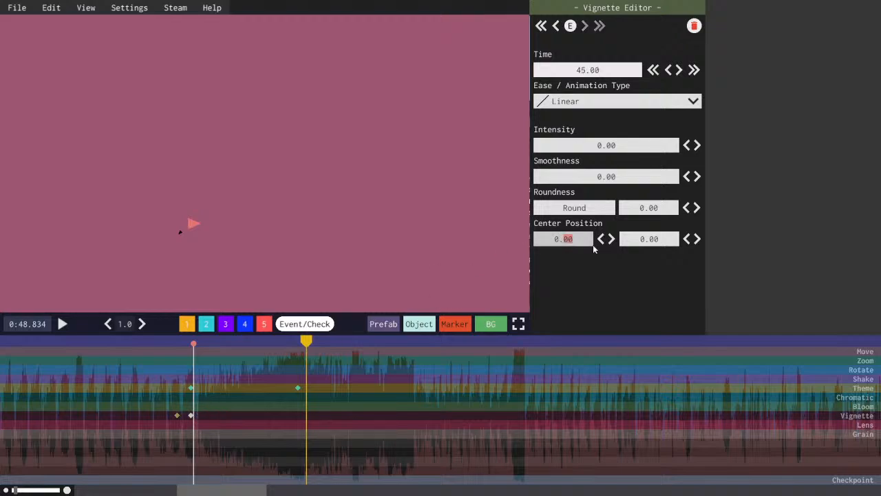
left_click(665, 241)
type("0.5")
left_click(647, 210)
type("1")
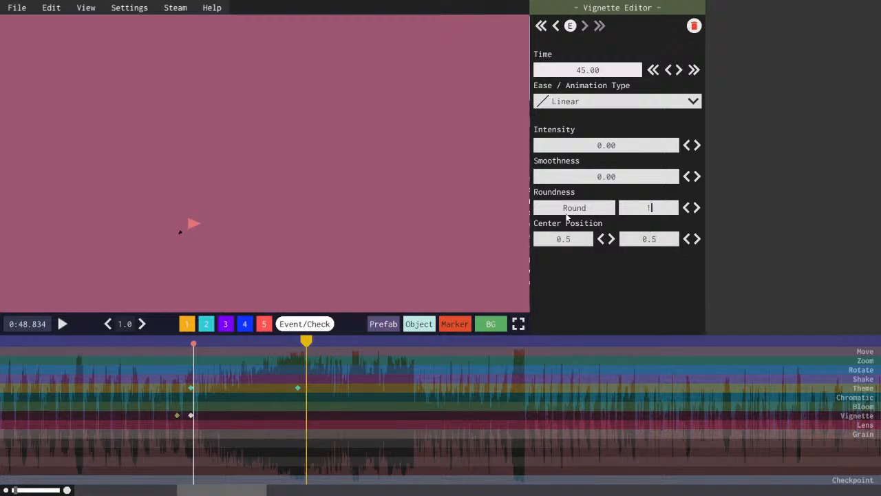
left_click(569, 207)
left_click(579, 178)
type("2")
- Try an intensity of 0.1 on the 45.00 vignette keyframe, and set the intensity to 0
left_click_drag(619, 150, 612, 146)
type("7")
type("1")
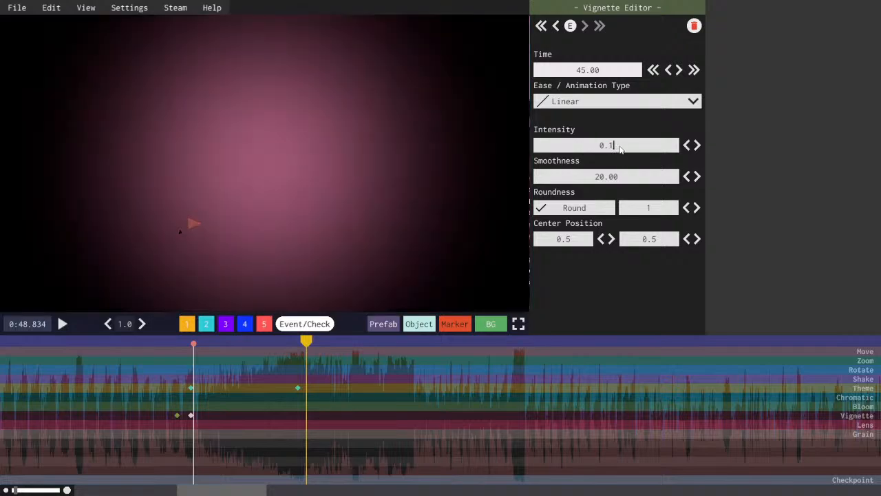
left_click_drag(620, 149, 573, 147)
type("0")
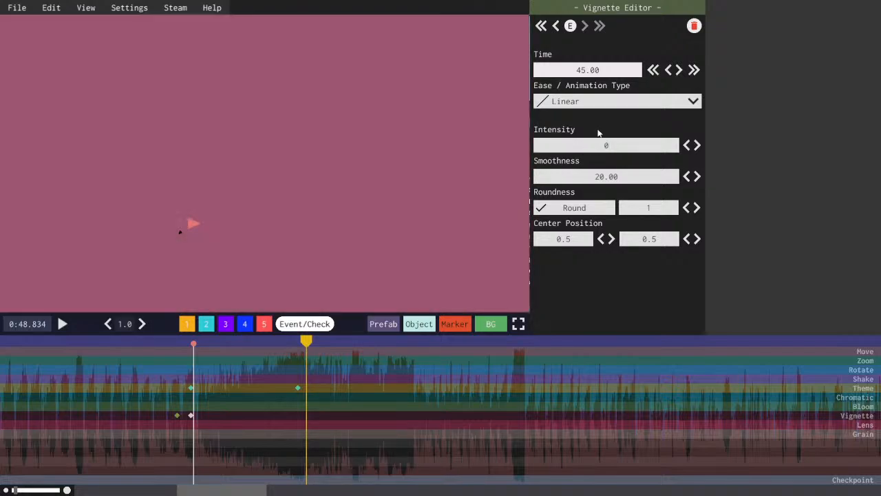
- Add a vignette keyframe at 48.63 with intensity 0.2 and OutSine easing
left_click(300, 417)
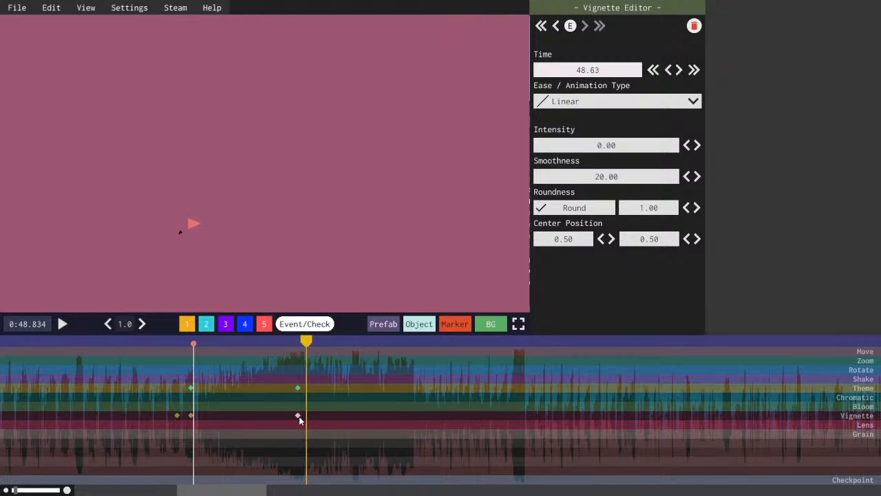
double_click(617, 149)
type("2")
left_click(598, 101)
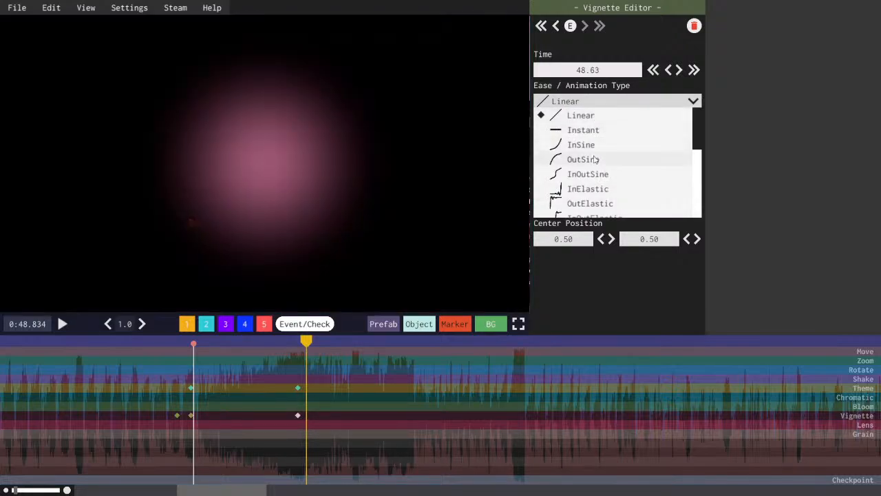
left_click(583, 159)
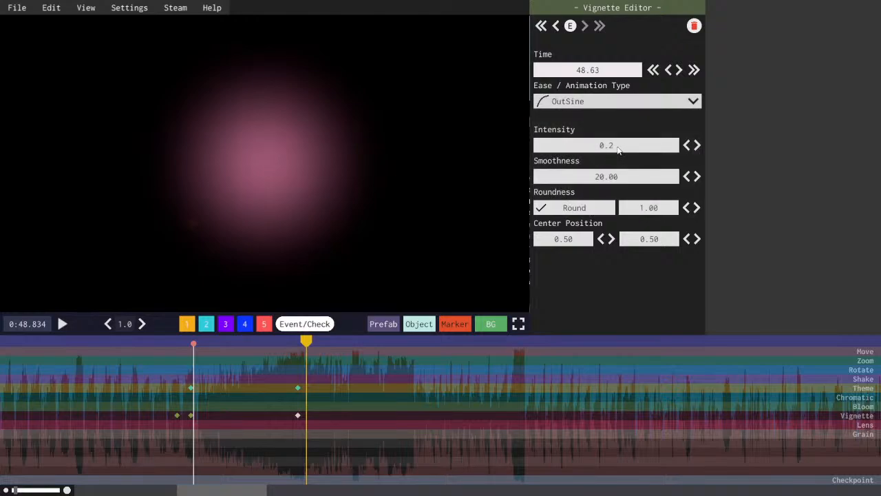
- Try intensities of 0.1 and 0.05 on the 48.63 vignette keyframe and replay the fade from about 0:45.7
key("BackSpace")
type("1")
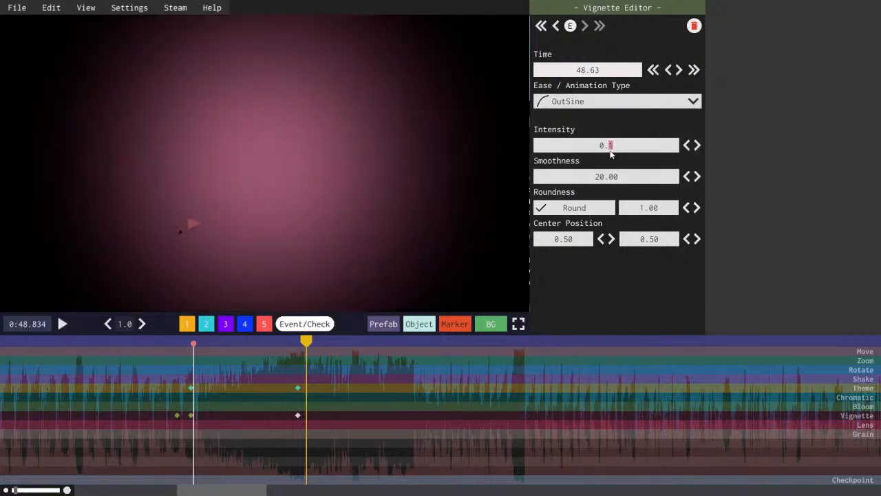
key("BackSpace")
type("05")
left_click(628, 125)
key("space")
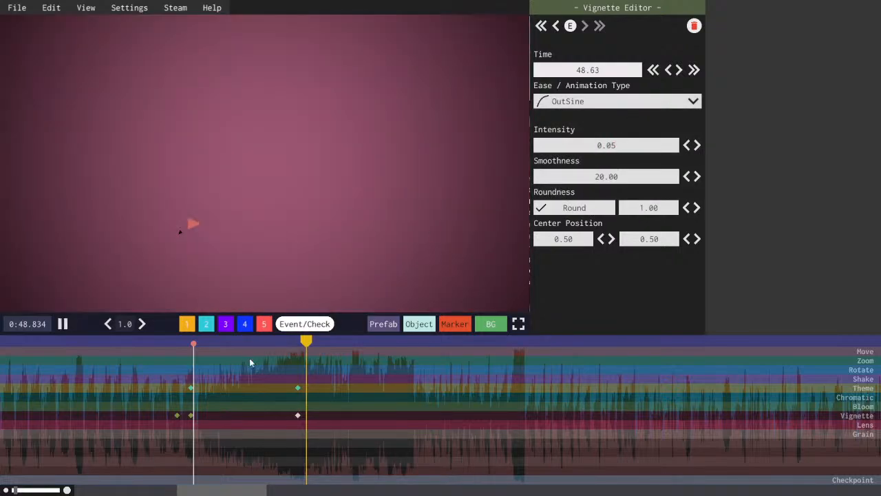
key("space")
left_click(213, 340)
key("space")
key("space")
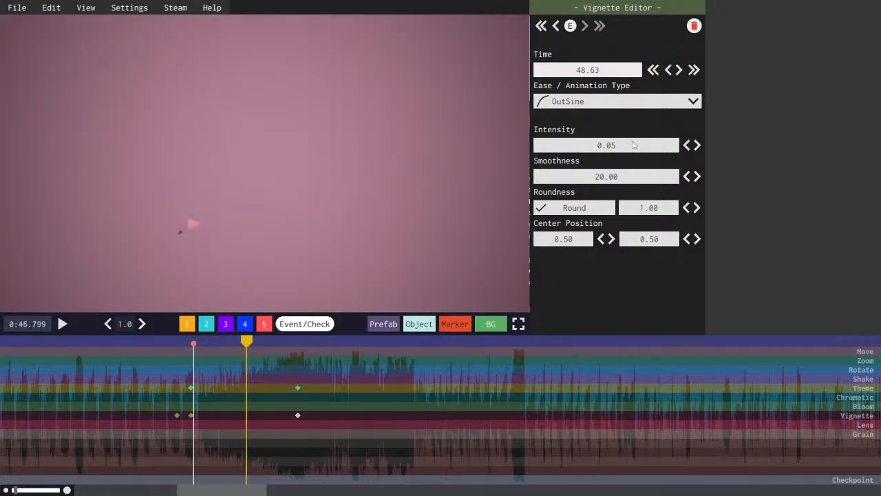
- Set the 48.63 vignette keyframe's intensity to 0.1 and move the keyframe to 47.34
double_click(610, 145)
type("1")
left_click(620, 131)
key("space")
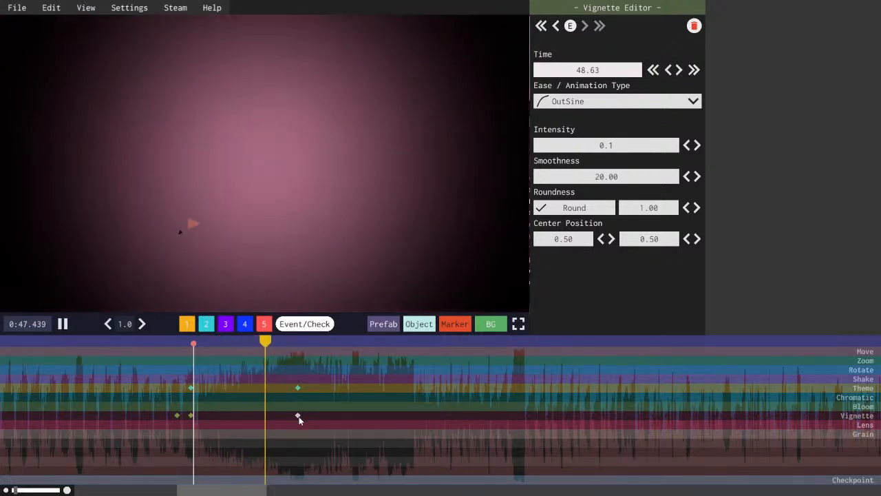
key("space")
left_click_drag(299, 416, 267, 420)
key("space")
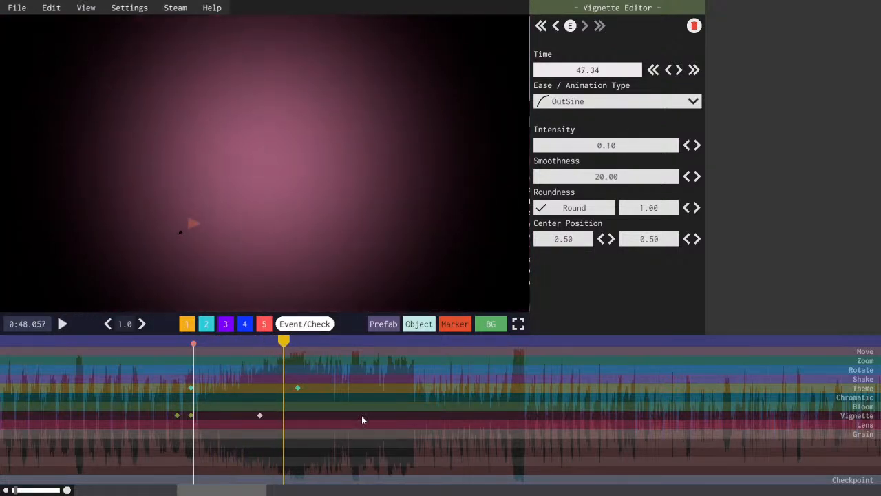
- Add a vignette keyframe at 50.74 with intensity 0 and InSine easing
left_click(362, 415)
key("space")
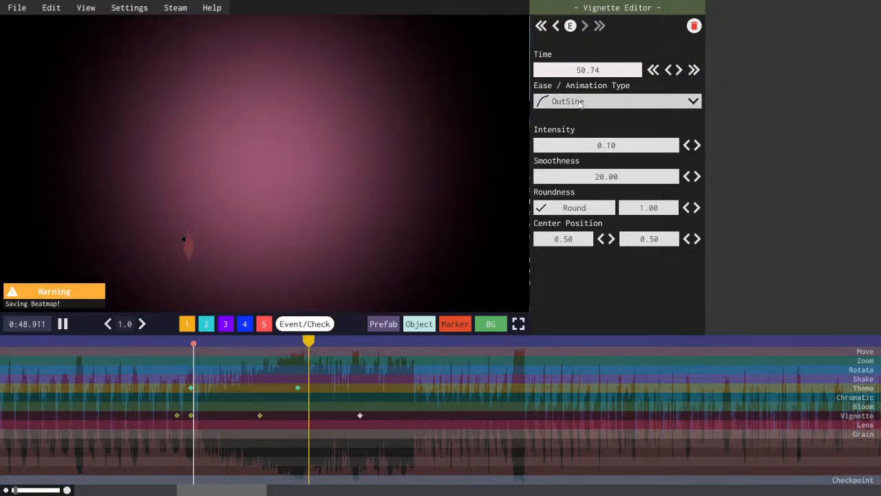
left_click(580, 103)
left_click(580, 161)
key("space")
left_click(617, 146)
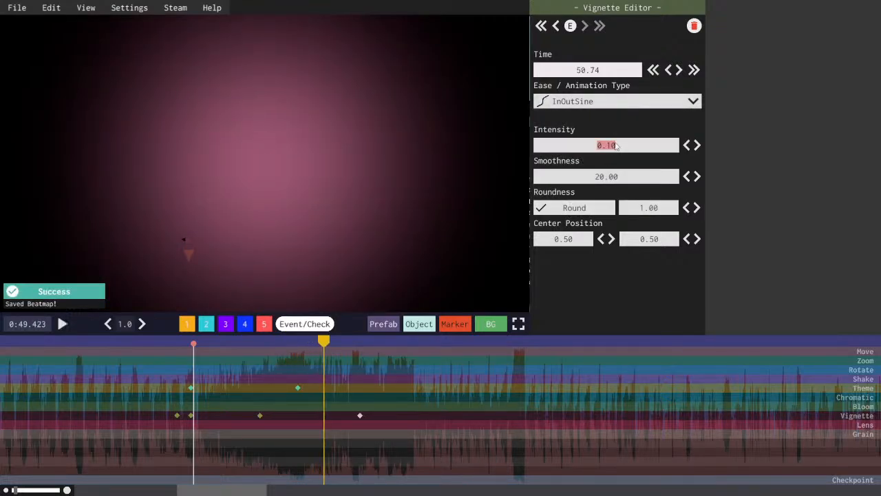
type("0")
left_click(577, 102)
left_click(580, 144)
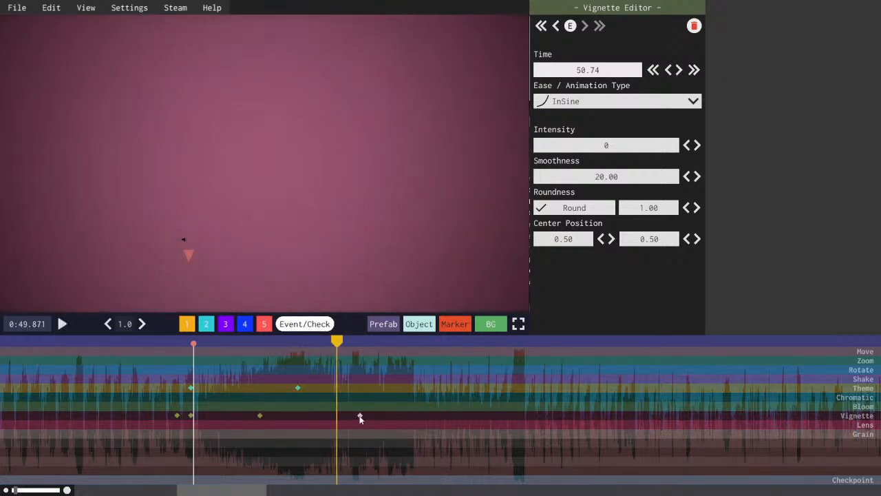
- Move the last vignette keyframe to 52.50, play the song past it, and save the level
left_click_drag(361, 417, 415, 417)
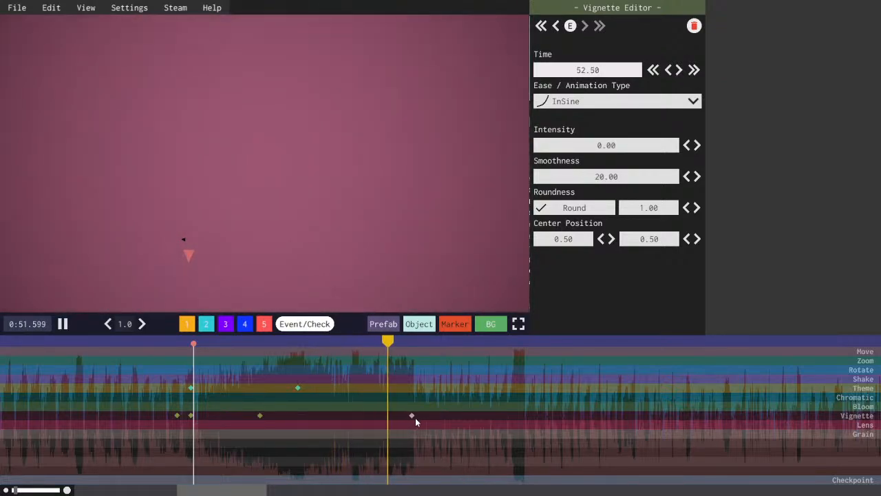
key("space")
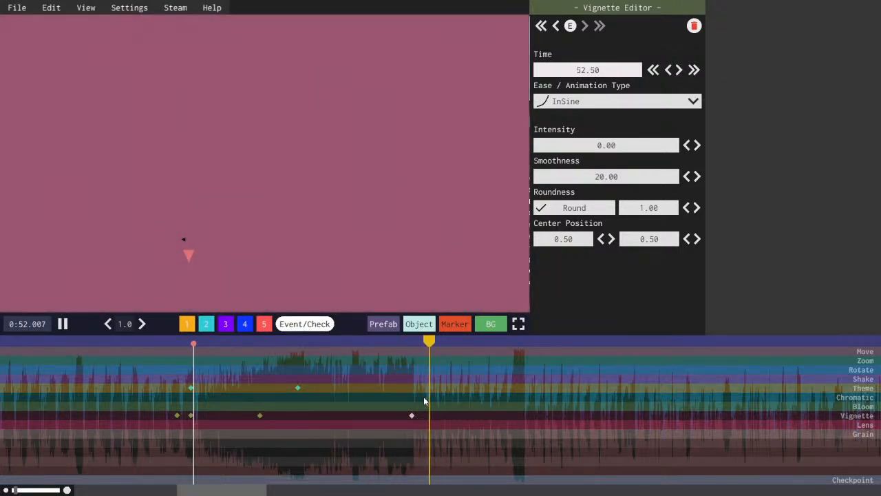
key("ctrl+s")
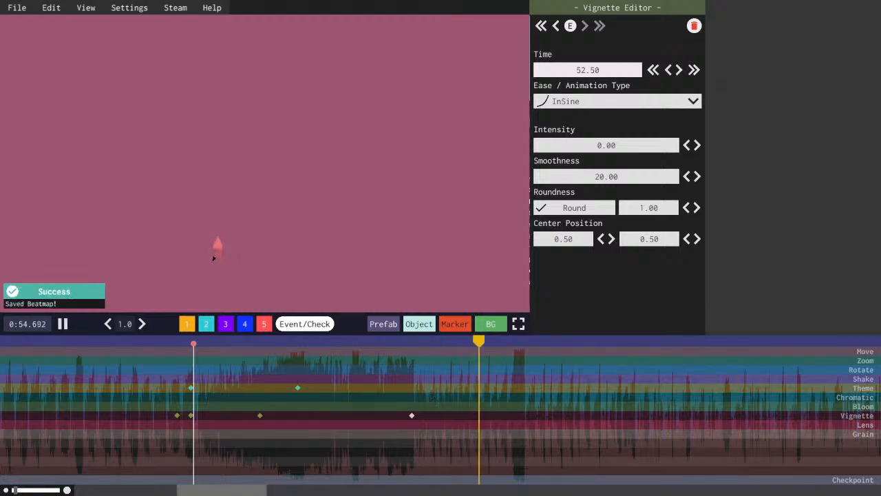
key("space")
- Place the playhead at about 0:52.45, at the last vignette keyframe, and switch to editor layer 2
left_click_drag(255, 490, 266, 491)
left_click(304, 343)
left_click_drag(304, 345, 301, 343)
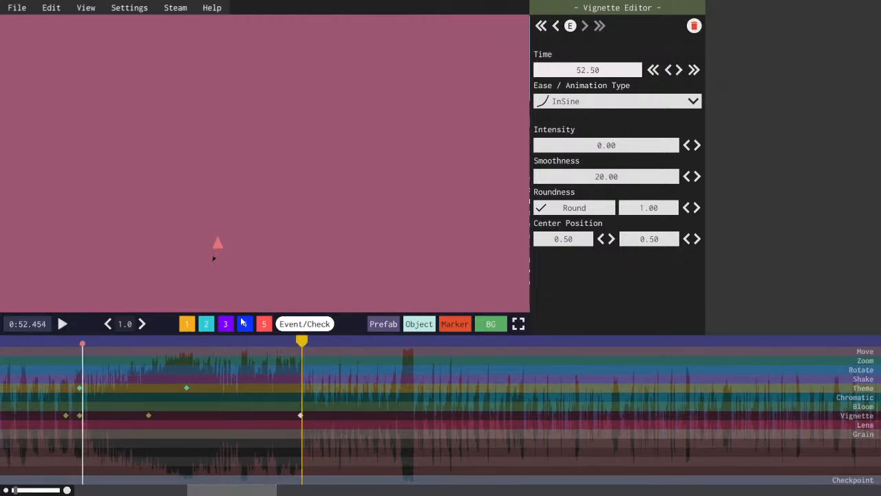
left_click(188, 323)
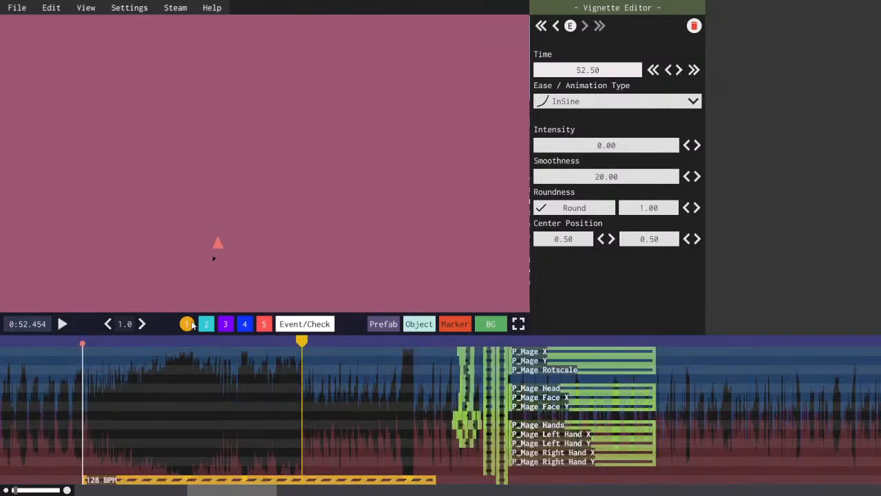
left_click(210, 325)
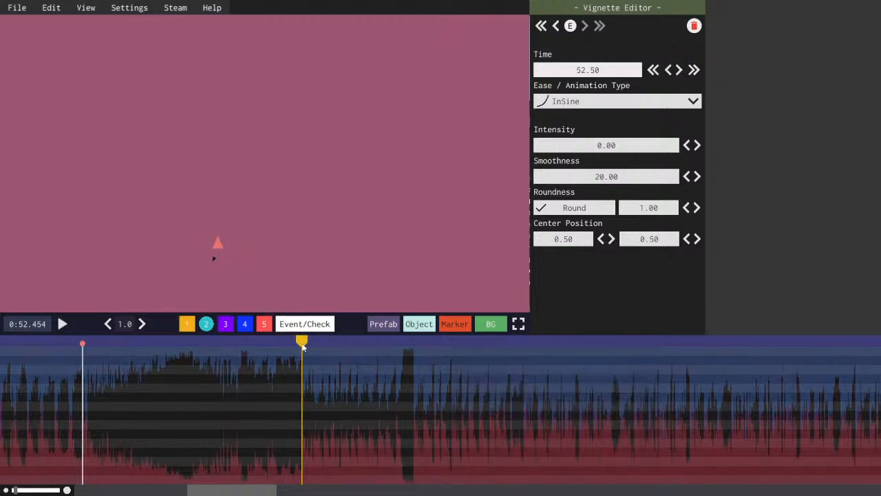
- Fine-tune the playhead to the waveform change at about 0:52.44, save the level, and check the spot by playing it
left_click_drag(308, 343, 310, 344)
scroll(303, 385, "up", 2)
left_click_drag(261, 490, 252, 491)
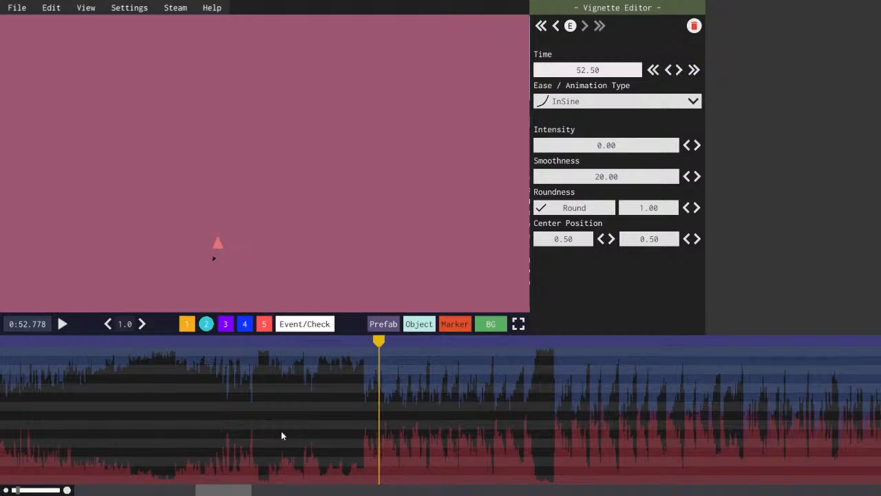
left_click_drag(371, 349, 362, 340)
key("ctrl+s")
key("space")
key("space")
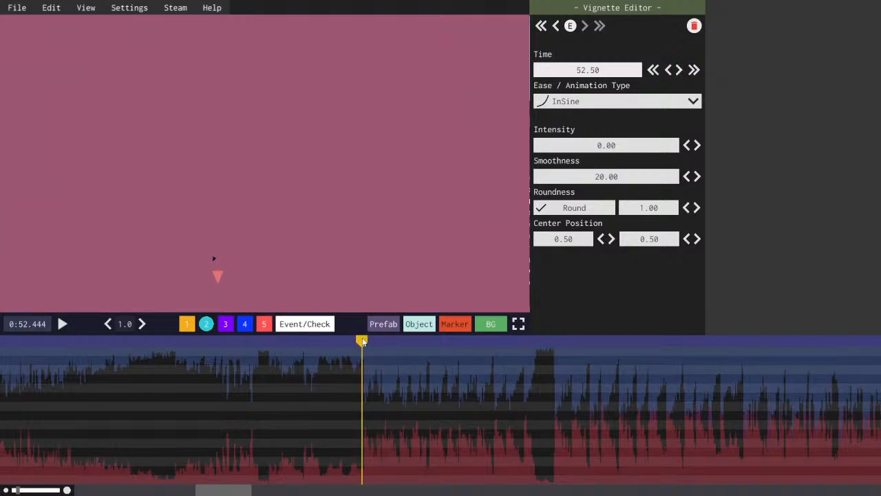
- Add an empty object on editor layer 2 at about 0:52.49 and select it in the timeline
left_click_drag(363, 341, 365, 339)
mouse_move(417, 319)
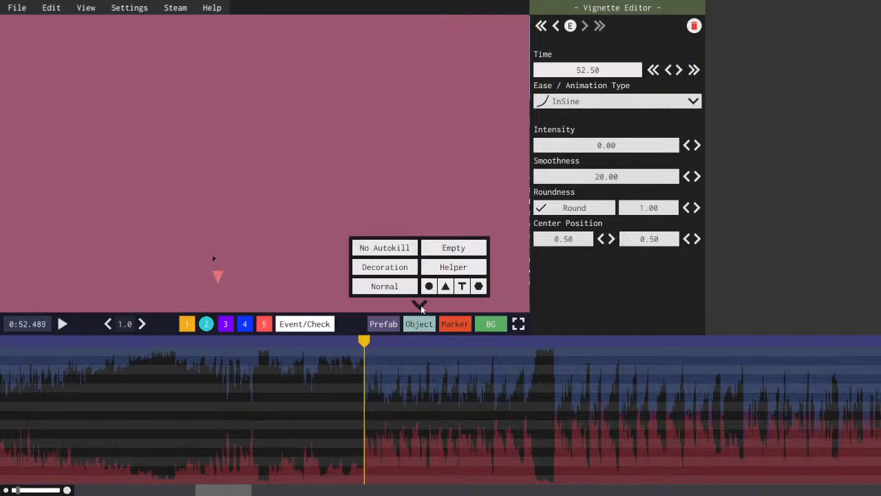
left_click(452, 249)
left_click(379, 403)
left_click(366, 354)
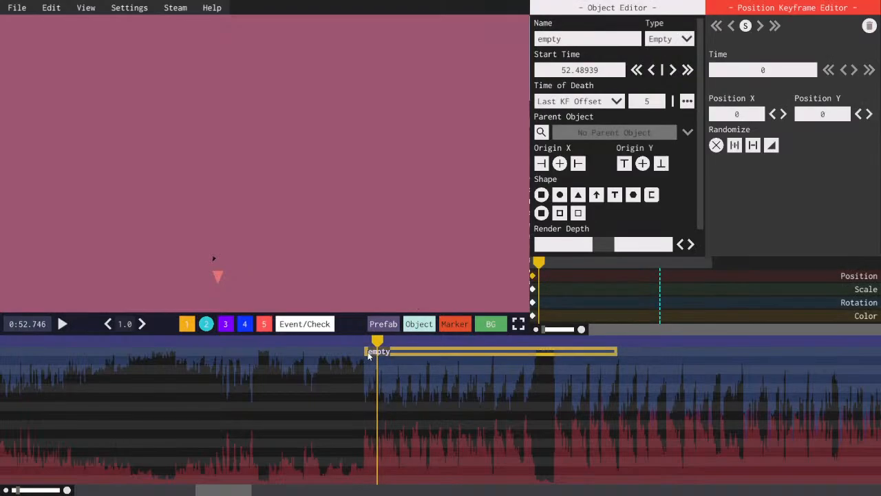
- Shift the empty object's start time to 52.5 and save the level
left_click_drag(365, 353, 366, 353)
key("ctrl+s")
scroll(231, 490, "down", 3)
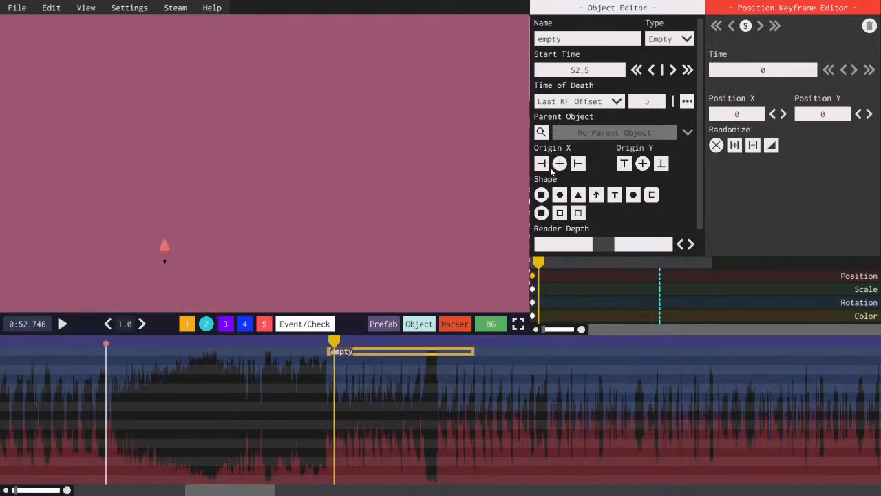
- Rename the empty object P_Gem
left_click(578, 42)
type("c")
key("BackSpace")
type("P_Crystal")
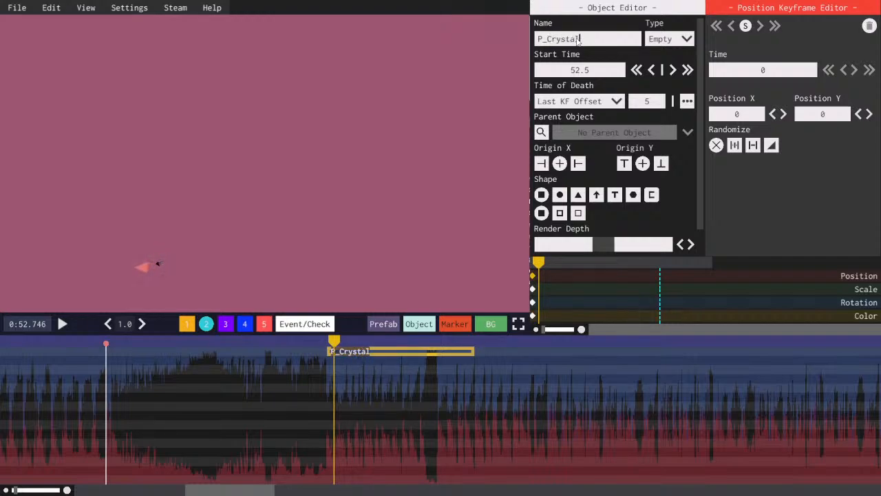
left_click_drag(618, 47, 549, 42)
type("Gems")
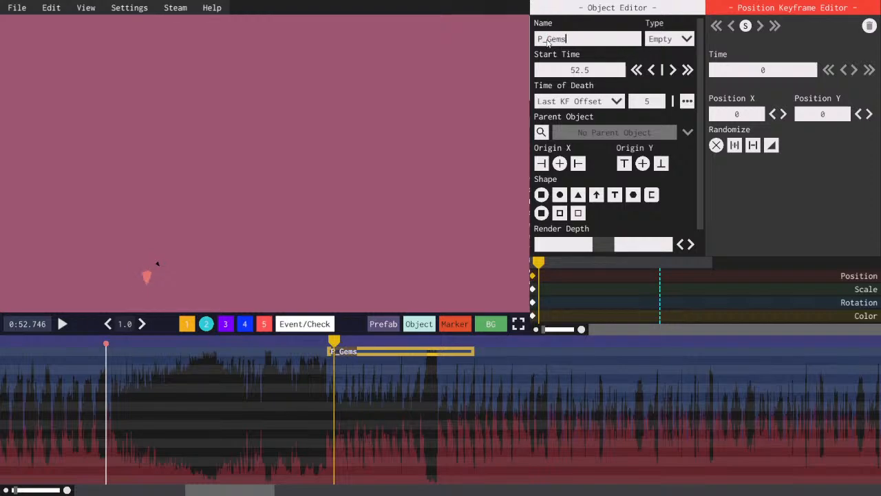
key("BackSpace")
- Add a normal square object just before P_Gem and move it down one timeline row with start time 51.914
left_click_drag(325, 341, 314, 340)
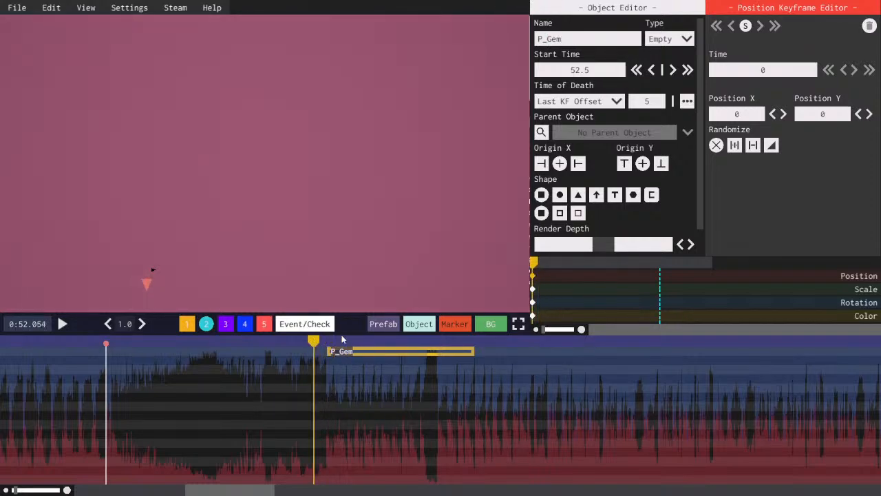
left_click(411, 324)
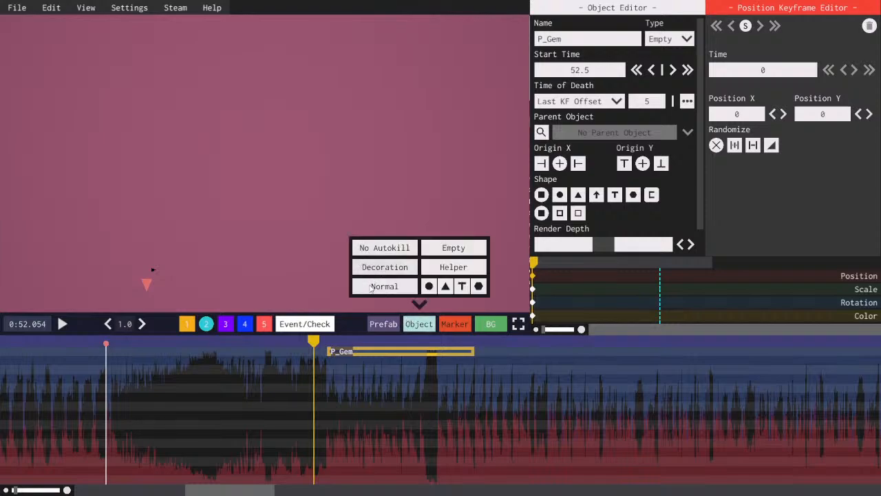
left_click(372, 288)
key("space")
key("space")
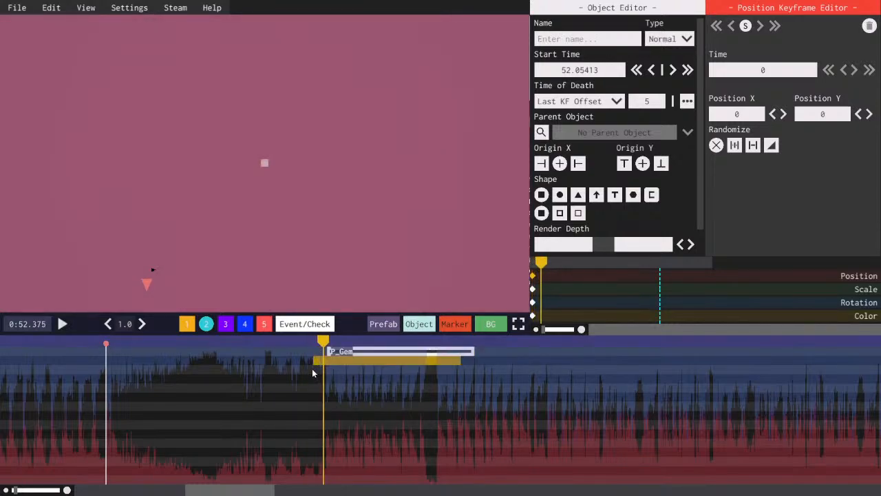
left_click_drag(316, 360, 313, 373)
key("space")
key("space")
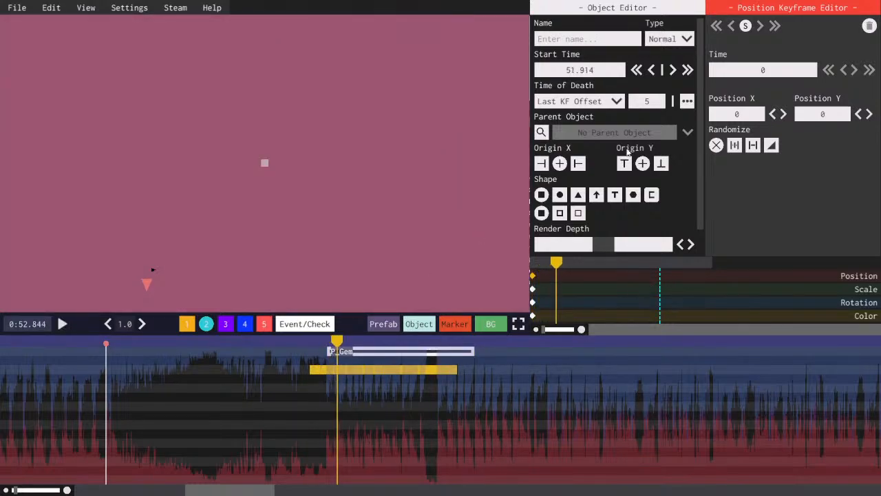
- Set P_Gem as the parent of the new square object
left_click(541, 131)
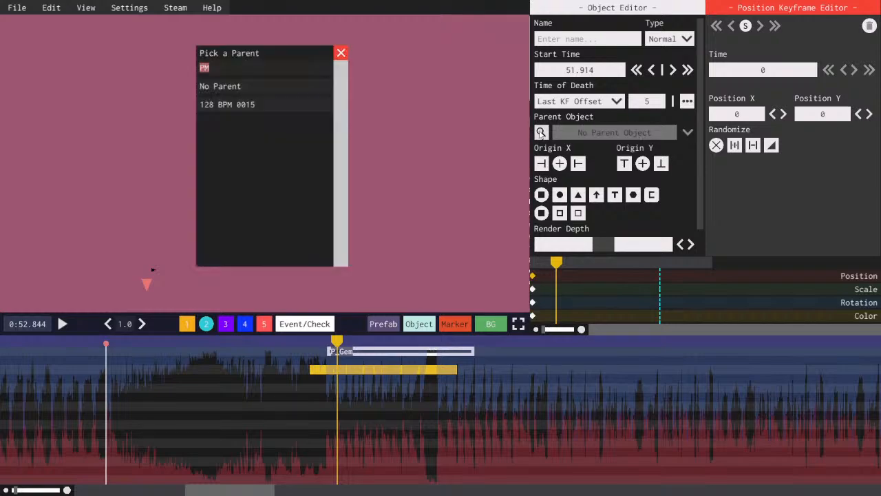
type("Gem")
left_click(275, 104)
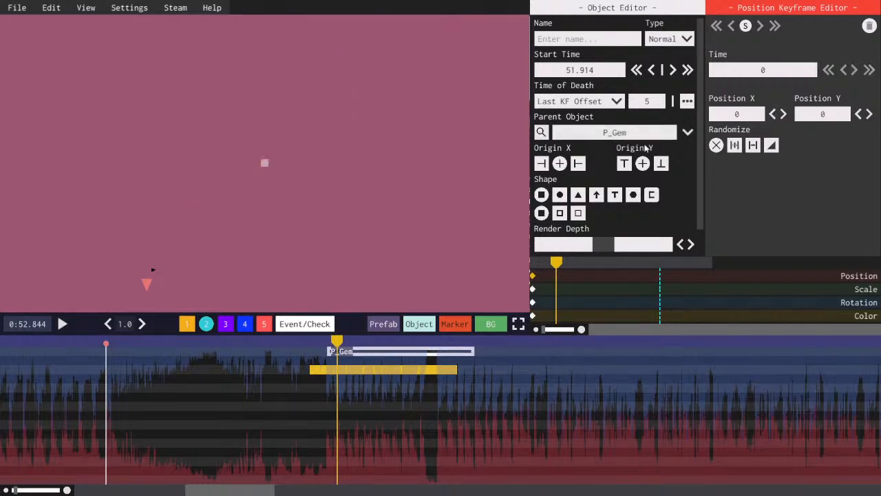
left_click(690, 134)
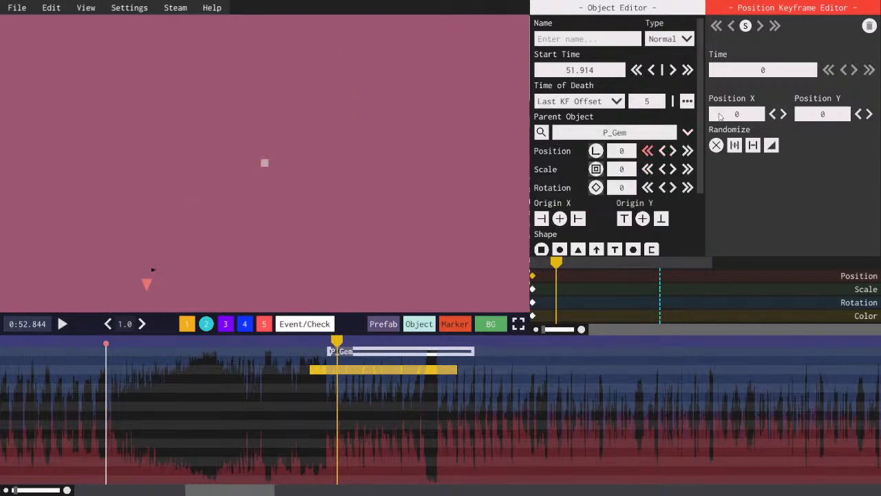
left_click(689, 133)
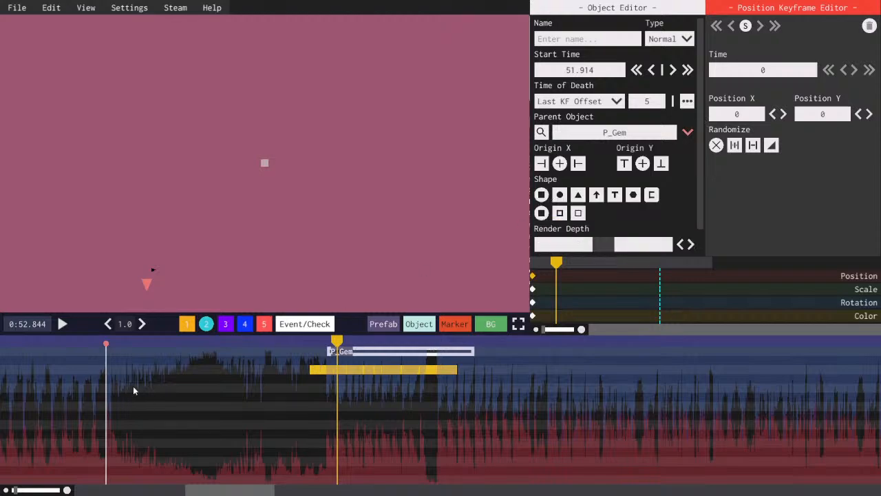
- Move P_Gem earlier on the timeline to start at 51.328 and play back the section
left_click(252, 342)
key("space")
key("space")
left_click_drag(334, 351, 292, 353)
key("space")
key("space")
key("space")
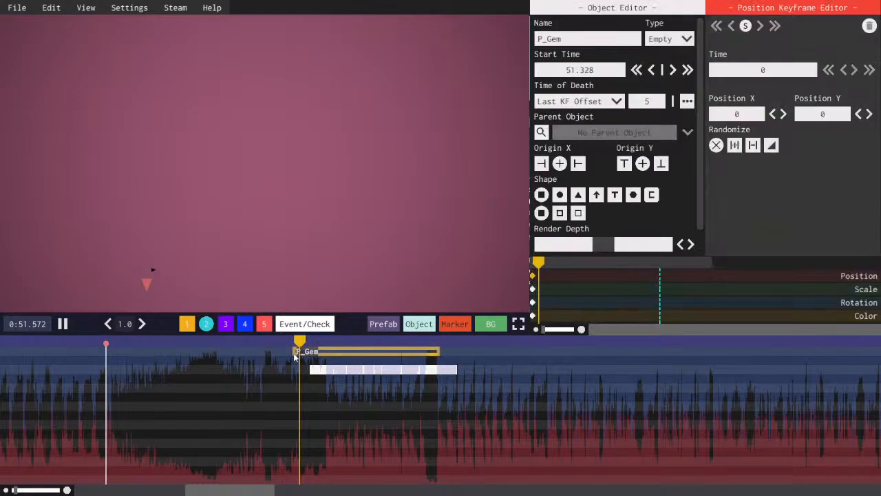
key("space")
key("space")
key("space")
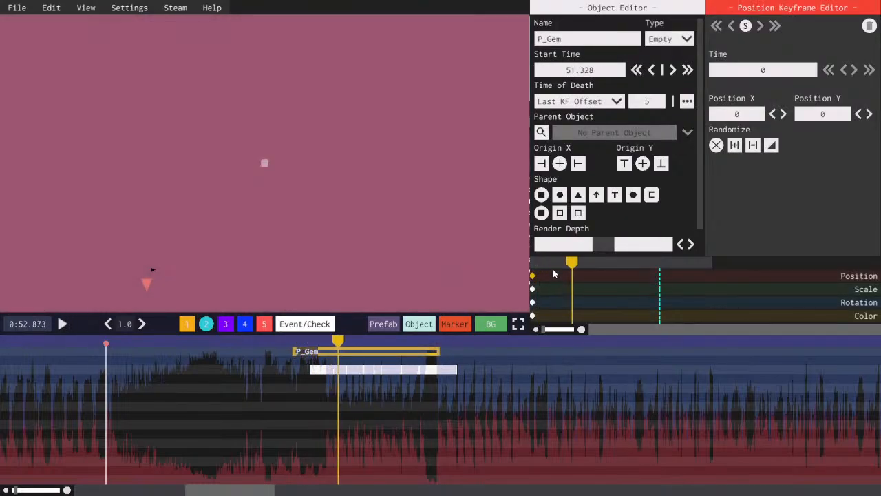
- Move the square object earlier to start at 50.859, on the row directly below P_Gem
left_click_drag(539, 265, 518, 294)
key("space")
key("space")
left_click(311, 370)
left_click_drag(312, 369, 280, 363)
key("space")
scroll(665, 251, "down", 1)
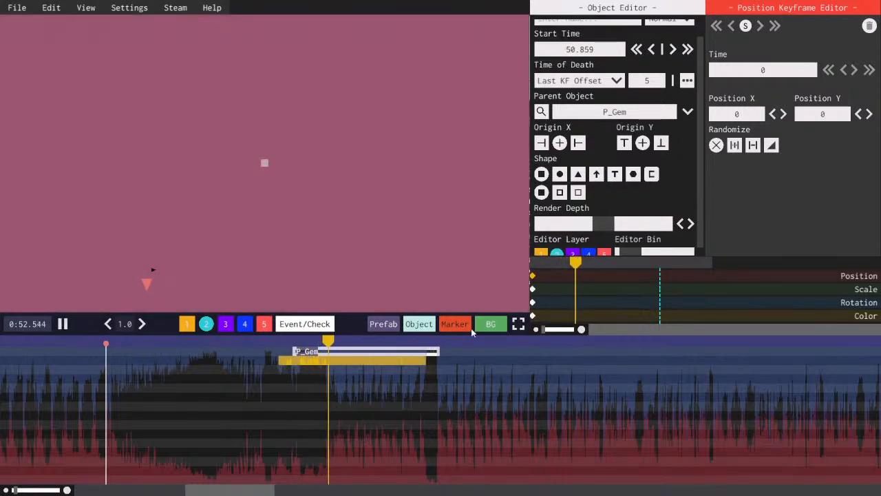
- On editor layer 1, move the 128 BPM helper to start at 59.531, where the mage objects begin
left_click(455, 342)
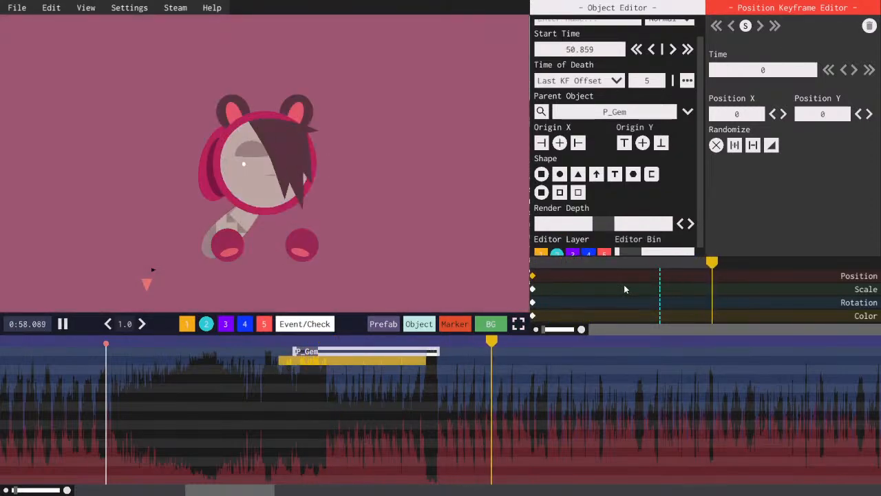
key("space")
left_click_drag(547, 343, 522, 348)
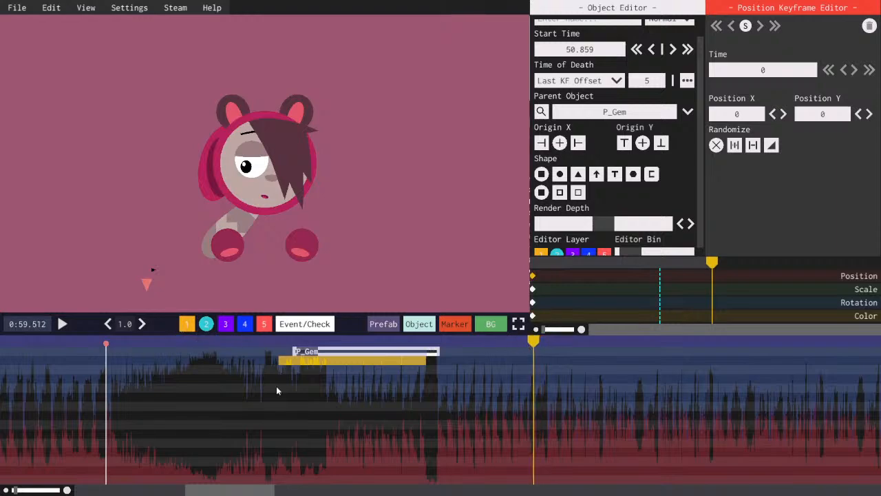
left_click(186, 325)
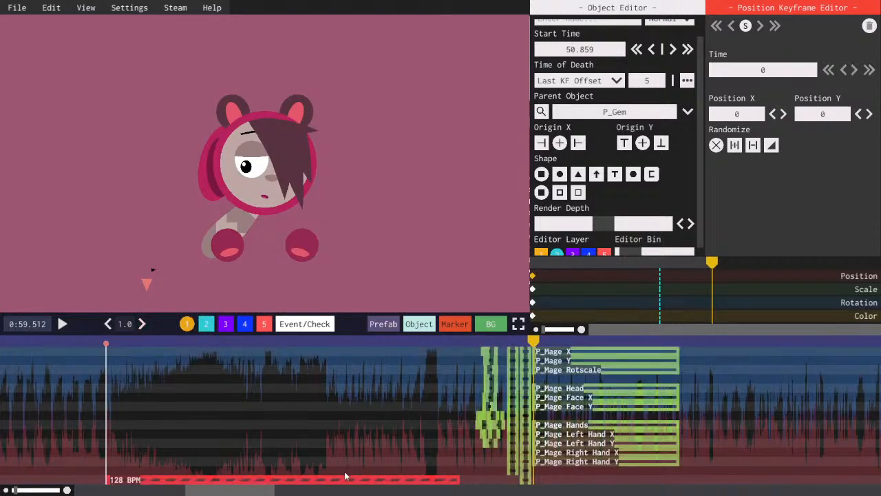
left_click_drag(546, 495, 535, 483)
left_click(539, 342)
key("space")
key("space")
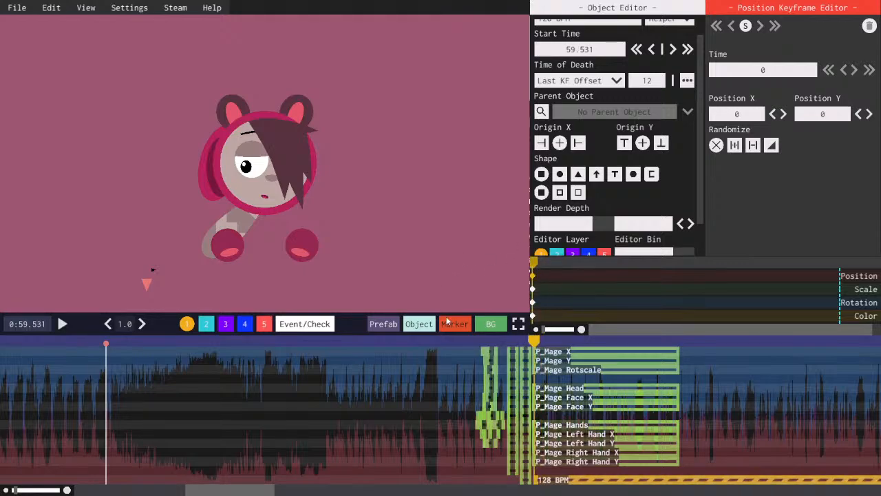
- Add a marker at 0:59.531, return to editor layer 2 and copy the marker's time
left_click(453, 327)
left_click(226, 325)
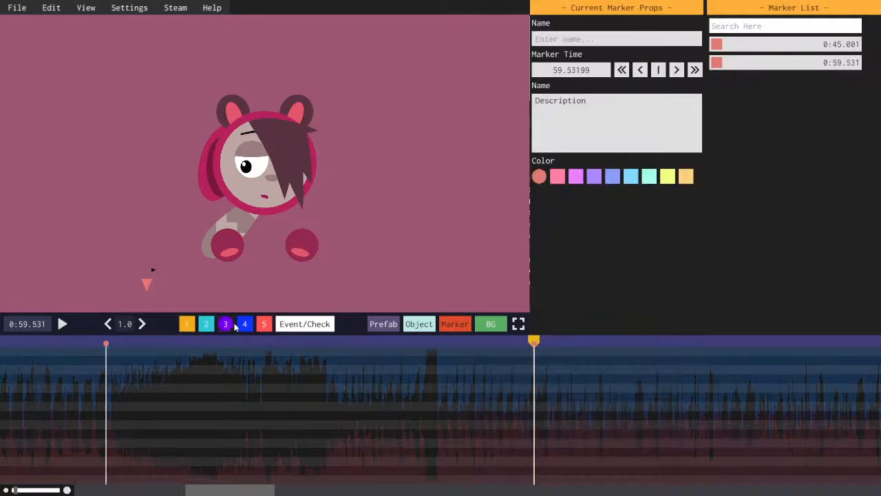
left_click(206, 324)
left_click(592, 71)
key("ctrl+c")
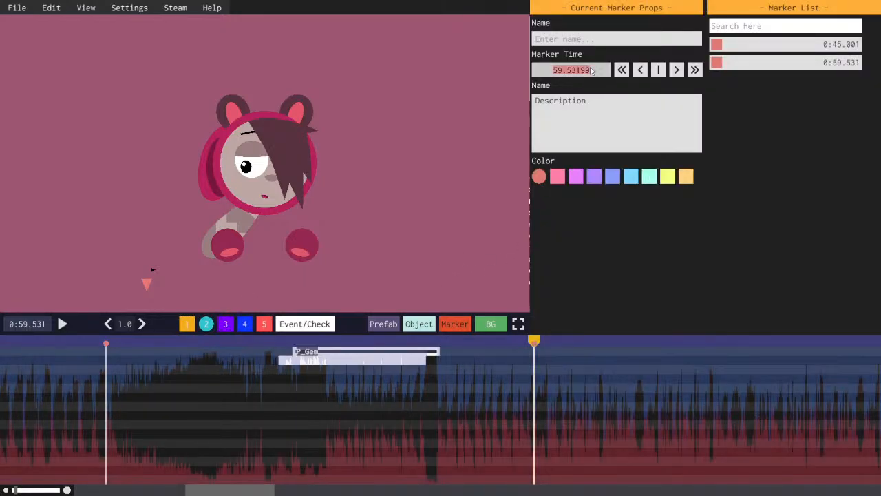
- Set the square object's time of death to Song Time using the copied value 59.53199
left_click(339, 359)
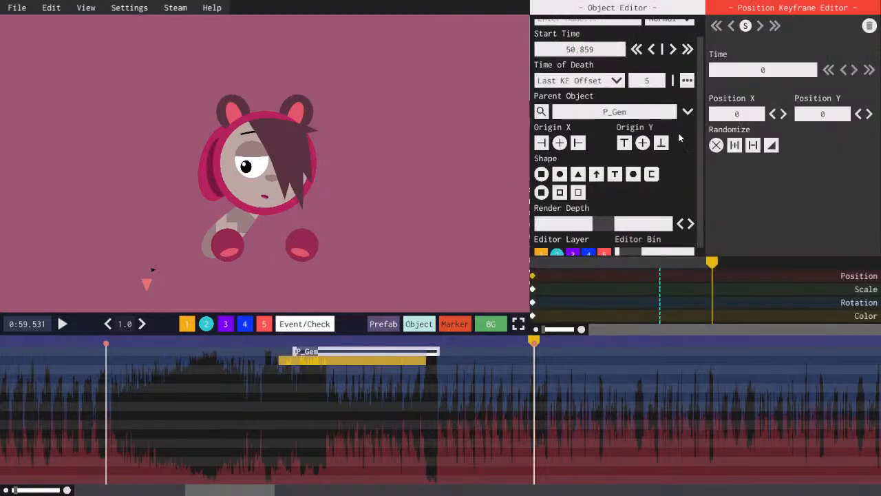
left_click(642, 82)
key("ctrl+v")
left_click(592, 82)
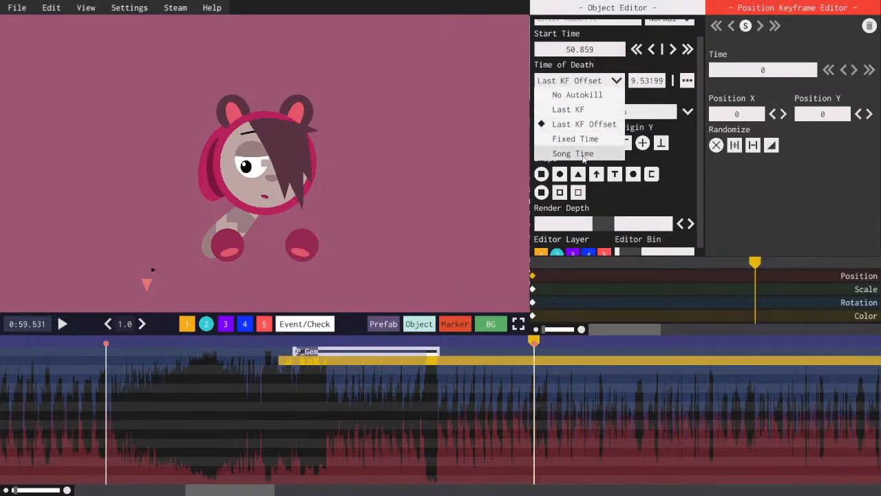
left_click(584, 153)
- Increase the square object's render depth by seven steps
left_click(549, 264)
key("space")
key("space")
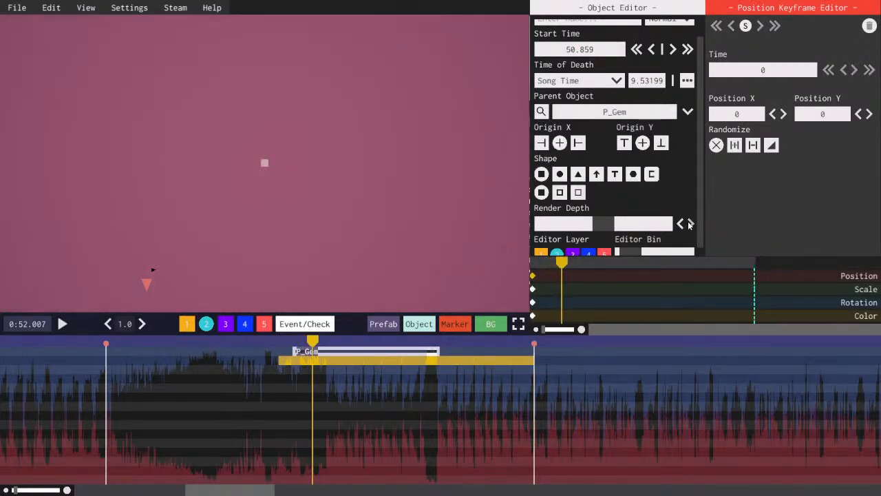
left_click(690, 224)
left_click(690, 224)
left_click(690, 225)
left_click(691, 224)
left_click(690, 225)
left_click(690, 224)
left_click(690, 225)
scroll(654, 252, "up", 3)
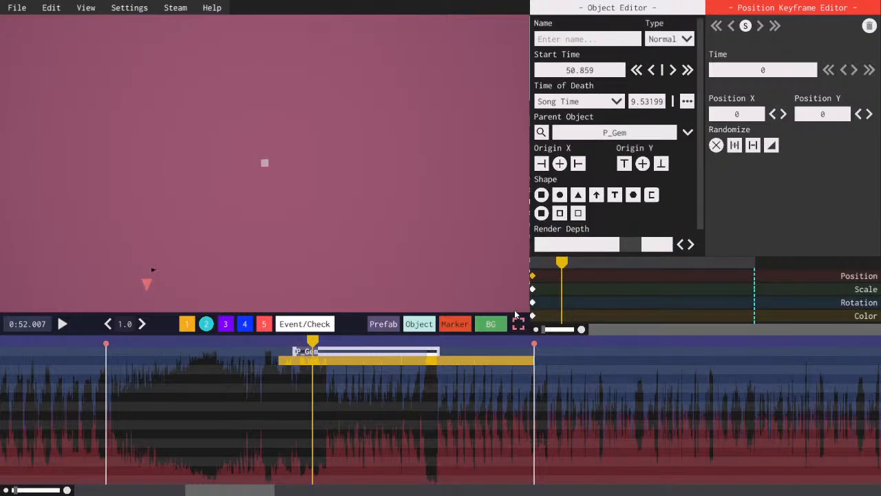
- Turn the square into a triangle with the sixth palette color, coral red, and scale it to 8 by 8
left_click(532, 315)
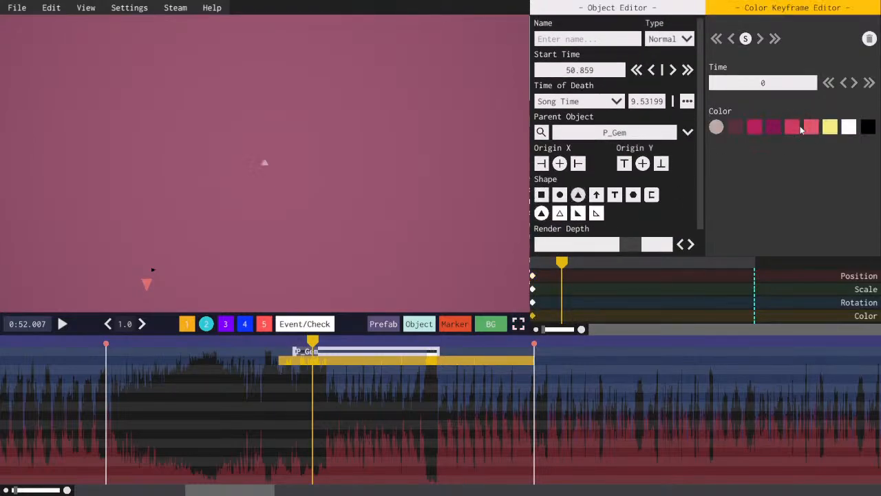
left_click(534, 287)
scroll(750, 116, "up", 11)
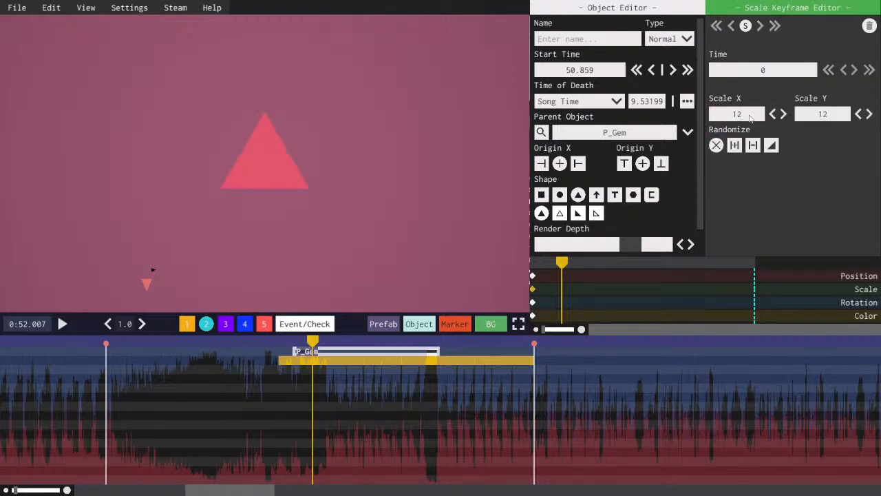
scroll(750, 116, "down", 4)
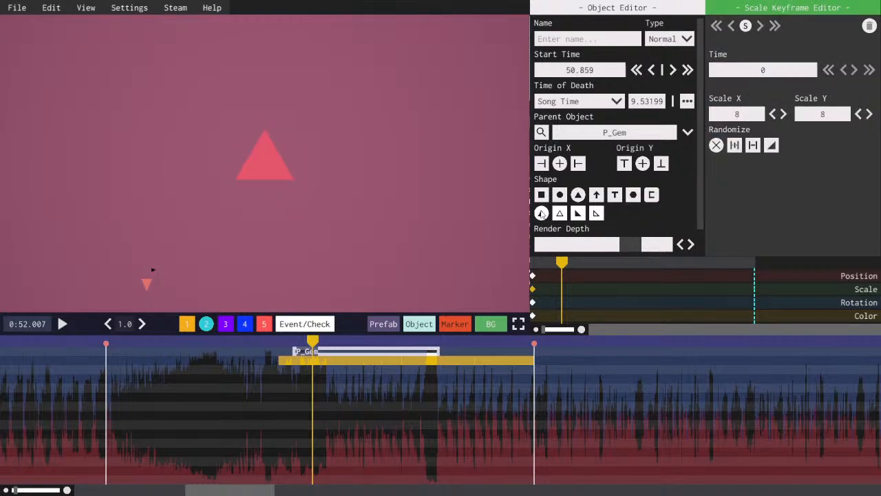
- Switch the triangle to its outline variant, save the level and play back the section
left_click(559, 212)
key("space")
key("ctrl+s")
key("space")
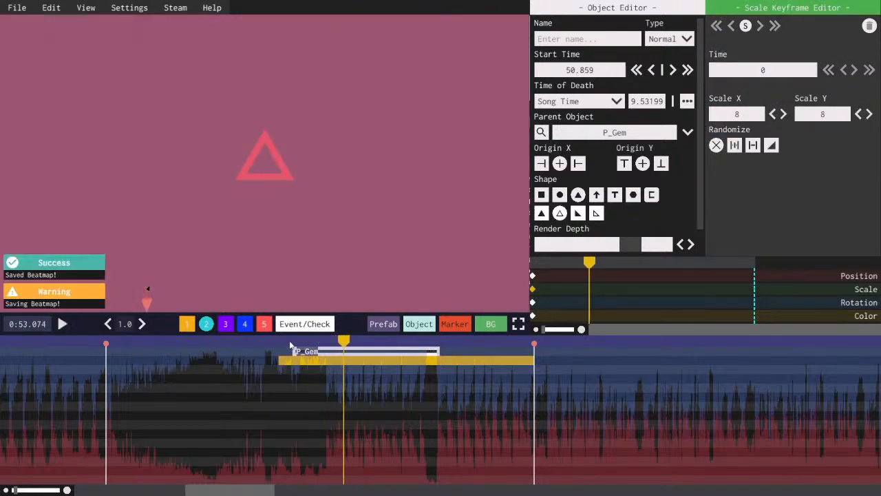
left_click(288, 341)
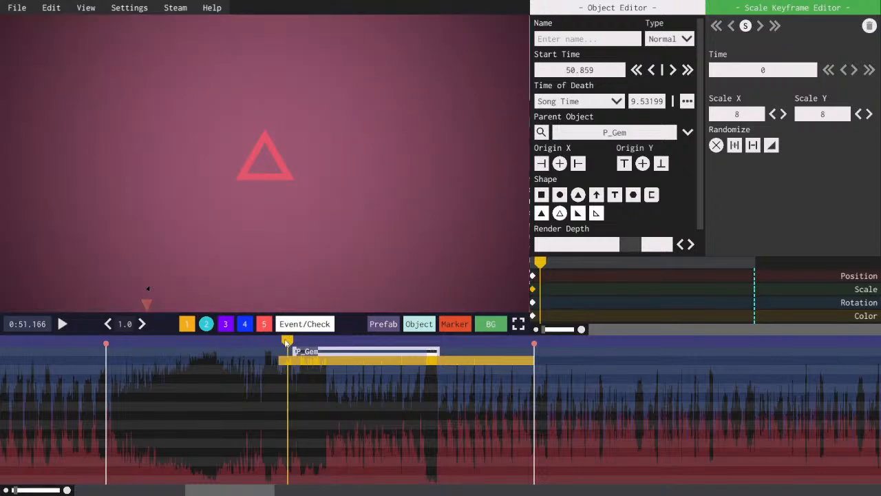
key("space")
key("space")
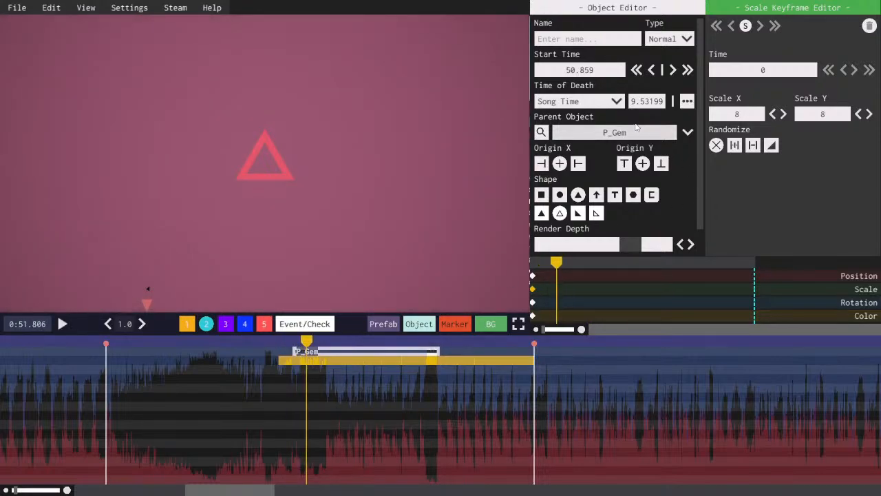
- Collapse the outline triangle's timeline bar, duplicate the object and offset the copy to start at 50.977
scroll(277, 378, "up", 3)
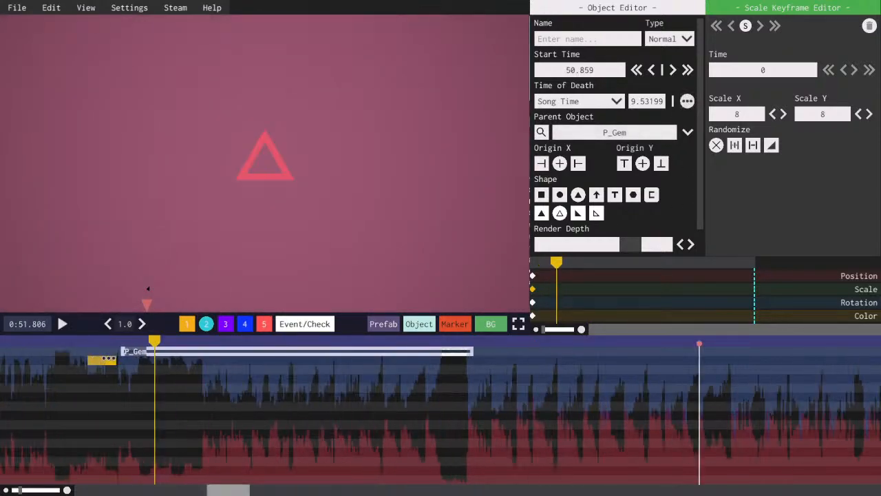
left_click_drag(227, 490, 221, 490)
left_click(264, 370)
key("ctrl+c")
key("ctrl+v")
left_click_drag(264, 370, 273, 365)
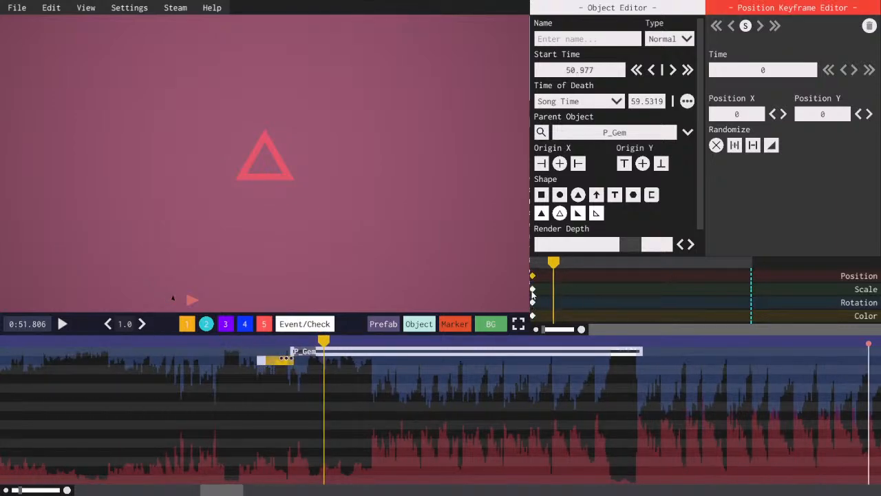
- Make the copy a solid 4 by 4 triangle in the fifth palette color, darker red, and save the level
left_click(532, 290)
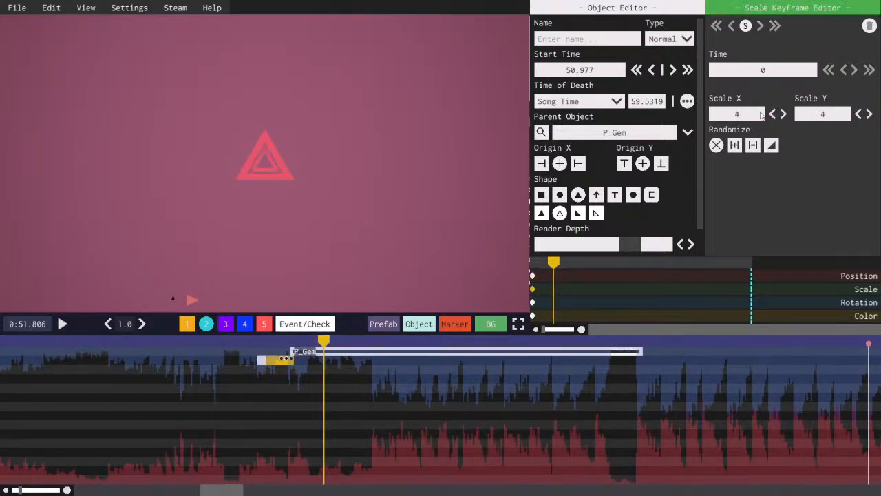
left_click(543, 215)
left_click(533, 316)
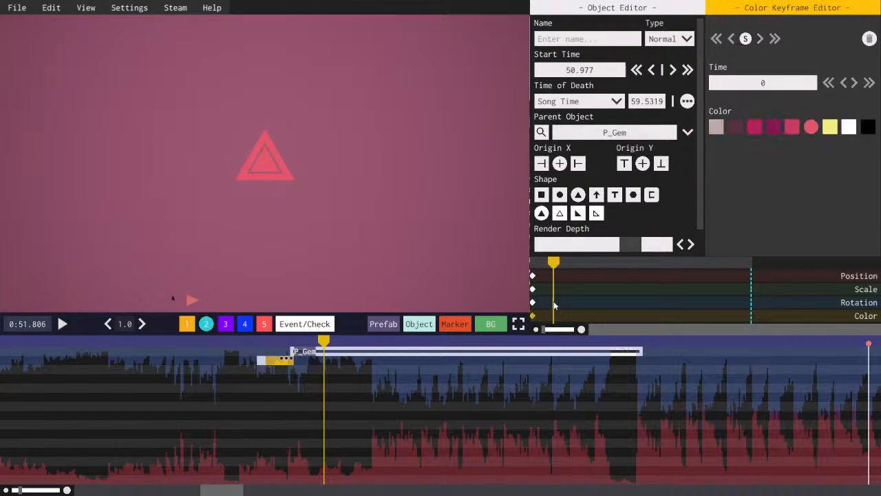
left_click(790, 127)
key("ctrl+s")
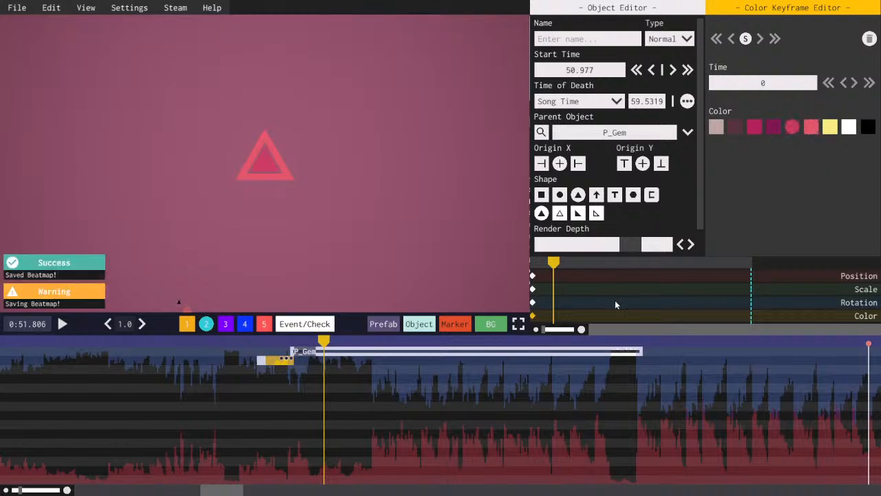
- Try the white palette color on the inner triangle, restore the fifth palette color, and play back the section
left_click(848, 128)
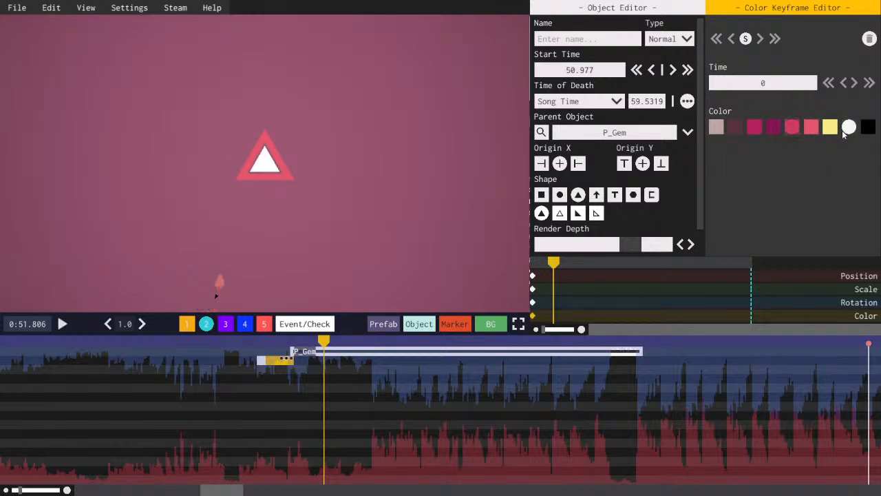
left_click(790, 127)
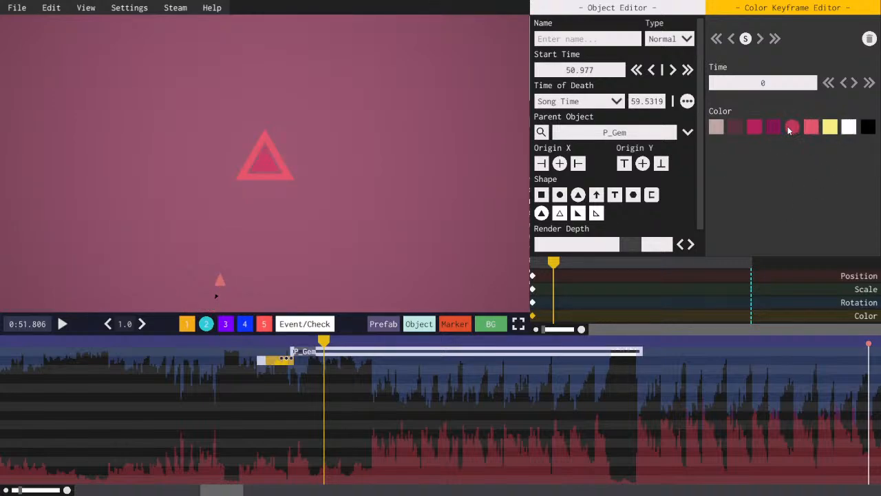
key("space")
left_click(279, 342)
key("space")
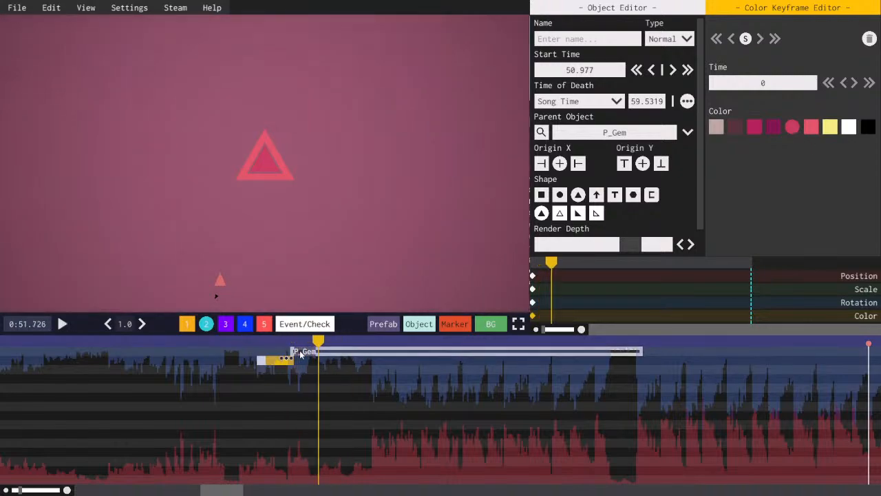
- Set the X position of P_Gem's first position keyframe to 40
left_click(298, 352)
key("space")
left_click(533, 302)
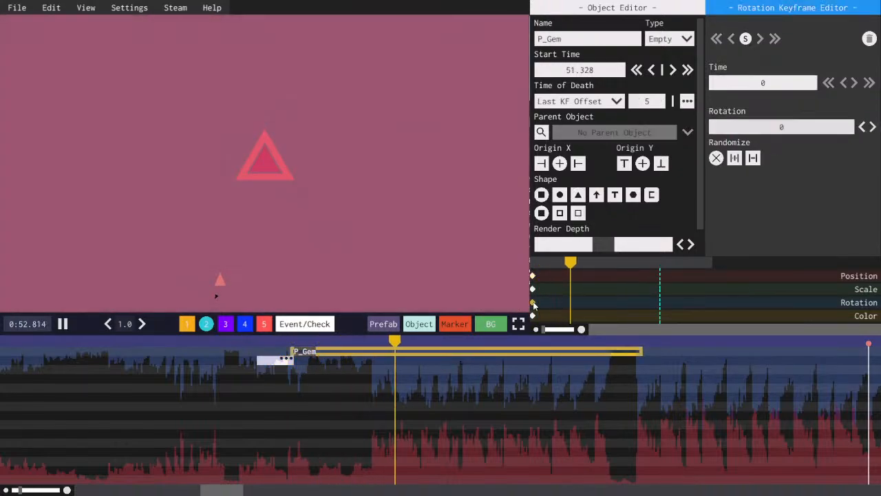
key("space")
left_click(533, 276)
scroll(737, 114, "up", 3)
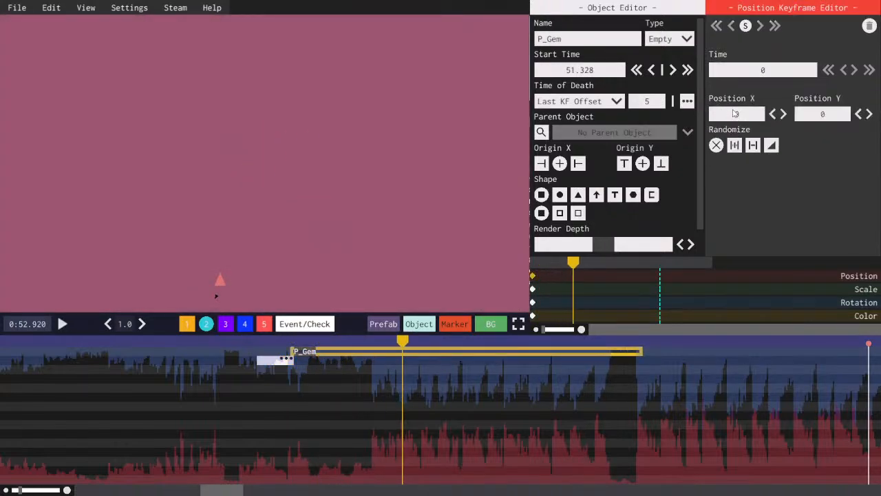
scroll(736, 114, "up", 11)
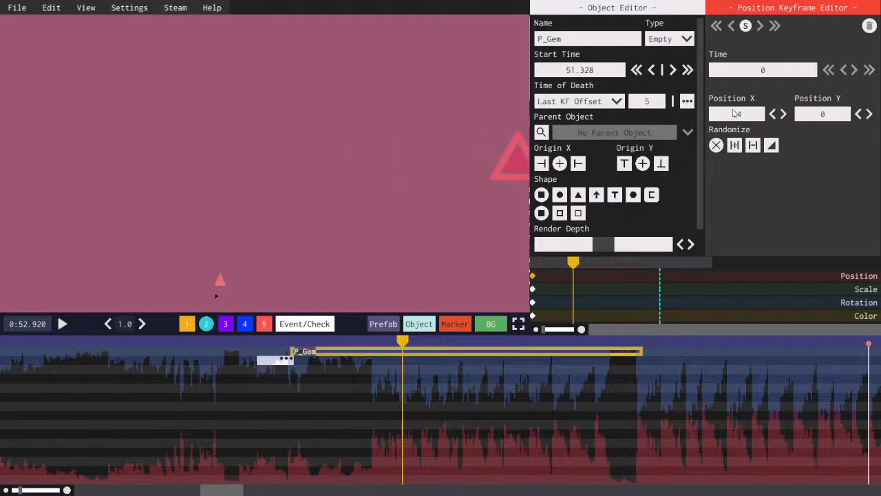
scroll(737, 114, "up", 20)
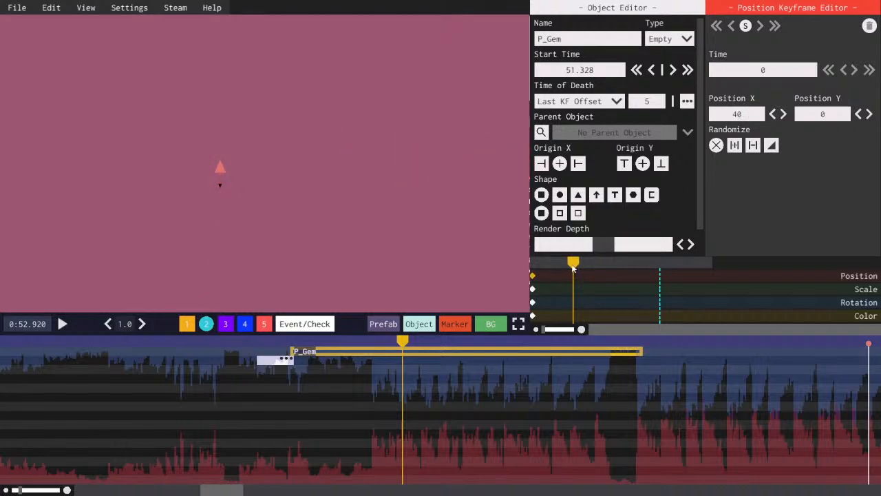
- Paste a copy of P_Gem's position keyframe at 1.153 with OutSine easing and Position X 25
left_click_drag(573, 268, 515, 271)
key("space")
key("space")
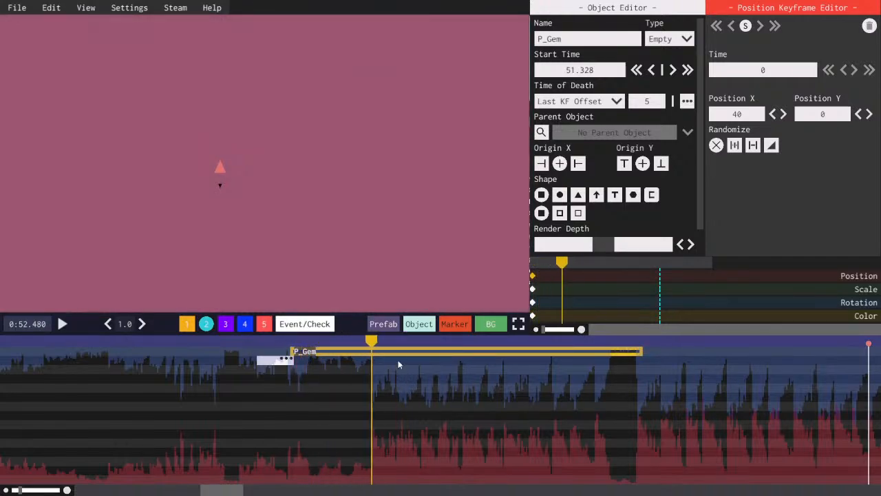
key("ctrl+c")
key("ctrl+v")
left_click(757, 101)
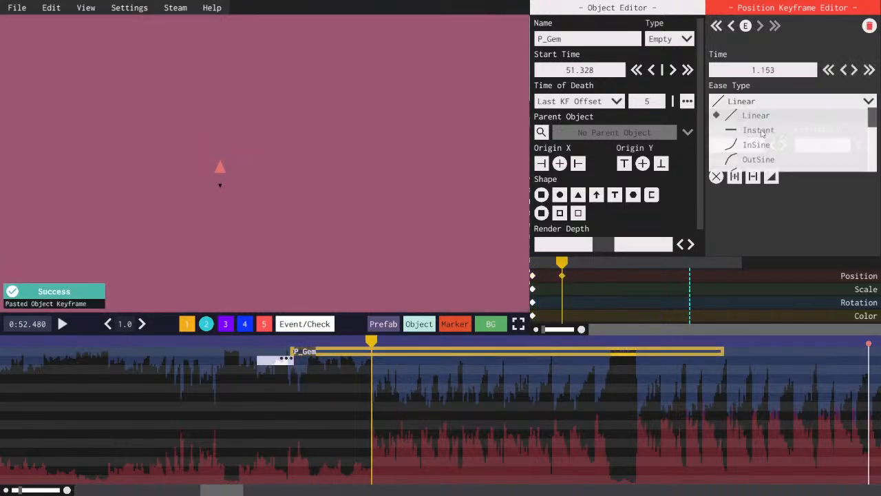
left_click(758, 159)
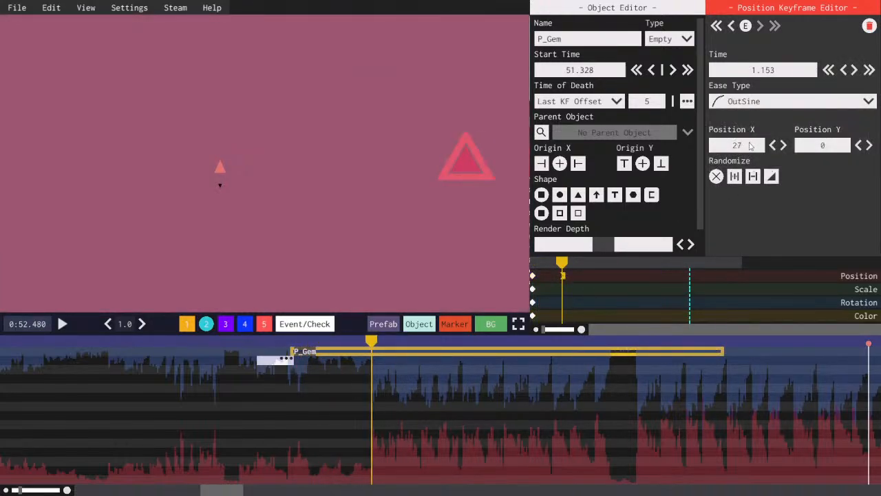
scroll(751, 146, "down", 2)
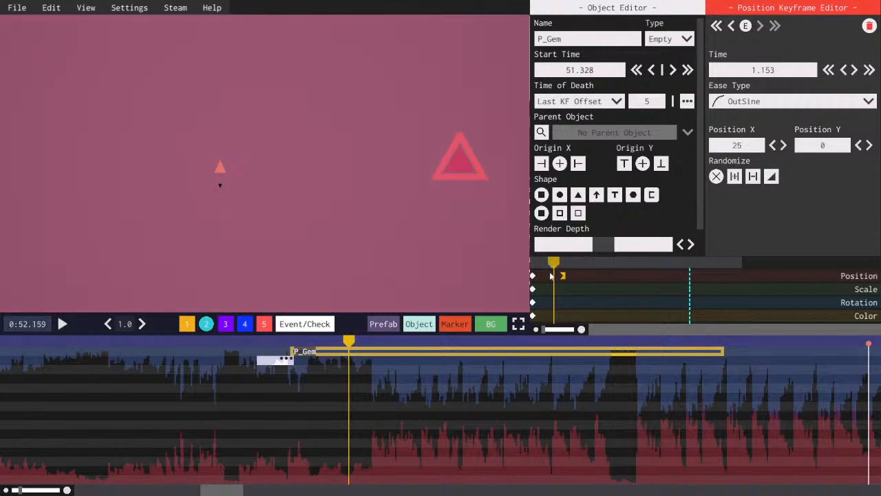
- Duplicate the 128 BPM helper from editor layer 1 and assign the copy to editor layer 3
left_click_drag(216, 493, 221, 492)
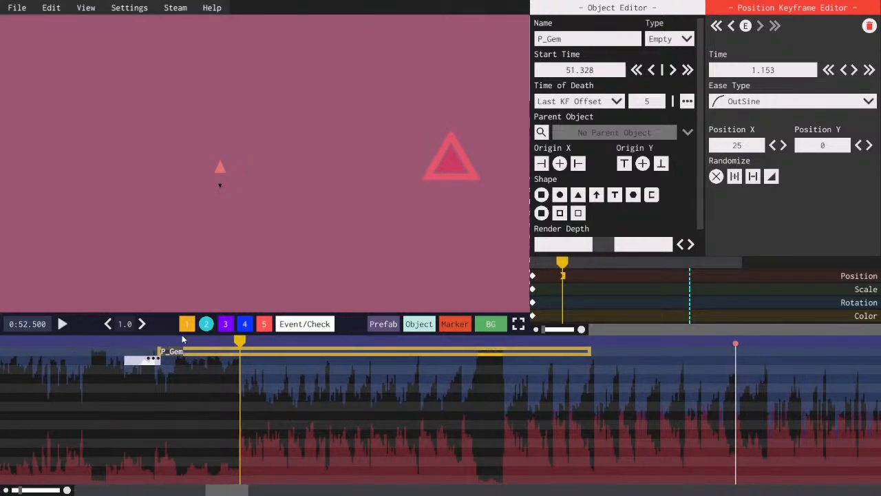
left_click(206, 324)
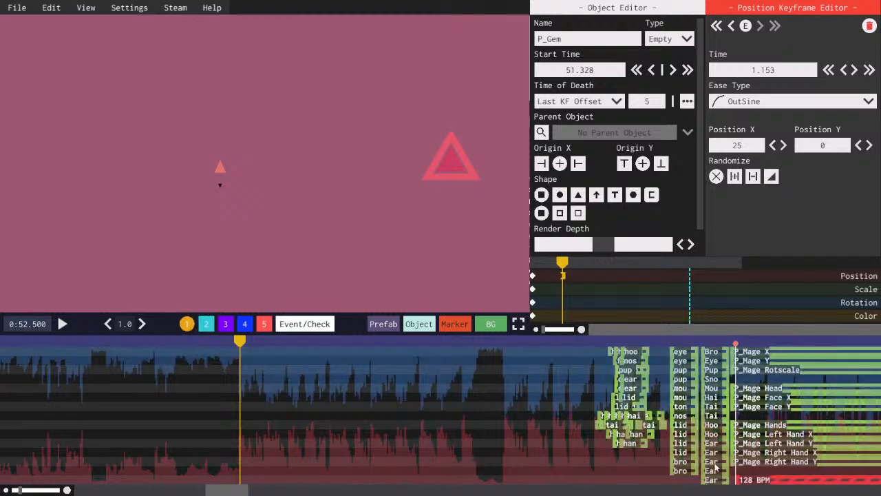
left_click(774, 480)
key("ctrl+c")
key("ctrl+v")
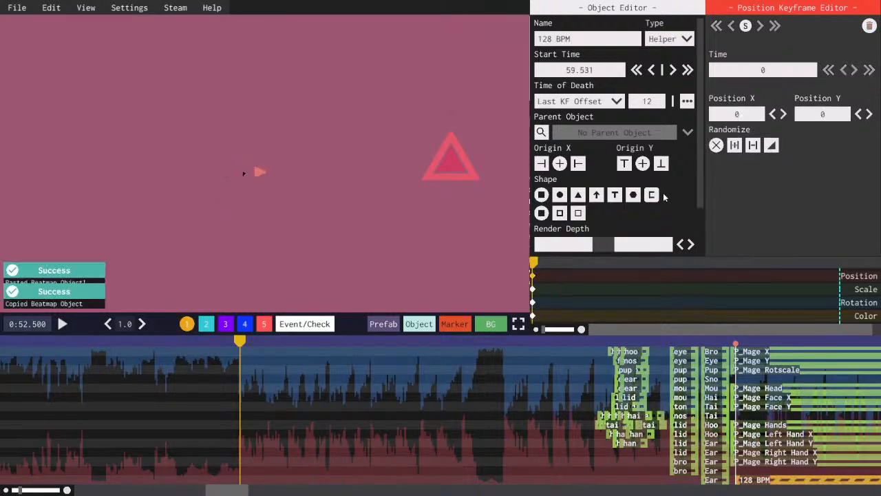
scroll(665, 198, "down", 2)
left_click(573, 217)
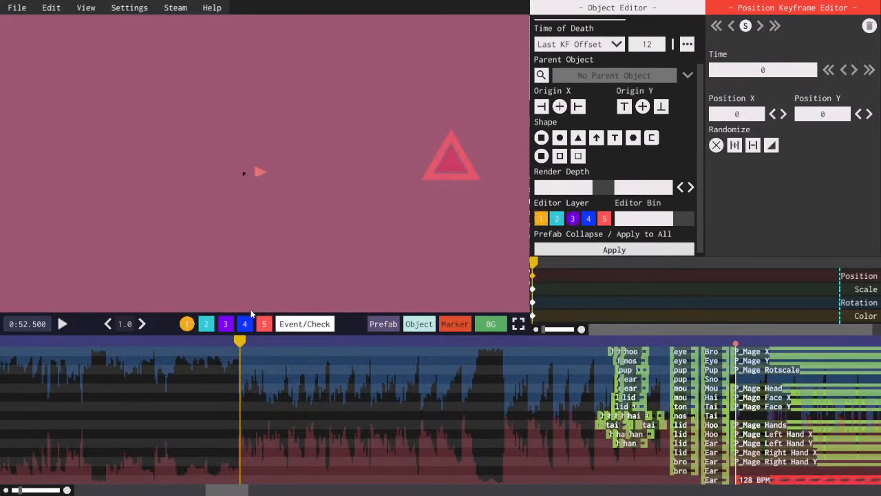
- Align the copied 128 BPM helper's start with the playhead at 52.500 and move it to editor layer 2
left_click(230, 321)
left_click_drag(754, 480, 241, 476)
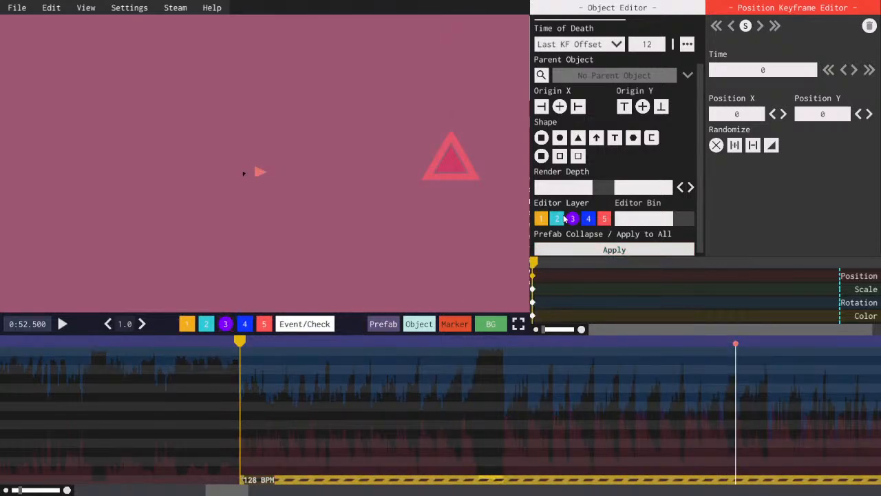
left_click(561, 219)
left_click(206, 323)
left_click_drag(227, 490, 223, 490)
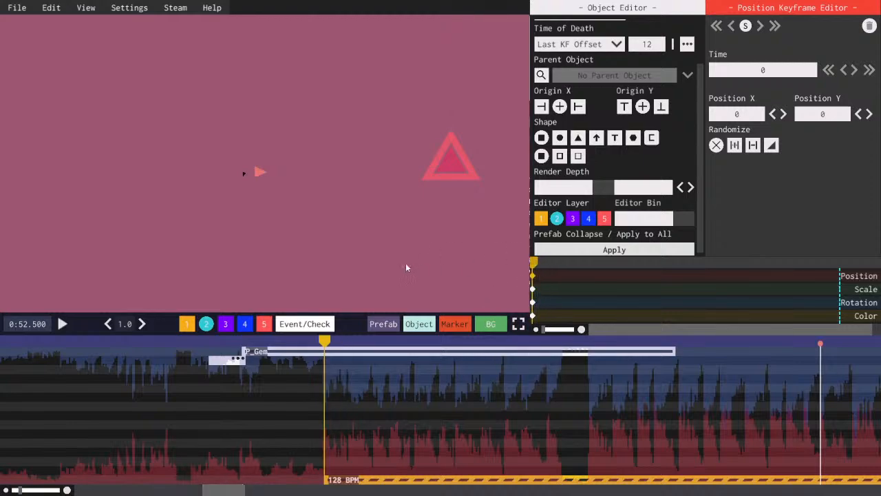
- Add two scale keyframes to P_Gem, one at the 52.500 playhead and one at 1.410716 with OutSine easing
left_click(347, 354)
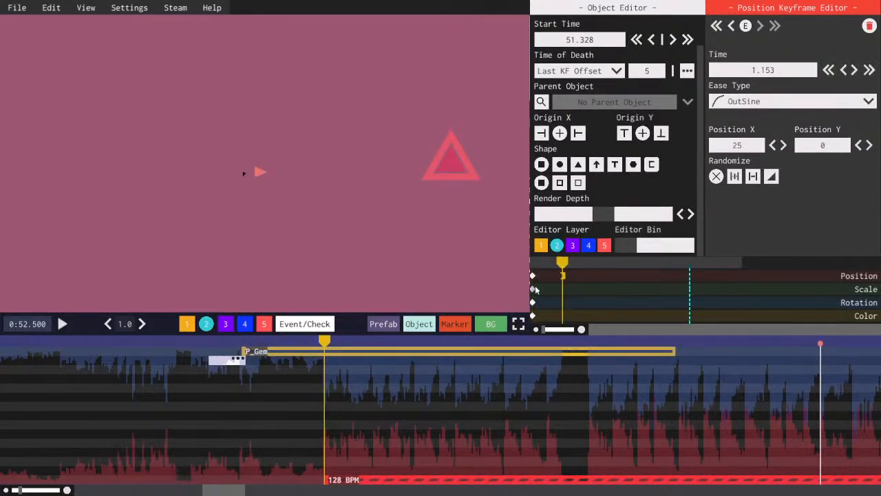
left_click(534, 289)
key("ctrl+c")
key("ctrl+v")
right_click(569, 290)
key("space")
key("space")
left_click(735, 103)
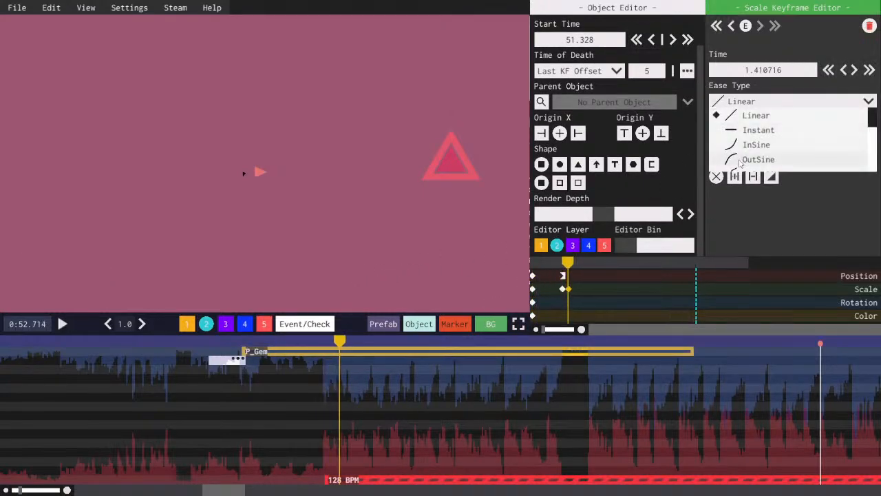
left_click(758, 159)
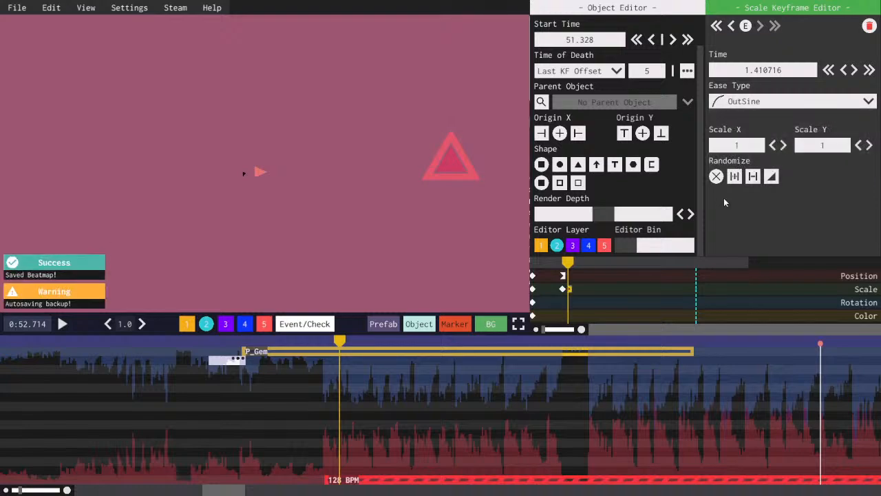
- Disable the players and set P_Gem's last scale keyframe to 1.3 by 1.3
key("ctrl+p")
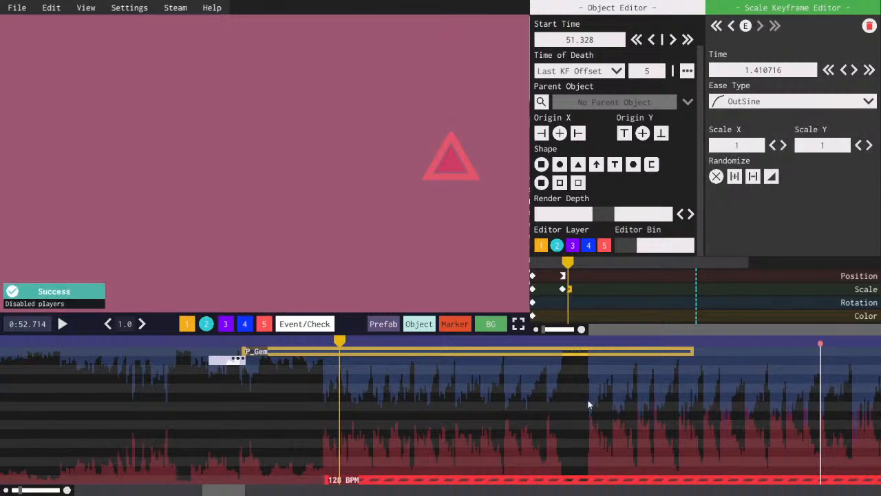
left_click(749, 145)
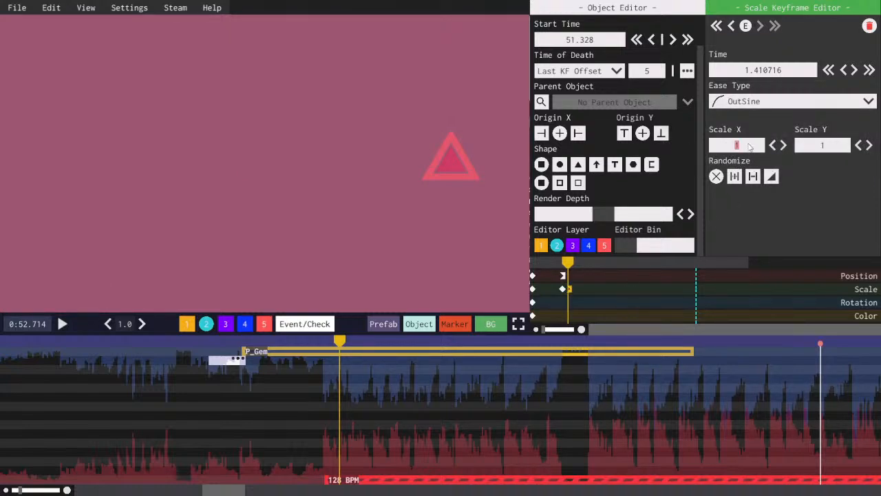
type("1.3")
left_click_drag(750, 147, 718, 145)
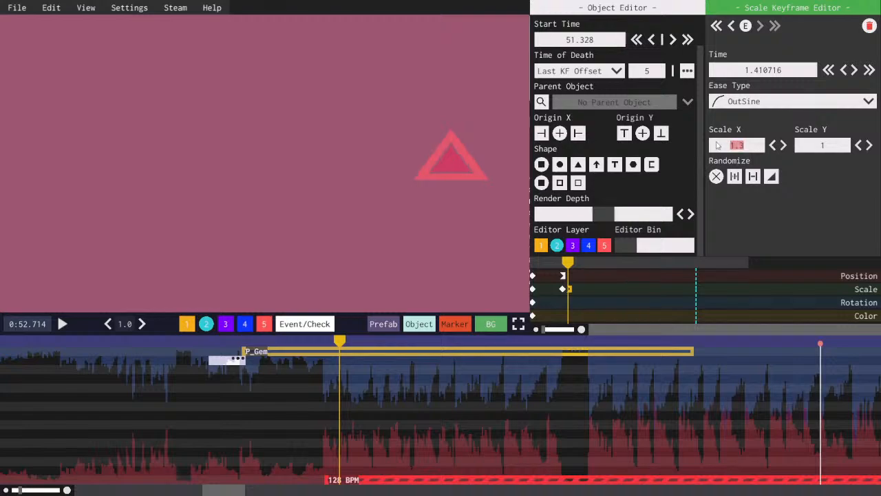
left_click(811, 145)
key("ctrl+v")
- Play back the scale pulse and move its 1.3 keyframe earlier, to 1.268
key("space")
key("space")
left_click_drag(570, 290, 569, 289)
- Replay P_Gem's entrance several times to check the scale pulse against the beat
left_click(560, 264)
key("space")
key("space")
left_click(558, 264)
key("space")
key("space")
left_click(556, 265)
key("space")
key("space")
left_click(556, 263)
key("space")
key("space")
left_click(555, 266)
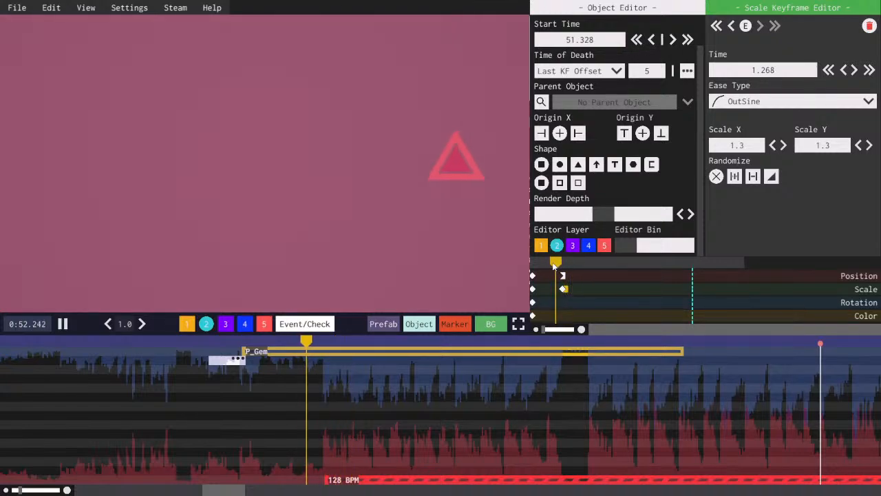
key("space")
key("space")
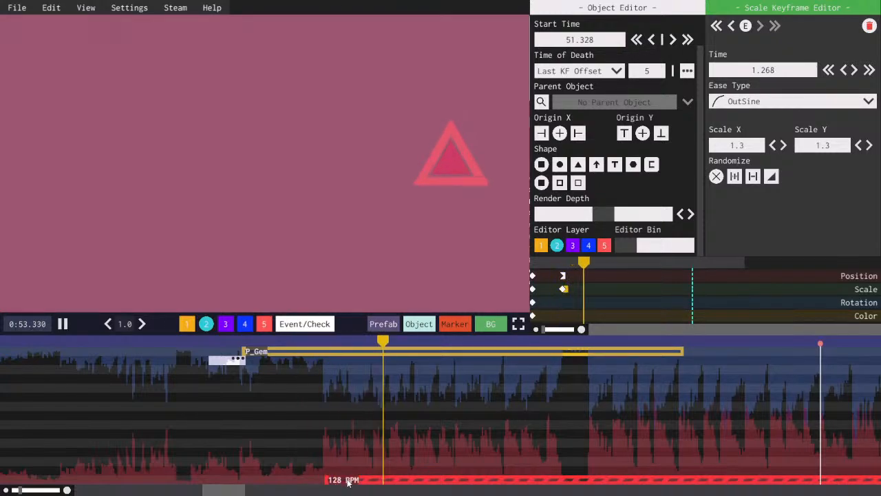
key("space")
- Move the 128 BPM helper's start to 53.203 and paste a copy of P_Gem's two pulse scale keyframes there
left_click_drag(349, 482, 376, 482)
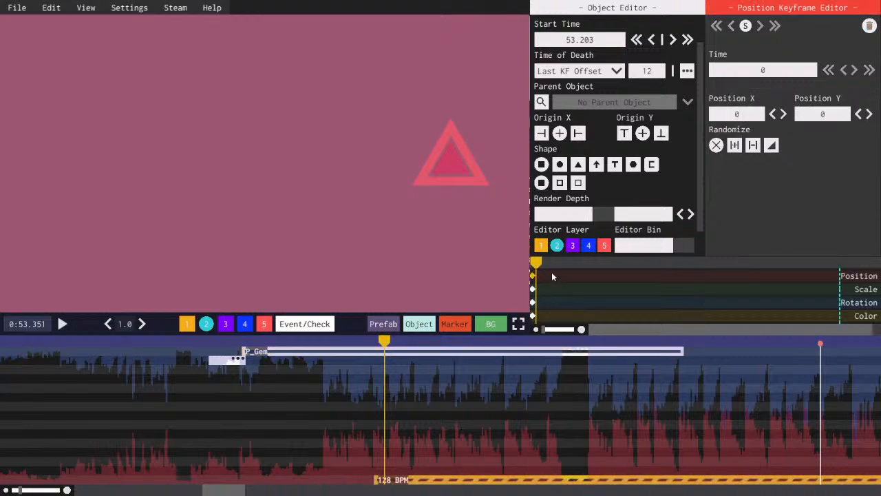
left_click(544, 261)
left_click(398, 351)
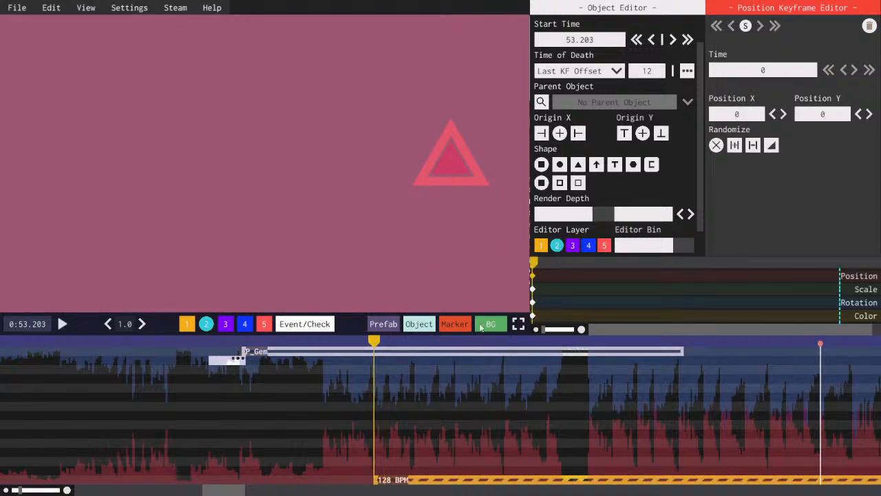
left_click_drag(604, 299, 550, 290)
key("ctrl+c")
key("ctrl+v")
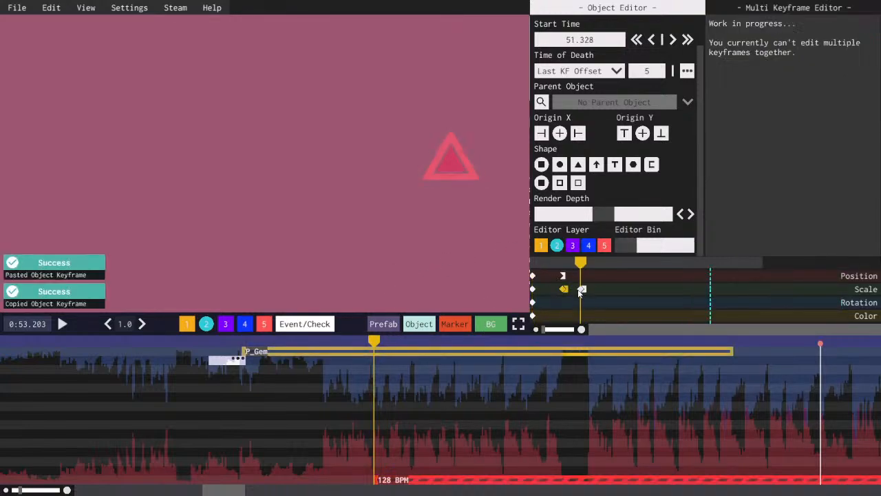
left_click(580, 290)
- Replay the section repeatedly to check the timing of both P_Gem scale pulses
left_click(556, 263)
key("space")
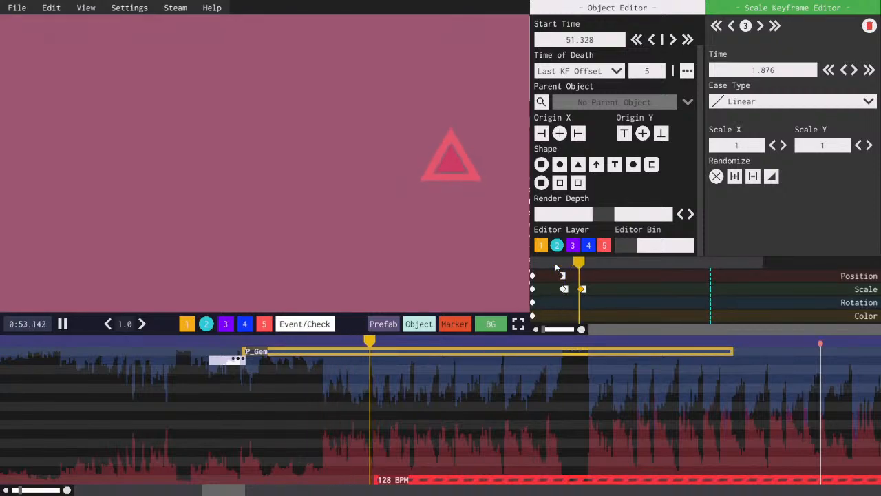
left_click(556, 265)
key("space")
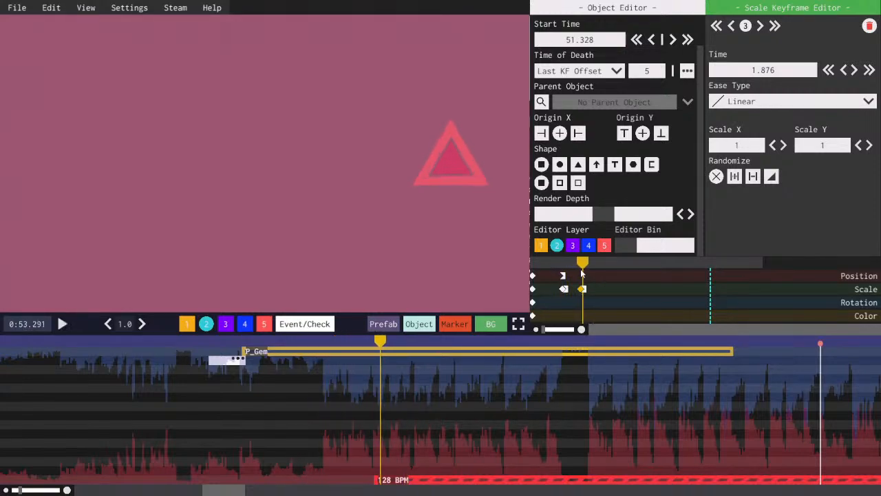
key("space")
left_click(571, 266)
key("space")
left_click(545, 264)
key("space")
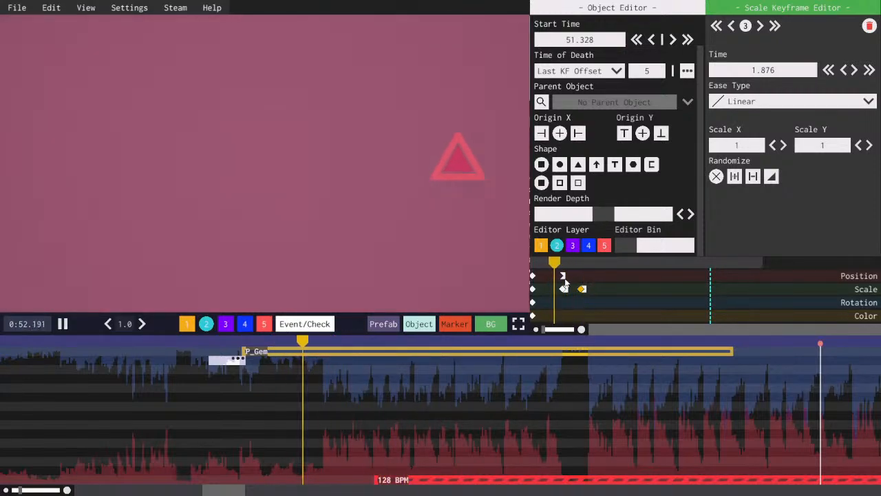
key("space")
key("space")
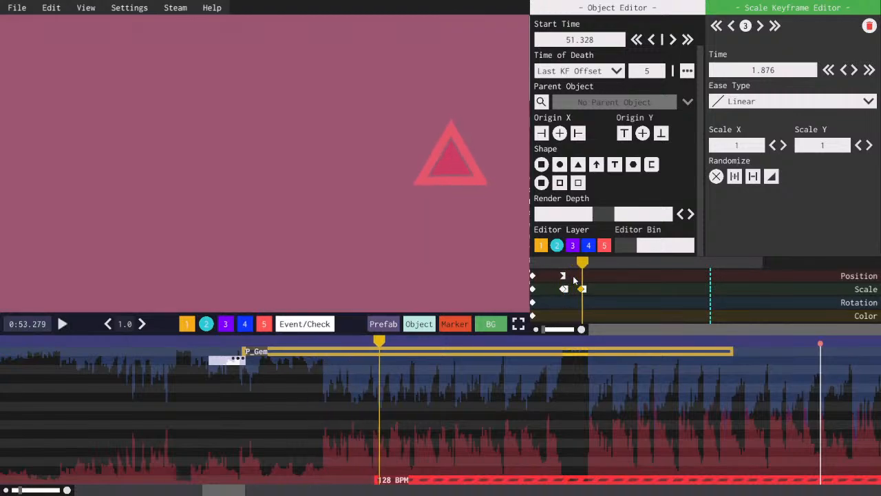
key("space")
key("space")
key("space")
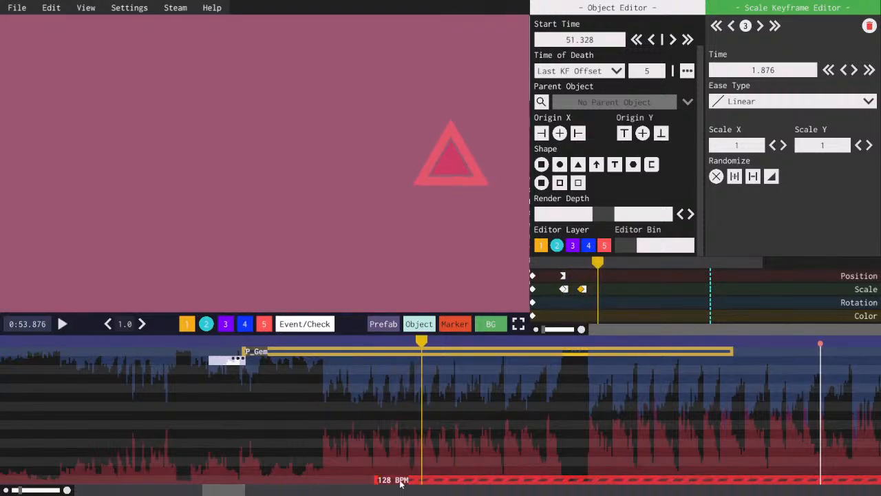
- Move the 128 BPM helper's start to 53.789 and reselect P_Gem
left_click(406, 480)
left_click_drag(535, 263, 508, 260)
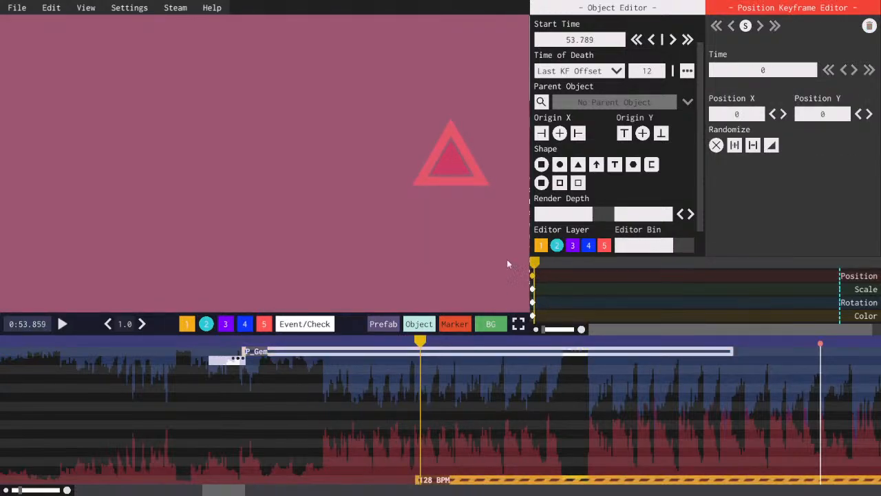
left_click(412, 353)
scroll(582, 305, "up", 2)
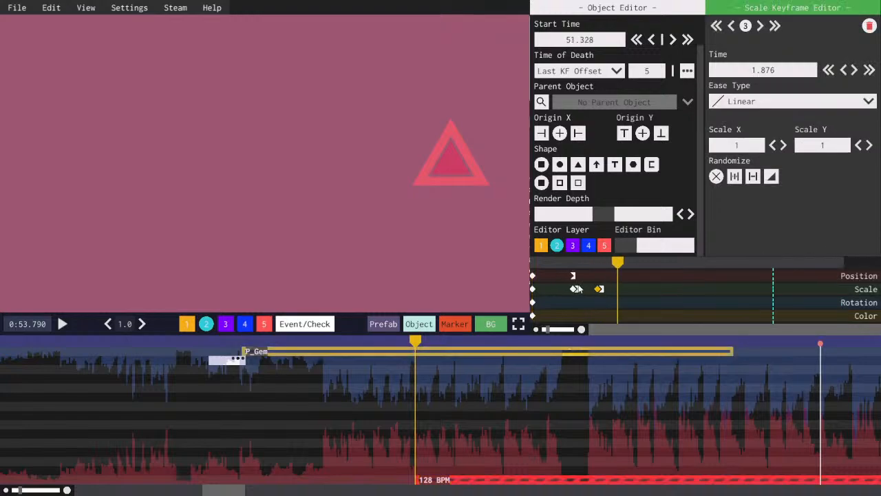
- Set P_Gem's 1.268 scale keyframe to 1.5 on both axes and give its 1.876 scale keyframe OutSine easing
left_click(577, 289)
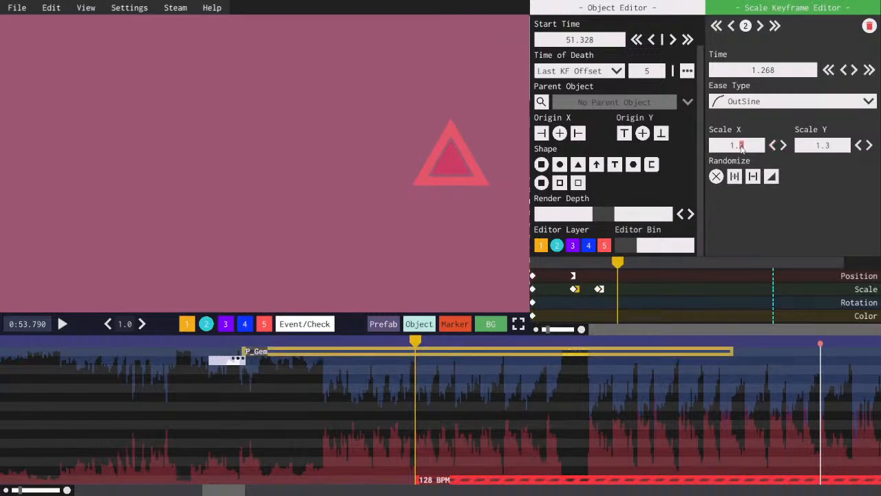
type("55")
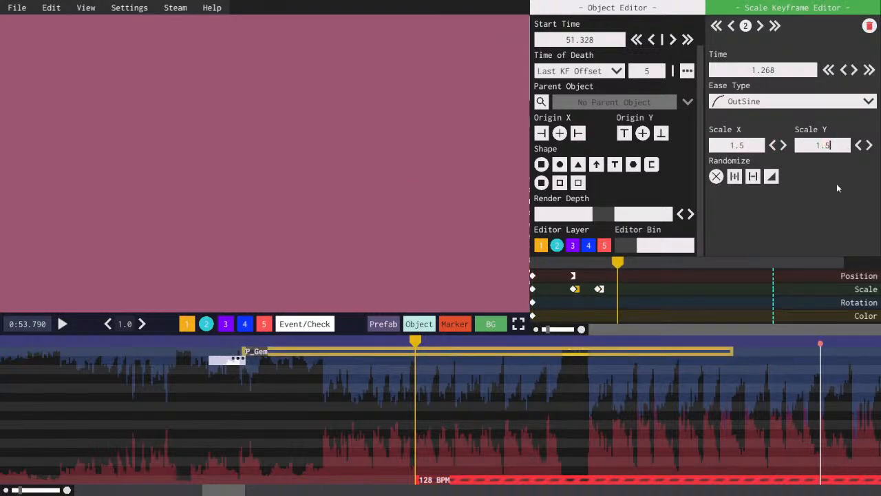
left_click(597, 289)
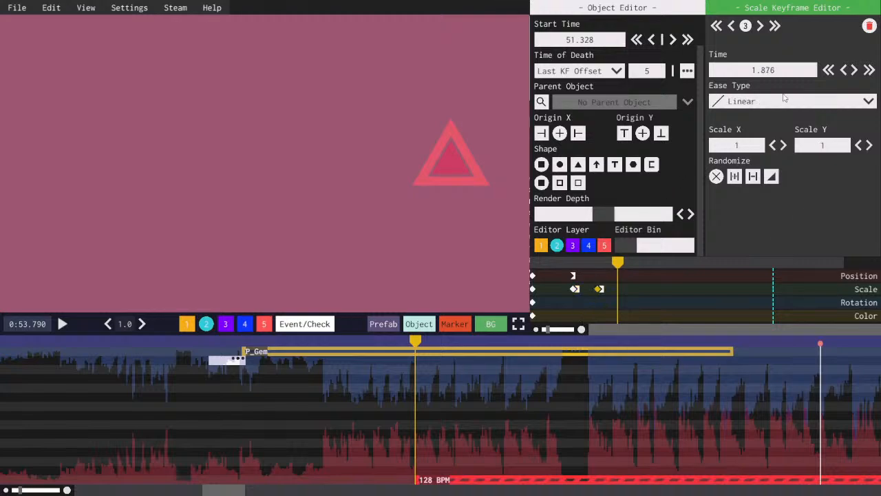
left_click(770, 103)
left_click(751, 144)
- Paste a copy of P_Gem's second pair of pulse scale keyframes at 53.790
left_click_drag(622, 303, 598, 287)
key("ctrl+c")
key("ctrl+v")
left_click(618, 290)
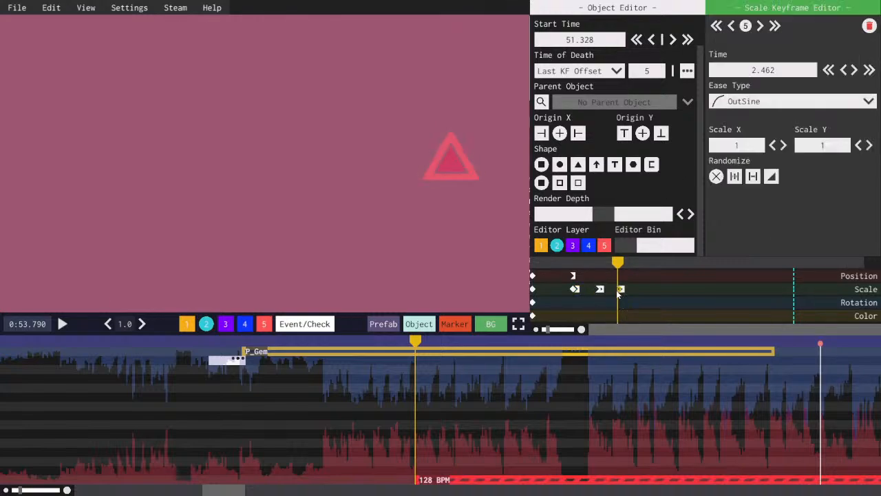
- Play back P_Gem's scale pulses against the beat and save the beatmap
scroll(618, 293, "up", 2)
left_click(578, 265)
scroll(577, 269, "up", 2)
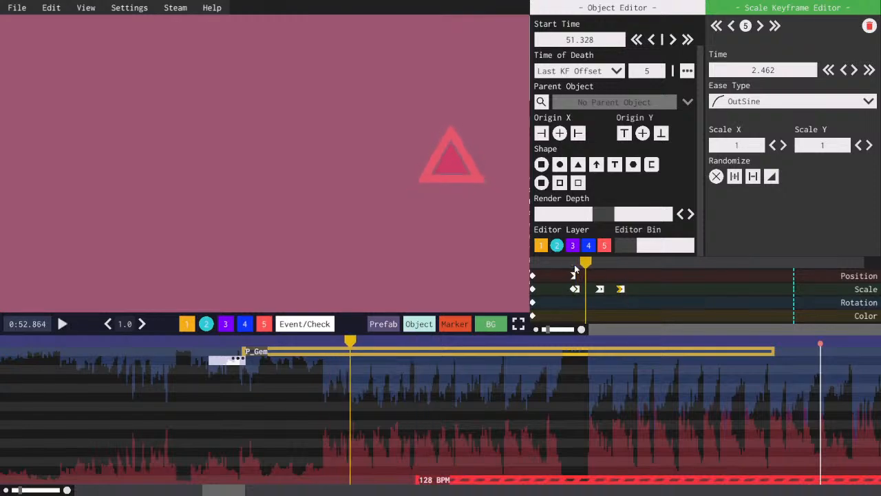
scroll(569, 269, "down", 6)
key("space")
key("space")
left_click_drag(599, 263, 595, 264)
key("ctrl+s")
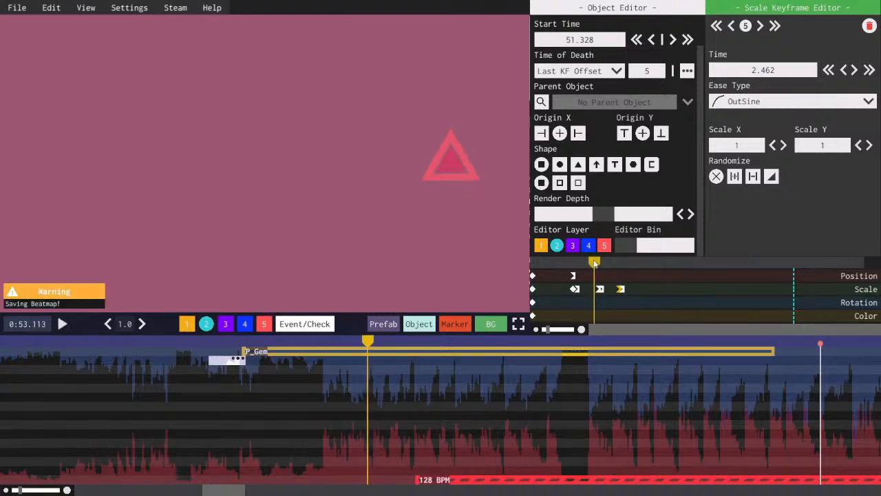
- Replay the second and third pulses and inspect the scale keyframe at 2.557
key("space")
key("space")
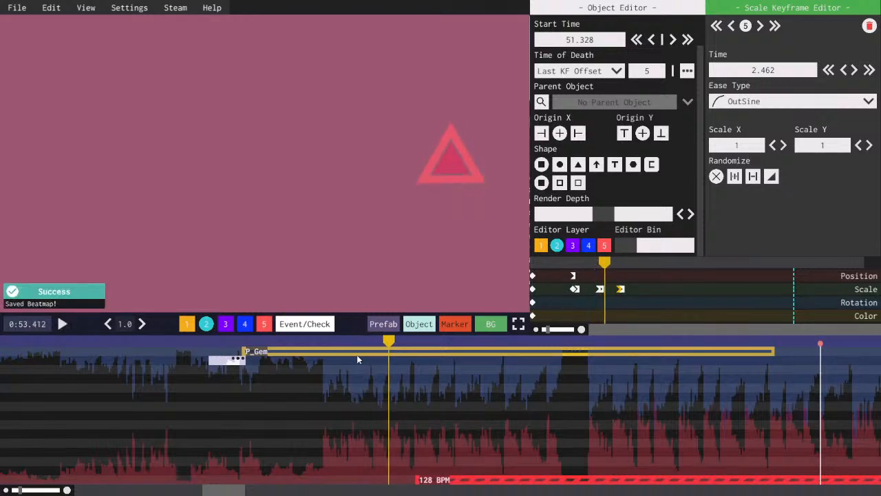
key("space")
key("space")
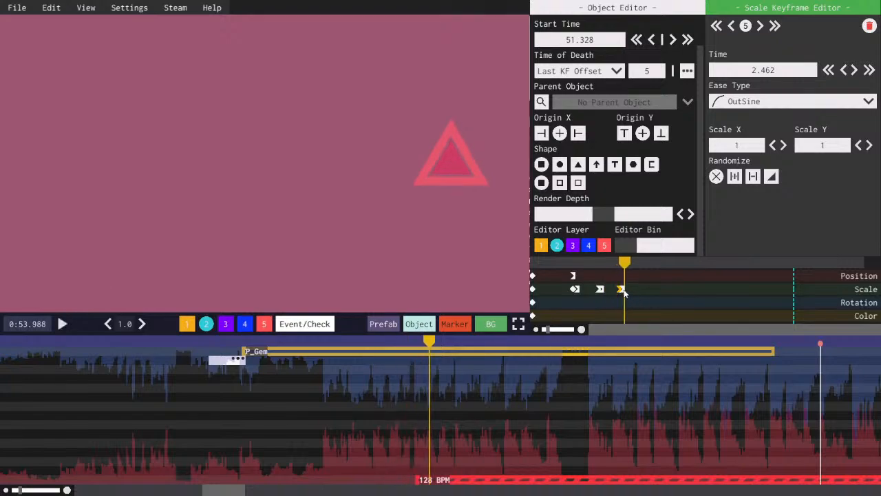
left_click(624, 292)
key("space")
key("space")
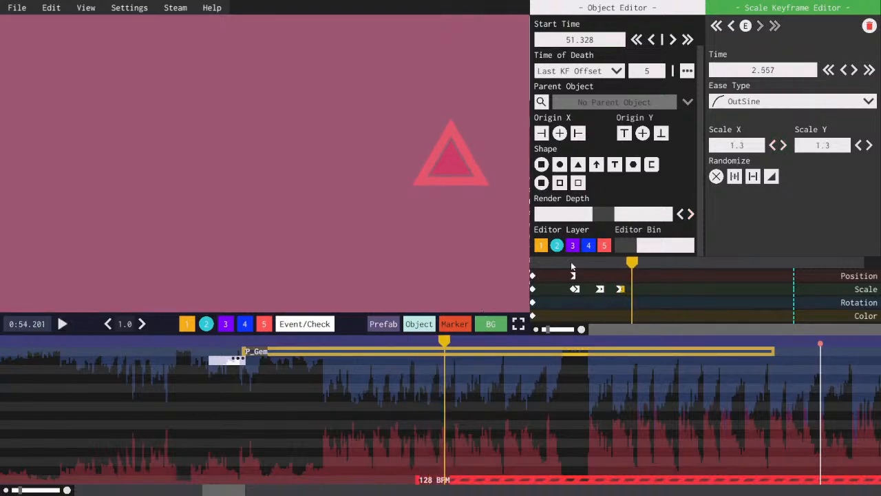
- Set P_Gem's final scale keyframe, at 2.557, to 1.5 on both axes
left_click(600, 289)
left_click(600, 290)
key("Tab")
left_click(623, 289)
key("ctrl+v")
left_click(816, 148)
key("ctrl+v")
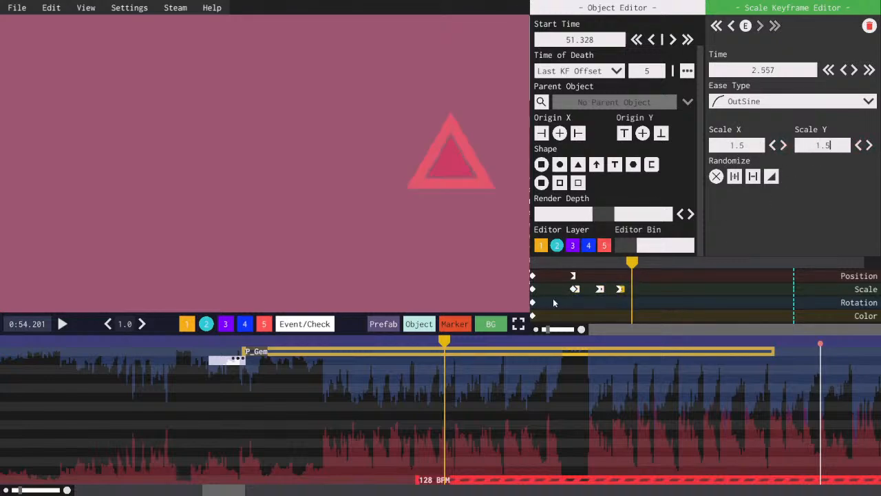
- Replay P_Gem's pulse section repeatedly to check the enlarged pulses against the beat and find the next beat
left_click(593, 263)
key("space")
left_click(570, 262)
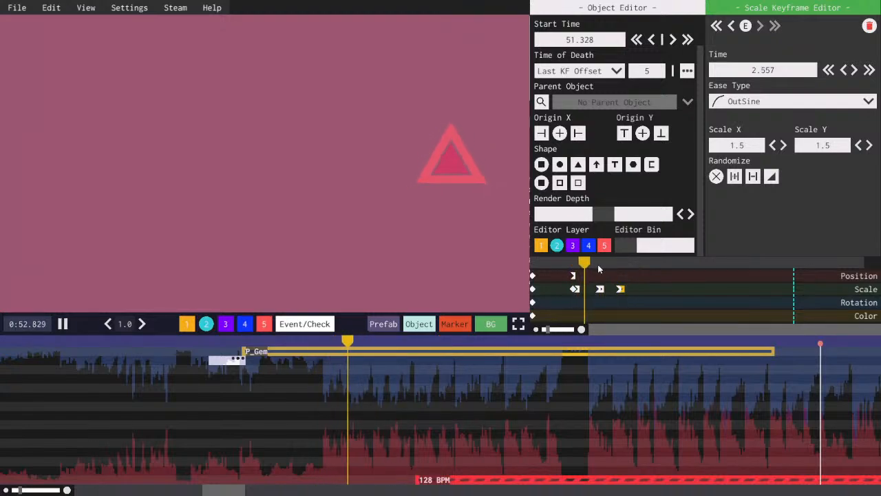
key("space")
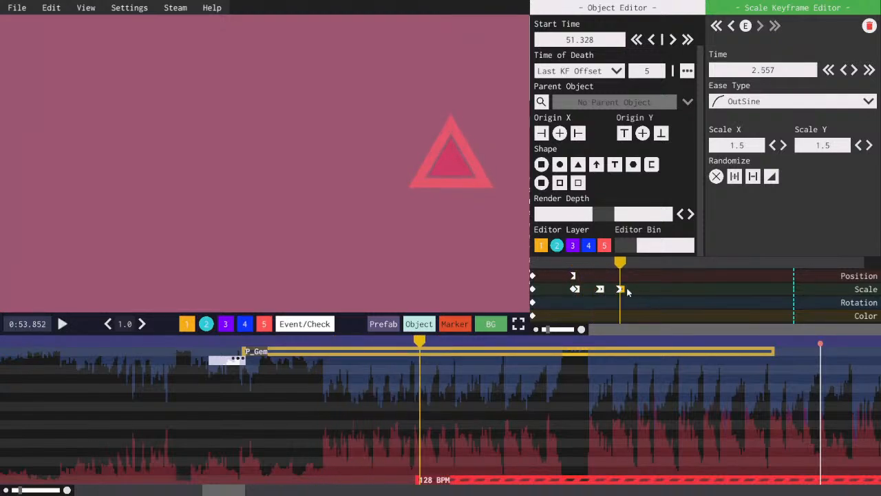
left_click(589, 263)
left_click_drag(589, 264, 599, 266)
left_click_drag(378, 342, 467, 361)
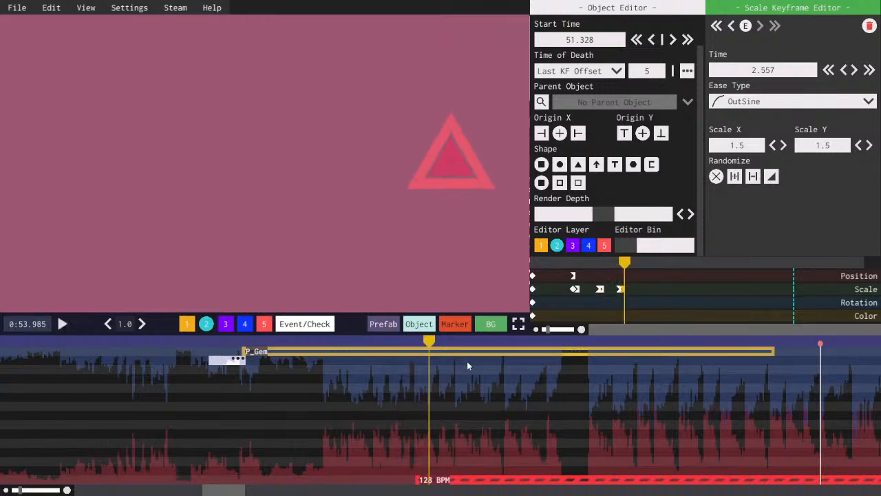
left_click(593, 263)
key("space")
key("space")
key("space")
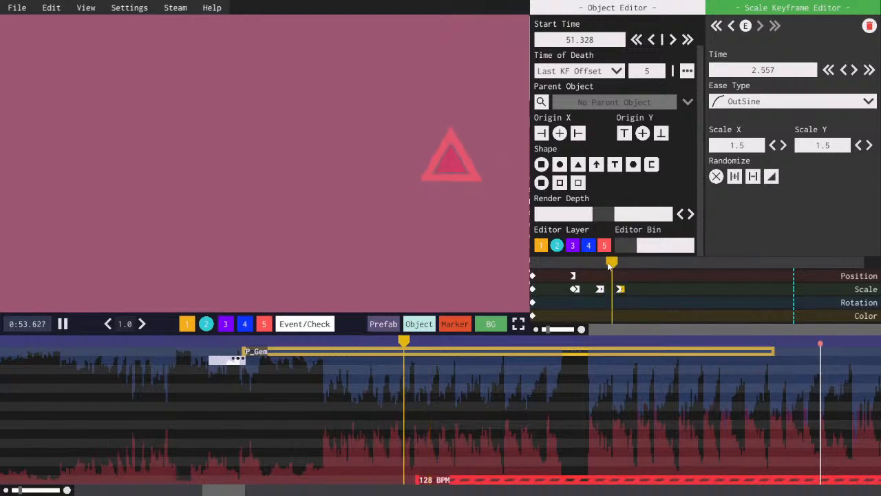
key("space")
key("space")
key("space")
key("space")
key("space")
key("space")
key("space")
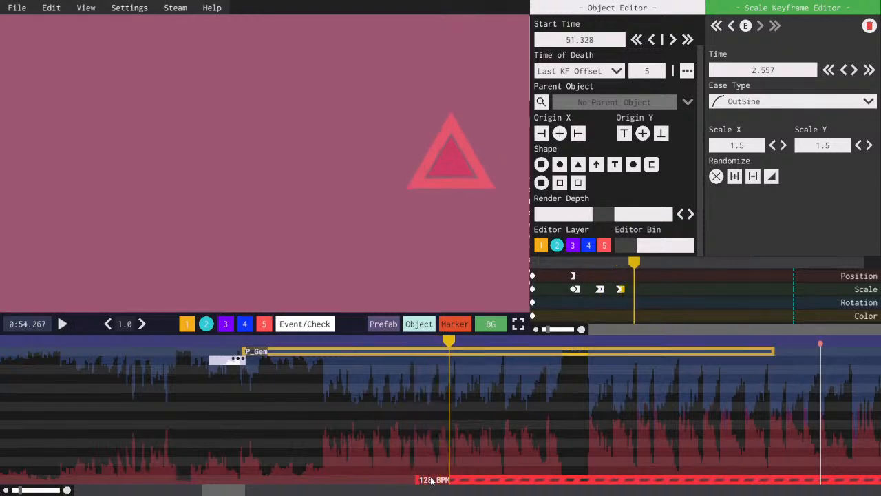
- Move the 128 BPM helper's start to the next beat, at 54.375
left_click(432, 481)
left_click_drag(432, 481, 455, 481)
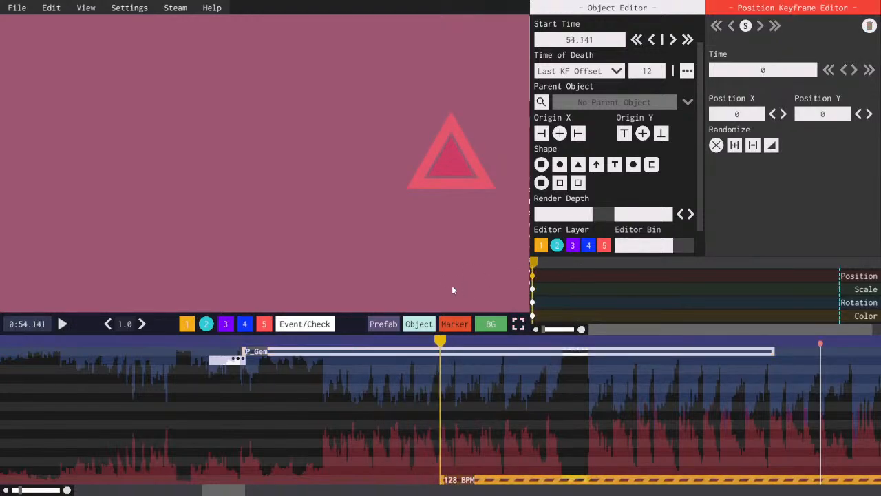
left_click(446, 362)
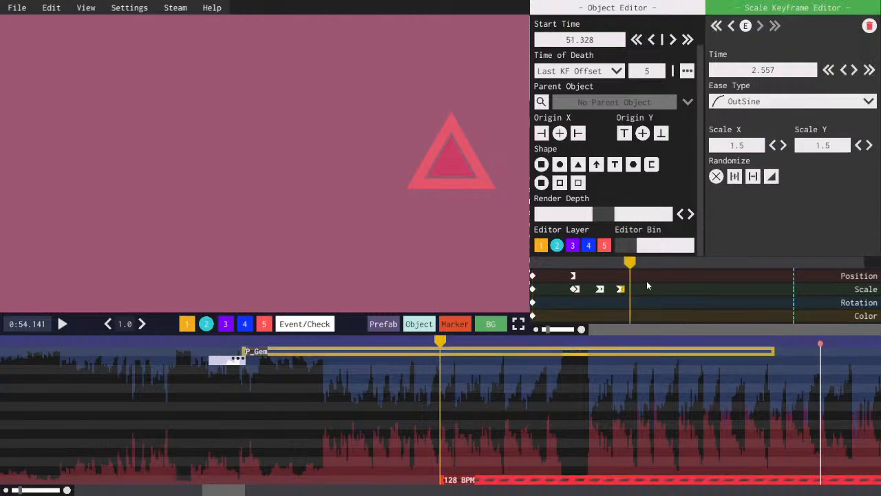
key("space")
left_click(460, 480)
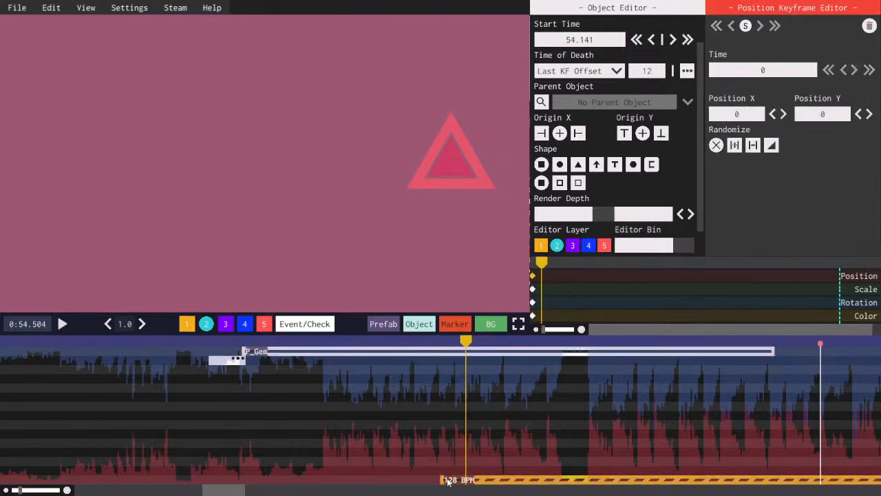
left_click_drag(459, 478, 459, 479)
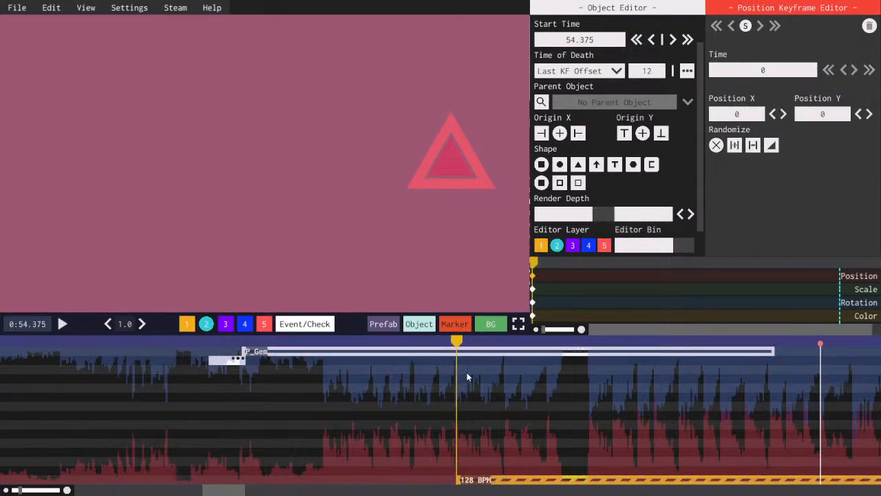
- Paste a copy of P_Gem's third pair of pulse scale keyframes at 54.375 and save the beatmap
left_click(474, 352)
left_click_drag(617, 289, 613, 284)
key("ctrl+c")
key("ctrl+v")
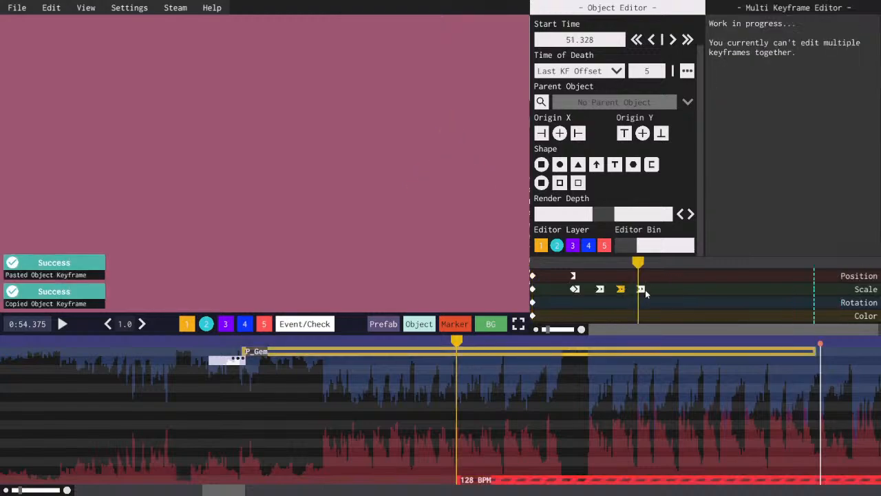
left_click(644, 290)
key("space")
key("ctrl+s")
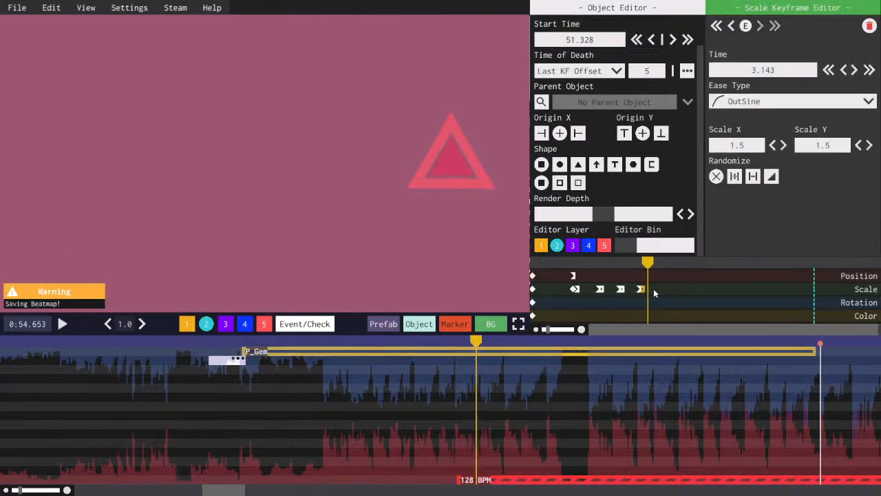
key("space")
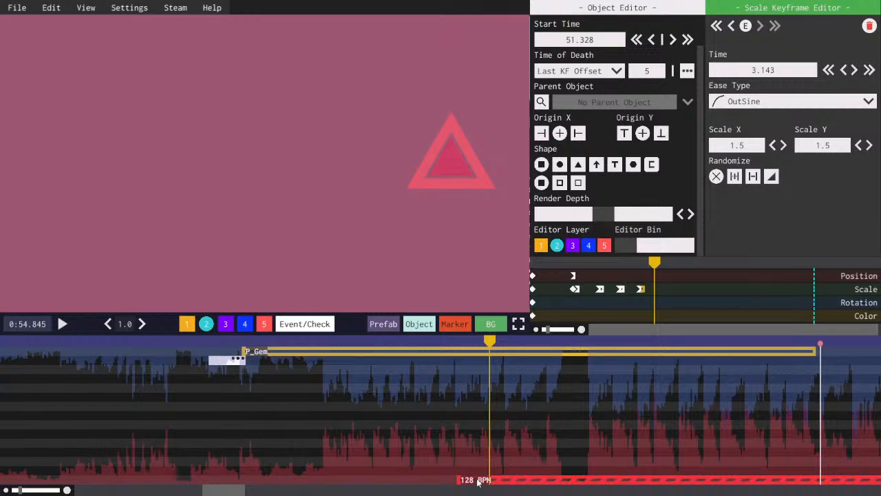
- Enable the players and steer the player around the preview area
key("ctrl+p")
key("w")
key("a")
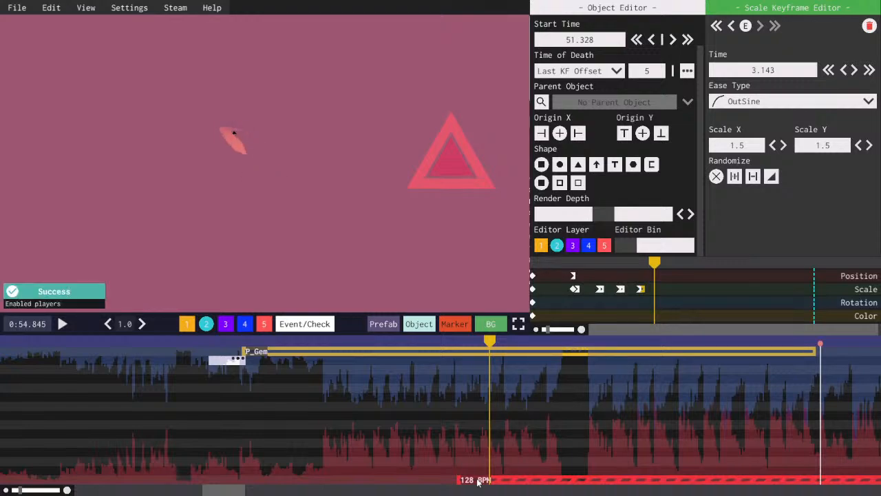
key("s")
key("d")
key("w")
key("a")
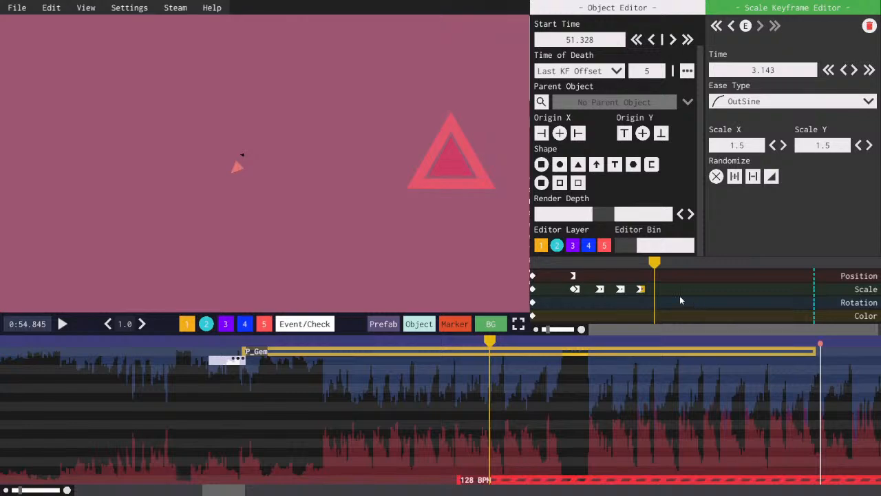
- Copy P_Gem's last two pulse scale keyframes
scroll(679, 298, "up", 2)
left_click_drag(690, 305, 647, 286)
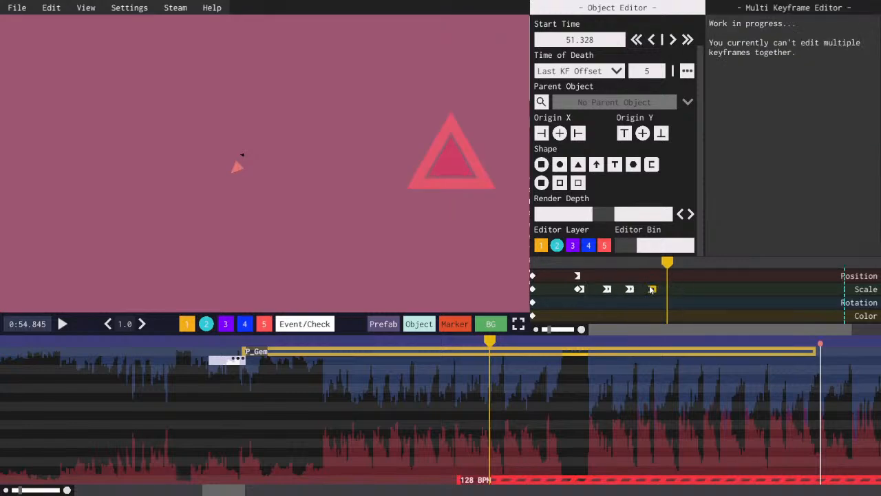
key("ctrl+c")
left_click(655, 289)
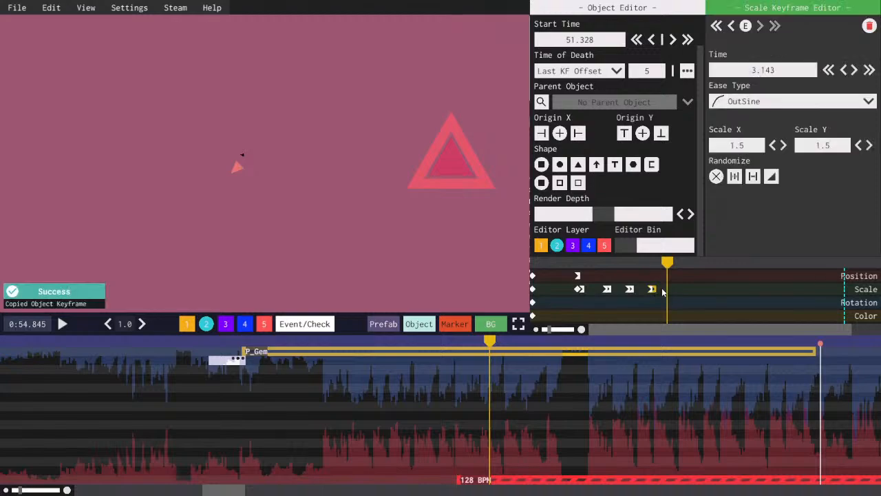
- Replay the music after the 54.375 pulse several times to locate the next beat for P_Gem
left_click(472, 480)
left_click_drag(237, 491, 239, 493)
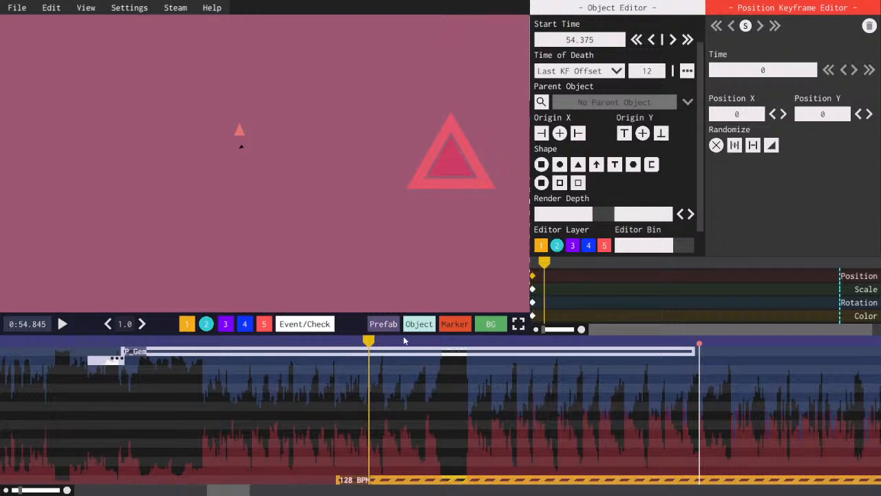
left_click_drag(342, 341, 354, 342)
left_click(349, 351)
key("space")
key("space")
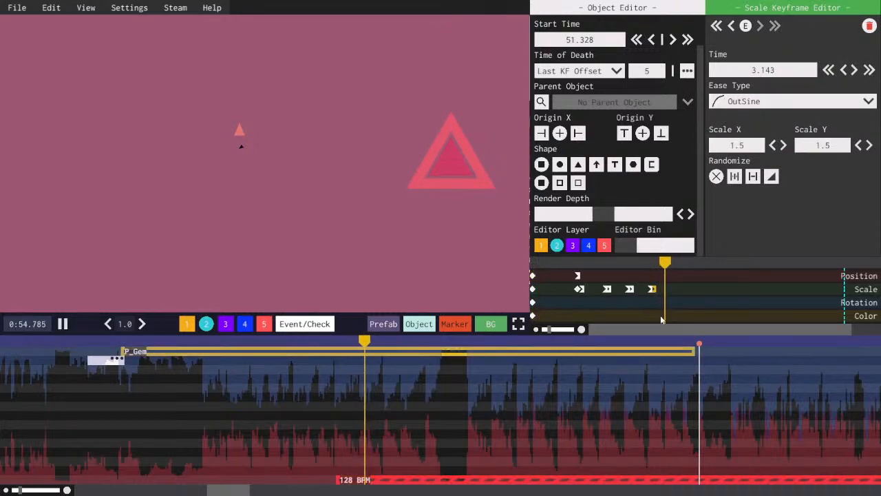
left_click(355, 343)
key("space")
key("space")
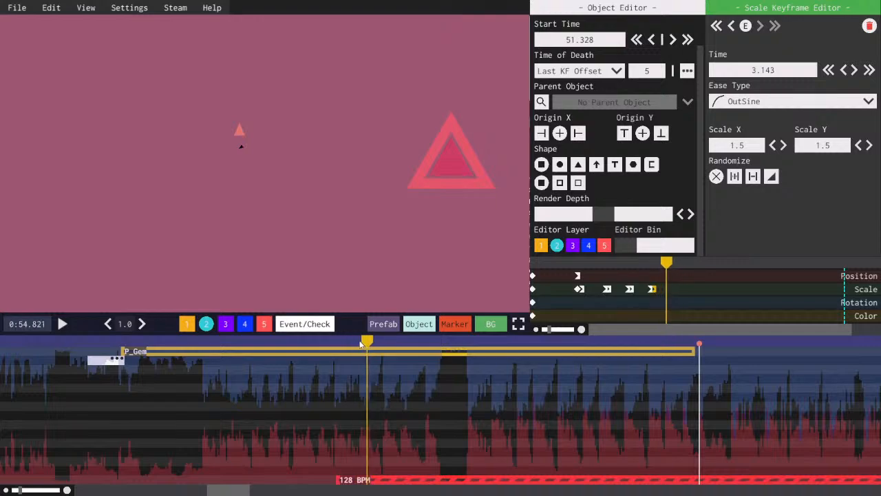
left_click(333, 342)
key("space")
key("space")
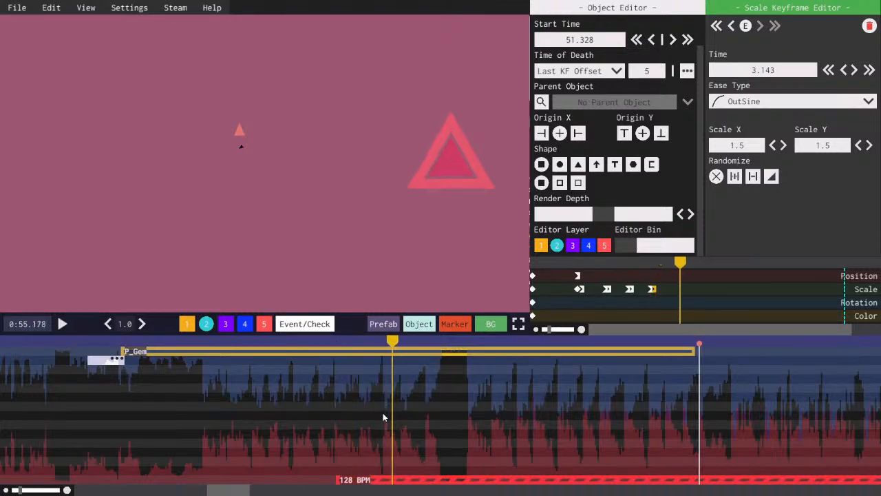
- Move the 128 BPM helper's start to 55.078 and paste the copied pulse scale keyframes onto P_Gem there
left_click_drag(357, 482, 388, 483)
left_click_drag(538, 259, 403, 312)
left_click(390, 354)
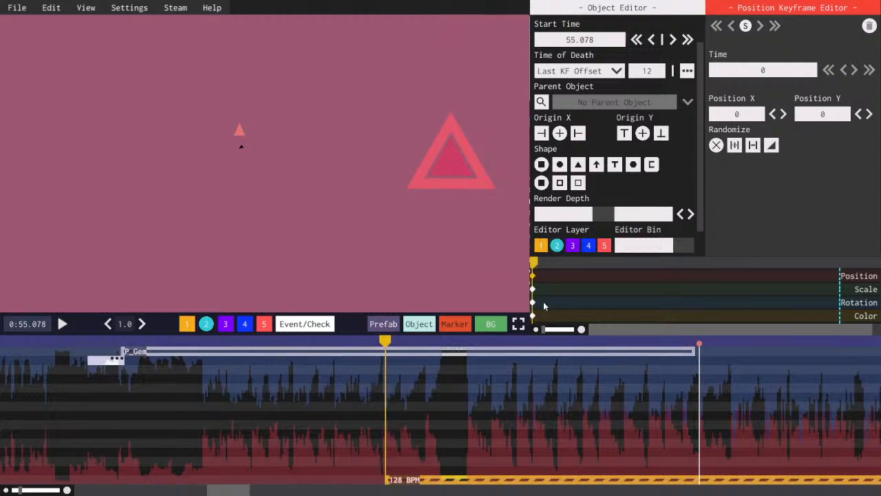
key("ctrl+v")
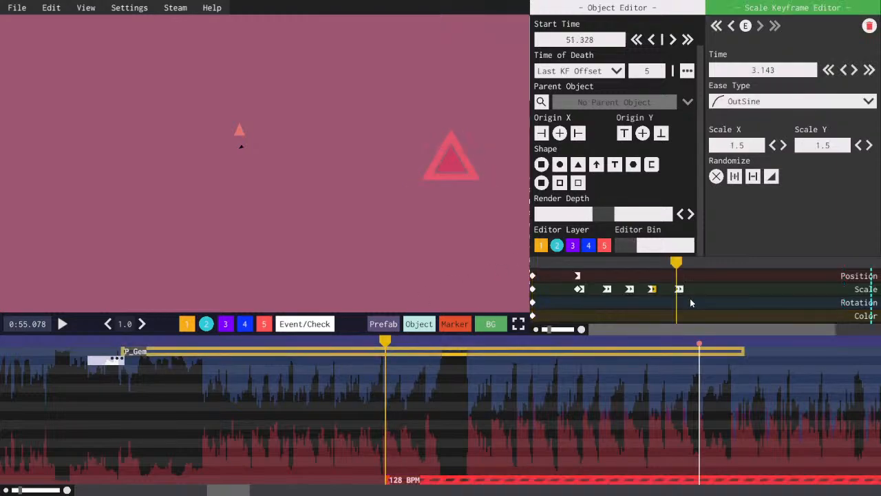
- Play back the pulse pasted at 55.078 and save the beatmap
key("space")
key("space")
key("ctrl+s")
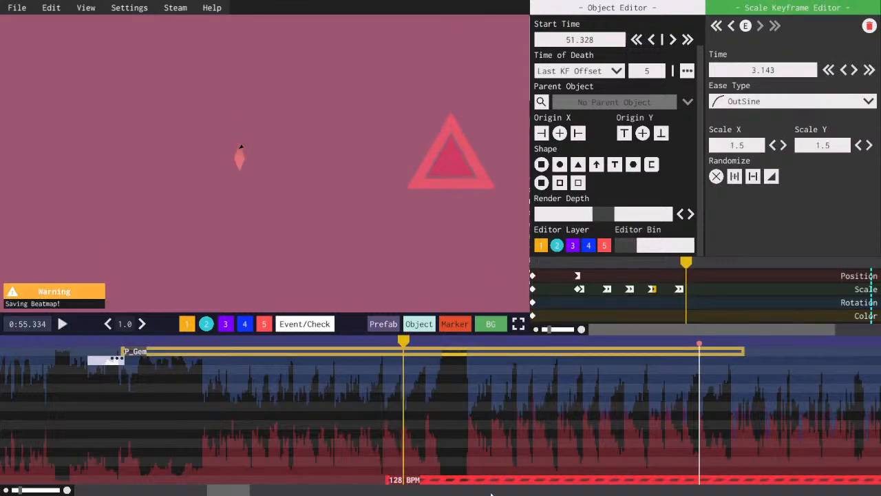
- Move the 128 BPM helper's start to 55.664, paste the copied pulse scale keyframes onto P_Gem there, and save the beatmap
left_click(425, 483)
left_click(393, 344)
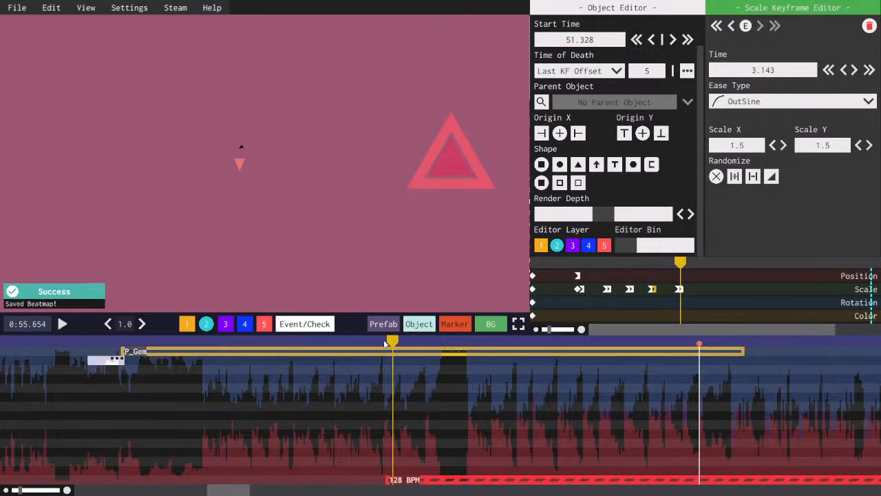
left_click(406, 344)
key("space")
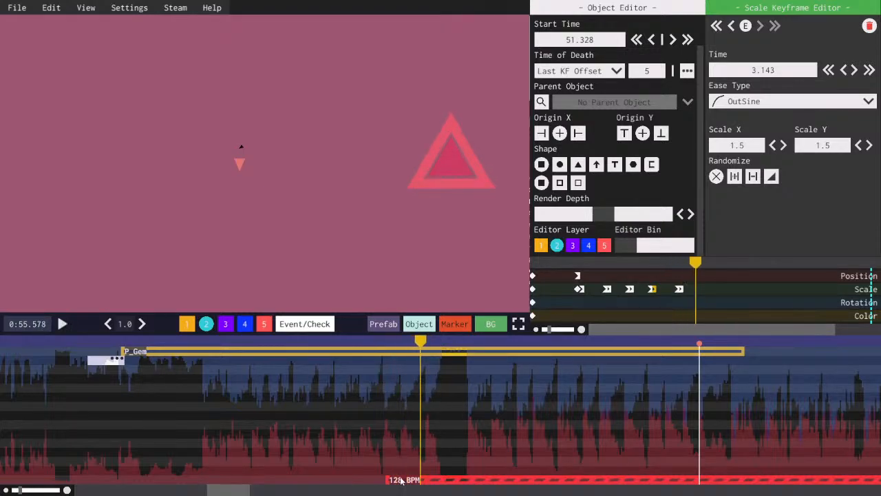
key("space")
left_click(427, 480)
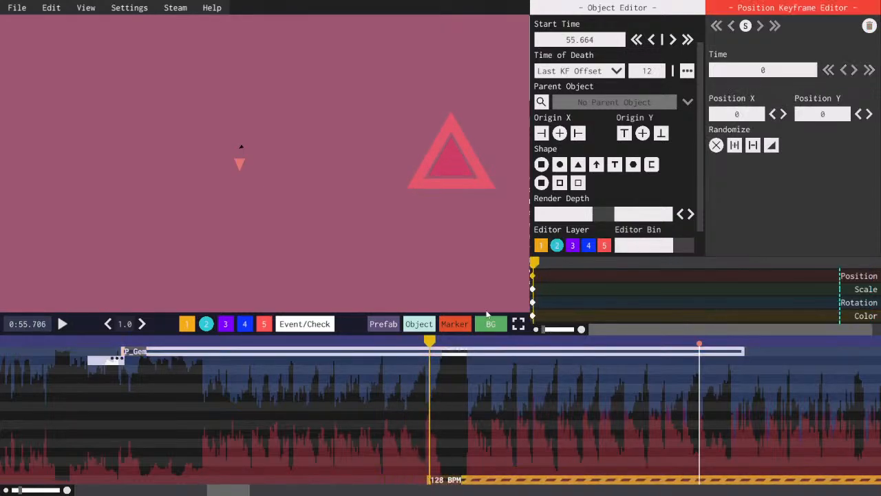
left_click(535, 262)
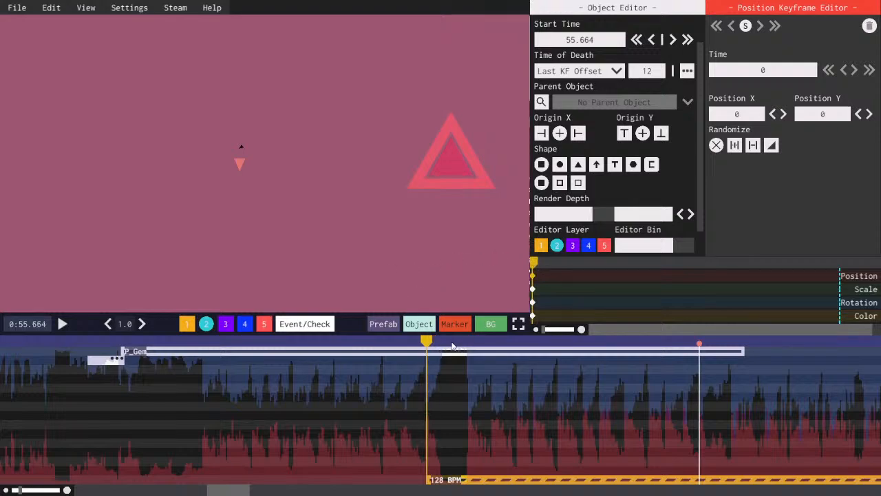
left_click(453, 354)
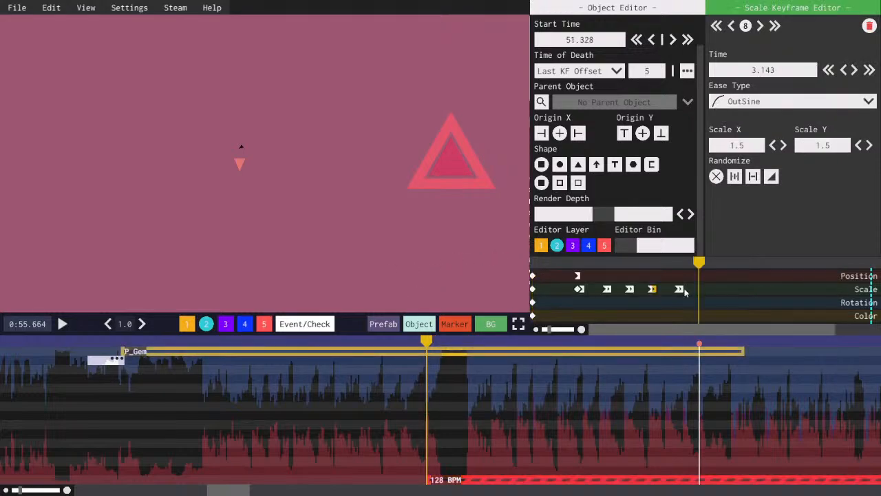
key("ctrl+v")
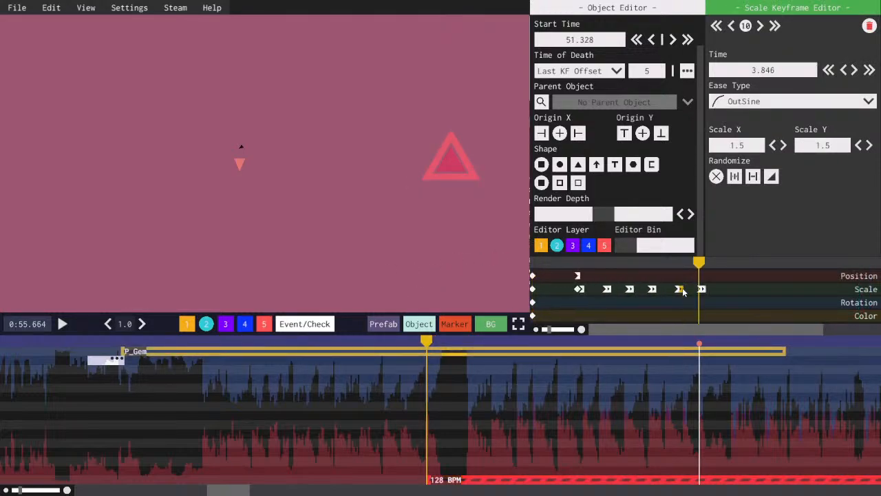
key("ctrl+s")
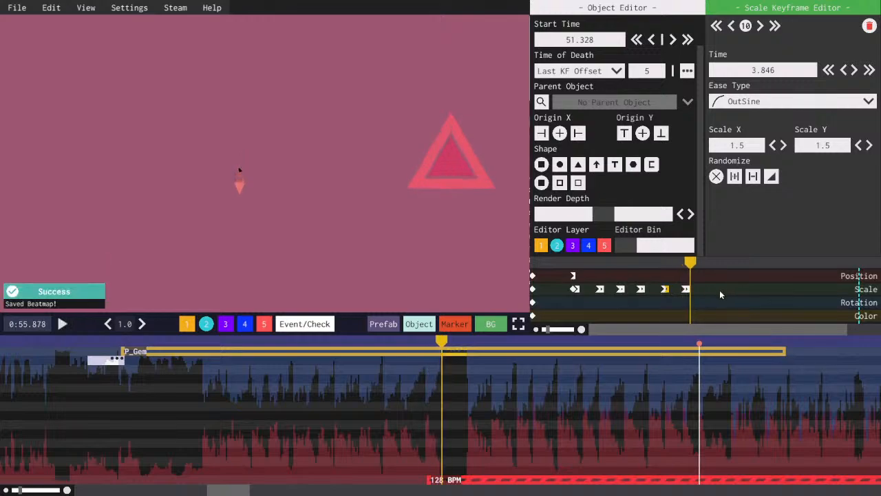
- Move the 128 BPM helper's start to 56.25, bring the playhead there and select P_Gem
key("space")
key("space")
key("space")
key("space")
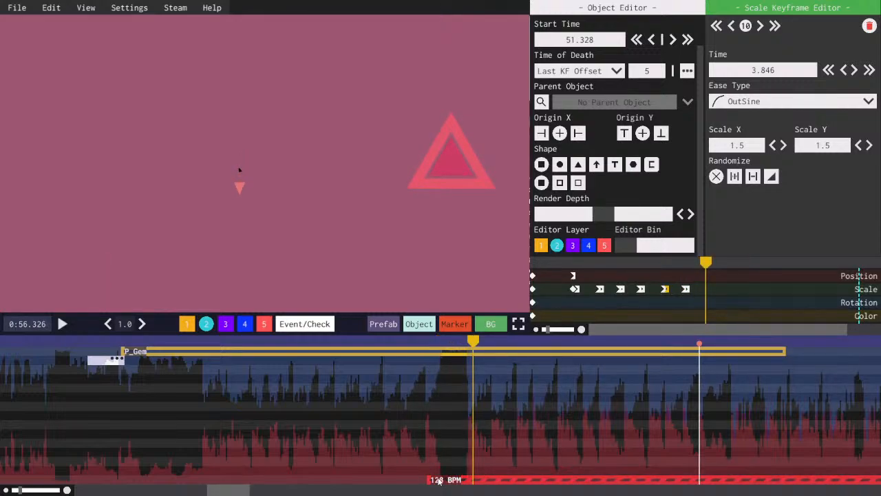
left_click_drag(439, 480, 472, 480)
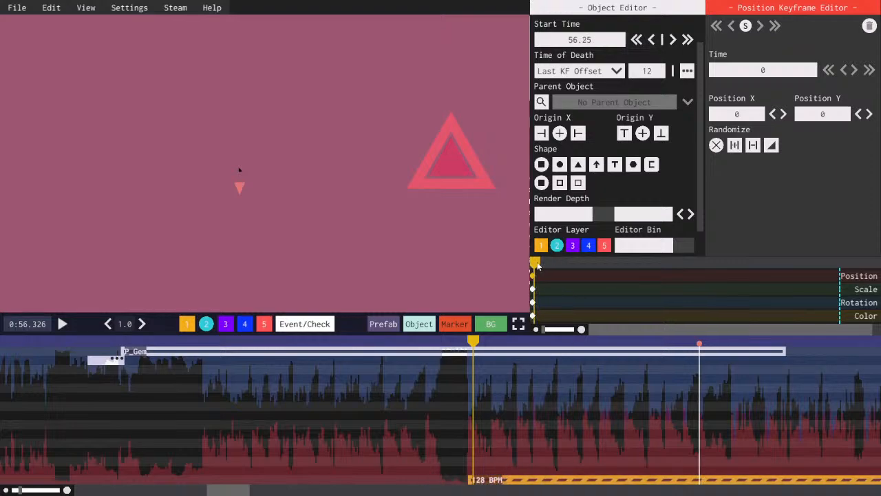
left_click_drag(537, 266, 532, 266)
left_click(486, 356)
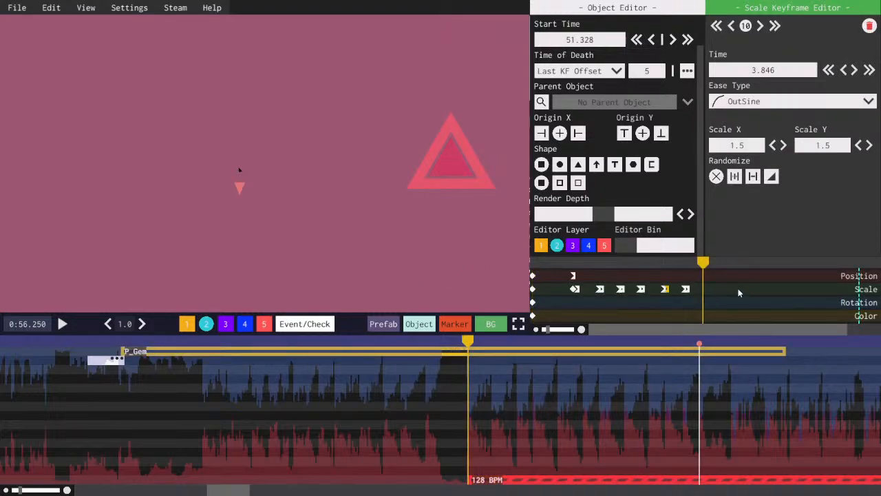
- Save the beatmap and replay P_Gem's slide-in and pulses from its start to listen for the next beat
key("space")
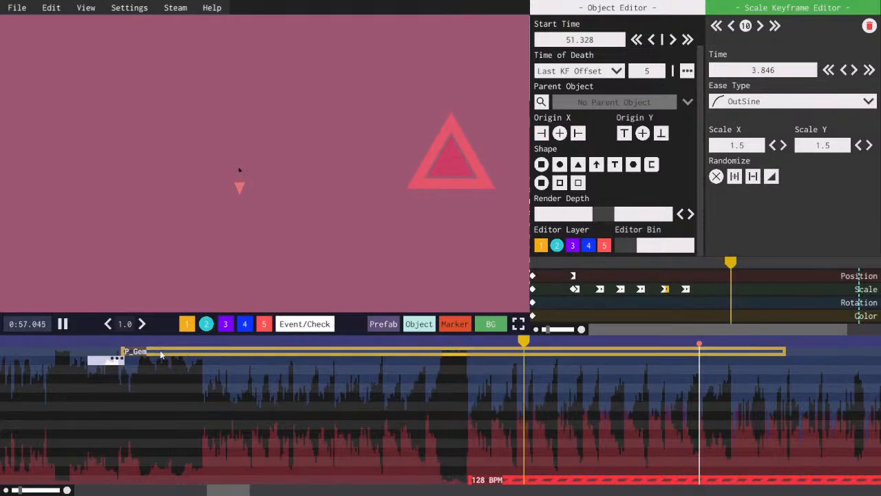
key("ctrl+s")
left_click(130, 343)
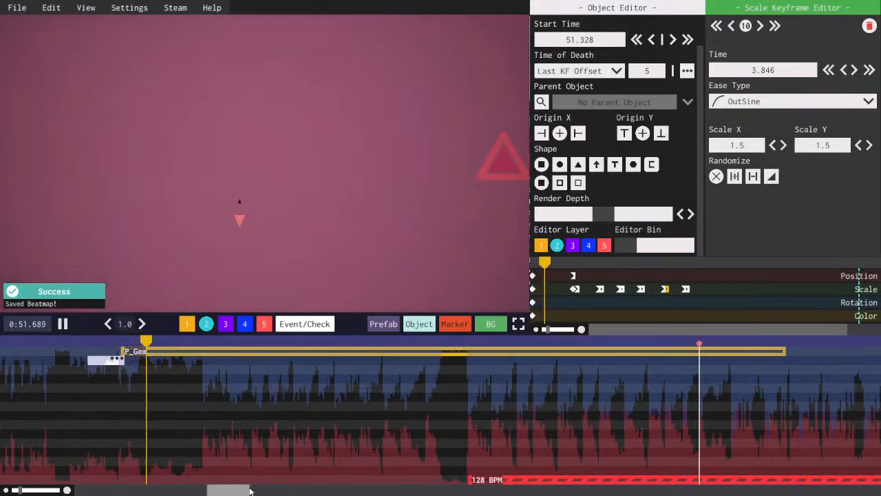
left_click_drag(241, 491, 239, 491)
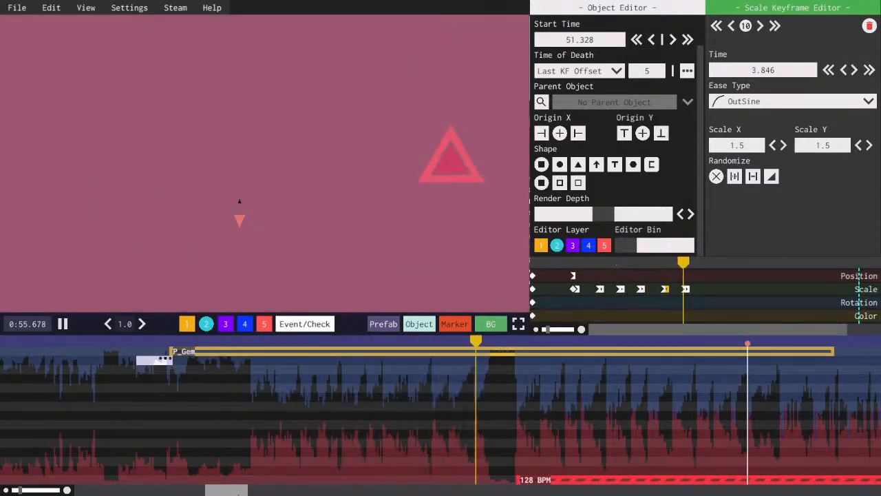
key("space")
key("space")
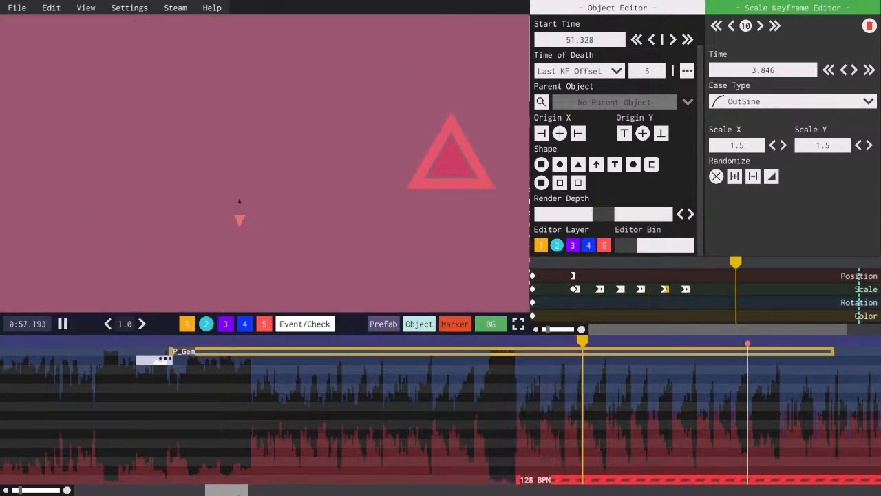
key("space")
- Move the 128 BPM helper's start to 56.602 and paste the copied pulse scale keyframes onto P_Gem there
left_click_drag(238, 491, 241, 491)
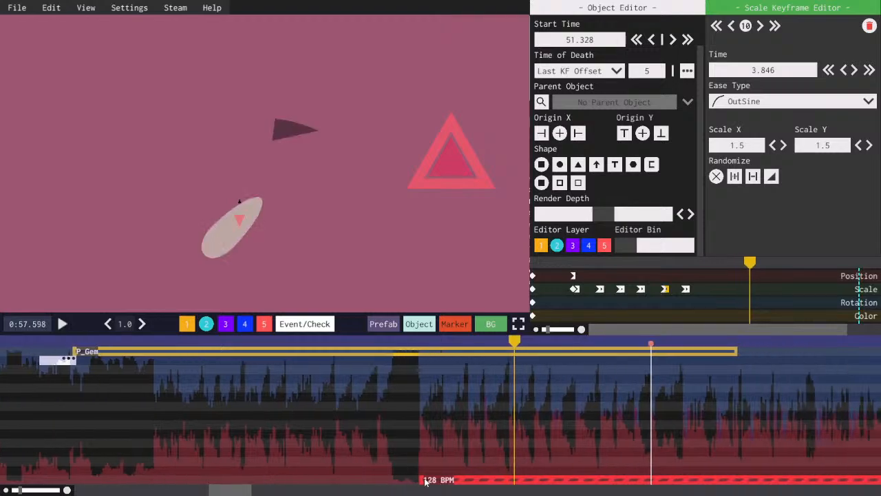
left_click_drag(425, 481, 450, 480)
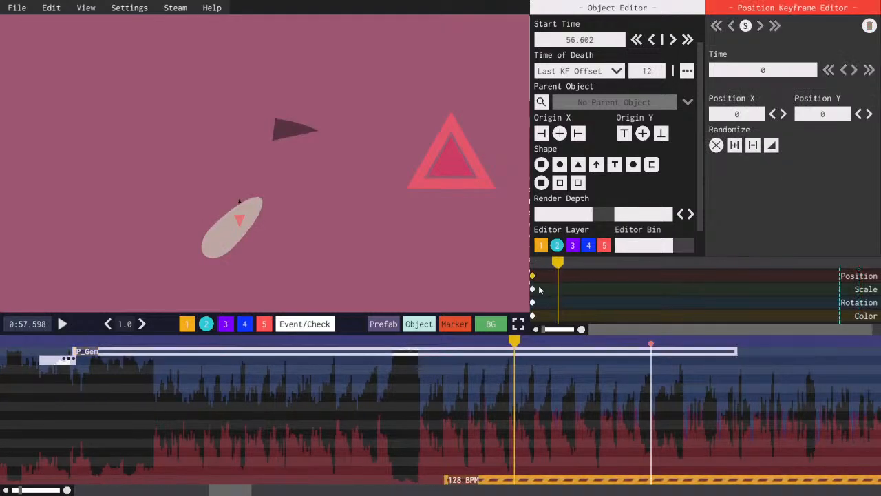
left_click_drag(543, 264, 472, 261)
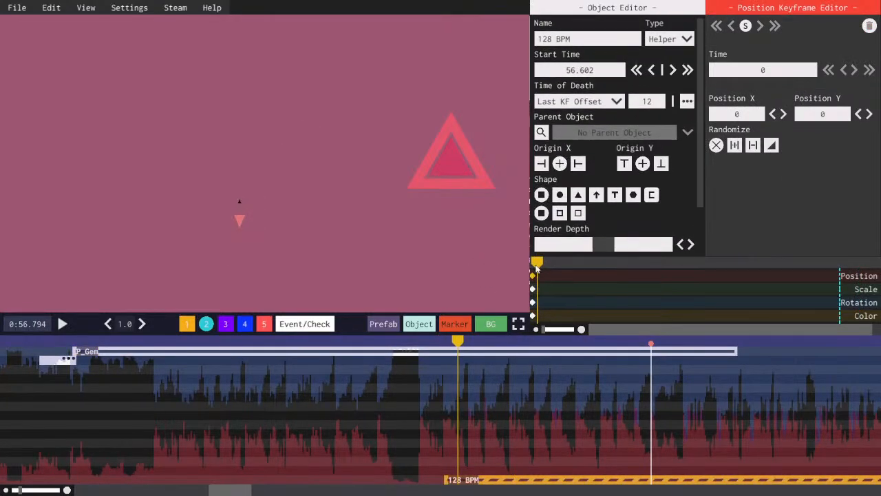
left_click(449, 352)
key("ctrl+v")
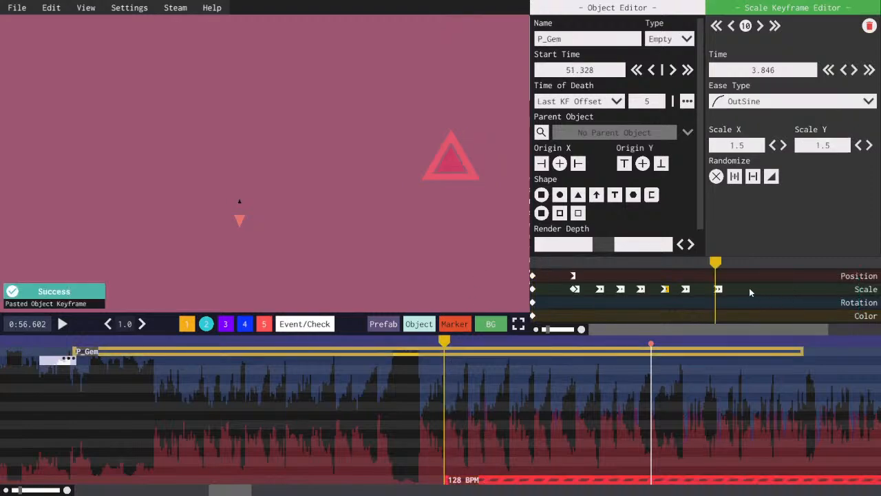
- Move the 128 BPM helper's start to 57.188, paste the copied pulse scale keyframes onto P_Gem there, and save the beatmap
key("space")
key("space")
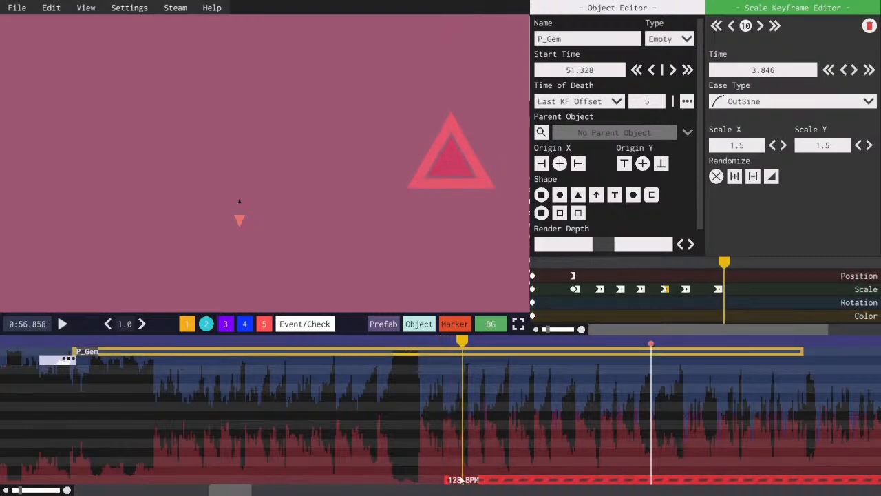
left_click(461, 480)
key("space")
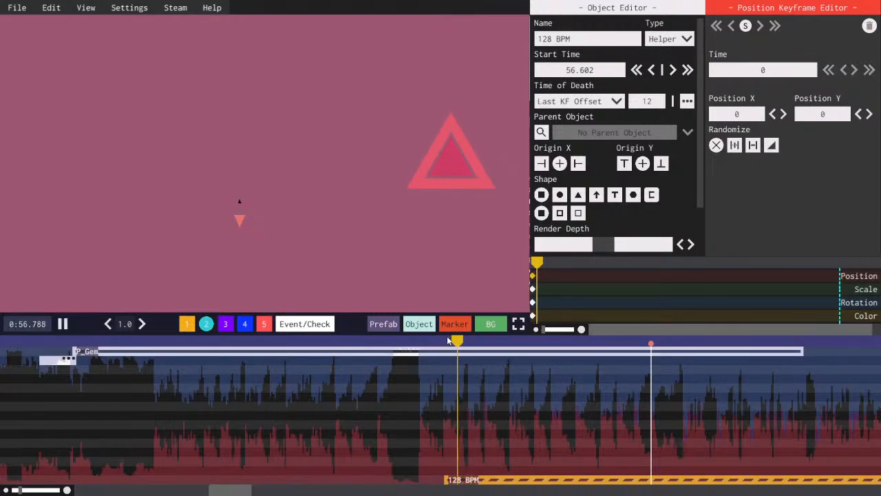
key("space")
left_click_drag(457, 484, 497, 483)
left_click(495, 359)
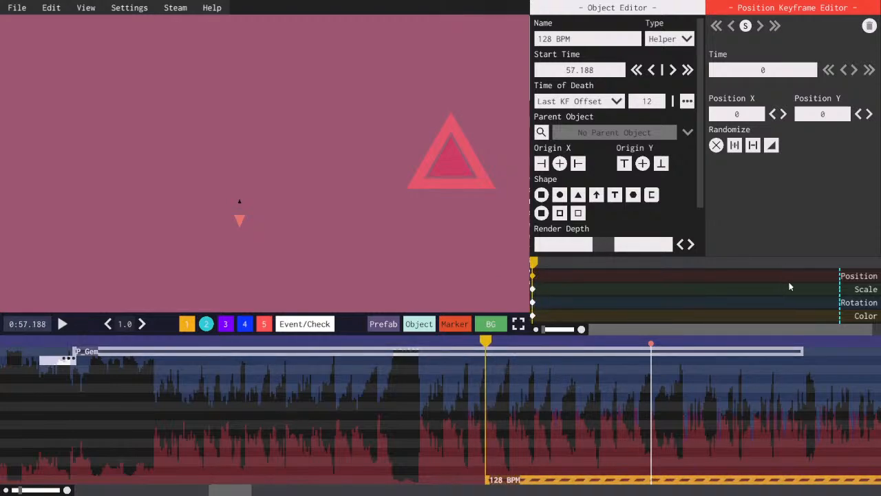
key("ctrl+v")
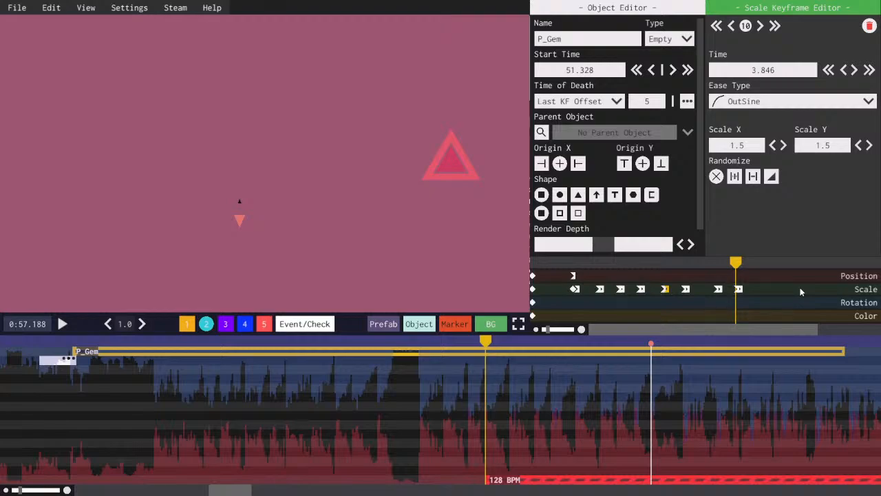
key("ctrl+s")
- Play on to the next beat, move the 128 BPM helper's start to 57.891 and paste the copied pulse scale keyframes onto P_Gem there
key("space")
key("space")
key("space")
key("space")
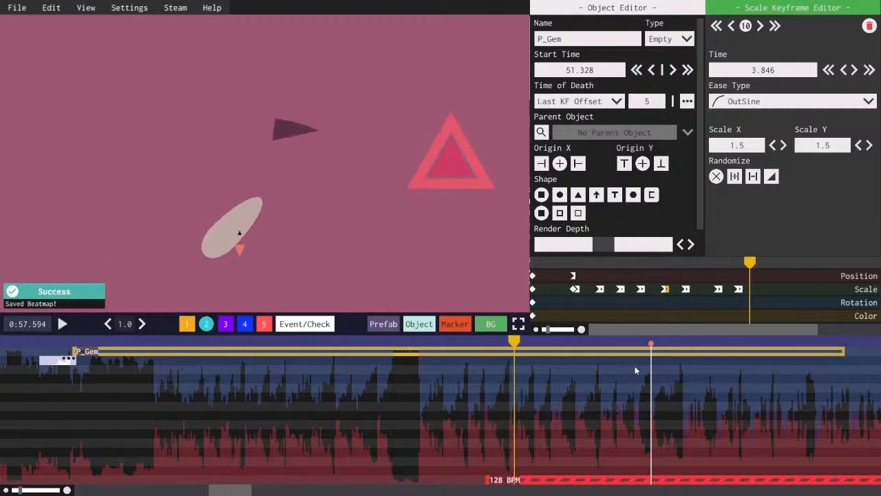
key("space")
key("space")
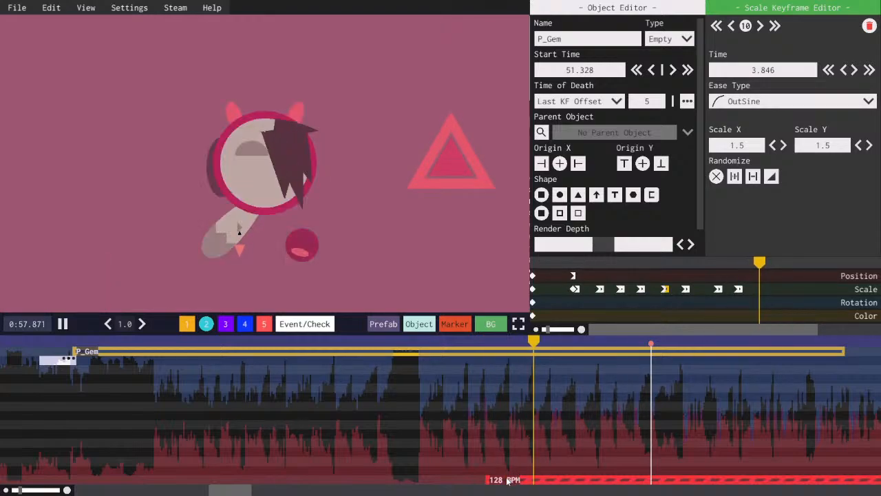
key("space")
left_click_drag(508, 481, 558, 480)
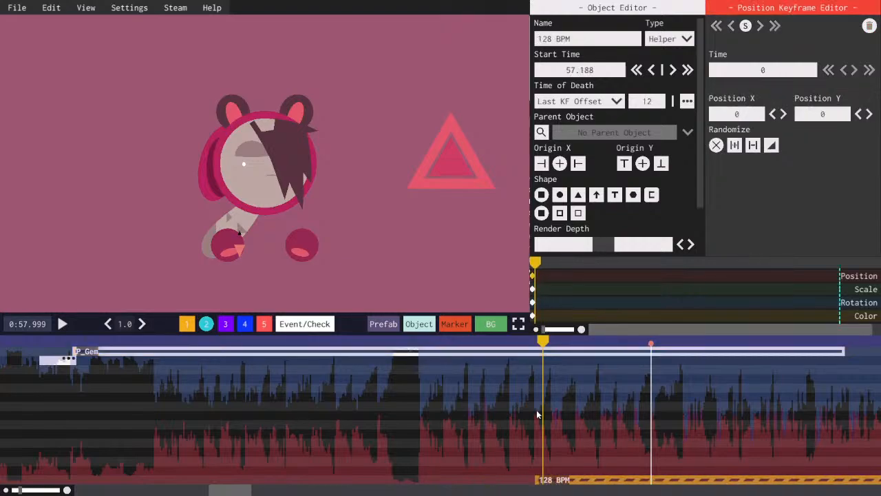
left_click(542, 264)
left_click(559, 357)
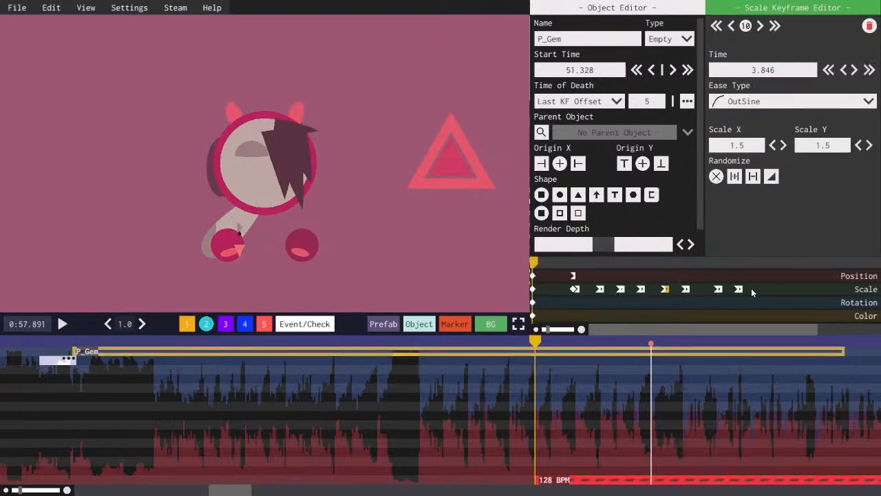
left_click(757, 289)
key("ctrl+v")
- Move the 128 BPM helper's start to 58.477 and paste the copied pulse scale keyframes onto P_Gem there
key("space")
key("space")
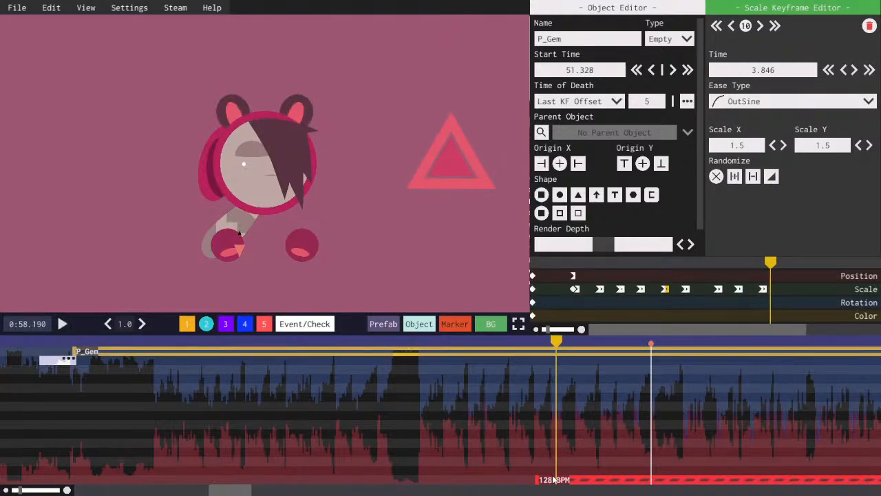
left_click_drag(555, 482, 577, 481)
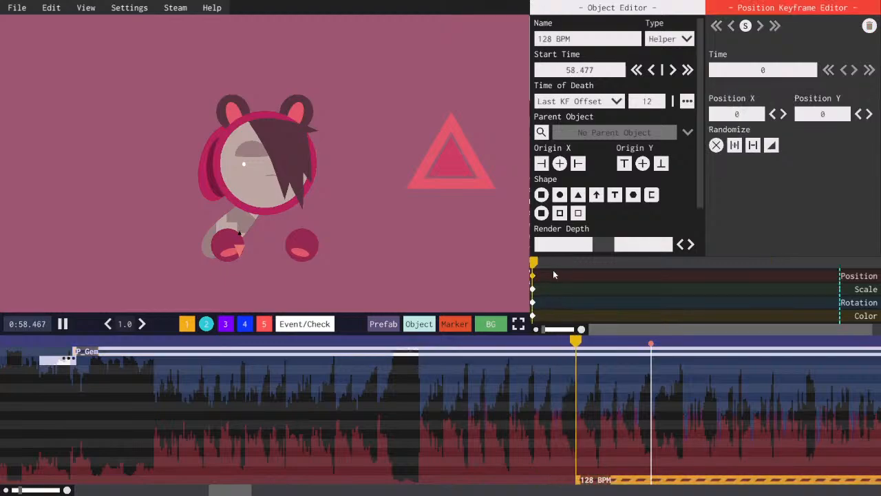
left_click(625, 356)
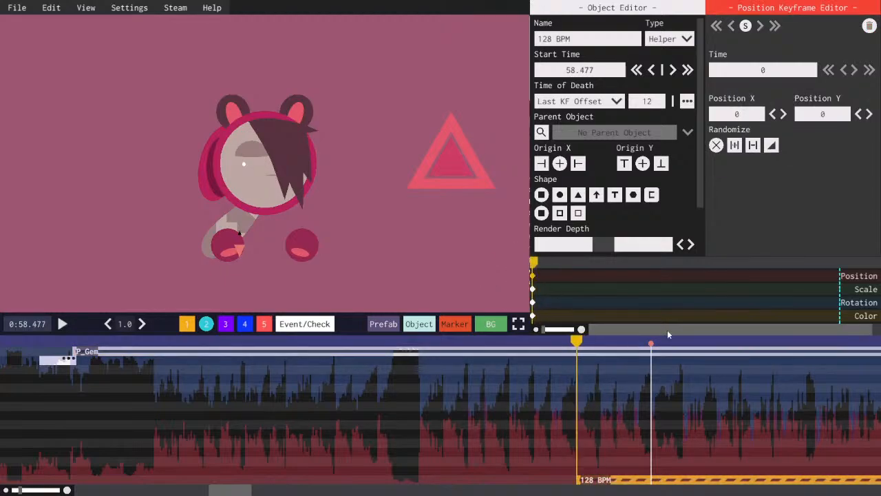
key("ctrl+v")
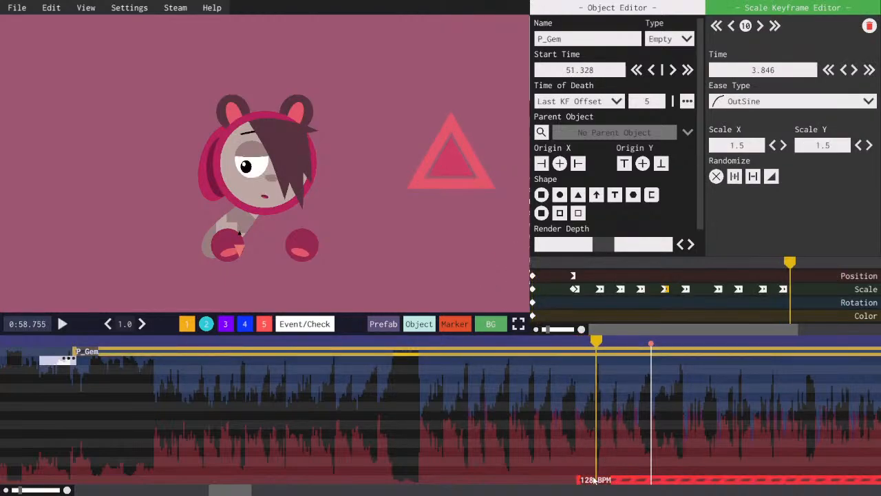
- Move the 128 BPM helper's start to 59.062 and paste the copied pulse scale keyframes onto P_Gem there
left_click(600, 482)
left_click_drag(600, 482, 642, 482)
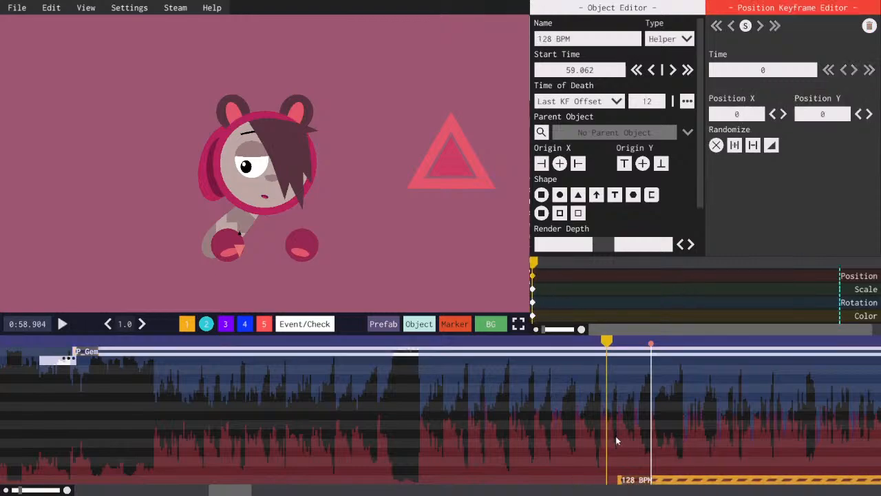
left_click(575, 356)
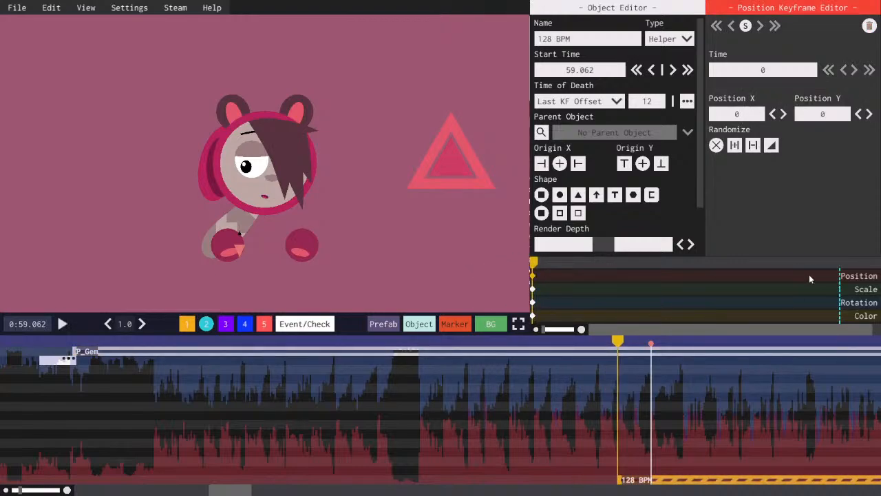
key("ctrl+v")
- Play past the 59.062 pulse, replay P_Gem's whole pulse sequence from near its start, and save the beatmap
key("space")
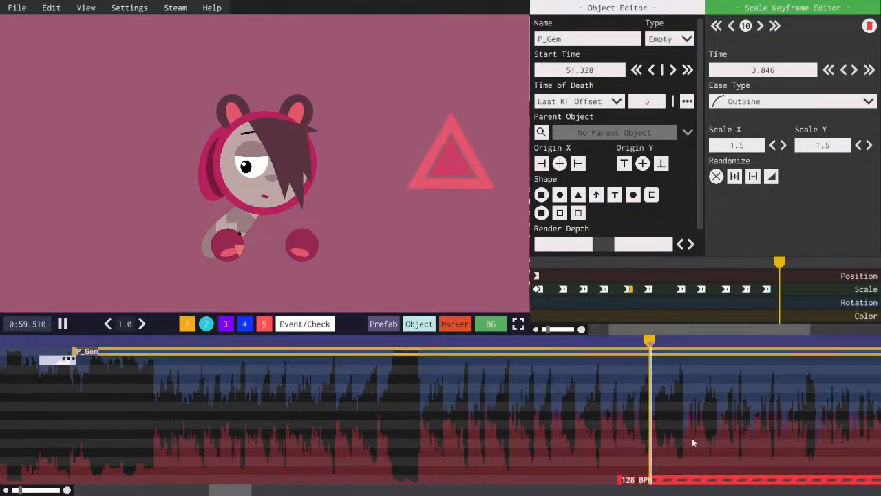
key("space")
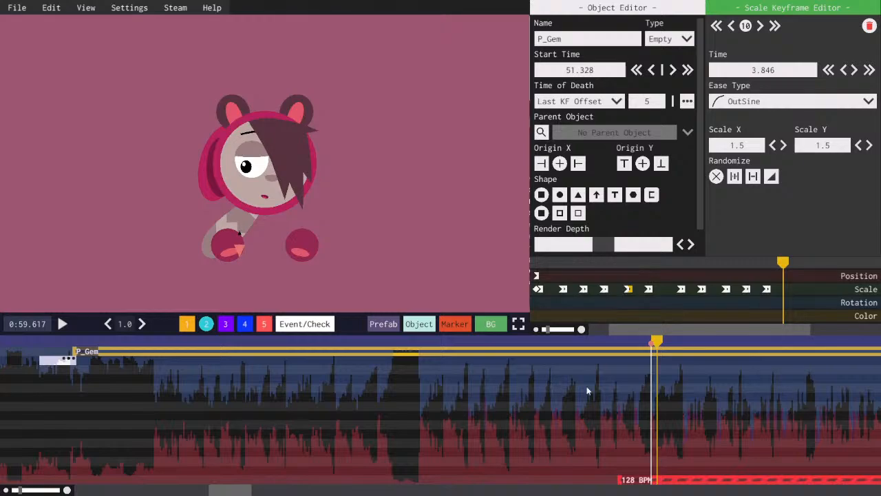
left_click(138, 344)
key("space")
key("ctrl+s")
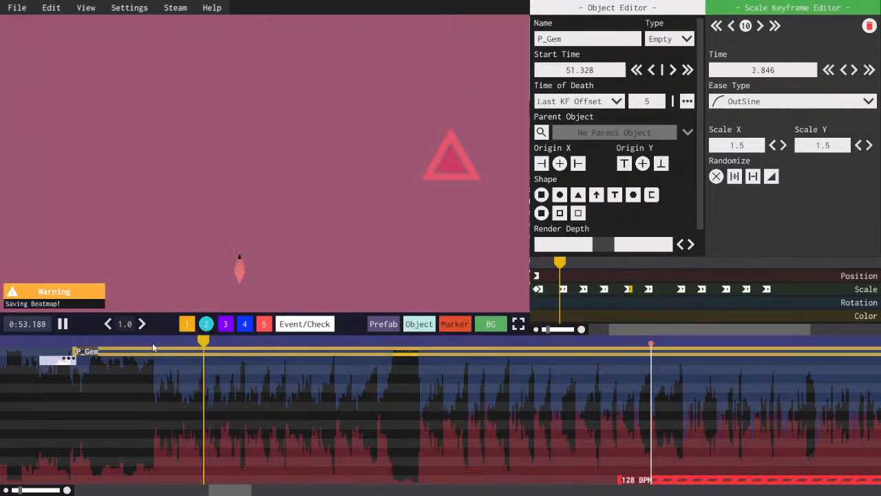
- Stop playback and step back through P_Gem's scale keyframes to the first pulse keyframe at 1.173
key("space")
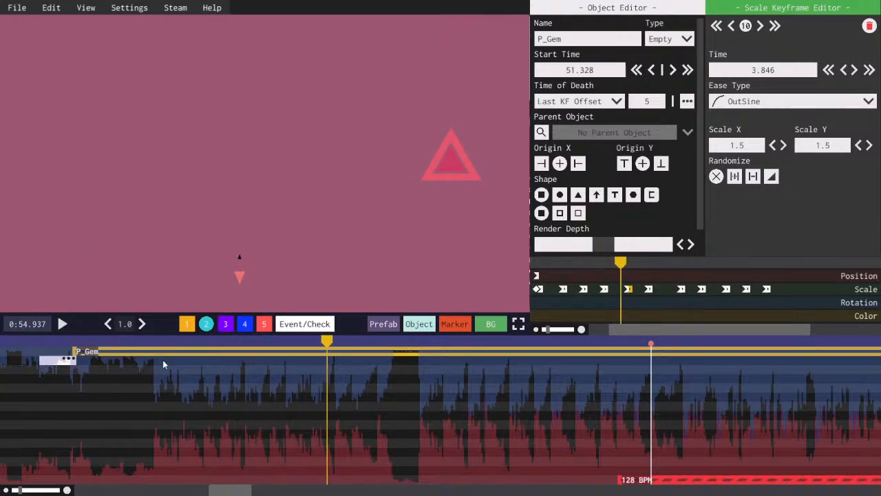
key("comma")
key("comma")
key("comma")
key("comma")
key("comma")
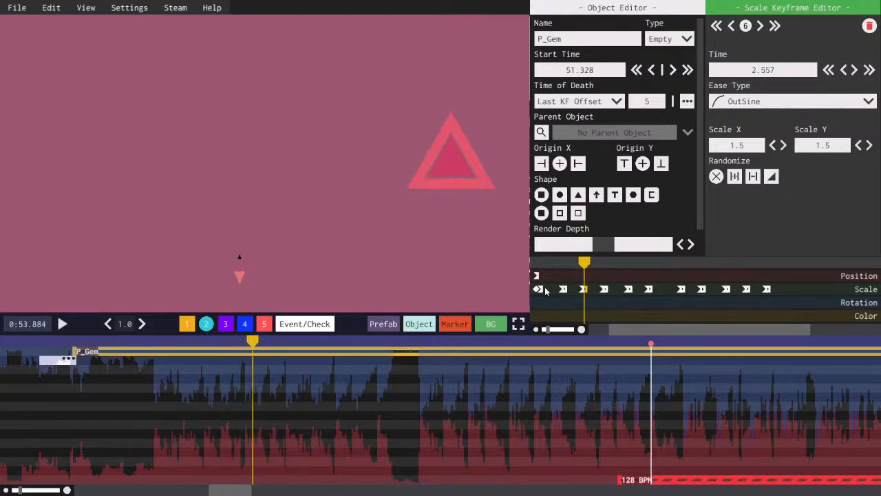
left_click(542, 289)
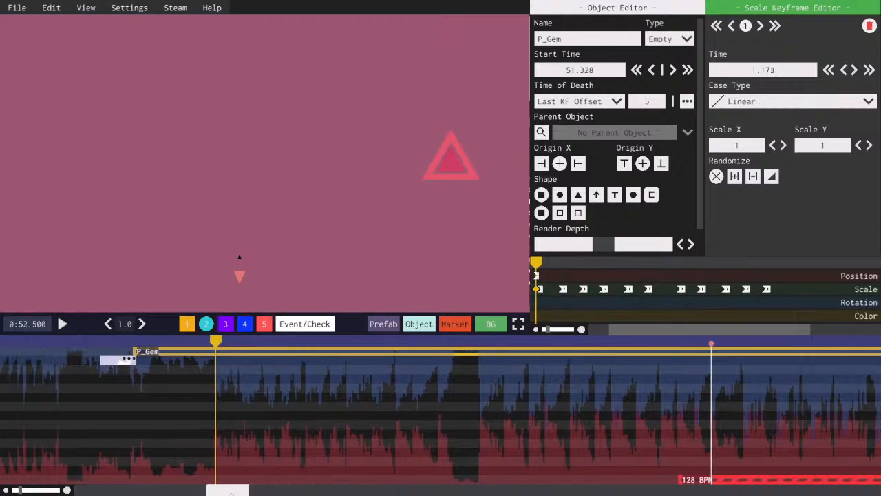
- Duplicate P_Gem together with its parented triangle objects at the same start times
left_click(224, 362)
left_click(232, 361)
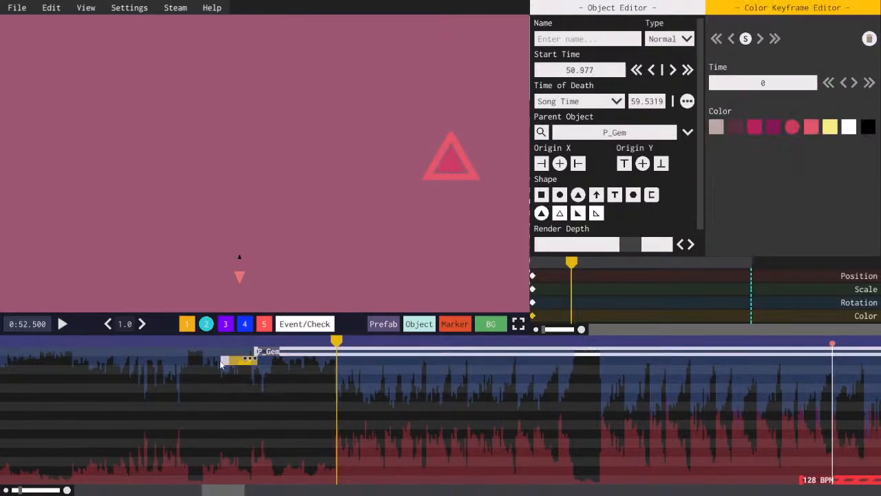
left_click(224, 363, "shift")
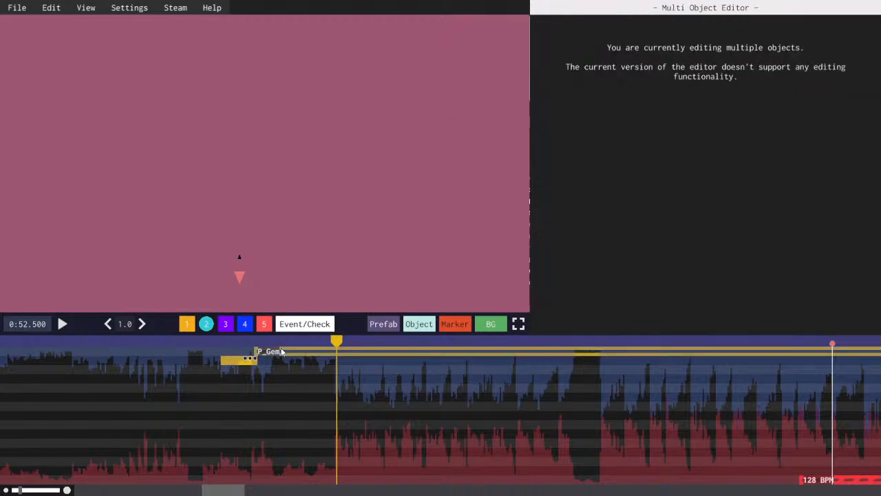
key("ctrl+c")
key("ctrl+v")
- Set the duplicate P_Gem's Position X to -40 at its start keyframe and -25 at its end keyframe, and preview it
left_click(281, 369)
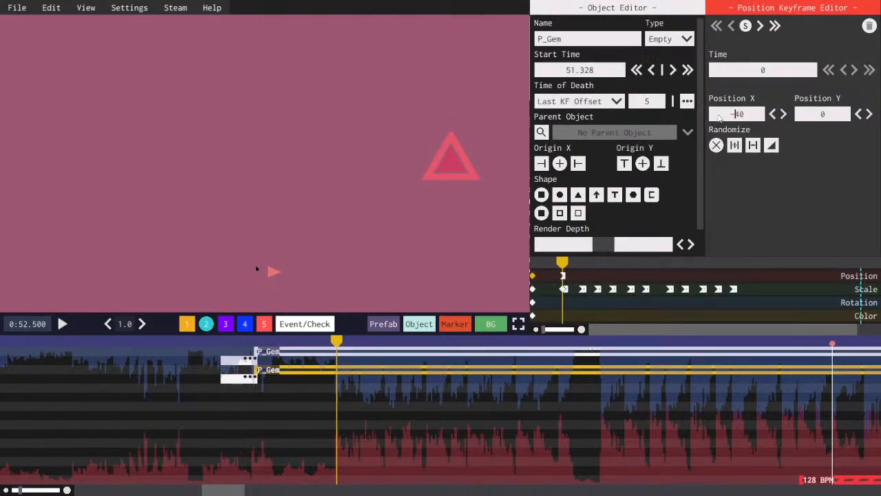
left_click(563, 275)
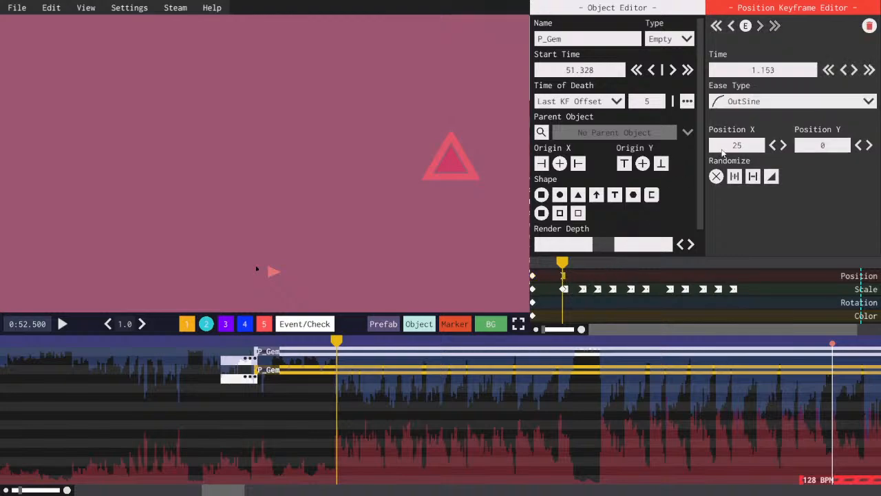
key("space")
key("space")
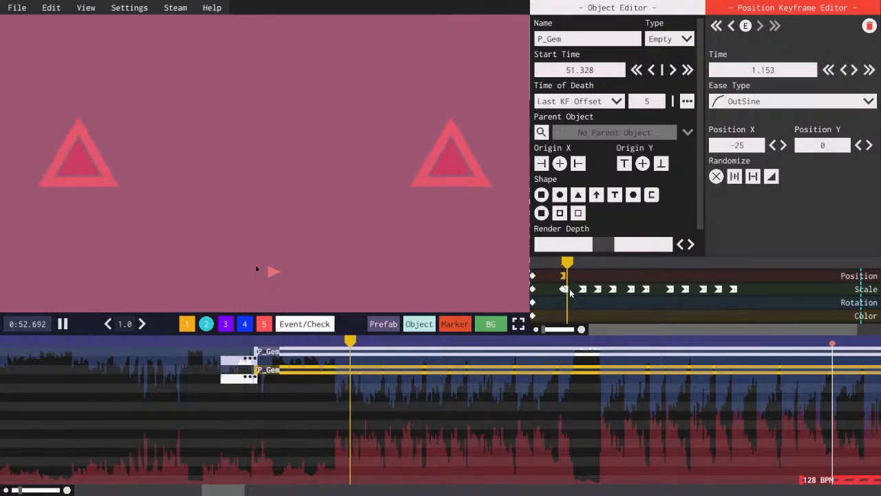
- Delete the duplicate P_Gem's scale keyframes from the third pulse onward
left_click(566, 289)
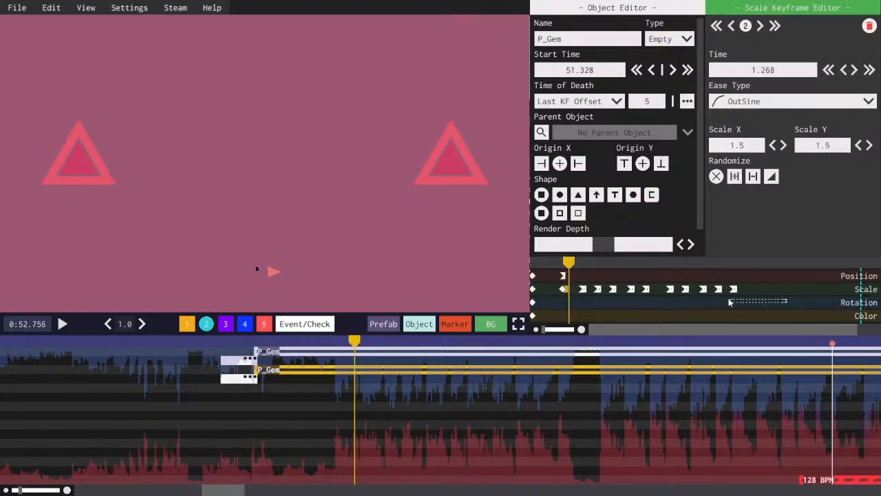
left_click_drag(730, 303, 600, 286)
key("Delete")
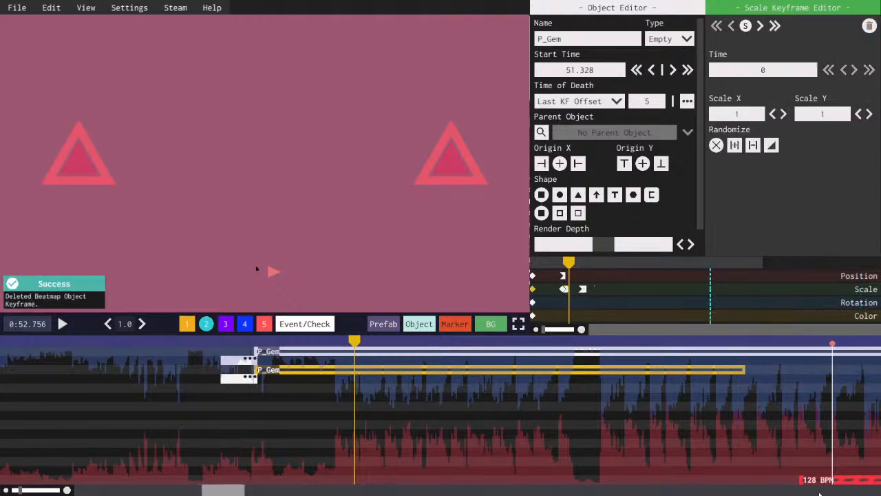
- Move the 128 BPM helper's start to 52.852 and relocate the duplicate P_Gem's first pulse scale keyframes there
left_click_drag(819, 482, 366, 466)
left_click_drag(540, 267, 408, 268)
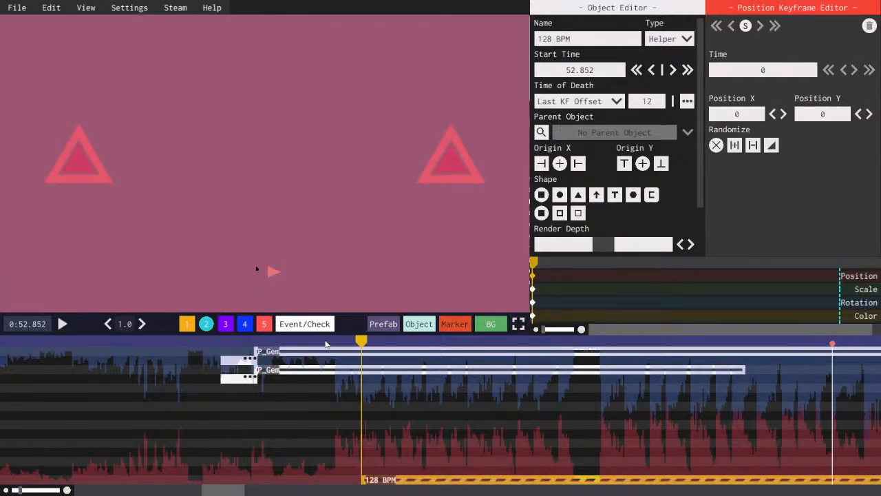
left_click(374, 373)
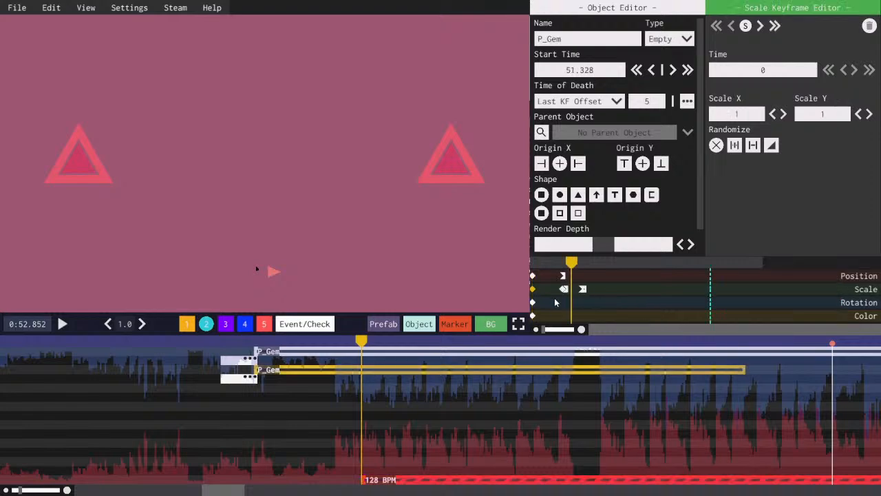
left_click_drag(563, 289, 567, 289)
key("ctrl+c")
key("Delete")
key("ctrl+v")
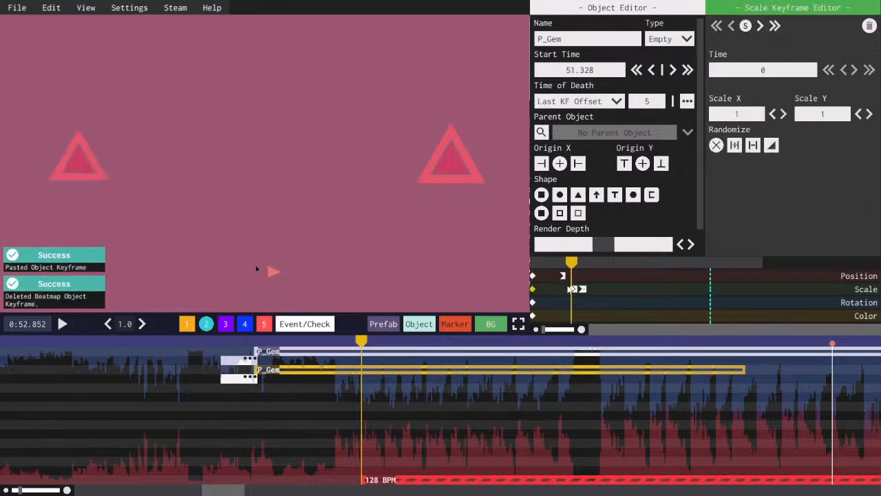
- Play to the next beat, move the 128 BPM helper's start to 53.438 and relocate the duplicate P_Gem's second pulse keyframes there
key("space")
key("space")
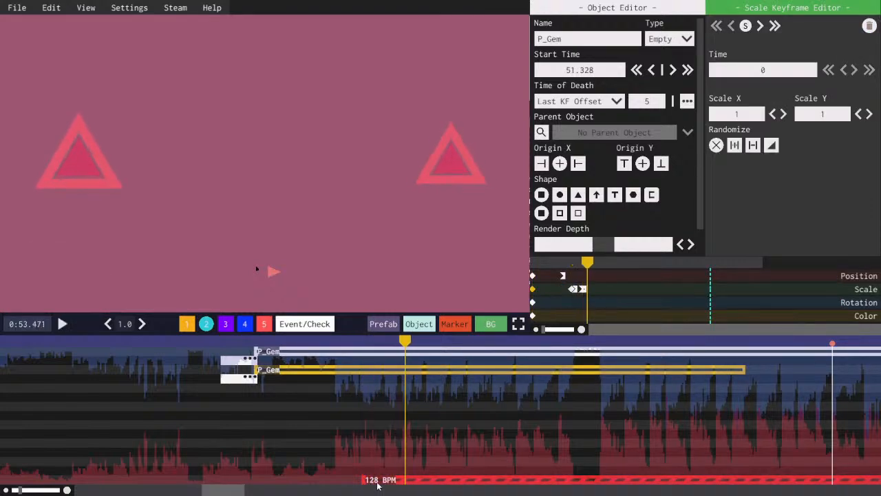
left_click(377, 483)
left_click_drag(376, 483, 402, 479)
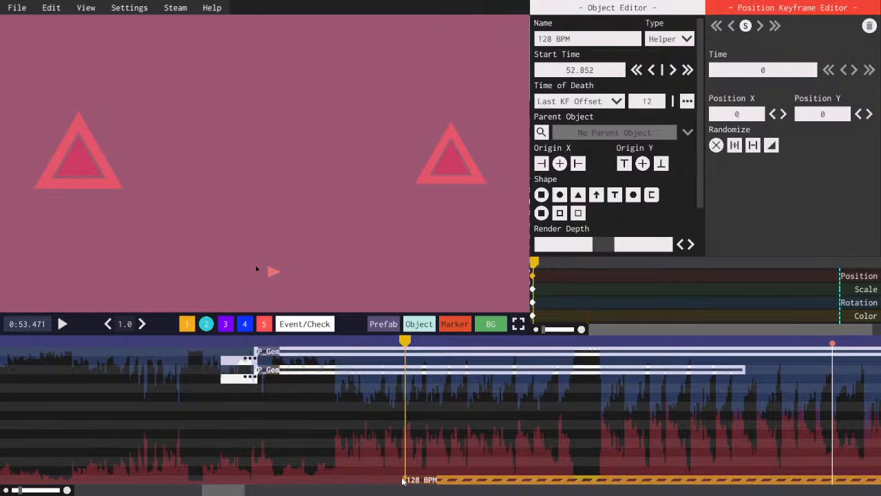
left_click(532, 263)
left_click(406, 371)
left_click_drag(636, 308, 579, 289)
key("ctrl+x")
key("ctrl+v")
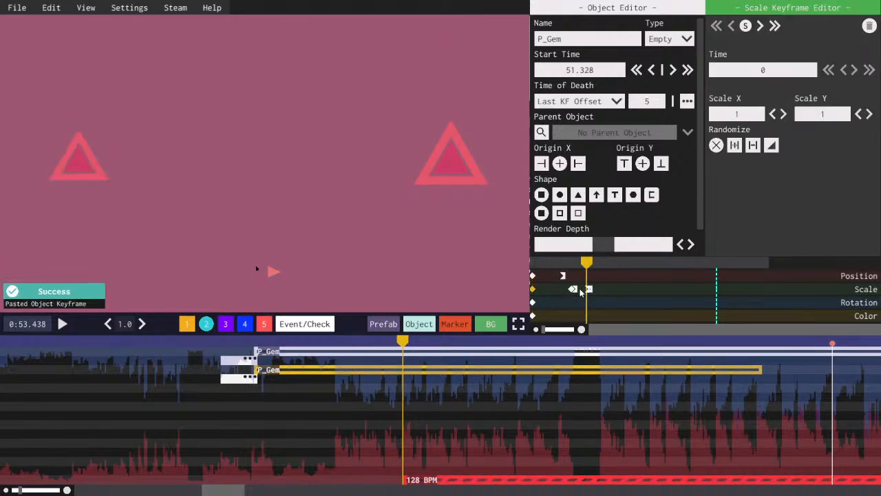
- Replay the duplicate P_Gem's first two pulses from just before the end of its slide-in
key("space")
left_click(558, 263)
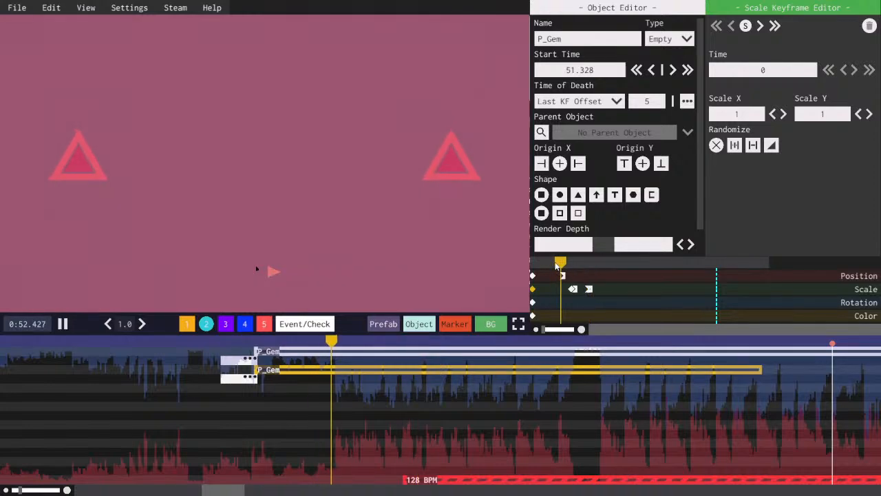
left_click(568, 264)
left_click(588, 264)
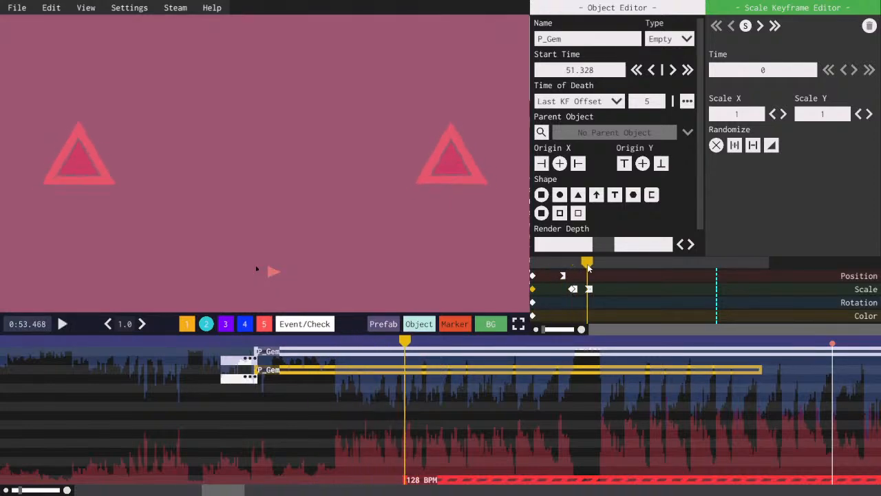
- Move the 128 BPM helper's start to 54.141 and paste the copied pulse scale keyframes onto the duplicate P_Gem there
left_click(423, 481)
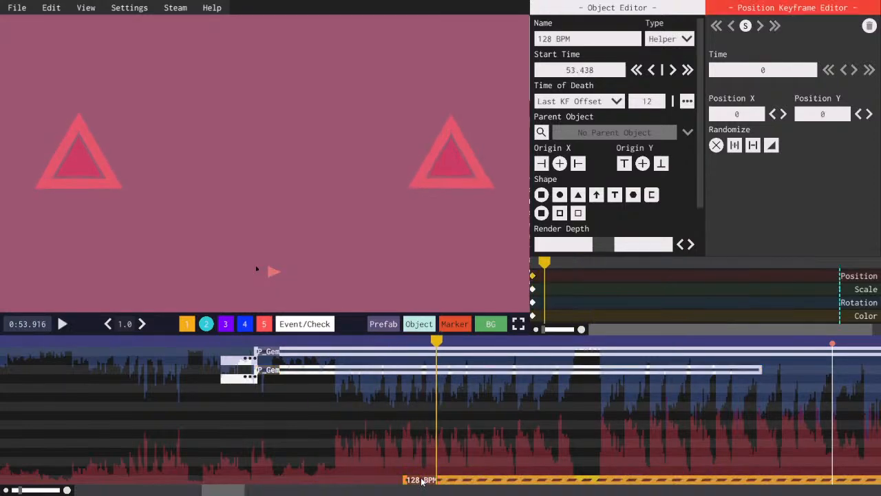
scroll(422, 481, "up", 3)
left_click_drag(423, 480, 457, 480)
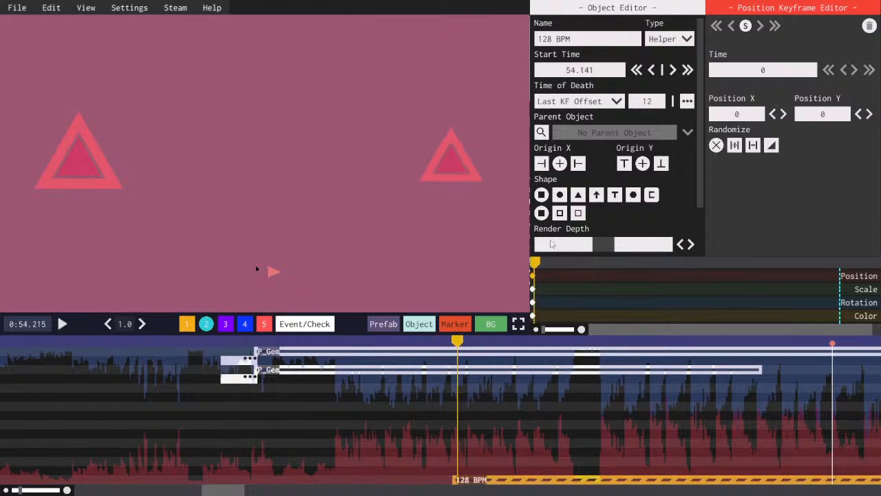
left_click_drag(534, 264, 452, 283)
left_click(480, 370)
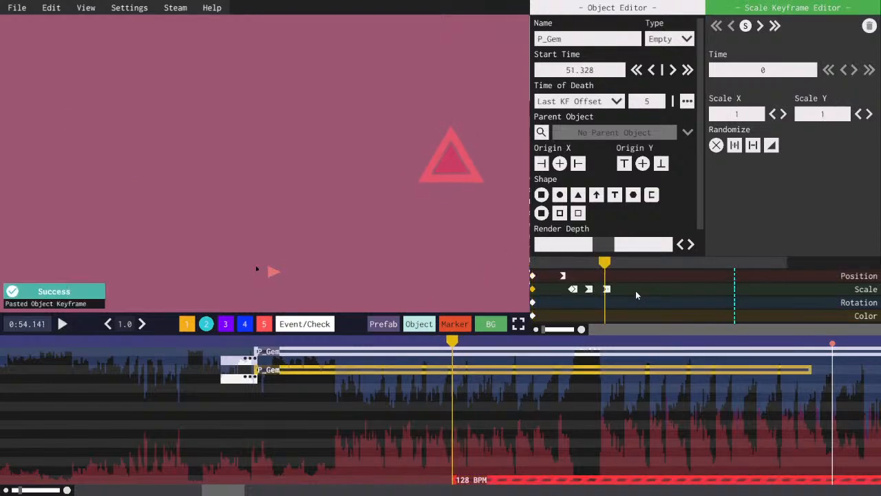
- Replay the duplicate P_Gem's slide-in and first three pulses to check their timing
left_click(564, 263)
key("space")
left_click(542, 263)
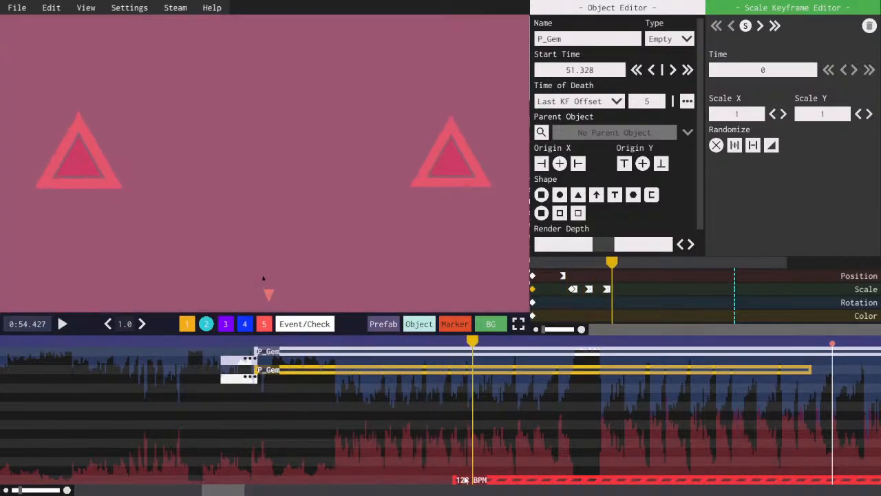
- Move the 128 BPM helper's start to 54.727 and paste the copied pulse scale keyframes onto the duplicate P_Gem there
key("space")
left_click_drag(472, 482, 514, 482)
left_click(535, 264)
left_click(504, 370)
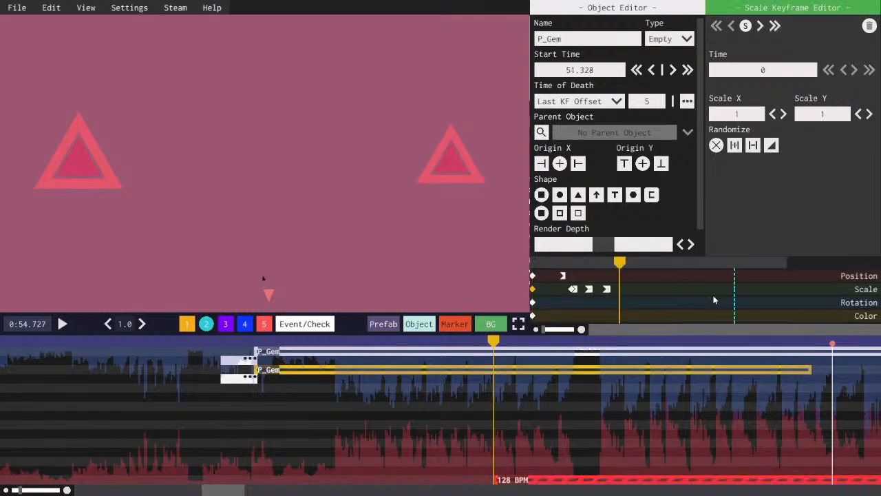
key("ctrl+v")
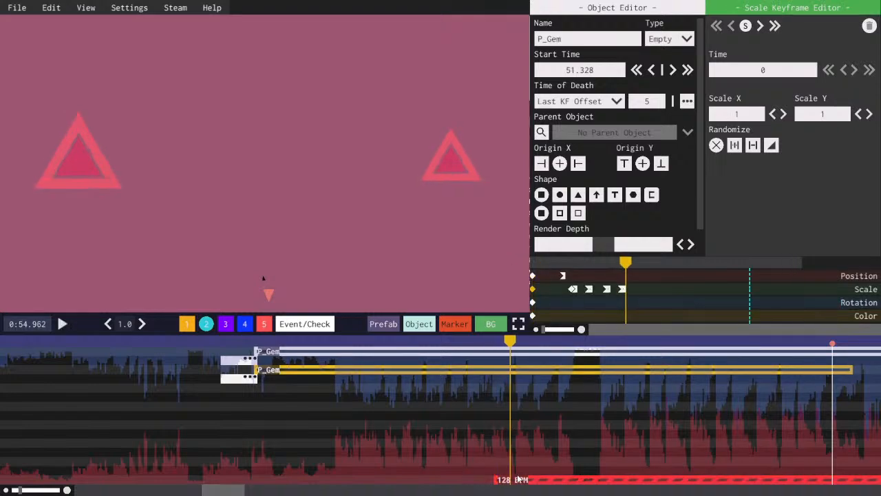
- Move the 128 BPM helper's start to 55.312 and paste the copied pulse scale keyframes onto the duplicate P_Gem there
left_click(521, 481)
left_click_drag(521, 481, 564, 480)
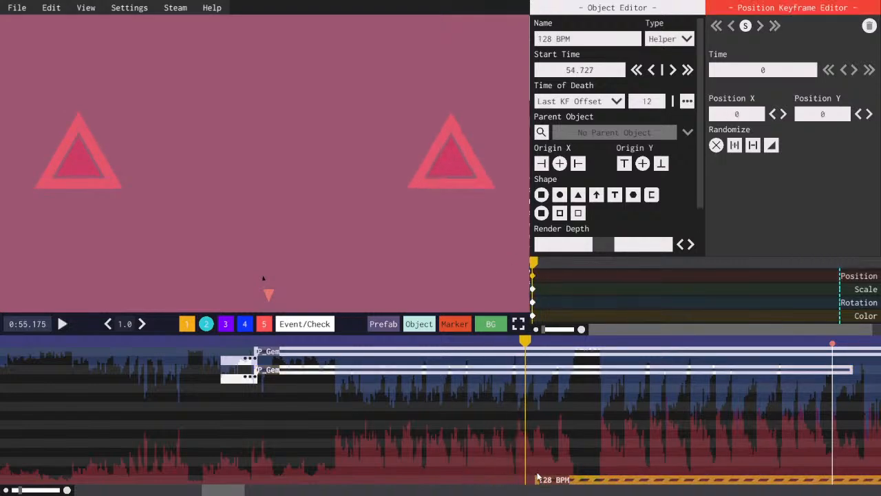
left_click(538, 264)
left_click_drag(539, 265, 532, 262)
left_click(516, 370)
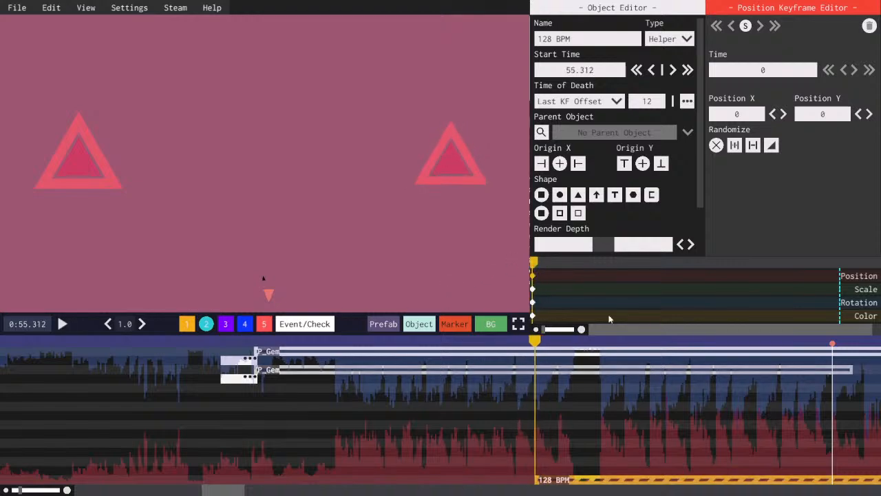
key("ctrl+v")
- Move the 128 BPM helper's start to 56.25, paste the pulse scale keyframes onto the duplicate P_Gem there, and save the beatmap
key("space")
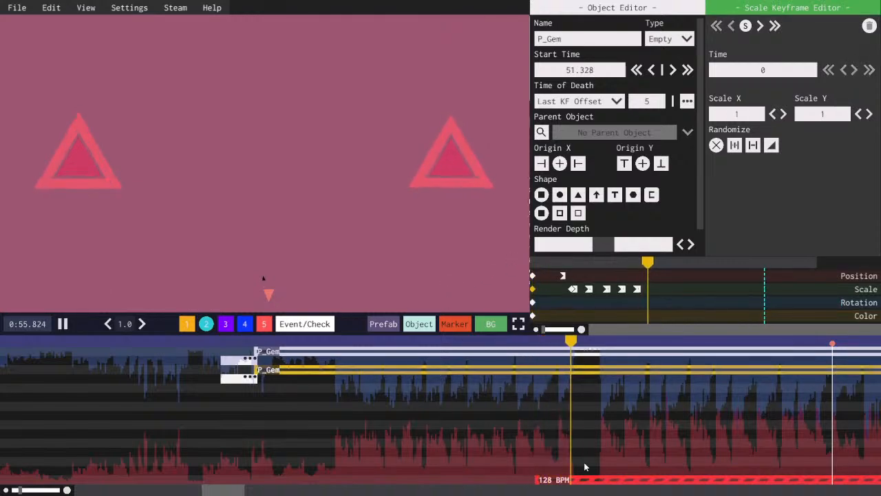
key("space")
left_click(586, 481)
left_click_drag(586, 480, 653, 481)
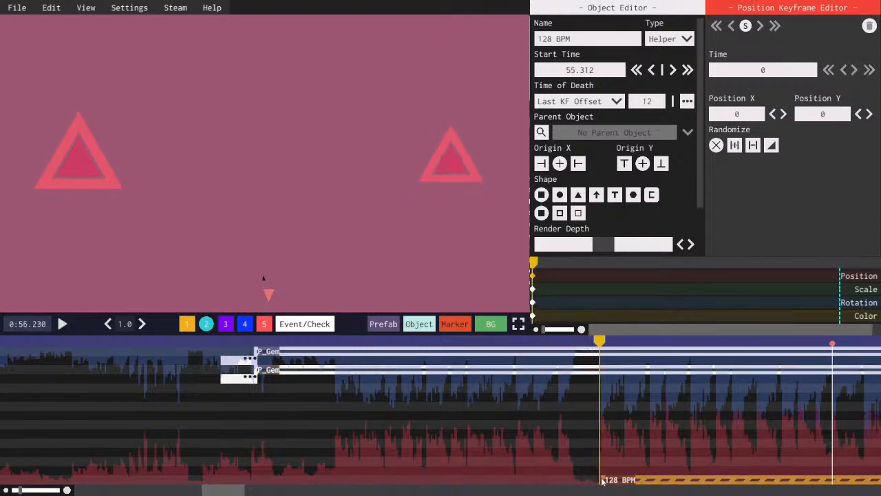
left_click(539, 262)
left_click_drag(539, 261, 532, 262)
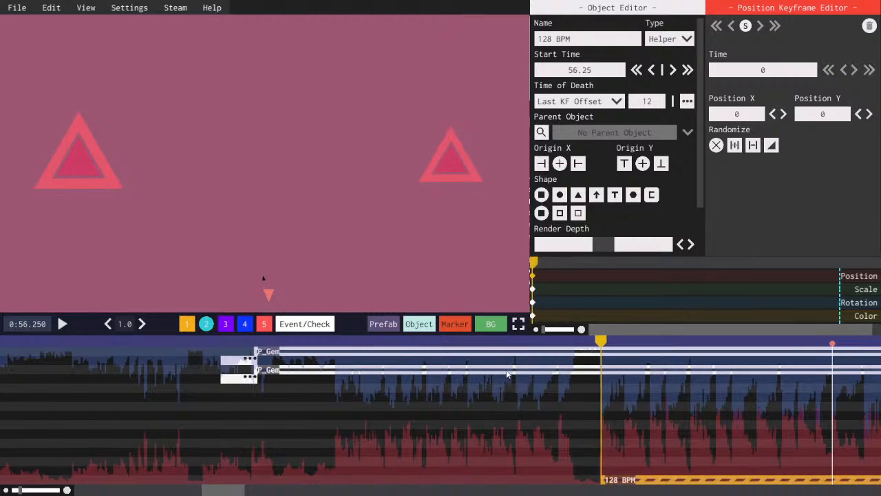
left_click(507, 374)
key("ctrl+v")
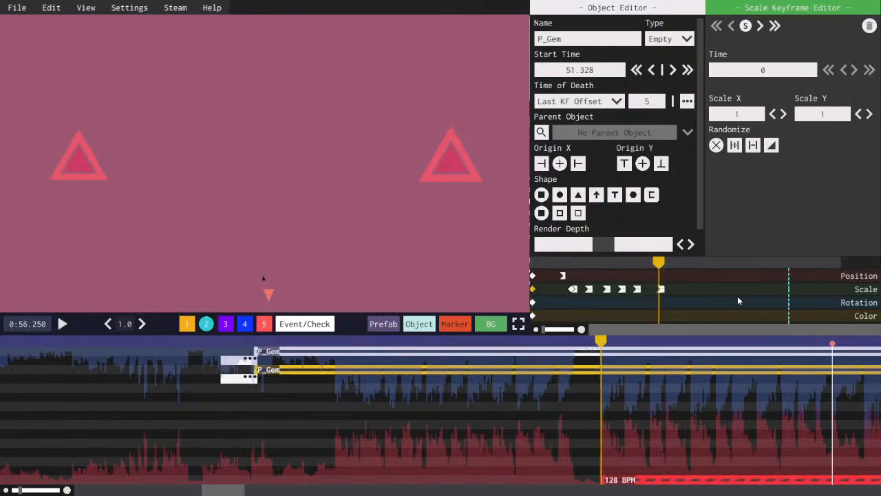
key("ctrl+s")
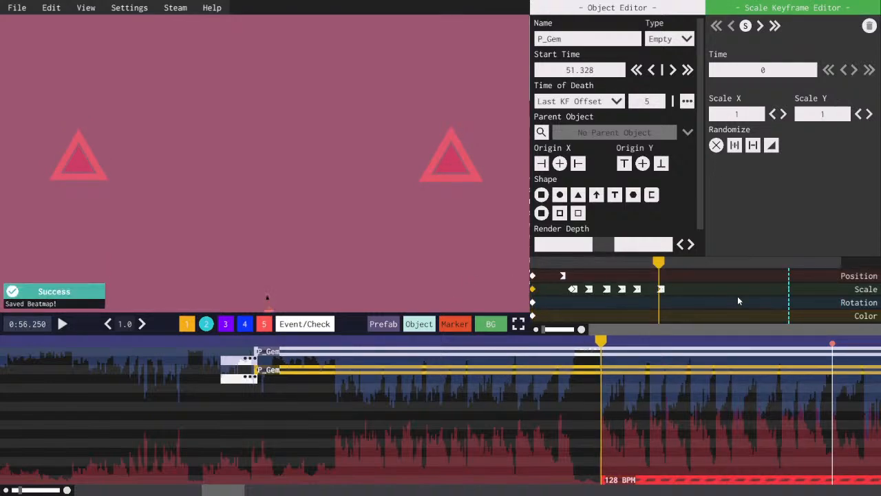
- Move the 128 BPM helper's start to 56.953 and paste the copied pulse scale keyframes onto the duplicate P_Gem there
left_click_drag(206, 490, 255, 492)
left_click(222, 479)
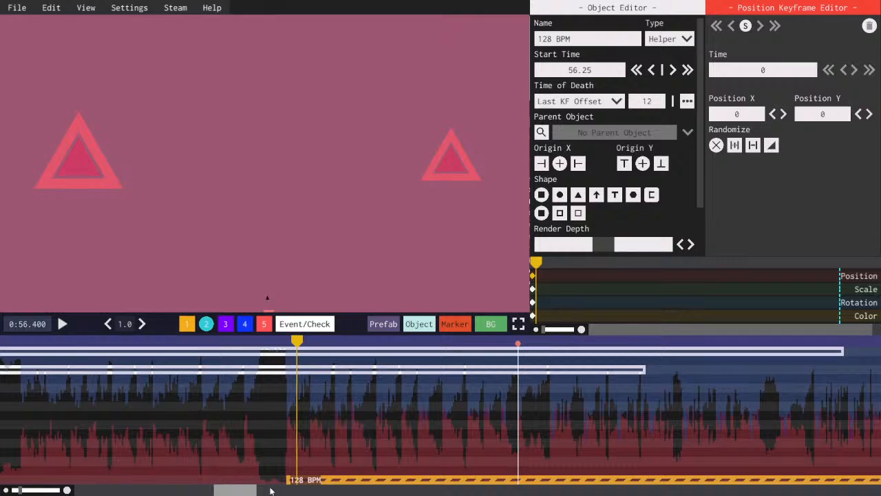
scroll(347, 479, "up", 1)
left_click_drag(347, 479, 383, 480)
scroll(351, 480, "up", 1)
key("space")
key("space")
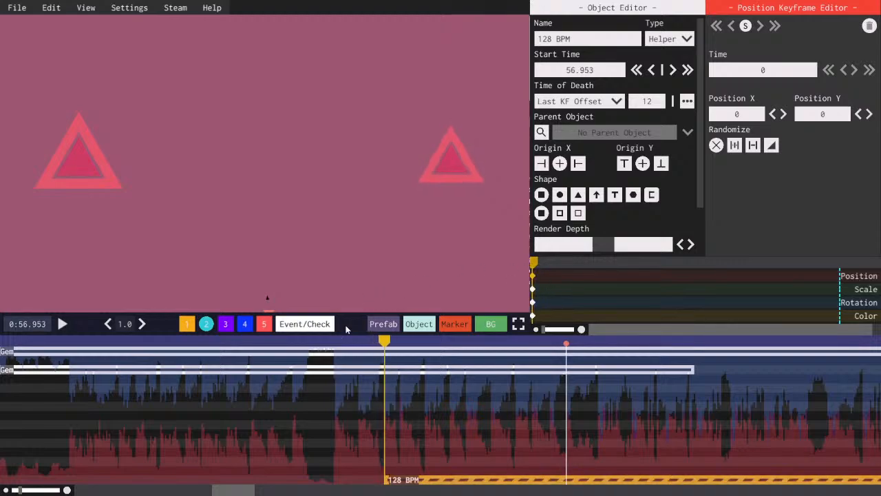
left_click(365, 369)
key("ctrl+v")
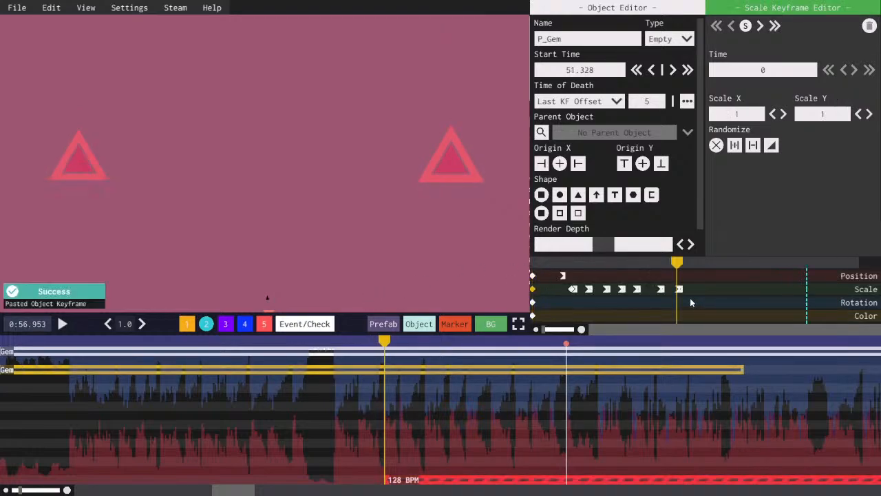
- Move the 128 BPM helper's start to 57.539 and paste the copied pulse scale keyframes onto the duplicate P_Gem there
left_click(396, 480)
key("space")
left_click_drag(396, 480, 439, 480)
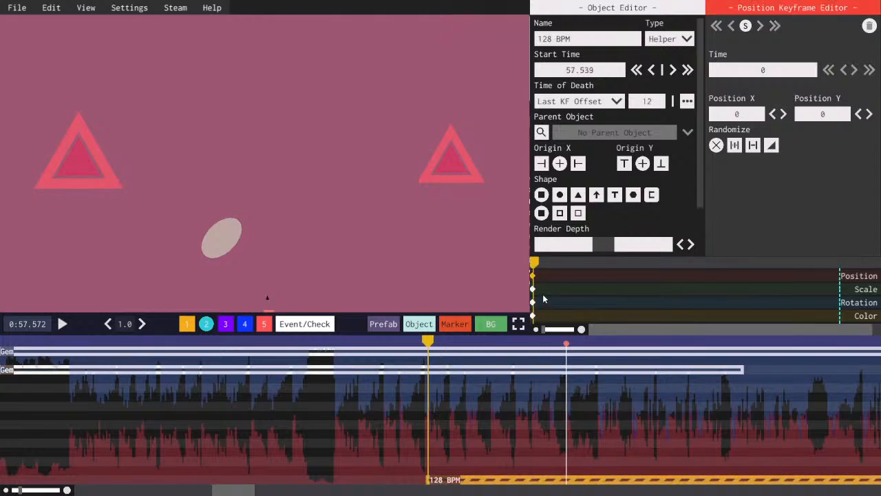
left_click(465, 370)
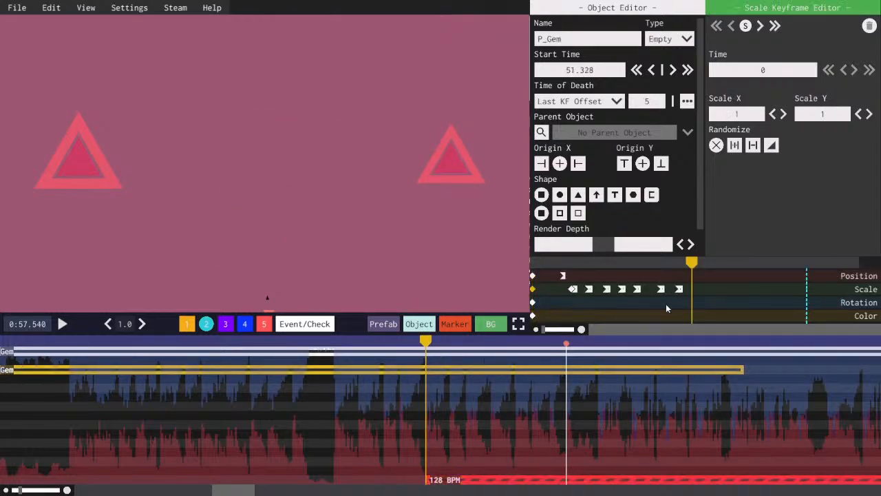
key("ctrl+v")
key("space")
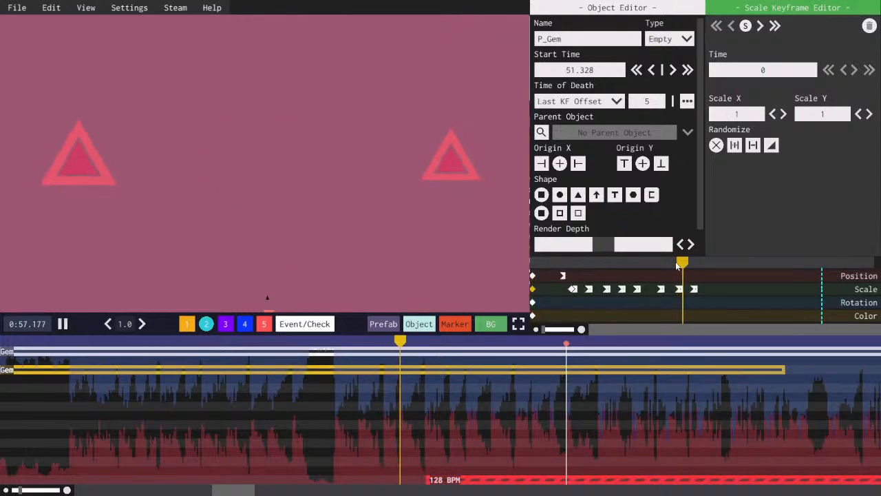
- Move the 128 BPM helper's start to 58.125 and paste the copied pulse scale keyframes onto the duplicate P_Gem there
key("space")
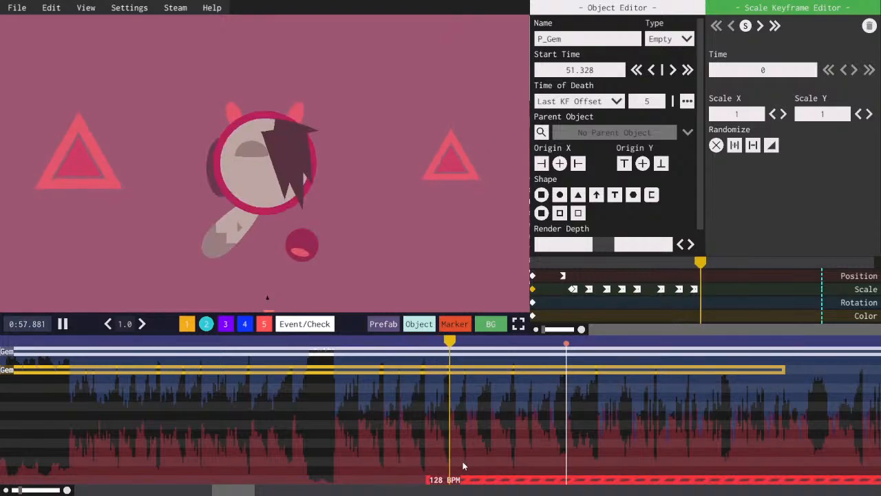
left_click_drag(454, 480, 494, 481)
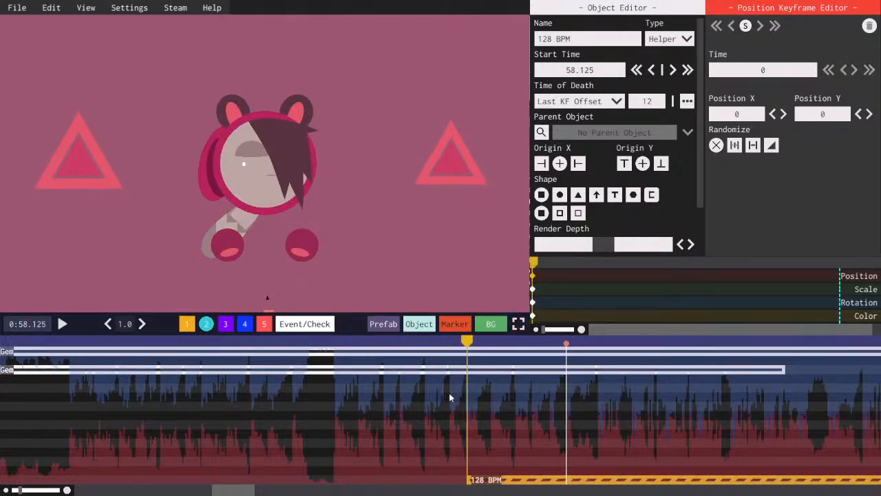
left_click(463, 376)
key("ctrl+v")
key("space")
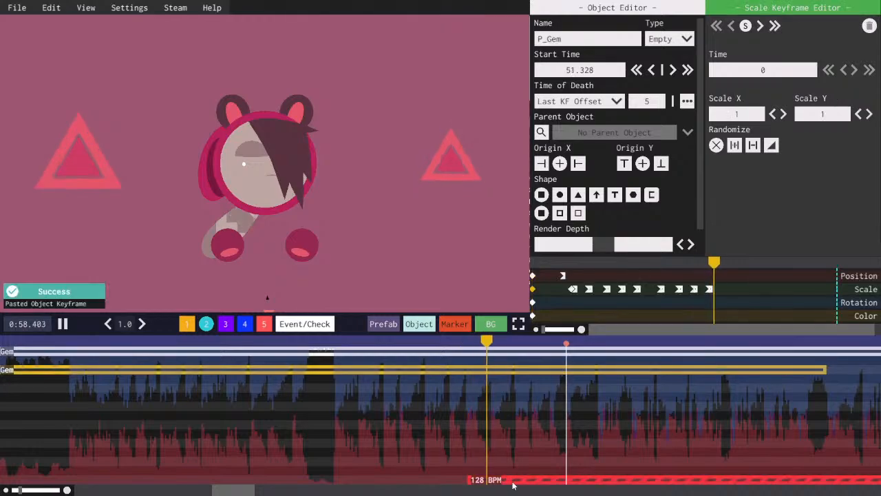
- Move the 128 BPM helper's start to 58.828, paste the pulse scale keyframes onto the duplicate P_Gem there, and save the beatmap
left_click(484, 480)
key("space")
left_click_drag(484, 481, 521, 477)
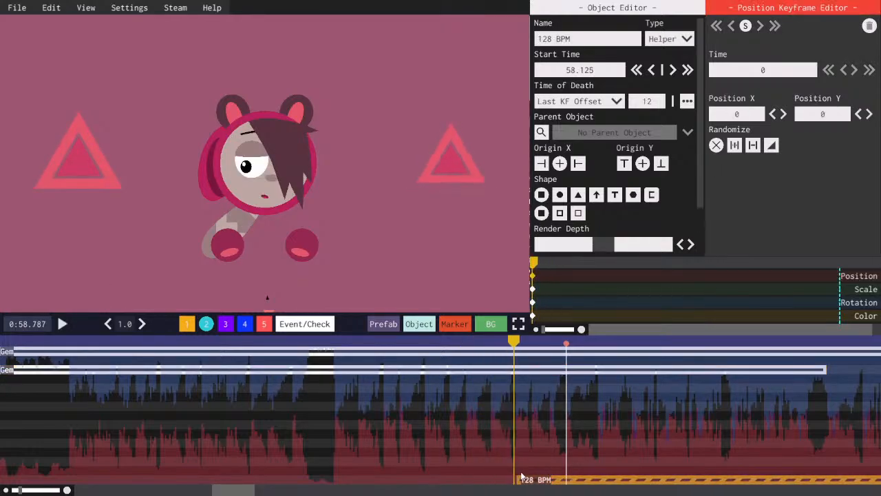
left_click_drag(549, 265, 527, 278)
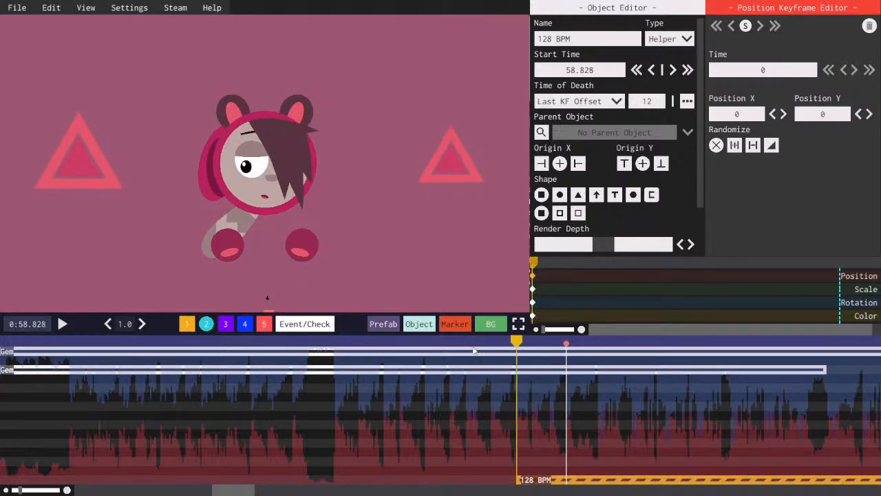
left_click(524, 370)
key("ctrl+v")
key("space")
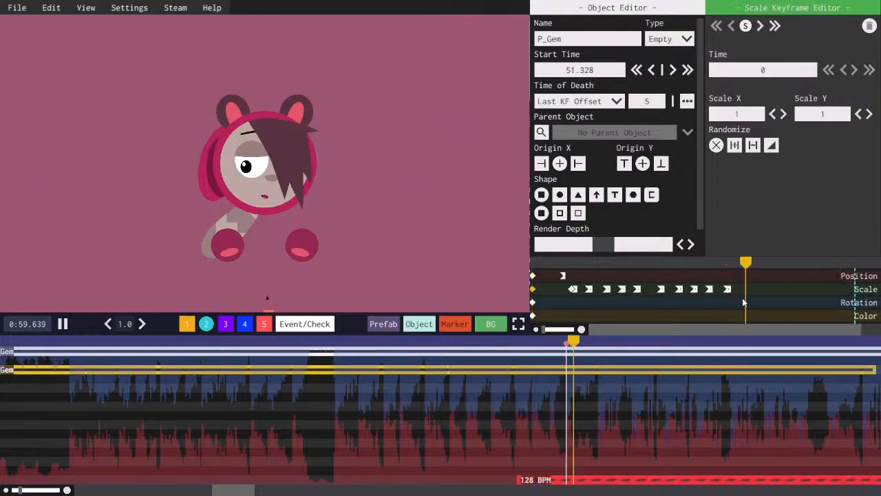
key("ctrl+s")
- Play back the song from just after the duplicate P_Gem's last scale pulse to check where the section ends
left_click(742, 264)
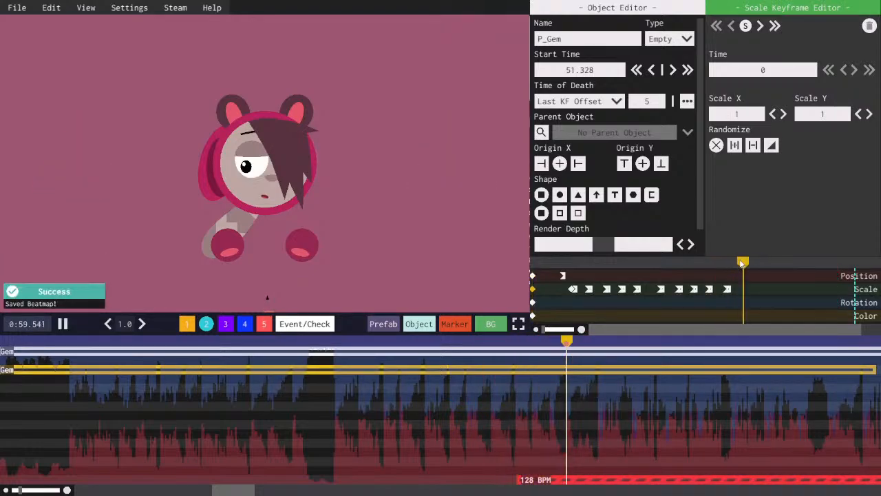
key("space")
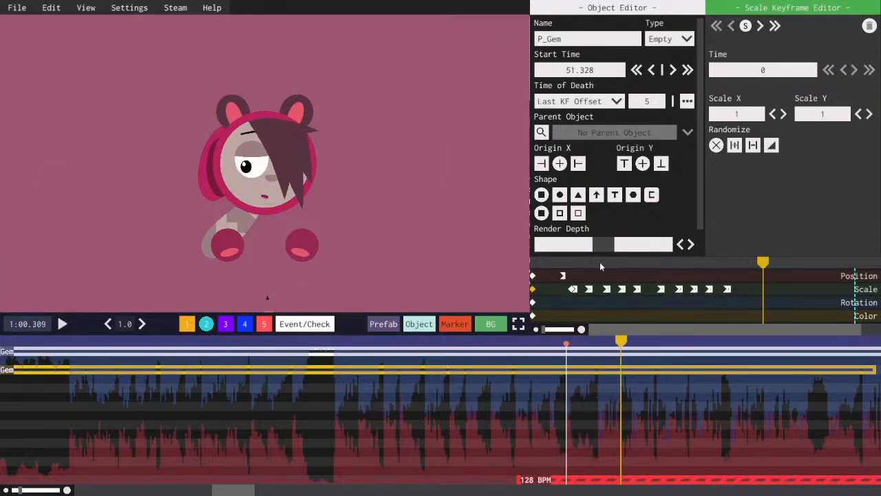
left_click(734, 265)
key("space")
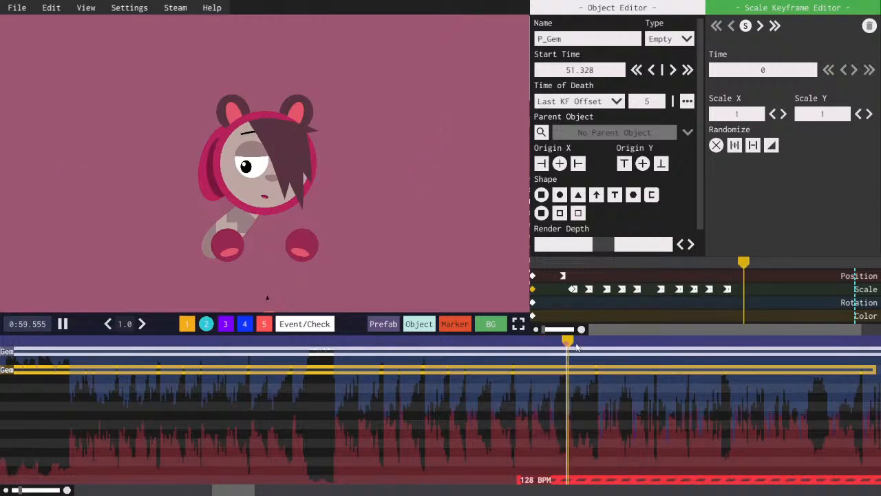
- Add a rotation keyframe to the duplicate P_Gem at the 59.531 marker with Rotation 360 and InSine easing
key("space")
left_click(567, 343)
left_click(568, 372)
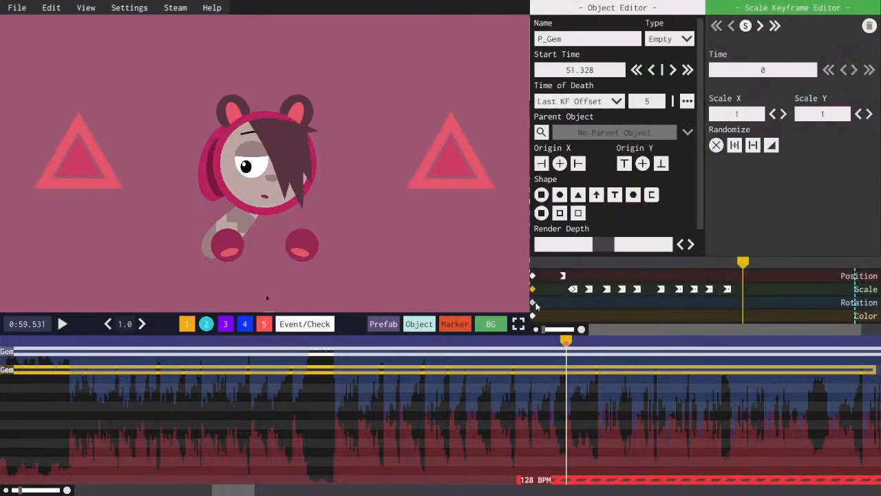
left_click(534, 303)
key("ctrl+c")
key("ctrl+v")
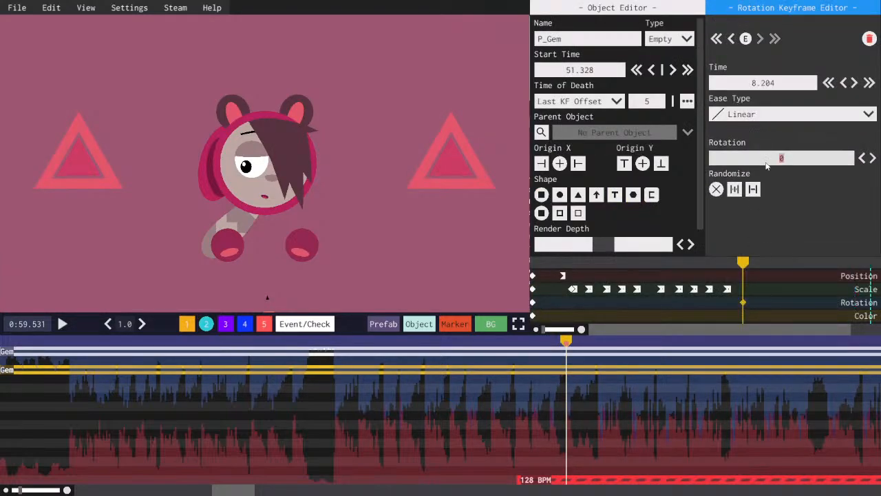
type("360")
left_click(792, 115)
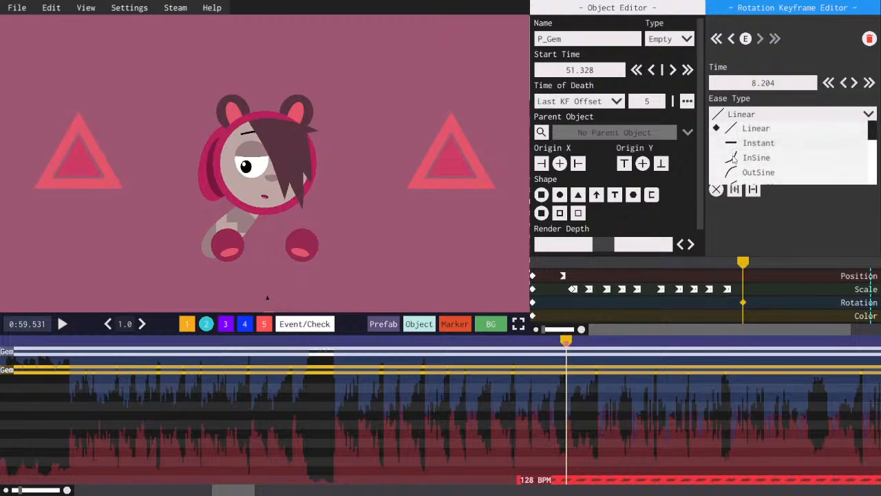
left_click(751, 158)
- Play back the spin, set the duplicate P_Gem's end rotation to 720, and save the beatmap
left_click(590, 261)
key("space")
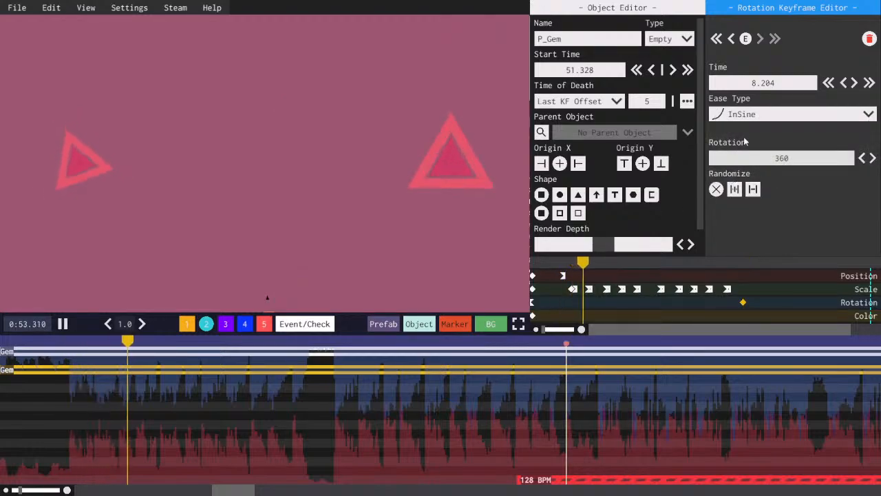
left_click(756, 158)
type("720")
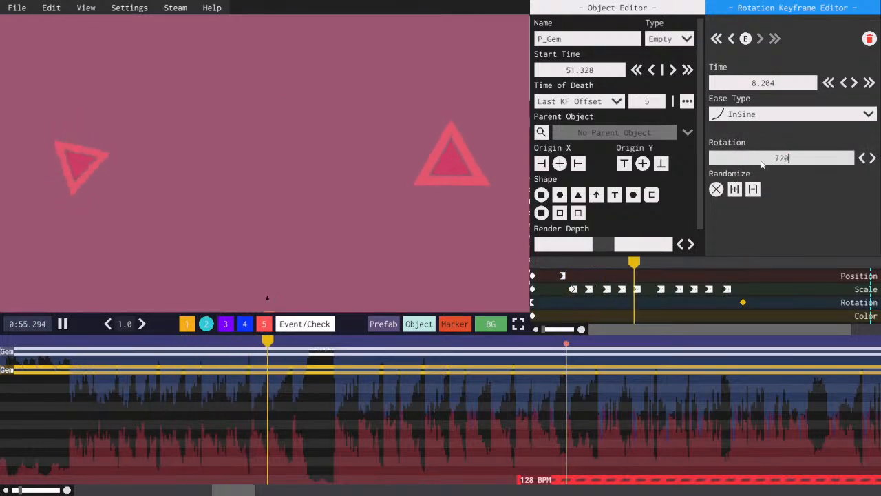
key("ctrl+s")
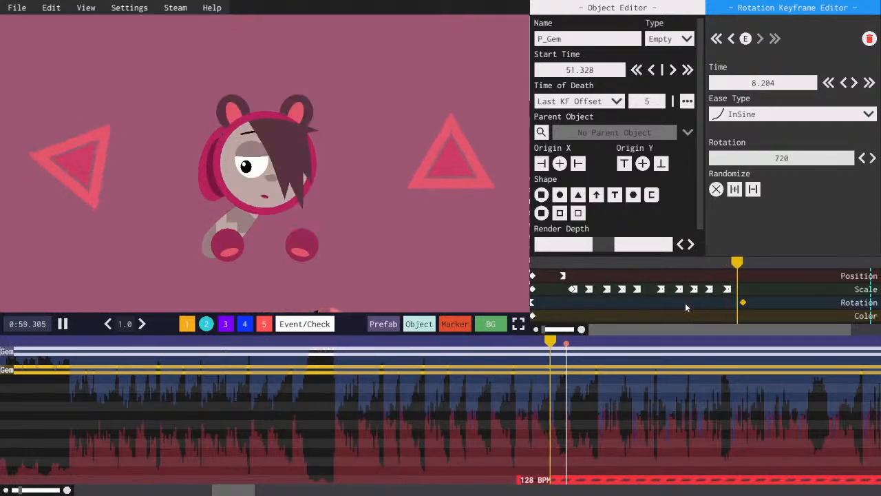
- Set the duplicate P_Gem's end rotation keyframe at 8.204 to 1440
key("space")
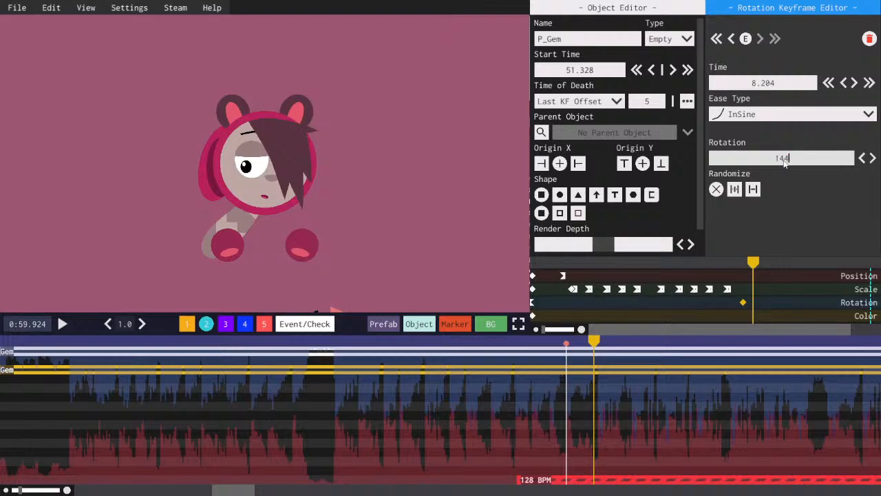
left_click(800, 209)
key("comma")
key("period")
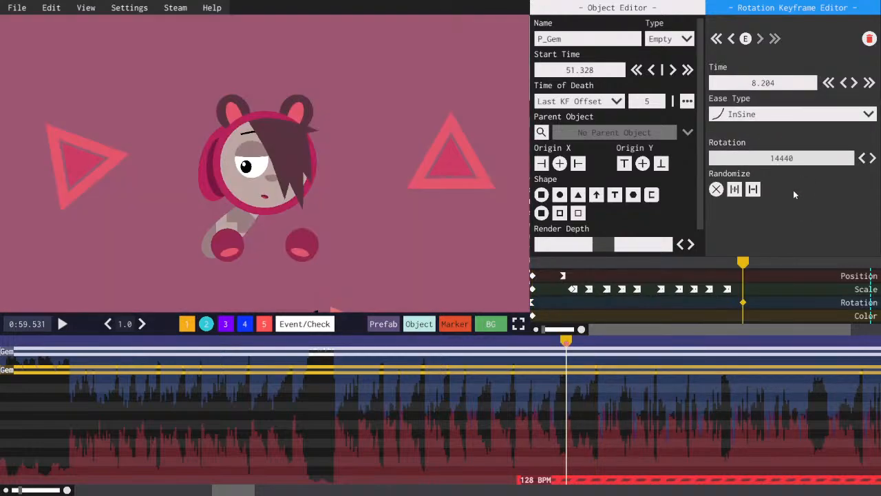
left_click(798, 161)
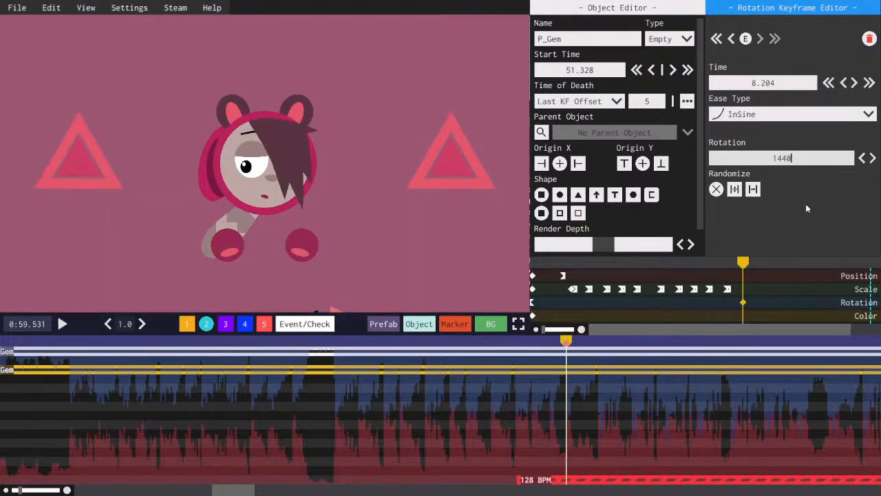
- Copy the duplicate's end rotation keyframe onto the first P_Gem at 59.531, preview the spin, and save the beatmap
key("ctrl+c")
left_click(647, 354)
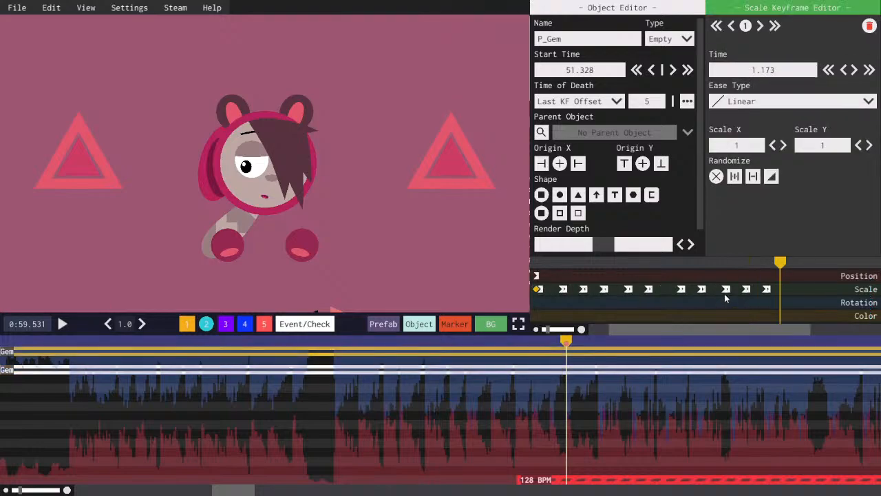
key("ctrl+v")
left_click(537, 261)
key("space")
scroll(659, 296, "down", 1)
key("ctrl+s")
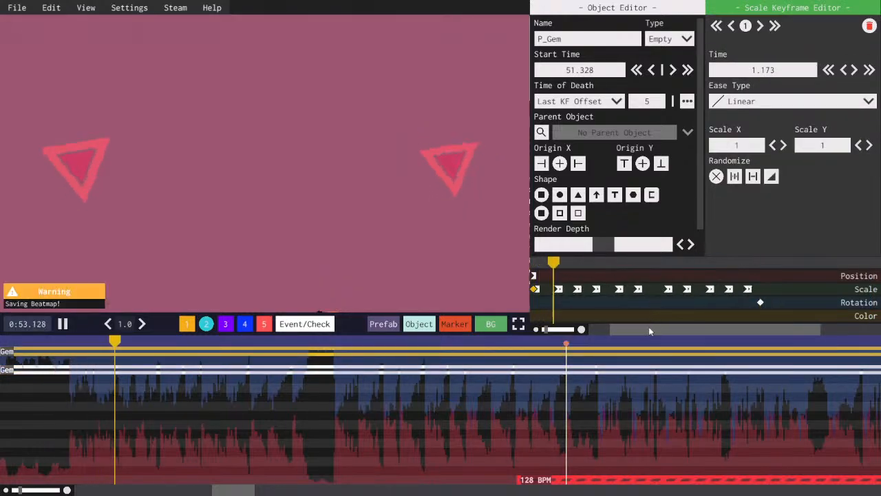
- Set Time of Death to Last KF for both P_Gem objects and save the beatmap
left_click_drag(649, 330, 569, 307)
left_click(579, 103)
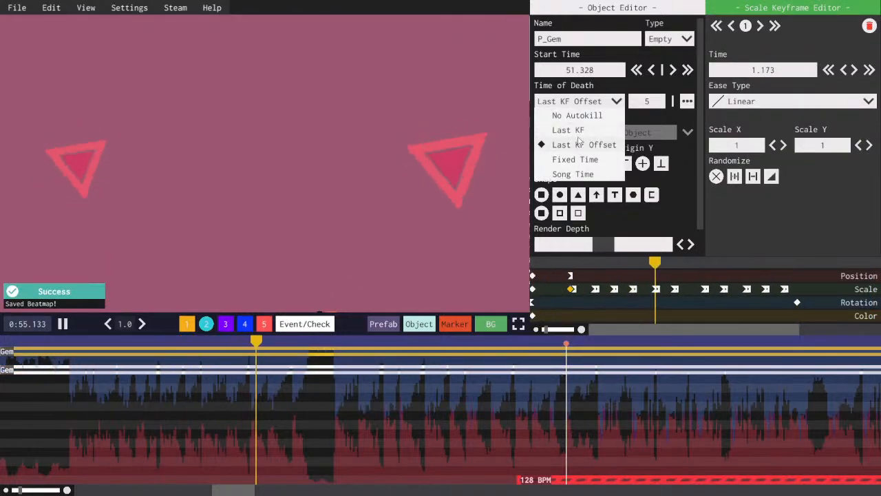
left_click(554, 128)
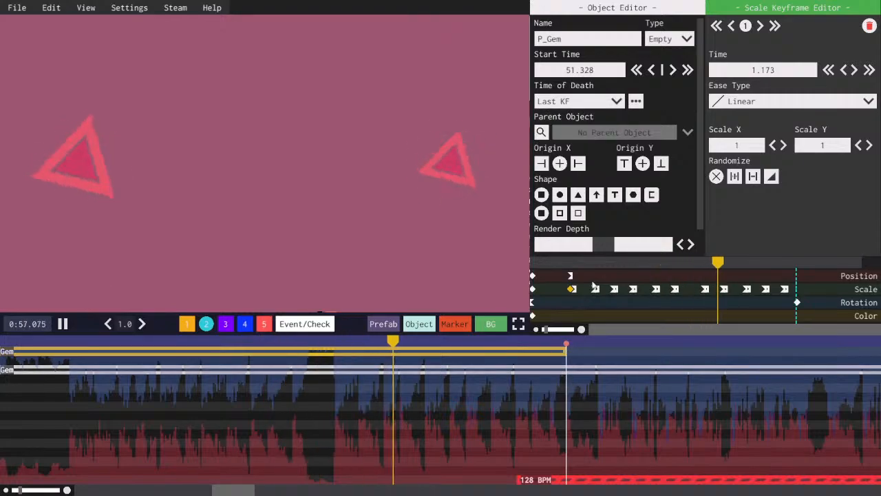
left_click(560, 370)
left_click(578, 101)
left_click(555, 130)
scroll(329, 489, "down", 1)
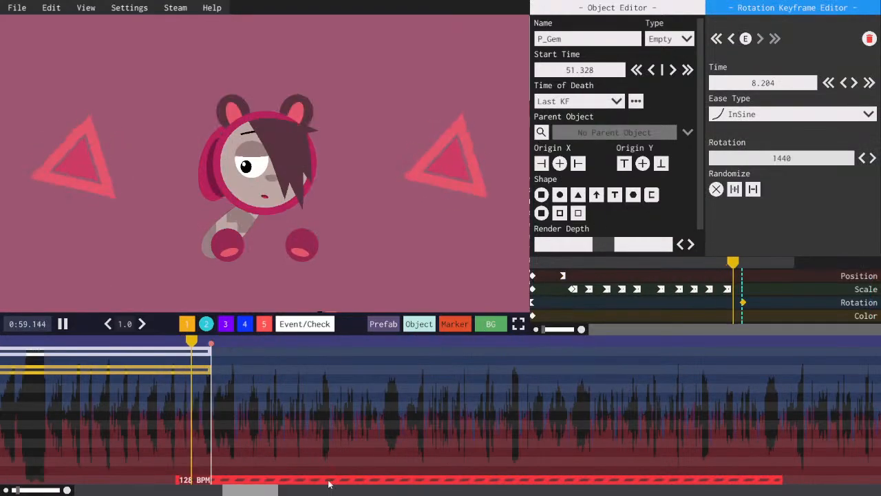
key("ctrl+s")
- Play back the end of the gem section, then move the 128 BPM helper's start to 59.297 with the playhead there
mouse_move(251, 491)
left_mouse_down()
mouse_move(217, 493)
mouse_move(236, 493)
left_mouse_up()
left_click(466, 341)
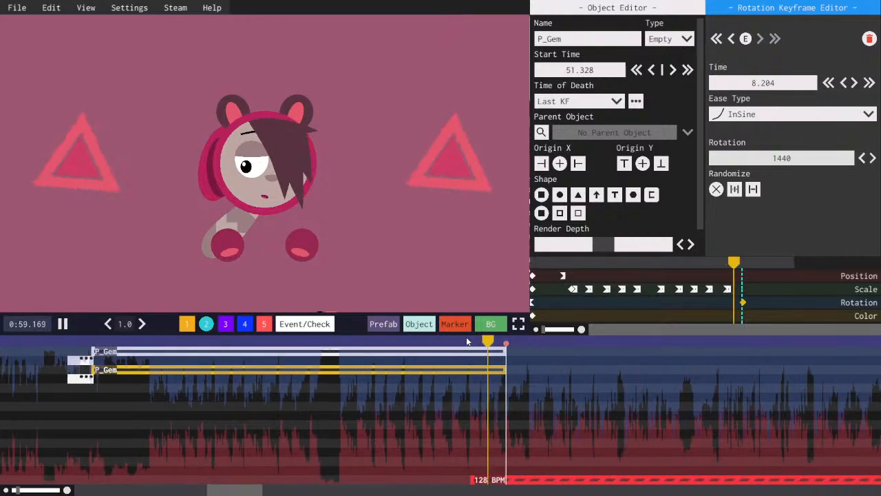
left_click(467, 340)
key("space")
key("space")
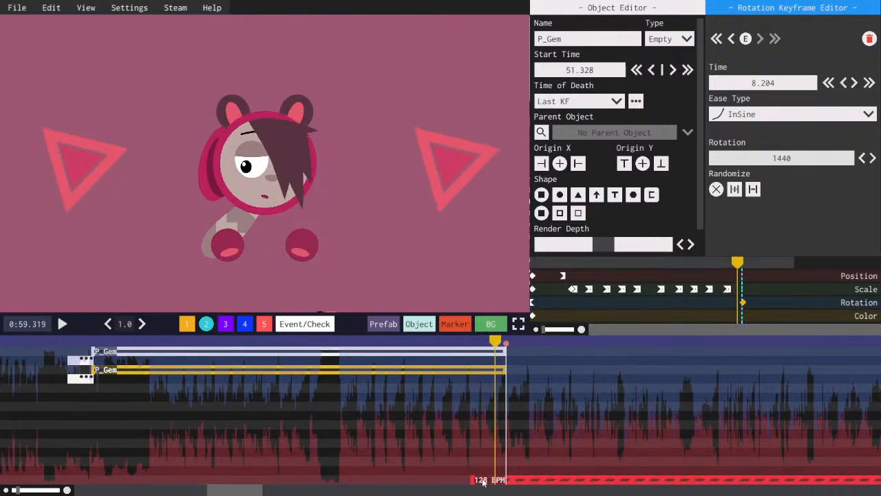
left_click(475, 480)
key("space")
left_click_drag(544, 263, 531, 262)
- Paste a copy of the first P_Gem's Position X 25 keyframe beside its last scale pulse, at 7.702
left_click(480, 351)
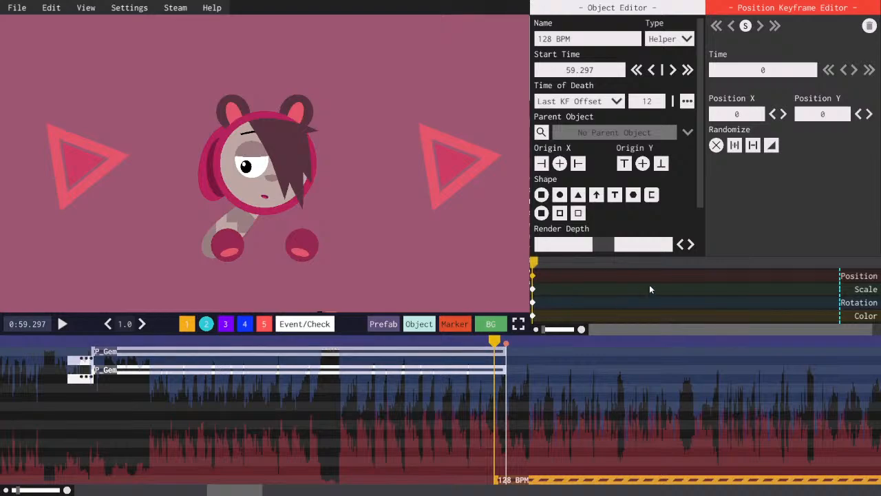
left_click(571, 275)
key("ctrl+c")
key("ctrl+v")
left_click_drag(739, 278, 733, 279)
left_click(734, 290)
left_click(733, 277)
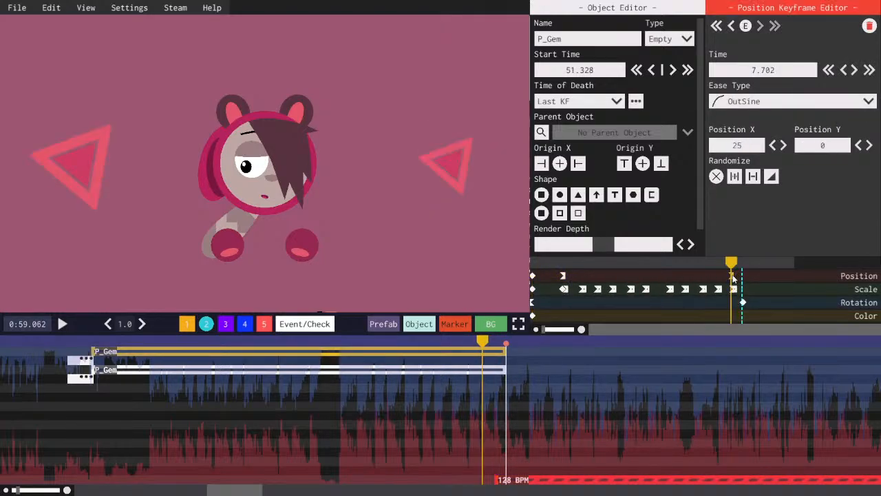
- Re-paste the first P_Gem's Position X 25 keyframe and add an OutSine position keyframe at 7.946431 with Position X 22
key("ctrl+c")
key("Delete")
key("ctrl+v")
left_click(737, 277)
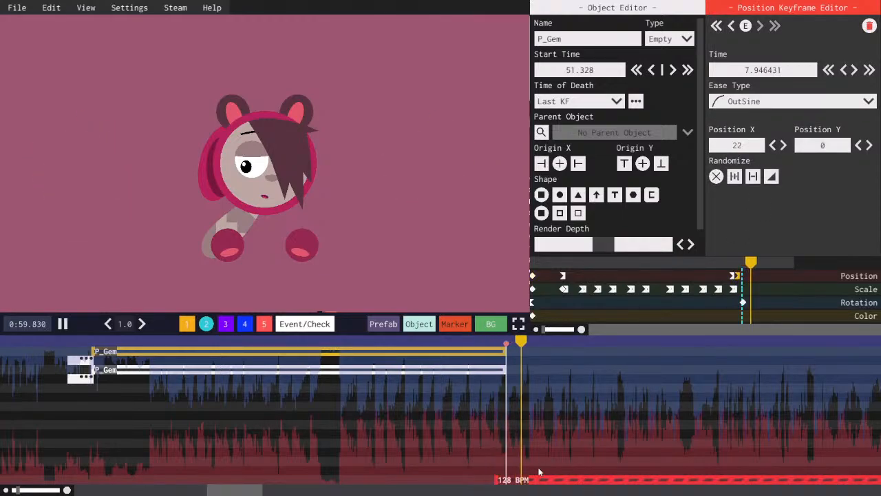
- Move the 128 BPM helper's start to 59.531 and copy the first P_Gem's start position keyframe there, with InSine easing
left_click_drag(504, 479, 510, 481)
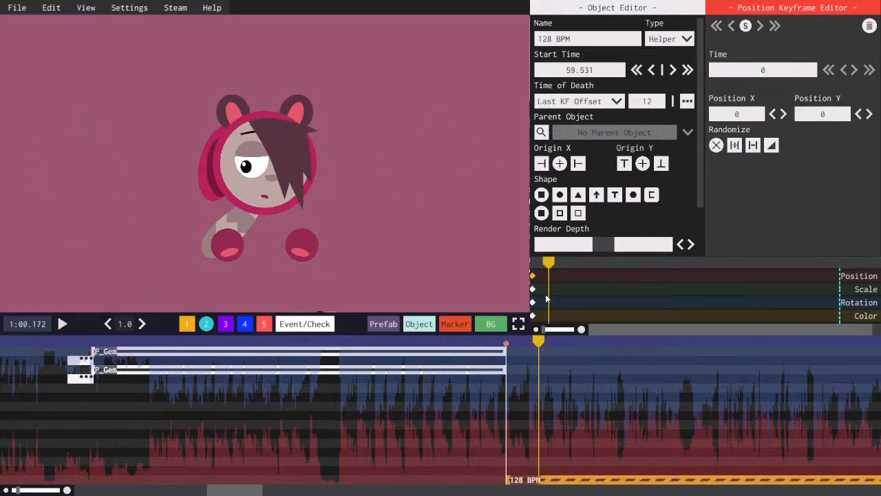
left_click_drag(548, 263, 492, 262)
left_click(481, 359)
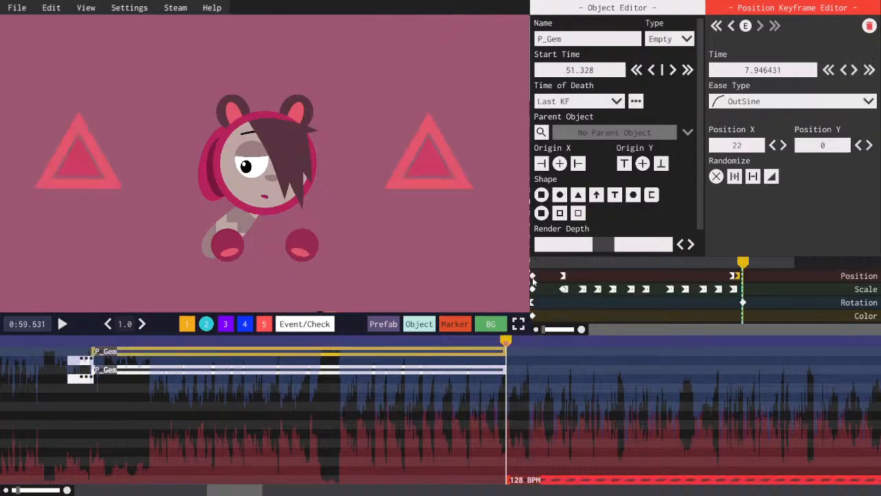
left_click(738, 275)
key("ctrl+c")
key("ctrl+v")
left_click(746, 275)
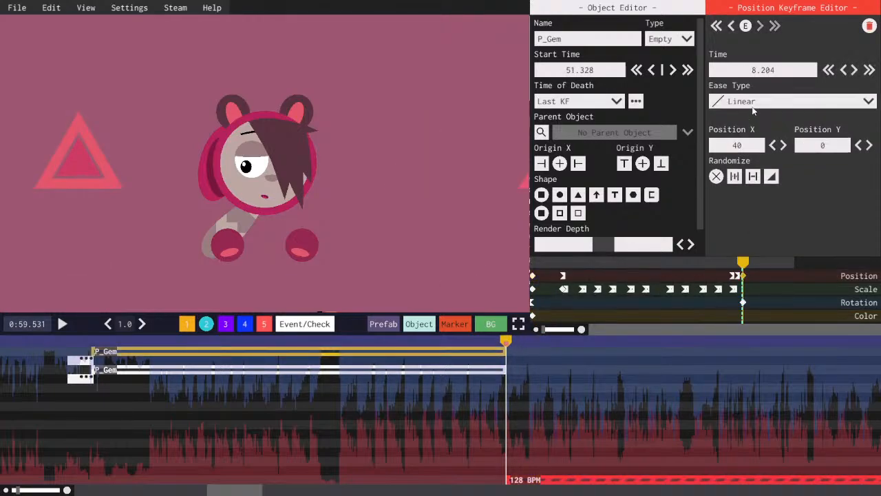
left_click(755, 102)
left_click(751, 143)
- Return to the first P_Gem's start, select its initial position keyframe, and play the animation back
left_click_drag(541, 263, 531, 261)
left_click(533, 276)
key("space")
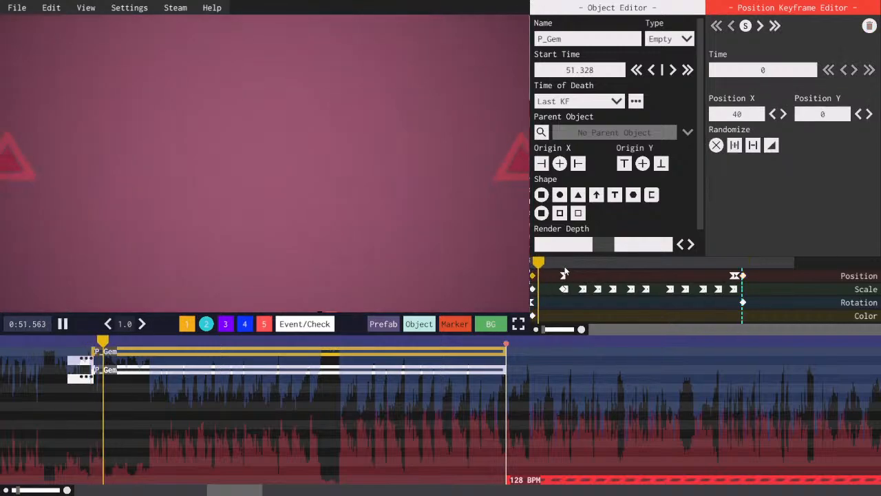
- Play back the first P_Gem's entrance and exit, and inspect its final position keyframe at 8.204
key("space")
key("space")
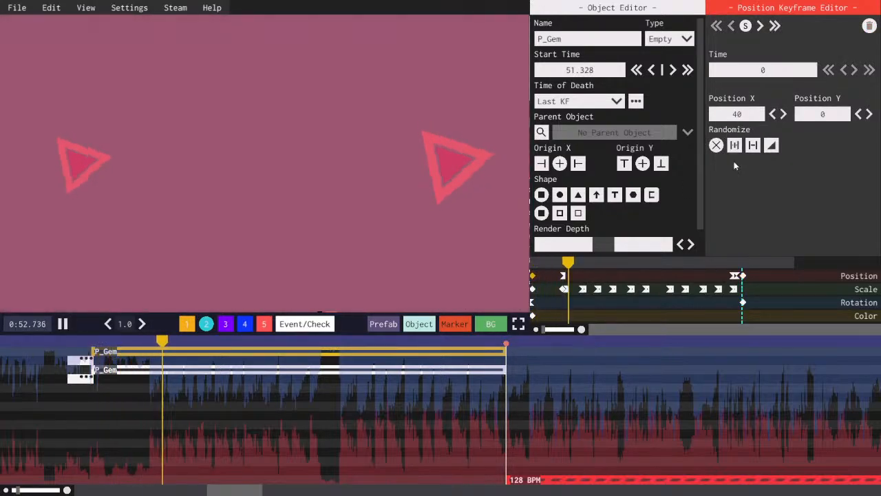
left_click(726, 263)
key("space")
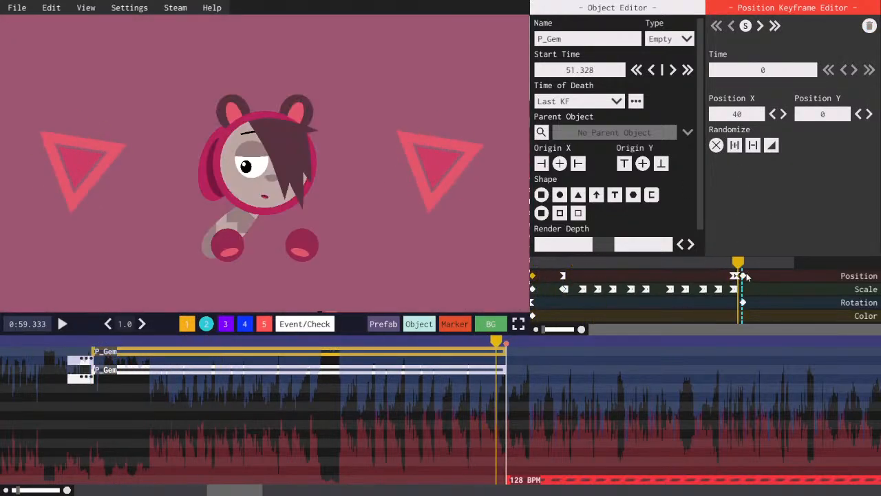
key("space")
key("space")
left_click(743, 276)
key("Left")
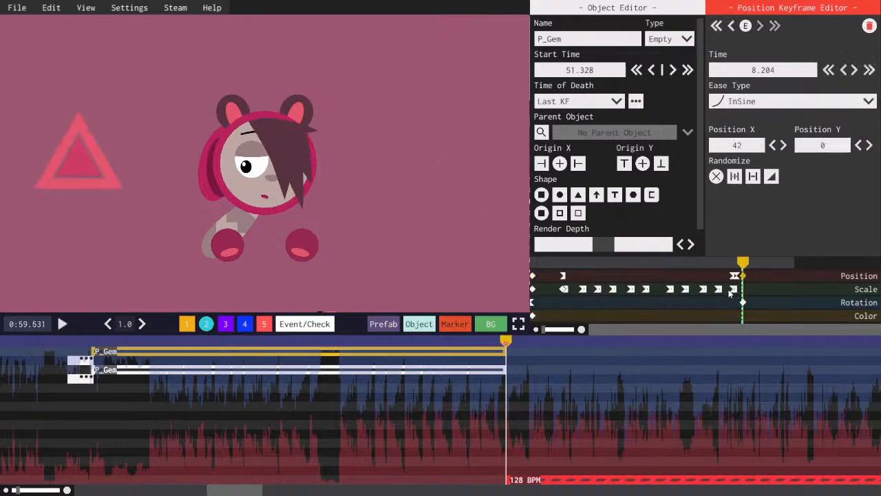
- Paste a copy of the first P_Gem's scale keyframe from 7.735 at 59.531 and play back the exit
left_click(732, 289)
key("ctrl+c")
key("ctrl+v")
left_click(726, 264)
key("space")
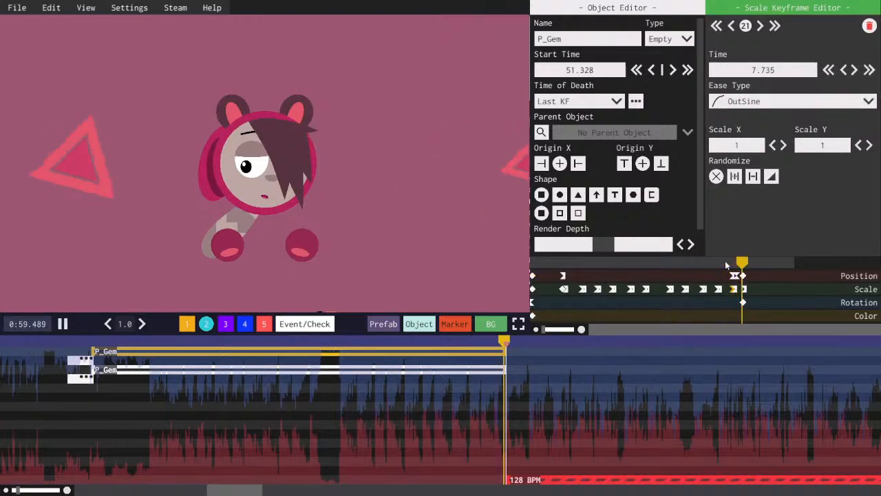
key("space")
- Copy the first P_Gem's last three position keyframes to the second P_Gem, starting at 59.062
left_click(744, 275)
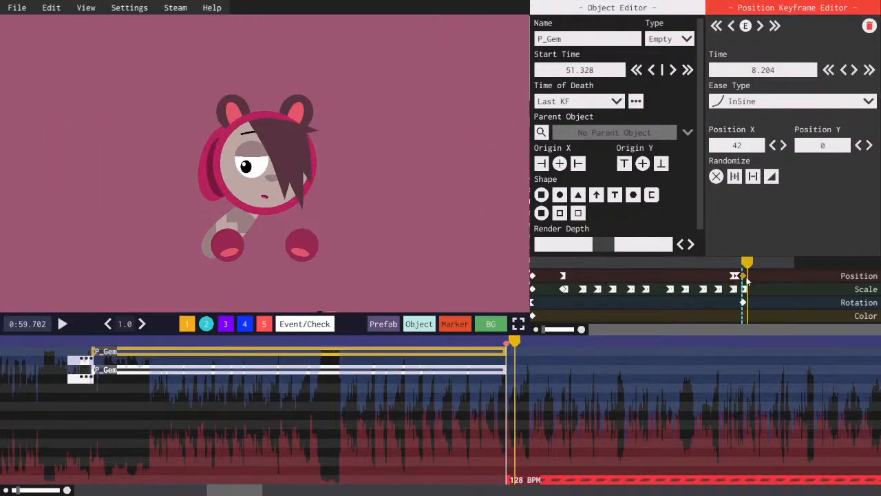
key("comma")
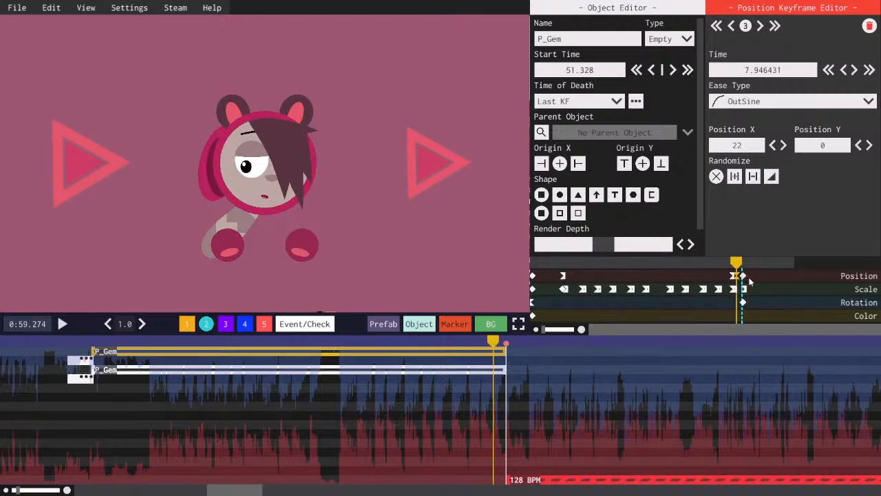
key("comma")
left_click_drag(766, 277, 730, 267)
key("ctrl+c")
left_click(735, 277)
left_click(335, 372)
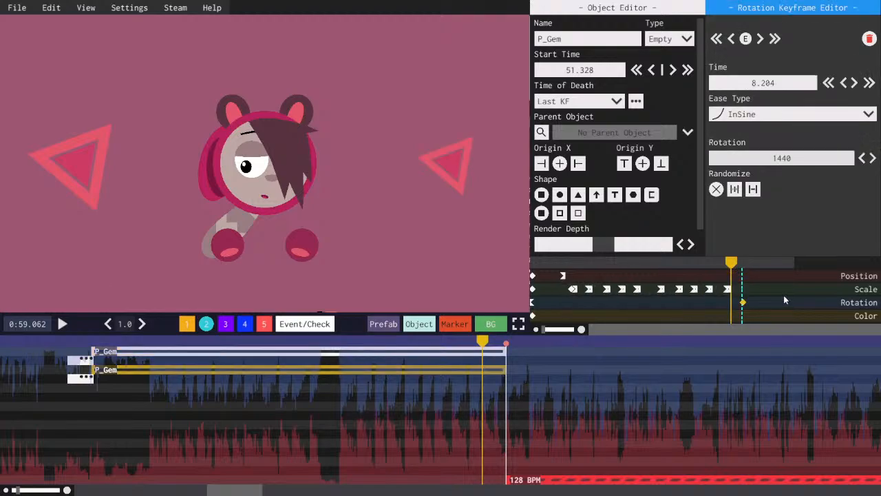
key("ctrl+v")
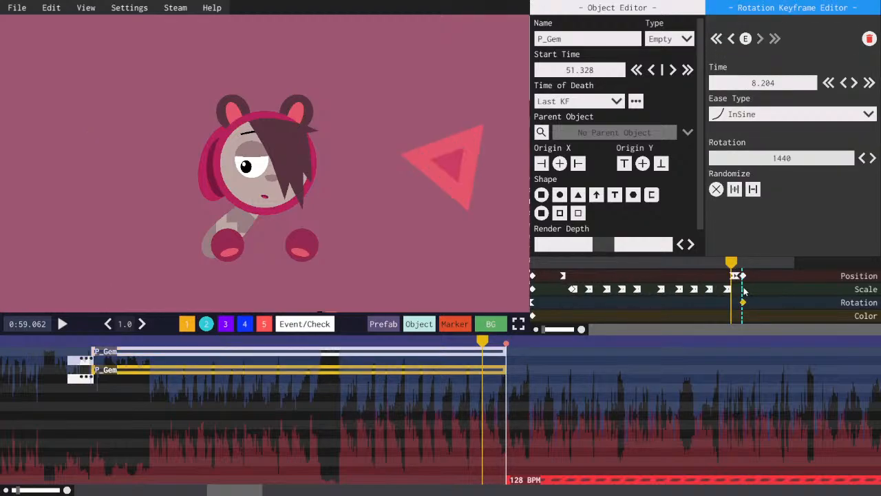
- Mirror the second P_Gem's three exit position keyframes by setting their Position X to -25, -22 and -42
left_click(736, 276)
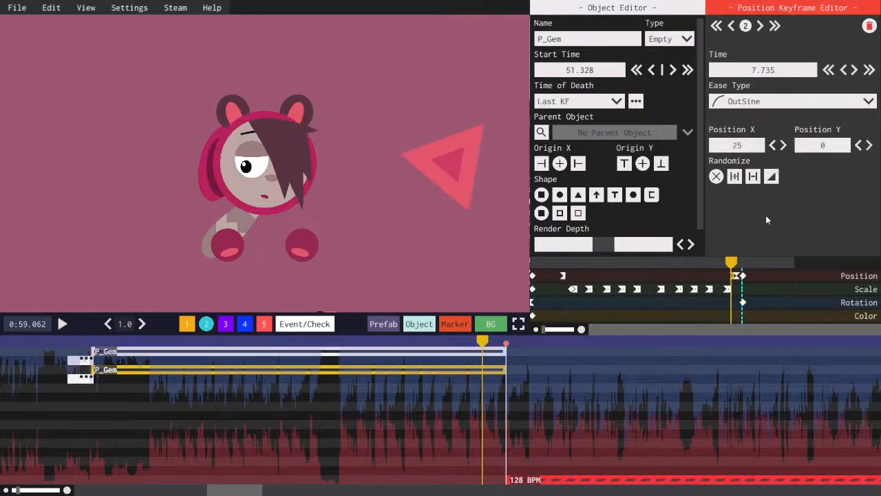
type("-25")
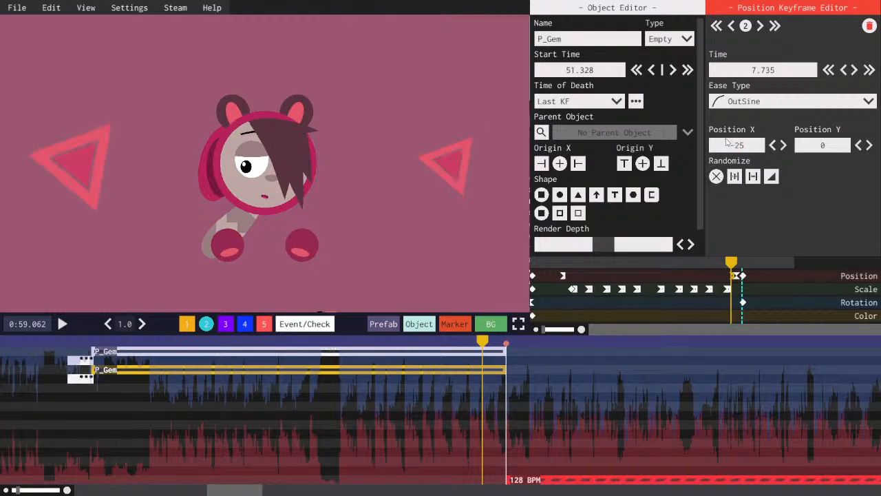
key("period")
left_click(729, 146)
type("-22")
key("Return")
key("period")
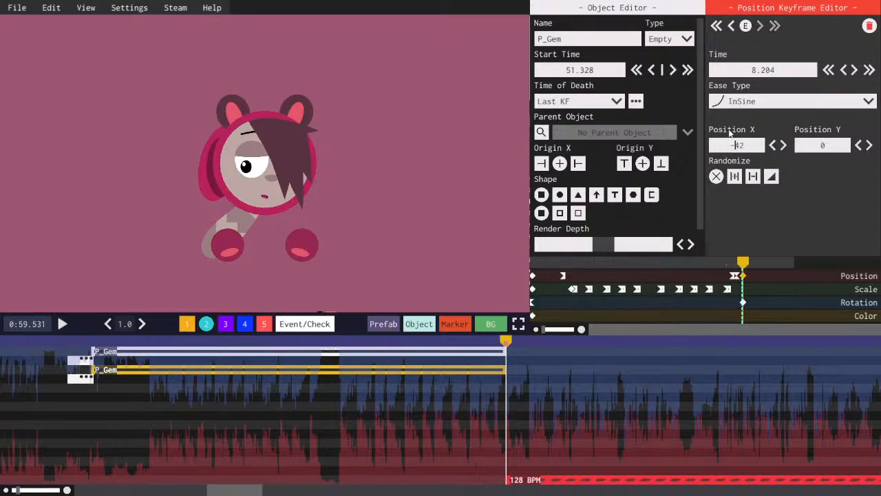
- Play back the mirrored exit and the animation leading up to it, and save the beatmap
left_click(730, 263)
key("space")
key("ctrl+s")
left_click_drag(731, 264, 460, 248)
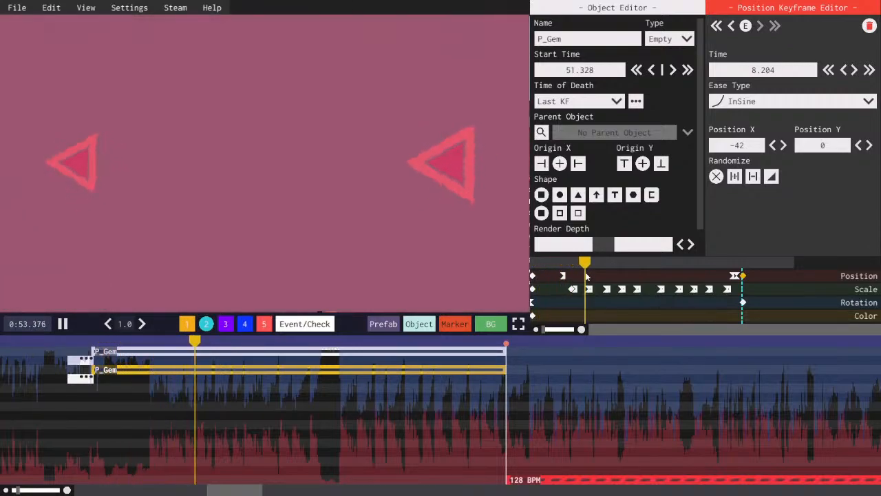
key("ctrl+s")
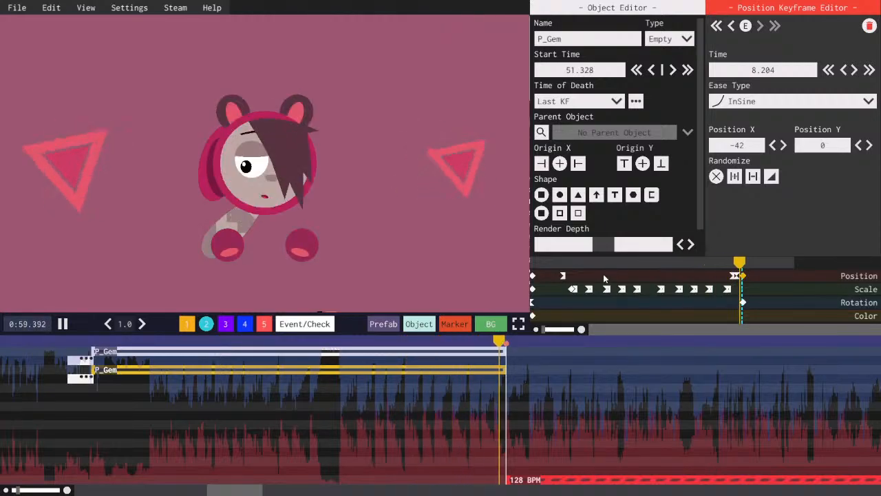
key("space")
key("space")
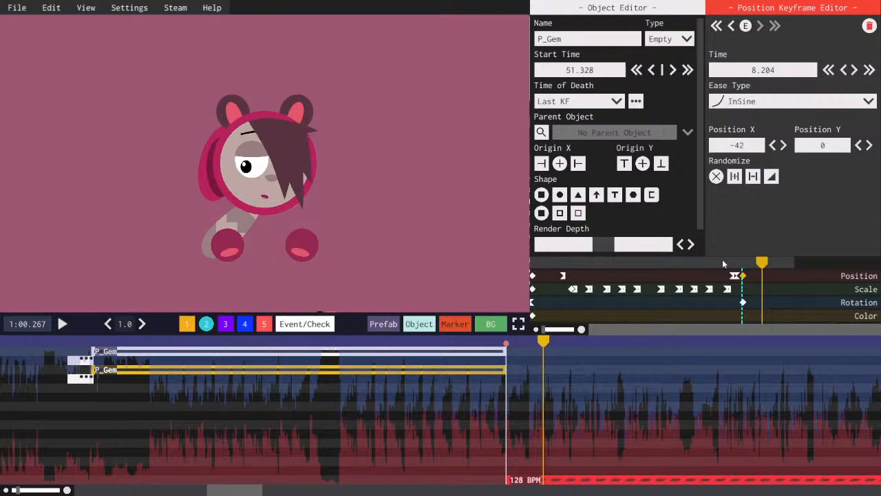
key("ctrl+s")
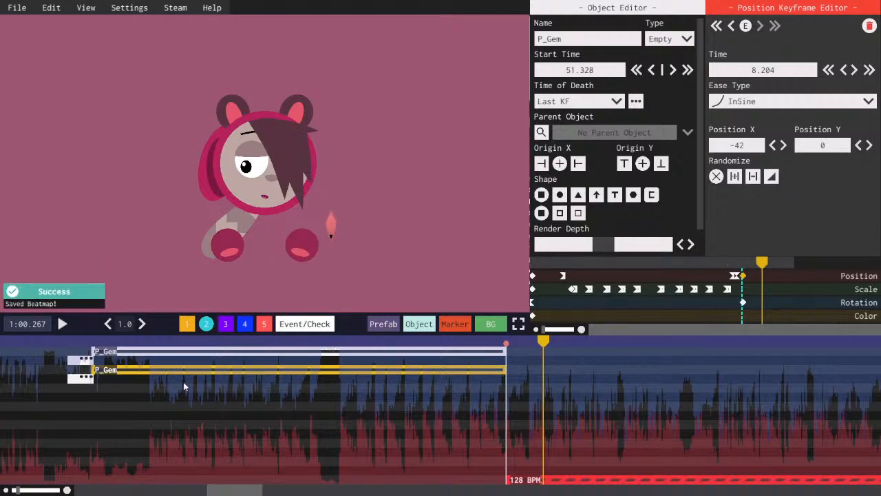
- Replay the animation from the start of both P_Gem objects and save the beatmap again
left_click(92, 342)
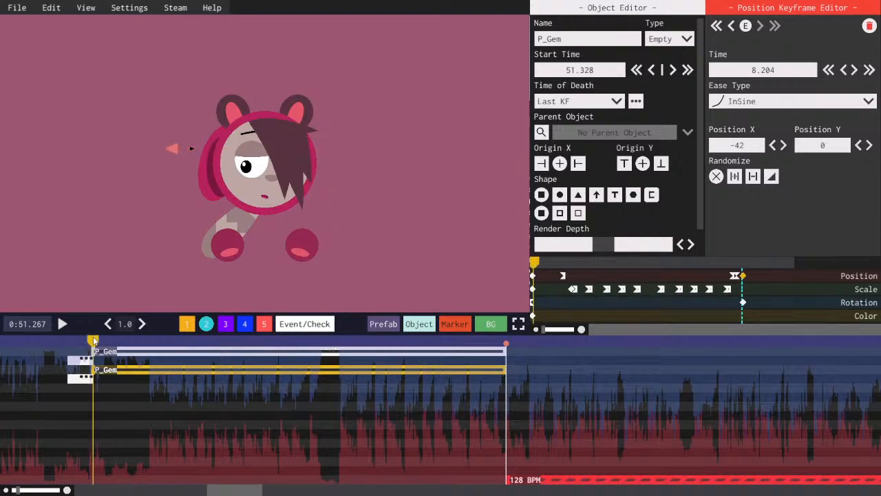
key("space")
key("space")
left_click_drag(235, 490, 224, 490)
key("ctrl+s")
key("space")
- Move the 128 BPM helper's start to 52.5 and paste a copy of the first gem's inner triangle start color keyframe there
left_click(719, 480)
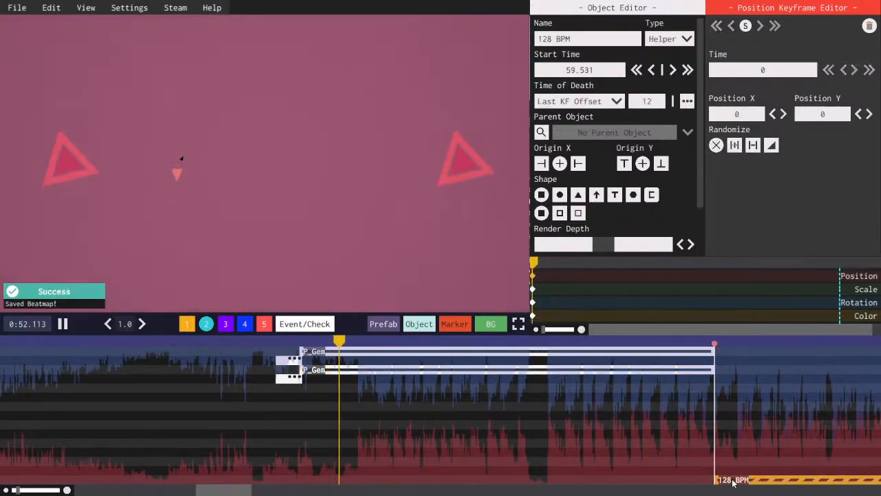
left_click_drag(715, 482, 360, 475)
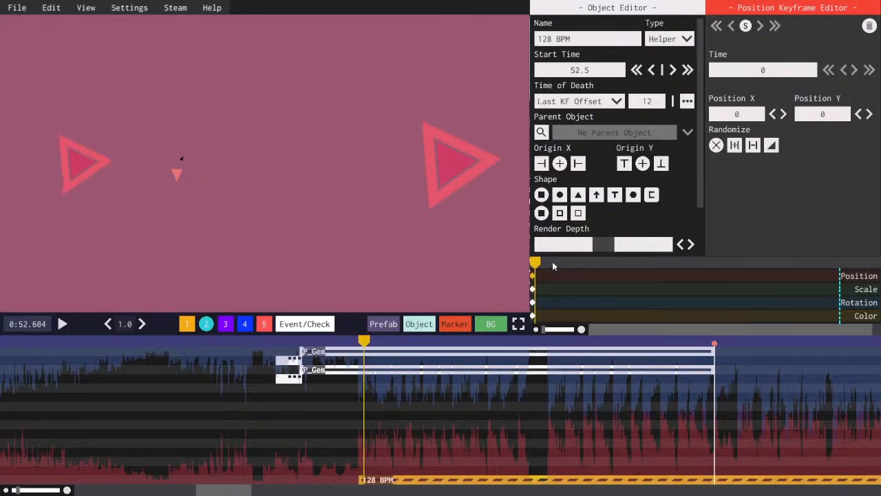
left_click(293, 360)
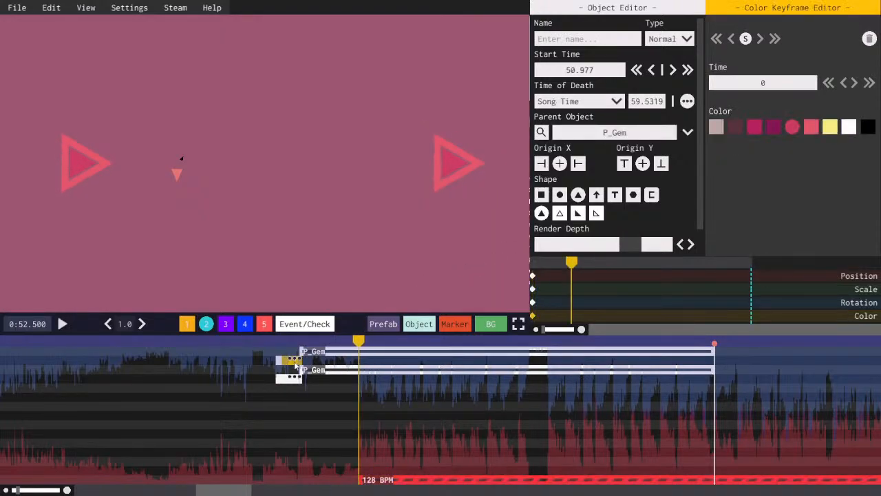
key("ctrl+c")
key("ctrl+v")
- Add a white color keyframe with OutSine easing at 1.624 to the first gem's inner triangle
left_click(573, 316)
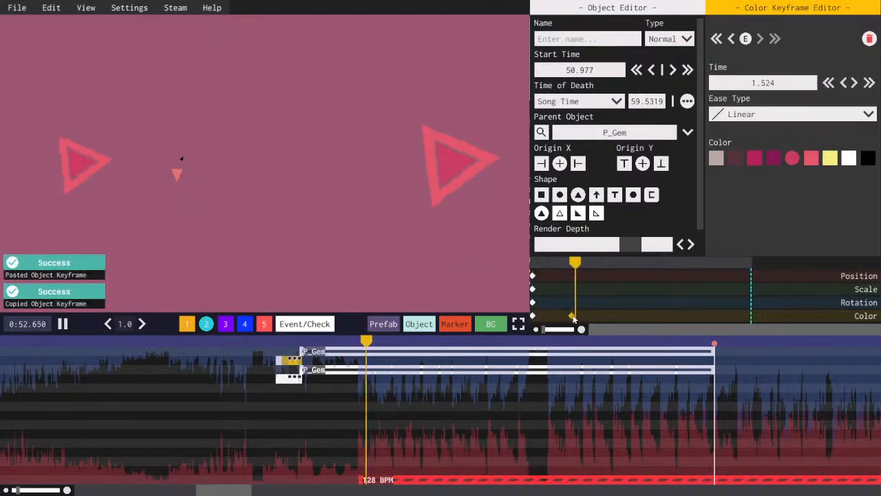
left_click_drag(576, 318, 572, 317)
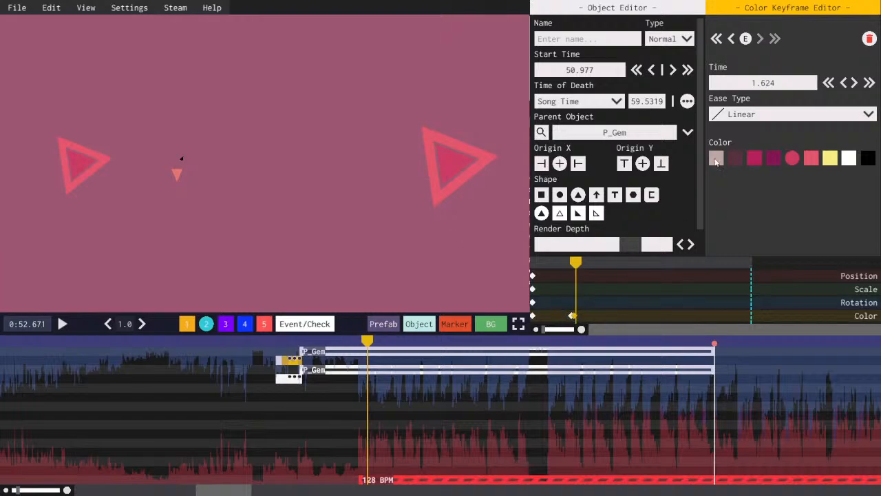
left_click(849, 158)
left_click(792, 114)
left_click(751, 174)
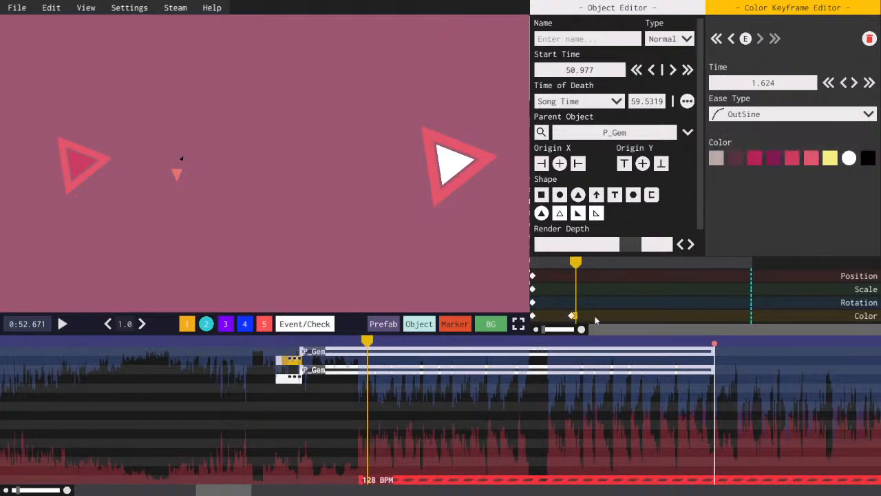
- Add an OutSine color keyframe at 1.875 that returns the inner triangle to its original red, and play back the flash
left_click_drag(558, 261, 571, 261)
key("space")
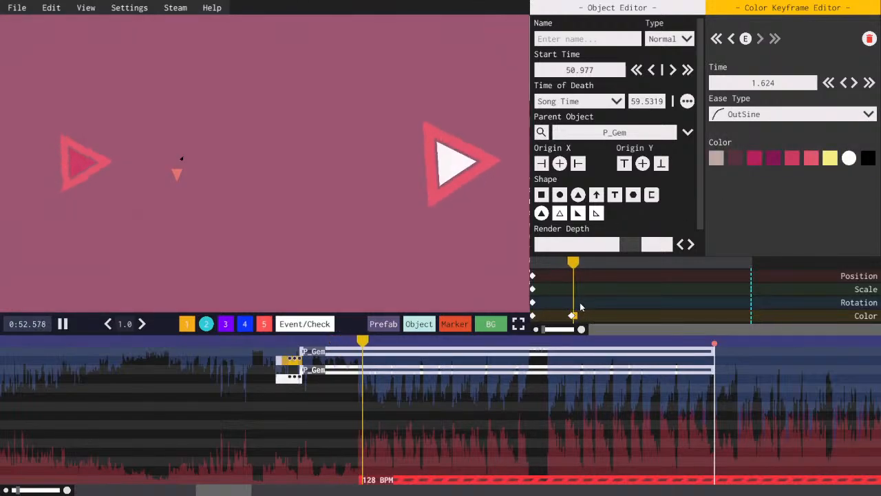
key("space")
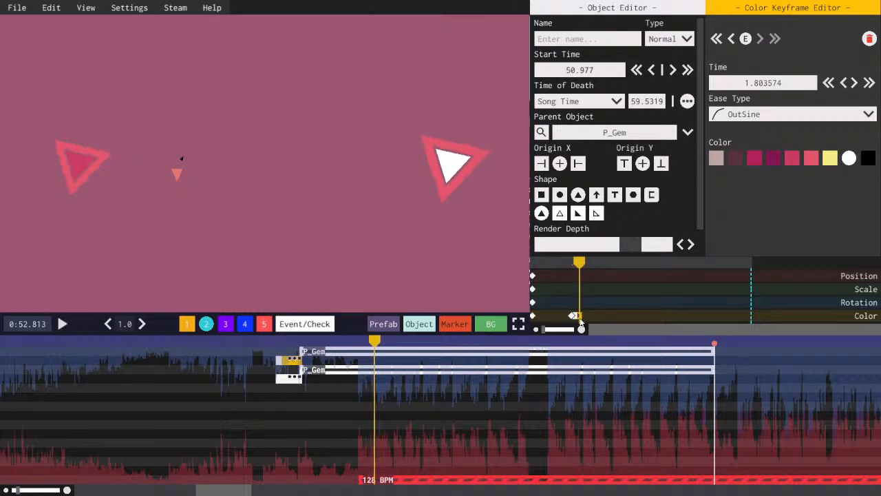
left_click_drag(582, 318, 584, 318)
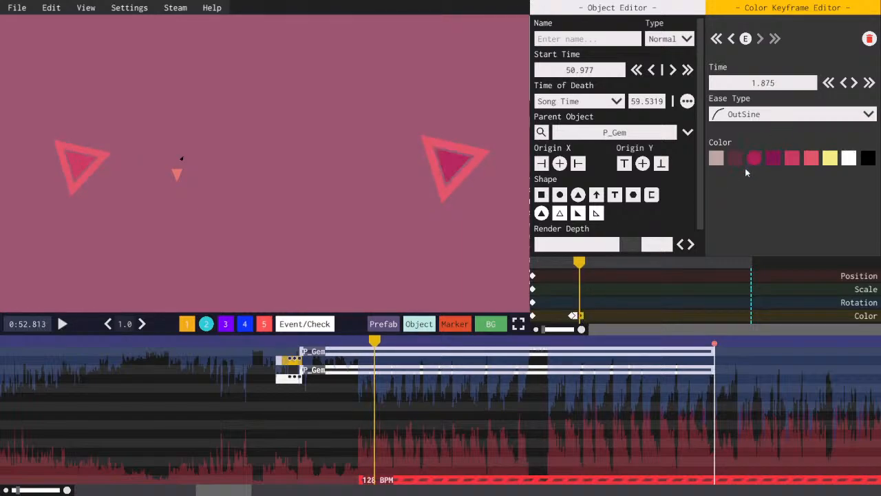
left_click(792, 158)
key("space")
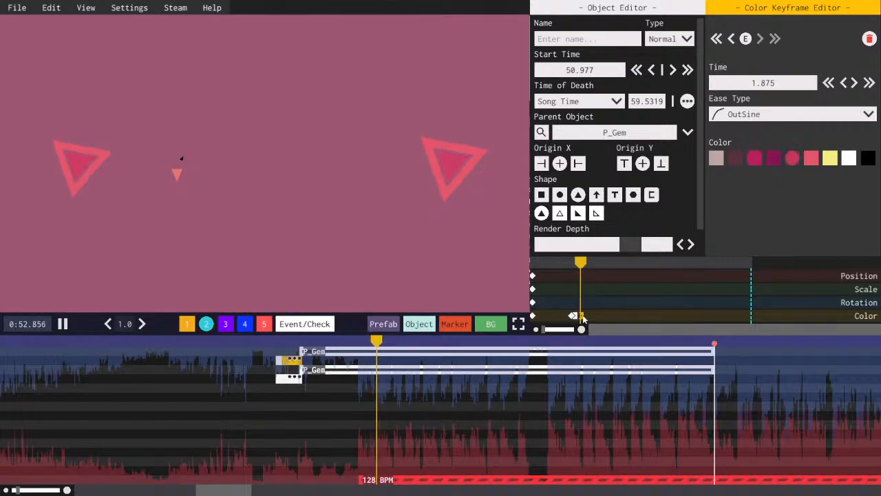
key("space")
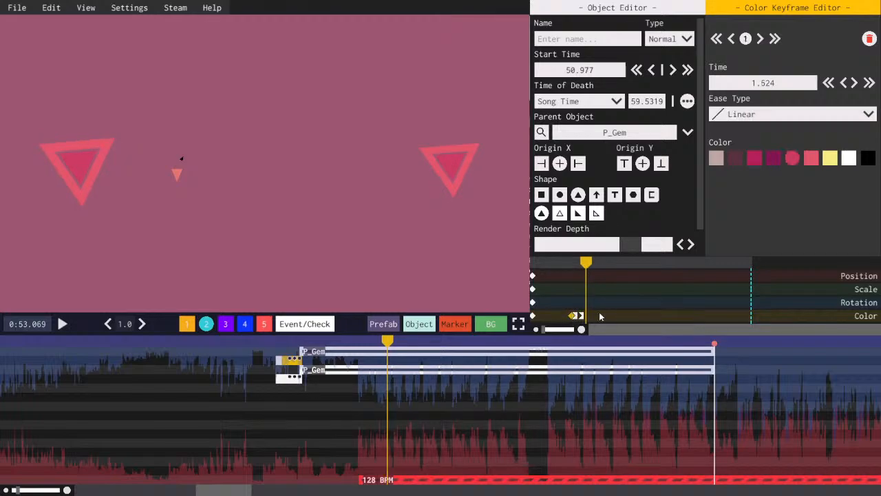
- Move the inner triangle's white color keyframe to 1.535 and check the flash by playback
left_click_drag(569, 326, 569, 326)
key("ctrl+c")
left_click(583, 316)
left_click(569, 266)
key("space")
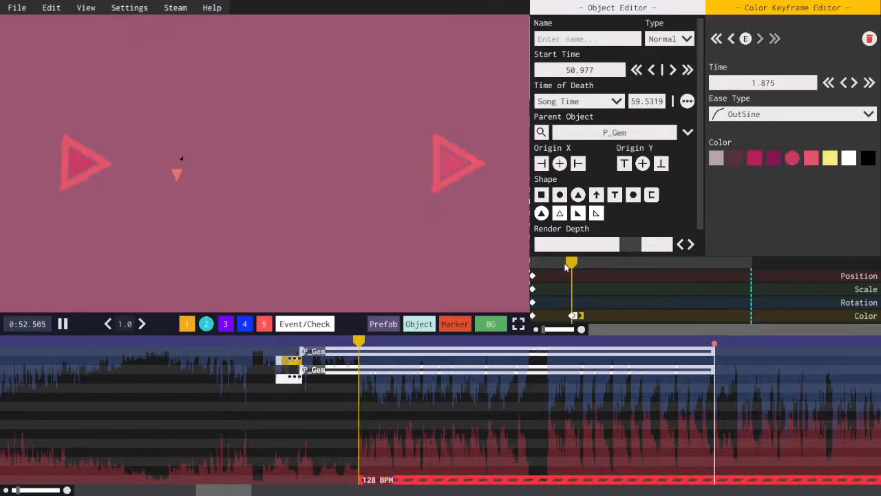
key("space")
key("space")
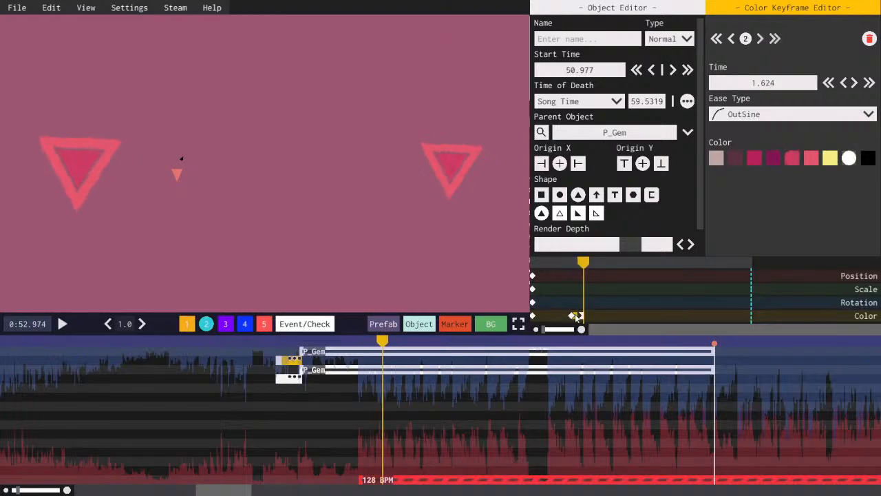
left_click(569, 261)
key("space")
key("space")
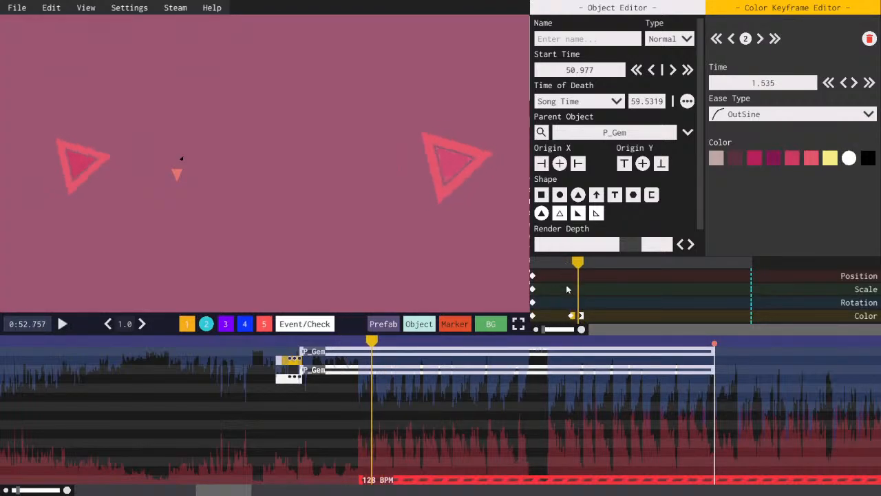
- Move the inner triangle's last color keyframe to 1.964 and replay the longer fade
left_click(582, 316)
left_click_drag(586, 315, 588, 316)
key("space")
key("space")
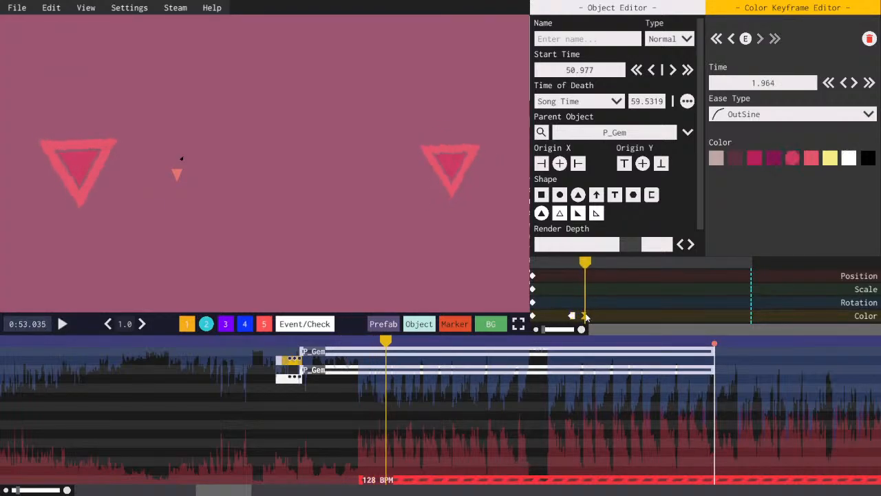
key("space")
key("space")
- Move the 128 BPM helper's start to 53.203 and paste a copy of the inner triangle's color flash keyframes there
left_click(573, 315, "shift")
key("ctrl+c")
key("space")
key("space")
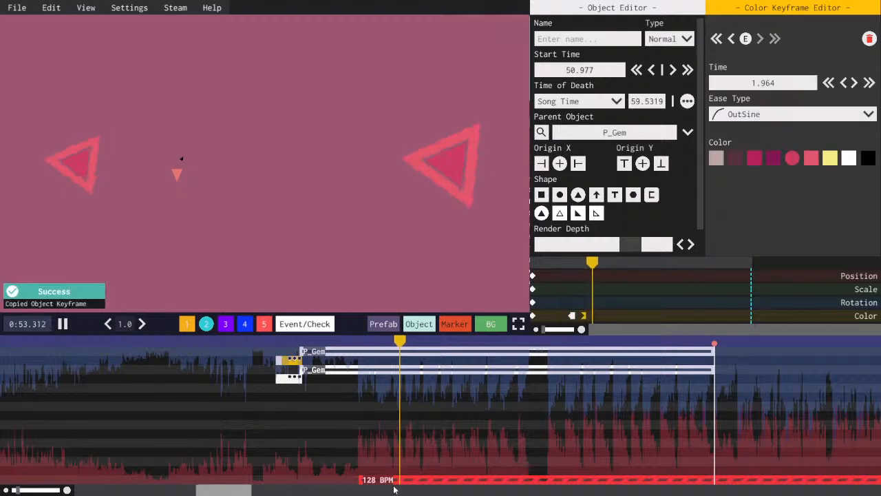
left_click(398, 480)
left_click_drag(398, 480, 399, 485)
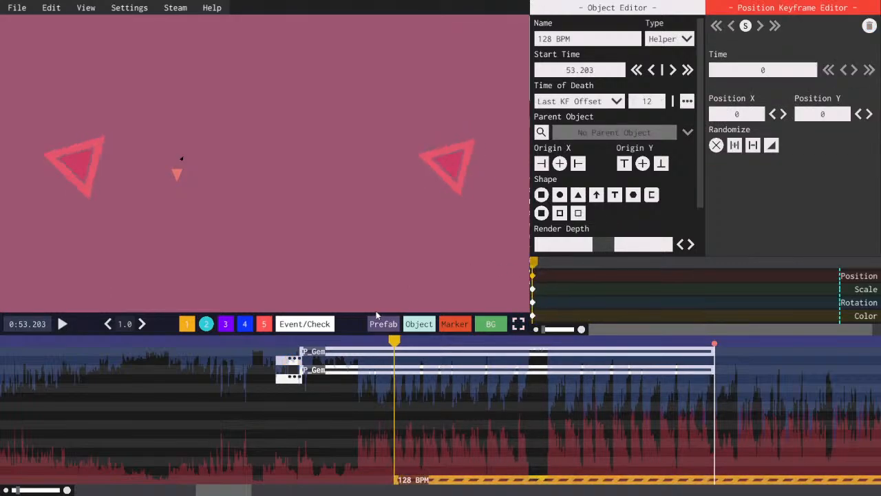
left_click(294, 361)
key("ctrl+v")
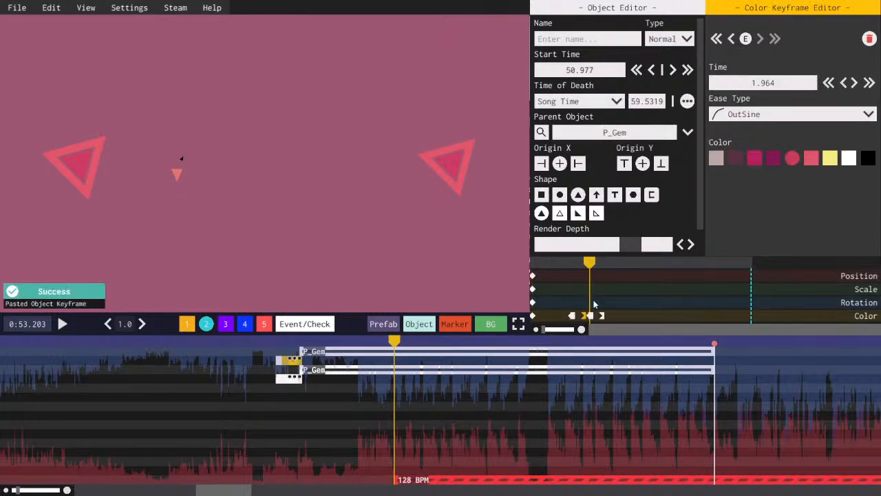
- Paste the color flash keyframes onto the inner triangle at the P_Gem pulse at 0:53.790
left_click(387, 354)
left_click(582, 289)
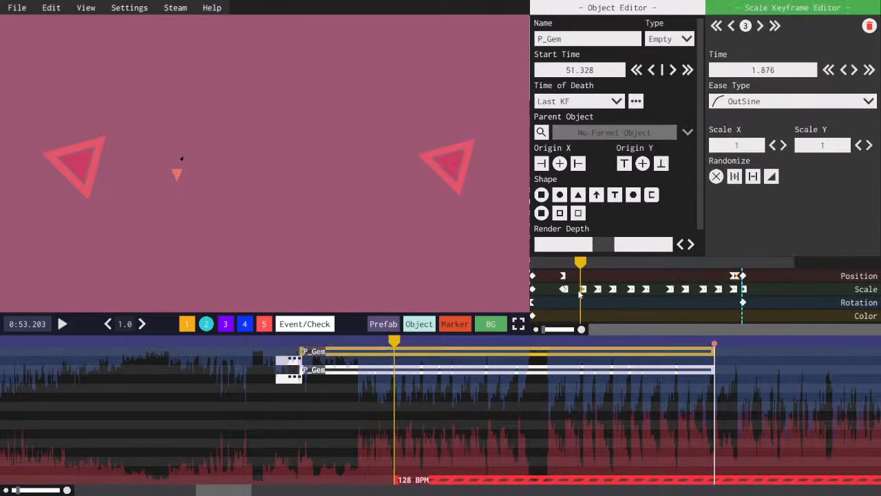
key("period")
key("period")
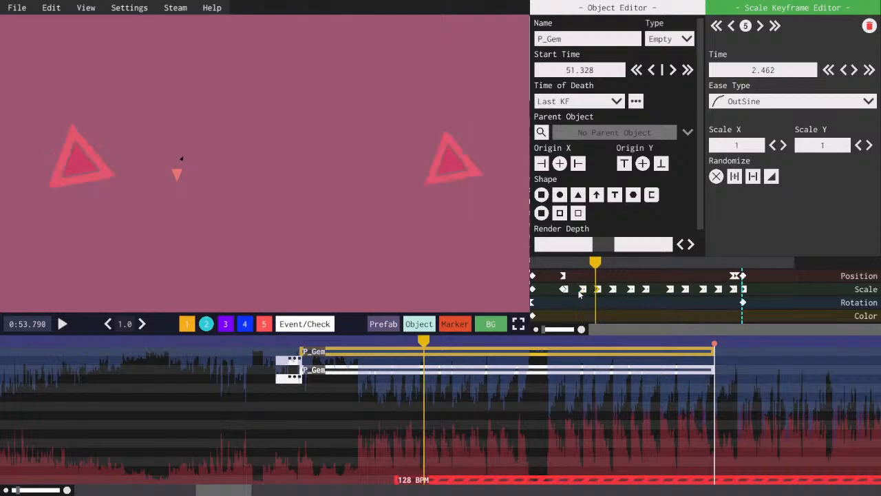
left_click(292, 361)
key("ctrl+v")
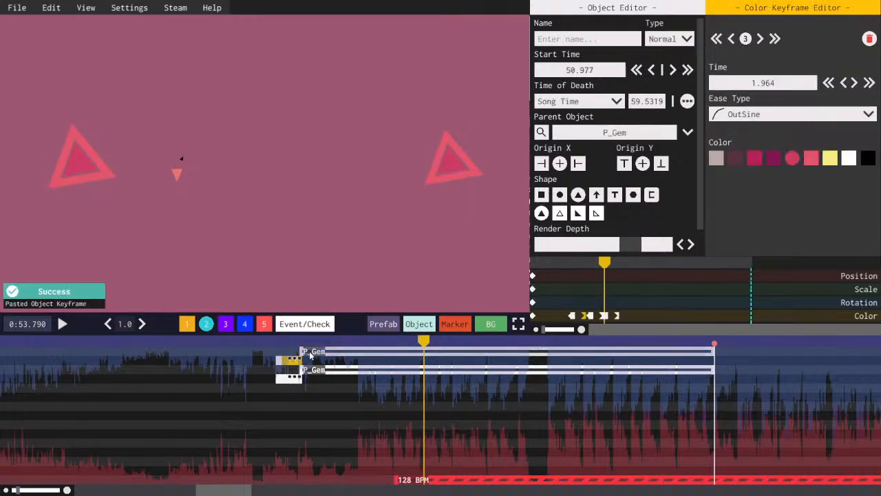
- Paste the color flash keyframes onto the inner triangle at the P_Gem pulses at 0:54.375 and 0:55.078
left_click(310, 352)
key("period")
key("period")
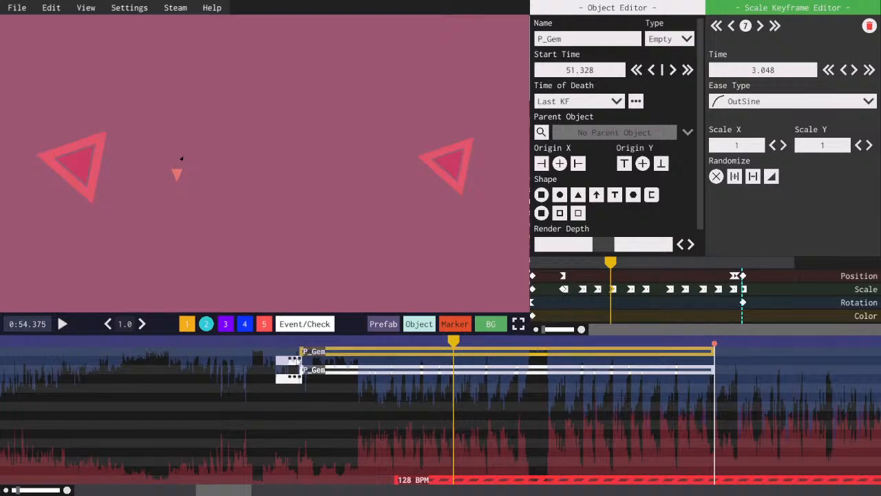
left_click(407, 354)
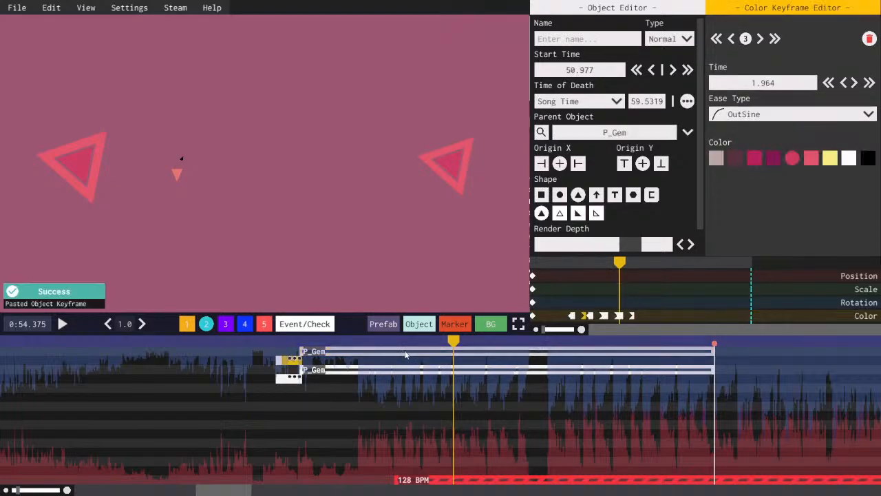
key("period")
key("period")
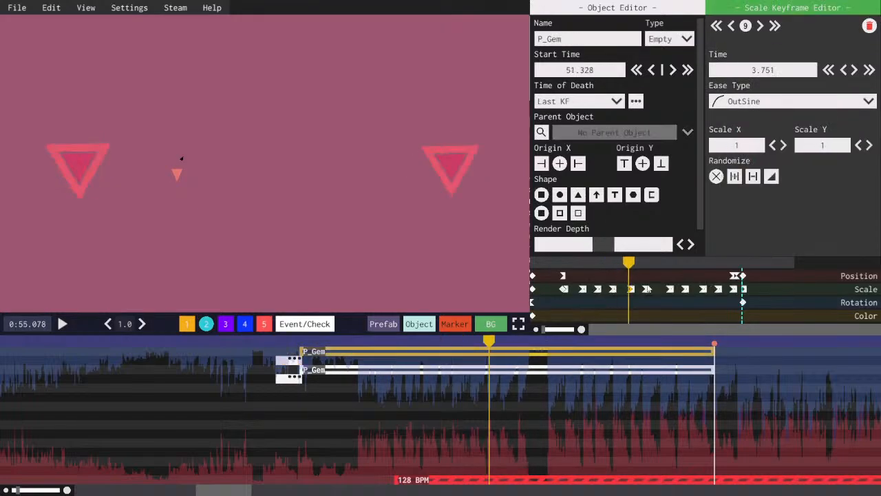
left_click(301, 370)
key("ctrl+v")
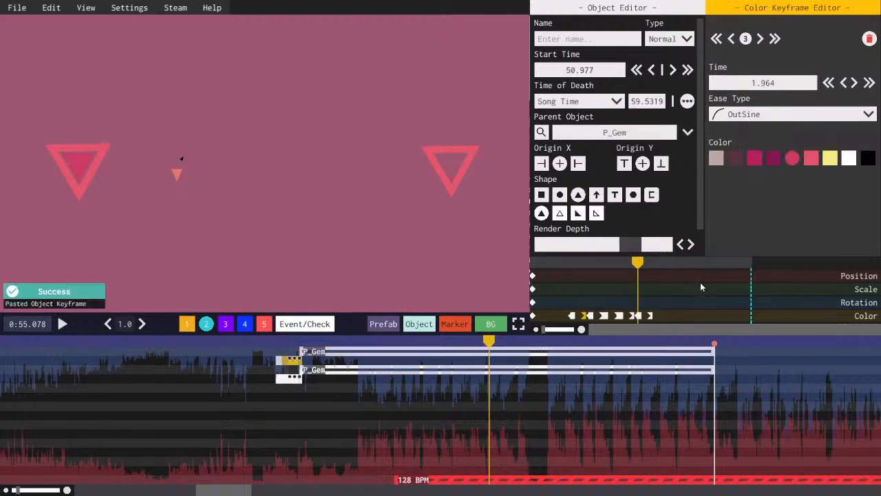
- Paste the color flash keyframes onto the inner triangle at the P_Gem pulses at 0:55.664 and 0:56.602
left_click(548, 352)
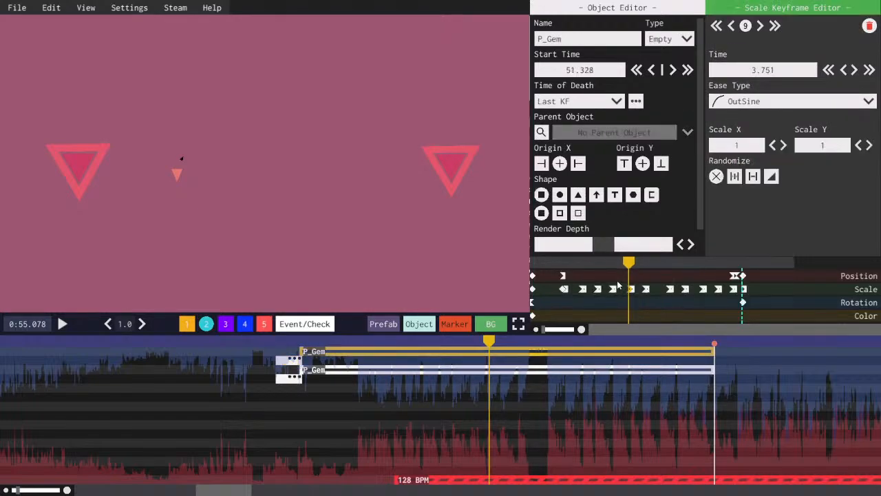
key("period")
key("period")
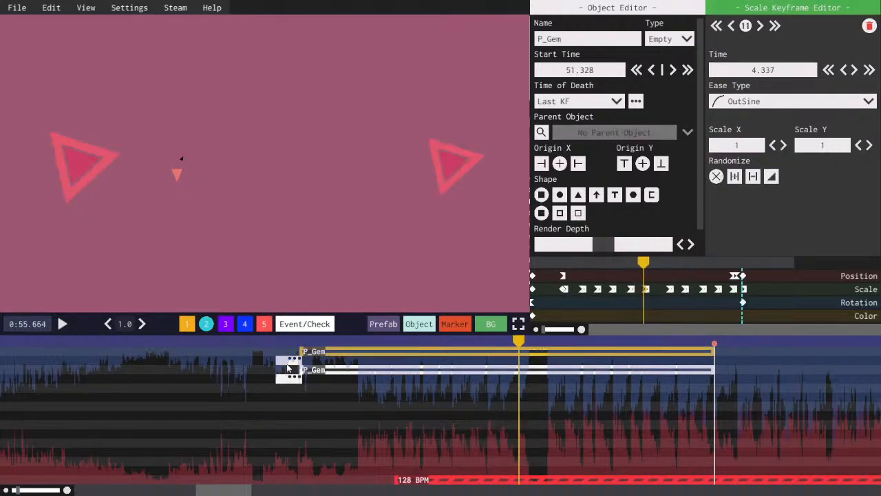
left_click(288, 370)
key("ctrl+v")
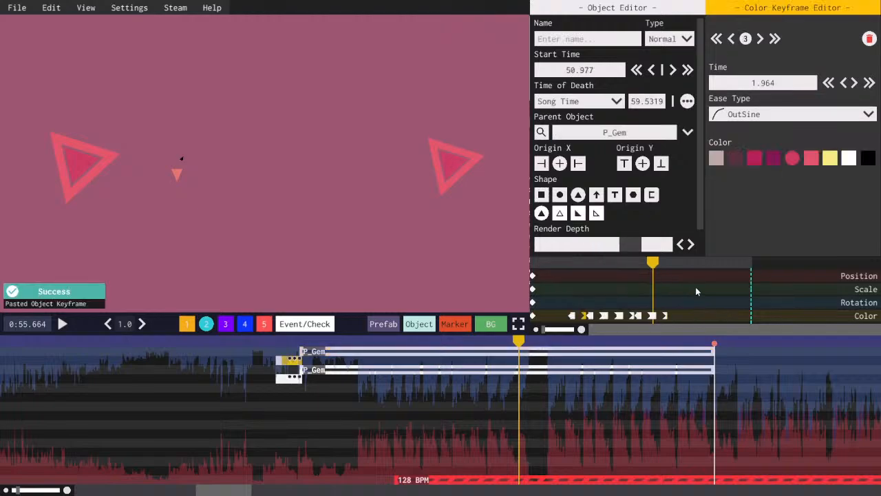
left_click(301, 352)
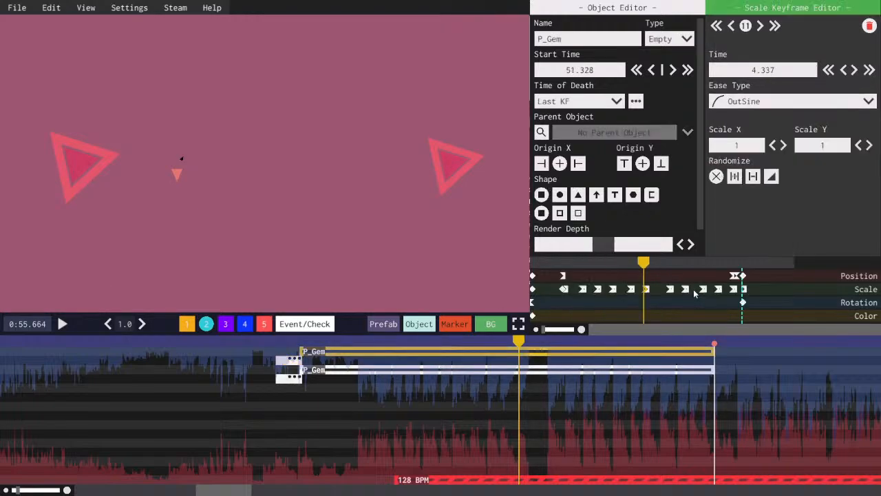
key("period")
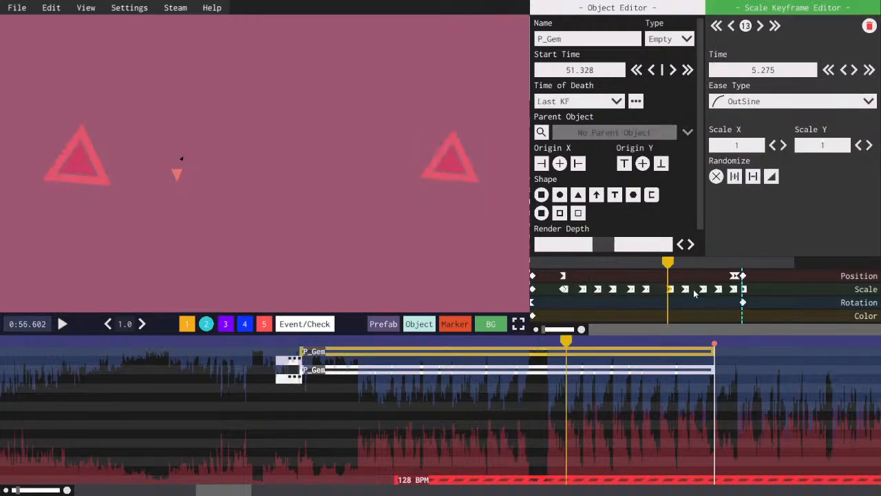
left_click(293, 360)
key("ctrl+v")
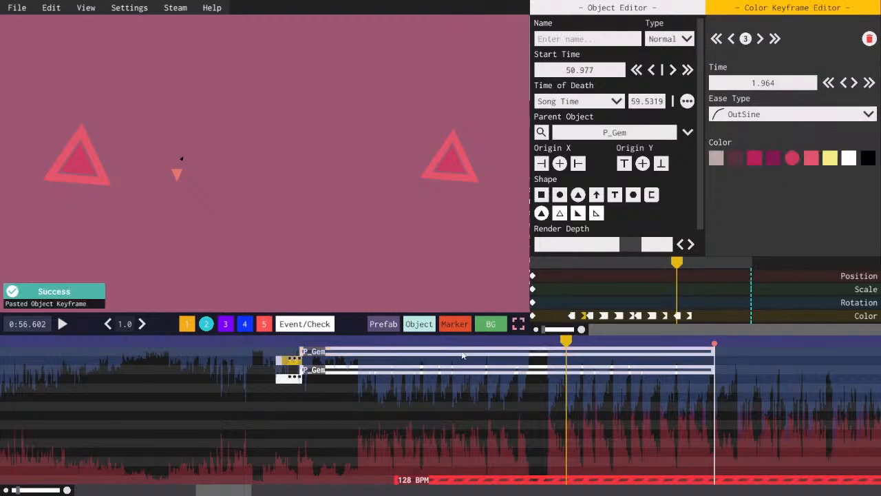
- Paste the color flash keyframes onto the inner triangle at the P_Gem pulses at 0:57.188 and 0:57.891
left_click(469, 354)
left_click(684, 290)
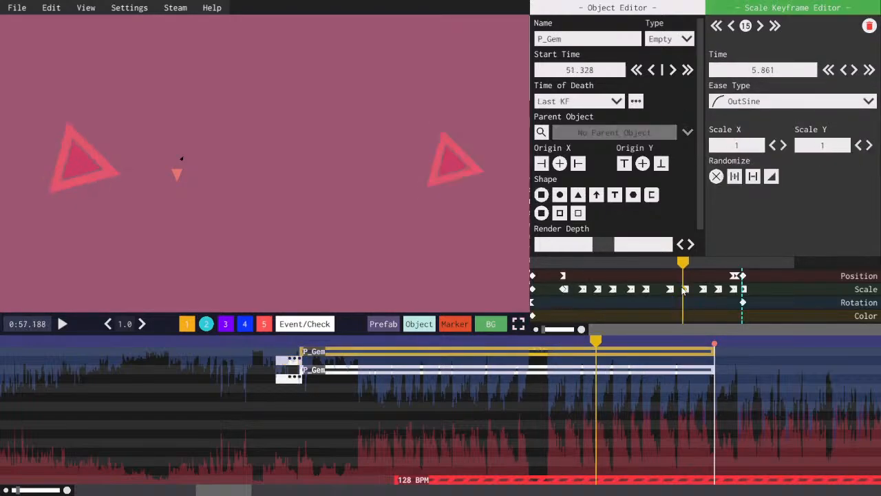
left_click(293, 359)
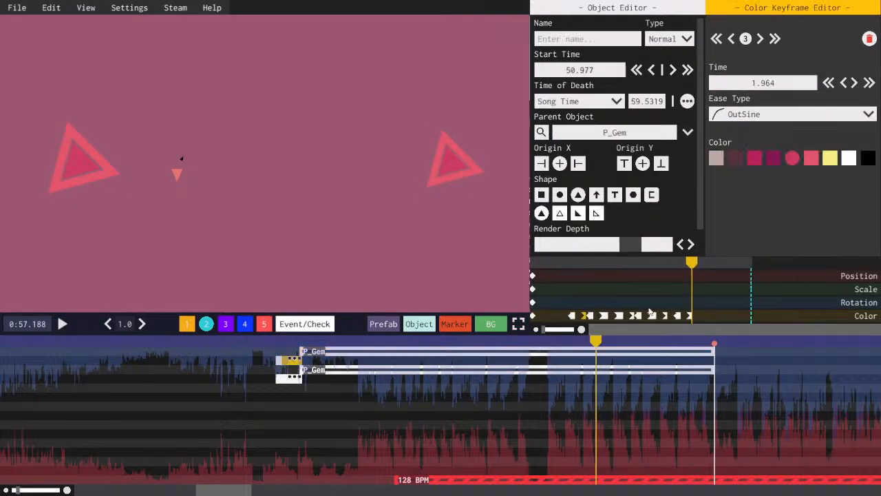
key("ctrl+v")
left_click(421, 355)
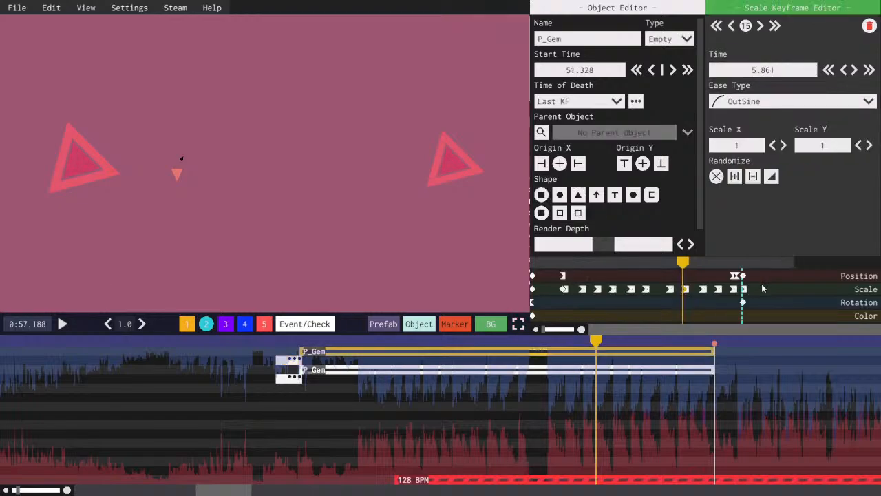
key("period")
key("period")
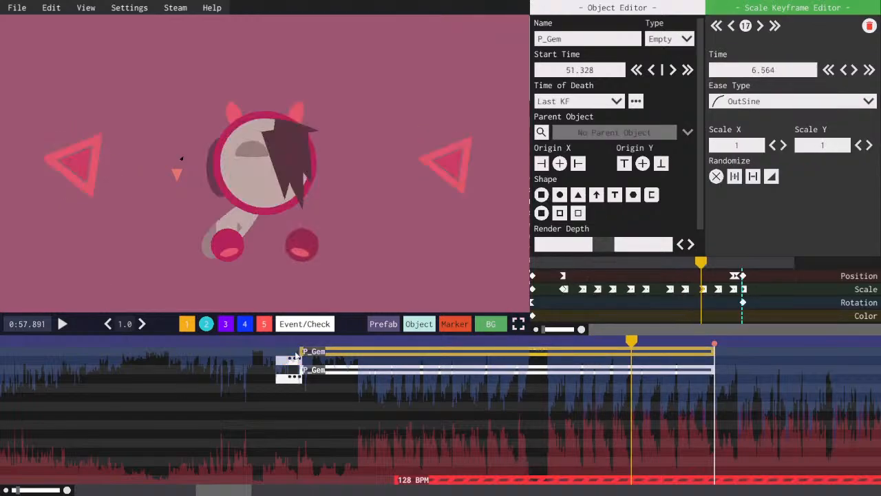
left_click(294, 359)
key("ctrl+v")
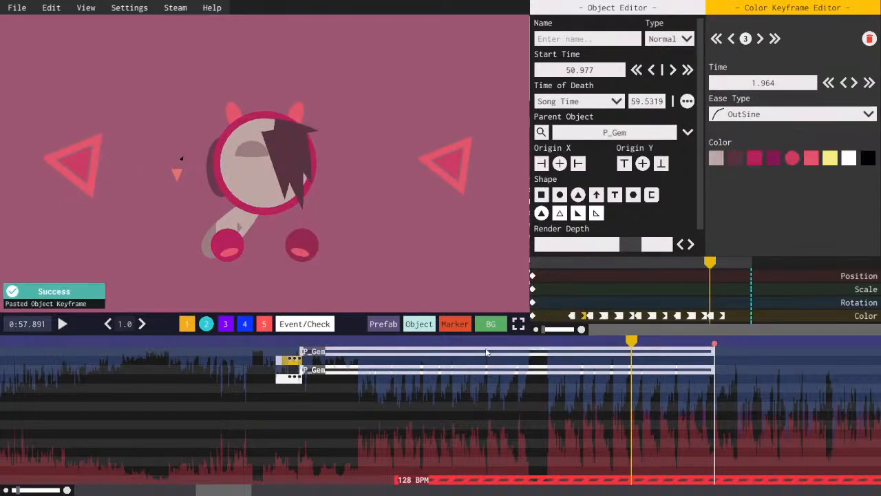
- Paste the color flash keyframes onto the inner triangle at the P_Gem pulses at 0:58.477 and 0:59.062
left_click(486, 353)
key("period")
key("period")
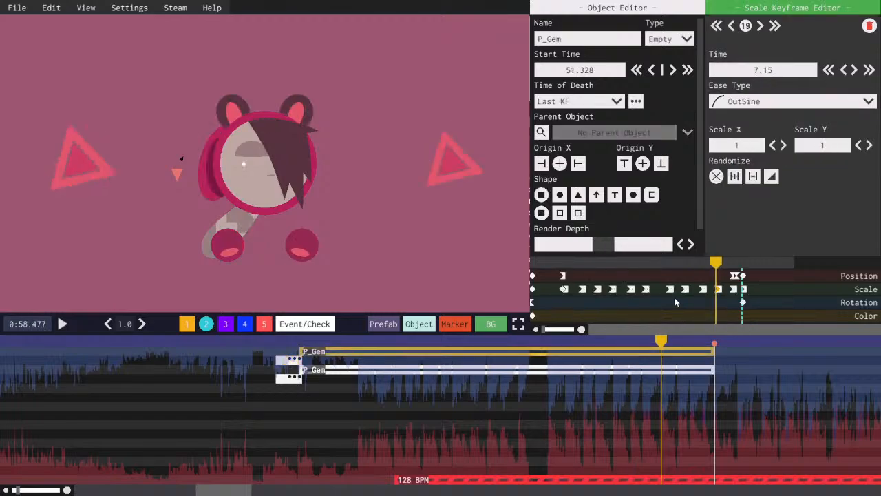
left_click(294, 359)
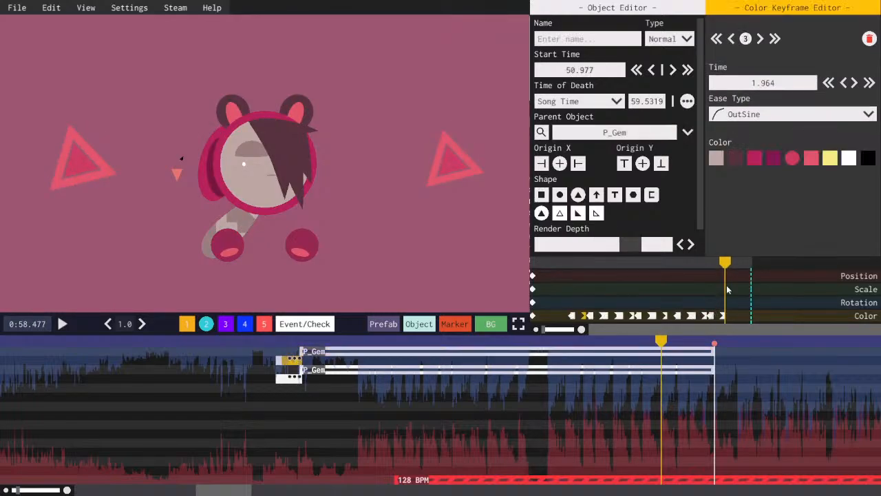
key("ctrl+v")
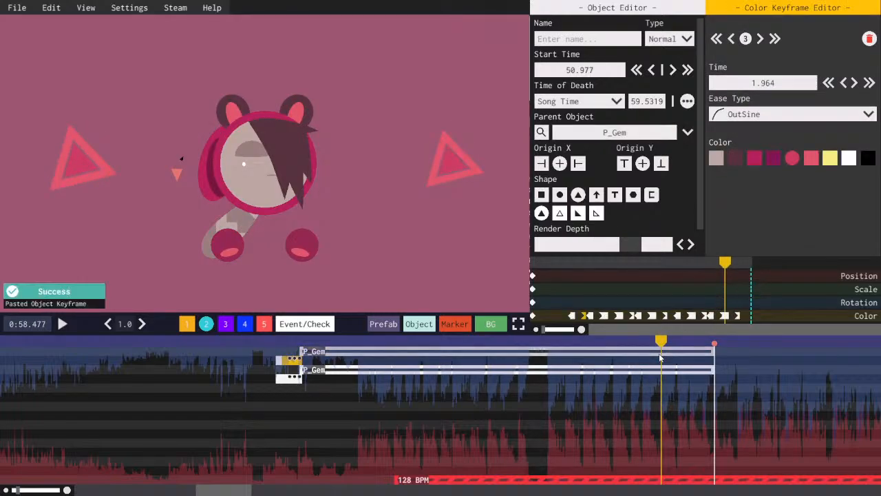
left_click(659, 353)
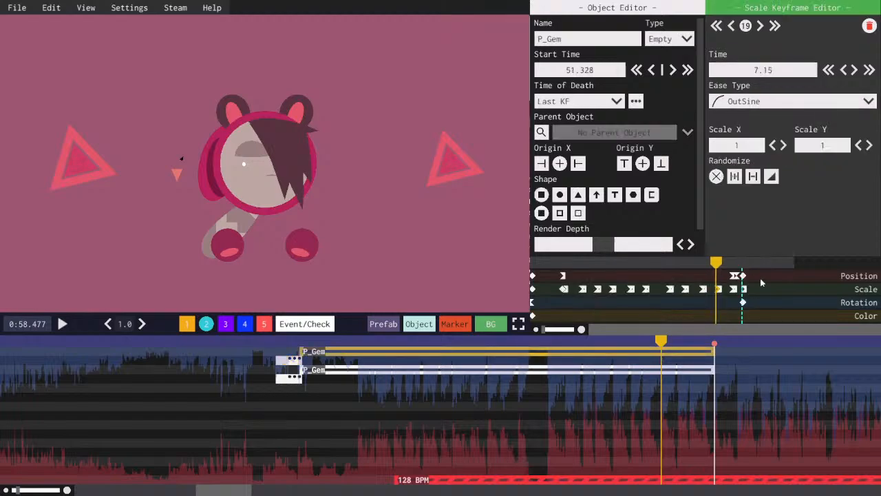
key("space")
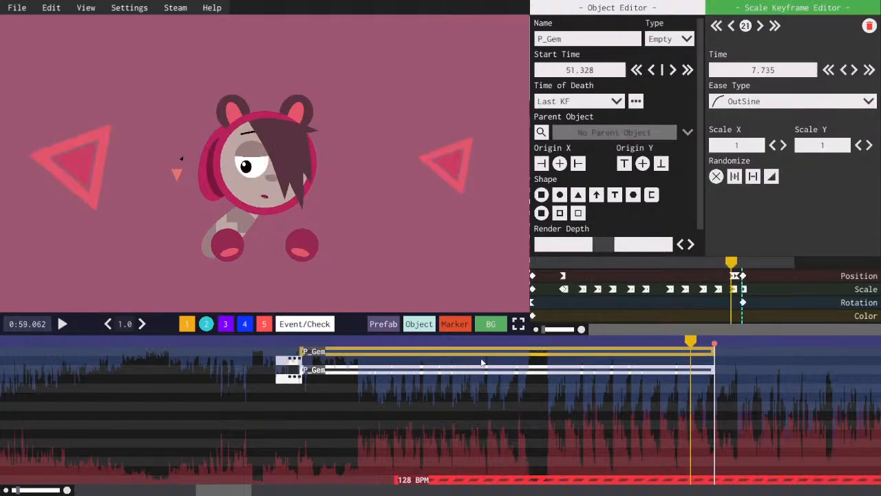
left_click(292, 359)
key("ctrl+v")
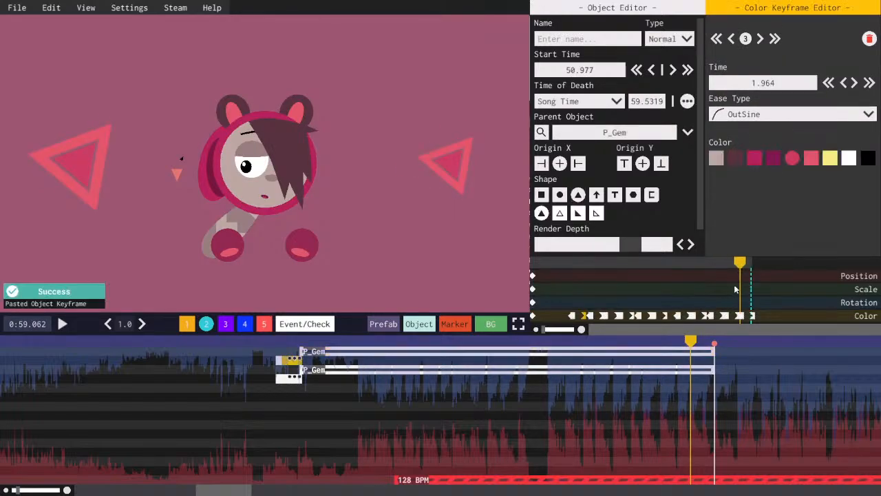
- Save the beatmap and play back the color flashes from just before the first pulse
key("space")
key("ctrl+s")
left_click(571, 265)
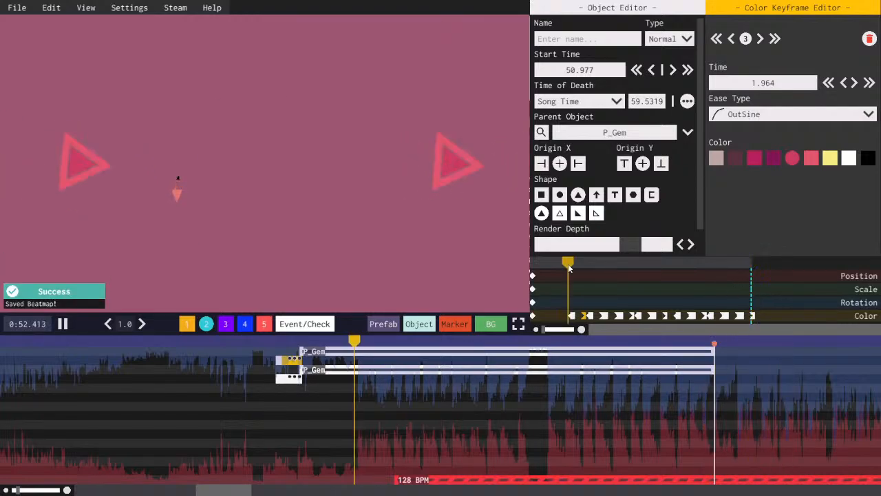
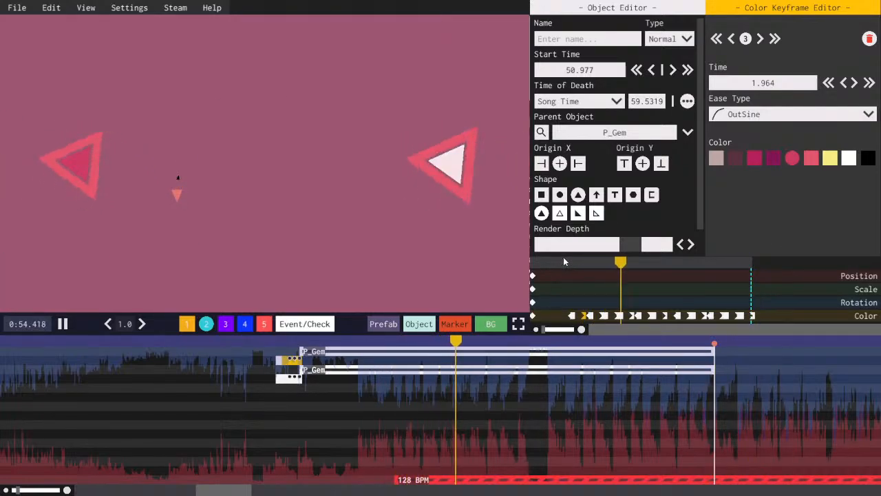
key("space")
- Copy the inner triangle's starting scale keyframe to 1.524, with Instant easing and a scale of 12 by 12
left_click(572, 316)
left_click(572, 316)
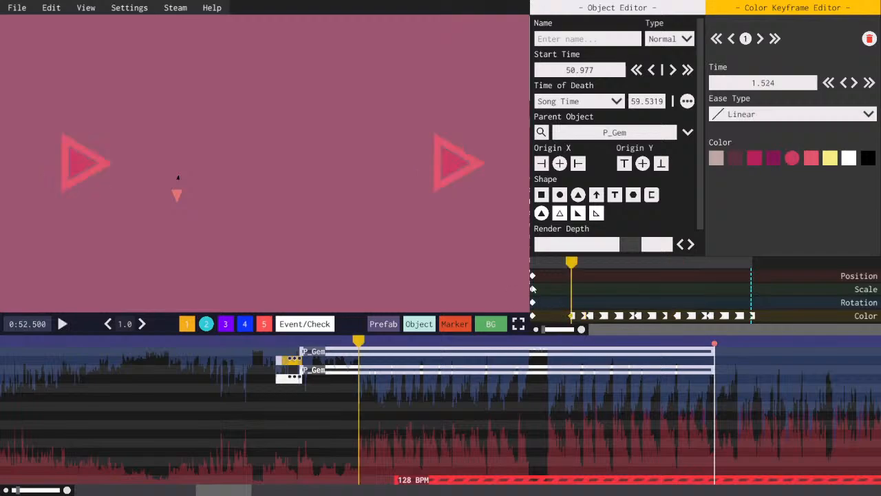
left_click(532, 289)
key("ctrl+c")
key("ctrl+v")
left_click(573, 265)
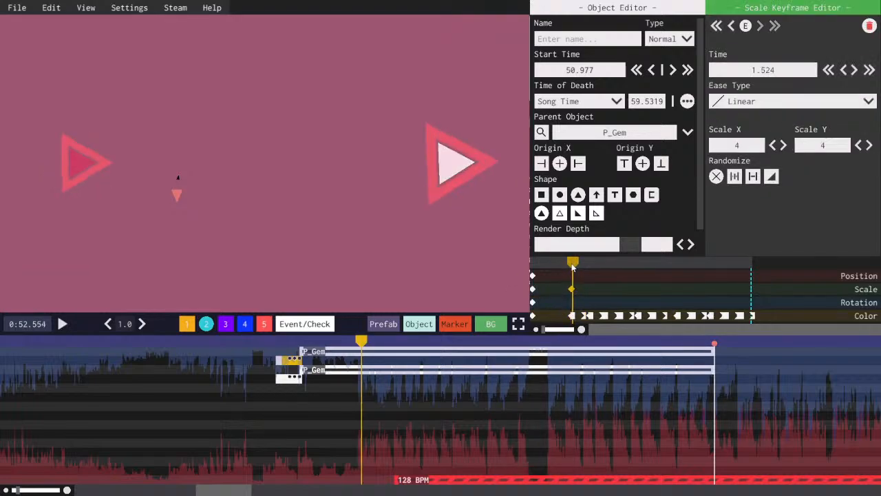
left_click(740, 102)
left_click(740, 127)
scroll(739, 146, "up", 8)
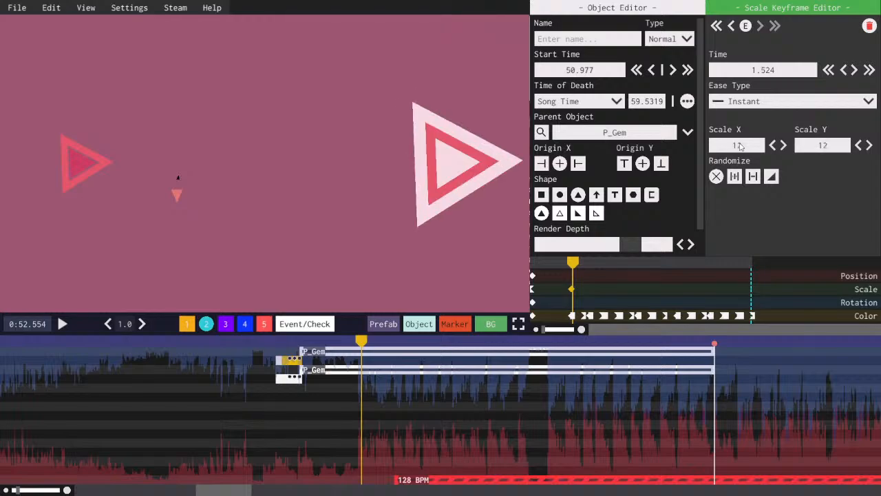
scroll(584, 302, "up", 4)
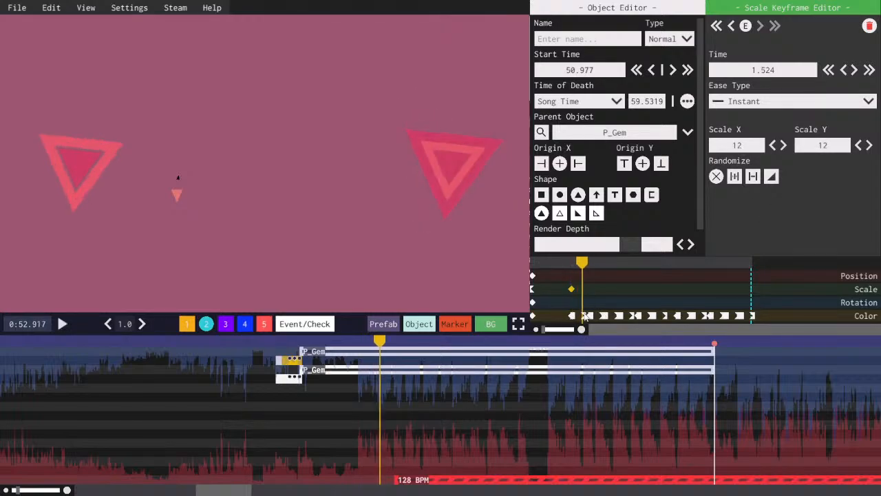
- Paste a copy of the enlarged scale keyframe at 1.964, where the first flash ends, and set its scale to 4 by 4
left_click(585, 316)
key("comma")
left_click(588, 317)
key("period")
key("comma")
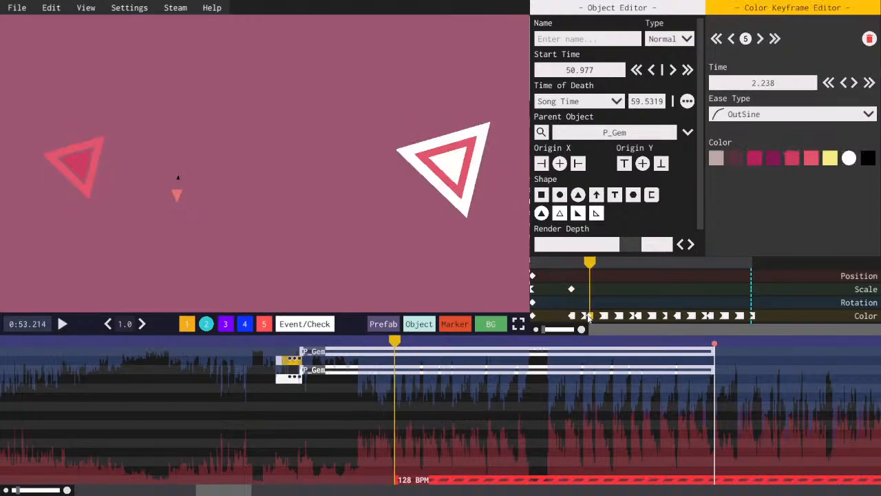
key("comma")
key("comma")
left_click(571, 289)
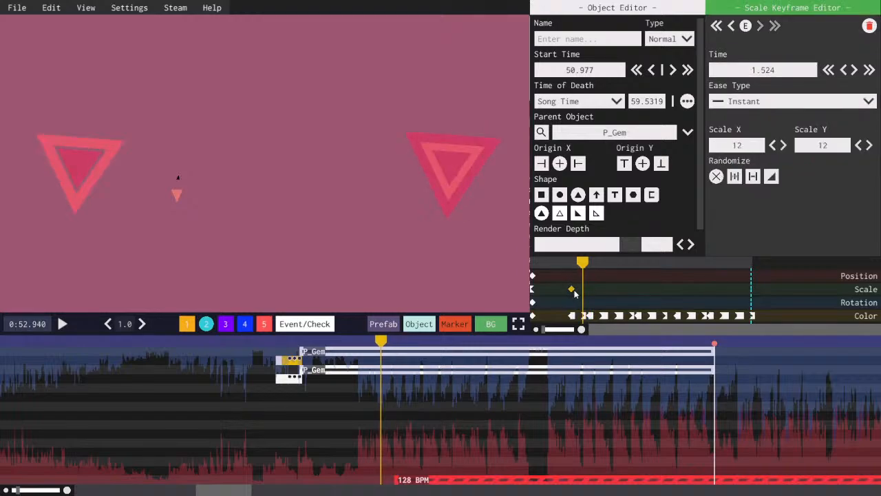
key("ctrl+c")
key("ctrl+v")
scroll(749, 147, "down", 5)
- Lower the render depth of both inner triangles by one increment
left_click(680, 244)
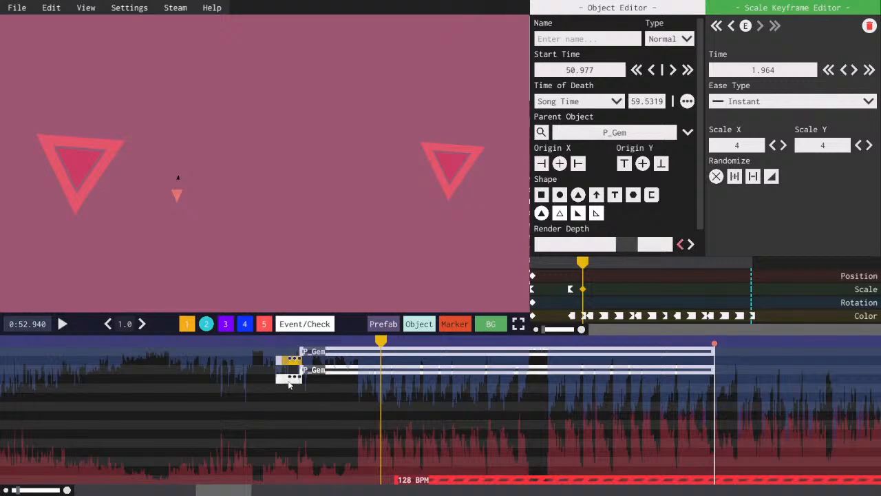
left_click(289, 380)
left_click(680, 245)
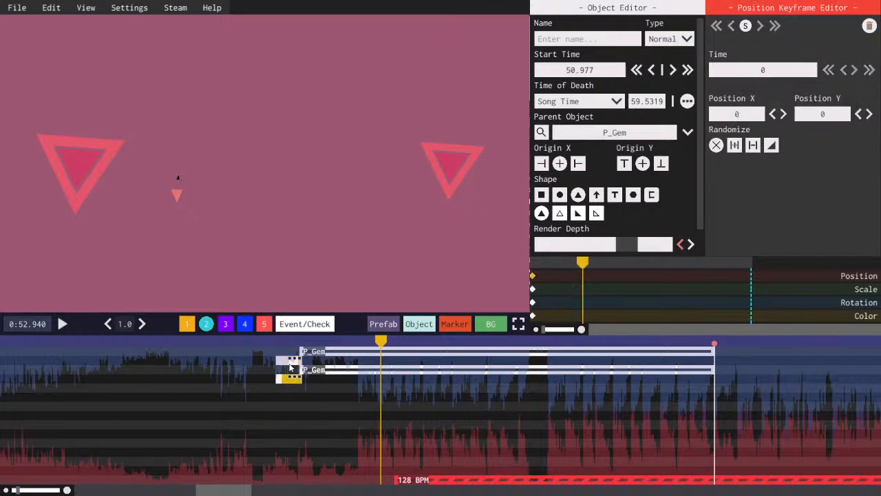
- Try OutBack easing on the inner triangle's scale keyframe at 1.964 and play back the first burst
left_click(290, 361)
left_click(750, 104)
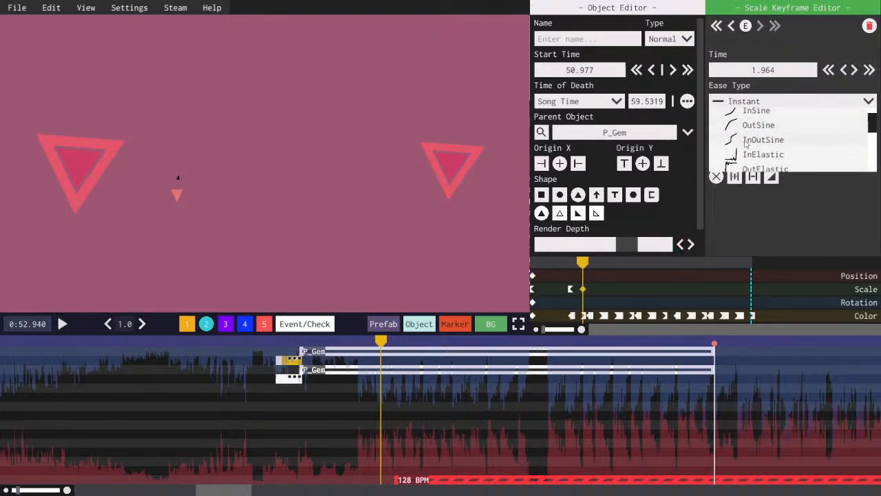
scroll(751, 138, "down", 5)
left_click(749, 136)
left_click(567, 265)
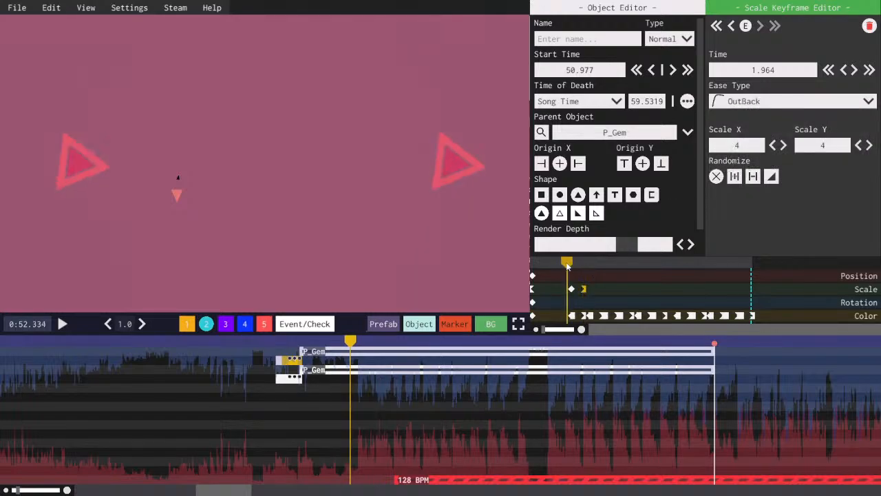
key("space")
left_click(569, 266)
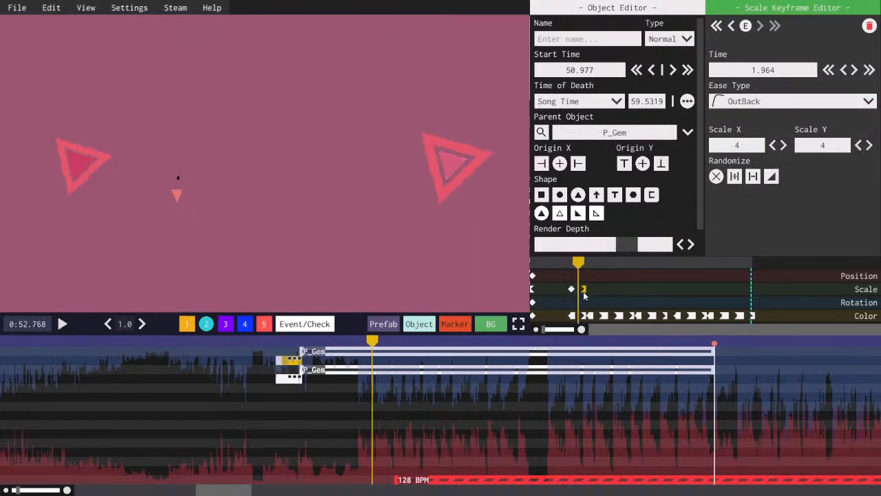
- Set the inner triangle's scale keyframe at 1.524 to 12 by 12 and play back the first burst
left_click(571, 288)
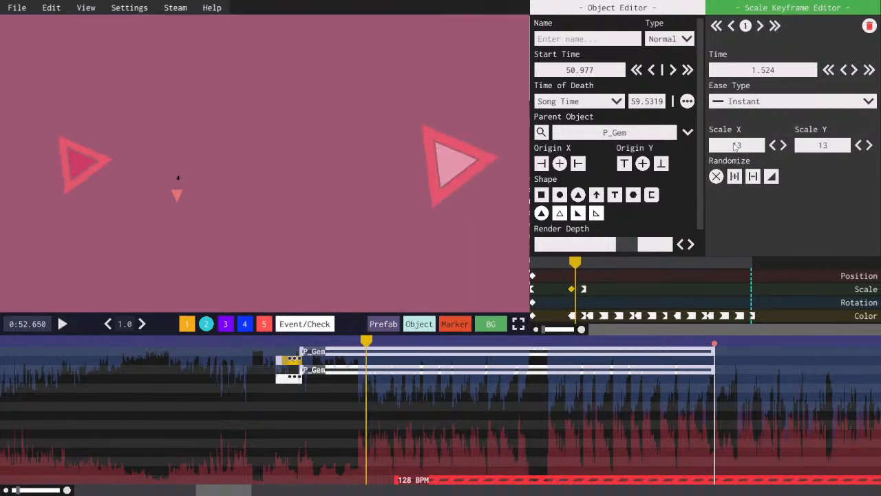
key("space")
left_click(567, 265)
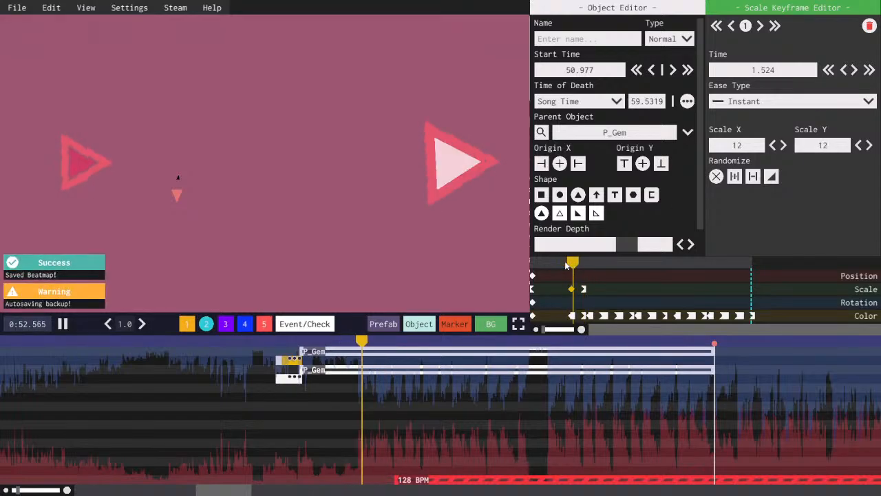
left_click(566, 266)
left_click(566, 266)
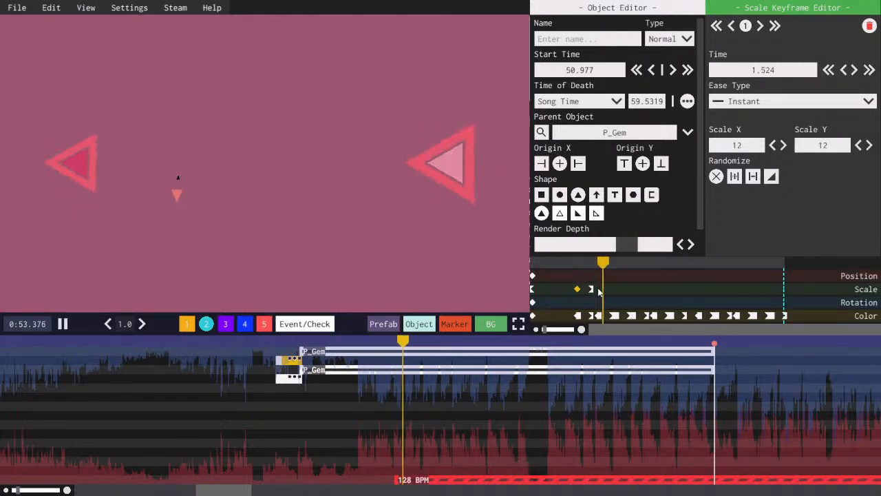
- Copy the two scale keyframes that form the inner triangle's first burst
scroll(598, 292, "up", 1)
left_click(597, 289, "shift")
key("ctrl+c")
key("space")
- Preview the first burst and change the easing of the scale keyframe at 1.964 to OutSine
left_click(597, 289)
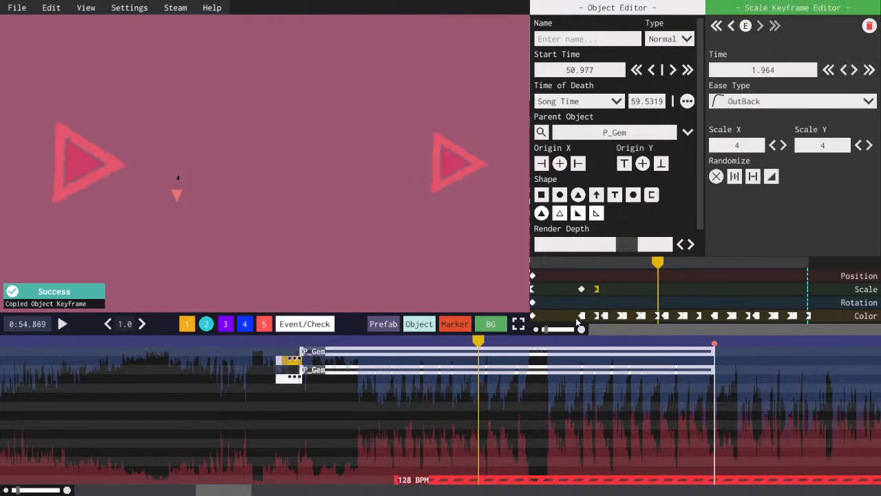
left_click(573, 265)
key("space")
key("space")
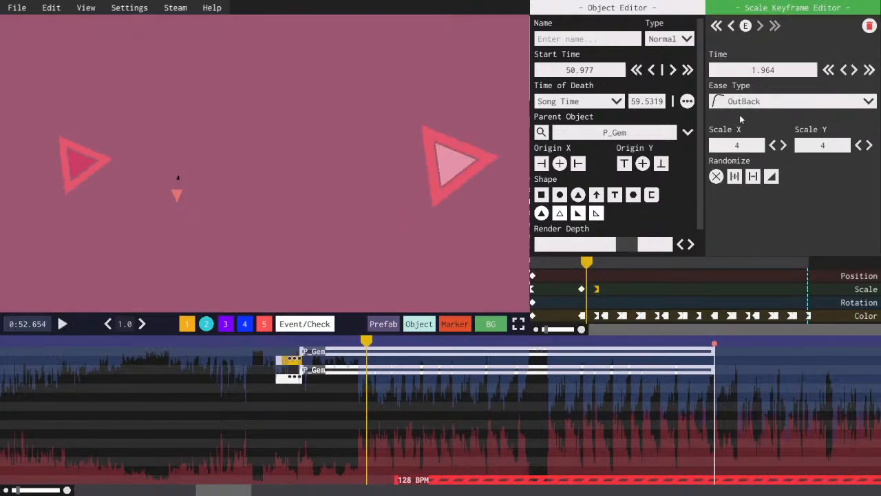
left_click(731, 108)
left_click(737, 158)
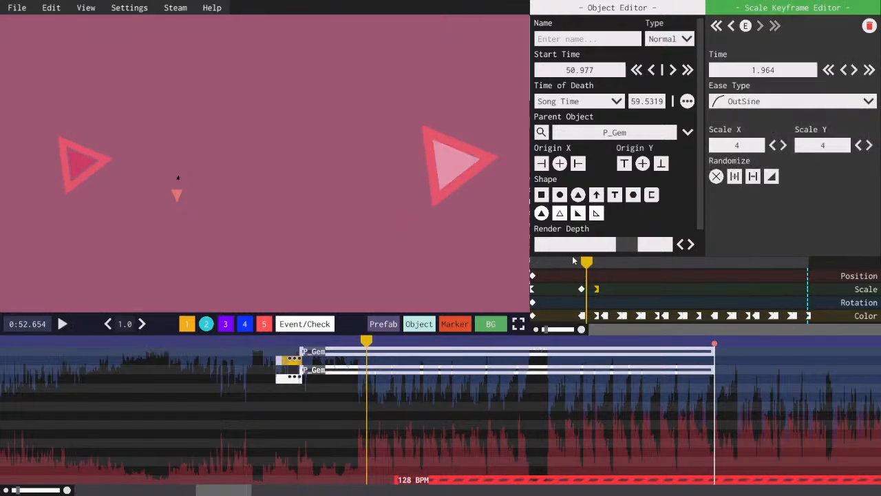
- Play back the first burst again from just before the pulse to check its OutSine easing
left_click(576, 262)
key("space")
key("space")
left_click(576, 262)
key("space")
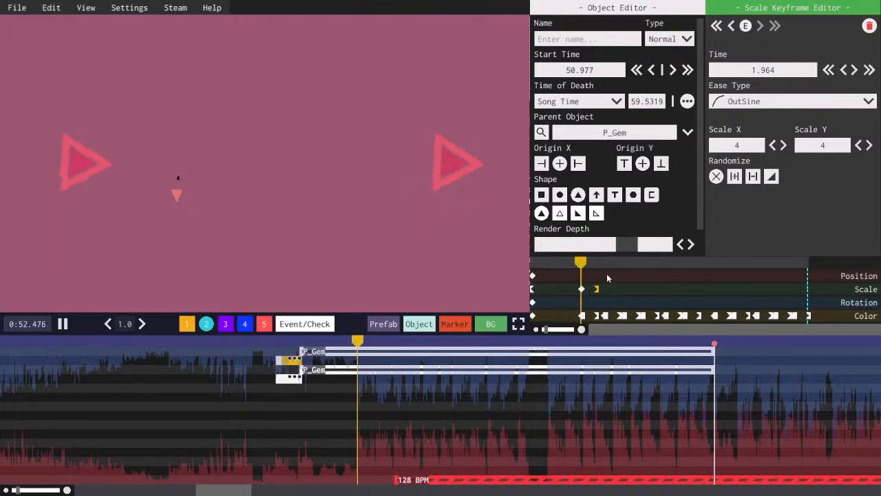
key("space")
- Copy the burst's scale keyframes at 1.524 and 1.964 and paste them at the start of the second color flash
left_click_drag(626, 276, 571, 298)
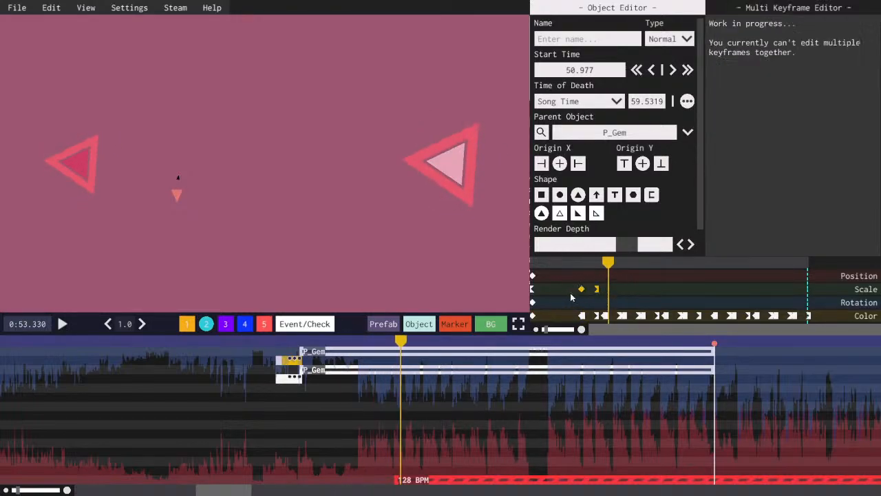
key("ctrl+c")
left_click(582, 316)
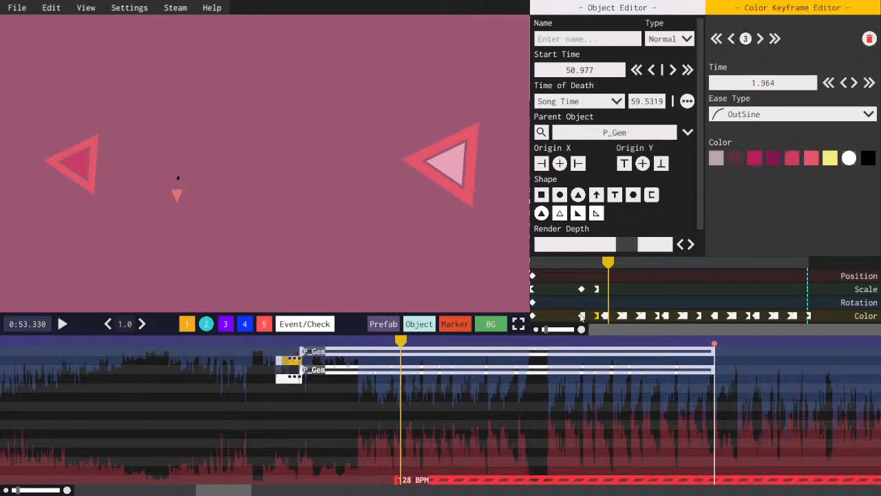
key("period")
key("ctrl+v")
- Paste the scale burst at the color flashes starting at 2.813 and 3.399
key("period")
key("period")
key("period")
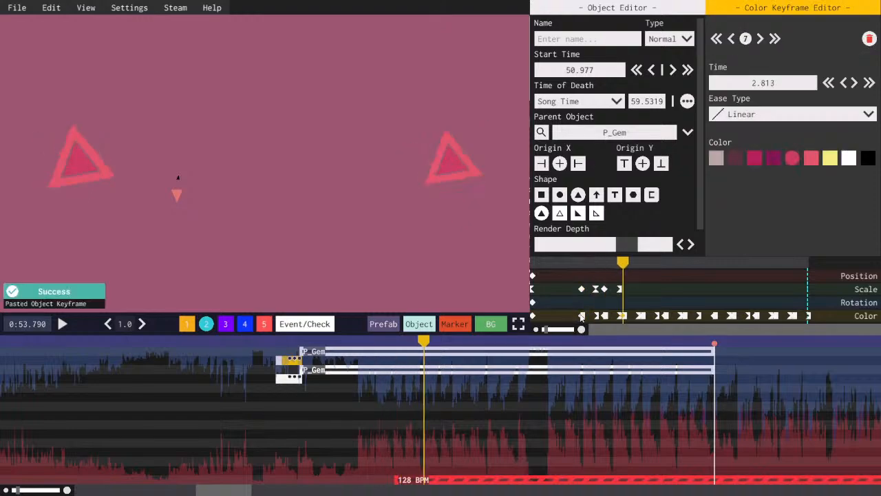
key("ctrl+v")
key("period")
key("period")
key("period")
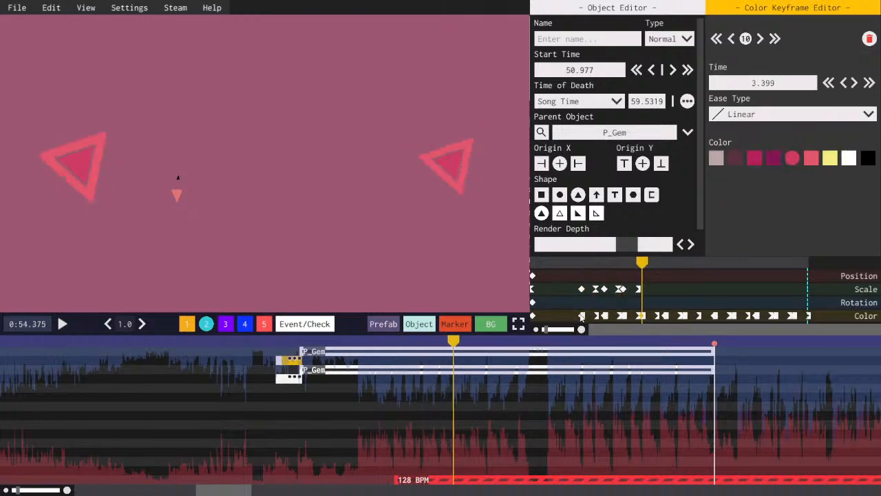
key("ctrl+v")
- Paste the scale burst at the color flash starting at 4.102
key("period")
key("period")
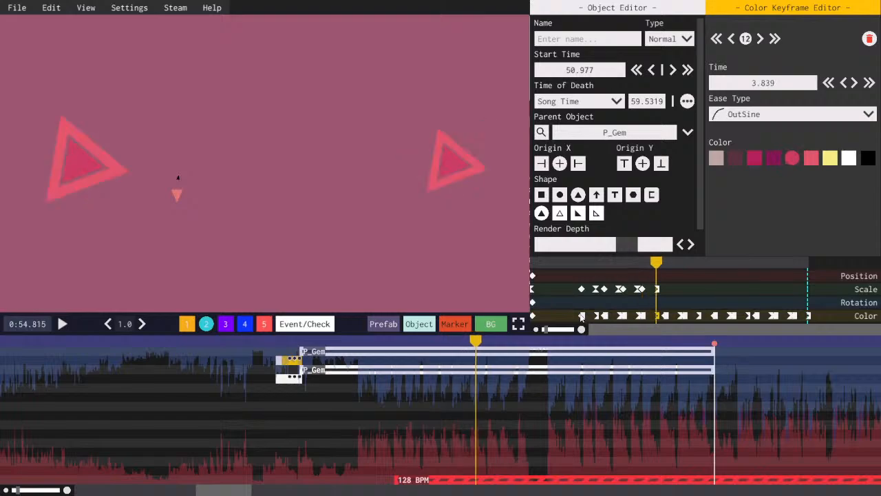
key("comma")
key("period")
key("period")
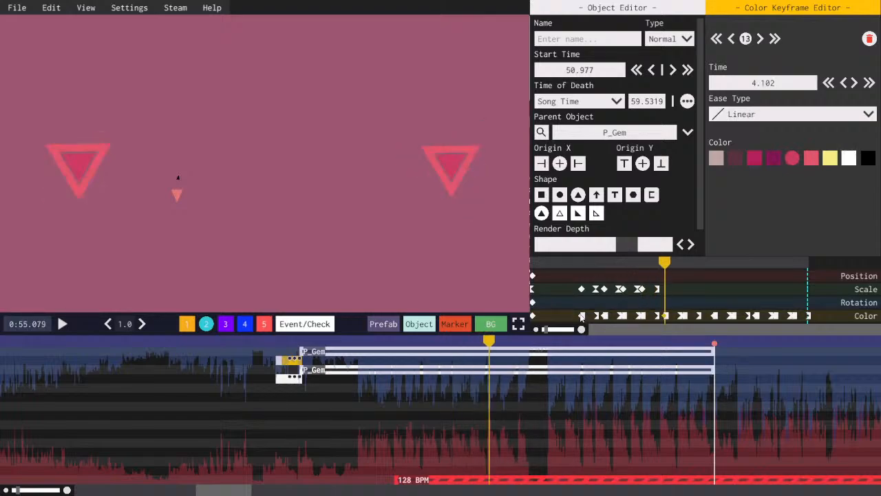
key("ctrl+v")
- Paste the scale burst at the color flashes starting at 4.688 and 5.626
key("period")
key("period")
key("period")
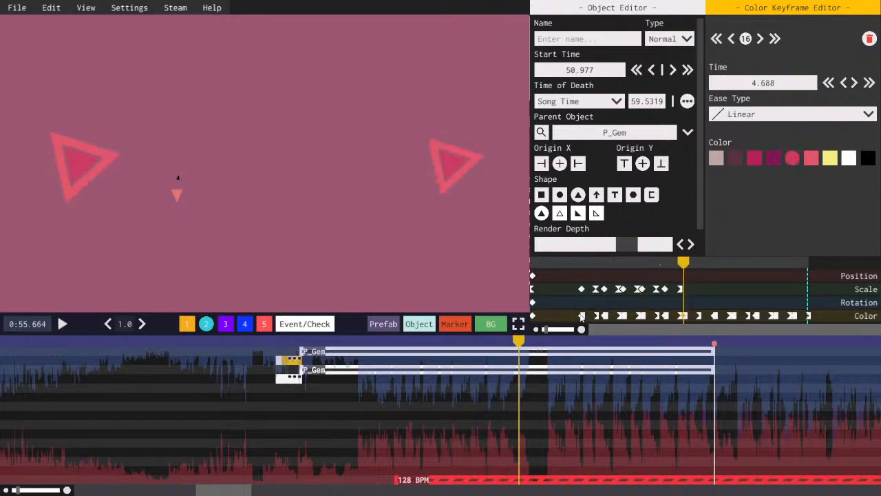
key("period")
key("period")
key("period")
key("ctrl+v")
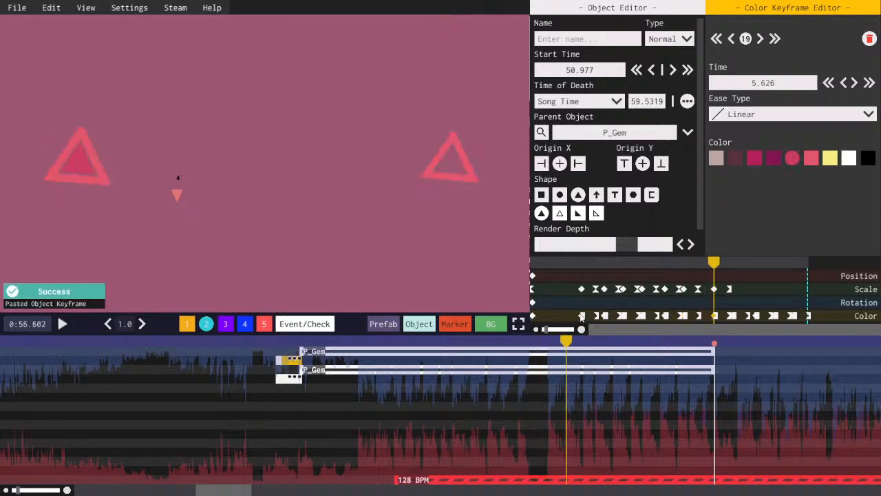
- Paste the scale burst at the two color flashes that follow the one at 5.626
key("period")
key("period")
key("period")
key("ctrl+v")
key("period")
key("period")
key("period")
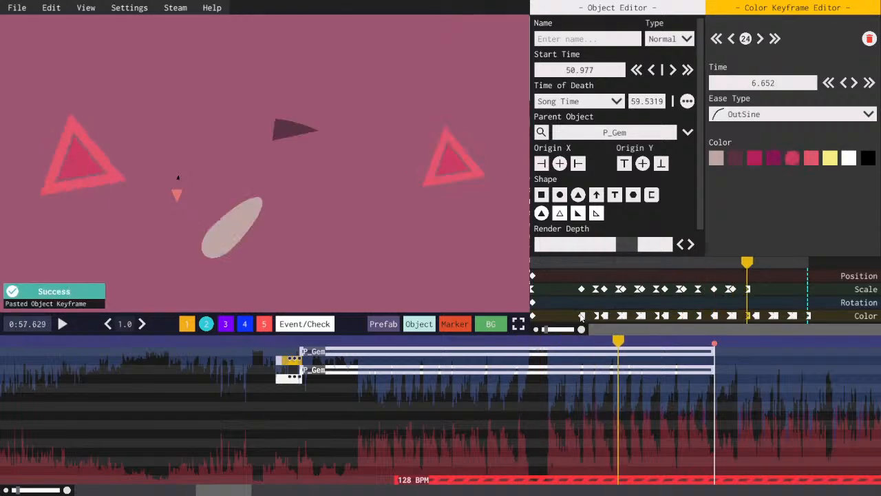
key("ctrl+v")
- Paste the scale burst at the last two color flashes, starting at 7.501 and 8.086
key("period")
key("period")
key("period")
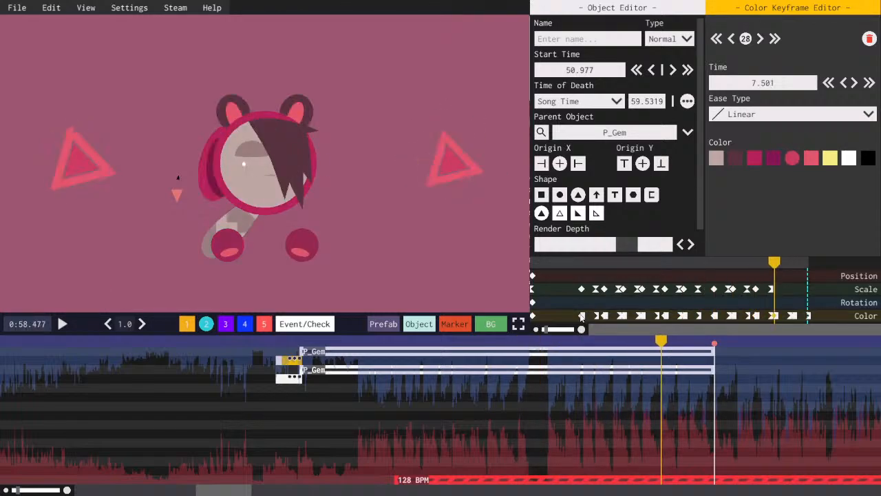
key("ctrl+v")
key("period")
key("period")
key("period")
- Play back the right inner triangle's full series of bursts from the first pulse
key("space")
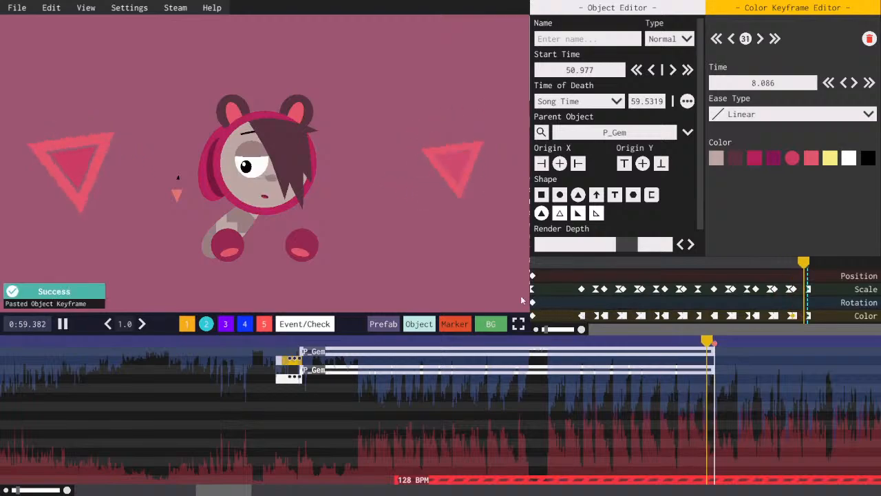
left_click(582, 261)
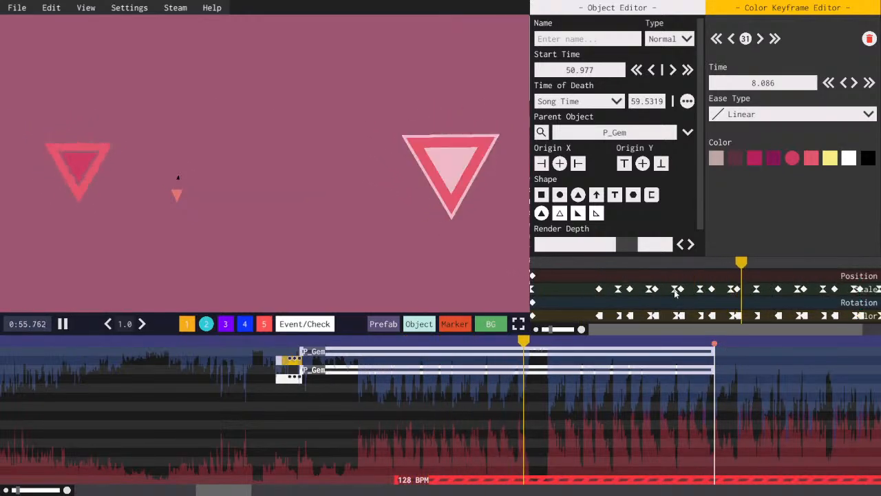
key("space")
- Copy the first burst's scale and color keyframes and paste them onto the left inner triangle at its P_Gem's first pulse, 1.525
left_click_drag(586, 275, 623, 320)
key("ctrl+c")
left_click(601, 315)
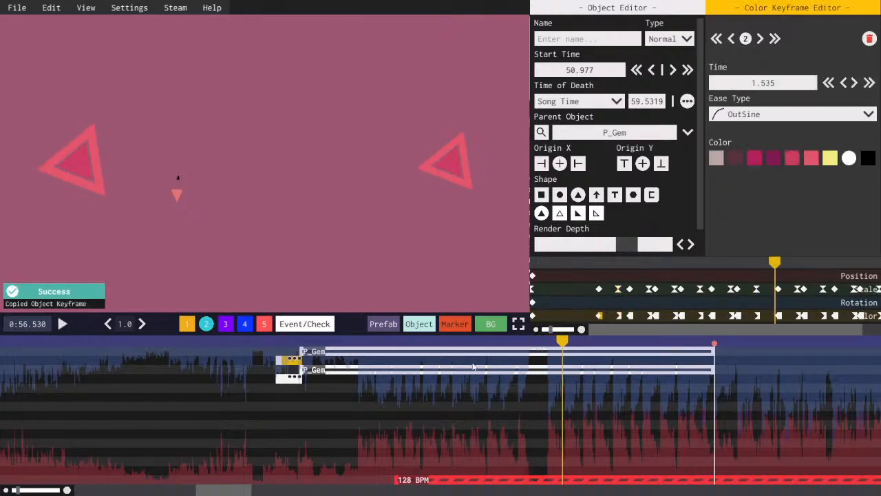
left_click(340, 370)
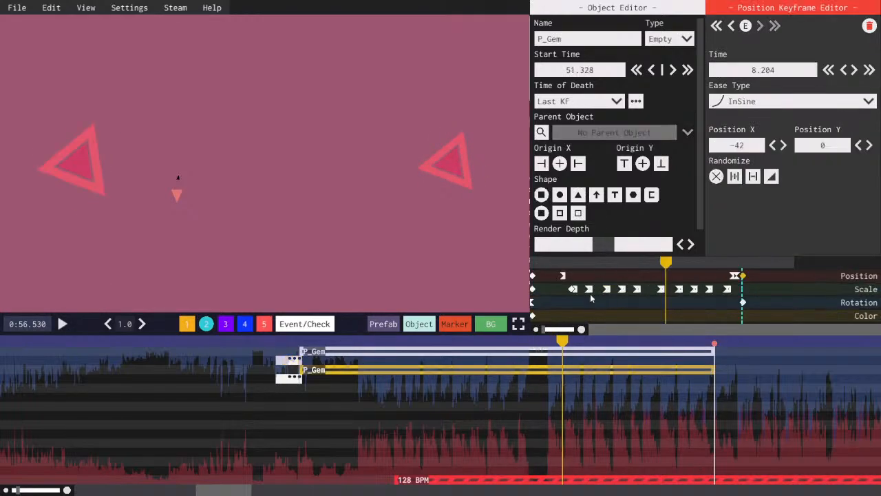
left_click(574, 290)
left_click(294, 378)
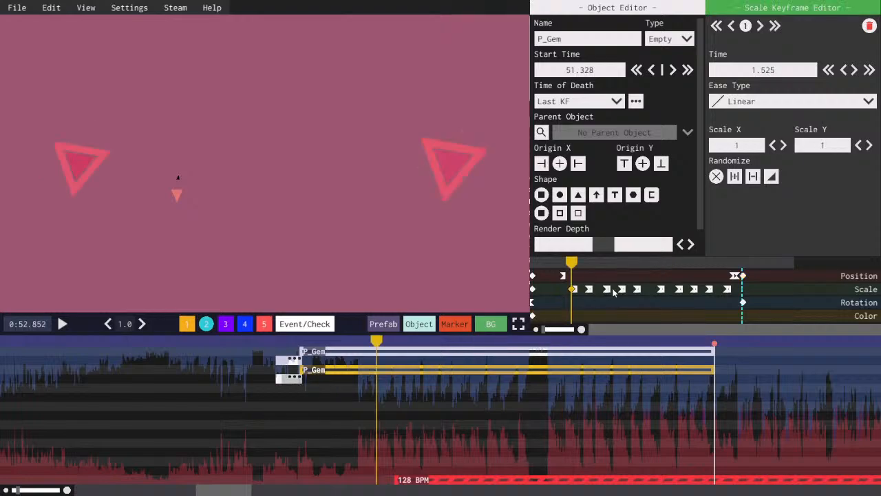
key("ctrl+v")
- Play back the left inner triangle's first burst and color flash
scroll(623, 295, "up", 2)
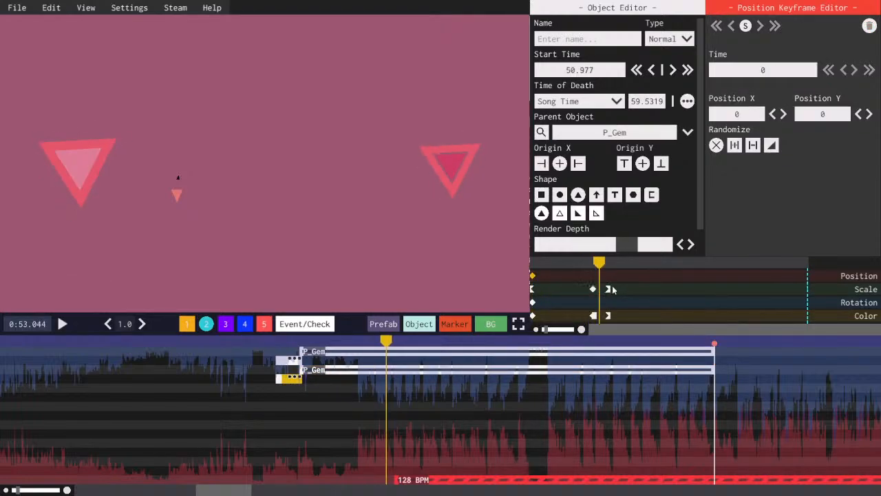
left_click(587, 266)
key("space")
key("space")
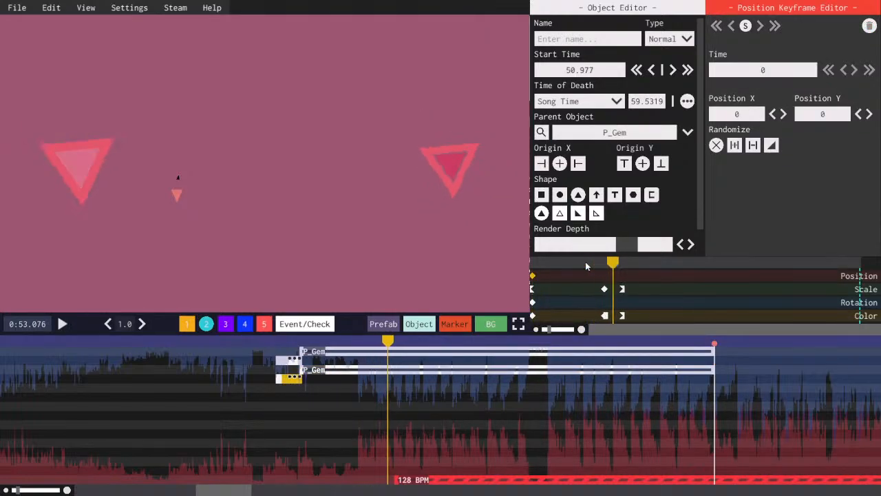
- Paste the burst and flash onto the left inner triangle at its P_Gem's second pulse, keyframe time 2.111
left_click(354, 376)
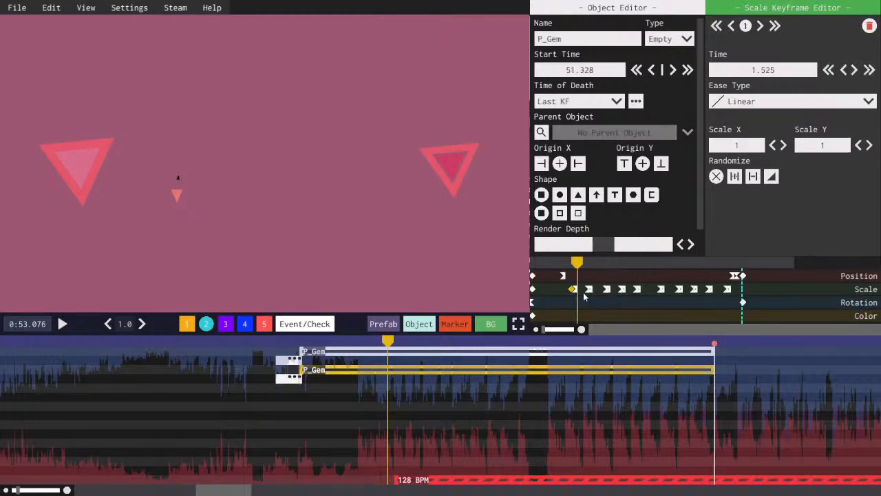
left_click(585, 292)
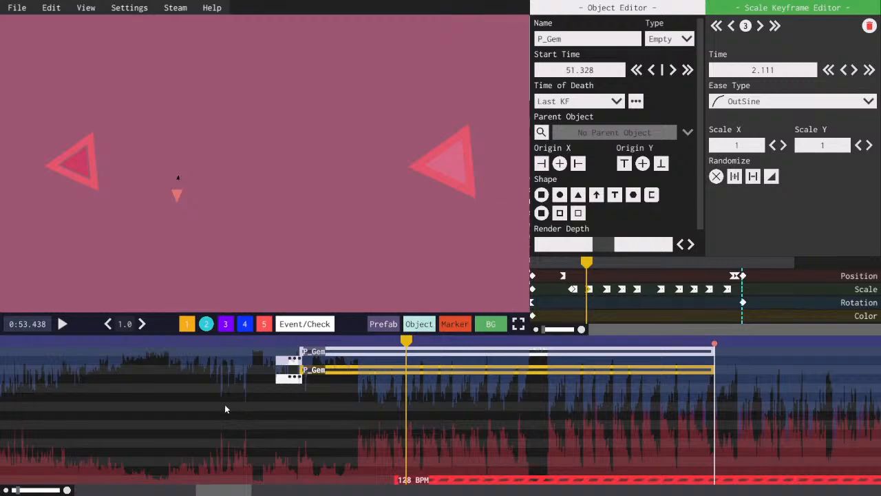
left_click(294, 380)
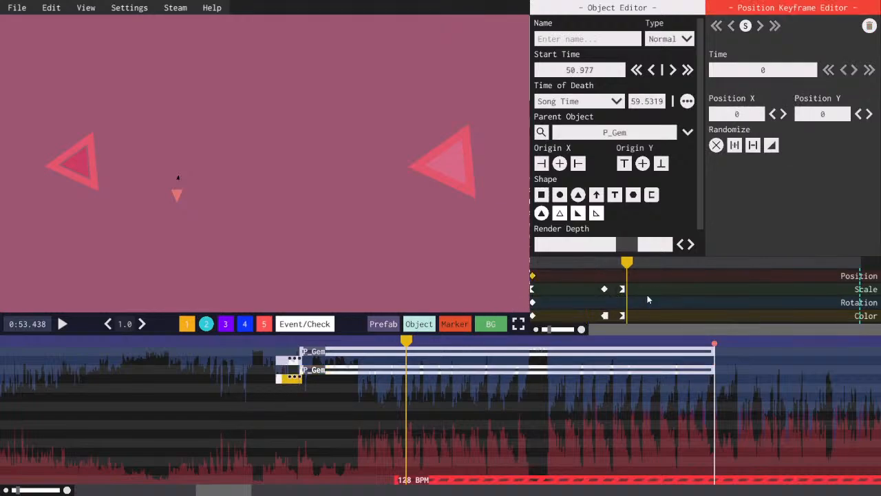
key("ctrl+v")
- Paste the burst and flash onto the left inner triangle at its P_Gem's third pulse, keyframe time 2.814
left_click(419, 371)
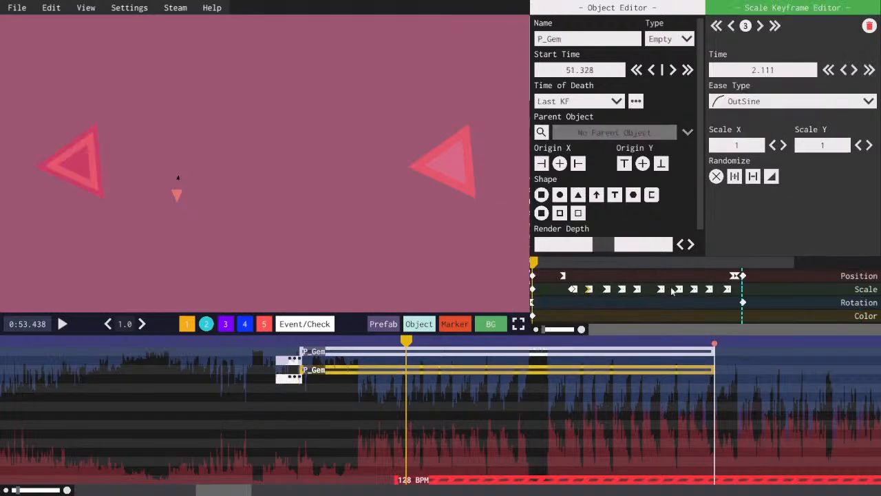
key("space")
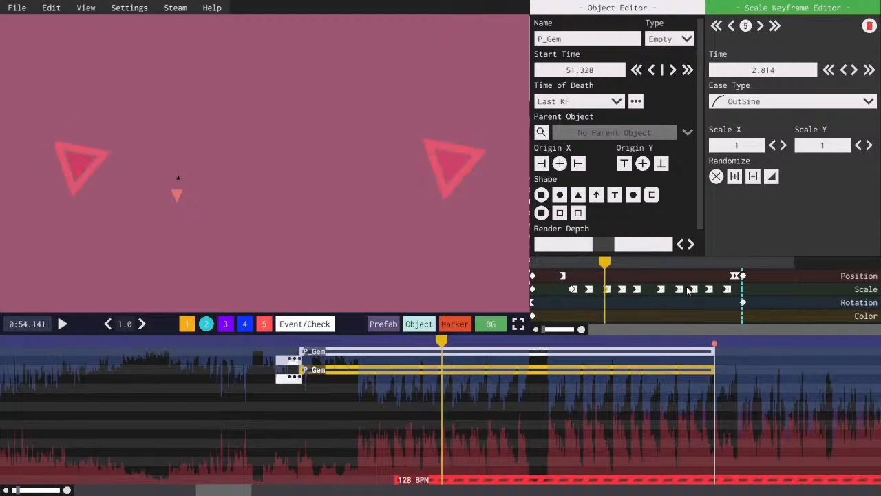
left_click(290, 378)
key("ctrl+v")
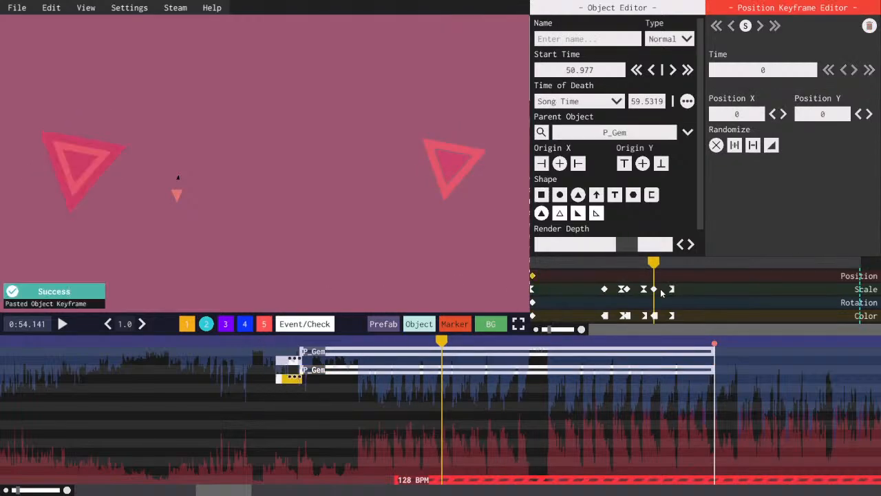
- Paste the burst and flash onto the left inner triangle at its P_Gem's fourth pulse, keyframe time 3.4
left_click(463, 372)
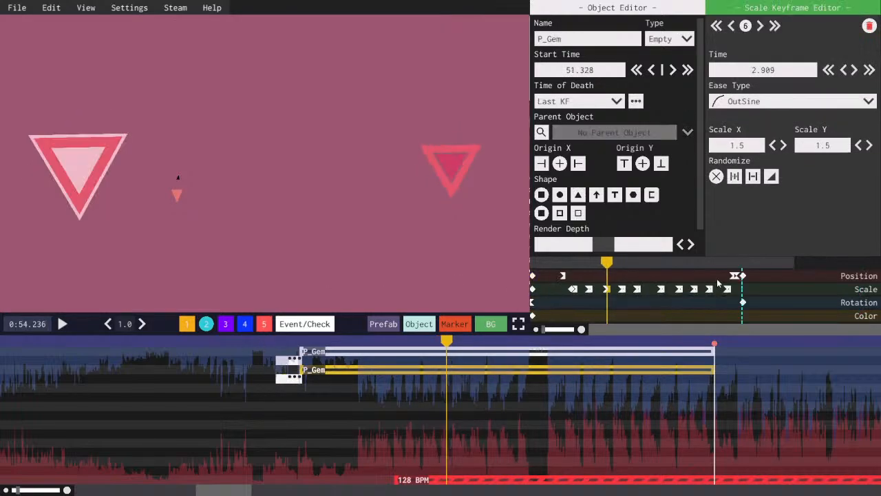
left_click(289, 378)
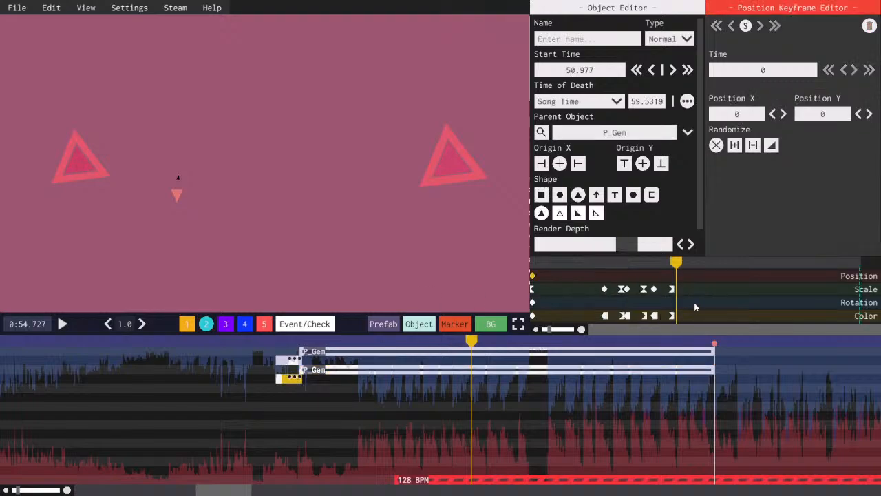
key("ctrl+v")
- Paste the burst and flash onto the left inner triangle at its P_Gem's fifth pulse, keyframe time 3.985
left_click(463, 370)
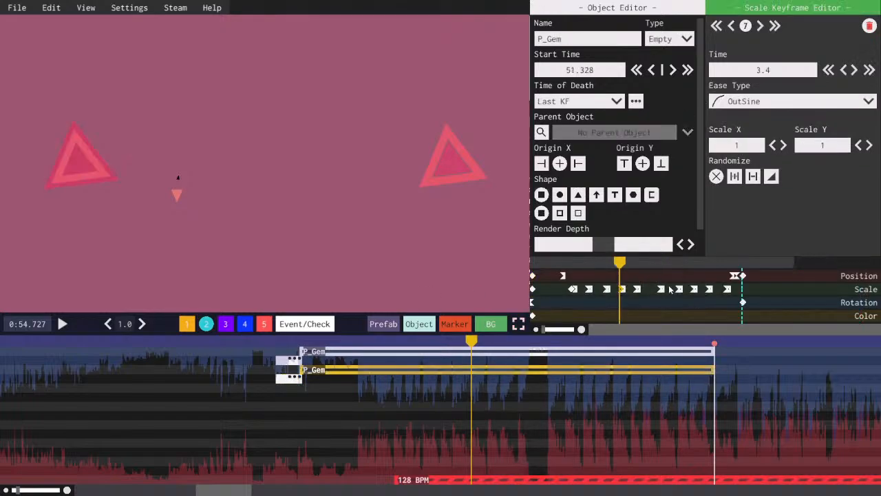
left_click(662, 290)
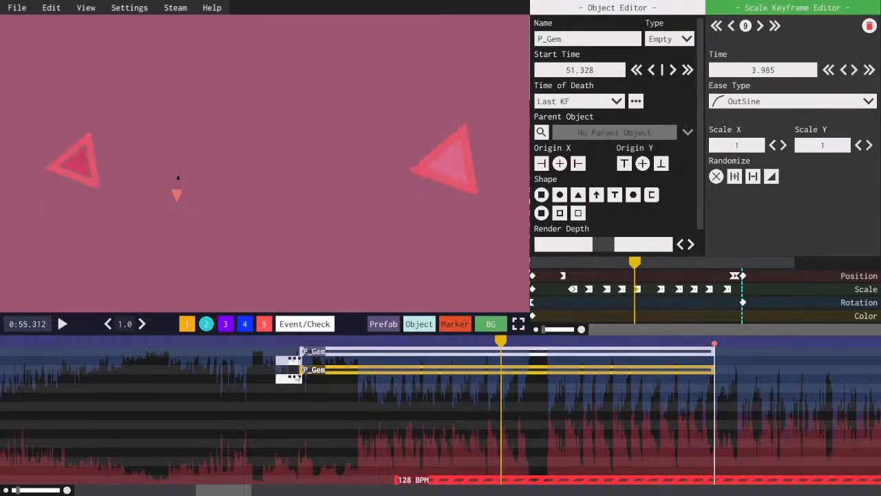
left_click(289, 378)
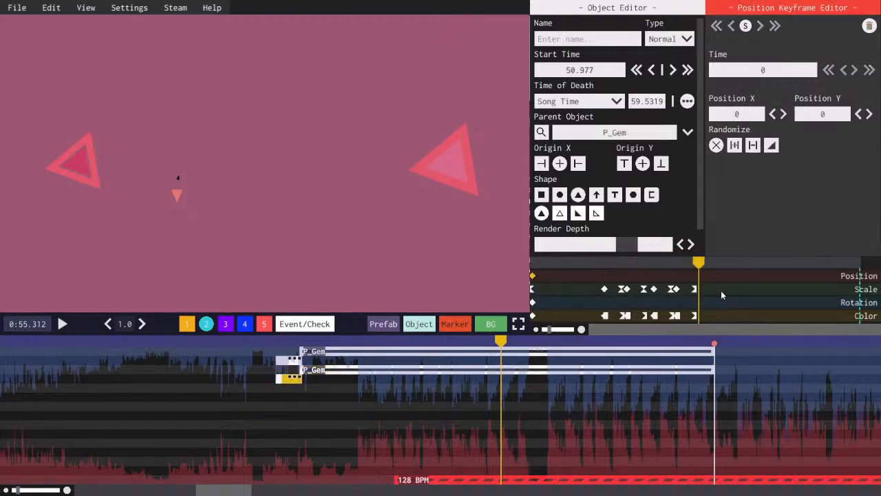
key("ctrl+v")
scroll(713, 301, "down", 2)
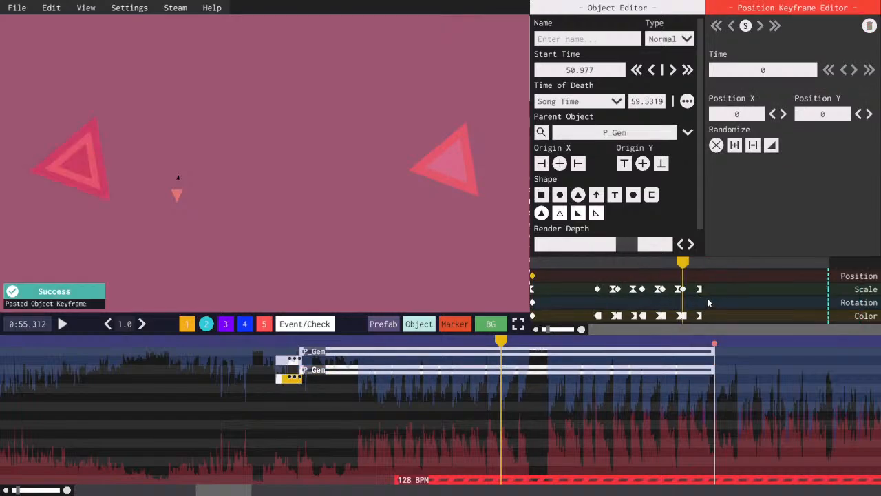
- Paste the burst and flash onto the left inner triangle at its P_Gem's sixth pulse, keyframe time 4.923
left_click(379, 374)
key("period")
key("period")
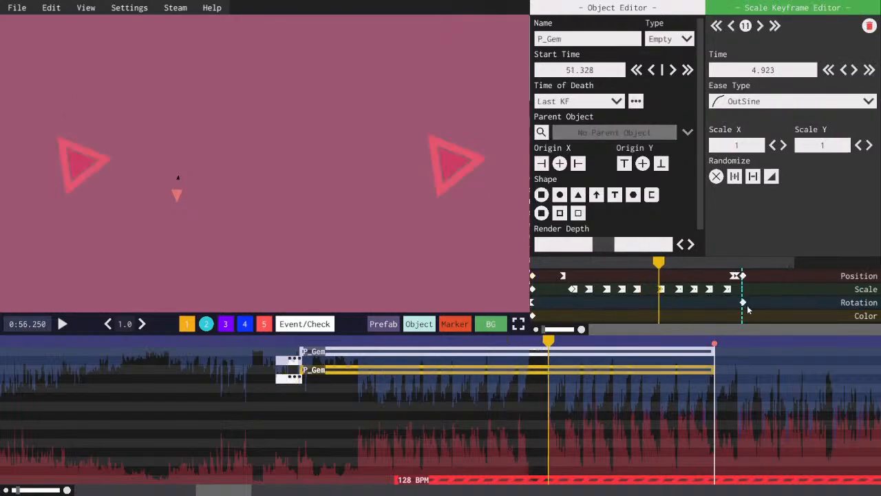
left_click(301, 381)
key("ctrl+v")
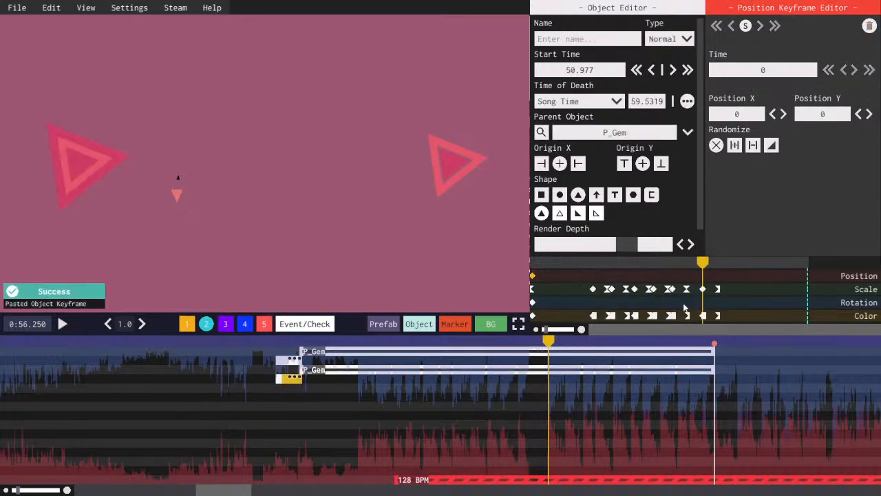
- Paste the burst and flash onto the left inner triangle at its P_Gem's seventh pulse, keyframe time 5.626
left_click(465, 376)
left_click(685, 289)
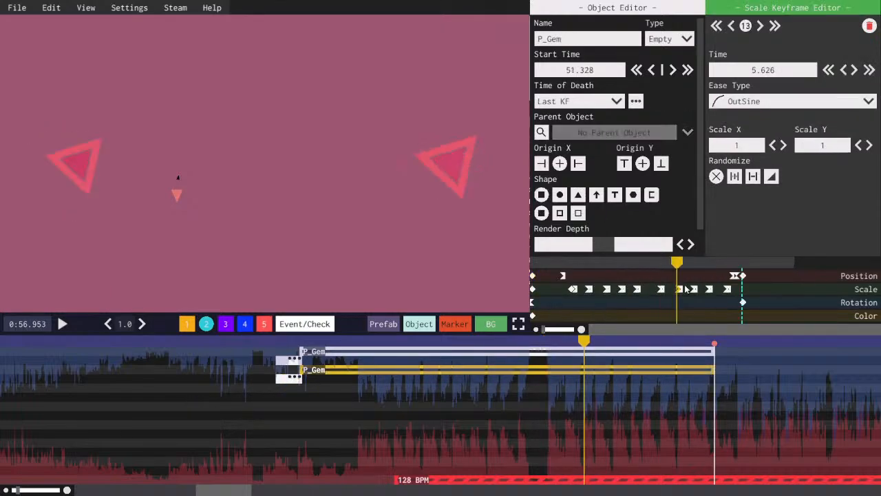
left_click(291, 381)
key("ctrl+v")
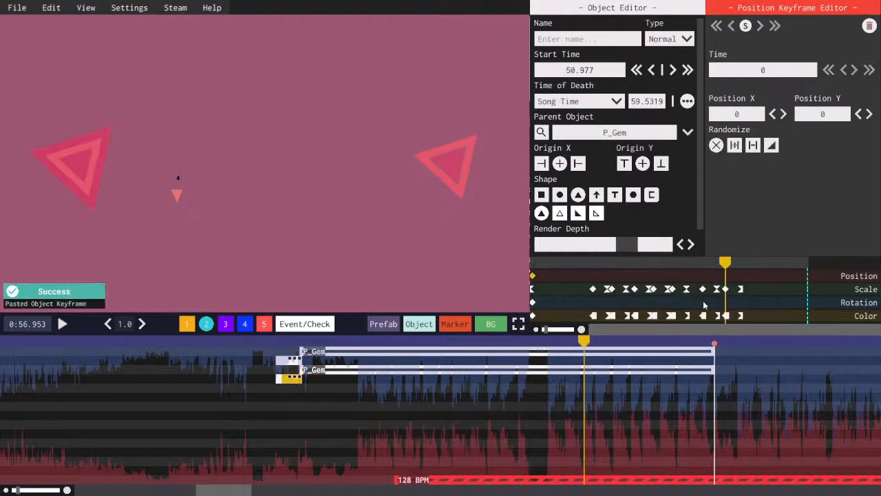
- Paste the burst and flash onto the left inner triangle at its P_Gem's eighth pulse, keyframe time 6.212
left_click(476, 369)
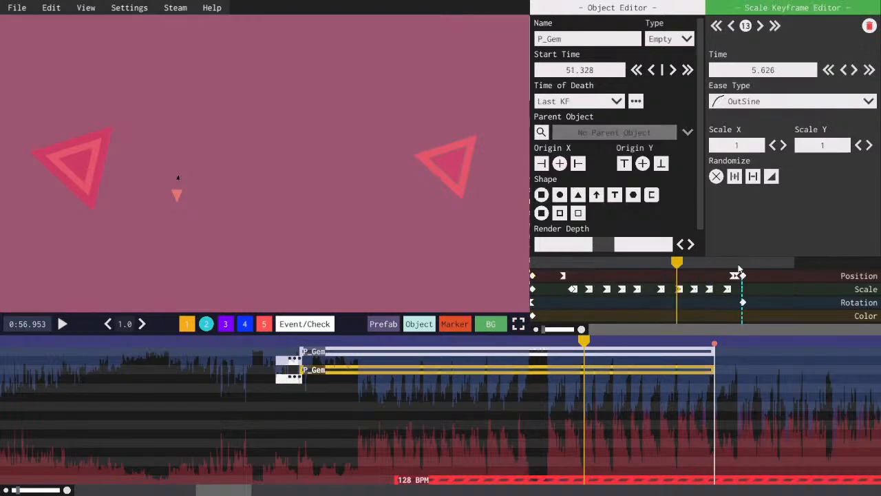
key("period")
key("period")
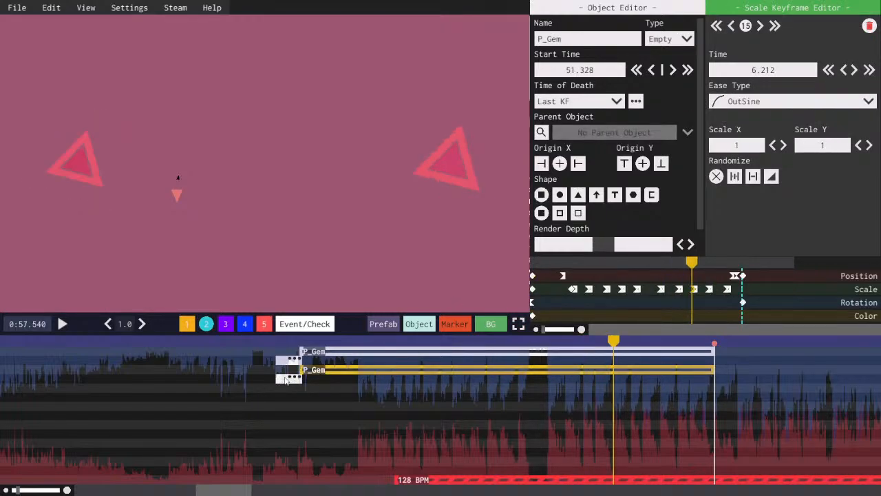
left_click(287, 379)
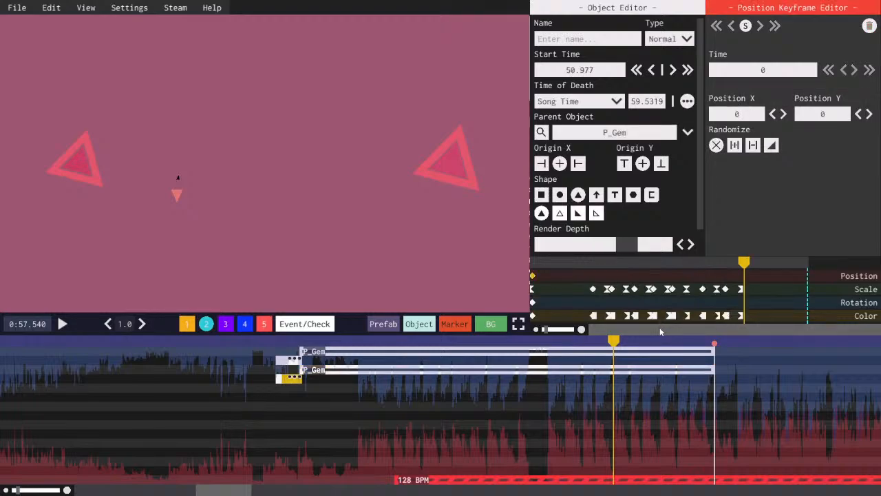
key("ctrl+v")
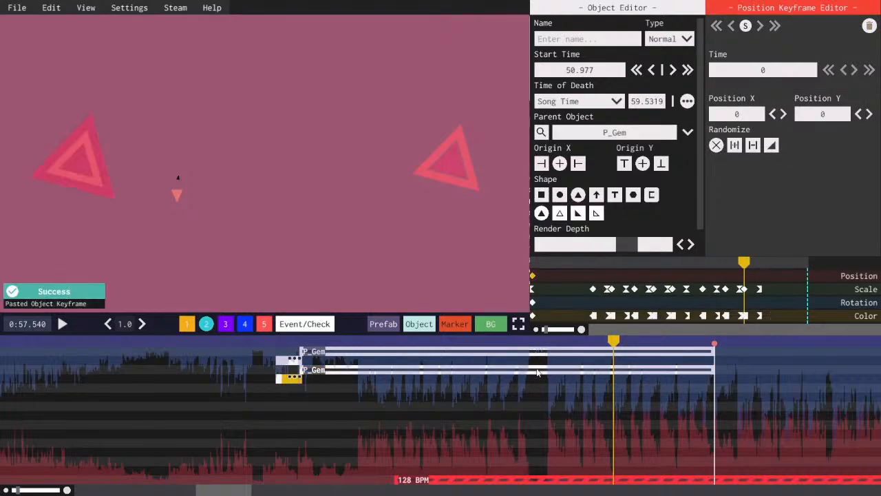
- Paste the burst and flash onto the left inner triangle at its P_Gem's ninth pulse, keyframe time 6.798
left_click(538, 372)
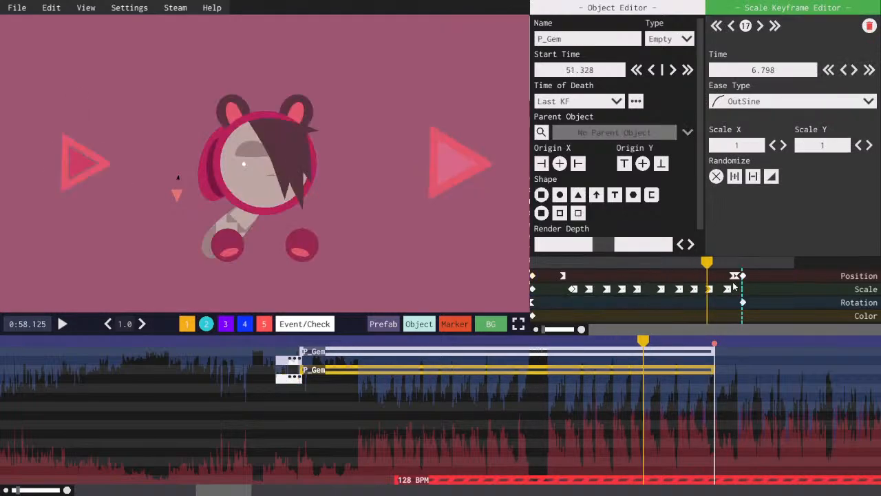
left_click(295, 378)
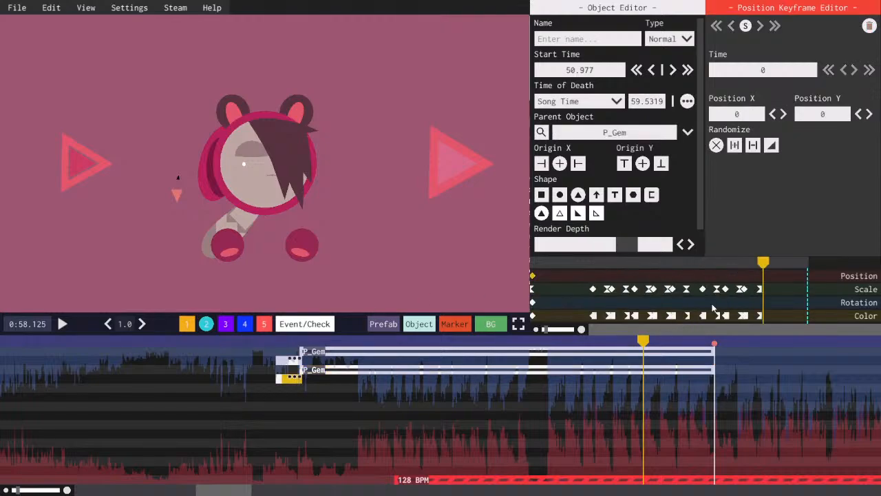
key("ctrl+v")
- Paste the burst and flash onto the left inner triangle at its P_Gem's tenth pulse, keyframe time 7.501, and save the beatmap
left_click(384, 370)
left_click(761, 288)
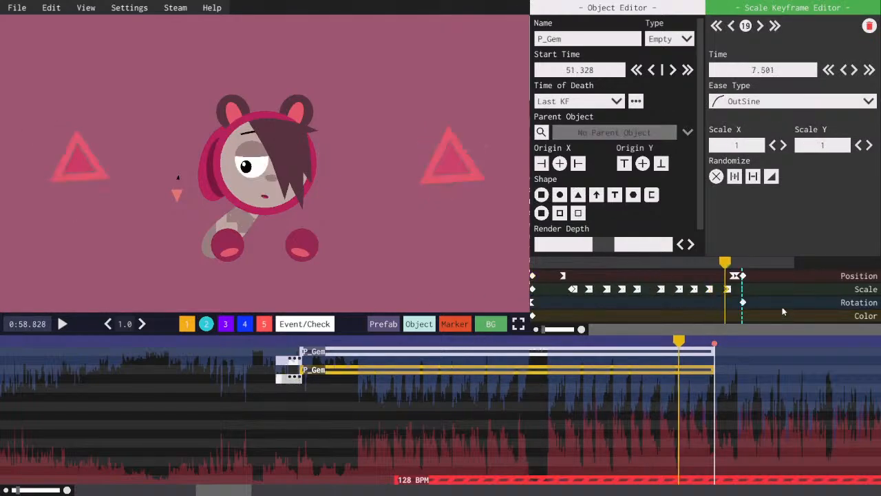
left_click(290, 380)
key("ctrl+v")
key("space")
key("ctrl+s")
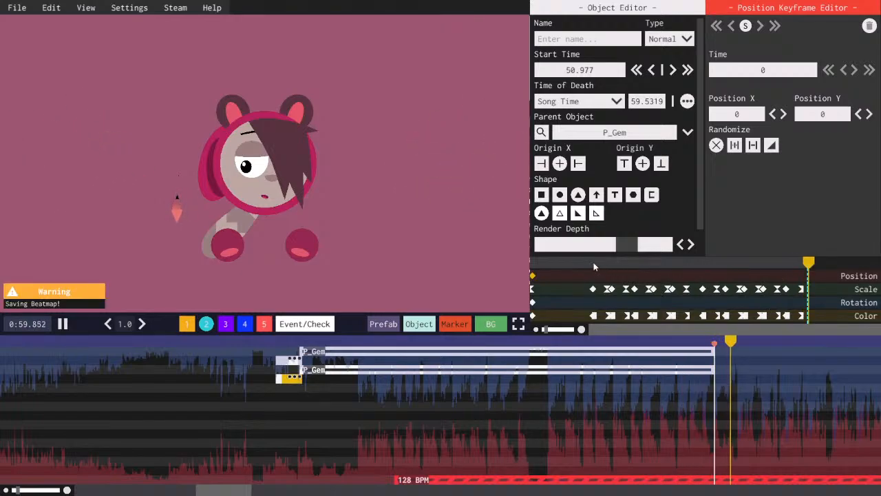
- Play back the pulses and bursts of both triangles and save the beatmap again
left_click(592, 264)
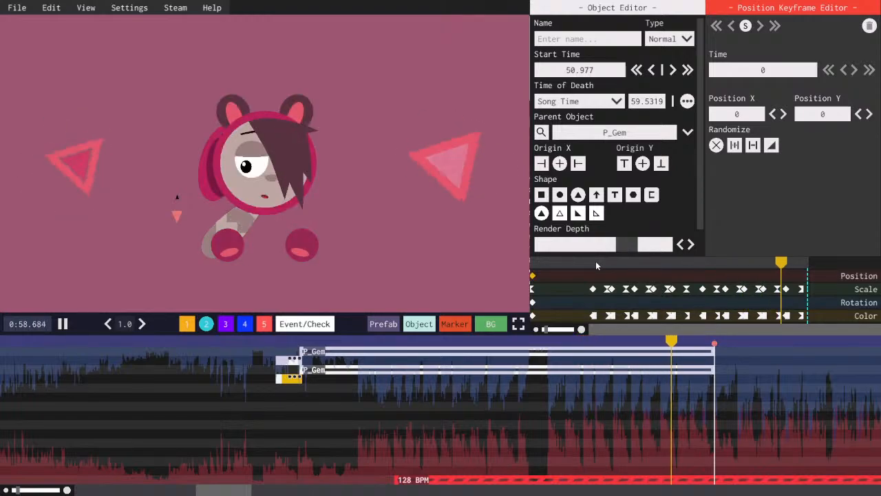
scroll(228, 432, "down", 2)
key("space")
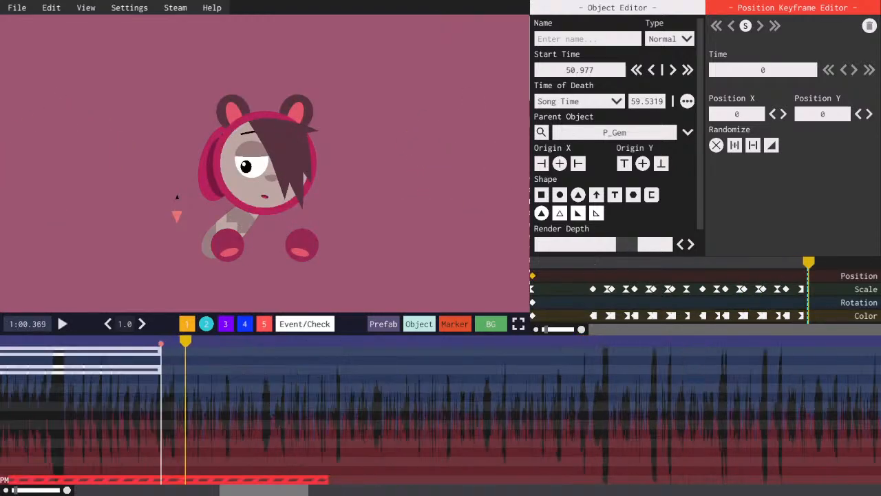
left_click_drag(276, 490, 249, 490)
key("ctrl+s")
left_click(236, 342)
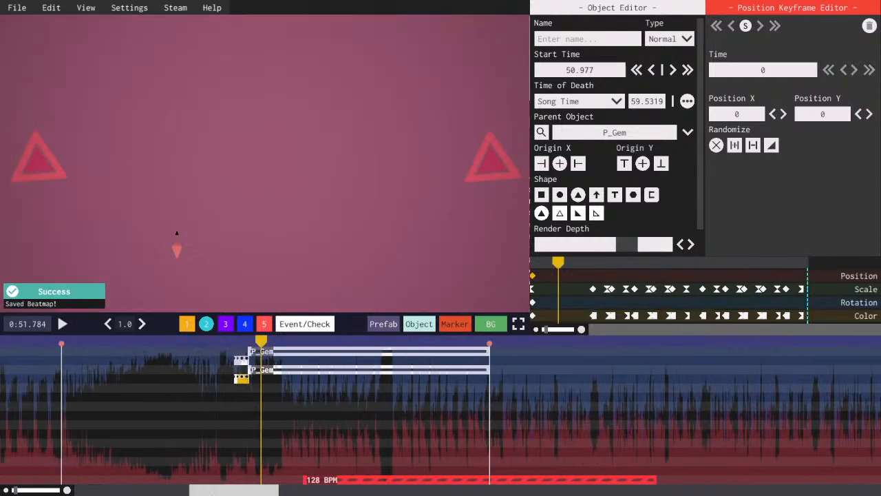
key("space")
key("space")
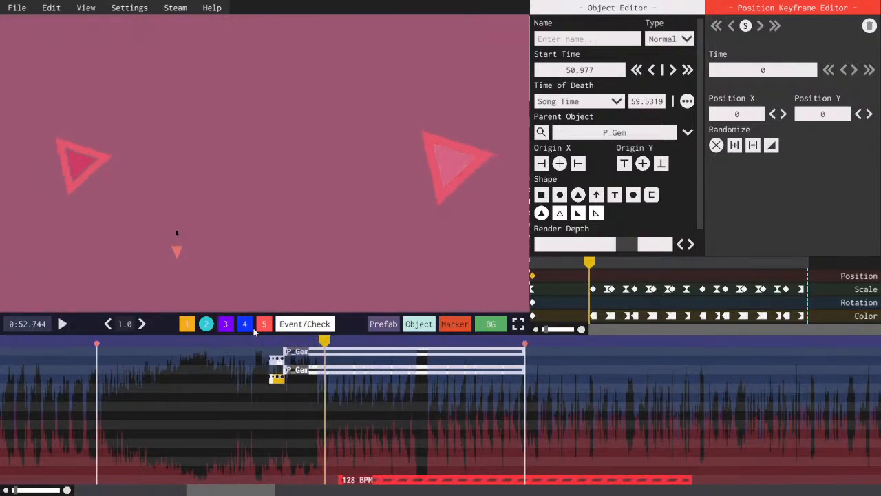
left_click(193, 323)
left_click(207, 323)
left_click(226, 324)
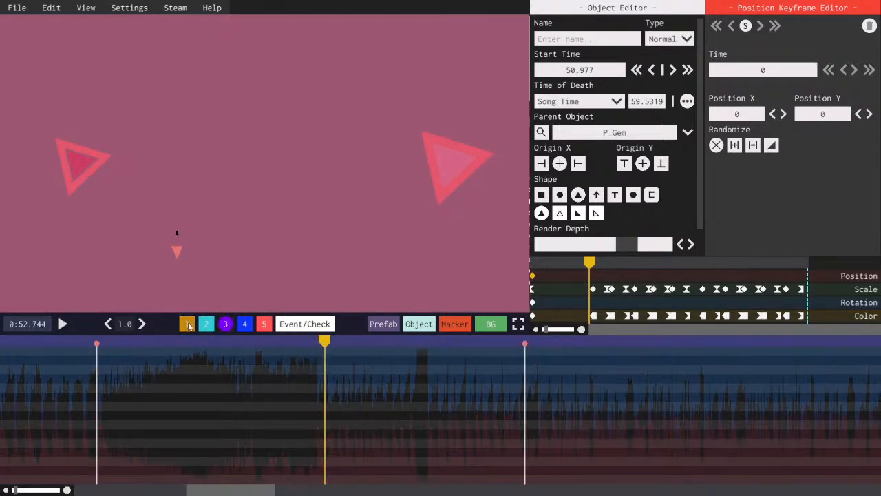
left_click(186, 325)
key("space")
key("space")
left_click(226, 325)
key("space")
key("space")
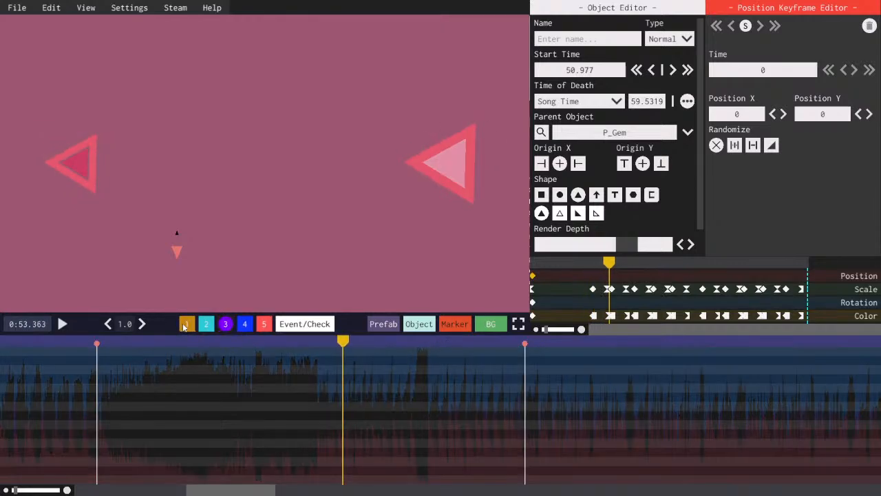
- Show layer 1 and play back the mage's appearance around the 0:59.531 marker
left_click(186, 324)
scroll(313, 370, "right", 3)
left_click(331, 342)
key("space")
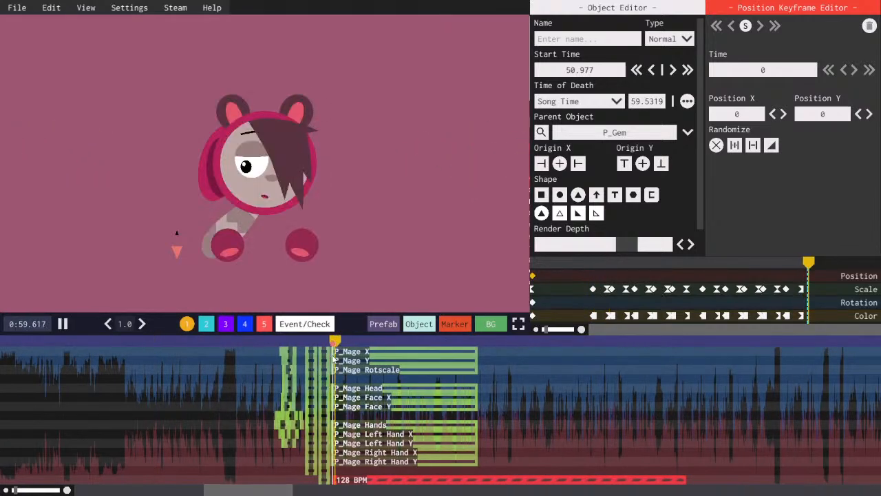
key("space")
left_click(338, 360)
key("space")
key("space")
left_click(331, 343)
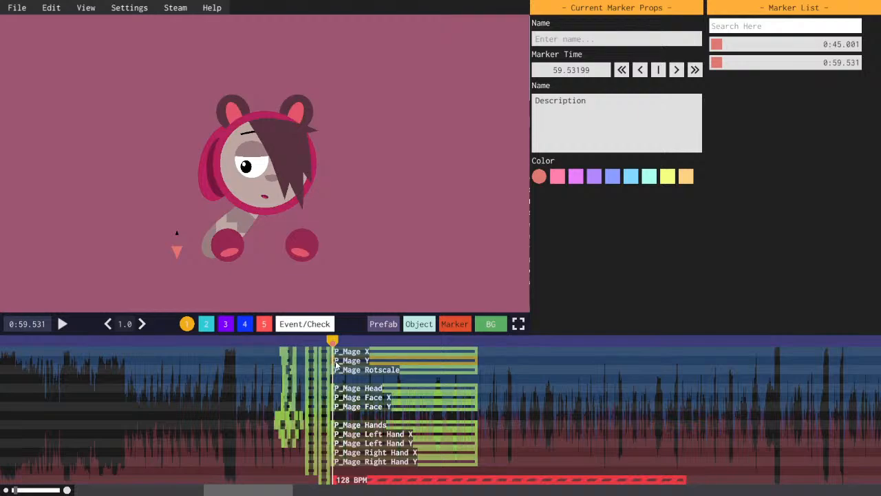
- Set P_Mage Y's first position keyframe to Y -30 and paste a copy of that keyframe
left_click(338, 361)
scroll(840, 115, "down", 19)
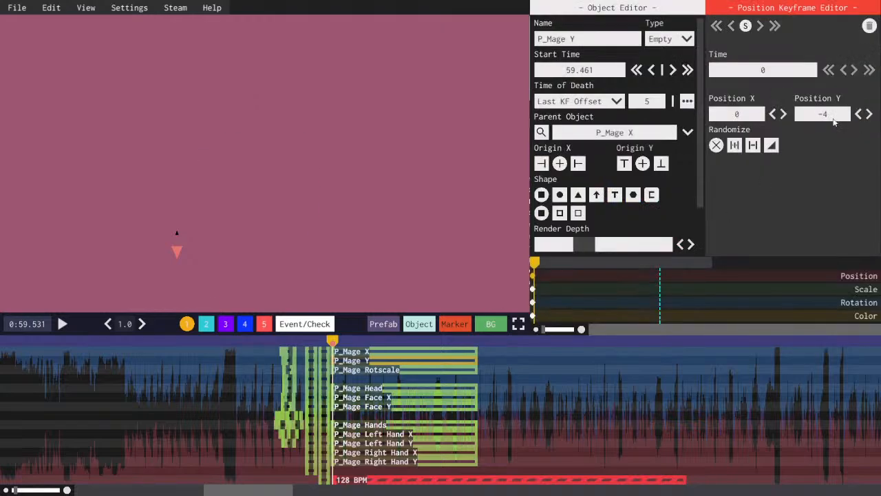
scroll(835, 121, "down", 11)
key("ctrl+c")
key("ctrl+v")
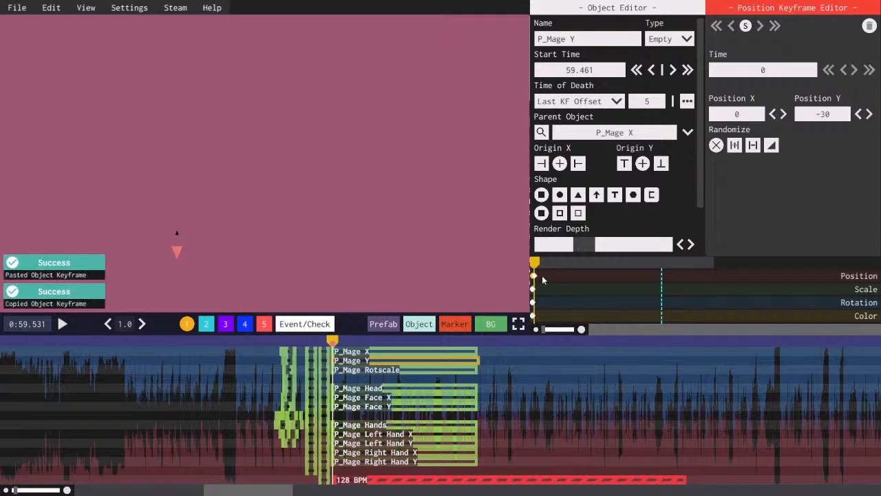
- Place P_Mage Y's copied position keyframe at time 0.393 with OutSine easing and set its Position Y to 5
left_click(544, 276)
left_click(765, 102)
left_click(765, 159)
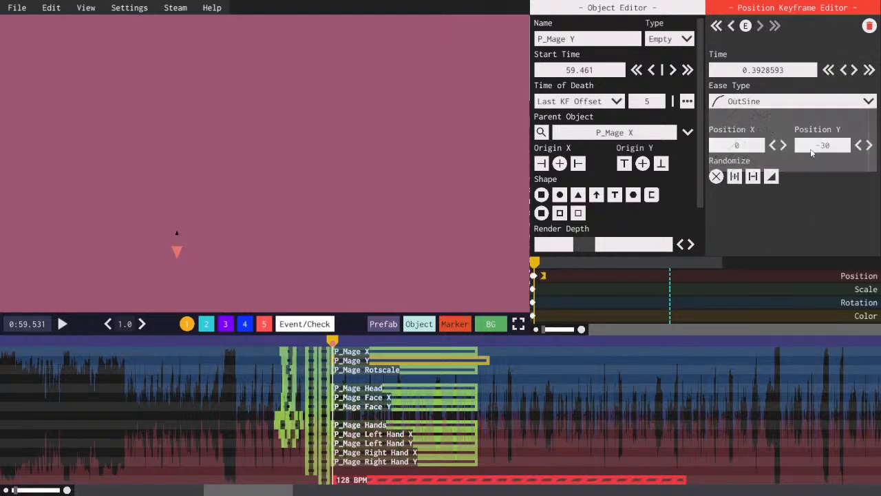
left_click(830, 146)
type("5")
key("Return")
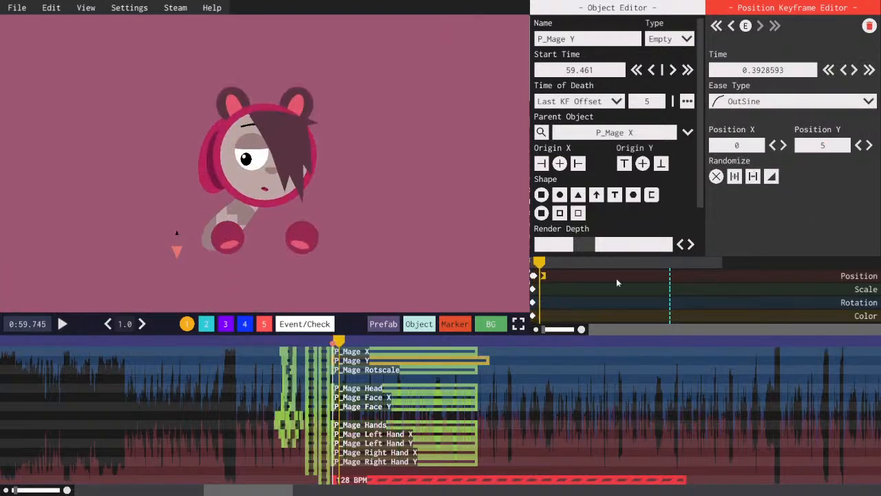
left_click(544, 276)
left_click(543, 278)
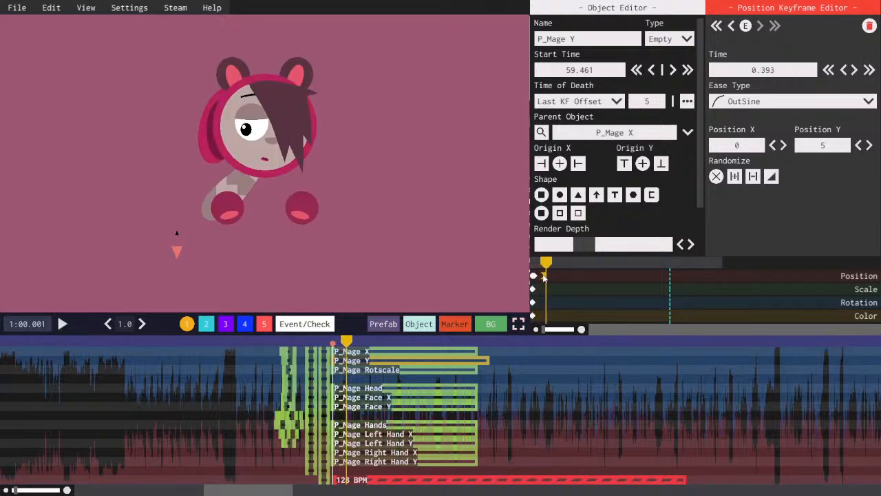
- Save the beatmap and play back the mage's rise into view
key("ctrl+s")
key("space")
scroll(219, 359, "up", 2)
key("space")
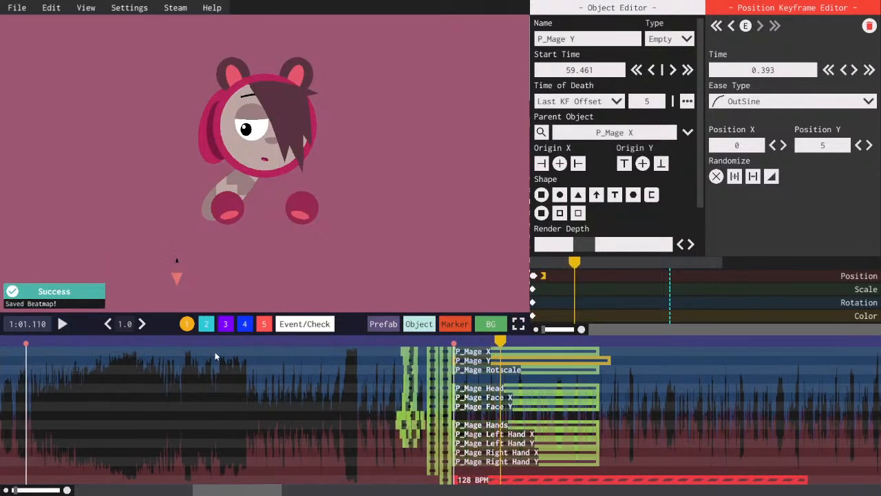
- Play back the triangle section from about 0:52, show layer 2 and select the upper P_Gem
key("space")
left_click(235, 339)
key("space")
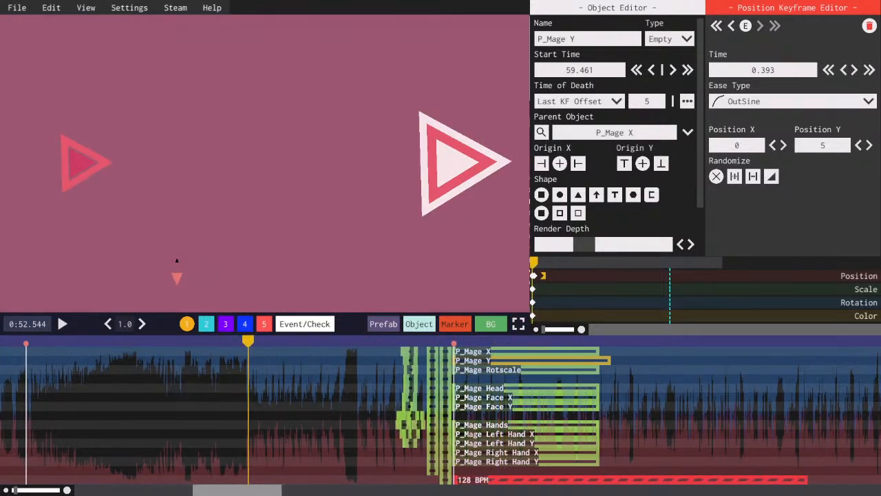
scroll(206, 386, "up", 2)
key("space")
left_click(207, 325)
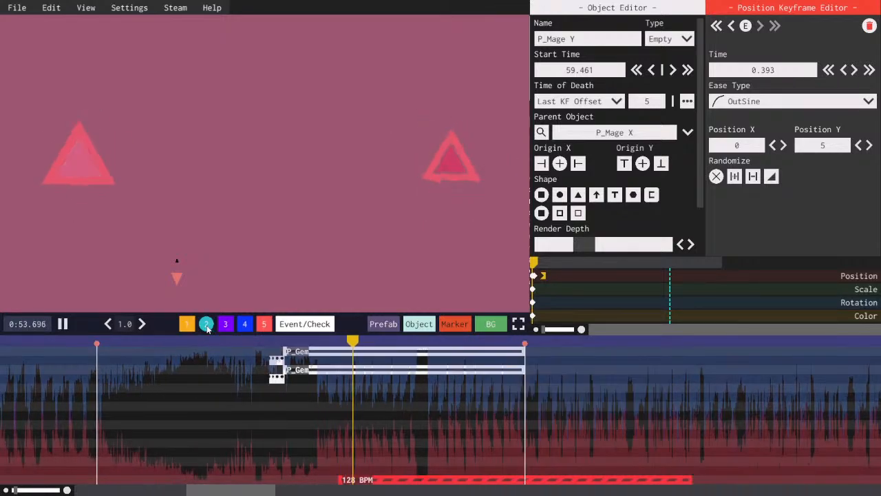
left_click(324, 354)
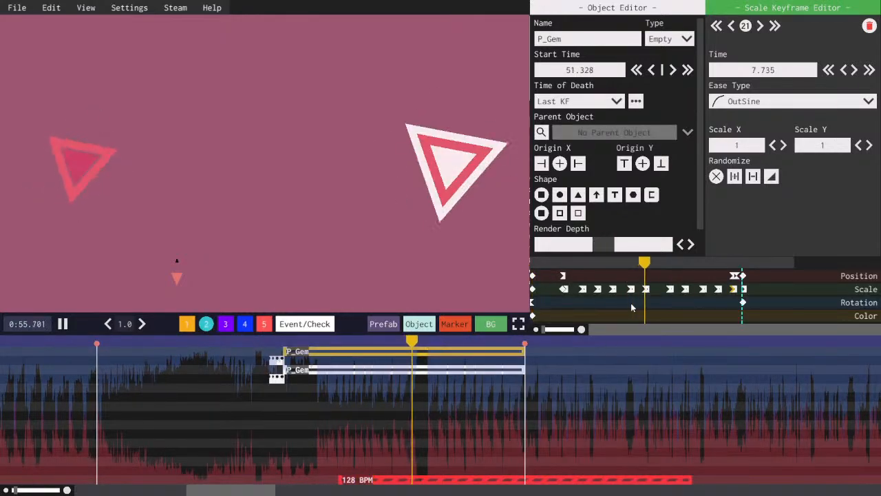
- Save the beatmap, pause playback and show layer 3 with the playhead at about 0:52
key("ctrl+s")
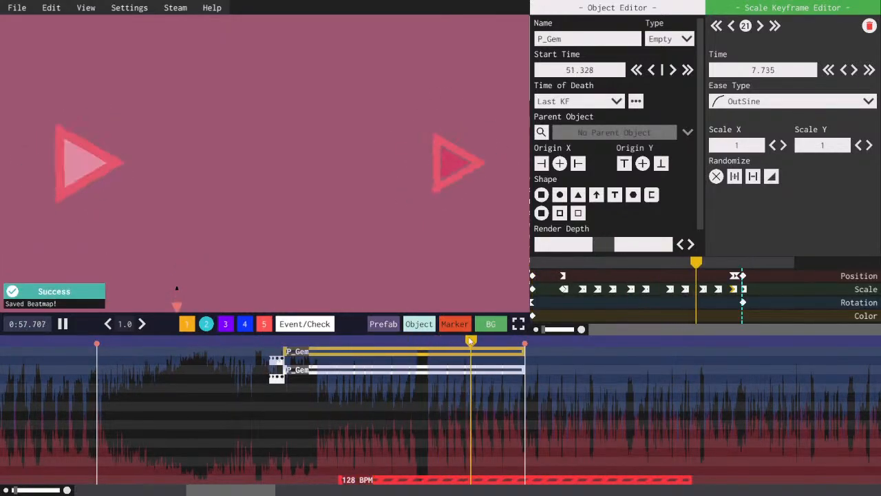
key("space")
left_click(224, 325)
left_click(307, 343)
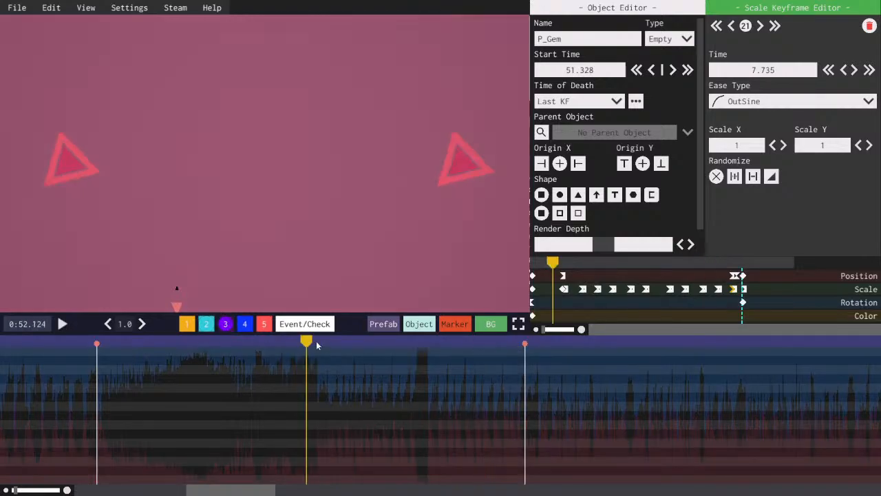
- Add an Empty object on layer 3 and move its start time to 51.328
scroll(317, 345, "up", 1)
left_click_drag(241, 490, 231, 489)
left_click(264, 343)
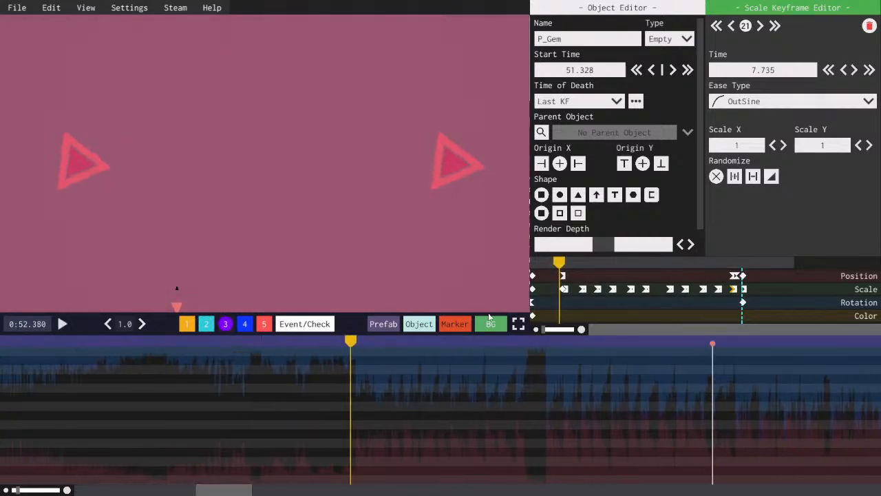
left_click(360, 342)
left_click(419, 323)
left_click(444, 250)
left_click(374, 342)
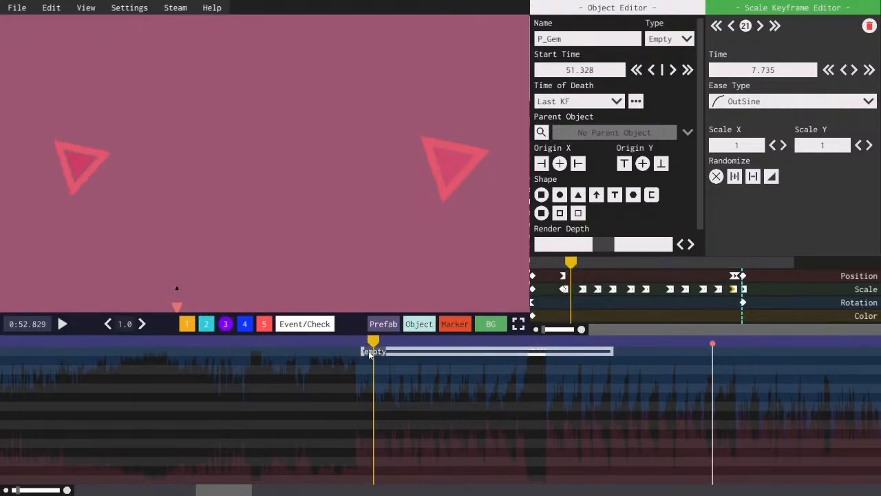
left_click_drag(368, 350, 299, 352)
left_click(314, 342)
key("space")
key("space")
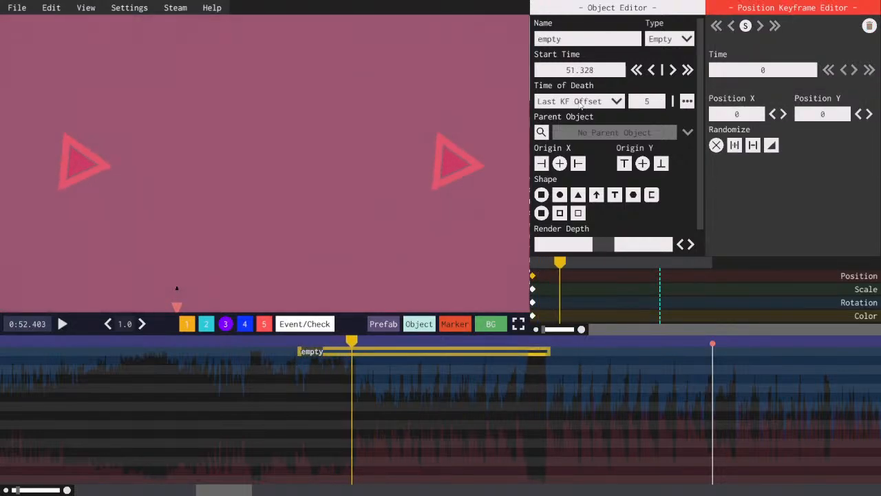
- Set the empty object's time of death to Last KF and rename it P_Bomb <Origin>
left_click(581, 103)
left_click(568, 129)
left_click(566, 39)
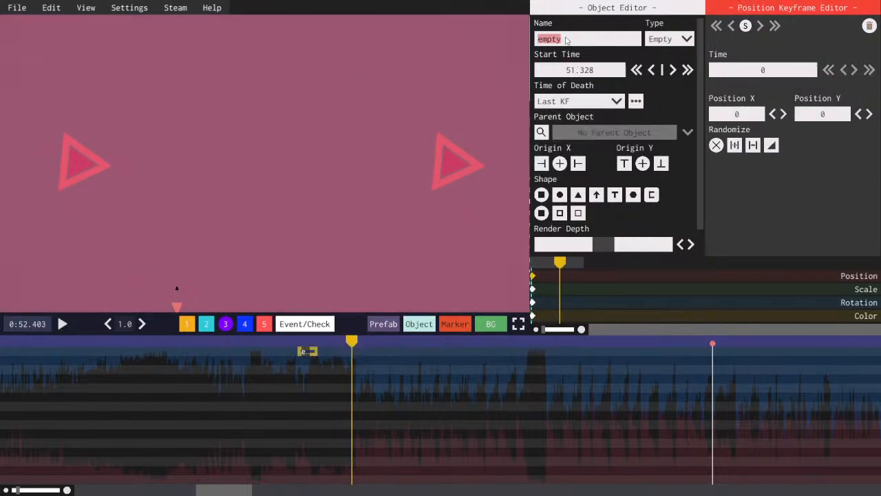
type("P_Bomb <Origin>")
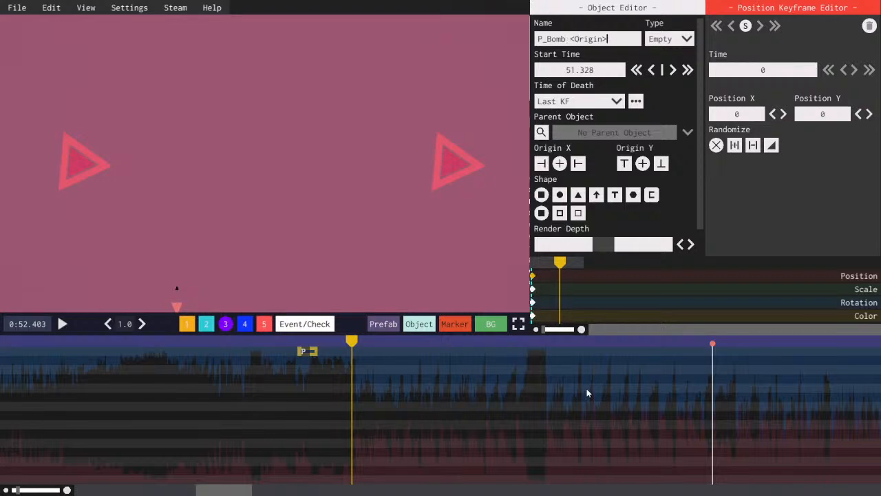
- Duplicate P_Bomb <Origin> and parent the copy to the original P_Bomb <Origin>
key("ctrl+d")
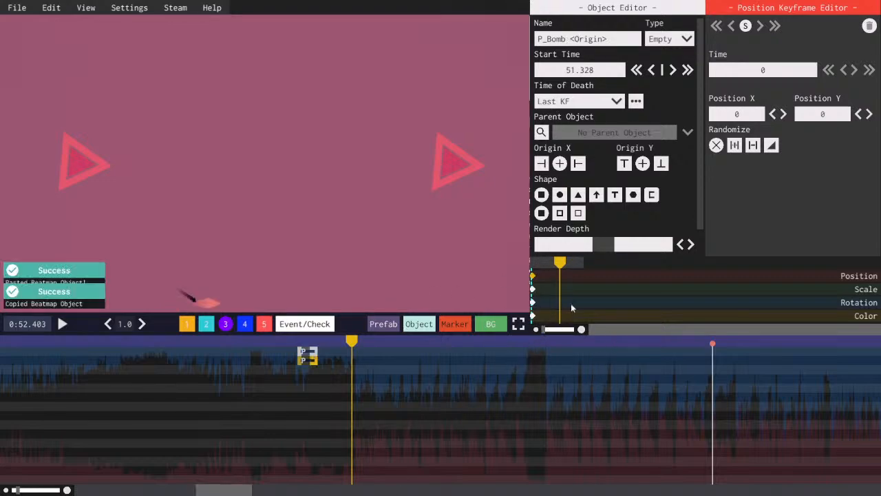
left_click(540, 133)
type("Bobmb")
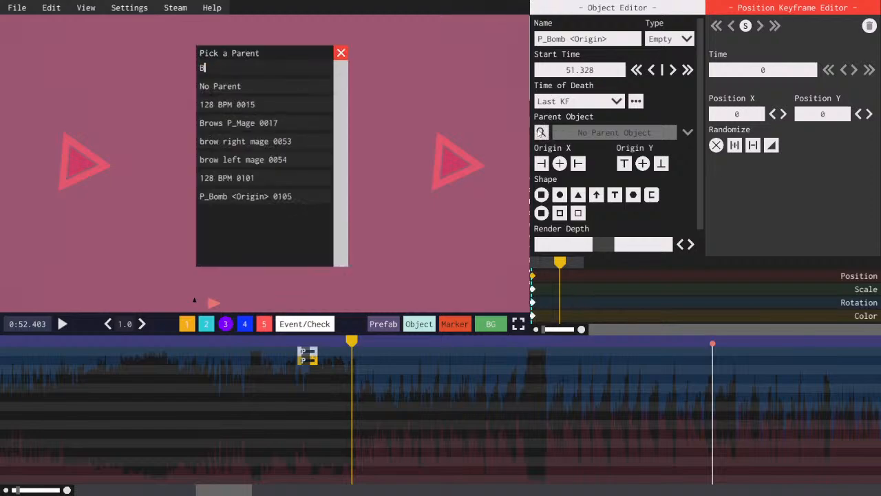
key("BackSpace")
type("mb")
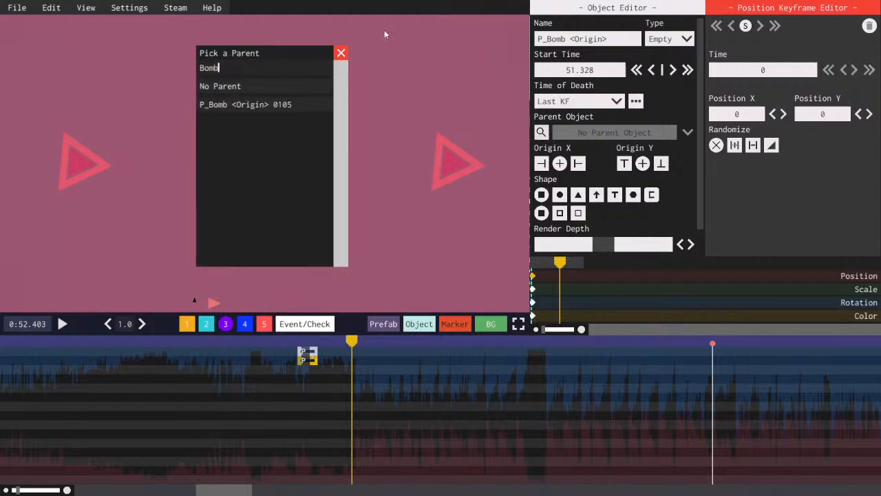
left_click(275, 105)
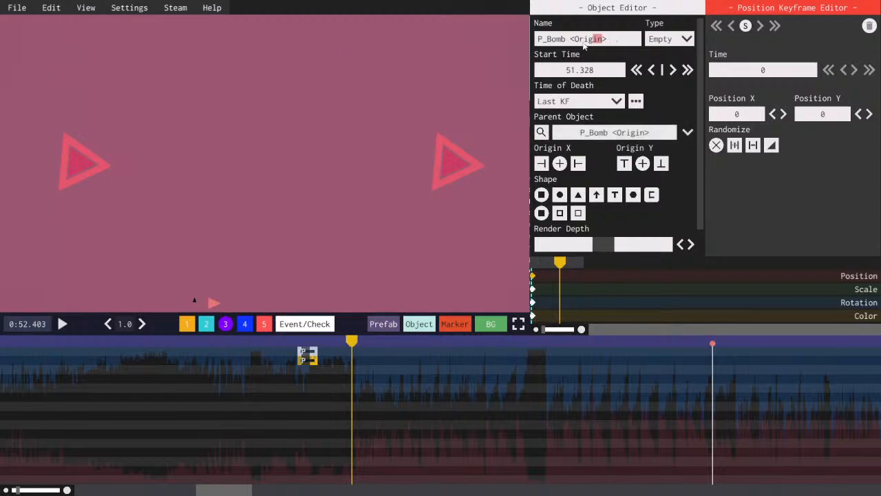
- Rename the duplicated empty P_Bomb <Dir> and inspect its parent settings
left_click_drag(584, 46, 577, 45)
type("Dir")
left_click(688, 133)
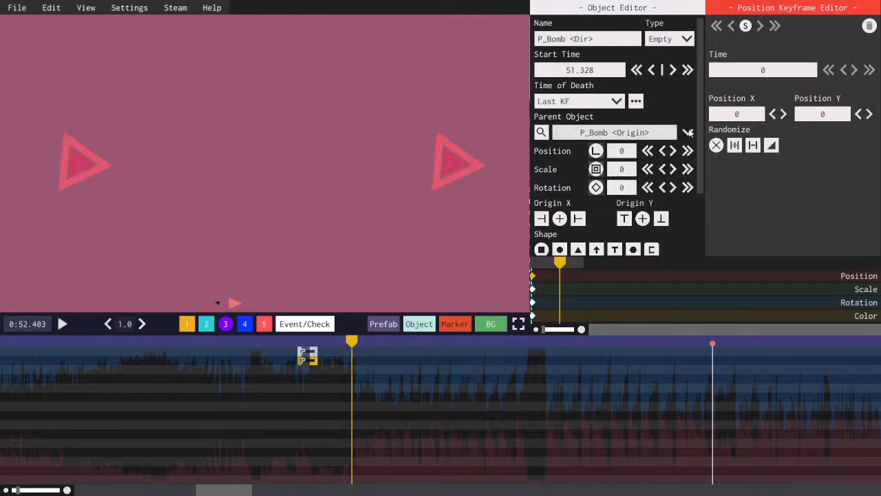
left_click(688, 132)
- Add a Normal object on layer 3 and move its start time to 52.5
left_click(418, 323)
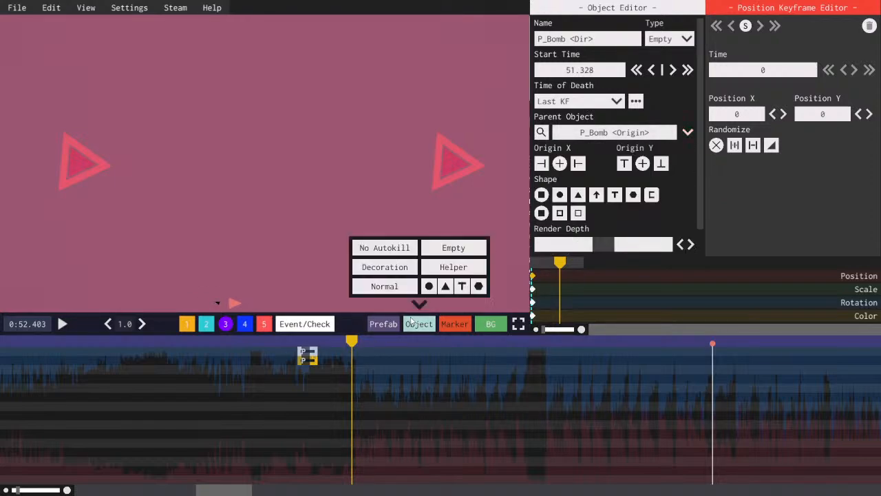
left_click(386, 286)
key("space")
left_click(355, 354)
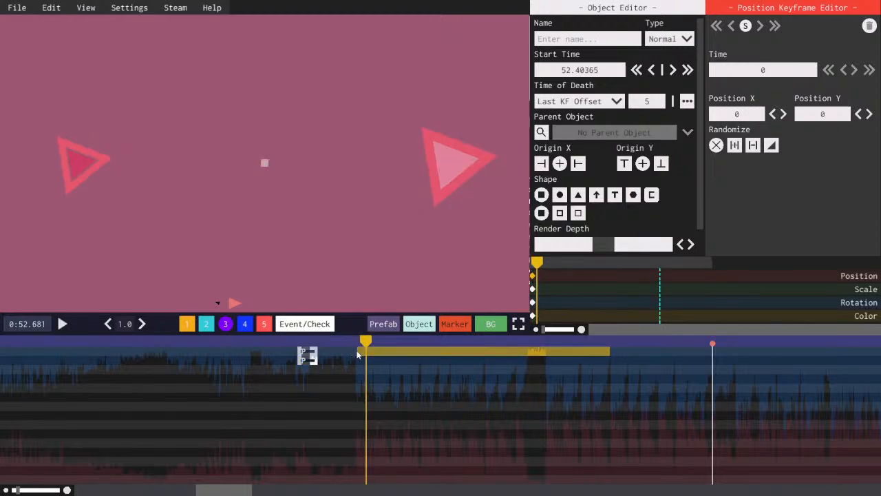
- Parent the Normal object to P_Bomb <Dir> and change its shape to a solid triangle
left_click(541, 132)
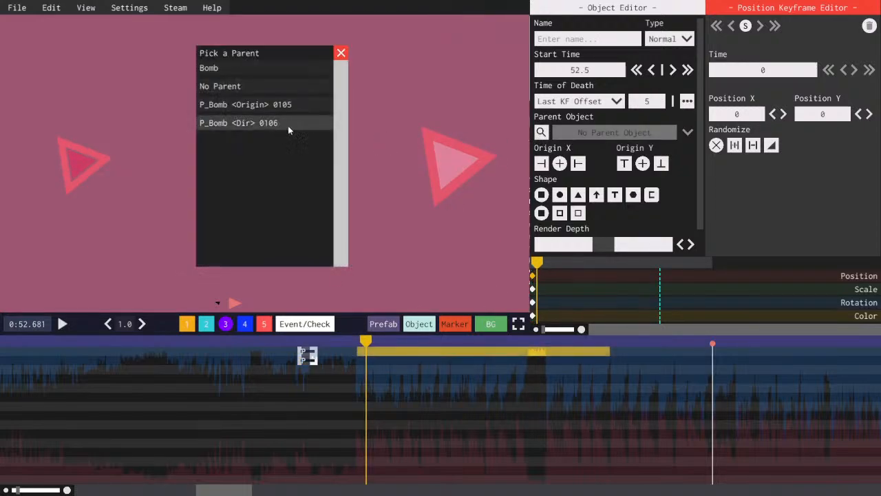
left_click(288, 126)
left_click(688, 132)
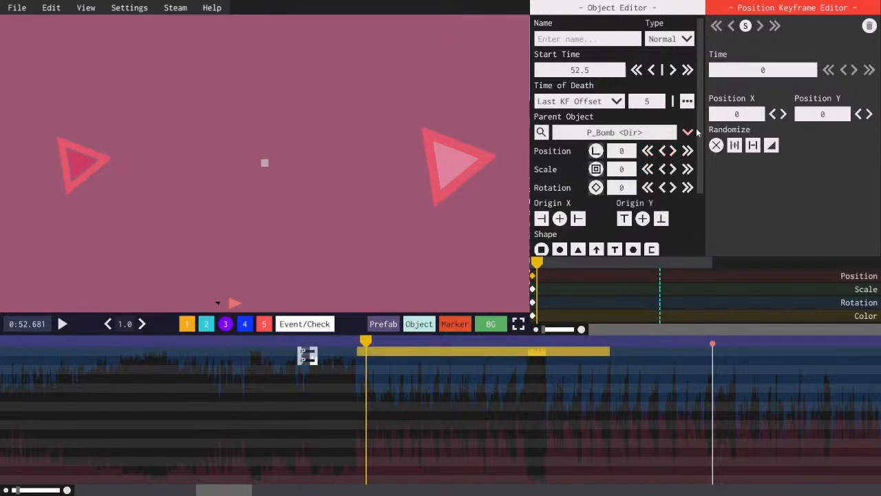
left_click(689, 131)
left_click(579, 195)
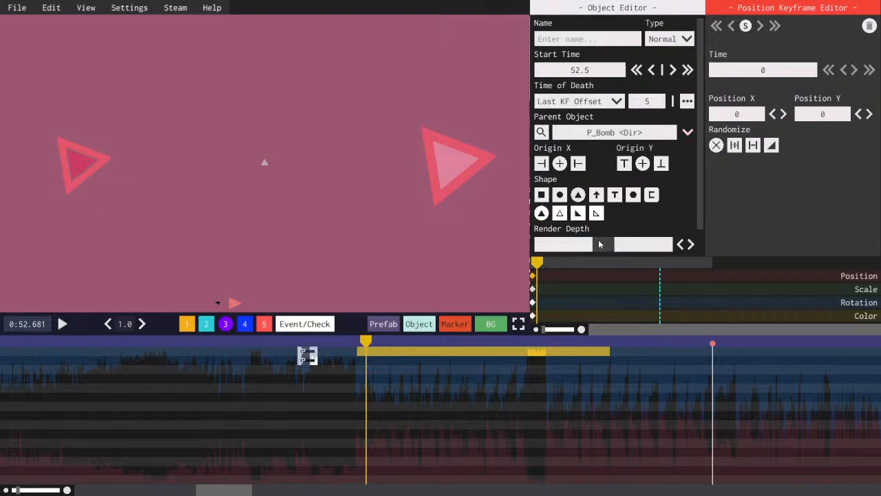
- Grow the center triangle from scale 0 to 6 by 6 with an OutBack scale keyframe at 0.1785736, and play it back
left_click(533, 290)
left_click(539, 294)
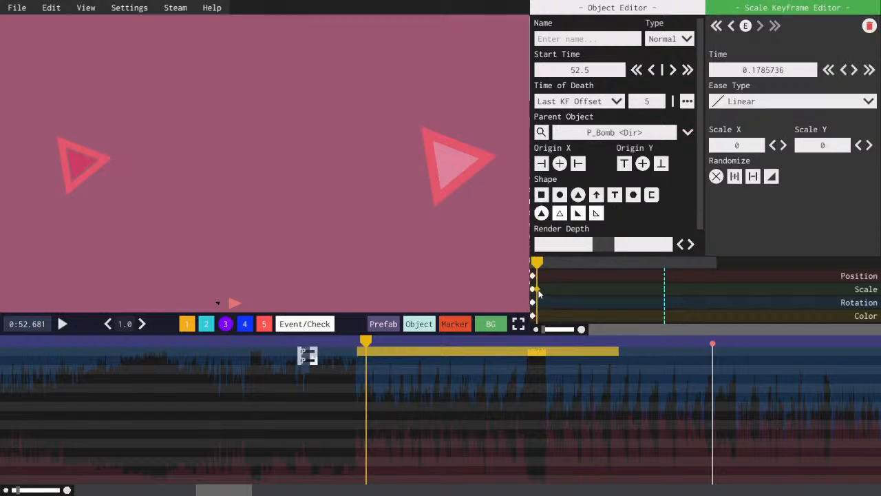
left_click(758, 103)
scroll(739, 151, "down", 2)
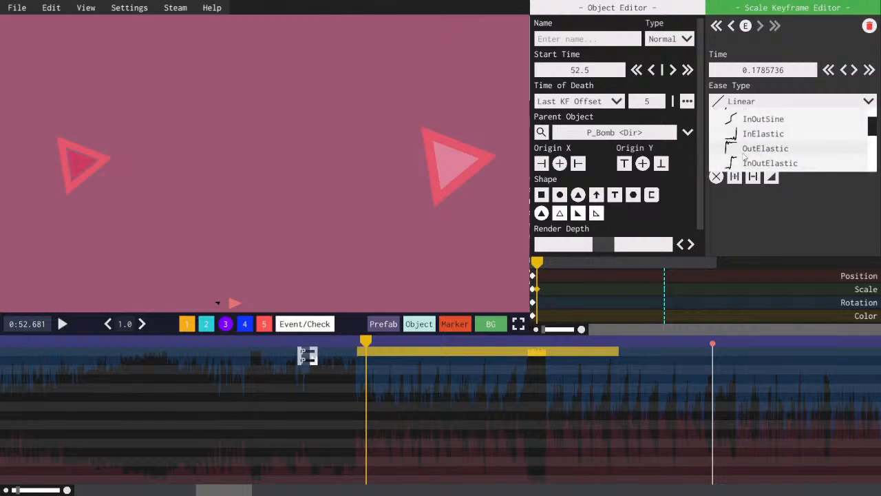
scroll(739, 159, "down", 1)
left_click(740, 159)
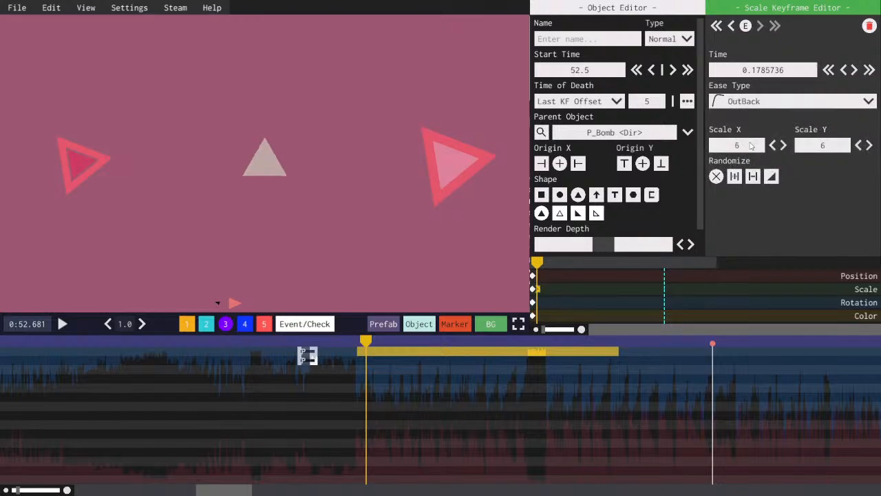
left_click_drag(539, 264, 486, 260)
key("space")
key("space")
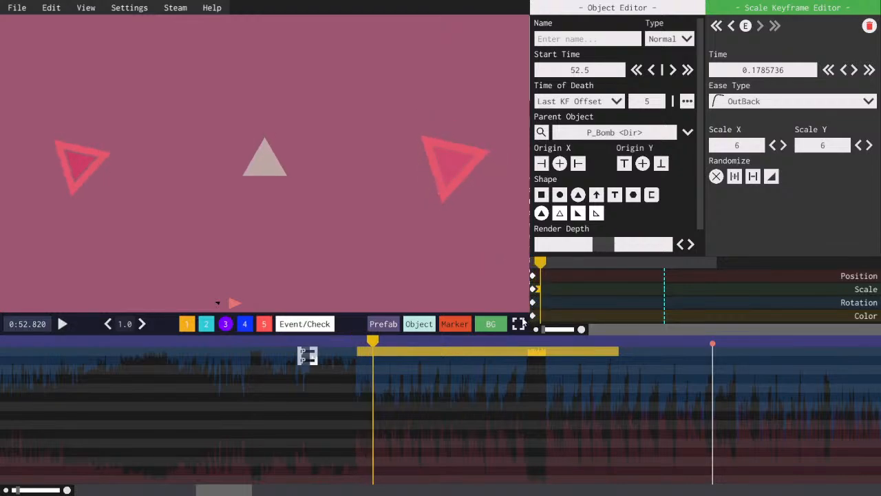
- Color the center triangle's first keyframe white and raise its render depth to just below that of the gem's inner triangle
left_click(533, 316)
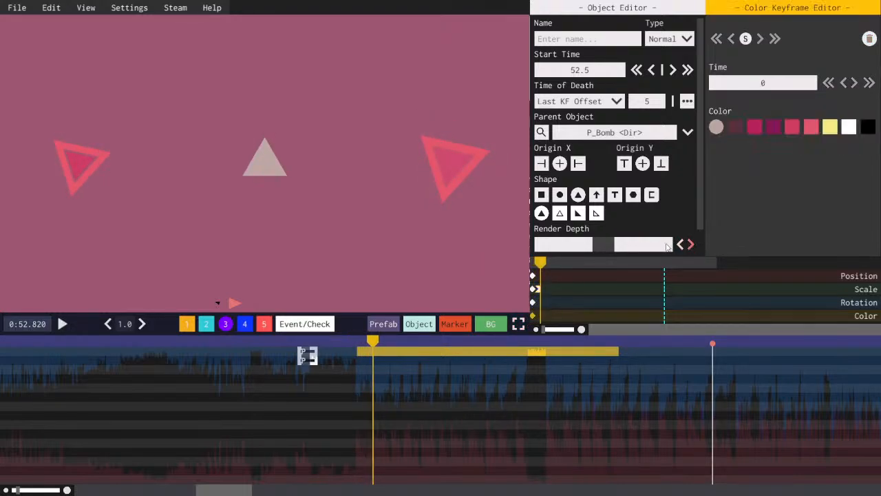
left_click(849, 127)
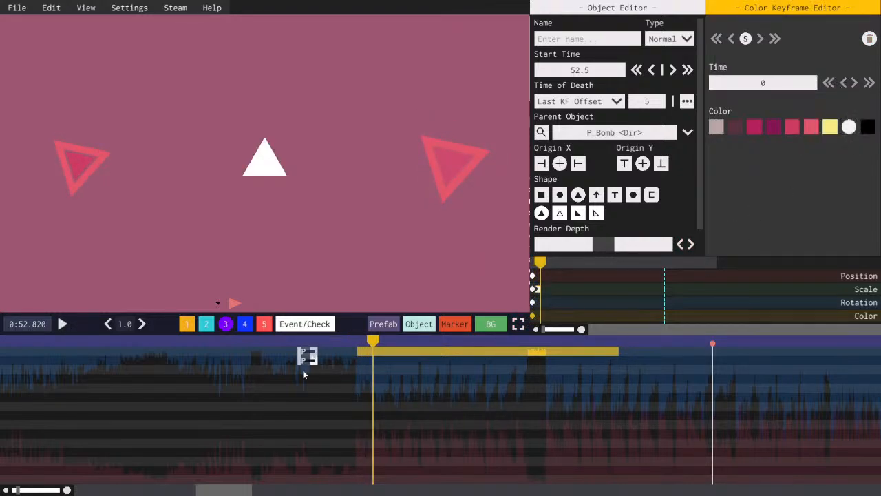
left_click(449, 161)
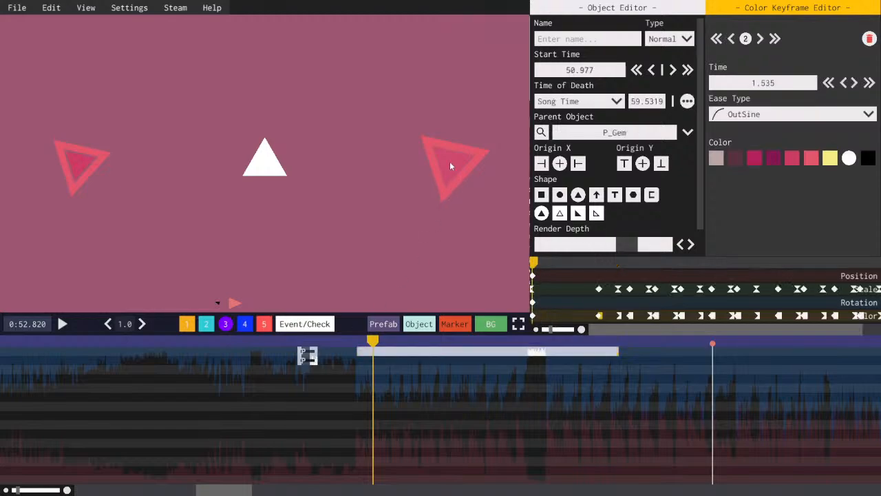
left_click(431, 356)
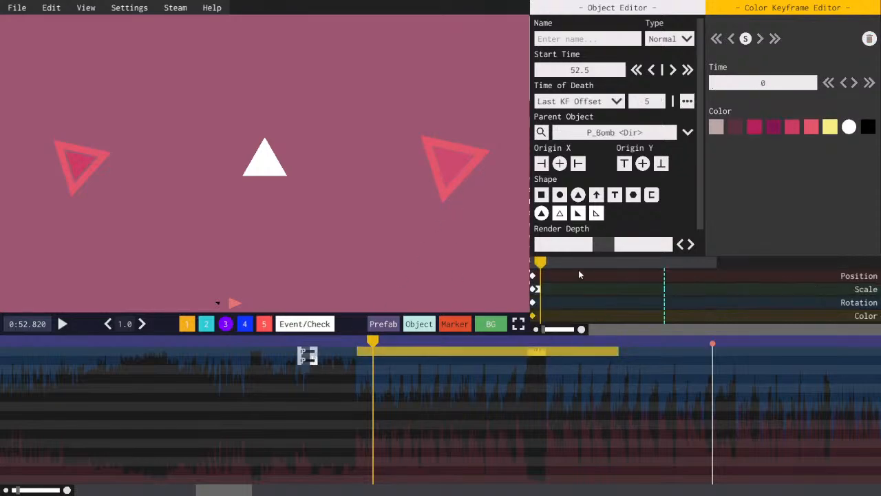
left_click(450, 167)
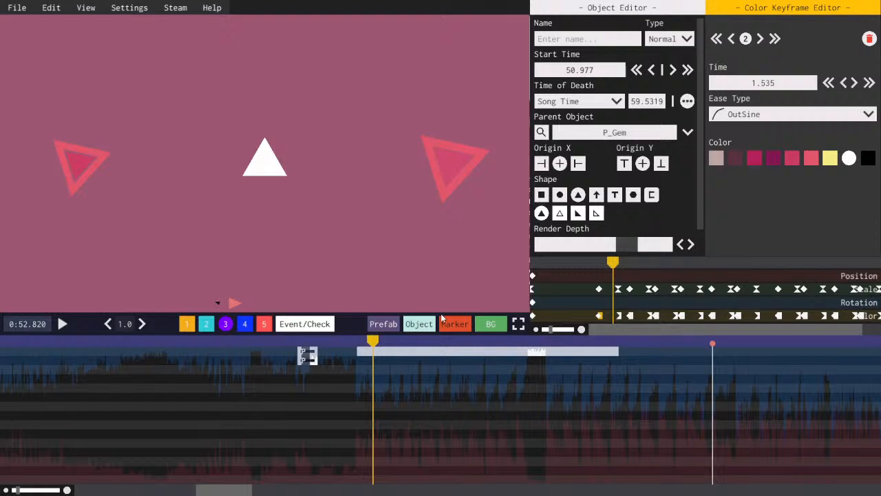
left_click(397, 356)
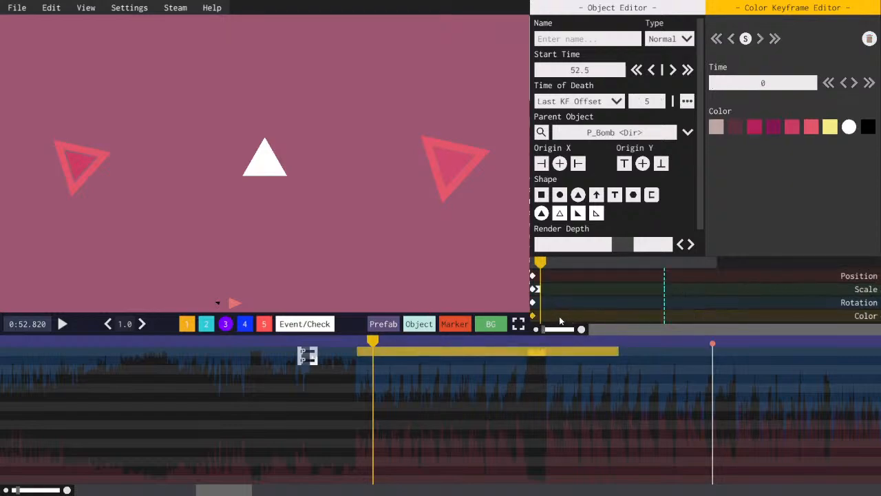
- Add a color keyframe at time 1 to the center triangle, with OutSine easing and the crimson third swatch
left_click(560, 318)
left_click(763, 115)
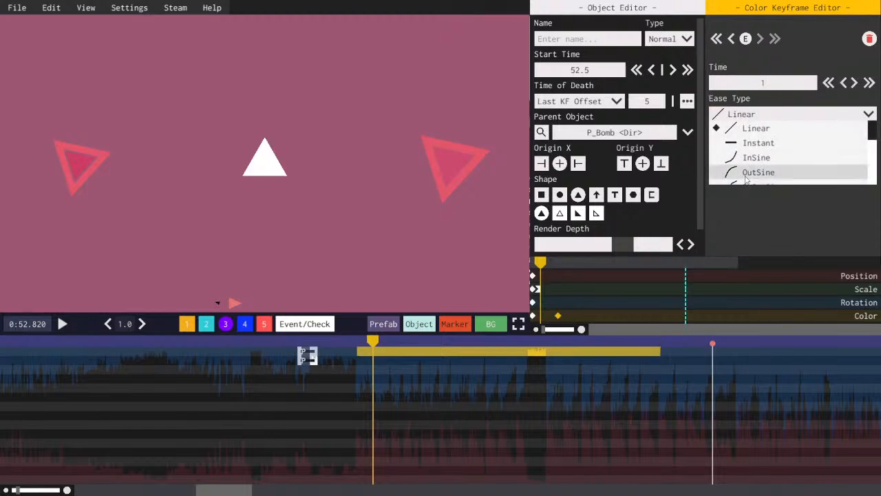
left_click(751, 173)
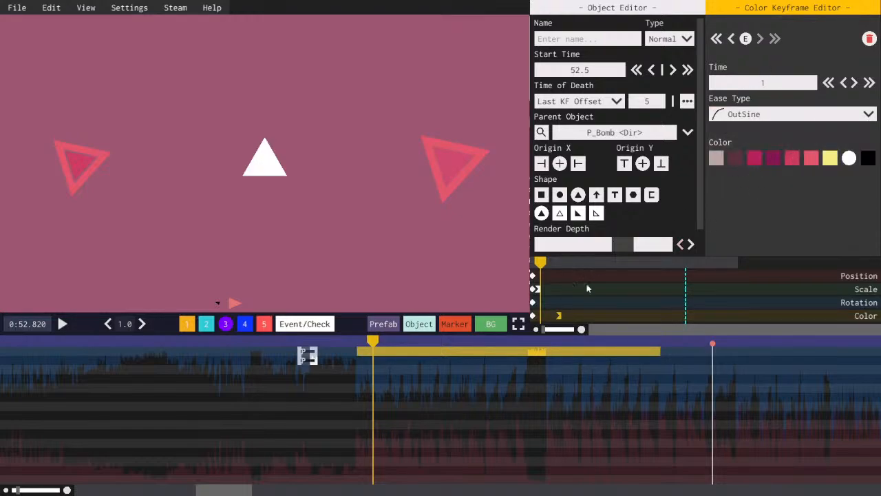
left_click(533, 315)
left_click(558, 316)
left_click(755, 160)
- Save the beatmap and play back the center triangle's fade from white to crimson
key("space")
key("ctrl+s")
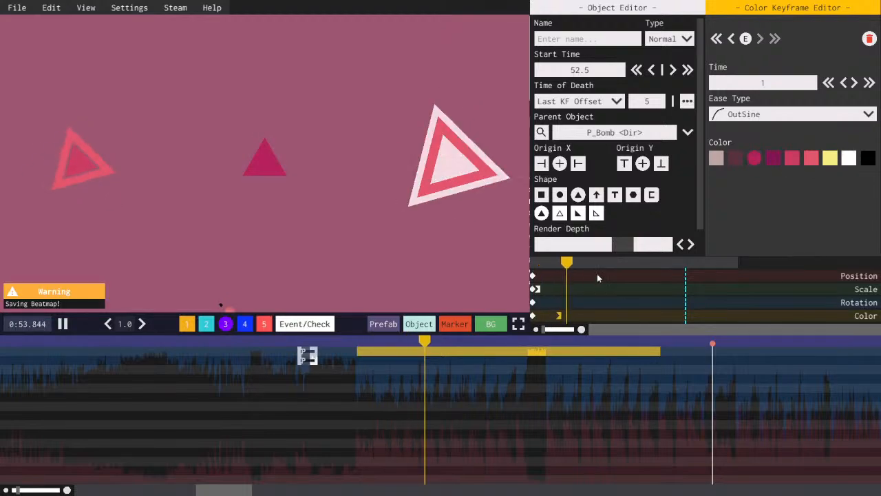
left_click(539, 262)
left_click(546, 263)
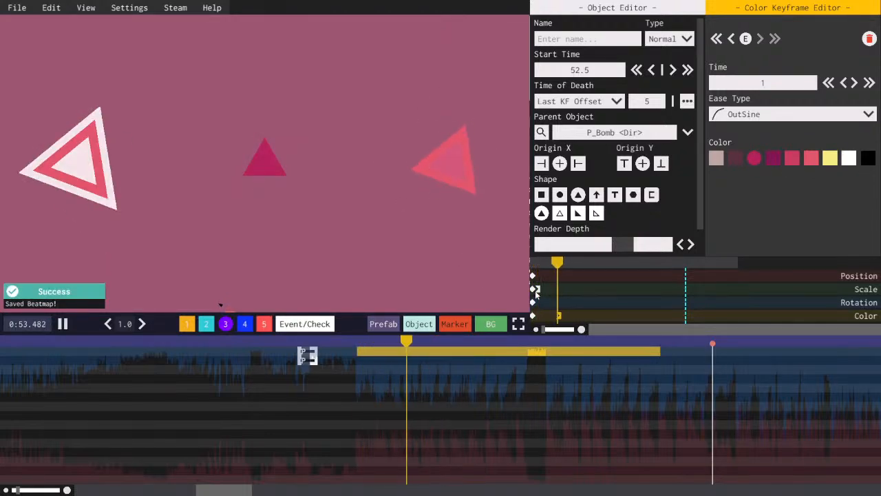
- Try Scale X 4 on the center triangle's second scale keyframe, play back the growth and restore Scale X to 6
left_click(539, 289)
left_click(541, 263)
key("space")
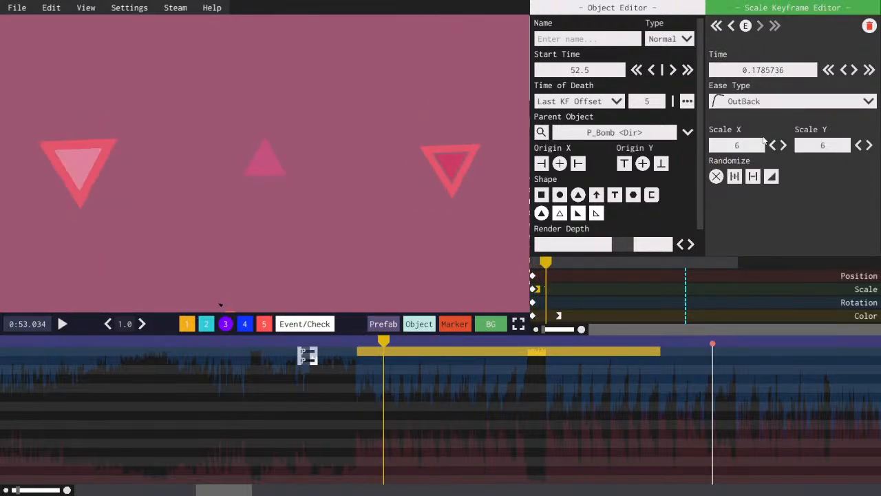
left_click_drag(548, 263, 491, 251)
key("space")
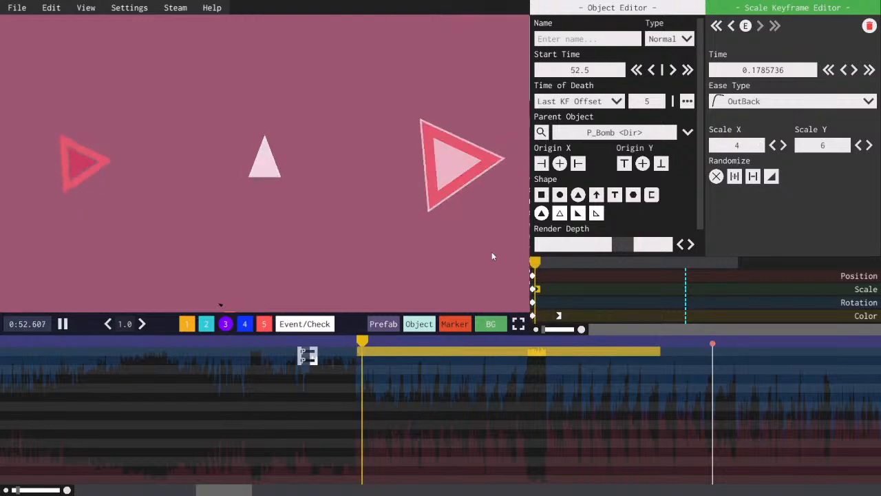
key("space")
scroll(745, 149, "up", 2)
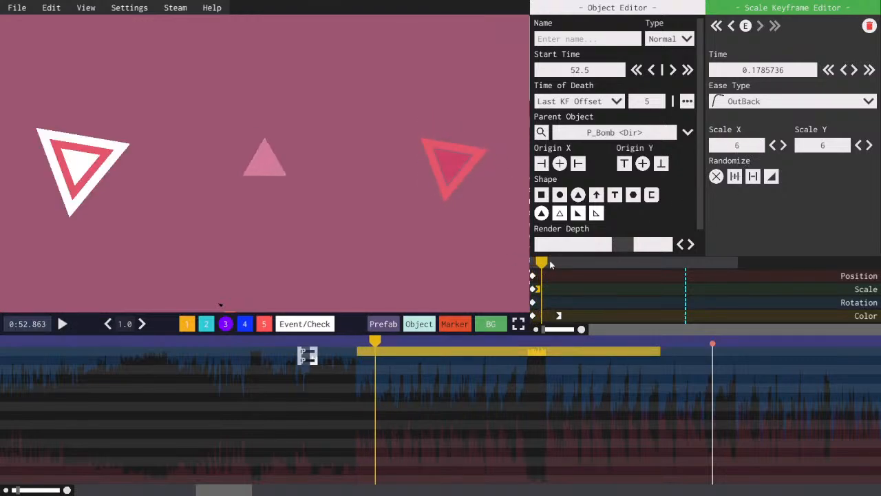
- Add a position keyframe to the center triangle at time 2 with Position Y set to 100
left_click_drag(551, 265, 449, 257)
key("space")
left_click(586, 276)
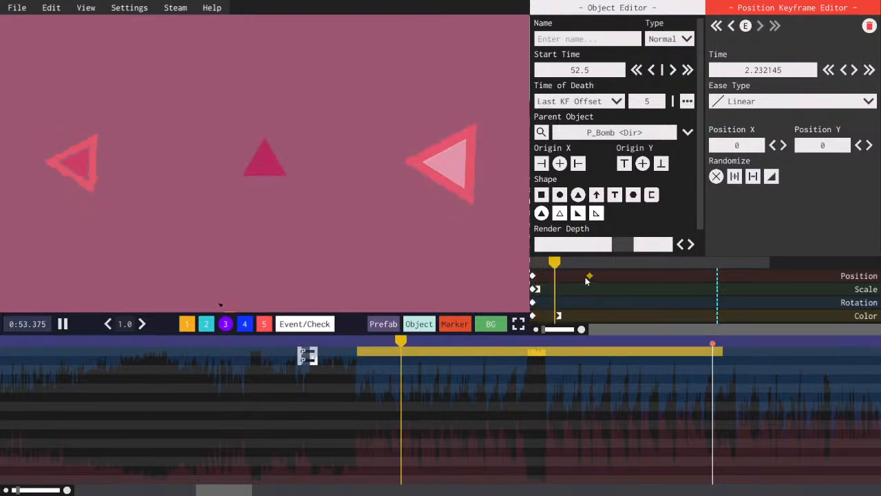
left_click(801, 70)
type("2")
left_click(811, 145)
type("100")
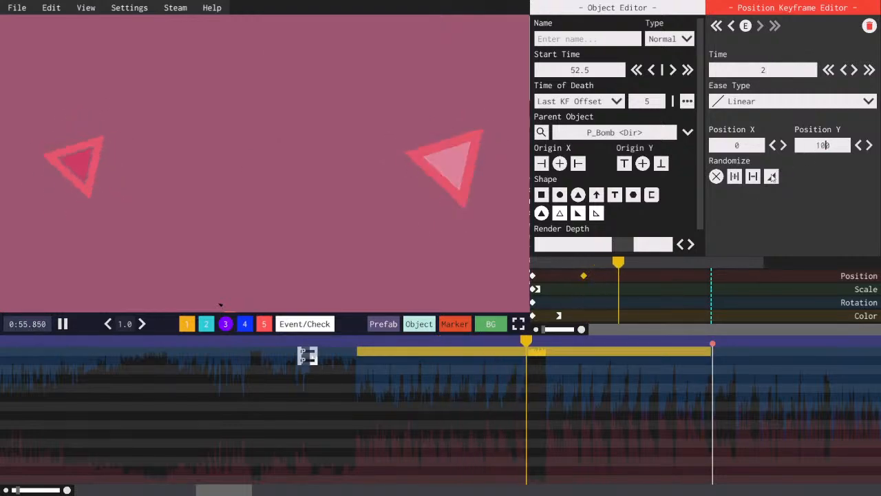
- Set the new position keyframe's ease type to InSine and preview the motion
left_click_drag(548, 264, 503, 262)
key("space")
left_click(747, 102)
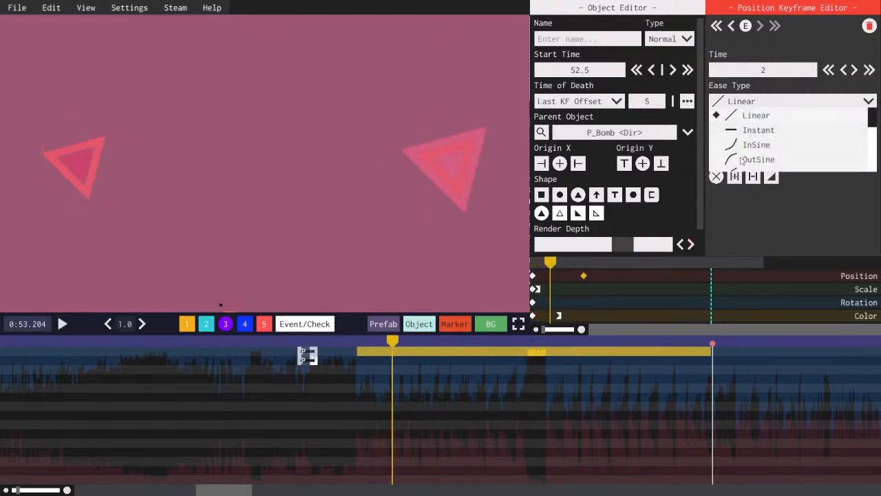
left_click(755, 144)
key("space")
key("space")
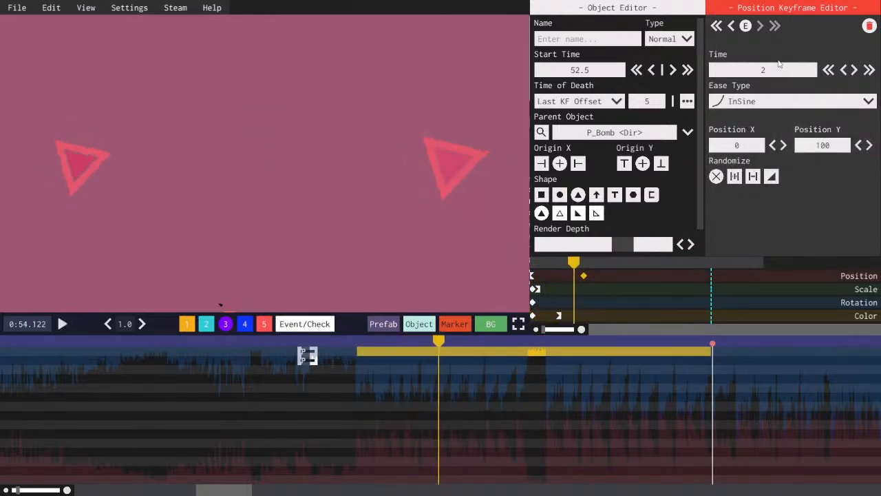
- Set the position keyframe's time to 4 and Position Y to 200, and save the beatmap
left_click(779, 69)
type("4")
left_click(820, 145)
type("200")
key("space")
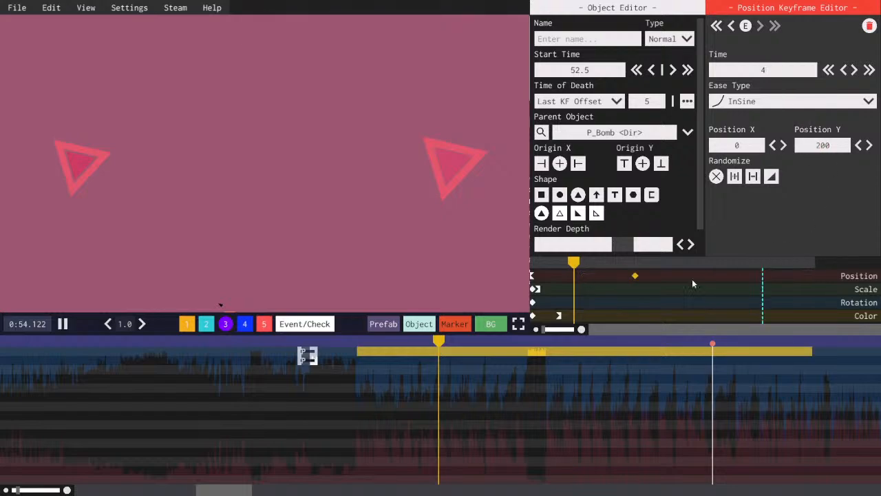
left_click(534, 262)
key("ctrl+s")
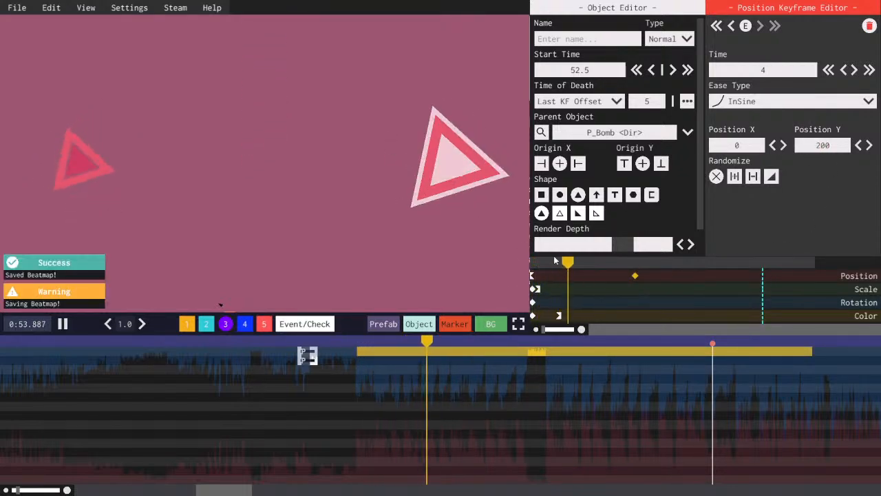
- Try Scale X and Scale Y of 4 on the triangle's second scale keyframe and preview the animation
left_click_drag(555, 261, 474, 263)
key("space")
key("space")
key("space")
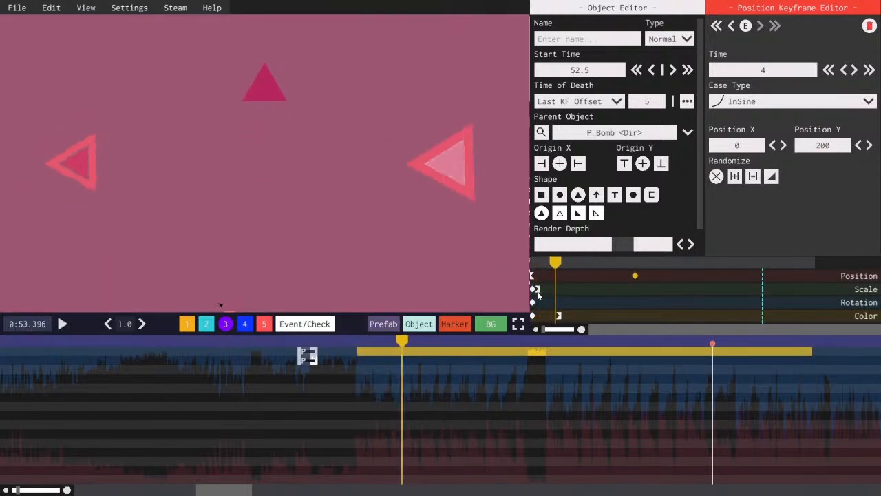
left_click(537, 289)
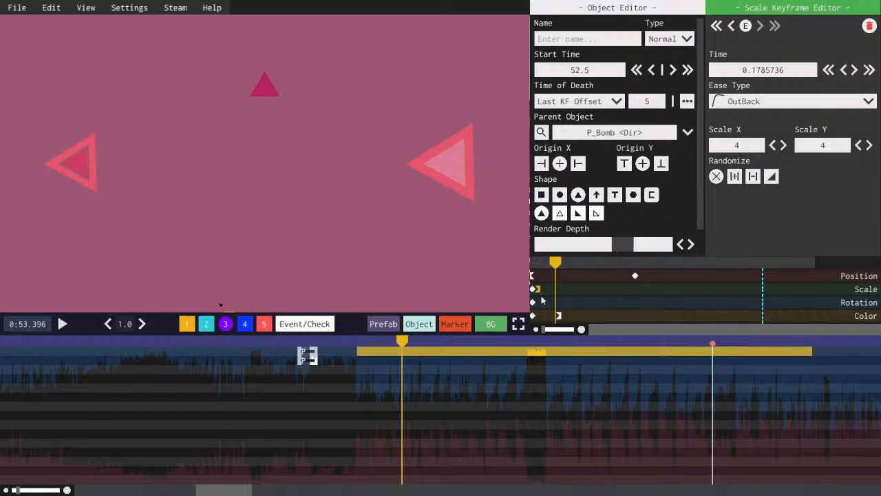
left_click_drag(556, 264, 498, 264)
key("space")
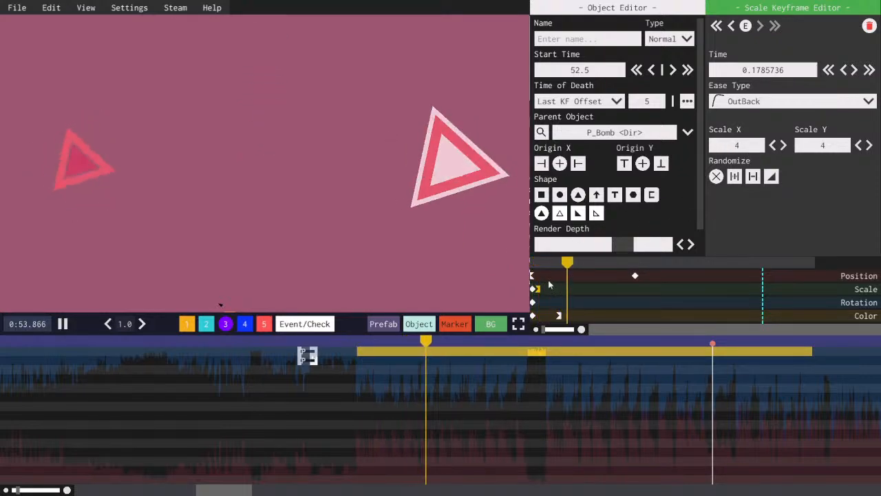
key("space")
left_click_drag(554, 263, 513, 263)
- Replace the second scale keyframe with a new OutSine one at about 0.18 with Scale X and Y of 8
key("Delete")
left_click(537, 263)
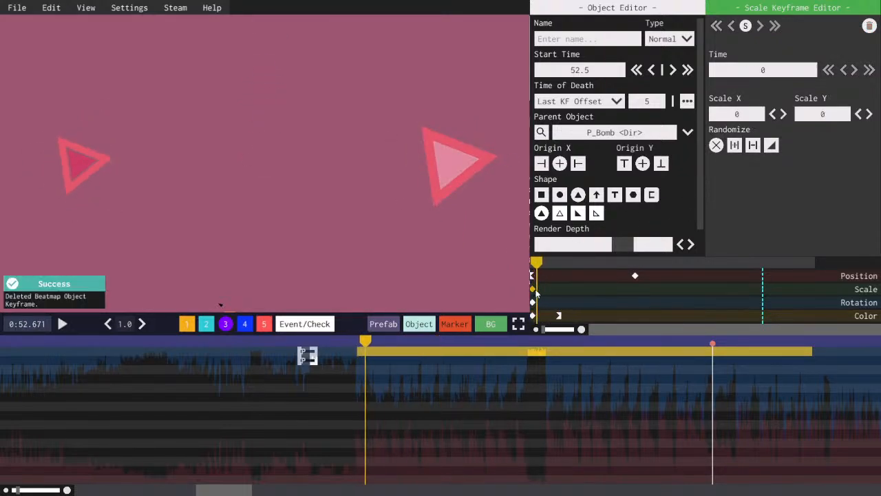
left_click(538, 292)
left_click(742, 104)
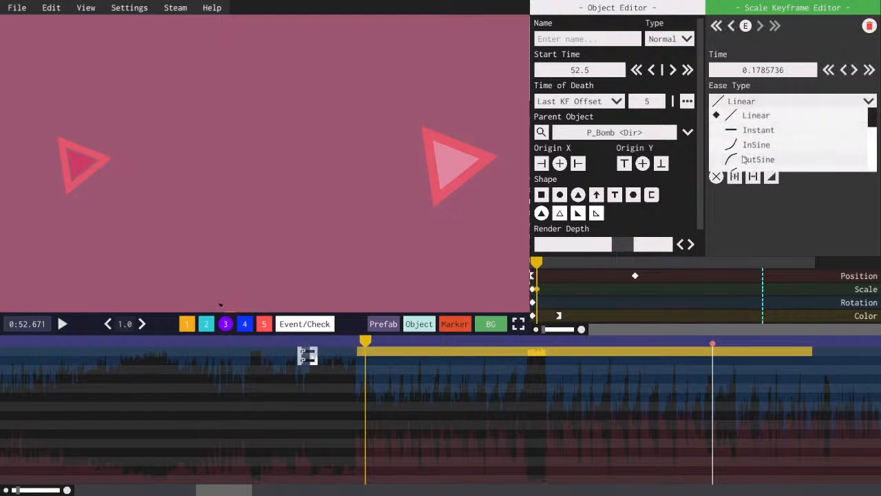
left_click(746, 159)
scroll(747, 147, "up", 8)
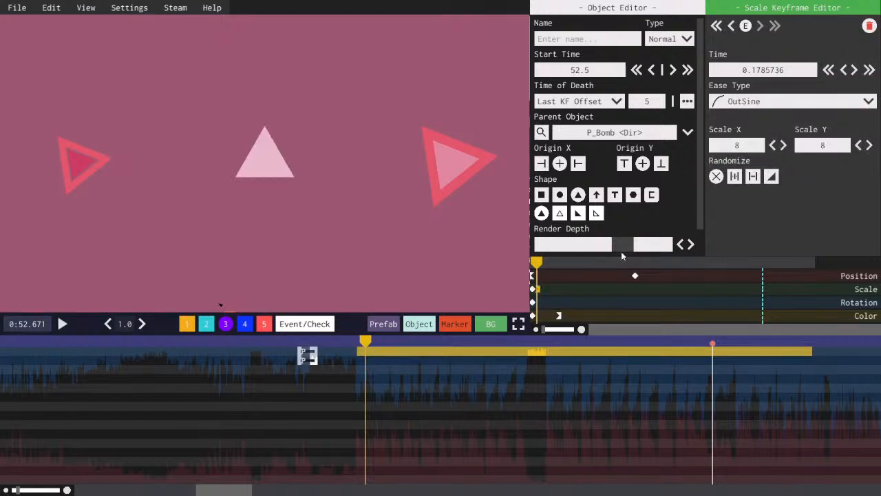
- Shift the size-8 scale keyframe closer to the start and add one at about 0.66 with Scale X and Y of 3
left_click_drag(539, 292, 550, 287)
scroll(739, 148, "down", 5)
key("space")
key("space")
key("space")
key("space")
key("space")
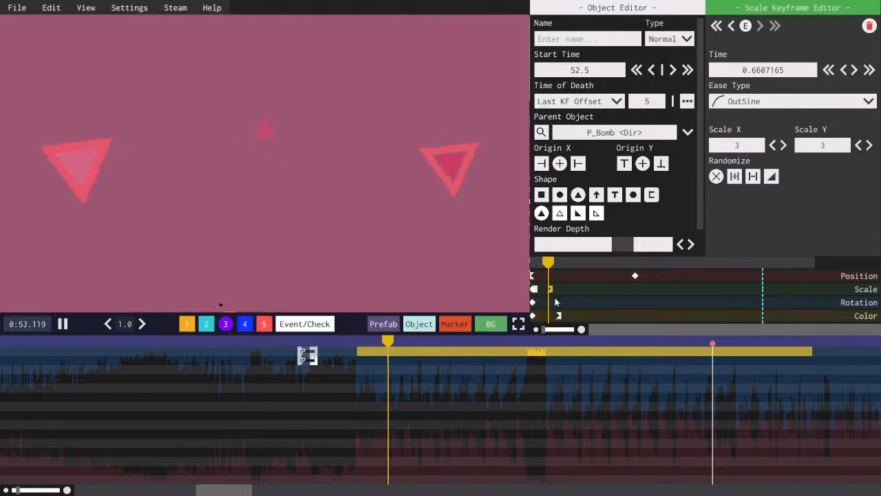
key("space")
- Move the size-3 scale keyframe to time 0.571 and replay the animation to check its timing
mouse_move(556, 292)
left_mouse_down()
mouse_move(503, 264)
mouse_move(529, 265)
mouse_move(548, 290)
left_mouse_up()
key("space")
key("space")
key("space")
key("space")
key("space")
key("space")
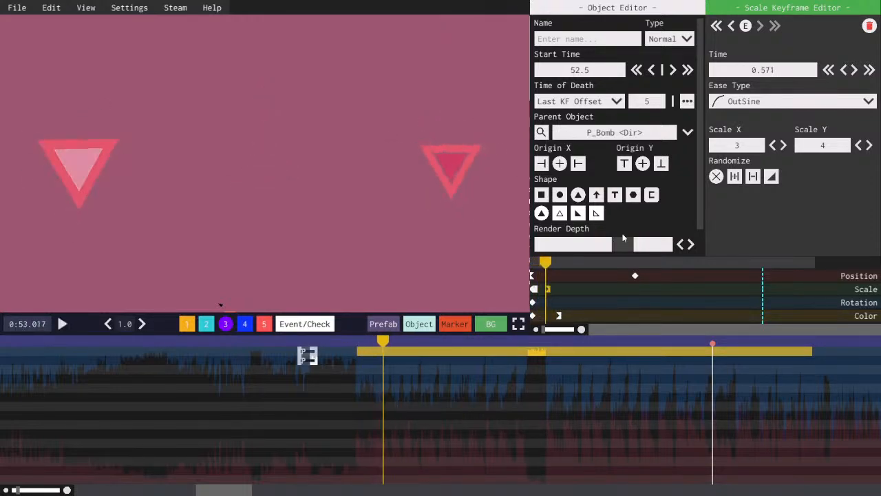
key("space")
key("space")
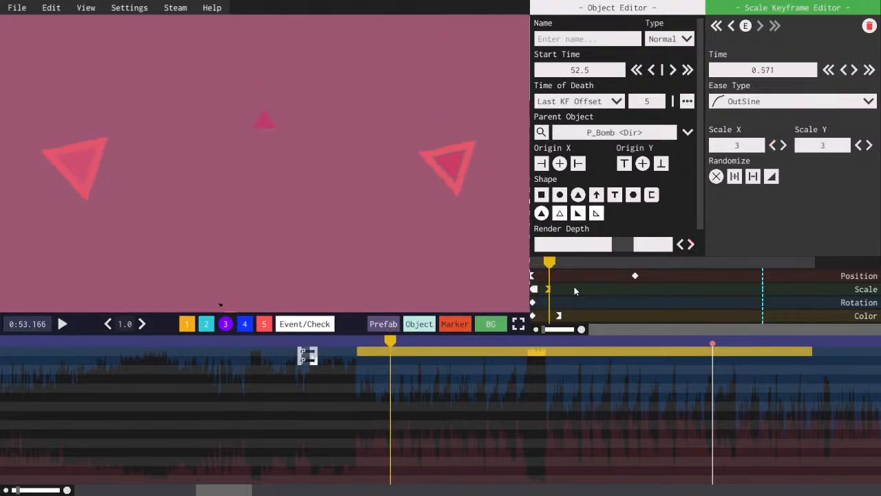
- Add a further scale keyframe at about 1.59 with Scale X 1 and Scale Y 5, and preview it
right_click(575, 288)
key("space")
key("space")
scroll(842, 147, "up", 1)
scroll(729, 149, "down", 2)
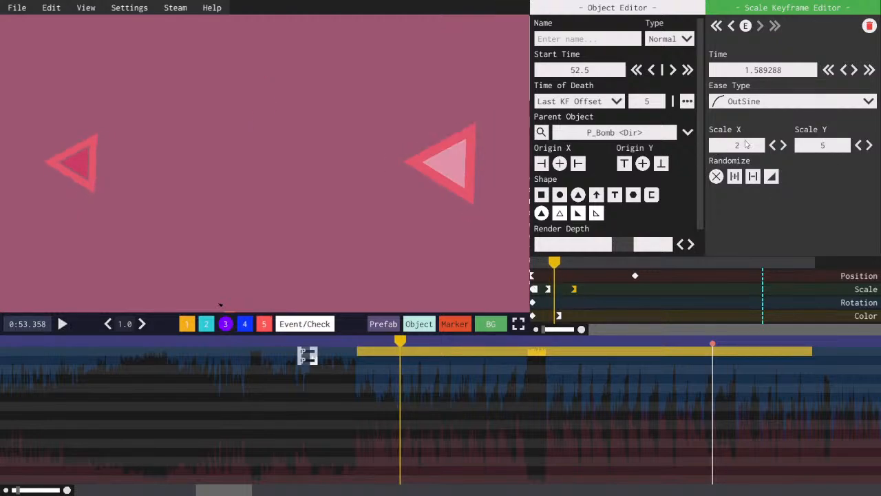
key("space")
key("space")
key("space")
- Give the last scale keyframe InOutSine easing at time 1.804 and save the beatmap
left_click(756, 104)
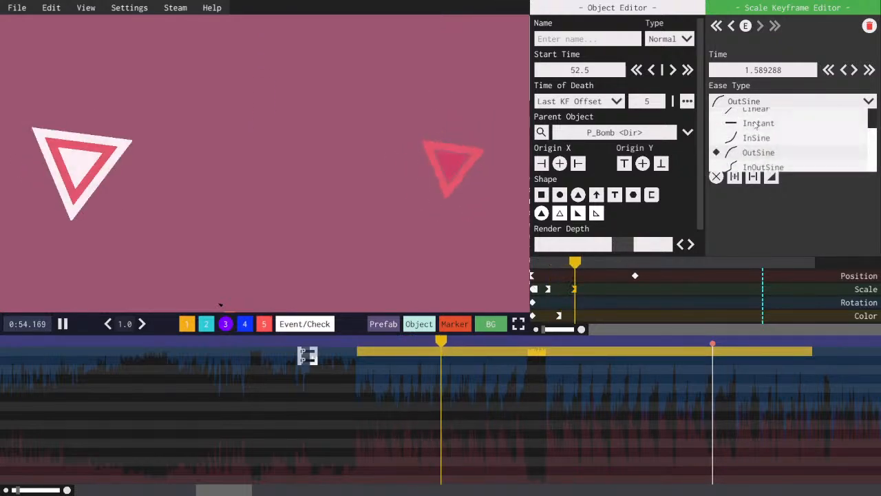
scroll(756, 138, "down", 1)
left_click(747, 150)
left_click_drag(584, 289, 585, 289)
left_click_drag(551, 262, 511, 261)
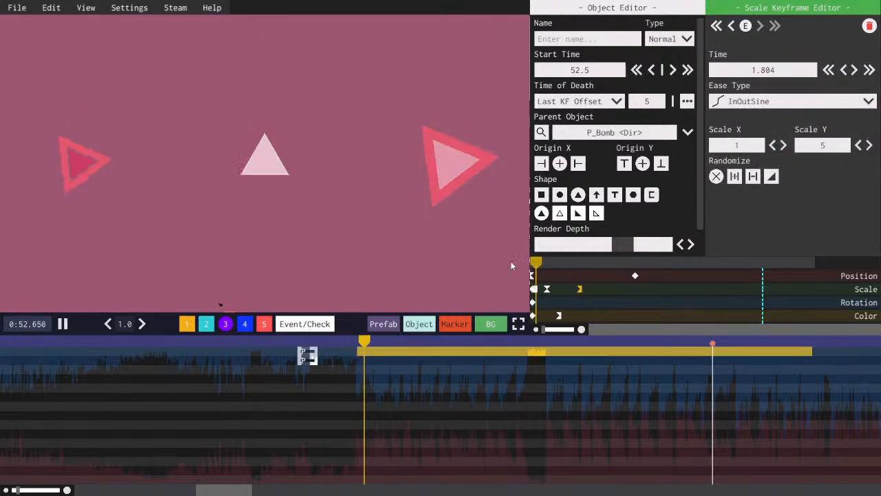
key("ctrl+s")
key("space")
key("space")
key("space")
- Move the last scale keyframe slightly earlier and preview the animation
left_click_drag(579, 290, 575, 290)
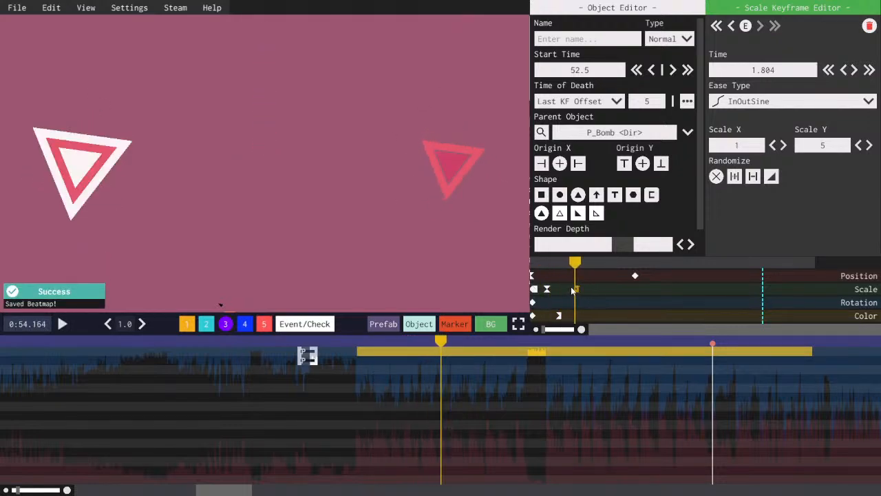
left_click_drag(555, 262, 526, 263)
key("space")
key("space")
- Move the size-3 scale keyframe to time 0.392, preview the animation and save the beatmap
left_click_drag(547, 292, 475, 264)
key("space")
key("space")
key("space")
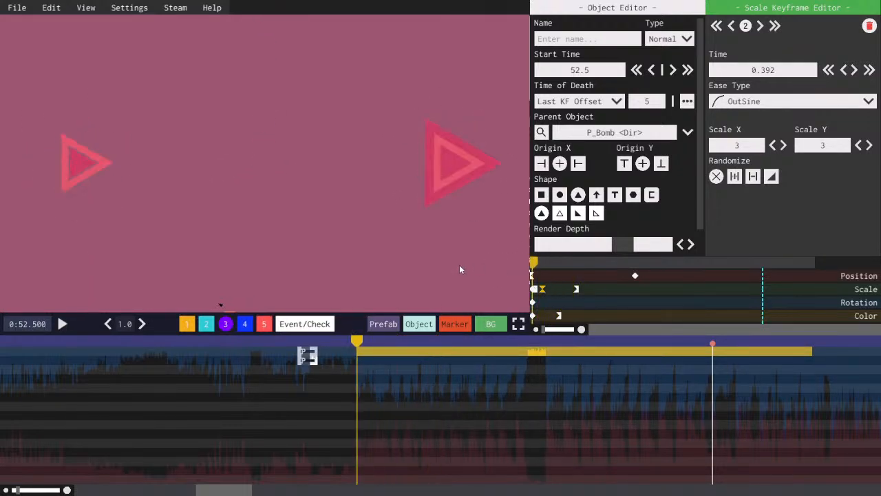
key("space")
key("space")
key("ctrl+s")
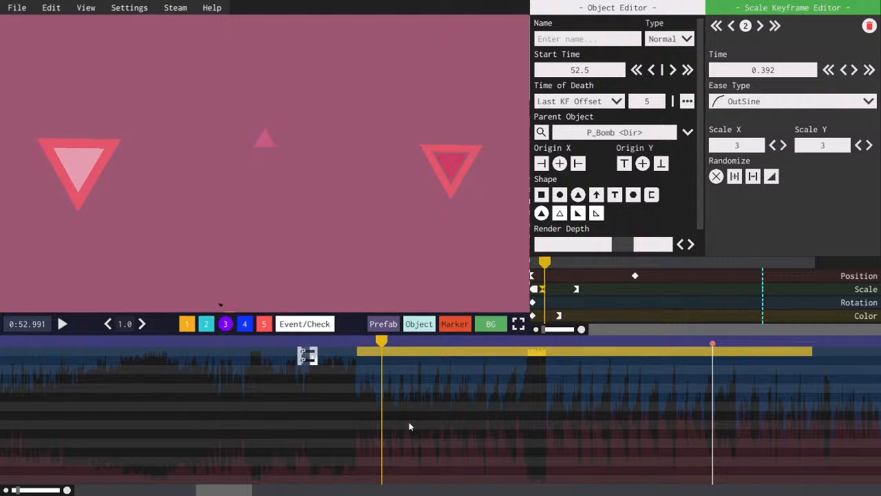
- Set the triangle's Time of Death to Last KF and collapse its bar on the main timeline
left_click(603, 103)
left_click(597, 129)
key("space")
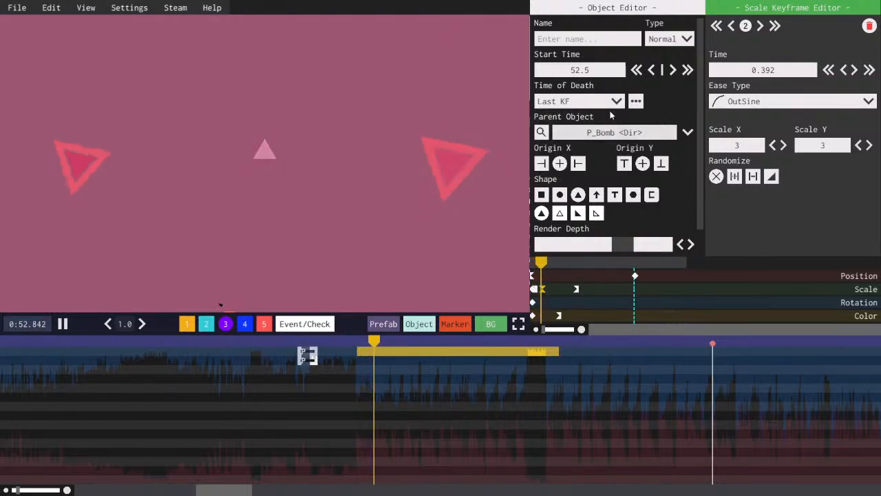
key("space")
left_click(358, 342)
key("space")
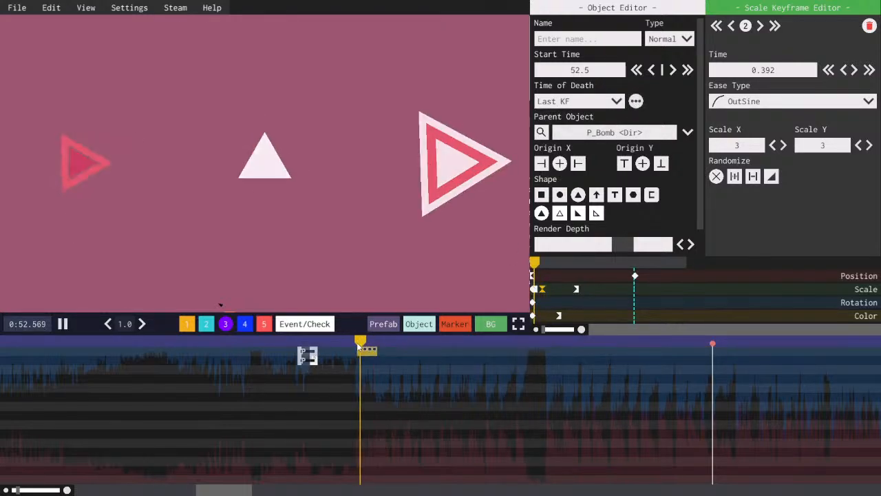
key("space")
- Duplicate the triangle and set Position Y of the copy's end position keyframe to -200
key("ctrl+d")
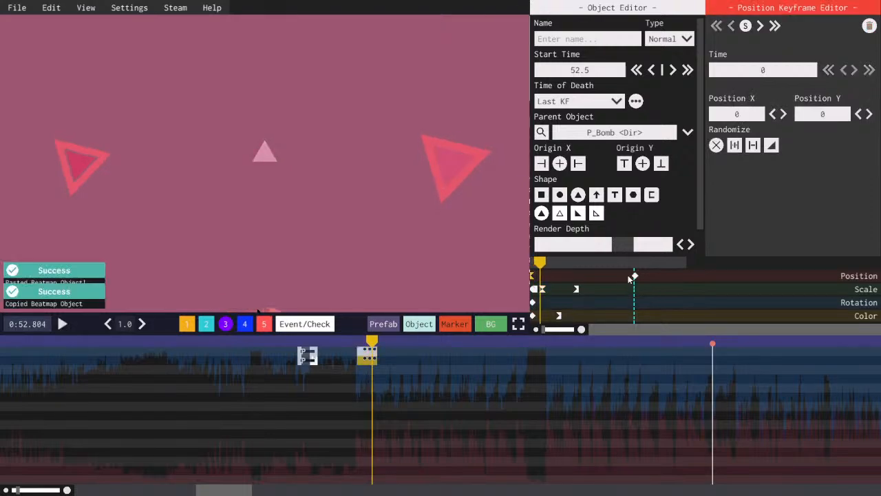
left_click(635, 276)
left_click(816, 145)
type("-200")
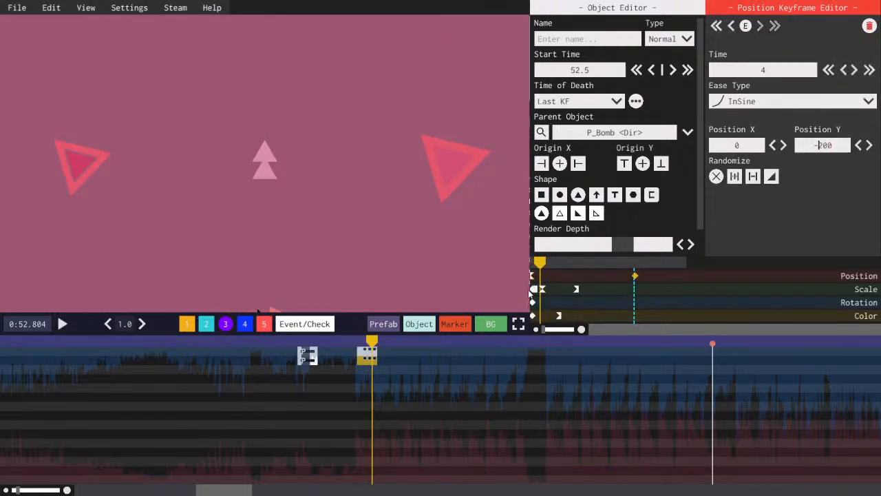
- Set the copy's starting rotation to 180, save the beatmap and preview the two triangles
left_click(535, 302)
type("180")
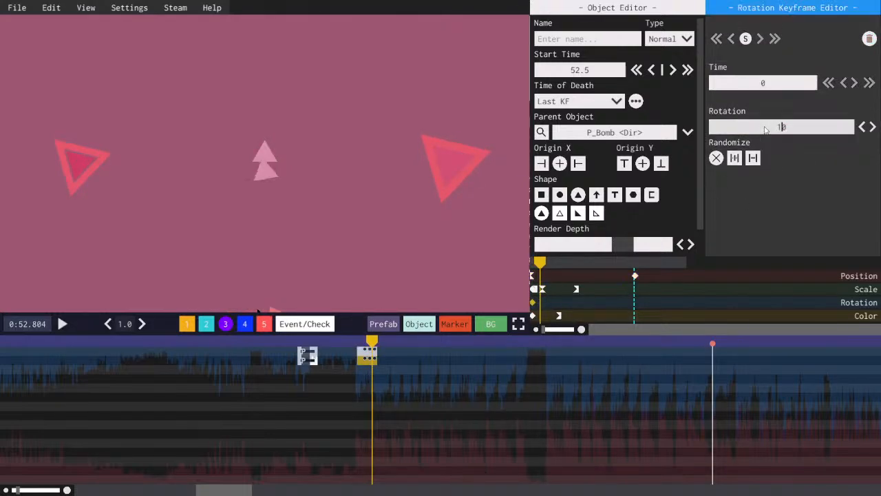
key("space")
key("ctrl+s")
left_click(533, 263)
key("space")
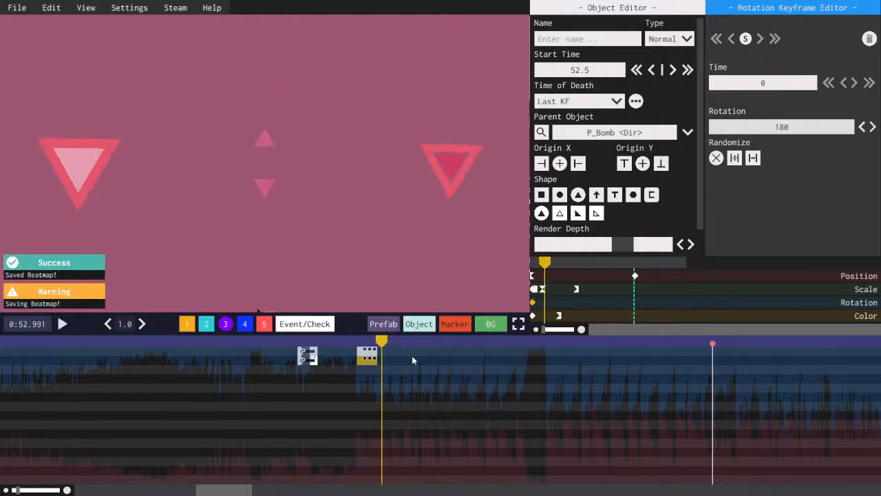
key("space")
key("space")
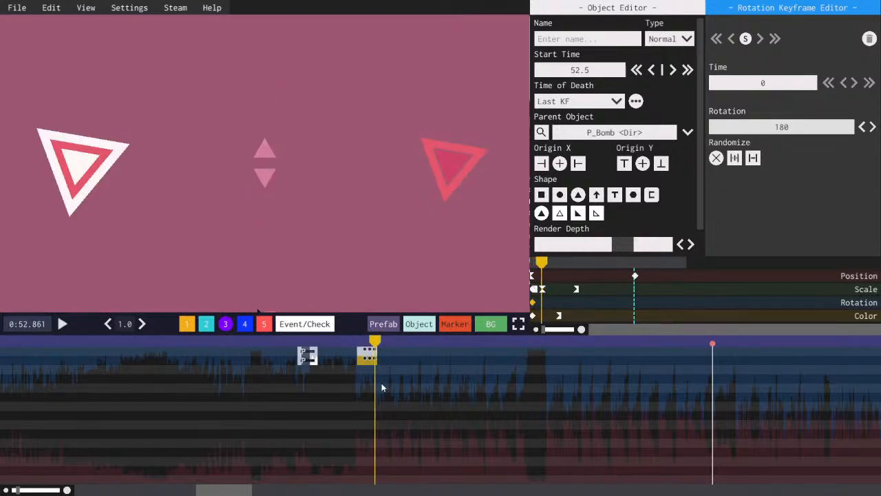
- Duplicate the downward-moving triangle and set the new copy's rotation to 90
key("ctrl+c")
key("ctrl+v")
left_click(533, 303)
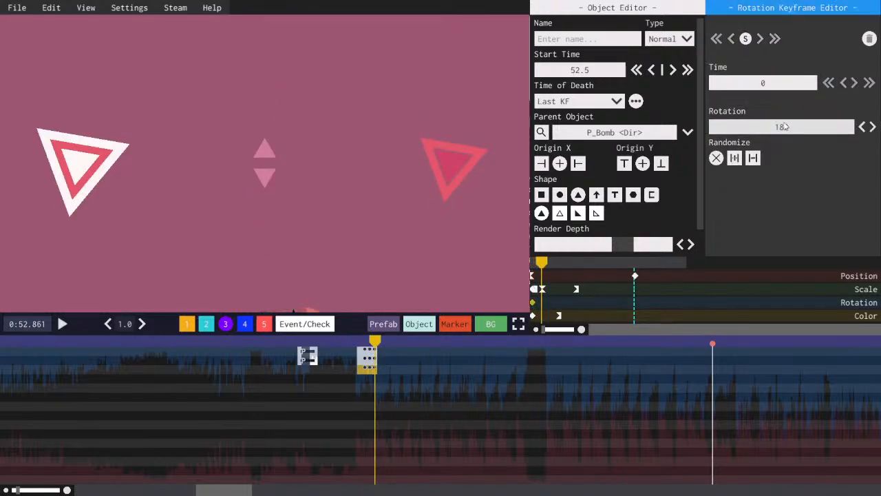
left_click(783, 127)
type("9")
key("Return")
- Set the third triangle's end position keyframe to Position X -200 and Position Y 0
left_click(635, 277)
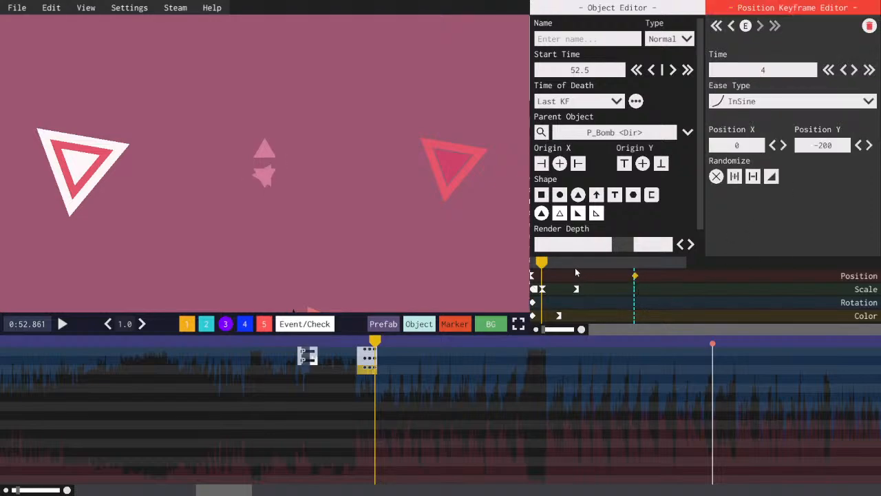
type("0")
key("Return")
left_click(732, 150)
type("200-")
key("Return")
- Duplicate the leftward-moving triangle and set Position X of the copy's end position keyframe to 200
key("ctrl+c")
key("ctrl+v")
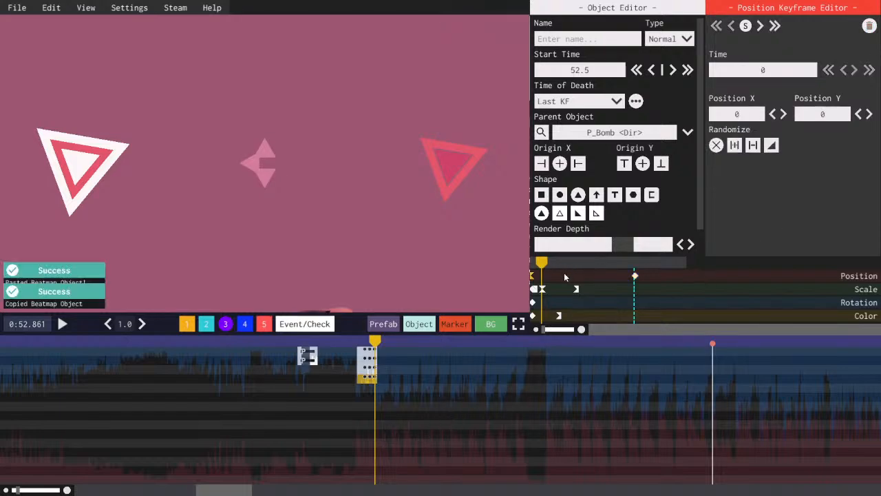
left_click(635, 276)
left_click_drag(736, 145, 702, 150)
type("200")
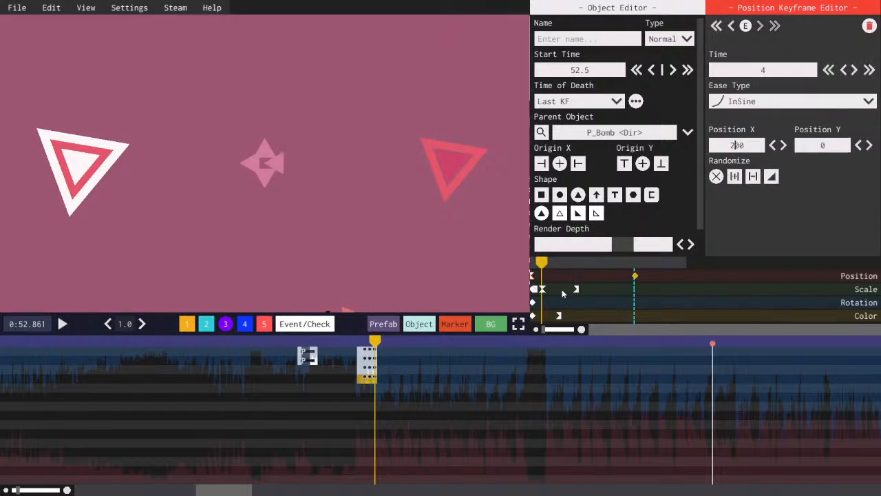
- Set the fourth triangle's rotation to -90, save the beatmap and replay the four-way burst
left_click(533, 303)
type("-90")
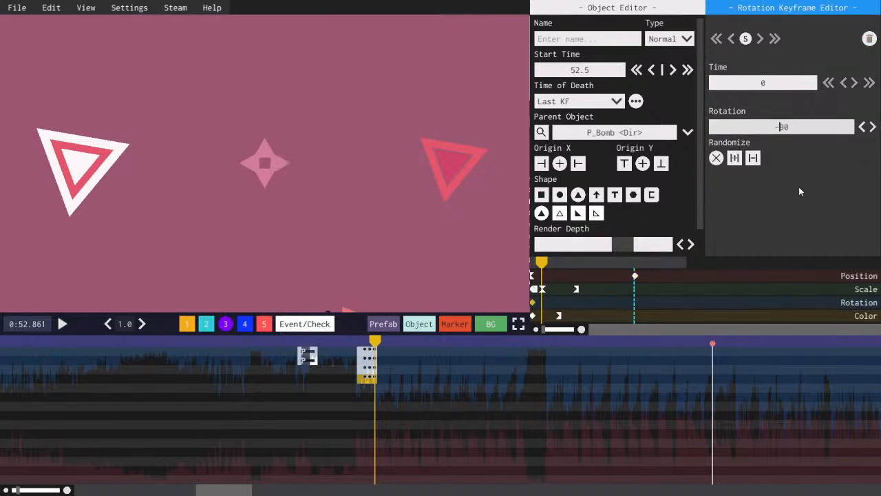
key("space")
key("ctrl+s")
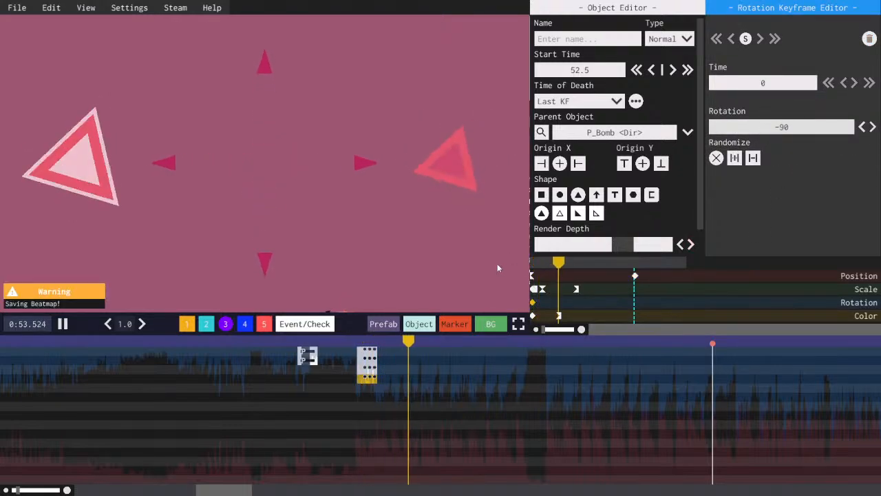
key("space")
mouse_move(352, 343)
left_mouse_down()
mouse_move(373, 343)
mouse_move(358, 342)
left_mouse_up()
key("space")
key("space")
key("space")
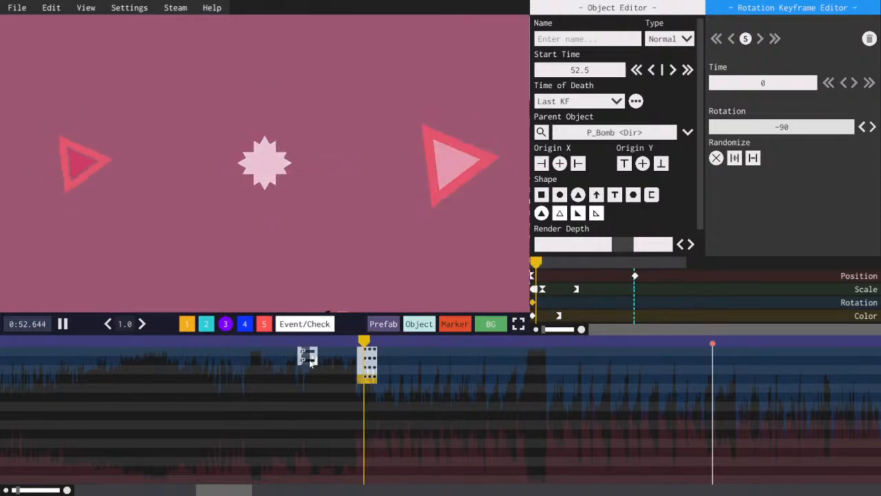
- Delete the P_Bomb <Origin> object that parents P_Bomb <Dir>
left_click(309, 360)
key("space")
key("space")
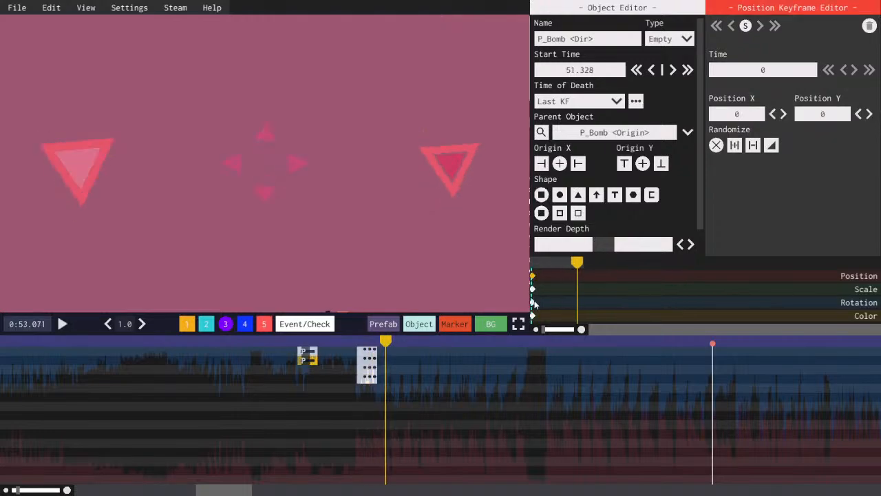
left_click(533, 302)
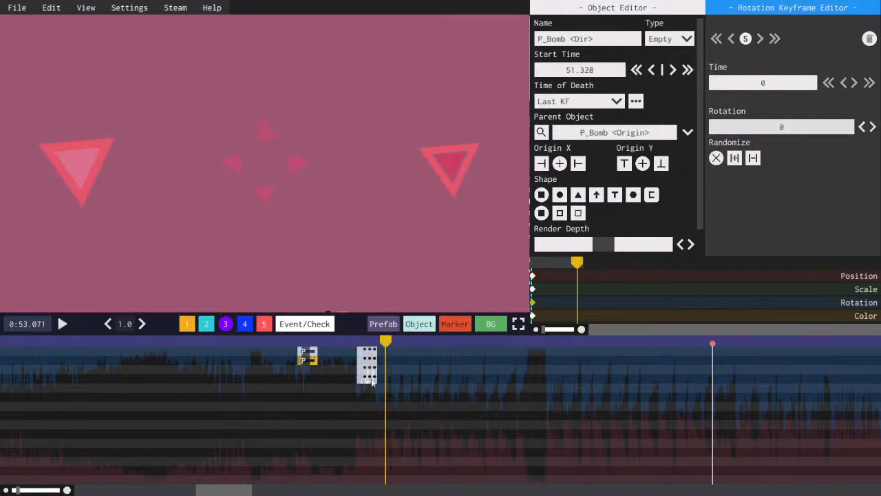
left_click(309, 356)
key("Delete")
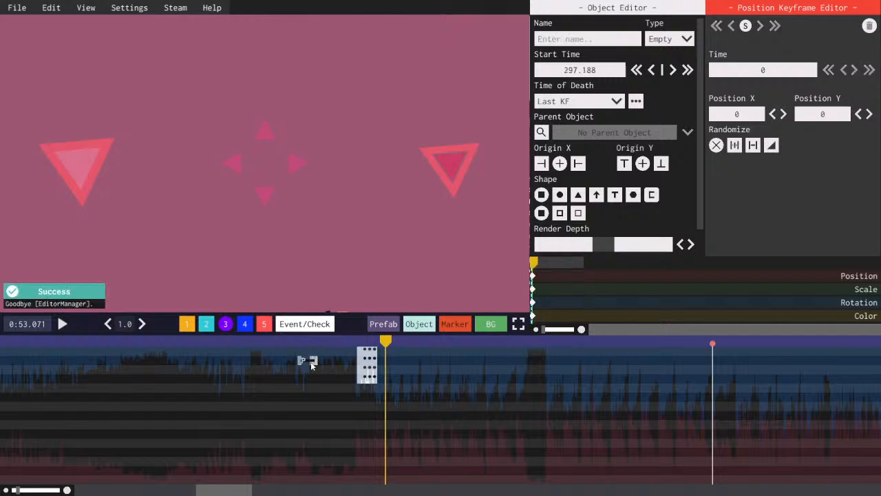
- Move the P_Bomb <Dir> parent just ahead of the burst, to start time 52.266, and stack all four triangles on its timeline row
left_click_drag(301, 360, 328, 357)
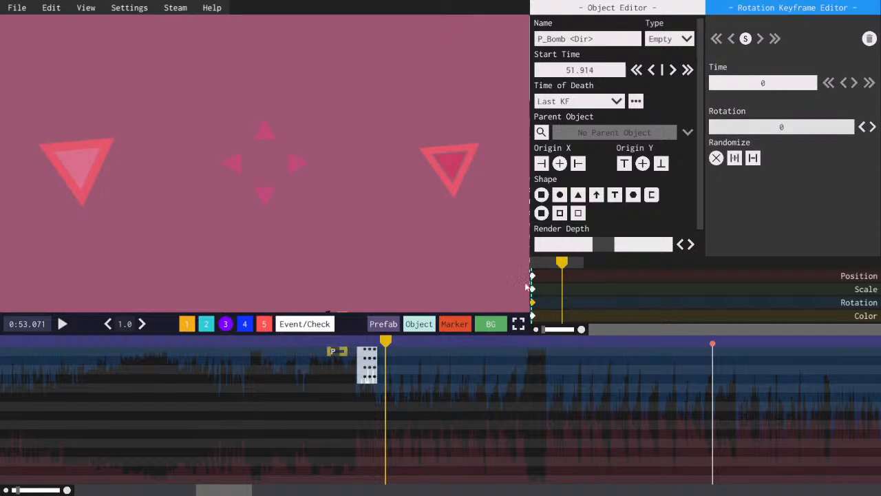
left_click(369, 355)
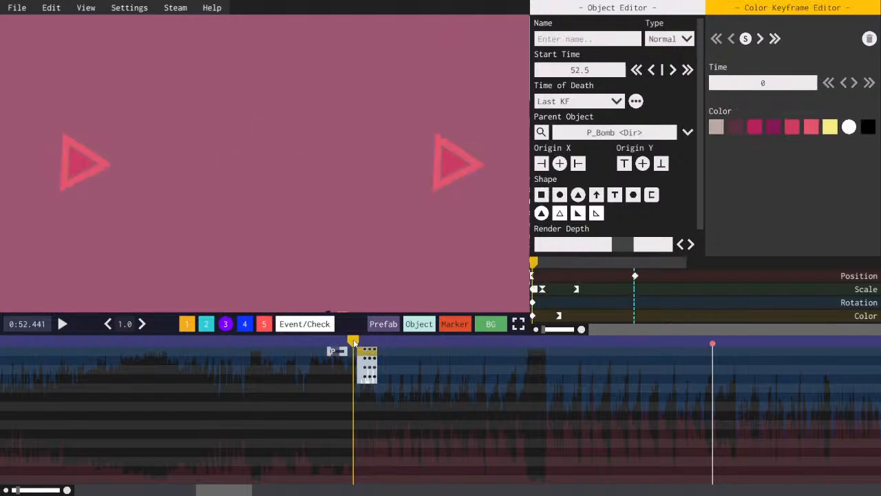
left_click_drag(365, 362, 366, 338)
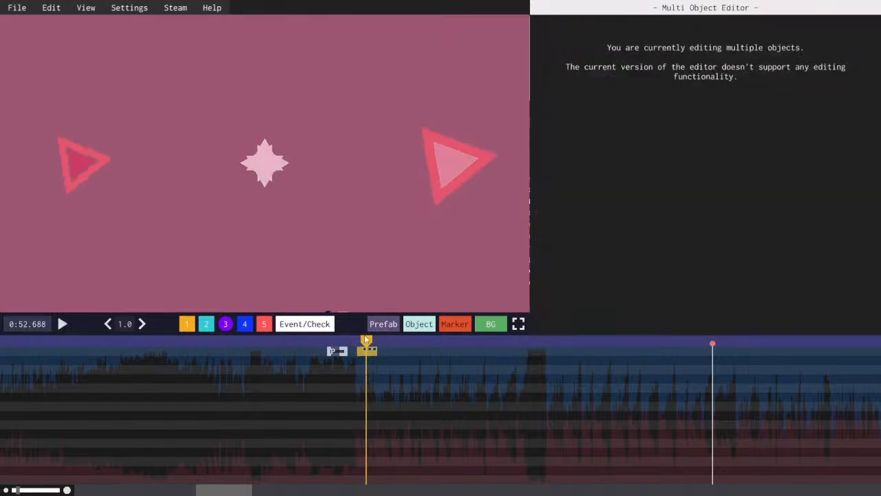
left_click(340, 349)
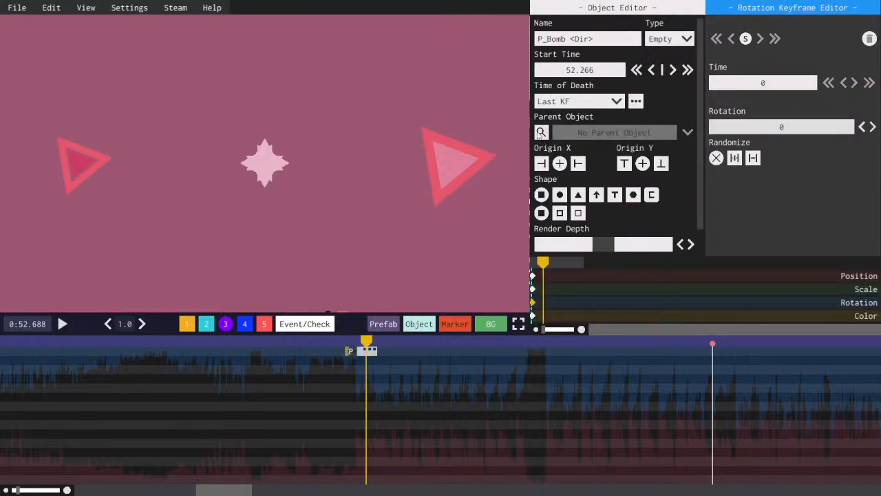
- Rename the parent object P_Bomb <<Origin> and randomize its rotation with Random X 360
left_click_drag(577, 40, 591, 41)
left_click(586, 40)
mouse_move(545, 257)
left_mouse_down()
mouse_move(536, 260)
mouse_move(546, 260)
left_mouse_up()
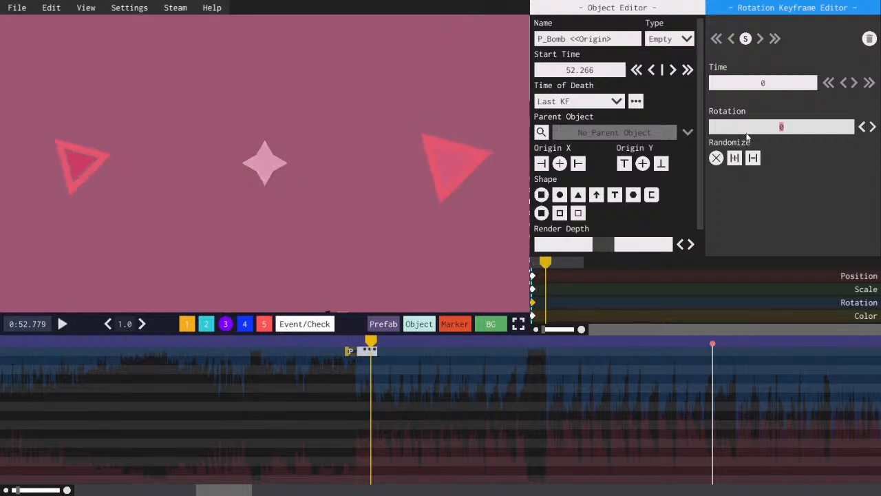
left_click(737, 160)
type("360")
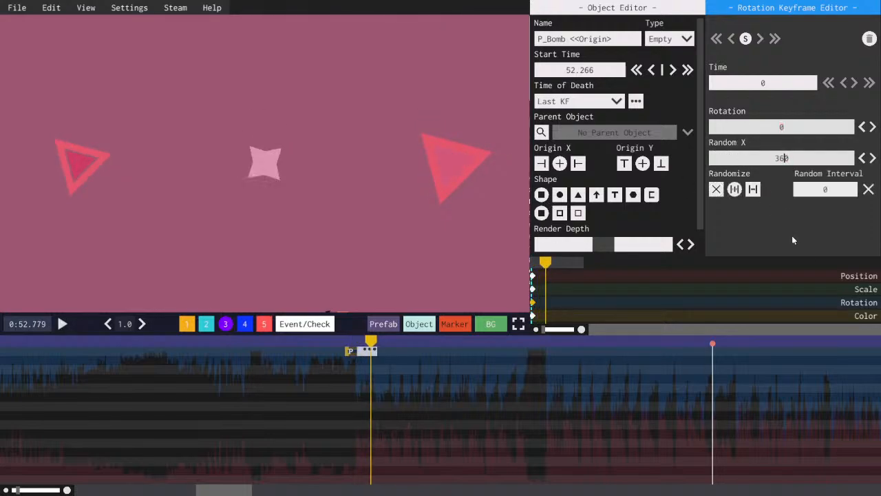
- Save the beatmap and replay the burst several times to check its randomized rotation
key("space")
key("space")
key("ctrl+s")
left_click(352, 337)
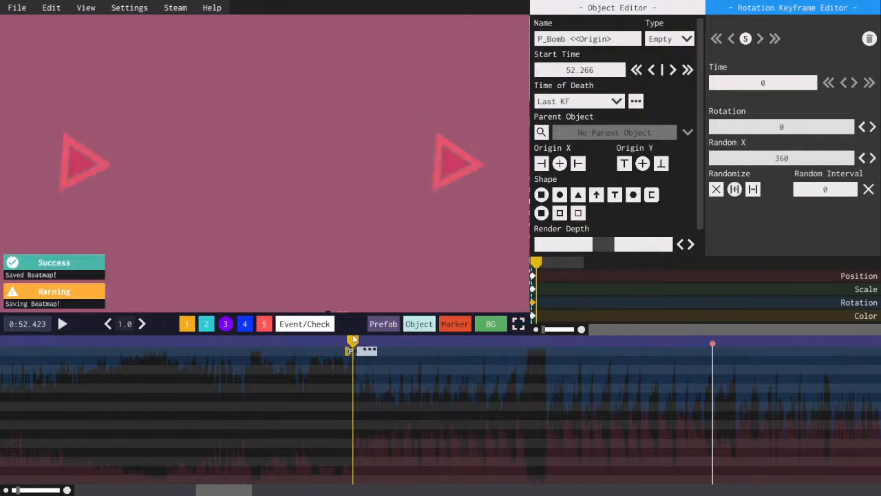
key("space")
left_click(352, 338)
key("space")
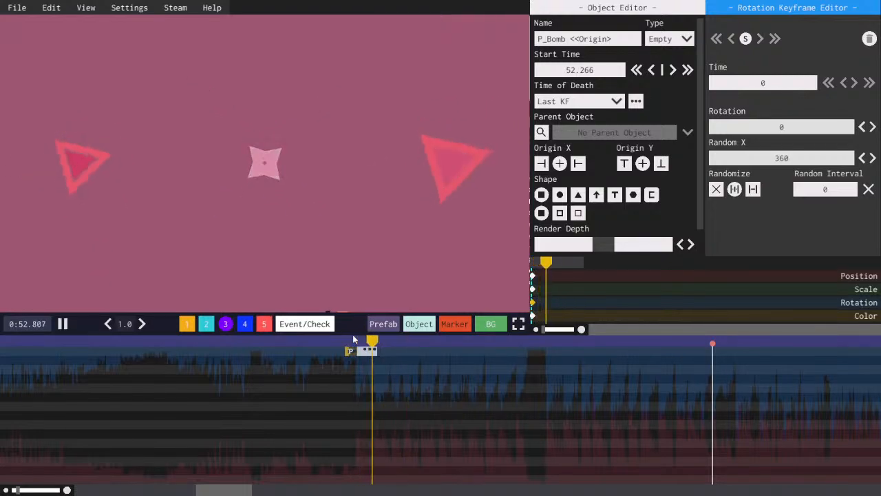
key("space")
left_click(352, 338)
key("space")
key("space")
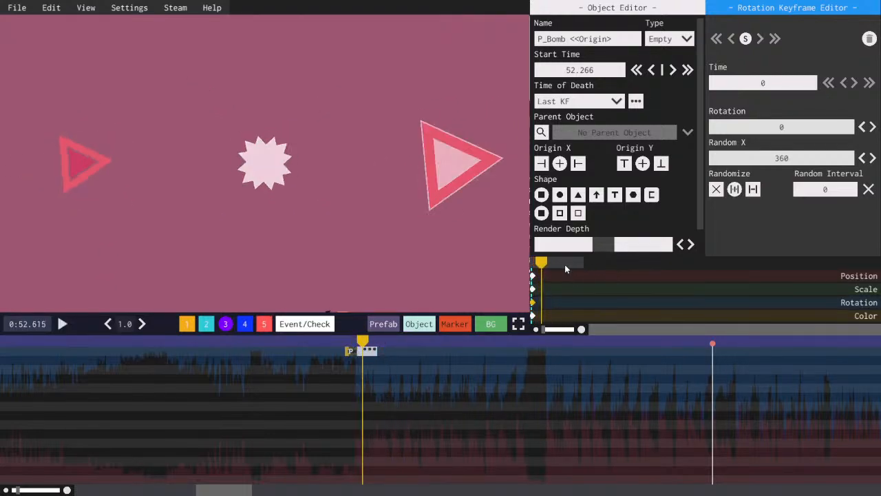
- Set the burst parent's Position X to 25 and replay the burst from its start
left_click(532, 276)
scroll(748, 114, "up", 20)
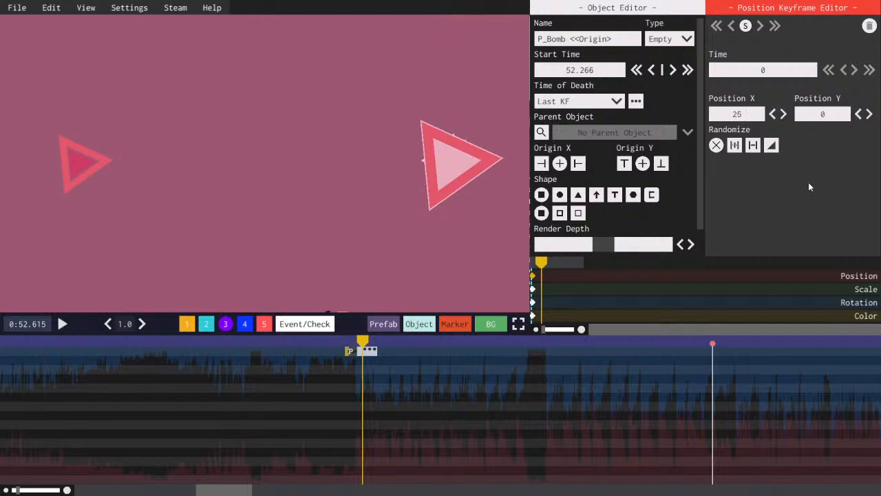
key("space")
left_click(350, 337)
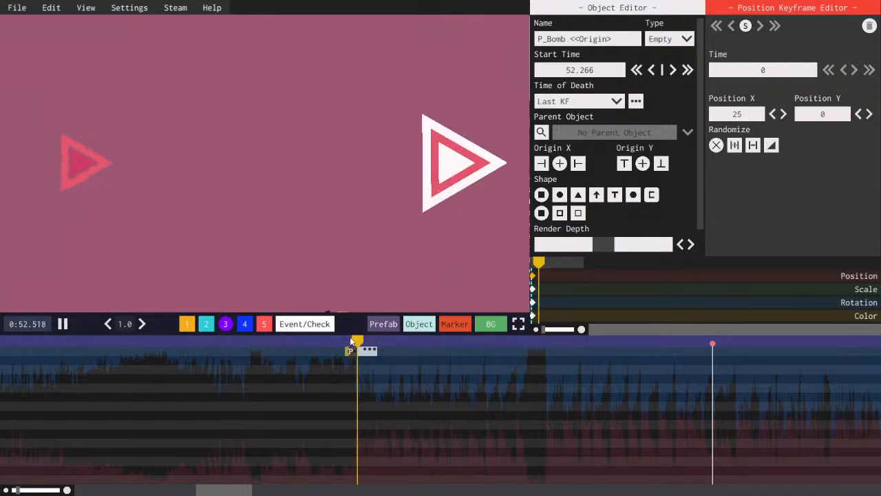
key("space")
left_click(351, 338)
key("space")
- Replay the shifted burst repeatedly to examine its placement and timing against the pulsing triangle on the right
key("space")
left_click(351, 338)
key("space")
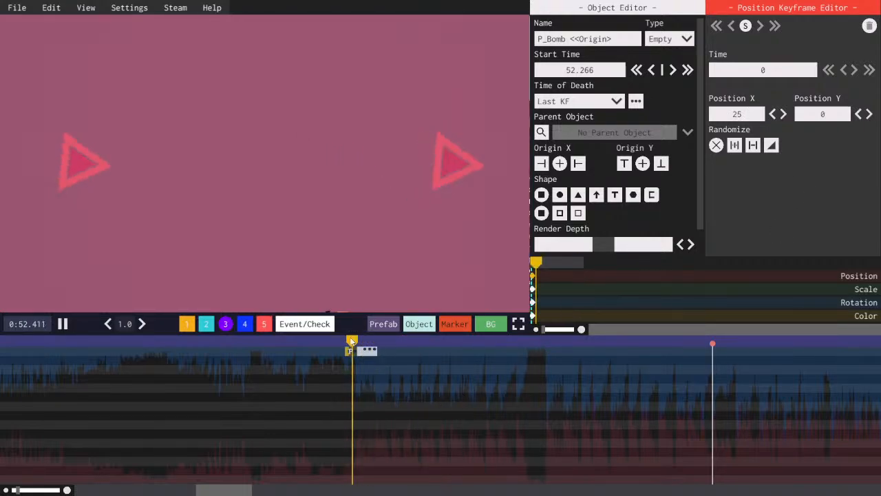
key("space")
key("space")
left_click(351, 342)
key("space")
key("space")
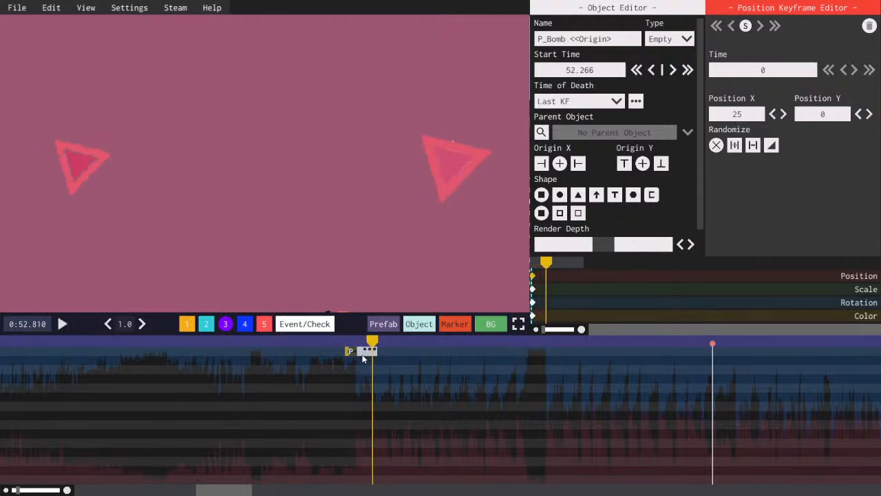
left_click_drag(358, 343, 360, 342)
key("space")
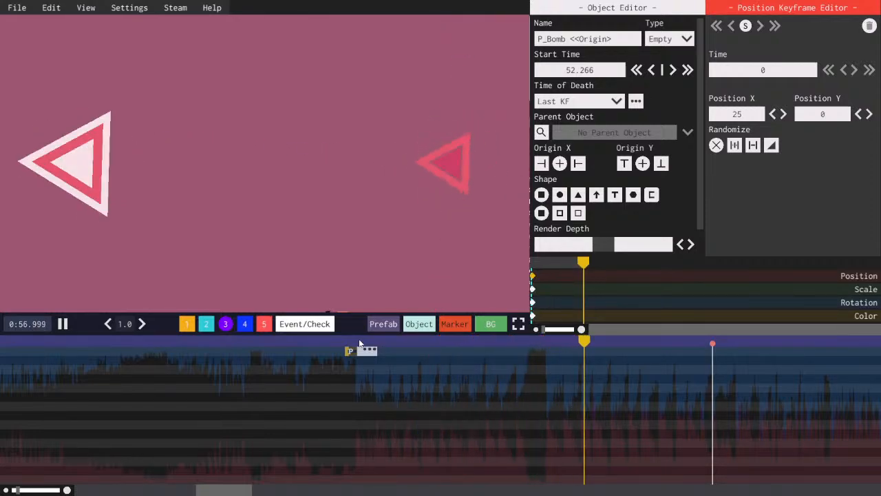
left_click(359, 343)
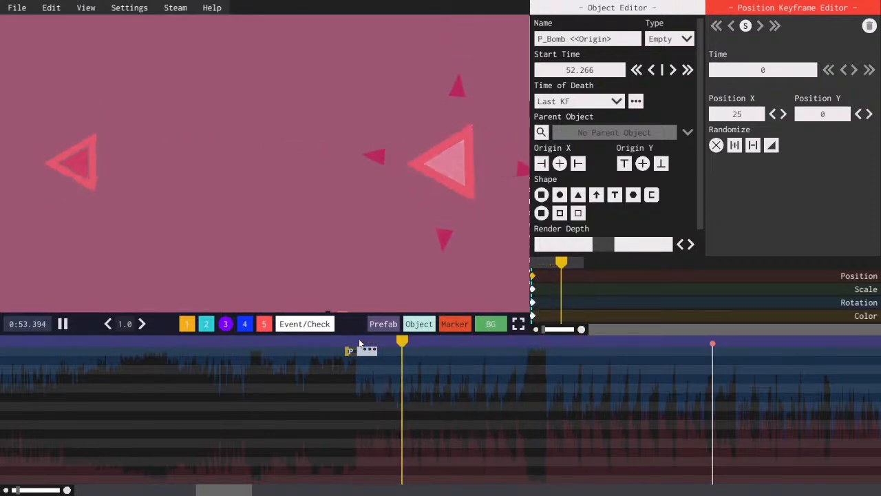
key("space")
key("space")
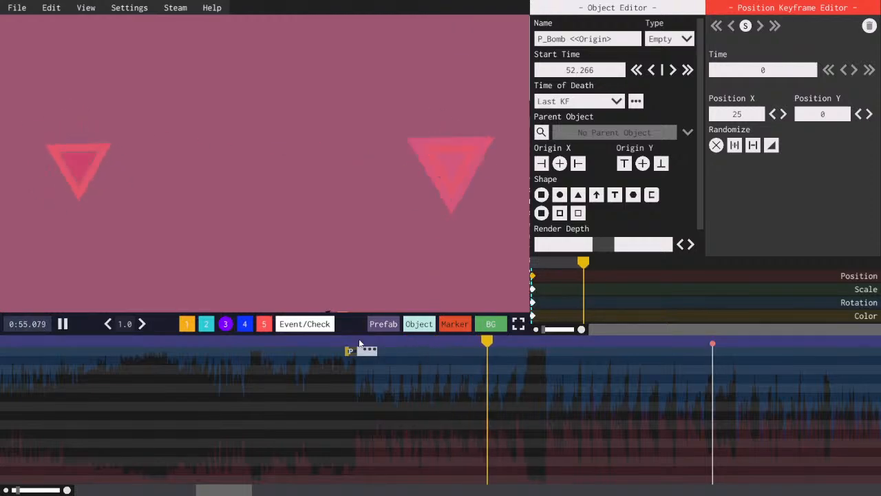
key("space")
- Duplicate the parent with its four triangles onto a lower timeline row and set the copied parent's Position X to -25
left_click_drag(359, 342, 355, 423)
key("ctrl+c")
key("ctrl+v")
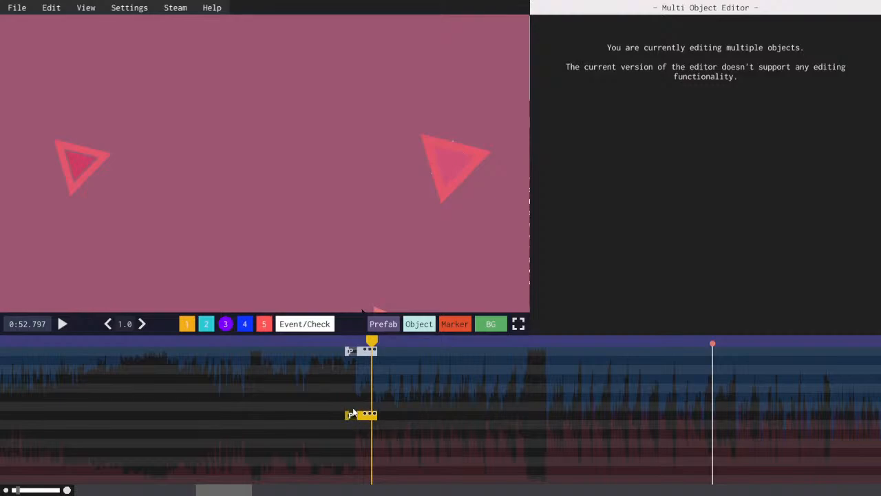
left_click(354, 416)
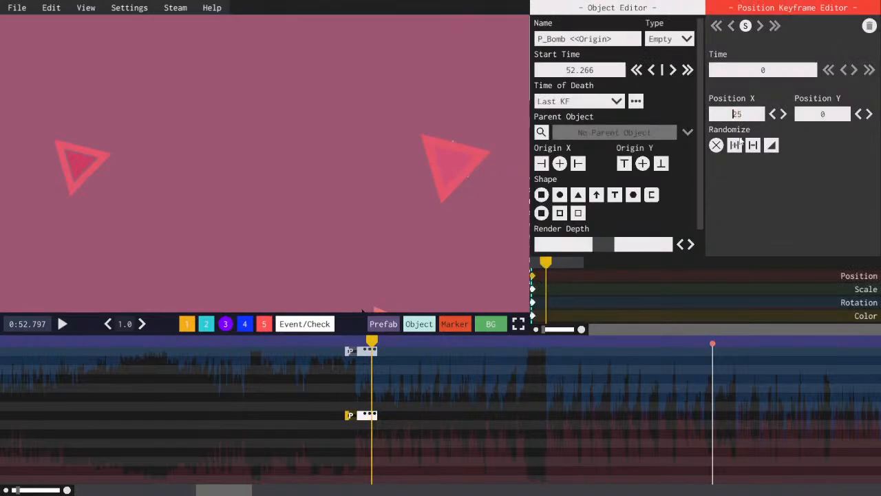
type("-")
- Shift the copied burst later on the timeline to match the left triangle's pulse and save the beatmap
scroll(323, 457, "up", 2)
left_click_drag(235, 490, 229, 490)
left_click_drag(253, 405, 328, 416)
key("space")
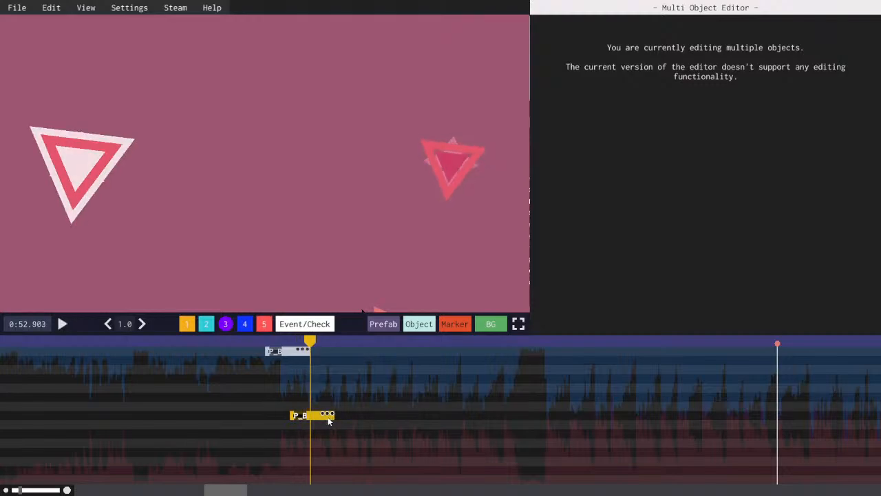
left_click(307, 341)
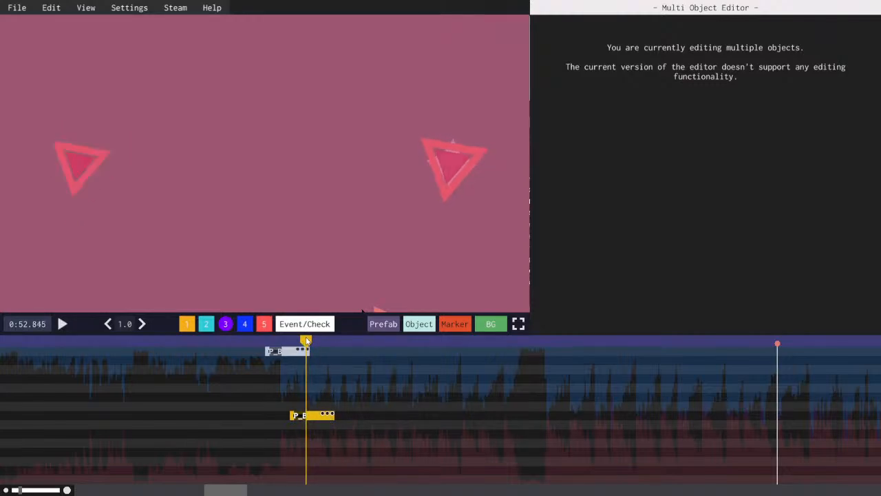
key("ctrl+s")
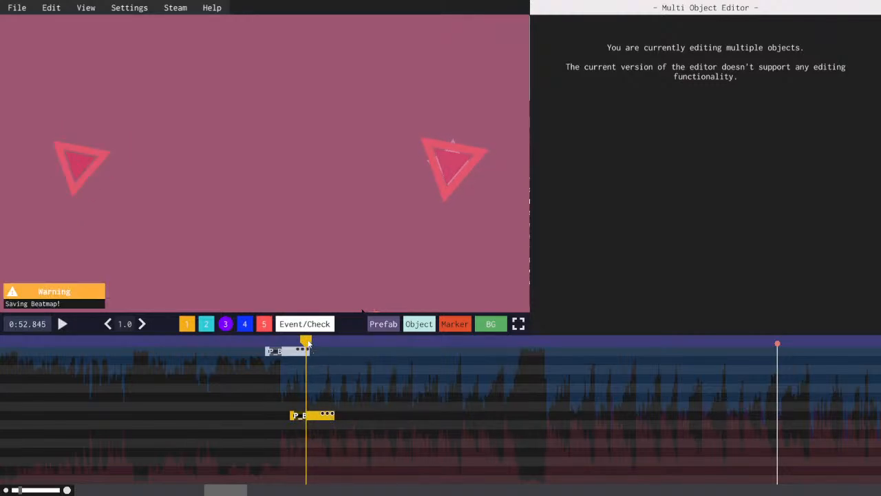
- Replay the right and left bursts to compare their timing with the two pulsing triangles
left_click(277, 340)
key("space")
key("space")
left_click(282, 341)
key("space")
key("space")
key("space")
key("space")
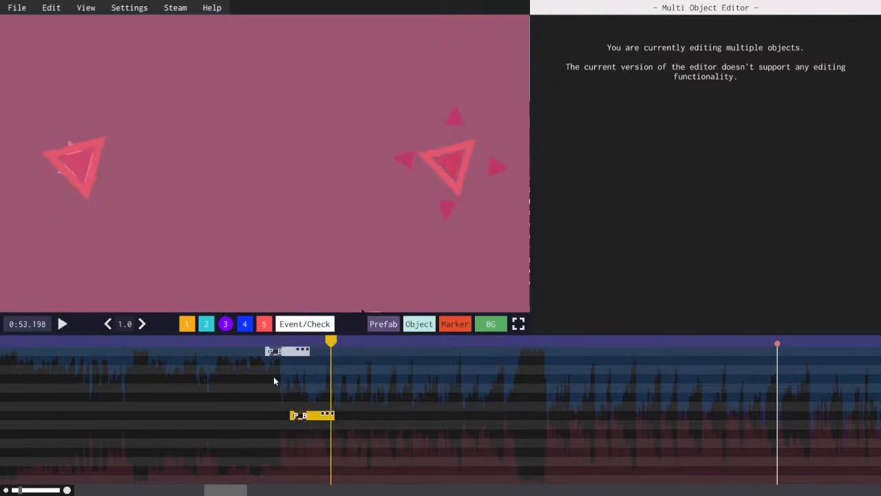
- Duplicate the first right-side burst later on the same timeline row for the right triangle's next pulse and replay it
left_click_drag(321, 335, 257, 341)
key("ctrl+c")
key("ctrl+v")
key("space")
key("space")
left_click(318, 341)
key("space")
key("space")
key("space")
key("space")
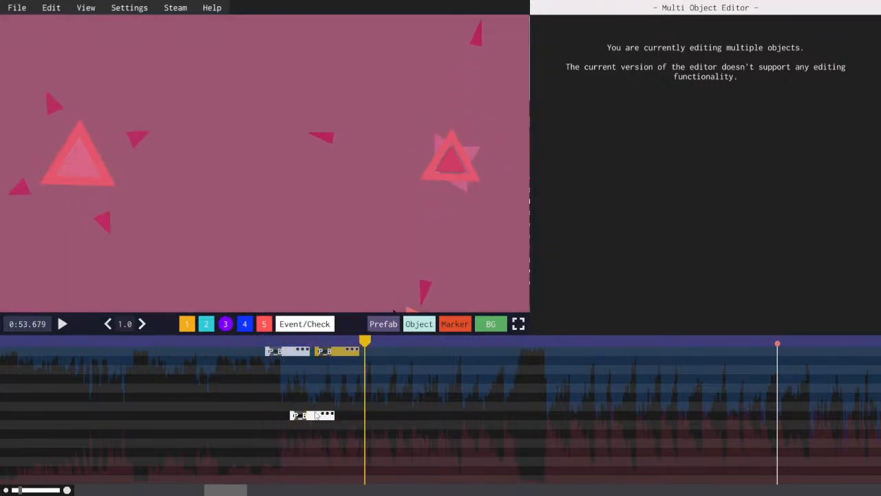
- Duplicate the left-side burst one row lower, align it with the left triangle's second pulse and replay the sequence
left_click_drag(340, 426, 384, 411)
key("ctrl+d")
scroll(339, 348, "up", 2)
left_click(330, 341)
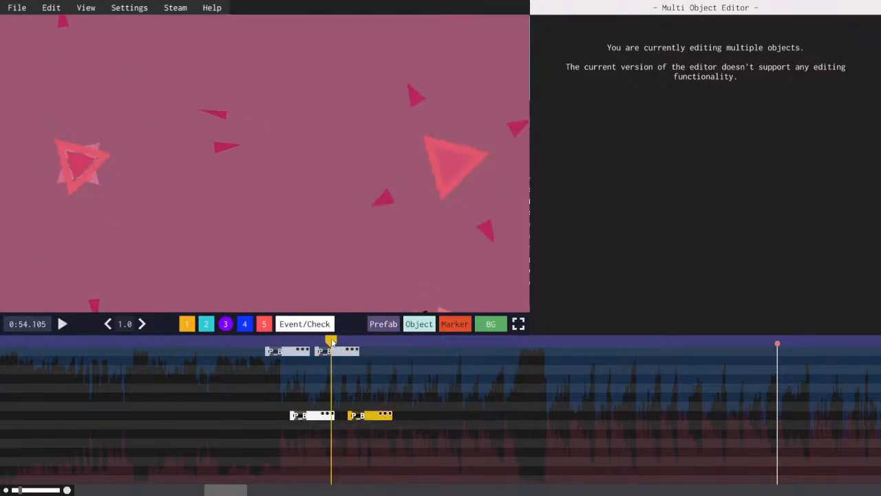
scroll(366, 399, "up", 4)
left_click_drag(373, 418, 357, 425)
left_click(336, 342)
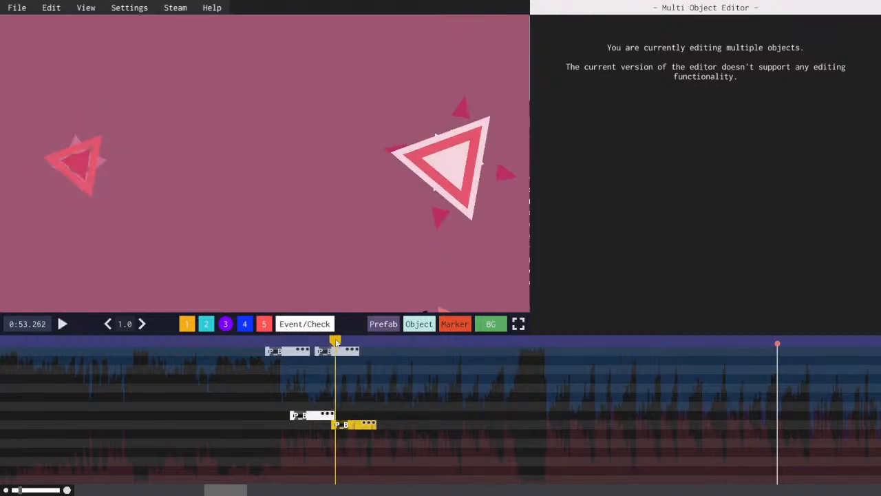
scroll(336, 344, "up", 4)
left_click(265, 342)
key("space")
key("space")
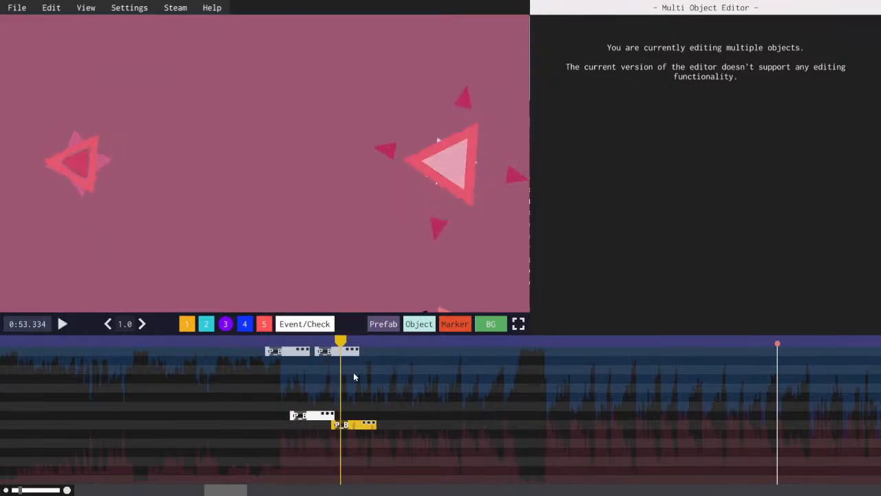
- Duplicate a right-side burst onto the second timeline row for the right triangle's third pulse and save the beatmap
scroll(372, 377, "up", 2)
mouse_move(374, 374)
left_mouse_down()
mouse_move(328, 348)
mouse_move(387, 365)
left_mouse_up()
key("ctrl+c")
key("ctrl+v")
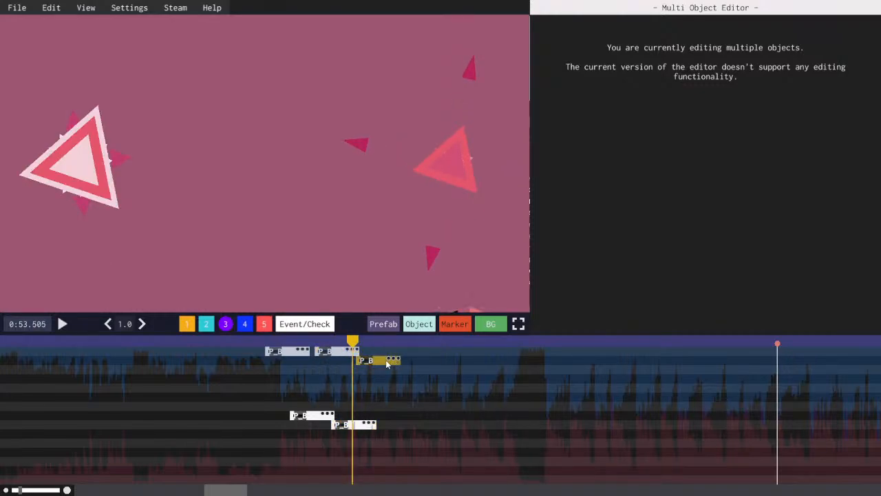
key("space")
key("space")
key("ctrl+s")
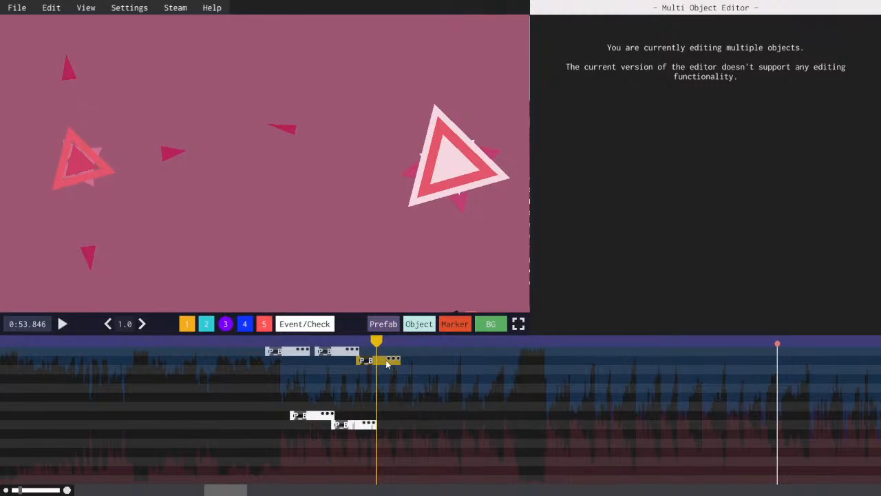
- Replay the alternating left and right bursts from several points and save the beatmap again
left_click(373, 345)
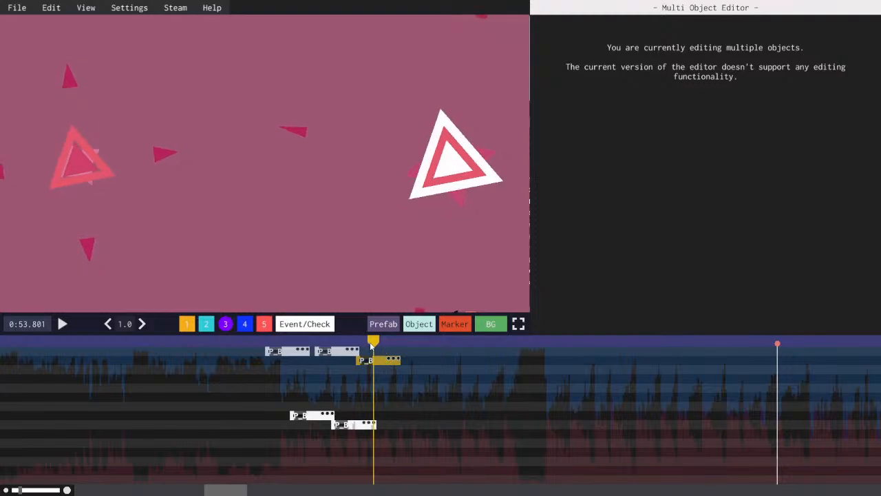
key("space")
key("ctrl+s")
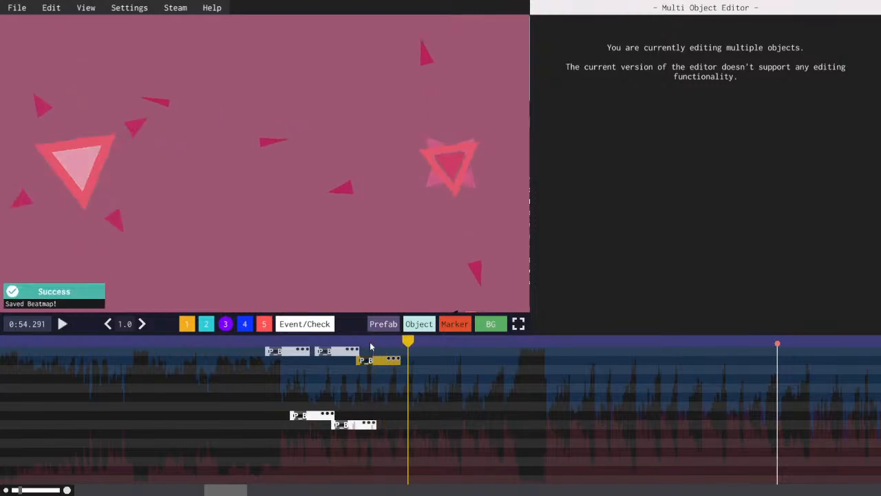
left_click(281, 350)
key("space")
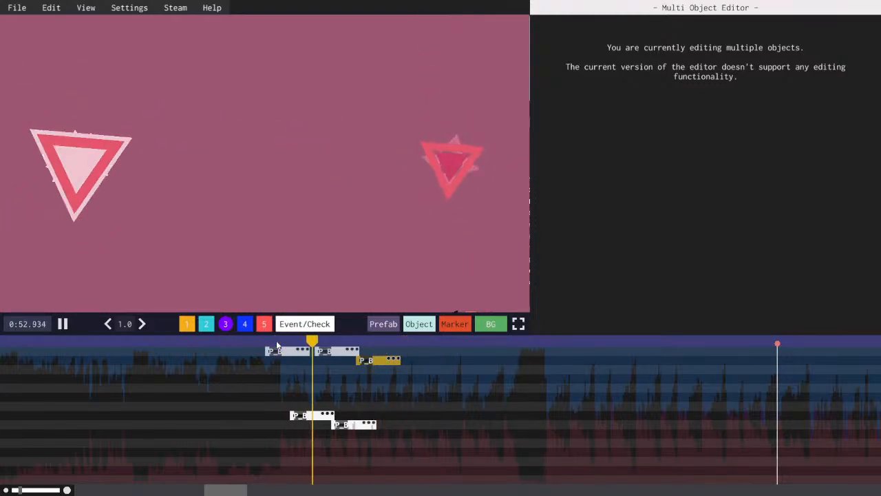
key("space")
left_click(364, 345)
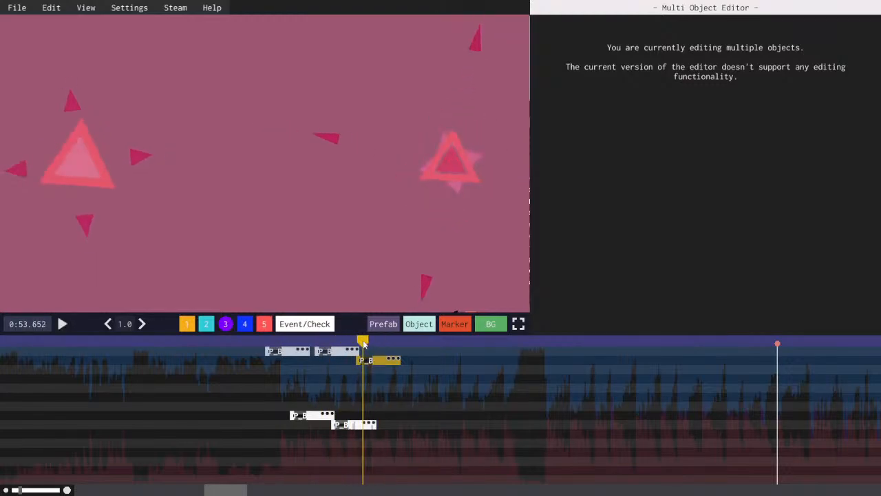
- Try a duplicate of the third right-side burst on the third timeline row, replay its timing and remove it
key("space")
key("space")
key("space")
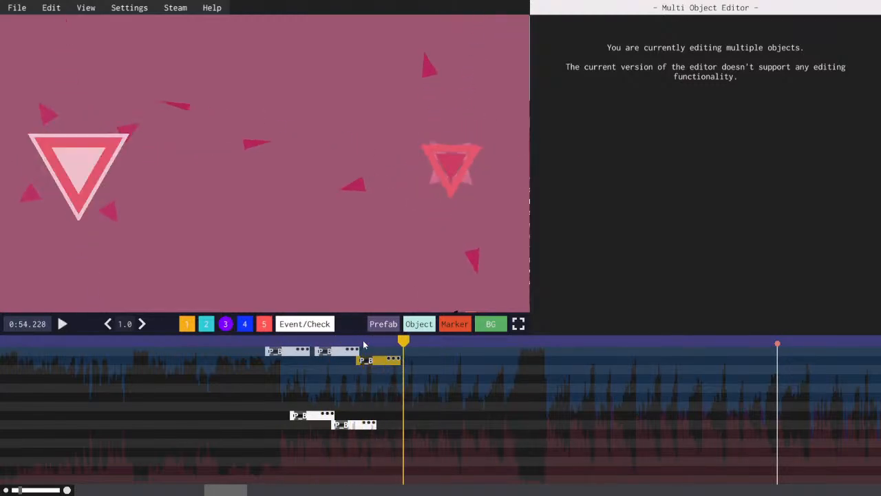
key("ctrl+c")
key("ctrl+v")
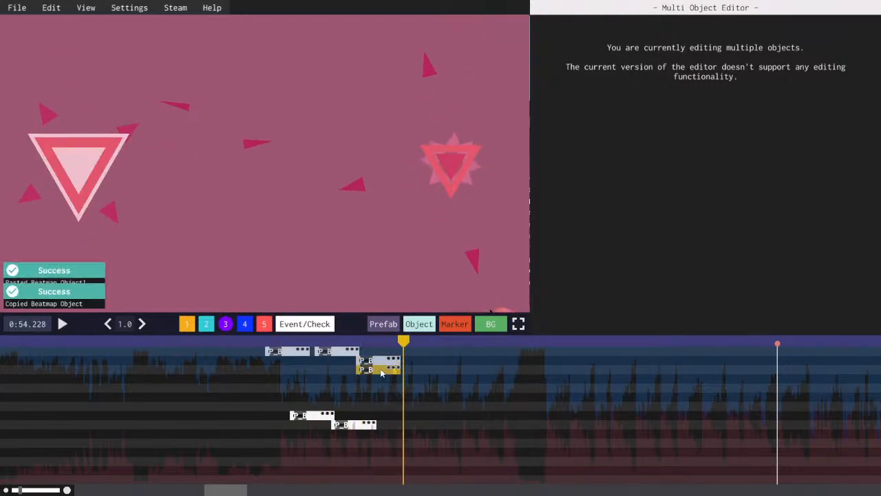
left_click(373, 342)
key("space")
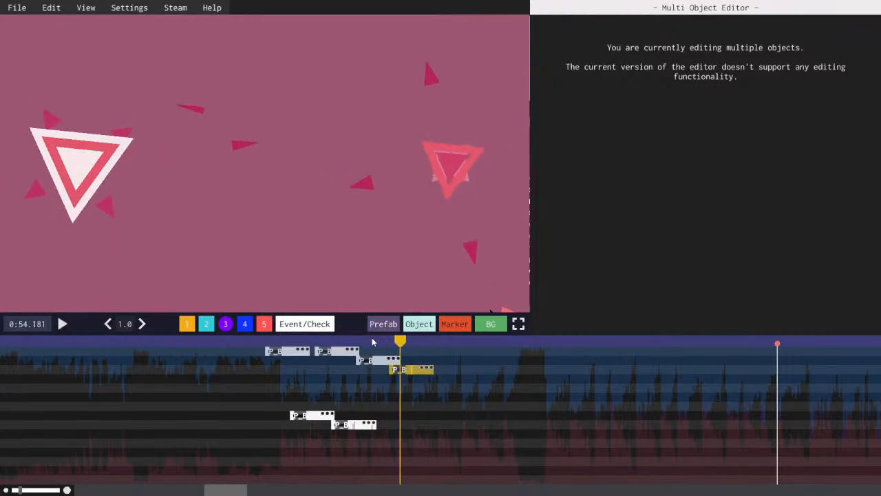
key("space")
left_click(373, 342)
key("space")
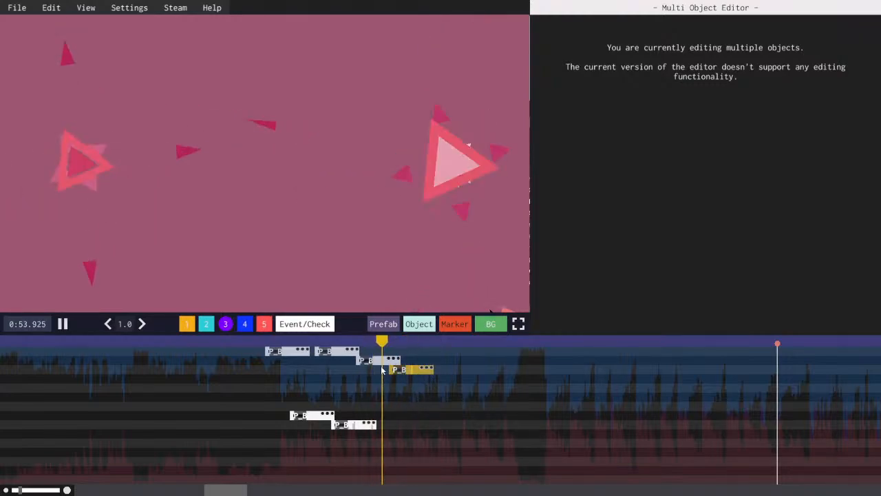
key("space")
key("Delete")
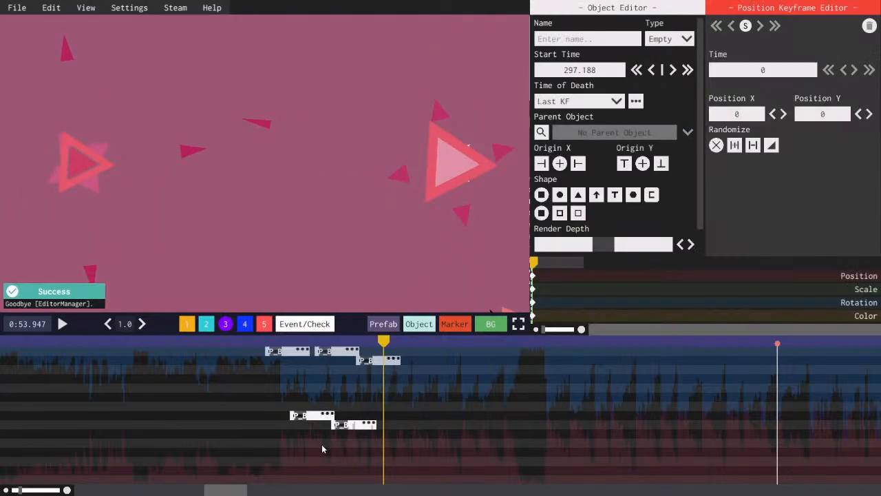
- Duplicate the second left-side burst onto the upper left-burst row for the left triangle's third pulse and replay it
left_click_drag(324, 444, 360, 425)
left_click(364, 343)
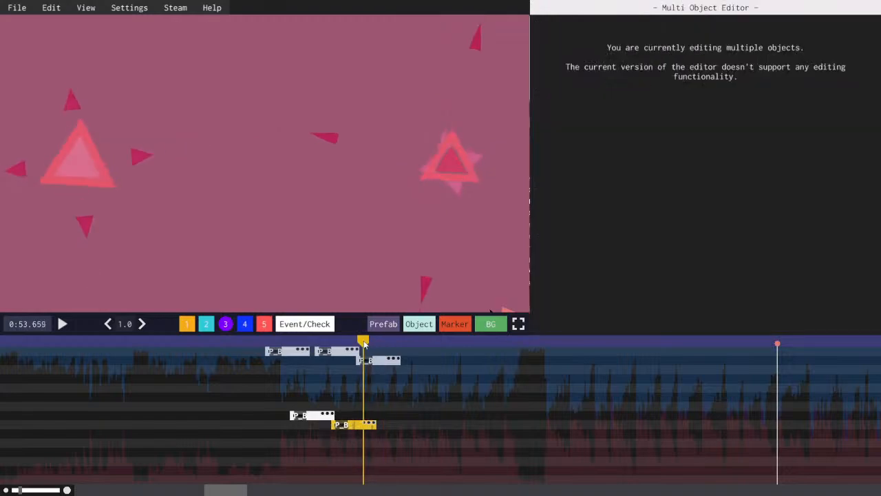
key("space")
key("space")
key("space")
key("space")
key("ctrl+c")
key("ctrl+v")
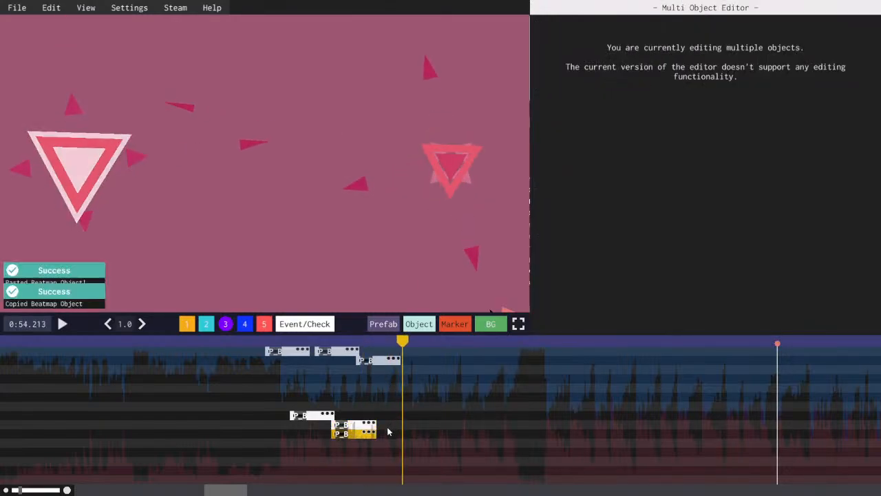
left_click_drag(402, 416, 416, 415)
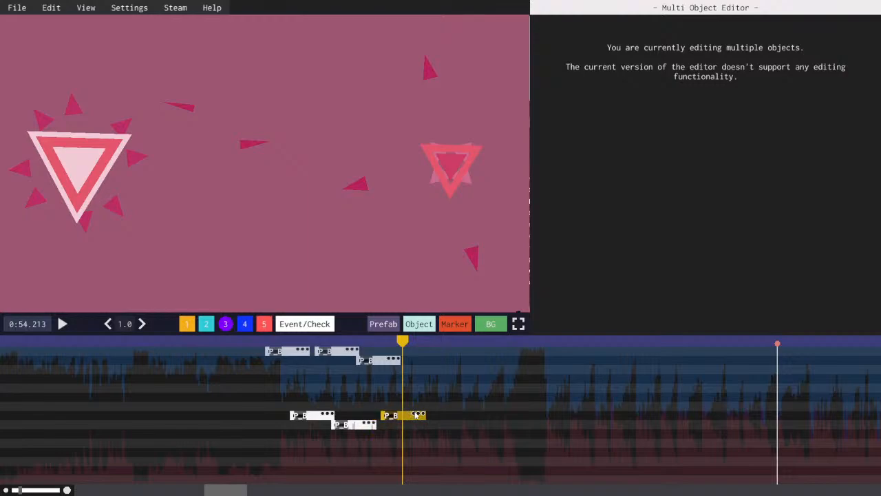
left_click(395, 342)
key("space")
- Duplicate a right-side burst onto the first timeline row for the right triangle's fourth pulse and replay it
left_click_drag(401, 385, 436, 354)
key("ctrl+c")
key("ctrl+v")
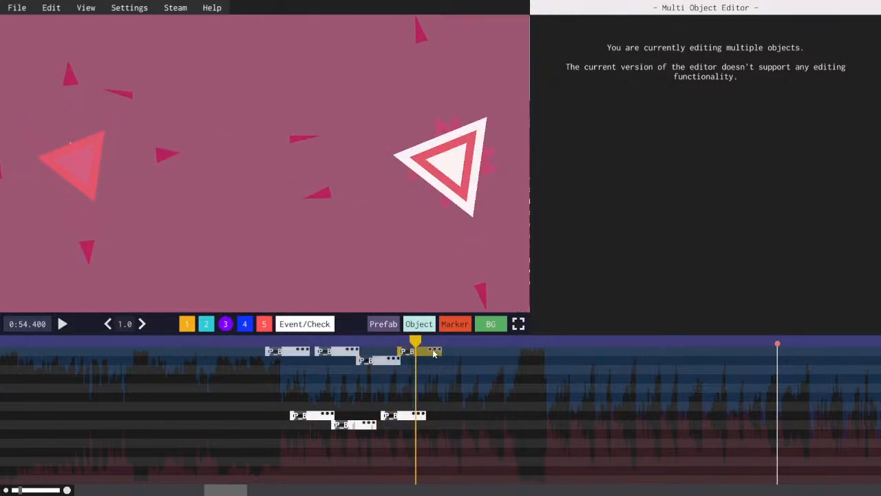
left_click(406, 341)
key("space")
key("space")
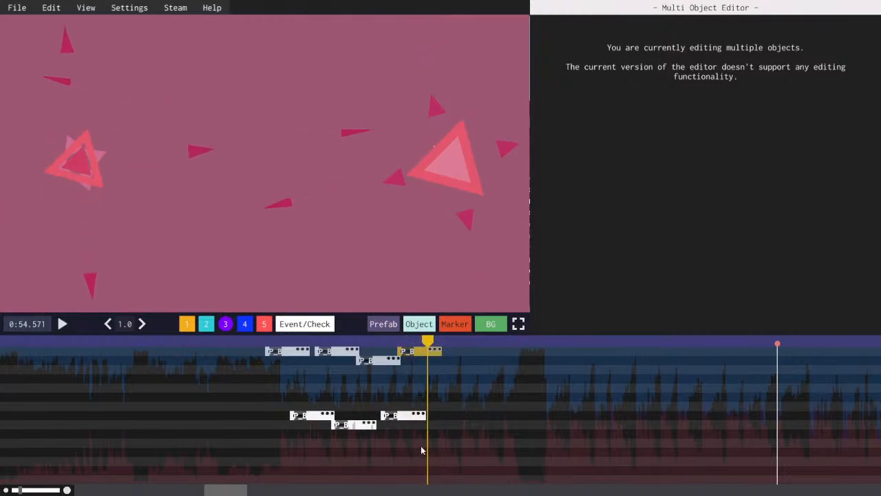
- Duplicate the third left-side burst onto the lower left-burst row for the left triangle's fourth pulse and replay it
left_click(403, 416)
key("ctrl+c")
key("ctrl+v")
left_click_drag(412, 425, 453, 426)
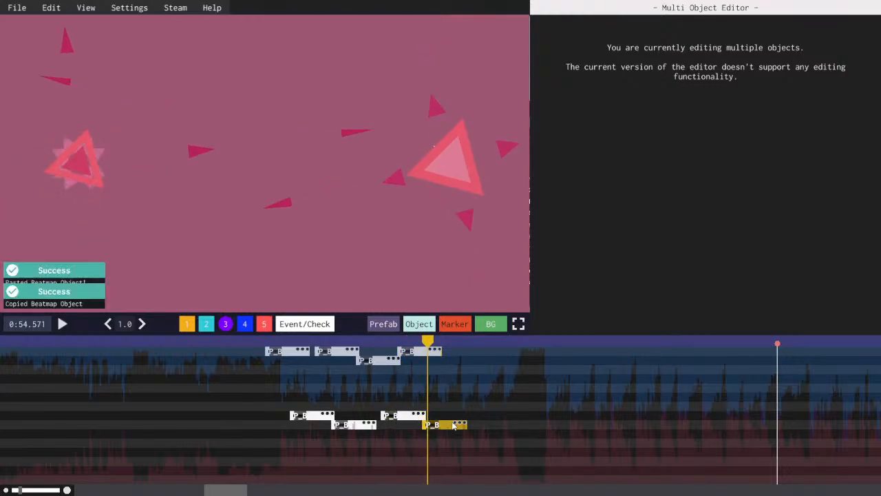
key("space")
key("space")
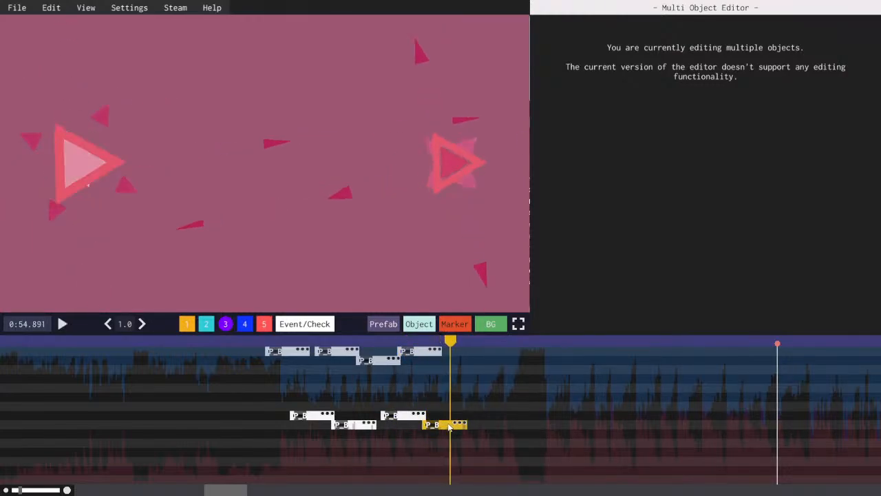
- Duplicate a right-side burst onto the second timeline row and align it with the right triangle's fifth pulse
left_click_drag(463, 337, 471, 365)
key("ctrl+c")
key("ctrl+v")
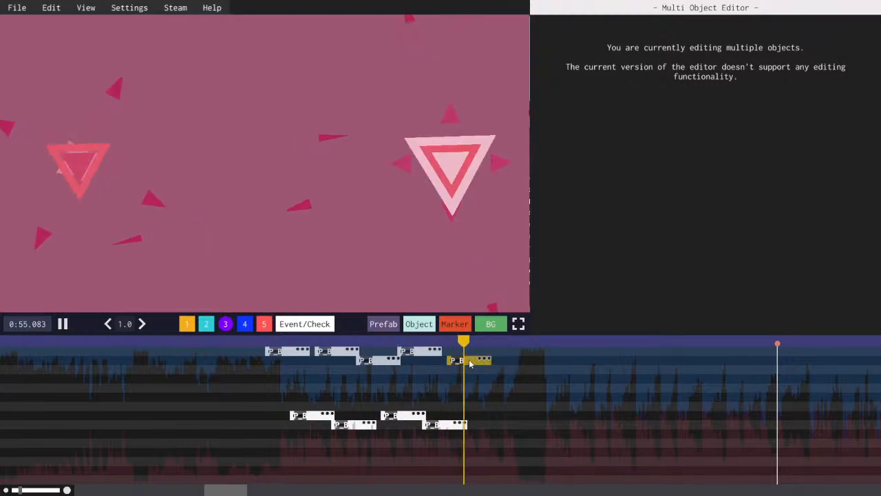
key("space")
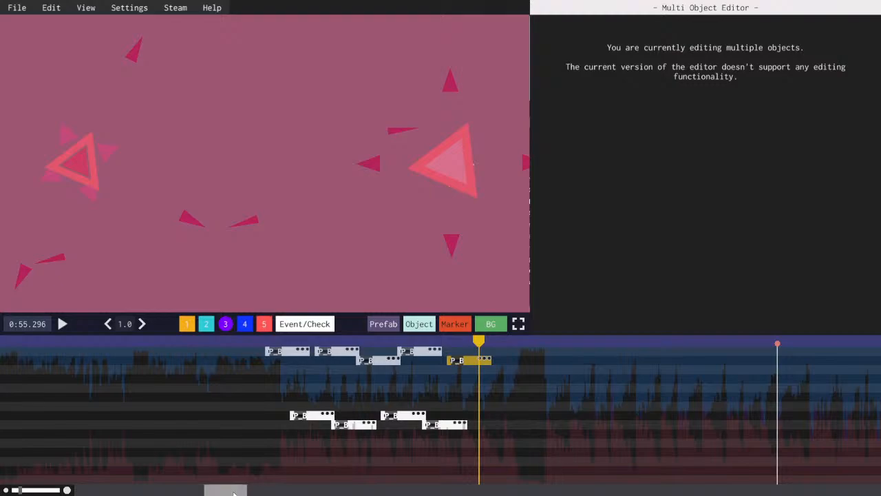
- Replay the fifth right-side burst against the music and save the beatmap
left_click_drag(233, 494, 235, 493)
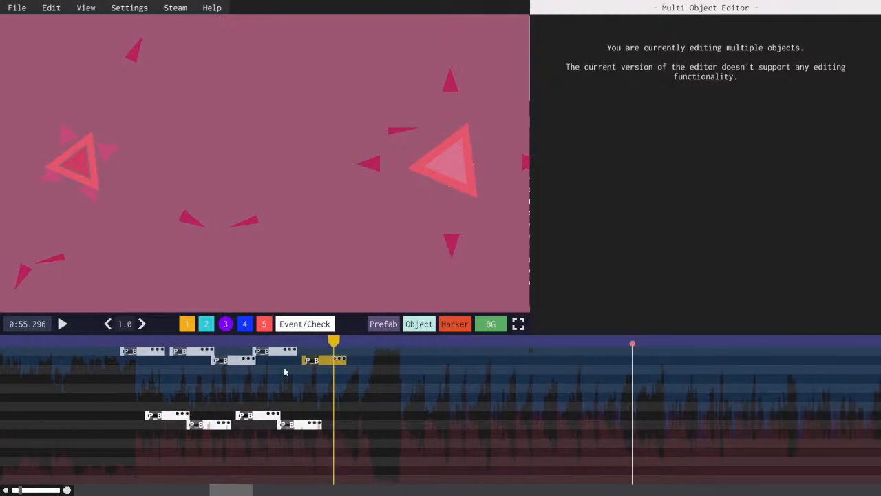
left_click(311, 341)
key("space")
key("space")
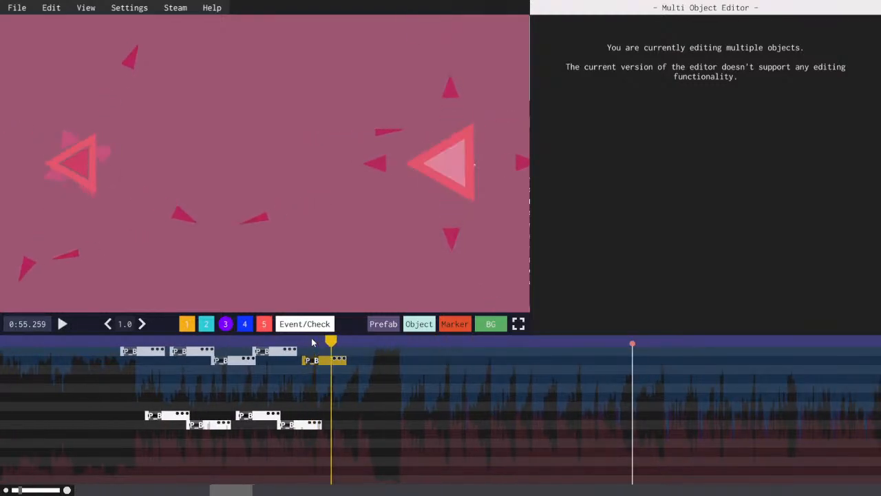
left_click(311, 341)
key("ctrl+s")
key("space")
key("space")
- Duplicate the fourth left-side burst one row lower for the left triangle's fifth pulse and replay it
left_click_drag(334, 464, 337, 437)
key("ctrl+c")
key("ctrl+v")
key("space")
key("space")
key("space")
key("space")
- Duplicate the fifth right-side burst on the second timeline row as the sixth right-side burst and replay it
left_click_drag(358, 389, 367, 365)
key("ctrl+c")
key("ctrl+v")
key("space")
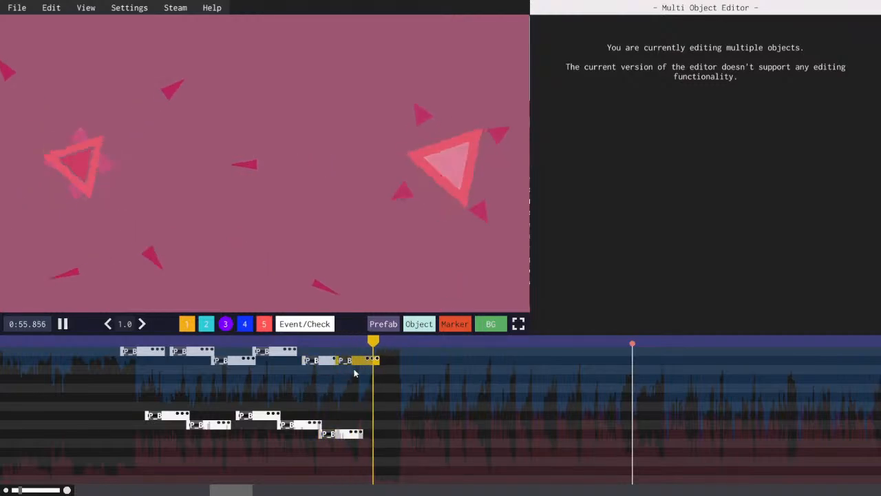
key("space")
- Move the fifth right-side burst to the first row, shift the sixth slightly later on the second row, replay and save the beatmap
left_click_drag(309, 351, 327, 350)
left_click(312, 342)
key("space")
left_click(374, 363)
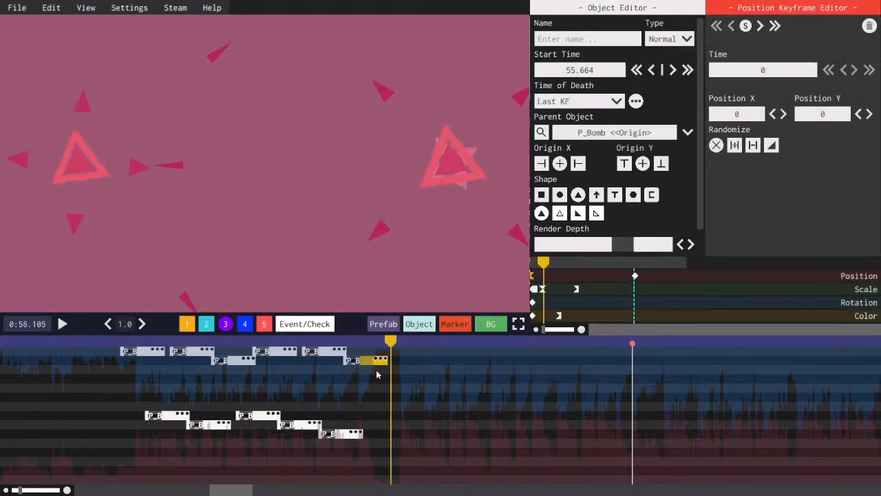
key("space")
key("ctrl+s")
- Move the fifth left-side burst to the upper left-burst row and place a duplicate on that row for the sixth pulse
left_click(396, 345)
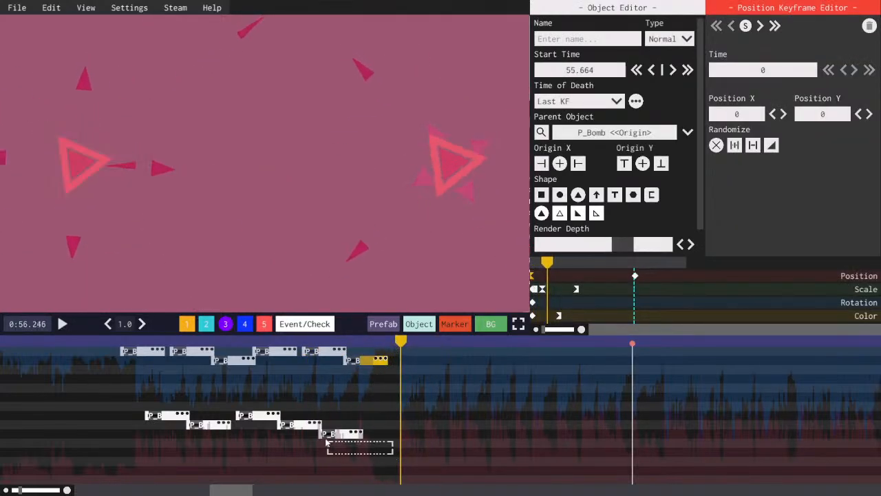
left_click_drag(327, 443, 406, 426)
key("ctrl+d")
left_click_drag(370, 456, 386, 423)
mouse_move(405, 426)
left_mouse_down()
mouse_move(413, 428)
mouse_move(409, 420)
left_mouse_up()
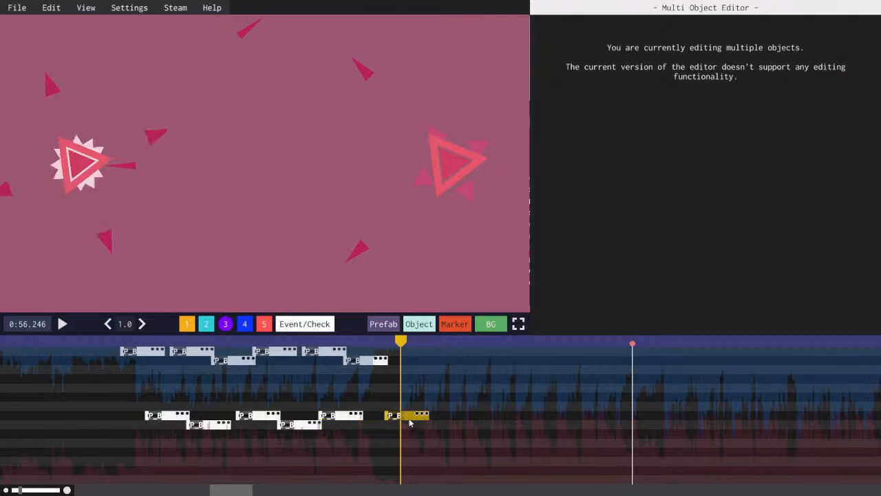
- Duplicate the sixth right-side burst onto the first timeline row for the right triangle's seventh pulse and replay it
scroll(409, 420, "up", 3)
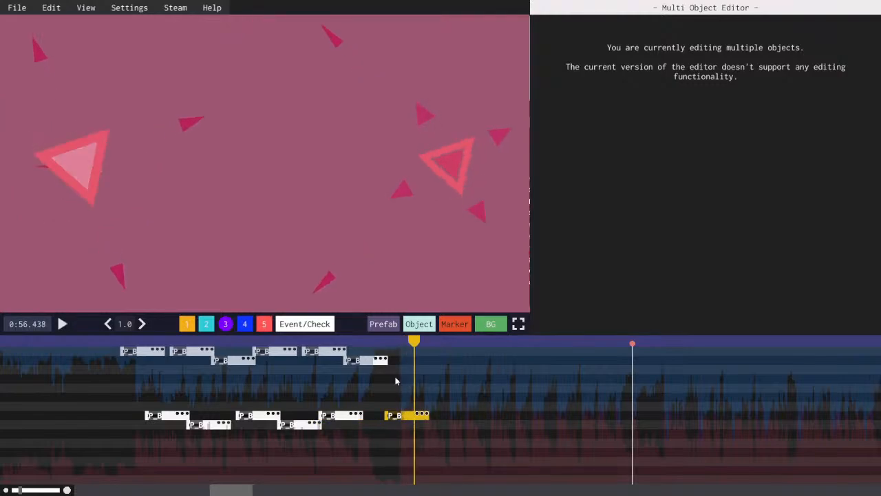
left_click_drag(358, 364, 444, 353)
key("ctrl+d")
key("space")
key("space")
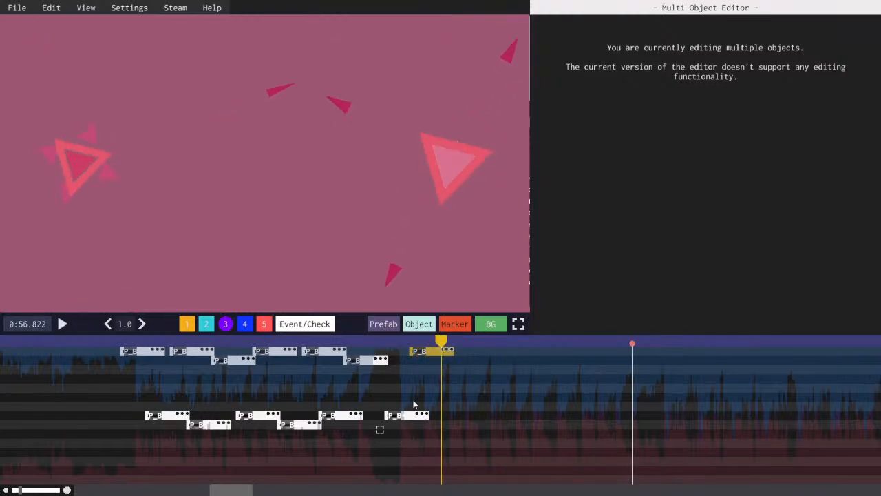
- Duplicate the sixth left-side burst for the left triangle's seventh pulse, replay it and place it on the upper left-burst row
left_click_drag(414, 404, 457, 426)
key("ctrl+d")
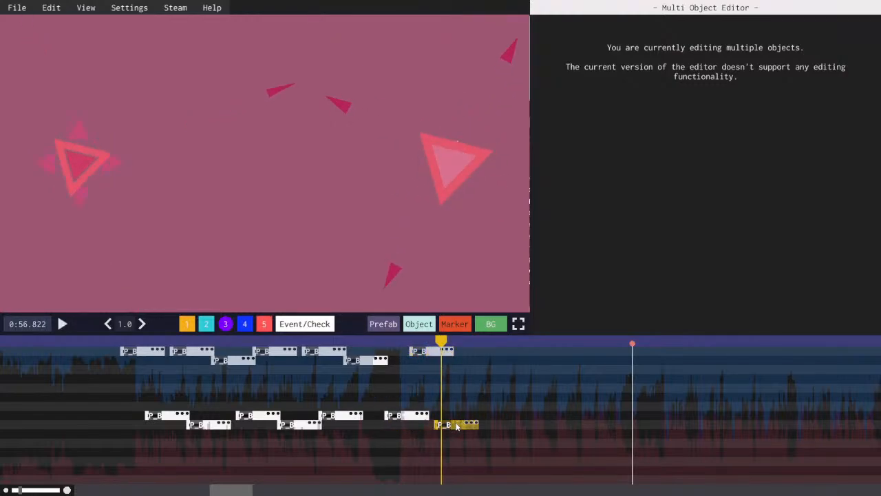
key("space")
key("space")
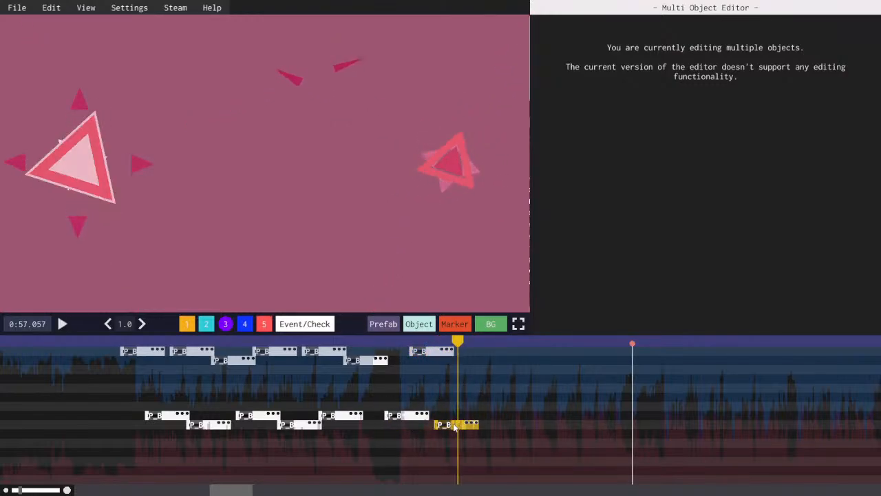
left_click_drag(455, 427, 455, 416)
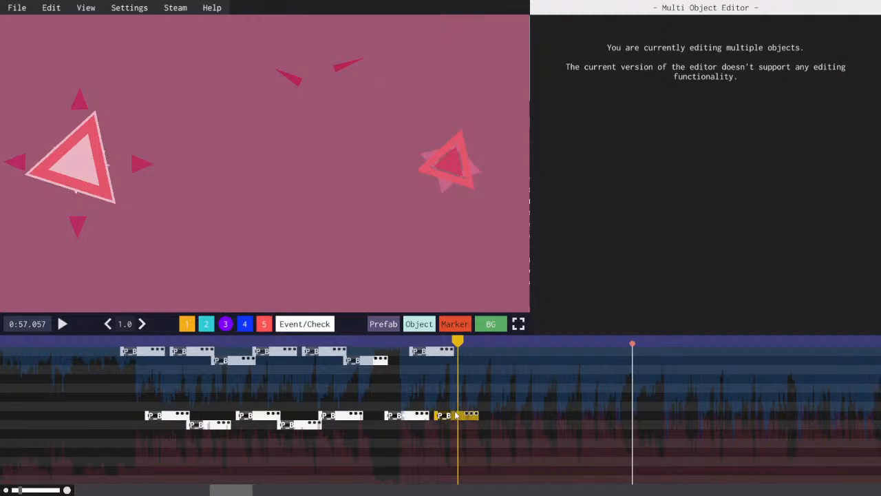
- Duplicate the seventh right-side burst onto the second timeline row for the right triangle's eighth pulse and replay the sequence
left_click(436, 353)
key("ctrl+d")
left_click_drag(436, 352, 484, 363)
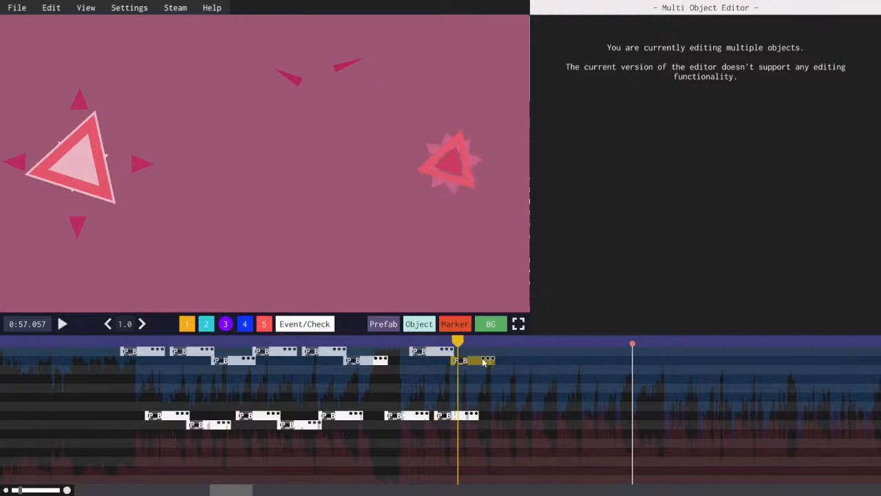
key("space")
left_click(427, 342)
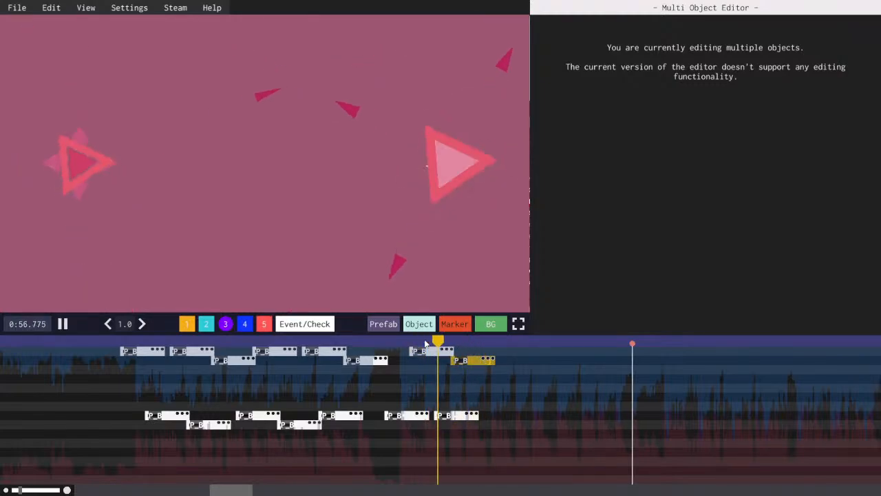
key("space")
key("space")
key("space")
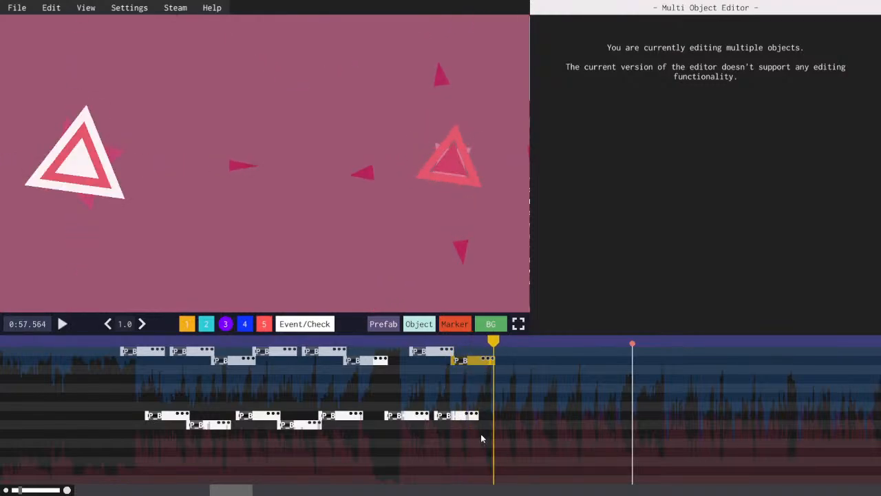
left_click_drag(443, 408, 498, 427)
key("ctrl+d")
key("Delete")
- Duplicate a left-side burst onto the lower left-burst row for the left triangle's eighth pulse and replay it
left_click_drag(480, 437, 500, 430)
key("ctrl+d")
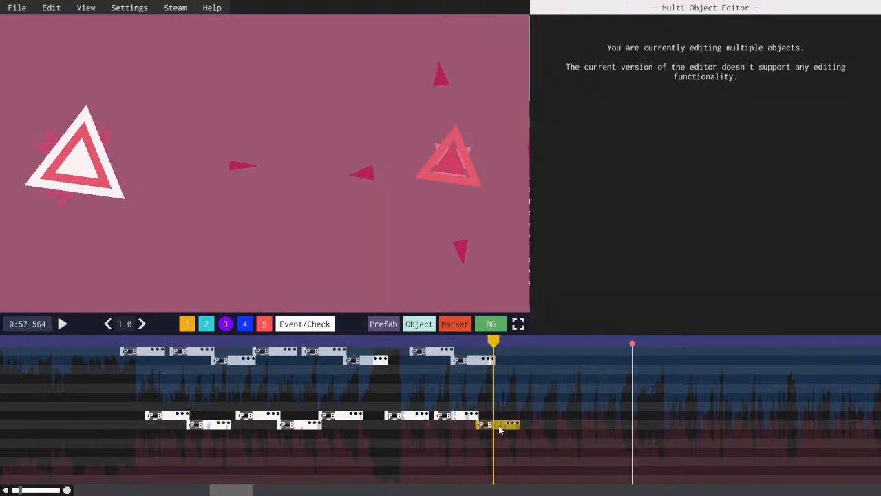
key("space")
key("space")
- Duplicate a right-side burst onto the first timeline row for the right triangle's ninth pulse and replay the latest bursts
left_click_drag(515, 393, 522, 357)
key("ctrl+d")
key("space")
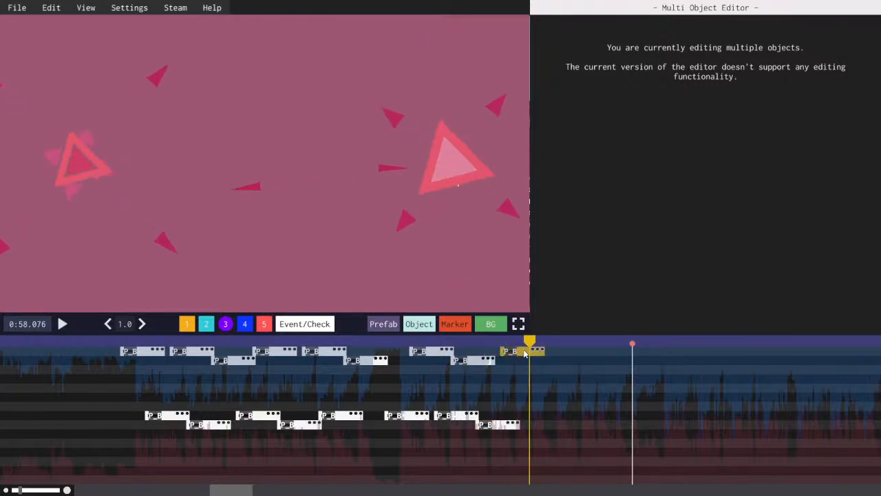
key("space")
key("space")
left_click_drag(465, 344, 401, 344)
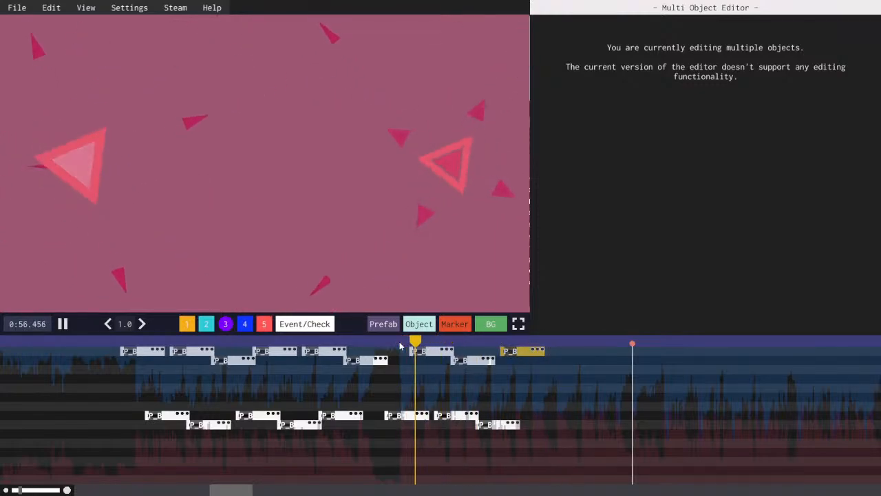
key("space")
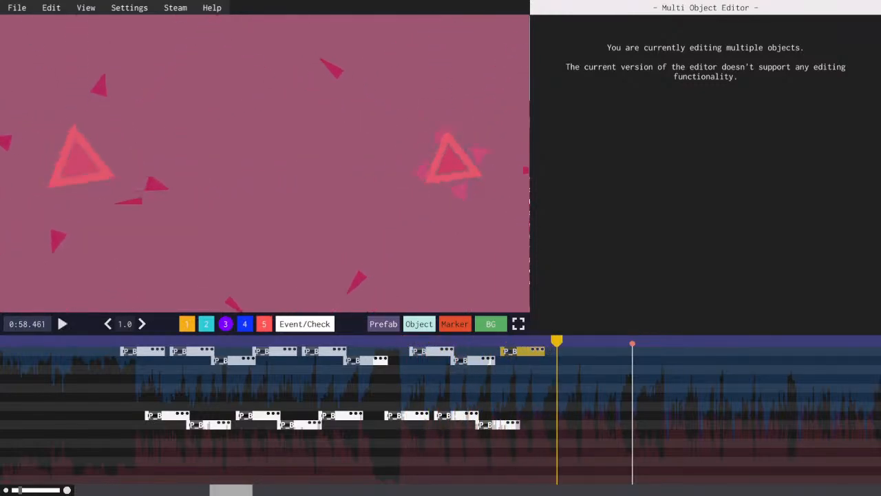
- Duplicate the eighth left-side burst onto the upper left-burst row for the left triangle's ninth pulse and replay it
left_click_drag(237, 490, 245, 493)
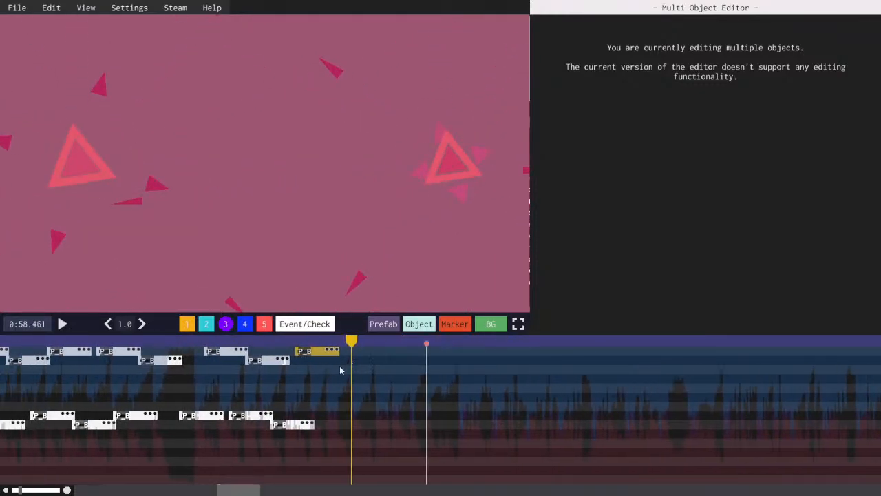
left_click_drag(311, 381, 252, 360)
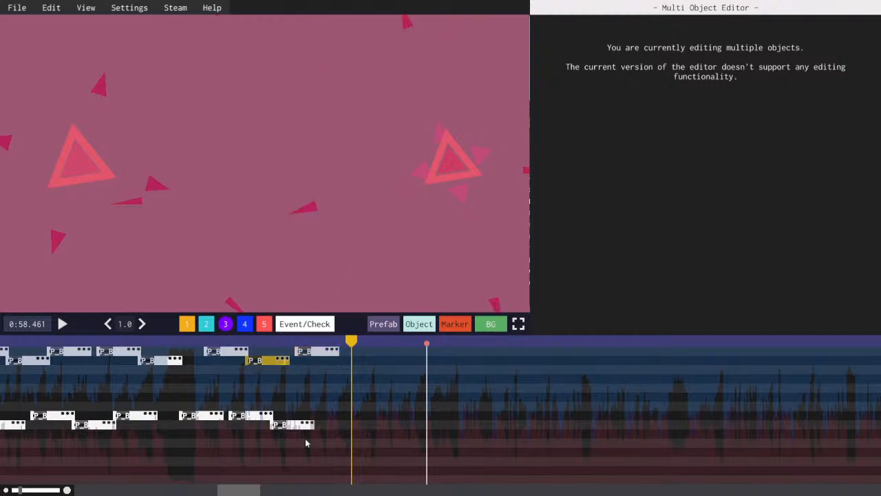
left_click_drag(282, 433, 339, 415)
key("ctrl+c")
key("ctrl+v")
left_click_drag(316, 343, 308, 343)
key("space")
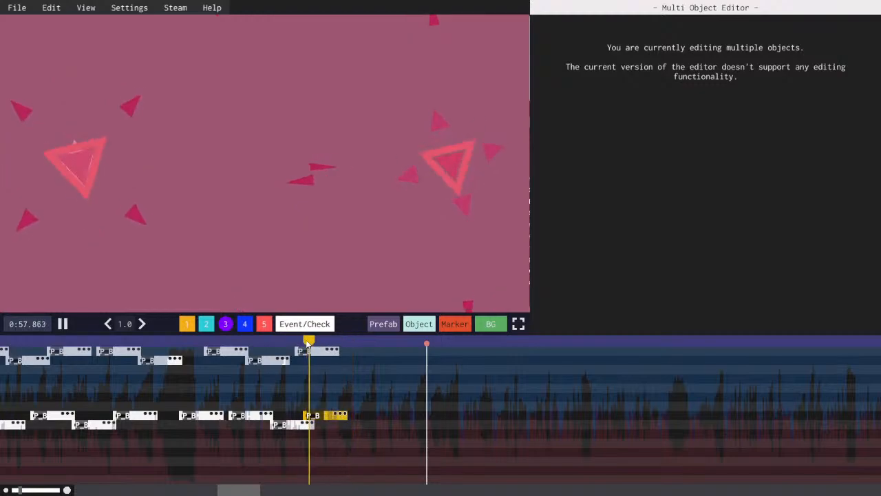
- Replay the latest bursts and delete the ninth left-side burst from the upper left-burst row
key("space")
key("space")
left_click_drag(327, 416, 331, 418)
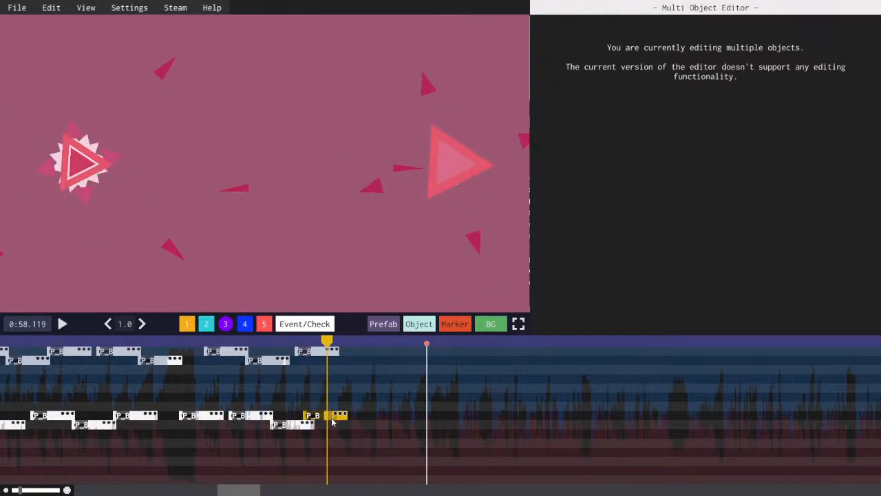
key("Delete")
- Try duplicating the eighth left-side burst again onto the upper left-burst row, replay it and save the level
left_click(298, 429)
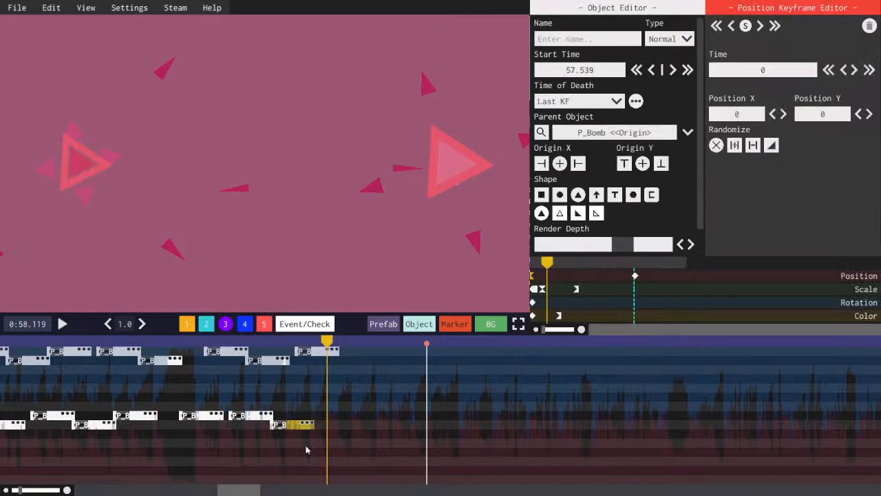
key("space")
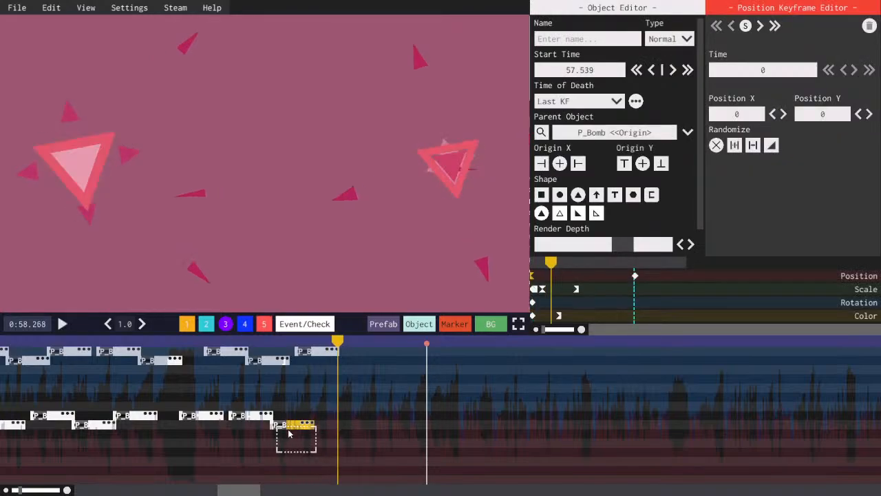
left_click_drag(289, 434, 325, 414)
key("ctrl+c")
key("ctrl+v")
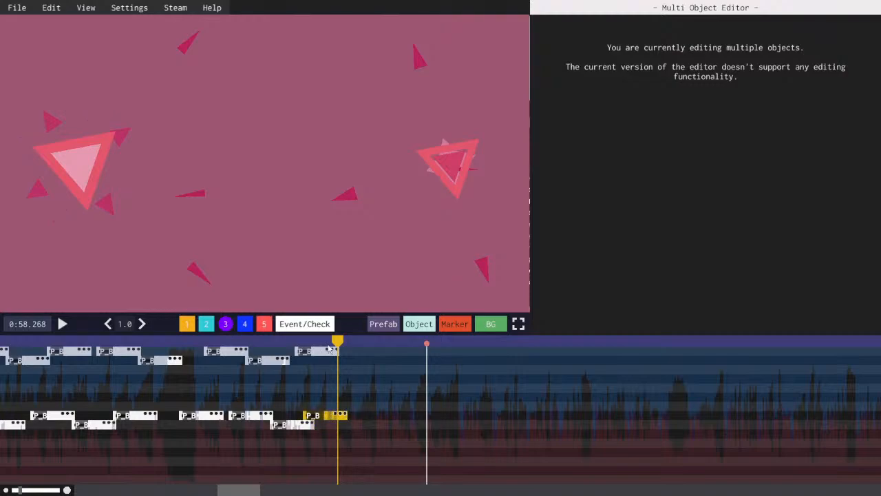
left_click(319, 341)
key("space")
key("space")
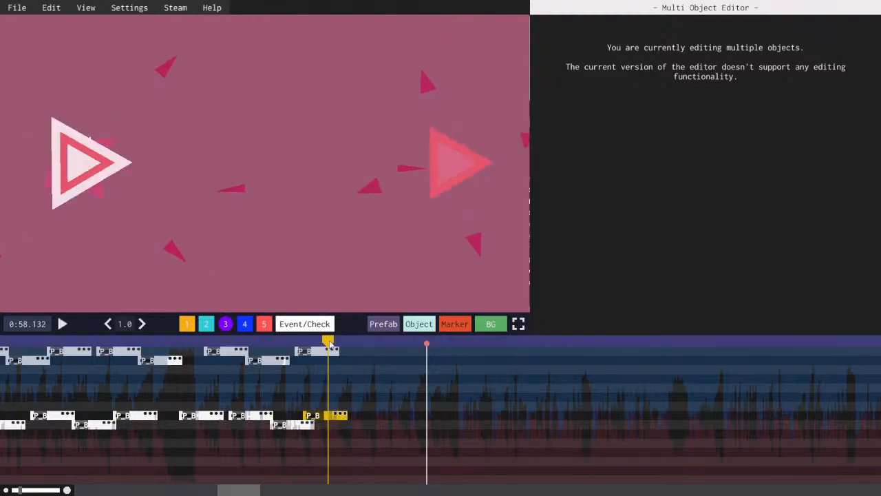
mouse_move(330, 345)
left_mouse_down()
mouse_move(338, 341)
mouse_move(319, 342)
mouse_move(329, 342)
left_mouse_up()
key("ctrl+s")
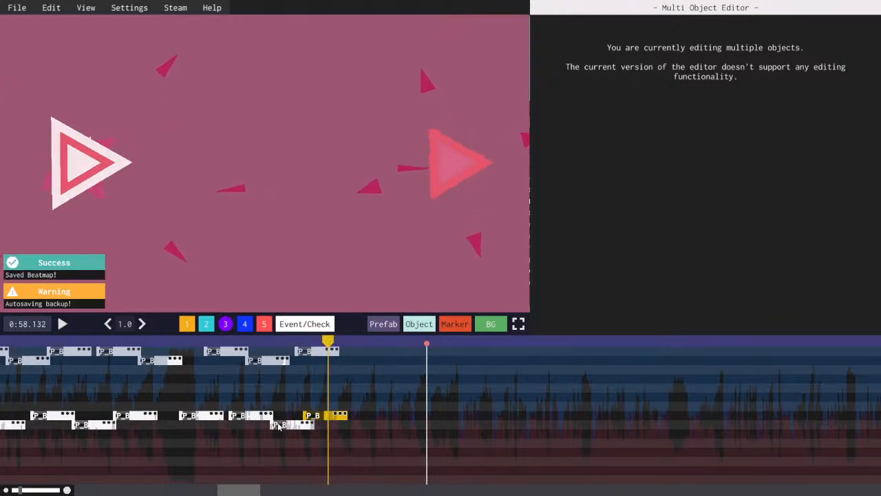
- Duplicate the eighth left-side burst again with its origin starting at 57.891, keeping both bursts on the lower left-burst row
left_click(279, 425)
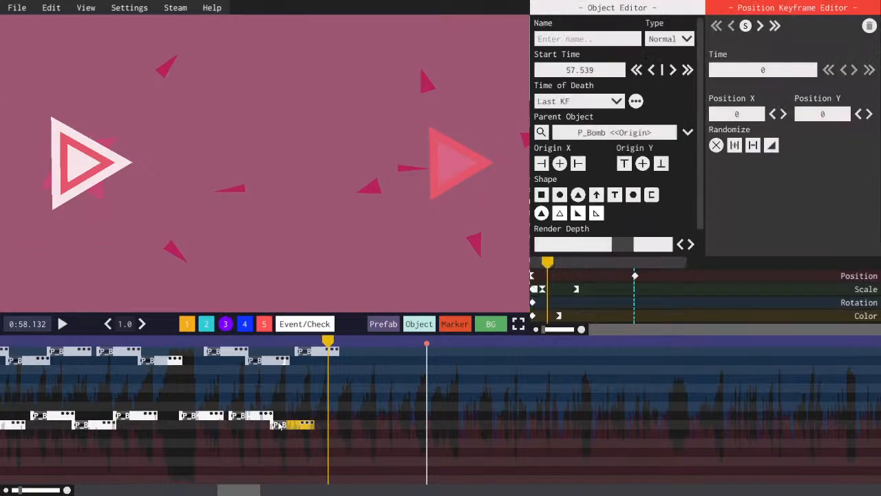
left_click(279, 426)
left_click_drag(279, 427, 333, 444)
key("ctrl+c")
key("ctrl+v")
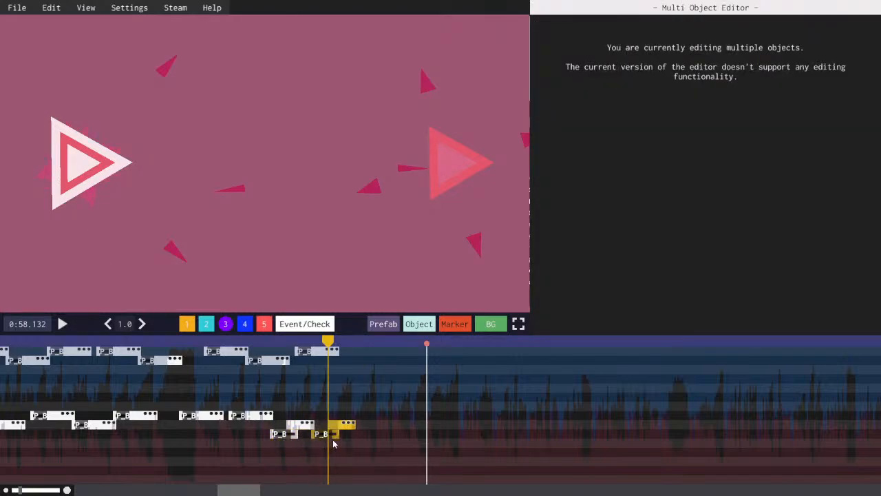
left_click(283, 432)
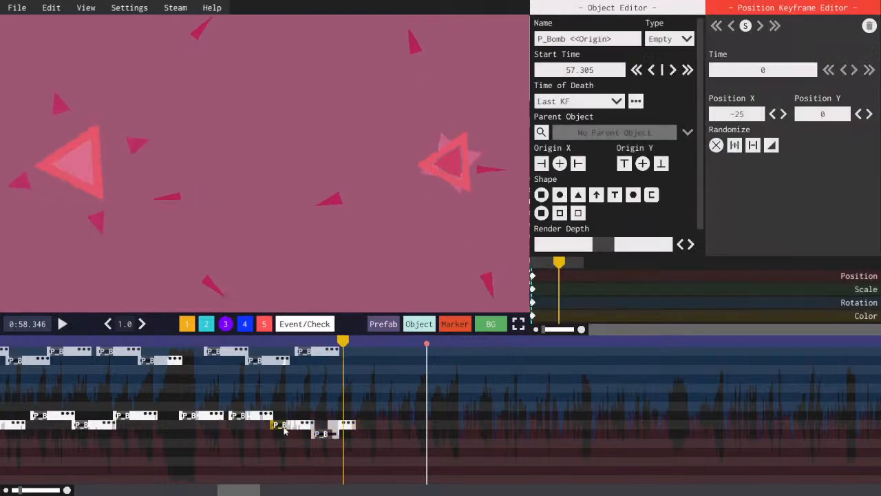
left_click_drag(339, 440, 337, 432)
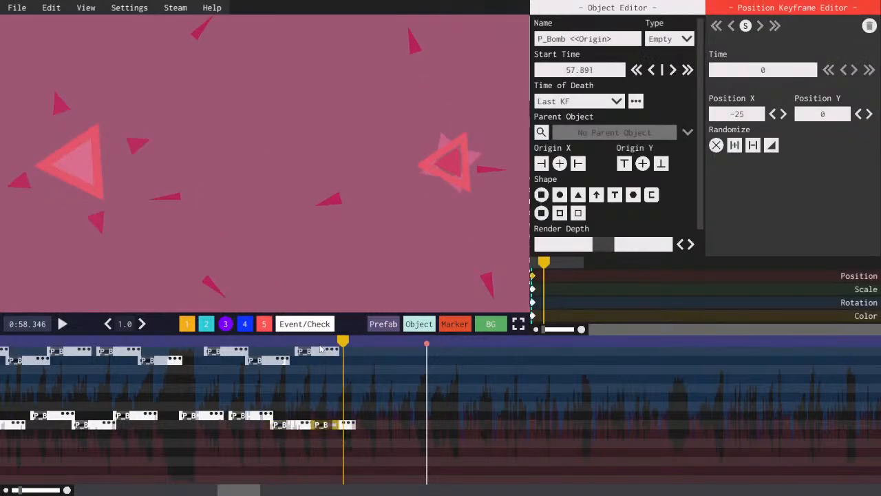
- Save the level and replay the ninth right-side and left-side bursts to check their timing
left_click_drag(320, 347, 333, 340)
key("space")
key("space")
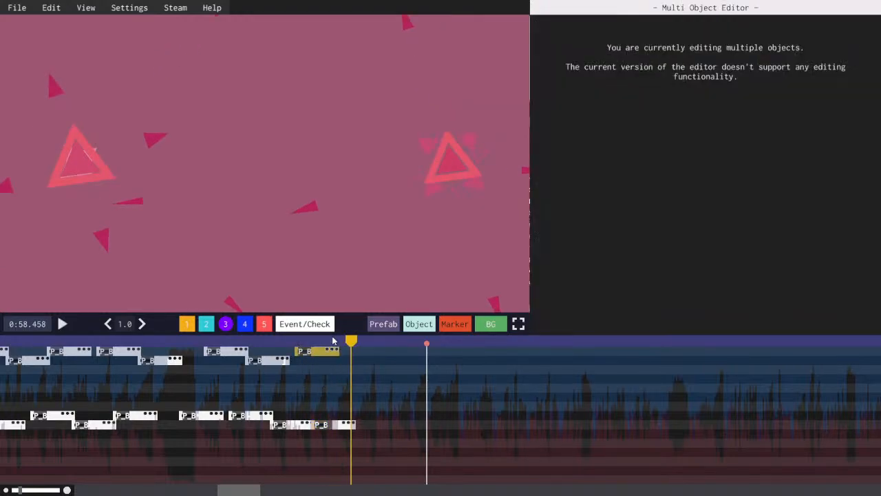
key("ctrl+s")
left_click(315, 341)
key("space")
key("space")
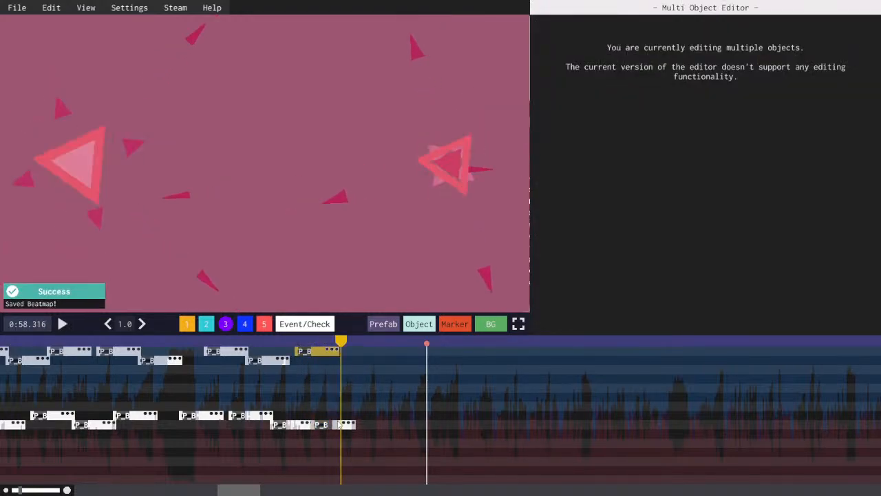
- Move the whole ninth left-side burst up to the upper left-burst row and replay it
left_click(329, 428)
left_click(329, 342)
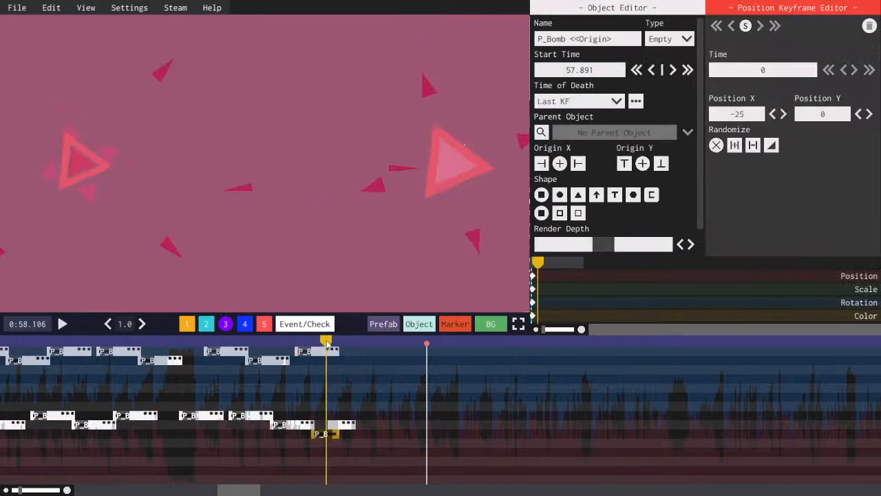
left_click(327, 341)
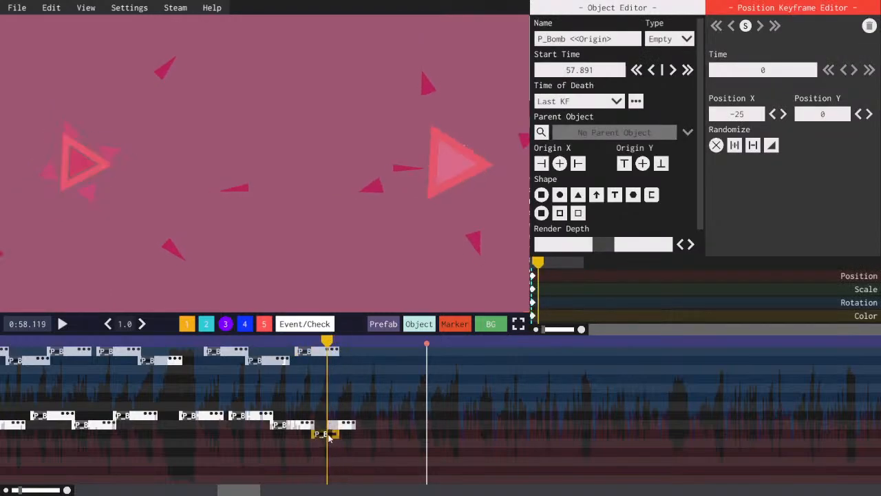
left_click_drag(329, 438, 332, 415)
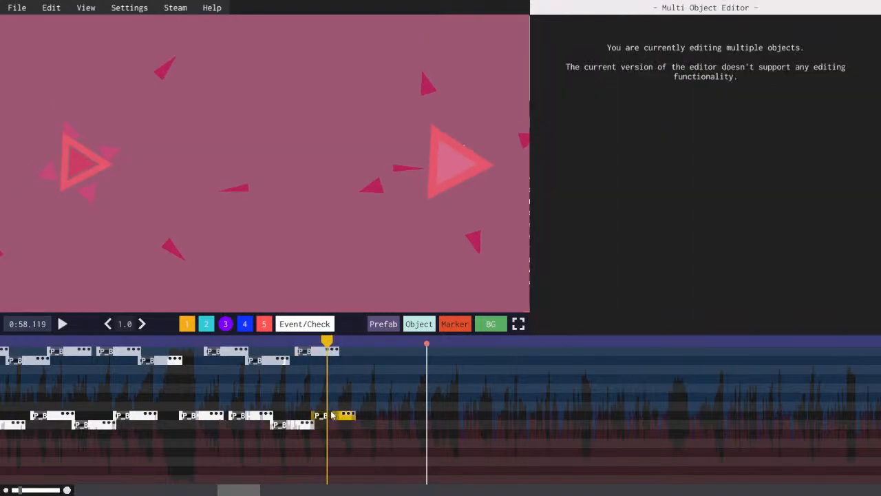
left_click(332, 415)
left_click(303, 342)
key("space")
key("space")
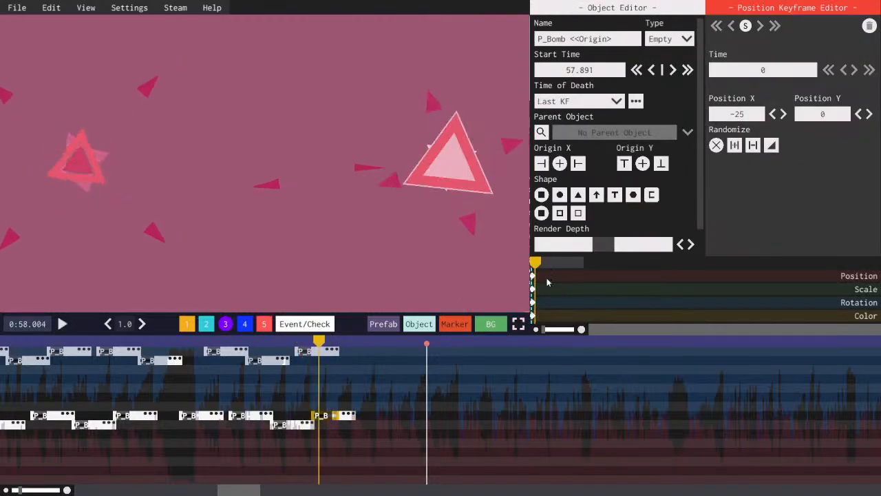
- Duplicate the ninth right-side burst onto the second timeline row for the right triangle's tenth pulse at 0:58.239
key("space")
key("space")
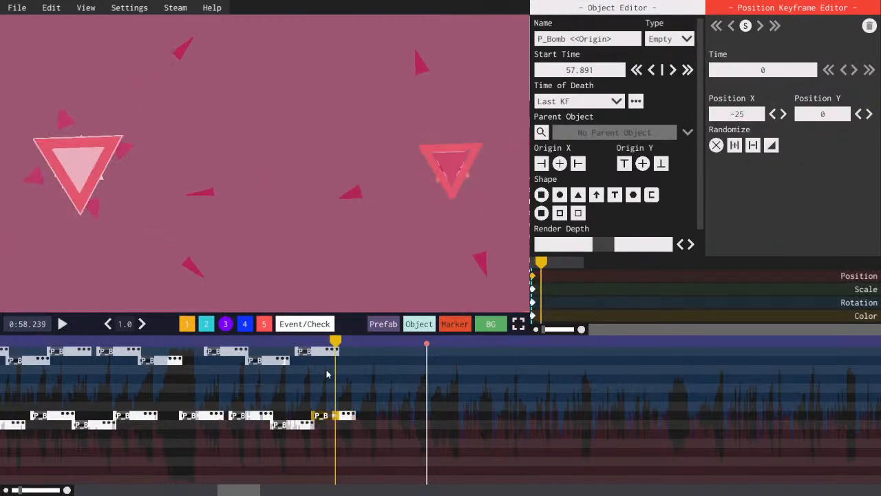
left_click_drag(305, 344, 307, 346)
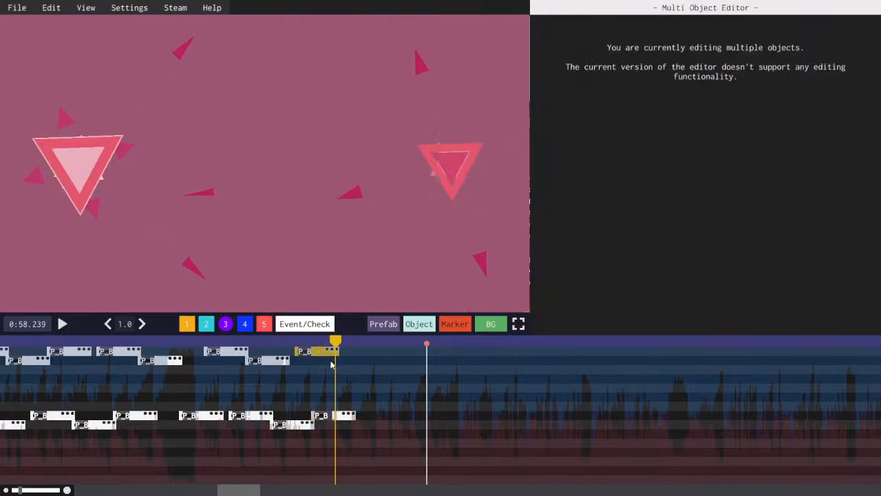
key("ctrl+c")
key("ctrl+v")
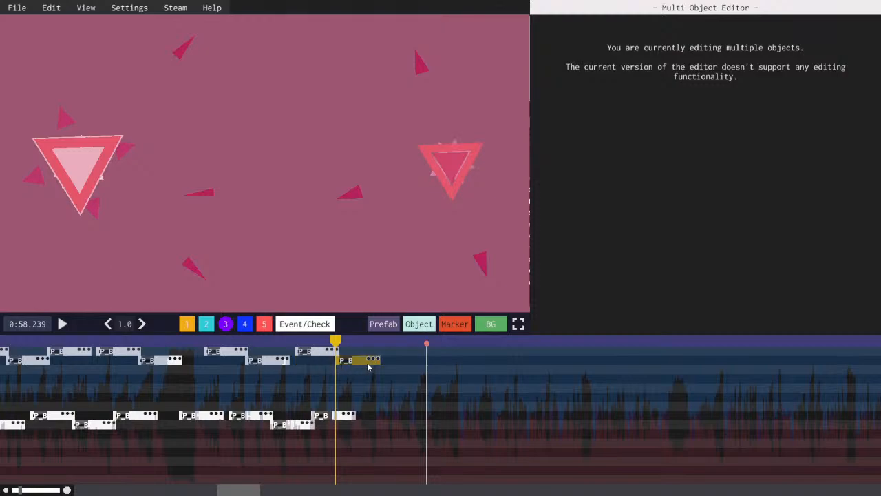
- Duplicate a left-side burst onto the upper left-burst row for the left triangle's tenth pulse and replay it
key("space")
key("space")
left_click_drag(351, 444, 397, 418)
key("ctrl+d")
key("space")
key("space")
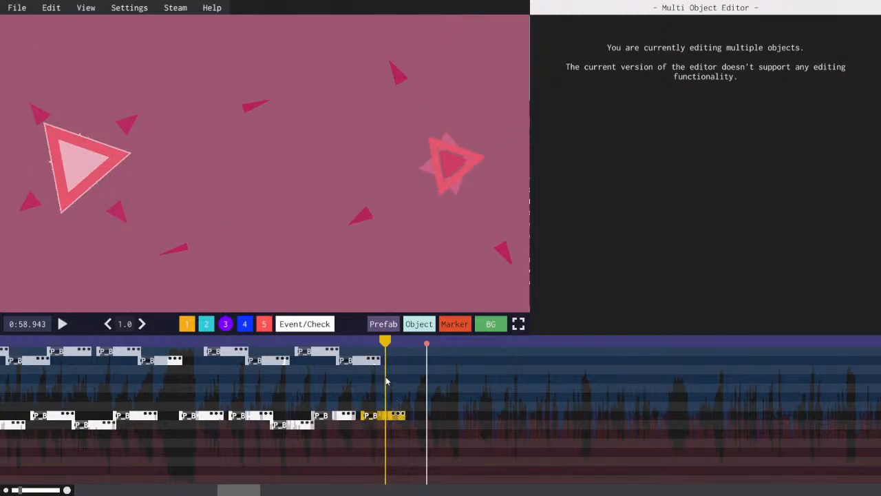
- Replay the tenth bursts and duplicate the tenth right-side burst onto the first timeline row for the right triangle's eleventh pulse
left_click_drag(351, 362, 382, 367)
key("space")
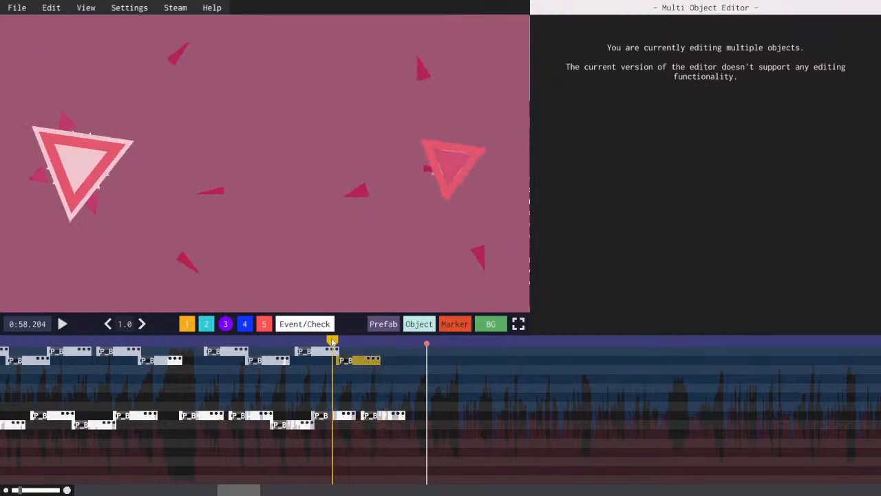
key("space")
key("space")
key("space")
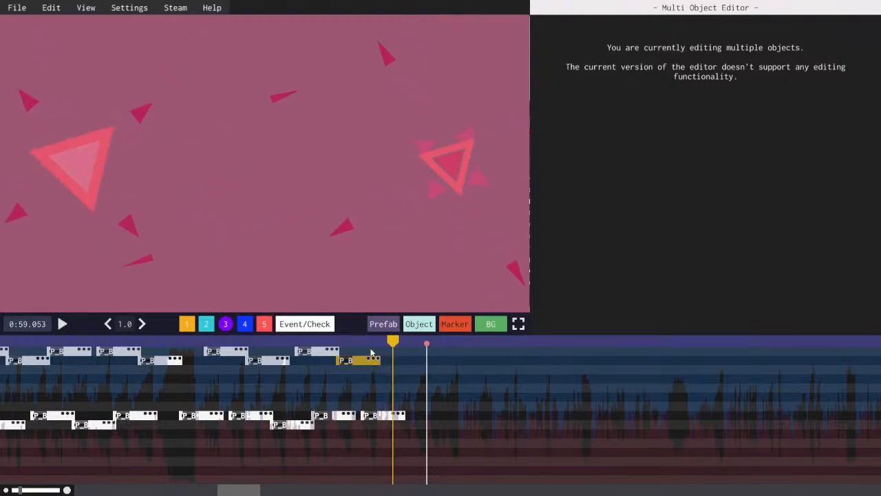
key("space")
key("space")
key("space")
key("space")
left_click_drag(370, 344, 392, 342)
key("space")
key("space")
key("ctrl+d")
key("space")
key("space")
left_click(400, 355)
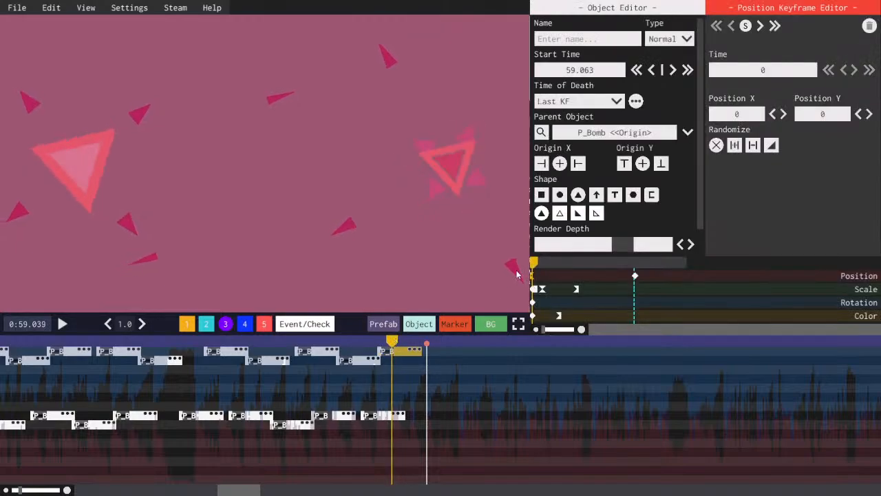
- Save the level and play back the complete burst sequence through to the character's appearance
left_click_drag(537, 263, 445, 274)
key("space")
scroll(359, 441, "down", 1)
key("ctrl+s")
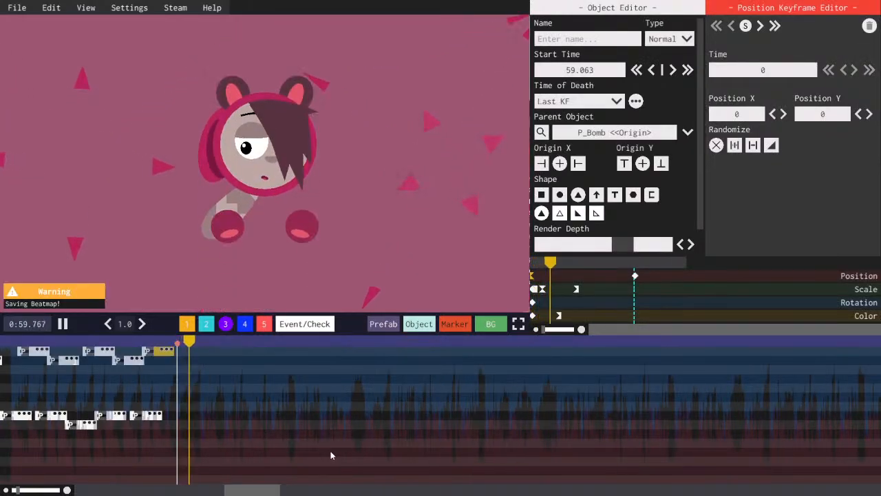
scroll(327, 463, "down", 5)
key("space")
left_click(164, 342)
key("space")
scroll(206, 390, "up", 3)
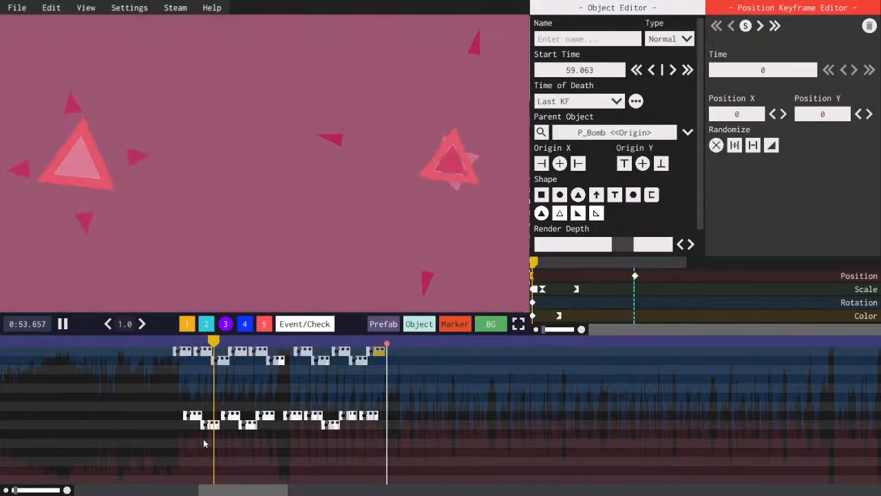
mouse_move(211, 492)
left_mouse_down()
mouse_move(203, 494)
mouse_move(229, 494)
left_mouse_up()
key("ctrl+s")
key("space")
- Bring up the list of levels to open and return the playhead to 0:50.900, before the burst sequence
left_click(17, 8)
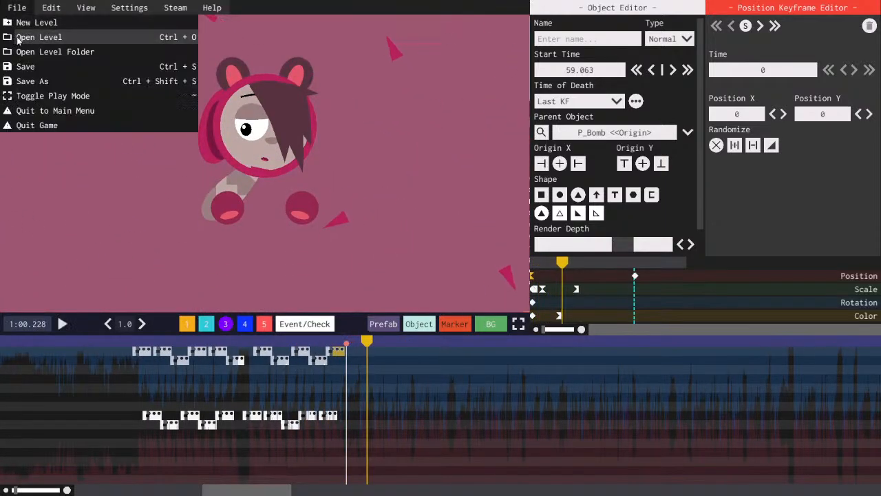
left_click(17, 38)
scroll(251, 359, "up", 2)
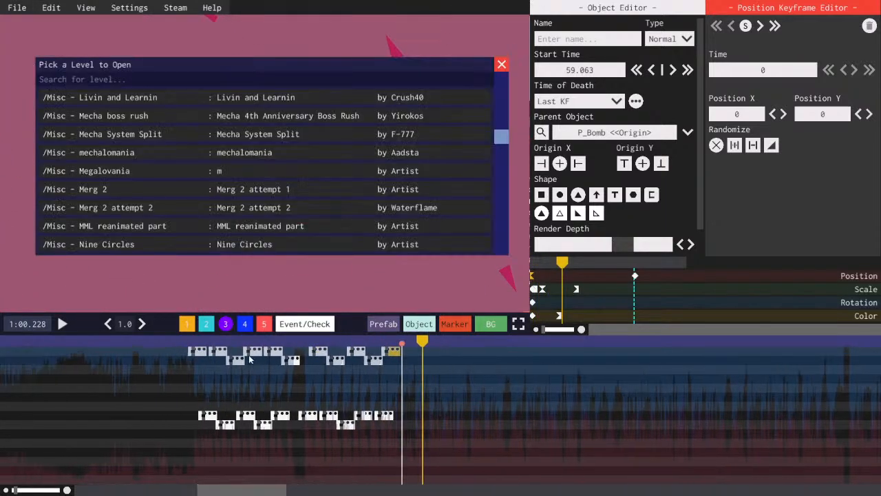
left_click(148, 339)
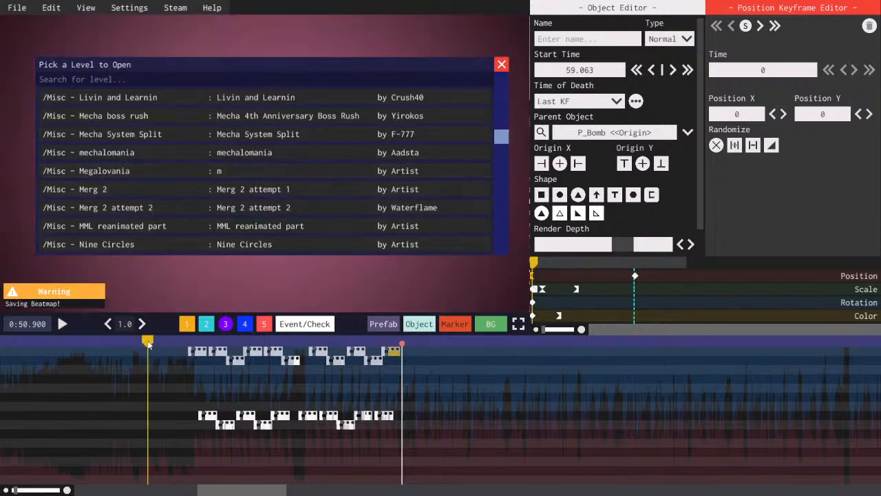
- Look through the Misc levels in the level list for one to open
scroll(266, 203, "up", 3)
scroll(259, 169, "down", 20)
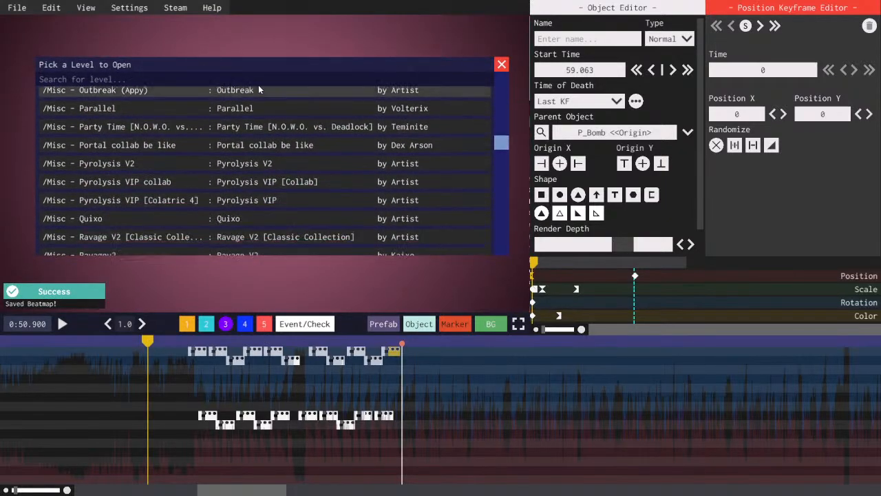
scroll(257, 176, "down", 3)
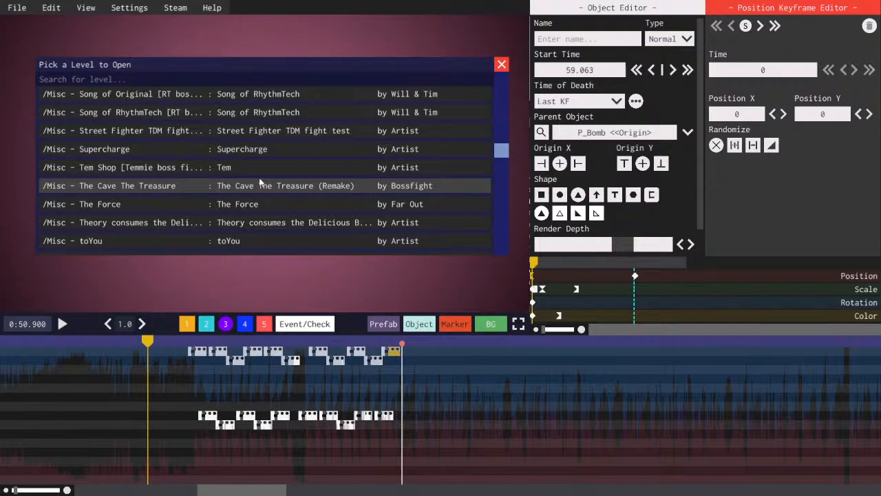
scroll(262, 174, "up", 10)
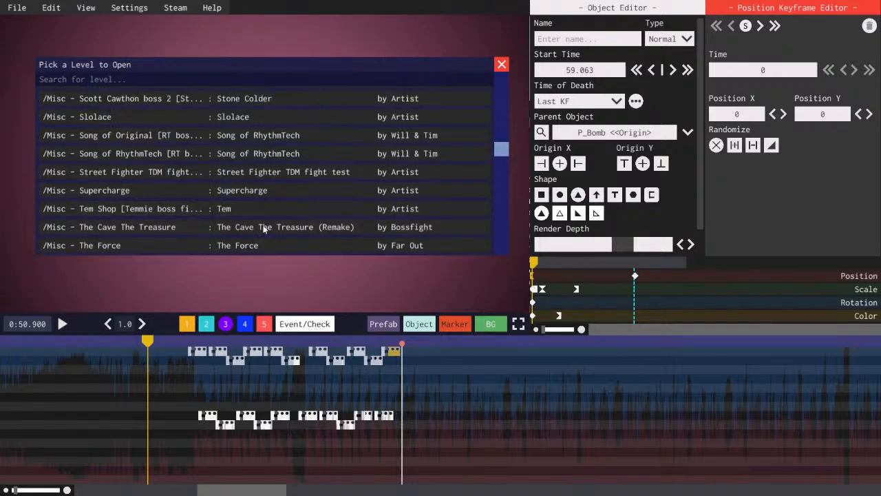
scroll(258, 206, "up", 5)
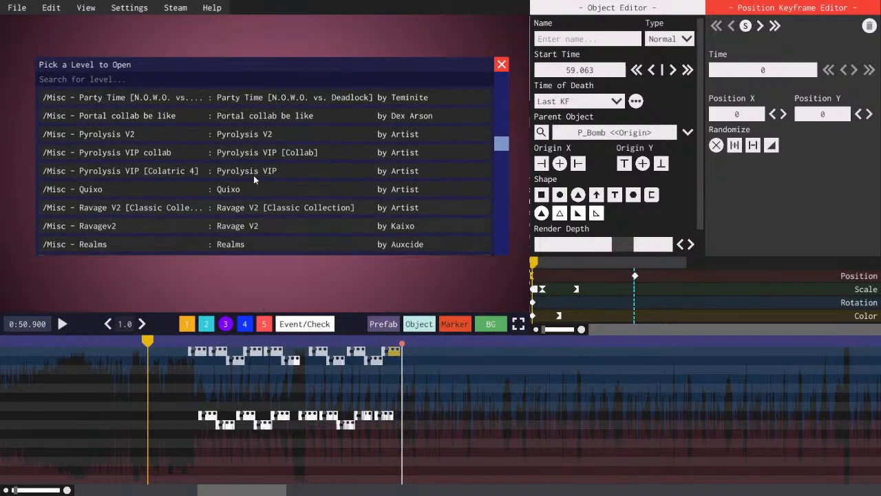
scroll(254, 241, "up", 1)
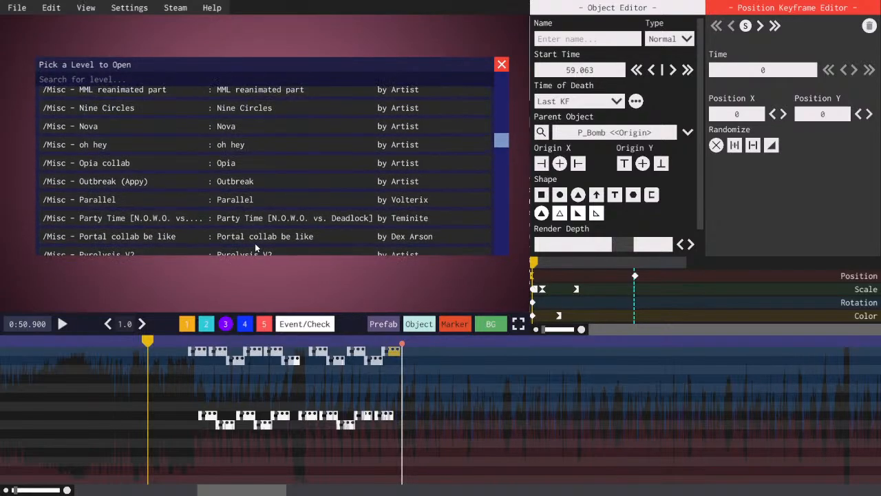
scroll(260, 214, "up", 1)
scroll(250, 214, "up", 1)
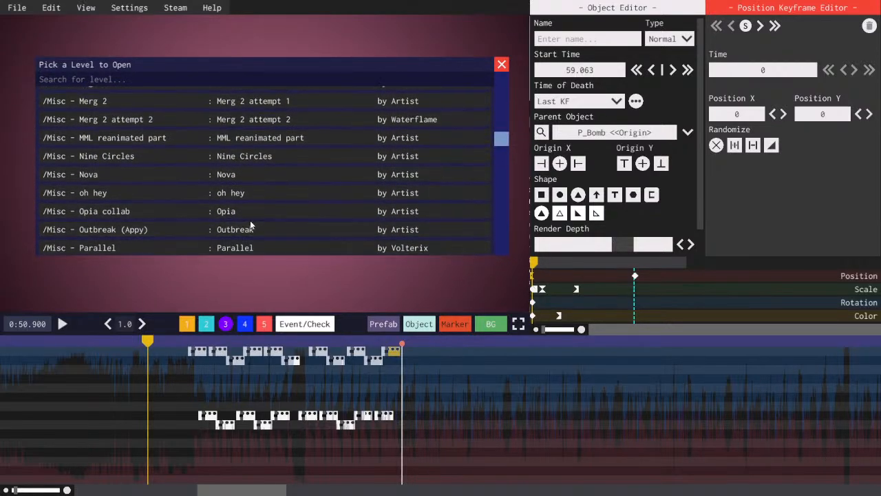
scroll(254, 227, "up", 3)
scroll(302, 228, "up", 6)
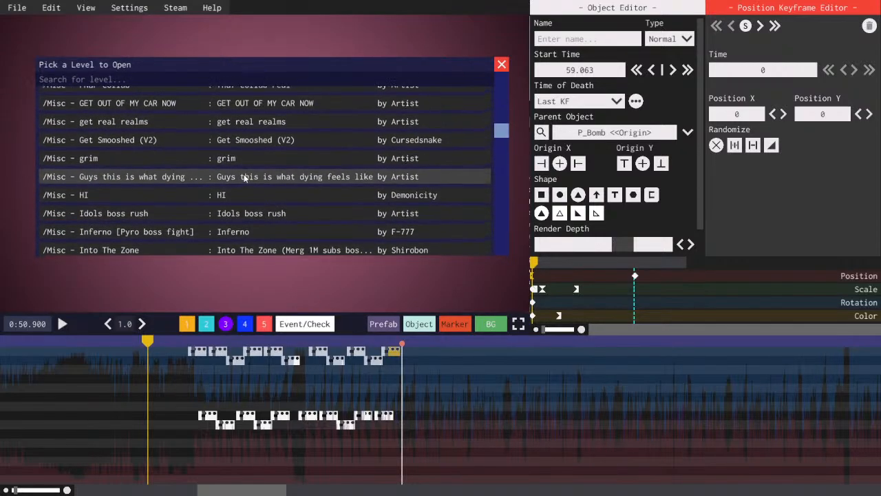
scroll(248, 176, "up", 2)
scroll(251, 179, "up", 2)
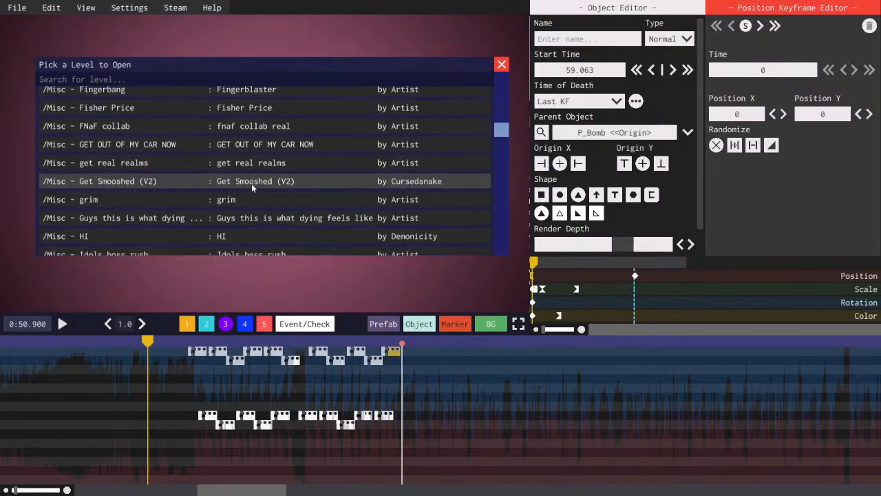
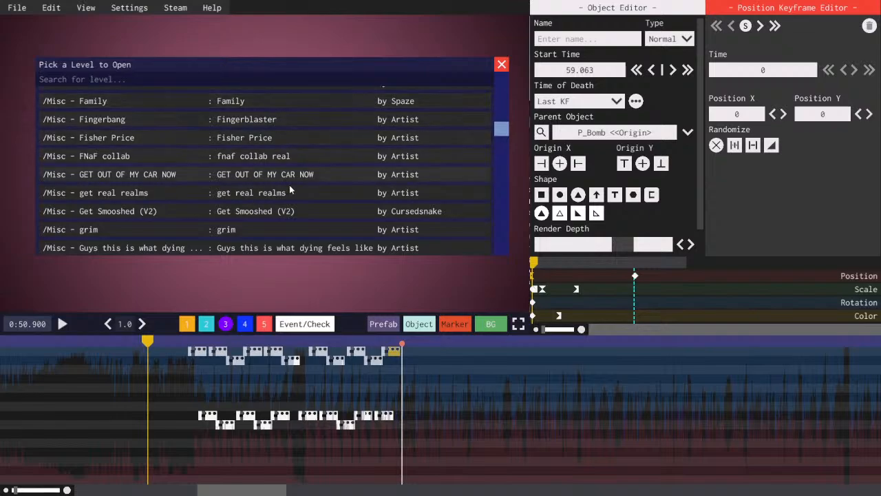
scroll(279, 158, "down", 2)
scroll(260, 186, "down", 2)
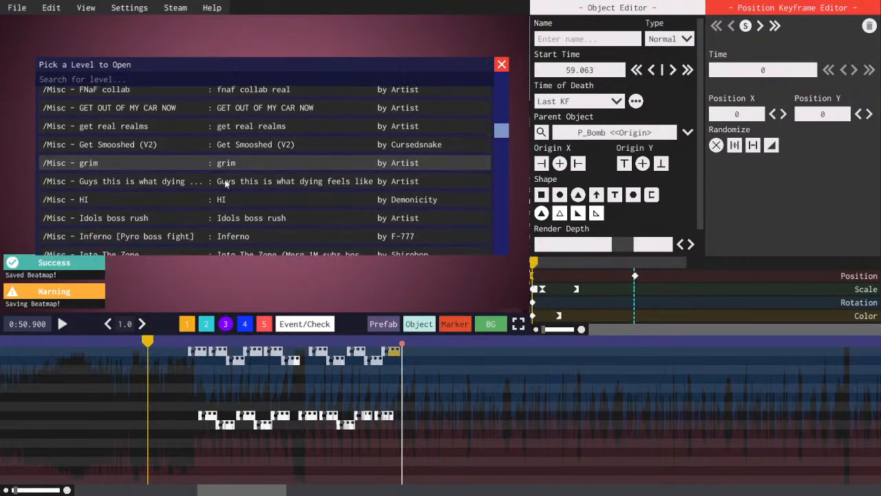
scroll(197, 462, "down", 3)
left_click_drag(236, 494, 174, 494)
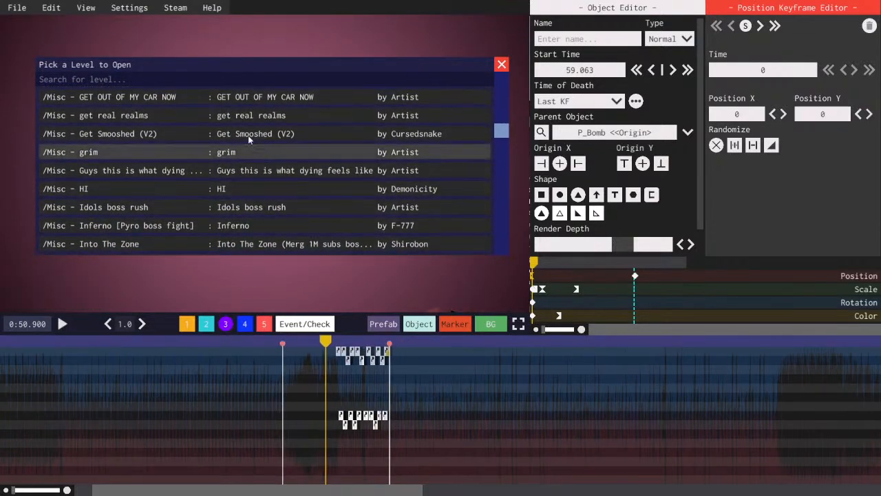
scroll(238, 113, "down", 4)
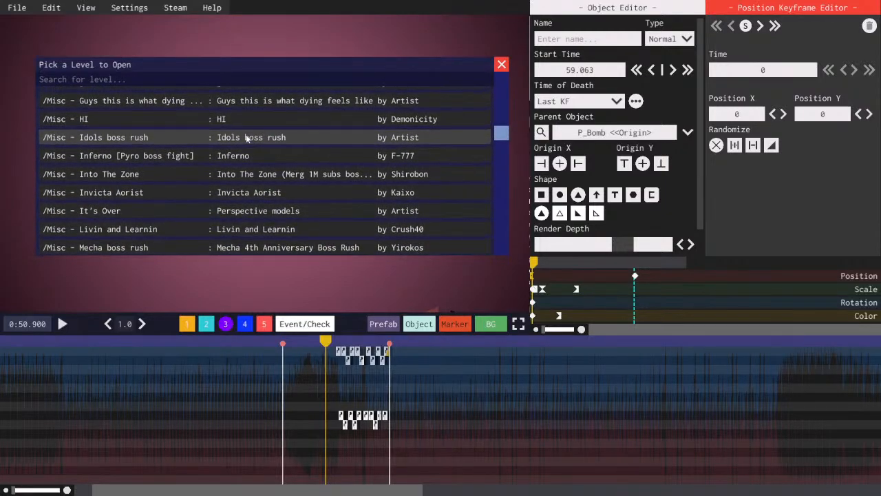
scroll(248, 137, "down", 1)
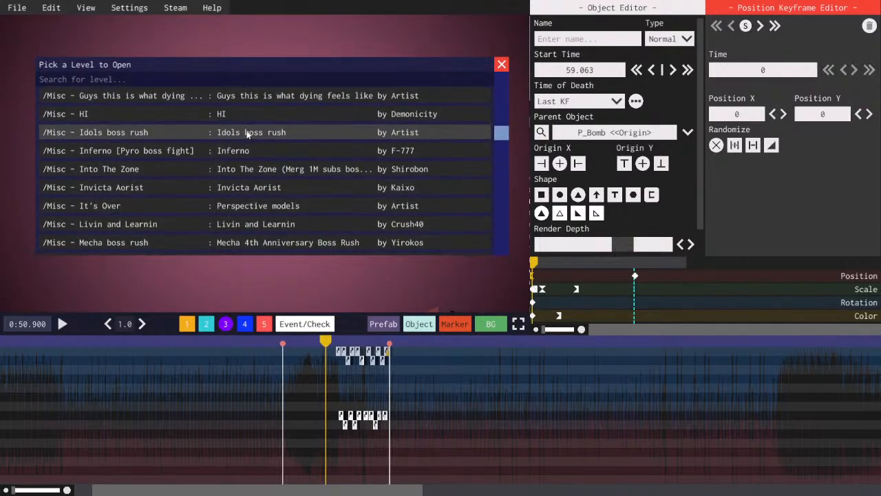
scroll(242, 131, "down", 10)
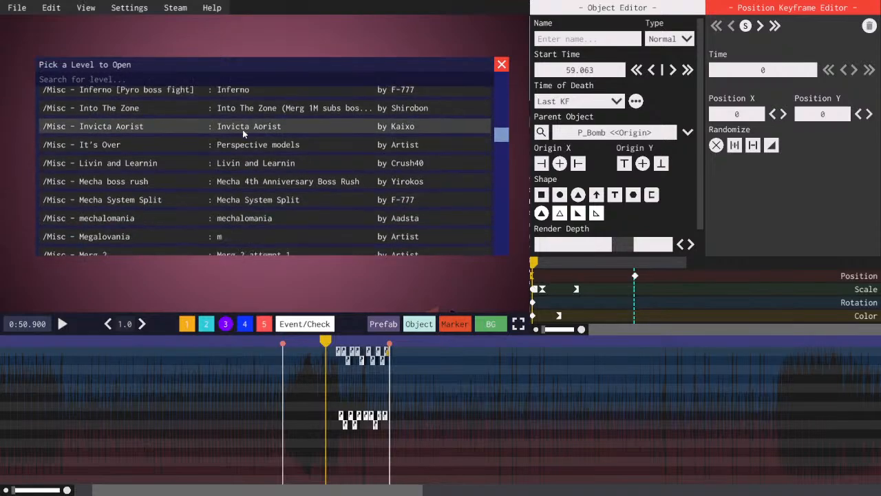
- Find the RT1 levels in the list and open "RT1 1-01 - Airborne Robots - Copy"
scroll(234, 131, "down", 15)
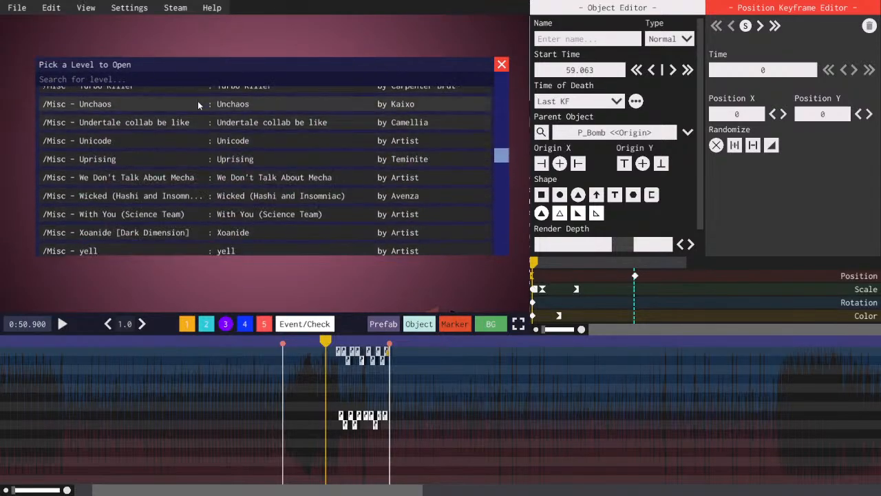
scroll(235, 223, "down", 15)
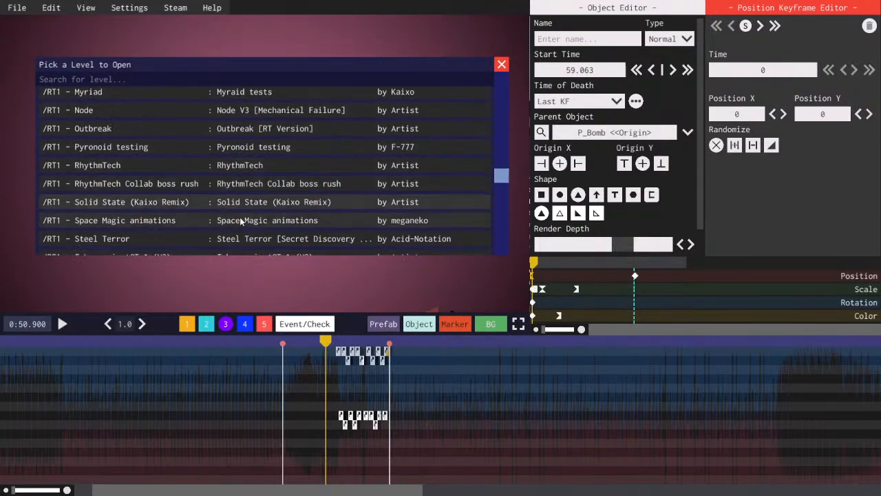
scroll(239, 199, "down", 1)
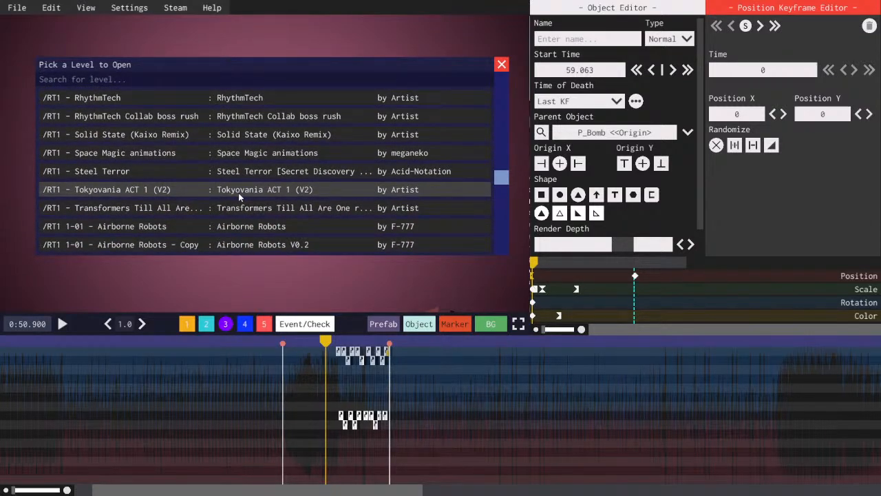
scroll(225, 138, "up", 7)
scroll(232, 170, "down", 10)
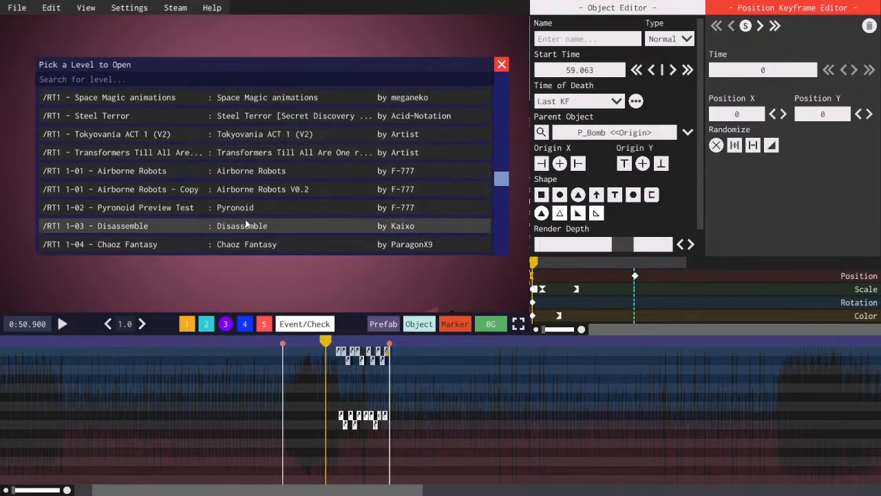
scroll(246, 223, "down", 1)
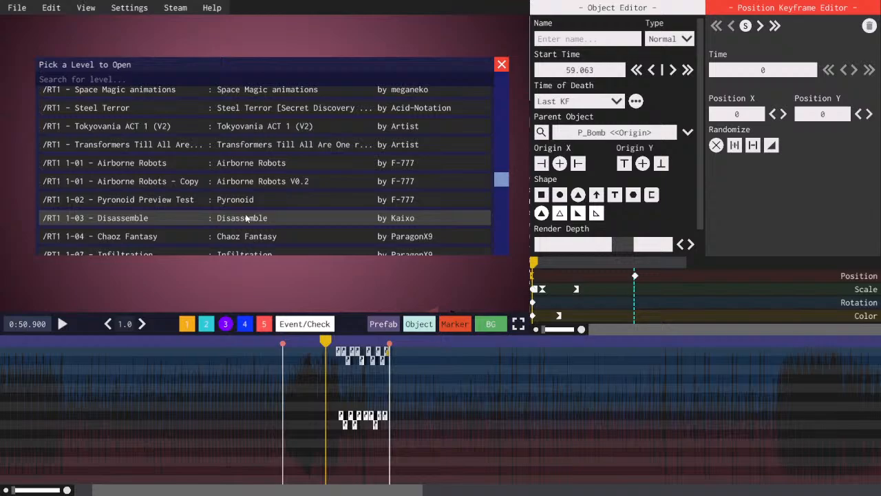
scroll(250, 219, "up", 1)
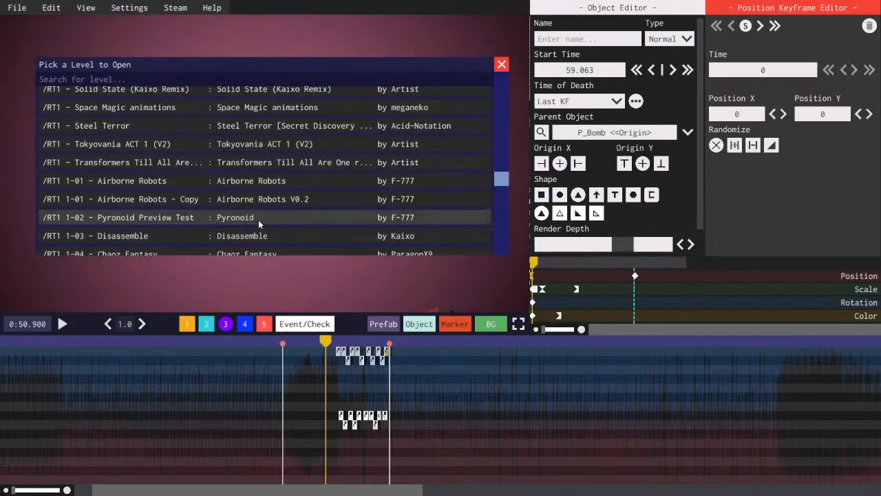
scroll(259, 220, "down", 1)
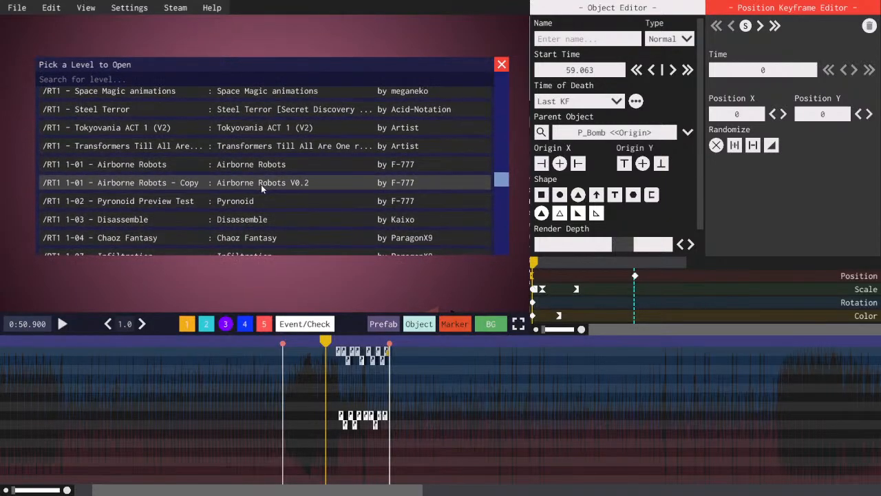
left_click(261, 185)
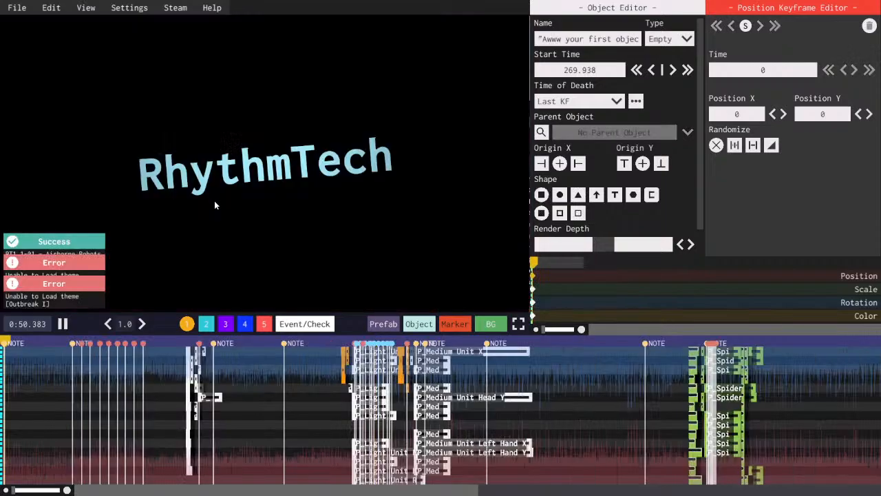
- Jump to about 0:20, select the sentry's "!" text object and play back the sentry's appearance
left_click(90, 343)
left_click(153, 344)
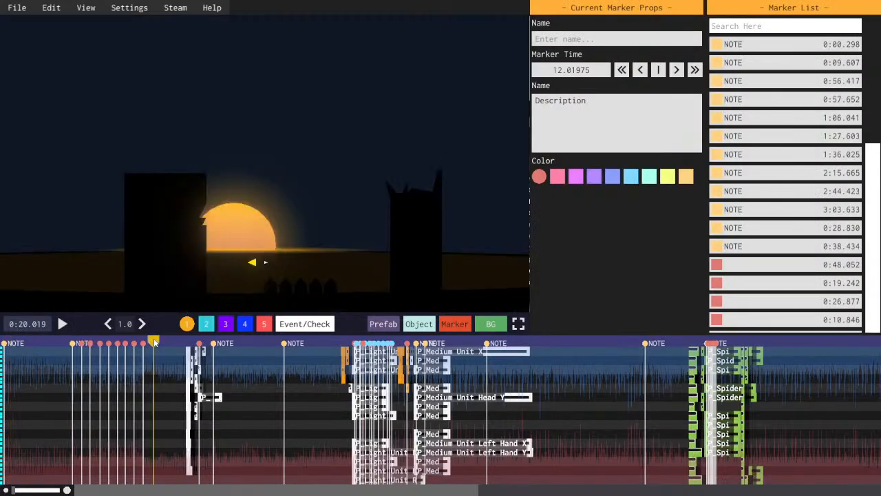
left_click(204, 352)
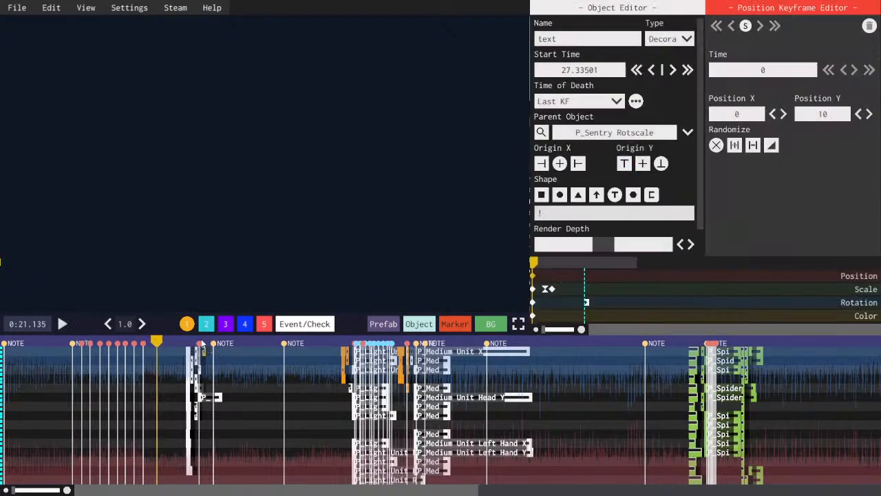
key("space")
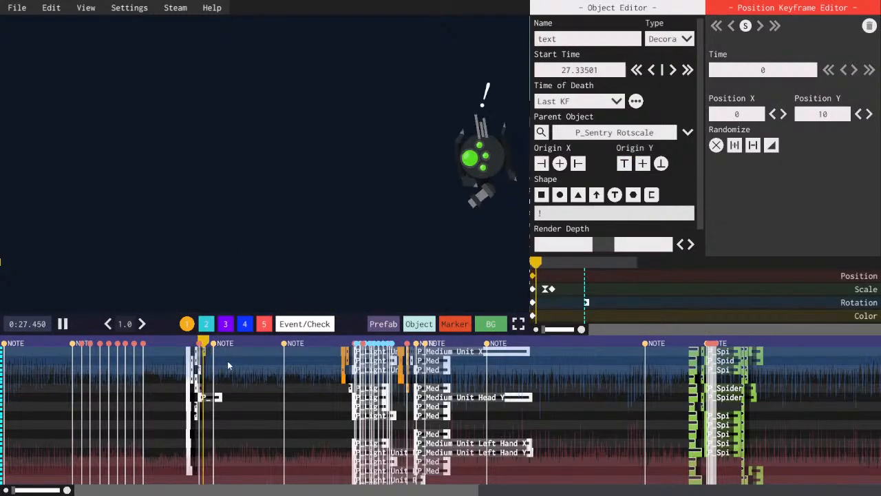
- Play the dropship's entrance from near the 0:38 note and pause it at 0:42.646
left_click(279, 342)
key("space")
scroll(299, 386, "up", 5)
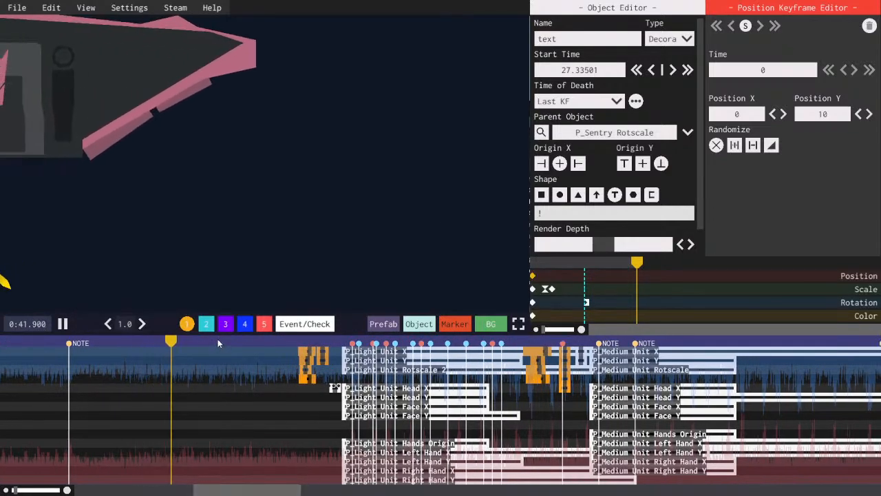
key("space")
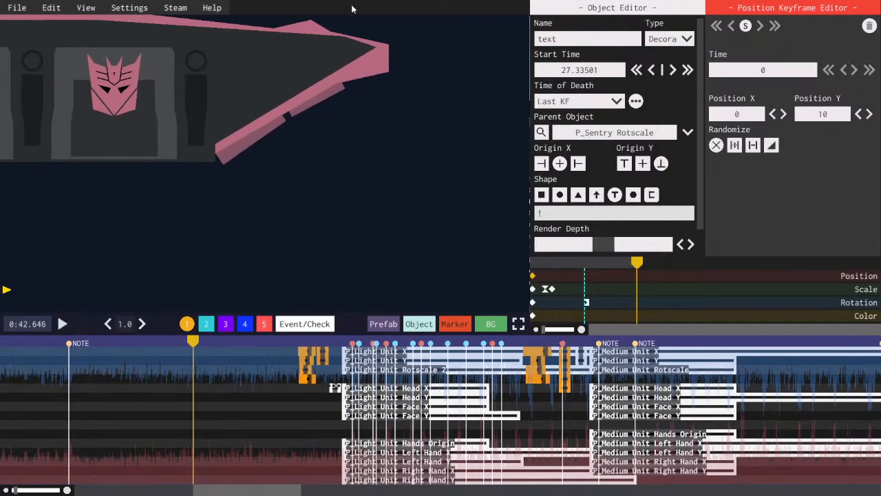
- Recolour both triangular parts of the fin on top of the dropship's nose from the fourth palette colour, grey
left_click(317, 26)
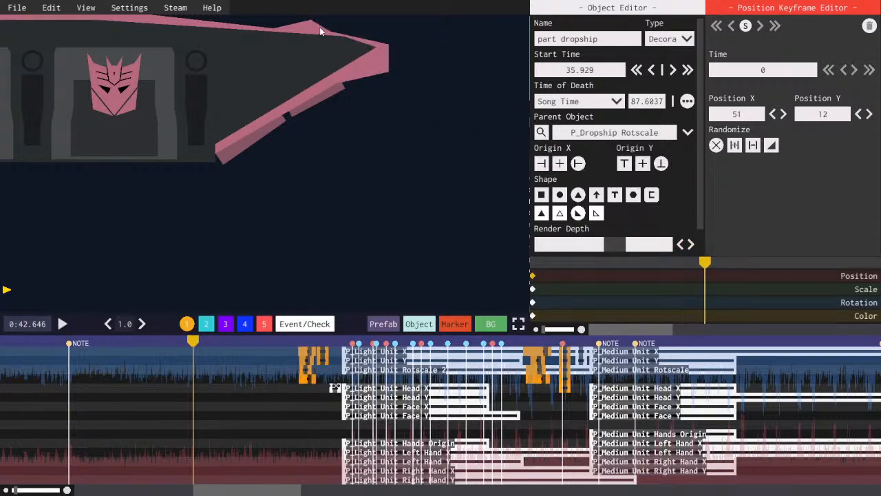
left_click(534, 316)
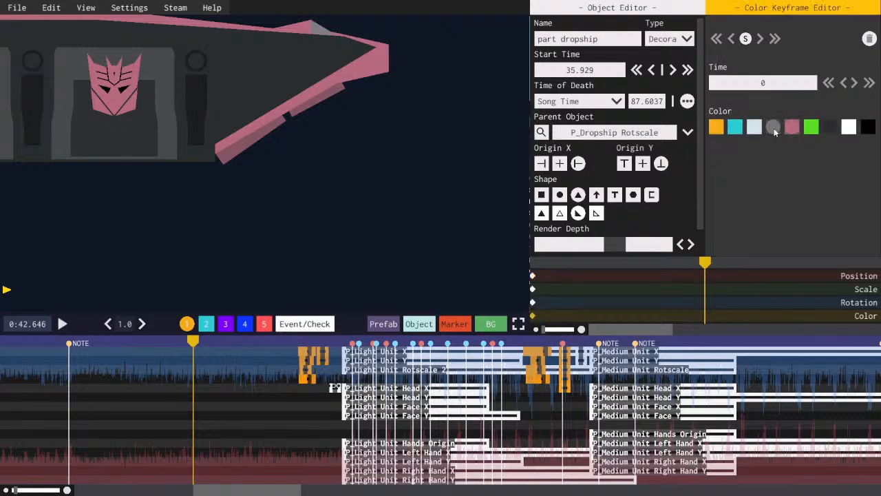
left_click(301, 26)
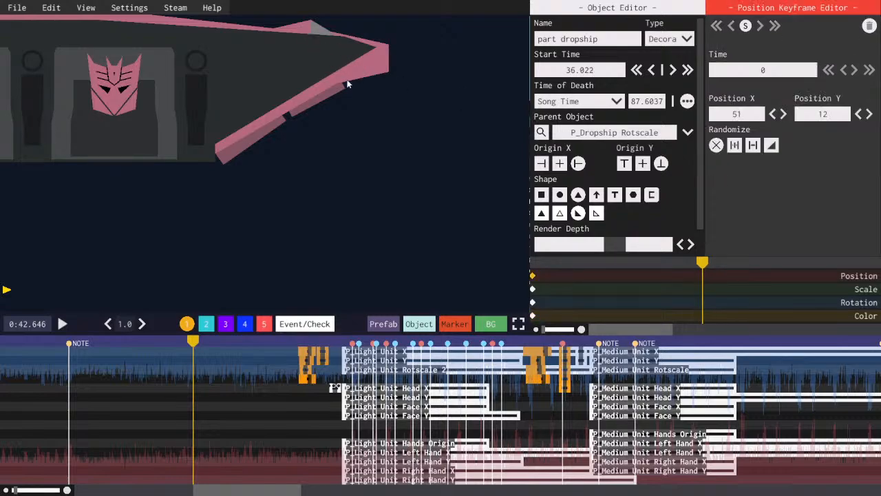
left_click(534, 316)
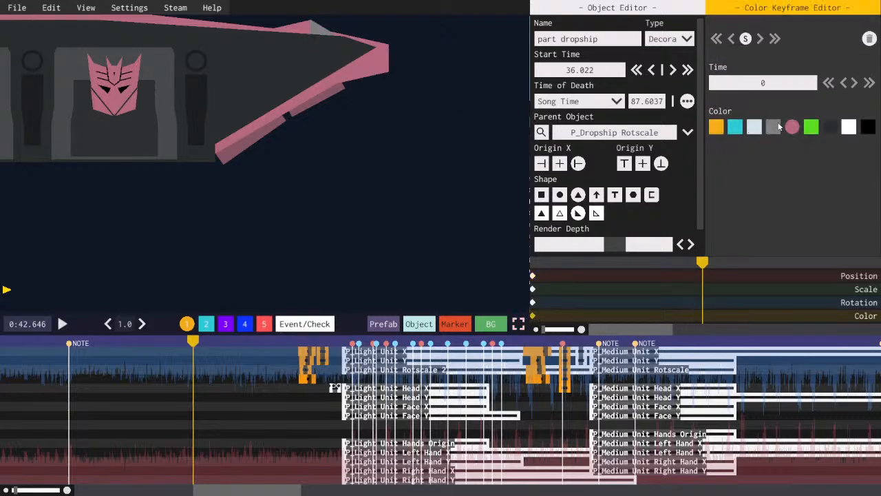
left_click(774, 129)
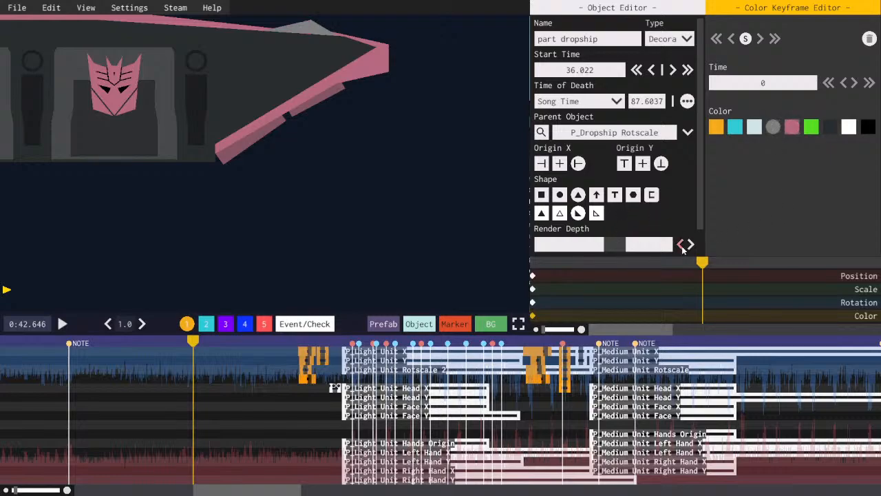
- Lower the render depth of both grey triangles forming the fin on top of the dropship's nose by one increment
left_click(253, 25)
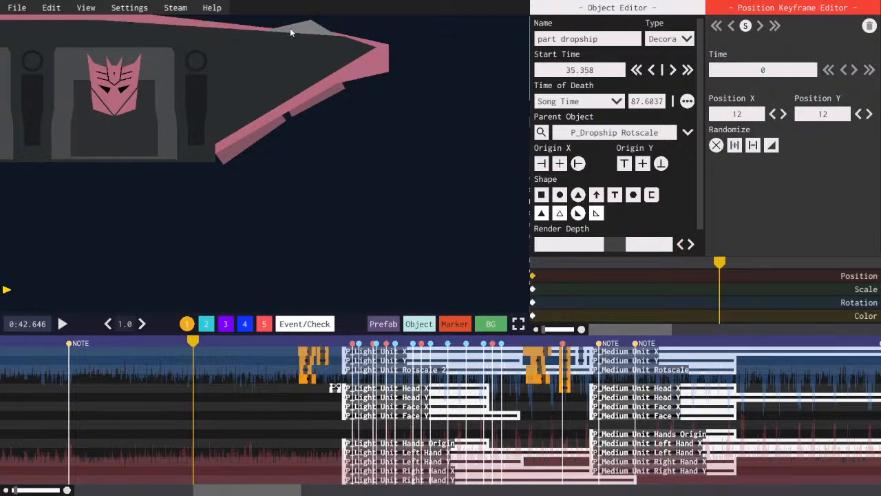
key("ctrl+z")
left_click(681, 244)
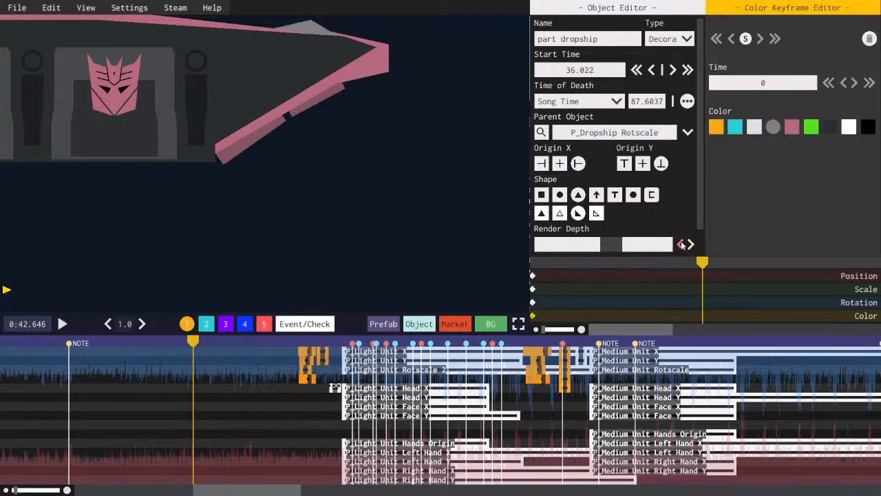
left_click(319, 28)
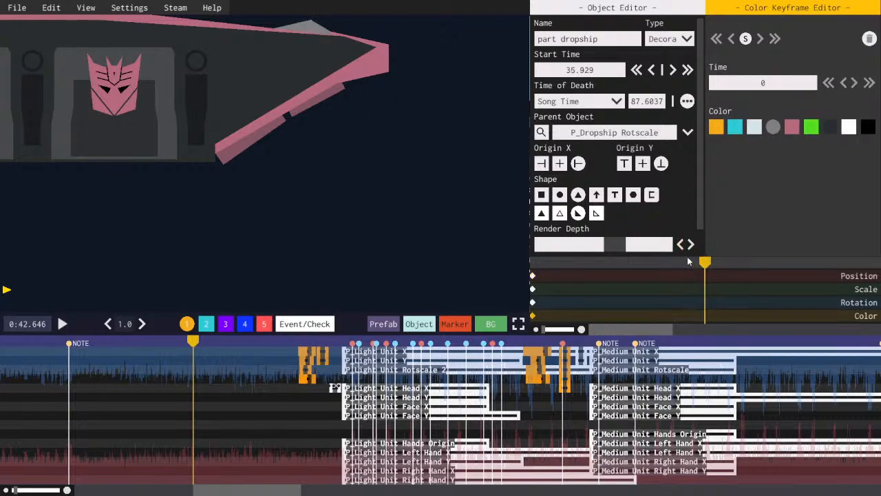
left_click(680, 244)
- Play the light units' scene in the dropship's open doorway around 0:52 and pause at 0:52.062
key("space")
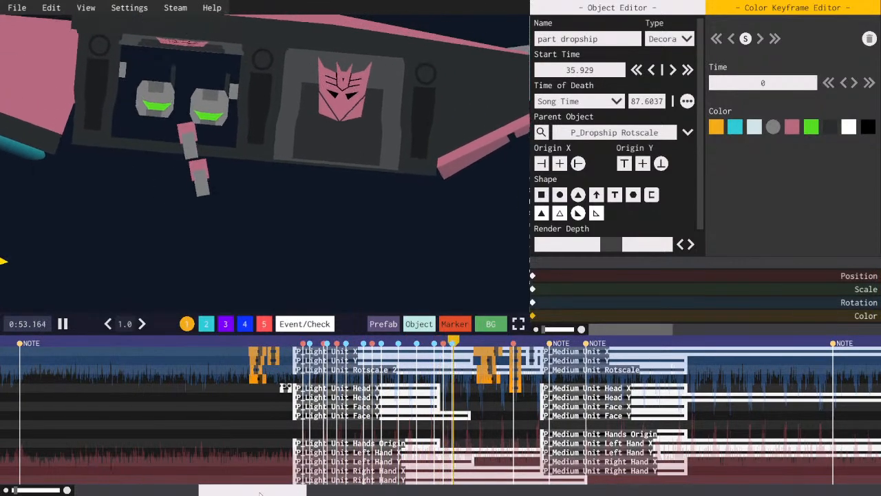
key("space")
left_click(427, 342)
key("space")
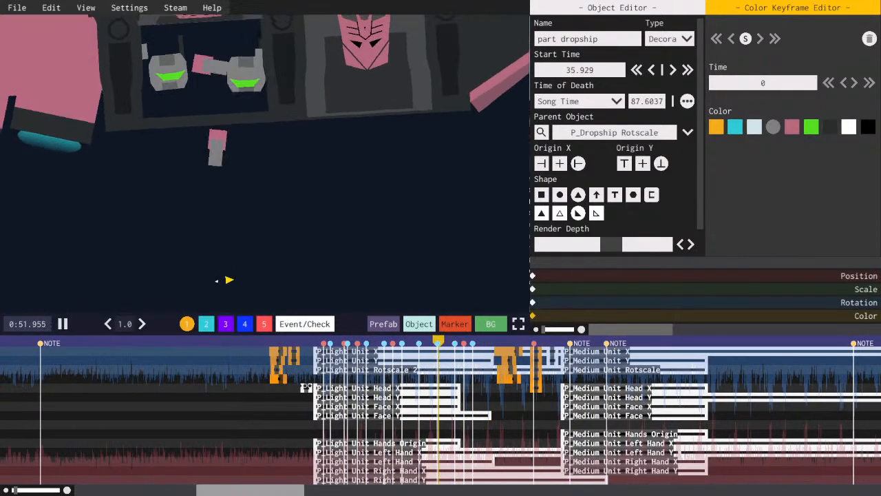
key("space")
- Inspect the keyframes of the light unit's Face Y, Left Hand X and Right Hand X objects, playing on to 0:52.659
left_click_drag(299, 489, 314, 489)
left_click(326, 416)
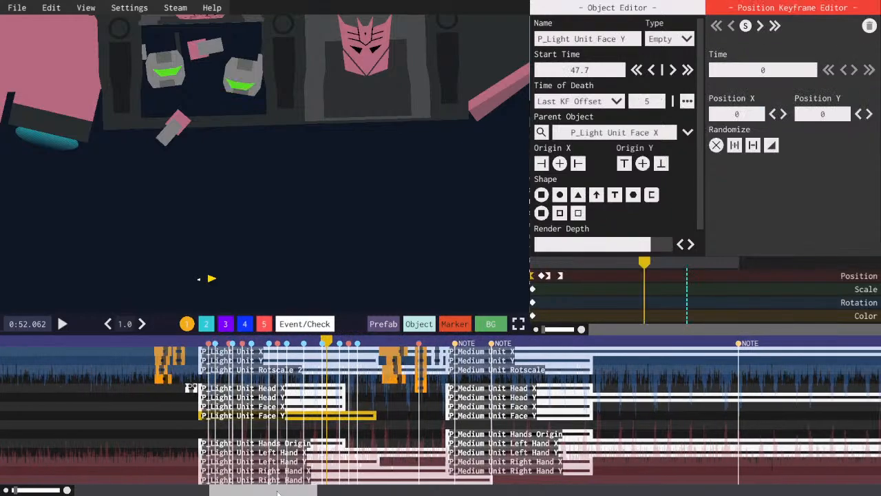
left_click(311, 446)
left_click(311, 452)
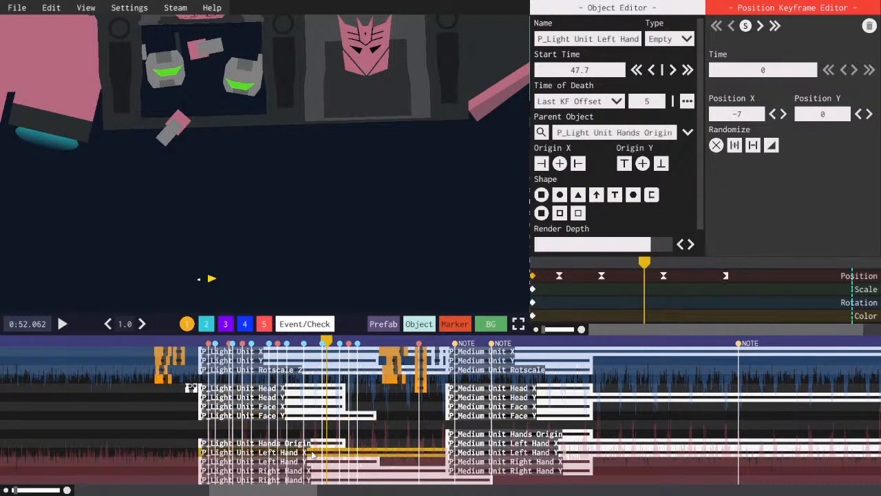
left_click(311, 471)
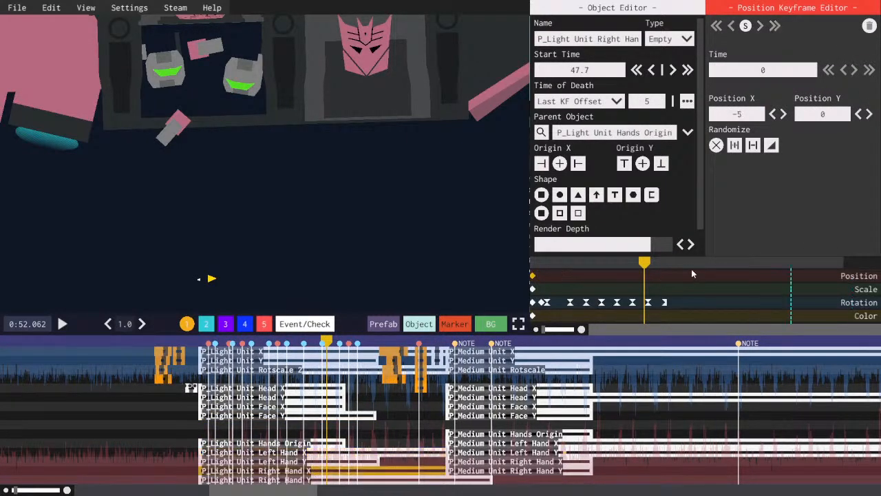
key("space")
key("space")
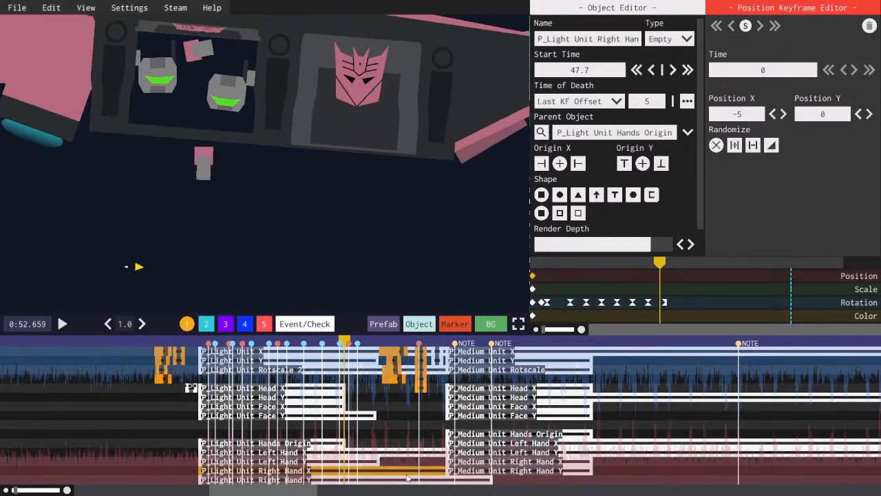
- Select P_Light Unit Right Hand Y and examine its last run of scale keyframes up close
left_click(408, 480)
key("space")
left_click(643, 264)
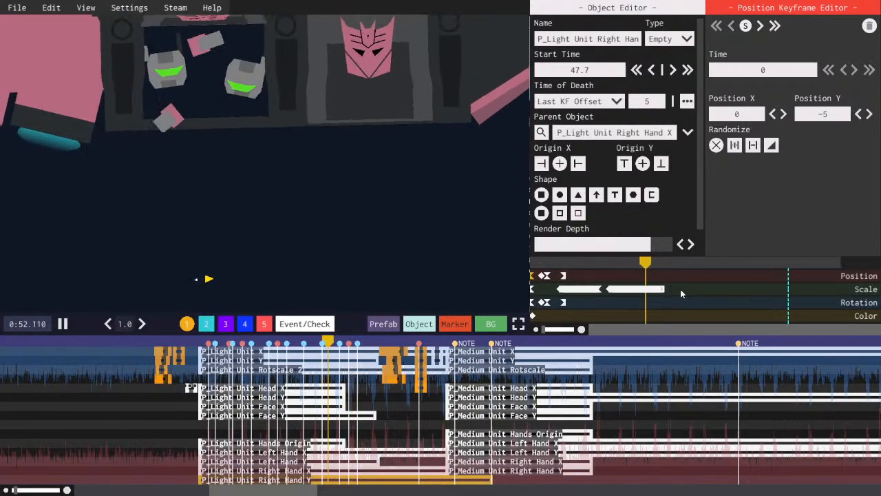
scroll(681, 292, "up", 2)
key("space")
scroll(729, 316, "up", 3)
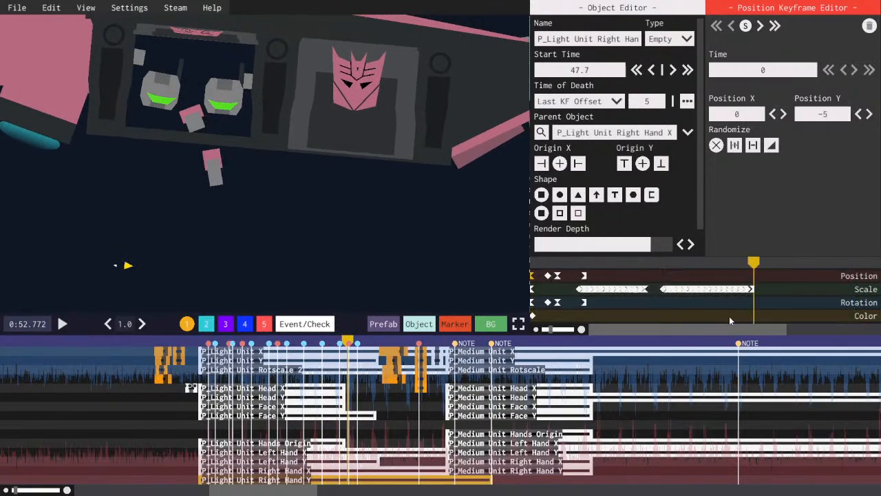
left_click_drag(658, 331, 706, 329)
- Replay the right hand's last run of scale keyframes, between about 0:50.7 and 0:52.8, to check its timing
left_click(570, 266)
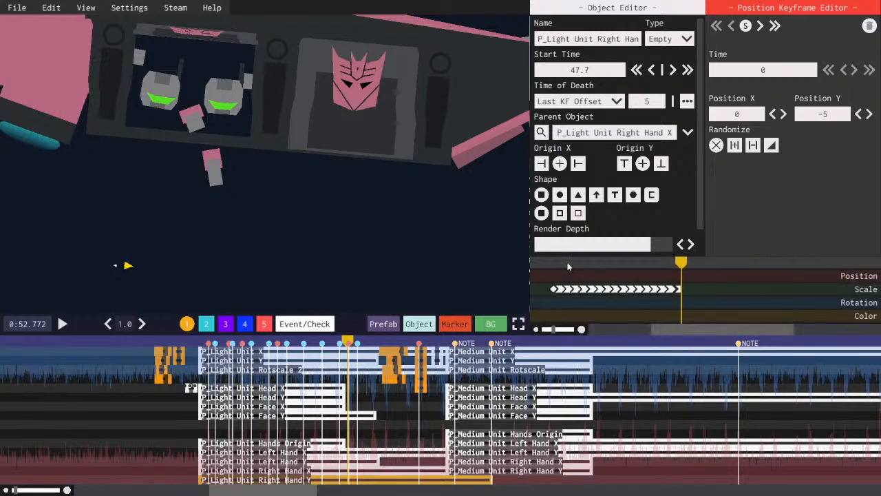
key("space")
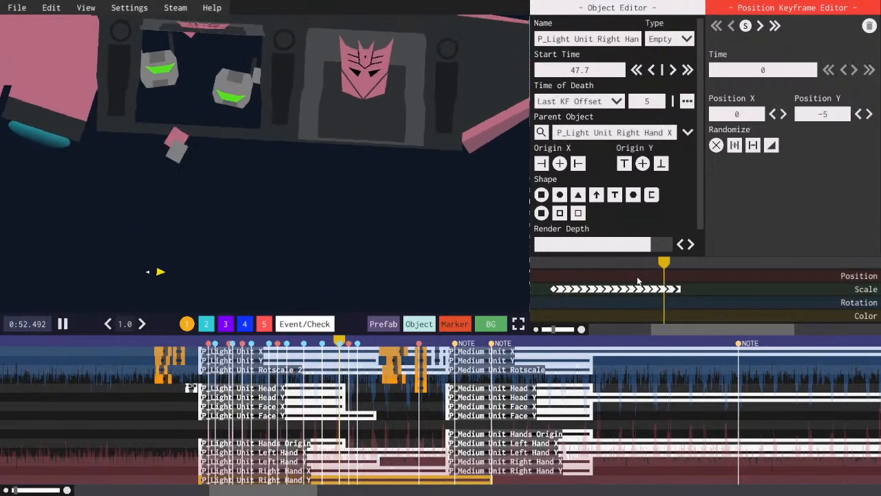
key("space")
left_click(682, 263)
key("space")
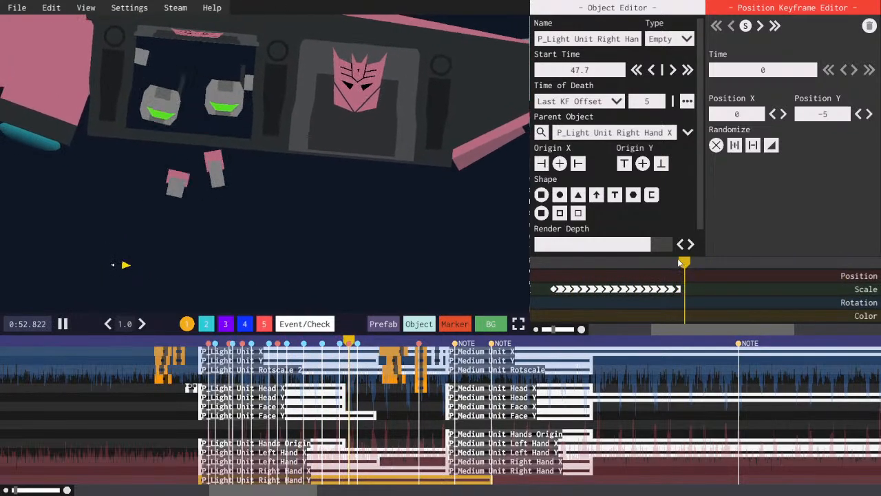
key("space")
left_click_drag(682, 263, 531, 262)
key("space")
key("space")
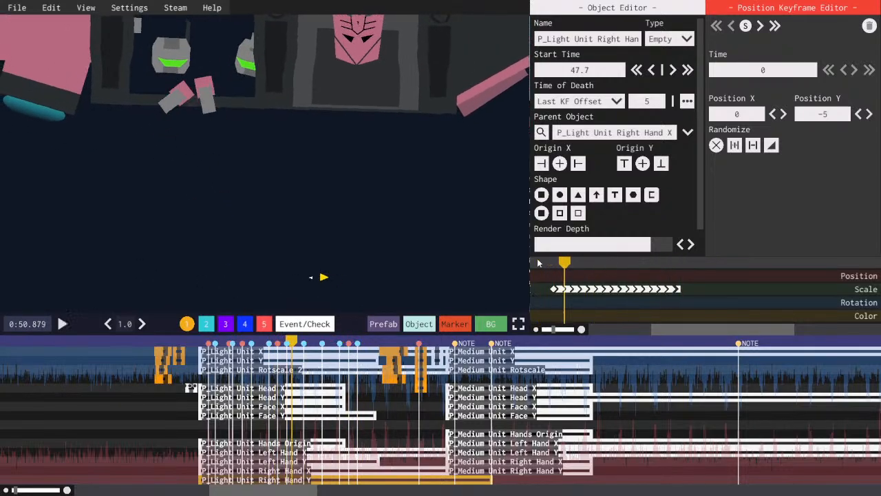
key("space")
key("space")
left_click(551, 263)
key("space")
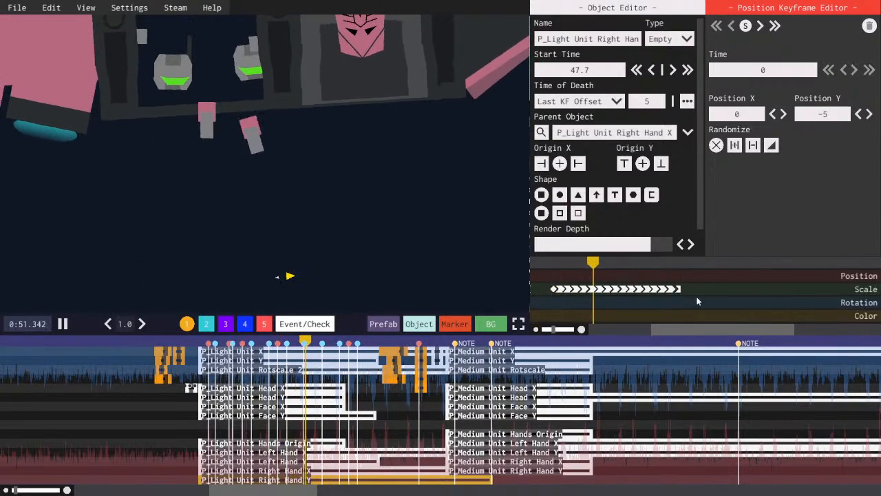
- Copy the last run of scale keyframes of P_Light Unit Right Hand Y and paste it at 0:53.124
left_click_drag(695, 299, 542, 275)
key("ctrl+c")
key("space")
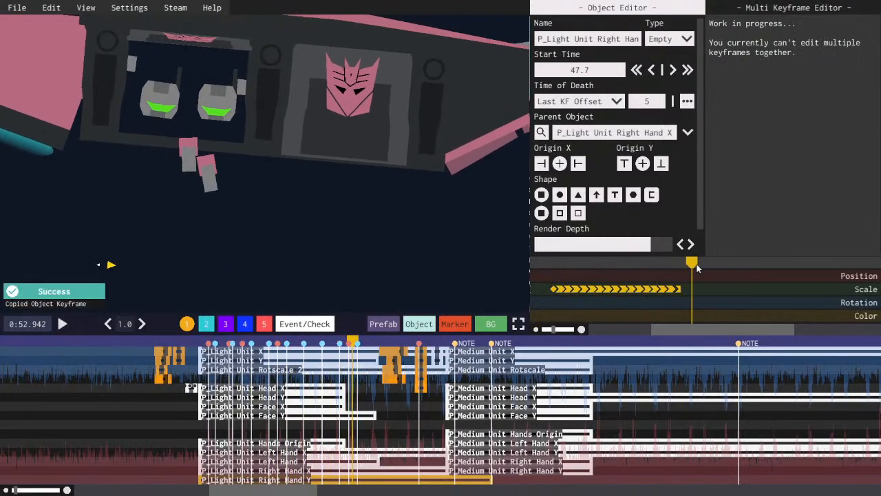
key("space")
key("space")
key("space")
key("space")
left_click(696, 264)
key("space")
key("space")
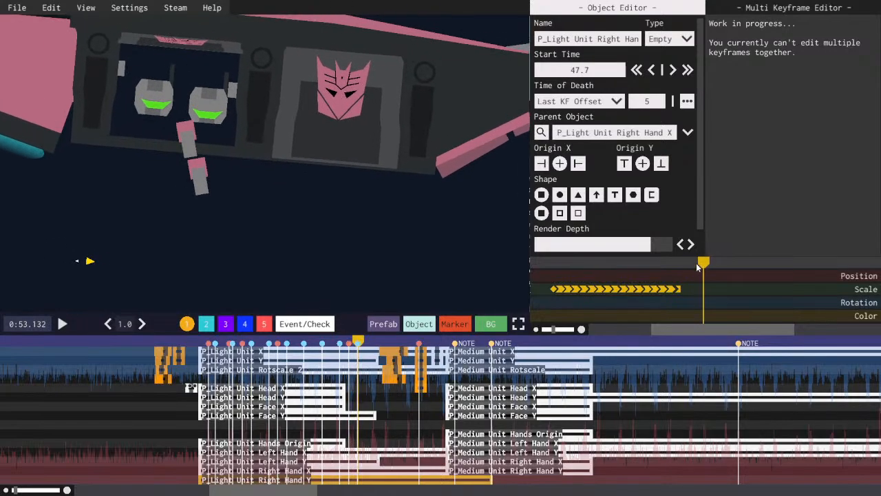
key("ctrl+v")
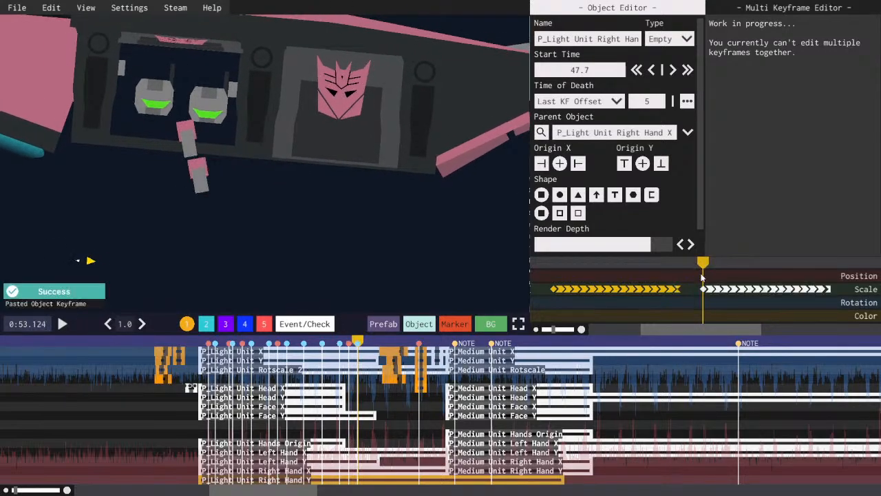
- Paste another copy of the scale keyframe run on P_Light Unit Right Hand Y at about 0:55.5
key("space")
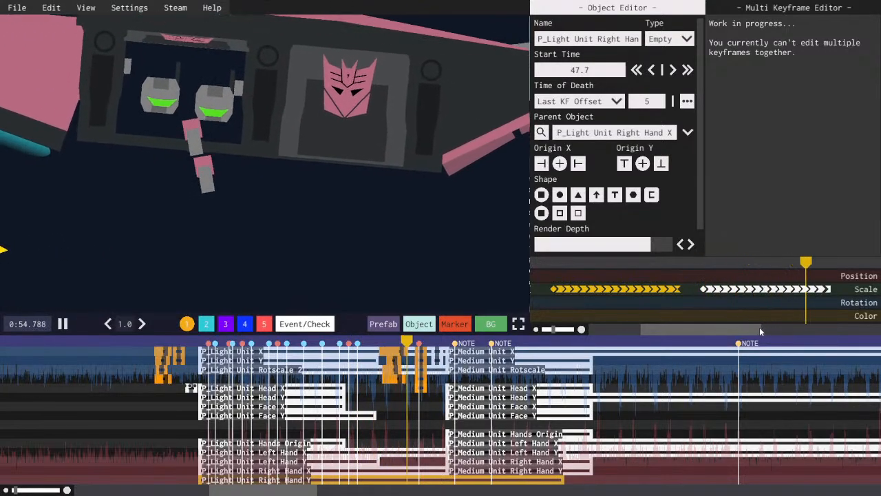
left_click_drag(754, 330, 800, 326)
key("space")
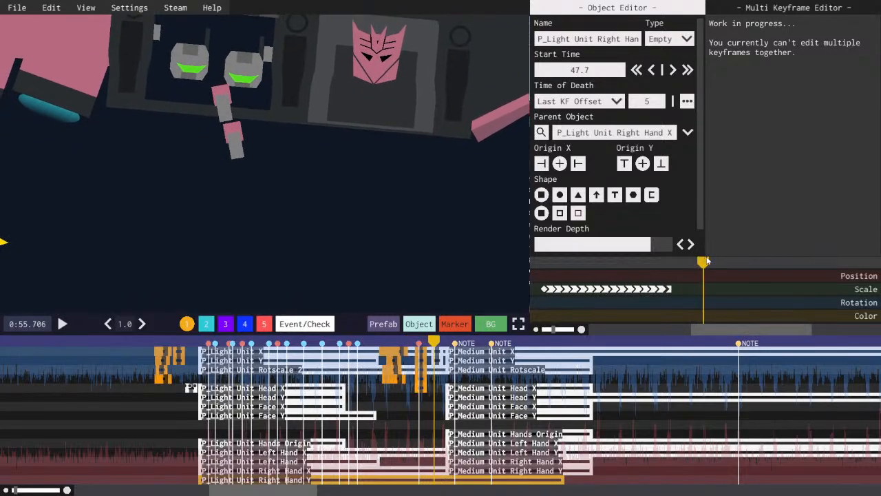
mouse_move(705, 261)
left_mouse_down()
mouse_move(679, 260)
mouse_move(695, 263)
left_mouse_up()
key("ctrl+v")
key("space")
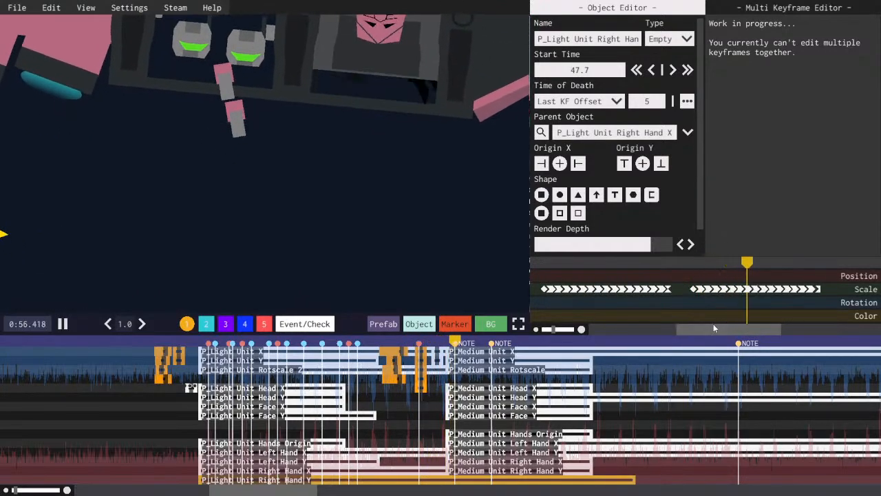
- Delete the scale keyframes after about 0:56.535 from the second pasted run on P_Light Unit Right Hand Y
left_click_drag(753, 329, 768, 327)
key("space")
scroll(600, 266, "down", 10)
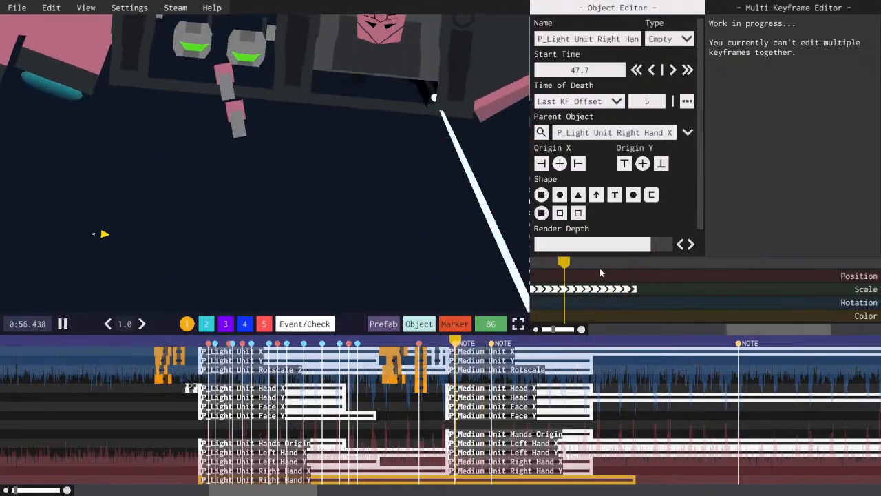
key("space")
key("space")
scroll(604, 272, "down", 5)
key("space")
key("space")
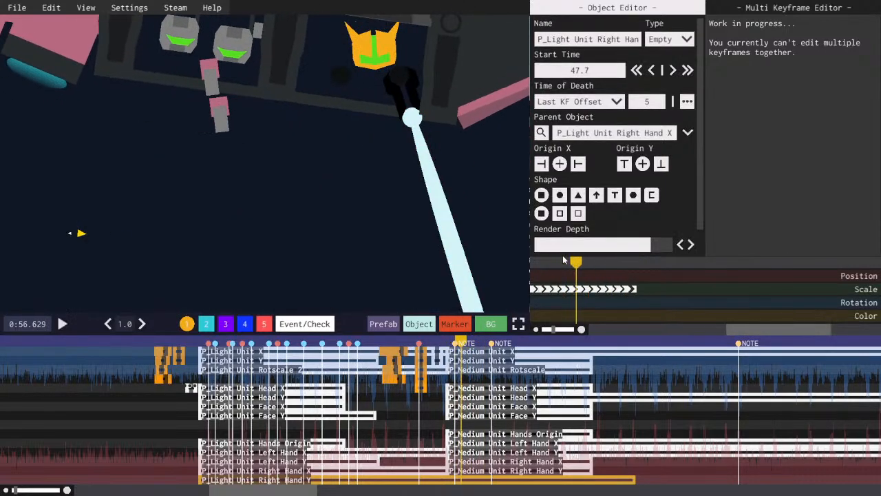
left_click_drag(565, 261, 571, 263)
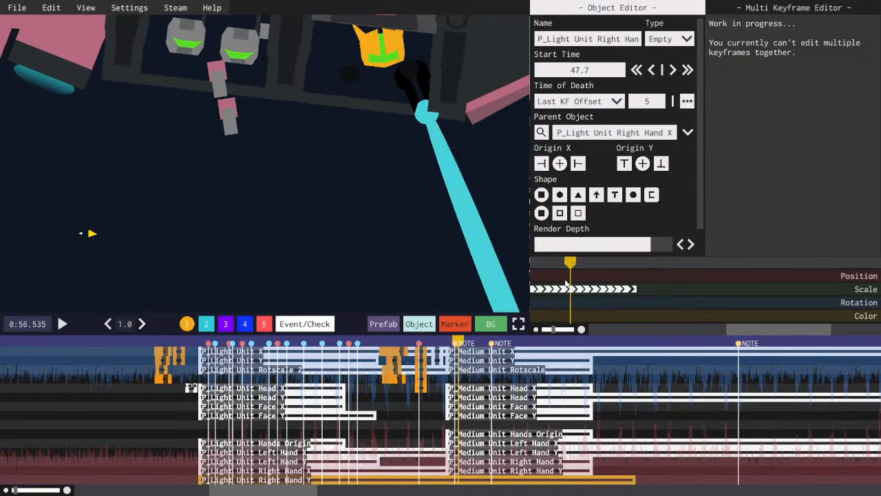
left_click(573, 289)
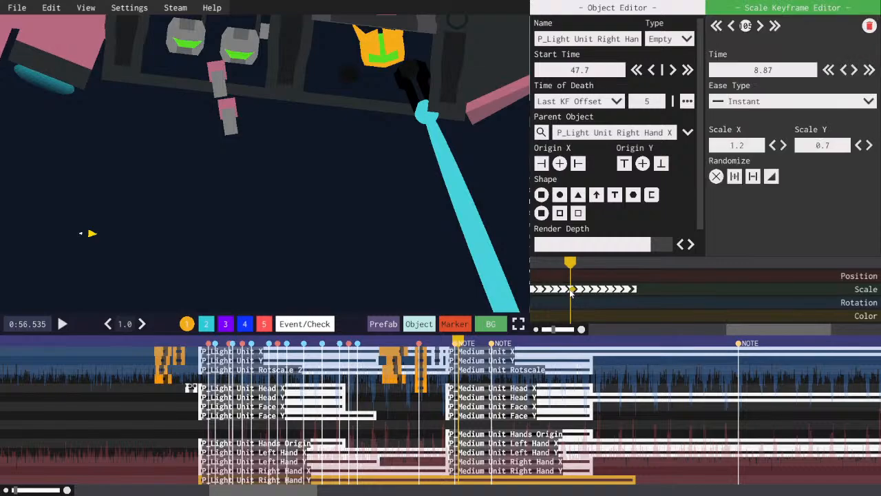
key("Delete")
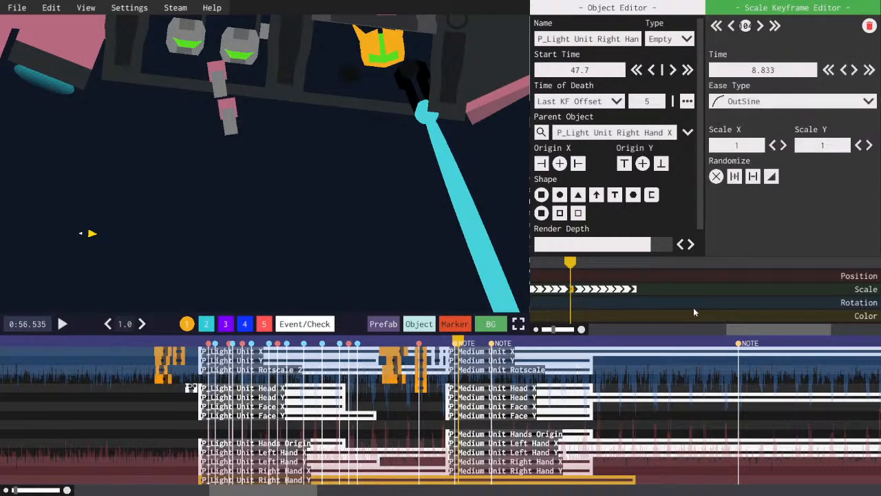
left_click_drag(649, 306, 484, 262)
key("Delete")
- Play back the shortened second run from about 0:55.3 and the preceding run to check the right hand's scale animation
key("space")
key("space")
key("space")
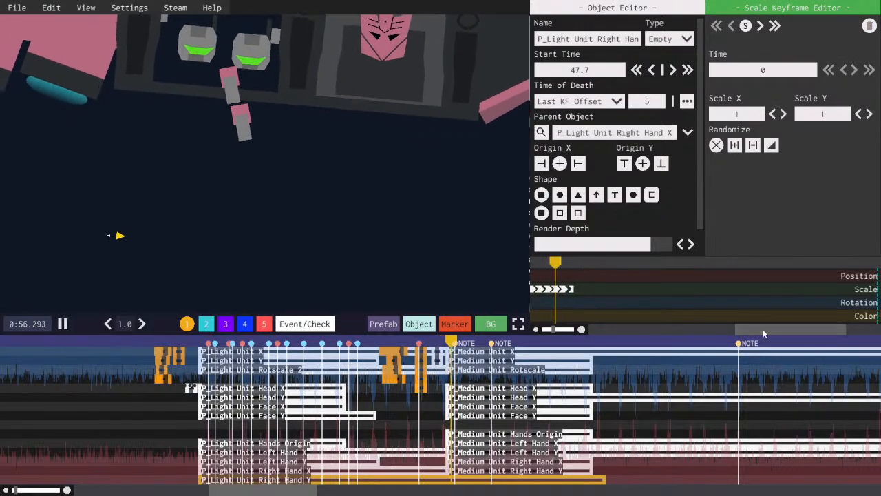
left_click_drag(763, 330, 732, 329)
left_click(597, 265)
key("space")
left_click(600, 264)
key("space")
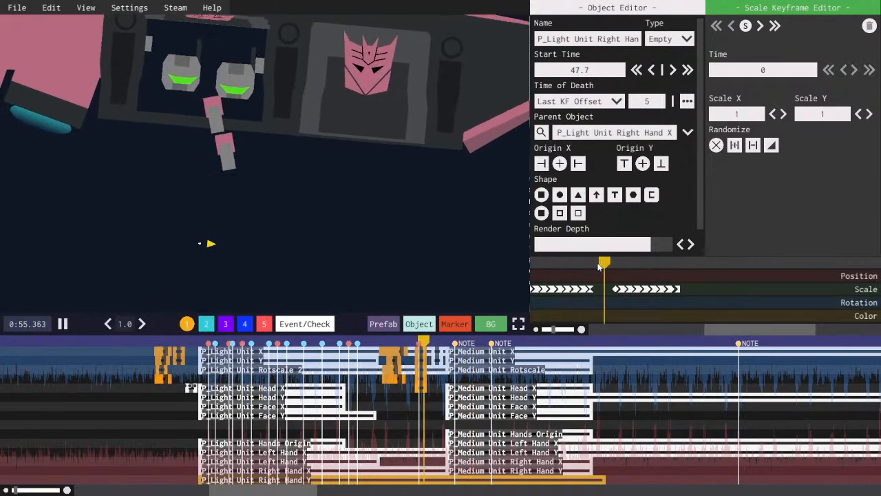
left_click(602, 265)
key("space")
key("space")
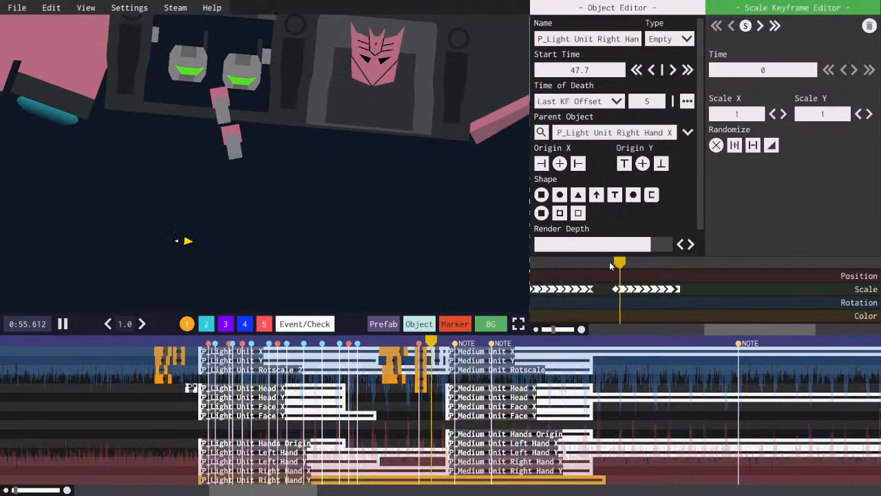
left_click_drag(760, 329, 707, 327)
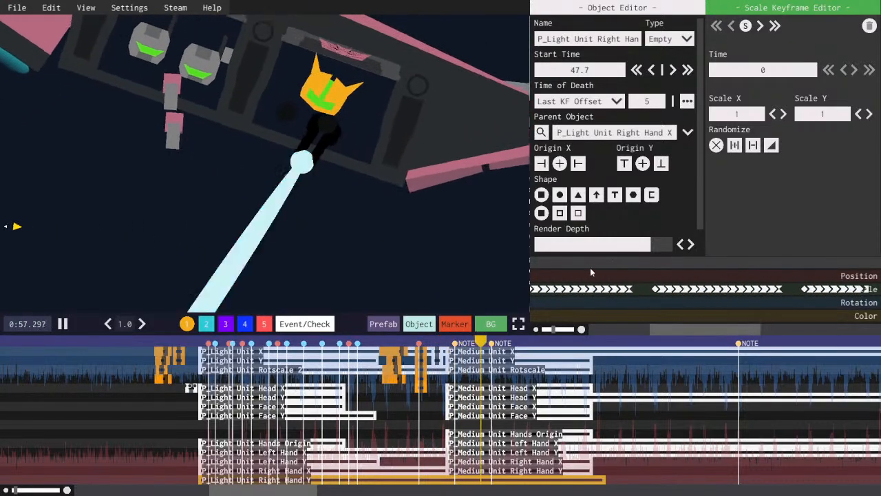
left_click(547, 265)
key("space")
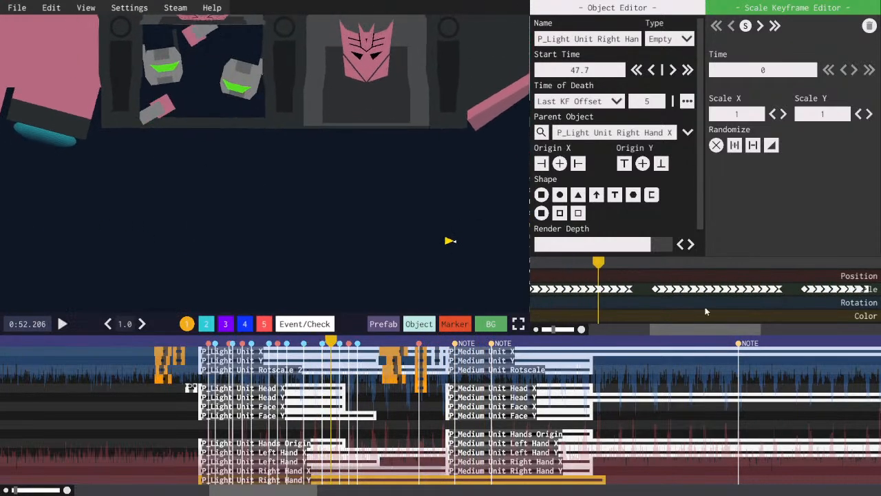
- Select the second-to-last rotation keyframe of P_Light Unit Right Hand X, play back from about 0:50, and save the level
key("space")
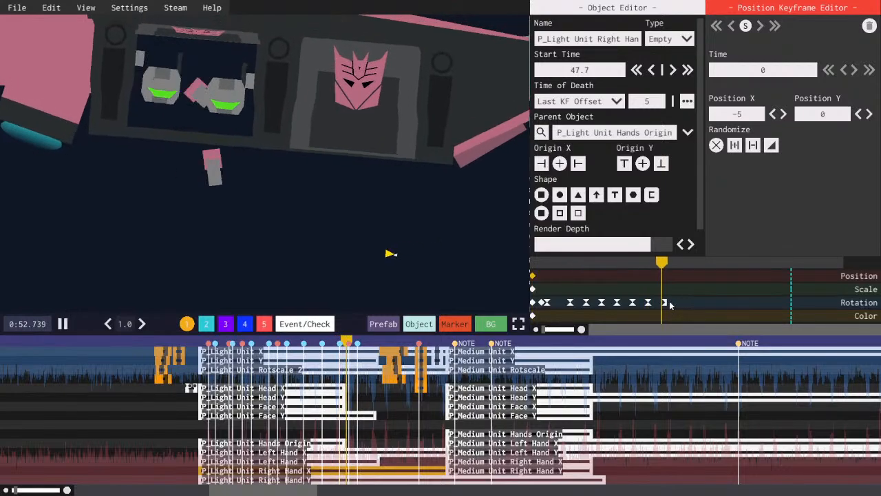
left_click(665, 302)
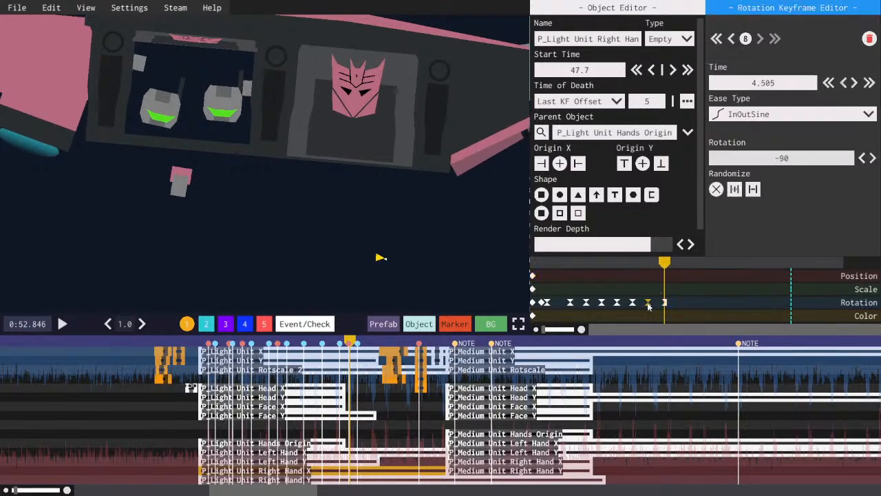
left_click(588, 263)
key("space")
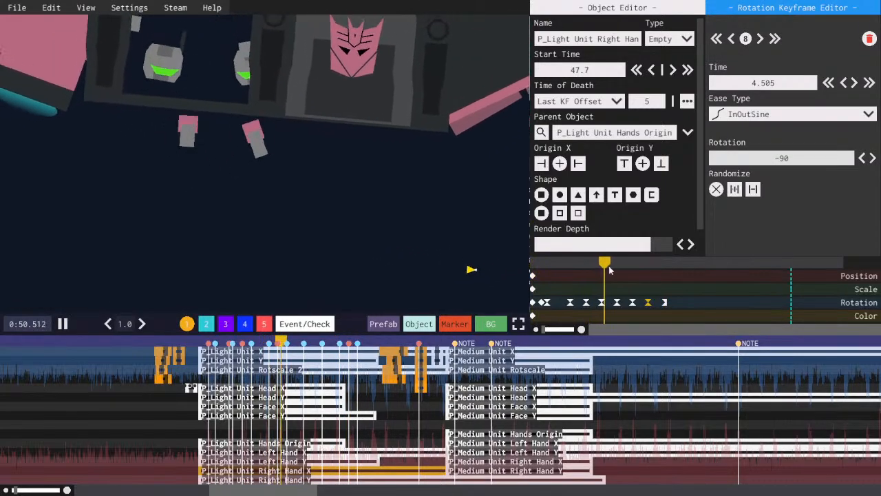
key("ctrl+s")
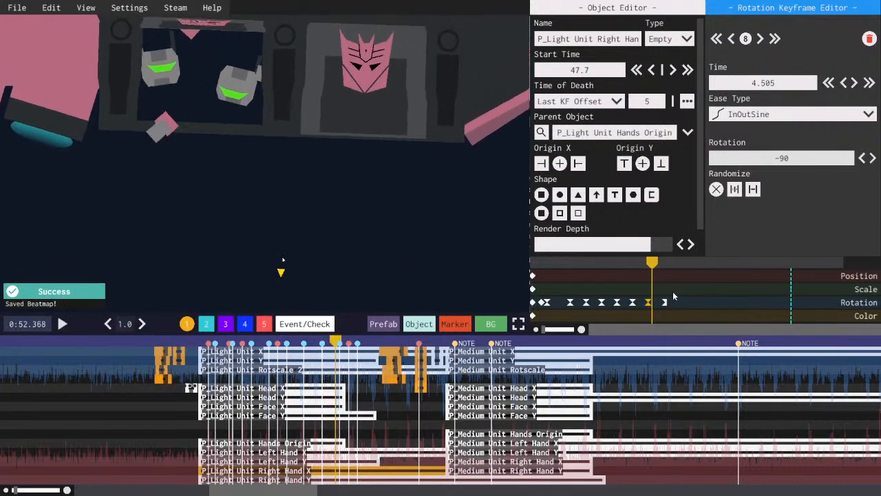
- Add a rotation keyframe of -50 after the last one on P_Light Unit Right Hand X and move it earlier to about 5.6
key("space")
left_click(696, 302)
key("space")
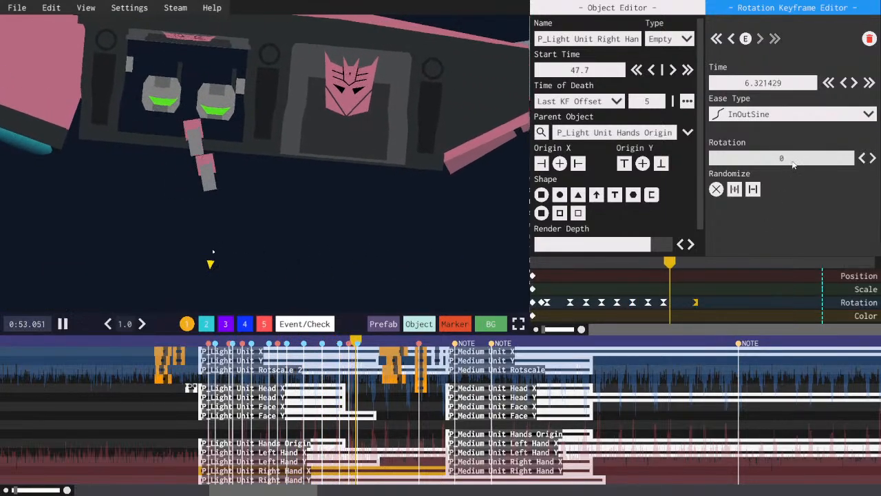
key("space")
left_click(683, 309)
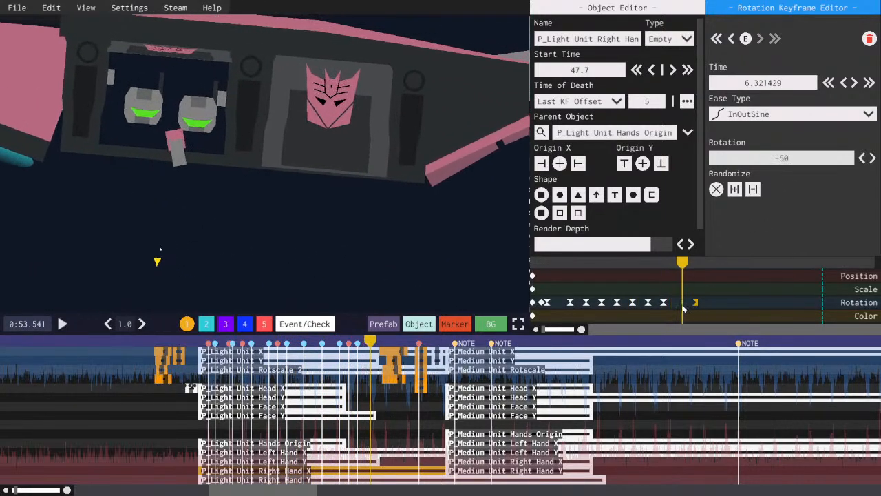
left_click(658, 273)
key("space")
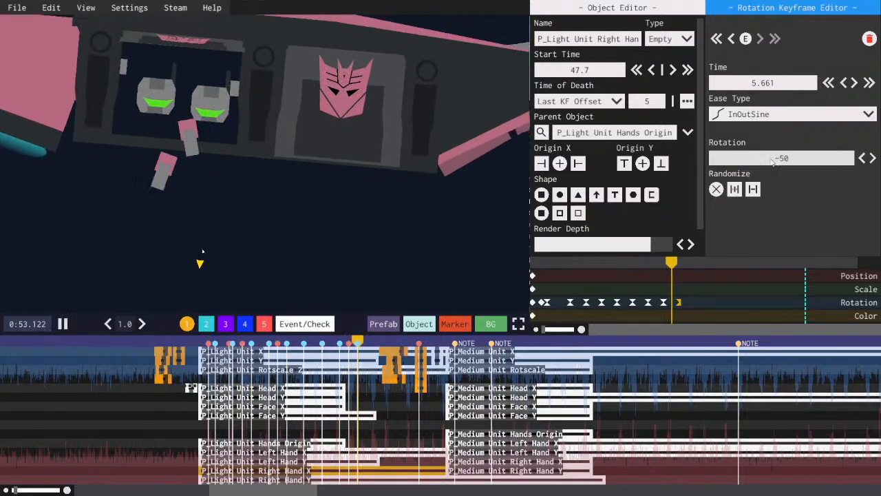
key("space")
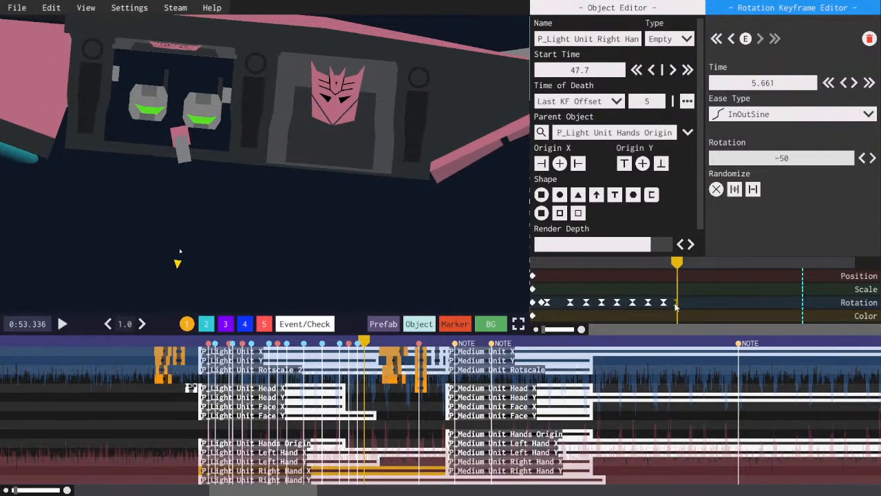
- Add another rotation keyframe on P_Light Unit Right Hand X with a rotation of 75 and retime it to about 6.2
right_click(742, 303)
key("space")
scroll(803, 159, "up", 13)
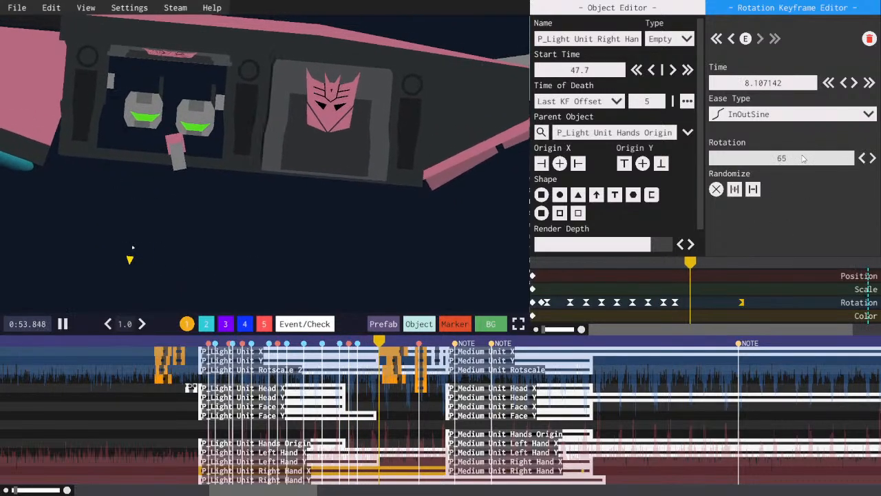
left_click_drag(695, 304, 694, 303)
key("space")
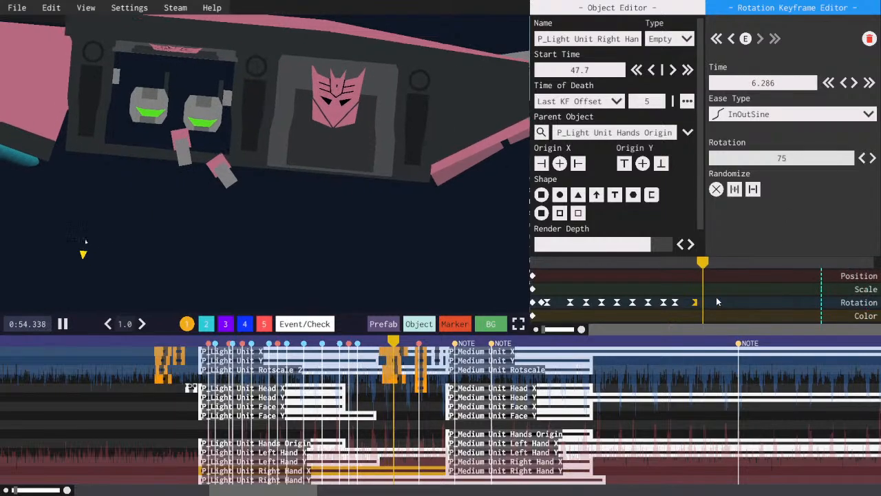
left_click(658, 263)
key("space")
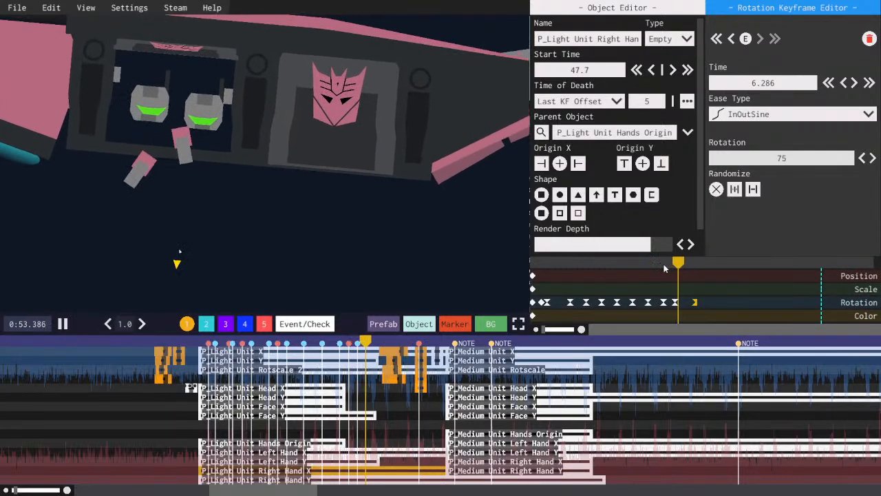
key("space")
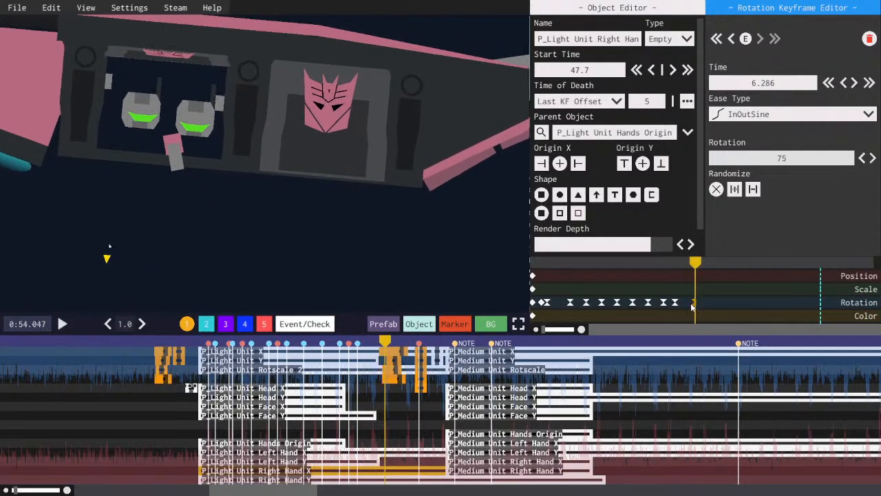
- Append a rotation keyframe of -55 to P_Light Unit Right Hand X and shift it to about 6.6, checking it in playback
type("55")
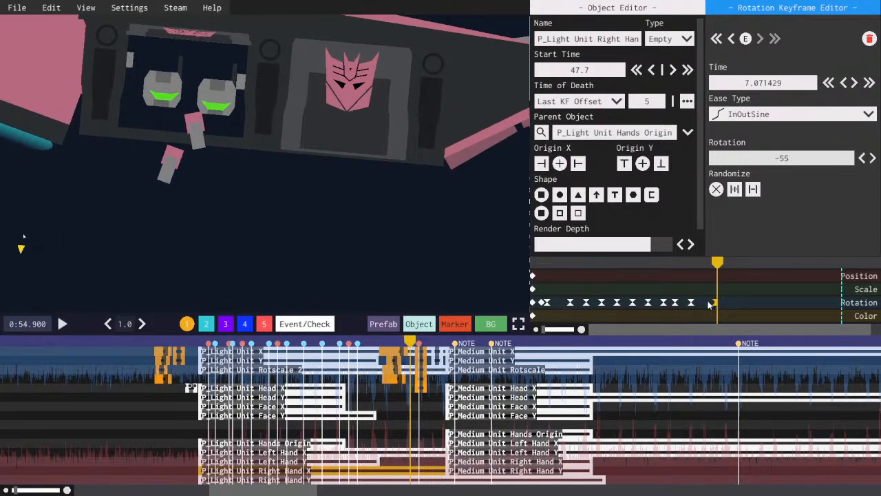
left_click(681, 263)
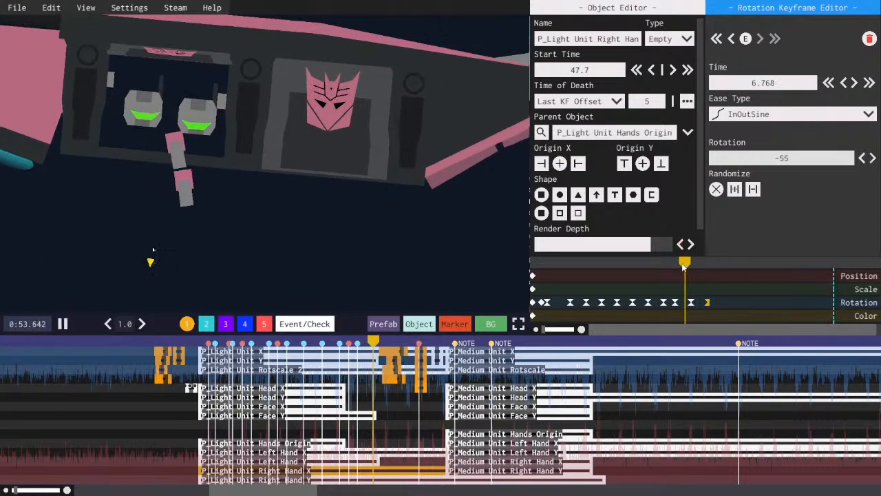
key("space")
- Add a rotation keyframe of 55 at the end of P_Light Unit Right Hand X's rotation track and place it at about 7.2
right_click(732, 303)
scroll(803, 159, "up", 11)
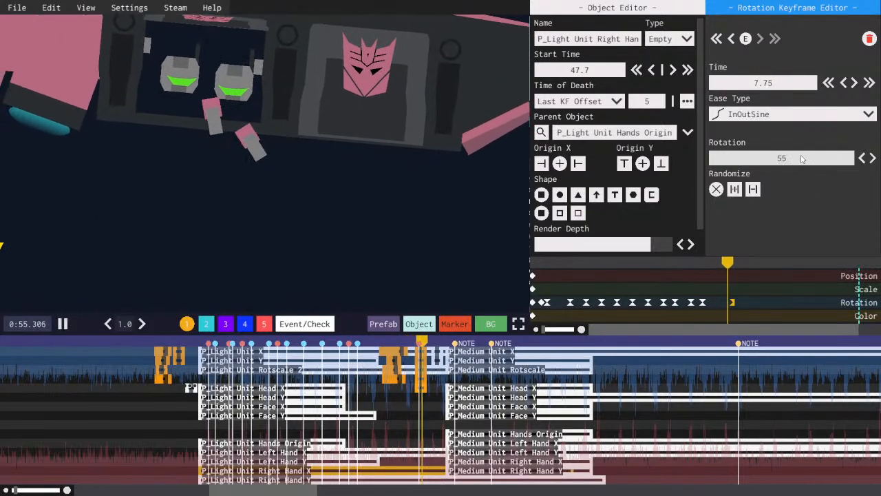
left_click(674, 263)
key("space")
key("space")
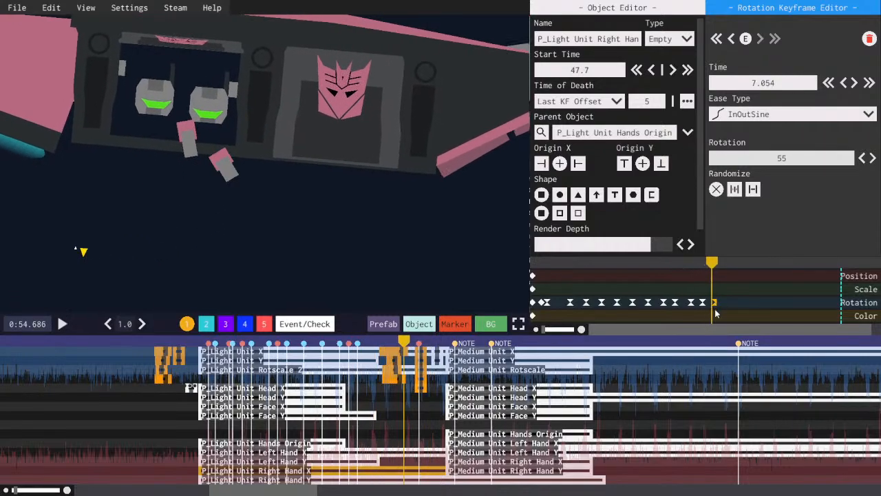
left_click_drag(720, 306, 722, 305)
key("space")
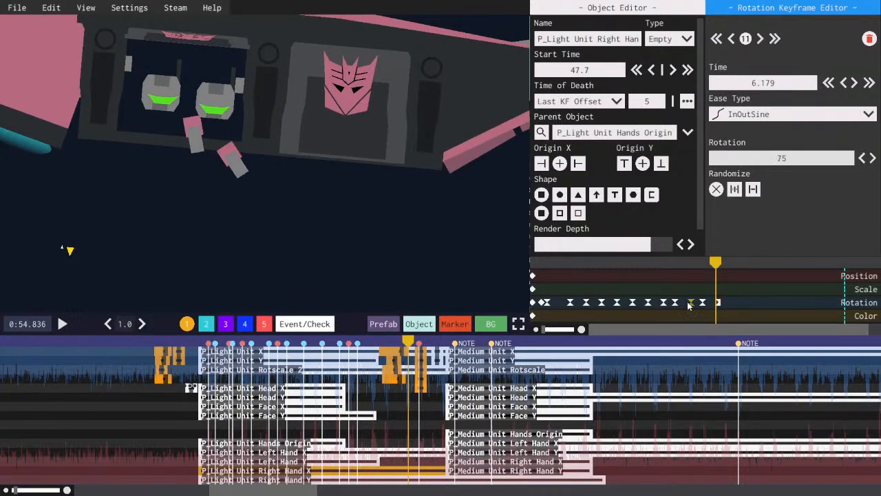
- Replay the new hand rotations and shift the 75 keyframe and the final 55 keyframe slightly earlier
left_click(674, 268)
key("space")
left_click(703, 303)
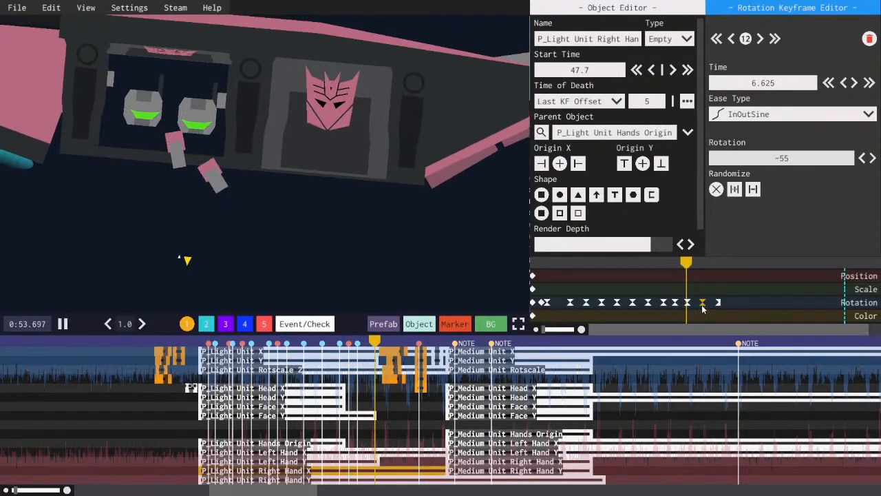
left_click(717, 305)
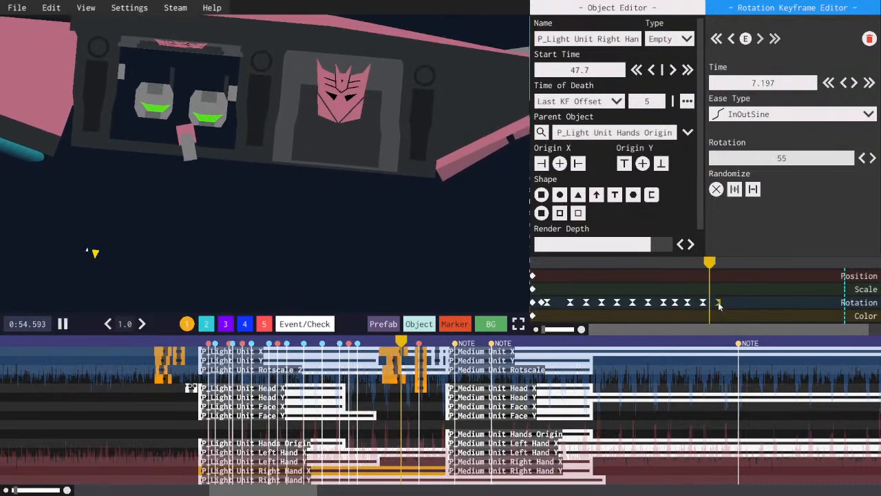
key("space")
left_click_drag(716, 306, 719, 305)
- Add a rotation keyframe of -70 after the 55 keyframe, move it to about 7.7, and play it back
key("space")
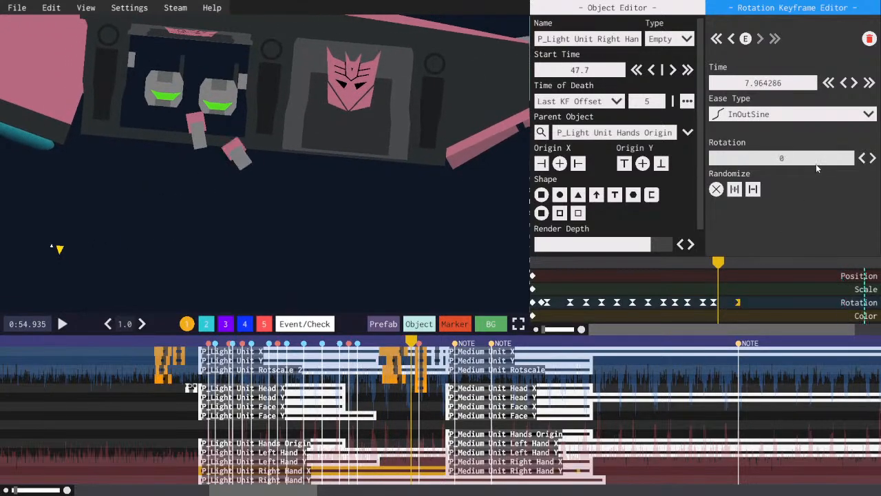
scroll(816, 161, "down", 7)
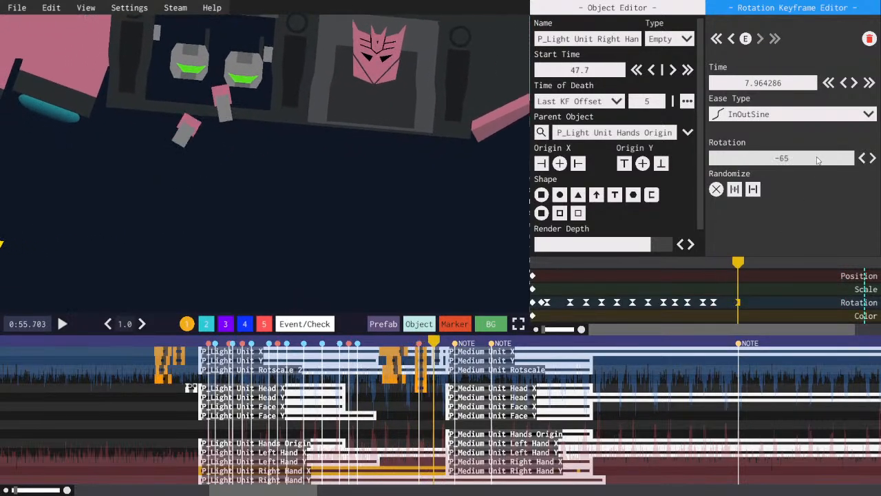
scroll(818, 160, "down", 1)
key("space")
left_click_drag(730, 305, 726, 305)
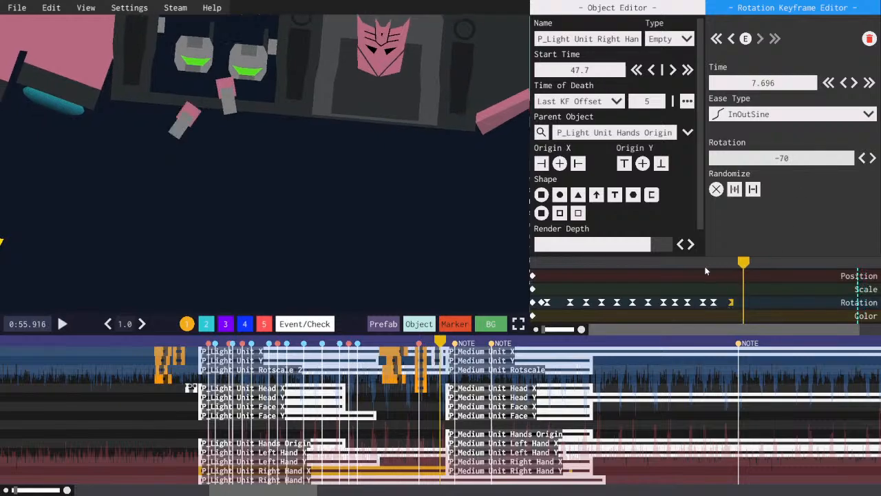
left_click(698, 266)
key("space")
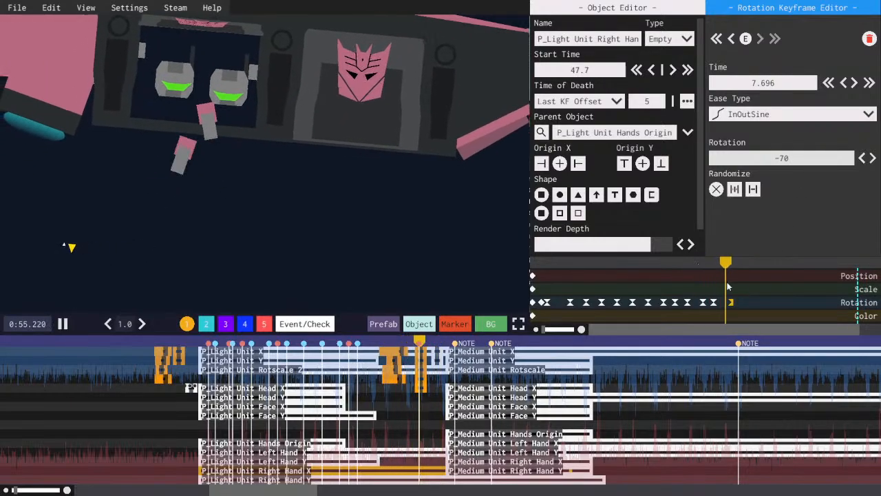
- Add a following rotation keyframe on P_Light Unit Right Hand X, move it to 8.375, and set its rotation to 70
right_click(767, 303)
scroll(792, 163, "up", 2)
key("space")
key("space")
scroll(792, 163, "up", 11)
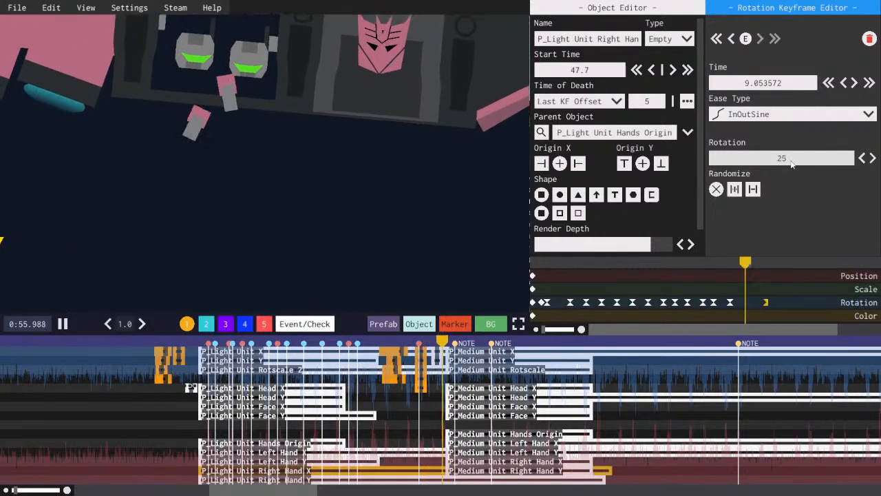
key("space")
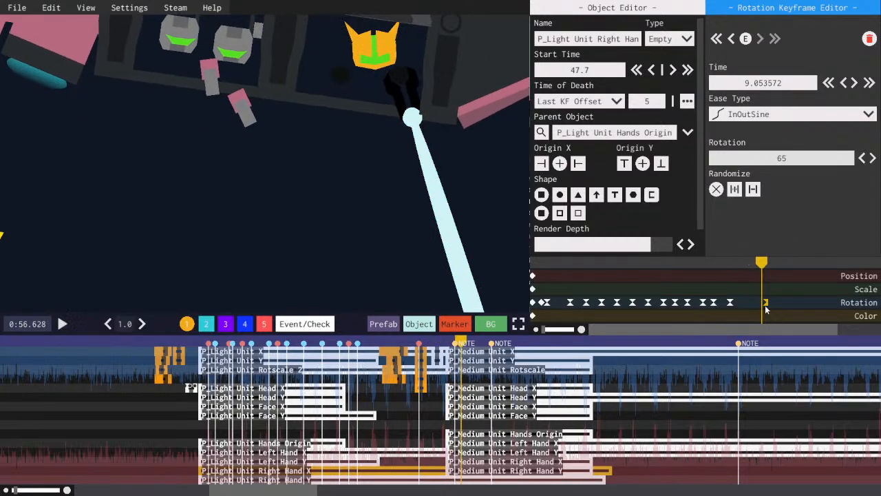
left_click_drag(744, 304, 744, 304)
left_click(723, 262)
key("space")
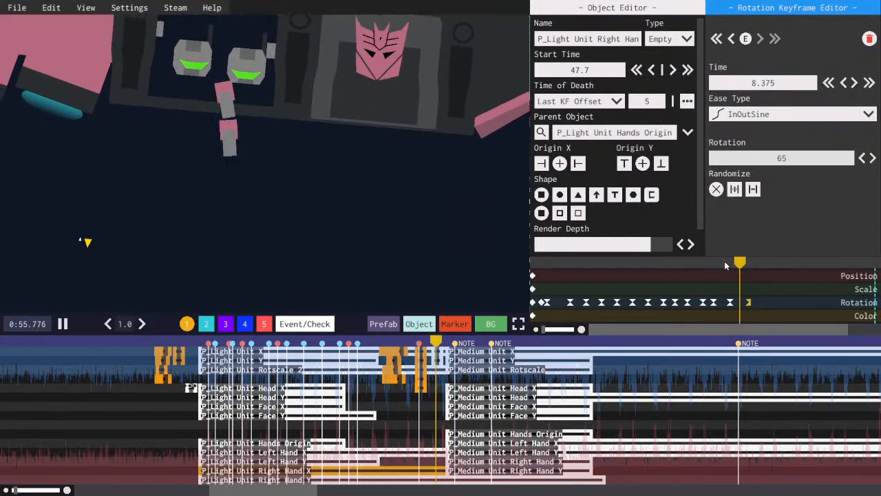
key("space")
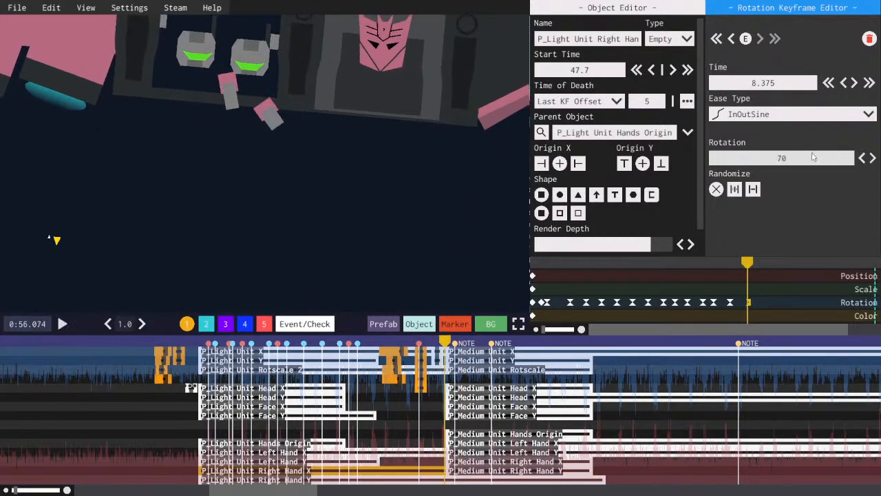
- Add a final rotation keyframe at 9.375 on P_Light Unit Right Hand X, set its rotation to -50, and save the level
key("space")
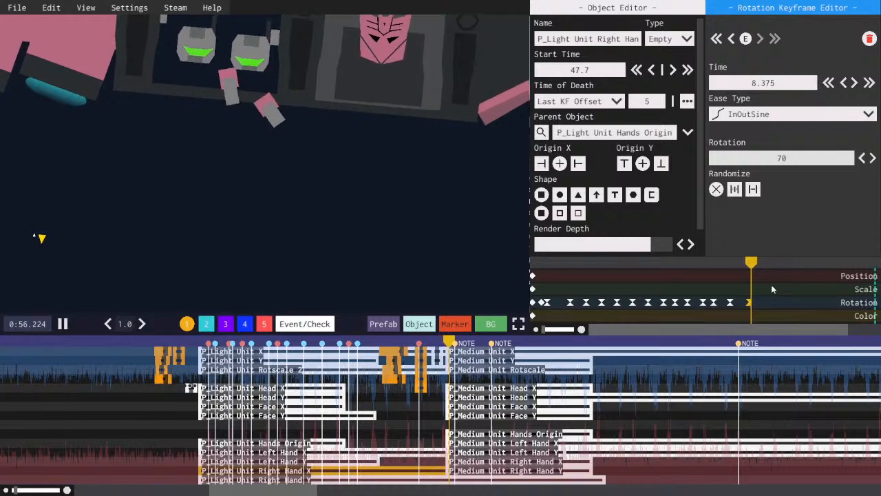
key("space")
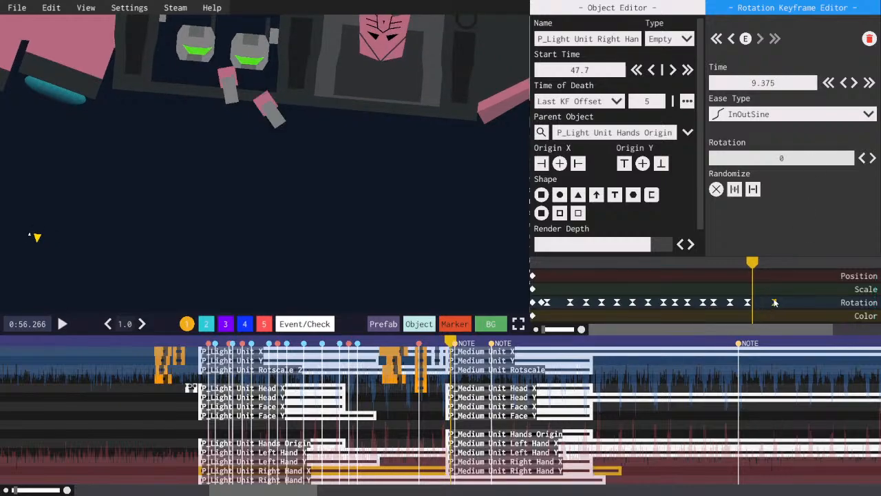
key("ctrl+s")
key("space")
key("space")
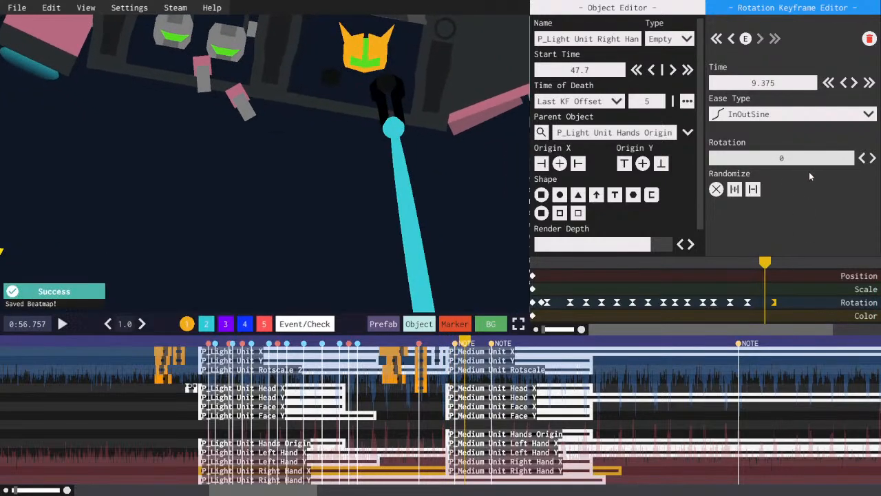
scroll(808, 155, "down", 1)
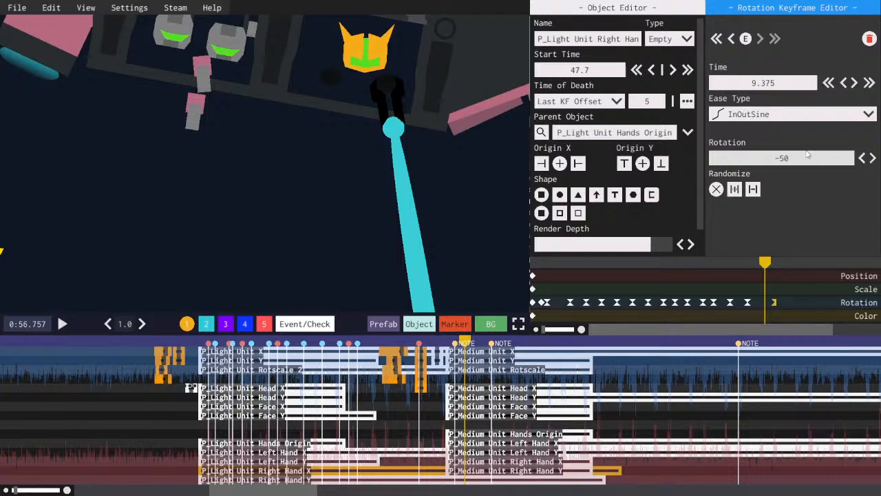
- Play back past the last rotation keyframe and again from about 0:49.5 to review the right hand's swing
key("space")
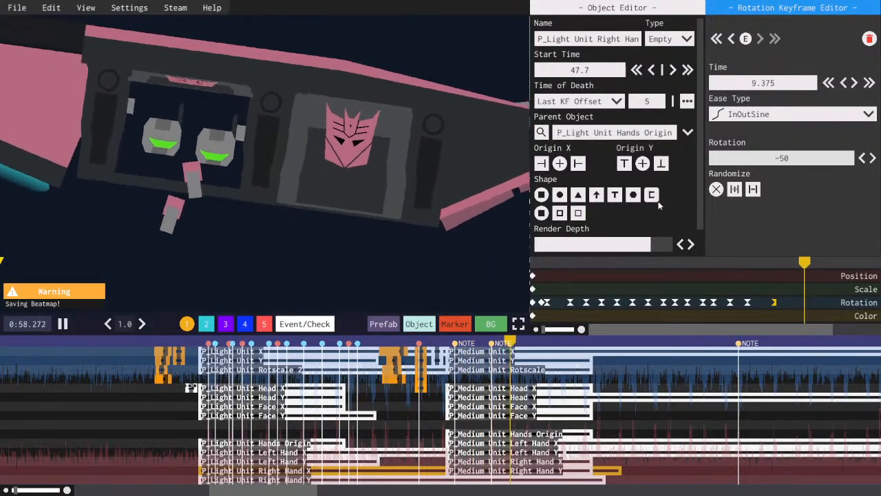
left_click(577, 262)
key("space")
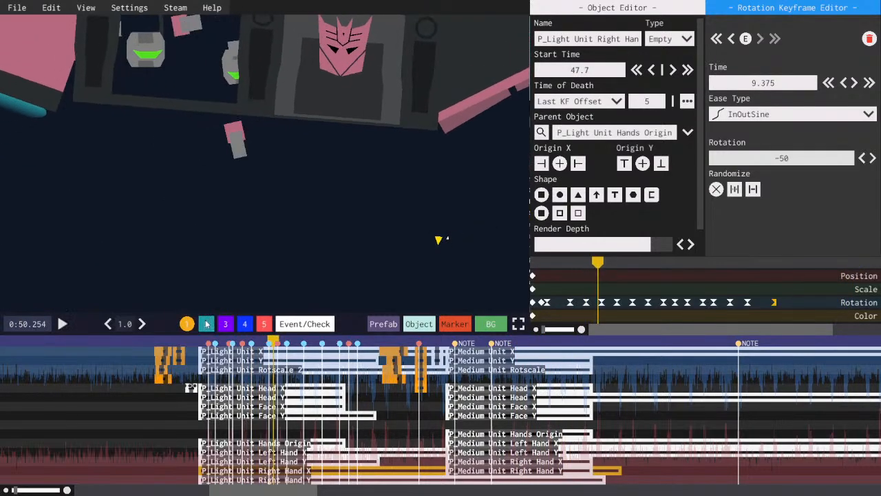
- Switch to editor layer 2 and inspect the keyframes of P_Light Unit Left Hand Y and P_Light Unit Right Hand Y during playback
left_click(207, 325)
key("space")
key("space")
left_click(309, 464)
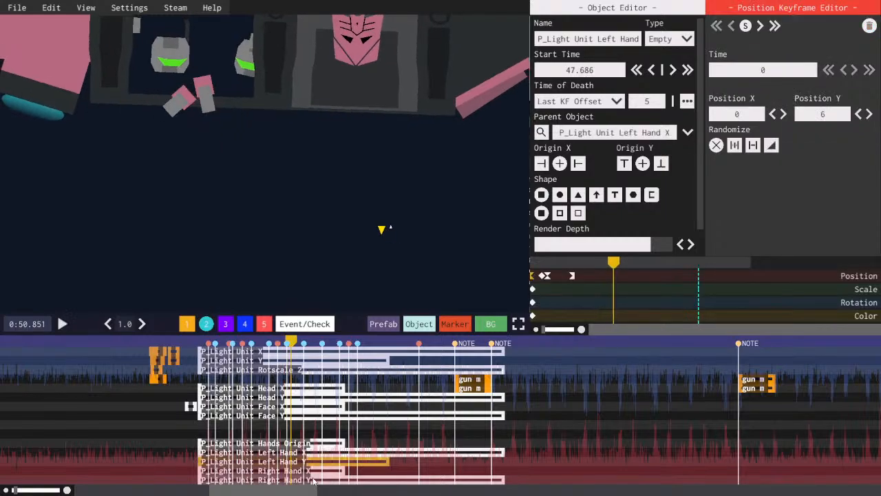
left_click(306, 480)
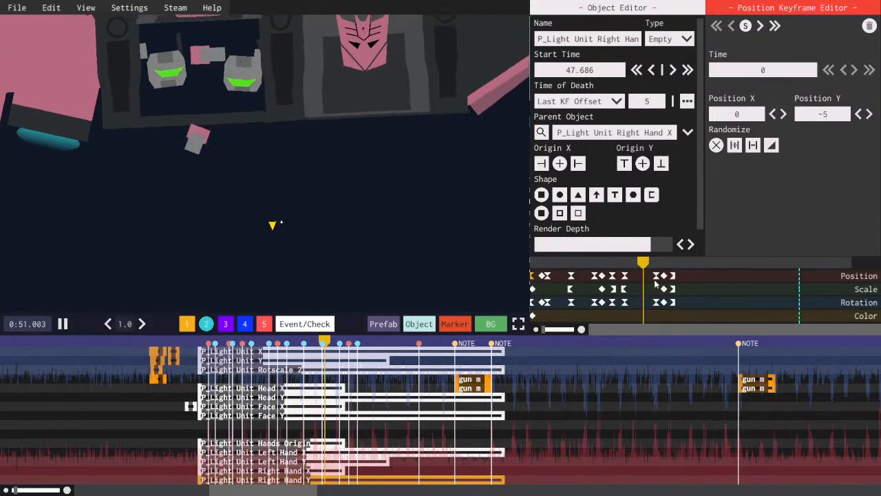
- Copy the last two sets of position, scale and rotation keyframes on P_Light Unit Right Hand Y and paste them at 0:55.190
key("space")
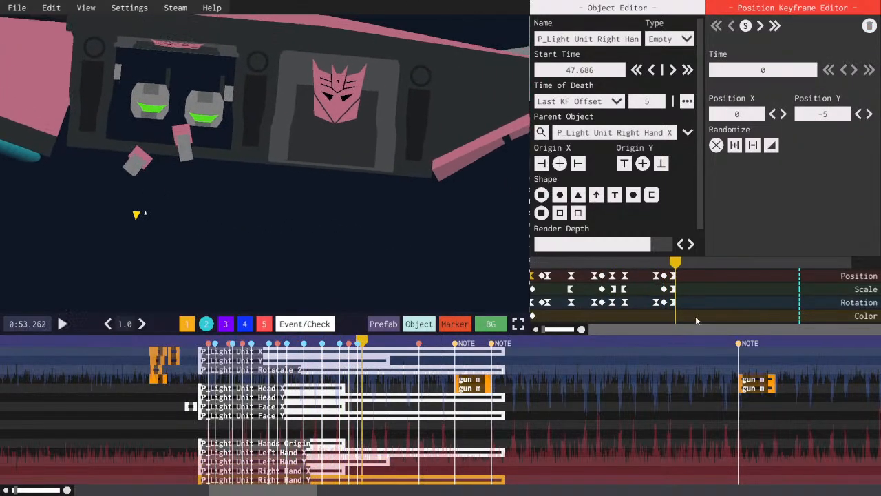
left_click_drag(695, 314, 665, 279)
key("ctrl+c")
left_click(664, 276)
key("space")
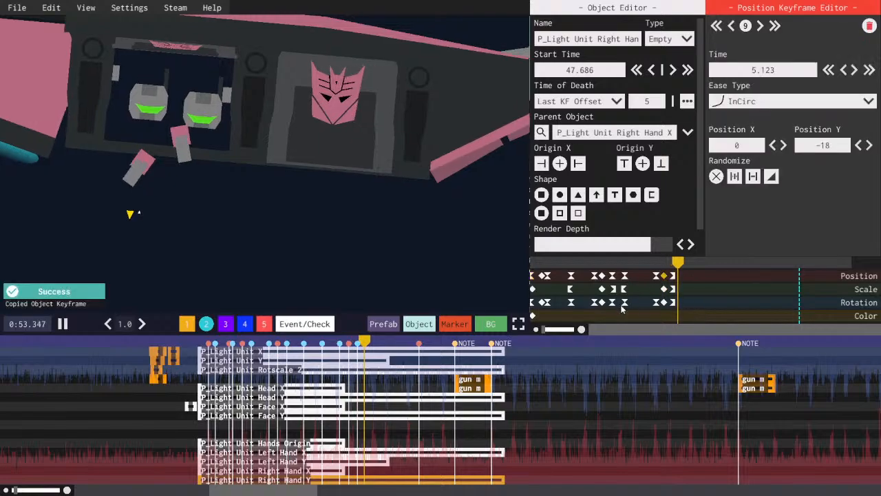
key("space")
key("space")
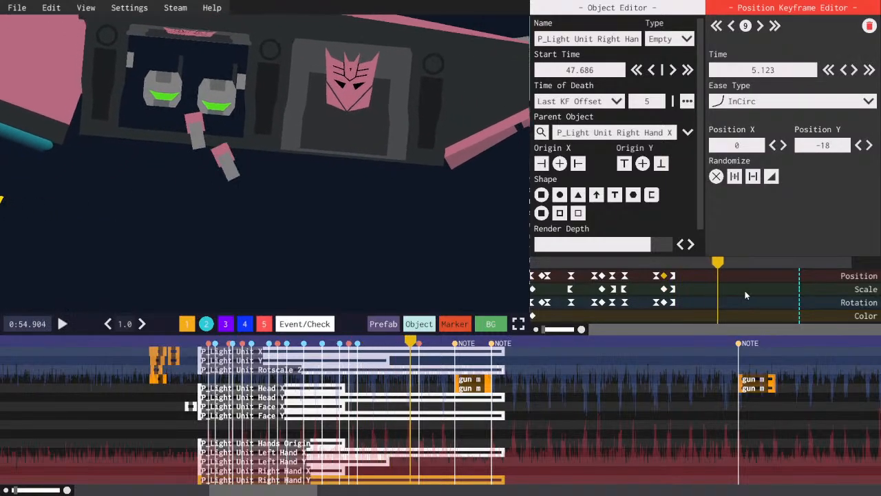
key("space")
key("space")
key("space")
key("space")
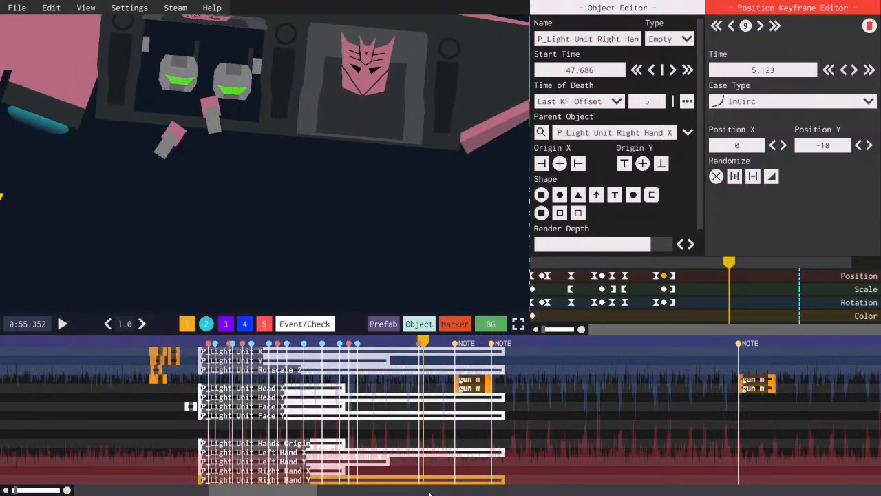
key("bracketleft")
left_click(434, 481)
key("ctrl+v")
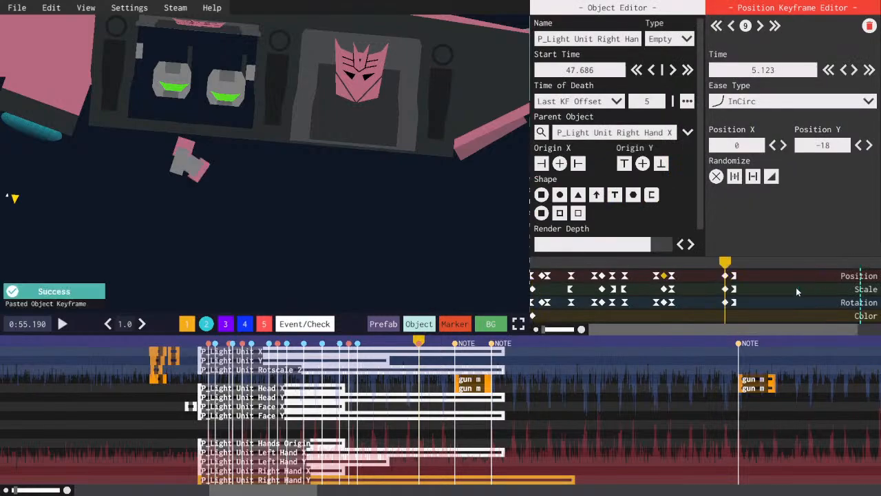
- Copy the position and rotation keyframes just before 5.123 on P_Light Unit Right Hand Y and paste them at 0:54.900
key("space")
key("space")
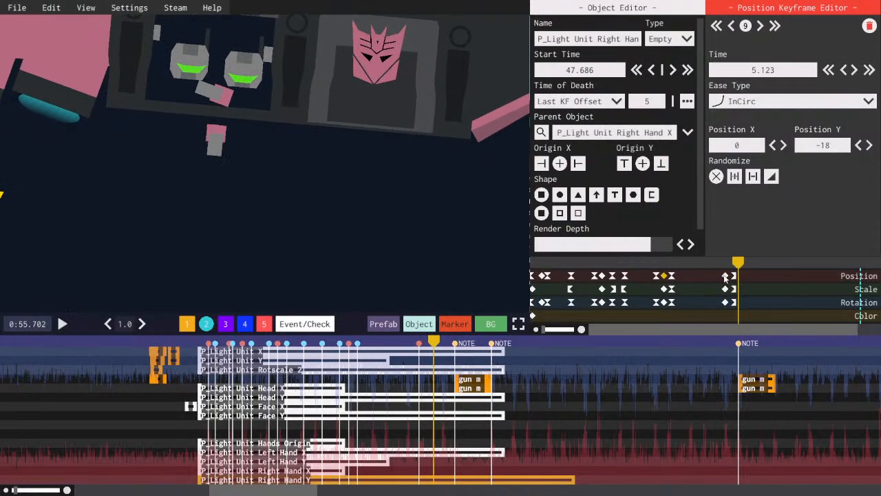
left_click(692, 263)
left_click(656, 303, "shift")
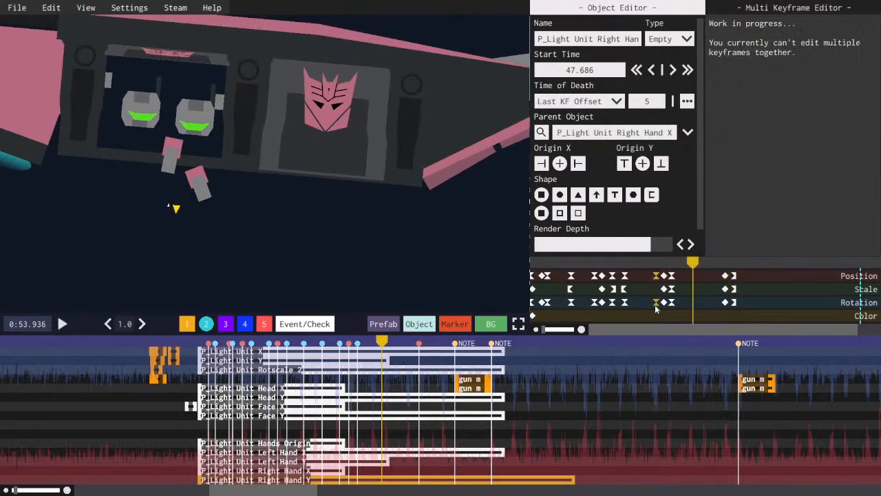
mouse_move(709, 268)
left_mouse_down()
mouse_move(726, 268)
mouse_move(719, 271)
left_mouse_up()
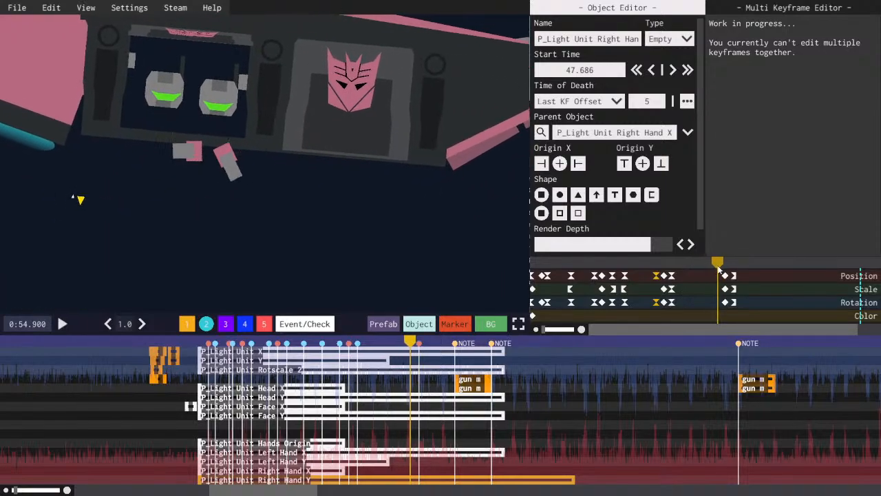
key("ctrl+v")
- Copy the position, scale and rotation keyframes near 0:51.3 on P_Light Unit Right Hand Y and paste them at 0:53.472
left_click(606, 270)
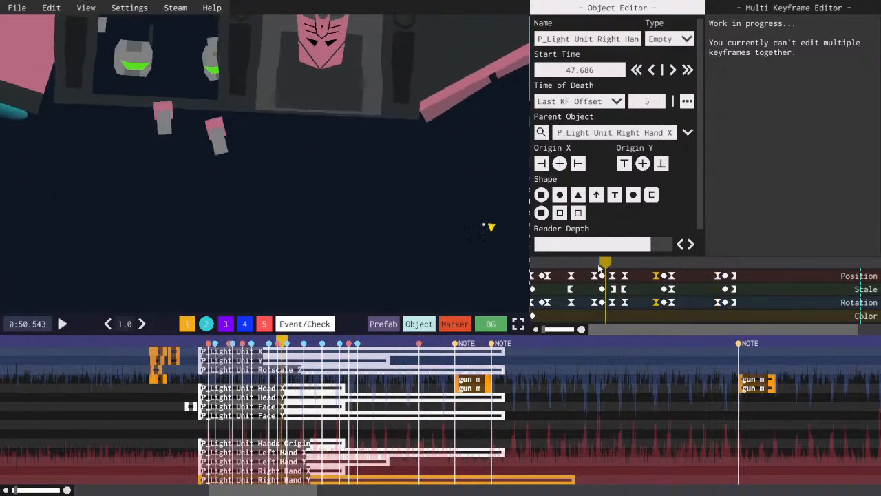
key("space")
key("space")
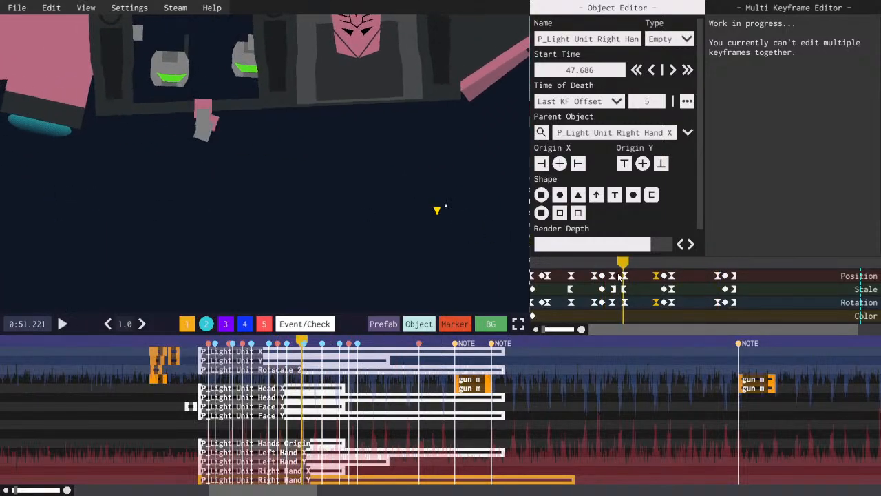
left_click_drag(623, 269, 628, 269)
left_click(626, 277)
left_click(624, 290, "shift")
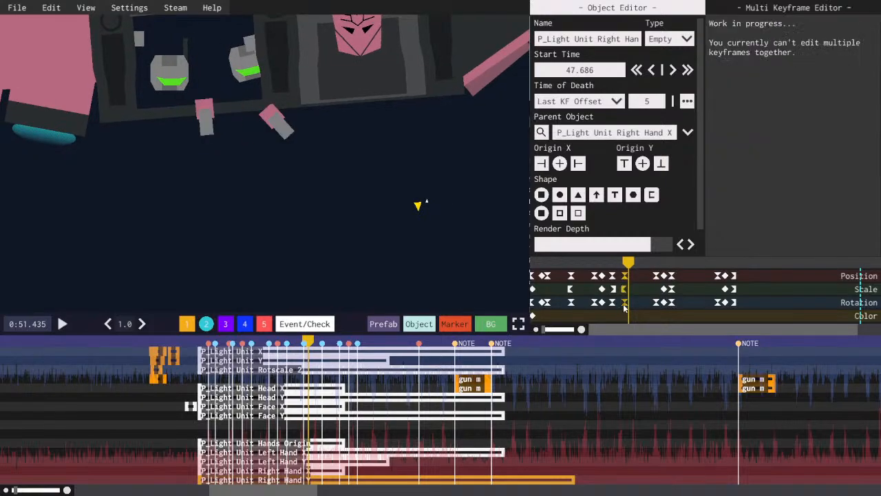
left_click(624, 303, "shift")
left_click(680, 266)
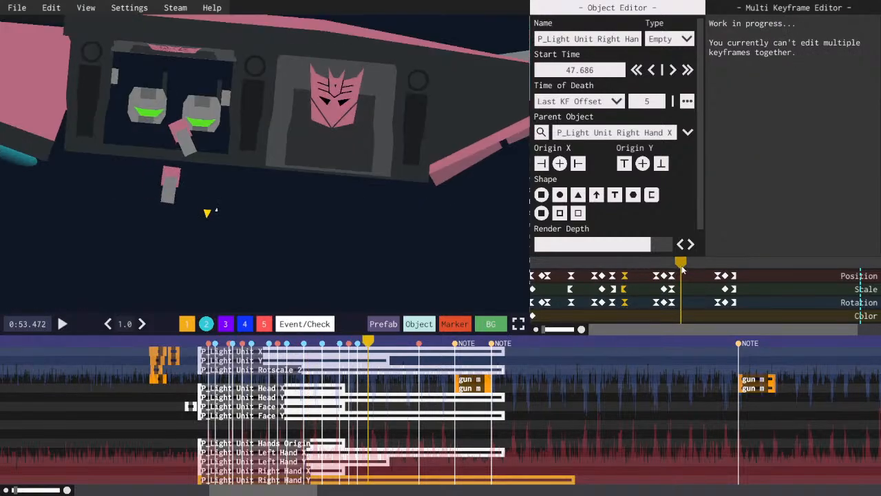
key("ctrl+v")
- Play back the pasted right hand keyframes, check the final position keyframe, and save the level
left_click(666, 267)
key("space")
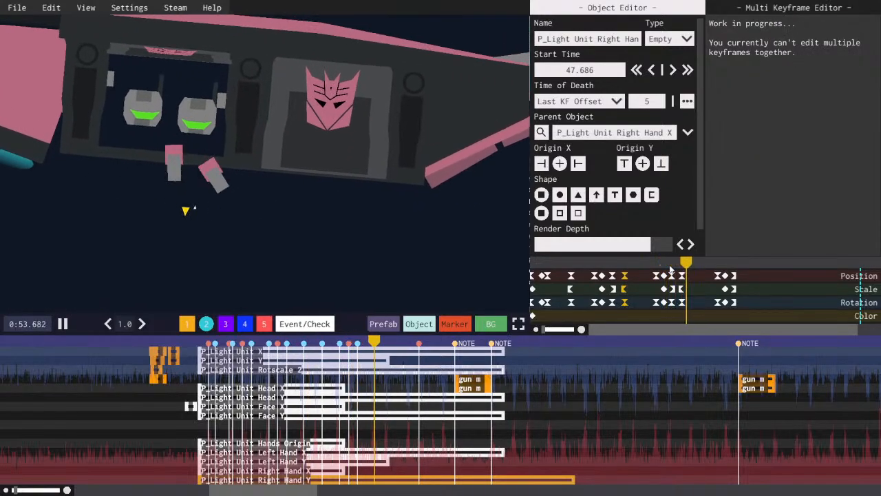
key("space")
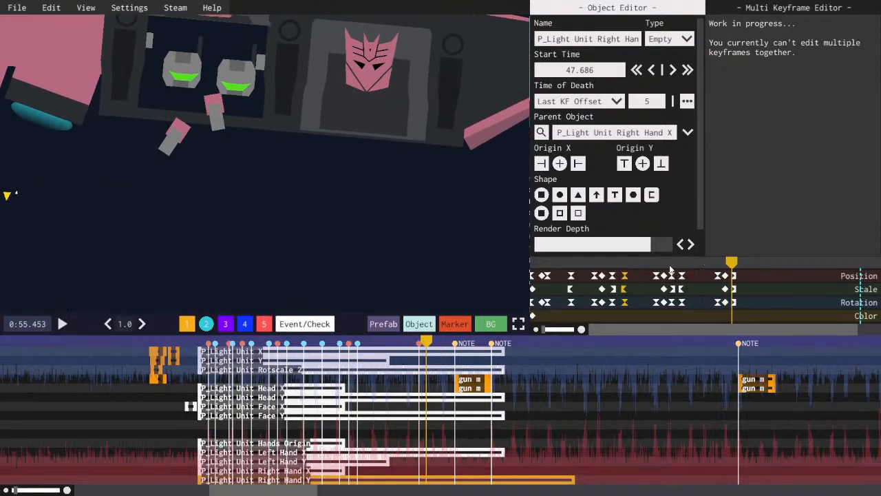
key("space")
left_click(716, 265)
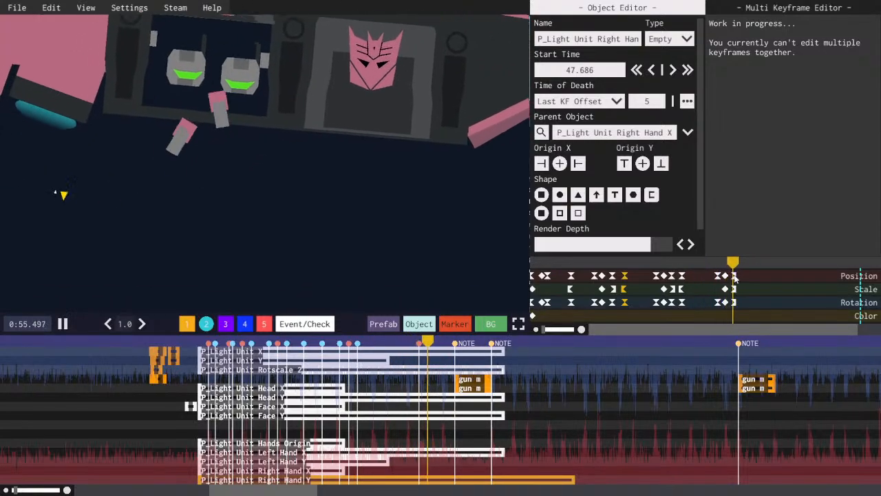
left_click(734, 276)
key("ctrl+s")
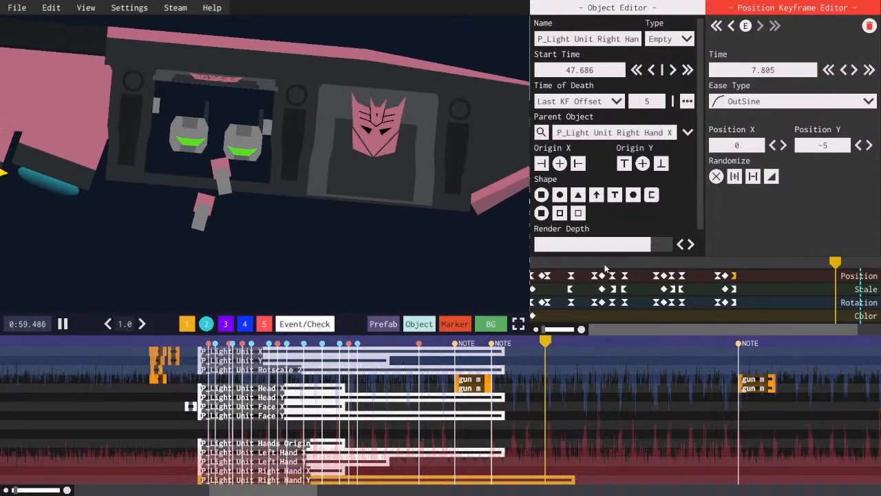
- Play back from about 0:50.5 and inspect the keyframes of P_Light Unit Rotscale Z and P_Light Unit Y
left_click(276, 342)
key("space")
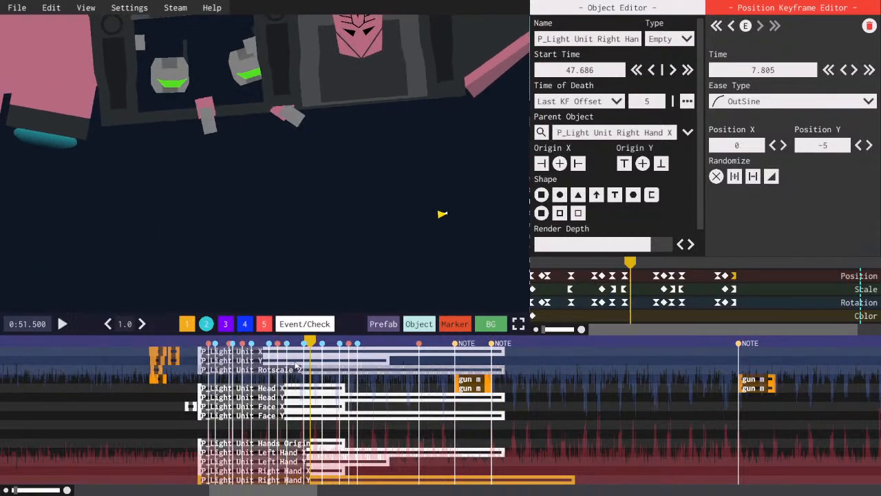
left_click(296, 369)
left_click(297, 361)
key("space")
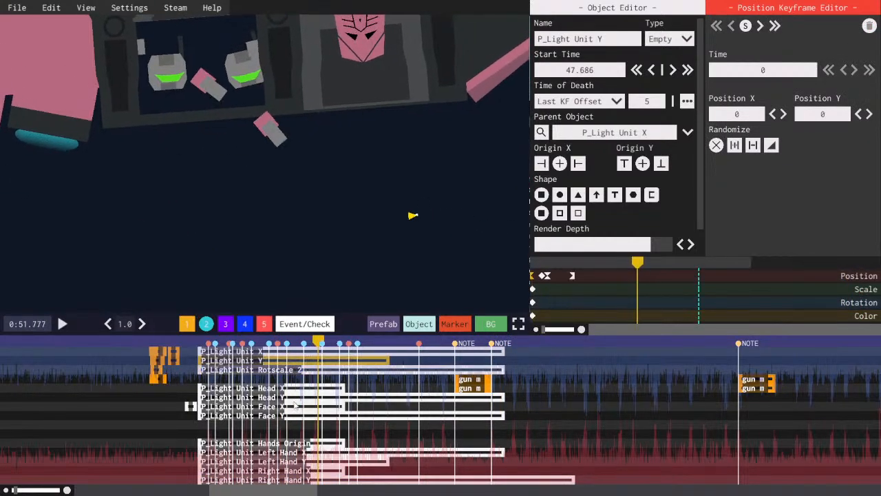
- Copy the last two position keyframes of P_Light Unit Head Y and paste them at 0:55.190
left_click(296, 397)
key("space")
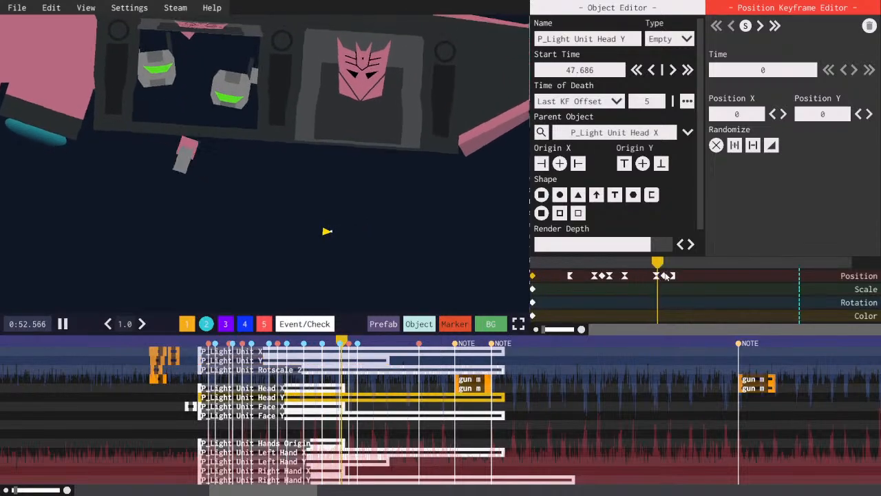
left_click(665, 276)
key("space")
left_click_drag(691, 291, 663, 273)
key("ctrl+c")
key("space")
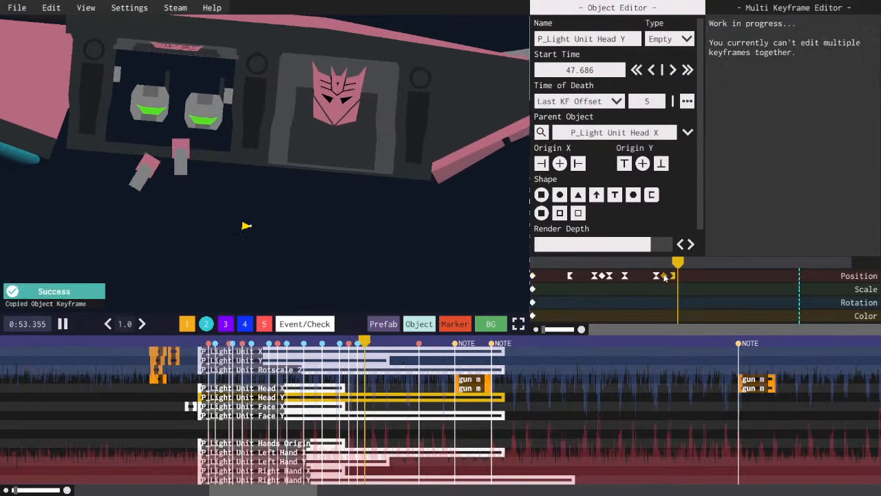
left_click(665, 276)
key("space")
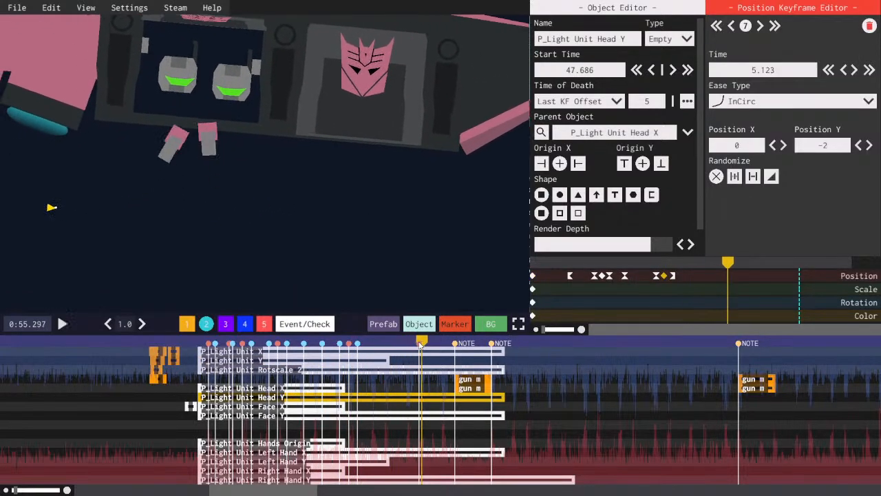
left_click(420, 344)
left_click(428, 398)
key("ctrl+v")
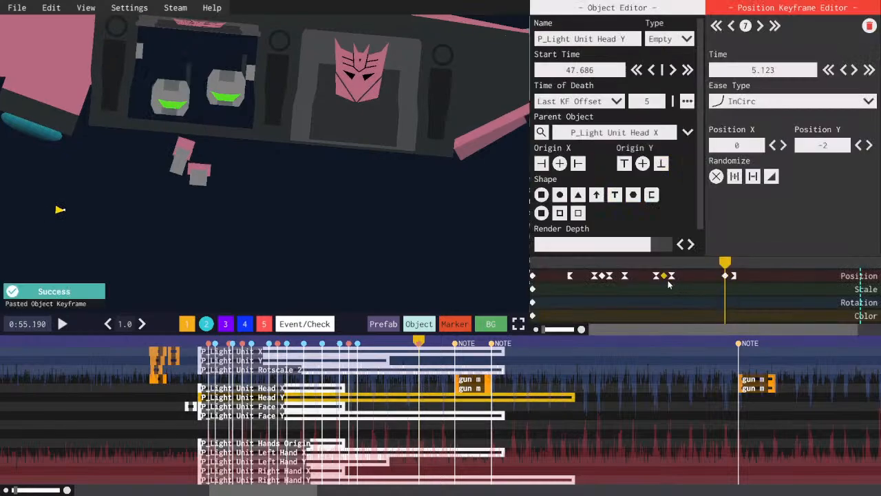
- Copy the 4.82 position keyframe of P_Light Unit Head Y and paste it just before the keyframe at 0:55.190
key("ctrl+c")
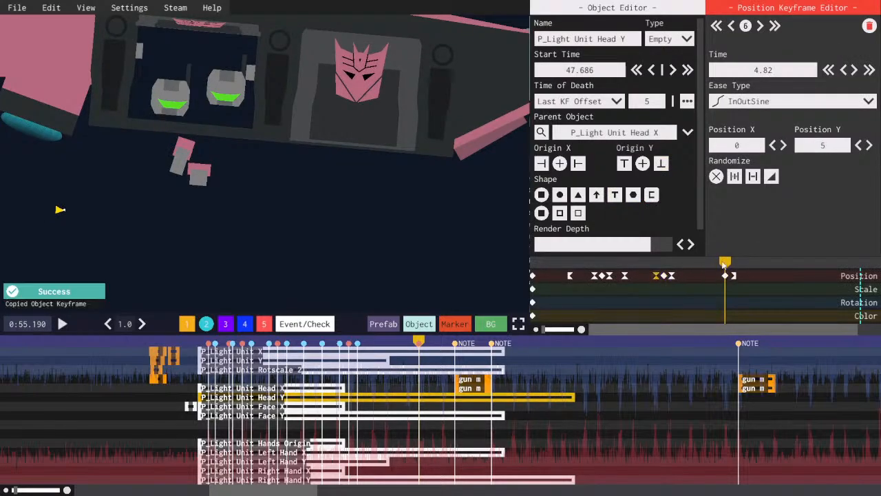
left_click_drag(721, 262, 615, 262)
key("ctrl+v")
- Copy the 3.601 position keyframe of P_Light Unit Head Y, paste it at 0:53.743, and move the pasted keyframe to 6.039
key("space")
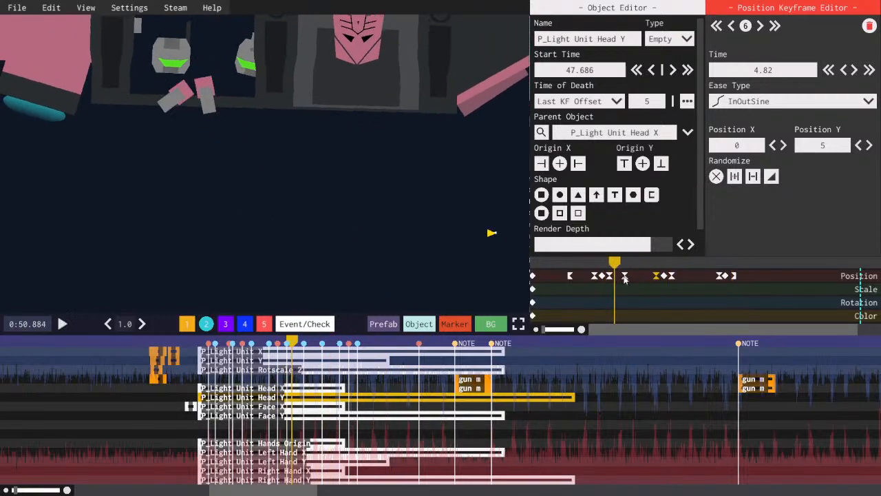
left_click(625, 276)
key("ctrl+c")
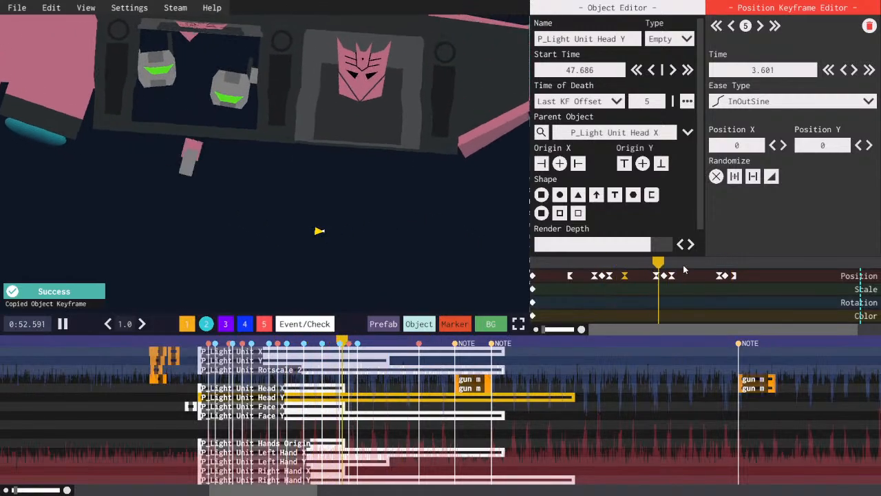
key("ctrl+v")
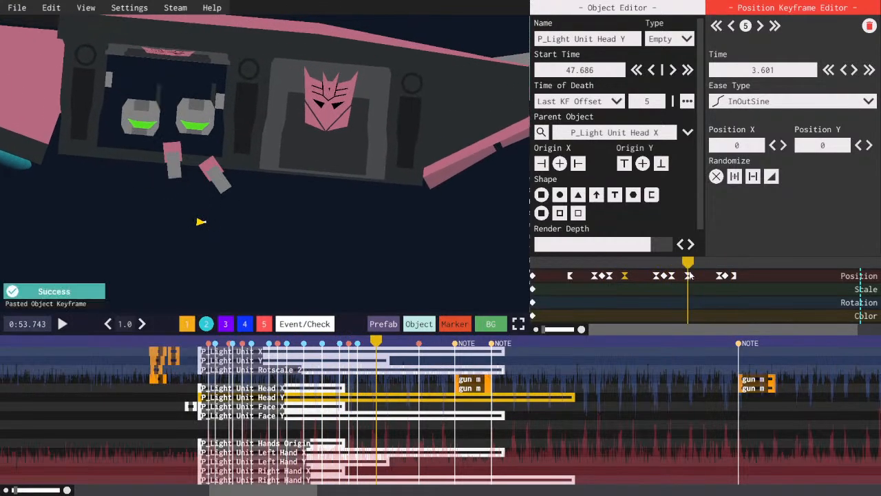
left_click_drag(684, 268, 672, 272)
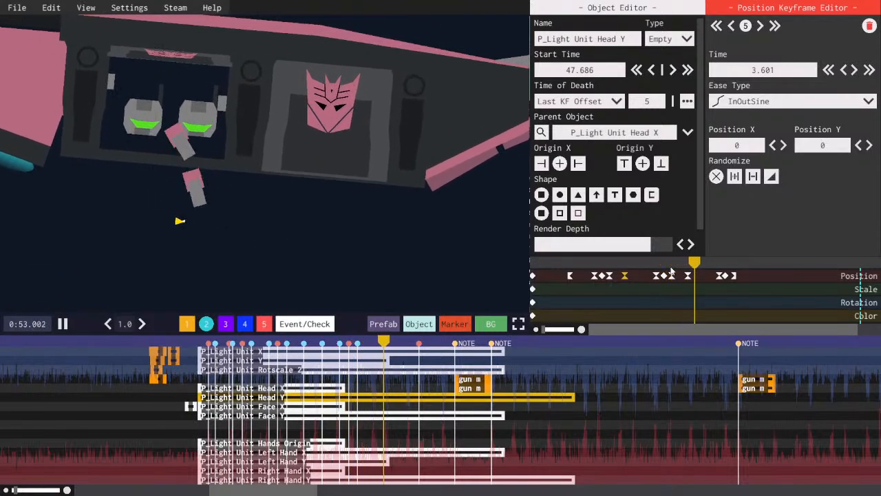
key("space")
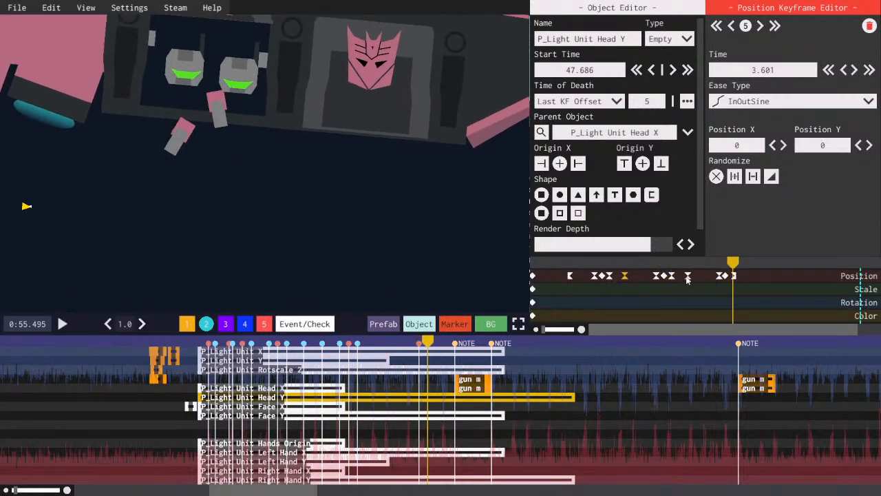
left_click_drag(683, 276, 682, 275)
- Play back the extended head animation from about 0:51 and save the level
left_click(622, 268)
key("space")
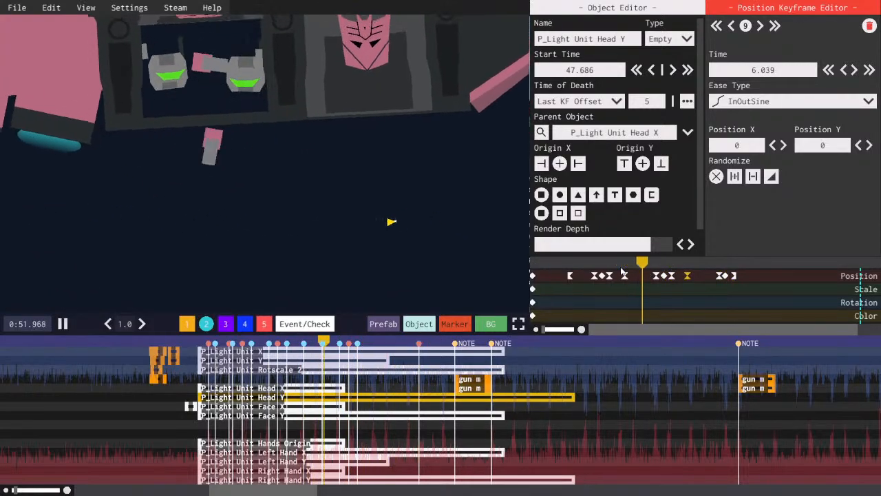
key("ctrl+s")
- On P_Light Unit Face Y, duplicate the position keyframe near 0:51.3 to a point after the last position keyframe
left_click_drag(621, 268, 533, 267)
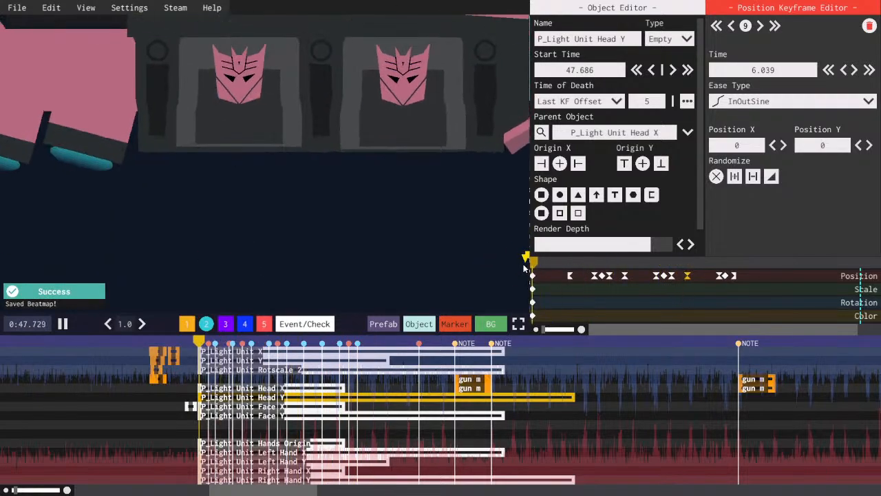
left_click(353, 416)
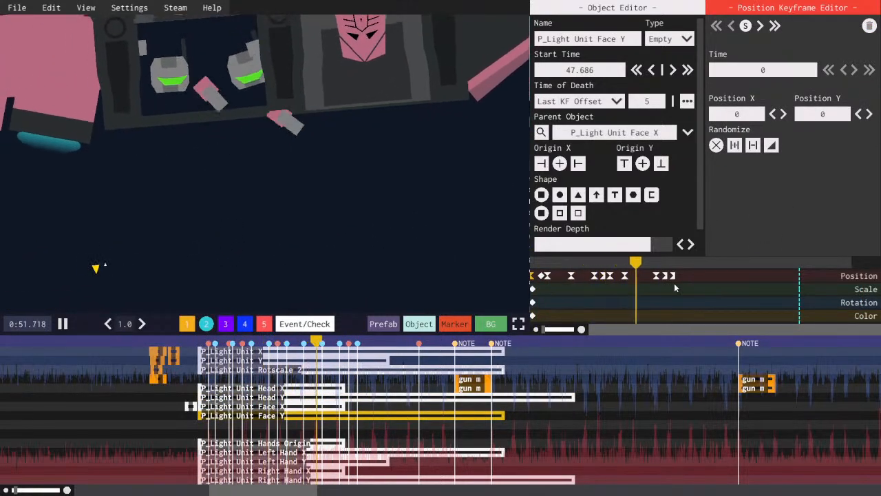
key("space")
left_click(601, 265)
key("space")
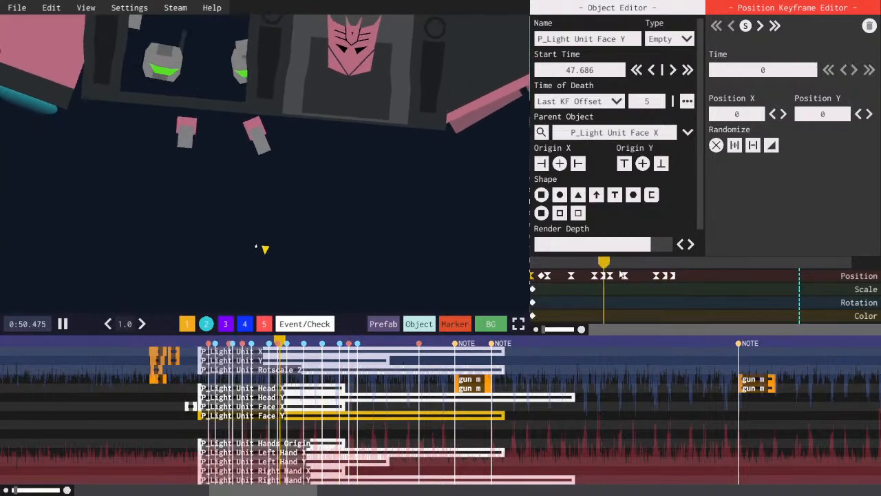
key("space")
left_click(625, 276)
left_click_drag(624, 264, 657, 267)
key("ctrl+c")
key("ctrl+v")
- Copy the position keyframes of P_Light Unit Face Y from 5.123 onward and paste them at the 0:55.190 marker
key("ctrl+c")
key("space")
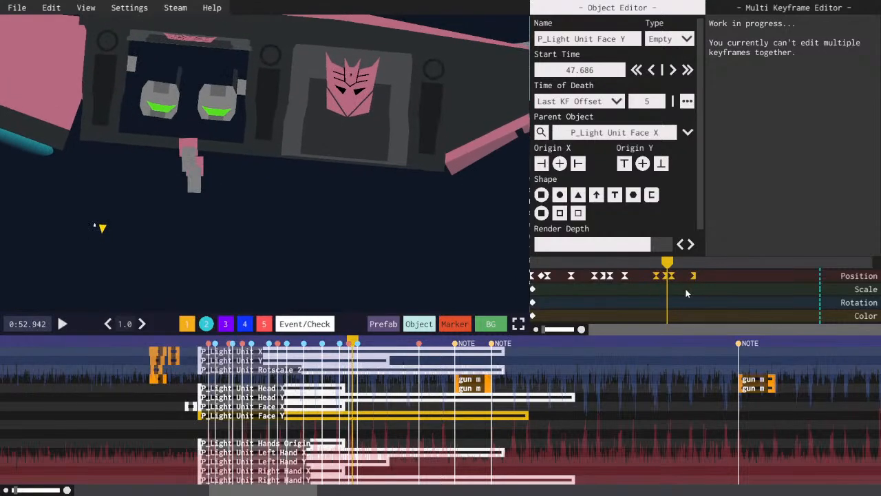
left_click(667, 276)
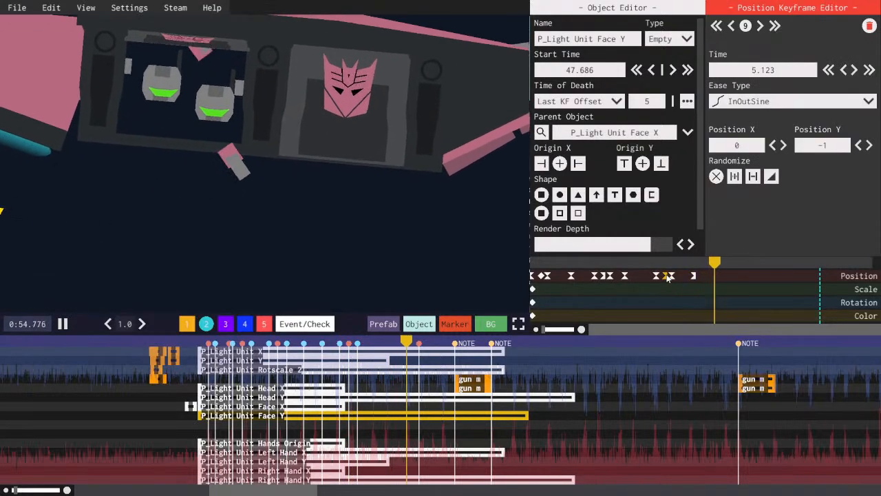
left_click(700, 264)
key("space")
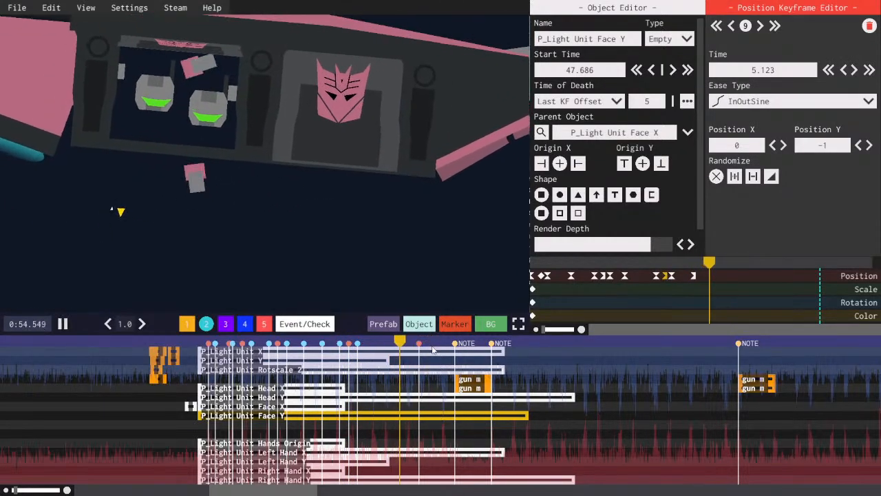
key("space")
left_click(419, 344)
left_click(431, 417)
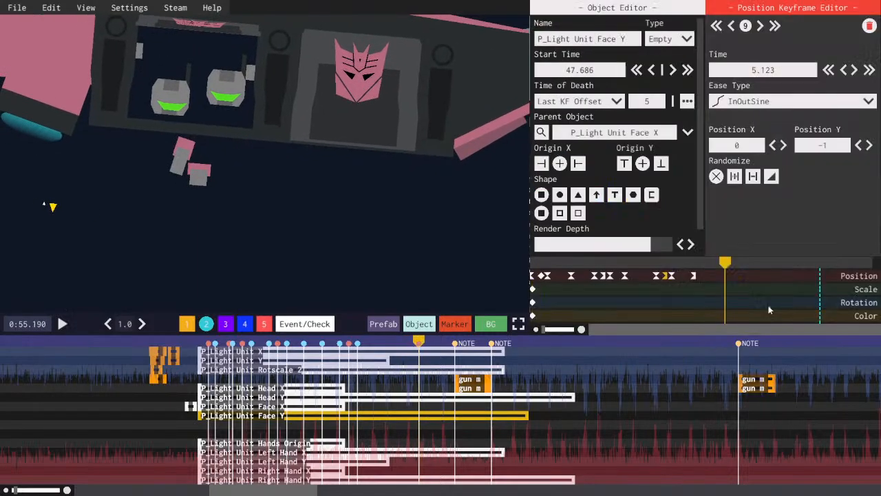
key("ctrl+v")
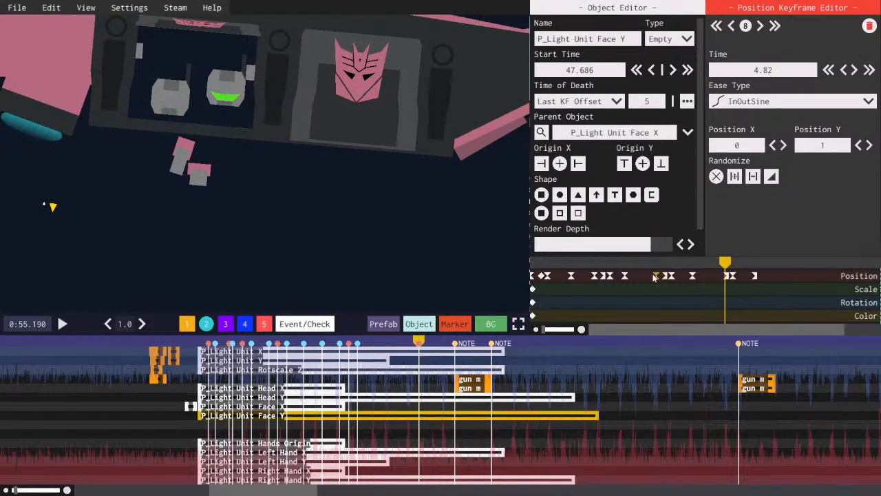
- Copy the 4.82 position keyframe of P_Light Unit Face Y and paste it just before the 0:55.190 marker, at about 0:54.87
left_click(655, 276)
key("ctrl+c")
left_click(714, 263)
key("ctrl+v")
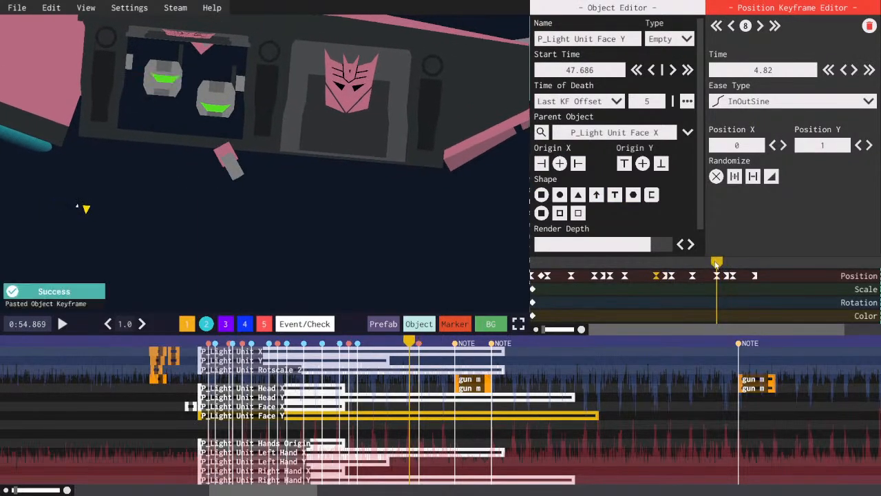
- Play back the extended face animation, save the level, and replay the scene from 0:47.686
left_click(680, 262)
key("space")
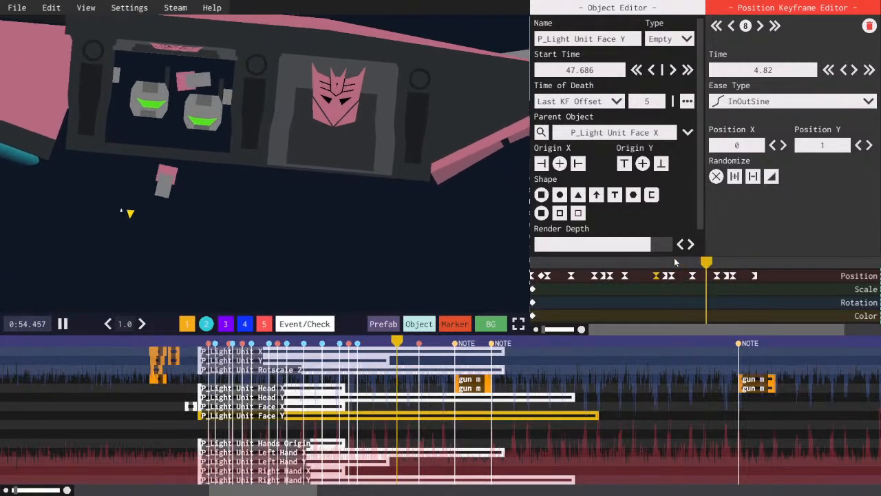
left_click(664, 262)
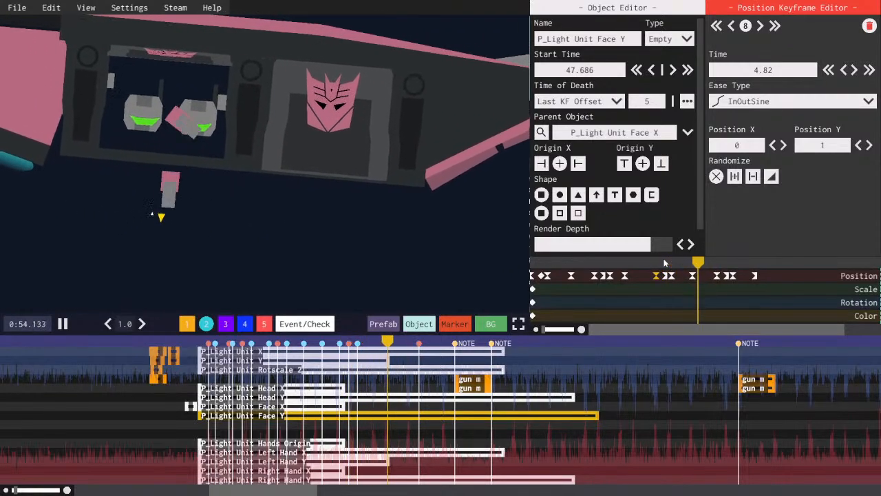
key("ctrl+s")
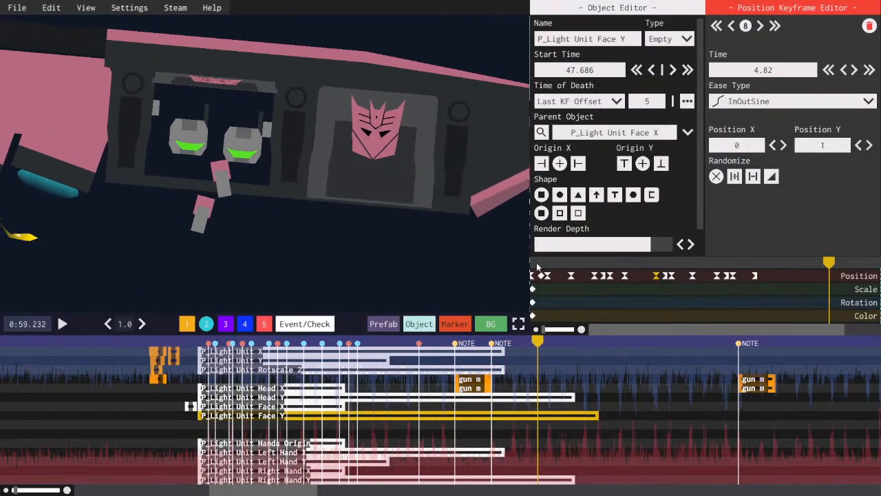
left_click(531, 264)
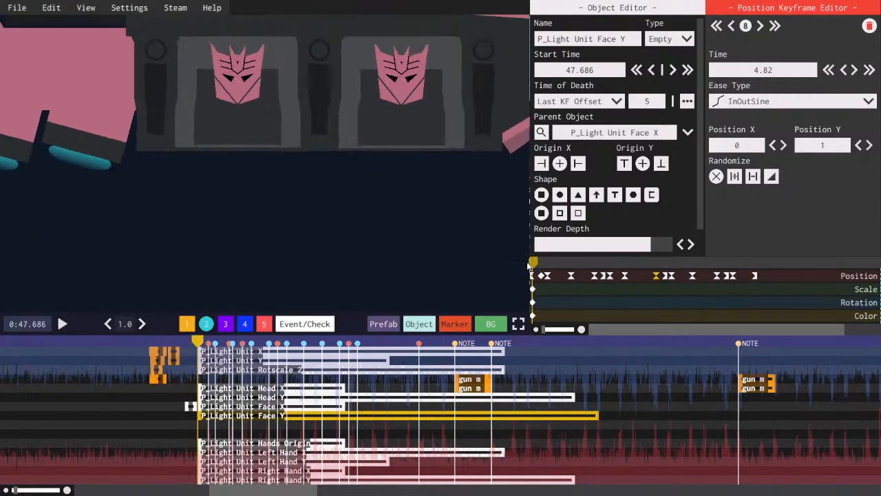
key("space")
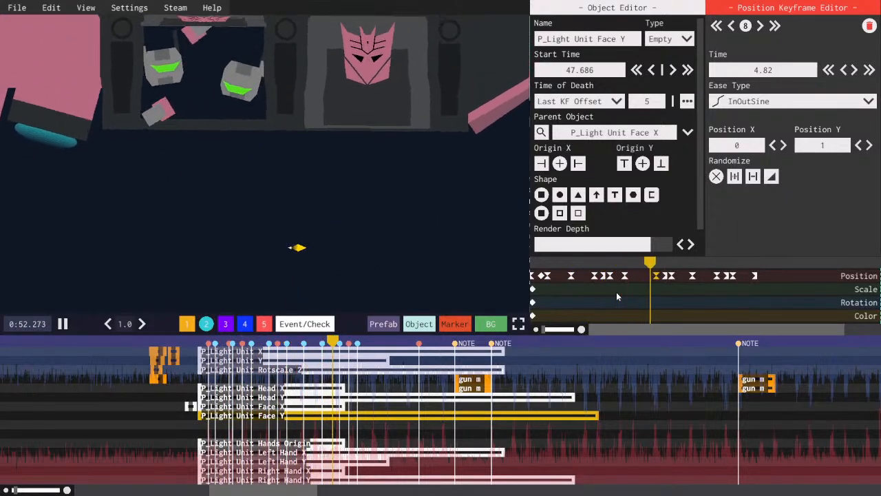
key("space")
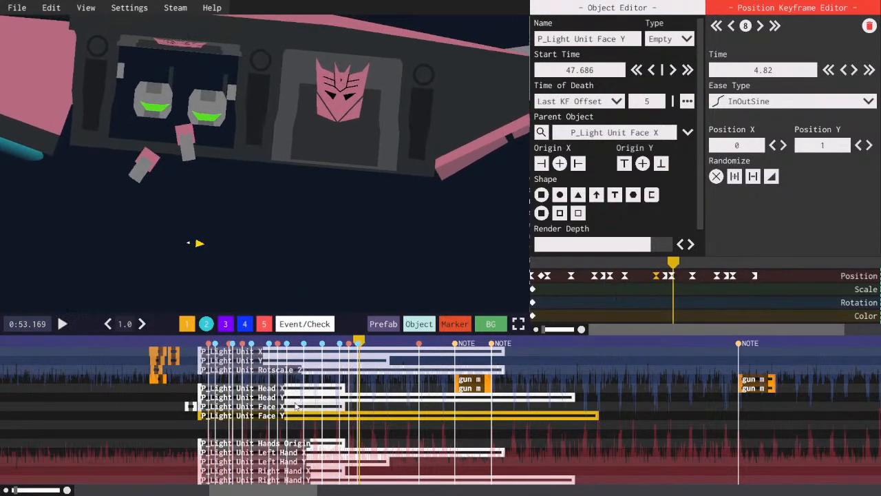
- Examine the P_Light Unit Right Hand Y scale keyframes at 5.123, 2.71 and 1.513 against the playback
left_click(296, 406)
left_click(297, 480)
left_click(642, 265)
key("space")
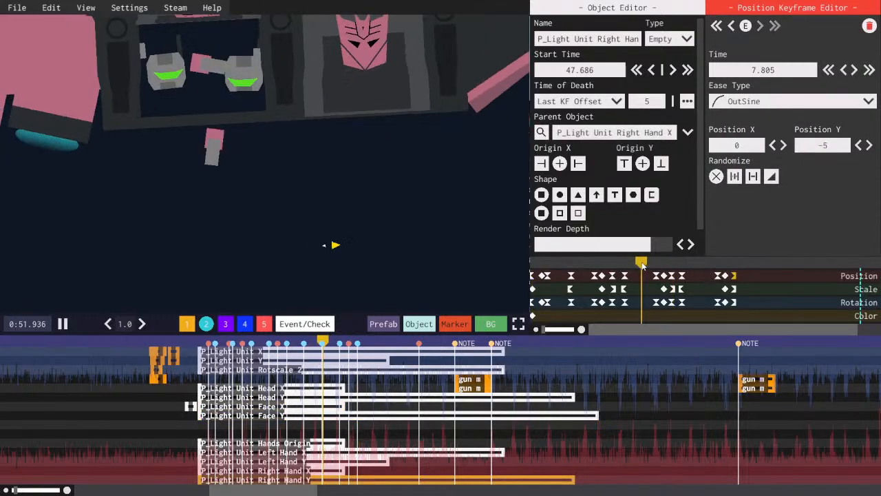
left_click(671, 290)
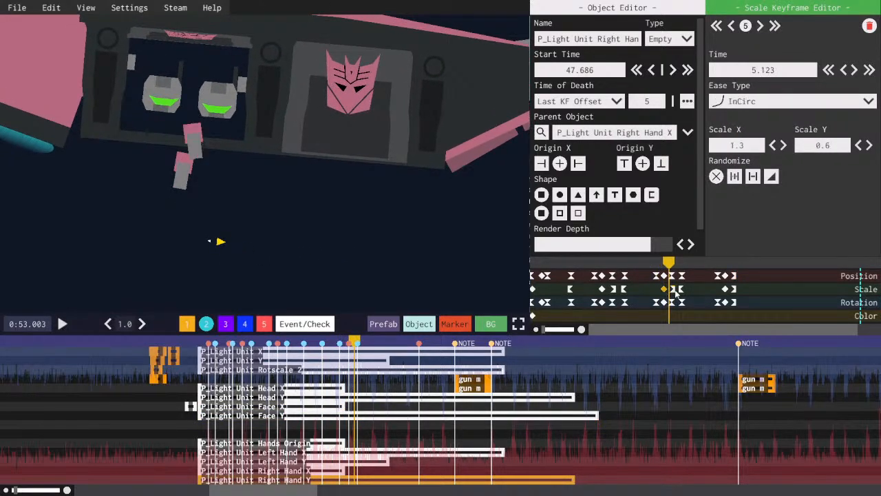
left_click_drag(669, 263, 601, 270)
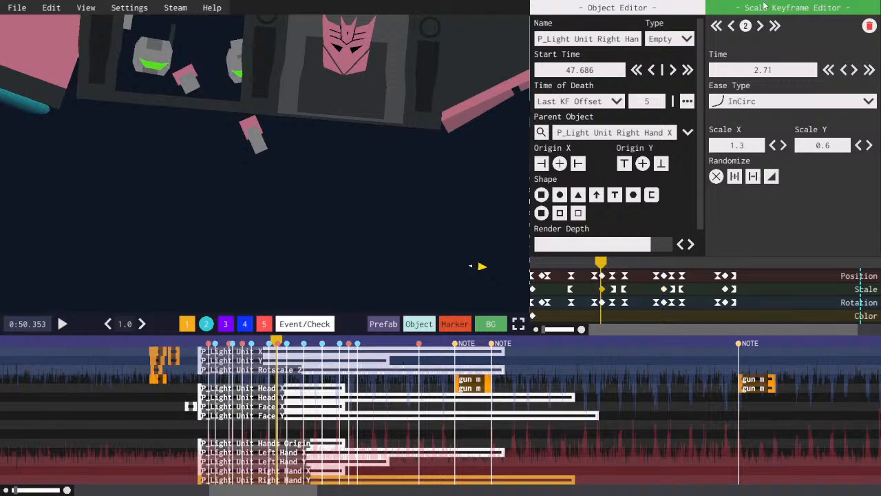
left_click(732, 25)
key("space")
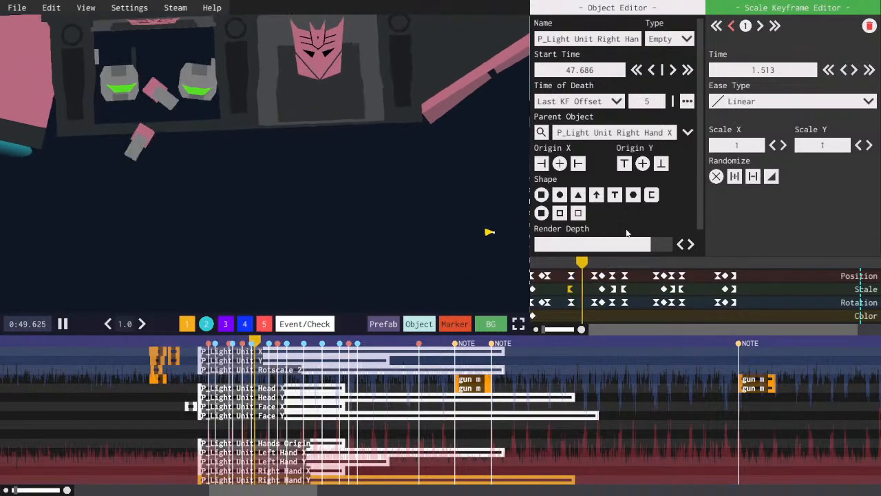
key("space")
key("space")
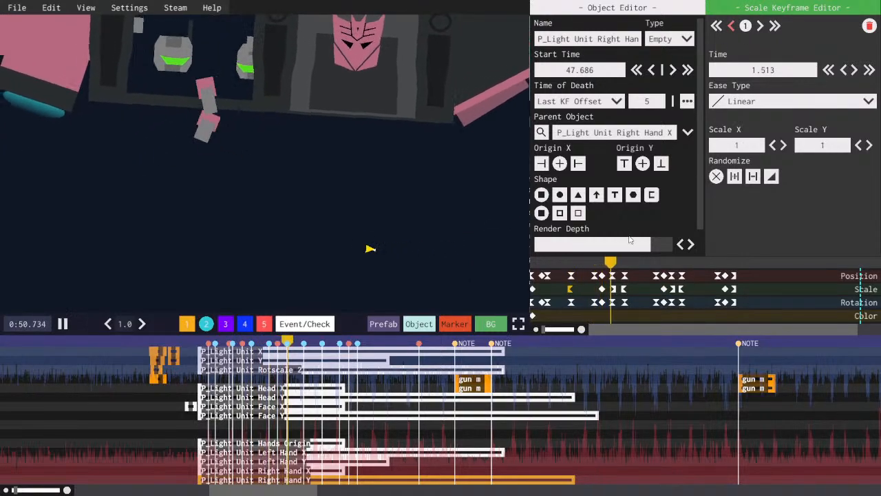
key("space")
- Check the right hand's scale keyframes at 3.112 and 3.601 and play the hand motion through to about 0:56
left_click(623, 289)
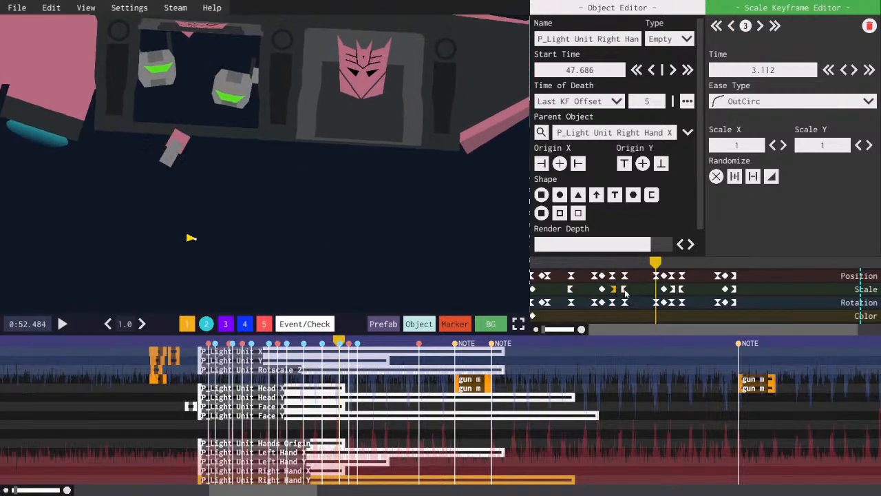
left_click(623, 289)
key("space")
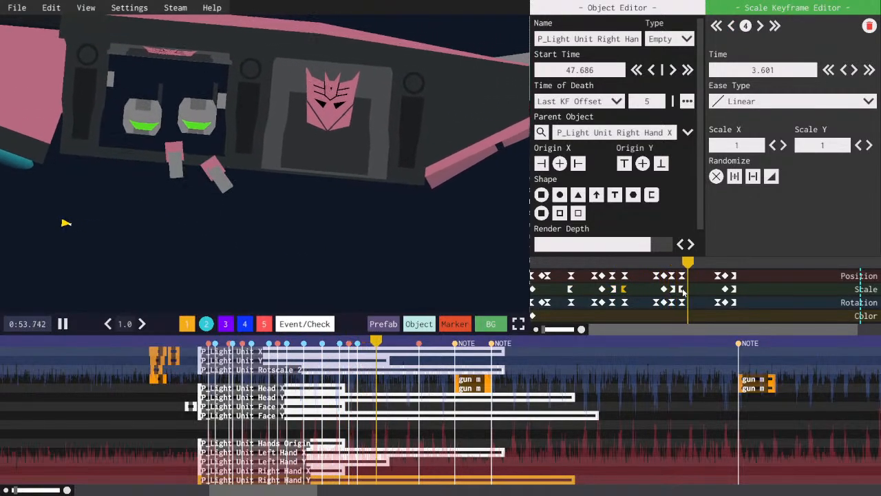
key("space")
key("space")
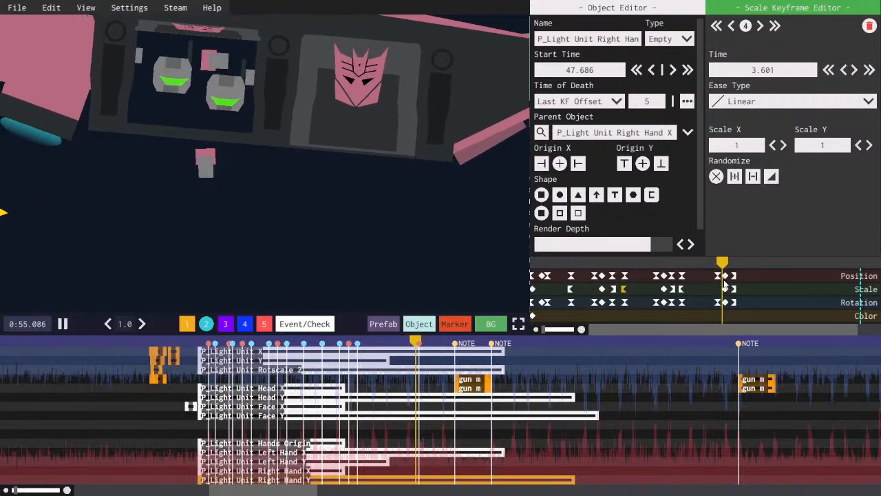
key("space")
key("space")
key("space")
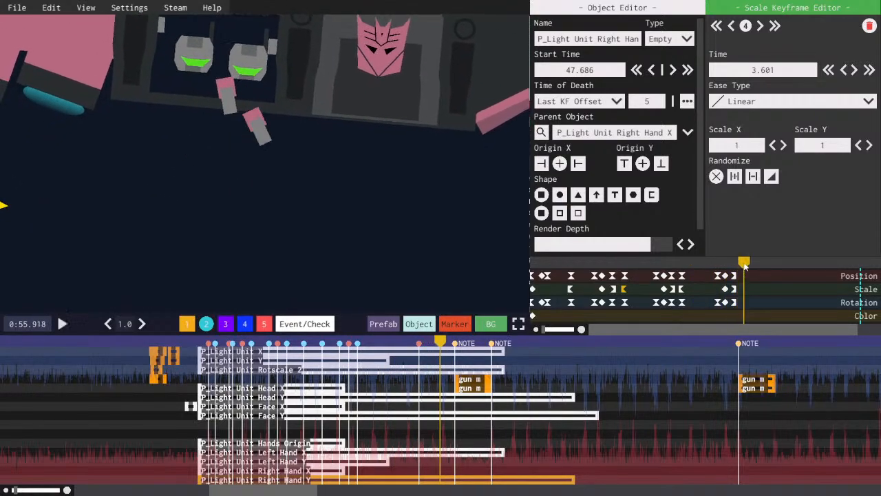
key("space")
key("space")
- Copy the right hand's position, scale and rotation keyframes at 3.601 and paste them at about 0:56.04
left_click(625, 275)
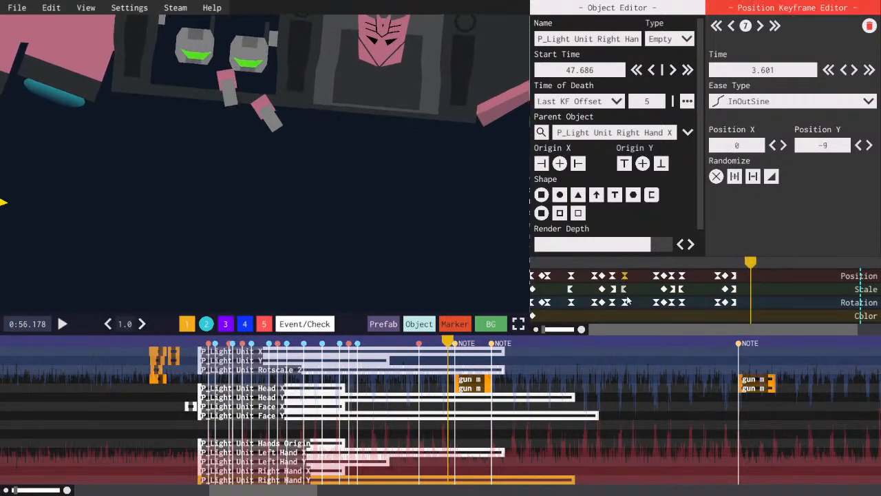
left_click(625, 289, "shift")
left_click(626, 303, "shift")
key("ctrl+c")
left_click_drag(751, 263, 746, 264)
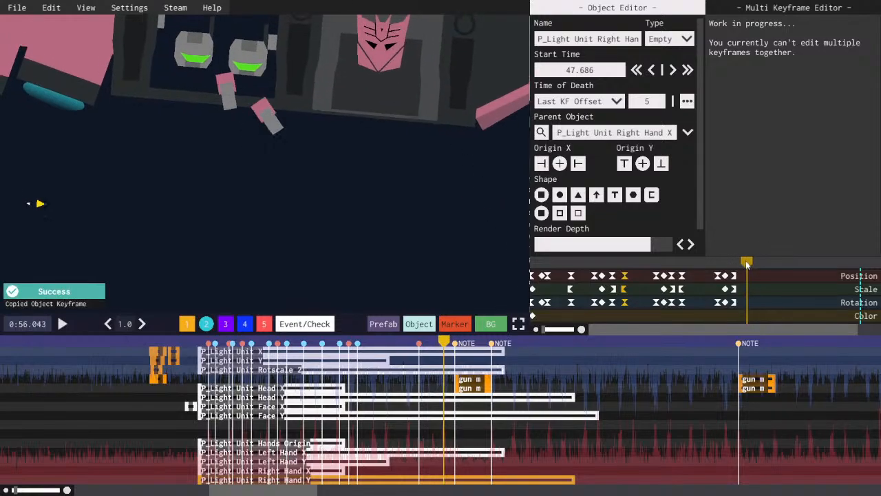
key("ctrl+v")
- Play back the extended right hand animation from about 0:52 and from near the object's start, and save the level
key("space")
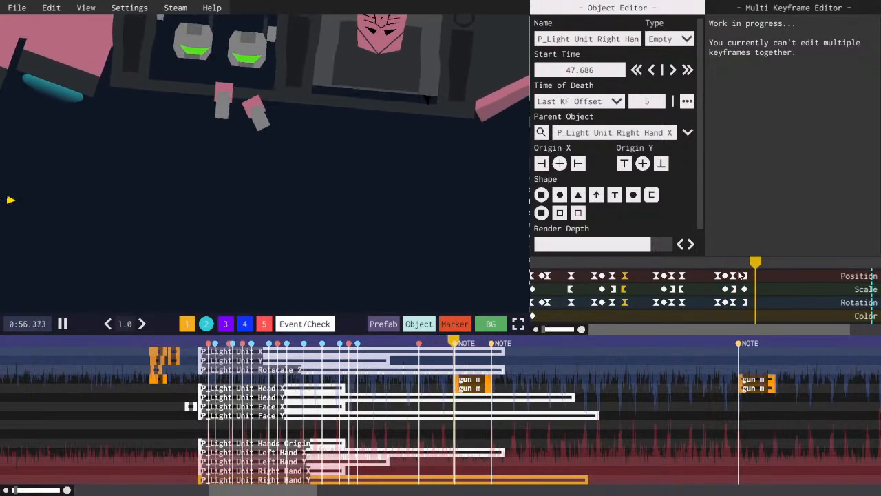
key("space")
left_click_drag(655, 267, 650, 268)
key("ctrl+s")
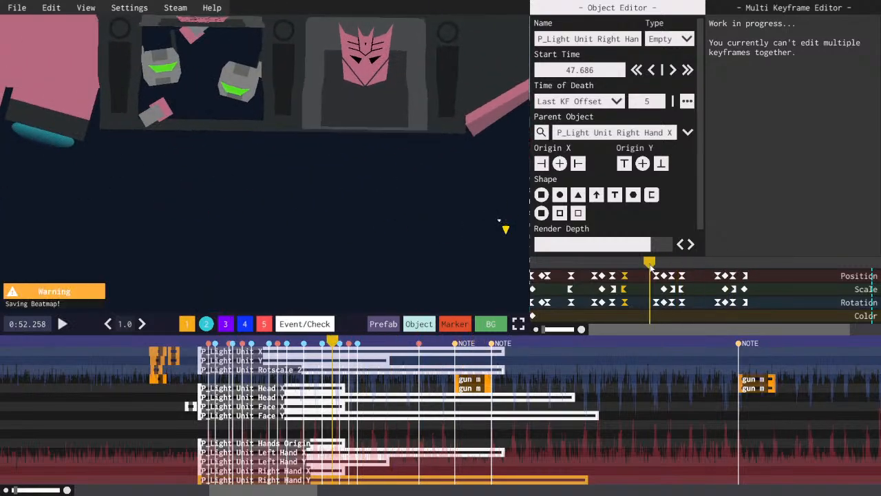
key("space")
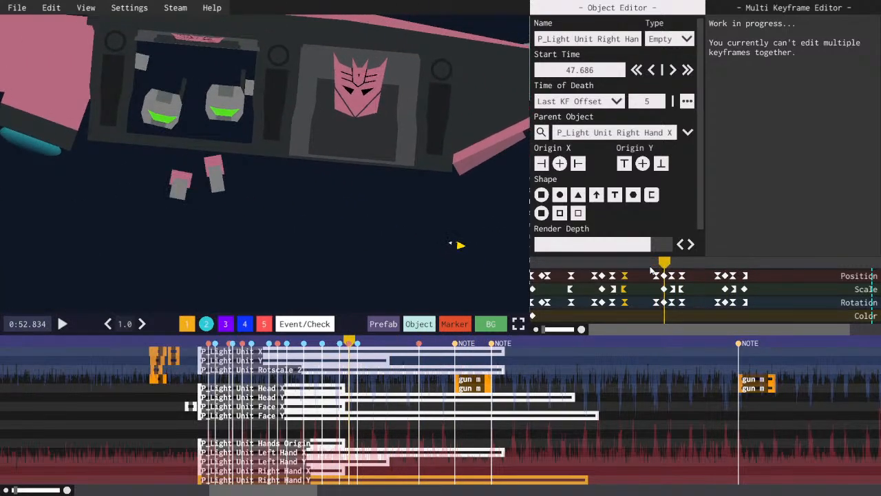
key("space")
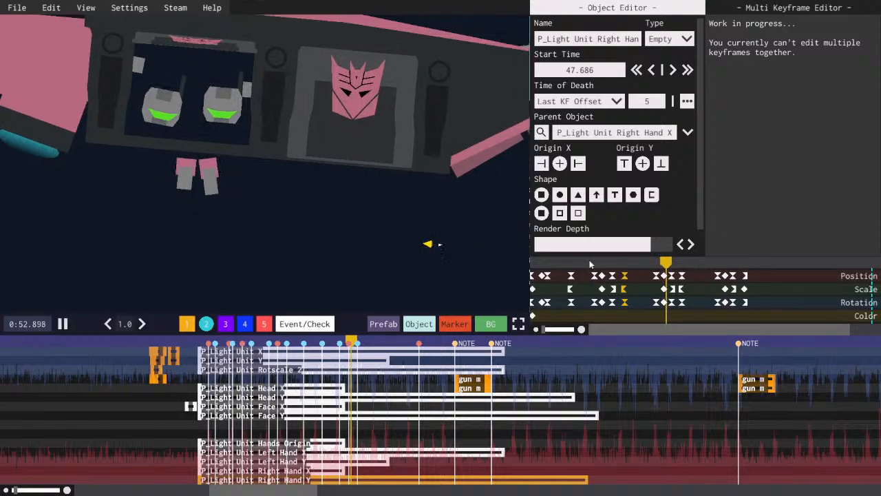
left_click(549, 262)
key("space")
left_click(626, 278)
key("ctrl+s")
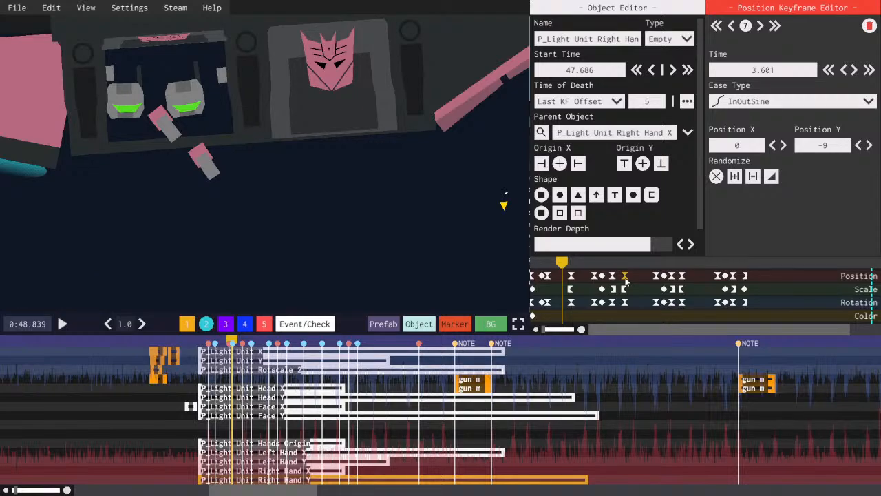
- Replay the scene while checking the keyframes of P_Light Unit Head Y and P_Light Unit Face X
key("space")
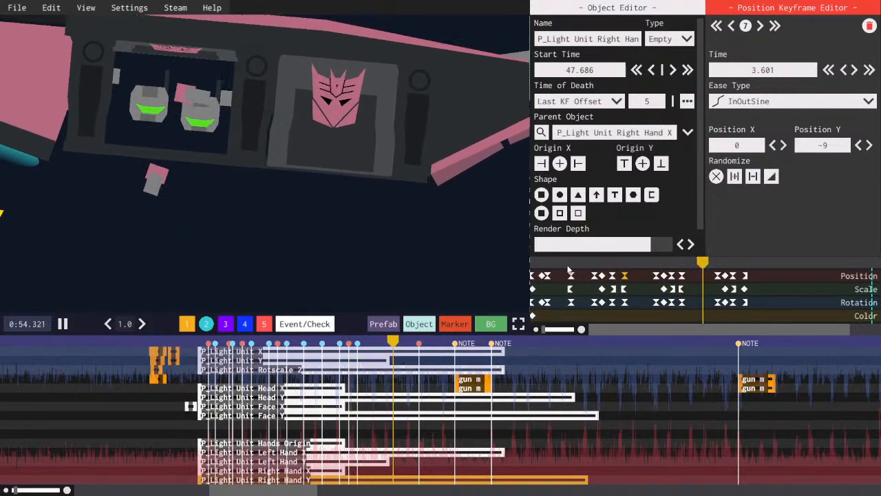
key("space")
left_click(539, 263)
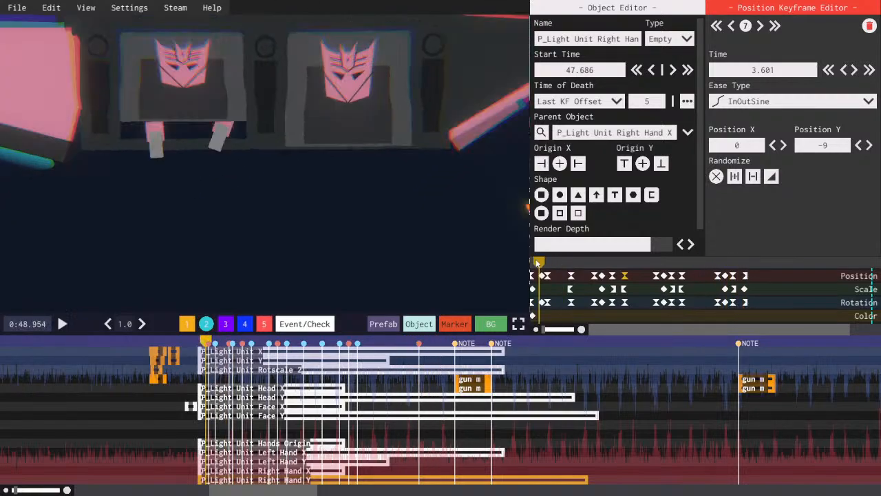
key("space")
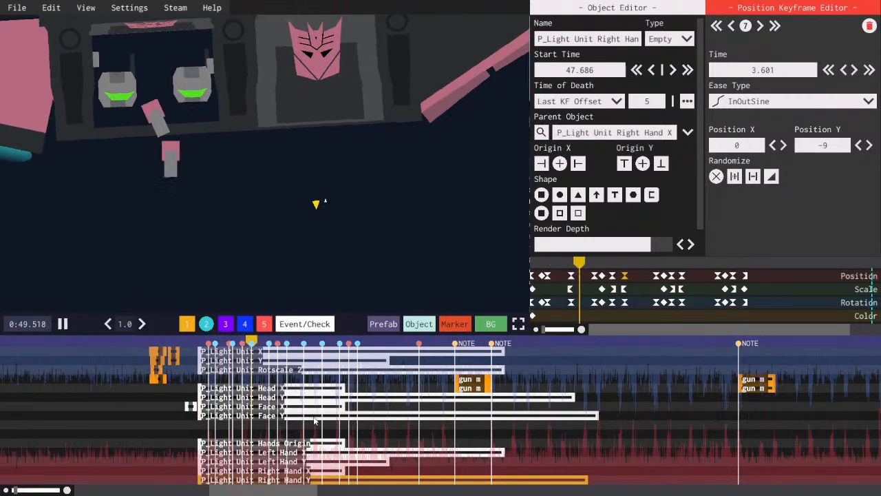
key("space")
left_click(310, 398)
key("space")
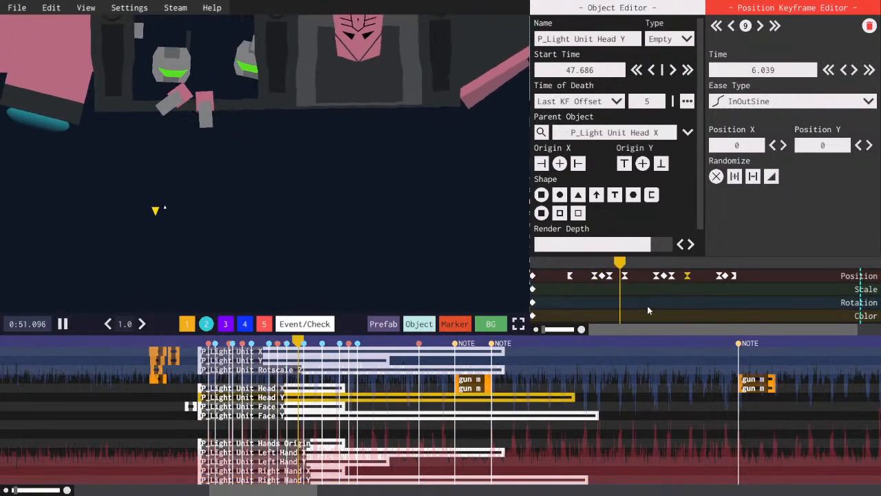
key("space")
left_click(316, 408)
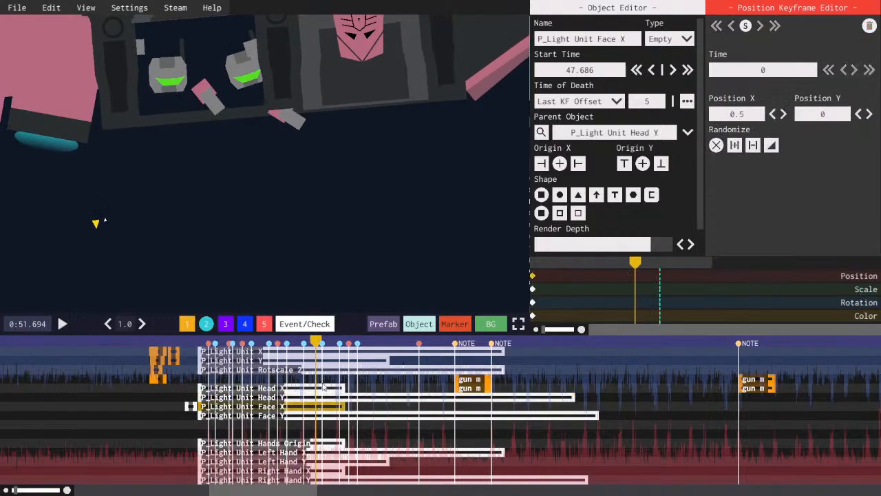
- Copy P_Light Unit Rotscale 2's rotation keyframe at 5.122 together with the following one and paste them at the 0:55.190 marker
left_click(324, 369)
key("space")
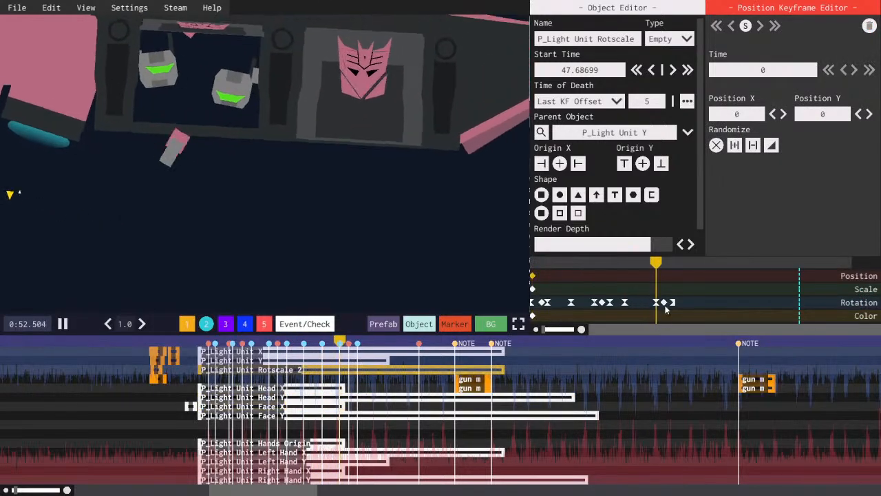
left_click(665, 303)
key("ctrl+c")
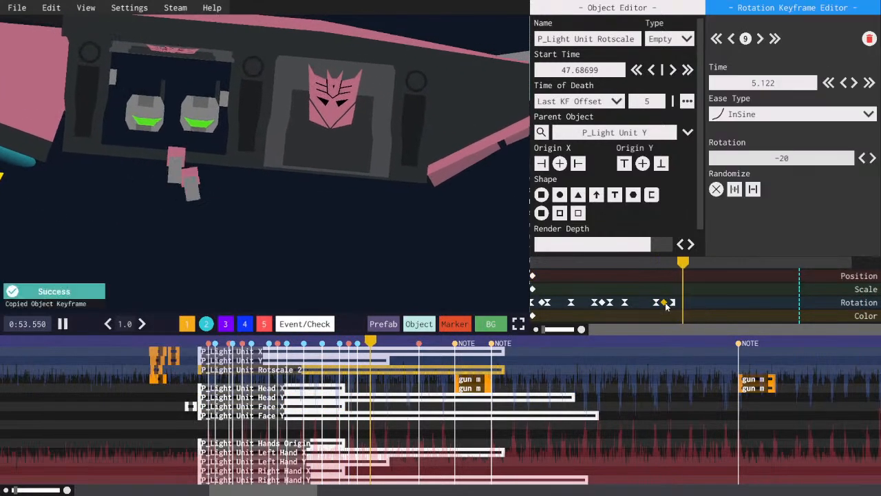
key("space")
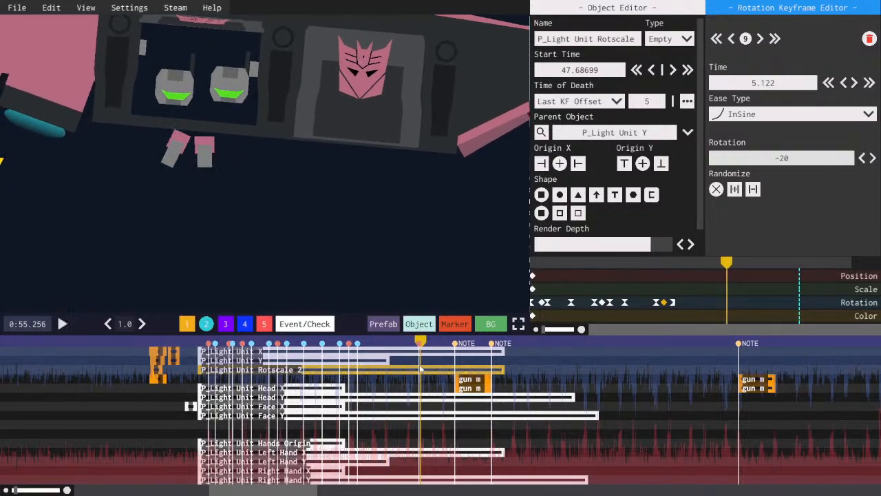
left_click(419, 342)
left_click(422, 370)
key("ctrl+v")
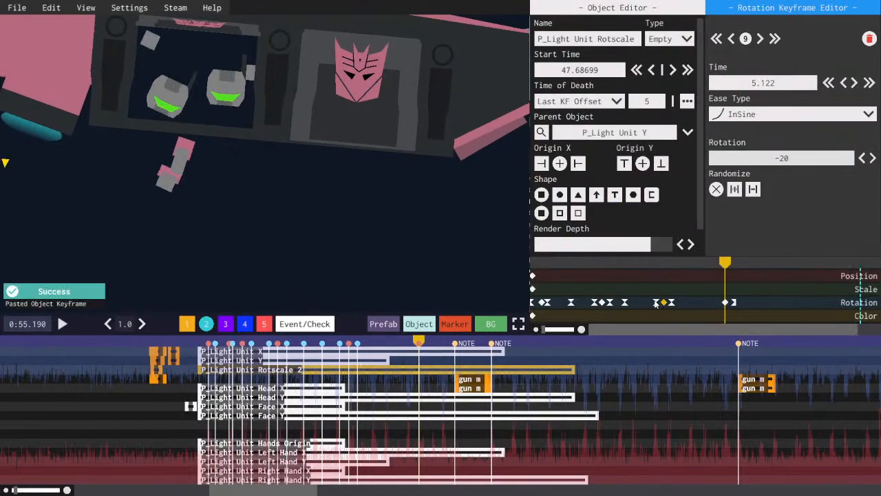
- Copy the object's 15-degree rotation keyframe at 4.819 and paste it at about 0:54.8
left_click(656, 303)
key("ctrl+c")
left_click_drag(725, 263, 716, 263)
key("ctrl+v")
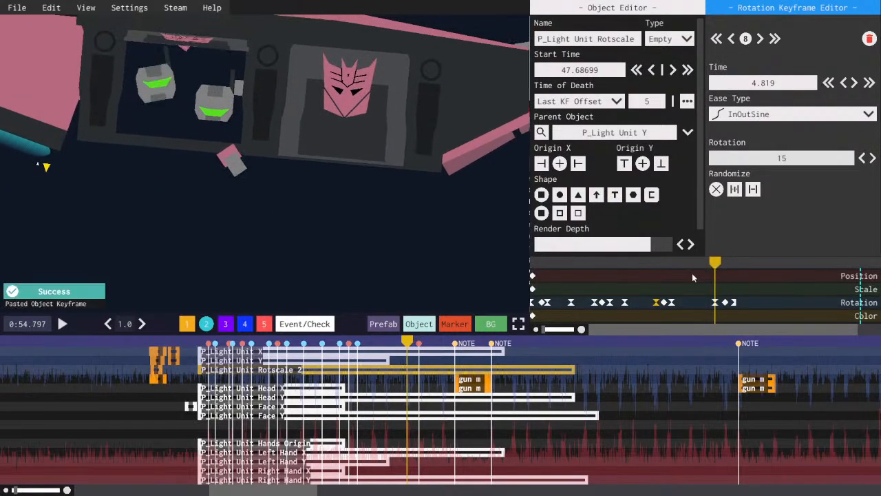
- Copy the object's -5 rotation keyframe at 3.6 and paste it at about 0:53.4
left_click(626, 303)
key("ctrl+c")
left_click_drag(715, 264, 679, 267)
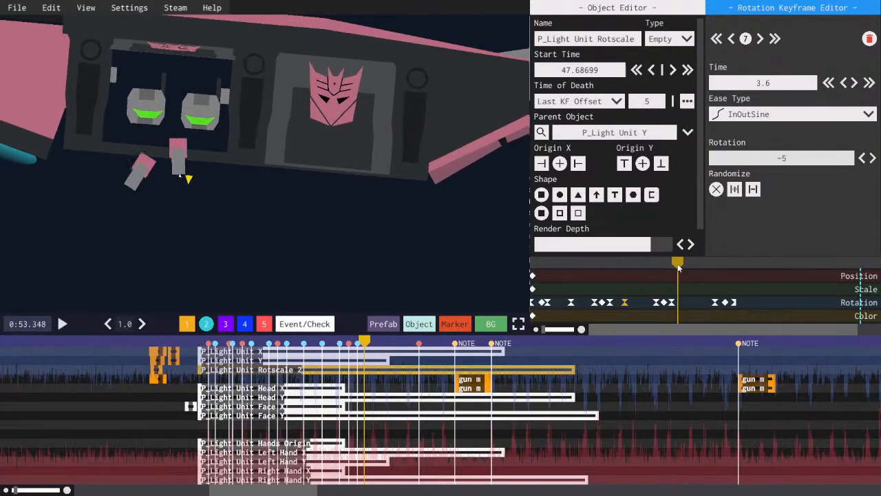
key("ctrl+v")
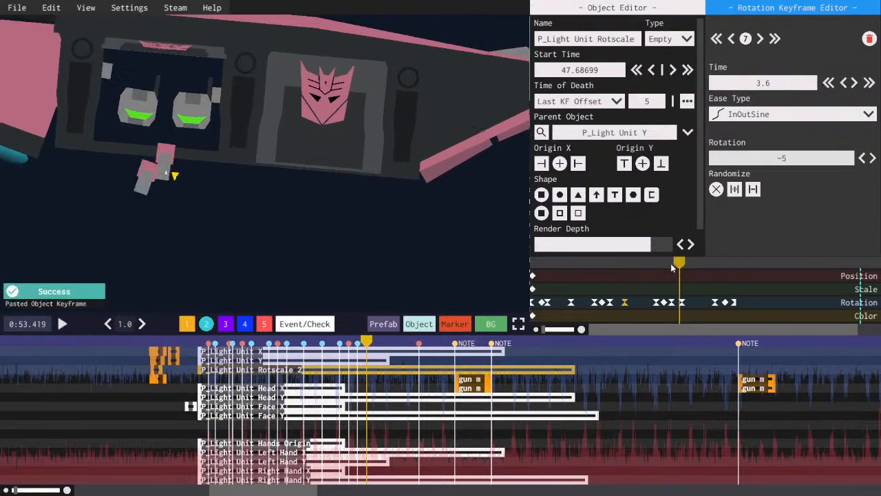
- Shift the pasted -5 rotation keyframe to time 5.929, play back the body rotation and save the level
key("space")
left_click(655, 263)
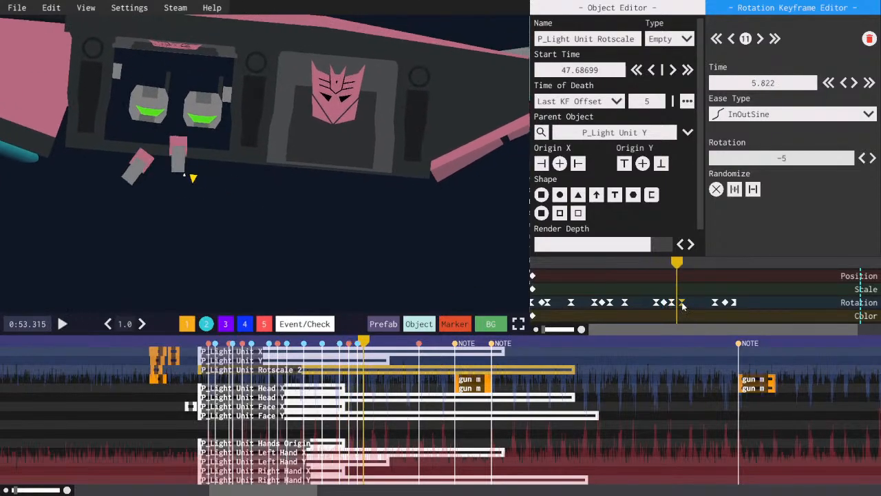
key("space")
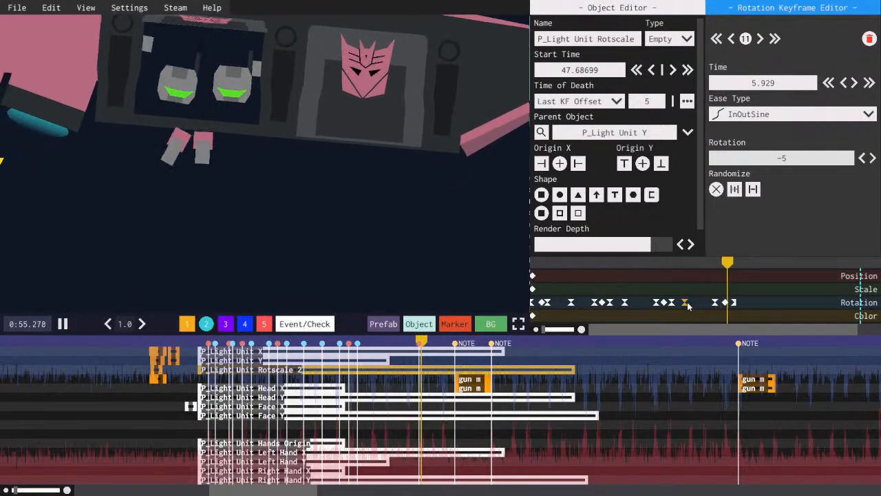
key("ctrl+s")
left_click(574, 262)
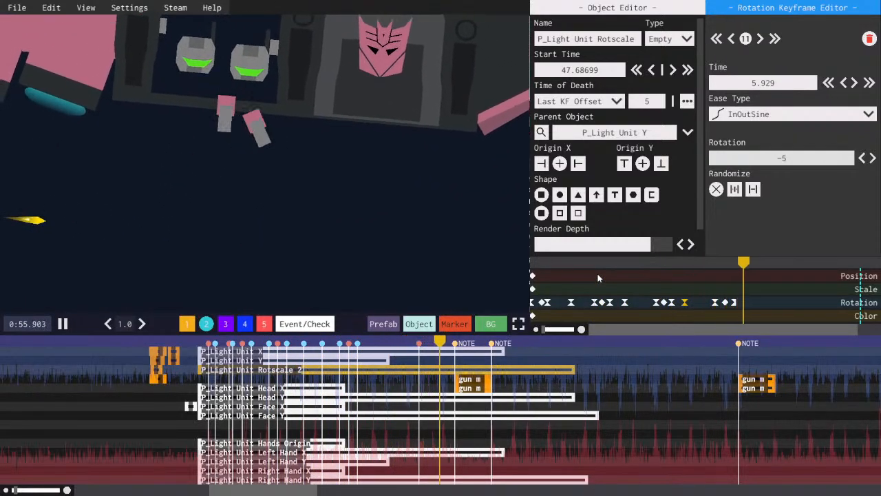
- Copy the event shake keyframes at 52.81 and 53.28 and paste them at the 55.19 marker
left_click(305, 324)
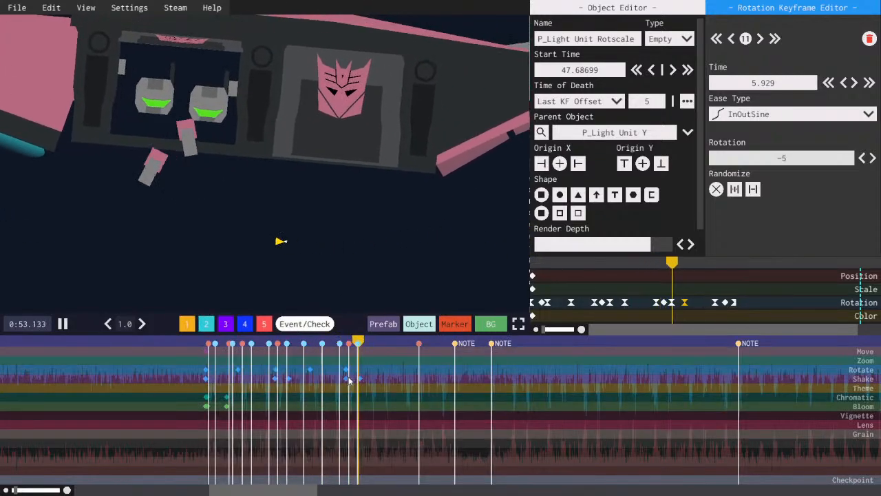
left_click(348, 379)
left_click_drag(380, 392, 339, 379)
key("ctrl+c")
left_click(347, 380)
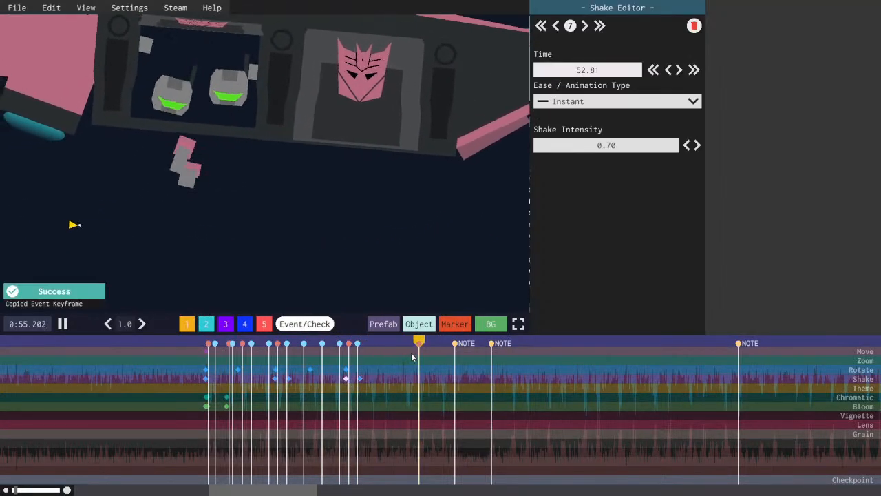
key("space")
left_click(419, 344)
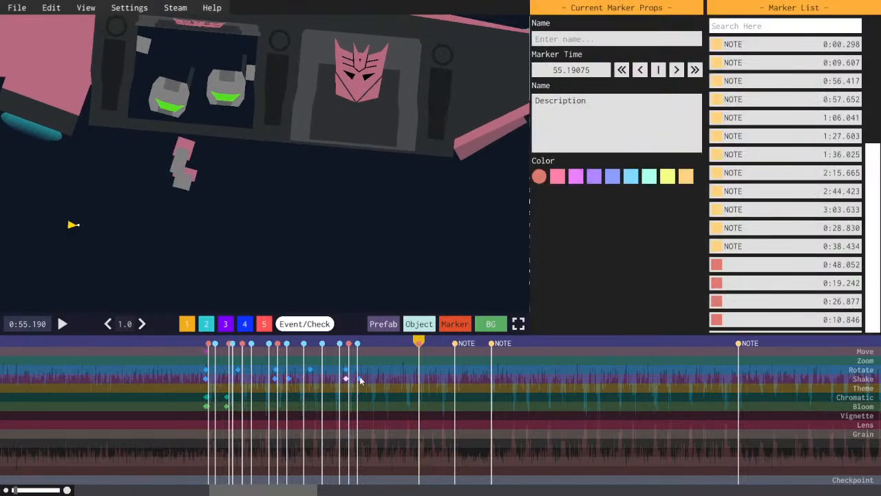
key("ctrl+v")
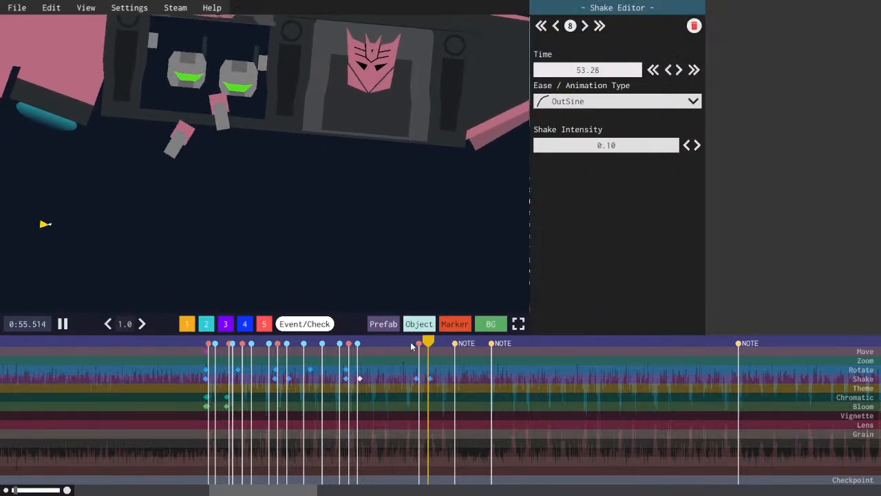
- Play back the scene with the added shake from about 0:52 and save the level
left_click(411, 346)
key("space")
left_click_drag(412, 346, 343, 341)
key("space")
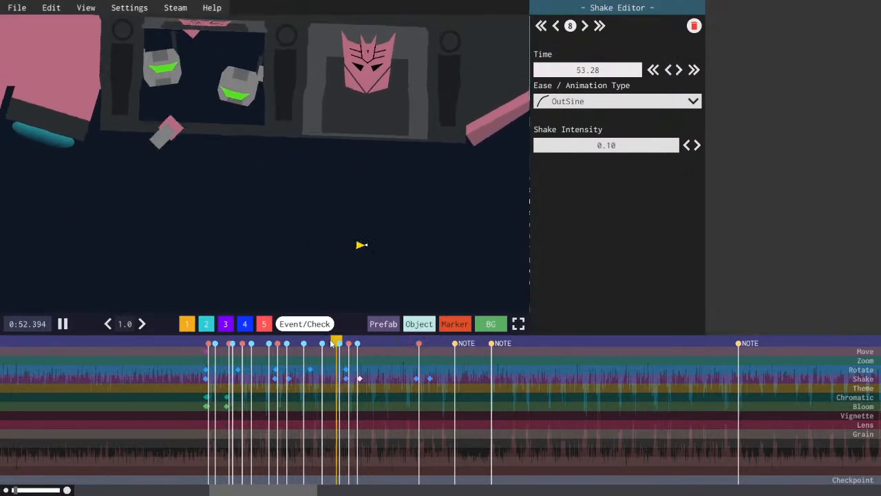
key("ctrl+s")
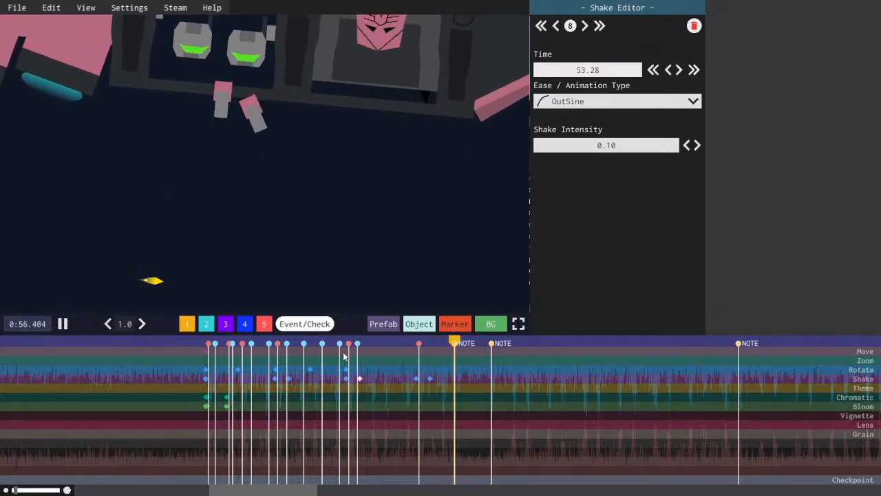
left_click(281, 346)
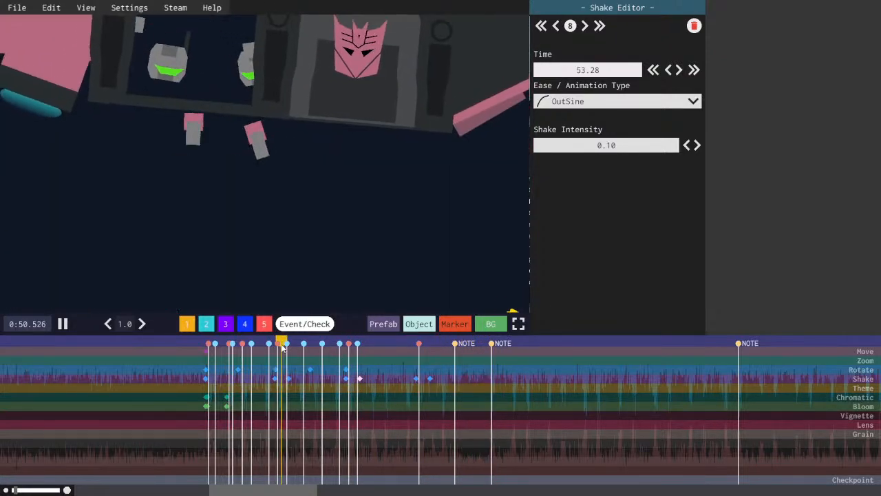
- Copy the event rotation keyframe at 51.59 together with the following one and paste them at about 0:54
left_click(310, 370)
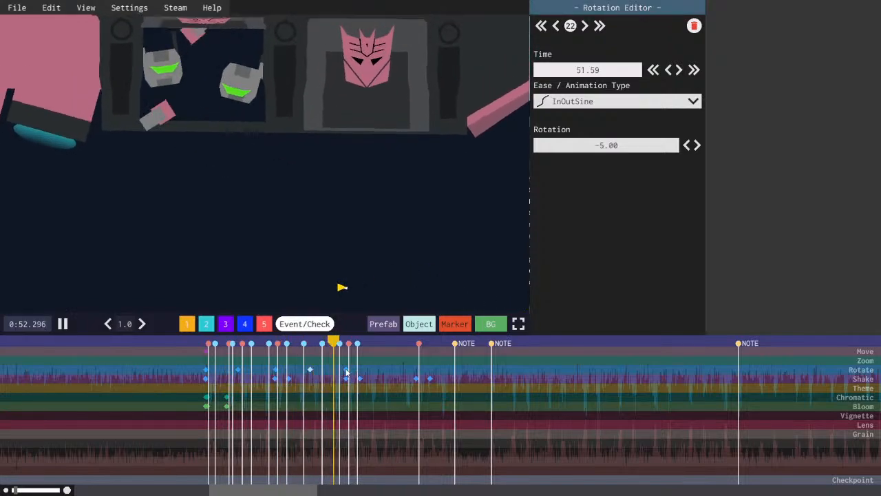
key("space")
left_click(310, 371, "shift")
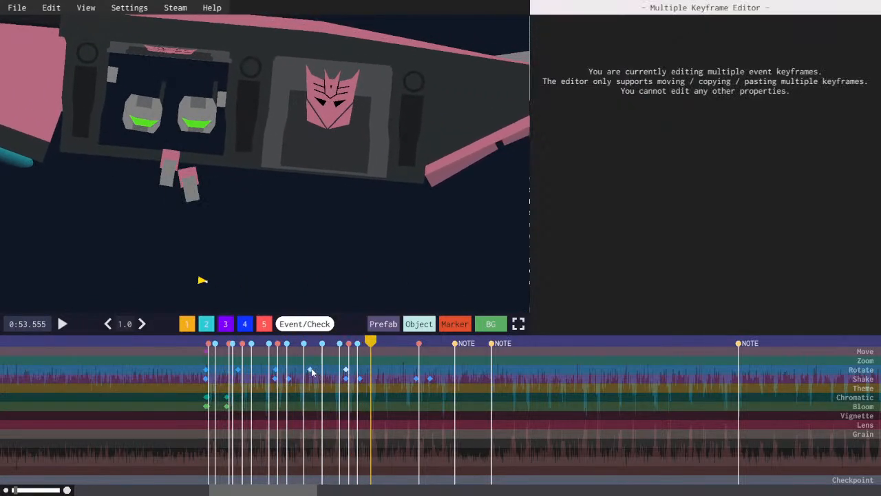
key("space")
key("space")
key("ctrl+c")
left_click_drag(376, 349, 383, 349)
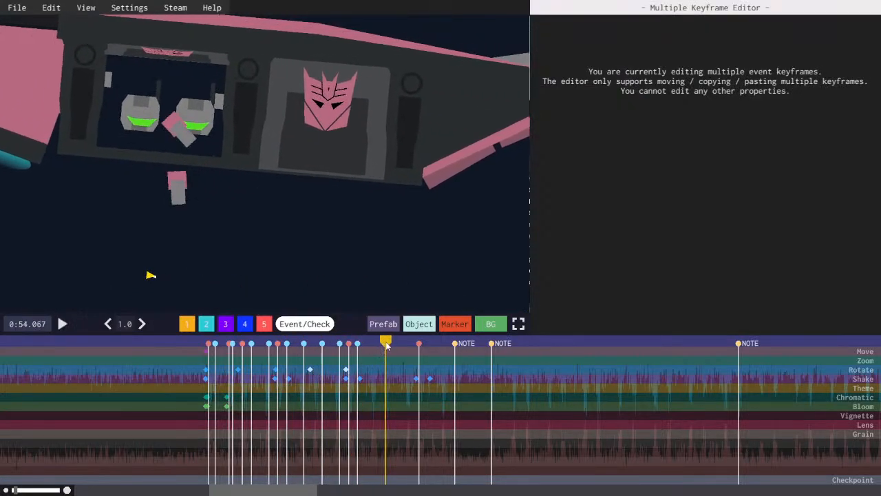
key("ctrl+v")
key("space")
left_click(382, 371)
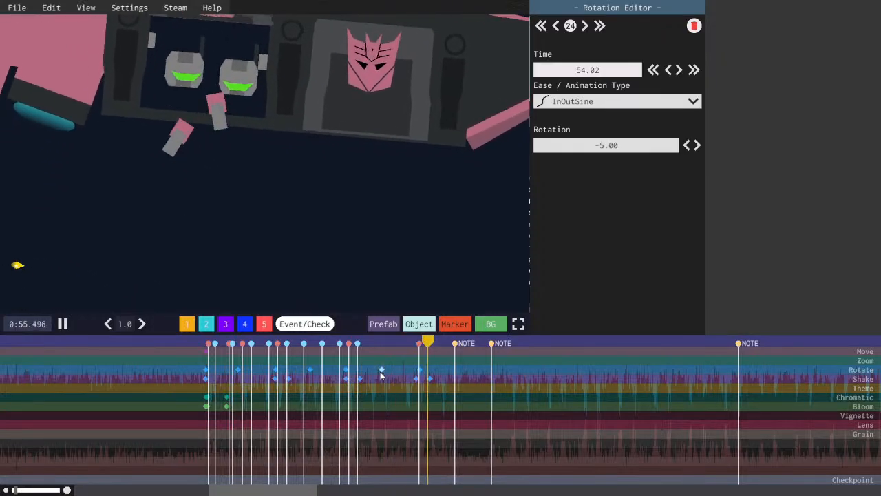
- Paste the same two event rotation keyframes again at about 0:56.4, play through them and save the level
key("space")
key("ctrl+v")
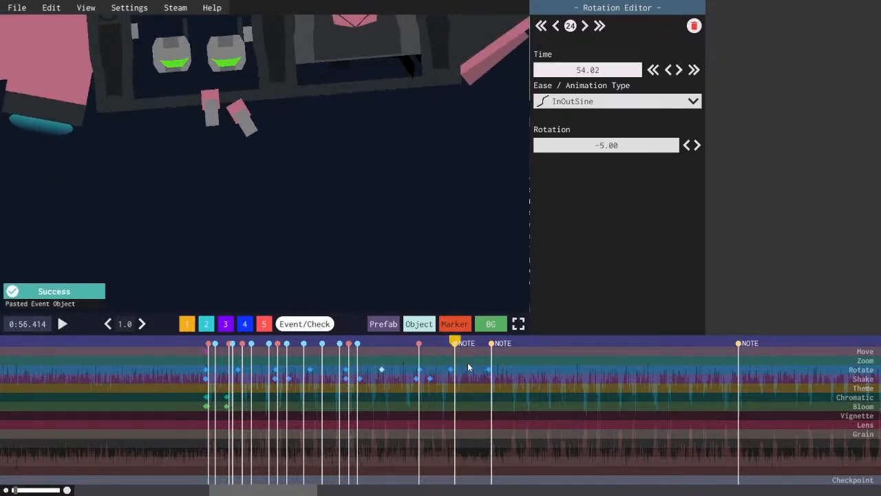
key("space")
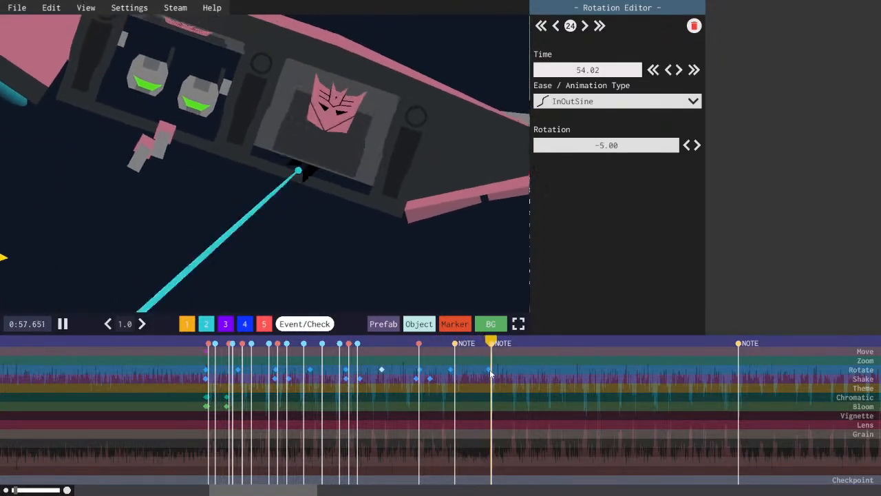
key("space")
key("ctrl+s")
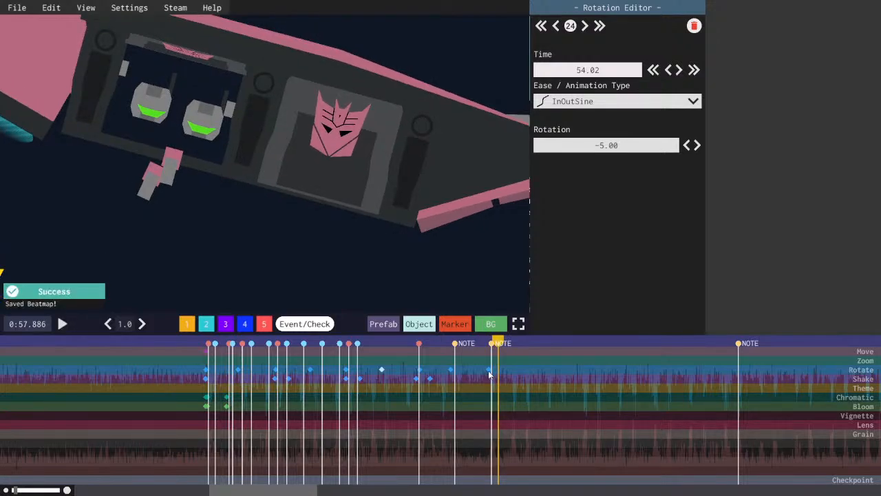
- Play on past 0:58 and paste the copied event rotation keyframes at about 0:59.16
key("space")
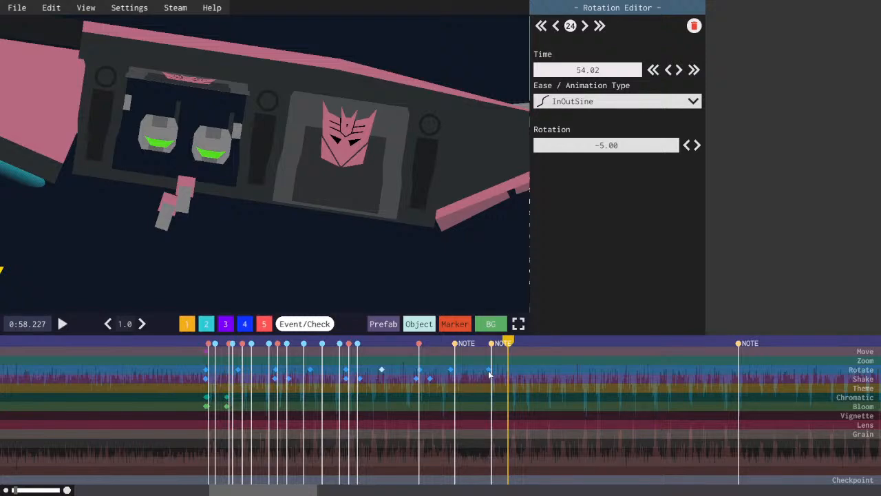
key("space")
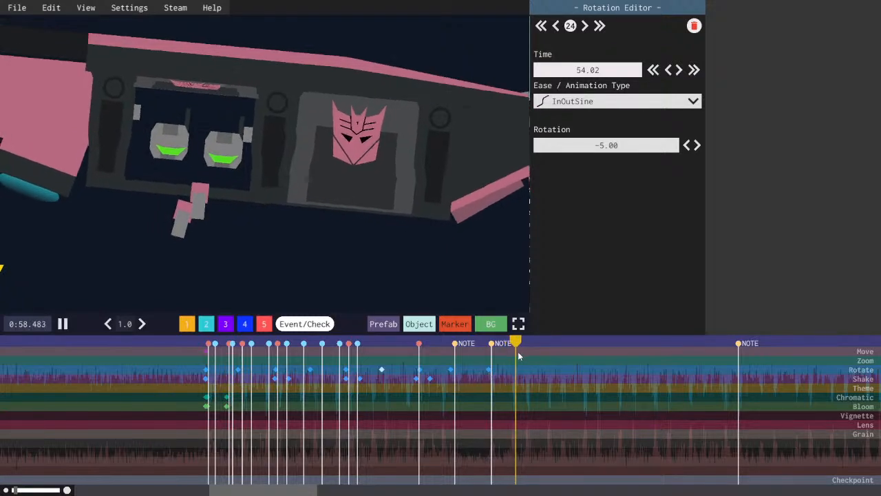
key("space")
left_click_drag(531, 344, 535, 343)
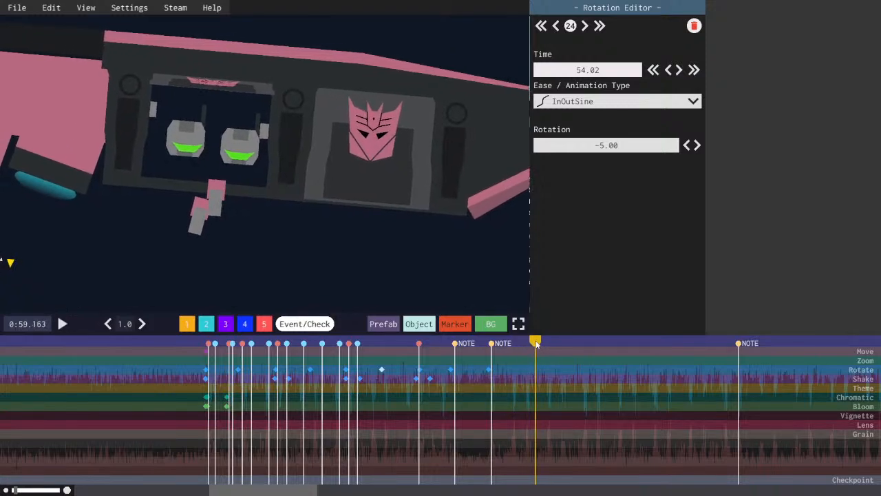
key("ctrl+v")
- Move the two newly pasted event rotation keyframes earlier so that the first sits at 58.83
key("space")
key("space")
left_click_drag(269, 490, 287, 490)
key("space")
key("space")
left_click_drag(373, 372, 372, 371)
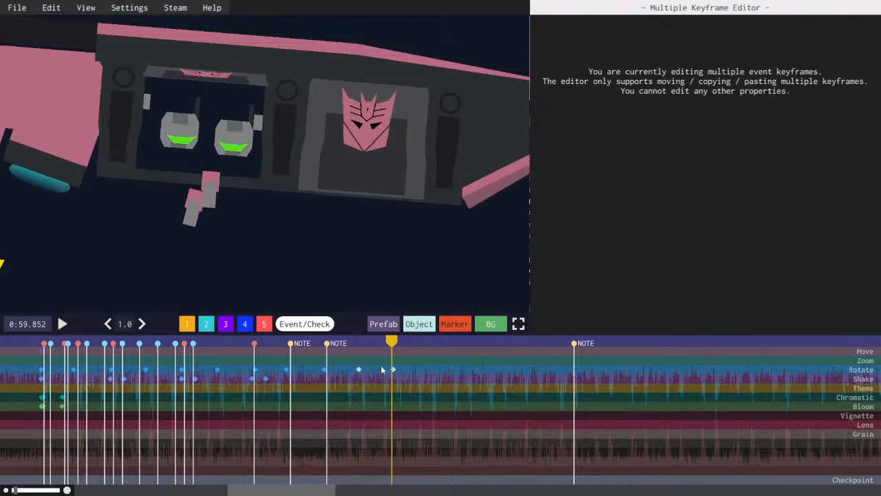
left_click_drag(344, 342, 356, 343)
left_click(359, 370)
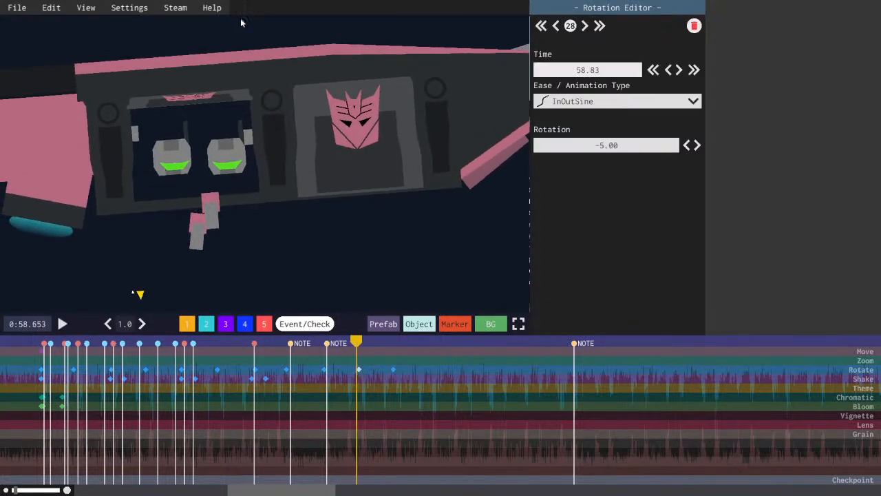
left_click(138, 6)
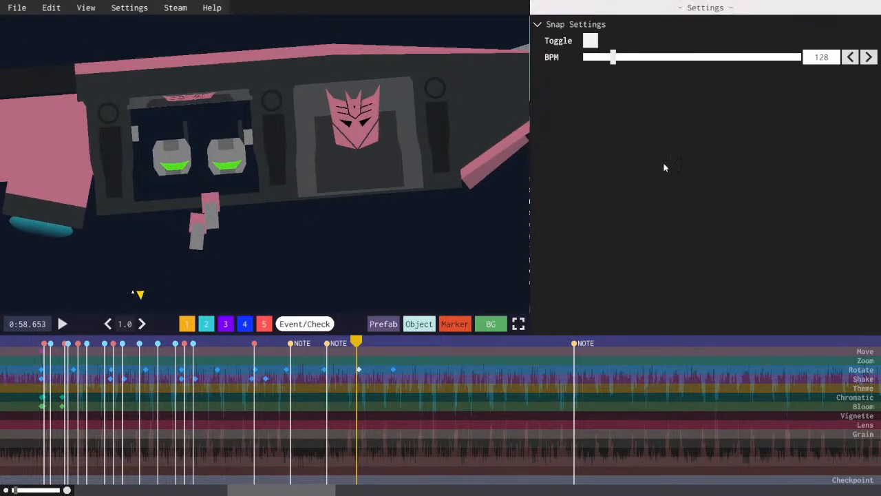
- Cut the event shake keyframe at 55.20 together with the following one and paste them back at the 0:55.190 marker
left_click_drag(312, 490, 303, 489)
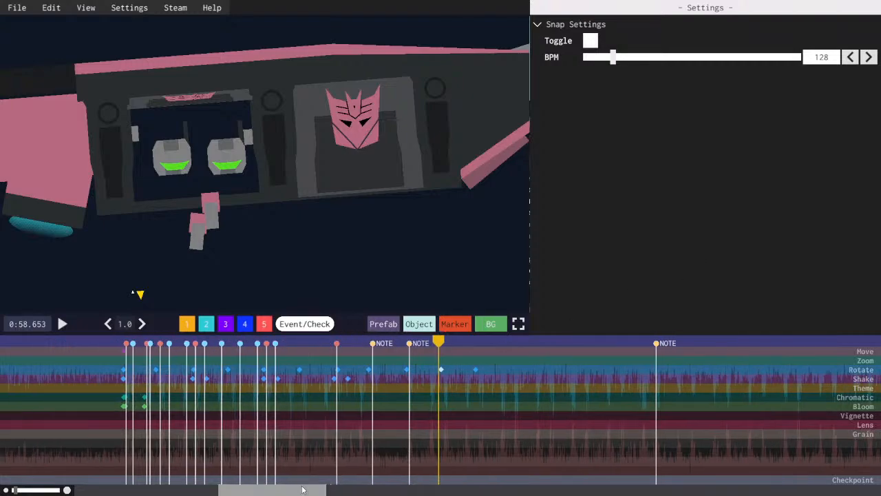
left_click(337, 343)
left_click(336, 378)
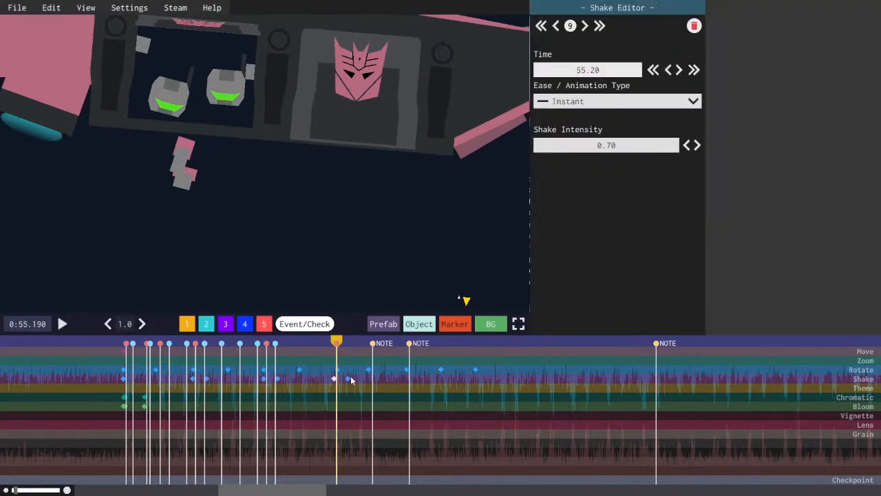
left_click(349, 380, "shift")
key("ctrl+c")
key("Delete")
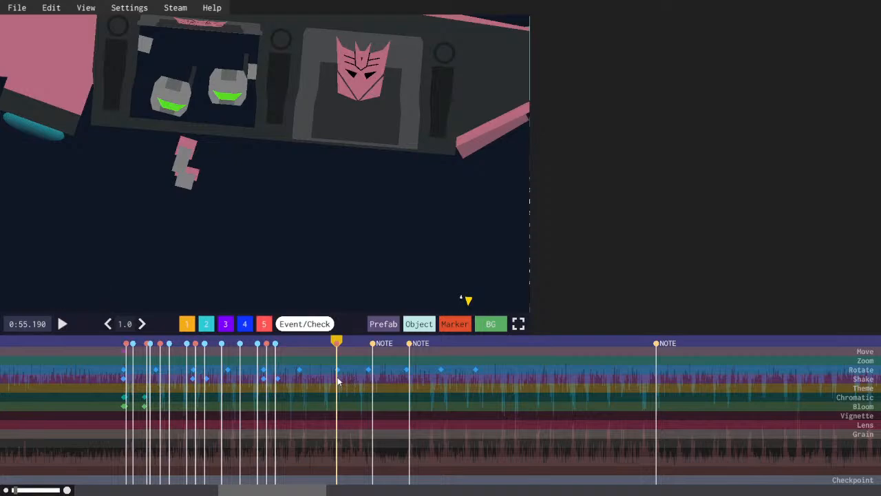
key("ctrl+v")
- Shift the two event rotation keyframes between 0:56 and 0:58 slightly later, with the second at 57.69, and play through them
key("space")
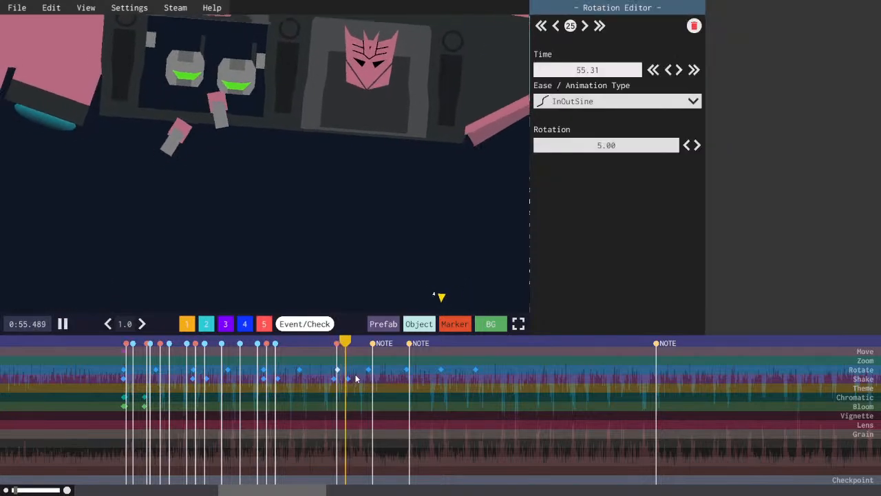
key("space")
left_click(407, 371, "shift")
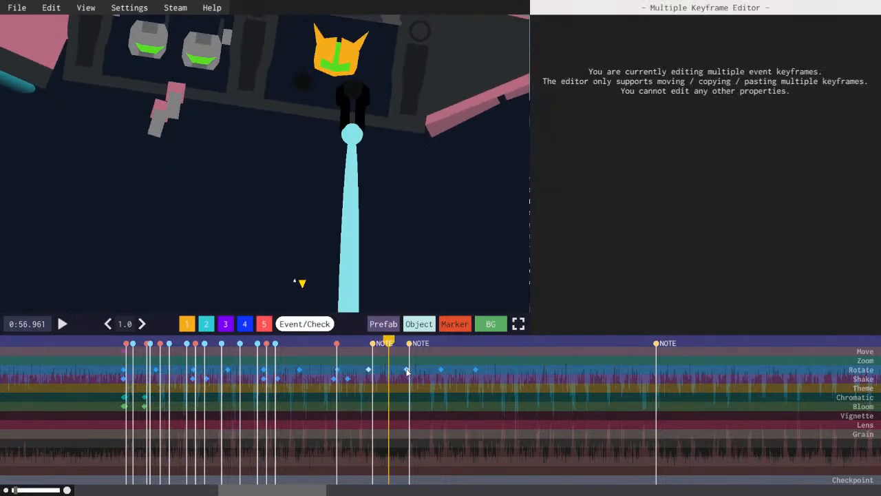
key("space")
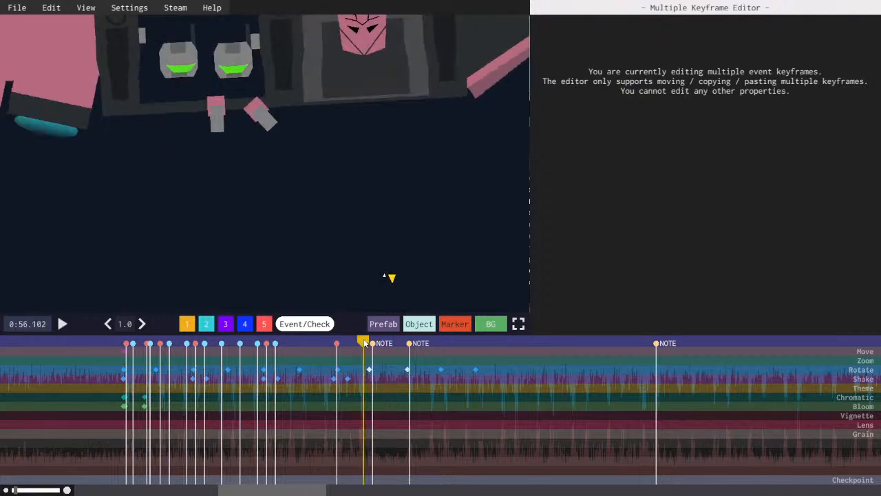
left_click(410, 371)
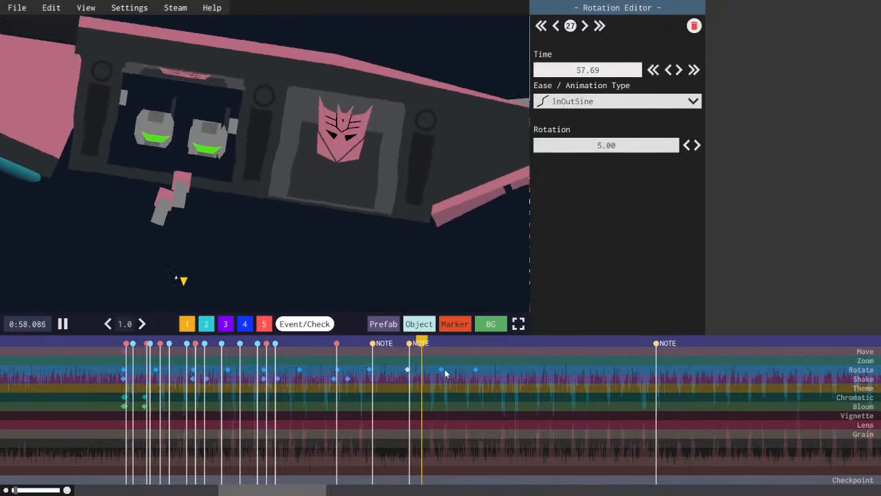
- Copy the event rotation keyframe at 58.83 together with the following one and paste them at about 1:01.2
left_click_drag(506, 384, 438, 361)
key("ctrl+c")
left_click(441, 370)
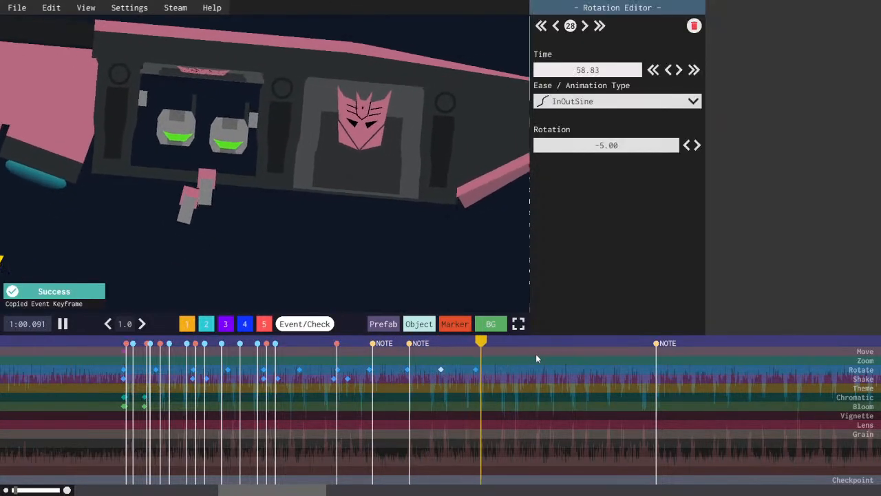
key("space")
key("ctrl+v")
key("space")
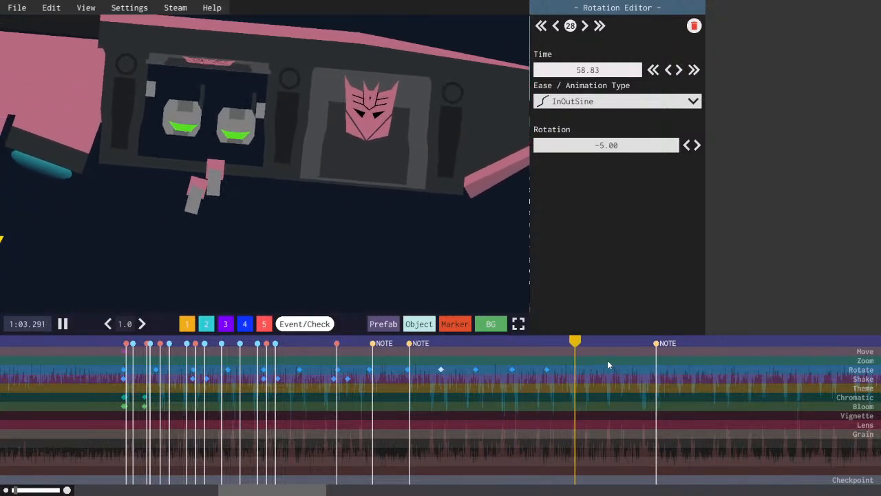
- Paste the copied event rotation keyframe pair at 1:03.674 and again at the 1:06.041 marker
key("space")
key("ctrl+v")
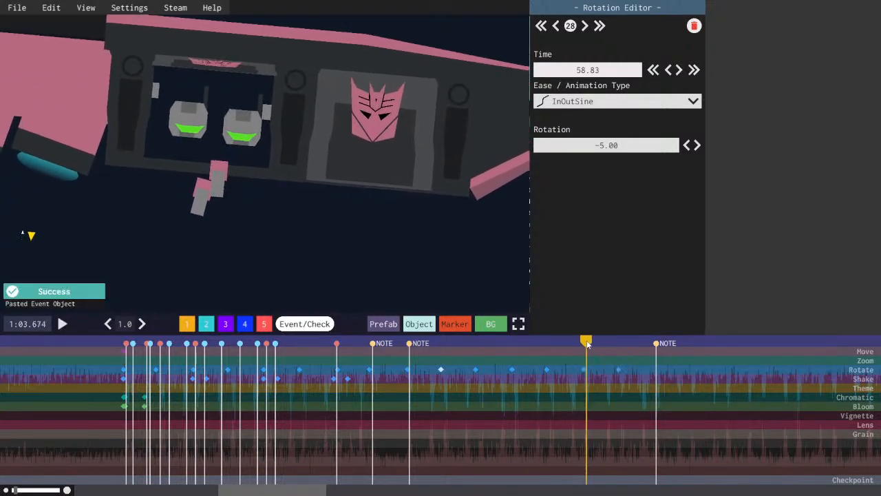
key("space")
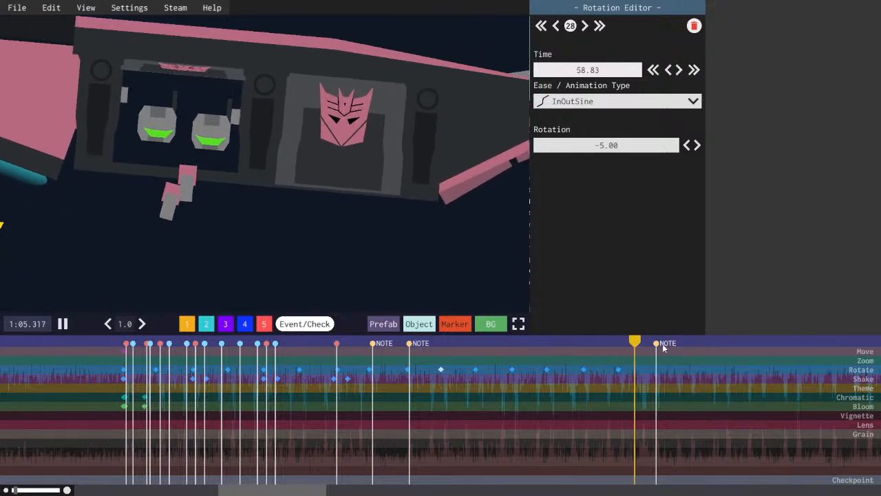
left_click(657, 343)
left_click(618, 370)
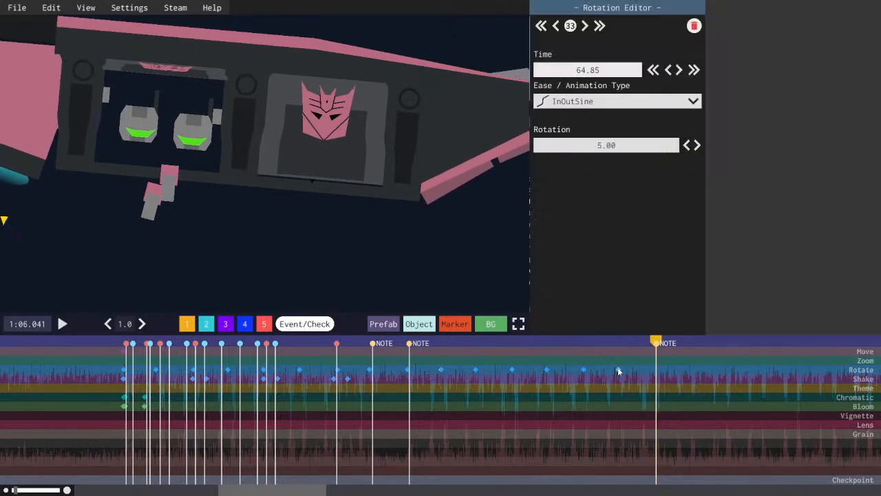
key("ctrl+v")
key("space")
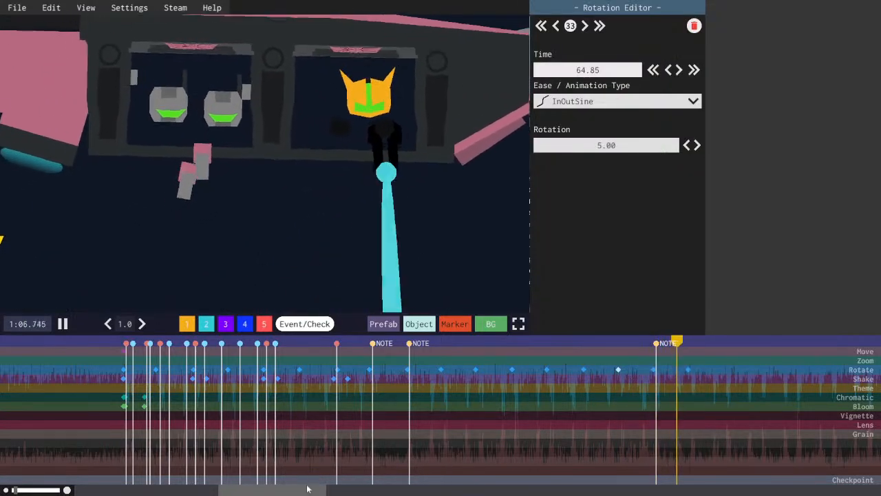
- Save the level and paste the copied event rotation keyframes at about 1:08.4
left_click_drag(307, 490, 332, 491)
key("ctrl+s")
key("space")
key("space")
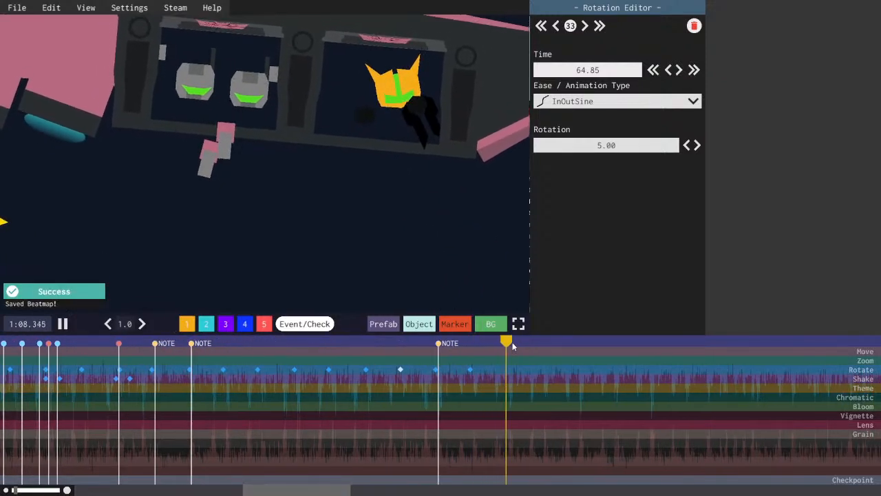
key("space")
key("ctrl+v")
key("space")
- Continue the camera sway by pasting the copied rotation keyframes at 1:10.847 and at about 1:13.2
left_click_drag(339, 489, 371, 488)
key("space")
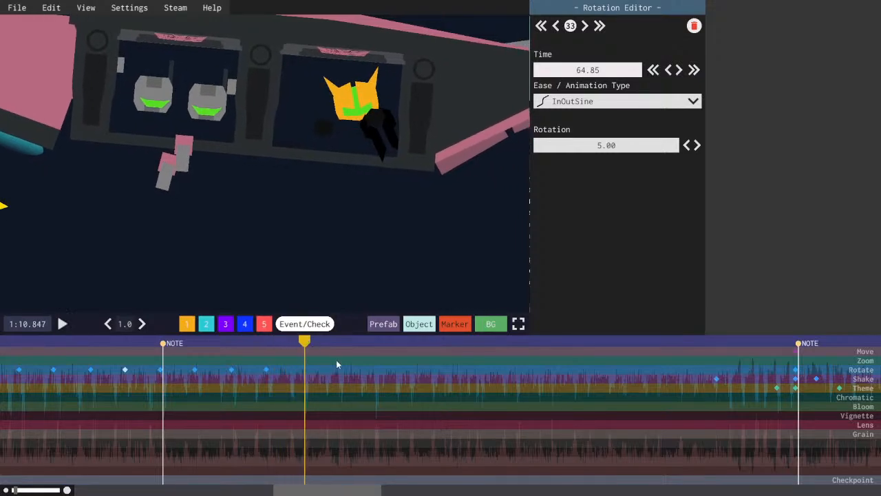
key("ctrl+v")
key("space")
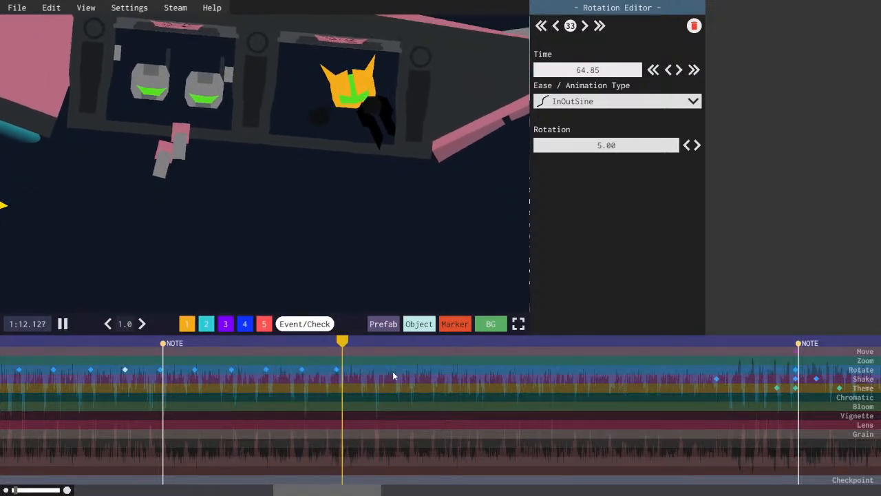
left_click_drag(375, 344, 361, 344)
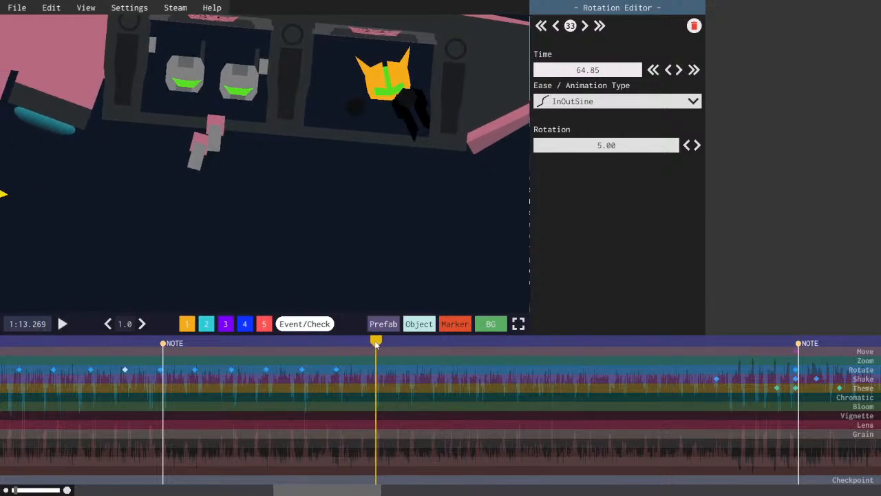
key("ctrl+v")
key("space")
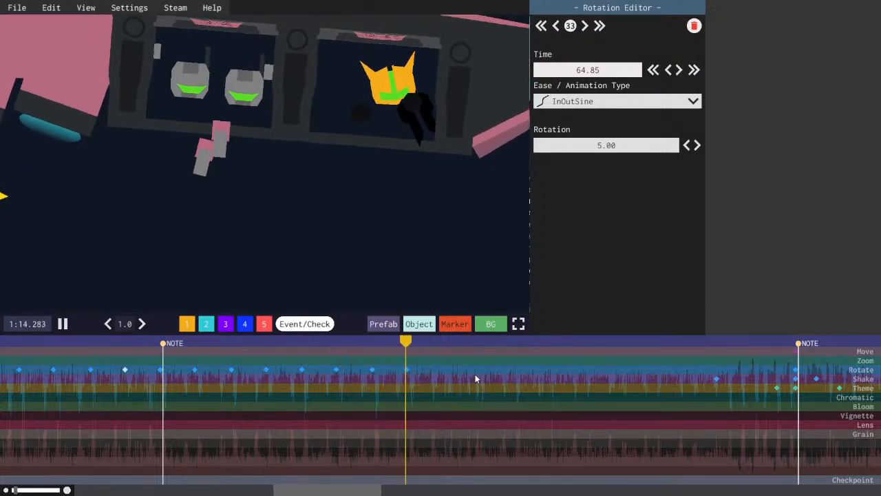
- Paste the copied event rotation keyframes at about 1:15.6 and save the level
left_click_drag(460, 338, 445, 341)
key("ctrl+v")
key("space")
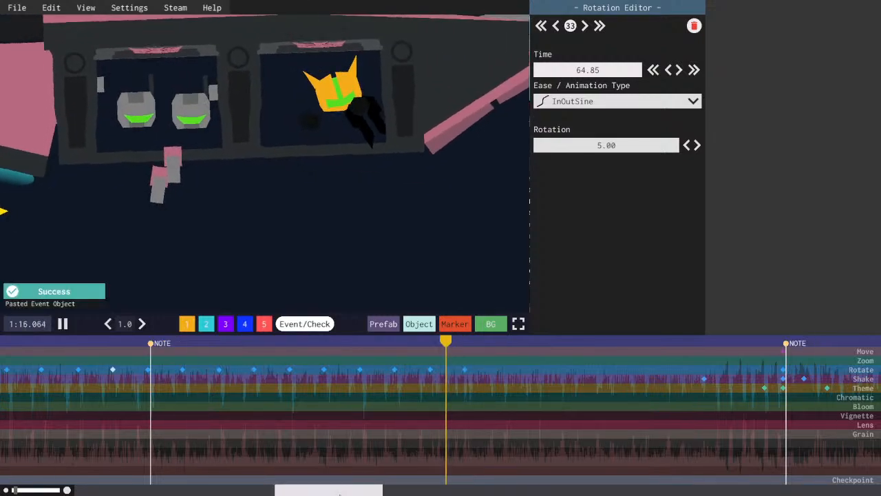
key("ctrl+s")
key("space")
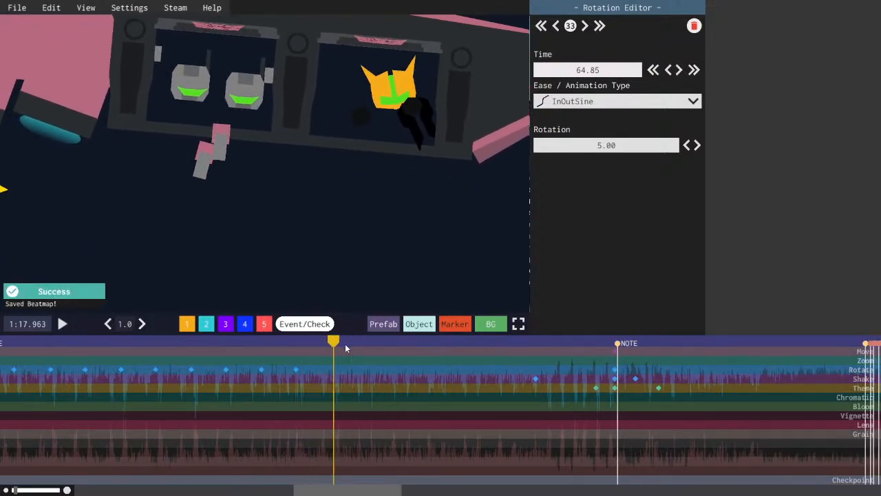
- Paste the copied event rotation keyframes at about 1:17.9 and again at 1:20.456
left_click_drag(343, 343, 338, 341)
key("ctrl+v")
key("space")
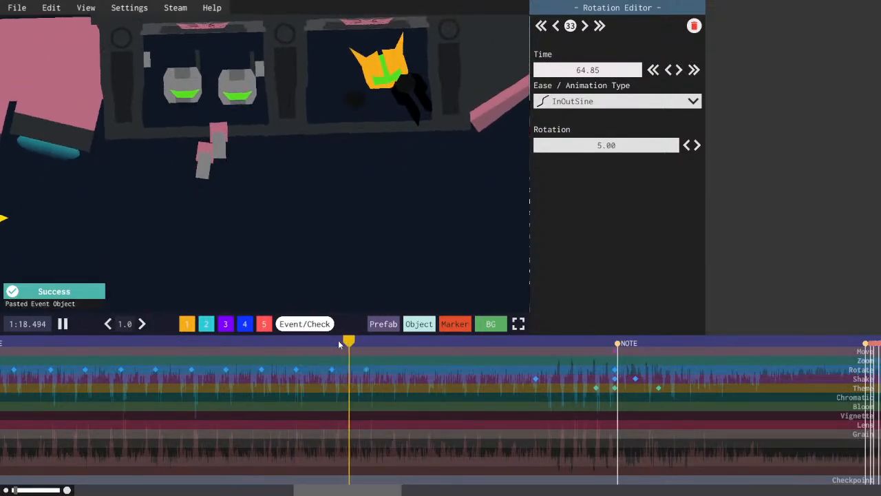
key("space")
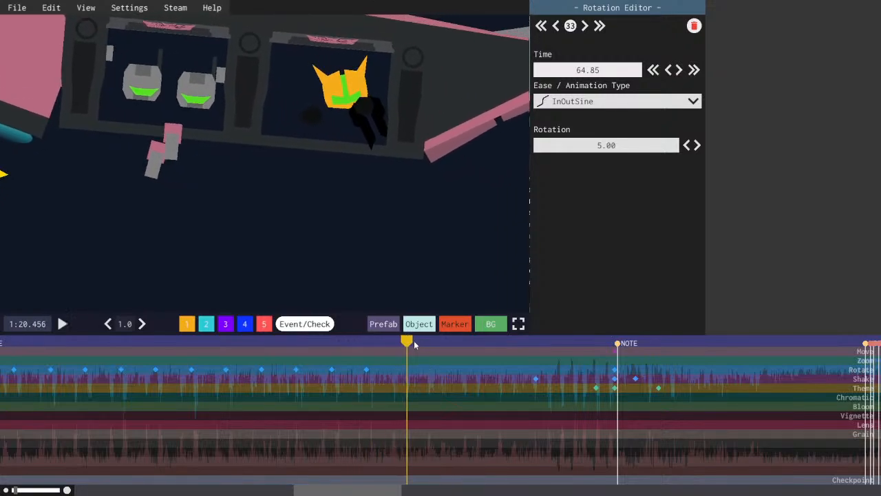
key("ctrl+v")
key("space")
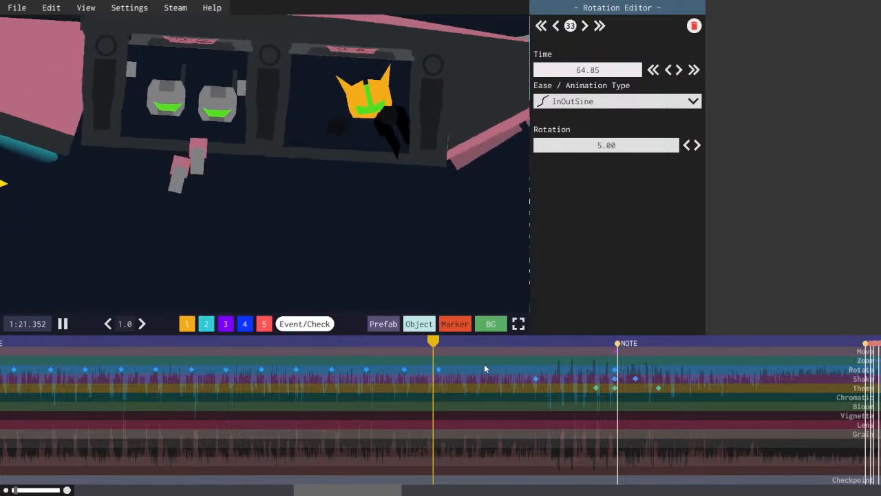
- Paste the copied event rotation keyframes at about 1:22.8 and again at 1:25.188
key("space")
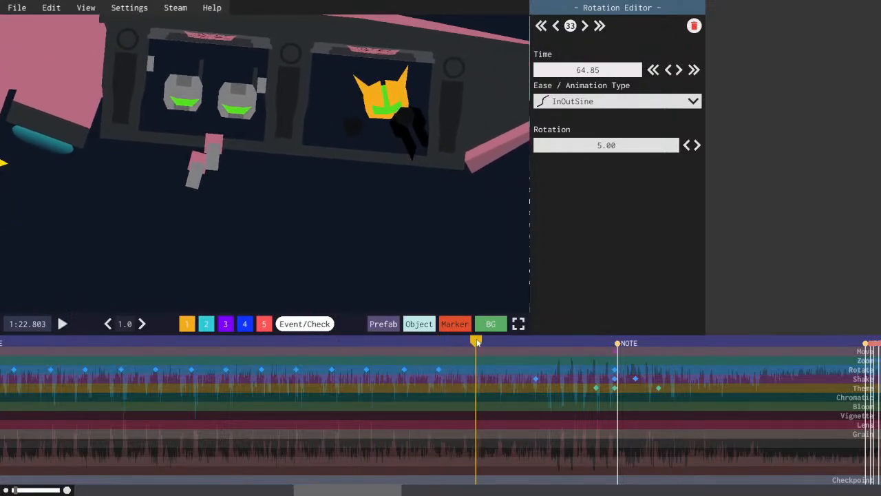
left_click_drag(478, 342, 479, 342)
key("ctrl+v")
key("space")
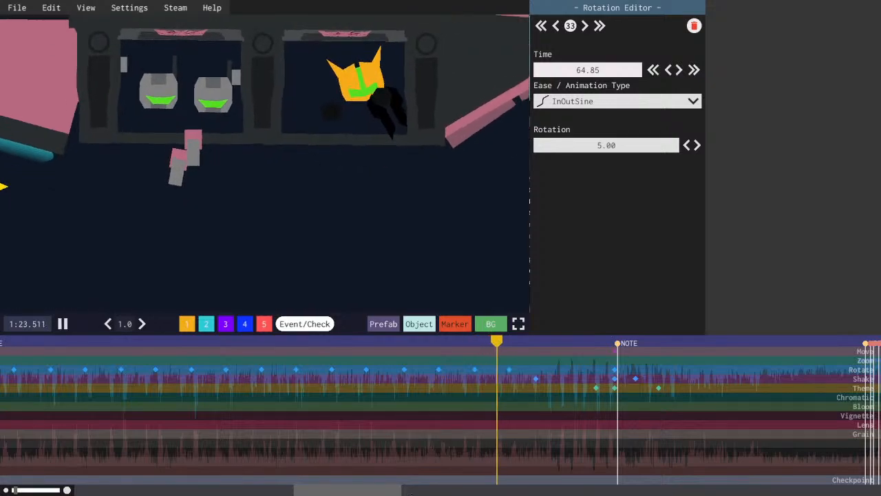
left_click_drag(394, 491, 417, 493)
key("space")
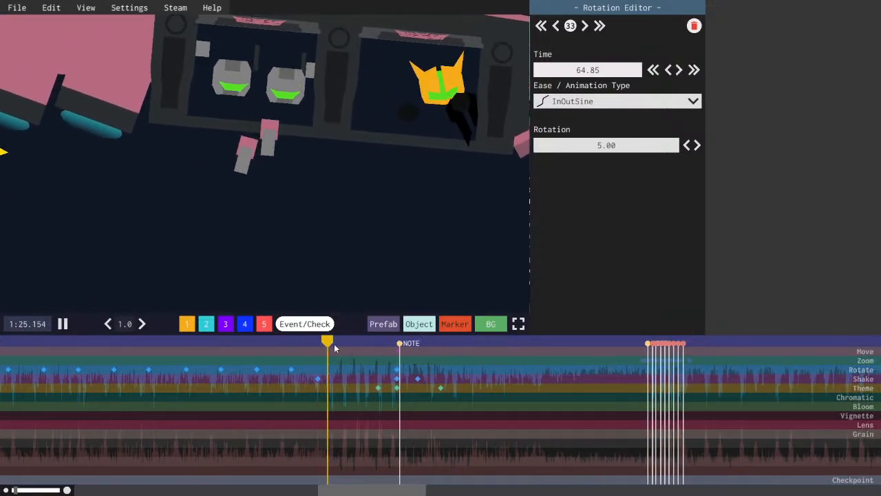
key("ctrl+v")
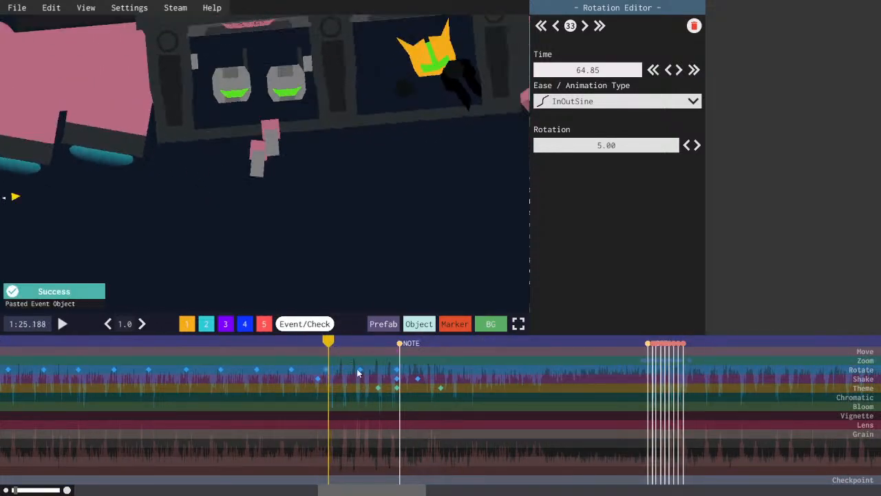
- Set the rotation of the last pasted event keyframe, at 86.36, to 0
left_click(360, 369)
key("space")
key("space")
left_click(638, 147)
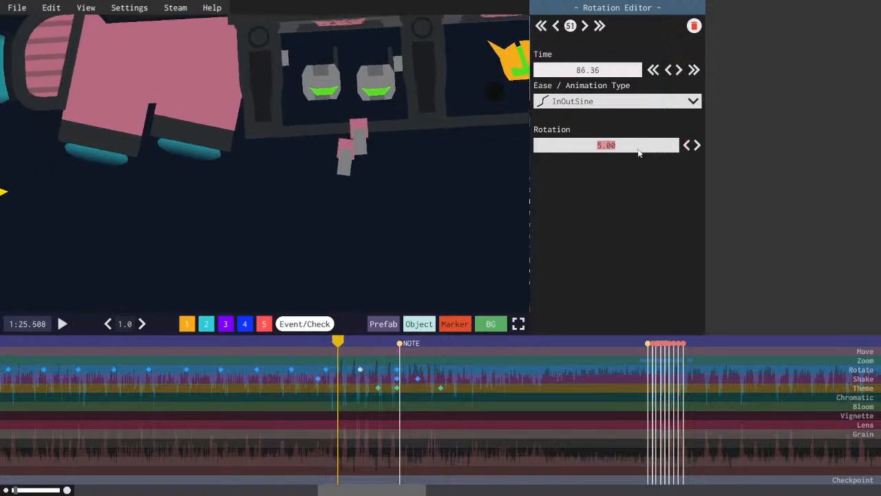
type("0")
key("Return")
- Move the zero-rotation event keyframe later to 86.95, play on from it and save the level
key("space")
key("space")
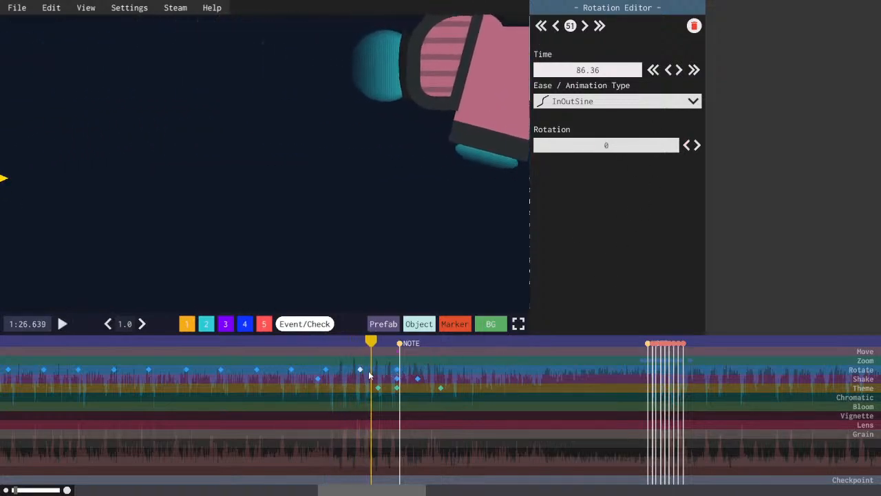
key("space")
key("ctrl+s")
left_click(319, 343)
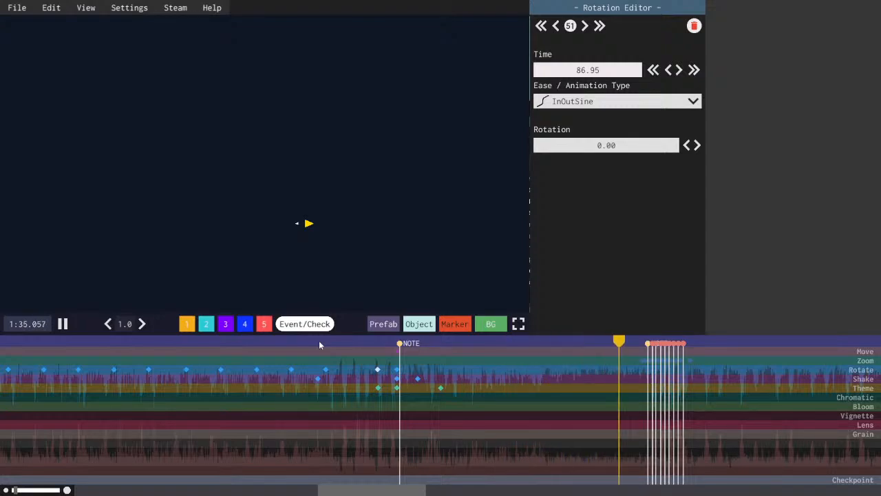
- Show the layer 1 objects and open P_Spider Tank Head Y to examine its position keyframes
left_click(185, 324)
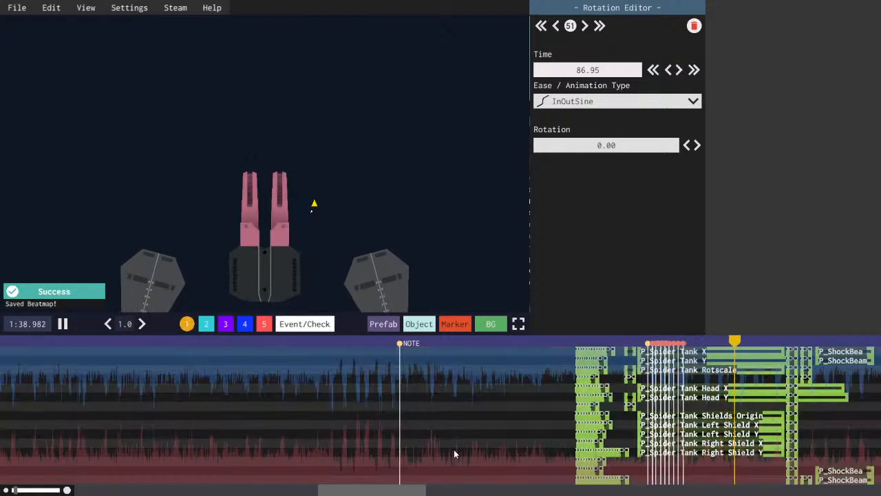
scroll(454, 454, "down", 5)
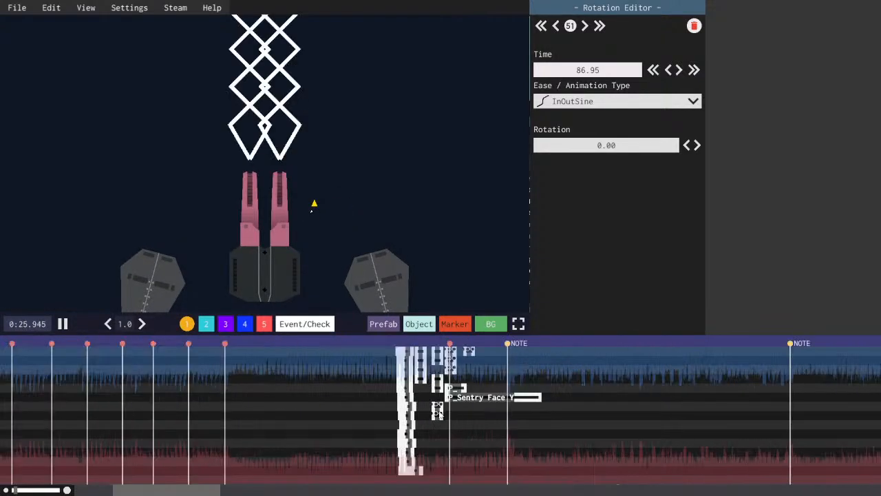
scroll(439, 413, "down", 3)
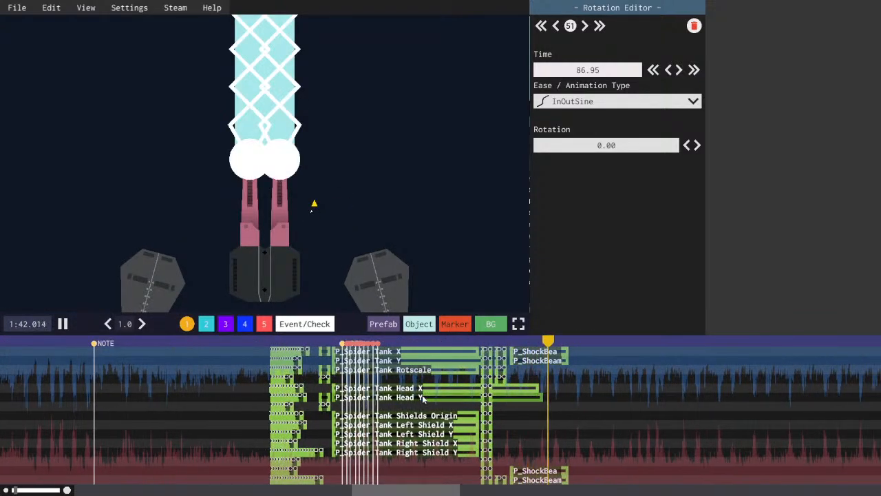
left_click(424, 398)
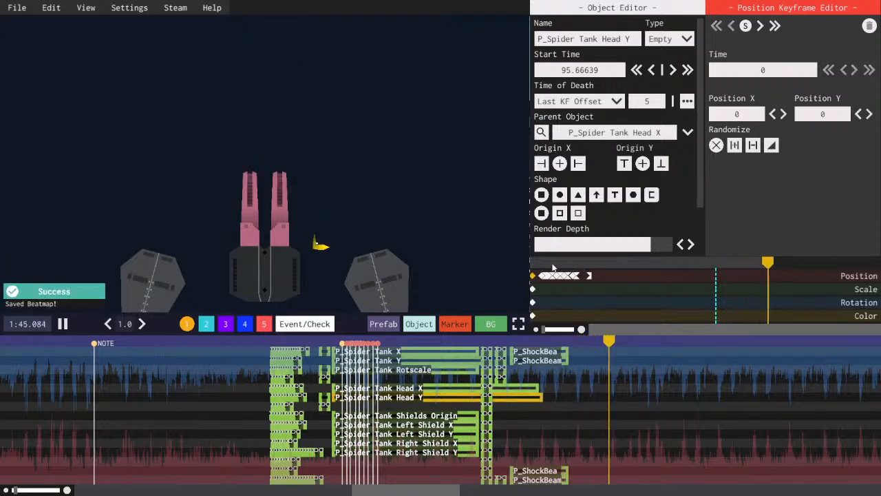
scroll(378, 460, "down", 5)
key("space")
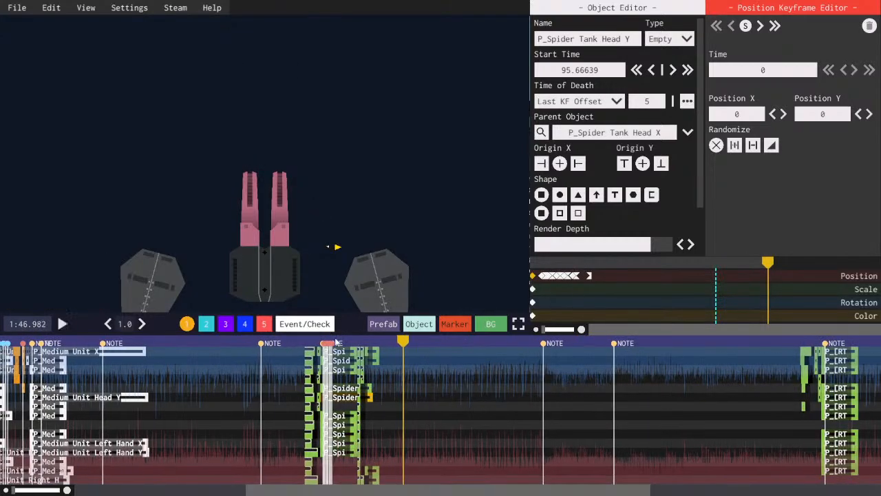
- Play the start of the Spider Tank's entrance from about 1:35.7 to examine how it comes in
left_click_drag(336, 342, 338, 343)
scroll(340, 374, "up", 5)
left_click(301, 342)
key("space")
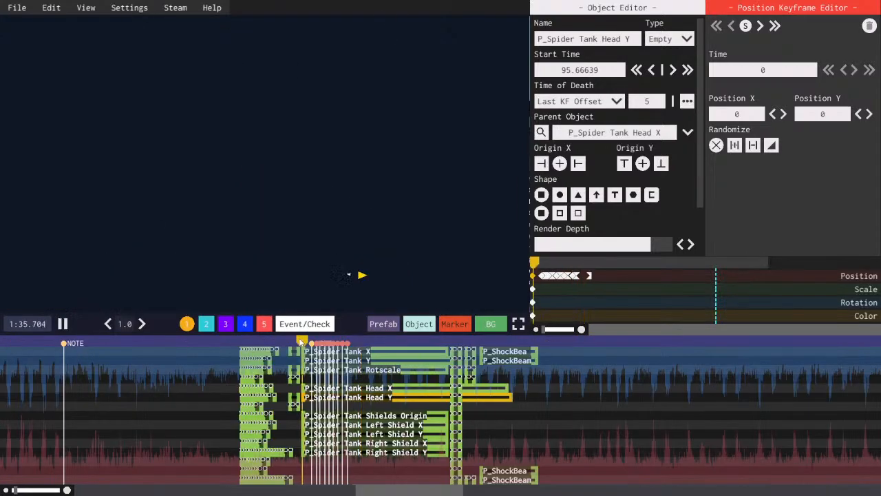
scroll(303, 351, "up", 3)
key("space")
left_click(336, 342)
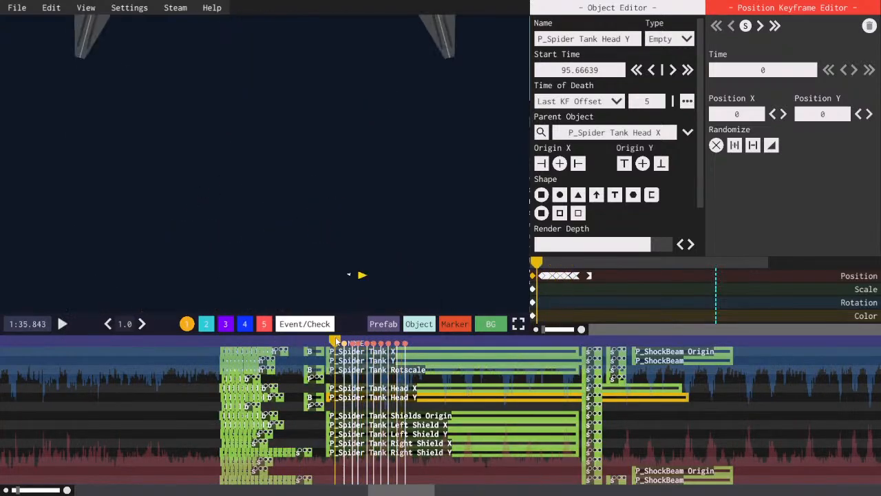
- Review the rest of the Spider Tank's entrance in short playbacks past 1:37.6 and save the level
key("space")
key("space")
left_click_drag(337, 342, 350, 340)
key("space")
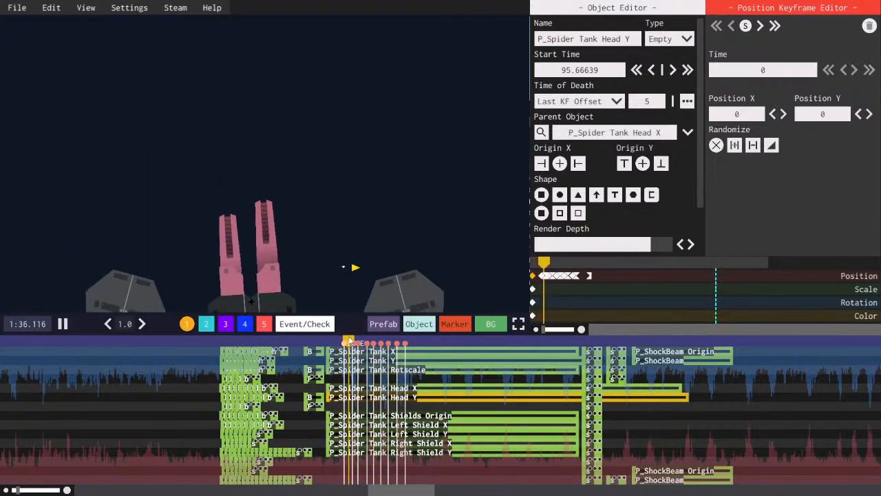
key("space")
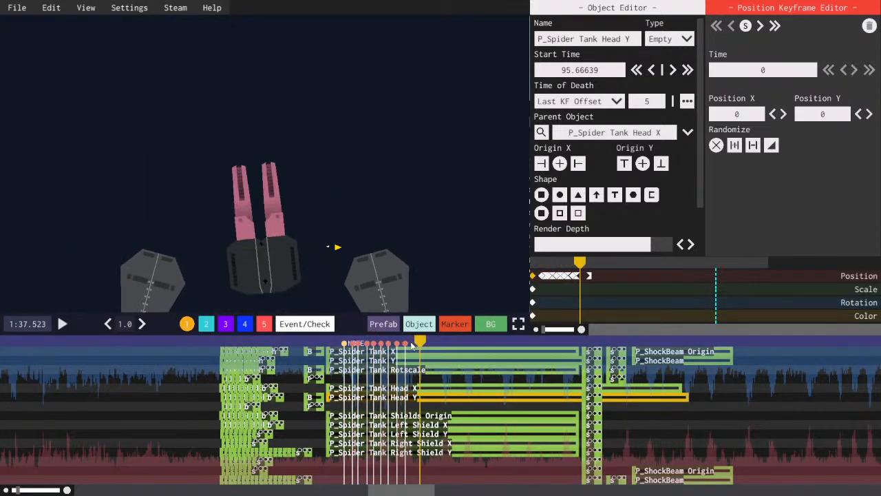
key("space")
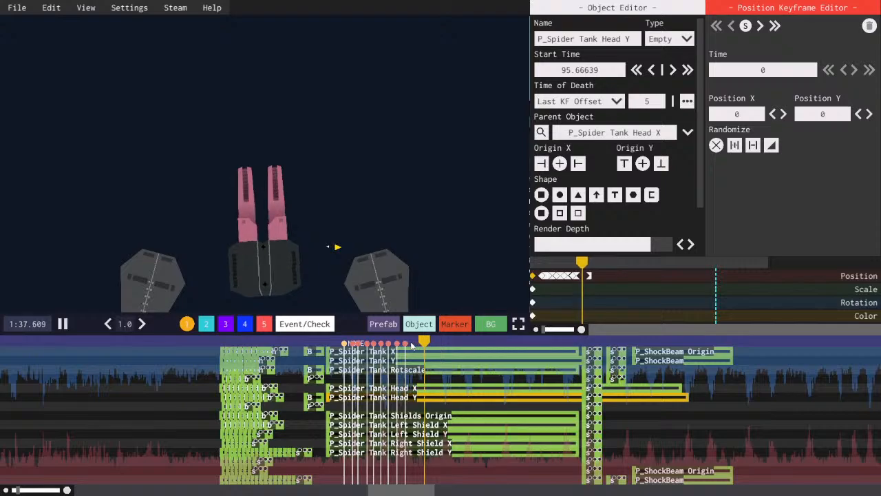
key("space")
key("space")
key("ctrl+s")
- Play the light and medium units' dropship scene from about 0:47.9 to 1:00.688, saving the level
scroll(414, 348, "up", 1)
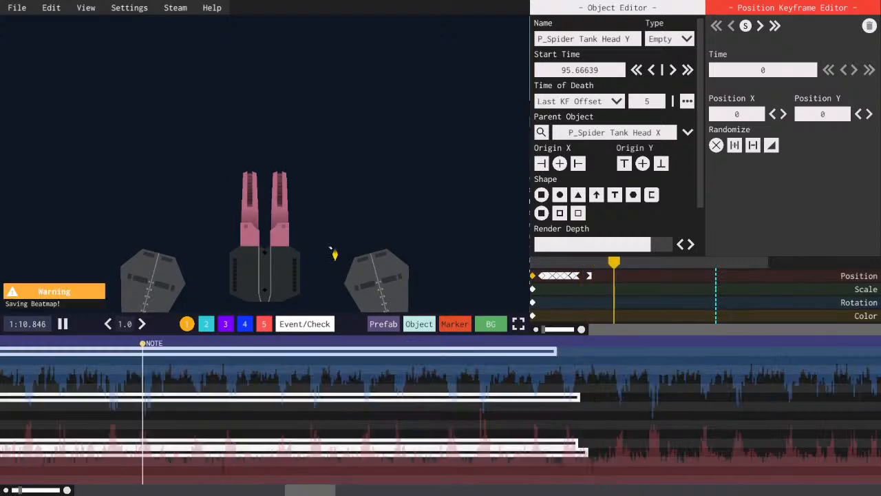
scroll(447, 441, "down", 4)
left_click_drag(465, 493, 322, 493)
left_click(233, 343)
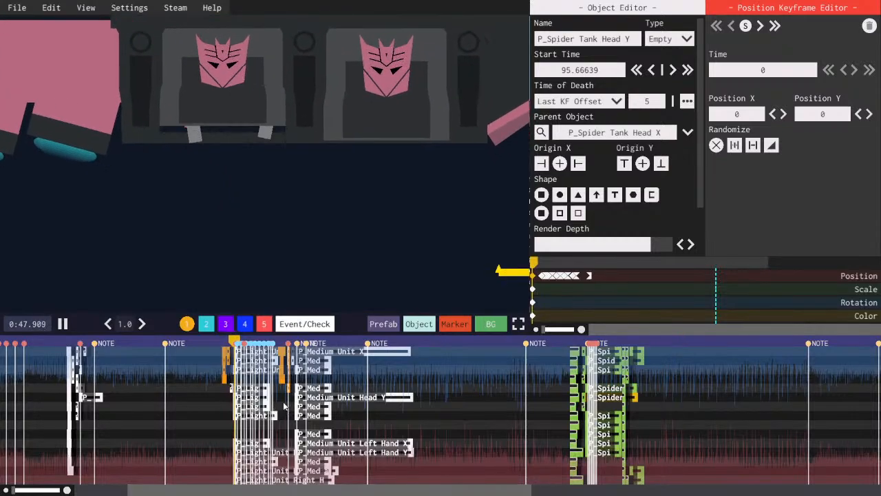
scroll(241, 386, "up", 5)
key("ctrl+s")
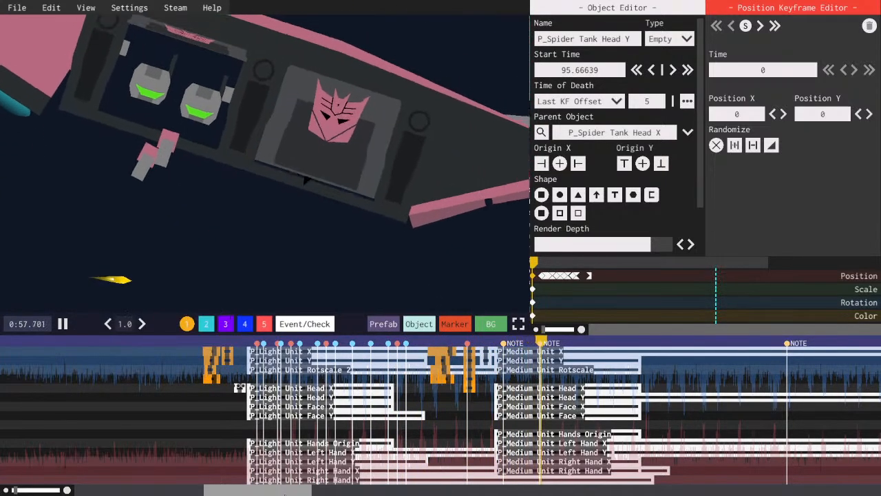
key("space")
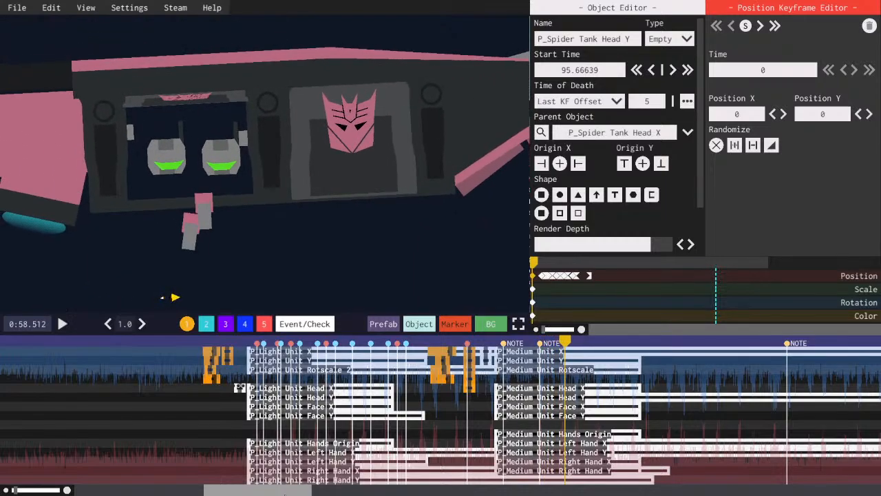
key("space")
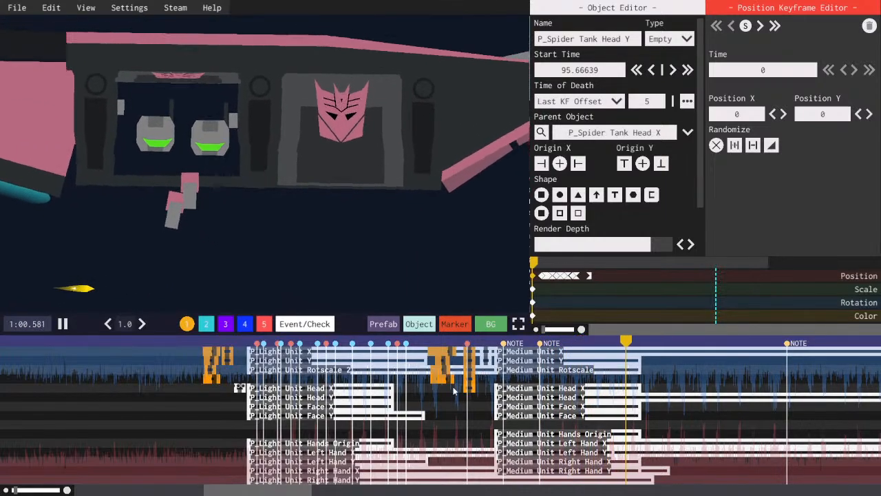
key("space")
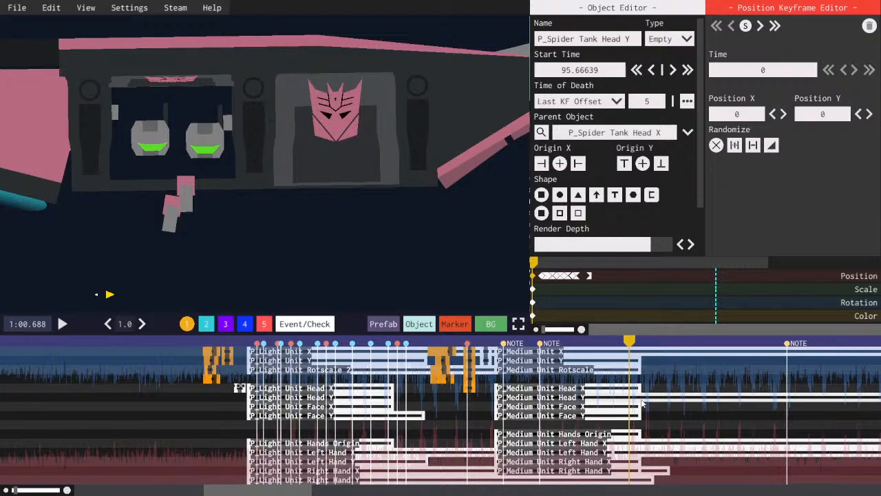
key("ctrl+s")
- Open the Visor P_Light Unit object ahead of the light unit parents to examine its position keyframes
left_click_drag(289, 492, 293, 494)
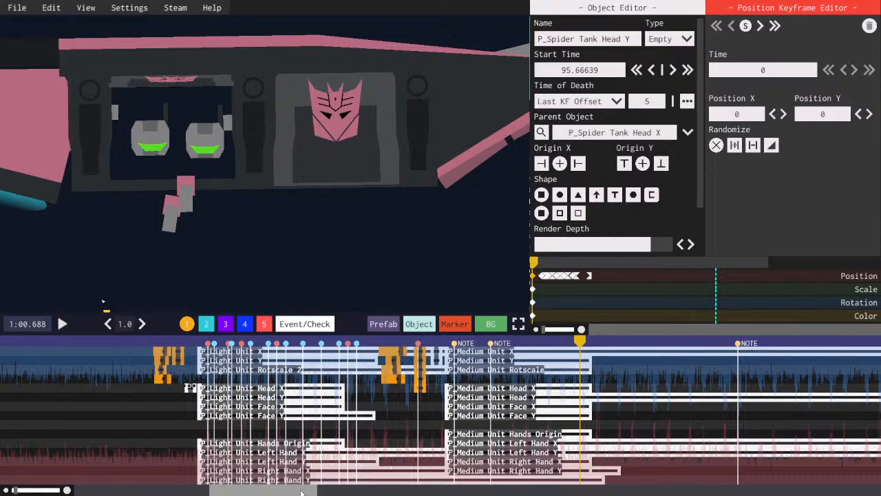
left_click_drag(301, 493, 297, 493)
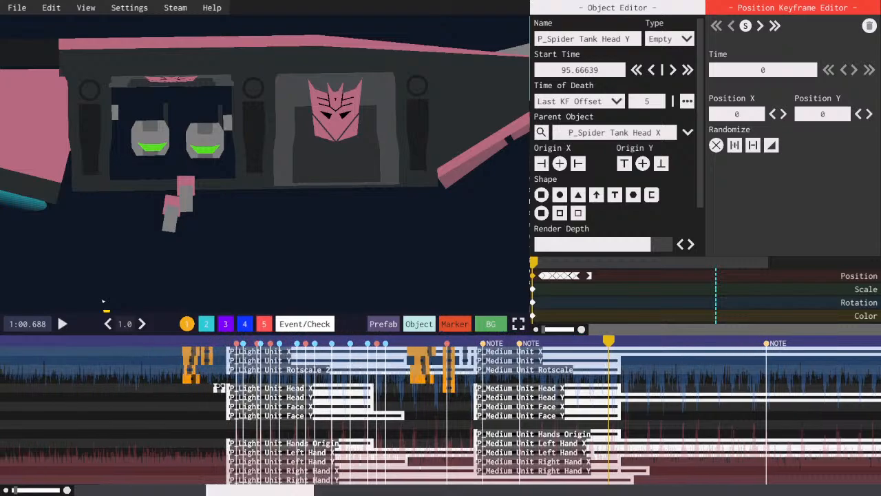
left_click(219, 388)
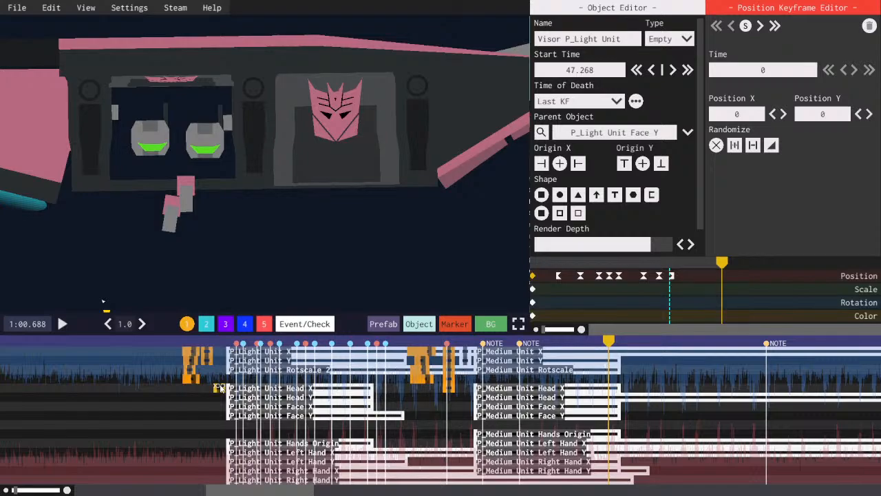
left_click_drag(258, 493, 252, 494)
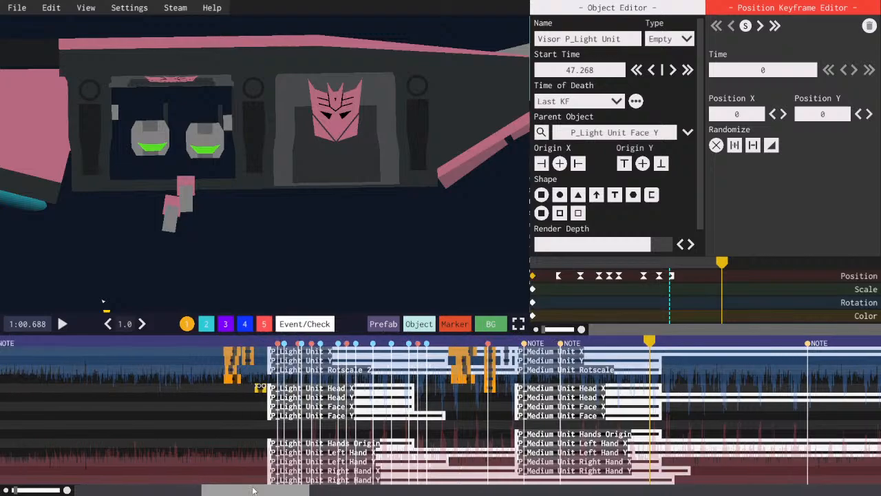